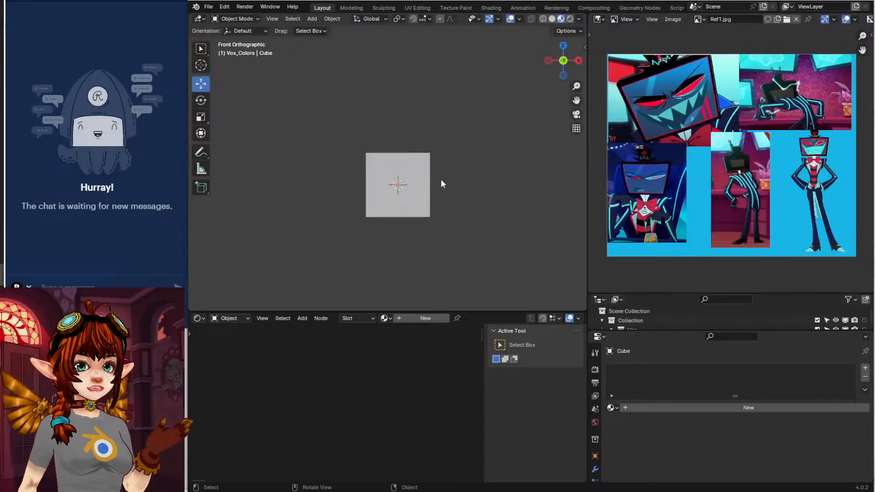
Add a single centred vertical loop cut to the cube, splitting it into two equal halves
{"action": "key", "text": "Tab"}
{"action": "key", "text": "ctrl+r"}
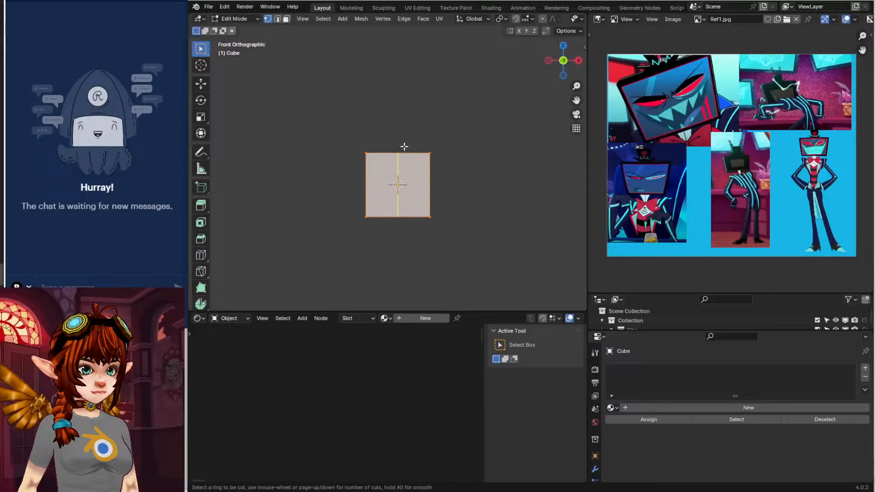
{"action": "left_click", "coordinate": [404, 146]}
{"action": "right_click", "coordinate": [404, 147]}
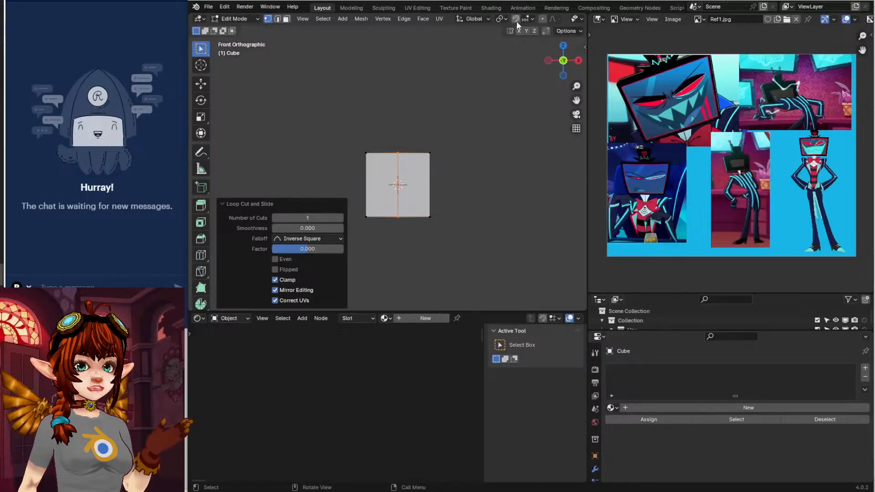
Turn on X-ray and delete the vertices on the cube's negative X side
{"action": "scroll", "coordinate": [411, 20], "scroll_direction": "down", "scroll_amount": 5}
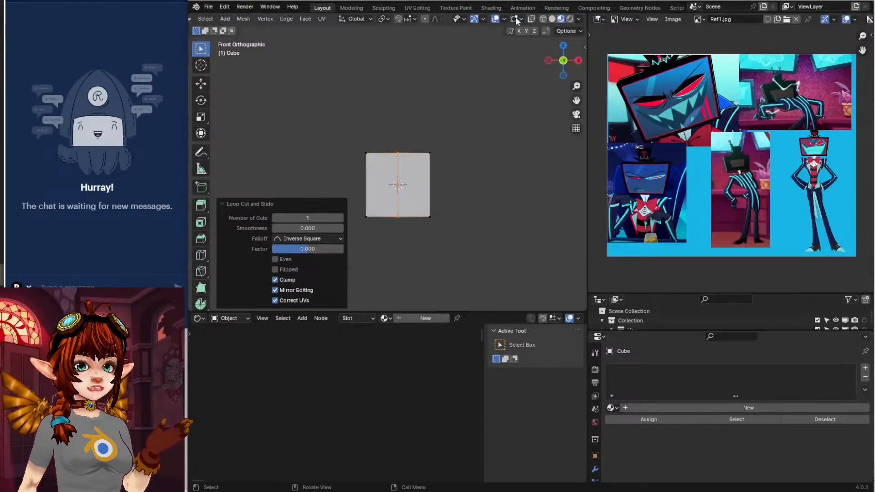
{"action": "left_click", "coordinate": [531, 20]}
{"action": "left_click_drag", "start_coordinate": [342, 128], "coordinate": [375, 239]}
{"action": "key", "text": "x"}
{"action": "left_click", "coordinate": [375, 239]}
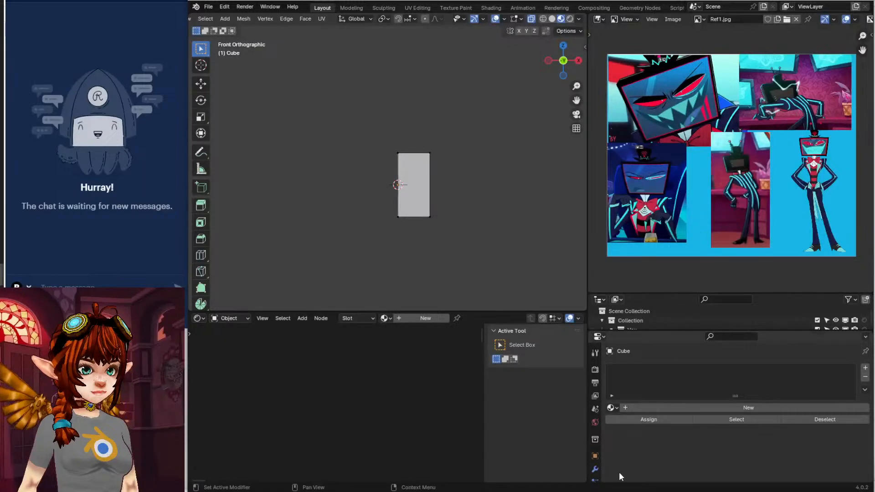
Add a Mirror modifier on the X axis with clipping to the half cube
{"action": "left_click_drag", "start_coordinate": [687, 294], "coordinate": [683, 254]}
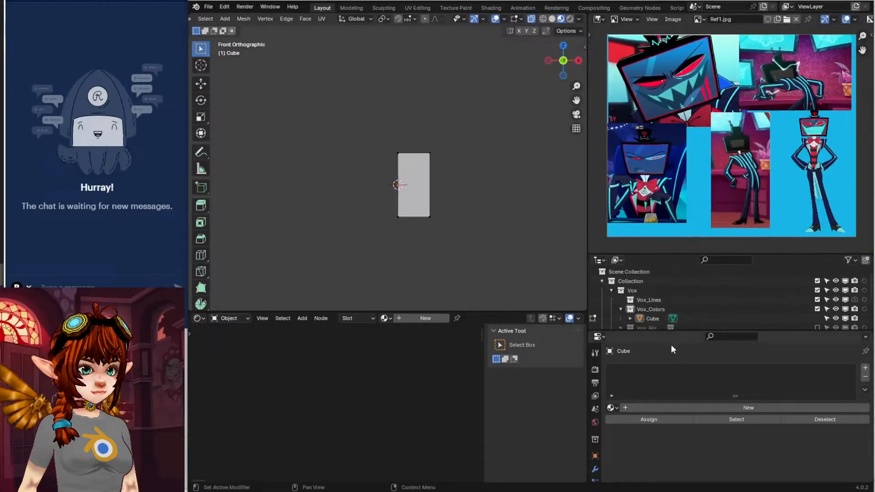
{"action": "left_click_drag", "start_coordinate": [671, 332], "coordinate": [670, 268]}
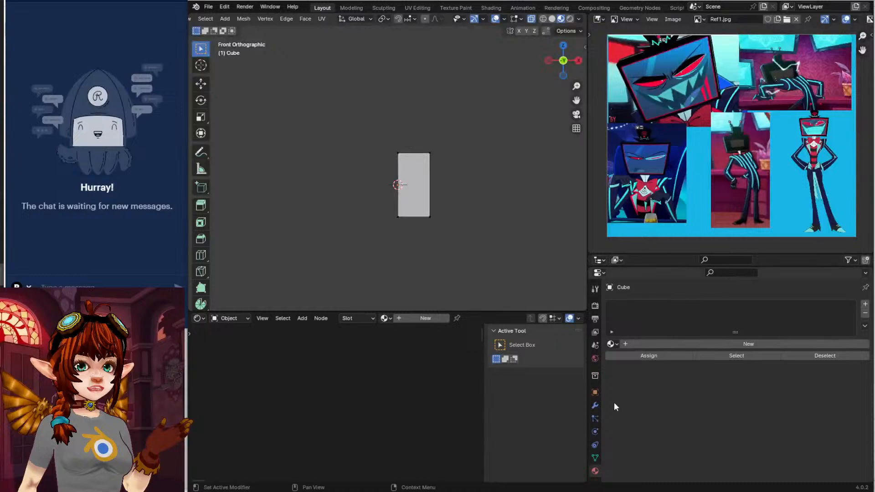
{"action": "left_click", "coordinate": [594, 405]}
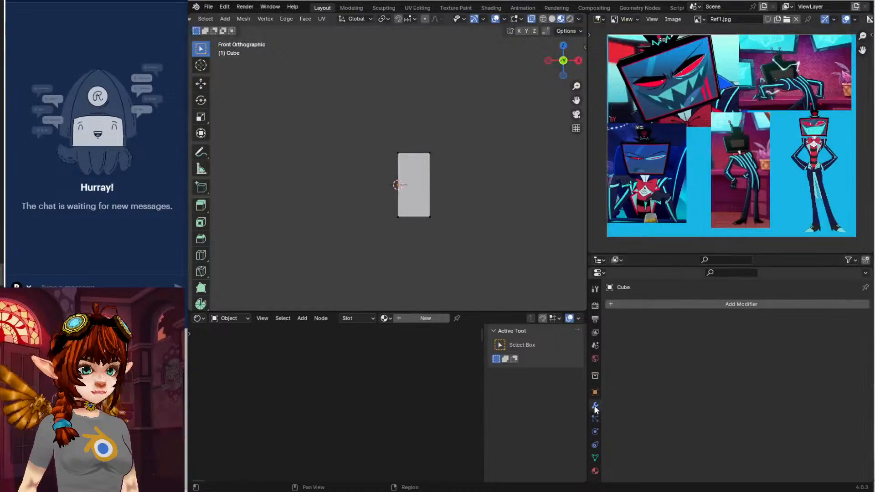
{"action": "left_click", "coordinate": [757, 304]}
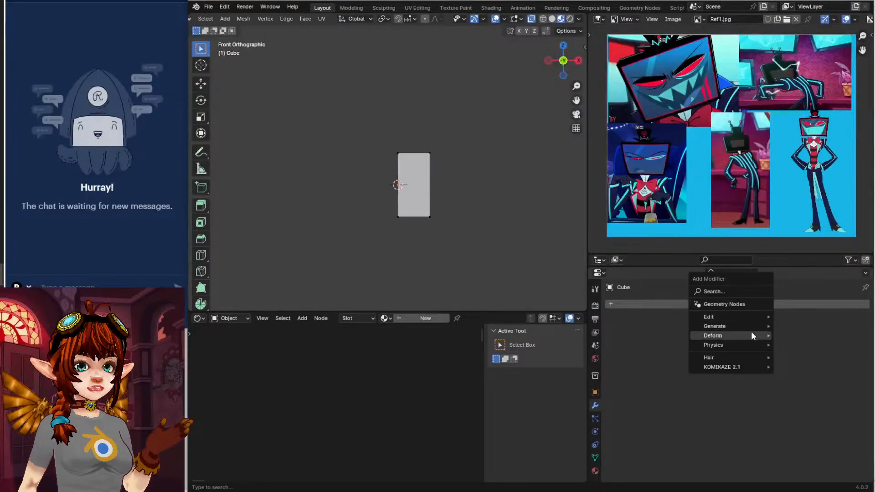
{"action": "mouse_move", "coordinate": [747, 328]}
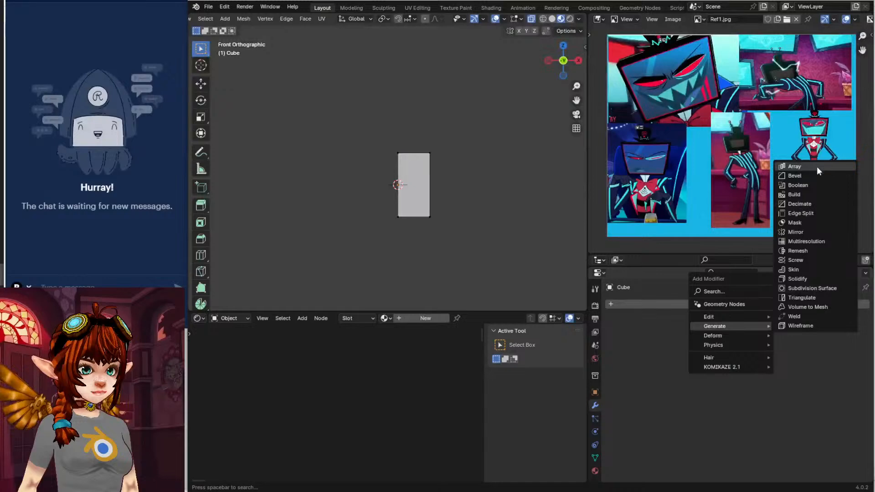
{"action": "left_click", "coordinate": [812, 233]}
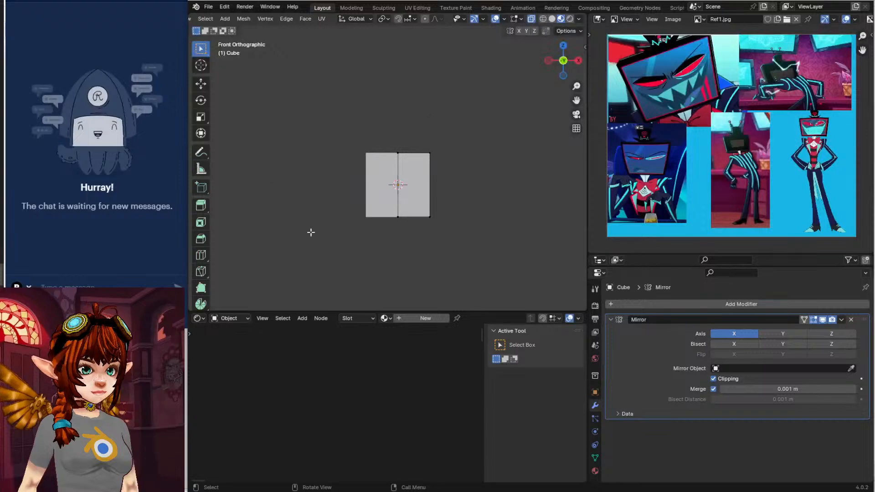
Taper the block by scaling its bottom vertices to about 0.65
{"action": "middle_click_drag", "start_coordinate": [375, 202], "coordinate": [389, 194], "text": "shift"}
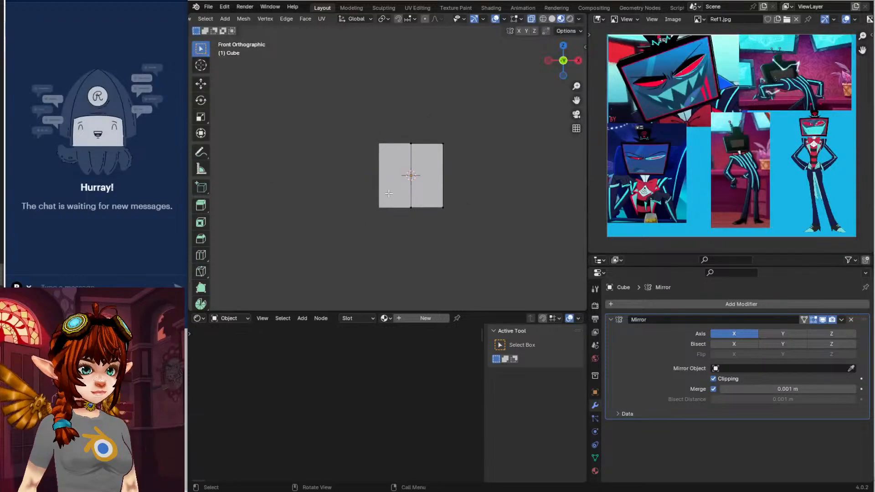
{"action": "key", "text": "KP_3"}
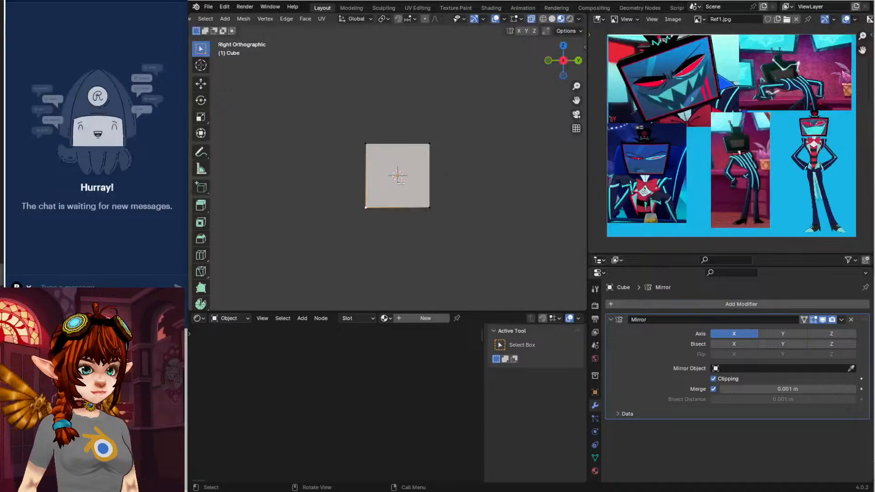
{"action": "left_click_drag", "start_coordinate": [344, 191], "coordinate": [453, 239]}
{"action": "key", "text": "s"}
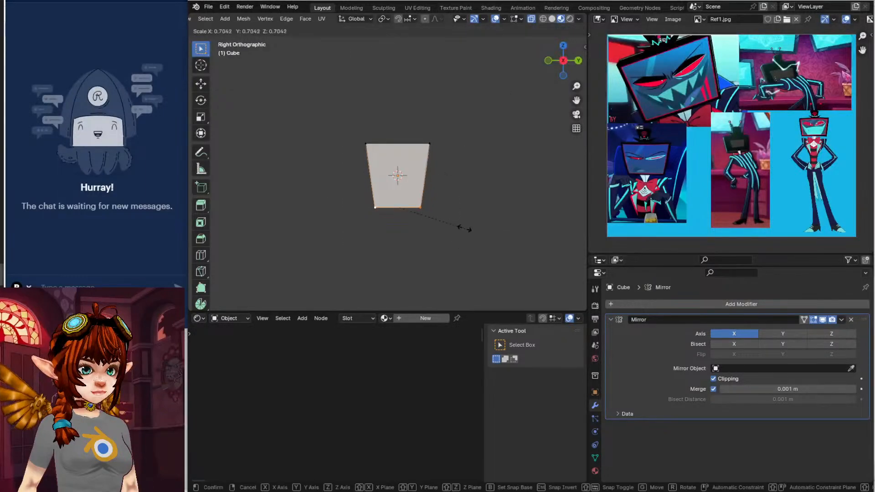
{"action": "left_click", "coordinate": [459, 226]}
{"action": "key", "text": "KP_1"}
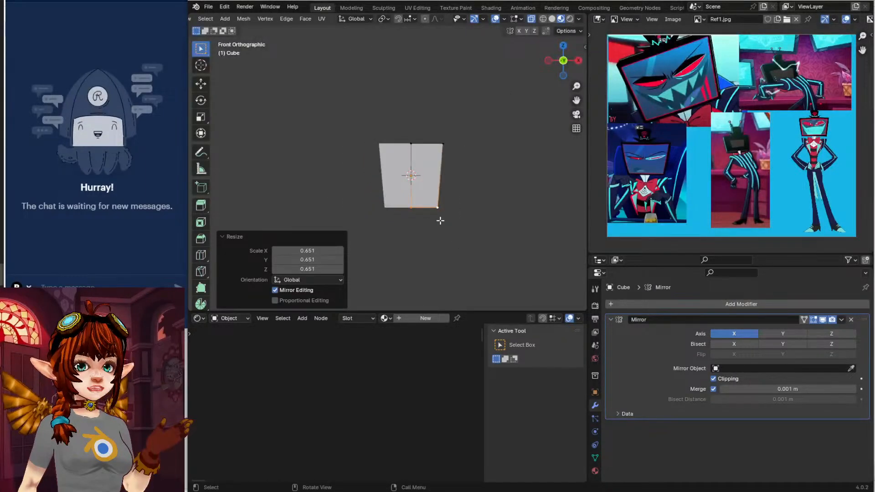
Enlarge the standing figure in the reference image and raise the block's top vertices about 0.43 m
{"action": "left_click", "coordinate": [408, 91]}
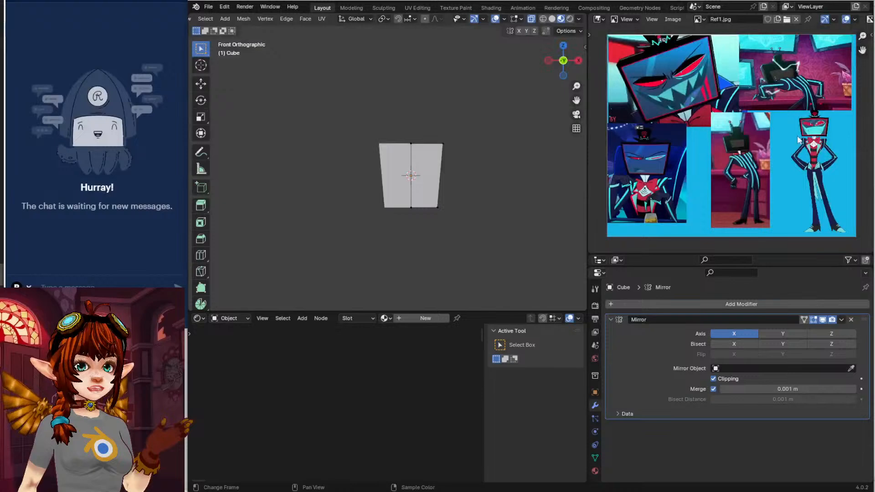
{"action": "scroll", "coordinate": [798, 140], "scroll_direction": "up", "scroll_amount": 6}
{"action": "middle_click_drag", "start_coordinate": [690, 126], "coordinate": [706, 151]}
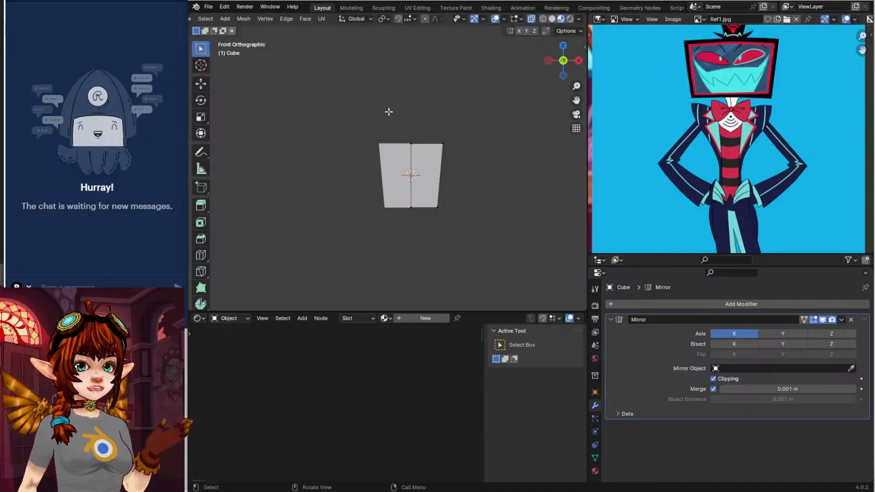
{"action": "key", "text": "b"}
{"action": "left_click_drag", "start_coordinate": [343, 120], "coordinate": [482, 156]}
{"action": "key", "text": "g"}
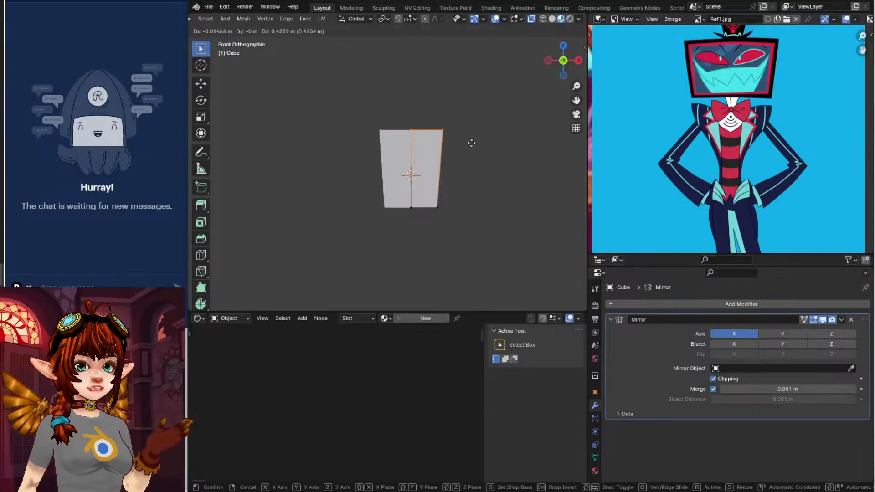
{"action": "left_click", "coordinate": [471, 143]}
Add a Subdivision Surface modifier and display its result on the edit cage
{"action": "left_click", "coordinate": [734, 304]}
{"action": "mouse_move", "coordinate": [728, 307]}
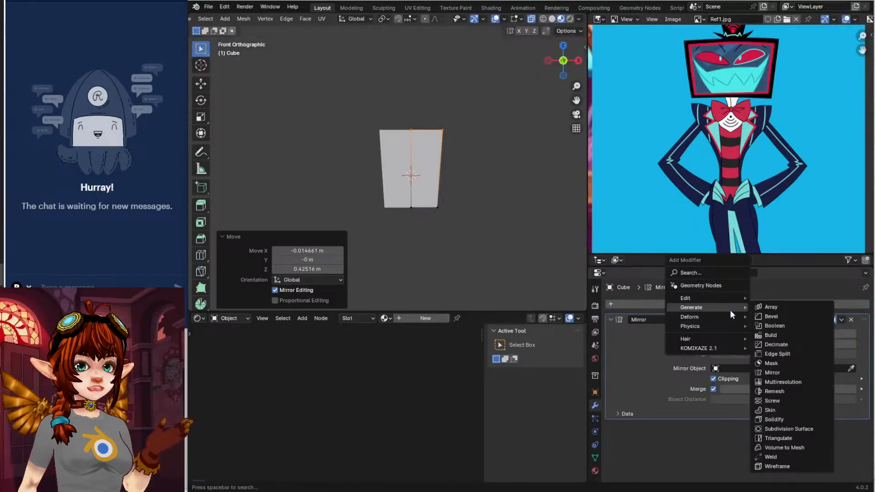
{"action": "left_click", "coordinate": [796, 429]}
{"action": "left_click", "coordinate": [482, 133]}
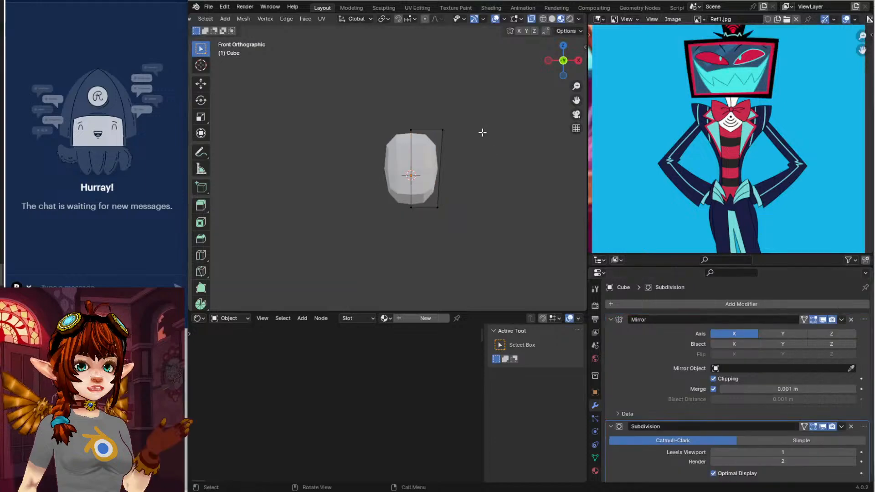
{"action": "left_click", "coordinate": [804, 427]}
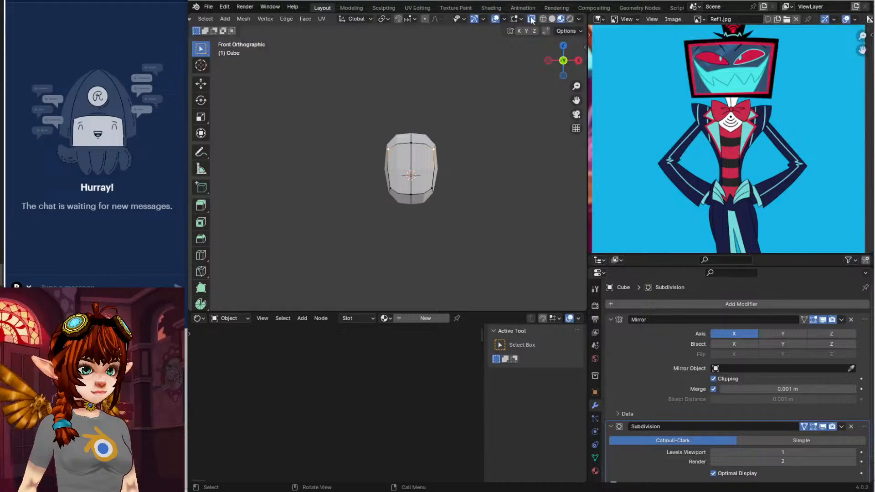
Move the upper outer vertices outward to widen the top of the torso into shoulders
{"action": "key", "text": "b"}
{"action": "left_click_drag", "start_coordinate": [440, 114], "coordinate": [427, 167]}
{"action": "key", "text": "g"}
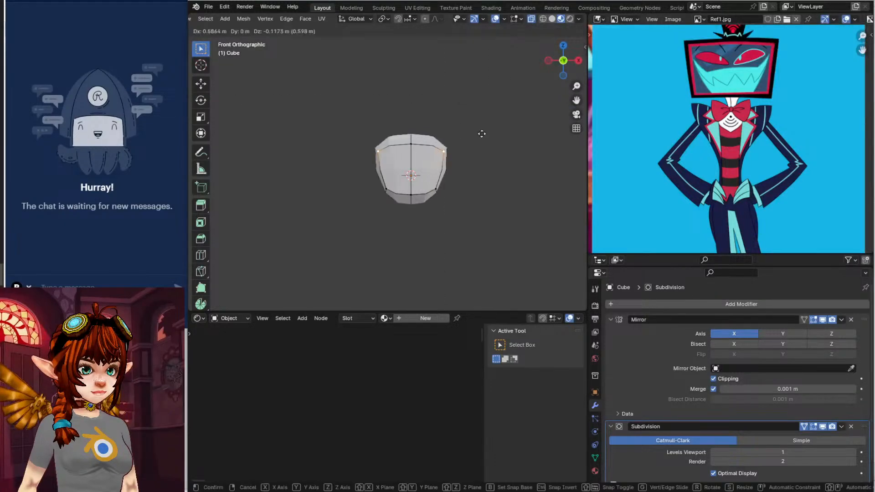
{"action": "left_click", "coordinate": [508, 127]}
{"action": "left_click", "coordinate": [437, 177]}
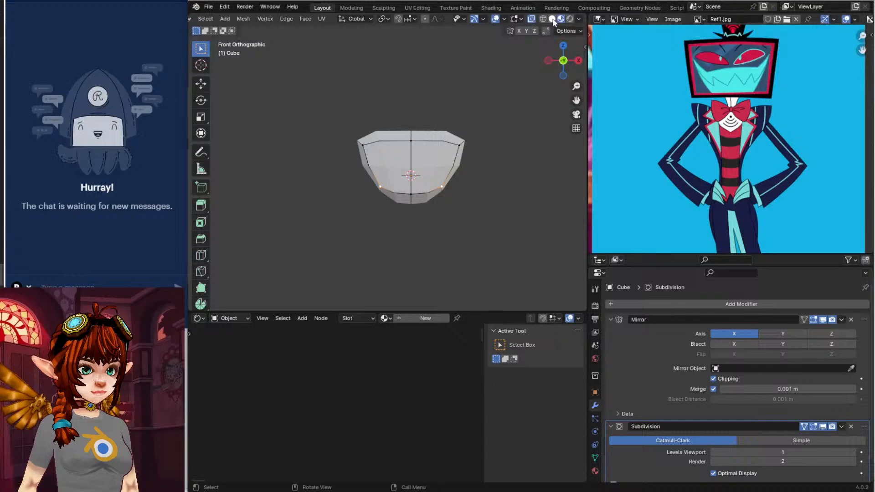
Extrude the torso's bottom face downward in two sections, the last about 1.33 m, and return to vertex selection
{"action": "scroll", "coordinate": [269, 20], "scroll_direction": "up", "scroll_amount": 3}
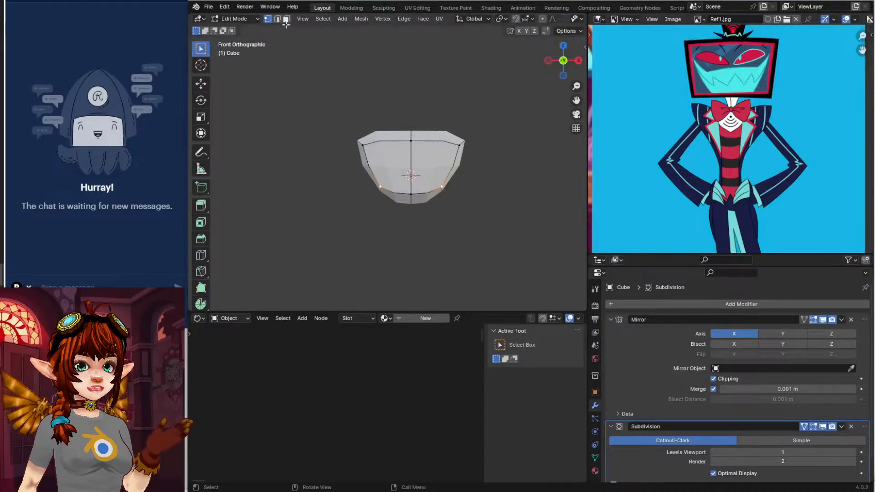
{"action": "left_click", "coordinate": [431, 244]}
{"action": "left_click", "coordinate": [423, 201]}
{"action": "key", "text": "e"}
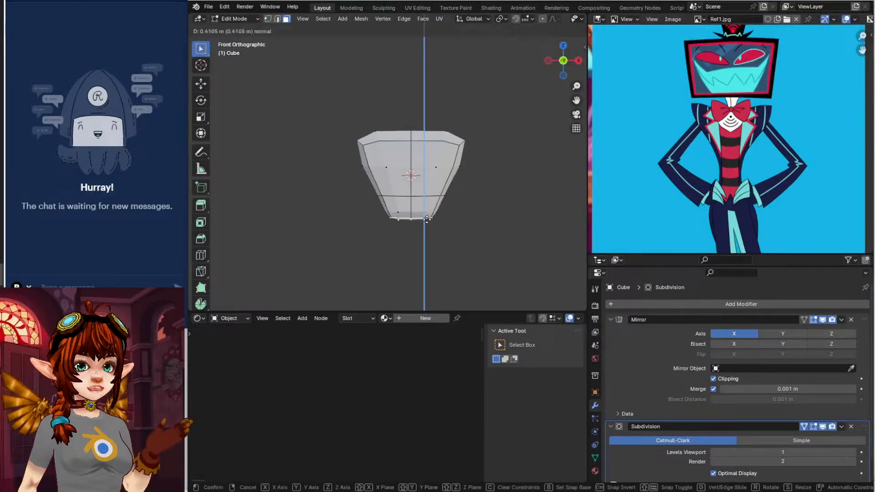
{"action": "left_click", "coordinate": [435, 263]}
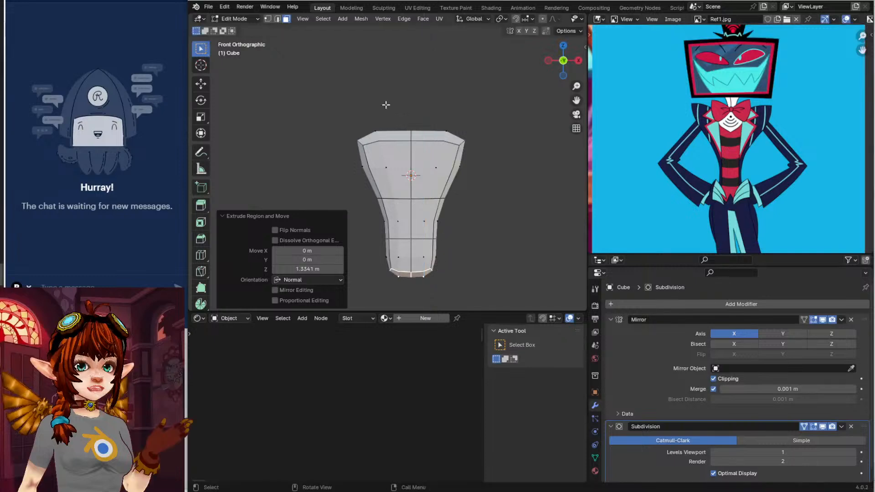
{"action": "key", "text": "1"}
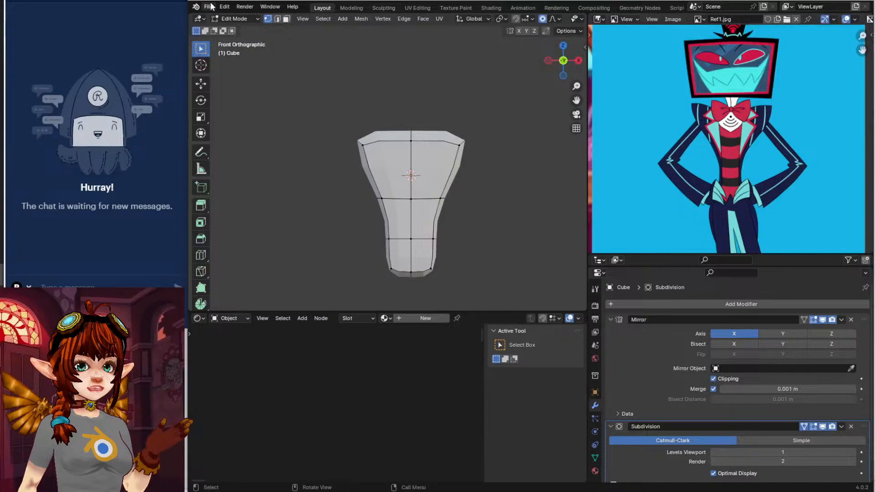
Open the Screencast Keys settings and set the display origin to the 3D viewport region
{"action": "left_click", "coordinate": [244, 6]}
{"action": "left_click_drag", "start_coordinate": [583, 46], "coordinate": [486, 46]}
{"action": "left_click", "coordinate": [580, 183]}
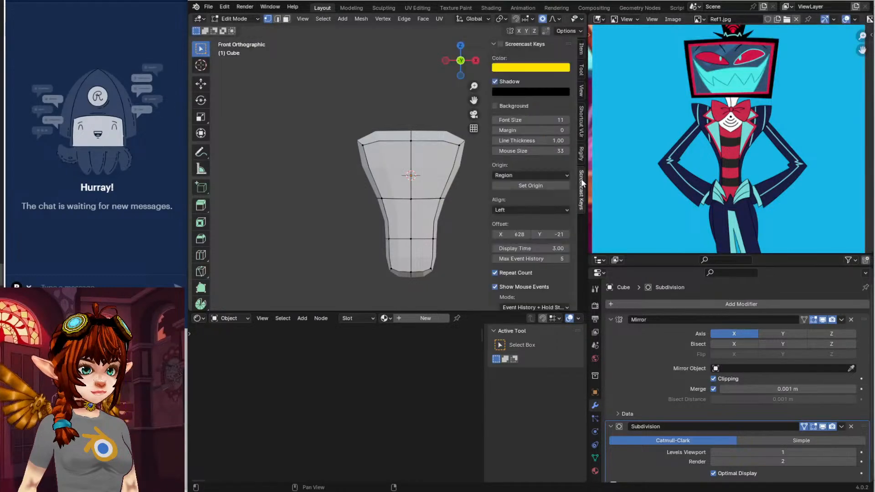
{"action": "scroll", "coordinate": [507, 277], "scroll_direction": "down", "scroll_amount": 5}
{"action": "scroll", "coordinate": [545, 228], "scroll_direction": "up", "scroll_amount": 5}
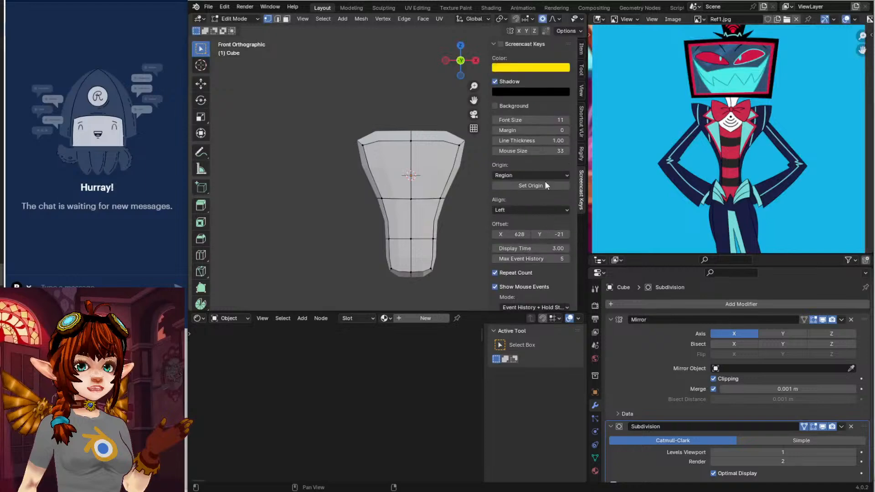
{"action": "left_click", "coordinate": [536, 184]}
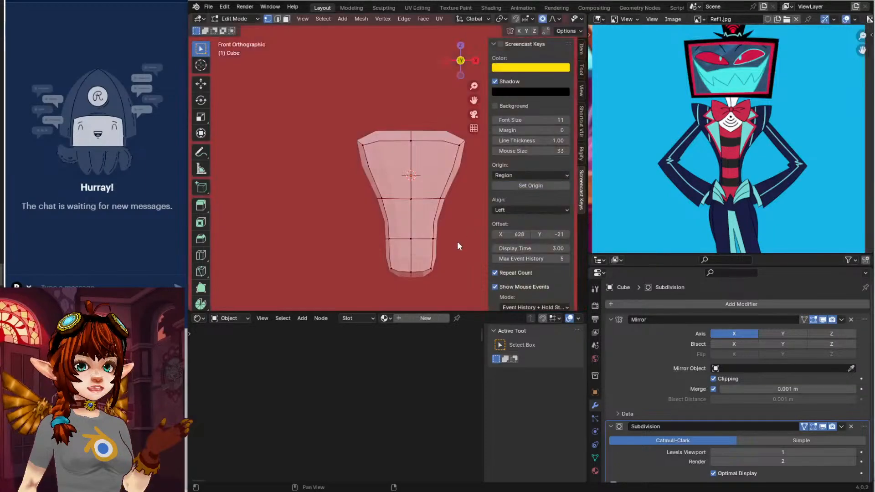
{"action": "left_click", "coordinate": [458, 242]}
Enable Screencast Keys and collapse its settings
{"action": "scroll", "coordinate": [344, 257], "scroll_direction": "up", "scroll_amount": 3}
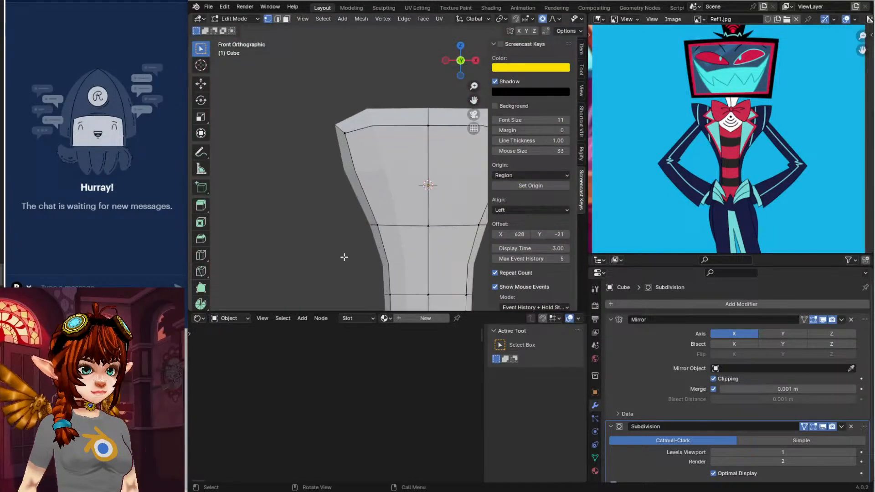
{"action": "left_click", "coordinate": [500, 44]}
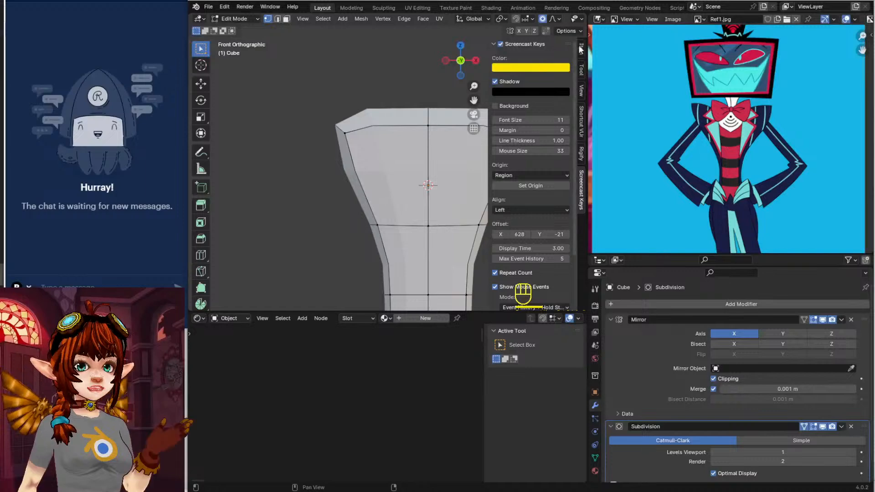
{"action": "left_click", "coordinate": [475, 279]}
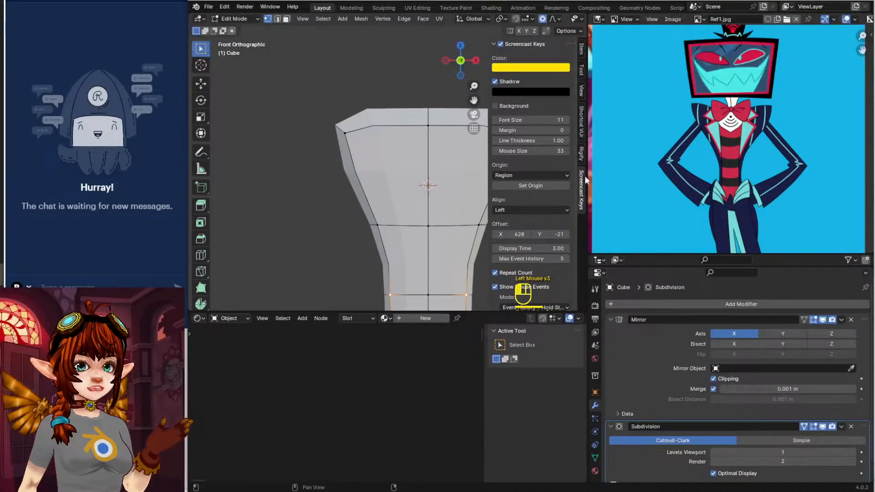
{"action": "left_click", "coordinate": [493, 44]}
{"action": "scroll", "coordinate": [528, 201], "scroll_direction": "down", "scroll_amount": 1}
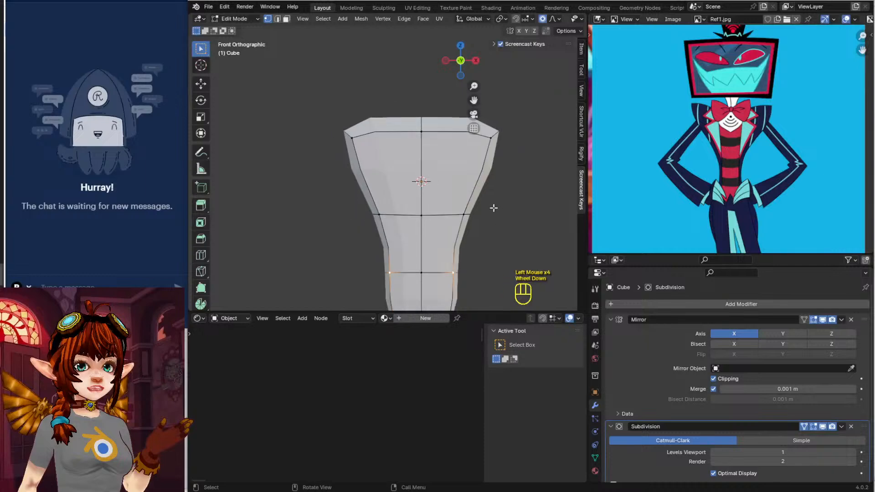
Try to move the outer vertex on the torso's waist edge row, undo the move and reselect that vertex
{"action": "scroll", "coordinate": [494, 207], "scroll_direction": "down", "scroll_amount": 1, "text": "shift"}
{"action": "middle_click_drag", "start_coordinate": [495, 207], "coordinate": [430, 134], "text": "shift"}
{"action": "left_click", "coordinate": [412, 224]}
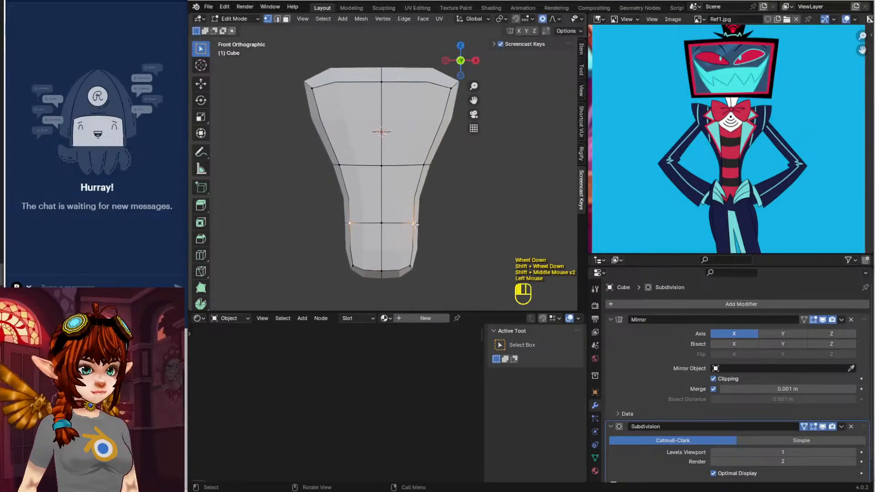
{"action": "key", "text": "g"}
{"action": "left_click", "coordinate": [412, 225]}
{"action": "key", "text": "ctrl+z"}
{"action": "left_click", "coordinate": [410, 224]}
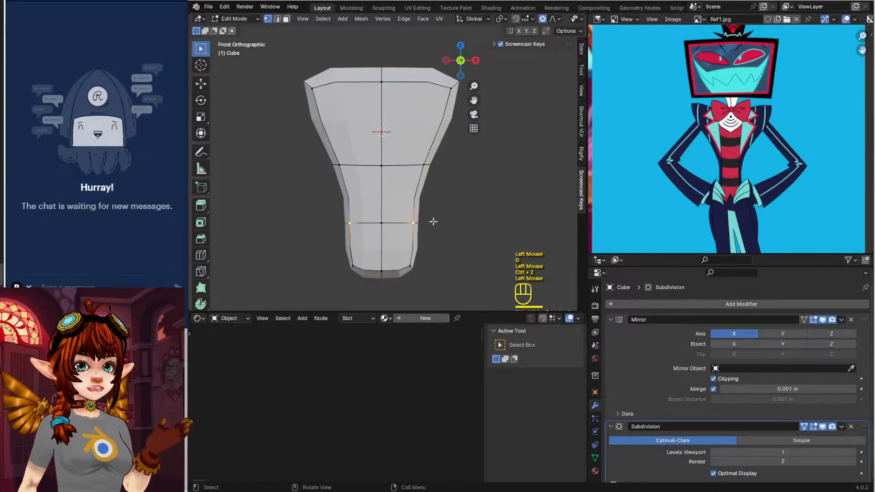
Move the outer vertex on the torso's waist row about 0.18 m inward and 0.17 m down
{"action": "key", "text": "g"}
{"action": "left_click", "coordinate": [416, 222]}
{"action": "middle_click_drag", "start_coordinate": [426, 145], "coordinate": [430, 185], "text": "shift"}
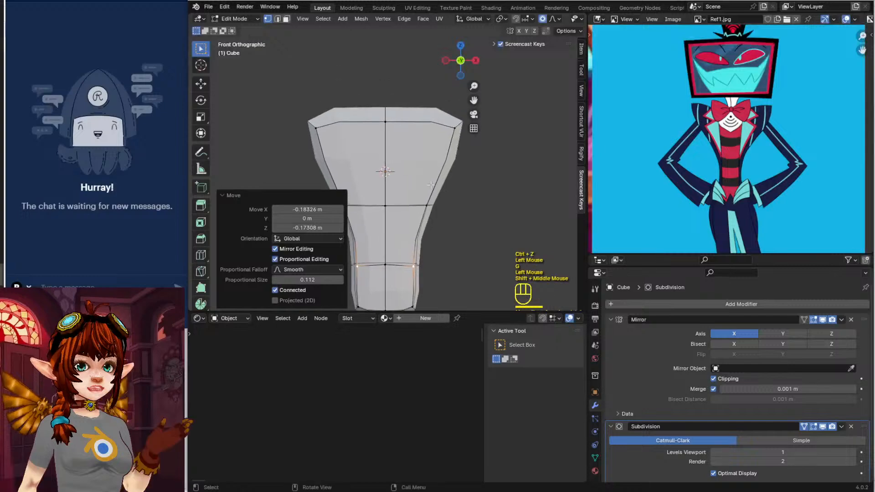
Add a vertical loop cut down the torso between the centre line and the outer edge, slid towards the centre
{"action": "key", "text": "ctrl+r"}
{"action": "left_click", "coordinate": [416, 116]}
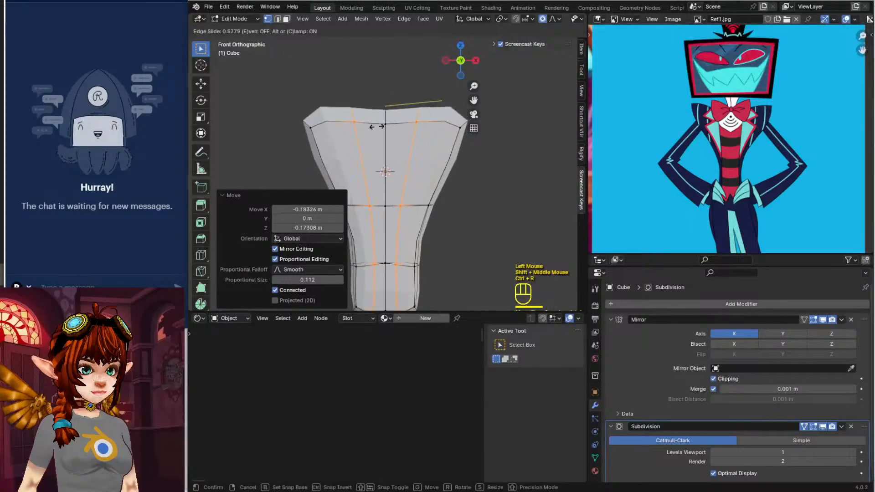
{"action": "left_click", "coordinate": [413, 118]}
Shift the upper front vertex of the new vertical loop slightly towards the centre line
{"action": "left_click", "coordinate": [413, 119]}
{"action": "key", "text": "g"}
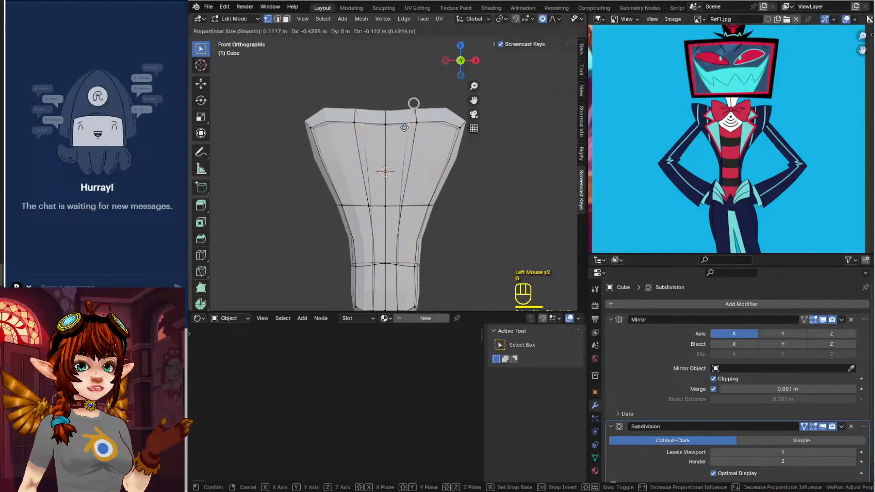
{"action": "left_click", "coordinate": [413, 129]}
{"action": "left_click", "coordinate": [416, 124]}
{"action": "key", "text": "g"}
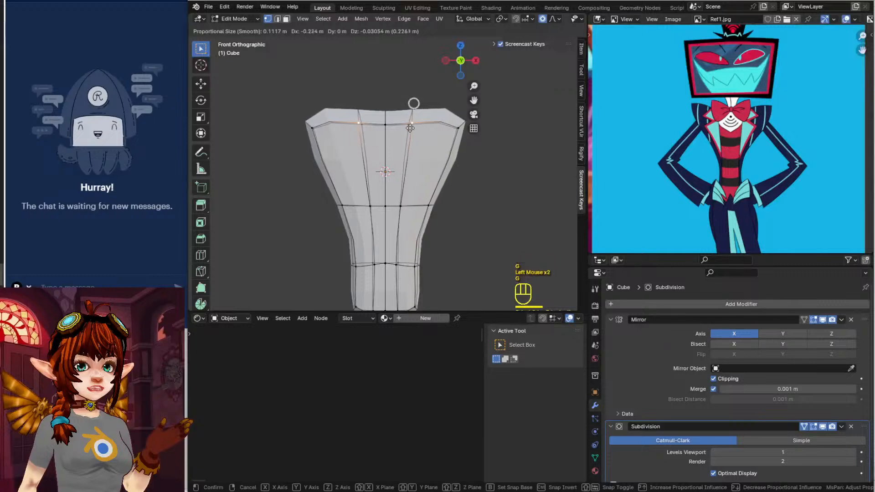
{"action": "left_click", "coordinate": [409, 128]}
{"action": "middle_click_drag", "start_coordinate": [457, 134], "coordinate": [461, 131], "text": "shift"}
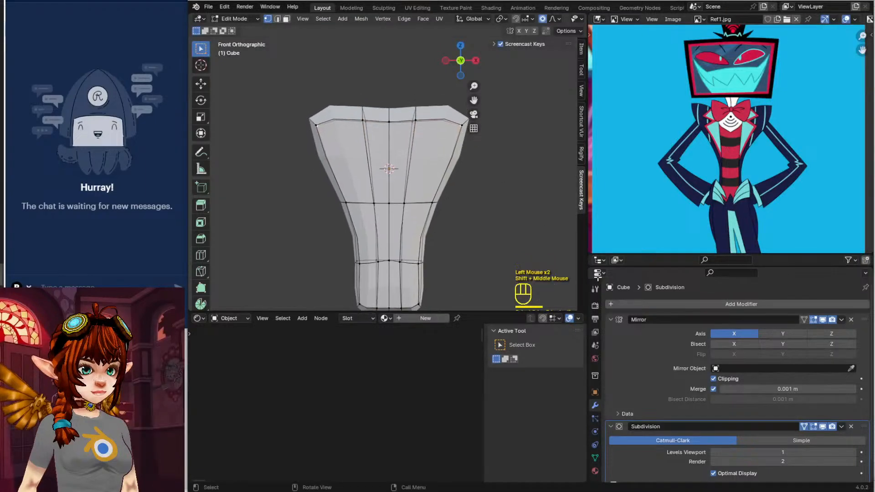
Set the Subdivision modifier's viewport levels to 2 and show the torso in right side view beside more of the reference poses
{"action": "left_click", "coordinate": [854, 452]}
{"action": "middle_click_drag", "start_coordinate": [455, 174], "coordinate": [343, 170]}
{"action": "key", "text": "KP_3"}
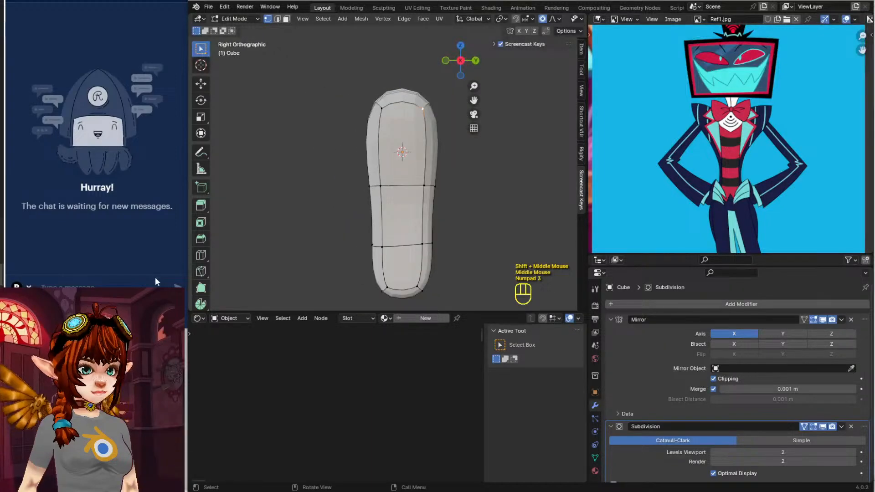
{"action": "scroll", "coordinate": [824, 137], "scroll_direction": "down", "scroll_amount": 2}
{"action": "middle_click_drag", "start_coordinate": [823, 137], "coordinate": [834, 118]}
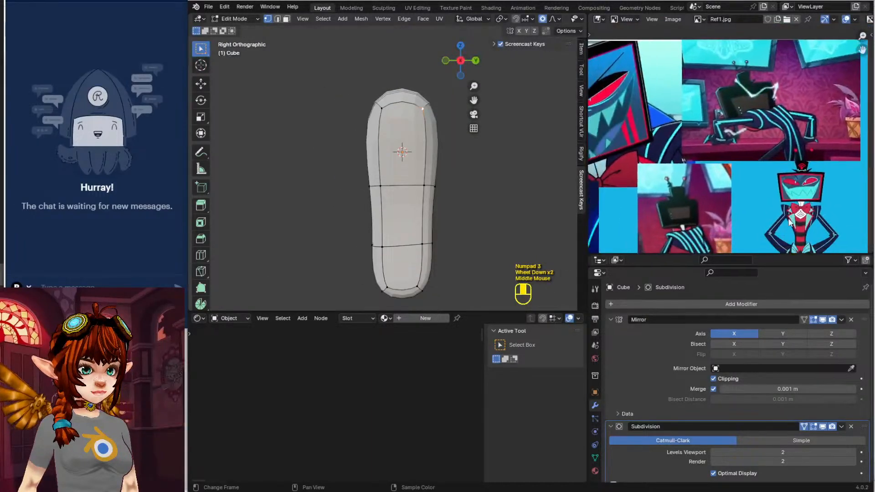
Move the front and back vertices of the waist row about 0.24 m forward and 0.07 m down
{"action": "left_click", "coordinate": [450, 232]}
{"action": "left_click", "coordinate": [398, 242]}
{"action": "key", "text": "b"}
{"action": "key", "text": "b"}
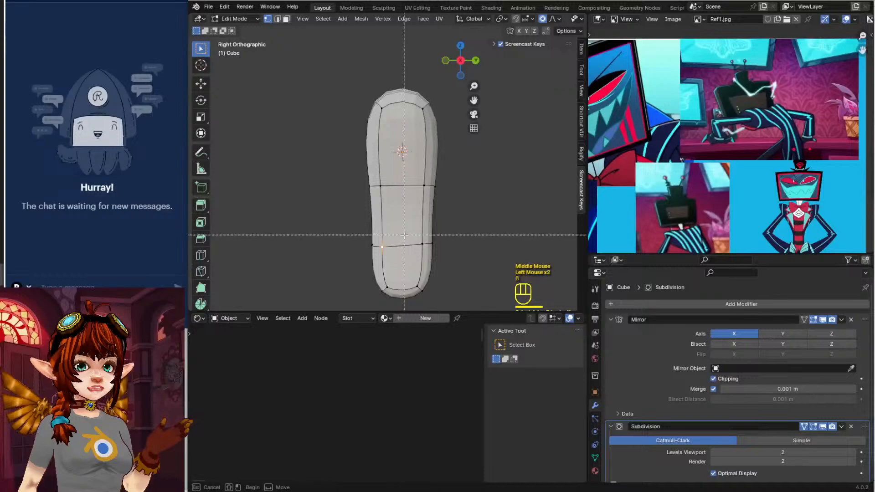
{"action": "left_click_drag", "start_coordinate": [410, 231], "coordinate": [467, 275]}
{"action": "key", "text": "g"}
{"action": "left_click", "coordinate": [459, 243]}
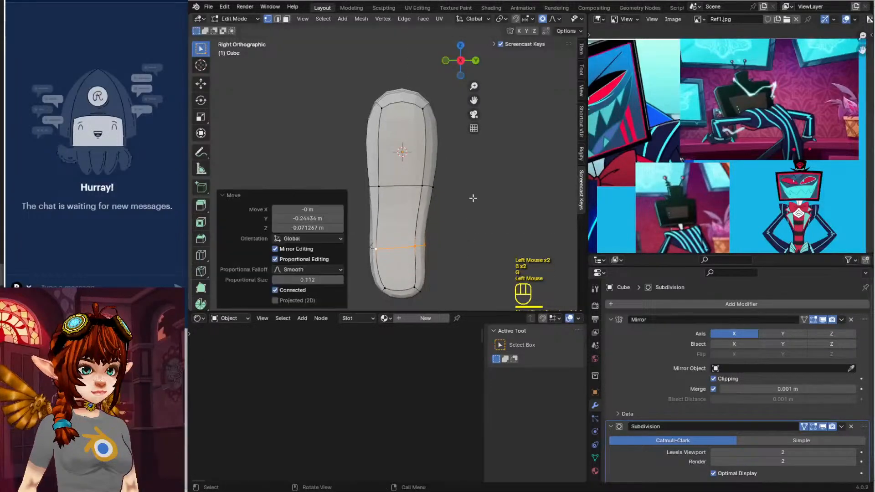
Move only the back vertices of the waist row about 0.18 m forward and 0.11 m down
{"action": "left_click", "coordinate": [472, 197]}
{"action": "key", "text": "b"}
{"action": "left_click_drag", "start_coordinate": [407, 240], "coordinate": [437, 250]}
{"action": "key", "text": "g"}
{"action": "left_click", "coordinate": [438, 249]}
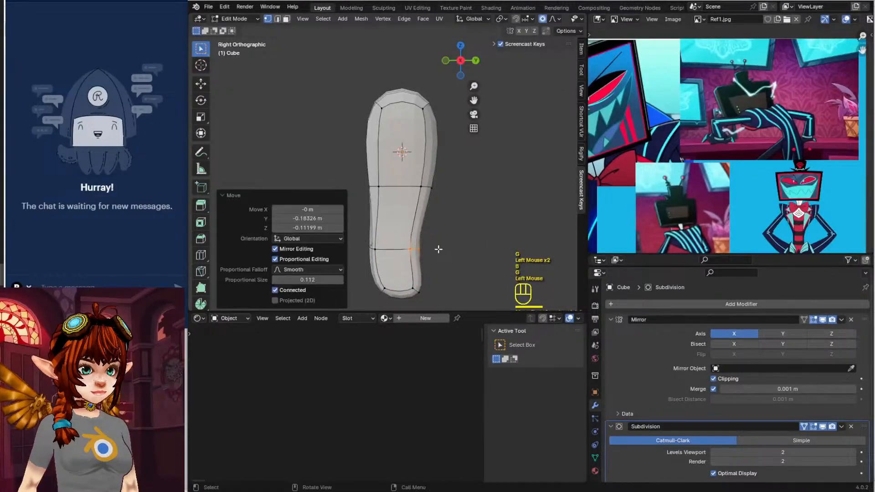
Move the torso's upper back vertices, together with the still selected back waist vertices, about 0.3 m backward
{"action": "key", "text": "b"}
{"action": "left_click_drag", "start_coordinate": [406, 83], "coordinate": [441, 119]}
{"action": "key", "text": "g"}
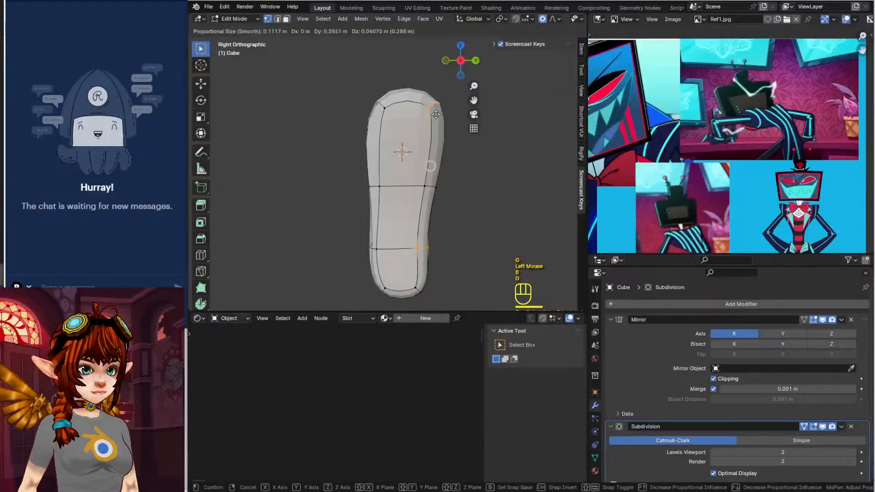
{"action": "left_click", "coordinate": [436, 112]}
Move the back waist vertices about 0.36 m forward and 0.16 m down to arch the lower back
{"action": "left_click", "coordinate": [484, 182]}
{"action": "left_click_drag", "start_coordinate": [456, 236], "coordinate": [413, 256]}
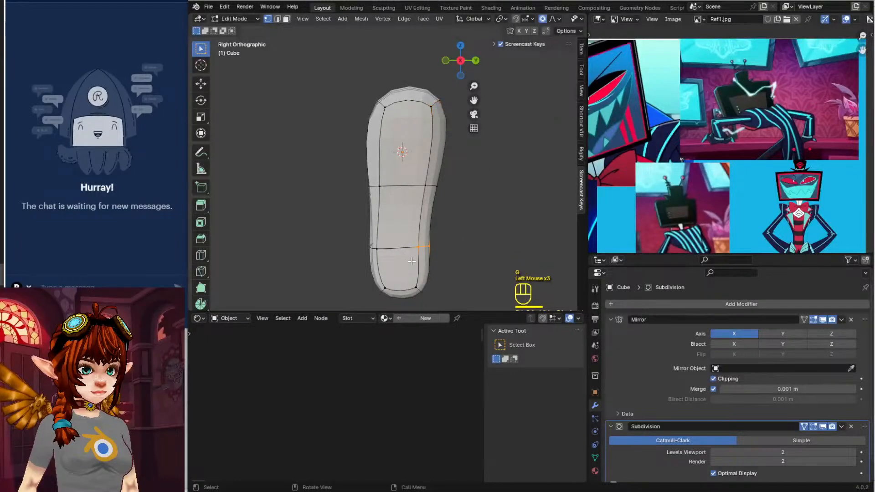
{"action": "left_click", "coordinate": [462, 240]}
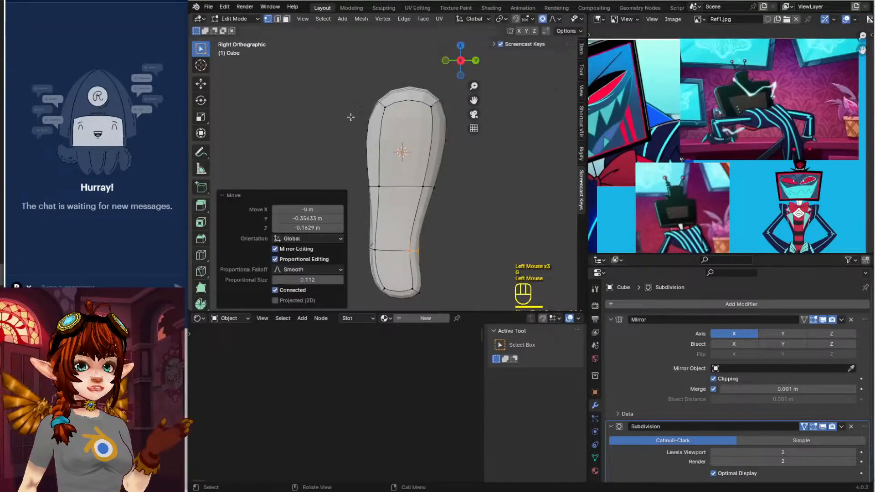
Try to reposition the torso's upper front vertices in side view, undoing each move
{"action": "key", "text": "b"}
{"action": "left_click_drag", "start_coordinate": [336, 73], "coordinate": [398, 129]}
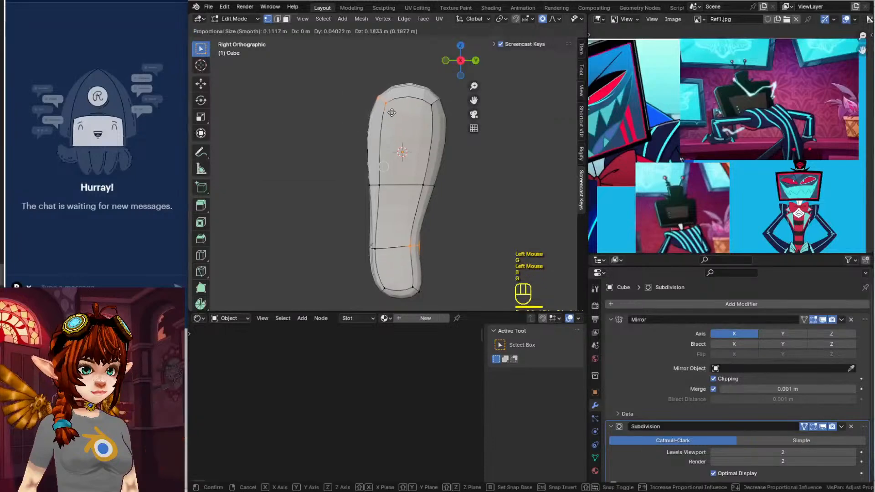
{"action": "key", "text": "g"}
{"action": "left_click", "coordinate": [453, 190]}
{"action": "key", "text": "ctrl+z"}
{"action": "left_click", "coordinate": [490, 199]}
{"action": "left_click", "coordinate": [490, 198]}
{"action": "key", "text": "b"}
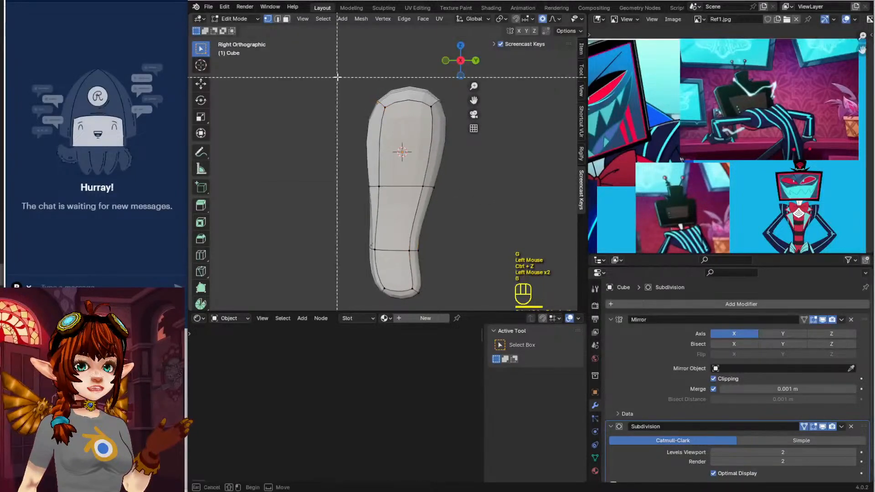
{"action": "left_click_drag", "start_coordinate": [350, 77], "coordinate": [393, 125]}
{"action": "key", "text": "g"}
{"action": "left_click", "coordinate": [360, 80]}
{"action": "key", "text": "ctrl+z"}
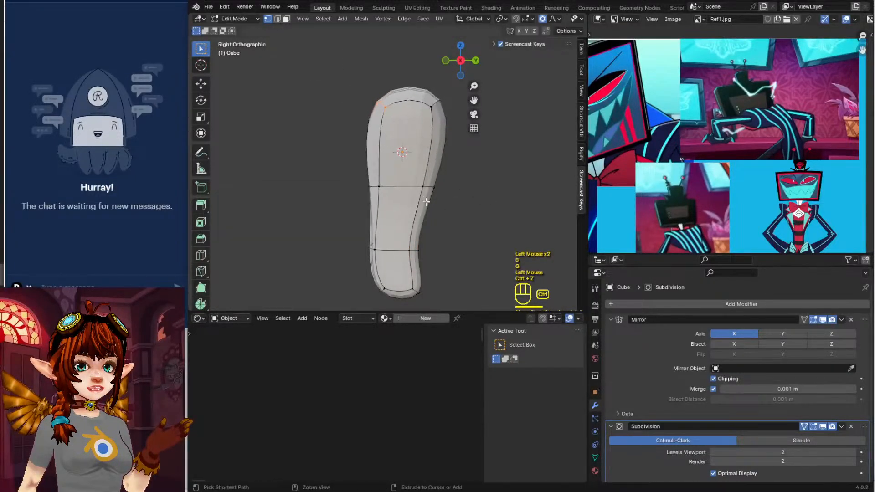
Move the torso's upper front vertices slightly backward and down in side view, then clear the selection
{"action": "left_click", "coordinate": [363, 78]}
{"action": "key", "text": "b"}
{"action": "left_click_drag", "start_coordinate": [358, 88], "coordinate": [388, 118]}
{"action": "key", "text": "g"}
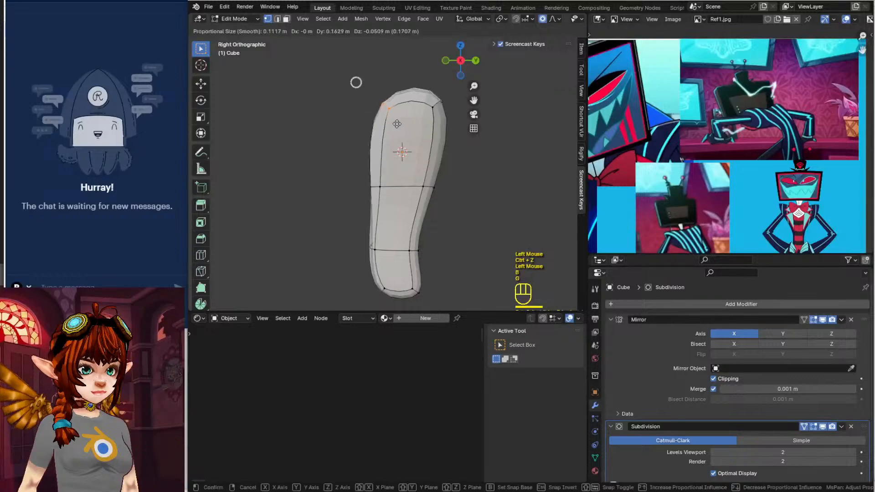
{"action": "left_click", "coordinate": [345, 162]}
{"action": "left_click", "coordinate": [360, 199]}
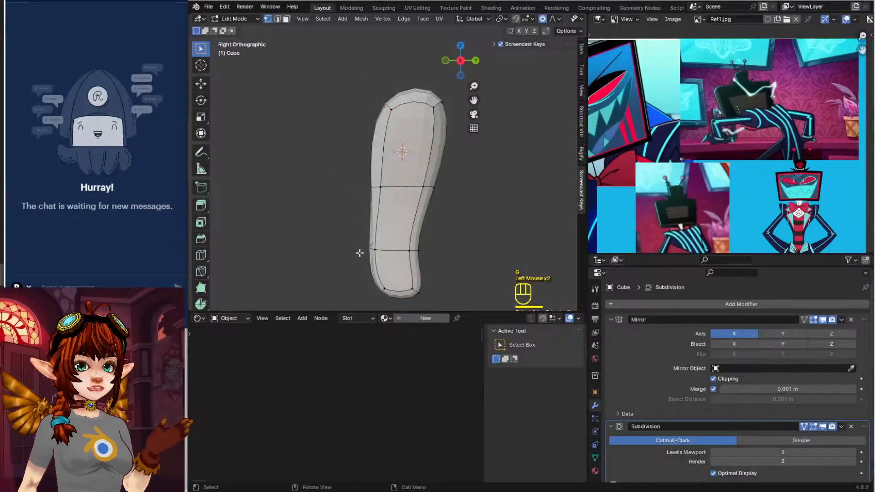
Pull the centre-line waist vertex about 0.12 m forward and adjust the centre-line vertex above it to round the torso's front
{"action": "middle_click_drag", "start_coordinate": [360, 253], "coordinate": [430, 212], "text": "shift"}
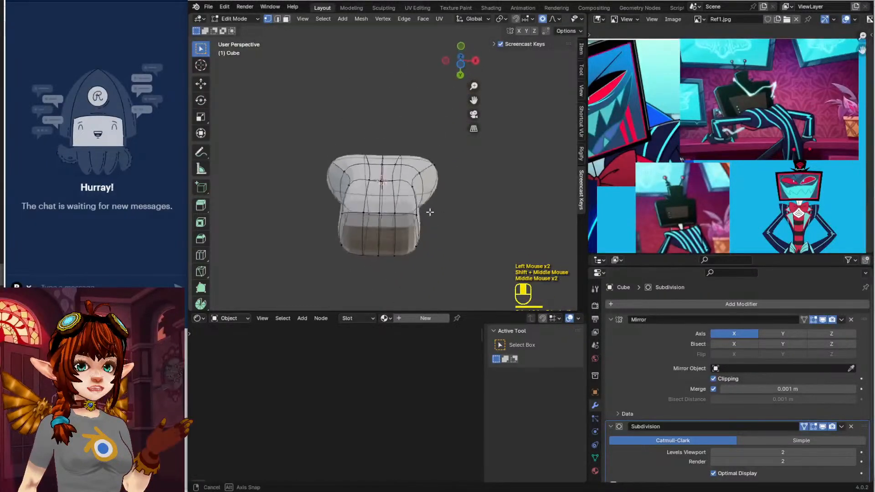
{"action": "scroll", "coordinate": [430, 211], "scroll_direction": "up", "scroll_amount": 1}
{"action": "left_click", "coordinate": [376, 192]}
{"action": "key", "text": "g"}
{"action": "left_click", "coordinate": [381, 169]}
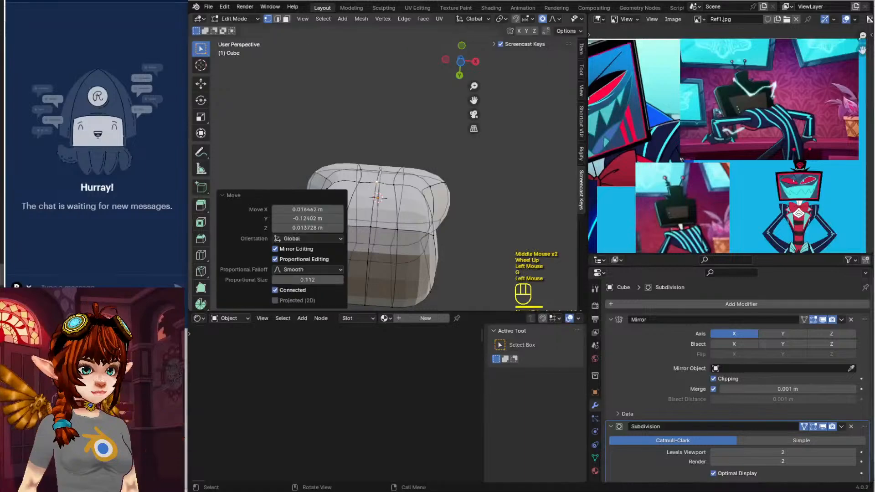
{"action": "left_click", "coordinate": [381, 169]}
{"action": "key", "text": "g"}
{"action": "left_click", "coordinate": [382, 162]}
Undo the last vertex move, then pull the upper front vertex beside the centre line about 0.07 m forward and its waist counterpart forward
{"action": "key", "text": "ctrl+z"}
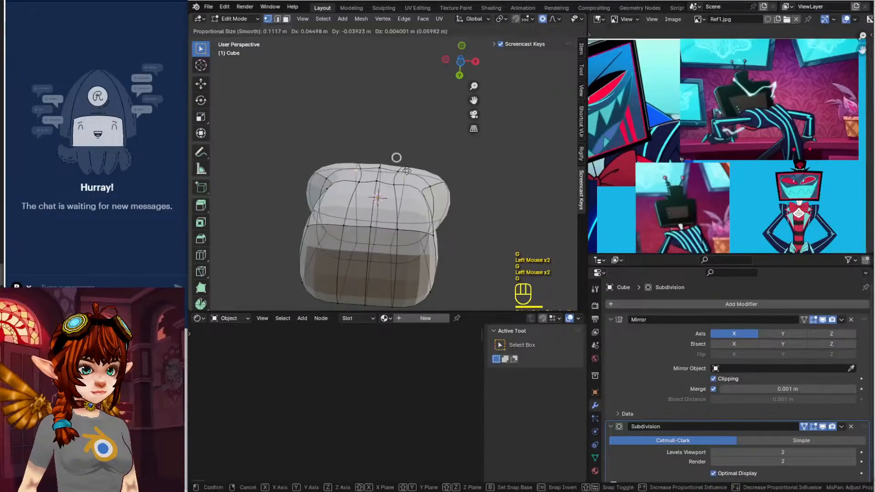
{"action": "left_click", "coordinate": [408, 168]}
{"action": "key", "text": "g"}
{"action": "left_click", "coordinate": [410, 168]}
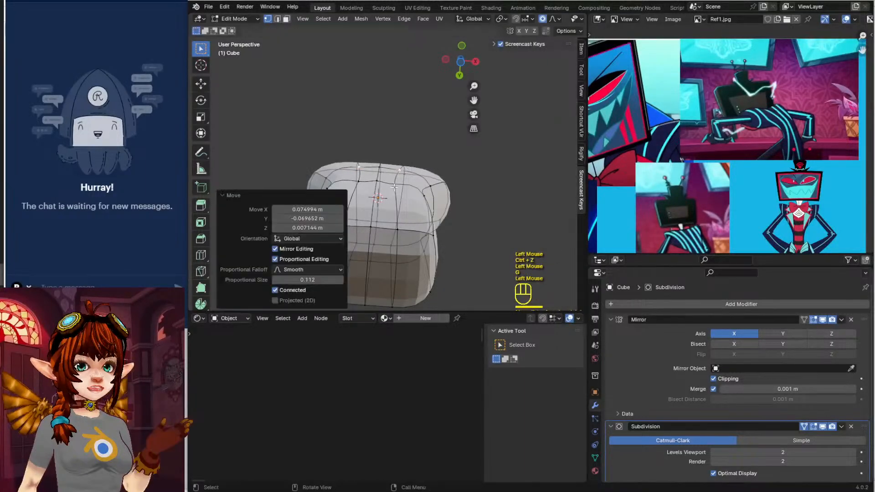
{"action": "left_click", "coordinate": [392, 188]}
{"action": "key", "text": "g"}
{"action": "left_click", "coordinate": [381, 181]}
Check the torso's overall rounded shape in Object Mode
{"action": "key", "text": "Tab"}
{"action": "middle_click_drag", "start_coordinate": [381, 181], "coordinate": [455, 229]}
{"action": "scroll", "coordinate": [371, 247], "scroll_direction": "down", "scroll_amount": 1}
{"action": "key", "text": "Tab"}
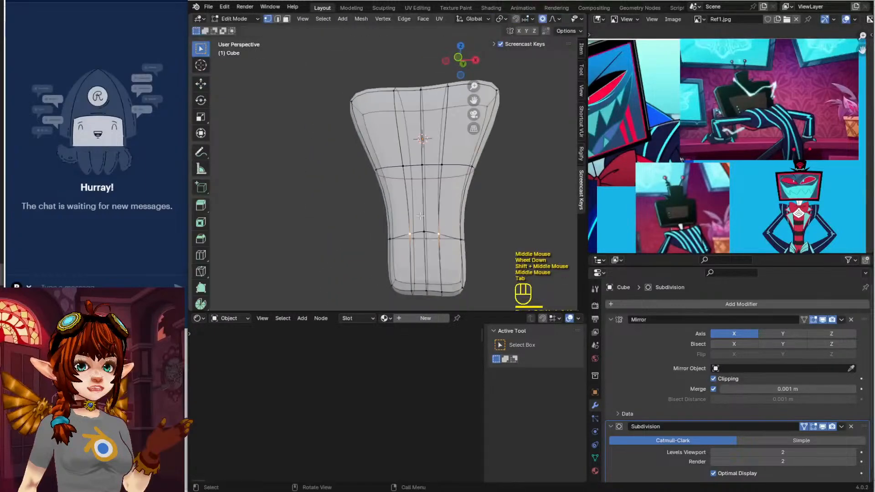
{"action": "key", "text": "a"}
{"action": "left_click", "coordinate": [366, 18]}
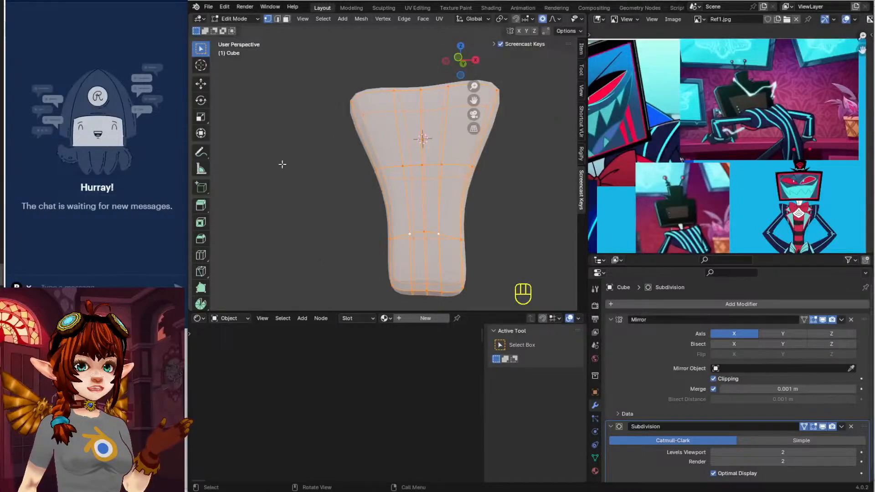
{"action": "left_click", "coordinate": [361, 18]}
{"action": "left_click", "coordinate": [278, 150]}
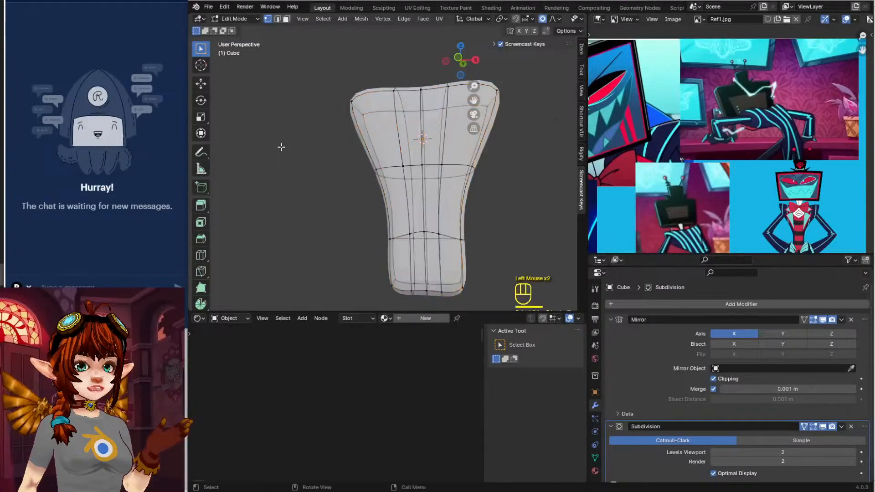
{"action": "key", "text": "Tab"}
{"action": "middle_click_drag", "start_coordinate": [364, 180], "coordinate": [386, 156]}
Apply Smooth Faces shading to the whole torso mesh and return to Object Mode
{"action": "key", "text": "Tab"}
{"action": "key", "text": "a"}
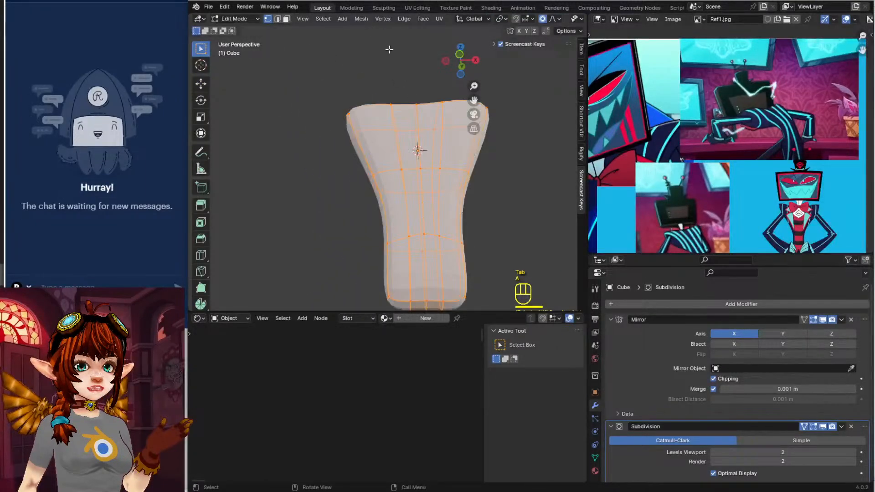
{"action": "left_click", "coordinate": [359, 20]}
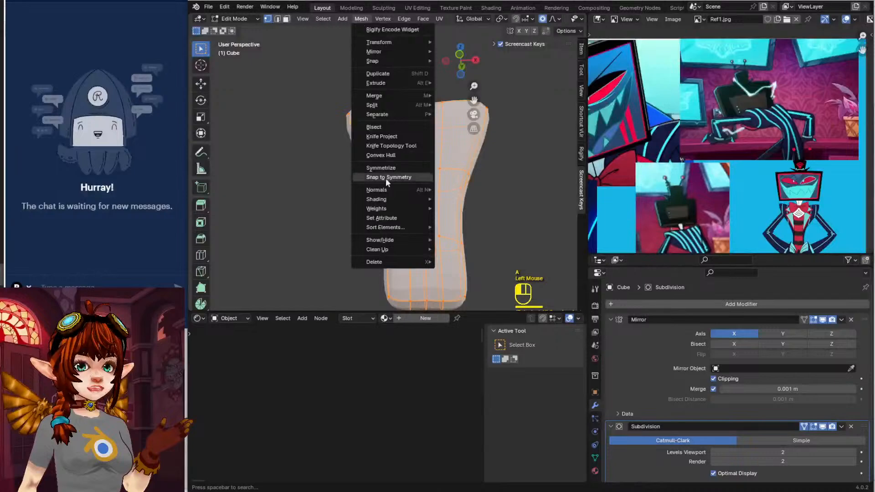
{"action": "mouse_move", "coordinate": [388, 191]}
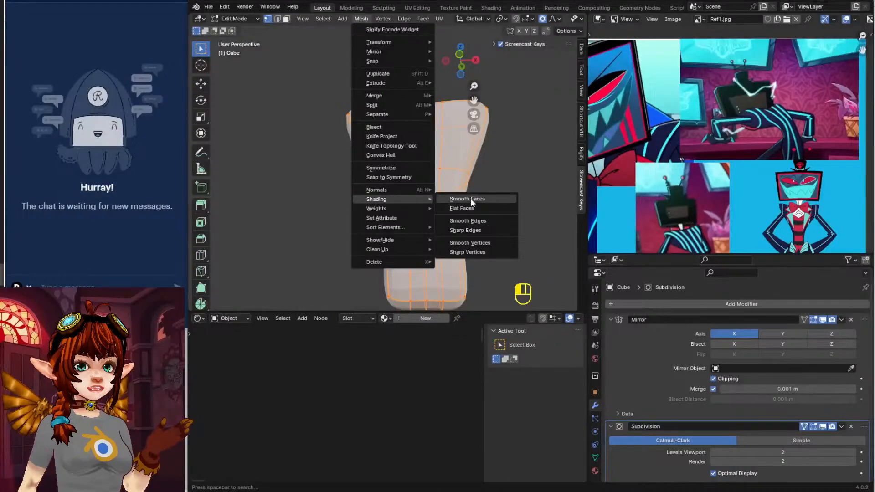
{"action": "left_click", "coordinate": [470, 199]}
{"action": "key", "text": "Tab"}
Compare the torso's front silhouette with the full-body figures in the reference image
{"action": "middle_click_drag", "start_coordinate": [461, 213], "coordinate": [406, 255], "text": "shift"}
{"action": "key", "text": "KP_1"}
{"action": "scroll", "coordinate": [770, 199], "scroll_direction": "down", "scroll_amount": 2}
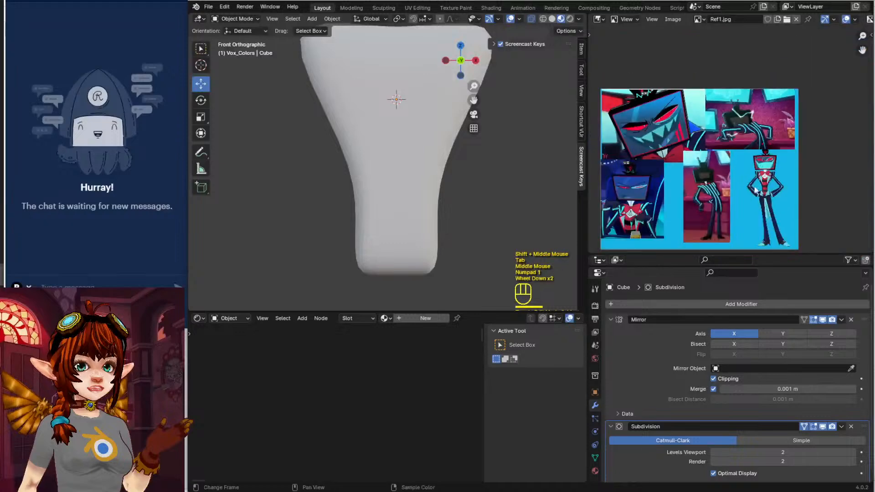
{"action": "scroll", "coordinate": [762, 195], "scroll_direction": "up", "scroll_amount": 1}
{"action": "mouse_move", "coordinate": [770, 199]}
{"action": "middle_mouse_down"}
{"action": "mouse_move", "coordinate": [762, 195]}
{"action": "mouse_move", "coordinate": [762, 232]}
{"action": "mouse_move", "coordinate": [764, 211]}
{"action": "middle_mouse_up"}
{"action": "scroll", "coordinate": [762, 195], "scroll_direction": "up", "scroll_amount": 3}
{"action": "scroll", "coordinate": [770, 228], "scroll_direction": "down", "scroll_amount": 2}
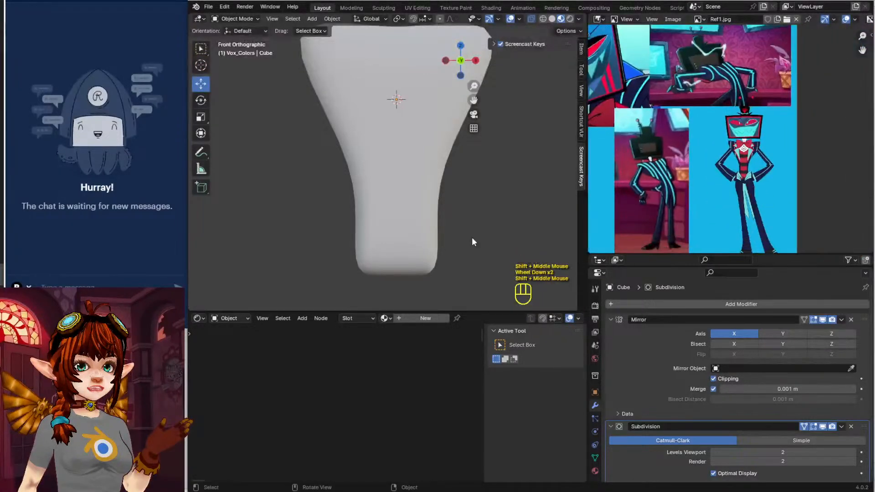
{"action": "scroll", "coordinate": [437, 230], "scroll_direction": "down", "scroll_amount": 1}
{"action": "middle_click_drag", "start_coordinate": [425, 228], "coordinate": [409, 212], "text": "shift"}
{"action": "scroll", "coordinate": [409, 212], "scroll_direction": "up", "scroll_amount": 1}
Raise the two outer side vertices on the torso's bottom edge about 1.1 m
{"action": "key", "text": "Tab"}
{"action": "middle_click_drag", "start_coordinate": [406, 248], "coordinate": [346, 228]}
{"action": "scroll", "coordinate": [450, 272], "scroll_direction": "up", "scroll_amount": 2}
{"action": "scroll", "coordinate": [451, 272], "scroll_direction": "down", "scroll_amount": 1}
{"action": "middle_click_drag", "start_coordinate": [450, 271], "coordinate": [410, 262], "text": "shift"}
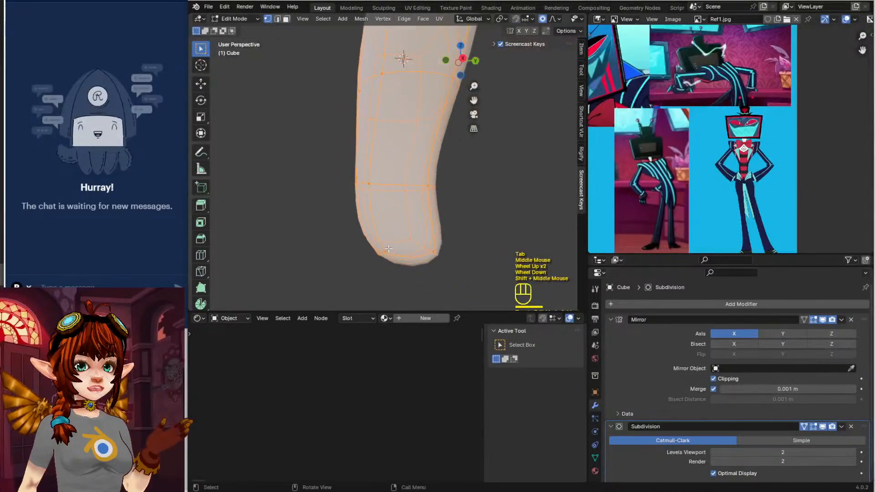
{"action": "left_click", "coordinate": [385, 251]}
{"action": "left_click", "coordinate": [433, 250], "text": "shift"}
{"action": "key", "text": "KP_3"}
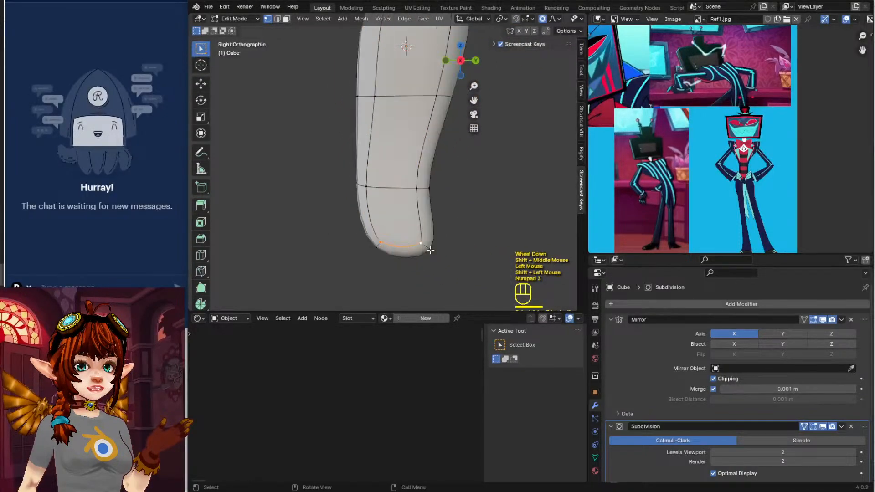
{"action": "key", "text": "g"}
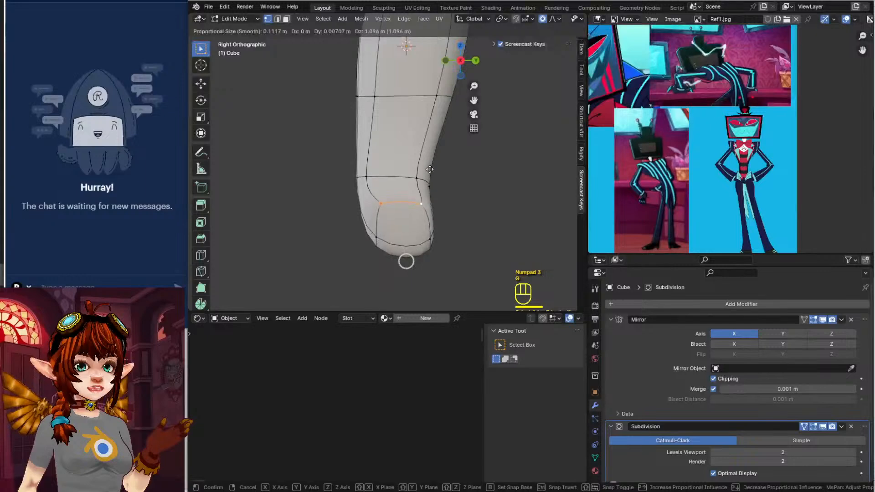
{"action": "left_click", "coordinate": [430, 167]}
Move the front and back bottom vertices beside the centre line about 0.09 m inward and 0.15 m down
{"action": "key", "text": "KP_1"}
{"action": "middle_click_drag", "start_coordinate": [457, 246], "coordinate": [437, 198], "text": "shift"}
{"action": "left_click", "coordinate": [436, 199]}
{"action": "middle_click_drag", "start_coordinate": [447, 234], "coordinate": [422, 182]}
{"action": "left_click", "coordinate": [380, 173], "text": "shift"}
{"action": "key", "text": "g"}
{"action": "left_click", "coordinate": [430, 197]}
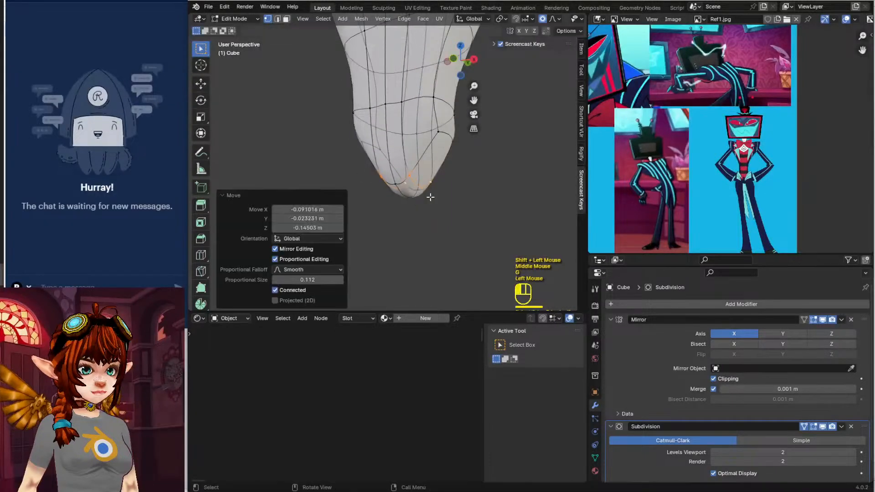
{"action": "middle_click_drag", "start_coordinate": [431, 193], "coordinate": [314, 85]}
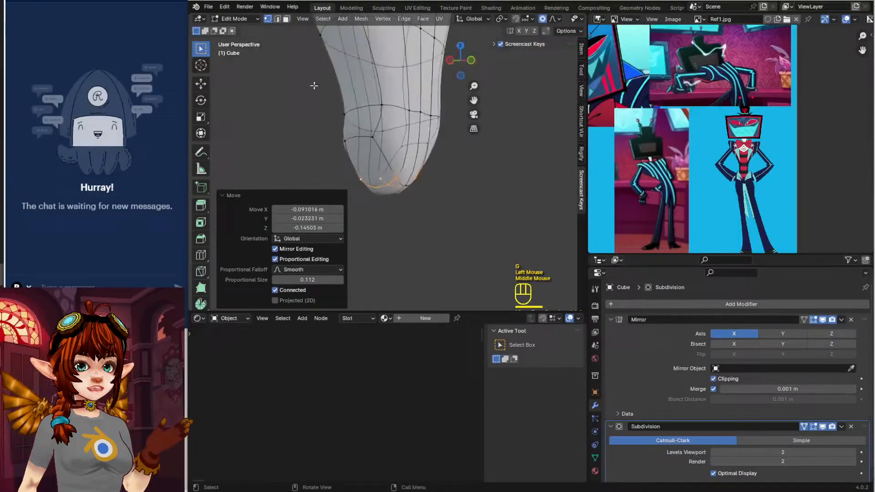
Extrude the torso's underside face beside the centre line about 0.04 m to start the mirrored legs
{"action": "left_click", "coordinate": [286, 19]}
{"action": "left_click", "coordinate": [372, 165]}
{"action": "middle_click_drag", "start_coordinate": [441, 182], "coordinate": [416, 185]}
{"action": "scroll", "coordinate": [433, 183], "scroll_direction": "down", "scroll_amount": 2}
{"action": "scroll", "coordinate": [428, 182], "scroll_direction": "down", "scroll_amount": 1}
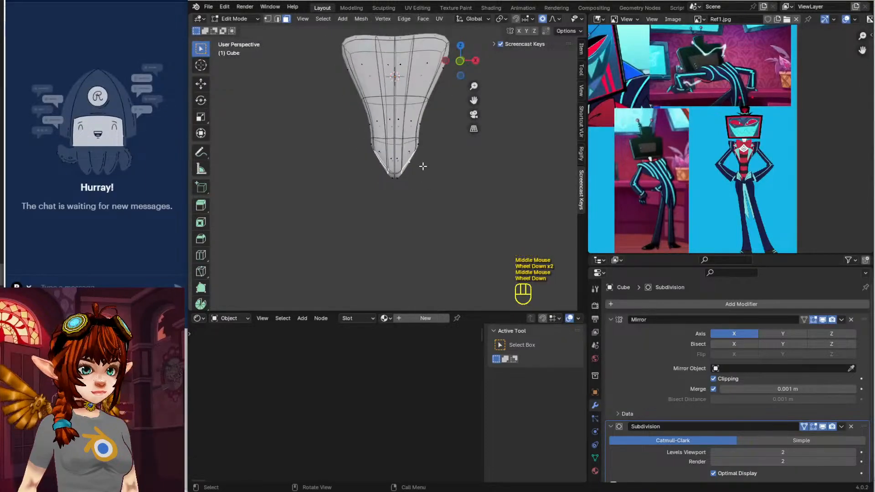
{"action": "key", "text": "e"}
{"action": "left_click", "coordinate": [425, 166]}
{"action": "key", "text": "KP_1"}
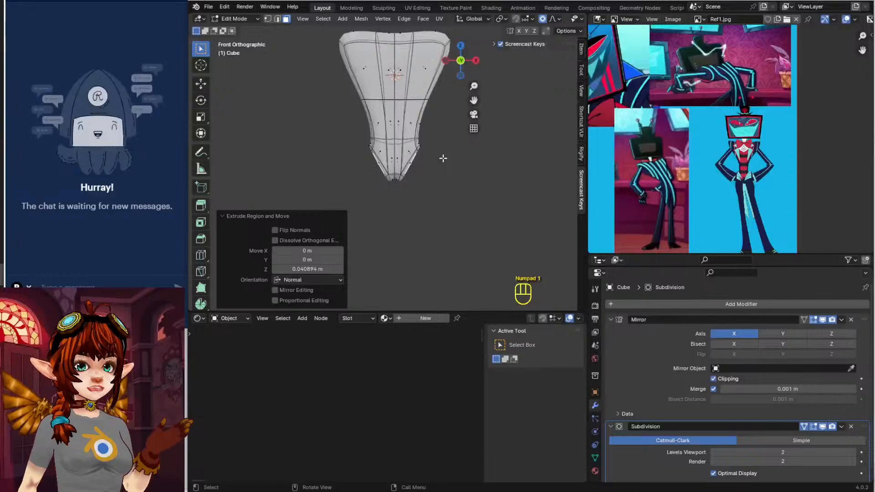
With proportional editing off, shift the extruded leg faces outward and down, rotate them, and scale them to about 0.905 to form the hips
{"action": "key", "text": "o"}
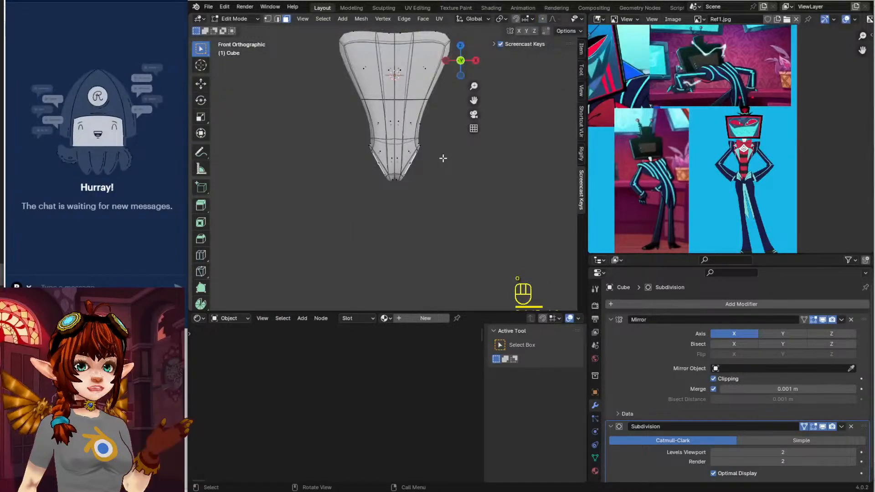
{"action": "key", "text": "g"}
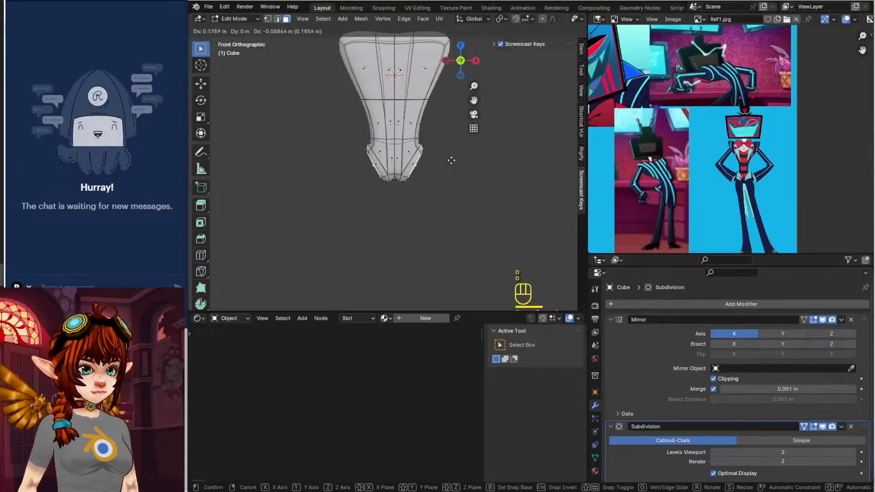
{"action": "left_click", "coordinate": [451, 160]}
{"action": "key", "text": "r"}
{"action": "left_click", "coordinate": [451, 160]}
{"action": "key", "text": "g"}
{"action": "left_click", "coordinate": [453, 187]}
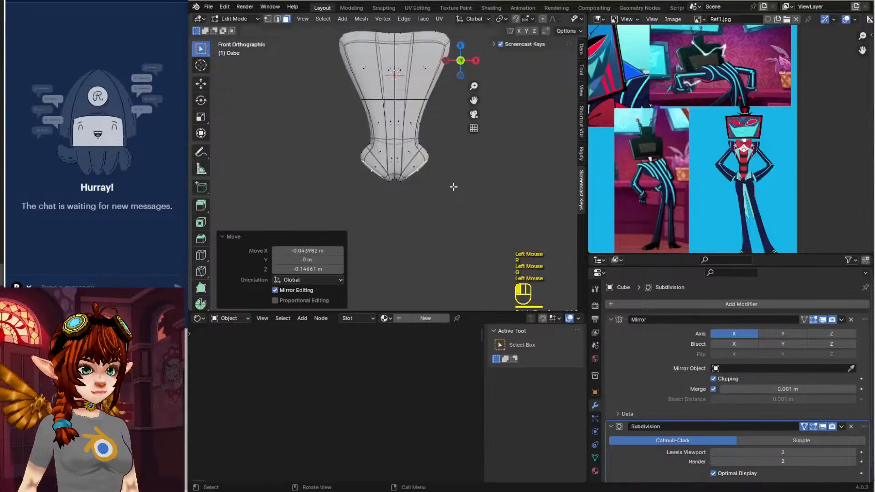
{"action": "key", "text": "s"}
{"action": "left_click", "coordinate": [470, 185]}
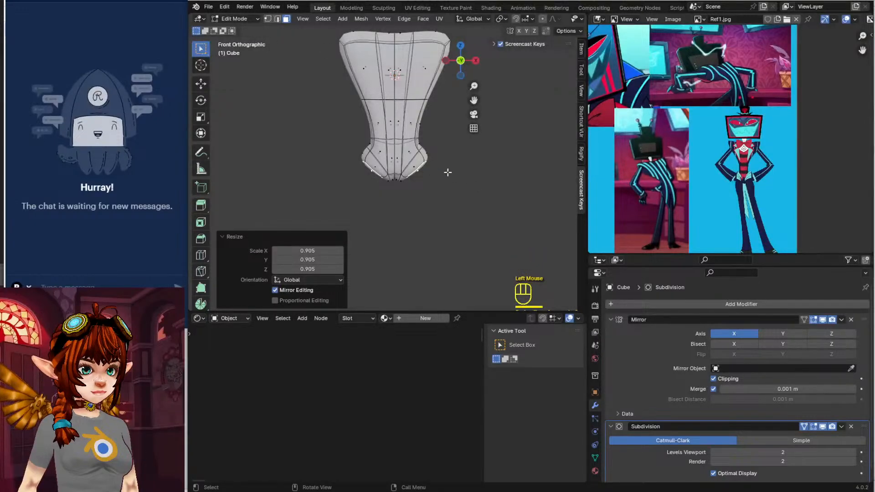
{"action": "key", "text": "g"}
{"action": "left_click", "coordinate": [454, 178]}
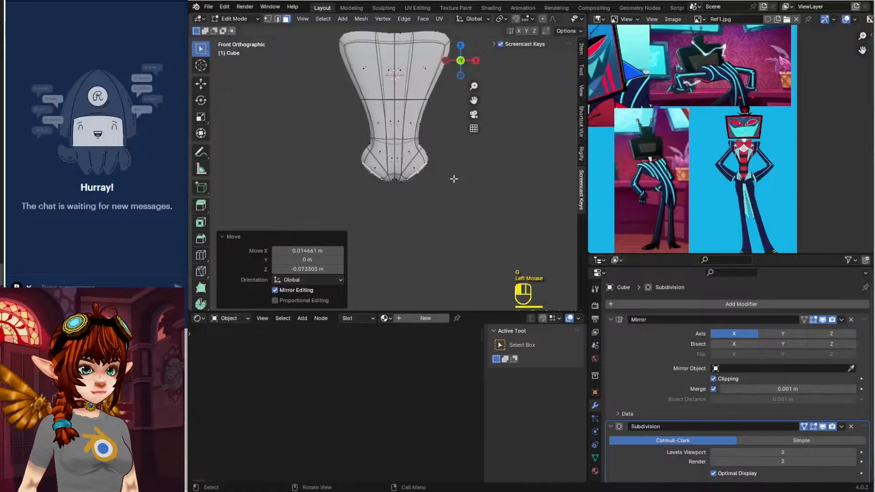
Extrude the leg faces about 0.97 m, lower them about 2.5 m to form the thighs, and scale the ends to 0.531
{"action": "key", "text": "e"}
{"action": "left_click", "coordinate": [459, 209]}
{"action": "key", "text": "g"}
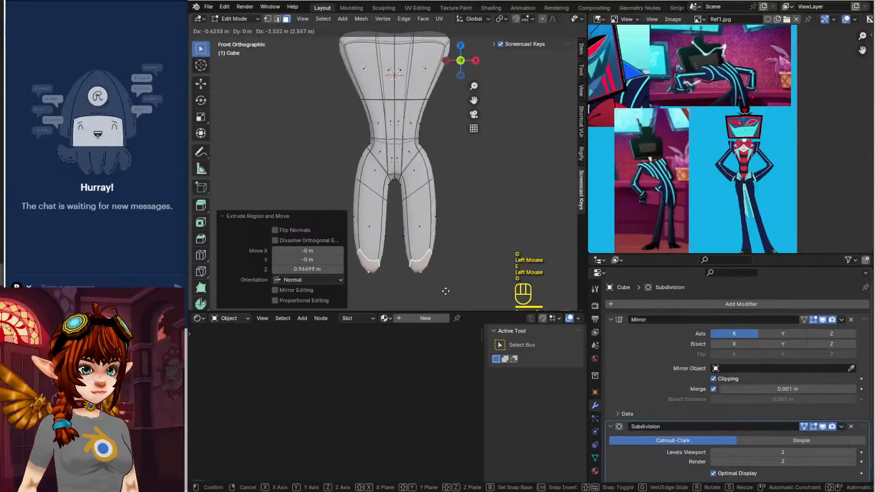
{"action": "left_click", "coordinate": [440, 292]}
{"action": "key", "text": "s"}
{"action": "left_click", "coordinate": [441, 261]}
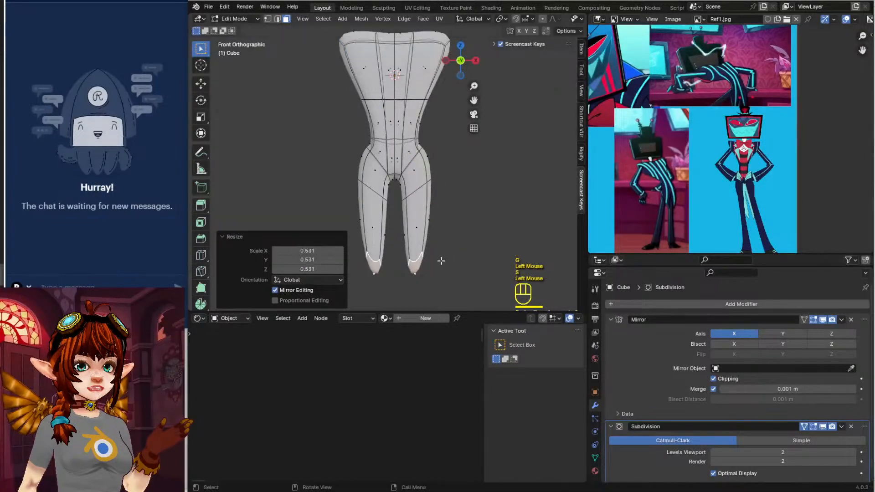
Extrude the lower legs about 3.25 m from the knee ends and move the new ends about 1.6 m inward and 1.1 m down
{"action": "scroll", "coordinate": [441, 254], "scroll_direction": "down", "scroll_amount": 2}
{"action": "middle_click_drag", "start_coordinate": [441, 254], "coordinate": [424, 199], "text": "shift"}
{"action": "scroll", "coordinate": [446, 200], "scroll_direction": "up", "scroll_amount": 1}
{"action": "scroll", "coordinate": [446, 201], "scroll_direction": "down", "scroll_amount": 1}
{"action": "scroll", "coordinate": [424, 200], "scroll_direction": "up", "scroll_amount": 1}
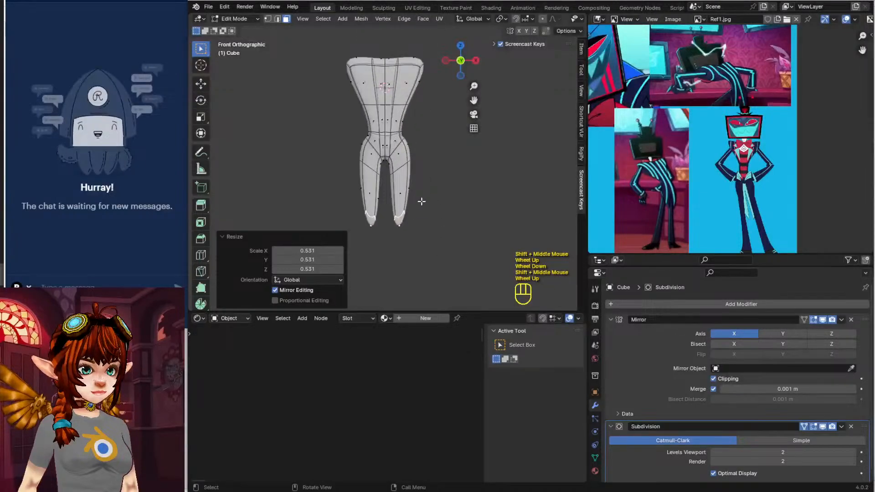
{"action": "key", "text": "e"}
{"action": "left_click", "coordinate": [412, 292]}
{"action": "key", "text": "g"}
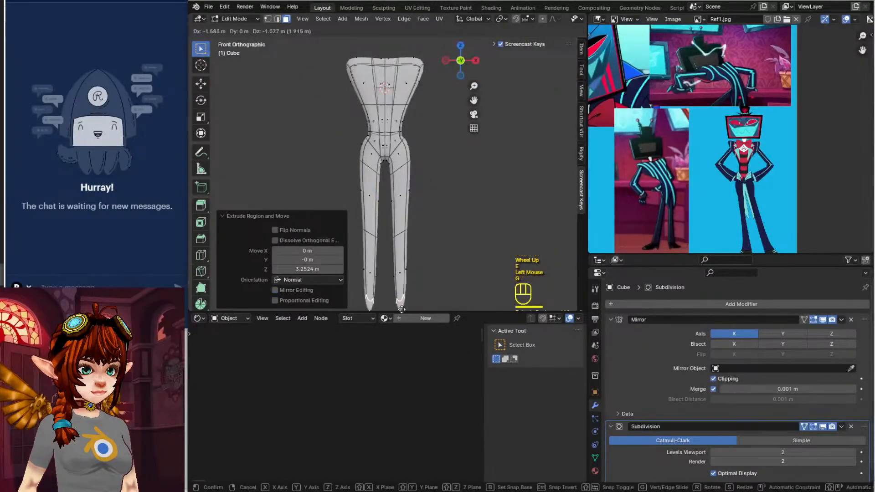
{"action": "left_click", "coordinate": [401, 309]}
Scale the leg ends up to about 2.117 and shift them about 0.25 m outward
{"action": "key", "text": "s"}
{"action": "left_click", "coordinate": [460, 290]}
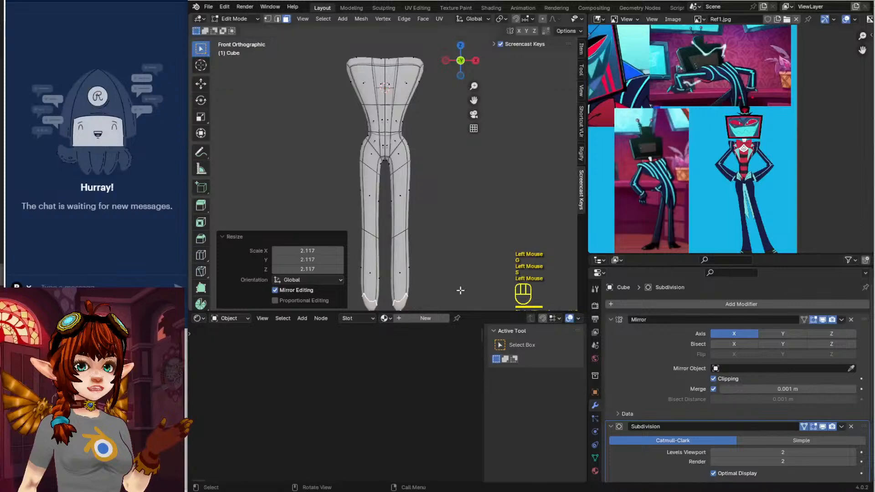
{"action": "key", "text": "g"}
{"action": "left_click", "coordinate": [466, 290]}
{"action": "middle_click_drag", "start_coordinate": [441, 241], "coordinate": [448, 211], "text": "shift"}
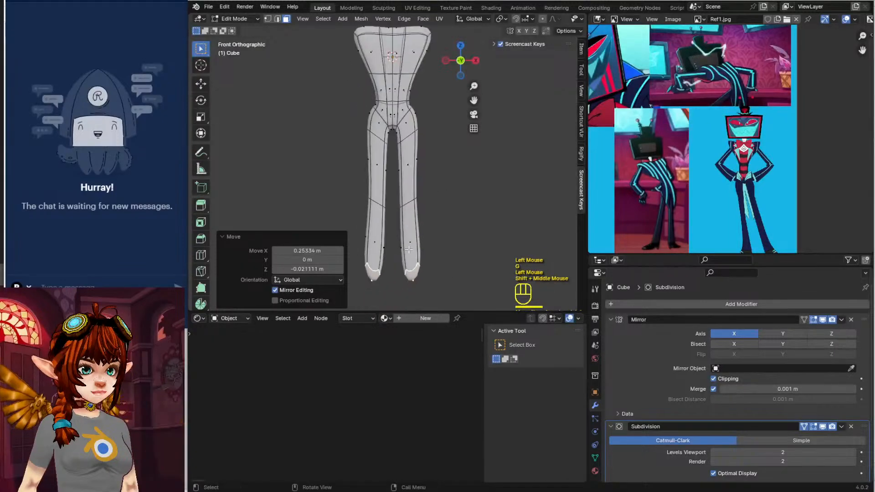
Add one loop cut around the lower legs, slid to a factor of about -0.681
{"action": "key", "text": "ctrl+r"}
{"action": "left_click_drag", "start_coordinate": [408, 244], "coordinate": [428, 234]}
{"action": "middle_click_drag", "start_coordinate": [429, 233], "coordinate": [441, 231], "text": "shift"}
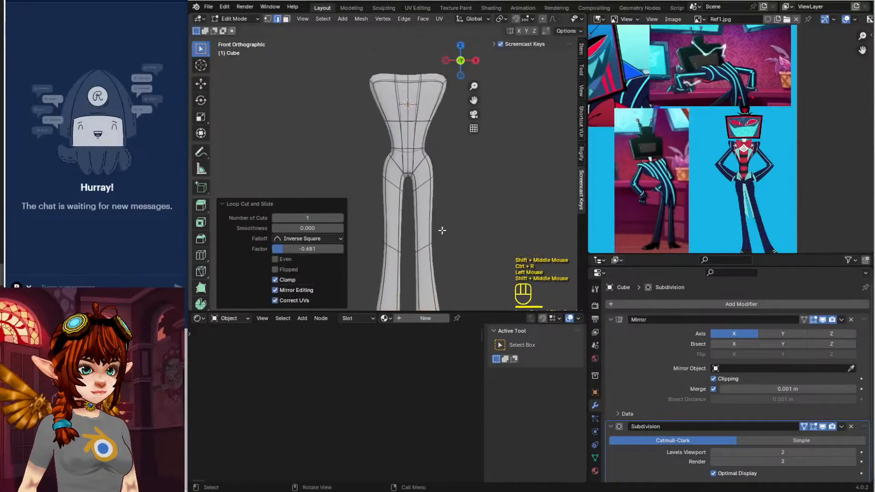
{"action": "scroll", "coordinate": [453, 157], "scroll_direction": "up", "scroll_amount": 1}
Turn proportional editing back on and reposition the outer hip vertices just below the waist inward to narrow the hips
{"action": "left_click", "coordinate": [269, 20]}
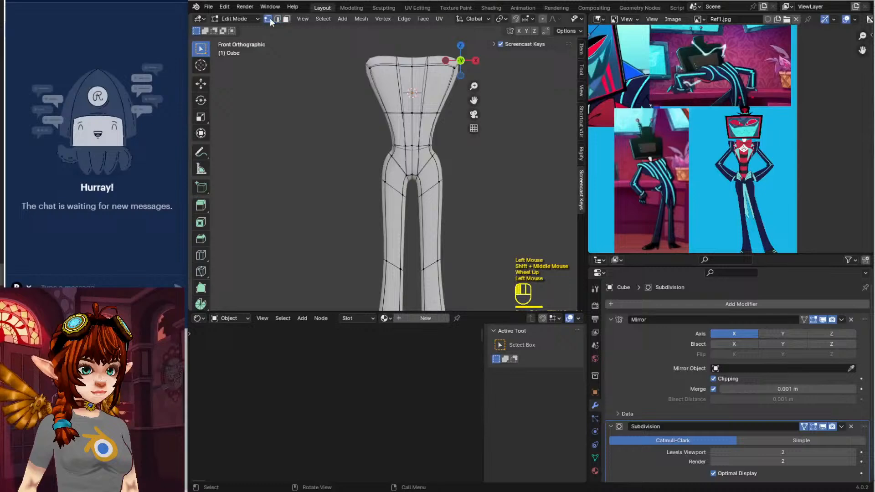
{"action": "left_click", "coordinate": [434, 158]}
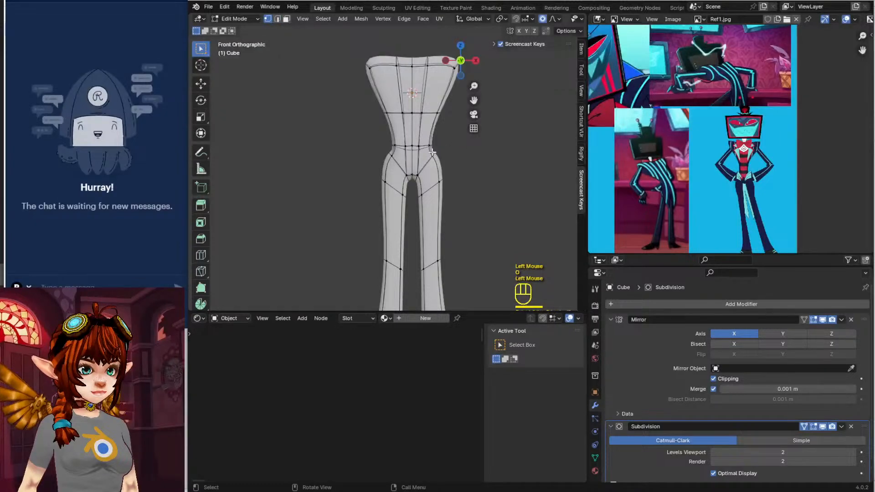
{"action": "key", "text": "b"}
{"action": "key", "text": "g"}
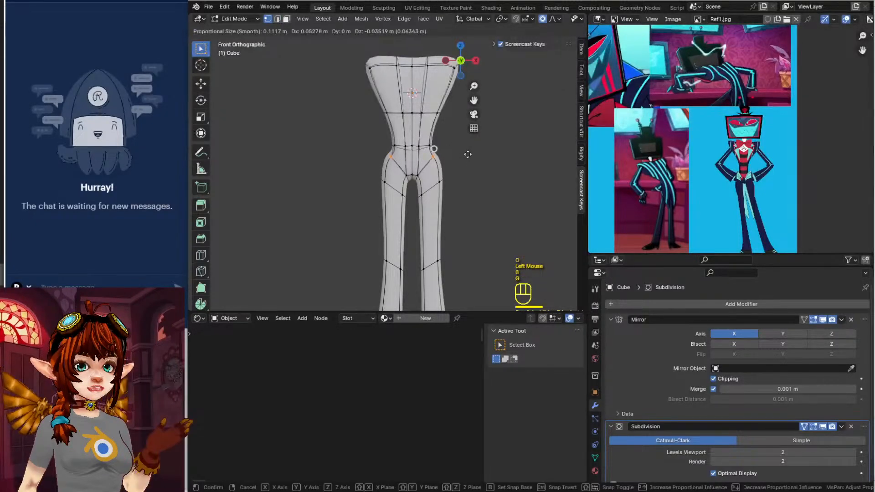
{"action": "left_click", "coordinate": [468, 154]}
{"action": "left_click", "coordinate": [432, 155]}
{"action": "left_click", "coordinate": [431, 150]}
{"action": "key", "text": "b"}
{"action": "left_click_drag", "start_coordinate": [454, 148], "coordinate": [463, 199]}
{"action": "key", "text": "g"}
{"action": "left_click", "coordinate": [447, 168]}
Move the outer upper-thigh vertices about 0.3 m inward and 0.2 m down
{"action": "left_click", "coordinate": [437, 181]}
{"action": "key", "text": "b"}
{"action": "key", "text": "g"}
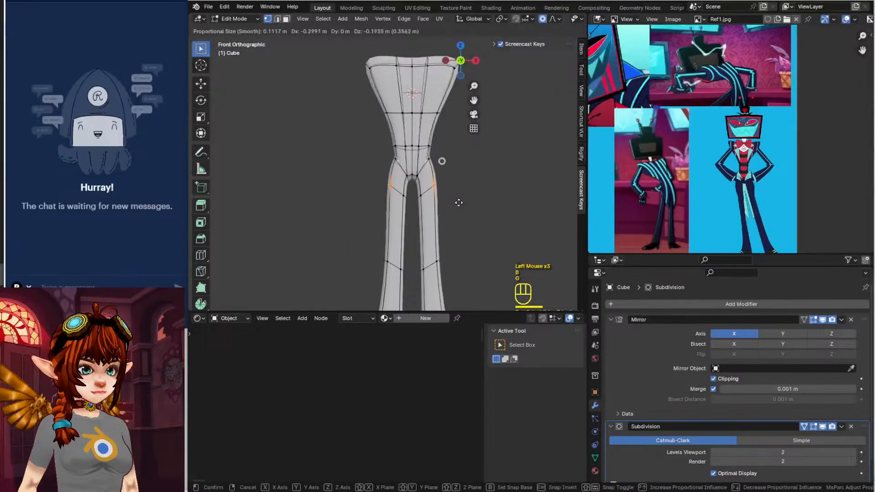
{"action": "left_click", "coordinate": [460, 202]}
{"action": "left_click", "coordinate": [459, 202]}
Move the outer hip vertices about 0.09 m outward and 0.04 m up
{"action": "key", "text": "b"}
{"action": "left_click_drag", "start_coordinate": [421, 150], "coordinate": [444, 166]}
{"action": "key", "text": "g"}
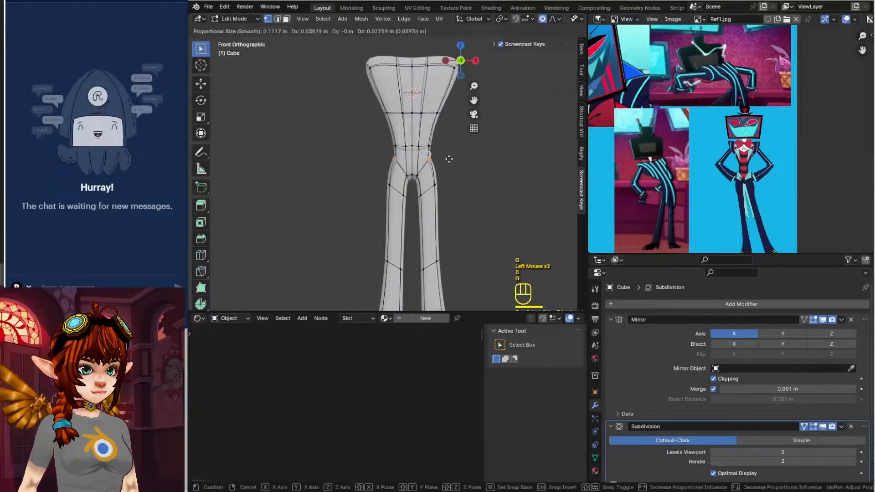
{"action": "left_click", "coordinate": [450, 159]}
Move the waist's side vertices about 0.14 m inward and 0.24 m up
{"action": "key", "text": "b"}
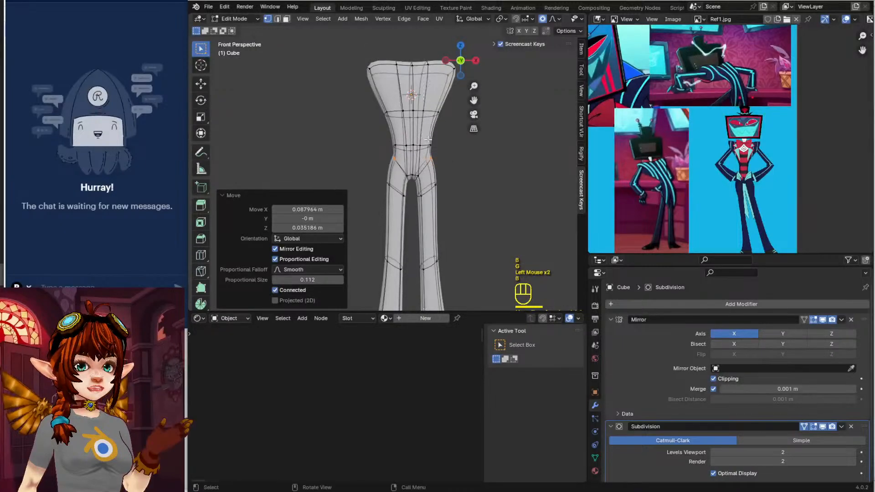
{"action": "left_click_drag", "start_coordinate": [437, 152], "coordinate": [443, 153]}
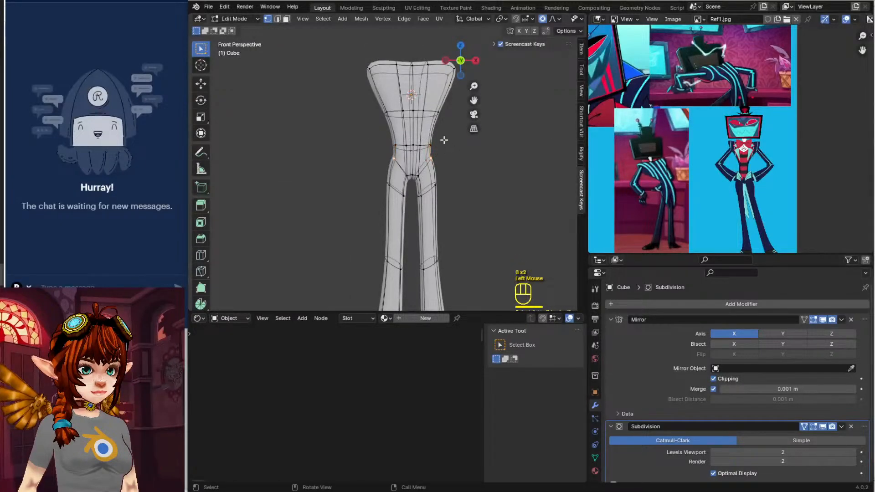
{"action": "key", "text": "b"}
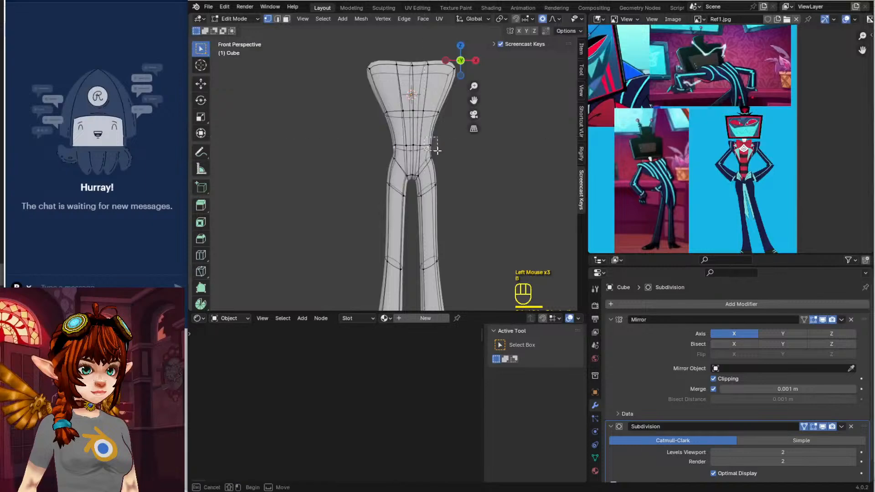
{"action": "key", "text": "g"}
{"action": "left_click", "coordinate": [437, 143]}
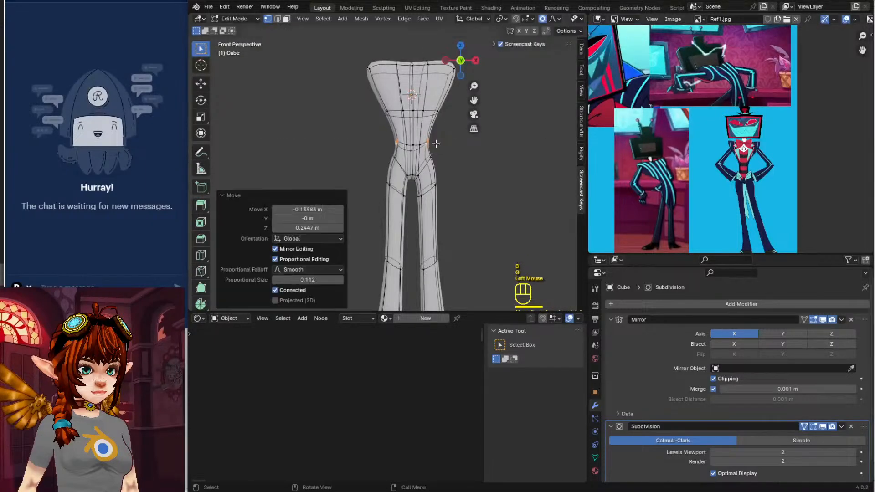
{"action": "left_click", "coordinate": [436, 143]}
Move the side vertices of the loop above the waist about 0.11 m inward and 0.11 m up
{"action": "key", "text": "b"}
{"action": "left_click_drag", "start_coordinate": [431, 104], "coordinate": [448, 127]}
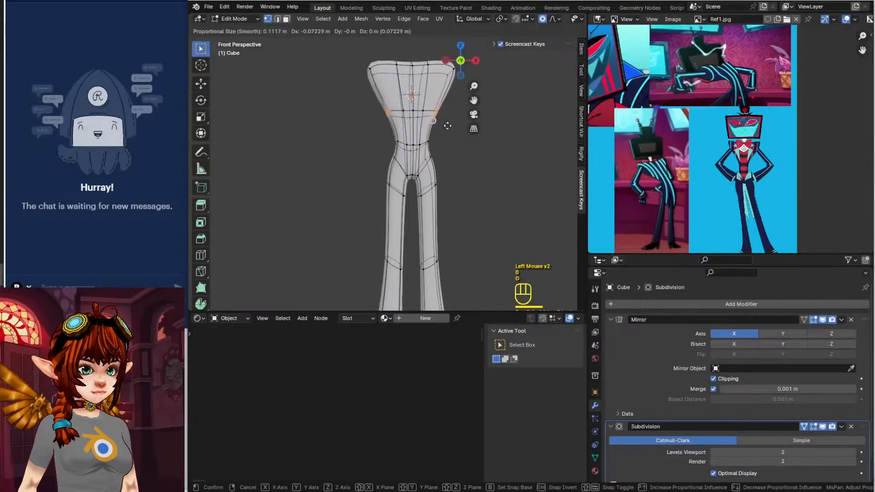
{"action": "key", "text": "g"}
{"action": "left_click", "coordinate": [445, 124]}
{"action": "middle_click_drag", "start_coordinate": [445, 124], "coordinate": [415, 127], "text": "shift"}
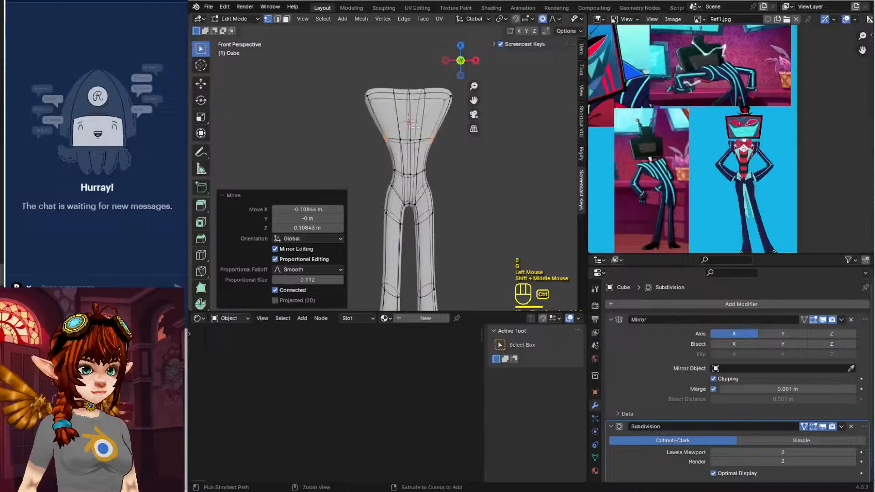
Add one horizontal loop cut across the chest, slid to a factor of about 0.425
{"action": "key", "text": "ctrl+r"}
{"action": "left_click", "coordinate": [377, 136]}
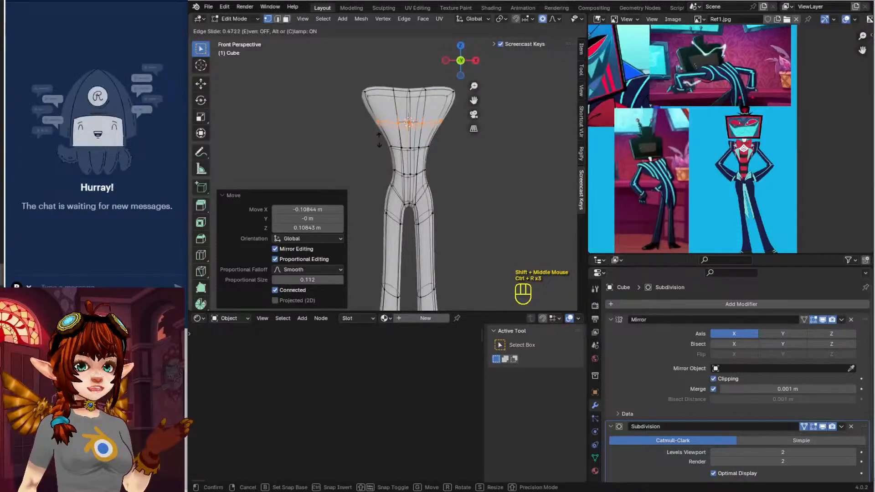
{"action": "left_click", "coordinate": [381, 139]}
{"action": "middle_click_drag", "start_coordinate": [381, 139], "coordinate": [342, 84], "text": "shift"}
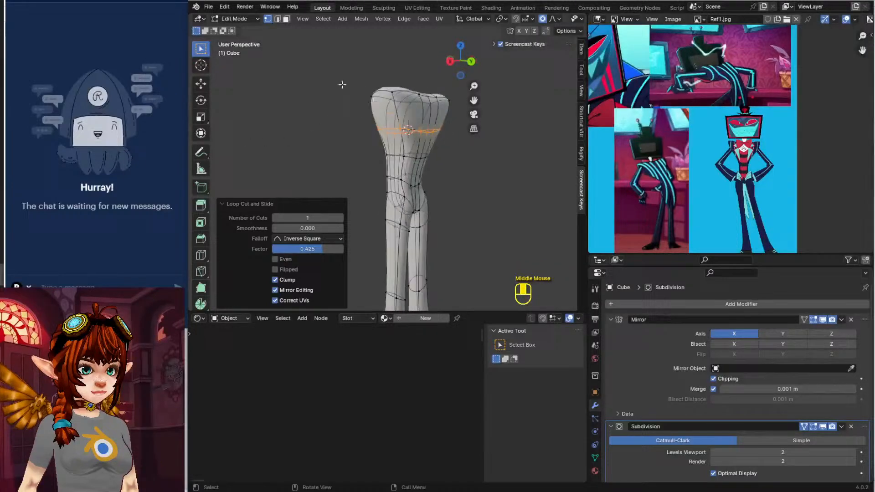
Add another horizontal loop cut just below the shoulders, slid to a factor of about -0.322
{"action": "left_click", "coordinate": [286, 20]}
{"action": "middle_click_drag", "start_coordinate": [303, 130], "coordinate": [474, 129]}
{"action": "key", "text": "ctrl+r"}
{"action": "key", "text": "ctrl+r"}
{"action": "left_click", "coordinate": [379, 102]}
{"action": "left_click", "coordinate": [379, 102]}
{"action": "mouse_move", "coordinate": [416, 133]}
{"action": "middle_mouse_down", "text": "shift"}
{"action": "mouse_move", "coordinate": [433, 158]}
{"action": "mouse_move", "coordinate": [402, 147]}
{"action": "mouse_move", "coordinate": [441, 152]}
{"action": "mouse_move", "coordinate": [408, 152]}
{"action": "mouse_move", "coordinate": [411, 137]}
{"action": "middle_mouse_up", "text": "shift"}
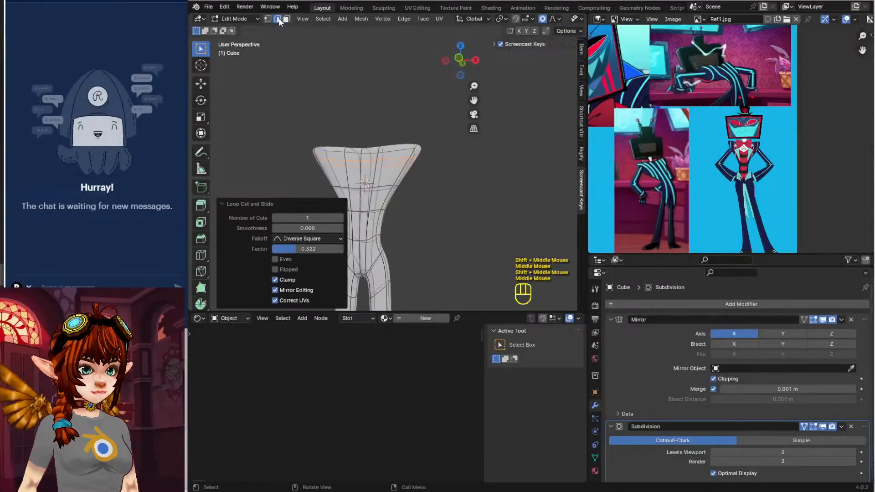
Select the outer top shoulder edge and nudge it slightly in the front view
{"action": "middle_click_drag", "start_coordinate": [413, 169], "coordinate": [396, 164]}
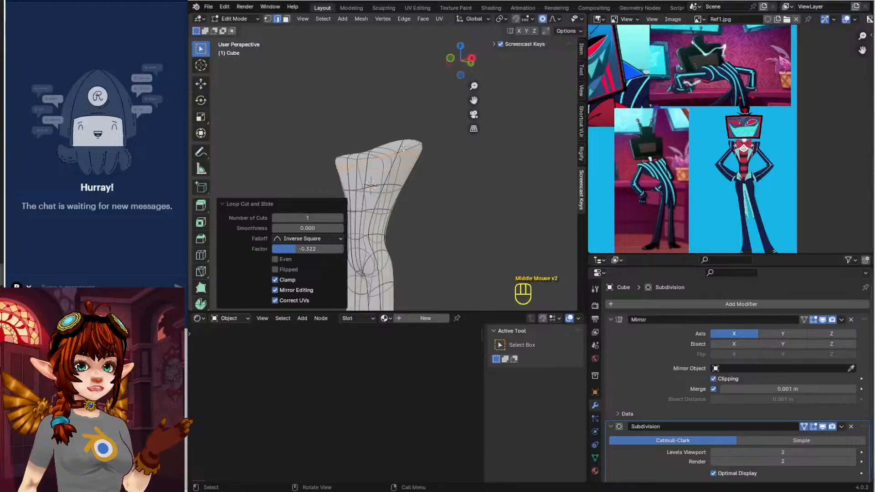
{"action": "left_click", "coordinate": [421, 140]}
{"action": "key", "text": "KP_1"}
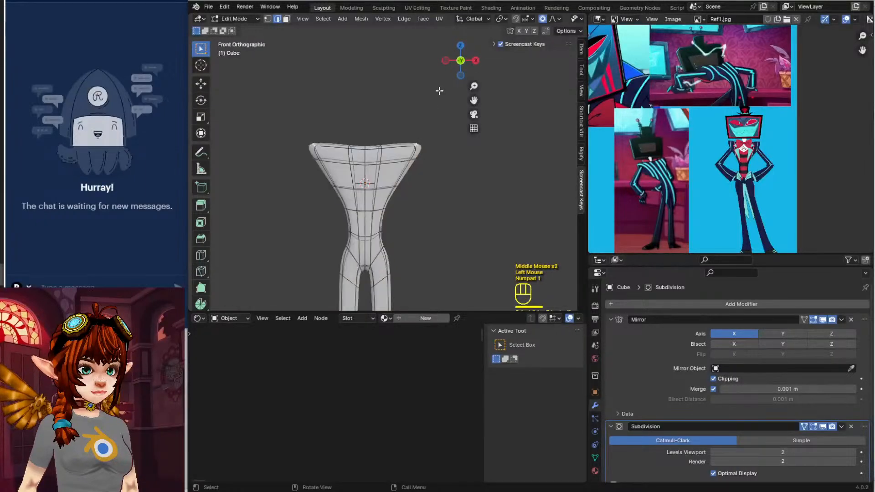
{"action": "key", "text": "g"}
{"action": "left_click", "coordinate": [424, 138]}
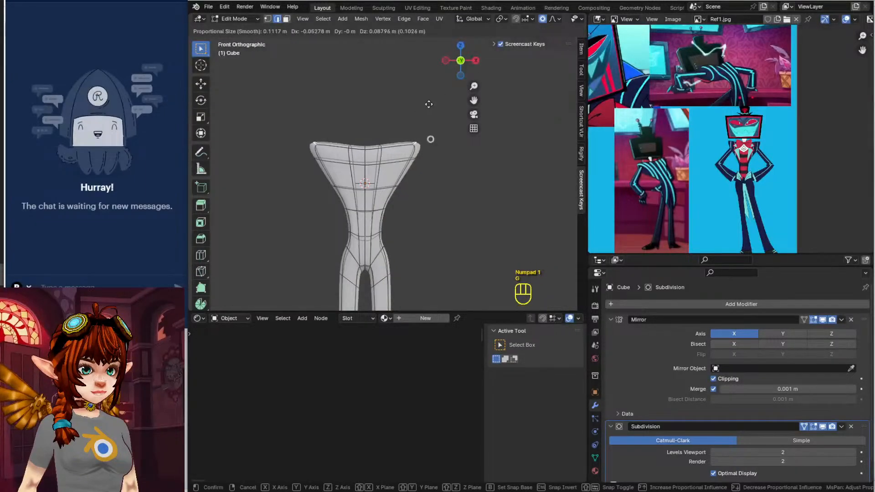
Enlarge the front-facing figure in the reference image and move the side edge just below the shoulder slightly inward to match it
{"action": "left_click", "coordinate": [415, 158]}
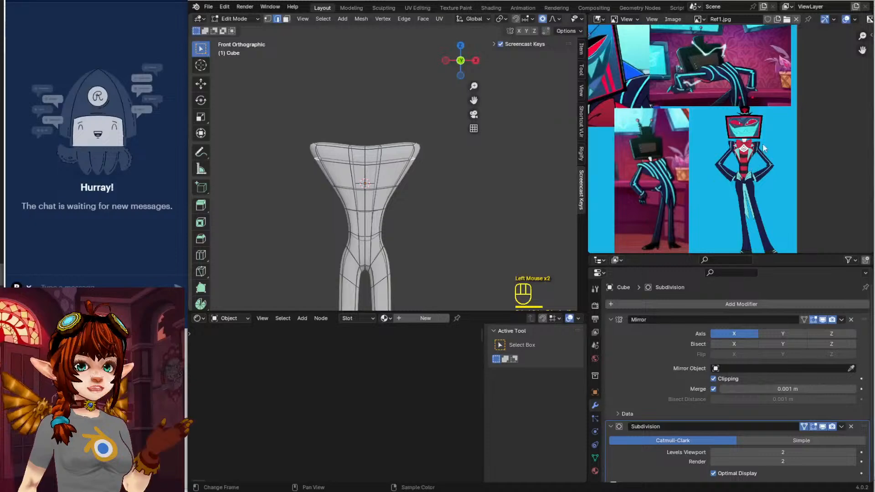
{"action": "middle_click_drag", "start_coordinate": [773, 149], "coordinate": [689, 149], "text": "shift"}
{"action": "scroll", "coordinate": [736, 146], "scroll_direction": "up", "scroll_amount": 2}
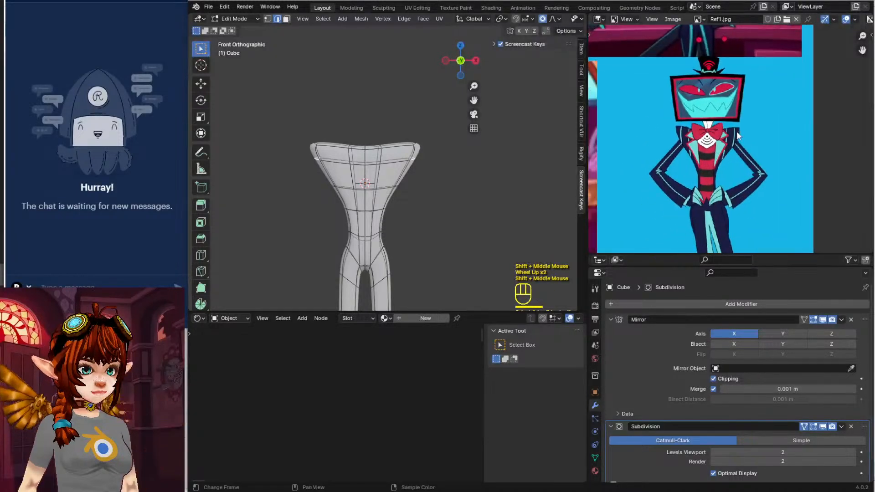
{"action": "scroll", "coordinate": [450, 162], "scroll_direction": "up", "scroll_amount": 2}
{"action": "middle_click_drag", "start_coordinate": [450, 158], "coordinate": [431, 142], "text": "shift"}
{"action": "key", "text": "g"}
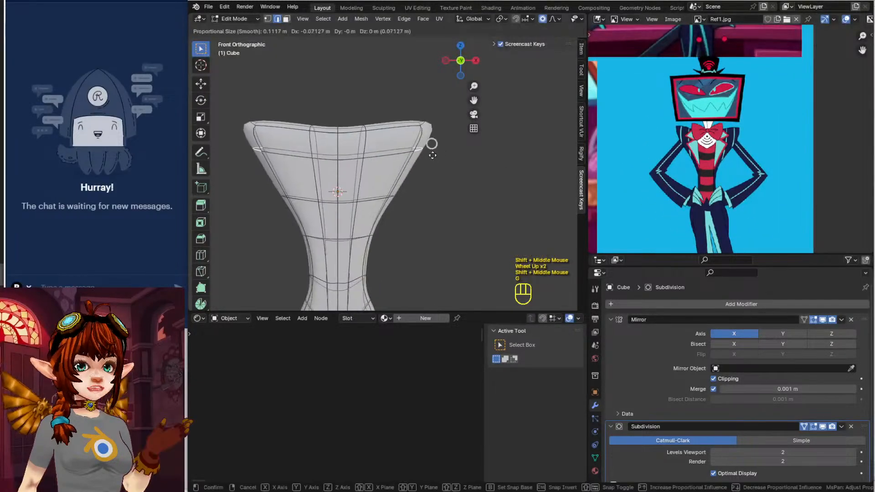
{"action": "left_click", "coordinate": [428, 154]}
Move the outer top shoulder edge about 0.39 m inward and lower the side edge beneath it by about 0.02 m
{"action": "left_click", "coordinate": [422, 124]}
{"action": "key", "text": "g"}
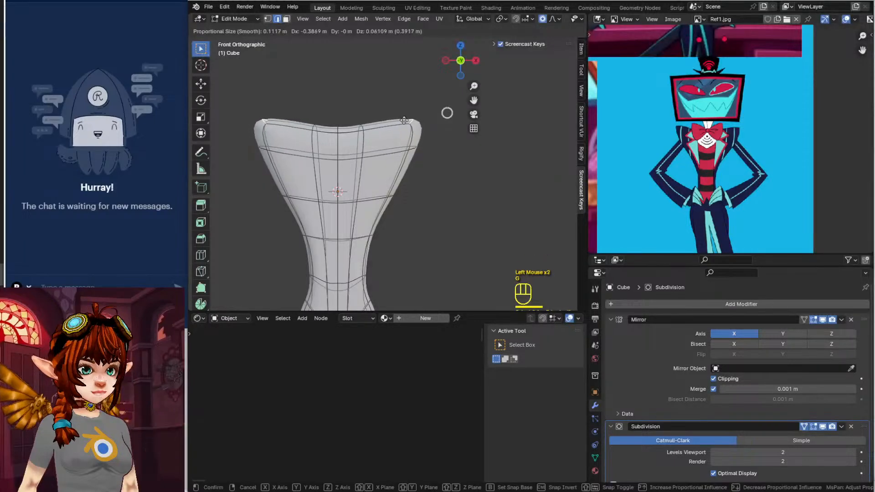
{"action": "left_click", "coordinate": [404, 120]}
{"action": "key", "text": "g"}
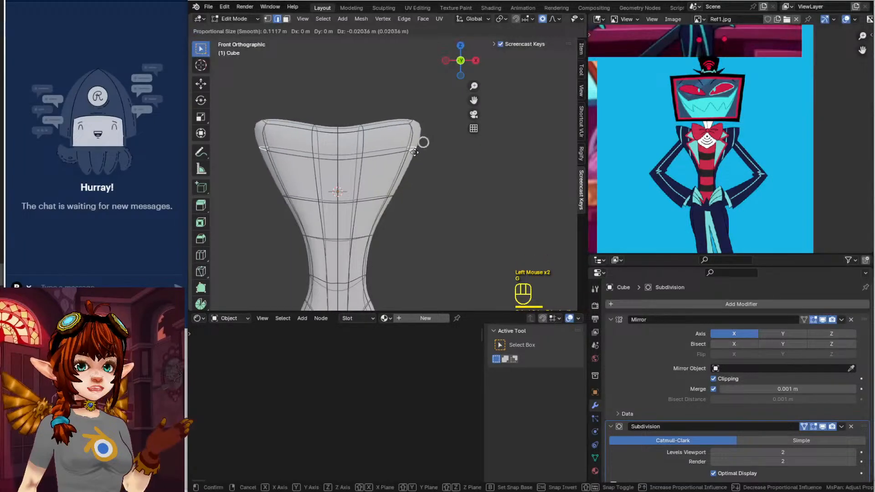
{"action": "left_click", "coordinate": [426, 143]}
Examine the reshaped shoulders and torso from the front and at an angle, comparing their proportions with the reference figure
{"action": "scroll", "coordinate": [746, 209], "scroll_direction": "down", "scroll_amount": 2}
{"action": "middle_click_drag", "start_coordinate": [741, 210], "coordinate": [751, 180], "text": "shift"}
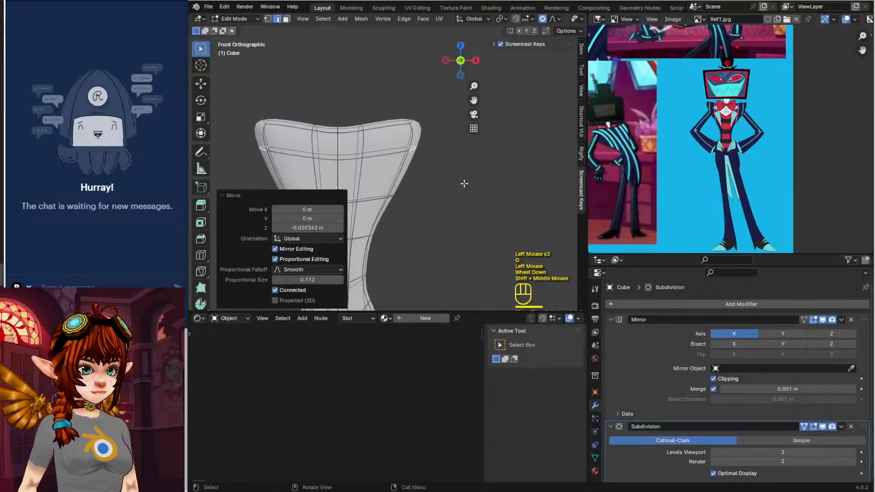
{"action": "scroll", "coordinate": [463, 184], "scroll_direction": "down", "scroll_amount": 2}
{"action": "middle_click_drag", "start_coordinate": [462, 183], "coordinate": [539, 107], "text": "shift"}
{"action": "middle_click_drag", "start_coordinate": [441, 123], "coordinate": [409, 199], "text": "shift"}
{"action": "scroll", "coordinate": [409, 199], "scroll_direction": "up", "scroll_amount": 2}
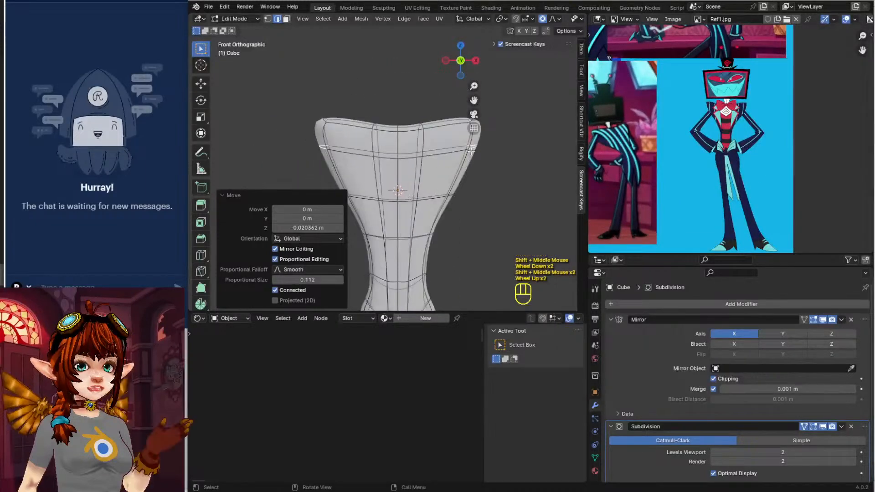
{"action": "middle_click_drag", "start_coordinate": [426, 122], "coordinate": [429, 142]}
{"action": "left_click", "coordinate": [426, 127]}
{"action": "key", "text": "KP_1"}
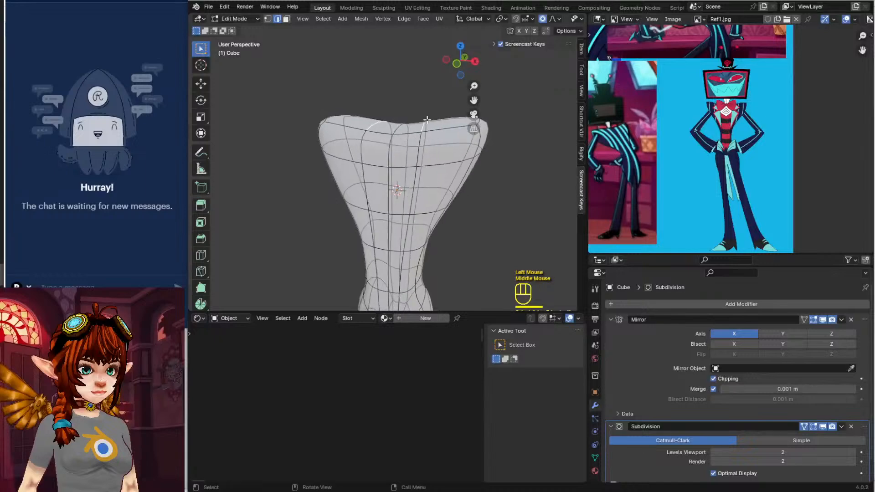
{"action": "scroll", "coordinate": [411, 123], "scroll_direction": "down", "scroll_amount": 2}
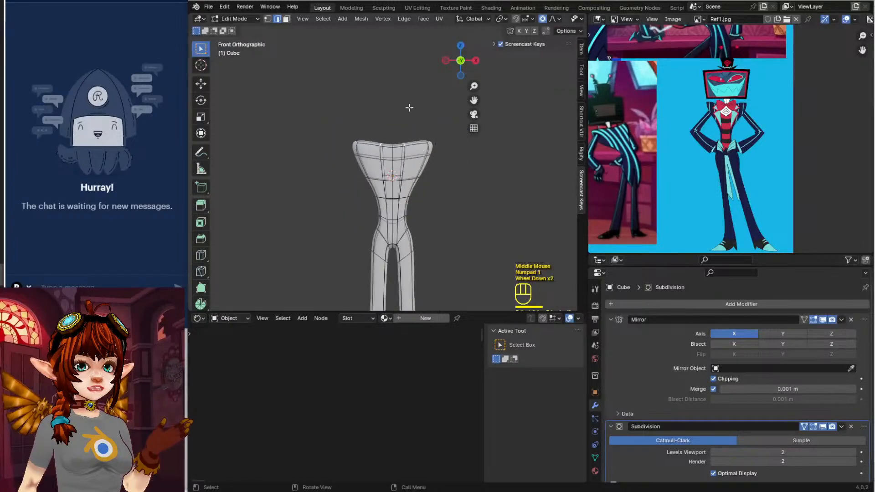
{"action": "key", "text": "Tab"}
{"action": "key", "text": "Tab"}
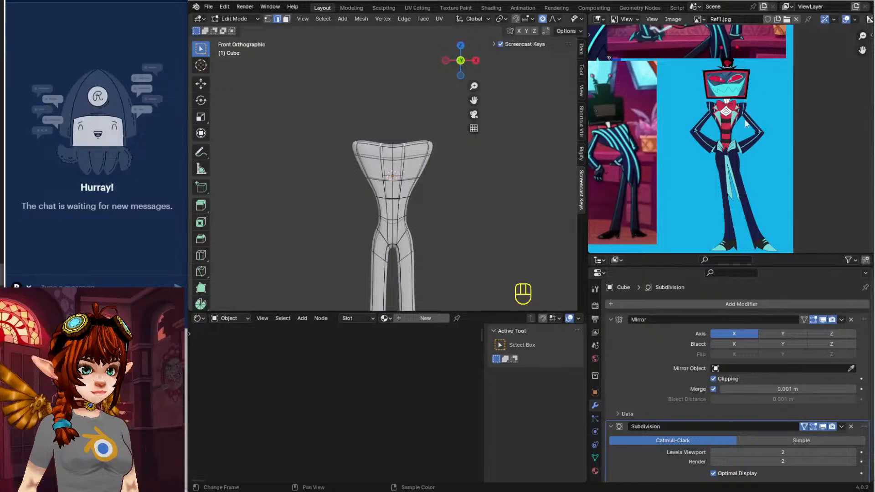
Bring the reference poses showing the arms into view and add an 8-vertex cylinder to the body mesh
{"action": "middle_click_drag", "start_coordinate": [645, 133], "coordinate": [731, 270]}
{"action": "middle_click_drag", "start_coordinate": [687, 168], "coordinate": [723, 87]}
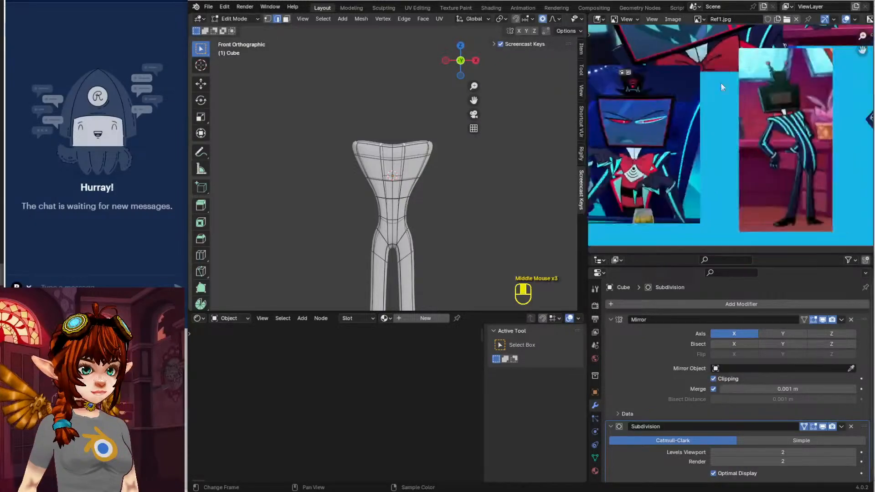
{"action": "middle_click_drag", "start_coordinate": [776, 161], "coordinate": [694, 167]}
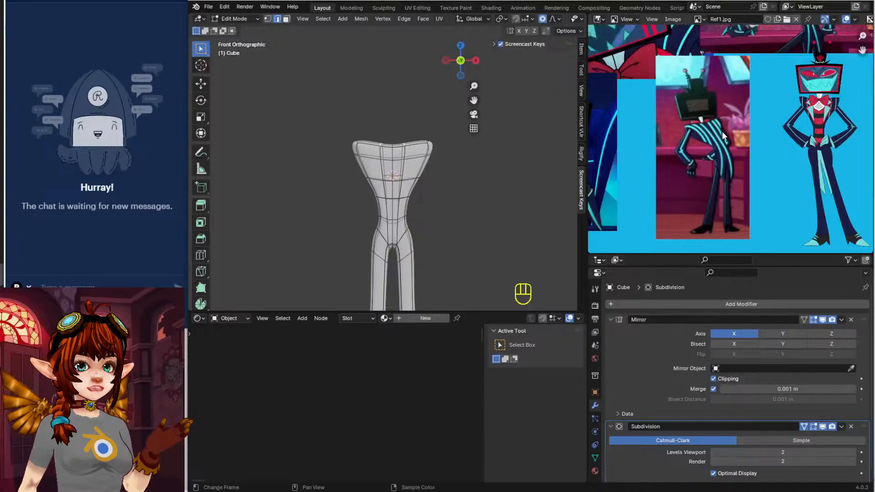
{"action": "left_click", "coordinate": [342, 18]}
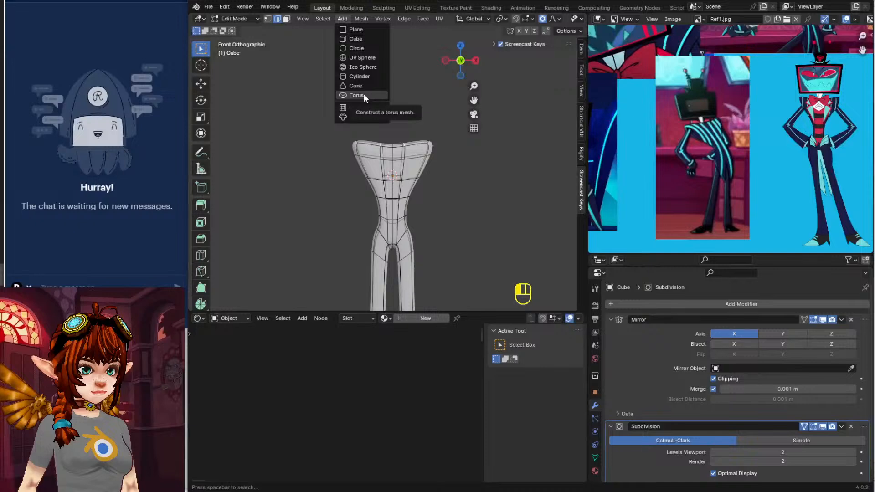
{"action": "left_click", "coordinate": [362, 75]}
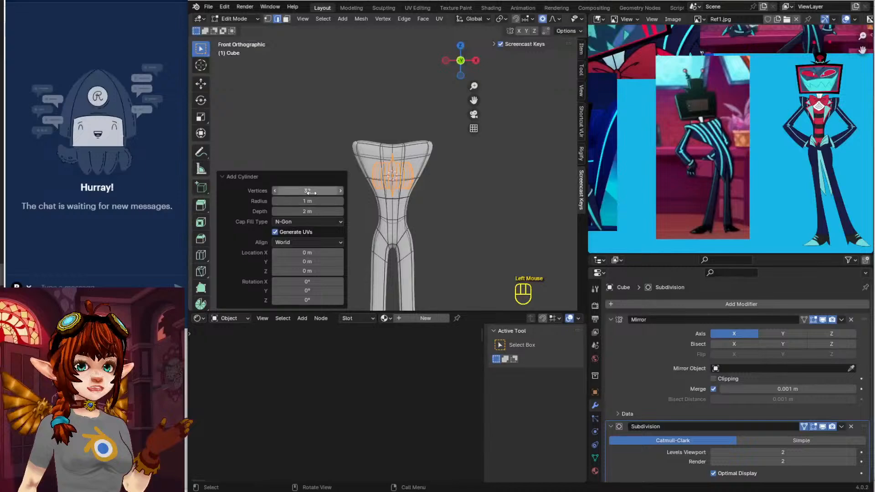
{"action": "left_click", "coordinate": [275, 191]}
{"action": "left_click", "coordinate": [313, 192]}
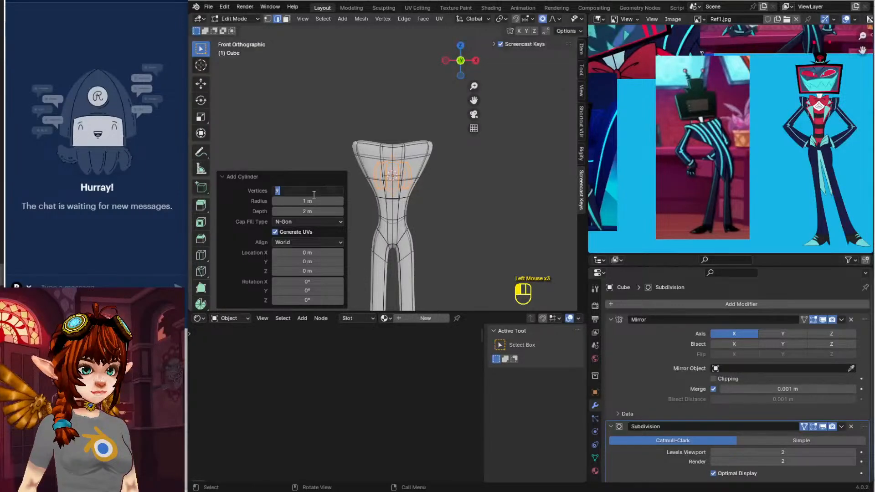
{"action": "type", "text": "8"}
{"action": "key", "text": "Return"}
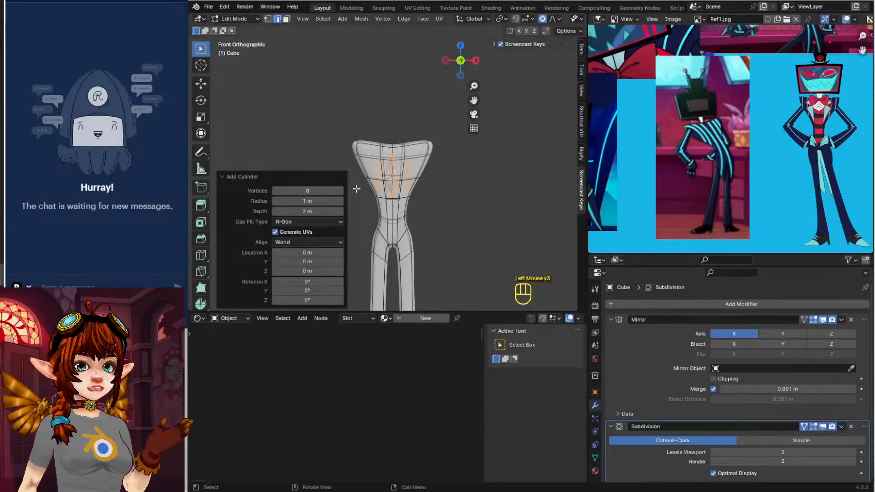
Move the cylinder about 2.51 m along X out beside the torso and rotate it 90° about the Y axis
{"action": "key", "text": "g"}
{"action": "left_click", "coordinate": [427, 196]}
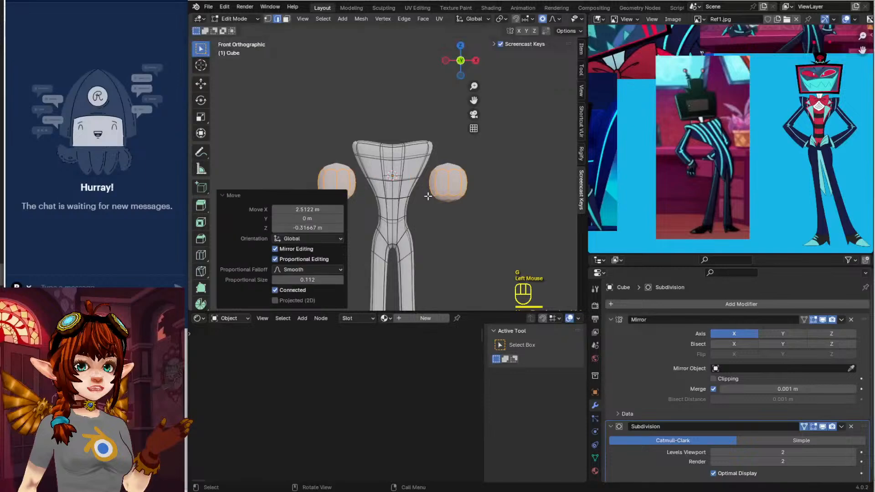
{"action": "key", "text": "r"}
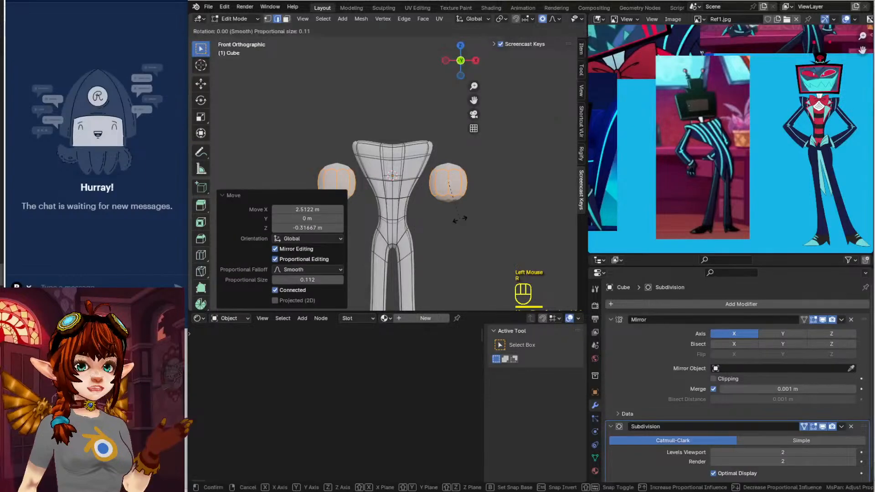
{"action": "key", "text": "y"}
{"action": "key", "text": "Return"}
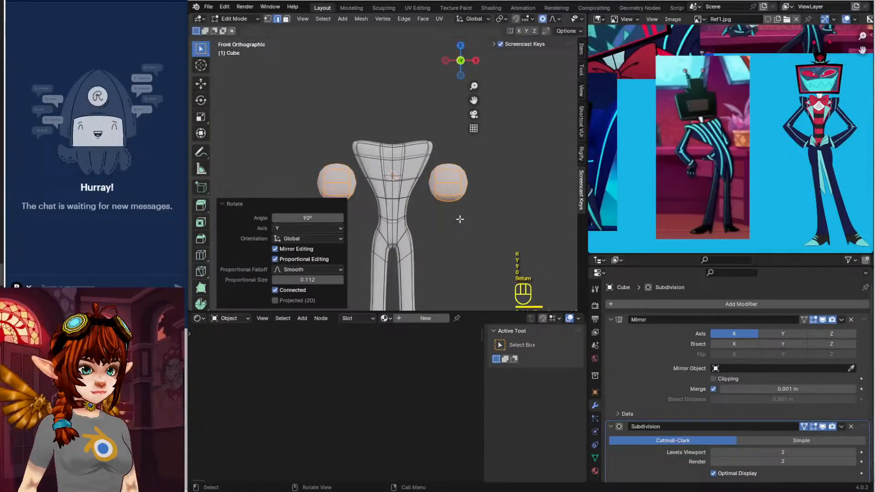
Shrink the cylinder to arm thickness and shift it about 0.53 m inward and 0.80 m up beside the shoulder
{"action": "key", "text": "s"}
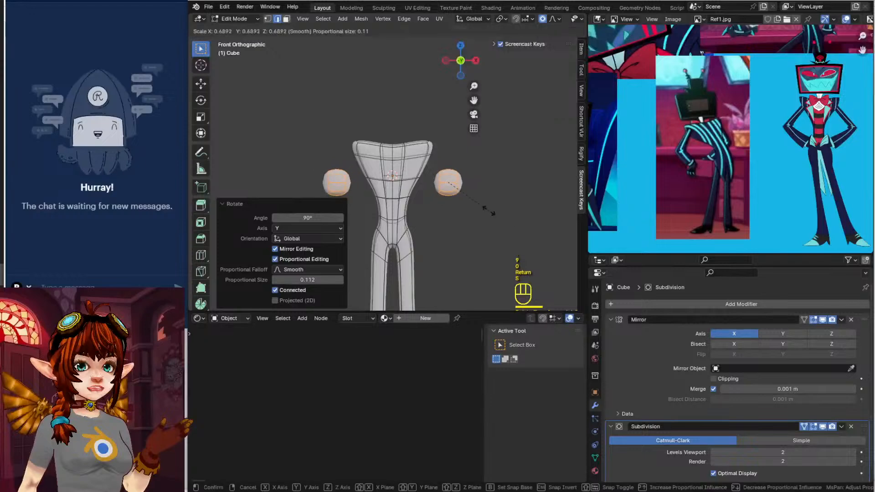
{"action": "left_click", "coordinate": [448, 187]}
{"action": "key", "text": "g"}
{"action": "left_click", "coordinate": [455, 183]}
Stretch the cylinder along X by about 4.64, move it about 1.08 m outward, and stretch it along X again by about 1.52
{"action": "key", "text": "s"}
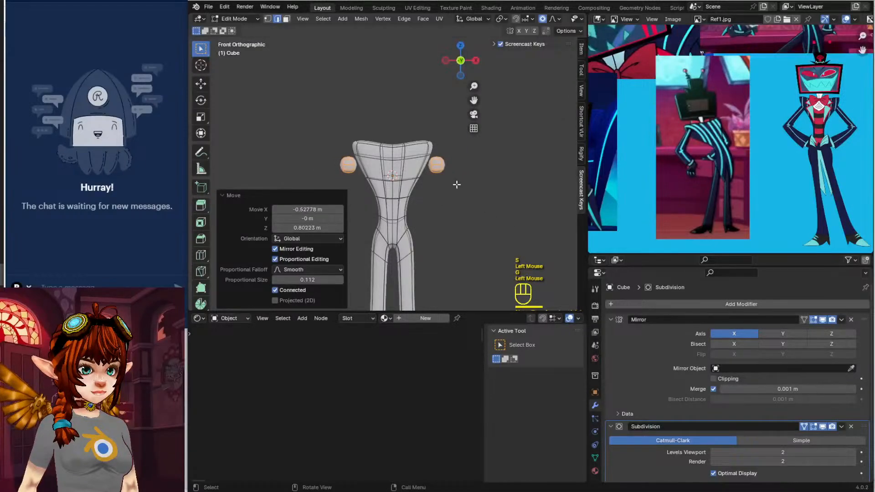
{"action": "key", "text": "x"}
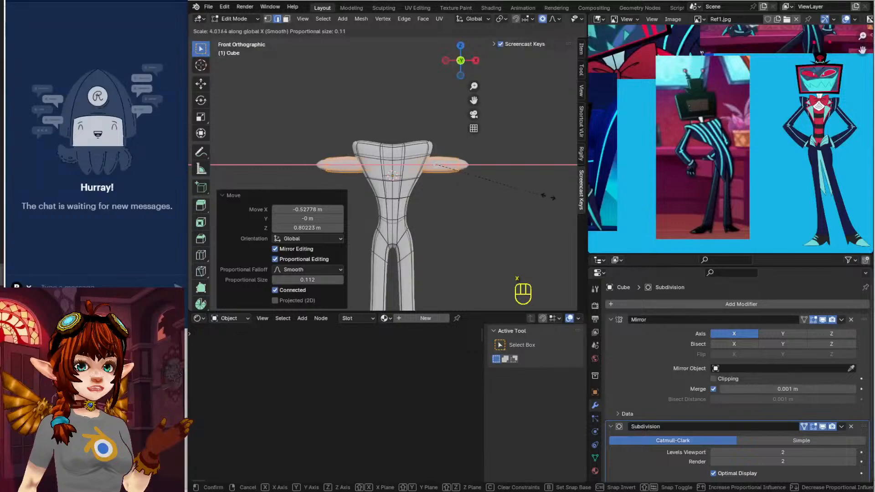
{"action": "left_click", "coordinate": [561, 194]}
{"action": "key", "text": "g"}
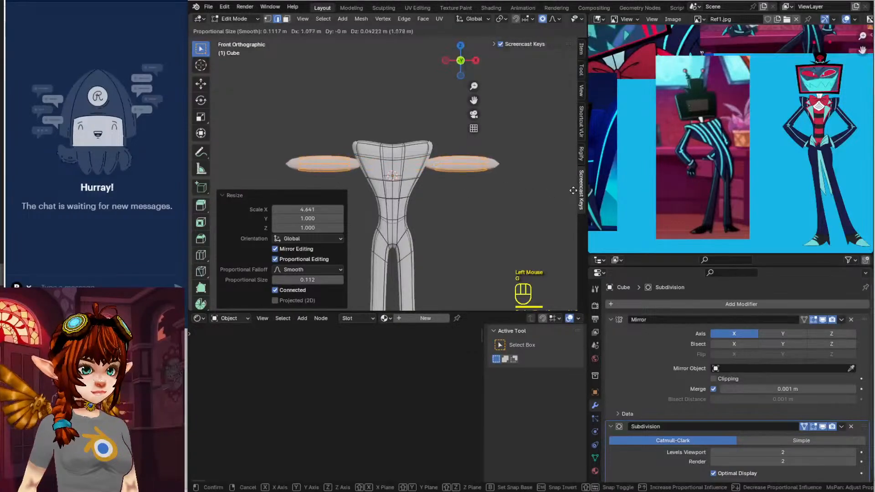
{"action": "left_click", "coordinate": [570, 191]}
{"action": "key", "text": "s"}
{"action": "key", "text": "x"}
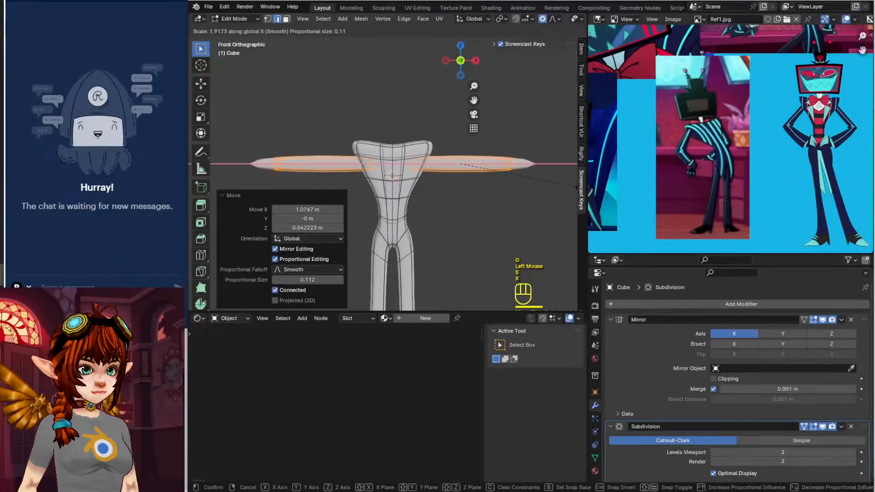
{"action": "left_click", "coordinate": [553, 188]}
Add a loop cut to the arm cylinder and slide it to a factor of about 0.857 near the shoulder end
{"action": "key", "text": "ctrl+r"}
{"action": "left_click", "coordinate": [389, 164]}
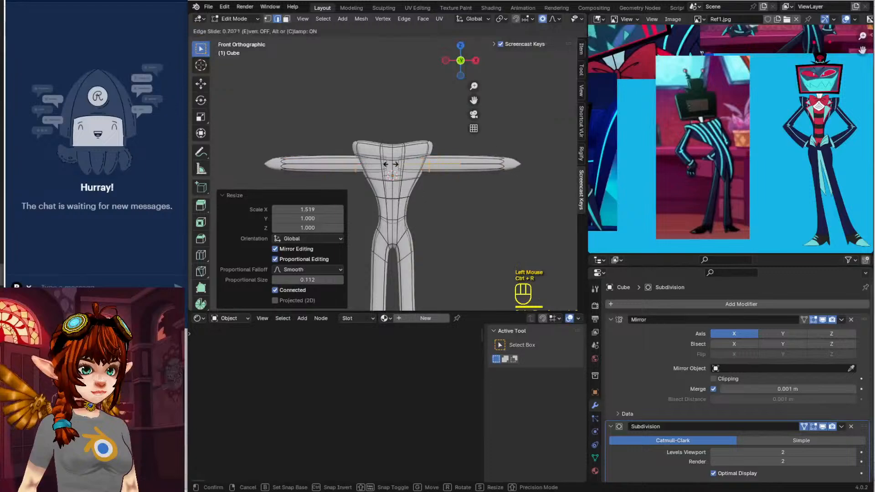
{"action": "left_click", "coordinate": [464, 169]}
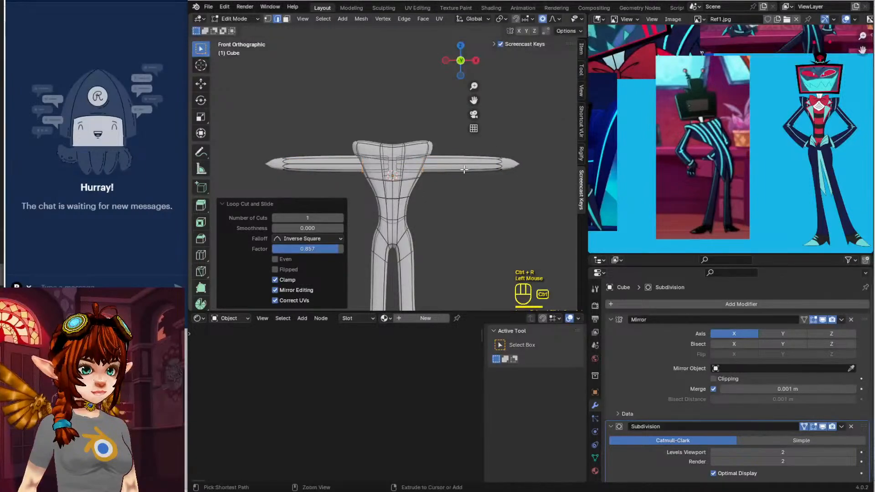
Select the whole linked arm, scale it to about 0.835 and reposition it so its inner end sits inside the shoulder
{"action": "key", "text": "ctrl+l"}
{"action": "key", "text": "g"}
{"action": "left_click", "coordinate": [501, 169]}
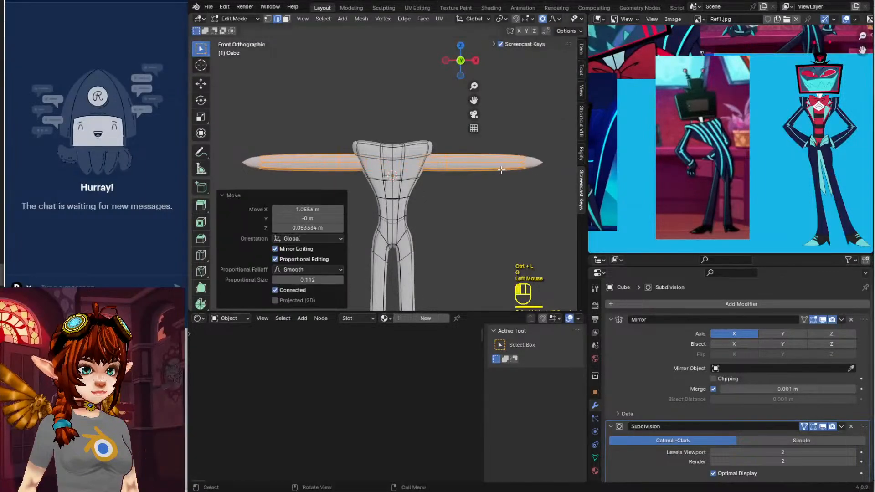
{"action": "key", "text": "s"}
{"action": "left_click", "coordinate": [518, 186]}
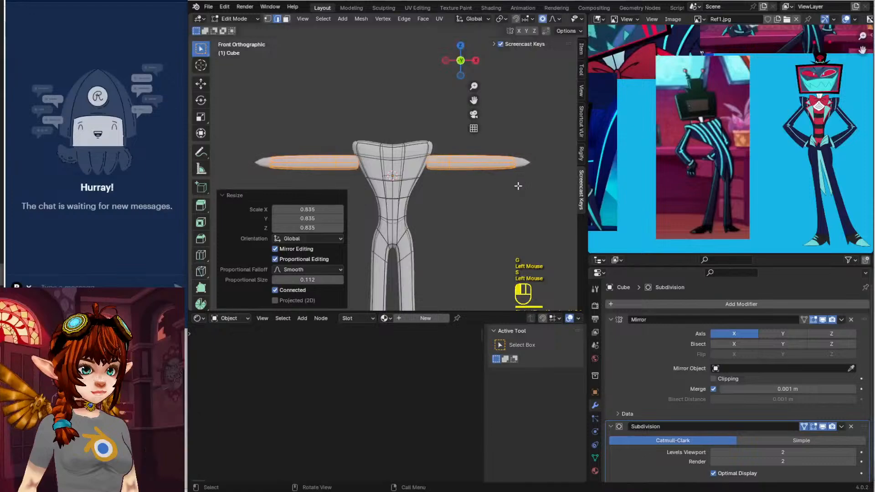
{"action": "key", "text": "g"}
{"action": "left_click", "coordinate": [511, 185]}
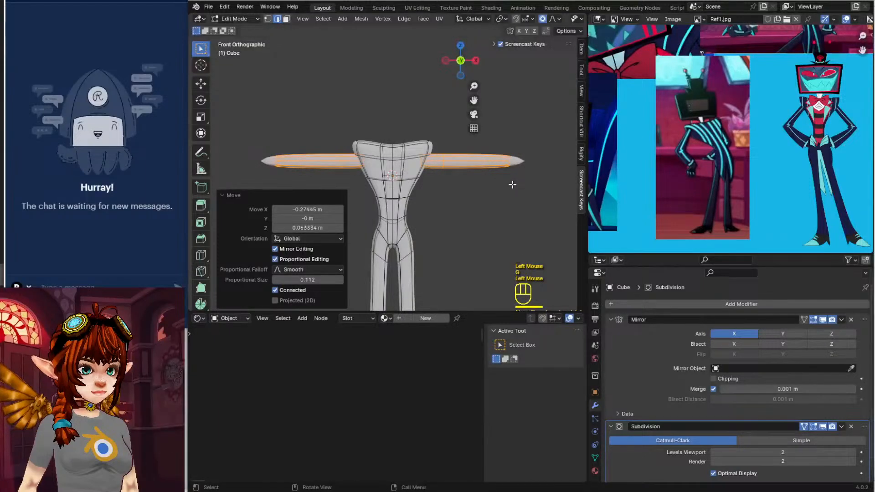
Square off the arm's hand end with loop cuts, sliding the last one to a factor of -1.000
{"action": "middle_click_drag", "start_coordinate": [512, 184], "coordinate": [474, 177], "text": "shift"}
{"action": "scroll", "coordinate": [505, 161], "scroll_direction": "down", "scroll_amount": 2}
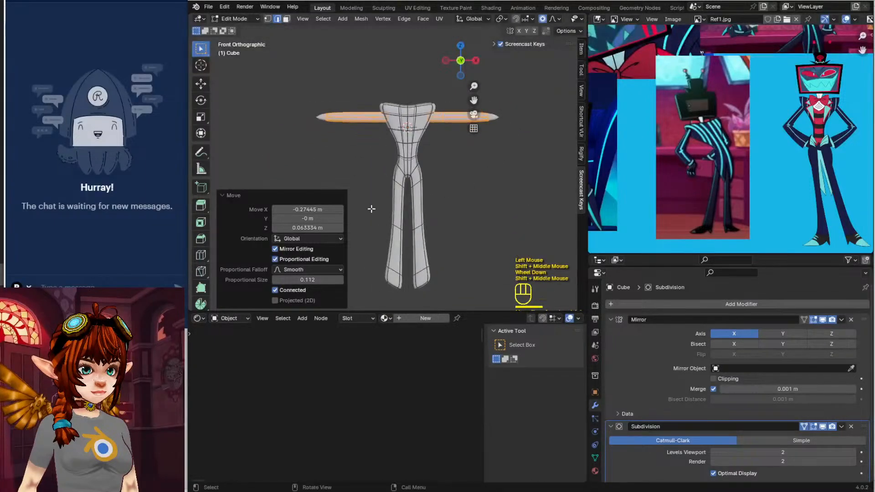
{"action": "middle_click_drag", "start_coordinate": [371, 209], "coordinate": [439, 139]}
{"action": "key", "text": "KP_1"}
{"action": "scroll", "coordinate": [439, 139], "scroll_direction": "up", "scroll_amount": 2}
{"action": "key", "text": "ctrl+r"}
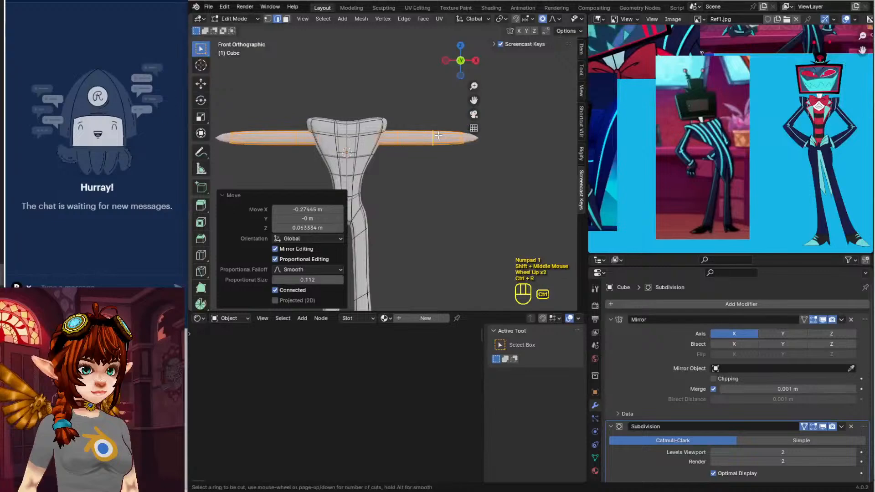
{"action": "left_click", "coordinate": [474, 138]}
{"action": "left_click", "coordinate": [496, 138]}
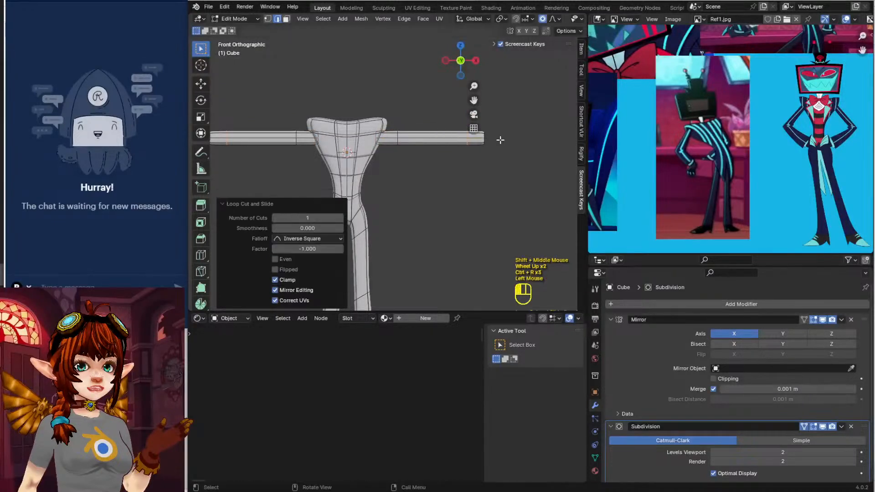
{"action": "scroll", "coordinate": [501, 143], "scroll_direction": "down", "scroll_amount": 3}
{"action": "middle_click_drag", "start_coordinate": [467, 170], "coordinate": [450, 152], "text": "shift"}
{"action": "scroll", "coordinate": [444, 109], "scroll_direction": "up", "scroll_amount": 2}
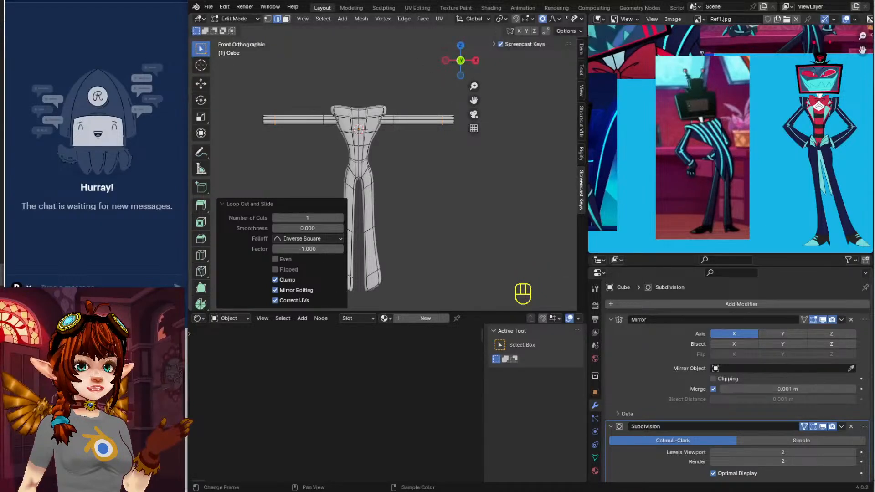
Select the face ring at the arm's hand end and scale it to about 2.138 to flare the sleeve, with proportional size 0.112
{"action": "middle_click_drag", "start_coordinate": [566, 17], "coordinate": [448, 19]}
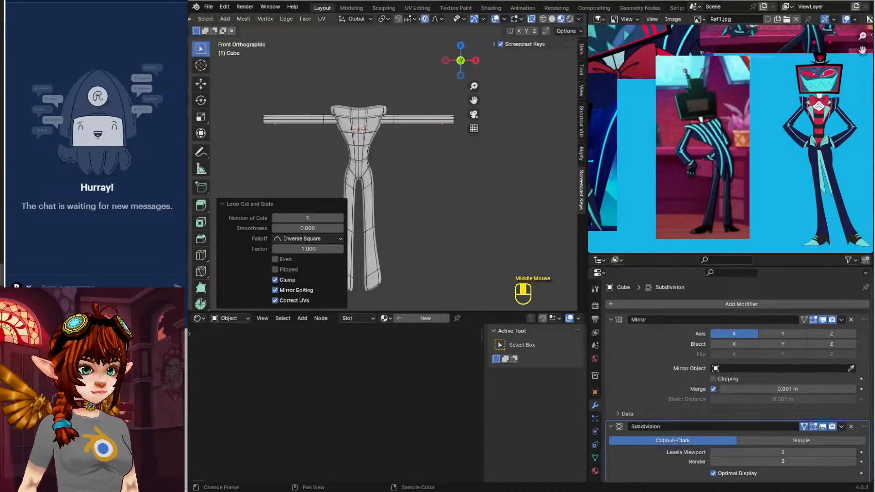
{"action": "left_click", "coordinate": [503, 126]}
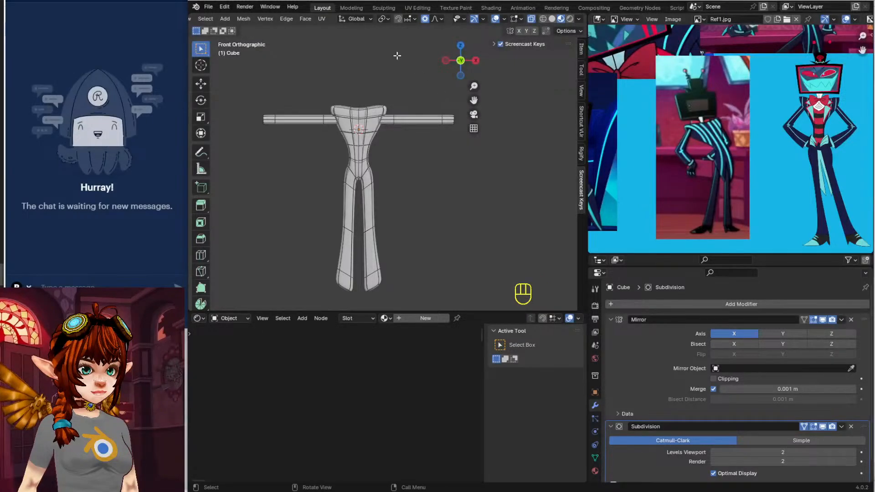
{"action": "middle_click_drag", "start_coordinate": [207, 21], "coordinate": [324, 20]}
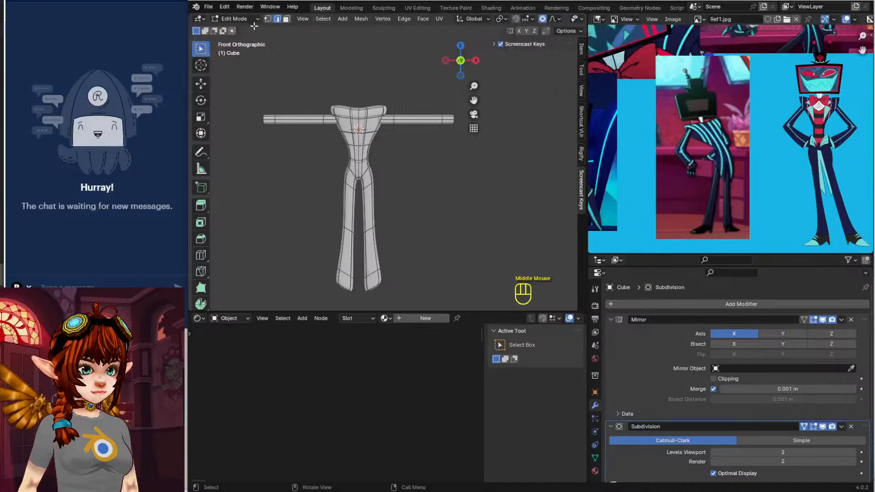
{"action": "left_click", "coordinate": [286, 19]}
{"action": "left_click", "coordinate": [447, 120], "text": "alt"}
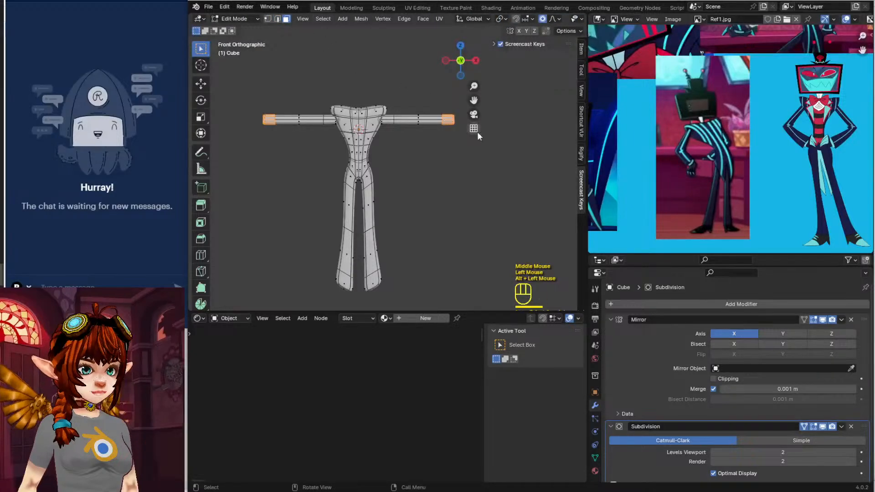
{"action": "key", "text": "s"}
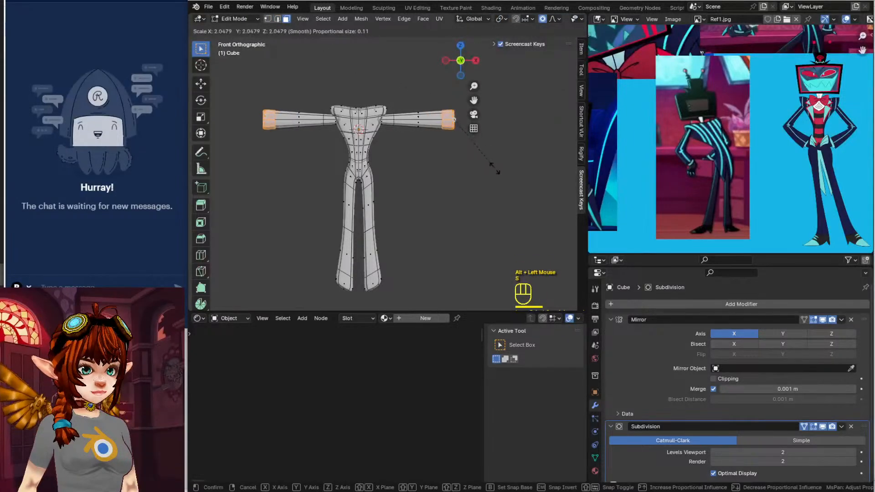
{"action": "left_click", "coordinate": [495, 171]}
Add a centred loop cut around the middle of the arm and undo the extra cut placed beside it
{"action": "key", "text": "ctrl+r"}
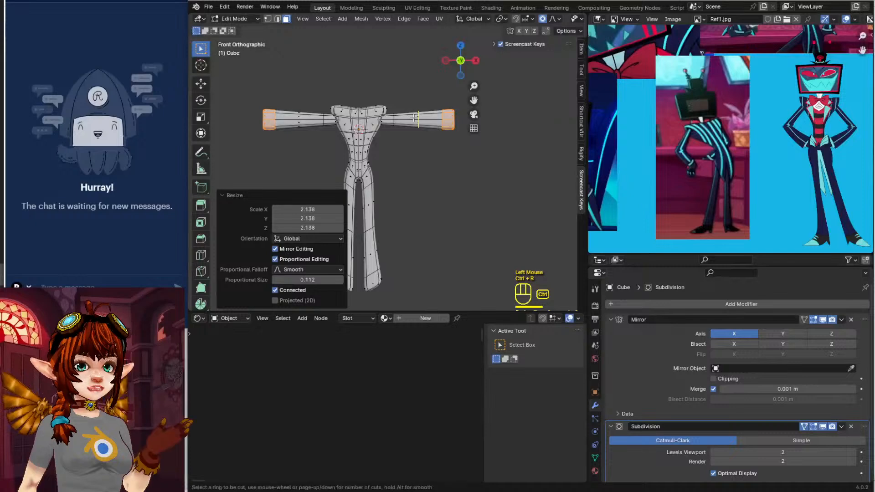
{"action": "scroll", "coordinate": [413, 118], "scroll_direction": "up", "scroll_amount": 1}
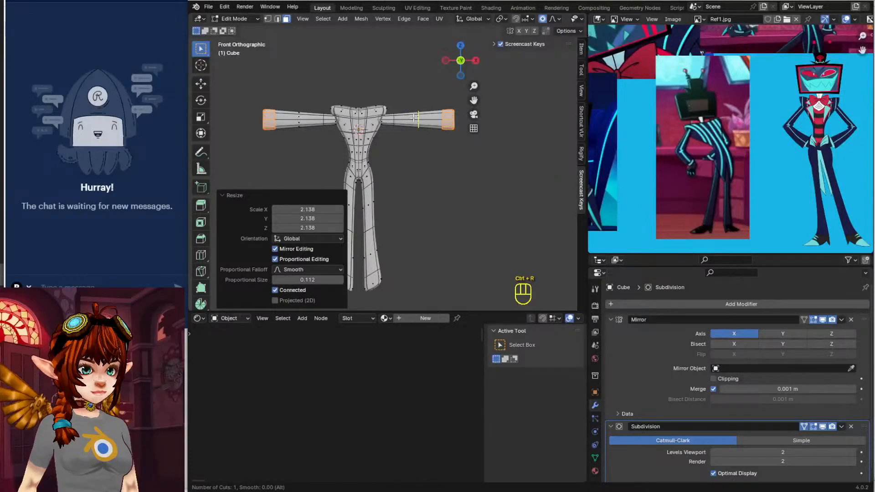
{"action": "left_click", "coordinate": [413, 118]}
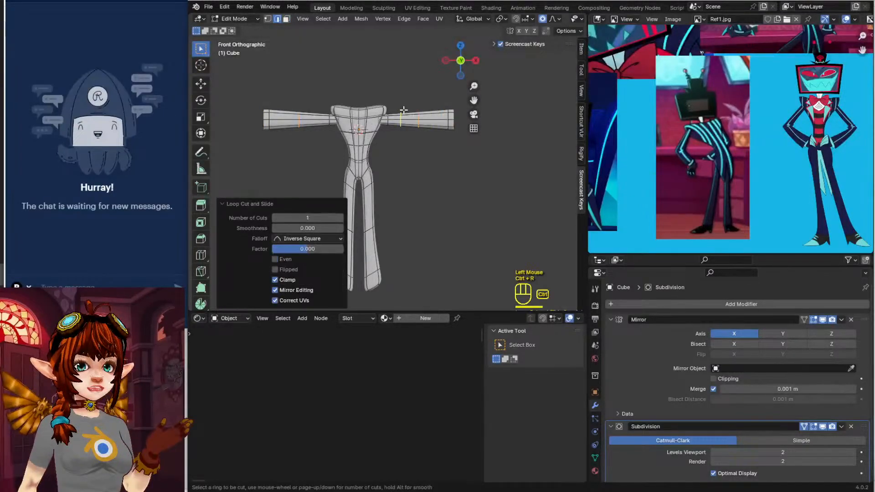
{"action": "left_click", "coordinate": [424, 122]}
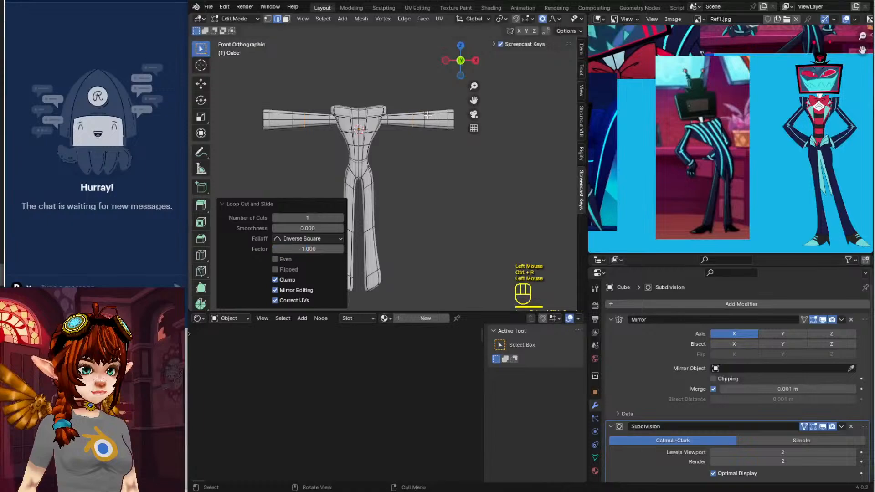
{"action": "key", "text": "ctrl+z"}
Bracket the middle arm loop with a loop cut on each side, sliding the forearm one to factor 1.000 and the upper-arm one to -1.000
{"action": "key", "text": "ctrl+r"}
{"action": "left_click", "coordinate": [428, 117]}
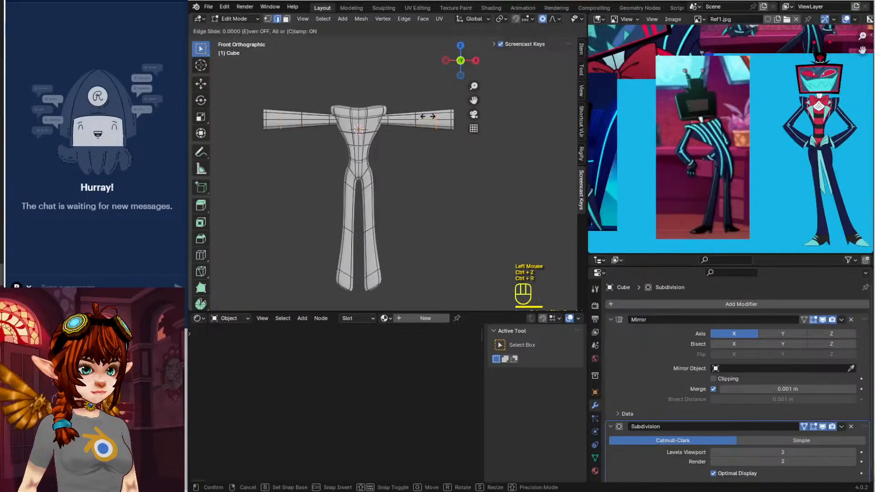
{"action": "left_click", "coordinate": [409, 113]}
{"action": "key", "text": "ctrl+r"}
{"action": "left_click", "coordinate": [402, 112]}
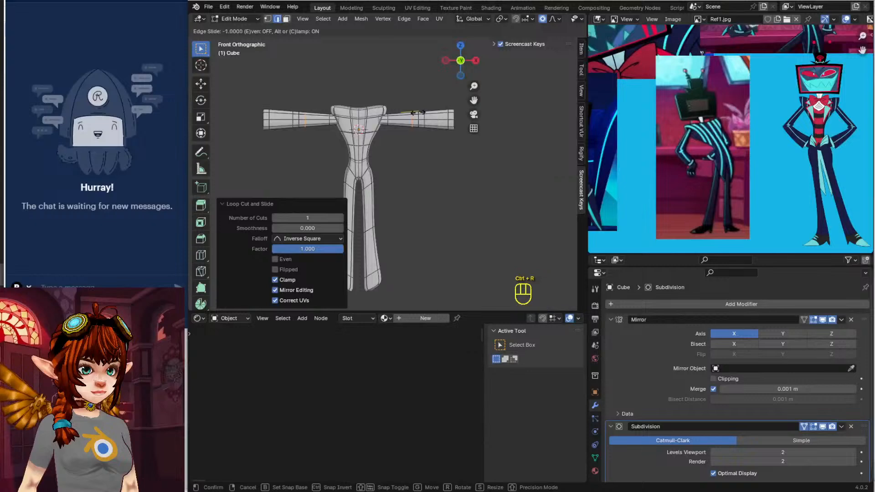
{"action": "left_click", "coordinate": [418, 112]}
{"action": "key", "text": "Tab"}
{"action": "key", "text": "Tab"}
Scale the inner elbow loop to about 0.835 and the neighbouring middle loop to about 0.76 to slim the arm before the flare
{"action": "middle_click_drag", "start_coordinate": [419, 130], "coordinate": [365, 123]}
{"action": "scroll", "coordinate": [416, 170], "scroll_direction": "up", "scroll_amount": 2}
{"action": "scroll", "coordinate": [416, 170], "scroll_direction": "up", "scroll_amount": 1, "text": "shift"}
{"action": "left_click", "coordinate": [338, 185]}
{"action": "key", "text": "KP_1"}
{"action": "scroll", "coordinate": [376, 138], "scroll_direction": "up", "scroll_amount": 1}
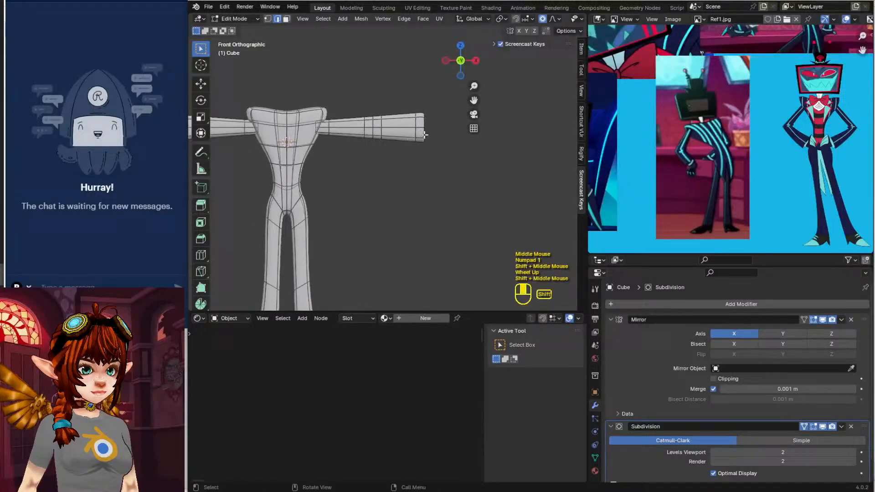
{"action": "left_click", "coordinate": [365, 124], "text": "alt"}
{"action": "key", "text": "s"}
{"action": "left_click", "coordinate": [394, 127]}
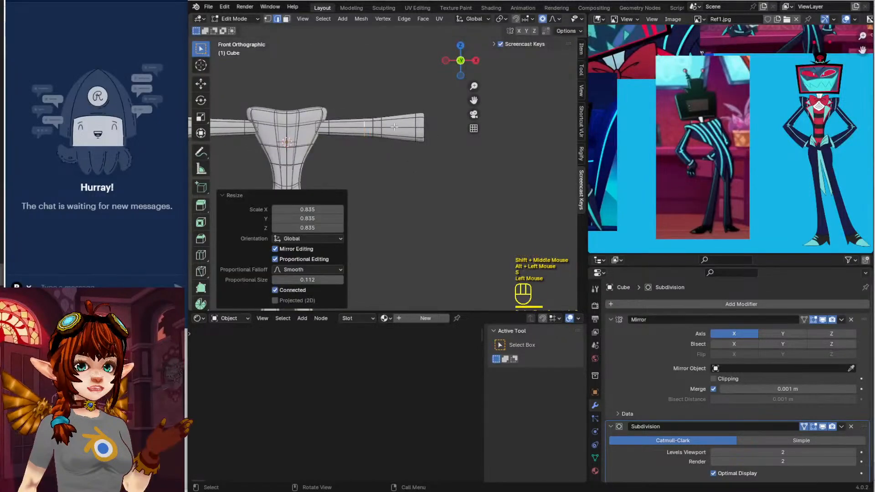
{"action": "left_click", "coordinate": [371, 124], "text": "alt"}
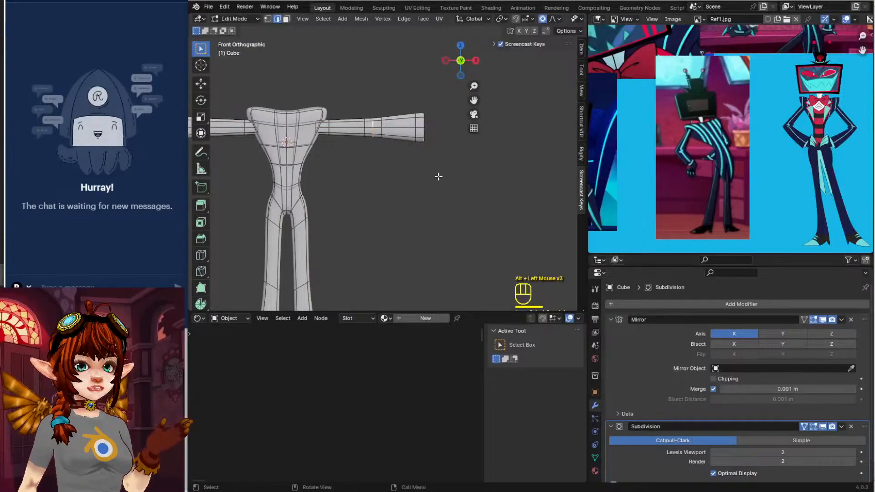
{"action": "key", "text": "s"}
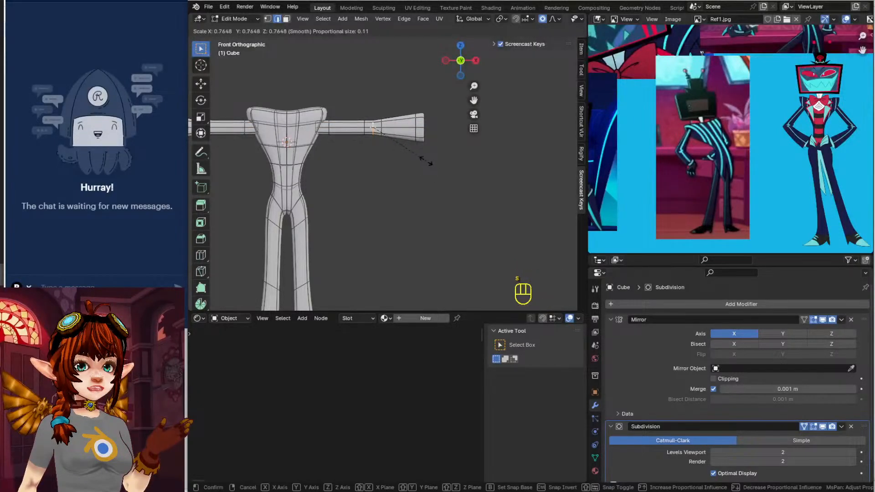
{"action": "left_click", "coordinate": [428, 160]}
{"action": "key", "text": "Tab"}
{"action": "scroll", "coordinate": [441, 154], "scroll_direction": "down", "scroll_amount": 2}
{"action": "middle_click_drag", "start_coordinate": [370, 173], "coordinate": [358, 127], "text": "shift"}
Select the end-cap face of the flared sleeve with X-ray off and extrude it in place
{"action": "key", "text": "Tab"}
{"action": "left_click", "coordinate": [286, 19]}
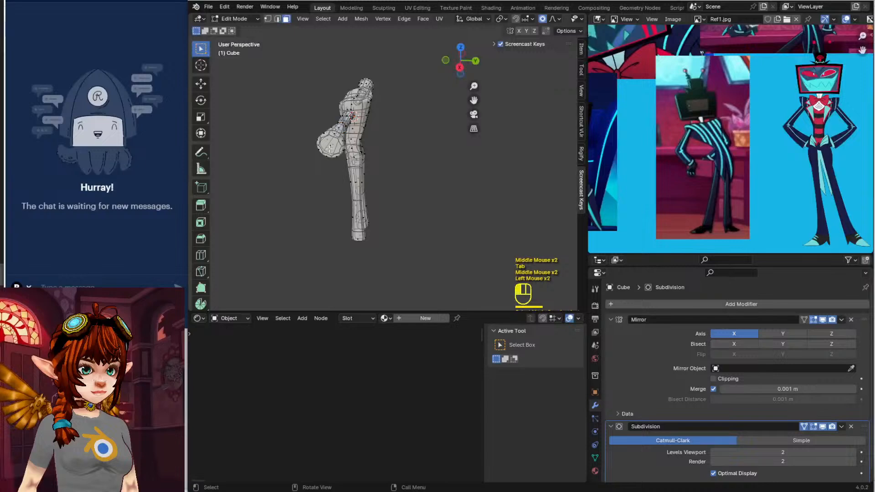
{"action": "middle_click_drag", "start_coordinate": [571, 17], "coordinate": [465, 18]}
{"action": "left_click", "coordinate": [542, 19]}
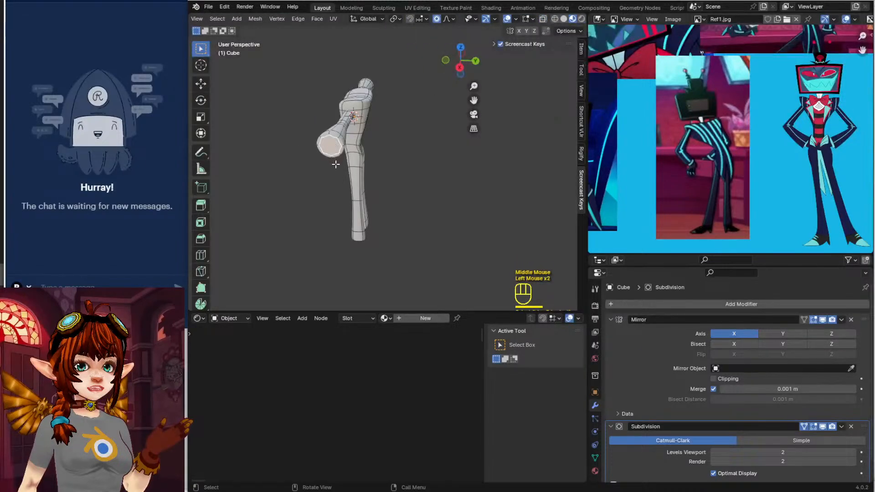
{"action": "middle_click_drag", "start_coordinate": [336, 164], "coordinate": [413, 137]}
{"action": "key", "text": "e"}
{"action": "left_click", "coordinate": [413, 136]}
Turn off proportional editing and scale the extruded sleeve end face to about 0.910
{"action": "key", "text": "s"}
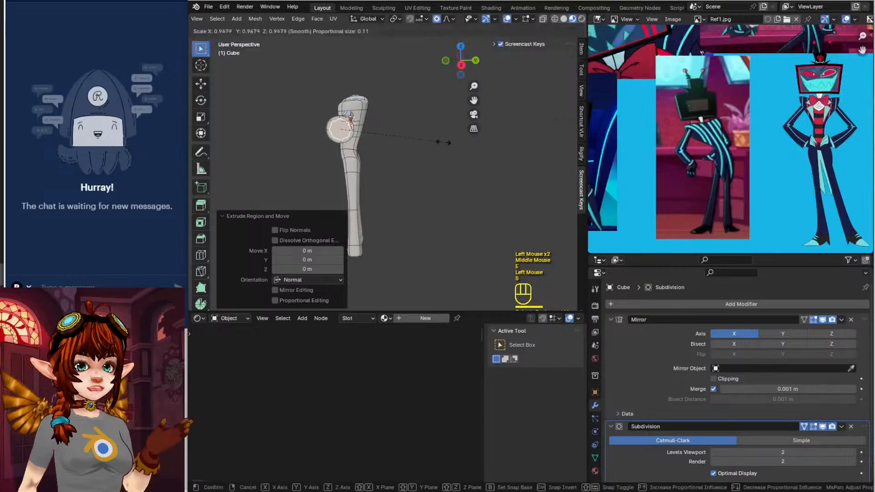
{"action": "left_click", "coordinate": [436, 143]}
{"action": "key", "text": "ctrl+z"}
{"action": "key", "text": "o"}
{"action": "key", "text": "s"}
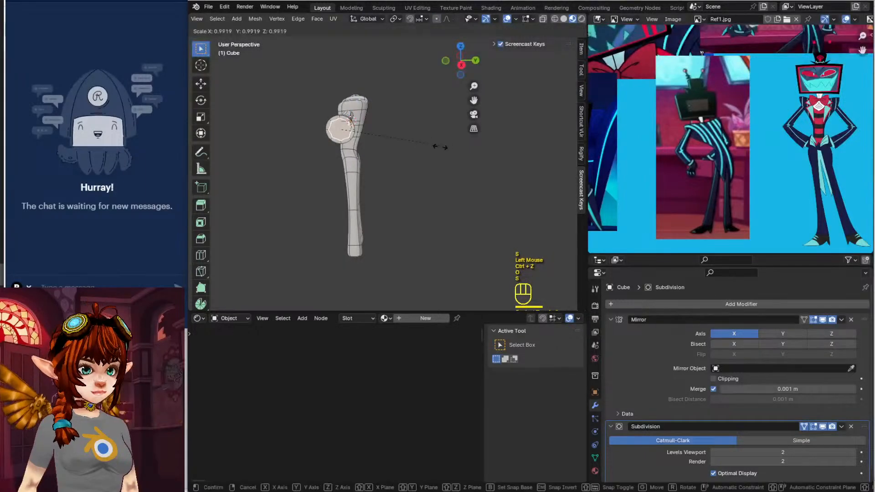
{"action": "left_click", "coordinate": [434, 147]}
Extrude the inset sleeve face about 0.098 m inward to hollow the cuff and shift it slightly by about 0.02 m
{"action": "middle_click_drag", "start_coordinate": [346, 159], "coordinate": [426, 159]}
{"action": "middle_click_drag", "start_coordinate": [410, 150], "coordinate": [381, 189], "text": "shift"}
{"action": "middle_click_drag", "start_coordinate": [380, 185], "coordinate": [397, 177]}
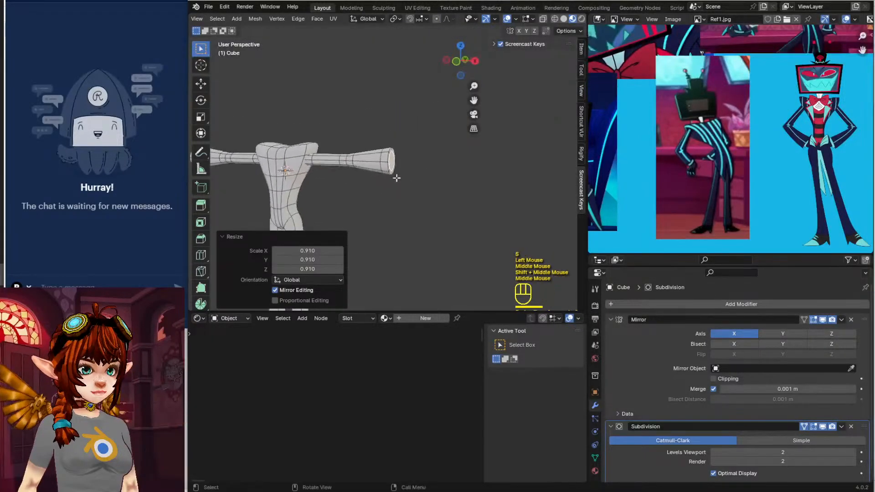
{"action": "key", "text": "e"}
{"action": "left_click", "coordinate": [394, 175]}
{"action": "key", "text": "g"}
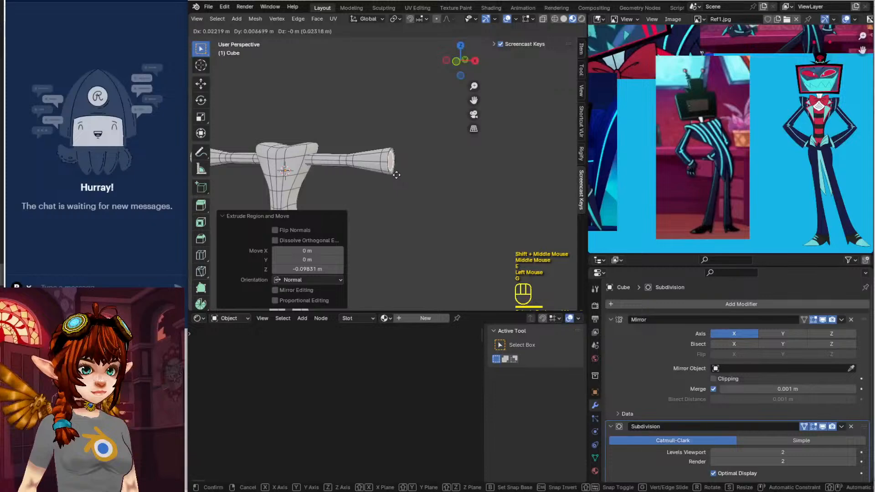
{"action": "left_click", "coordinate": [396, 175]}
{"action": "key", "text": "Tab"}
{"action": "key", "text": "Tab"}
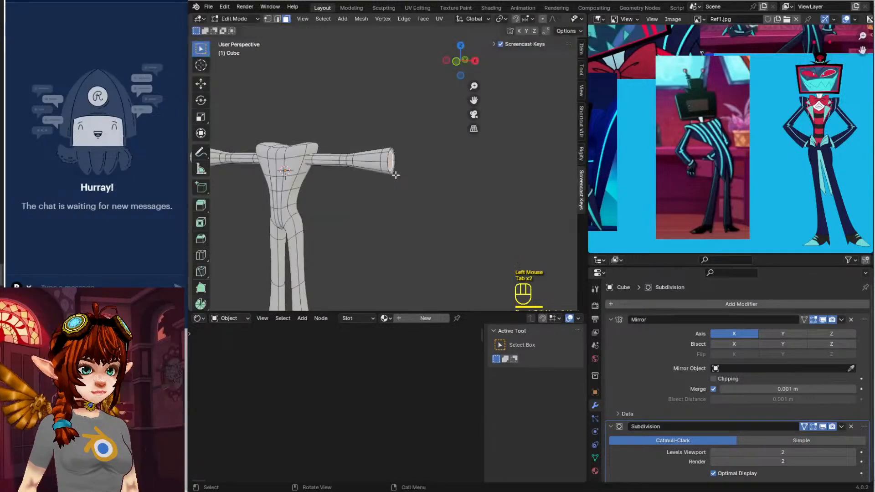
Extrude the recessed face outward about 0.648 m and sharpen the stub with loop cuts near both ends, sliding the first to factor 1.000
{"action": "key", "text": "e"}
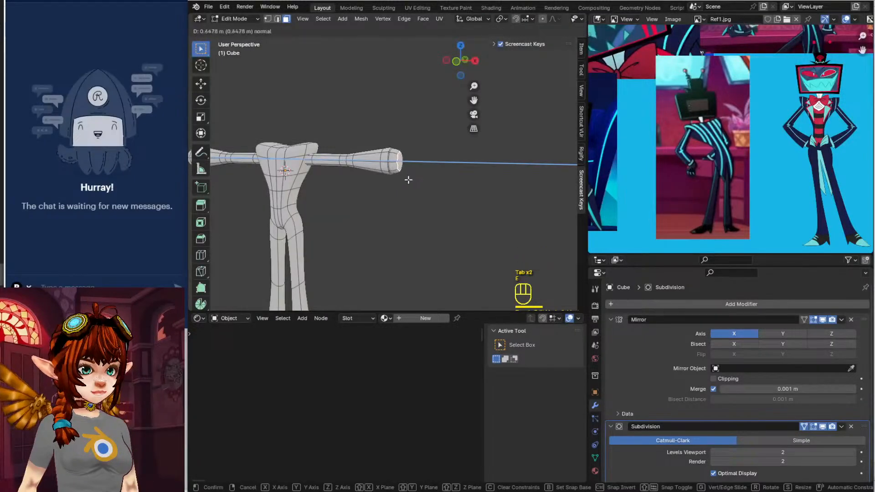
{"action": "left_click", "coordinate": [408, 180]}
{"action": "scroll", "coordinate": [394, 160], "scroll_direction": "up", "scroll_amount": 2}
{"action": "key", "text": "ctrl+r"}
{"action": "left_click", "coordinate": [404, 141]}
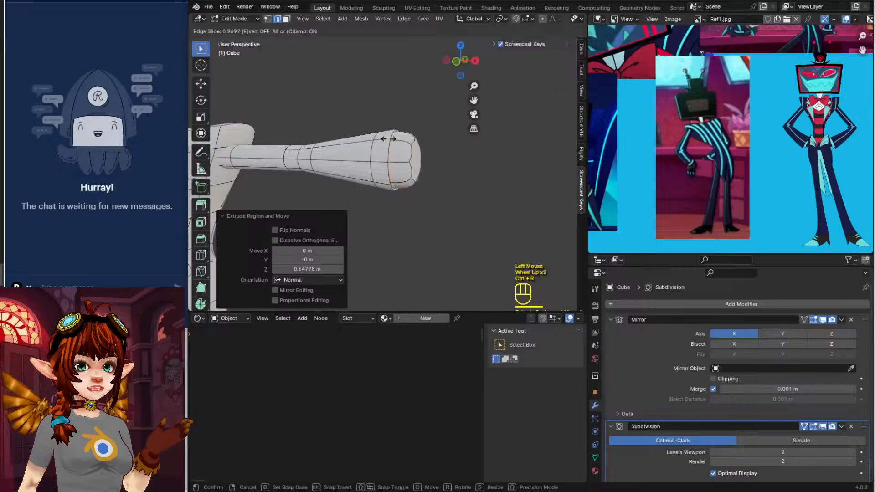
{"action": "left_click", "coordinate": [395, 138]}
{"action": "key", "text": "ctrl+r"}
{"action": "left_click", "coordinate": [403, 134]}
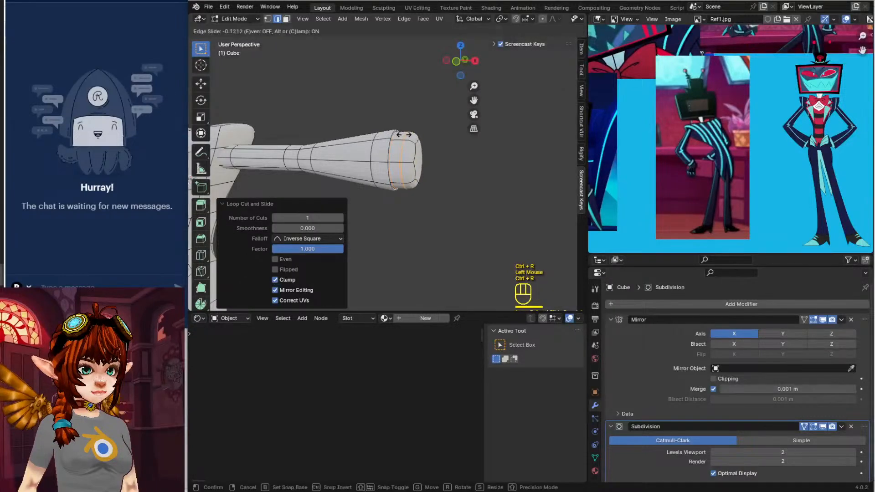
{"action": "left_click", "coordinate": [414, 136]}
Examine the smoothed body and arms in Object Mode against the sleeves and proportions in the reference image
{"action": "key", "text": "Tab"}
{"action": "scroll", "coordinate": [362, 173], "scroll_direction": "down", "scroll_amount": 2}
{"action": "middle_click_drag", "start_coordinate": [362, 173], "coordinate": [389, 177]}
{"action": "scroll", "coordinate": [689, 166], "scroll_direction": "up", "scroll_amount": 2}
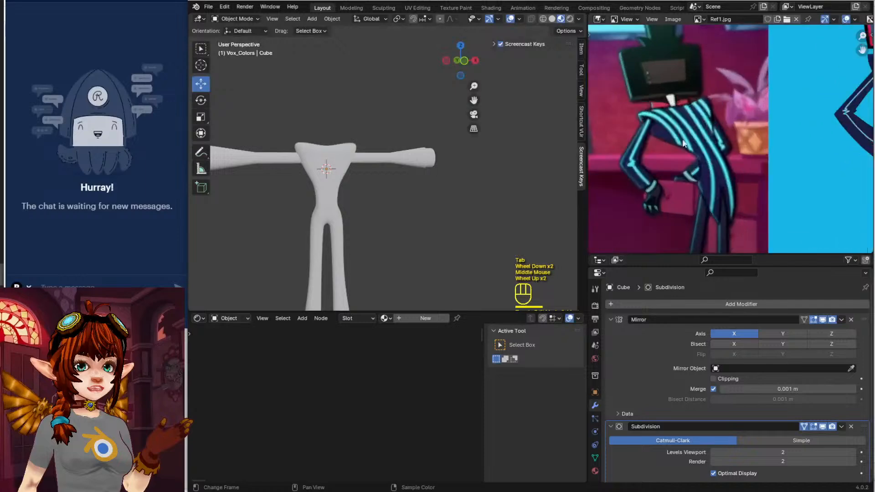
{"action": "scroll", "coordinate": [689, 166], "scroll_direction": "down", "scroll_amount": 1}
{"action": "middle_click_drag", "start_coordinate": [689, 166], "coordinate": [720, 137], "text": "shift"}
{"action": "scroll", "coordinate": [408, 123], "scroll_direction": "down", "scroll_amount": 2}
{"action": "middle_click_drag", "start_coordinate": [393, 168], "coordinate": [391, 148], "text": "shift"}
{"action": "mouse_move", "coordinate": [392, 147]}
{"action": "middle_mouse_down"}
{"action": "mouse_move", "coordinate": [374, 161]}
{"action": "mouse_move", "coordinate": [389, 161]}
{"action": "middle_mouse_up"}
{"action": "key", "text": "KP_1"}
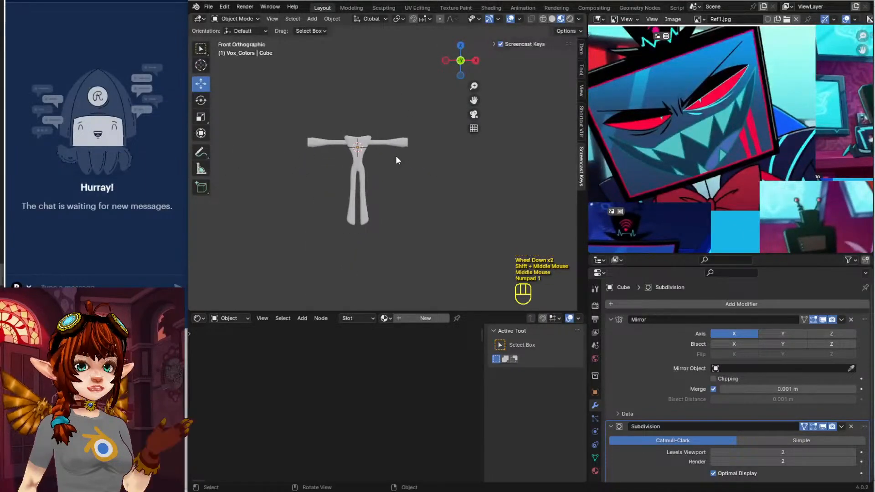
Return the body mesh to Edit Mode in front view and turn on X-ray
{"action": "key", "text": "Tab"}
{"action": "left_click", "coordinate": [389, 112]}
{"action": "middle_click_drag", "start_coordinate": [521, 20], "coordinate": [403, 21]}
{"action": "left_click", "coordinate": [533, 18]}
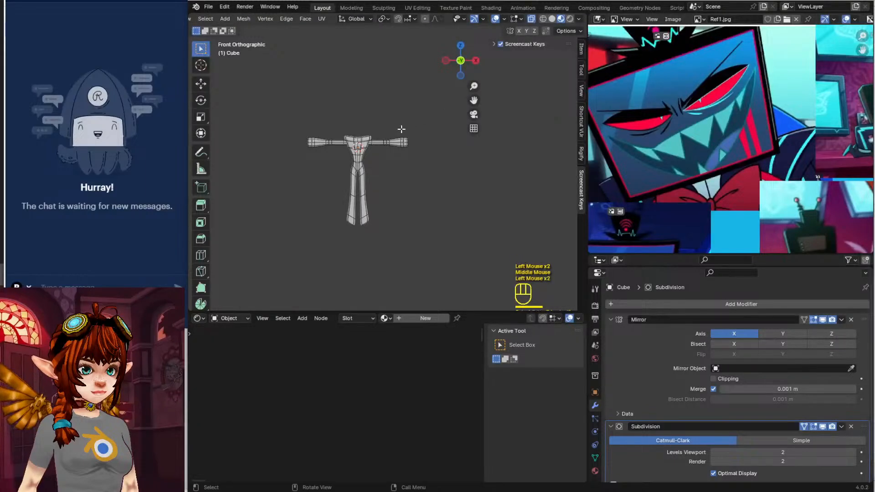
Try to move the box-selected outer ends of the arms
{"action": "key", "text": "b"}
{"action": "left_click_drag", "start_coordinate": [398, 122], "coordinate": [424, 172]}
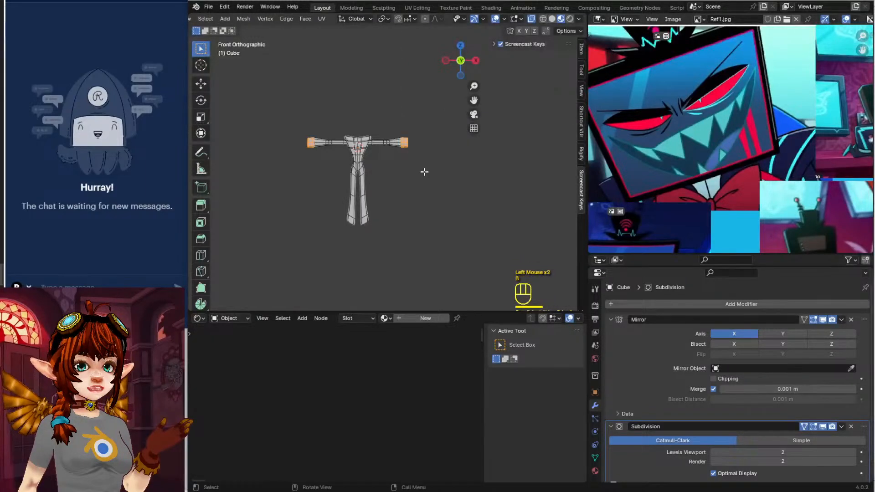
{"action": "key", "text": "g"}
{"action": "left_click", "coordinate": [426, 156]}
{"action": "key", "text": "ctrl+z"}
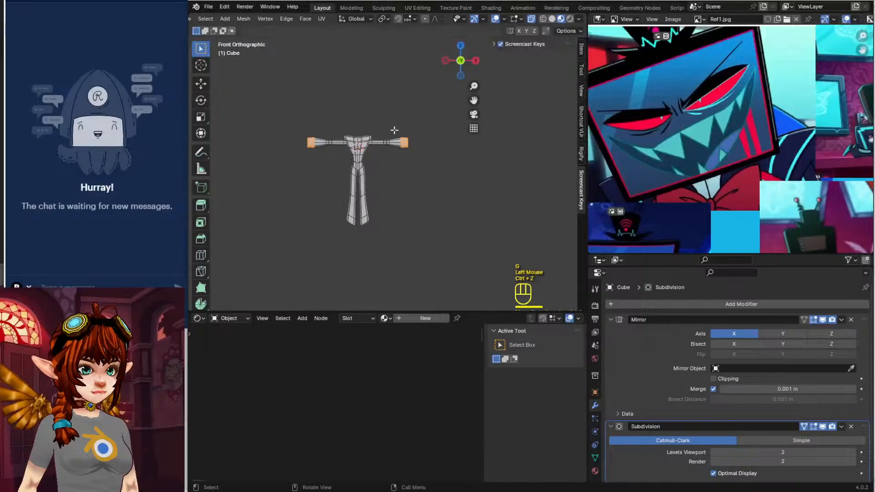
Box-select the flared forearms from the elbow outward and move them about 0.38 m toward the torso to shorten the arms
{"action": "key", "text": "b"}
{"action": "left_click_drag", "start_coordinate": [381, 122], "coordinate": [440, 170]}
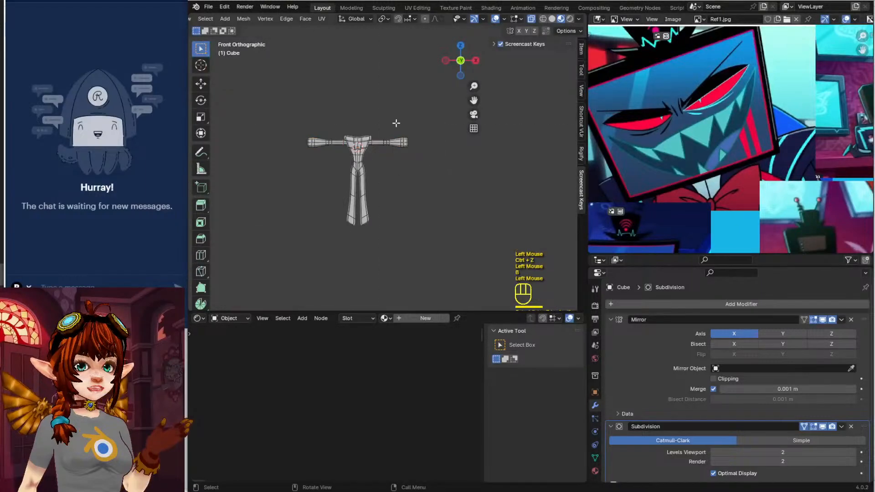
{"action": "key", "text": "b"}
{"action": "left_click_drag", "start_coordinate": [384, 127], "coordinate": [424, 158]}
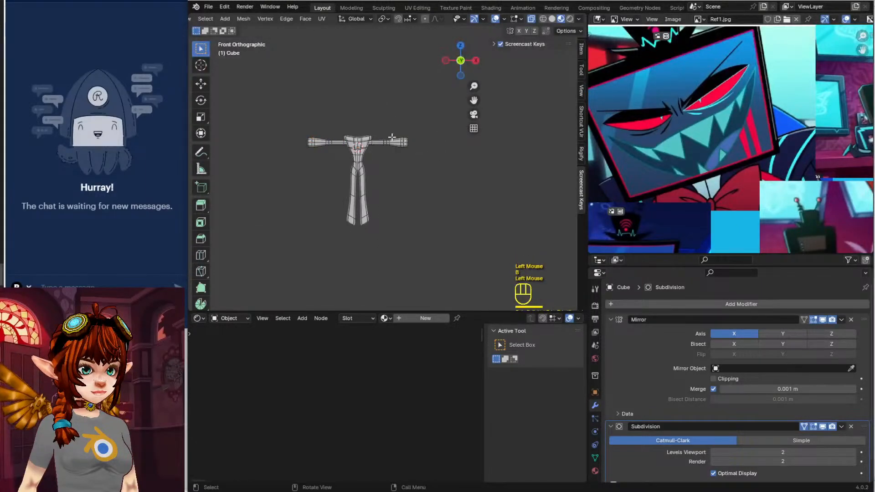
{"action": "key", "text": "b"}
{"action": "left_click_drag", "start_coordinate": [383, 128], "coordinate": [426, 165]}
{"action": "scroll", "coordinate": [394, 123], "scroll_direction": "up", "scroll_amount": 2}
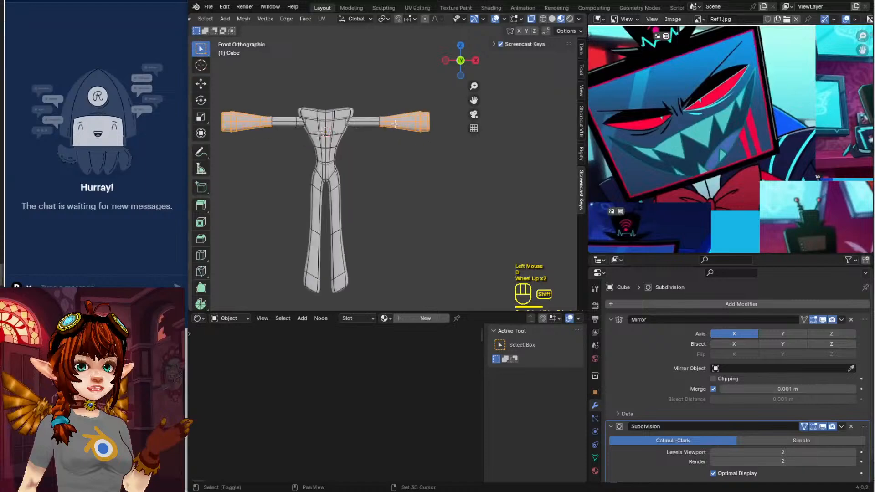
{"action": "scroll", "coordinate": [419, 130], "scroll_direction": "up", "scroll_amount": 2}
{"action": "key", "text": "g"}
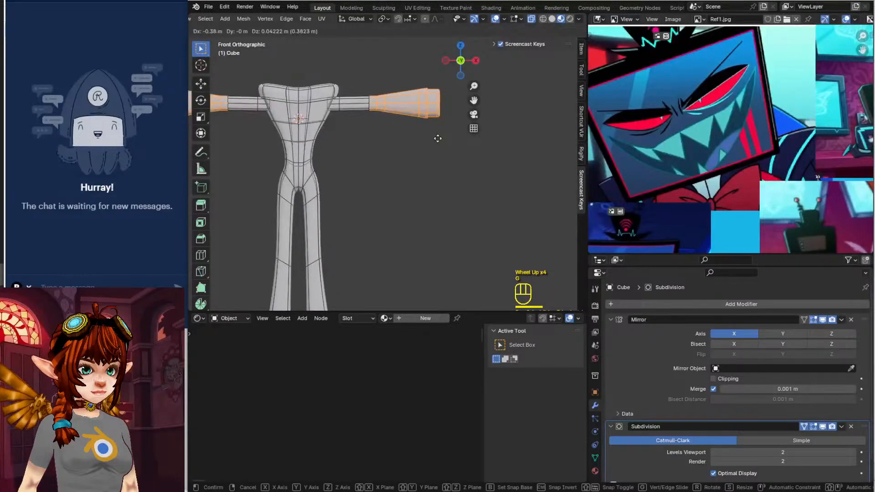
{"action": "left_click", "coordinate": [437, 138]}
{"action": "key", "text": "Tab"}
{"action": "scroll", "coordinate": [436, 139], "scroll_direction": "down", "scroll_amount": 2}
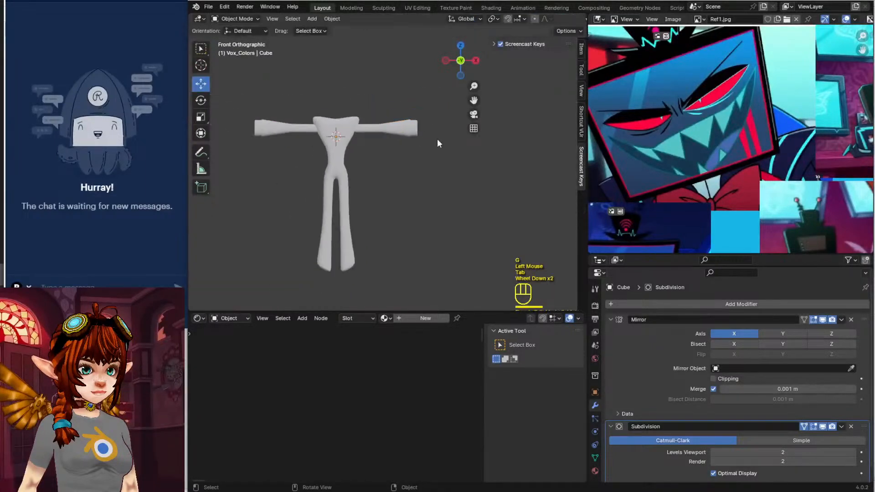
Check the body in front view, then widen the reference image area and bring the full-body reference figures into view
{"action": "middle_click_drag", "start_coordinate": [436, 138], "coordinate": [319, 142], "text": "shift"}
{"action": "key", "text": "KP_1"}
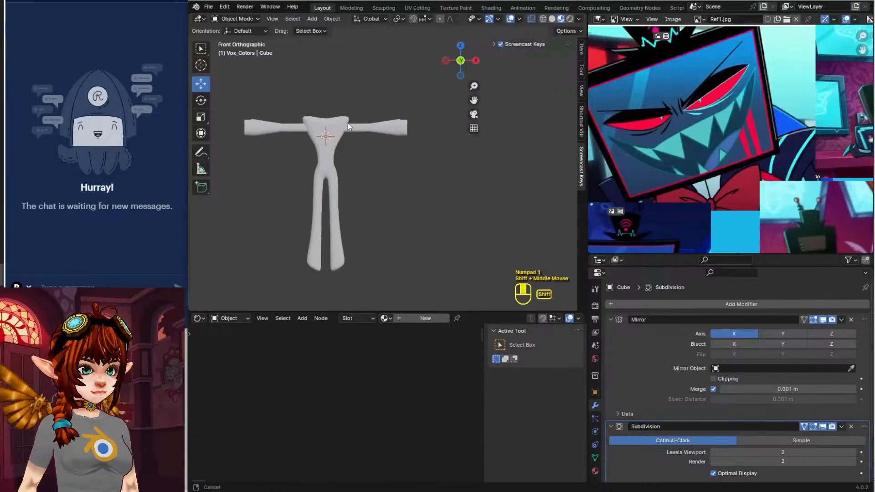
{"action": "scroll", "coordinate": [344, 138], "scroll_direction": "up", "scroll_amount": 1}
{"action": "scroll", "coordinate": [344, 137], "scroll_direction": "down", "scroll_amount": 2}
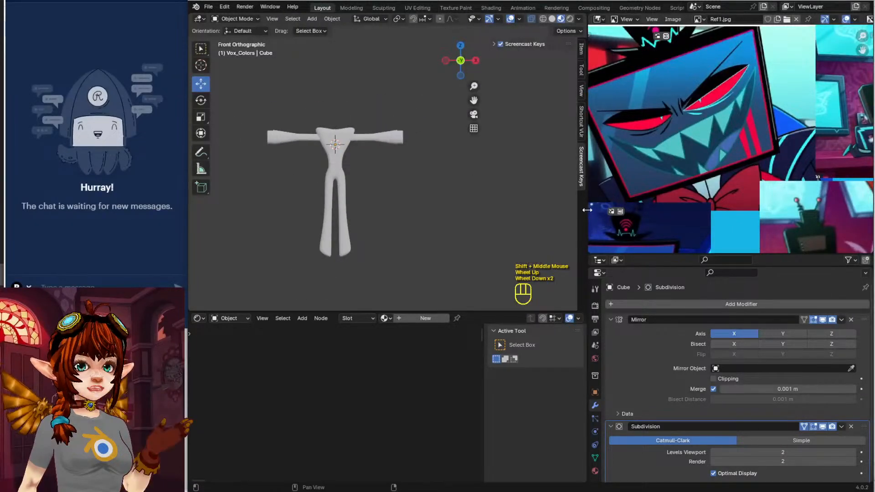
{"action": "left_click_drag", "start_coordinate": [582, 207], "coordinate": [511, 202]}
{"action": "middle_click_drag", "start_coordinate": [797, 226], "coordinate": [769, 111]}
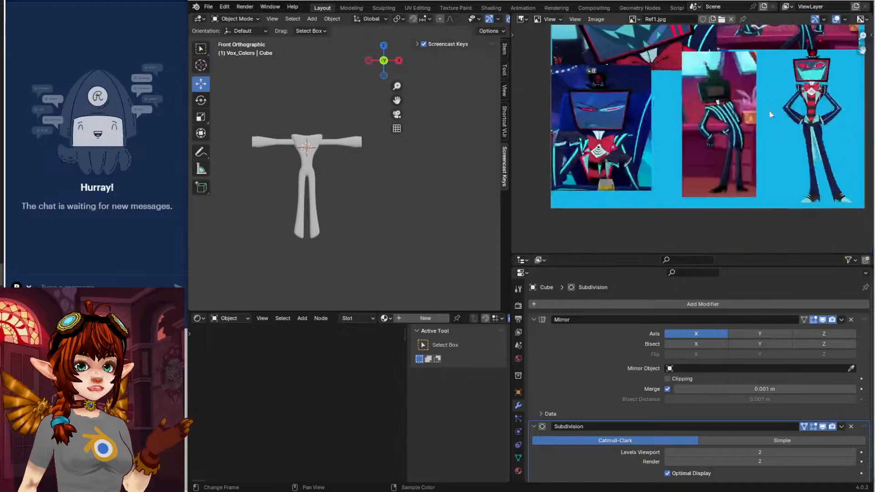
In Edit Mode with face selection and X-ray off, select the leg's bottom face and extrude it in place
{"action": "scroll", "coordinate": [335, 226], "scroll_direction": "up", "scroll_amount": 3}
{"action": "middle_click_drag", "start_coordinate": [312, 221], "coordinate": [285, 150], "text": "shift"}
{"action": "key", "text": "Tab"}
{"action": "left_click", "coordinate": [287, 19]}
{"action": "scroll", "coordinate": [361, 143], "scroll_direction": "up", "scroll_amount": 3}
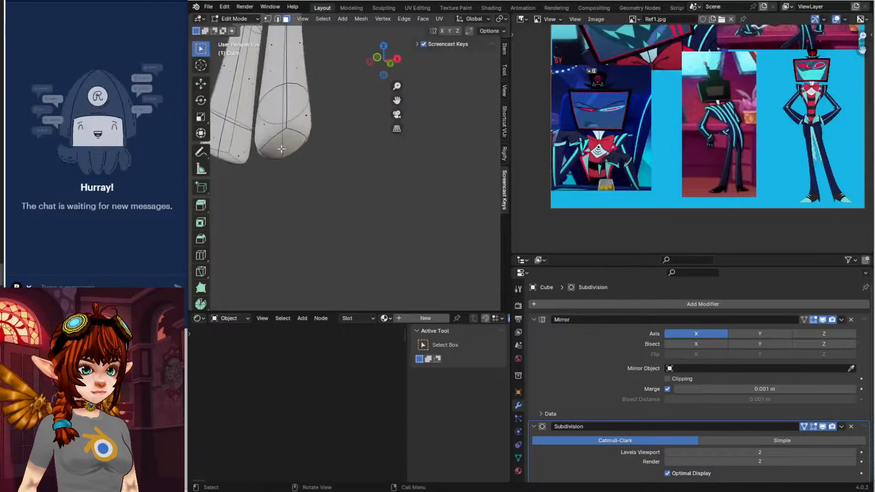
{"action": "left_click", "coordinate": [266, 143]}
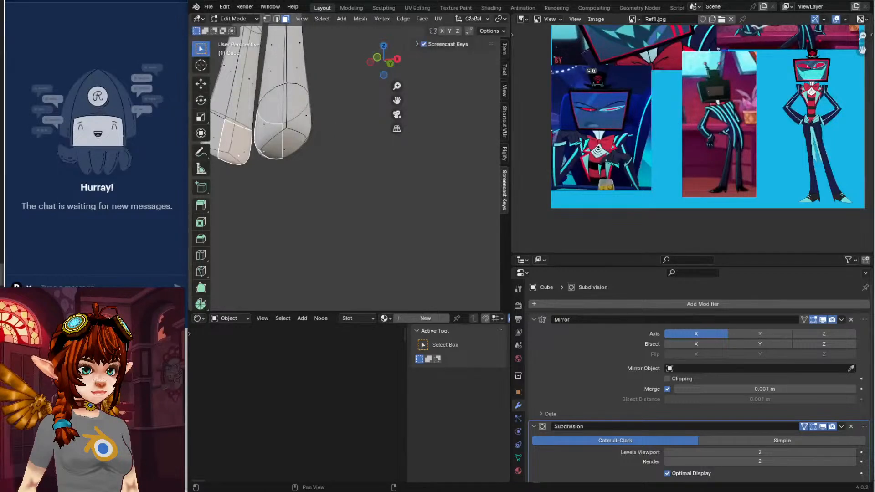
{"action": "scroll", "coordinate": [449, 19], "scroll_direction": "down", "scroll_amount": 5}
{"action": "scroll", "coordinate": [489, 21], "scroll_direction": "down", "scroll_amount": 3}
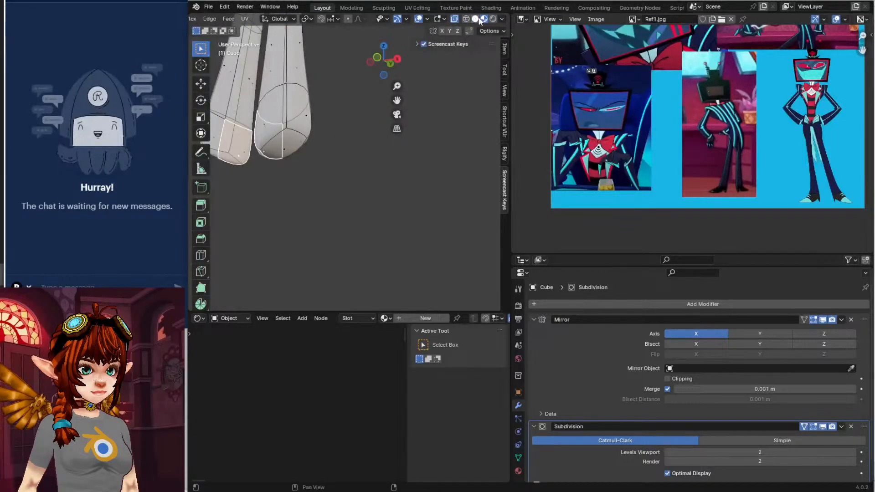
{"action": "left_click", "coordinate": [454, 20]}
{"action": "left_click", "coordinate": [285, 144]}
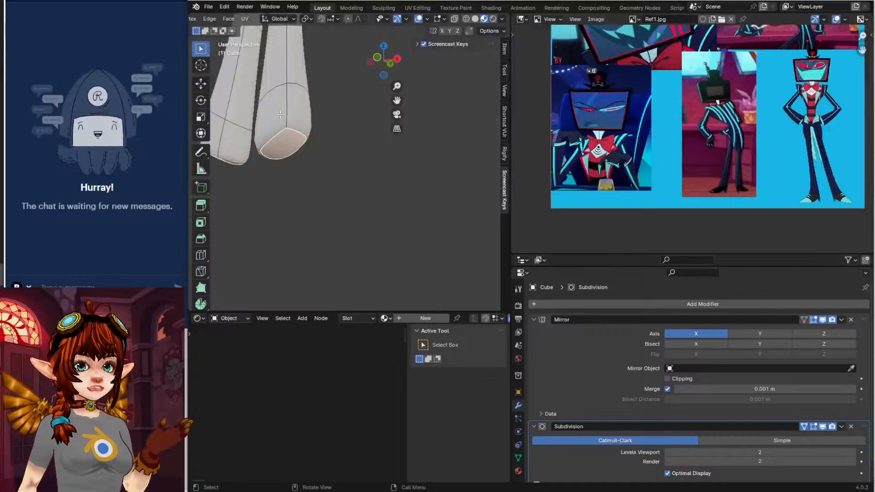
{"action": "key", "text": "KP_3"}
{"action": "middle_click_drag", "start_coordinate": [277, 113], "coordinate": [335, 136], "text": "shift"}
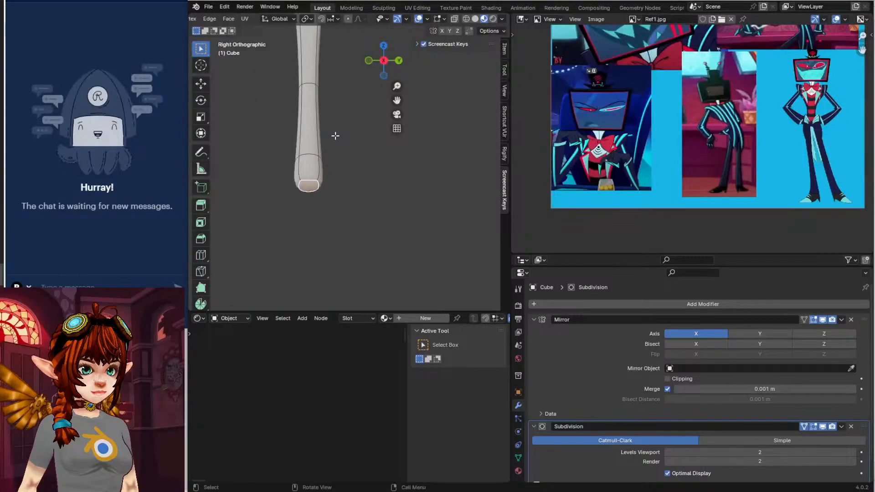
{"action": "key", "text": "e"}
{"action": "key", "text": "Escape"}
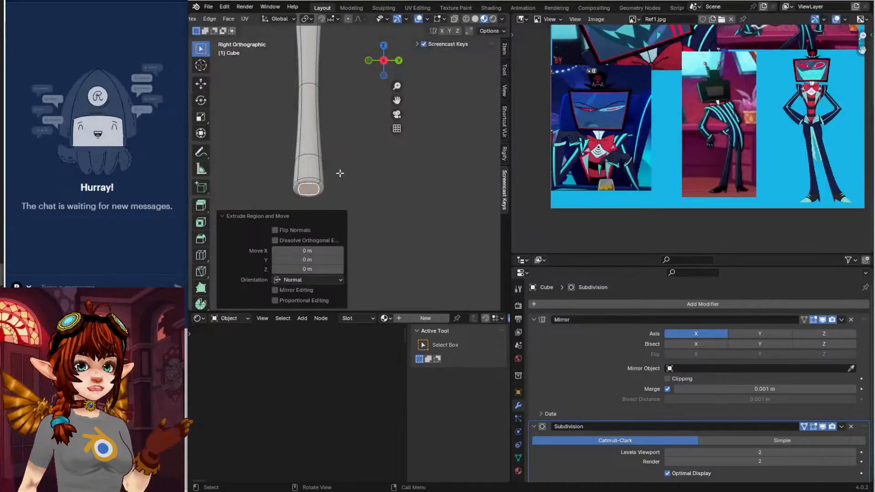
With proportional editing on, rotate the leg's bottom face 16.6° in front view and extrude it about 0.97 m downward
{"action": "key", "text": "KP_1"}
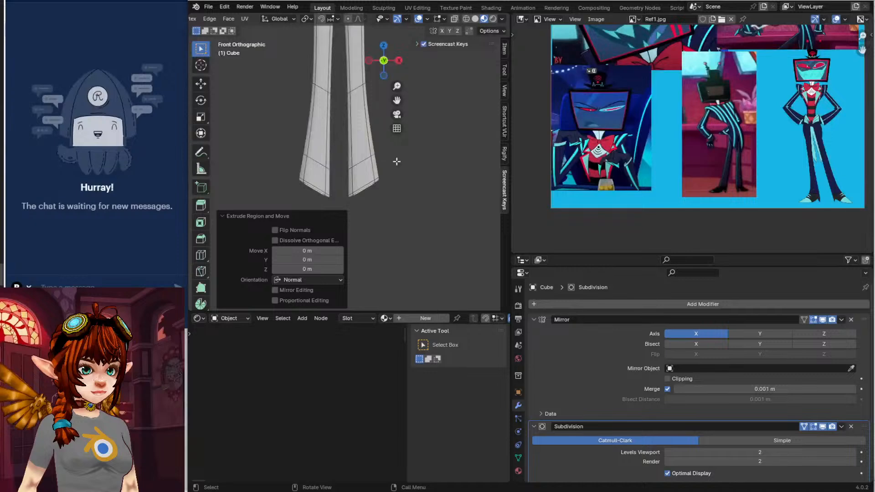
{"action": "key", "text": "o"}
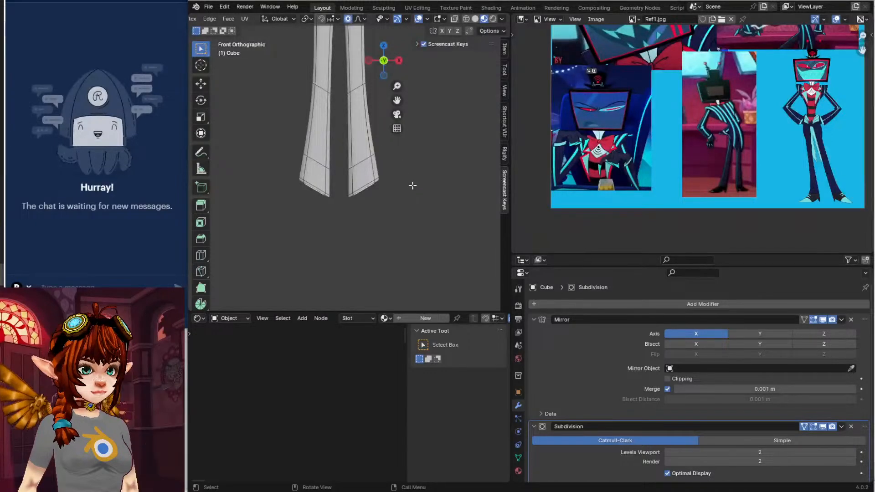
{"action": "key", "text": "r"}
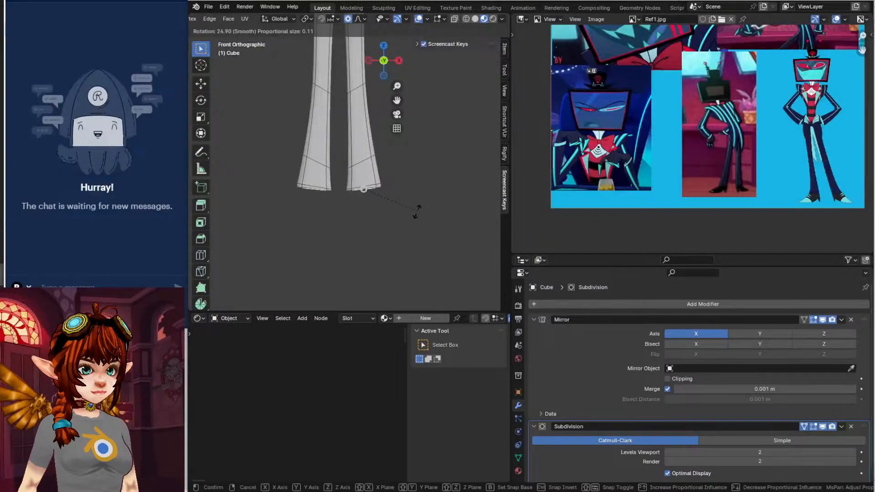
{"action": "left_click", "coordinate": [422, 208]}
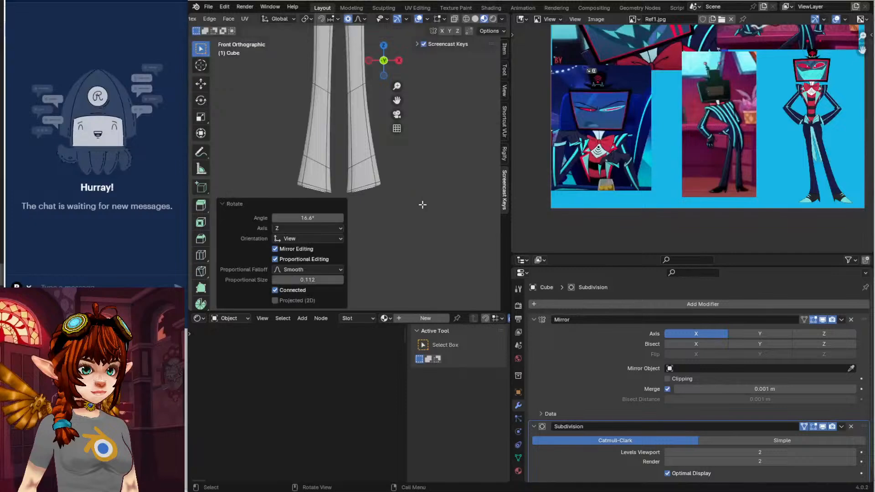
{"action": "key", "text": "e"}
{"action": "left_click", "coordinate": [409, 214]}
Add a loop cut close under the trouser hem on the extruded foot section and scale it down to form the ankle
{"action": "key", "text": "ctrl+r"}
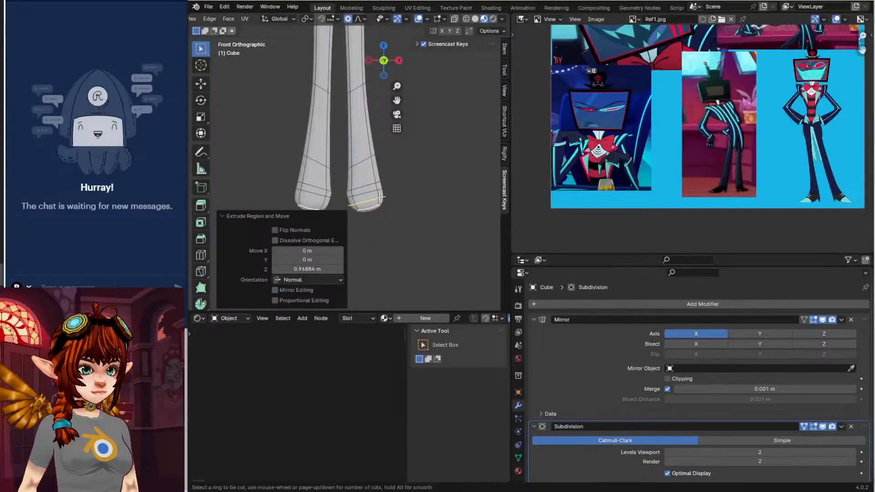
{"action": "left_click", "coordinate": [378, 196]}
{"action": "left_click", "coordinate": [380, 198]}
{"action": "key", "text": "s"}
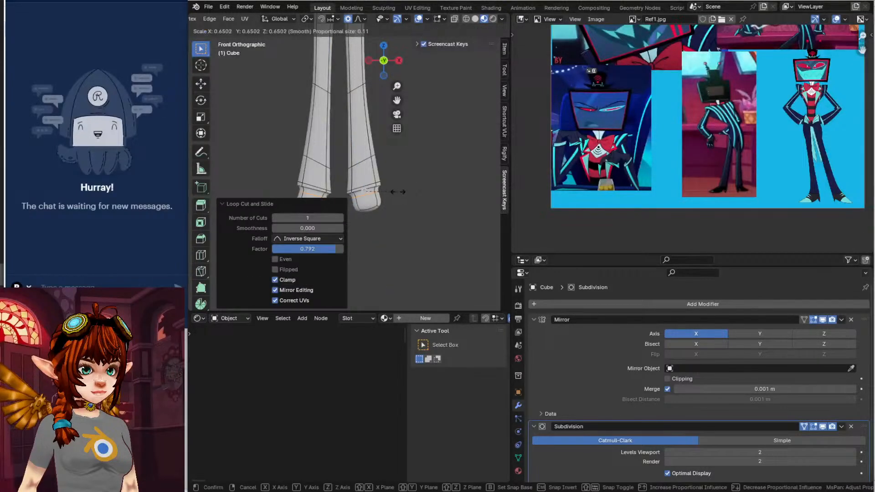
{"action": "left_click", "coordinate": [395, 198]}
{"action": "left_click", "coordinate": [387, 219]}
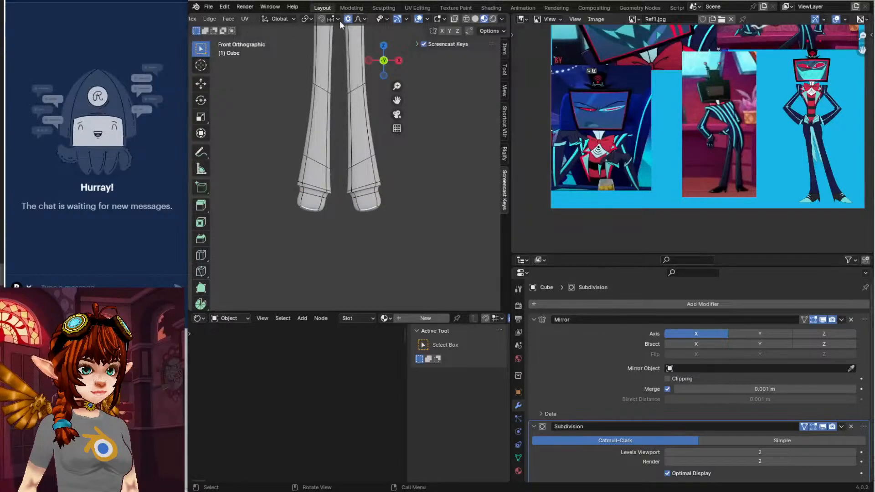
Flatten the sole face by scaling it to 0 along Z and move it about 0.25 m inward toward the other foot
{"action": "scroll", "coordinate": [340, 21], "scroll_direction": "up", "scroll_amount": 3}
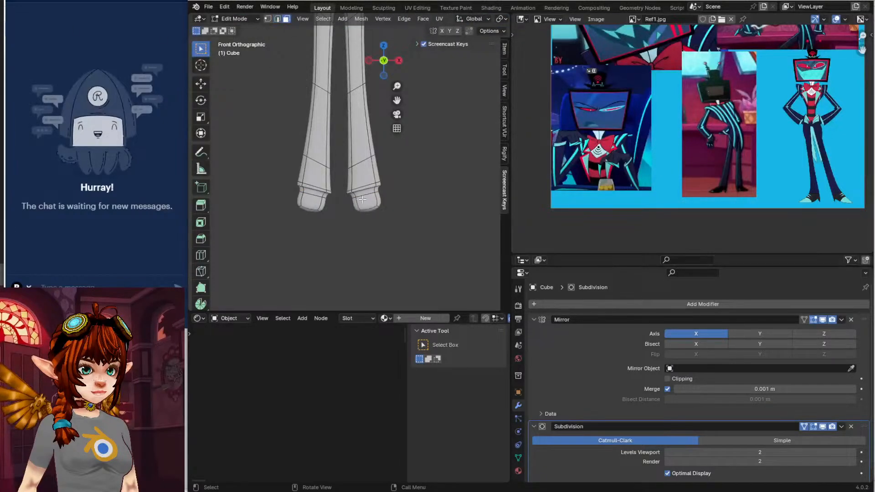
{"action": "middle_click_drag", "start_coordinate": [363, 199], "coordinate": [333, 160]}
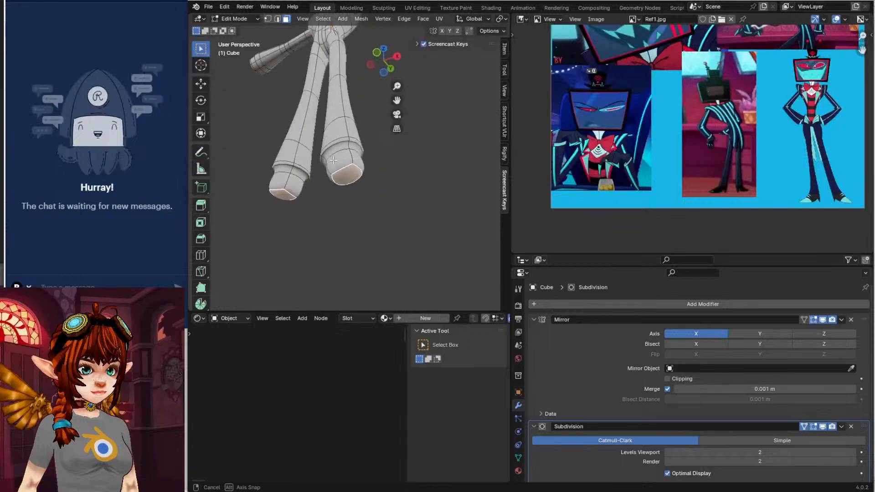
{"action": "key", "text": "KP_1"}
{"action": "key", "text": "s"}
{"action": "key", "text": "z"}
{"action": "key", "text": "0"}
{"action": "key", "text": "Return"}
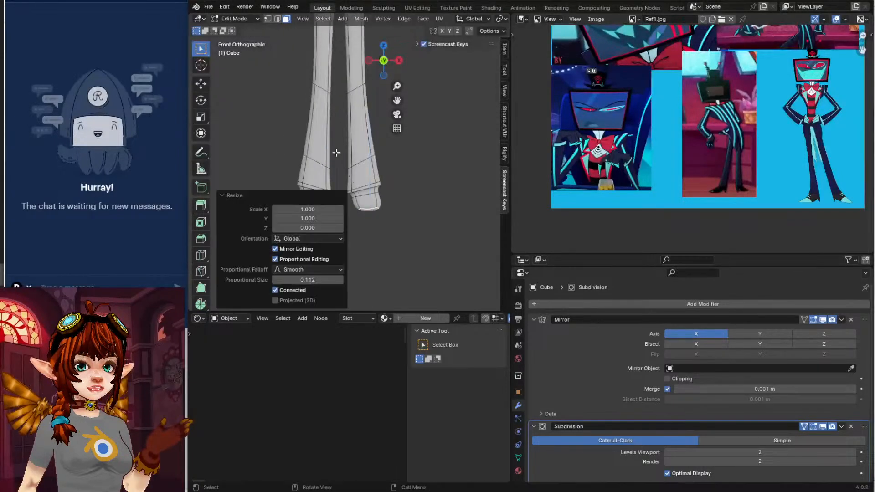
{"action": "left_click", "coordinate": [429, 194]}
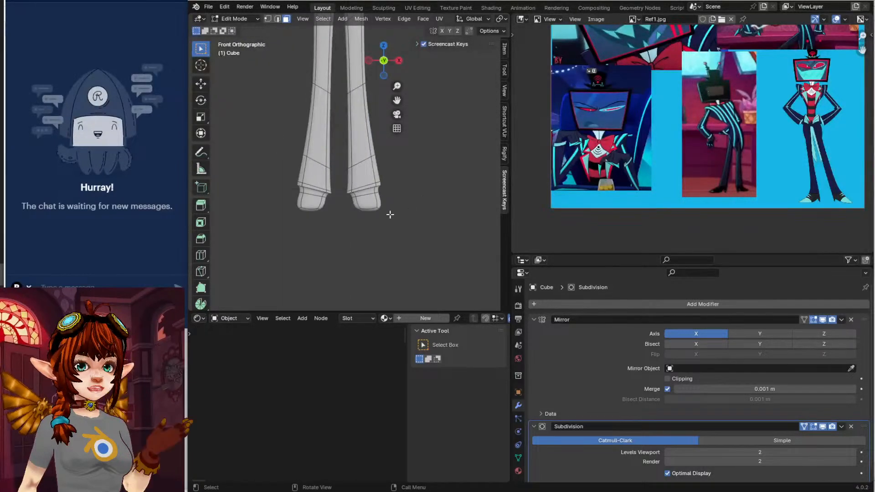
{"action": "key", "text": "g"}
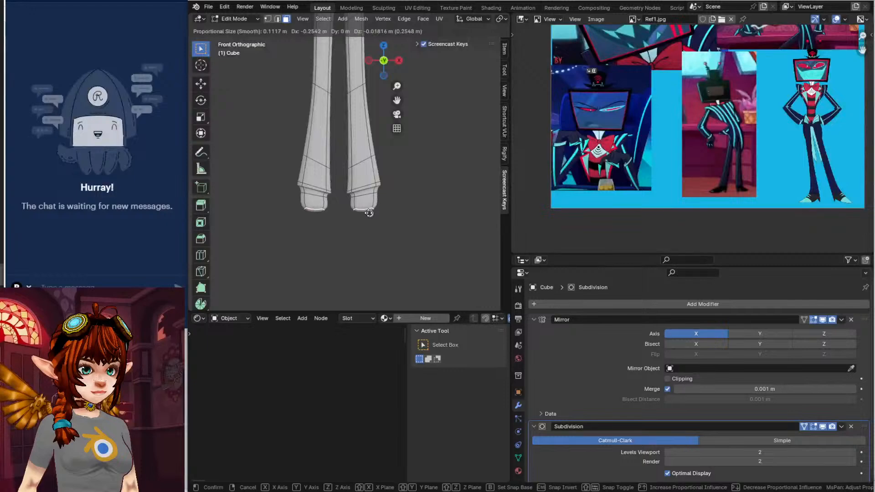
{"action": "left_click", "coordinate": [369, 213]}
In right view, extrude the front face of the foot about 1.28 m forward and lower its end to slope the shoe
{"action": "left_click", "coordinate": [389, 195]}
{"action": "key", "text": "KP_3"}
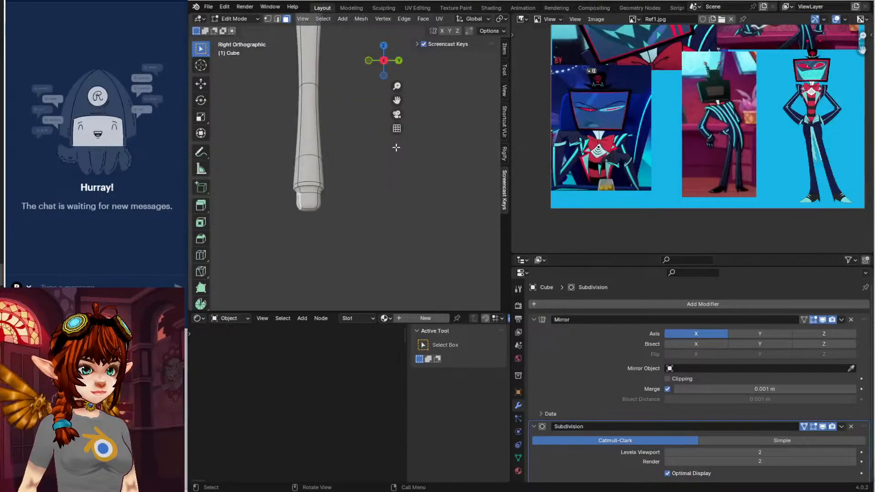
{"action": "middle_click_drag", "start_coordinate": [396, 148], "coordinate": [460, 141], "text": "shift"}
{"action": "key", "text": "e"}
{"action": "left_click", "coordinate": [330, 189]}
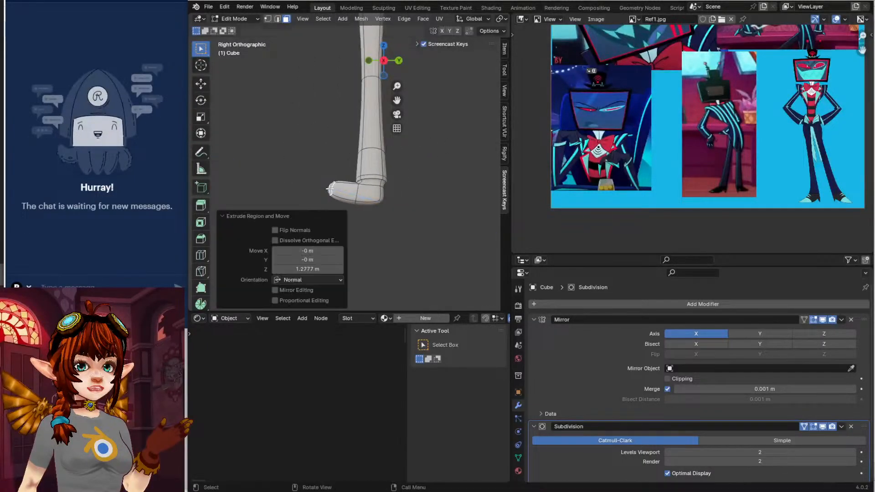
{"action": "key", "text": "g"}
{"action": "left_click", "coordinate": [328, 208]}
{"action": "middle_click_drag", "start_coordinate": [343, 188], "coordinate": [373, 158], "text": "shift"}
Add a loop cut across the middle of the shoe and move its underside edge about 0.74 m back and 0.2 m down
{"action": "key", "text": "ctrl+r"}
{"action": "left_click", "coordinate": [372, 159]}
{"action": "left_click", "coordinate": [374, 160]}
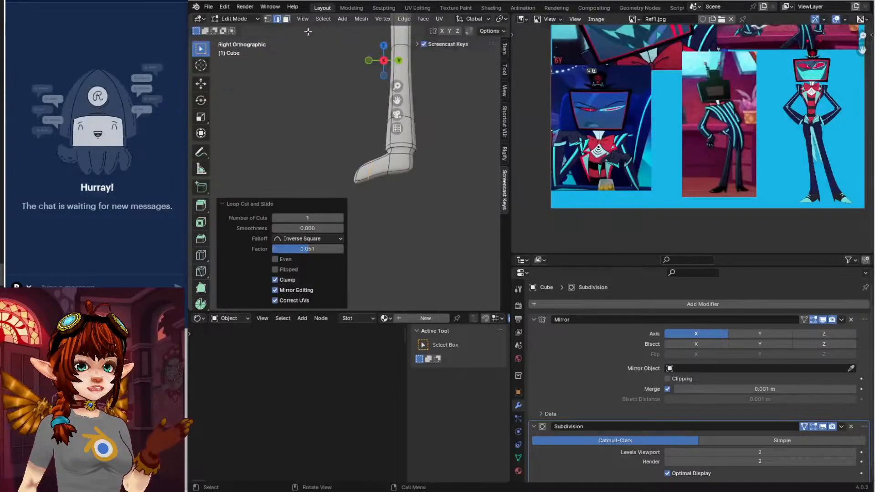
{"action": "left_click", "coordinate": [368, 181]}
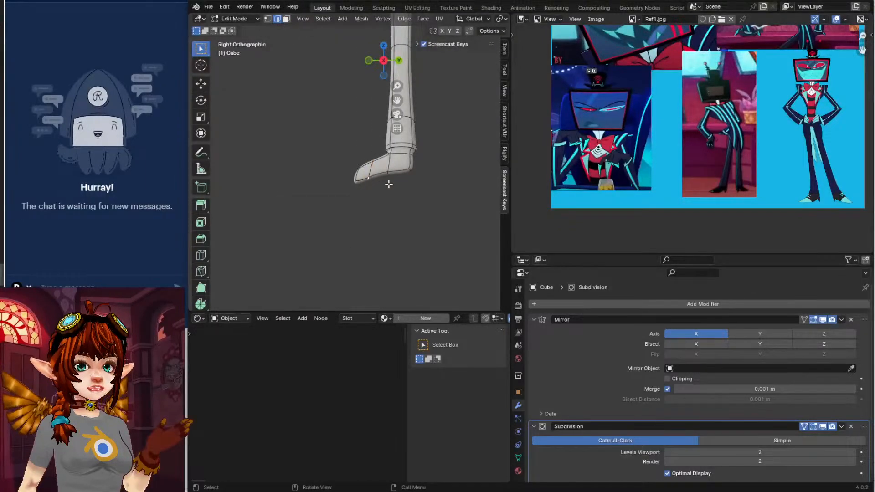
{"action": "key", "text": "g"}
{"action": "left_click", "coordinate": [418, 202]}
{"action": "middle_click_drag", "start_coordinate": [403, 179], "coordinate": [397, 136], "text": "shift"}
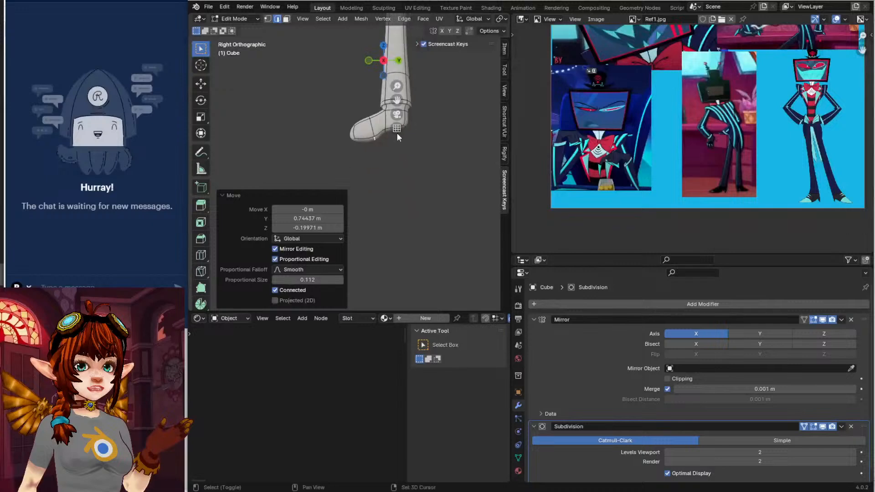
Sharpen the toe by moving its upper edge about 0.26 m back and down and its lower edge 0.29 m forward and 0.31 m up
{"action": "scroll", "coordinate": [396, 134], "scroll_direction": "up", "scroll_amount": 3}
{"action": "middle_click_drag", "start_coordinate": [334, 84], "coordinate": [337, 121], "text": "shift"}
{"action": "scroll", "coordinate": [337, 119], "scroll_direction": "up", "scroll_amount": 2}
{"action": "left_click", "coordinate": [359, 125]}
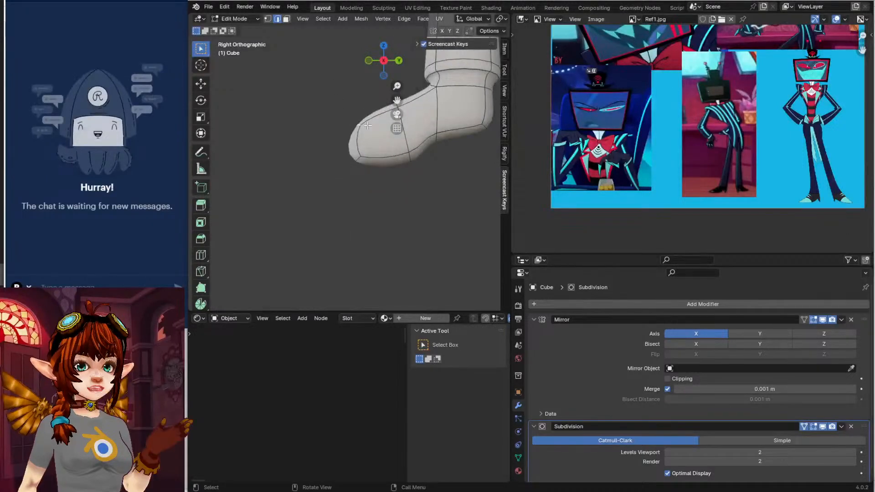
{"action": "key", "text": "g"}
{"action": "left_click", "coordinate": [382, 141]}
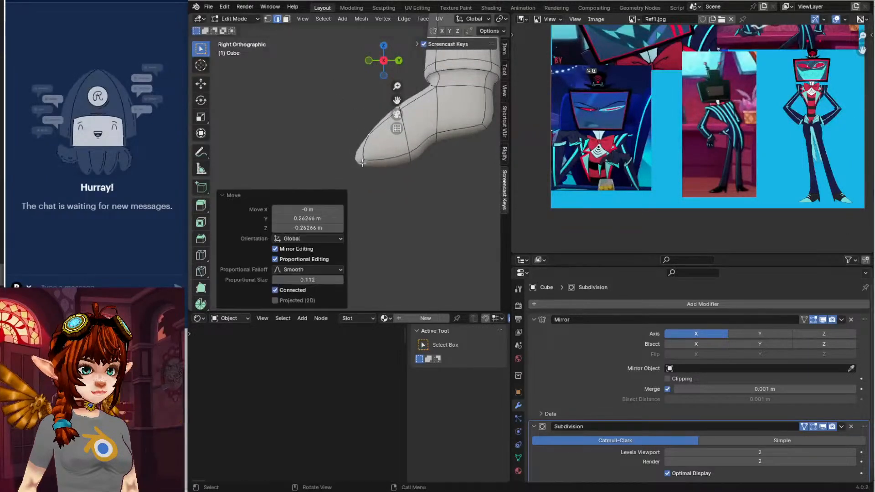
{"action": "left_click", "coordinate": [362, 163]}
{"action": "key", "text": "g"}
{"action": "left_click", "coordinate": [334, 172]}
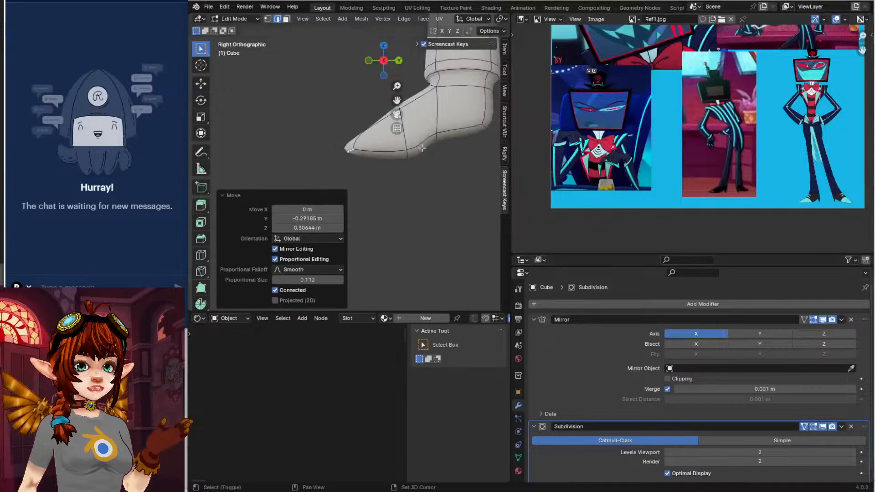
Extrude the shoe's rear underside face, scale it to 0.566, and extrude it downward to form the heel
{"action": "middle_click_drag", "start_coordinate": [376, 62], "coordinate": [290, 57], "text": "shift"}
{"action": "left_click", "coordinate": [286, 19]}
{"action": "middle_click_drag", "start_coordinate": [408, 139], "coordinate": [320, 131]}
{"action": "left_click", "coordinate": [316, 117]}
{"action": "key", "text": "e"}
{"action": "left_click", "coordinate": [362, 141]}
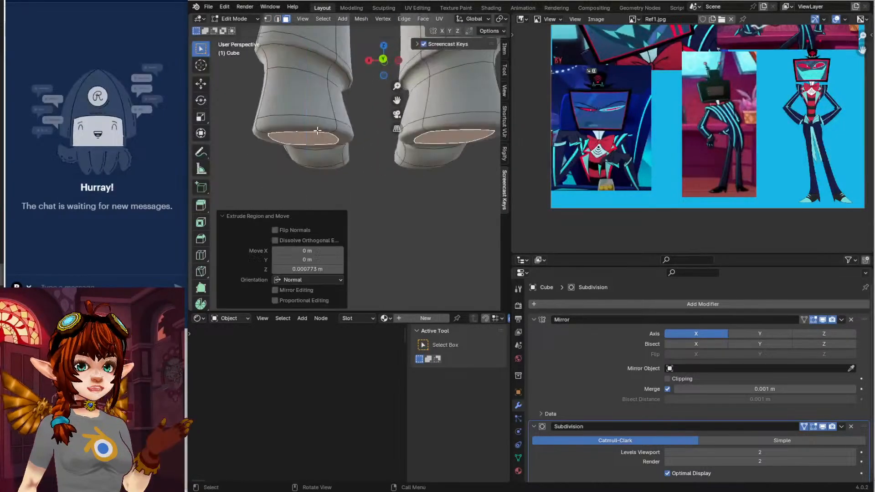
{"action": "key", "text": "s"}
{"action": "left_click", "coordinate": [341, 142]}
{"action": "key", "text": "e"}
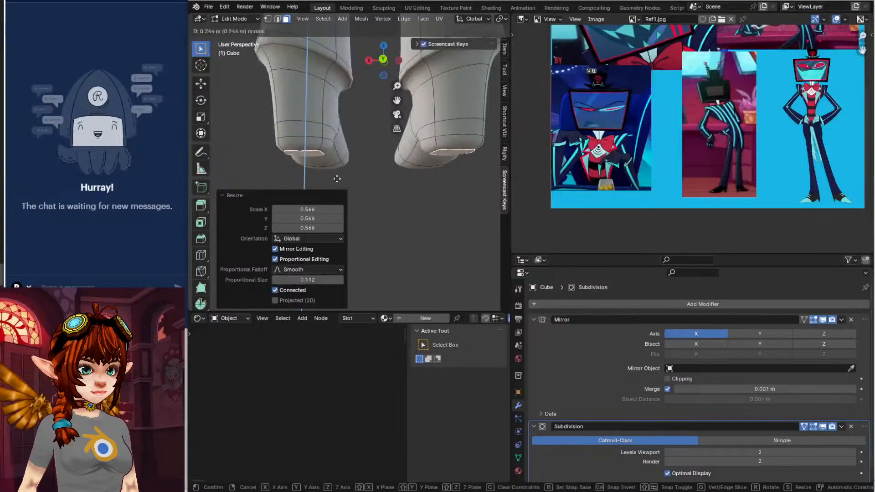
{"action": "left_click", "coordinate": [336, 198]}
{"action": "key", "text": "ctrl+r"}
{"action": "left_click", "coordinate": [304, 156]}
{"action": "left_click", "coordinate": [303, 156]}
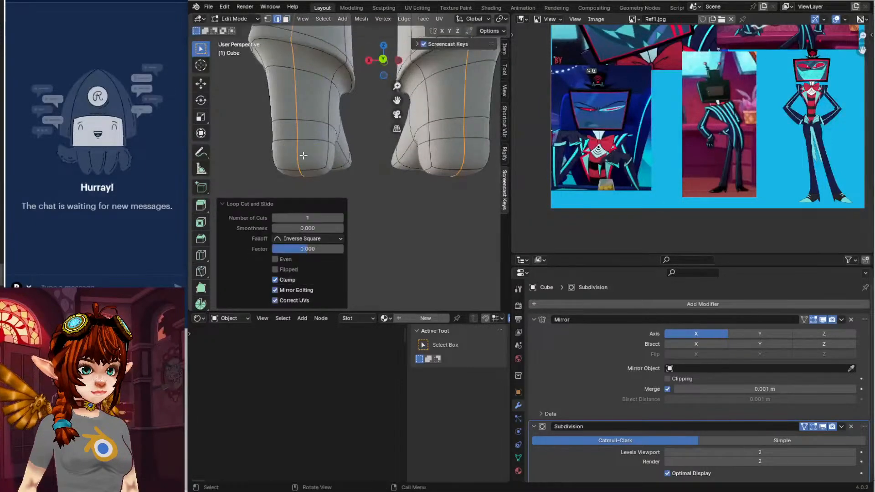
{"action": "key", "text": "ctrl+z"}
Add a horizontal loop cut near the top of the heel and taper the heel by scaling its bottom face to 0.33
{"action": "key", "text": "ctrl+r"}
{"action": "left_click", "coordinate": [283, 153]}
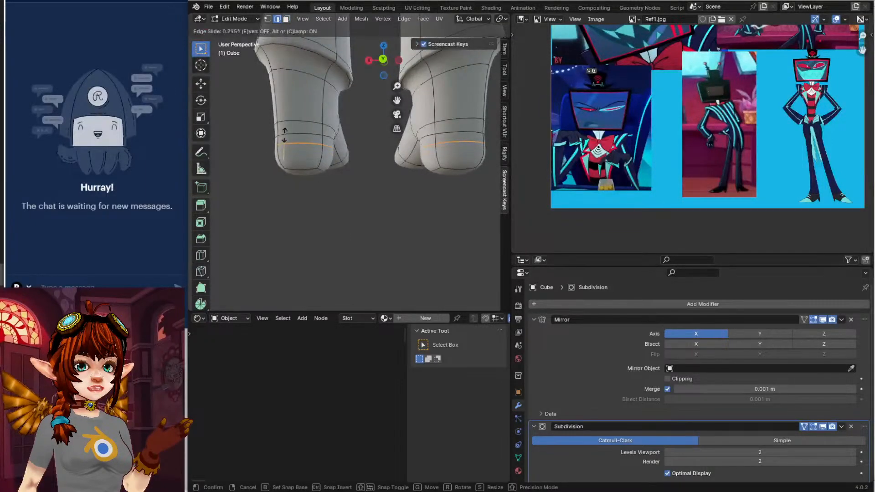
{"action": "left_click", "coordinate": [285, 136]}
{"action": "left_click", "coordinate": [286, 19]}
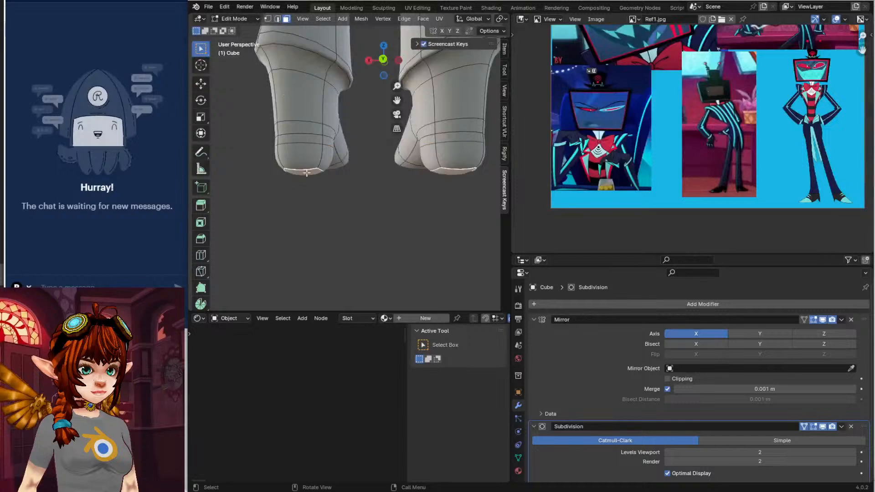
{"action": "key", "text": "s"}
{"action": "left_click", "coordinate": [335, 182]}
Add a horizontal loop cut near the bottom of the tapered heel to sharpen its tip
{"action": "key", "text": "ctrl+r"}
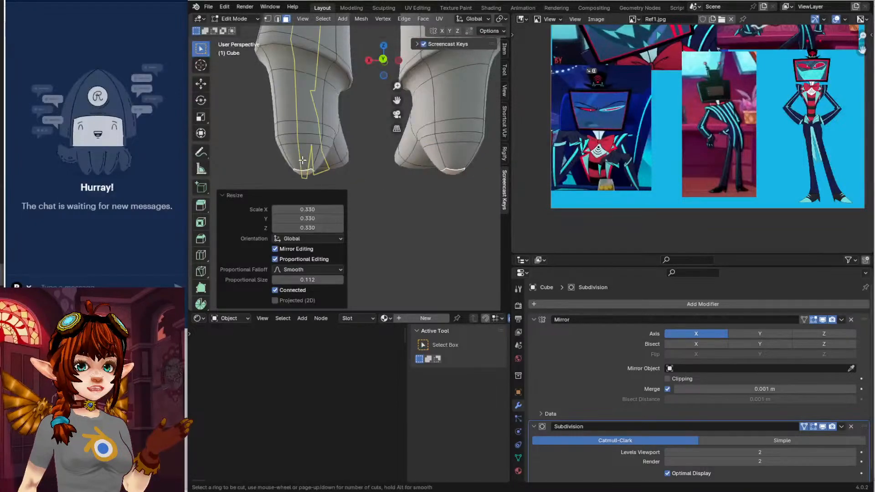
{"action": "left_click", "coordinate": [313, 171]}
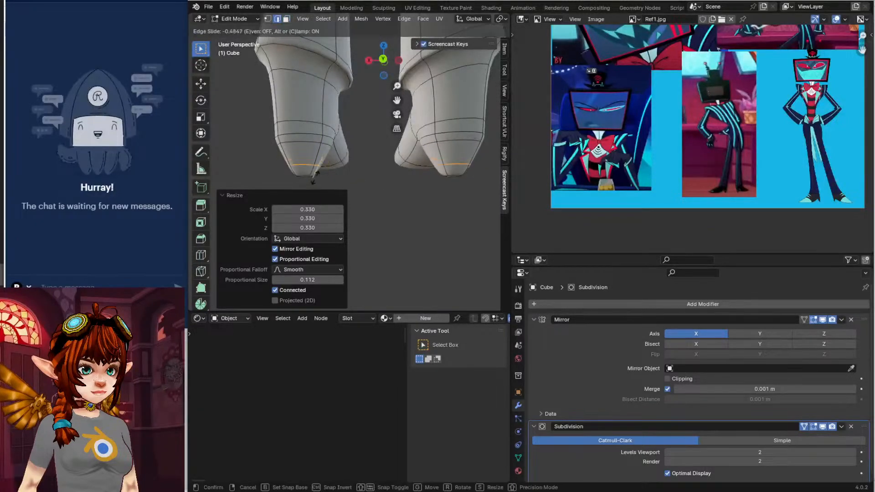
{"action": "left_click", "coordinate": [314, 179]}
{"action": "key", "text": "Tab"}
{"action": "middle_click_drag", "start_coordinate": [337, 166], "coordinate": [397, 170]}
{"action": "key", "text": "KP_3"}
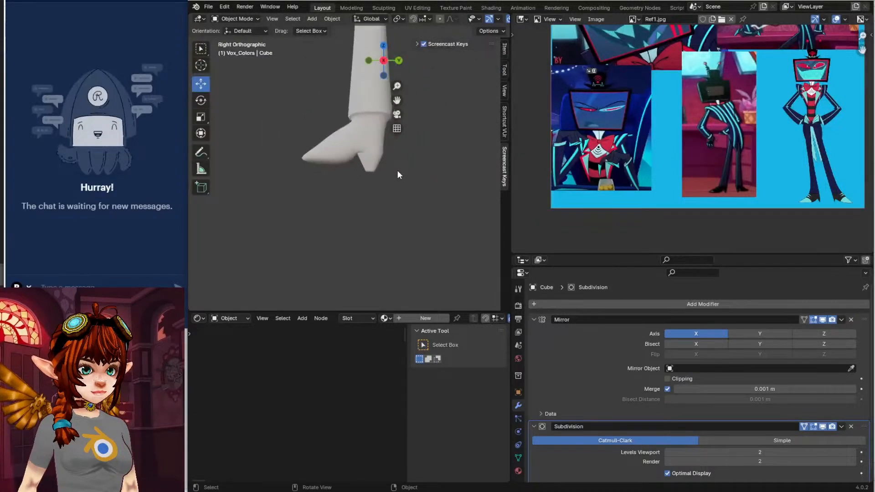
Lower the toe's underside face about 0.32 m and extend it a further 0.15 m forward
{"action": "key", "text": "Tab"}
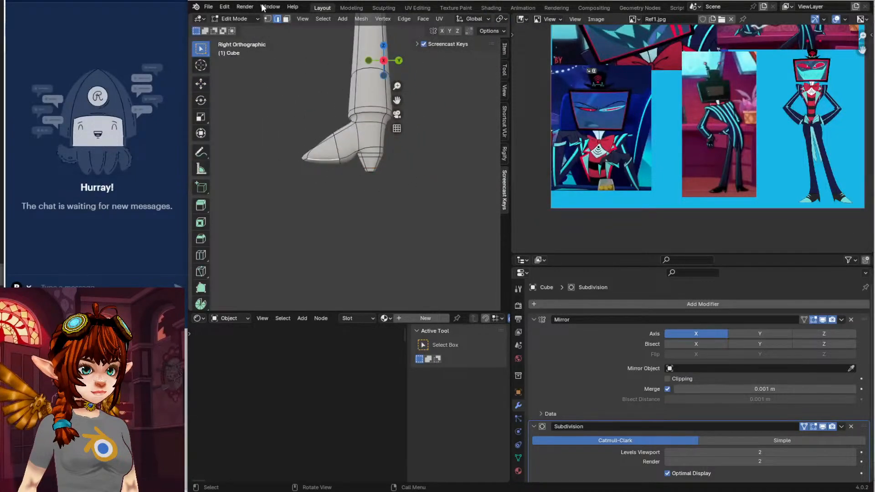
{"action": "left_click", "coordinate": [325, 162]}
{"action": "key", "text": "g"}
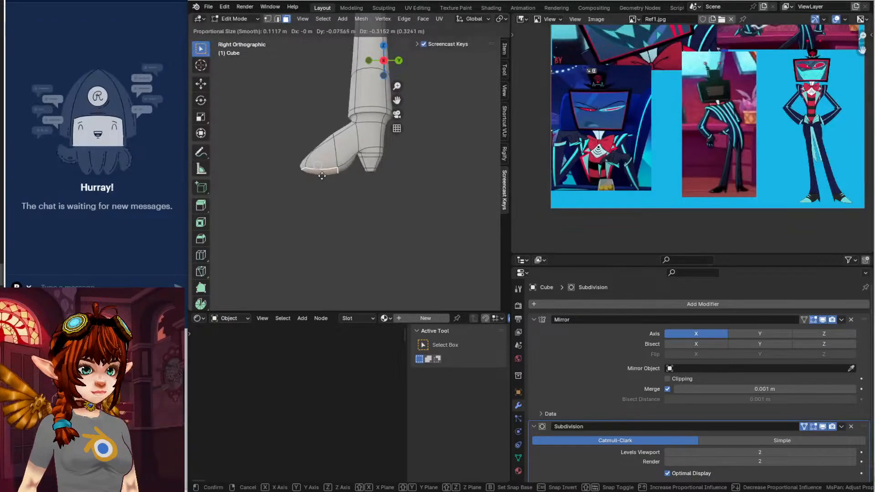
{"action": "left_click", "coordinate": [321, 175]}
{"action": "key", "text": "g"}
{"action": "left_click", "coordinate": [301, 165]}
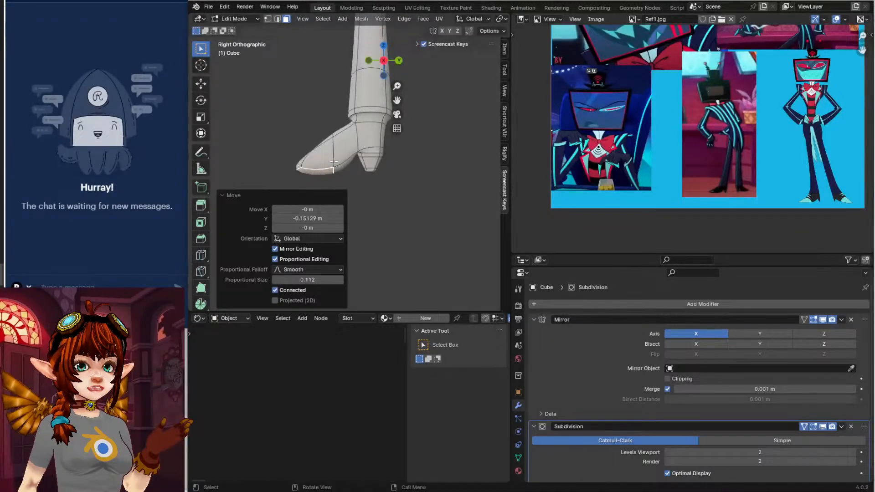
Add a horizontal loop cut around the shoe and slide it down against the sole with a factor of about -0.98
{"action": "key", "text": "ctrl+r"}
{"action": "left_click", "coordinate": [332, 162]}
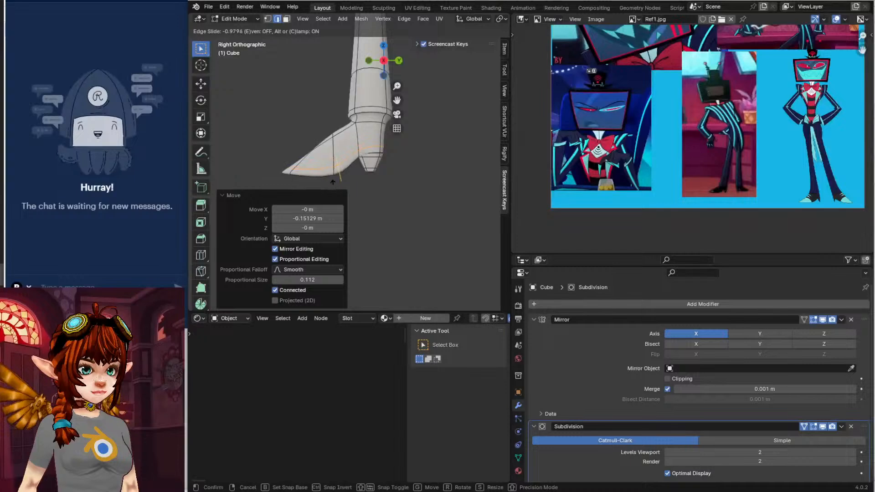
{"action": "left_click", "coordinate": [334, 187]}
{"action": "middle_click_drag", "start_coordinate": [334, 139], "coordinate": [463, 203]}
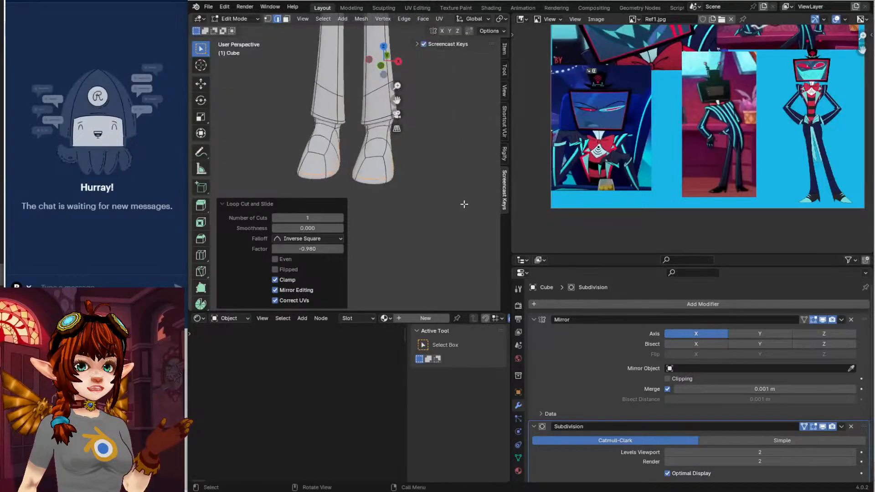
{"action": "scroll", "coordinate": [399, 193], "scroll_direction": "up", "scroll_amount": 2}
Clear the selection and shift the inner front edge of the toe about 0.4 m outward along X
{"action": "left_click", "coordinate": [269, 19]}
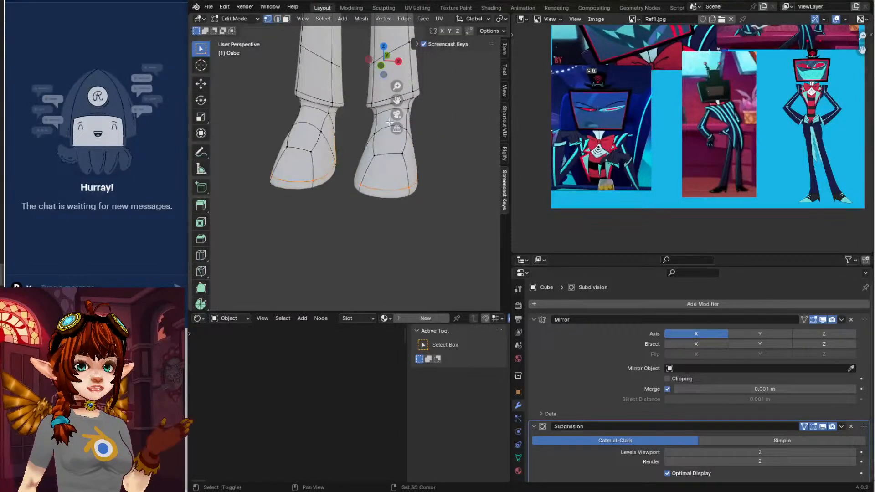
{"action": "middle_click_drag", "start_coordinate": [339, 127], "coordinate": [369, 162]}
{"action": "key", "text": "alt+a"}
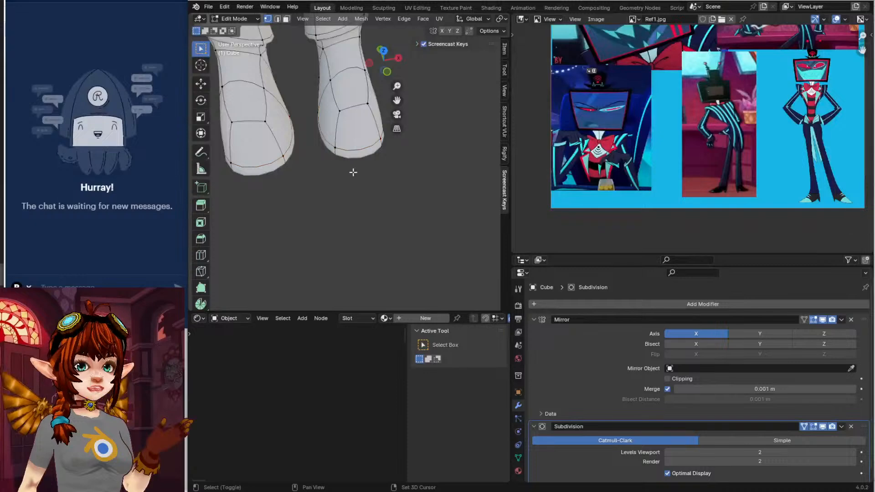
{"action": "left_click", "coordinate": [332, 142]}
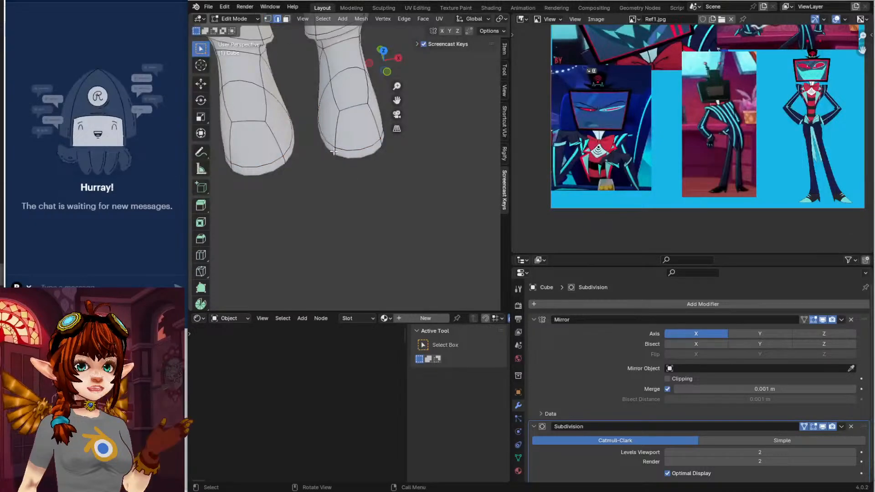
{"action": "key", "text": "g"}
{"action": "left_click", "coordinate": [378, 142]}
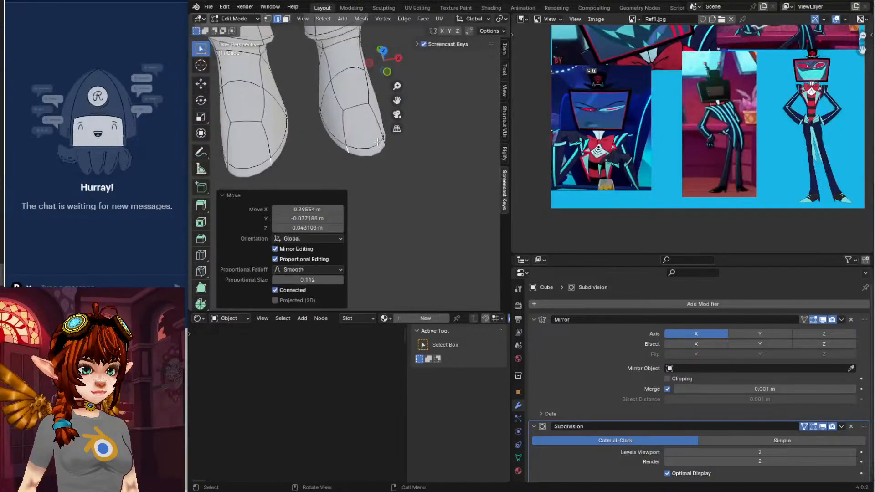
Move the outer toe edge inward and shift the shoe's inner side edge about 0.26 m outward to narrow the toe
{"action": "key", "text": "g"}
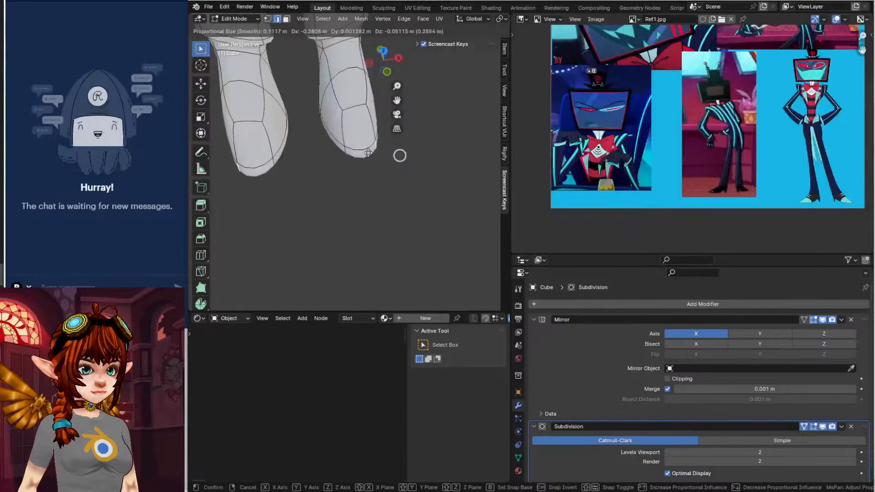
{"action": "left_click", "coordinate": [358, 124]}
{"action": "middle_click_drag", "start_coordinate": [358, 124], "coordinate": [376, 179]}
{"action": "left_click", "coordinate": [396, 175]}
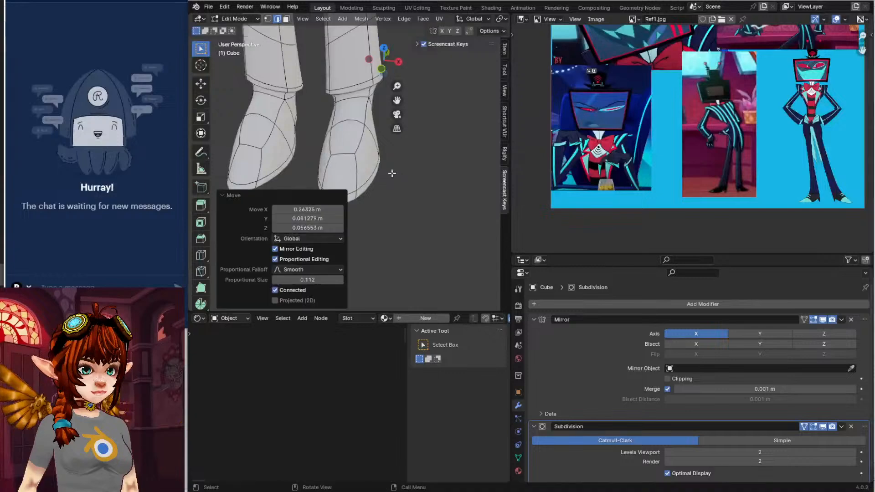
{"action": "middle_click_drag", "start_coordinate": [390, 172], "coordinate": [398, 146]}
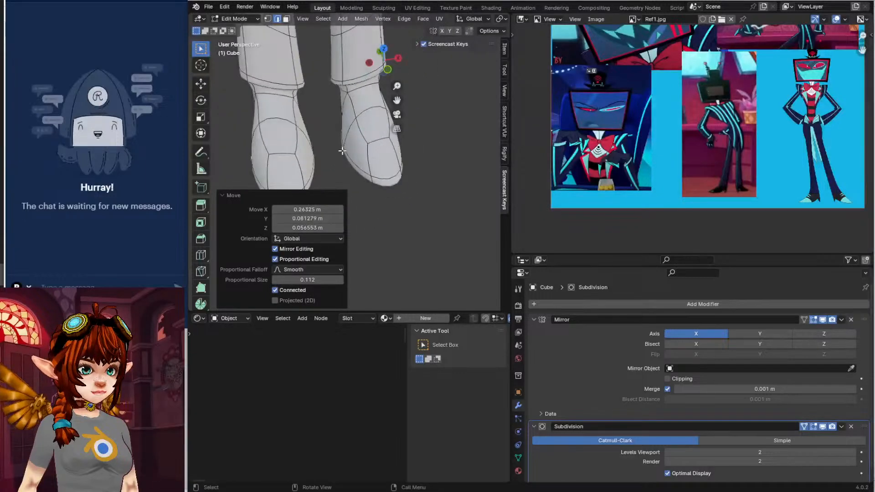
Examine the whole body from the front against the reference for leg and shoe proportions
{"action": "key", "text": "Tab"}
{"action": "scroll", "coordinate": [345, 154], "scroll_direction": "down", "scroll_amount": 2}
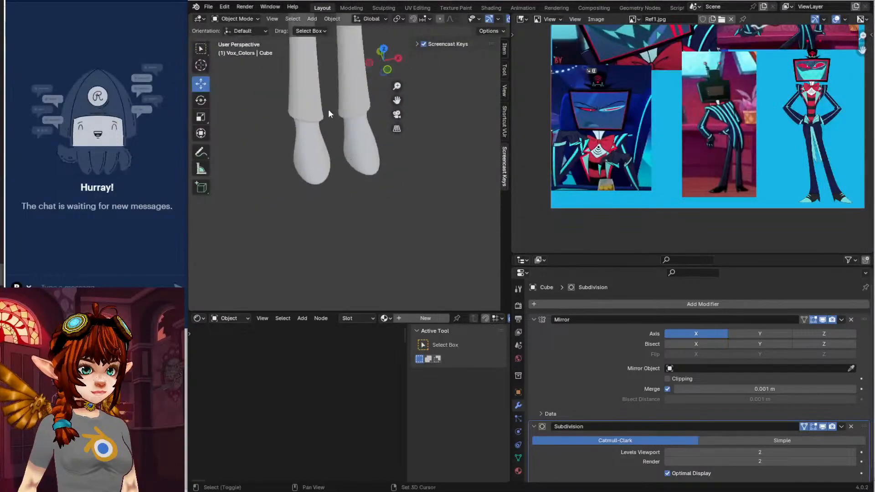
{"action": "middle_click_drag", "start_coordinate": [328, 110], "coordinate": [339, 208], "text": "shift"}
{"action": "scroll", "coordinate": [341, 166], "scroll_direction": "down", "scroll_amount": 3}
{"action": "middle_click_drag", "start_coordinate": [342, 164], "coordinate": [348, 214], "text": "shift"}
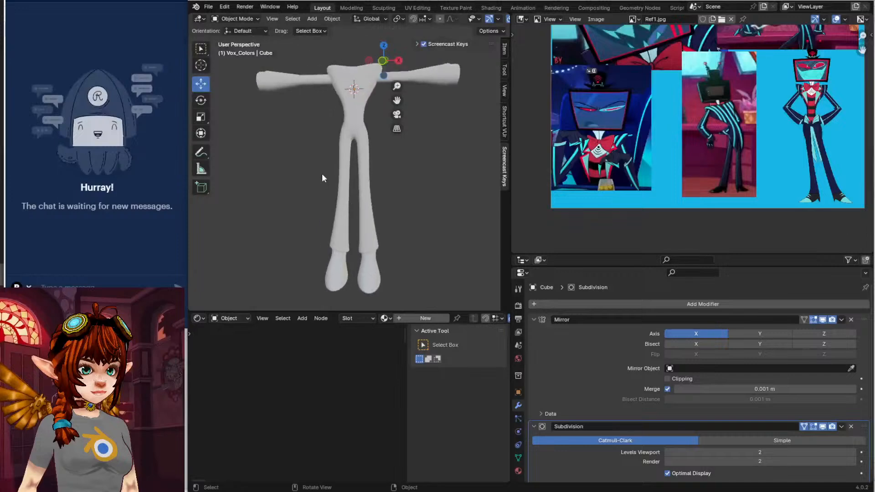
{"action": "key", "text": "KP_1"}
{"action": "scroll", "coordinate": [323, 185], "scroll_direction": "down", "scroll_amount": 4}
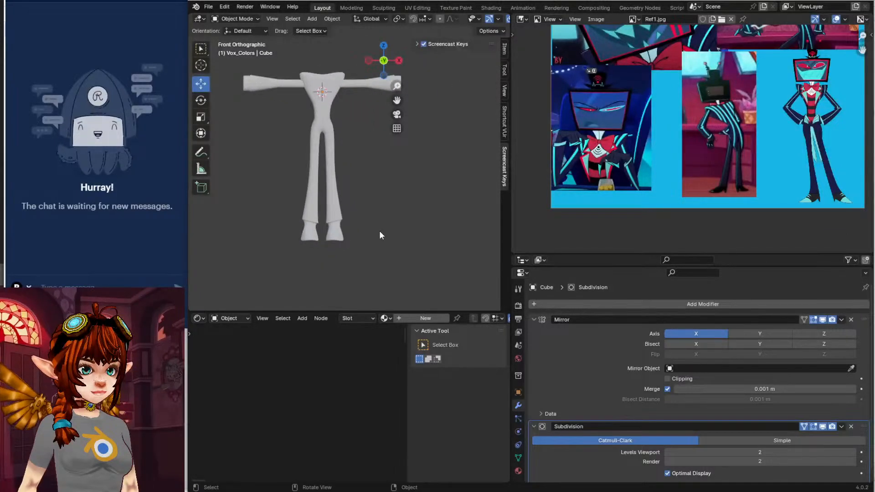
Turn on X-ray, box-select the foot and lower trouser cuff, and scale them down slightly
{"action": "key", "text": "Tab"}
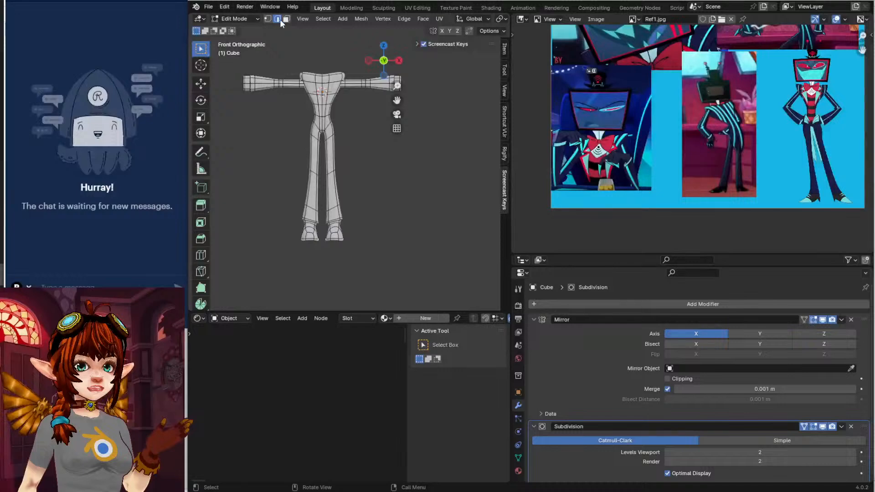
{"action": "scroll", "coordinate": [420, 21], "scroll_direction": "down", "scroll_amount": 5}
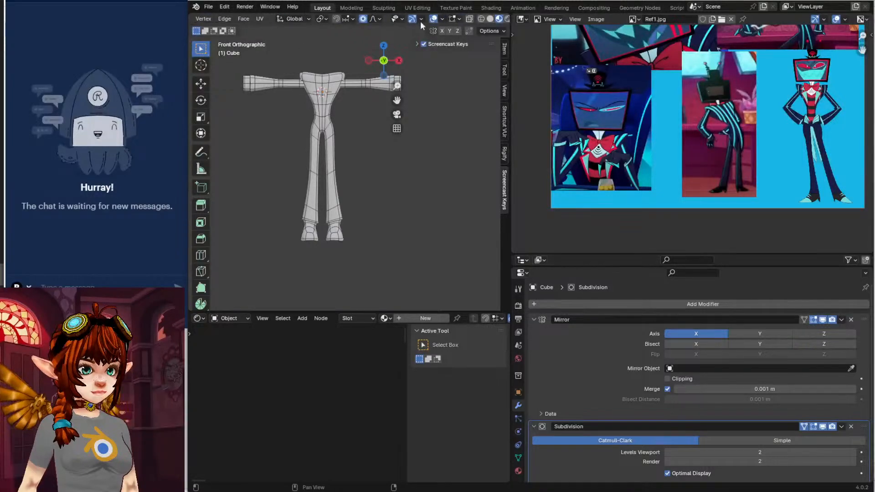
{"action": "left_click", "coordinate": [470, 19]}
{"action": "key", "text": "b"}
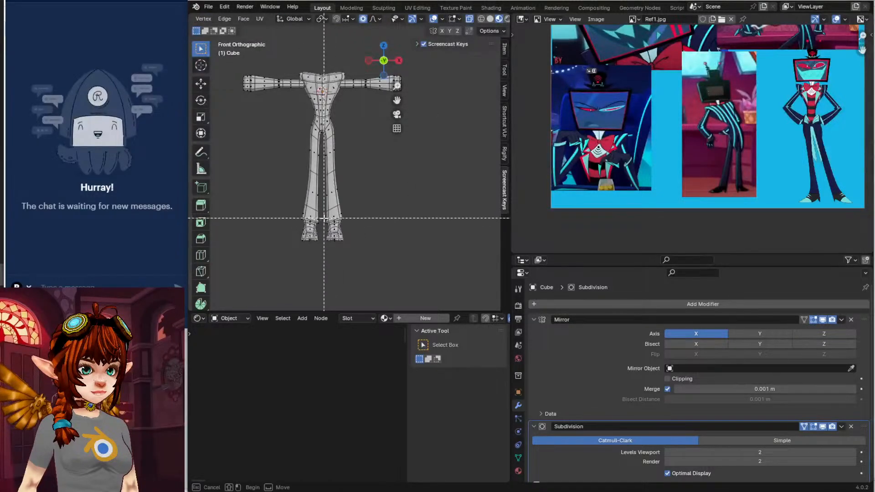
{"action": "left_click_drag", "start_coordinate": [323, 218], "coordinate": [361, 266]}
{"action": "key", "text": "b"}
{"action": "left_click_drag", "start_coordinate": [345, 210], "coordinate": [347, 228]}
{"action": "key", "text": "s"}
{"action": "left_click", "coordinate": [369, 261]}
Move the selected foot and cuff 1.69 m outward and 0.64 m up, and bring them back about 1.85 m inward and 0.23 m up
{"action": "key", "text": "g"}
{"action": "left_click", "coordinate": [390, 250]}
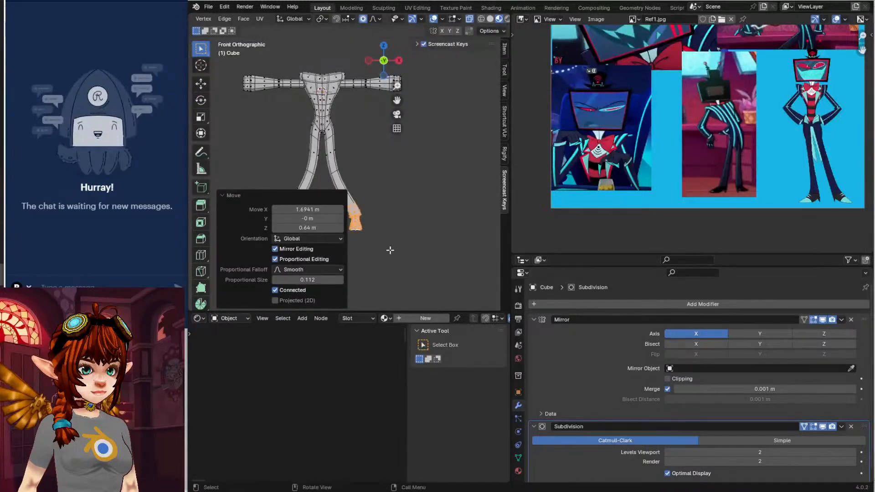
{"action": "left_click", "coordinate": [223, 194]}
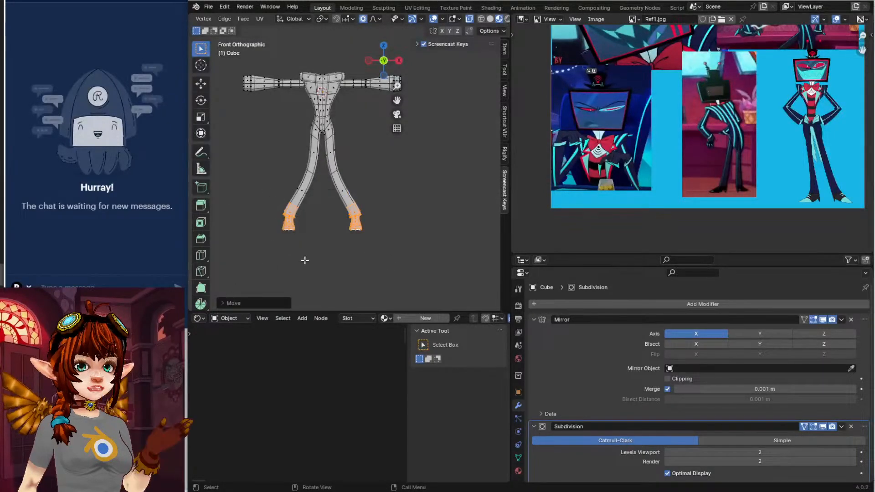
{"action": "key", "text": "g"}
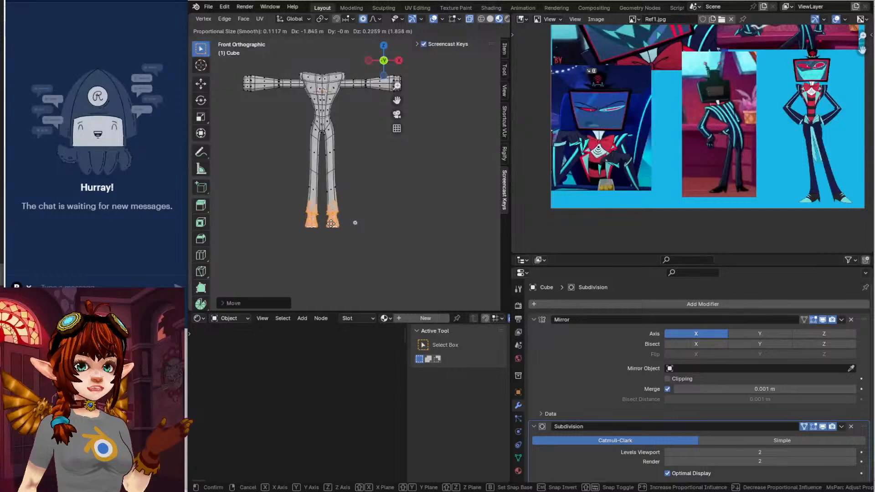
{"action": "left_click", "coordinate": [332, 222]}
{"action": "key", "text": "Tab"}
{"action": "key", "text": "Tab"}
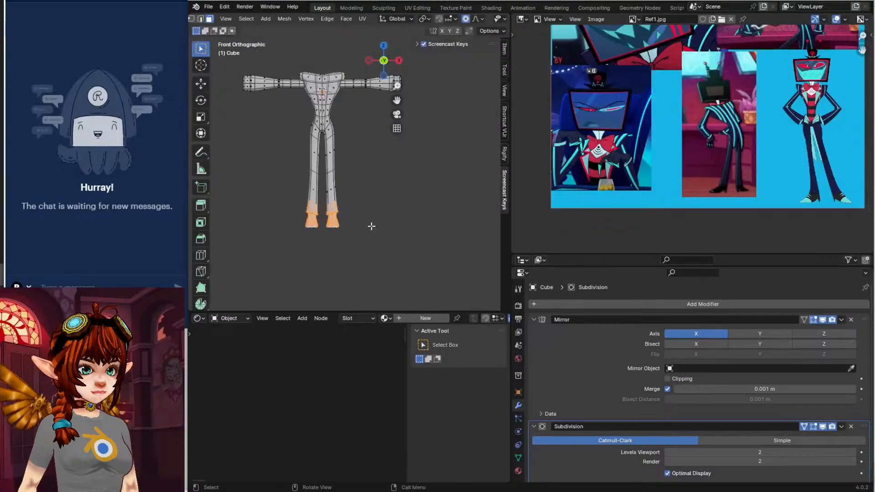
Examine the lower leg and heeled shoe from the side, both smooth and with the mesh edges shown
{"action": "middle_click_drag", "start_coordinate": [372, 218], "coordinate": [314, 217]}
{"action": "scroll", "coordinate": [296, 226], "scroll_direction": "up", "scroll_amount": 3}
{"action": "key", "text": "Tab"}
{"action": "key", "text": "KP_3"}
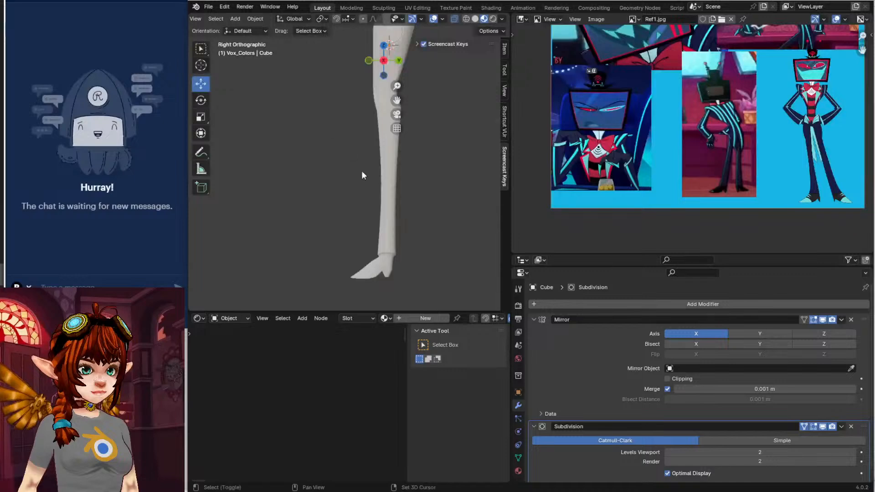
{"action": "middle_click_drag", "start_coordinate": [367, 191], "coordinate": [343, 131], "text": "shift"}
{"action": "scroll", "coordinate": [347, 137], "scroll_direction": "up", "scroll_amount": 3}
{"action": "key", "text": "Tab"}
{"action": "left_click", "coordinate": [308, 221]}
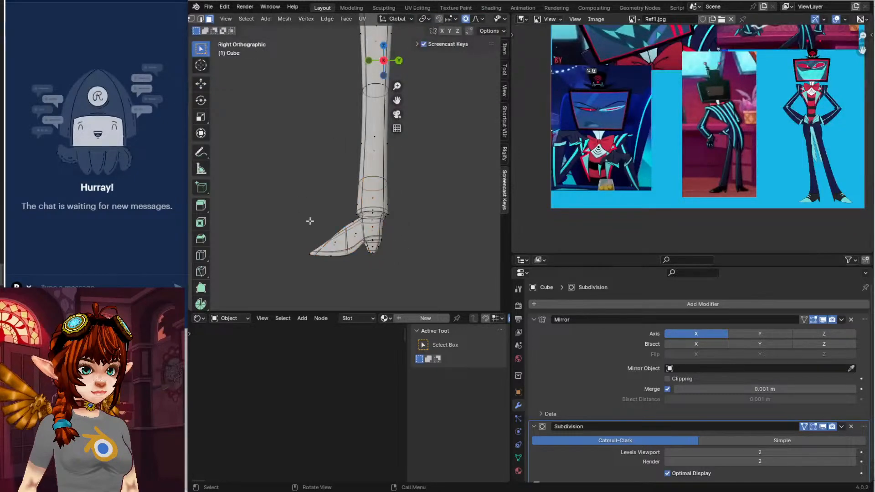
Turn off X-ray, select the shoe's rear face above the heel, and move it slightly backward in side view
{"action": "middle_click_drag", "start_coordinate": [309, 221], "coordinate": [301, 188]}
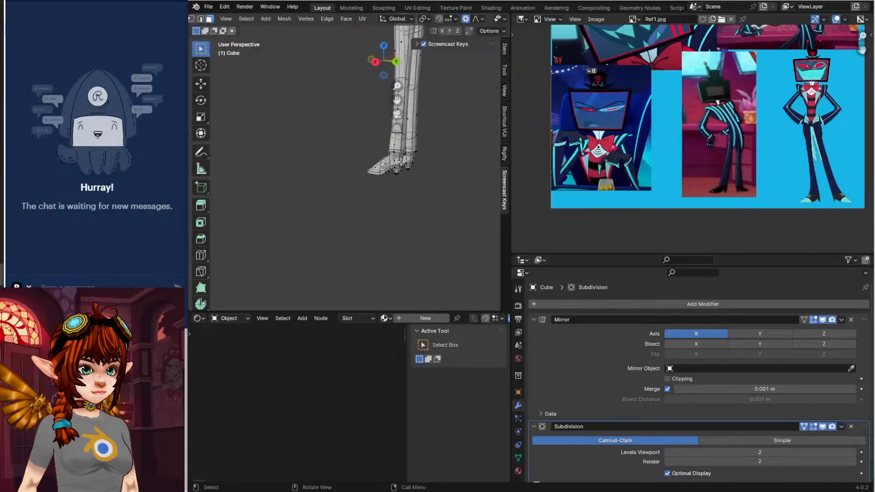
{"action": "middle_click_drag", "start_coordinate": [409, 164], "coordinate": [424, 146]}
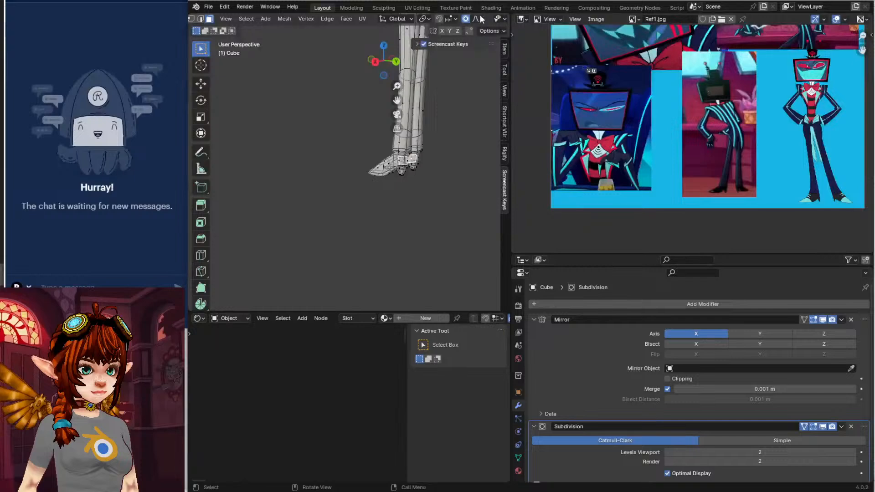
{"action": "scroll", "coordinate": [481, 19], "scroll_direction": "down", "scroll_amount": 5}
{"action": "left_click", "coordinate": [457, 18]}
{"action": "scroll", "coordinate": [421, 158], "scroll_direction": "up", "scroll_amount": 1}
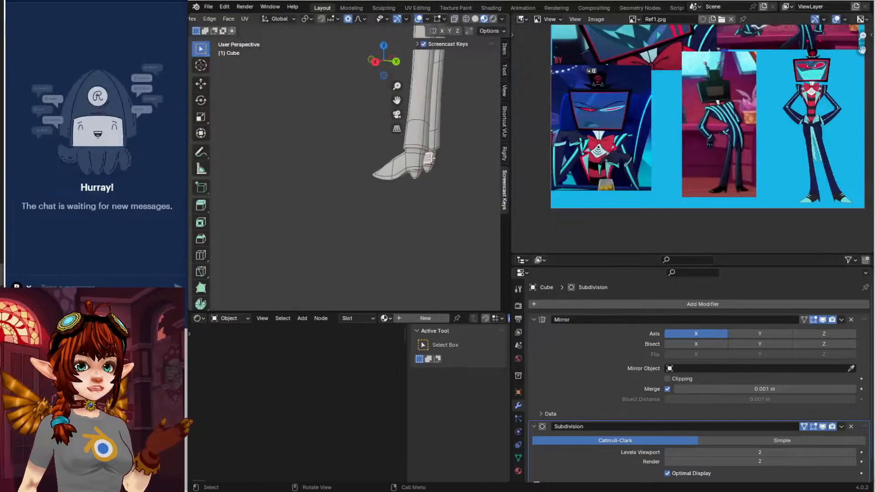
{"action": "middle_click_drag", "start_coordinate": [332, 154], "coordinate": [277, 160], "text": "shift"}
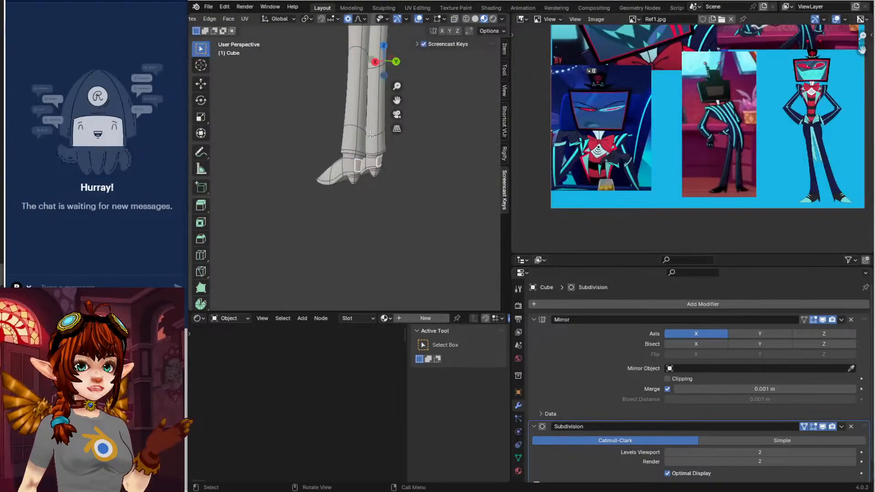
{"action": "key", "text": "KP_3"}
{"action": "scroll", "coordinate": [377, 136], "scroll_direction": "down", "scroll_amount": 4}
{"action": "middle_click_drag", "start_coordinate": [344, 164], "coordinate": [391, 186], "text": "shift"}
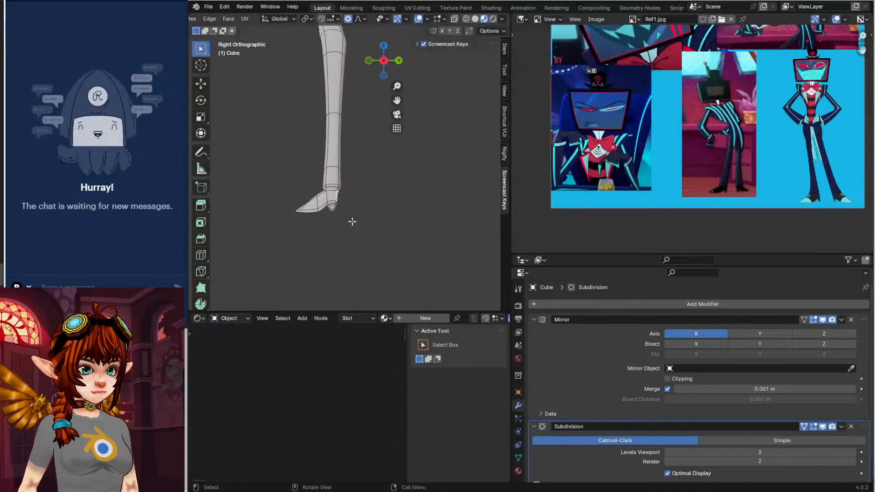
{"action": "key", "text": "g"}
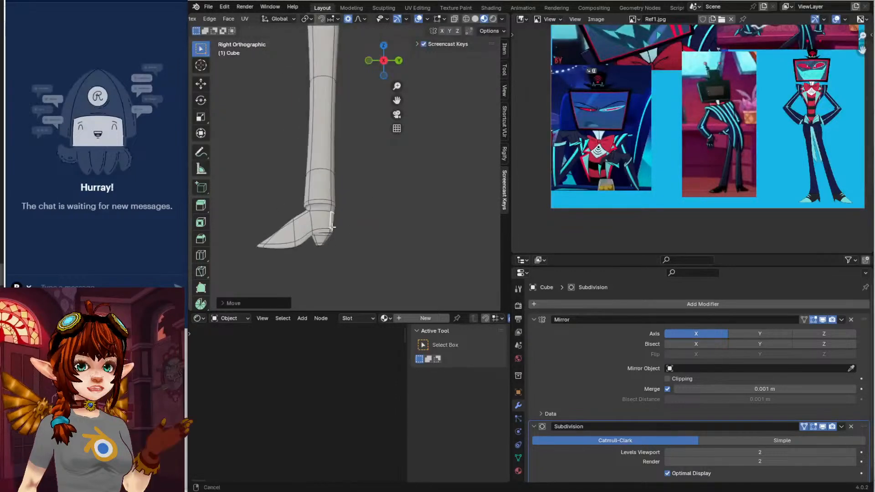
{"action": "left_click", "coordinate": [346, 199]}
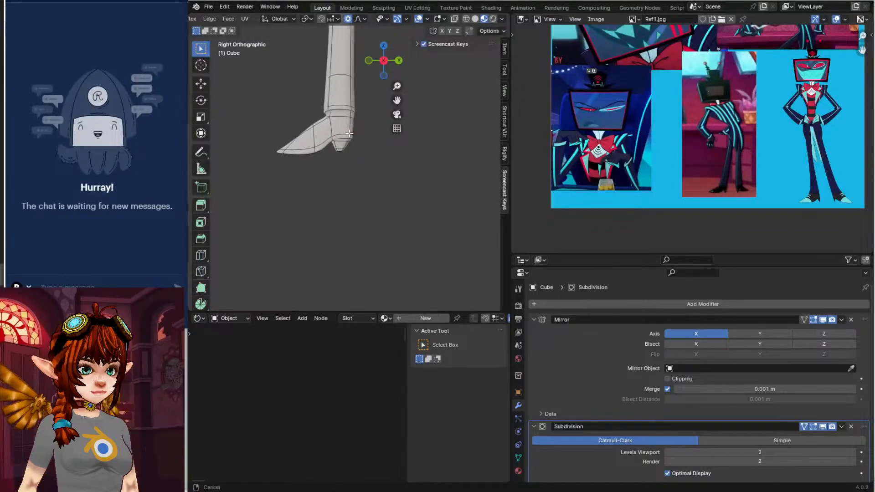
{"action": "middle_click_drag", "start_coordinate": [319, 173], "coordinate": [329, 259]}
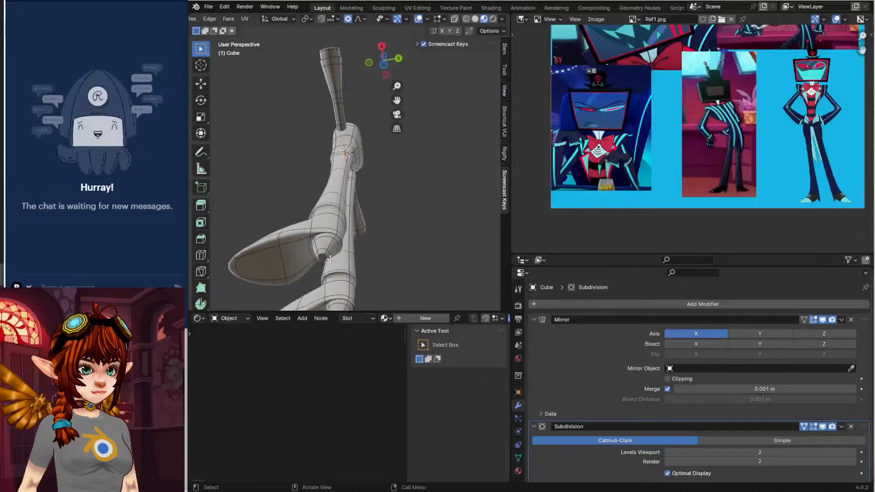
Reposition the selected rear part of the shoe above the heel in side view
{"action": "key", "text": "KP_3"}
{"action": "middle_click_drag", "start_coordinate": [318, 202], "coordinate": [338, 241], "text": "shift"}
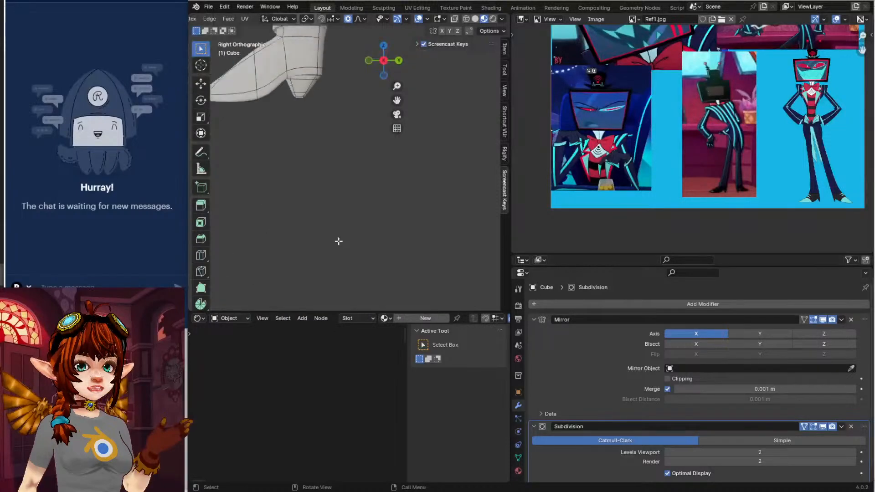
{"action": "middle_click_drag", "start_coordinate": [305, 160], "coordinate": [361, 267], "text": "shift"}
{"action": "key", "text": "g"}
{"action": "left_click", "coordinate": [367, 250]}
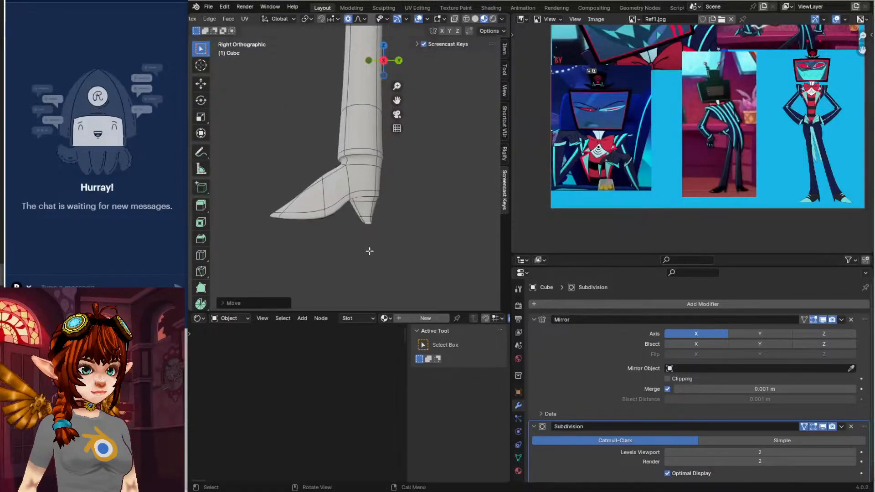
Examine the full body from the front, side and back against the reference image
{"action": "middle_click_drag", "start_coordinate": [274, 182], "coordinate": [389, 211]}
{"action": "scroll", "coordinate": [414, 160], "scroll_direction": "down", "scroll_amount": 9}
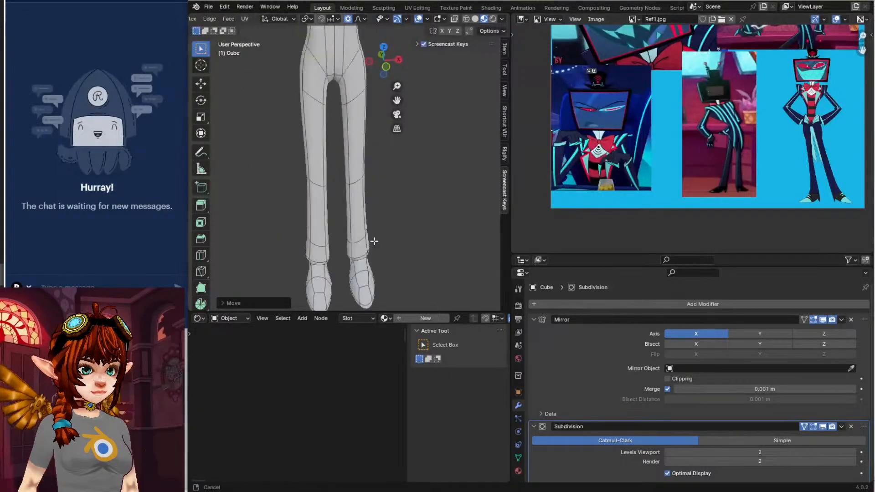
{"action": "mouse_move", "coordinate": [360, 203]}
{"action": "middle_mouse_down"}
{"action": "mouse_move", "coordinate": [362, 214]}
{"action": "mouse_move", "coordinate": [353, 197]}
{"action": "middle_mouse_up"}
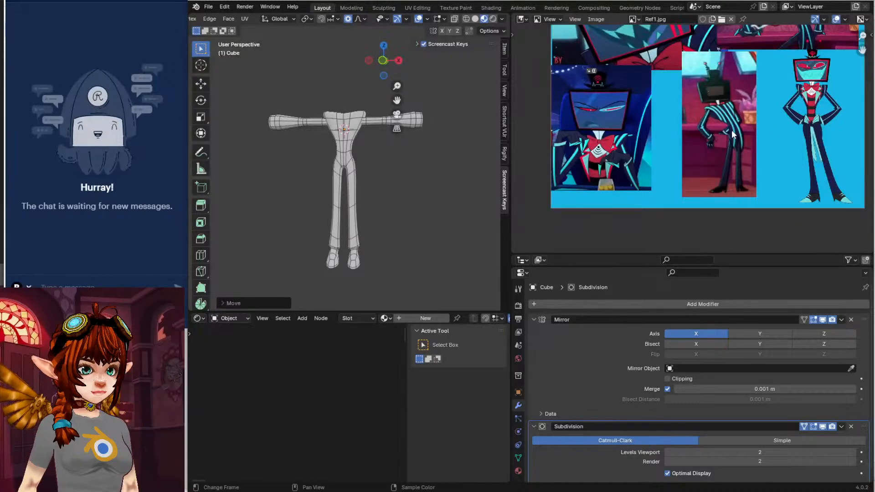
{"action": "middle_click_drag", "start_coordinate": [306, 179], "coordinate": [440, 186]}
{"action": "scroll", "coordinate": [371, 185], "scroll_direction": "up", "scroll_amount": 6}
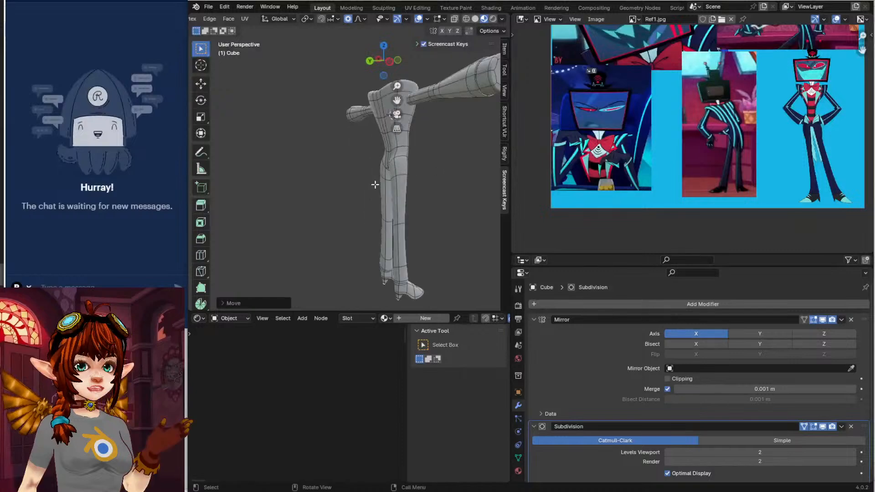
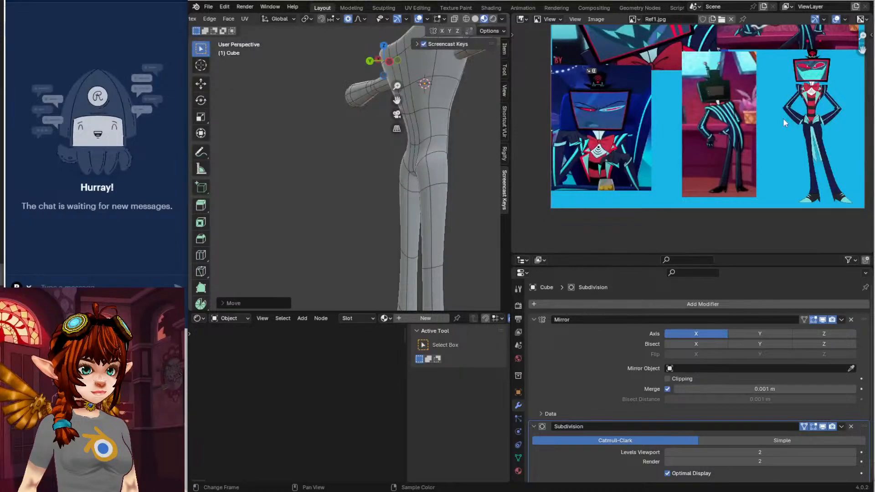
{"action": "middle_click_drag", "start_coordinate": [362, 177], "coordinate": [334, 174]}
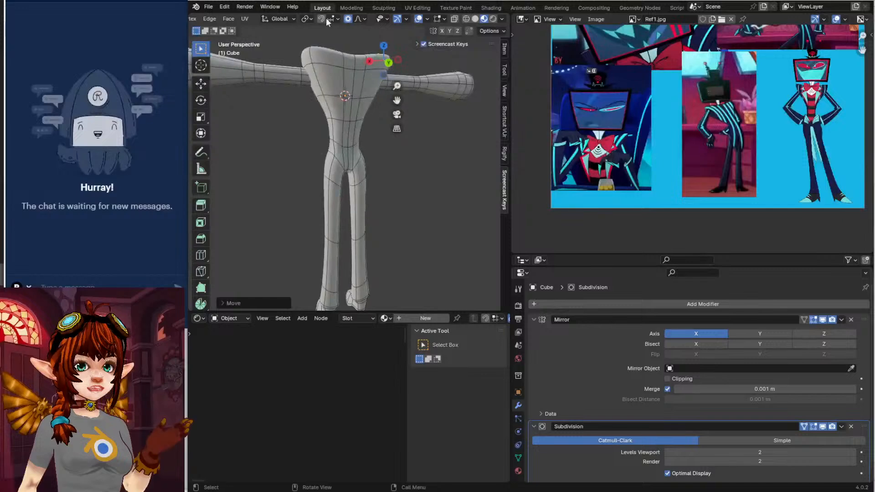
{"action": "middle_click_drag", "start_coordinate": [382, 157], "coordinate": [291, 146]}
{"action": "middle_click_drag", "start_coordinate": [309, 95], "coordinate": [396, 98]}
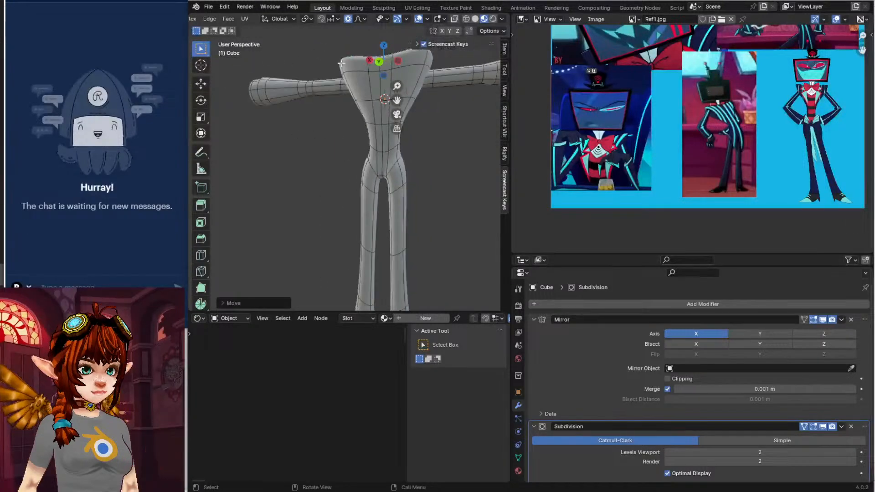
{"action": "scroll", "coordinate": [246, 19], "scroll_direction": "up", "scroll_amount": 3}
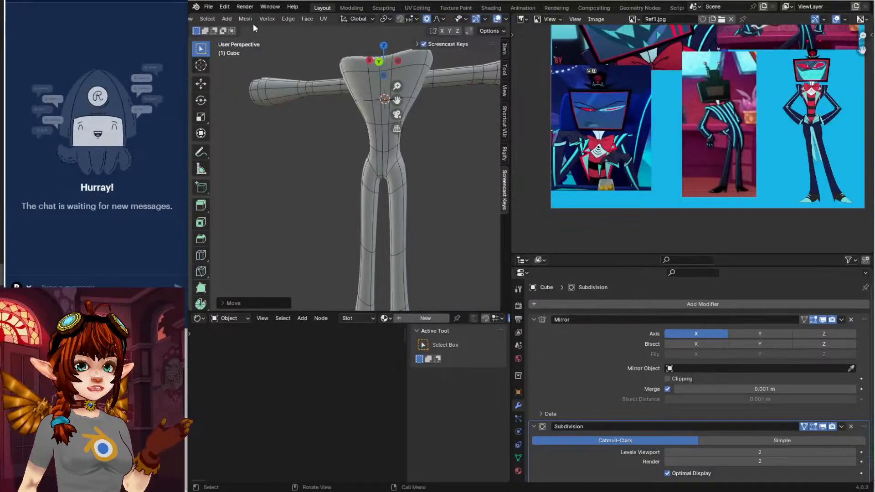
Add a plane to the body mesh in Edit Mode
{"action": "left_click", "coordinate": [245, 19]}
{"action": "mouse_move", "coordinate": [270, 95]}
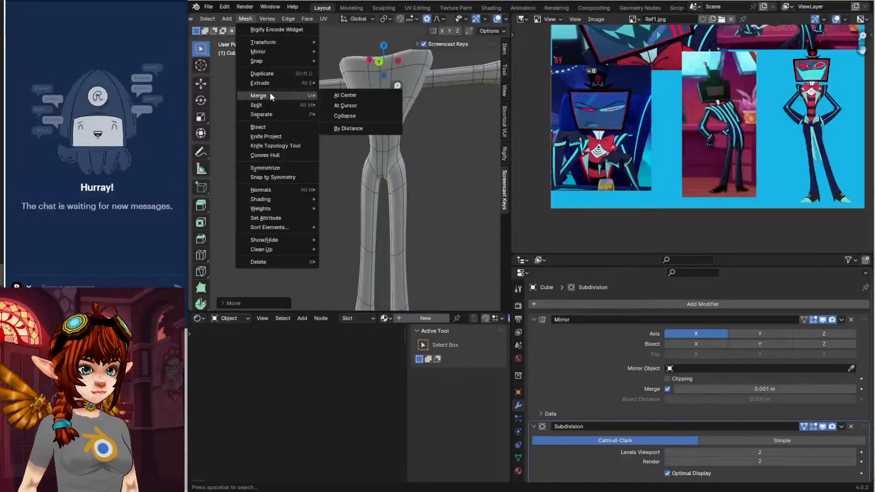
{"action": "mouse_move", "coordinate": [272, 43]}
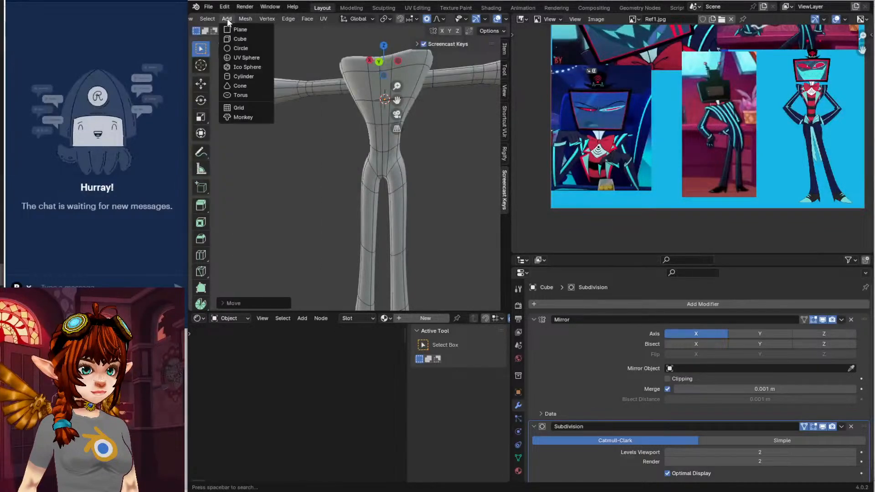
{"action": "left_click", "coordinate": [238, 29]}
Rotate the new plane upright so that its flat side faces the front of the body
{"action": "scroll", "coordinate": [347, 183], "scroll_direction": "down", "scroll_amount": 4}
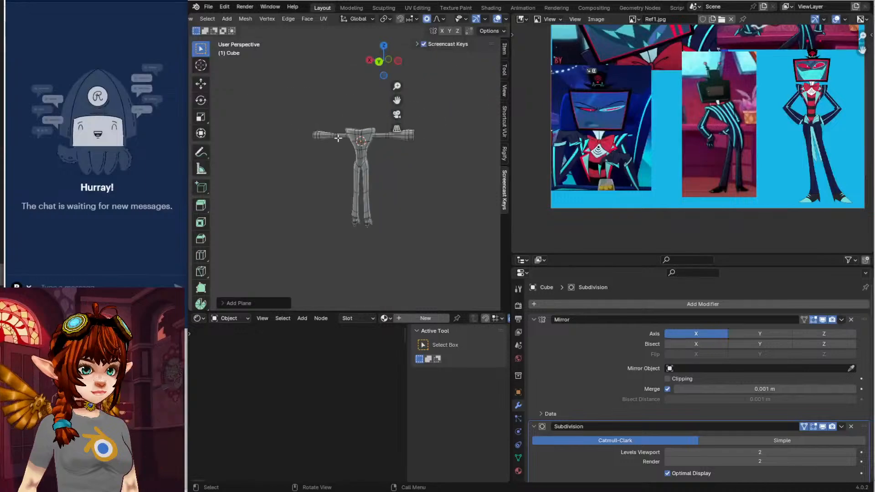
{"action": "middle_click_drag", "start_coordinate": [347, 189], "coordinate": [248, 187]}
{"action": "scroll", "coordinate": [242, 187], "scroll_direction": "down", "scroll_amount": 7}
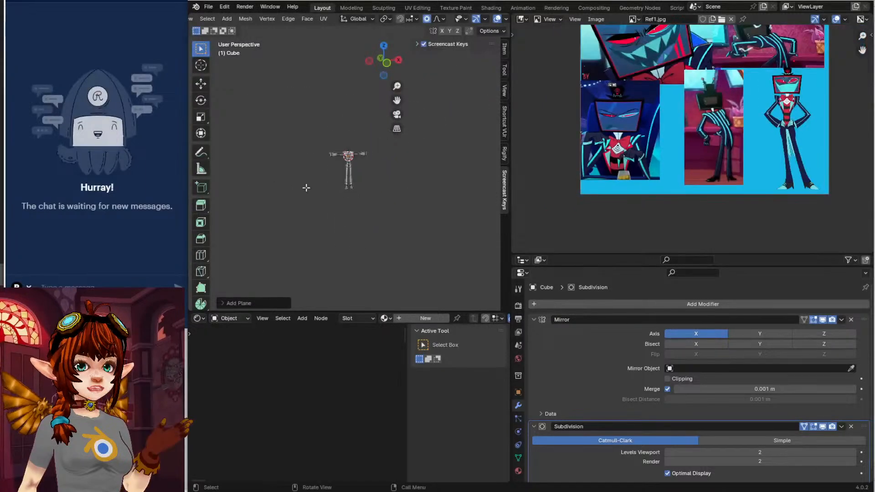
{"action": "middle_click_drag", "start_coordinate": [365, 195], "coordinate": [338, 193]}
{"action": "key", "text": "KP_1"}
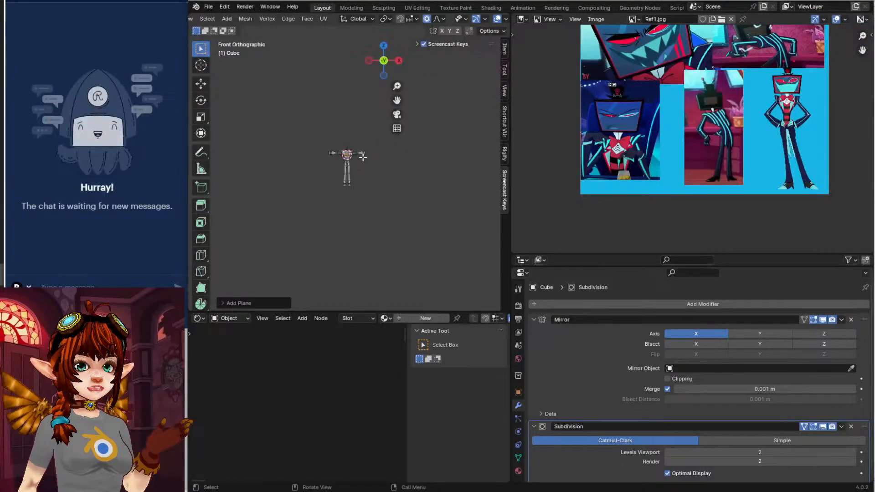
{"action": "scroll", "coordinate": [375, 172], "scroll_direction": "up", "scroll_amount": 7}
{"action": "scroll", "coordinate": [375, 173], "scroll_direction": "up", "scroll_amount": 3}
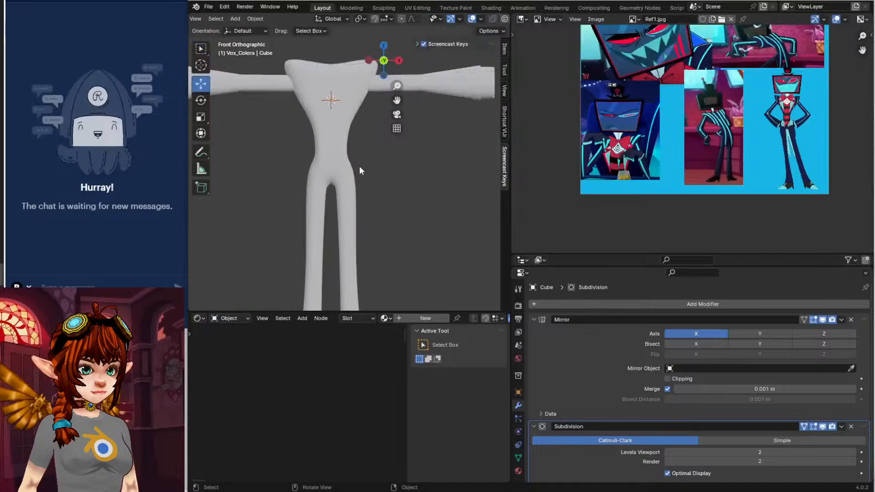
{"action": "middle_click_drag", "start_coordinate": [363, 165], "coordinate": [357, 131]}
{"action": "key", "text": "r"}
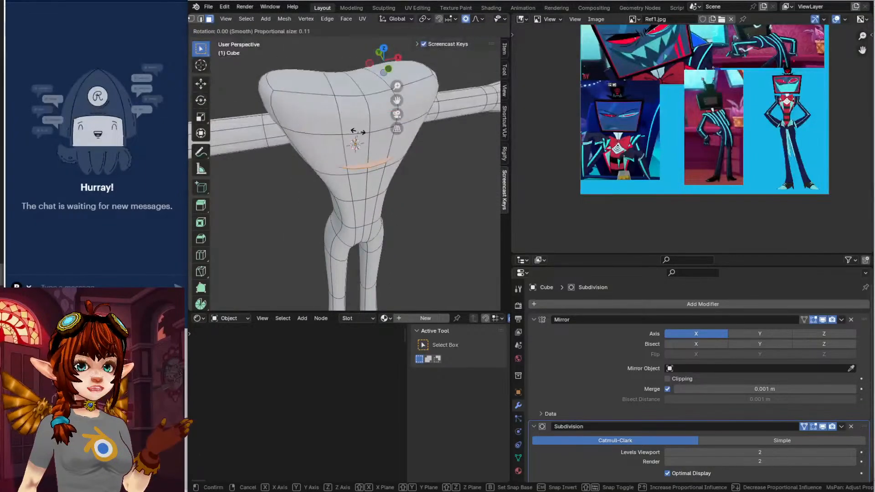
{"action": "left_click", "coordinate": [357, 133]}
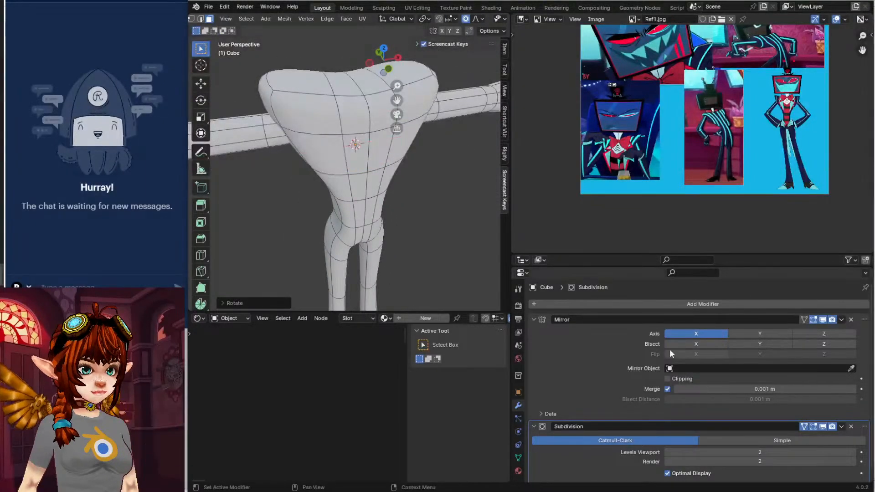
Move the plane outward and down to below the arm, and enable Clipping in the Mirror modifier
{"action": "scroll", "coordinate": [249, 159], "scroll_direction": "down", "scroll_amount": 6}
{"action": "middle_click_drag", "start_coordinate": [249, 159], "coordinate": [283, 135]}
{"action": "key", "text": "g"}
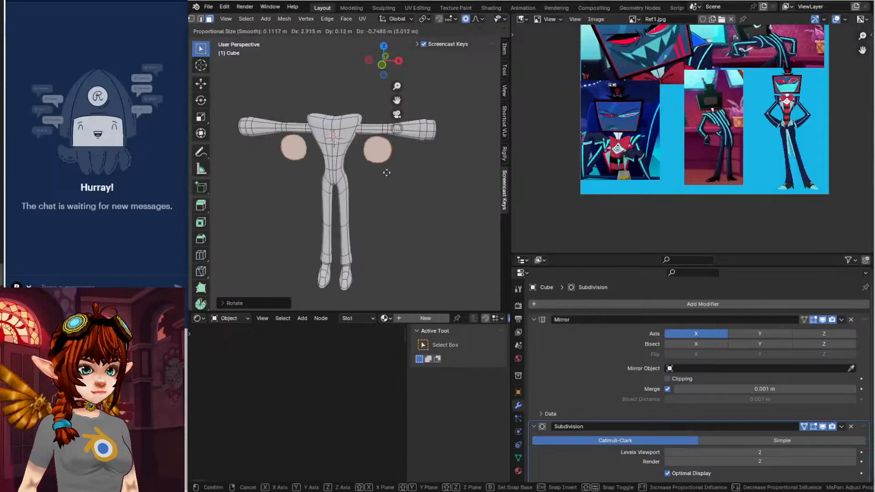
{"action": "left_click", "coordinate": [392, 178]}
{"action": "left_click", "coordinate": [667, 379]}
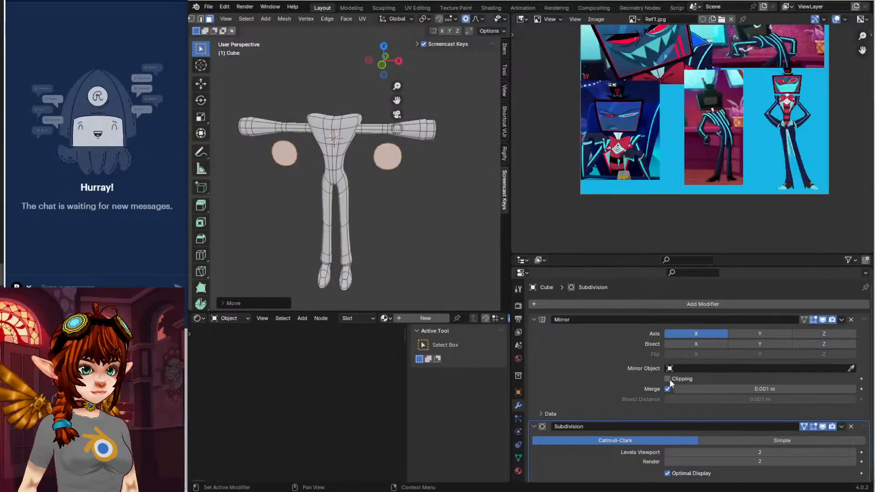
Widen the 3D viewport and rotate the plane 180° about the Z axis, viewing the body from behind
{"action": "middle_click_drag", "start_coordinate": [432, 196], "coordinate": [193, 156]}
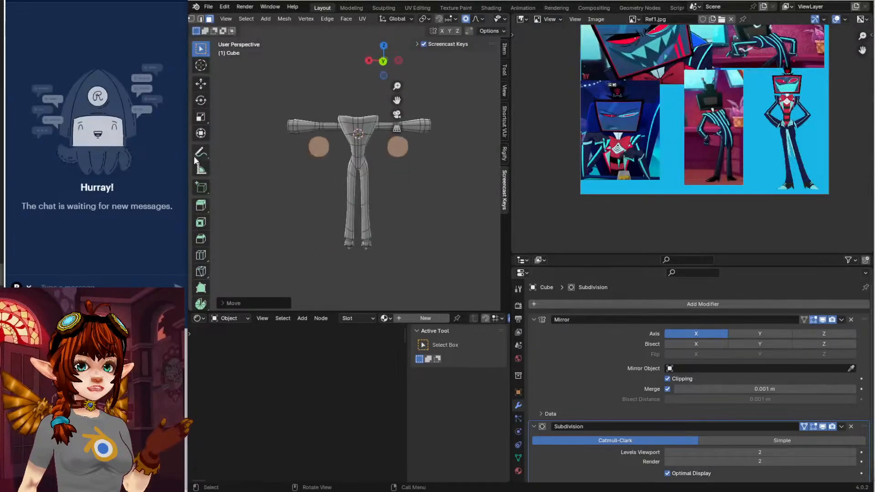
{"action": "key", "text": "r"}
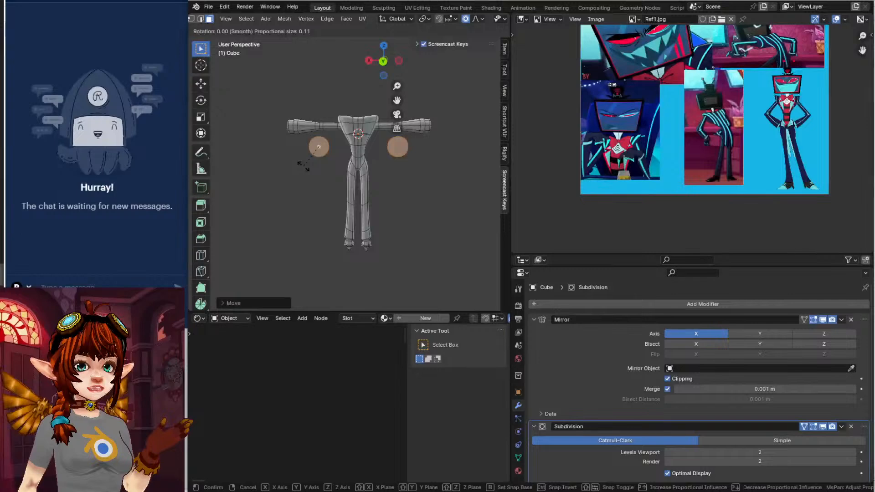
{"action": "left_click", "coordinate": [191, 198]}
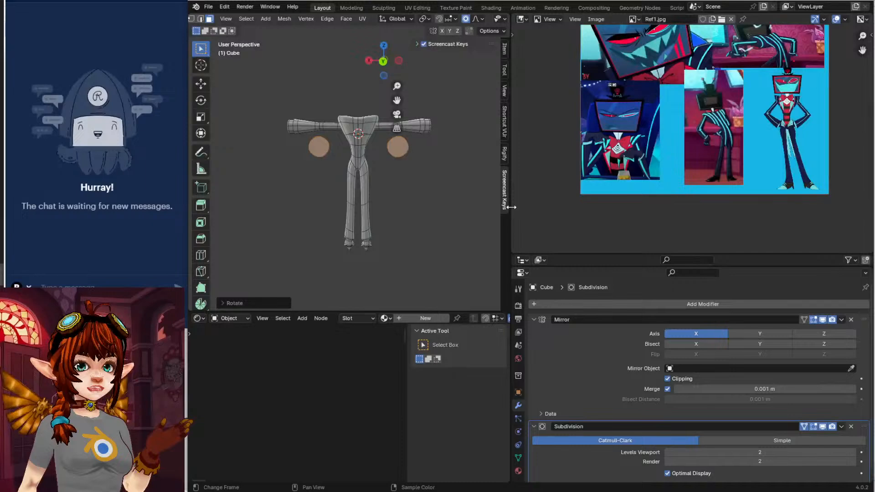
{"action": "left_click_drag", "start_coordinate": [511, 207], "coordinate": [602, 207]}
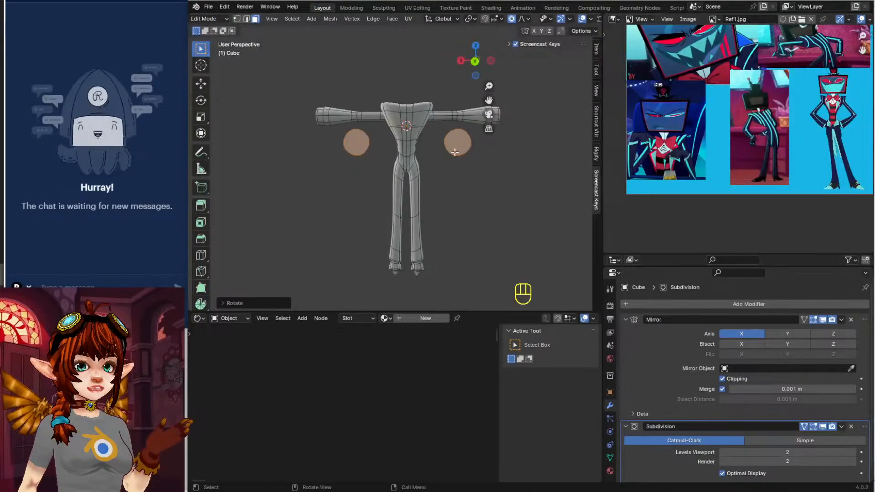
{"action": "type", "text": "rz"}
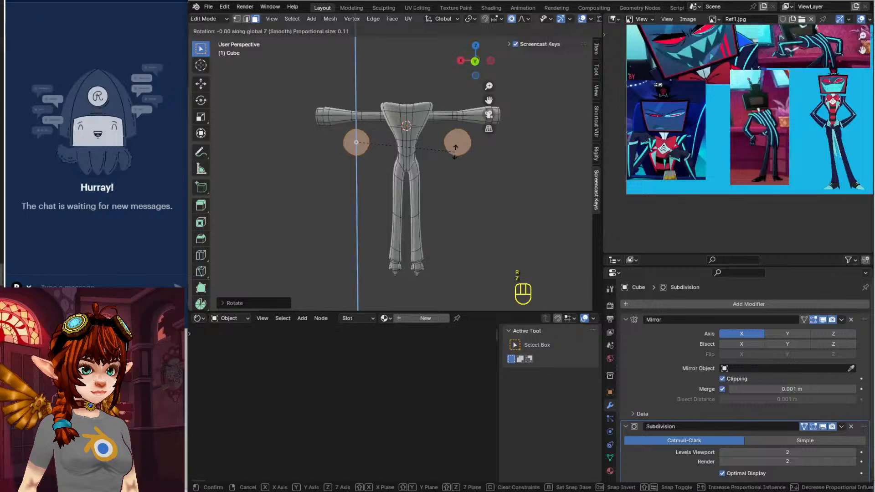
{"action": "type", "text": "180"}
{"action": "key", "text": "Return"}
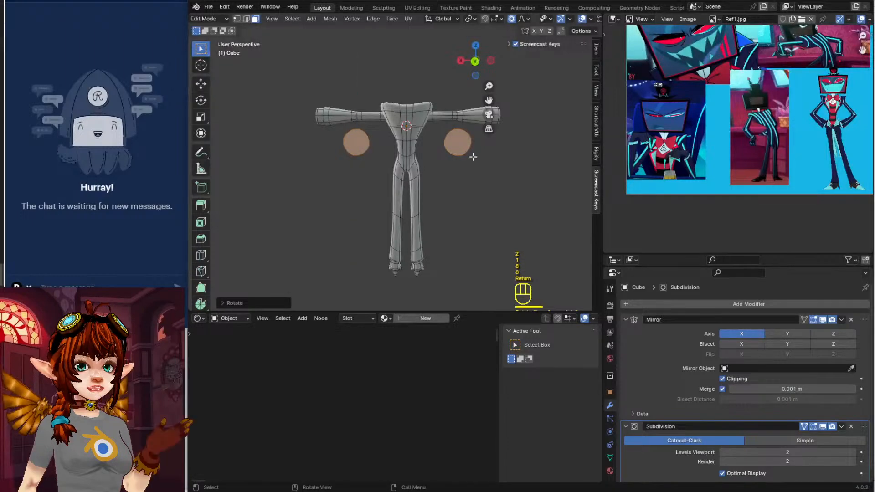
Scale the plane along Z into a tall oval
{"action": "key", "text": "s"}
{"action": "key", "text": "z"}
{"action": "left_click", "coordinate": [598, 163]}
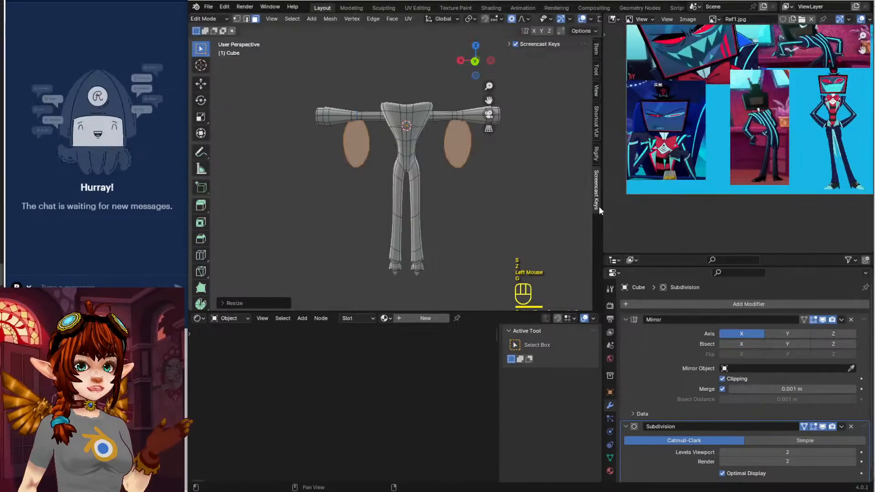
Try moving the oval plane against the mirror midline with Clipping on, and place it beside the hips
{"action": "key", "text": "g"}
{"action": "left_click", "coordinate": [497, 169]}
{"action": "left_click", "coordinate": [465, 153]}
{"action": "key", "text": "g"}
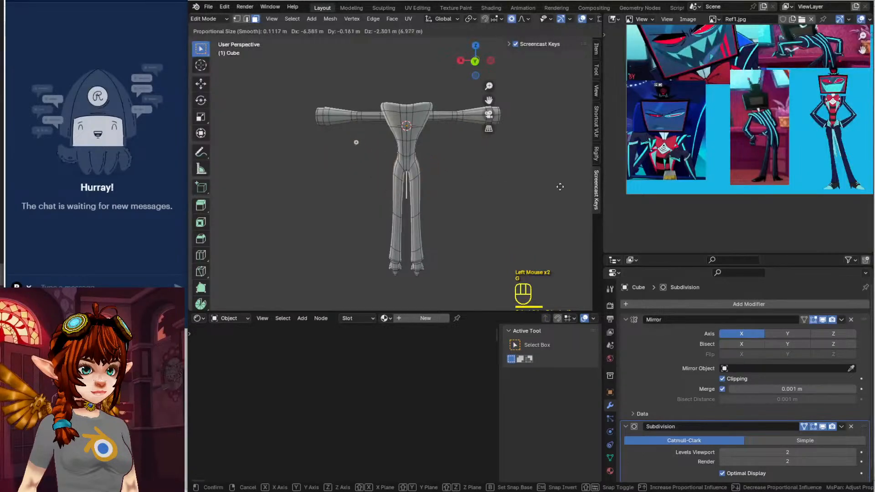
{"action": "left_click", "coordinate": [474, 189]}
Try moving the oval plane with the Mirror modifier's Clipping off, and turn Clipping back on
{"action": "left_click", "coordinate": [723, 379]}
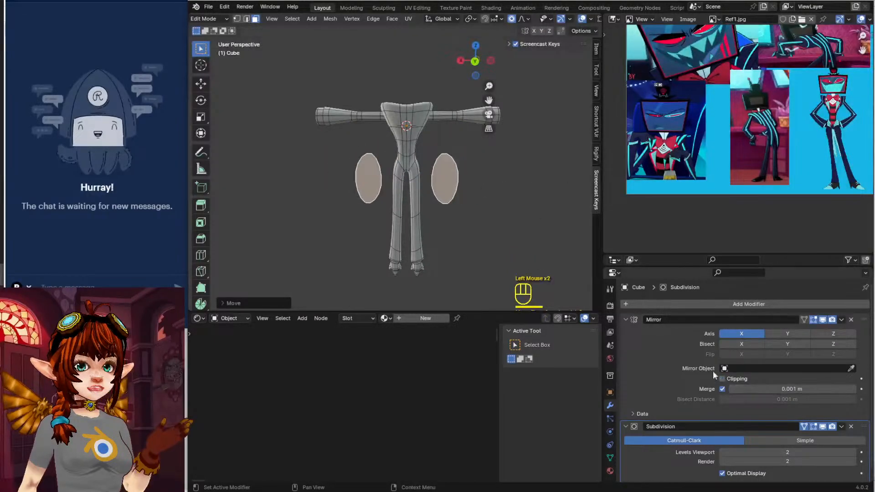
{"action": "key", "text": "g"}
{"action": "left_click", "coordinate": [445, 195]}
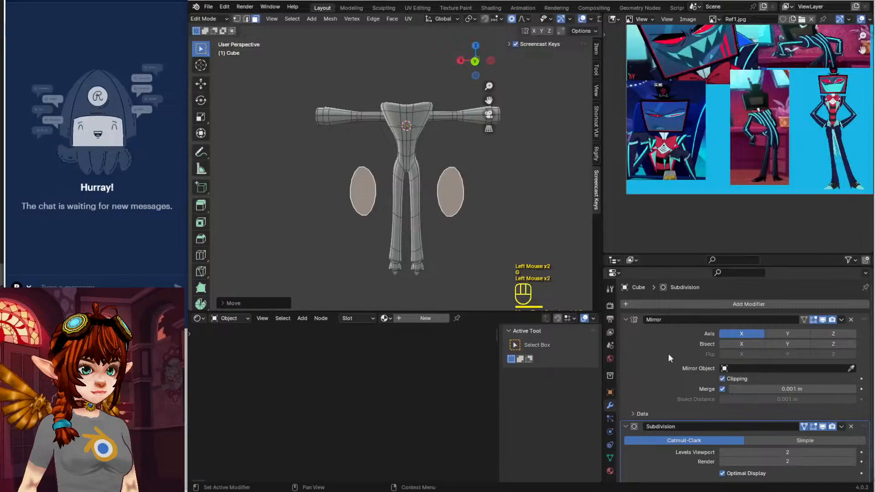
Move the oval plane inward until it joins its mirrored half below the waist, and shift it behind the body in side view
{"action": "key", "text": "g"}
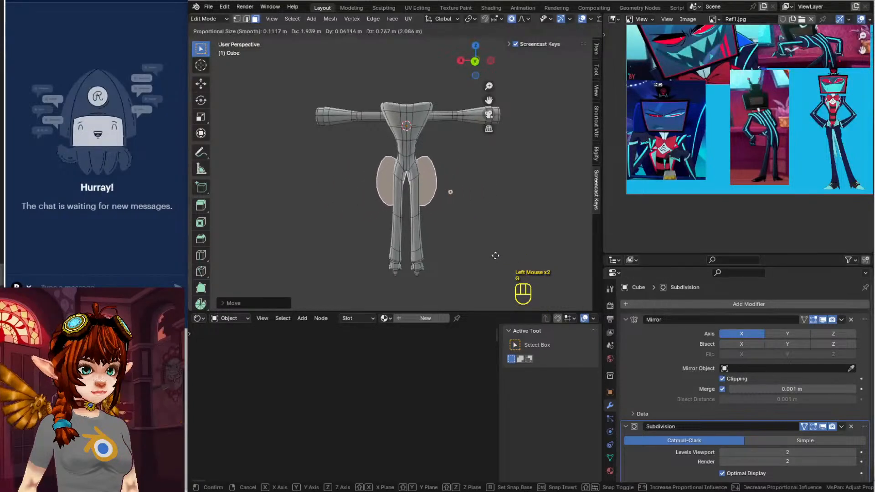
{"action": "left_click", "coordinate": [496, 254]}
{"action": "key", "text": "KP_3"}
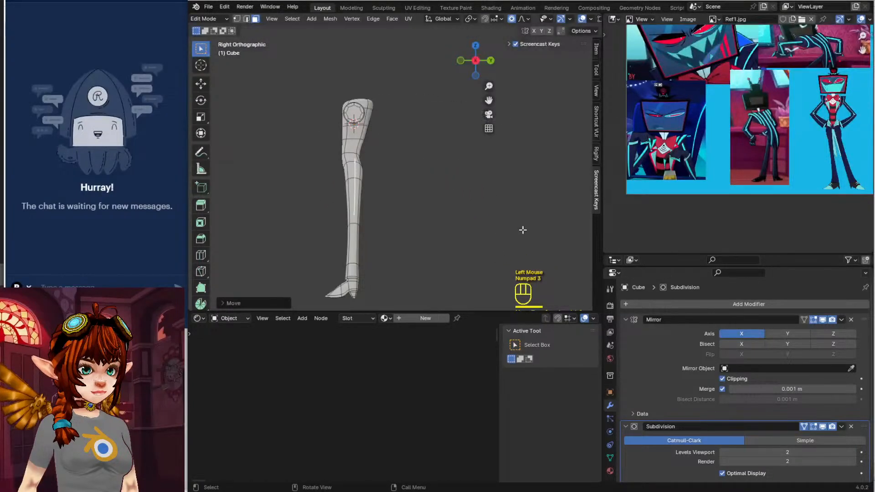
{"action": "key", "text": "g"}
{"action": "left_click", "coordinate": [404, 214]}
Compare the joined planes behind the hips with the coat tails in the reference image's back view
{"action": "scroll", "coordinate": [404, 216], "scroll_direction": "up", "scroll_amount": 2}
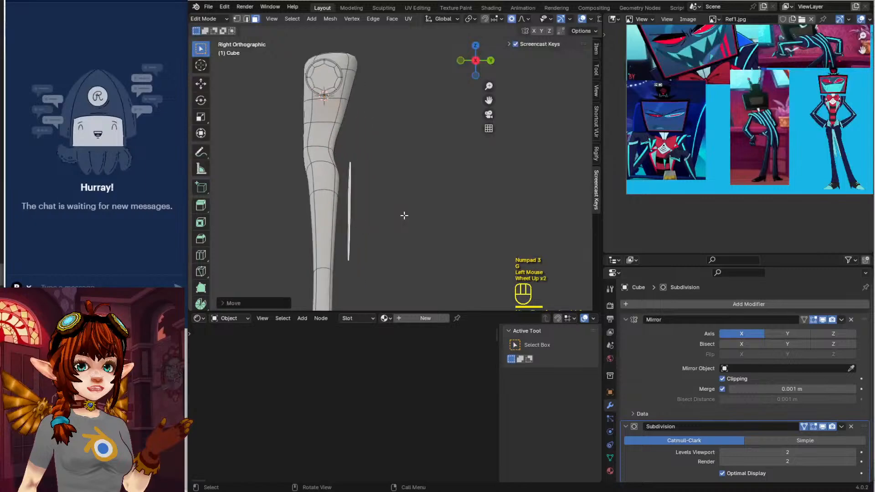
{"action": "middle_click_drag", "start_coordinate": [405, 215], "coordinate": [346, 165], "text": "shift"}
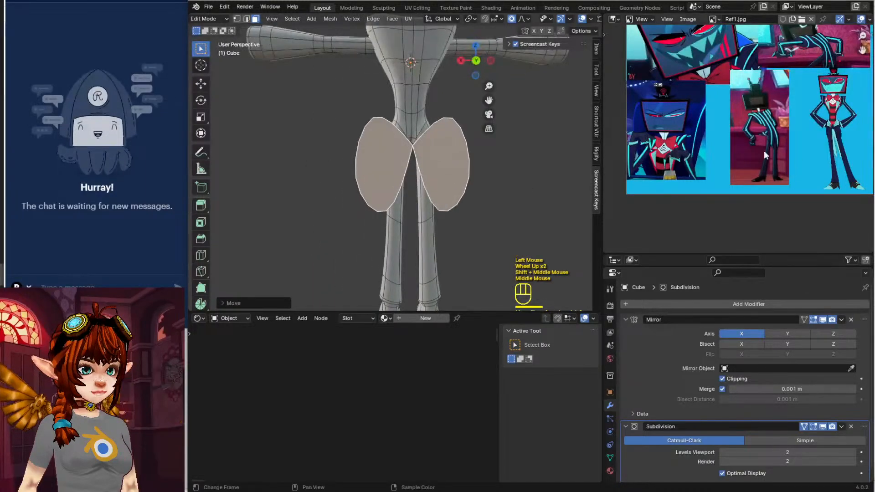
{"action": "scroll", "coordinate": [787, 146], "scroll_direction": "up", "scroll_amount": 3}
{"action": "middle_click_drag", "start_coordinate": [821, 145], "coordinate": [672, 125]}
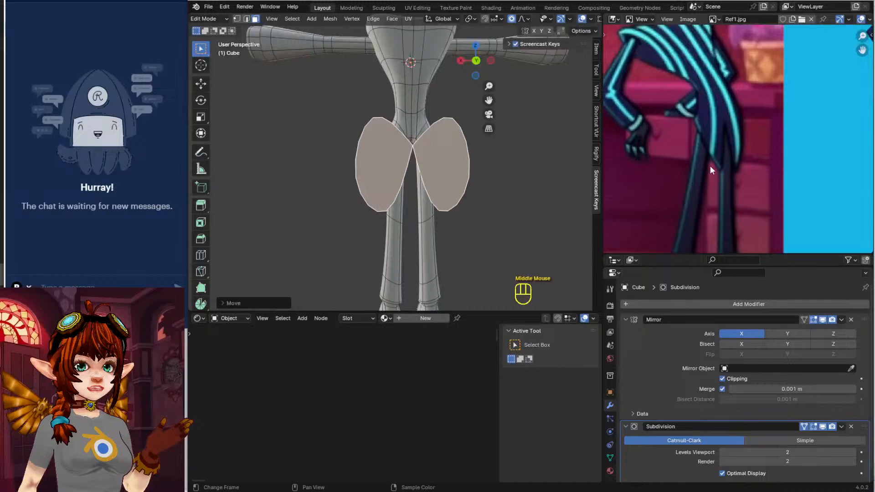
{"action": "key", "text": "KP_1"}
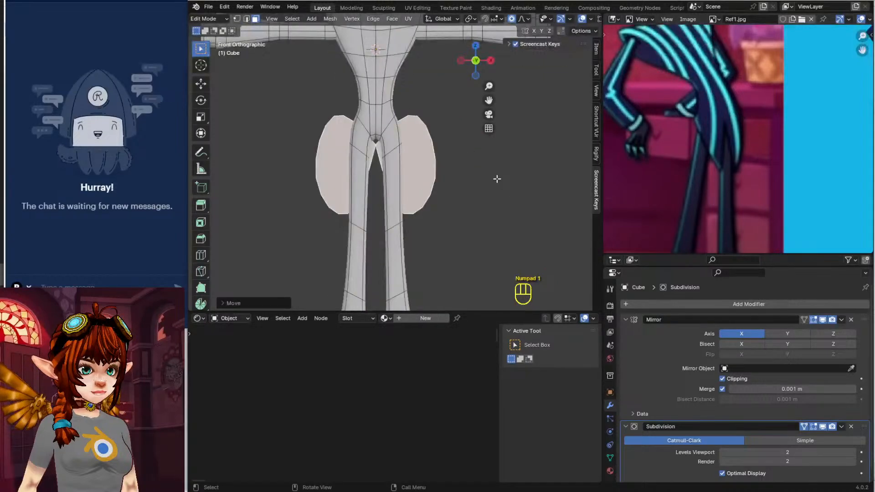
Select the oval plane's upper inner edges behind the hips and flatten them by scaling to 0 along Z
{"action": "key", "text": "ctrl+KP_1"}
{"action": "key", "text": "Tab"}
{"action": "key", "text": "Tab"}
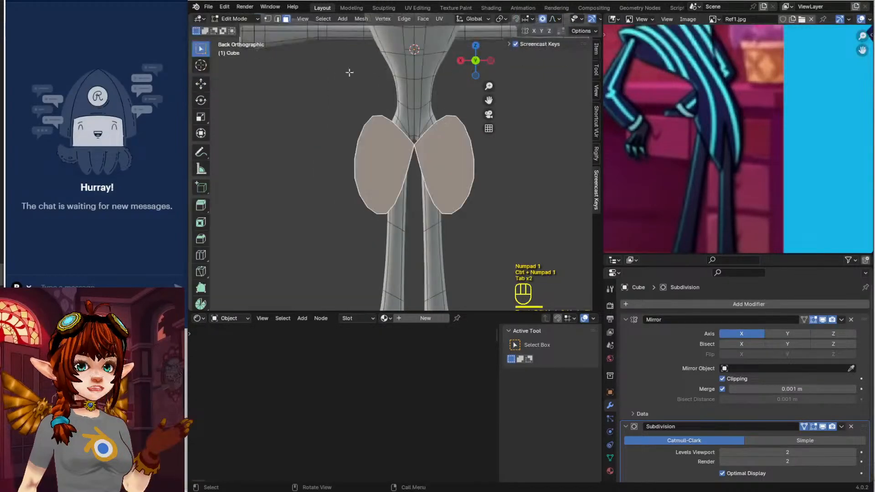
{"action": "left_click", "coordinate": [444, 121]}
{"action": "left_click", "coordinate": [443, 121]}
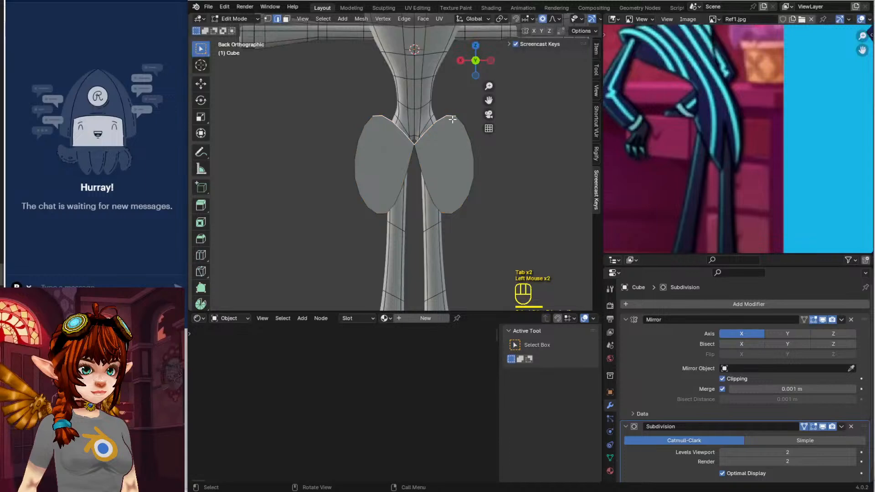
{"action": "key", "text": "s"}
{"action": "key", "text": "z"}
{"action": "key", "text": "0"}
{"action": "key", "text": "Return"}
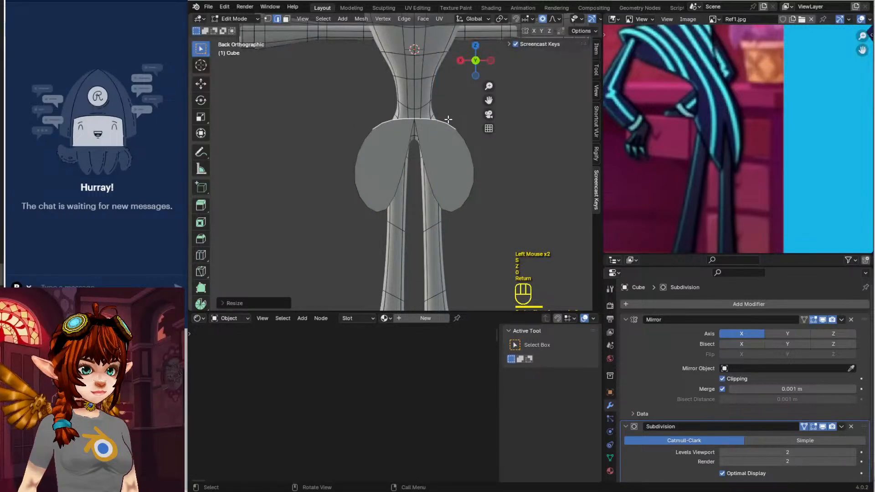
Move the plane's flattened top edge toward the hips in side view and extrude it up to the waist
{"action": "key", "text": "KP_3"}
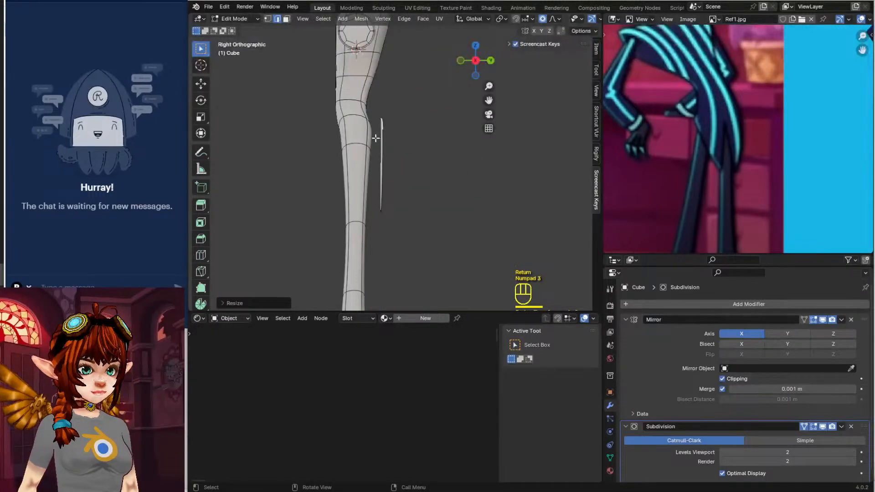
{"action": "key", "text": "g"}
{"action": "left_click", "coordinate": [378, 122]}
{"action": "key", "text": "e"}
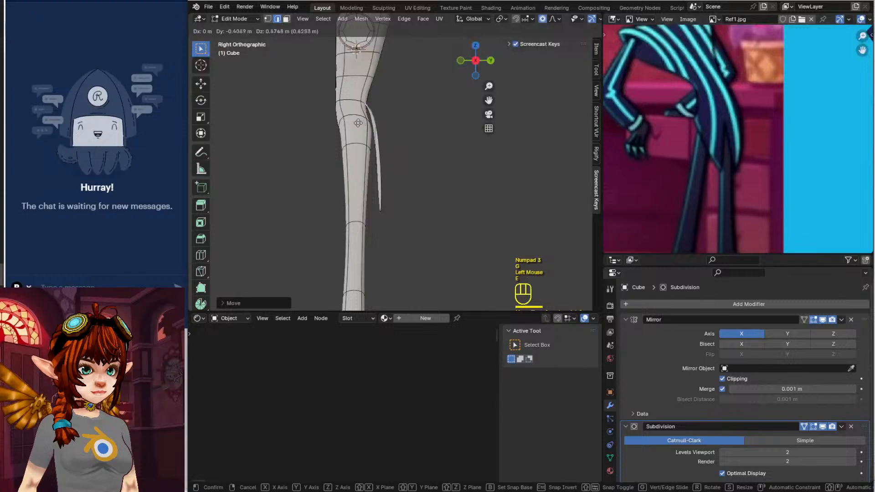
{"action": "left_click", "coordinate": [358, 123]}
{"action": "middle_click_drag", "start_coordinate": [358, 123], "coordinate": [386, 143]}
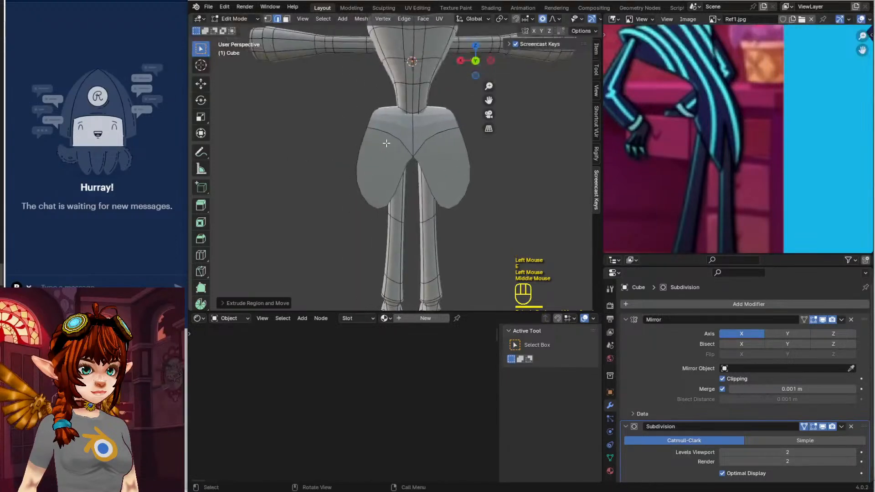
Add a lengthwise loop cut through the coat tail and a crosswise loop cut near its lower edge
{"action": "key", "text": "ctrl+r"}
{"action": "key", "text": "ctrl+r"}
{"action": "left_click", "coordinate": [383, 144]}
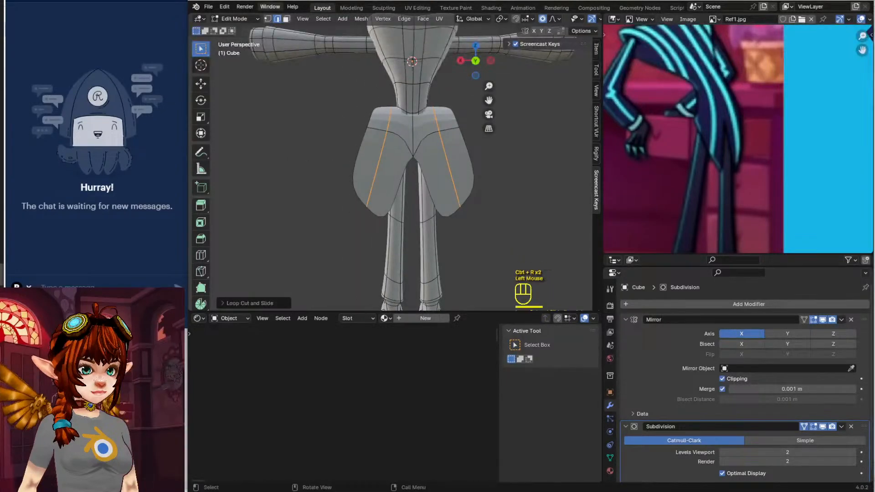
{"action": "key", "text": "ctrl+r"}
{"action": "left_click", "coordinate": [449, 186]}
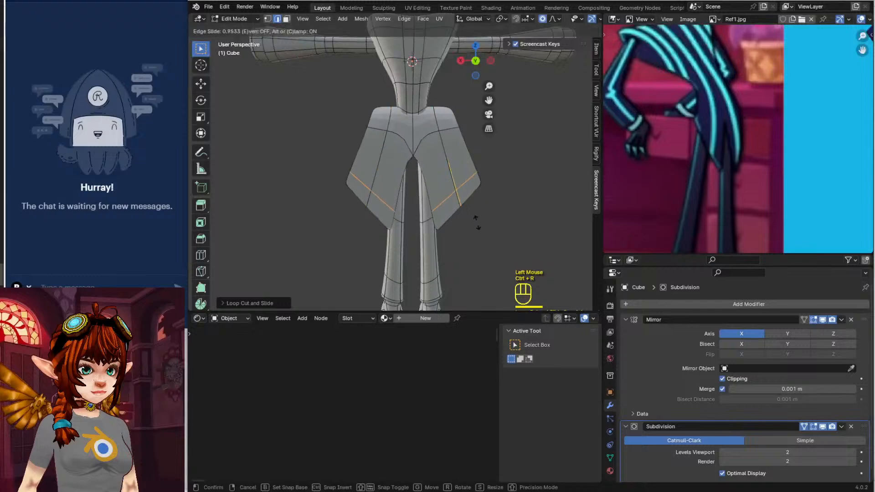
{"action": "left_click", "coordinate": [471, 216]}
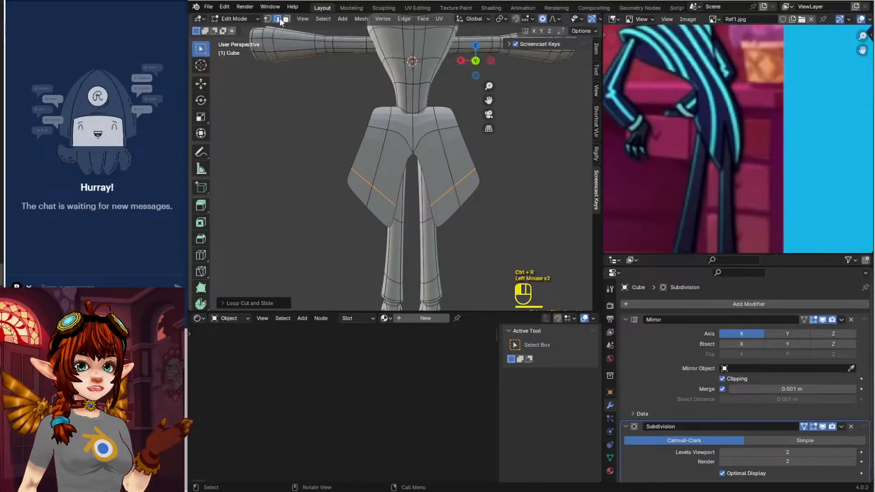
Switch to vertex selection and reposition the vertex on the coat tail's lower outer edge
{"action": "left_click", "coordinate": [467, 208]}
{"action": "left_click", "coordinate": [268, 18]}
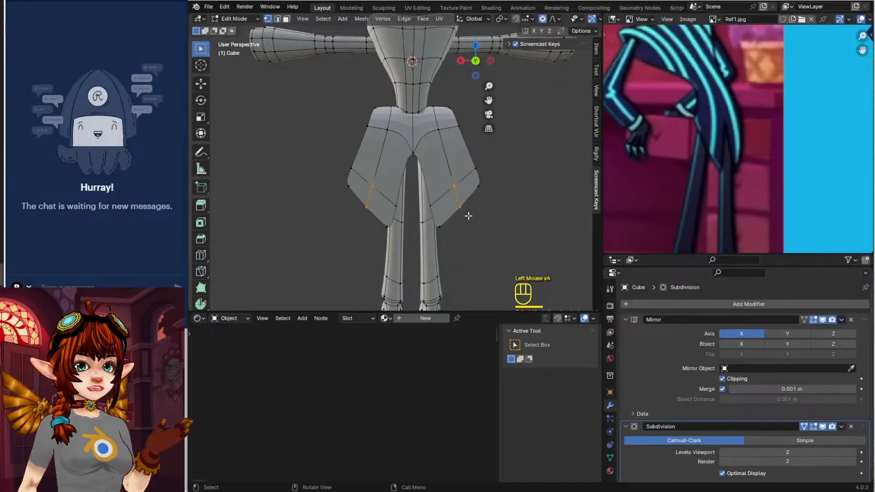
{"action": "middle_click_drag", "start_coordinate": [488, 223], "coordinate": [441, 211], "text": "shift"}
{"action": "left_click", "coordinate": [429, 206]}
{"action": "key", "text": "g"}
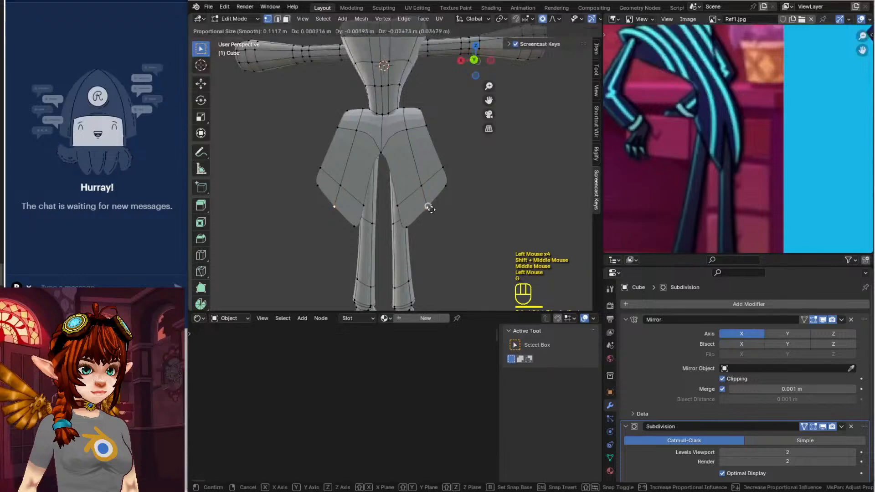
{"action": "left_click", "coordinate": [437, 187]}
Move the coat tail's upper outer vertices inward so its top tapers toward the waist
{"action": "left_click", "coordinate": [428, 128]}
{"action": "key", "text": "g"}
{"action": "left_click", "coordinate": [416, 136]}
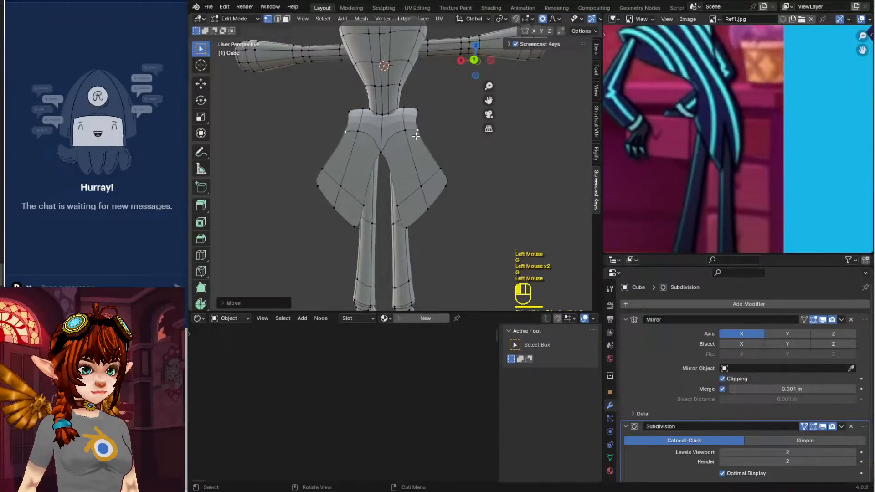
{"action": "key", "text": "g"}
{"action": "left_click", "coordinate": [392, 110]}
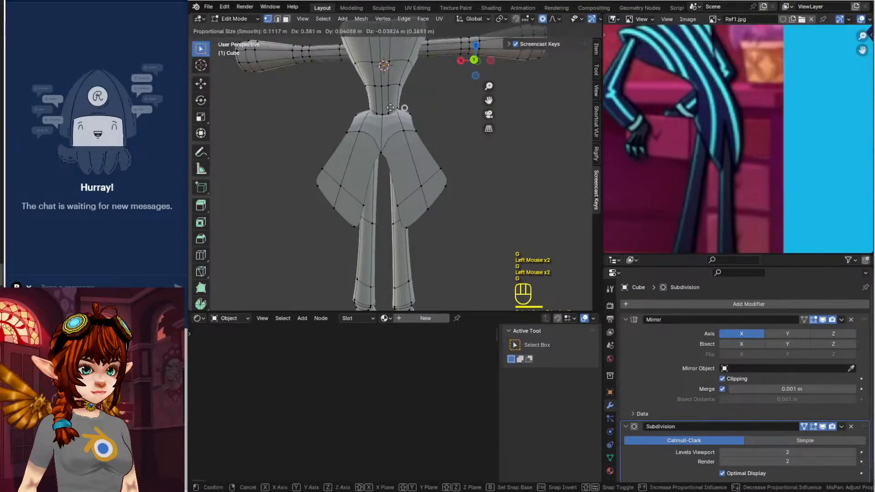
{"action": "left_click", "coordinate": [407, 112]}
{"action": "key", "text": "g"}
{"action": "left_click", "coordinate": [414, 114]}
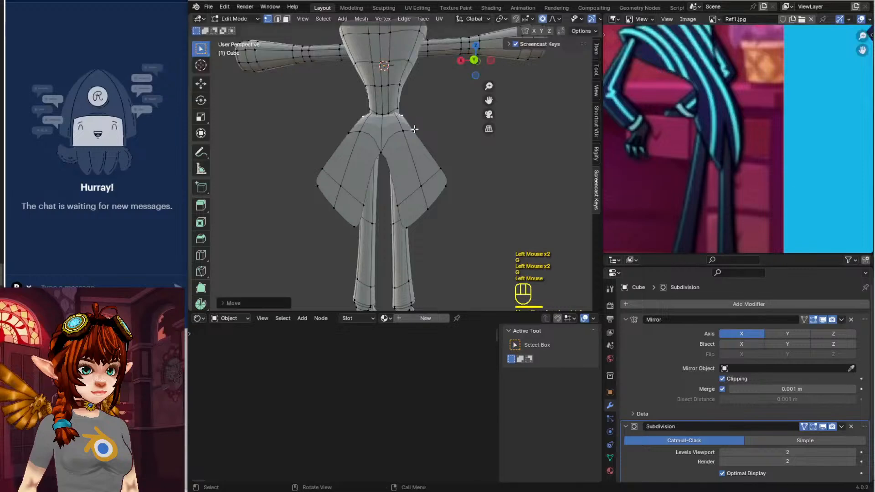
Adjust the outer vertex below the waist and move the tail's bottom vertices down and inward toward a tip
{"action": "left_click", "coordinate": [413, 130]}
{"action": "key", "text": "g"}
{"action": "left_click", "coordinate": [414, 137]}
{"action": "key", "text": "g"}
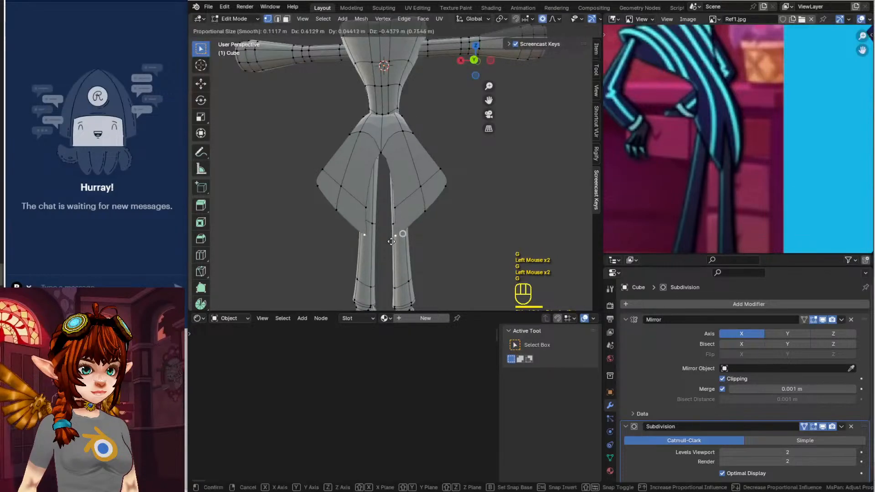
{"action": "left_click", "coordinate": [391, 241]}
{"action": "key", "text": "g"}
{"action": "left_click", "coordinate": [417, 218]}
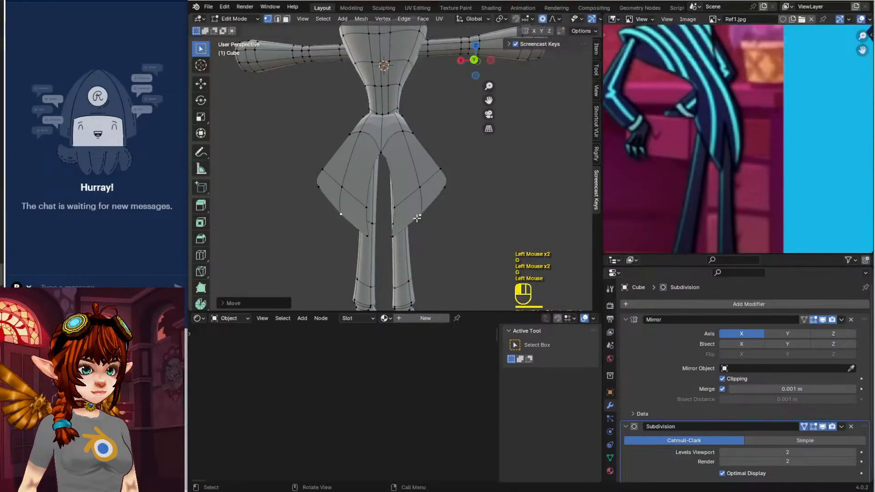
Pull the vertices along the coat tail's outer and lower edge inward to make it narrower and rounded
{"action": "left_click", "coordinate": [447, 187]}
{"action": "key", "text": "g"}
{"action": "left_click", "coordinate": [435, 200]}
{"action": "left_click", "coordinate": [440, 171]}
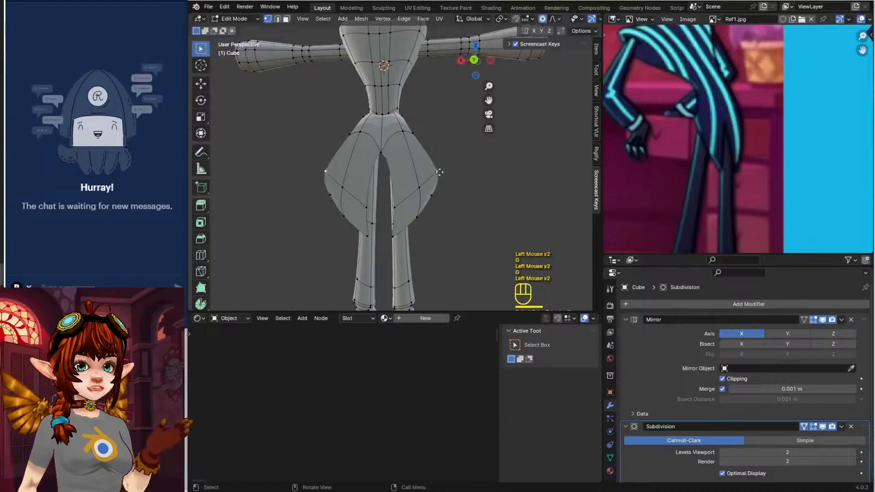
{"action": "key", "text": "g"}
{"action": "left_click", "coordinate": [424, 172]}
{"action": "left_click", "coordinate": [430, 197]}
{"action": "key", "text": "g"}
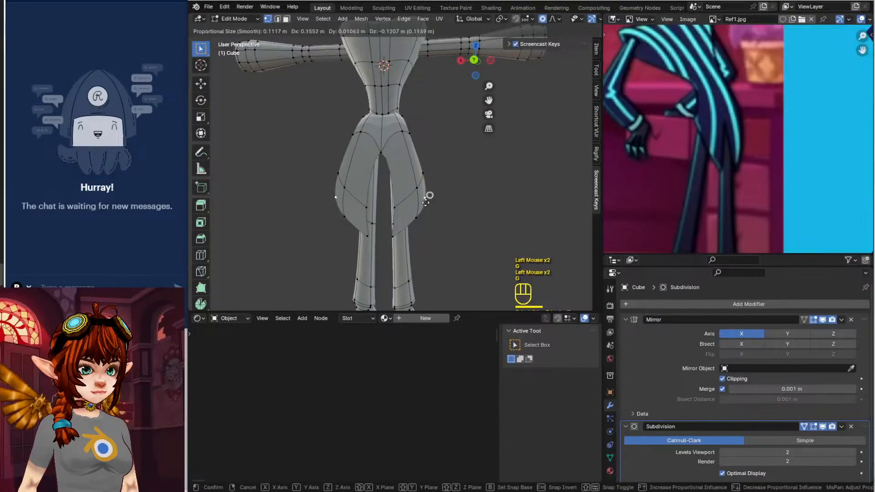
{"action": "left_click", "coordinate": [426, 203]}
{"action": "left_click", "coordinate": [415, 219]}
{"action": "key", "text": "g"}
{"action": "left_click", "coordinate": [409, 222]}
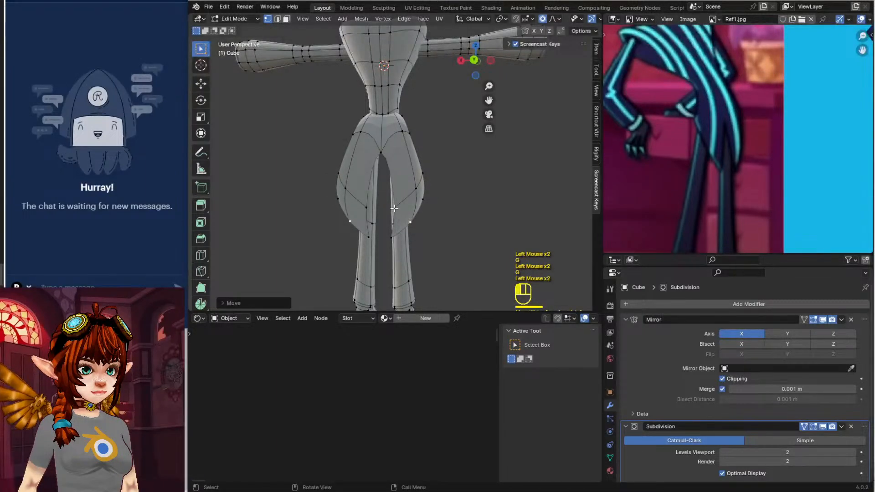
{"action": "left_click", "coordinate": [394, 208]}
Shade all faces of the body mesh smooth and check the coat tails in Object Mode
{"action": "key", "text": "Tab"}
{"action": "middle_click_drag", "start_coordinate": [379, 212], "coordinate": [362, 240]}
{"action": "key", "text": "Tab"}
{"action": "key", "text": "a"}
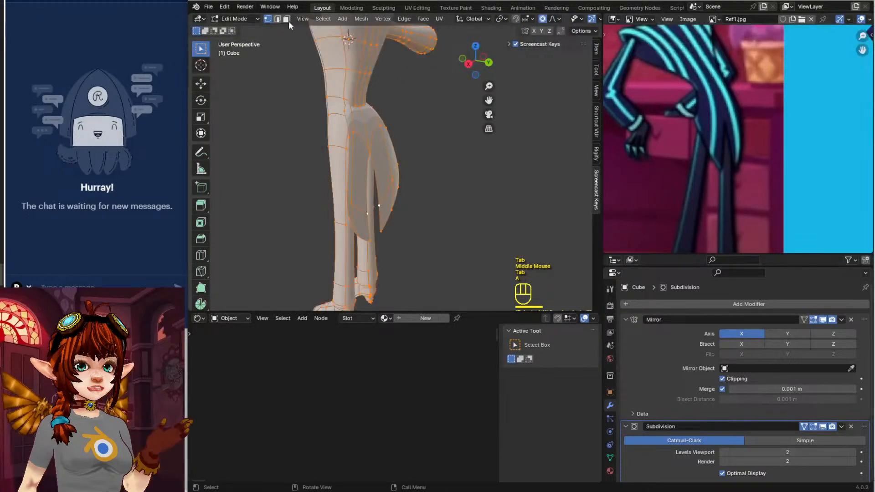
{"action": "left_click", "coordinate": [356, 19]}
{"action": "mouse_move", "coordinate": [380, 198]}
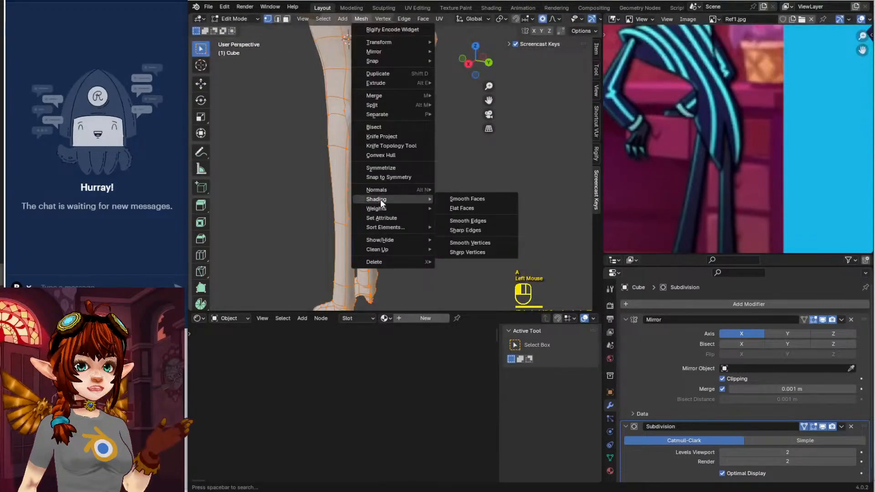
{"action": "left_click", "coordinate": [474, 199]}
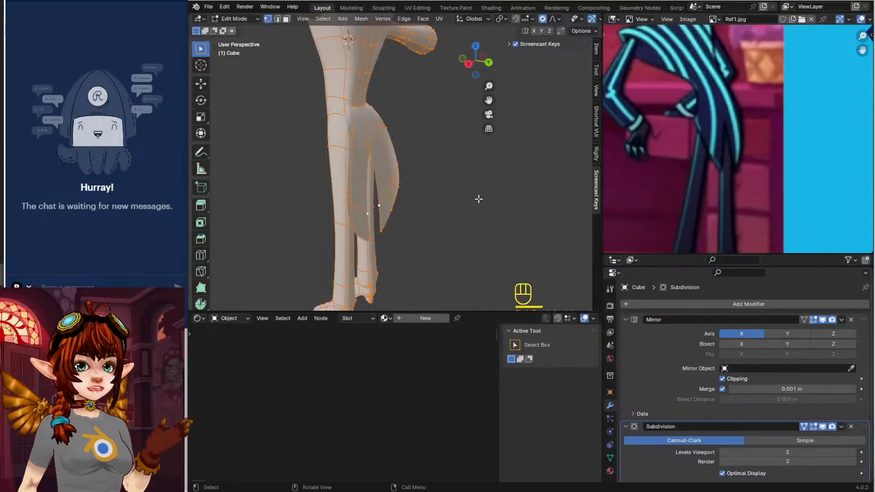
{"action": "key", "text": "Tab"}
{"action": "middle_click_drag", "start_coordinate": [447, 195], "coordinate": [382, 186]}
{"action": "middle_click_drag", "start_coordinate": [392, 178], "coordinate": [381, 179]}
{"action": "scroll", "coordinate": [381, 178], "scroll_direction": "up", "scroll_amount": 2}
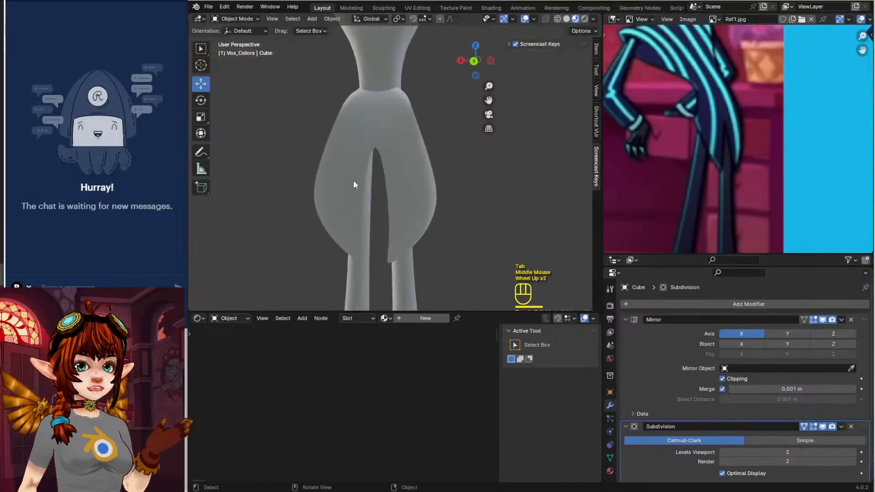
Reposition the coat tail's upper side vertices so they sit closer to the hips
{"action": "key", "text": "Tab"}
{"action": "middle_click_drag", "start_coordinate": [336, 125], "coordinate": [330, 172]}
{"action": "left_click", "coordinate": [328, 121]}
{"action": "key", "text": "g"}
{"action": "left_click", "coordinate": [322, 121]}
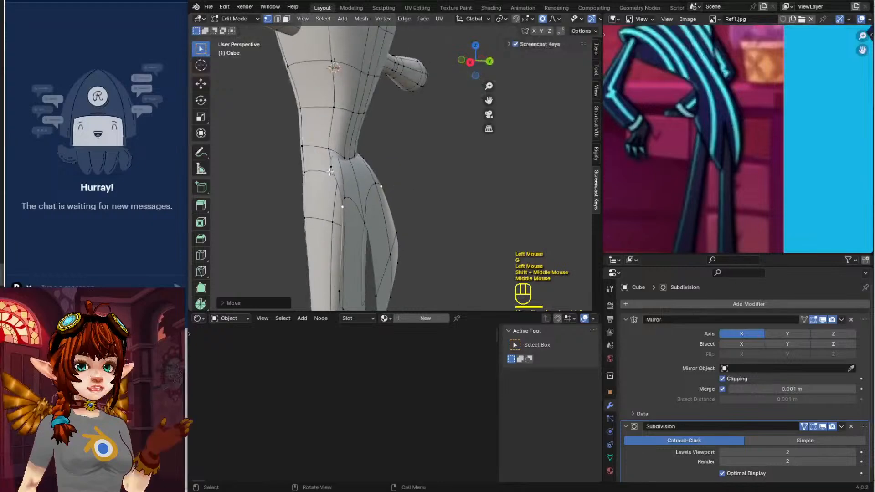
{"action": "key", "text": "g"}
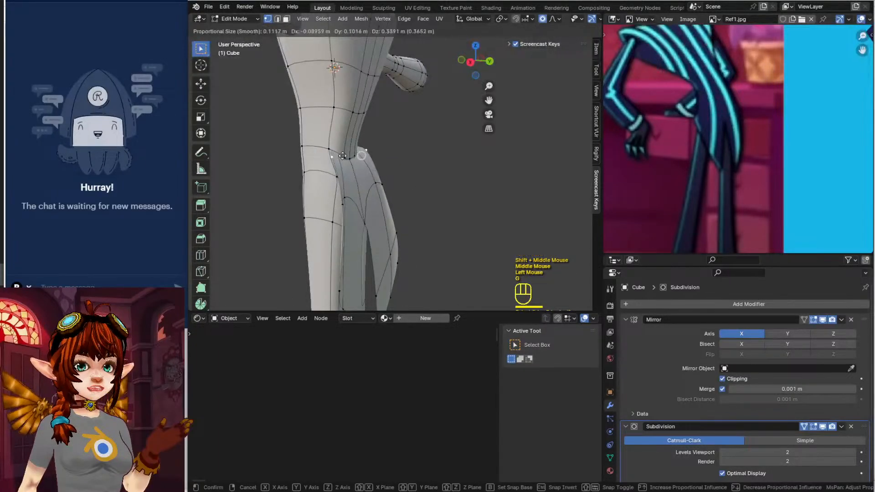
{"action": "left_click", "coordinate": [343, 156]}
{"action": "middle_click_drag", "start_coordinate": [342, 156], "coordinate": [381, 207]}
{"action": "key", "text": "g"}
{"action": "left_click", "coordinate": [379, 172]}
Move the coat tail's top corner vertex in against the waist in back and side views
{"action": "scroll", "coordinate": [392, 183], "scroll_direction": "up", "scroll_amount": 2}
{"action": "scroll", "coordinate": [381, 207], "scroll_direction": "up", "scroll_amount": 3}
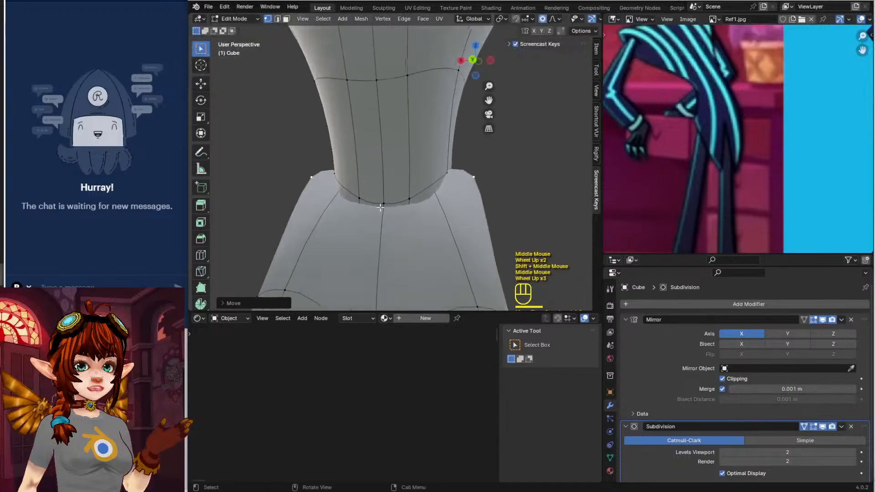
{"action": "key", "text": "g"}
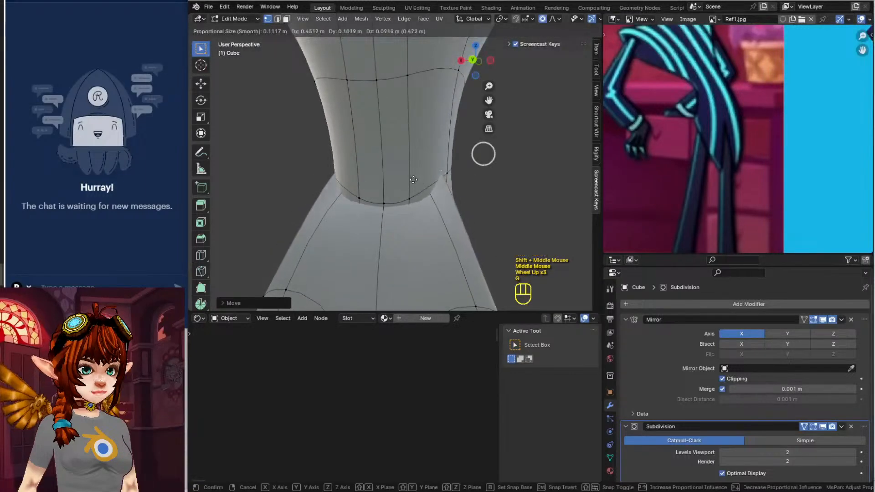
{"action": "left_click", "coordinate": [401, 193]}
{"action": "middle_click_drag", "start_coordinate": [401, 194], "coordinate": [319, 221]}
{"action": "scroll", "coordinate": [374, 215], "scroll_direction": "down", "scroll_amount": 2}
{"action": "key", "text": "g"}
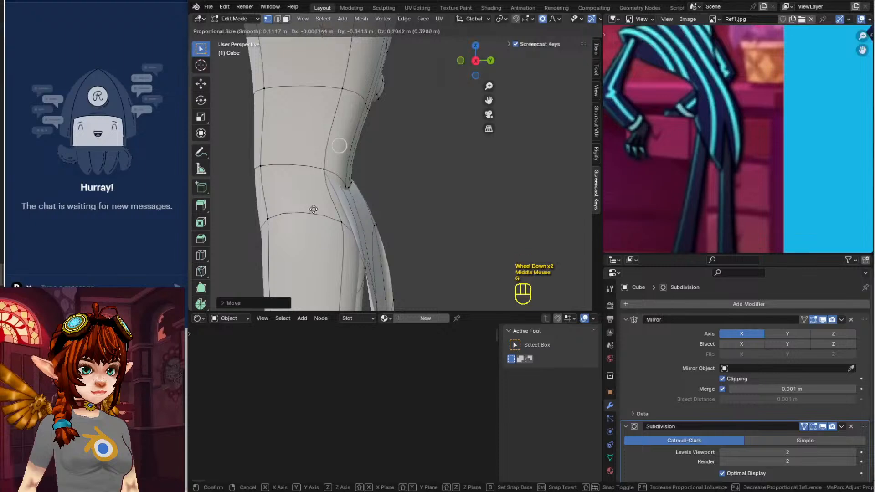
{"action": "left_click", "coordinate": [313, 209]}
Try moving a side vertex of the coat tail below the waist forward around the hip
{"action": "middle_click_drag", "start_coordinate": [401, 219], "coordinate": [306, 240]}
{"action": "middle_click_drag", "start_coordinate": [455, 243], "coordinate": [447, 196]}
{"action": "left_click", "coordinate": [380, 216]}
{"action": "key", "text": "g"}
{"action": "left_click", "coordinate": [424, 232]}
{"action": "key", "text": "ctrl+z"}
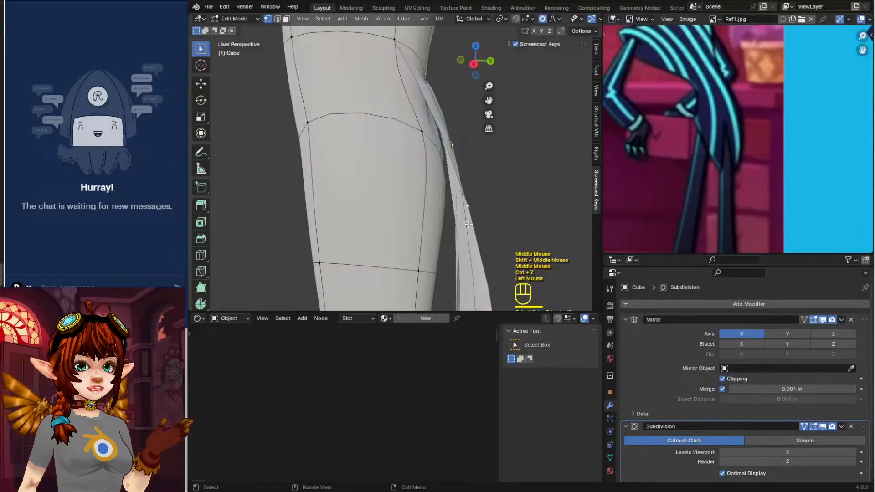
Move the coat tail's outer vertex below the waist forward so the tail wraps around the hip
{"action": "key", "text": "g"}
{"action": "left_click", "coordinate": [438, 243]}
{"action": "scroll", "coordinate": [437, 244], "scroll_direction": "down", "scroll_amount": 2}
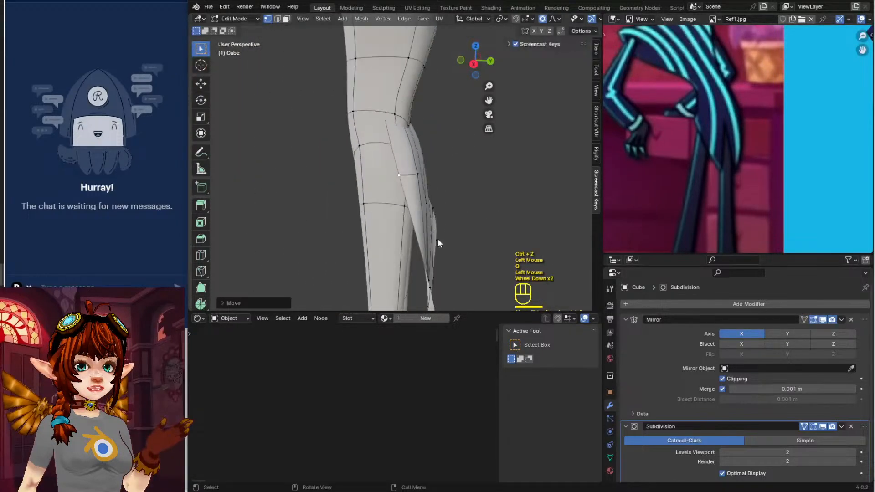
Preview the coat tails in Object Mode and adjust the vertices on their outer side edge
{"action": "key", "text": "Tab"}
{"action": "scroll", "coordinate": [457, 246], "scroll_direction": "down", "scroll_amount": 2}
{"action": "middle_click_drag", "start_coordinate": [457, 248], "coordinate": [393, 219], "text": "shift"}
{"action": "scroll", "coordinate": [458, 236], "scroll_direction": "up", "scroll_amount": 1}
{"action": "scroll", "coordinate": [458, 236], "scroll_direction": "up", "scroll_amount": 1}
{"action": "key", "text": "Tab"}
{"action": "key", "text": "g"}
{"action": "left_click", "coordinate": [438, 228]}
{"action": "key", "text": "g"}
{"action": "left_click", "coordinate": [438, 231]}
{"action": "scroll", "coordinate": [401, 223], "scroll_direction": "down", "scroll_amount": 2}
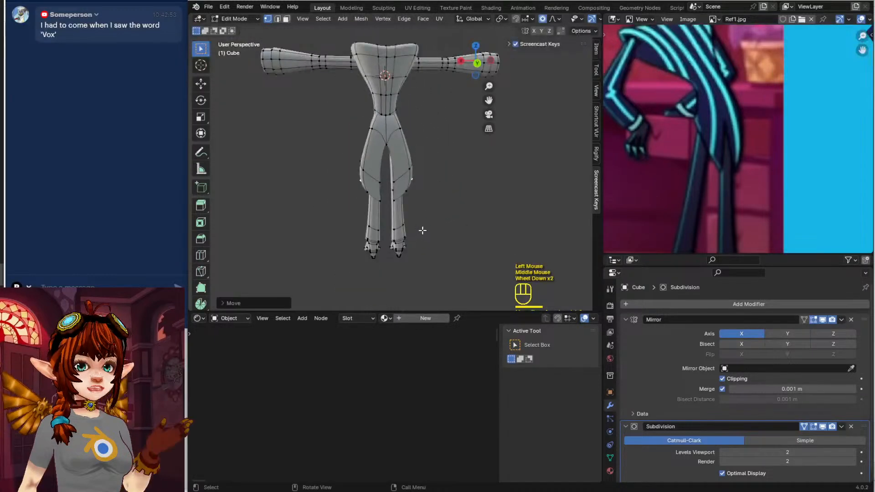
Select the coat tail's lower vertices, raise them about 1.3 m along Z, and shift them inward to shorten the tails
{"action": "left_click", "coordinate": [366, 191], "text": "shift"}
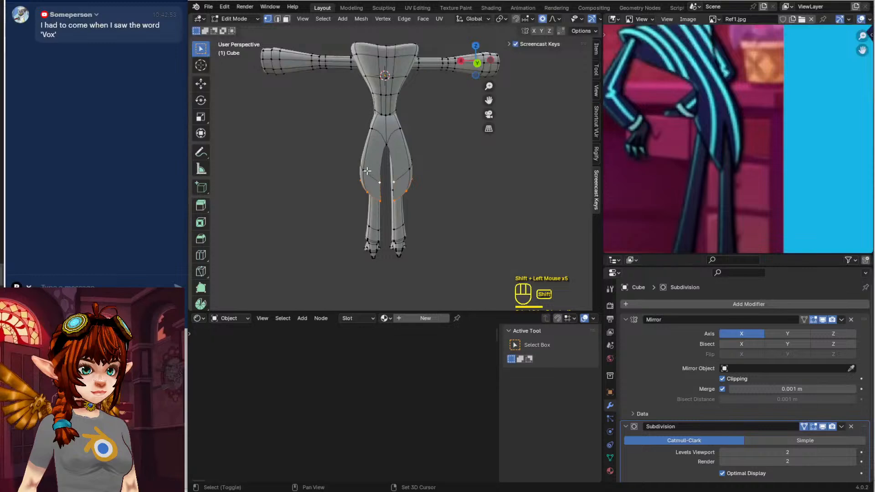
{"action": "key", "text": "g"}
{"action": "key", "text": "z"}
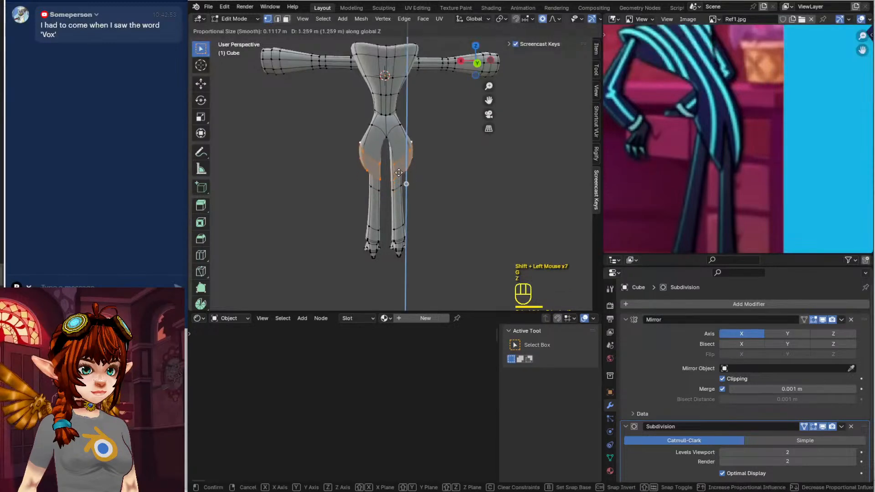
{"action": "left_click", "coordinate": [403, 173]}
{"action": "key", "text": "g"}
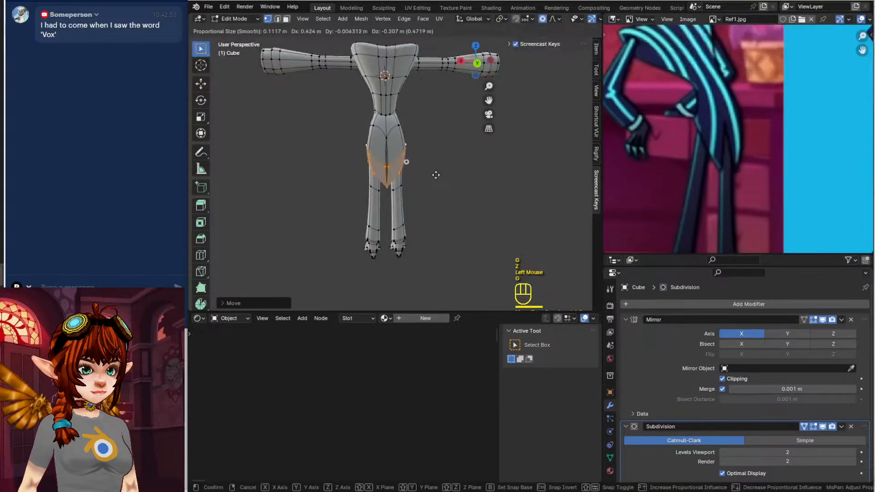
{"action": "left_click", "coordinate": [441, 176]}
{"action": "key", "text": "Tab"}
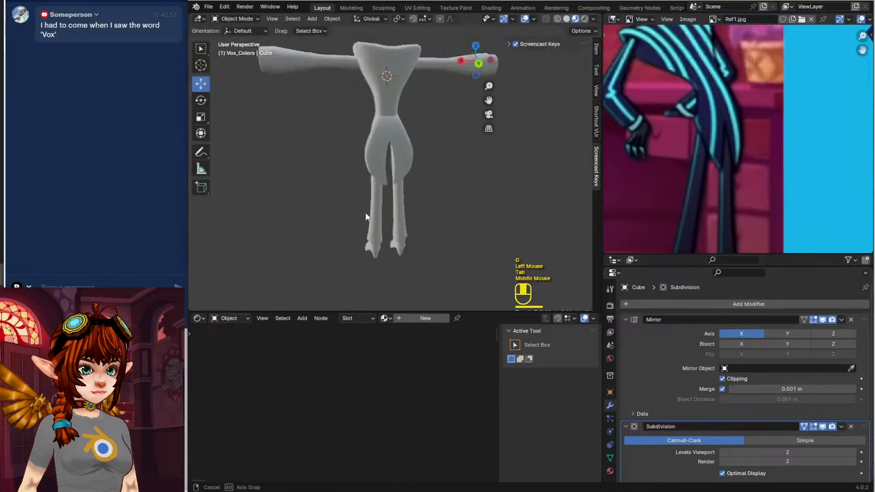
Compare the coat tails and torso from several angles with the reference poses, and examine the front-view reference of the suit
{"action": "middle_click_drag", "start_coordinate": [367, 214], "coordinate": [483, 234]}
{"action": "scroll", "coordinate": [695, 207], "scroll_direction": "down", "scroll_amount": 2}
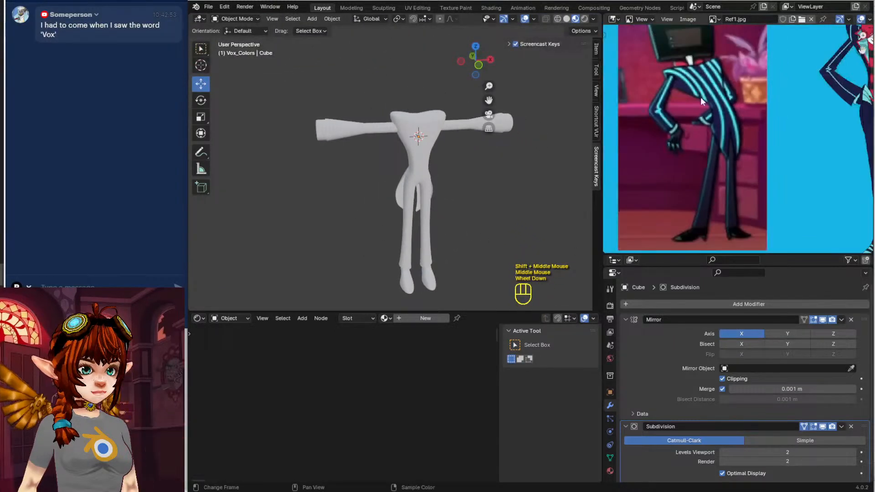
{"action": "middle_click_drag", "start_coordinate": [676, 99], "coordinate": [726, 88]}
{"action": "middle_click_drag", "start_coordinate": [492, 192], "coordinate": [479, 191]}
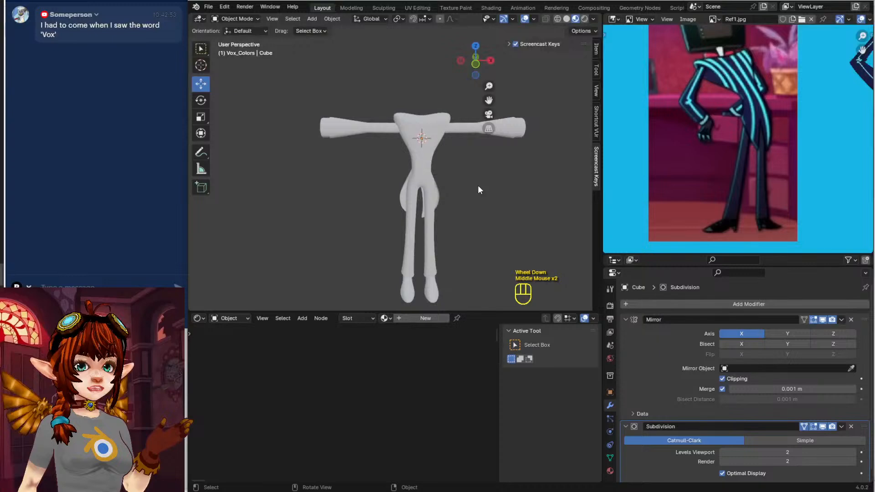
{"action": "middle_click_drag", "start_coordinate": [696, 107], "coordinate": [702, 228]}
{"action": "middle_click_drag", "start_coordinate": [729, 109], "coordinate": [693, 218]}
{"action": "middle_click_drag", "start_coordinate": [738, 159], "coordinate": [691, 207]}
{"action": "middle_click_drag", "start_coordinate": [851, 214], "coordinate": [787, 137]}
{"action": "scroll", "coordinate": [783, 188], "scroll_direction": "up", "scroll_amount": 2}
{"action": "scroll", "coordinate": [765, 200], "scroll_direction": "down", "scroll_amount": 1}
{"action": "middle_click_drag", "start_coordinate": [764, 201], "coordinate": [750, 179]}
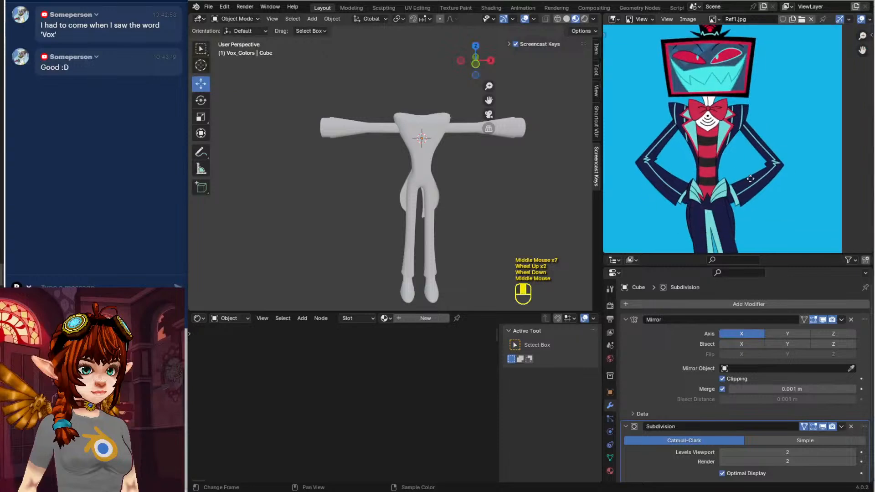
{"action": "scroll", "coordinate": [497, 180], "scroll_direction": "up", "scroll_amount": 1}
{"action": "scroll", "coordinate": [496, 178], "scroll_direction": "down", "scroll_amount": 1}
{"action": "key", "text": "KP_1"}
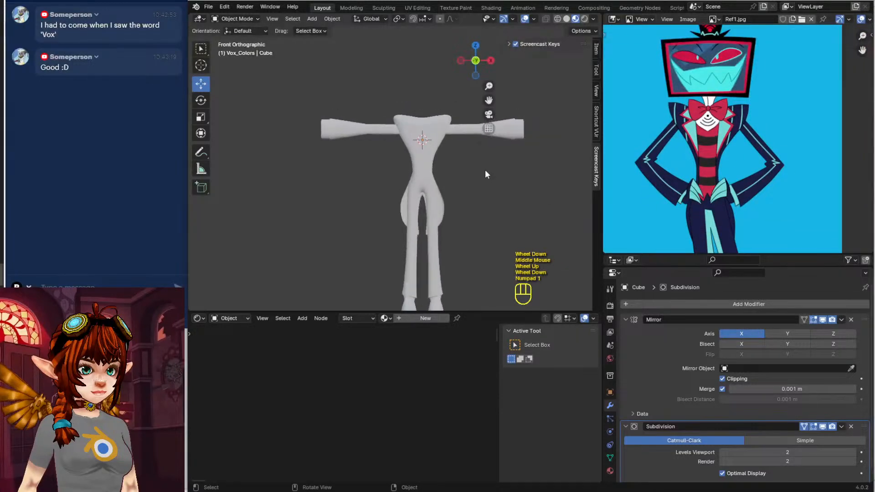
{"action": "middle_click_drag", "start_coordinate": [474, 168], "coordinate": [412, 170], "text": "shift"}
{"action": "key", "text": "KP_5"}
{"action": "scroll", "coordinate": [411, 171], "scroll_direction": "up", "scroll_amount": 1}
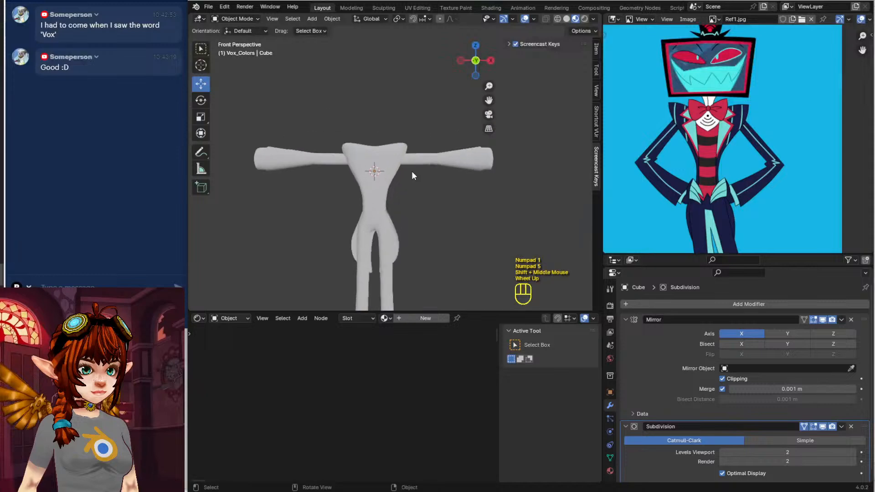
{"action": "scroll", "coordinate": [411, 170], "scroll_direction": "up", "scroll_amount": 1}
In Edit Mode, add a plane to the body mesh and rotate it 90° about the X axis
{"action": "key", "text": "Tab"}
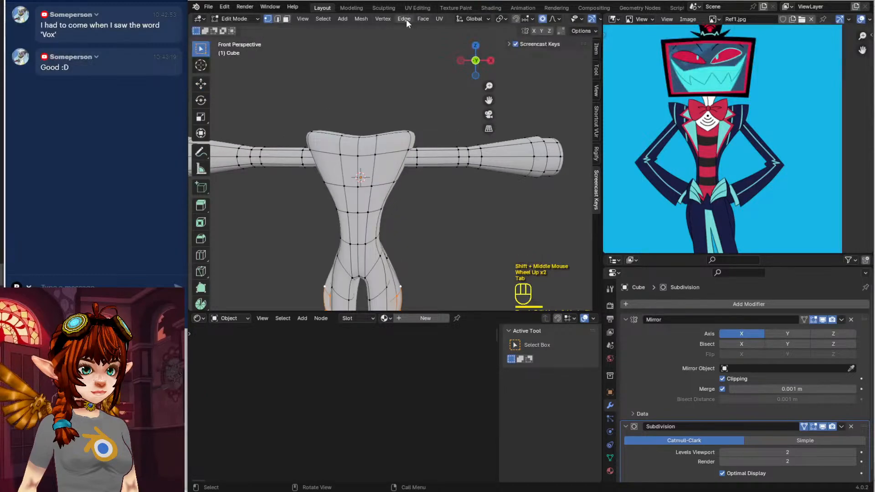
{"action": "scroll", "coordinate": [383, 158], "scroll_direction": "down", "scroll_amount": 2}
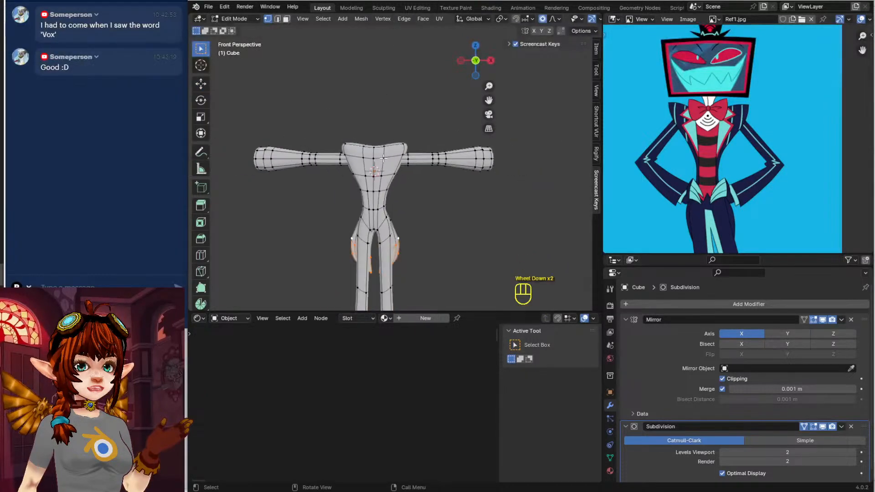
{"action": "middle_click_drag", "start_coordinate": [336, 220], "coordinate": [315, 223]}
{"action": "scroll", "coordinate": [713, 171], "scroll_direction": "down", "scroll_amount": 2}
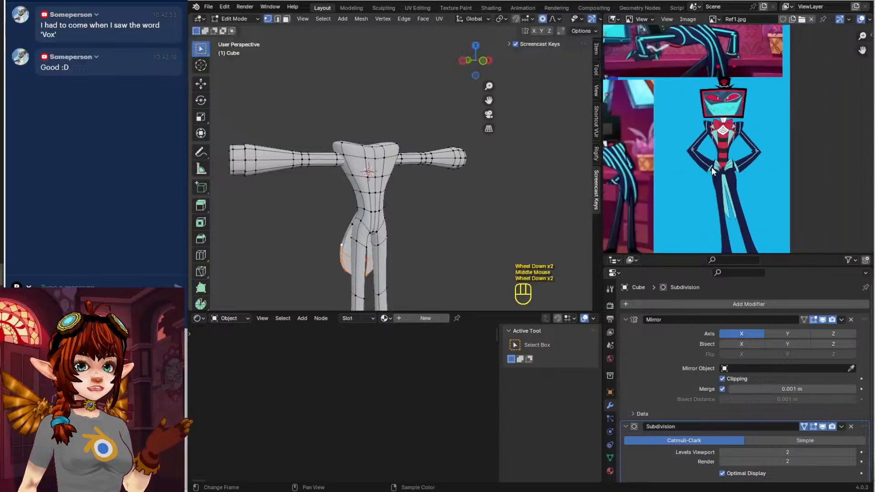
{"action": "middle_click_drag", "start_coordinate": [713, 171], "coordinate": [743, 136]}
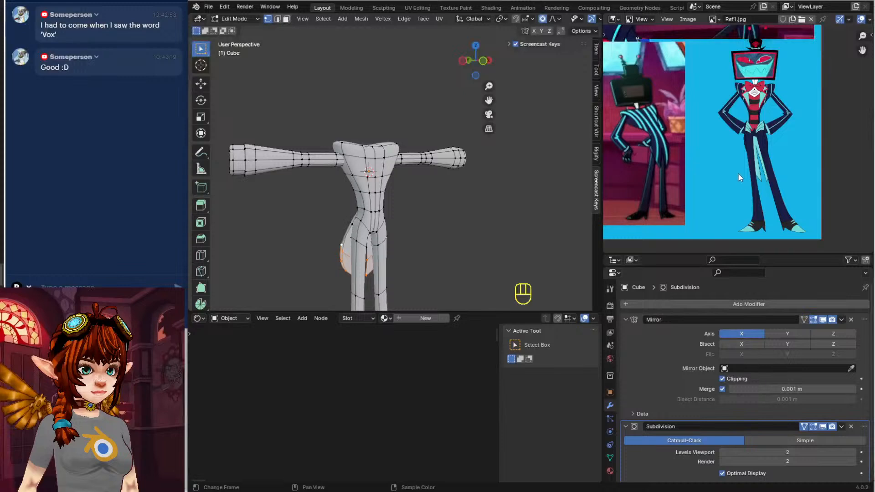
{"action": "left_click", "coordinate": [346, 18]}
{"action": "left_click", "coordinate": [352, 31]}
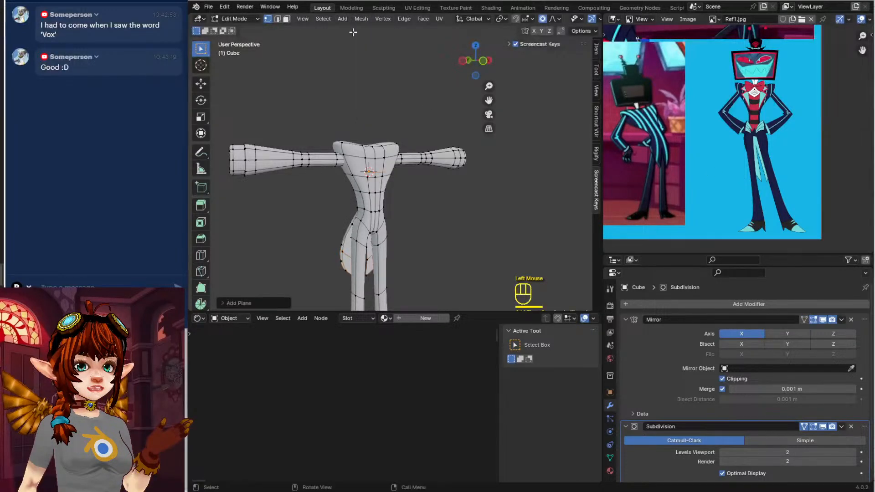
{"action": "scroll", "coordinate": [435, 179], "scroll_direction": "down", "scroll_amount": 2}
{"action": "middle_click_drag", "start_coordinate": [435, 180], "coordinate": [420, 168]}
{"action": "type", "text": "rx9"}
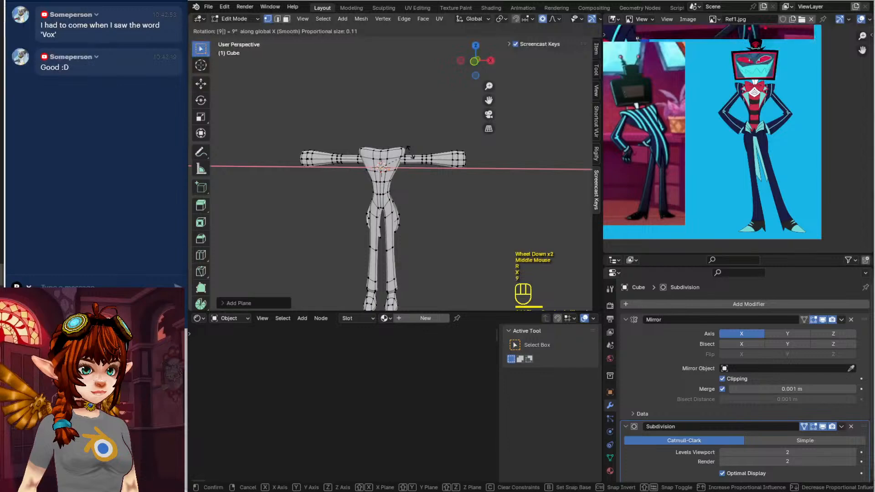
{"action": "type", "text": "0"}
{"action": "key", "text": "Return"}
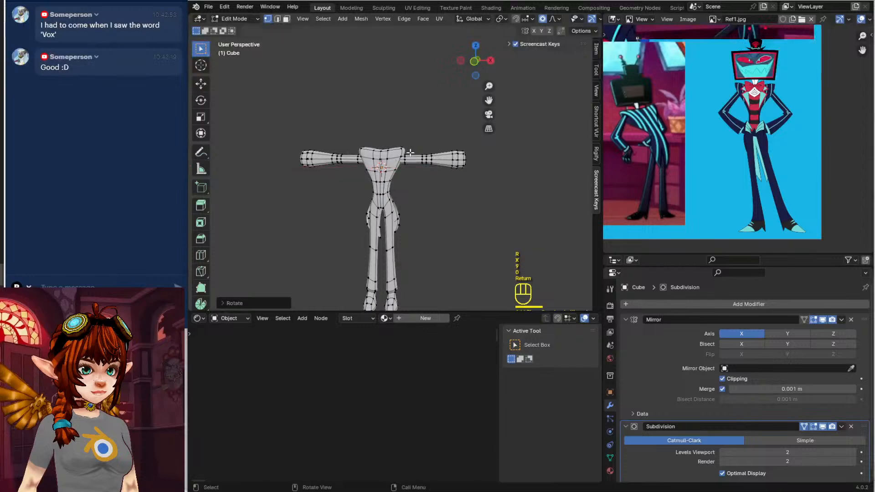
Disable Clipping in the Mirror modifier and move the plane beside the torso and in front of the chest
{"action": "left_click", "coordinate": [724, 379]}
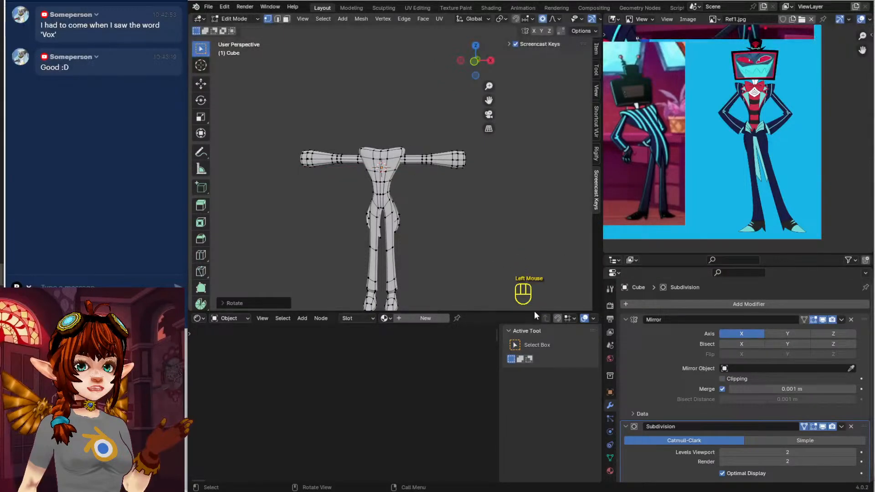
{"action": "left_click", "coordinate": [511, 255]}
{"action": "key", "text": "g"}
{"action": "left_click", "coordinate": [421, 133]}
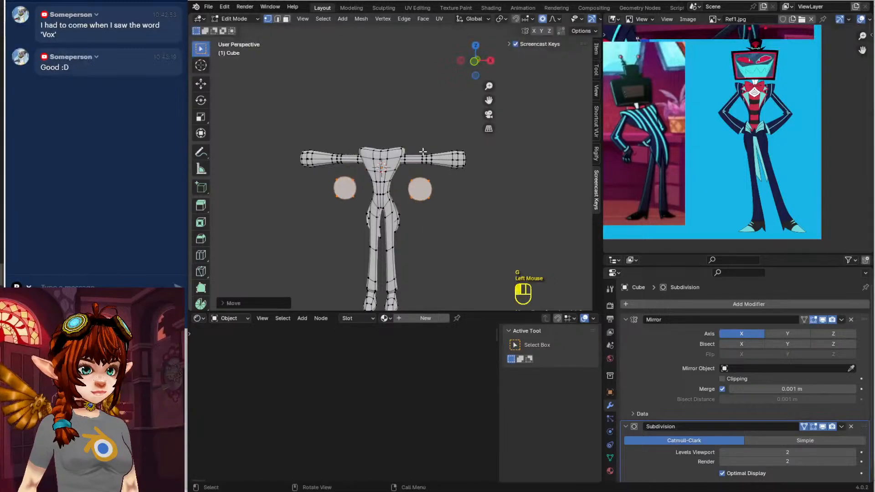
{"action": "key", "text": "KP_3"}
{"action": "key", "text": "g"}
{"action": "left_click", "coordinate": [389, 101]}
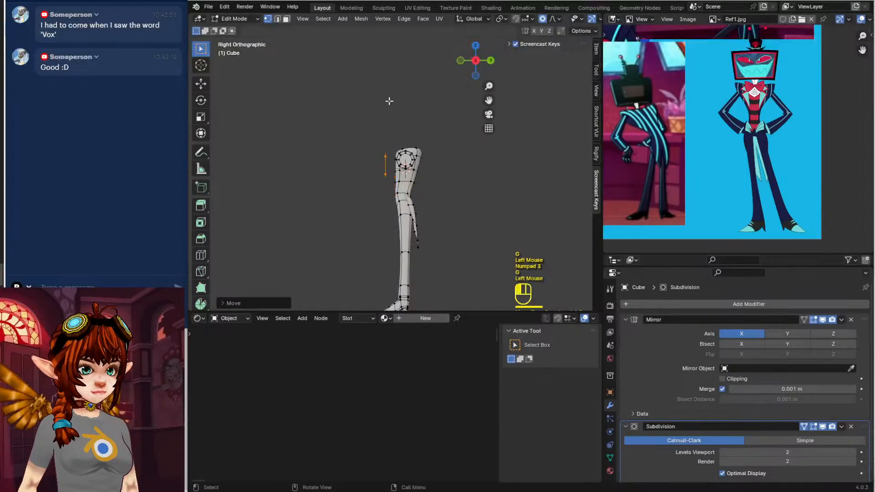
Narrow the plane along X and move it inward over the upper chest to start the lapel
{"action": "scroll", "coordinate": [375, 74], "scroll_direction": "up", "scroll_amount": 2}
{"action": "middle_click_drag", "start_coordinate": [375, 74], "coordinate": [365, 73], "text": "shift"}
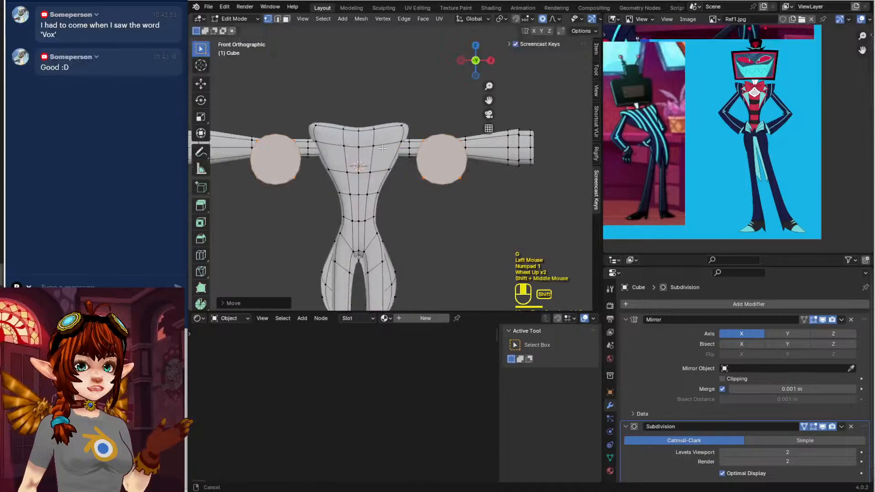
{"action": "scroll", "coordinate": [390, 144], "scroll_direction": "up", "scroll_amount": 1}
{"action": "key", "text": "s"}
{"action": "key", "text": "x"}
{"action": "left_click", "coordinate": [455, 162]}
{"action": "key", "text": "g"}
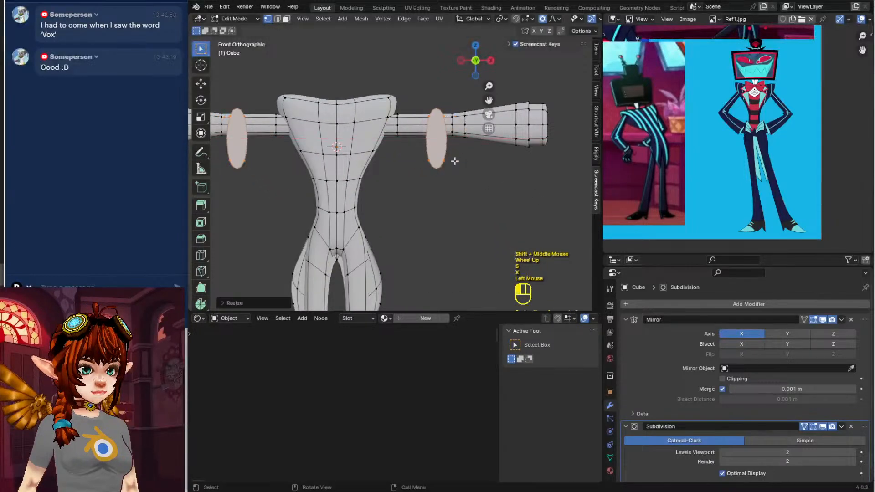
{"action": "left_click", "coordinate": [362, 145]}
{"action": "scroll", "coordinate": [362, 145], "scroll_direction": "up", "scroll_amount": 2}
{"action": "middle_click_drag", "start_coordinate": [378, 46], "coordinate": [379, 94], "text": "shift"}
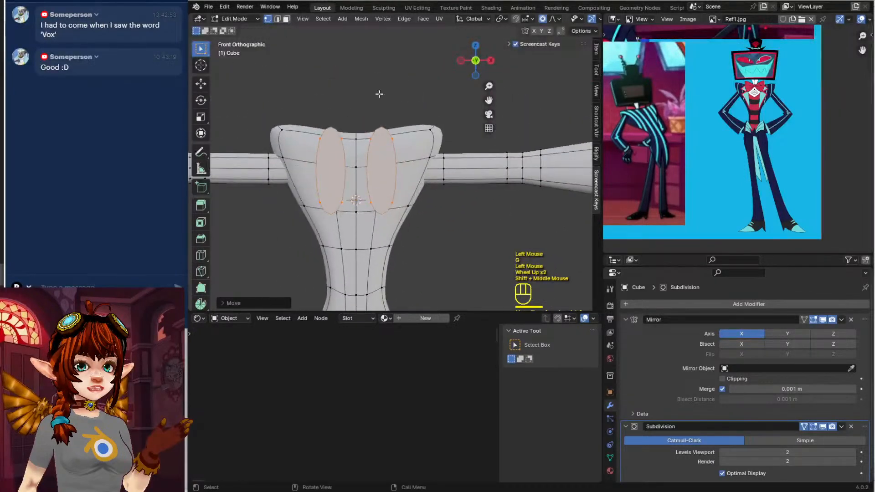
Move the lapel plane's upper edge outward and its lower edge back toward the chest
{"action": "left_click", "coordinate": [277, 19]}
{"action": "key", "text": "g"}
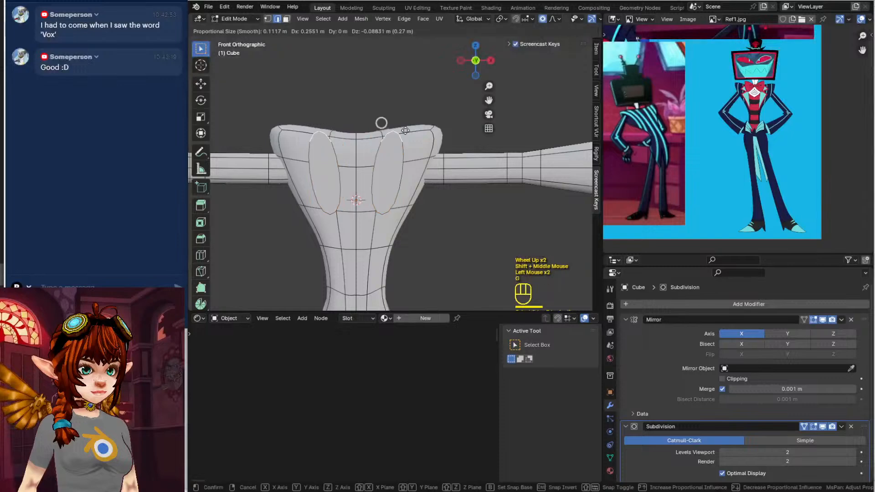
{"action": "left_click", "coordinate": [407, 131]}
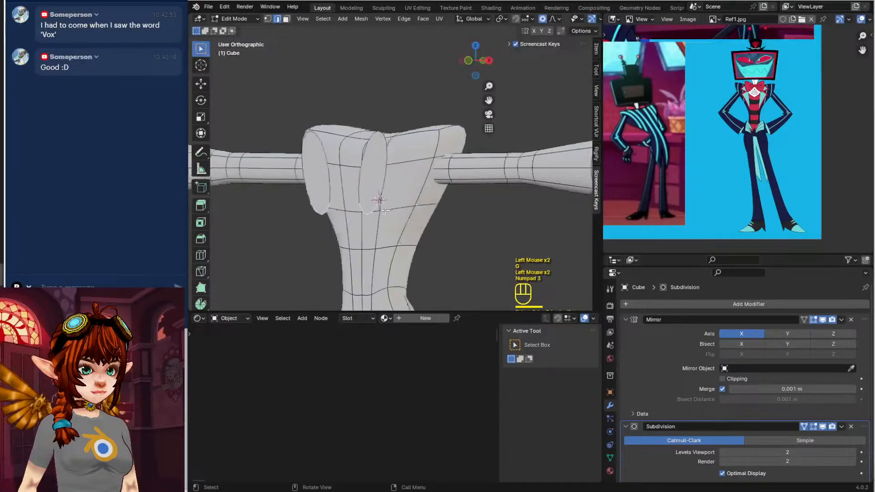
{"action": "key", "text": "KP_3"}
{"action": "key", "text": "g"}
{"action": "left_click", "coordinate": [441, 256]}
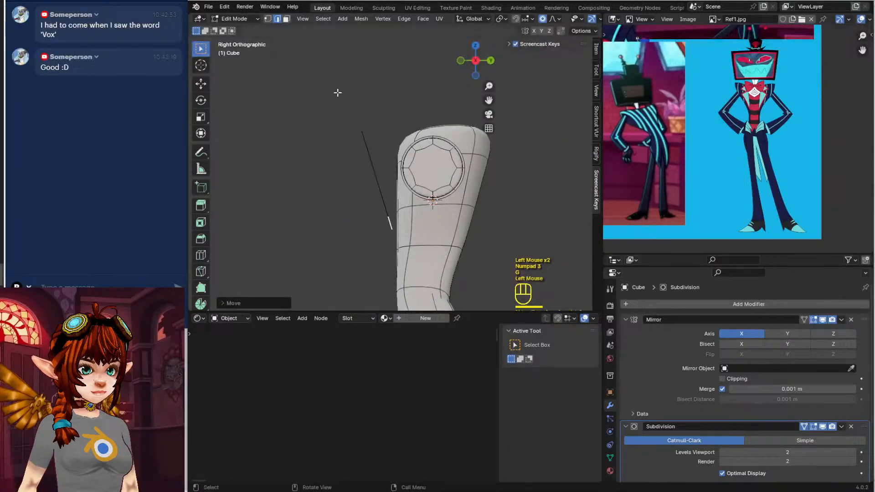
Move the lapel's upper edge back against the top of the shoulder
{"action": "middle_click_drag", "start_coordinate": [337, 92], "coordinate": [377, 127]}
{"action": "left_click", "coordinate": [368, 133]}
{"action": "key", "text": "g"}
{"action": "left_click", "coordinate": [440, 117]}
Add two horizontal loop cuts across the middle of the lapel
{"action": "middle_click_drag", "start_coordinate": [408, 161], "coordinate": [465, 165]}
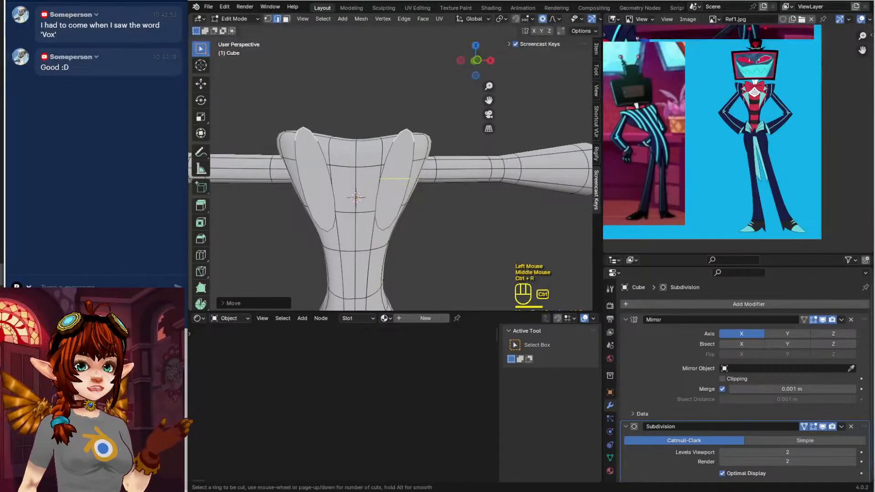
{"action": "key", "text": "ctrl+r"}
{"action": "left_click", "coordinate": [406, 167]}
{"action": "key", "text": "ctrl+r"}
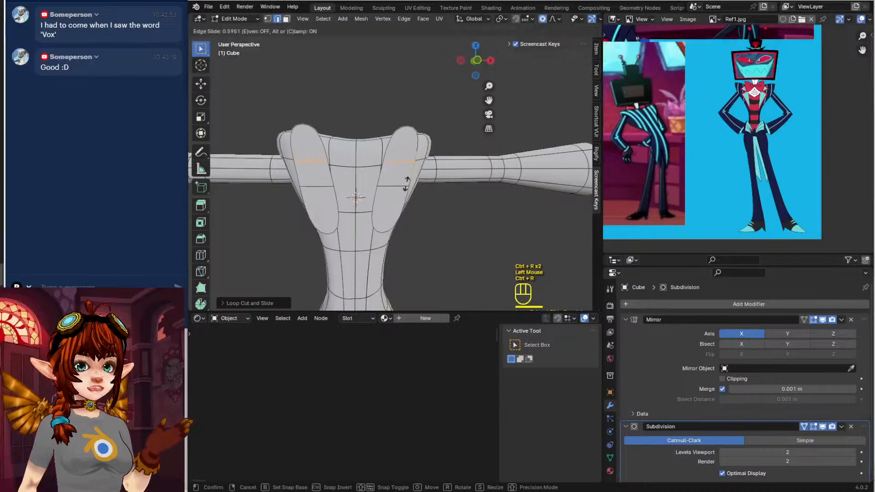
{"action": "left_click", "coordinate": [401, 195]}
Try moving the outer vertices at the lapel's two loop cuts with proportional editing on
{"action": "left_click", "coordinate": [269, 19]}
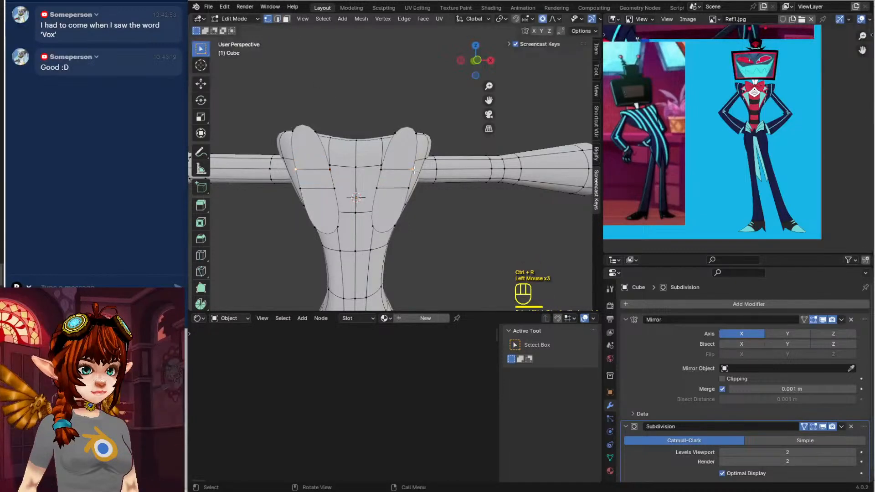
{"action": "key", "text": "g"}
{"action": "left_click", "coordinate": [406, 165]}
{"action": "left_click", "coordinate": [419, 186]}
{"action": "key", "text": "g"}
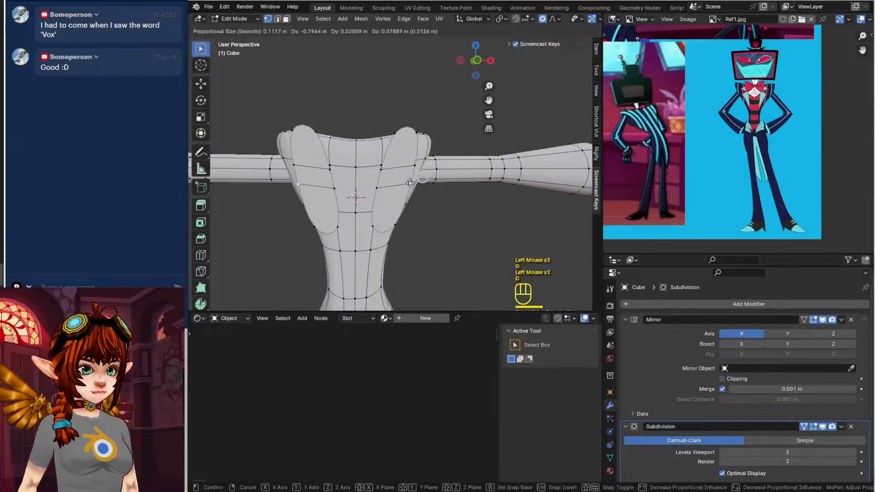
{"action": "scroll", "coordinate": [410, 182], "scroll_direction": "up", "scroll_amount": 1}
{"action": "left_click", "coordinate": [411, 182]}
{"action": "key", "text": "ctrl+z"}
With proportional editing off, move the lower cut's outer vertex inward and the upper cut's outer vertex outward to form the lapel notch
{"action": "key", "text": "g"}
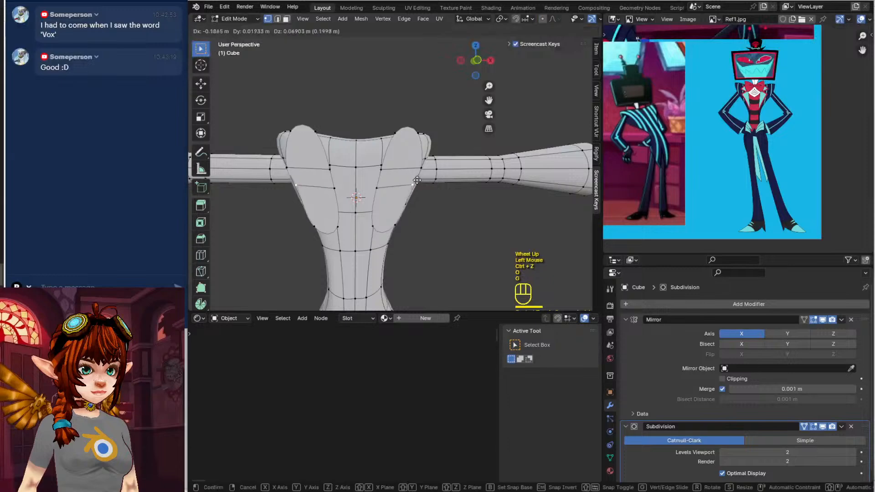
{"action": "left_click", "coordinate": [409, 174]}
{"action": "left_click", "coordinate": [419, 172]}
{"action": "key", "text": "g"}
{"action": "left_click", "coordinate": [423, 173]}
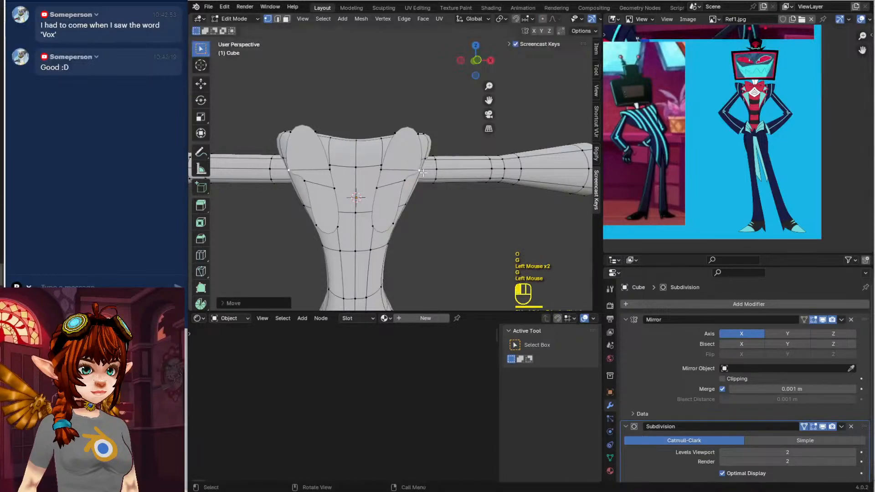
Reposition a lapel vertex, add a loop cut across the upper lapel, and move the cut forward and up at the shoulder
{"action": "middle_click_drag", "start_coordinate": [426, 130], "coordinate": [453, 219]}
{"action": "middle_click_drag", "start_coordinate": [398, 150], "coordinate": [338, 168], "text": "shift"}
{"action": "left_click", "coordinate": [427, 216]}
{"action": "key", "text": "g"}
{"action": "left_click", "coordinate": [444, 201]}
{"action": "key", "text": "ctrl+r"}
{"action": "left_click", "coordinate": [365, 200]}
{"action": "key", "text": "g"}
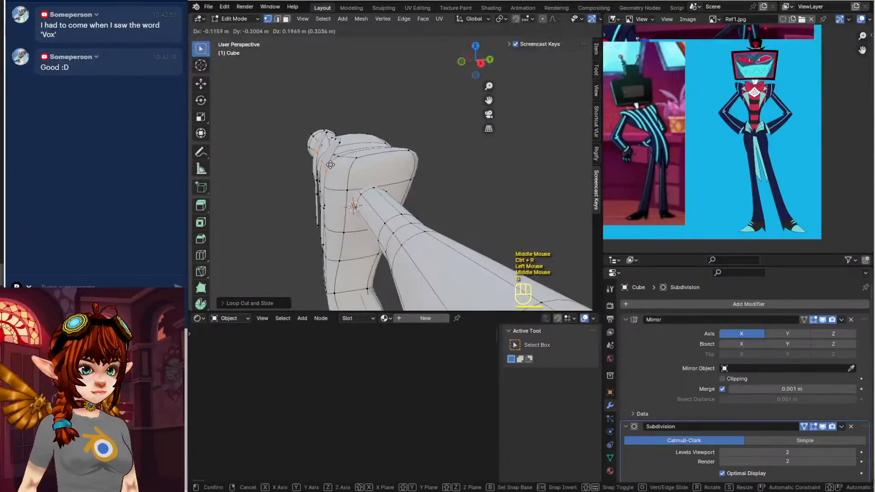
{"action": "left_click", "coordinate": [330, 165]}
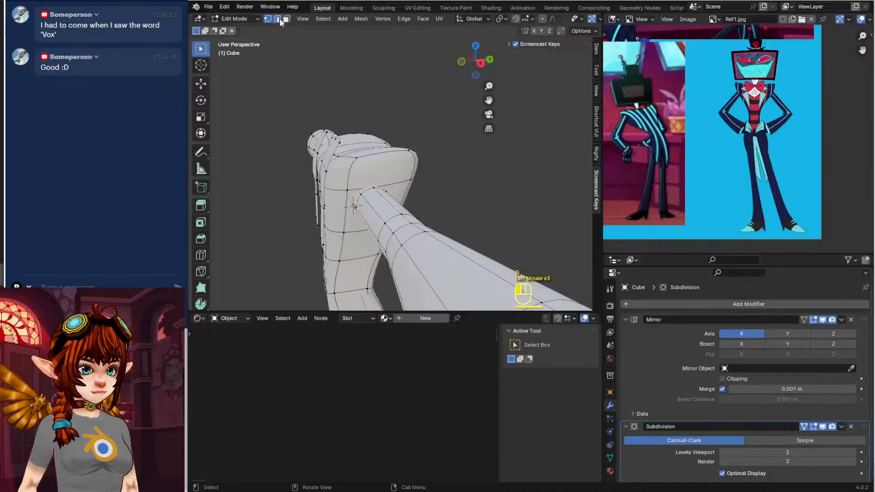
Adjust the position of the lapel's top edge where it meets the shoulder
{"action": "left_click", "coordinate": [339, 137]}
{"action": "key", "text": "g"}
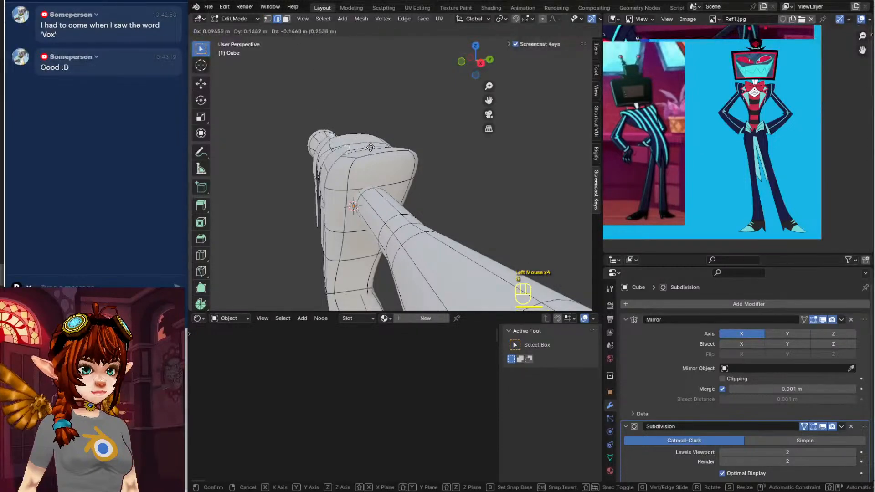
{"action": "left_click", "coordinate": [340, 139]}
{"action": "middle_click_drag", "start_coordinate": [340, 138], "coordinate": [419, 132]}
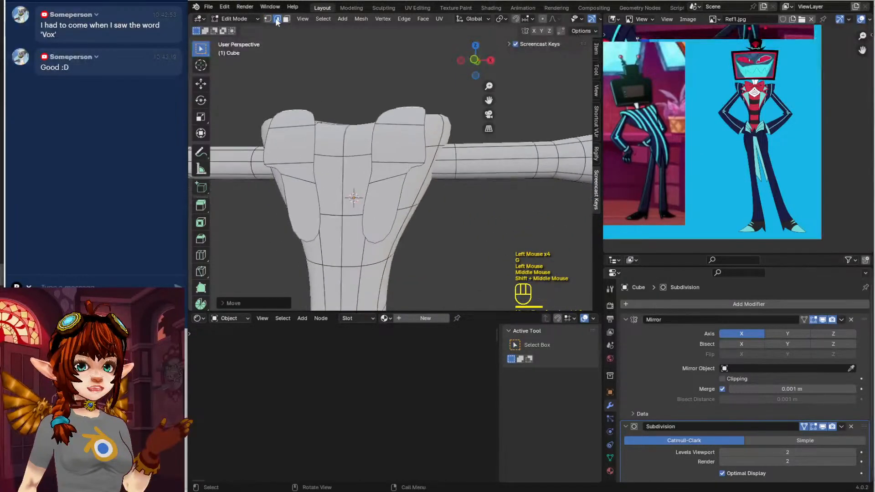
Adjust the inner vertex at the lapel notch and lower the outer corner vertex above the notch slightly
{"action": "left_click", "coordinate": [268, 19]}
{"action": "key", "text": "g"}
{"action": "left_click", "coordinate": [372, 163]}
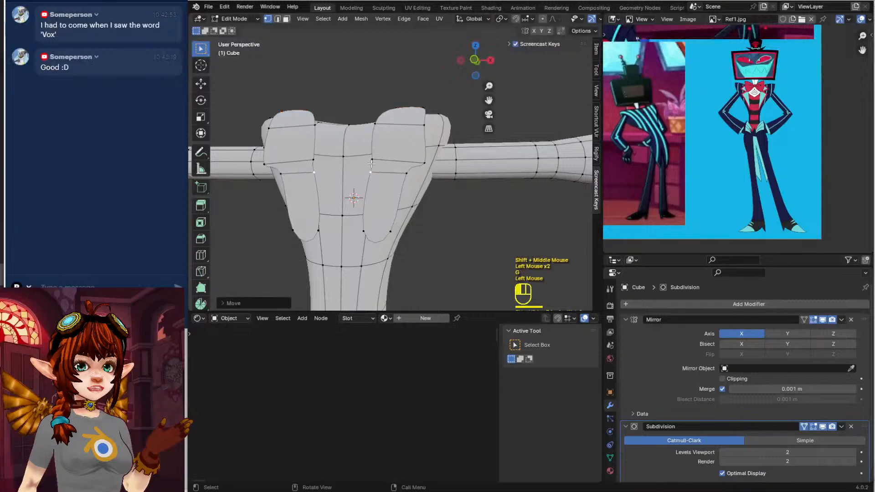
{"action": "left_click", "coordinate": [425, 163]}
{"action": "key", "text": "g"}
{"action": "left_click", "coordinate": [427, 164]}
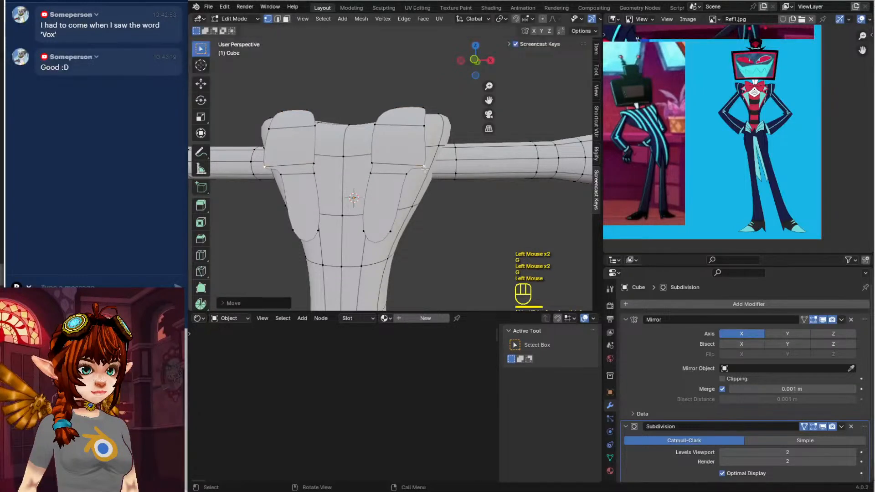
Add a loop cut across the lapel below the notch and reposition the notch's lower outer vertex
{"action": "key", "text": "ctrl+r"}
{"action": "left_click", "coordinate": [387, 174]}
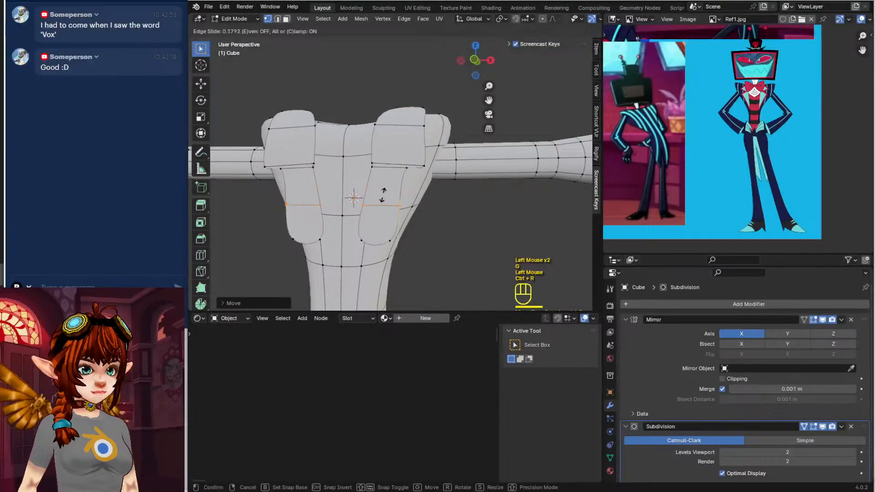
{"action": "left_click", "coordinate": [393, 175]}
{"action": "key", "text": "g"}
{"action": "left_click", "coordinate": [400, 204]}
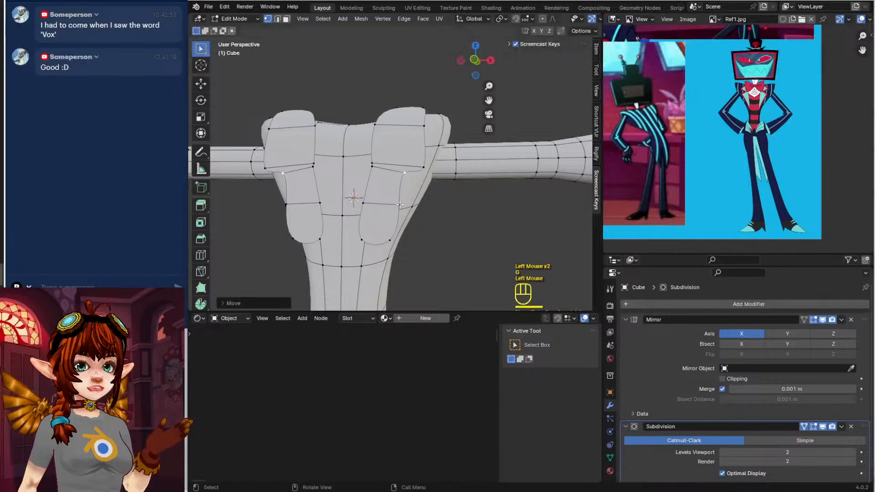
Raise the lower lapel's crosswise loop by moving its outer and inner vertices up, and fine-tune the notch vertex above it
{"action": "key", "text": "g"}
{"action": "left_click", "coordinate": [368, 192]}
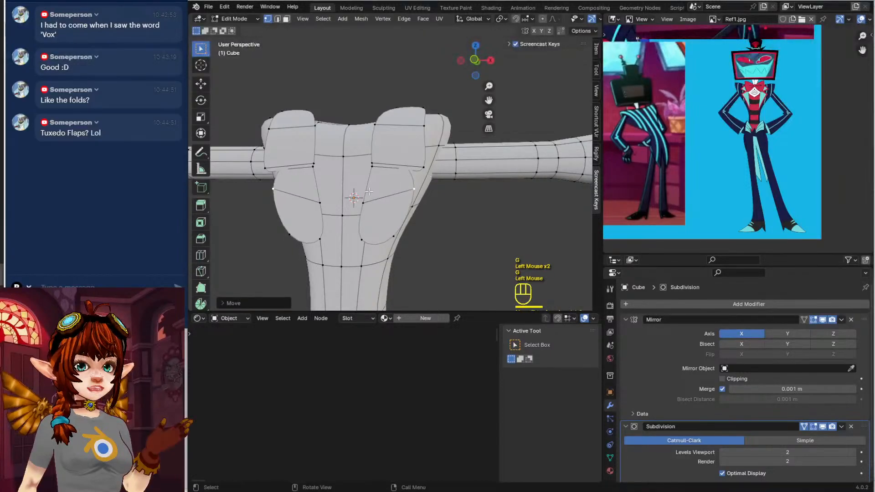
{"action": "key", "text": "g"}
{"action": "left_click", "coordinate": [371, 164]}
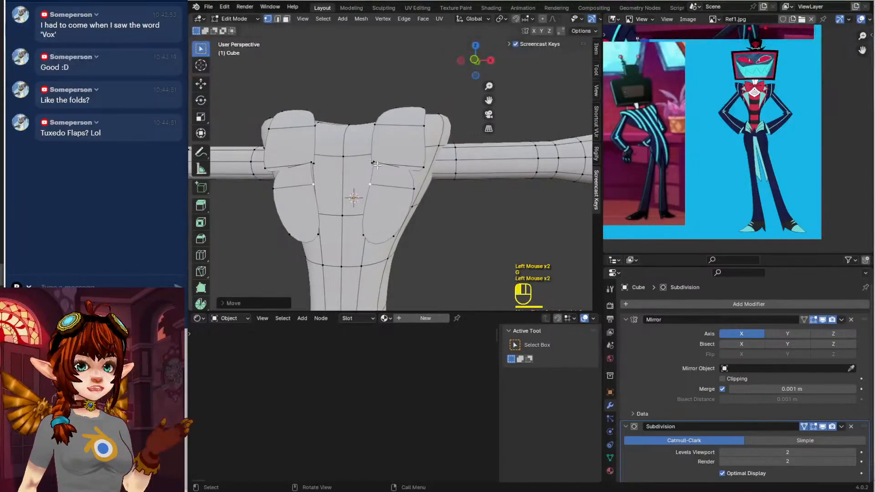
{"action": "key", "text": "g"}
{"action": "left_click", "coordinate": [369, 177]}
{"action": "left_click", "coordinate": [415, 190]}
{"action": "key", "text": "g"}
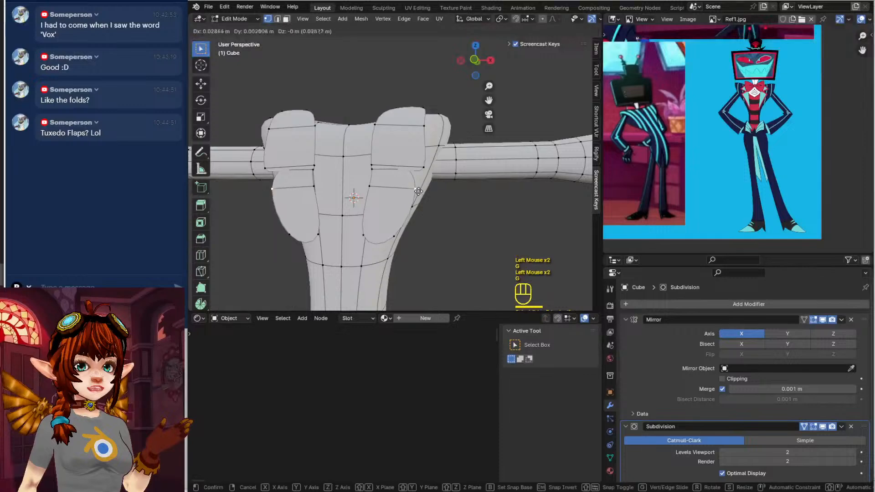
{"action": "left_click", "coordinate": [419, 196]}
Taper the lower lapel to a narrow tip by moving its bottom outer vertex inward and its bottom inner vertex downward
{"action": "left_click", "coordinate": [391, 237]}
{"action": "key", "text": "g"}
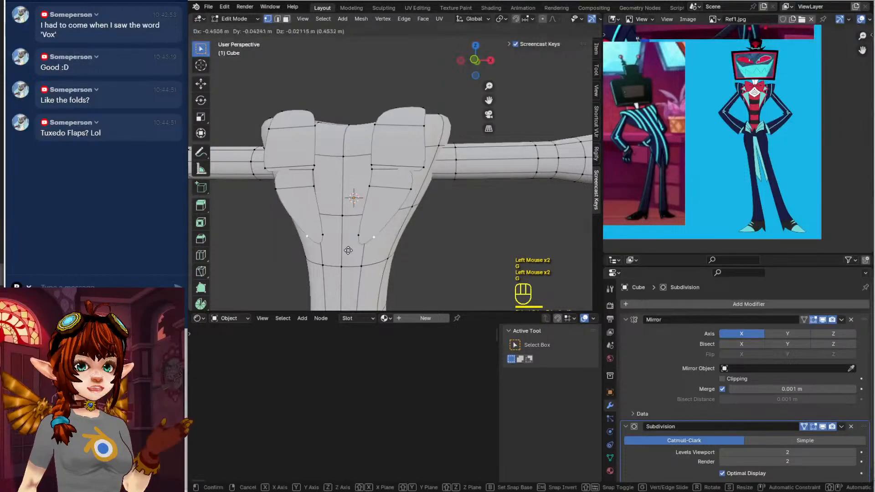
{"action": "left_click", "coordinate": [347, 254]}
{"action": "middle_click_drag", "start_coordinate": [347, 253], "coordinate": [462, 210]}
{"action": "middle_click_drag", "start_coordinate": [461, 210], "coordinate": [367, 195], "text": "shift"}
{"action": "scroll", "coordinate": [392, 169], "scroll_direction": "up", "scroll_amount": 2}
{"action": "key", "text": "g"}
{"action": "left_click", "coordinate": [371, 224]}
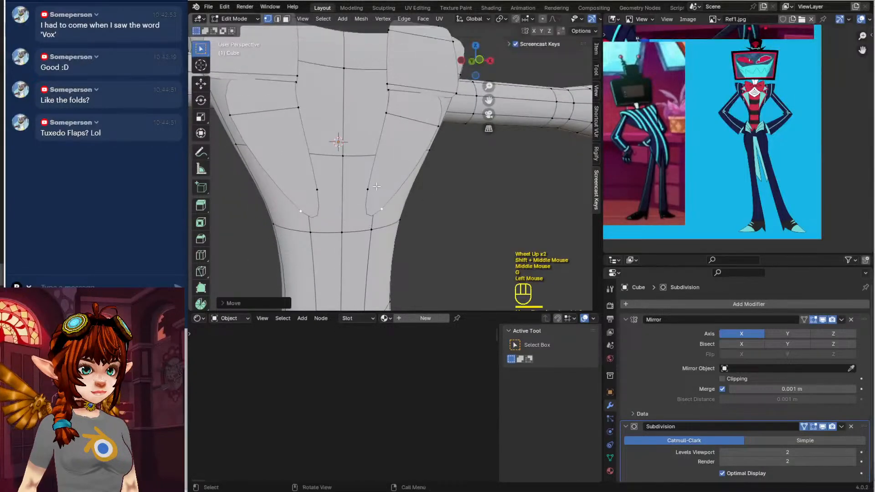
{"action": "left_click", "coordinate": [368, 189]}
{"action": "key", "text": "g"}
{"action": "left_click", "coordinate": [372, 208]}
{"action": "scroll", "coordinate": [374, 206], "scroll_direction": "down", "scroll_amount": 2}
{"action": "key", "text": "Tab"}
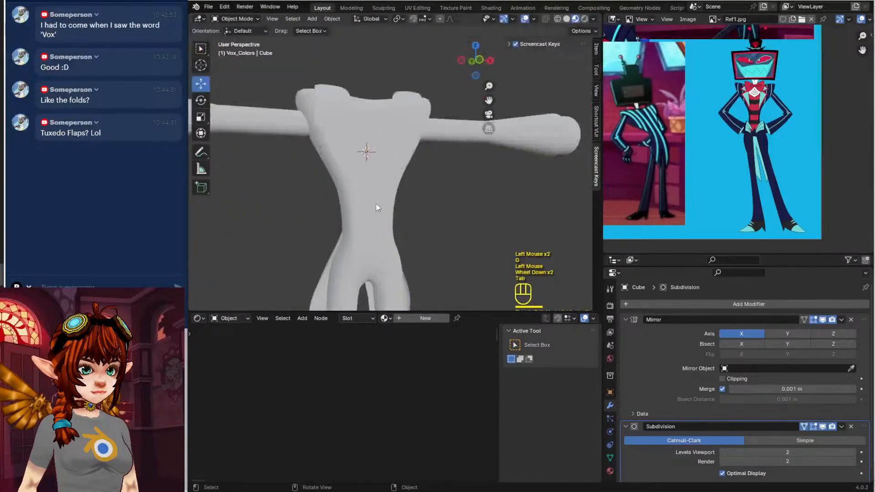
{"action": "middle_click_drag", "start_coordinate": [376, 205], "coordinate": [413, 196]}
Extrude the lapel's top edge backward over the shoulder in two segments
{"action": "key", "text": "Tab"}
{"action": "key", "text": "e"}
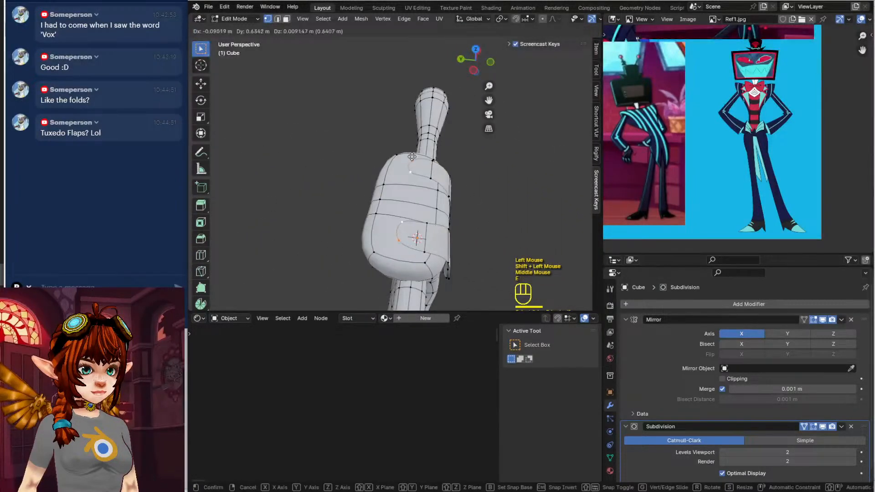
{"action": "left_click", "coordinate": [412, 157]}
{"action": "key", "text": "e"}
{"action": "left_click", "coordinate": [382, 156]}
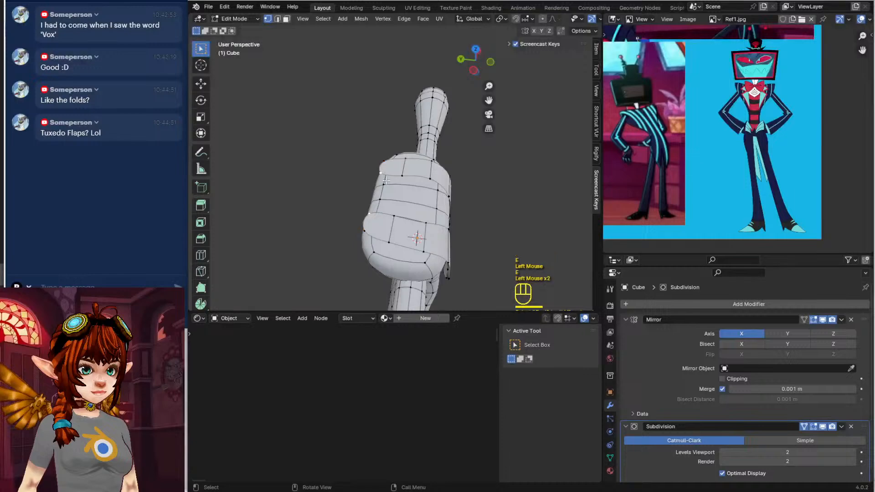
From the top view, move the back end vertices of the extruded collar inward and backward behind the neck
{"action": "key", "text": "KP_7"}
{"action": "middle_click_drag", "start_coordinate": [412, 179], "coordinate": [440, 214], "text": "shift"}
{"action": "scroll", "coordinate": [446, 218], "scroll_direction": "up", "scroll_amount": 2}
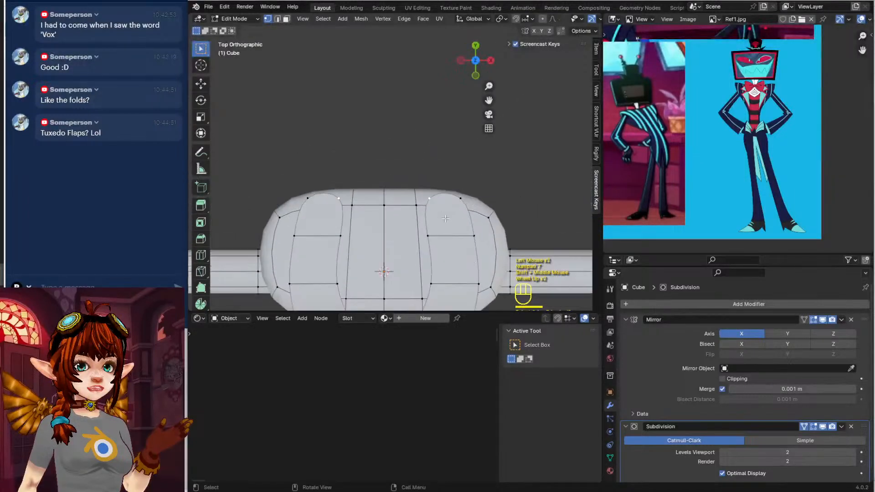
{"action": "key", "text": "g"}
{"action": "left_click", "coordinate": [416, 220]}
{"action": "left_click", "coordinate": [415, 220]}
{"action": "key", "text": "g"}
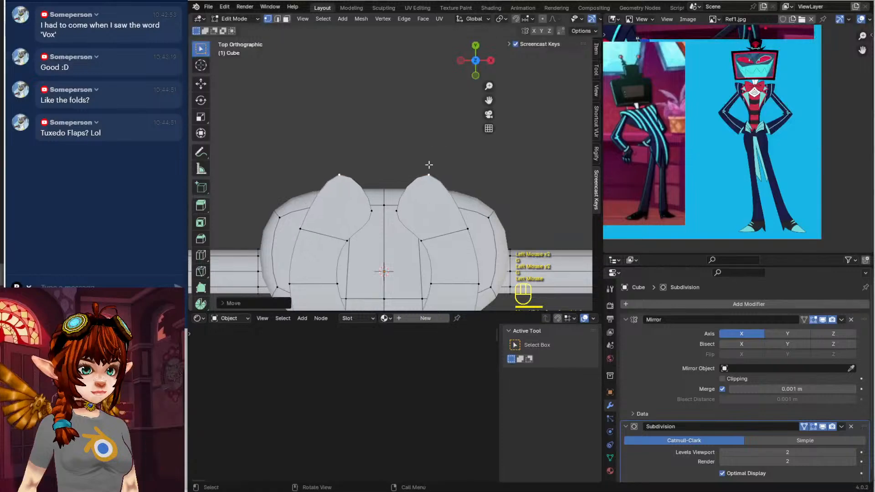
{"action": "left_click", "coordinate": [430, 169]}
Extrude the collar's back edge toward the middle with mirror clipping enabled, and snap its end vertices onto the centre line
{"action": "left_click", "coordinate": [400, 210], "text": "shift"}
{"action": "key", "text": "e"}
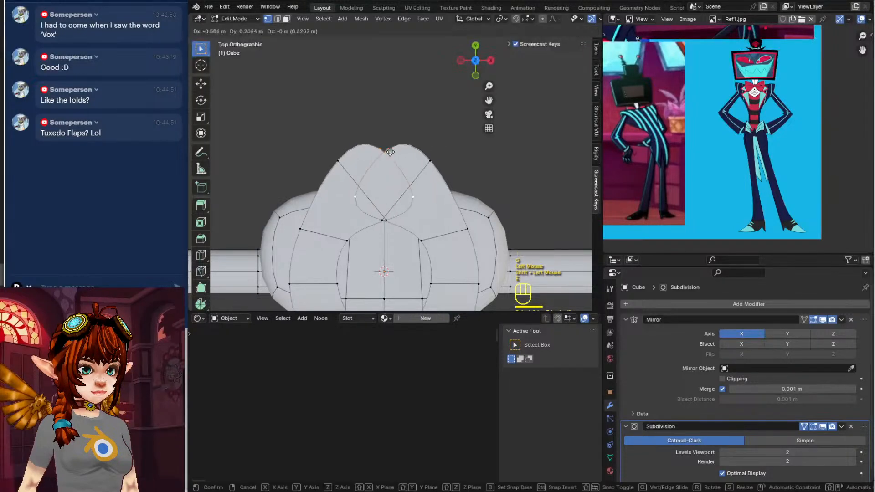
{"action": "left_click", "coordinate": [445, 159]}
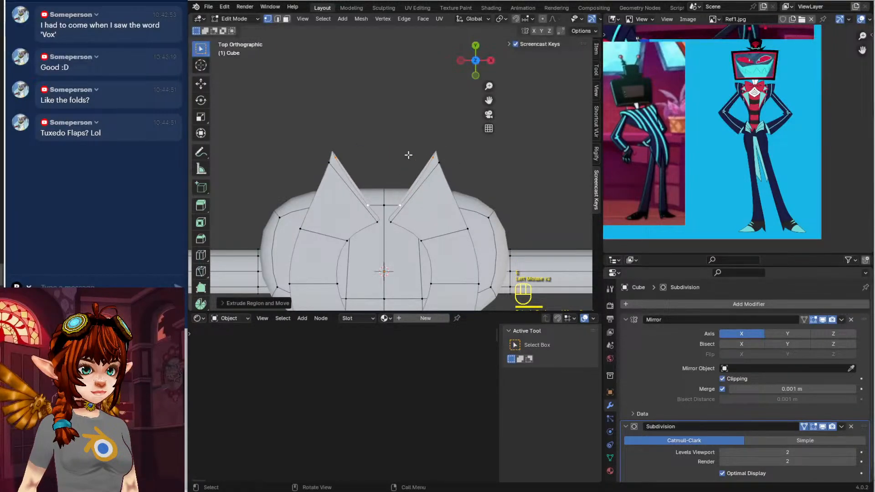
{"action": "key", "text": "g"}
{"action": "left_click", "coordinate": [442, 170]}
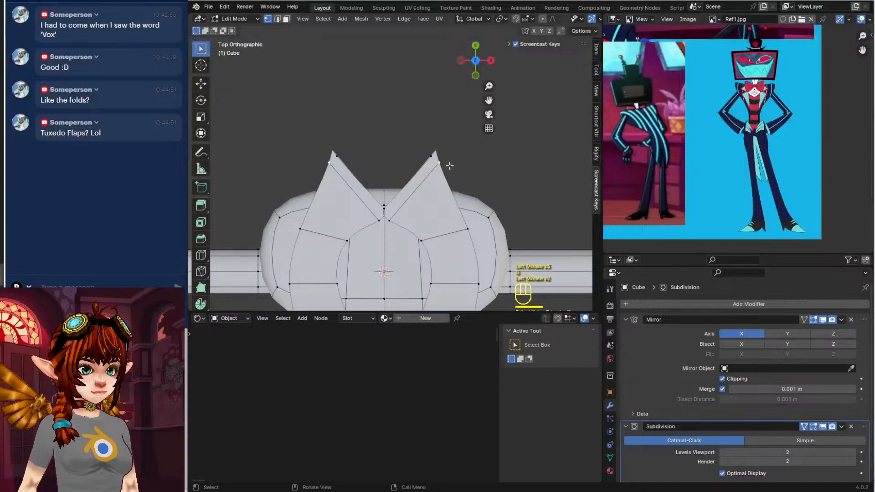
{"action": "left_click", "coordinate": [434, 151]}
{"action": "key", "text": "g"}
{"action": "left_click", "coordinate": [316, 132]}
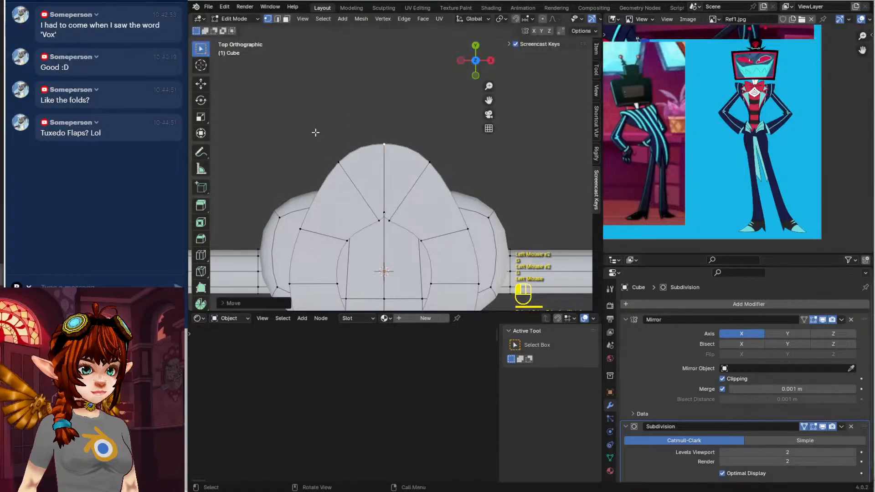
Bring the collar's back centre vertex and outer corner vertex closer to the upper back outline
{"action": "key", "text": "g"}
{"action": "left_click", "coordinate": [430, 179]}
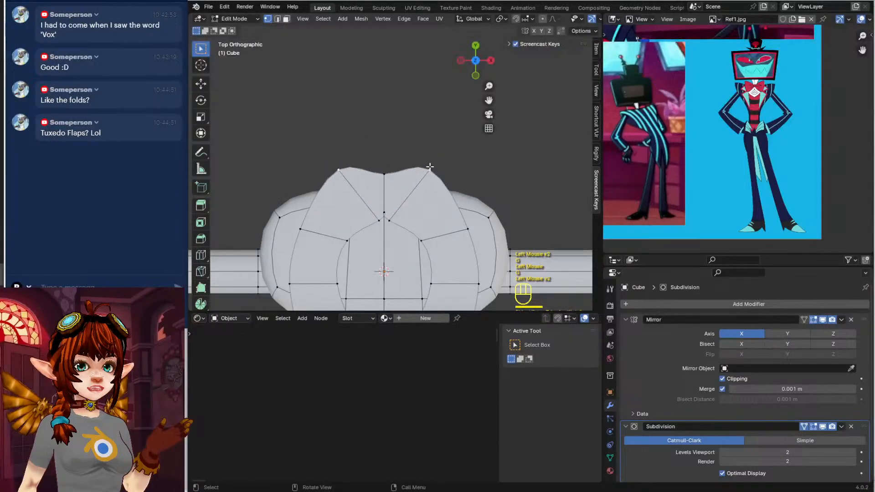
{"action": "key", "text": "g"}
{"action": "left_click", "coordinate": [406, 205]}
Try to reposition the inner collar vertex beside the centre line at the back of the neck, and undo the move
{"action": "left_click", "coordinate": [390, 219]}
{"action": "key", "text": "g"}
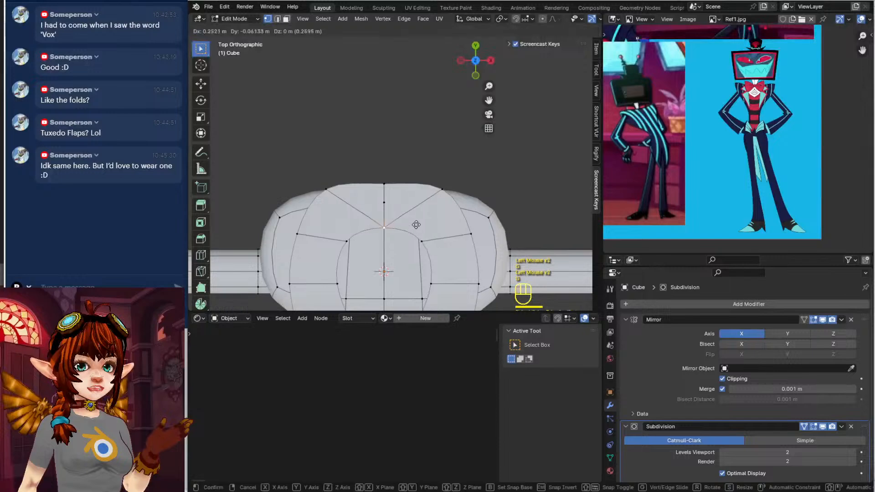
{"action": "left_click", "coordinate": [362, 225]}
{"action": "key", "text": "ctrl+z"}
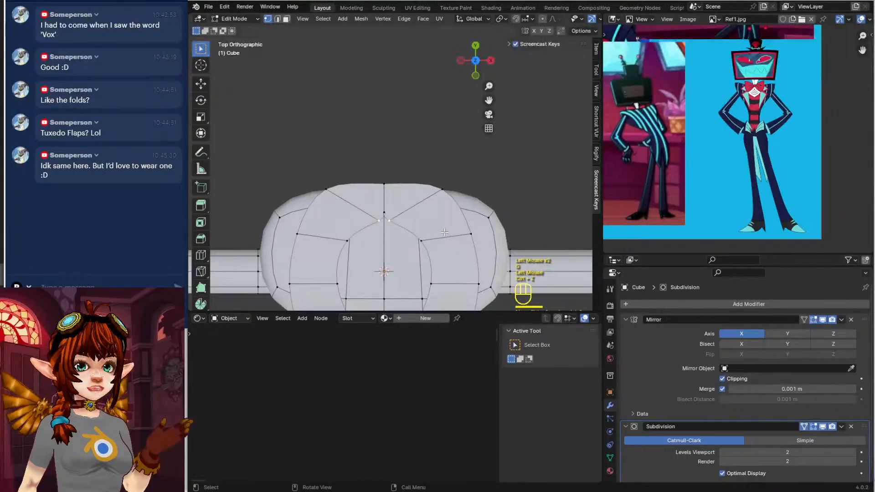
Move the inner collar vertex outward from the centre, then extrude the collar's back edge and scale the extrusion
{"action": "key", "text": "g"}
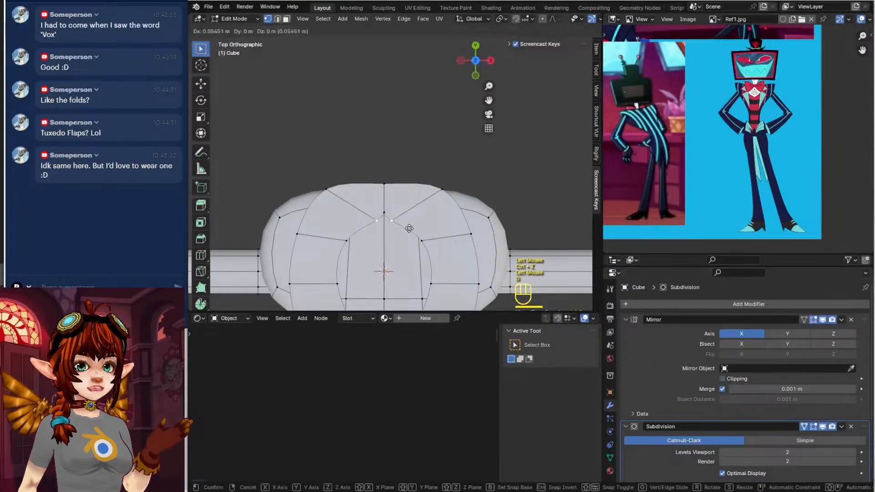
{"action": "left_click", "coordinate": [428, 225]}
{"action": "middle_click_drag", "start_coordinate": [428, 225], "coordinate": [403, 232]}
{"action": "key", "text": "e"}
{"action": "left_click", "coordinate": [314, 218]}
{"action": "scroll", "coordinate": [355, 241], "scroll_direction": "down", "scroll_amount": 2}
{"action": "key", "text": "s"}
{"action": "left_click", "coordinate": [386, 229]}
Enable clipping on the Mirror modifier and move the collar's edge vertices onto the centre line to close the gap
{"action": "middle_click_drag", "start_coordinate": [391, 207], "coordinate": [387, 188]}
{"action": "key", "text": "Tab"}
{"action": "scroll", "coordinate": [441, 228], "scroll_direction": "down", "scroll_amount": 1}
{"action": "scroll", "coordinate": [382, 248], "scroll_direction": "up", "scroll_amount": 1}
{"action": "key", "text": "Tab"}
{"action": "scroll", "coordinate": [392, 223], "scroll_direction": "up", "scroll_amount": 2}
{"action": "scroll", "coordinate": [400, 207], "scroll_direction": "up", "scroll_amount": 3}
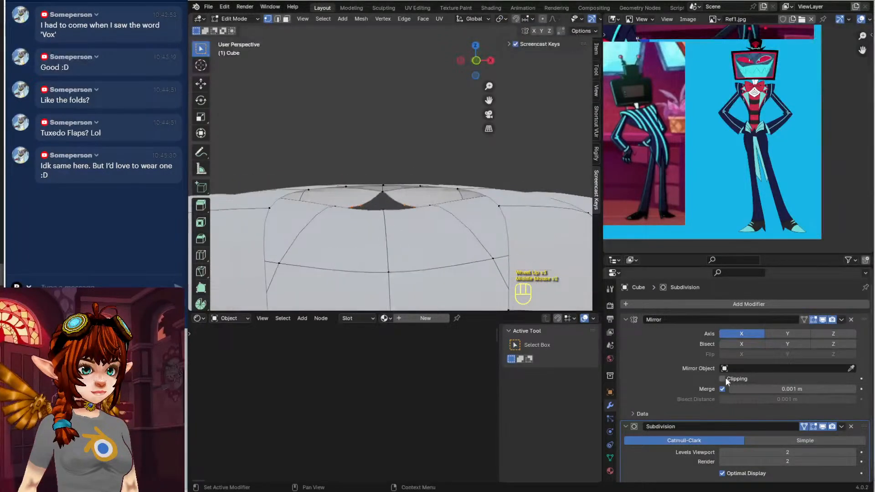
{"action": "key", "text": "g"}
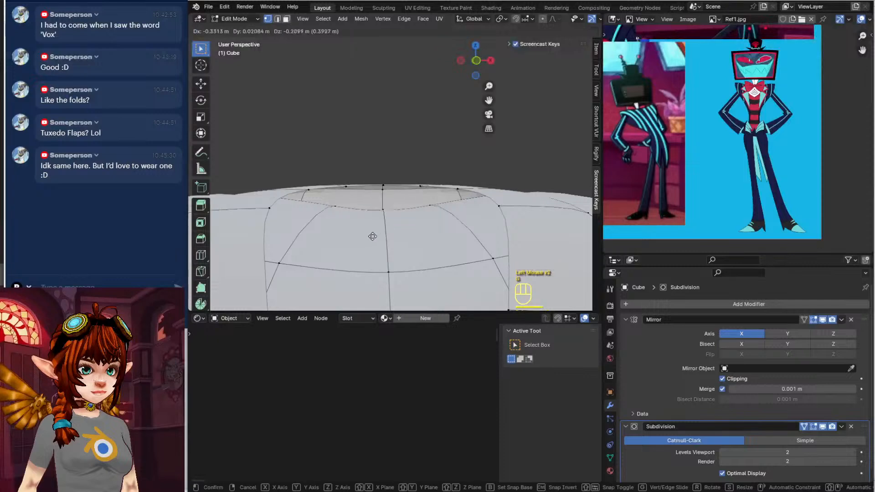
{"action": "left_click", "coordinate": [374, 238]}
Select the edge loop running around the collar and lapels and extrude it down into the body
{"action": "left_click", "coordinate": [385, 185], "text": "alt"}
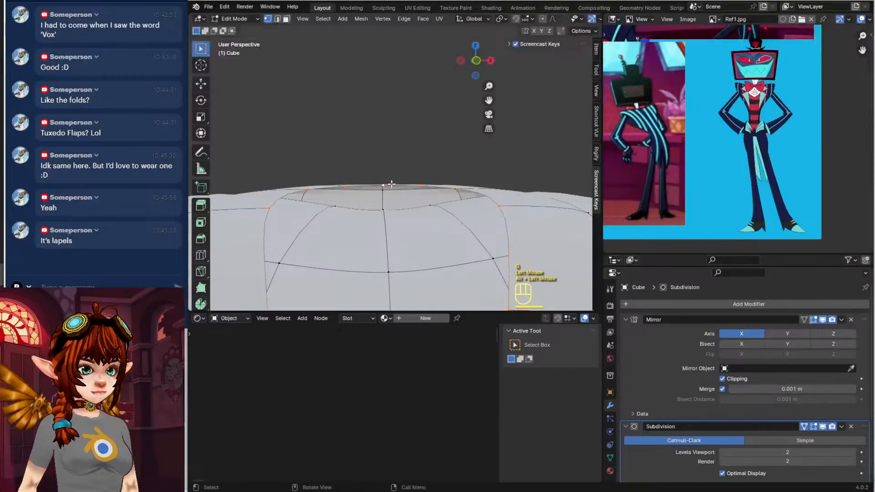
{"action": "scroll", "coordinate": [391, 184], "scroll_direction": "down", "scroll_amount": 2}
{"action": "middle_click_drag", "start_coordinate": [391, 184], "coordinate": [416, 204], "text": "shift"}
{"action": "key", "text": "e"}
{"action": "left_click", "coordinate": [423, 223]}
{"action": "key", "text": "Tab"}
{"action": "scroll", "coordinate": [353, 183], "scroll_direction": "down", "scroll_amount": 2}
Select the whole mesh and apply smooth face shading
{"action": "key", "text": "Tab"}
{"action": "key", "text": "a"}
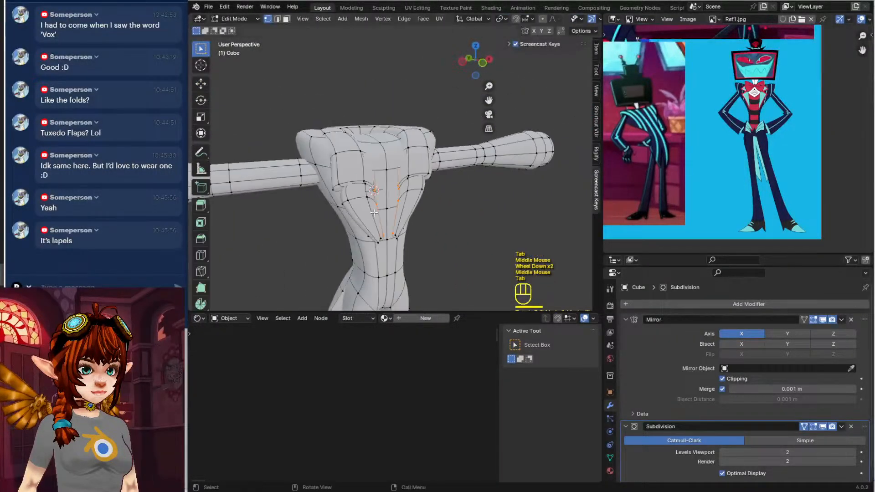
{"action": "left_click", "coordinate": [364, 19]}
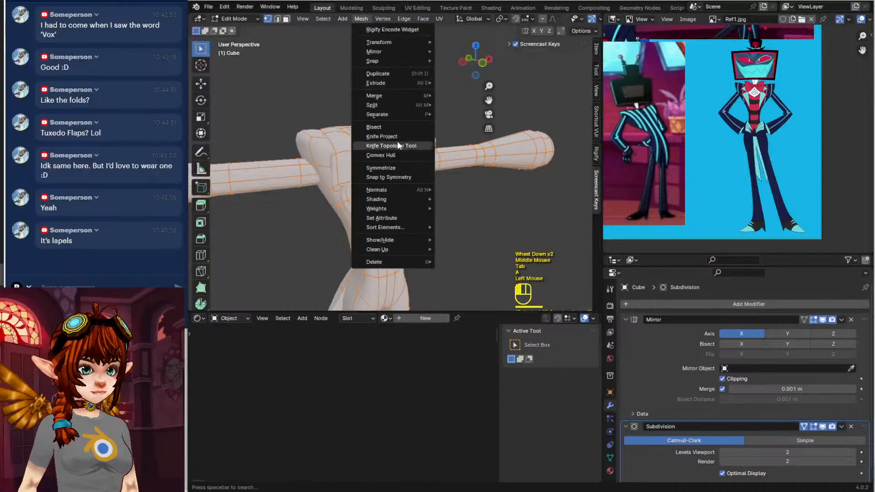
{"action": "mouse_move", "coordinate": [398, 191]}
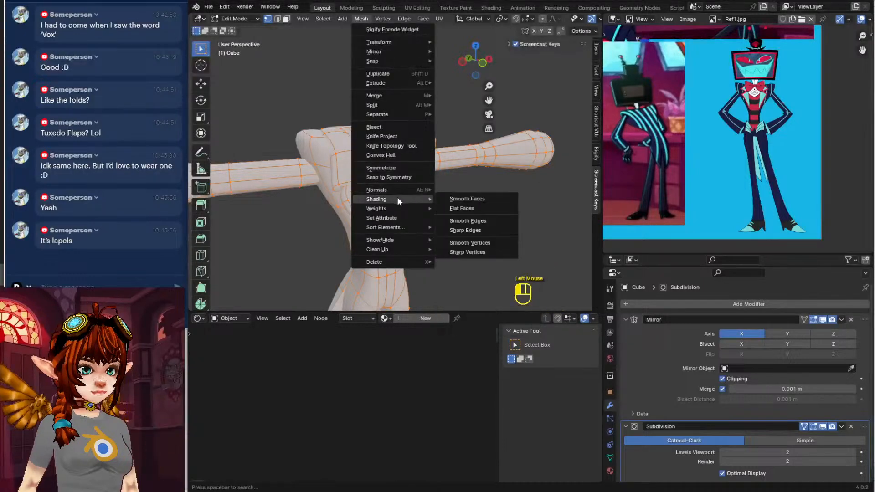
{"action": "left_click", "coordinate": [469, 199]}
{"action": "middle_click_drag", "start_coordinate": [463, 197], "coordinate": [365, 228]}
{"action": "scroll", "coordinate": [443, 198], "scroll_direction": "down", "scroll_amount": 2}
{"action": "key", "text": "Tab"}
{"action": "key", "text": "Tab"}
{"action": "scroll", "coordinate": [301, 228], "scroll_direction": "up", "scroll_amount": 2}
{"action": "scroll", "coordinate": [364, 228], "scroll_direction": "up", "scroll_amount": 2}
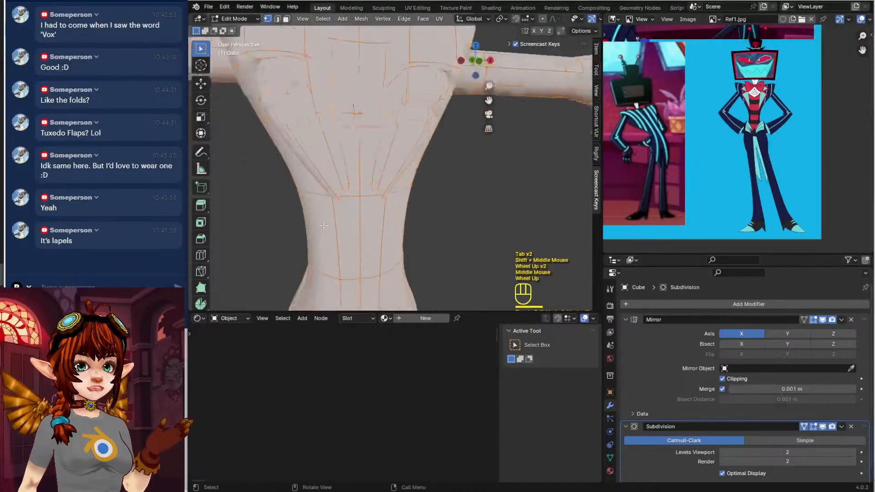
{"action": "scroll", "coordinate": [397, 228], "scroll_direction": "down", "scroll_amount": 1}
{"action": "key", "text": "Tab"}
Fill a face between the vertices at the lower tip of the lapel
{"action": "key", "text": "Tab"}
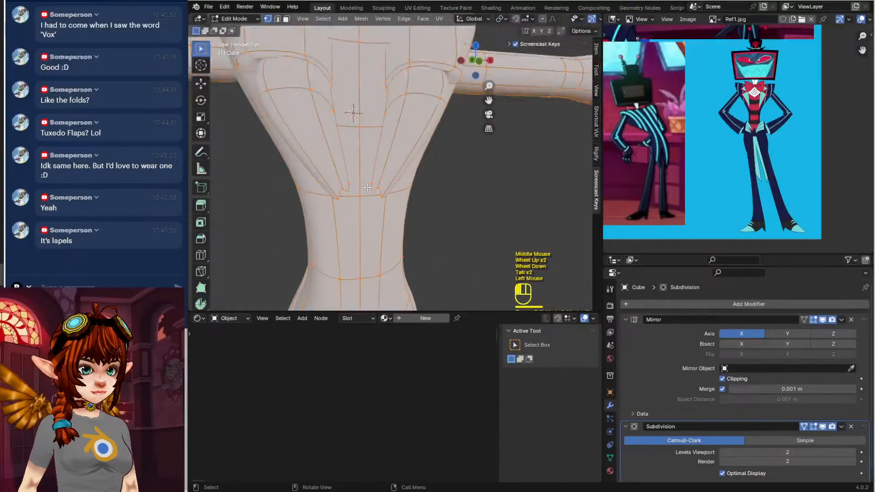
{"action": "mouse_move", "coordinate": [367, 187]}
{"action": "middle_mouse_down", "text": "shift"}
{"action": "mouse_move", "coordinate": [361, 152]}
{"action": "mouse_move", "coordinate": [366, 188]}
{"action": "middle_mouse_up", "text": "shift"}
{"action": "left_click", "coordinate": [366, 149], "text": "shift"}
{"action": "scroll", "coordinate": [364, 173], "scroll_direction": "up", "scroll_amount": 2}
{"action": "left_click", "coordinate": [383, 215], "text": "shift"}
{"action": "key", "text": "f"}
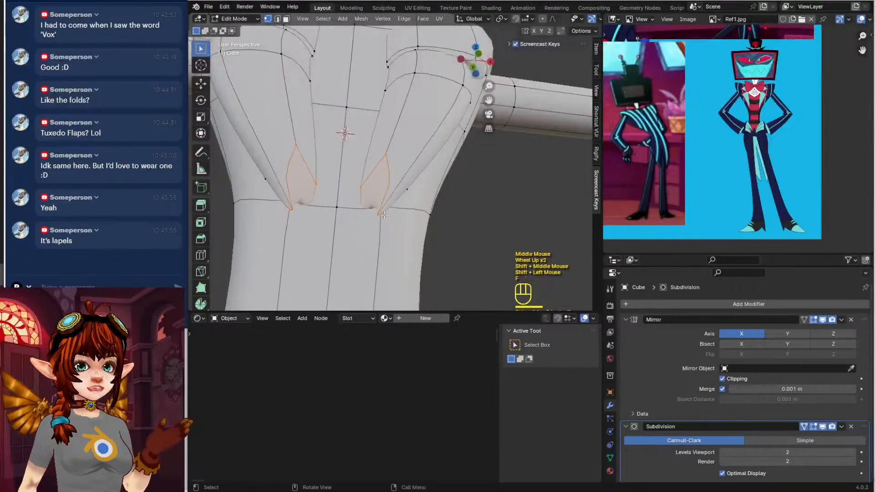
Try to scale down the lapel tip selection, and undo the scaling
{"action": "key", "text": "s"}
{"action": "left_click", "coordinate": [371, 196]}
{"action": "key", "text": "ctrl+z"}
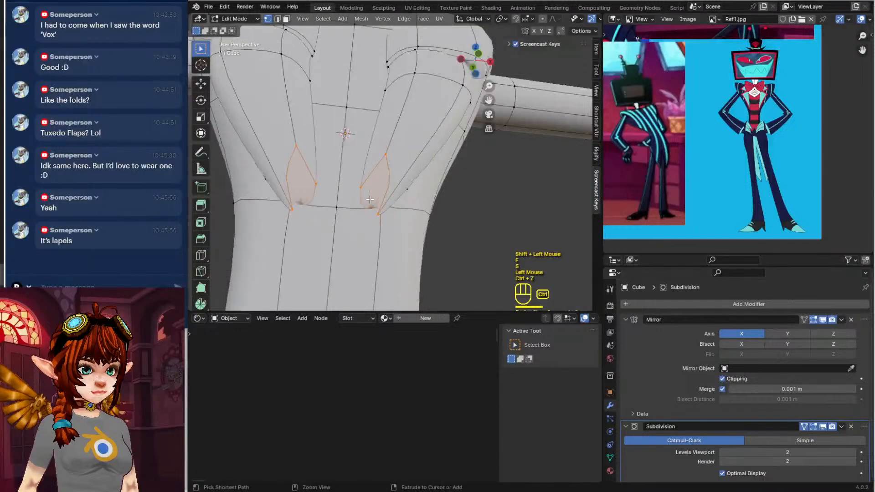
Enable proportional editing with smooth falloff and scale the lapel tip vertices together at the waist
{"action": "left_click", "coordinate": [552, 18]}
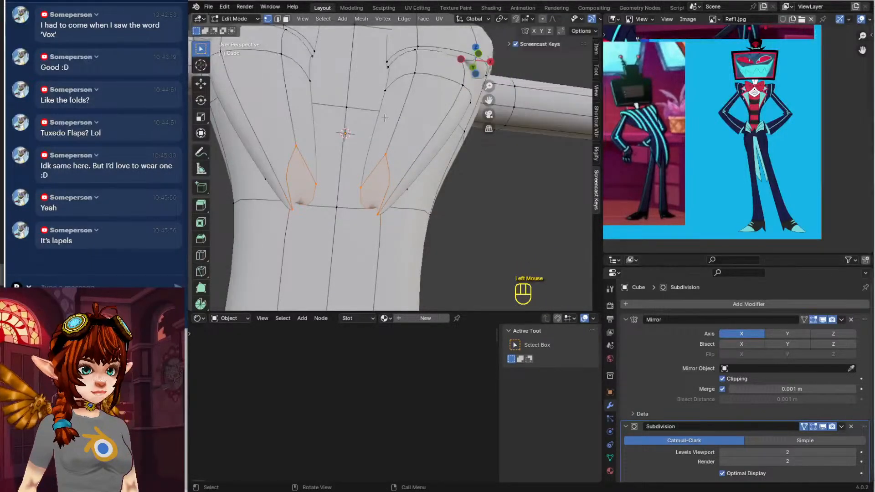
{"action": "key", "text": "s"}
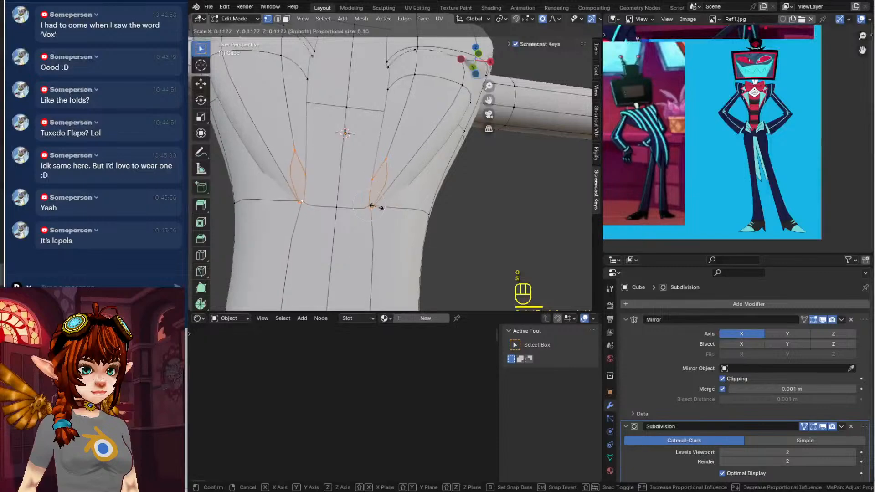
{"action": "left_click", "coordinate": [374, 208]}
{"action": "key", "text": "g"}
{"action": "key", "text": "Tab"}
{"action": "scroll", "coordinate": [377, 213], "scroll_direction": "down", "scroll_amount": 2}
{"action": "middle_click_drag", "start_coordinate": [391, 210], "coordinate": [366, 168], "text": "shift"}
{"action": "key", "text": "Tab"}
{"action": "middle_click_drag", "start_coordinate": [367, 130], "coordinate": [373, 203], "text": "shift"}
{"action": "middle_click_drag", "start_coordinate": [374, 203], "coordinate": [371, 182]}
{"action": "scroll", "coordinate": [374, 173], "scroll_direction": "up", "scroll_amount": 1}
{"action": "middle_click_drag", "start_coordinate": [372, 181], "coordinate": [364, 127]}
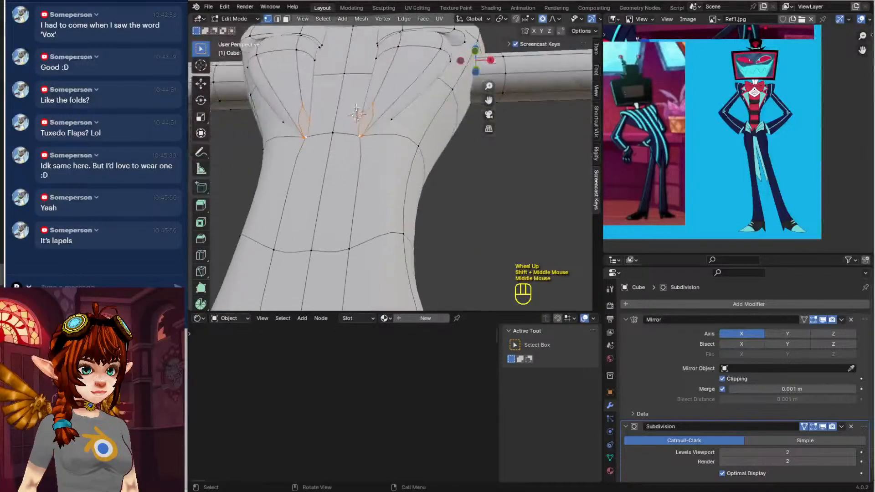
Move the centre vertex at the top of the chest between the lapels slightly up
{"action": "middle_click_drag", "start_coordinate": [357, 68], "coordinate": [352, 112], "text": "shift"}
{"action": "left_click", "coordinate": [353, 112]}
{"action": "key", "text": "g"}
{"action": "left_click", "coordinate": [352, 104]}
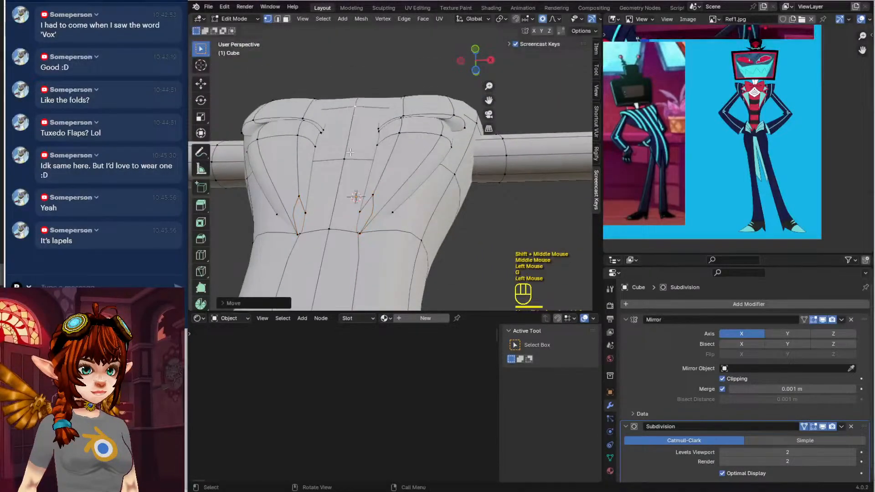
Try to move the mid-chest centre vertex up between the lapels, and undo the move
{"action": "left_click", "coordinate": [345, 161]}
{"action": "key", "text": "g"}
{"action": "left_click", "coordinate": [345, 130]}
{"action": "middle_click_drag", "start_coordinate": [347, 132], "coordinate": [465, 203]}
{"action": "key", "text": "ctrl+z"}
{"action": "key", "text": "ctrl+z"}
From the side, reposition the top chest centre vertex and the neighbouring centre vertex to shape the chest between the lapels
{"action": "key", "text": "g"}
{"action": "left_click", "coordinate": [449, 160]}
{"action": "left_click", "coordinate": [417, 168]}
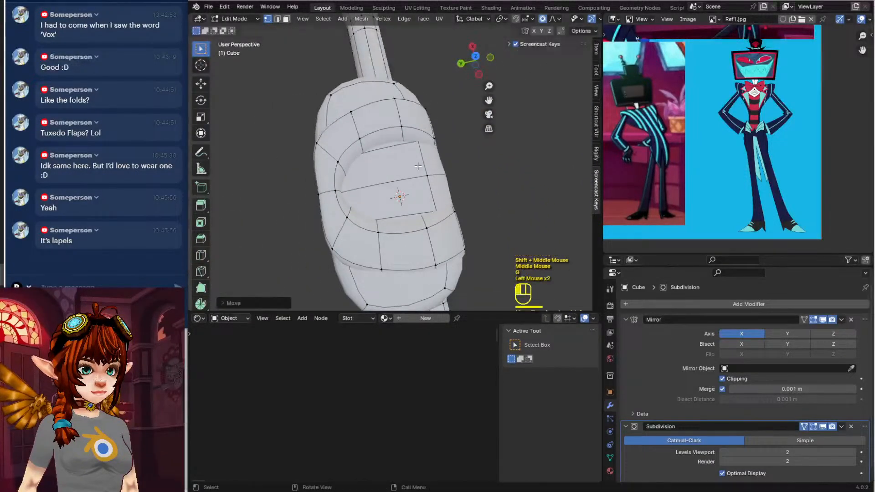
{"action": "key", "text": "g"}
{"action": "left_click", "coordinate": [407, 169]}
Examine the coat's lapels and chest in face selection mode and compare them with the character reference images
{"action": "left_click", "coordinate": [286, 19]}
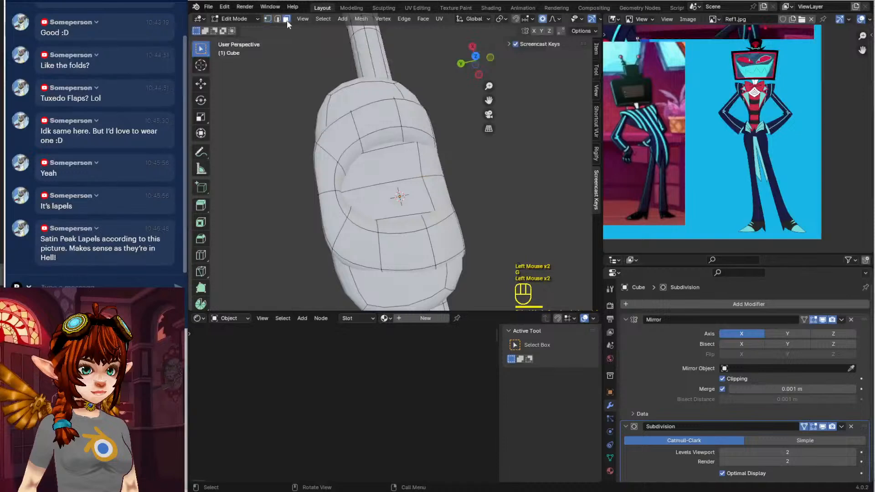
{"action": "middle_click_drag", "start_coordinate": [420, 221], "coordinate": [316, 153]}
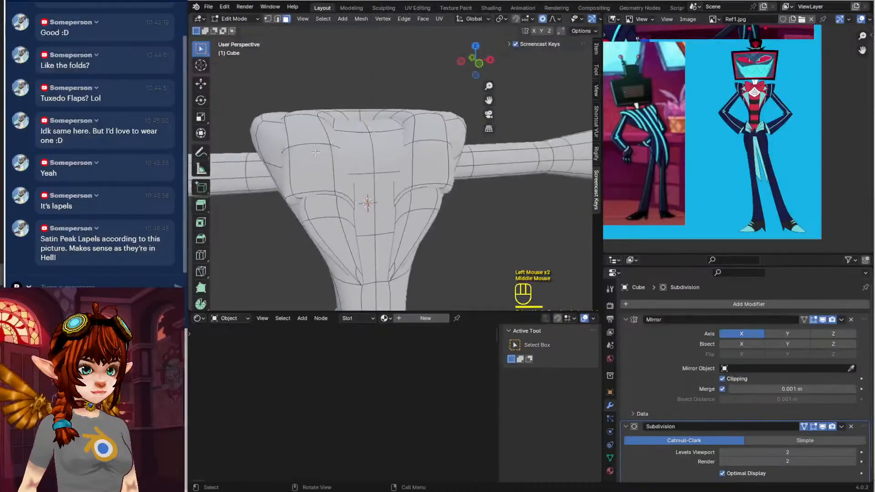
{"action": "scroll", "coordinate": [341, 181], "scroll_direction": "down", "scroll_amount": 2}
{"action": "middle_click_drag", "start_coordinate": [340, 219], "coordinate": [377, 171], "text": "shift"}
{"action": "middle_click_drag", "start_coordinate": [376, 171], "coordinate": [393, 203], "text": "shift"}
{"action": "scroll", "coordinate": [728, 155], "scroll_direction": "up", "scroll_amount": 1}
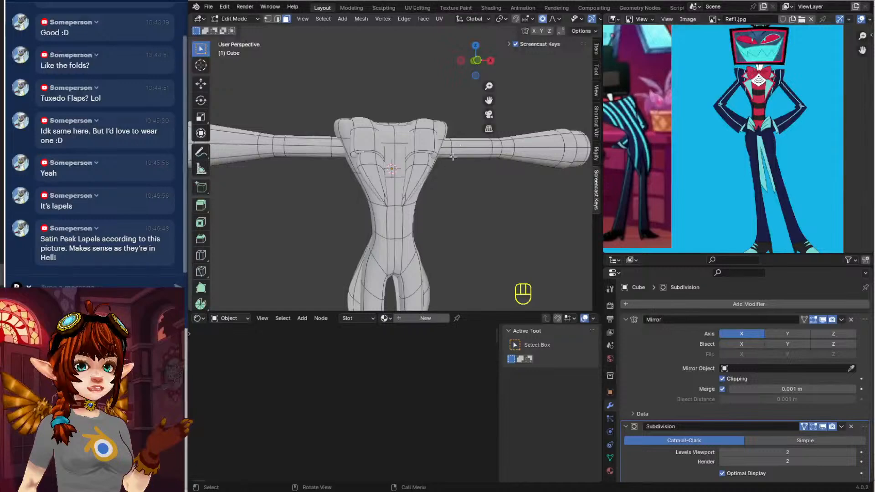
{"action": "scroll", "coordinate": [762, 163], "scroll_direction": "down", "scroll_amount": 1}
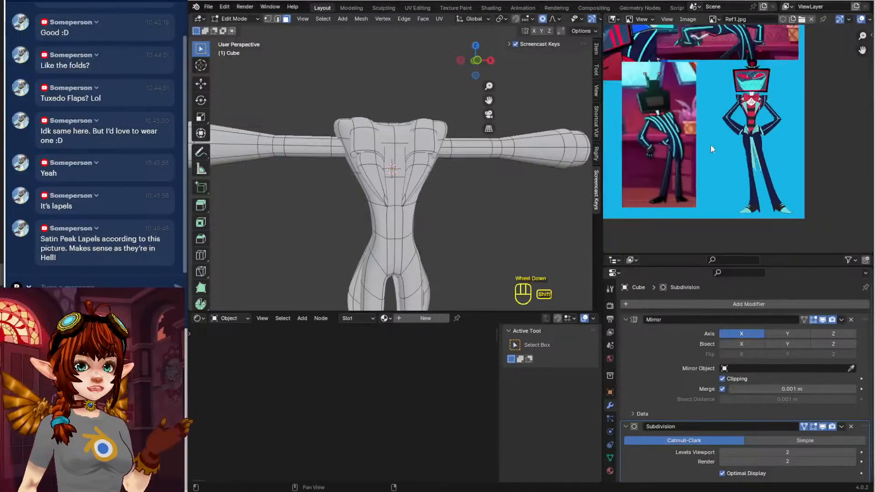
{"action": "middle_click_drag", "start_coordinate": [710, 145], "coordinate": [691, 218], "text": "shift"}
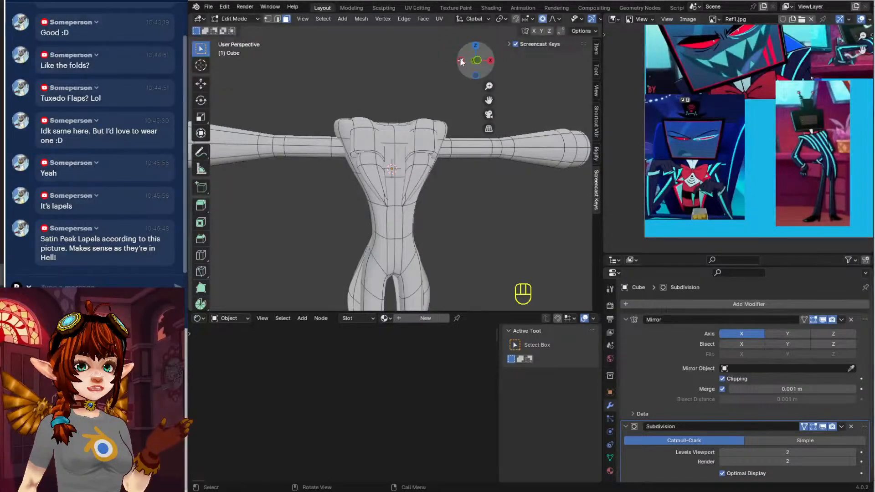
{"action": "middle_click_drag", "start_coordinate": [463, 110], "coordinate": [477, 128], "text": "shift"}
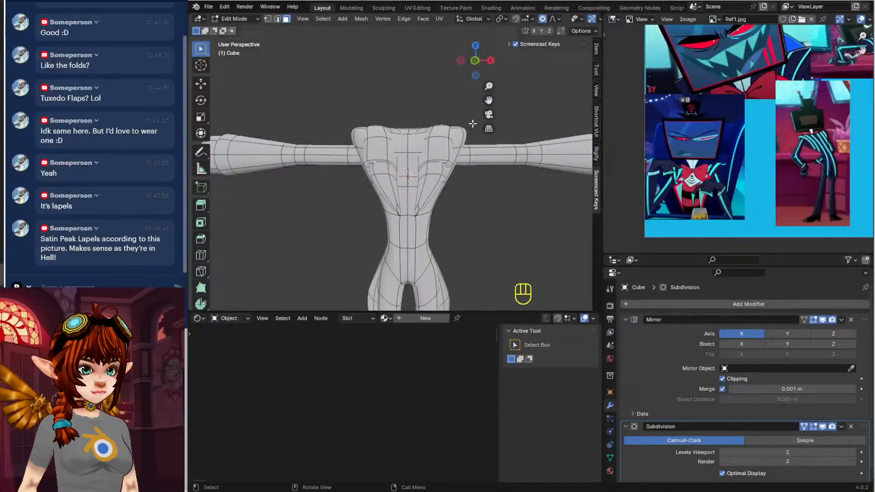
{"action": "middle_click_drag", "start_coordinate": [472, 115], "coordinate": [438, 119], "text": "shift"}
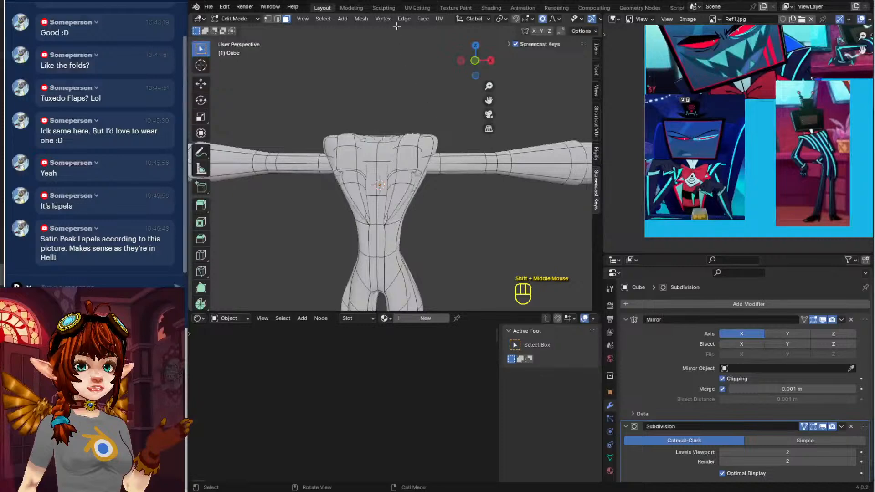
Add a cube for the bow tie, turn off Mirror clipping, and move the cube above the shoulders, beside the centre line
{"action": "left_click", "coordinate": [342, 19]}
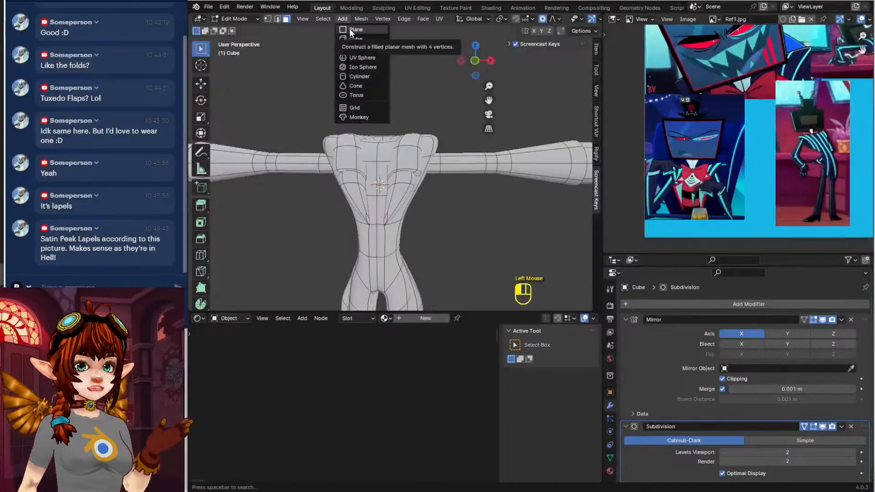
{"action": "left_click", "coordinate": [353, 39]}
{"action": "scroll", "coordinate": [411, 118], "scroll_direction": "down", "scroll_amount": 2}
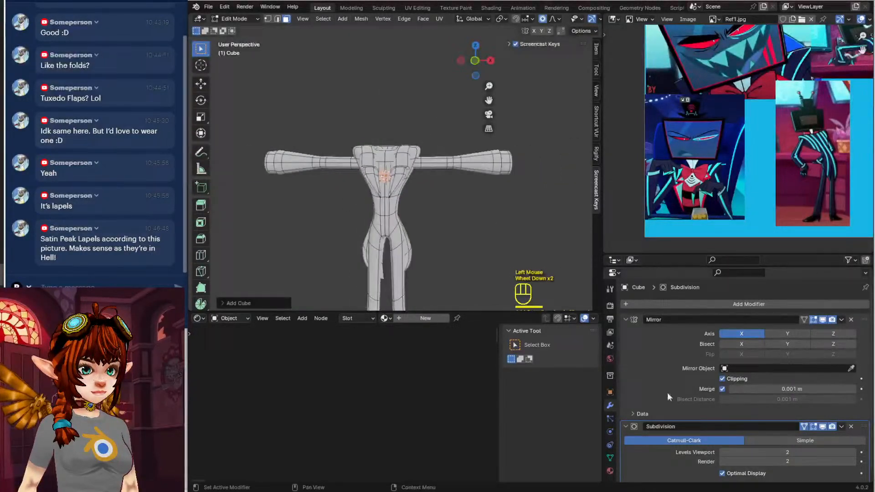
{"action": "left_click", "coordinate": [722, 379]}
{"action": "key", "text": "g"}
{"action": "left_click", "coordinate": [442, 134]}
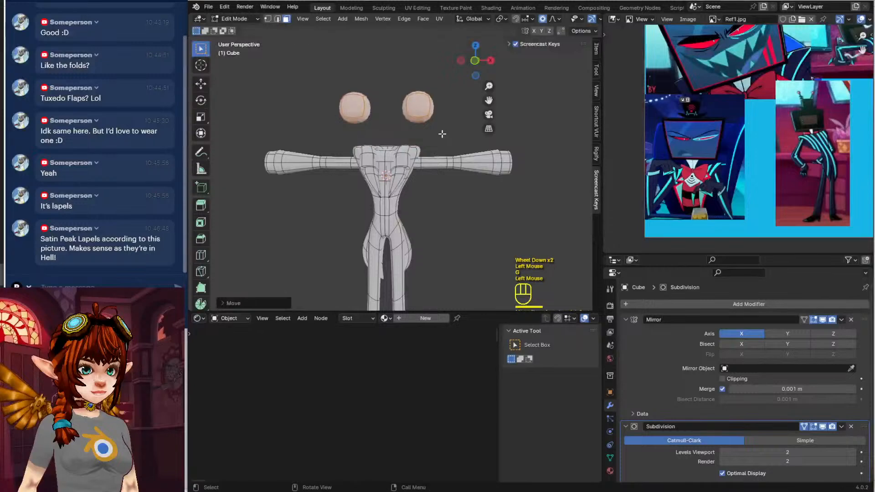
Add a vertical loop cut near the cube's outer end and scale its inner end face to about 0.33
{"action": "key", "text": "ctrl+r"}
{"action": "key", "text": "ctrl+r"}
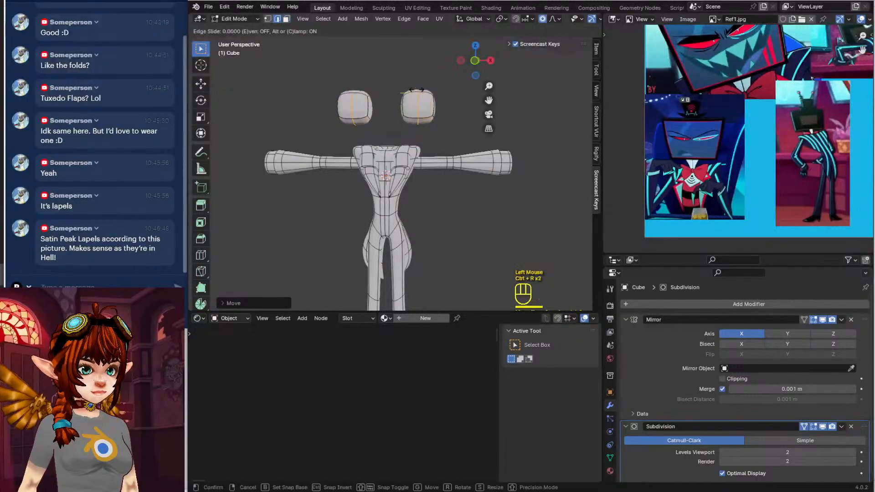
{"action": "left_click", "coordinate": [433, 94]}
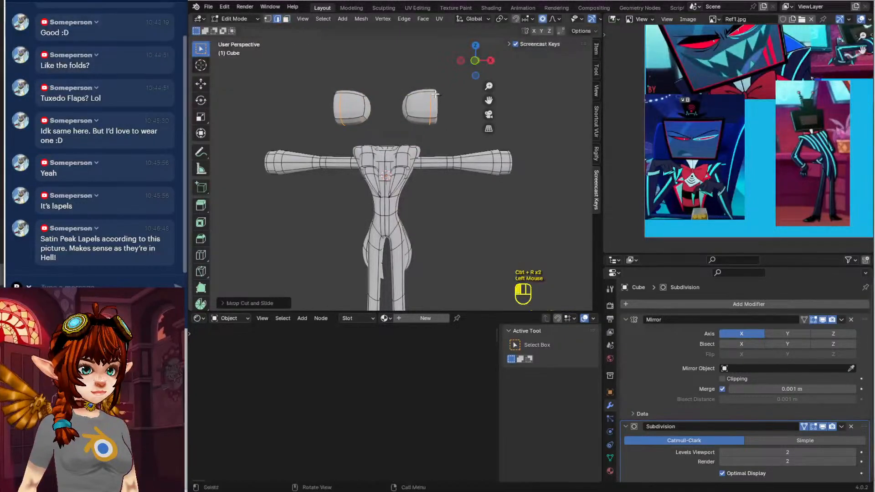
{"action": "left_click", "coordinate": [286, 18]}
{"action": "left_click", "coordinate": [406, 108]}
{"action": "key", "text": "s"}
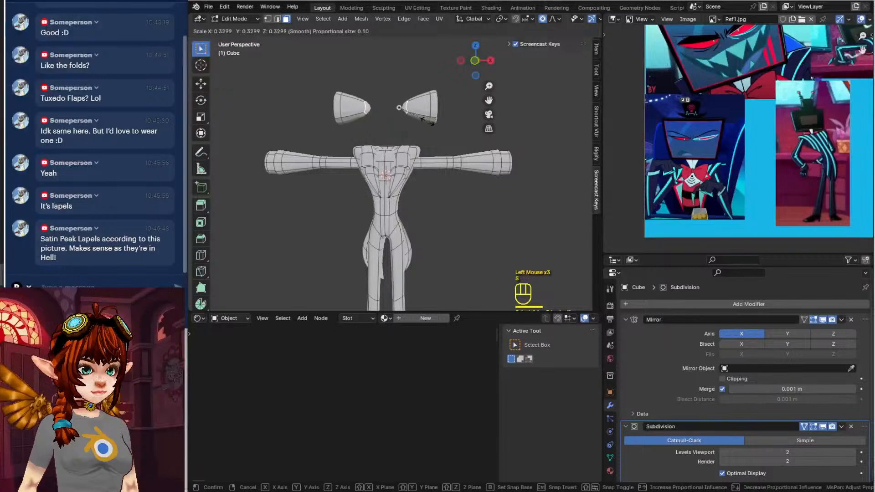
{"action": "left_click", "coordinate": [427, 122]}
Try to scale the bow's outer end face along X and uniformly, and undo the scaling
{"action": "middle_click_drag", "start_coordinate": [428, 121], "coordinate": [368, 124]}
{"action": "left_click", "coordinate": [398, 107]}
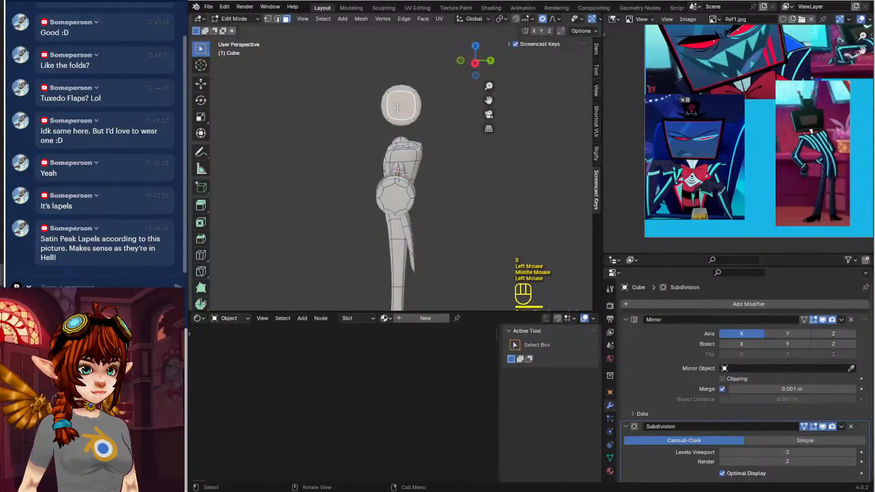
{"action": "key", "text": "s"}
{"action": "key", "text": "x"}
{"action": "left_click", "coordinate": [400, 105]}
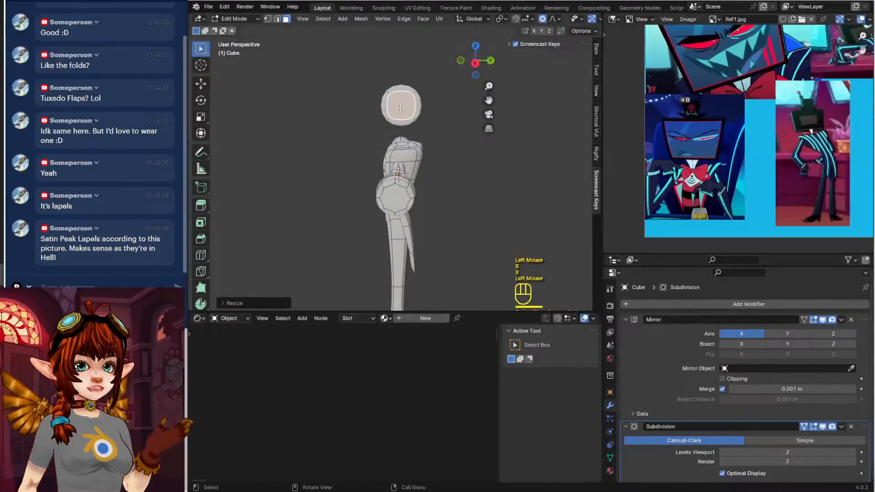
{"action": "key", "text": "s"}
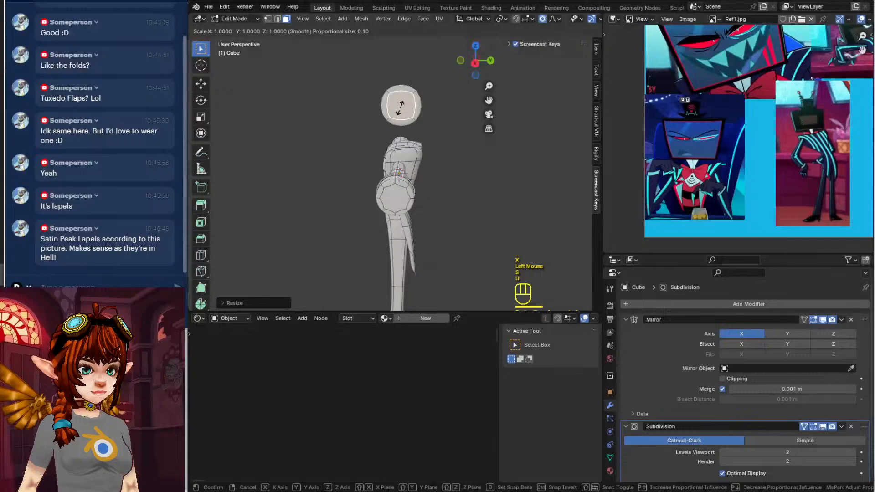
{"action": "left_click", "coordinate": [403, 109]}
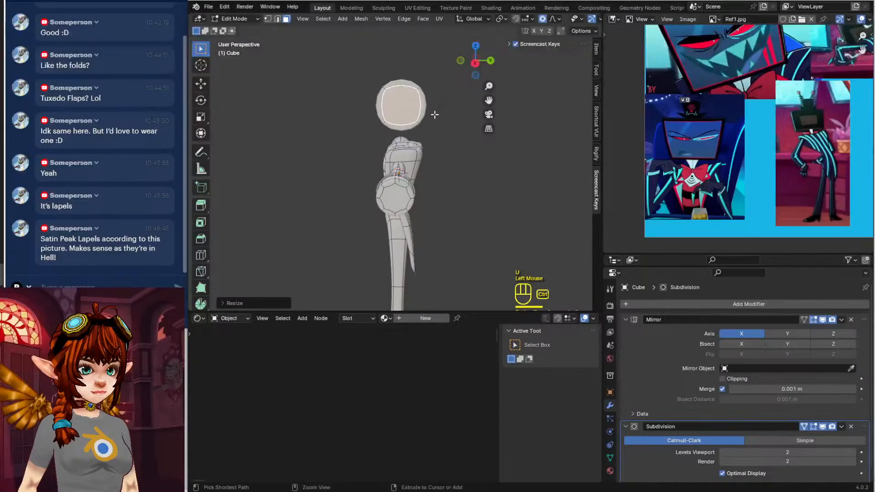
{"action": "key", "text": "ctrl+z"}
Flatten the bow's outer end face by scaling it to about 0.33 along Y
{"action": "key", "text": "s"}
{"action": "key", "text": "y"}
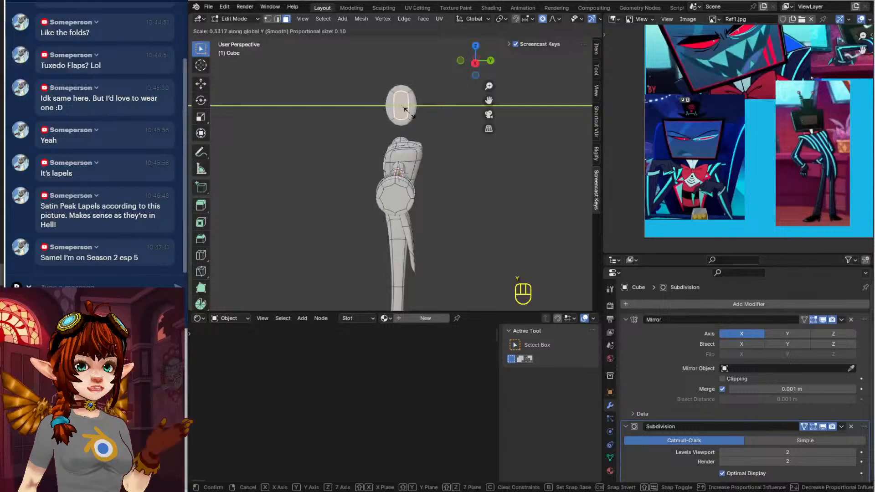
{"action": "left_click", "coordinate": [413, 111]}
Add a lengthwise loop cut around the bow's silhouette, between its front and back faces
{"action": "scroll", "coordinate": [403, 137], "scroll_direction": "up", "scroll_amount": 3}
{"action": "middle_click_drag", "start_coordinate": [415, 91], "coordinate": [342, 130], "text": "shift"}
{"action": "key", "text": "ctrl+r"}
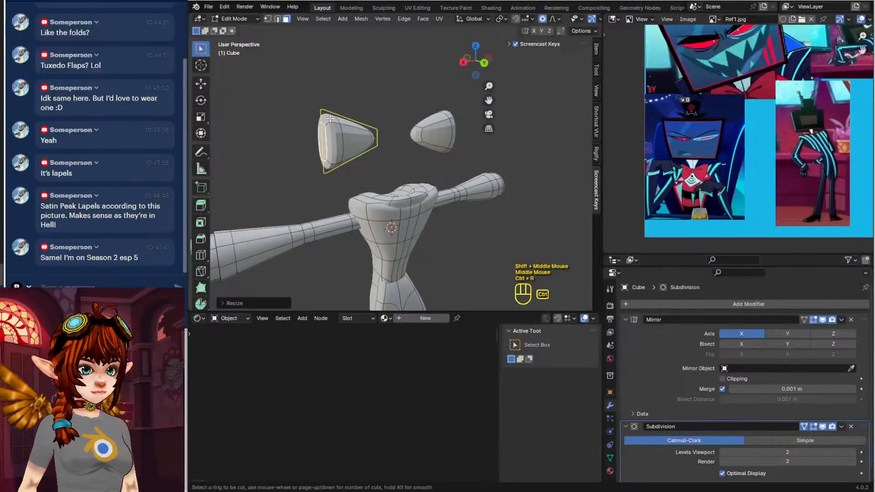
{"action": "key", "text": "ctrl+r"}
{"action": "key", "text": "ctrl+r"}
{"action": "left_click", "coordinate": [329, 118]}
{"action": "middle_click_drag", "start_coordinate": [319, 117], "coordinate": [424, 141]}
{"action": "middle_click_drag", "start_coordinate": [423, 141], "coordinate": [474, 149], "text": "shift"}
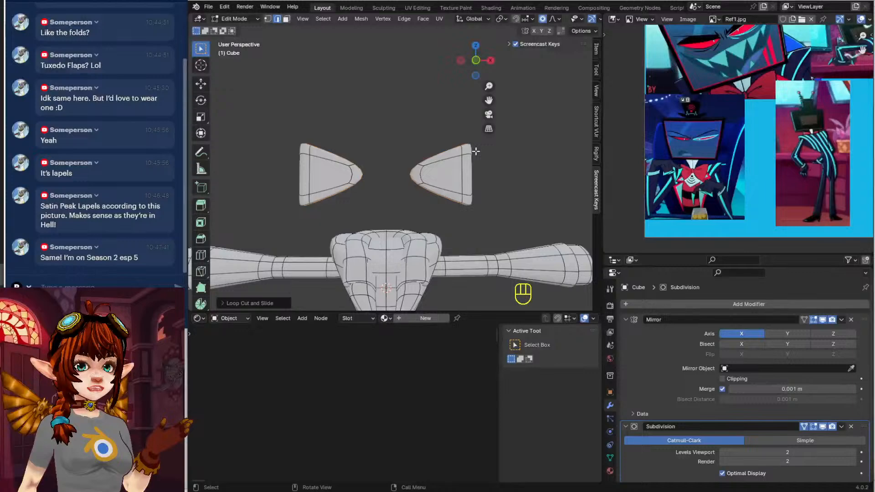
{"action": "left_click", "coordinate": [423, 178]}
{"action": "middle_click_drag", "start_coordinate": [480, 183], "coordinate": [320, 96]}
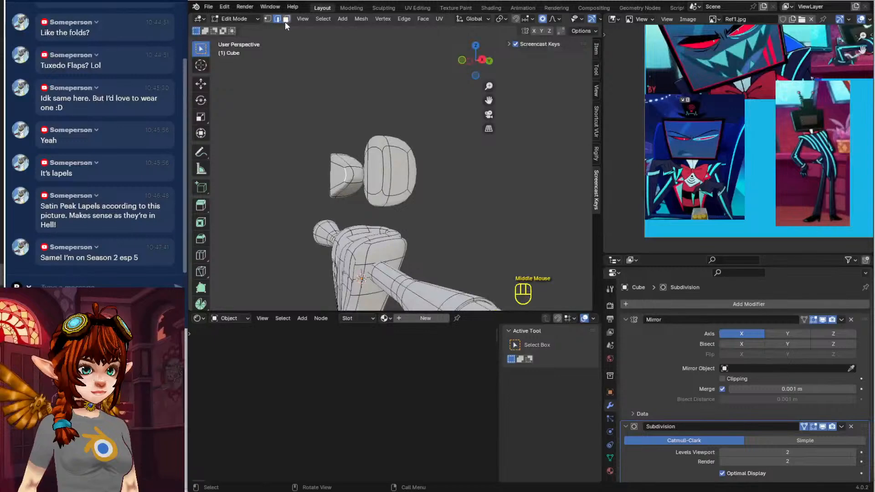
Select the outer end faces of the bow tie piece and scale them along X to flatten the end, adjusting their height along Z
{"action": "left_click", "coordinate": [399, 157]}
{"action": "left_click", "coordinate": [392, 159], "text": "shift"}
{"action": "key", "text": "KP_1"}
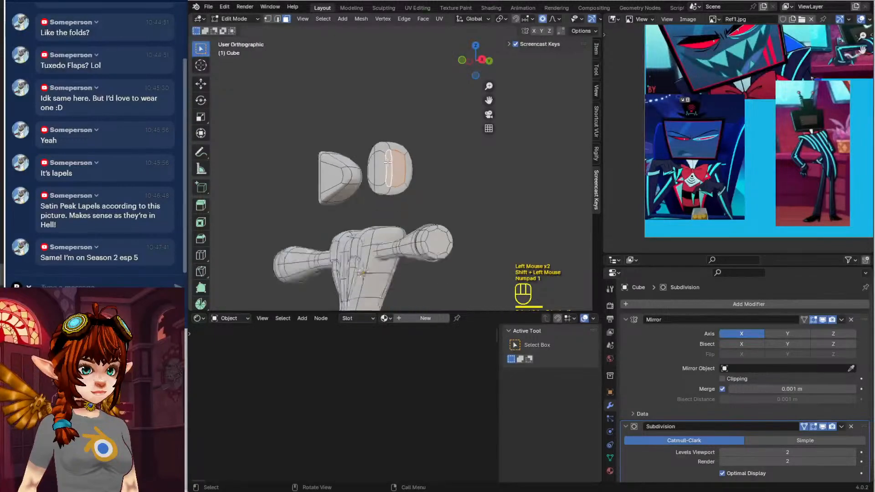
{"action": "key", "text": "s"}
{"action": "key", "text": "x"}
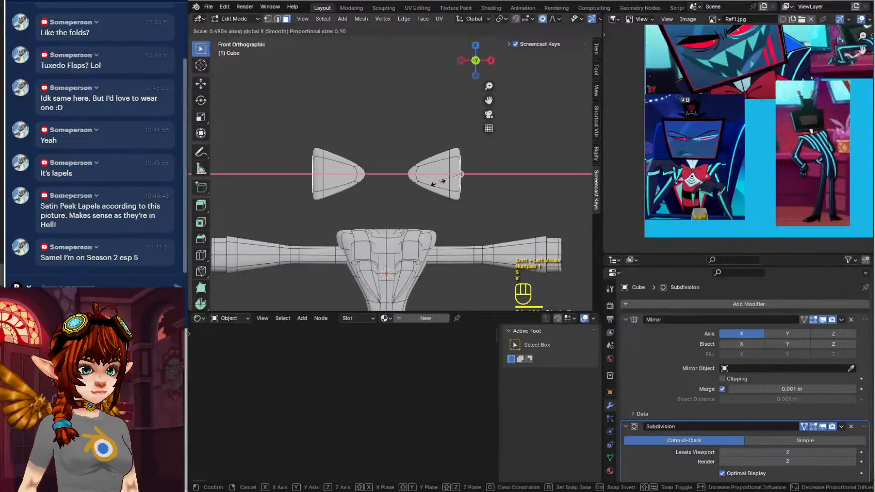
{"action": "left_click", "coordinate": [469, 187]}
{"action": "key", "text": "s"}
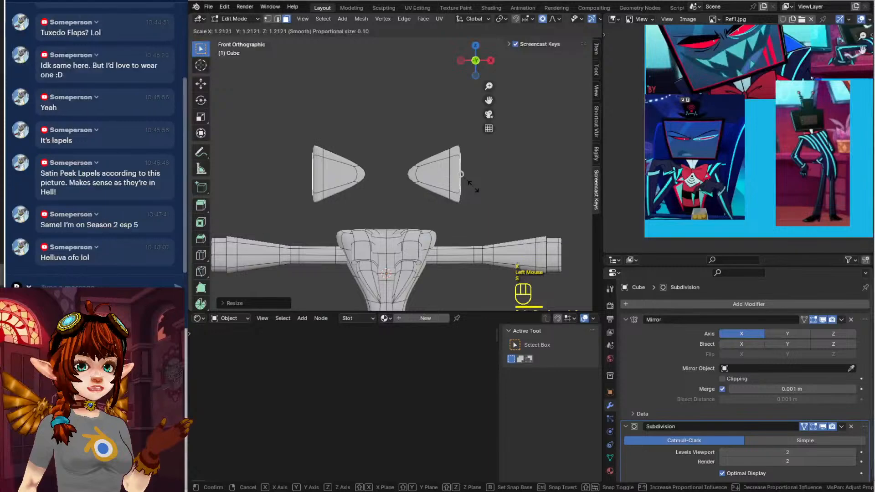
{"action": "key", "text": "z"}
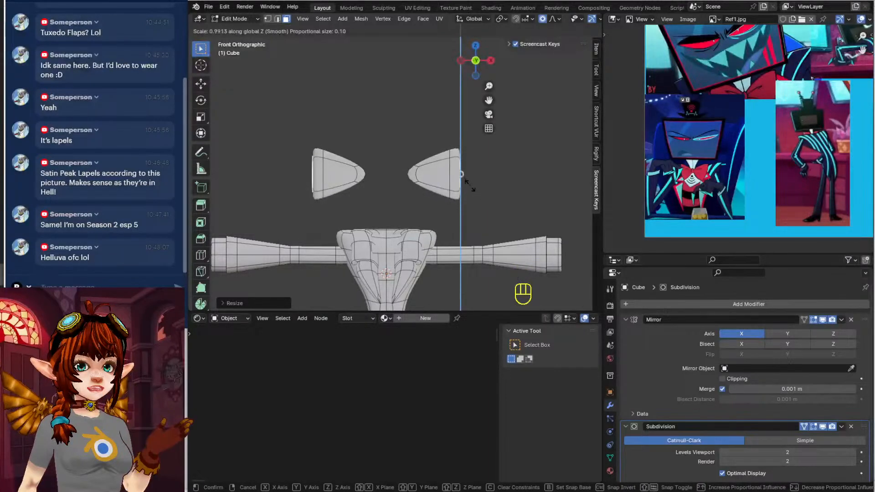
{"action": "left_click", "coordinate": [467, 183]}
Select the whole linked bow tie piece and scale it down along Y into a thin shape
{"action": "key", "text": "ctrl+l"}
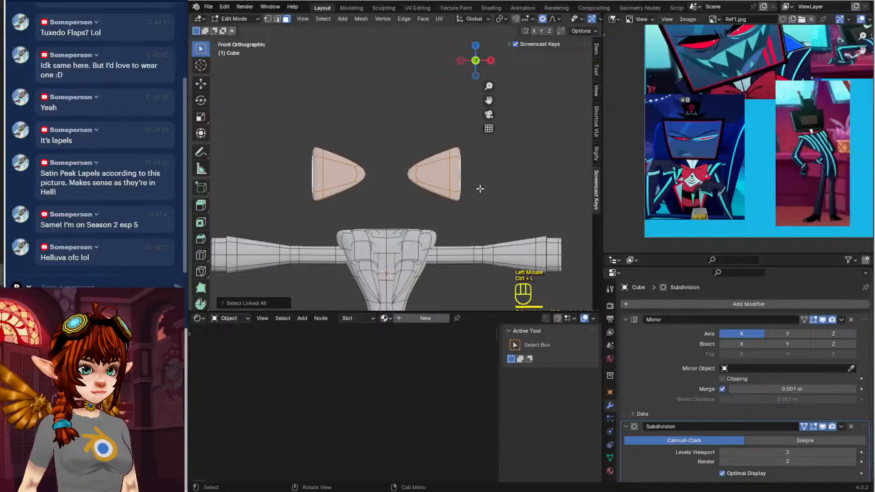
{"action": "middle_click_drag", "start_coordinate": [480, 188], "coordinate": [407, 183]}
{"action": "key", "text": "s"}
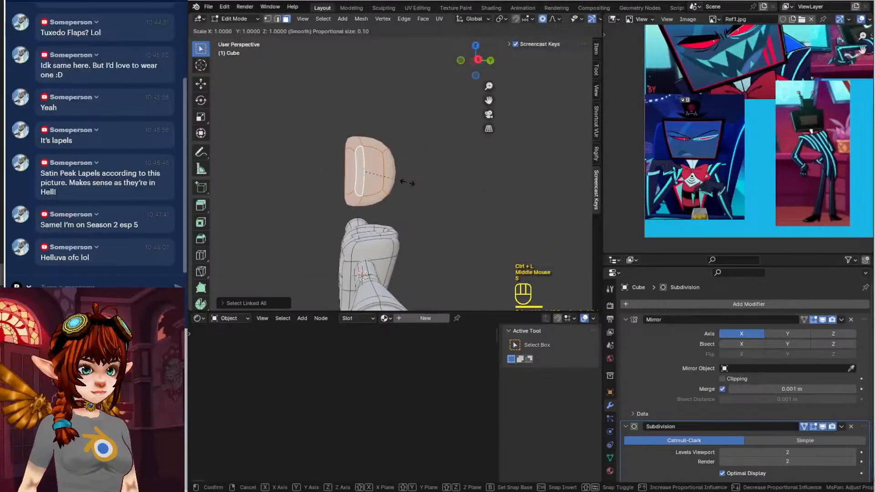
{"action": "key", "text": "y"}
{"action": "left_click", "coordinate": [377, 181]}
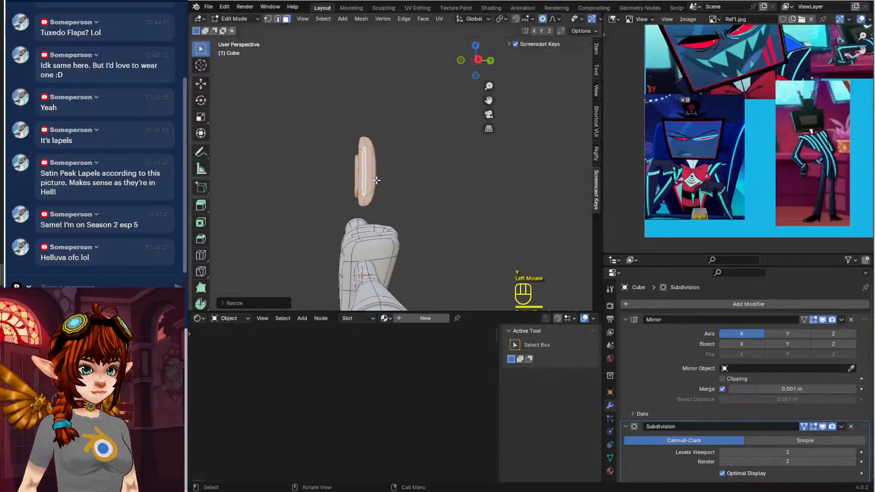
Move the thinned bow tie piece in front view closer to the mirror centre
{"action": "key", "text": "KP_1"}
{"action": "key", "text": "g"}
{"action": "left_click", "coordinate": [439, 199]}
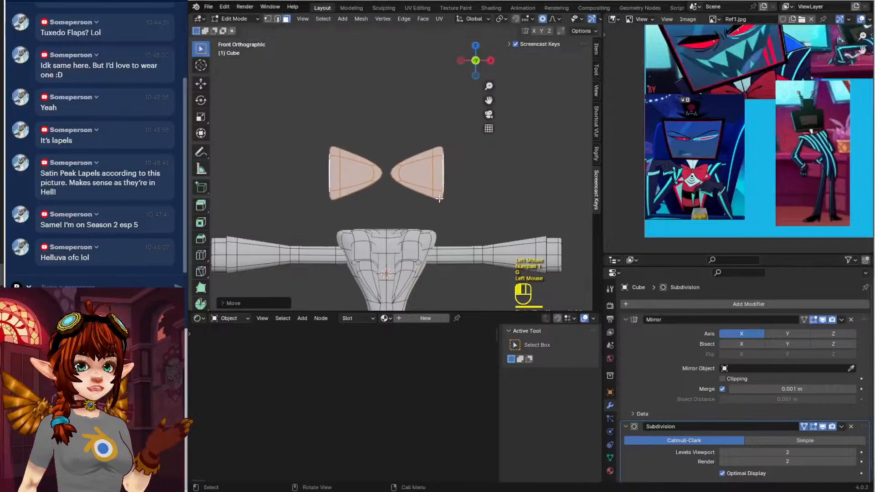
Select the face at the inner tip of the bow tie piece and move it slightly outward from the centre
{"action": "left_click", "coordinate": [339, 51]}
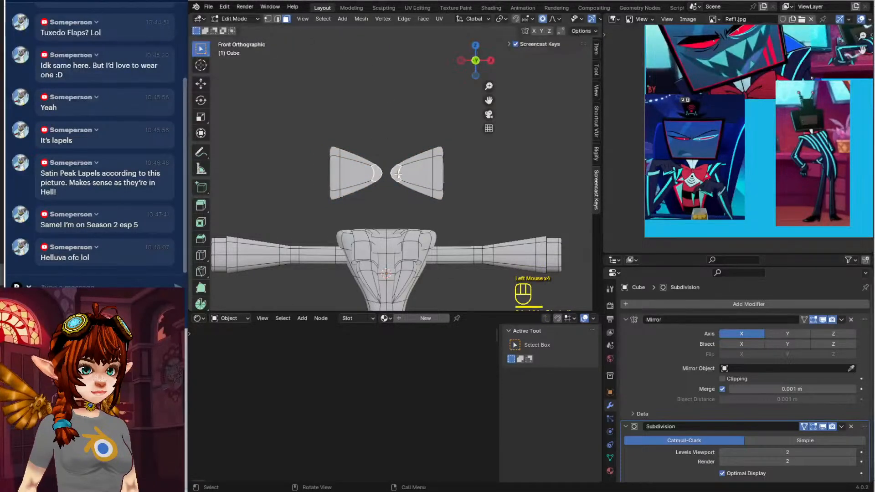
{"action": "key", "text": "g"}
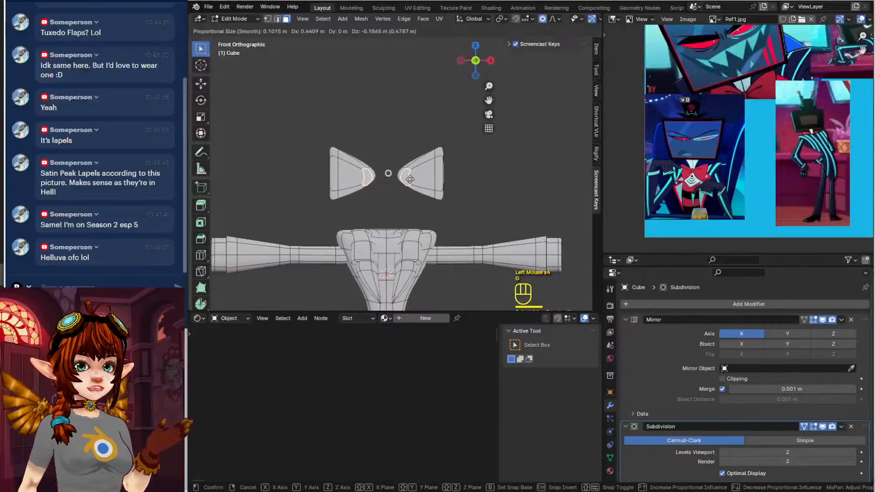
{"action": "key", "text": "ctrl+z"}
{"action": "middle_click", "coordinate": [404, 178]}
{"action": "left_click", "coordinate": [401, 178]}
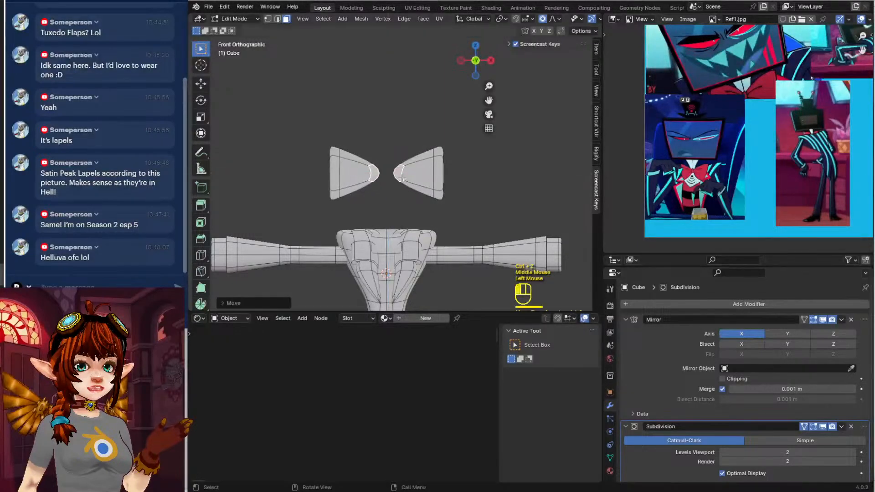
Add another inner tip face to the selection and move the tip faces further outward in front view
{"action": "middle_click_drag", "start_coordinate": [411, 207], "coordinate": [417, 174]}
{"action": "scroll", "coordinate": [450, 212], "scroll_direction": "up", "scroll_amount": 2}
{"action": "left_click", "coordinate": [450, 212], "text": "shift"}
{"action": "key", "text": "KP_1"}
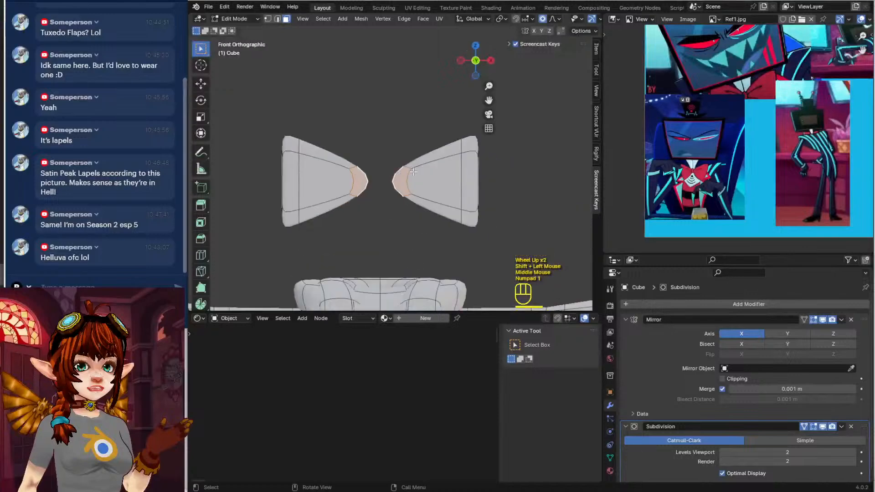
{"action": "key", "text": "g"}
{"action": "left_click", "coordinate": [427, 139]}
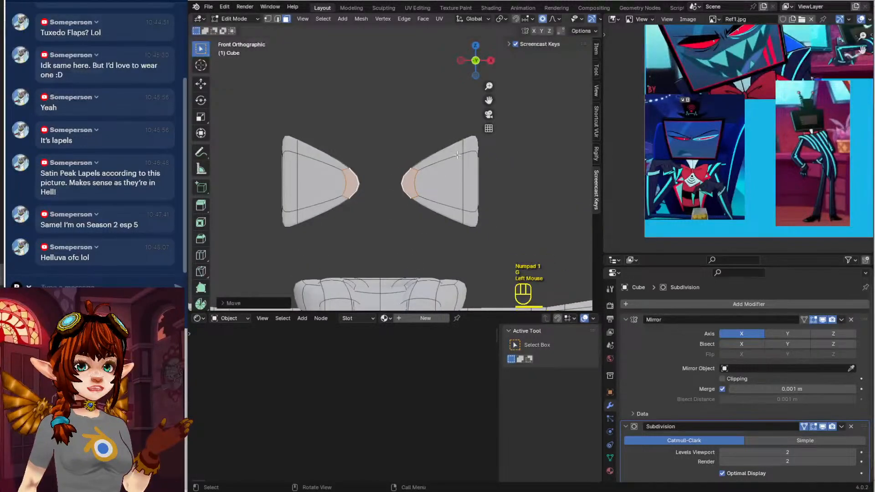
Select the whole linked bow tie piece and move it toward the centre to narrow the gap between the halves
{"action": "key", "text": "ctrl+l"}
{"action": "key", "text": "g"}
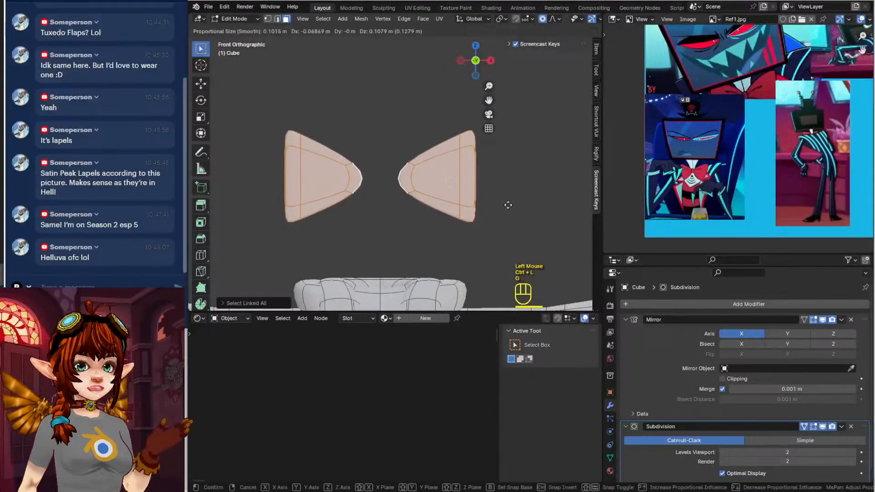
{"action": "left_click", "coordinate": [430, 207]}
Extrude the inner tip faces of the bow tie toward the centre and delete the extruded end faces
{"action": "left_click", "coordinate": [401, 205]}
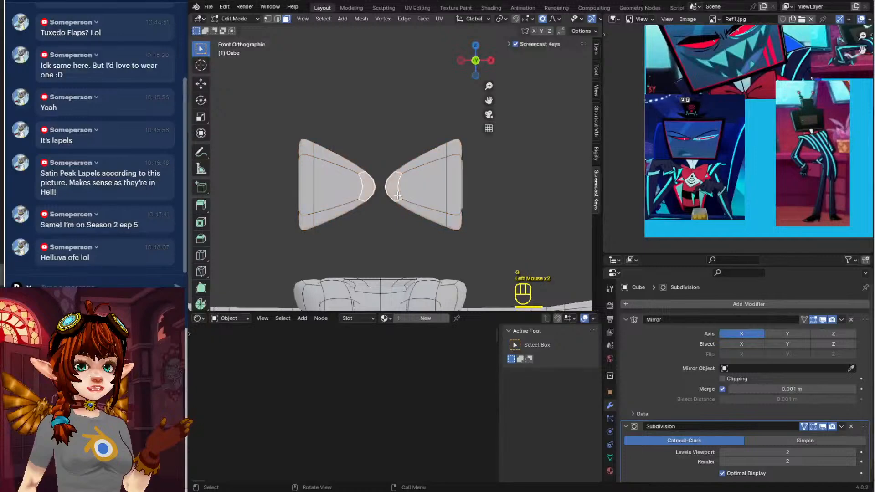
{"action": "middle_click_drag", "start_coordinate": [400, 205], "coordinate": [433, 189]}
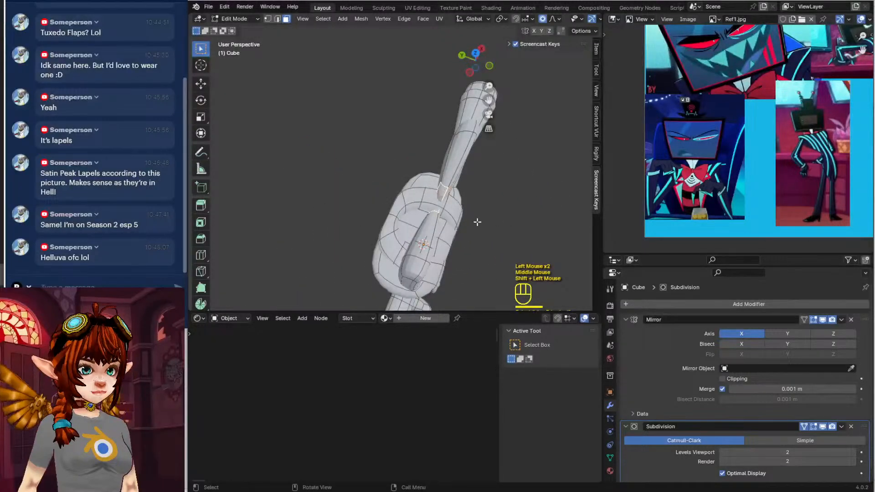
{"action": "middle_click_drag", "start_coordinate": [474, 221], "coordinate": [404, 151]}
{"action": "key", "text": "e"}
{"action": "left_click", "coordinate": [415, 191]}
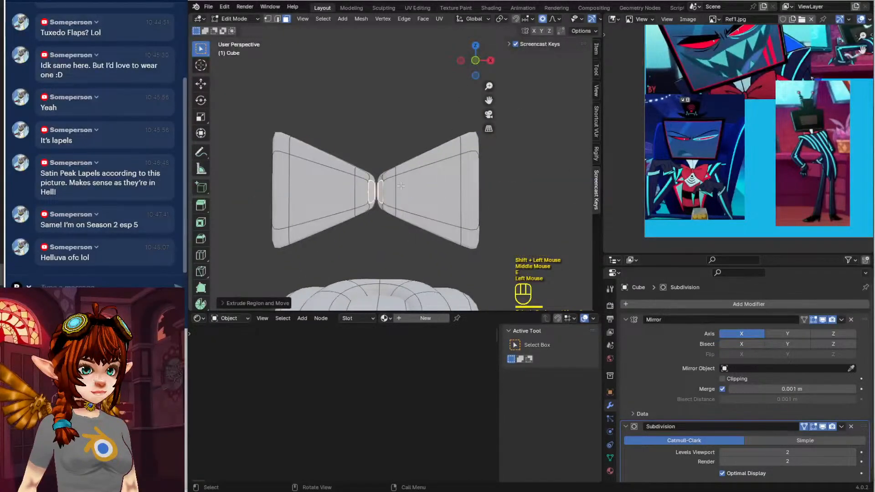
{"action": "key", "text": "x"}
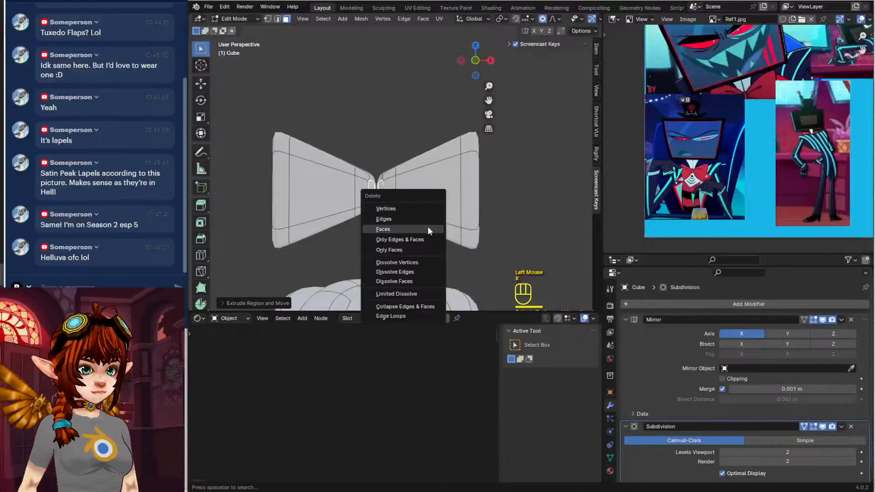
{"action": "left_click", "coordinate": [426, 229]}
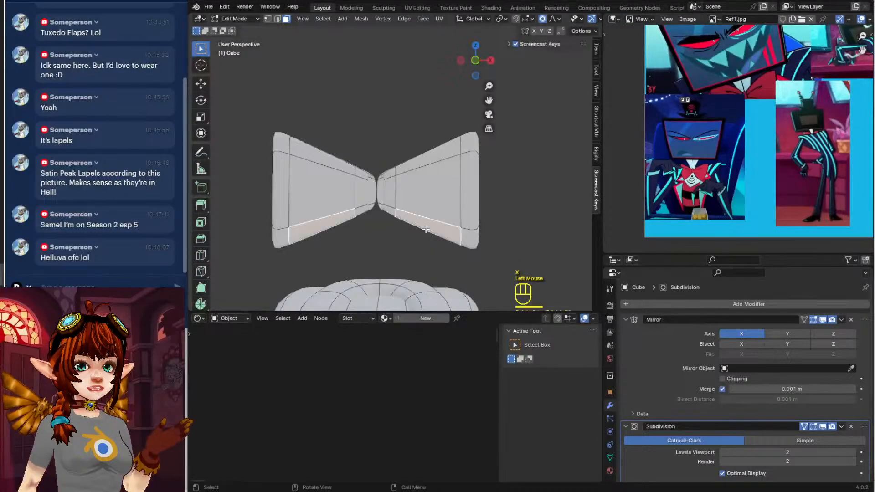
Select the open edge loop at the bow tie's inner end in edge mode and flatten it by scaling to 0 along X
{"action": "left_click", "coordinate": [277, 19]}
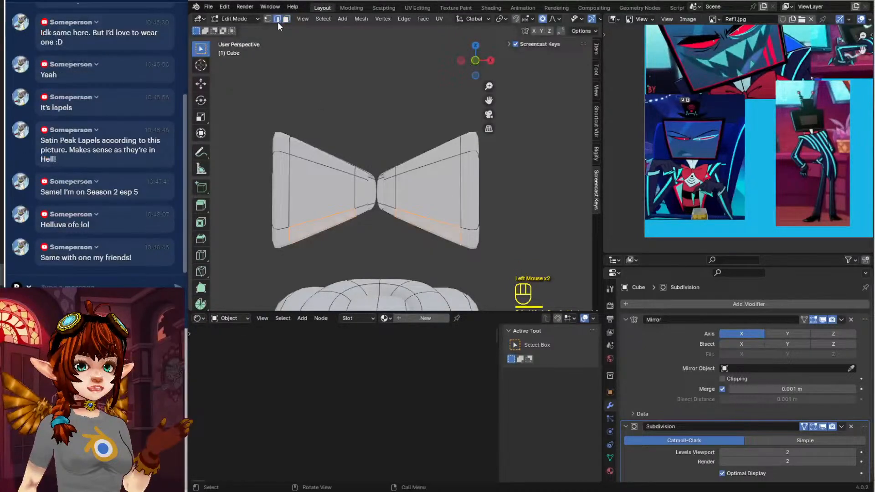
{"action": "left_click", "coordinate": [382, 189], "text": "alt"}
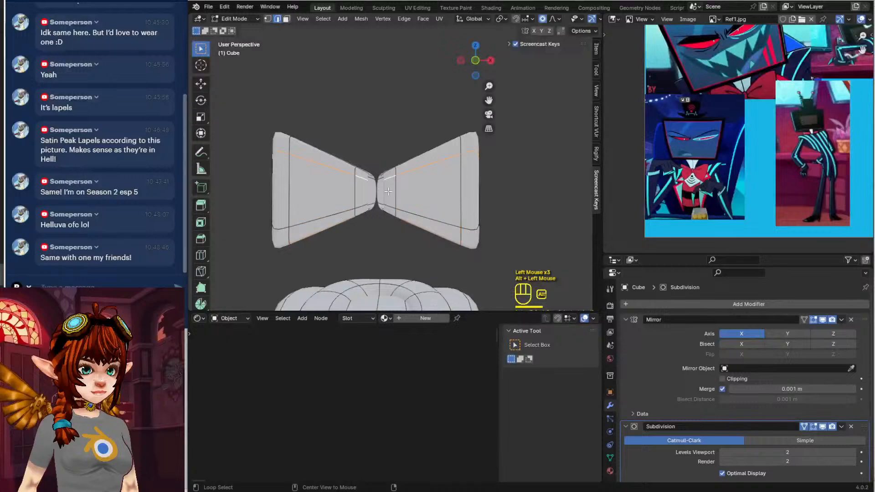
{"action": "left_click", "coordinate": [382, 192], "text": "alt"}
{"action": "middle_click_drag", "start_coordinate": [382, 193], "coordinate": [332, 96]}
{"action": "scroll", "coordinate": [356, 137], "scroll_direction": "up", "scroll_amount": 1}
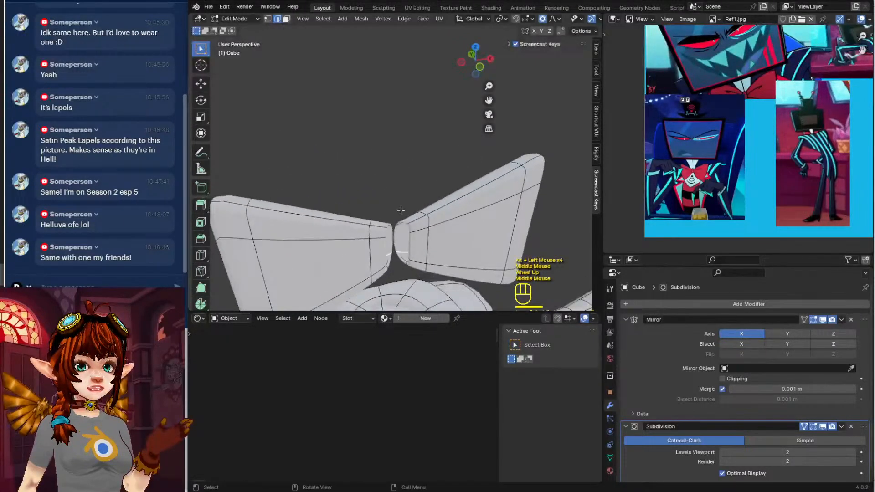
{"action": "left_click", "coordinate": [409, 223], "text": "alt"}
{"action": "left_click", "coordinate": [411, 247], "text": "alt"}
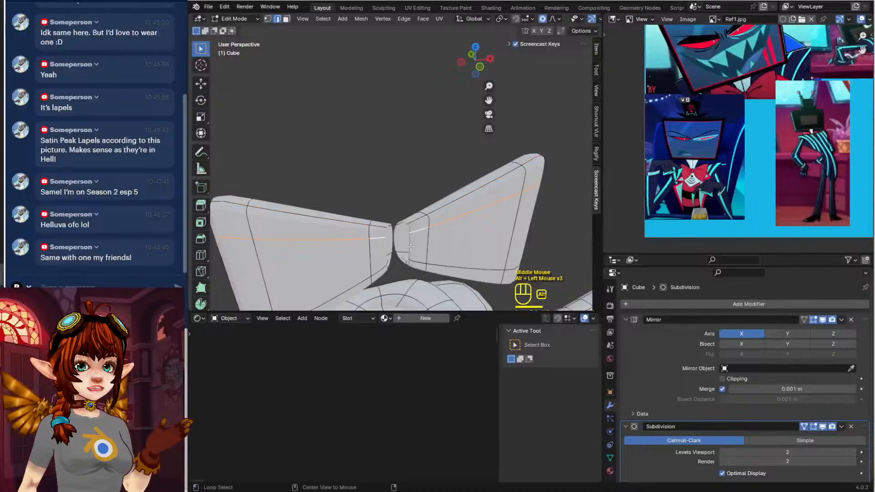
{"action": "left_click", "coordinate": [409, 246], "text": "alt"}
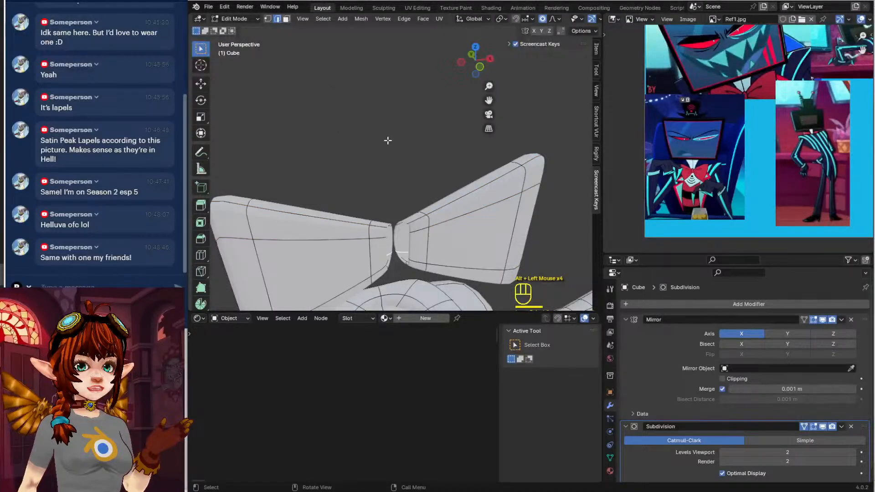
{"action": "middle_click_drag", "start_coordinate": [388, 141], "coordinate": [391, 93], "text": "shift"}
{"action": "middle_click_drag", "start_coordinate": [391, 93], "coordinate": [375, 76]}
{"action": "scroll", "coordinate": [375, 76], "scroll_direction": "up", "scroll_amount": 1}
{"action": "middle_click_drag", "start_coordinate": [377, 166], "coordinate": [346, 183], "text": "shift"}
{"action": "left_click", "coordinate": [357, 186], "text": "alt"}
{"action": "scroll", "coordinate": [419, 188], "scroll_direction": "up", "scroll_amount": 2}
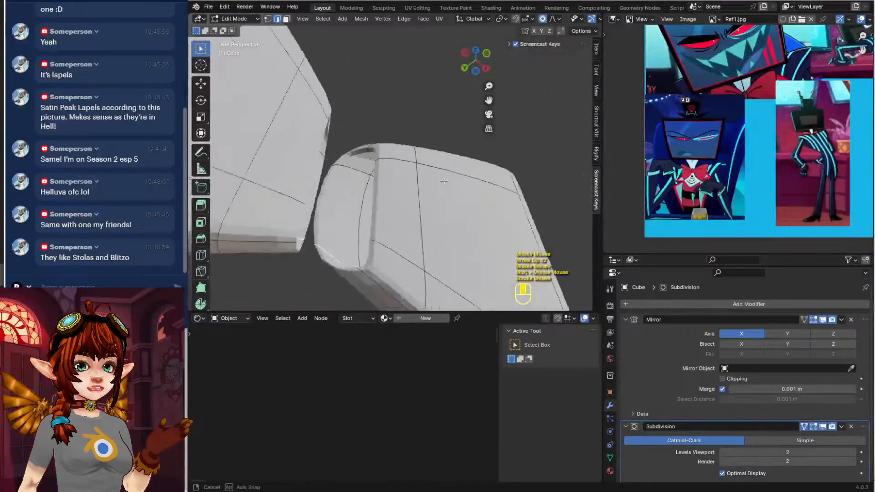
{"action": "middle_click_drag", "start_coordinate": [420, 183], "coordinate": [404, 243]}
{"action": "left_click", "coordinate": [404, 243], "text": "alt"}
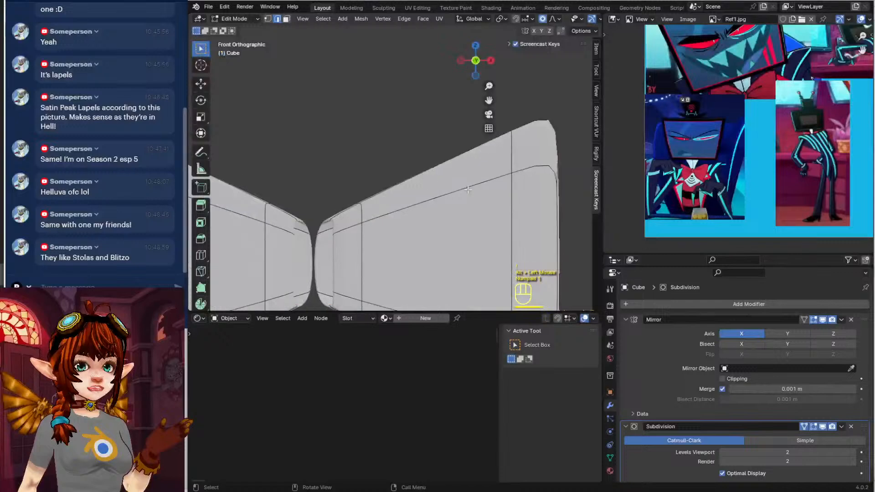
{"action": "middle_click_drag", "start_coordinate": [427, 178], "coordinate": [507, 157], "text": "shift"}
{"action": "key", "text": "s"}
{"action": "key", "text": "x"}
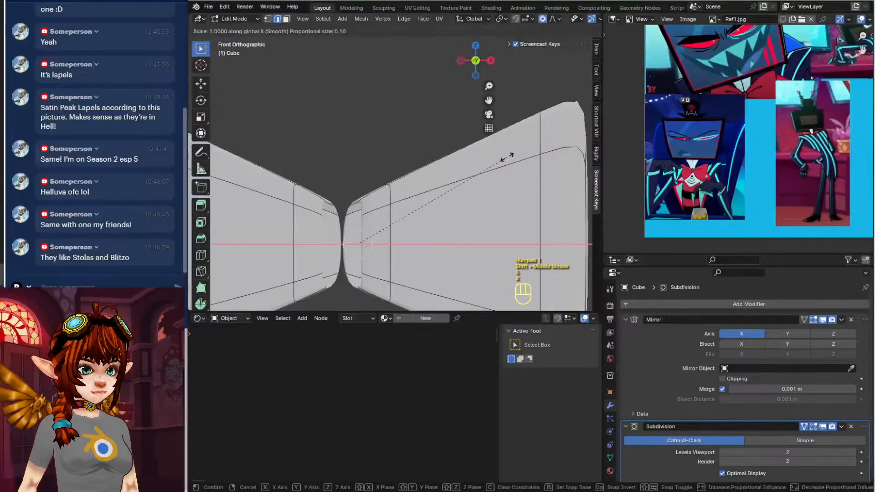
{"action": "key", "text": "0"}
{"action": "key", "text": "Return"}
Enable Clipping on the Mirror modifier and move the flattened inner edge loop to the centre so both bow tie halves join
{"action": "scroll", "coordinate": [391, 166], "scroll_direction": "down", "scroll_amount": 2}
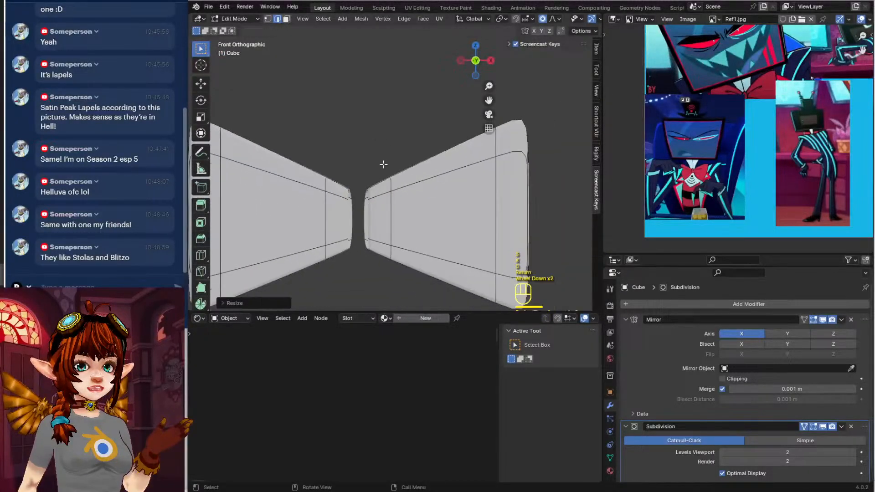
{"action": "key", "text": "Tab"}
{"action": "key", "text": "Tab"}
{"action": "key", "text": "g"}
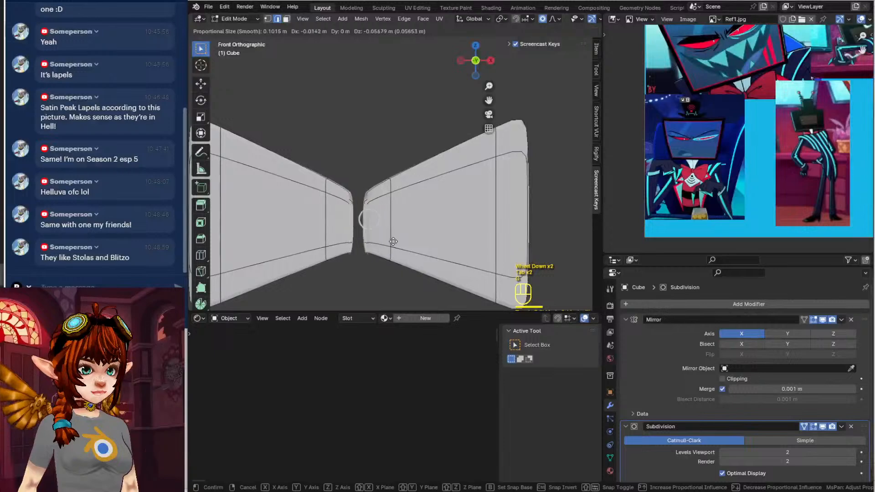
{"action": "left_click", "coordinate": [388, 242]}
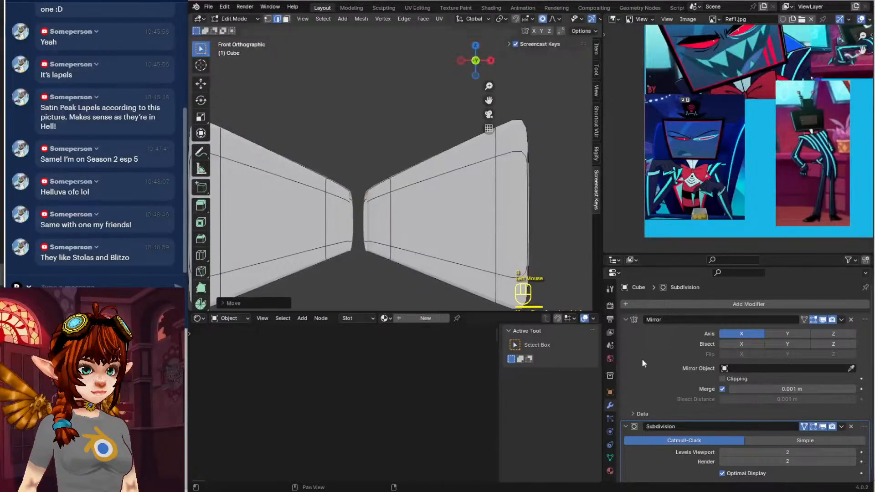
{"action": "key", "text": "g"}
{"action": "left_click", "coordinate": [357, 191]}
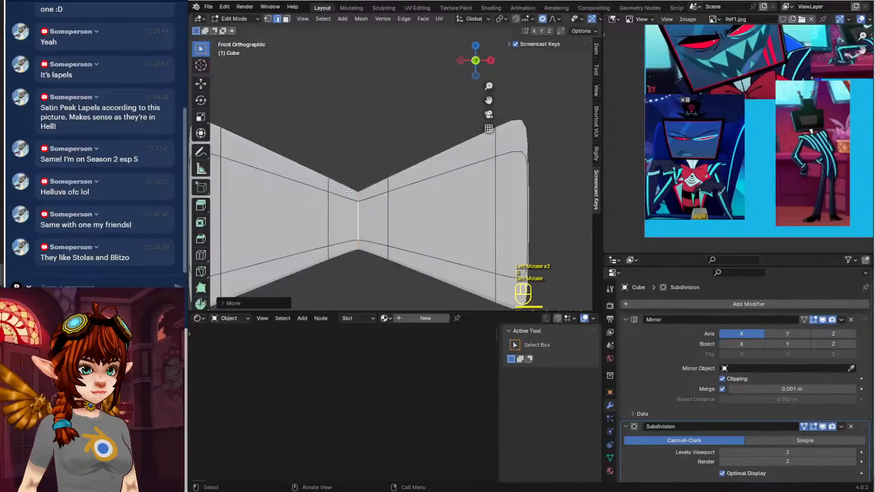
Try adding a loop cut right beside the bow tie's centre seam, and undo it
{"action": "key", "text": "ctrl+r"}
{"action": "left_click", "coordinate": [381, 189]}
{"action": "left_click", "coordinate": [427, 192]}
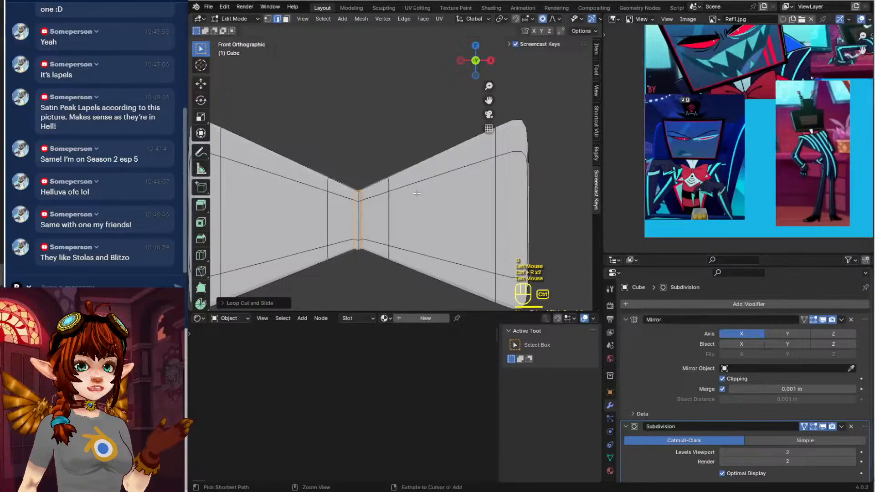
{"action": "key", "text": "ctrl+z"}
Add a vertical loop cut across the bow tie half and slide it into place
{"action": "key", "text": "ctrl+r"}
{"action": "left_click", "coordinate": [435, 189]}
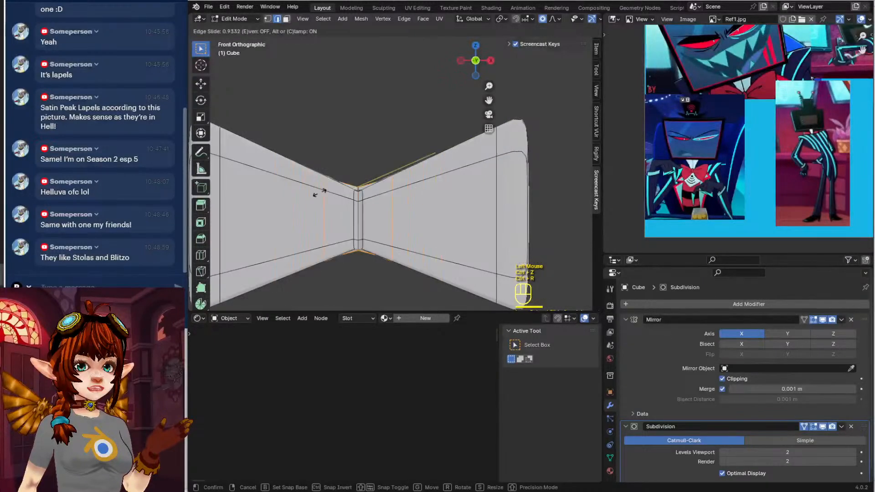
{"action": "left_click", "coordinate": [381, 203]}
Select the edge loop next to the bow tie's centre seam and scale it up with proportional editing
{"action": "left_click", "coordinate": [372, 210], "text": "alt"}
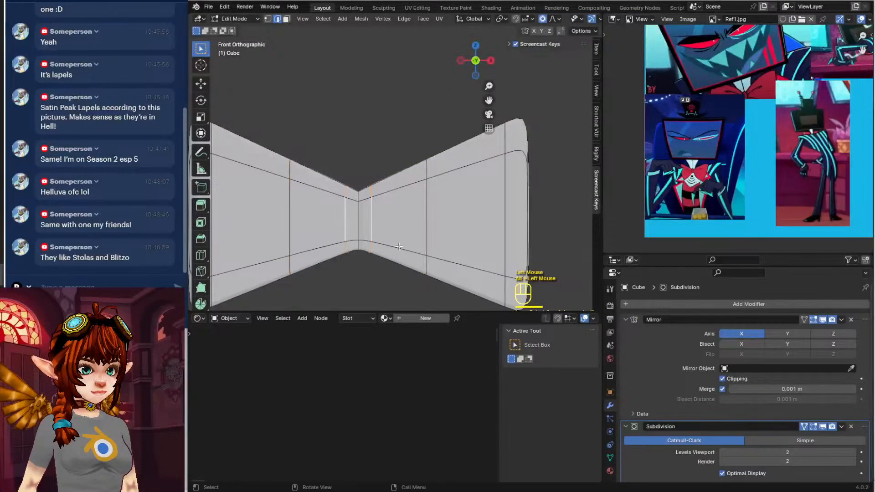
{"action": "key", "text": "s"}
{"action": "left_click", "coordinate": [505, 297]}
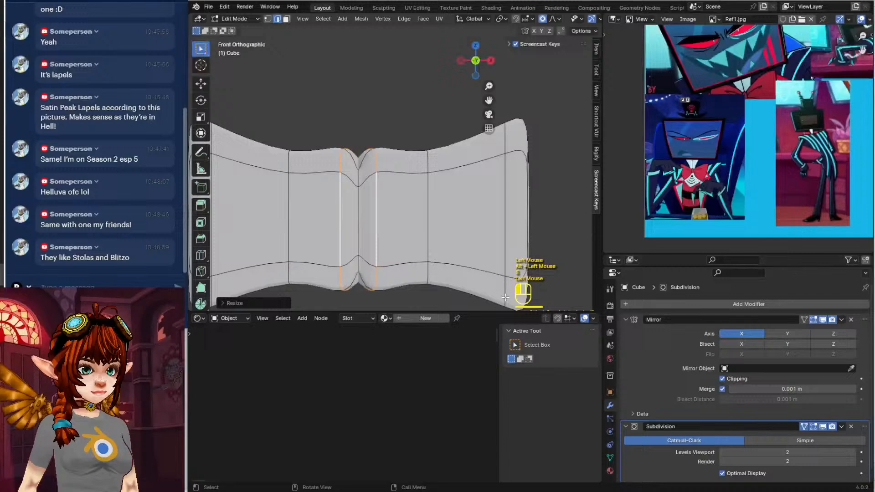
Scale up the edge loop on the bow tie's centre seam with proportional editing to about 2.7 times its size
{"action": "left_click", "coordinate": [358, 204], "text": "alt"}
{"action": "key", "text": "s"}
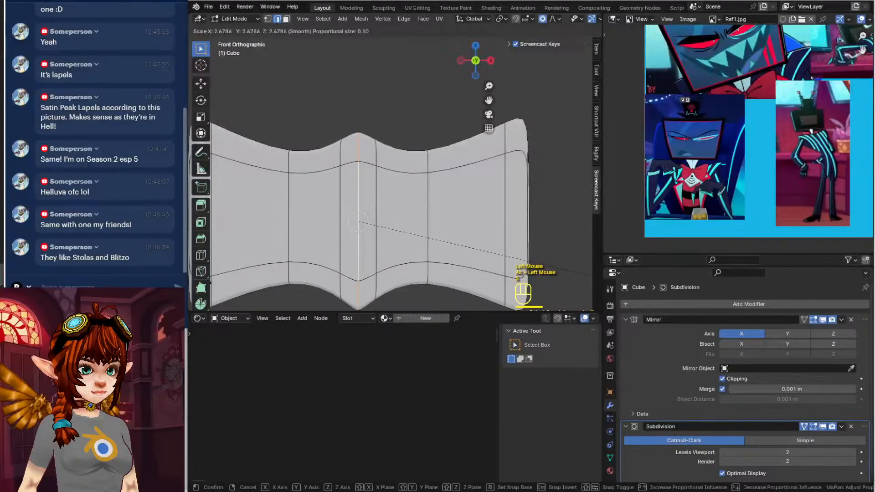
{"action": "left_click", "coordinate": [590, 275]}
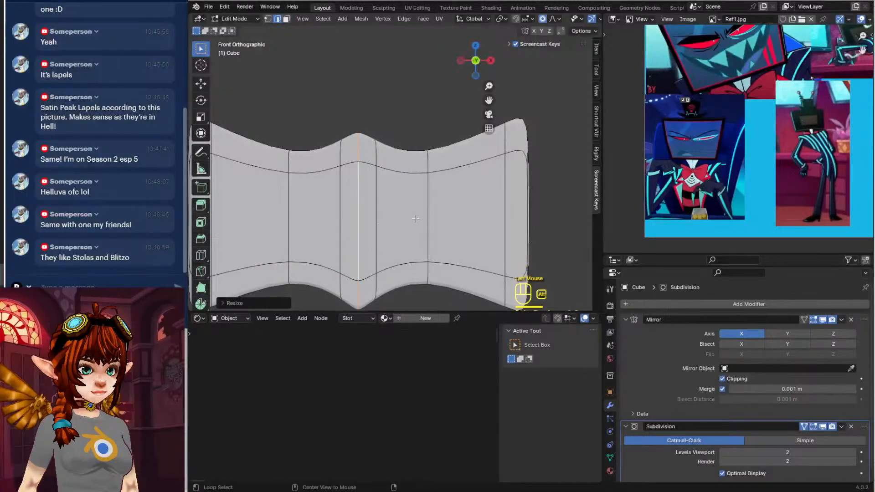
Add a vertical loop cut beside the bow tie's centre section and scale that loop down to pinch the sides of the knot
{"action": "key", "text": "ctrl+r"}
{"action": "key", "text": "ctrl+r"}
{"action": "left_click", "coordinate": [395, 145]}
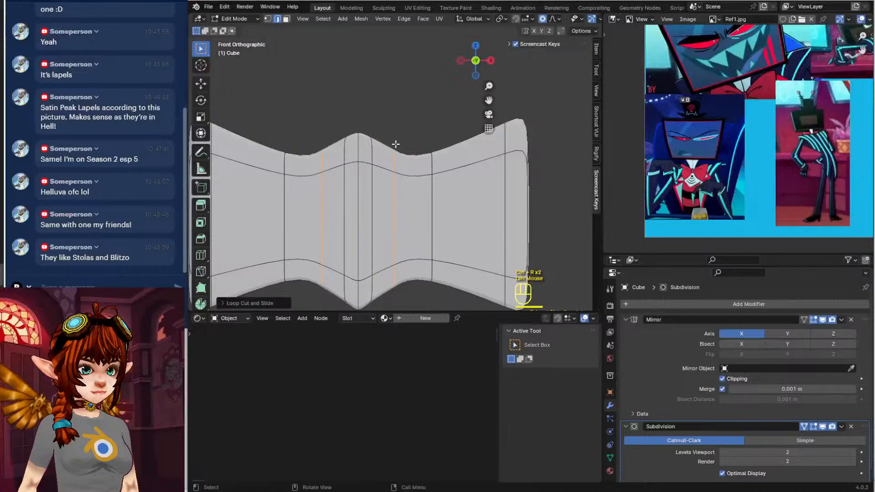
{"action": "left_click", "coordinate": [286, 19]}
{"action": "scroll", "coordinate": [402, 202], "scroll_direction": "down", "scroll_amount": 2}
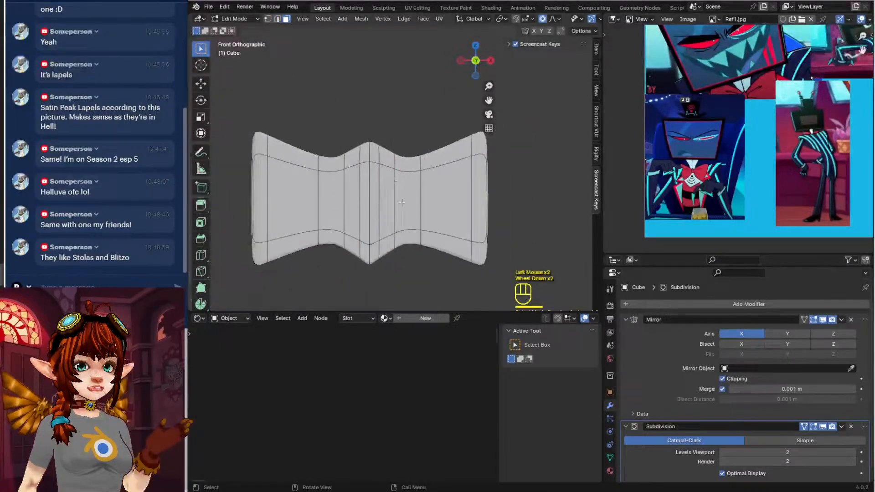
{"action": "left_click", "coordinate": [278, 19]}
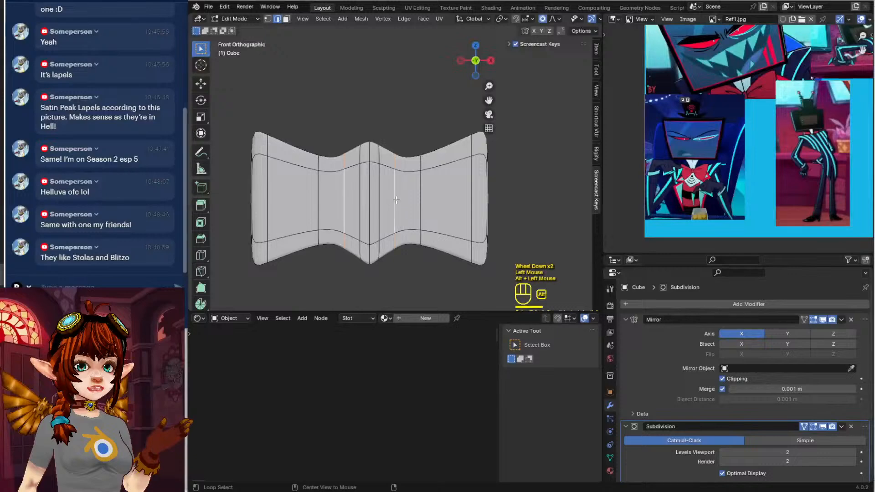
{"action": "key", "text": "s"}
{"action": "left_click", "coordinate": [426, 205]}
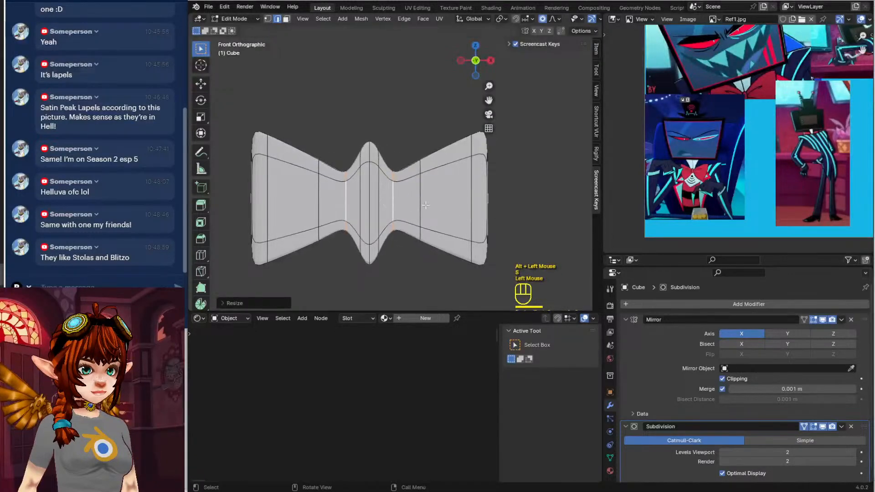
Move the pinched loop and the loop beside the centre seam outward to give the knot a wider, rounder shape
{"action": "key", "text": "g"}
{"action": "left_click", "coordinate": [410, 198]}
{"action": "left_click", "coordinate": [380, 196], "text": "alt"}
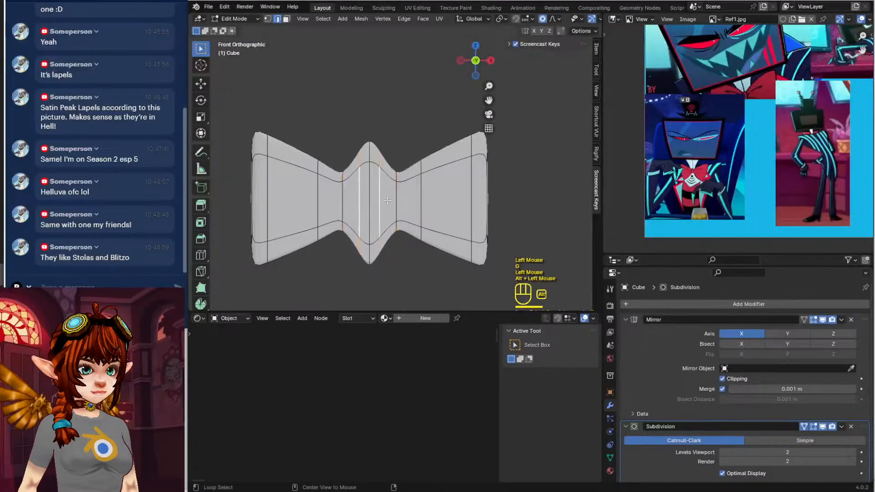
{"action": "key", "text": "g"}
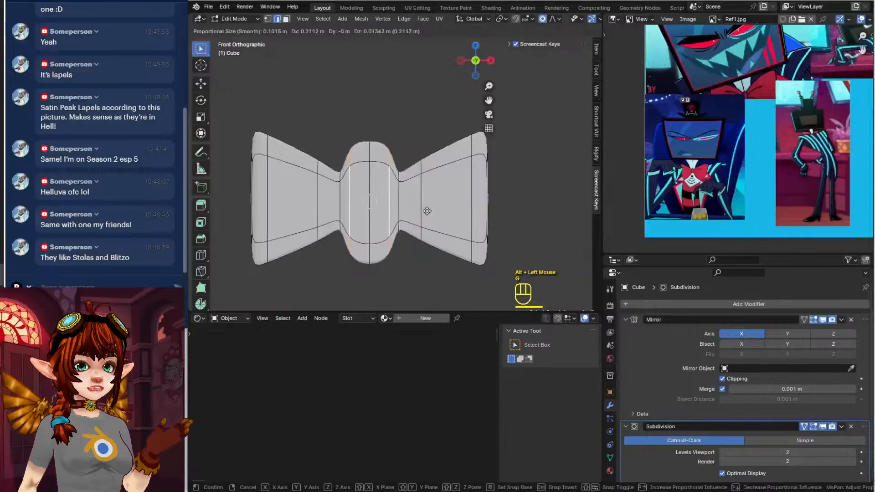
{"action": "left_click", "coordinate": [426, 212]}
Switch to vertex selection and turn on X-ray for the bow tie mesh
{"action": "left_click", "coordinate": [267, 19]}
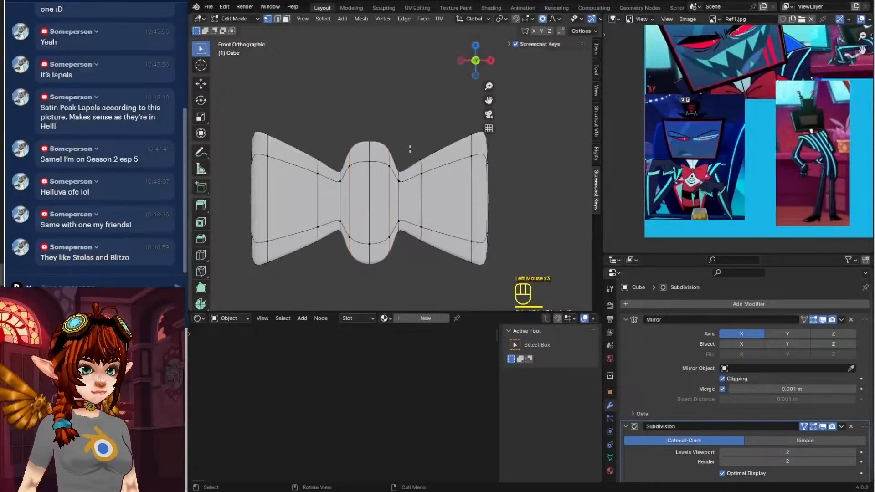
{"action": "key", "text": "b"}
{"action": "left_click_drag", "start_coordinate": [326, 104], "coordinate": [417, 290]}
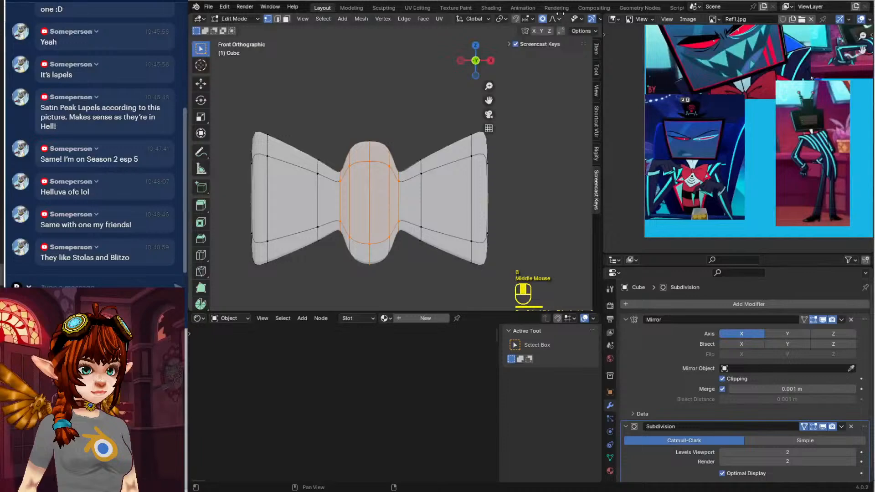
{"action": "middle_click_drag", "start_coordinate": [561, 14], "coordinate": [516, 13]}
{"action": "left_click", "coordinate": [545, 19]}
{"action": "left_click", "coordinate": [398, 70]}
Box-select the centre knot's vertices, scale them down along Z, and enlarge the knot slightly overall
{"action": "key", "text": "b"}
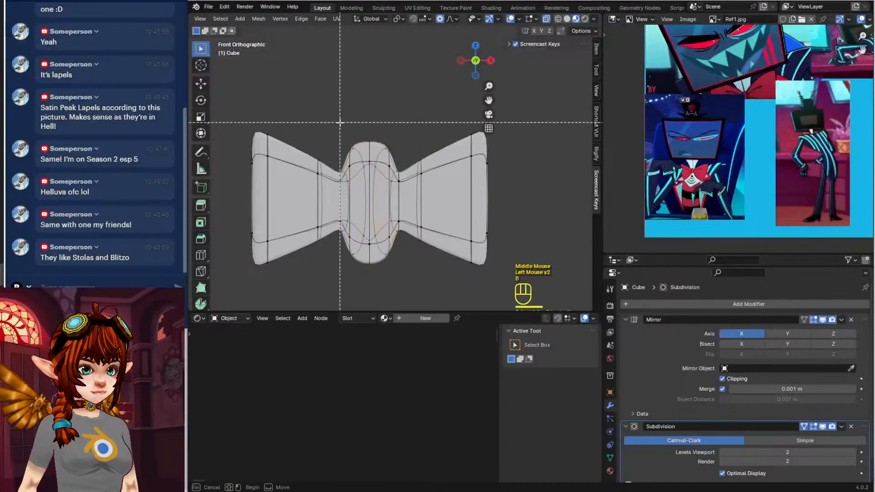
{"action": "left_click_drag", "start_coordinate": [341, 121], "coordinate": [406, 273]}
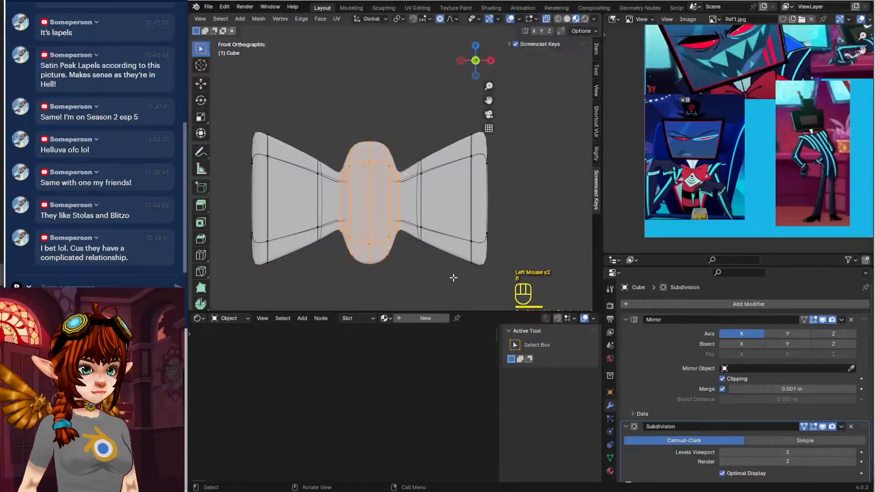
{"action": "left_click", "coordinate": [428, 276]}
{"action": "key", "text": "b"}
{"action": "left_click_drag", "start_coordinate": [328, 119], "coordinate": [410, 288]}
{"action": "key", "text": "s"}
{"action": "key", "text": "z"}
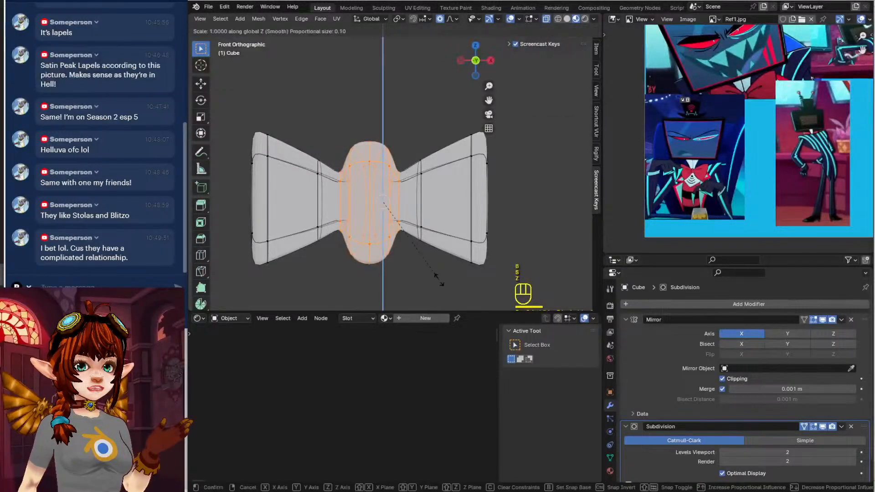
{"action": "left_click", "coordinate": [400, 229]}
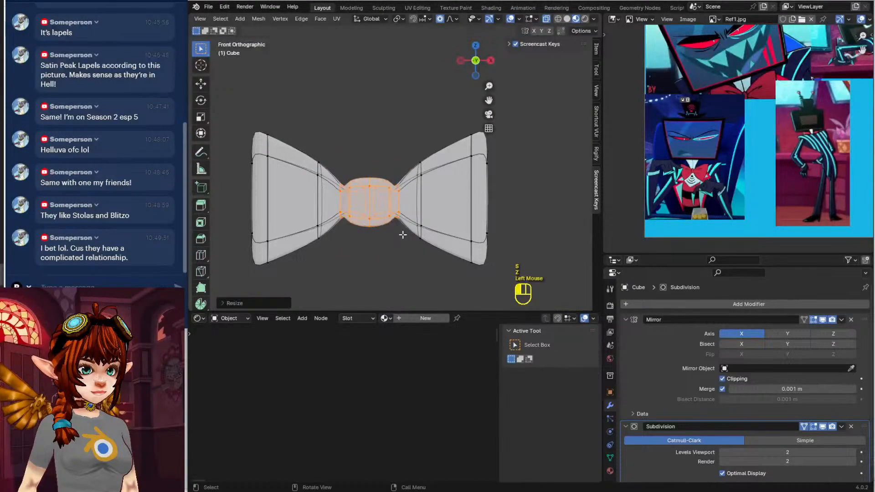
{"action": "key", "text": "s"}
{"action": "left_click", "coordinate": [405, 237]}
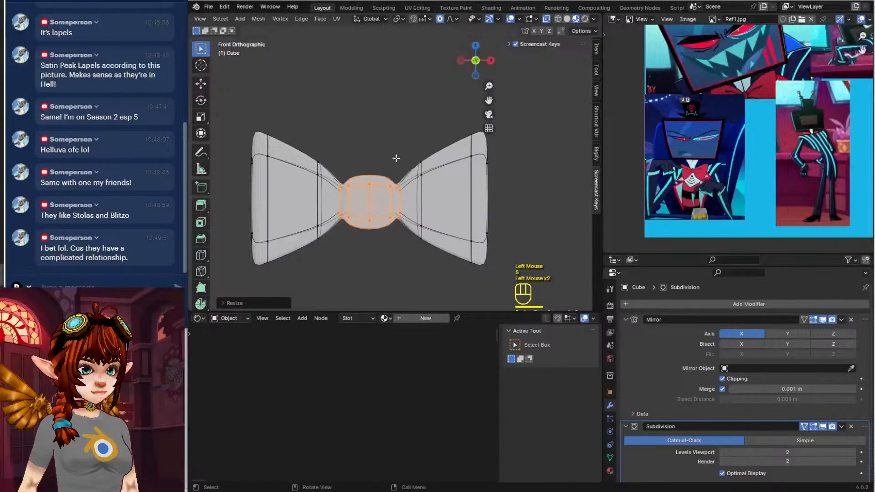
Box-select the modelled half of the bow tie and shift it sideways to adjust the knot's width at the centre seam
{"action": "key", "text": "b"}
{"action": "left_click_drag", "start_coordinate": [344, 93], "coordinate": [525, 290]}
{"action": "key", "text": "g"}
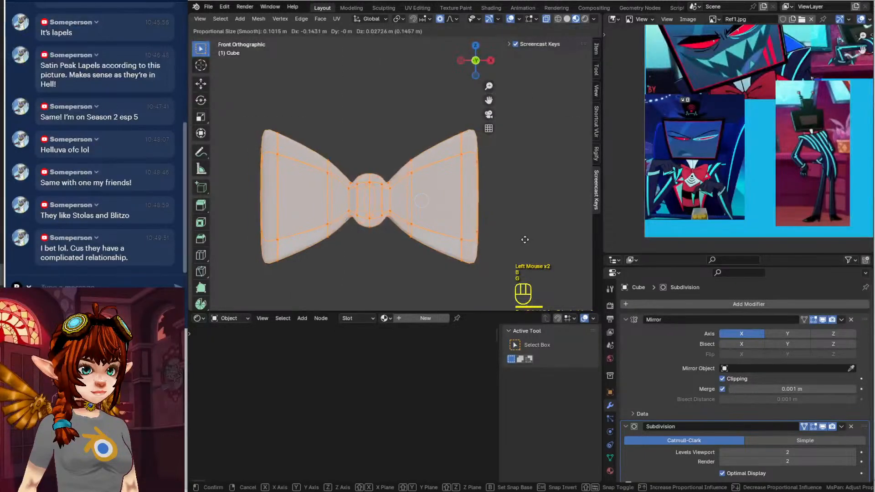
{"action": "left_click", "coordinate": [551, 250]}
{"action": "left_click", "coordinate": [405, 266]}
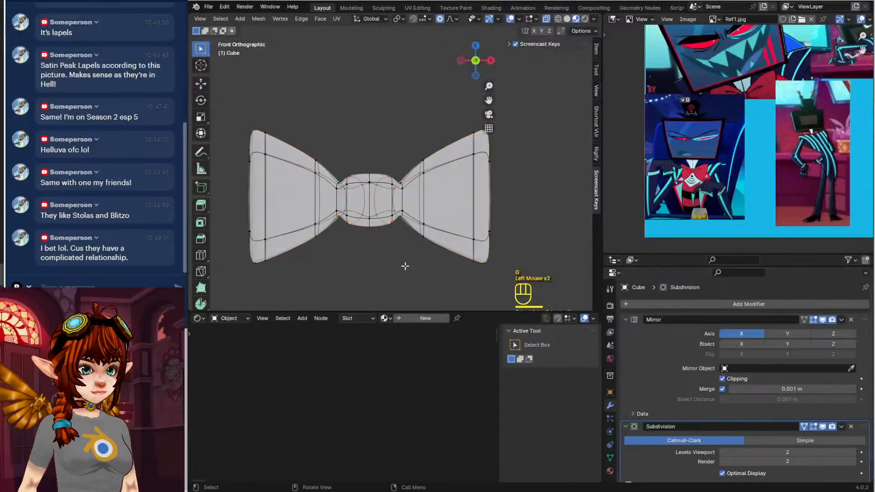
{"action": "key", "text": "b"}
{"action": "left_click_drag", "start_coordinate": [357, 101], "coordinate": [524, 292]}
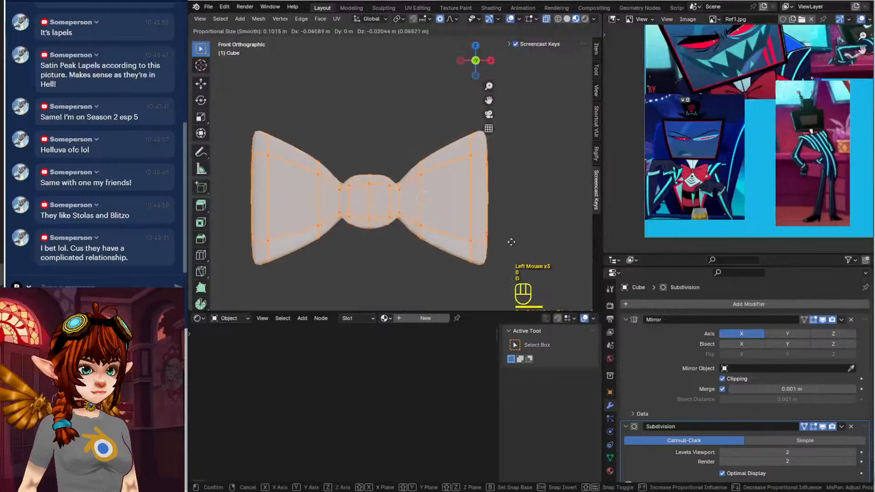
{"action": "key", "text": "g"}
{"action": "left_click", "coordinate": [513, 242]}
Scale the selected bow tie down and move it toward the mirror centre to narrow the knot
{"action": "key", "text": "s"}
{"action": "left_click", "coordinate": [475, 228]}
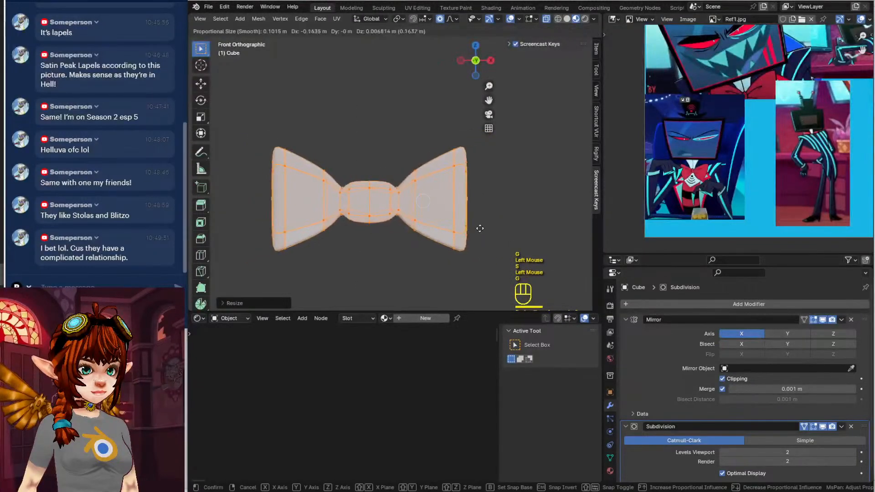
{"action": "key", "text": "g"}
{"action": "left_click", "coordinate": [472, 228]}
{"action": "scroll", "coordinate": [472, 225], "scroll_direction": "down", "scroll_amount": 1}
{"action": "key", "text": "Tab"}
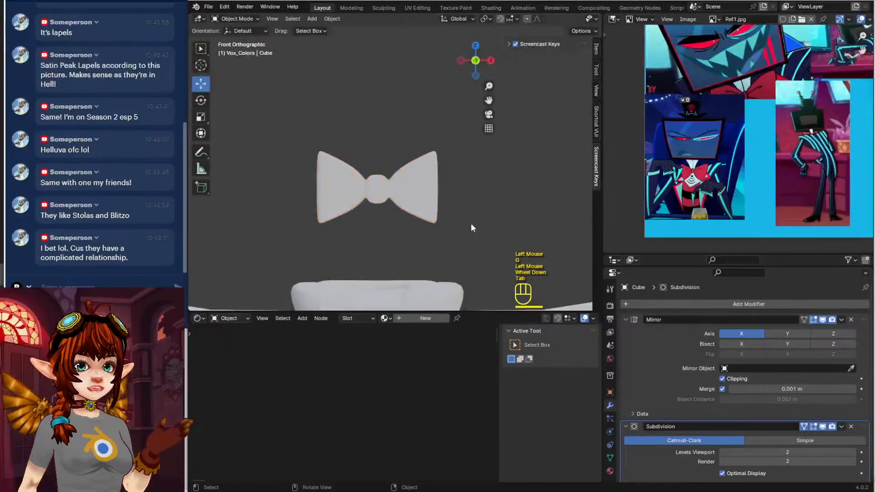
Scale the bow tie down further in proportion to the torso and reposition it at the mirror centre
{"action": "scroll", "coordinate": [469, 221], "scroll_direction": "down", "scroll_amount": 2}
{"action": "key", "text": "Tab"}
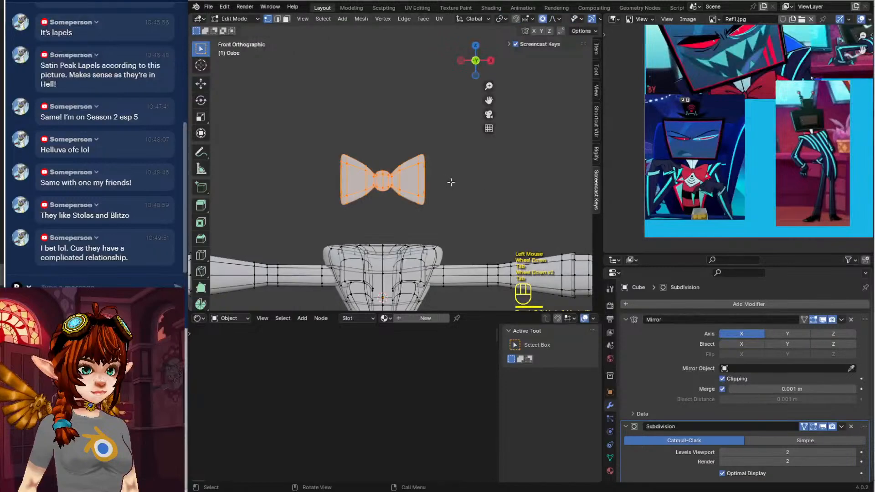
{"action": "key", "text": "s"}
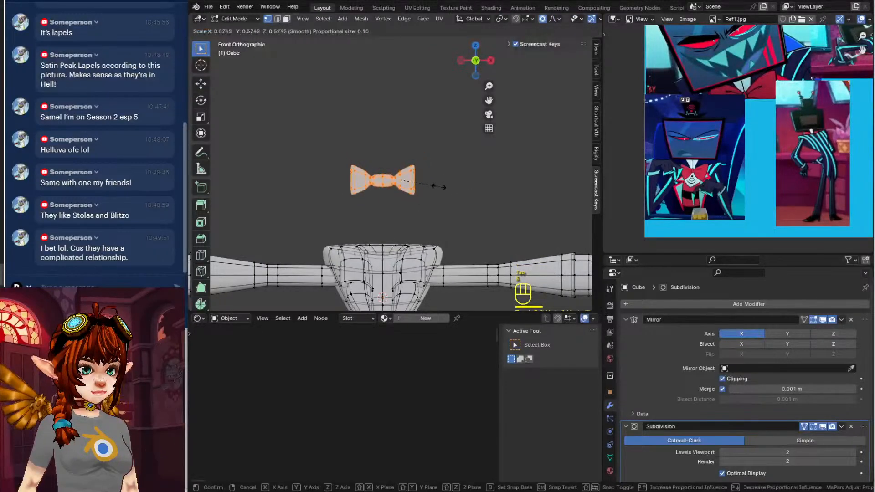
{"action": "left_click", "coordinate": [451, 189]}
{"action": "key", "text": "g"}
{"action": "left_click", "coordinate": [449, 188]}
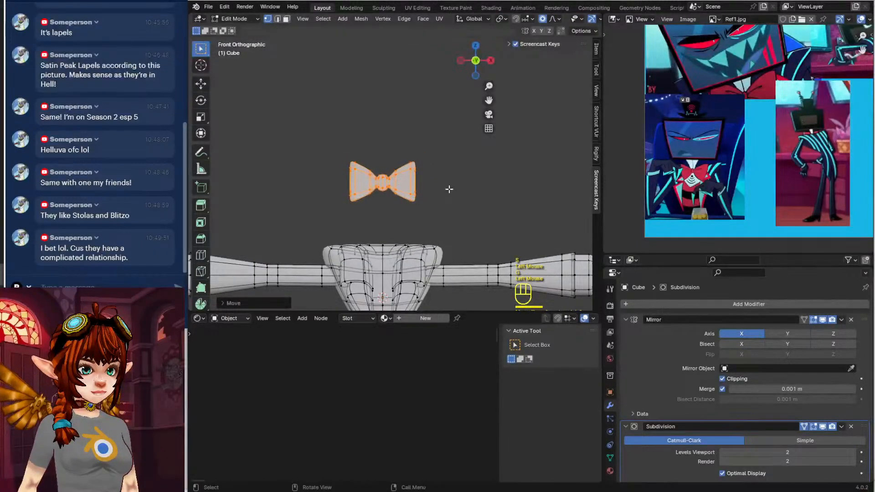
Lower the bow tie along Z onto the top of the torso
{"action": "key", "text": "g"}
{"action": "key", "text": "z"}
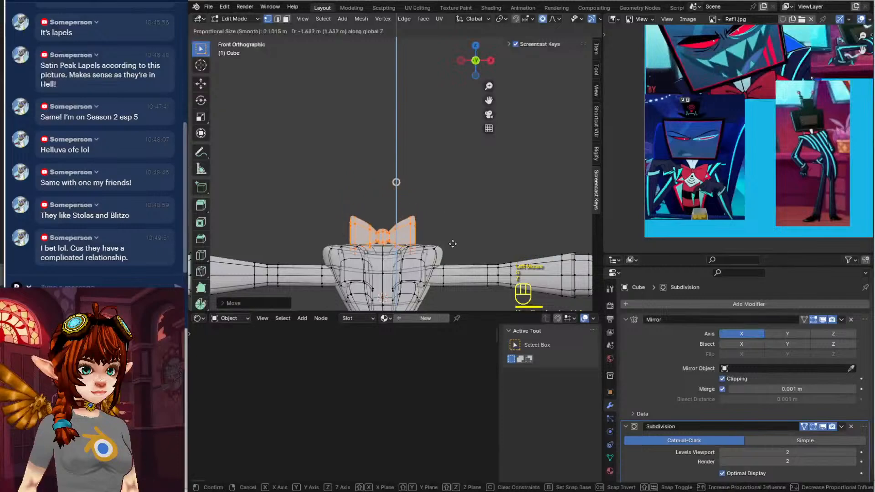
{"action": "left_click", "coordinate": [453, 245]}
Tilt the bow tie about the X axis and move it to the torso's upper front edge
{"action": "key", "text": "KP_3"}
{"action": "key", "text": "r"}
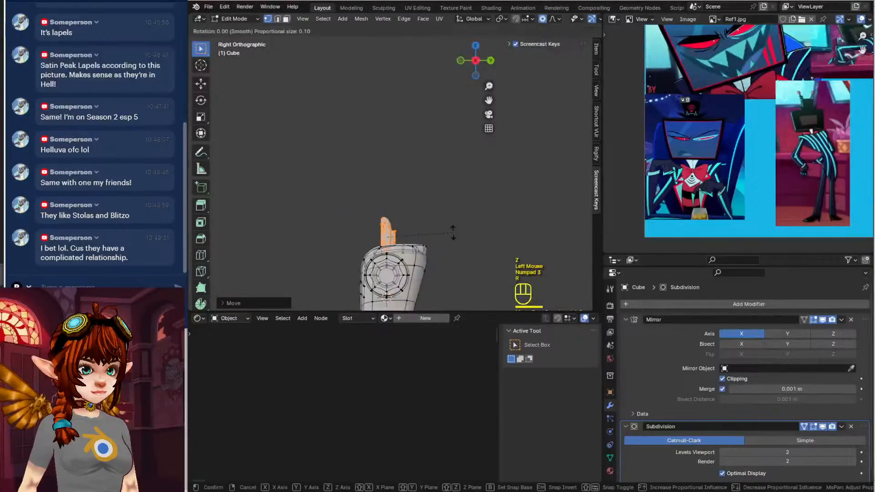
{"action": "key", "text": "x"}
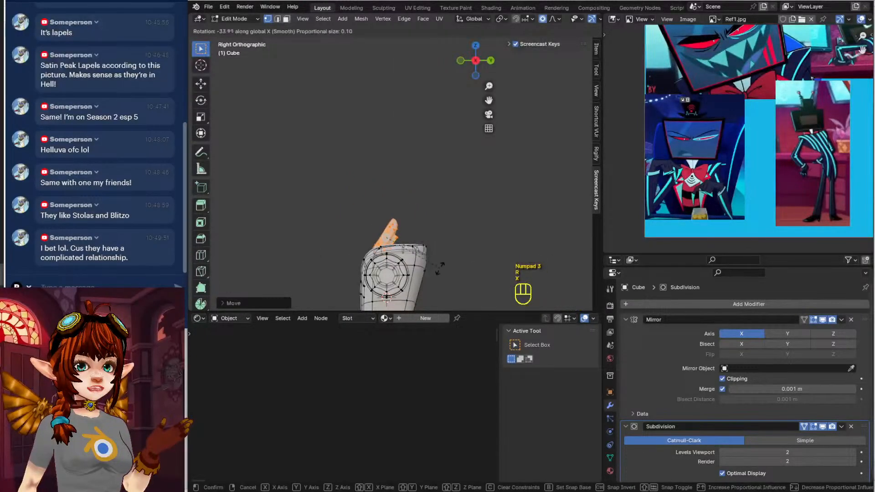
{"action": "left_click", "coordinate": [433, 260]}
{"action": "key", "text": "g"}
{"action": "left_click", "coordinate": [390, 235]}
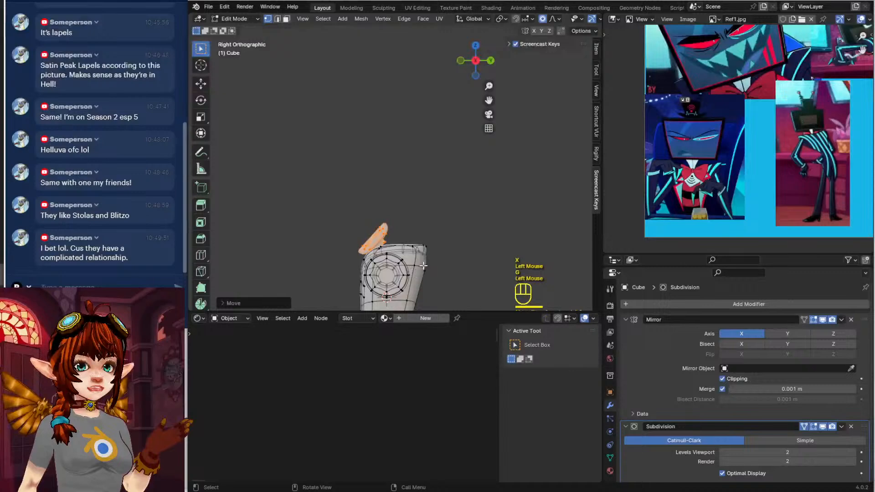
Nudge the tilted bow tie slightly farther forward from the torso's neckline
{"action": "key", "text": "KP_1"}
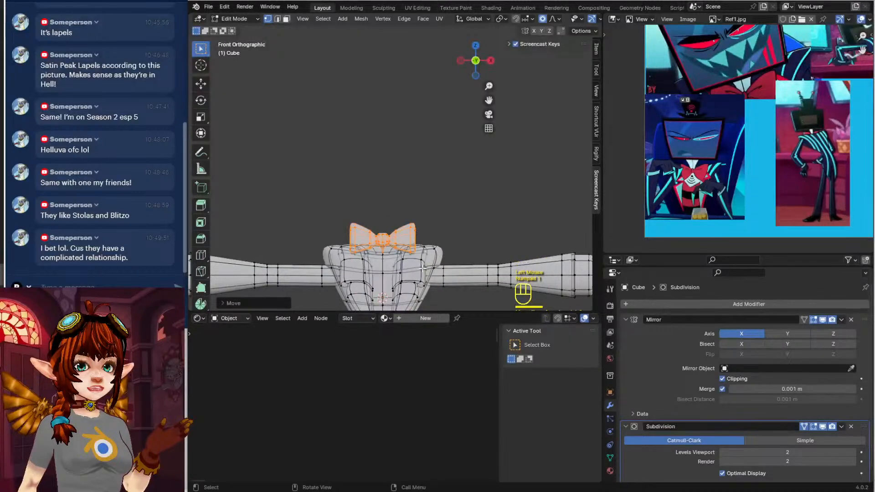
{"action": "key", "text": "KP_3"}
{"action": "key", "text": "g"}
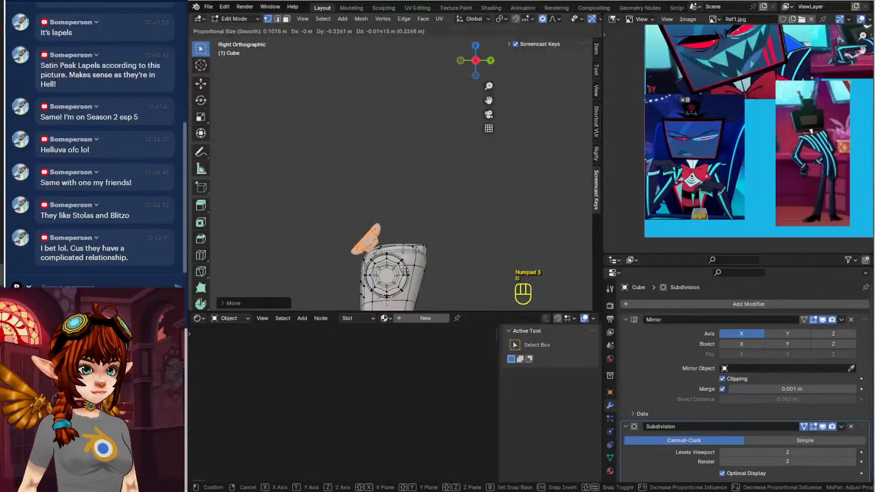
{"action": "left_click", "coordinate": [405, 273]}
{"action": "middle_click_drag", "start_coordinate": [439, 272], "coordinate": [405, 195]}
{"action": "key", "text": "Tab"}
{"action": "scroll", "coordinate": [471, 258], "scroll_direction": "down", "scroll_amount": 2}
{"action": "scroll", "coordinate": [405, 195], "scroll_direction": "up", "scroll_amount": 1}
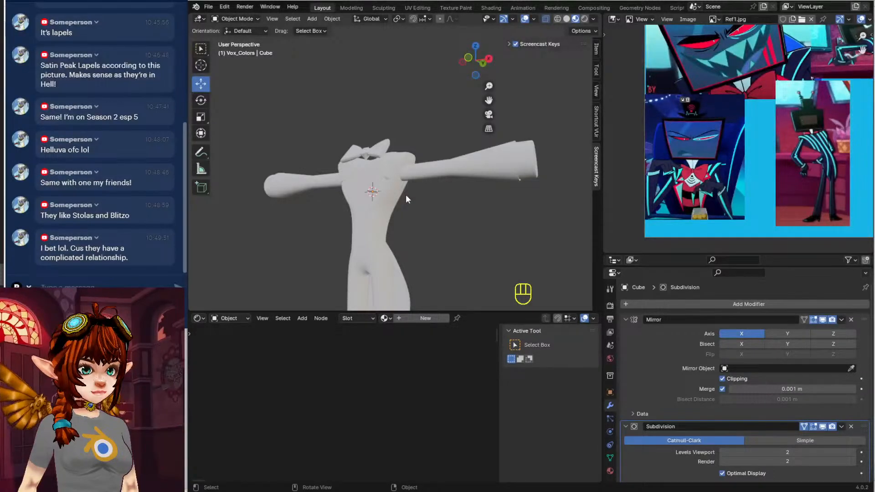
{"action": "scroll", "coordinate": [406, 195], "scroll_direction": "up", "scroll_amount": 1}
{"action": "middle_click_drag", "start_coordinate": [406, 195], "coordinate": [384, 167]}
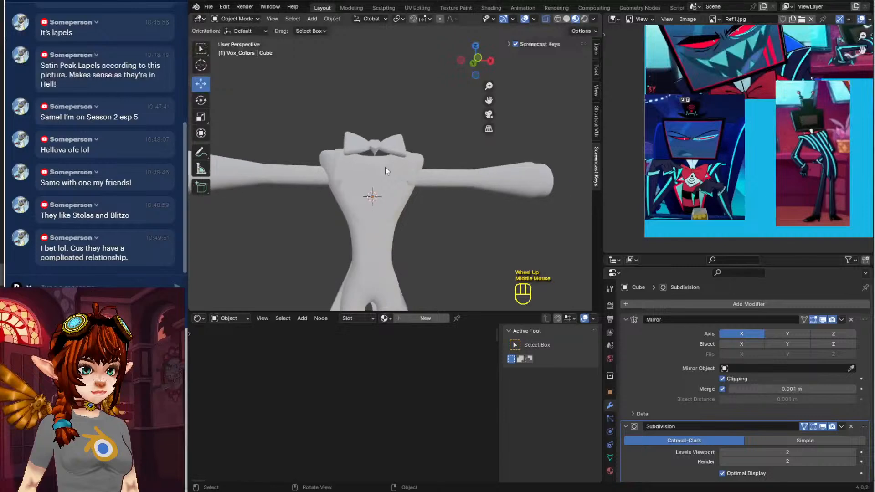
Move the protruding vertices at the lower back of the knot up and forward into the bow tie
{"action": "key", "text": "KP_1"}
{"action": "key", "text": "Tab"}
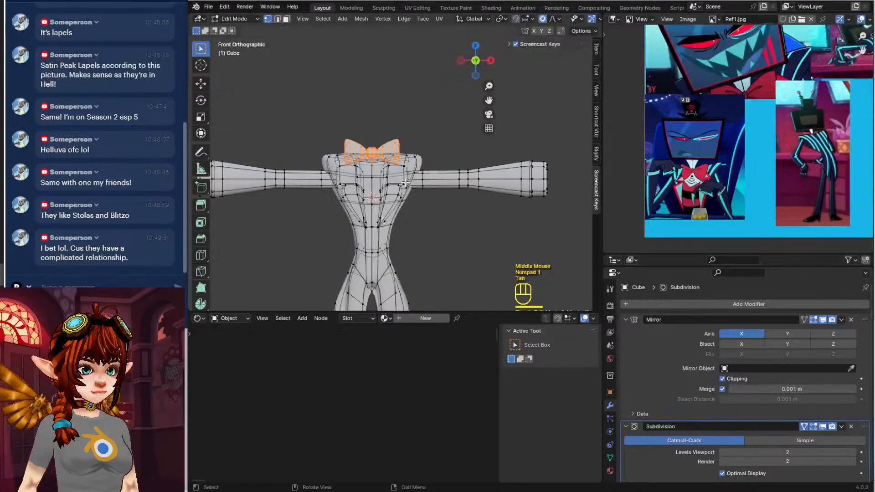
{"action": "scroll", "coordinate": [386, 170], "scroll_direction": "up", "scroll_amount": 5}
{"action": "mouse_move", "coordinate": [386, 171]}
{"action": "middle_mouse_down"}
{"action": "mouse_move", "coordinate": [398, 116]}
{"action": "mouse_move", "coordinate": [379, 184]}
{"action": "middle_mouse_up"}
{"action": "left_click", "coordinate": [379, 185]}
{"action": "key", "text": "g"}
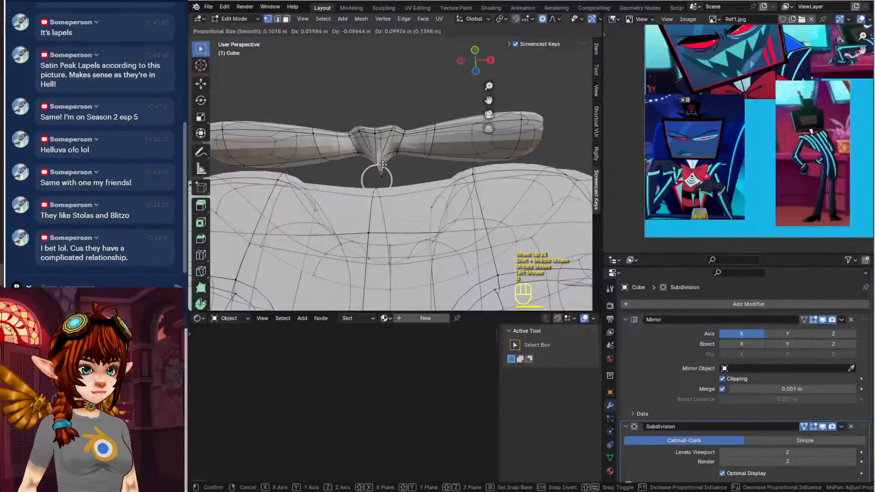
{"action": "left_click", "coordinate": [380, 175]}
{"action": "left_click", "coordinate": [381, 175]}
{"action": "key", "text": "g"}
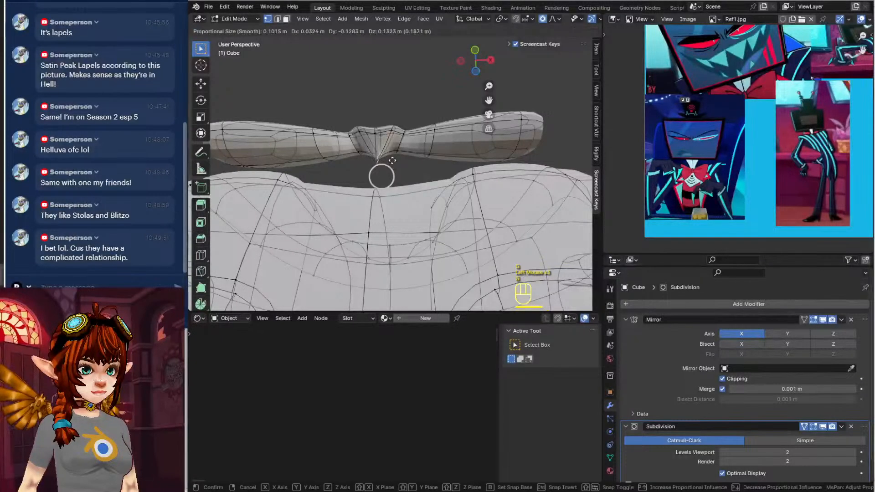
{"action": "left_click", "coordinate": [392, 161]}
Adjust the position of the stray vertex on the underside of the bow tie knot, just above its pointed lower tip
{"action": "scroll", "coordinate": [372, 161], "scroll_direction": "up", "scroll_amount": 1}
{"action": "middle_click_drag", "start_coordinate": [372, 160], "coordinate": [384, 205], "text": "shift"}
{"action": "middle_click_drag", "start_coordinate": [384, 205], "coordinate": [388, 193]}
{"action": "scroll", "coordinate": [394, 186], "scroll_direction": "up", "scroll_amount": 2}
{"action": "middle_click_drag", "start_coordinate": [400, 186], "coordinate": [386, 154], "text": "shift"}
{"action": "left_click", "coordinate": [386, 155]}
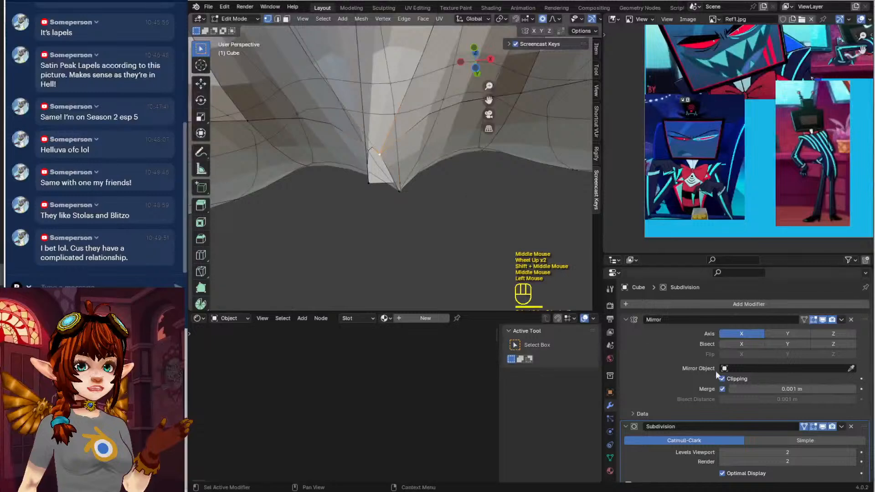
{"action": "key", "text": "g"}
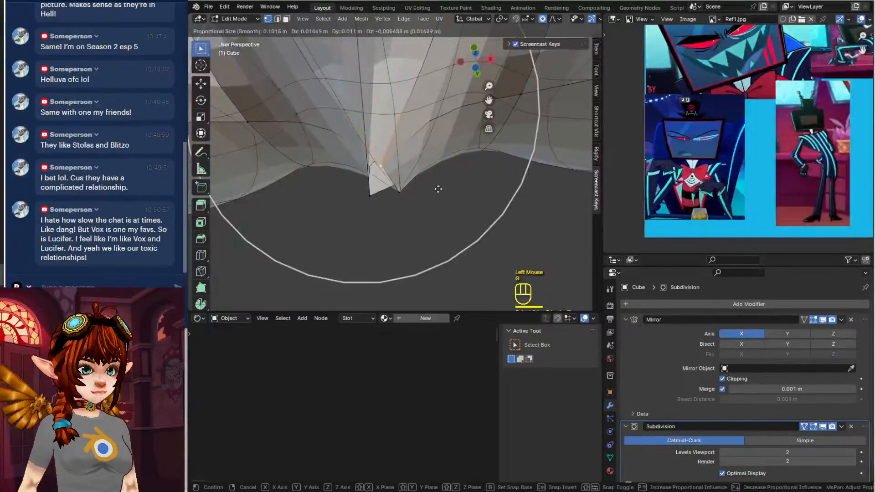
{"action": "left_click", "coordinate": [435, 177]}
Move the protruding vertex beside the knot's lower point up into the underside of the bow tie
{"action": "left_click", "coordinate": [360, 188]}
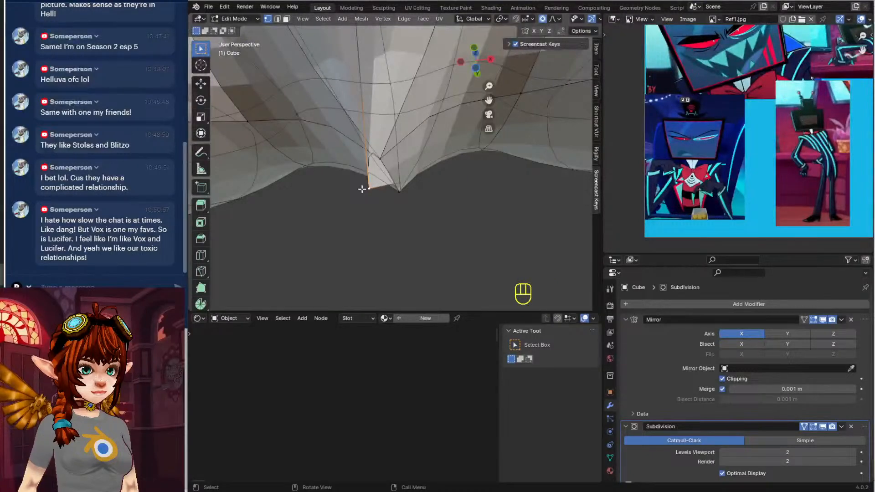
{"action": "scroll", "coordinate": [387, 198], "scroll_direction": "down", "scroll_amount": 2}
{"action": "scroll", "coordinate": [386, 192], "scroll_direction": "up", "scroll_amount": 2}
{"action": "key", "text": "g"}
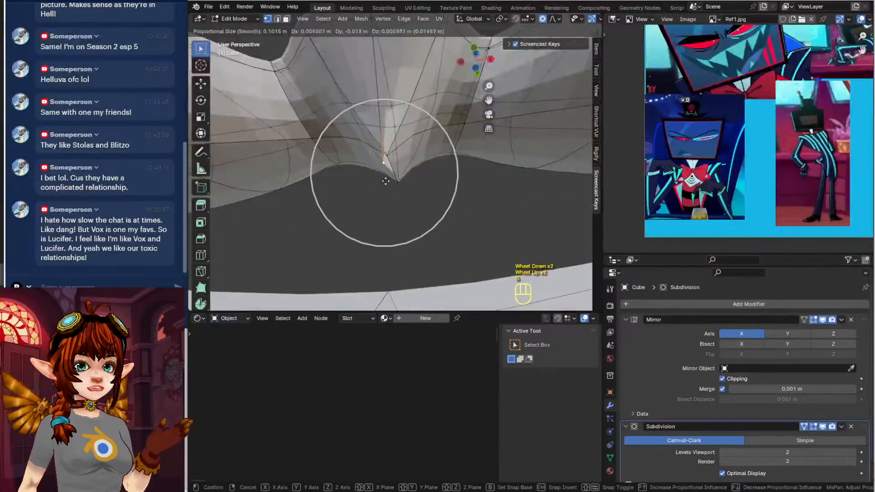
{"action": "left_click", "coordinate": [397, 165]}
{"action": "key", "text": "Tab"}
{"action": "scroll", "coordinate": [404, 165], "scroll_direction": "down", "scroll_amount": 2}
{"action": "middle_click_drag", "start_coordinate": [403, 166], "coordinate": [373, 223]}
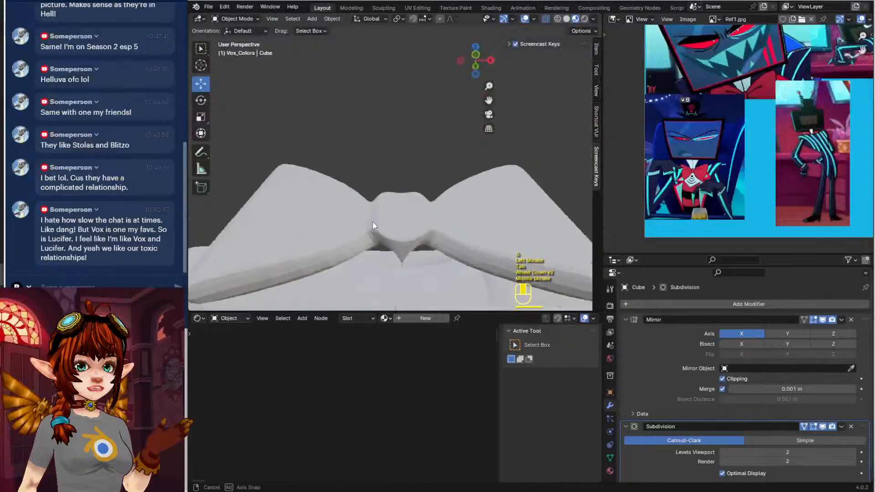
Apply smooth face shading to the entire mesh
{"action": "key", "text": "Tab"}
{"action": "key", "text": "a"}
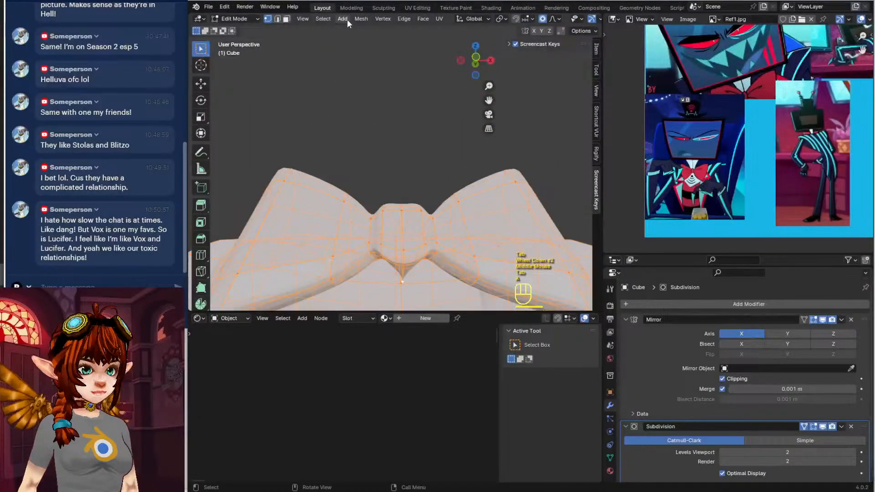
{"action": "left_click", "coordinate": [361, 19]}
{"action": "mouse_move", "coordinate": [384, 189]}
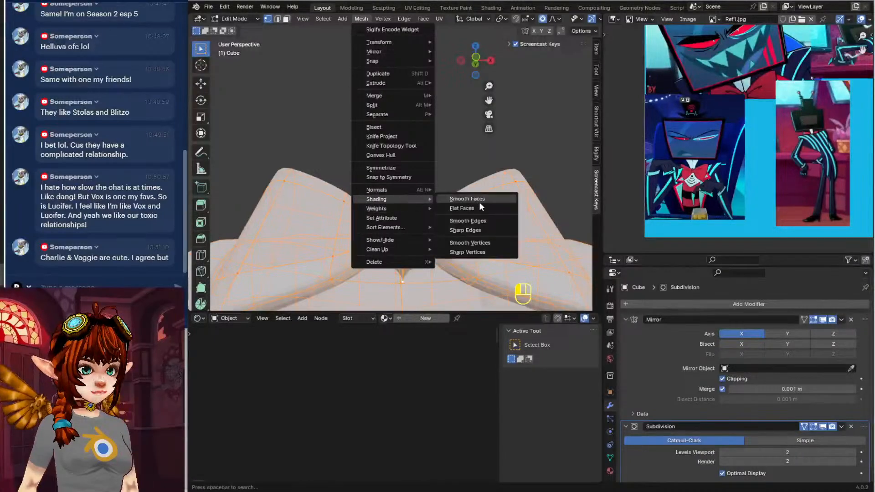
{"action": "scroll", "coordinate": [392, 227], "scroll_direction": "down", "scroll_amount": 2}
{"action": "mouse_move", "coordinate": [391, 242]}
{"action": "middle_mouse_down"}
{"action": "mouse_move", "coordinate": [409, 208]}
{"action": "mouse_move", "coordinate": [396, 281]}
{"action": "mouse_move", "coordinate": [350, 196]}
{"action": "middle_mouse_up"}
{"action": "key", "text": "Tab"}
{"action": "scroll", "coordinate": [386, 245], "scroll_direction": "down", "scroll_amount": 1}
{"action": "scroll", "coordinate": [387, 242], "scroll_direction": "down", "scroll_amount": 1}
{"action": "scroll", "coordinate": [396, 201], "scroll_direction": "up", "scroll_amount": 2}
{"action": "scroll", "coordinate": [351, 196], "scroll_direction": "up", "scroll_amount": 1}
Add a lengthwise loop cut through the middle of the bow tie, running across both wings and the knot
{"action": "key", "text": "Tab"}
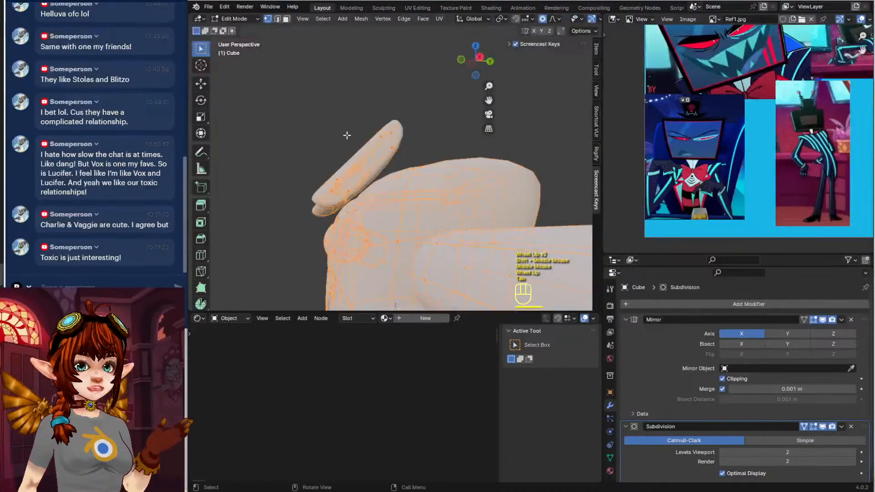
{"action": "middle_click_drag", "start_coordinate": [346, 135], "coordinate": [401, 185]}
{"action": "key", "text": "ctrl+r"}
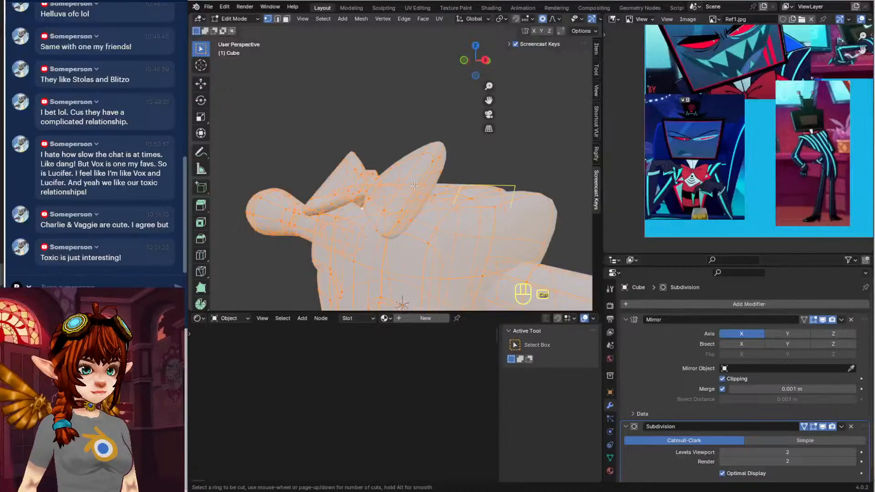
{"action": "left_click", "coordinate": [418, 186]}
{"action": "middle_click_drag", "start_coordinate": [418, 186], "coordinate": [403, 187]}
{"action": "middle_click_drag", "start_coordinate": [333, 168], "coordinate": [408, 186]}
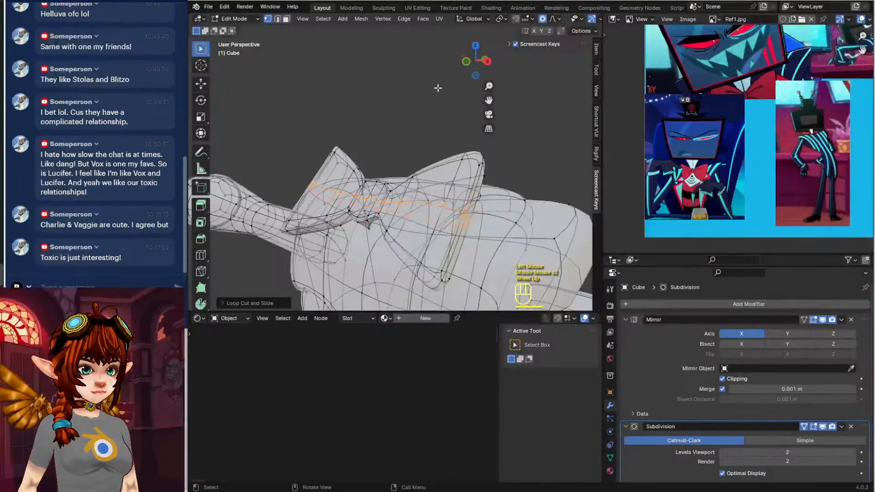
Turn off X-ray display and reposition vertices along the bow tie's new middle loop
{"action": "middle_click_drag", "start_coordinate": [575, 19], "coordinate": [472, 19]}
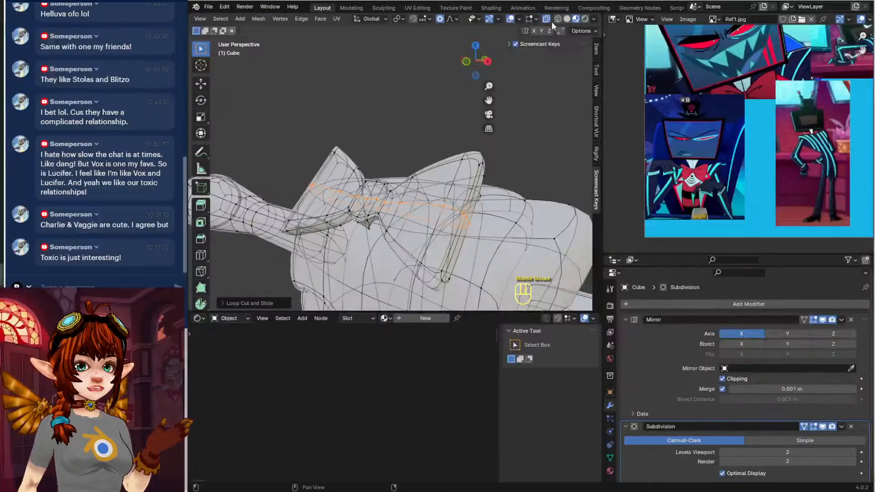
{"action": "left_click", "coordinate": [547, 19]}
{"action": "mouse_move", "coordinate": [456, 181]}
{"action": "middle_mouse_down"}
{"action": "mouse_move", "coordinate": [469, 181]}
{"action": "mouse_move", "coordinate": [356, 175]}
{"action": "mouse_move", "coordinate": [391, 194]}
{"action": "mouse_move", "coordinate": [435, 163]}
{"action": "middle_mouse_up"}
{"action": "left_click", "coordinate": [463, 196]}
{"action": "left_click", "coordinate": [404, 186], "text": "shift"}
{"action": "left_click", "coordinate": [366, 182], "text": "shift"}
{"action": "key", "text": "g"}
{"action": "left_click", "coordinate": [403, 201]}
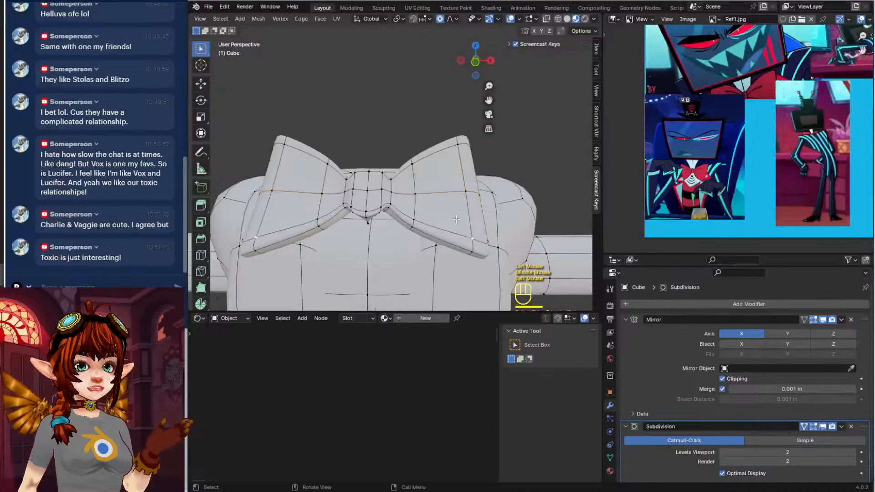
Select the vertices around the bow tie wing's lower outer corner and move them to reshape the wing tip
{"action": "middle_click_drag", "start_coordinate": [480, 199], "coordinate": [442, 172]}
{"action": "left_click", "coordinate": [451, 157], "text": "shift"}
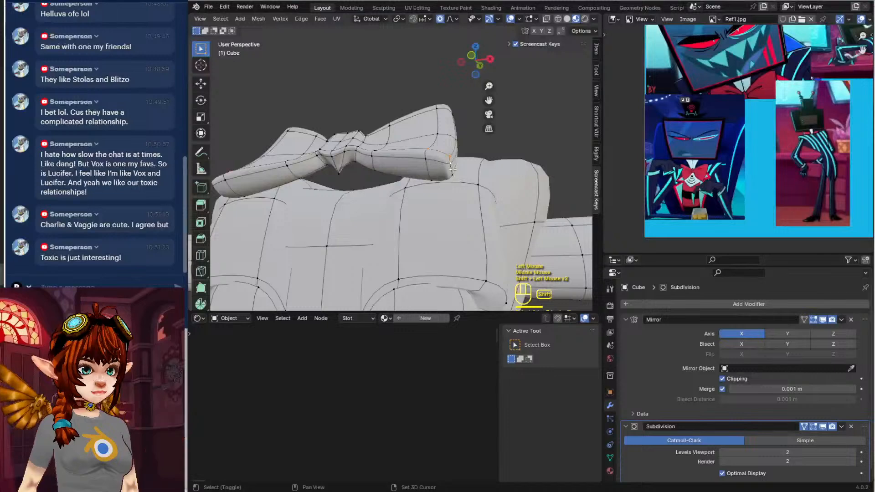
{"action": "left_click", "coordinate": [450, 180], "text": "shift"}
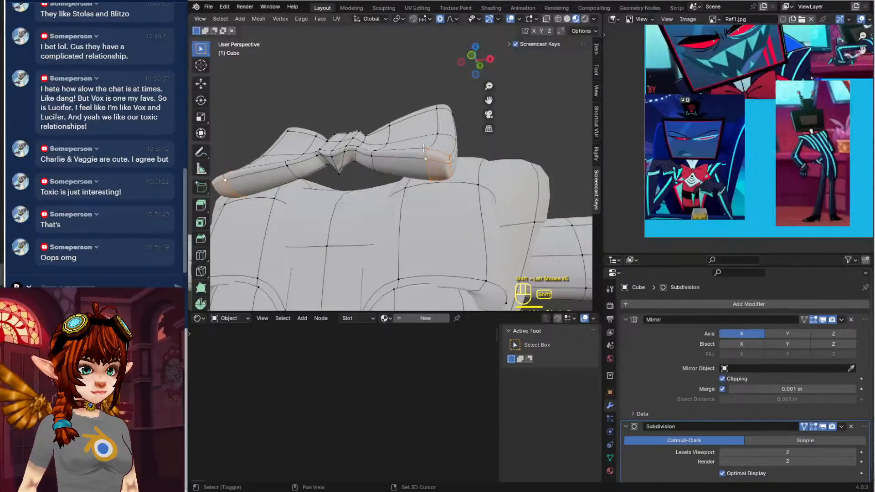
{"action": "middle_click_drag", "start_coordinate": [432, 148], "coordinate": [364, 171]}
{"action": "key", "text": "g"}
{"action": "left_click", "coordinate": [423, 228]}
Move the bow tie's lower wing corners down and back toward the chest, and check the fit on the whole body
{"action": "key", "text": "Tab"}
{"action": "scroll", "coordinate": [396, 218], "scroll_direction": "down", "scroll_amount": 2}
{"action": "key", "text": "Tab"}
{"action": "key", "text": "g"}
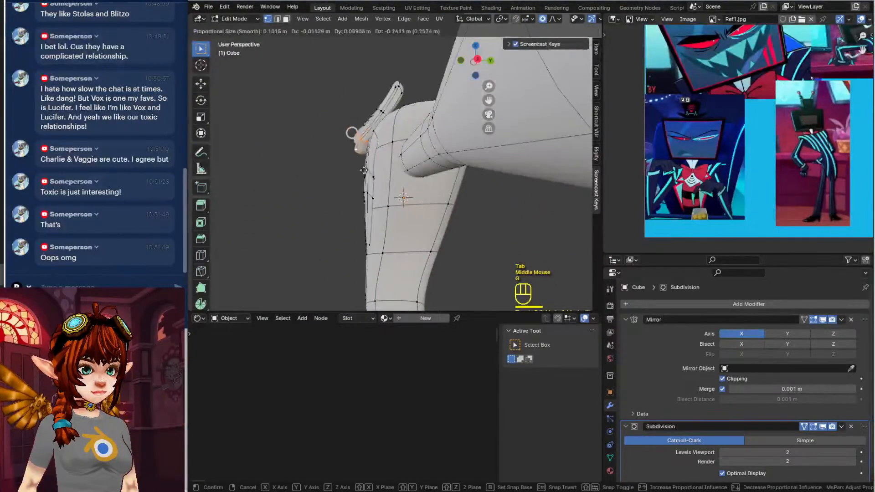
{"action": "left_click", "coordinate": [370, 167]}
{"action": "middle_click_drag", "start_coordinate": [363, 112], "coordinate": [476, 142]}
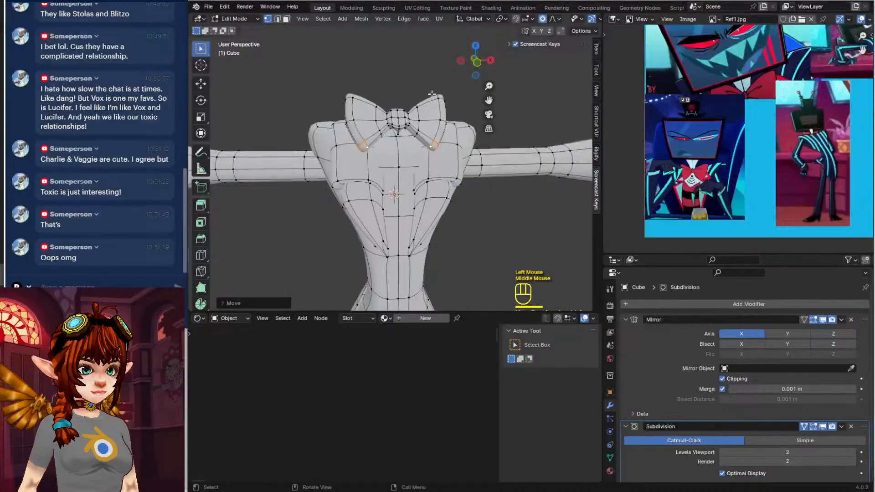
{"action": "key", "text": "Tab"}
{"action": "scroll", "coordinate": [434, 150], "scroll_direction": "down", "scroll_amount": 2}
{"action": "middle_click_drag", "start_coordinate": [432, 167], "coordinate": [408, 209], "text": "shift"}
{"action": "scroll", "coordinate": [412, 134], "scroll_direction": "up", "scroll_amount": 1}
{"action": "scroll", "coordinate": [411, 142], "scroll_direction": "down", "scroll_amount": 1}
{"action": "scroll", "coordinate": [451, 164], "scroll_direction": "down", "scroll_amount": 1, "text": "shift"}
Add a cube to the mesh and raise it above the torso as the base of the head
{"action": "key", "text": "Tab"}
{"action": "left_click", "coordinate": [343, 19]}
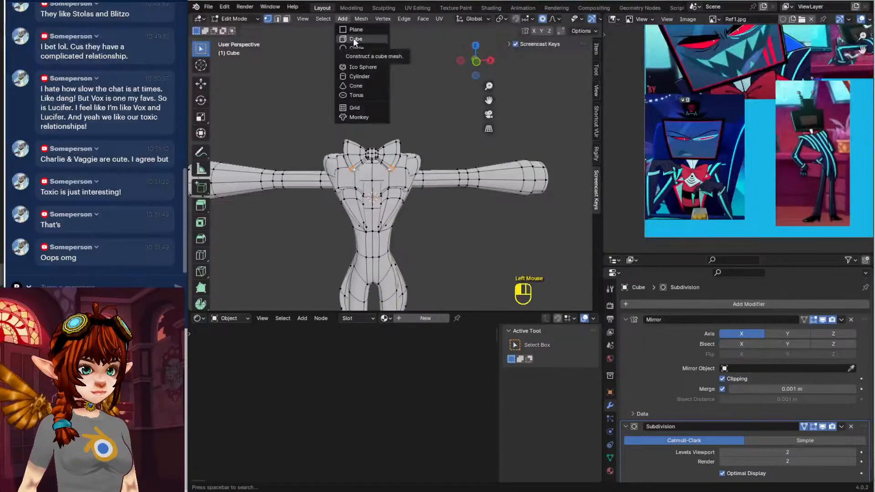
{"action": "left_click", "coordinate": [353, 39]}
{"action": "scroll", "coordinate": [417, 174], "scroll_direction": "down", "scroll_amount": 3}
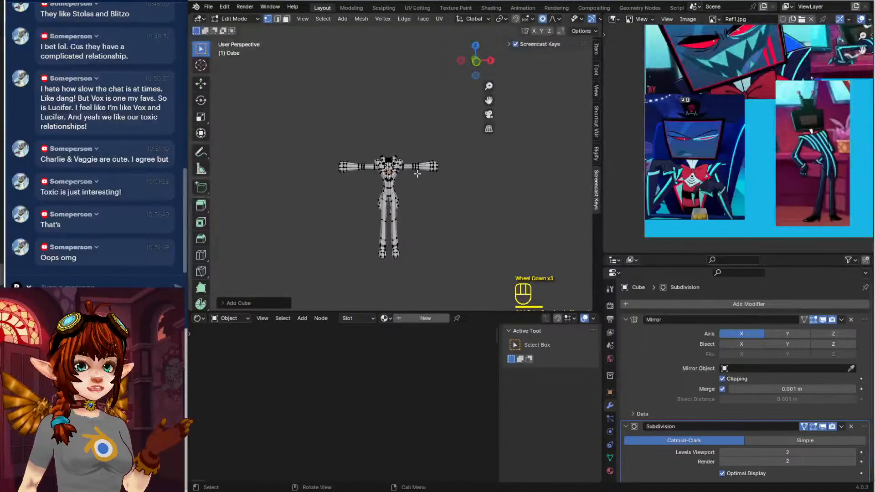
{"action": "key", "text": "g"}
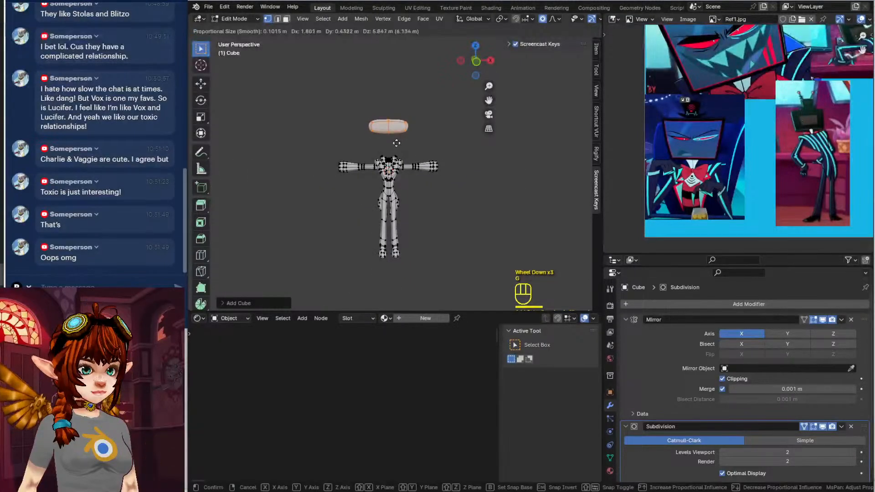
{"action": "left_click", "coordinate": [393, 146]}
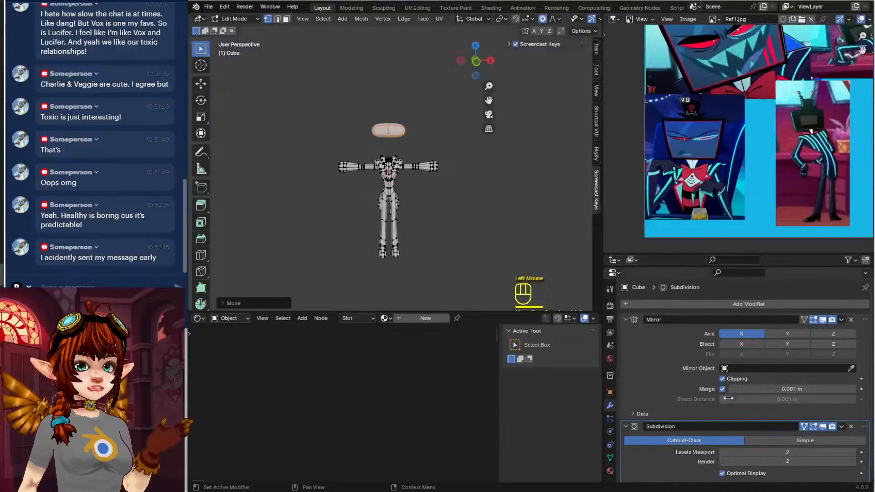
Switch off X-axis mirroring and clipping, delete the cube's inner face at the mirror plane, and re-enable clipping
{"action": "middle_click_drag", "start_coordinate": [373, 137], "coordinate": [403, 201]}
{"action": "scroll", "coordinate": [392, 128], "scroll_direction": "up", "scroll_amount": 4}
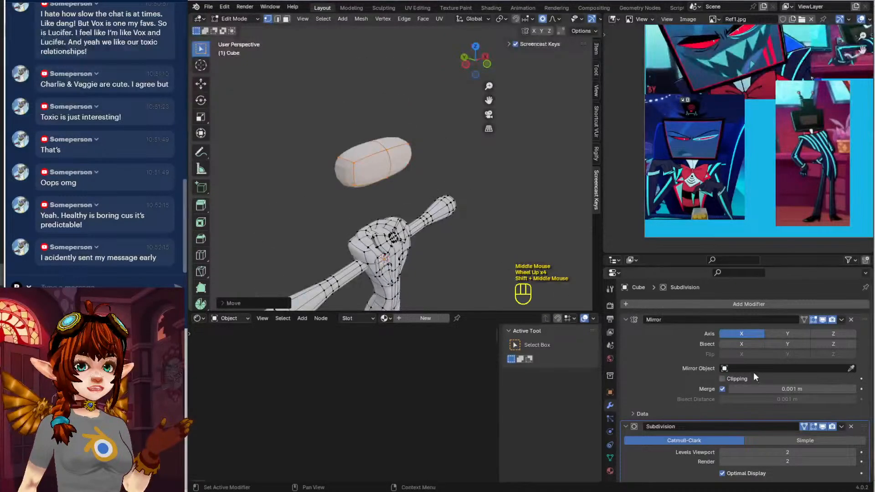
{"action": "left_click", "coordinate": [748, 332]}
{"action": "middle_click_drag", "start_coordinate": [315, 130], "coordinate": [322, 123]}
{"action": "left_click", "coordinate": [278, 29]}
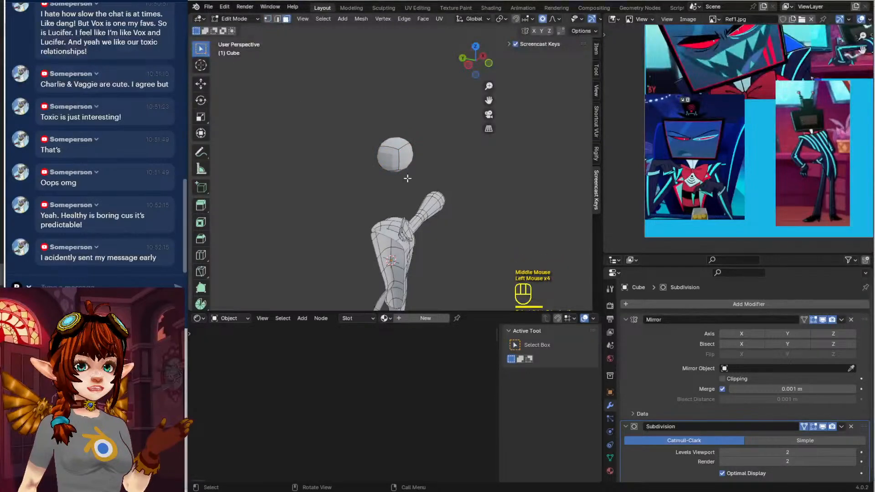
{"action": "left_click", "coordinate": [390, 158]}
{"action": "key", "text": "x"}
{"action": "left_click", "coordinate": [391, 156]}
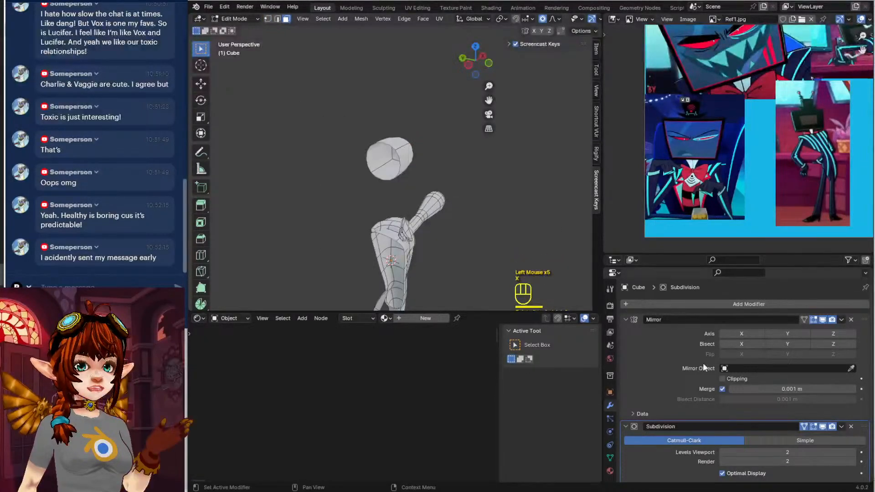
{"action": "left_click", "coordinate": [722, 379]}
Select all linked faces of the head half in front view and re-enable mirroring on the X axis
{"action": "middle_click_drag", "start_coordinate": [392, 146], "coordinate": [350, 145]}
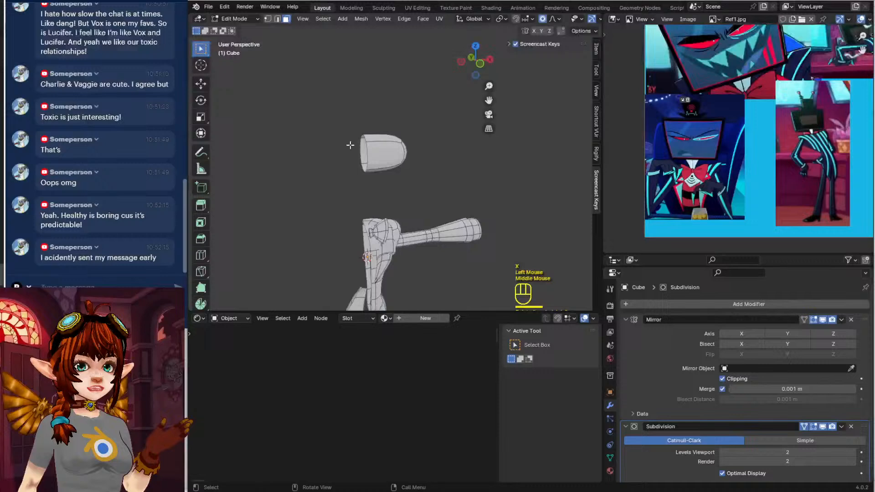
{"action": "double_click", "coordinate": [378, 152]}
{"action": "key", "text": "Tab"}
{"action": "left_click", "coordinate": [378, 152]}
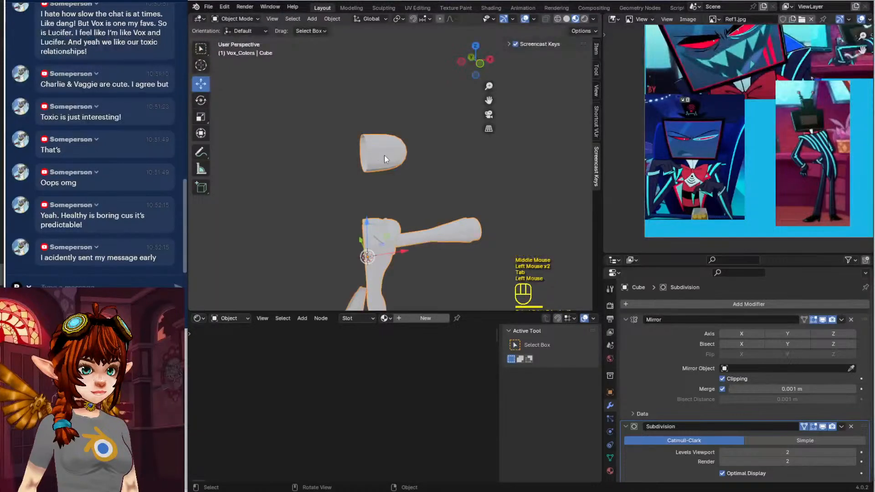
{"action": "key", "text": "Tab"}
{"action": "left_click", "coordinate": [378, 147]}
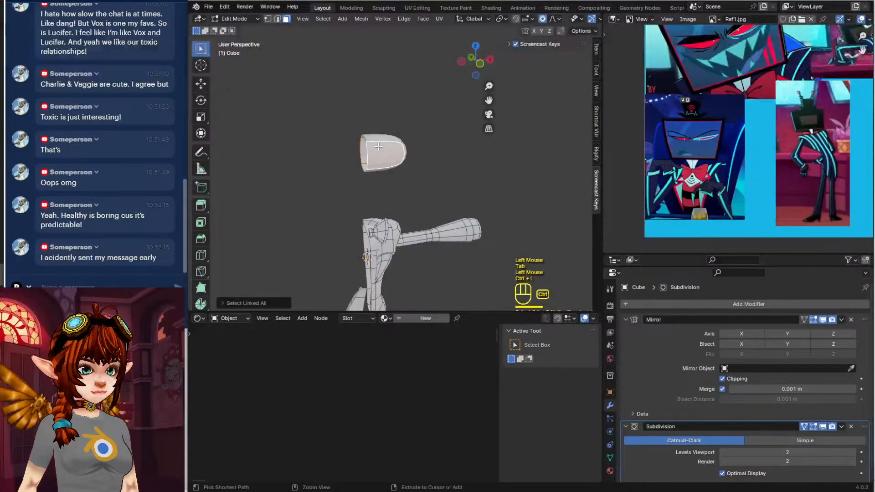
{"action": "key", "text": "ctrl+l"}
{"action": "key", "text": "KP_2"}
{"action": "key", "text": "KP_1"}
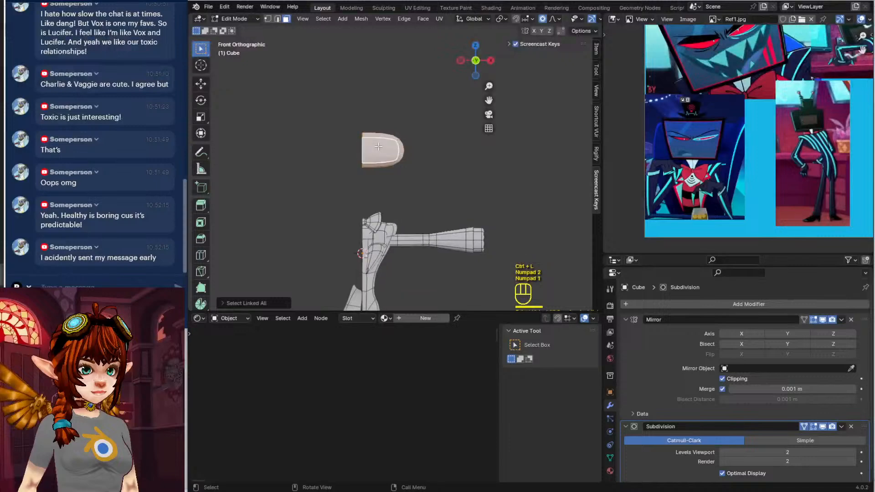
{"action": "left_click", "coordinate": [740, 333]}
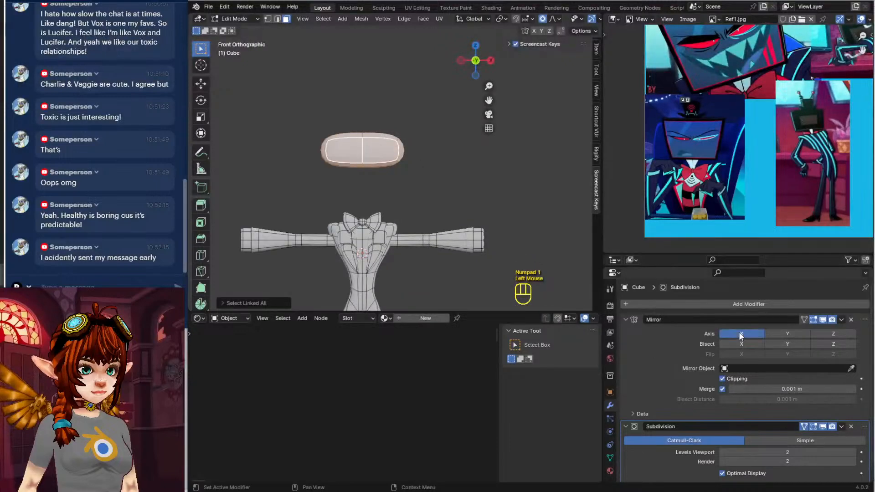
Widen the head block along X and increase its height along Z
{"action": "key", "text": "s"}
{"action": "key", "text": "x"}
{"action": "left_click", "coordinate": [425, 174]}
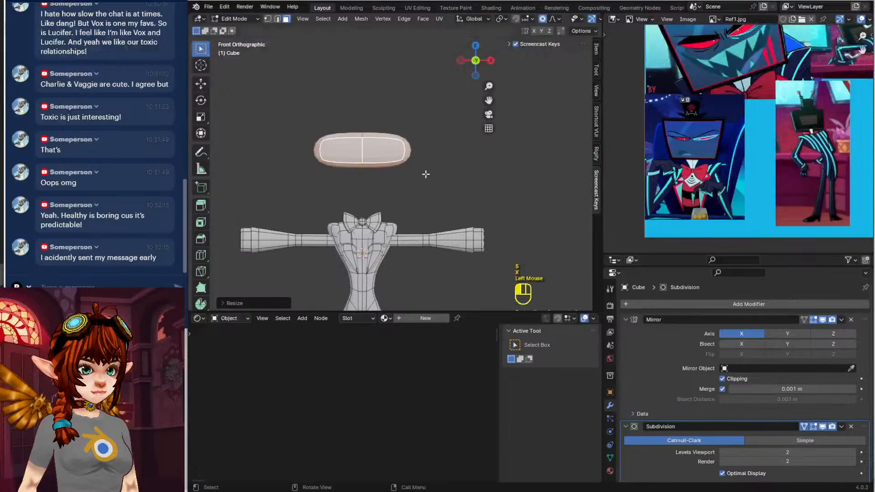
{"action": "key", "text": "s"}
{"action": "key", "text": "z"}
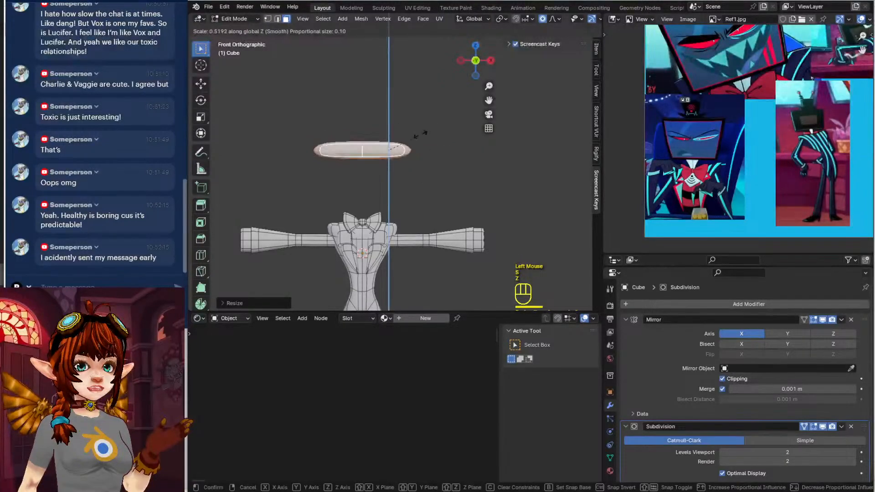
{"action": "left_click", "coordinate": [460, 114]}
Add loop cuts close to the head's outer side edge and top edge to sharpen its rounded corners
{"action": "key", "text": "ctrl+r"}
{"action": "left_click", "coordinate": [406, 133]}
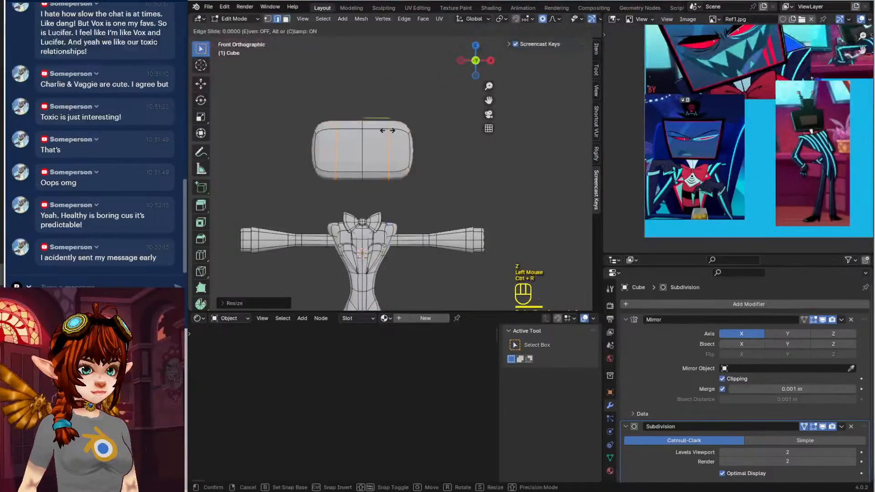
{"action": "left_click", "coordinate": [405, 133]}
{"action": "key", "text": "ctrl+r"}
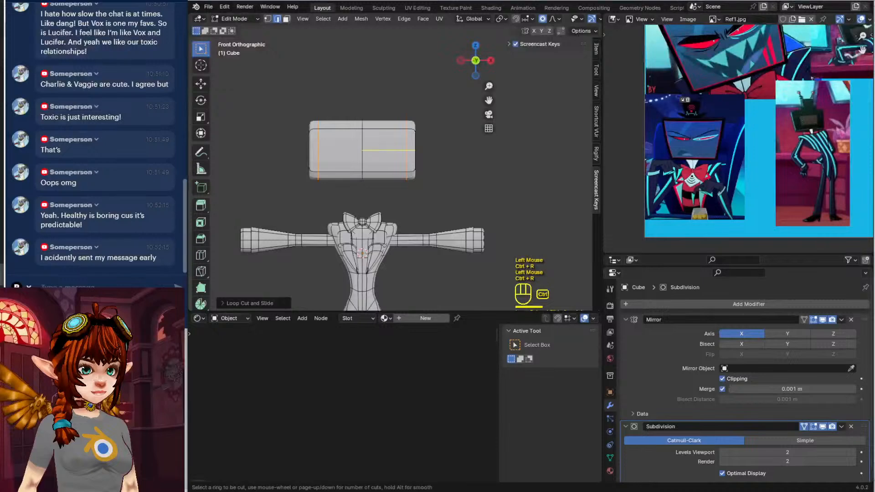
{"action": "left_click", "coordinate": [373, 120]}
{"action": "left_click", "coordinate": [373, 115]}
{"action": "key", "text": "ctrl+r"}
{"action": "left_click", "coordinate": [379, 171]}
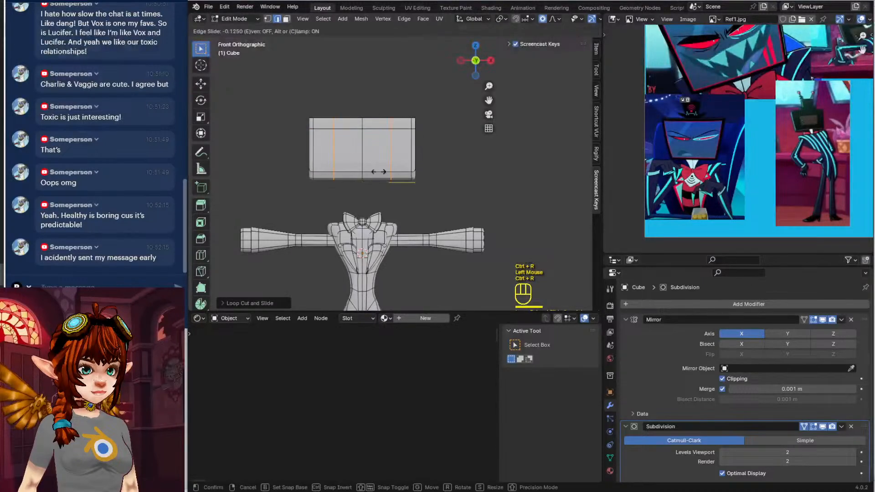
{"action": "left_click", "coordinate": [378, 170]}
{"action": "key", "text": "ctrl+z"}
Add a horizontal loop cut and slide it down to the head's bottom edge to sharpen the lower corners
{"action": "key", "text": "ctrl+r"}
{"action": "key", "text": "ctrl+r"}
{"action": "key", "text": "ctrl+r"}
{"action": "left_click", "coordinate": [400, 149]}
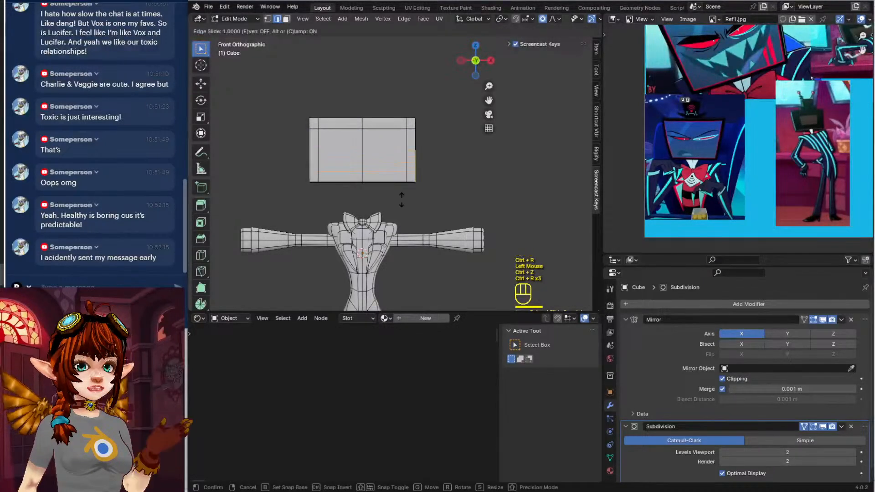
{"action": "left_click", "coordinate": [400, 199]}
{"action": "middle_click_drag", "start_coordinate": [416, 190], "coordinate": [341, 172]}
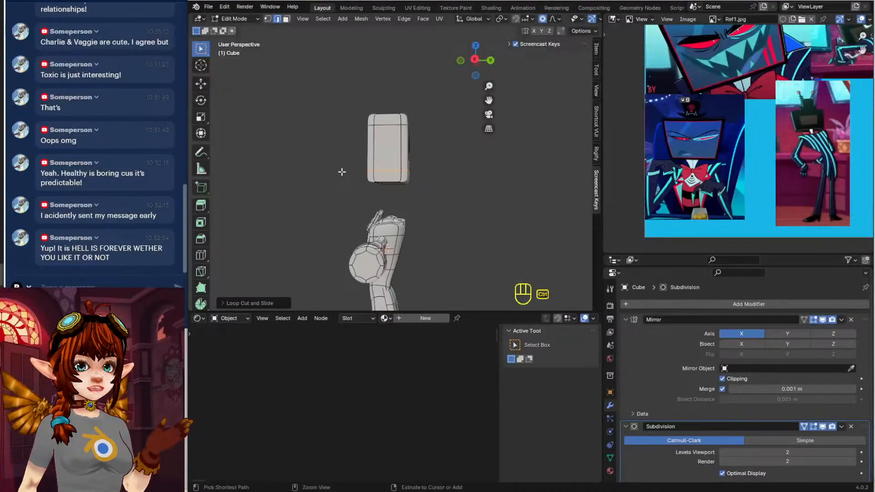
Select the whole linked head block, flatten it along Y to about 0.35 of its depth, and nudge its position in front view
{"action": "key", "text": "ctrl+l"}
{"action": "key", "text": "KP_3"}
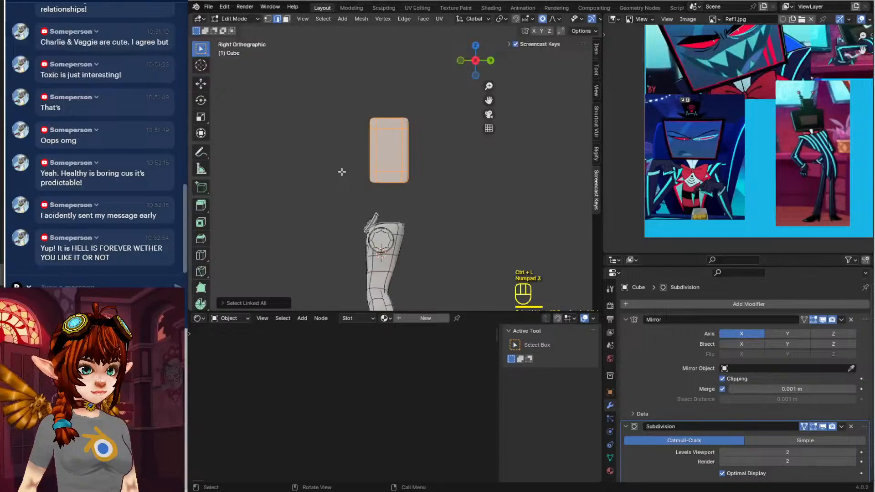
{"action": "key", "text": "s"}
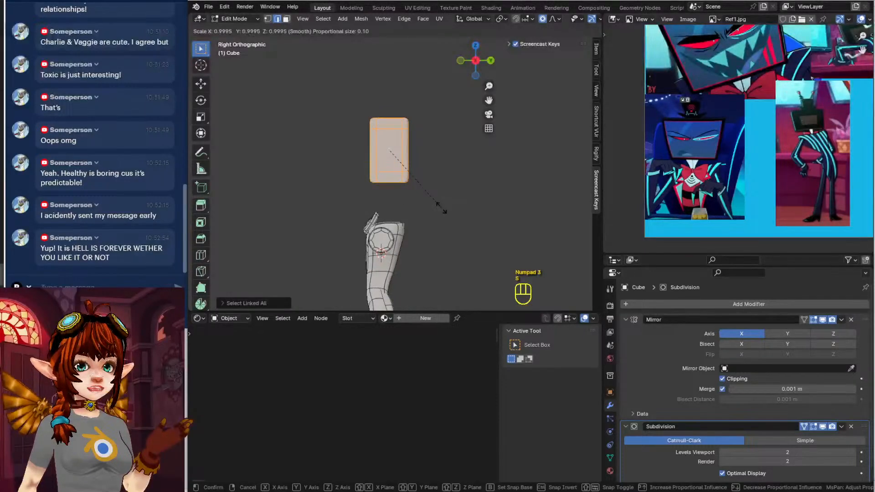
{"action": "key", "text": "y"}
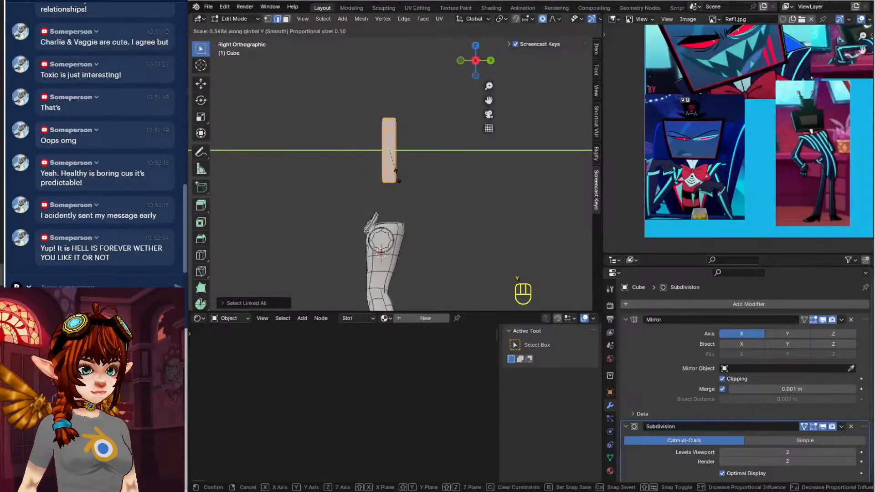
{"action": "left_click", "coordinate": [393, 174]}
{"action": "key", "text": "KP_1"}
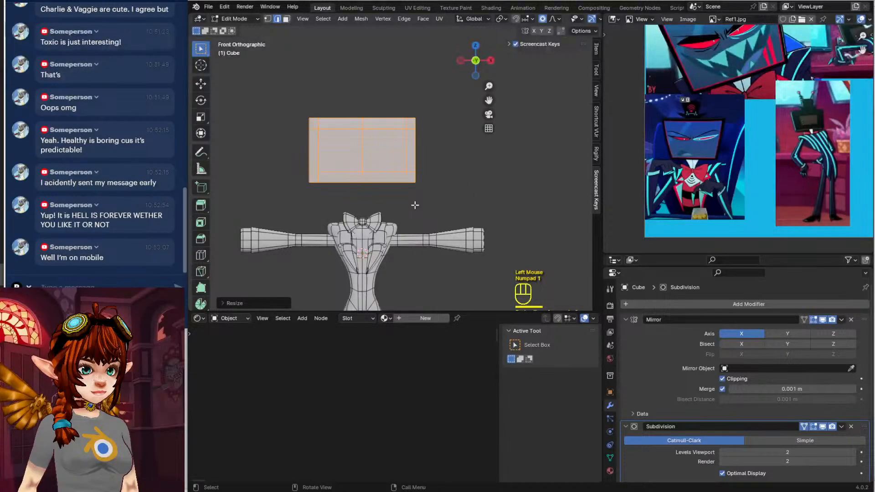
{"action": "key", "text": "g"}
{"action": "left_click", "coordinate": [442, 196]}
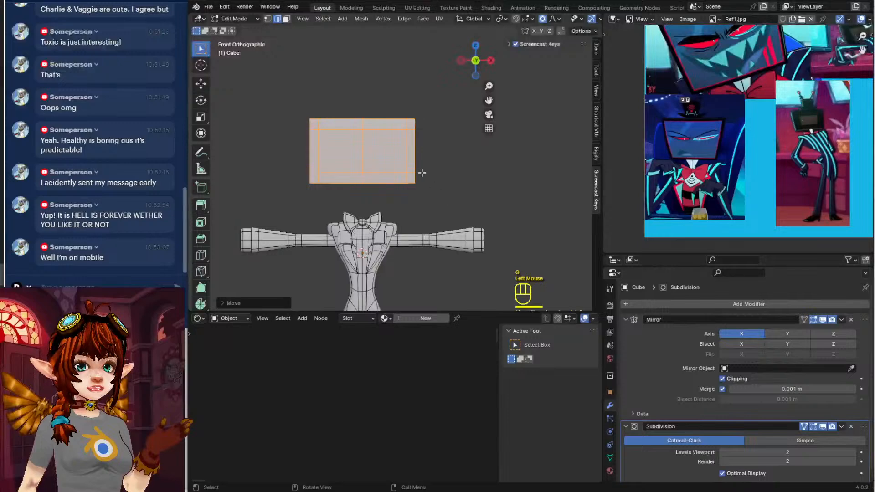
Add two vertical loop cuts to the head's front, one near the centre line and one between it and the outer edge
{"action": "left_click", "coordinate": [408, 157], "text": "alt"}
{"action": "left_click", "coordinate": [287, 56]}
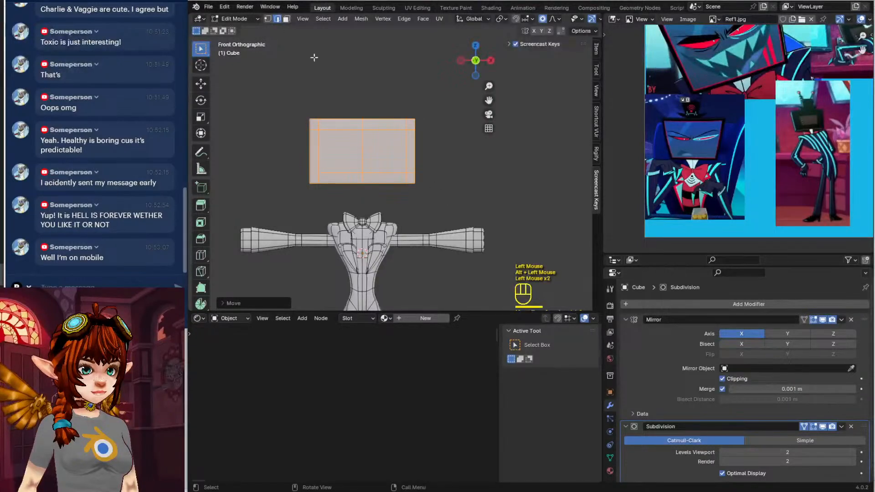
{"action": "left_click", "coordinate": [365, 66]}
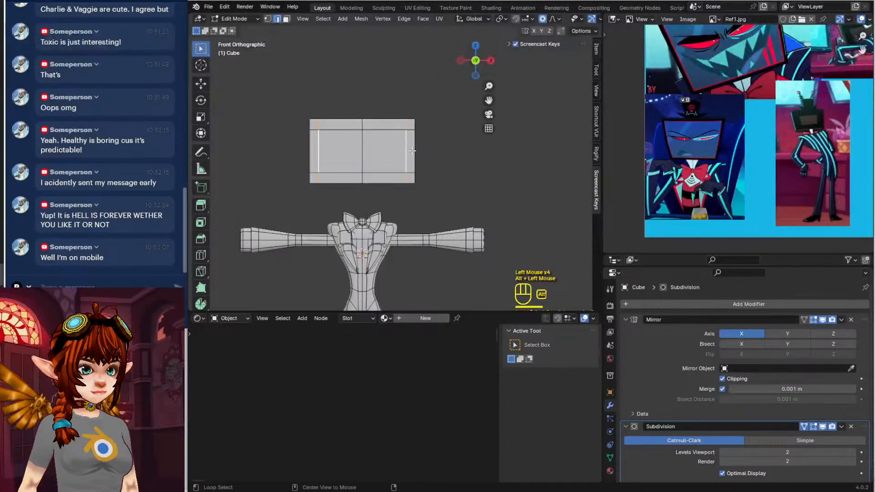
{"action": "key", "text": "ctrl+r"}
{"action": "left_click", "coordinate": [375, 131]}
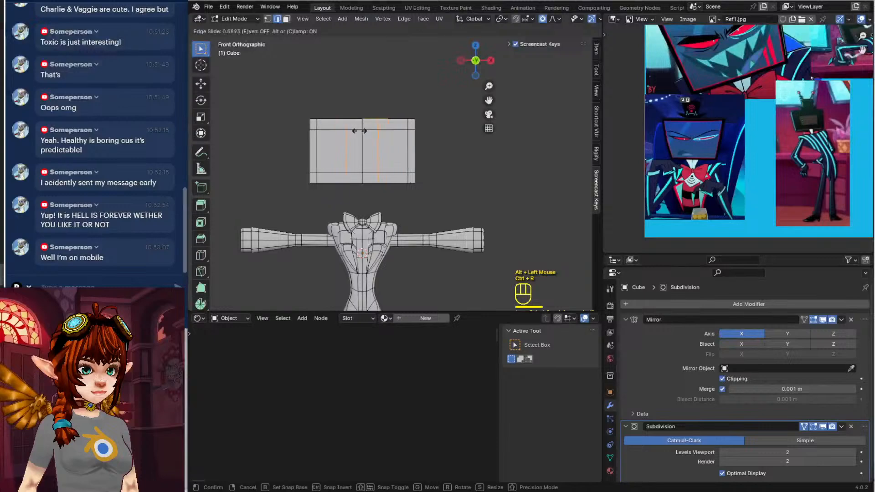
{"action": "left_click", "coordinate": [360, 131]}
{"action": "key", "text": "ctrl+r"}
{"action": "left_click", "coordinate": [394, 123]}
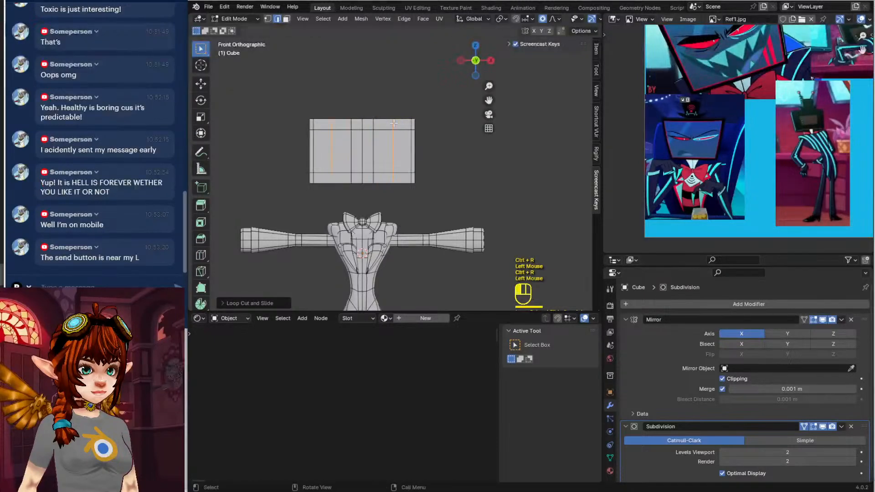
{"action": "key", "text": "Tab"}
{"action": "key", "text": "Tab"}
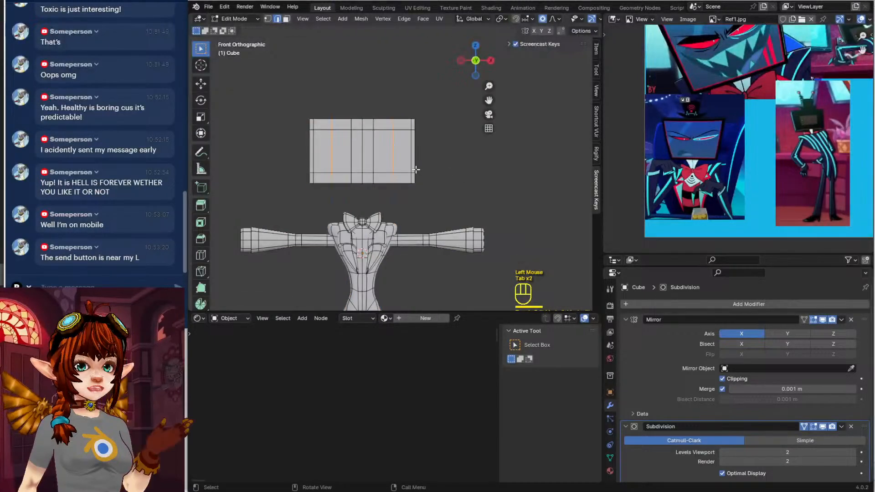
Select the whole linked head block and lower it in side view to just above the bow tie
{"action": "key", "text": "ctrl+l"}
{"action": "key", "text": "KP_3"}
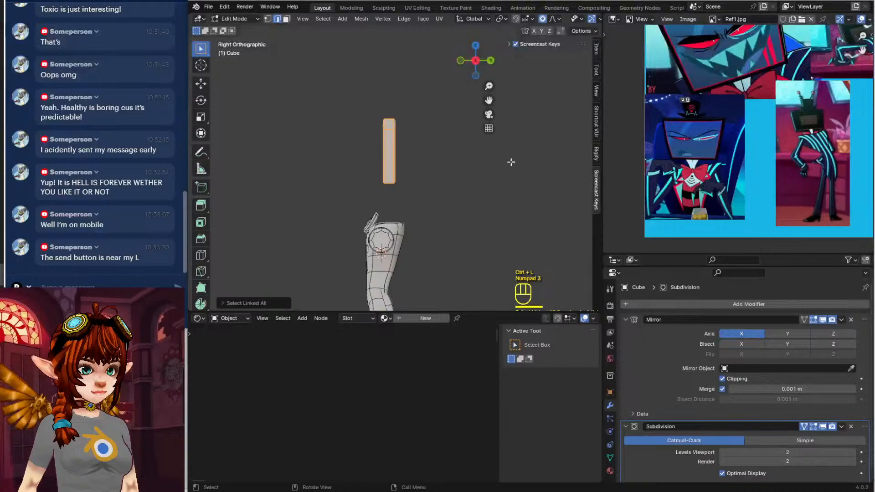
{"action": "middle_click_drag", "start_coordinate": [681, 141], "coordinate": [748, 182], "text": "shift"}
{"action": "scroll", "coordinate": [723, 196], "scroll_direction": "down", "scroll_amount": 1}
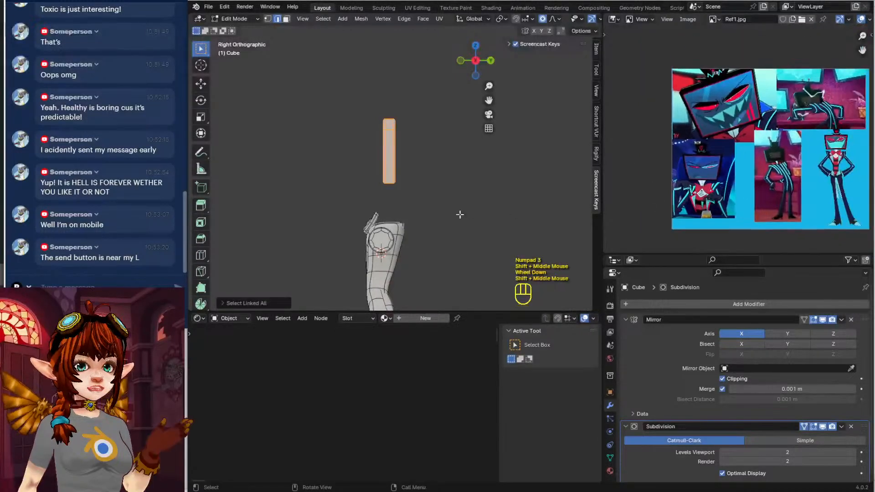
{"action": "key", "text": "g"}
{"action": "left_click", "coordinate": [398, 246]}
Narrow the head block along X and adjust its position above the torso
{"action": "middle_click_drag", "start_coordinate": [397, 246], "coordinate": [441, 251]}
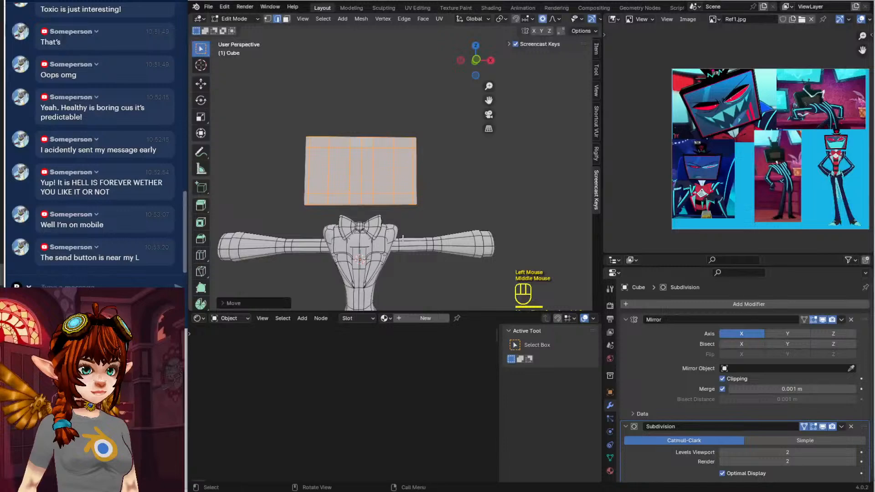
{"action": "key", "text": "s"}
{"action": "key", "text": "x"}
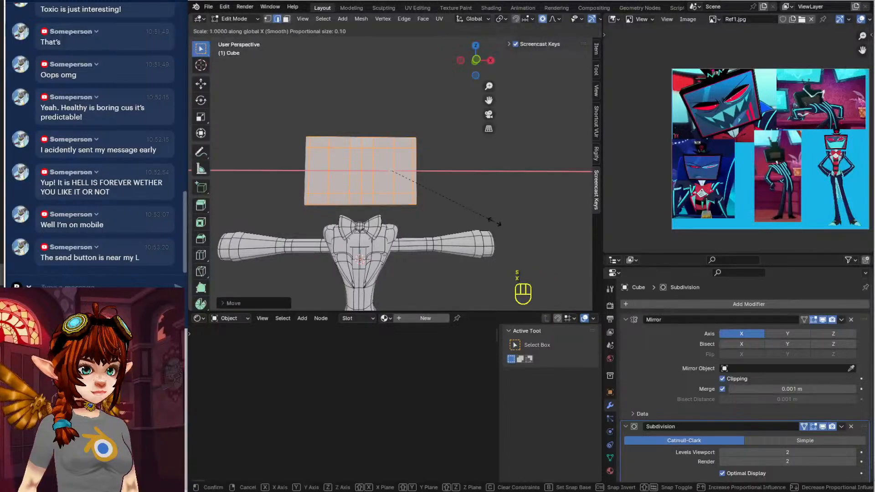
{"action": "left_click", "coordinate": [469, 220]}
{"action": "key", "text": "g"}
{"action": "left_click", "coordinate": [464, 220]}
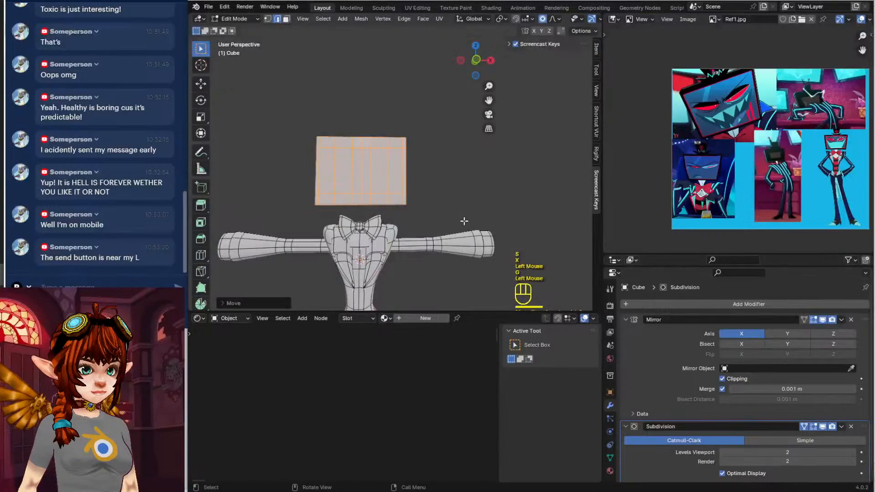
Examine the whole figure's proportions in Object Mode and compare the head and bow tie with the standing front reference
{"action": "key", "text": "Tab"}
{"action": "scroll", "coordinate": [464, 221], "scroll_direction": "down", "scroll_amount": 3}
{"action": "middle_click_drag", "start_coordinate": [409, 241], "coordinate": [385, 228], "text": "shift"}
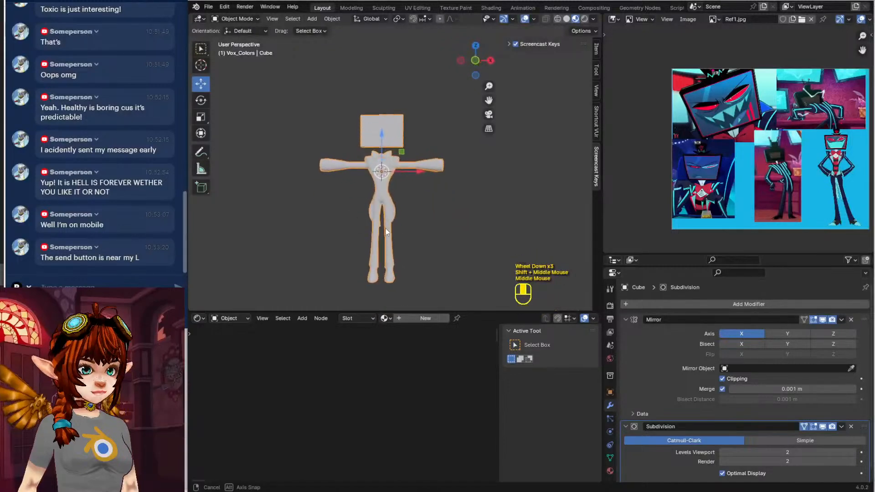
{"action": "scroll", "coordinate": [382, 227], "scroll_direction": "up", "scroll_amount": 1}
{"action": "key", "text": "KP_1"}
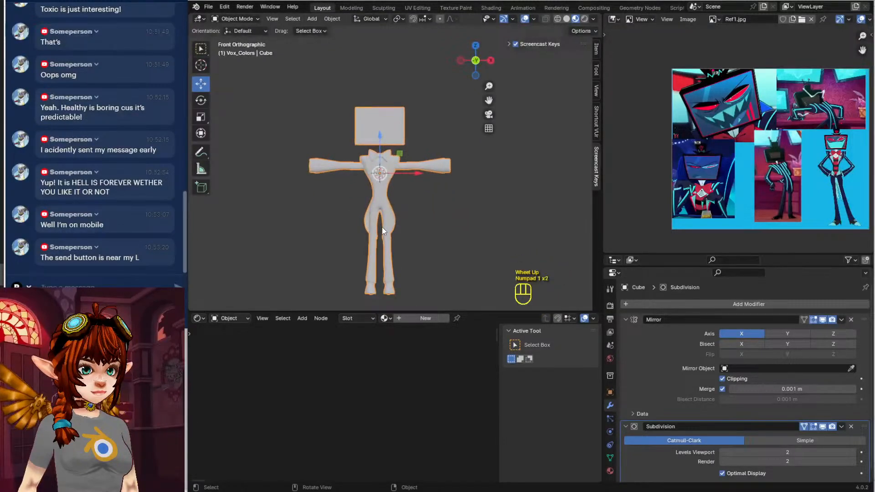
{"action": "scroll", "coordinate": [381, 226], "scroll_direction": "up", "scroll_amount": 3}
{"action": "scroll", "coordinate": [856, 179], "scroll_direction": "up", "scroll_amount": 2}
{"action": "middle_click_drag", "start_coordinate": [856, 179], "coordinate": [633, 140]}
{"action": "scroll", "coordinate": [759, 105], "scroll_direction": "up", "scroll_amount": 2}
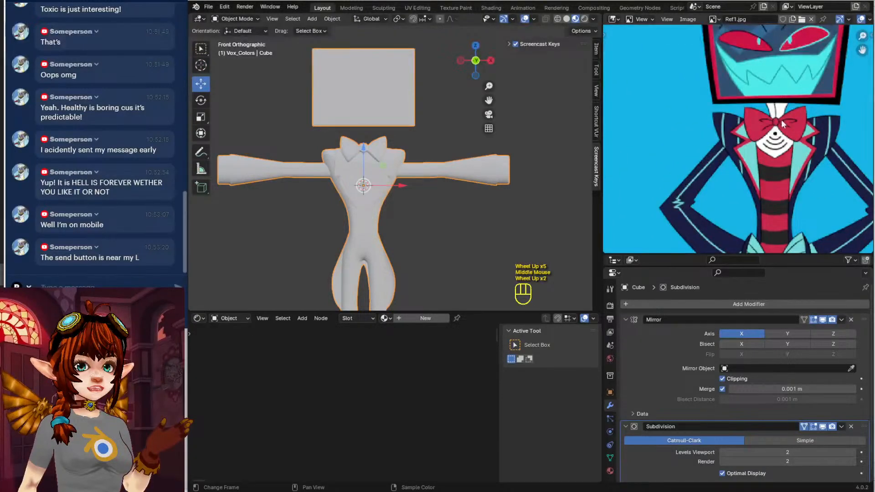
{"action": "middle_click_drag", "start_coordinate": [332, 114], "coordinate": [376, 134]}
Return to Edit Mode, clear the selection, and examine the head, torso and bow tie mesh from the back, side and front
{"action": "key", "text": "Tab"}
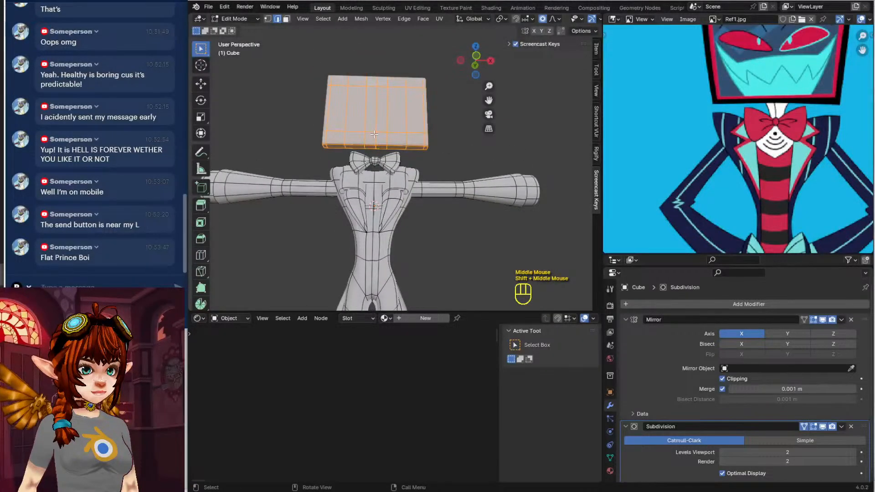
{"action": "left_click", "coordinate": [488, 141]}
{"action": "middle_click_drag", "start_coordinate": [439, 168], "coordinate": [279, 183]}
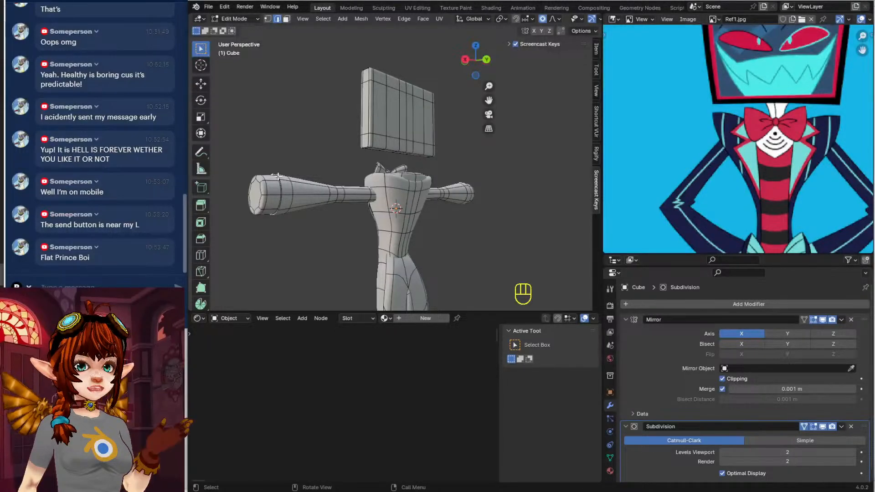
{"action": "scroll", "coordinate": [277, 176], "scroll_direction": "down", "scroll_amount": 2}
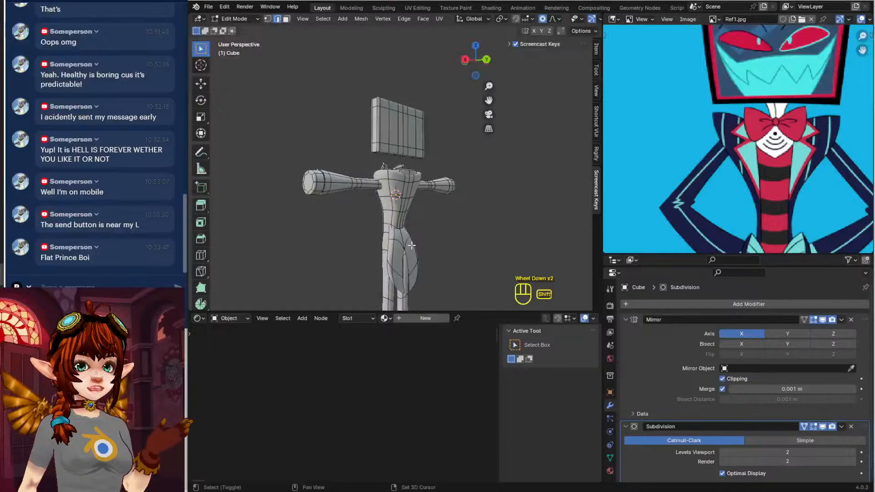
{"action": "middle_click_drag", "start_coordinate": [335, 251], "coordinate": [396, 207], "text": "shift"}
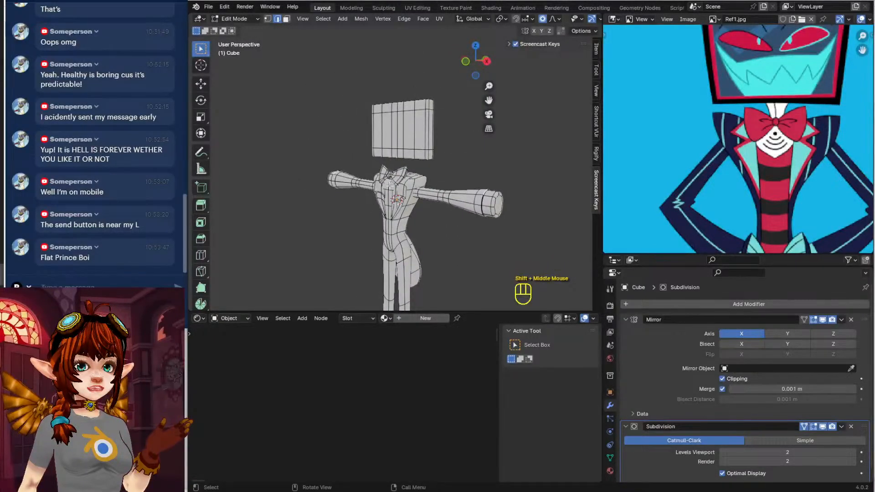
{"action": "scroll", "coordinate": [396, 209], "scroll_direction": "up", "scroll_amount": 3}
{"action": "middle_click_drag", "start_coordinate": [414, 149], "coordinate": [375, 172], "text": "shift"}
{"action": "middle_click_drag", "start_coordinate": [375, 172], "coordinate": [425, 186]}
{"action": "middle_click_drag", "start_coordinate": [424, 186], "coordinate": [445, 151], "text": "shift"}
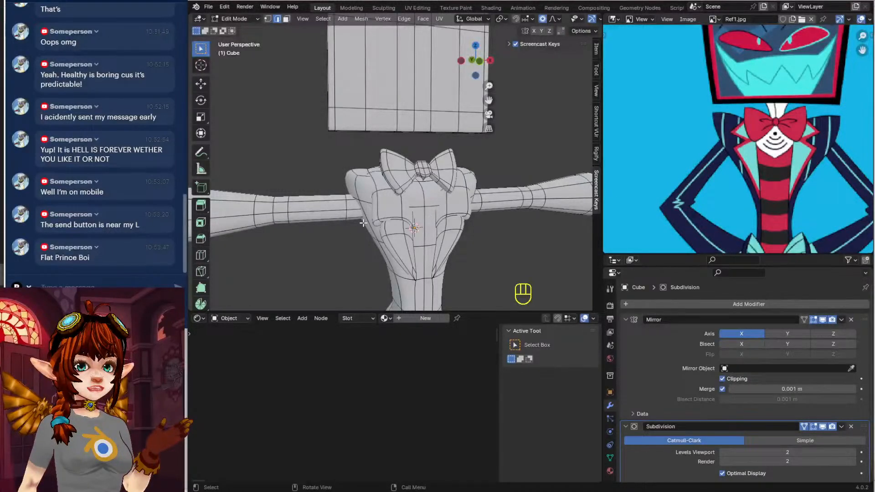
{"action": "scroll", "coordinate": [356, 274], "scroll_direction": "down", "scroll_amount": 3}
{"action": "scroll", "coordinate": [355, 274], "scroll_direction": "up", "scroll_amount": 1, "text": "shift"}
{"action": "middle_click_drag", "start_coordinate": [355, 273], "coordinate": [324, 306], "text": "shift"}
{"action": "middle_click_drag", "start_coordinate": [323, 306], "coordinate": [301, 311]}
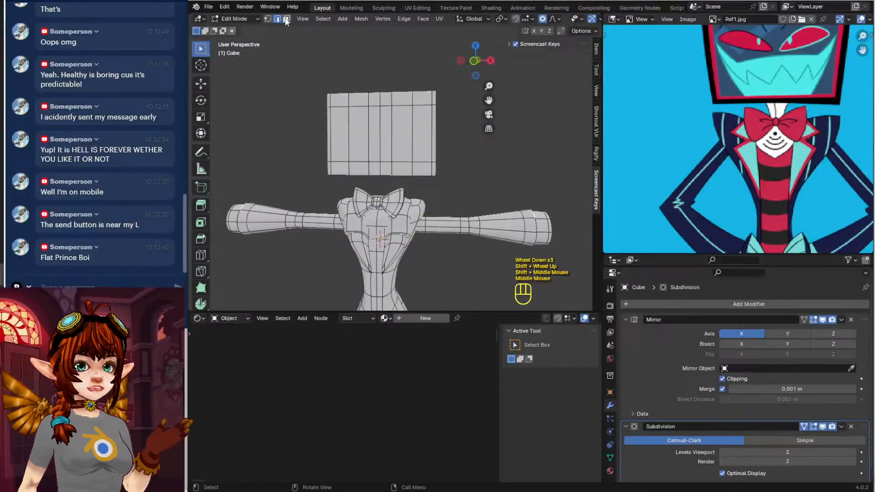
Select all faces on the front of the head in face mode and extrude them in place
{"action": "left_click", "coordinate": [287, 19]}
{"action": "left_click", "coordinate": [338, 102]}
{"action": "left_click", "coordinate": [359, 100], "text": "shift"}
{"action": "left_click", "coordinate": [375, 99], "text": "shift"}
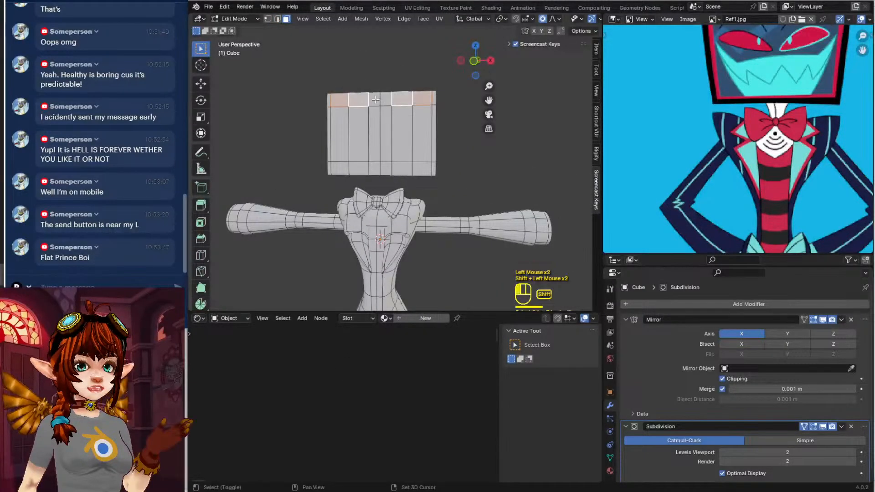
{"action": "left_click", "coordinate": [378, 132], "text": "shift"}
{"action": "left_click", "coordinate": [359, 132], "text": "shift"}
{"action": "left_click", "coordinate": [338, 133], "text": "shift"}
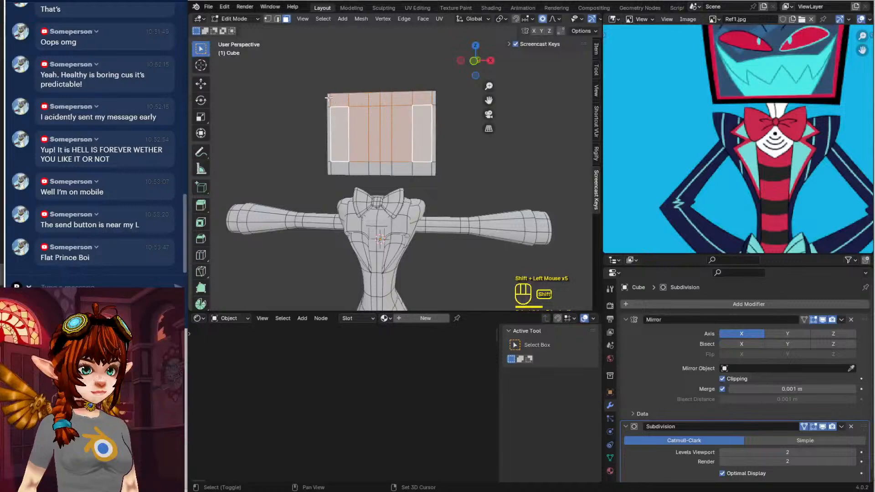
{"action": "left_click", "coordinate": [329, 132], "text": "shift"}
{"action": "left_click", "coordinate": [329, 139], "text": "shift"}
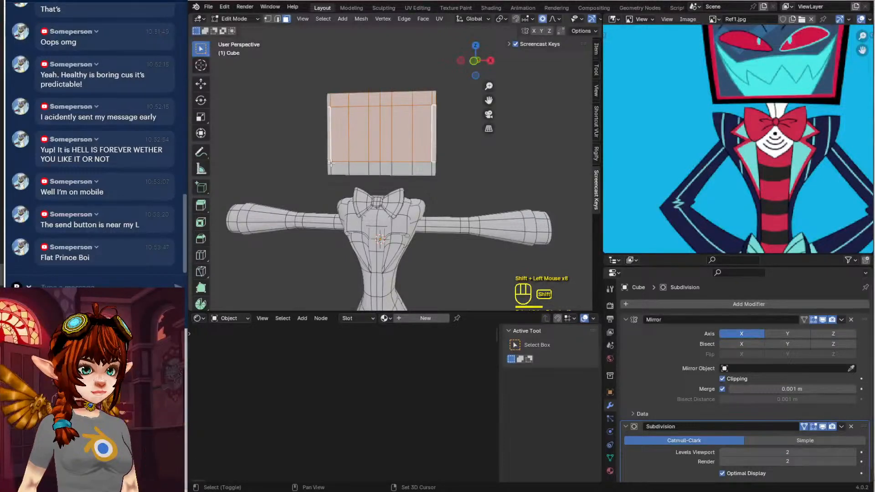
{"action": "left_click", "coordinate": [339, 166], "text": "shift"}
{"action": "left_click", "coordinate": [368, 168], "text": "shift"}
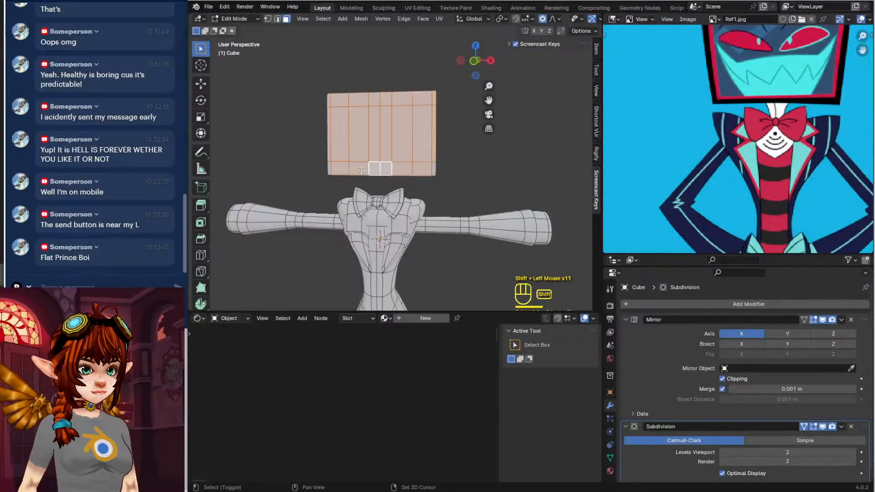
{"action": "left_click", "coordinate": [328, 166], "text": "shift"}
{"action": "key", "text": "e"}
{"action": "left_click", "coordinate": [474, 160]}
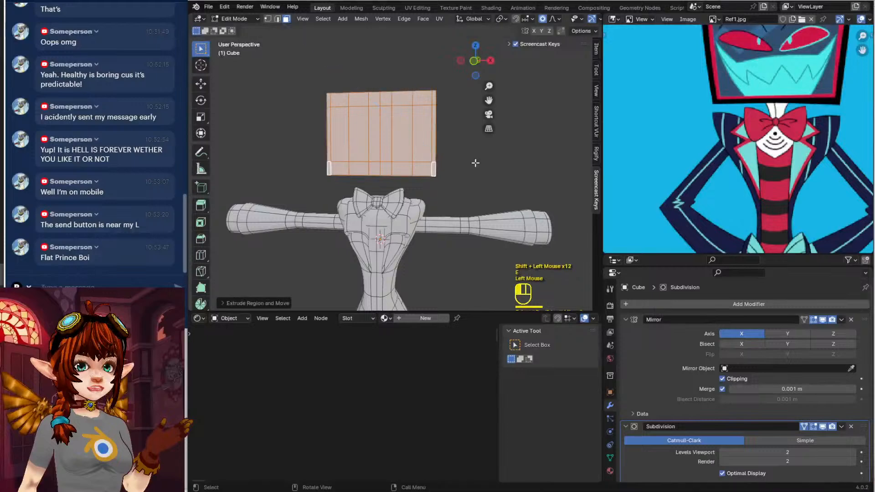
{"action": "key", "text": "s"}
{"action": "left_click", "coordinate": [465, 153]}
{"action": "key", "text": "ctrl+z"}
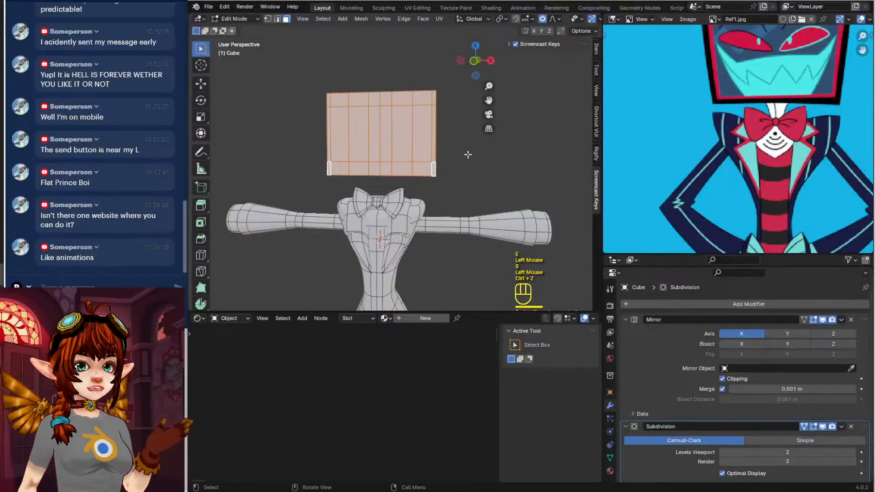
Turn off proportional editing, scale the extruded front faces inward to about 0.79, and extrude them back to recess the screen
{"action": "key", "text": "o"}
{"action": "key", "text": "s"}
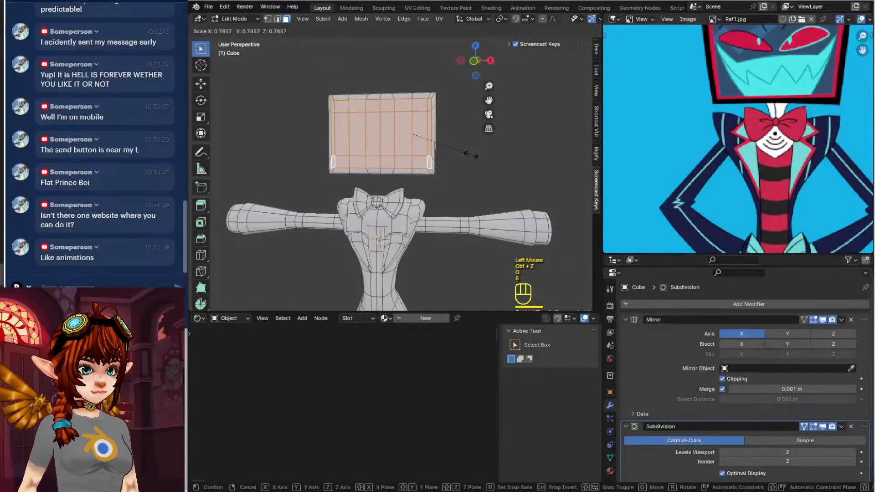
{"action": "left_click", "coordinate": [469, 155]}
{"action": "middle_click_drag", "start_coordinate": [470, 154], "coordinate": [404, 148]}
{"action": "key", "text": "e"}
{"action": "left_click", "coordinate": [339, 147]}
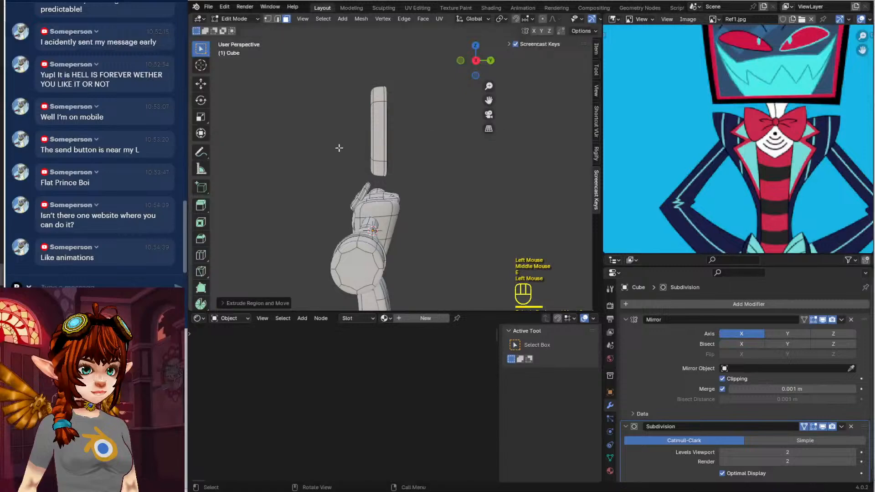
Inspect the recessed TV screen in Object Mode and compare the head with the standing front reference
{"action": "middle_click_drag", "start_coordinate": [339, 148], "coordinate": [389, 176]}
{"action": "scroll", "coordinate": [424, 152], "scroll_direction": "up", "scroll_amount": 1}
{"action": "key", "text": "Tab"}
{"action": "scroll", "coordinate": [406, 162], "scroll_direction": "down", "scroll_amount": 2}
{"action": "scroll", "coordinate": [752, 143], "scroll_direction": "down", "scroll_amount": 2}
{"action": "middle_click_drag", "start_coordinate": [746, 144], "coordinate": [767, 142], "text": "shift"}
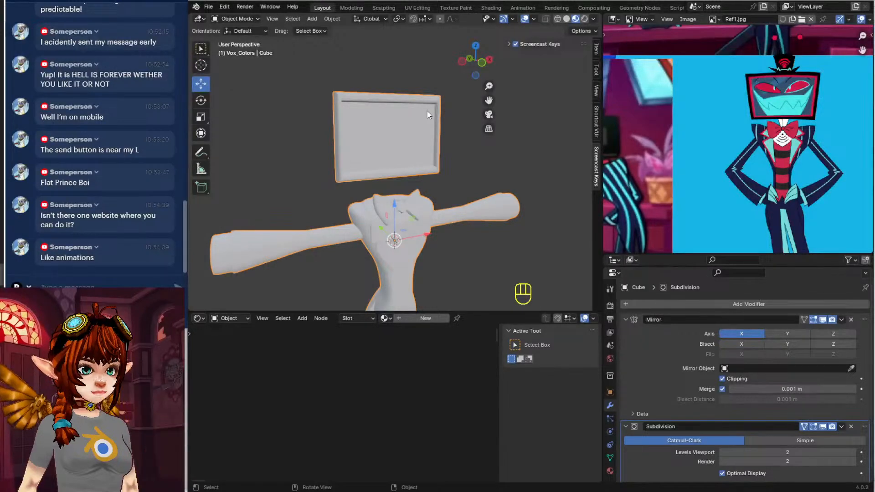
{"action": "scroll", "coordinate": [445, 247], "scroll_direction": "down", "scroll_amount": 2}
{"action": "middle_click_drag", "start_coordinate": [444, 247], "coordinate": [368, 228]}
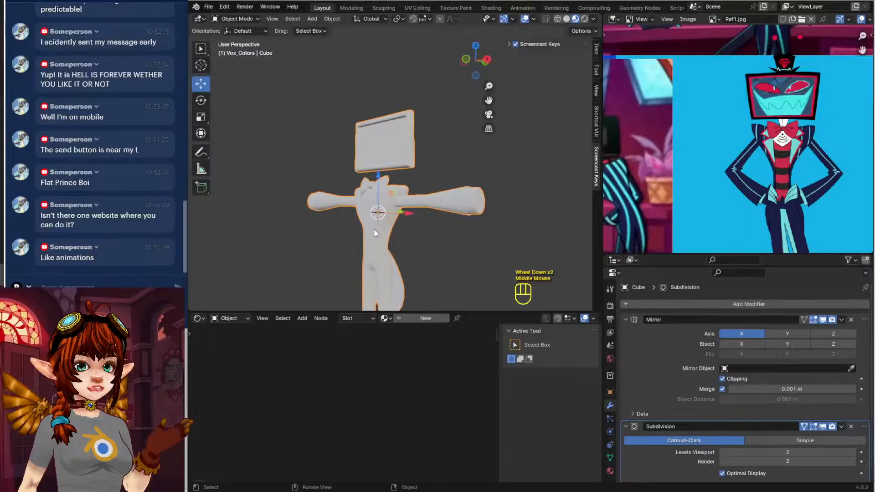
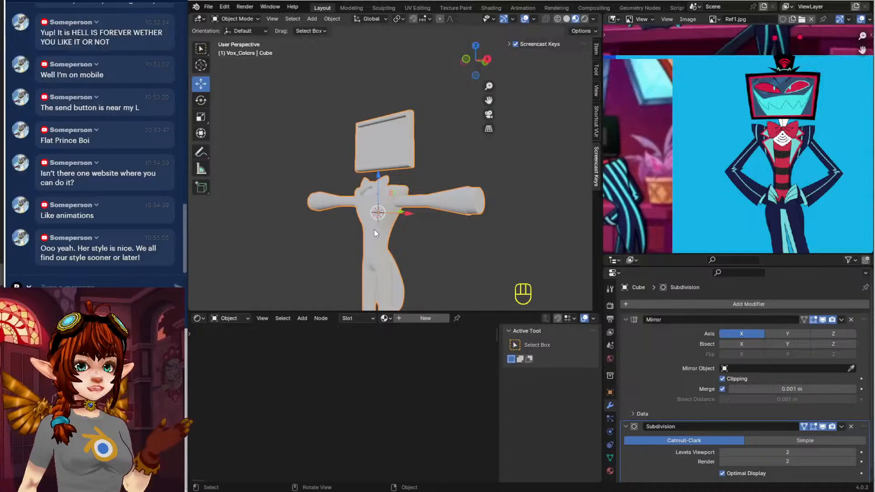
Examine the head's recessed screen and the bow tie from the front and side in Object Mode
{"action": "middle_click_drag", "start_coordinate": [374, 230], "coordinate": [373, 217]}
{"action": "scroll", "coordinate": [394, 248], "scroll_direction": "up", "scroll_amount": 2}
{"action": "middle_click_drag", "start_coordinate": [394, 248], "coordinate": [406, 304], "text": "shift"}
{"action": "scroll", "coordinate": [457, 298], "scroll_direction": "up", "scroll_amount": 2}
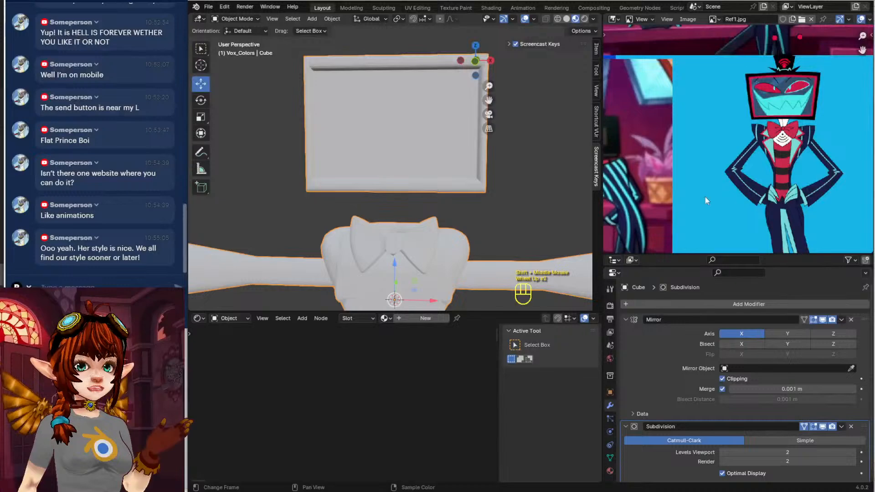
{"action": "middle_click_drag", "start_coordinate": [216, 226], "coordinate": [228, 226]}
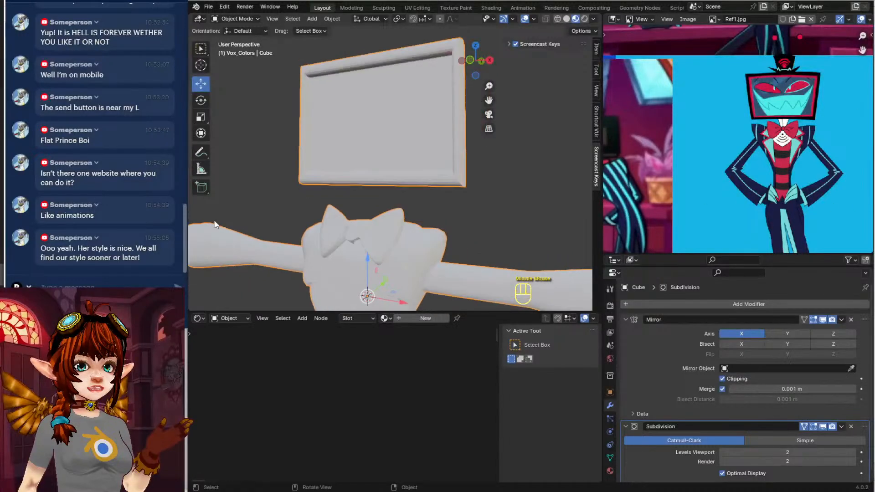
{"action": "scroll", "coordinate": [353, 251], "scroll_direction": "down", "scroll_amount": 2}
{"action": "middle_click_drag", "start_coordinate": [353, 250], "coordinate": [486, 139]}
{"action": "scroll", "coordinate": [370, 268], "scroll_direction": "up", "scroll_amount": 2}
Add a cube in Edit Mode, turn off mirror clipping, and move the cube out beside the head
{"action": "key", "text": "Tab"}
{"action": "left_click", "coordinate": [392, 146]}
{"action": "middle_click_drag", "start_coordinate": [387, 136], "coordinate": [385, 196], "text": "shift"}
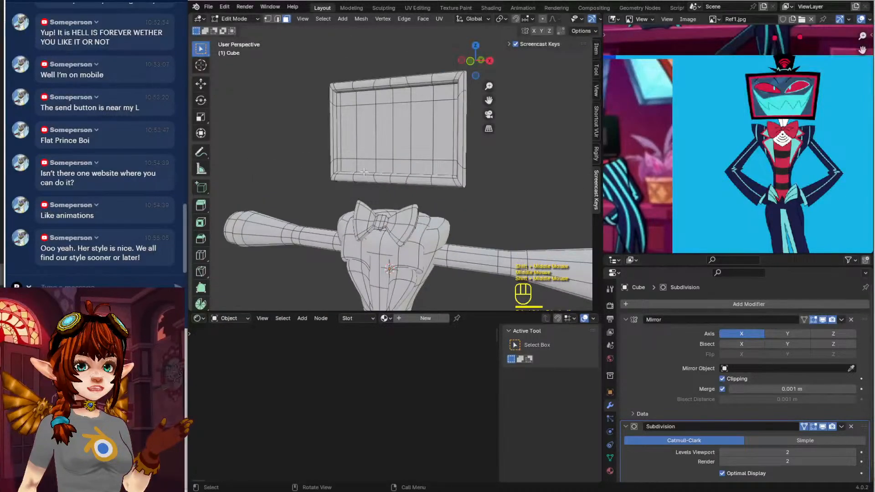
{"action": "left_click", "coordinate": [343, 18]}
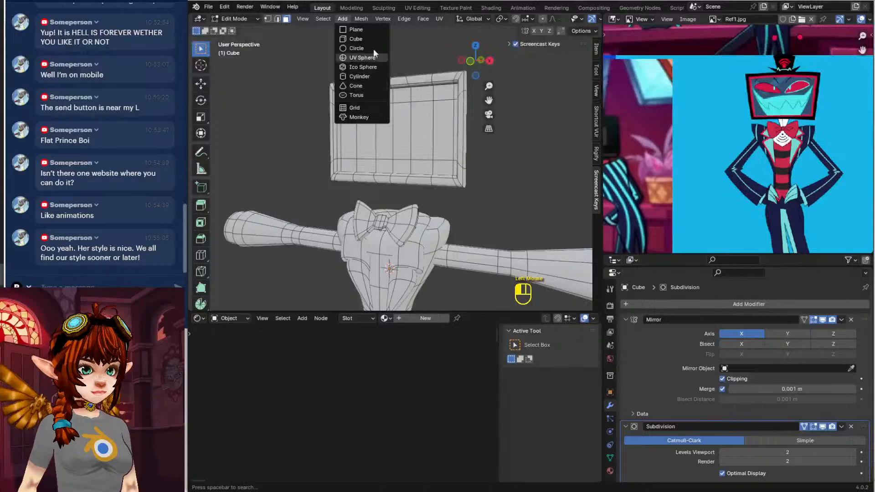
{"action": "left_click", "coordinate": [370, 39]}
{"action": "scroll", "coordinate": [456, 205], "scroll_direction": "down", "scroll_amount": 2}
{"action": "middle_click_drag", "start_coordinate": [501, 214], "coordinate": [536, 225]}
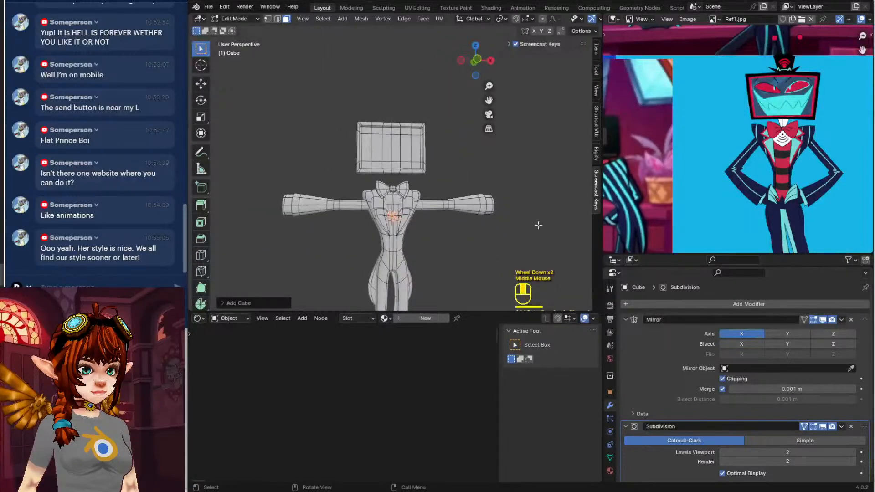
{"action": "left_click", "coordinate": [722, 378]}
{"action": "key", "text": "g"}
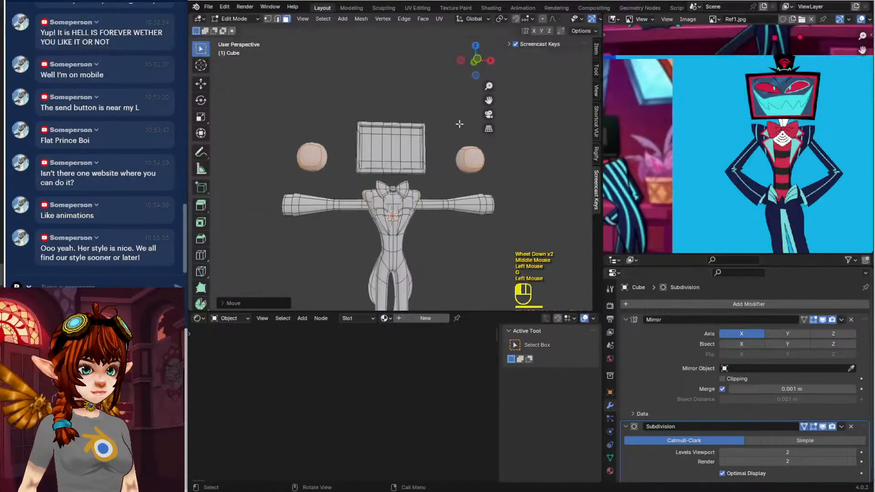
{"action": "left_click", "coordinate": [296, 64]}
Delete the new cube's face that points toward the head and cut a horizontal edge loop across its upper half
{"action": "left_click", "coordinate": [287, 19]}
{"action": "left_click", "coordinate": [443, 130]}
{"action": "left_click", "coordinate": [456, 158]}
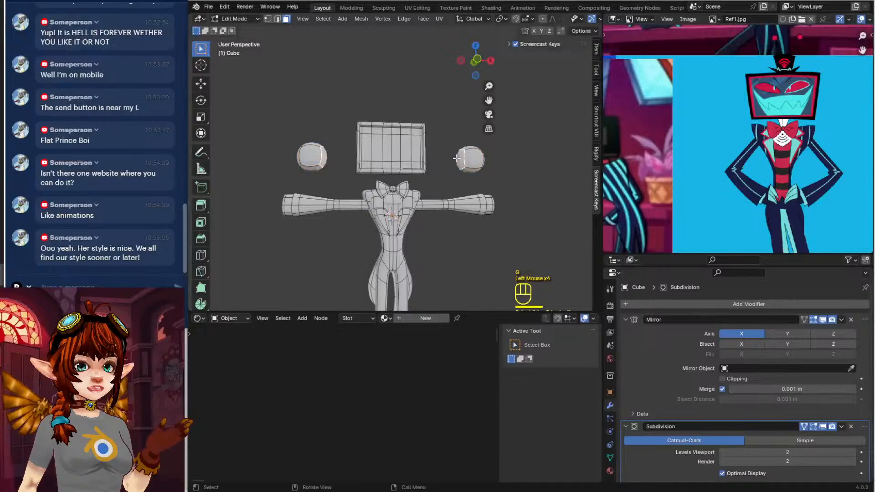
{"action": "key", "text": "x"}
{"action": "left_click", "coordinate": [455, 158]}
{"action": "key", "text": "ctrl+r"}
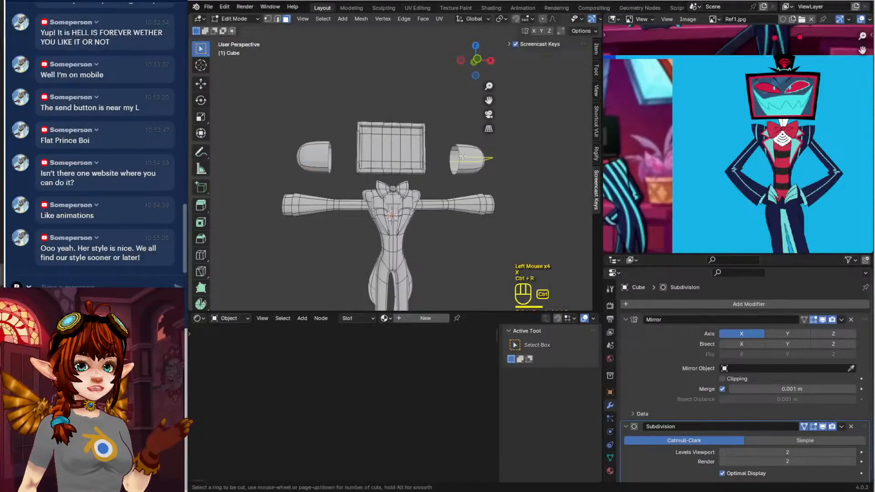
{"action": "left_click", "coordinate": [461, 146]}
{"action": "left_click", "coordinate": [460, 143]}
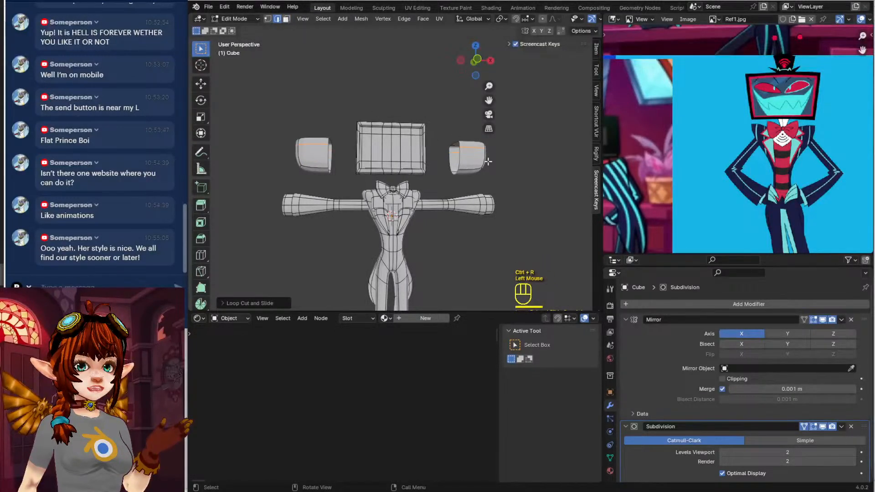
Select the whole linked open cube, scale it down, and move it beneath the head beside the centre line
{"action": "key", "text": "ctrl+l"}
{"action": "key", "text": "KP_1"}
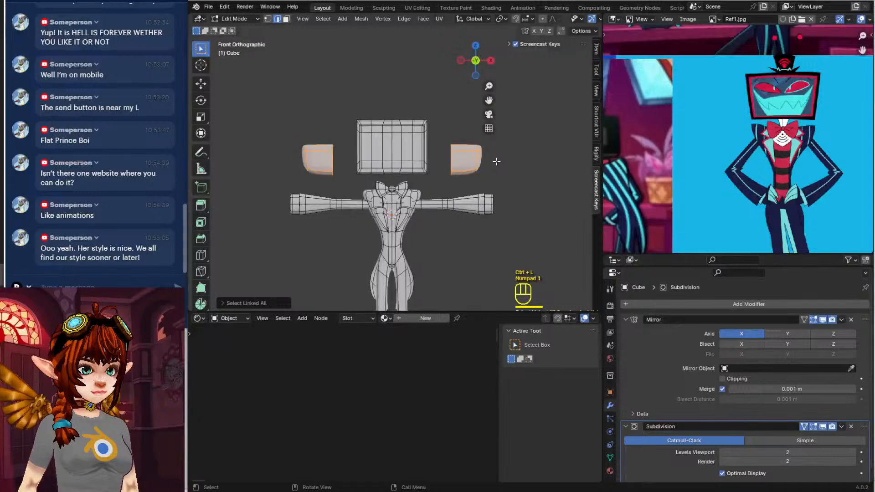
{"action": "key", "text": "s"}
{"action": "left_click", "coordinate": [500, 178]}
{"action": "key", "text": "g"}
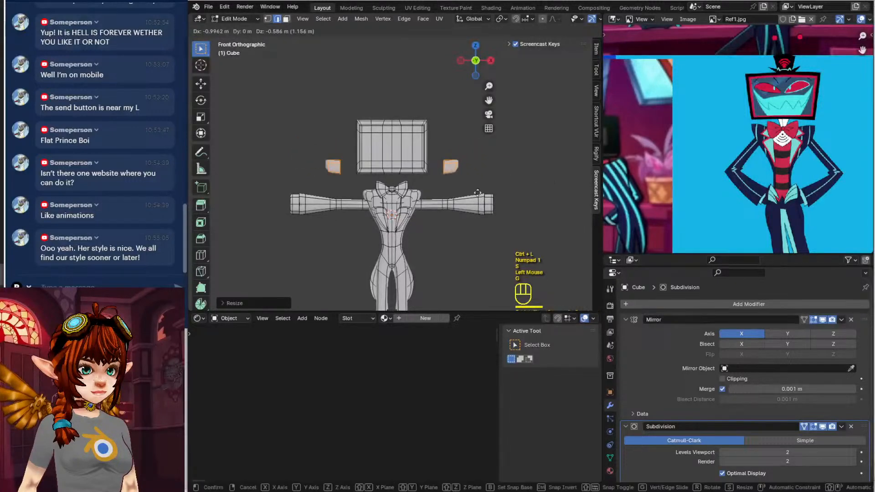
{"action": "scroll", "coordinate": [442, 199], "scroll_direction": "up", "scroll_amount": 2}
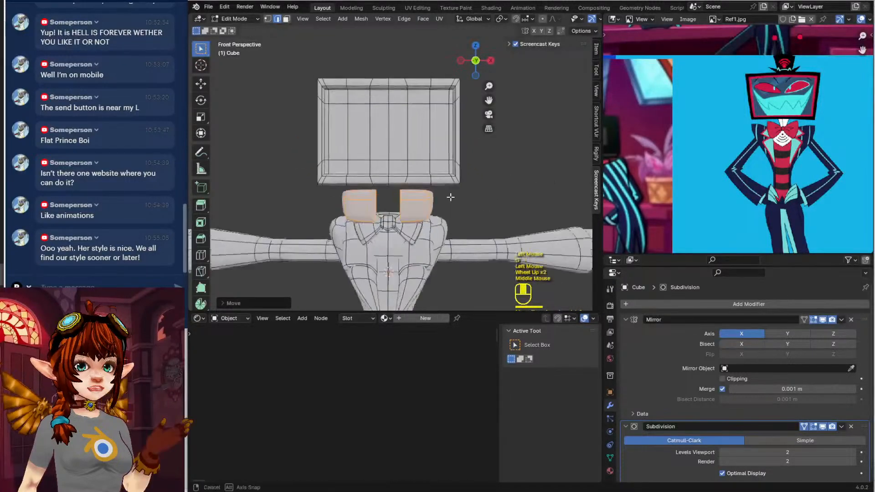
{"action": "middle_click_drag", "start_coordinate": [442, 199], "coordinate": [354, 186]}
Turn mirror clipping back on and move the neck piece to the centre so its two halves join
{"action": "key", "text": "KP_1"}
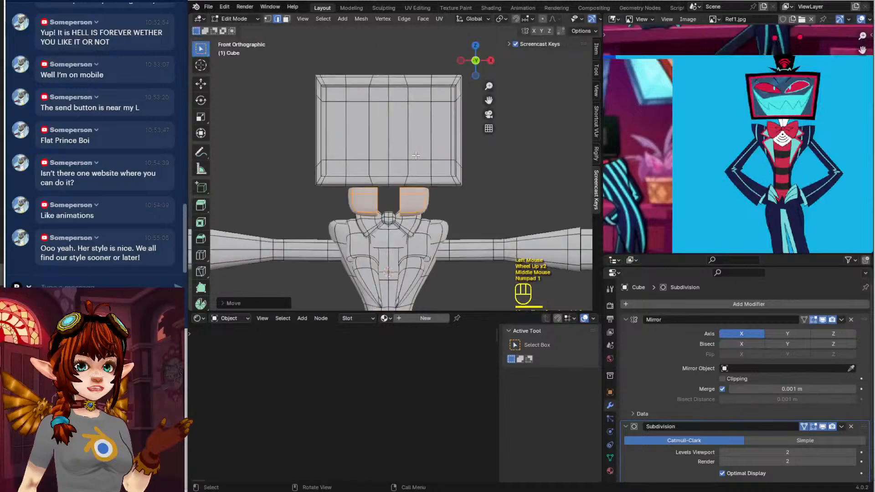
{"action": "key", "text": "g"}
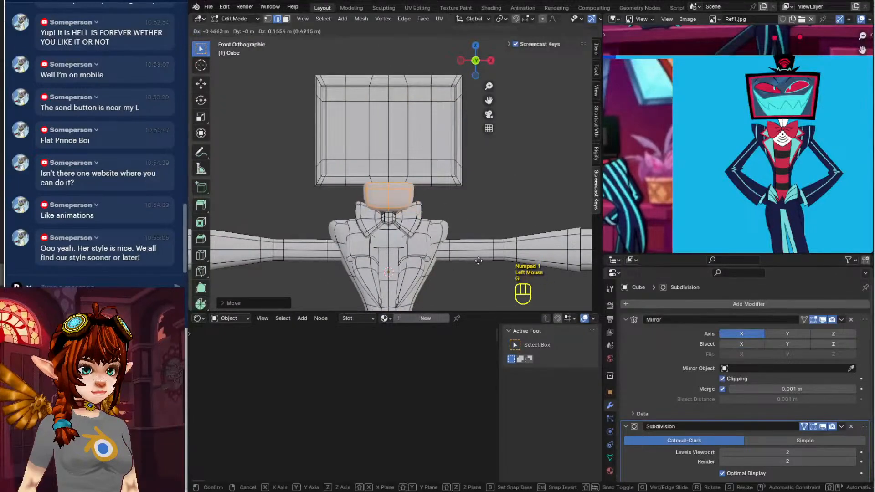
{"action": "left_click", "coordinate": [476, 264]}
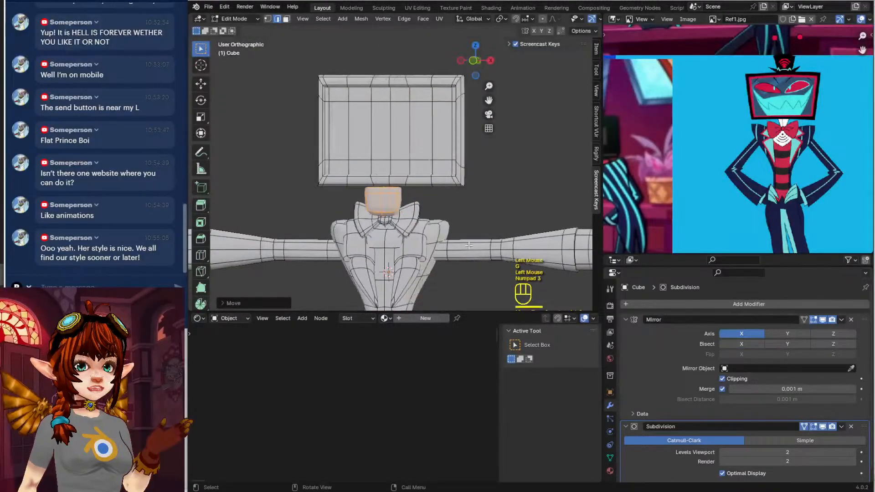
Position the neck piece under the head in side view and scale it along Y to roughly half its depth
{"action": "key", "text": "KP_3"}
{"action": "key", "text": "g"}
{"action": "left_click", "coordinate": [501, 215]}
{"action": "key", "text": "s"}
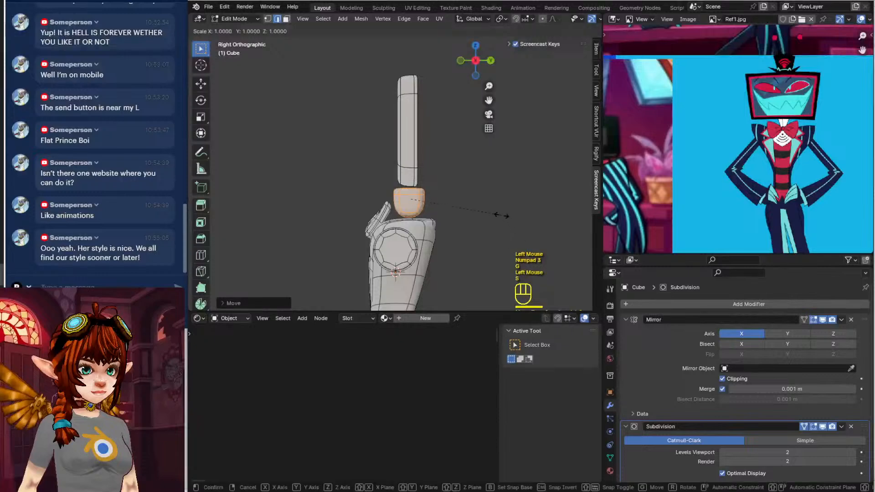
{"action": "key", "text": "x"}
{"action": "left_click", "coordinate": [501, 215]}
{"action": "key", "text": "s"}
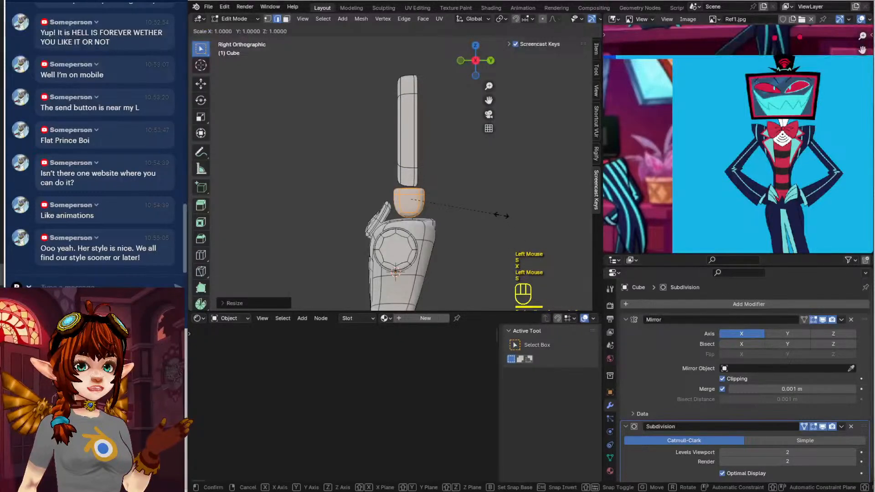
{"action": "key", "text": "y"}
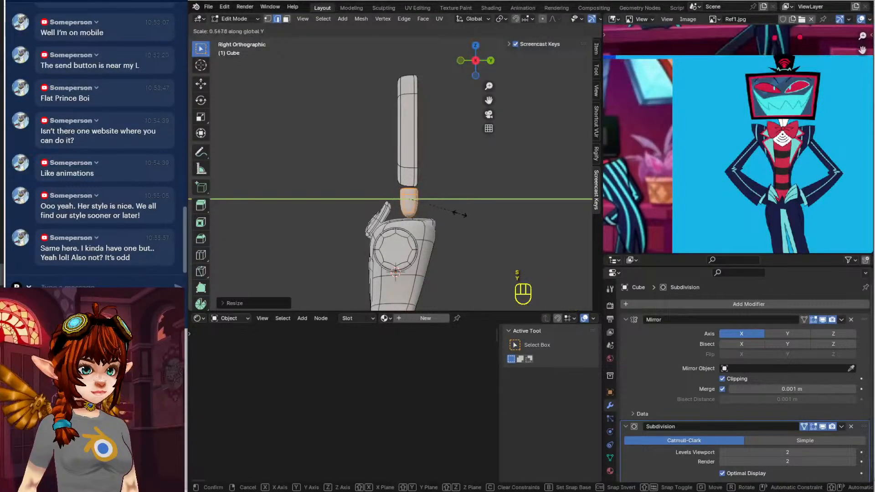
{"action": "left_click", "coordinate": [454, 212]}
Move the neck piece up in front view until it meets the underside of the head
{"action": "key", "text": "KP_1"}
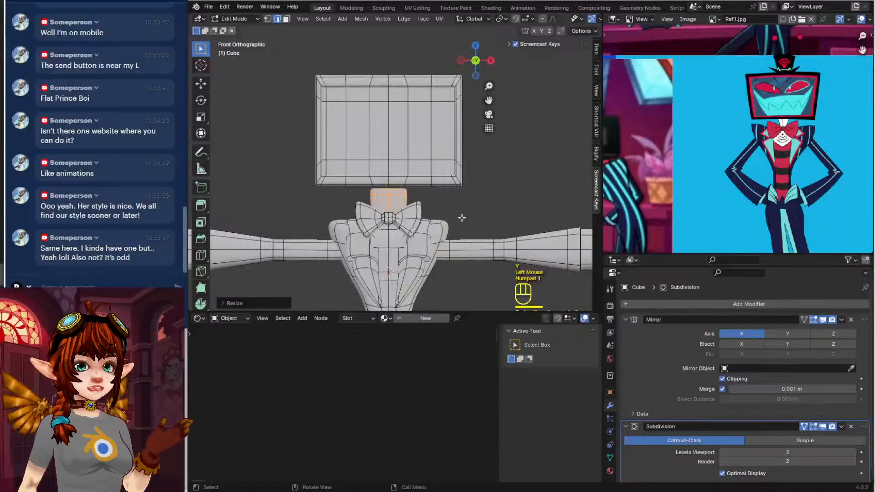
{"action": "scroll", "coordinate": [462, 218], "scroll_direction": "up", "scroll_amount": 2}
{"action": "middle_click_drag", "start_coordinate": [459, 220], "coordinate": [455, 205], "text": "shift"}
{"action": "key", "text": "g"}
{"action": "left_click", "coordinate": [451, 192]}
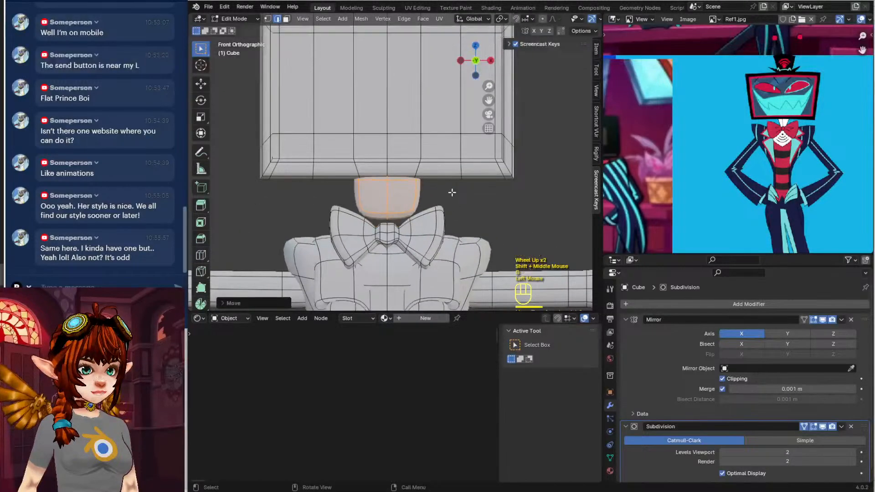
Select the neck's bottom face in face mode and scale it inward to taper the neck
{"action": "double_click", "coordinate": [393, 215]}
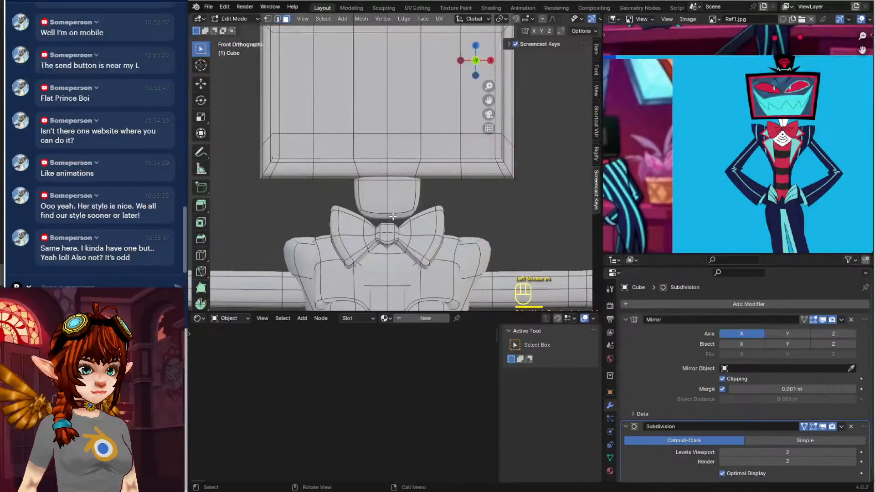
{"action": "key", "text": "s"}
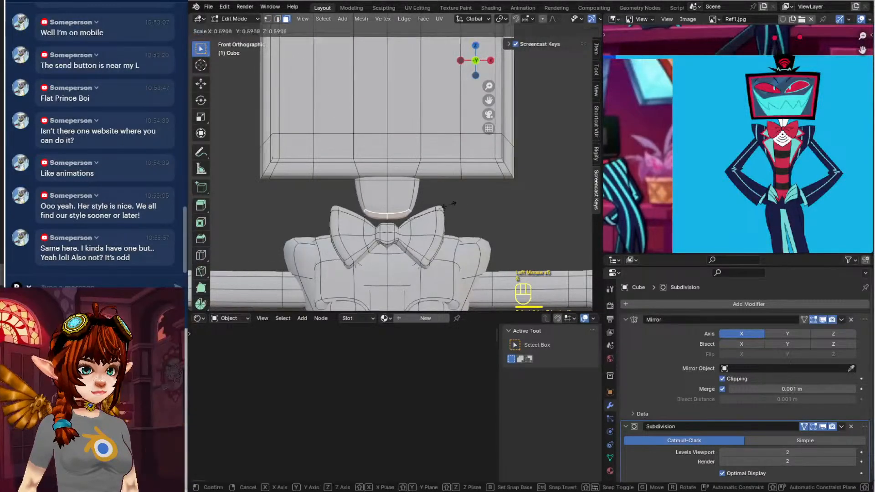
{"action": "left_click", "coordinate": [405, 207]}
{"action": "key", "text": "e"}
{"action": "left_click", "coordinate": [406, 214]}
{"action": "scroll", "coordinate": [405, 219], "scroll_direction": "down", "scroll_amount": 2}
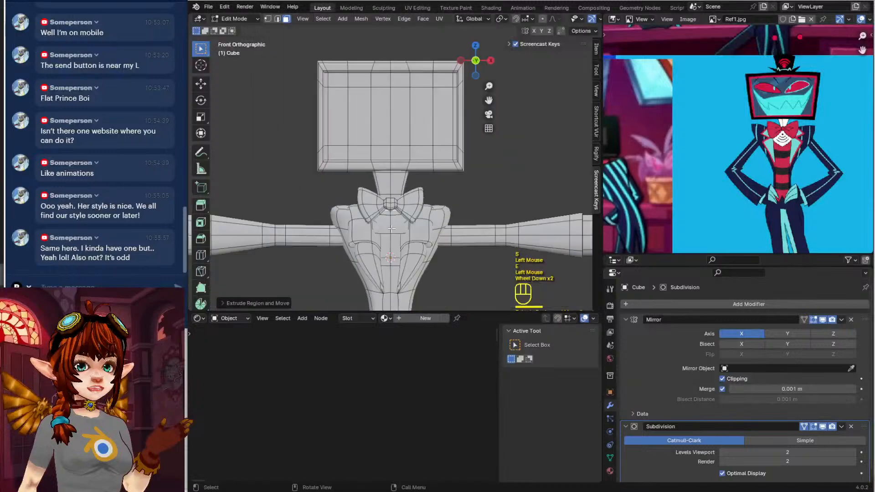
{"action": "mouse_move", "coordinate": [406, 218]}
{"action": "middle_mouse_down"}
{"action": "mouse_move", "coordinate": [417, 252]}
{"action": "mouse_move", "coordinate": [413, 231]}
{"action": "mouse_move", "coordinate": [392, 224]}
{"action": "mouse_move", "coordinate": [397, 212]}
{"action": "middle_mouse_up"}
{"action": "key", "text": "ctrl+z"}
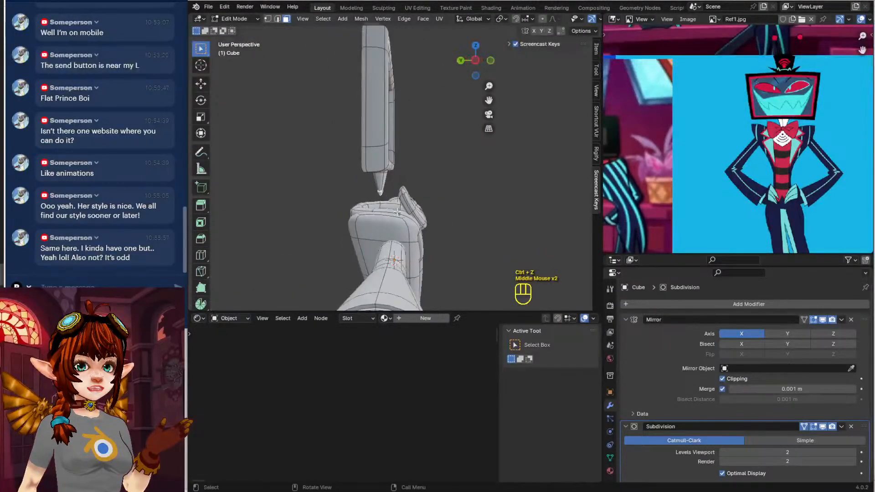
Widen the neck's bottom face along the Y axis and extrude it down into the torso behind the bow tie
{"action": "key", "text": "s"}
{"action": "key", "text": "y"}
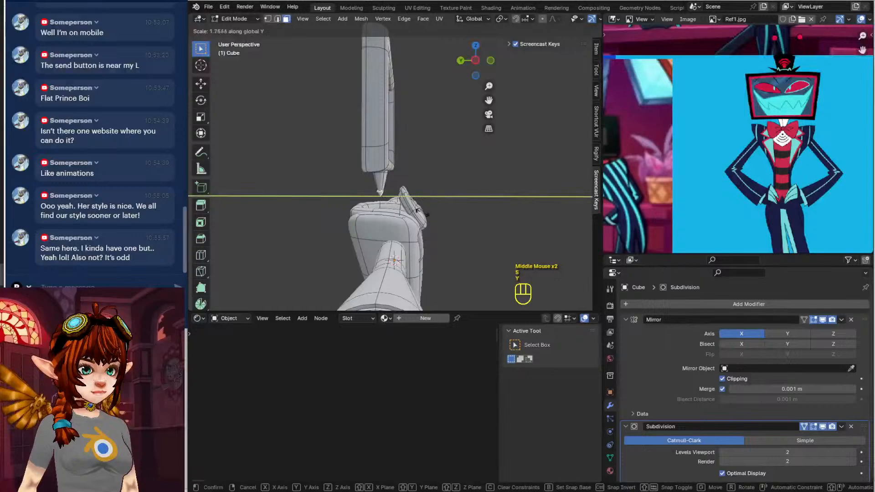
{"action": "left_click", "coordinate": [491, 213]}
{"action": "key", "text": "e"}
{"action": "left_click", "coordinate": [474, 245]}
{"action": "middle_click_drag", "start_coordinate": [474, 244], "coordinate": [400, 225]}
{"action": "key", "text": "g"}
{"action": "left_click", "coordinate": [412, 193]}
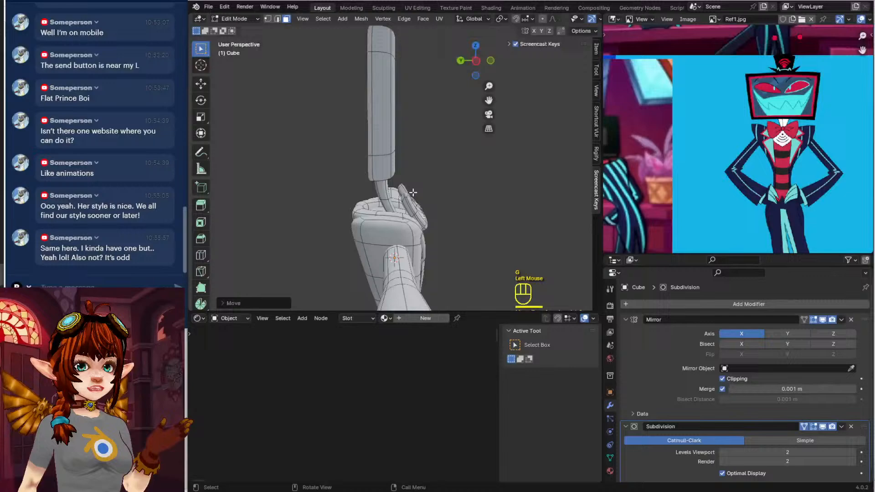
Select the edge loop around the middle of the neck in edge mode and move it to adjust the neck's bend
{"action": "left_click", "coordinate": [277, 19]}
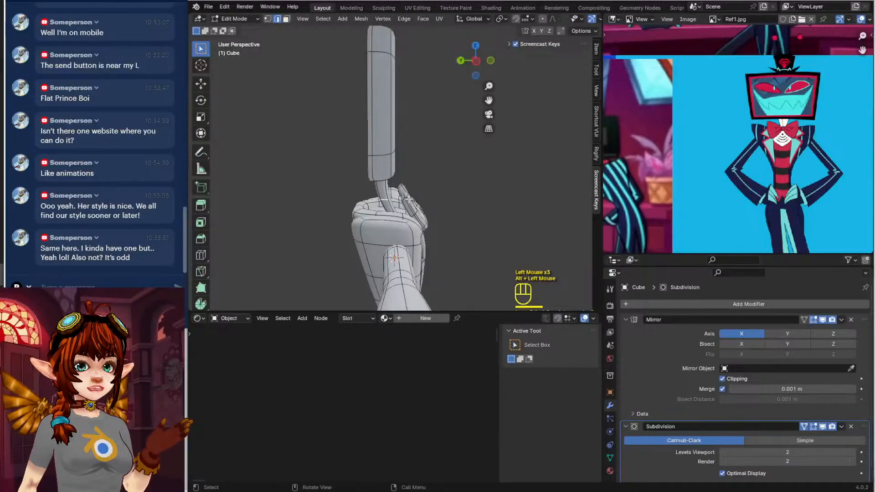
{"action": "key", "text": "g"}
{"action": "left_click", "coordinate": [428, 196]}
Return to Object Mode and compare the head and neck with the close-up, rear and full-body images on the reference sheet
{"action": "middle_click_drag", "start_coordinate": [428, 196], "coordinate": [388, 189]}
{"action": "scroll", "coordinate": [388, 189], "scroll_direction": "down", "scroll_amount": 2}
{"action": "key", "text": "Tab"}
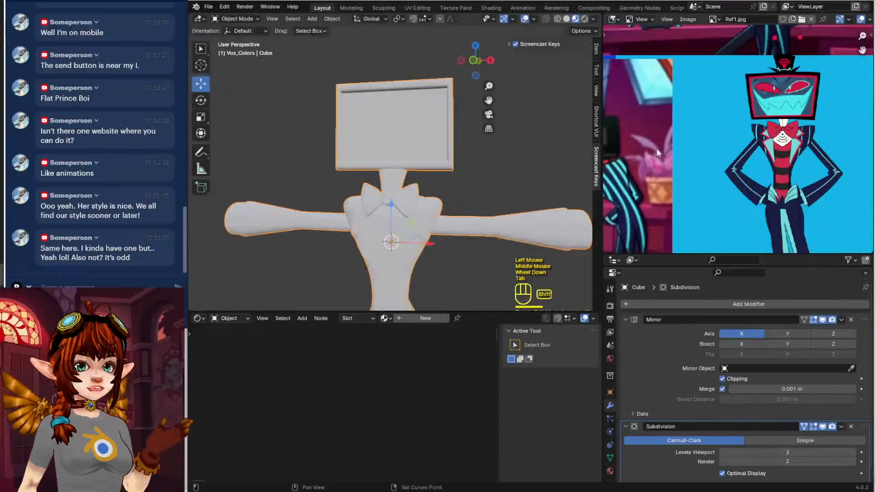
{"action": "middle_click_drag", "start_coordinate": [725, 103], "coordinate": [749, 267]}
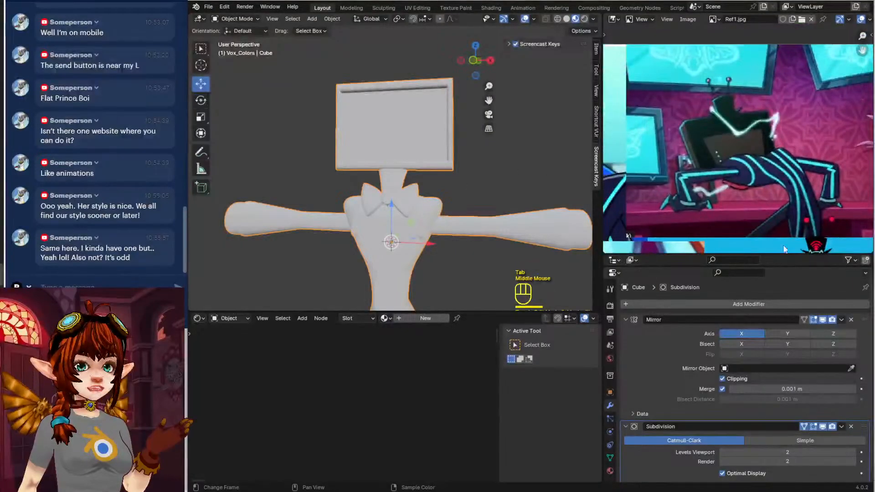
{"action": "middle_click_drag", "start_coordinate": [618, 191], "coordinate": [608, 235]}
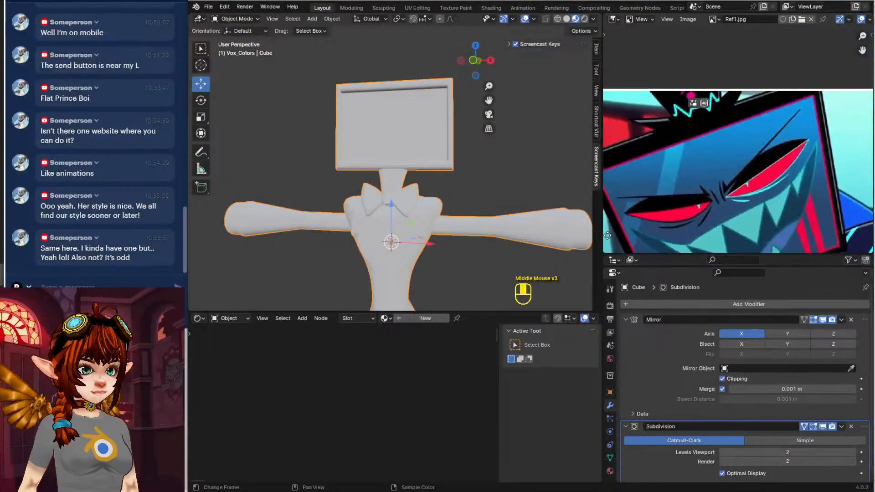
{"action": "scroll", "coordinate": [784, 223], "scroll_direction": "down", "scroll_amount": 4}
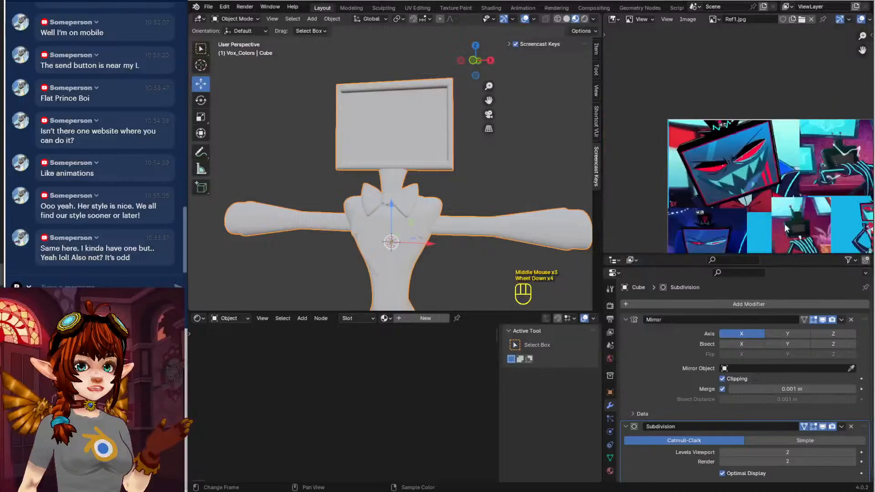
{"action": "middle_click_drag", "start_coordinate": [784, 223], "coordinate": [736, 132]}
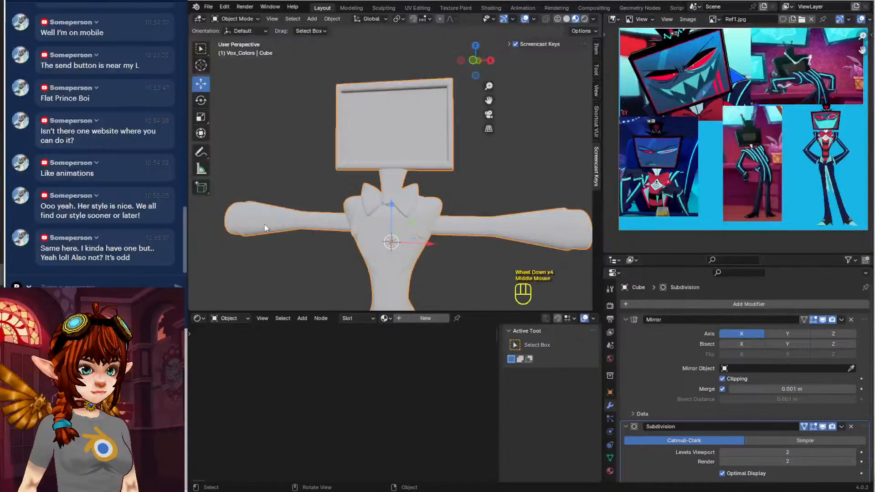
Inspect the head, neck and overall body proportions from several angles against the full reference sheet
{"action": "scroll", "coordinate": [266, 228], "scroll_direction": "up", "scroll_amount": 2}
{"action": "middle_click_drag", "start_coordinate": [267, 220], "coordinate": [287, 221]}
{"action": "scroll", "coordinate": [772, 206], "scroll_direction": "down", "scroll_amount": 3}
{"action": "scroll", "coordinate": [769, 202], "scroll_direction": "up", "scroll_amount": 3}
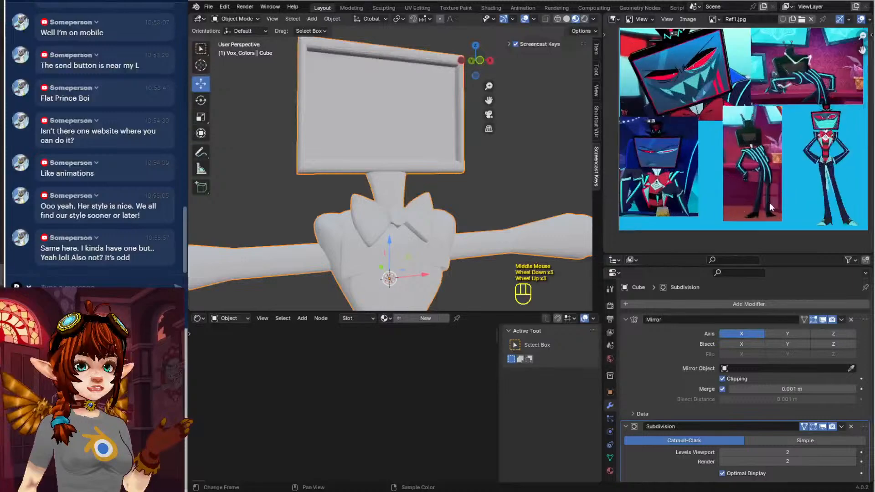
{"action": "scroll", "coordinate": [454, 219], "scroll_direction": "down", "scroll_amount": 1}
{"action": "scroll", "coordinate": [451, 233], "scroll_direction": "down", "scroll_amount": 2}
{"action": "middle_click_drag", "start_coordinate": [439, 261], "coordinate": [417, 190], "text": "shift"}
{"action": "scroll", "coordinate": [417, 191], "scroll_direction": "up", "scroll_amount": 1}
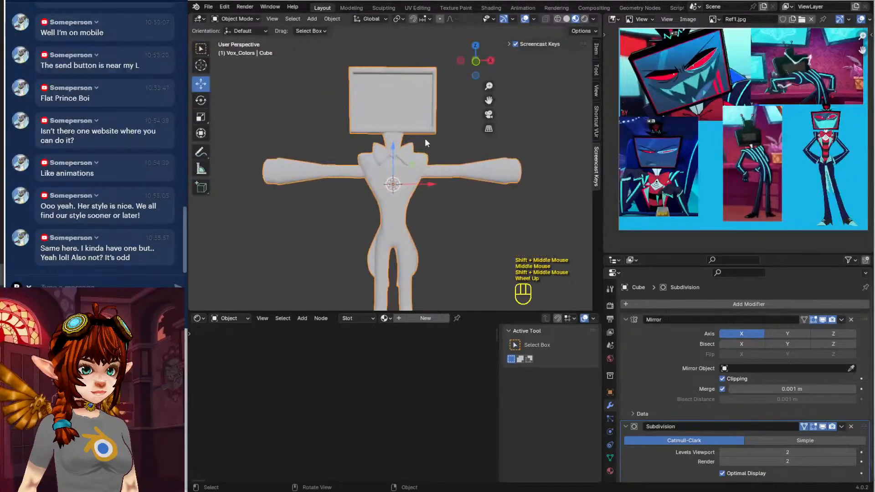
Select the whole linked TV head in Edit Mode and move it slightly down along the Z axis in front view
{"action": "key", "text": "Tab"}
{"action": "left_click", "coordinate": [420, 111]}
{"action": "key", "text": "ctrl+l"}
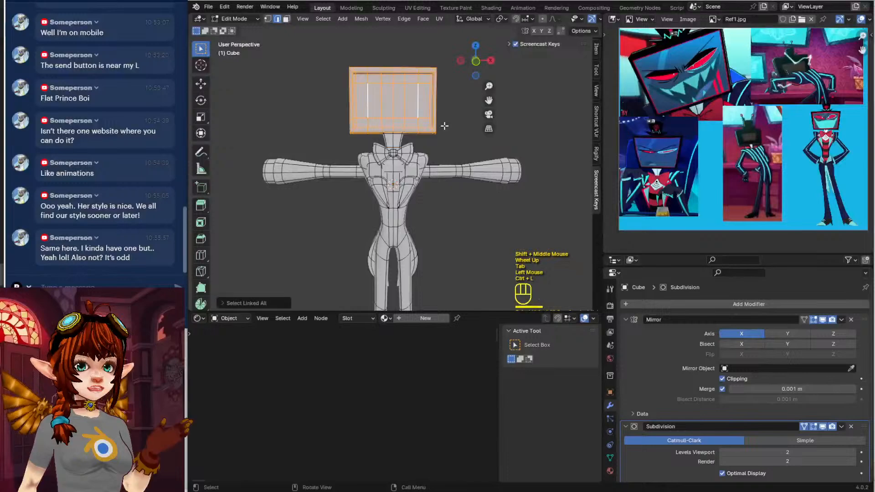
{"action": "key", "text": "KP_1"}
{"action": "key", "text": "g"}
{"action": "key", "text": "z"}
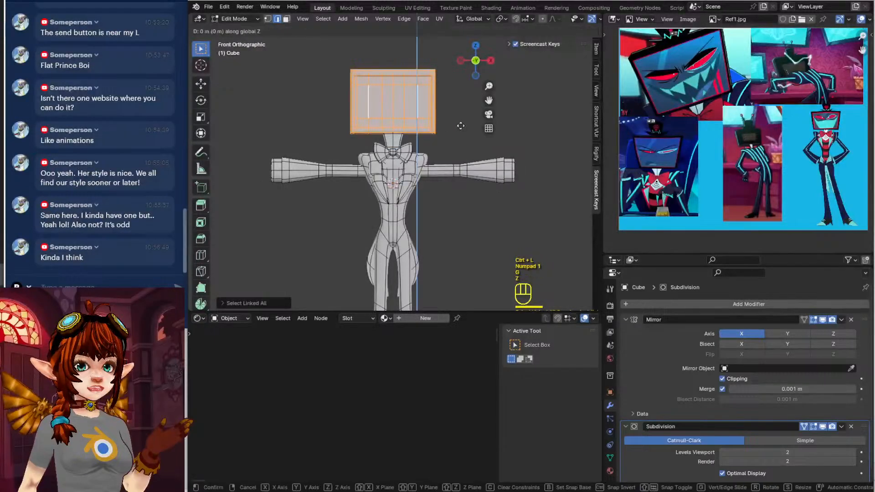
{"action": "left_click", "coordinate": [460, 133]}
{"action": "scroll", "coordinate": [461, 133], "scroll_direction": "up", "scroll_amount": 3}
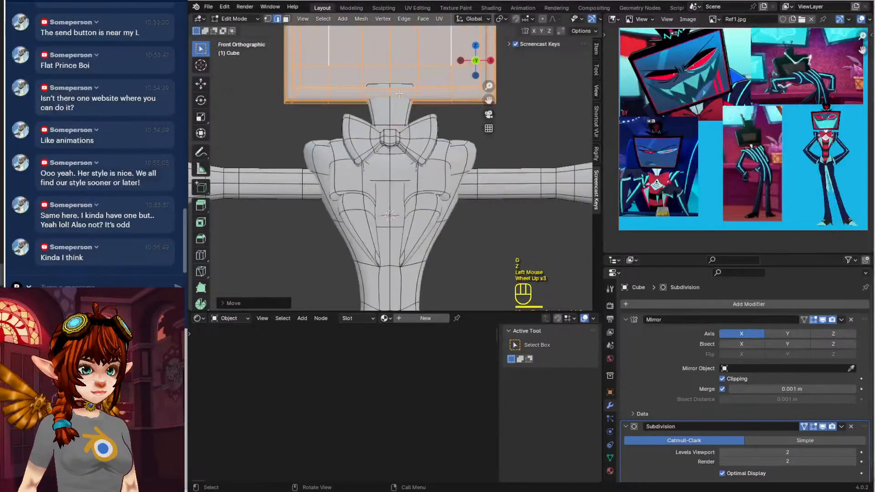
Select the neck's top face in face mode, move it to fit the lowered head, and return to Object Mode
{"action": "middle_click_drag", "start_coordinate": [460, 133], "coordinate": [430, 164], "text": "shift"}
{"action": "scroll", "coordinate": [430, 163], "scroll_direction": "up", "scroll_amount": 2}
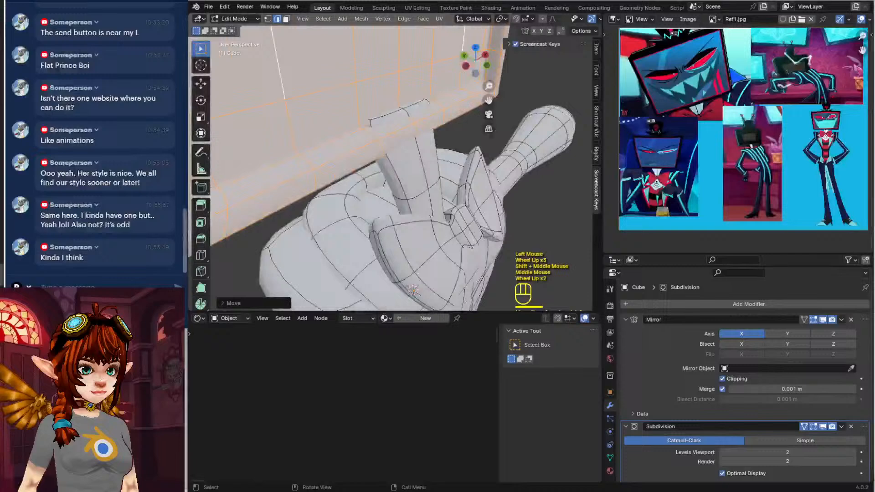
{"action": "left_click", "coordinate": [285, 19]}
{"action": "left_click", "coordinate": [381, 116]}
{"action": "middle_click_drag", "start_coordinate": [381, 116], "coordinate": [368, 156]}
{"action": "key", "text": "g"}
{"action": "left_click", "coordinate": [386, 131]}
{"action": "key", "text": "Tab"}
Check the body proportions from several angles and examine the hat and antennas on the rear-view reference image
{"action": "scroll", "coordinate": [436, 140], "scroll_direction": "down", "scroll_amount": 2}
{"action": "scroll", "coordinate": [384, 167], "scroll_direction": "down", "scroll_amount": 1}
{"action": "scroll", "coordinate": [385, 168], "scroll_direction": "down", "scroll_amount": 2}
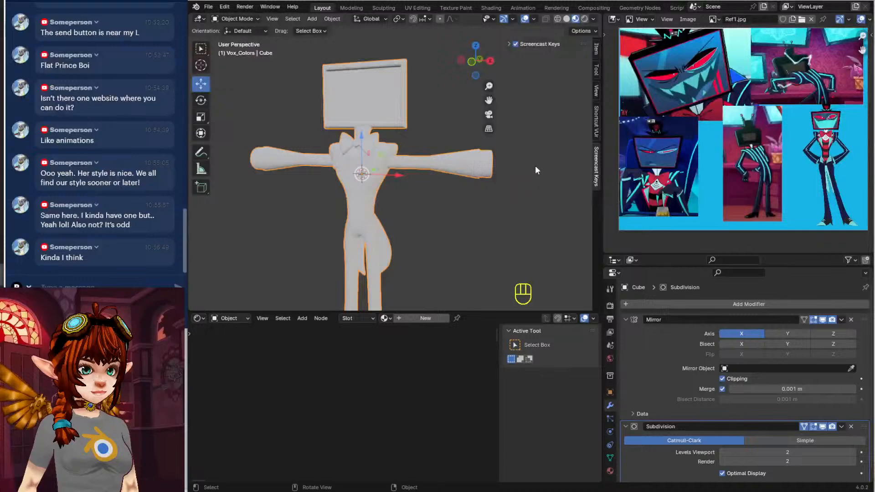
{"action": "middle_click_drag", "start_coordinate": [431, 182], "coordinate": [452, 191]}
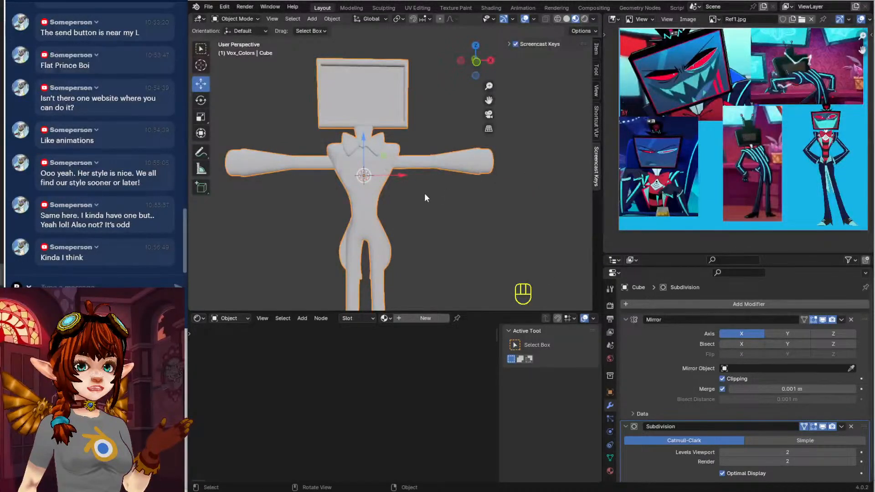
{"action": "middle_click_drag", "start_coordinate": [424, 193], "coordinate": [447, 213], "text": "shift"}
{"action": "scroll", "coordinate": [424, 187], "scroll_direction": "down", "scroll_amount": 2}
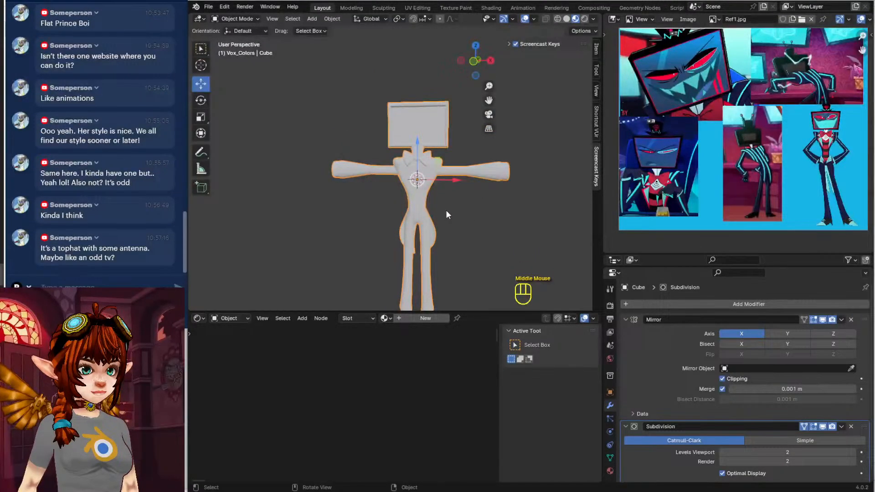
{"action": "scroll", "coordinate": [828, 134], "scroll_direction": "up", "scroll_amount": 2}
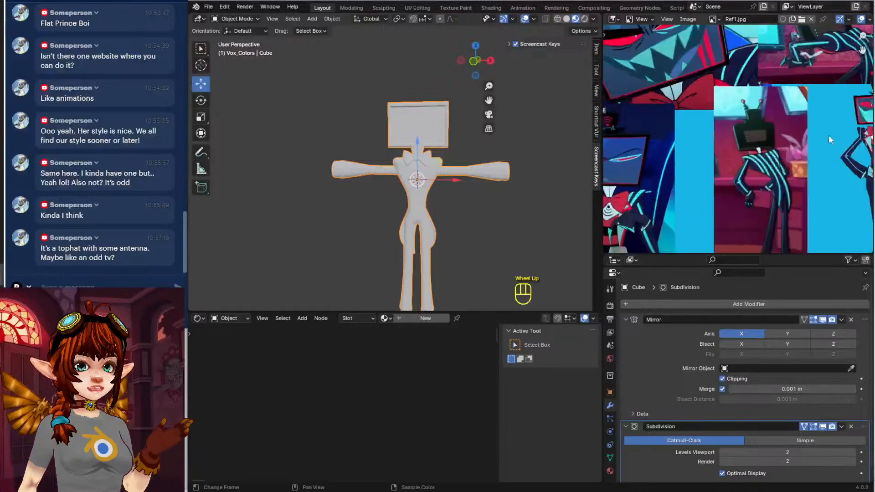
{"action": "middle_click_drag", "start_coordinate": [829, 135], "coordinate": [671, 169], "text": "shift"}
{"action": "scroll", "coordinate": [792, 189], "scroll_direction": "up", "scroll_amount": 3}
{"action": "middle_click_drag", "start_coordinate": [792, 189], "coordinate": [757, 156]}
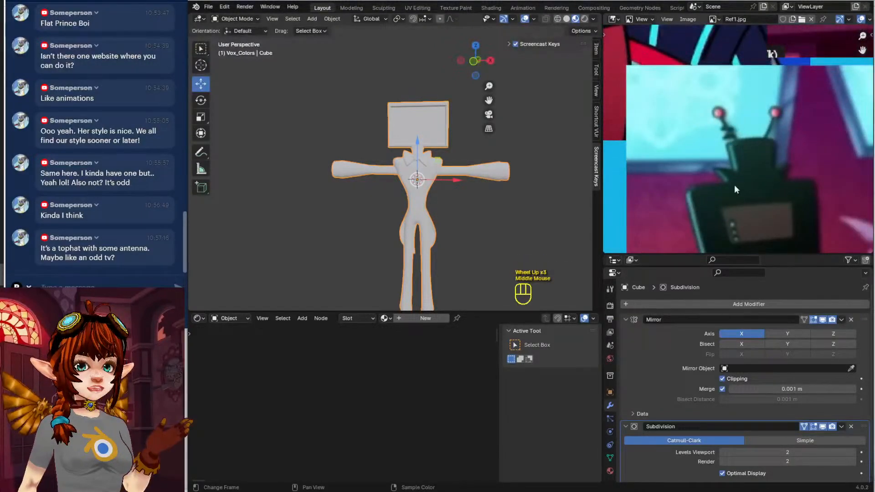
{"action": "middle_click_drag", "start_coordinate": [397, 110], "coordinate": [384, 106], "text": "shift"}
{"action": "left_click", "coordinate": [313, 18]}
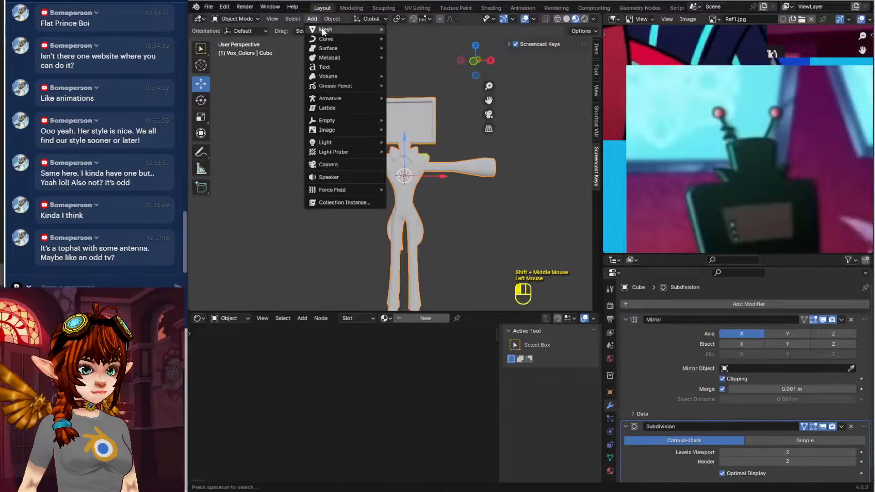
{"action": "mouse_move", "coordinate": [323, 30]}
{"action": "left_click", "coordinate": [400, 38]}
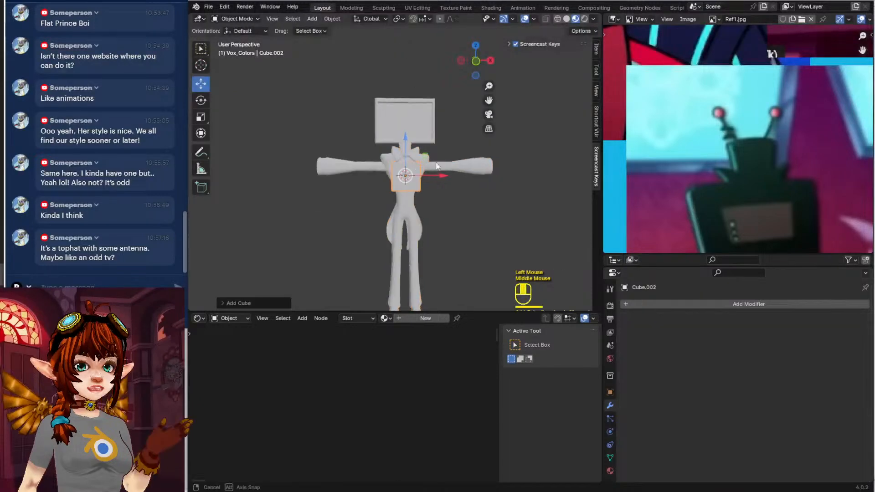
{"action": "key", "text": "g"}
{"action": "left_click", "coordinate": [502, 129]}
{"action": "middle_click_drag", "start_coordinate": [494, 208], "coordinate": [461, 146]}
{"action": "key", "text": "Tab"}
{"action": "key", "text": "Tab"}
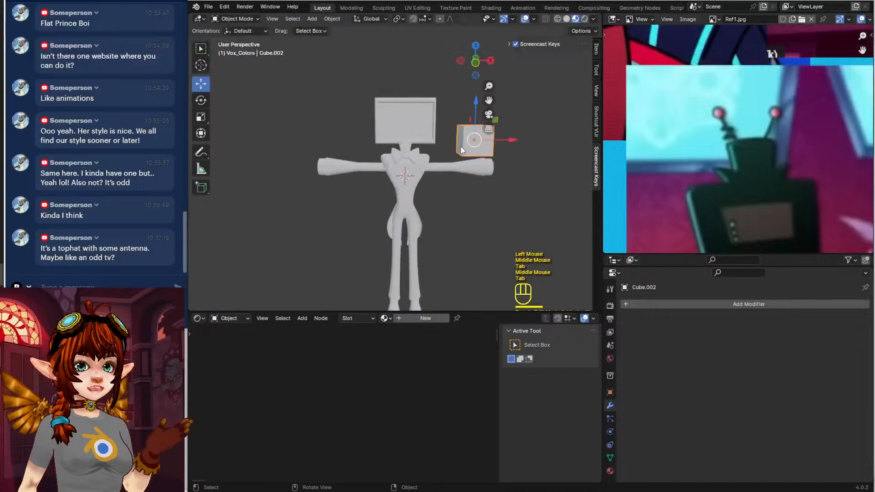
{"action": "key", "text": "x"}
{"action": "left_click", "coordinate": [433, 148]}
Add a cube inside the character mesh in Edit Mode, turn off the Mirror modifier's Clipping, and move the cube clear of the body
{"action": "key", "text": "Tab"}
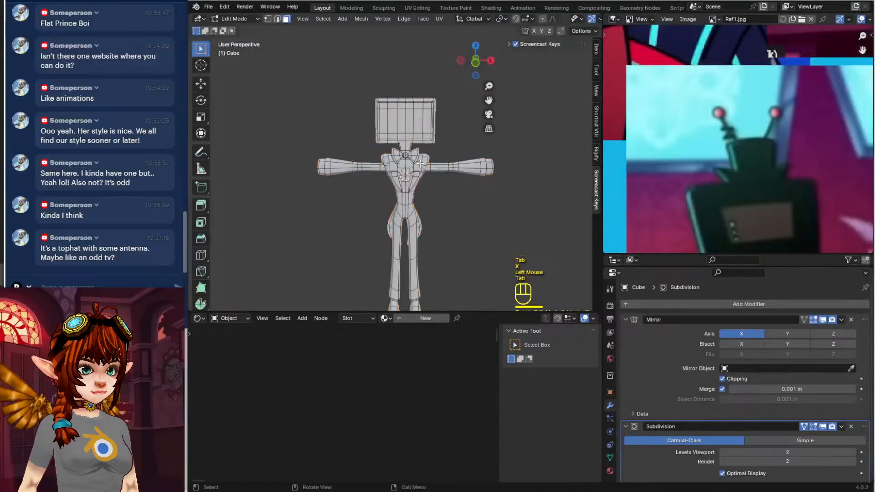
{"action": "left_click", "coordinate": [342, 18]}
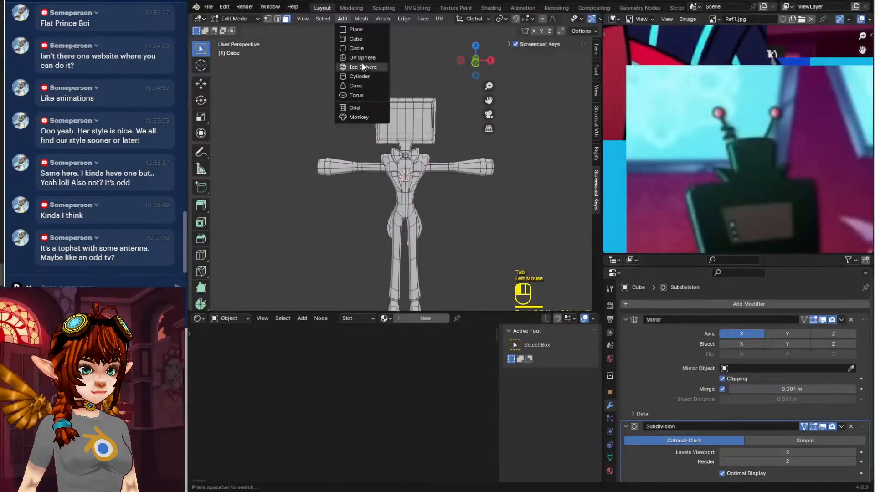
{"action": "left_click", "coordinate": [363, 39]}
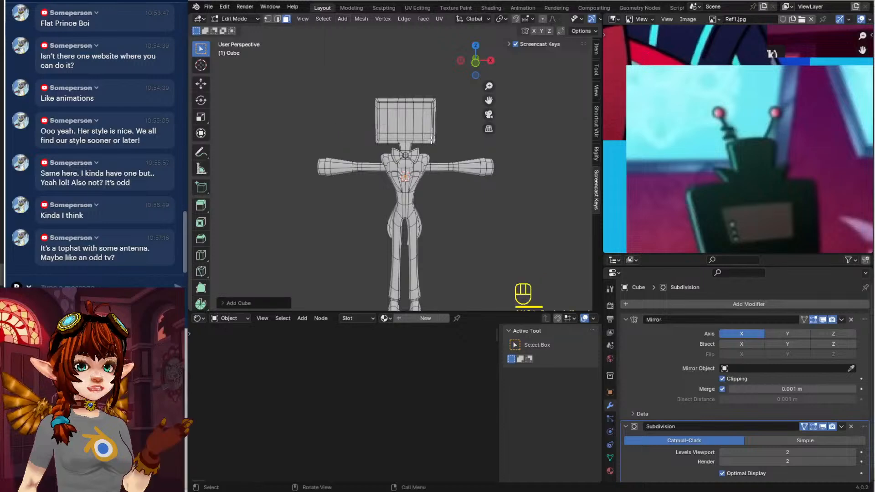
{"action": "key", "text": "g"}
{"action": "left_click", "coordinate": [463, 154]}
{"action": "key", "text": "ctrl+z"}
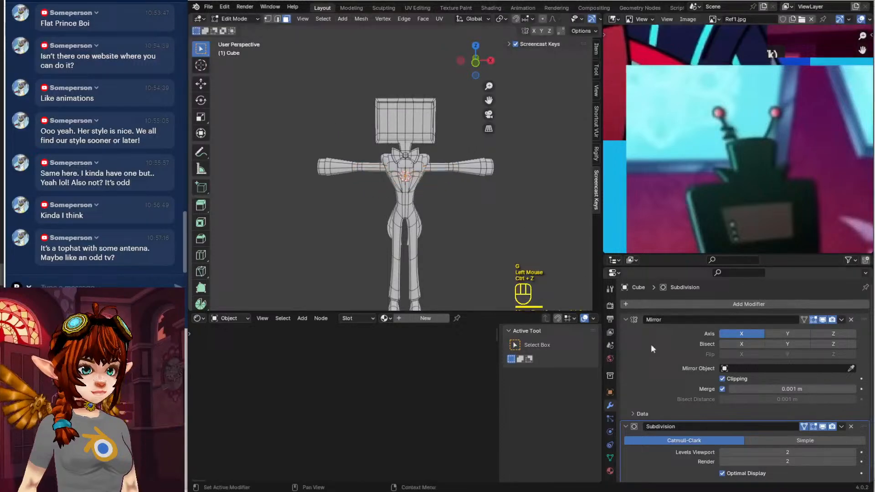
{"action": "left_click", "coordinate": [723, 379]}
{"action": "key", "text": "g"}
{"action": "left_click", "coordinate": [451, 200]}
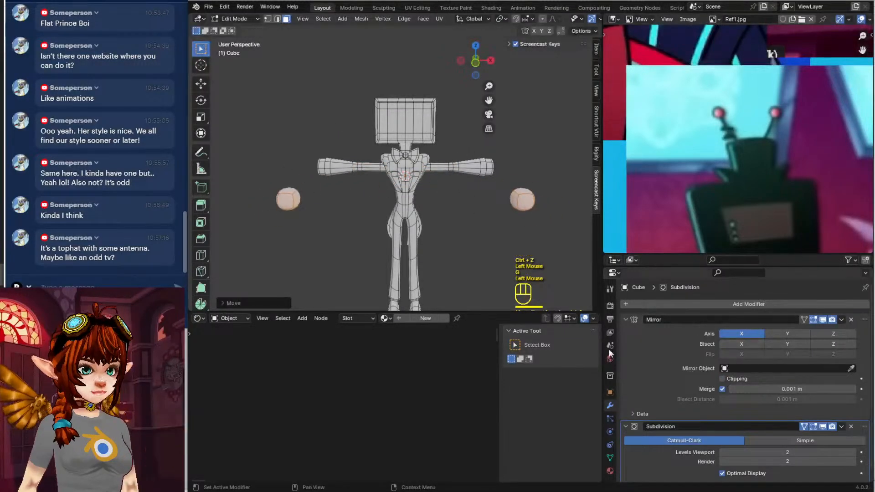
Delete the face on the inner side of the new cube, facing the mirror plane
{"action": "middle_click_drag", "start_coordinate": [319, 86], "coordinate": [332, 83]}
{"action": "scroll", "coordinate": [333, 83], "scroll_direction": "up", "scroll_amount": 1}
{"action": "middle_click_drag", "start_coordinate": [332, 83], "coordinate": [297, 59]}
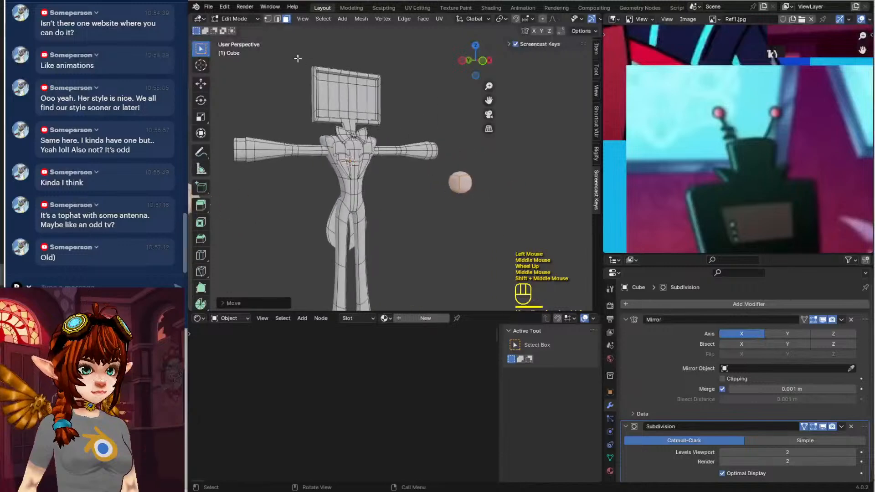
{"action": "left_click", "coordinate": [287, 20]}
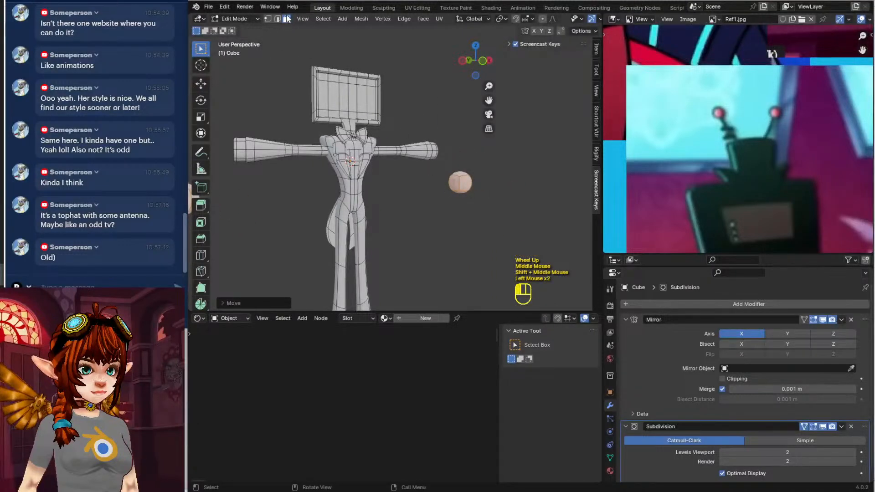
{"action": "key", "text": "x"}
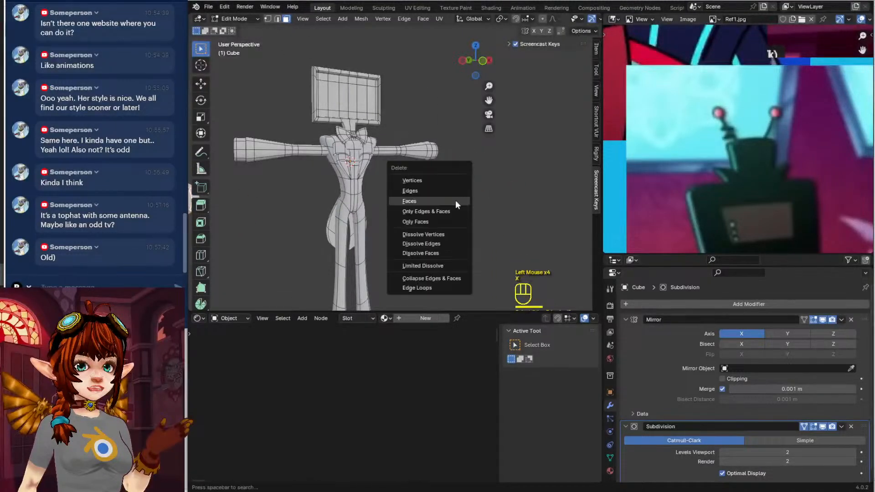
{"action": "left_click", "coordinate": [455, 200]}
Move the whole open cube above the head in front view, re-enable mirror Clipping, and join its halves on the centre line
{"action": "left_click", "coordinate": [460, 184]}
{"action": "key", "text": "ctrl+l"}
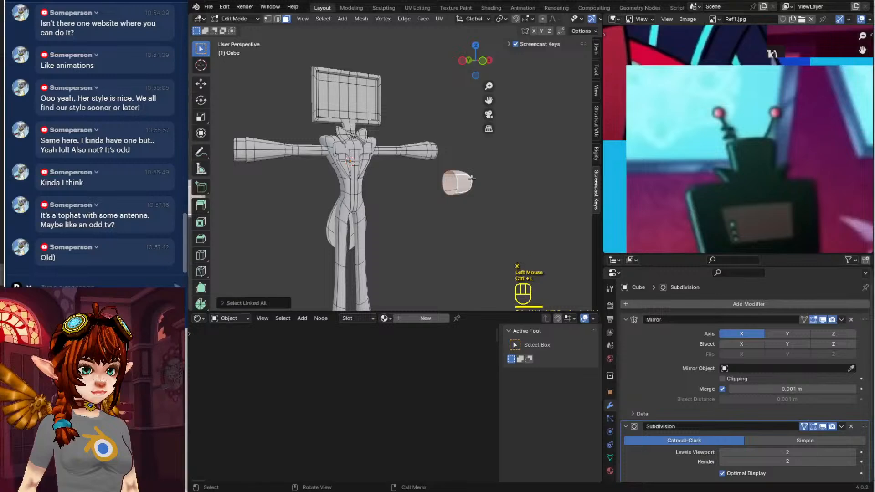
{"action": "key", "text": "KP_1"}
{"action": "key", "text": "g"}
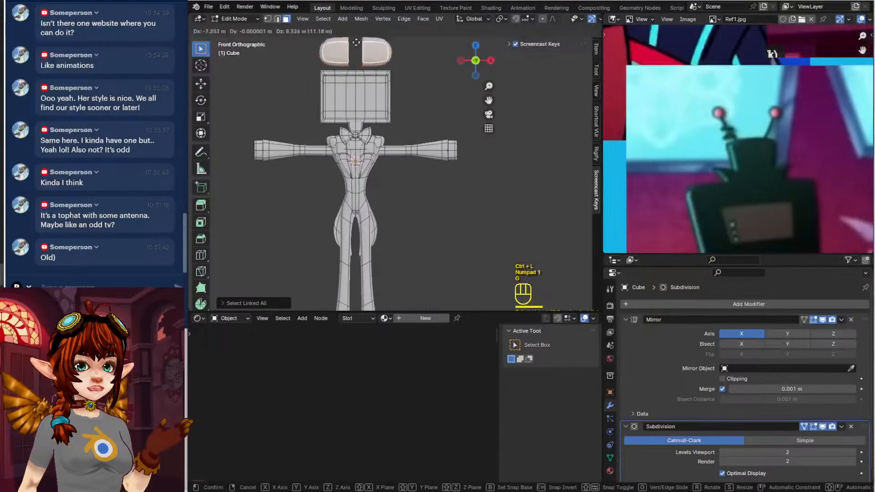
{"action": "left_click", "coordinate": [360, 42]}
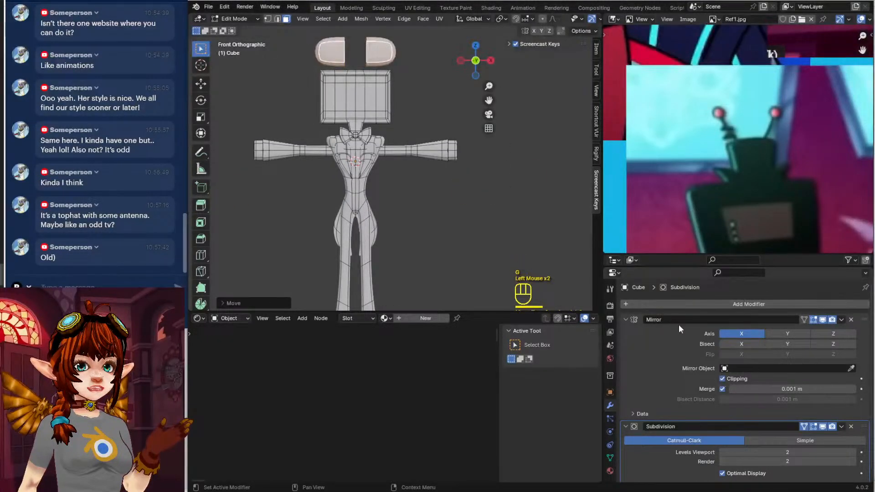
{"action": "middle_click_drag", "start_coordinate": [435, 103], "coordinate": [459, 176], "text": "shift"}
{"action": "key", "text": "g"}
{"action": "left_click", "coordinate": [446, 174]}
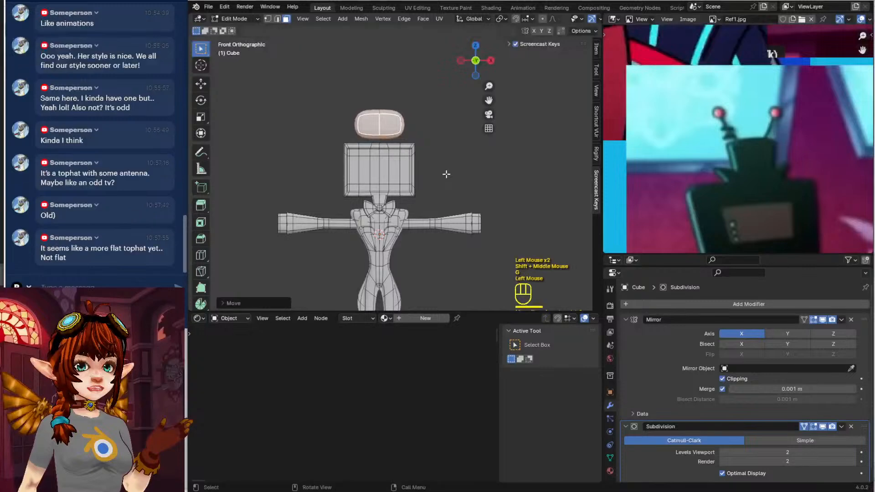
Scale the hat piece narrower along the X axis and flatten it along the Y axis
{"action": "key", "text": "KP_3"}
{"action": "key", "text": "s"}
{"action": "key", "text": "x"}
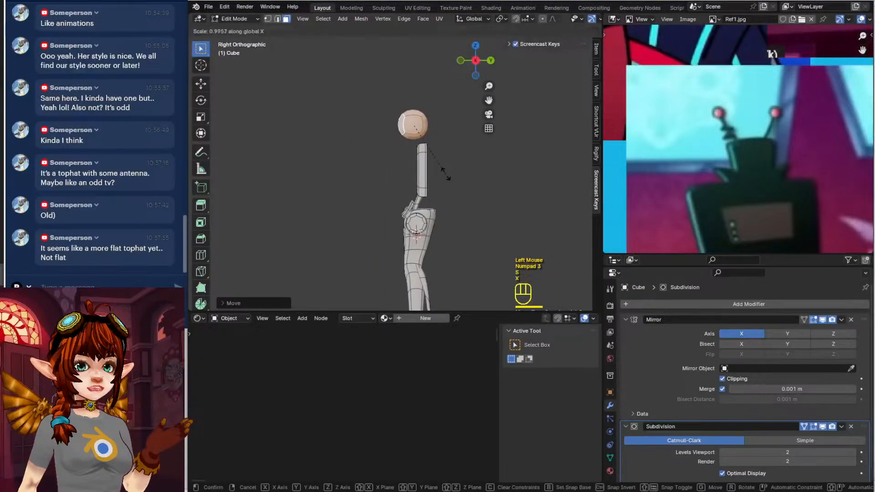
{"action": "left_click", "coordinate": [425, 149]}
{"action": "key", "text": "s"}
{"action": "left_click", "coordinate": [446, 150]}
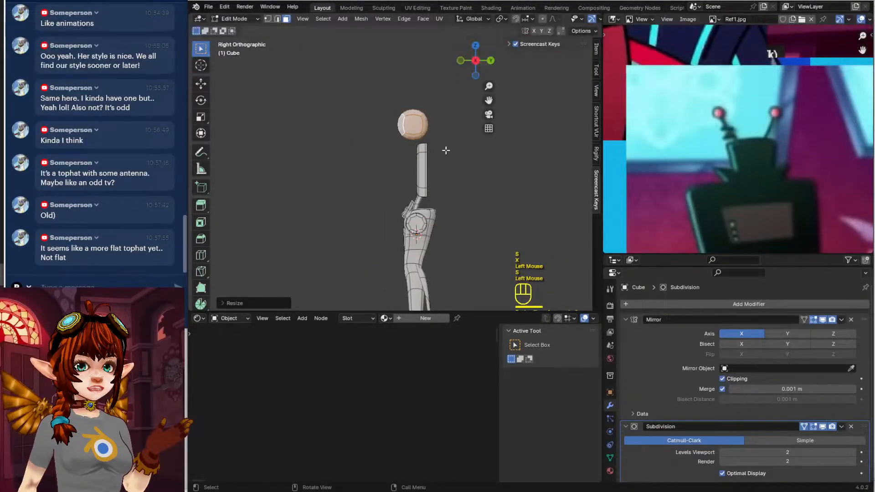
{"action": "key", "text": "s"}
{"action": "key", "text": "y"}
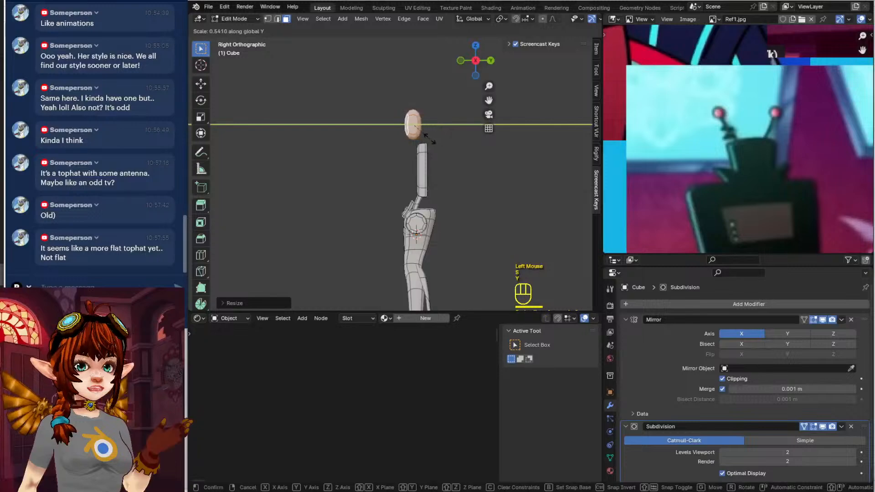
{"action": "left_click", "coordinate": [412, 130]}
Rotate the hat piece in front view so its mirrored sides taper toward the bottom
{"action": "key", "text": "KP_1"}
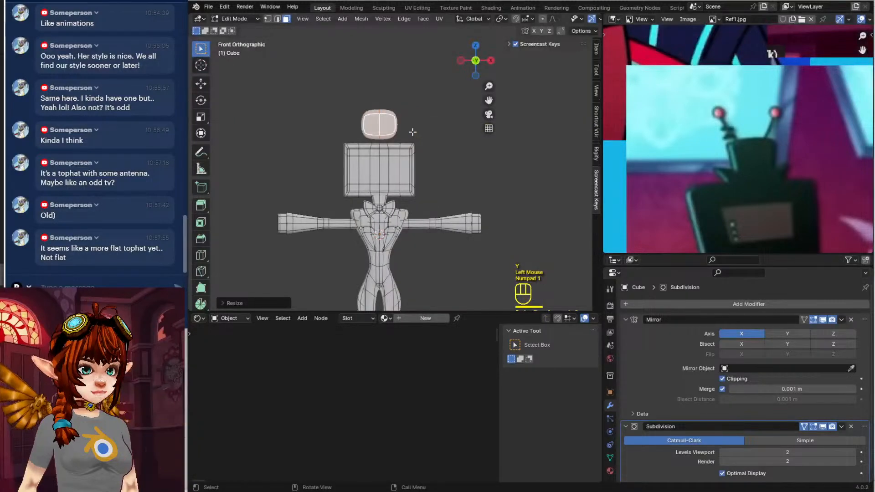
{"action": "scroll", "coordinate": [655, 149], "scroll_direction": "down", "scroll_amount": 1}
{"action": "middle_click_drag", "start_coordinate": [524, 150], "coordinate": [470, 155], "text": "shift"}
{"action": "scroll", "coordinate": [474, 182], "scroll_direction": "up", "scroll_amount": 3}
{"action": "key", "text": "r"}
{"action": "left_click", "coordinate": [461, 181]}
Lower the hat piece toward the head's top edge and align it with the head's depth in side view
{"action": "key", "text": "g"}
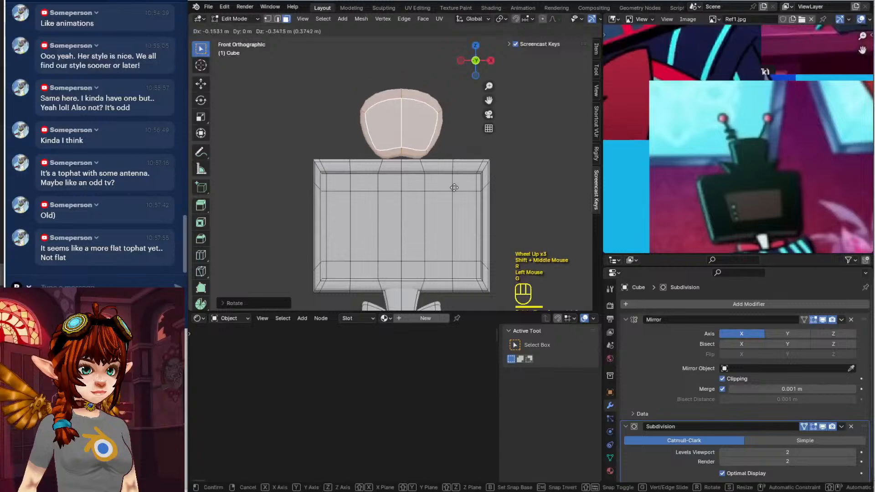
{"action": "left_click", "coordinate": [455, 195]}
{"action": "key", "text": "KP_3"}
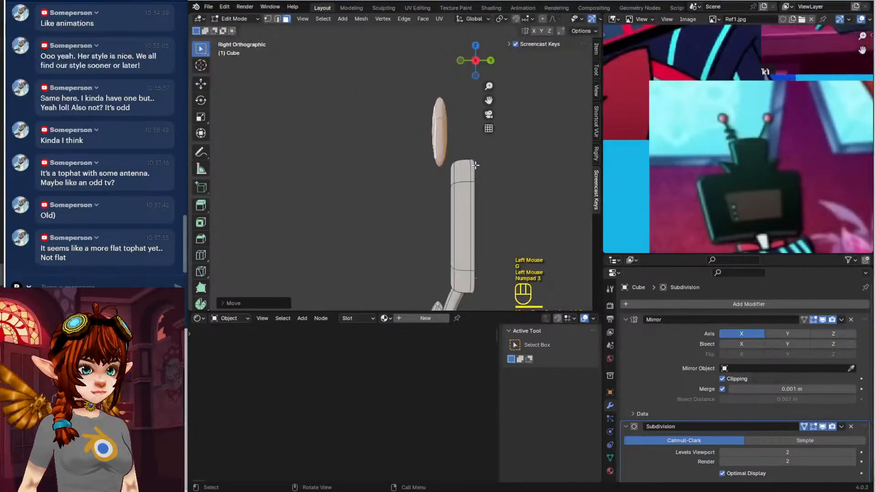
{"action": "key", "text": "g"}
{"action": "left_click", "coordinate": [498, 174]}
Add a vertical loop cut to the hat piece and slide it toward the outer side
{"action": "middle_click_drag", "start_coordinate": [401, 169], "coordinate": [486, 149]}
{"action": "middle_click_drag", "start_coordinate": [469, 142], "coordinate": [455, 155], "text": "shift"}
{"action": "middle_click_drag", "start_coordinate": [455, 155], "coordinate": [455, 158]}
{"action": "scroll", "coordinate": [455, 158], "scroll_direction": "up", "scroll_amount": 2}
{"action": "key", "text": "ctrl+r"}
{"action": "left_click", "coordinate": [448, 136]}
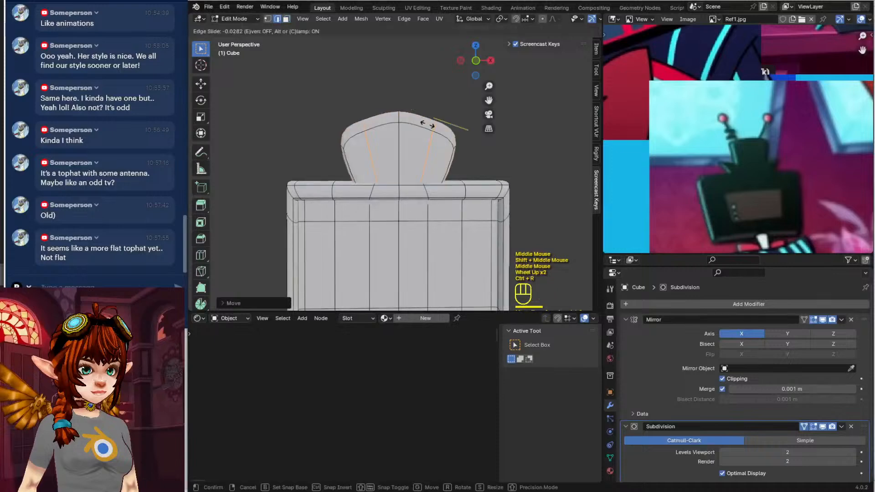
{"action": "left_click", "coordinate": [455, 144]}
{"action": "key", "text": "a"}
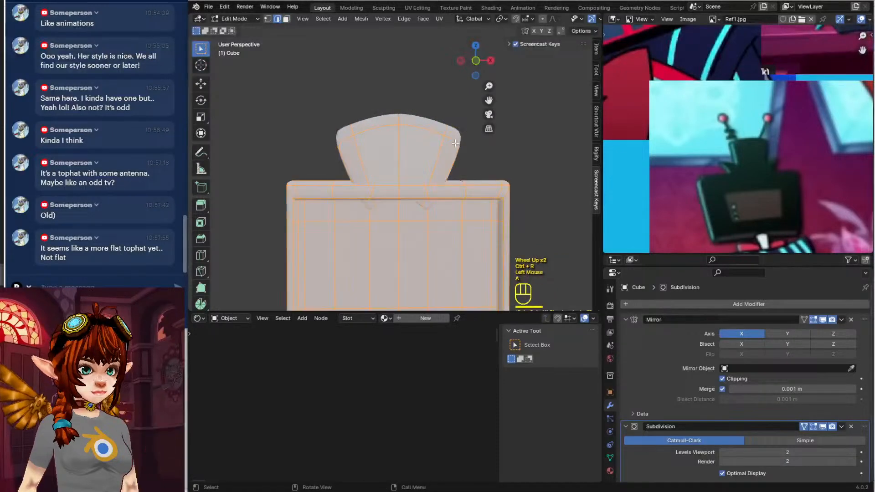
Select the entire linked hat piece and move it inward toward the mirror centre line
{"action": "left_click", "coordinate": [447, 136]}
{"action": "key", "text": "Menu"}
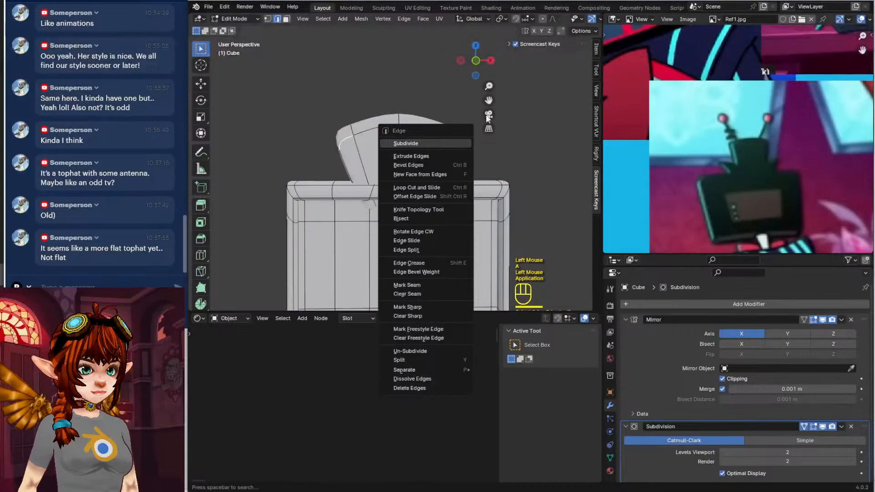
{"action": "left_click", "coordinate": [435, 155]}
{"action": "key", "text": "ctrl+l"}
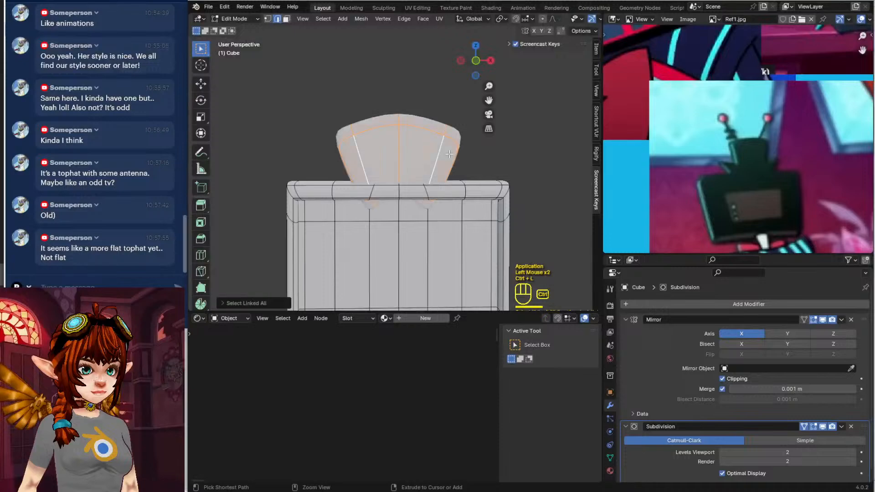
{"action": "key", "text": "g"}
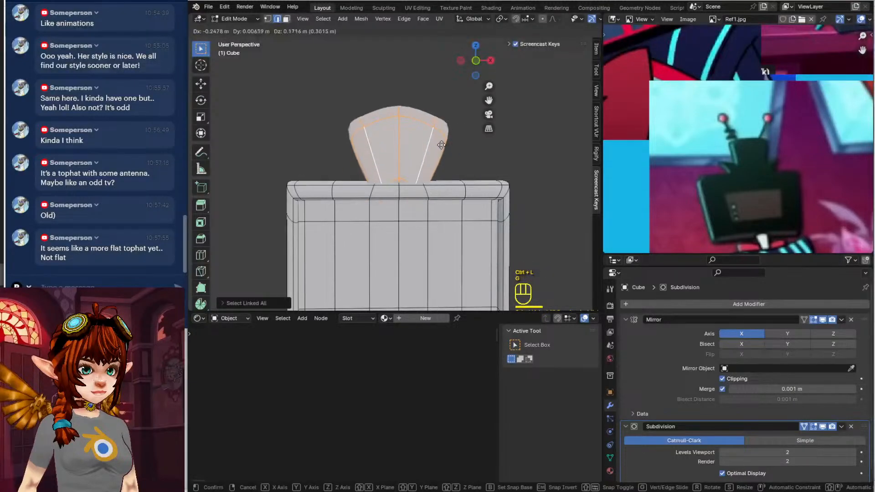
{"action": "left_click", "coordinate": [442, 145]}
Scale the hat piece down slightly and lower it onto the head's top edge
{"action": "key", "text": "s"}
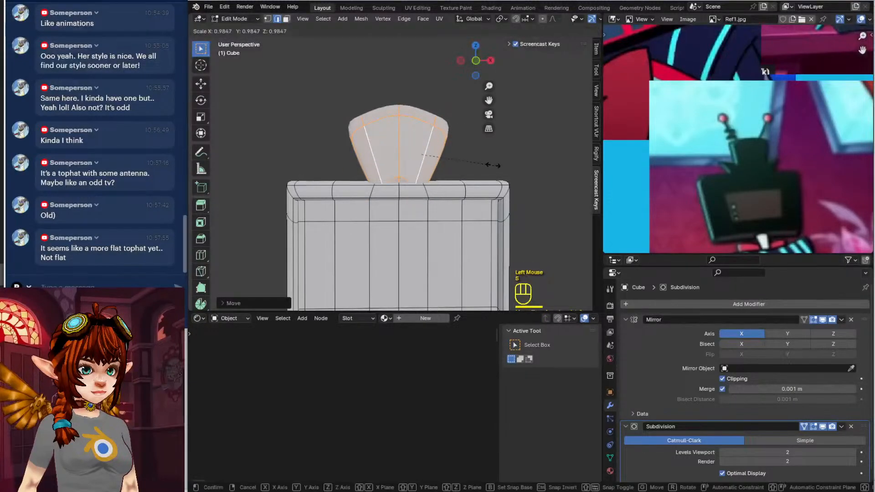
{"action": "left_click", "coordinate": [474, 159]}
{"action": "key", "text": "g"}
{"action": "left_click", "coordinate": [476, 160]}
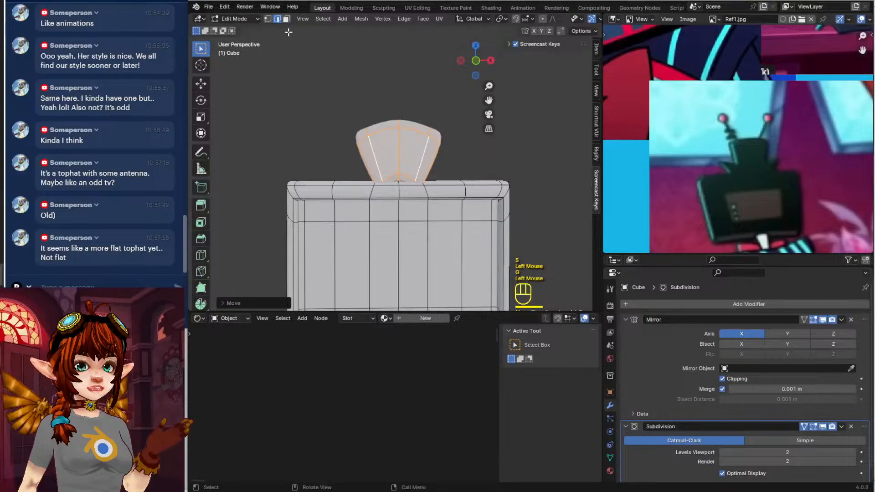
Lower the centre of the hat's top edge to flatten the crown's curve
{"action": "left_click", "coordinate": [405, 97]}
{"action": "key", "text": "g"}
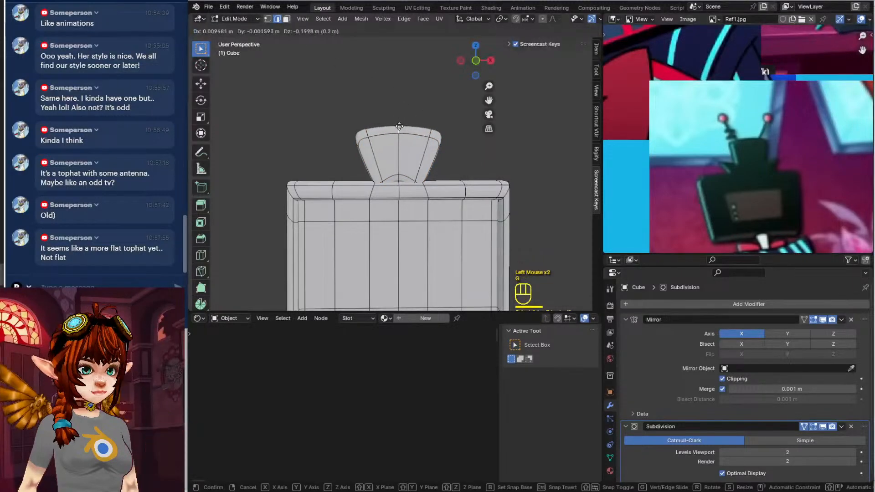
{"action": "left_click", "coordinate": [400, 125]}
Add two horizontal loop cuts to the lower part of the hat, one close to its base
{"action": "key", "text": "ctrl+r"}
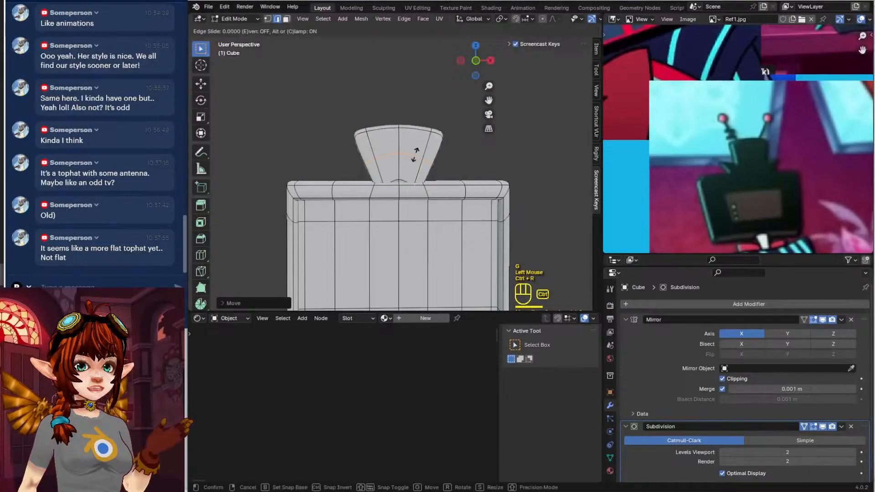
{"action": "left_click", "coordinate": [414, 164]}
{"action": "key", "text": "ctrl+r"}
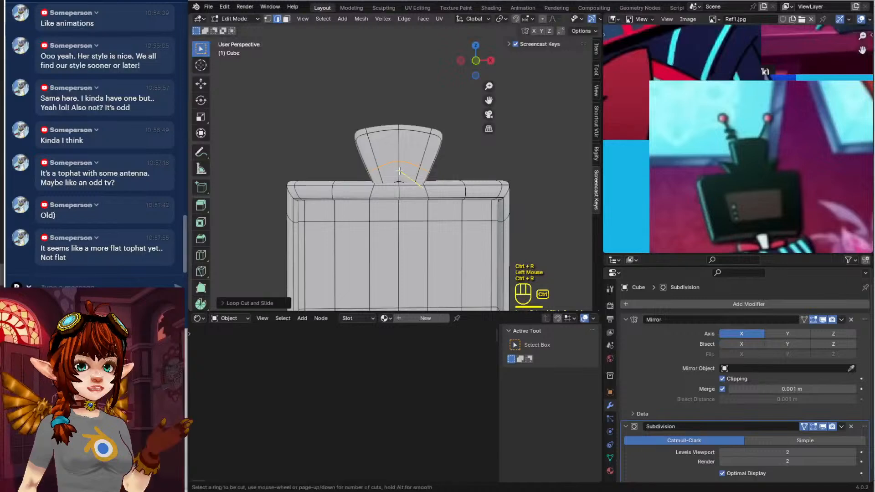
{"action": "left_click", "coordinate": [397, 175]}
{"action": "left_click", "coordinate": [397, 178]}
Extrude the hat's lower outer side face outward in front view and raise it to form the start of the brim
{"action": "left_click", "coordinate": [286, 19]}
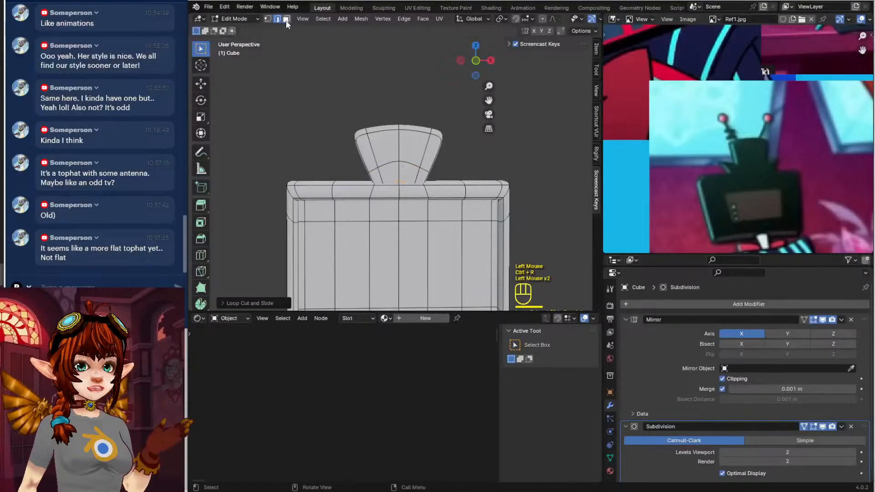
{"action": "middle_click_drag", "start_coordinate": [459, 175], "coordinate": [435, 156]}
{"action": "left_click", "coordinate": [405, 171]}
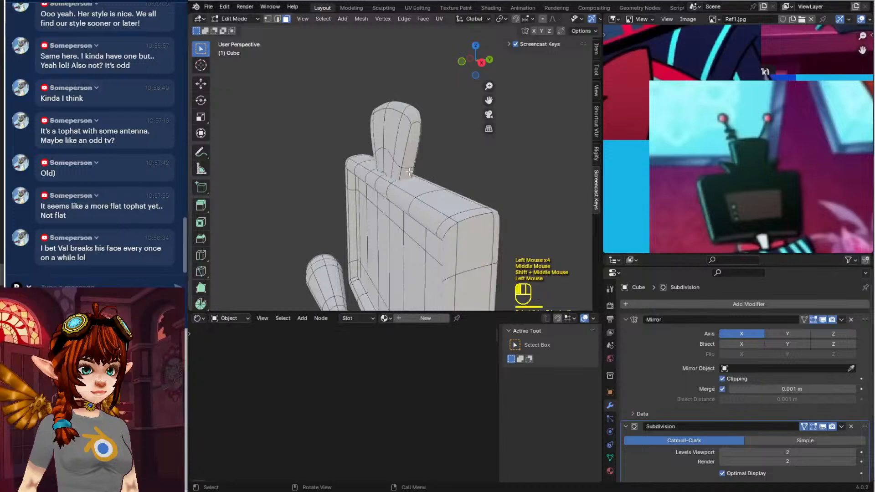
{"action": "key", "text": "KP_1"}
{"action": "key", "text": "e"}
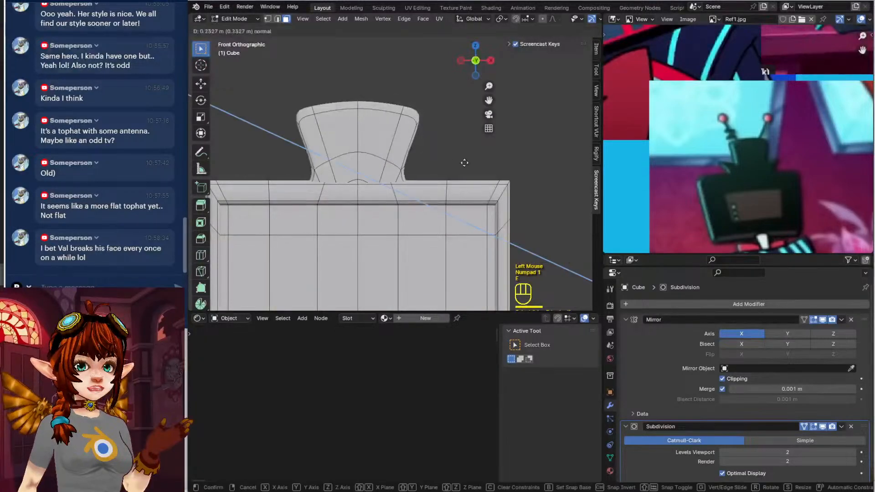
{"action": "left_click", "coordinate": [477, 162]}
{"action": "key", "text": "g"}
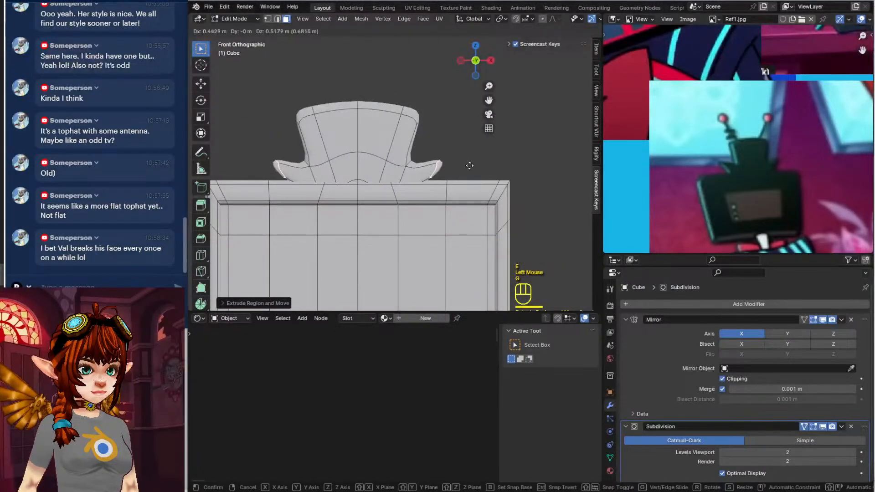
{"action": "left_click", "coordinate": [476, 161]}
Shrink the brim's end face, extrude it farther outward, and taper it into an upward-pointing tip
{"action": "key", "text": "s"}
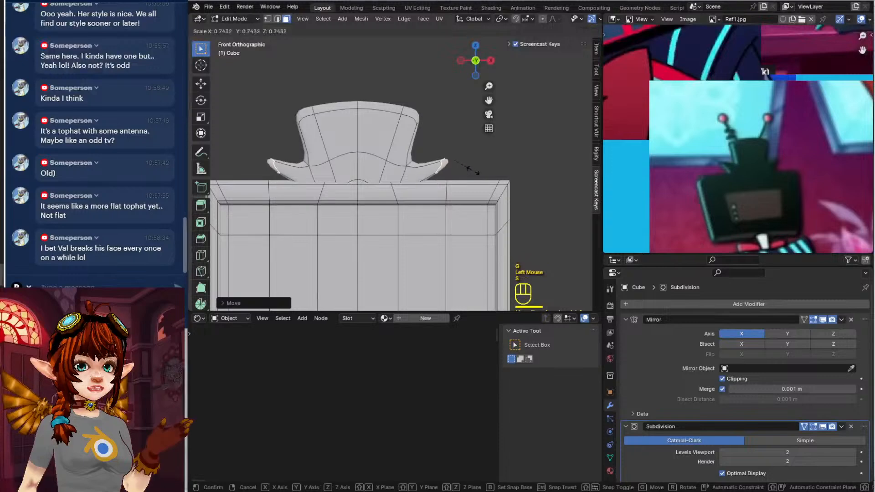
{"action": "left_click", "coordinate": [481, 177]}
{"action": "key", "text": "e"}
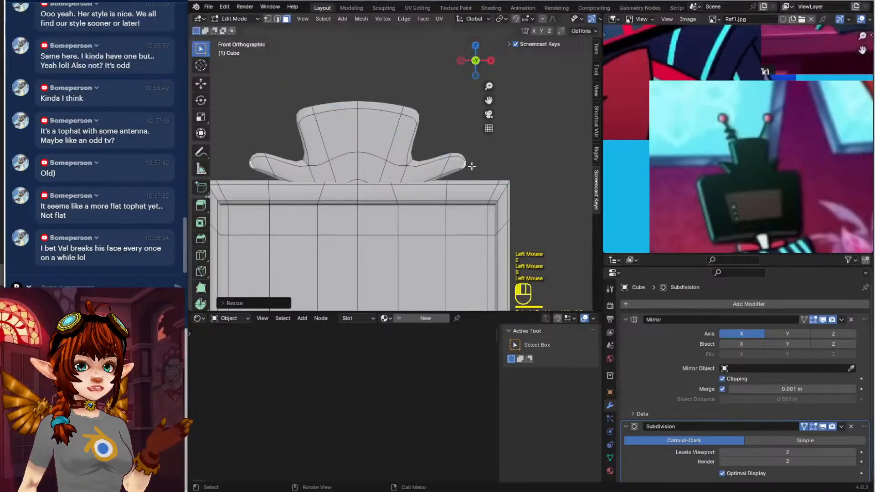
{"action": "left_click", "coordinate": [468, 136]}
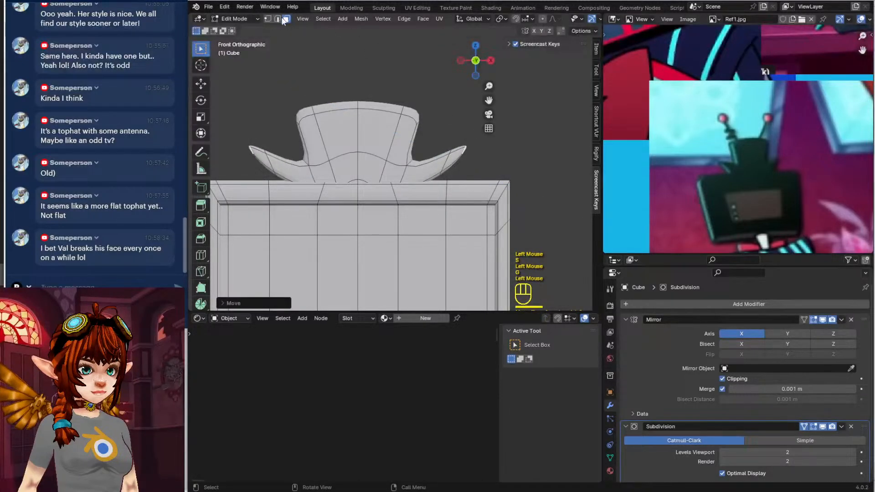
Add a horizontal loop cut across the hat's crown just above the brim and switch to vertex selection
{"action": "key", "text": "ctrl+r"}
{"action": "left_click", "coordinate": [397, 131]}
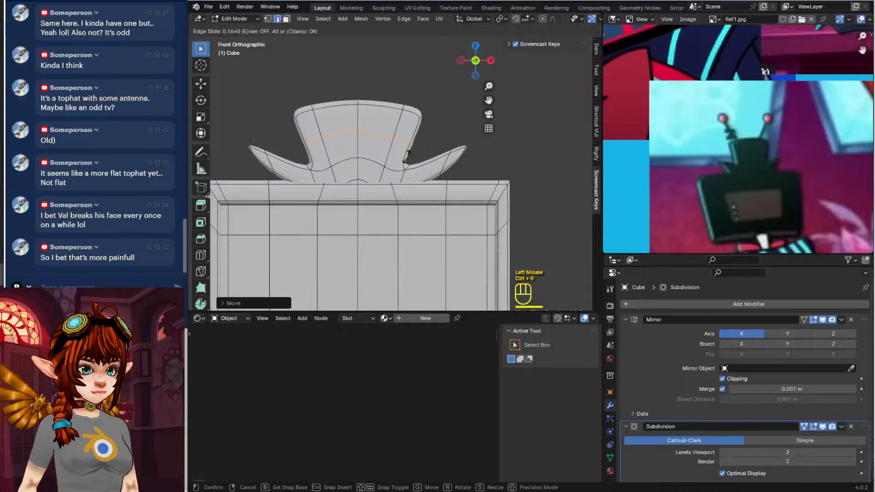
{"action": "left_click", "coordinate": [269, 19]}
{"action": "key", "text": "g"}
{"action": "left_click", "coordinate": [447, 127]}
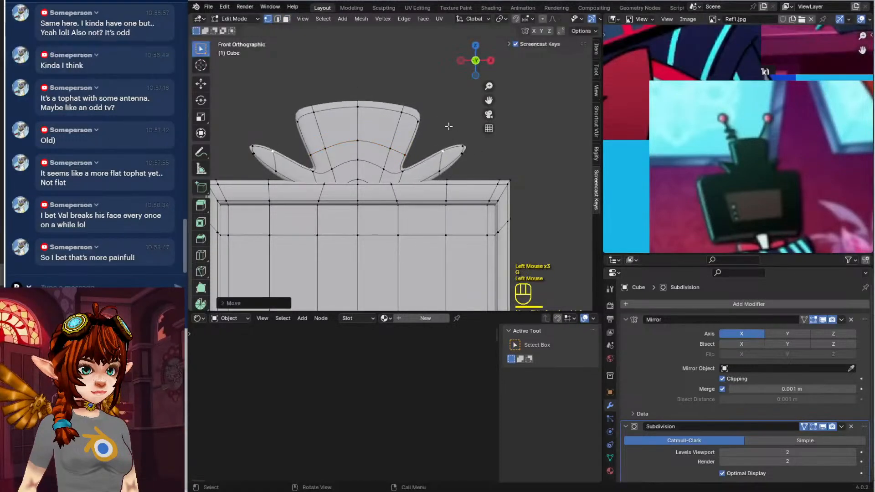
{"action": "key", "text": "ctrl+z"}
Turn on X-ray and move the front and back vertices on the brim's upper edge inward
{"action": "middle_click_drag", "start_coordinate": [499, 17], "coordinate": [397, 17]}
{"action": "left_click", "coordinate": [546, 19]}
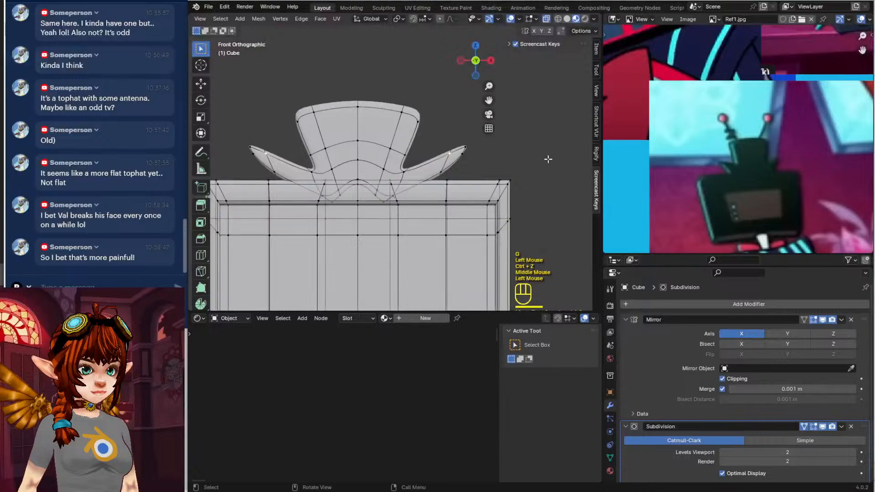
{"action": "key", "text": "b"}
{"action": "left_click_drag", "start_coordinate": [435, 133], "coordinate": [457, 153]}
{"action": "key", "text": "g"}
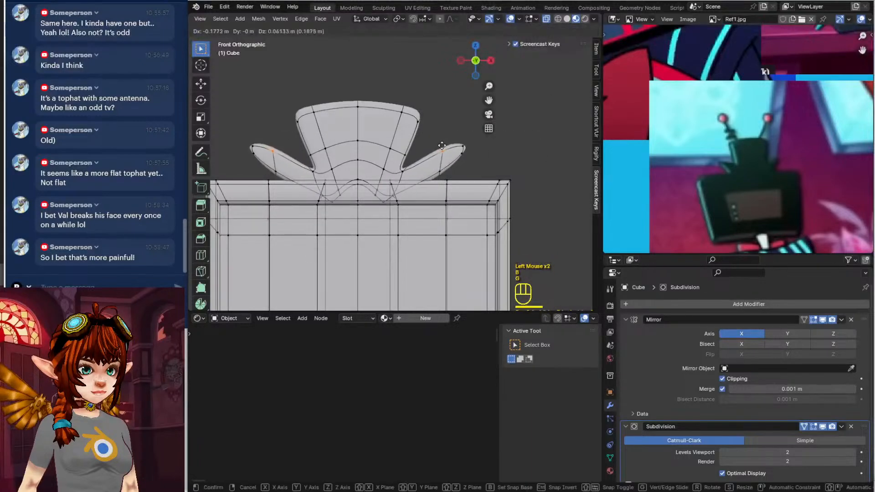
{"action": "left_click", "coordinate": [448, 146]}
Box-select the brim's tip vertices and move them upward to sharpen the upturned end
{"action": "left_click_drag", "start_coordinate": [483, 121], "coordinate": [454, 186]}
{"action": "key", "text": "b"}
{"action": "key", "text": "g"}
{"action": "left_click", "coordinate": [465, 127]}
Try to lower the brim's underside vertices with a box selection, and undo the move that also pulls the head's top edge
{"action": "left_click", "coordinate": [444, 170]}
{"action": "key", "text": "b"}
{"action": "key", "text": "g"}
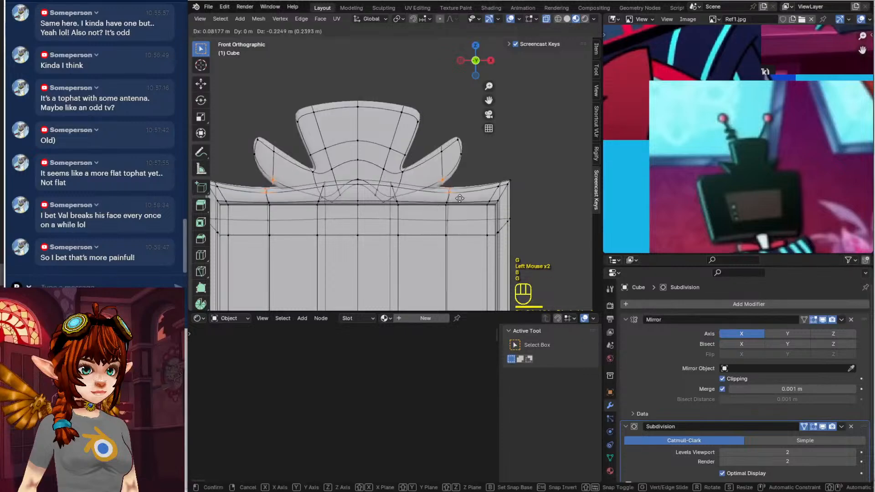
{"action": "left_click", "coordinate": [455, 188]}
{"action": "key", "text": "ctrl+z"}
Select only the brim's underside vertices and move them slightly down and outward
{"action": "left_click", "coordinate": [439, 171]}
{"action": "key", "text": "b"}
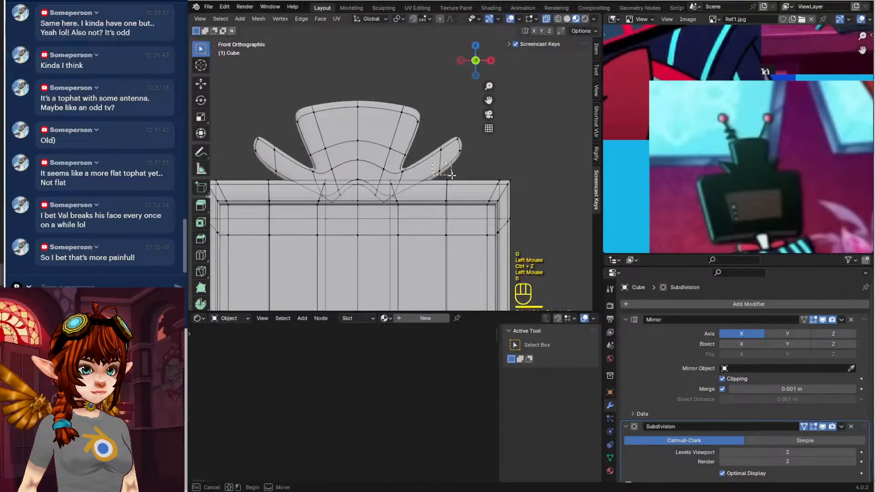
{"action": "key", "text": "g"}
{"action": "left_click", "coordinate": [457, 177]}
Add a loop cut to the brim's inner half and lower its upper vertices to curve the brim
{"action": "key", "text": "ctrl+r"}
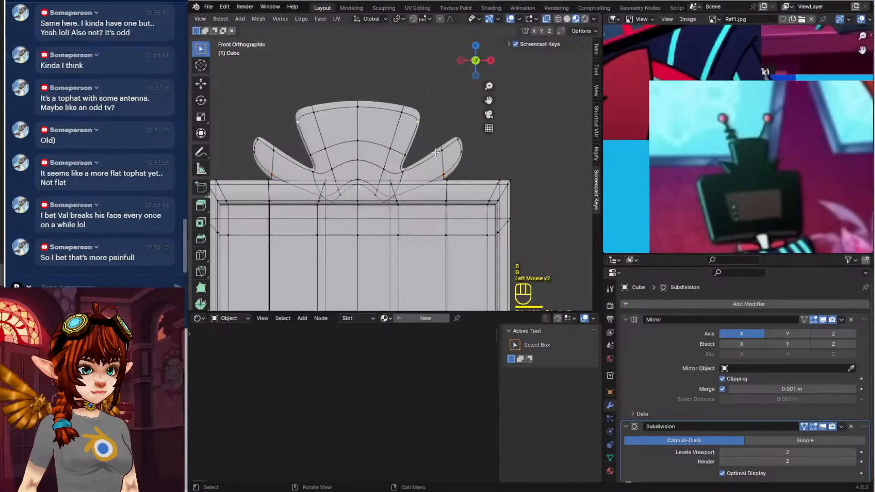
{"action": "left_click", "coordinate": [428, 155]}
{"action": "key", "text": "g"}
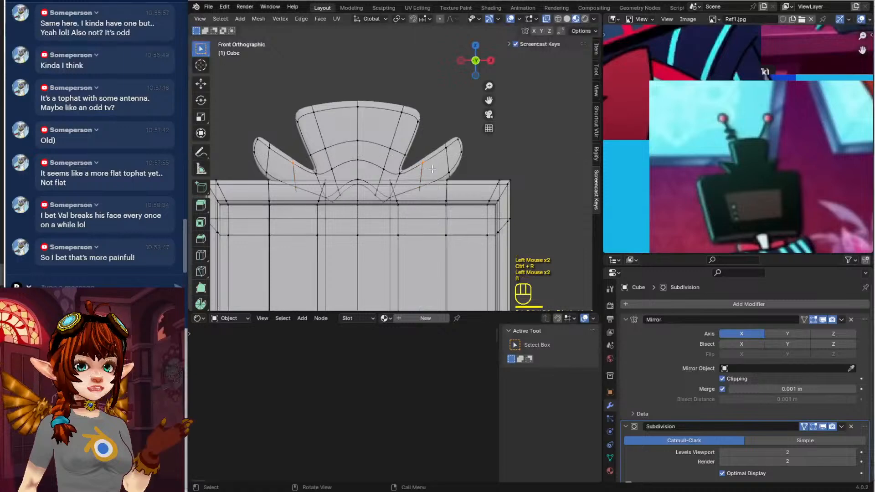
{"action": "left_click", "coordinate": [433, 177]}
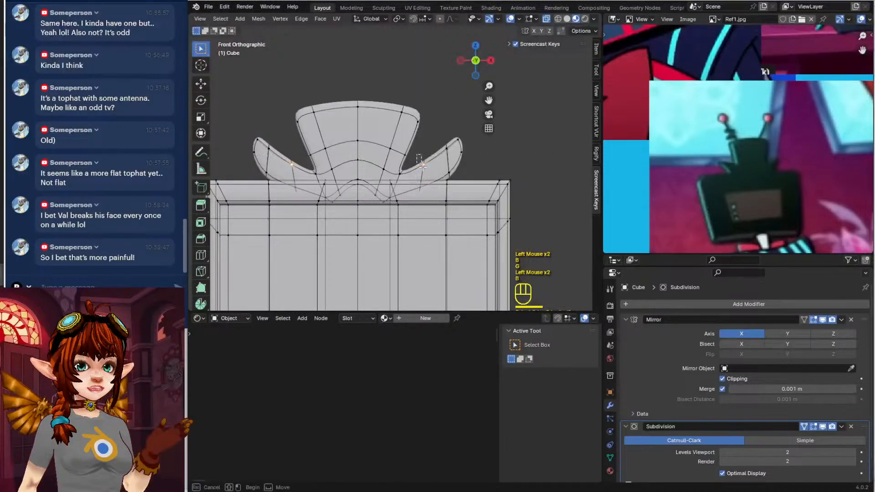
{"action": "key", "text": "g"}
{"action": "left_click", "coordinate": [419, 164]}
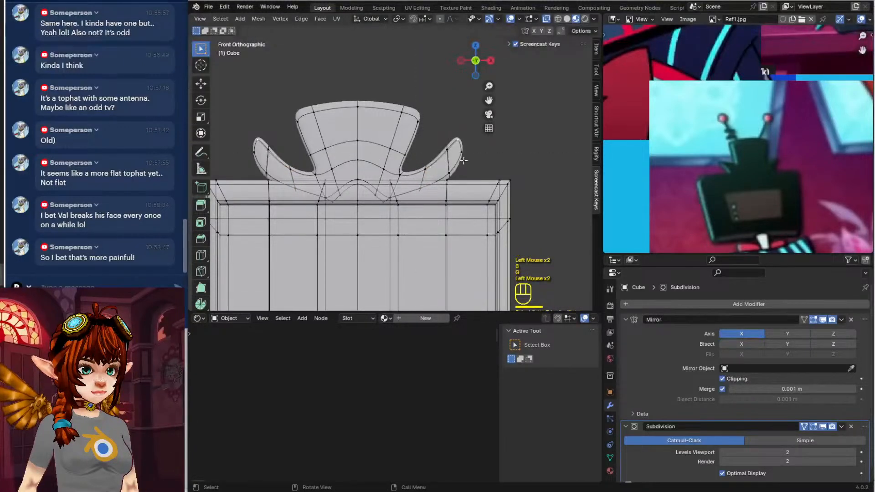
Adjust the outer vertices just below the brim's tip in front view and return to Object Mode
{"action": "key", "text": "b"}
{"action": "key", "text": "b"}
{"action": "key", "text": "g"}
{"action": "left_click", "coordinate": [466, 158]}
{"action": "key", "text": "Tab"}
{"action": "scroll", "coordinate": [467, 164], "scroll_direction": "down", "scroll_amount": 3}
{"action": "middle_click_drag", "start_coordinate": [467, 164], "coordinate": [460, 145], "text": "shift"}
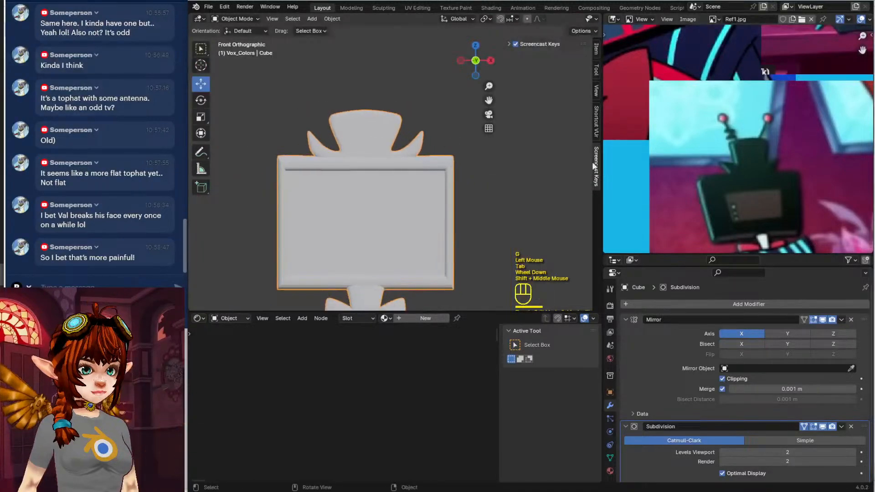
Select the neck's top edge vertices inside the back of the head, reposition them, and return to Object Mode
{"action": "scroll", "coordinate": [768, 206], "scroll_direction": "down", "scroll_amount": 2}
{"action": "middle_click_drag", "start_coordinate": [768, 207], "coordinate": [735, 129], "text": "shift"}
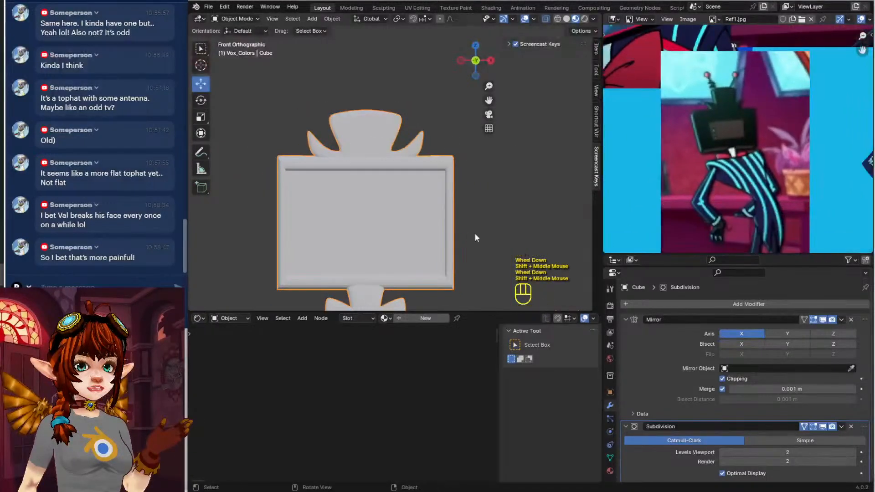
{"action": "middle_click_drag", "start_coordinate": [475, 235], "coordinate": [265, 217]}
{"action": "scroll", "coordinate": [411, 249], "scroll_direction": "down", "scroll_amount": 1}
{"action": "key", "text": "Tab"}
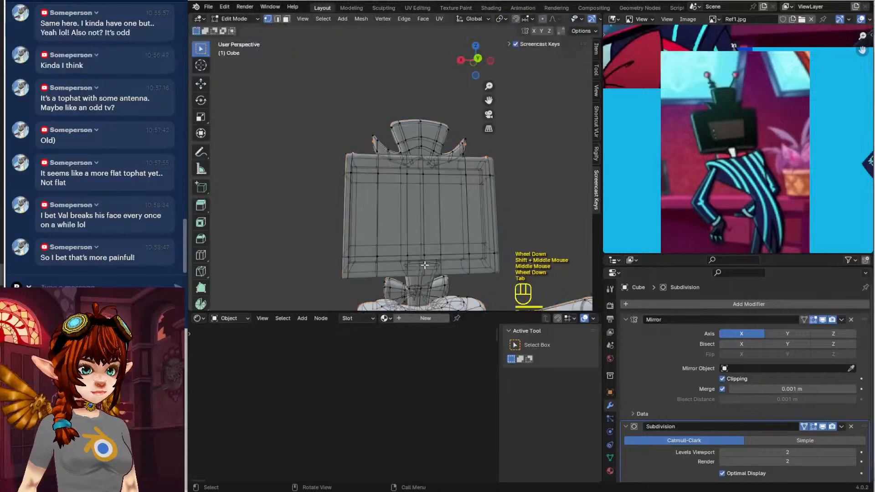
{"action": "scroll", "coordinate": [424, 265], "scroll_direction": "up", "scroll_amount": 2}
{"action": "scroll", "coordinate": [424, 265], "scroll_direction": "up", "scroll_amount": 1, "text": "shift"}
{"action": "middle_click_drag", "start_coordinate": [424, 265], "coordinate": [394, 185], "text": "shift"}
{"action": "scroll", "coordinate": [395, 185], "scroll_direction": "up", "scroll_amount": 2}
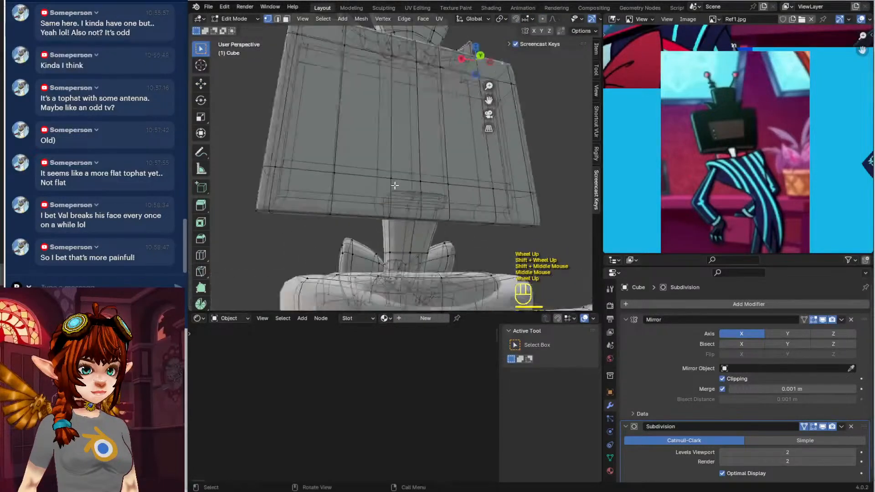
{"action": "scroll", "coordinate": [395, 186], "scroll_direction": "up", "scroll_amount": 1}
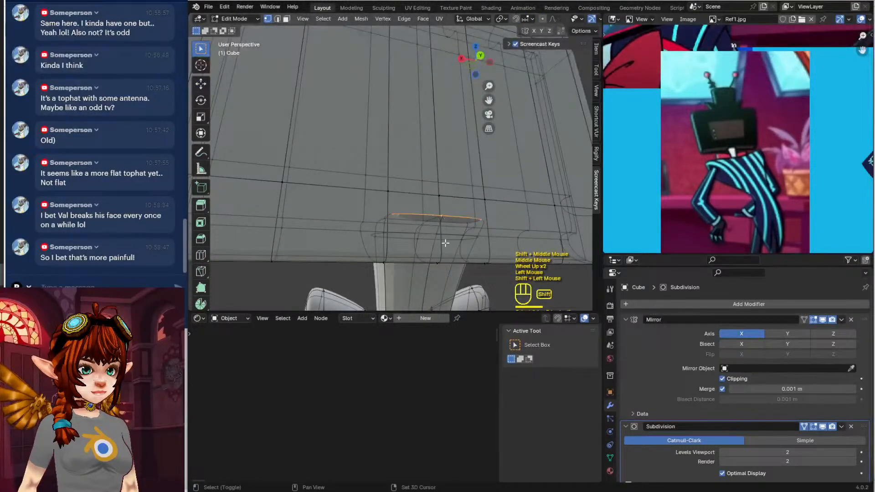
{"action": "middle_click_drag", "start_coordinate": [445, 243], "coordinate": [448, 187]}
{"action": "key", "text": "g"}
{"action": "left_click", "coordinate": [459, 247]}
{"action": "key", "text": "Tab"}
Compare the full figure, TV head and hat with the reference images in front view
{"action": "scroll", "coordinate": [460, 232], "scroll_direction": "down", "scroll_amount": 2}
{"action": "scroll", "coordinate": [451, 198], "scroll_direction": "down", "scroll_amount": 2}
{"action": "scroll", "coordinate": [741, 159], "scroll_direction": "down", "scroll_amount": 3}
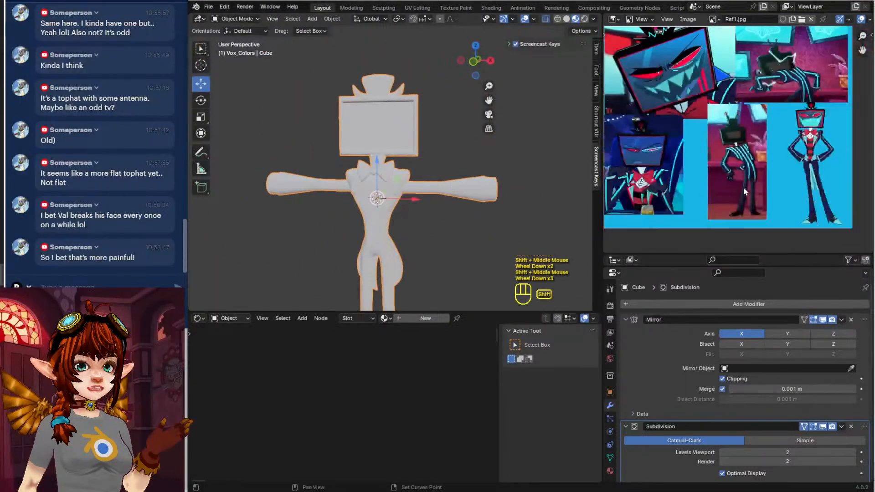
{"action": "middle_click_drag", "start_coordinate": [744, 188], "coordinate": [754, 189], "text": "shift"}
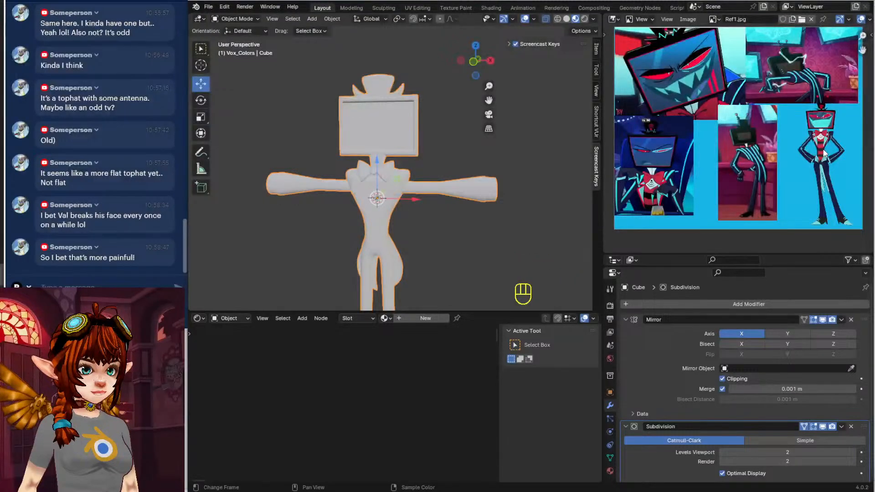
{"action": "middle_click_drag", "start_coordinate": [380, 167], "coordinate": [389, 150]}
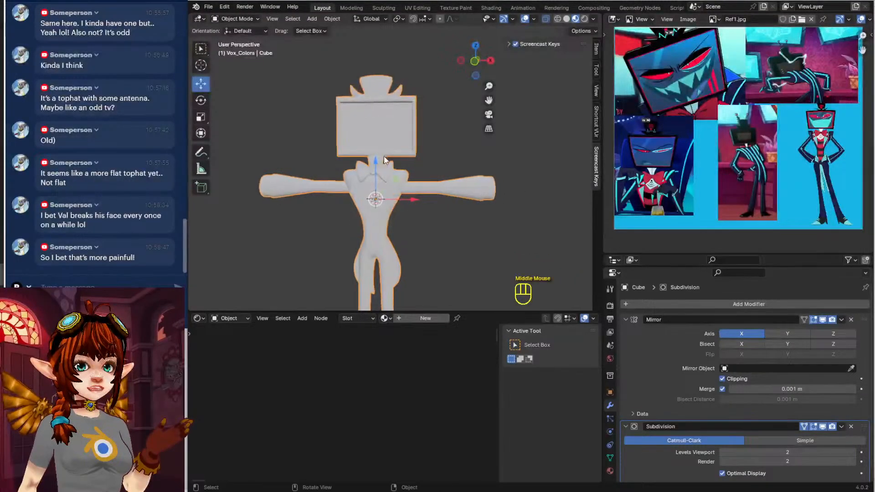
{"action": "key", "text": "KP_1"}
{"action": "key", "text": "Tab"}
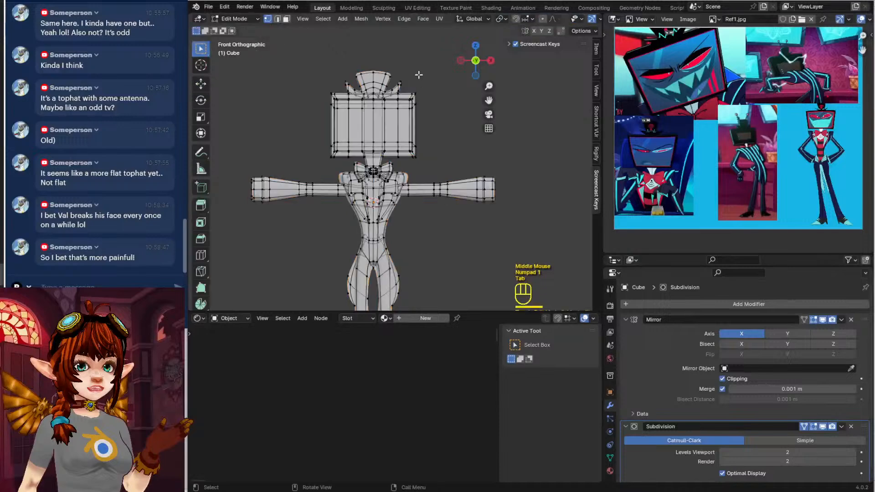
{"action": "middle_click_drag", "start_coordinate": [414, 82], "coordinate": [412, 114], "text": "shift"}
{"action": "scroll", "coordinate": [738, 137], "scroll_direction": "up", "scroll_amount": 3}
{"action": "middle_click_drag", "start_coordinate": [729, 151], "coordinate": [697, 192], "text": "shift"}
{"action": "scroll", "coordinate": [697, 192], "scroll_direction": "up", "scroll_amount": 1, "text": "shift"}
{"action": "scroll", "coordinate": [458, 146], "scroll_direction": "up", "scroll_amount": 2}
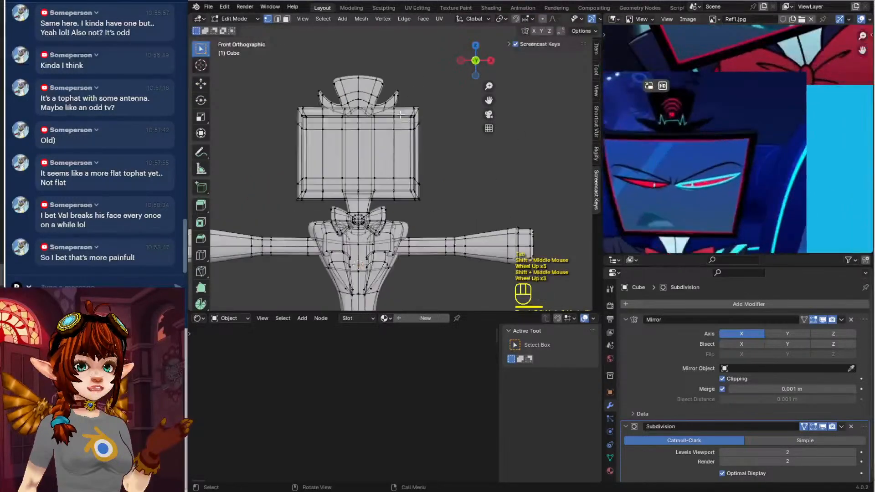
Try to raise the upper vertices midway along the hat brim in front view
{"action": "scroll", "coordinate": [436, 186], "scroll_direction": "up", "scroll_amount": 2}
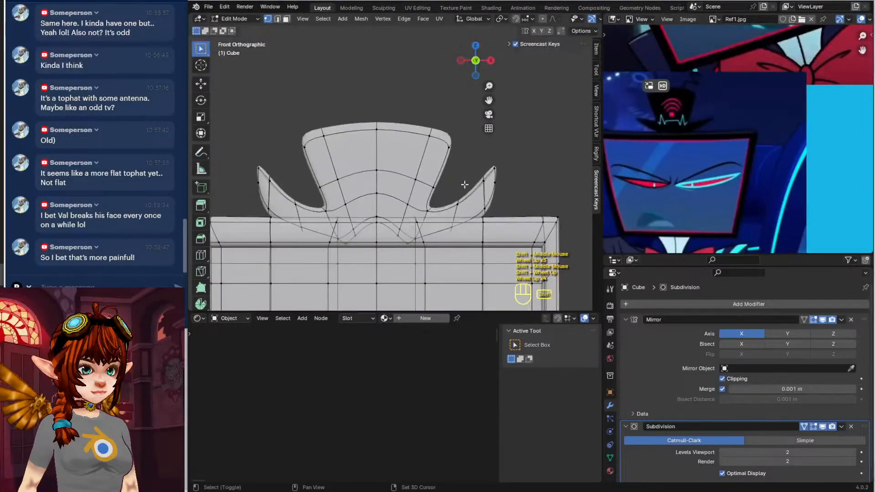
{"action": "key", "text": "g"}
{"action": "left_click", "coordinate": [451, 196]}
{"action": "key", "text": "ctrl+z"}
{"action": "left_click", "coordinate": [449, 191]}
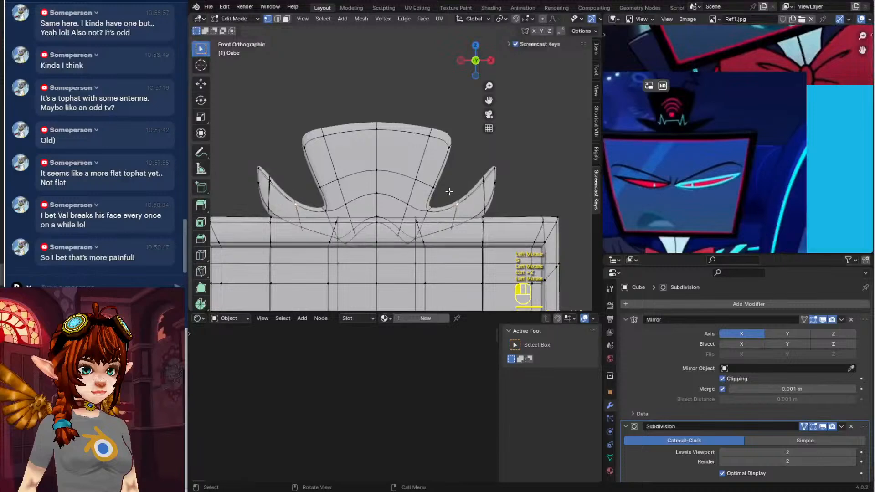
{"action": "key", "text": "b"}
{"action": "left_click_drag", "start_coordinate": [447, 191], "coordinate": [464, 211]}
{"action": "key", "text": "g"}
{"action": "left_click", "coordinate": [457, 176]}
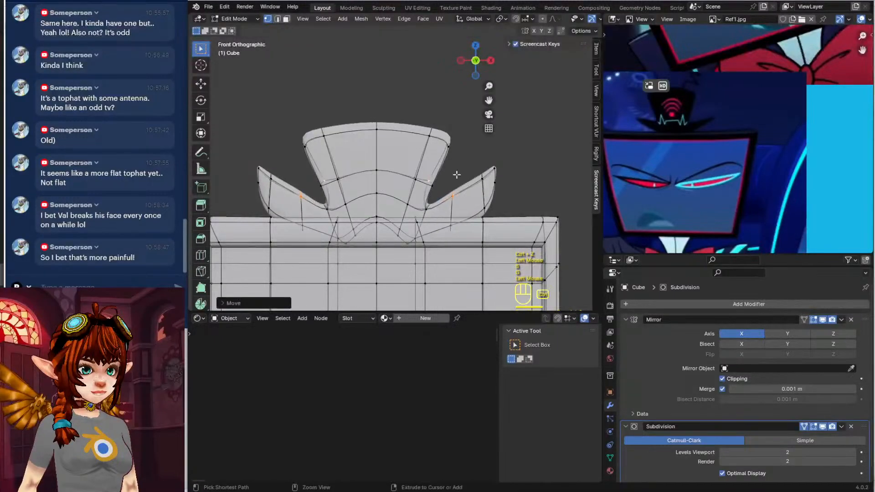
{"action": "key", "text": "ctrl+z"}
Raise the upper vertices midway along the brim slightly inward and up to straighten its inner curve
{"action": "left_click", "coordinate": [458, 203]}
{"action": "key", "text": "b"}
{"action": "key", "text": "b"}
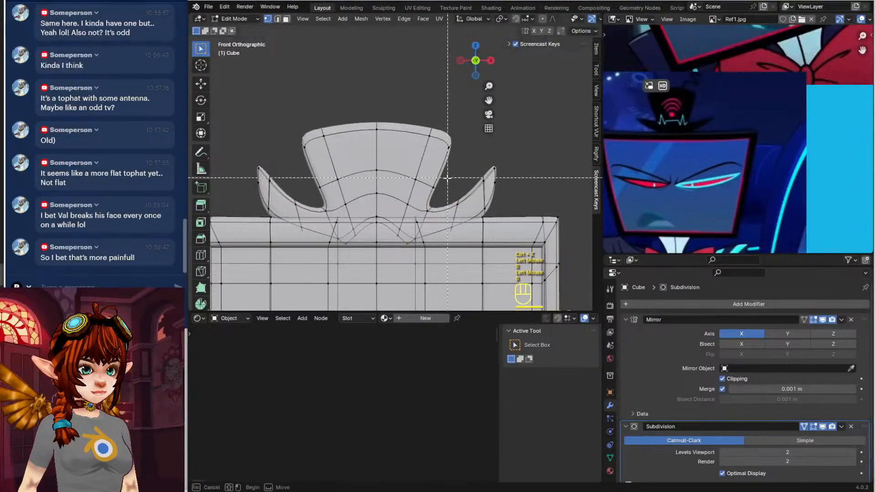
{"action": "left_click_drag", "start_coordinate": [467, 211], "coordinate": [468, 209]}
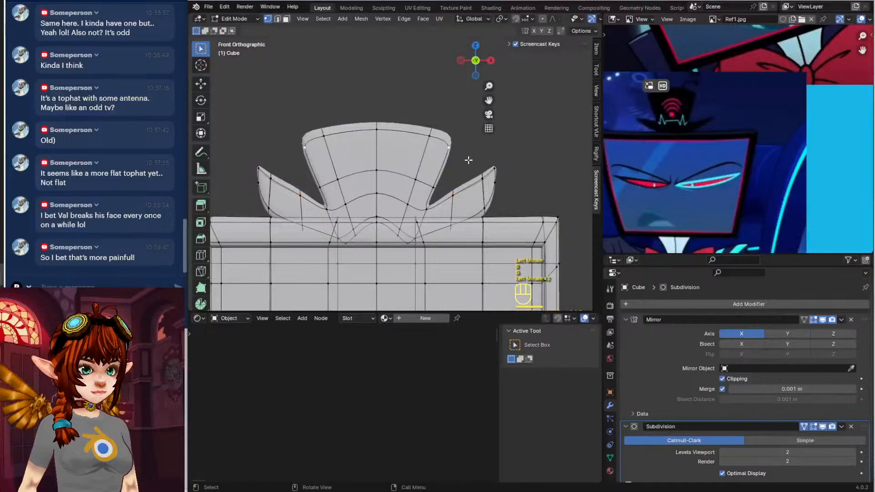
Try to move the upper vertices just inside the brim's tip up and inward
{"action": "left_click_drag", "start_coordinate": [489, 193], "coordinate": [490, 195]}
{"action": "key", "text": "g"}
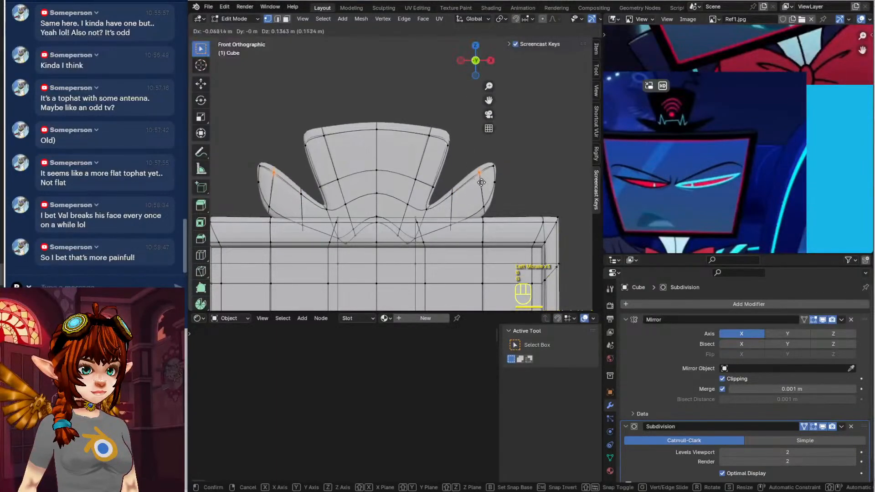
{"action": "left_click", "coordinate": [526, 175]}
{"action": "key", "text": "ctrl+z"}
Reselect the upper vertices just inside the brim's tip and move them slightly up and inward
{"action": "left_click", "coordinate": [524, 173]}
{"action": "key", "text": "b"}
{"action": "left_click_drag", "start_coordinate": [470, 160], "coordinate": [479, 186]}
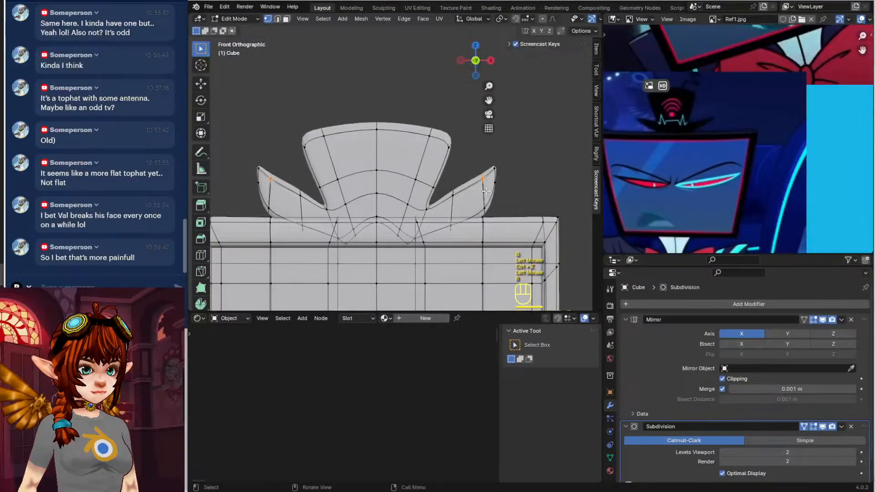
{"action": "key", "text": "g"}
{"action": "left_click", "coordinate": [480, 188]}
Move the lower outer vertices of the brim up and inward to slim it, and return to Object Mode
{"action": "key", "text": "b"}
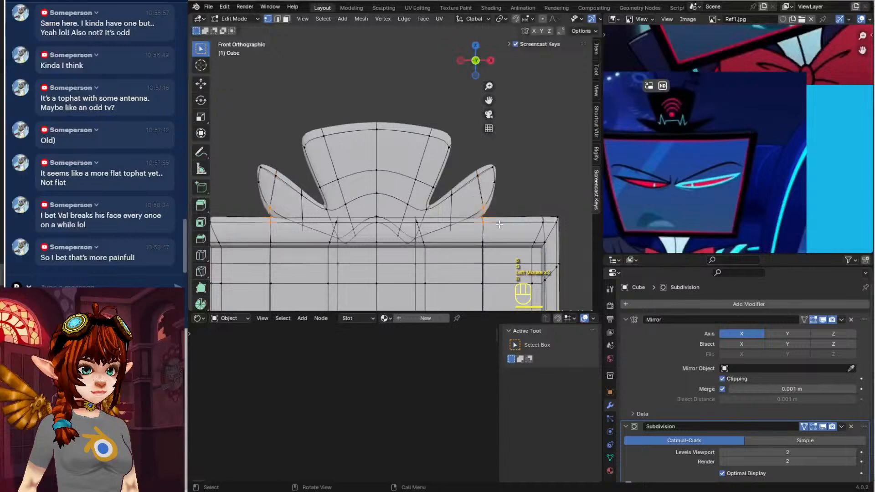
{"action": "key", "text": "b"}
{"action": "key", "text": "g"}
{"action": "left_click", "coordinate": [473, 199]}
{"action": "key", "text": "Tab"}
Compare the hat with the reference, then rotate the brim's outer end outward and shift it down for a flatter angle
{"action": "scroll", "coordinate": [495, 195], "scroll_direction": "down", "scroll_amount": 2}
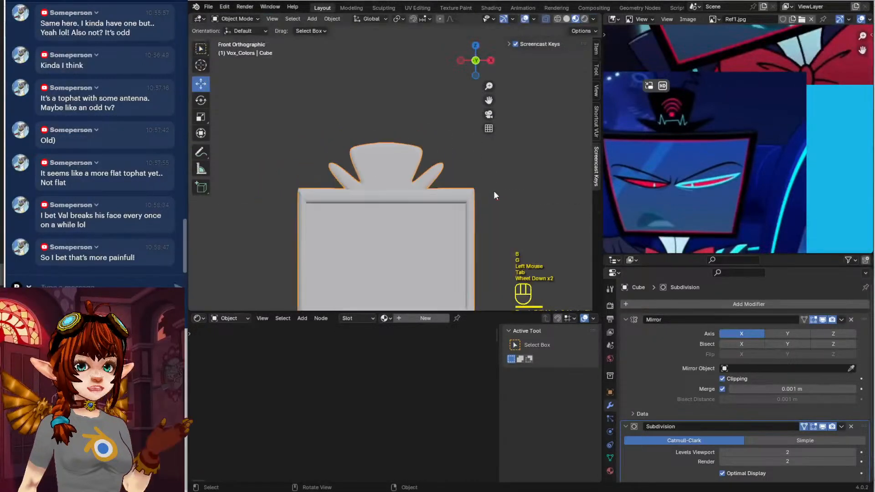
{"action": "middle_click_drag", "start_coordinate": [723, 193], "coordinate": [761, 213]}
{"action": "scroll", "coordinate": [760, 213], "scroll_direction": "up", "scroll_amount": 2}
{"action": "scroll", "coordinate": [509, 180], "scroll_direction": "up", "scroll_amount": 1}
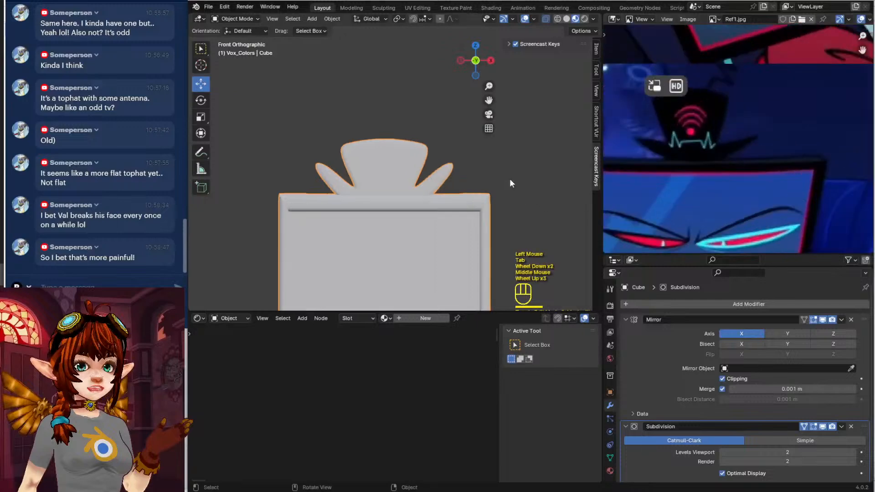
{"action": "left_click", "coordinate": [462, 149]}
{"action": "key", "text": "Tab"}
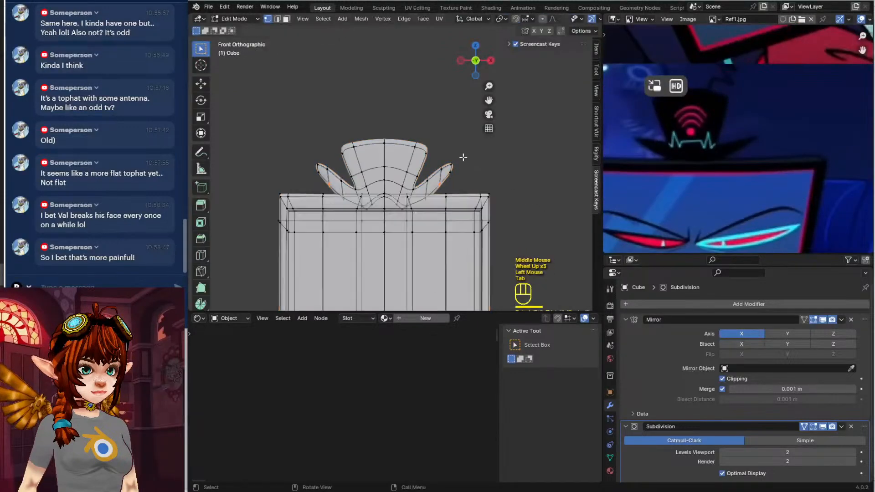
{"action": "left_click", "coordinate": [464, 156]}
{"action": "key", "text": "b"}
{"action": "left_click_drag", "start_coordinate": [464, 155], "coordinate": [437, 187]}
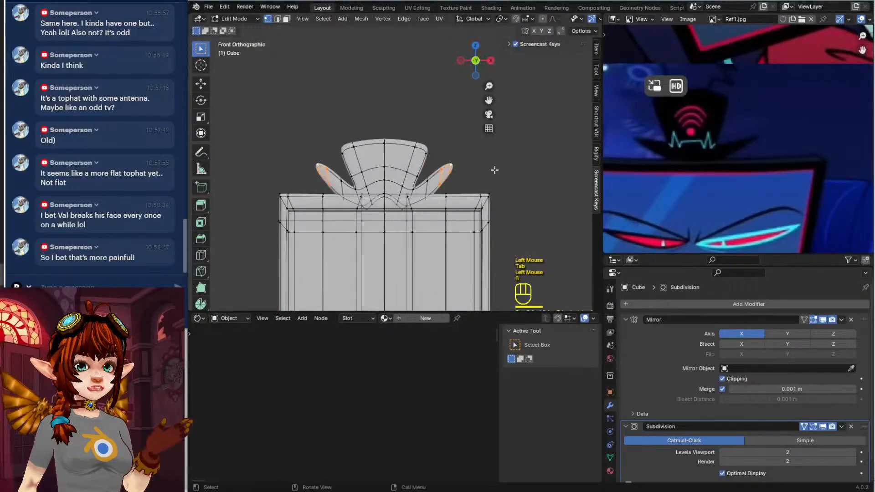
{"action": "key", "text": "r"}
{"action": "left_click", "coordinate": [504, 189]}
{"action": "key", "text": "g"}
{"action": "left_click", "coordinate": [505, 195]}
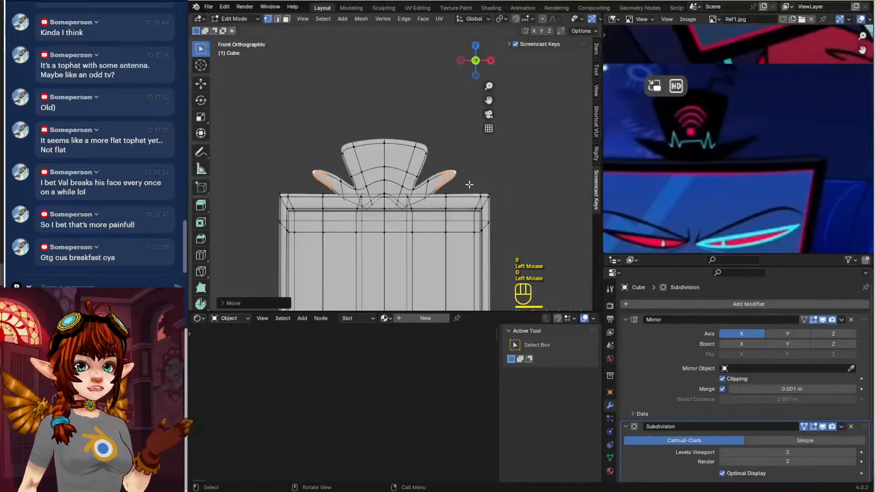
Nudge the upper vertices midway along the brim slightly outward and down
{"action": "double_click", "coordinate": [427, 182]}
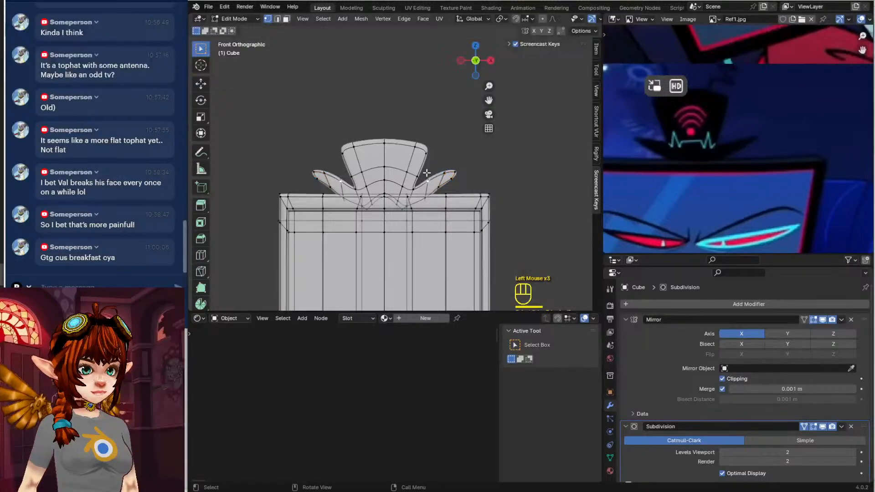
{"action": "key", "text": "b"}
{"action": "key", "text": "g"}
{"action": "left_click", "coordinate": [435, 190]}
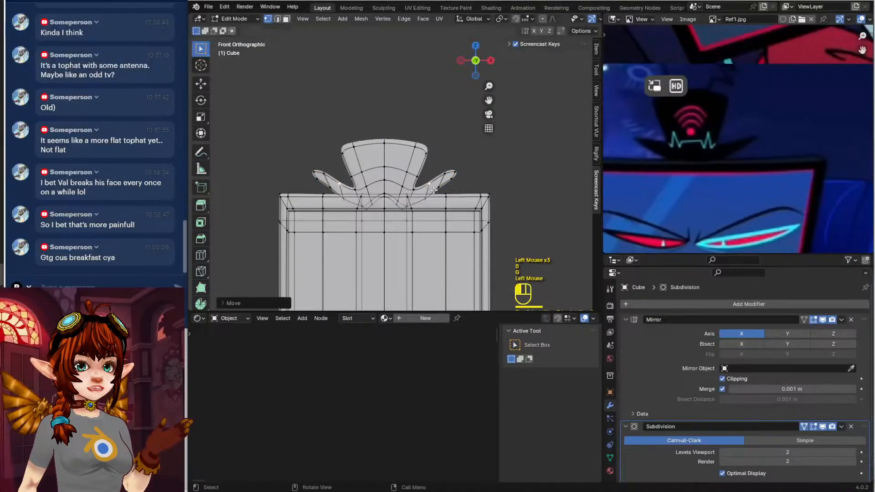
Lower the upper vertices near the brim's tip to thin it, and return to Object Mode
{"action": "left_click", "coordinate": [439, 160]}
{"action": "key", "text": "b"}
{"action": "key", "text": "b"}
{"action": "left_click_drag", "start_coordinate": [440, 160], "coordinate": [451, 182]}
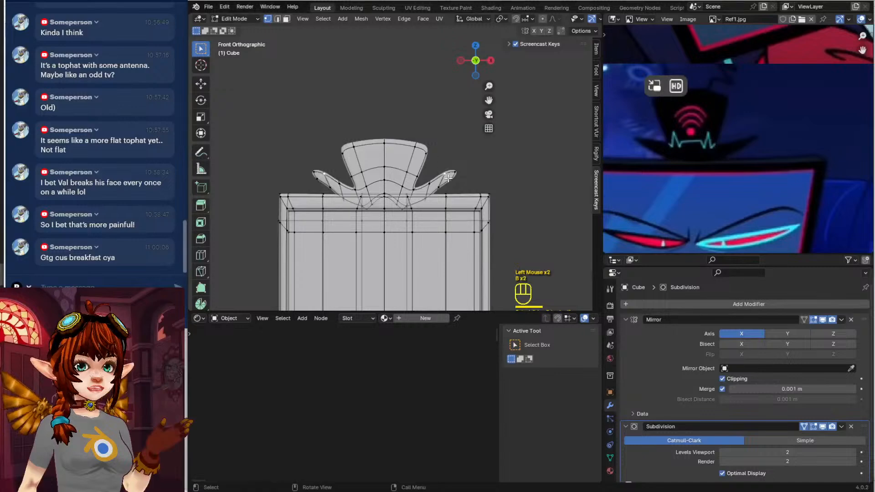
{"action": "key", "text": "g"}
{"action": "left_click", "coordinate": [448, 183]}
{"action": "key", "text": "Tab"}
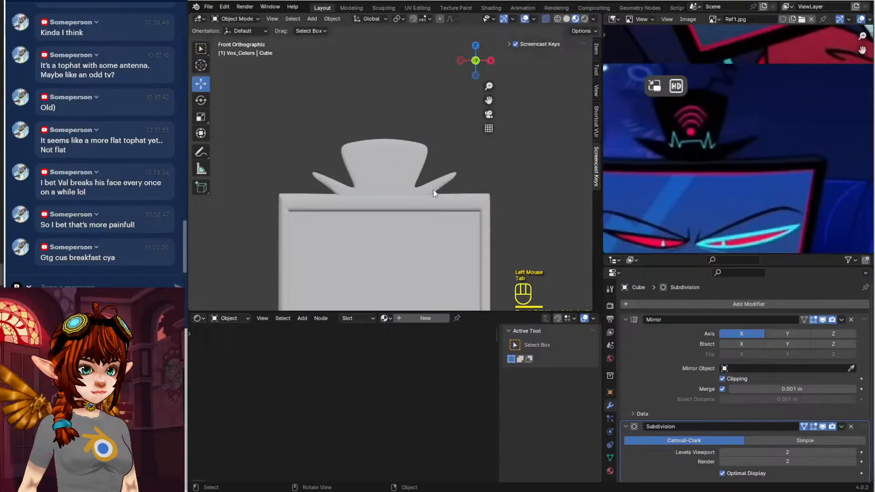
Select the entire linked hat mesh and move it slightly inward and up on the TV head
{"action": "key", "text": "Tab"}
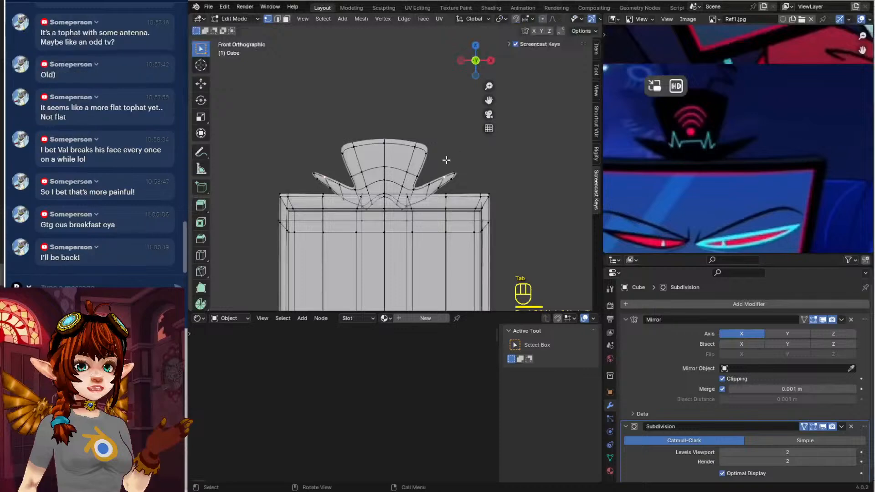
{"action": "left_click", "coordinate": [447, 167]}
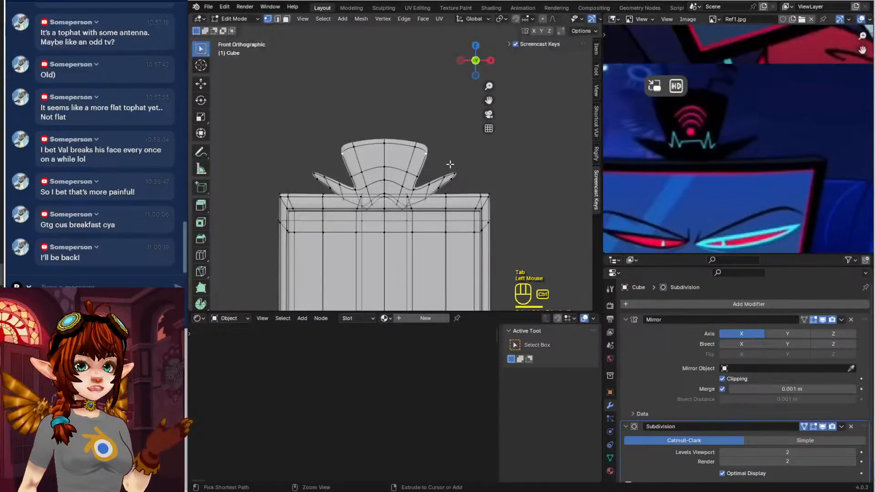
{"action": "key", "text": "ctrl+l"}
{"action": "key", "text": "g"}
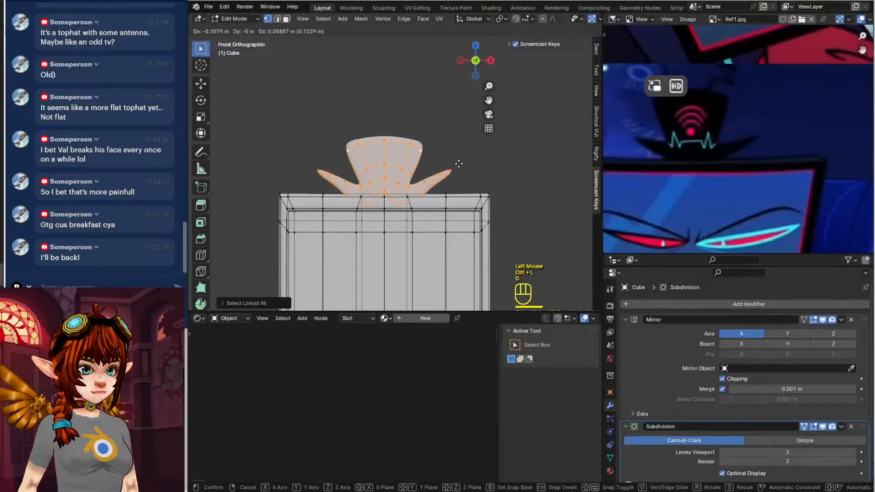
{"action": "left_click", "coordinate": [460, 164]}
{"action": "key", "text": "Tab"}
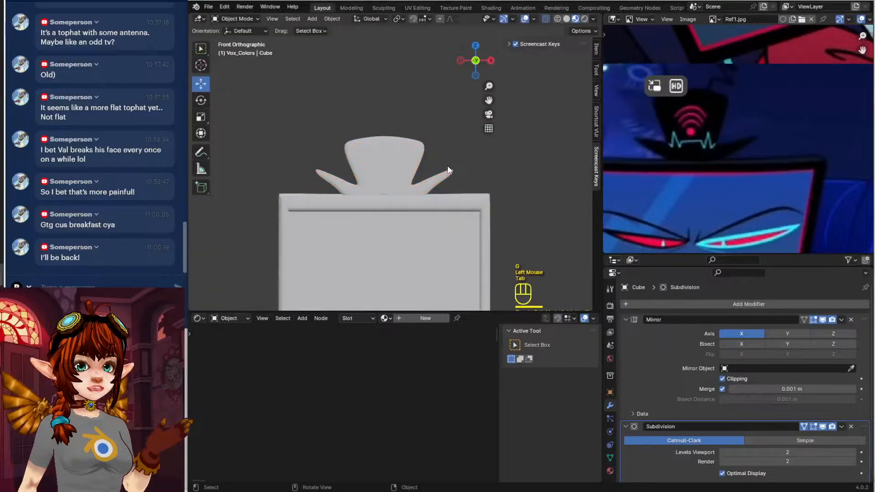
Select the linked TV head mesh, scale it down slightly along Z, and reposition it above the neck
{"action": "scroll", "coordinate": [454, 165], "scroll_direction": "down", "scroll_amount": 2}
{"action": "middle_click_drag", "start_coordinate": [461, 204], "coordinate": [434, 163], "text": "shift"}
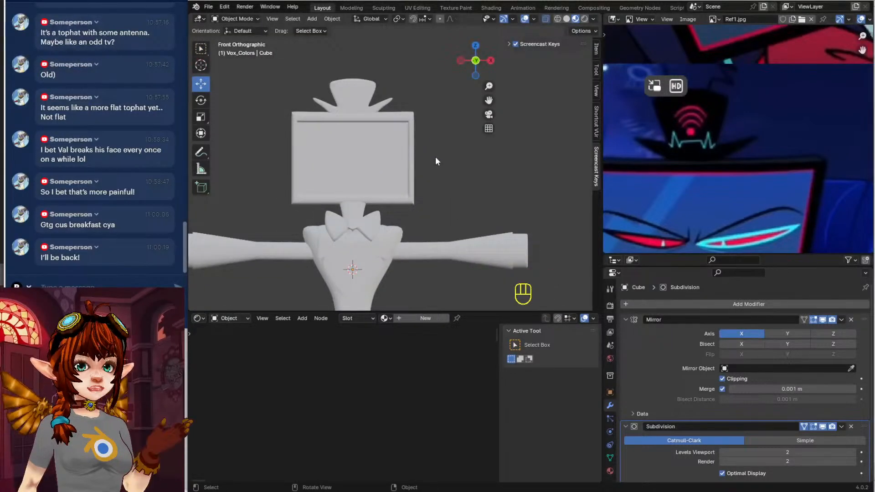
{"action": "scroll", "coordinate": [434, 160], "scroll_direction": "down", "scroll_amount": 2}
{"action": "middle_click_drag", "start_coordinate": [434, 160], "coordinate": [401, 93], "text": "shift"}
{"action": "key", "text": "Tab"}
{"action": "left_click", "coordinate": [445, 172]}
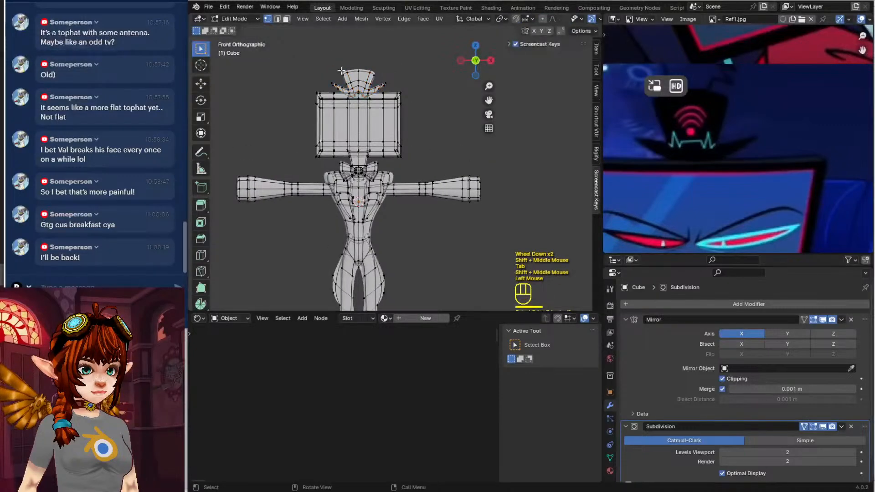
{"action": "left_click_drag", "start_coordinate": [386, 144], "coordinate": [389, 146]}
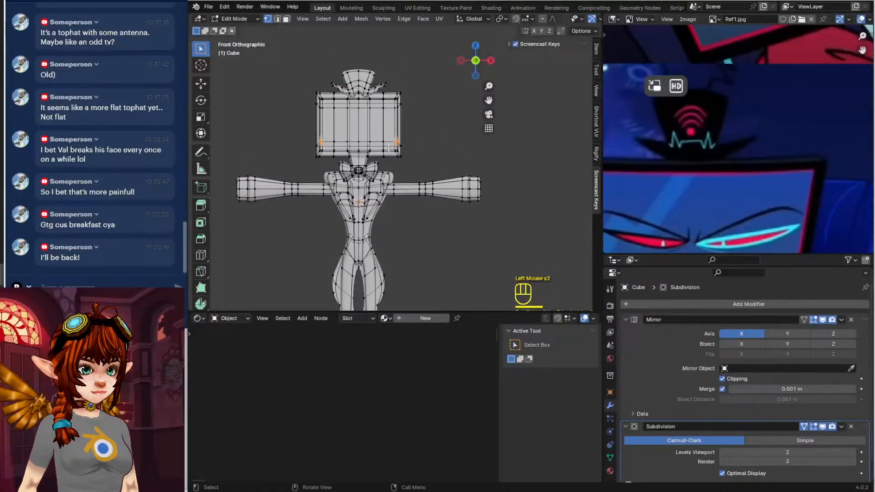
{"action": "key", "text": "ctrl+l"}
{"action": "key", "text": "s"}
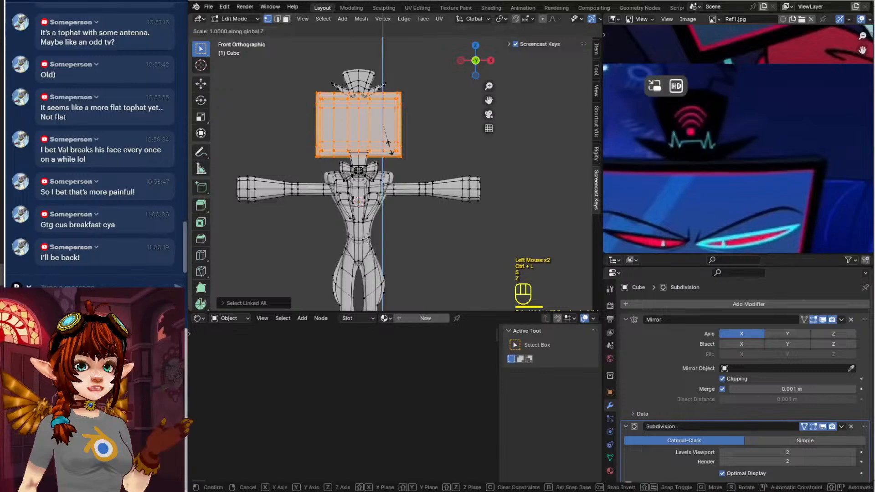
{"action": "key", "text": "z"}
{"action": "left_click", "coordinate": [395, 149]}
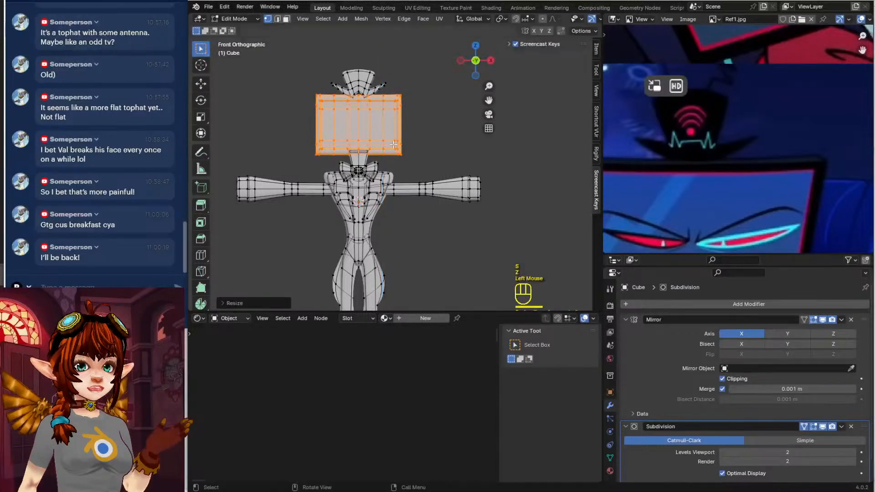
{"action": "key", "text": "g"}
{"action": "left_click", "coordinate": [394, 146]}
{"action": "key", "text": "Tab"}
Select the linked hat mesh and lower it along Z onto the top of the TV head
{"action": "key", "text": "Tab"}
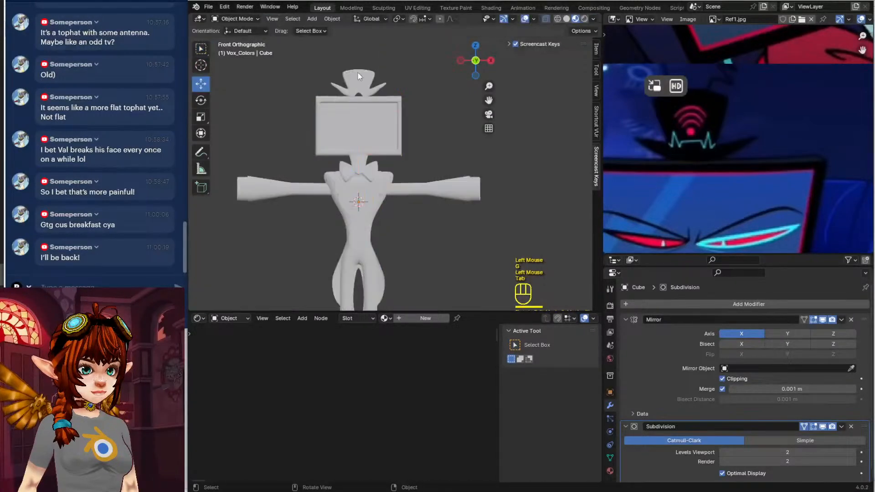
{"action": "left_click", "coordinate": [394, 75]}
{"action": "key", "text": "ctrl+l"}
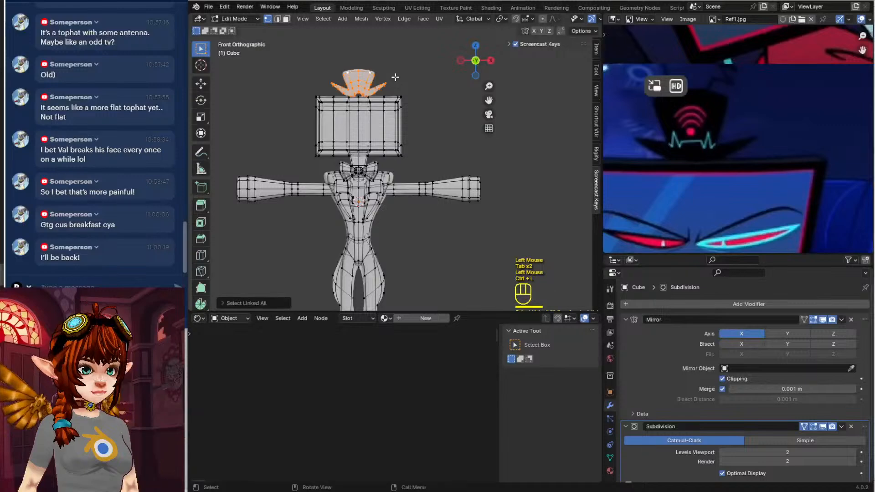
{"action": "key", "text": "g"}
{"action": "key", "text": "z"}
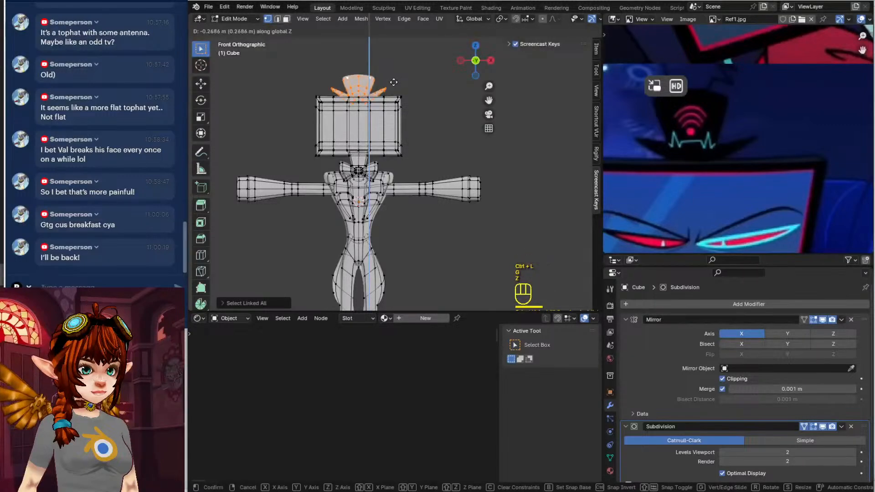
{"action": "left_click", "coordinate": [394, 84]}
{"action": "key", "text": "Tab"}
Inspect the full figure's proportions from several angles
{"action": "middle_click_drag", "start_coordinate": [277, 118], "coordinate": [366, 136]}
{"action": "scroll", "coordinate": [365, 135], "scroll_direction": "down", "scroll_amount": 3}
{"action": "middle_click_drag", "start_coordinate": [423, 197], "coordinate": [429, 132], "text": "shift"}
{"action": "middle_click_drag", "start_coordinate": [433, 178], "coordinate": [366, 177]}
{"action": "middle_click_drag", "start_coordinate": [419, 132], "coordinate": [415, 162], "text": "shift"}
{"action": "scroll", "coordinate": [416, 152], "scroll_direction": "up", "scroll_amount": 2}
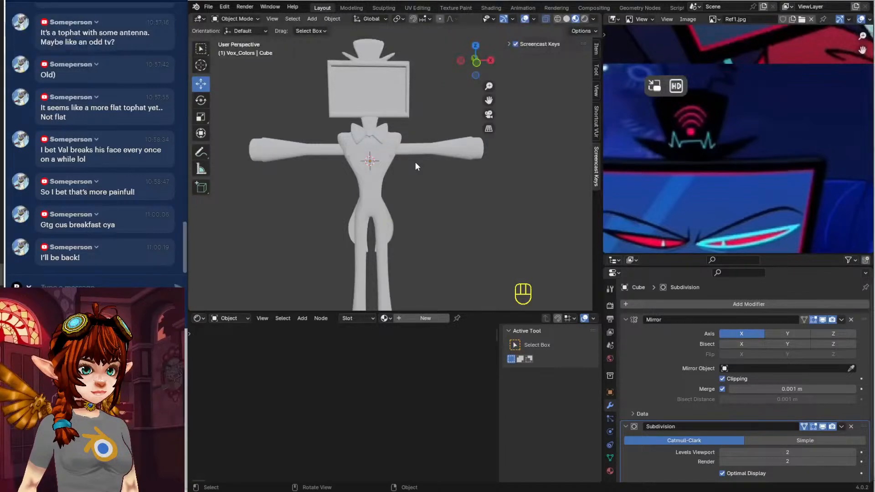
{"action": "scroll", "coordinate": [415, 162], "scroll_direction": "down", "scroll_amount": 1}
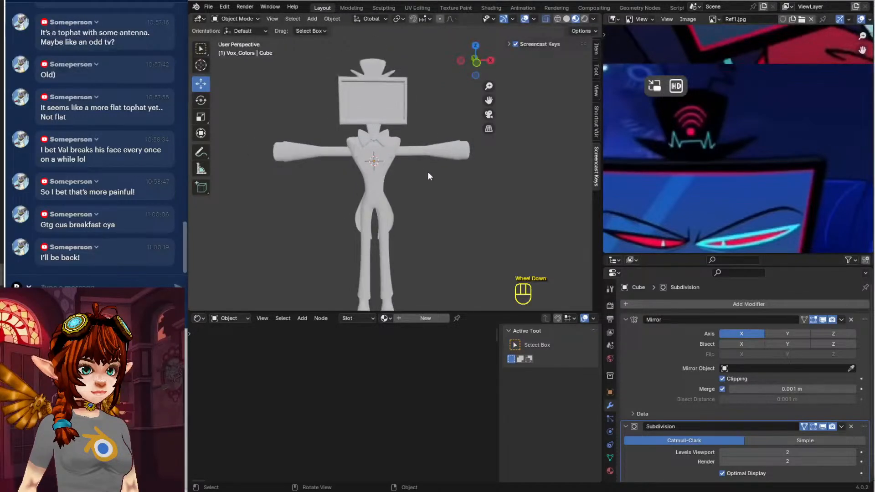
{"action": "middle_click_drag", "start_coordinate": [427, 171], "coordinate": [397, 150], "text": "shift"}
{"action": "scroll", "coordinate": [398, 150], "scroll_direction": "down", "scroll_amount": 1}
{"action": "middle_click_drag", "start_coordinate": [403, 182], "coordinate": [385, 191], "text": "shift"}
Add a cube to the character mesh in front view and move it with mirror clipping off to the end of the arm
{"action": "key", "text": "KP_1"}
{"action": "key", "text": "Tab"}
{"action": "left_click", "coordinate": [418, 217]}
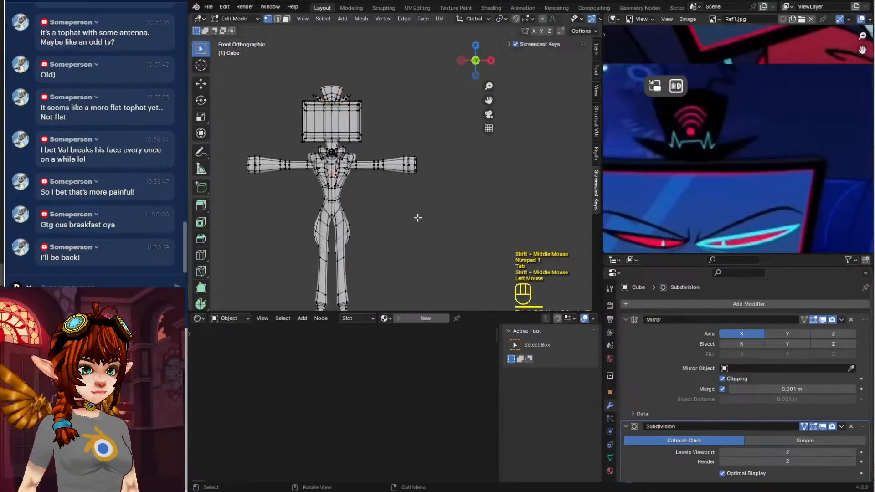
{"action": "scroll", "coordinate": [783, 191], "scroll_direction": "down", "scroll_amount": 3}
{"action": "middle_click_drag", "start_coordinate": [783, 191], "coordinate": [652, 296]}
{"action": "middle_click_drag", "start_coordinate": [694, 69], "coordinate": [806, 98]}
{"action": "middle_click_drag", "start_coordinate": [678, 142], "coordinate": [784, 132]}
{"action": "scroll", "coordinate": [812, 156], "scroll_direction": "down", "scroll_amount": 2}
{"action": "left_click", "coordinate": [343, 19]}
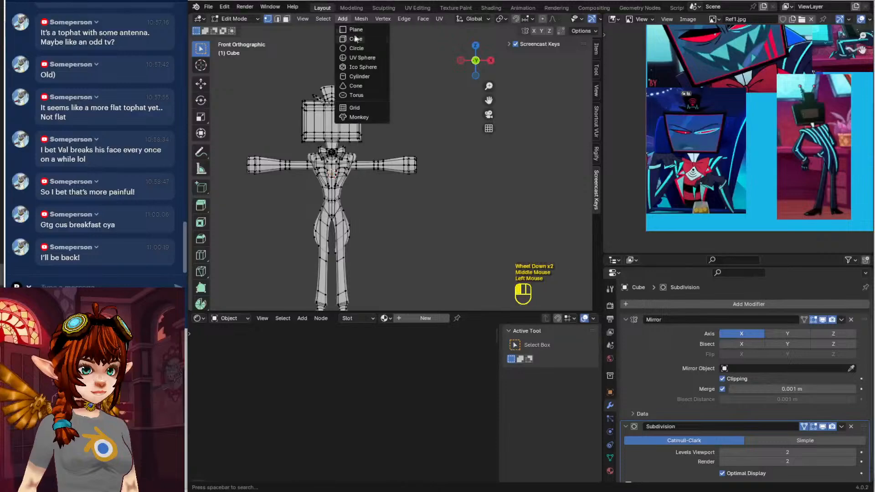
{"action": "left_click", "coordinate": [355, 39]}
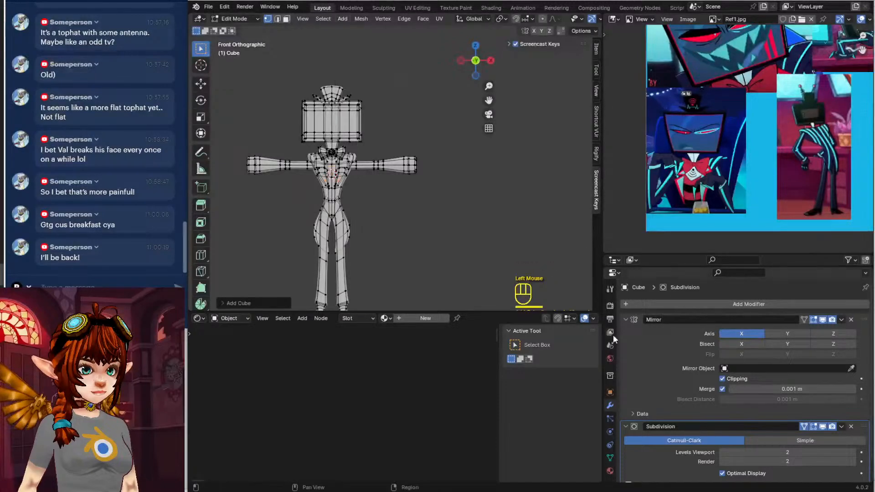
{"action": "key", "text": "g"}
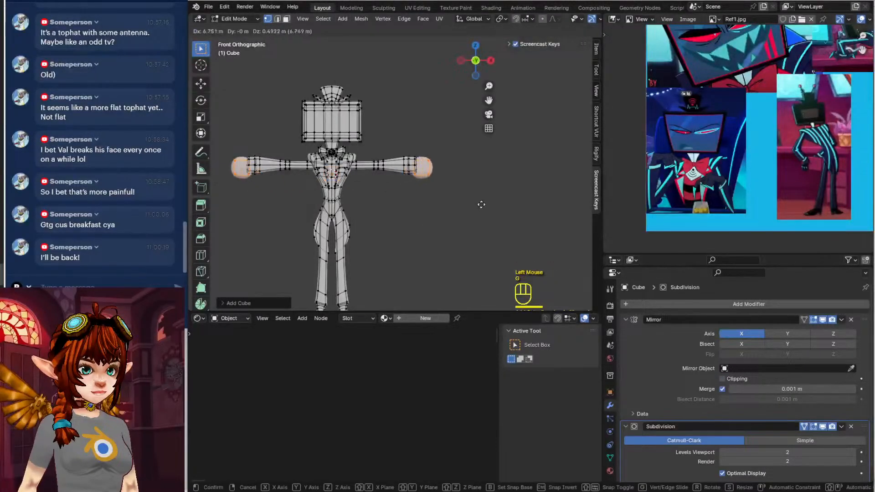
{"action": "left_click", "coordinate": [481, 203]}
Flatten the hand cube along Z, scale it down slightly, and fit it into the sleeve's cuff opening
{"action": "key", "text": "s"}
{"action": "key", "text": "z"}
{"action": "left_click", "coordinate": [446, 189]}
{"action": "key", "text": "g"}
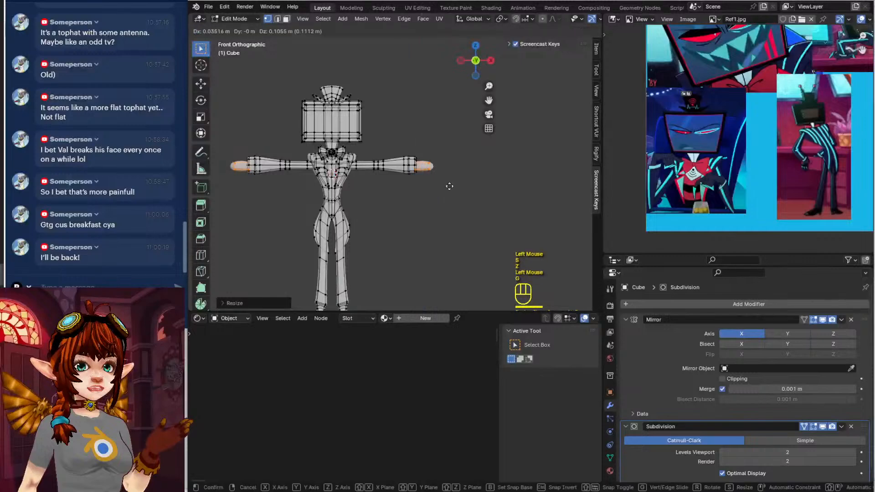
{"action": "left_click", "coordinate": [447, 186]}
{"action": "key", "text": "s"}
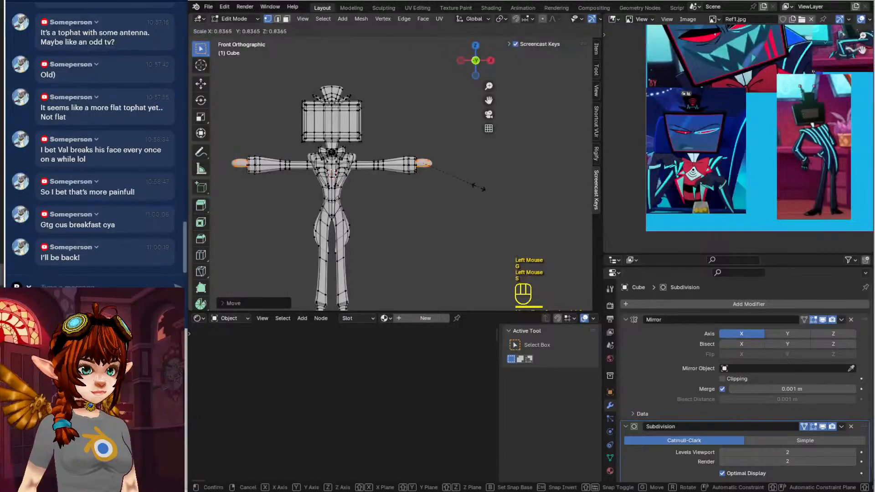
{"action": "left_click", "coordinate": [475, 189]}
{"action": "key", "text": "g"}
{"action": "left_click", "coordinate": [455, 180]}
Narrow the hand block to about 0.75 along the Y axis
{"action": "middle_click_drag", "start_coordinate": [456, 180], "coordinate": [446, 269]}
{"action": "scroll", "coordinate": [453, 132], "scroll_direction": "up", "scroll_amount": 3}
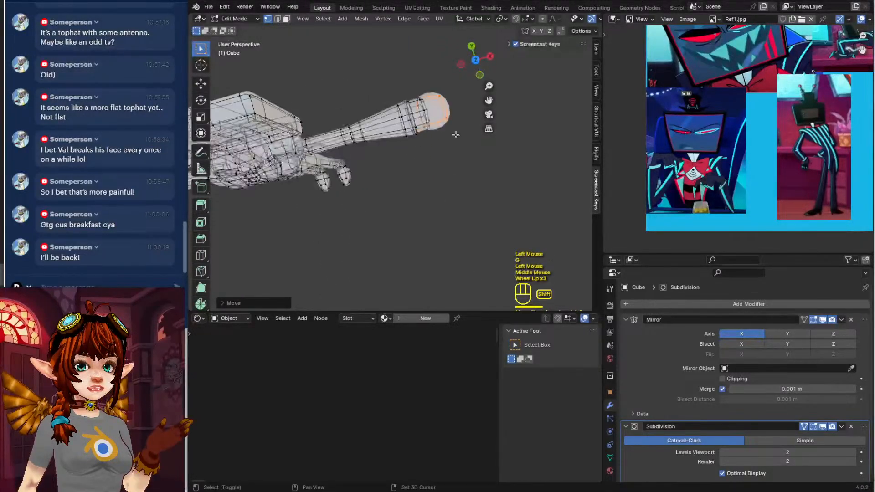
{"action": "middle_click_drag", "start_coordinate": [453, 132], "coordinate": [474, 230], "text": "shift"}
{"action": "key", "text": "s"}
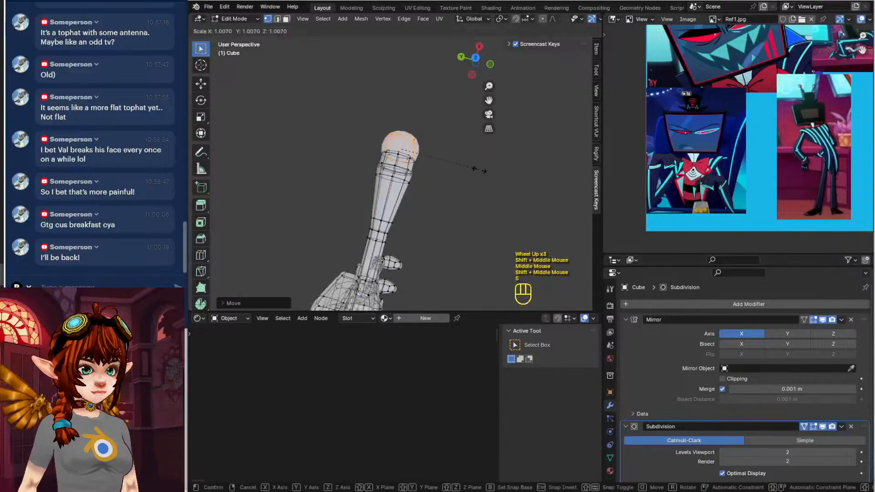
{"action": "key", "text": "y"}
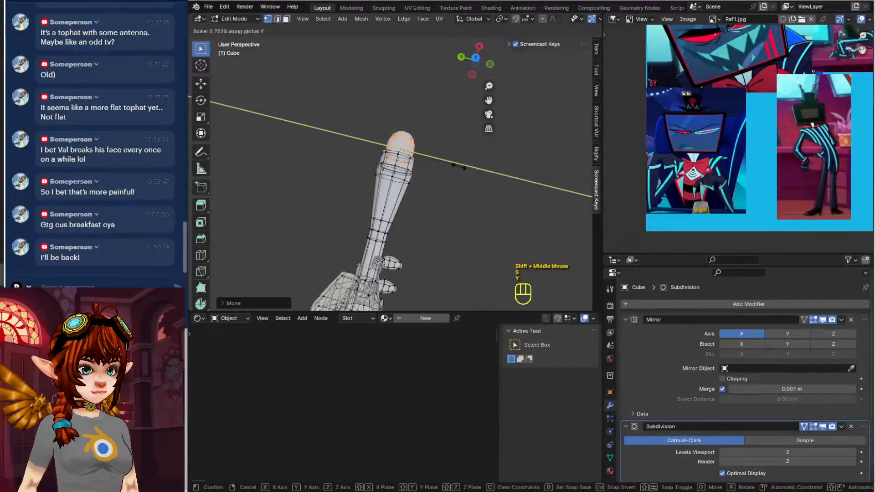
{"action": "left_click", "coordinate": [458, 167]}
Add loop cuts near the outer and wrist ends of the hand block and scale the wrist loop down
{"action": "scroll", "coordinate": [430, 123], "scroll_direction": "up", "scroll_amount": 2}
{"action": "key", "text": "ctrl+r"}
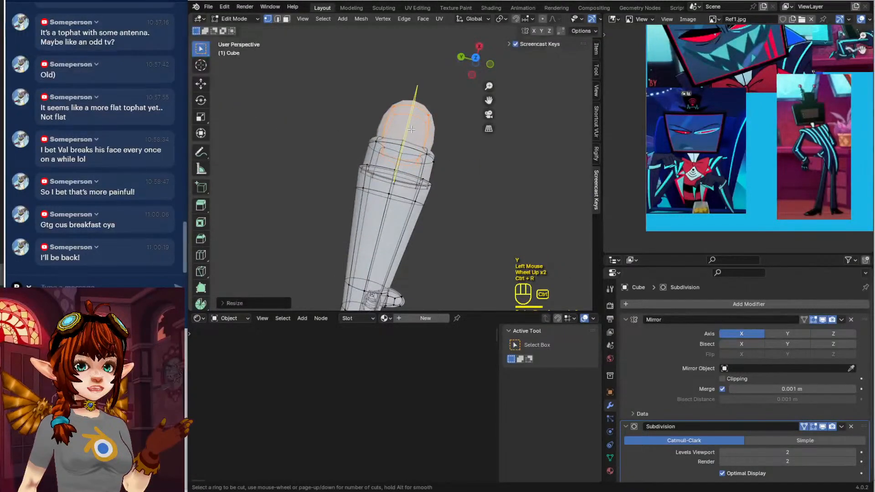
{"action": "left_click", "coordinate": [435, 133]}
{"action": "left_click", "coordinate": [442, 108]}
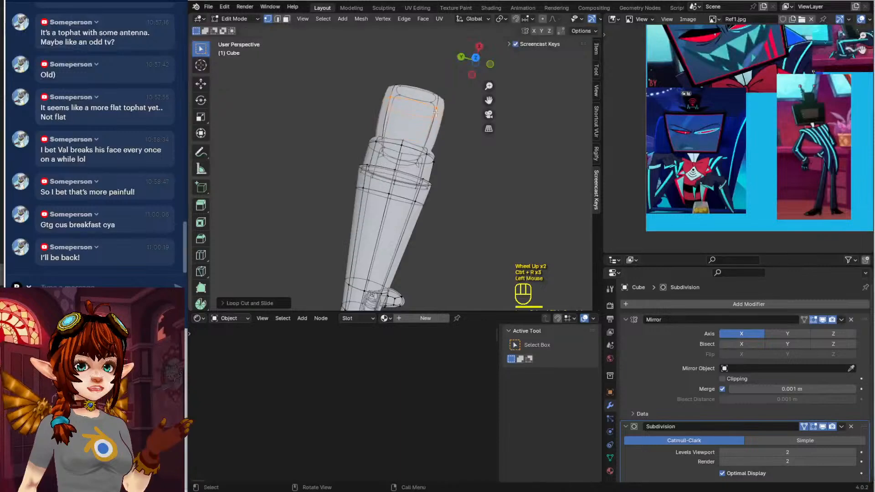
{"action": "key", "text": "ctrl+r"}
{"action": "left_click", "coordinate": [429, 130]}
{"action": "left_click", "coordinate": [482, 174]}
{"action": "key", "text": "s"}
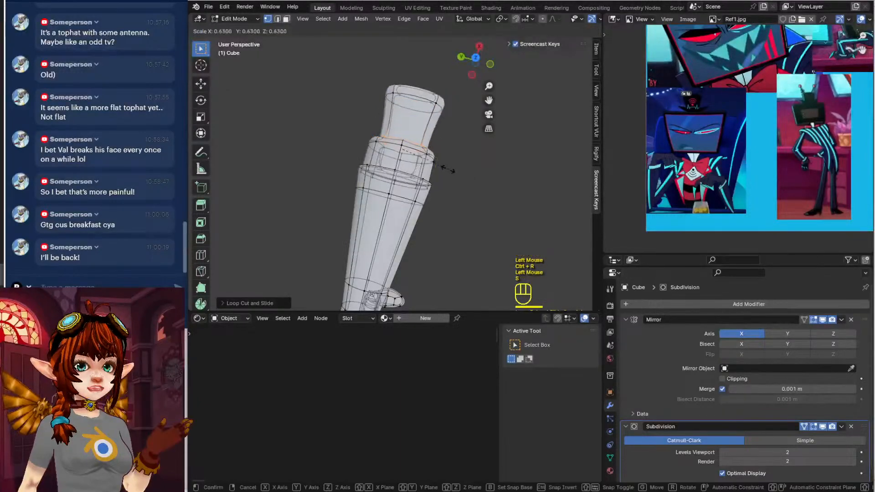
{"action": "left_click", "coordinate": [438, 168]}
Select the hand block's wrist-end face inside the sleeve in face select mode
{"action": "middle_click_drag", "start_coordinate": [438, 167], "coordinate": [381, 158]}
{"action": "left_click", "coordinate": [286, 19]}
{"action": "middle_click_drag", "start_coordinate": [319, 192], "coordinate": [380, 184]}
{"action": "scroll", "coordinate": [335, 188], "scroll_direction": "up", "scroll_amount": 3}
{"action": "left_click", "coordinate": [380, 184]}
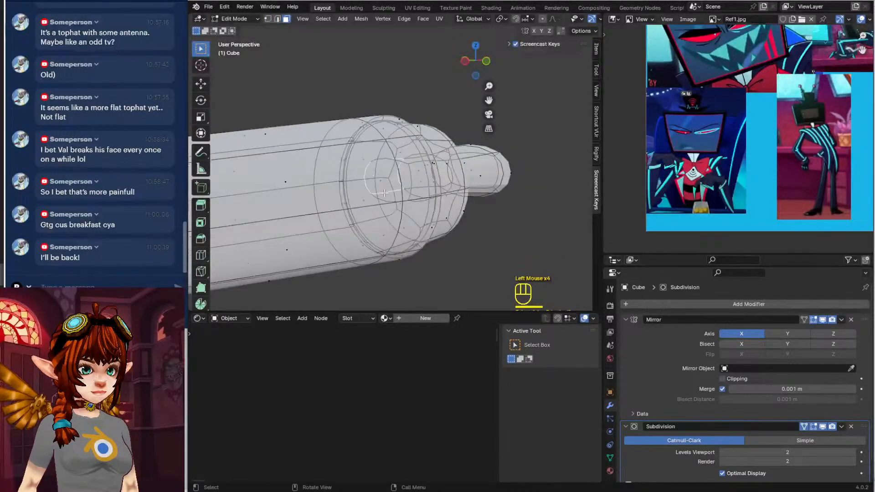
{"action": "middle_click_drag", "start_coordinate": [385, 193], "coordinate": [403, 181]}
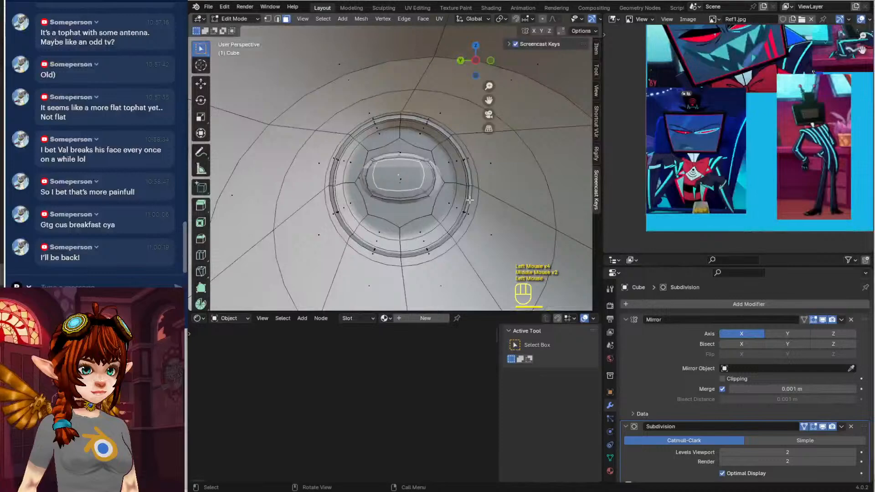
{"action": "scroll", "coordinate": [401, 182], "scroll_direction": "up", "scroll_amount": 2}
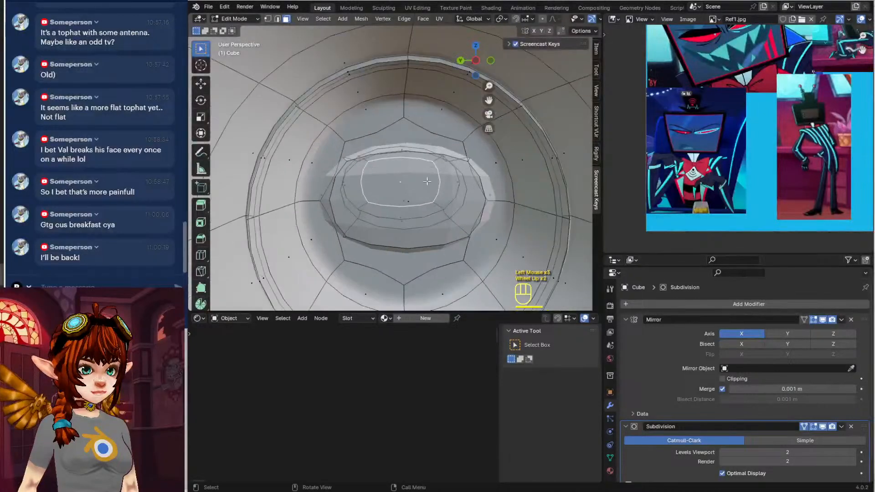
{"action": "middle_click_drag", "start_coordinate": [402, 183], "coordinate": [309, 38], "text": "shift"}
{"action": "left_click", "coordinate": [428, 179]}
Select the ring of vertices around the hand's wrist end in vertex mode and scale it down
{"action": "left_click", "coordinate": [267, 19]}
{"action": "middle_click_drag", "start_coordinate": [369, 133], "coordinate": [395, 127]}
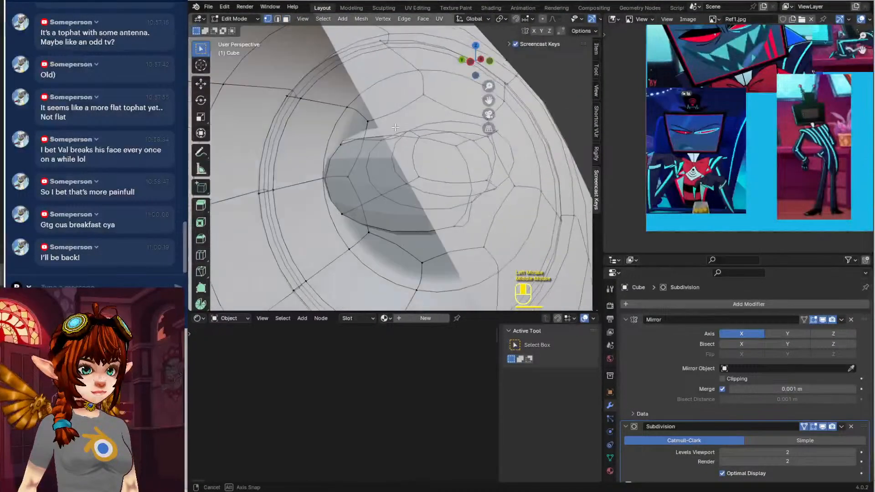
{"action": "middle_click_drag", "start_coordinate": [443, 171], "coordinate": [456, 186]}
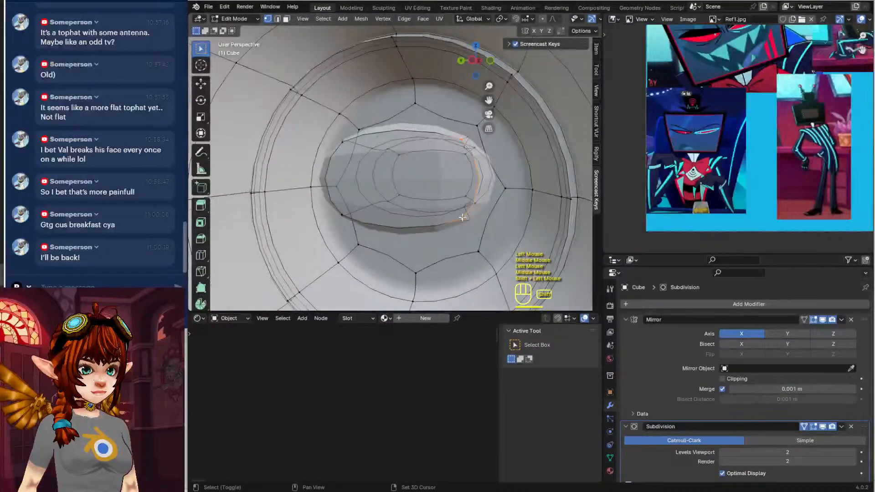
{"action": "left_click", "coordinate": [343, 214], "text": "shift"}
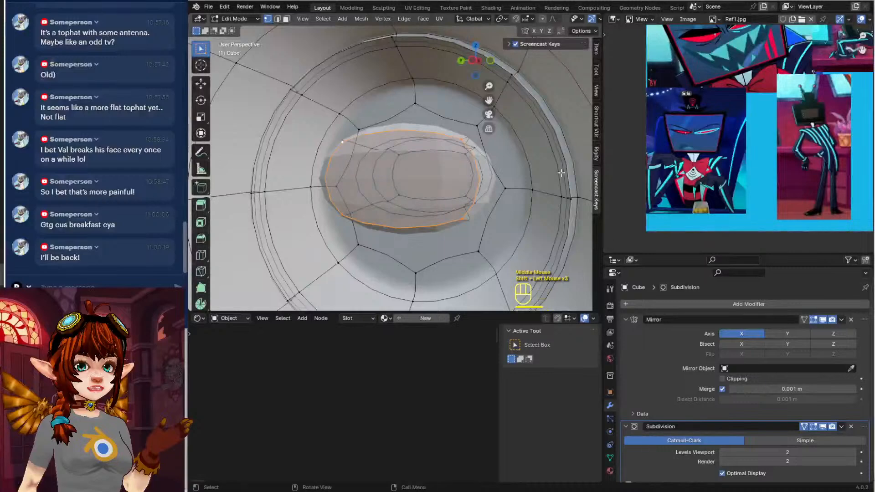
{"action": "key", "text": "s"}
{"action": "left_click", "coordinate": [438, 183]}
{"action": "mouse_move", "coordinate": [437, 182]}
{"action": "middle_mouse_down"}
{"action": "mouse_move", "coordinate": [426, 183]}
{"action": "mouse_move", "coordinate": [428, 195]}
{"action": "middle_mouse_up"}
{"action": "scroll", "coordinate": [426, 184], "scroll_direction": "down", "scroll_amount": 2}
{"action": "key", "text": "Tab"}
{"action": "scroll", "coordinate": [473, 183], "scroll_direction": "down", "scroll_amount": 2}
{"action": "key", "text": "Tab"}
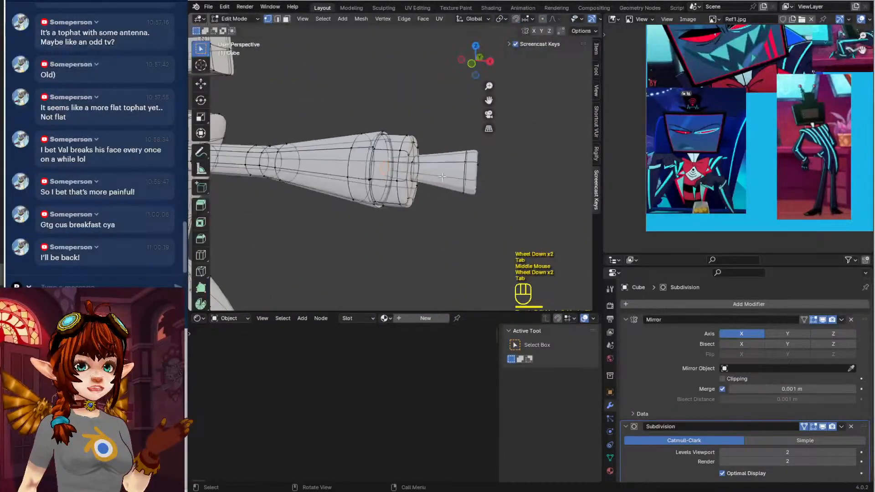
Select the entire mesh and apply Smooth Faces shading
{"action": "key", "text": "a"}
{"action": "left_click", "coordinate": [362, 19]}
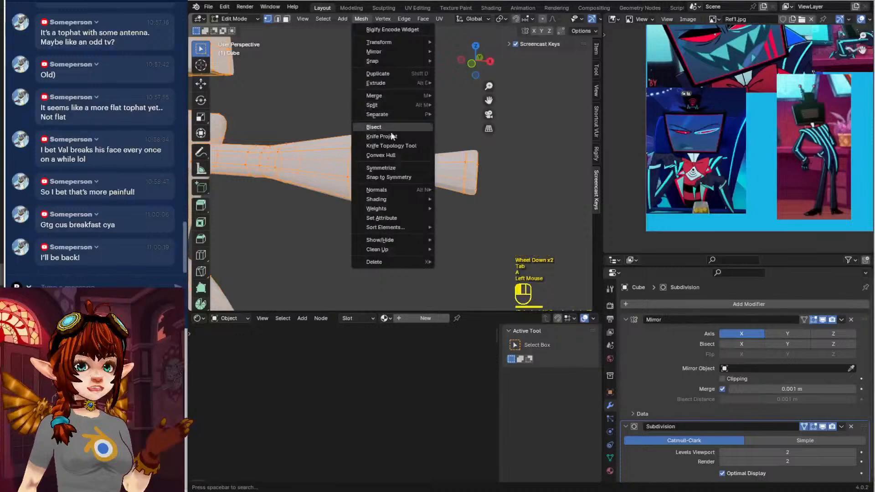
{"action": "mouse_move", "coordinate": [388, 200]}
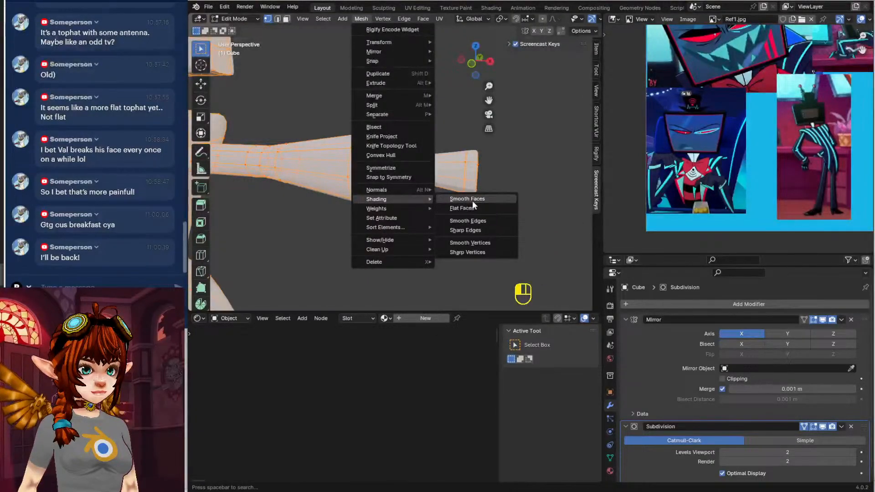
{"action": "left_click", "coordinate": [461, 209]}
Examine the new hands against the whole figure in Object Mode
{"action": "scroll", "coordinate": [411, 208], "scroll_direction": "down", "scroll_amount": 2}
{"action": "scroll", "coordinate": [411, 208], "scroll_direction": "down", "scroll_amount": 1}
{"action": "key", "text": "Tab"}
{"action": "middle_click_drag", "start_coordinate": [354, 223], "coordinate": [416, 138], "text": "shift"}
{"action": "scroll", "coordinate": [417, 139], "scroll_direction": "down", "scroll_amount": 3}
{"action": "middle_click_drag", "start_coordinate": [374, 168], "coordinate": [377, 203], "text": "shift"}
{"action": "middle_click_drag", "start_coordinate": [377, 203], "coordinate": [411, 207]}
{"action": "scroll", "coordinate": [408, 204], "scroll_direction": "up", "scroll_amount": 3}
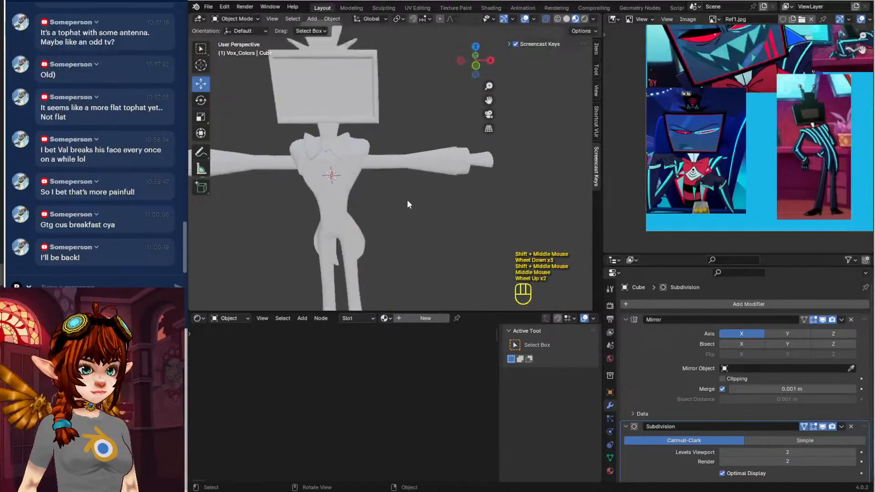
Try to cut an edge loop along the hand block
{"action": "key", "text": "Tab"}
{"action": "middle_click_drag", "start_coordinate": [530, 188], "coordinate": [319, 178]}
{"action": "scroll", "coordinate": [456, 191], "scroll_direction": "up", "scroll_amount": 1}
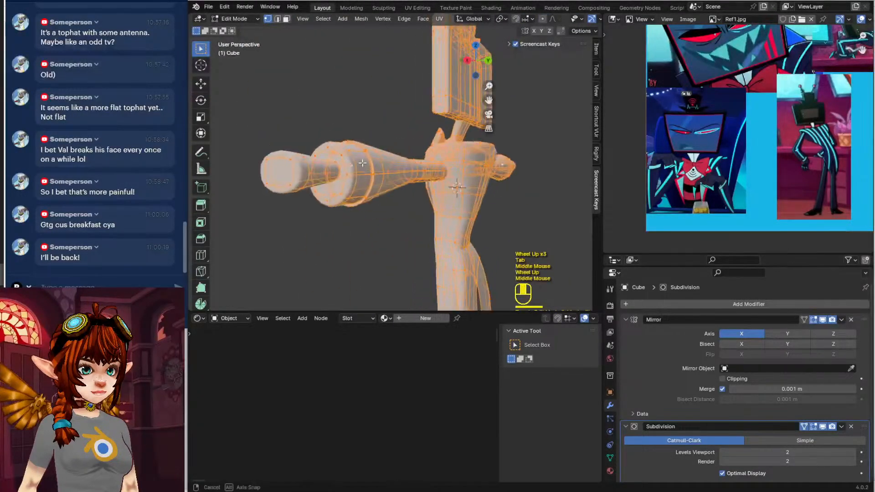
{"action": "key", "text": "ctrl+r"}
{"action": "key", "text": "ctrl+r"}
{"action": "left_click", "coordinate": [281, 160]}
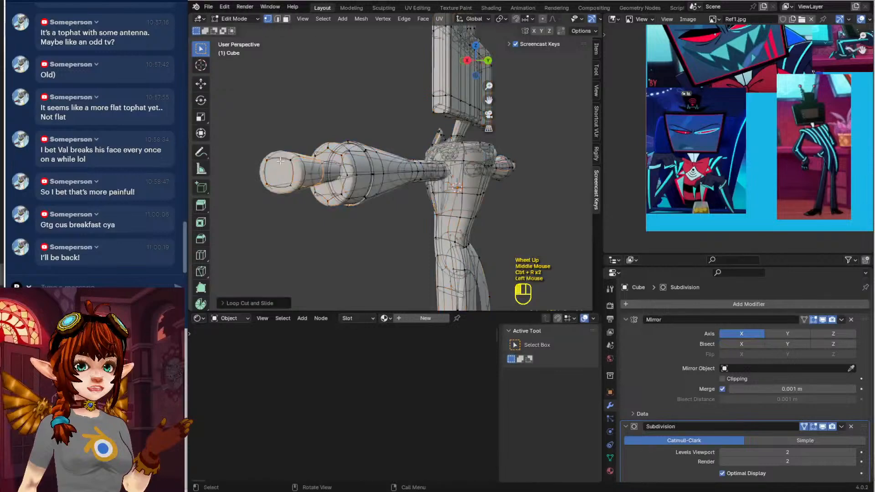
{"action": "middle_click_drag", "start_coordinate": [282, 160], "coordinate": [317, 163]}
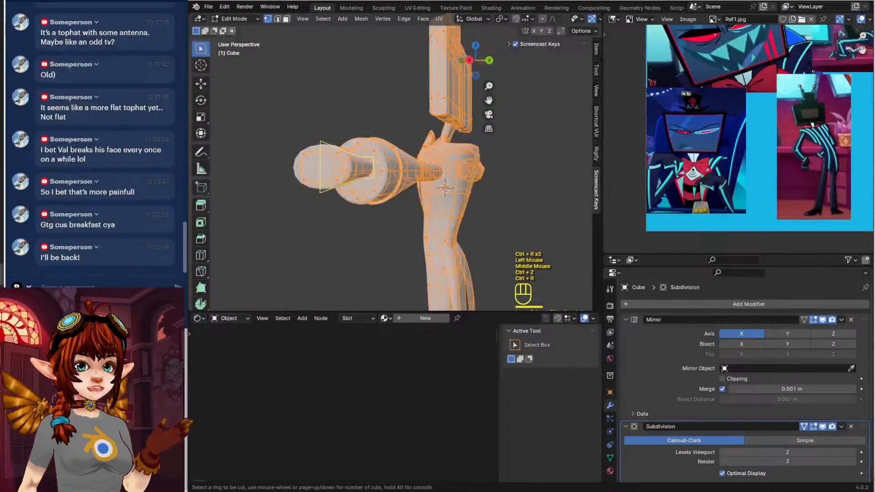
Add a lengthwise loop cut through the middle of the hand block, raise it, and reduce its height along Z
{"action": "left_click", "coordinate": [321, 183]}
{"action": "key", "text": "g"}
{"action": "left_click", "coordinate": [324, 168]}
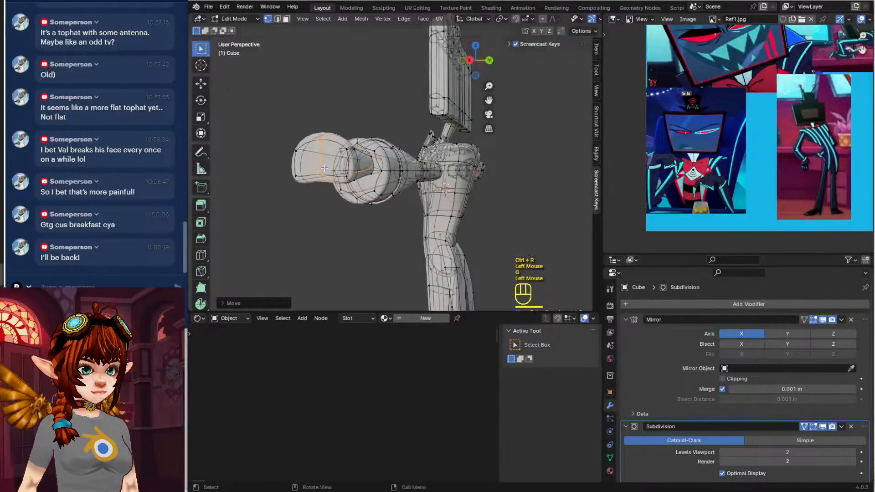
{"action": "key", "text": "s"}
{"action": "key", "text": "z"}
{"action": "left_click", "coordinate": [374, 190]}
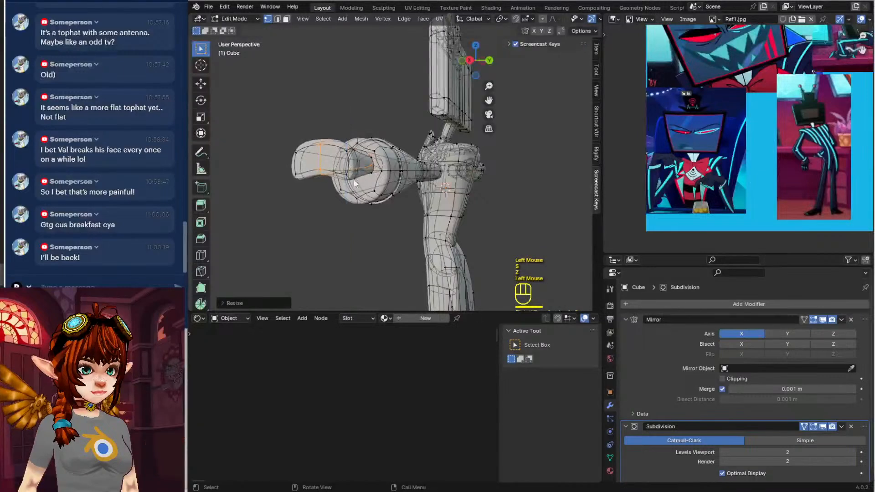
Compare the shape of the hand and sleeve with the reference image of the seated character
{"action": "key", "text": "Tab"}
{"action": "middle_click_drag", "start_coordinate": [374, 190], "coordinate": [528, 269]}
{"action": "scroll", "coordinate": [748, 184], "scroll_direction": "up", "scroll_amount": 2}
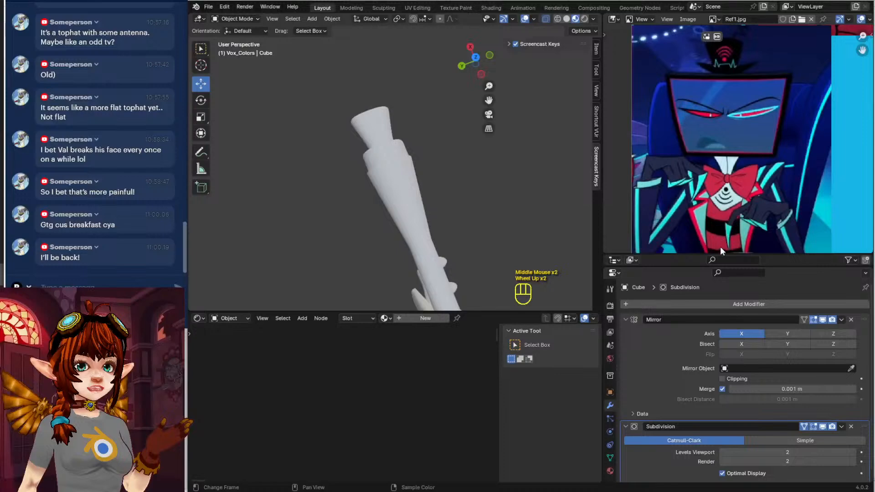
{"action": "middle_click_drag", "start_coordinate": [474, 210], "coordinate": [356, 124]}
{"action": "scroll", "coordinate": [398, 149], "scroll_direction": "down", "scroll_amount": 1}
{"action": "key", "text": "KP_1"}
{"action": "scroll", "coordinate": [418, 117], "scroll_direction": "up", "scroll_amount": 1}
Hide the linked hand mesh and box-select the vertices of the sleeve's flared cuff end
{"action": "key", "text": "Tab"}
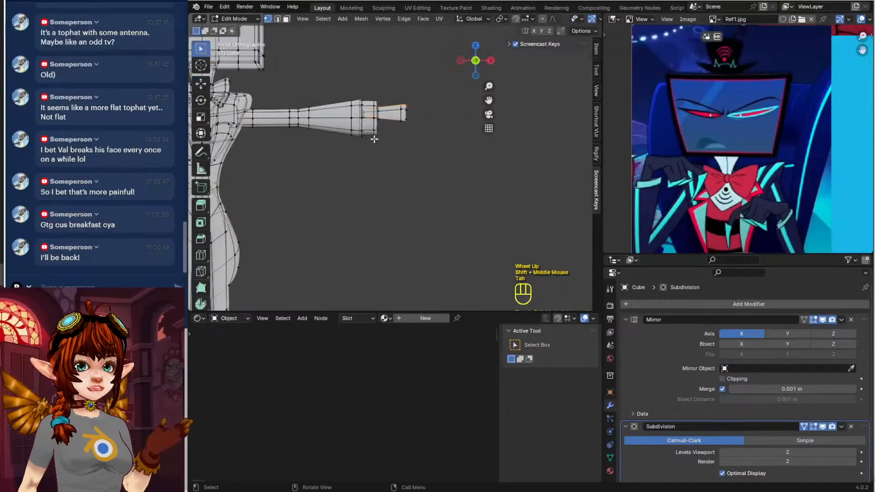
{"action": "left_click", "coordinate": [372, 128]}
{"action": "left_click", "coordinate": [371, 128], "text": "alt"}
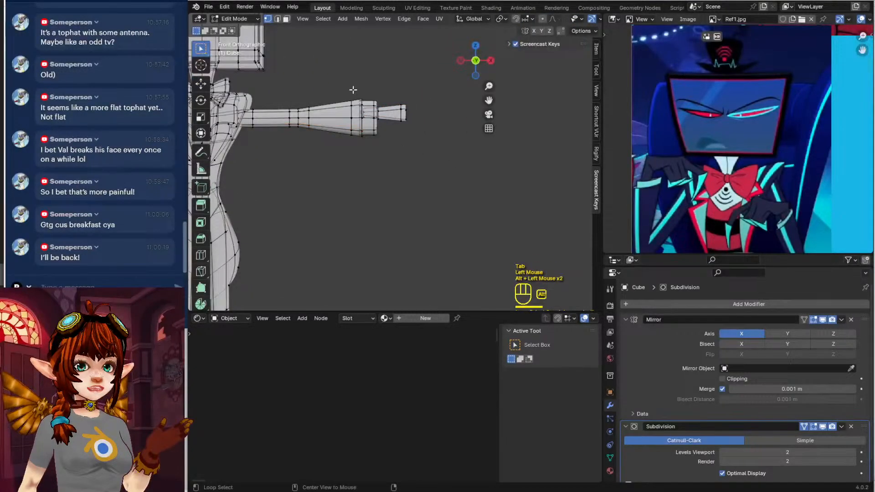
{"action": "left_click", "coordinate": [434, 125]}
{"action": "key", "text": "ctrl+l"}
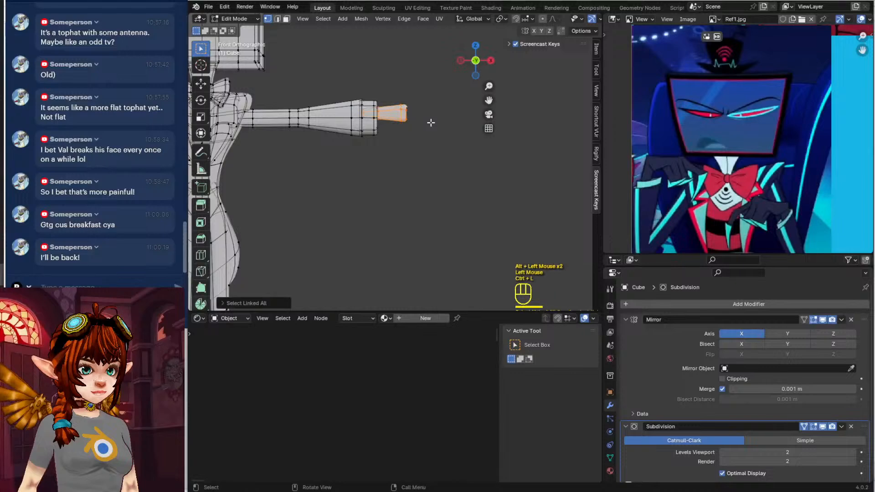
{"action": "key", "text": "h"}
{"action": "left_click", "coordinate": [430, 123]}
{"action": "key", "text": "b"}
{"action": "left_click_drag", "start_coordinate": [408, 75], "coordinate": [347, 171]}
Try to scale the sleeve's cuff end down uniformly to about 0.74
{"action": "key", "text": "s"}
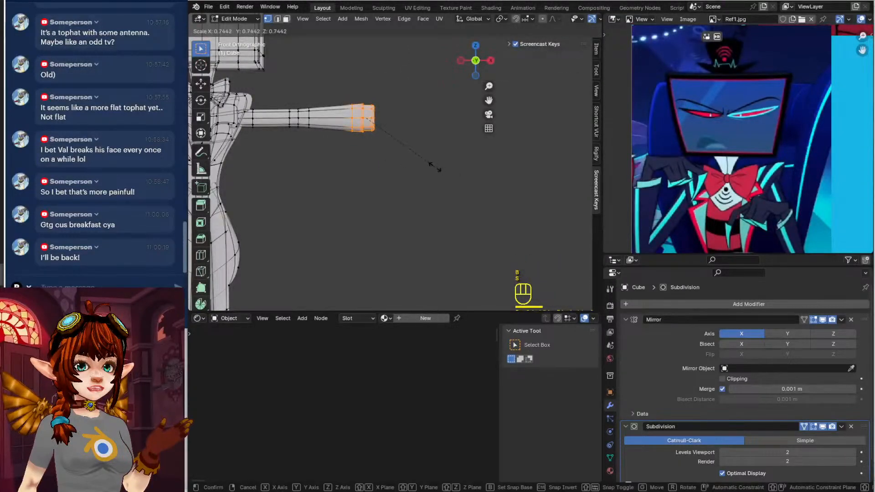
{"action": "left_click", "coordinate": [436, 167]}
{"action": "scroll", "coordinate": [426, 154], "scroll_direction": "down", "scroll_amount": 2}
{"action": "left_click", "coordinate": [423, 179]}
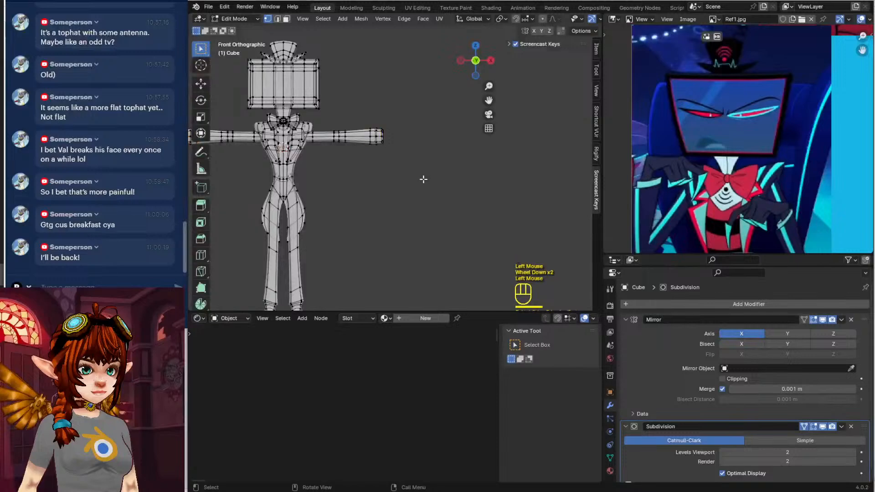
{"action": "key", "text": "ctrl+z"}
{"action": "key", "text": "ctrl+z"}
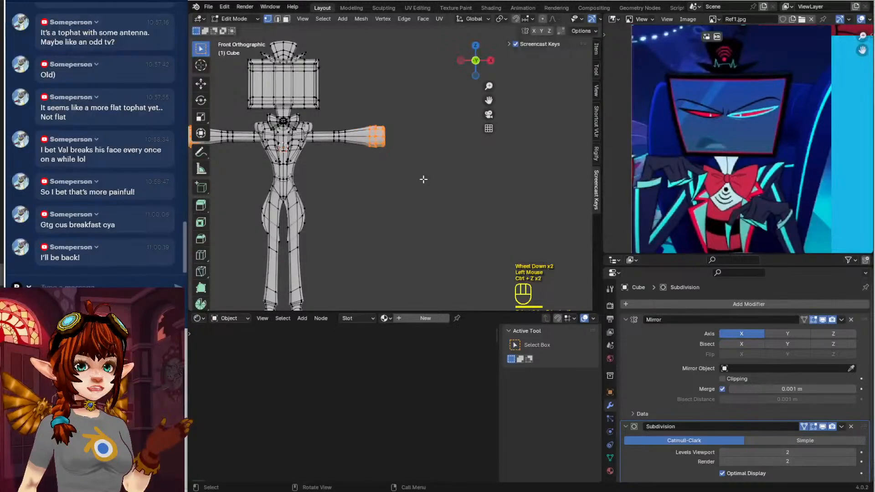
Scale down the sleeve's flared cuff end and move it slightly inward along the arm
{"action": "key", "text": "g"}
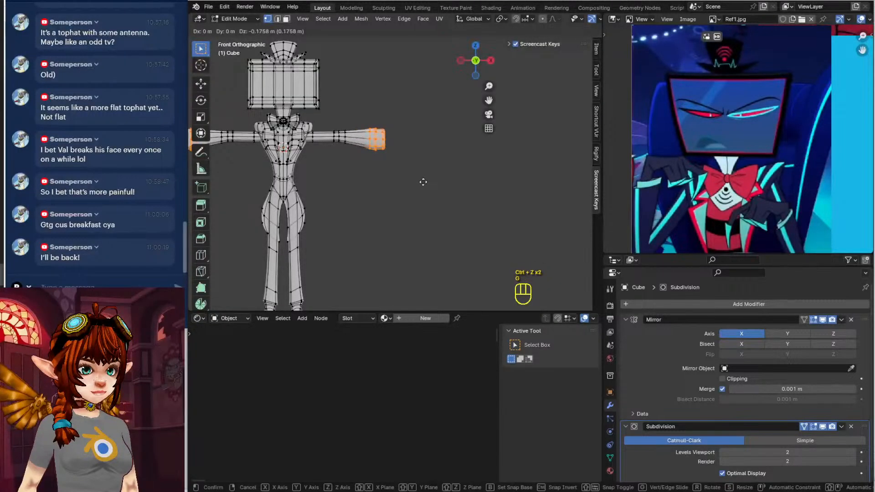
{"action": "left_click", "coordinate": [431, 182]}
{"action": "key", "text": "s"}
{"action": "left_click", "coordinate": [427, 180]}
{"action": "key", "text": "g"}
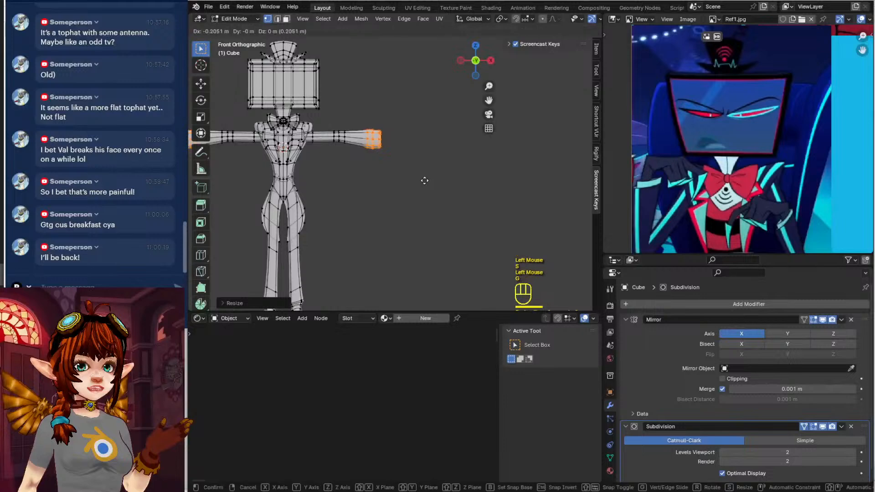
{"action": "left_click", "coordinate": [428, 182]}
{"action": "left_click", "coordinate": [452, 179]}
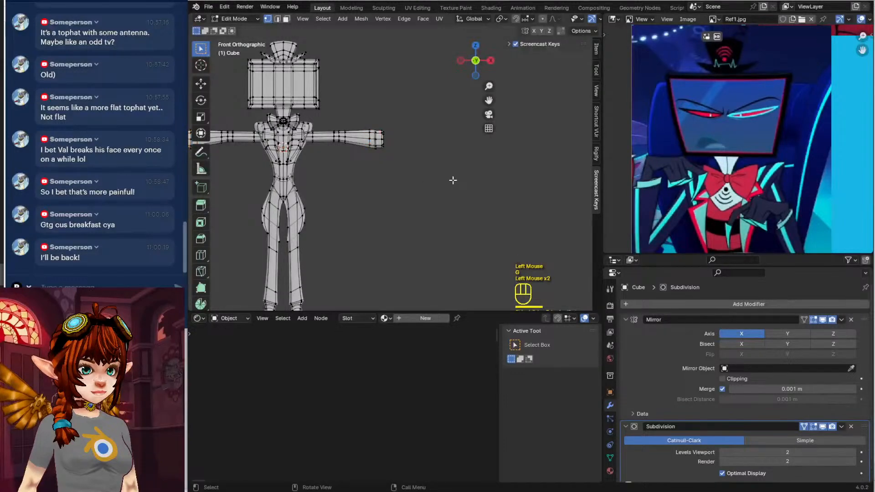
Reveal the hidden hand, select its linked mesh and lower it about 0.23 m to line up with the cuff
{"action": "key", "text": "alt+h"}
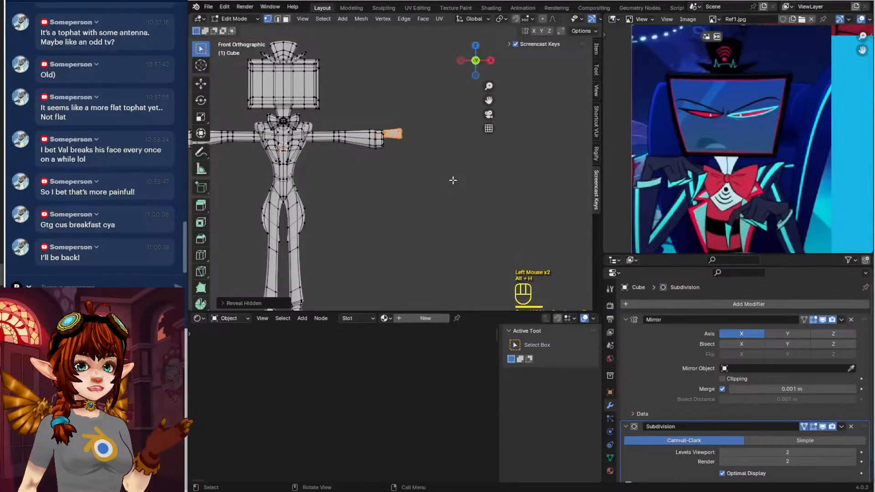
{"action": "left_click", "coordinate": [453, 177]}
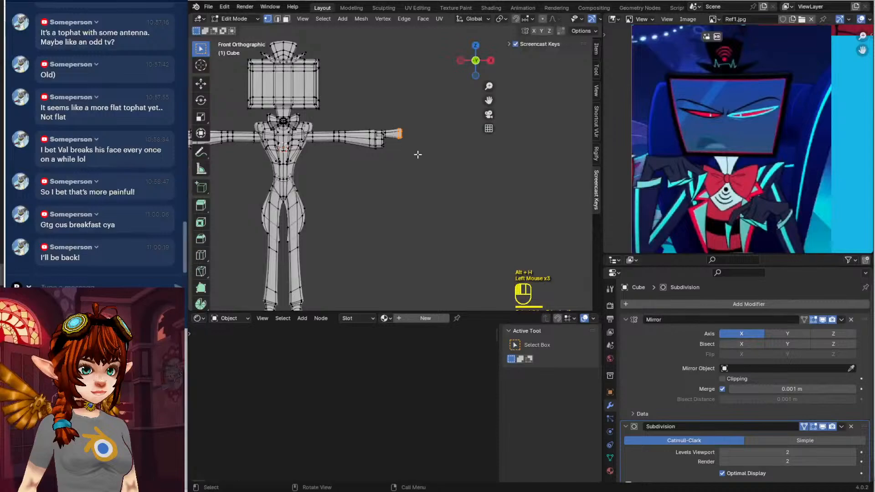
{"action": "key", "text": "ctrl+l"}
{"action": "key", "text": "g"}
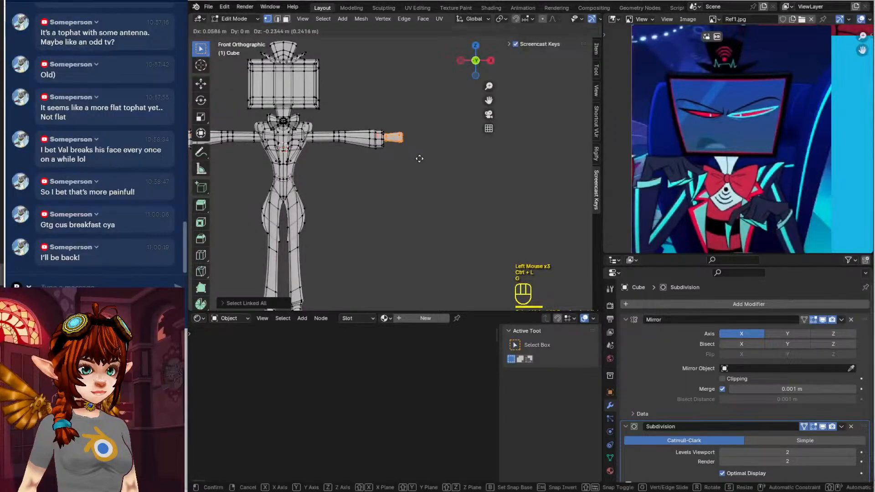
{"action": "left_click", "coordinate": [418, 158]}
{"action": "key", "text": "Tab"}
{"action": "scroll", "coordinate": [409, 183], "scroll_direction": "down", "scroll_amount": 2}
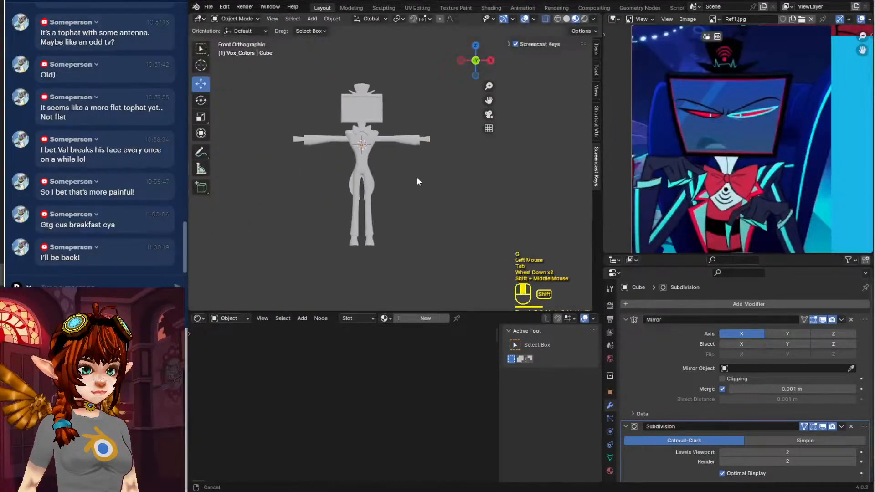
{"action": "middle_click_drag", "start_coordinate": [416, 177], "coordinate": [435, 167], "text": "shift"}
{"action": "scroll", "coordinate": [436, 174], "scroll_direction": "up", "scroll_amount": 1}
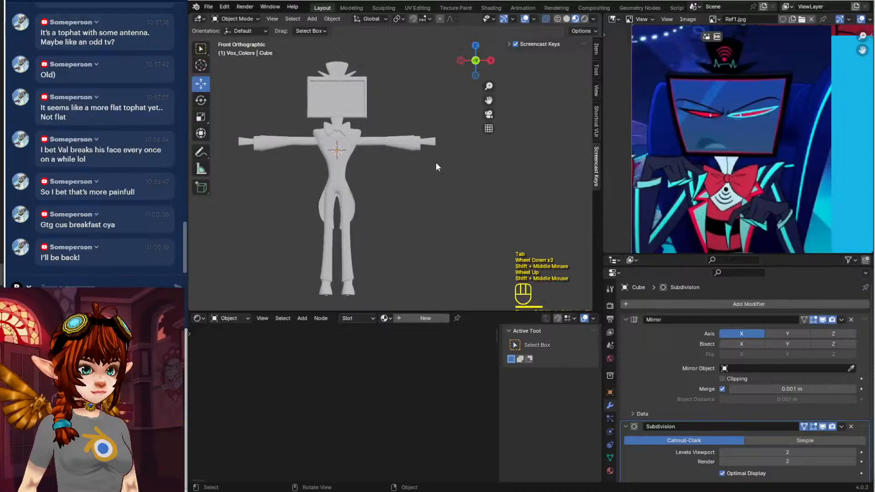
Box-select the hand together with the cuff end and move them about 0.25 m inward and 0.11 m up
{"action": "key", "text": "Tab"}
{"action": "left_click", "coordinate": [434, 162]}
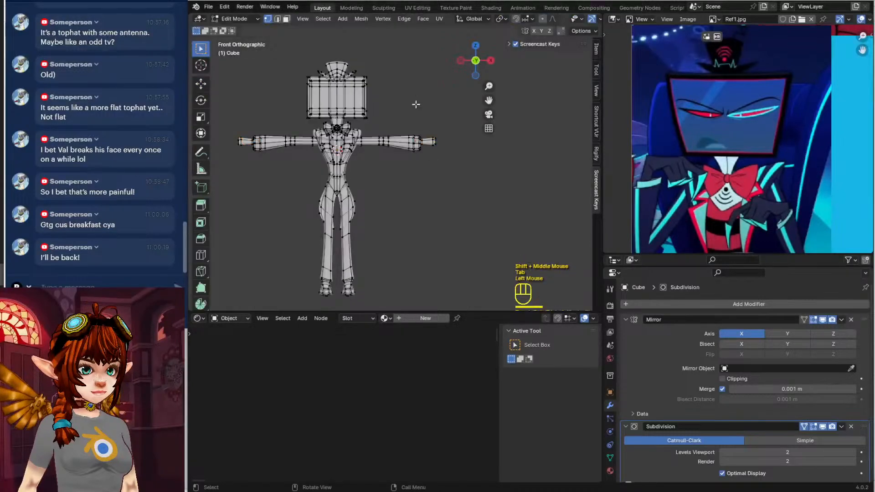
{"action": "key", "text": "b"}
{"action": "left_click_drag", "start_coordinate": [406, 121], "coordinate": [459, 172]}
{"action": "key", "text": "g"}
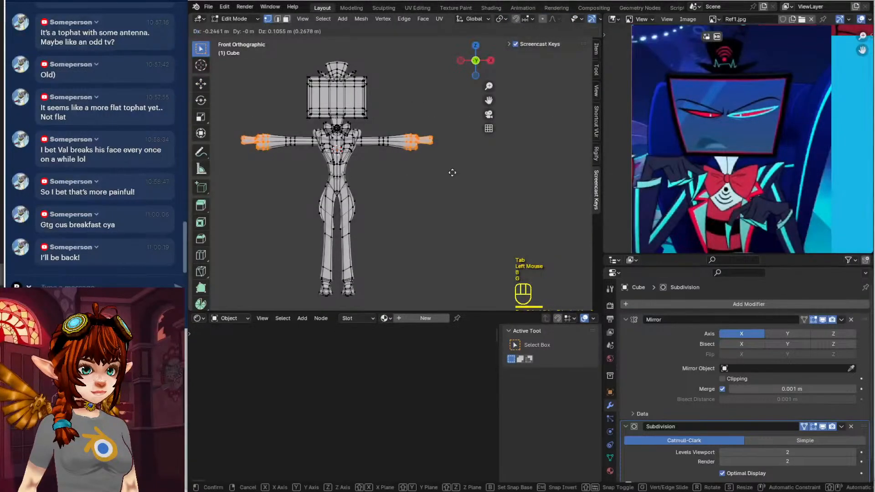
{"action": "left_click", "coordinate": [452, 173]}
{"action": "left_click", "coordinate": [450, 172]}
{"action": "key", "text": "Tab"}
{"action": "key", "text": "Tab"}
Box-select the elbow's edge loops and move them inward along the arm toward the shoulder
{"action": "left_click", "coordinate": [381, 122]}
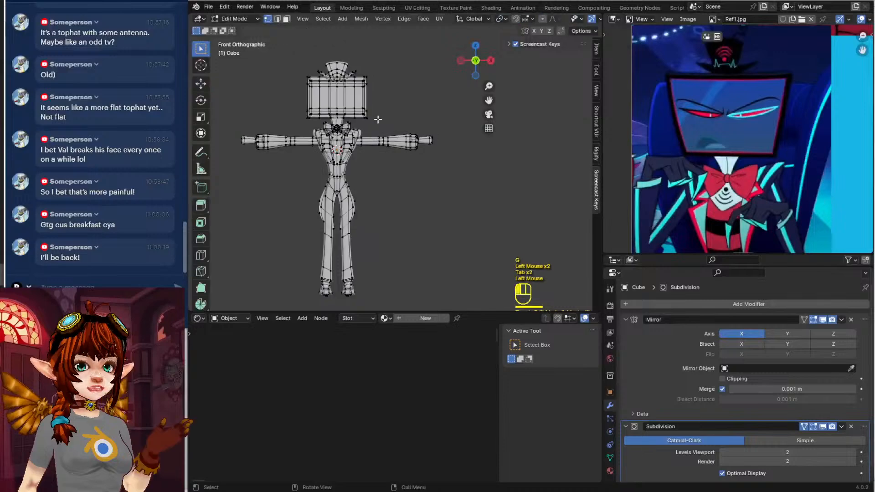
{"action": "key", "text": "b"}
{"action": "key", "text": "b"}
{"action": "left_click", "coordinate": [385, 197]}
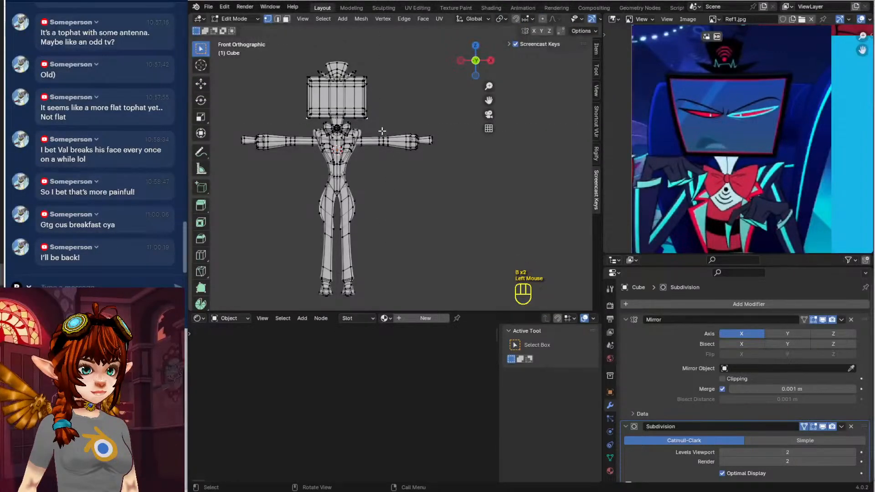
{"action": "key", "text": "b"}
{"action": "left_click_drag", "start_coordinate": [375, 131], "coordinate": [395, 171]}
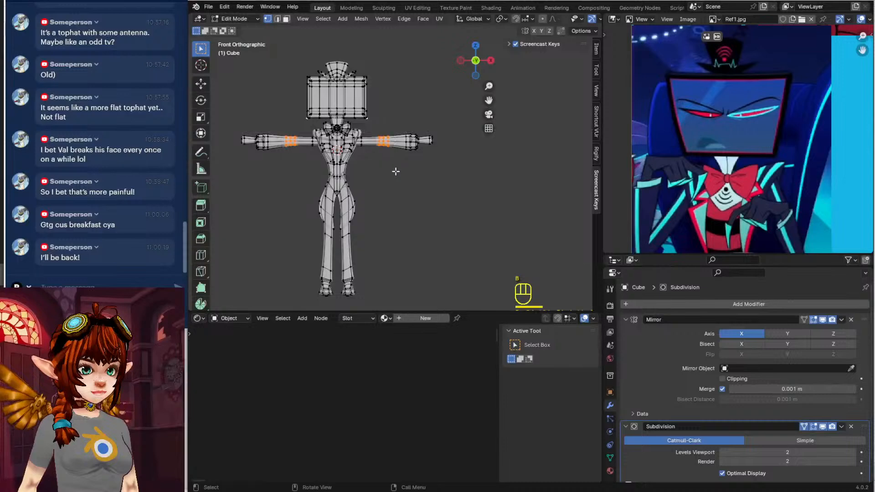
{"action": "key", "text": "g"}
{"action": "left_click", "coordinate": [391, 170]}
{"action": "left_click", "coordinate": [396, 117]}
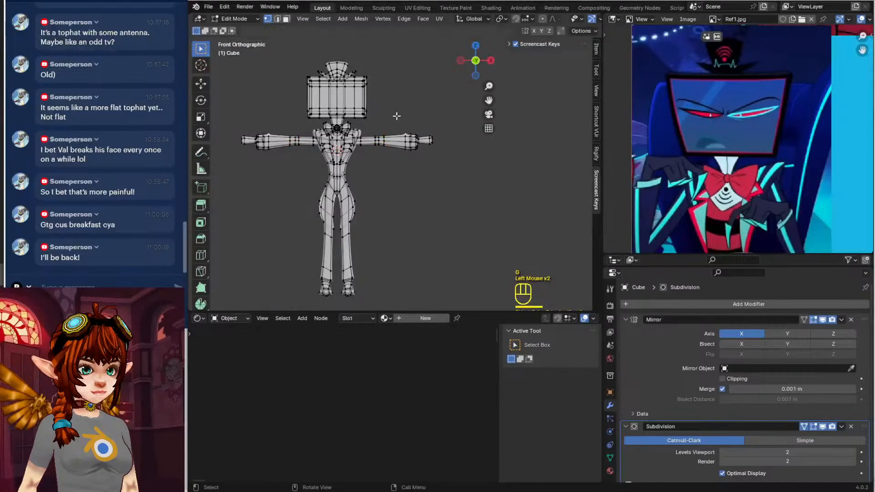
{"action": "key", "text": "b"}
{"action": "key", "text": "Tab"}
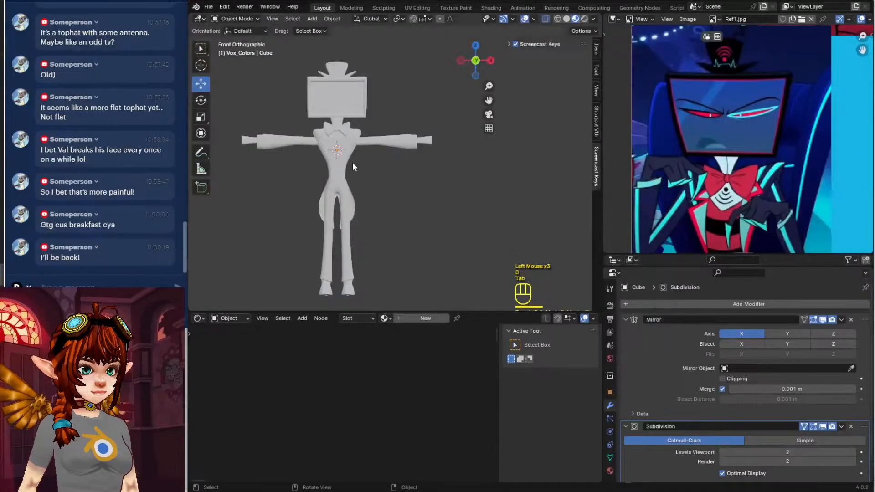
Reselect the elbow loops with a box selection and lower them about 0.08 m
{"action": "middle_click_drag", "start_coordinate": [359, 169], "coordinate": [362, 166]}
{"action": "key", "text": "Tab"}
{"action": "scroll", "coordinate": [386, 126], "scroll_direction": "up", "scroll_amount": 2}
{"action": "left_click", "coordinate": [383, 123]}
{"action": "key", "text": "b"}
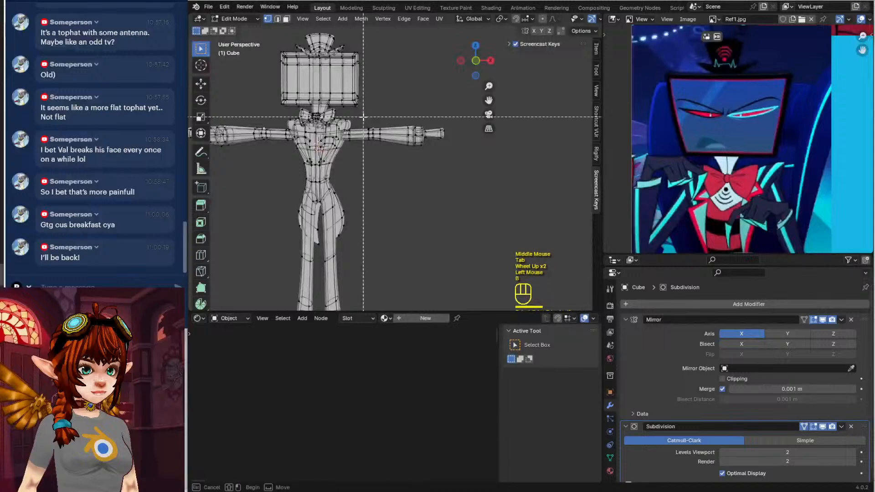
{"action": "left_click_drag", "start_coordinate": [362, 117], "coordinate": [385, 150]}
{"action": "key", "text": "g"}
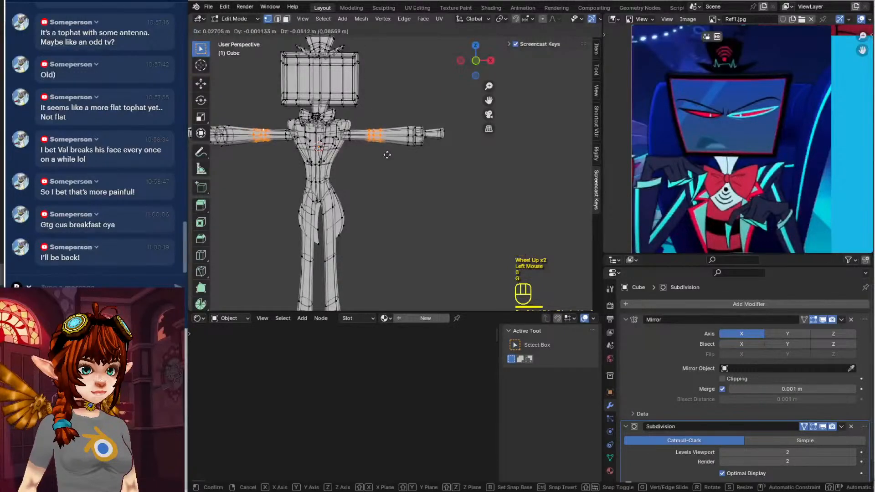
{"action": "left_click", "coordinate": [386, 155]}
Compare the model's arms and overall proportions with the full-body reference images
{"action": "key", "text": "Tab"}
{"action": "left_click", "coordinate": [411, 179]}
{"action": "scroll", "coordinate": [411, 180], "scroll_direction": "down", "scroll_amount": 2}
{"action": "middle_click_drag", "start_coordinate": [388, 187], "coordinate": [379, 191], "text": "shift"}
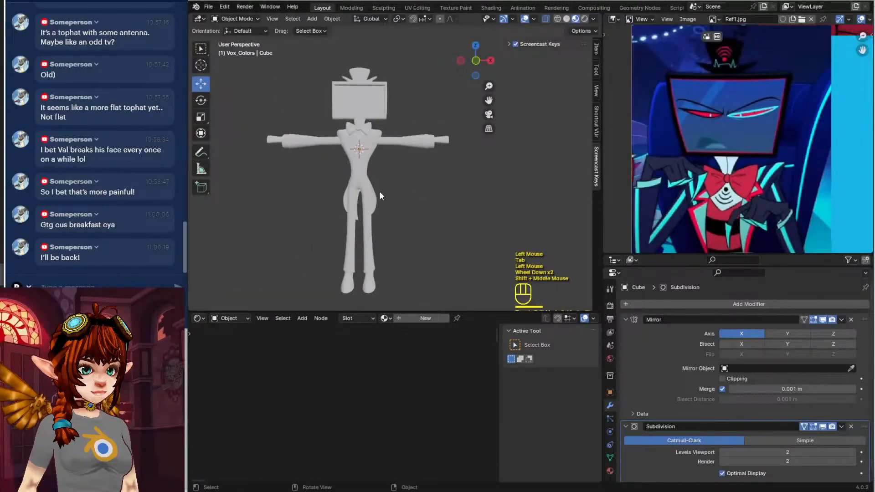
{"action": "scroll", "coordinate": [810, 174], "scroll_direction": "down", "scroll_amount": 2}
{"action": "middle_click_drag", "start_coordinate": [802, 185], "coordinate": [597, 209]}
{"action": "mouse_move", "coordinate": [409, 158]}
{"action": "middle_mouse_down"}
{"action": "mouse_move", "coordinate": [428, 182]}
{"action": "mouse_move", "coordinate": [413, 171]}
{"action": "middle_mouse_up"}
{"action": "key", "text": "Tab"}
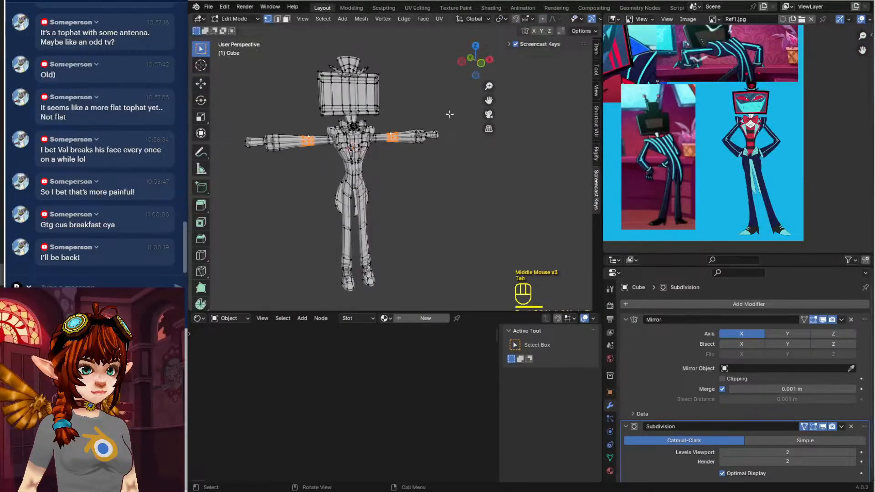
{"action": "middle_click_drag", "start_coordinate": [433, 107], "coordinate": [387, 128], "text": "shift"}
{"action": "left_click", "coordinate": [342, 20]}
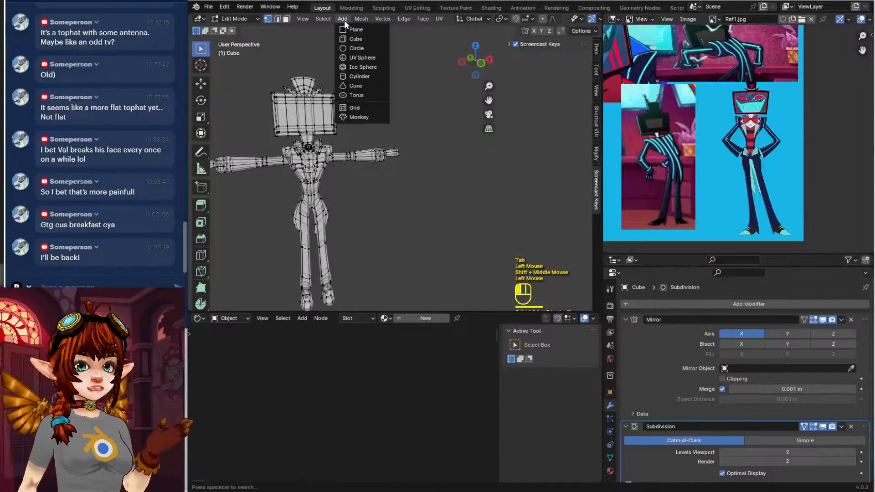
{"action": "left_click", "coordinate": [360, 85]}
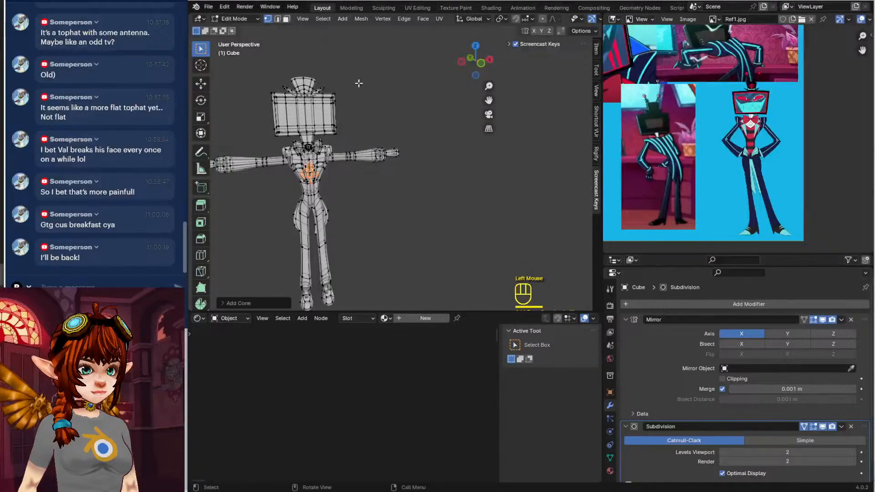
{"action": "middle_click_drag", "start_coordinate": [399, 185], "coordinate": [400, 175], "text": "shift"}
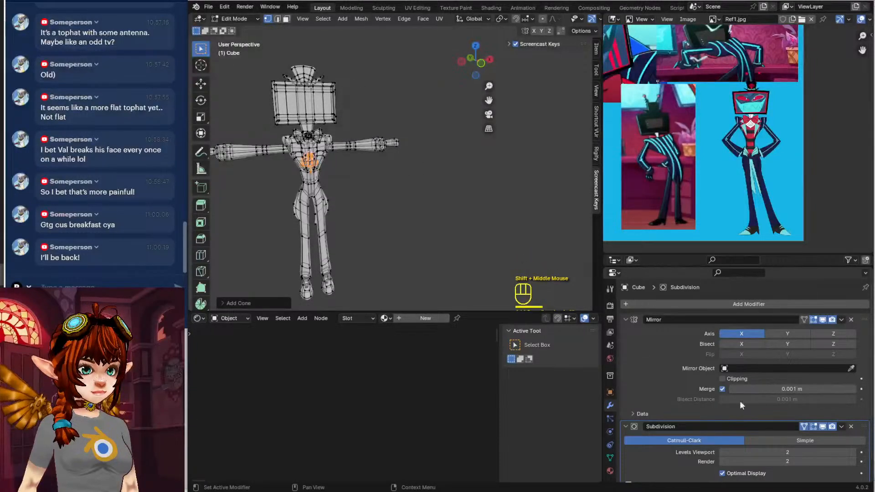
{"action": "key", "text": "g"}
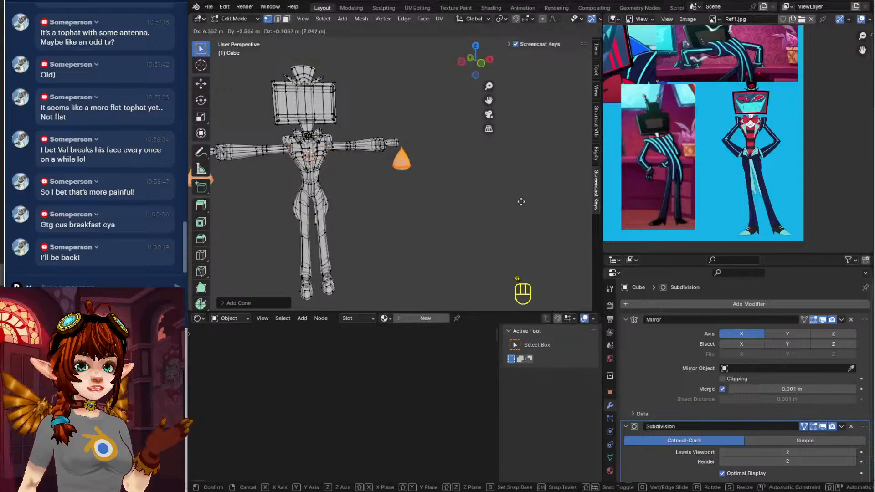
{"action": "left_click", "coordinate": [521, 200]}
{"action": "type", "text": "r"}
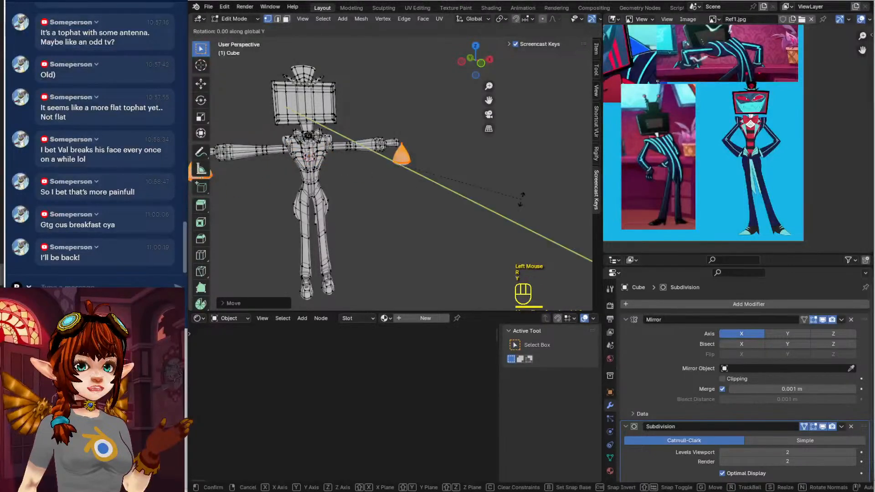
{"action": "type", "text": "y90"}
{"action": "key", "text": "Return"}
{"action": "key", "text": "ctrl+z"}
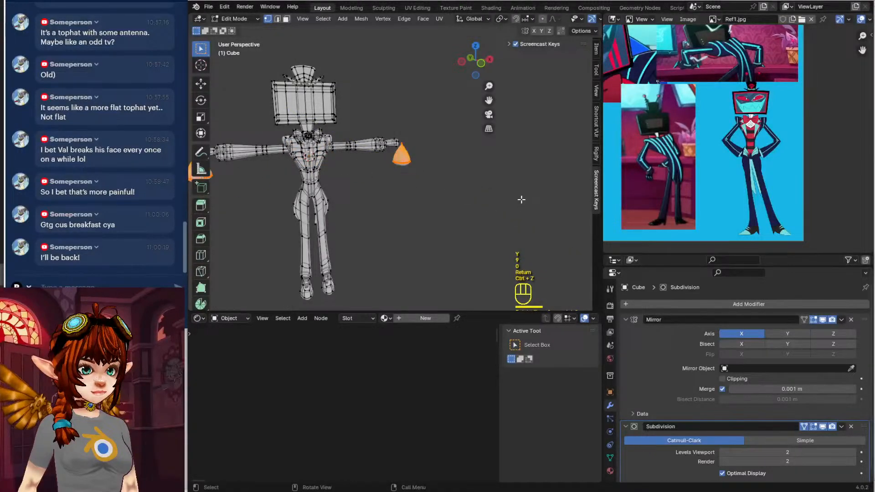
{"action": "key", "text": "x"}
{"action": "left_click", "coordinate": [520, 199]}
Add a cone mesh and set its vertex count to 8
{"action": "left_click", "coordinate": [342, 19]}
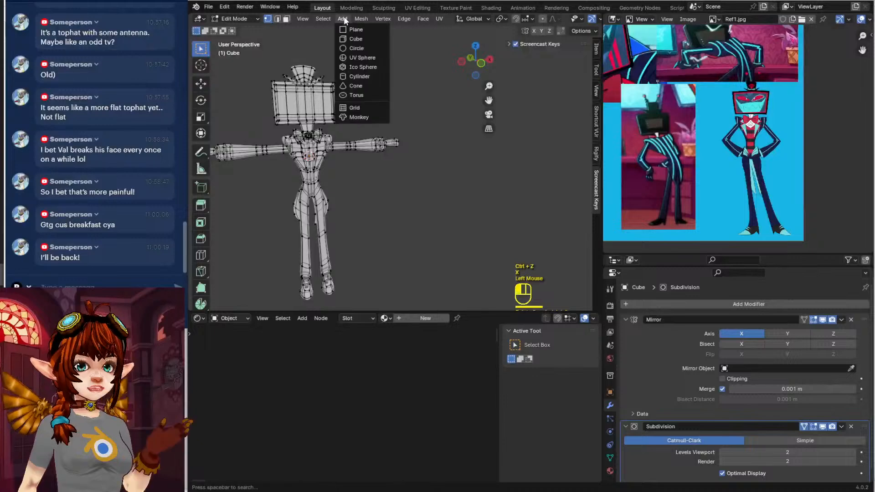
{"action": "left_click", "coordinate": [364, 86]}
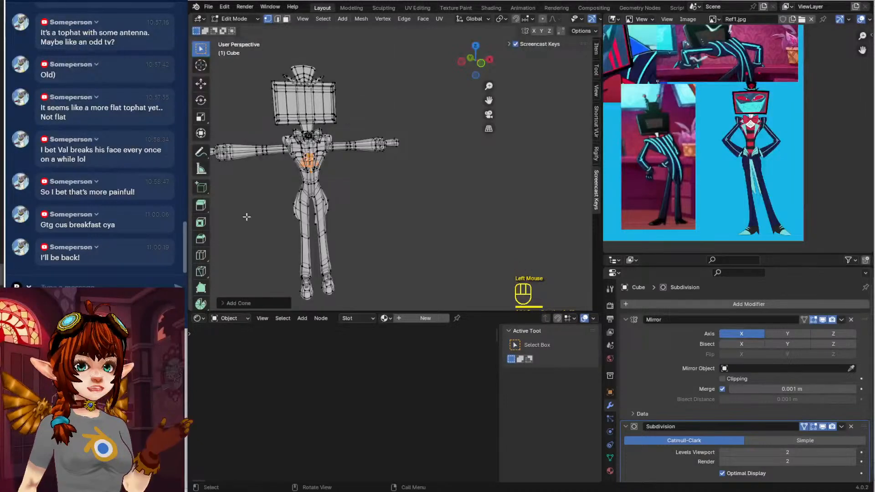
{"action": "left_click", "coordinate": [225, 299]}
{"action": "double_click", "coordinate": [309, 179]}
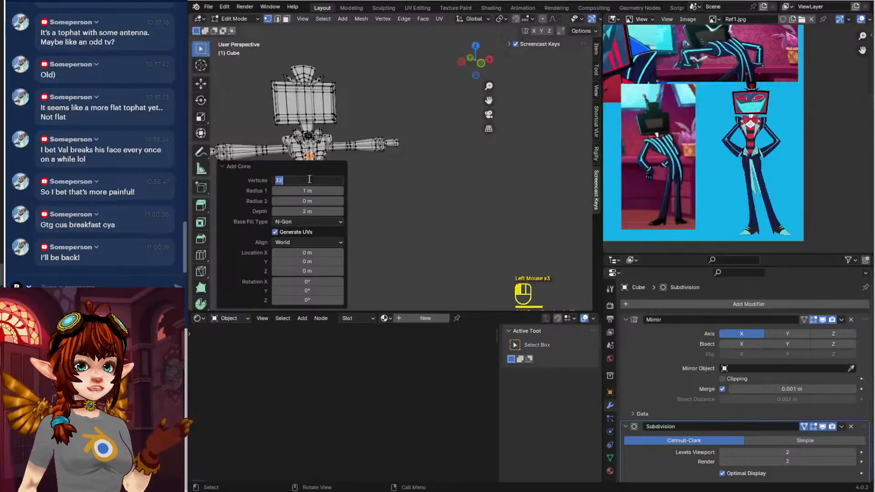
{"action": "key", "text": "Return"}
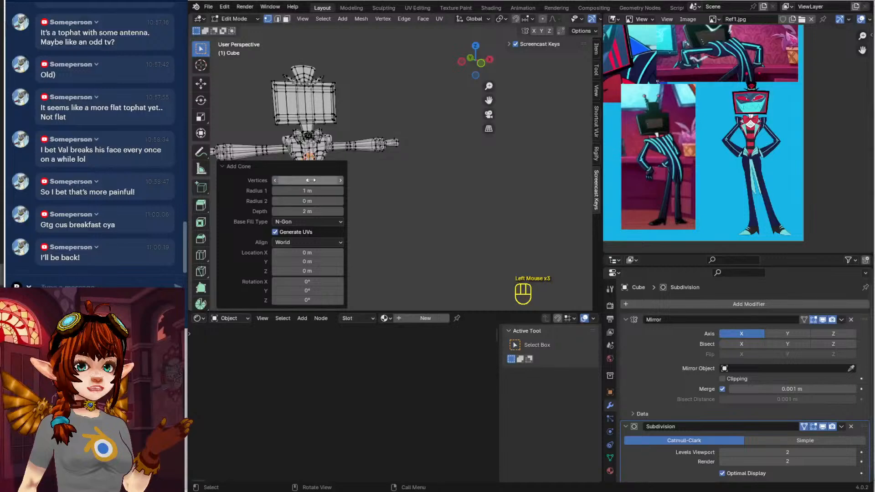
{"action": "key", "text": "Return"}
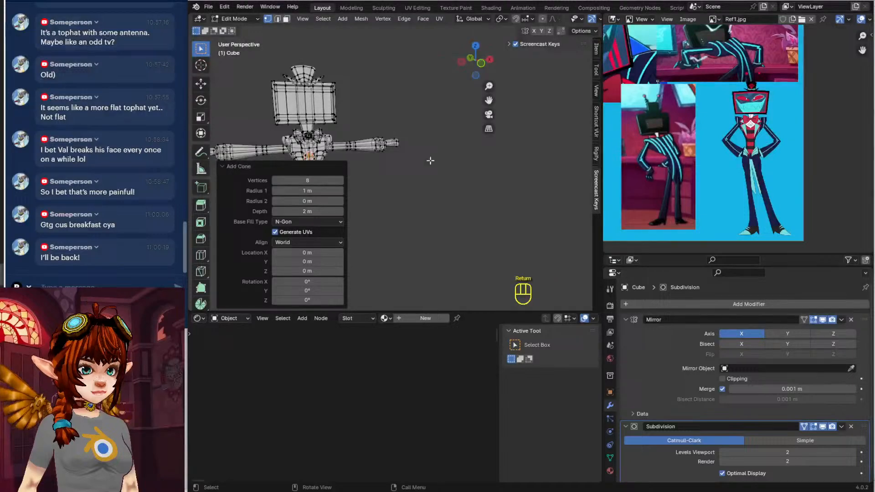
{"action": "left_click", "coordinate": [418, 182]}
Select the whole linked cone inside the torso and move it about 2.66 m along X, out below the arm
{"action": "middle_click_drag", "start_coordinate": [422, 191], "coordinate": [359, 156]}
{"action": "scroll", "coordinate": [415, 186], "scroll_direction": "up", "scroll_amount": 2}
{"action": "scroll", "coordinate": [305, 151], "scroll_direction": "up", "scroll_amount": 2}
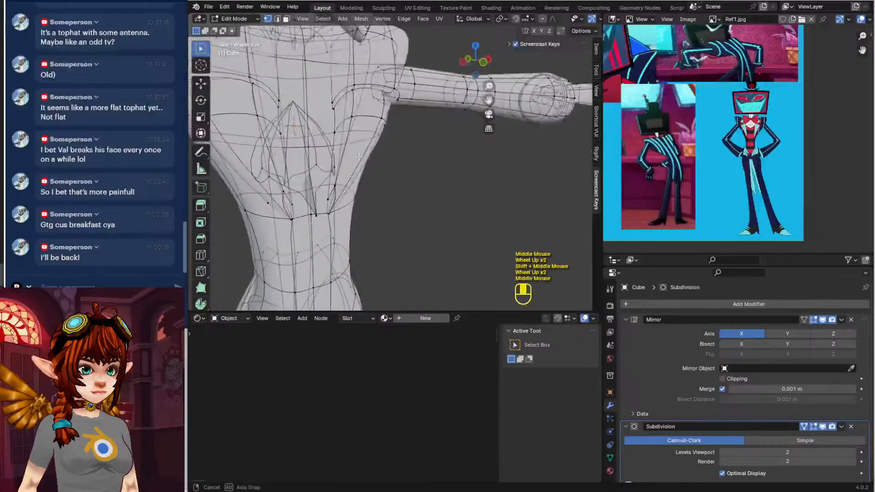
{"action": "middle_click_drag", "start_coordinate": [311, 216], "coordinate": [358, 172]}
{"action": "key", "text": "ctrl+l"}
{"action": "scroll", "coordinate": [357, 172], "scroll_direction": "down", "scroll_amount": 3}
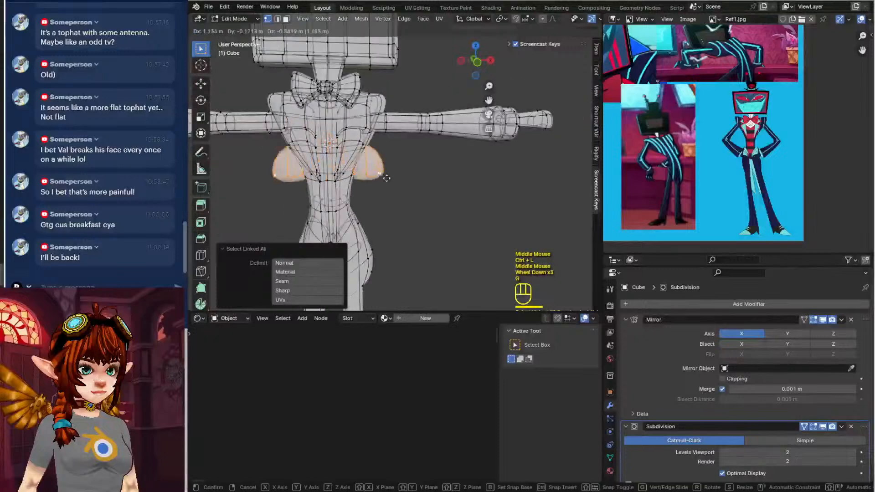
{"action": "key", "text": "g"}
{"action": "left_click", "coordinate": [453, 188]}
{"action": "middle_click_drag", "start_coordinate": [452, 189], "coordinate": [437, 163], "text": "shift"}
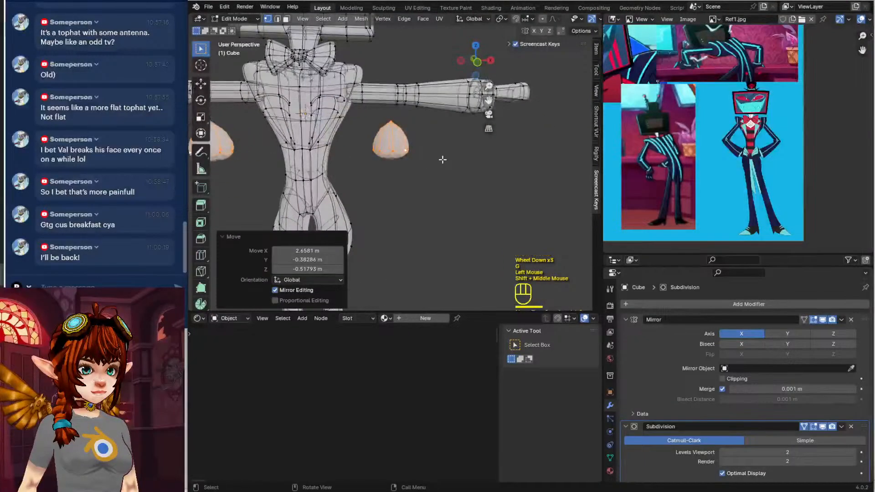
Rotate the cone 90° about the global Y axis and scale it down to about 0.307
{"action": "key", "text": "KP_1"}
{"action": "key", "text": "r"}
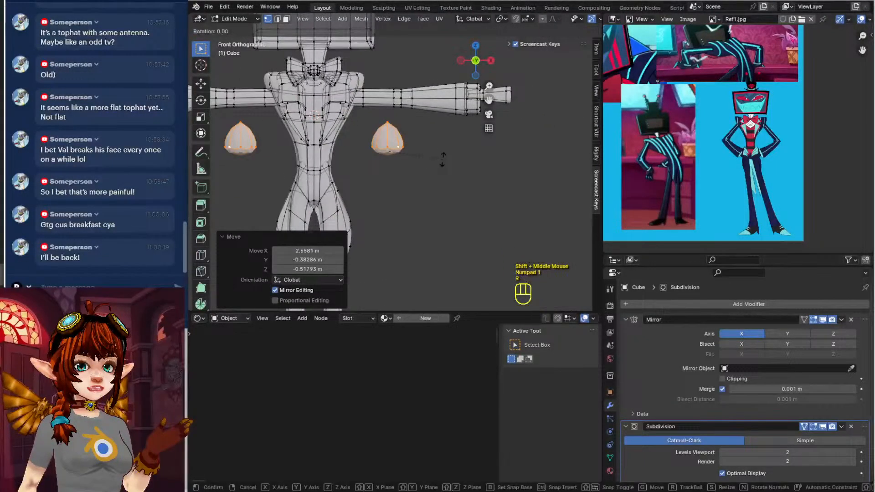
{"action": "key", "text": "y"}
{"action": "key", "text": "9"}
{"action": "key", "text": "0"}
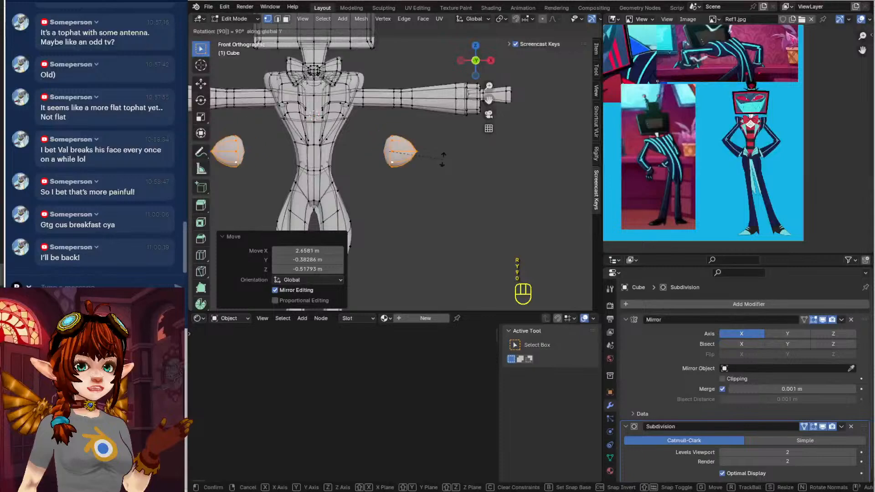
{"action": "key", "text": "Return"}
{"action": "key", "text": "s"}
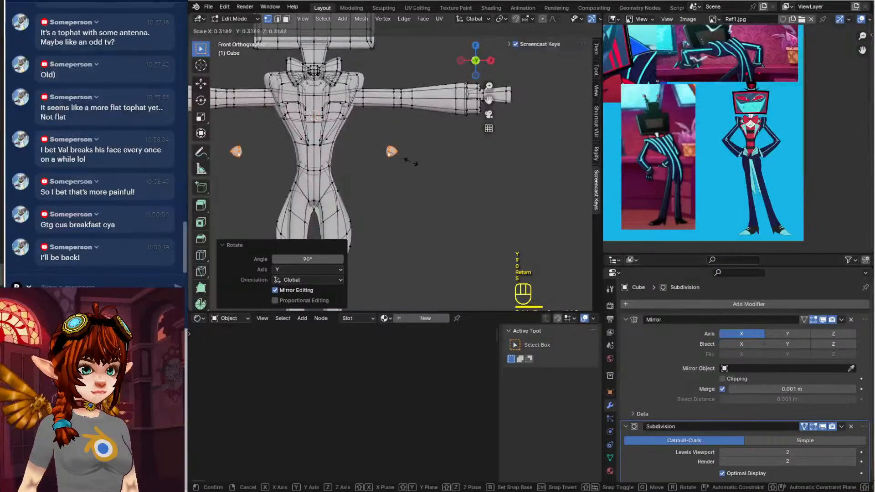
{"action": "left_click", "coordinate": [412, 160]}
Pull the cone's tip vertex about 0.92 m outward along X to lengthen it into a finger shape
{"action": "scroll", "coordinate": [430, 169], "scroll_direction": "up", "scroll_amount": 2}
{"action": "middle_click_drag", "start_coordinate": [408, 144], "coordinate": [391, 189], "text": "shift"}
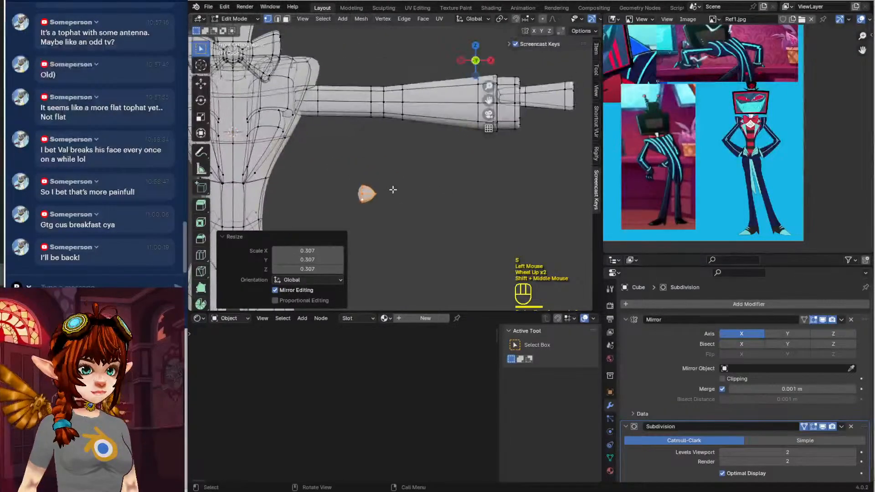
{"action": "left_click", "coordinate": [394, 192]}
{"action": "key", "text": "g"}
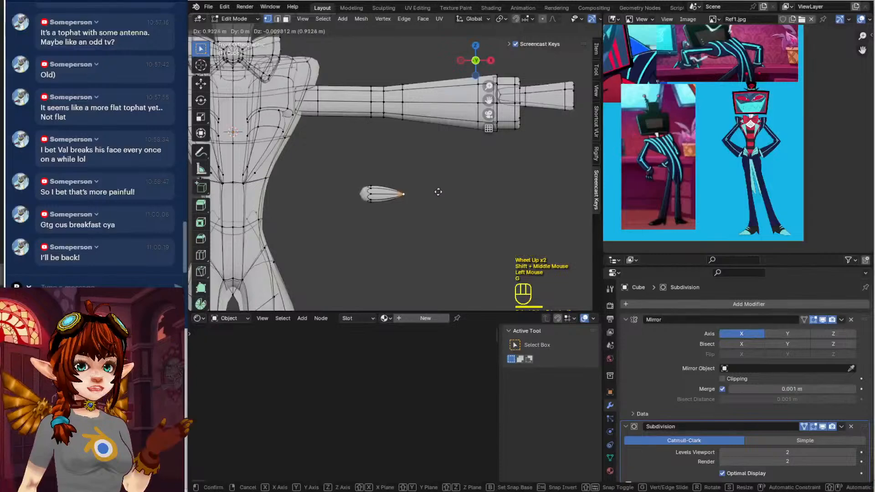
{"action": "left_click", "coordinate": [438, 192]}
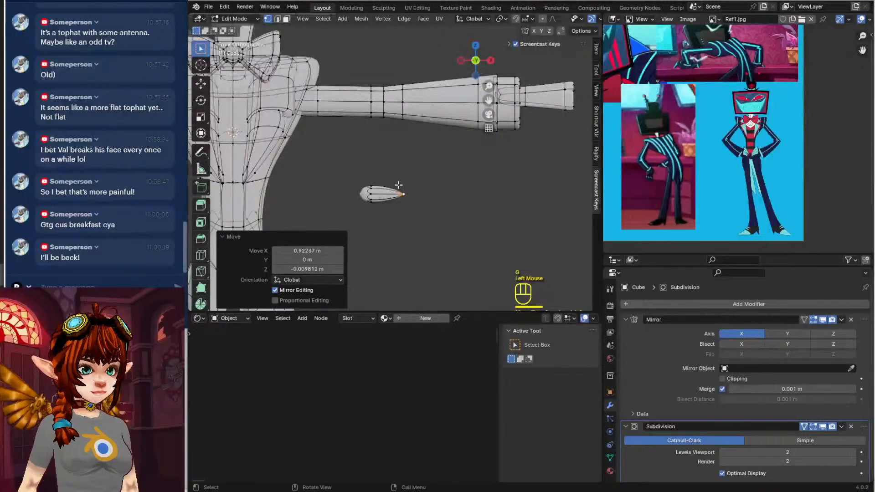
Select the whole linked cone and move it about 5.12 m along X and 2.02 m up, just beyond the hand
{"action": "key", "text": "ctrl+l"}
{"action": "scroll", "coordinate": [407, 187], "scroll_direction": "down", "scroll_amount": 2}
{"action": "key", "text": "g"}
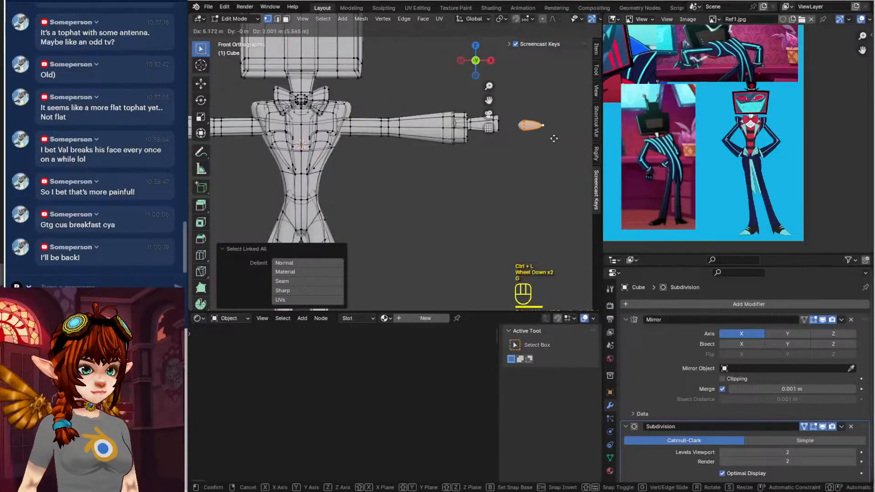
{"action": "left_click", "coordinate": [550, 133]}
Position the cone at the back edge of the hand in top view, angling it slightly outward and shifting it about 0.2 m further along Y
{"action": "key", "text": "KP_7"}
{"action": "middle_click_drag", "start_coordinate": [540, 131], "coordinate": [420, 132], "text": "shift"}
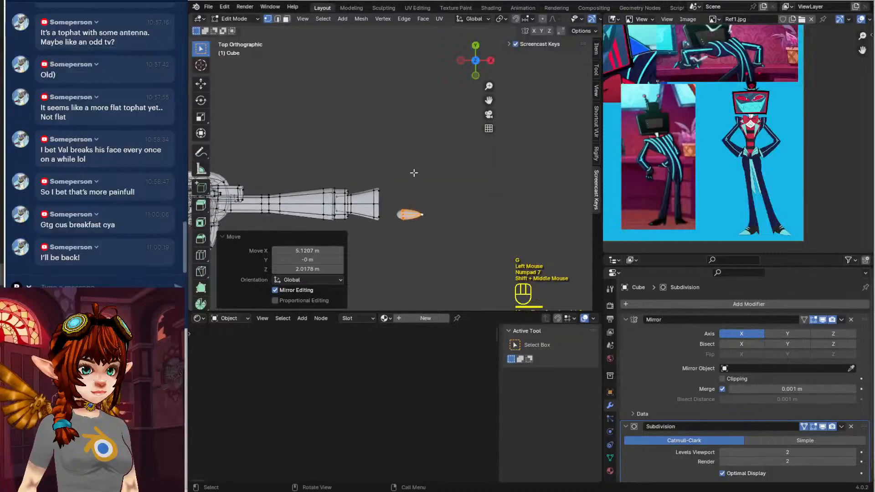
{"action": "key", "text": "g"}
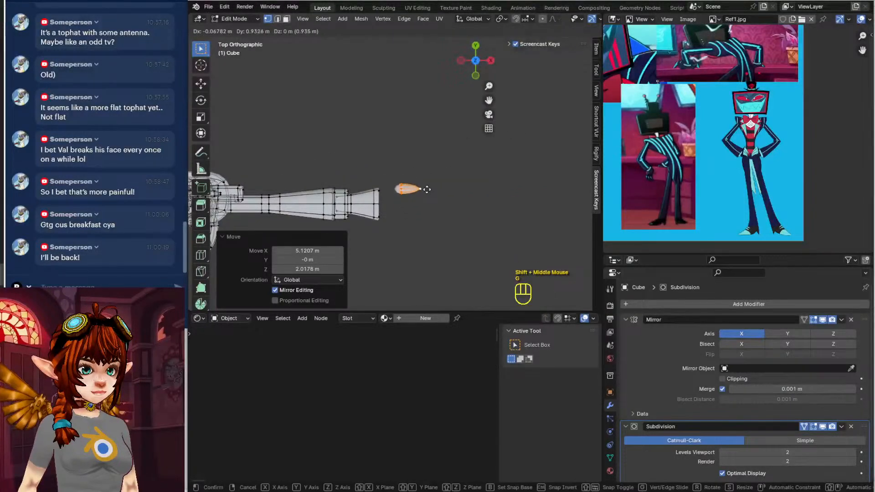
{"action": "left_click", "coordinate": [431, 187]}
{"action": "key", "text": "r"}
{"action": "left_click", "coordinate": [447, 182]}
{"action": "key", "text": "g"}
{"action": "left_click", "coordinate": [435, 184]}
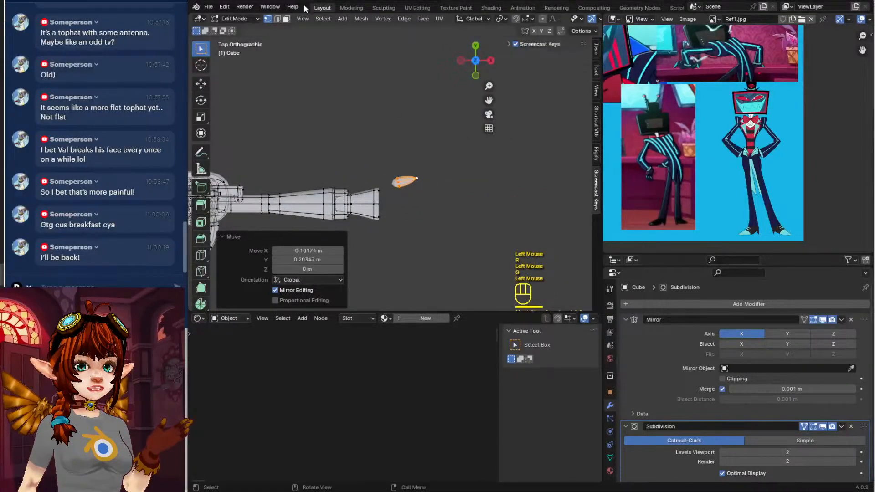
Extrude the cone's base face and move it about -0.73 m in X and -0.32 m in Y toward the hand
{"action": "left_click", "coordinate": [286, 19]}
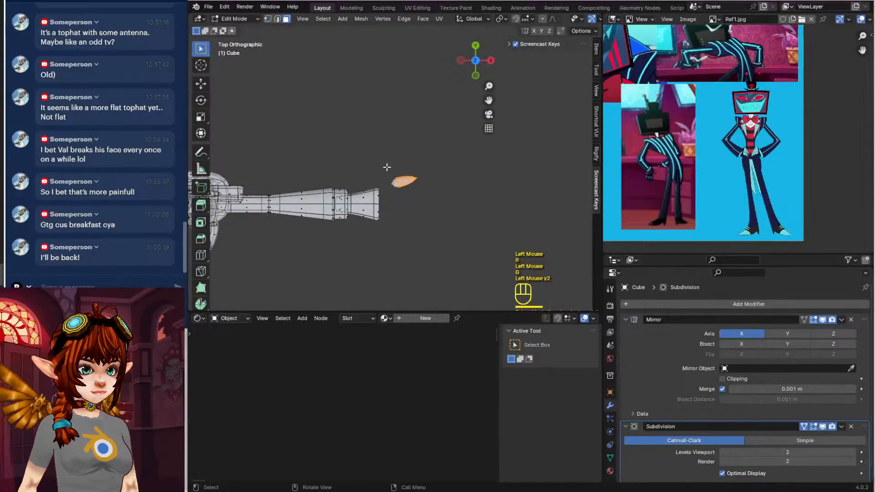
{"action": "key", "text": "e"}
{"action": "left_click", "coordinate": [412, 202]}
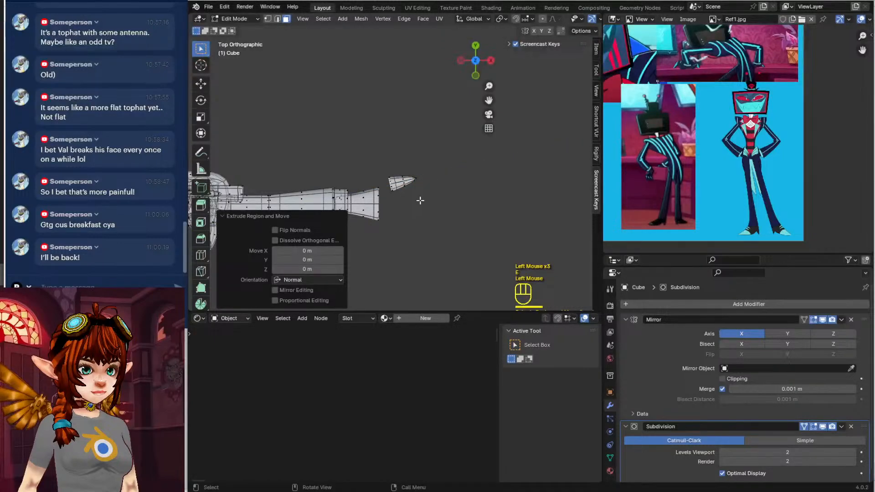
{"action": "key", "text": "g"}
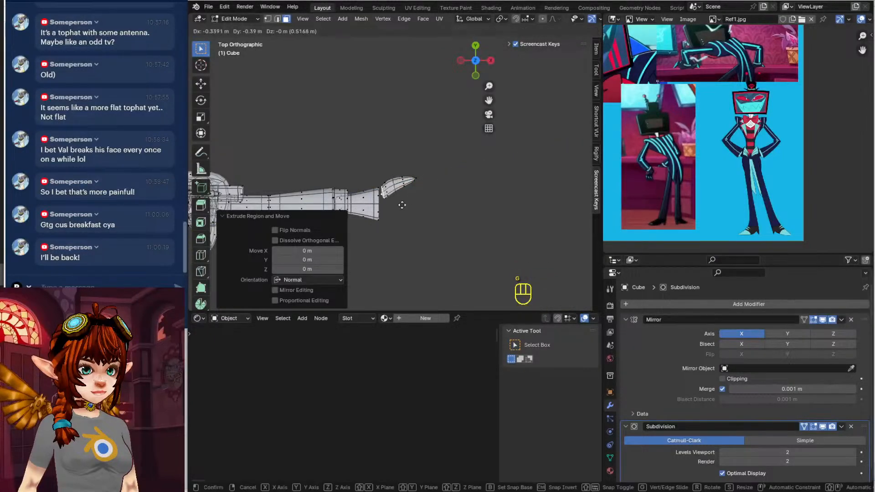
{"action": "left_click", "coordinate": [390, 203]}
Scale down the extruded base face where the finger meets the hand
{"action": "middle_click_drag", "start_coordinate": [391, 204], "coordinate": [367, 98]}
{"action": "scroll", "coordinate": [405, 129], "scroll_direction": "up", "scroll_amount": 2}
{"action": "middle_click_drag", "start_coordinate": [405, 130], "coordinate": [379, 186], "text": "shift"}
{"action": "scroll", "coordinate": [379, 186], "scroll_direction": "up", "scroll_amount": 1}
{"action": "key", "text": "s"}
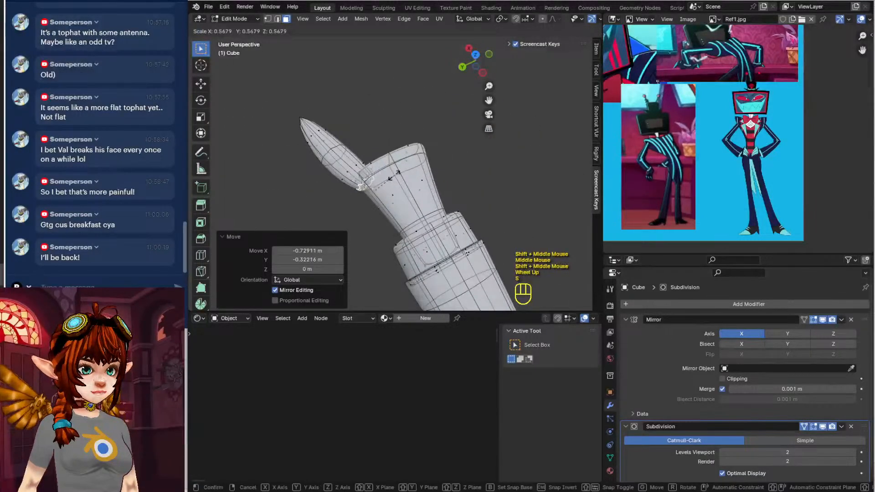
{"action": "left_click", "coordinate": [400, 170]}
Select the edge loop around the finger's middle and shift it sideways toward the hand's centre
{"action": "left_click", "coordinate": [277, 19]}
{"action": "left_click", "coordinate": [332, 145], "text": "alt"}
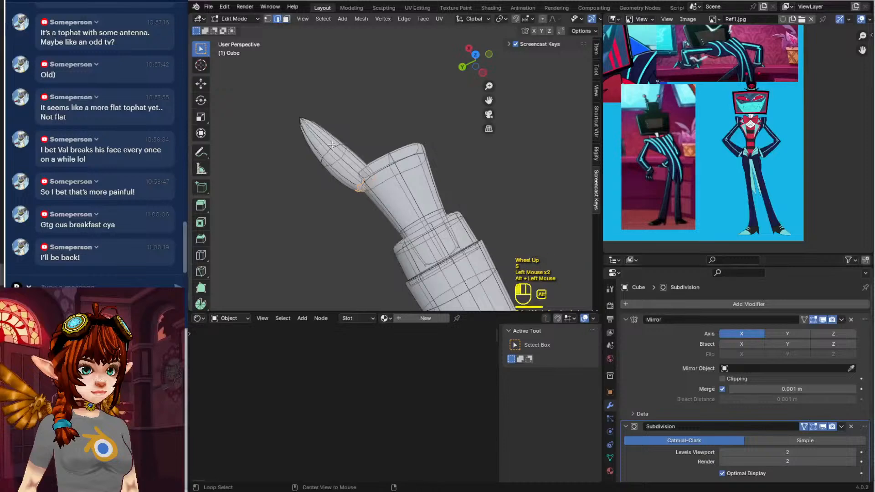
{"action": "key", "text": "g"}
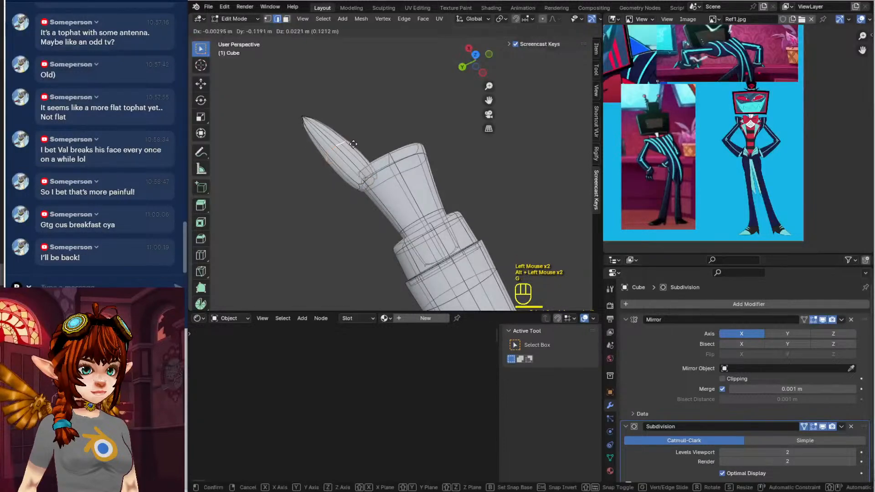
{"action": "left_click", "coordinate": [302, 99]}
Shift the finger's base face about -0.13 m along Y and delete it
{"action": "left_click", "coordinate": [285, 20]}
{"action": "scroll", "coordinate": [343, 135], "scroll_direction": "up", "scroll_amount": 2}
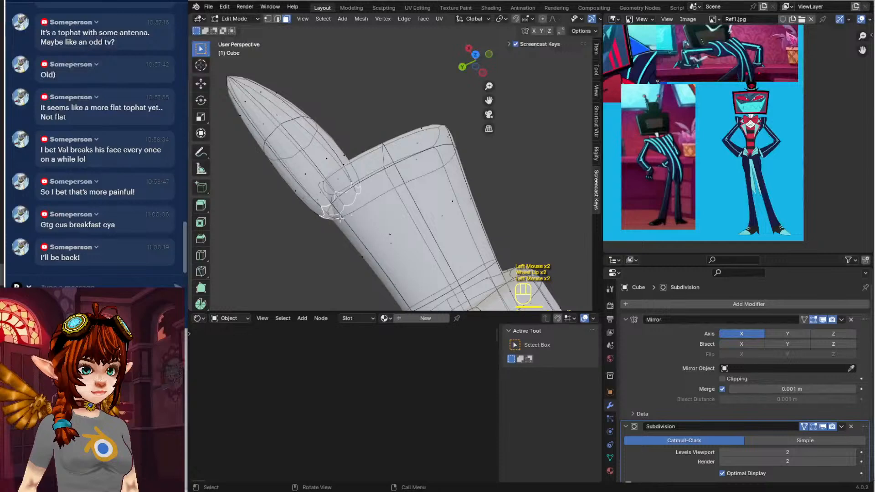
{"action": "key", "text": "g"}
{"action": "left_click", "coordinate": [361, 221]}
{"action": "key", "text": "x"}
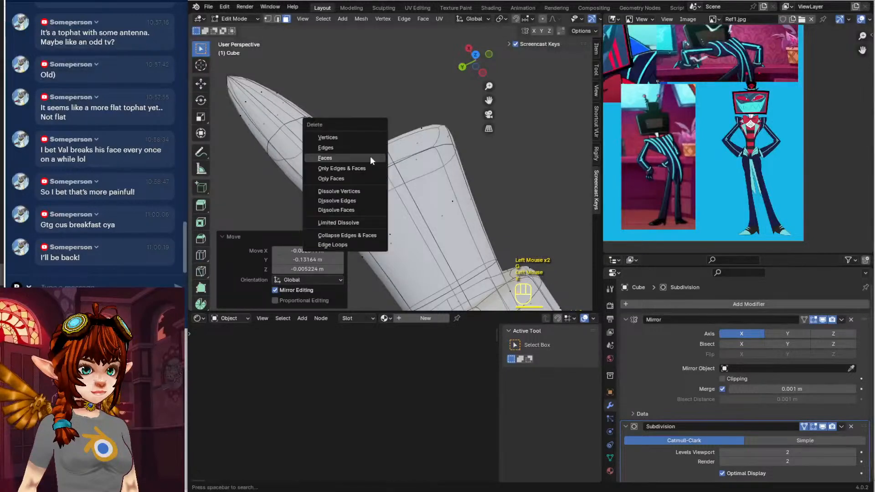
Add two edge loops around the finger between its base and its middle loop
{"action": "middle_click_drag", "start_coordinate": [370, 156], "coordinate": [480, 182]}
{"action": "middle_click_drag", "start_coordinate": [481, 182], "coordinate": [437, 210], "text": "shift"}
{"action": "key", "text": "ctrl+r"}
{"action": "left_click", "coordinate": [382, 201]}
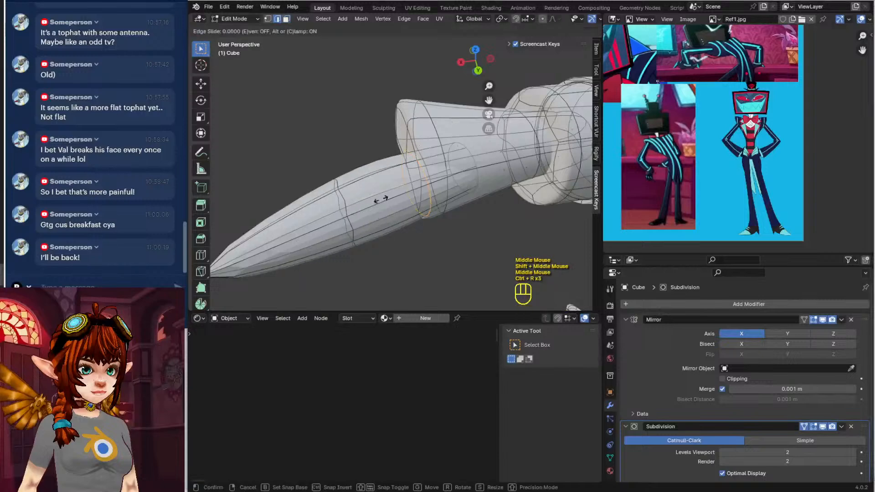
{"action": "left_click", "coordinate": [321, 210]}
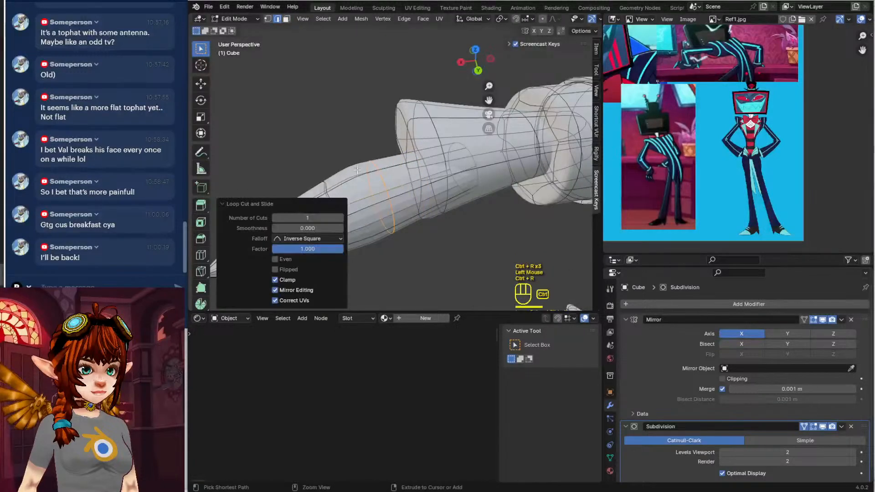
{"action": "key", "text": "ctrl+r"}
{"action": "left_click", "coordinate": [355, 188]}
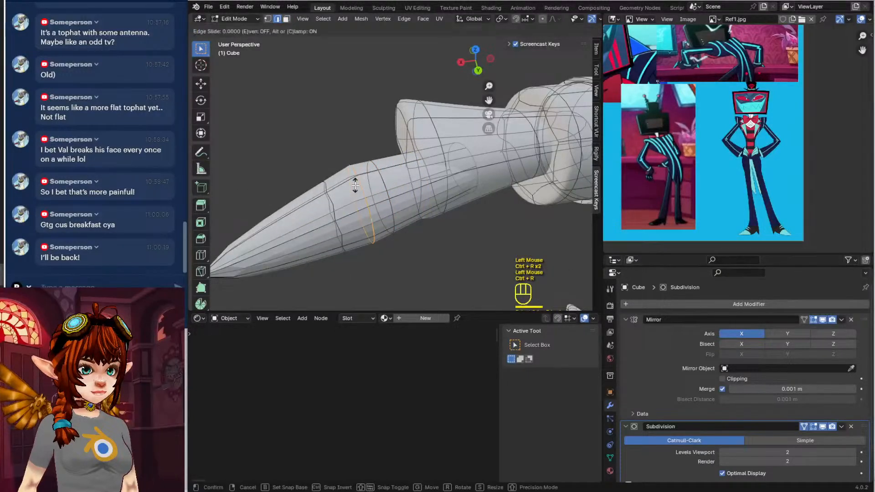
{"action": "middle_click_drag", "start_coordinate": [356, 187], "coordinate": [343, 144], "text": "shift"}
Select the edge loop nearest the fingertip and scale it up to about 1.69
{"action": "key", "text": "ctrl"}
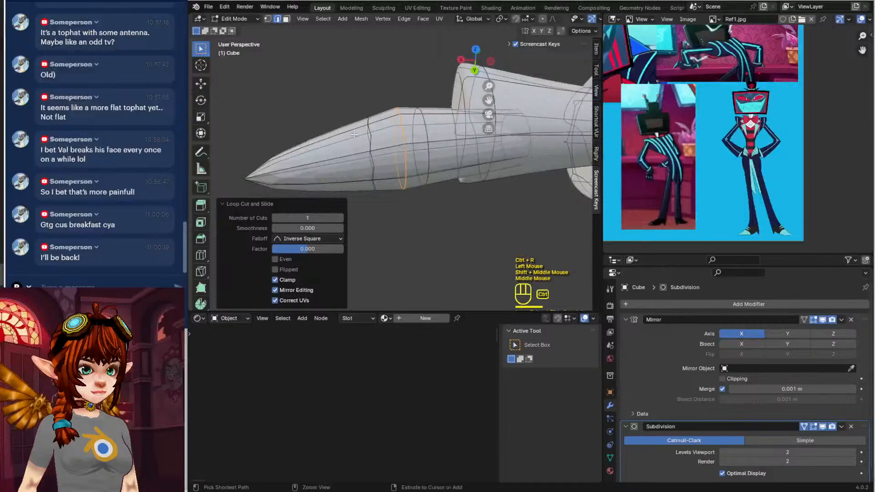
{"action": "key", "text": "space"}
{"action": "left_click", "coordinate": [372, 134]}
{"action": "left_click", "coordinate": [357, 94]}
{"action": "middle_click_drag", "start_coordinate": [357, 93], "coordinate": [363, 116]}
{"action": "left_click", "coordinate": [327, 107], "text": "alt"}
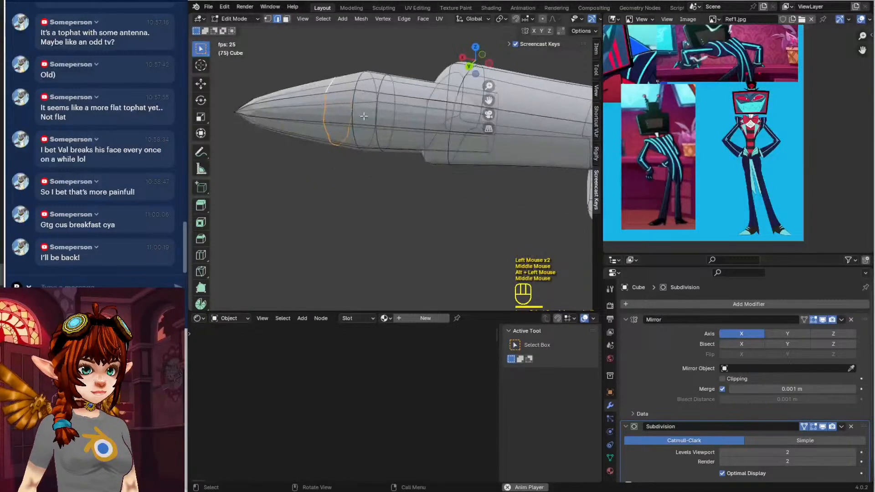
{"action": "key", "text": "s"}
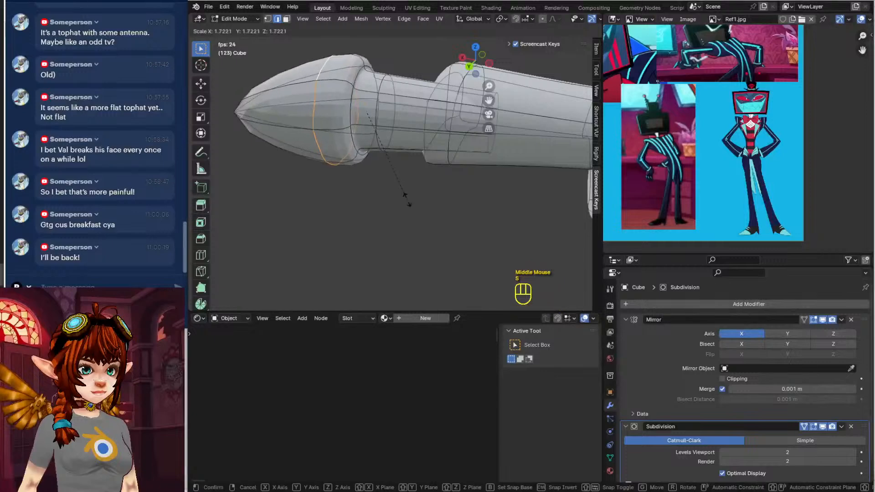
{"action": "left_click", "coordinate": [406, 198]}
Move the selected loop outward toward the fingertip and scale it down to 0.305 to form a narrow claw
{"action": "middle_click_drag", "start_coordinate": [342, 155], "coordinate": [384, 115], "text": "shift"}
{"action": "key", "text": "g"}
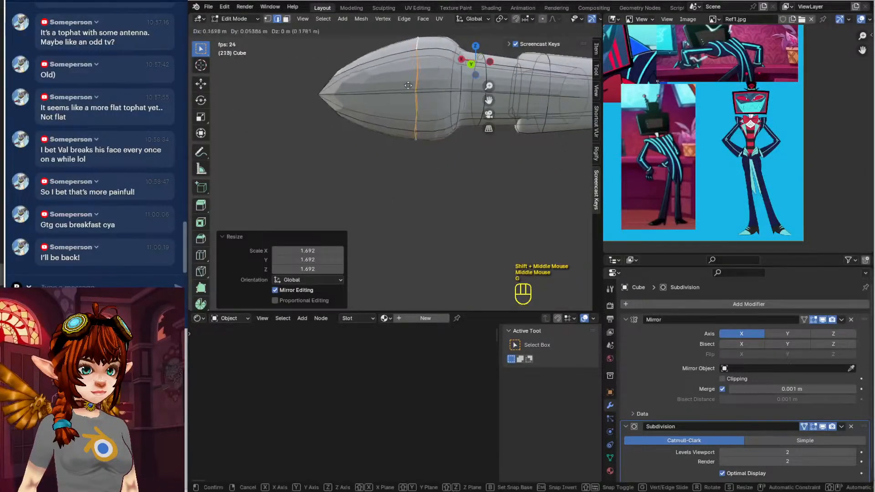
{"action": "left_click", "coordinate": [403, 98]}
{"action": "key", "text": "s"}
{"action": "left_click", "coordinate": [406, 100]}
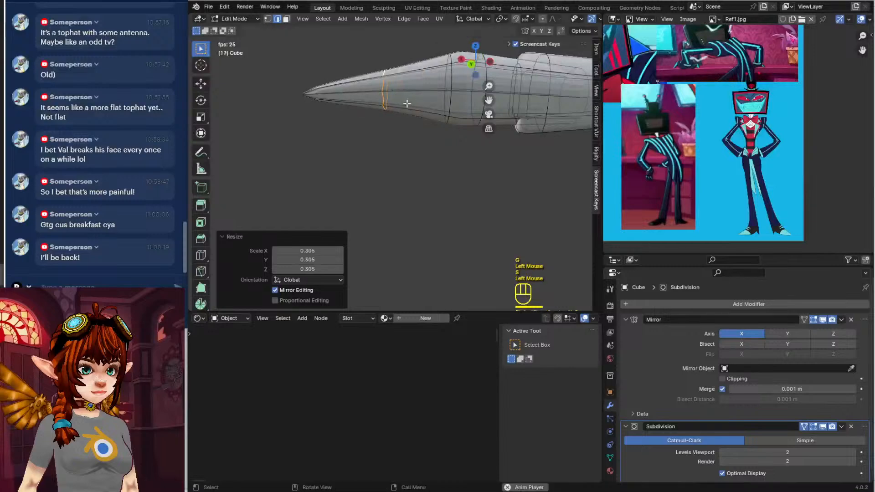
Add an edge loop behind the narrowed claw loop, scale it up into a flare and move it about 0.05 m along X
{"action": "key", "text": "ctrl+r"}
{"action": "left_click_drag", "start_coordinate": [428, 112], "coordinate": [463, 131]}
{"action": "key", "text": "g"}
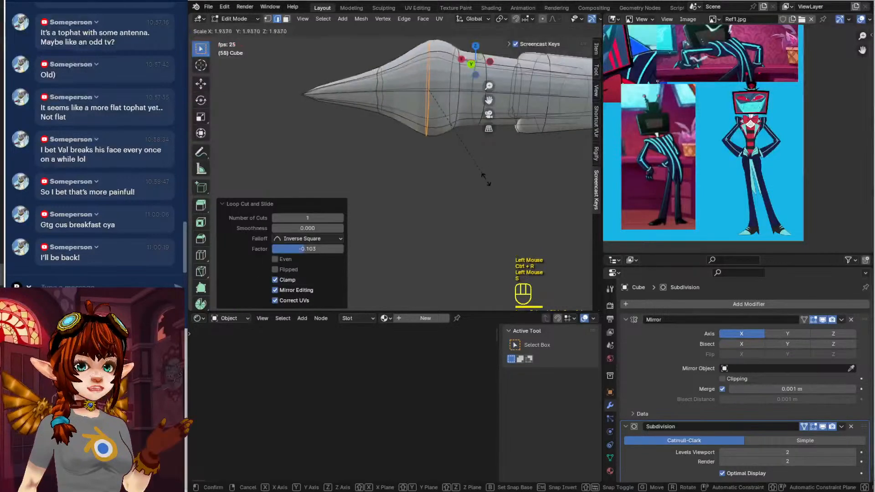
{"action": "left_click", "coordinate": [474, 155]}
Add another edge loop behind the flare and move it about 0.21 m along X and 0.07 m along Y to sharpen the rim
{"action": "key", "text": "ctrl+r"}
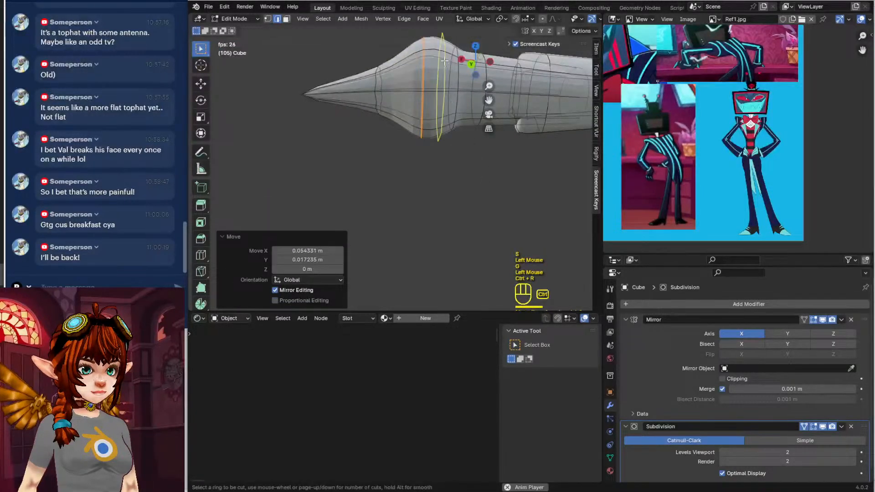
{"action": "left_click", "coordinate": [444, 62]}
{"action": "left_click", "coordinate": [442, 58]}
{"action": "key", "text": "g"}
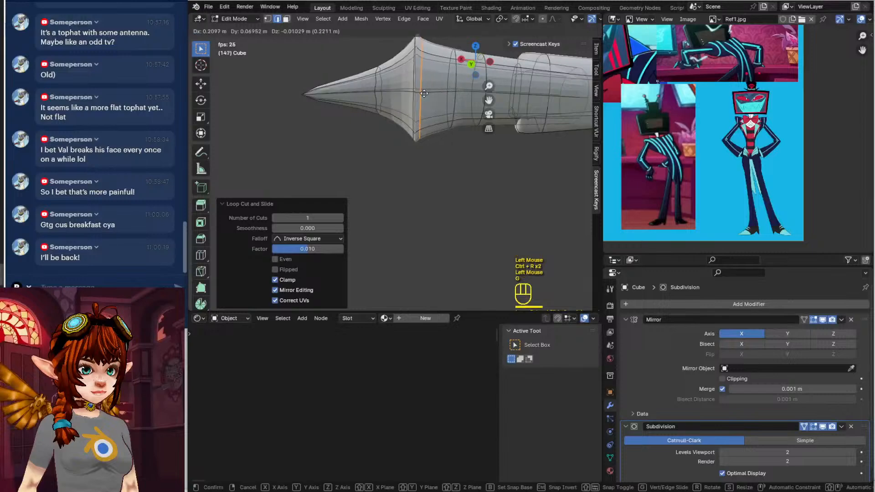
{"action": "left_click", "coordinate": [424, 93]}
Raise the narrow claw loop about 0.13 m and move the tip vertex about 0.18 m outward along X and 0.1 m down
{"action": "middle_click_drag", "start_coordinate": [425, 93], "coordinate": [375, 100], "text": "shift"}
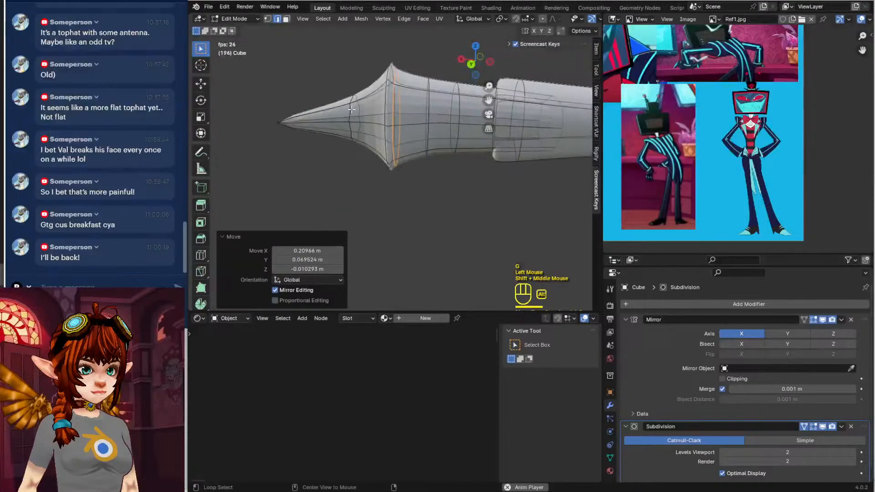
{"action": "left_click", "coordinate": [351, 110], "text": "alt"}
{"action": "key", "text": "g"}
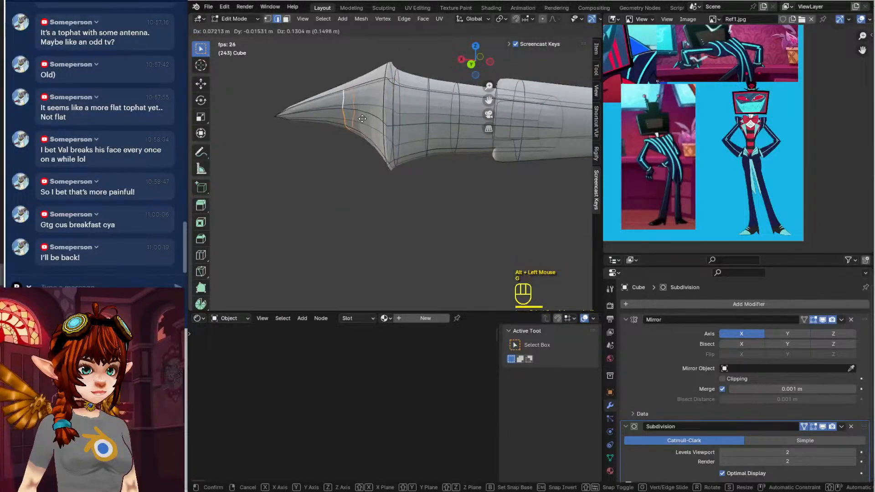
{"action": "left_click", "coordinate": [362, 118]}
{"action": "left_click", "coordinate": [268, 19]}
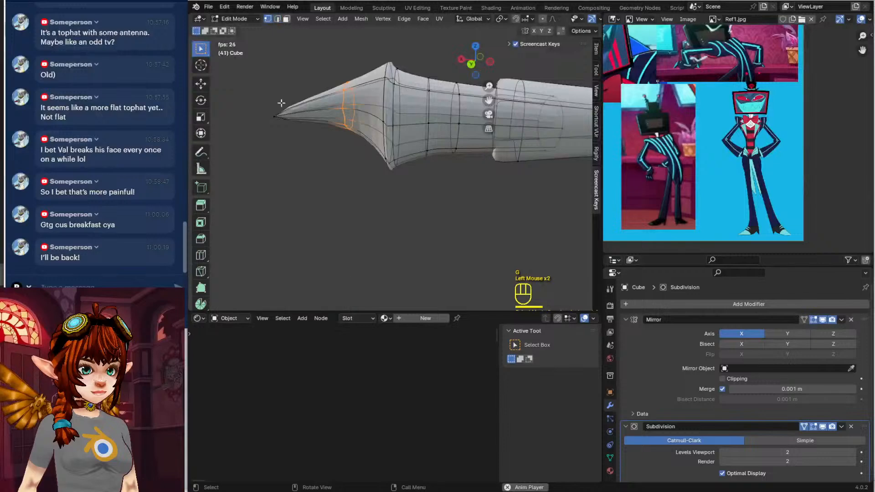
{"action": "key", "text": "g"}
{"action": "left_click", "coordinate": [244, 131]}
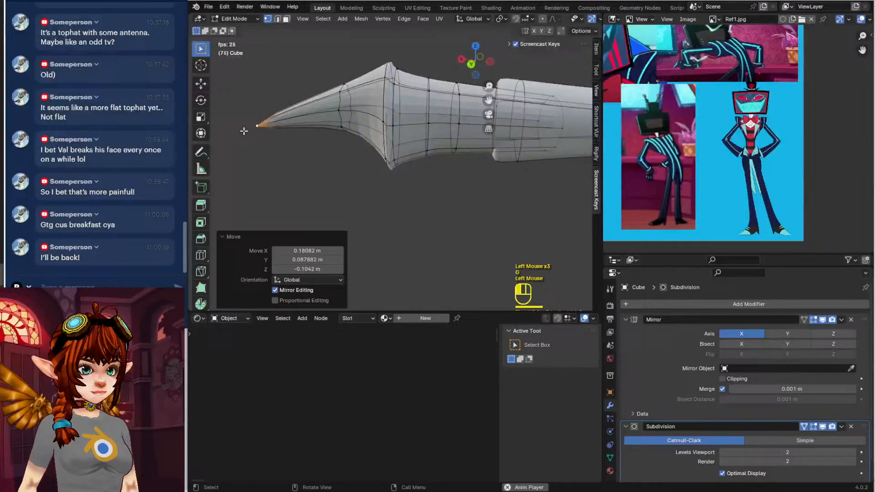
Reselect the narrow claw loop and move it about 0.09 m along X and 0.03 m along Y
{"action": "left_click", "coordinate": [350, 108], "text": "alt"}
{"action": "left_click", "coordinate": [343, 92], "text": "alt"}
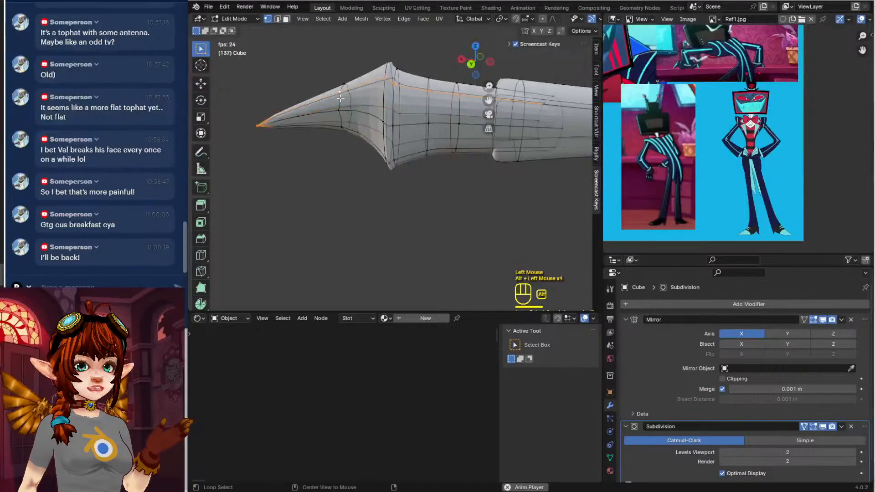
{"action": "key", "text": "g"}
{"action": "left_click", "coordinate": [348, 101]}
{"action": "middle_click_drag", "start_coordinate": [349, 101], "coordinate": [451, 182]}
{"action": "middle_click_drag", "start_coordinate": [451, 182], "coordinate": [432, 218]}
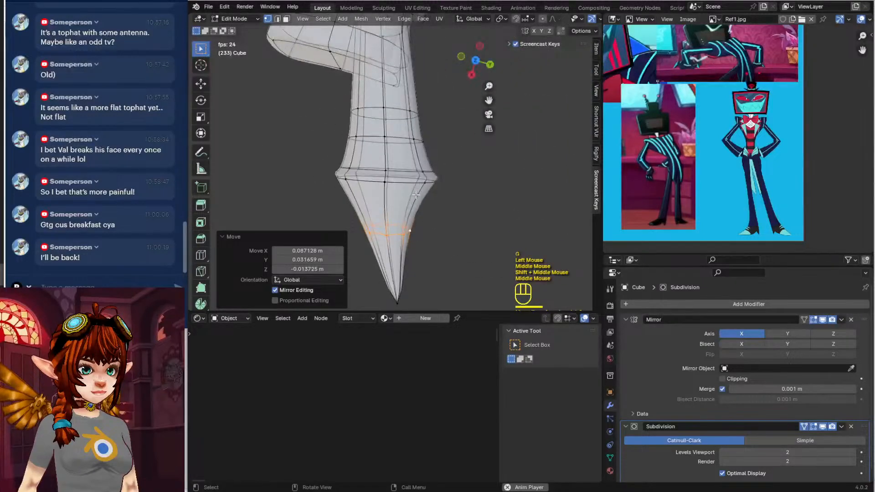
Select the entire linked finger mesh and scale it down slightly along the Y axis to make it slimmer
{"action": "key", "text": "ctrl+l"}
{"action": "key", "text": "s"}
{"action": "key", "text": "y"}
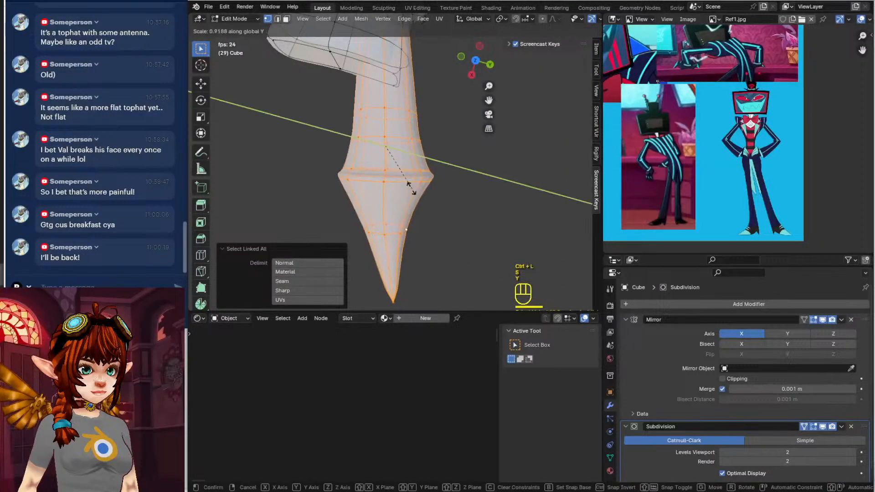
{"action": "left_click", "coordinate": [408, 187]}
Scale the flared rim loop of the claw to about 0.84 and the loop just behind it to about 0.71
{"action": "left_click", "coordinate": [417, 182], "text": "alt"}
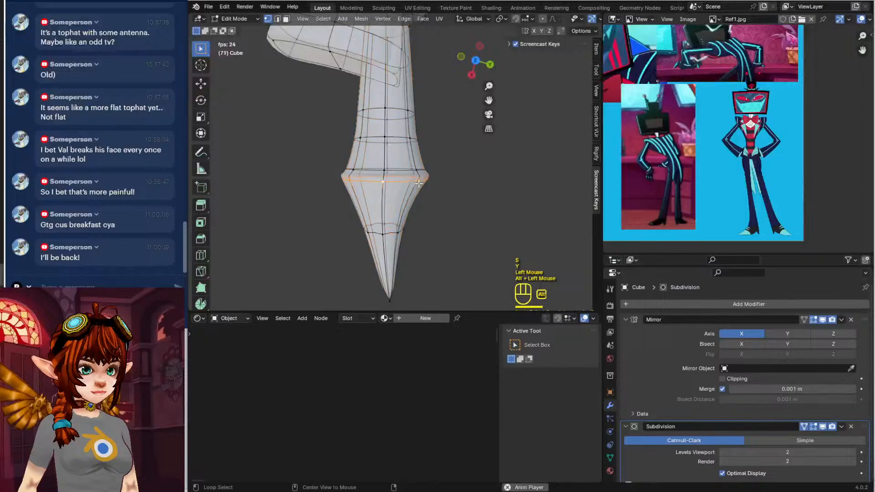
{"action": "key", "text": "s"}
{"action": "left_click", "coordinate": [466, 180]}
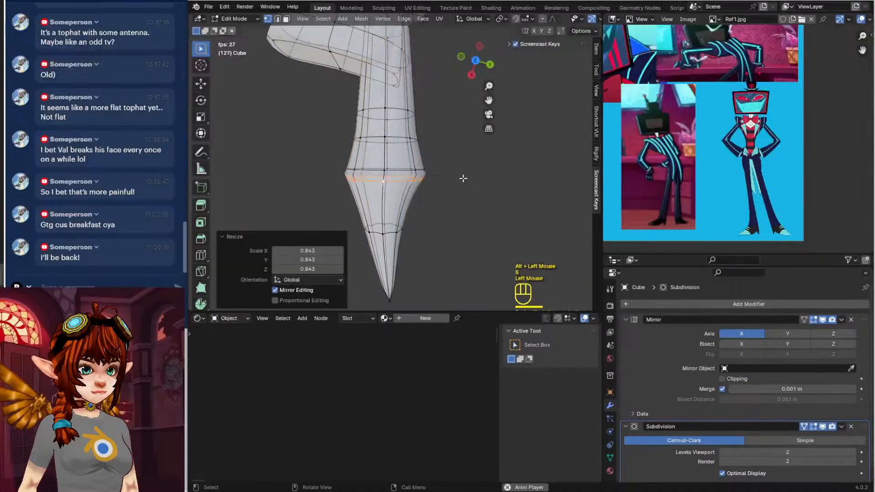
{"action": "left_click", "coordinate": [422, 171], "text": "alt"}
{"action": "key", "text": "s"}
{"action": "left_click", "coordinate": [439, 169]}
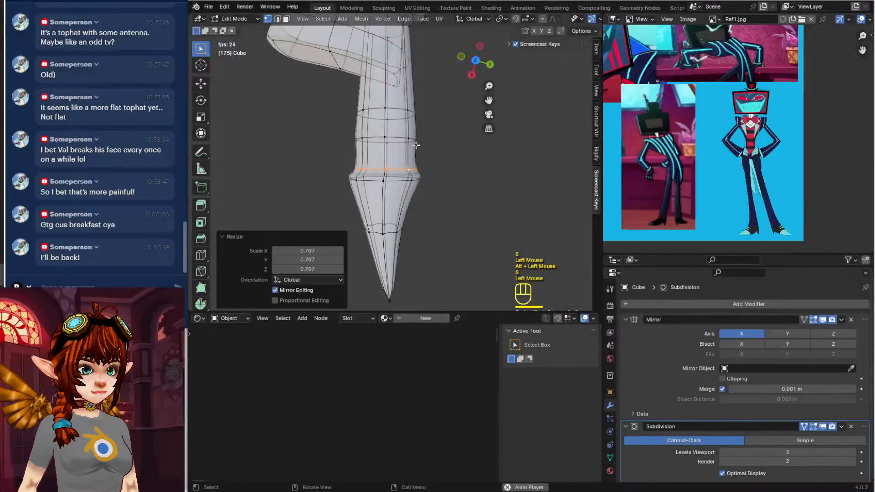
Scale down the next two finger loops behind the flare, the one farthest from the tip to about 0.83
{"action": "left_click", "coordinate": [410, 139], "text": "alt"}
{"action": "key", "text": "s"}
{"action": "left_click", "coordinate": [453, 148]}
{"action": "left_click", "coordinate": [394, 107], "text": "alt"}
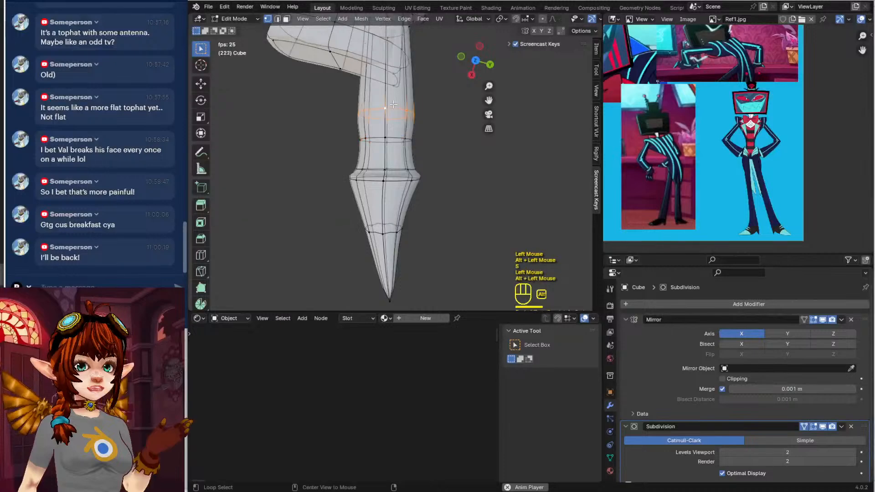
{"action": "key", "text": "s"}
{"action": "left_click", "coordinate": [445, 127]}
Add an edge loop between the two loops on the finger shaft behind the flare
{"action": "key", "text": "ctrl+r"}
{"action": "left_click", "coordinate": [384, 123]}
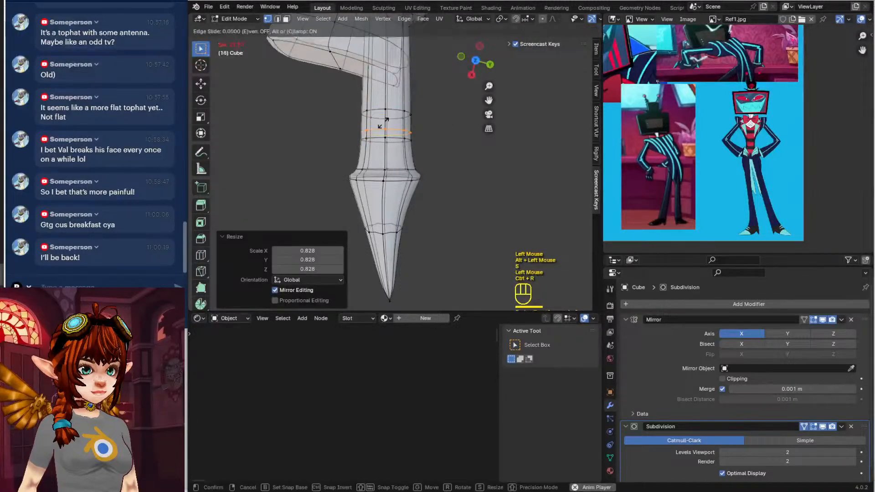
{"action": "key", "text": "Tab"}
{"action": "middle_click_drag", "start_coordinate": [355, 217], "coordinate": [457, 133]}
{"action": "key", "text": "Tab"}
Raise the narrow claw loop about 0.04 m and lower the claw's tip vertex about 0.18 m to curve the claw
{"action": "middle_click_drag", "start_coordinate": [446, 68], "coordinate": [402, 100], "text": "shift"}
{"action": "middle_click_drag", "start_coordinate": [402, 99], "coordinate": [403, 99]}
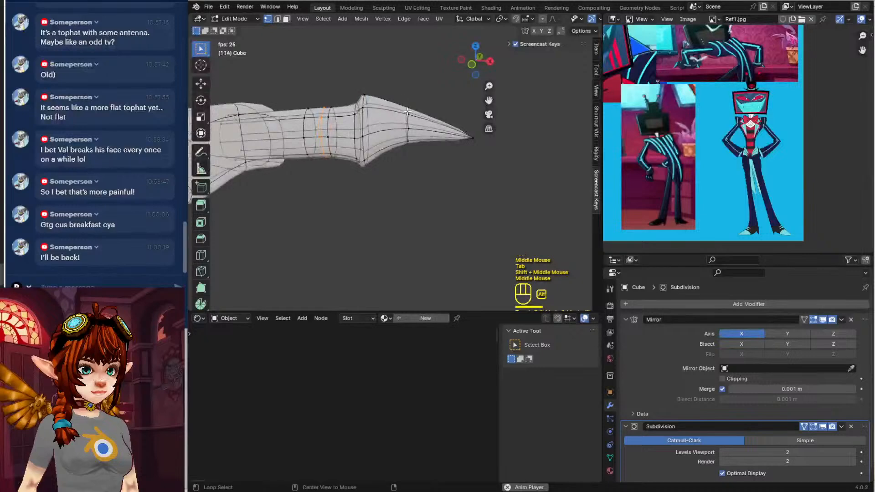
{"action": "key", "text": "g"}
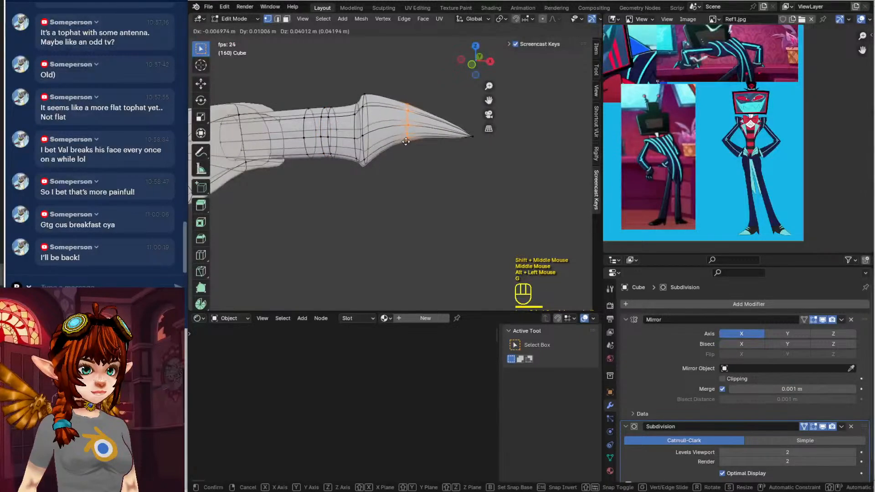
{"action": "left_click", "coordinate": [405, 141]}
{"action": "left_click", "coordinate": [473, 136]}
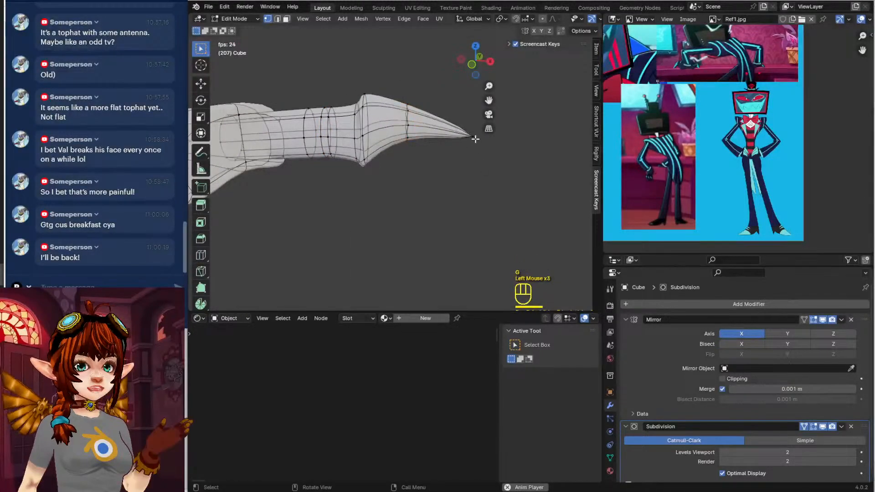
{"action": "key", "text": "g"}
{"action": "left_click", "coordinate": [481, 170]}
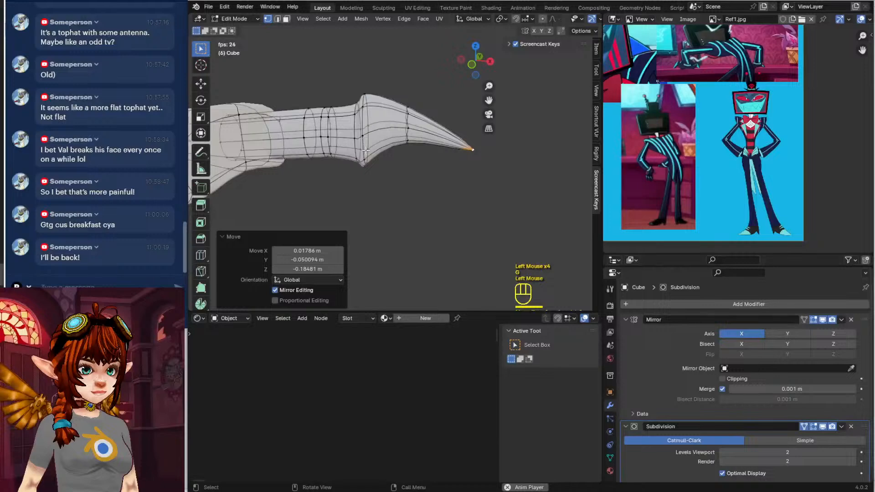
Reposition the underside vertices of the flare and the loop behind it to flatten the bulge beneath the claw
{"action": "left_click", "coordinate": [356, 161]}
{"action": "middle_click_drag", "start_coordinate": [356, 161], "coordinate": [382, 151]}
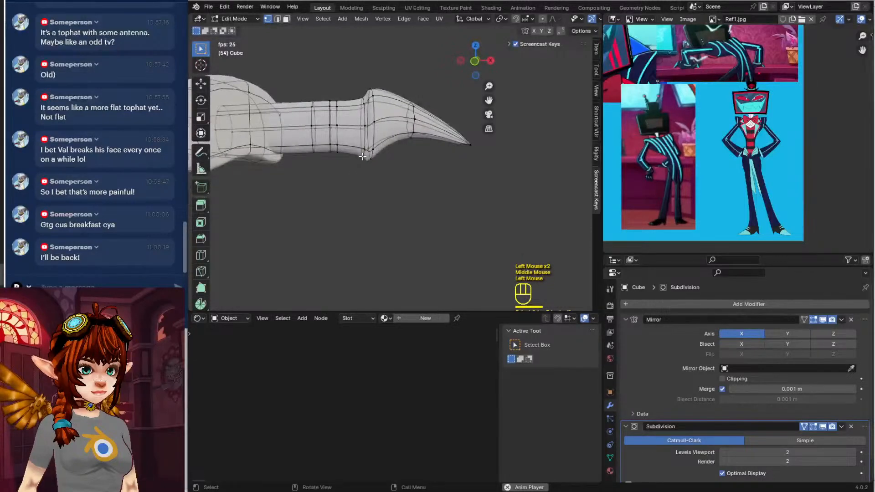
{"action": "key", "text": "g"}
{"action": "left_click", "coordinate": [372, 157]}
{"action": "left_click", "coordinate": [373, 160]}
{"action": "key", "text": "g"}
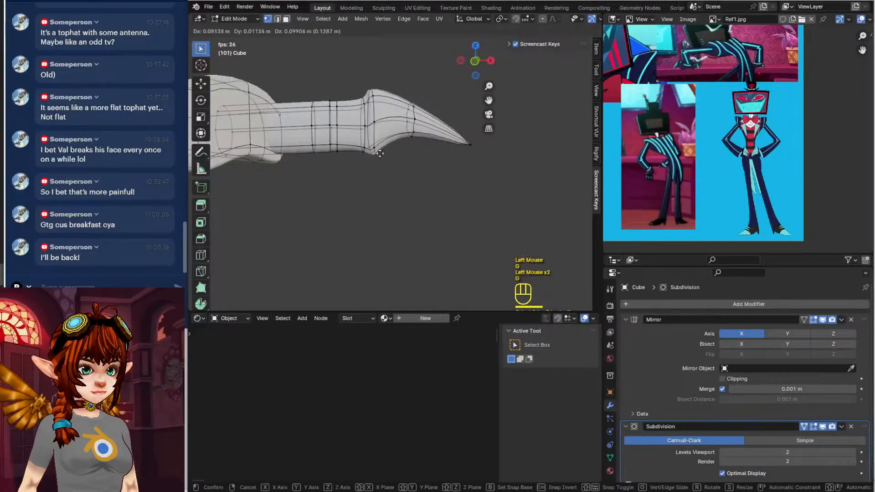
{"action": "left_click", "coordinate": [373, 151]}
Select the whole mesh and shade all of its faces smooth
{"action": "key", "text": "Tab"}
{"action": "scroll", "coordinate": [370, 146], "scroll_direction": "down", "scroll_amount": 1}
{"action": "middle_click_drag", "start_coordinate": [370, 146], "coordinate": [483, 229]}
{"action": "key", "text": "Tab"}
{"action": "key", "text": "a"}
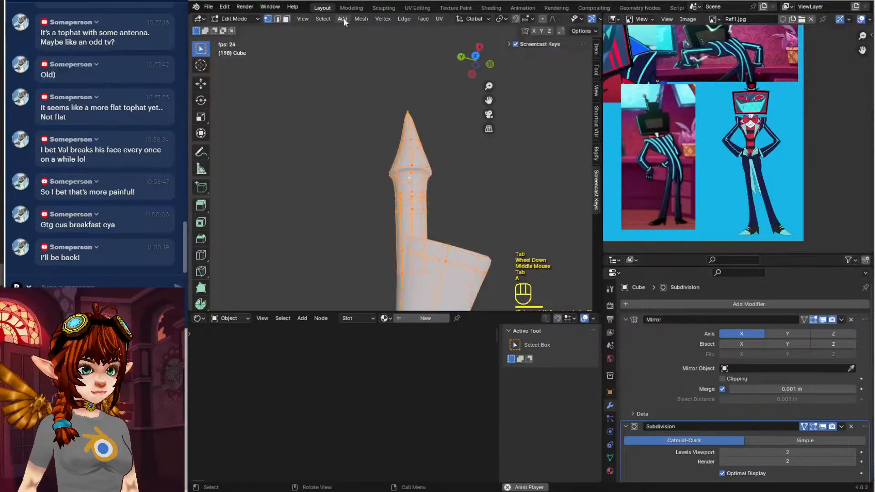
{"action": "left_click", "coordinate": [361, 19]}
{"action": "mouse_move", "coordinate": [386, 201]}
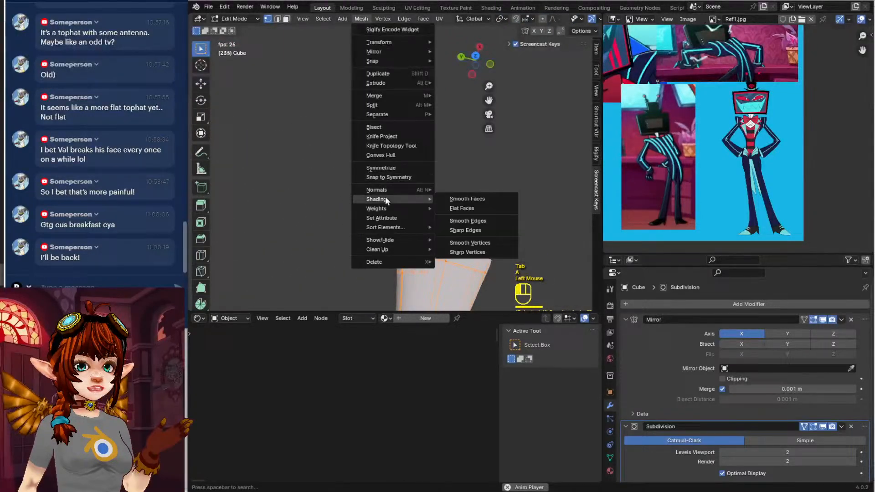
{"action": "left_click", "coordinate": [466, 201]}
Examine the smoothed claw from several angles and compare it with the character's hands in the reference image
{"action": "middle_click_drag", "start_coordinate": [445, 203], "coordinate": [440, 134]}
{"action": "key", "text": "Tab"}
{"action": "scroll", "coordinate": [434, 231], "scroll_direction": "down", "scroll_amount": 1}
{"action": "scroll", "coordinate": [447, 196], "scroll_direction": "up", "scroll_amount": 2}
{"action": "key", "text": "Tab"}
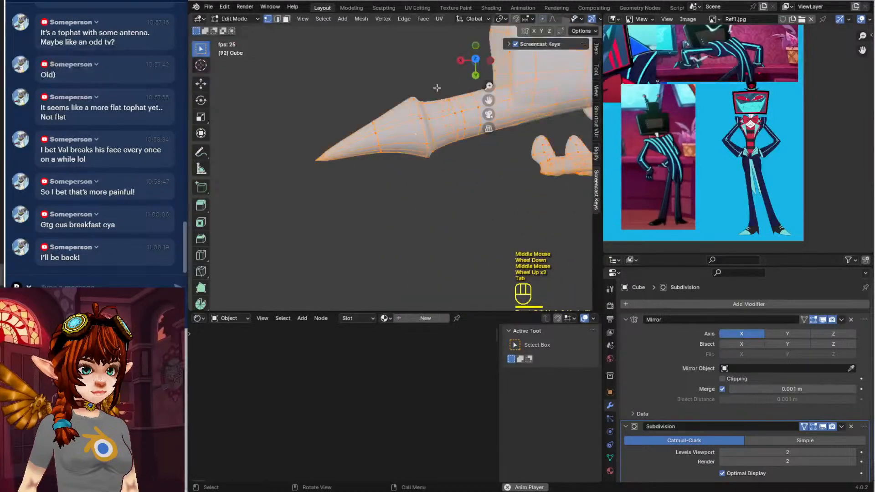
{"action": "middle_click_drag", "start_coordinate": [437, 88], "coordinate": [363, 139], "text": "shift"}
{"action": "scroll", "coordinate": [728, 122], "scroll_direction": "up", "scroll_amount": 2}
{"action": "middle_click_drag", "start_coordinate": [660, 193], "coordinate": [613, 163], "text": "shift"}
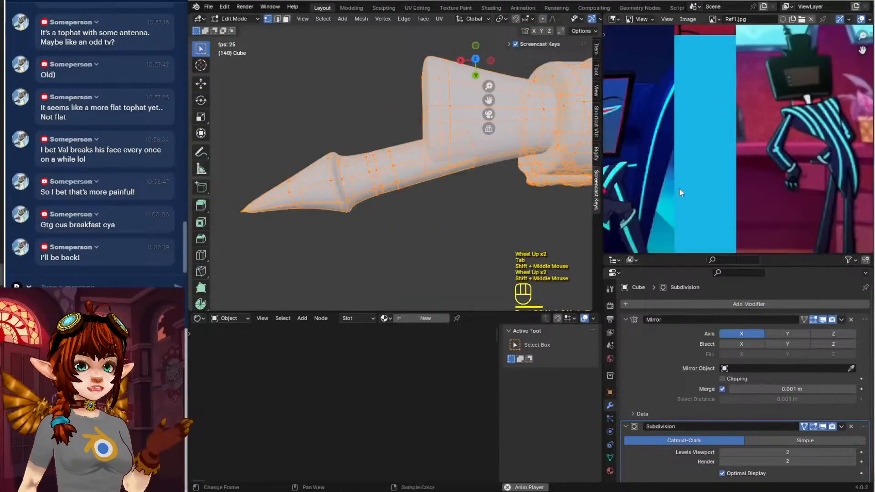
{"action": "middle_click_drag", "start_coordinate": [680, 189], "coordinate": [631, 152], "text": "shift"}
{"action": "middle_click_drag", "start_coordinate": [811, 175], "coordinate": [769, 171]}
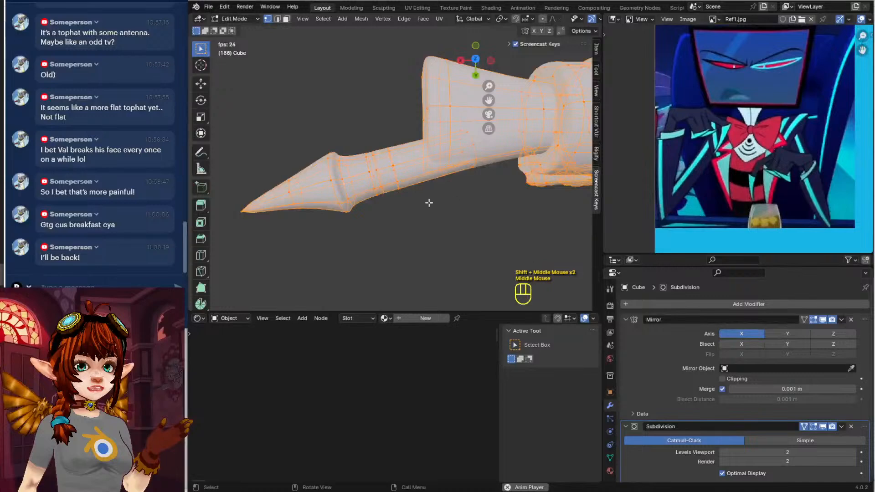
{"action": "middle_click_drag", "start_coordinate": [420, 198], "coordinate": [397, 125]}
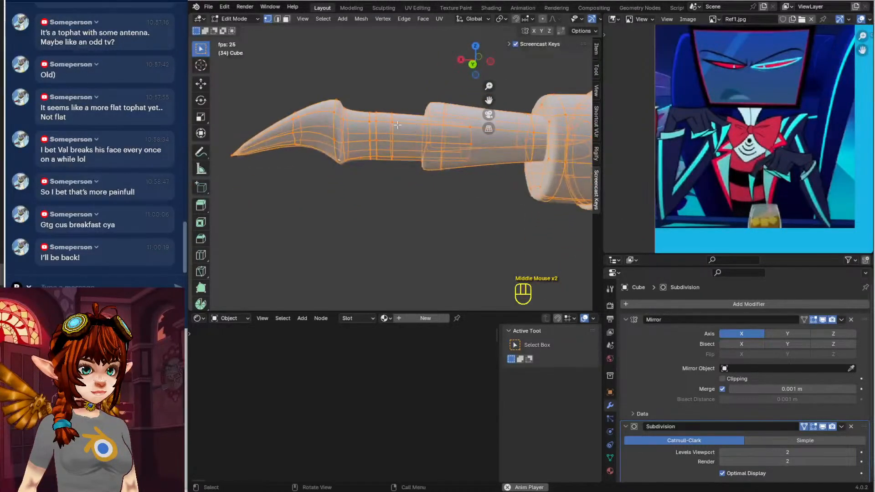
Dissolve the edge loop forming the flared rim at the base of the claw
{"action": "left_click", "coordinate": [333, 110], "text": "alt"}
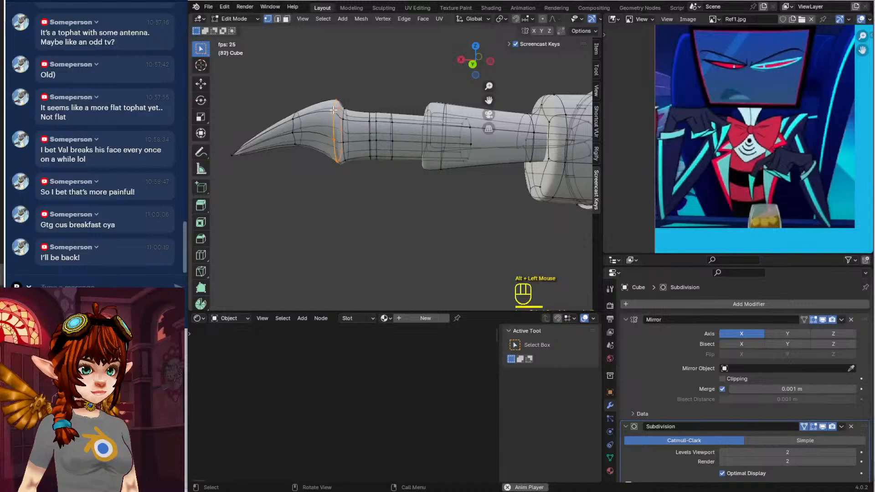
{"action": "key", "text": "x"}
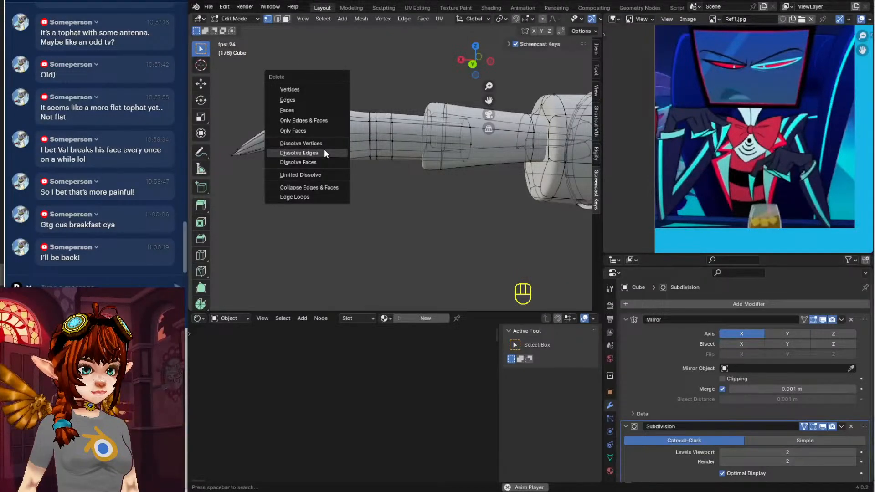
{"action": "left_click", "coordinate": [325, 153]}
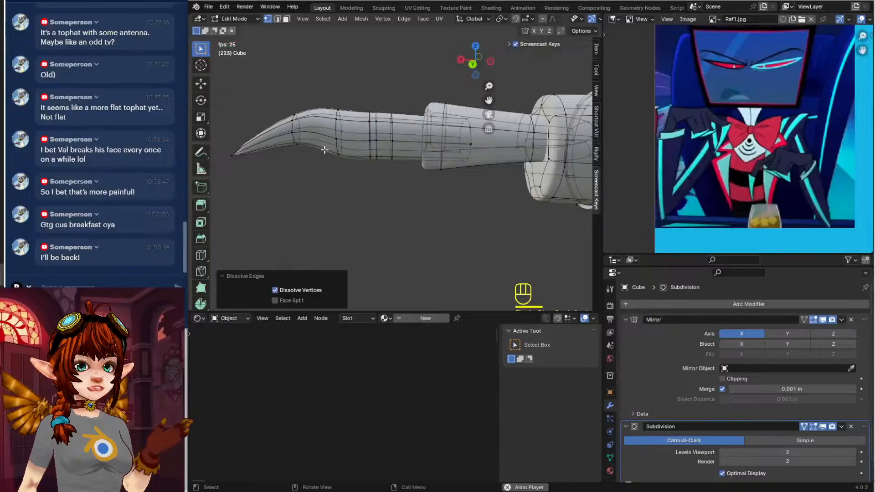
Move the claw's tip vertex down about 0.26 m to bend the claw further
{"action": "middle_click_drag", "start_coordinate": [324, 161], "coordinate": [329, 157]}
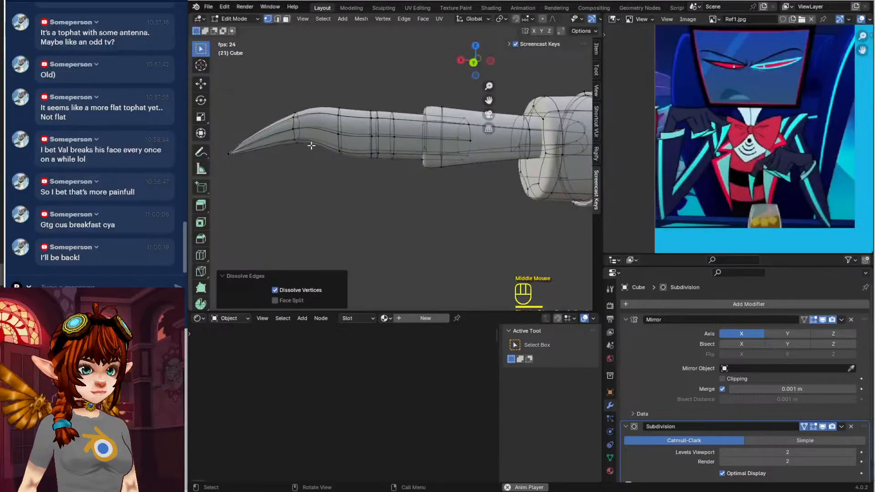
{"action": "left_click", "coordinate": [223, 160]}
{"action": "key", "text": "g"}
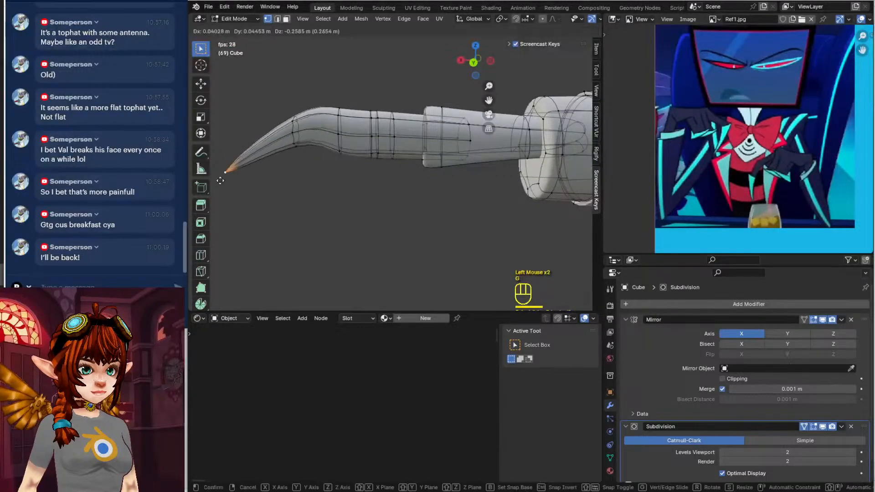
Pull the fingertip down about 0.27 m and lower the edge loop behind it to curve the finger into a claw
{"action": "left_click", "coordinate": [220, 181]}
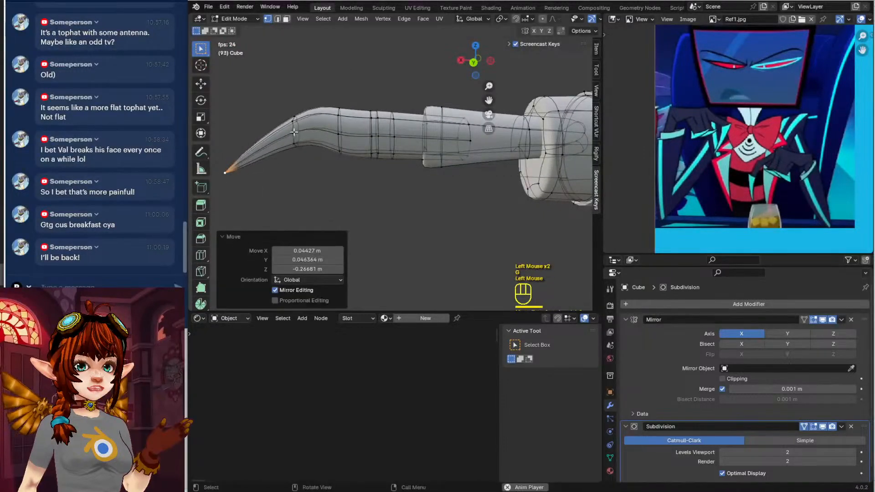
{"action": "left_click", "coordinate": [294, 132], "text": "alt"}
{"action": "key", "text": "g"}
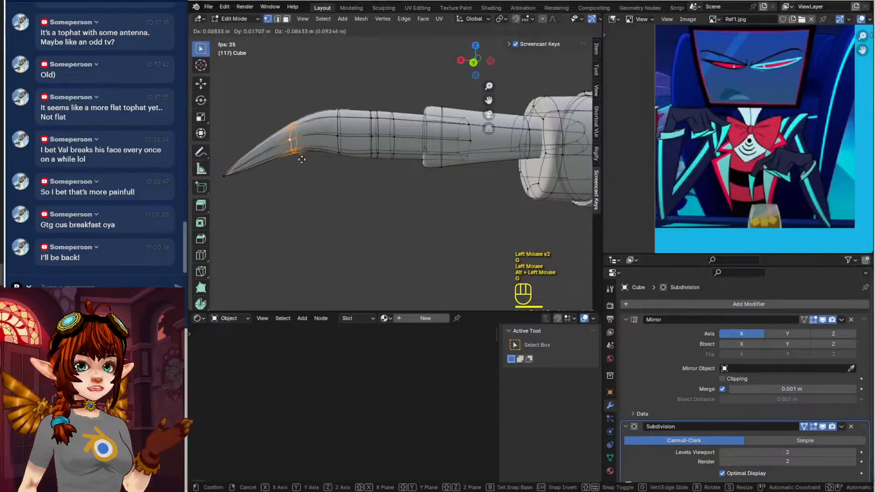
{"action": "left_click", "coordinate": [336, 133]}
Move the edge loop behind the claw's bend toward the fingertip to space the finger's loops more evenly
{"action": "left_click", "coordinate": [338, 132], "text": "alt"}
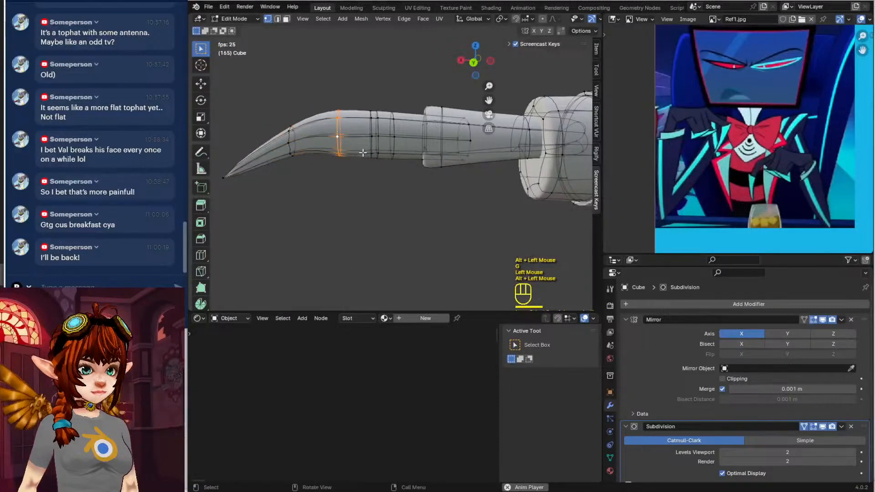
{"action": "key", "text": "h"}
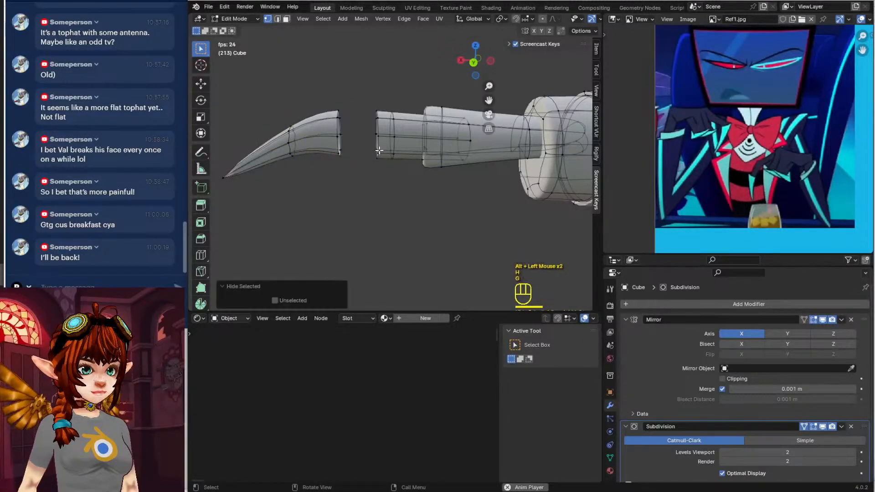
{"action": "key", "text": "g"}
{"action": "key", "text": "ctrl+z"}
{"action": "key", "text": "g"}
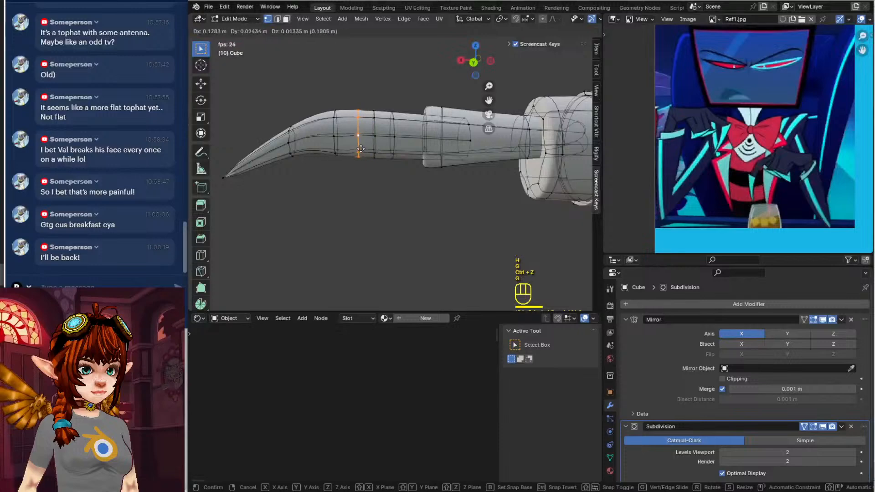
{"action": "left_click", "coordinate": [355, 147]}
Reposition the two edge loops around the claw's bend while viewing the finger from above
{"action": "left_click", "coordinate": [336, 149], "text": "alt"}
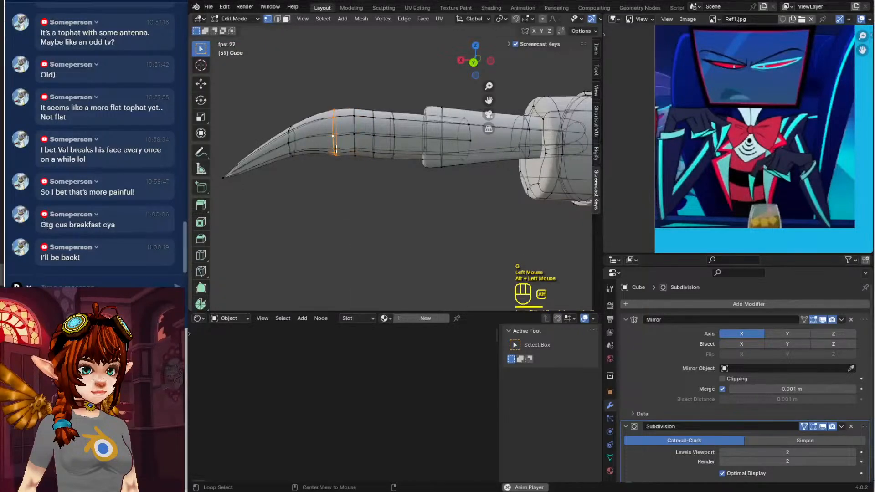
{"action": "key", "text": "Tab"}
{"action": "middle_click_drag", "start_coordinate": [354, 136], "coordinate": [428, 235]}
{"action": "key", "text": "Tab"}
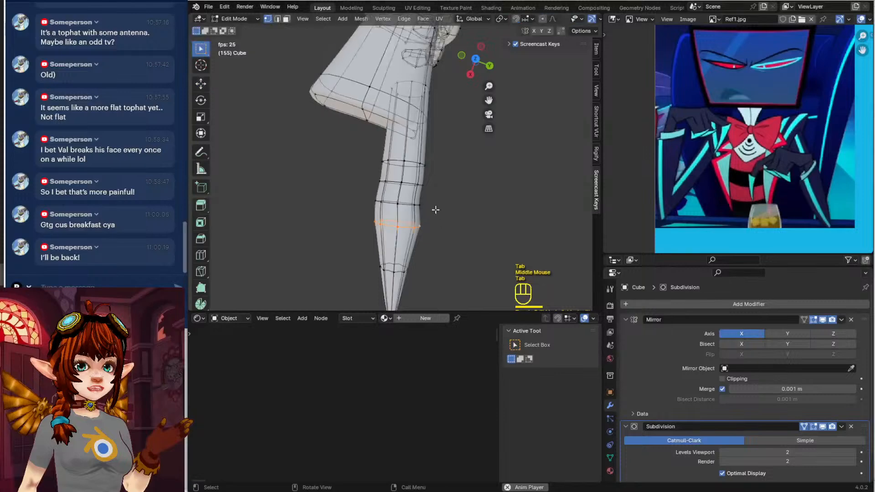
{"action": "key", "text": "g"}
{"action": "left_click", "coordinate": [427, 233]}
{"action": "left_click", "coordinate": [408, 216], "text": "alt"}
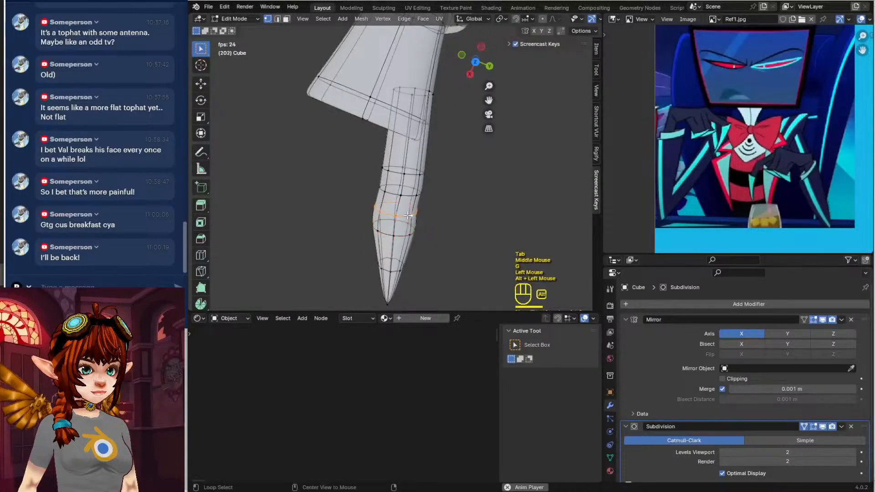
{"action": "key", "text": "g"}
{"action": "left_click", "coordinate": [411, 231]}
Scale the edge loop where the claw begins to taper to 0.953 and nudge it into line with the finger
{"action": "left_click", "coordinate": [413, 235], "text": "alt"}
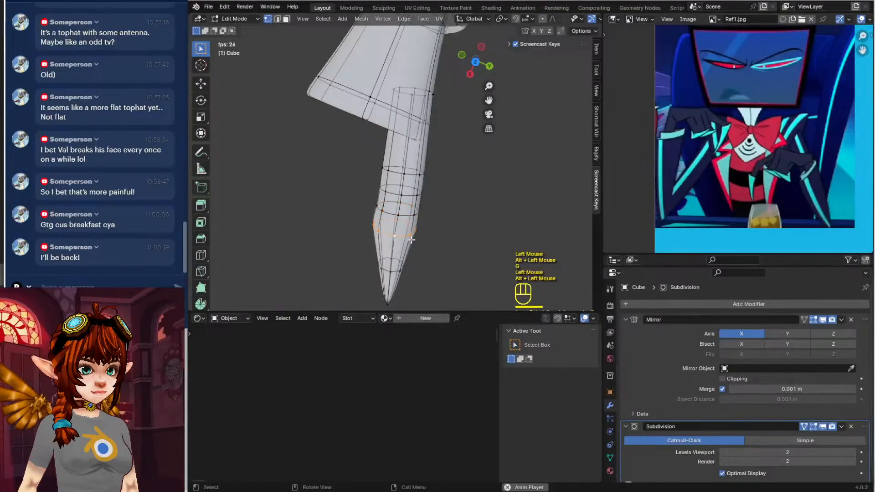
{"action": "key", "text": "g"}
{"action": "left_click", "coordinate": [413, 240]}
{"action": "key", "text": "s"}
{"action": "left_click", "coordinate": [449, 238]}
{"action": "key", "text": "g"}
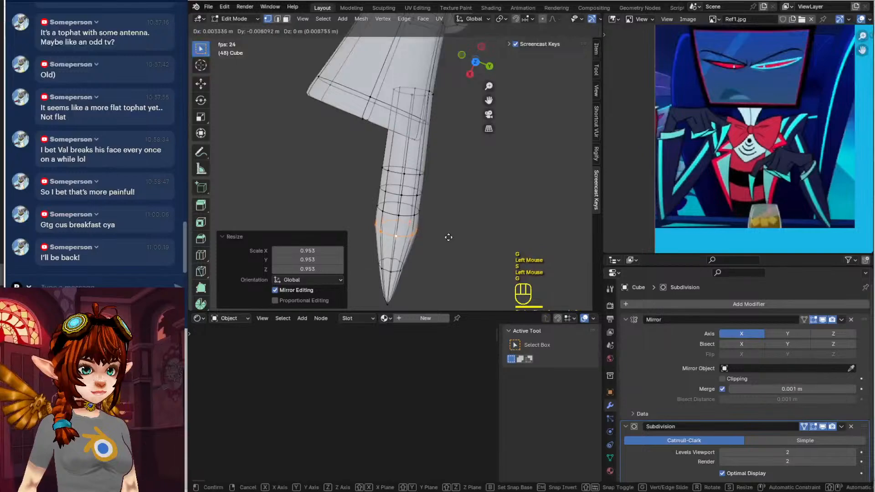
{"action": "left_click", "coordinate": [447, 236]}
Move the claw's tip vertex about 0.05 m back toward the hand
{"action": "middle_click_drag", "start_coordinate": [447, 237], "coordinate": [468, 149]}
{"action": "key", "text": "Tab"}
{"action": "scroll", "coordinate": [422, 151], "scroll_direction": "down", "scroll_amount": 2}
{"action": "key", "text": "Tab"}
{"action": "left_click", "coordinate": [448, 144]}
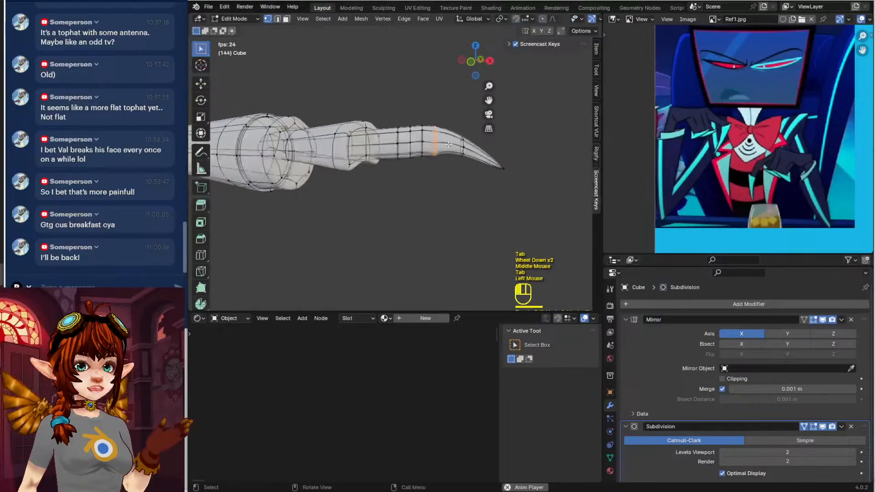
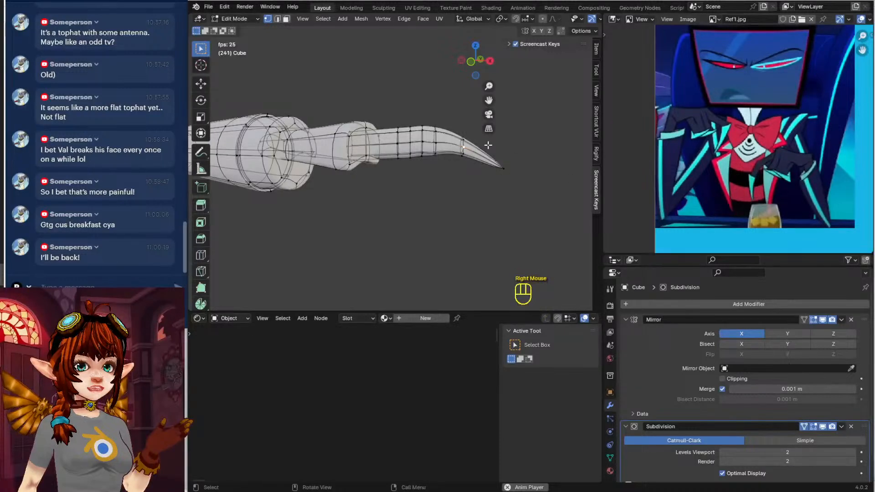
{"action": "middle_click_drag", "start_coordinate": [475, 148], "coordinate": [444, 141], "text": "shift"}
{"action": "left_click", "coordinate": [474, 163]}
{"action": "key", "text": "g"}
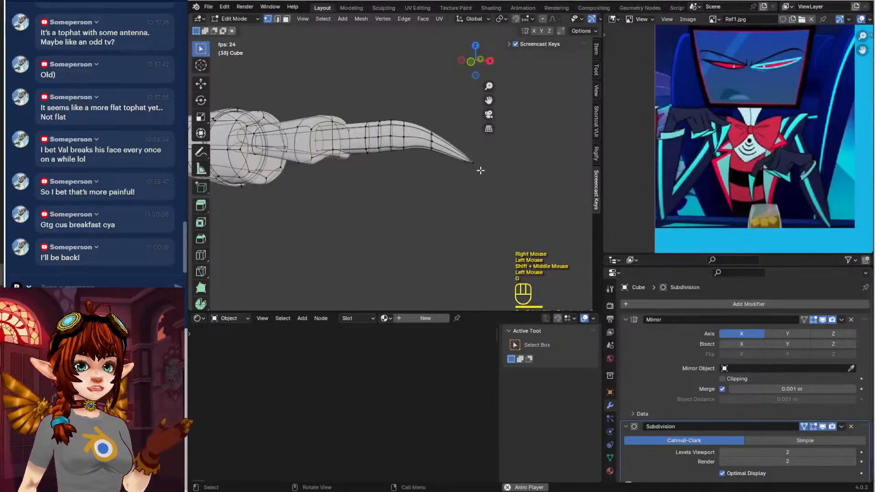
{"action": "key", "text": "g"}
{"action": "left_click", "coordinate": [476, 176]}
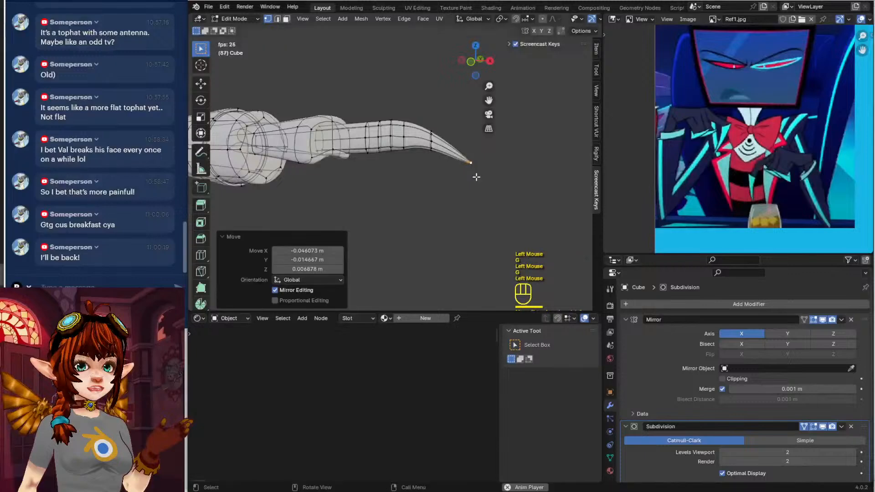
Duplicate the entire finger in top view, then rotate and place the copy in the middle of the palm's end
{"action": "key", "text": "ctrl+l"}
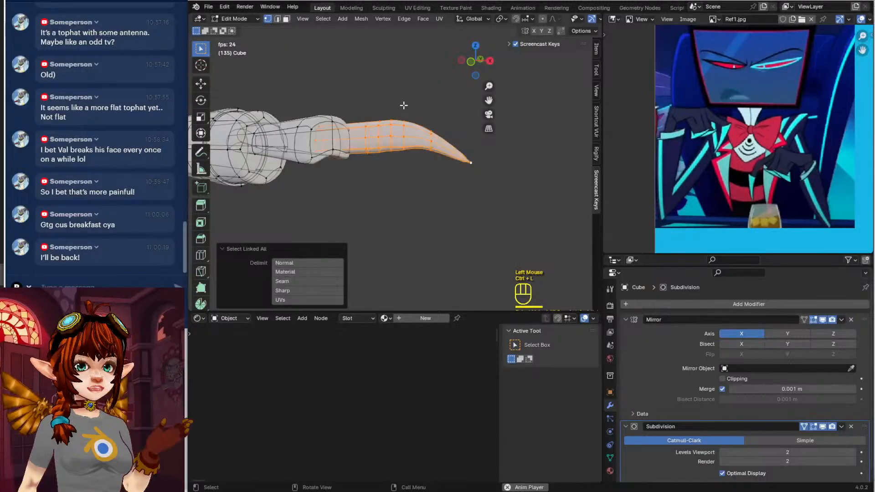
{"action": "key", "text": "KP_7"}
{"action": "key", "text": "shift+d"}
{"action": "left_click", "coordinate": [474, 200]}
{"action": "key", "text": "r"}
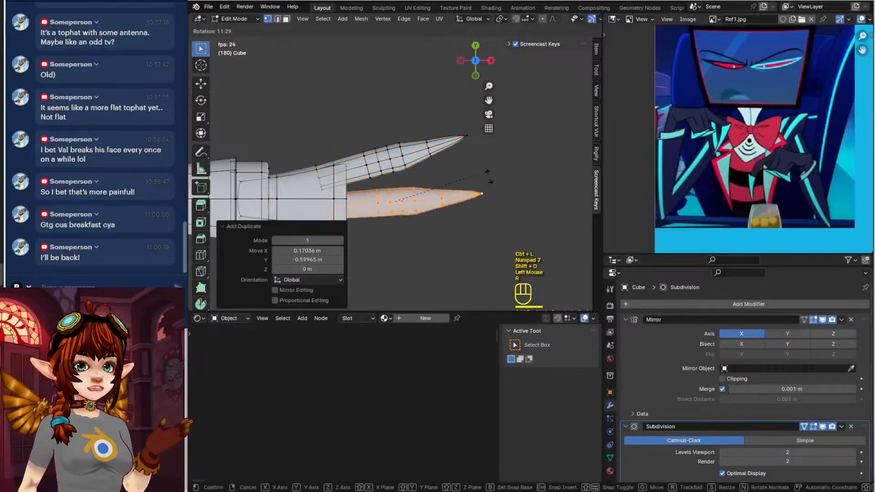
{"action": "left_click", "coordinate": [492, 185]}
{"action": "key", "text": "g"}
{"action": "left_click", "coordinate": [462, 180]}
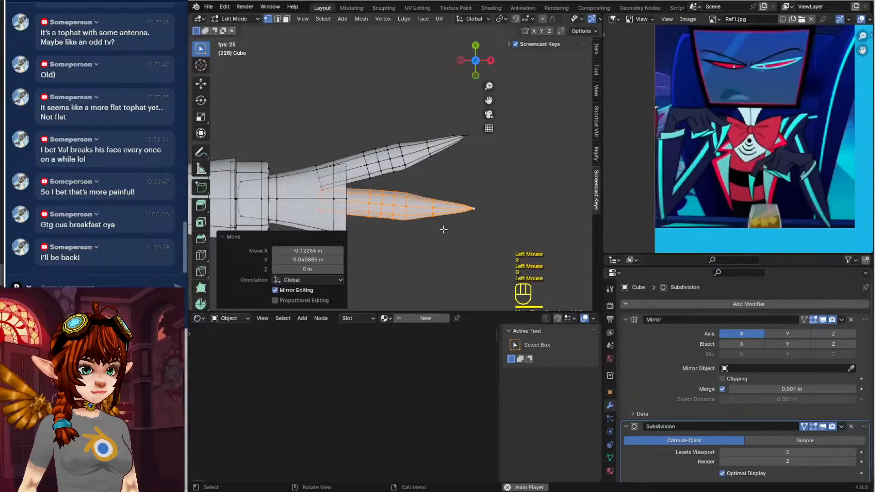
Duplicate the middle finger, rotate the copy 11.5° about Z, and place it at the palm's free corner as a third finger
{"action": "key", "text": "shift+d"}
{"action": "left_click", "coordinate": [454, 249]}
{"action": "key", "text": "r"}
{"action": "left_click", "coordinate": [470, 260]}
{"action": "key", "text": "g"}
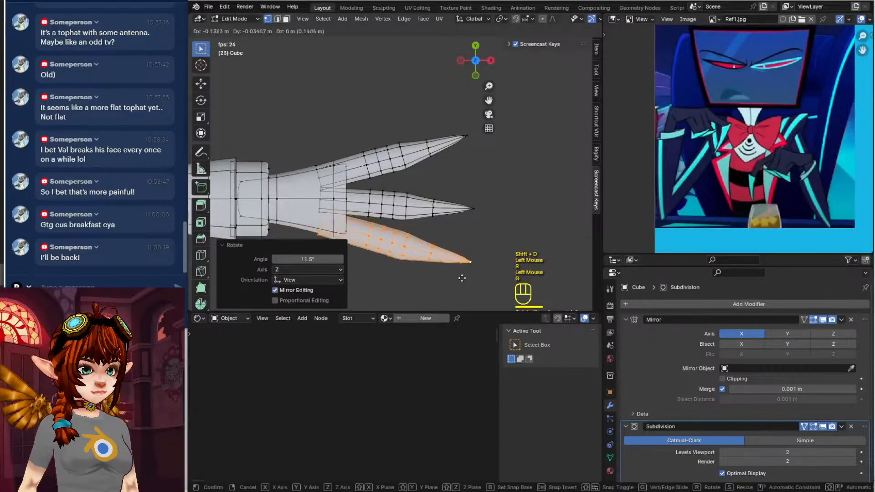
{"action": "left_click", "coordinate": [461, 275]}
Select the whole middle finger, straighten and center it between the outer two, and scale it up slightly
{"action": "double_click", "coordinate": [474, 207]}
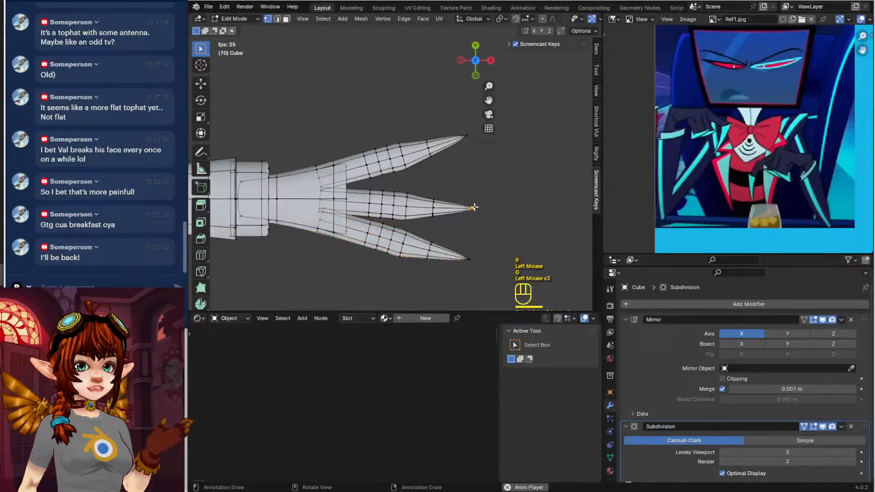
{"action": "key", "text": "ctrl+l"}
{"action": "key", "text": "g"}
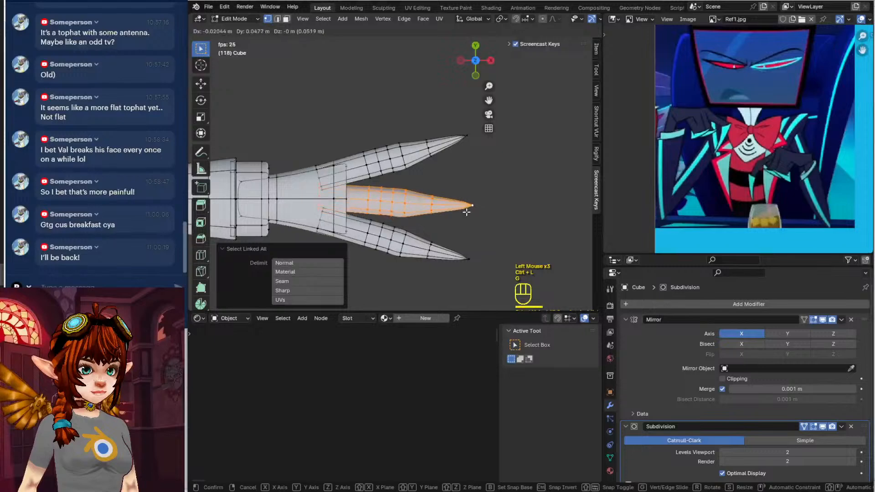
{"action": "key", "text": "r"}
{"action": "left_click", "coordinate": [469, 245]}
{"action": "key", "text": "g"}
{"action": "left_click", "coordinate": [476, 236]}
{"action": "key", "text": "s"}
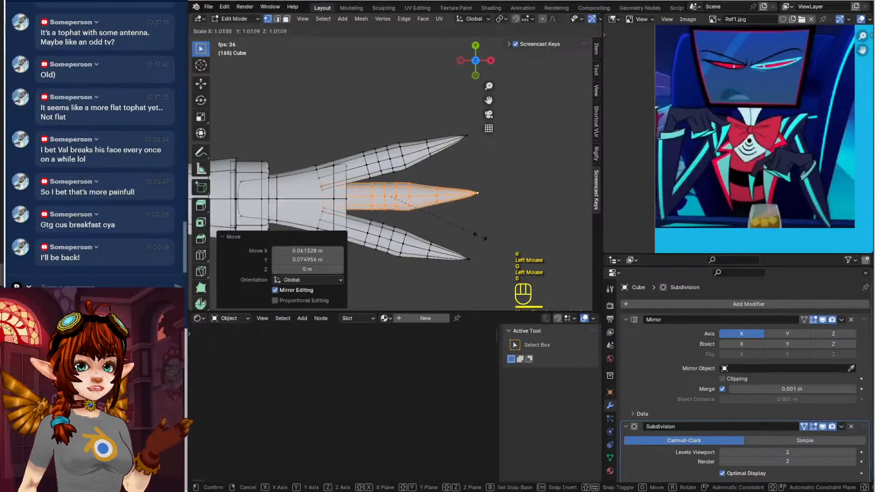
{"action": "left_click", "coordinate": [486, 238]}
Scale the first outer finger down to 0.859 and move it back into the palm
{"action": "left_click", "coordinate": [452, 182]}
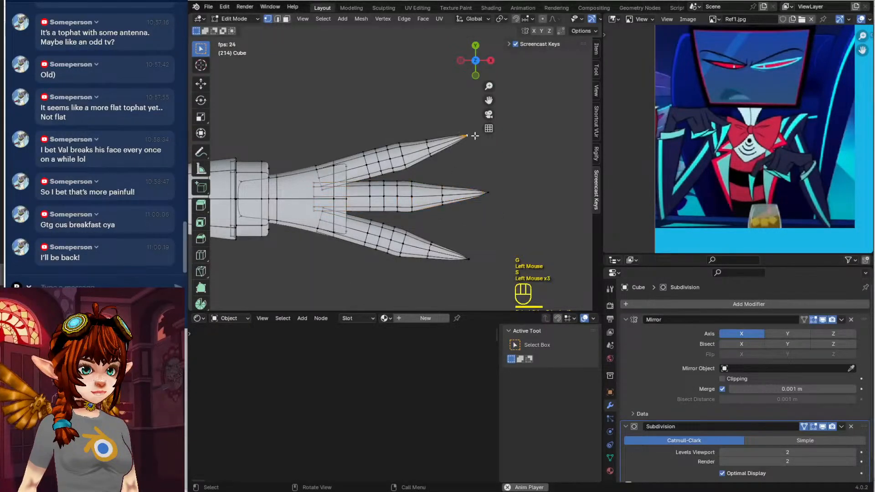
{"action": "key", "text": "ctrl+l"}
{"action": "key", "text": "s"}
{"action": "left_click", "coordinate": [480, 159]}
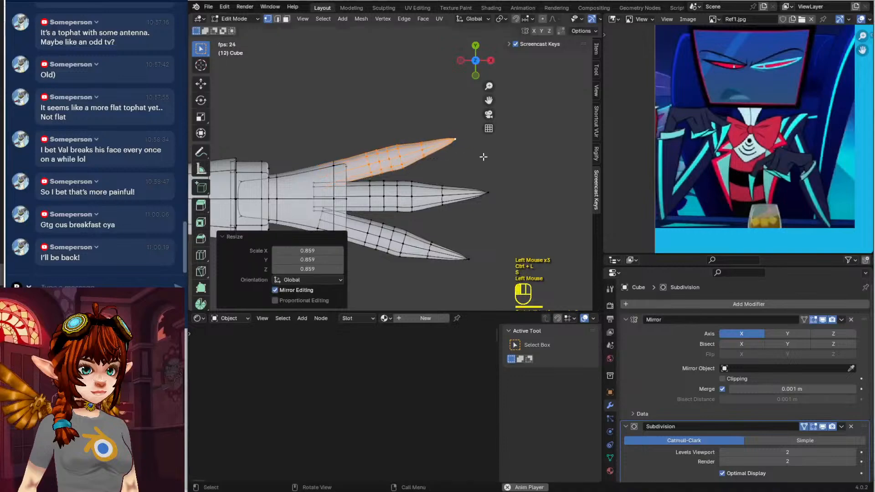
{"action": "key", "text": "g"}
{"action": "left_click", "coordinate": [473, 160]}
Scale the third finger down slightly and move it back against the palm
{"action": "left_click", "coordinate": [472, 258]}
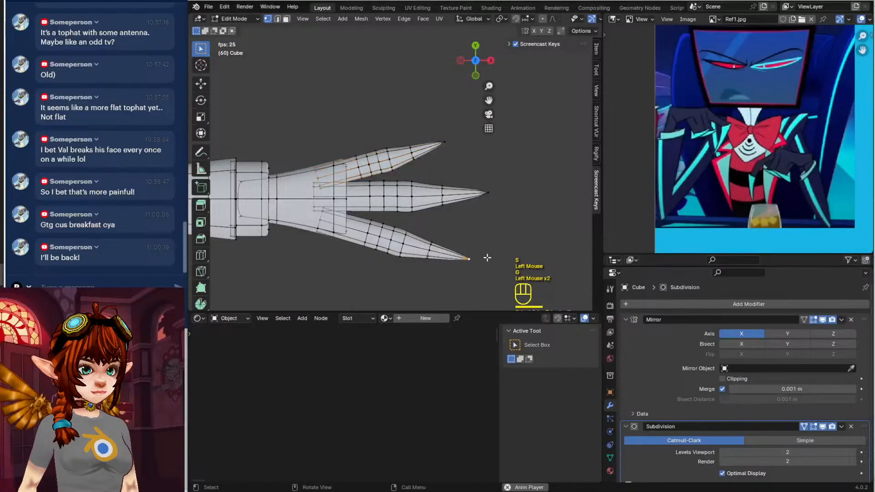
{"action": "key", "text": "ctrl+l"}
{"action": "key", "text": "s"}
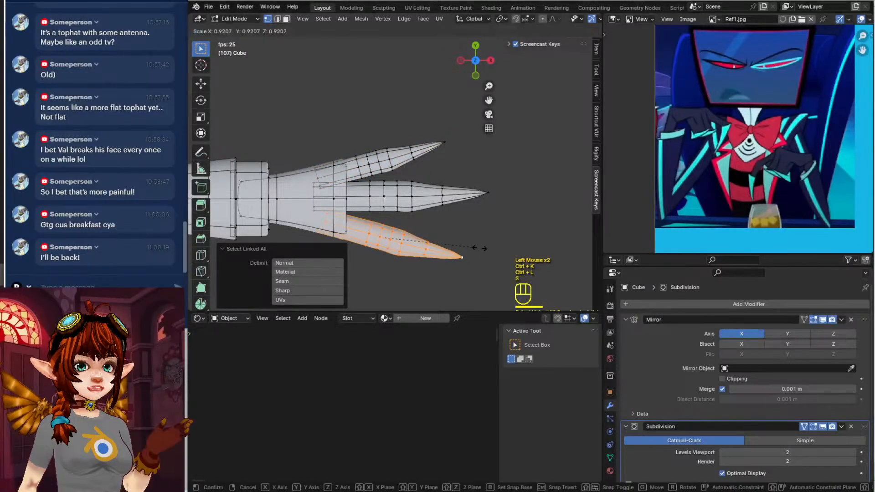
{"action": "left_click", "coordinate": [477, 248]}
{"action": "key", "text": "g"}
{"action": "left_click", "coordinate": [474, 244]}
Duplicate the third finger and place the copy in front of and below the hand as a thumb
{"action": "middle_click_drag", "start_coordinate": [475, 244], "coordinate": [418, 213]}
{"action": "key", "text": "Tab"}
{"action": "scroll", "coordinate": [329, 204], "scroll_direction": "down", "scroll_amount": 2}
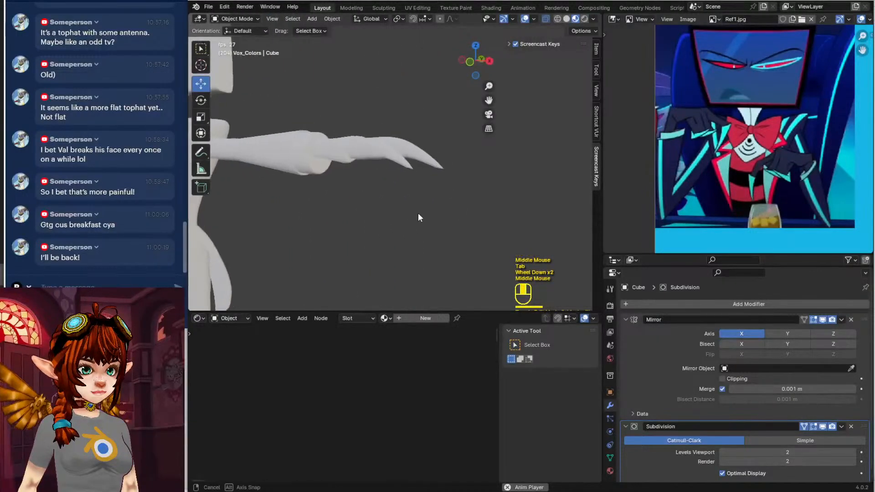
{"action": "scroll", "coordinate": [418, 211], "scroll_direction": "down", "scroll_amount": 2}
{"action": "middle_click_drag", "start_coordinate": [363, 206], "coordinate": [442, 207], "text": "shift"}
{"action": "middle_click_drag", "start_coordinate": [439, 178], "coordinate": [419, 214]}
{"action": "key", "text": "Tab"}
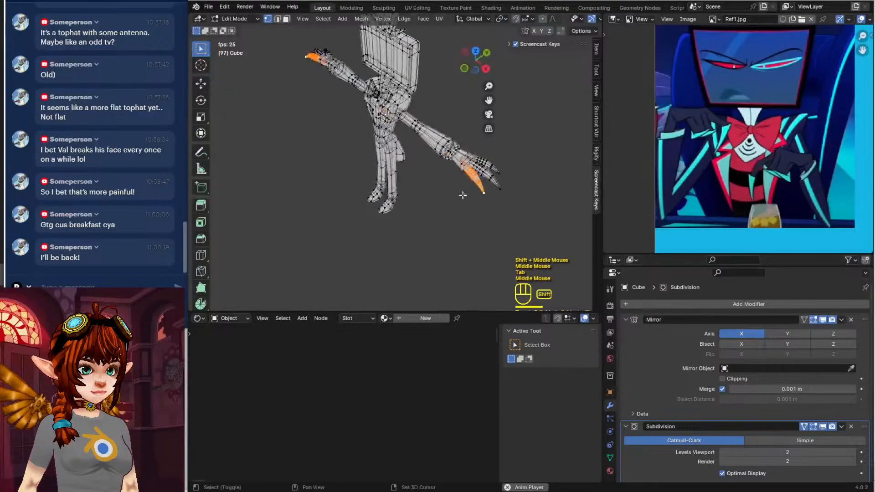
{"action": "key", "text": "shift+d"}
{"action": "left_click", "coordinate": [426, 207]}
{"action": "middle_click_drag", "start_coordinate": [475, 206], "coordinate": [449, 209]}
{"action": "key", "text": "r"}
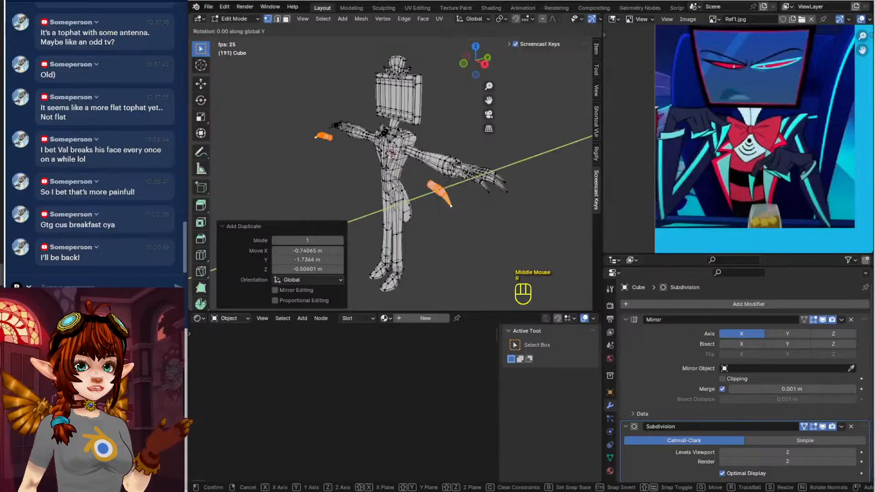
{"action": "key", "text": "Return"}
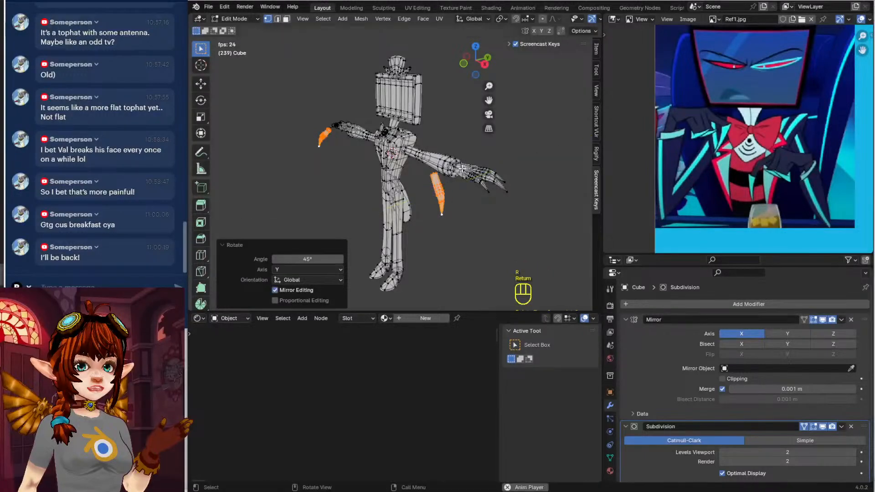
{"action": "key", "text": "ctrl+z"}
{"action": "key", "text": "r"}
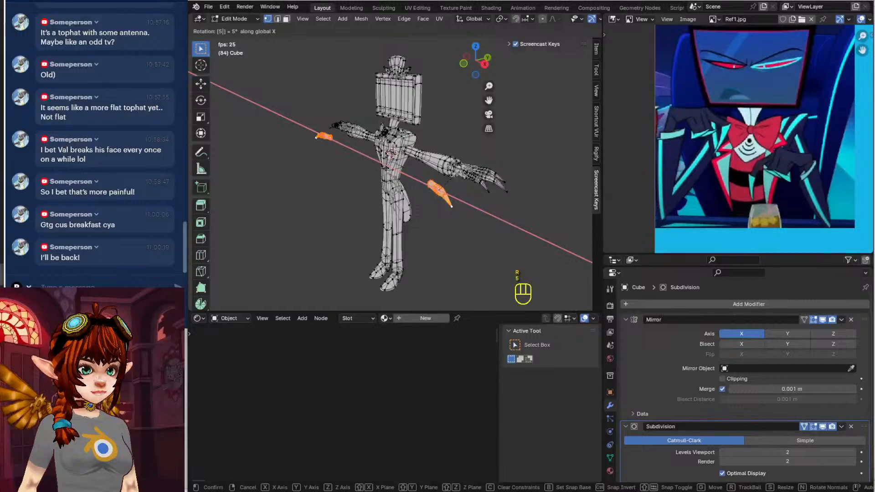
{"action": "key", "text": "Return"}
{"action": "key", "text": "ctrl+z"}
Rotate the thumb copy 45° about X, then move it near the palm and turn it about 34° in top view
{"action": "key", "text": "r"}
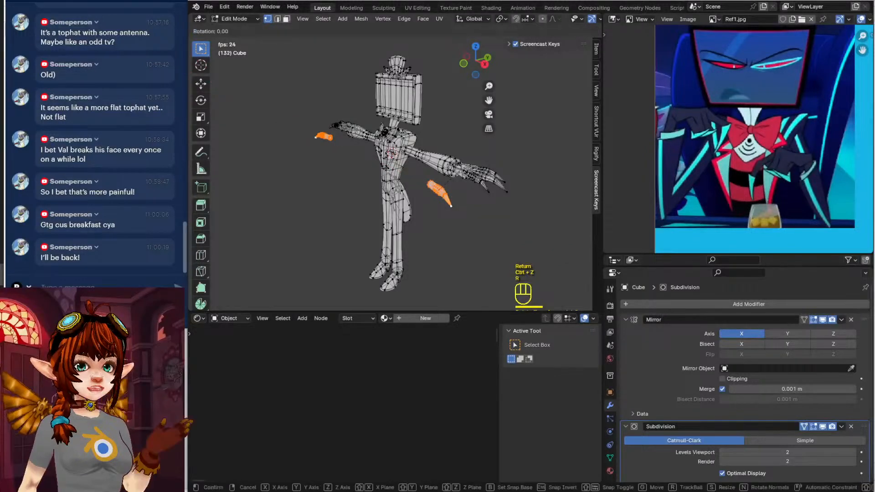
{"action": "key", "text": "Return"}
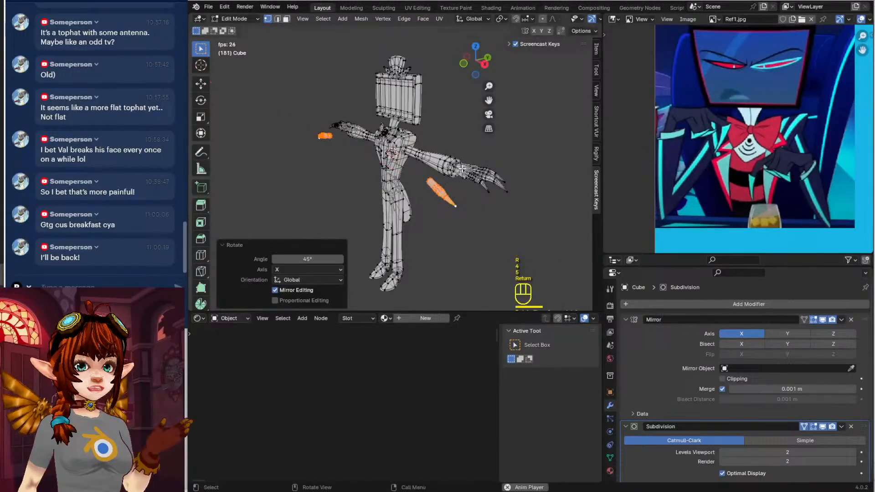
{"action": "scroll", "coordinate": [469, 164], "scroll_direction": "up", "scroll_amount": 2}
{"action": "middle_click_drag", "start_coordinate": [469, 164], "coordinate": [424, 141], "text": "shift"}
{"action": "key", "text": "KP_7"}
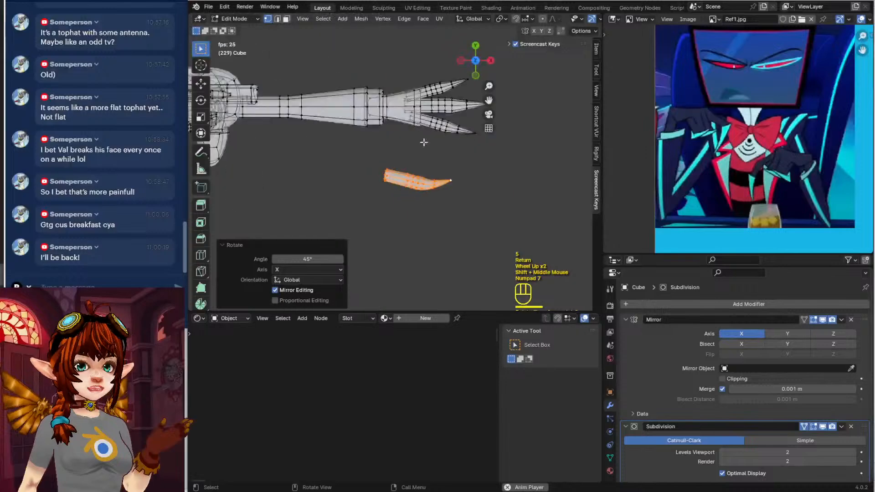
{"action": "key", "text": "g"}
{"action": "left_click", "coordinate": [470, 142]}
{"action": "key", "text": "r"}
{"action": "left_click", "coordinate": [461, 185]}
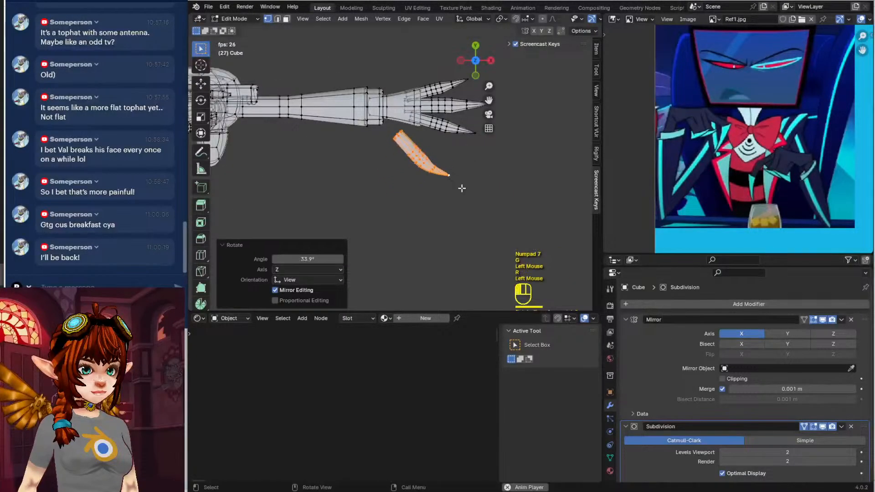
Position the thumb so its base sits against the side of the palm, adjusting it from several angles
{"action": "key", "text": "g"}
{"action": "left_click", "coordinate": [449, 163]}
{"action": "middle_click_drag", "start_coordinate": [468, 179], "coordinate": [401, 255]}
{"action": "scroll", "coordinate": [453, 162], "scroll_direction": "up", "scroll_amount": 2}
{"action": "key", "text": "g"}
{"action": "left_click", "coordinate": [428, 208]}
{"action": "middle_click_drag", "start_coordinate": [401, 255], "coordinate": [418, 261]}
{"action": "key", "text": "g"}
{"action": "left_click", "coordinate": [458, 249]}
Examine the fit of the thumb and fingers on the hand in shaded and wireframe views
{"action": "key", "text": "Tab"}
{"action": "scroll", "coordinate": [366, 223], "scroll_direction": "down", "scroll_amount": 3}
{"action": "scroll", "coordinate": [447, 228], "scroll_direction": "up", "scroll_amount": 1}
{"action": "scroll", "coordinate": [449, 229], "scroll_direction": "up", "scroll_amount": 2}
{"action": "middle_click_drag", "start_coordinate": [449, 229], "coordinate": [447, 205]}
{"action": "scroll", "coordinate": [420, 171], "scroll_direction": "up", "scroll_amount": 1}
{"action": "key", "text": "Tab"}
{"action": "middle_click_drag", "start_coordinate": [447, 205], "coordinate": [328, 201]}
{"action": "scroll", "coordinate": [383, 184], "scroll_direction": "up", "scroll_amount": 3}
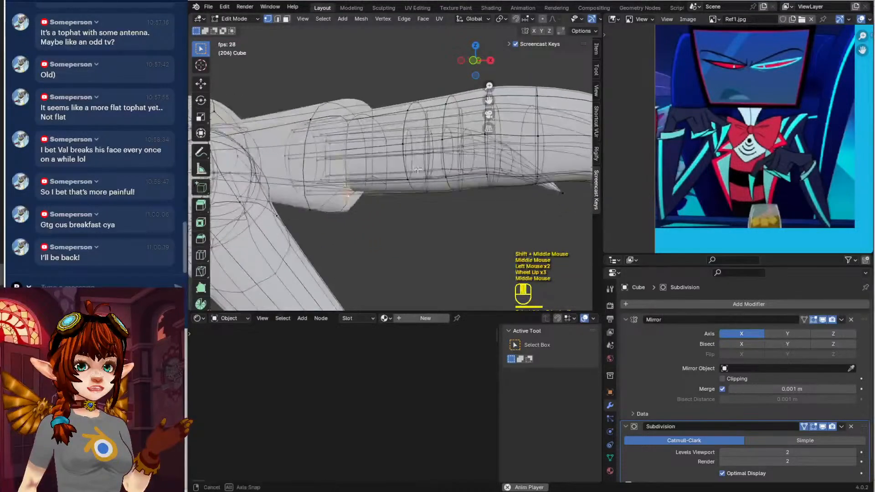
Raise the bulging vertices on the underside of the hand near the wrist to flatten the bump
{"action": "key", "text": "g"}
{"action": "left_click", "coordinate": [319, 206]}
{"action": "left_click", "coordinate": [312, 207]}
{"action": "key", "text": "g"}
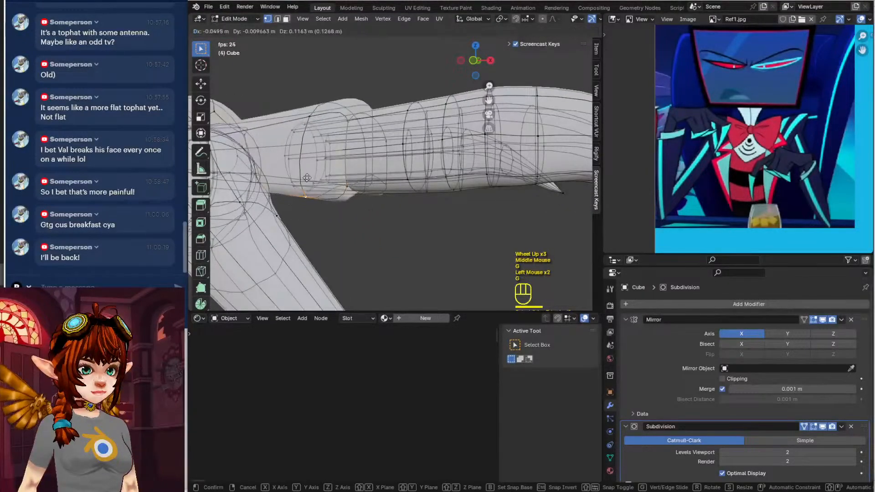
{"action": "left_click", "coordinate": [306, 180]}
Reshape the palm and wrist area by moving four more vertices one at a time from several angles
{"action": "middle_click_drag", "start_coordinate": [374, 184], "coordinate": [319, 150]}
{"action": "middle_click_drag", "start_coordinate": [391, 205], "coordinate": [383, 109], "text": "shift"}
{"action": "left_click", "coordinate": [391, 149]}
{"action": "middle_click_drag", "start_coordinate": [390, 149], "coordinate": [433, 136]}
{"action": "key", "text": "g"}
{"action": "left_click", "coordinate": [373, 209]}
{"action": "left_click", "coordinate": [429, 140]}
{"action": "key", "text": "g"}
{"action": "left_click", "coordinate": [460, 159]}
{"action": "left_click", "coordinate": [416, 114]}
{"action": "key", "text": "g"}
{"action": "left_click", "coordinate": [441, 131]}
{"action": "key", "text": "Tab"}
{"action": "key", "text": "Tab"}
{"action": "left_click", "coordinate": [438, 124]}
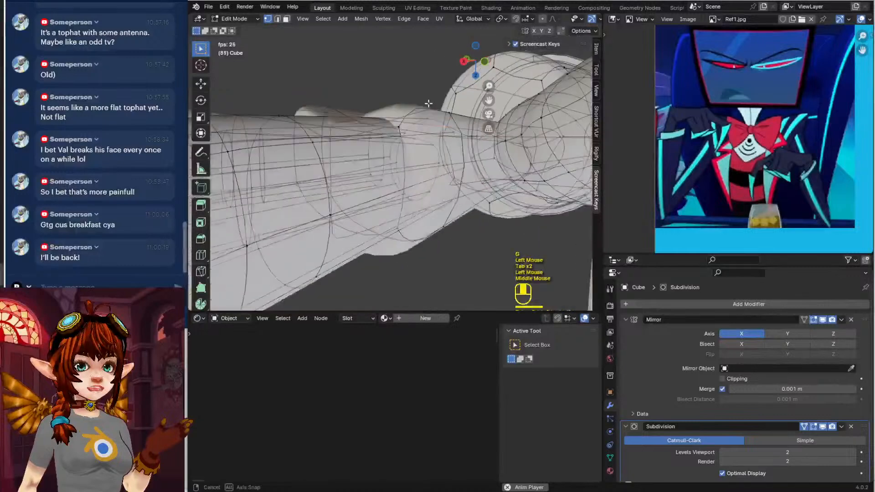
{"action": "key", "text": "g"}
{"action": "left_click", "coordinate": [418, 63]}
Add one loop cut across the palm with a slide factor of about -0.53, and reposition a vertex on the palm's edge near the wrist
{"action": "middle_click_drag", "start_coordinate": [363, 88], "coordinate": [409, 62]}
{"action": "left_click", "coordinate": [420, 81]}
{"action": "left_click", "coordinate": [405, 84]}
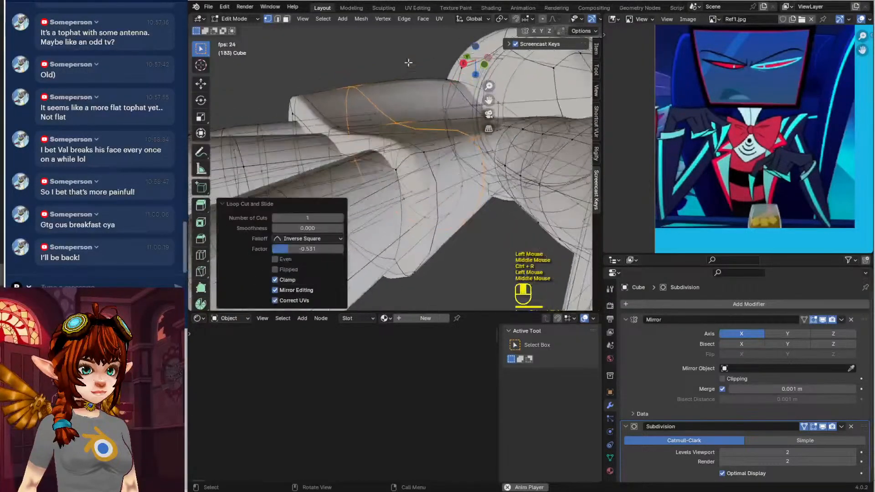
{"action": "left_click", "coordinate": [450, 75]}
{"action": "key", "text": "g"}
{"action": "left_click", "coordinate": [450, 87]}
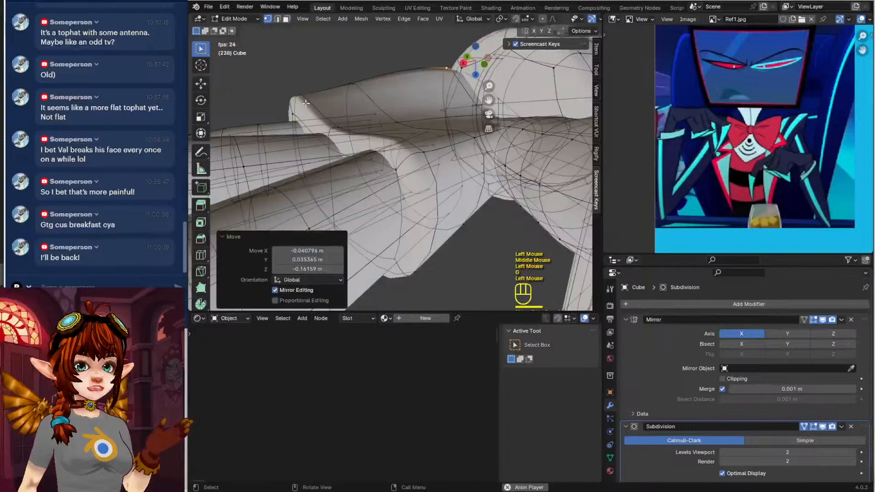
Adjust the vertices at the far end of the same palm edge to soften its corner, and return to Object Mode
{"action": "left_click", "coordinate": [293, 105]}
{"action": "key", "text": "g"}
{"action": "left_click", "coordinate": [290, 115]}
{"action": "left_click", "coordinate": [290, 122]}
{"action": "key", "text": "g"}
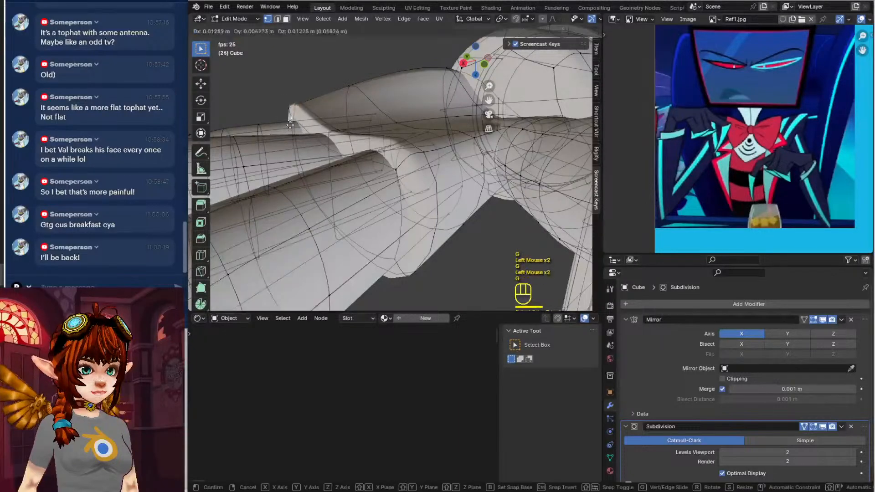
{"action": "left_click", "coordinate": [290, 135]}
{"action": "key", "text": "Tab"}
Examine the finished hand and the whole character from several angles against the reference images of the head and antennae
{"action": "middle_click_drag", "start_coordinate": [270, 205], "coordinate": [335, 143]}
{"action": "scroll", "coordinate": [386, 226], "scroll_direction": "down", "scroll_amount": 2}
{"action": "scroll", "coordinate": [395, 222], "scroll_direction": "down", "scroll_amount": 2}
{"action": "scroll", "coordinate": [451, 197], "scroll_direction": "down", "scroll_amount": 3}
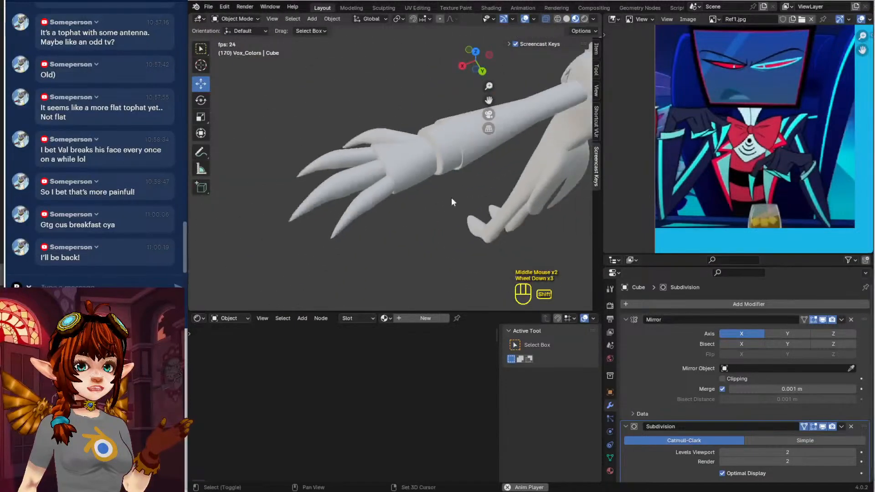
{"action": "middle_click_drag", "start_coordinate": [451, 198], "coordinate": [416, 184], "text": "shift"}
{"action": "scroll", "coordinate": [477, 186], "scroll_direction": "up", "scroll_amount": 1}
{"action": "scroll", "coordinate": [463, 204], "scroll_direction": "down", "scroll_amount": 1}
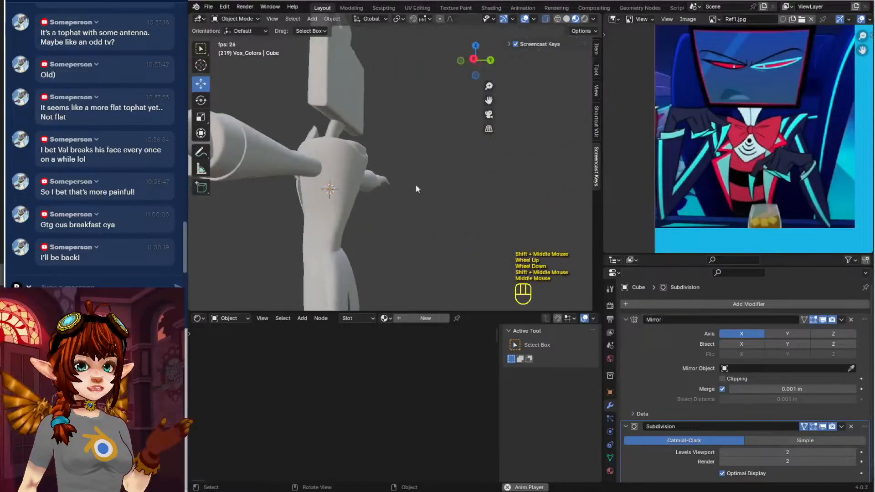
{"action": "scroll", "coordinate": [796, 123], "scroll_direction": "down", "scroll_amount": 2}
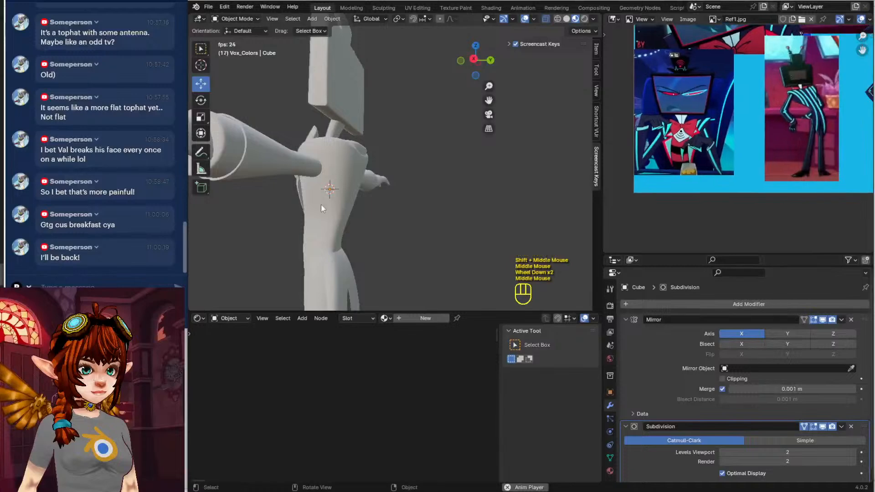
{"action": "middle_click_drag", "start_coordinate": [321, 204], "coordinate": [428, 191]}
{"action": "scroll", "coordinate": [428, 214], "scroll_direction": "down", "scroll_amount": 2}
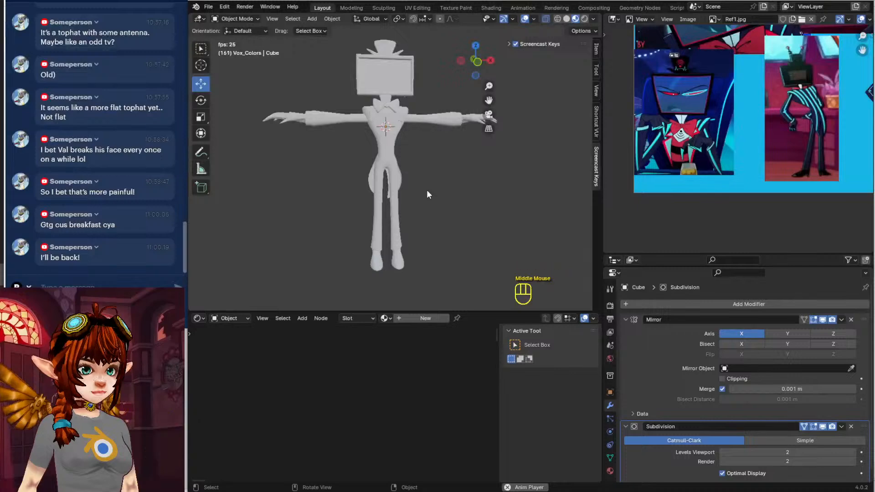
{"action": "middle_click_drag", "start_coordinate": [683, 64], "coordinate": [703, 131]}
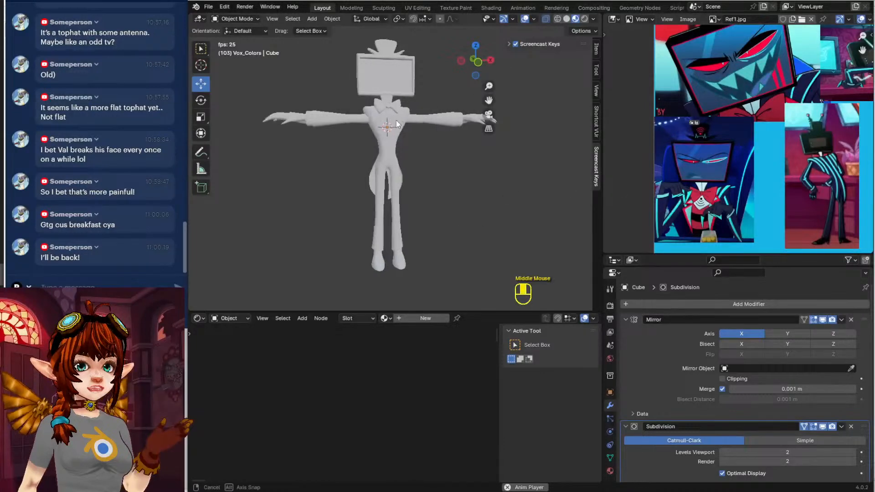
{"action": "middle_click_drag", "start_coordinate": [395, 120], "coordinate": [428, 108]}
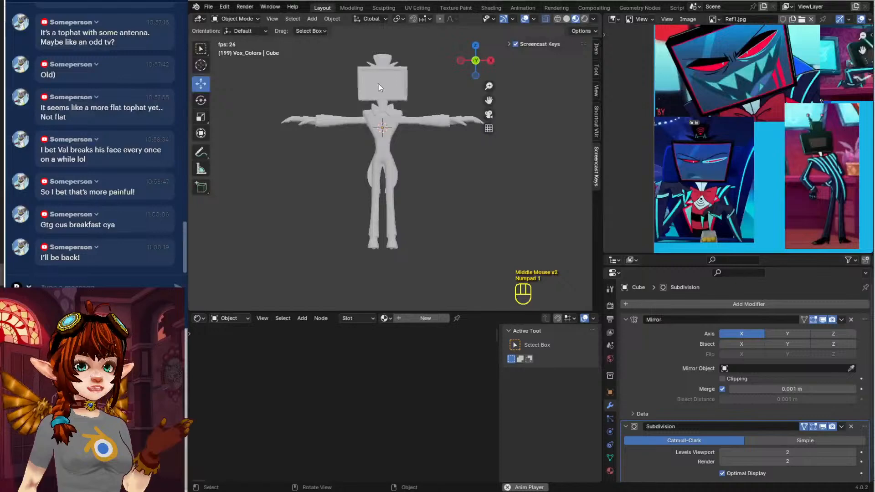
{"action": "middle_click_drag", "start_coordinate": [380, 84], "coordinate": [384, 152], "text": "shift"}
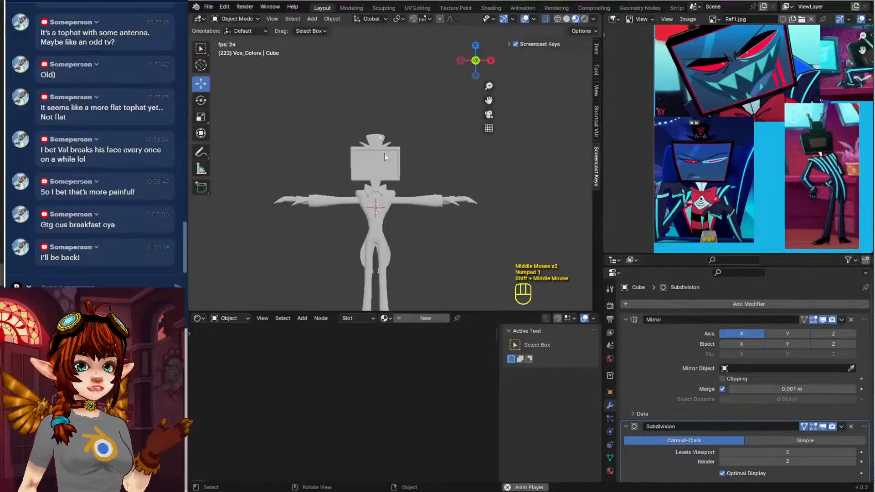
Add an 8-vertex cylinder to the character mesh and move it about 3.8 m in X and 7.97 m in Z, beside the hat
{"action": "left_click", "coordinate": [314, 17]}
{"action": "left_click", "coordinate": [436, 181]}
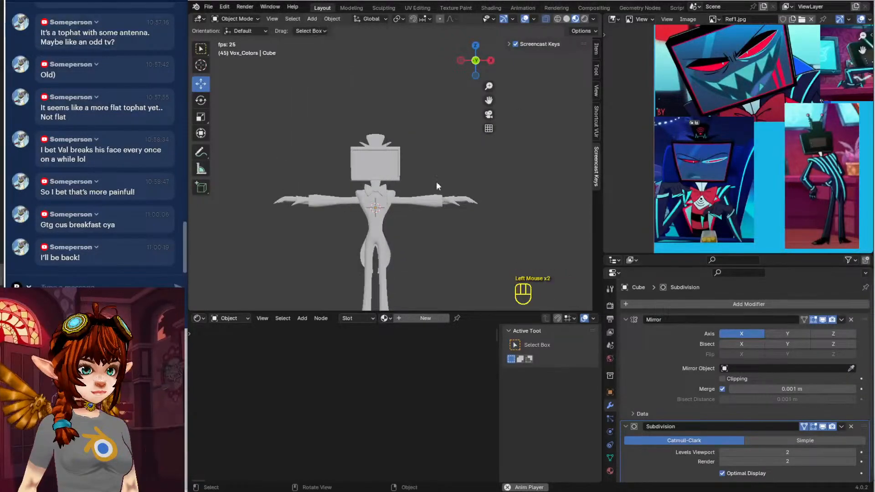
{"action": "key", "text": "Tab"}
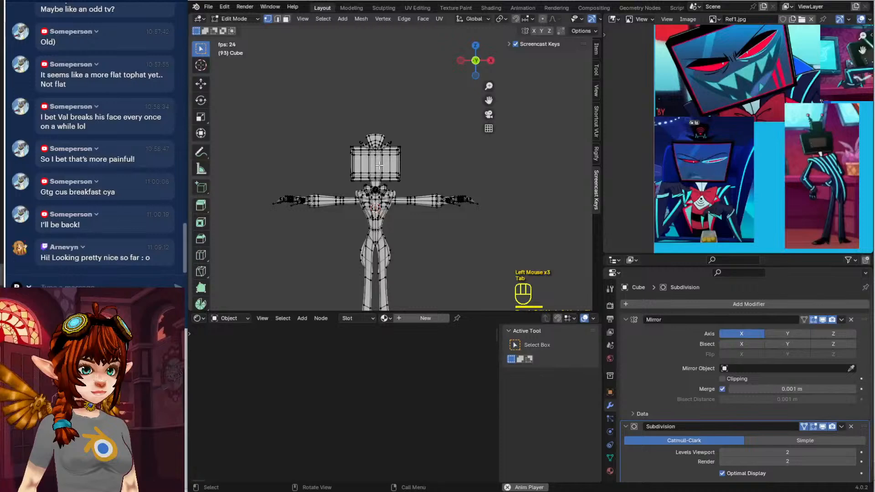
{"action": "left_click", "coordinate": [335, 58]}
{"action": "left_click", "coordinate": [346, 18]}
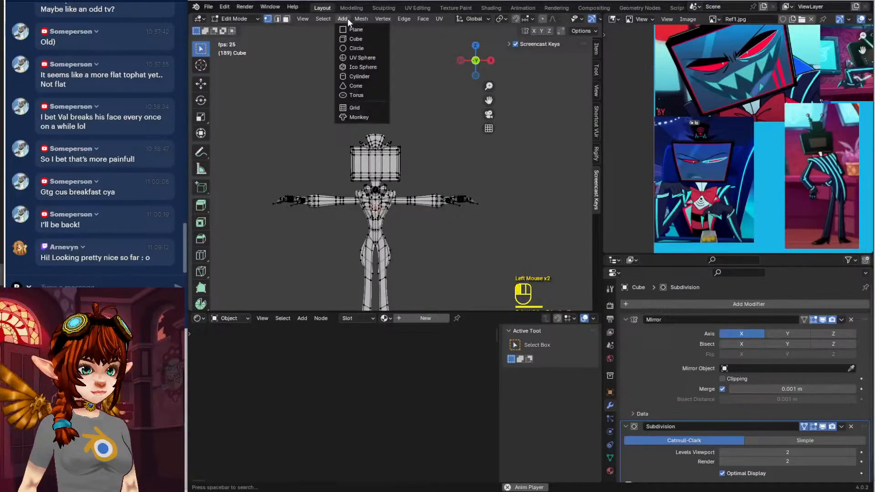
{"action": "left_click", "coordinate": [356, 77]}
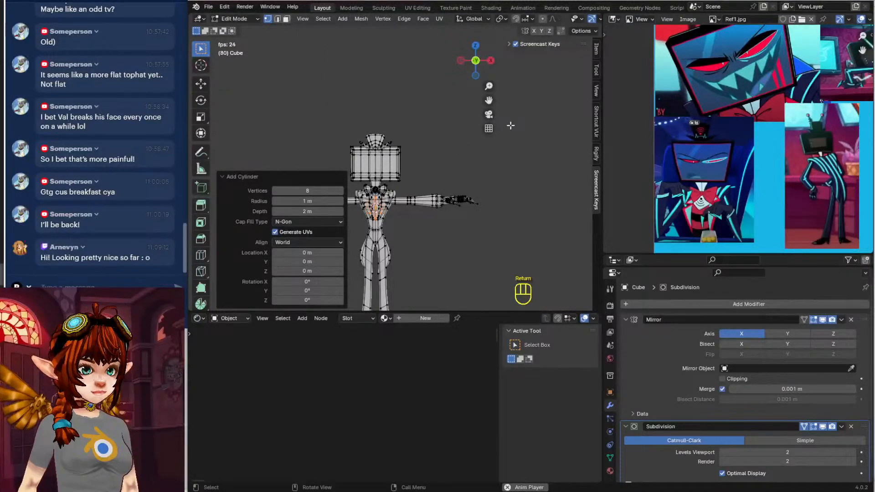
{"action": "key", "text": "g"}
{"action": "left_click", "coordinate": [505, 86]}
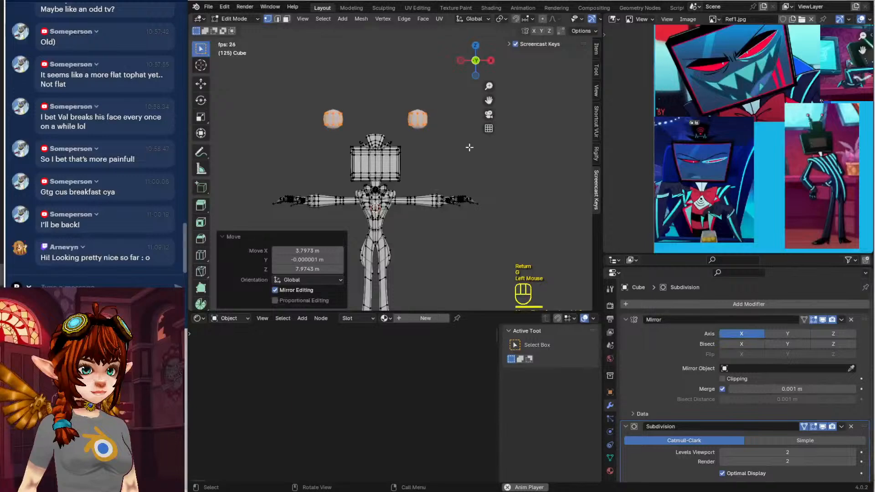
Scale the cylinder to about 0.247, stretch it along Z into a rod, and move it about -2.66 m in X and 0.93 m in Z
{"action": "key", "text": "s"}
{"action": "left_click", "coordinate": [428, 130]}
{"action": "key", "text": "s"}
{"action": "key", "text": "z"}
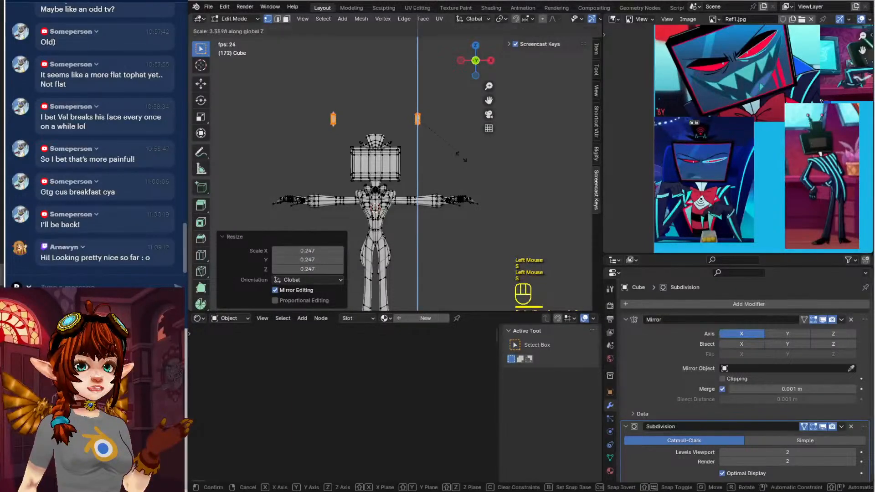
{"action": "left_click", "coordinate": [516, 244]}
{"action": "key", "text": "g"}
{"action": "left_click", "coordinate": [475, 226]}
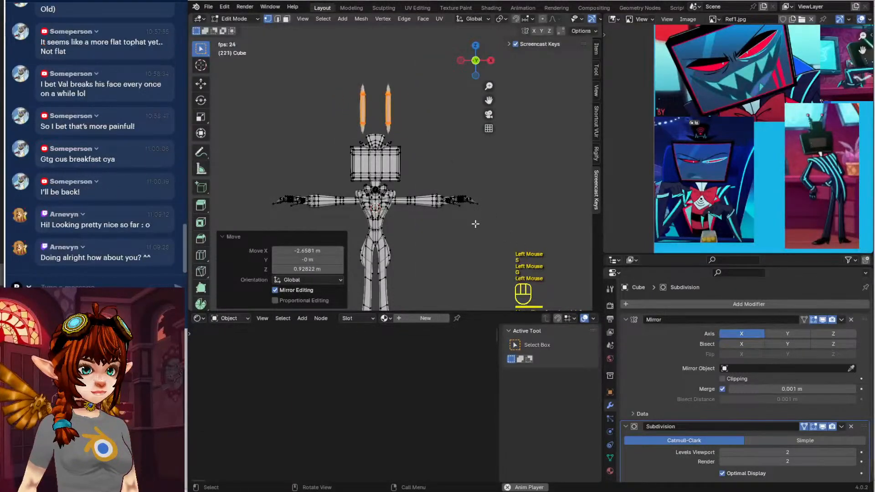
Separate the antenna rods from the body into their own object and open that object's mesh for editing
{"action": "key", "text": "p"}
{"action": "left_click", "coordinate": [486, 184]}
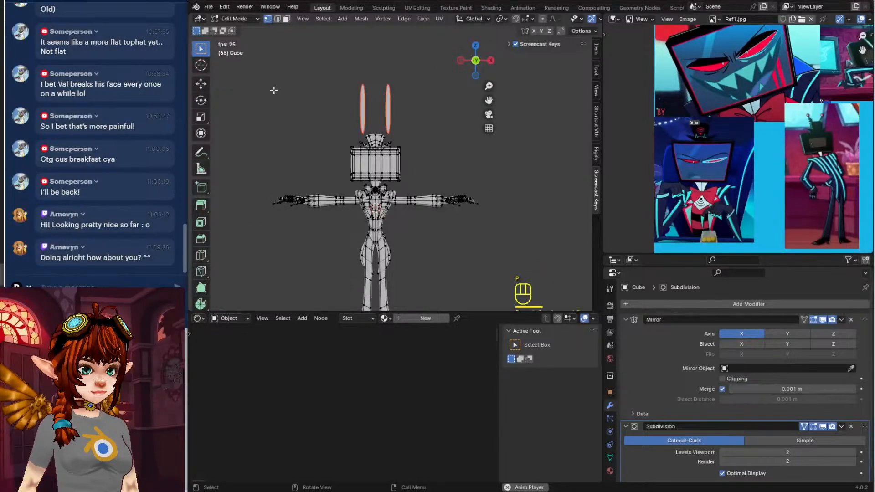
{"action": "left_click", "coordinate": [241, 20]}
{"action": "left_click", "coordinate": [244, 27]}
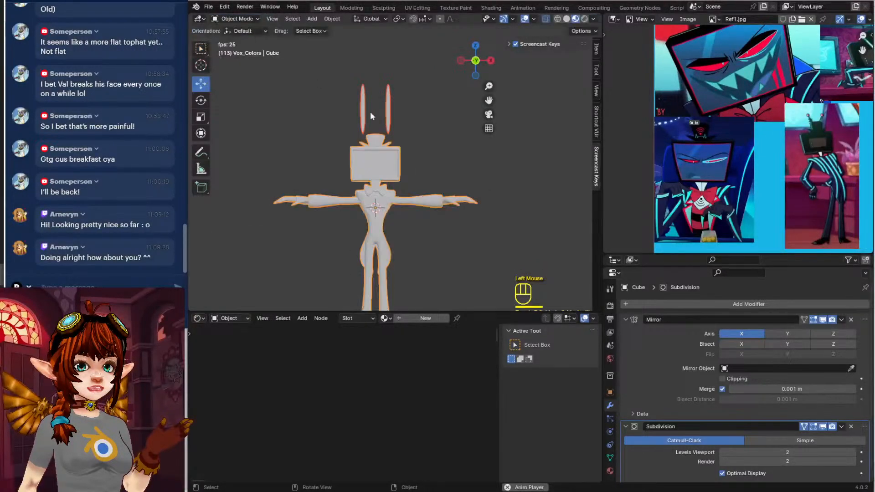
{"action": "left_click", "coordinate": [385, 106]}
{"action": "middle_click_drag", "start_coordinate": [382, 117], "coordinate": [467, 137]}
{"action": "key", "text": "KP_3"}
{"action": "scroll", "coordinate": [354, 108], "scroll_direction": "up", "scroll_amount": 3}
{"action": "key", "text": "Tab"}
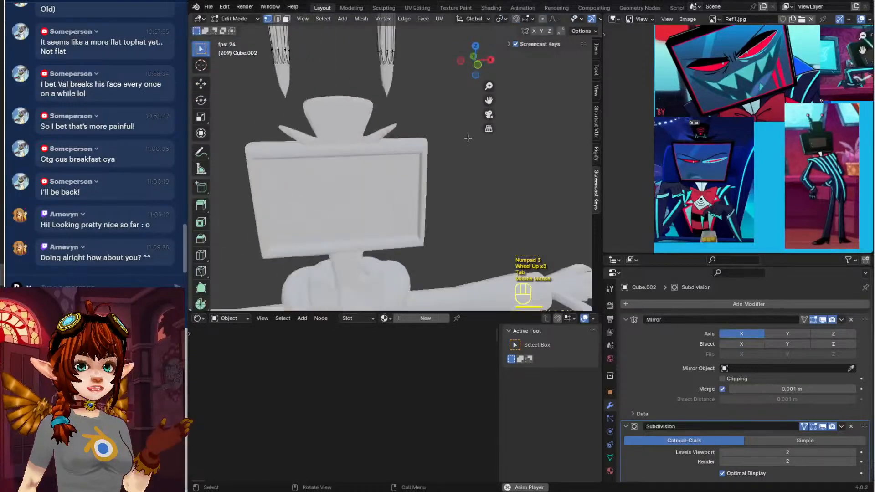
Select the whole antenna, thin it, scale it 2.43 along Z, and move it about -0.64 m in X and -1.29 m in Z onto the hat
{"action": "scroll", "coordinate": [433, 108], "scroll_direction": "down", "scroll_amount": 1}
{"action": "key", "text": "KP_1"}
{"action": "left_click", "coordinate": [379, 105]}
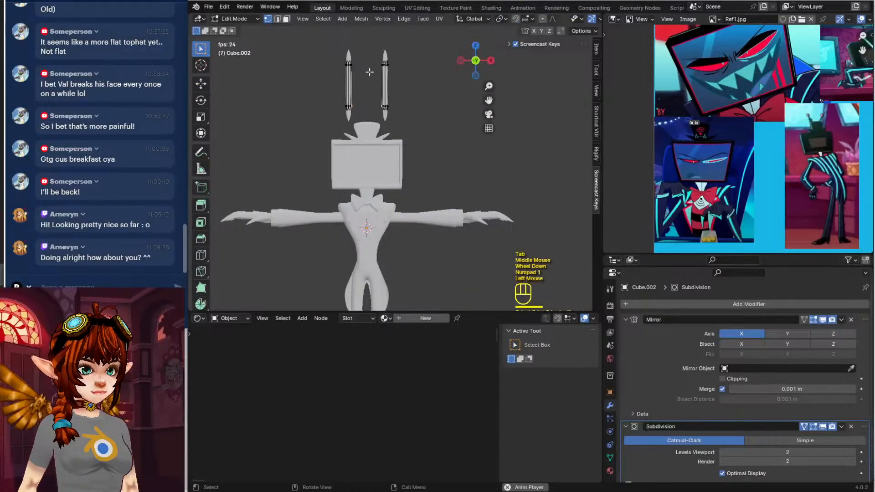
{"action": "key", "text": "ctrl+l"}
{"action": "key", "text": "s"}
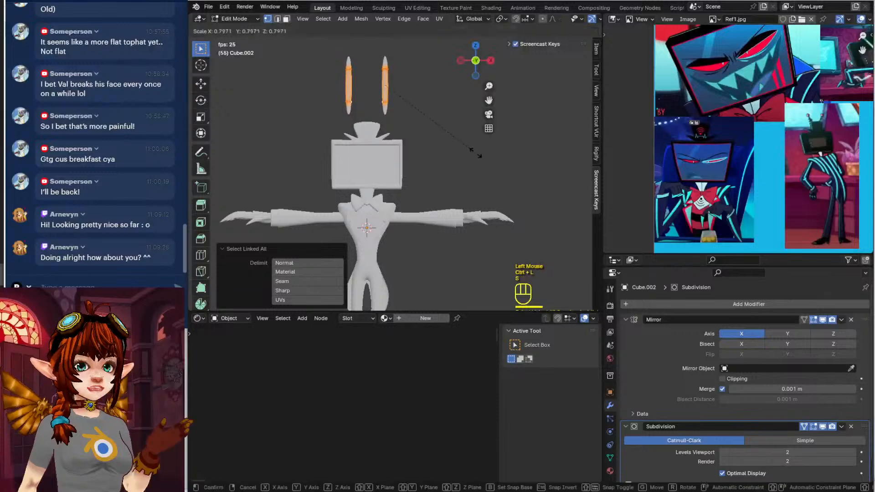
{"action": "key", "text": "z"}
{"action": "left_click", "coordinate": [429, 124]}
{"action": "key", "text": "g"}
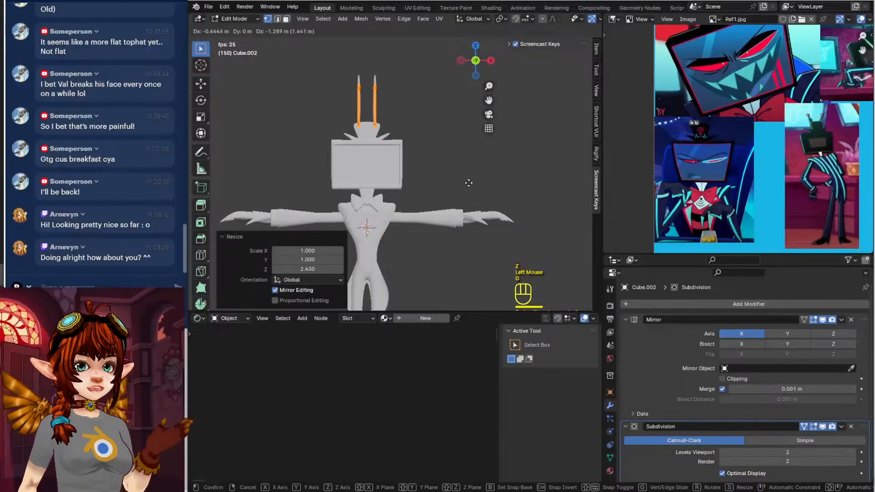
{"action": "left_click", "coordinate": [481, 177]}
Tilt the antenna outward about 11° in front view to match the reference, and move it about 0.26 m in X and -0.38 m in Z
{"action": "middle_click_drag", "start_coordinate": [632, 185], "coordinate": [674, 110], "text": "shift"}
{"action": "scroll", "coordinate": [740, 170], "scroll_direction": "up", "scroll_amount": 1}
{"action": "key", "text": "r"}
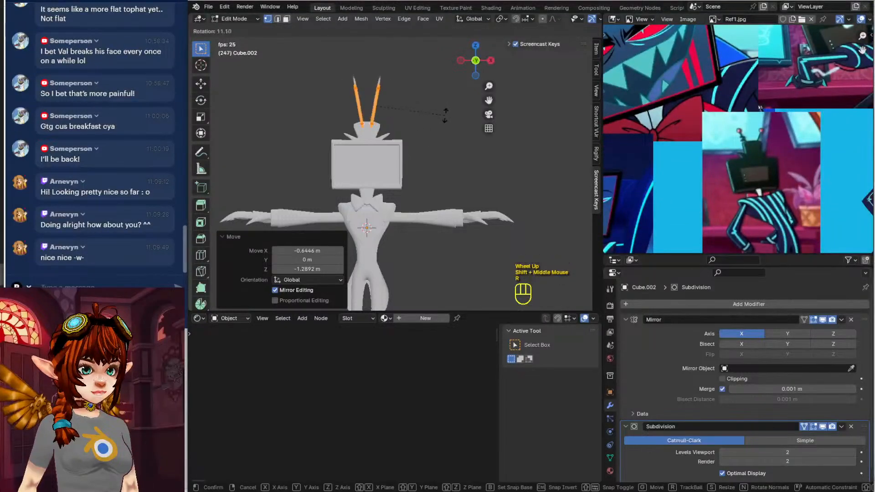
{"action": "left_click", "coordinate": [445, 115]}
{"action": "key", "text": "g"}
{"action": "left_click", "coordinate": [449, 122]}
{"action": "scroll", "coordinate": [453, 121], "scroll_direction": "up", "scroll_amount": 1}
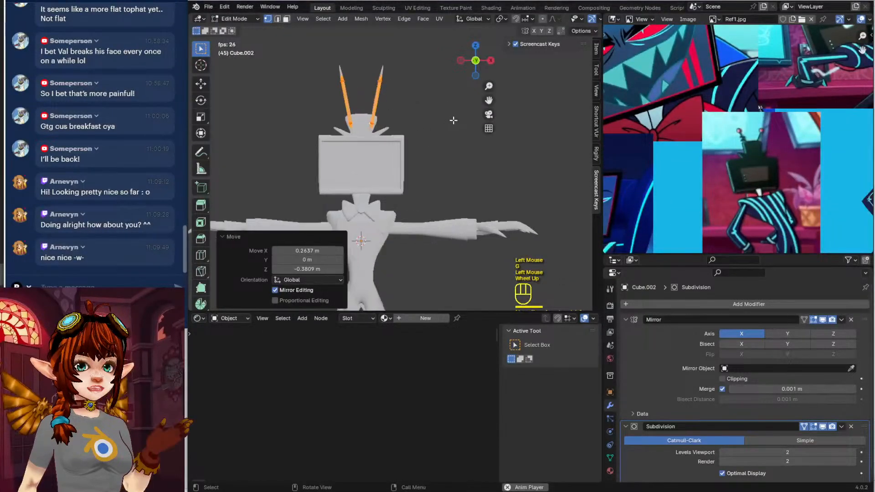
Add a loop cut near each end of the antenna to square off its tapered tips
{"action": "middle_click_drag", "start_coordinate": [453, 121], "coordinate": [397, 127]}
{"action": "key", "text": "KP_3"}
{"action": "scroll", "coordinate": [412, 132], "scroll_direction": "up", "scroll_amount": 1, "text": "shift"}
{"action": "scroll", "coordinate": [412, 132], "scroll_direction": "up", "scroll_amount": 1}
{"action": "middle_click_drag", "start_coordinate": [426, 97], "coordinate": [381, 164], "text": "shift"}
{"action": "scroll", "coordinate": [381, 164], "scroll_direction": "up", "scroll_amount": 3}
{"action": "middle_click_drag", "start_coordinate": [354, 137], "coordinate": [410, 150], "text": "shift"}
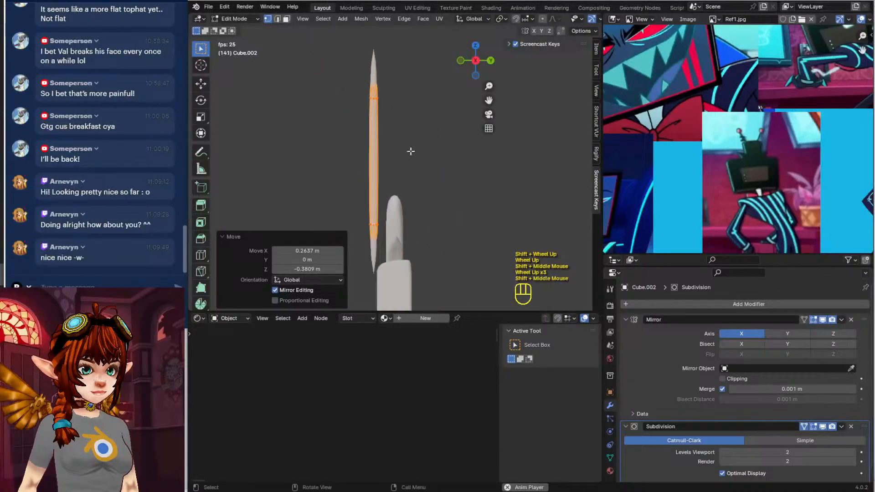
{"action": "key", "text": "ctrl+r"}
{"action": "left_click", "coordinate": [371, 132]}
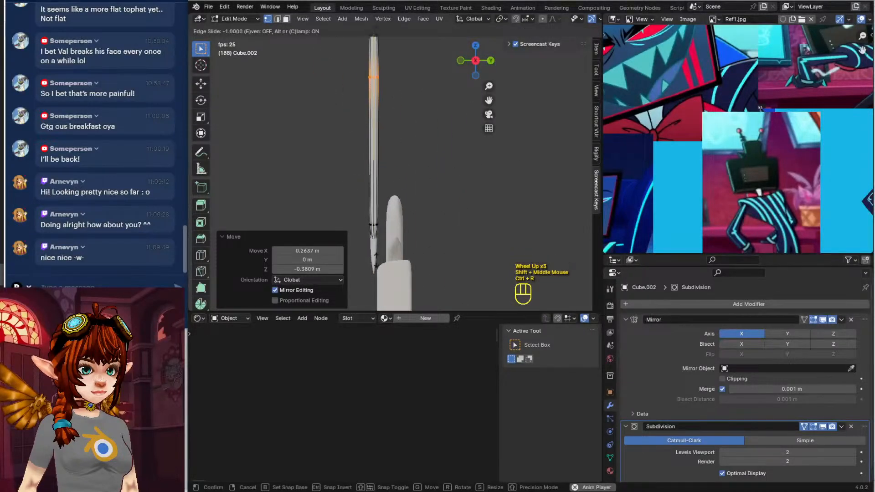
{"action": "left_click", "coordinate": [375, 259]}
{"action": "key", "text": "ctrl+r"}
{"action": "left_click", "coordinate": [374, 266]}
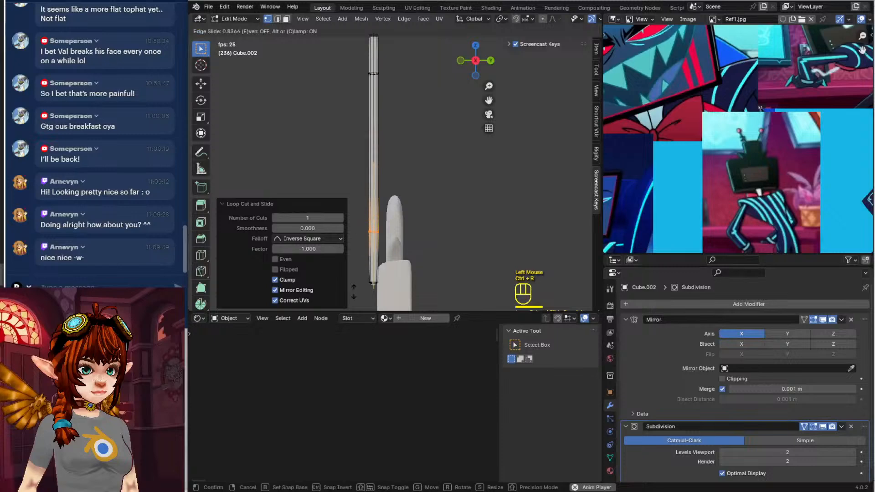
{"action": "left_click", "coordinate": [385, 236]}
Move the whole antenna about 0.38 m in Y and 0.35 m in Z in side view to line up with the hat
{"action": "key", "text": "ctrl+l"}
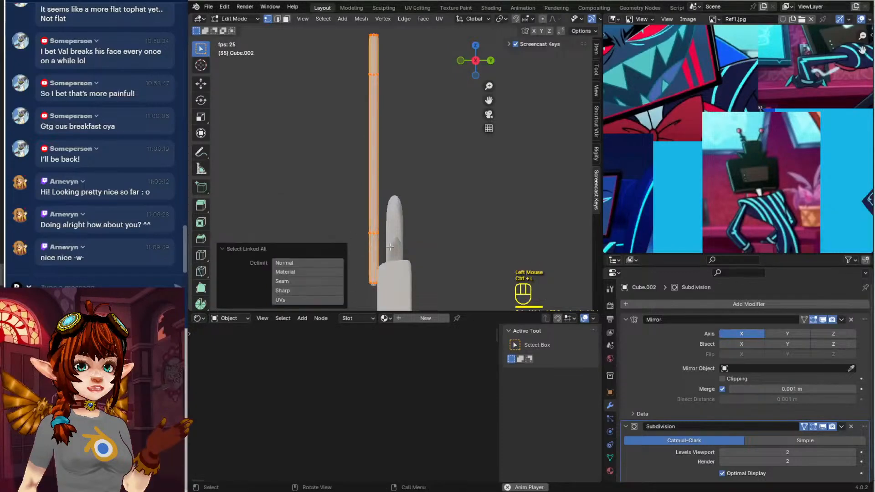
{"action": "key", "text": "g"}
{"action": "left_click", "coordinate": [432, 214]}
{"action": "key", "text": "KP_1"}
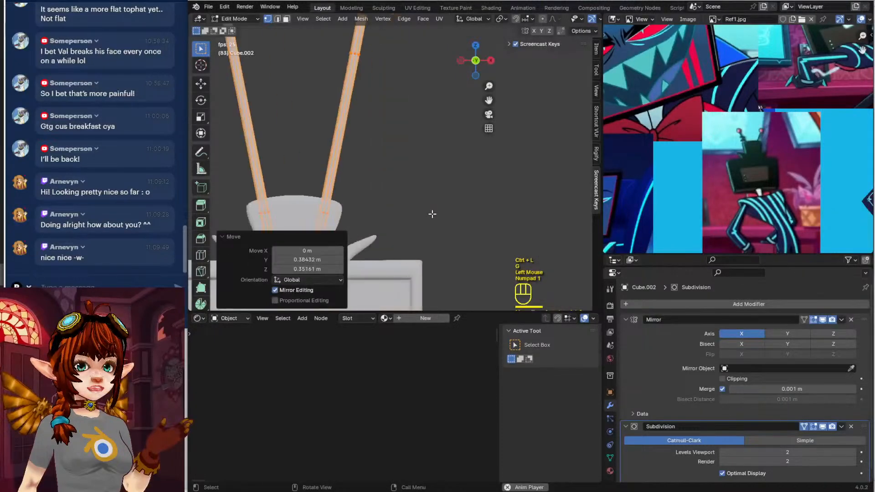
Scale the antenna to about 0.537 and move it about -0.14 m in X and -0.28 m in Z so its base sits in the hat
{"action": "middle_click_drag", "start_coordinate": [432, 214], "coordinate": [435, 246], "text": "shift"}
{"action": "scroll", "coordinate": [435, 246], "scroll_direction": "down", "scroll_amount": 2}
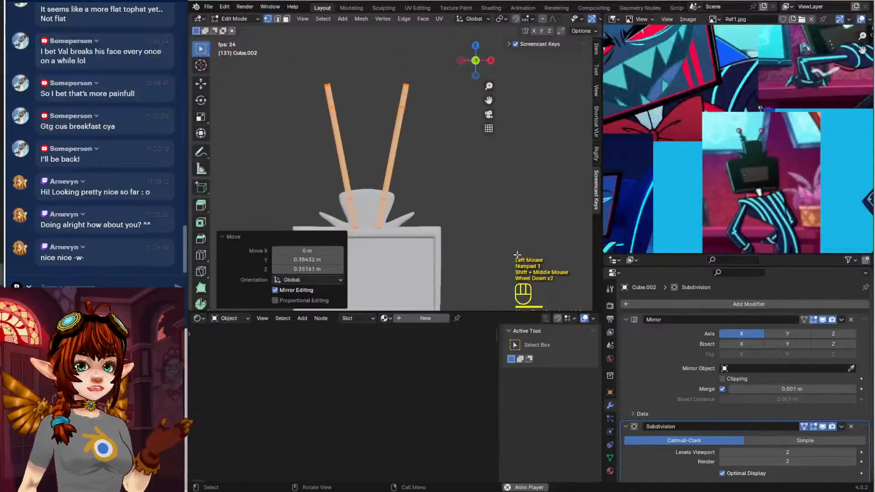
{"action": "key", "text": "s"}
{"action": "left_click", "coordinate": [462, 211]}
{"action": "key", "text": "g"}
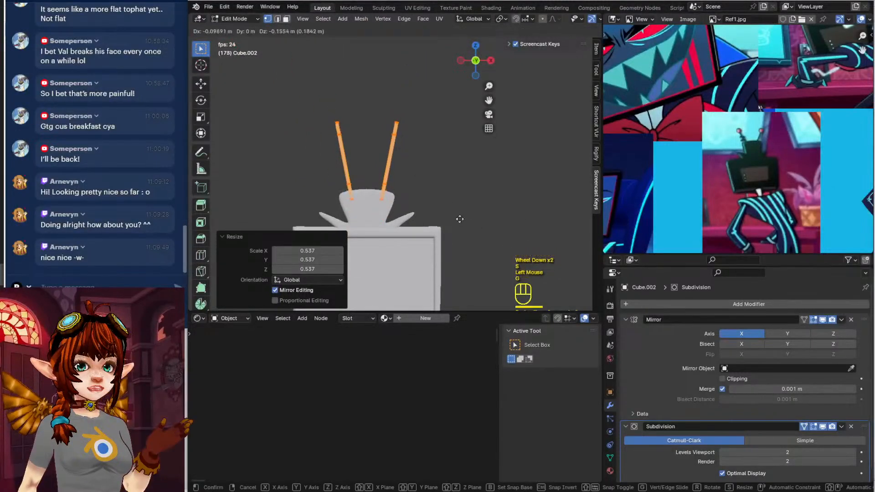
{"action": "left_click", "coordinate": [458, 222]}
{"action": "scroll", "coordinate": [429, 188], "scroll_direction": "up", "scroll_amount": 2}
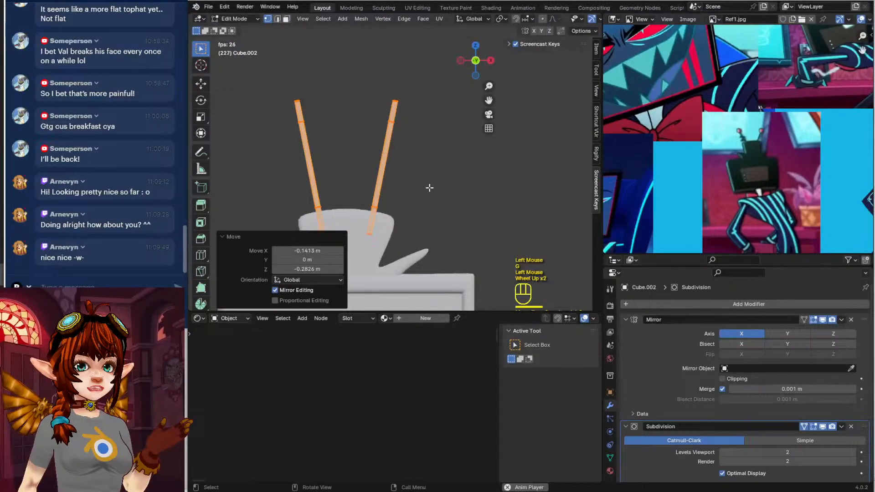
Fatten both antennae slightly along their normals with Shrink/Fatten so the rods look thicker above the hat
{"action": "key", "text": "alt+s"}
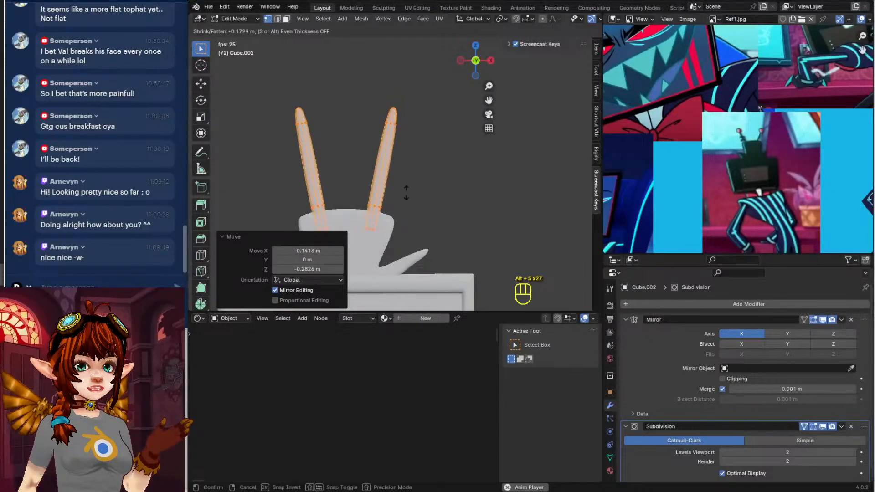
{"action": "left_click", "coordinate": [417, 186]}
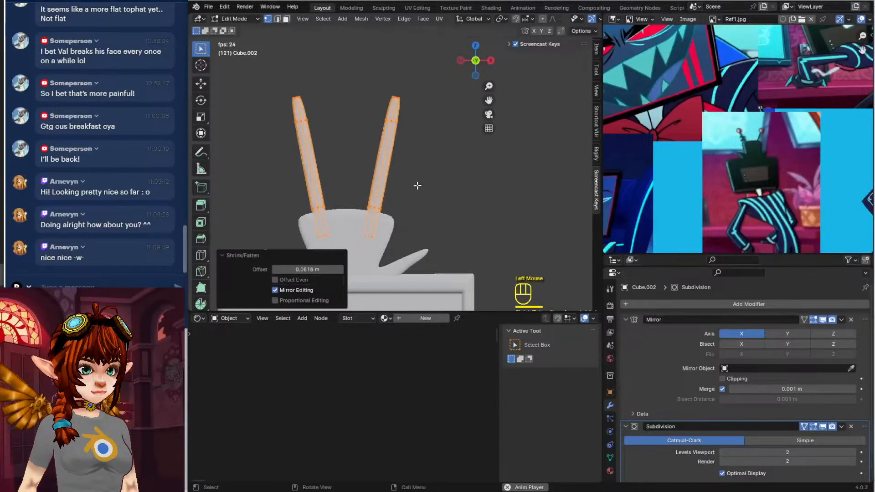
{"action": "middle_click_drag", "start_coordinate": [426, 186], "coordinate": [446, 173], "text": "shift"}
{"action": "middle_click_drag", "start_coordinate": [444, 178], "coordinate": [321, 180]}
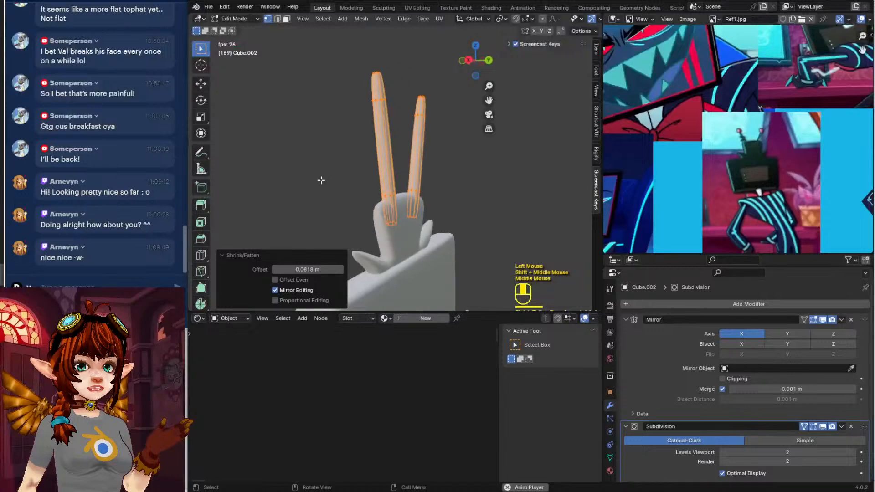
Add a loop cut near the upper tip of the antenna and view the smoothed shape in object mode
{"action": "key", "text": "ctrl+r"}
{"action": "key", "text": "ctrl+r"}
{"action": "key", "text": "ctrl+r"}
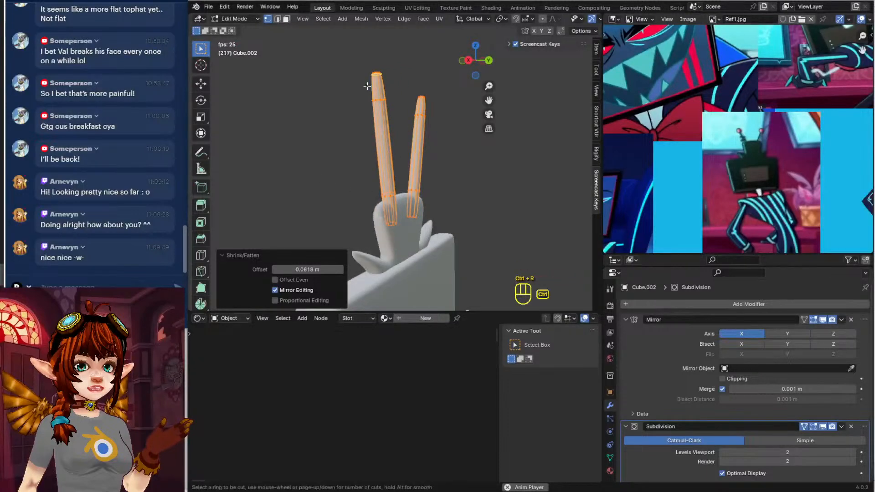
{"action": "left_click", "coordinate": [382, 91]}
{"action": "key", "text": "Tab"}
{"action": "middle_click_drag", "start_coordinate": [387, 155], "coordinate": [505, 163]}
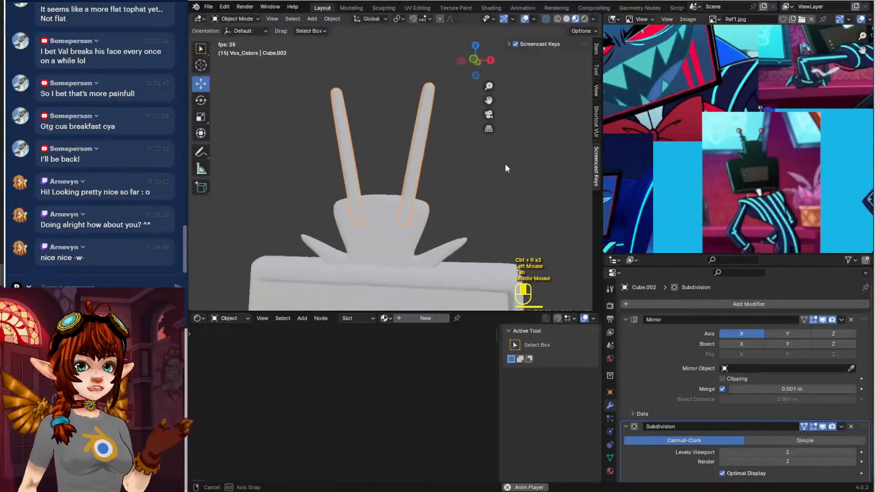
{"action": "key", "text": "Tab"}
{"action": "key", "text": "Tab"}
{"action": "left_click", "coordinate": [234, 18]}
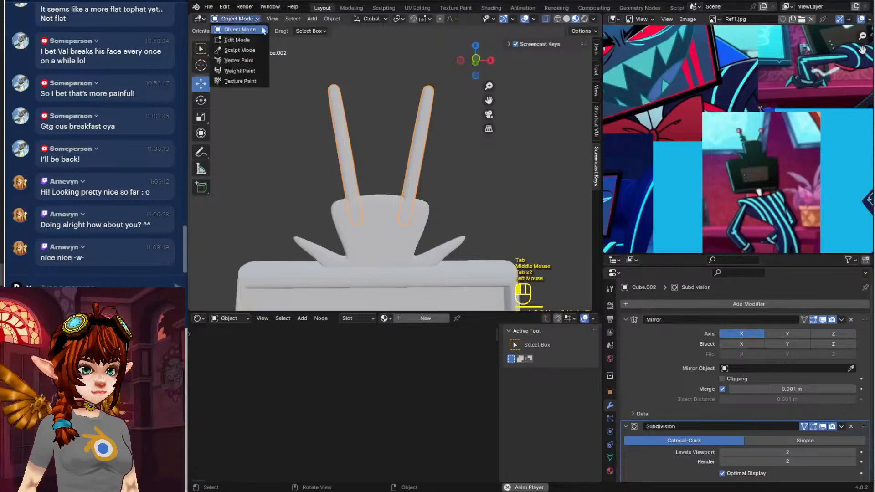
{"action": "left_click", "coordinate": [491, 185]}
{"action": "scroll", "coordinate": [491, 185], "scroll_direction": "down", "scroll_amount": 1}
{"action": "middle_click_drag", "start_coordinate": [490, 192], "coordinate": [426, 184], "text": "shift"}
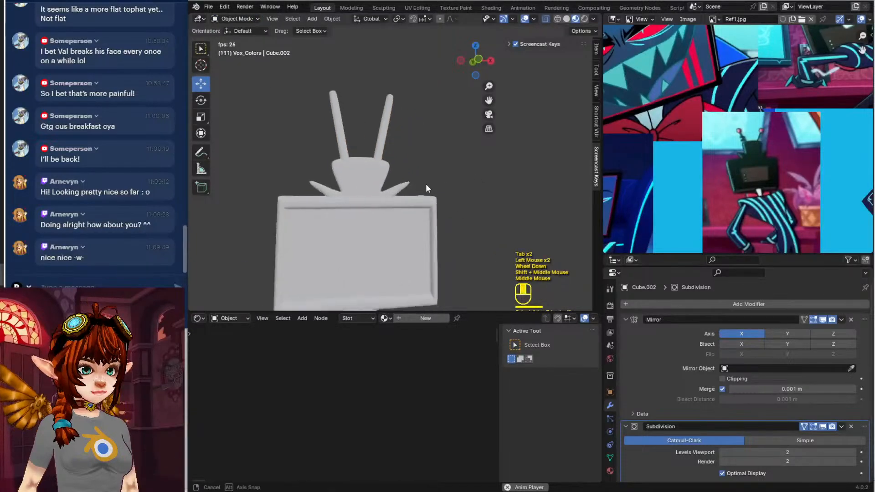
{"action": "scroll", "coordinate": [425, 182], "scroll_direction": "up", "scroll_amount": 2}
Select the whole antenna mesh and rotate it so the mirrored pair spreads further outward from the hat
{"action": "key", "text": "Tab"}
{"action": "key", "text": "a"}
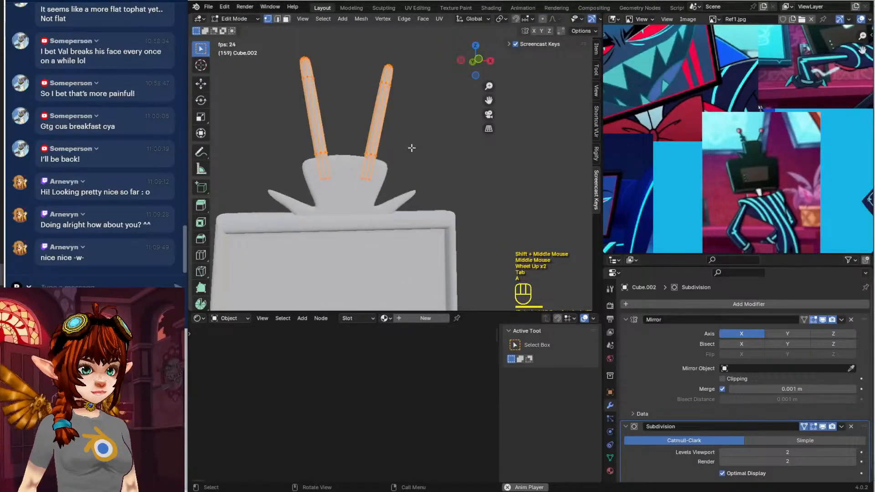
{"action": "key", "text": "r"}
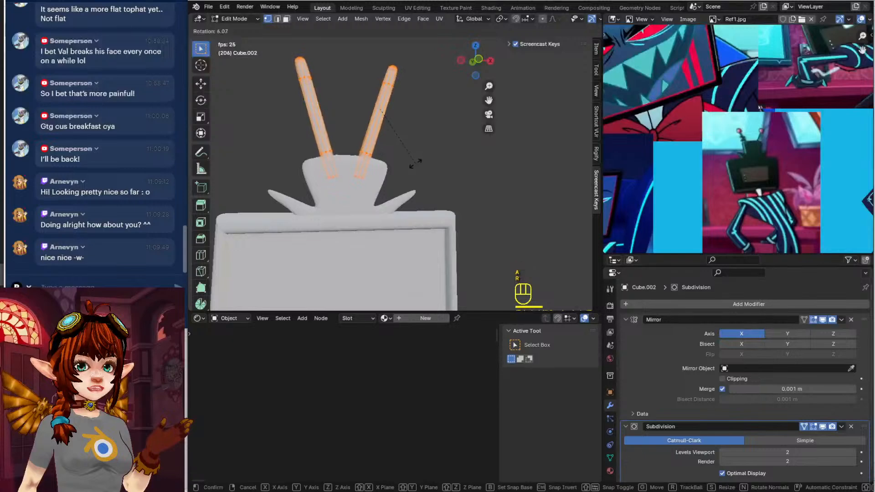
{"action": "left_click", "coordinate": [428, 167]}
{"action": "key", "text": "Tab"}
{"action": "key", "text": "Tab"}
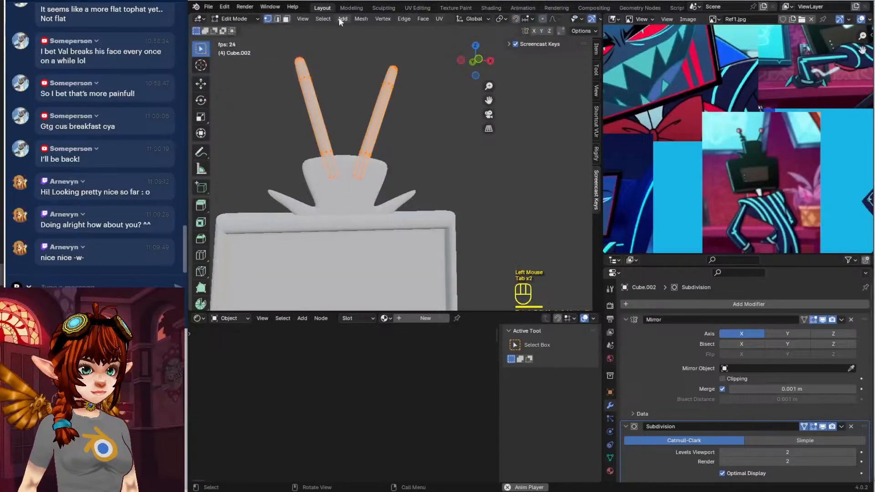
Add a UV sphere with 8 segments, 16 rings and a 1 m radius to the antenna mesh
{"action": "left_click", "coordinate": [343, 19]}
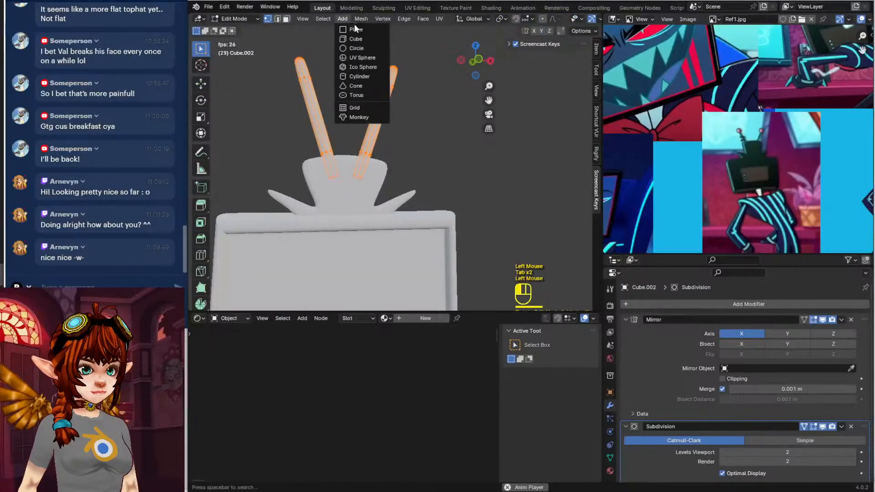
{"action": "left_click", "coordinate": [362, 55]}
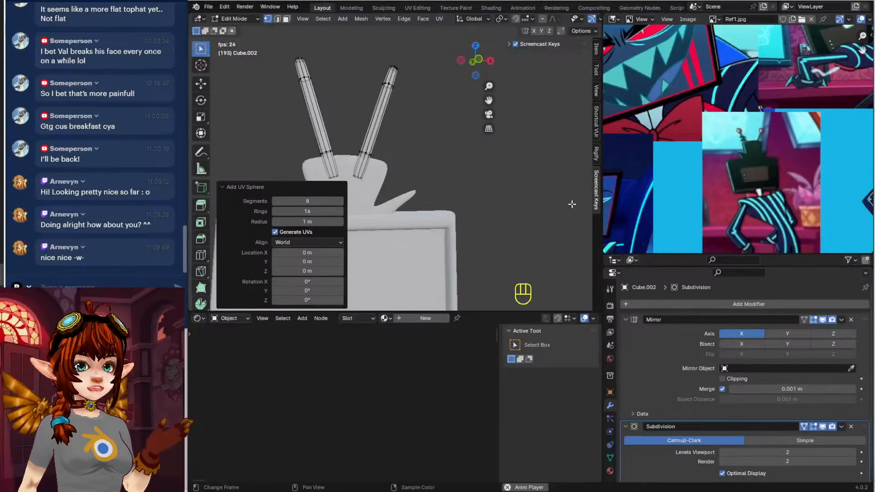
{"action": "left_click", "coordinate": [483, 233]}
{"action": "scroll", "coordinate": [439, 248], "scroll_direction": "down", "scroll_amount": 2}
{"action": "middle_click_drag", "start_coordinate": [439, 248], "coordinate": [441, 242], "text": "shift"}
Select the whole linked sphere and move it beside the TV head, by 3.6883 m in X, -1.2336 m in Y and 4.161 m in Z
{"action": "key", "text": "g"}
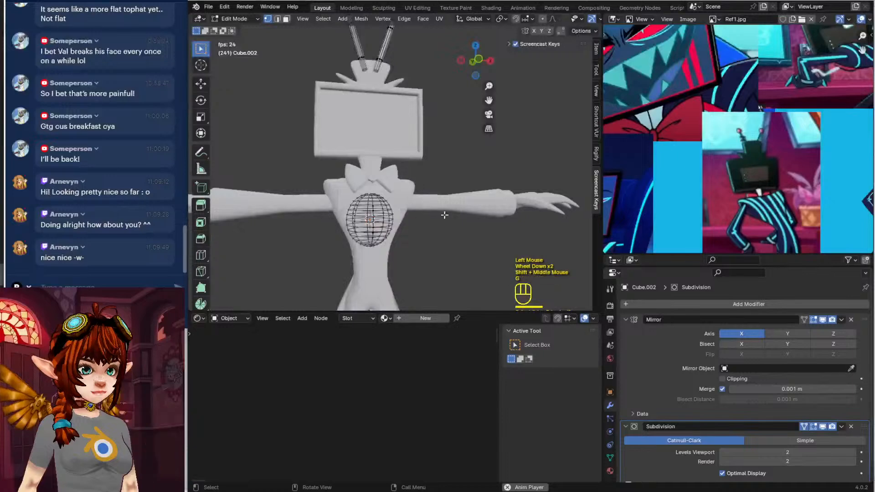
{"action": "key", "text": "a"}
{"action": "left_click", "coordinate": [404, 236]}
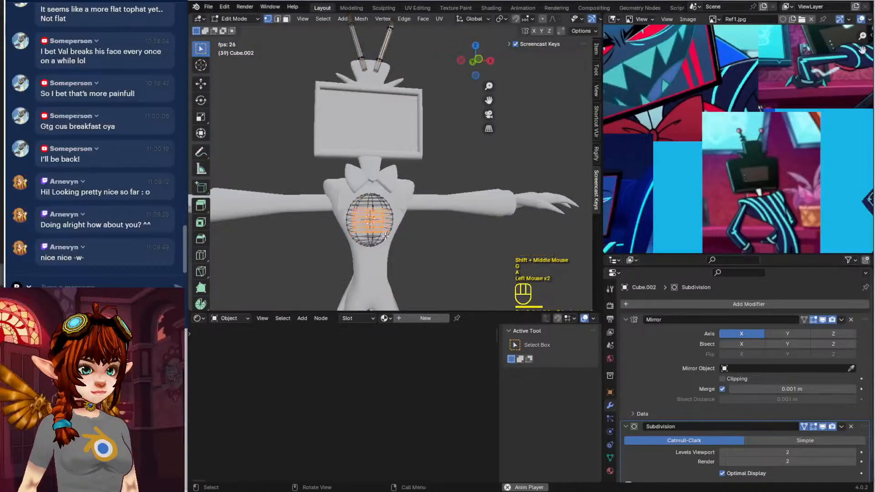
{"action": "key", "text": "ctrl+l"}
{"action": "key", "text": "g"}
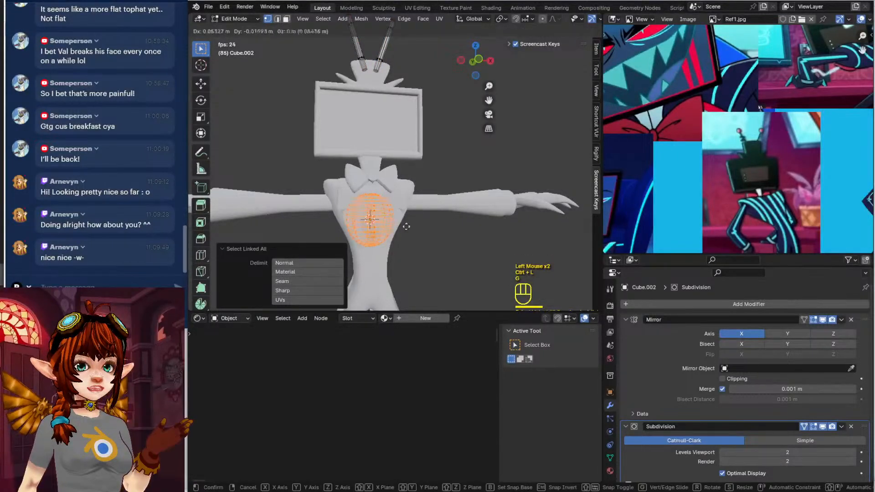
{"action": "left_click", "coordinate": [486, 117]}
Scale the sphere to 0.182 in front view and move it about -2.7 m in X and 4.5 m in Z onto the antenna tip
{"action": "middle_click_drag", "start_coordinate": [449, 167], "coordinate": [444, 188], "text": "shift"}
{"action": "key", "text": "KP_1"}
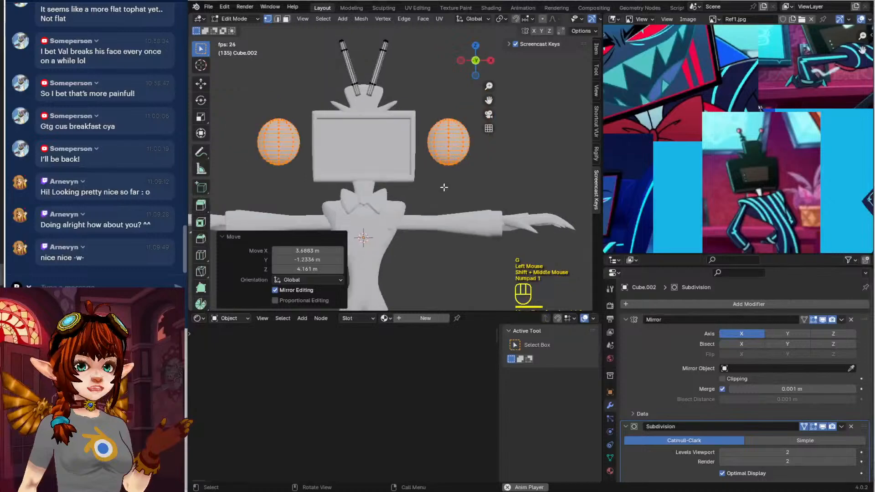
{"action": "key", "text": "s"}
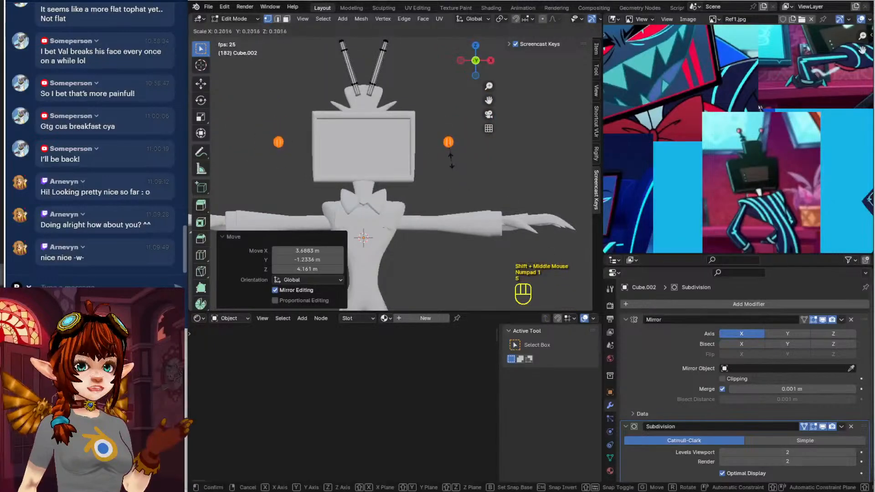
{"action": "left_click", "coordinate": [461, 154]}
{"action": "key", "text": "g"}
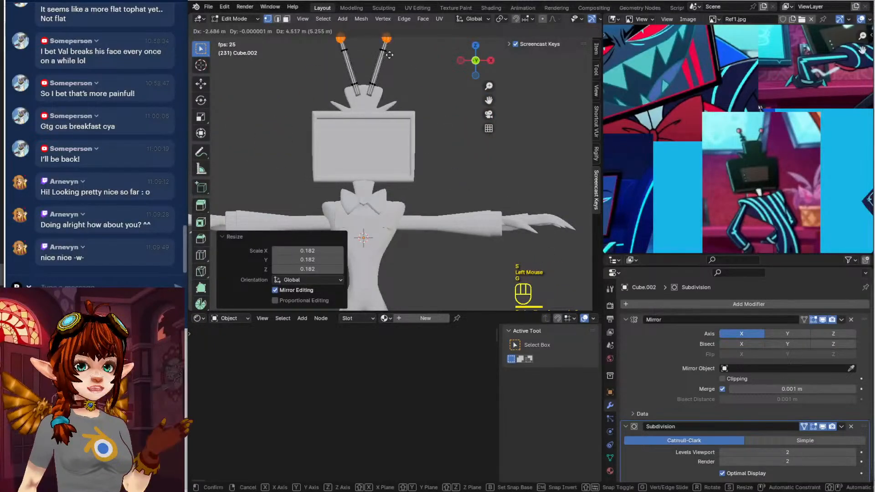
{"action": "left_click", "coordinate": [388, 52]}
Shorten the antenna by moving its ball and upper tip down about 0.83 m in Z to match the reference
{"action": "middle_click_drag", "start_coordinate": [388, 52], "coordinate": [399, 95], "text": "shift"}
{"action": "scroll", "coordinate": [703, 164], "scroll_direction": "up", "scroll_amount": 1}
{"action": "middle_click_drag", "start_coordinate": [703, 164], "coordinate": [686, 146], "text": "shift"}
{"action": "left_click", "coordinate": [387, 64]}
{"action": "key", "text": "b"}
{"action": "left_click_drag", "start_coordinate": [382, 60], "coordinate": [420, 107]}
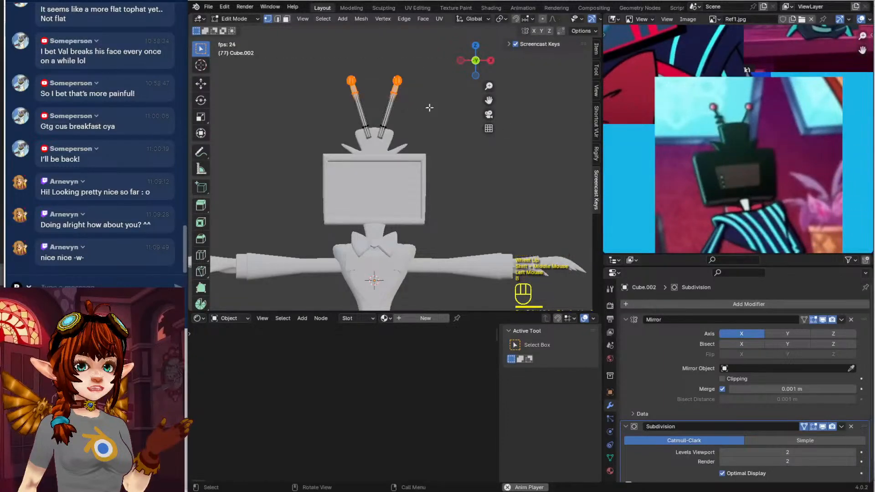
{"action": "key", "text": "g"}
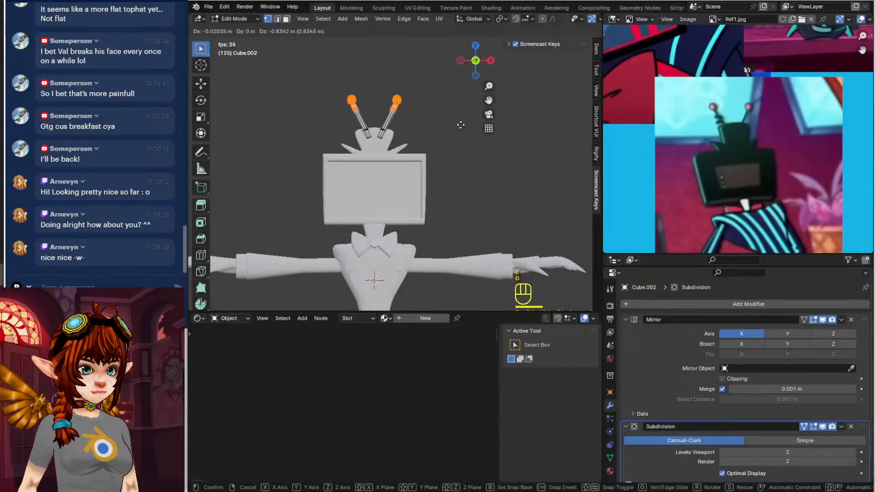
{"action": "left_click", "coordinate": [461, 125]}
{"action": "left_click", "coordinate": [426, 145]}
{"action": "key", "text": "Tab"}
{"action": "middle_click_drag", "start_coordinate": [426, 144], "coordinate": [376, 213]}
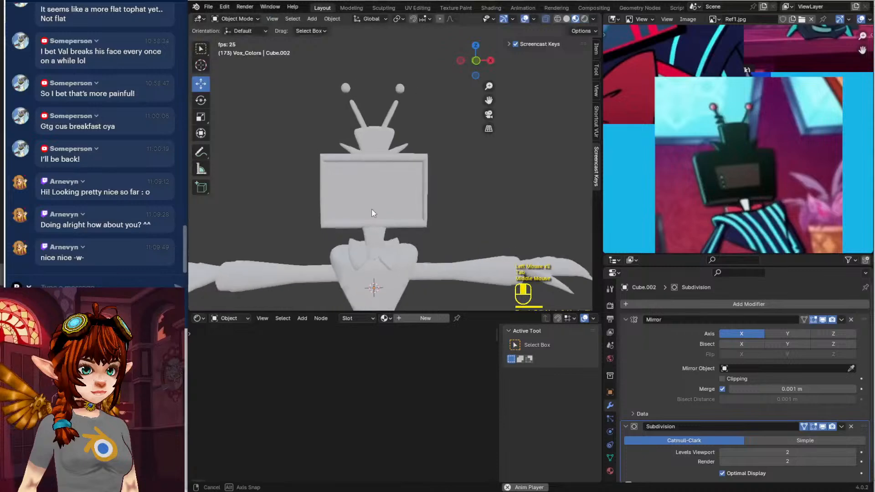
Select the whole ball and move it 1.5871 m in Y in side view so it sits on the antenna tip
{"action": "key", "text": "Tab"}
{"action": "left_click", "coordinate": [395, 79]}
{"action": "left_click_drag", "start_coordinate": [395, 78], "coordinate": [414, 94]}
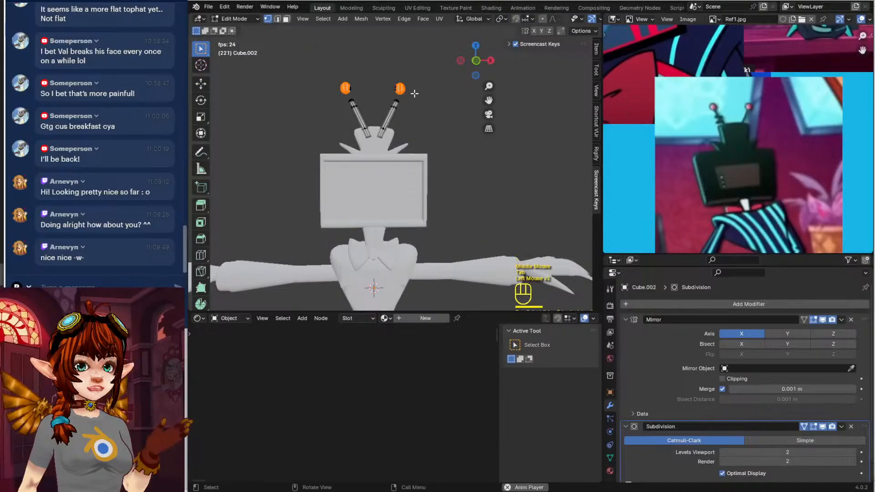
{"action": "key", "text": "KP_3"}
{"action": "key", "text": "ctrl+k"}
{"action": "key", "text": "ctrl+l"}
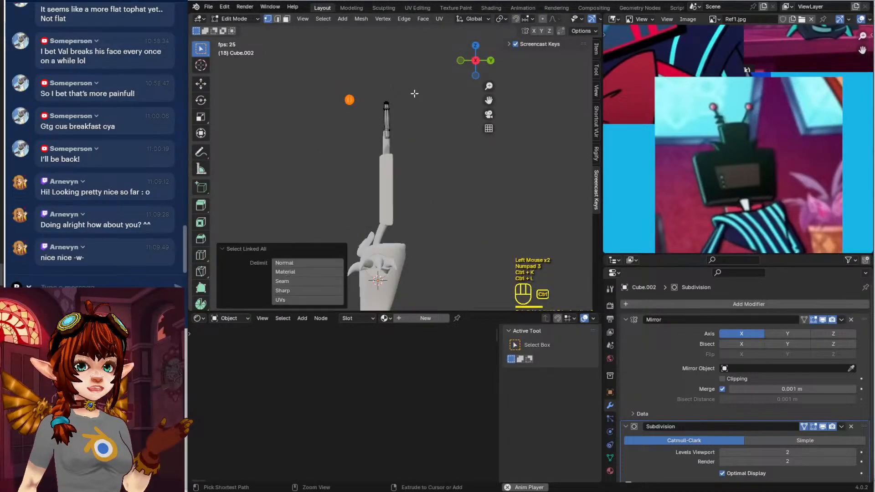
{"action": "left_click", "coordinate": [410, 93]}
{"action": "left_click_drag", "start_coordinate": [333, 79], "coordinate": [365, 123]}
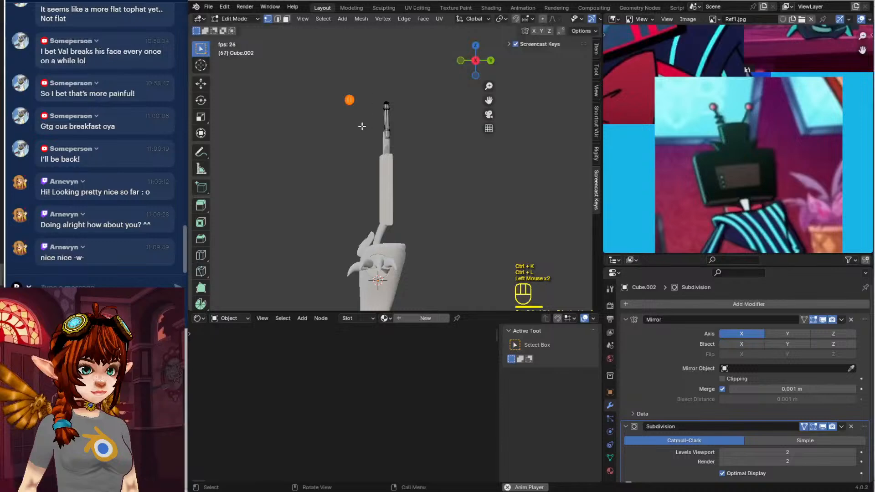
{"action": "key", "text": "g"}
{"action": "left_click", "coordinate": [399, 127]}
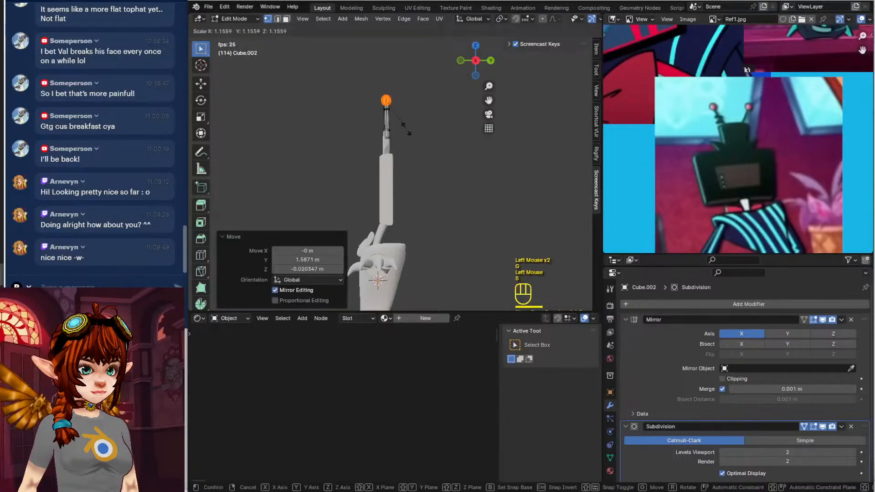
Scale the antenna ball up to about 1.16 and view the pair from the front in object mode
{"action": "key", "text": "s"}
{"action": "left_click", "coordinate": [409, 129]}
{"action": "middle_click_drag", "start_coordinate": [409, 130], "coordinate": [455, 173]}
{"action": "key", "text": "Tab"}
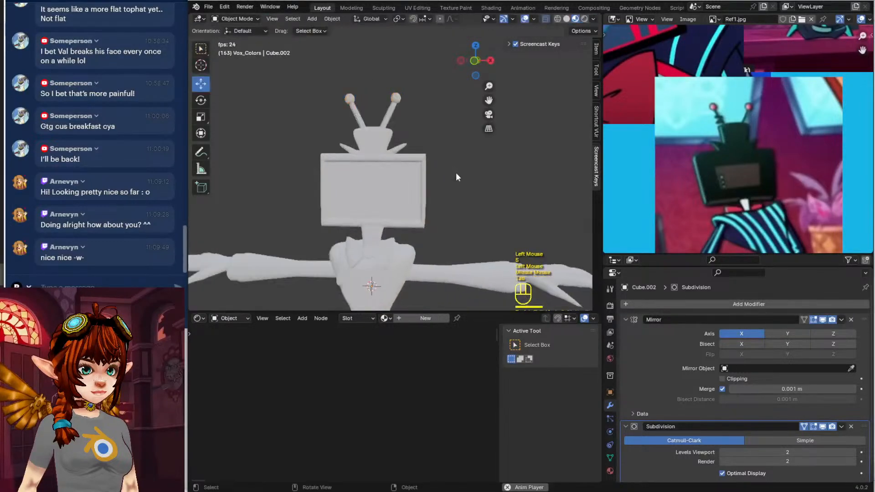
Compare the antennae's length and spread on the full figure with the character's antennae in the reference images
{"action": "scroll", "coordinate": [456, 175], "scroll_direction": "down", "scroll_amount": 2}
{"action": "middle_click_drag", "start_coordinate": [451, 231], "coordinate": [450, 204], "text": "shift"}
{"action": "mouse_move", "coordinate": [449, 205]}
{"action": "middle_mouse_down"}
{"action": "mouse_move", "coordinate": [420, 210]}
{"action": "mouse_move", "coordinate": [444, 208]}
{"action": "middle_mouse_up"}
{"action": "scroll", "coordinate": [771, 187], "scroll_direction": "down", "scroll_amount": 2}
{"action": "middle_click_drag", "start_coordinate": [829, 188], "coordinate": [685, 212]}
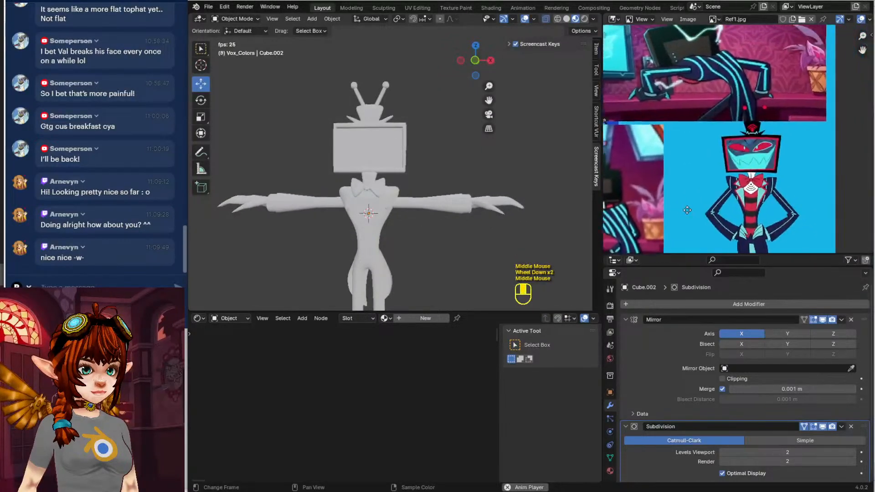
{"action": "middle_click_drag", "start_coordinate": [714, 103], "coordinate": [779, 229]}
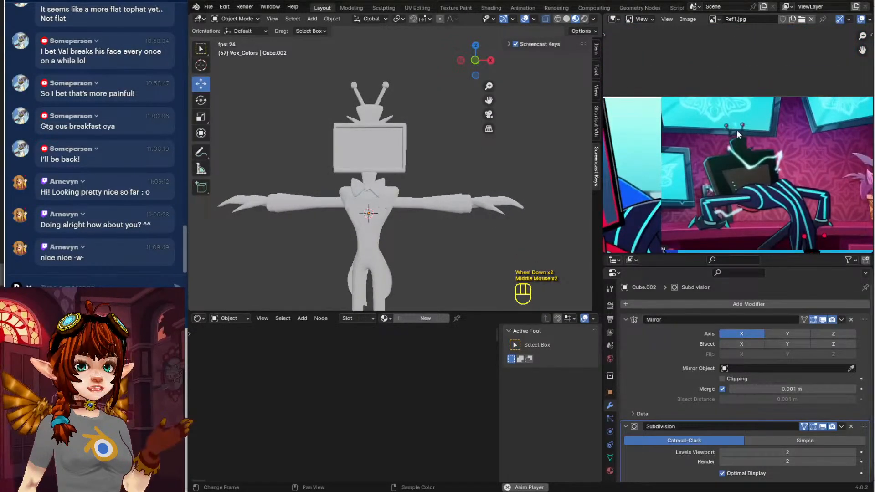
{"action": "middle_click_drag", "start_coordinate": [396, 132], "coordinate": [406, 136], "text": "shift"}
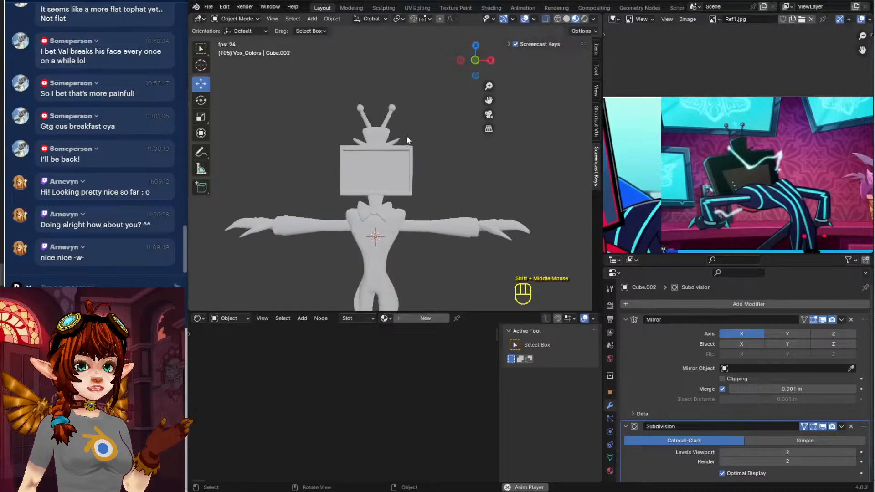
Move the ball and upper tip of the antenna about -0.24 m in X and -0.20 m in Z in front view
{"action": "key", "text": "KP_1"}
{"action": "scroll", "coordinate": [418, 131], "scroll_direction": "up", "scroll_amount": 2}
{"action": "key", "text": "Tab"}
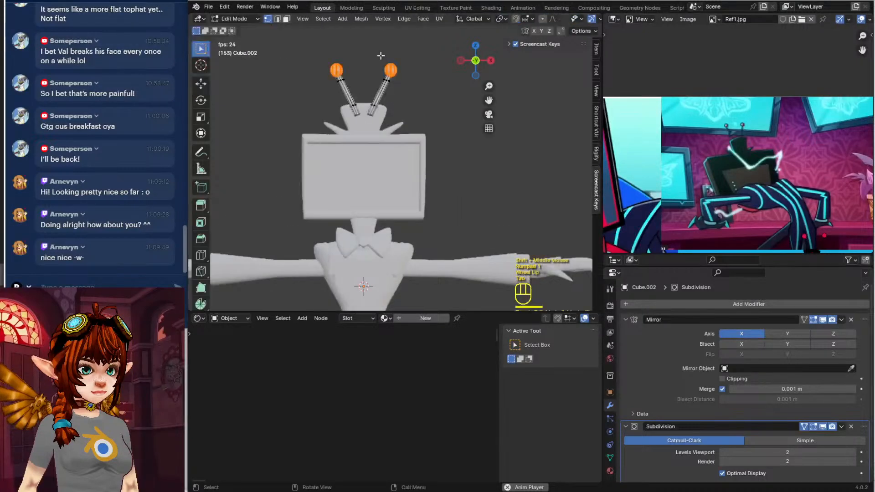
{"action": "left_click", "coordinate": [381, 56]}
{"action": "key", "text": "b"}
{"action": "left_click_drag", "start_coordinate": [373, 50], "coordinate": [412, 85]}
{"action": "key", "text": "g"}
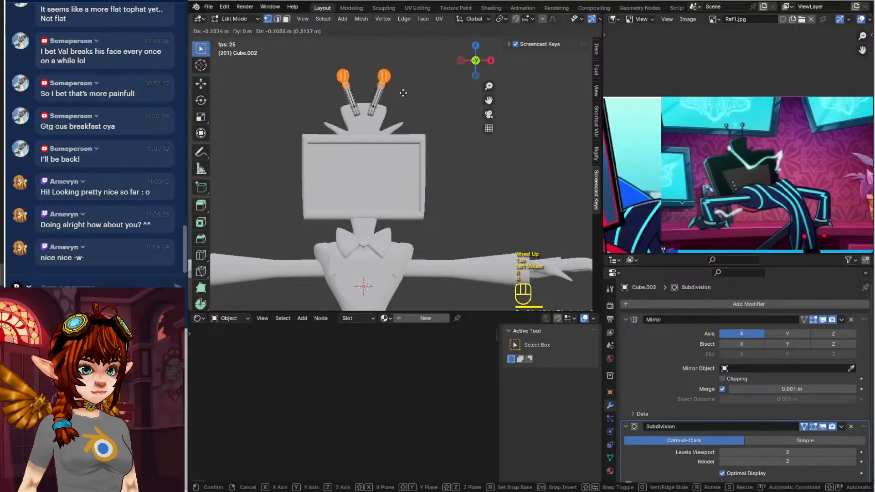
{"action": "left_click", "coordinate": [404, 94]}
{"action": "key", "text": "Tab"}
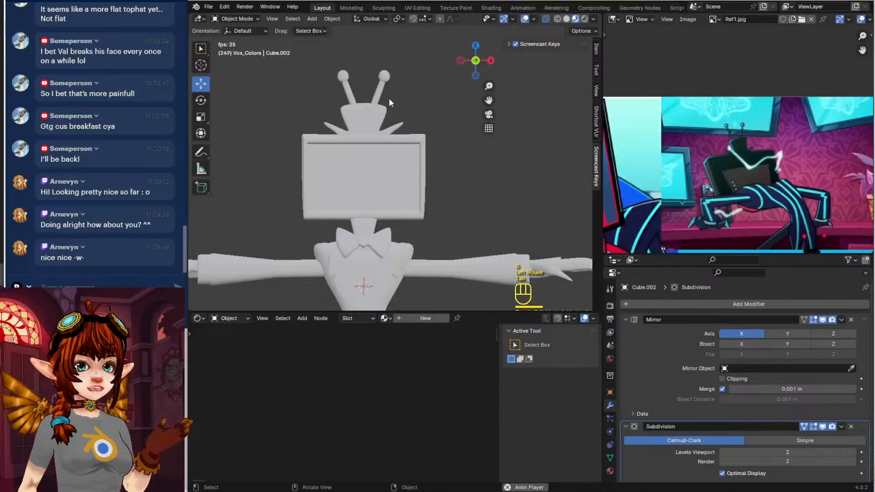
{"action": "key", "text": "Tab"}
{"action": "key", "text": "Tab"}
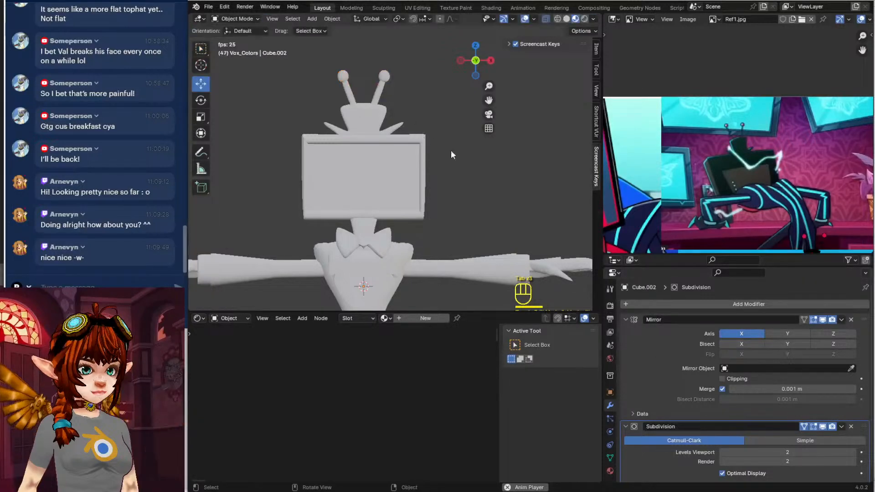
Apply the Mirror modifier on the antennae so both sides become real geometry, keeping the Subdivision modifier
{"action": "left_click", "coordinate": [842, 320]}
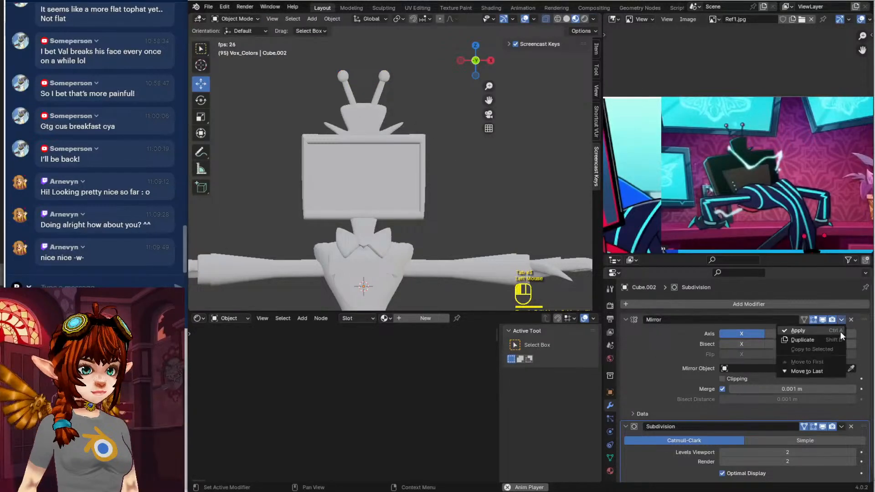
{"action": "left_click", "coordinate": [839, 332]}
{"action": "middle_click_drag", "start_coordinate": [505, 203], "coordinate": [444, 189], "text": "shift"}
{"action": "scroll", "coordinate": [444, 188], "scroll_direction": "up", "scroll_amount": 2}
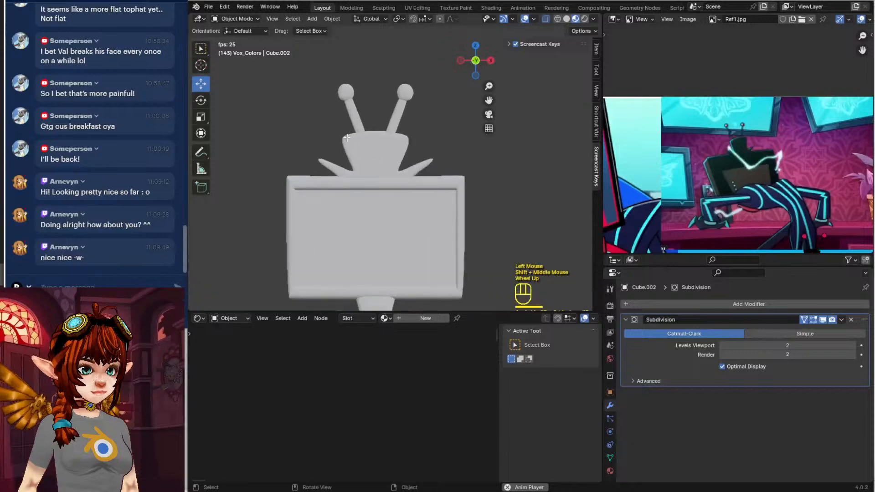
Switch the antennae object to Edit Mode in front view
{"action": "key", "text": "Tab"}
{"action": "middle_click_drag", "start_coordinate": [374, 122], "coordinate": [383, 144], "text": "shift"}
{"action": "scroll", "coordinate": [383, 144], "scroll_direction": "up", "scroll_amount": 4}
{"action": "left_click", "coordinate": [321, 114]}
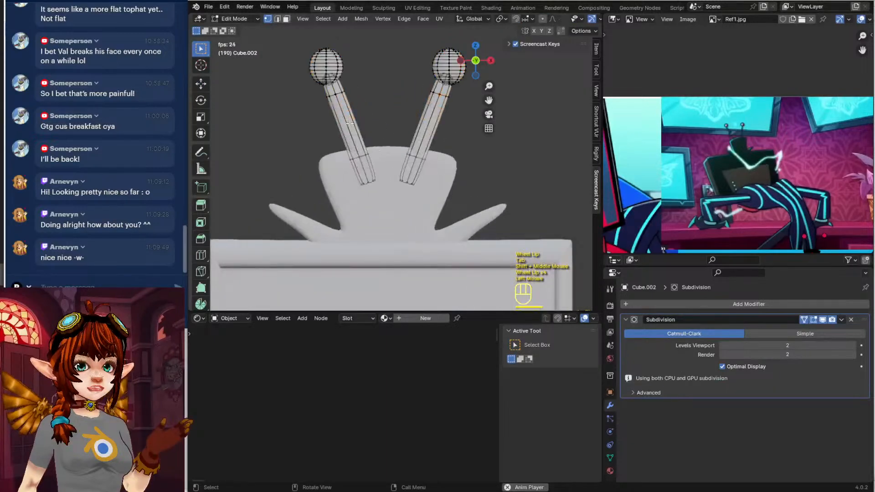
Try bending the left antenna outward with a mid-stalk loop cut moved about -0.50 m in X and 0.09 m in Z
{"action": "key", "text": "ctrl+r"}
{"action": "left_click", "coordinate": [325, 113]}
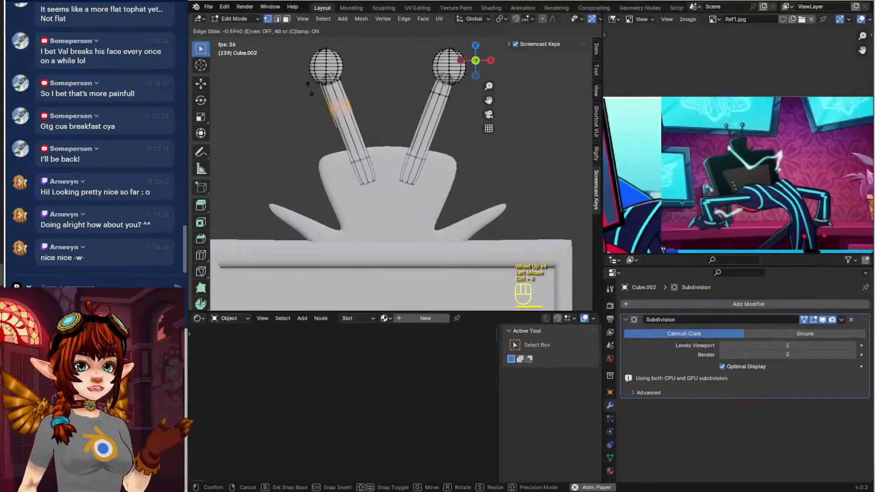
{"action": "left_click", "coordinate": [306, 78]}
{"action": "key", "text": "g"}
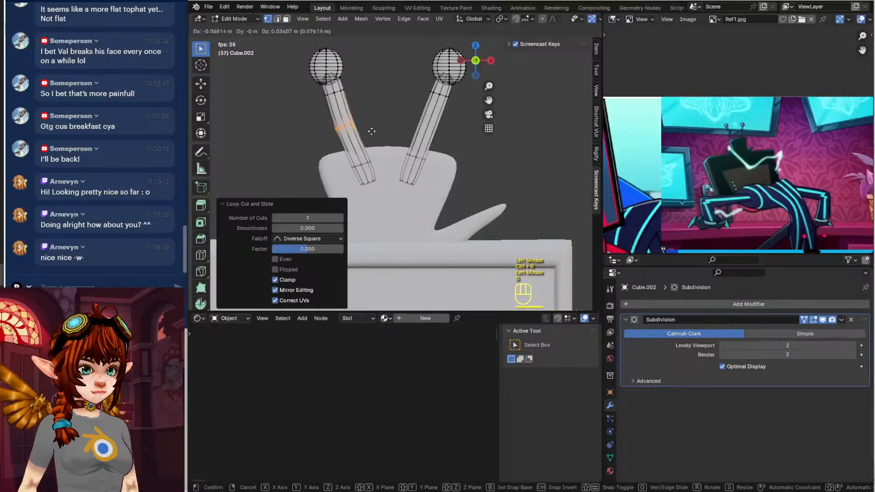
{"action": "left_click", "coordinate": [337, 130]}
Add a loop cut below the left antenna's bend, move it about 0.43 m in X and 0.31 m in Z, and rotate it -42.5°
{"action": "key", "text": "ctrl+r"}
{"action": "left_click", "coordinate": [334, 149]}
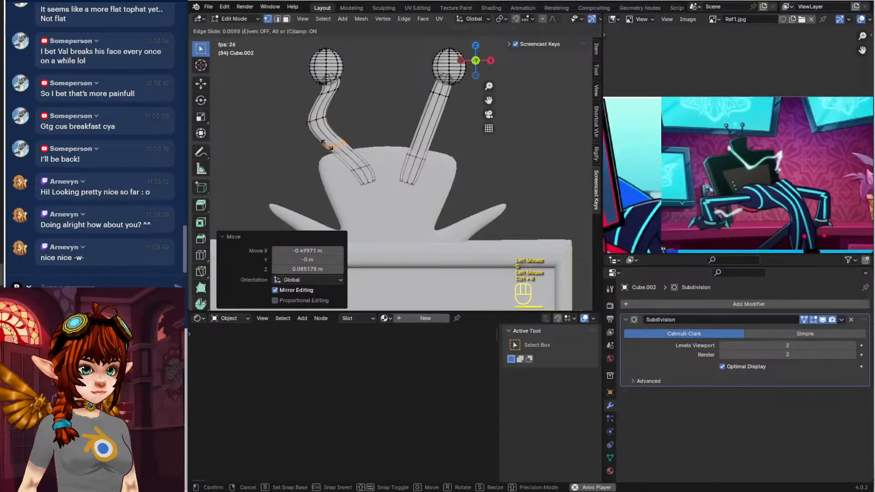
{"action": "left_click", "coordinate": [334, 150]}
{"action": "scroll", "coordinate": [670, 163], "scroll_direction": "down", "scroll_amount": 1}
{"action": "key", "text": "g"}
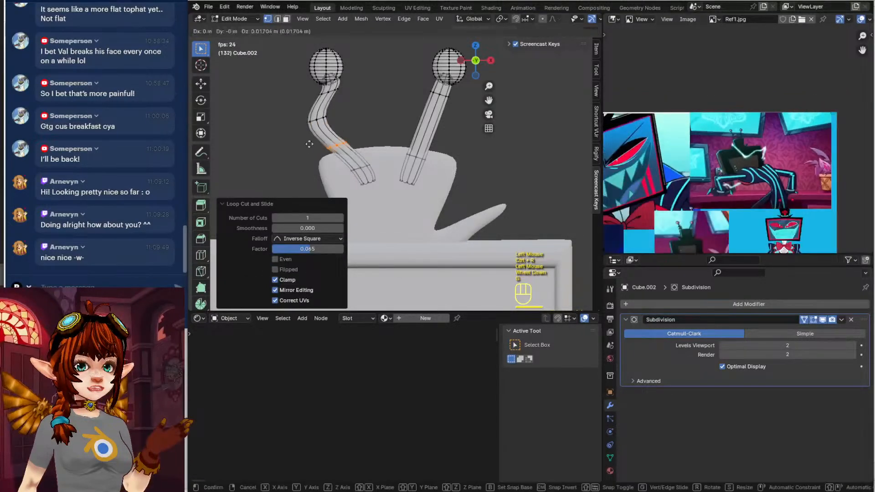
{"action": "left_click", "coordinate": [343, 121]}
{"action": "key", "text": "r"}
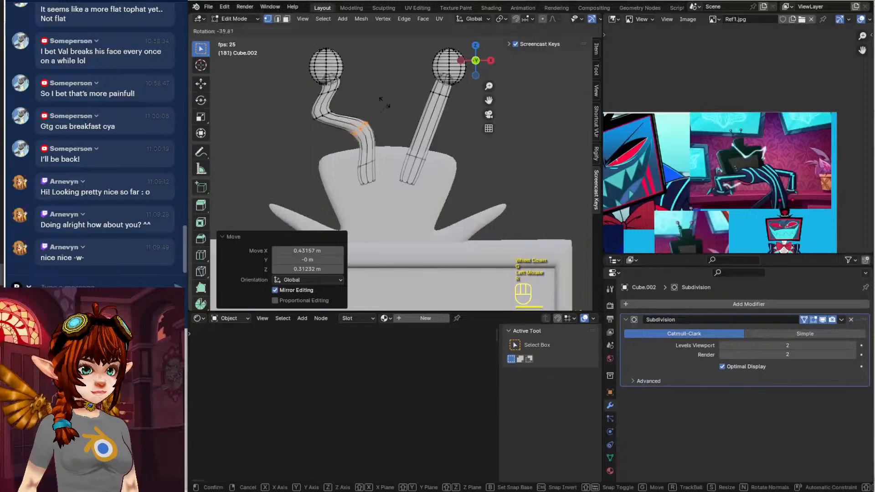
{"action": "left_click", "coordinate": [378, 101]}
Add another loop cut under the left antenna's lower bend, rotate it about 53° and shift it about -0.05 m in X
{"action": "key", "text": "ctrl+r"}
{"action": "left_click", "coordinate": [354, 138]}
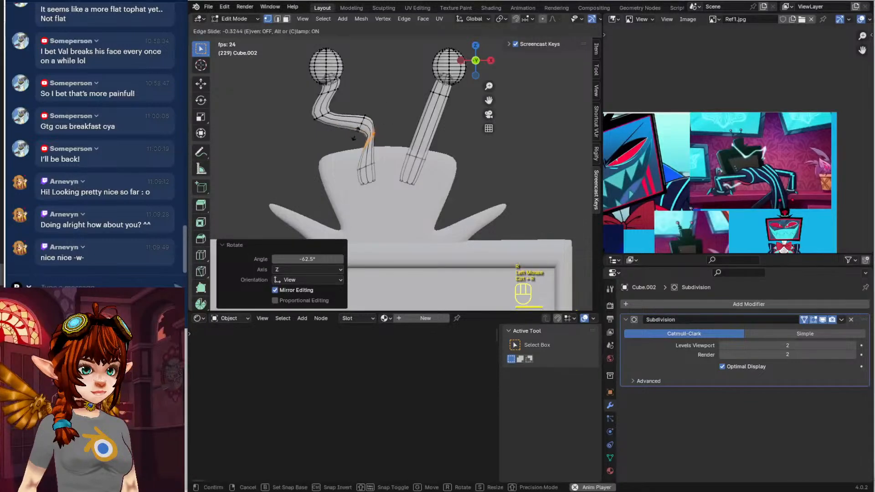
{"action": "left_click", "coordinate": [353, 109]}
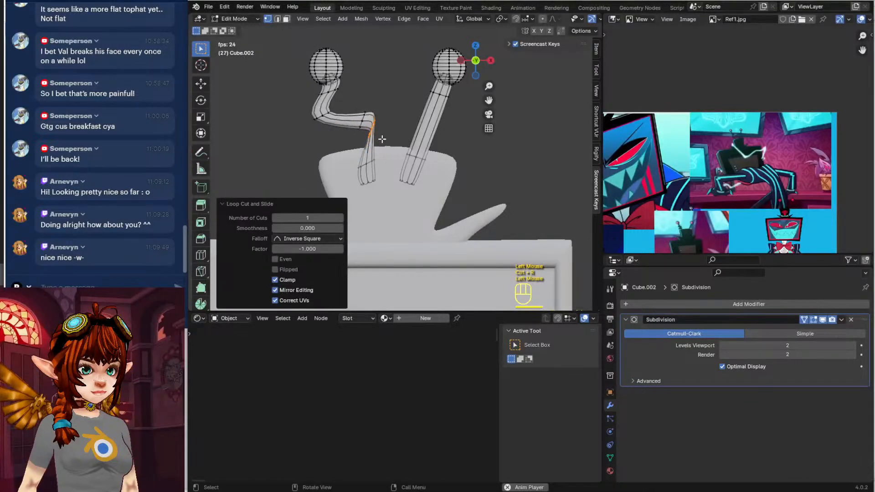
{"action": "key", "text": "r"}
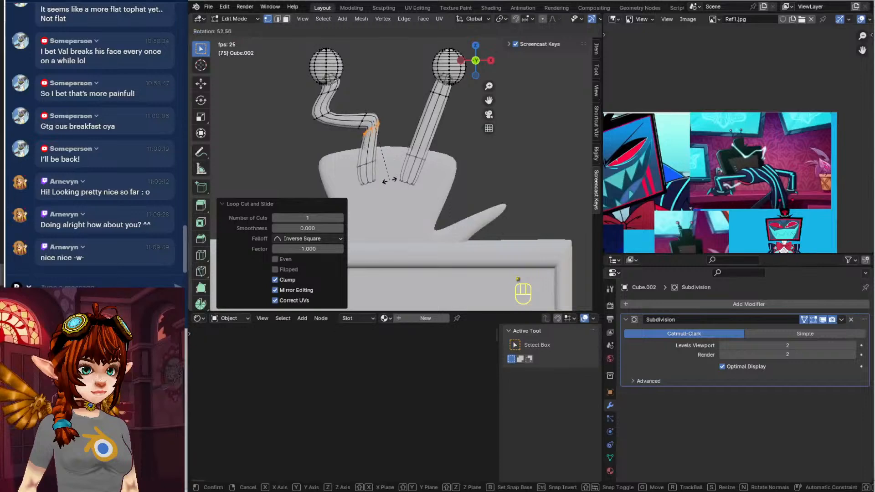
{"action": "left_click", "coordinate": [389, 180]}
{"action": "key", "text": "g"}
{"action": "left_click", "coordinate": [382, 178]}
Examine the hat's antennae in the reference image to see which one is bent and how its zigzag runs
{"action": "scroll", "coordinate": [382, 179], "scroll_direction": "up", "scroll_amount": 2}
{"action": "middle_click_drag", "start_coordinate": [686, 190], "coordinate": [702, 78]}
{"action": "middle_click_drag", "start_coordinate": [762, 92], "coordinate": [737, 176]}
{"action": "scroll", "coordinate": [738, 176], "scroll_direction": "up", "scroll_amount": 1}
{"action": "middle_click_drag", "start_coordinate": [666, 191], "coordinate": [747, 144]}
{"action": "scroll", "coordinate": [754, 144], "scroll_direction": "up", "scroll_amount": 3}
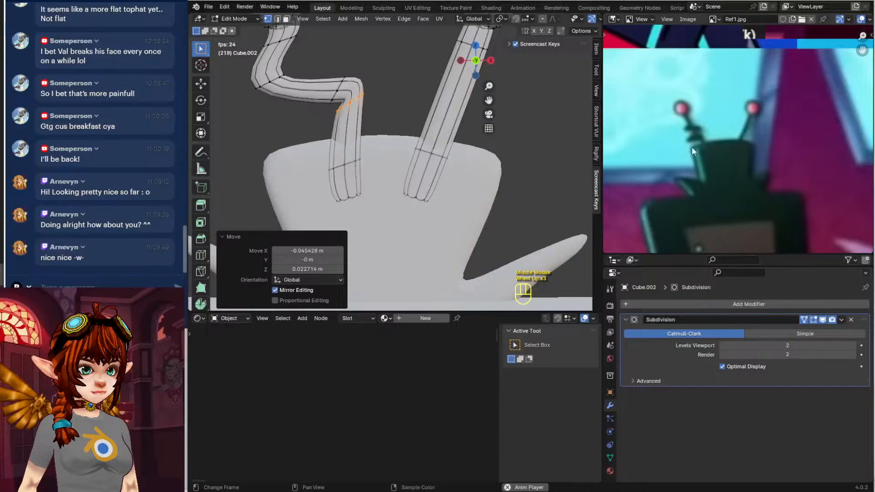
Undo all loop cuts and bends made on the left antenna
{"action": "key", "text": "ctrl+z"}
{"action": "key", "text": "ctrl+z"}
{"action": "key", "text": "ctrl+z"}
{"action": "key", "text": "ctrl+z"}
{"action": "key", "text": "ctrl+z"}
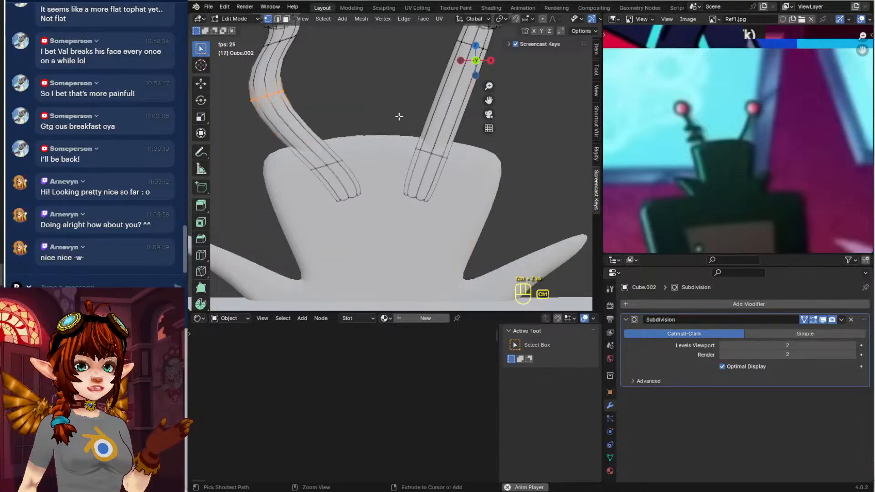
{"action": "key", "text": "ctrl+z"}
{"action": "key", "text": "ctrl+z"}
{"action": "key", "text": "ctrl+z"}
{"action": "key", "text": "ctrl+z"}
Add a loop cut midway on the right antenna's stalk and move it about -0.36 m in X and 0.16 m in Z
{"action": "middle_click_drag", "start_coordinate": [431, 92], "coordinate": [375, 117], "text": "shift"}
{"action": "key", "text": "ctrl+r"}
{"action": "key", "text": "ctrl+r"}
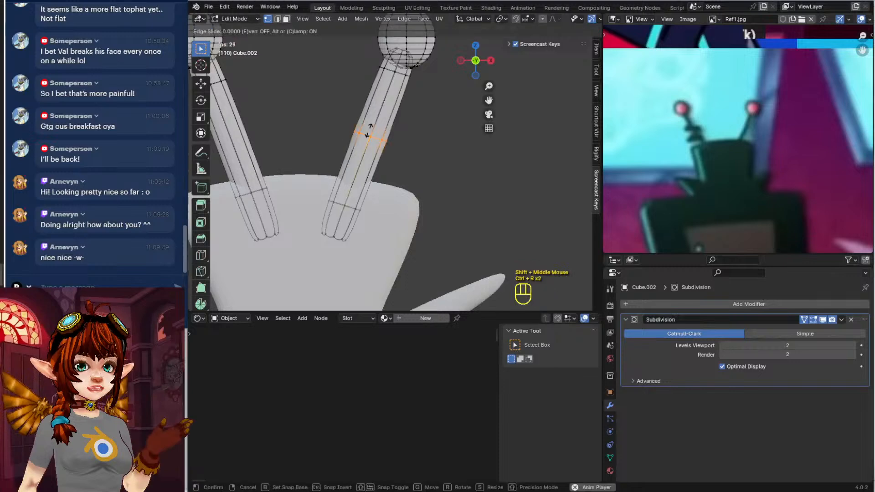
{"action": "left_click", "coordinate": [377, 135]}
{"action": "key", "text": "g"}
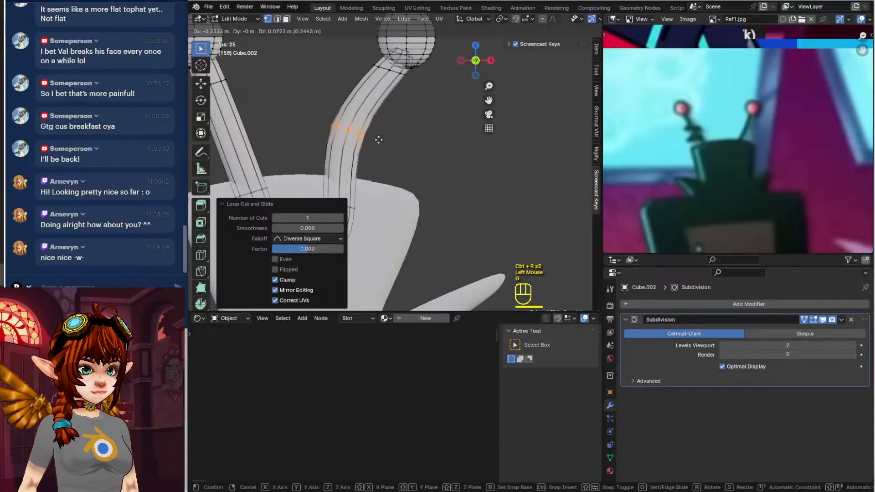
{"action": "left_click", "coordinate": [353, 94]}
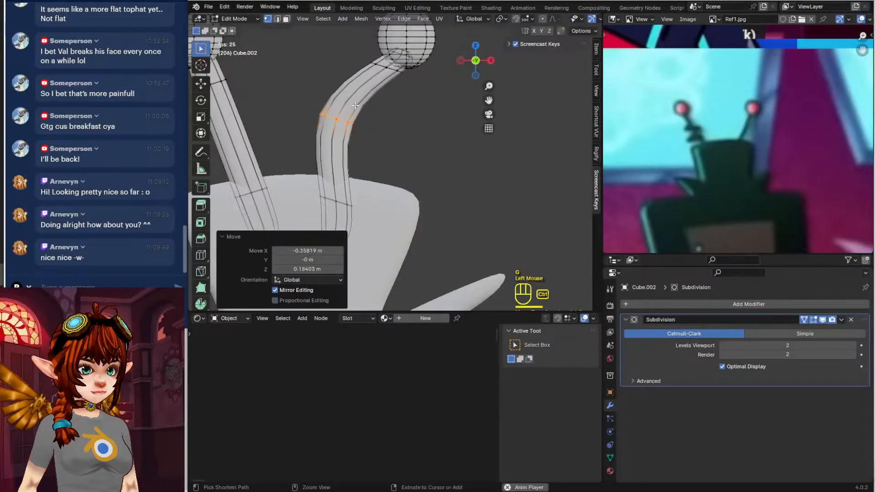
Add a loop cut above the right antenna's bend and move it about 0.31 m in X and -0.35 m in Z
{"action": "key", "text": "ctrl+r"}
{"action": "left_click", "coordinate": [352, 90]}
{"action": "key", "text": "g"}
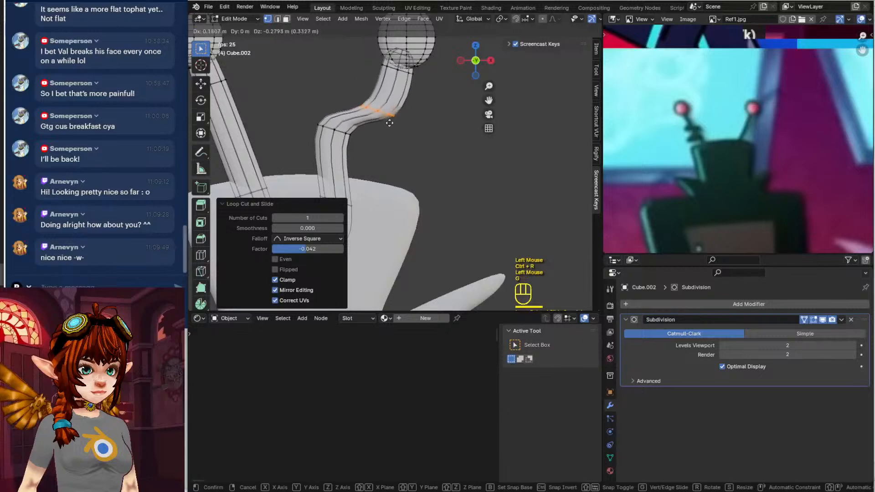
{"action": "left_click", "coordinate": [408, 132]}
Add a loop cut below the right antenna's first bend and move it about 0.53 m in X to form a zigzag
{"action": "key", "text": "ctrl+r"}
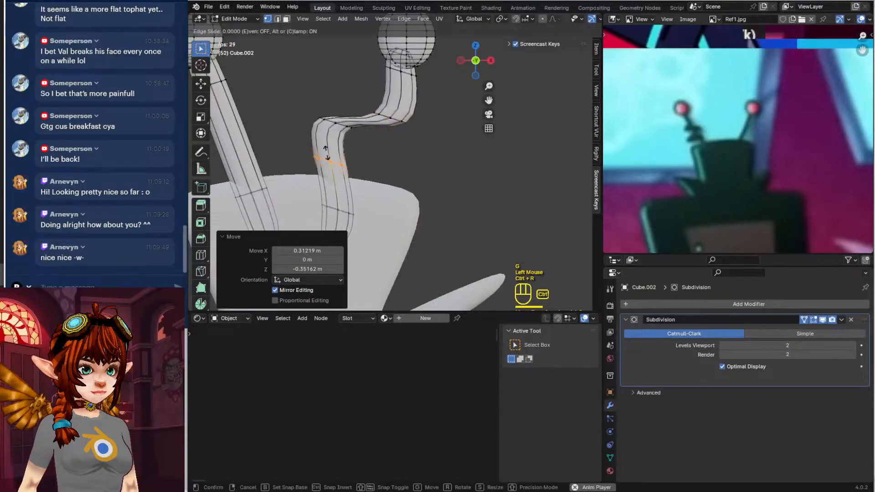
{"action": "left_click", "coordinate": [330, 153]}
{"action": "key", "text": "g"}
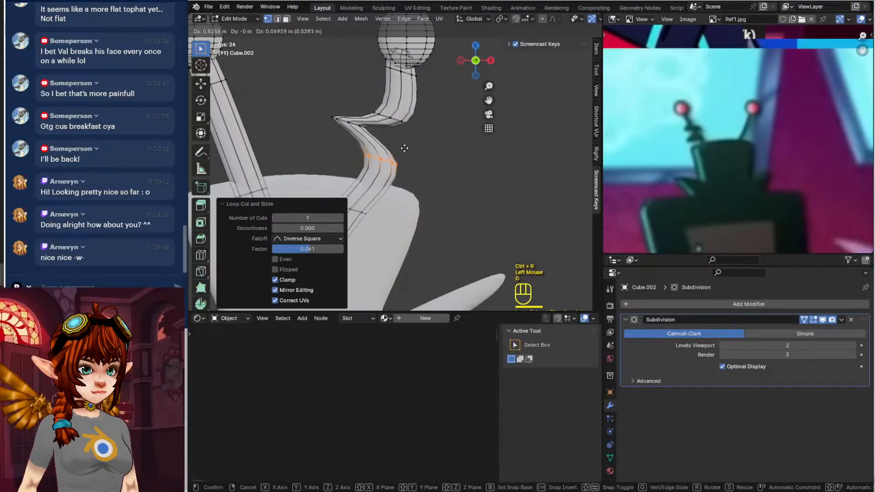
{"action": "left_click", "coordinate": [403, 152]}
Add a loop cut above the right antenna's base, move it about -0.38 m in X and 0.27 m in Z, and nudge it further outward in -X
{"action": "key", "text": "ctrl+r"}
{"action": "left_click", "coordinate": [390, 184]}
{"action": "key", "text": "g"}
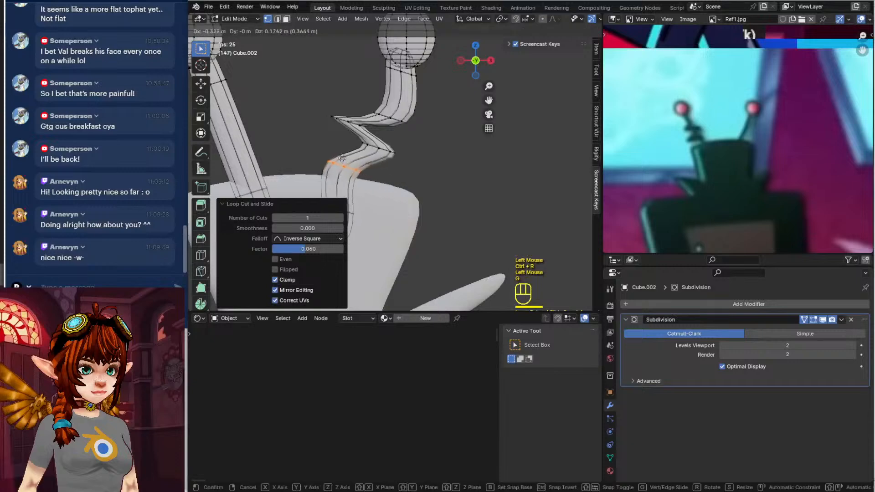
{"action": "left_click", "coordinate": [340, 168]}
{"action": "key", "text": "g"}
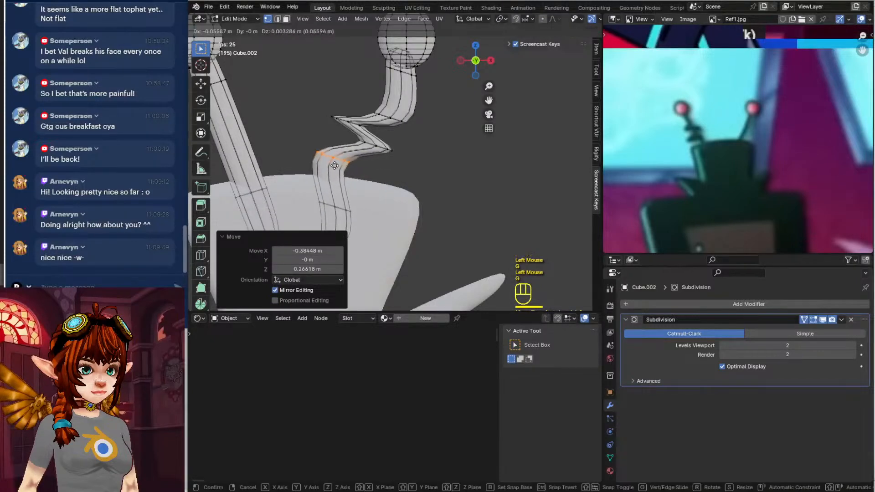
{"action": "left_click", "coordinate": [340, 171]}
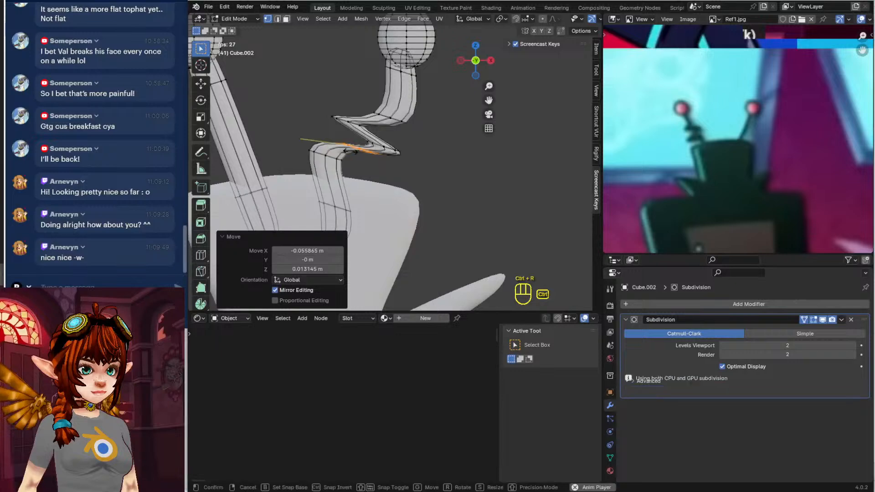
Add a loop cut in the zigzag's lower segment, rotate it 60°, adjust its position and scale it to about 0.71
{"action": "key", "text": "ctrl+r"}
{"action": "left_click", "coordinate": [398, 152]}
{"action": "key", "text": "r"}
{"action": "left_click", "coordinate": [381, 177]}
{"action": "key", "text": "g"}
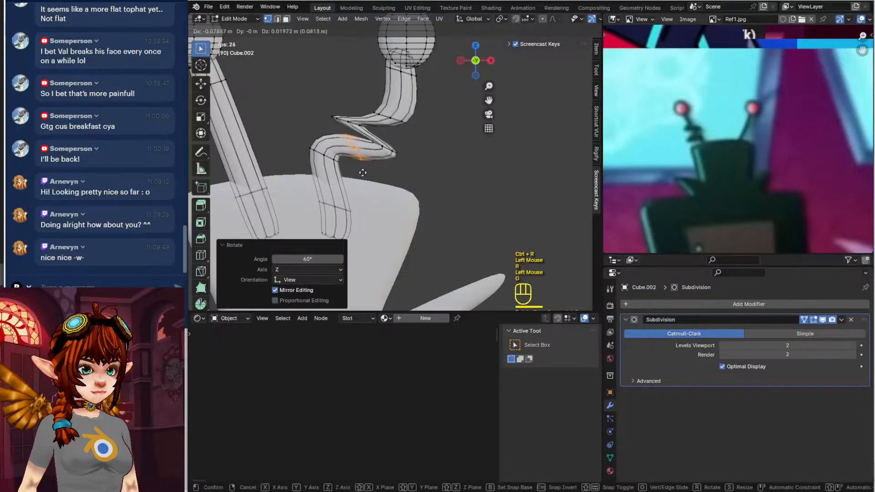
{"action": "left_click", "coordinate": [384, 178]}
{"action": "key", "text": "s"}
{"action": "left_click", "coordinate": [397, 163]}
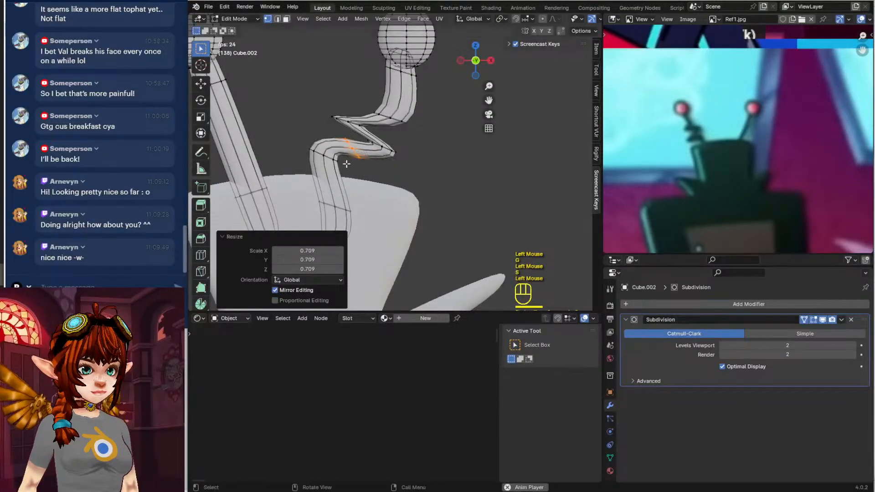
Scale the edge loop at the zigzag's lowest bend to 0.75 and nudge it slightly in +X and -Z
{"action": "left_click", "coordinate": [329, 157], "text": "alt"}
{"action": "key", "text": "g"}
{"action": "left_click", "coordinate": [418, 177]}
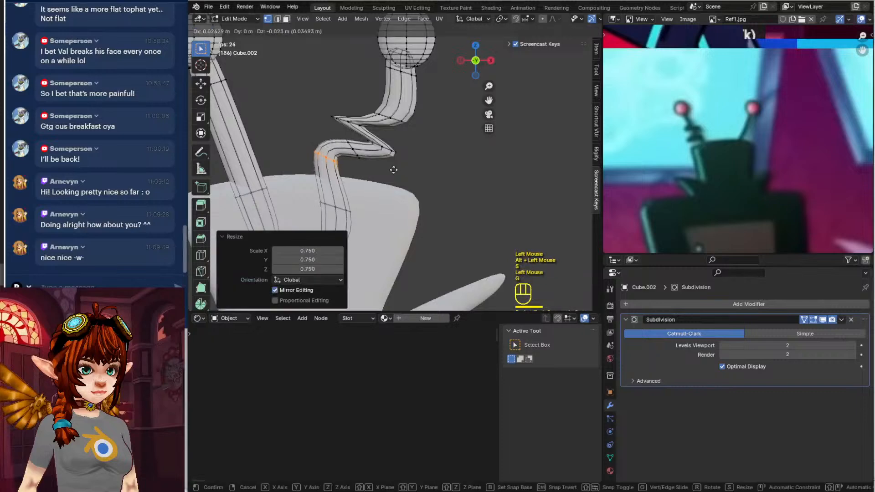
{"action": "left_click", "coordinate": [348, 124]}
{"action": "key", "text": "super+r"}
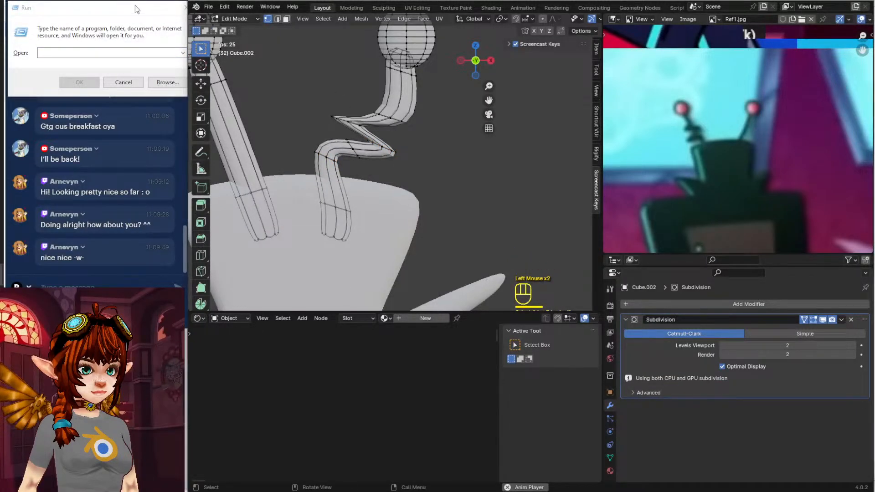
{"action": "left_click_drag", "start_coordinate": [139, 10], "coordinate": [119, 35]}
{"action": "left_click", "coordinate": [168, 32]}
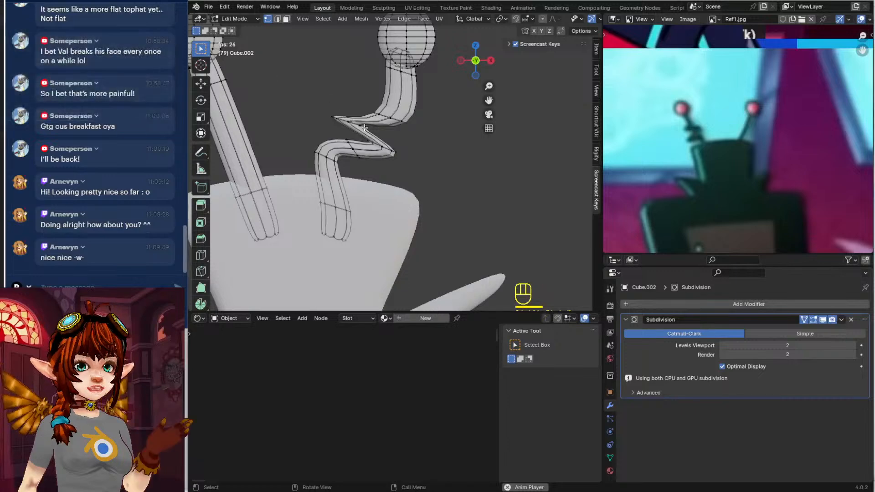
Move the edge loop at the zigzag's upper bend below the ball about 0.09 m in X and 0.10 m in Z
{"action": "left_click", "coordinate": [378, 122]}
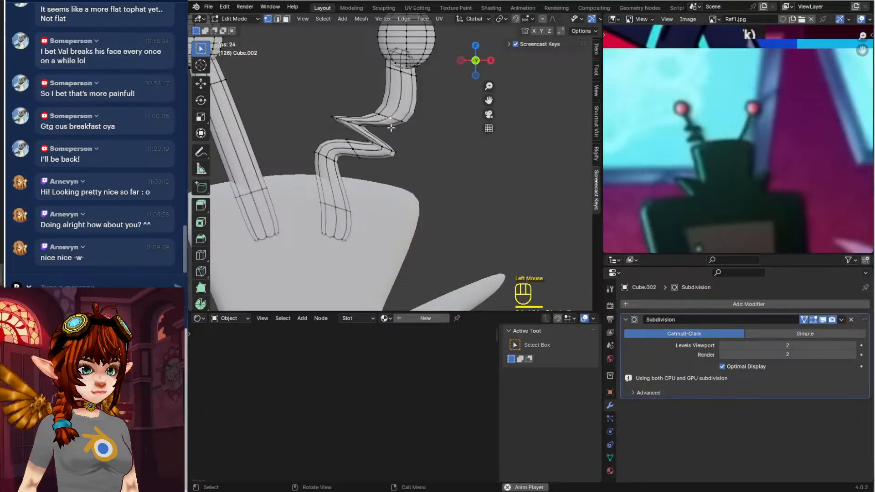
{"action": "scroll", "coordinate": [385, 129], "scroll_direction": "down", "scroll_amount": 2}
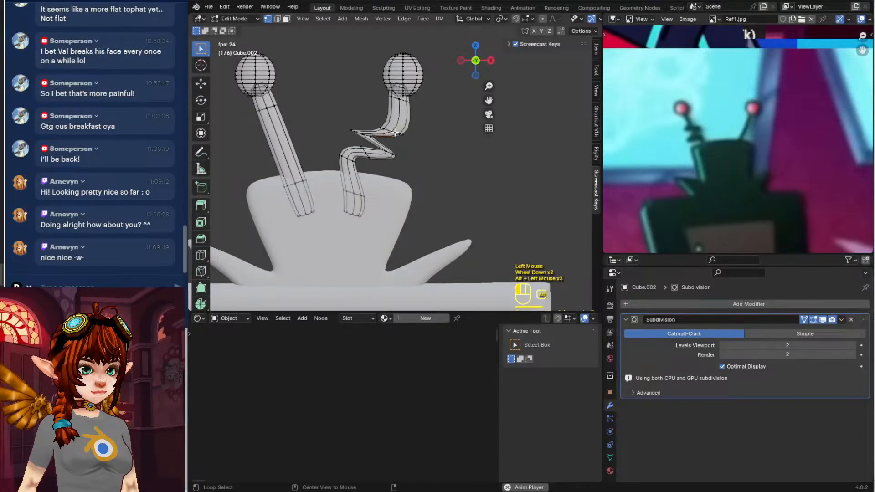
{"action": "key", "text": "g"}
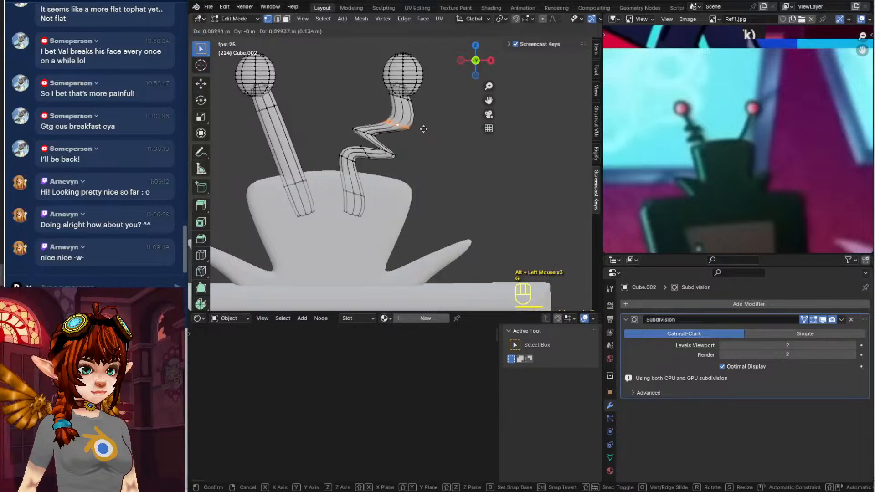
{"action": "left_click", "coordinate": [424, 129]}
Add a loop cut in the zigzag's upper segment, rotate it upright, and move it about -0.04 m in X and 0.09 m in Z
{"action": "key", "text": "ctrl+r"}
{"action": "left_click", "coordinate": [376, 126]}
{"action": "key", "text": "r"}
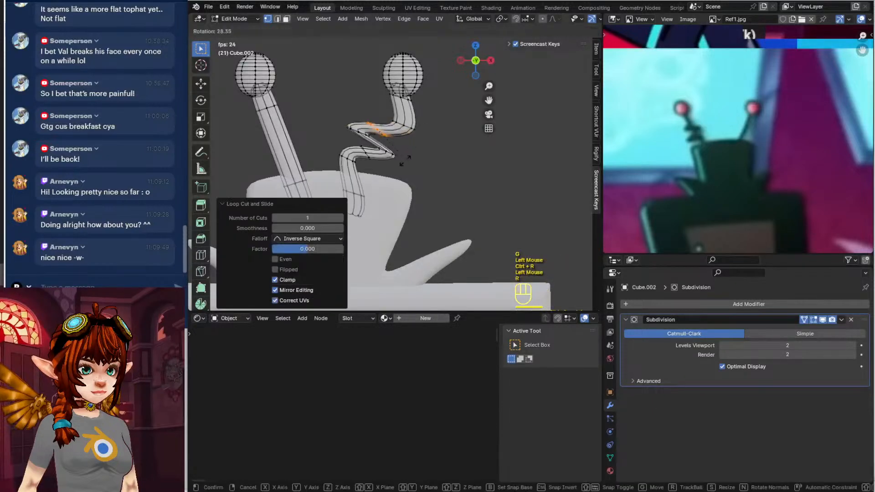
{"action": "left_click", "coordinate": [410, 147]}
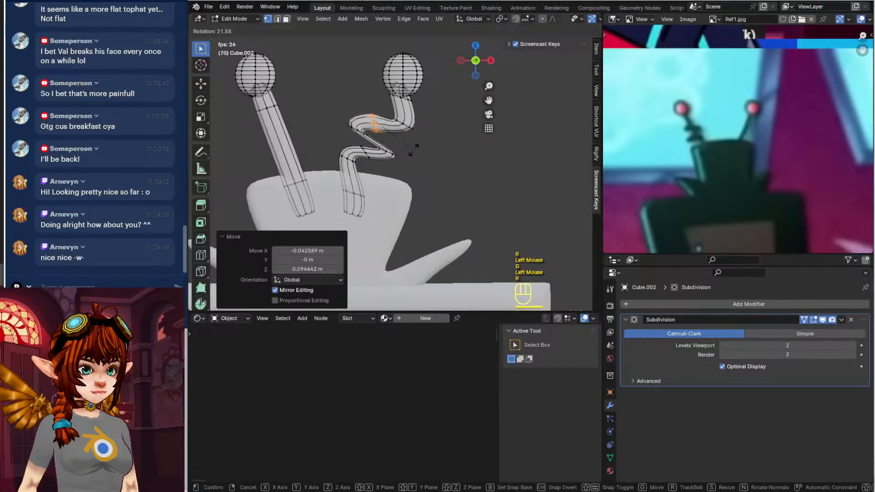
{"action": "key", "text": "ctrl+e"}
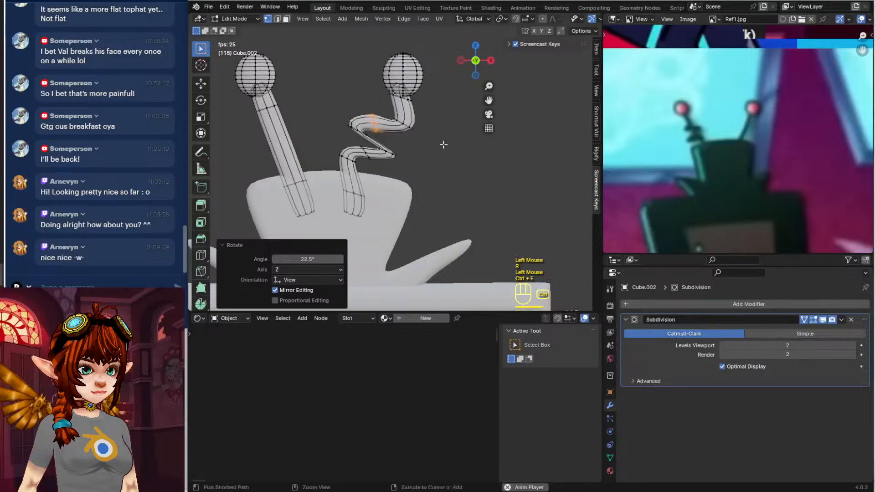
{"action": "left_click", "coordinate": [443, 144]}
Add a loop cut in the zigzag's middle segment, rotate it, move it about -0.09 m in X and 0.06 m in Z, and scale it down slightly
{"action": "key", "text": "ctrl+r"}
{"action": "left_click", "coordinate": [374, 141]}
{"action": "left_click", "coordinate": [376, 139]}
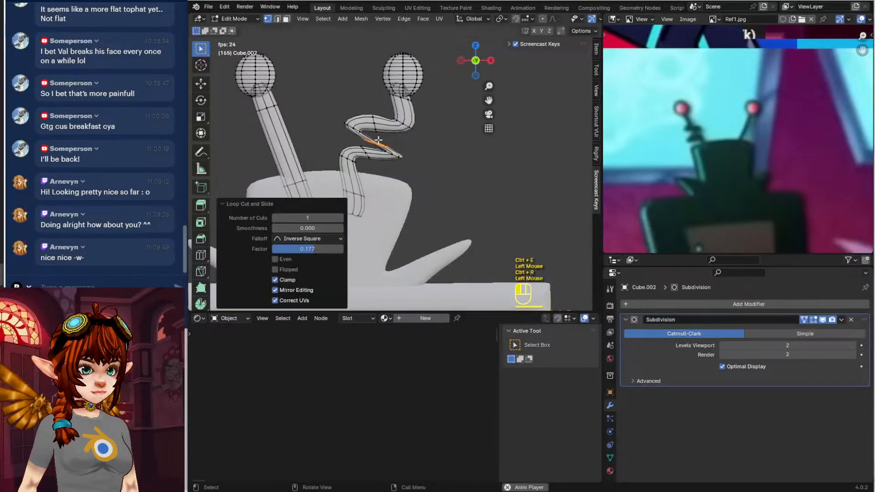
{"action": "key", "text": "r"}
{"action": "left_click", "coordinate": [383, 129]}
{"action": "key", "text": "g"}
{"action": "left_click", "coordinate": [385, 128]}
{"action": "key", "text": "s"}
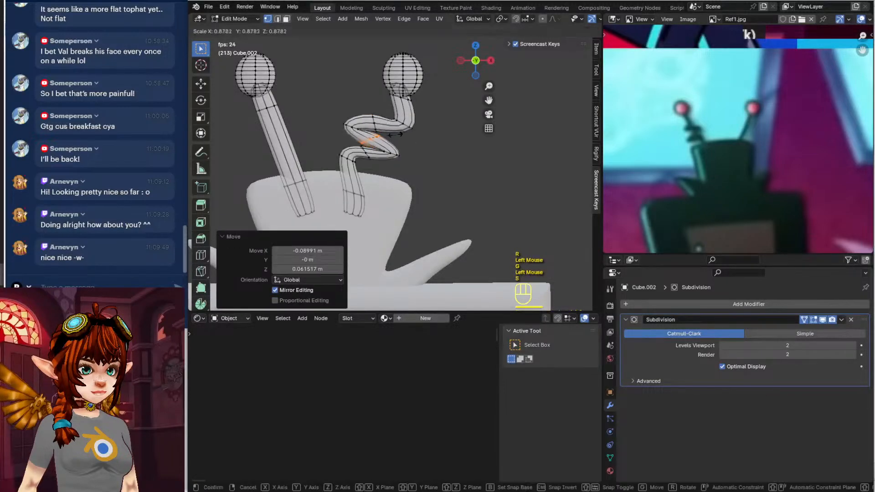
{"action": "left_click", "coordinate": [390, 136]}
Scale the edge loop in the zigzag's upper segment down to about 0.53
{"action": "left_click", "coordinate": [377, 121], "text": "alt"}
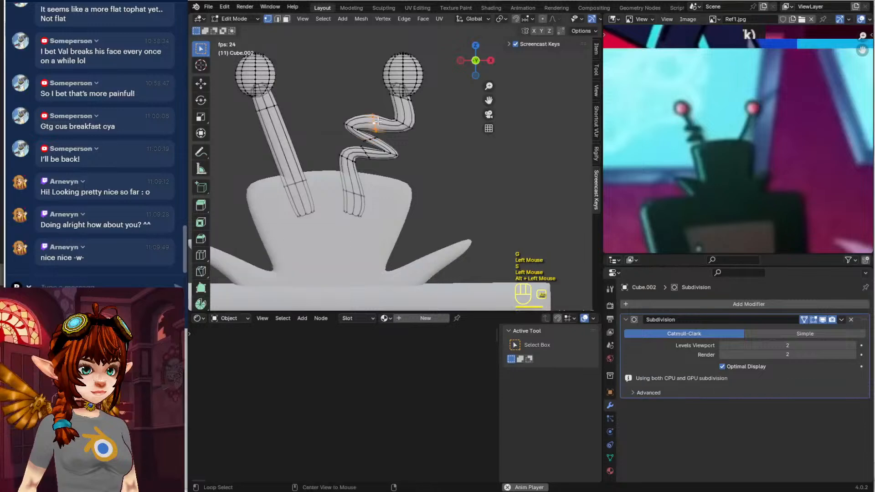
{"action": "key", "text": "s"}
{"action": "left_click", "coordinate": [414, 142]}
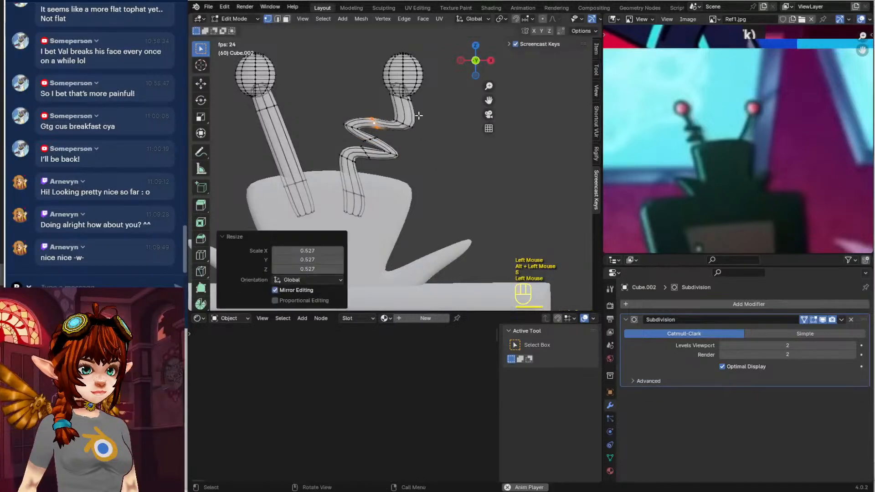
Add a loop cut in the segment below the ball, scale it down, and move it about 0.03 m in X and -0.08 m in Z
{"action": "key", "text": "ctrl+r"}
{"action": "left_click", "coordinate": [398, 115]}
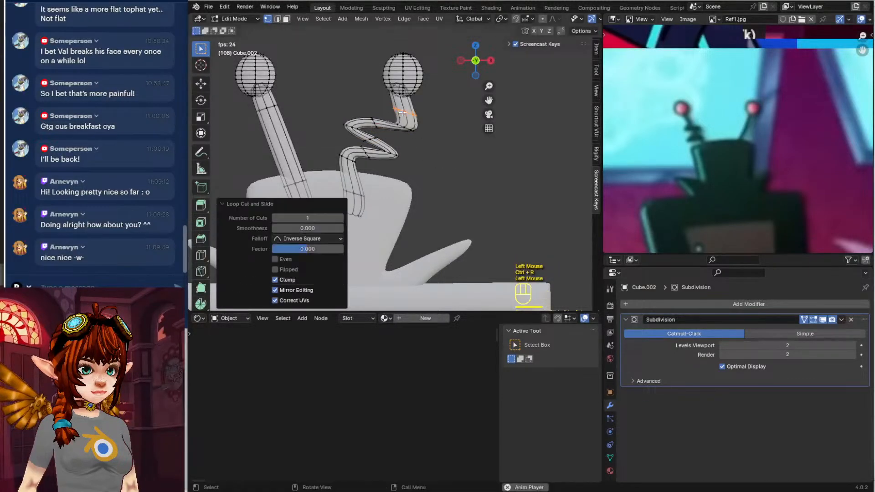
{"action": "key", "text": "s"}
{"action": "left_click", "coordinate": [421, 113]}
{"action": "key", "text": "g"}
{"action": "left_click", "coordinate": [426, 117]}
Add a loop cut in the zigzag's upper segment near the bend, rotate it about 57.4°, shift it slightly, and scale it to about 0.58
{"action": "key", "text": "ctrl+r"}
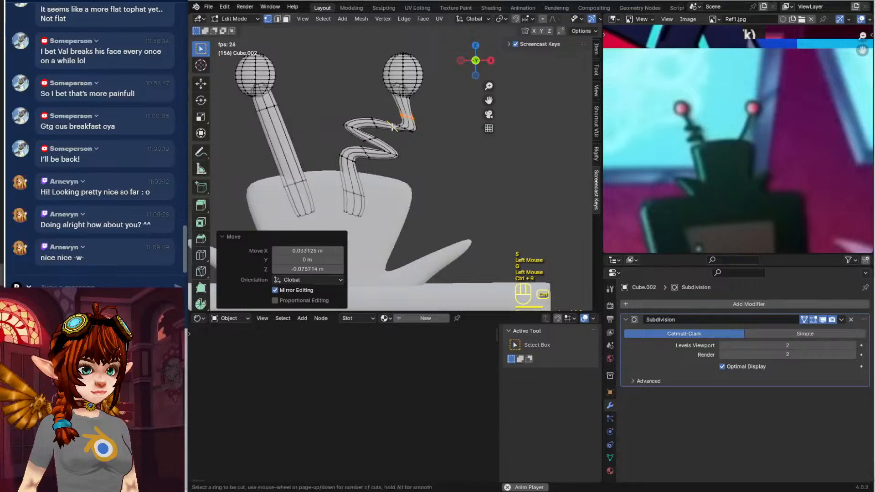
{"action": "left_click", "coordinate": [420, 129]}
{"action": "left_click", "coordinate": [430, 131]}
{"action": "key", "text": "g"}
{"action": "left_click", "coordinate": [415, 147]}
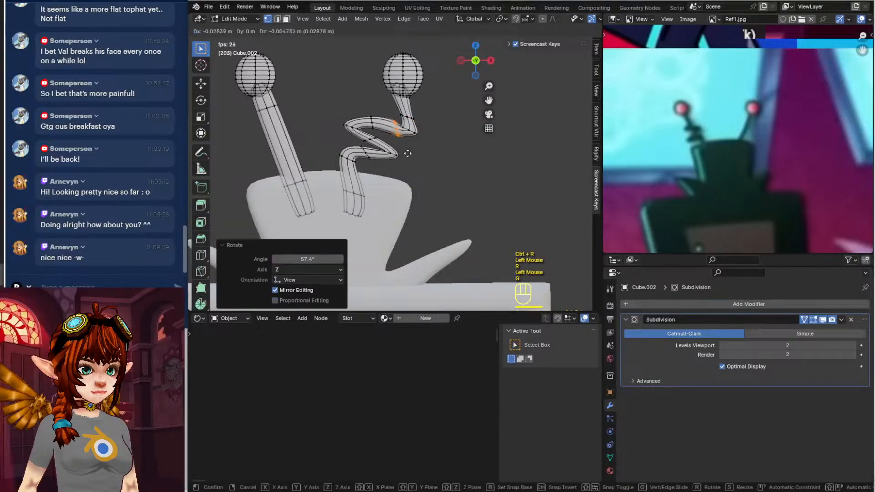
{"action": "key", "text": "s"}
{"action": "left_click", "coordinate": [412, 144]}
Add a loop cut near the top of the zigzag's lowest segment and move it about 0.49 m in X and -0.16 m in Z
{"action": "scroll", "coordinate": [425, 143], "scroll_direction": "up", "scroll_amount": 2}
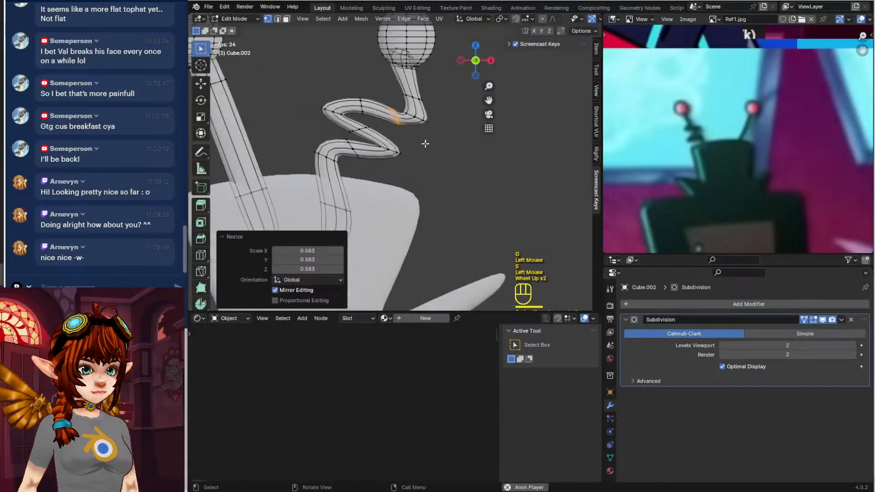
{"action": "key", "text": "ctrl+r"}
{"action": "key", "text": "ctrl+r"}
{"action": "left_click", "coordinate": [326, 163]}
{"action": "left_click", "coordinate": [315, 149]}
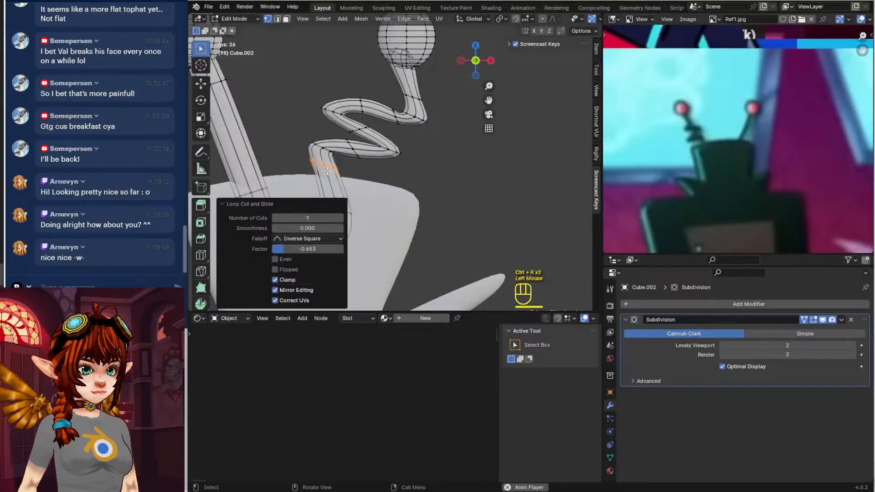
{"action": "key", "text": "g"}
{"action": "left_click", "coordinate": [401, 195]}
Add a loop cut above the new lowest bend, rotate it about -59.4°, reposition it, and scale it to about 0.63
{"action": "key", "text": "ctrl+r"}
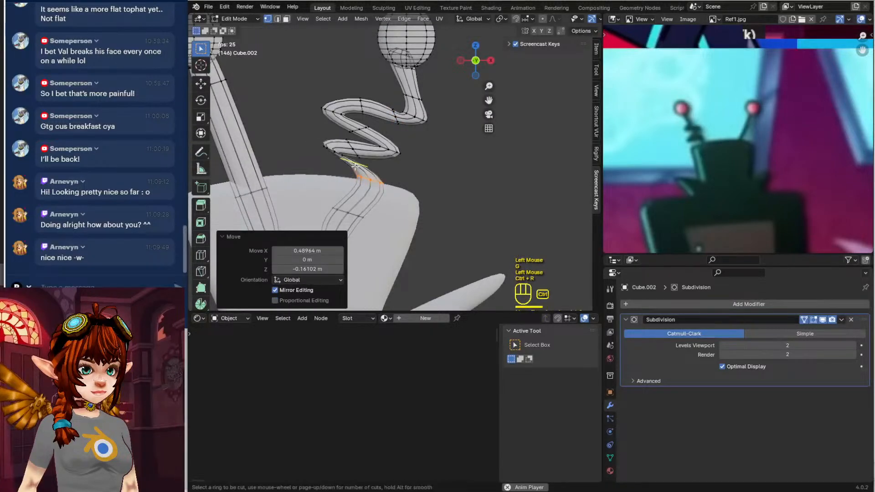
{"action": "left_click", "coordinate": [356, 157]}
{"action": "key", "text": "r"}
{"action": "left_click", "coordinate": [360, 112]}
{"action": "key", "text": "g"}
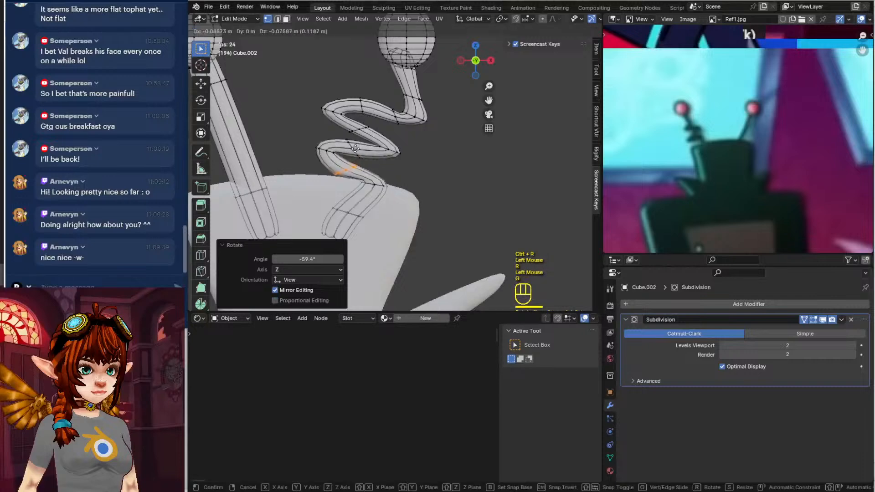
{"action": "left_click", "coordinate": [364, 150]}
{"action": "key", "text": "s"}
{"action": "left_click", "coordinate": [365, 152]}
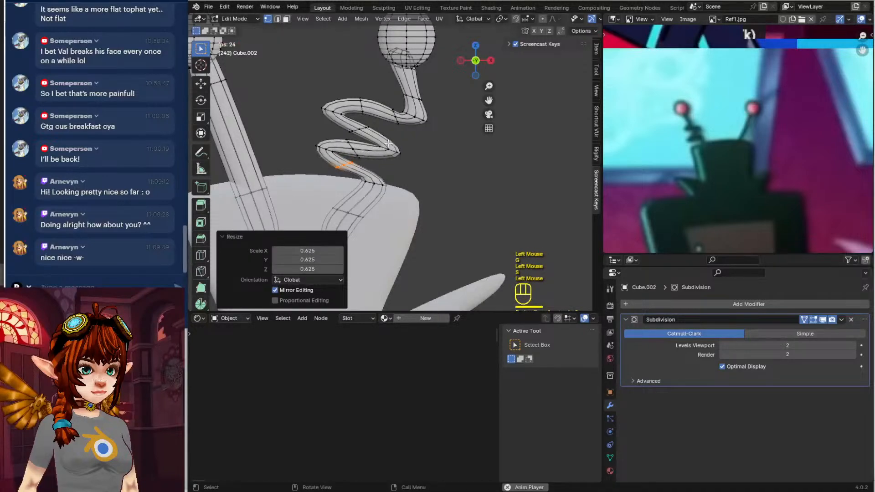
Move the upper segment's middle loop about 0.03 m in X and -0.07 m in Z, and raise the loop below the ball about 0.06 m
{"action": "scroll", "coordinate": [388, 144], "scroll_direction": "down", "scroll_amount": 2}
{"action": "left_click", "coordinate": [370, 118], "text": "alt"}
{"action": "key", "text": "g"}
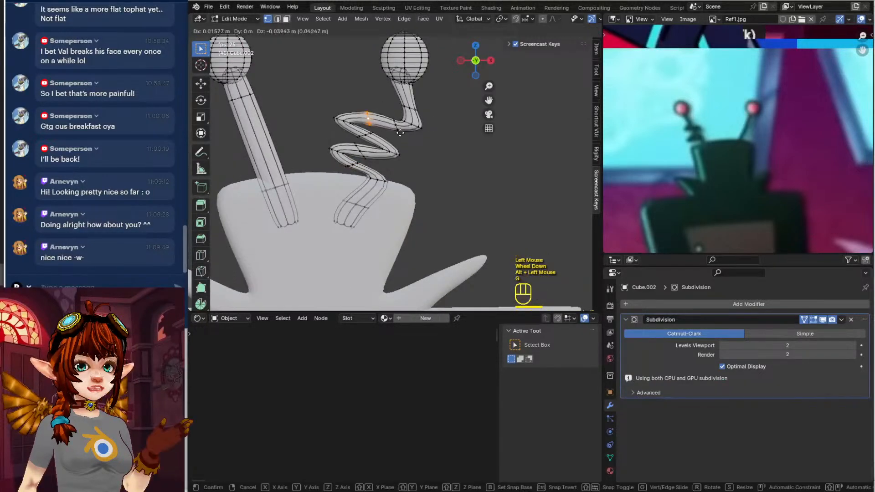
{"action": "left_click", "coordinate": [406, 124]}
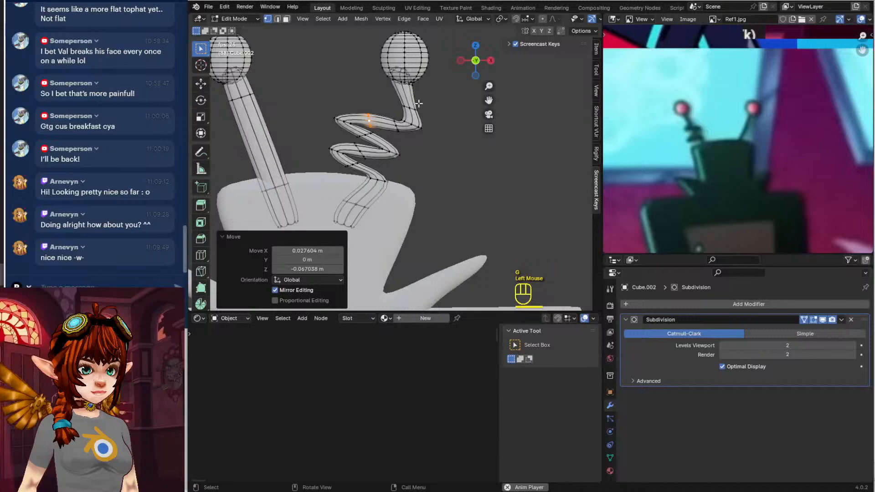
{"action": "left_click", "coordinate": [415, 108]}
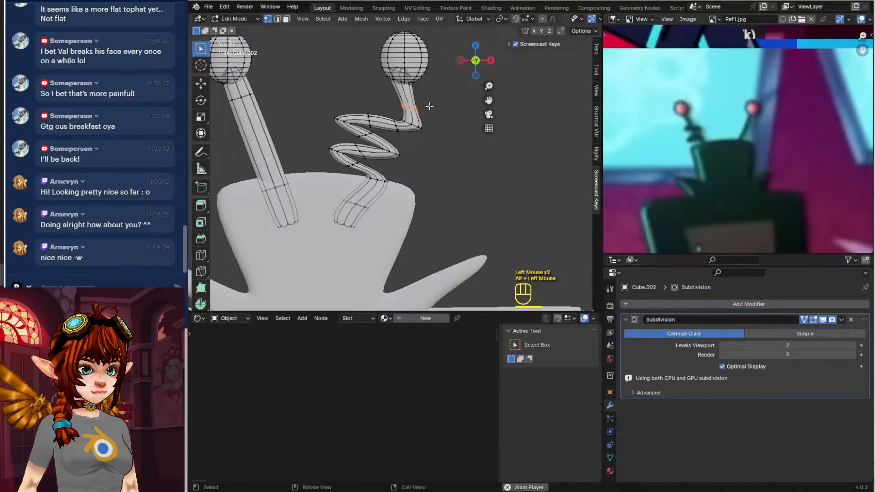
{"action": "key", "text": "g"}
{"action": "left_click", "coordinate": [428, 105]}
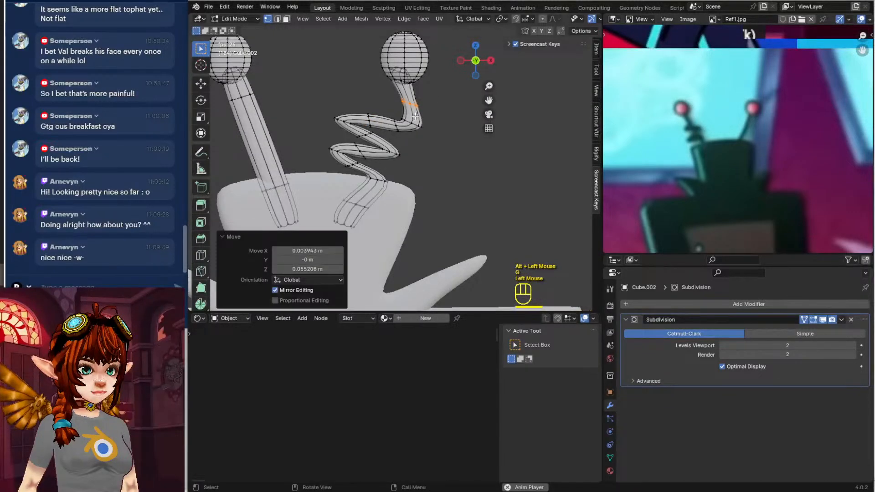
Add a loop cut at the zigzag's upper bend, scale it up to about 1.51, and move it slightly down
{"action": "left_click", "coordinate": [394, 123], "text": "alt"}
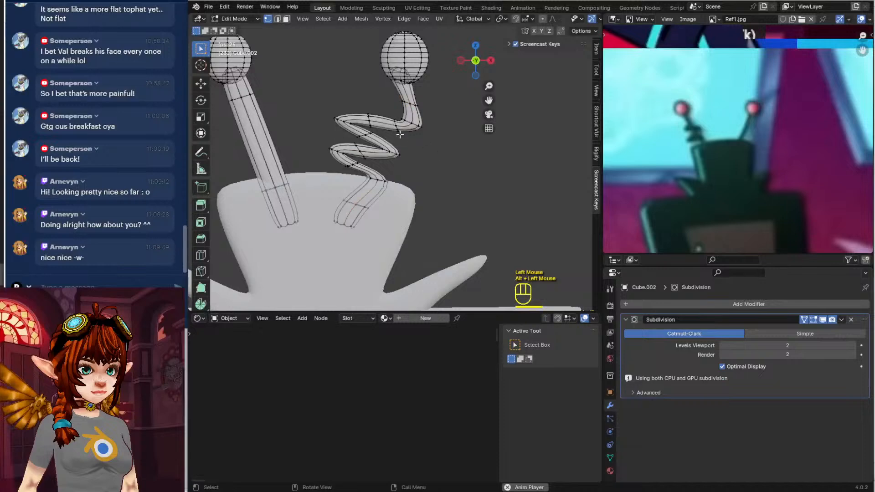
{"action": "key", "text": "ctrl+r"}
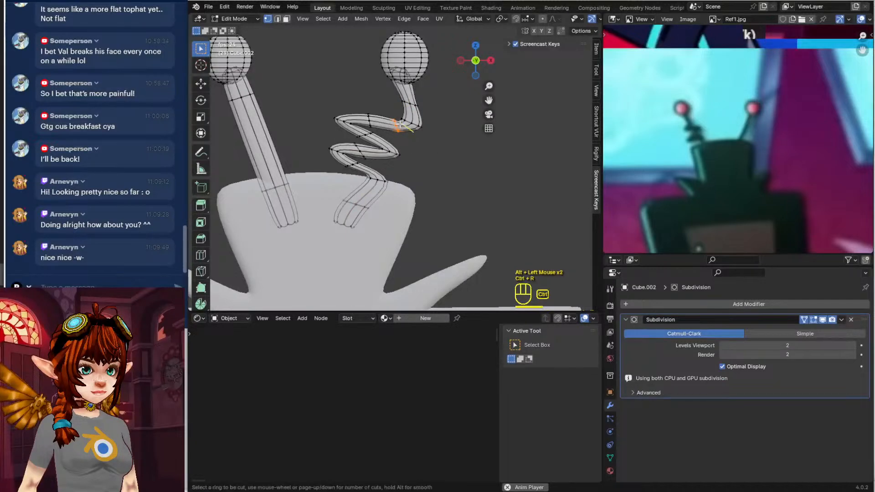
{"action": "left_click", "coordinate": [411, 131]}
{"action": "key", "text": "s"}
{"action": "left_click", "coordinate": [461, 155]}
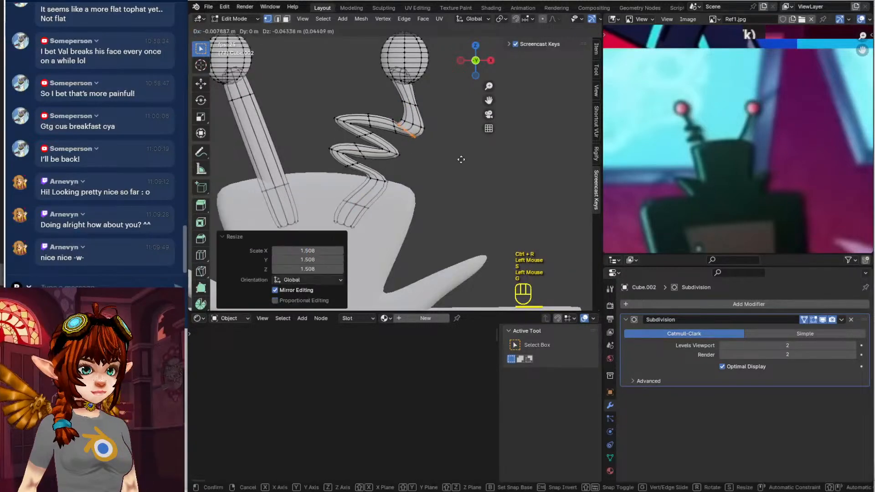
{"action": "key", "text": "g"}
{"action": "left_click", "coordinate": [461, 156]}
{"action": "key", "text": "Tab"}
Select the vertices at the bent antenna's top end inside the ball and shift them in front view
{"action": "scroll", "coordinate": [460, 157], "scroll_direction": "down", "scroll_amount": 2}
{"action": "middle_click_drag", "start_coordinate": [455, 163], "coordinate": [411, 151], "text": "shift"}
{"action": "scroll", "coordinate": [413, 133], "scroll_direction": "up", "scroll_amount": 3}
{"action": "key", "text": "Tab"}
{"action": "scroll", "coordinate": [412, 151], "scroll_direction": "up", "scroll_amount": 2}
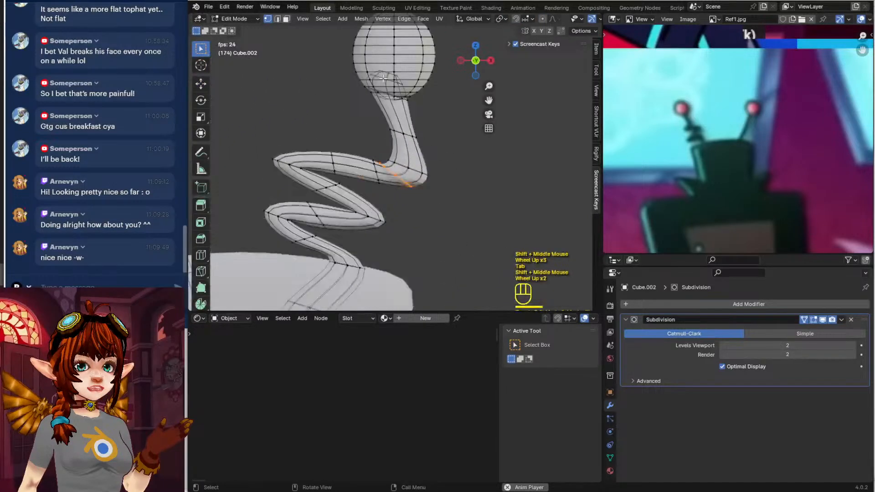
{"action": "left_click", "coordinate": [425, 112]}
{"action": "middle_click_drag", "start_coordinate": [467, 123], "coordinate": [375, 119]}
{"action": "middle_click_drag", "start_coordinate": [372, 78], "coordinate": [362, 144], "text": "shift"}
{"action": "middle_click_drag", "start_coordinate": [362, 144], "coordinate": [380, 146]}
{"action": "scroll", "coordinate": [344, 146], "scroll_direction": "up", "scroll_amount": 1}
{"action": "key", "text": "ctrl+l"}
{"action": "left_click", "coordinate": [345, 135]}
{"action": "scroll", "coordinate": [355, 144], "scroll_direction": "up", "scroll_amount": 4}
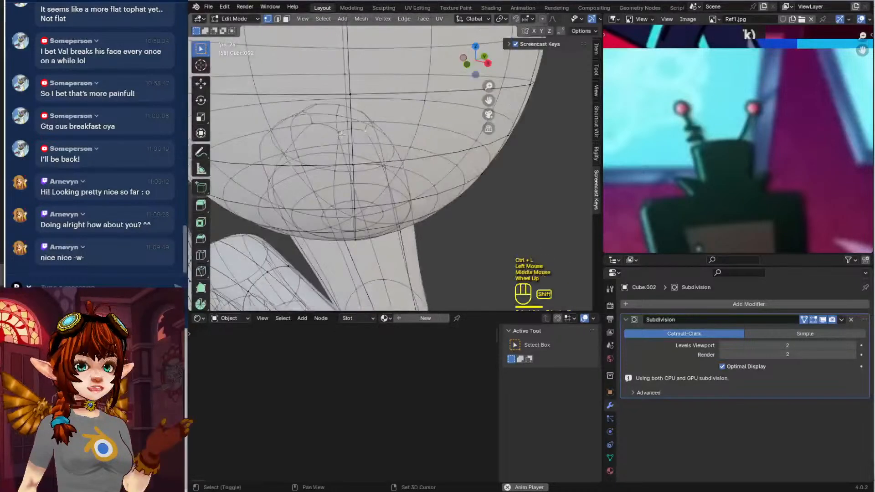
{"action": "left_click", "coordinate": [341, 131], "text": "shift"}
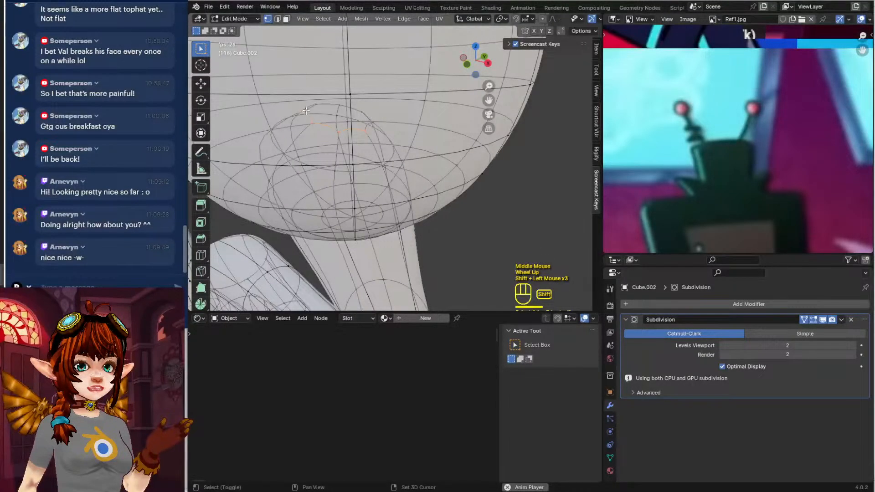
{"action": "middle_click_drag", "start_coordinate": [315, 105], "coordinate": [328, 131]}
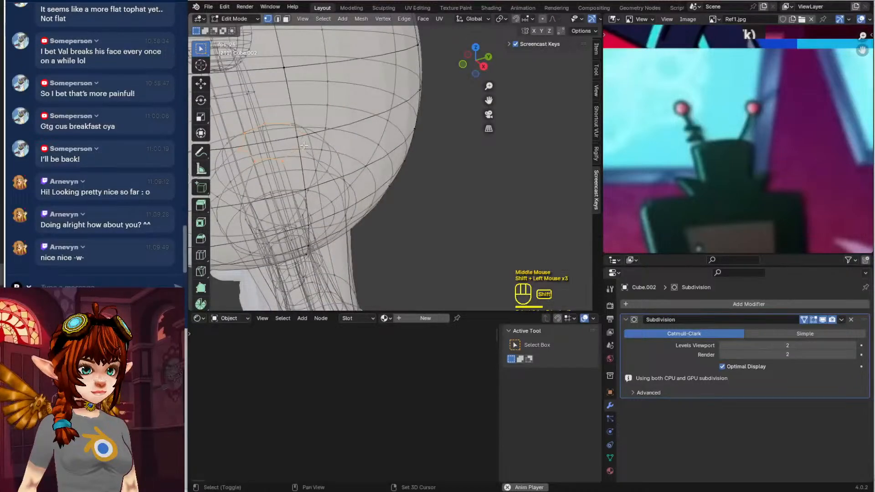
{"action": "key", "text": "KP_1"}
{"action": "middle_click_drag", "start_coordinate": [383, 101], "coordinate": [297, 83], "text": "shift"}
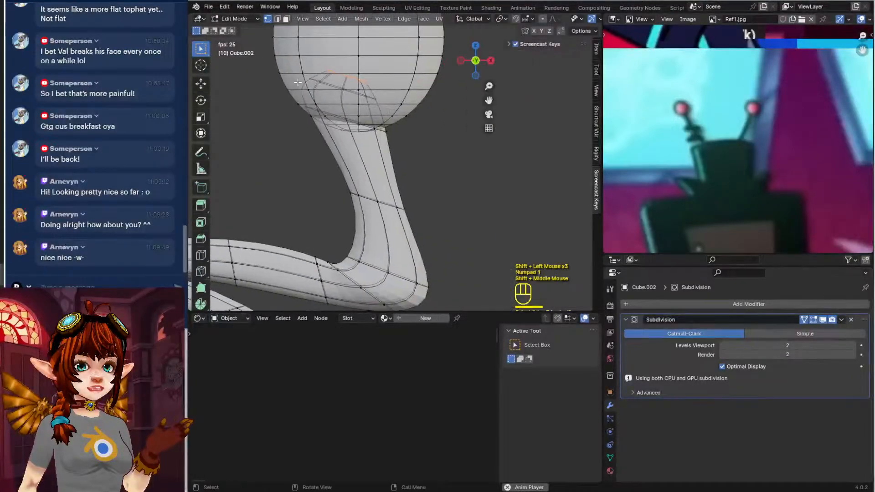
{"action": "key", "text": "g"}
{"action": "left_click", "coordinate": [345, 94]}
Move the antenna's top edge loop inside the ball about 0.05 m in X and -0.02 m in Z, and scale it down
{"action": "left_click", "coordinate": [341, 86], "text": "alt"}
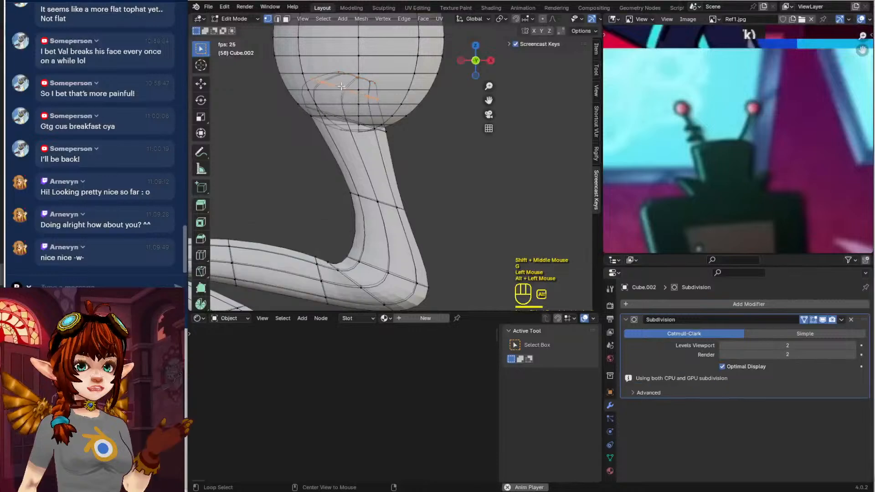
{"action": "key", "text": "g"}
{"action": "left_click", "coordinate": [387, 110]}
{"action": "key", "text": "s"}
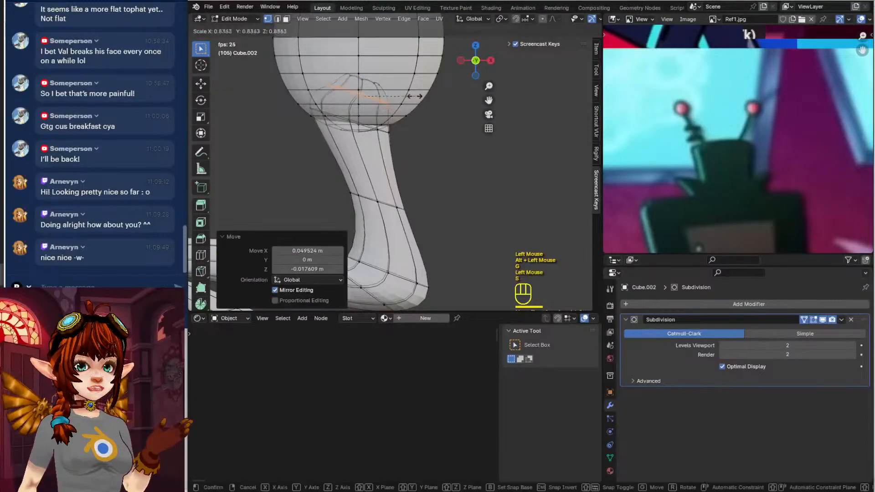
{"action": "left_click", "coordinate": [391, 109]}
Scale down the bent antenna's edge loop where it enters the base of the ball
{"action": "left_click", "coordinate": [374, 126], "text": "alt"}
{"action": "key", "text": "s"}
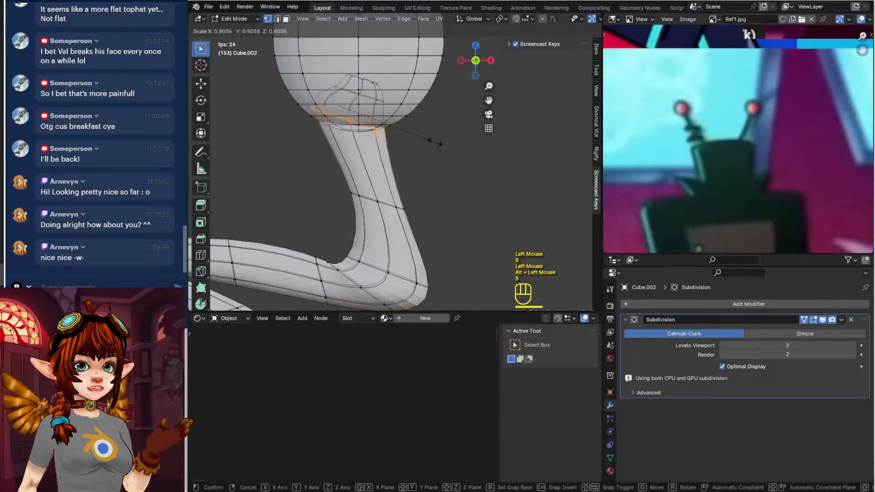
{"action": "left_click", "coordinate": [410, 138]}
{"action": "scroll", "coordinate": [422, 212], "scroll_direction": "down", "scroll_amount": 2}
{"action": "key", "text": "Tab"}
Apply smooth face shading to the entire antenna mesh
{"action": "middle_click_drag", "start_coordinate": [422, 212], "coordinate": [454, 156], "text": "shift"}
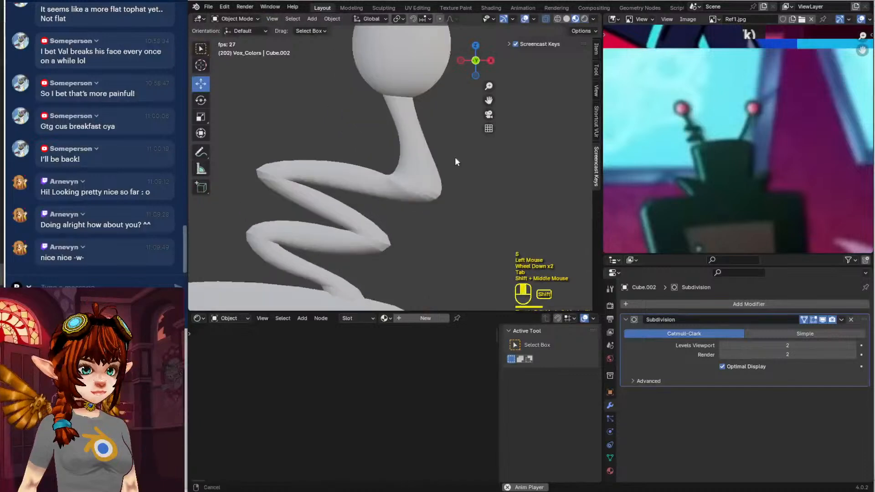
{"action": "scroll", "coordinate": [452, 144], "scroll_direction": "down", "scroll_amount": 1}
{"action": "scroll", "coordinate": [448, 151], "scroll_direction": "down", "scroll_amount": 1}
{"action": "key", "text": "Tab"}
{"action": "key", "text": "a"}
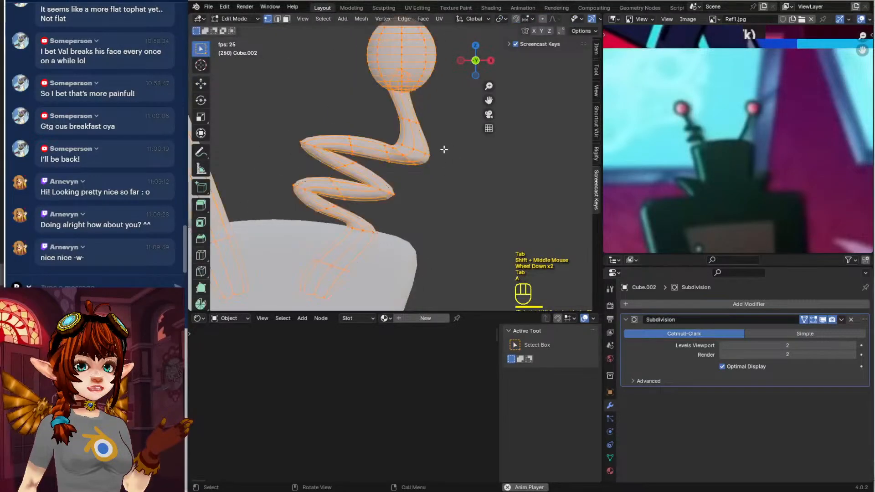
{"action": "left_click", "coordinate": [360, 19]}
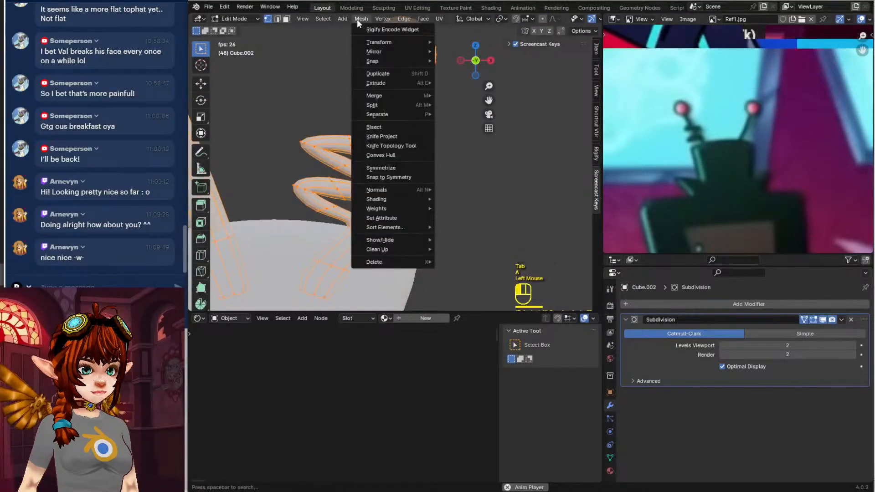
{"action": "mouse_move", "coordinate": [400, 200]}
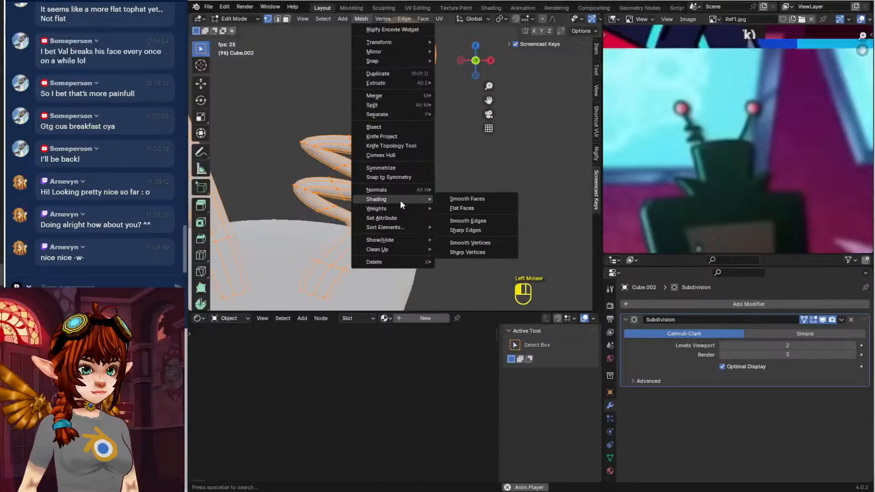
{"action": "left_click", "coordinate": [468, 199]}
{"action": "scroll", "coordinate": [468, 199], "scroll_direction": "down", "scroll_amount": 2}
{"action": "key", "text": "Tab"}
Scale down the straight antenna's upper edge loop just below its ball
{"action": "middle_click_drag", "start_coordinate": [469, 198], "coordinate": [460, 137], "text": "shift"}
{"action": "scroll", "coordinate": [460, 137], "scroll_direction": "down", "scroll_amount": 1}
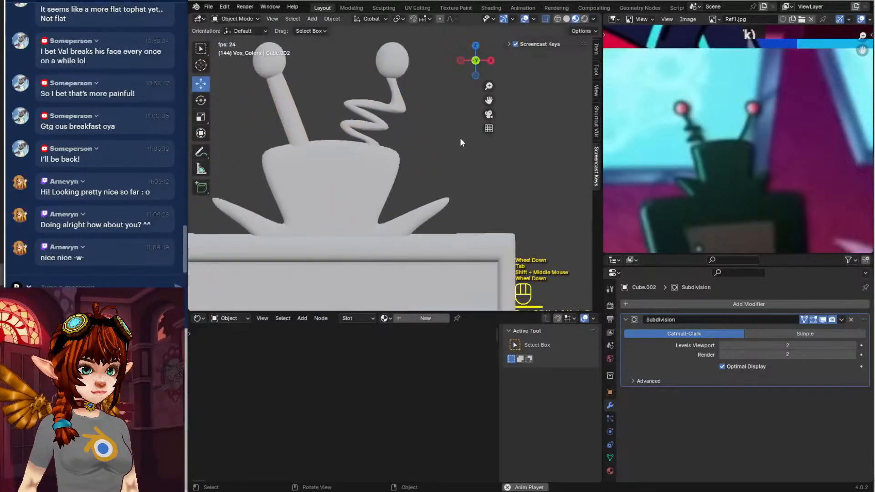
{"action": "scroll", "coordinate": [406, 150], "scroll_direction": "down", "scroll_amount": 2}
{"action": "scroll", "coordinate": [307, 107], "scroll_direction": "up", "scroll_amount": 3}
{"action": "key", "text": "Tab"}
{"action": "middle_click_drag", "start_coordinate": [307, 107], "coordinate": [348, 152], "text": "shift"}
{"action": "scroll", "coordinate": [301, 143], "scroll_direction": "up", "scroll_amount": 2}
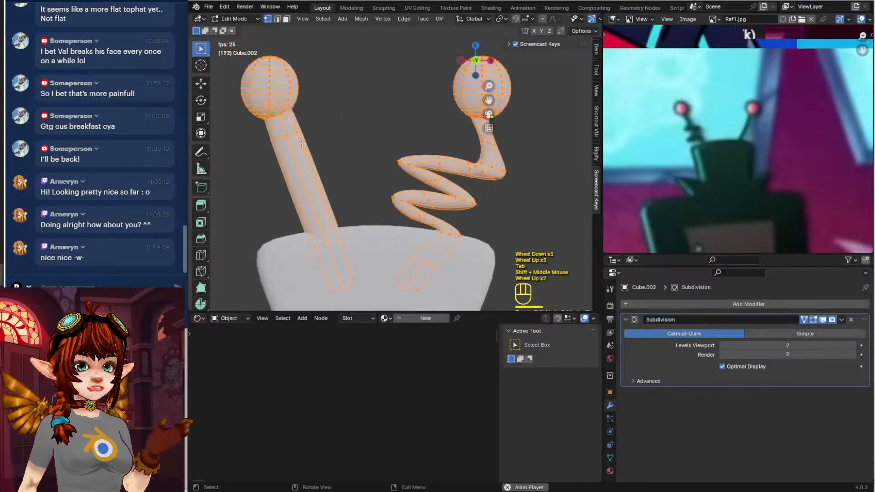
{"action": "left_click", "coordinate": [288, 135], "text": "alt"}
{"action": "key", "text": "s"}
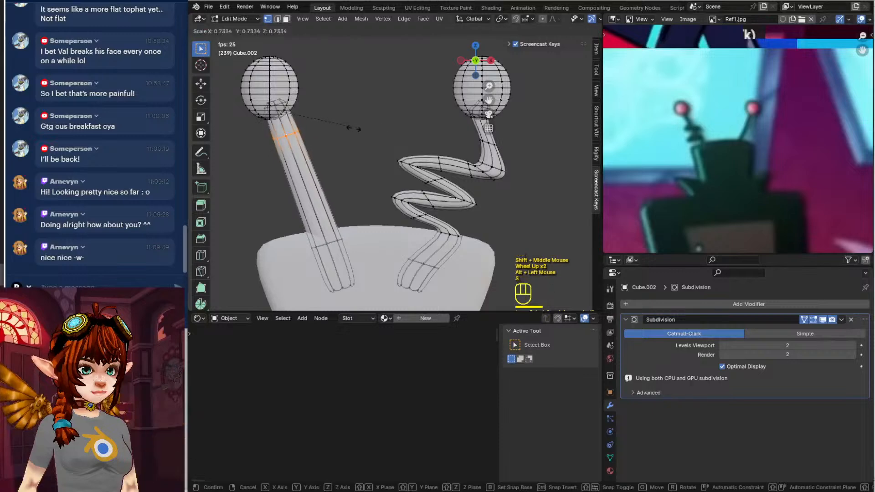
{"action": "left_click", "coordinate": [337, 173]}
Scale down the straight antenna's lower edge loop where it meets the hat
{"action": "middle_click_drag", "start_coordinate": [334, 172], "coordinate": [375, 113], "text": "shift"}
{"action": "left_click", "coordinate": [369, 184], "text": "alt"}
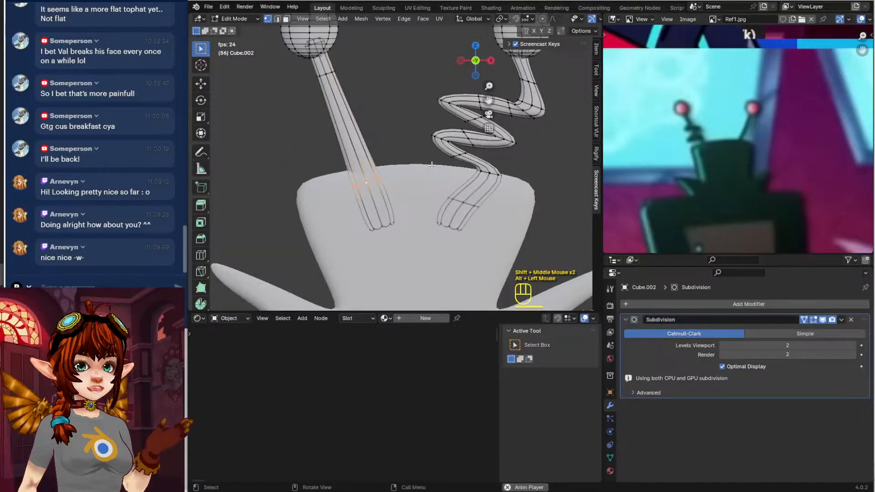
{"action": "key", "text": "s"}
{"action": "left_click", "coordinate": [401, 176]}
{"action": "key", "text": "Tab"}
Examine the reshaped antennas and the whole character, and compare them with the full figure in the reference image
{"action": "scroll", "coordinate": [408, 182], "scroll_direction": "down", "scroll_amount": 1}
{"action": "scroll", "coordinate": [408, 182], "scroll_direction": "down", "scroll_amount": 1}
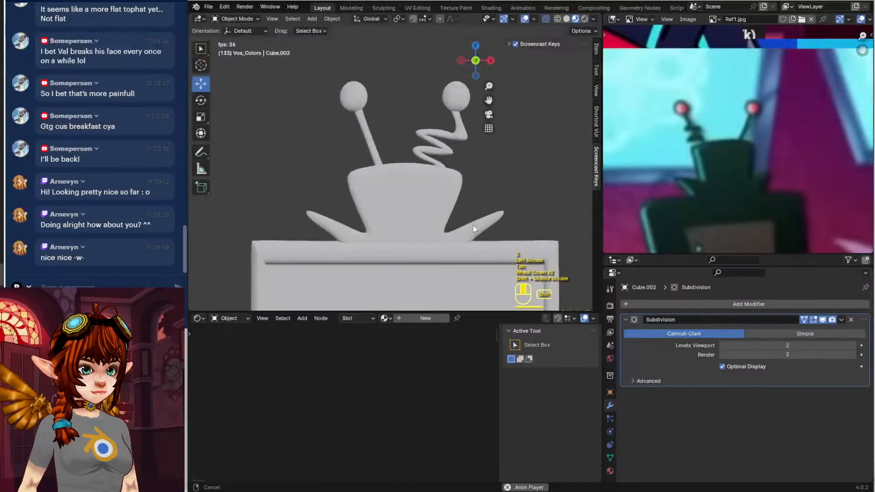
{"action": "middle_click_drag", "start_coordinate": [408, 182], "coordinate": [439, 154], "text": "shift"}
{"action": "scroll", "coordinate": [439, 185], "scroll_direction": "down", "scroll_amount": 2}
{"action": "scroll", "coordinate": [435, 178], "scroll_direction": "up", "scroll_amount": 2}
{"action": "scroll", "coordinate": [451, 160], "scroll_direction": "down", "scroll_amount": 4}
{"action": "scroll", "coordinate": [445, 159], "scroll_direction": "down", "scroll_amount": 2}
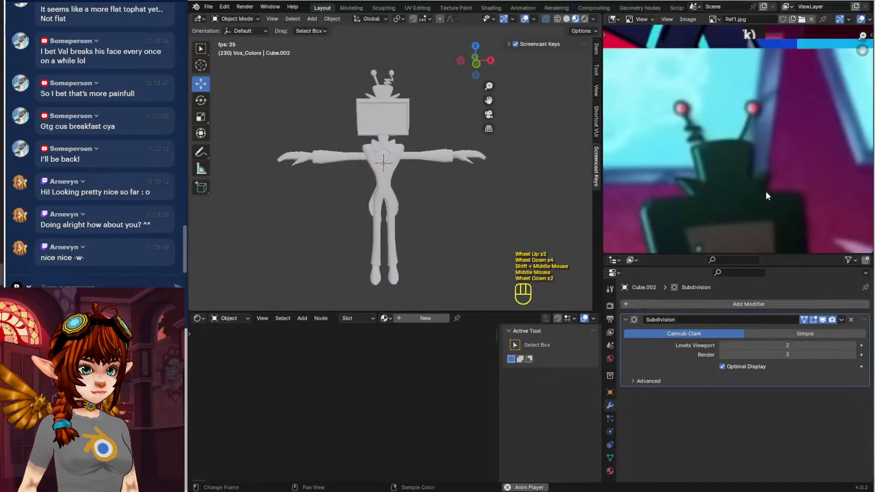
{"action": "scroll", "coordinate": [763, 196], "scroll_direction": "down", "scroll_amount": 2}
{"action": "middle_click_drag", "start_coordinate": [761, 206], "coordinate": [618, 150]}
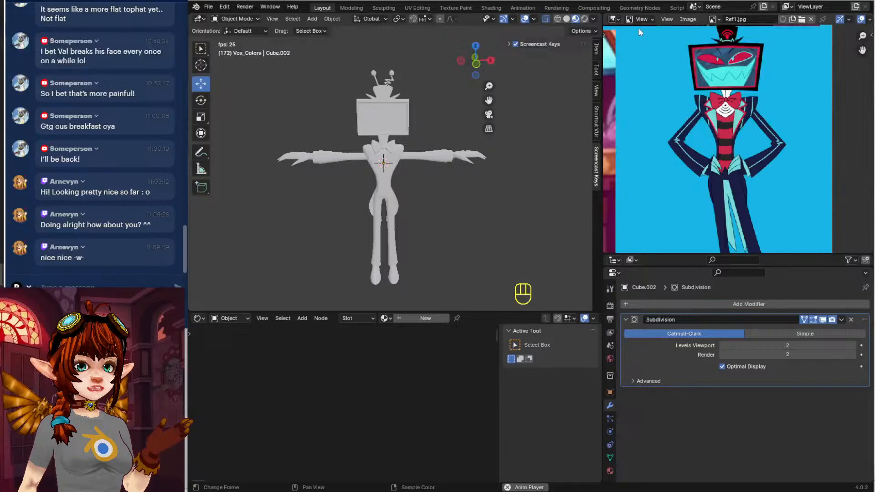
Switch the reference image area to the UV Editor and start creating a new image
{"action": "left_click", "coordinate": [614, 20]}
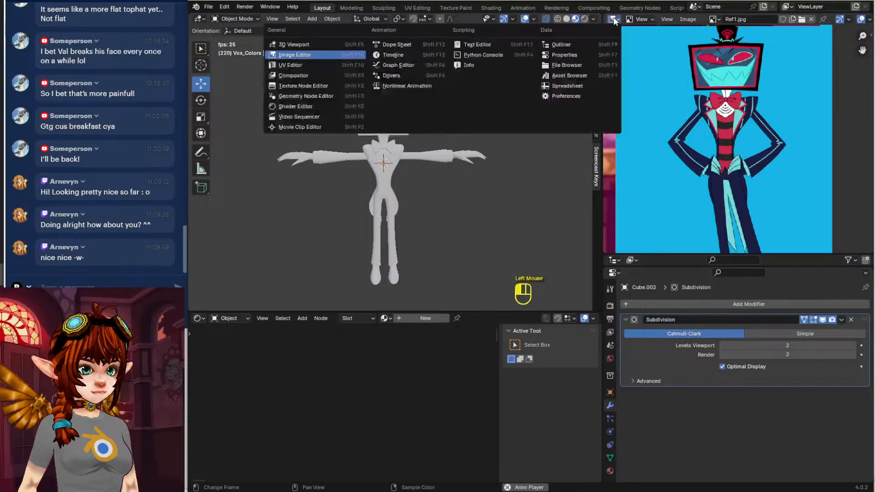
{"action": "left_click", "coordinate": [619, 19]}
{"action": "left_click", "coordinate": [331, 63]}
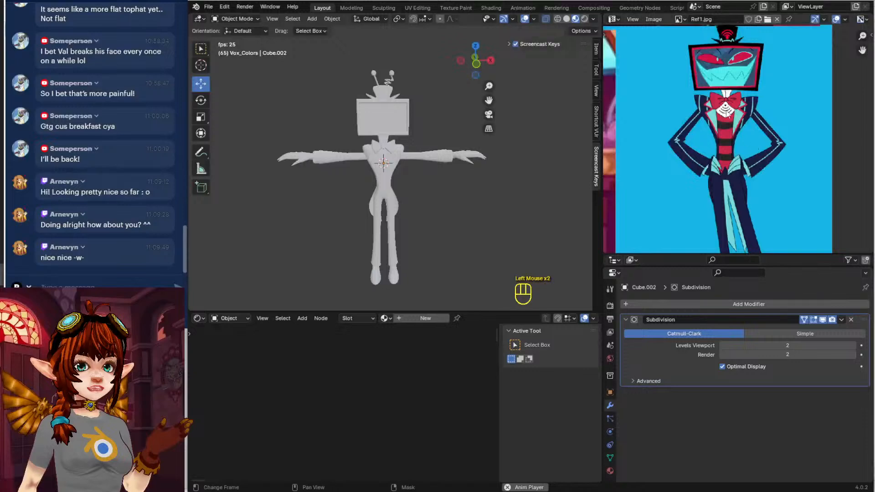
{"action": "left_click", "coordinate": [680, 19]}
{"action": "left_click", "coordinate": [647, 20]}
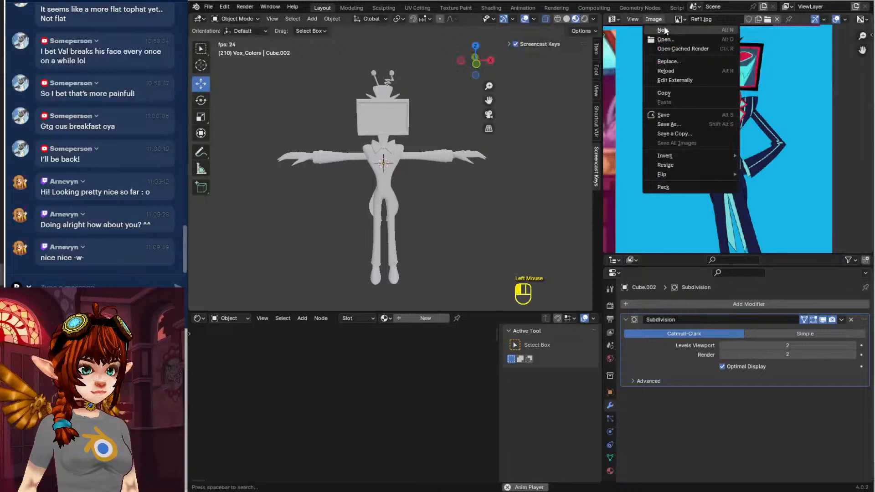
{"action": "left_click", "coordinate": [662, 28]}
Sample the suit's dark navy from the reference picture as the new image's fill colour
{"action": "left_click", "coordinate": [699, 73]}
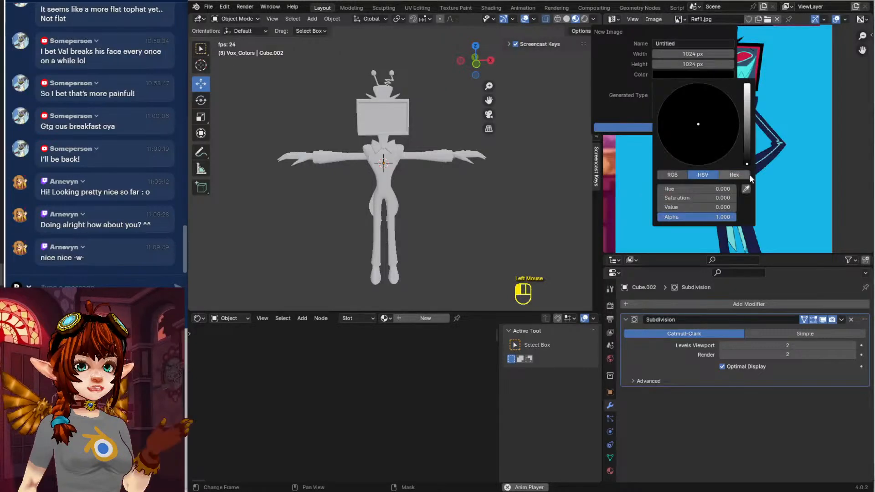
{"action": "left_click", "coordinate": [749, 174]}
{"action": "left_click", "coordinate": [759, 157]}
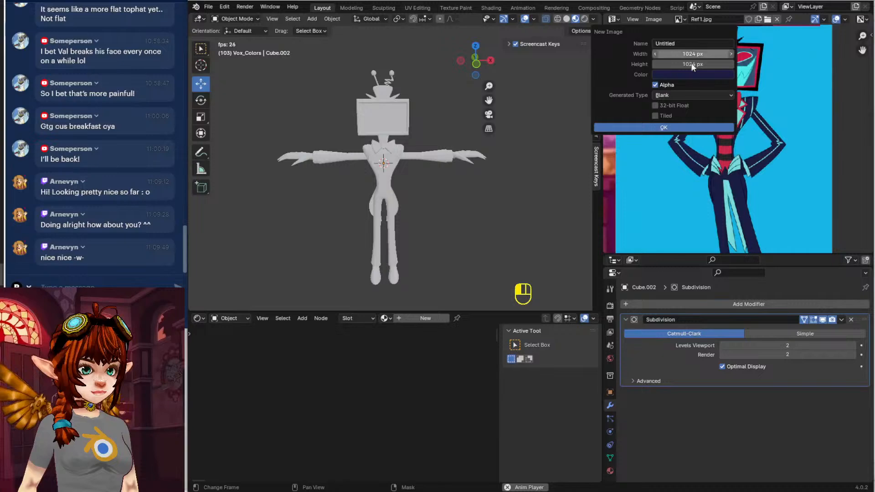
Create a blank 1024 x 1024 px image filled with the light teal sampled from the character in the reference
{"action": "left_click", "coordinate": [685, 75]}
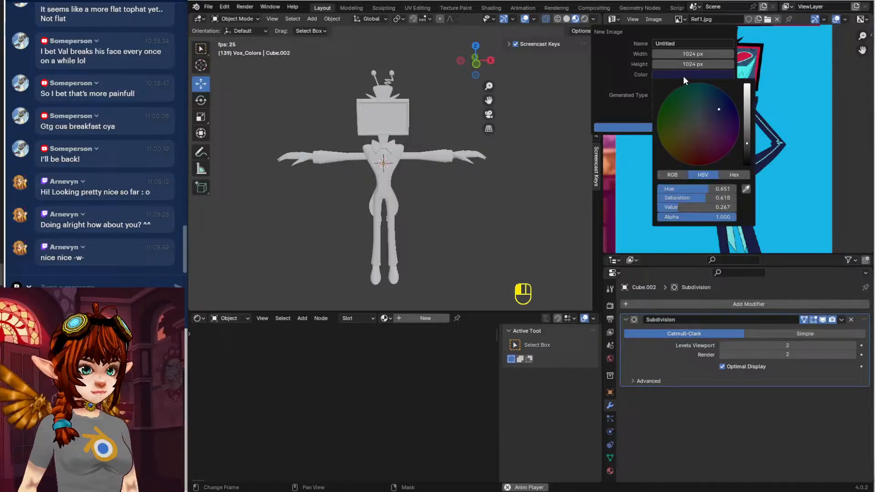
{"action": "left_click", "coordinate": [751, 179]}
{"action": "left_click", "coordinate": [742, 114]}
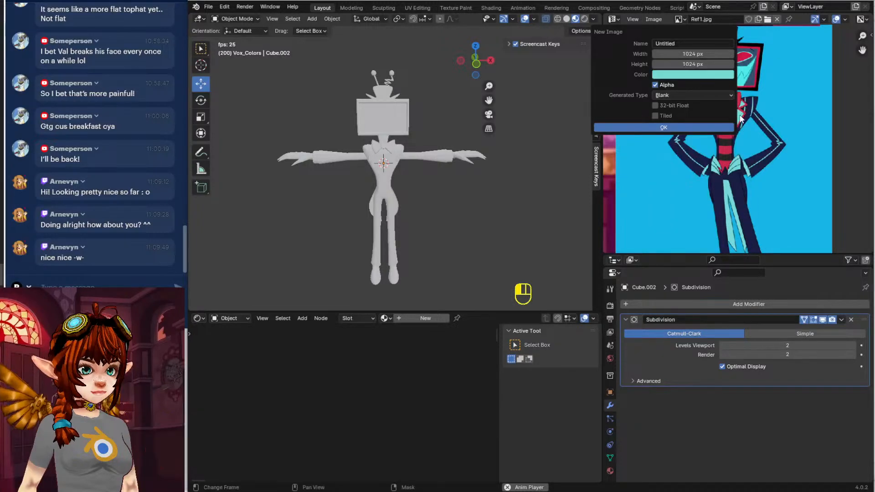
{"action": "left_click", "coordinate": [673, 128]}
{"action": "scroll", "coordinate": [672, 130], "scroll_direction": "down", "scroll_amount": 2}
{"action": "middle_click_drag", "start_coordinate": [671, 130], "coordinate": [736, 137]}
{"action": "scroll", "coordinate": [744, 133], "scroll_direction": "up", "scroll_amount": 2}
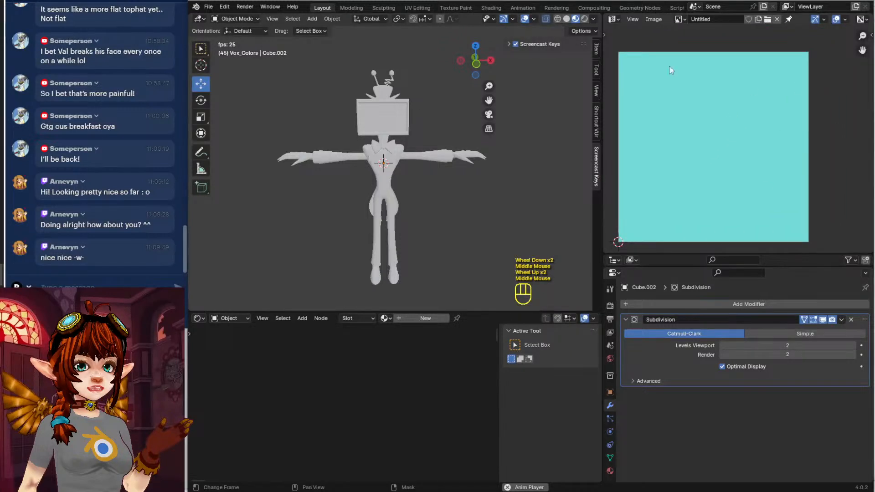
Enter edit mode on the character's body mesh with edge selection active
{"action": "middle_click_drag", "start_coordinate": [426, 205], "coordinate": [400, 96]}
{"action": "scroll", "coordinate": [424, 197], "scroll_direction": "up", "scroll_amount": 2}
{"action": "left_click", "coordinate": [374, 185]}
{"action": "key", "text": "Tab"}
{"action": "left_click", "coordinate": [276, 19]}
{"action": "scroll", "coordinate": [416, 131], "scroll_direction": "up", "scroll_amount": 2}
Cut a lengthwise edge loop along the side of the torso and legs and mark it as a seam
{"action": "key", "text": "ctrl+r"}
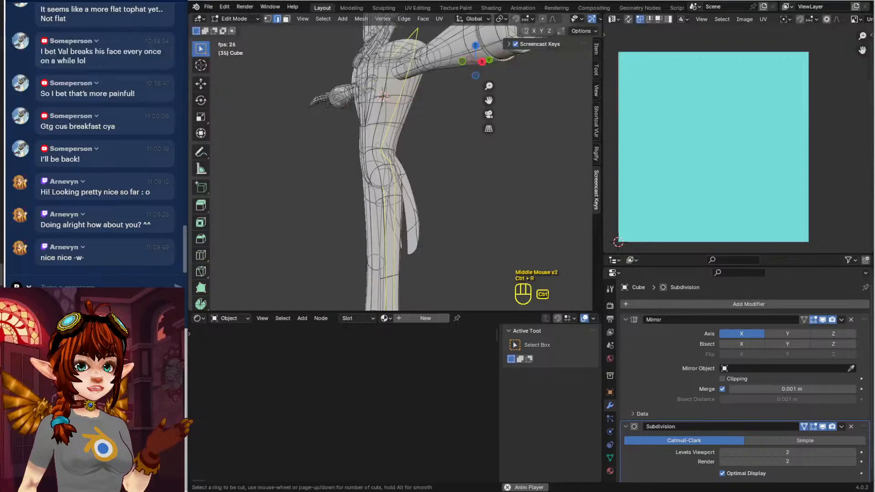
{"action": "left_click", "coordinate": [399, 97]}
{"action": "key", "text": "ctrl+e"}
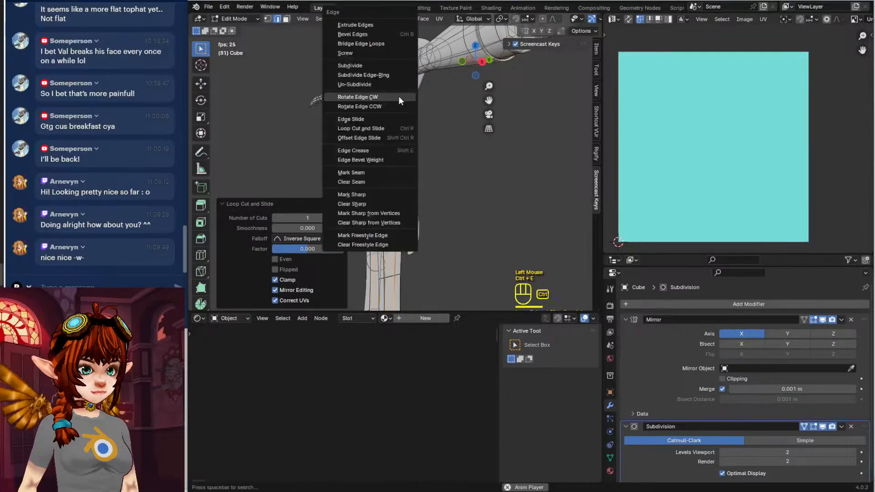
{"action": "left_click", "coordinate": [384, 171]}
{"action": "middle_click_drag", "start_coordinate": [395, 268], "coordinate": [473, 182], "text": "shift"}
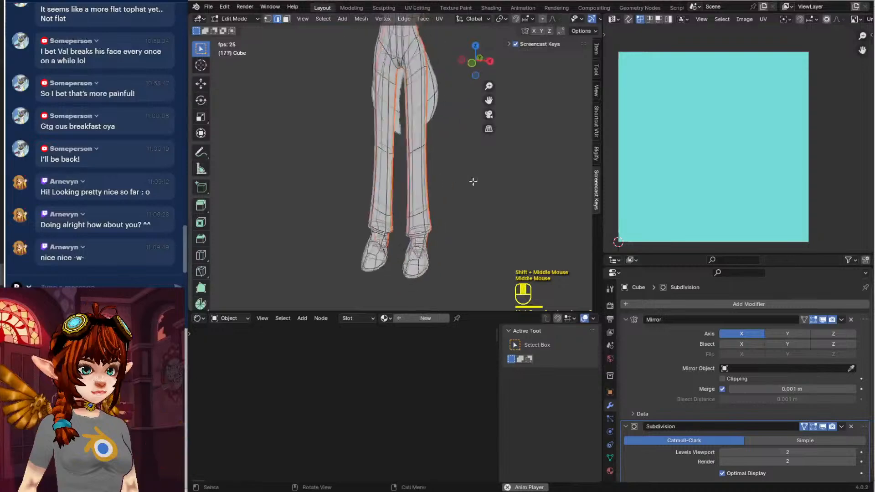
{"action": "scroll", "coordinate": [473, 182], "scroll_direction": "up", "scroll_amount": 2}
{"action": "middle_click_drag", "start_coordinate": [411, 150], "coordinate": [371, 193], "text": "shift"}
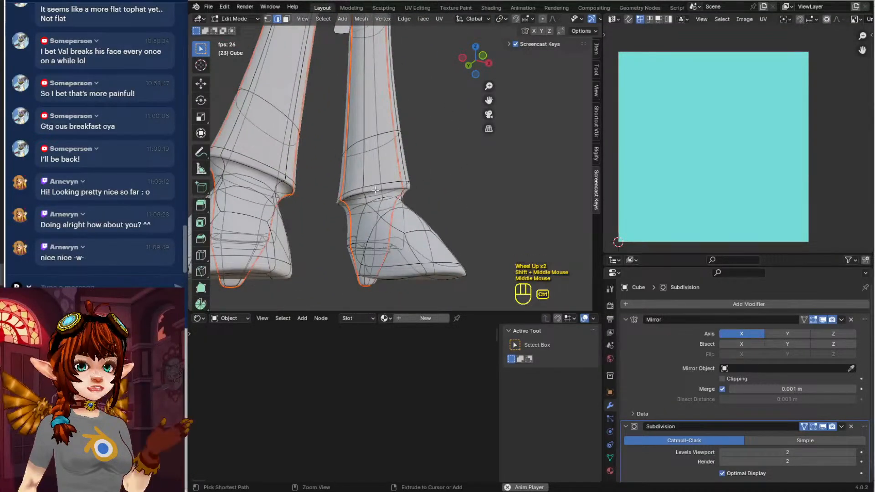
Try an extra loop cut near the trouser hem, and dissolve the selected lengthwise seam loop on the body
{"action": "key", "text": "ctrl+r"}
{"action": "key", "text": "ctrl+r"}
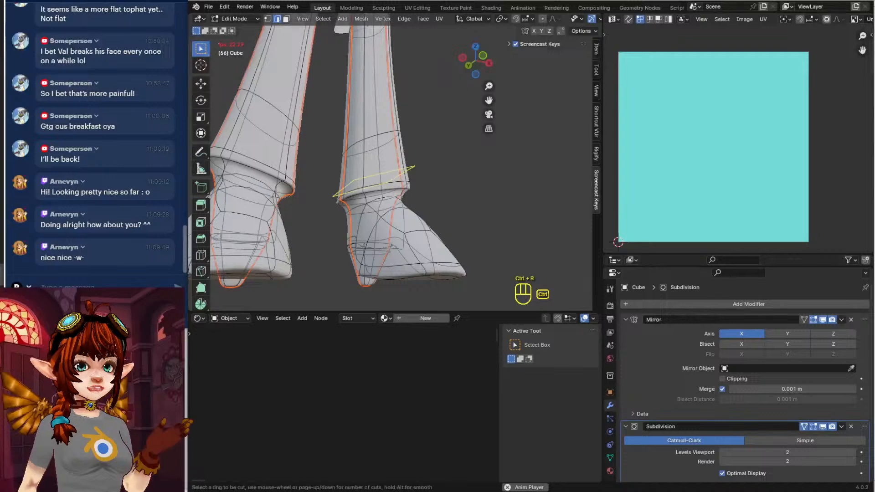
{"action": "left_click", "coordinate": [382, 192]}
{"action": "key", "text": "ctrl+z"}
{"action": "key", "text": "ctrl+x"}
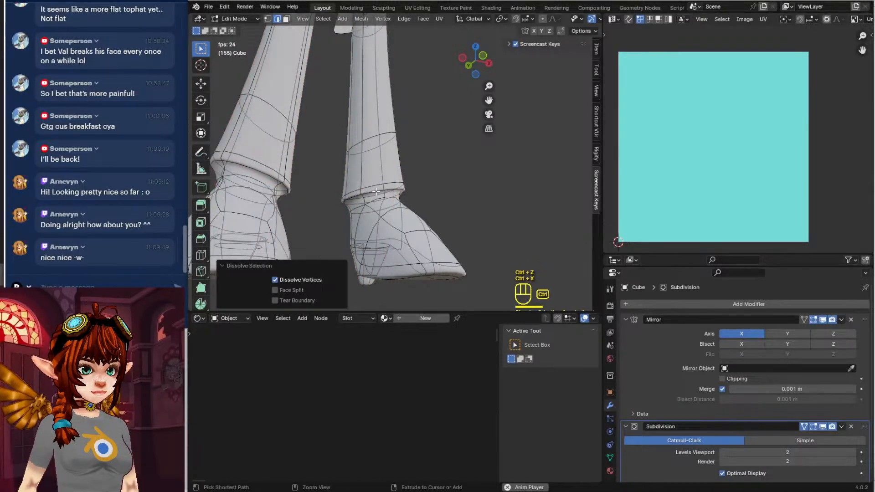
Cut a new lengthwise edge loop through the leg and heel and mark it as a seam
{"action": "middle_click_drag", "start_coordinate": [388, 166], "coordinate": [290, 186]}
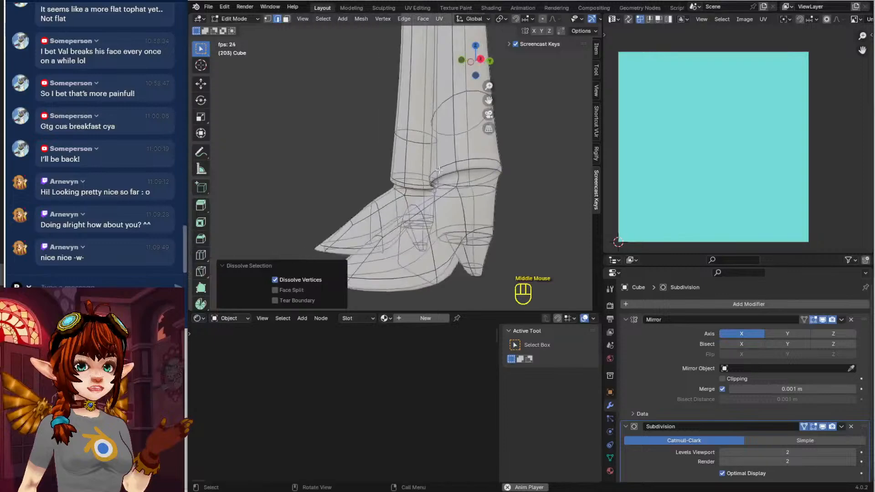
{"action": "middle_click_drag", "start_coordinate": [439, 171], "coordinate": [389, 166], "text": "shift"}
{"action": "key", "text": "ctrl+r"}
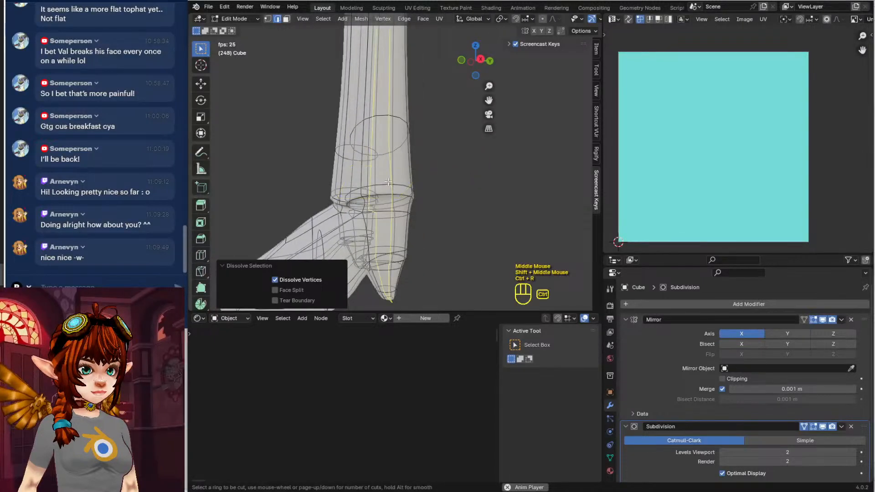
{"action": "left_click", "coordinate": [389, 184]}
{"action": "key", "text": "ctrl+e"}
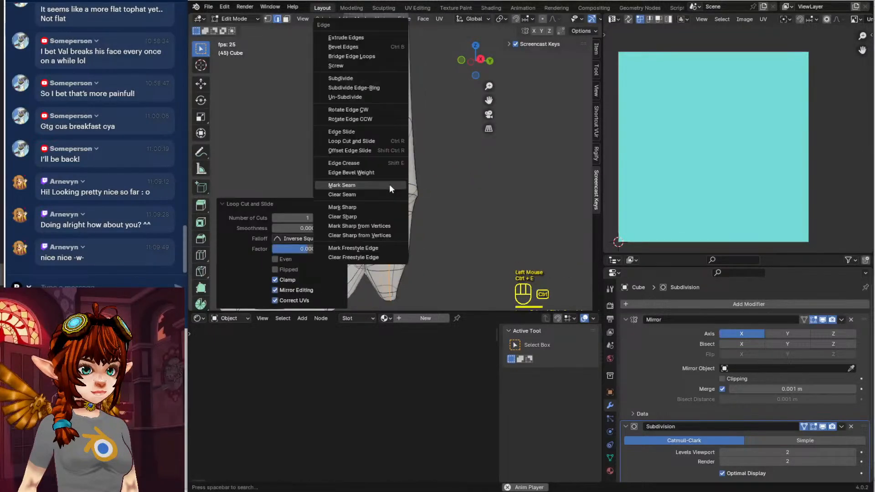
{"action": "left_click", "coordinate": [390, 184]}
{"action": "middle_click_drag", "start_coordinate": [380, 198], "coordinate": [402, 217]}
{"action": "key", "text": "ctrl+e"}
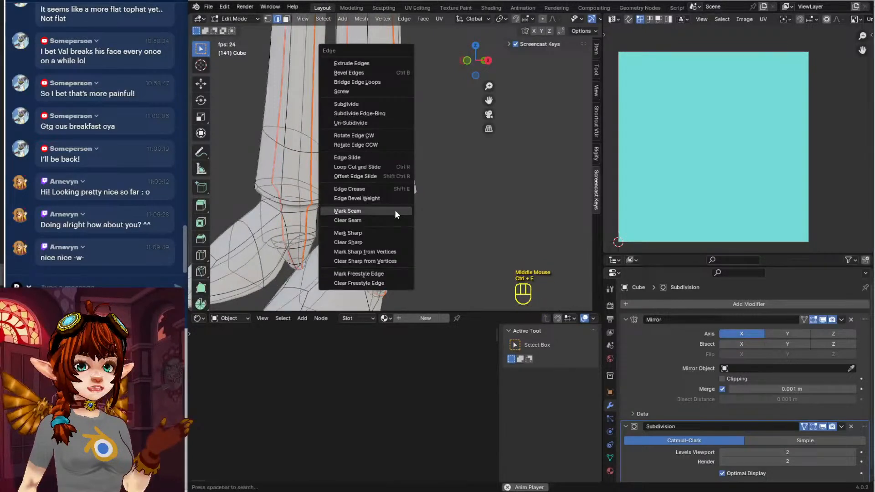
{"action": "left_click", "coordinate": [395, 209]}
Mark the edge loop at the trouser hem and another loop higher up the body as seams
{"action": "left_click", "coordinate": [389, 196], "text": "alt"}
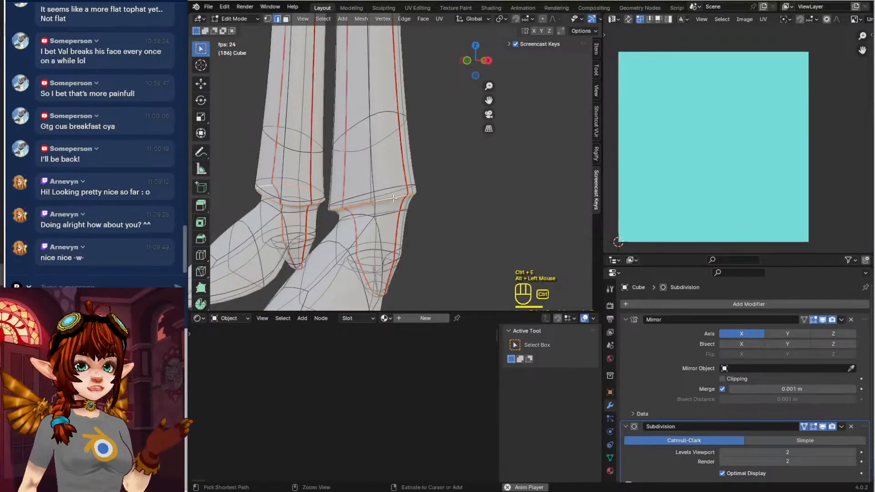
{"action": "key", "text": "ctrl+e"}
{"action": "left_click", "coordinate": [393, 198]}
{"action": "middle_click_drag", "start_coordinate": [393, 198], "coordinate": [338, 292], "text": "shift"}
{"action": "scroll", "coordinate": [392, 178], "scroll_direction": "down", "scroll_amount": 2}
{"action": "left_click", "coordinate": [352, 151], "text": "alt"}
{"action": "left_click", "coordinate": [350, 146], "text": "alt"}
{"action": "key", "text": "ctrl+e"}
{"action": "left_click", "coordinate": [334, 184]}
Mark the edge loop running around the outline of the bow tie's wing as a seam
{"action": "middle_click_drag", "start_coordinate": [386, 148], "coordinate": [448, 304], "text": "shift"}
{"action": "middle_click_drag", "start_coordinate": [353, 171], "coordinate": [340, 142]}
{"action": "scroll", "coordinate": [339, 170], "scroll_direction": "up", "scroll_amount": 2}
{"action": "scroll", "coordinate": [341, 142], "scroll_direction": "up", "scroll_amount": 1}
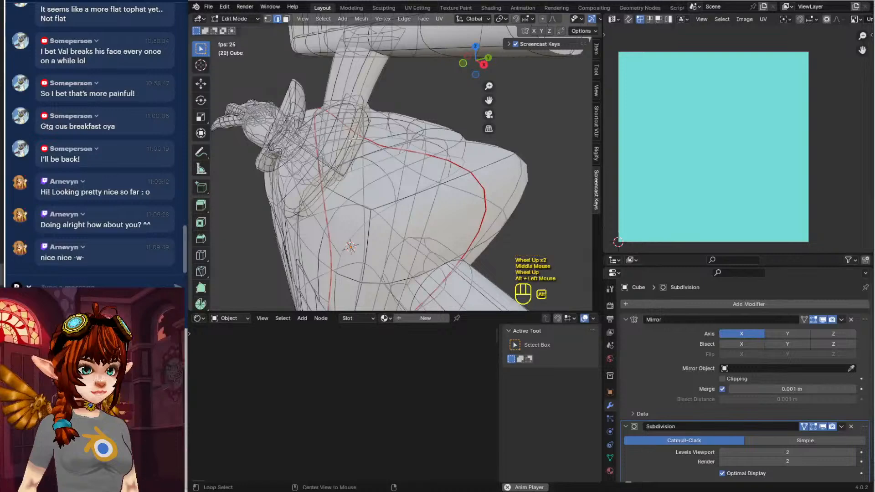
{"action": "scroll", "coordinate": [321, 97], "scroll_direction": "up", "scroll_amount": 5}
{"action": "middle_click_drag", "start_coordinate": [364, 106], "coordinate": [328, 141]}
{"action": "middle_click_drag", "start_coordinate": [328, 142], "coordinate": [322, 96]}
{"action": "scroll", "coordinate": [302, 102], "scroll_direction": "up", "scroll_amount": 1}
{"action": "left_click", "coordinate": [357, 102], "text": "shift"}
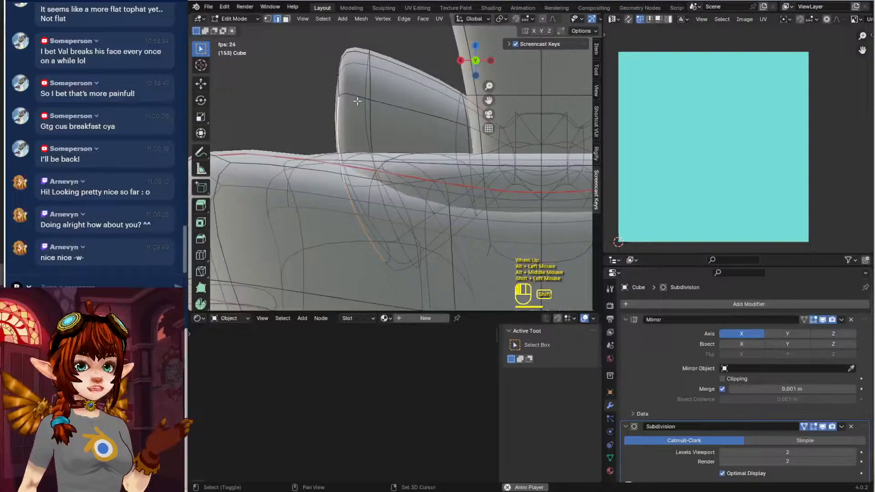
{"action": "left_click", "coordinate": [415, 106], "text": "shift"}
{"action": "middle_click_drag", "start_coordinate": [415, 106], "coordinate": [337, 119]}
{"action": "key", "text": "Tab"}
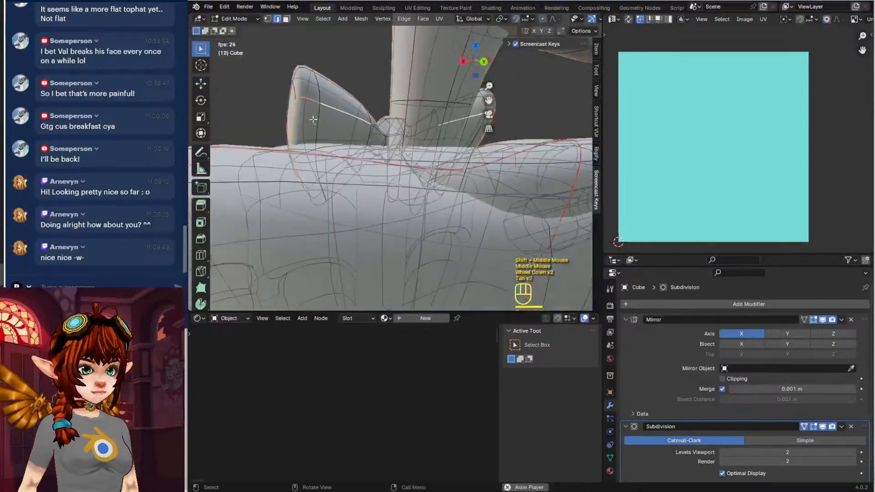
{"action": "middle_click_drag", "start_coordinate": [302, 128], "coordinate": [302, 115]}
{"action": "left_click", "coordinate": [302, 115], "text": "alt"}
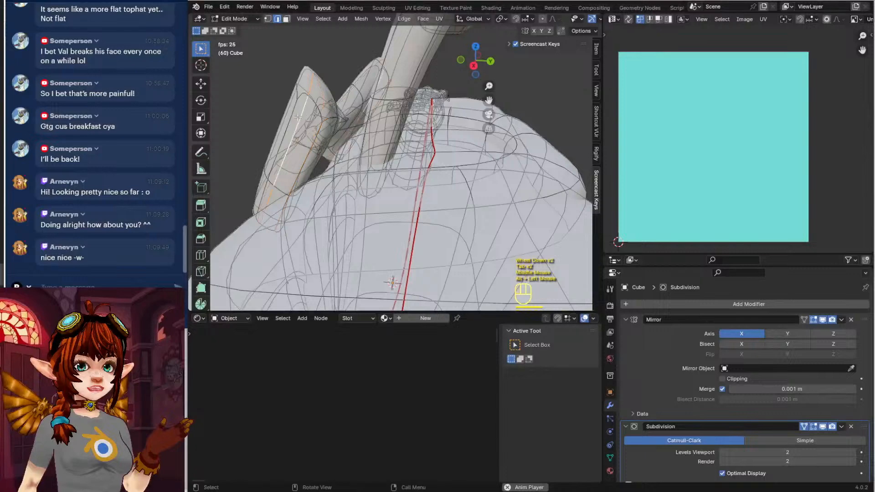
{"action": "key", "text": "ctrl+e"}
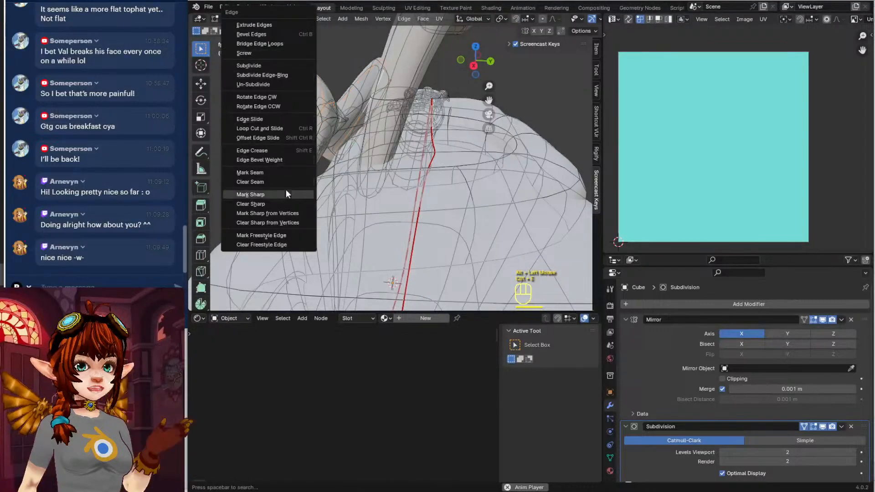
{"action": "left_click", "coordinate": [283, 172]}
Try to add a lengthwise edge loop along the neck
{"action": "middle_click_drag", "start_coordinate": [346, 182], "coordinate": [379, 167]}
{"action": "left_click", "coordinate": [400, 122], "text": "alt"}
{"action": "middle_click_drag", "start_coordinate": [400, 122], "coordinate": [374, 134]}
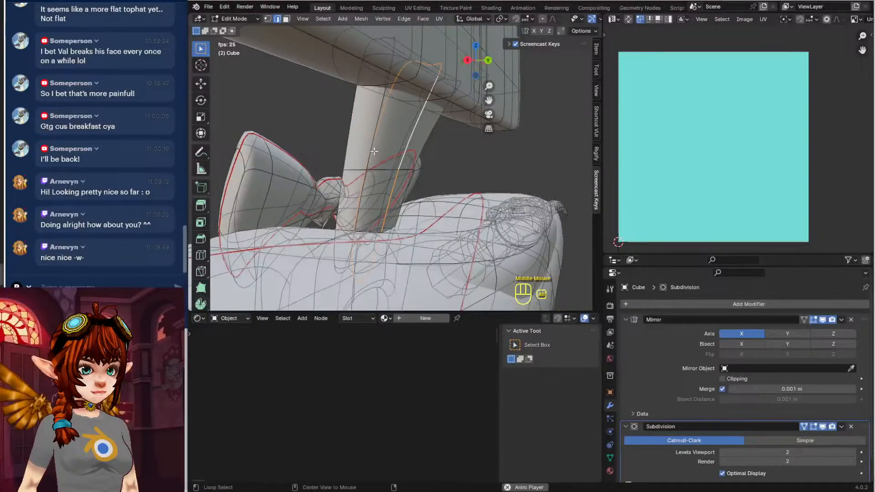
{"action": "left_click", "coordinate": [367, 149], "text": "alt"}
{"action": "left_click", "coordinate": [346, 148], "text": "alt"}
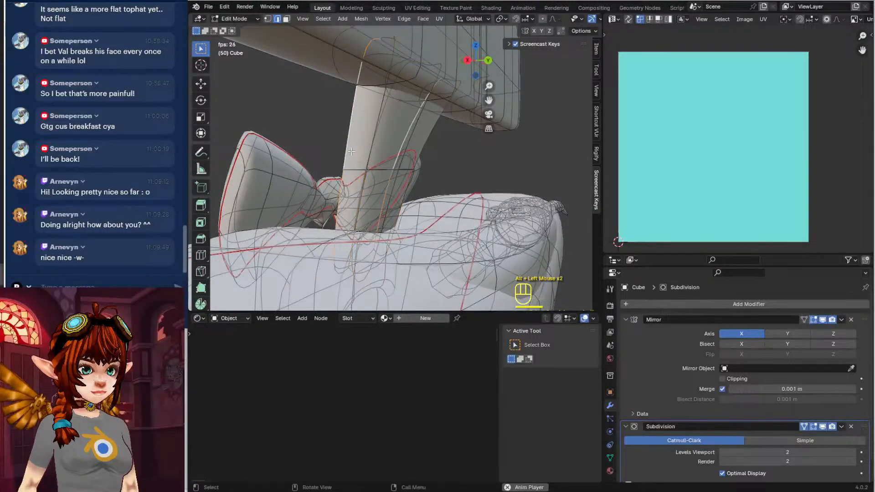
{"action": "key", "text": "ctrl+r"}
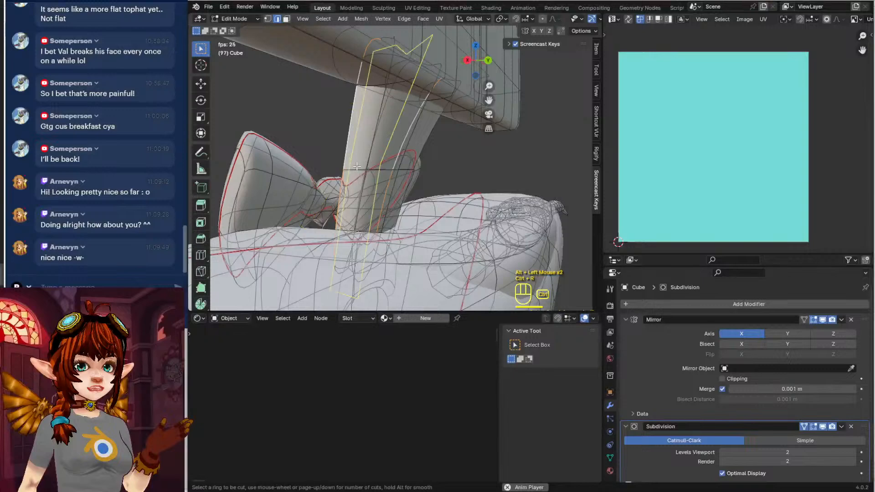
{"action": "left_click", "coordinate": [357, 168]}
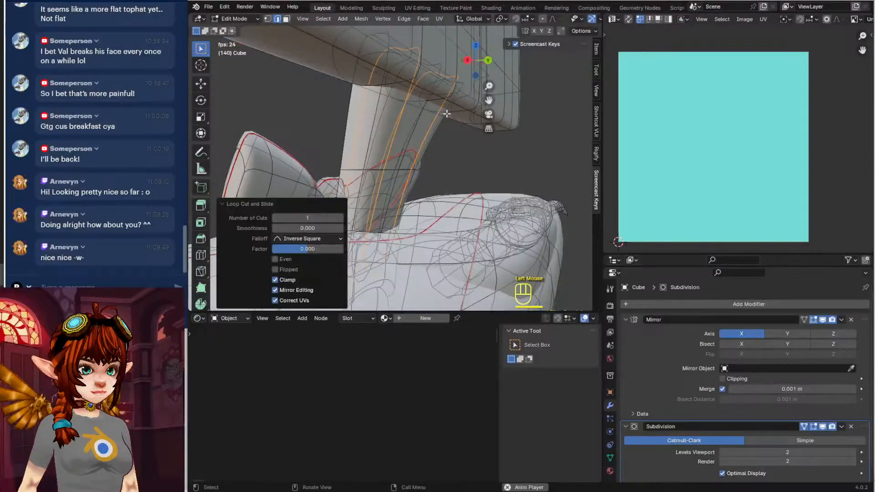
{"action": "mouse_move", "coordinate": [445, 114]}
{"action": "middle_mouse_down"}
{"action": "mouse_move", "coordinate": [452, 120]}
{"action": "mouse_move", "coordinate": [469, 107]}
{"action": "mouse_move", "coordinate": [460, 113]}
{"action": "middle_mouse_up"}
{"action": "key", "text": "ctrl+z"}
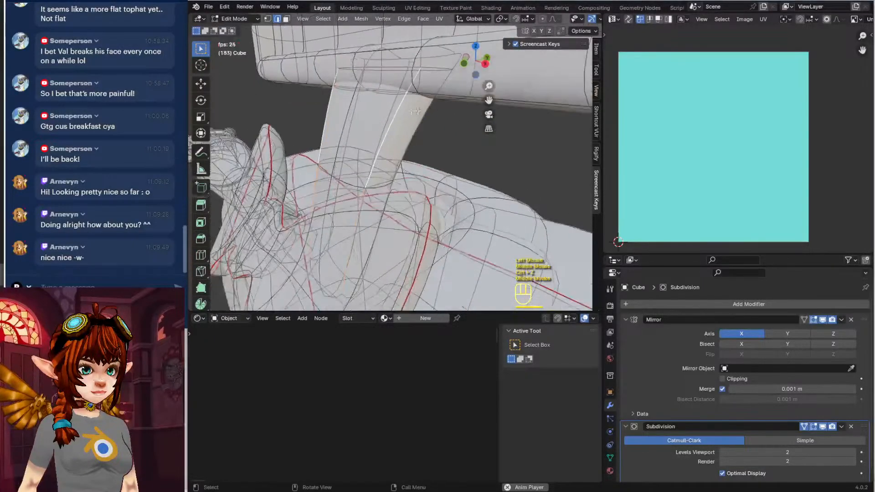
Try another lengthwise loop cut on the neck, seen from the other side, marking it as a seam
{"action": "key", "text": "ctrl+r"}
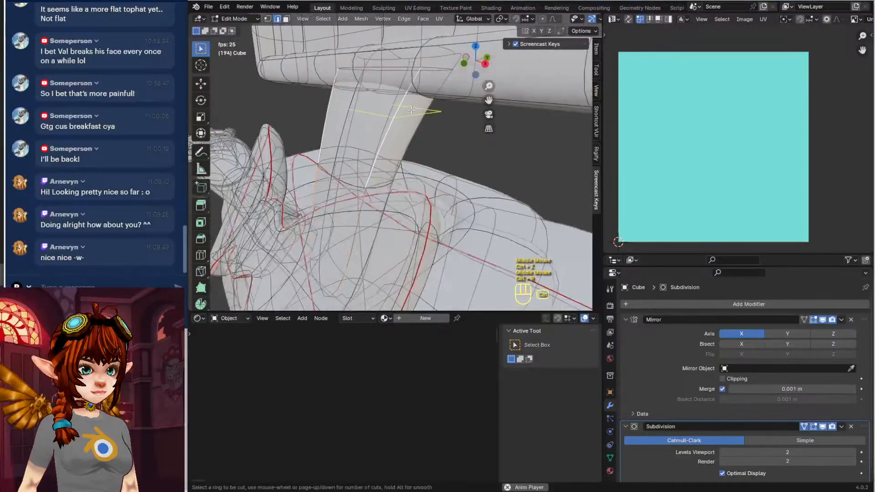
{"action": "left_click", "coordinate": [379, 170]}
{"action": "key", "text": "ctrl+e"}
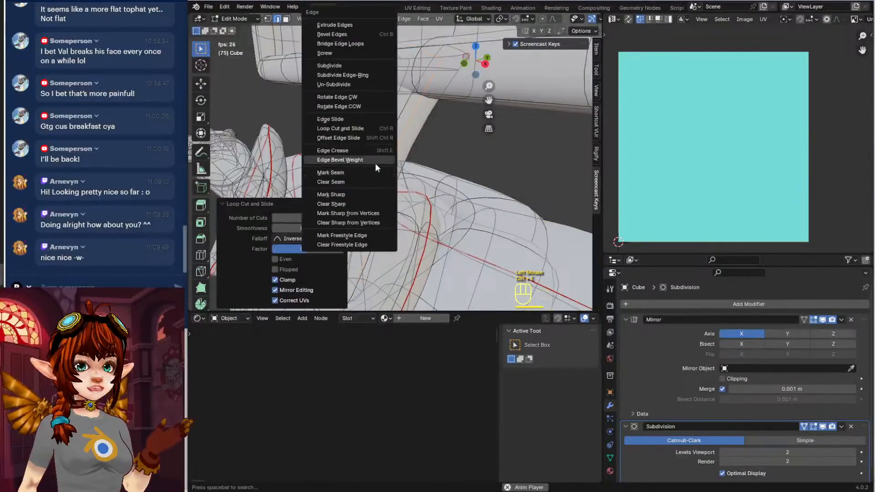
{"action": "left_click", "coordinate": [373, 175]}
{"action": "scroll", "coordinate": [373, 175], "scroll_direction": "down", "scroll_amount": 2}
{"action": "middle_click_drag", "start_coordinate": [374, 132], "coordinate": [363, 152], "text": "shift"}
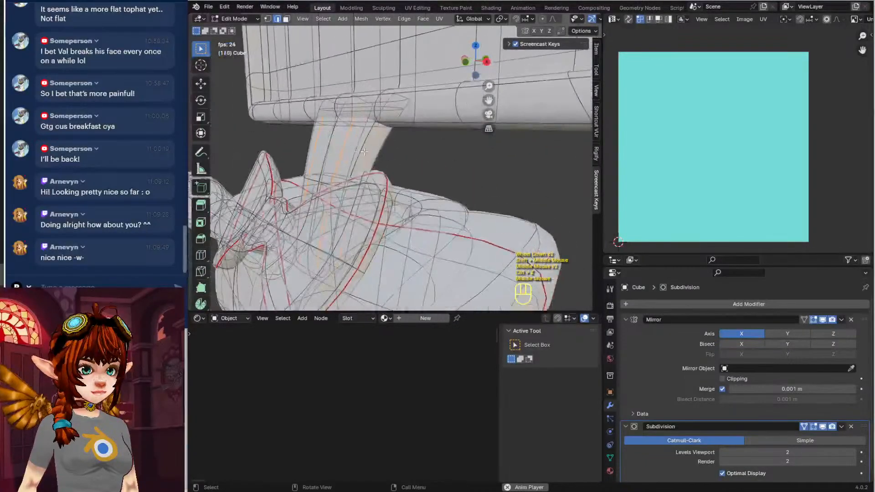
{"action": "key", "text": "ctrl+z"}
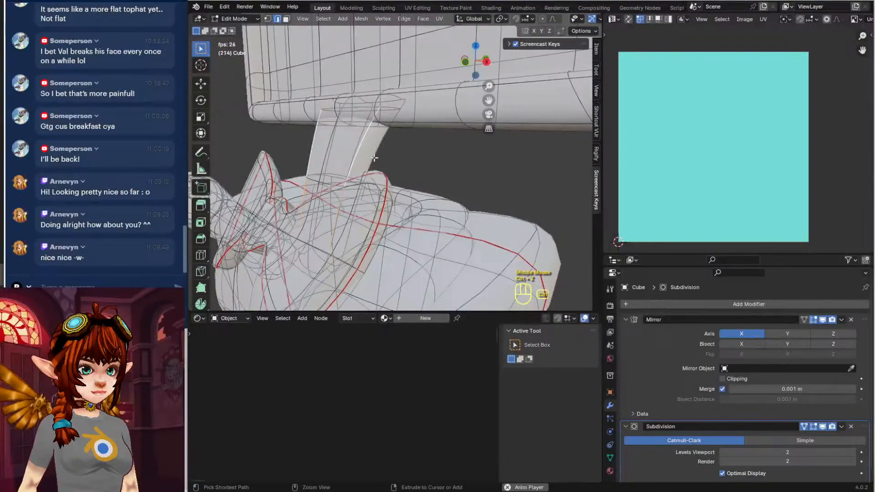
Cut a lengthwise edge loop along the neck and mark it as a seam
{"action": "key", "text": "ctrl+r"}
{"action": "left_click", "coordinate": [359, 180]}
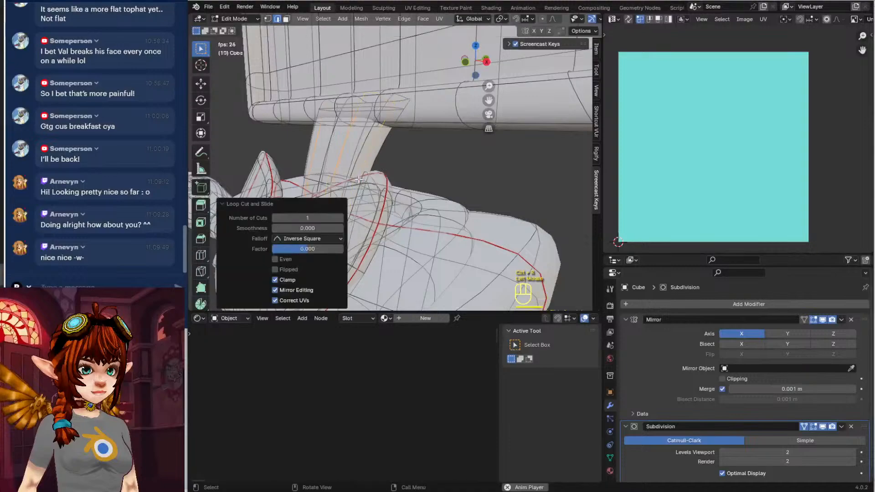
{"action": "key", "text": "ctrl+e"}
{"action": "left_click", "coordinate": [358, 180]}
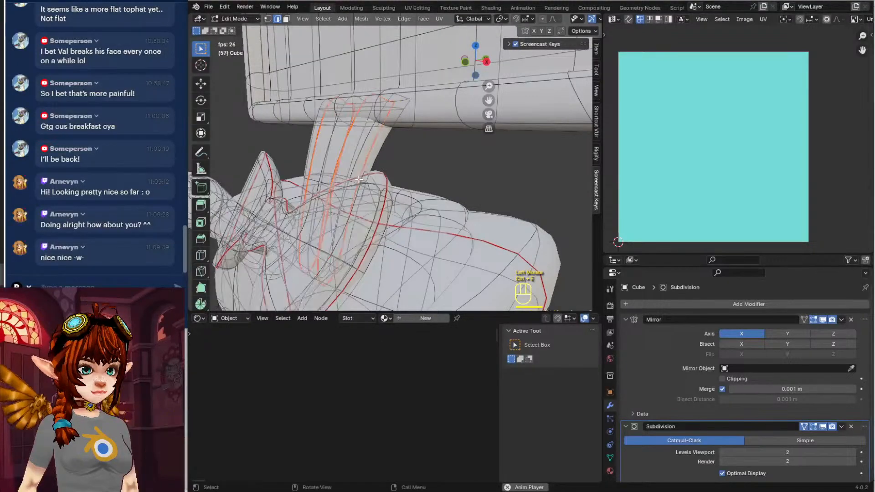
Undo the last seam marking and edge loop cut on the neck
{"action": "middle_click_drag", "start_coordinate": [358, 180], "coordinate": [339, 140]}
{"action": "scroll", "coordinate": [405, 150], "scroll_direction": "up", "scroll_amount": 2}
{"action": "key", "text": "ctrl+z"}
{"action": "key", "text": "ctrl+z"}
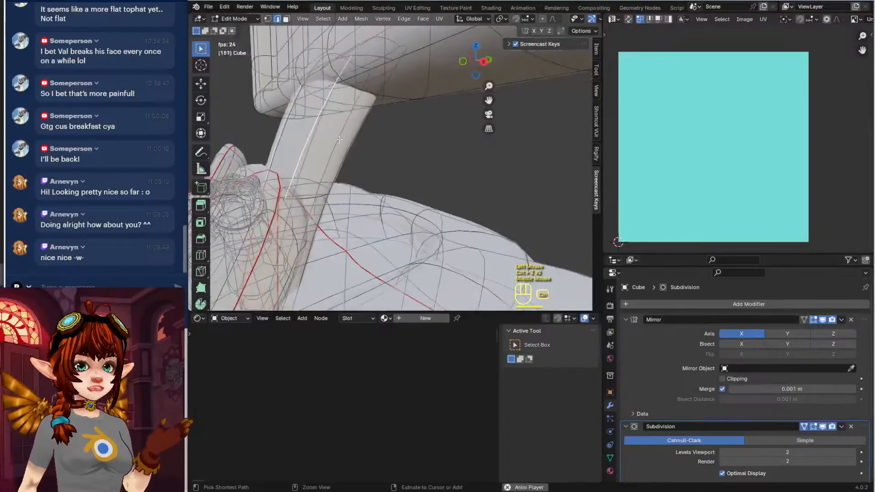
Cut a new lengthwise edge loop down the side of the neck and mark it as a seam
{"action": "key", "text": "ctrl+r"}
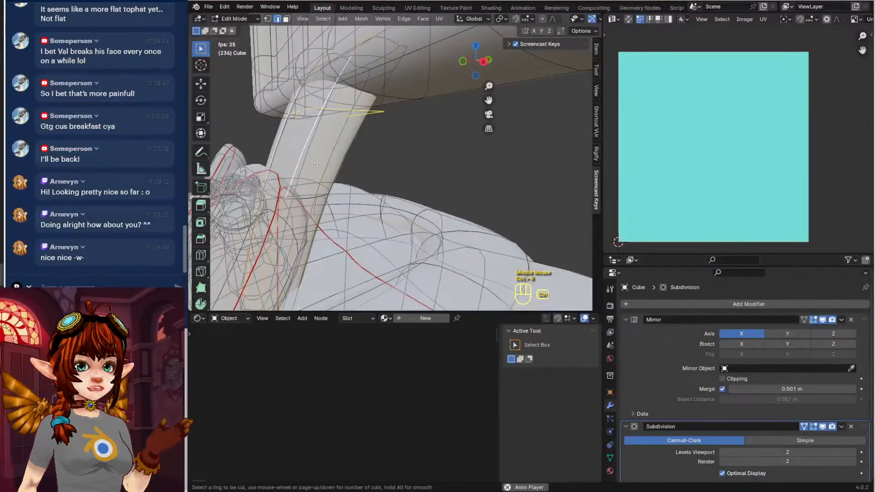
{"action": "double_click", "coordinate": [306, 198]}
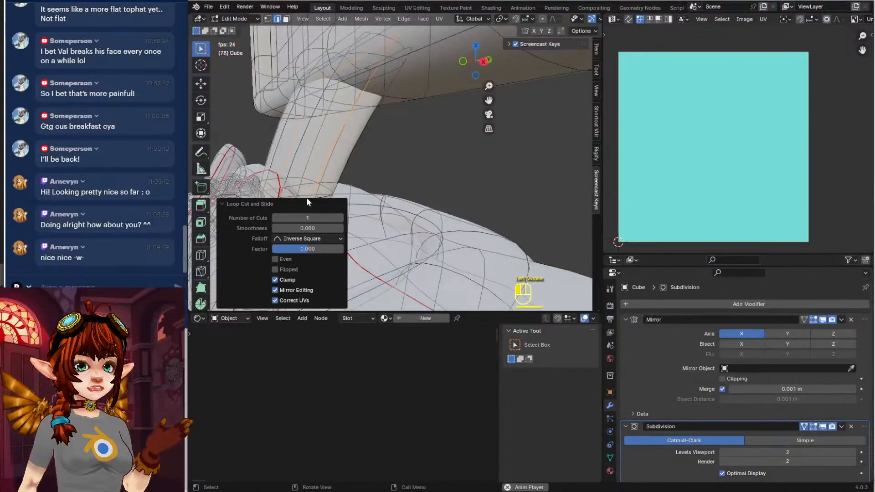
{"action": "key", "text": "ctrl+e"}
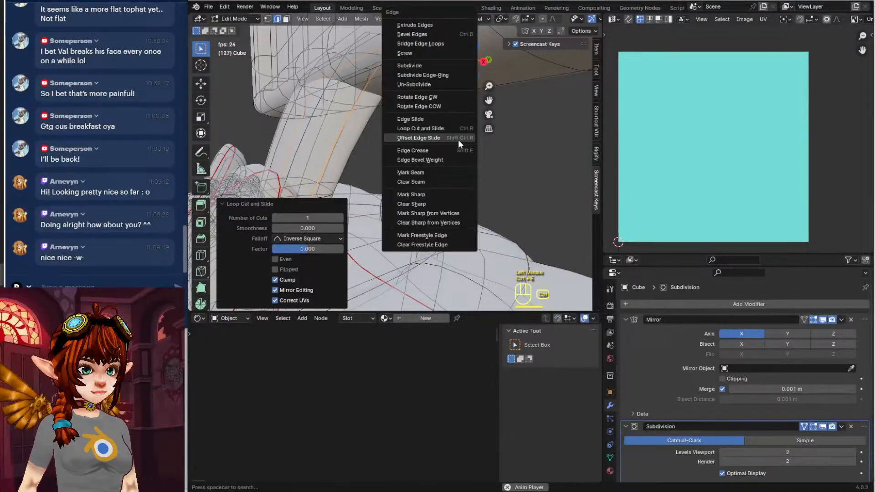
{"action": "left_click", "coordinate": [449, 172]}
{"action": "middle_click_drag", "start_coordinate": [443, 172], "coordinate": [392, 154]}
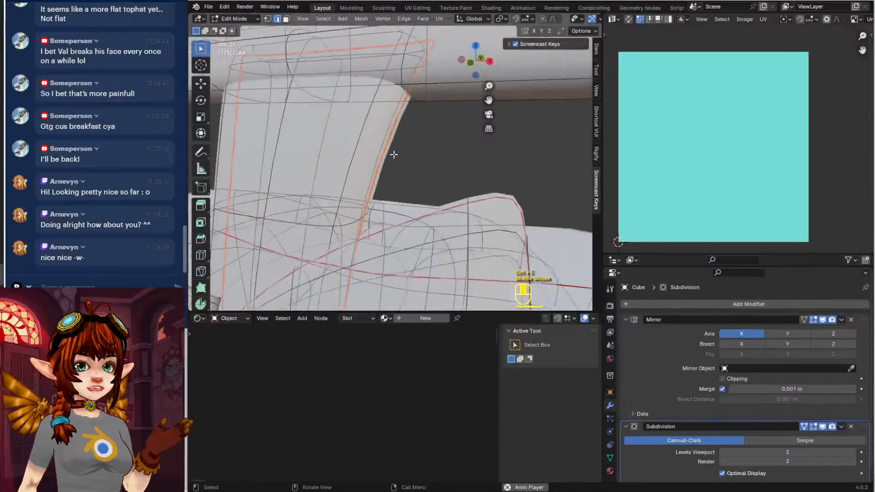
Mark the edge loop running around the outer rim of the TV head's casing as a seam
{"action": "scroll", "coordinate": [392, 154], "scroll_direction": "down", "scroll_amount": 1}
{"action": "middle_click_drag", "start_coordinate": [400, 66], "coordinate": [313, 129], "text": "shift"}
{"action": "middle_click_drag", "start_coordinate": [313, 129], "coordinate": [326, 130]}
{"action": "left_click", "coordinate": [412, 174], "text": "alt"}
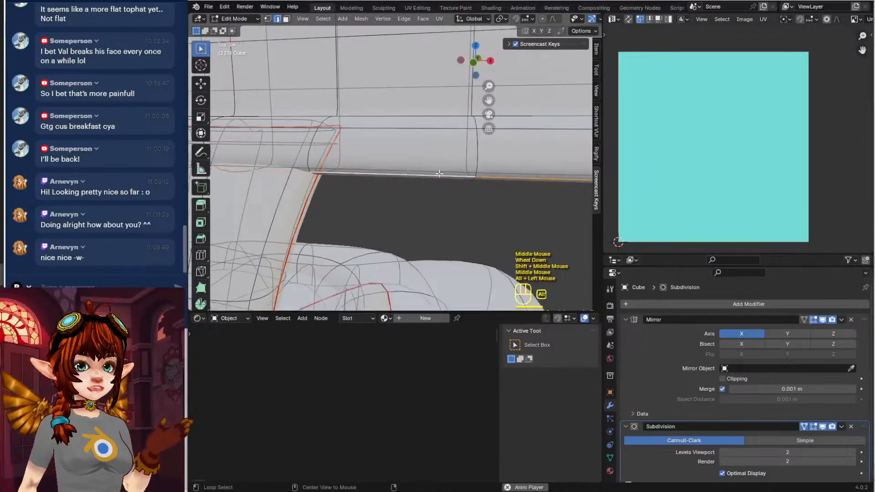
{"action": "scroll", "coordinate": [466, 149], "scroll_direction": "down", "scroll_amount": 2}
{"action": "middle_click_drag", "start_coordinate": [465, 149], "coordinate": [332, 223], "text": "shift"}
{"action": "middle_click_drag", "start_coordinate": [332, 223], "coordinate": [348, 189]}
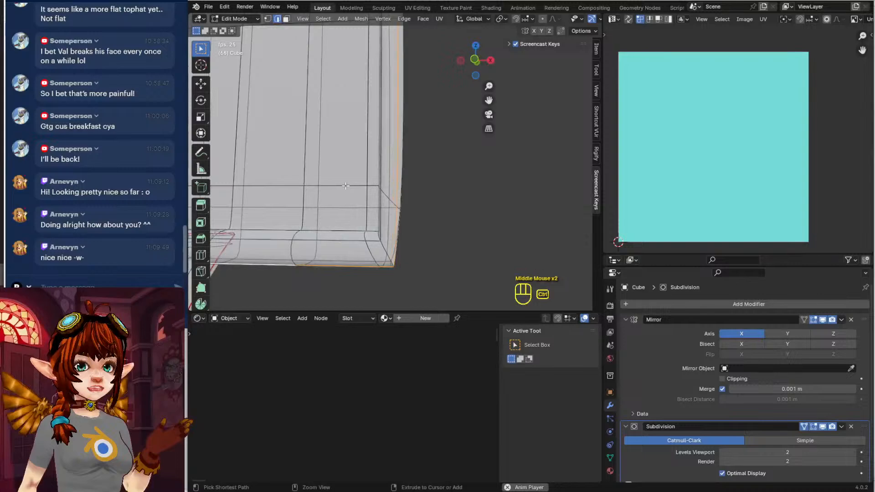
{"action": "key", "text": "ctrl+e"}
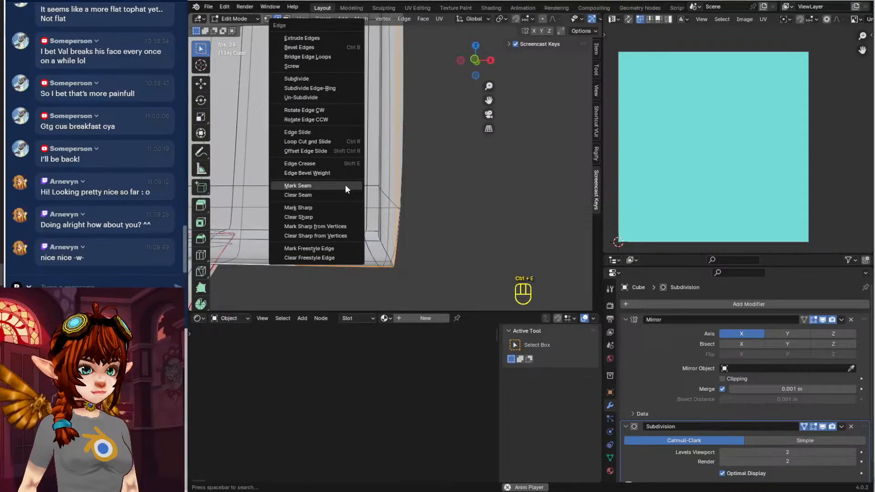
{"action": "left_click", "coordinate": [341, 185]}
Cut an edge loop around the small hat on top of the TV head and mark it as a seam
{"action": "middle_click_drag", "start_coordinate": [303, 95], "coordinate": [360, 138], "text": "shift"}
{"action": "scroll", "coordinate": [401, 201], "scroll_direction": "down", "scroll_amount": 2}
{"action": "scroll", "coordinate": [360, 138], "scroll_direction": "up", "scroll_amount": 2}
{"action": "key", "text": "ctrl+r"}
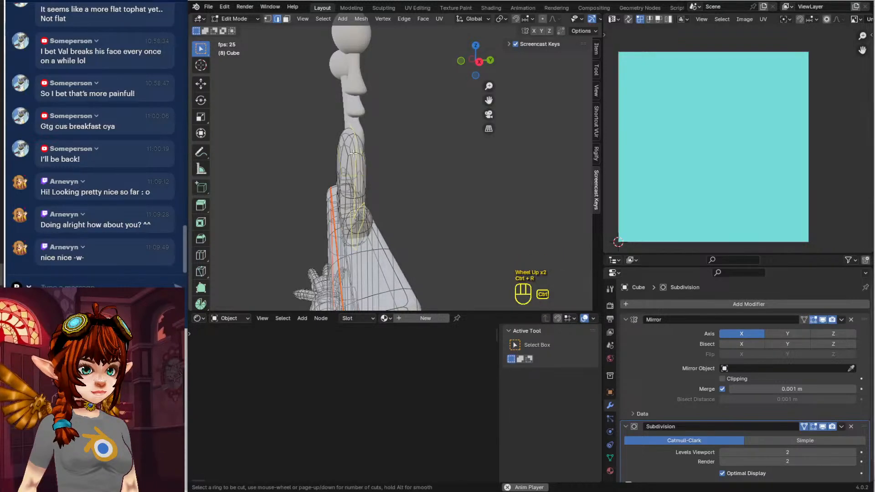
{"action": "left_click", "coordinate": [354, 152]}
{"action": "key", "text": "ctrl+e"}
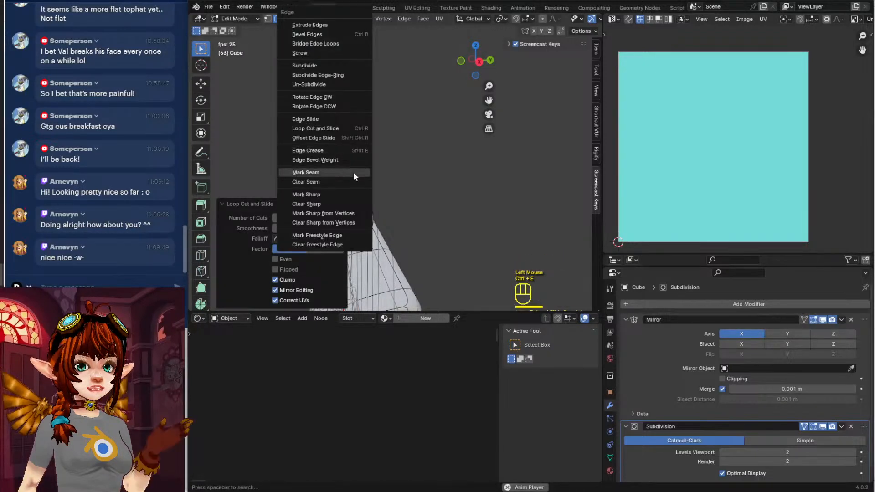
{"action": "left_click", "coordinate": [352, 172]}
Mark the lengthwise edge loop along the underside of the arm, from shoulder to cuff, as a seam
{"action": "middle_click_drag", "start_coordinate": [352, 171], "coordinate": [417, 228]}
{"action": "scroll", "coordinate": [417, 182], "scroll_direction": "down", "scroll_amount": 2}
{"action": "scroll", "coordinate": [412, 54], "scroll_direction": "down", "scroll_amount": 2}
{"action": "scroll", "coordinate": [412, 182], "scroll_direction": "down", "scroll_amount": 1}
{"action": "scroll", "coordinate": [416, 228], "scroll_direction": "up", "scroll_amount": 2}
{"action": "left_click", "coordinate": [396, 183], "text": "alt"}
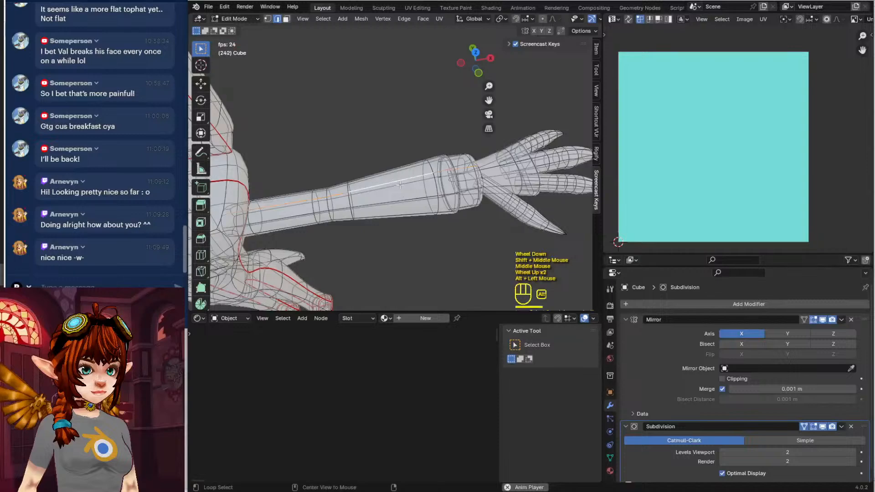
{"action": "middle_click_drag", "start_coordinate": [396, 183], "coordinate": [373, 54]}
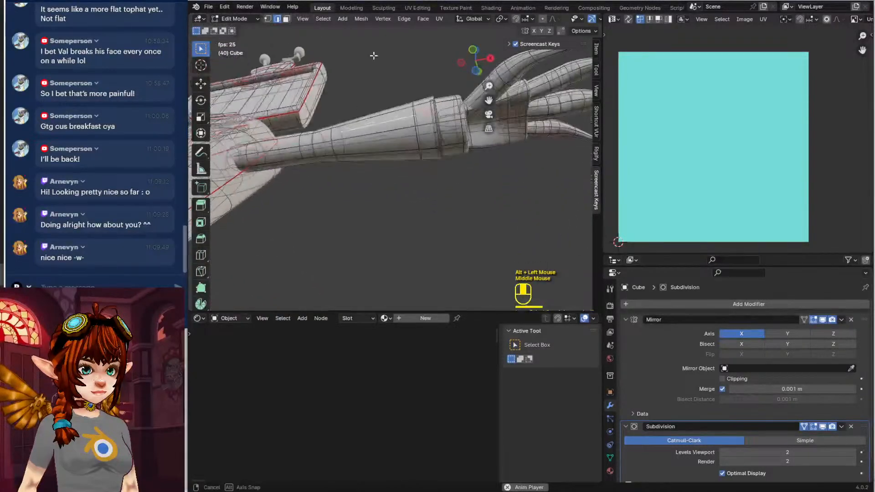
{"action": "left_click", "coordinate": [372, 141], "text": "alt"}
{"action": "middle_click_drag", "start_coordinate": [370, 137], "coordinate": [371, 149]}
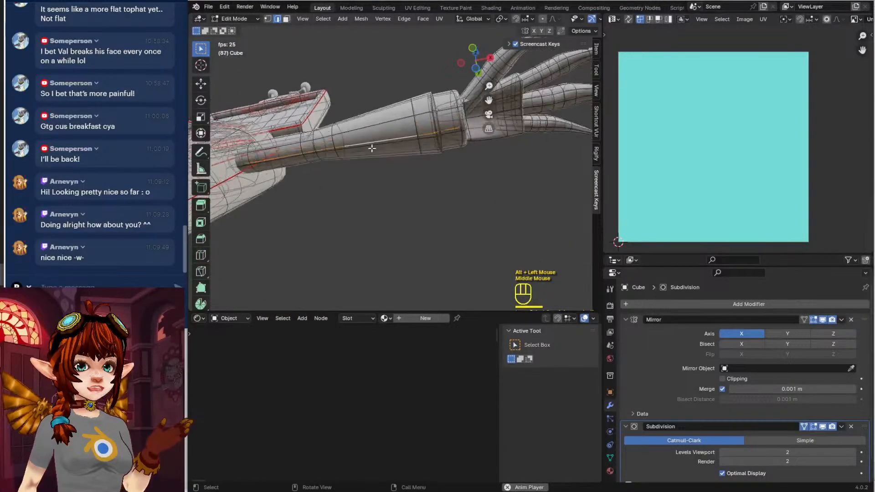
{"action": "left_click", "coordinate": [373, 144], "text": "alt"}
{"action": "key", "text": "ctrl+e"}
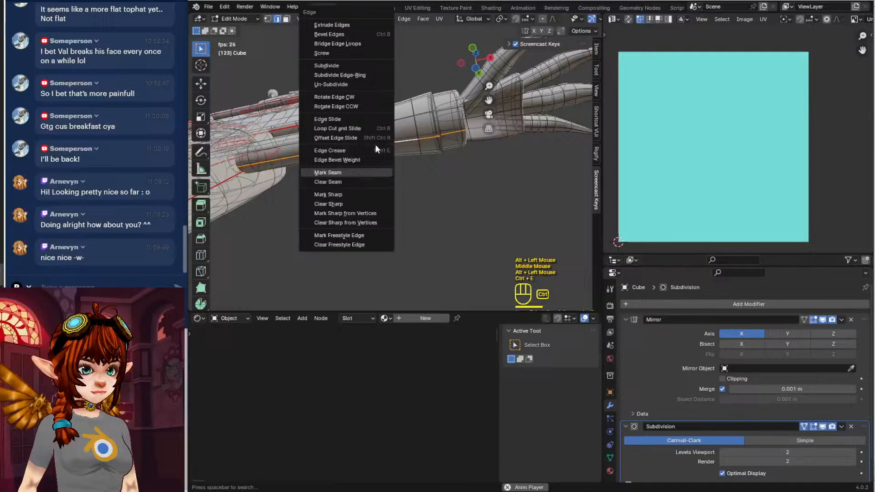
{"action": "left_click", "coordinate": [364, 170]}
Mark the edge loop around the sleeve cuff's opening at the wrist as a seam
{"action": "middle_click_drag", "start_coordinate": [364, 170], "coordinate": [371, 152], "text": "shift"}
{"action": "middle_click_drag", "start_coordinate": [371, 152], "coordinate": [393, 168]}
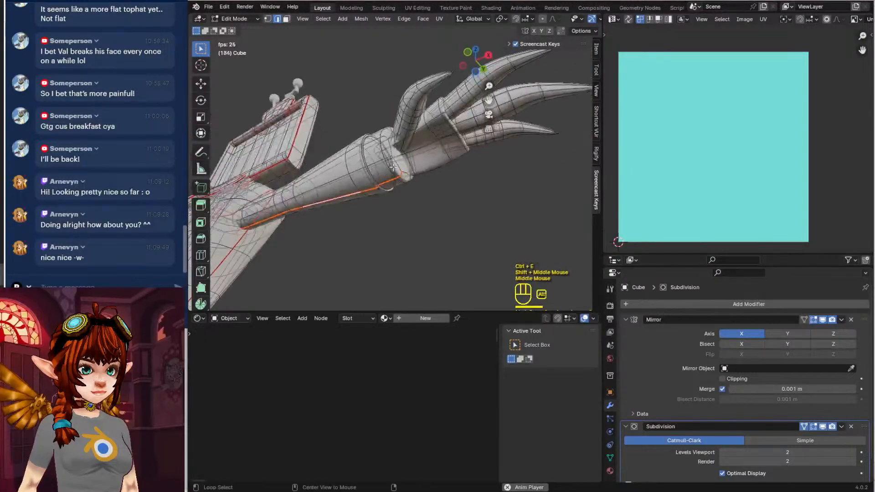
{"action": "left_click", "coordinate": [386, 161], "text": "alt"}
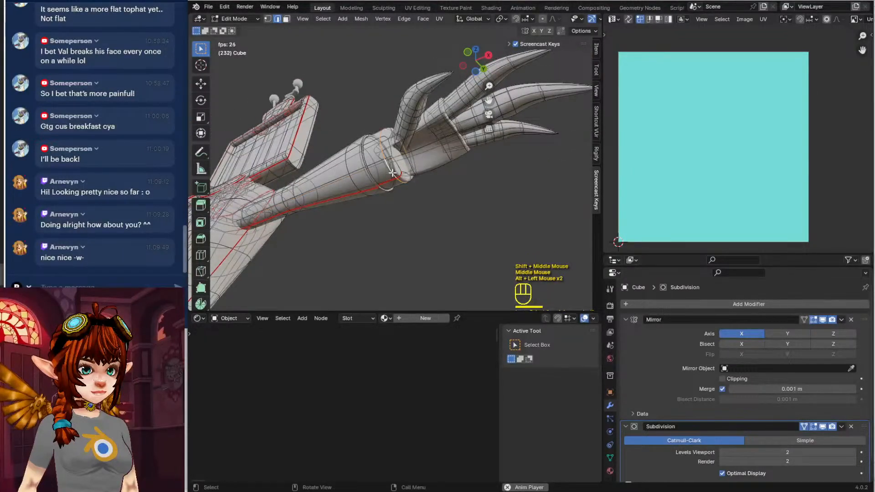
{"action": "key", "text": "ctrl+e"}
{"action": "left_click", "coordinate": [392, 172]}
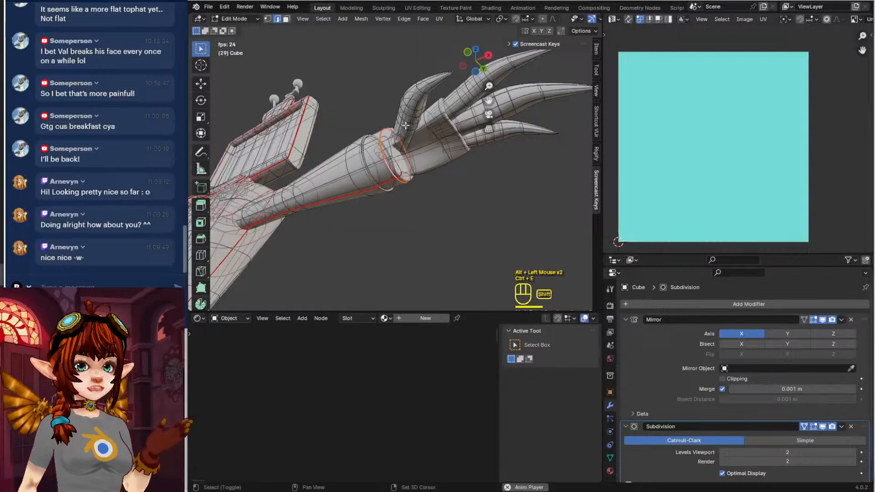
Mark the lengthwise edge loops along the thumb and the neighbouring index finger as seams
{"action": "middle_click_drag", "start_coordinate": [391, 172], "coordinate": [416, 179], "text": "shift"}
{"action": "middle_click_drag", "start_coordinate": [392, 130], "coordinate": [334, 94]}
{"action": "scroll", "coordinate": [365, 108], "scroll_direction": "up", "scroll_amount": 1}
{"action": "left_click", "coordinate": [347, 113], "text": "alt"}
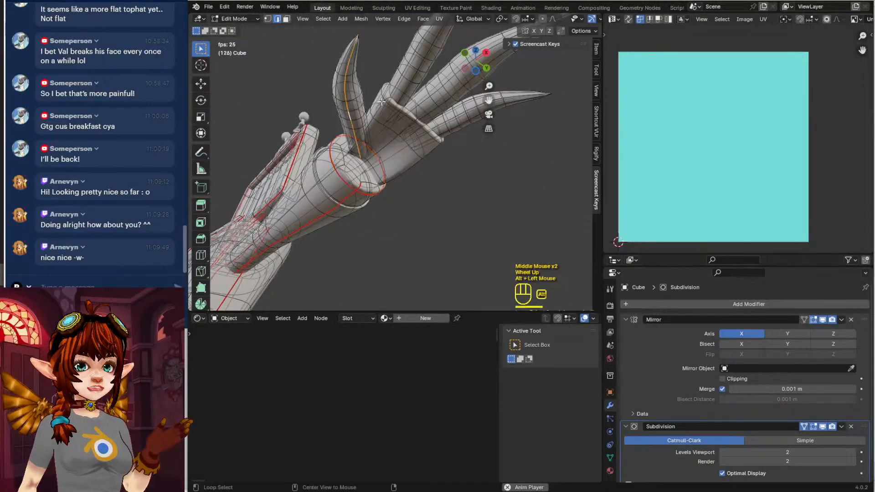
{"action": "left_click", "coordinate": [408, 90], "text": "alt+shift"}
{"action": "left_click", "coordinate": [432, 108], "text": "alt+shift"}
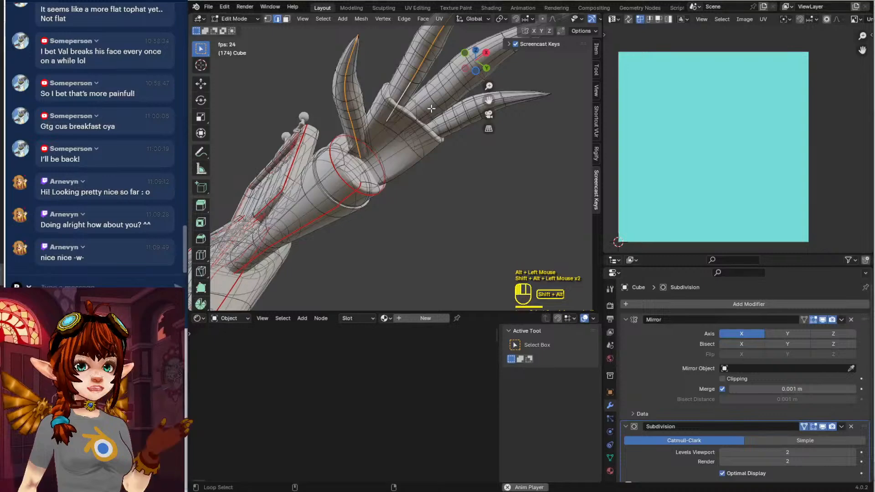
{"action": "middle_click_drag", "start_coordinate": [451, 124], "coordinate": [402, 103]}
{"action": "key", "text": "ctrl+z"}
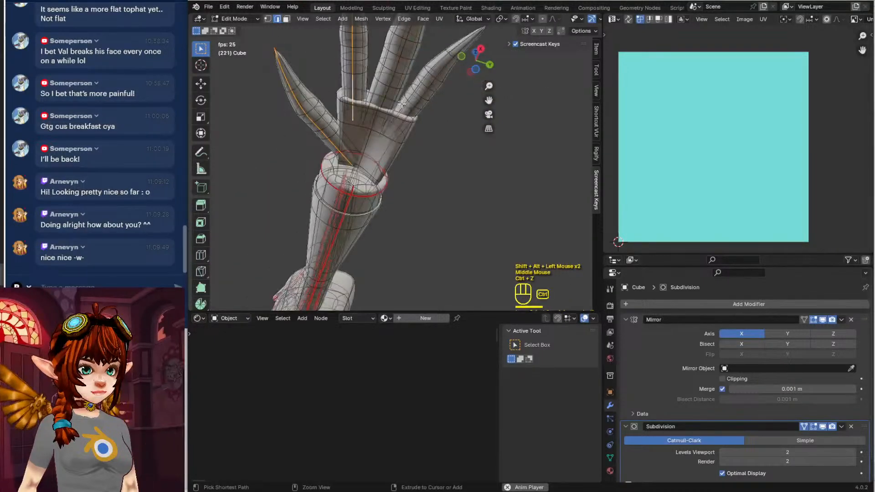
{"action": "key", "text": "ctrl+e"}
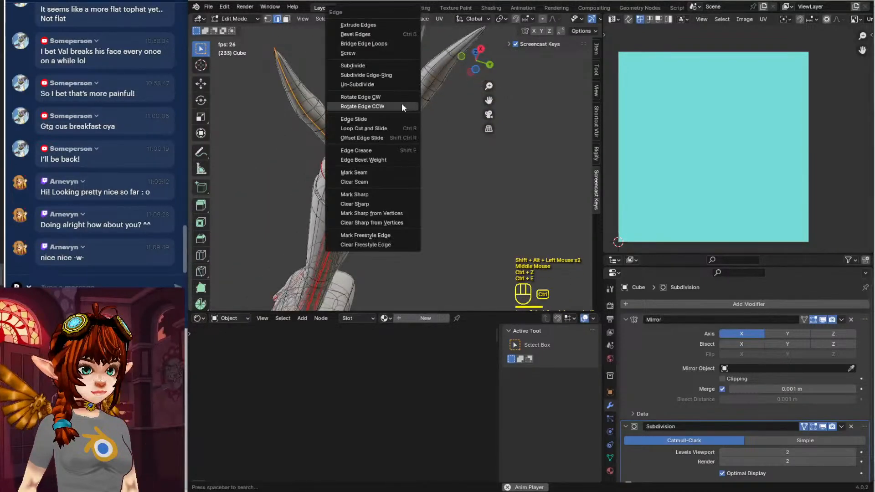
{"action": "left_click", "coordinate": [383, 173]}
Mark the lengthwise edge loop along the outermost finger, opposite the thumb, as a seam
{"action": "middle_click_drag", "start_coordinate": [384, 172], "coordinate": [403, 135], "text": "shift"}
{"action": "left_click", "coordinate": [403, 135], "text": "alt"}
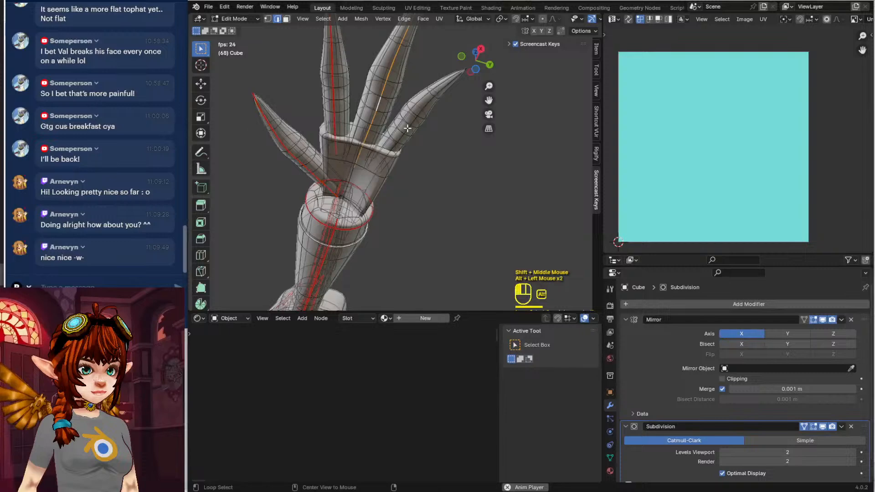
{"action": "key", "text": "ctrl+e"}
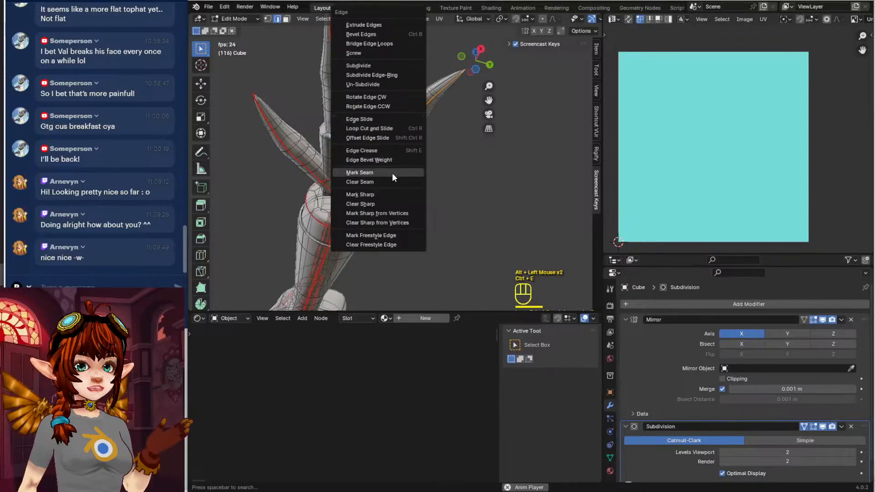
{"action": "left_click", "coordinate": [392, 173]}
Select the line of edges running from the finger bases down the palm to the wrist and mark it as a seam
{"action": "middle_click_drag", "start_coordinate": [392, 173], "coordinate": [369, 138]}
{"action": "left_click", "coordinate": [336, 140], "text": "alt"}
{"action": "left_click", "coordinate": [370, 149]}
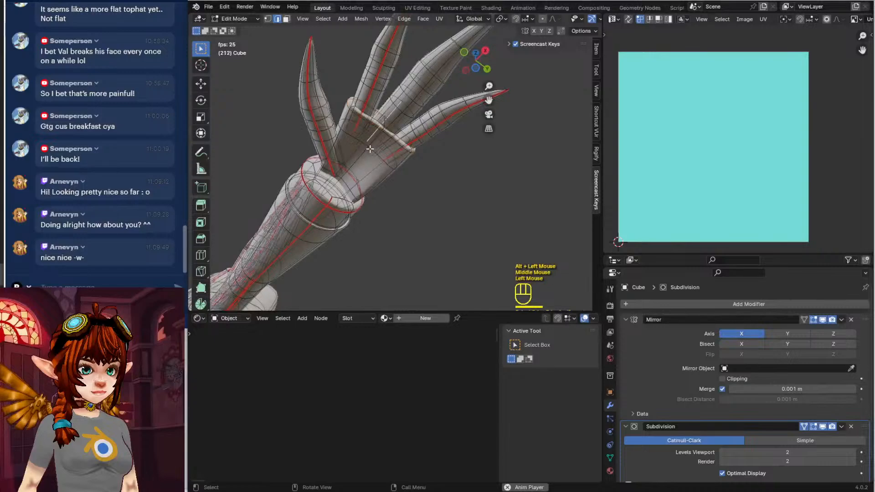
{"action": "left_click", "coordinate": [348, 174], "text": "shift"}
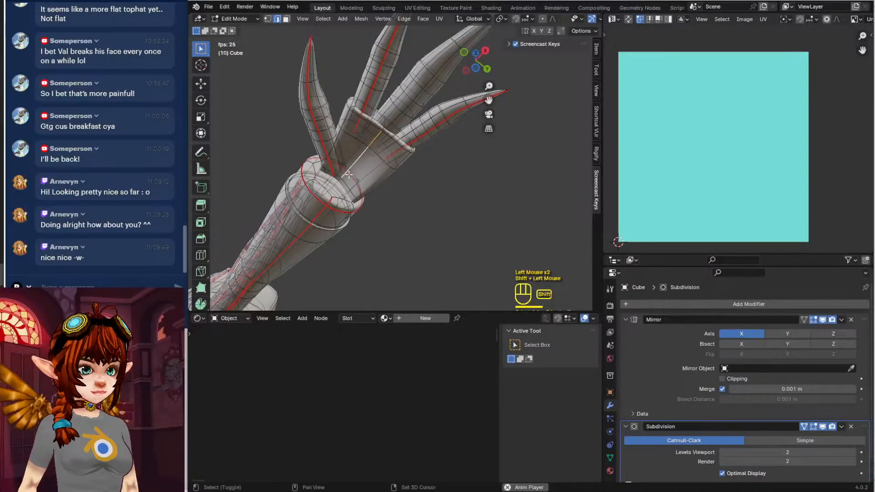
{"action": "key", "text": "ctrl+e"}
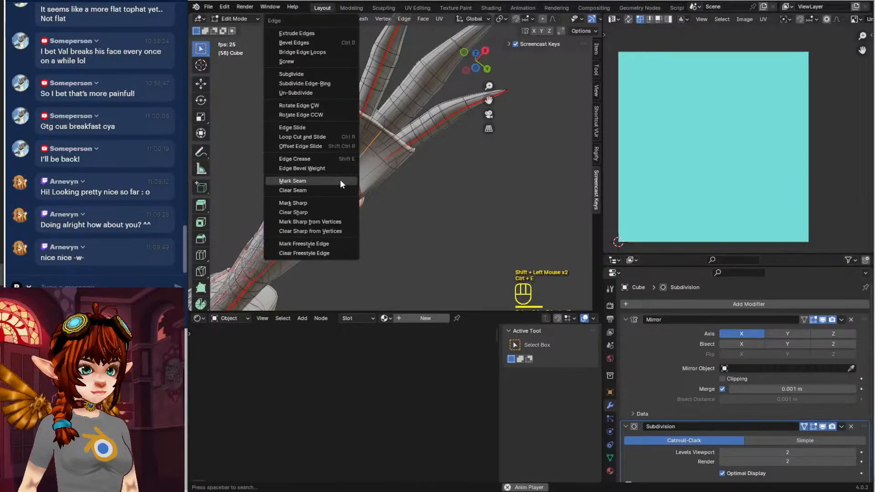
{"action": "left_click", "coordinate": [339, 179]}
Mark the edge loop around the raised rim at the base of the fingers as a seam
{"action": "left_click", "coordinate": [373, 122], "text": "alt"}
{"action": "key", "text": "ctrl+e"}
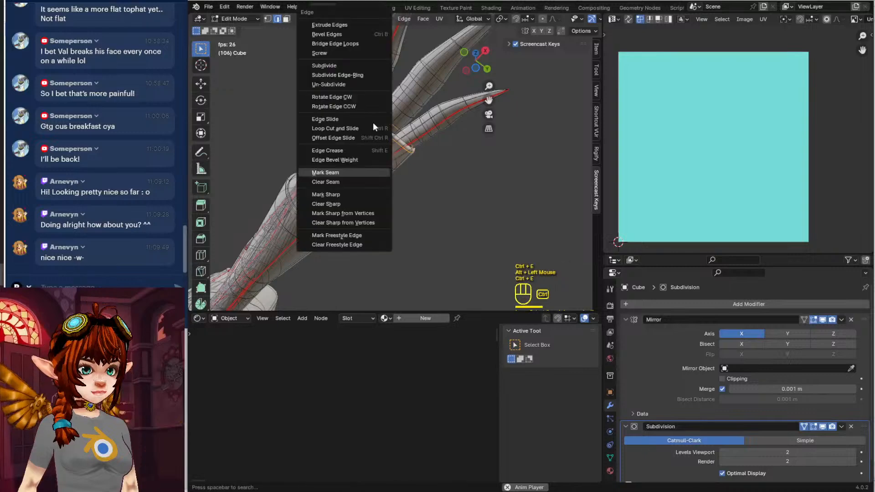
{"action": "left_click", "coordinate": [355, 173]}
Turn off X-ray and delete the octagonal cap face closing the arm's inner end inside the torso
{"action": "scroll", "coordinate": [356, 95], "scroll_direction": "down", "scroll_amount": 3}
{"action": "middle_click_drag", "start_coordinate": [355, 173], "coordinate": [398, 221], "text": "shift"}
{"action": "scroll", "coordinate": [399, 220], "scroll_direction": "up", "scroll_amount": 3}
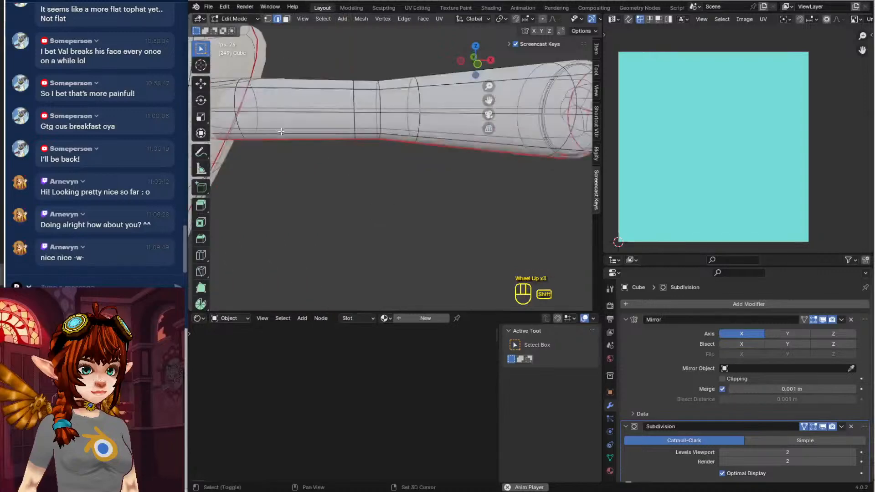
{"action": "middle_click_drag", "start_coordinate": [210, 129], "coordinate": [340, 150], "text": "shift"}
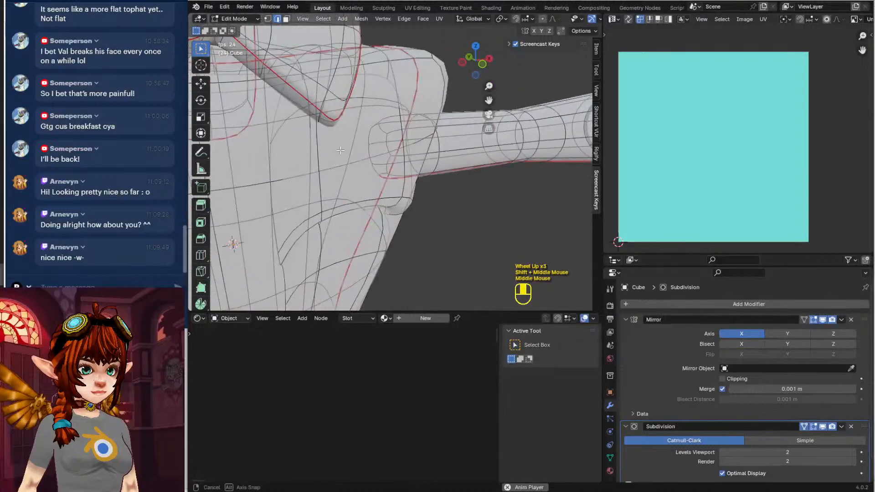
{"action": "left_click", "coordinate": [287, 19]}
{"action": "scroll", "coordinate": [383, 146], "scroll_direction": "up", "scroll_amount": 5}
{"action": "middle_click_drag", "start_coordinate": [383, 146], "coordinate": [403, 148]}
{"action": "middle_click_drag", "start_coordinate": [543, 171], "coordinate": [449, 135], "text": "shift"}
{"action": "left_click", "coordinate": [449, 136]}
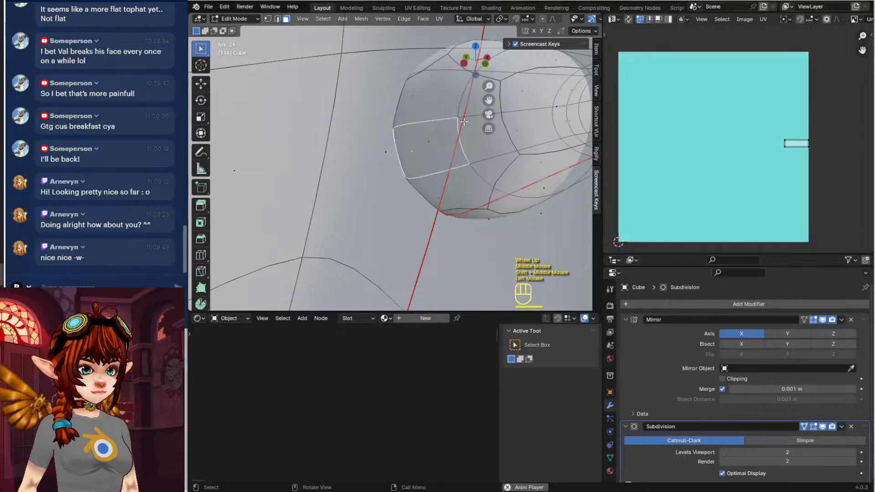
{"action": "middle_click_drag", "start_coordinate": [563, 19], "coordinate": [461, 19]}
{"action": "left_click", "coordinate": [544, 19]}
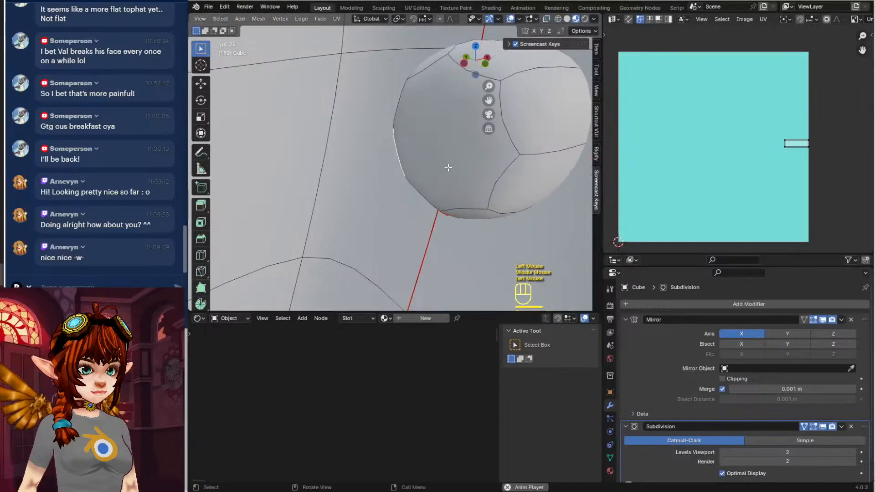
{"action": "left_click", "coordinate": [447, 139]}
{"action": "key", "text": "x"}
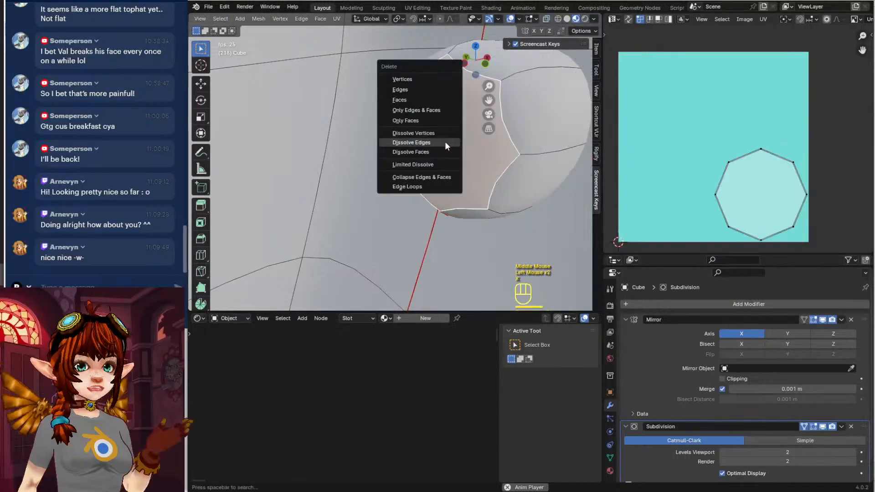
{"action": "left_click", "coordinate": [428, 99]}
Check the whole character in Object Mode and return to Edit Mode
{"action": "scroll", "coordinate": [428, 99], "scroll_direction": "down", "scroll_amount": 2}
{"action": "key", "text": "Tab"}
{"action": "scroll", "coordinate": [452, 142], "scroll_direction": "down", "scroll_amount": 2}
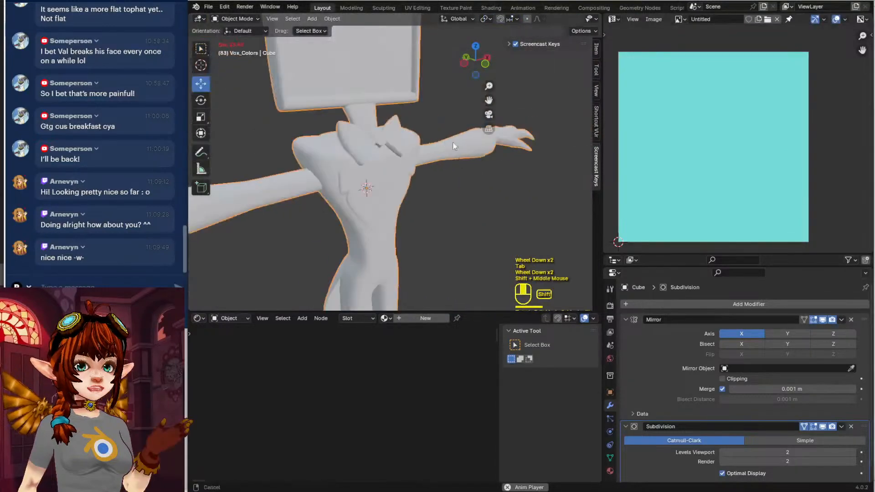
{"action": "middle_click_drag", "start_coordinate": [452, 141], "coordinate": [410, 114], "text": "shift"}
{"action": "middle_click_drag", "start_coordinate": [410, 114], "coordinate": [424, 155]}
{"action": "scroll", "coordinate": [360, 81], "scroll_direction": "down", "scroll_amount": 2}
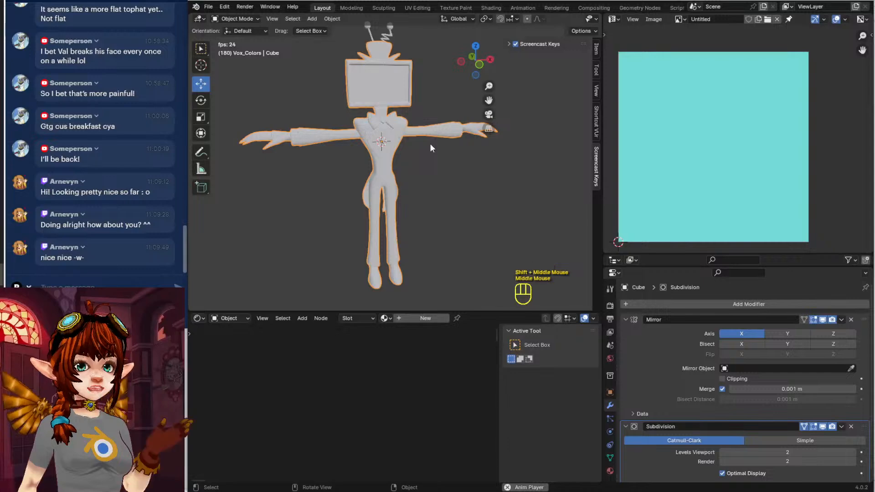
{"action": "key", "text": "Tab"}
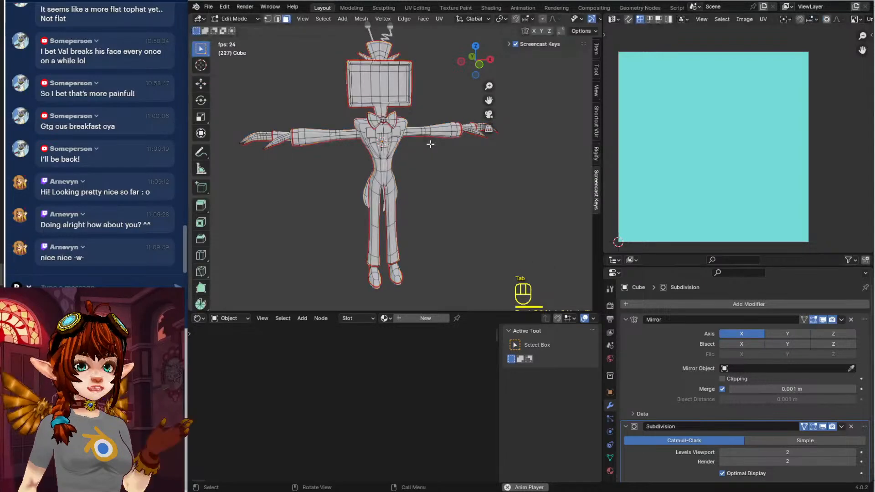
Select all faces of the character's body mesh and unwrap them along the marked seams
{"action": "key", "text": "a"}
{"action": "key", "text": "Tab"}
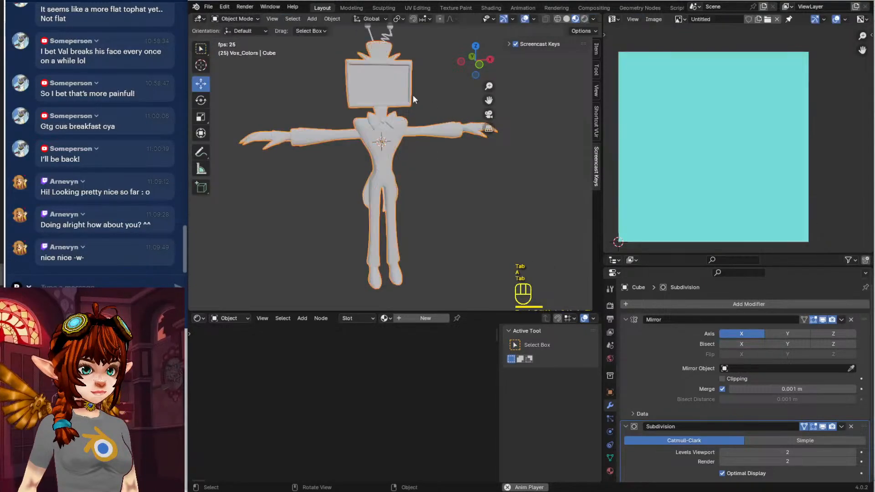
{"action": "middle_click_drag", "start_coordinate": [406, 94], "coordinate": [419, 166], "text": "shift"}
{"action": "left_click", "coordinate": [399, 109]}
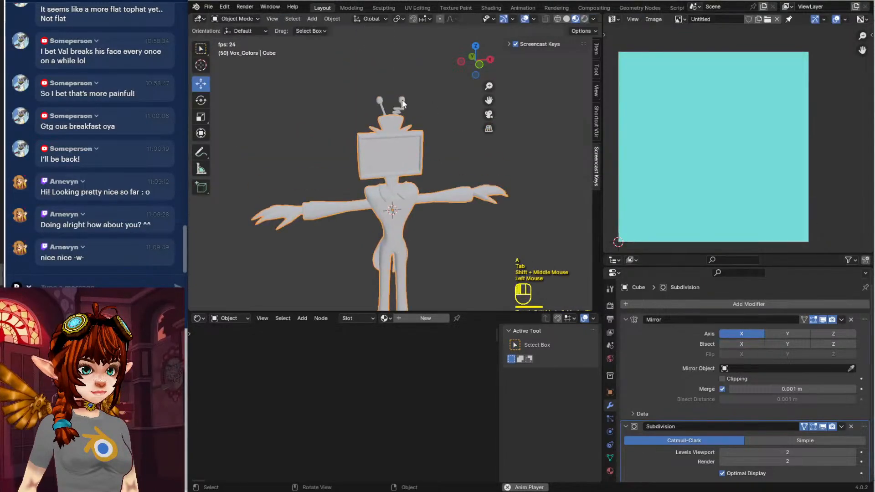
{"action": "left_click", "coordinate": [423, 150]}
{"action": "key", "text": "Tab"}
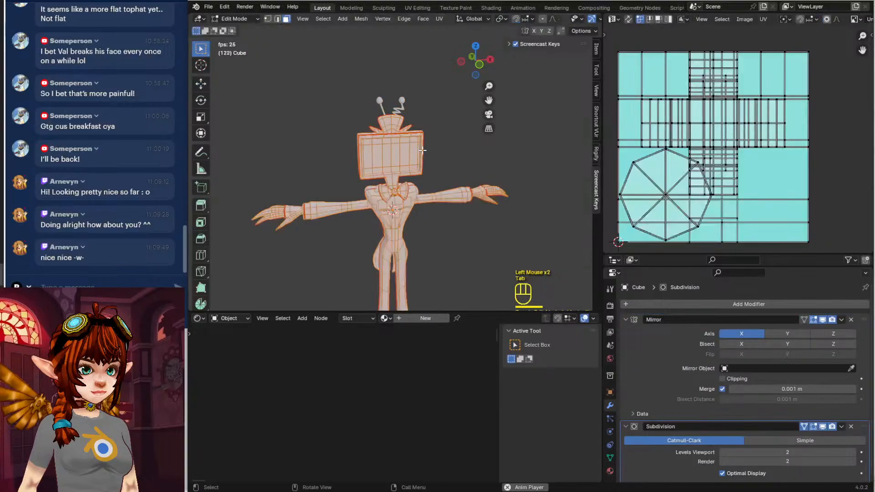
{"action": "key", "text": "u"}
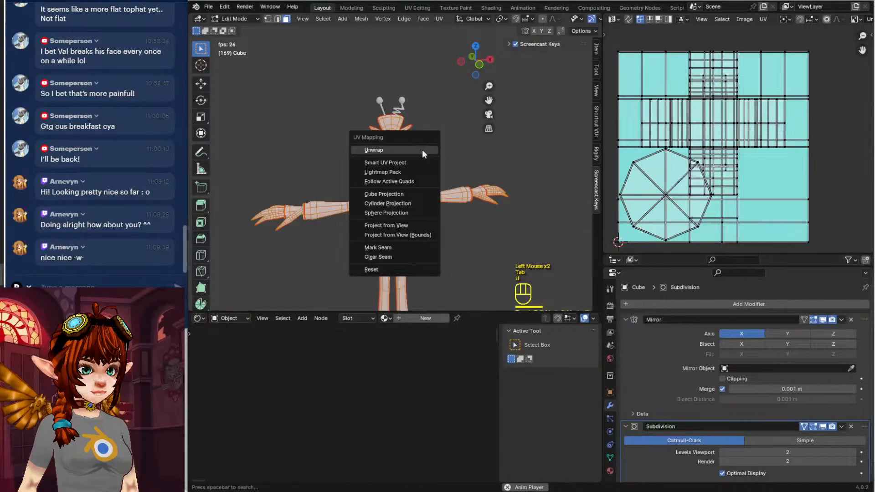
{"action": "left_click", "coordinate": [422, 150]}
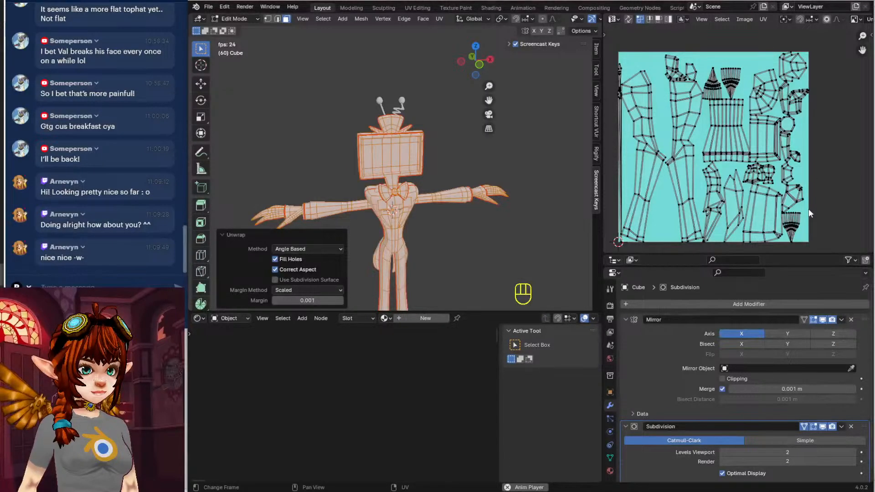
Enlarge the outliner area slightly and collapse the Properties editor's tab column
{"action": "left_click", "coordinate": [746, 19]}
{"action": "left_click_drag", "start_coordinate": [699, 254], "coordinate": [698, 236]}
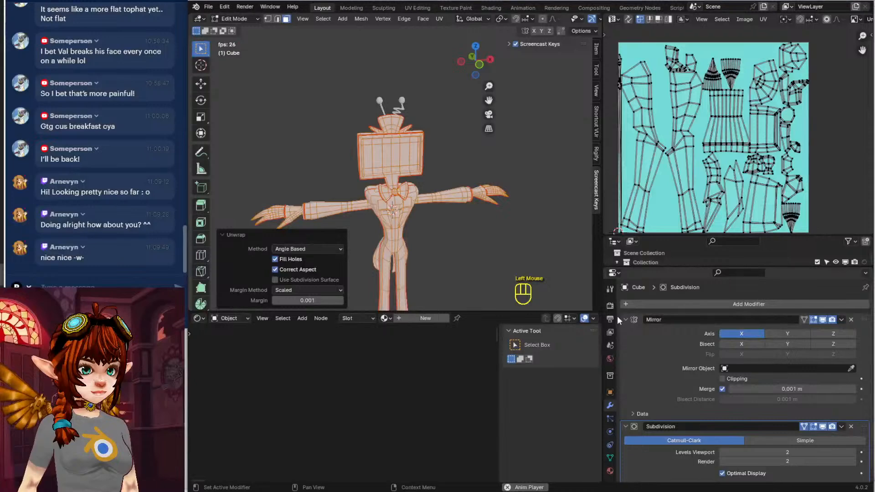
{"action": "left_click_drag", "start_coordinate": [616, 317], "coordinate": [602, 319]}
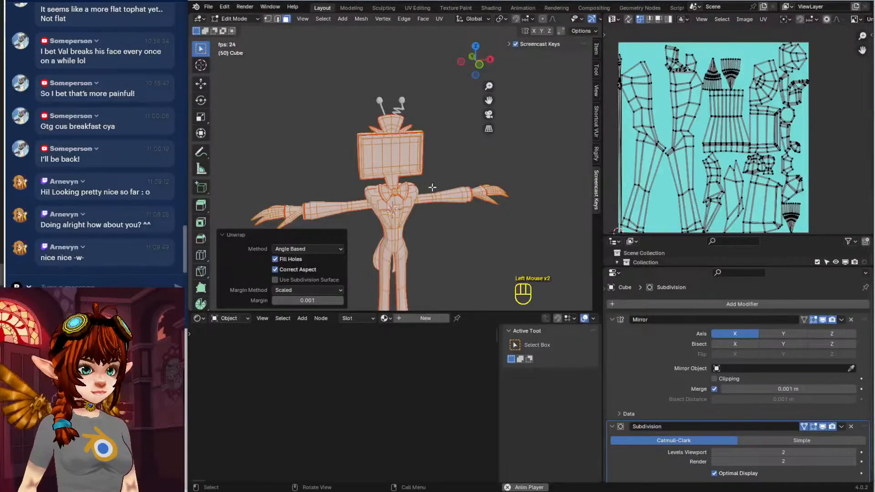
Reselect the whole body mesh and export its UV layout as VoxUv1.png into the Vox folder
{"action": "left_click", "coordinate": [473, 169]}
{"action": "key", "text": "Tab"}
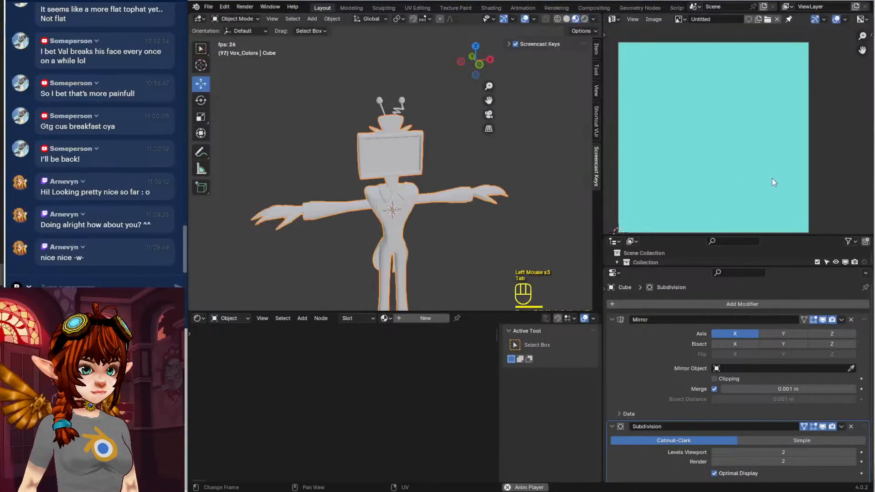
{"action": "key", "text": "Tab"}
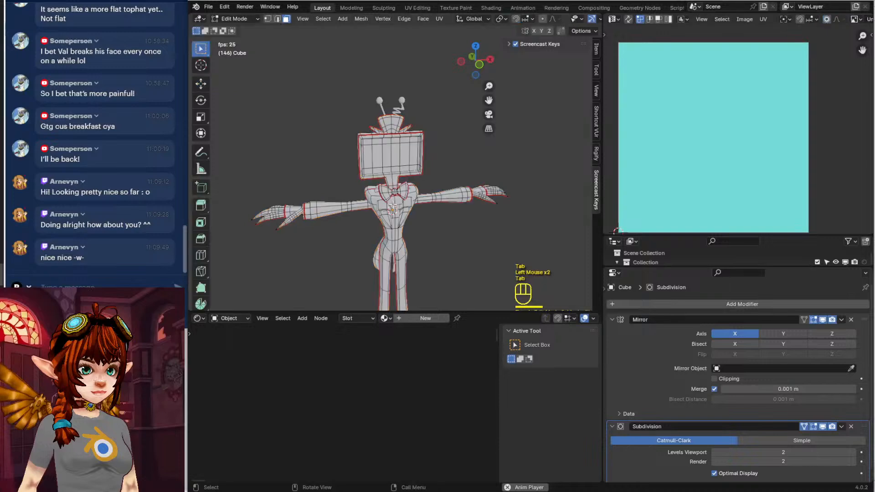
{"action": "key", "text": "a"}
{"action": "key", "text": "a"}
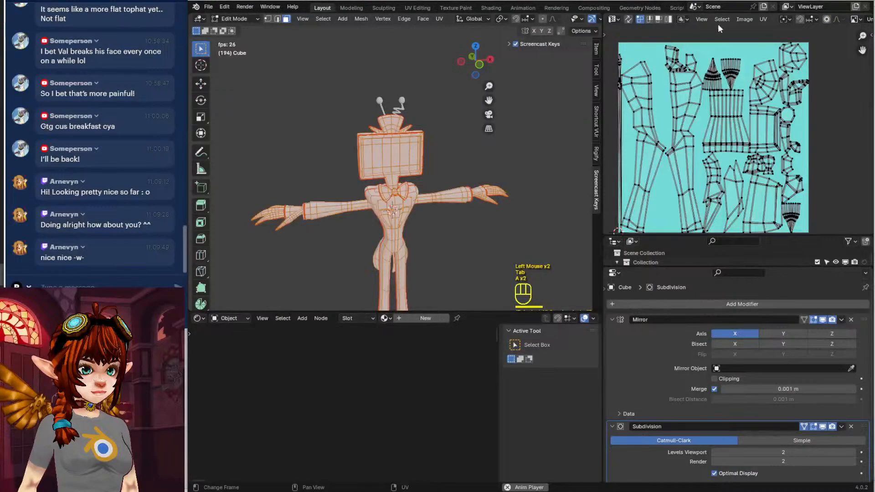
{"action": "left_click", "coordinate": [744, 20]}
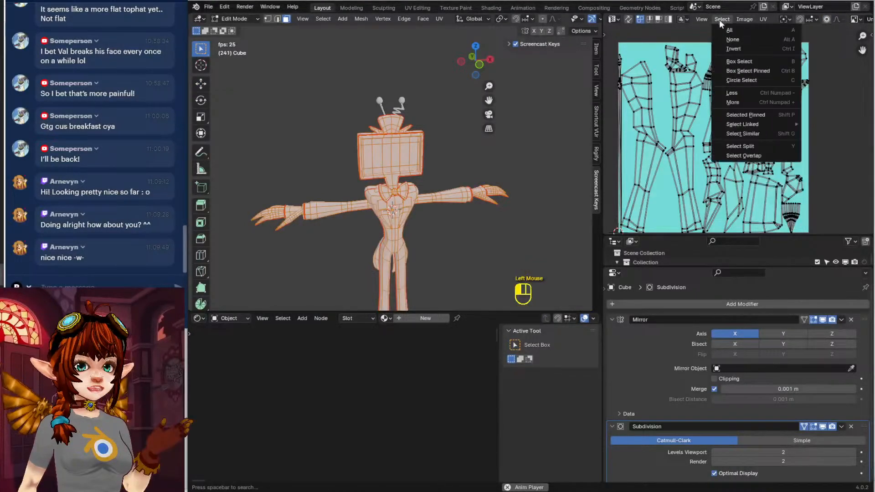
{"action": "mouse_move", "coordinate": [764, 20]}
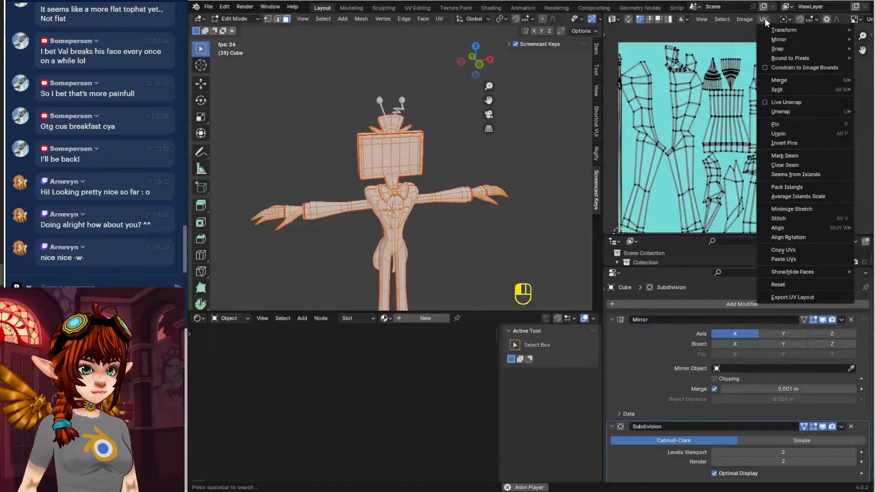
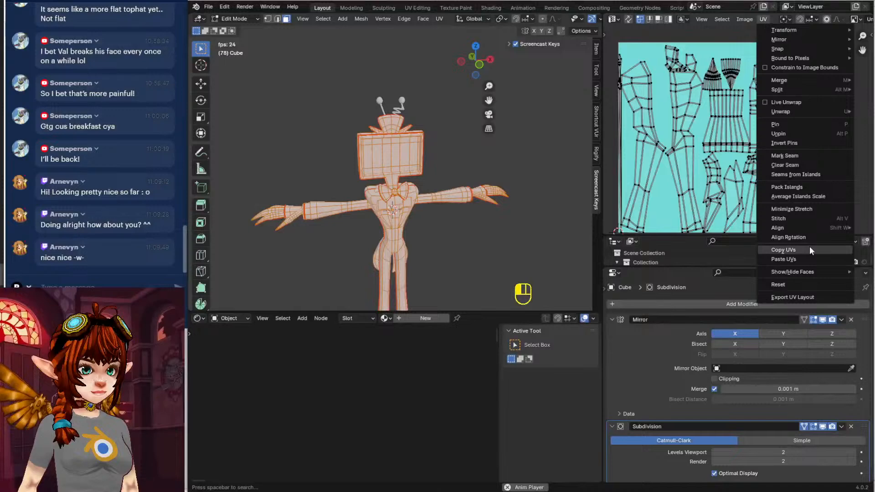
{"action": "left_click", "coordinate": [792, 297]}
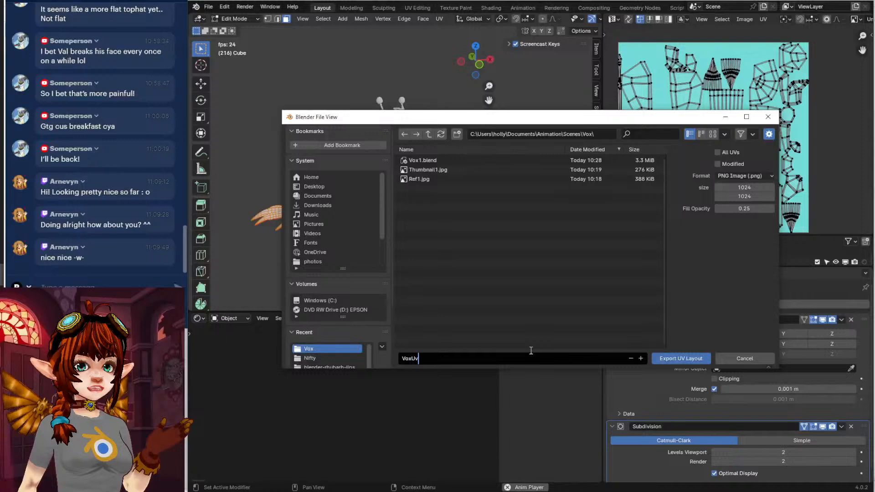
{"action": "type", "text": "VoxUv1.png"}
{"action": "key", "text": "Return"}
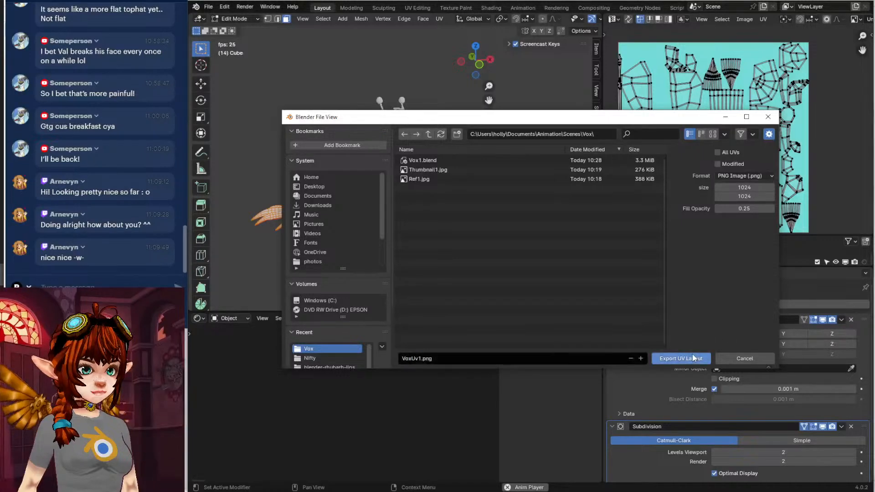
{"action": "left_click", "coordinate": [692, 357]}
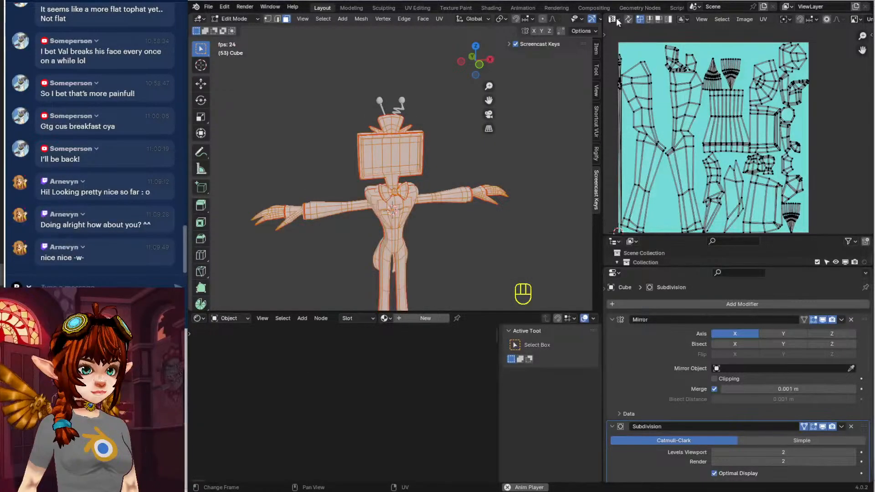
Open VoxUv1.png as the image behind the UV layout
{"action": "left_click", "coordinate": [744, 19]}
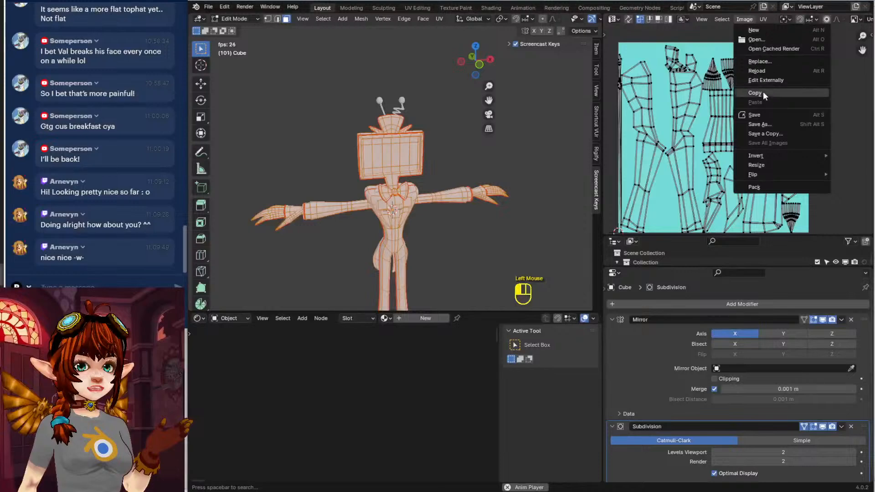
{"action": "left_click", "coordinate": [760, 39]}
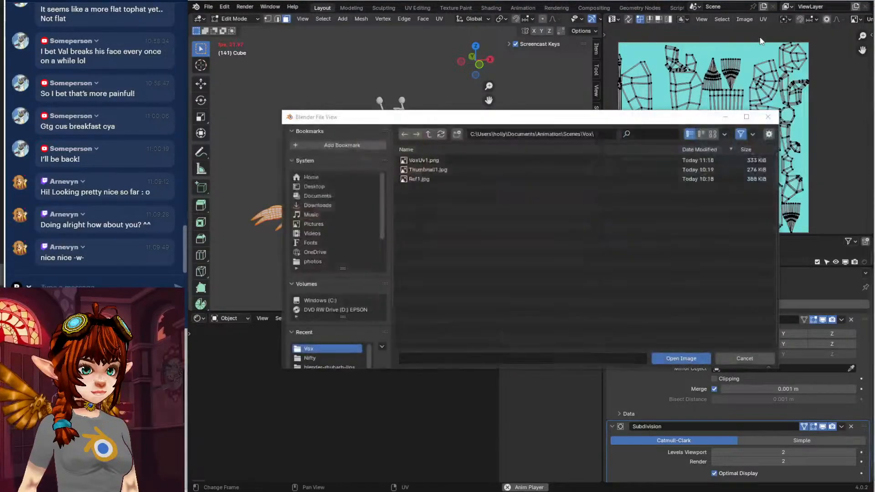
{"action": "double_click", "coordinate": [437, 160]}
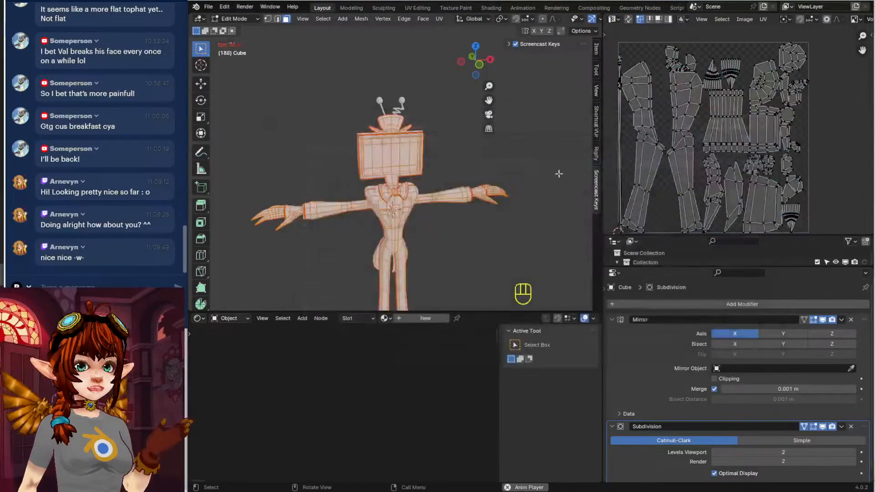
{"action": "scroll", "coordinate": [676, 172], "scroll_direction": "down", "scroll_amount": 1}
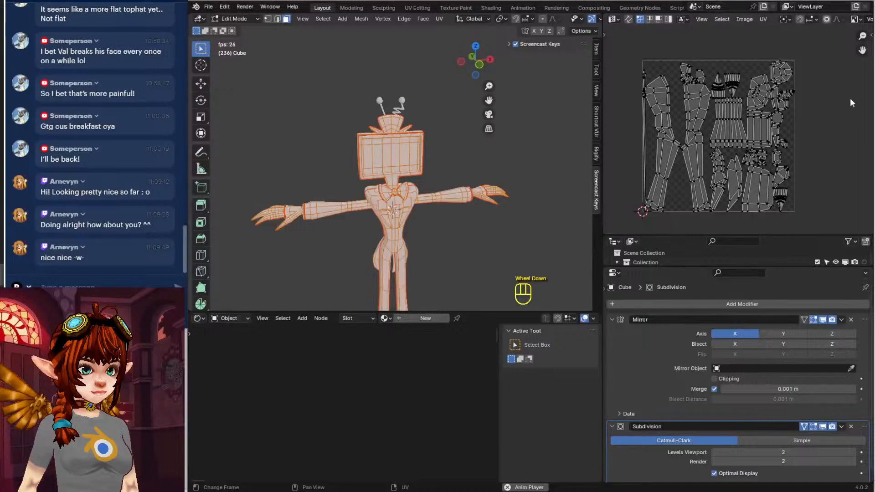
Examine the narrow, squashed UV strip beside the leg islands, try selecting its linked geometry, and clear the selection
{"action": "middle_click_drag", "start_coordinate": [661, 136], "coordinate": [683, 194]}
{"action": "scroll", "coordinate": [703, 132], "scroll_direction": "up", "scroll_amount": 2}
{"action": "scroll", "coordinate": [683, 193], "scroll_direction": "up", "scroll_amount": 1}
{"action": "scroll", "coordinate": [682, 189], "scroll_direction": "up", "scroll_amount": 1}
{"action": "left_click", "coordinate": [709, 129]}
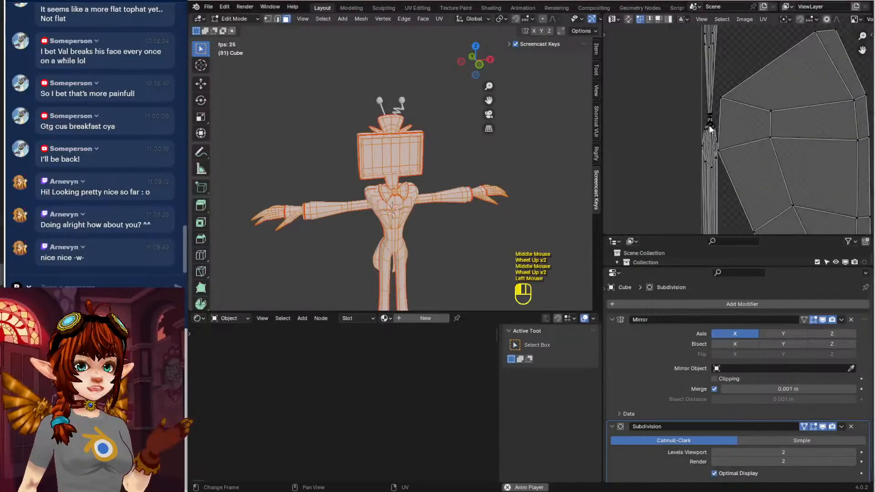
{"action": "middle_click_drag", "start_coordinate": [443, 186], "coordinate": [437, 187]}
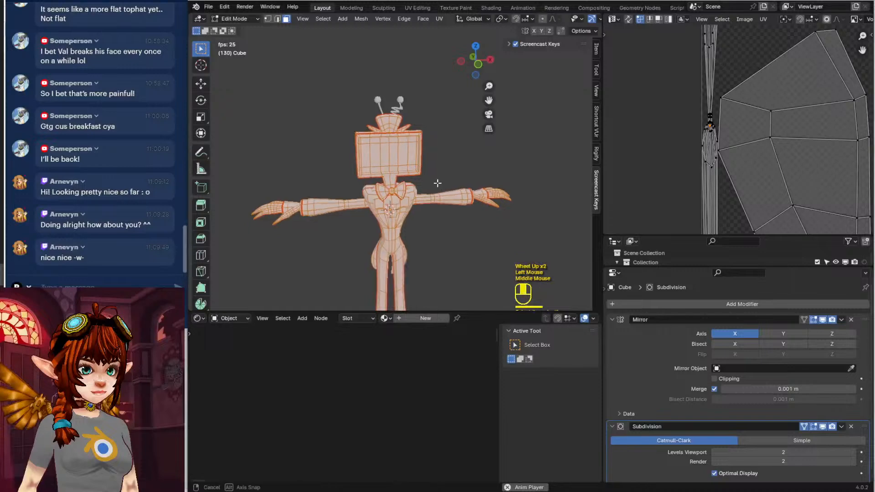
{"action": "key", "text": "a"}
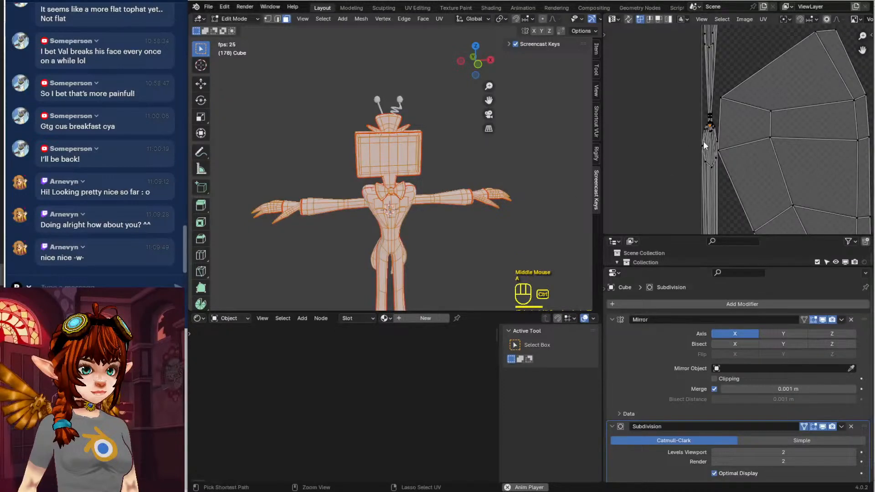
{"action": "key", "text": "ctrl+semicolon"}
{"action": "key", "text": "ctrl+l"}
{"action": "left_click", "coordinate": [529, 120]}
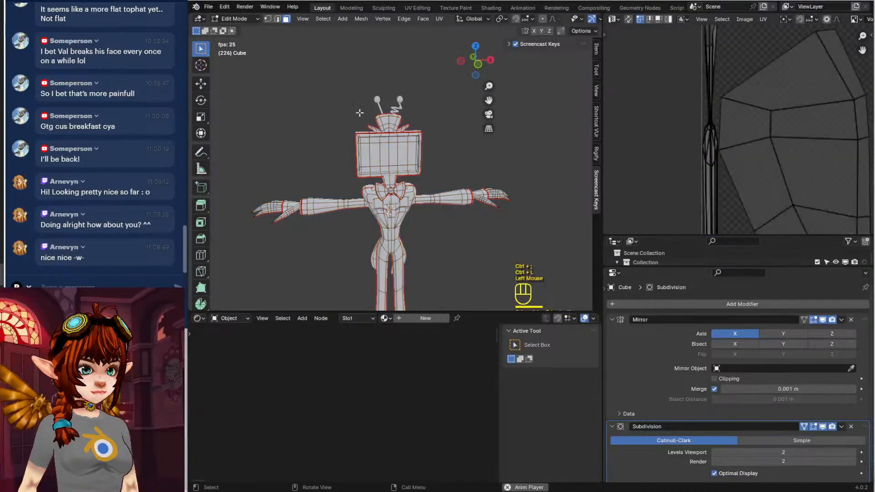
Check hand and finger faces against the UV layout to find the part forming the narrow strip, inspecting the fingers' palm side
{"action": "left_click", "coordinate": [290, 18]}
{"action": "middle_click_drag", "start_coordinate": [425, 113], "coordinate": [354, 110], "text": "shift"}
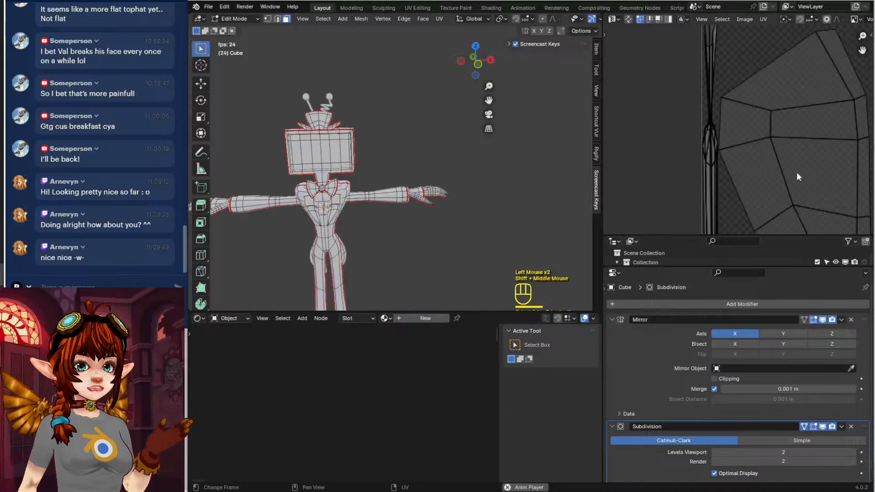
{"action": "scroll", "coordinate": [797, 176], "scroll_direction": "down", "scroll_amount": 3}
{"action": "middle_click_drag", "start_coordinate": [819, 190], "coordinate": [850, 71], "text": "shift"}
{"action": "scroll", "coordinate": [410, 169], "scroll_direction": "up", "scroll_amount": 8}
{"action": "middle_click_drag", "start_coordinate": [310, 162], "coordinate": [294, 107], "text": "shift"}
{"action": "left_click", "coordinate": [455, 208]}
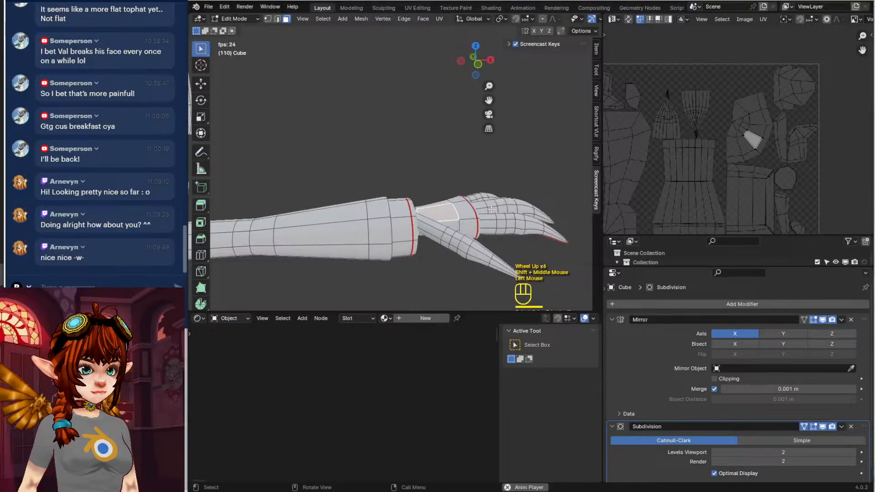
{"action": "left_click", "coordinate": [518, 215]}
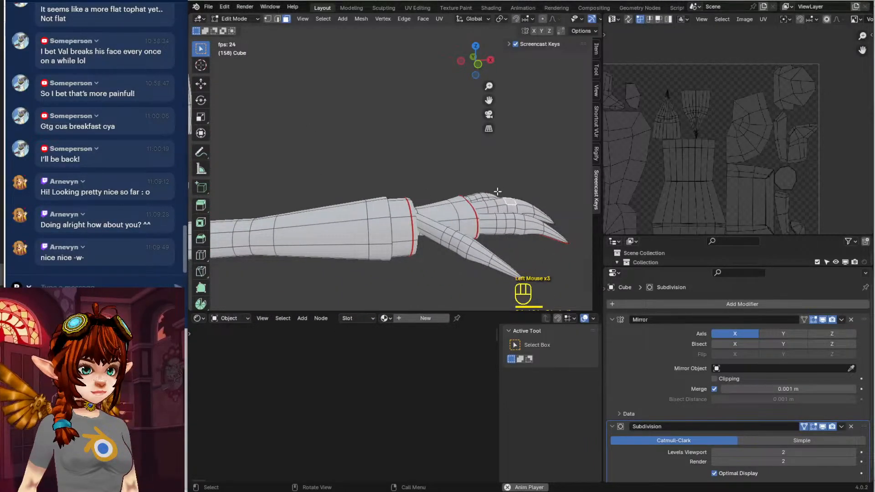
{"action": "scroll", "coordinate": [731, 146], "scroll_direction": "down", "scroll_amount": 2}
{"action": "middle_click_drag", "start_coordinate": [728, 170], "coordinate": [743, 149]}
{"action": "scroll", "coordinate": [743, 146], "scroll_direction": "up", "scroll_amount": 1}
{"action": "middle_click_drag", "start_coordinate": [688, 169], "coordinate": [708, 160]}
{"action": "middle_click_drag", "start_coordinate": [518, 180], "coordinate": [530, 193]}
{"action": "scroll", "coordinate": [666, 77], "scroll_direction": "up", "scroll_amount": 3}
{"action": "middle_click_drag", "start_coordinate": [641, 114], "coordinate": [747, 155], "text": "shift"}
{"action": "scroll", "coordinate": [740, 156], "scroll_direction": "up", "scroll_amount": 2}
{"action": "scroll", "coordinate": [740, 155], "scroll_direction": "up", "scroll_amount": 4}
{"action": "middle_click_drag", "start_coordinate": [553, 197], "coordinate": [328, 132]}
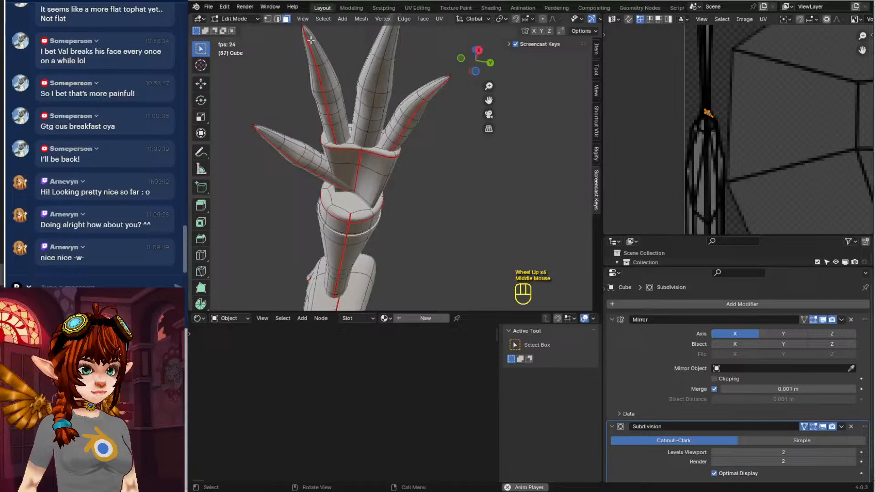
Select the line of edges along the middle finger's palm side from base to tip and mark it as a seam
{"action": "left_click", "coordinate": [278, 18]}
{"action": "left_click", "coordinate": [375, 114], "text": "shift"}
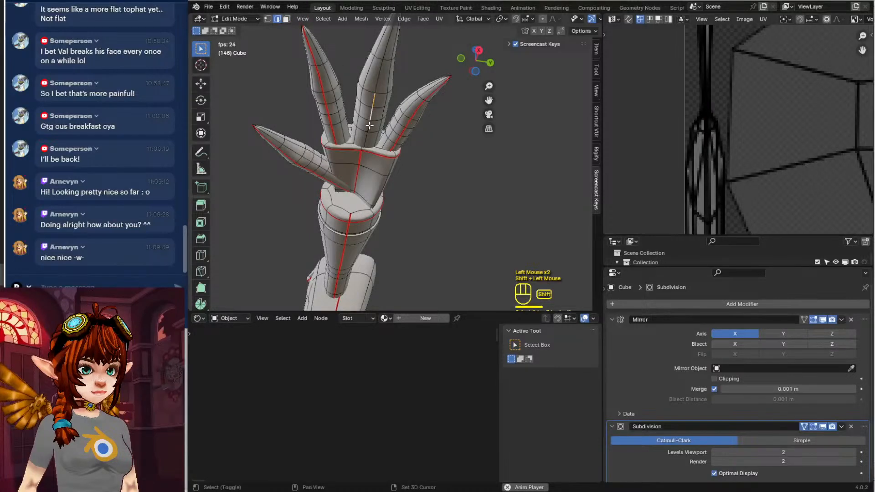
{"action": "left_click", "coordinate": [382, 83], "text": "shift"}
{"action": "middle_click_drag", "start_coordinate": [382, 83], "coordinate": [365, 172], "text": "shift"}
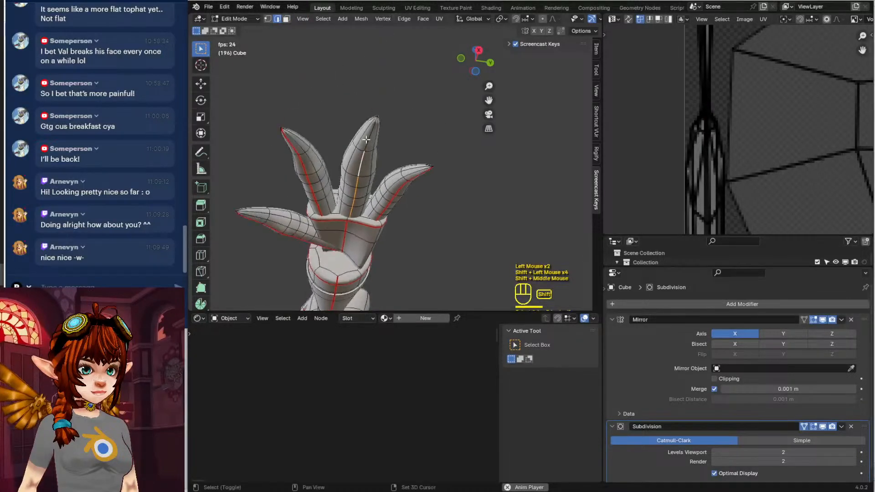
{"action": "left_click", "coordinate": [366, 145], "text": "shift"}
{"action": "key", "text": "ctrl+e"}
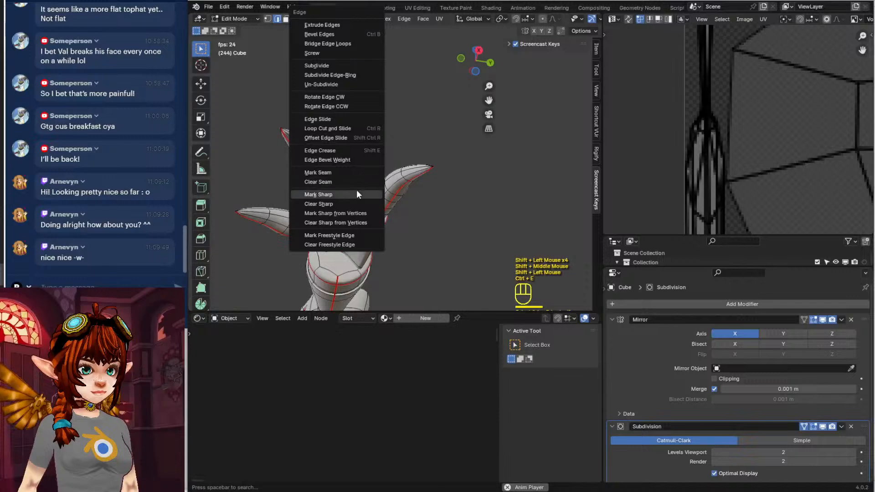
{"action": "left_click", "coordinate": [354, 172]}
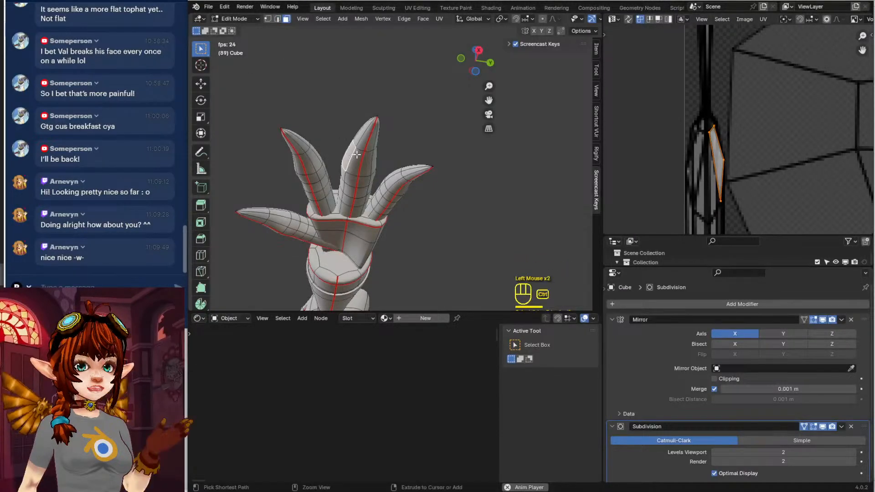
Select the middle finger's linked faces delimited by seams and unwrap them
{"action": "key", "text": "ctrl+l"}
{"action": "scroll", "coordinate": [778, 130], "scroll_direction": "down", "scroll_amount": 4}
{"action": "scroll", "coordinate": [778, 129], "scroll_direction": "down", "scroll_amount": 2}
{"action": "scroll", "coordinate": [799, 168], "scroll_direction": "up", "scroll_amount": 1}
{"action": "middle_click_drag", "start_coordinate": [799, 168], "coordinate": [733, 88]}
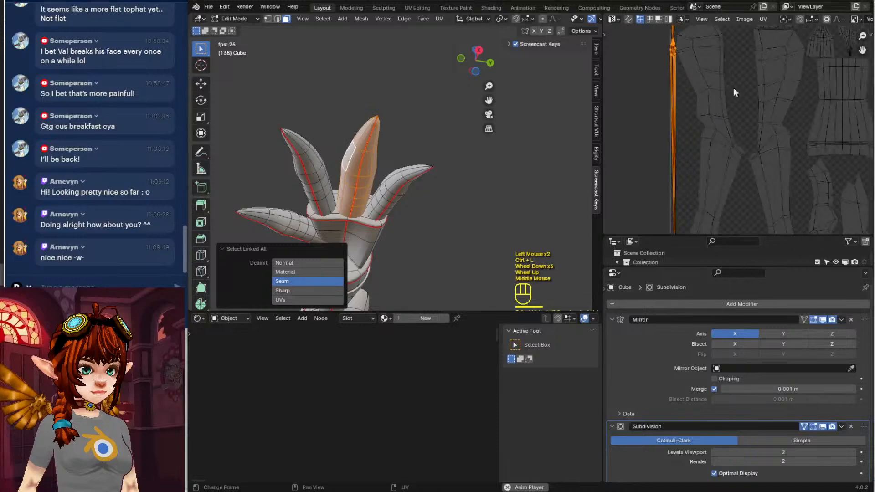
{"action": "key", "text": "u"}
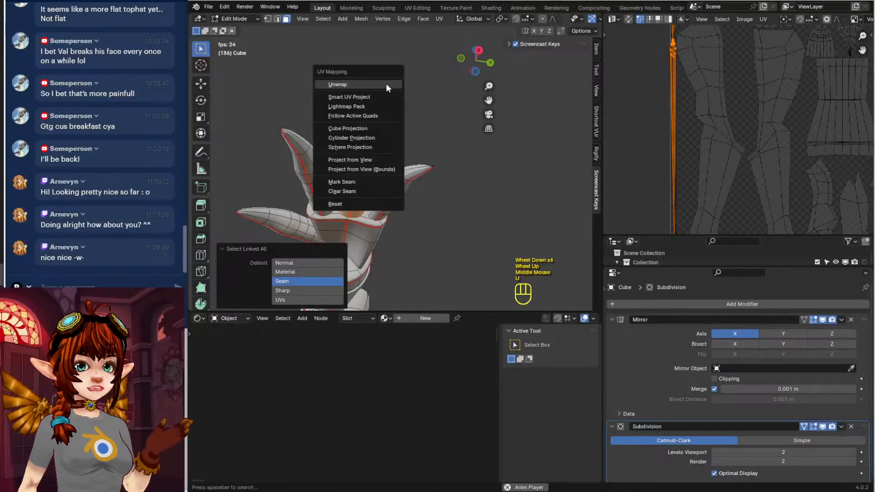
{"action": "left_click", "coordinate": [387, 84]}
Scale down the unwrapped finger's UV island and move it to the upper edge of the UV layout
{"action": "scroll", "coordinate": [820, 142], "scroll_direction": "down", "scroll_amount": 2}
{"action": "key", "text": "s"}
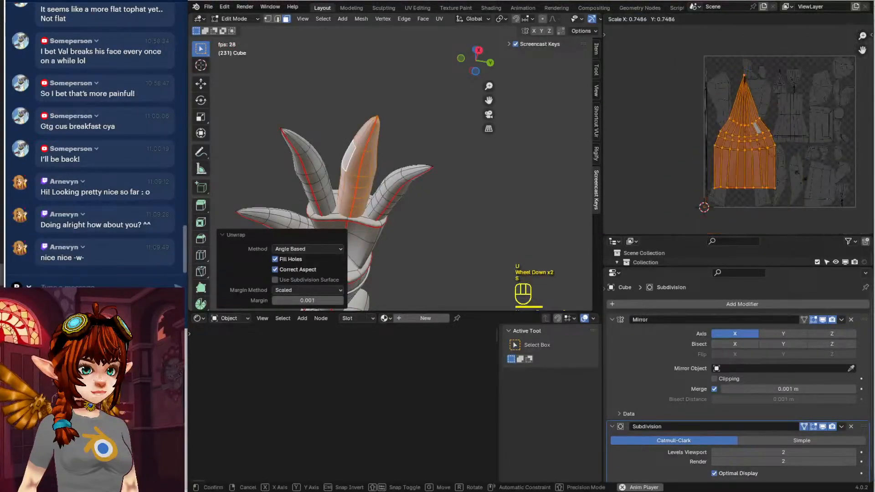
{"action": "left_click", "coordinate": [762, 140]}
{"action": "key", "text": "g"}
{"action": "left_click", "coordinate": [833, 68]}
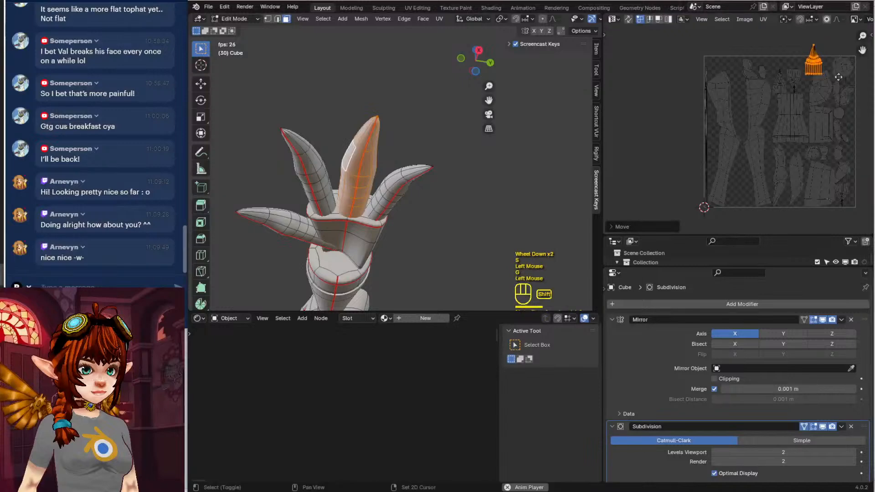
{"action": "middle_click_drag", "start_coordinate": [834, 67], "coordinate": [779, 146], "text": "shift"}
{"action": "scroll", "coordinate": [779, 146], "scroll_direction": "up", "scroll_amount": 4}
{"action": "key", "text": "s"}
{"action": "left_click", "coordinate": [822, 147]}
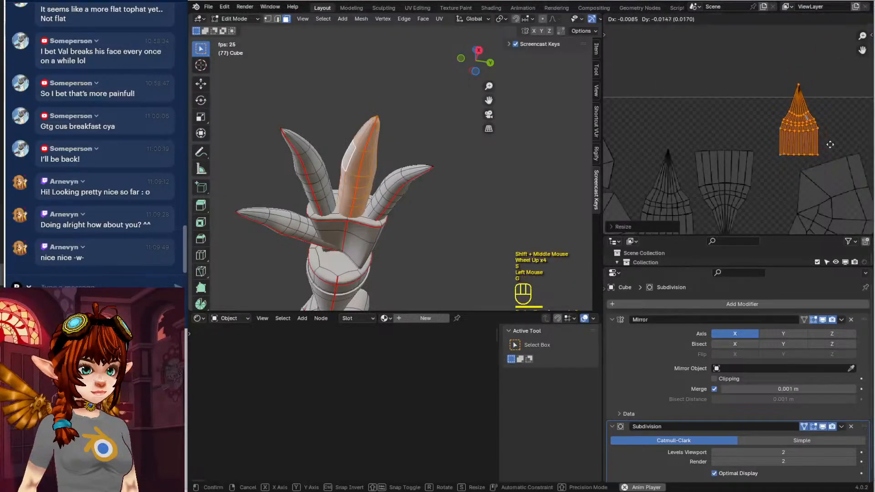
Turn the finger's UV island upside down and fit it into the gap between the leg island and the small finger islands
{"action": "key", "text": "g"}
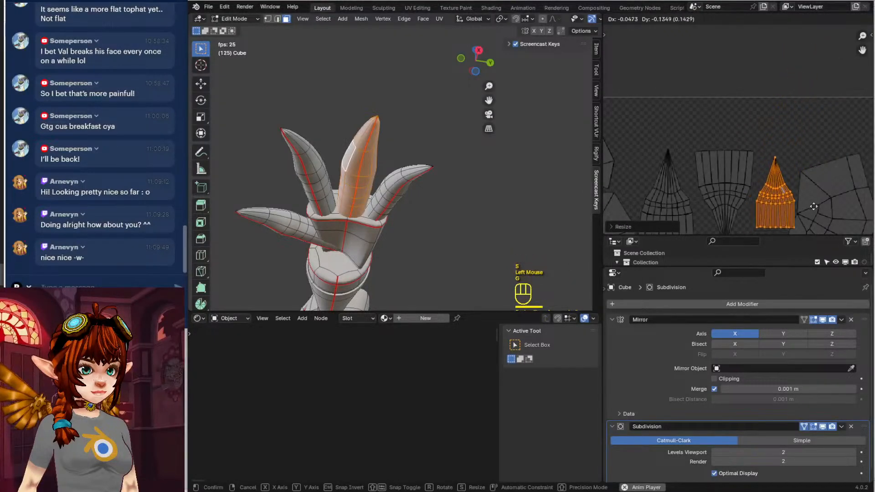
{"action": "left_click", "coordinate": [823, 201]}
{"action": "key", "text": "g"}
{"action": "left_click", "coordinate": [730, 135]}
{"action": "scroll", "coordinate": [728, 130], "scroll_direction": "down", "scroll_amount": 2}
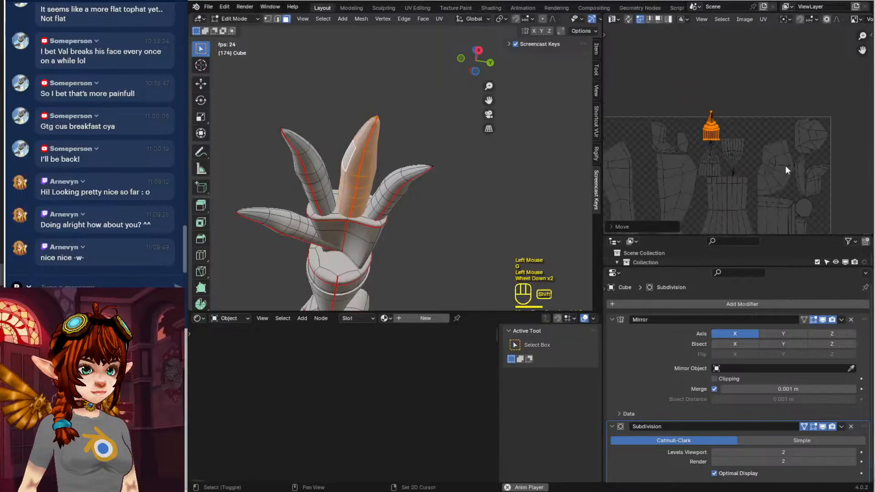
{"action": "middle_click_drag", "start_coordinate": [786, 165], "coordinate": [747, 105], "text": "shift"}
{"action": "key", "text": "g"}
{"action": "left_click", "coordinate": [795, 105]}
{"action": "key", "text": "r"}
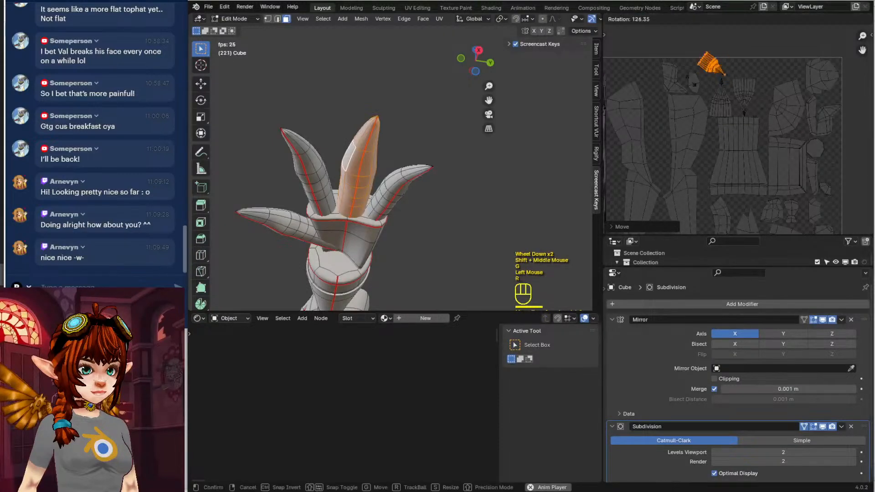
{"action": "left_click", "coordinate": [692, 58]}
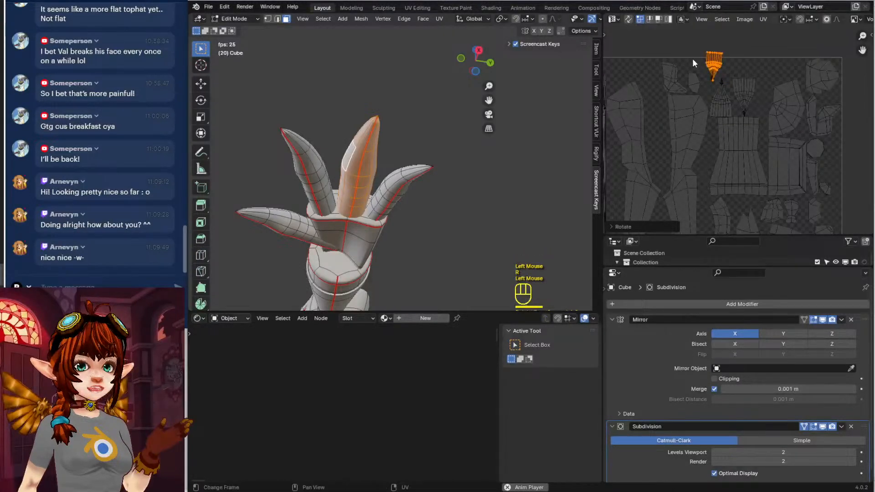
{"action": "key", "text": "g"}
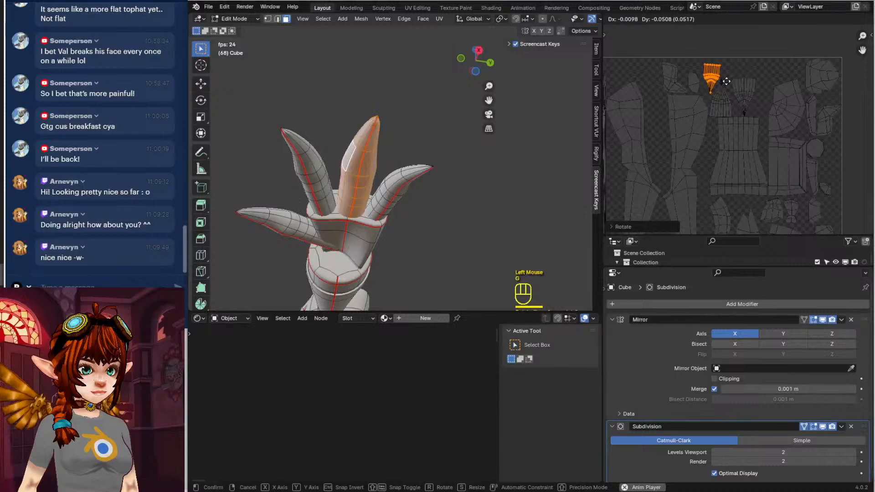
{"action": "left_click", "coordinate": [726, 81]}
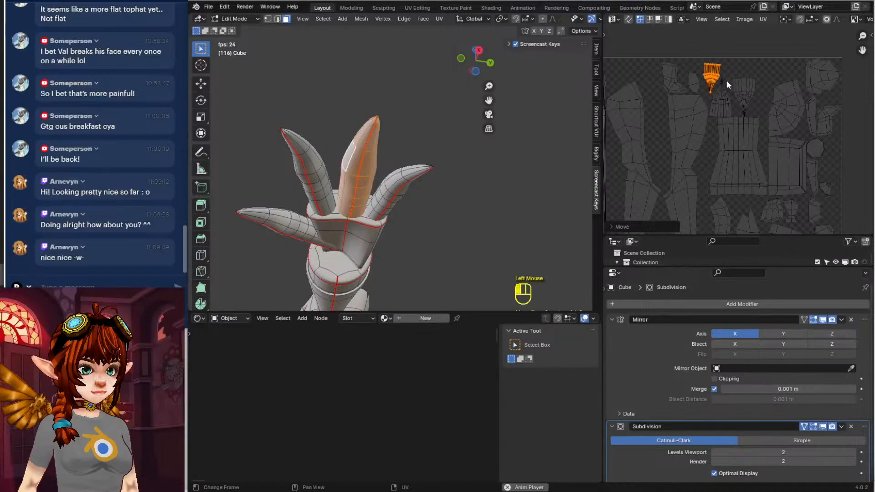
Examine the whole UV layout and the full character from the front in Object Mode
{"action": "scroll", "coordinate": [451, 127], "scroll_direction": "down", "scroll_amount": 2}
{"action": "middle_click_drag", "start_coordinate": [451, 127], "coordinate": [457, 176], "text": "shift"}
{"action": "scroll", "coordinate": [457, 174], "scroll_direction": "down", "scroll_amount": 2}
{"action": "scroll", "coordinate": [783, 150], "scroll_direction": "down", "scroll_amount": 1}
{"action": "middle_click_drag", "start_coordinate": [783, 150], "coordinate": [789, 130], "text": "shift"}
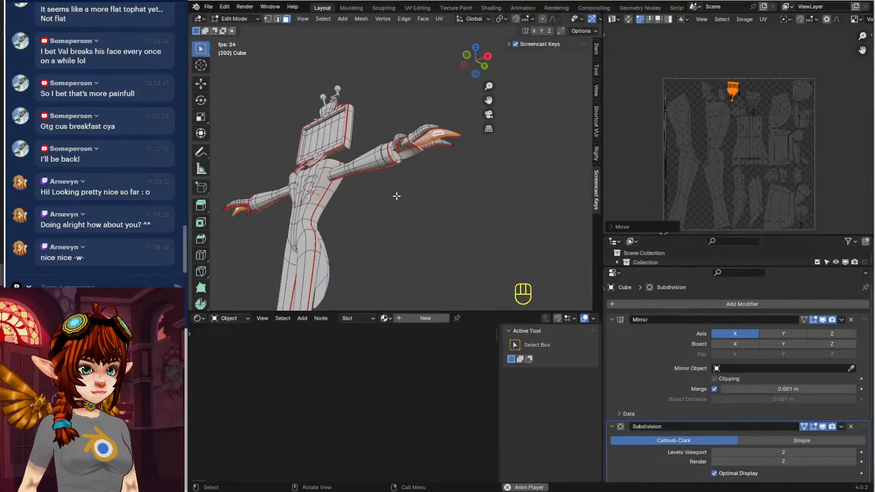
{"action": "middle_click_drag", "start_coordinate": [396, 196], "coordinate": [451, 213]}
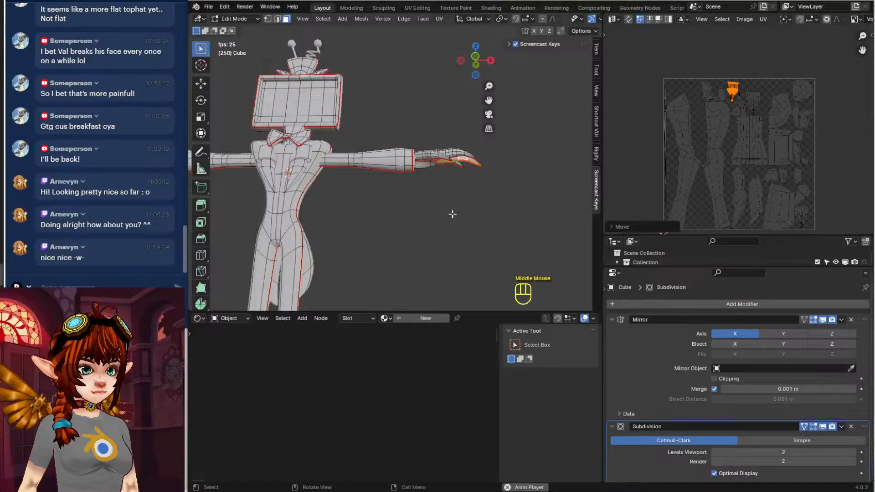
{"action": "left_click", "coordinate": [243, 18]}
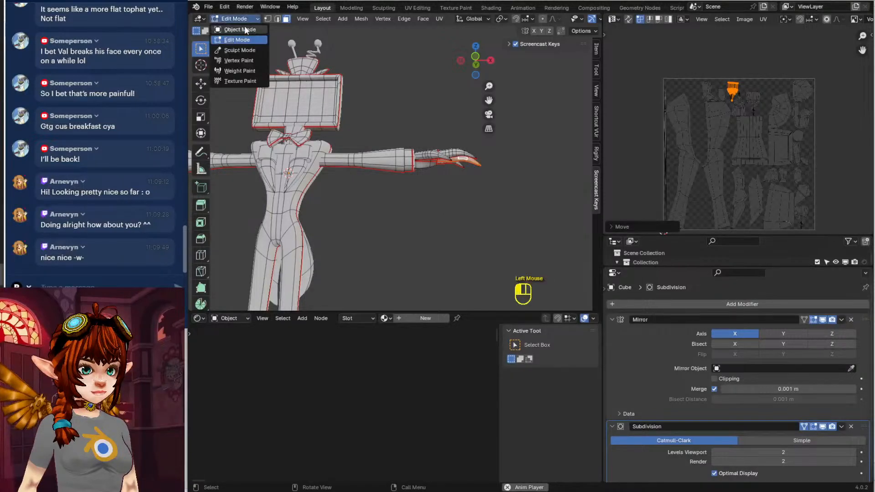
{"action": "left_click", "coordinate": [245, 30]}
{"action": "scroll", "coordinate": [349, 133], "scroll_direction": "down", "scroll_amount": 2}
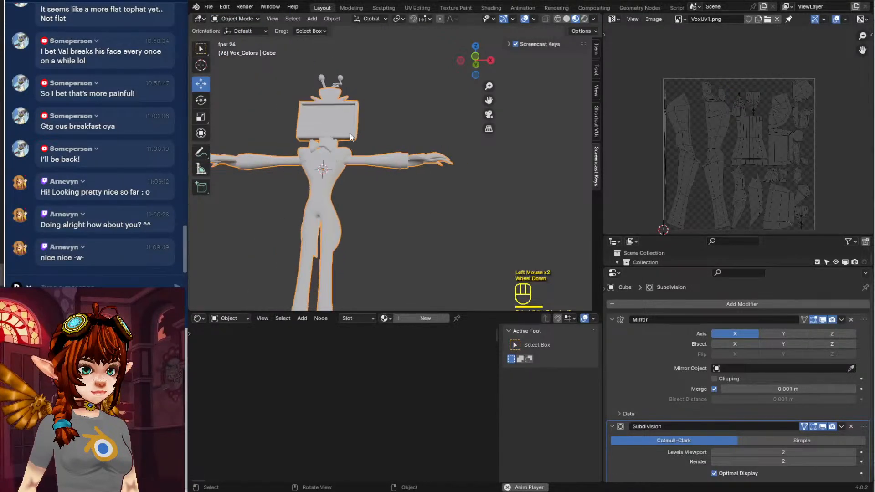
{"action": "middle_click_drag", "start_coordinate": [349, 133], "coordinate": [335, 160]}
Select the TV head's linked faces in Edit Mode and separate the selection into its own object
{"action": "key", "text": "Tab"}
{"action": "left_click", "coordinate": [348, 117]}
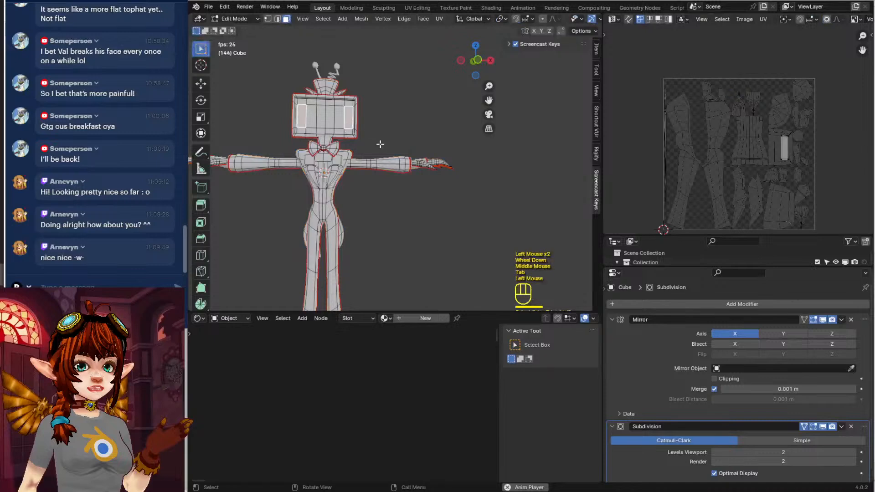
{"action": "key", "text": "ctrl+l"}
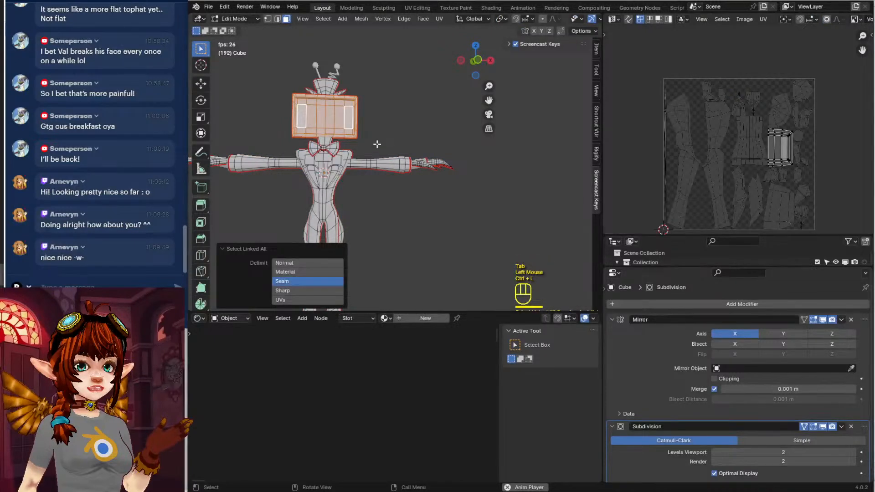
{"action": "key", "text": "p"}
{"action": "left_click", "coordinate": [376, 143]}
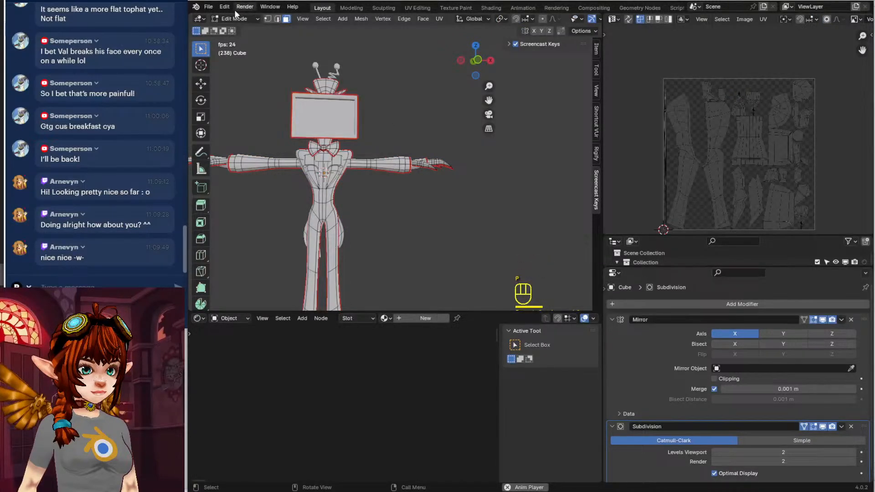
Select the top hat's linked faces on the body mesh and separate them into their own object
{"action": "left_click", "coordinate": [234, 19]}
{"action": "left_click", "coordinate": [234, 24]}
{"action": "middle_click_drag", "start_coordinate": [383, 116], "coordinate": [361, 120]}
{"action": "key", "text": "Tab"}
{"action": "left_click", "coordinate": [327, 87]}
{"action": "key", "text": "ctrl+l"}
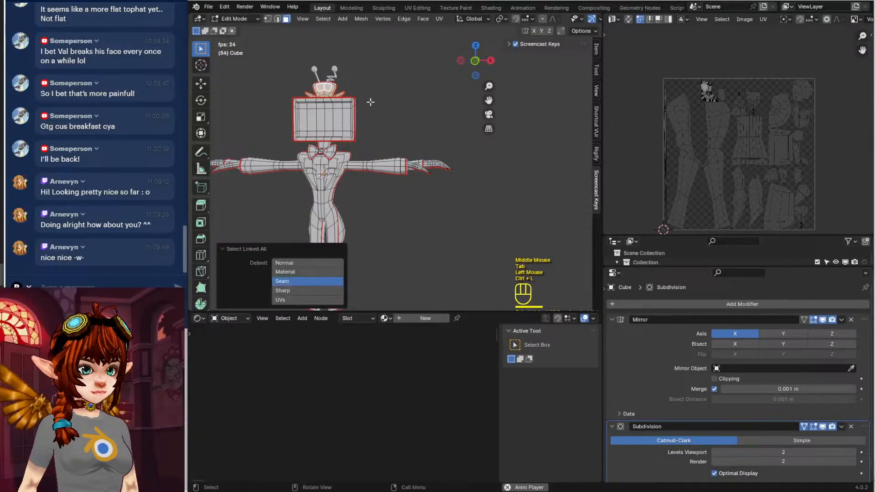
{"action": "key", "text": "p"}
{"action": "left_click", "coordinate": [370, 101]}
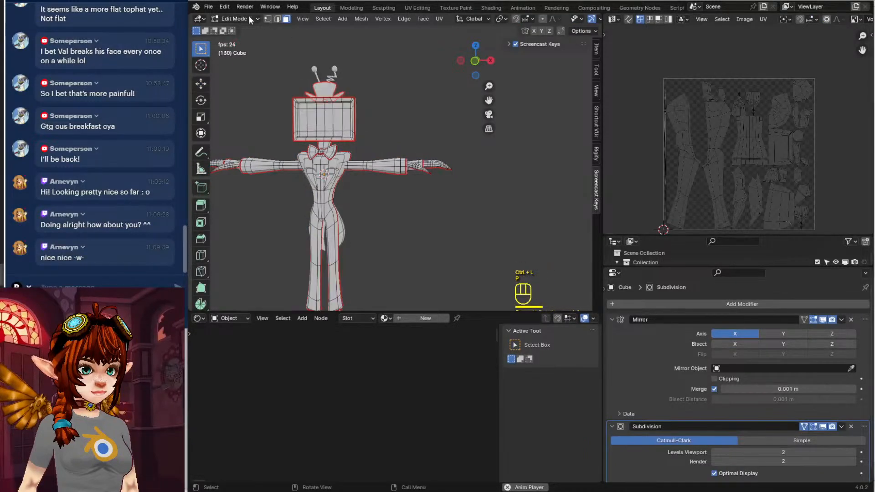
Return to Object Mode and apply the Mirror modifier on the hat and the TV head objects
{"action": "left_click", "coordinate": [242, 19]}
{"action": "left_click", "coordinate": [240, 29]}
{"action": "left_click", "coordinate": [334, 78]}
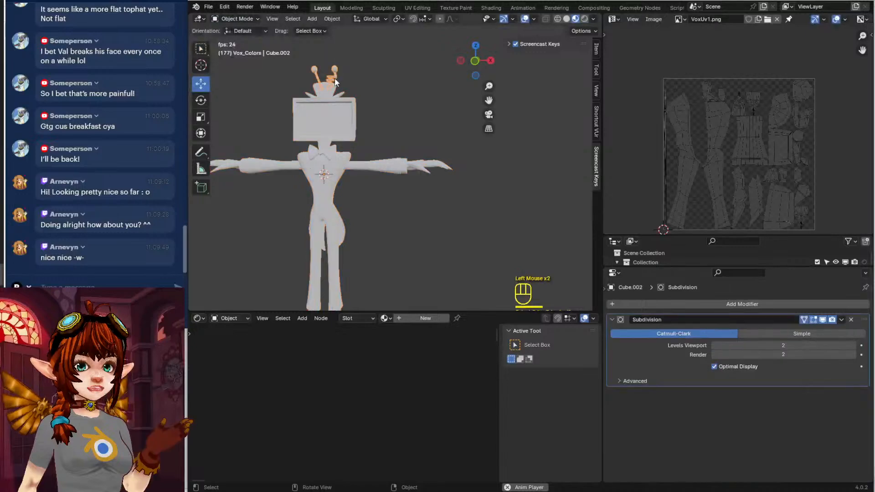
{"action": "left_click", "coordinate": [335, 90], "text": "shift"}
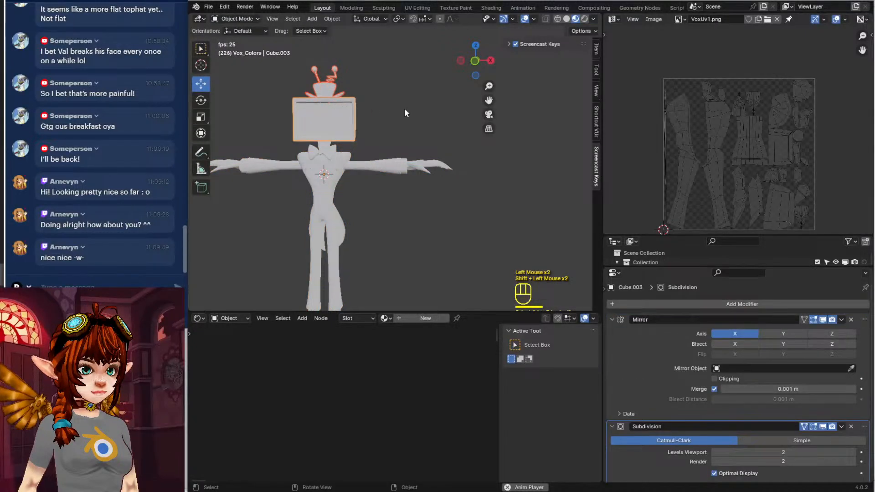
{"action": "left_click", "coordinate": [318, 94]}
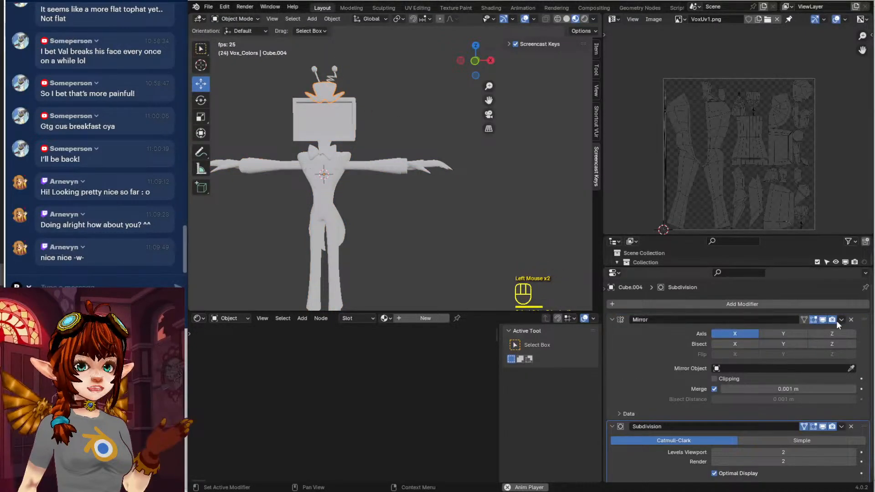
{"action": "left_click_drag", "start_coordinate": [835, 321], "coordinate": [838, 331]}
{"action": "left_click", "coordinate": [324, 129]}
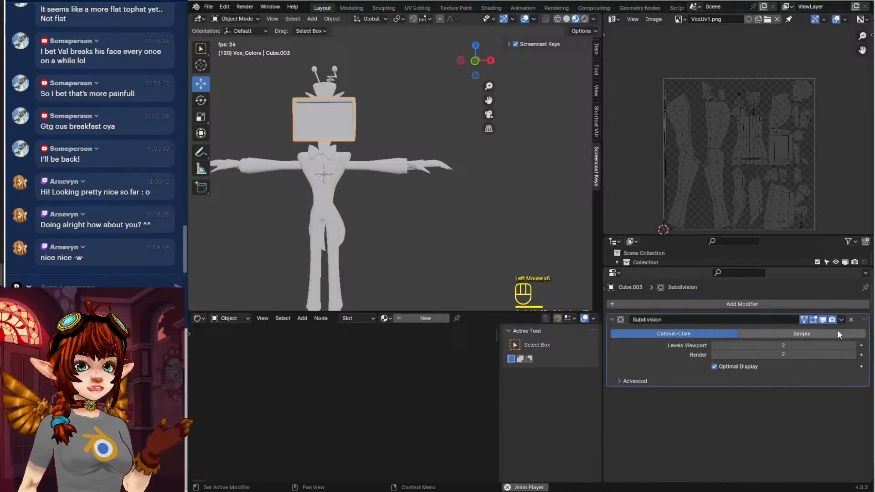
Select the neck's linked faces on the body mesh and separate them into their own object
{"action": "left_click", "coordinate": [324, 147]}
{"action": "key", "text": "Tab"}
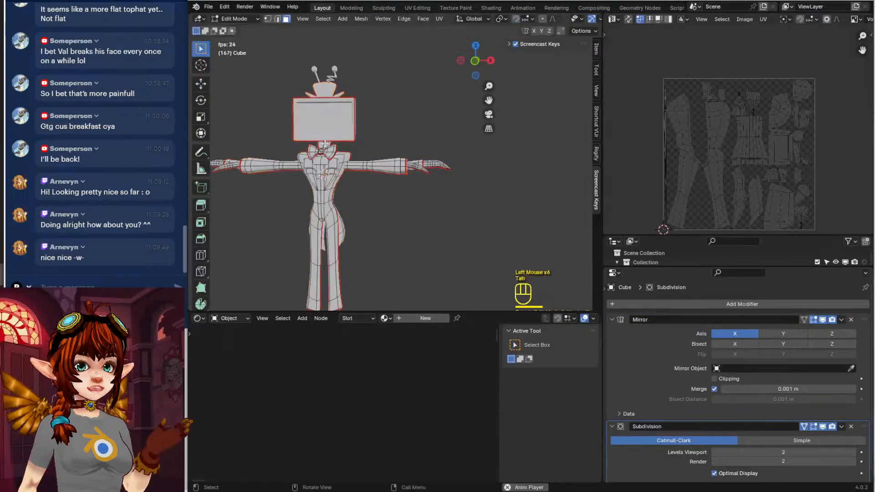
{"action": "left_click", "coordinate": [324, 145]}
{"action": "key", "text": "ctrl+l"}
{"action": "left_click", "coordinate": [342, 152]}
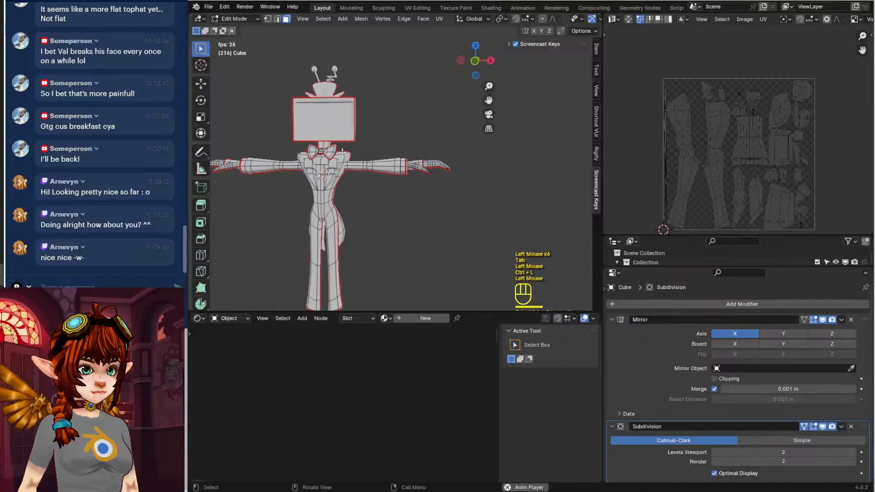
{"action": "key", "text": "ctrl+l"}
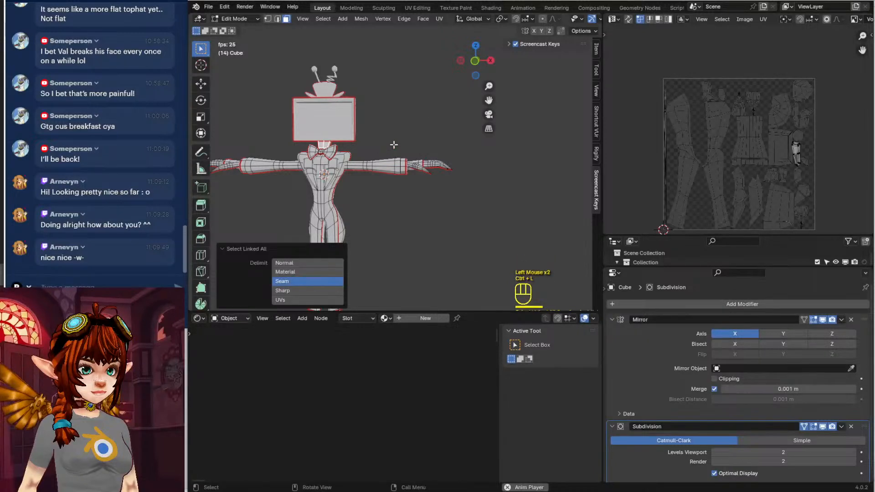
{"action": "key", "text": "p"}
{"action": "left_click", "coordinate": [393, 143]}
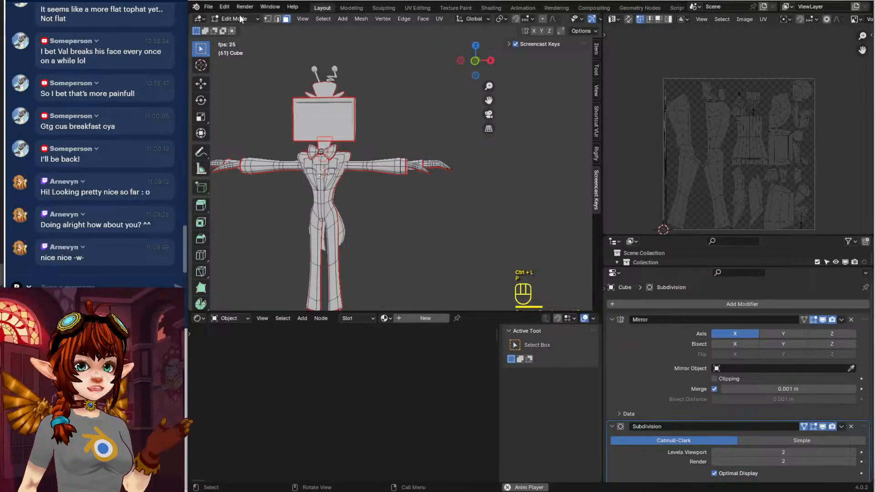
Return to Object Mode and apply the Mirror modifier on the separated neck object
{"action": "left_click", "coordinate": [240, 19]}
{"action": "left_click", "coordinate": [240, 29]}
{"action": "left_click", "coordinate": [330, 146]}
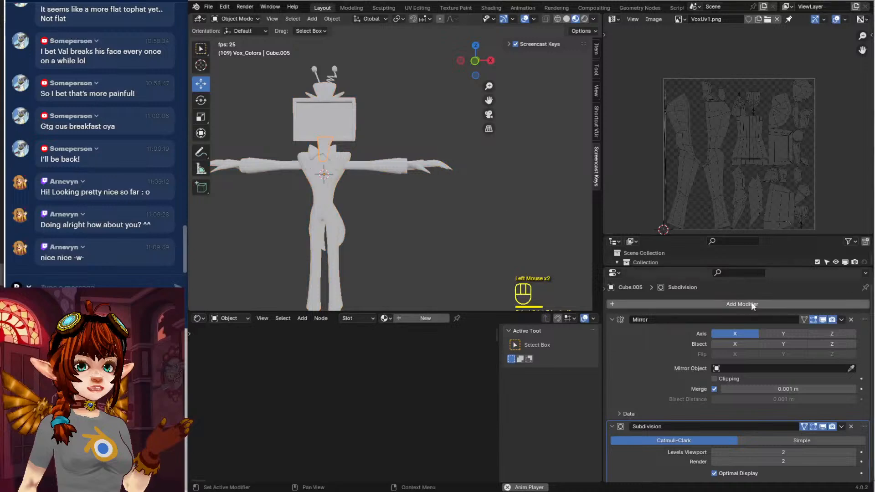
{"action": "left_click", "coordinate": [841, 320]}
{"action": "left_click", "coordinate": [838, 329]}
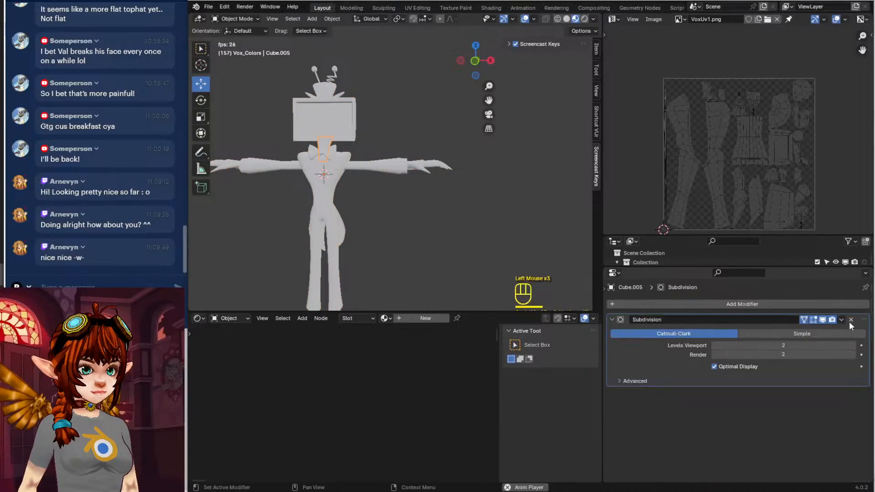
Remove the Subdivision modifier from the neck, TV head, hat and antennas
{"action": "left_click", "coordinate": [851, 320]}
{"action": "left_click", "coordinate": [340, 114]}
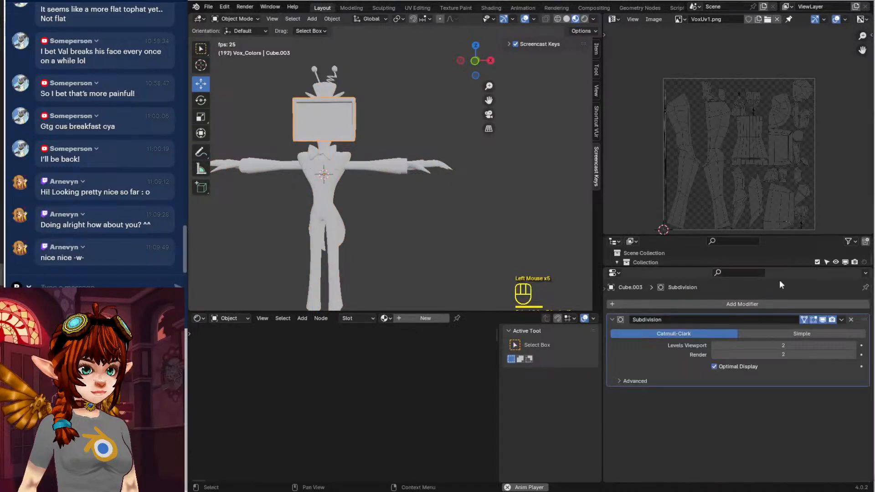
{"action": "left_click", "coordinate": [850, 320]}
{"action": "left_click", "coordinate": [332, 89]}
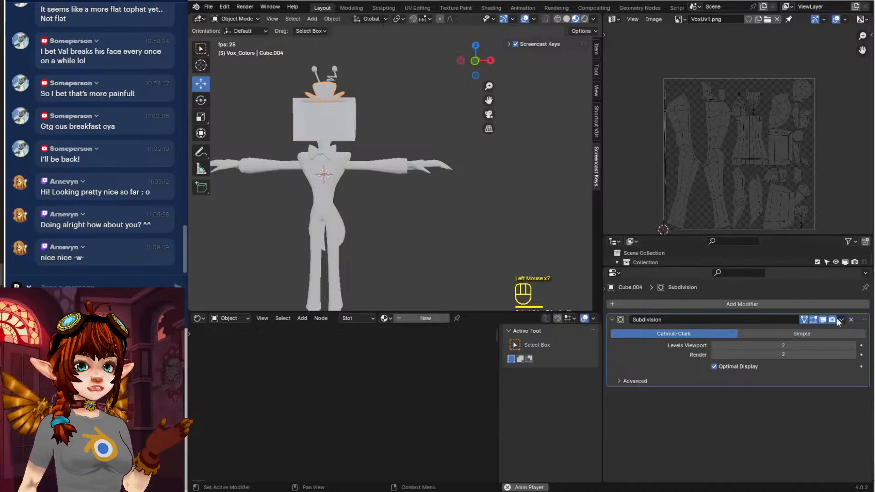
{"action": "left_click", "coordinate": [850, 320]}
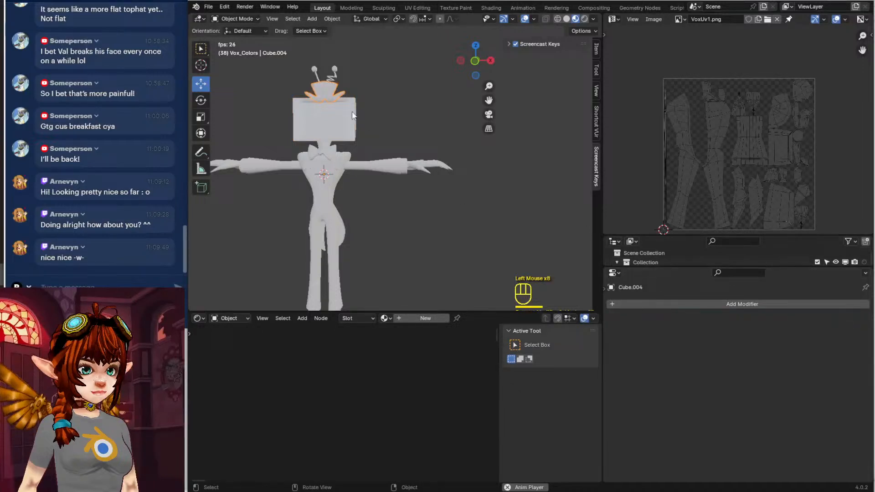
{"action": "left_click", "coordinate": [335, 72]}
{"action": "left_click", "coordinate": [850, 320]}
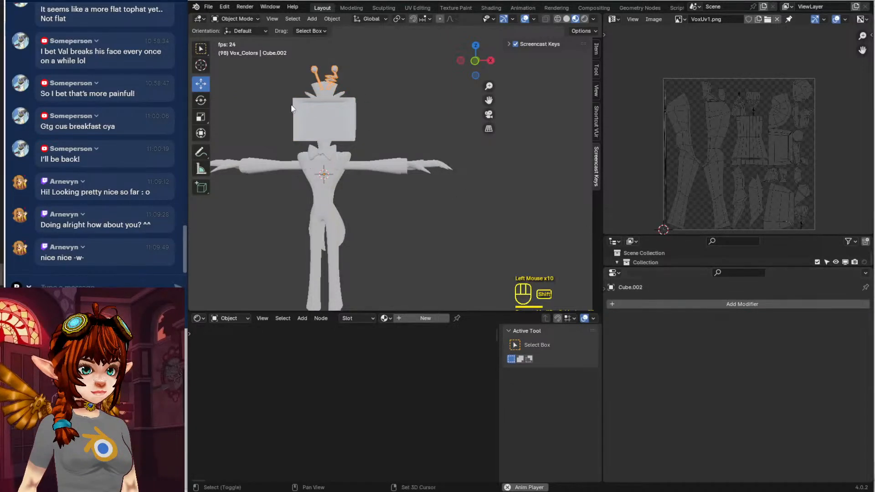
Select the antennas, hat, TV head and neck and join them into a single object with the neck active
{"action": "left_click", "coordinate": [397, 80]}
{"action": "middle_click_drag", "start_coordinate": [394, 77], "coordinate": [364, 126], "text": "shift"}
{"action": "scroll", "coordinate": [376, 142], "scroll_direction": "up", "scroll_amount": 2}
{"action": "left_click", "coordinate": [341, 86]}
{"action": "left_click", "coordinate": [341, 114], "text": "shift"}
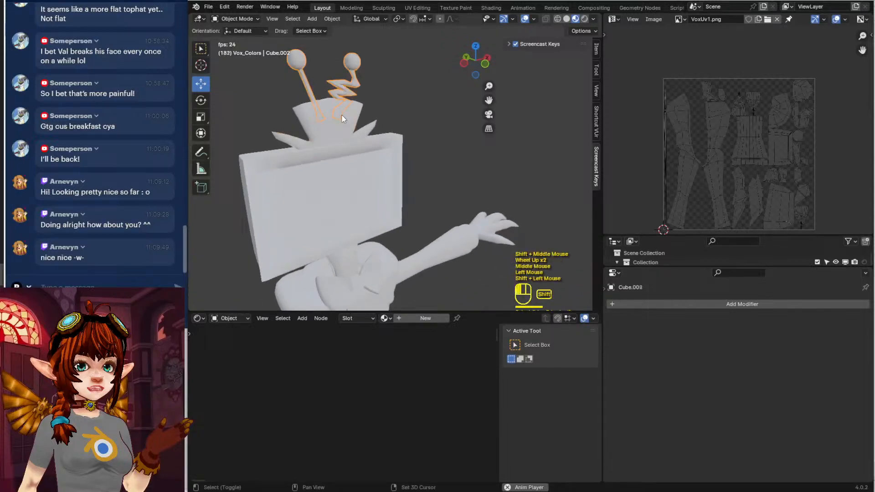
{"action": "left_click", "coordinate": [346, 155], "text": "shift"}
{"action": "left_click", "coordinate": [346, 259], "text": "shift"}
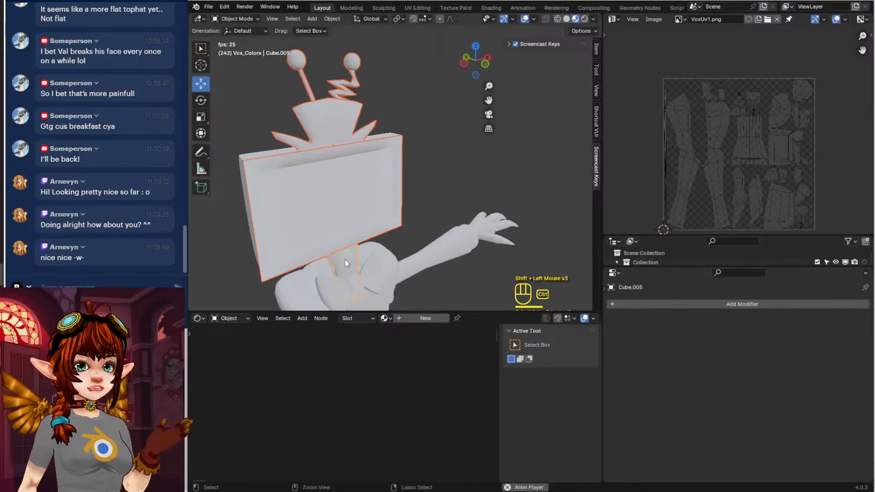
{"action": "key", "text": "ctrl+j"}
{"action": "middle_click_drag", "start_coordinate": [346, 259], "coordinate": [402, 120]}
{"action": "scroll", "coordinate": [362, 139], "scroll_direction": "down", "scroll_amount": 2}
{"action": "scroll", "coordinate": [361, 140], "scroll_direction": "down", "scroll_amount": 1}
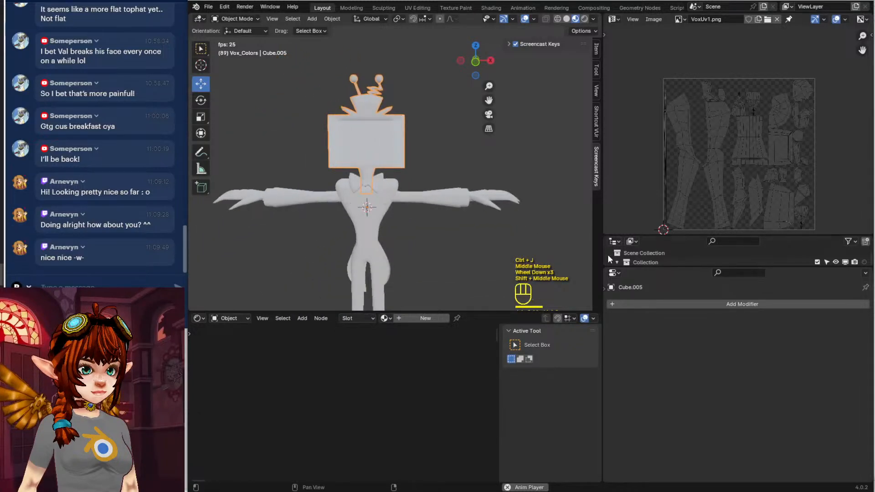
Add a Subdivision Surface modifier to the joined head object with viewport level 2 and check the smoothed shape
{"action": "left_click", "coordinate": [739, 306]}
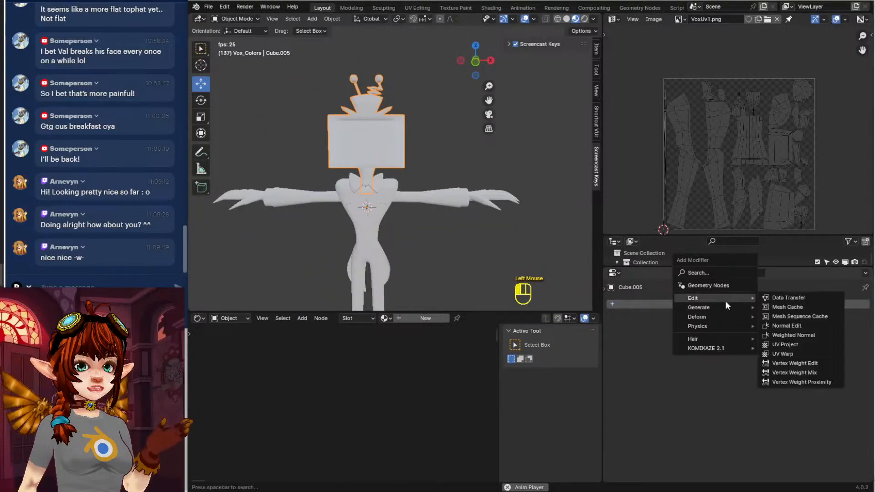
{"action": "mouse_move", "coordinate": [715, 307]}
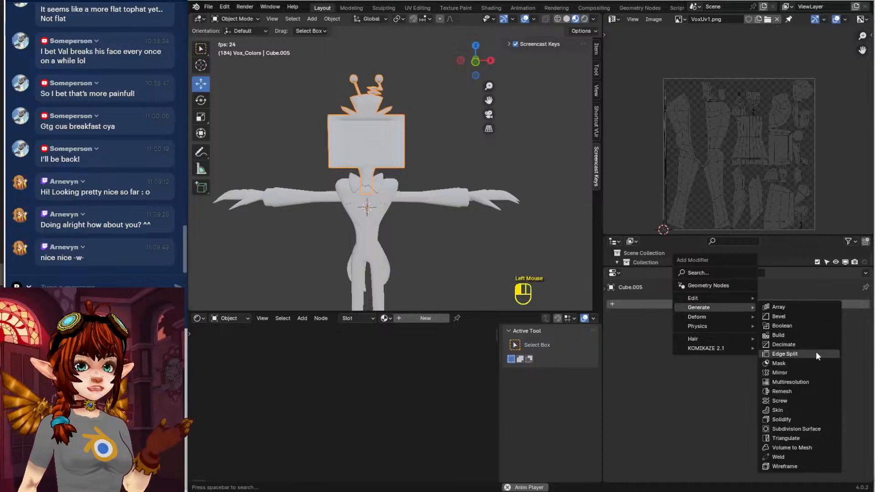
{"action": "left_click", "coordinate": [813, 431]}
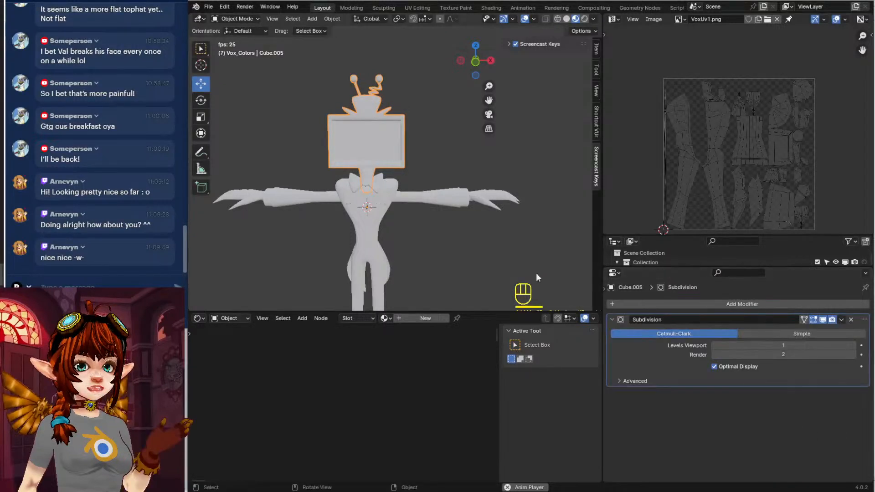
{"action": "left_click", "coordinate": [811, 349]}
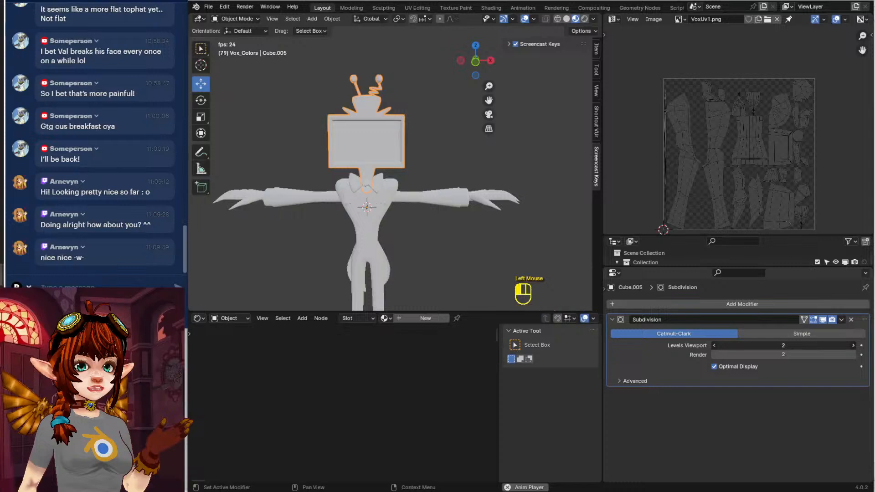
{"action": "left_click", "coordinate": [475, 171]}
{"action": "scroll", "coordinate": [474, 196], "scroll_direction": "down", "scroll_amount": 2}
{"action": "middle_click_drag", "start_coordinate": [474, 198], "coordinate": [434, 217]}
{"action": "scroll", "coordinate": [449, 223], "scroll_direction": "up", "scroll_amount": 1}
{"action": "key", "text": "Tab"}
{"action": "key", "text": "Tab"}
{"action": "scroll", "coordinate": [454, 236], "scroll_direction": "down", "scroll_amount": 2}
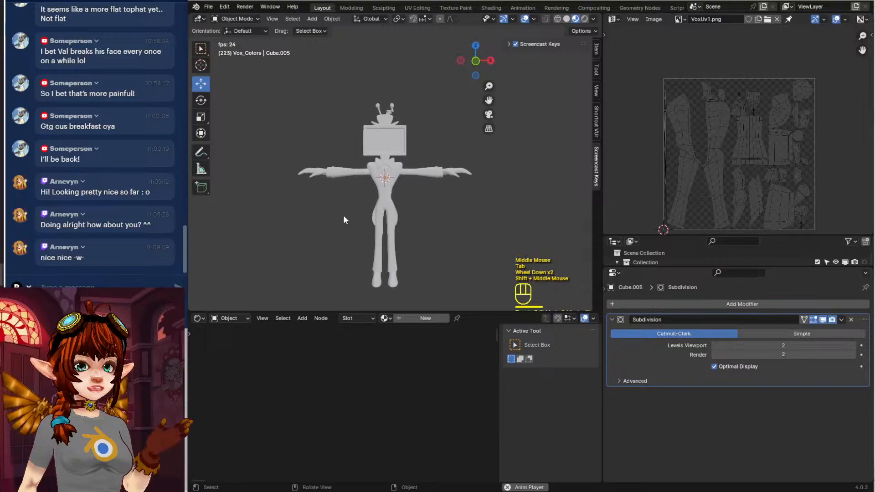
Select all geometry of the joined head object and unwrap its UVs
{"action": "middle_click_drag", "start_coordinate": [343, 215], "coordinate": [358, 188]}
{"action": "scroll", "coordinate": [358, 188], "scroll_direction": "up", "scroll_amount": 1}
{"action": "left_click", "coordinate": [367, 125]}
{"action": "key", "text": "Tab"}
{"action": "key", "text": "a"}
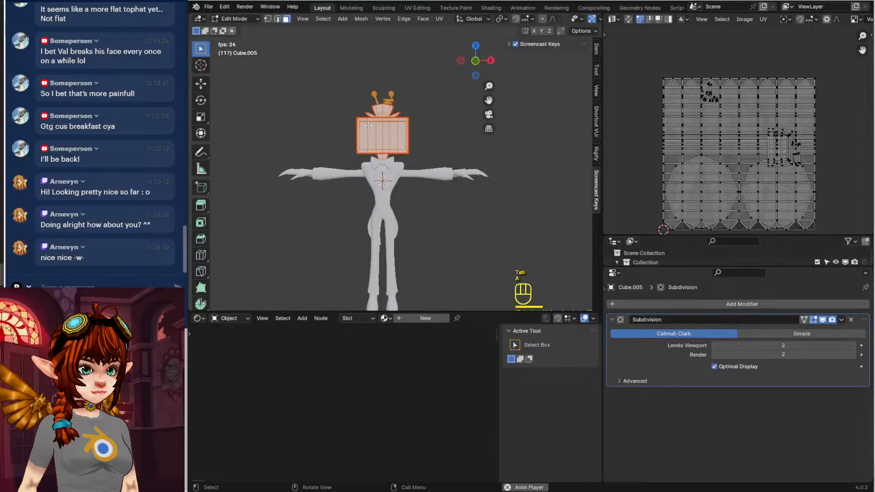
{"action": "key", "text": "u"}
{"action": "left_click", "coordinate": [368, 125]}
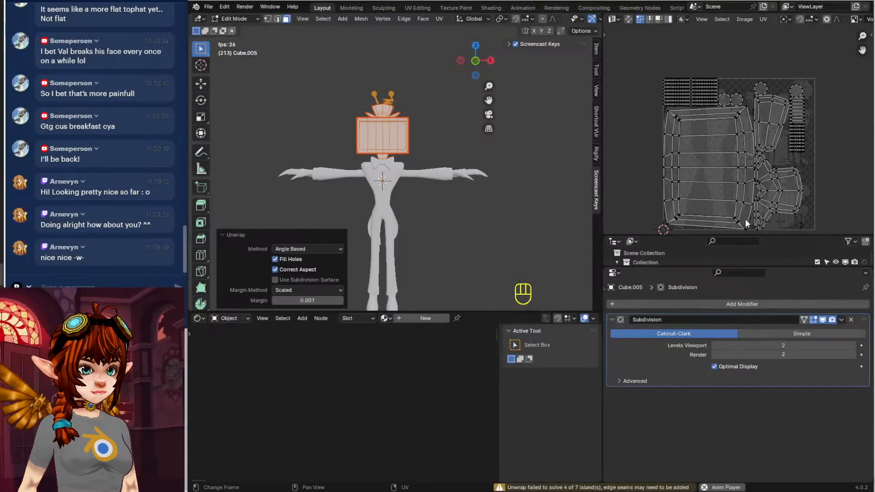
{"action": "scroll", "coordinate": [435, 122], "scroll_direction": "up", "scroll_amount": 3}
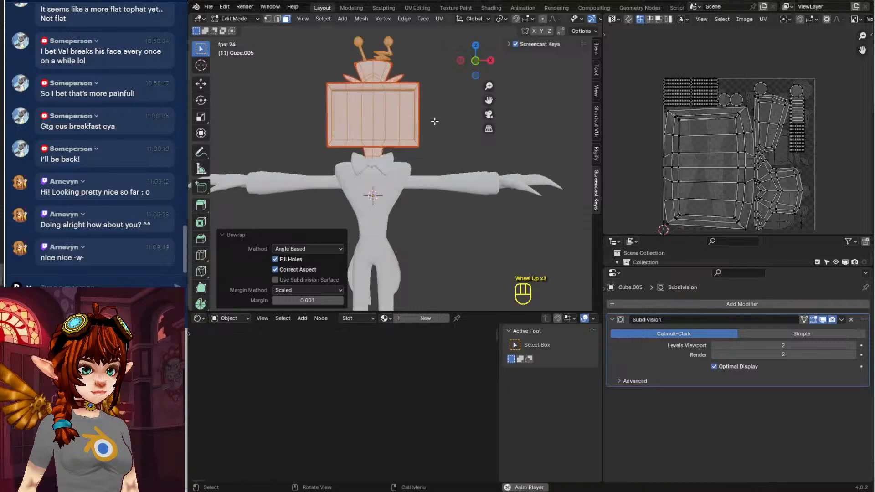
{"action": "scroll", "coordinate": [652, 146], "scroll_direction": "up", "scroll_amount": 2}
{"action": "middle_click_drag", "start_coordinate": [653, 147], "coordinate": [706, 140]}
{"action": "scroll", "coordinate": [706, 140], "scroll_direction": "up", "scroll_amount": 2}
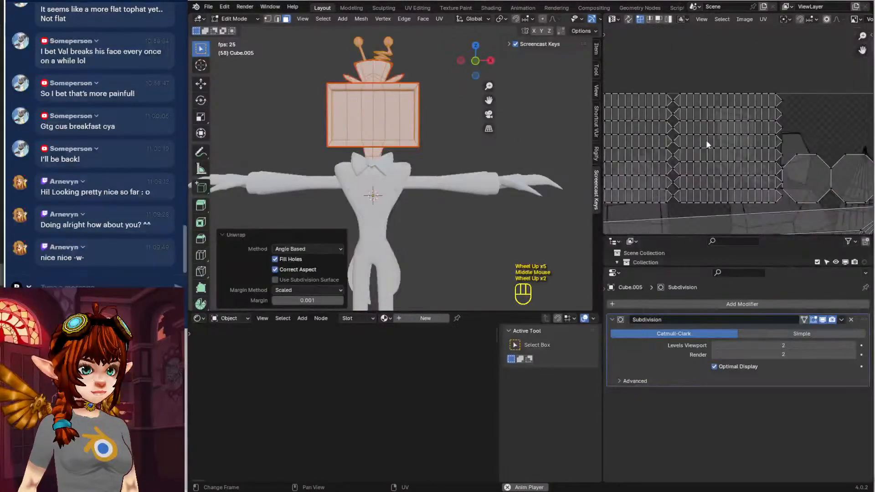
Enter Edit Mode on the body mesh and check which UV faces belong to the TV head's back
{"action": "middle_click_drag", "start_coordinate": [461, 121], "coordinate": [389, 107]}
{"action": "scroll", "coordinate": [429, 133], "scroll_direction": "up", "scroll_amount": 1}
{"action": "key", "text": "Tab"}
{"action": "left_click", "coordinate": [403, 117]}
{"action": "key", "text": "Tab"}
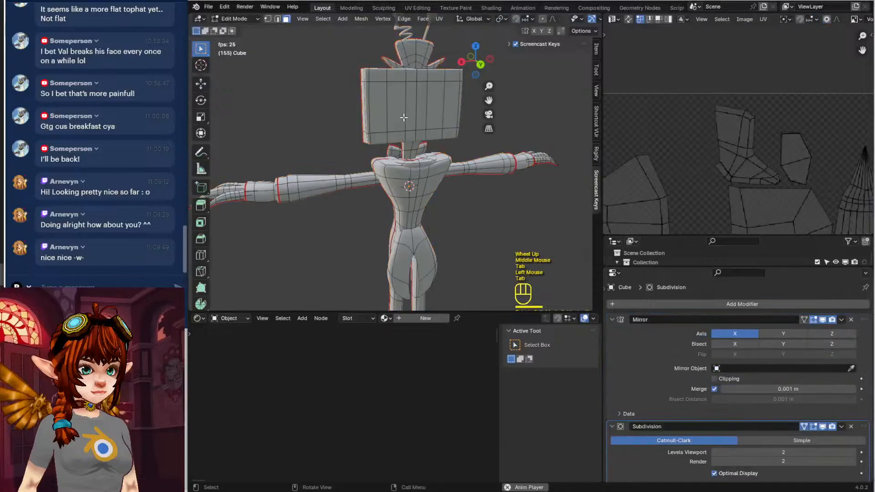
{"action": "left_click", "coordinate": [404, 118]}
{"action": "scroll", "coordinate": [679, 180], "scroll_direction": "down", "scroll_amount": 3}
{"action": "middle_click_drag", "start_coordinate": [707, 174], "coordinate": [677, 80]}
{"action": "left_click", "coordinate": [419, 95]}
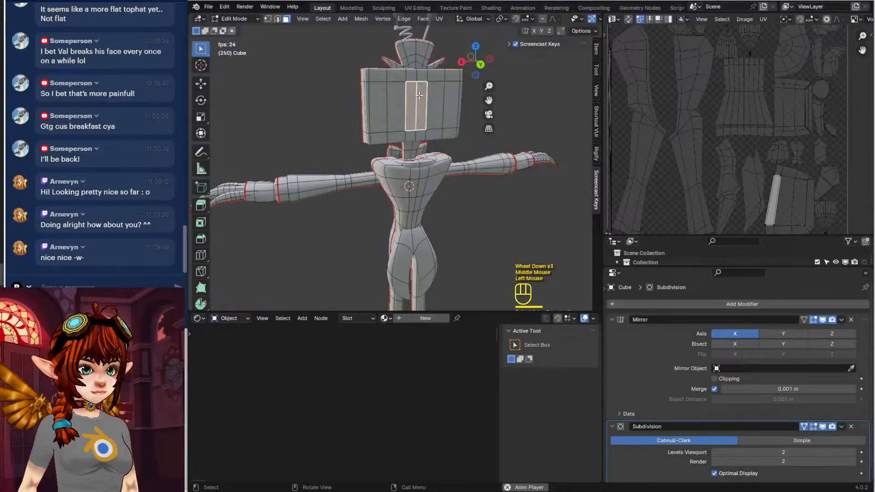
{"action": "left_click", "coordinate": [404, 70]}
{"action": "key", "text": "a"}
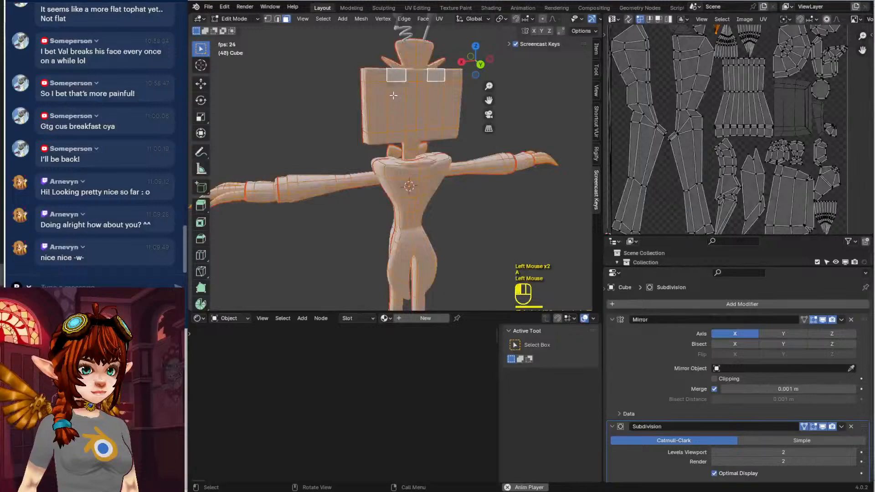
Select the TV head's linked faces on the body mesh and separate them into their own object
{"action": "left_click", "coordinate": [425, 113]}
{"action": "key", "text": "ctrl+l"}
{"action": "middle_click_drag", "start_coordinate": [425, 109], "coordinate": [392, 89]}
{"action": "key", "text": "p"}
{"action": "left_click", "coordinate": [384, 86]}
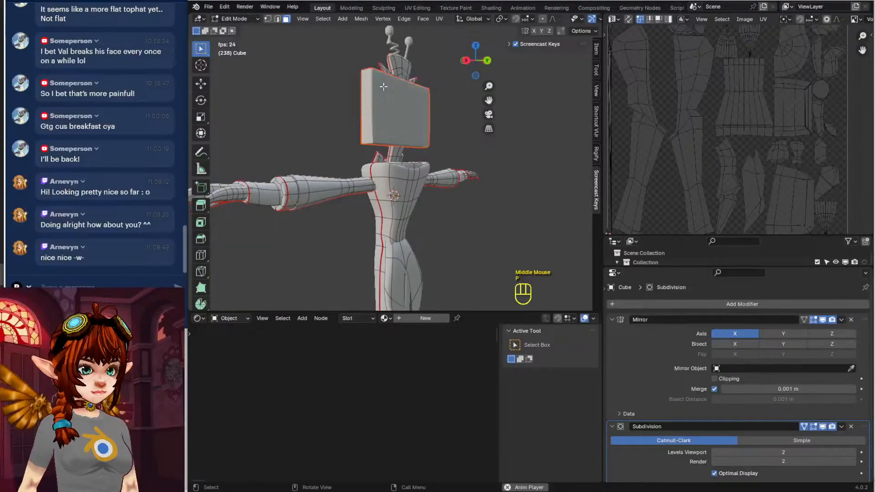
Separate the hat and the neck from the body mesh as individual objects and return to Object Mode
{"action": "key", "text": "ctrl+l"}
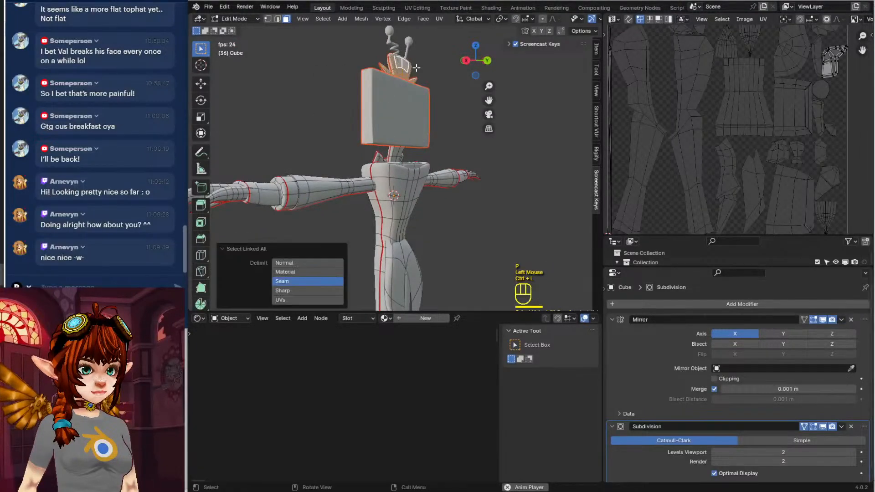
{"action": "key", "text": "p"}
{"action": "left_click", "coordinate": [416, 68]}
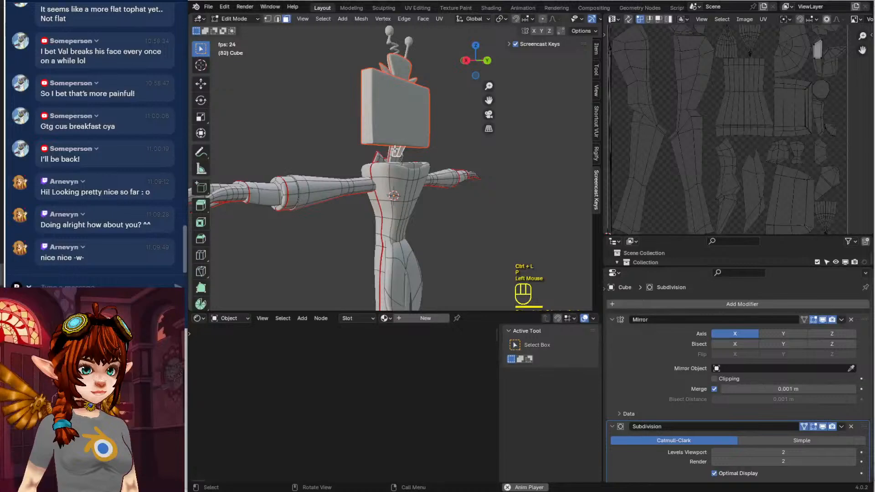
{"action": "key", "text": "ctrl+l"}
{"action": "key", "text": "p"}
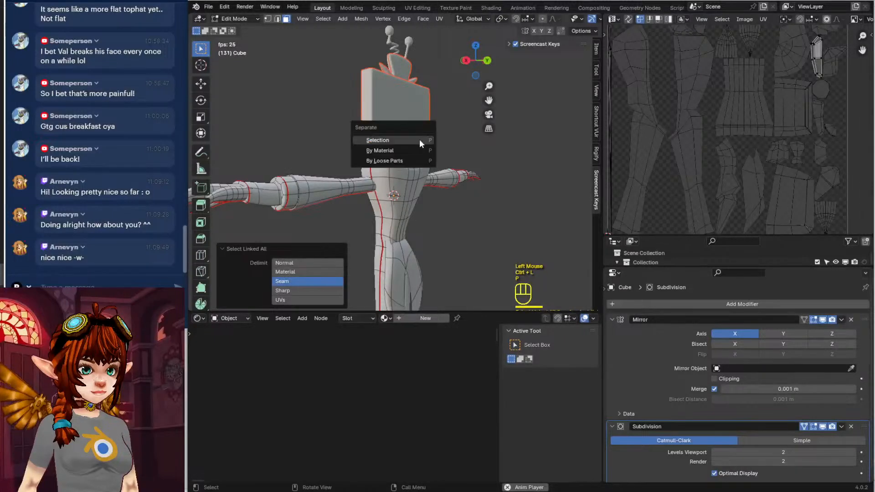
{"action": "left_click", "coordinate": [420, 140]}
{"action": "left_click", "coordinate": [240, 19]}
{"action": "left_click", "coordinate": [244, 29]}
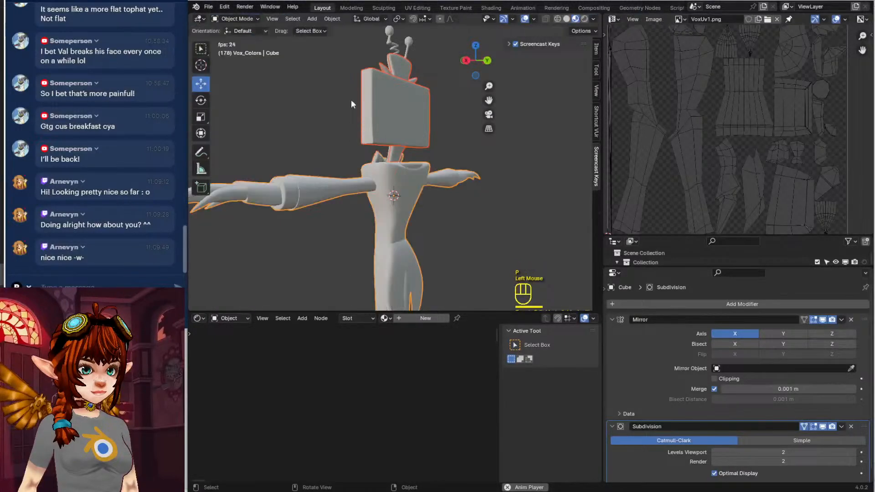
Apply the Mirror modifier on the separated TV head, neck and hat
{"action": "left_click", "coordinate": [404, 116]}
{"action": "left_click_drag", "start_coordinate": [841, 324], "coordinate": [837, 332]}
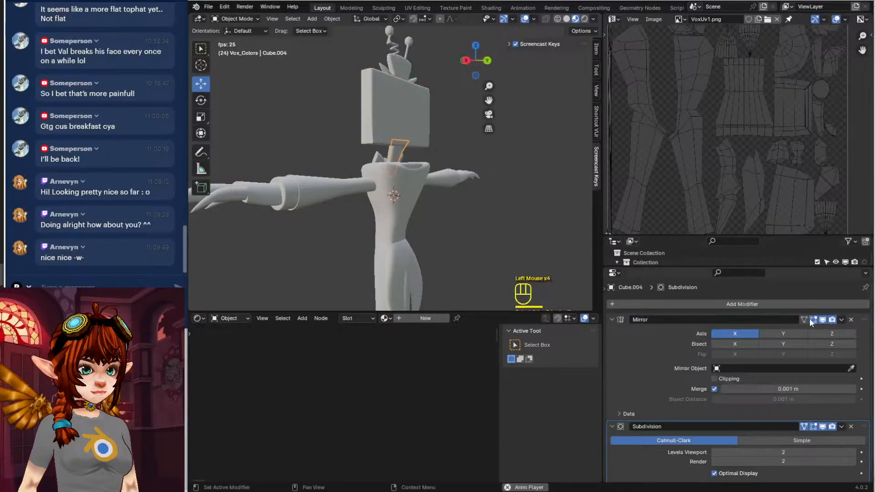
{"action": "left_click", "coordinate": [842, 320]}
{"action": "left_click", "coordinate": [836, 329]}
{"action": "left_click", "coordinate": [403, 72]}
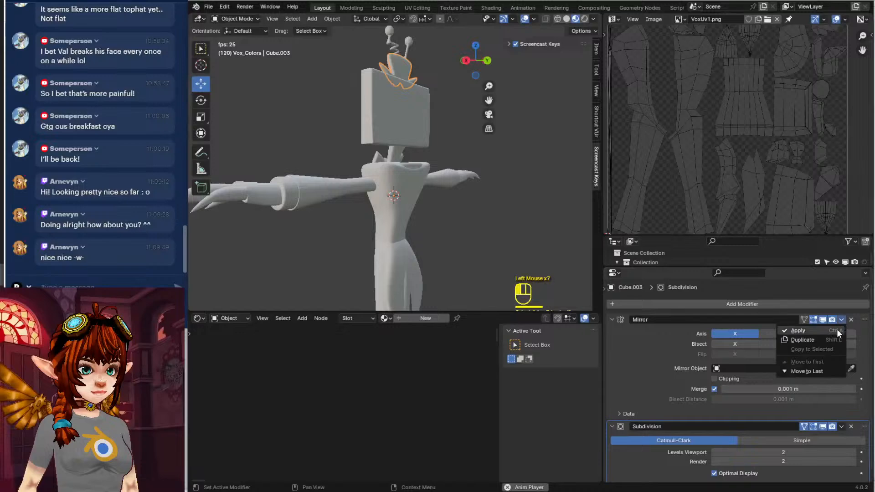
{"action": "left_click", "coordinate": [837, 328]}
Join the hat, TV head and neck, and join the result into the existing head object
{"action": "middle_click_drag", "start_coordinate": [378, 122], "coordinate": [389, 90]}
{"action": "left_click", "coordinate": [390, 91], "text": "shift"}
{"action": "middle_click_drag", "start_coordinate": [432, 146], "coordinate": [410, 151]}
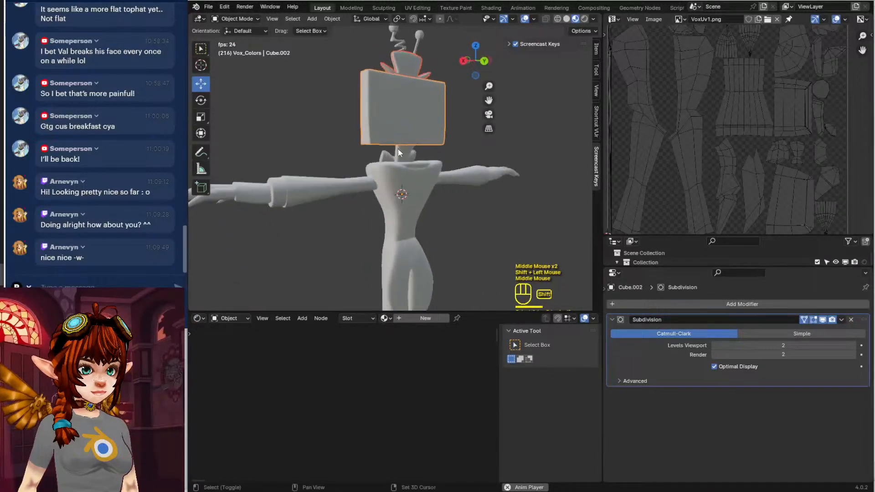
{"action": "left_click", "coordinate": [403, 155], "text": "shift"}
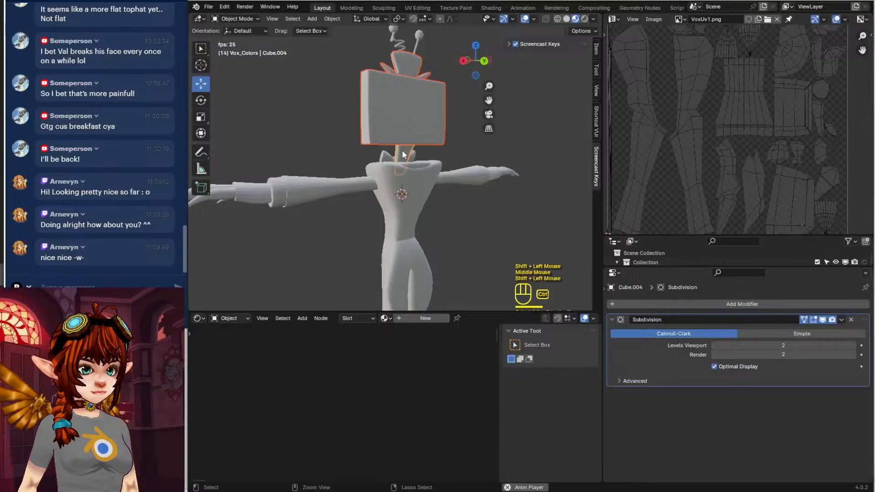
{"action": "key", "text": "ctrl+j"}
{"action": "mouse_move", "coordinate": [383, 114]}
{"action": "middle_mouse_down"}
{"action": "mouse_move", "coordinate": [427, 117]}
{"action": "mouse_move", "coordinate": [379, 125]}
{"action": "middle_mouse_up"}
{"action": "left_click", "coordinate": [378, 122], "text": "shift"}
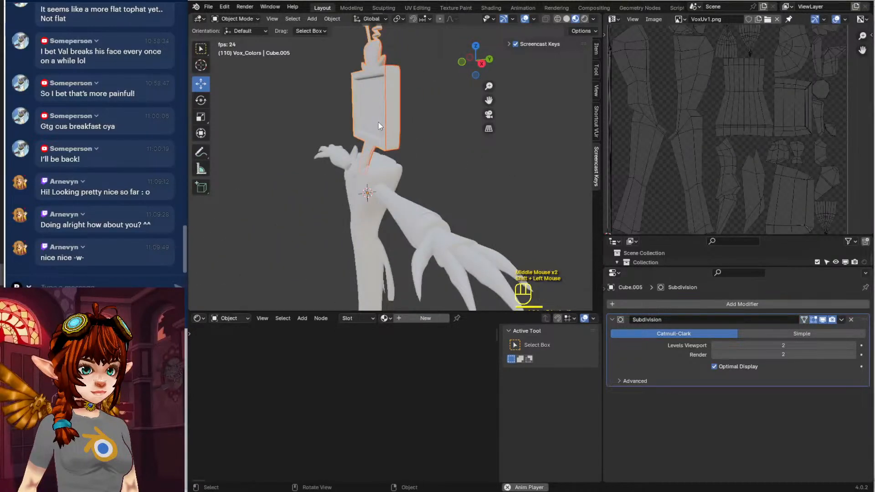
{"action": "key", "text": "ctrl+j"}
{"action": "middle_click_drag", "start_coordinate": [378, 122], "coordinate": [386, 133]}
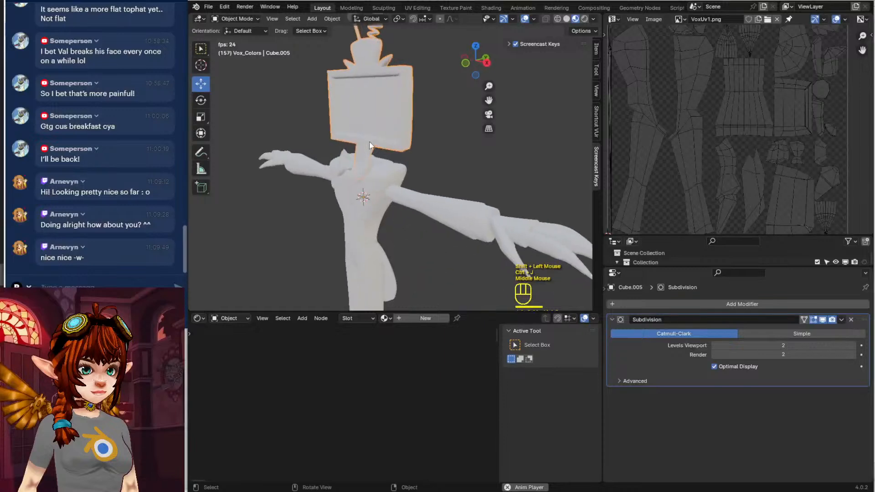
Try to merge all of the head object's vertices by distance with a 0.0001 m threshold
{"action": "key", "text": "Tab"}
{"action": "key", "text": "a"}
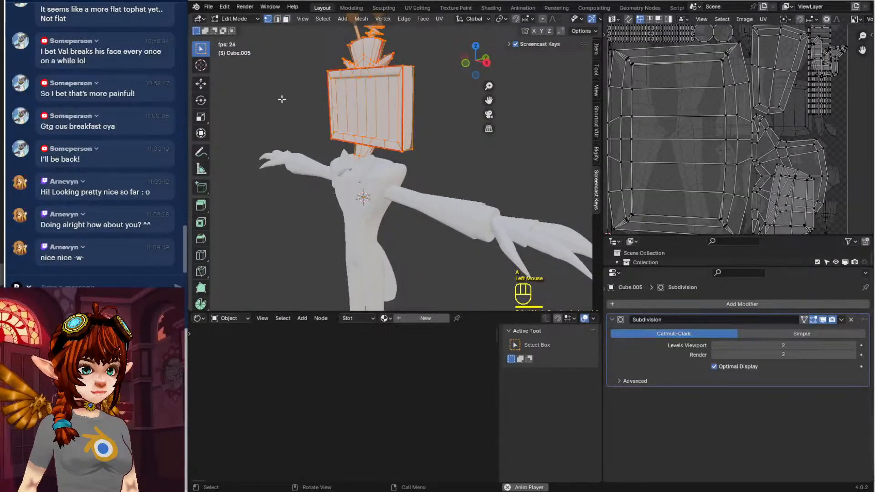
{"action": "key", "text": "m"}
{"action": "left_click", "coordinate": [277, 129]}
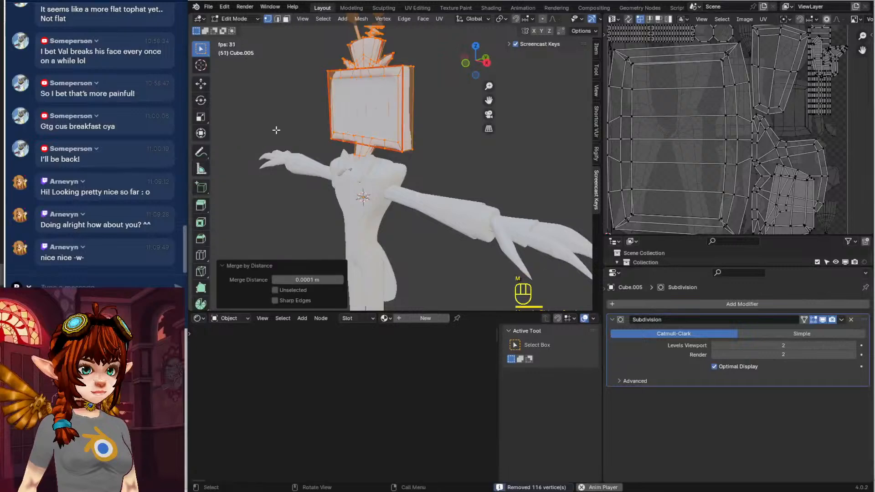
{"action": "middle_click_drag", "start_coordinate": [276, 130], "coordinate": [349, 140]}
{"action": "key", "text": "ctrl+z"}
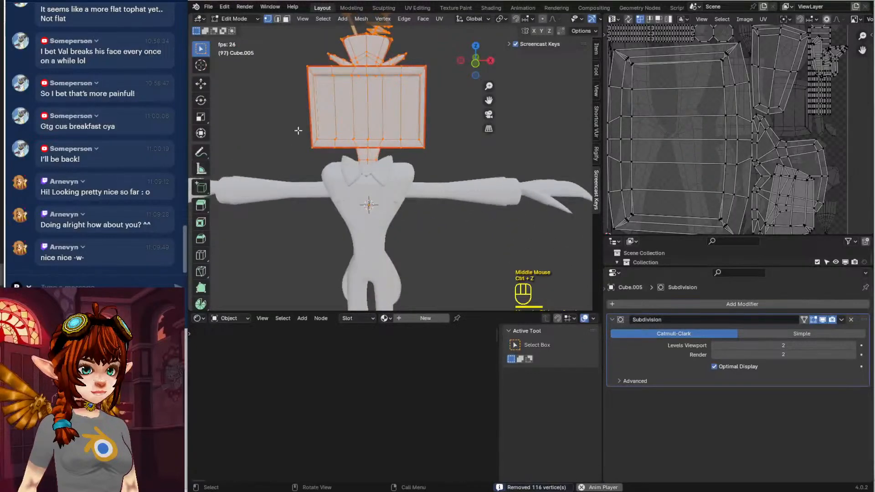
{"action": "key", "text": "m"}
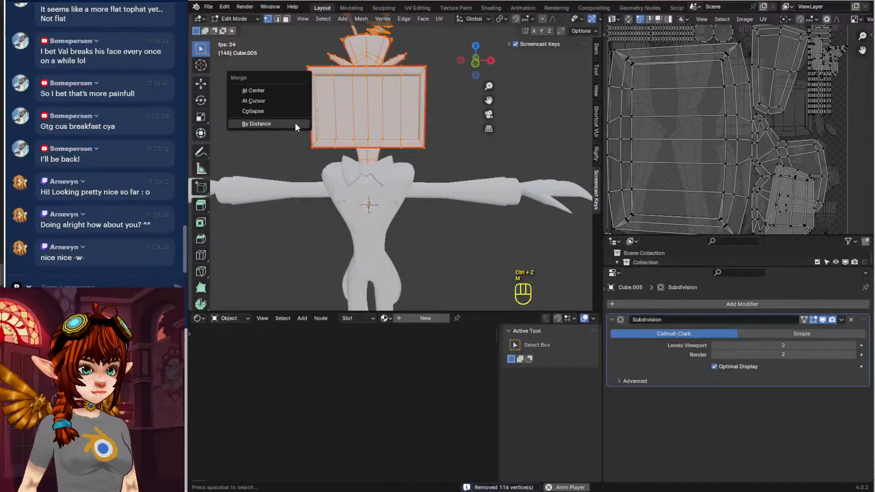
{"action": "left_click", "coordinate": [295, 124]}
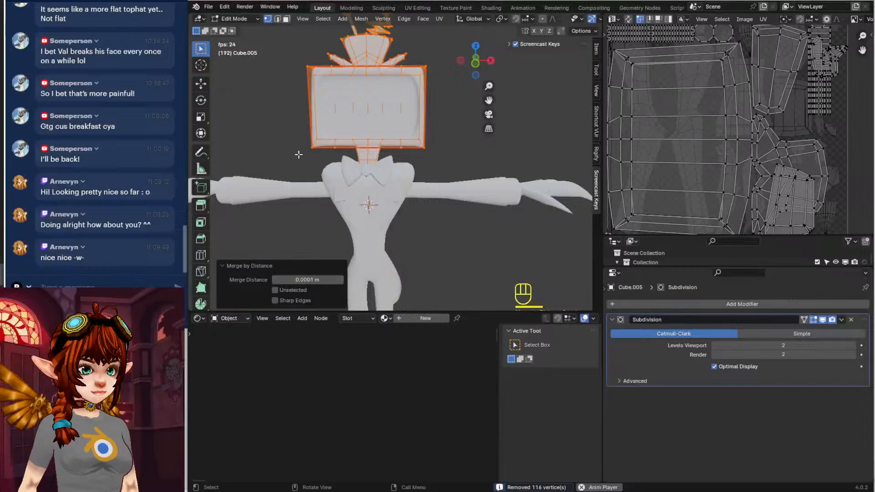
{"action": "middle_click_drag", "start_coordinate": [299, 155], "coordinate": [372, 179]}
{"action": "scroll", "coordinate": [346, 119], "scroll_direction": "up", "scroll_amount": 2}
{"action": "key", "text": "ctrl+z"}
{"action": "key", "text": "ctrl+z"}
Add a loop cut along the TV head's screen frame and return to Object Mode
{"action": "key", "text": "Tab"}
{"action": "scroll", "coordinate": [384, 149], "scroll_direction": "down", "scroll_amount": 2}
{"action": "key", "text": "Tab"}
{"action": "scroll", "coordinate": [372, 179], "scroll_direction": "up", "scroll_amount": 2}
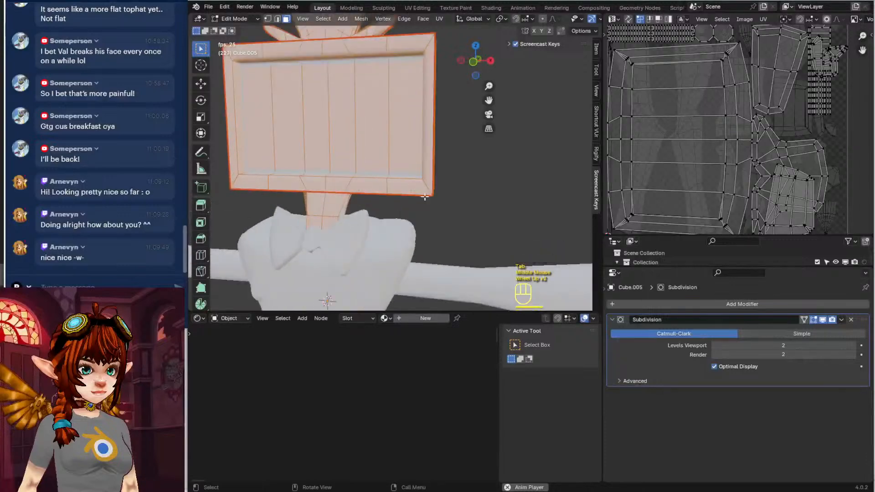
{"action": "left_click", "coordinate": [427, 196]}
{"action": "scroll", "coordinate": [417, 193], "scroll_direction": "up", "scroll_amount": 3}
{"action": "middle_click_drag", "start_coordinate": [431, 196], "coordinate": [375, 209]}
{"action": "scroll", "coordinate": [378, 182], "scroll_direction": "up", "scroll_amount": 2}
{"action": "key", "text": "ctrl+r"}
{"action": "left_click", "coordinate": [303, 167]}
{"action": "left_click", "coordinate": [356, 181]}
{"action": "key", "text": "Tab"}
{"action": "scroll", "coordinate": [355, 181], "scroll_direction": "down", "scroll_amount": 2}
{"action": "scroll", "coordinate": [389, 180], "scroll_direction": "down", "scroll_amount": 2}
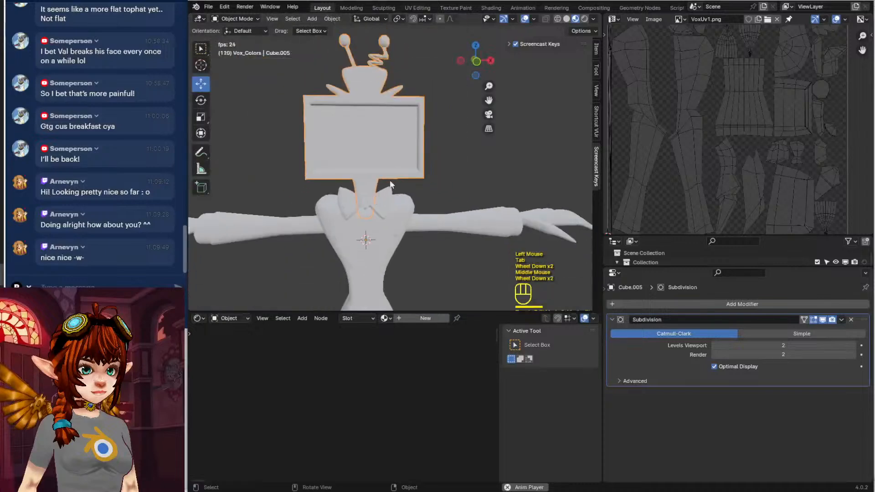
Select the head object's entire mesh in Edit Mode and unwrap it with its combined parts
{"action": "scroll", "coordinate": [715, 165], "scroll_direction": "down", "scroll_amount": 2}
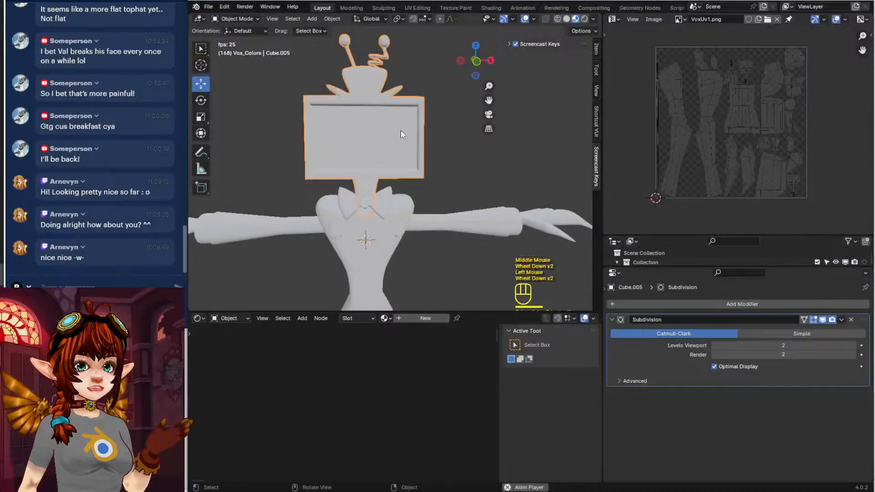
{"action": "key", "text": "Tab"}
{"action": "key", "text": "a"}
{"action": "key", "text": "u"}
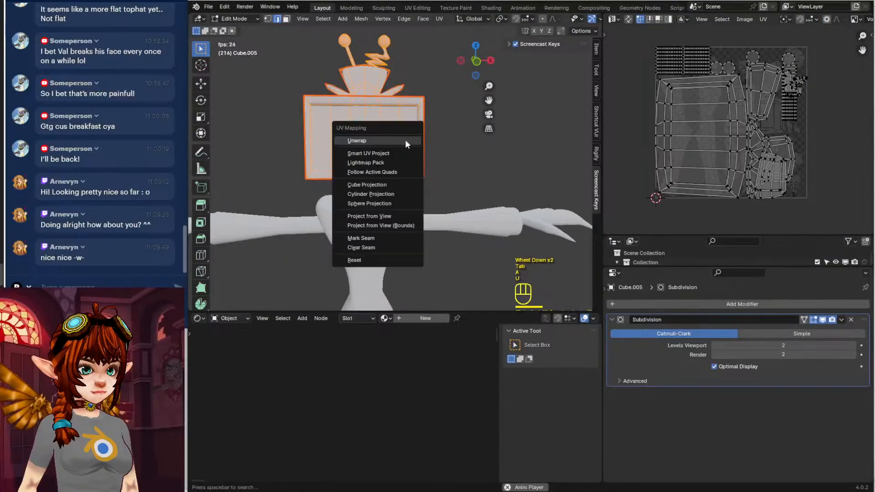
{"action": "left_click", "coordinate": [405, 140]}
Examine the tiny UV islands above the TV head's island in the head object's unwrapped layout
{"action": "scroll", "coordinate": [763, 136], "scroll_direction": "up", "scroll_amount": 1}
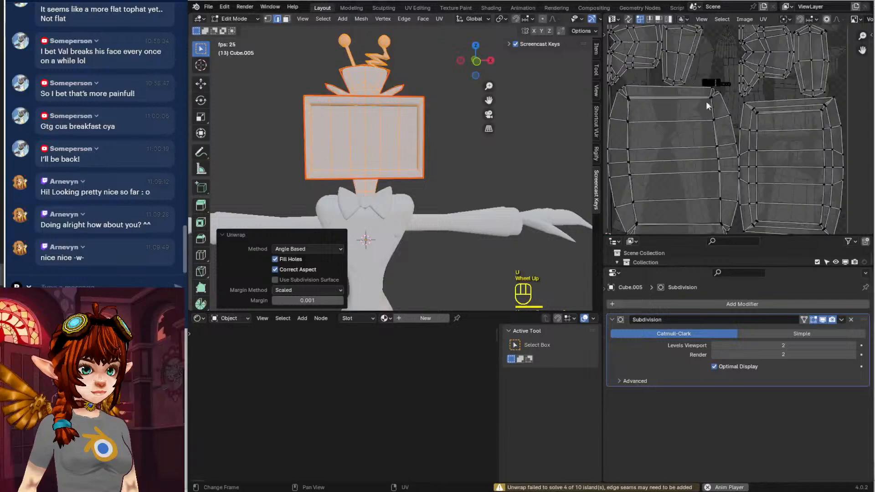
{"action": "scroll", "coordinate": [720, 172], "scroll_direction": "up", "scroll_amount": 4}
{"action": "middle_click_drag", "start_coordinate": [706, 101], "coordinate": [726, 82]}
{"action": "scroll", "coordinate": [725, 82], "scroll_direction": "up", "scroll_amount": 1}
{"action": "middle_click_drag", "start_coordinate": [688, 177], "coordinate": [711, 124]}
{"action": "left_click", "coordinate": [712, 124]}
{"action": "scroll", "coordinate": [707, 167], "scroll_direction": "down", "scroll_amount": 7}
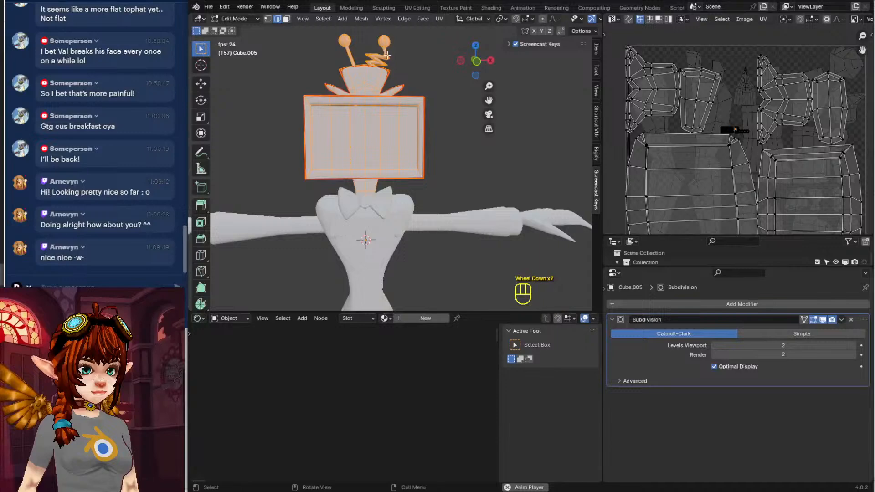
{"action": "left_click", "coordinate": [412, 82]}
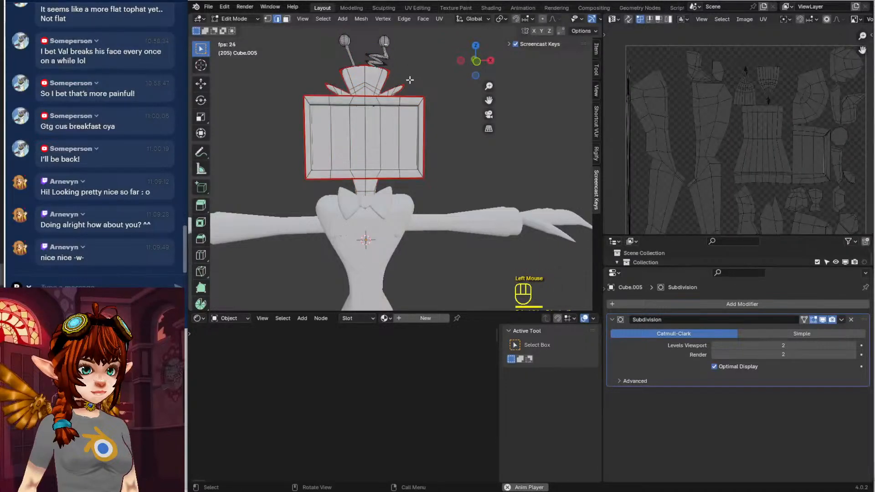
Mark a seam along a vertical edge loop of the ball on the head's straight antenna
{"action": "middle_click_drag", "start_coordinate": [398, 53], "coordinate": [405, 110], "text": "shift"}
{"action": "scroll", "coordinate": [405, 109], "scroll_direction": "up", "scroll_amount": 2}
{"action": "middle_click_drag", "start_coordinate": [306, 61], "coordinate": [328, 173], "text": "shift"}
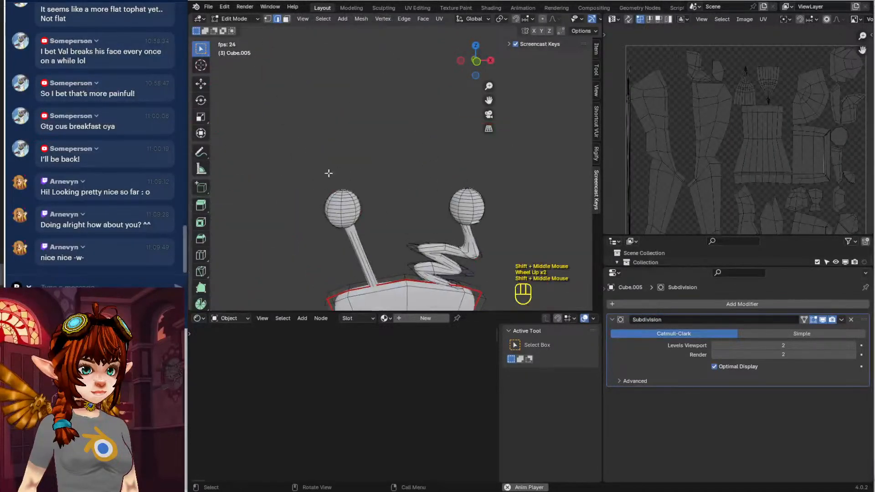
{"action": "left_click", "coordinate": [278, 19]}
{"action": "middle_click_drag", "start_coordinate": [375, 235], "coordinate": [387, 196]}
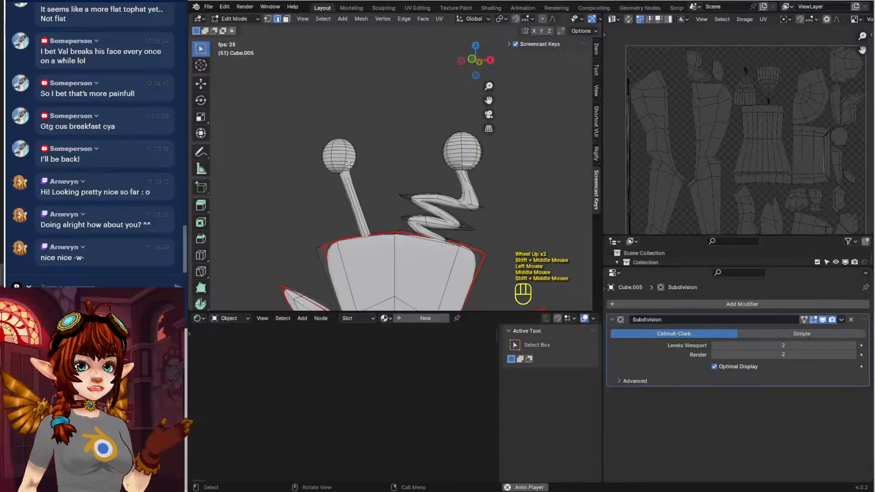
{"action": "left_click", "coordinate": [347, 153], "text": "alt"}
{"action": "key", "text": "ctrl+e"}
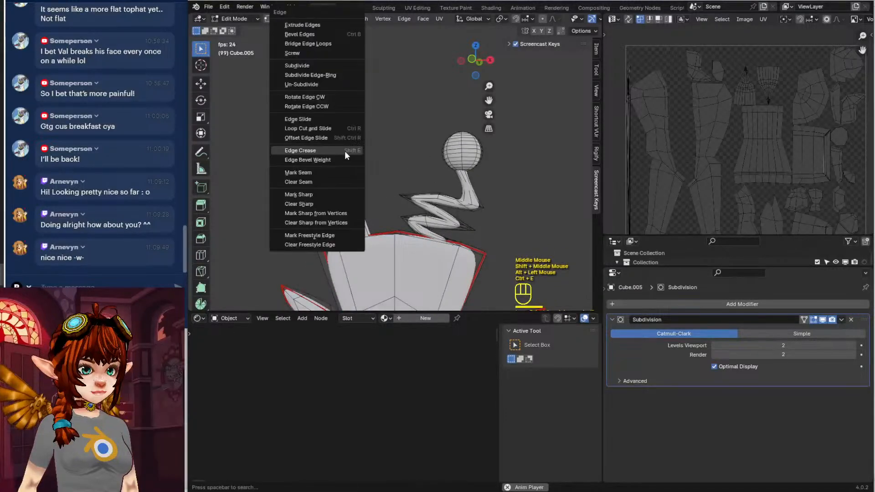
{"action": "left_click", "coordinate": [335, 173]}
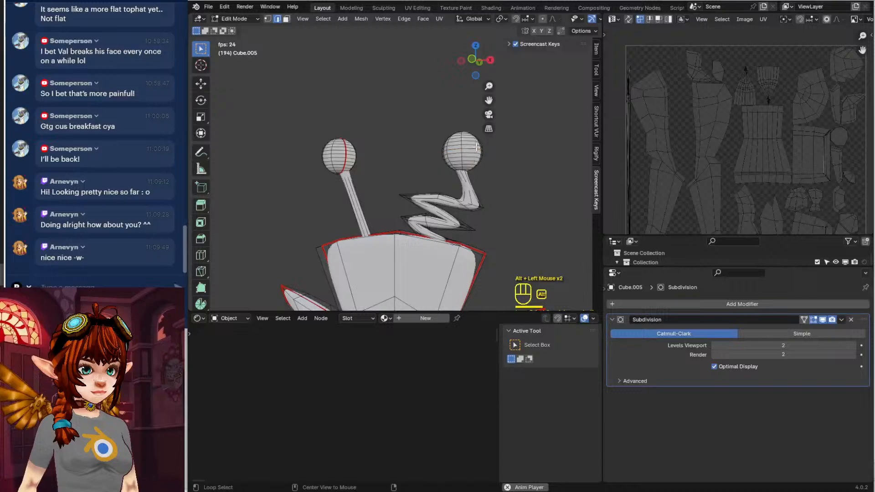
{"action": "key", "text": "ctrl+e"}
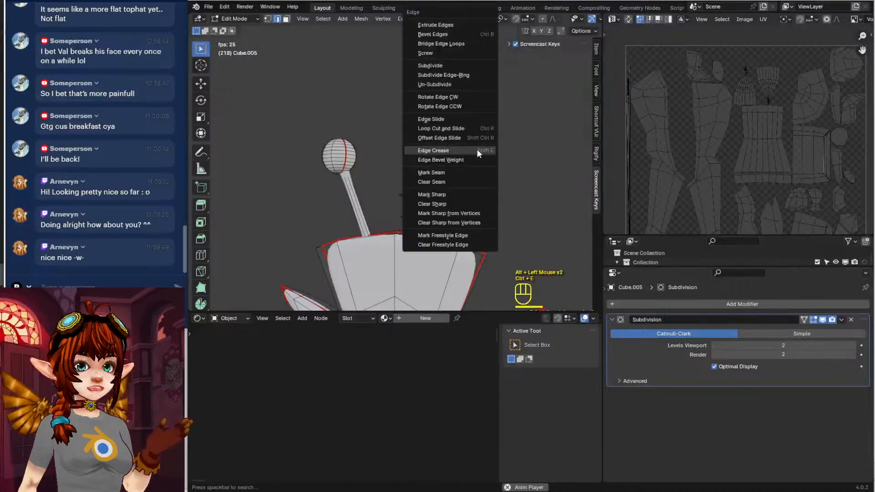
{"action": "left_click", "coordinate": [472, 191]}
{"action": "left_click", "coordinate": [354, 198], "text": "alt"}
{"action": "key", "text": "ctrl+e"}
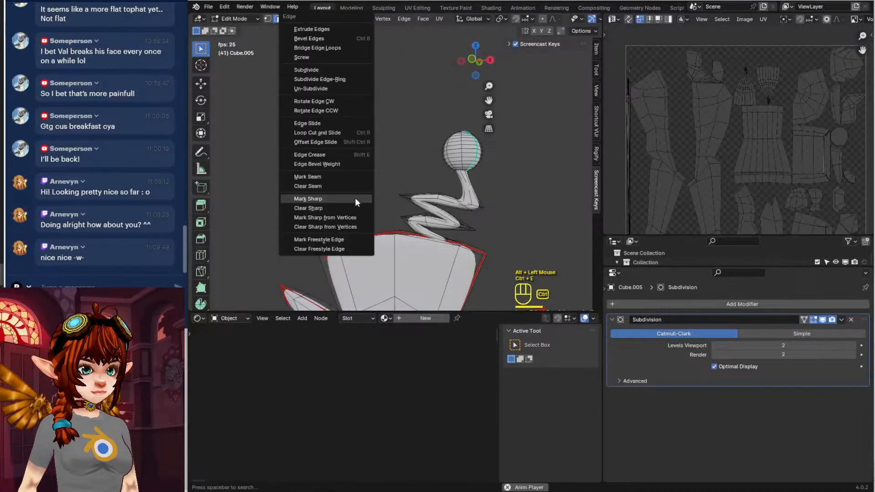
{"action": "key", "text": "ctrl+z"}
{"action": "key", "text": "ctrl+z"}
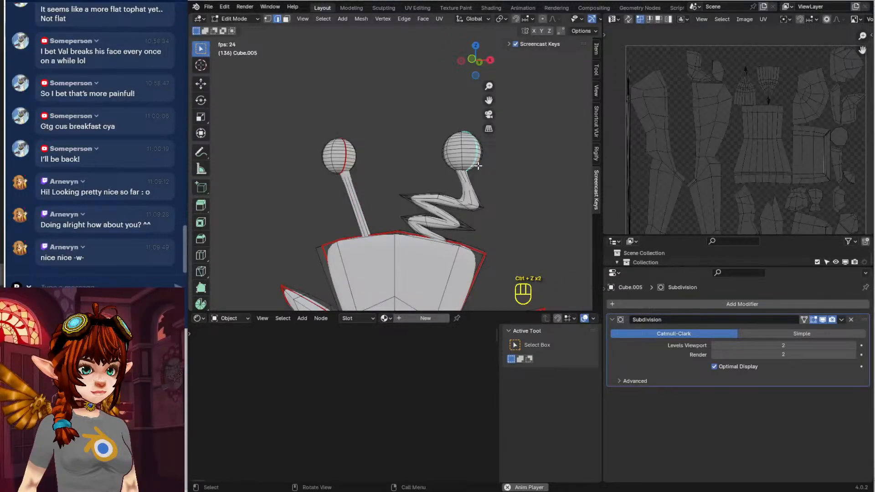
Mark seams along the zigzag antenna's ball loop and lengthwise along both antenna stems
{"action": "key", "text": "ctrl+e"}
{"action": "left_click", "coordinate": [458, 173]}
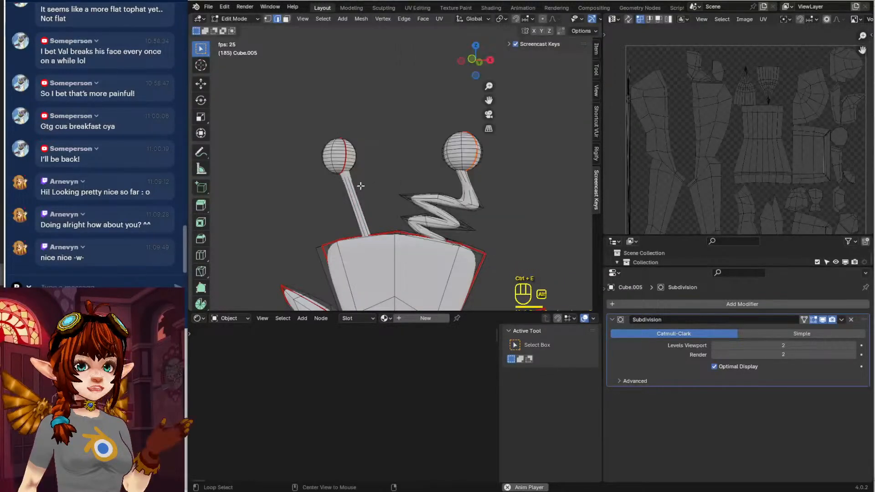
{"action": "left_click", "coordinate": [360, 186], "text": "alt"}
{"action": "key", "text": "ctrl+e"}
{"action": "left_click", "coordinate": [351, 189]}
{"action": "left_click", "coordinate": [475, 205], "text": "alt"}
{"action": "key", "text": "ctrl+e"}
{"action": "left_click", "coordinate": [477, 202]}
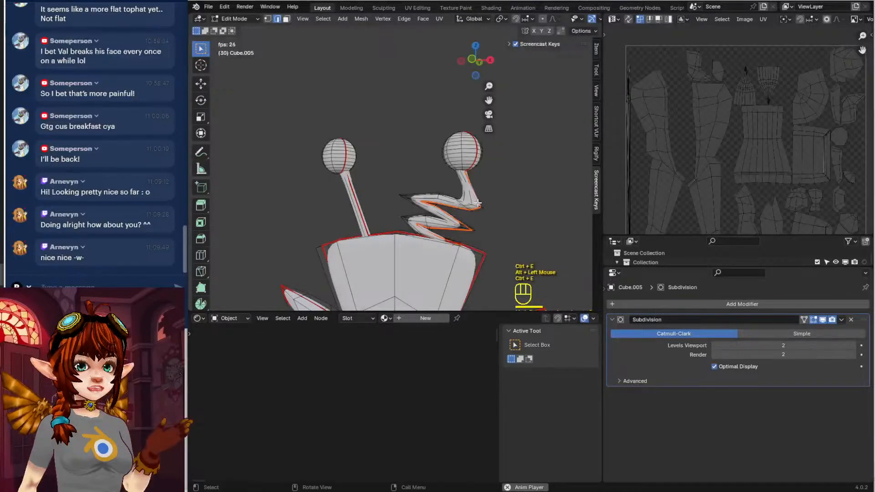
Select both antennas in face select mode, extend the selection to linked geometry delimited by seams, and unwrap them
{"action": "scroll", "coordinate": [458, 194], "scroll_direction": "down", "scroll_amount": 3}
{"action": "left_click_drag", "start_coordinate": [336, 117], "coordinate": [462, 192]}
{"action": "key", "text": "ctrl+l"}
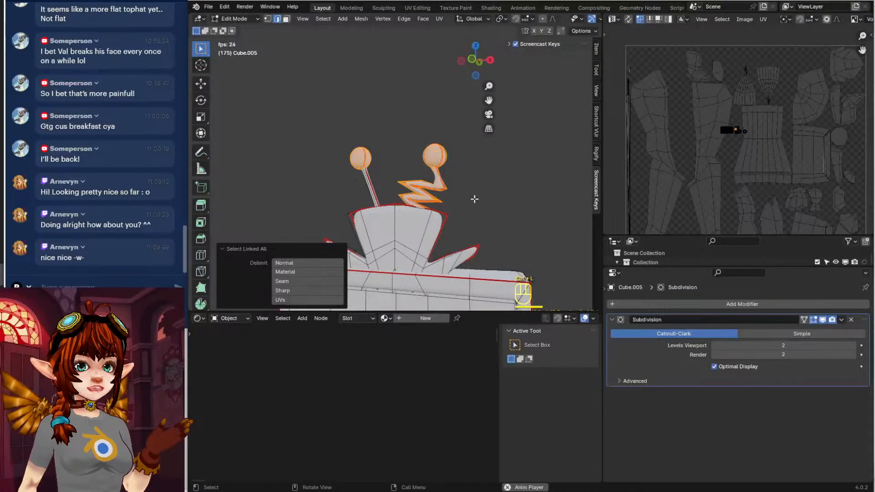
{"action": "left_click", "coordinate": [331, 122]}
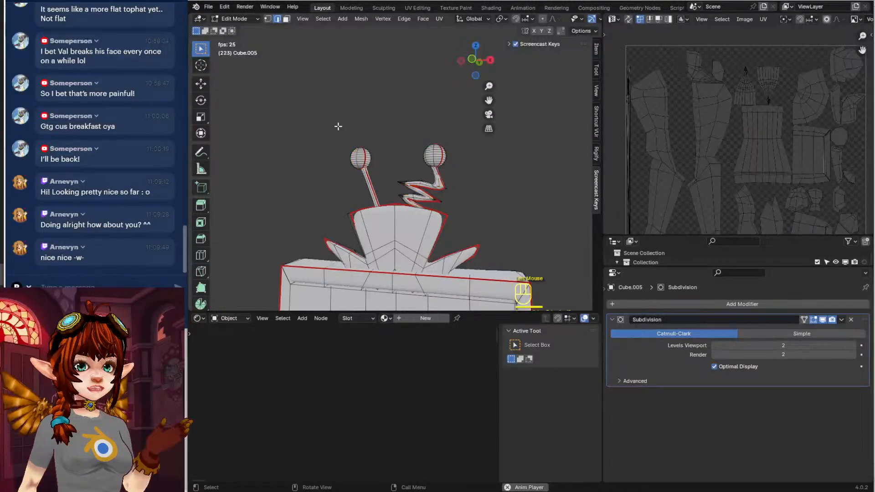
{"action": "left_click_drag", "start_coordinate": [331, 122], "coordinate": [476, 189]}
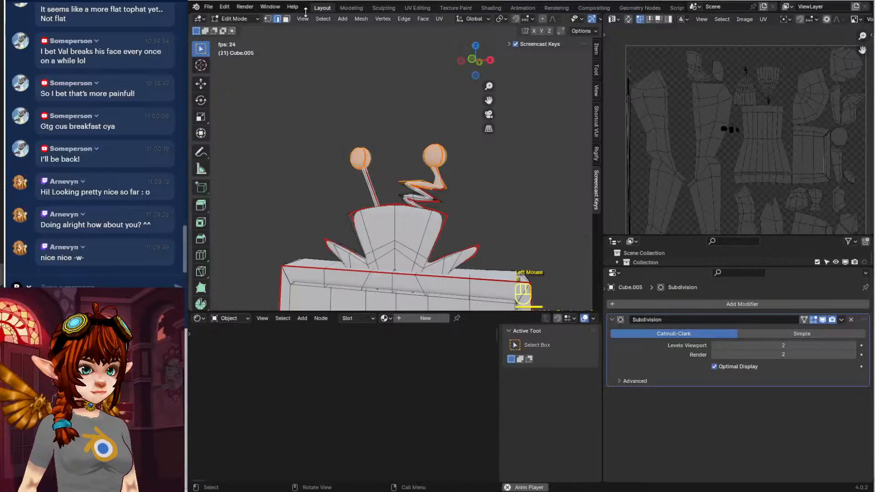
{"action": "left_click", "coordinate": [286, 19]}
{"action": "left_click", "coordinate": [331, 73]}
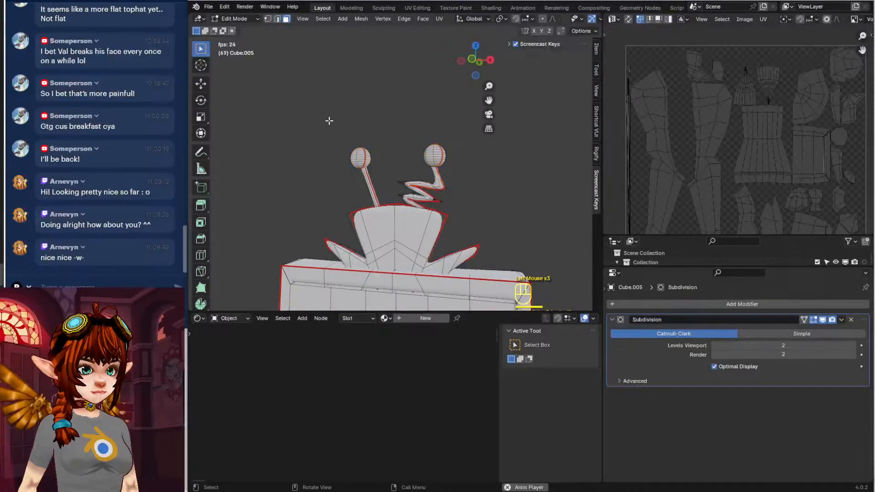
{"action": "left_click_drag", "start_coordinate": [324, 113], "coordinate": [475, 193]}
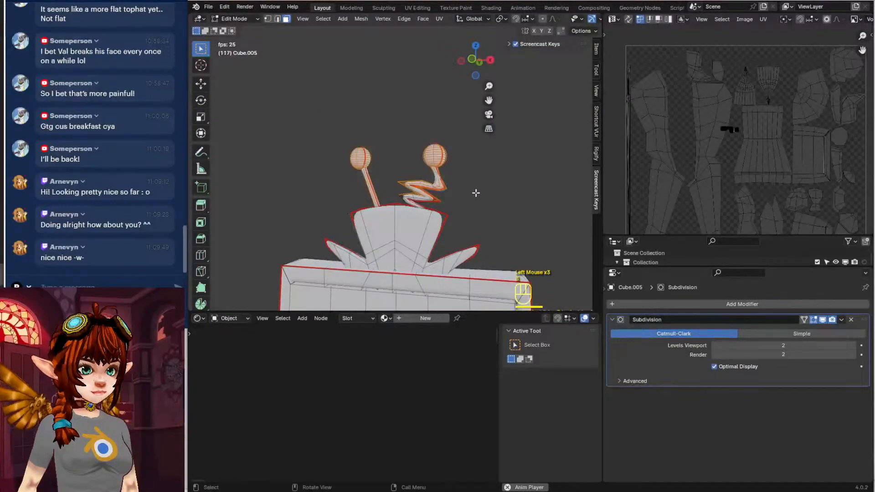
{"action": "key", "text": "ctrl+l"}
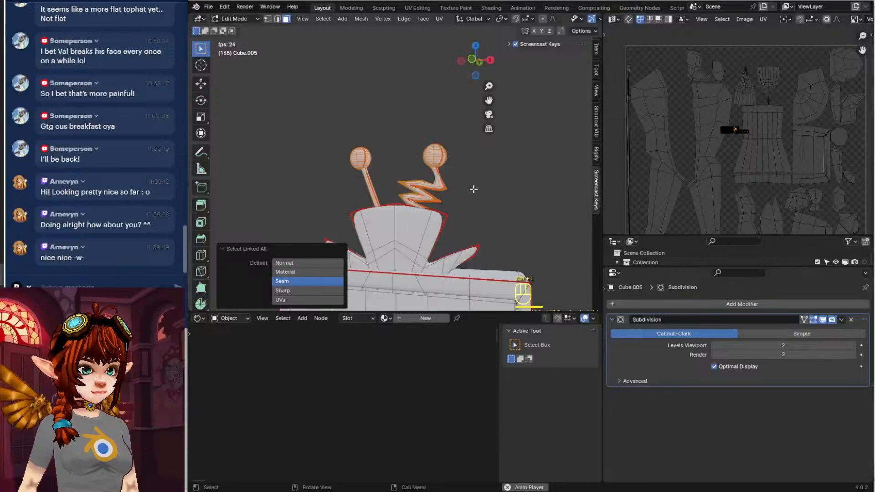
{"action": "key", "text": "u"}
{"action": "left_click", "coordinate": [473, 188]}
{"action": "scroll", "coordinate": [807, 192], "scroll_direction": "down", "scroll_amount": 2}
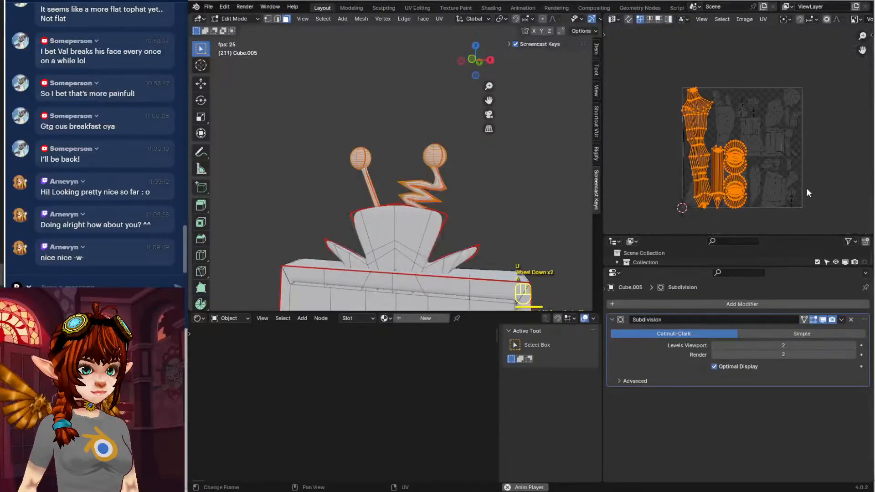
Select the head object's entire mesh and unwrap it with the Angle Based method and a 0.001 margin
{"action": "left_click", "coordinate": [500, 204]}
{"action": "scroll", "coordinate": [500, 205], "scroll_direction": "down", "scroll_amount": 2}
{"action": "key", "text": "a"}
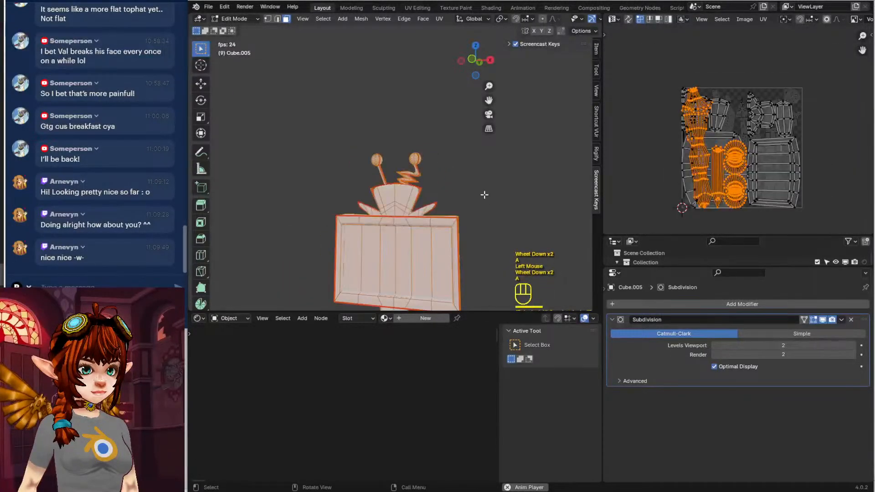
{"action": "key", "text": "u"}
{"action": "left_click", "coordinate": [482, 194]}
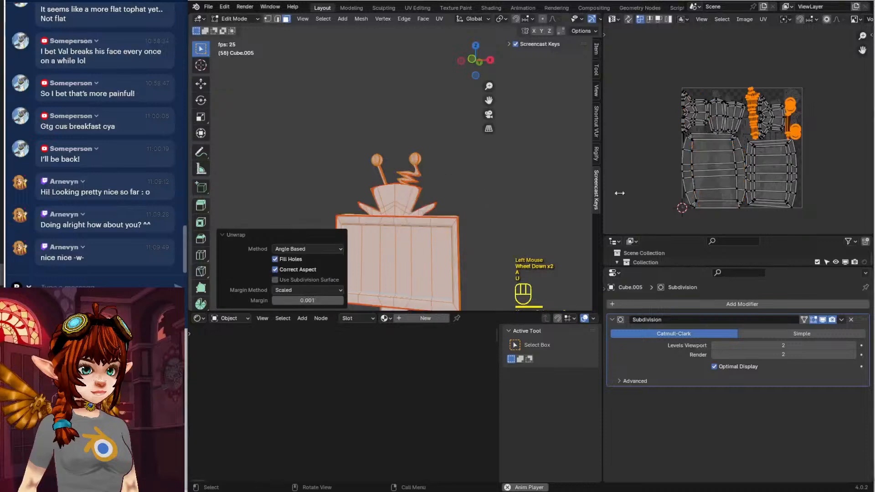
{"action": "scroll", "coordinate": [805, 155], "scroll_direction": "up", "scroll_amount": 2}
{"action": "middle_click_drag", "start_coordinate": [805, 155], "coordinate": [733, 125], "text": "shift"}
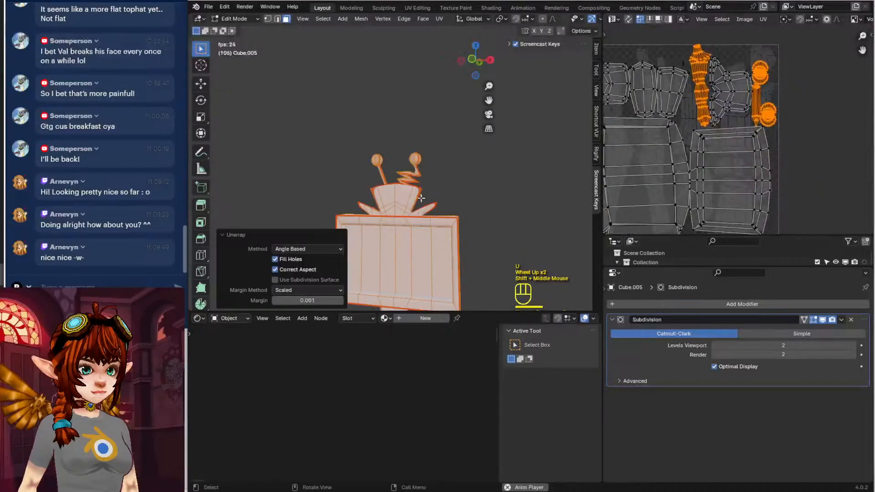
{"action": "scroll", "coordinate": [492, 230], "scroll_direction": "down", "scroll_amount": 1}
{"action": "mouse_move", "coordinate": [493, 230]}
{"action": "middle_mouse_down", "text": "shift"}
{"action": "mouse_move", "coordinate": [493, 177]}
{"action": "mouse_move", "coordinate": [501, 241]}
{"action": "mouse_move", "coordinate": [488, 244]}
{"action": "middle_mouse_up", "text": "shift"}
Leave the head object's Edit Mode, enter Edit Mode on the body object and select its whole mesh
{"action": "key", "text": "Tab"}
{"action": "scroll", "coordinate": [502, 242], "scroll_direction": "down", "scroll_amount": 2}
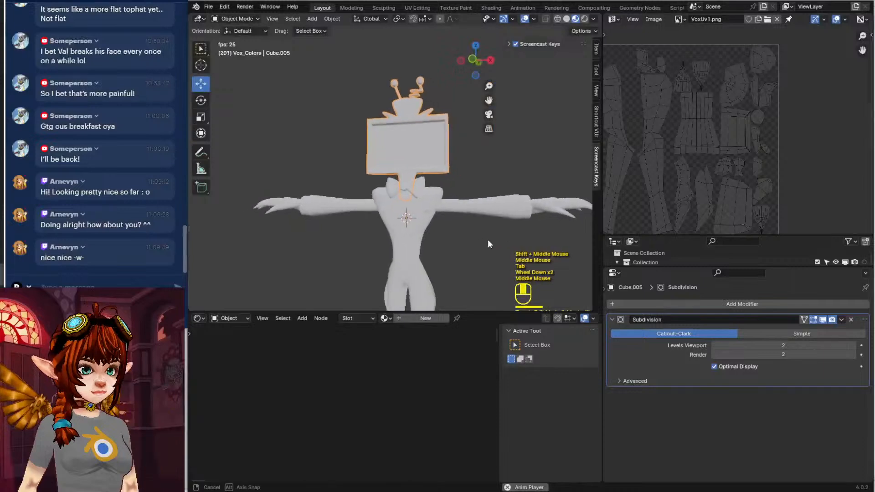
{"action": "left_click", "coordinate": [472, 214]}
{"action": "key", "text": "Tab"}
{"action": "key", "text": "a"}
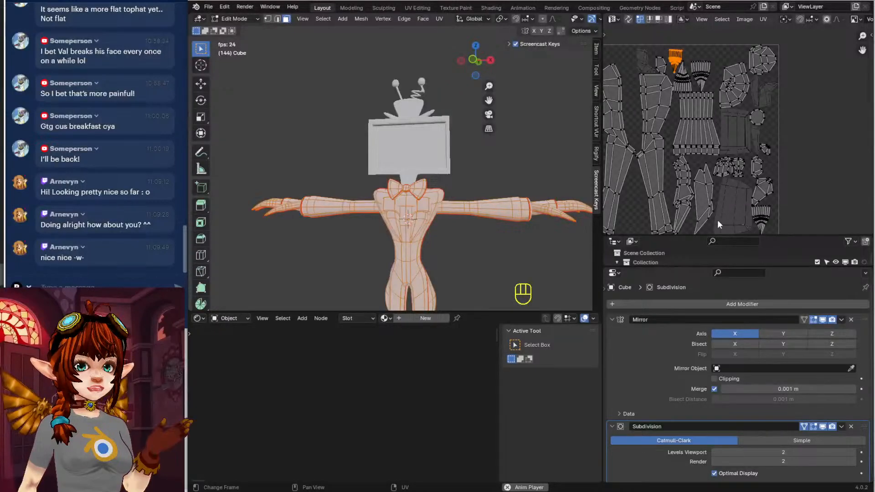
Enlarge the properties area and assign the existing NifftyMaterial.001 to the body object
{"action": "left_click_drag", "start_coordinate": [643, 236], "coordinate": [643, 139]}
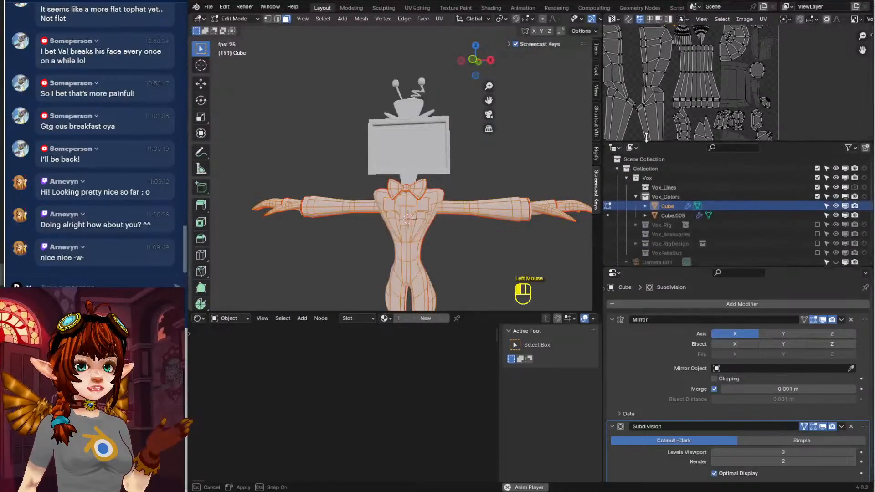
{"action": "left_click_drag", "start_coordinate": [643, 264], "coordinate": [643, 171]}
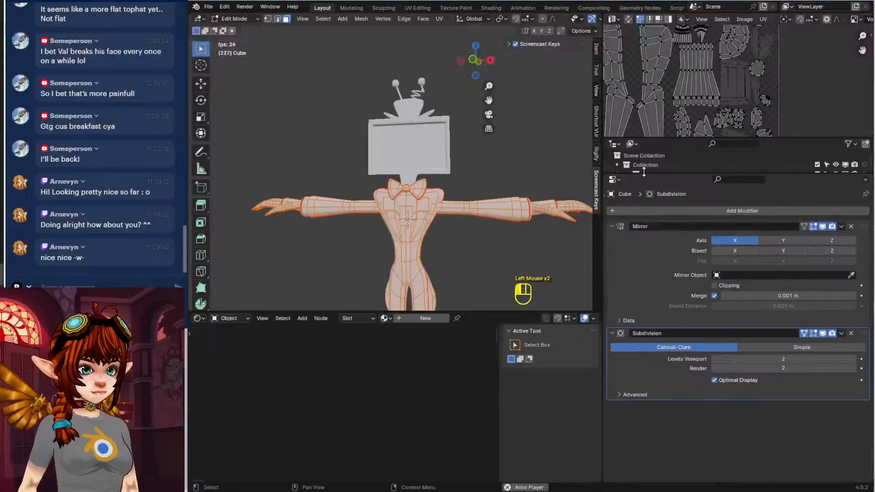
{"action": "left_click", "coordinate": [607, 195]}
{"action": "left_click", "coordinate": [610, 378]}
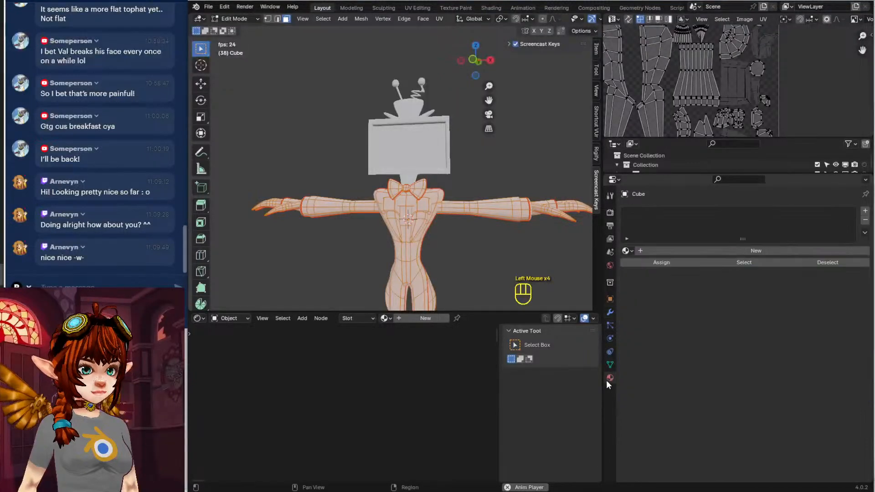
{"action": "left_click", "coordinate": [629, 251]}
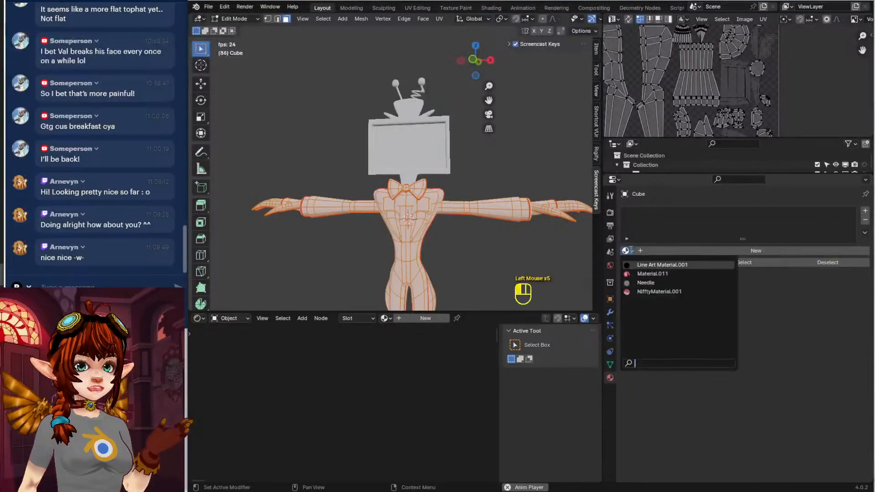
{"action": "left_click", "coordinate": [644, 292]}
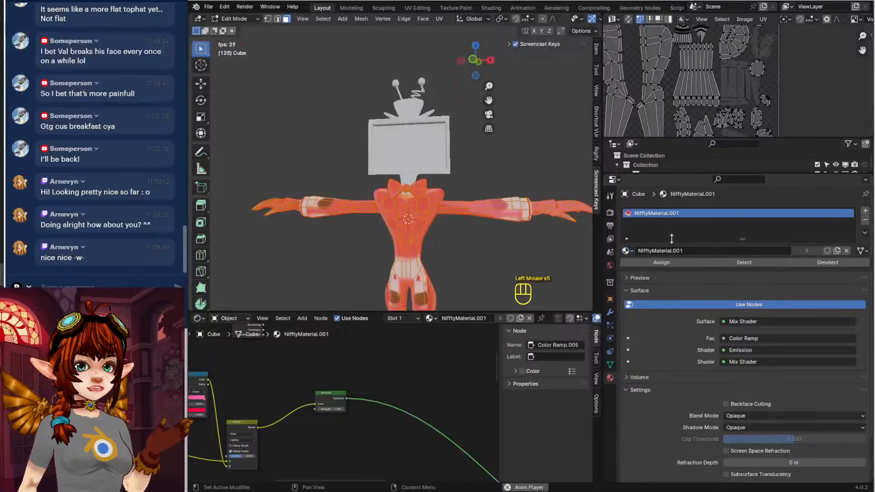
Rename the body's material to VoxMaterial
{"action": "double_click", "coordinate": [717, 251]}
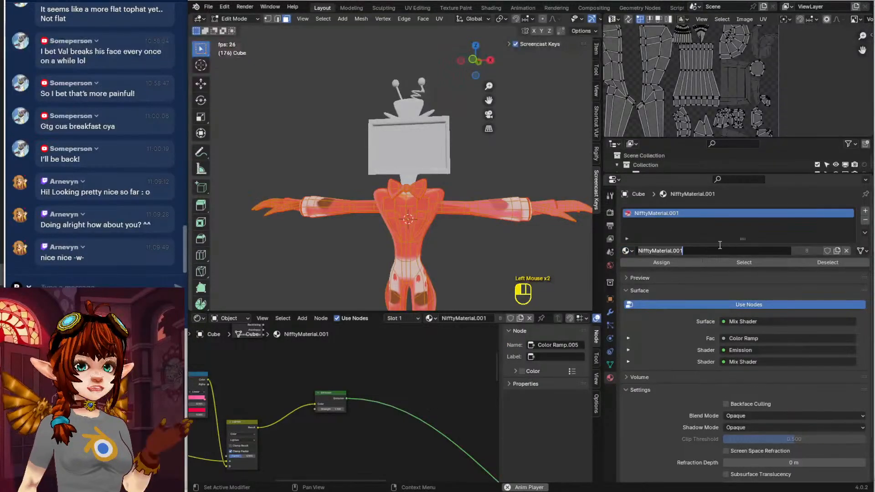
{"action": "type", "text": "VoxMaterial"}
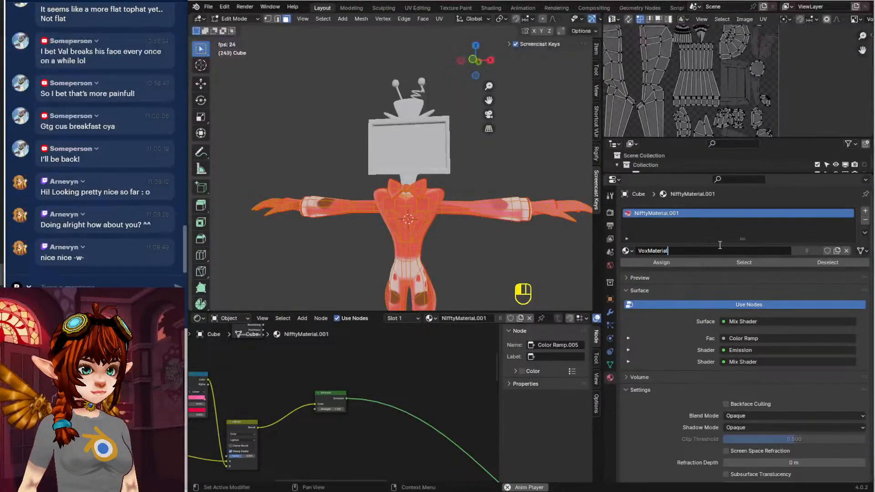
{"action": "key", "text": "Return"}
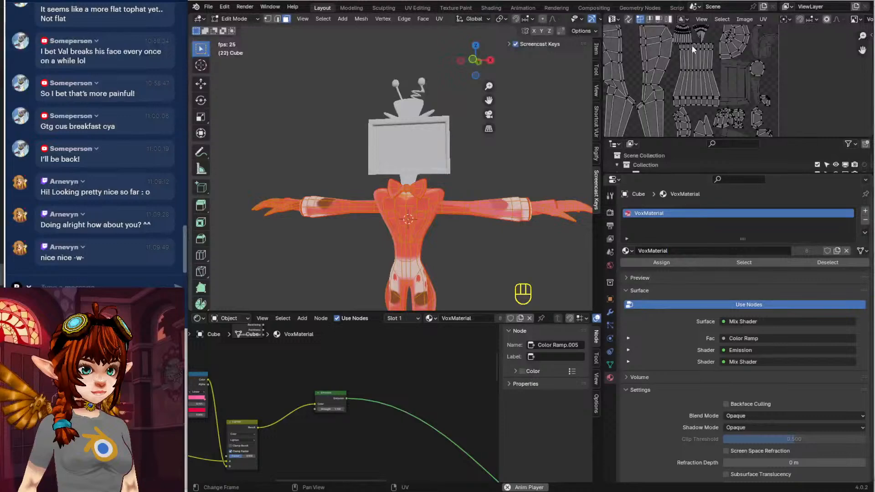
Try to create a new blank 1024 by 1024 px image named Vox
{"action": "left_click", "coordinate": [743, 22]}
{"action": "left_click", "coordinate": [751, 31]}
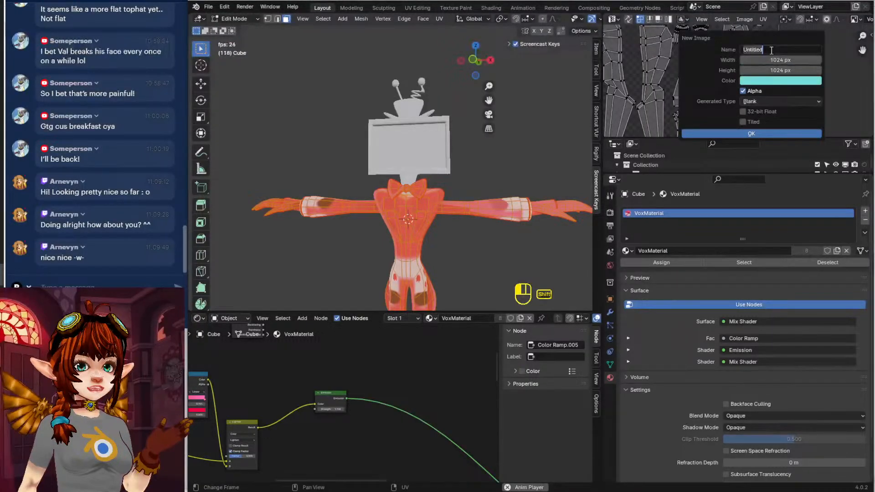
{"action": "type", "text": "Vox"}
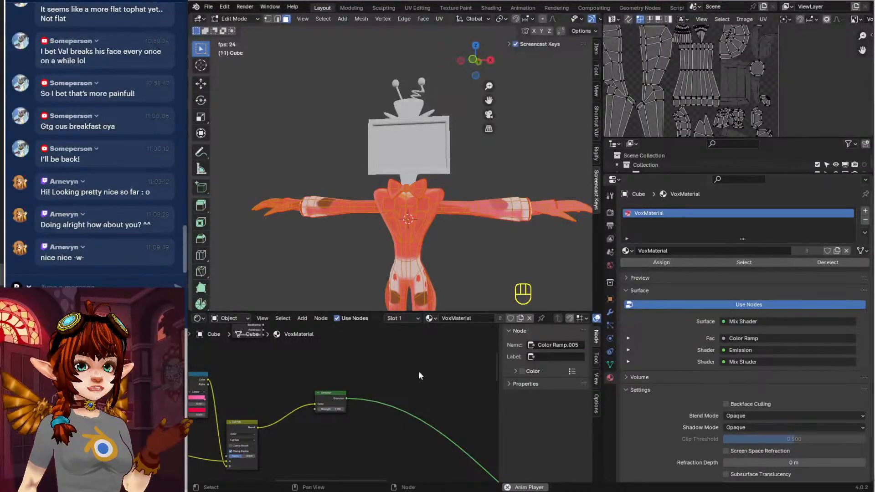
Search the available images for "vox" in VoxMaterial's NiffyTextureMid image texture node
{"action": "middle_click_drag", "start_coordinate": [418, 370], "coordinate": [258, 428], "text": "shift"}
{"action": "scroll", "coordinate": [258, 428], "scroll_direction": "up", "scroll_amount": 6}
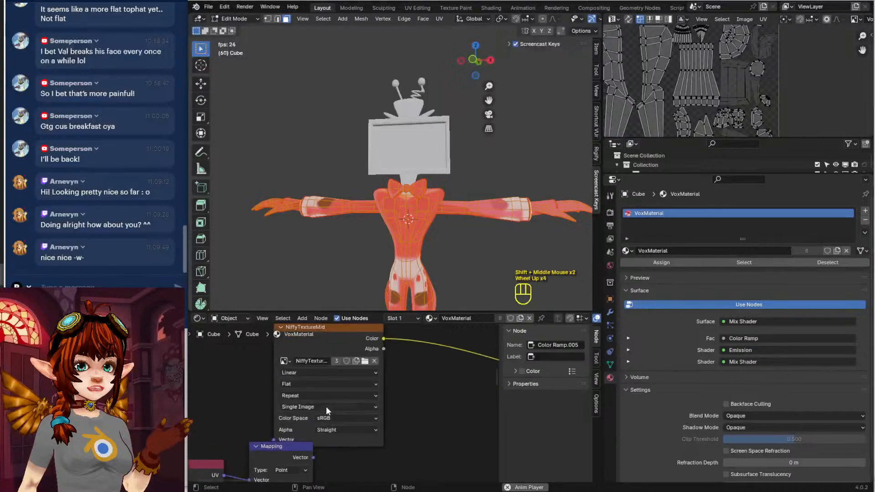
{"action": "left_click", "coordinate": [258, 342]}
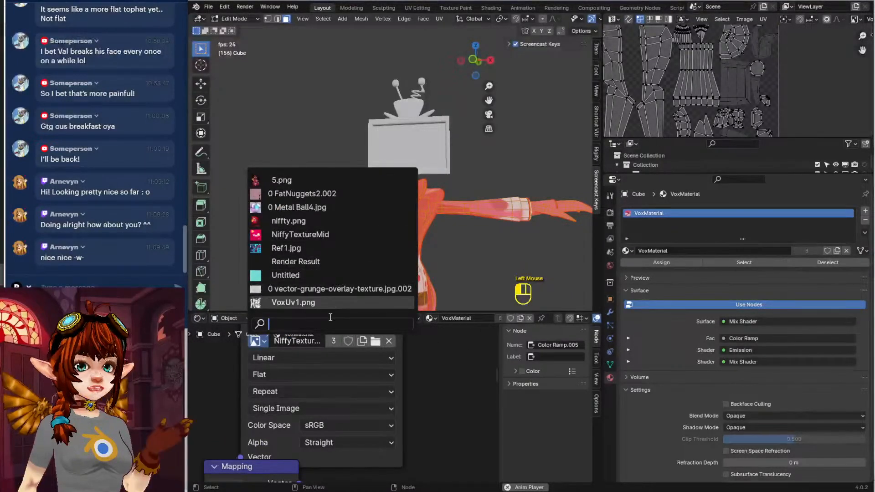
{"action": "type", "text": "vox"}
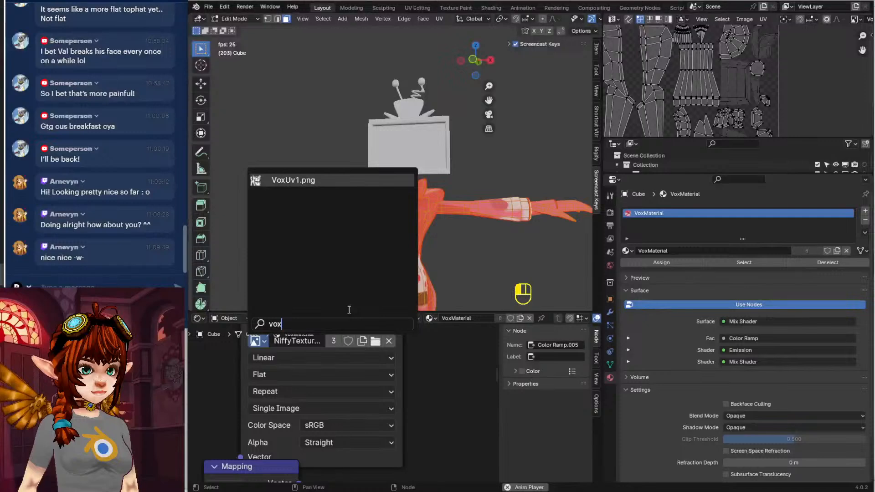
{"action": "key", "text": "BackSpace"}
{"action": "key", "text": "BackSpace"}
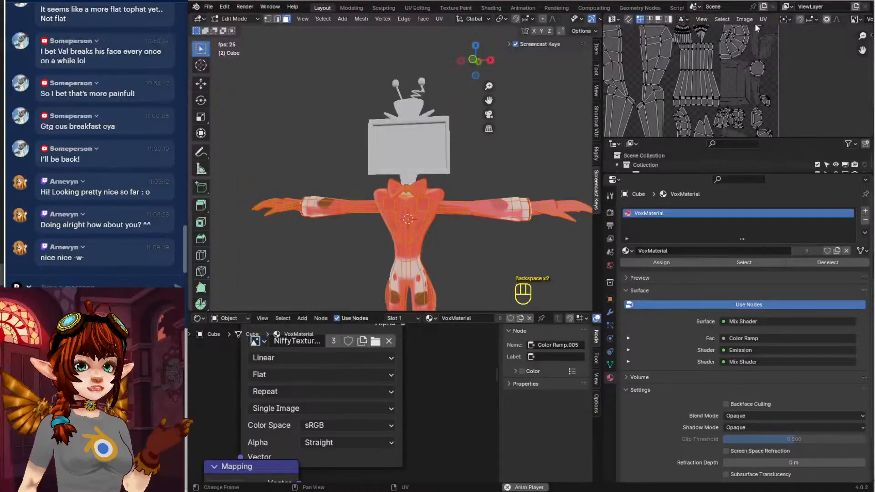
Create a new blank 1024 by 1024 px image named VoxBody with the light turquoise fill color and alpha
{"action": "left_click", "coordinate": [751, 20]}
{"action": "left_click", "coordinate": [753, 29]}
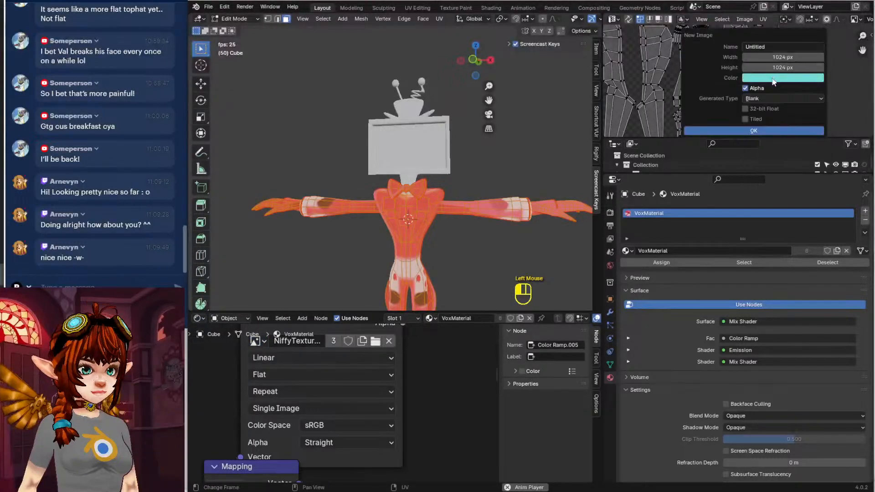
{"action": "left_click", "coordinate": [769, 44]}
{"action": "type", "text": "VoxB"}
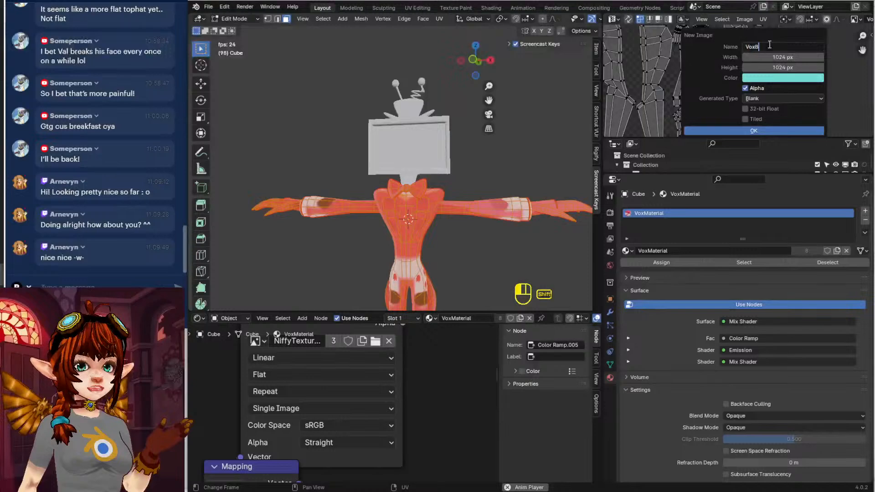
{"action": "type", "text": "ody"}
{"action": "left_click", "coordinate": [783, 131]}
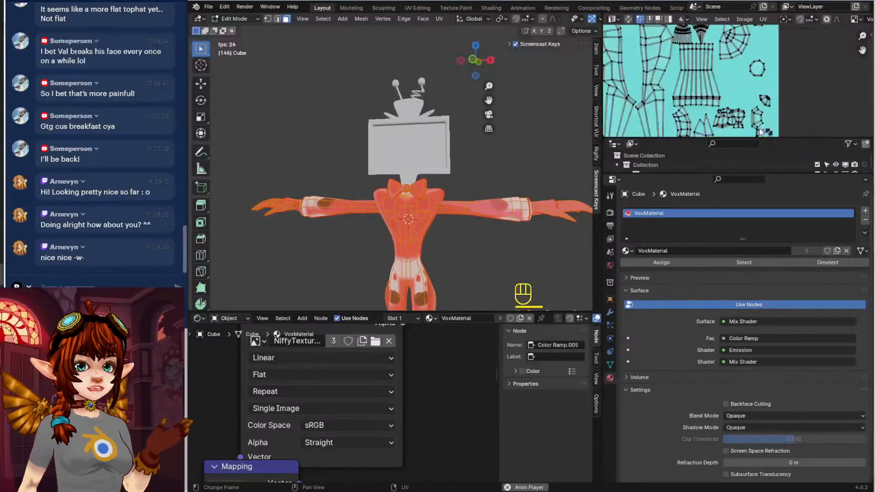
Replace NiffyTextureMid with the VoxBody image in both image texture nodes of VoxMaterial
{"action": "left_click", "coordinate": [263, 342]}
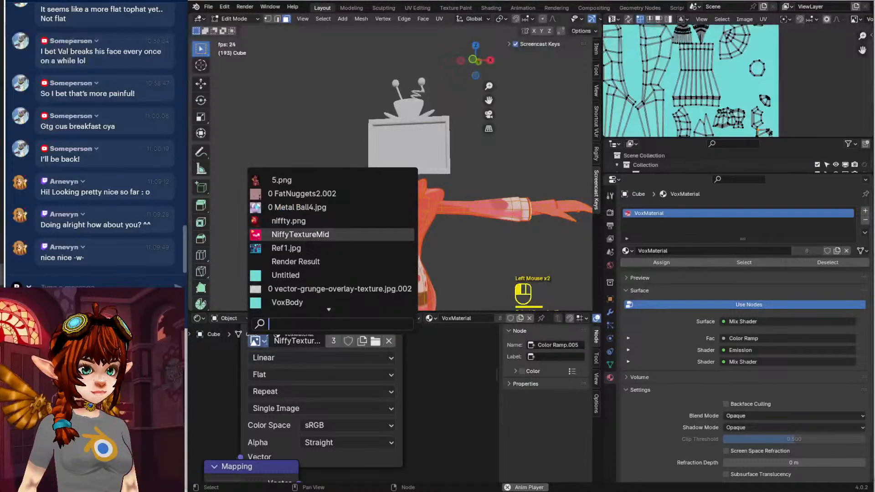
{"action": "left_click", "coordinate": [287, 302]}
{"action": "scroll", "coordinate": [397, 414], "scroll_direction": "down", "scroll_amount": 2}
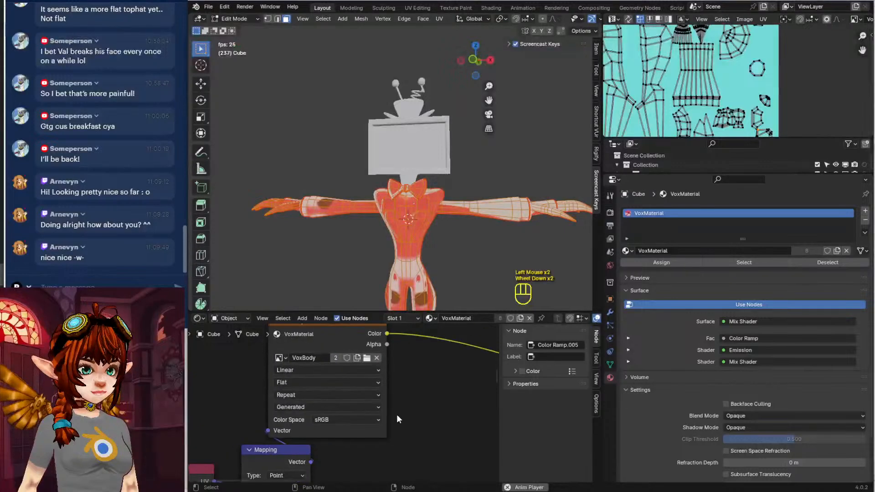
{"action": "scroll", "coordinate": [397, 415], "scroll_direction": "down", "scroll_amount": 4}
{"action": "middle_click_drag", "start_coordinate": [408, 448], "coordinate": [356, 324]}
{"action": "middle_click_drag", "start_coordinate": [356, 439], "coordinate": [445, 360]}
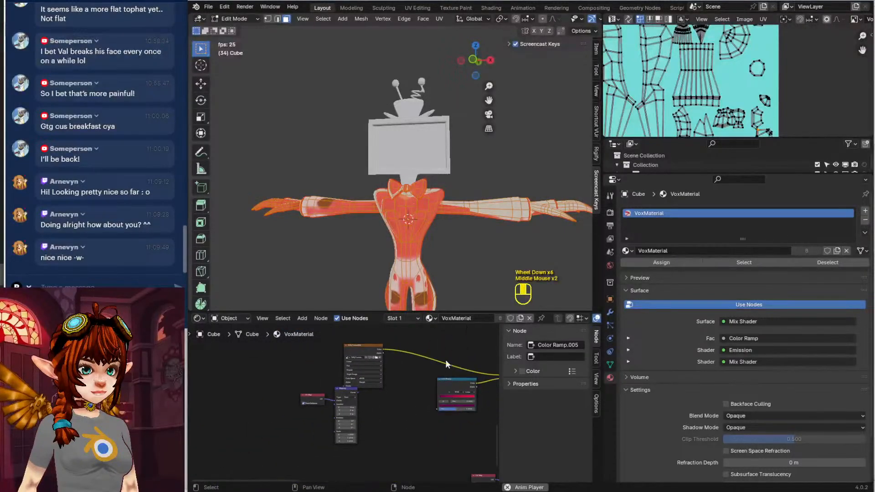
{"action": "scroll", "coordinate": [365, 410], "scroll_direction": "up", "scroll_amount": 5}
{"action": "middle_click_drag", "start_coordinate": [345, 351], "coordinate": [357, 447]}
{"action": "scroll", "coordinate": [356, 396], "scroll_direction": "up", "scroll_amount": 2}
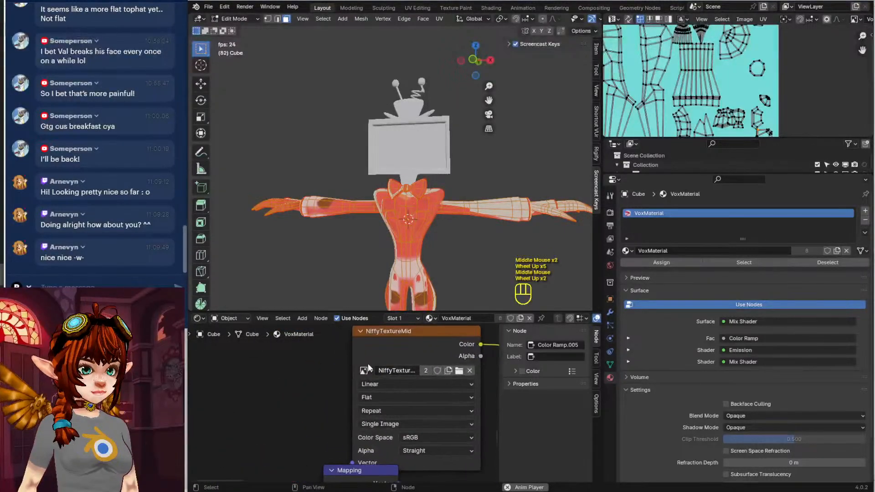
{"action": "left_click", "coordinate": [365, 371]}
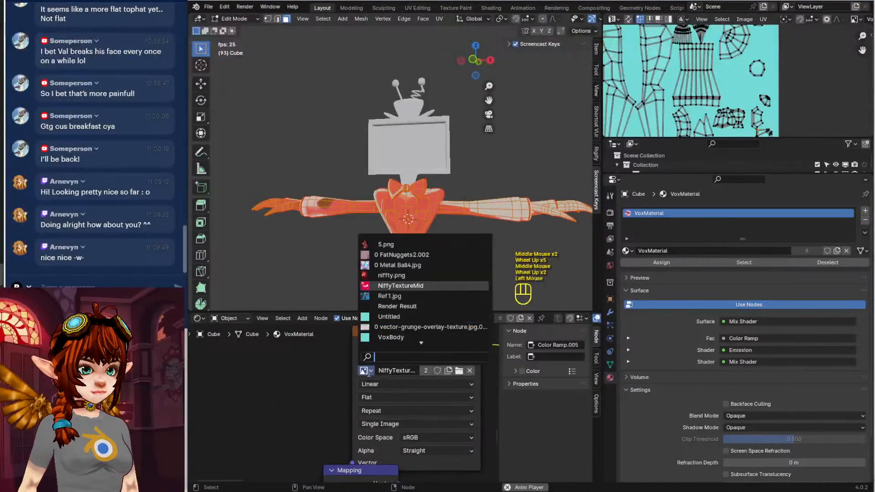
{"action": "left_click", "coordinate": [384, 338]}
Switch the body from Edit Mode to Object Mode and inspect the new texture on the whole character
{"action": "scroll", "coordinate": [430, 250], "scroll_direction": "down", "scroll_amount": 2}
{"action": "scroll", "coordinate": [440, 248], "scroll_direction": "up", "scroll_amount": 1, "text": "shift"}
{"action": "mouse_move", "coordinate": [435, 249]}
{"action": "middle_mouse_down", "text": "shift"}
{"action": "mouse_move", "coordinate": [456, 257]}
{"action": "mouse_move", "coordinate": [449, 230]}
{"action": "mouse_move", "coordinate": [486, 226]}
{"action": "mouse_move", "coordinate": [440, 259]}
{"action": "mouse_move", "coordinate": [435, 251]}
{"action": "middle_mouse_up", "text": "shift"}
{"action": "scroll", "coordinate": [455, 256], "scroll_direction": "up", "scroll_amount": 1}
{"action": "key", "text": "Tab"}
{"action": "middle_click_drag", "start_coordinate": [435, 250], "coordinate": [417, 232], "text": "shift"}
{"action": "middle_click_drag", "start_coordinate": [410, 173], "coordinate": [427, 236], "text": "shift"}
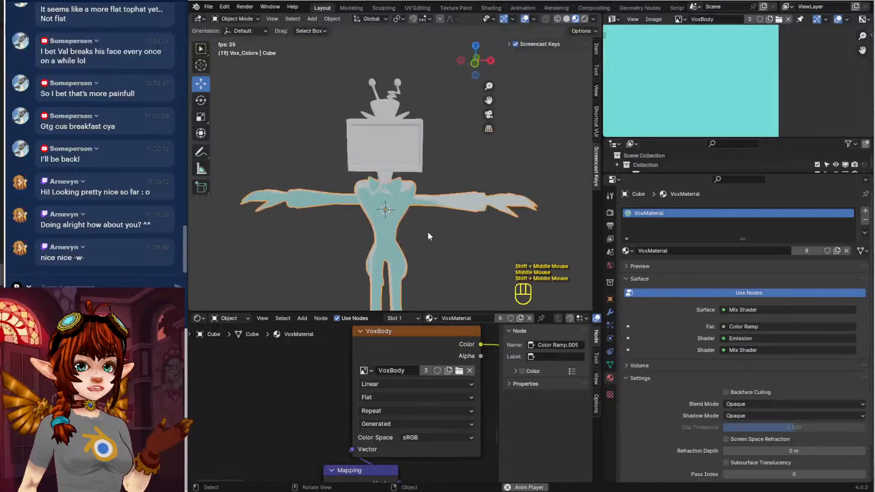
{"action": "scroll", "coordinate": [467, 218], "scroll_direction": "up", "scroll_amount": 1}
{"action": "scroll", "coordinate": [453, 217], "scroll_direction": "down", "scroll_amount": 2}
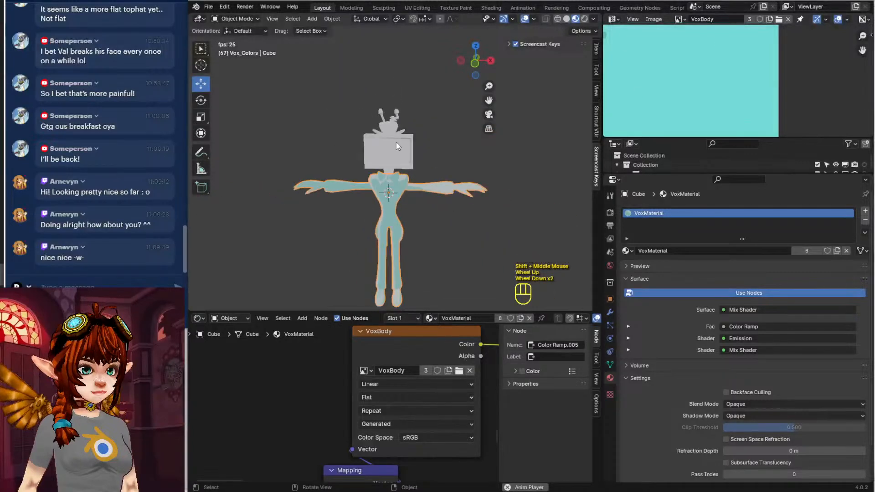
Select the TV head object and save the body texture image as VoxBody.png in the Vox folder
{"action": "left_click", "coordinate": [395, 142]}
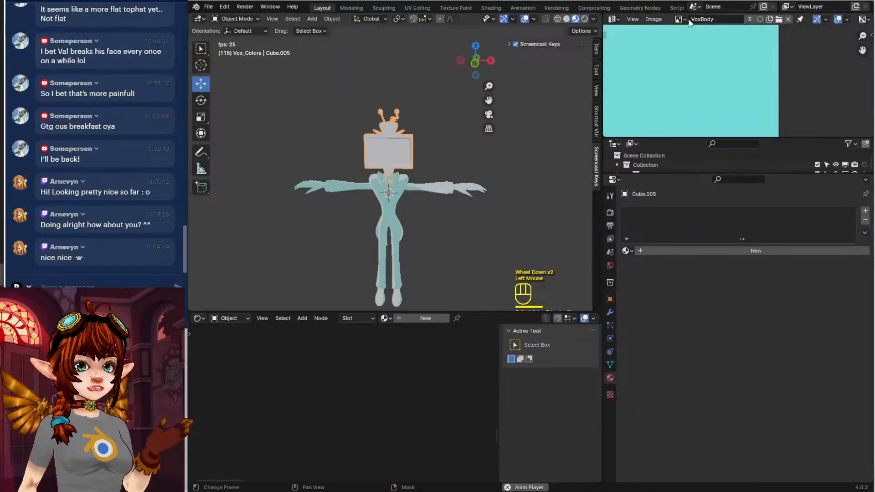
{"action": "left_click", "coordinate": [653, 20]}
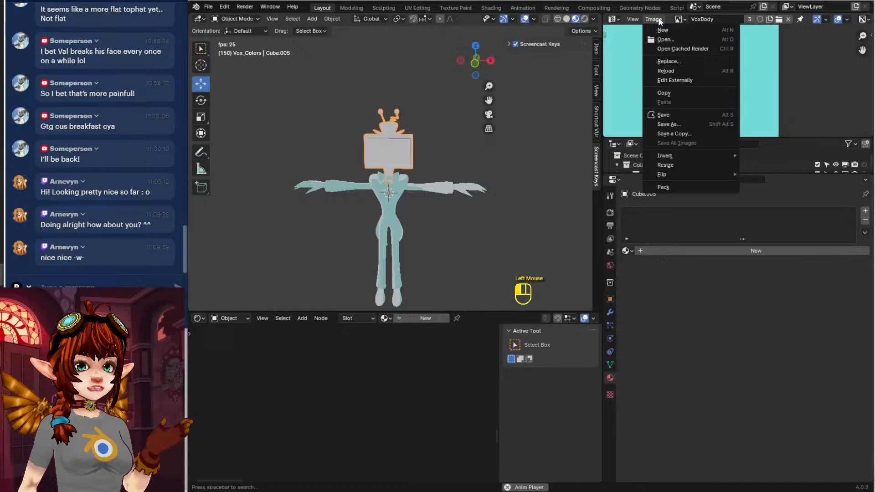
{"action": "left_click", "coordinate": [679, 124]}
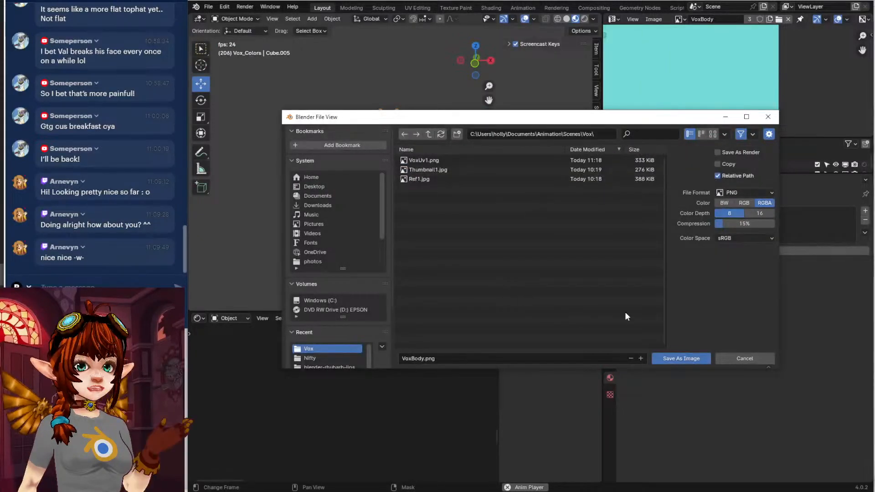
{"action": "left_click", "coordinate": [680, 358]}
Start creating another new image
{"action": "left_click", "coordinate": [654, 19]}
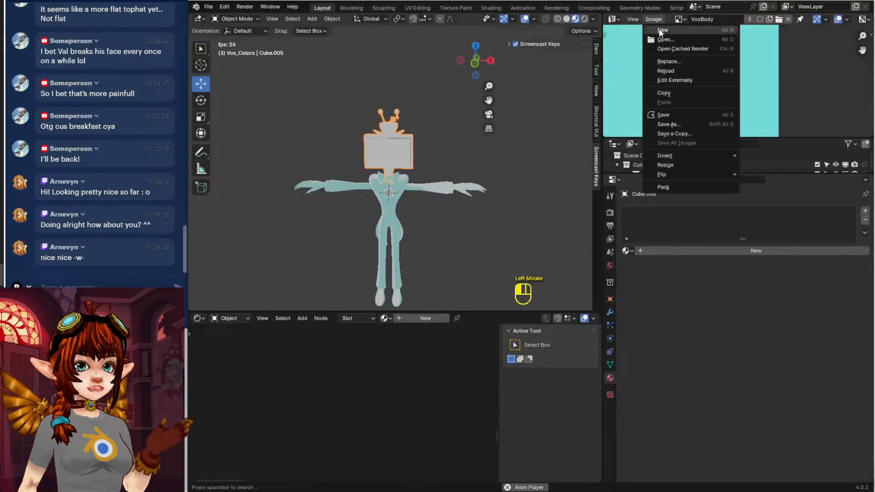
Create a new blank image named VoxHead at 1024 × 1024 px, keeping the turquoise color
{"action": "left_click", "coordinate": [659, 31]}
{"action": "left_click", "coordinate": [676, 46]}
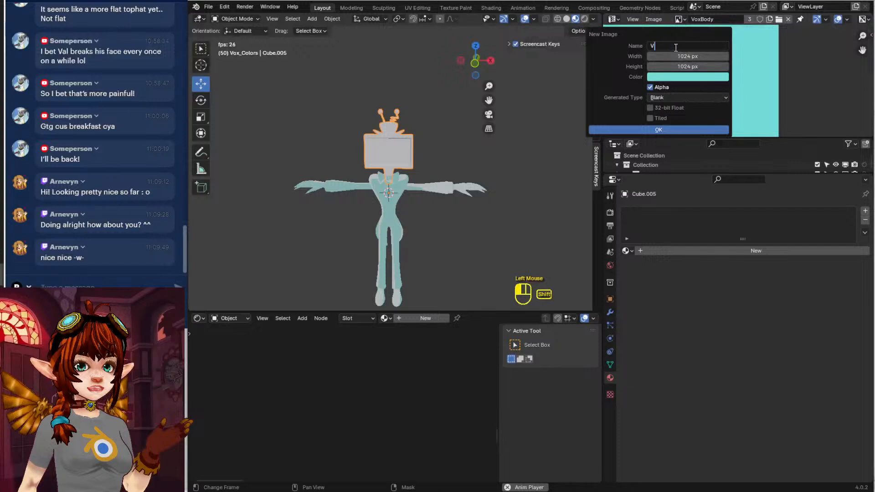
{"action": "type", "text": "VoxHead"}
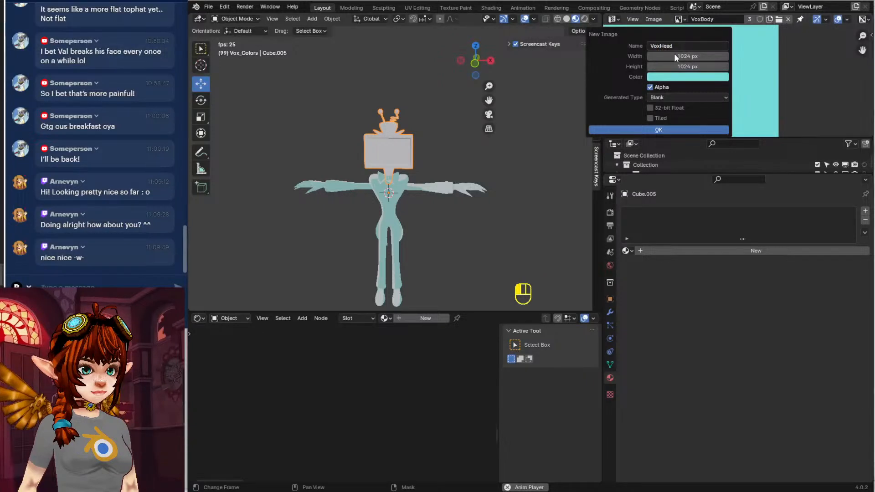
{"action": "left_click", "coordinate": [676, 131]}
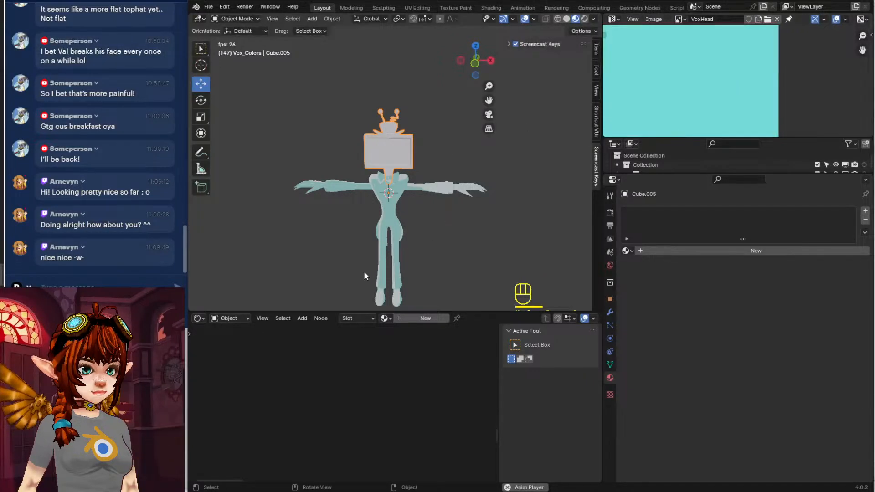
Assign VoxMaterial to the TV head, make it a single-user copy and rename the copy VoxHead
{"action": "left_click", "coordinate": [627, 251]}
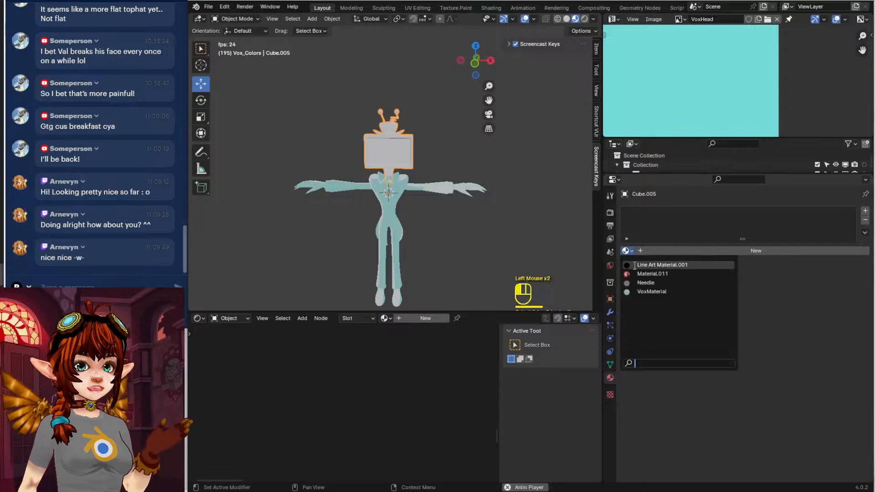
{"action": "left_click", "coordinate": [648, 291]}
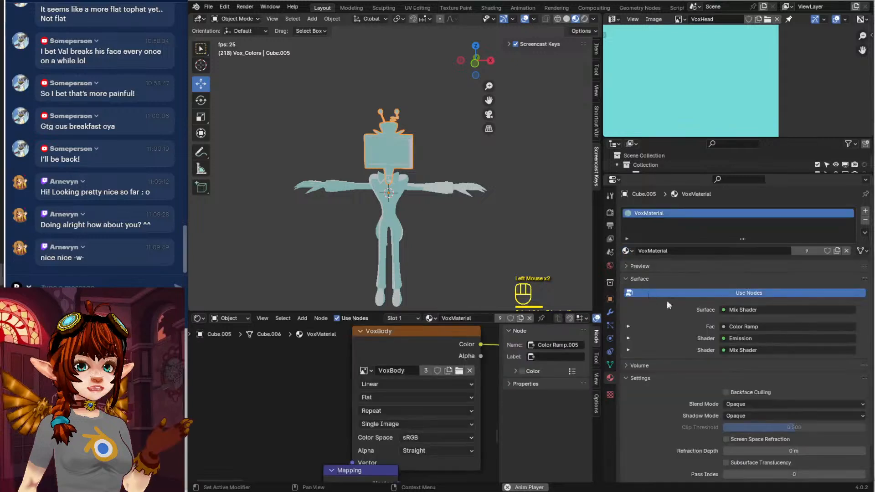
{"action": "left_click", "coordinate": [804, 250]}
{"action": "left_click", "coordinate": [693, 250]}
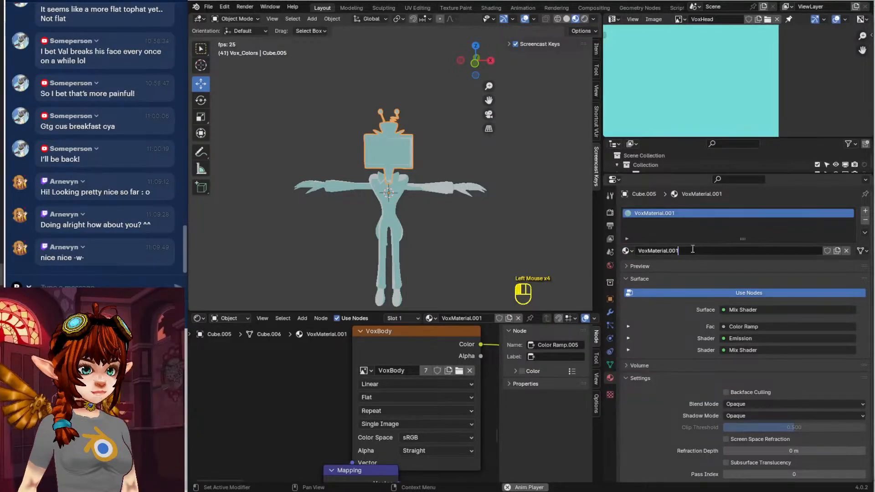
{"action": "left_click", "coordinate": [648, 251]}
{"action": "type", "text": "H"}
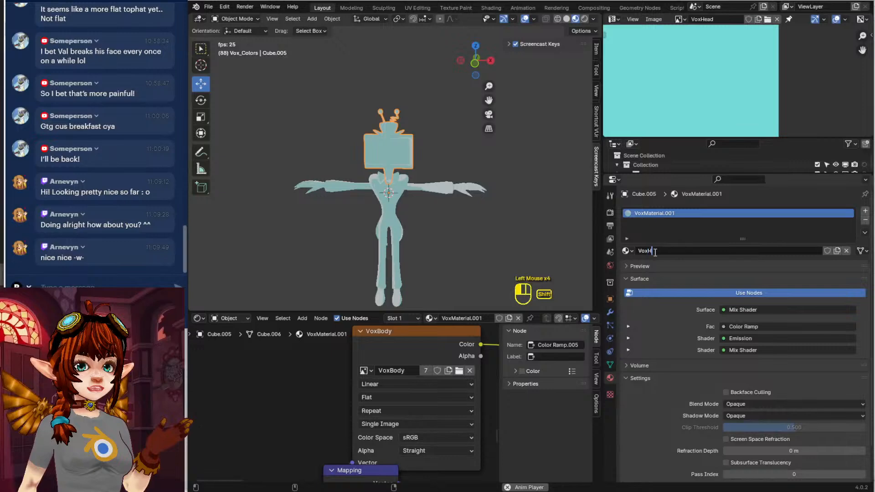
{"action": "type", "text": "ead"}
{"action": "key", "text": "Return"}
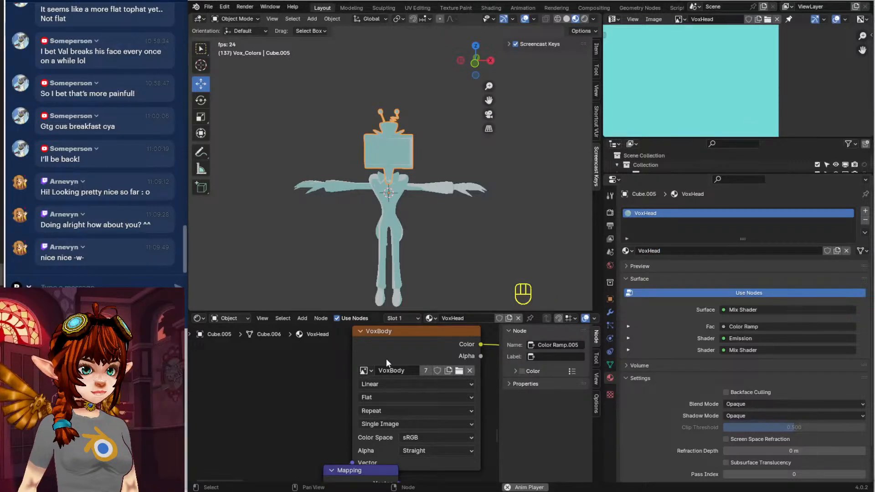
Save the VoxHead image as VoxHead.png in the Vox folder
{"action": "left_click", "coordinate": [368, 374]}
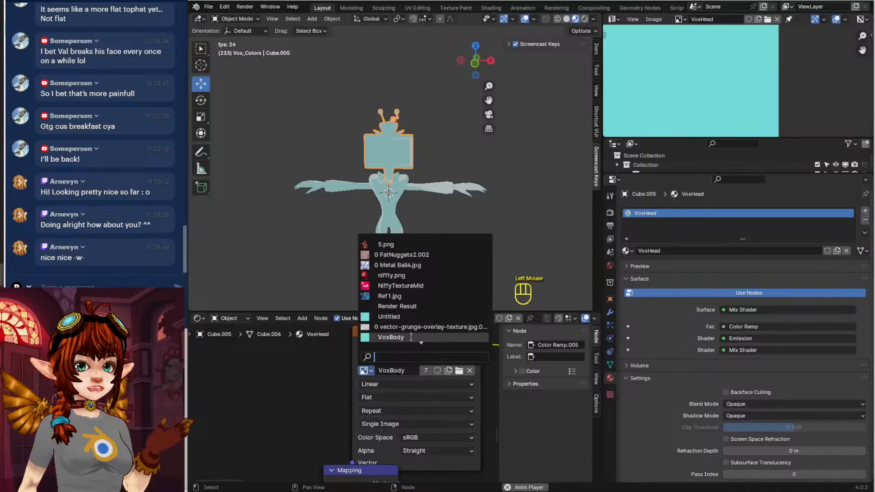
{"action": "left_click", "coordinate": [654, 19]}
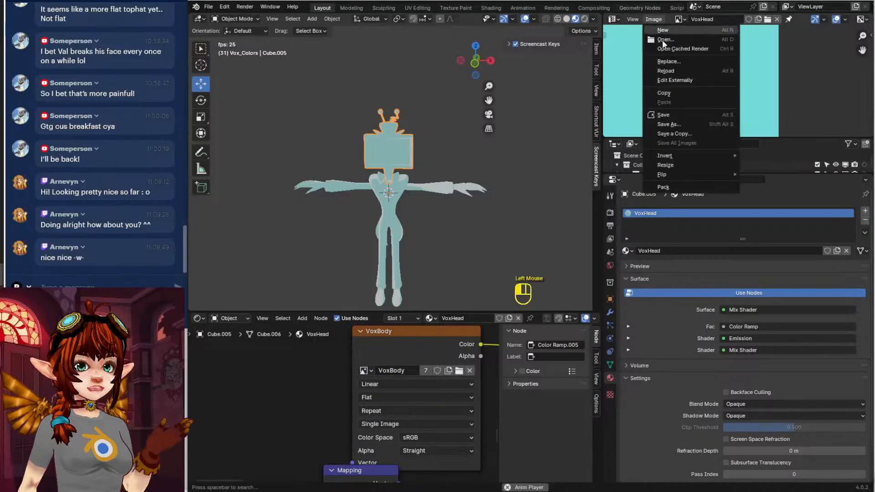
{"action": "left_click", "coordinate": [679, 119]}
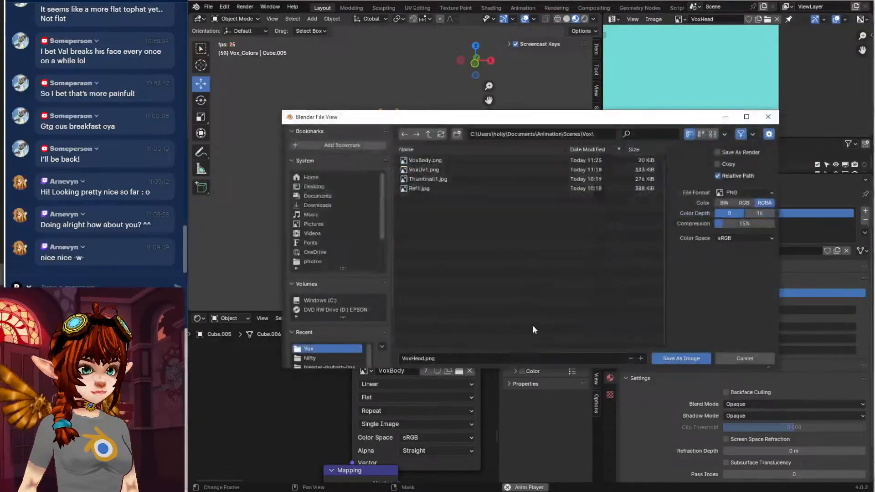
{"action": "left_click", "coordinate": [681, 358]}
Replace VoxBody with the VoxHead image in the displayed image texture node of the head material
{"action": "left_click", "coordinate": [364, 370]}
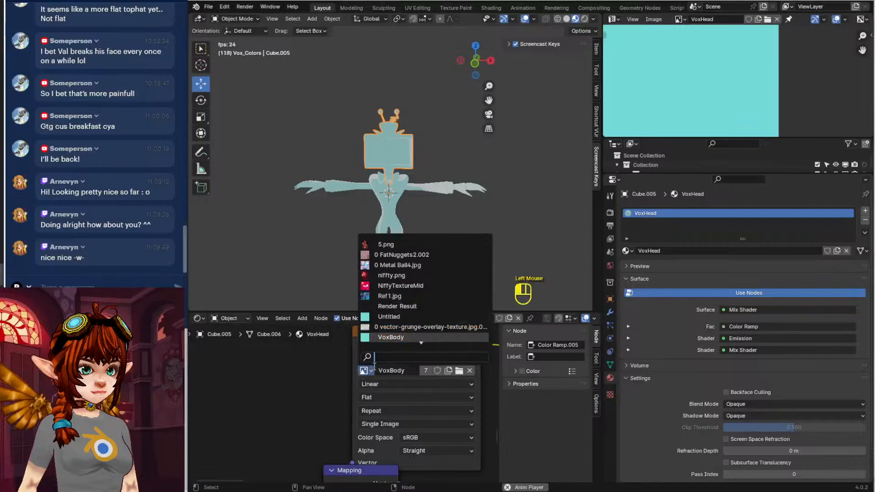
{"action": "type", "text": "vox"}
{"action": "key", "text": "Down"}
{"action": "key", "text": "Return"}
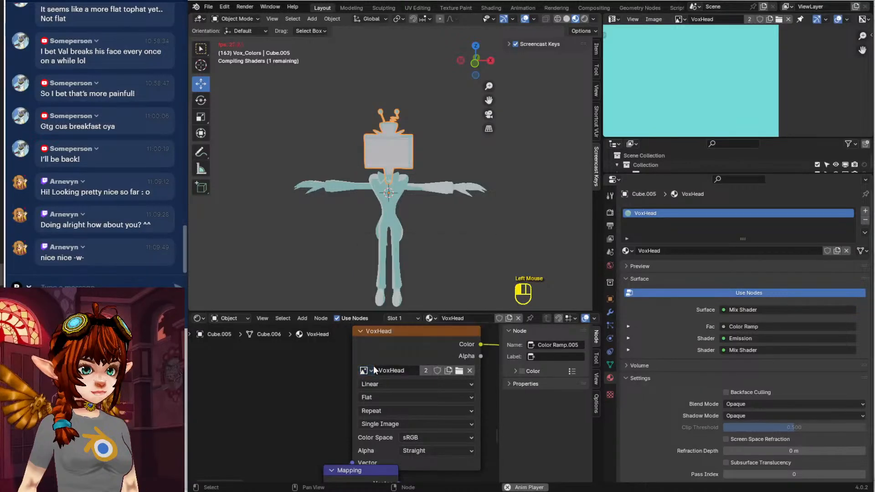
Find the other image texture node still using VoxBody in the head material and switch it to VoxHead
{"action": "scroll", "coordinate": [365, 374], "scroll_direction": "down", "scroll_amount": 6}
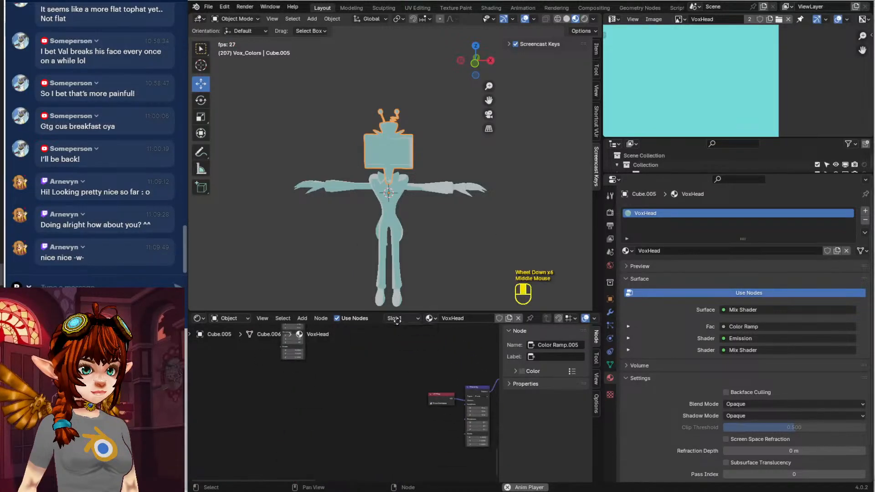
{"action": "scroll", "coordinate": [403, 400], "scroll_direction": "down", "scroll_amount": 4}
{"action": "middle_click_drag", "start_coordinate": [404, 400], "coordinate": [476, 480]}
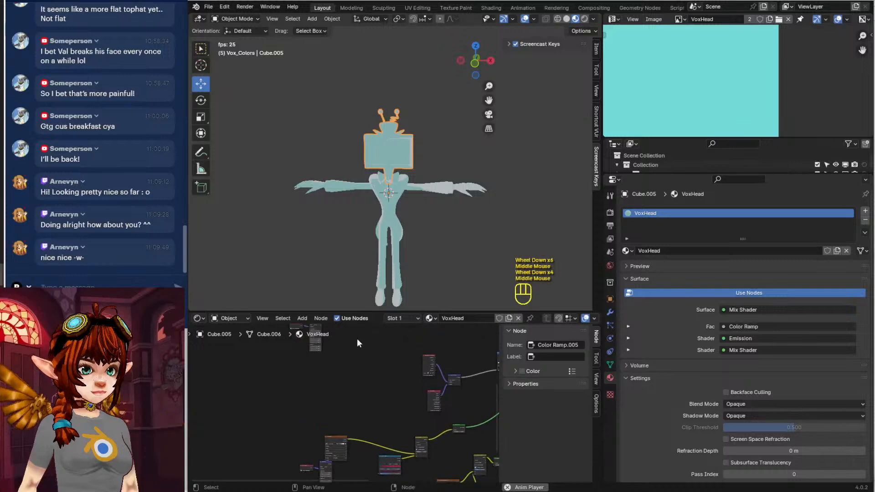
{"action": "middle_click_drag", "start_coordinate": [356, 338], "coordinate": [394, 482]}
{"action": "middle_click_drag", "start_coordinate": [393, 338], "coordinate": [384, 405]}
{"action": "scroll", "coordinate": [400, 392], "scroll_direction": "up", "scroll_amount": 6}
{"action": "scroll", "coordinate": [343, 406], "scroll_direction": "up", "scroll_amount": 5}
{"action": "middle_click_drag", "start_coordinate": [332, 336], "coordinate": [332, 391]}
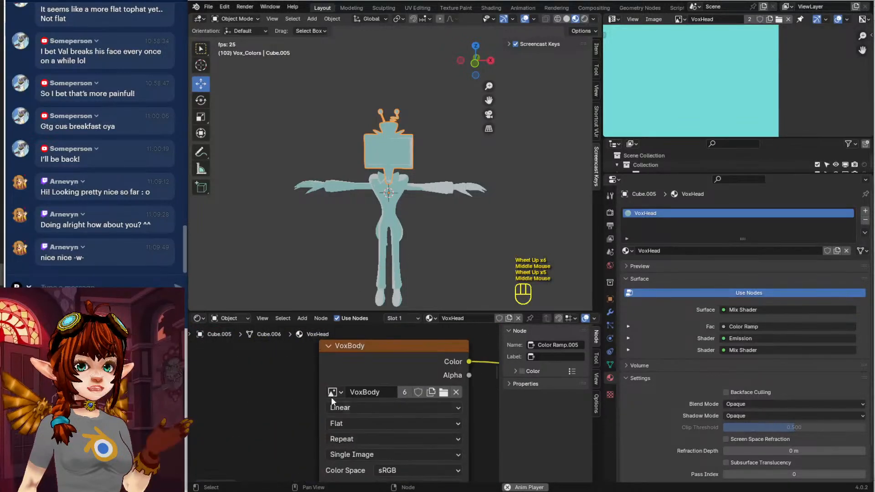
{"action": "left_click", "coordinate": [332, 392]}
{"action": "type", "text": "Vox"}
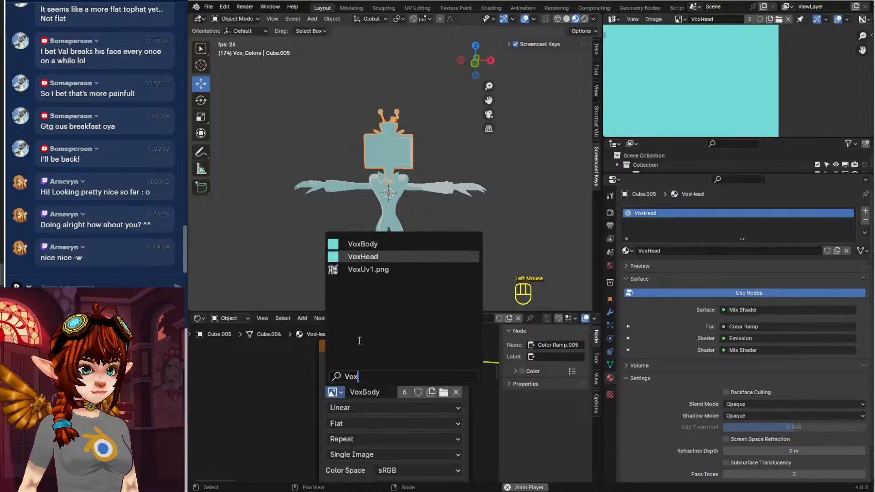
{"action": "key", "text": "Return"}
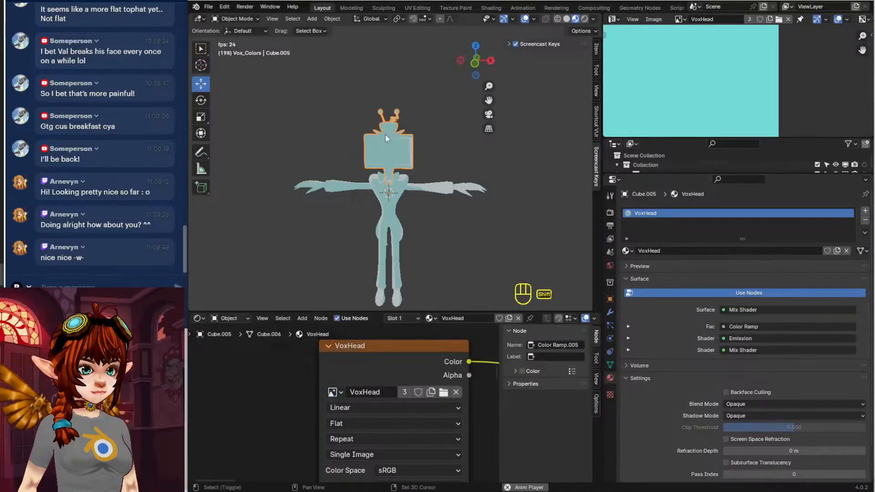
Deselect the head and enlarge the image editor by shrinking the outliner and properties areas beneath it
{"action": "middle_click_drag", "start_coordinate": [384, 134], "coordinate": [346, 94], "text": "shift"}
{"action": "middle_click_drag", "start_coordinate": [348, 136], "coordinate": [369, 135]}
{"action": "left_click", "coordinate": [412, 114]}
{"action": "middle_click_drag", "start_coordinate": [412, 113], "coordinate": [451, 175], "text": "shift"}
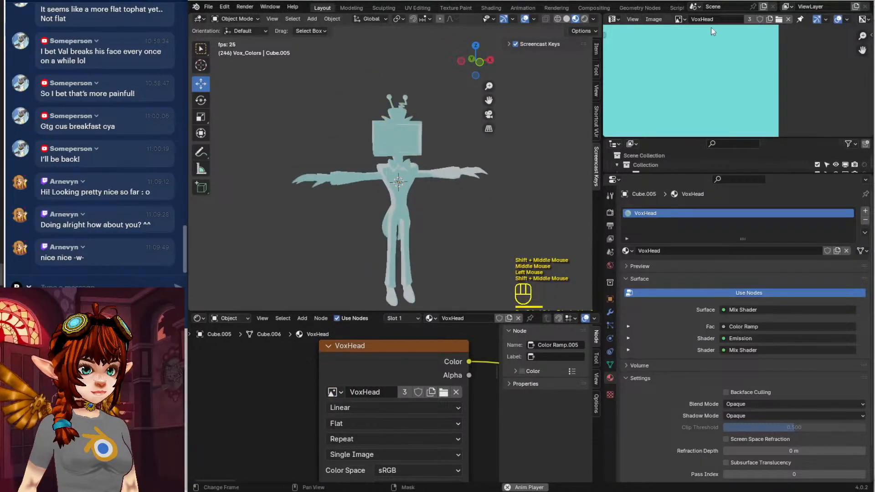
{"action": "left_click_drag", "start_coordinate": [699, 137], "coordinate": [677, 263]}
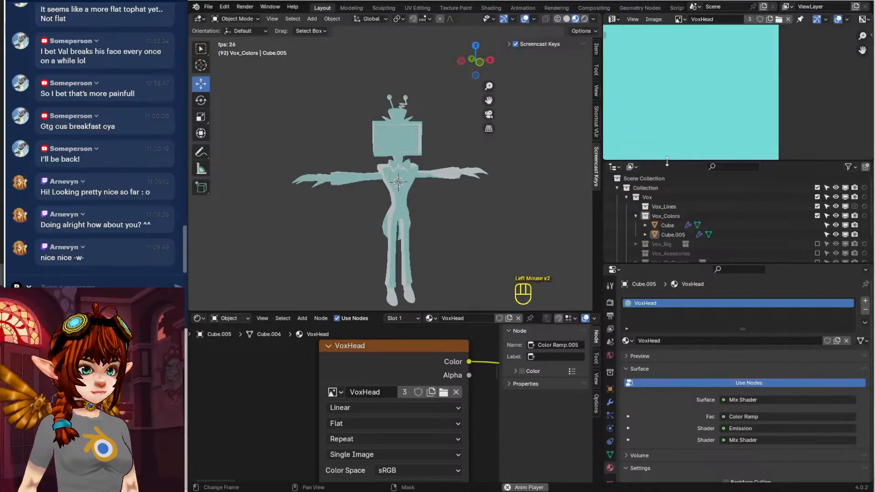
{"action": "left_click_drag", "start_coordinate": [666, 161], "coordinate": [667, 250]}
Save the project file Vox1.blend
{"action": "middle_click_drag", "start_coordinate": [474, 143], "coordinate": [458, 144]}
{"action": "left_click", "coordinate": [208, 6]}
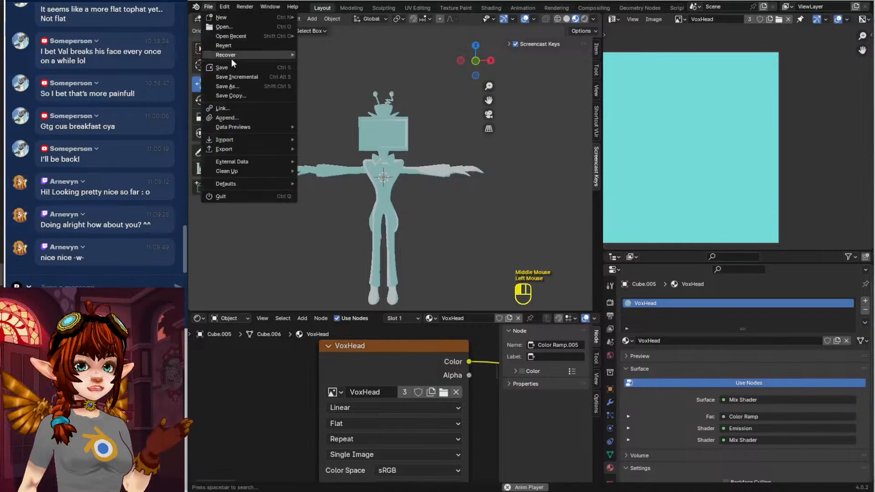
{"action": "left_click", "coordinate": [237, 67]}
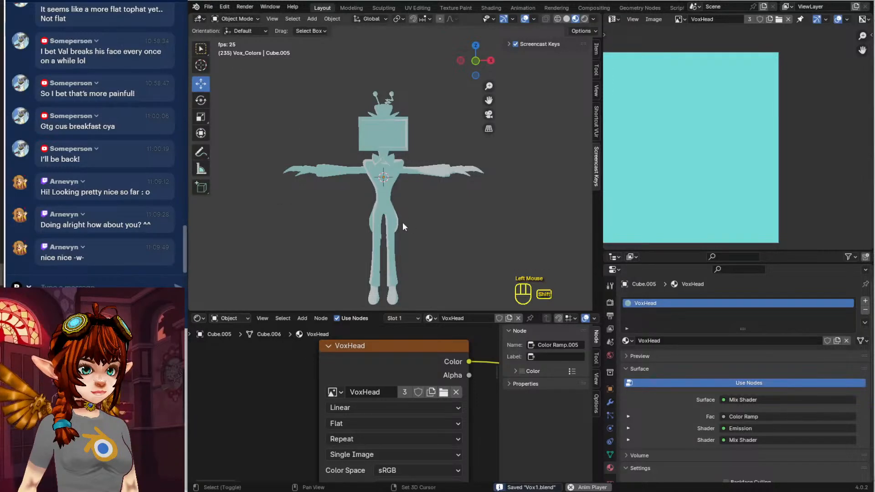
{"action": "middle_click_drag", "start_coordinate": [403, 226], "coordinate": [373, 213], "text": "shift"}
Display the Ref1.jpg reference in the image editor and frame the full-body character on the blue background
{"action": "left_click", "coordinate": [653, 19]}
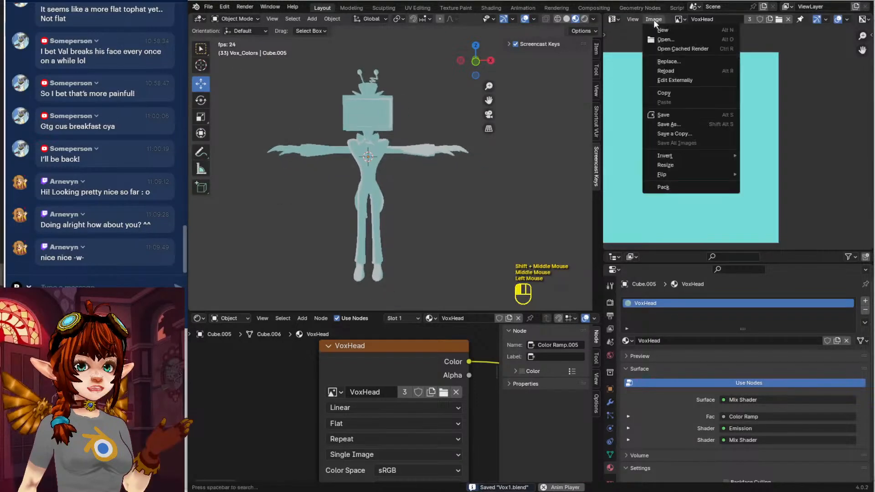
{"action": "left_click", "coordinate": [679, 19]}
{"action": "left_click", "coordinate": [680, 19]}
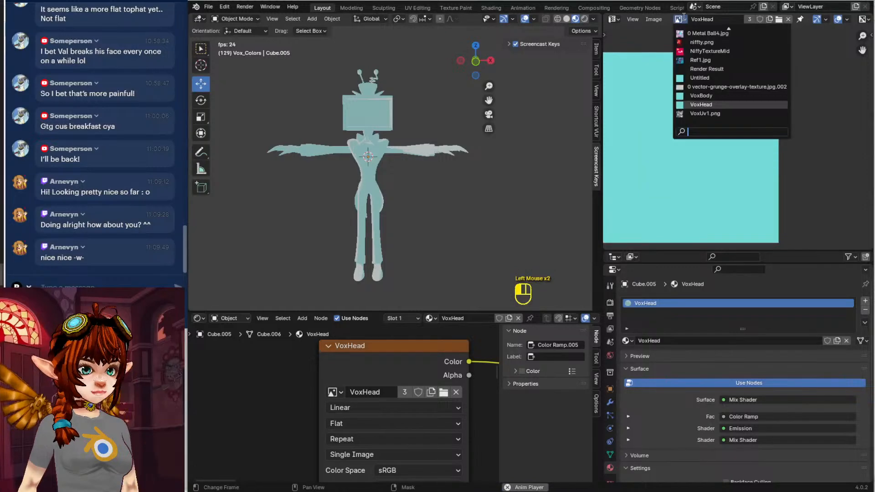
{"action": "left_click", "coordinate": [700, 59]}
{"action": "middle_click_drag", "start_coordinate": [645, 139], "coordinate": [722, 163]}
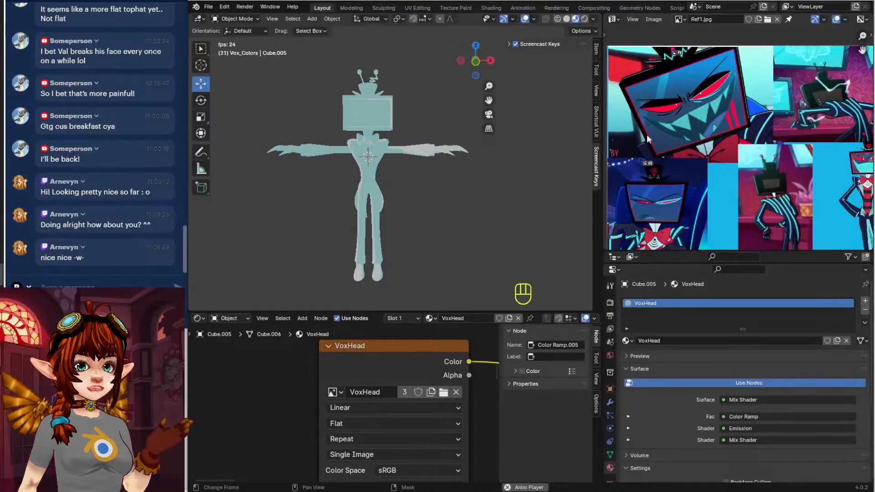
{"action": "scroll", "coordinate": [675, 156], "scroll_direction": "down", "scroll_amount": 2}
{"action": "middle_click_drag", "start_coordinate": [791, 201], "coordinate": [763, 186]}
{"action": "scroll", "coordinate": [763, 186], "scroll_direction": "up", "scroll_amount": 2}
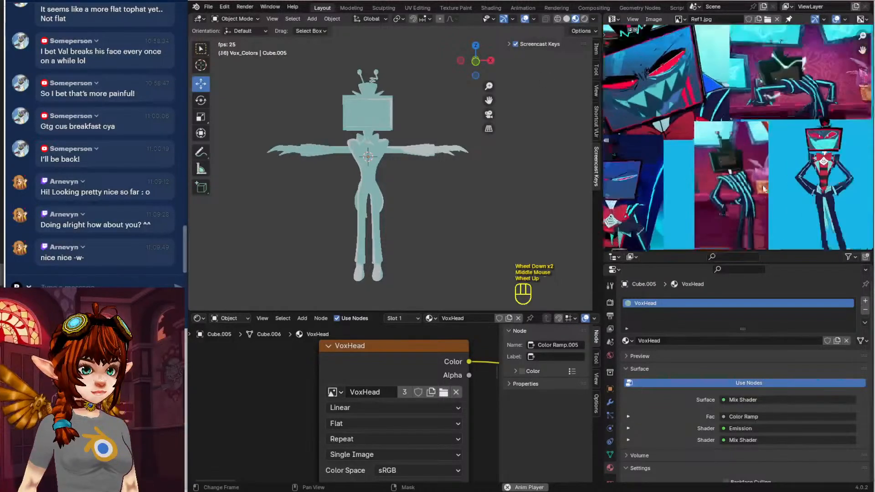
{"action": "middle_click_drag", "start_coordinate": [840, 190], "coordinate": [741, 147]}
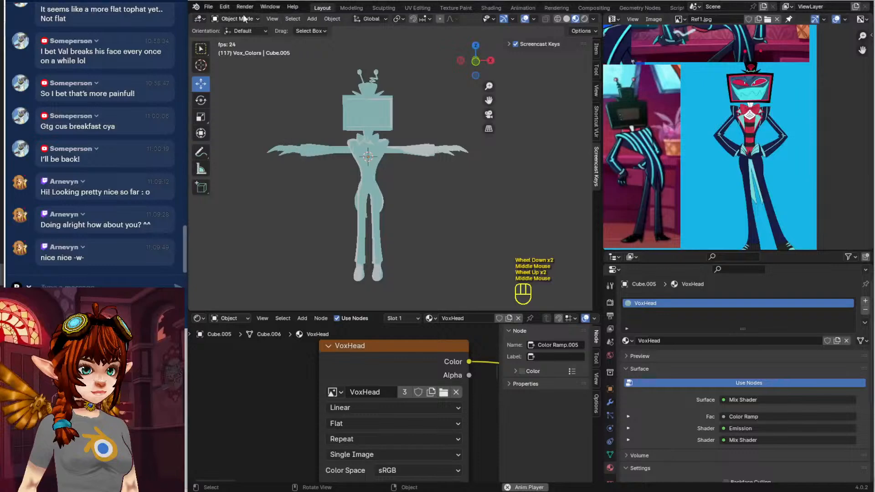
Select the character's body mesh and switch it to Texture Paint mode
{"action": "left_click", "coordinate": [384, 152]}
{"action": "left_click", "coordinate": [222, 19]}
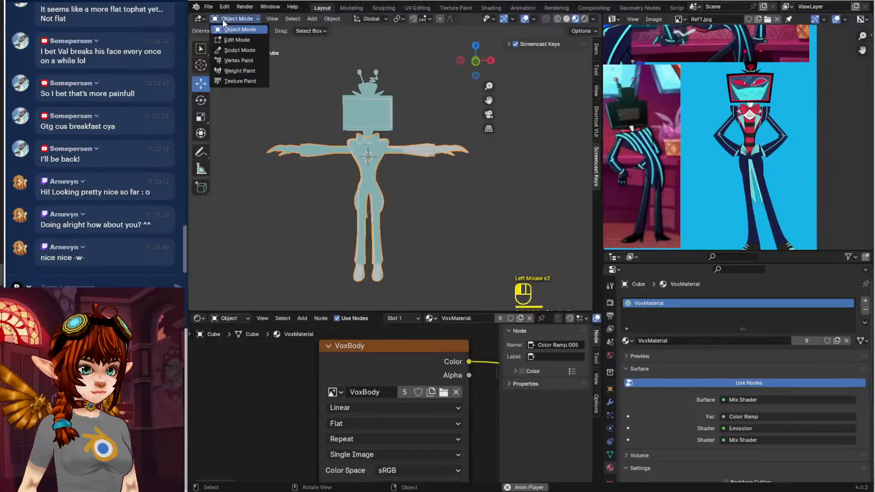
{"action": "left_click", "coordinate": [232, 81]}
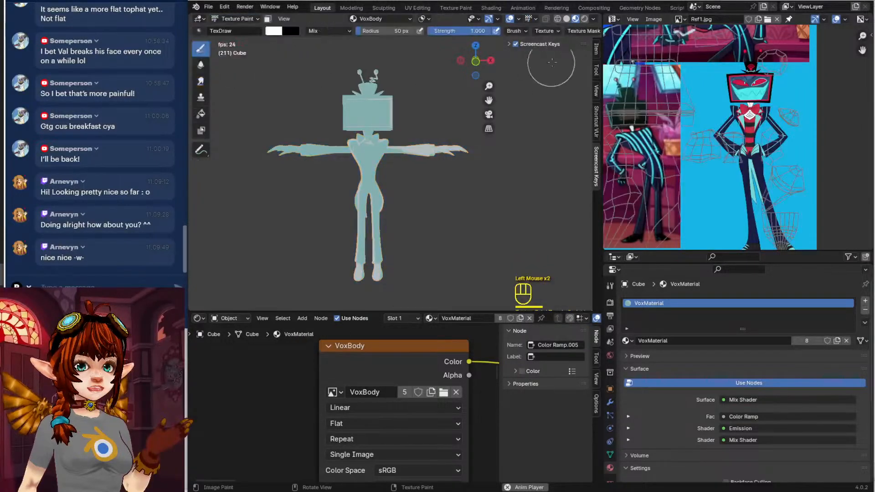
Set the brush color to the dark navy sampled from the reference image with the eyedropper
{"action": "left_click", "coordinate": [275, 33]}
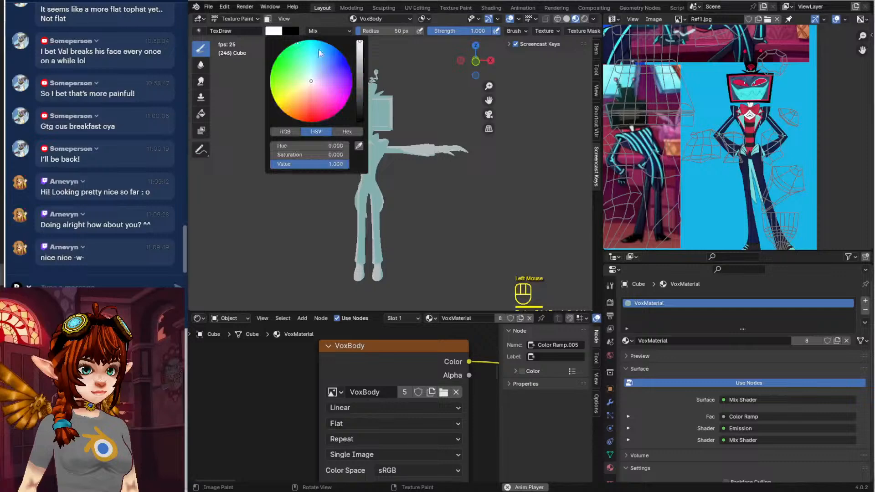
{"action": "left_click", "coordinate": [361, 143]}
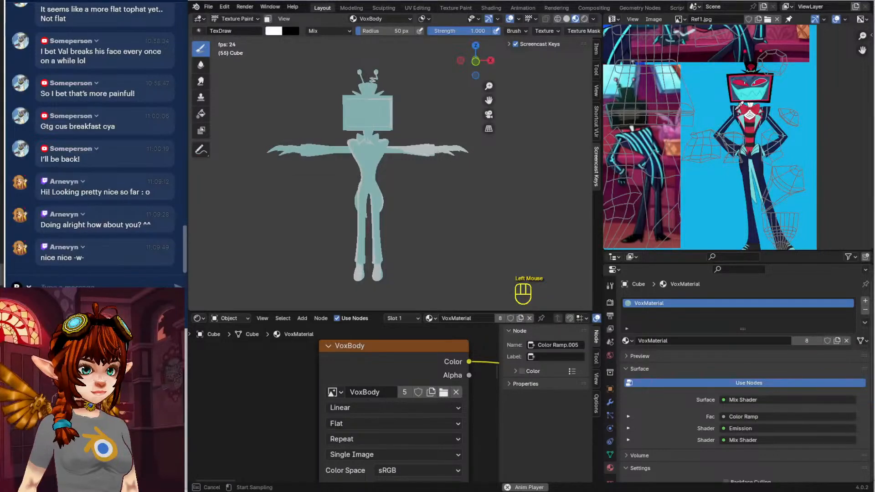
{"action": "left_click", "coordinate": [688, 30]}
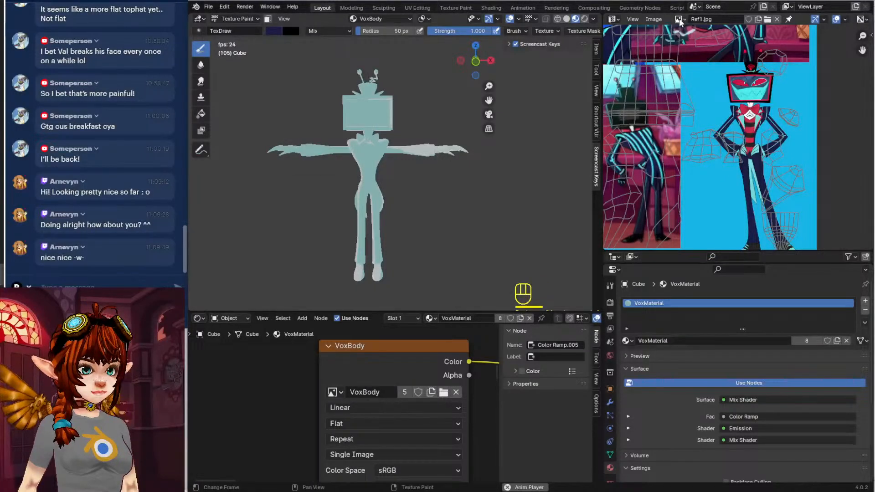
{"action": "left_click", "coordinate": [679, 20]}
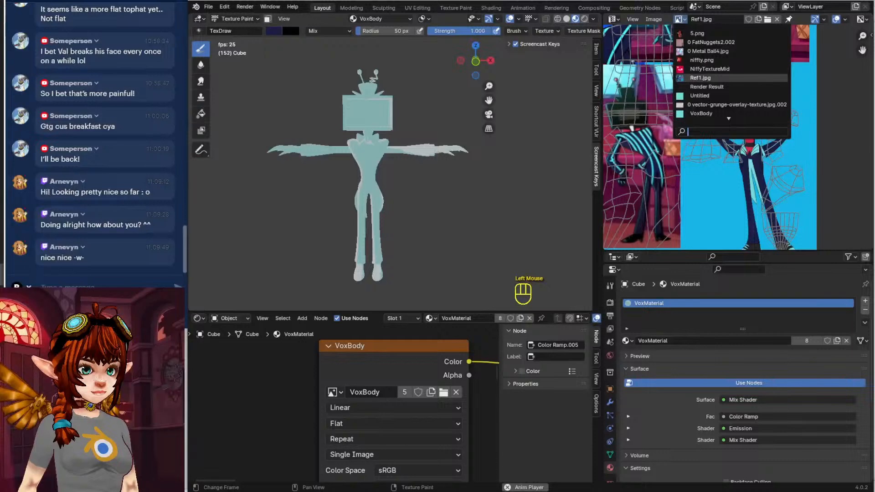
{"action": "left_click", "coordinate": [702, 114]}
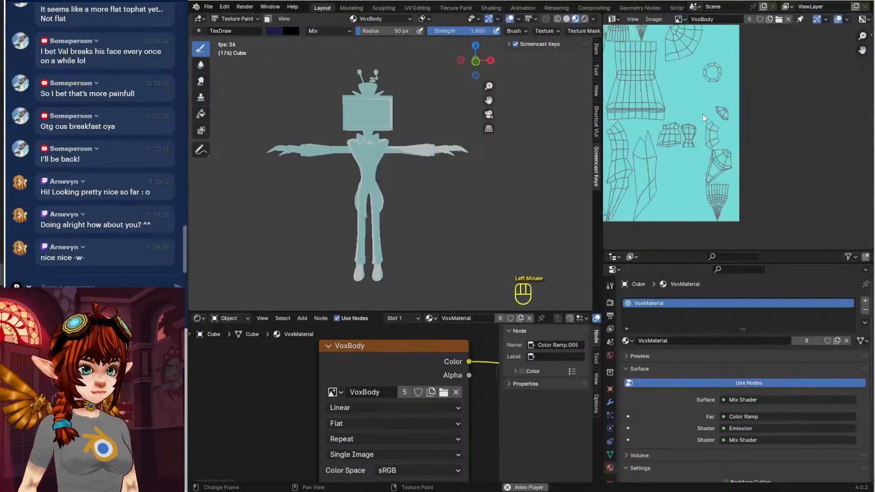
{"action": "left_click", "coordinate": [679, 19]}
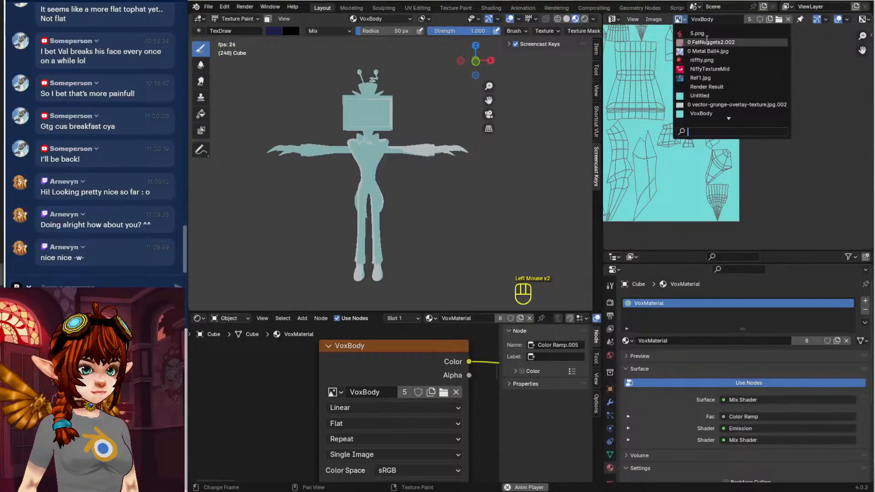
{"action": "left_click", "coordinate": [709, 78]}
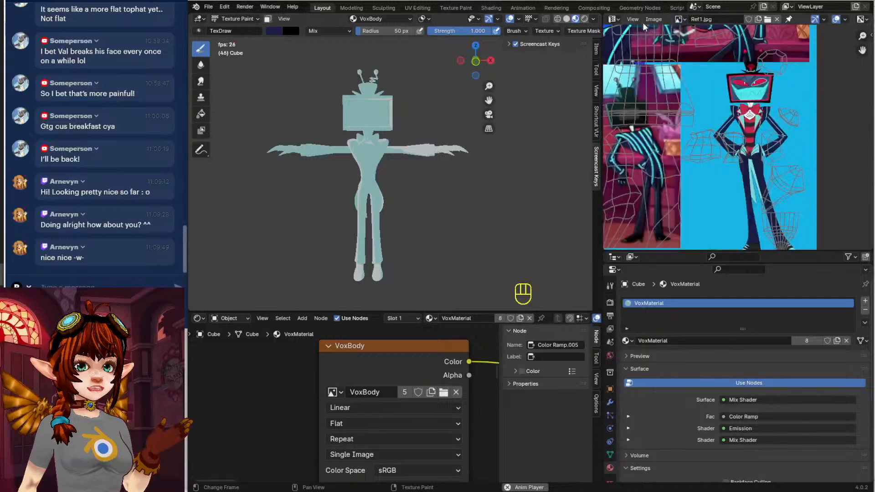
Turn the UV editor area showing Ref1.jpg into an Image Editor in View mode
{"action": "left_click", "coordinate": [654, 20]}
{"action": "left_click", "coordinate": [655, 21]}
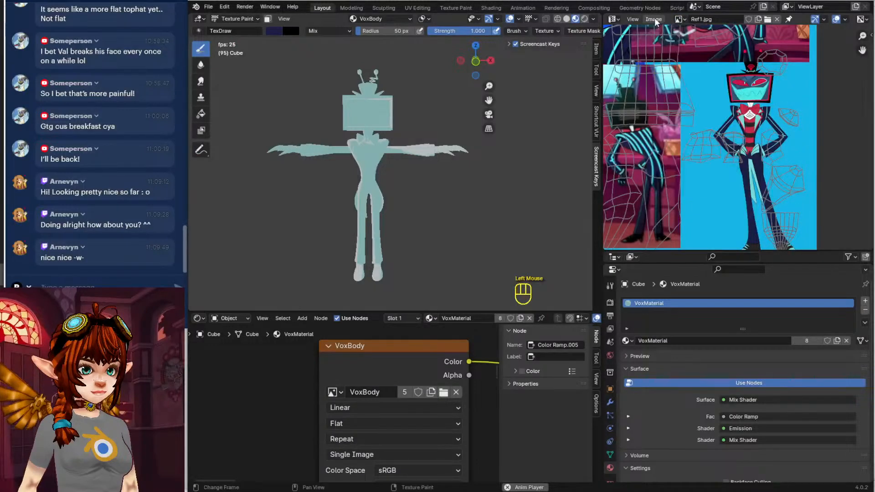
{"action": "left_click", "coordinate": [614, 19]}
{"action": "left_click", "coordinate": [615, 18]}
{"action": "left_click", "coordinate": [615, 17]}
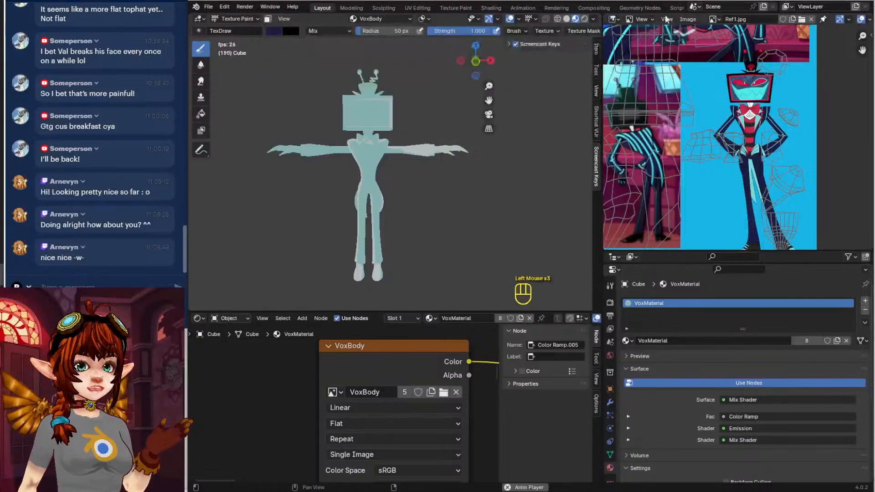
{"action": "scroll", "coordinate": [678, 220], "scroll_direction": "down", "scroll_amount": 3}
{"action": "middle_click_drag", "start_coordinate": [654, 189], "coordinate": [694, 200]}
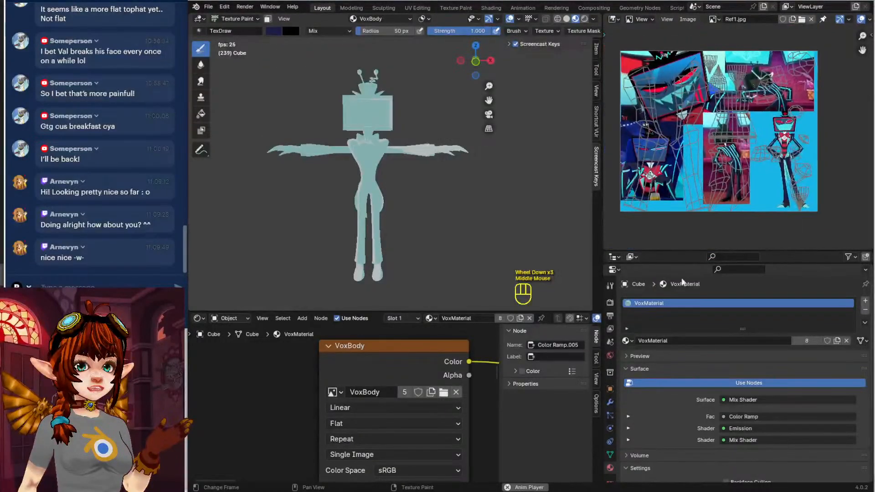
{"action": "left_click_drag", "start_coordinate": [360, 155], "coordinate": [390, 174]}
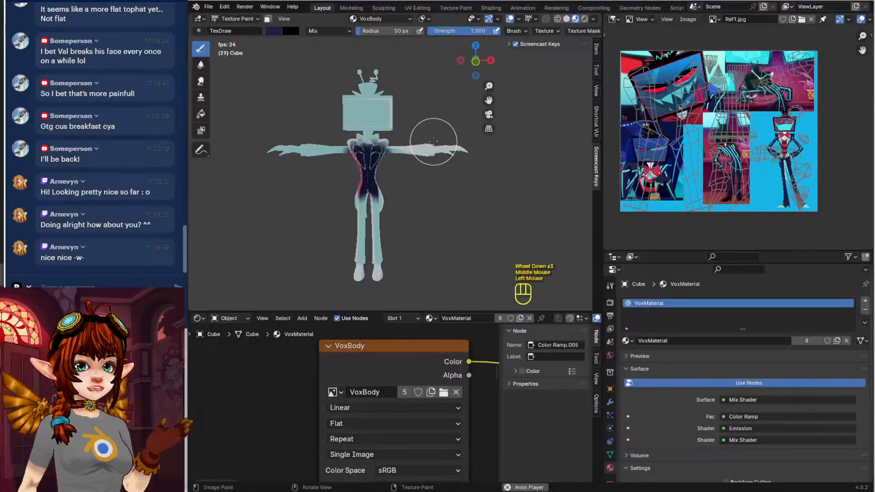
{"action": "left_click_drag", "start_coordinate": [433, 149], "coordinate": [407, 160]}
{"action": "middle_click_drag", "start_coordinate": [409, 157], "coordinate": [396, 156]}
{"action": "scroll", "coordinate": [401, 158], "scroll_direction": "up", "scroll_amount": 2}
{"action": "scroll", "coordinate": [356, 165], "scroll_direction": "up", "scroll_amount": 1}
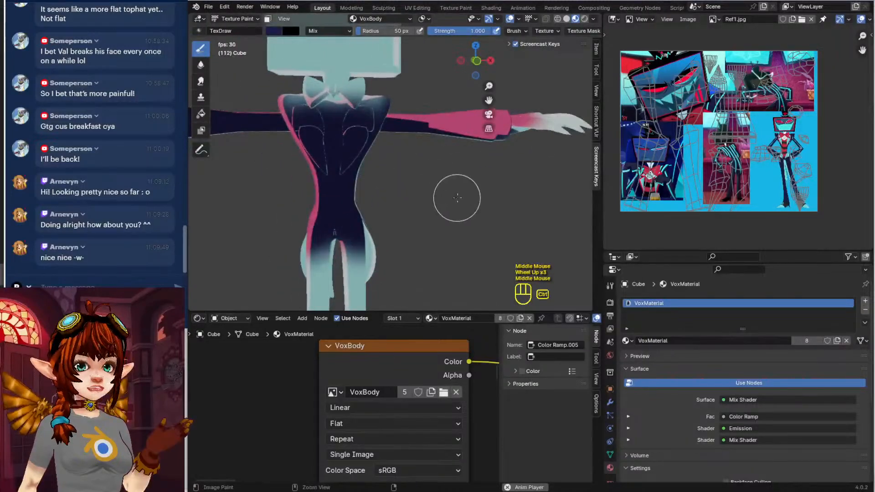
{"action": "key", "text": "ctrl+z"}
{"action": "scroll", "coordinate": [729, 137], "scroll_direction": "up", "scroll_amount": 2}
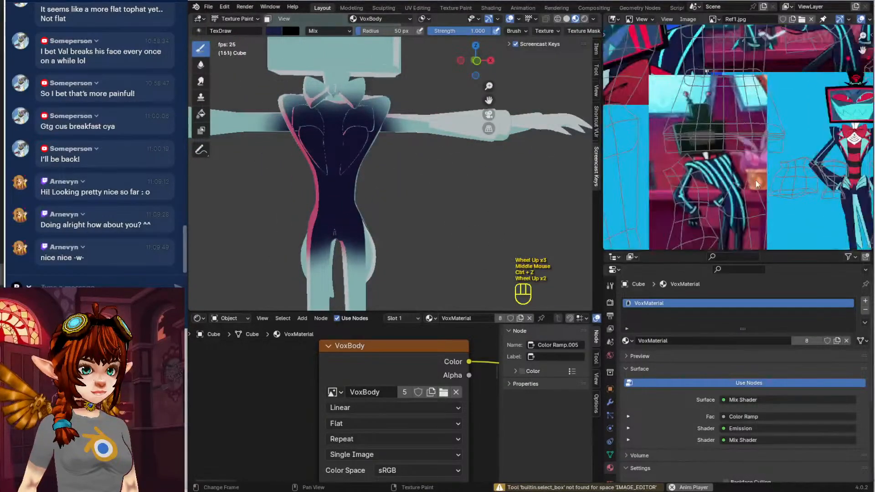
{"action": "middle_click_drag", "start_coordinate": [834, 182], "coordinate": [752, 186]}
{"action": "scroll", "coordinate": [751, 186], "scroll_direction": "up", "scroll_amount": 1}
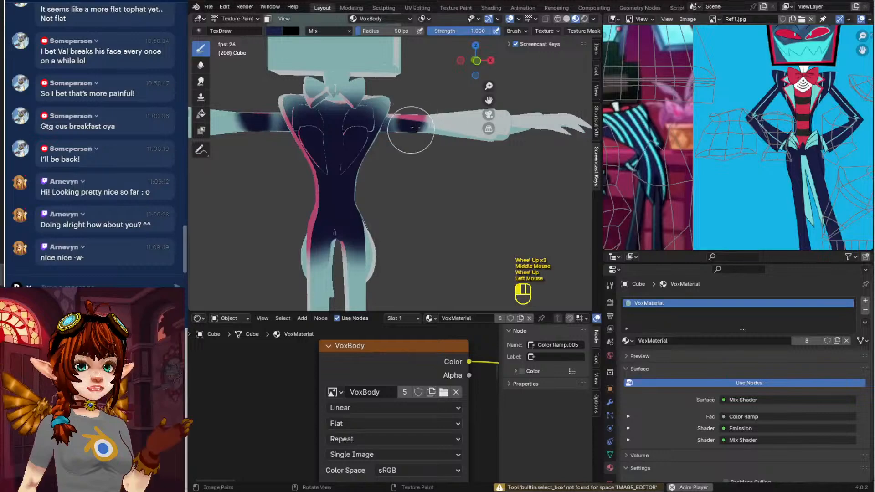
{"action": "left_click_drag", "start_coordinate": [410, 130], "coordinate": [542, 160]}
{"action": "scroll", "coordinate": [542, 160], "scroll_direction": "down", "scroll_amount": 2}
{"action": "key", "text": "ctrl+z"}
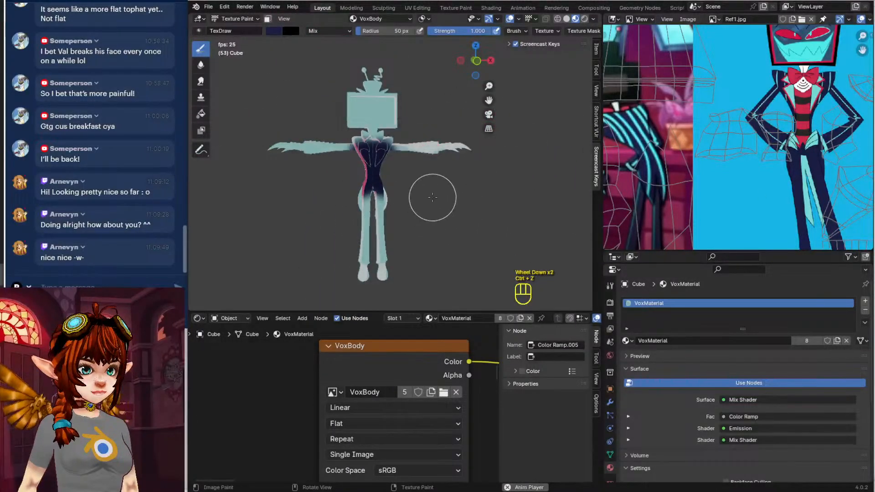
{"action": "key", "text": "ctrl+z"}
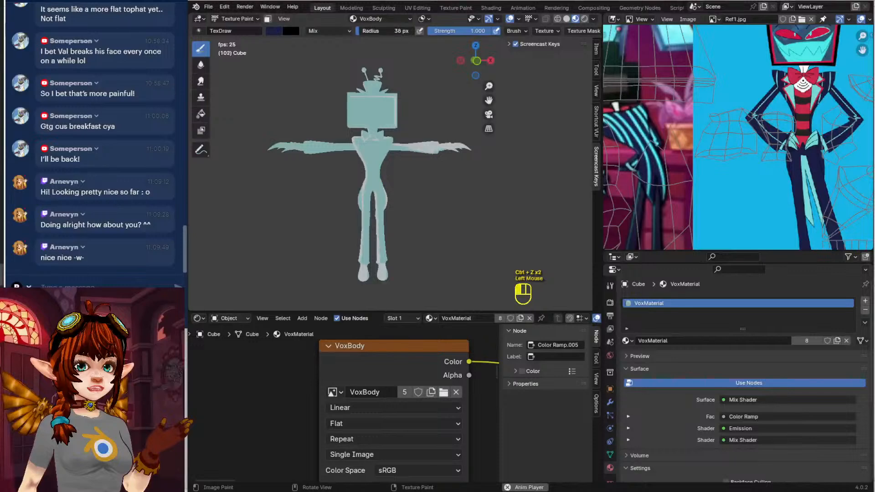
Reduce the brush radius to 27 px and paint the jacket's front edges and the front of the sleeves navy
{"action": "scroll", "coordinate": [401, 196], "scroll_direction": "up", "scroll_amount": 3}
{"action": "middle_click_drag", "start_coordinate": [419, 248], "coordinate": [496, 248], "text": "shift"}
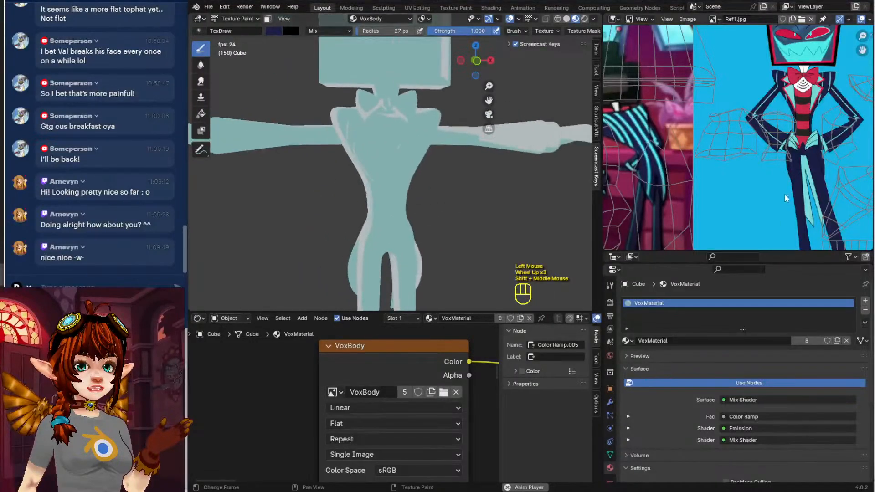
{"action": "middle_click_drag", "start_coordinate": [446, 186], "coordinate": [434, 186]}
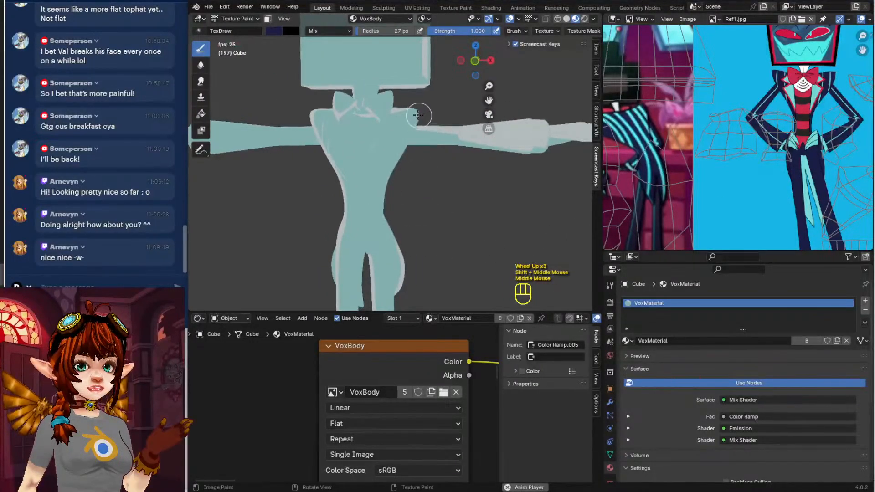
{"action": "left_click_drag", "start_coordinate": [413, 114], "coordinate": [376, 202]}
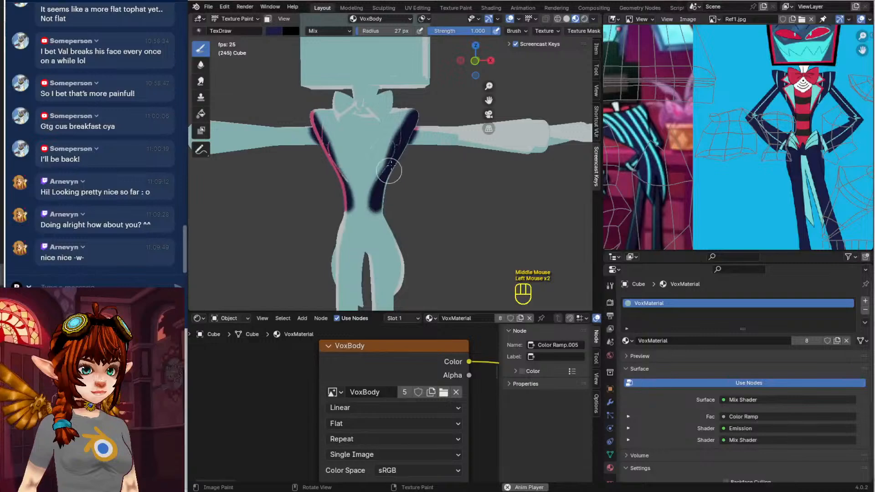
{"action": "left_click_drag", "start_coordinate": [399, 154], "coordinate": [389, 169]}
{"action": "mouse_move", "coordinate": [414, 119]}
{"action": "left_mouse_down"}
{"action": "mouse_move", "coordinate": [448, 147]}
{"action": "mouse_move", "coordinate": [520, 121]}
{"action": "left_mouse_up"}
Paint the back of the jacket, the sleeves and the coattails navy
{"action": "middle_click_drag", "start_coordinate": [435, 132], "coordinate": [321, 163]}
{"action": "scroll", "coordinate": [320, 164], "scroll_direction": "up", "scroll_amount": 1}
{"action": "scroll", "coordinate": [320, 164], "scroll_direction": "up", "scroll_amount": 1}
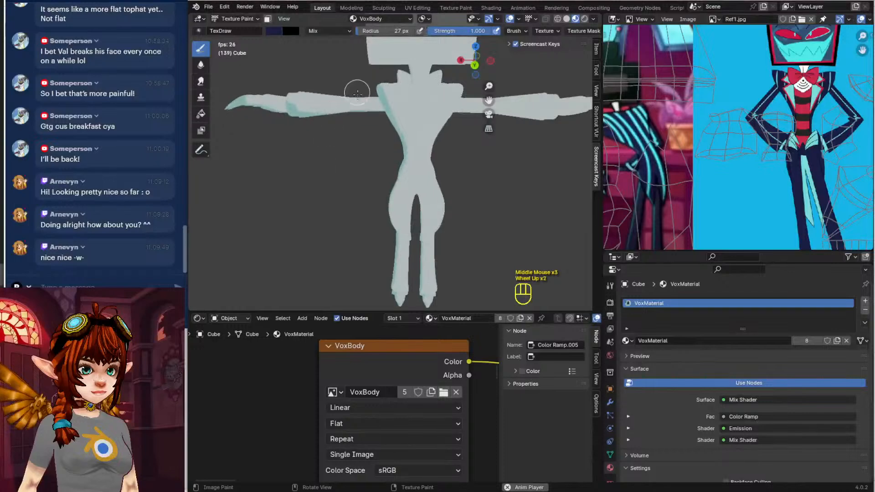
{"action": "mouse_move", "coordinate": [364, 96]}
{"action": "left_mouse_down"}
{"action": "mouse_move", "coordinate": [344, 113]}
{"action": "mouse_move", "coordinate": [325, 103]}
{"action": "mouse_move", "coordinate": [383, 91]}
{"action": "mouse_move", "coordinate": [391, 102]}
{"action": "mouse_move", "coordinate": [393, 89]}
{"action": "mouse_move", "coordinate": [436, 92]}
{"action": "mouse_move", "coordinate": [398, 107]}
{"action": "mouse_move", "coordinate": [412, 133]}
{"action": "mouse_move", "coordinate": [410, 183]}
{"action": "mouse_move", "coordinate": [419, 172]}
{"action": "left_mouse_up"}
{"action": "scroll", "coordinate": [448, 161], "scroll_direction": "down", "scroll_amount": 2}
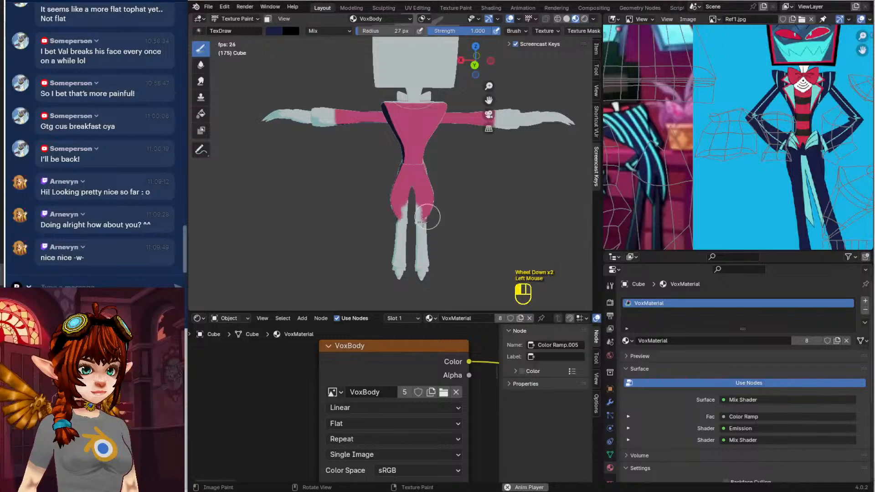
Paint the side of the torso below the arm, the sleeve's underside and the coattail's side edge navy
{"action": "middle_click_drag", "start_coordinate": [418, 202], "coordinate": [357, 161]}
{"action": "mouse_move", "coordinate": [339, 107]}
{"action": "left_mouse_down"}
{"action": "mouse_move", "coordinate": [319, 162]}
{"action": "mouse_move", "coordinate": [303, 160]}
{"action": "mouse_move", "coordinate": [306, 178]}
{"action": "left_mouse_up"}
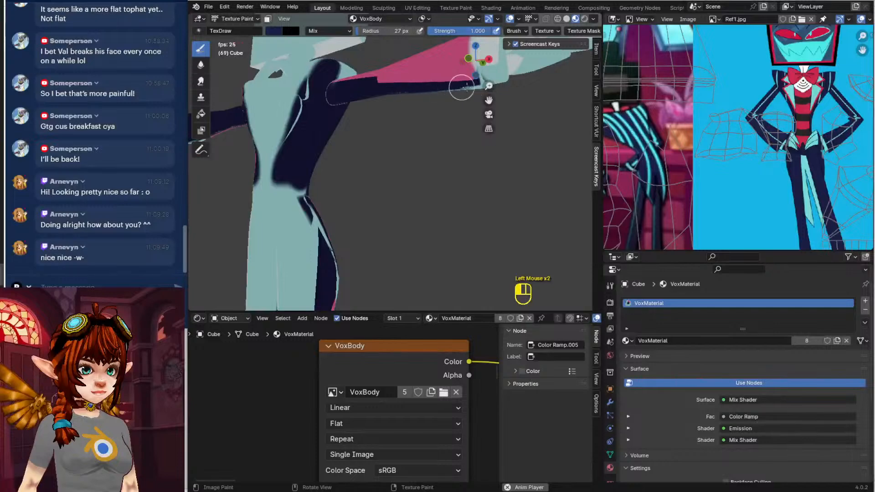
{"action": "left_click_drag", "start_coordinate": [466, 87], "coordinate": [477, 86]}
{"action": "scroll", "coordinate": [404, 135], "scroll_direction": "down", "scroll_amount": 2}
{"action": "mouse_move", "coordinate": [367, 181]}
{"action": "middle_mouse_down", "text": "shift"}
{"action": "mouse_move", "coordinate": [365, 156]}
{"action": "mouse_move", "coordinate": [342, 167]}
{"action": "middle_mouse_up", "text": "shift"}
{"action": "left_click_drag", "start_coordinate": [340, 165], "coordinate": [346, 197]}
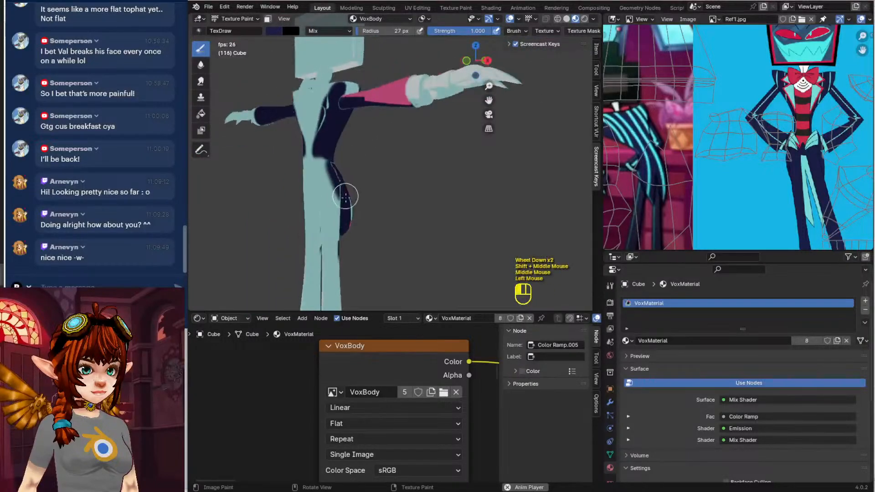
{"action": "middle_click_drag", "start_coordinate": [351, 203], "coordinate": [360, 195]}
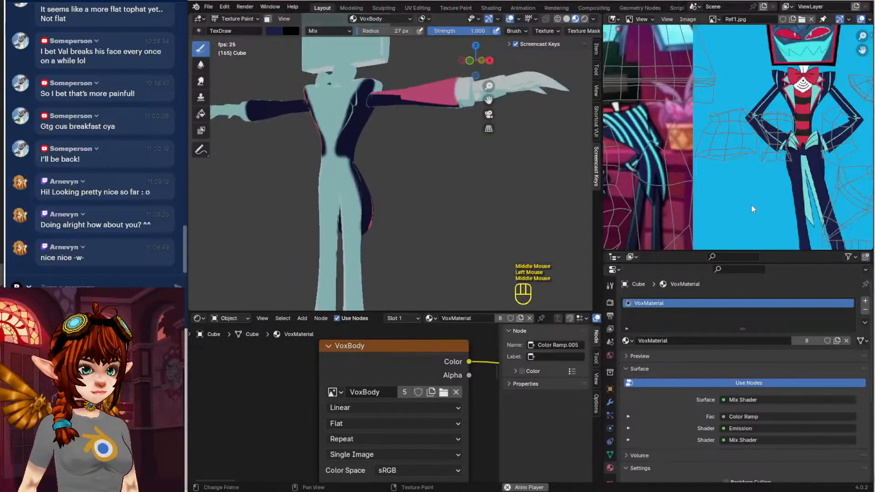
Paint the front of the waist, hips and trouser legs navy, leaving the V-shaped chest area unpainted
{"action": "mouse_move", "coordinate": [343, 158]}
{"action": "left_mouse_down"}
{"action": "mouse_move", "coordinate": [333, 184]}
{"action": "mouse_move", "coordinate": [357, 231]}
{"action": "mouse_move", "coordinate": [361, 211]}
{"action": "left_mouse_up"}
{"action": "middle_click_drag", "start_coordinate": [361, 211], "coordinate": [362, 169], "text": "shift"}
{"action": "middle_click_drag", "start_coordinate": [362, 169], "coordinate": [363, 116]}
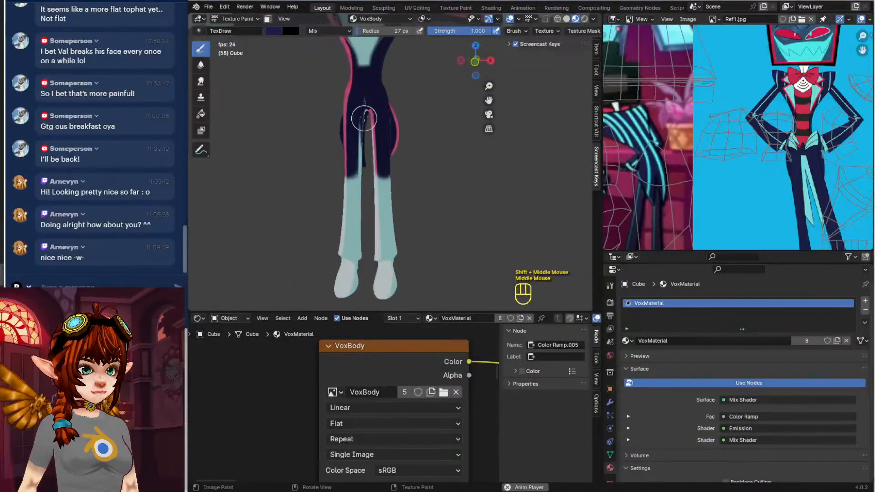
{"action": "mouse_move", "coordinate": [363, 116]}
{"action": "left_mouse_down"}
{"action": "mouse_move", "coordinate": [360, 94]}
{"action": "mouse_move", "coordinate": [372, 214]}
{"action": "left_mouse_up"}
{"action": "scroll", "coordinate": [388, 172], "scroll_direction": "down", "scroll_amount": 2}
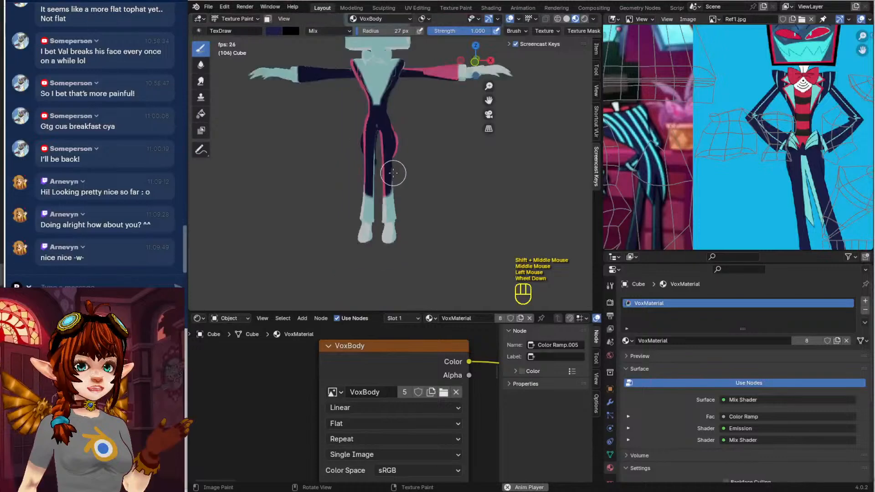
Refine the jacket's V opening by painting navy around its lower point and up to the shoulder corners
{"action": "middle_click_drag", "start_coordinate": [393, 174], "coordinate": [423, 201], "text": "shift"}
{"action": "scroll", "coordinate": [423, 165], "scroll_direction": "up", "scroll_amount": 2}
{"action": "middle_click_drag", "start_coordinate": [424, 145], "coordinate": [363, 209], "text": "shift"}
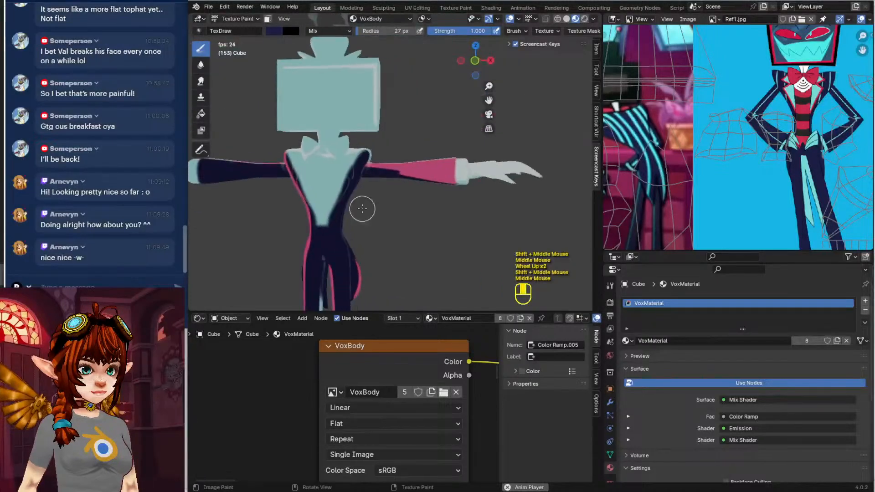
{"action": "left_click_drag", "start_coordinate": [329, 236], "coordinate": [339, 204]}
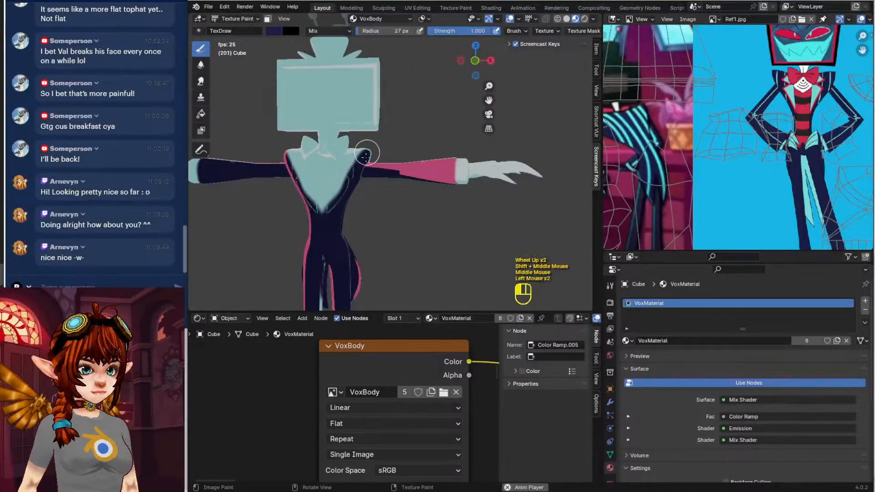
{"action": "left_click_drag", "start_coordinate": [365, 156], "coordinate": [358, 145]}
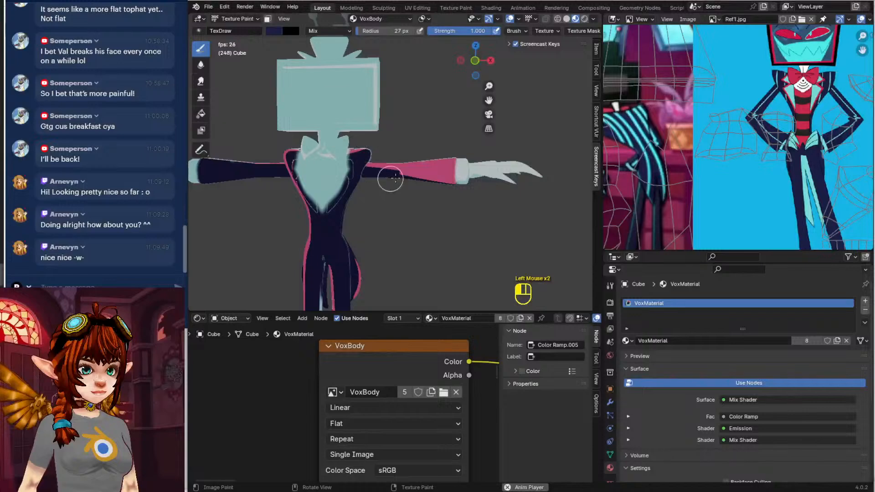
Fill the jacket's side around the arm joint and outer shoulder with navy
{"action": "middle_click_drag", "start_coordinate": [390, 179], "coordinate": [248, 146]}
{"action": "scroll", "coordinate": [343, 168], "scroll_direction": "up", "scroll_amount": 3}
{"action": "middle_click_drag", "start_coordinate": [364, 164], "coordinate": [314, 118], "text": "shift"}
{"action": "mouse_move", "coordinate": [319, 223]}
{"action": "middle_mouse_down"}
{"action": "mouse_move", "coordinate": [340, 240]}
{"action": "mouse_move", "coordinate": [336, 251]}
{"action": "middle_mouse_up"}
{"action": "mouse_move", "coordinate": [259, 109]}
{"action": "left_mouse_down"}
{"action": "mouse_move", "coordinate": [246, 112]}
{"action": "mouse_move", "coordinate": [261, 110]}
{"action": "mouse_move", "coordinate": [263, 119]}
{"action": "left_mouse_up"}
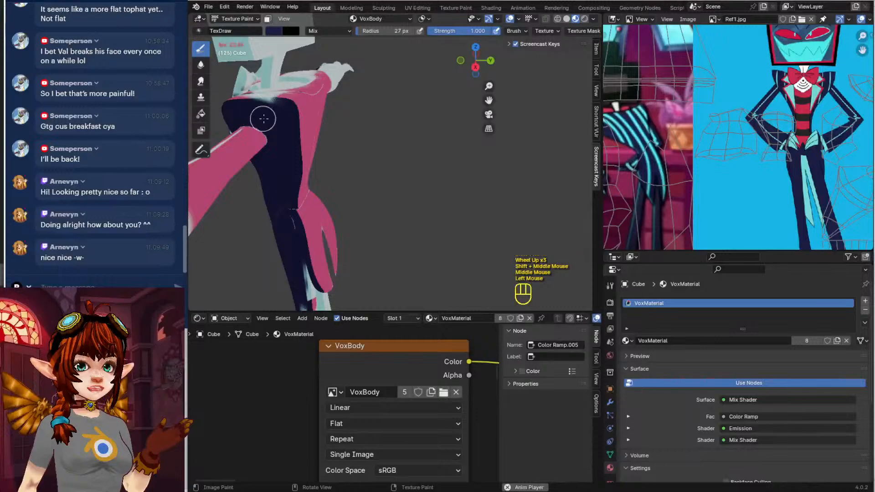
Paint navy over the top of the shoulder toward the collar
{"action": "scroll", "coordinate": [330, 173], "scroll_direction": "down", "scroll_amount": 3}
{"action": "middle_click_drag", "start_coordinate": [348, 196], "coordinate": [328, 163]}
{"action": "scroll", "coordinate": [328, 163], "scroll_direction": "up", "scroll_amount": 2}
{"action": "left_click_drag", "start_coordinate": [250, 123], "coordinate": [212, 134]}
{"action": "middle_click_drag", "start_coordinate": [212, 134], "coordinate": [313, 179], "text": "shift"}
{"action": "middle_click_drag", "start_coordinate": [313, 179], "coordinate": [333, 172]}
{"action": "left_click_drag", "start_coordinate": [310, 161], "coordinate": [285, 168]}
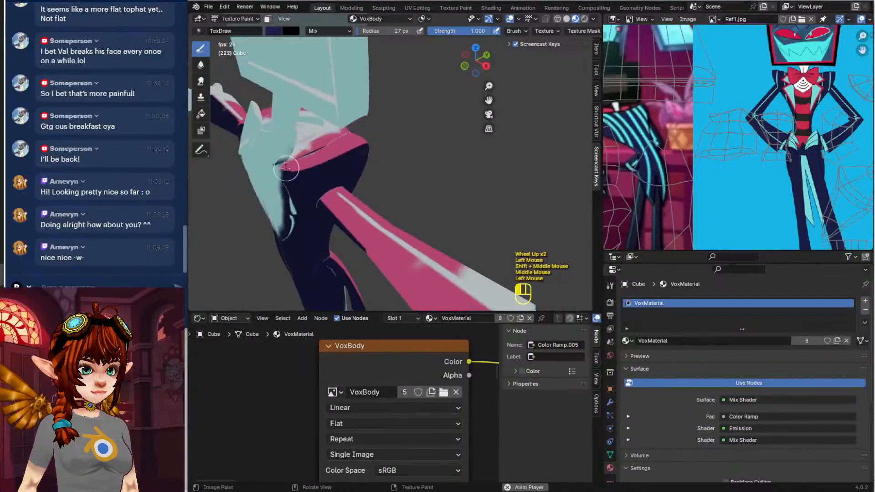
Fill the unpainted streaks along the top and back of the sleeve with navy up to the cuff
{"action": "scroll", "coordinate": [339, 192], "scroll_direction": "down", "scroll_amount": 1}
{"action": "middle_click_drag", "start_coordinate": [371, 213], "coordinate": [383, 190]}
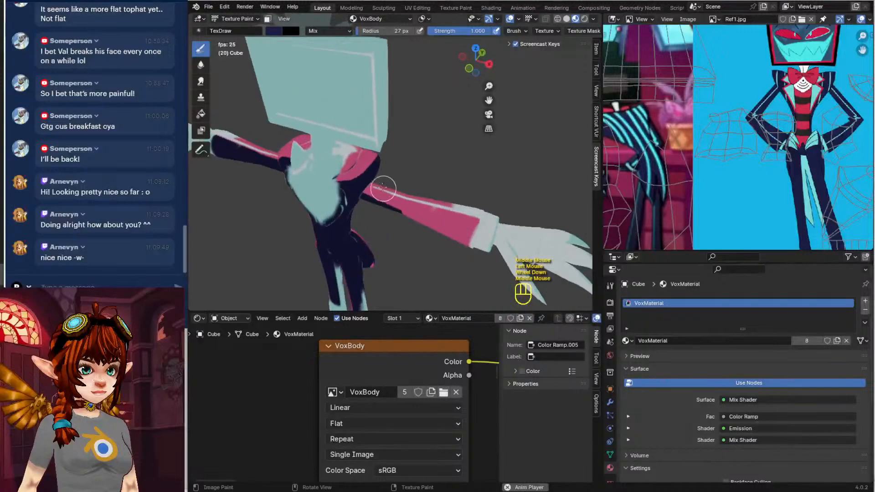
{"action": "left_click_drag", "start_coordinate": [384, 190], "coordinate": [438, 204]}
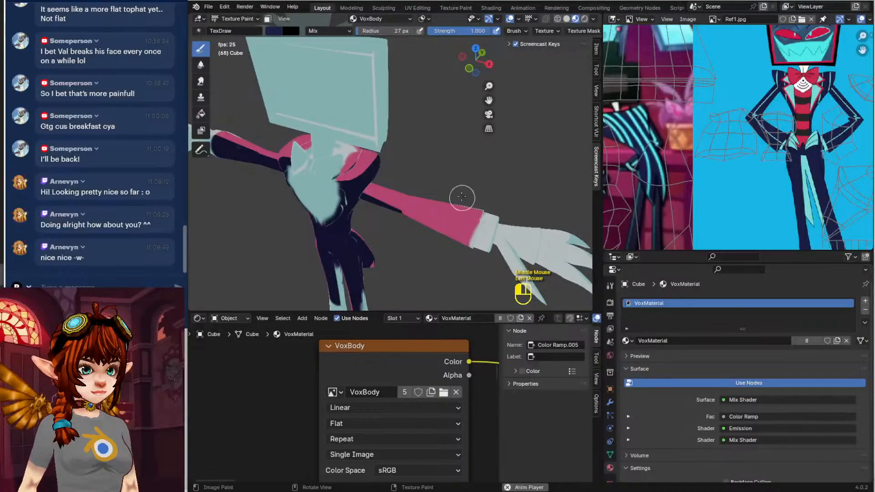
{"action": "middle_click_drag", "start_coordinate": [436, 219], "coordinate": [310, 128]}
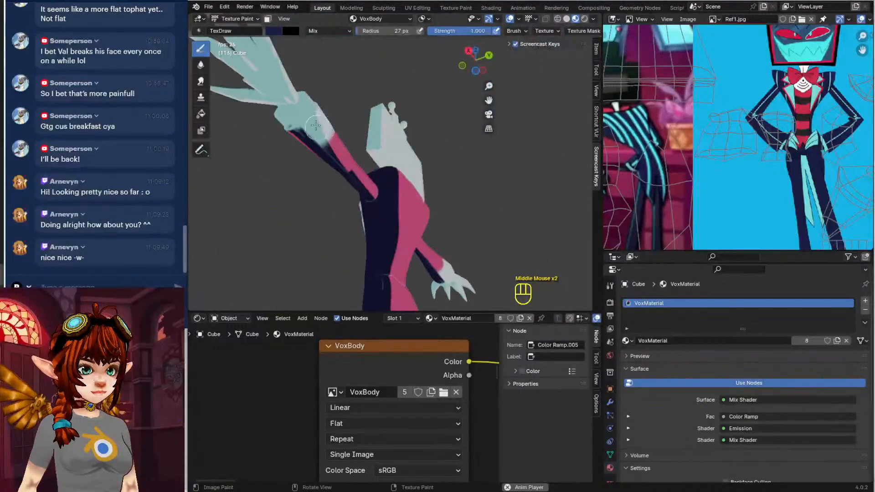
{"action": "mouse_move", "coordinate": [328, 106]}
{"action": "left_mouse_down"}
{"action": "mouse_move", "coordinate": [313, 153]}
{"action": "mouse_move", "coordinate": [350, 176]}
{"action": "left_mouse_up"}
{"action": "mouse_move", "coordinate": [349, 176]}
{"action": "middle_mouse_down"}
{"action": "mouse_move", "coordinate": [318, 229]}
{"action": "mouse_move", "coordinate": [405, 233]}
{"action": "mouse_move", "coordinate": [379, 214]}
{"action": "middle_mouse_up"}
{"action": "scroll", "coordinate": [319, 229], "scroll_direction": "up", "scroll_amount": 2}
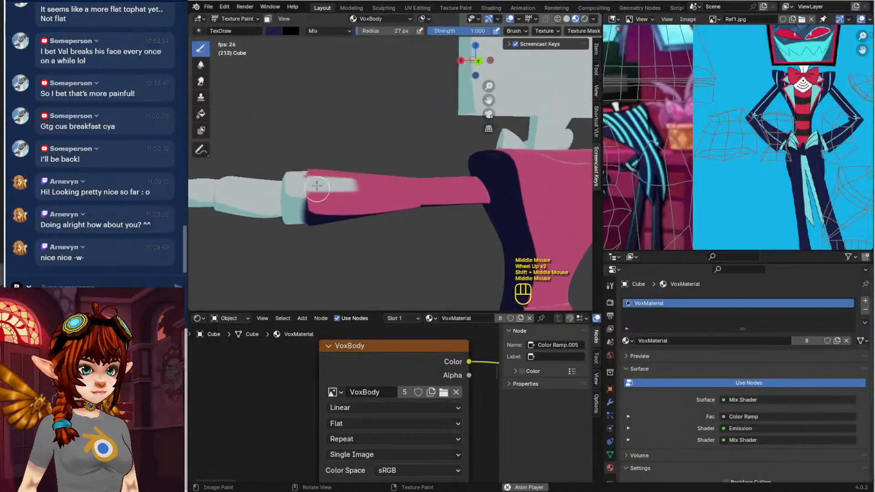
{"action": "left_click_drag", "start_coordinate": [317, 186], "coordinate": [314, 206]}
Examine the suit's arms, hips and legs from several sides for areas still lacking navy paint
{"action": "scroll", "coordinate": [365, 208], "scroll_direction": "down", "scroll_amount": 1}
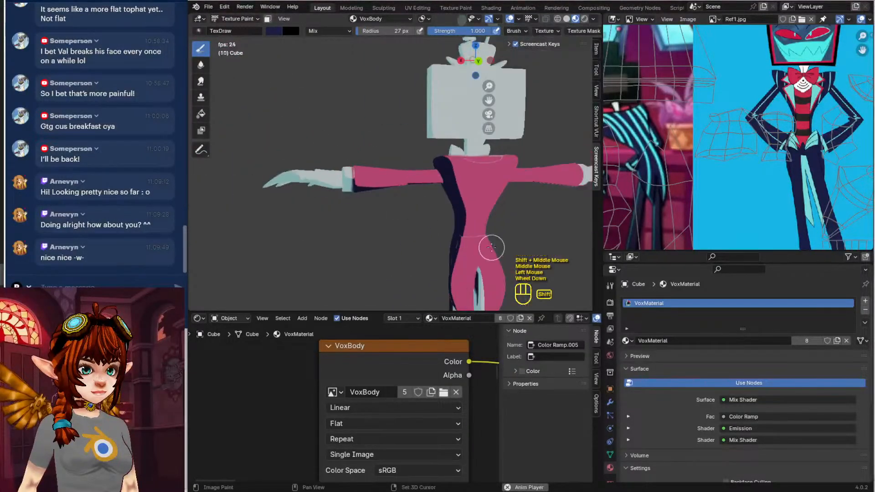
{"action": "middle_click_drag", "start_coordinate": [492, 248], "coordinate": [410, 162], "text": "shift"}
{"action": "mouse_move", "coordinate": [382, 209]}
{"action": "middle_mouse_down"}
{"action": "mouse_move", "coordinate": [406, 219]}
{"action": "mouse_move", "coordinate": [391, 196]}
{"action": "middle_mouse_up"}
{"action": "scroll", "coordinate": [396, 224], "scroll_direction": "down", "scroll_amount": 1}
{"action": "scroll", "coordinate": [388, 230], "scroll_direction": "down", "scroll_amount": 1, "text": "shift"}
{"action": "middle_click_drag", "start_coordinate": [391, 196], "coordinate": [395, 180]}
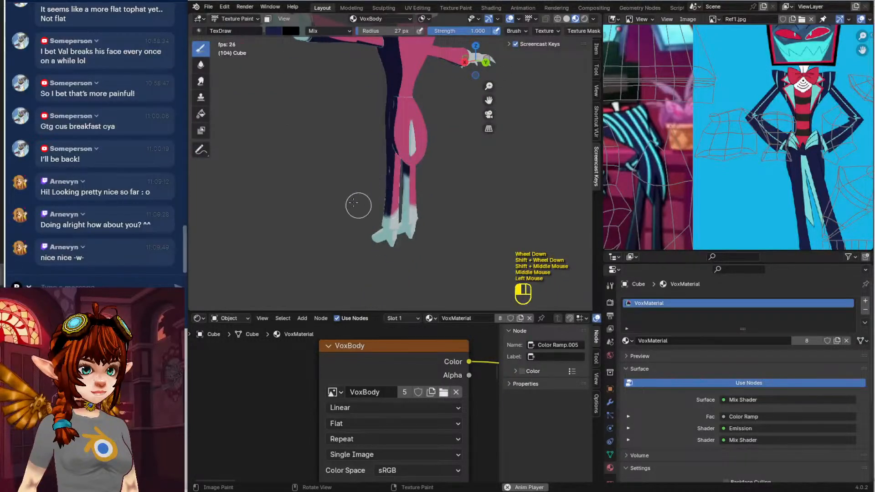
{"action": "middle_click_drag", "start_coordinate": [358, 205], "coordinate": [395, 197]}
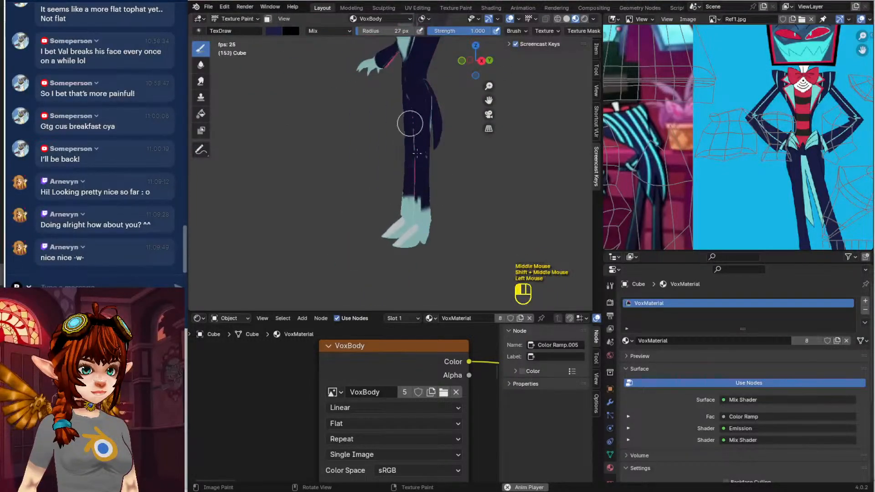
{"action": "middle_click_drag", "start_coordinate": [387, 167], "coordinate": [369, 187]}
{"action": "scroll", "coordinate": [397, 250], "scroll_direction": "down", "scroll_amount": 2}
{"action": "scroll", "coordinate": [432, 202], "scroll_direction": "up", "scroll_amount": 4}
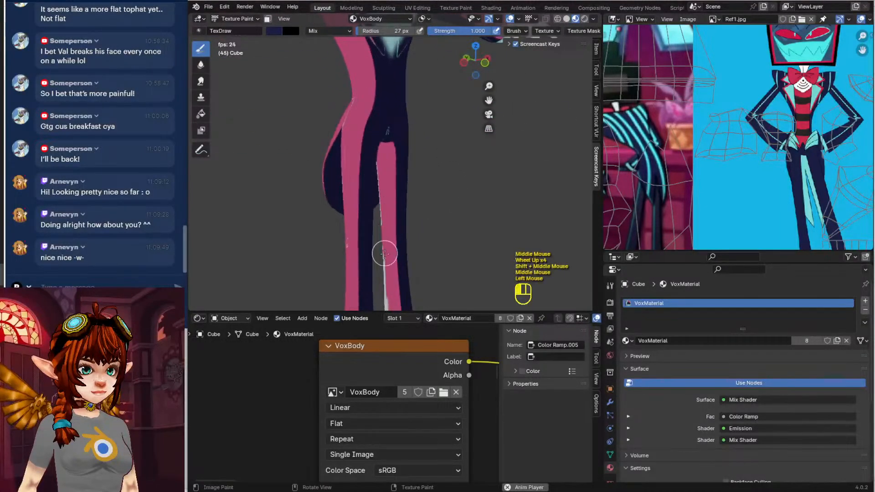
{"action": "middle_click_drag", "start_coordinate": [383, 250], "coordinate": [377, 199], "text": "shift"}
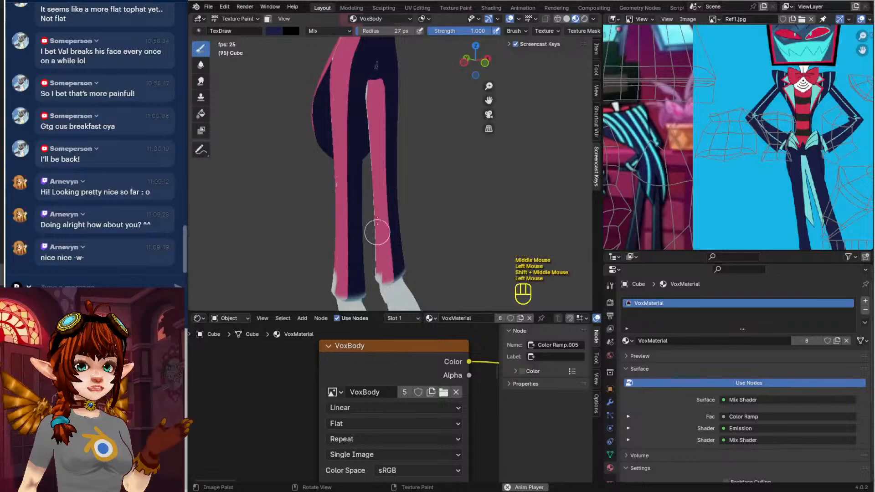
In Edit Mode, select the coat-tail faces behind the hip, including everything linked to them within the seams
{"action": "key", "text": "Tab"}
{"action": "mouse_move", "coordinate": [432, 164]}
{"action": "middle_mouse_down"}
{"action": "mouse_move", "coordinate": [309, 207]}
{"action": "mouse_move", "coordinate": [235, 86]}
{"action": "mouse_move", "coordinate": [592, 89]}
{"action": "mouse_move", "coordinate": [635, 15]}
{"action": "middle_mouse_up"}
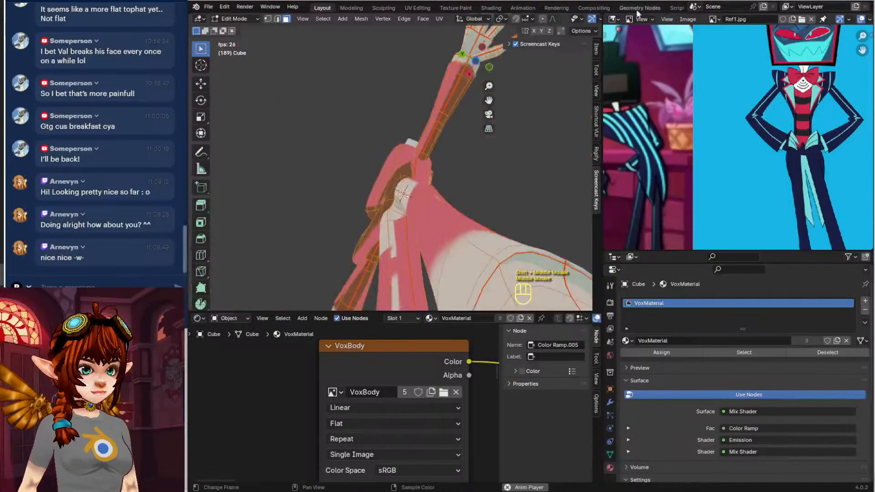
{"action": "middle_click_drag", "start_coordinate": [387, 150], "coordinate": [290, 233]}
{"action": "left_click", "coordinate": [407, 207]}
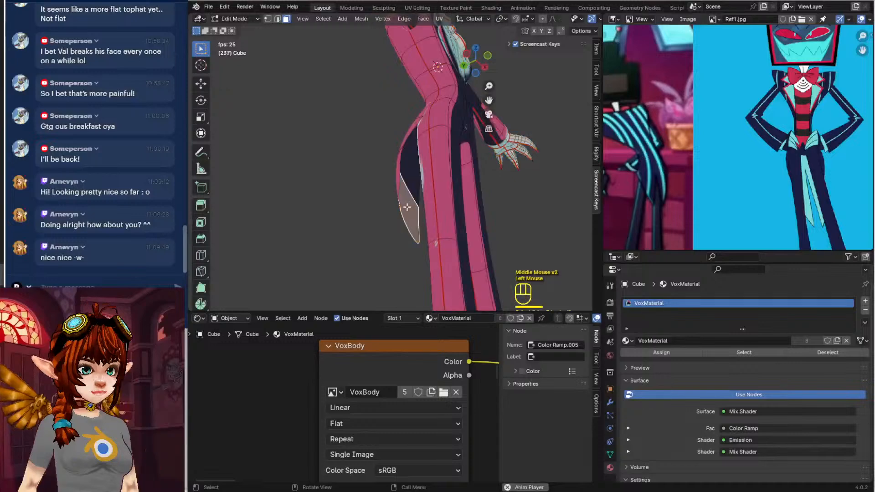
{"action": "left_click", "coordinate": [405, 177], "text": "shift"}
{"action": "middle_click_drag", "start_coordinate": [405, 177], "coordinate": [427, 181]}
{"action": "scroll", "coordinate": [428, 181], "scroll_direction": "up", "scroll_amount": 4}
{"action": "left_click", "coordinate": [433, 230], "text": "shift"}
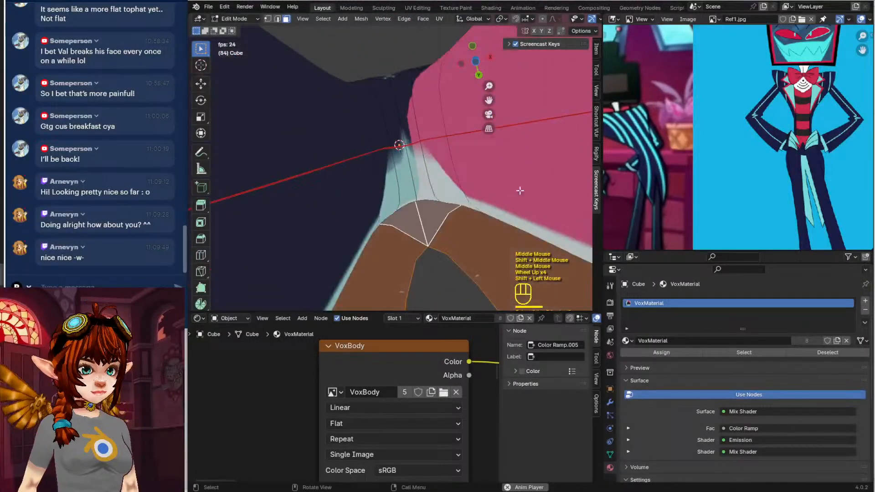
{"action": "middle_click_drag", "start_coordinate": [520, 190], "coordinate": [375, 150]}
{"action": "scroll", "coordinate": [406, 169], "scroll_direction": "down", "scroll_amount": 1}
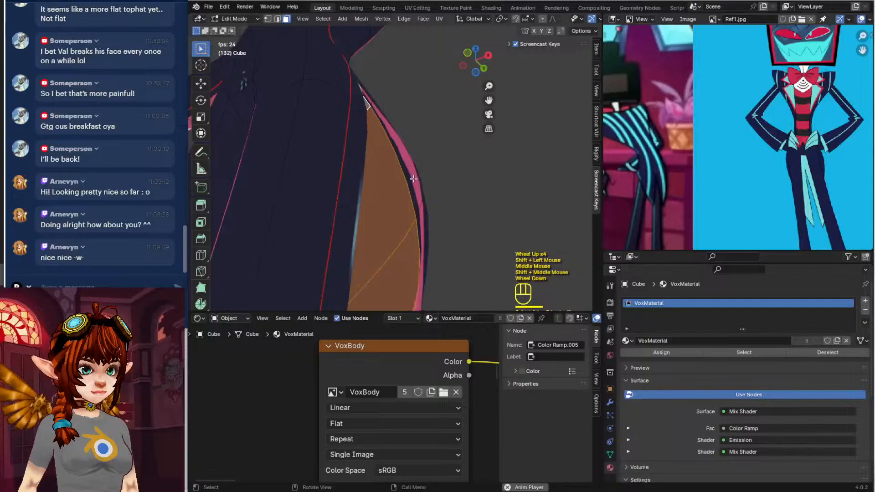
{"action": "left_click", "coordinate": [413, 179]}
{"action": "key", "text": "ctrl+l"}
{"action": "scroll", "coordinate": [459, 188], "scroll_direction": "down", "scroll_amount": 2}
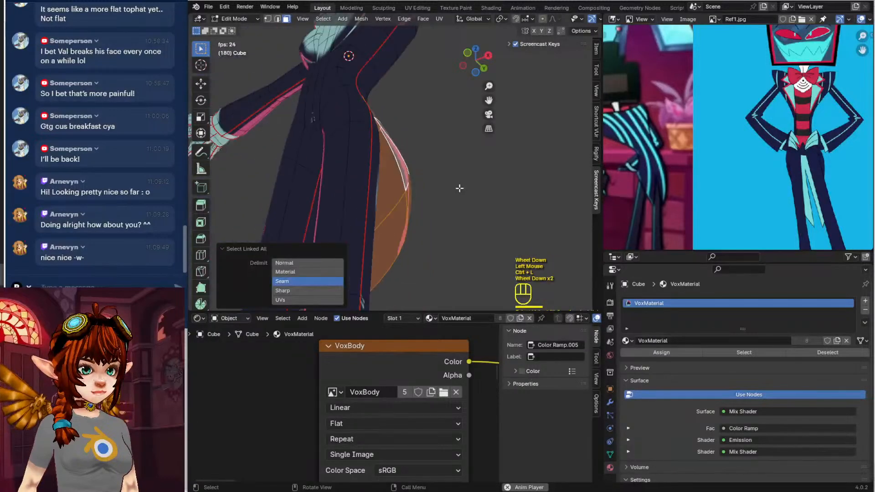
Duplicate the selected coat-tail faces and move the copy forward, placing it between the leg and the original tail
{"action": "middle_click_drag", "start_coordinate": [459, 187], "coordinate": [410, 193], "text": "shift"}
{"action": "key", "text": "shift+d"}
{"action": "left_click", "coordinate": [456, 170]}
{"action": "middle_click_drag", "start_coordinate": [396, 203], "coordinate": [415, 200]}
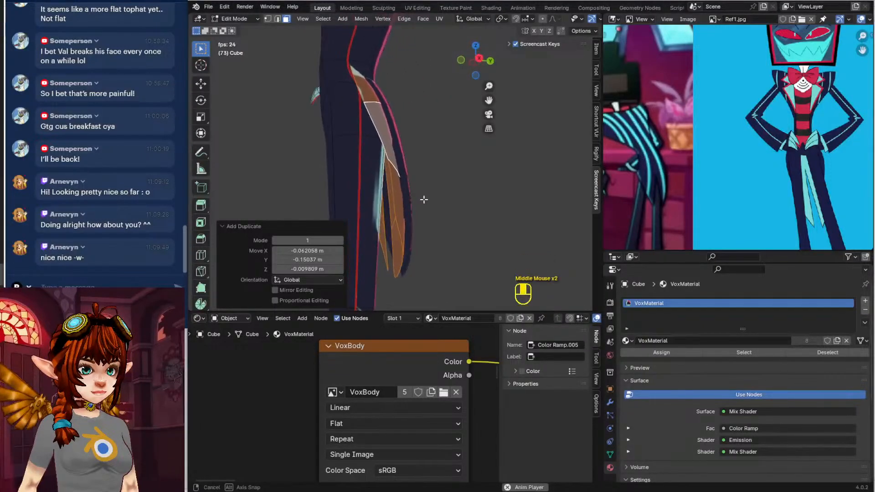
{"action": "key", "text": "g"}
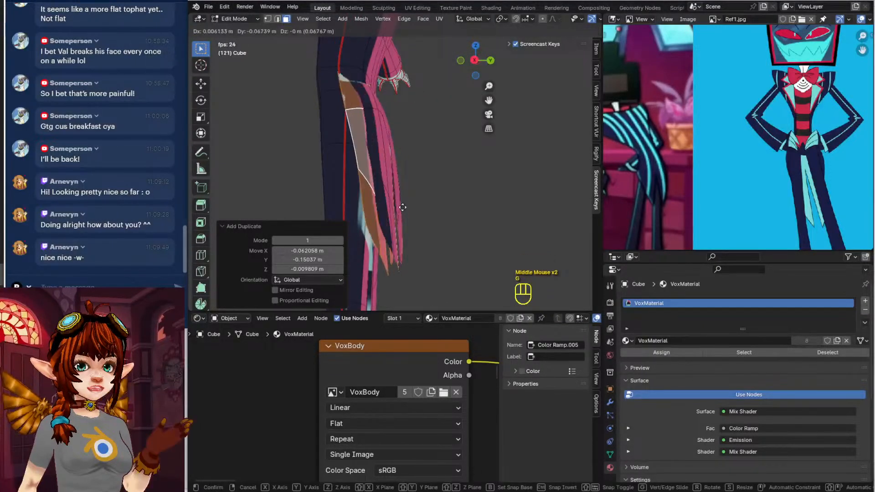
{"action": "left_click", "coordinate": [406, 204]}
Switch the reference image area to the UV Editor
{"action": "left_click", "coordinate": [688, 20]}
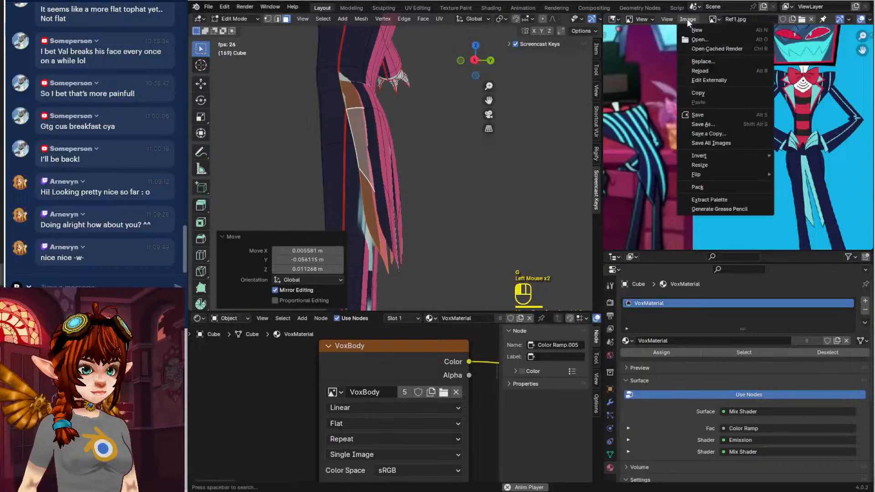
{"action": "left_click", "coordinate": [614, 19]}
{"action": "left_click", "coordinate": [295, 67]}
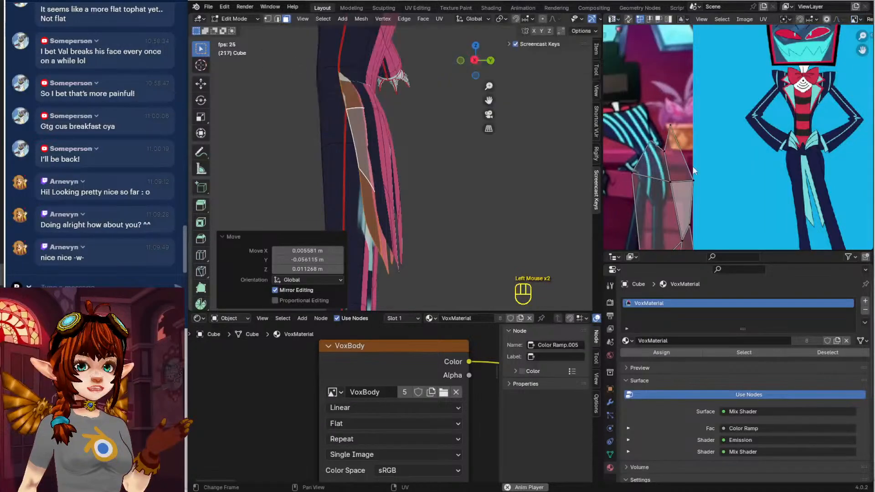
{"action": "scroll", "coordinate": [708, 30], "scroll_direction": "down", "scroll_amount": 3}
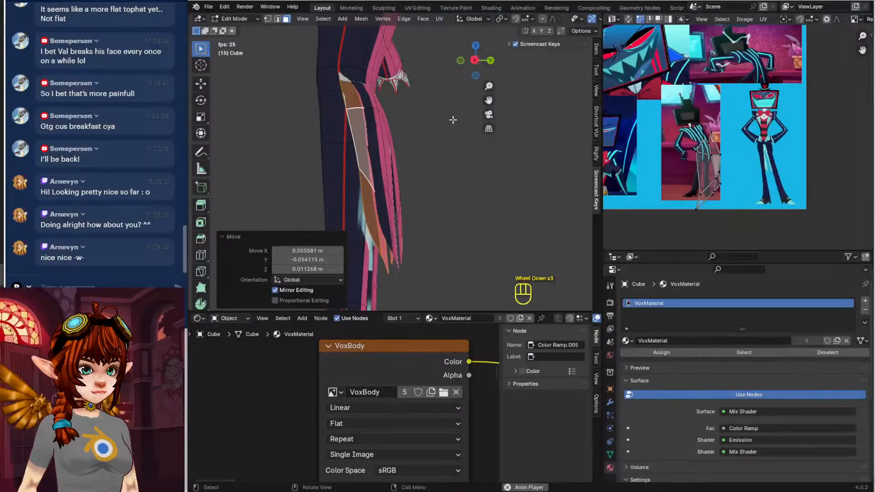
Compare the duplicated coat tail's UV island with the UV layout of the whole mesh
{"action": "key", "text": "a"}
{"action": "middle_click_drag", "start_coordinate": [426, 199], "coordinate": [432, 198]}
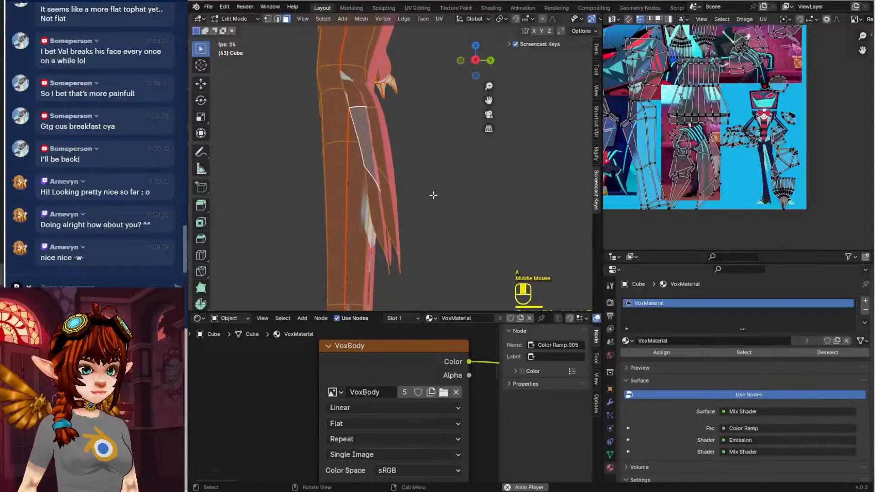
{"action": "left_click", "coordinate": [383, 244]}
{"action": "left_click", "coordinate": [384, 248]}
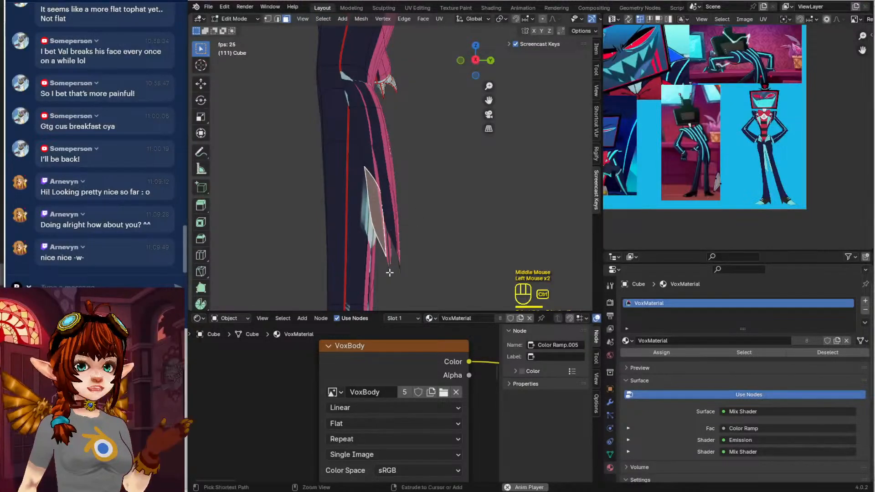
{"action": "key", "text": "ctrl+l"}
{"action": "scroll", "coordinate": [665, 167], "scroll_direction": "down", "scroll_amount": 2}
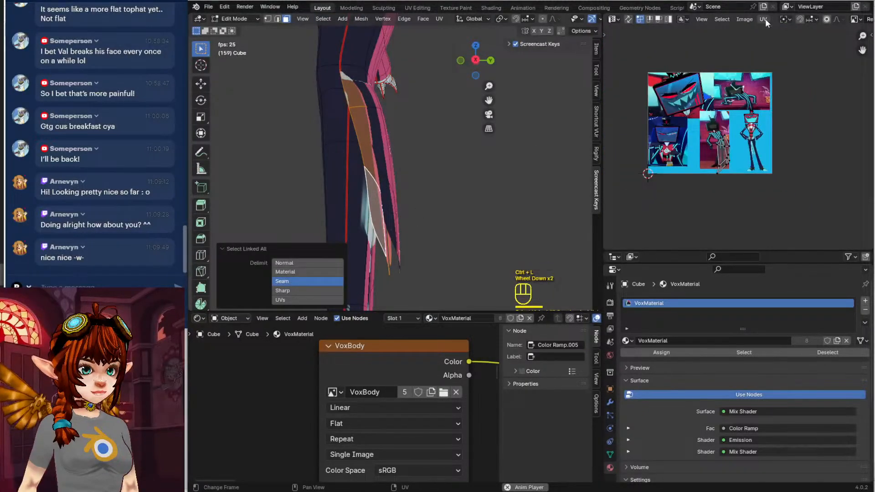
{"action": "scroll", "coordinate": [396, 169], "scroll_direction": "down", "scroll_amount": 1}
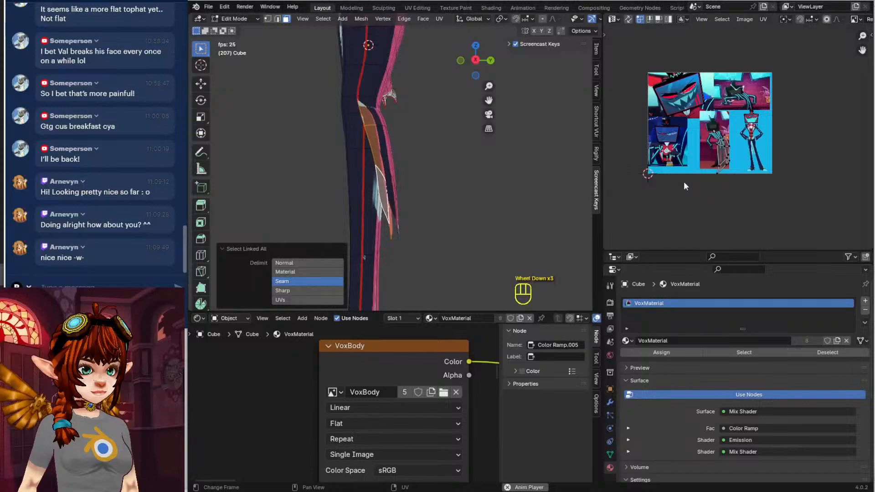
{"action": "key", "text": "a"}
{"action": "scroll", "coordinate": [705, 193], "scroll_direction": "up", "scroll_amount": 4}
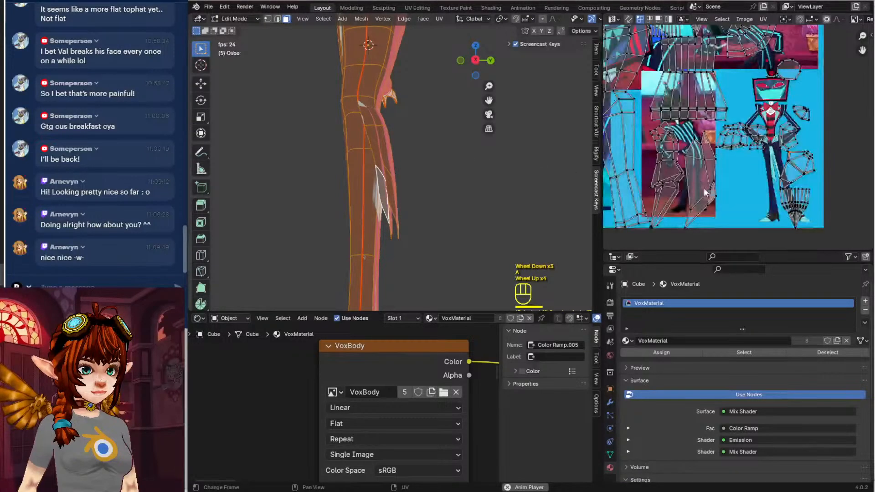
Select all faces of the duplicated coat tail, using linked selection delimited by seams
{"action": "double_click", "coordinate": [392, 239]}
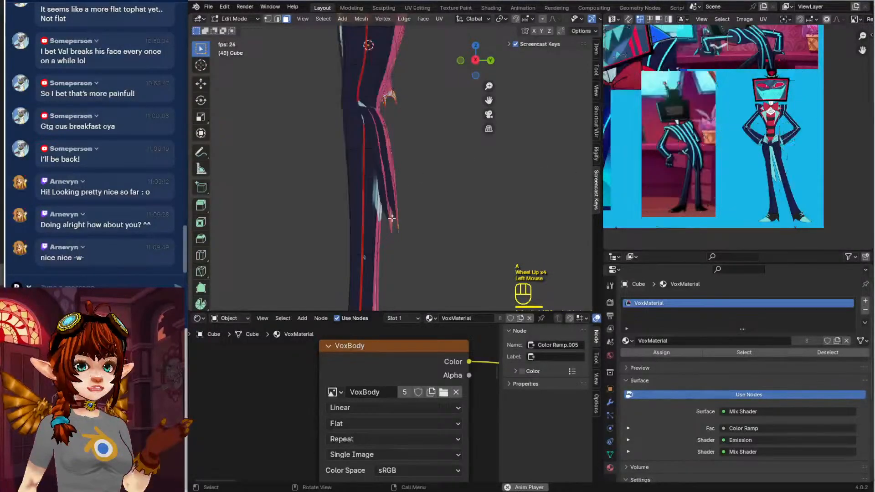
{"action": "left_click", "coordinate": [395, 247]}
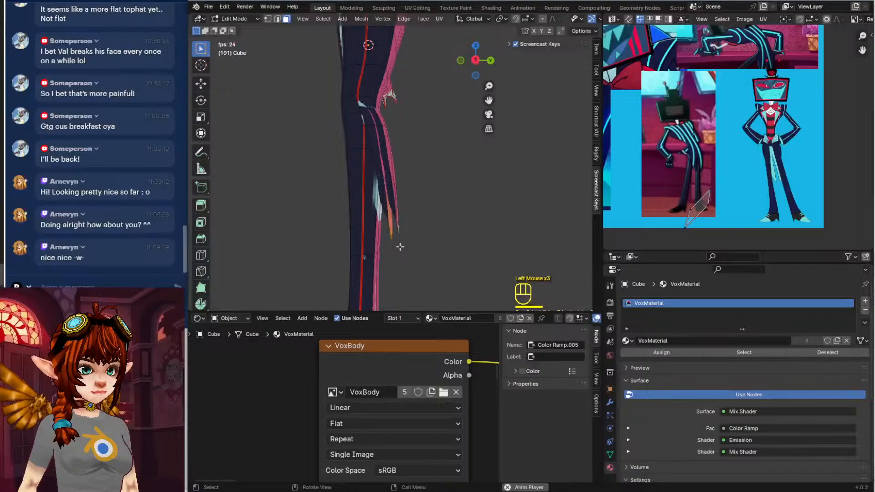
{"action": "key", "text": "ctrl+l"}
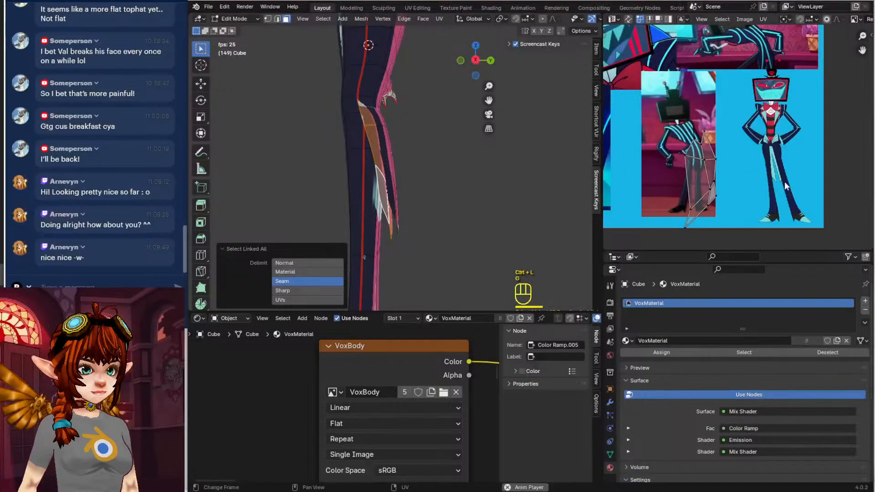
Widen the UV Editor area so its full set of options and more of the layout fit
{"action": "left_click", "coordinate": [615, 19]}
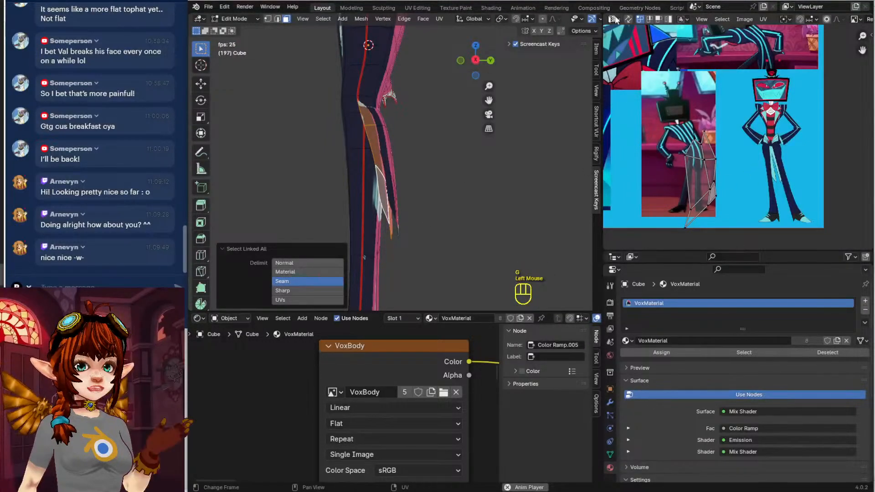
{"action": "left_click", "coordinate": [615, 19]}
{"action": "left_click", "coordinate": [721, 19]}
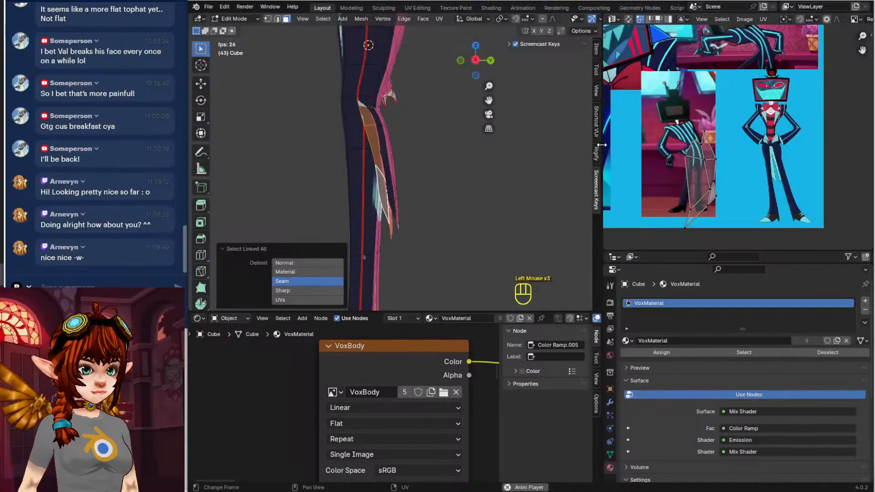
{"action": "left_click_drag", "start_coordinate": [601, 145], "coordinate": [464, 145]}
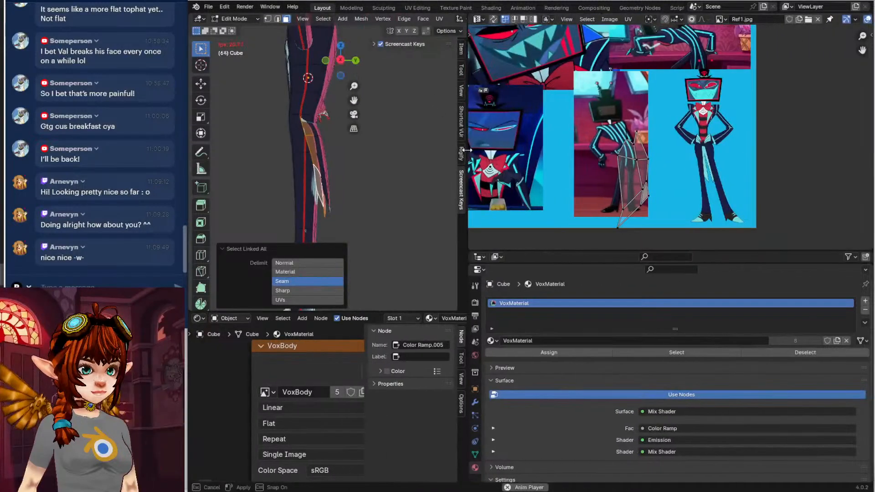
{"action": "left_click", "coordinate": [477, 19]}
{"action": "left_click", "coordinate": [477, 20]}
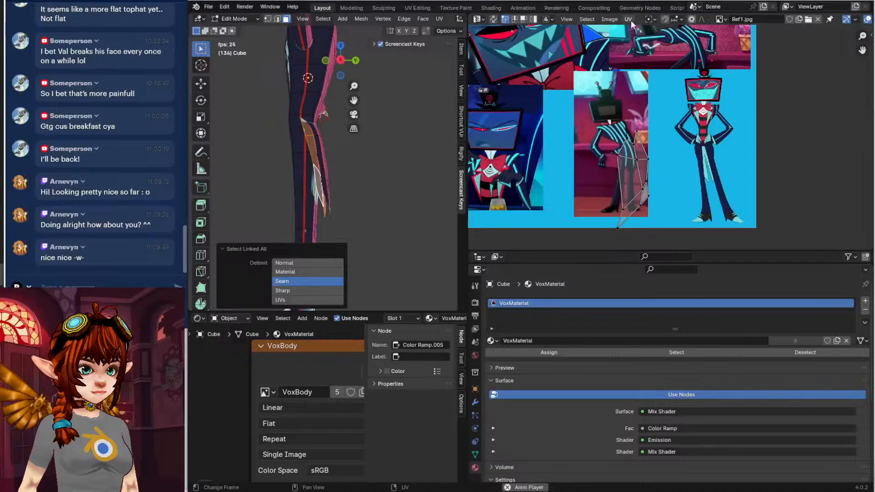
Shrink the duplicated coat tail's UV island and move it into the empty space beside the full-body reference figure
{"action": "key", "text": "l"}
{"action": "key", "text": "g"}
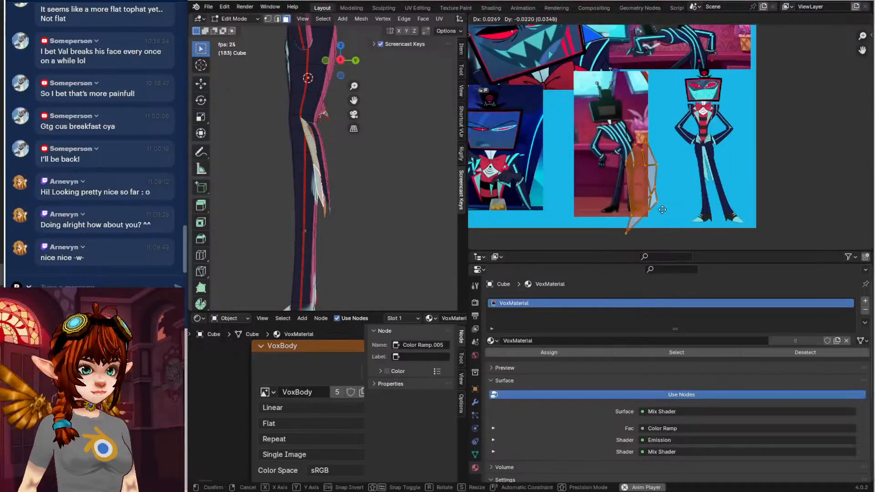
{"action": "left_click", "coordinate": [683, 207]}
{"action": "key", "text": "s"}
{"action": "left_click", "coordinate": [682, 197]}
{"action": "key", "text": "g"}
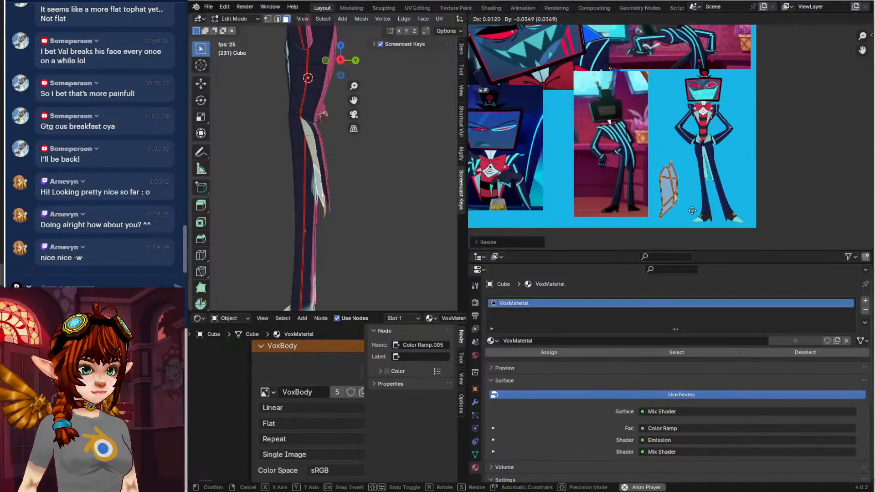
{"action": "left_click", "coordinate": [694, 212]}
Select the whole mesh to display every UV island around the relocated coat-tail island
{"action": "key", "text": "Tab"}
{"action": "key", "text": "Tab"}
{"action": "key", "text": "a"}
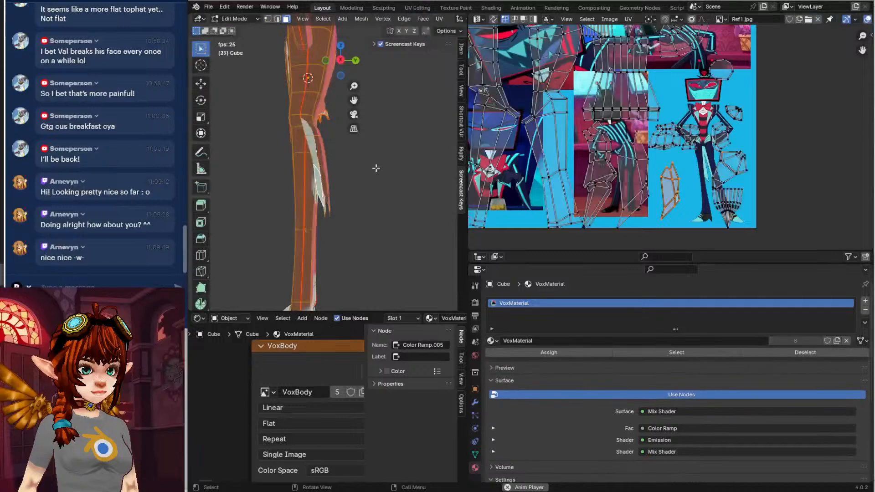
Try to box-select the relocated coat-tail island and scale it up by about 1.2
{"action": "key", "text": "g"}
{"action": "left_click", "coordinate": [672, 200]}
{"action": "key", "text": "b"}
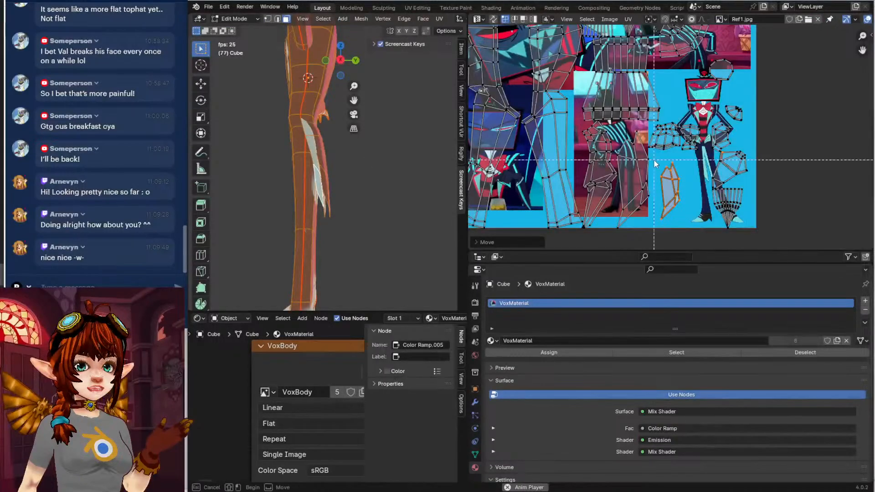
{"action": "left_click_drag", "start_coordinate": [654, 160], "coordinate": [689, 224]}
{"action": "key", "text": "s"}
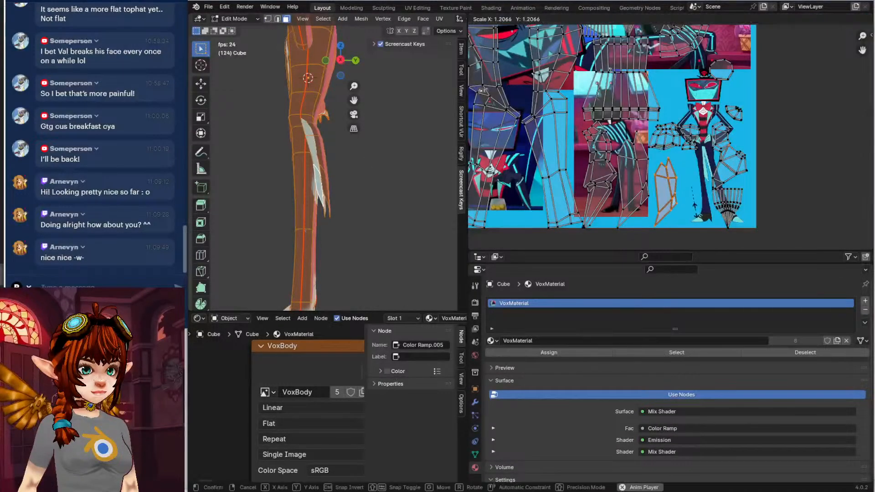
{"action": "left_click", "coordinate": [690, 205]}
{"action": "key", "text": "ctrl+z"}
{"action": "key", "text": "ctrl+z"}
Enlarge the linked coat-tail UV island, then move and rotate it to fit the free space among the neighbouring islands
{"action": "key", "text": "ctrl+l"}
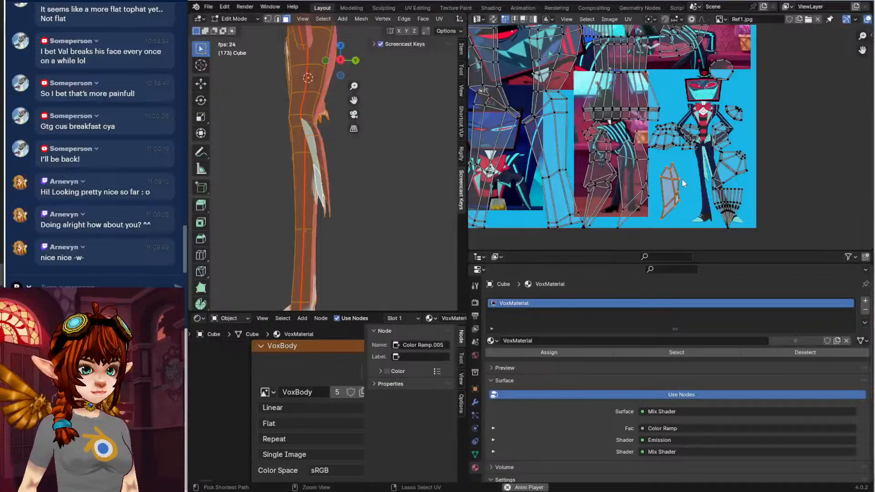
{"action": "key", "text": "s"}
{"action": "left_click", "coordinate": [770, 208]}
{"action": "key", "text": "g"}
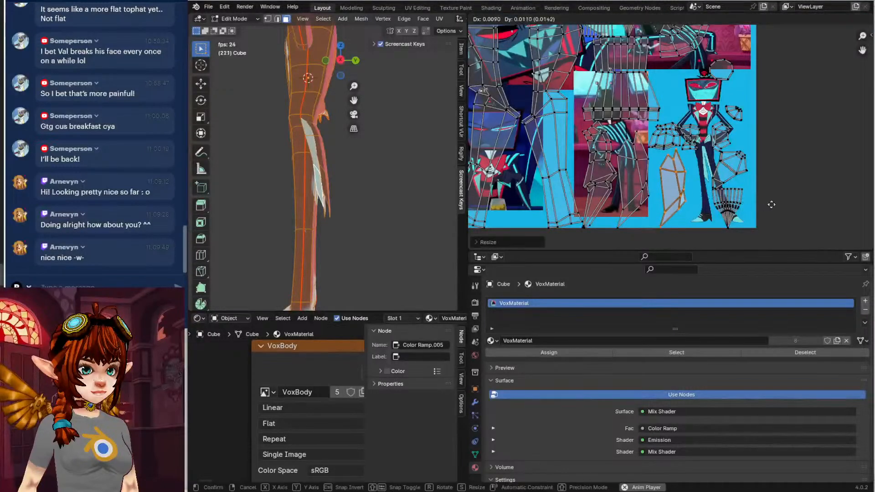
{"action": "left_click", "coordinate": [770, 206]}
{"action": "key", "text": "r"}
{"action": "left_click", "coordinate": [730, 223]}
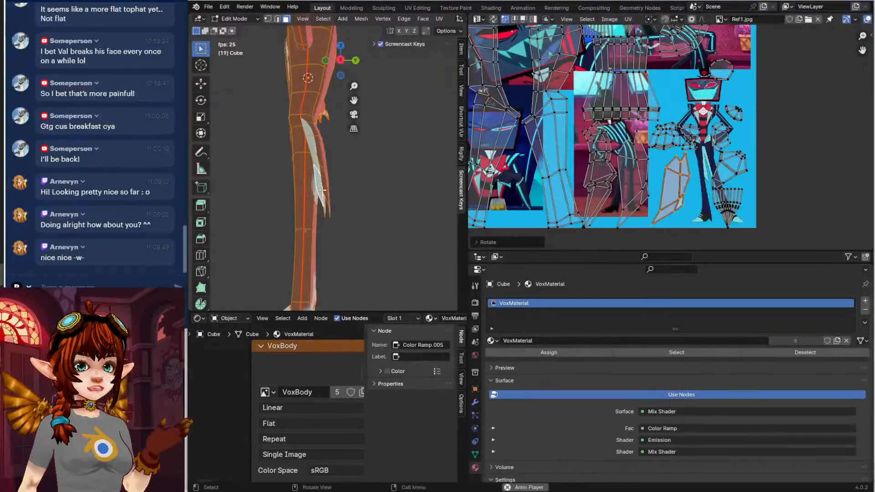
Return the body mesh to Texture Paint mode and compare its front torso with the full-body reference figure
{"action": "middle_click_drag", "start_coordinate": [294, 198], "coordinate": [394, 203]}
{"action": "key", "text": "Tab"}
{"action": "scroll", "coordinate": [364, 206], "scroll_direction": "down", "scroll_amount": 4}
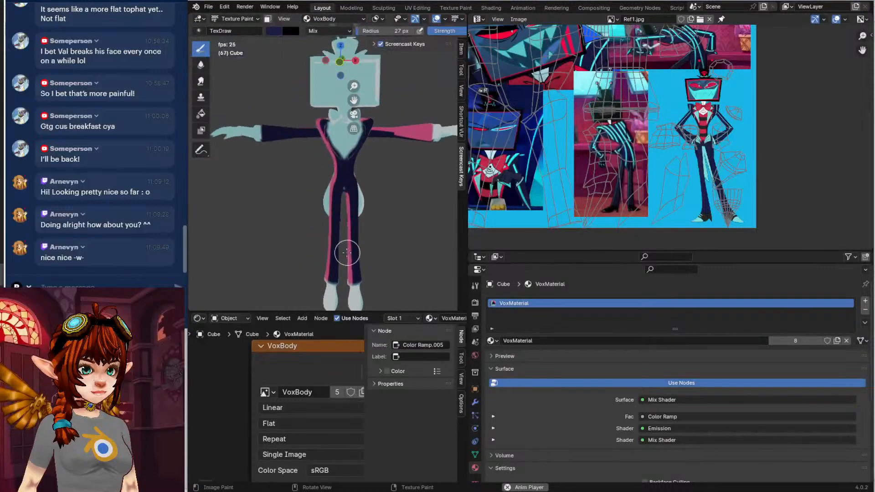
{"action": "scroll", "coordinate": [645, 182], "scroll_direction": "down", "scroll_amount": 3}
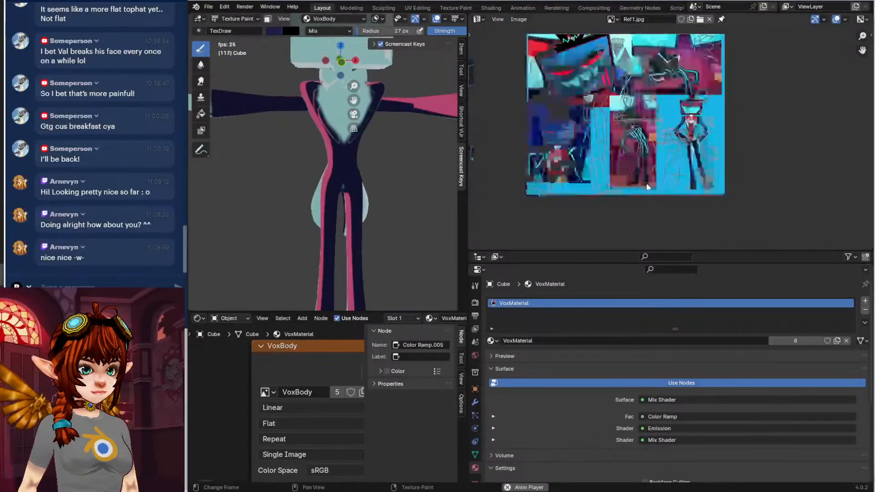
{"action": "scroll", "coordinate": [584, 177], "scroll_direction": "up", "scroll_amount": 2}
{"action": "middle_click_drag", "start_coordinate": [596, 152], "coordinate": [622, 207]}
{"action": "scroll", "coordinate": [622, 208], "scroll_direction": "up", "scroll_amount": 1}
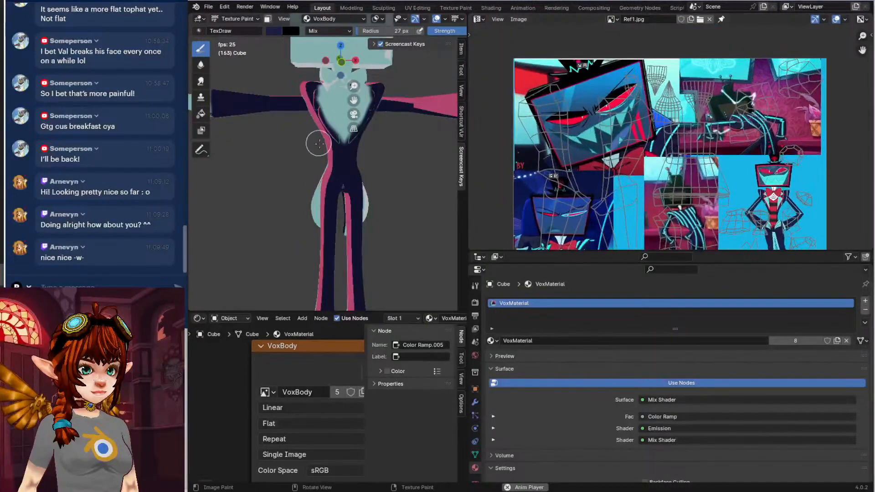
{"action": "middle_click_drag", "start_coordinate": [325, 144], "coordinate": [327, 199], "text": "shift"}
{"action": "middle_click_drag", "start_coordinate": [750, 230], "coordinate": [709, 194]}
{"action": "scroll", "coordinate": [709, 195], "scroll_direction": "up", "scroll_amount": 1}
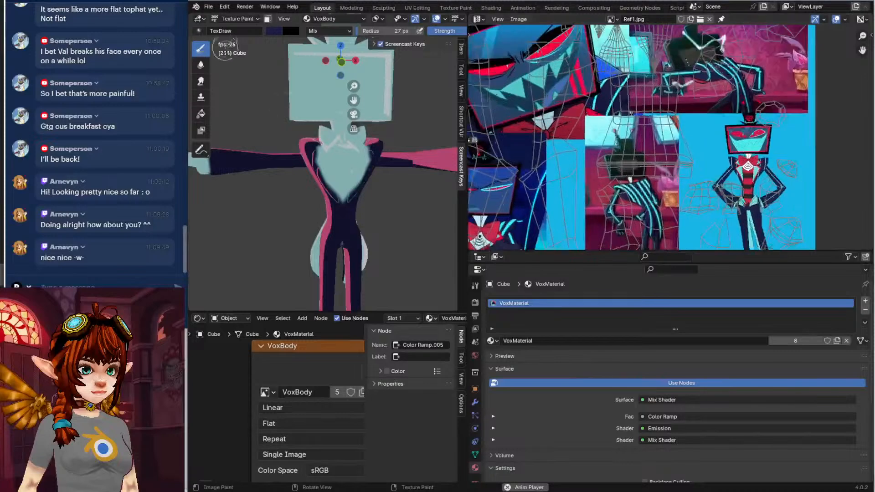
Sample the red of the reference figure's vest and paint a vertical red panel down the front of the waist
{"action": "left_click", "coordinate": [269, 30]}
{"action": "left_click", "coordinate": [358, 146]}
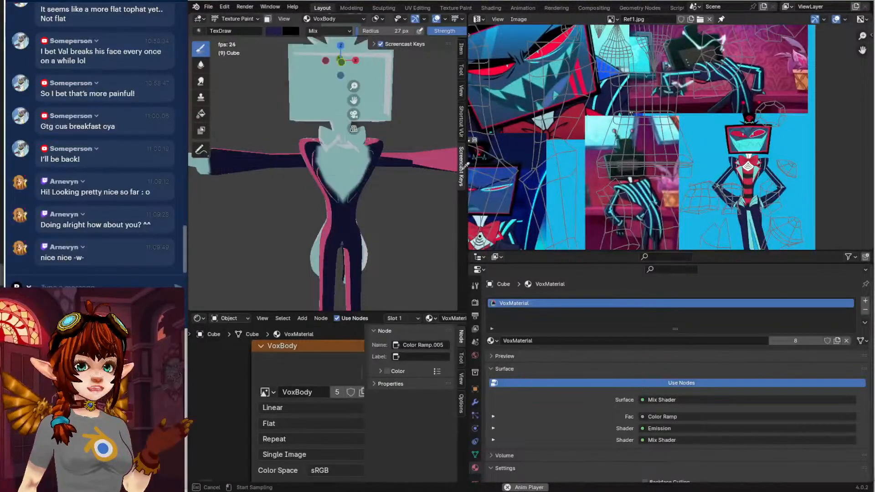
{"action": "left_click", "coordinate": [749, 182]}
{"action": "scroll", "coordinate": [357, 168], "scroll_direction": "up", "scroll_amount": 5}
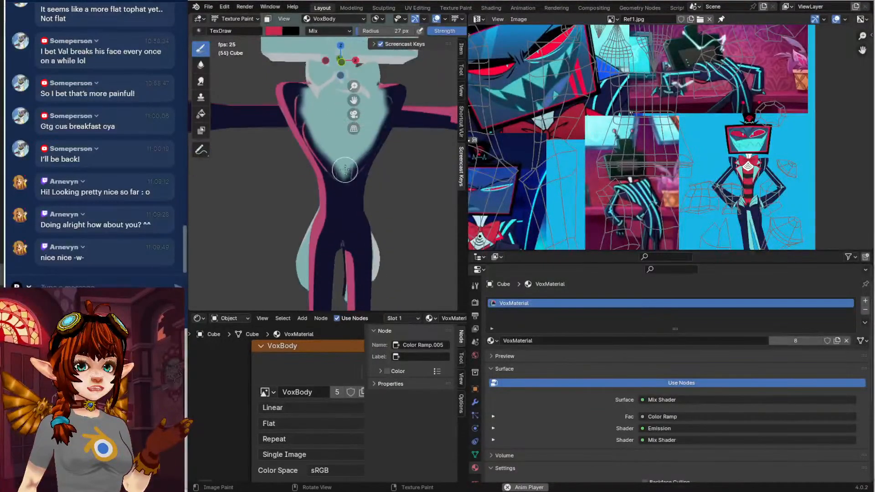
{"action": "mouse_move", "coordinate": [356, 168]}
{"action": "left_mouse_down"}
{"action": "mouse_move", "coordinate": [355, 200]}
{"action": "mouse_move", "coordinate": [347, 167]}
{"action": "mouse_move", "coordinate": [347, 258]}
{"action": "left_mouse_up"}
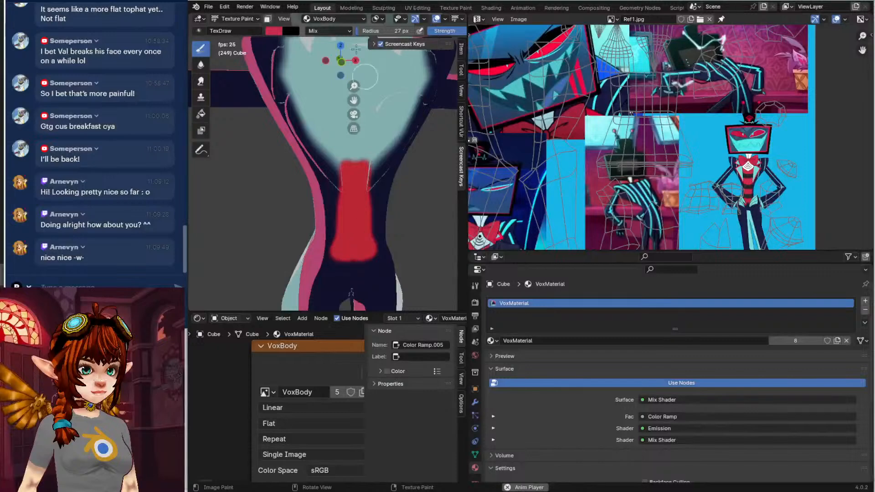
Set the brush radius to 17 px and extend the red vest up the chest, ending in a Y-shaped neckline
{"action": "left_click_drag", "start_coordinate": [398, 32], "coordinate": [357, 32]}
{"action": "middle_click_drag", "start_coordinate": [322, 87], "coordinate": [276, 130]}
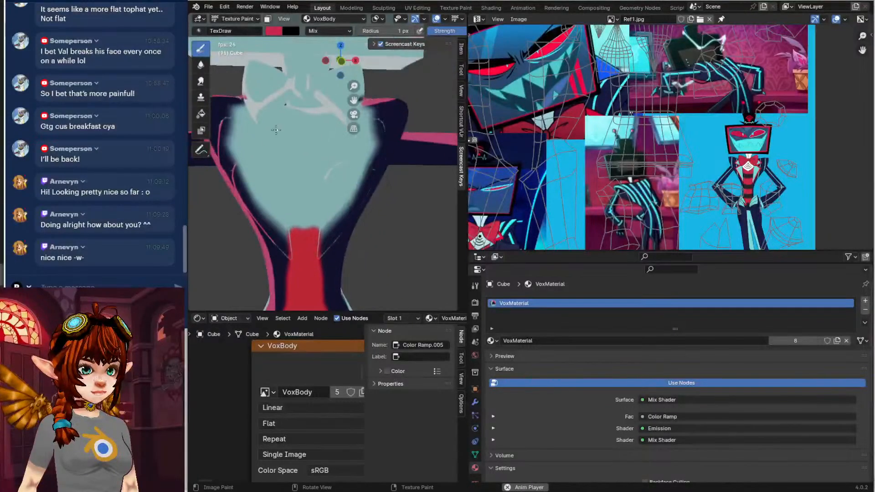
{"action": "left_click_drag", "start_coordinate": [367, 34], "coordinate": [366, 35]}
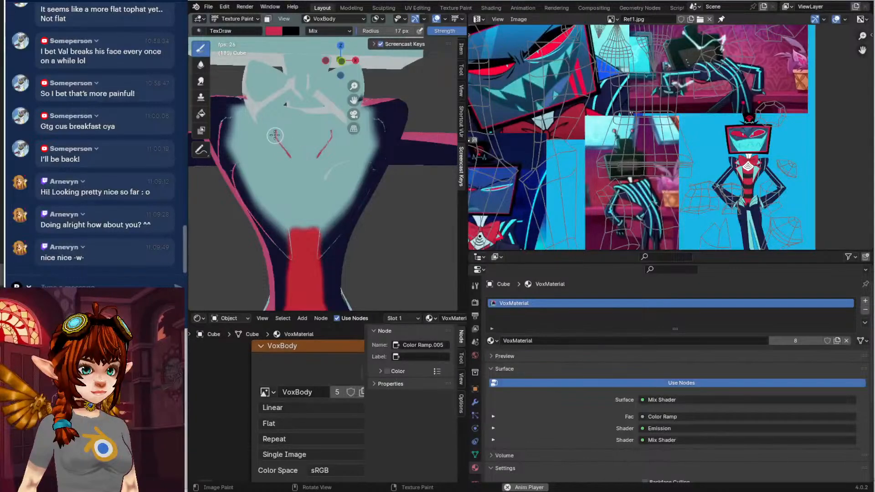
{"action": "mouse_move", "coordinate": [275, 136]}
{"action": "left_mouse_down"}
{"action": "mouse_move", "coordinate": [290, 164]}
{"action": "mouse_move", "coordinate": [279, 146]}
{"action": "mouse_move", "coordinate": [304, 165]}
{"action": "mouse_move", "coordinate": [290, 201]}
{"action": "mouse_move", "coordinate": [298, 214]}
{"action": "mouse_move", "coordinate": [302, 182]}
{"action": "mouse_move", "coordinate": [296, 230]}
{"action": "left_mouse_up"}
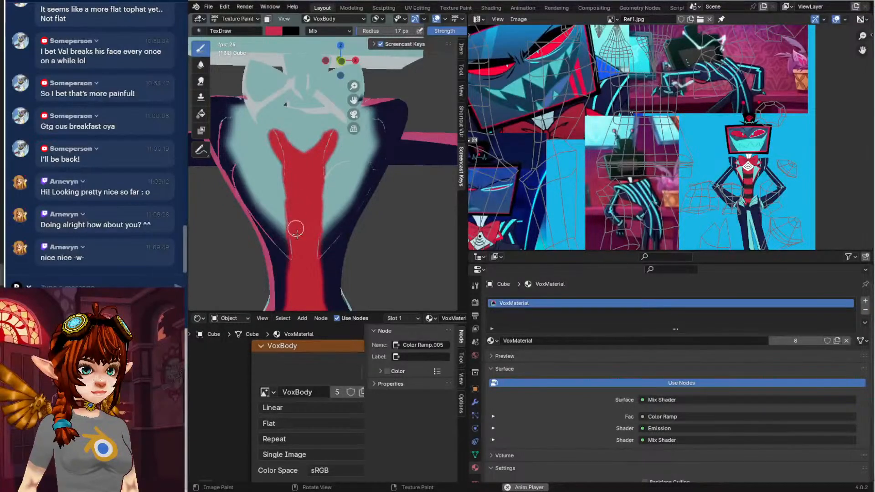
Widen the lower part of the red vest toward the hips and shape its hem into two points
{"action": "scroll", "coordinate": [343, 213], "scroll_direction": "down", "scroll_amount": 3}
{"action": "scroll", "coordinate": [342, 233], "scroll_direction": "up", "scroll_amount": 5}
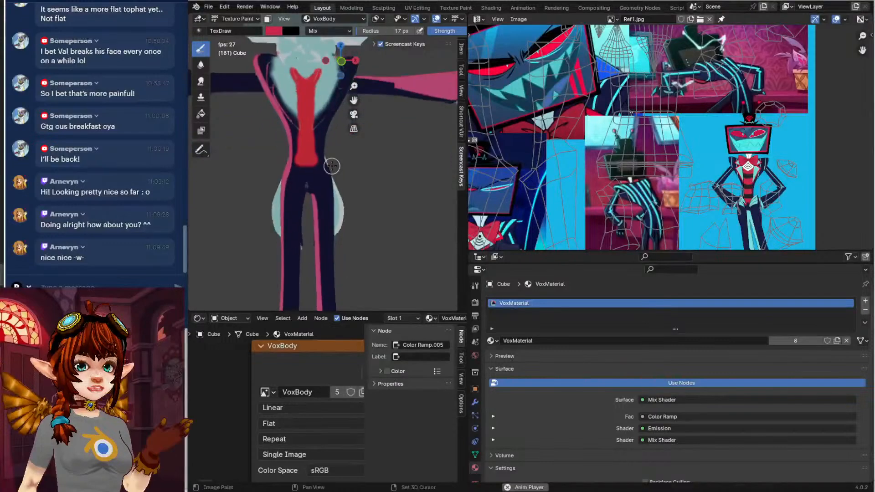
{"action": "mouse_move", "coordinate": [304, 122]}
{"action": "left_mouse_down"}
{"action": "mouse_move", "coordinate": [293, 214]}
{"action": "mouse_move", "coordinate": [318, 218]}
{"action": "left_mouse_up"}
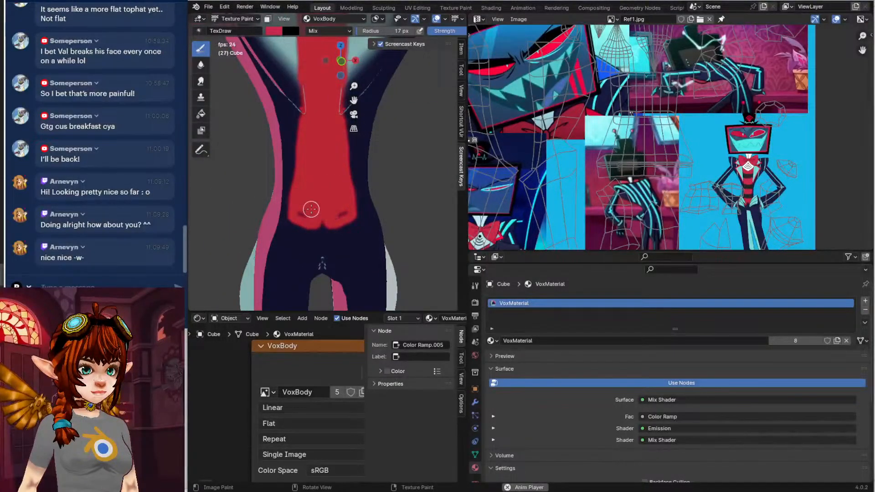
{"action": "mouse_move", "coordinate": [299, 170]}
{"action": "left_mouse_down"}
{"action": "mouse_move", "coordinate": [286, 213]}
{"action": "mouse_move", "coordinate": [306, 228]}
{"action": "left_mouse_up"}
Sample black from the reference image and paint a filled black band across the red vest at chest height
{"action": "left_click", "coordinate": [274, 31]}
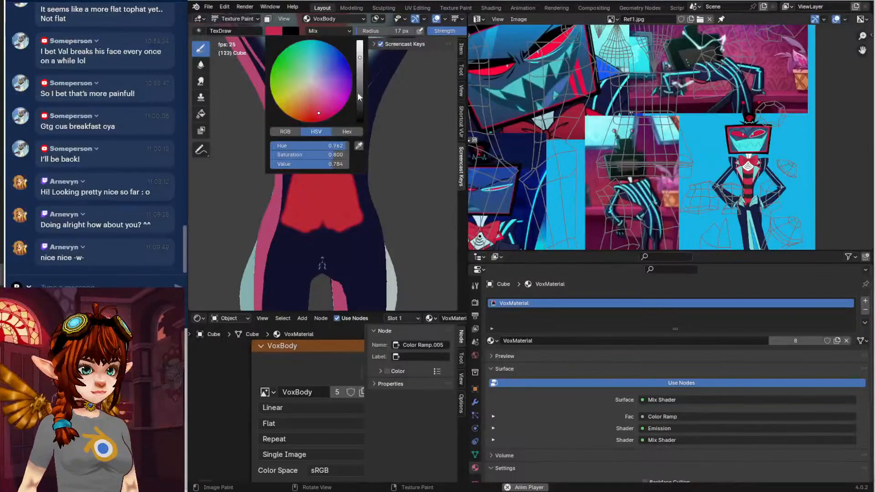
{"action": "left_click", "coordinate": [358, 145]}
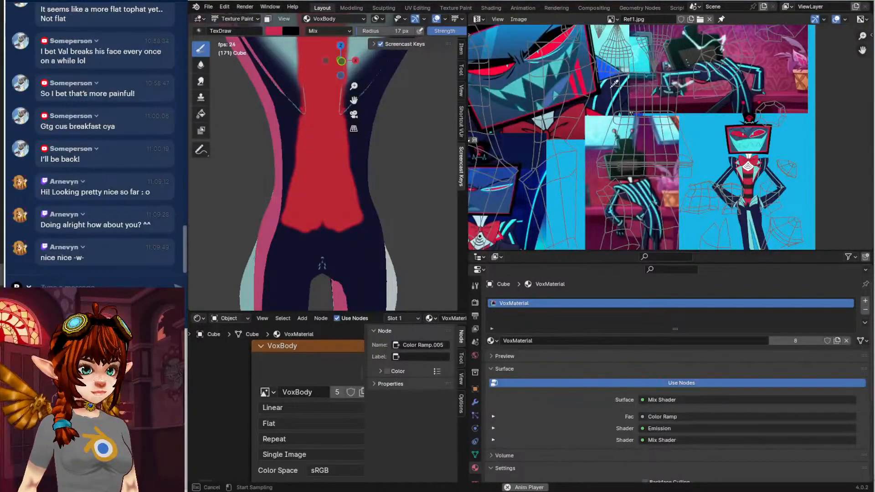
{"action": "left_click", "coordinate": [566, 103]}
{"action": "scroll", "coordinate": [407, 108], "scroll_direction": "up", "scroll_amount": 1}
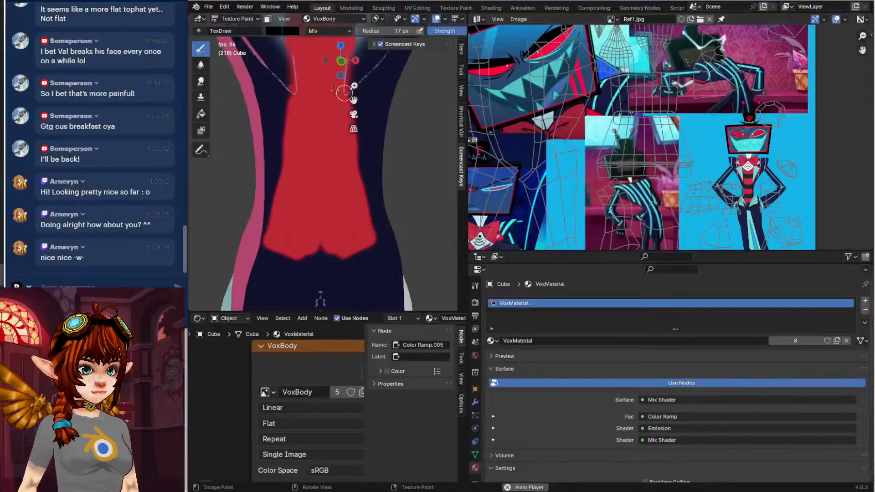
{"action": "middle_click_drag", "start_coordinate": [300, 63], "coordinate": [302, 202], "text": "shift"}
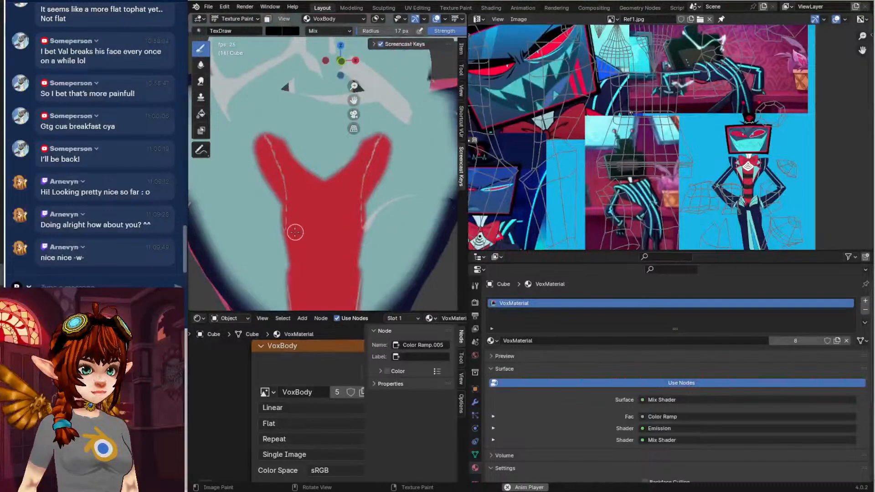
{"action": "left_click_drag", "start_coordinate": [294, 232], "coordinate": [319, 242]}
{"action": "left_click_drag", "start_coordinate": [290, 283], "coordinate": [356, 284]}
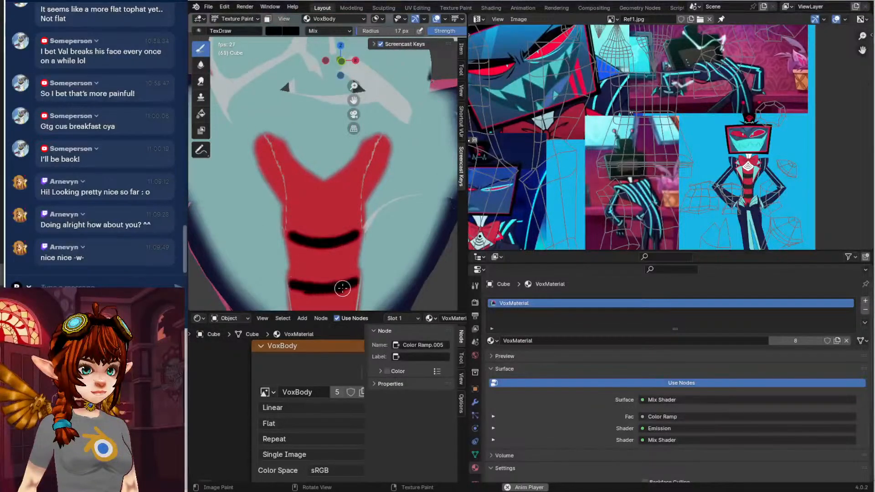
{"action": "mouse_move", "coordinate": [287, 236]}
{"action": "left_mouse_down"}
{"action": "mouse_move", "coordinate": [291, 273]}
{"action": "mouse_move", "coordinate": [291, 244]}
{"action": "mouse_move", "coordinate": [300, 242]}
{"action": "mouse_move", "coordinate": [328, 278]}
{"action": "left_mouse_up"}
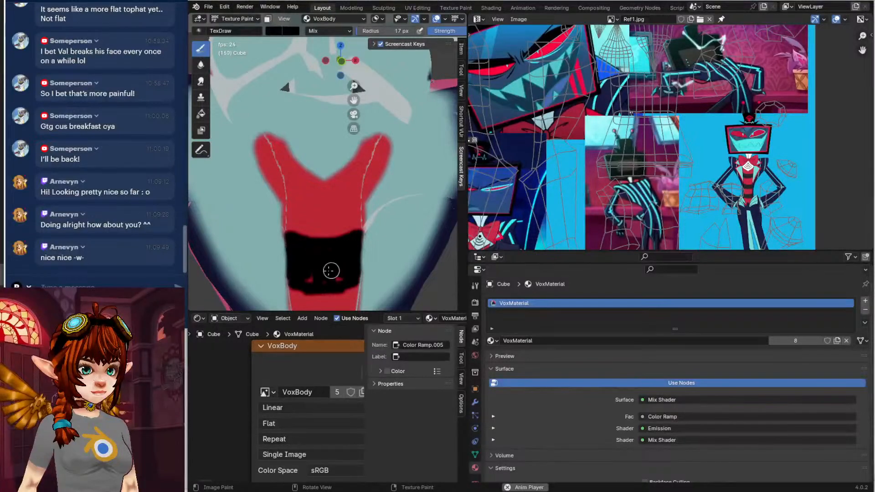
Paint a second black band across the red vest at the narrow waist below the first band
{"action": "scroll", "coordinate": [337, 264], "scroll_direction": "down", "scroll_amount": 6}
{"action": "mouse_move", "coordinate": [336, 258]}
{"action": "middle_mouse_down", "text": "shift"}
{"action": "mouse_move", "coordinate": [332, 159]}
{"action": "mouse_move", "coordinate": [326, 197]}
{"action": "middle_mouse_up", "text": "shift"}
{"action": "scroll", "coordinate": [329, 163], "scroll_direction": "up", "scroll_amount": 4}
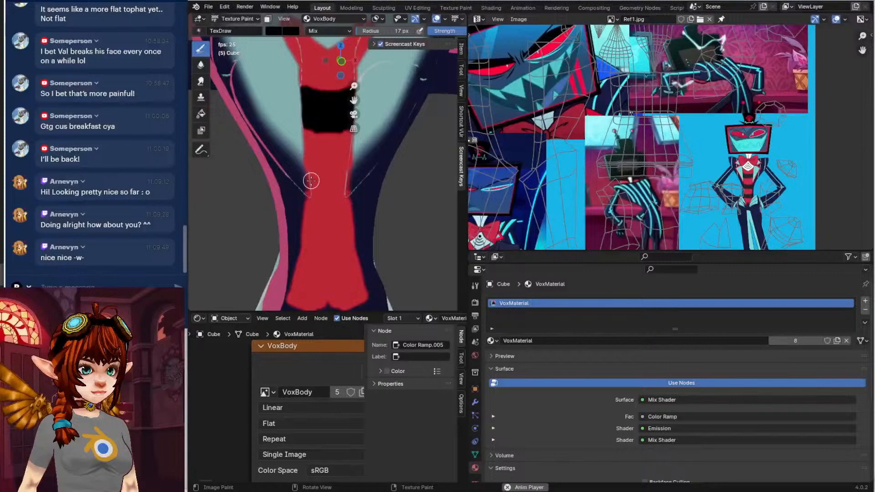
{"action": "mouse_move", "coordinate": [311, 180]}
{"action": "left_mouse_down"}
{"action": "mouse_move", "coordinate": [328, 183]}
{"action": "mouse_move", "coordinate": [319, 212]}
{"action": "mouse_move", "coordinate": [328, 213]}
{"action": "mouse_move", "coordinate": [309, 214]}
{"action": "mouse_move", "coordinate": [319, 196]}
{"action": "mouse_move", "coordinate": [329, 205]}
{"action": "left_mouse_up"}
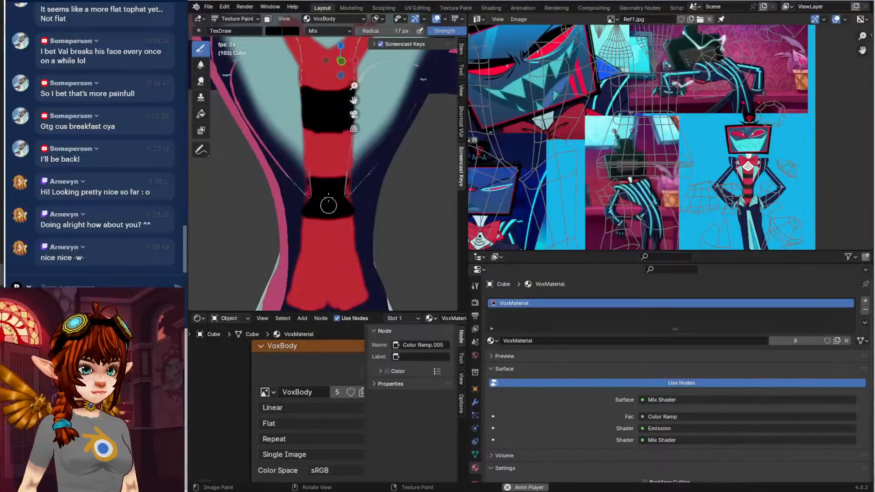
Sample a teal brush colour and paint the lapel edges down both sides of the vest to the lower black band
{"action": "scroll", "coordinate": [371, 221], "scroll_direction": "down", "scroll_amount": 5}
{"action": "scroll", "coordinate": [332, 186], "scroll_direction": "up", "scroll_amount": 5}
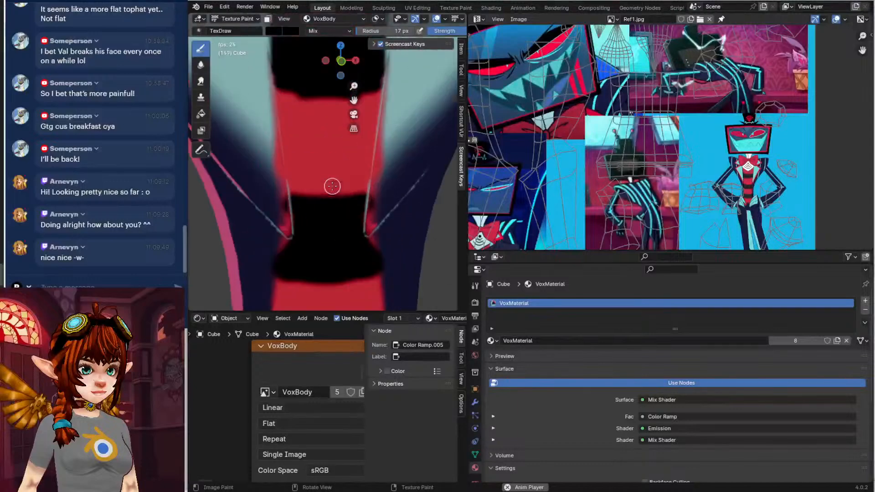
{"action": "scroll", "coordinate": [753, 175], "scroll_direction": "up", "scroll_amount": 5}
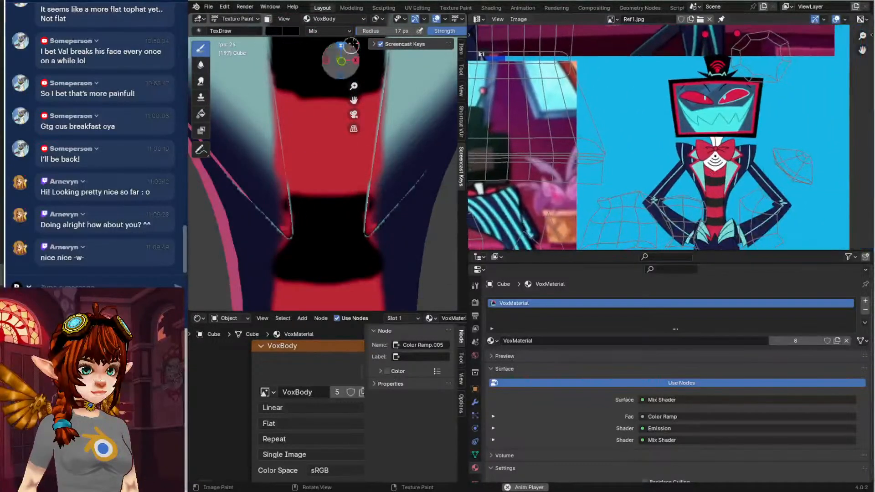
{"action": "left_click", "coordinate": [277, 30]}
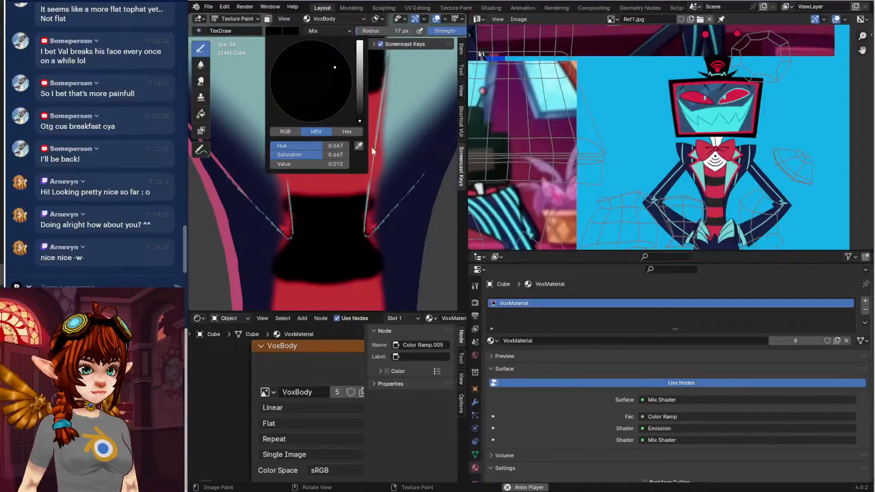
{"action": "left_click", "coordinate": [360, 144]}
{"action": "left_click", "coordinate": [423, 124]}
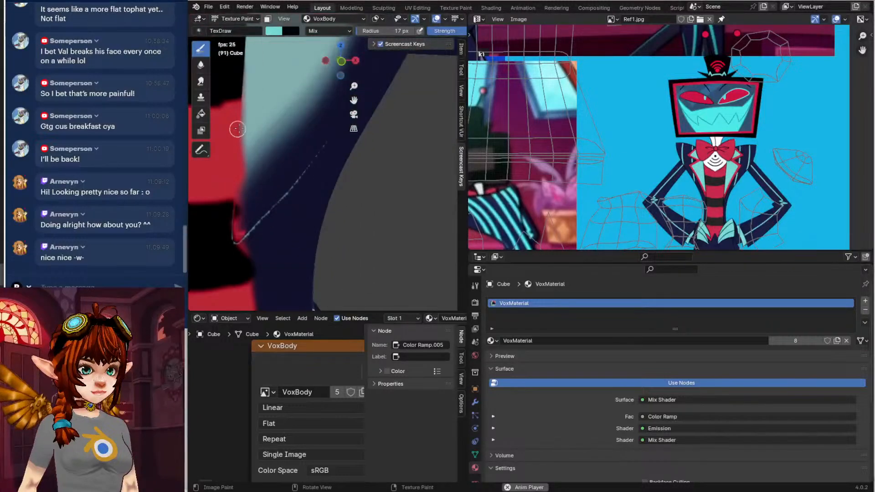
{"action": "mouse_move", "coordinate": [237, 129]}
{"action": "left_mouse_down"}
{"action": "mouse_move", "coordinate": [240, 221]}
{"action": "mouse_move", "coordinate": [272, 195]}
{"action": "left_mouse_up"}
{"action": "scroll", "coordinate": [287, 166], "scroll_direction": "down", "scroll_amount": 7}
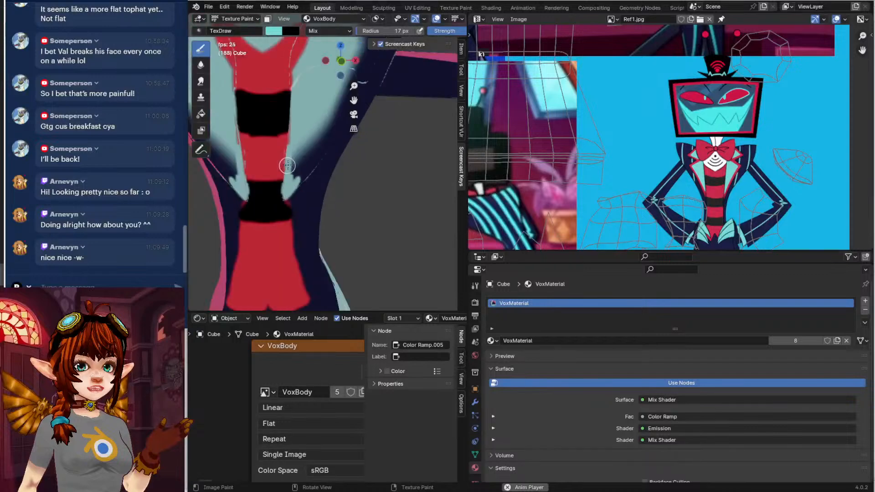
{"action": "scroll", "coordinate": [277, 193], "scroll_direction": "up", "scroll_amount": 8}
{"action": "scroll", "coordinate": [258, 246], "scroll_direction": "down", "scroll_amount": 5}
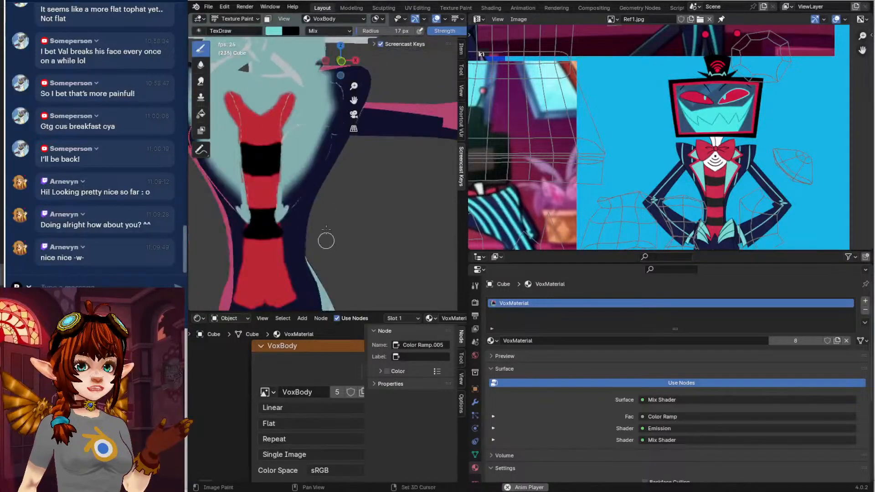
{"action": "scroll", "coordinate": [326, 240], "scroll_direction": "down", "scroll_amount": 6}
{"action": "scroll", "coordinate": [280, 278], "scroll_direction": "up", "scroll_amount": 6}
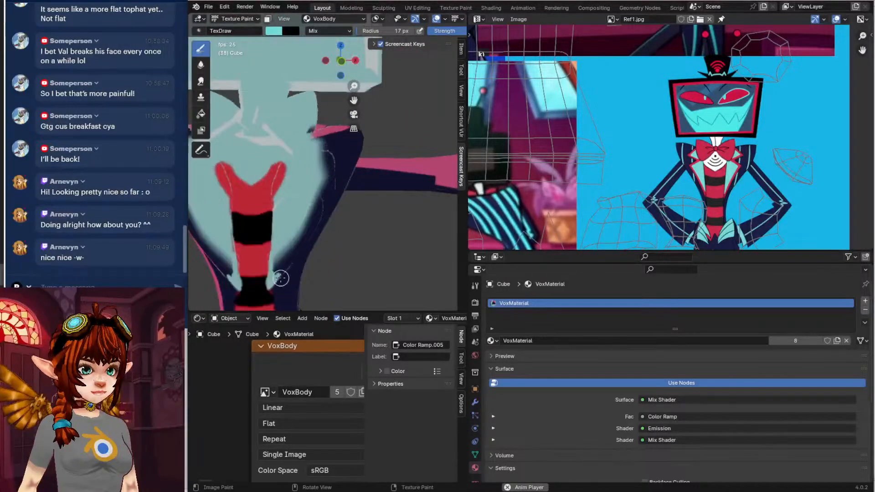
{"action": "left_click_drag", "start_coordinate": [280, 278], "coordinate": [286, 234]}
Enter Edit Mode, select all seam-bounded faces linked to the chest lapels, and separate the selection into its own object
{"action": "left_click", "coordinate": [235, 19]}
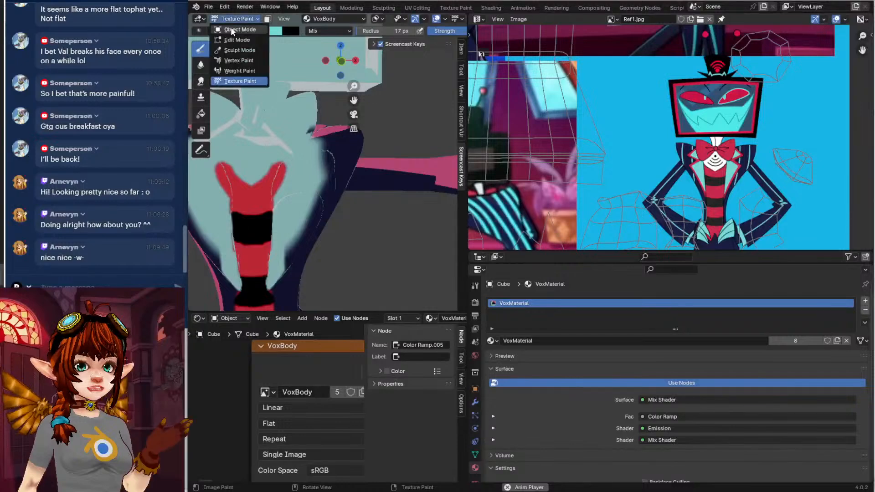
{"action": "left_click", "coordinate": [231, 38]}
{"action": "scroll", "coordinate": [321, 187], "scroll_direction": "down", "scroll_amount": 6}
{"action": "left_click", "coordinate": [317, 185]}
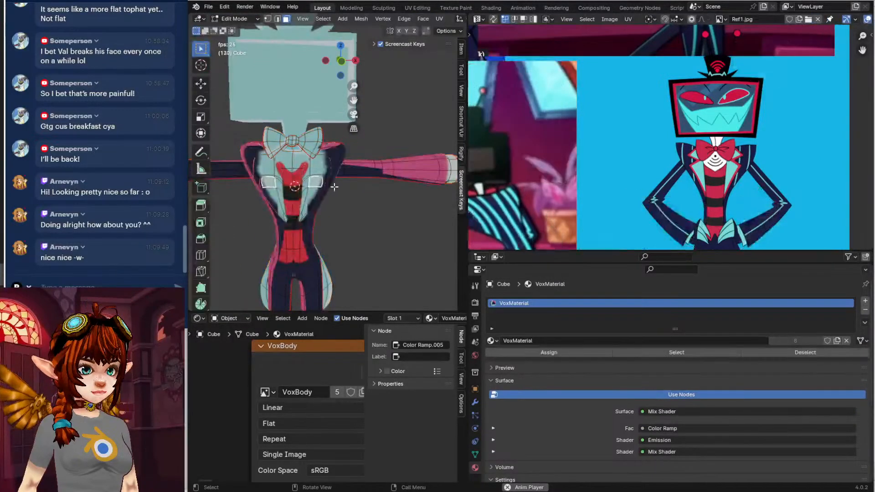
{"action": "key", "text": "ctrl+l"}
{"action": "key", "text": "p"}
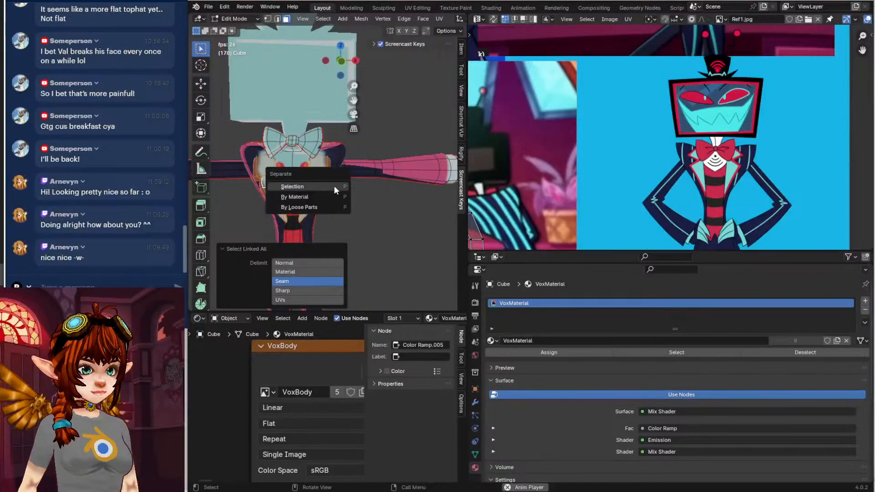
{"action": "left_click", "coordinate": [334, 186]}
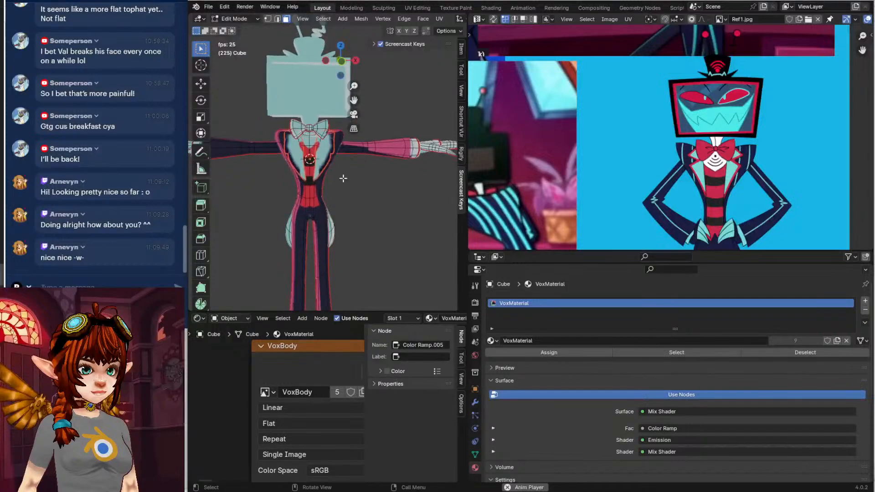
Clear the selection, select the seam-bounded faces of the coat tails, and separate them into their own object
{"action": "key", "text": "ctrl+l"}
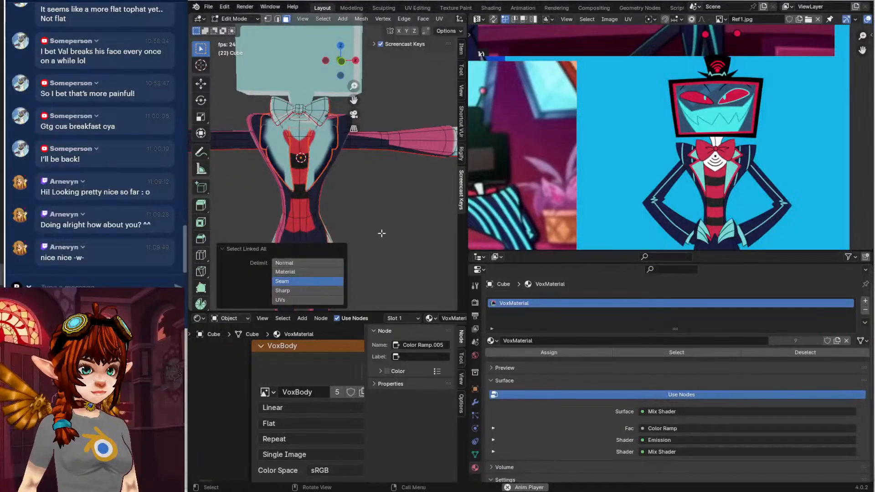
{"action": "left_click", "coordinate": [400, 217]}
{"action": "middle_click_drag", "start_coordinate": [401, 217], "coordinate": [369, 211]}
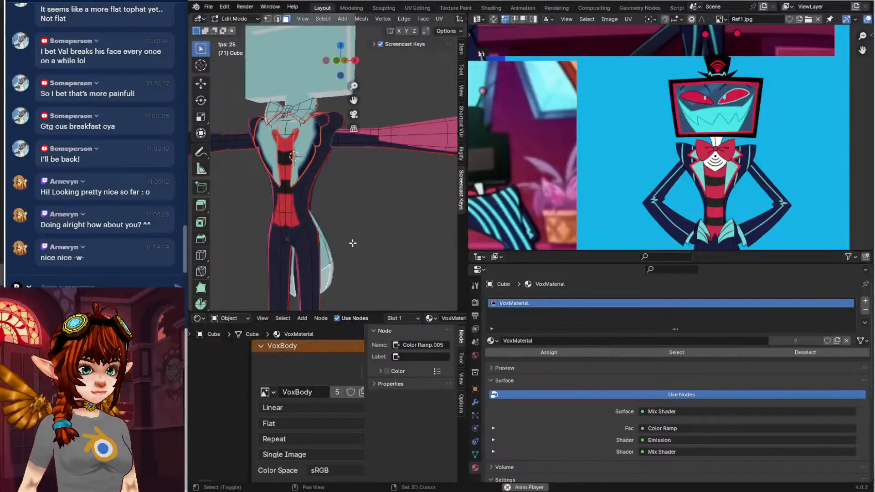
{"action": "middle_click_drag", "start_coordinate": [353, 243], "coordinate": [313, 191]}
{"action": "left_click", "coordinate": [315, 188], "text": "shift"}
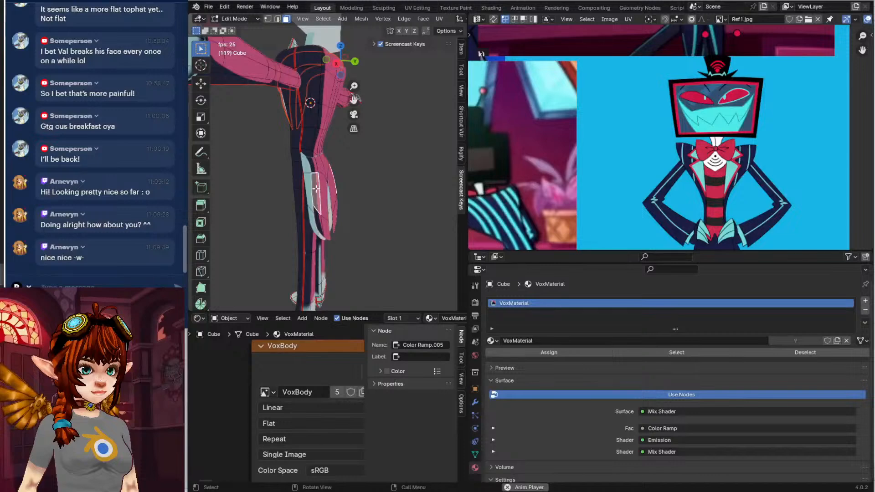
{"action": "key", "text": "ctrl+l"}
{"action": "key", "text": "p"}
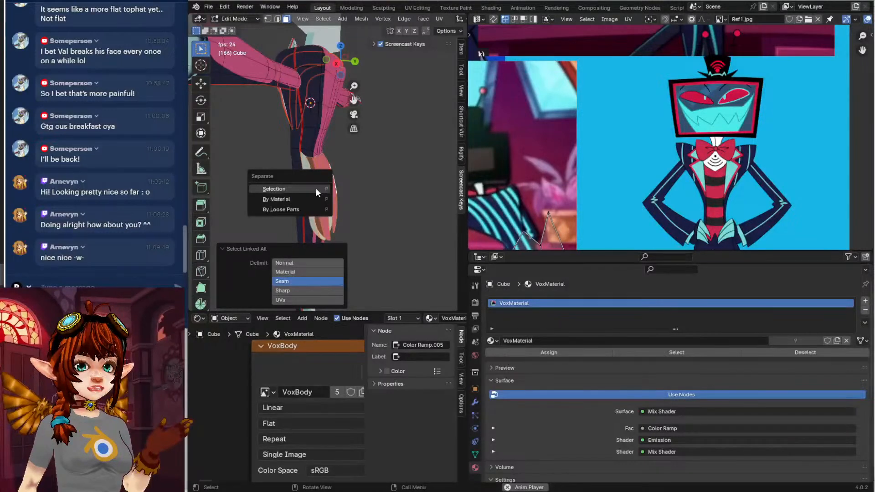
{"action": "left_click", "coordinate": [316, 188]}
Select all seam-bounded faces of the bow tie and separate them into their own object
{"action": "middle_click_drag", "start_coordinate": [315, 188], "coordinate": [296, 55]}
{"action": "left_click", "coordinate": [303, 39]}
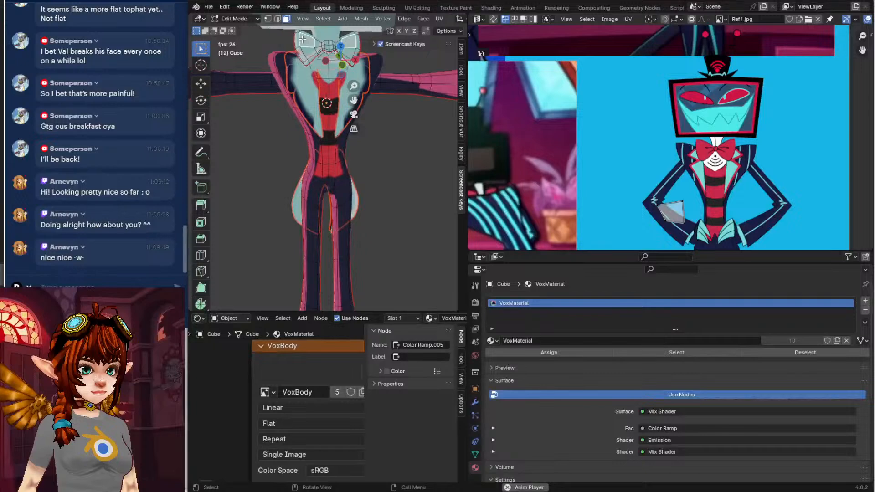
{"action": "key", "text": "ctrl+l"}
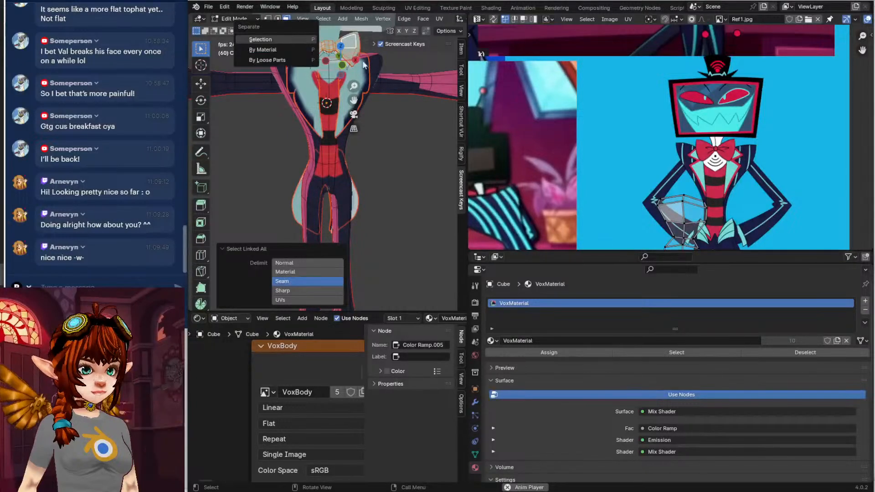
{"action": "middle_click_drag", "start_coordinate": [322, 70], "coordinate": [219, 75]}
{"action": "middle_click_drag", "start_coordinate": [292, 41], "coordinate": [324, 119], "text": "shift"}
{"action": "left_click", "coordinate": [314, 125]}
{"action": "key", "text": "ctrl+l"}
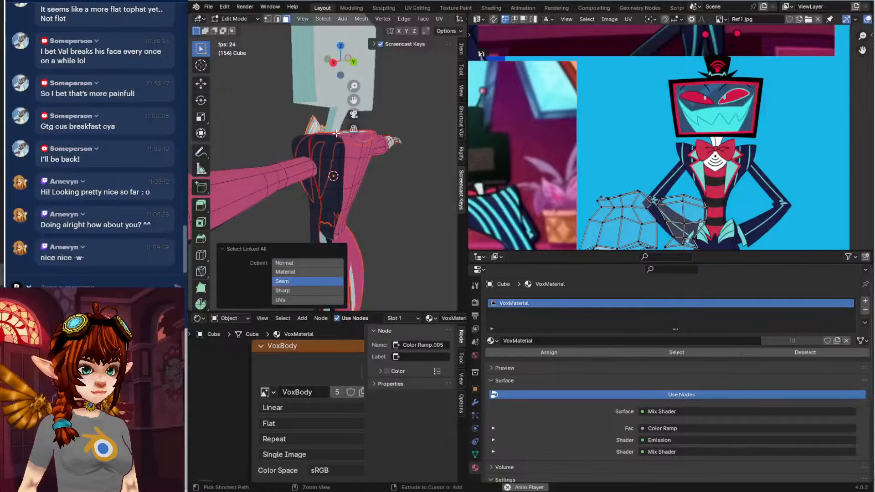
{"action": "key", "text": "p"}
{"action": "left_click", "coordinate": [336, 133]}
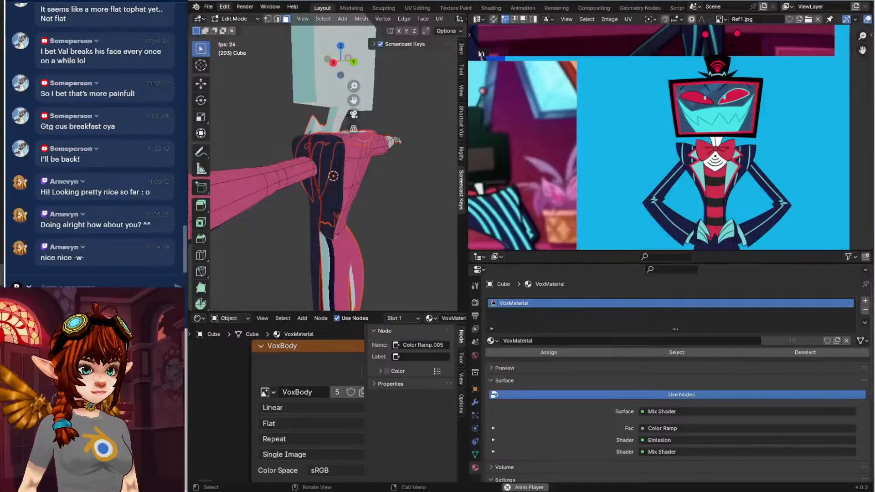
Return to Object Mode, open the bow tie for Texture Paint, and sample red from the reference image's bow tie
{"action": "left_click", "coordinate": [232, 18]}
{"action": "left_click", "coordinate": [237, 29]}
{"action": "middle_click_drag", "start_coordinate": [274, 114], "coordinate": [340, 154]}
{"action": "left_click", "coordinate": [339, 154]}
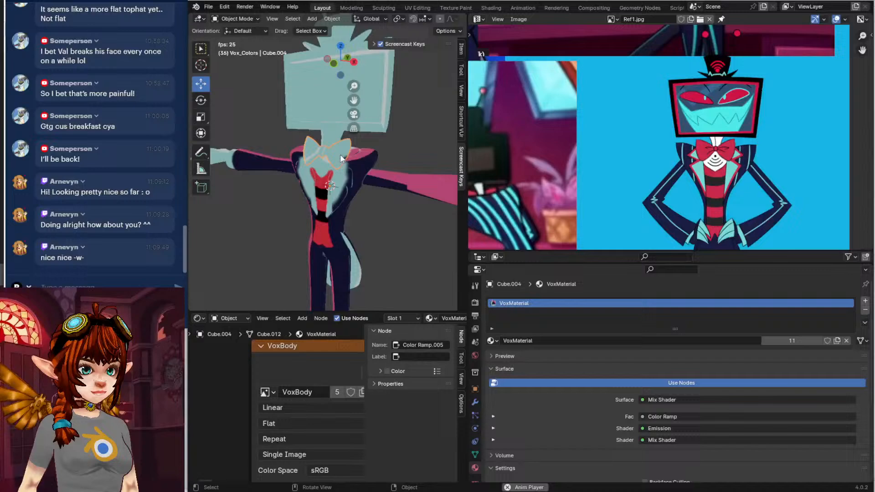
{"action": "left_click", "coordinate": [246, 19]}
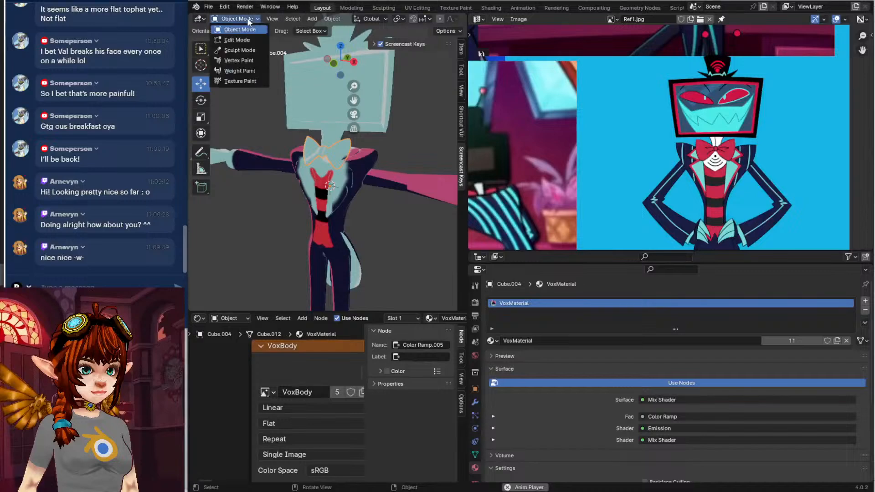
{"action": "left_click", "coordinate": [241, 81]}
{"action": "left_click", "coordinate": [273, 30]}
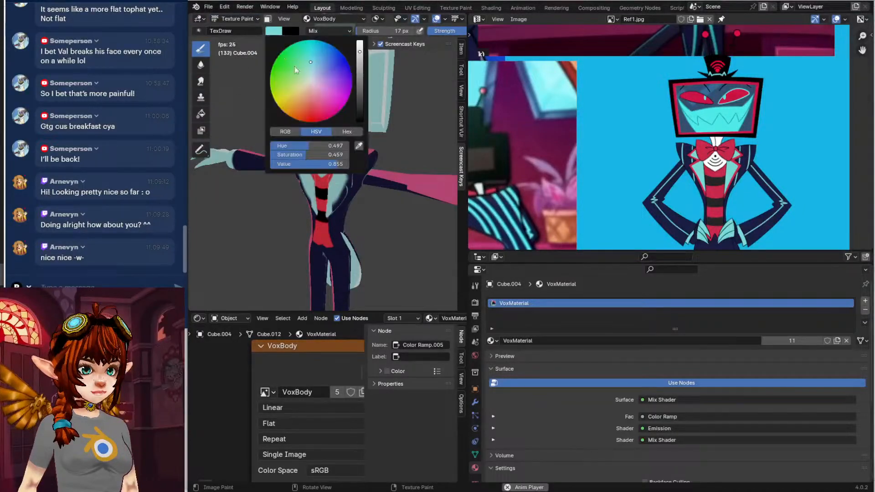
{"action": "left_click", "coordinate": [358, 146]}
{"action": "left_click", "coordinate": [731, 149]}
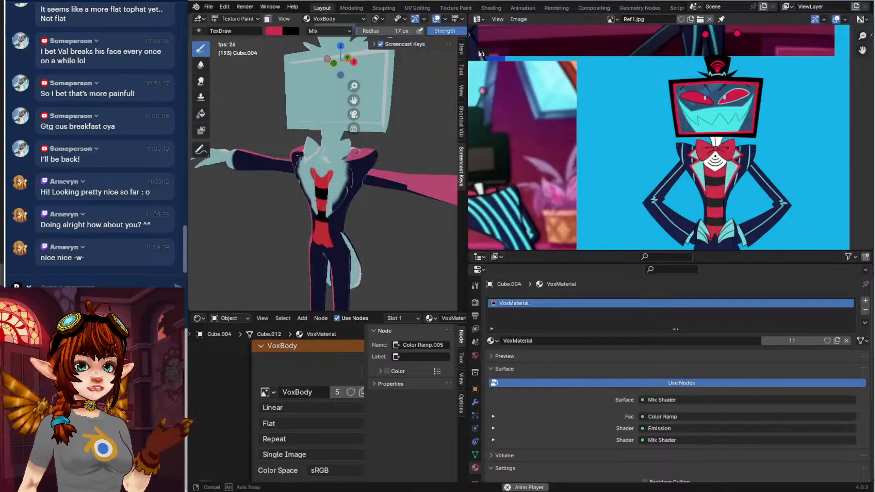
Paint the whole bow tie red, covering its front, back, edges, underside and centre knot
{"action": "middle_click_drag", "start_coordinate": [346, 150], "coordinate": [364, 150]}
{"action": "left_click_drag", "start_coordinate": [310, 148], "coordinate": [335, 147]}
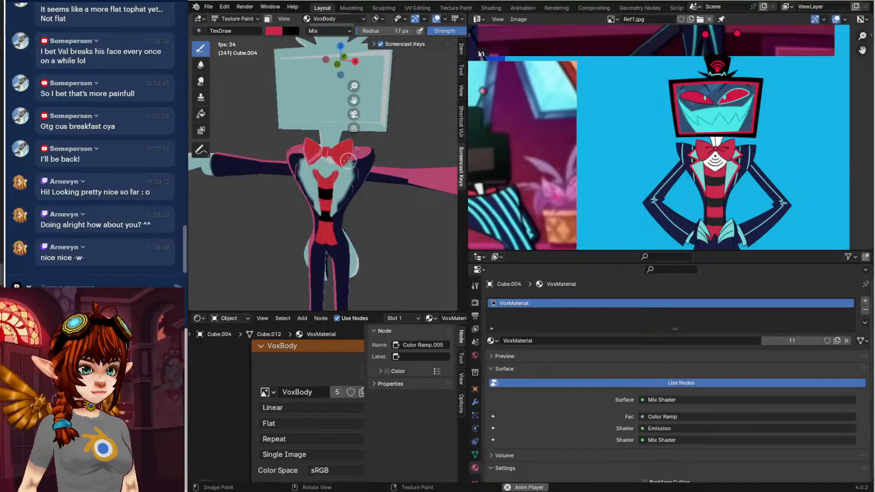
{"action": "middle_click_drag", "start_coordinate": [331, 148], "coordinate": [303, 139]}
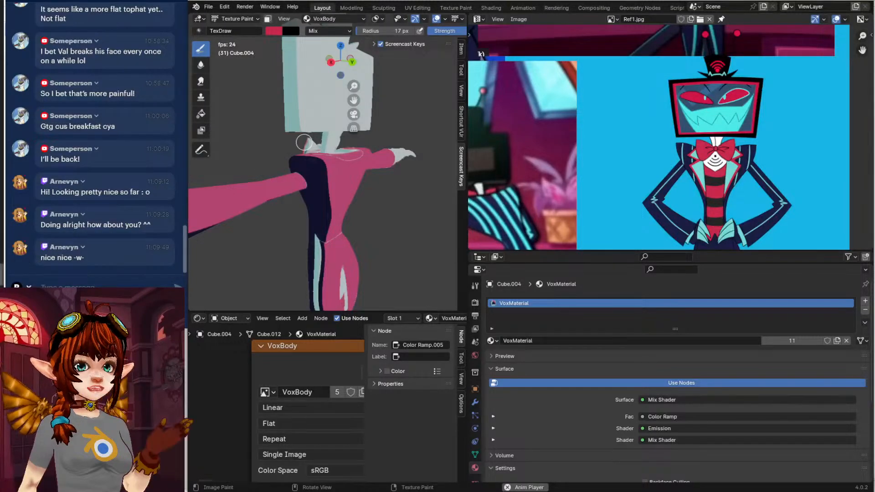
{"action": "middle_click_drag", "start_coordinate": [373, 155], "coordinate": [338, 160]}
{"action": "scroll", "coordinate": [302, 132], "scroll_direction": "up", "scroll_amount": 4}
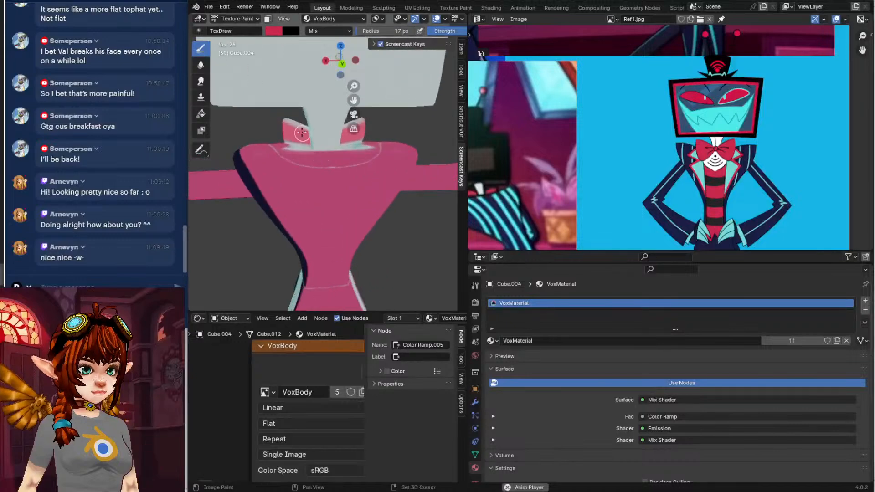
{"action": "mouse_move", "coordinate": [289, 127]}
{"action": "middle_mouse_down"}
{"action": "mouse_move", "coordinate": [313, 144]}
{"action": "mouse_move", "coordinate": [285, 145]}
{"action": "middle_mouse_up"}
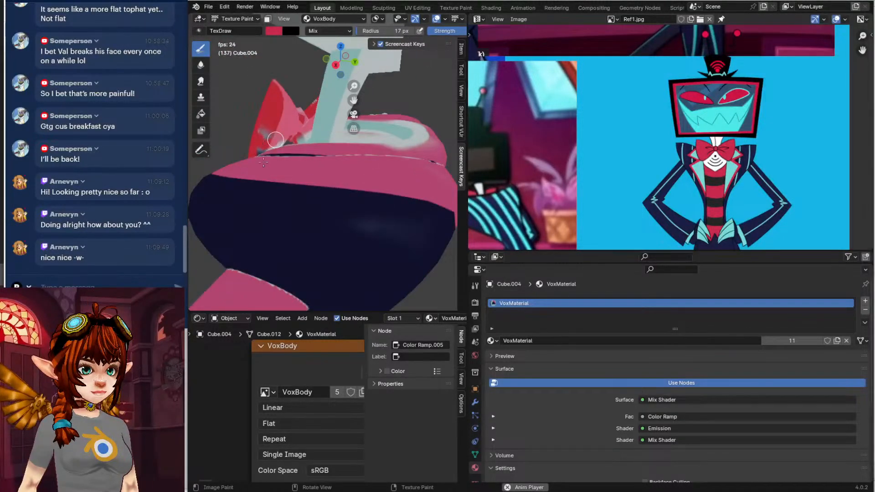
{"action": "middle_click_drag", "start_coordinate": [255, 104], "coordinate": [330, 121]}
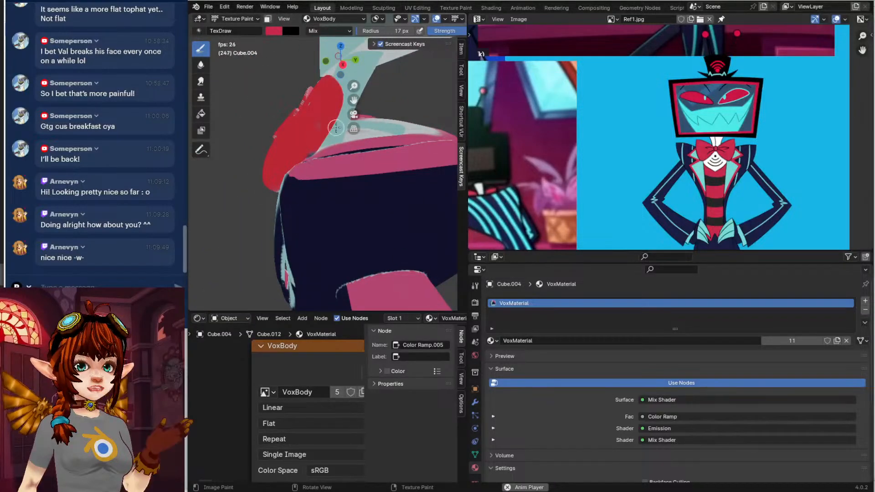
{"action": "middle_click_drag", "start_coordinate": [336, 127], "coordinate": [378, 210]}
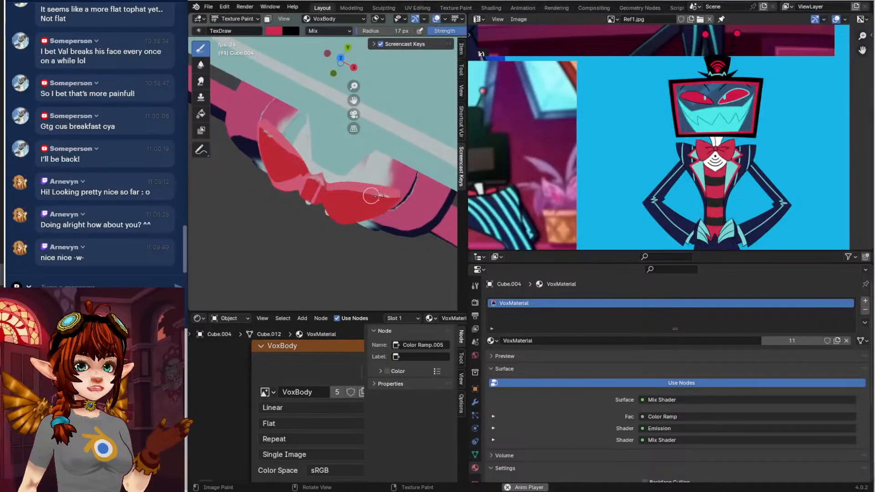
{"action": "middle_click_drag", "start_coordinate": [372, 196], "coordinate": [319, 96]}
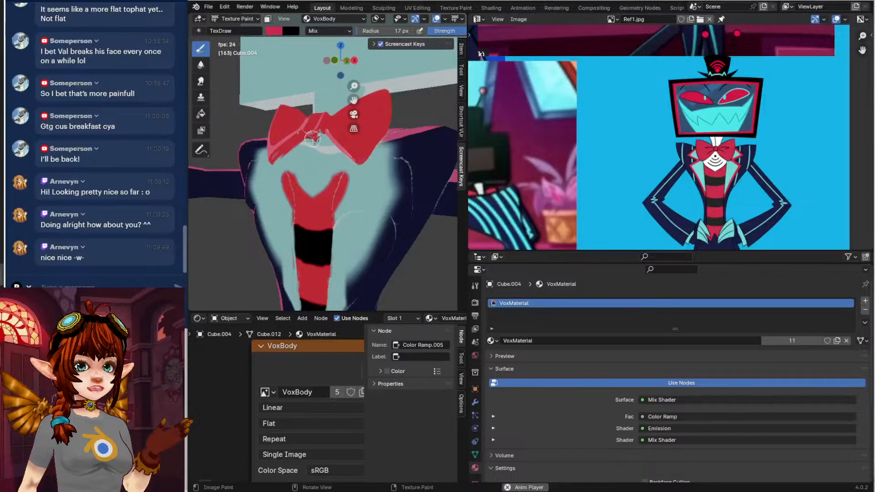
{"action": "scroll", "coordinate": [313, 139], "scroll_direction": "down", "scroll_amount": 2}
{"action": "scroll", "coordinate": [313, 138], "scroll_direction": "up", "scroll_amount": 5}
{"action": "middle_click_drag", "start_coordinate": [313, 139], "coordinate": [327, 108]}
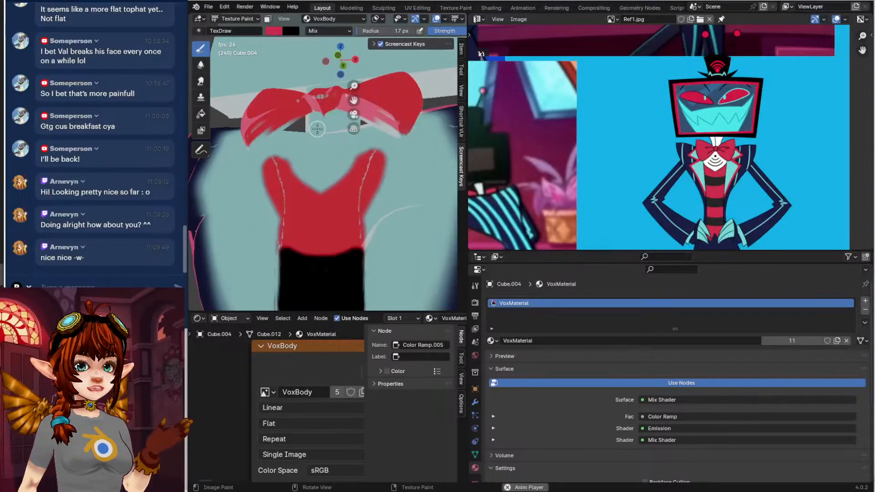
{"action": "middle_click_drag", "start_coordinate": [317, 128], "coordinate": [373, 128]}
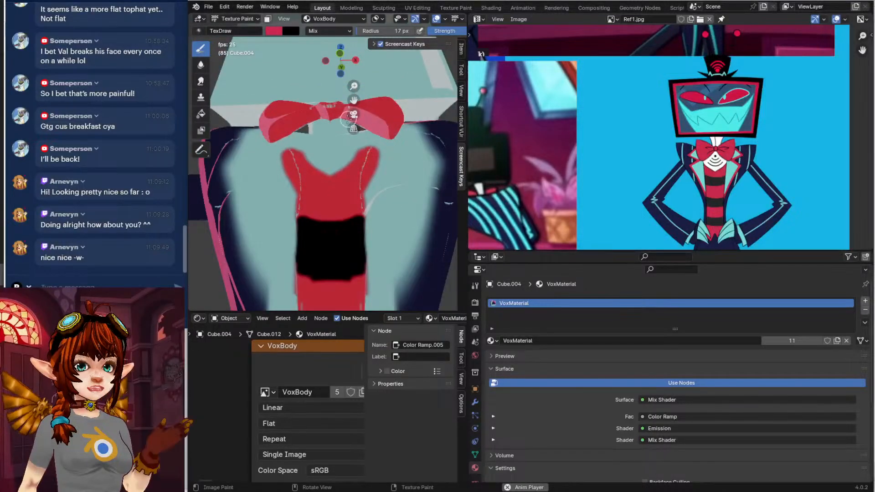
{"action": "mouse_move", "coordinate": [301, 111]}
{"action": "middle_mouse_down"}
{"action": "mouse_move", "coordinate": [301, 173]}
{"action": "mouse_move", "coordinate": [314, 146]}
{"action": "mouse_move", "coordinate": [311, 106]}
{"action": "mouse_move", "coordinate": [324, 156]}
{"action": "mouse_move", "coordinate": [302, 150]}
{"action": "mouse_move", "coordinate": [320, 127]}
{"action": "mouse_move", "coordinate": [322, 153]}
{"action": "mouse_move", "coordinate": [319, 121]}
{"action": "mouse_move", "coordinate": [333, 132]}
{"action": "mouse_move", "coordinate": [314, 151]}
{"action": "middle_mouse_up"}
Sample black from the TV head's frame in the reference image as the brush colour
{"action": "left_click", "coordinate": [273, 32]}
{"action": "left_click", "coordinate": [359, 146]}
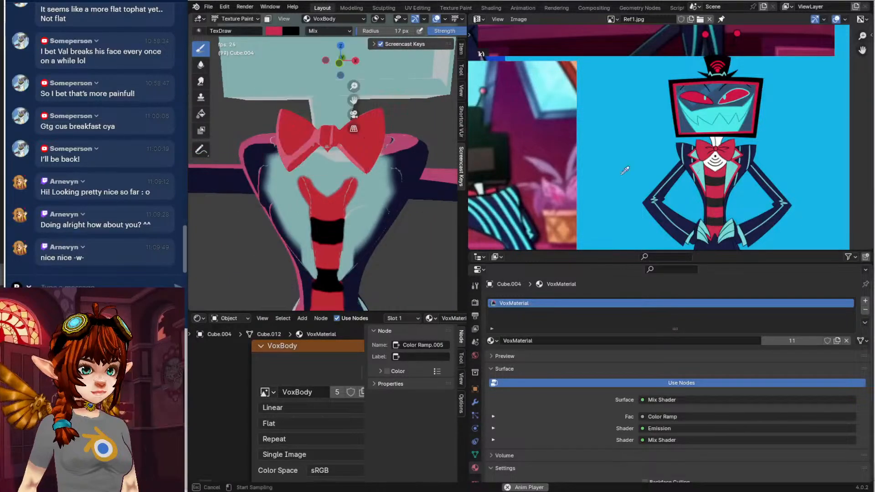
{"action": "left_click", "coordinate": [762, 107]}
Try a thin black fold line on the bow tie's wing with a 5 px brush, and undo the stroke
{"action": "scroll", "coordinate": [331, 107], "scroll_direction": "up", "scroll_amount": 4}
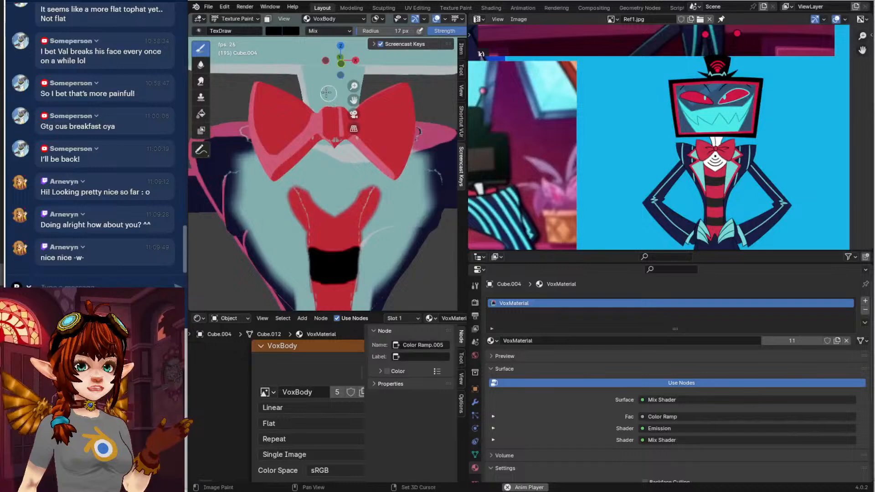
{"action": "middle_click_drag", "start_coordinate": [326, 92], "coordinate": [274, 115], "text": "shift"}
{"action": "scroll", "coordinate": [276, 114], "scroll_direction": "up", "scroll_amount": 1}
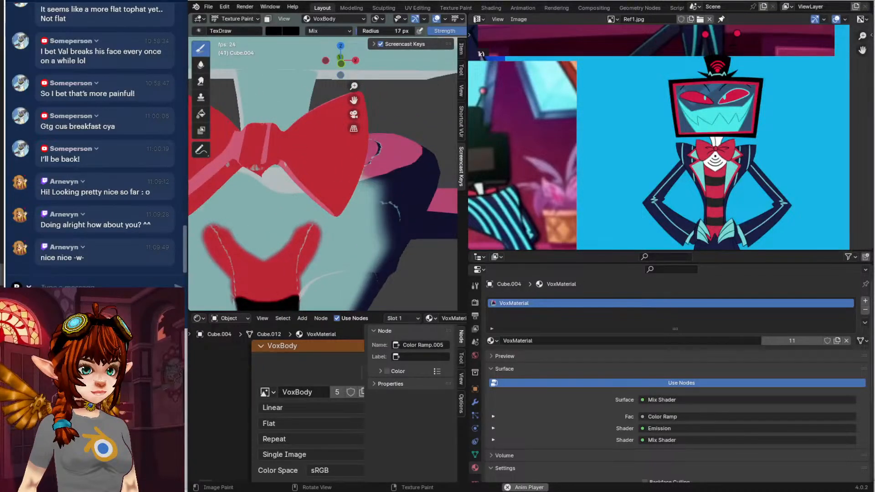
{"action": "scroll", "coordinate": [299, 140], "scroll_direction": "up", "scroll_amount": 1}
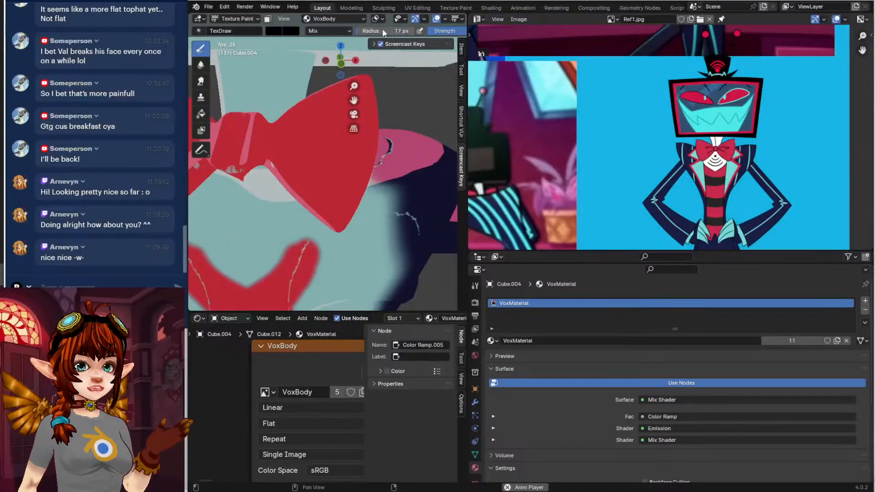
{"action": "left_click_drag", "start_coordinate": [384, 31], "coordinate": [374, 31]}
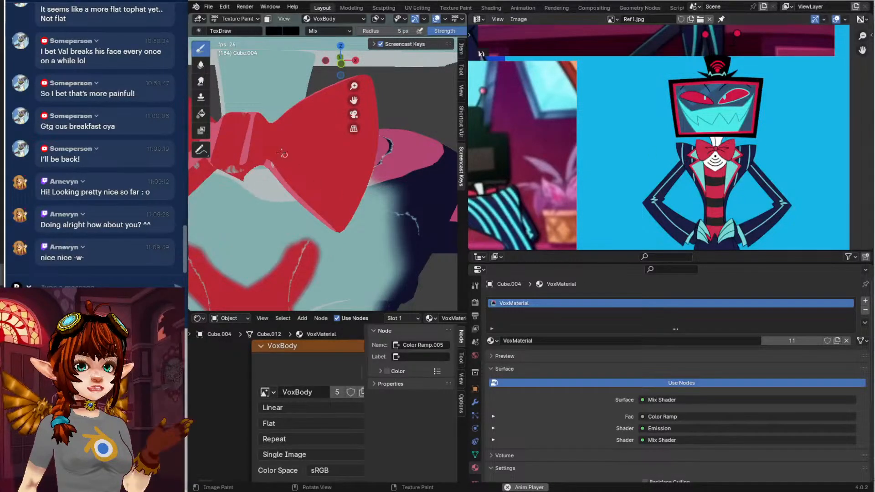
{"action": "middle_click_drag", "start_coordinate": [285, 154], "coordinate": [294, 167]}
{"action": "scroll", "coordinate": [294, 167], "scroll_direction": "up", "scroll_amount": 3}
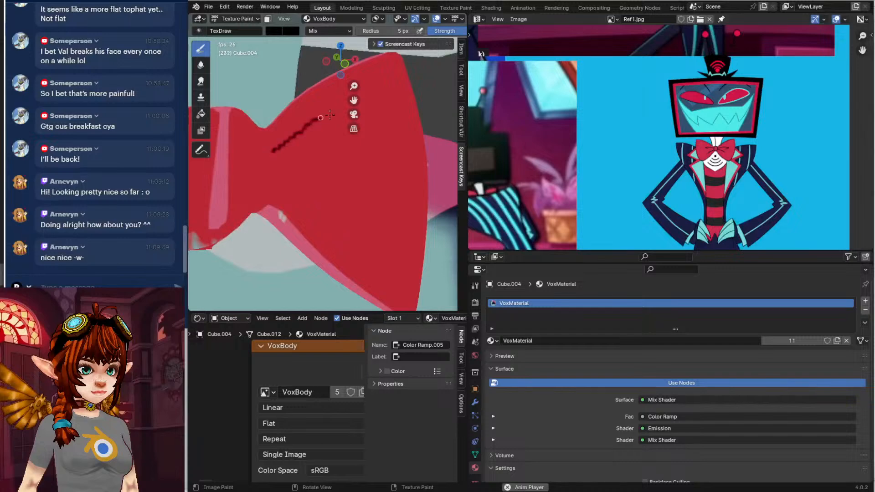
{"action": "key", "text": "ctrl+z"}
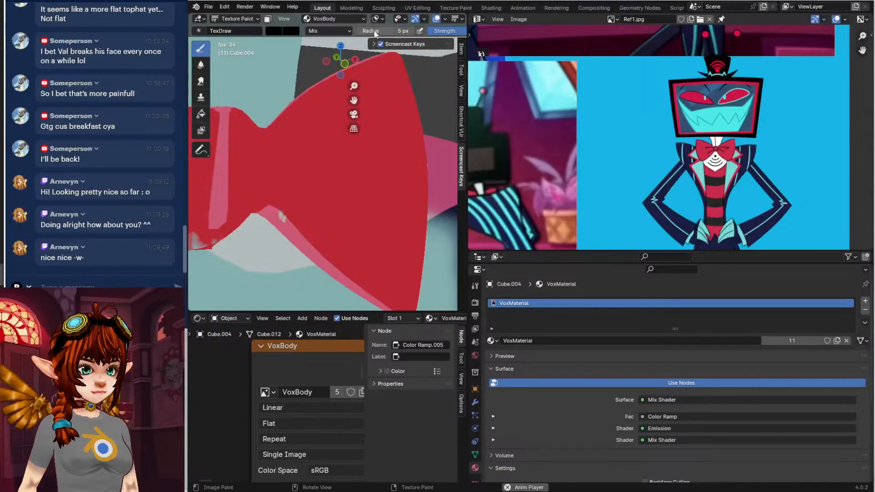
Set the brush radius to 21 px and paint a hooked black fold line and a second line below it on the bow tie's wing
{"action": "left_click_drag", "start_coordinate": [387, 31], "coordinate": [390, 31]}
{"action": "mouse_move", "coordinate": [282, 147]}
{"action": "left_mouse_down"}
{"action": "mouse_move", "coordinate": [310, 122]}
{"action": "mouse_move", "coordinate": [363, 114]}
{"action": "mouse_move", "coordinate": [332, 134]}
{"action": "left_mouse_up"}
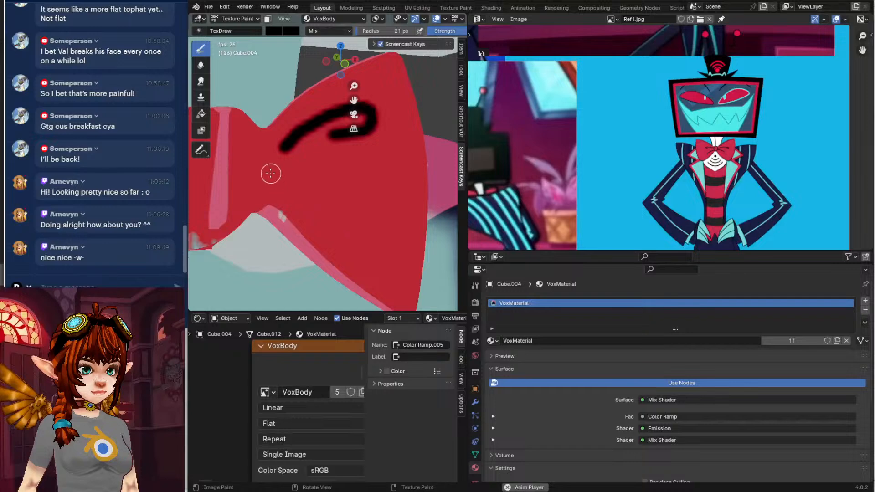
{"action": "left_click_drag", "start_coordinate": [276, 163], "coordinate": [319, 187]}
{"action": "scroll", "coordinate": [355, 223], "scroll_direction": "down", "scroll_amount": 7}
{"action": "middle_click_drag", "start_coordinate": [351, 215], "coordinate": [330, 209]}
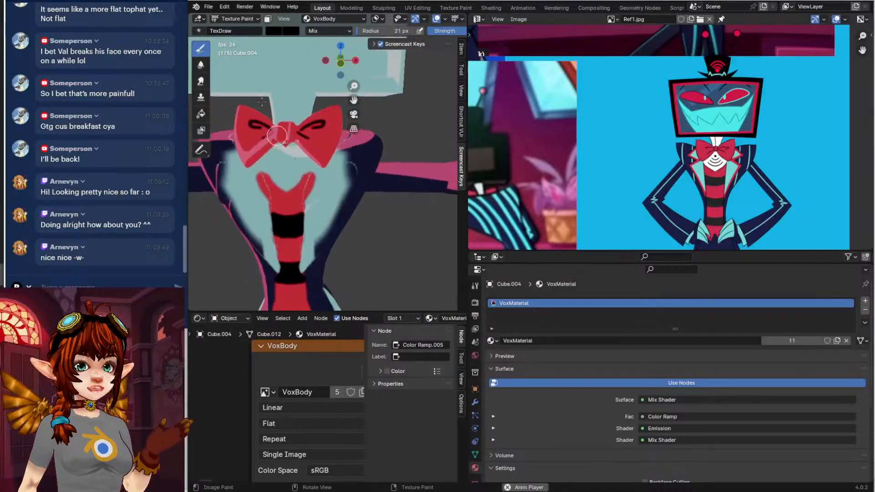
Leave the bow tie's painting mode, select the separated chest lapels, and enter Texture Paint on them
{"action": "left_click", "coordinate": [242, 21]}
{"action": "left_click", "coordinate": [243, 21]}
{"action": "scroll", "coordinate": [387, 219], "scroll_direction": "down", "scroll_amount": 2}
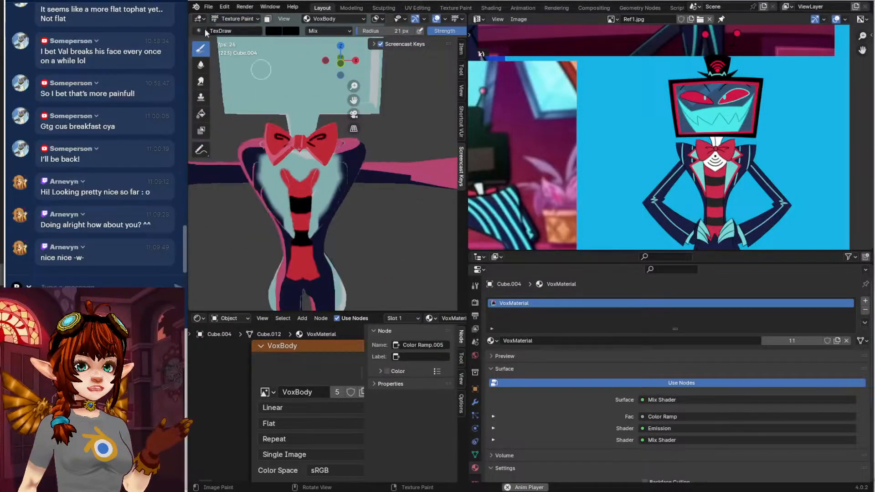
{"action": "left_click", "coordinate": [237, 18]}
{"action": "left_click", "coordinate": [234, 30]}
{"action": "left_click", "coordinate": [344, 178]}
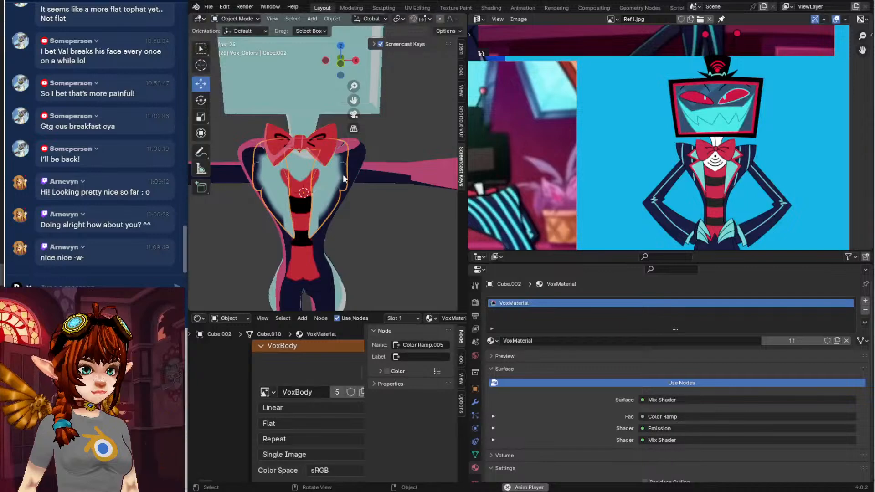
{"action": "left_click", "coordinate": [230, 21]}
{"action": "left_click", "coordinate": [238, 82]}
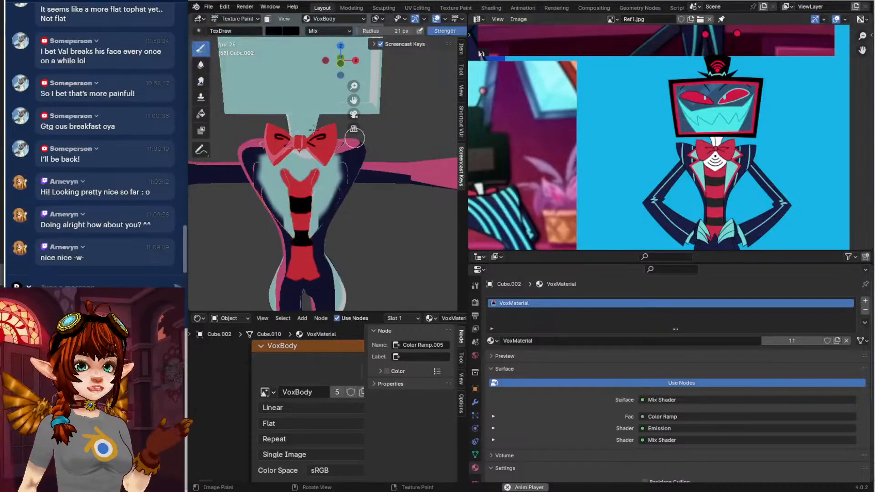
Sample teal from the reference image's lapel and paint the chest lapels with a 122 px brush
{"action": "left_click", "coordinate": [274, 31]}
{"action": "left_click", "coordinate": [359, 146]}
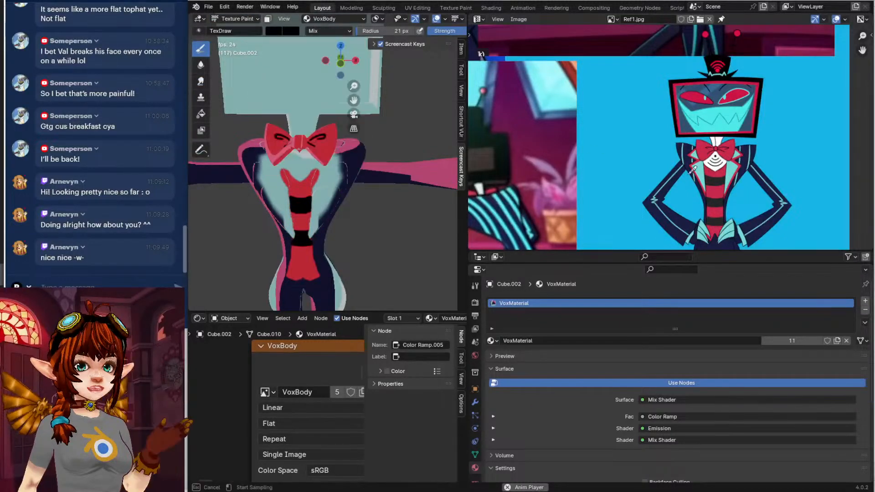
{"action": "left_click", "coordinate": [733, 164]}
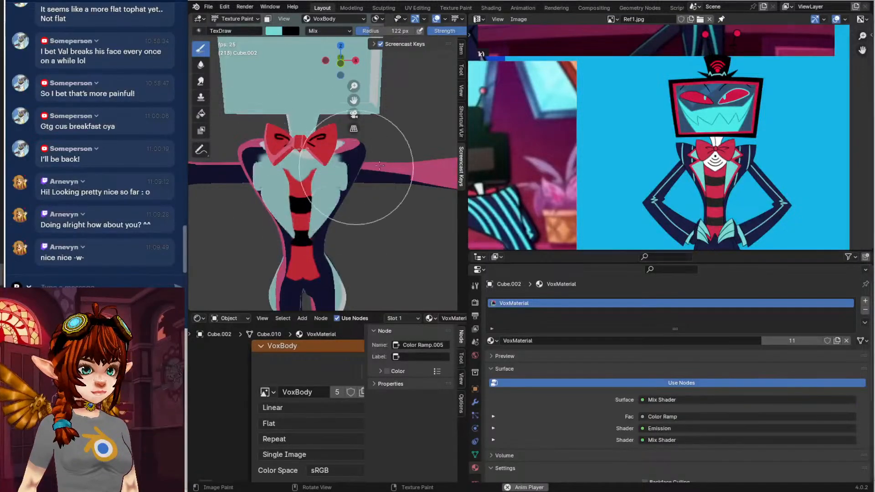
Sample red from the bow tie in the reference image as the brush colour and reduce the brush radius to 44 px
{"action": "mouse_move", "coordinate": [312, 175]}
{"action": "middle_mouse_down"}
{"action": "mouse_move", "coordinate": [301, 187]}
{"action": "mouse_move", "coordinate": [334, 162]}
{"action": "mouse_move", "coordinate": [319, 150]}
{"action": "mouse_move", "coordinate": [367, 154]}
{"action": "middle_mouse_up"}
{"action": "middle_click_drag", "start_coordinate": [271, 218], "coordinate": [344, 67]}
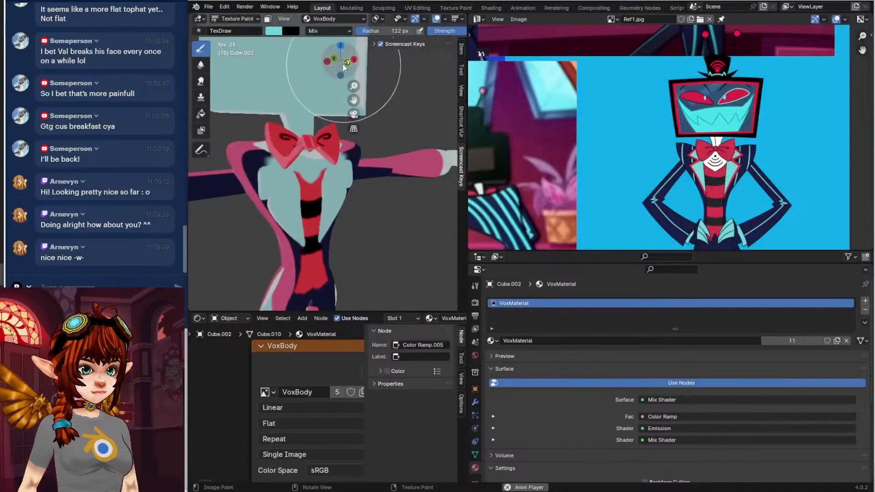
{"action": "left_click", "coordinate": [224, 20]}
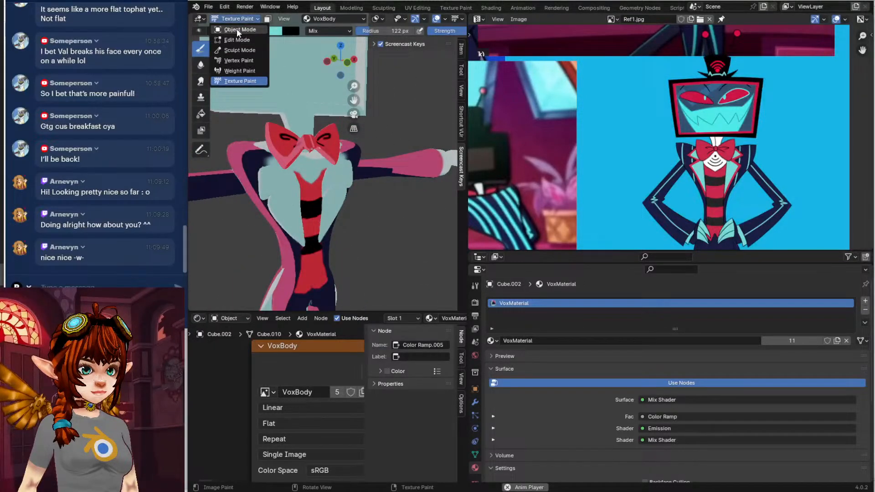
{"action": "left_click", "coordinate": [274, 30]}
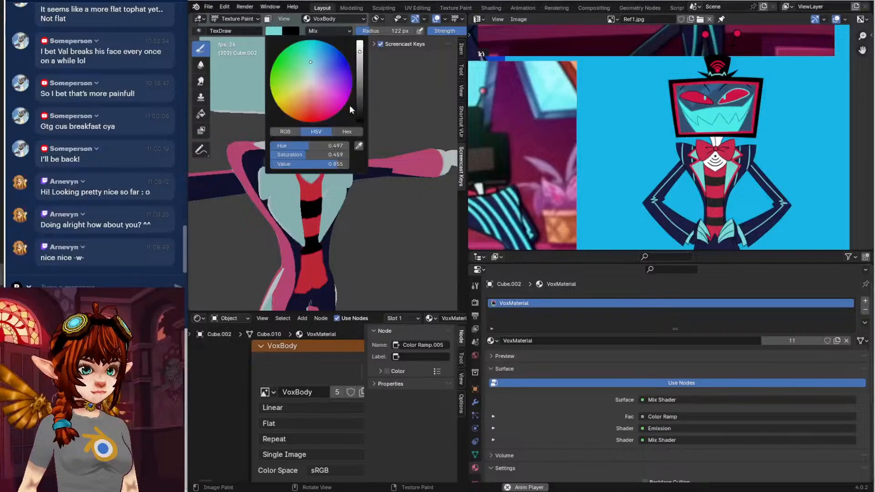
{"action": "left_click", "coordinate": [359, 146]}
{"action": "left_click", "coordinate": [699, 143]}
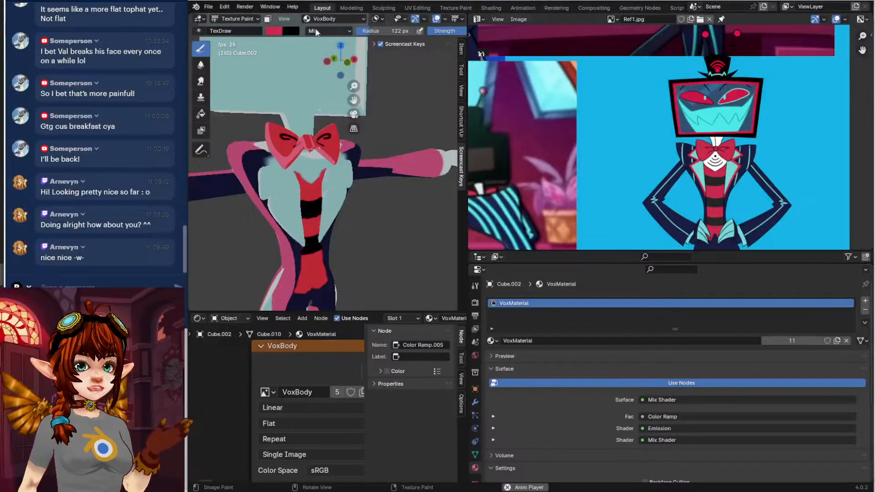
{"action": "scroll", "coordinate": [362, 237], "scroll_direction": "up", "scroll_amount": 4}
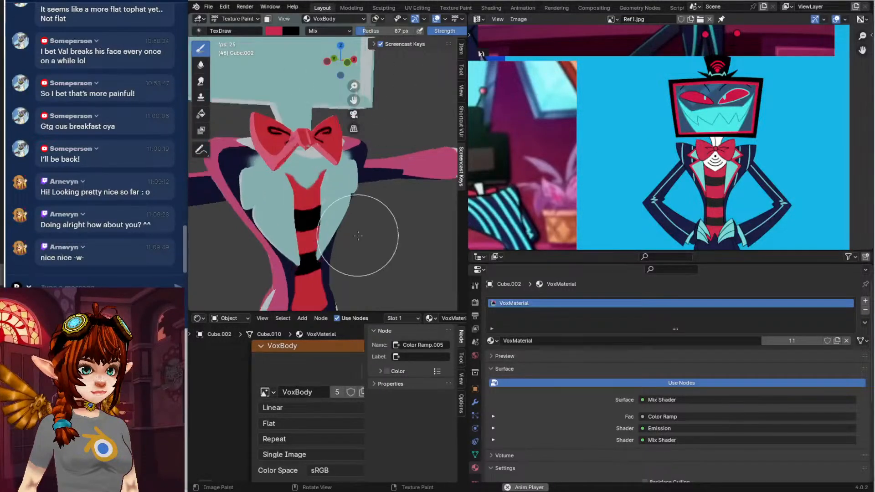
{"action": "left_click_drag", "start_coordinate": [380, 33], "coordinate": [359, 35]}
Paint a red border along the outer edge of the lower chest lapel and into its notch
{"action": "middle_click_drag", "start_coordinate": [373, 218], "coordinate": [329, 195]}
{"action": "scroll", "coordinate": [357, 186], "scroll_direction": "up", "scroll_amount": 3}
{"action": "mouse_move", "coordinate": [369, 240]}
{"action": "middle_mouse_down", "text": "shift"}
{"action": "mouse_move", "coordinate": [357, 186]}
{"action": "mouse_move", "coordinate": [328, 184]}
{"action": "middle_mouse_up", "text": "shift"}
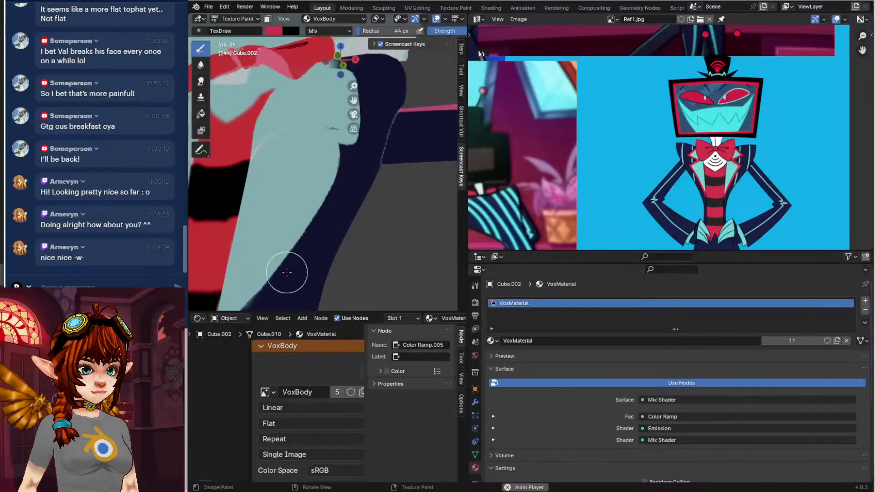
{"action": "middle_click_drag", "start_coordinate": [306, 215], "coordinate": [317, 189], "text": "shift"}
{"action": "mouse_move", "coordinate": [250, 265]}
{"action": "left_mouse_down"}
{"action": "mouse_move", "coordinate": [228, 289]}
{"action": "mouse_move", "coordinate": [293, 231]}
{"action": "mouse_move", "coordinate": [267, 248]}
{"action": "mouse_move", "coordinate": [322, 155]}
{"action": "mouse_move", "coordinate": [300, 146]}
{"action": "left_mouse_up"}
{"action": "middle_click_drag", "start_coordinate": [299, 146], "coordinate": [293, 201]}
{"action": "mouse_move", "coordinate": [304, 187]}
{"action": "left_mouse_down"}
{"action": "mouse_move", "coordinate": [309, 179]}
{"action": "mouse_move", "coordinate": [327, 205]}
{"action": "mouse_move", "coordinate": [319, 182]}
{"action": "left_mouse_up"}
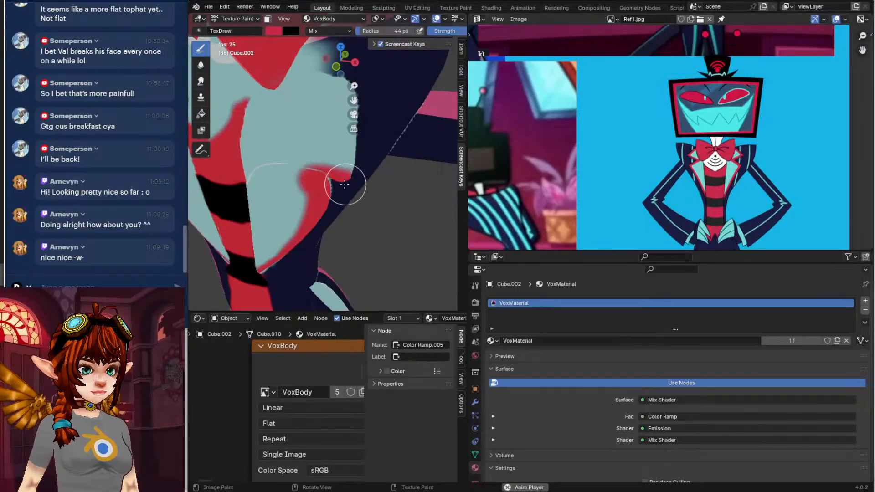
{"action": "middle_click_drag", "start_coordinate": [327, 179], "coordinate": [306, 110]}
{"action": "left_click_drag", "start_coordinate": [306, 110], "coordinate": [317, 156]}
Paint the red border around the outer edge of the upper lapel, from the shoulder and side
{"action": "middle_click_drag", "start_coordinate": [303, 91], "coordinate": [279, 143]}
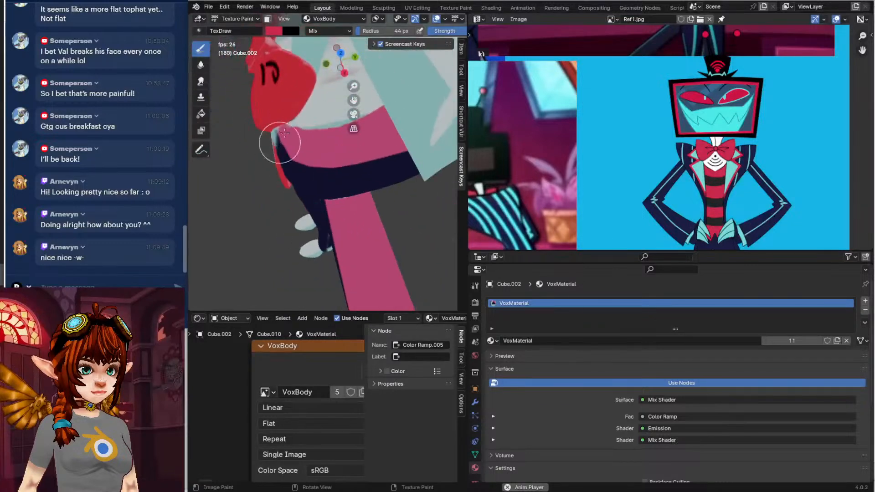
{"action": "left_click_drag", "start_coordinate": [287, 124], "coordinate": [371, 113]}
{"action": "mouse_move", "coordinate": [391, 124]}
{"action": "middle_mouse_down"}
{"action": "mouse_move", "coordinate": [291, 120]}
{"action": "mouse_move", "coordinate": [310, 117]}
{"action": "mouse_move", "coordinate": [302, 115]}
{"action": "middle_mouse_up"}
{"action": "mouse_move", "coordinate": [305, 101]}
{"action": "left_mouse_down"}
{"action": "mouse_move", "coordinate": [364, 156]}
{"action": "mouse_move", "coordinate": [403, 170]}
{"action": "left_mouse_up"}
{"action": "middle_click_drag", "start_coordinate": [403, 170], "coordinate": [350, 149]}
{"action": "mouse_move", "coordinate": [269, 95]}
{"action": "left_mouse_down"}
{"action": "mouse_move", "coordinate": [289, 68]}
{"action": "mouse_move", "coordinate": [283, 116]}
{"action": "mouse_move", "coordinate": [303, 141]}
{"action": "mouse_move", "coordinate": [358, 167]}
{"action": "left_mouse_up"}
{"action": "middle_click_drag", "start_coordinate": [193, 173], "coordinate": [293, 156]}
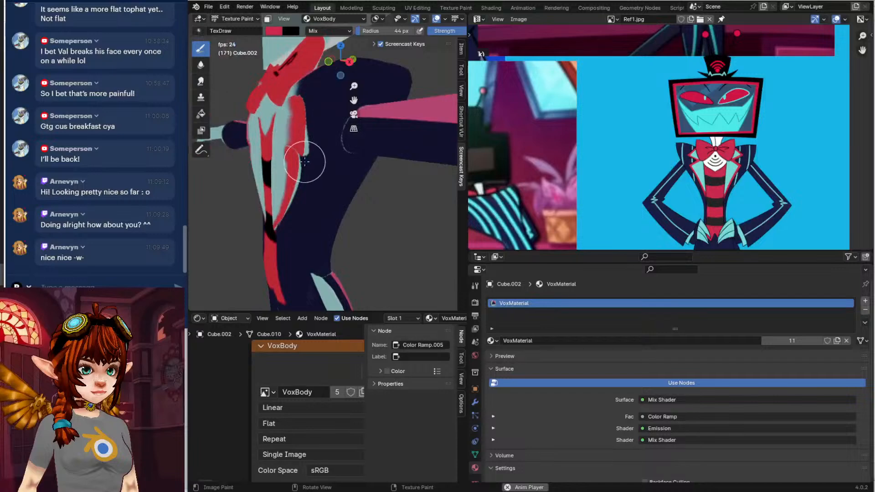
{"action": "middle_click_drag", "start_coordinate": [318, 210], "coordinate": [395, 214]}
Show the VoxBody texture in the image editor in place of the reference, and reveal the editor's tools
{"action": "left_click", "coordinate": [612, 19]}
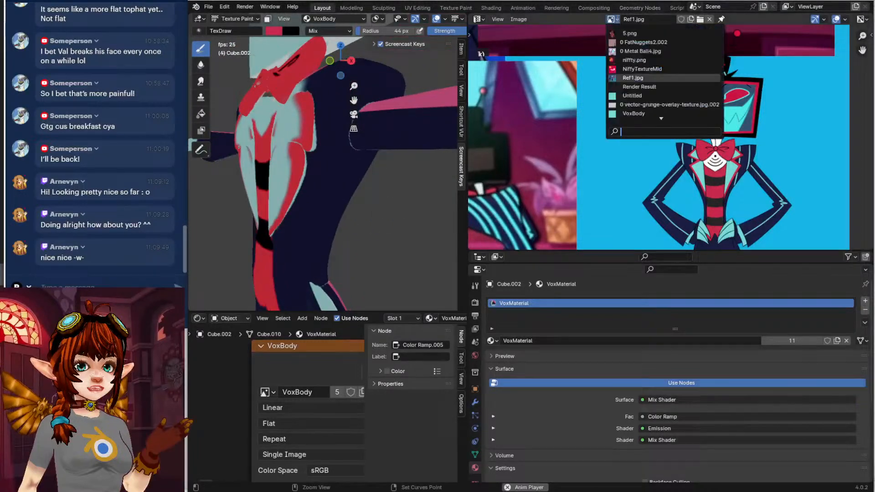
{"action": "left_click", "coordinate": [660, 104]}
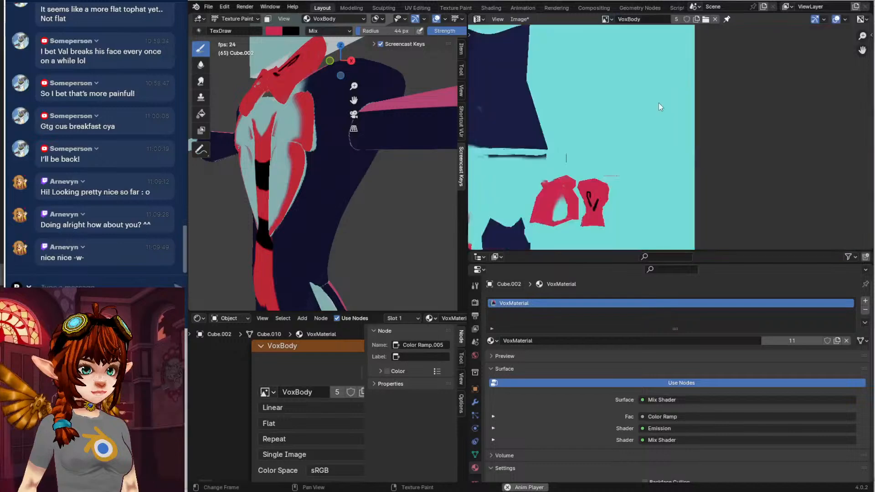
{"action": "scroll", "coordinate": [664, 137], "scroll_direction": "down", "scroll_amount": 2}
{"action": "middle_click_drag", "start_coordinate": [590, 190], "coordinate": [603, 172]}
{"action": "scroll", "coordinate": [604, 172], "scroll_direction": "up", "scroll_amount": 4}
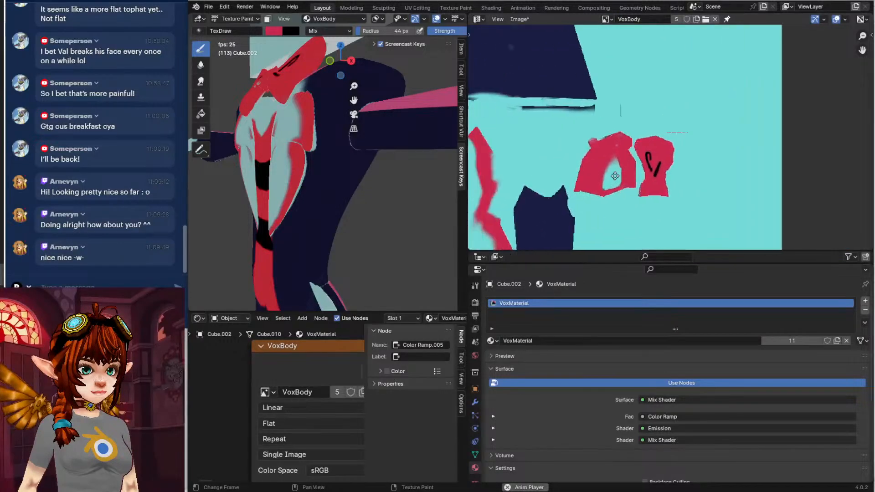
{"action": "middle_click_drag", "start_coordinate": [514, 71], "coordinate": [533, 73]}
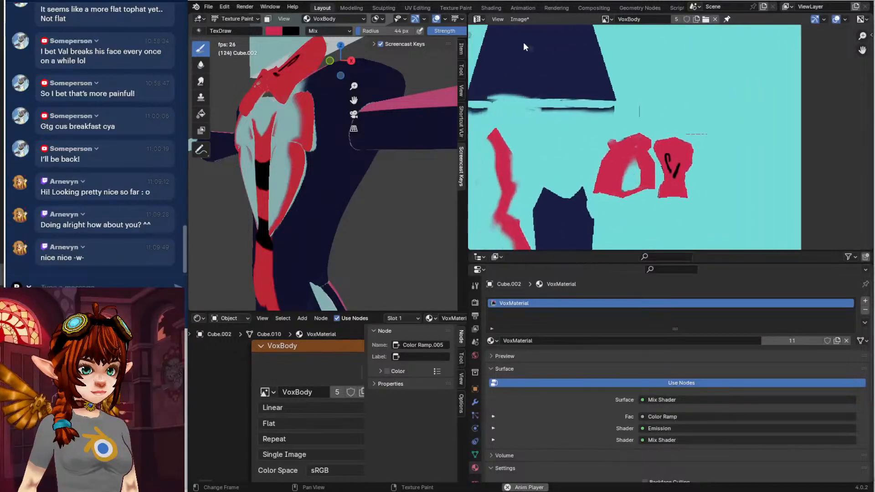
{"action": "left_click", "coordinate": [469, 34]}
{"action": "left_click", "coordinate": [478, 19]}
{"action": "left_click", "coordinate": [478, 65]}
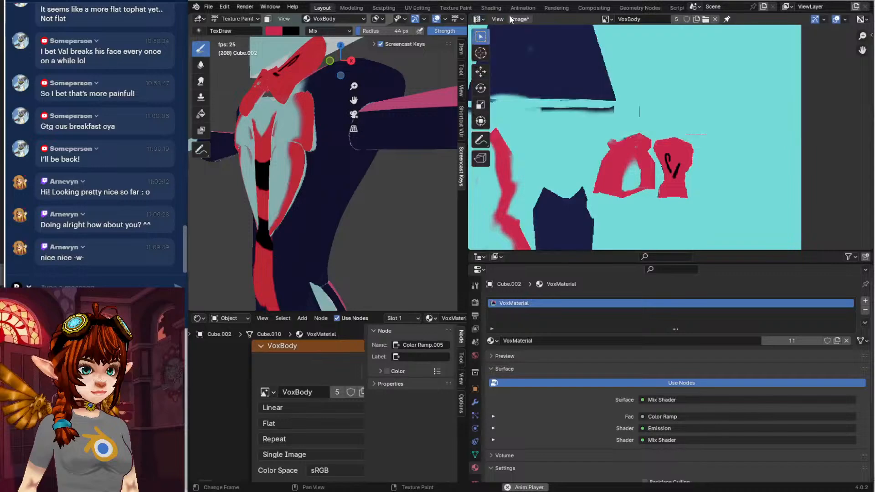
Save the painted VoxBody image
{"action": "left_click", "coordinate": [520, 19]}
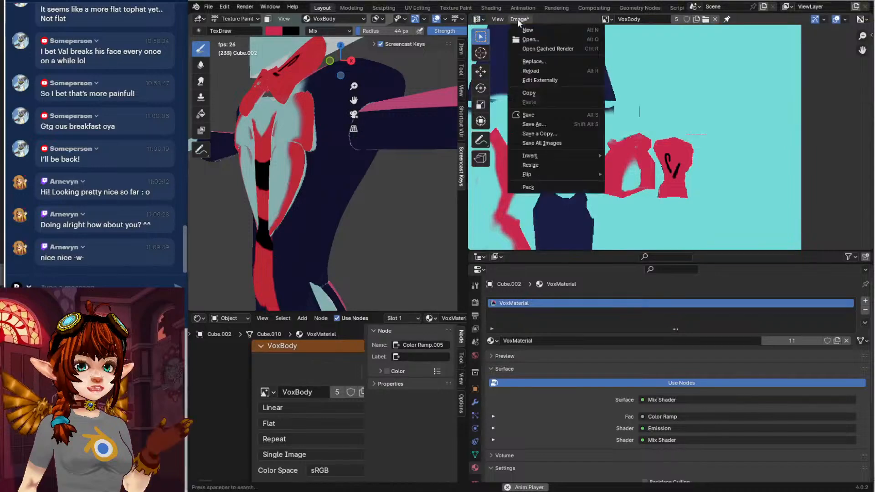
{"action": "left_click", "coordinate": [540, 115]}
{"action": "middle_click_drag", "start_coordinate": [549, 135], "coordinate": [721, 192]}
{"action": "scroll", "coordinate": [742, 196], "scroll_direction": "down", "scroll_amount": 3}
{"action": "scroll", "coordinate": [723, 190], "scroll_direction": "up", "scroll_amount": 1}
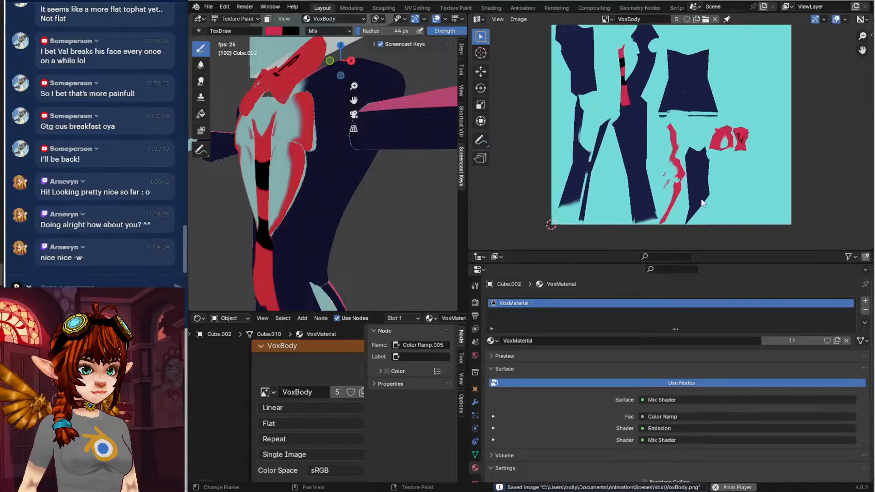
Set the brush colour to near-white at full value and paint the chest piece just below the bow tie
{"action": "mouse_move", "coordinate": [355, 198]}
{"action": "middle_mouse_down"}
{"action": "mouse_move", "coordinate": [332, 205]}
{"action": "mouse_move", "coordinate": [348, 195]}
{"action": "middle_mouse_up"}
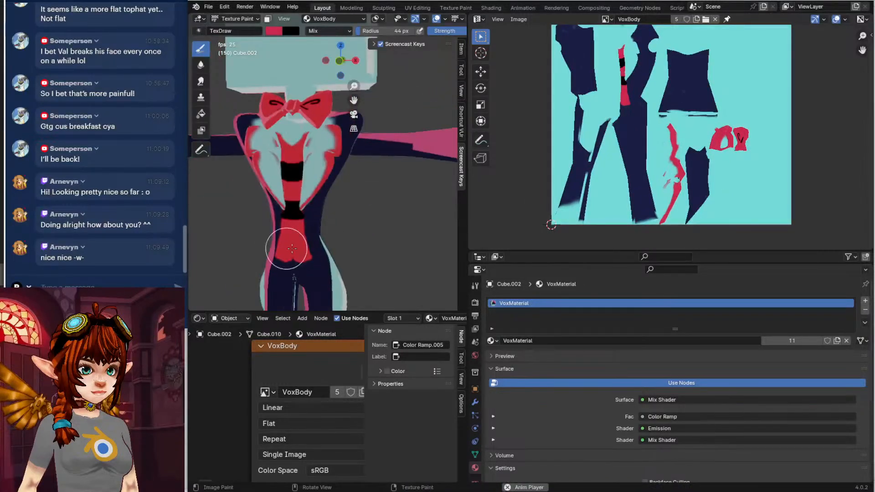
{"action": "left_click", "coordinate": [274, 31]}
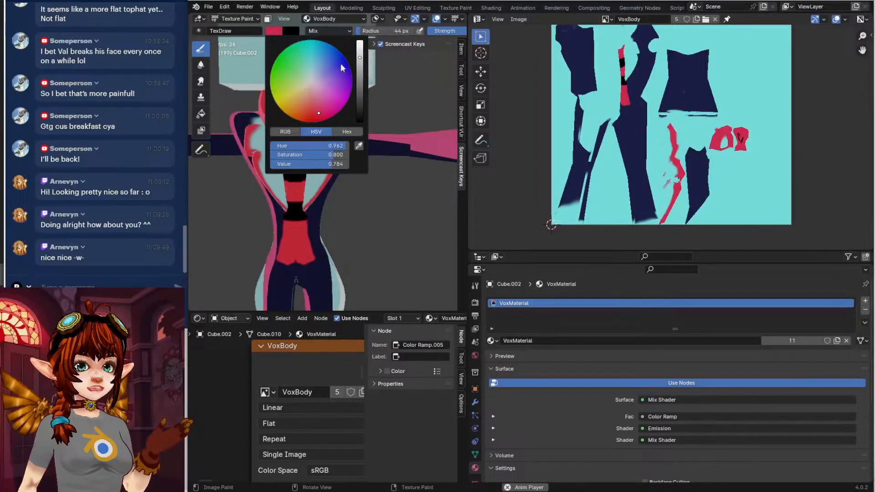
{"action": "left_click", "coordinate": [312, 81]}
{"action": "left_click_drag", "start_coordinate": [358, 51], "coordinate": [358, 40]}
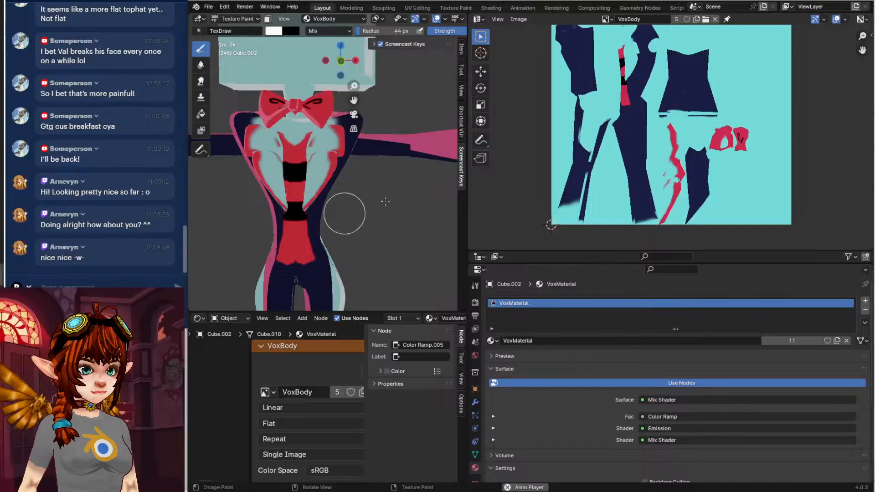
{"action": "left_click", "coordinate": [294, 127]}
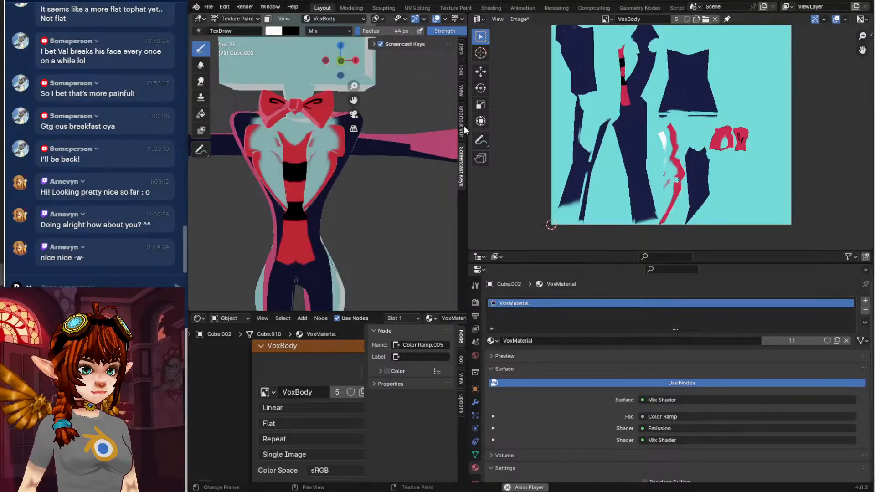
Widen the 3D view, switch Texture Paint to the main body object, and paint the shirt front below the bow tie white
{"action": "left_click_drag", "start_coordinate": [468, 128], "coordinate": [518, 128]}
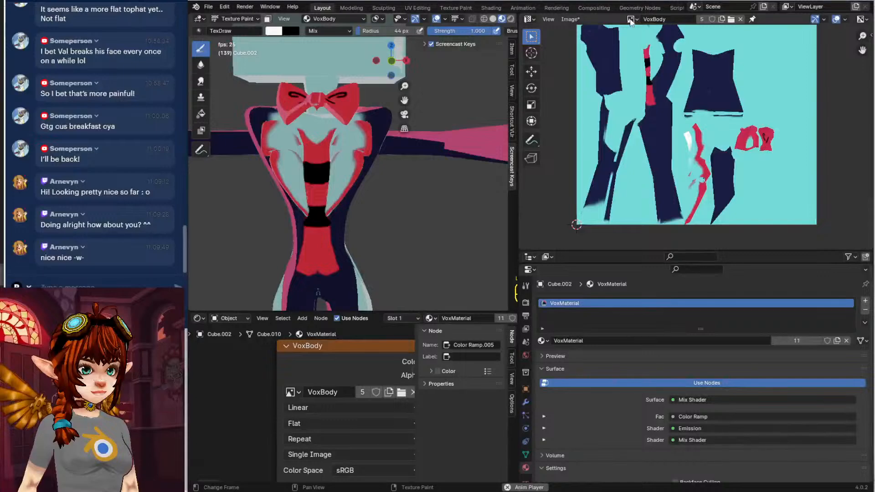
{"action": "scroll", "coordinate": [280, 147], "scroll_direction": "down", "scroll_amount": 2}
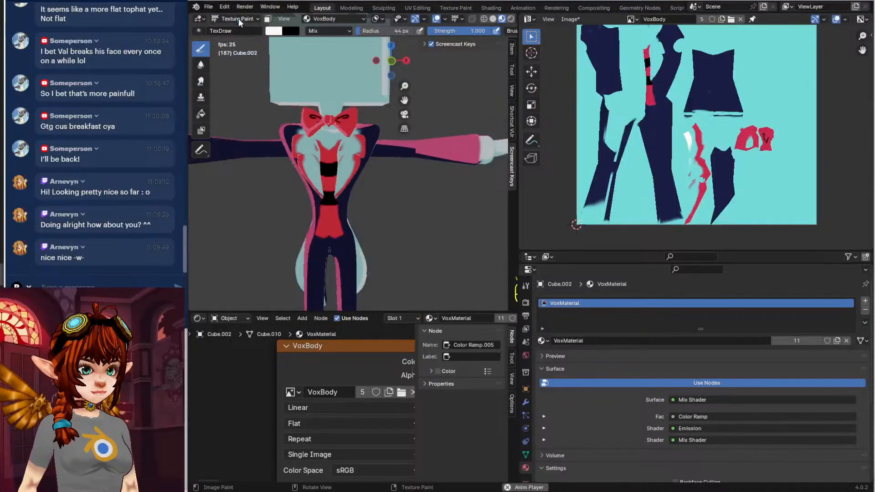
{"action": "left_click", "coordinate": [239, 19]}
{"action": "left_click", "coordinate": [237, 28]}
{"action": "left_click", "coordinate": [311, 156]}
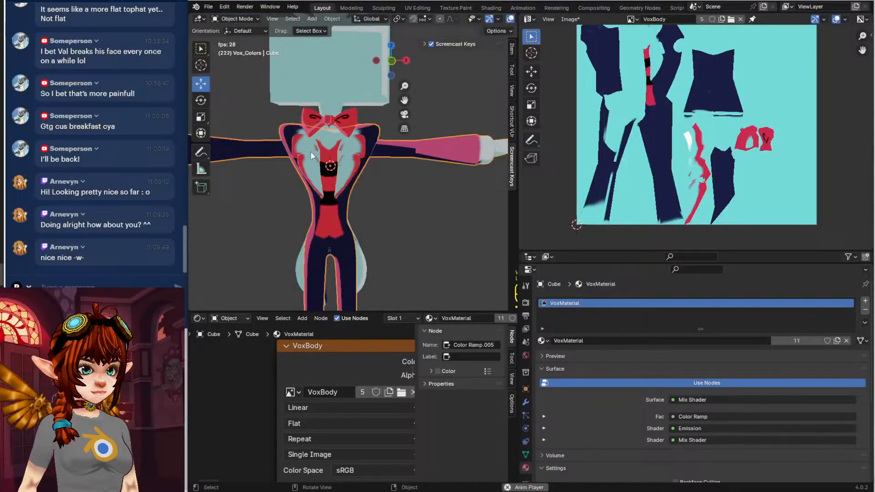
{"action": "left_click", "coordinate": [239, 20]}
{"action": "left_click", "coordinate": [237, 81]}
{"action": "scroll", "coordinate": [323, 132], "scroll_direction": "up", "scroll_amount": 2}
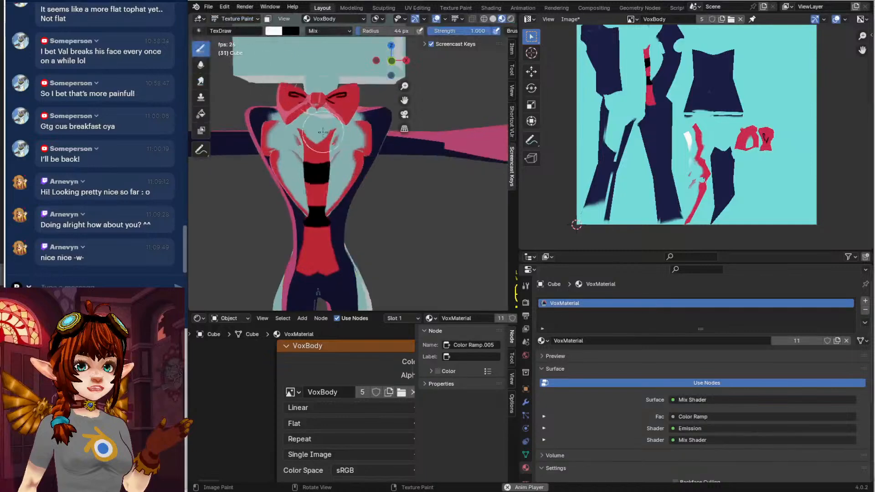
{"action": "left_click", "coordinate": [316, 108]}
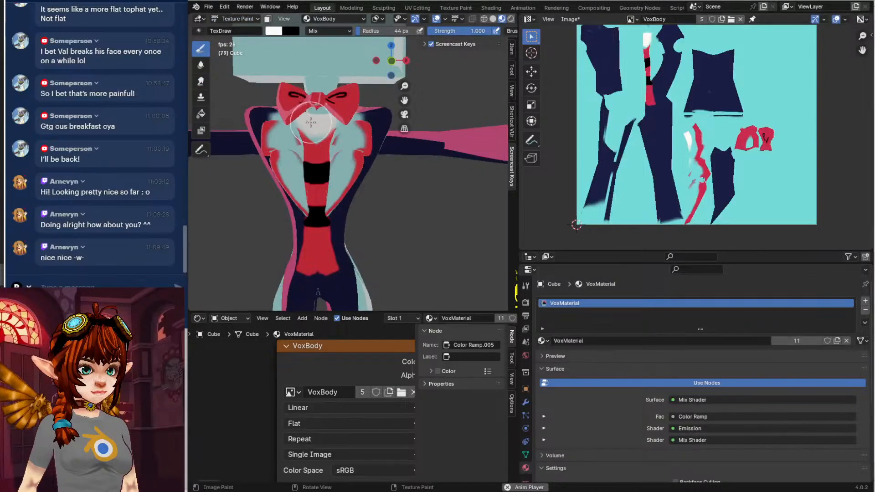
Select the head and neck object, enter Texture Paint on it, and paint the neck white
{"action": "left_click", "coordinate": [235, 18]}
{"action": "left_click", "coordinate": [244, 30]}
{"action": "left_click", "coordinate": [337, 121]}
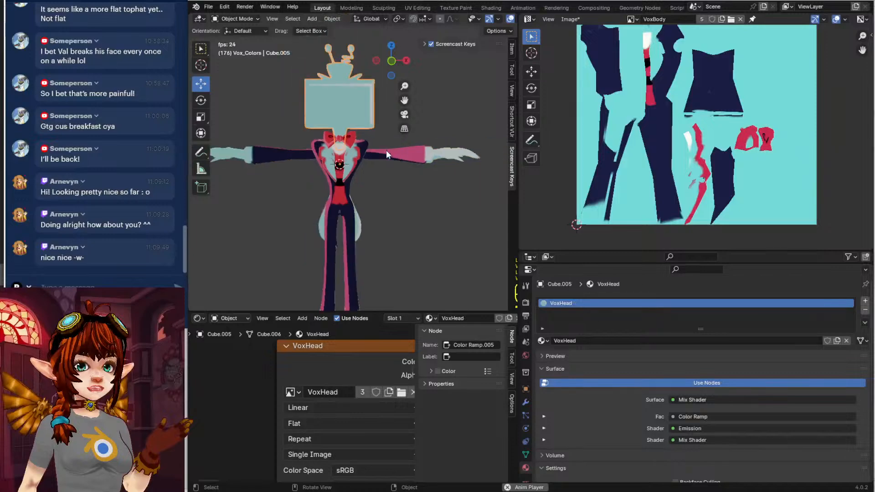
{"action": "left_click", "coordinate": [235, 19]}
{"action": "left_click", "coordinate": [245, 81]}
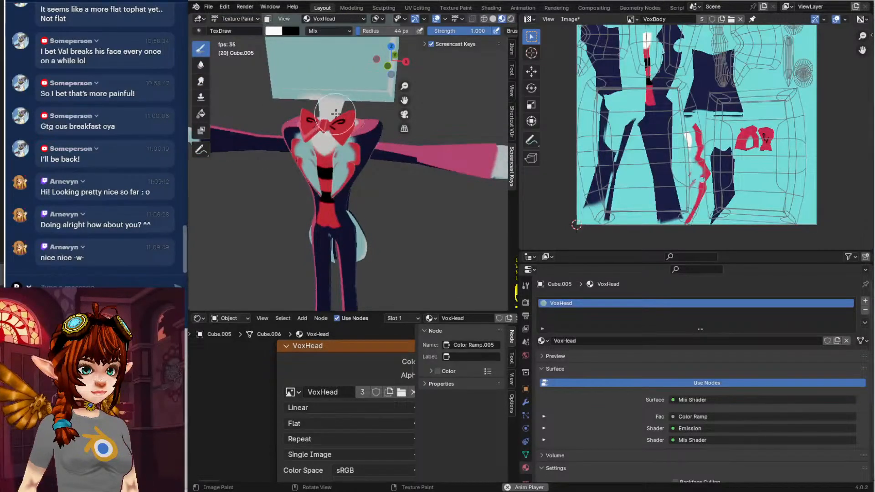
Darken the brush colour to black and display Ref1.jpg in the image editor, framed on the character's face
{"action": "left_click", "coordinate": [274, 31]}
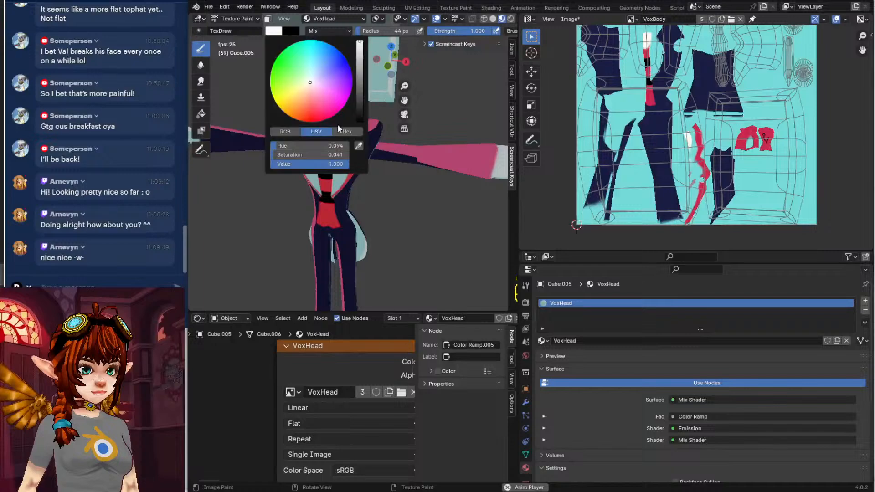
{"action": "left_click", "coordinate": [361, 120]}
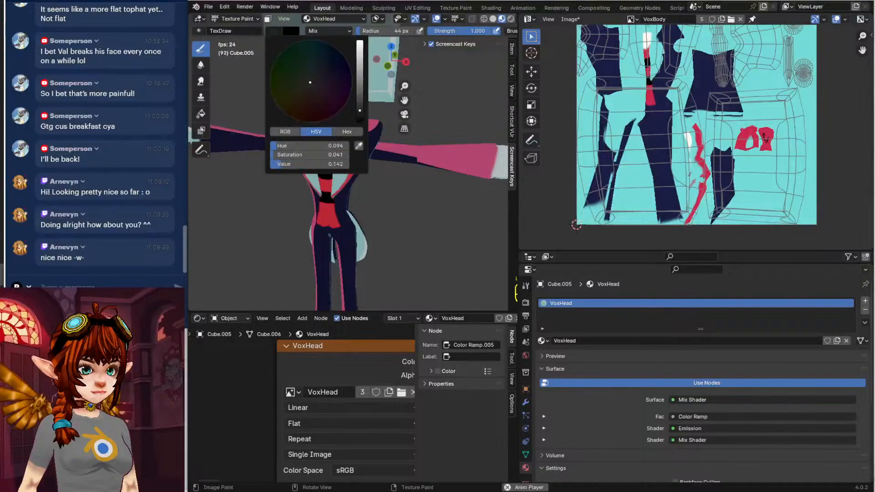
{"action": "left_click", "coordinate": [634, 19]}
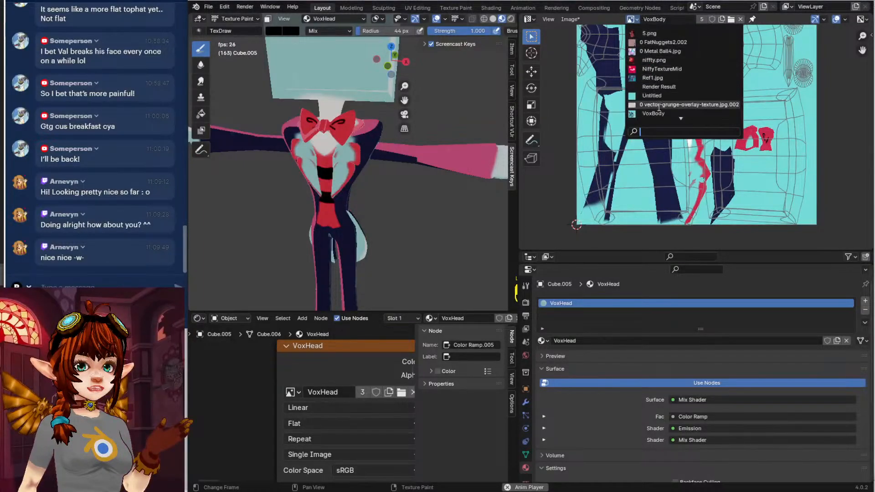
{"action": "left_click", "coordinate": [659, 79]}
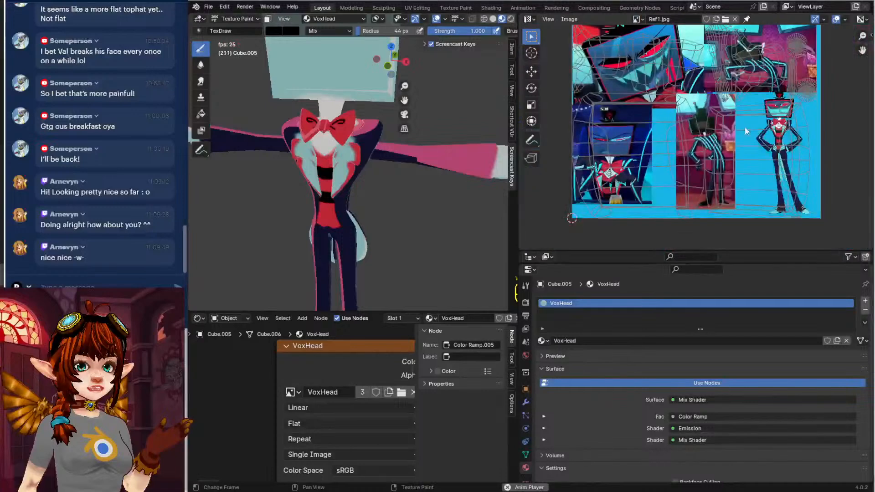
{"action": "middle_click_drag", "start_coordinate": [745, 131], "coordinate": [802, 199]}
{"action": "scroll", "coordinate": [802, 199], "scroll_direction": "up", "scroll_amount": 3}
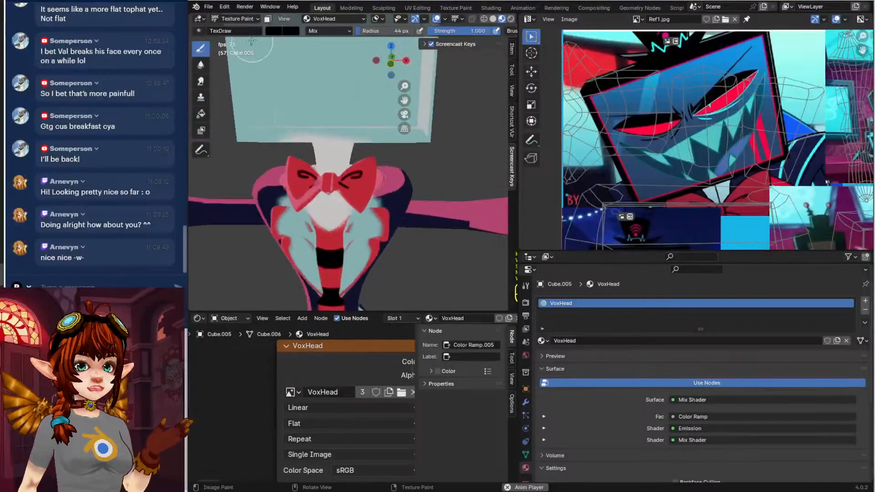
Reduce the brush radius to 8 px and paint black along the neck's centre line, the head's lower edge and the hat band
{"action": "left_click_drag", "start_coordinate": [367, 33], "coordinate": [365, 34]}
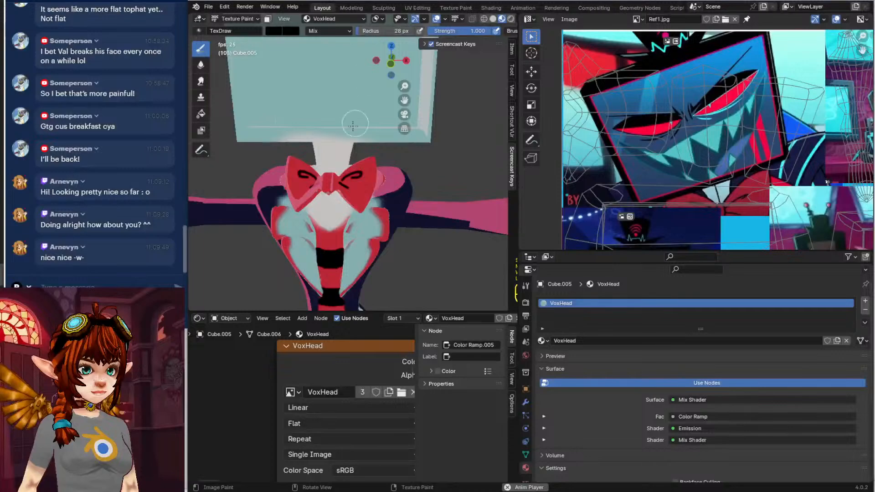
{"action": "scroll", "coordinate": [351, 126], "scroll_direction": "up", "scroll_amount": 1}
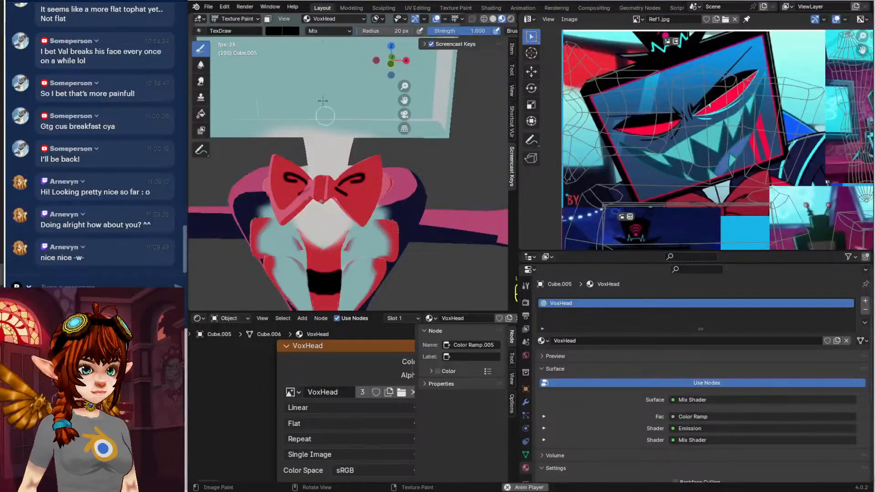
{"action": "left_click_drag", "start_coordinate": [385, 31], "coordinate": [357, 32]}
{"action": "left_click_drag", "start_coordinate": [326, 132], "coordinate": [328, 149]}
{"action": "key", "text": "ctrl+z"}
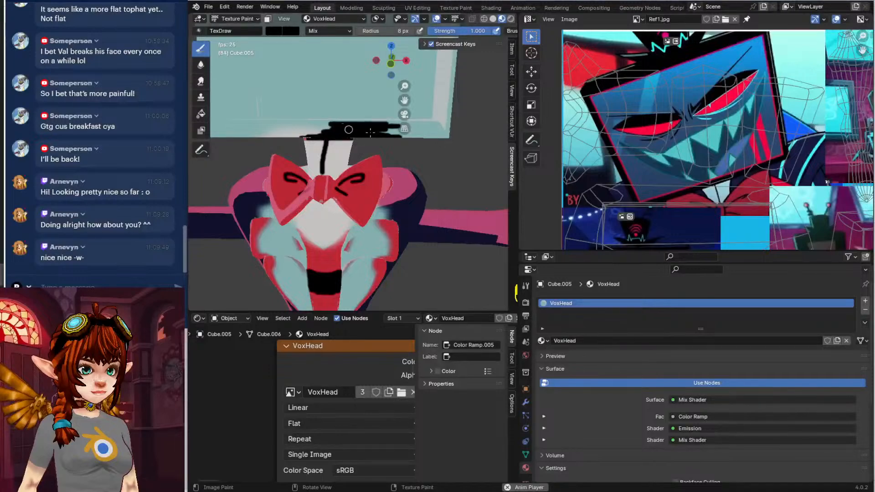
{"action": "left_click_drag", "start_coordinate": [379, 127], "coordinate": [412, 121]}
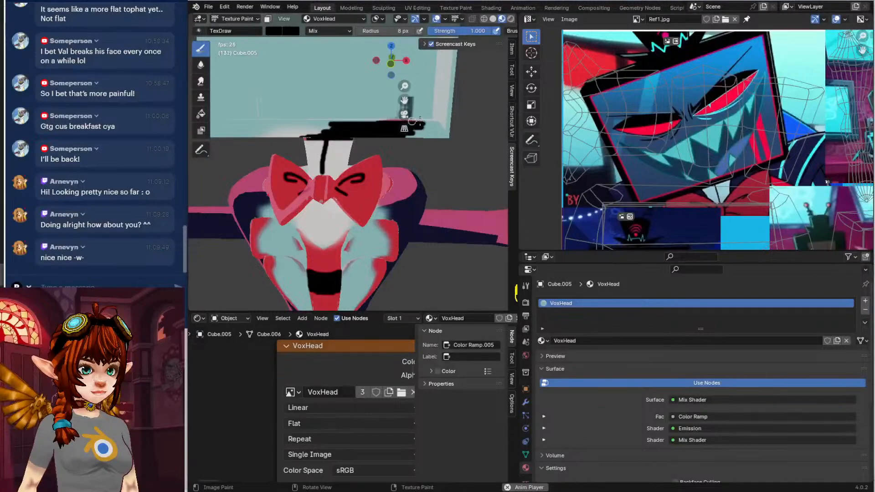
{"action": "key", "text": "ctrl+z"}
{"action": "middle_click_drag", "start_coordinate": [423, 124], "coordinate": [428, 117]}
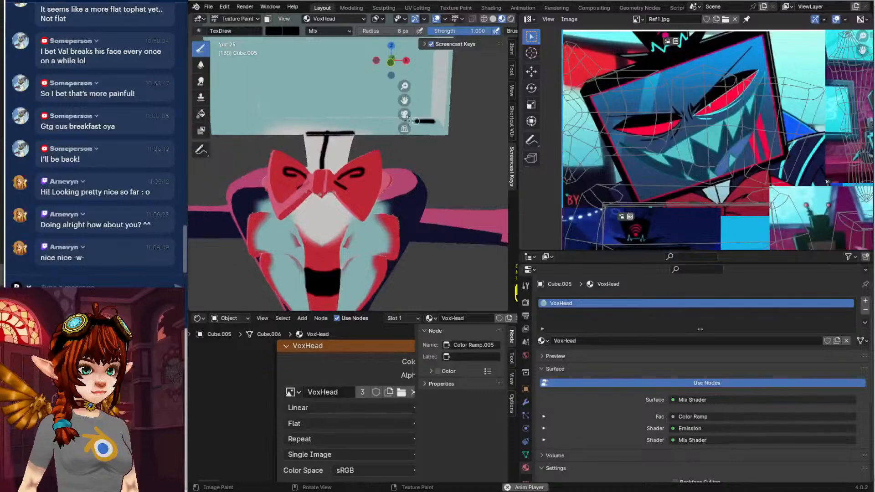
{"action": "mouse_move", "coordinate": [417, 121]}
{"action": "left_mouse_down"}
{"action": "mouse_move", "coordinate": [310, 122]}
{"action": "mouse_move", "coordinate": [319, 130]}
{"action": "left_mouse_up"}
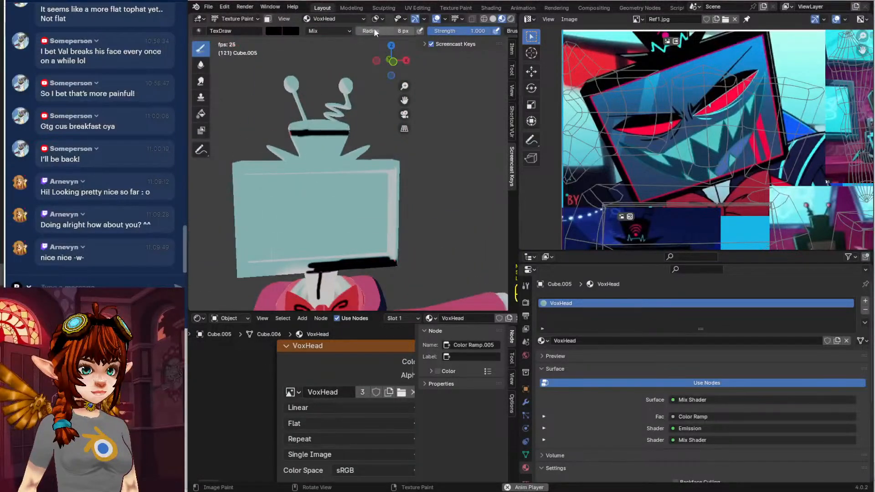
Set the brush radius to 39 px and paint the hat and the top and side edges of the TV head black
{"action": "left_click_drag", "start_coordinate": [374, 31], "coordinate": [378, 31]}
{"action": "mouse_move", "coordinate": [290, 114]}
{"action": "left_mouse_down"}
{"action": "mouse_move", "coordinate": [302, 122]}
{"action": "mouse_move", "coordinate": [270, 140]}
{"action": "mouse_move", "coordinate": [279, 148]}
{"action": "mouse_move", "coordinate": [330, 150]}
{"action": "mouse_move", "coordinate": [305, 160]}
{"action": "mouse_move", "coordinate": [403, 160]}
{"action": "left_mouse_up"}
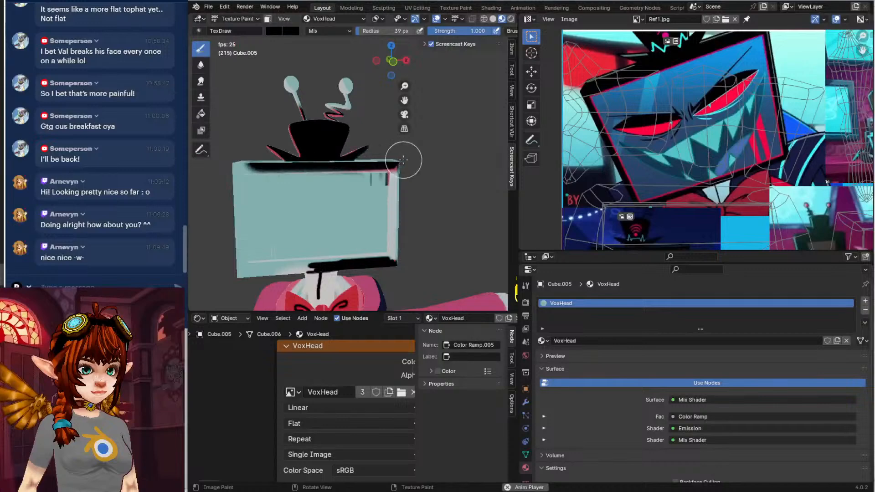
{"action": "scroll", "coordinate": [410, 191], "scroll_direction": "down", "scroll_amount": 5}
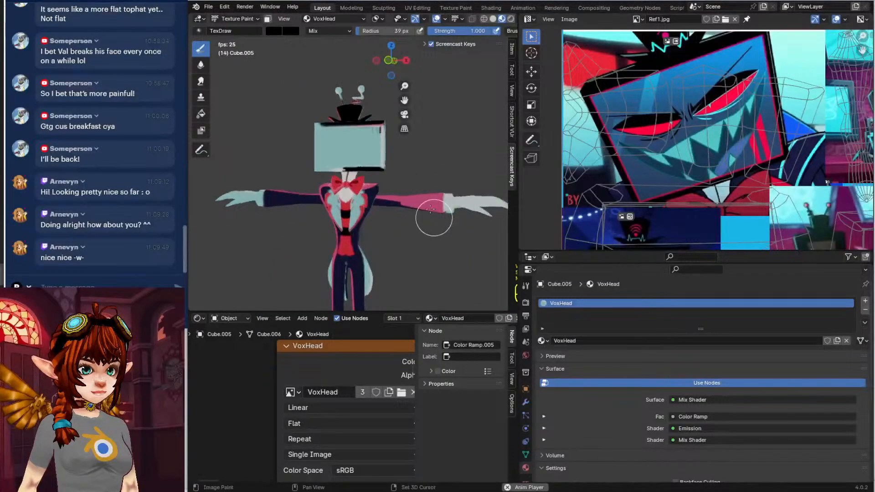
{"action": "scroll", "coordinate": [695, 149], "scroll_direction": "down", "scroll_amount": 4}
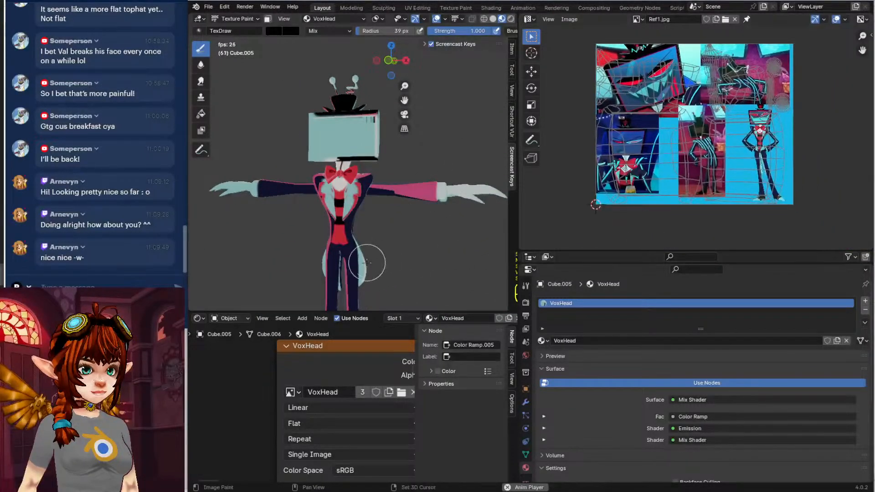
{"action": "middle_click_drag", "start_coordinate": [367, 262], "coordinate": [372, 151], "text": "shift"}
{"action": "middle_click_drag", "start_coordinate": [400, 264], "coordinate": [341, 207]}
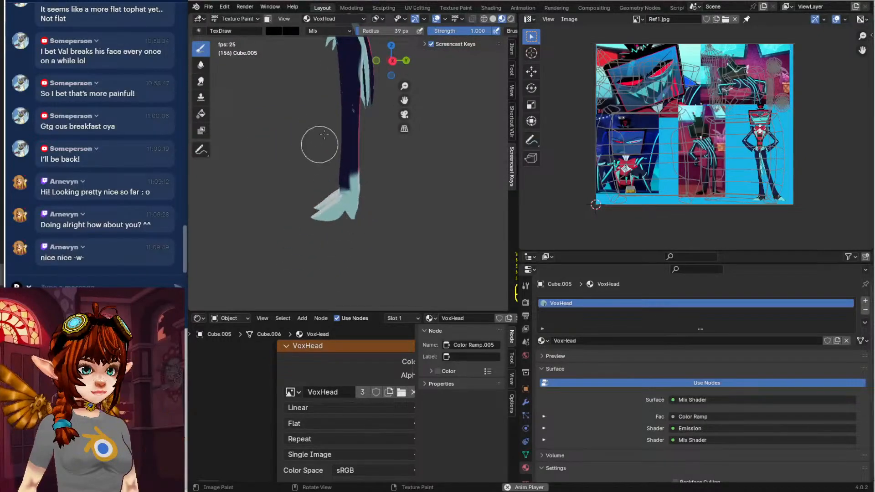
{"action": "middle_click_drag", "start_coordinate": [318, 144], "coordinate": [401, 303], "text": "shift"}
{"action": "middle_click_drag", "start_coordinate": [367, 196], "coordinate": [304, 264], "text": "shift"}
{"action": "scroll", "coordinate": [366, 164], "scroll_direction": "up", "scroll_amount": 2}
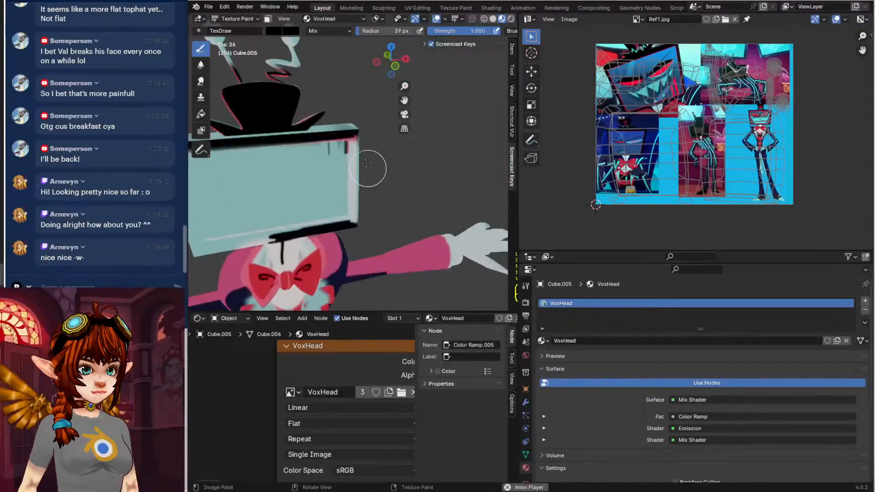
{"action": "left_click_drag", "start_coordinate": [358, 150], "coordinate": [359, 226]}
Paint the front screen of the TV head black
{"action": "middle_click_drag", "start_coordinate": [363, 209], "coordinate": [516, 187]}
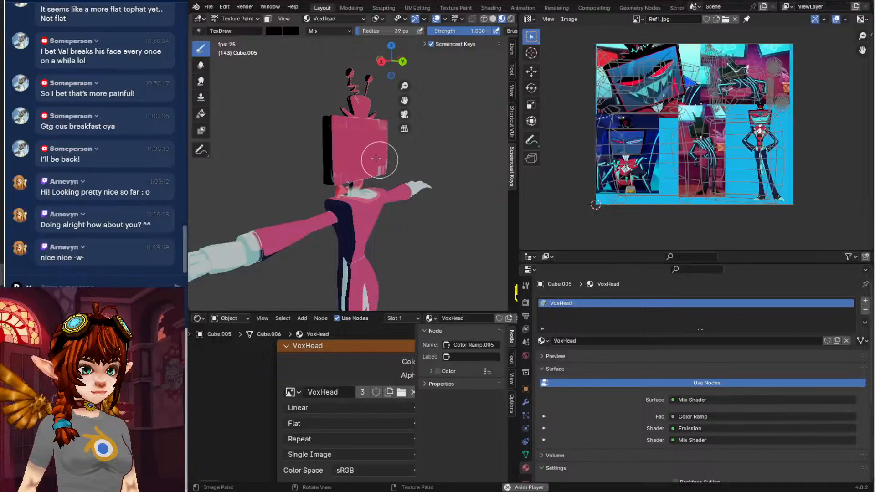
{"action": "middle_click_drag", "start_coordinate": [401, 160], "coordinate": [291, 156]}
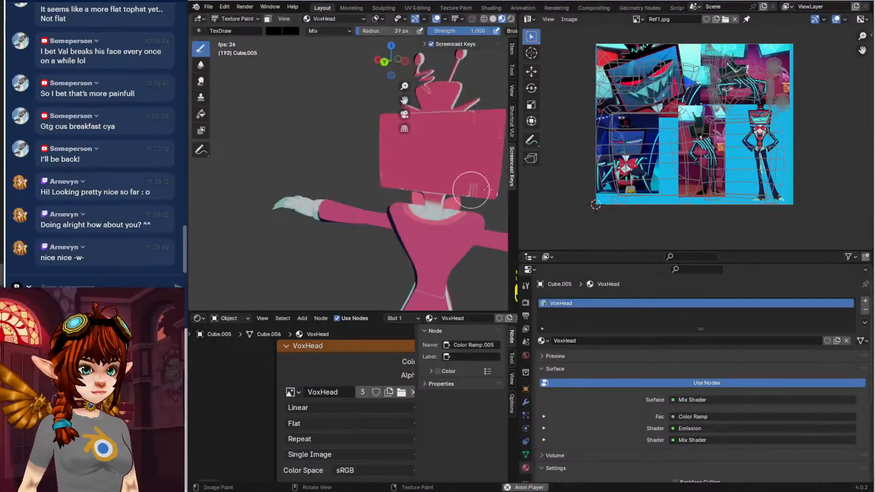
{"action": "middle_click_drag", "start_coordinate": [476, 171], "coordinate": [332, 154], "text": "shift"}
{"action": "left_click", "coordinate": [407, 168]}
{"action": "key", "text": "KP_1"}
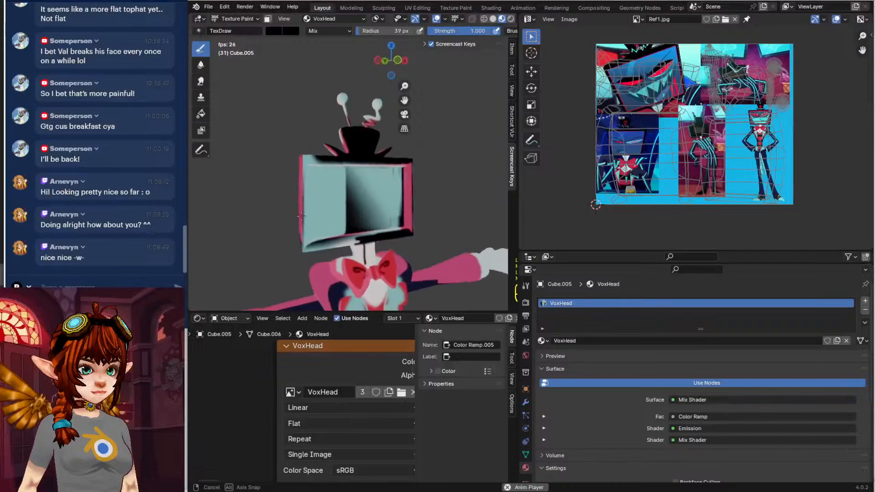
{"action": "mouse_move", "coordinate": [344, 165]}
{"action": "left_mouse_down"}
{"action": "mouse_move", "coordinate": [315, 227]}
{"action": "mouse_move", "coordinate": [378, 224]}
{"action": "mouse_move", "coordinate": [383, 200]}
{"action": "mouse_move", "coordinate": [342, 173]}
{"action": "mouse_move", "coordinate": [404, 172]}
{"action": "left_mouse_up"}
Paint the outer frame around the head's screen black on both sides, covering the remaining light patches
{"action": "middle_click_drag", "start_coordinate": [396, 172], "coordinate": [373, 152]}
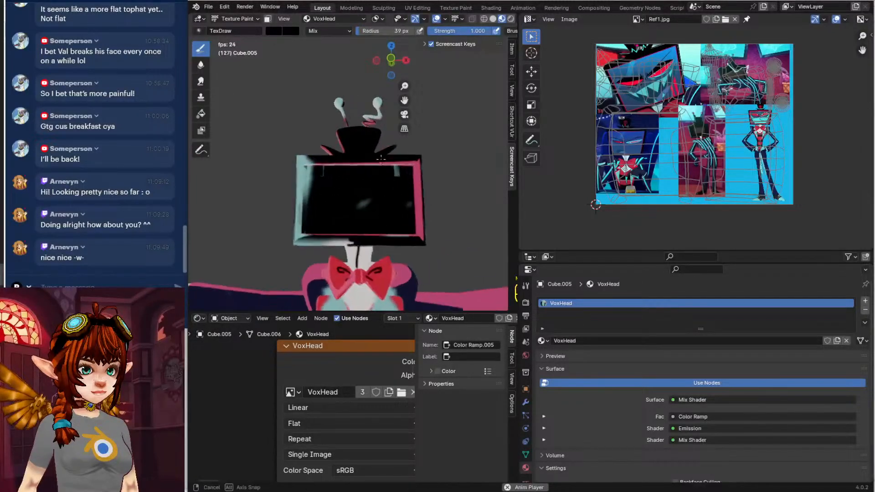
{"action": "scroll", "coordinate": [372, 152], "scroll_direction": "up", "scroll_amount": 3}
{"action": "middle_click_drag", "start_coordinate": [434, 163], "coordinate": [451, 161]}
{"action": "mouse_move", "coordinate": [451, 161]}
{"action": "left_mouse_down"}
{"action": "mouse_move", "coordinate": [465, 159]}
{"action": "mouse_move", "coordinate": [267, 172]}
{"action": "mouse_move", "coordinate": [265, 239]}
{"action": "mouse_move", "coordinate": [269, 221]}
{"action": "mouse_move", "coordinate": [460, 237]}
{"action": "mouse_move", "coordinate": [476, 214]}
{"action": "left_mouse_up"}
{"action": "middle_click_drag", "start_coordinate": [475, 214], "coordinate": [476, 185], "text": "shift"}
{"action": "mouse_move", "coordinate": [278, 137]}
{"action": "left_mouse_down"}
{"action": "mouse_move", "coordinate": [256, 138]}
{"action": "mouse_move", "coordinate": [257, 168]}
{"action": "mouse_move", "coordinate": [220, 289]}
{"action": "mouse_move", "coordinate": [316, 275]}
{"action": "mouse_move", "coordinate": [213, 272]}
{"action": "left_mouse_up"}
{"action": "middle_click_drag", "start_coordinate": [212, 271], "coordinate": [263, 293]}
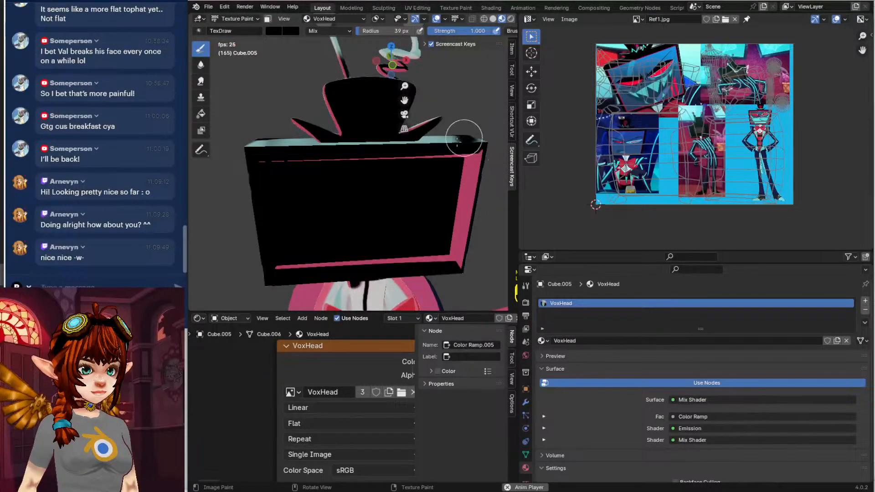
Sample red from the Ref1.jpg reference as the brush colour and paint the balls on both antennae red
{"action": "middle_click_drag", "start_coordinate": [328, 97], "coordinate": [304, 146], "text": "shift"}
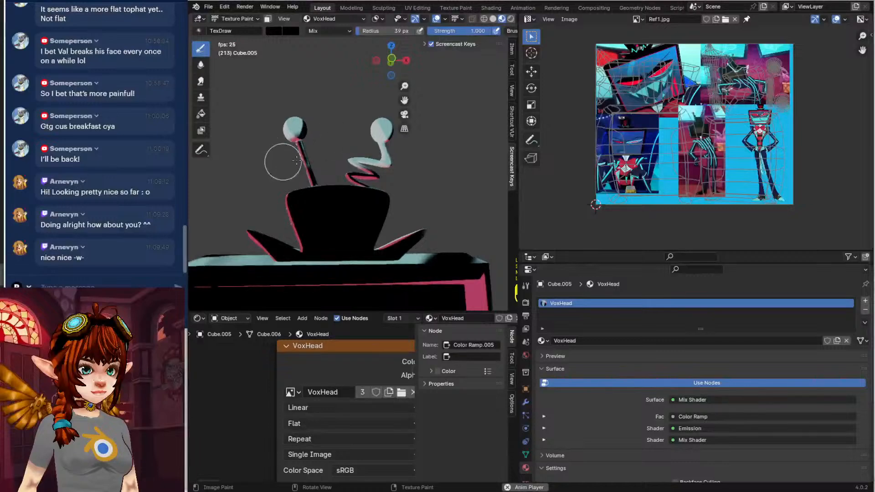
{"action": "scroll", "coordinate": [738, 133], "scroll_direction": "up", "scroll_amount": 6}
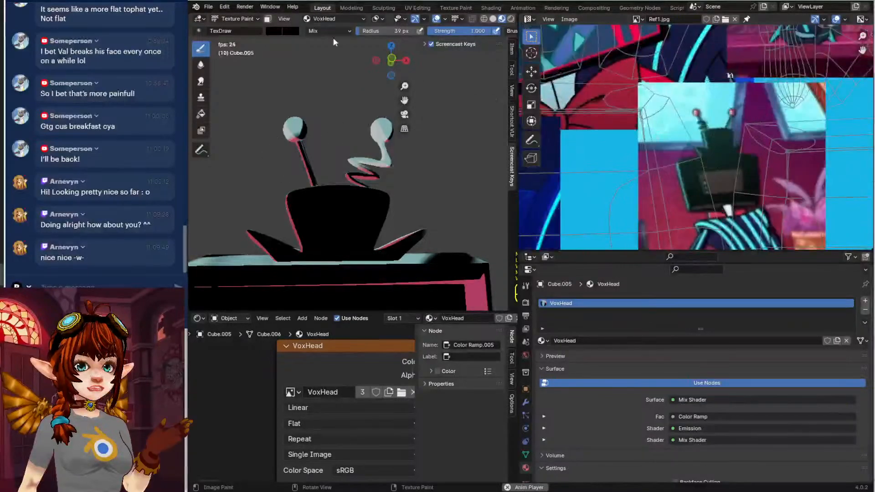
{"action": "left_click", "coordinate": [268, 31]}
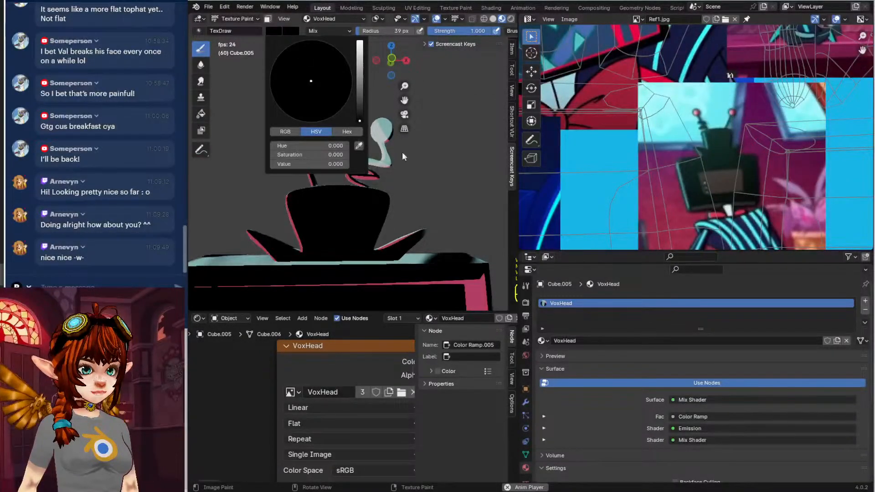
{"action": "left_click", "coordinate": [275, 30]}
{"action": "left_click", "coordinate": [359, 152]}
{"action": "left_click", "coordinate": [626, 32]}
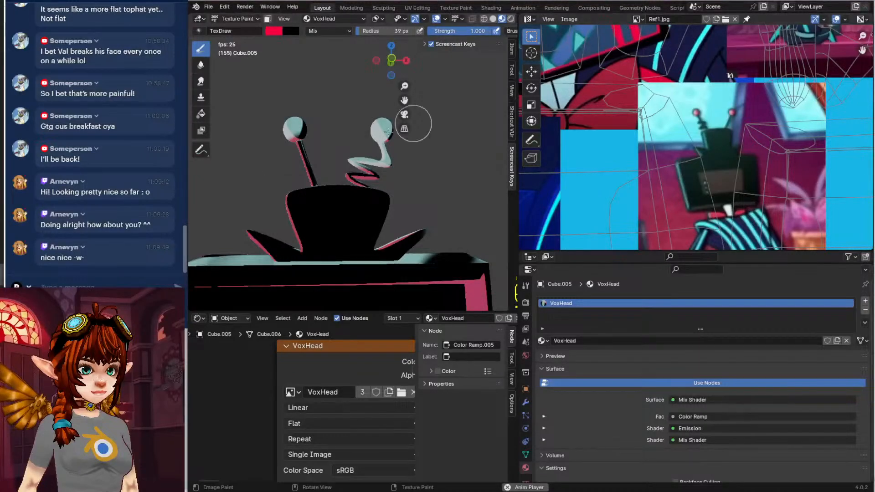
{"action": "left_click_drag", "start_coordinate": [374, 132], "coordinate": [401, 117]}
{"action": "left_click_drag", "start_coordinate": [299, 116], "coordinate": [292, 130]}
{"action": "mouse_move", "coordinate": [287, 185]}
{"action": "middle_mouse_down"}
{"action": "mouse_move", "coordinate": [474, 203]}
{"action": "mouse_move", "coordinate": [384, 205]}
{"action": "mouse_move", "coordinate": [358, 190]}
{"action": "middle_mouse_up"}
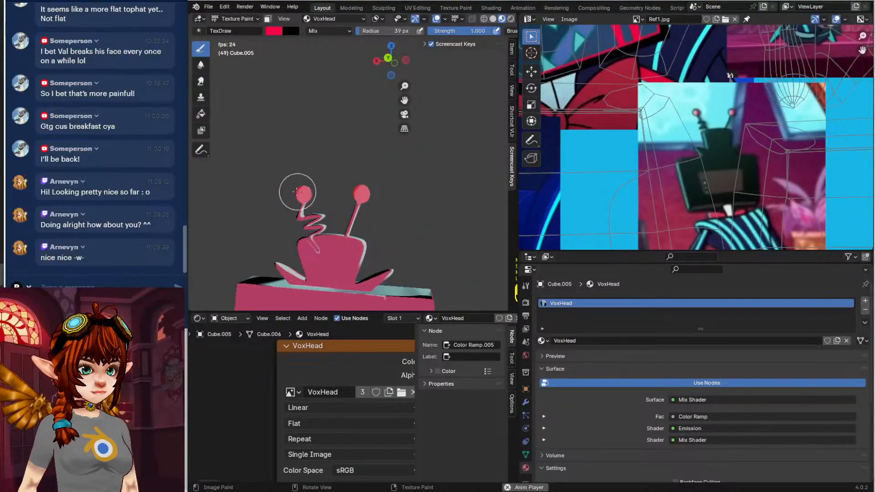
{"action": "middle_click_drag", "start_coordinate": [297, 193], "coordinate": [234, 205]}
Leave Texture Paint on the head, select the main body object and enter Texture Paint on it
{"action": "scroll", "coordinate": [234, 206], "scroll_direction": "down", "scroll_amount": 6}
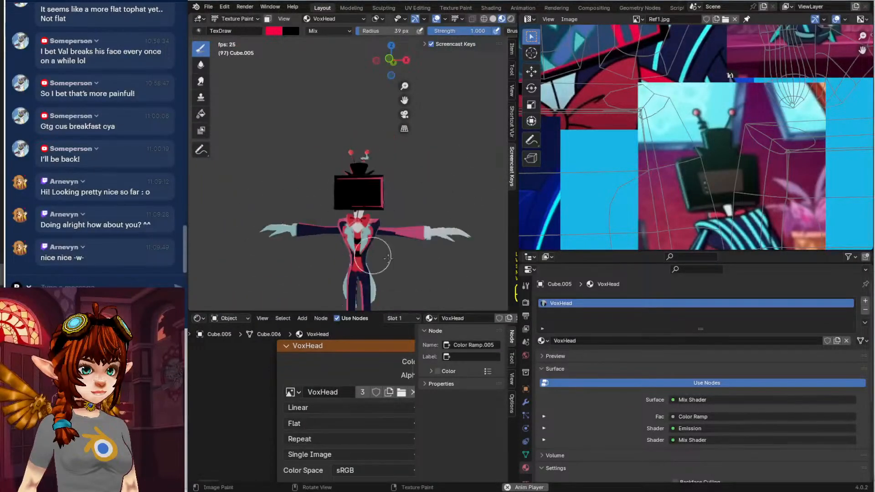
{"action": "mouse_move", "coordinate": [383, 256]}
{"action": "middle_mouse_down", "text": "shift"}
{"action": "mouse_move", "coordinate": [347, 210]}
{"action": "mouse_move", "coordinate": [355, 222]}
{"action": "mouse_move", "coordinate": [372, 219]}
{"action": "mouse_move", "coordinate": [401, 184]}
{"action": "middle_mouse_up", "text": "shift"}
{"action": "mouse_move", "coordinate": [383, 230]}
{"action": "middle_mouse_down"}
{"action": "mouse_move", "coordinate": [376, 236]}
{"action": "mouse_move", "coordinate": [389, 230]}
{"action": "middle_mouse_up"}
{"action": "left_click", "coordinate": [220, 20]}
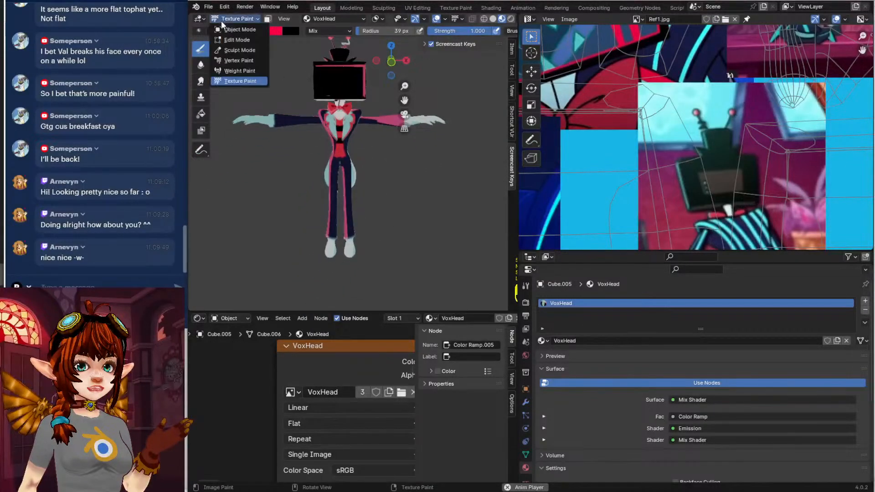
{"action": "left_click", "coordinate": [233, 29]}
{"action": "left_click", "coordinate": [343, 252]}
{"action": "left_click", "coordinate": [235, 19]}
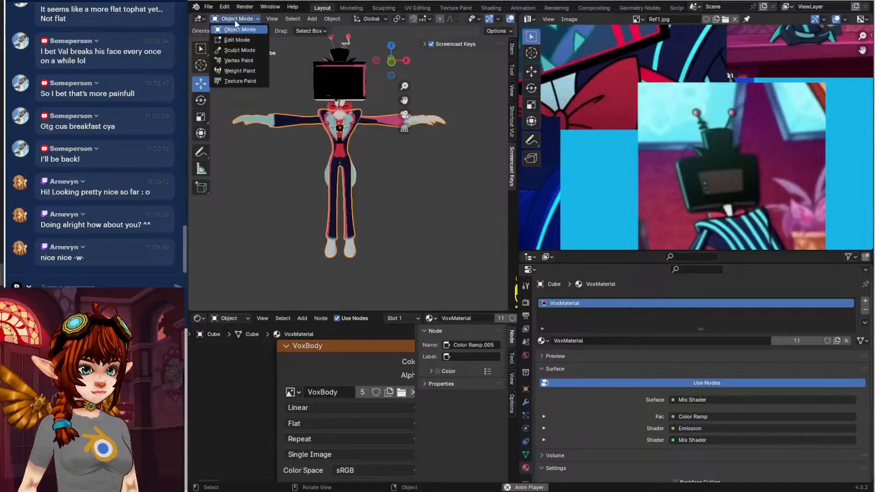
{"action": "left_click", "coordinate": [236, 18]}
{"action": "left_click", "coordinate": [235, 18]}
{"action": "left_click", "coordinate": [240, 80]}
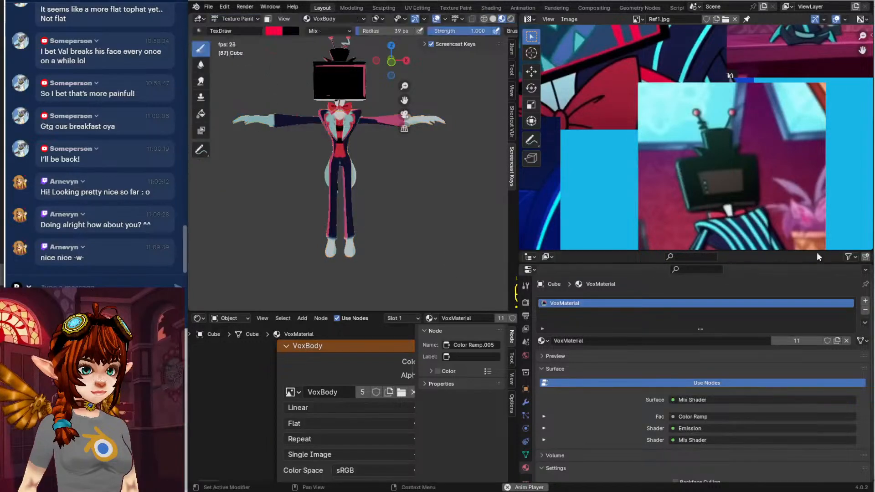
Frame the shoes in the model and the reference, and sample the reference shoe's dark tone as the brush colour
{"action": "scroll", "coordinate": [693, 122], "scroll_direction": "down", "scroll_amount": 4}
{"action": "scroll", "coordinate": [303, 186], "scroll_direction": "up", "scroll_amount": 6}
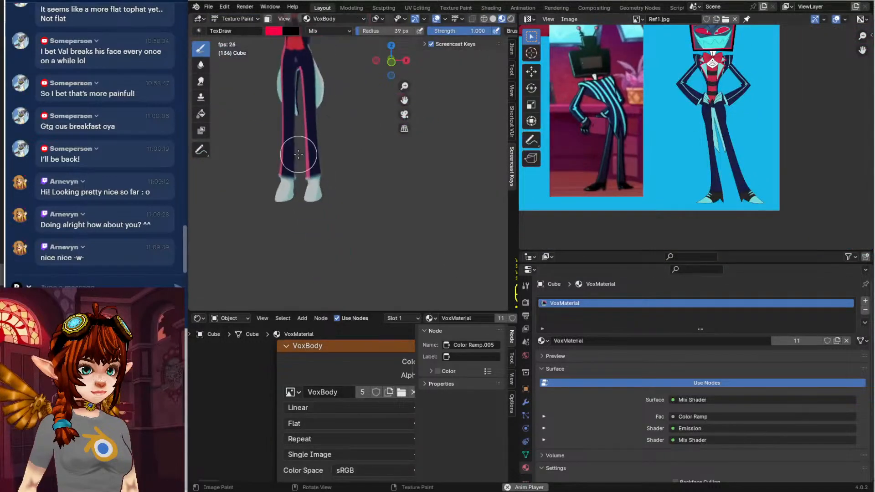
{"action": "middle_click_drag", "start_coordinate": [302, 172], "coordinate": [287, 170]}
{"action": "left_click_drag", "start_coordinate": [303, 182], "coordinate": [324, 200]}
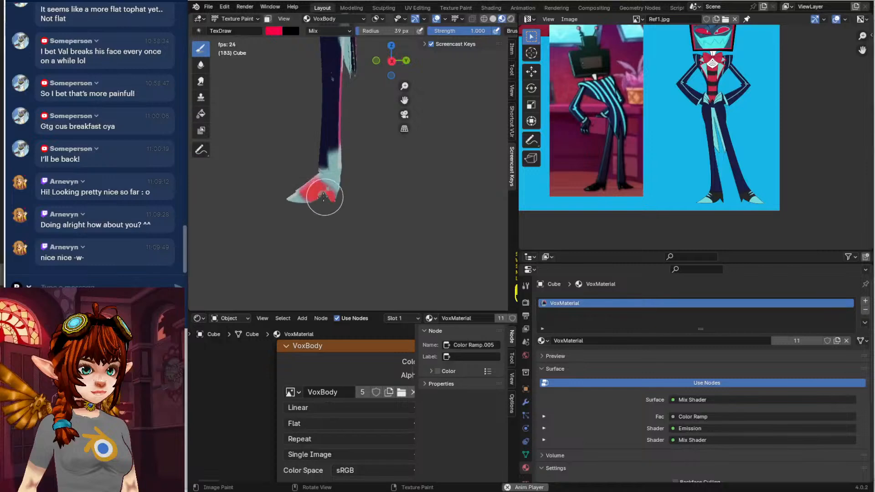
{"action": "key", "text": "ctrl+z"}
{"action": "left_click", "coordinate": [269, 33]}
{"action": "left_click", "coordinate": [358, 146]}
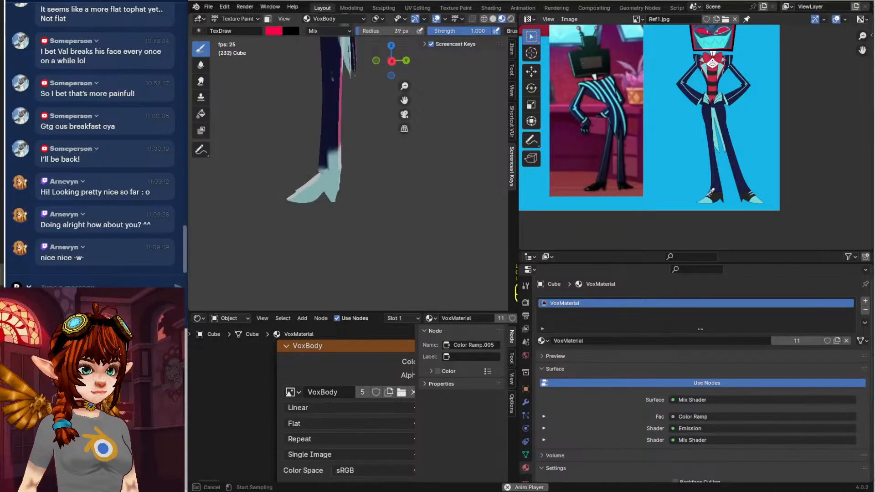
{"action": "left_click", "coordinate": [719, 194]}
Paint the ankles, heels and rear soles of both shoes with the dark colour, leaving out the toes
{"action": "left_click_drag", "start_coordinate": [303, 182], "coordinate": [351, 181]}
{"action": "mouse_move", "coordinate": [322, 191]}
{"action": "middle_mouse_down"}
{"action": "mouse_move", "coordinate": [337, 247]}
{"action": "mouse_move", "coordinate": [312, 189]}
{"action": "middle_mouse_up"}
{"action": "mouse_move", "coordinate": [313, 190]}
{"action": "left_mouse_down"}
{"action": "mouse_move", "coordinate": [311, 207]}
{"action": "mouse_move", "coordinate": [338, 222]}
{"action": "mouse_move", "coordinate": [338, 211]}
{"action": "left_mouse_up"}
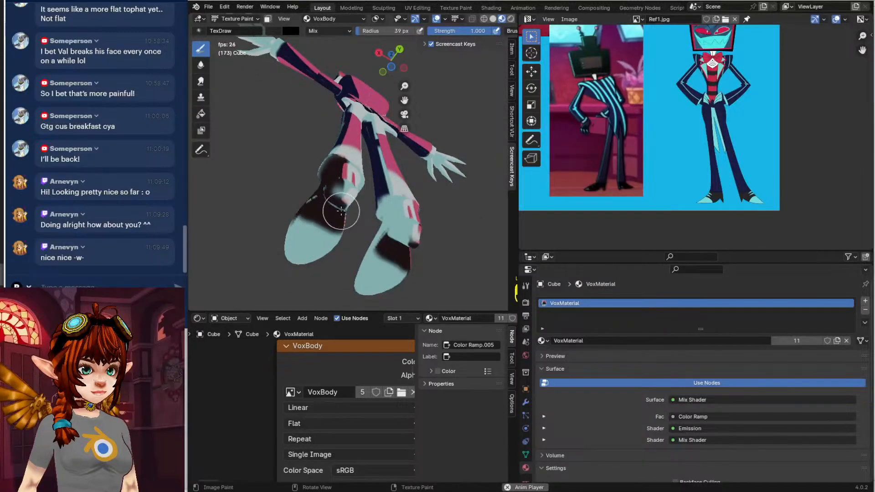
{"action": "middle_click_drag", "start_coordinate": [333, 211], "coordinate": [339, 204]}
{"action": "mouse_move", "coordinate": [301, 200]}
{"action": "left_mouse_down"}
{"action": "mouse_move", "coordinate": [332, 218]}
{"action": "mouse_move", "coordinate": [336, 206]}
{"action": "left_mouse_up"}
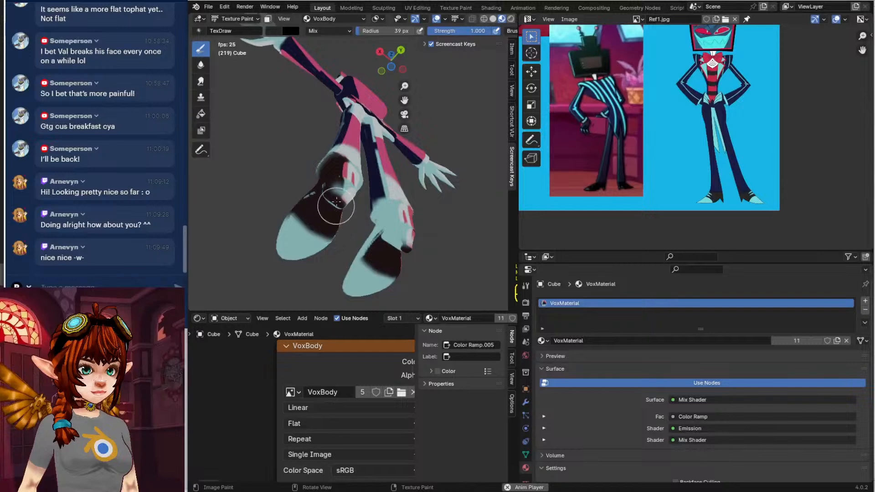
{"action": "middle_click_drag", "start_coordinate": [336, 206], "coordinate": [338, 186]}
{"action": "mouse_move", "coordinate": [339, 185]}
{"action": "left_mouse_down"}
{"action": "mouse_move", "coordinate": [373, 192]}
{"action": "mouse_move", "coordinate": [365, 223]}
{"action": "mouse_move", "coordinate": [380, 205]}
{"action": "left_mouse_up"}
{"action": "mouse_move", "coordinate": [388, 203]}
{"action": "middle_mouse_down"}
{"action": "mouse_move", "coordinate": [272, 212]}
{"action": "mouse_move", "coordinate": [371, 205]}
{"action": "middle_mouse_up"}
{"action": "mouse_move", "coordinate": [370, 205]}
{"action": "left_mouse_down"}
{"action": "mouse_move", "coordinate": [361, 211]}
{"action": "mouse_move", "coordinate": [370, 187]}
{"action": "mouse_move", "coordinate": [396, 176]}
{"action": "mouse_move", "coordinate": [363, 244]}
{"action": "mouse_move", "coordinate": [359, 217]}
{"action": "left_mouse_up"}
Sample the light cyan of the reference's shoe tip as the brush colour
{"action": "left_click", "coordinate": [279, 32]}
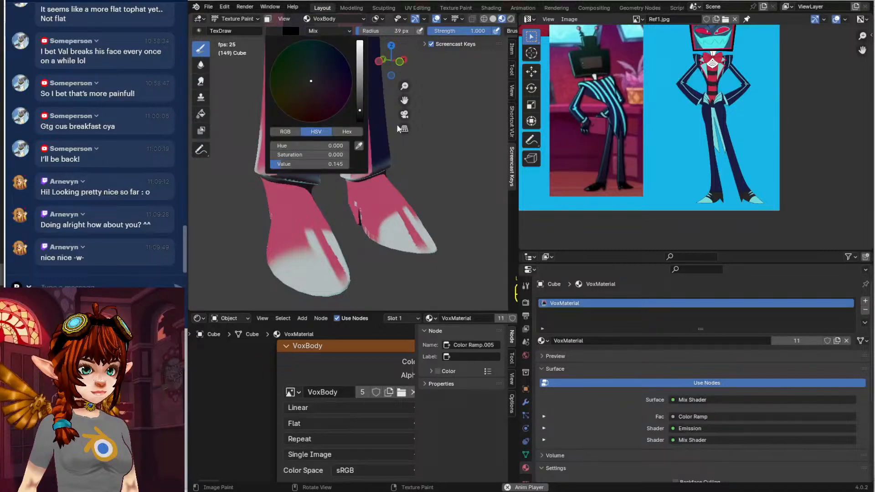
{"action": "left_click", "coordinate": [359, 147]}
{"action": "left_click", "coordinate": [693, 173]}
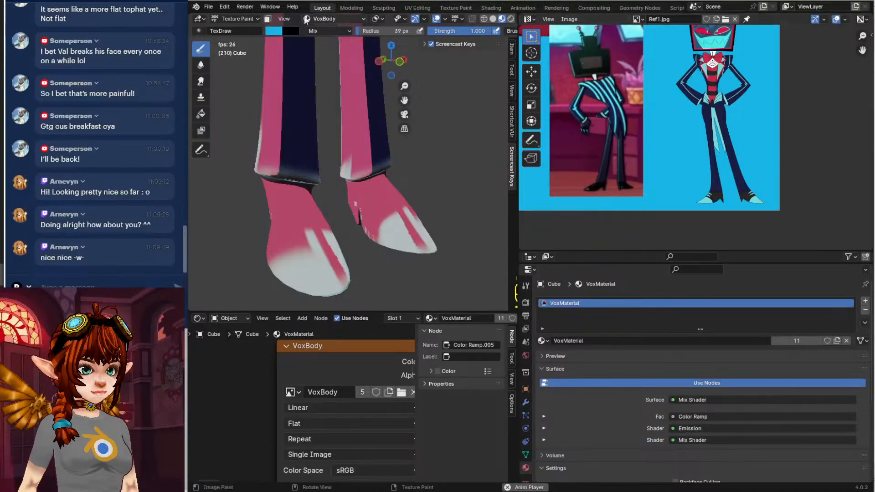
{"action": "left_click", "coordinate": [272, 31]}
{"action": "left_click", "coordinate": [359, 146]}
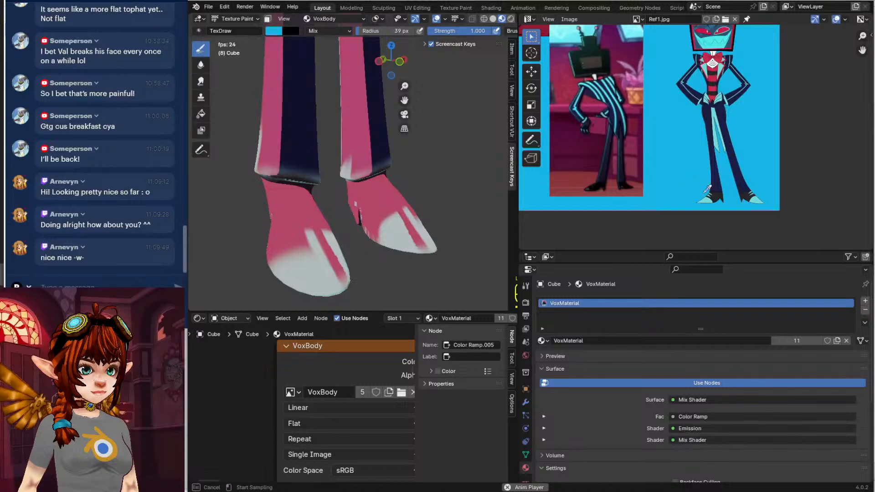
{"action": "left_click", "coordinate": [708, 199]}
Paint the toes of both shoes light cyan, and add a stripe across each shoe's upper with a 20 px brush
{"action": "mouse_move", "coordinate": [388, 233]}
{"action": "left_mouse_down"}
{"action": "mouse_move", "coordinate": [405, 218]}
{"action": "mouse_move", "coordinate": [443, 245]}
{"action": "mouse_move", "coordinate": [435, 236]}
{"action": "left_mouse_up"}
{"action": "middle_click_drag", "start_coordinate": [424, 222], "coordinate": [400, 207]}
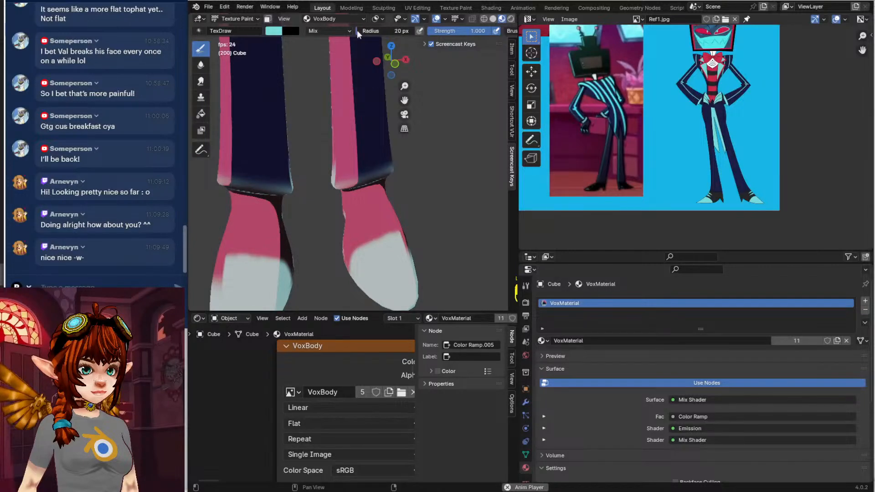
{"action": "left_click_drag", "start_coordinate": [350, 207], "coordinate": [390, 203]}
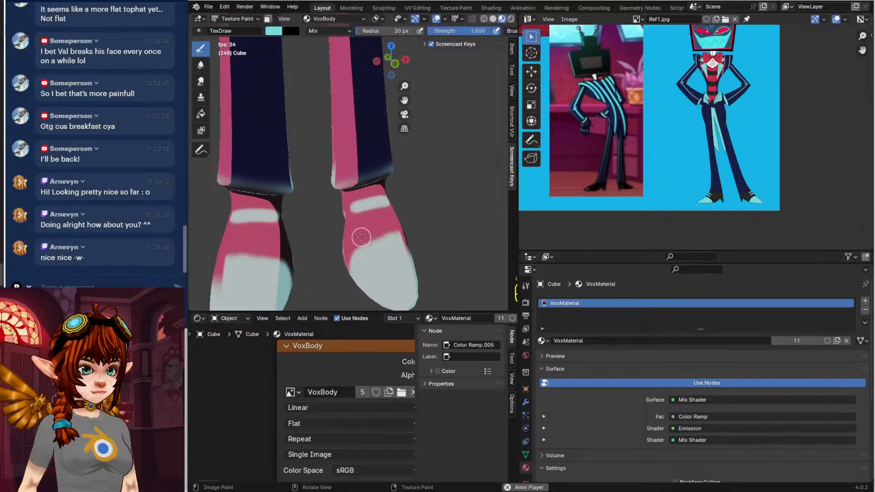
Touch up the light cyan paint on the shoe's upper, between the stripe and the toe
{"action": "left_click_drag", "start_coordinate": [358, 230], "coordinate": [394, 220]}
{"action": "scroll", "coordinate": [394, 219], "scroll_direction": "down", "scroll_amount": 5}
{"action": "middle_click_drag", "start_coordinate": [399, 195], "coordinate": [363, 241], "text": "shift"}
{"action": "scroll", "coordinate": [363, 218], "scroll_direction": "down", "scroll_amount": 1}
{"action": "mouse_move", "coordinate": [363, 182]}
{"action": "middle_mouse_down", "text": "shift"}
{"action": "mouse_move", "coordinate": [359, 240]}
{"action": "mouse_move", "coordinate": [410, 259]}
{"action": "middle_mouse_up", "text": "shift"}
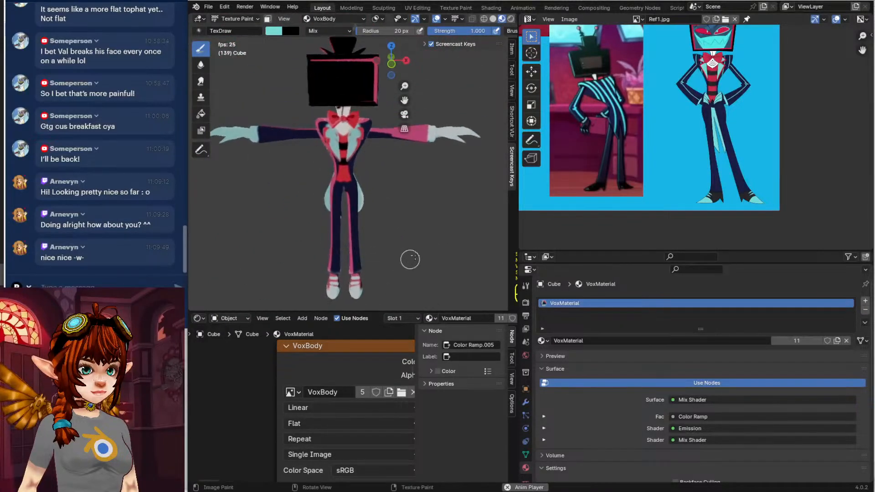
{"action": "middle_click_drag", "start_coordinate": [445, 170], "coordinate": [416, 182], "text": "shift"}
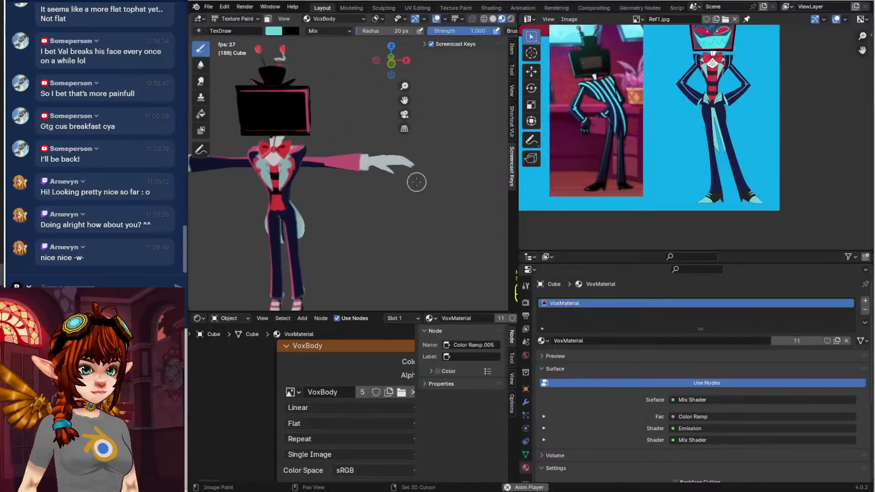
Sample the dark navy of the reference character's hand as the brush colour for the gloves
{"action": "scroll", "coordinate": [418, 178], "scroll_direction": "up", "scroll_amount": 4}
{"action": "middle_click_drag", "start_coordinate": [647, 89], "coordinate": [758, 98]}
{"action": "left_click", "coordinate": [275, 31]}
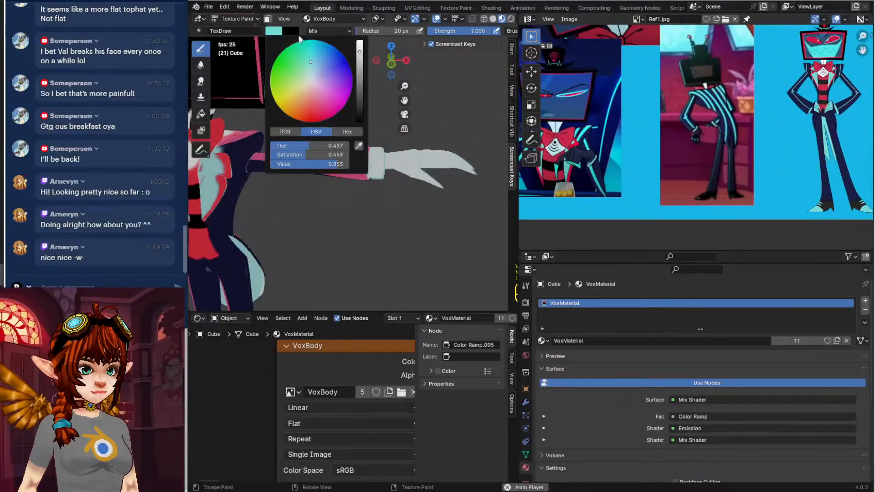
{"action": "left_click", "coordinate": [359, 146]}
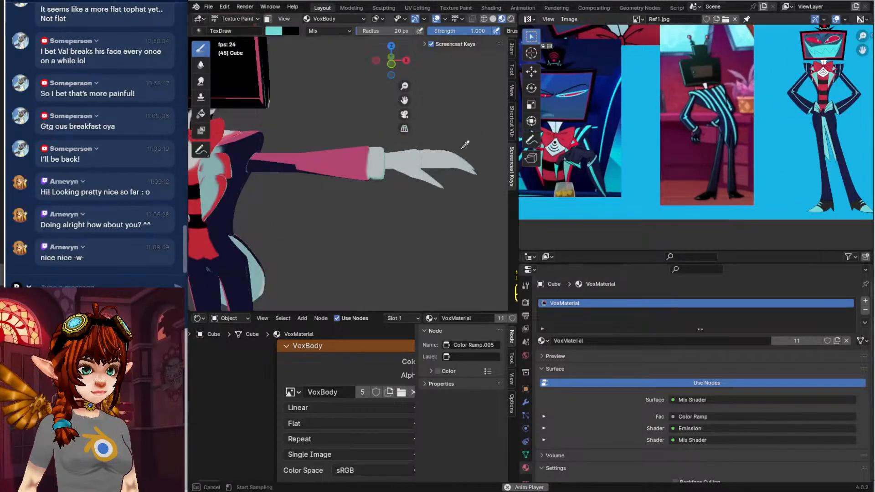
{"action": "left_click", "coordinate": [599, 166]}
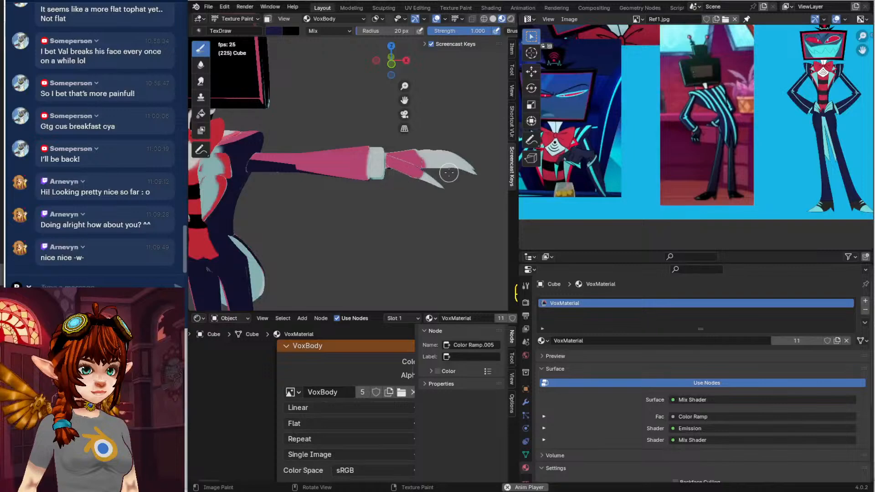
Paint the back of the hand, the palm and the finger bases navy, leaving the claws light cyan
{"action": "middle_click_drag", "start_coordinate": [449, 173], "coordinate": [313, 231]}
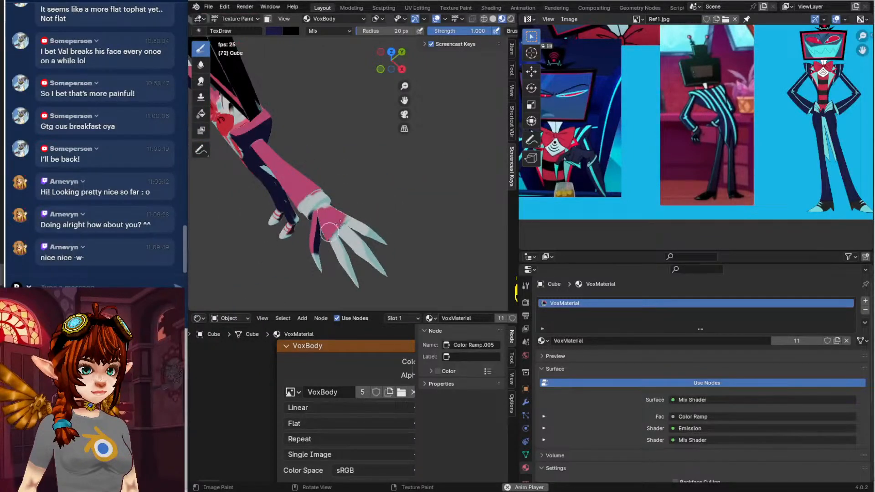
{"action": "mouse_move", "coordinate": [329, 232]}
{"action": "left_mouse_down"}
{"action": "mouse_move", "coordinate": [351, 219]}
{"action": "mouse_move", "coordinate": [345, 249]}
{"action": "mouse_move", "coordinate": [348, 234]}
{"action": "mouse_move", "coordinate": [332, 230]}
{"action": "left_mouse_up"}
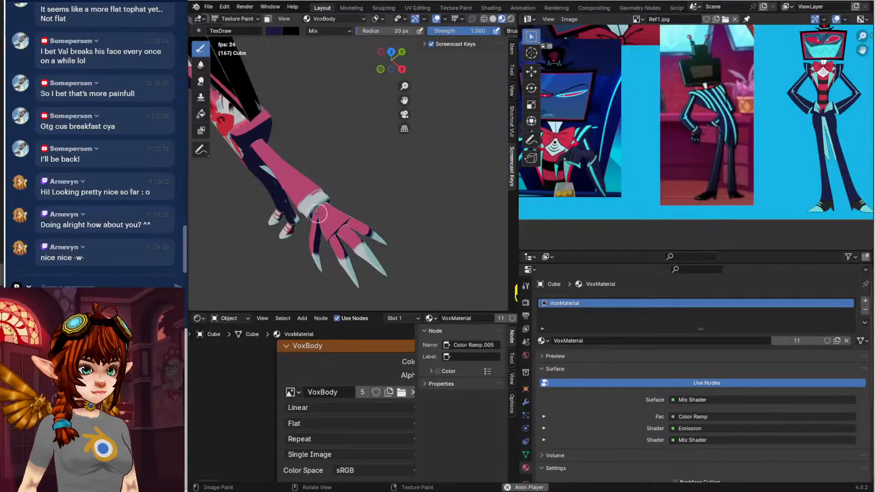
{"action": "middle_click_drag", "start_coordinate": [359, 217], "coordinate": [268, 145]}
{"action": "scroll", "coordinate": [302, 166], "scroll_direction": "up", "scroll_amount": 2}
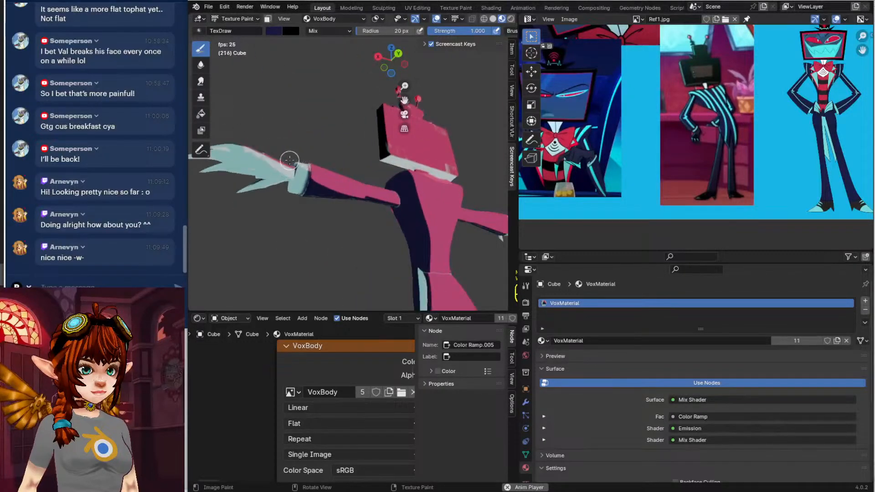
{"action": "left_click_drag", "start_coordinate": [281, 177], "coordinate": [258, 171]}
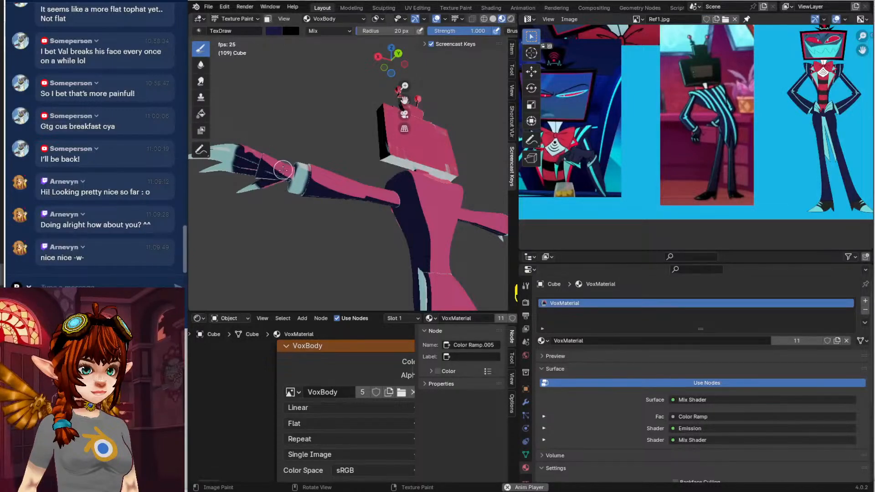
Paint the inside of the cuff and the wrist below the palm navy, leaving the cuff's outer band light cyan
{"action": "scroll", "coordinate": [280, 176], "scroll_direction": "down", "scroll_amount": 2}
{"action": "middle_click_drag", "start_coordinate": [277, 189], "coordinate": [332, 242]}
{"action": "scroll", "coordinate": [332, 164], "scroll_direction": "up", "scroll_amount": 3}
{"action": "scroll", "coordinate": [355, 145], "scroll_direction": "up", "scroll_amount": 1}
{"action": "middle_click_drag", "start_coordinate": [313, 145], "coordinate": [314, 174], "text": "shift"}
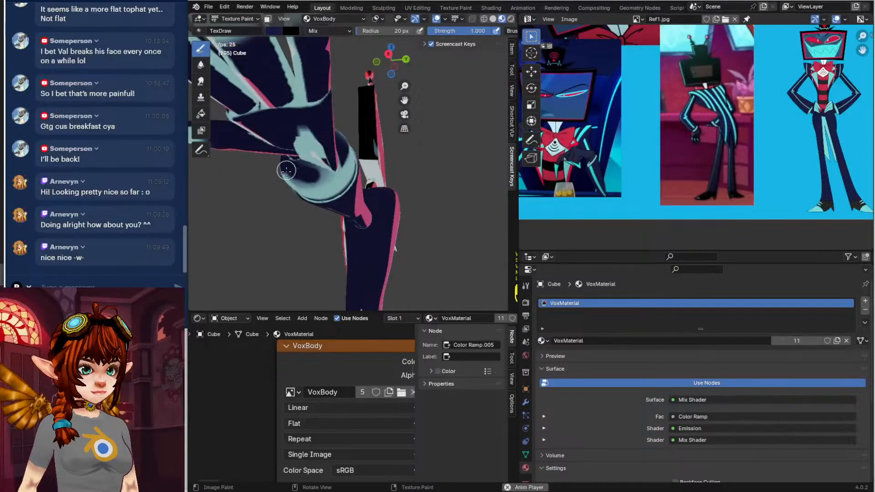
{"action": "mouse_move", "coordinate": [316, 178]}
{"action": "left_mouse_down"}
{"action": "mouse_move", "coordinate": [307, 144]}
{"action": "mouse_move", "coordinate": [315, 163]}
{"action": "left_mouse_up"}
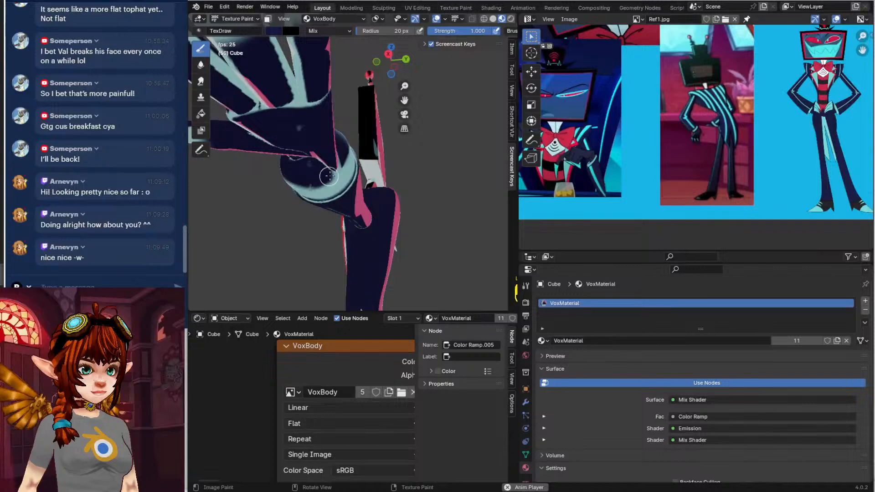
Extend the navy around the thumb and along the undersides of the fingers up to the light cyan claws
{"action": "middle_click_drag", "start_coordinate": [308, 158], "coordinate": [370, 100]}
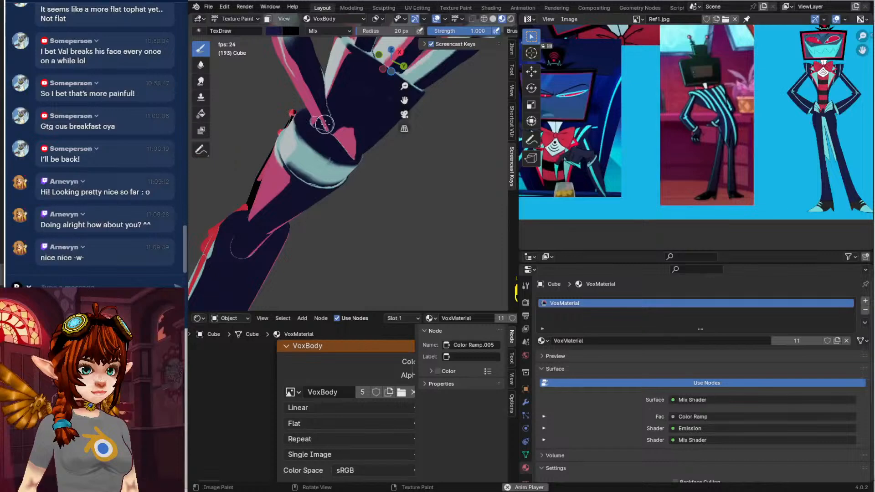
{"action": "middle_click_drag", "start_coordinate": [324, 124], "coordinate": [355, 166]}
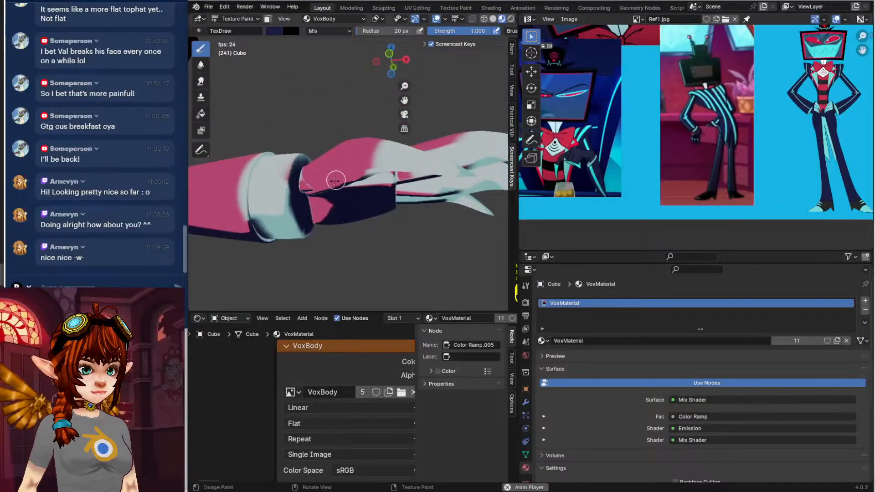
{"action": "middle_click_drag", "start_coordinate": [301, 187], "coordinate": [330, 123]}
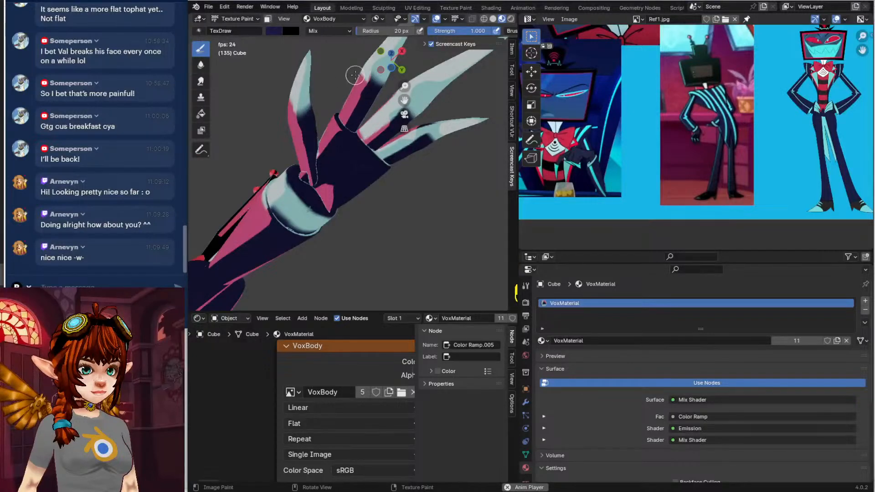
{"action": "mouse_move", "coordinate": [382, 119]}
{"action": "left_mouse_down"}
{"action": "mouse_move", "coordinate": [395, 129]}
{"action": "mouse_move", "coordinate": [373, 120]}
{"action": "left_mouse_up"}
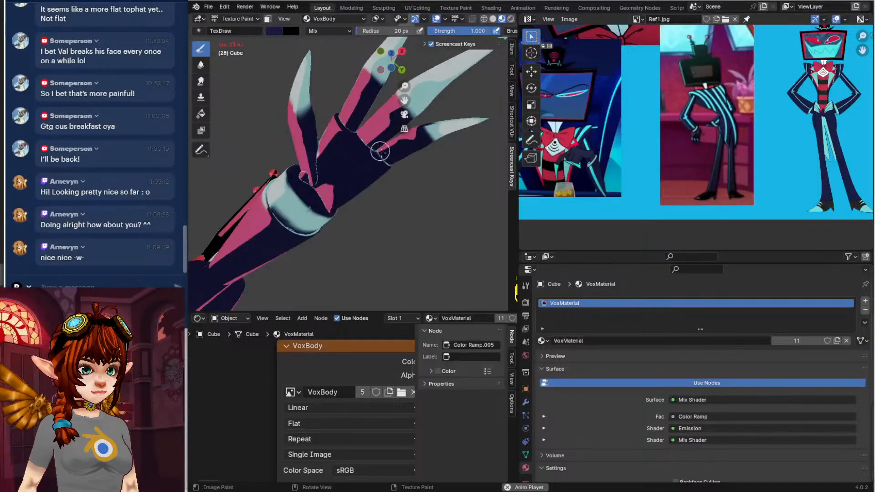
{"action": "middle_click_drag", "start_coordinate": [347, 171], "coordinate": [302, 291]}
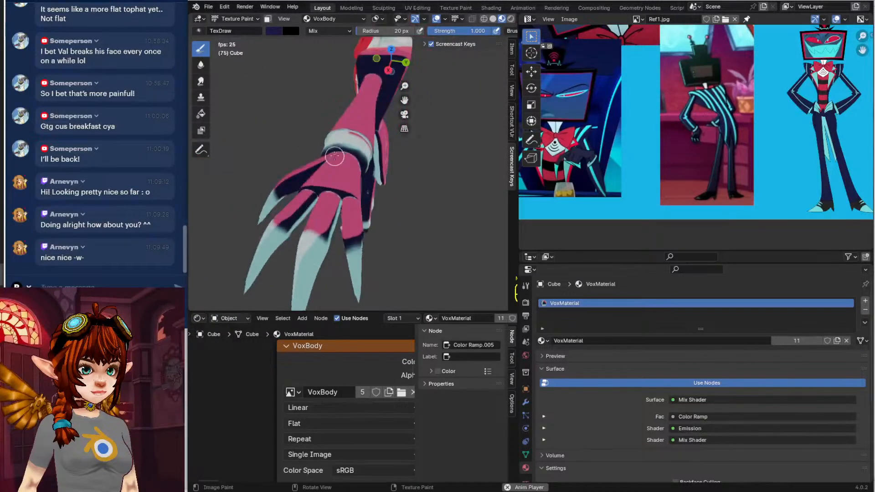
Switch to Object Mode and hide the jacket lapels and the bow tie to expose the chest
{"action": "scroll", "coordinate": [356, 158], "scroll_direction": "down", "scroll_amount": 8}
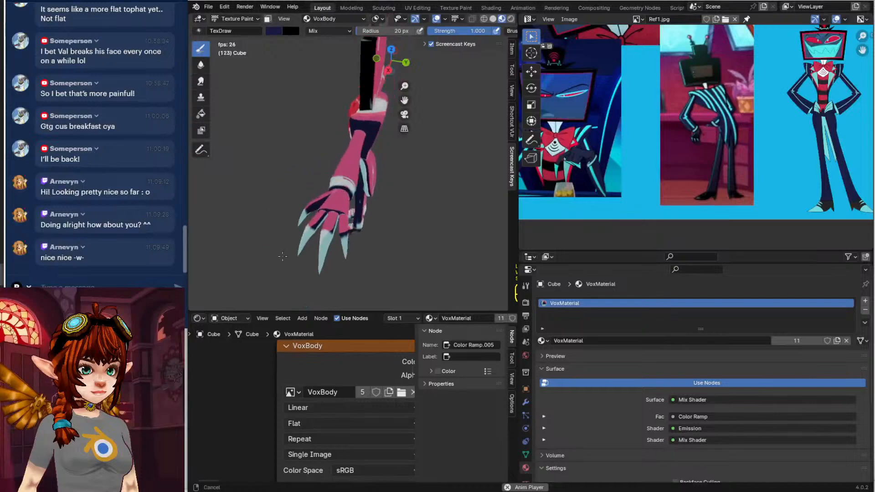
{"action": "middle_click_drag", "start_coordinate": [393, 247], "coordinate": [408, 178]}
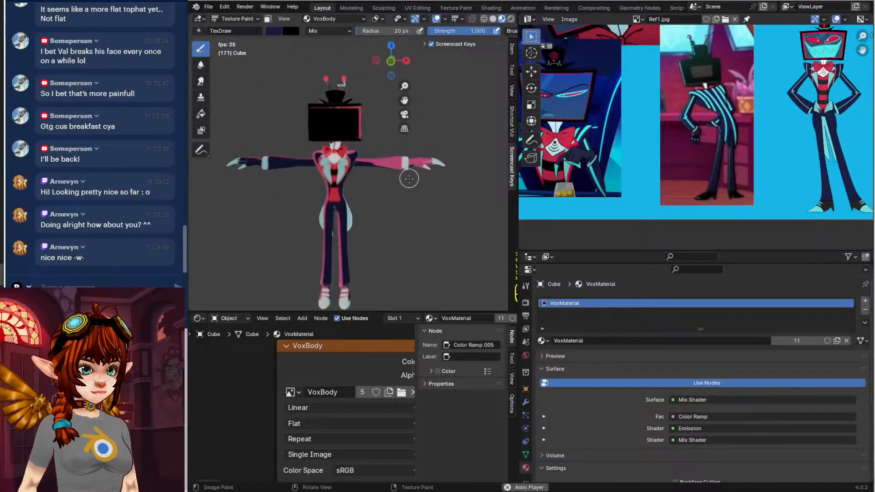
{"action": "scroll", "coordinate": [405, 179], "scroll_direction": "up", "scroll_amount": 2}
{"action": "left_click", "coordinate": [235, 19]}
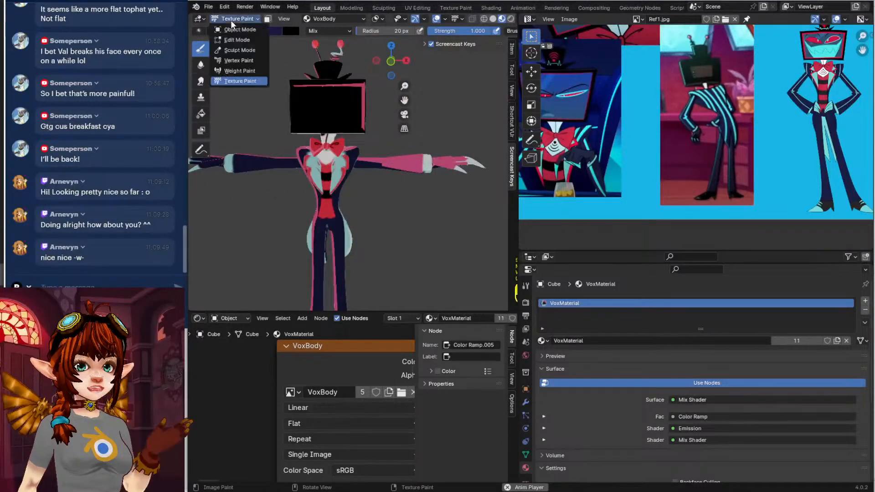
{"action": "left_click", "coordinate": [251, 39]}
{"action": "left_click", "coordinate": [344, 170]}
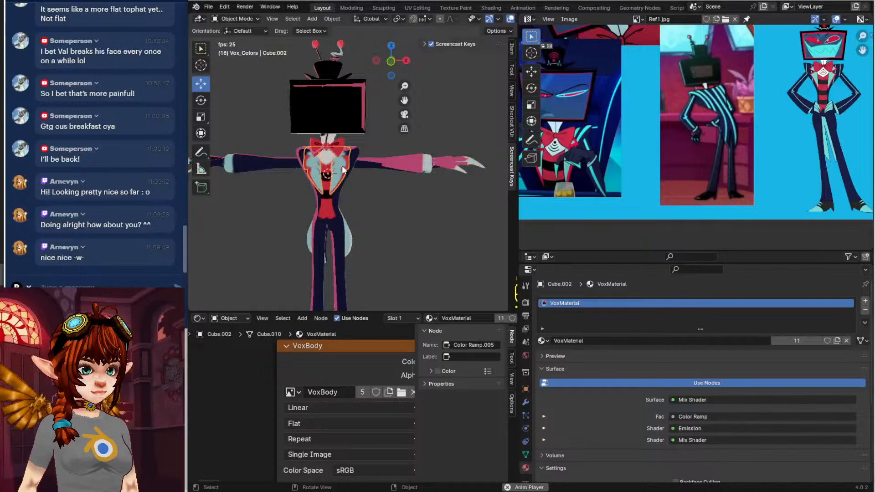
{"action": "key", "text": "h"}
{"action": "left_click", "coordinate": [334, 147]}
{"action": "key", "text": "h"}
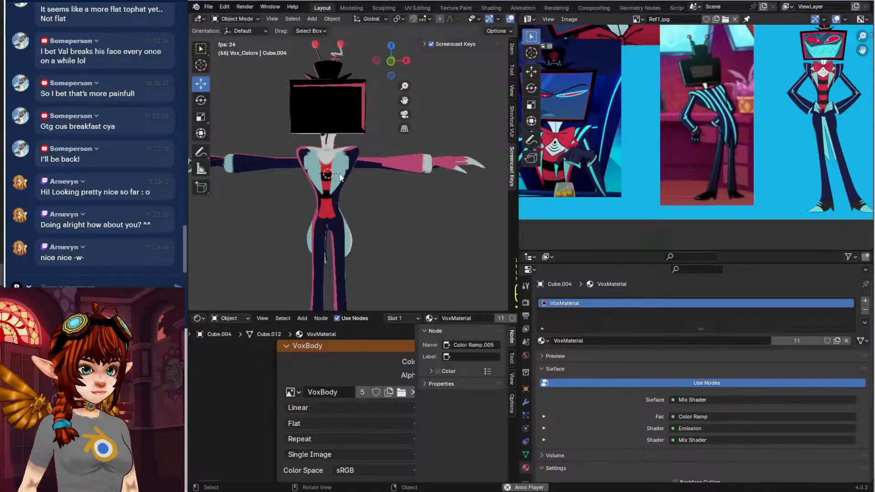
Select the character's body mesh and return it to Texture Paint mode
{"action": "left_click", "coordinate": [243, 18]}
{"action": "left_click", "coordinate": [346, 168]}
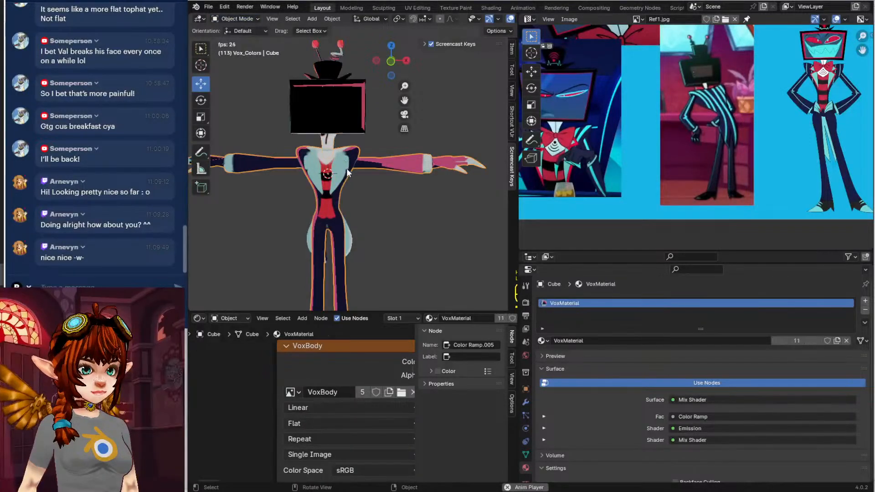
{"action": "left_click", "coordinate": [245, 19]}
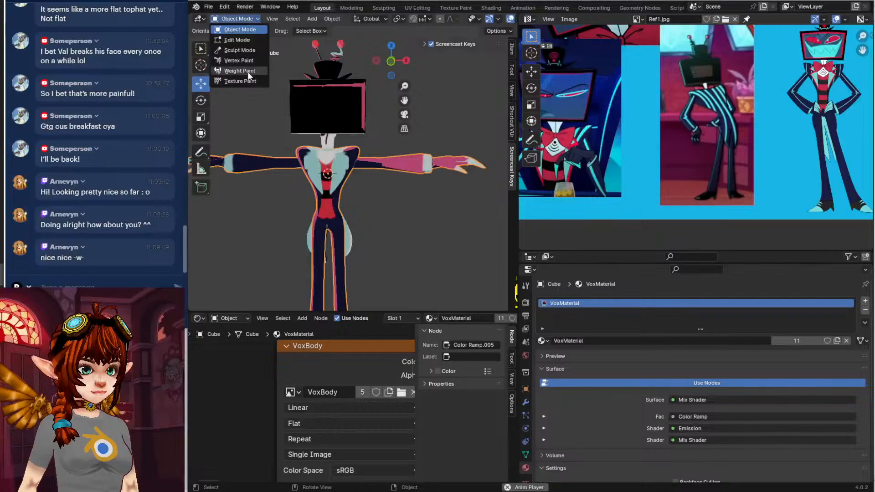
{"action": "left_click", "coordinate": [350, 242]}
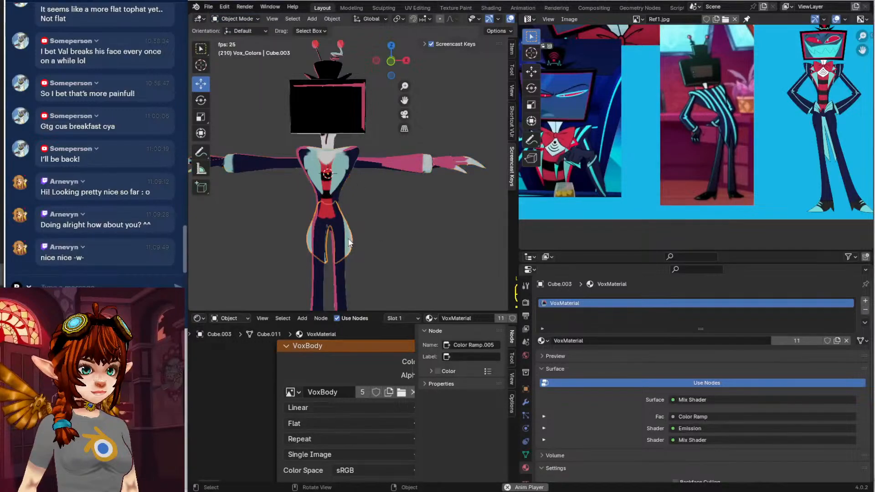
{"action": "left_click", "coordinate": [349, 170]}
{"action": "left_click", "coordinate": [246, 19]}
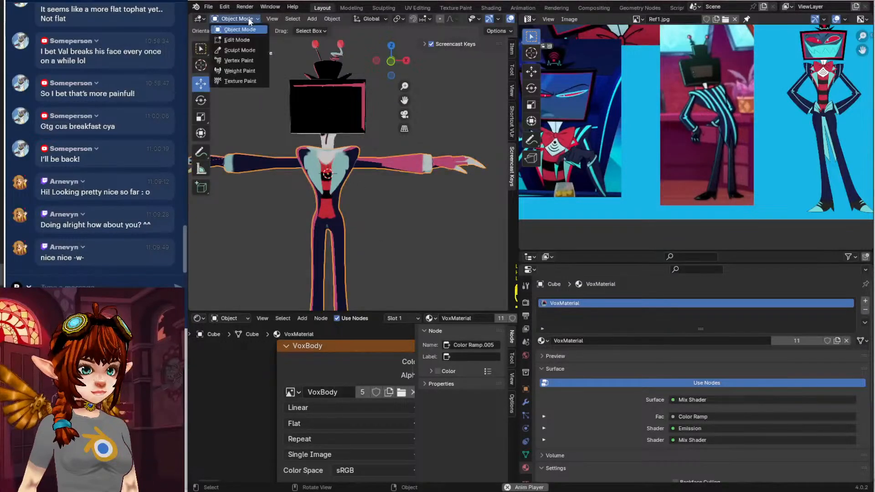
{"action": "left_click", "coordinate": [255, 81]}
Paint navy over the outer part of the light cyan areas on the chest, and undo the last stray stroke
{"action": "scroll", "coordinate": [376, 119], "scroll_direction": "up", "scroll_amount": 6}
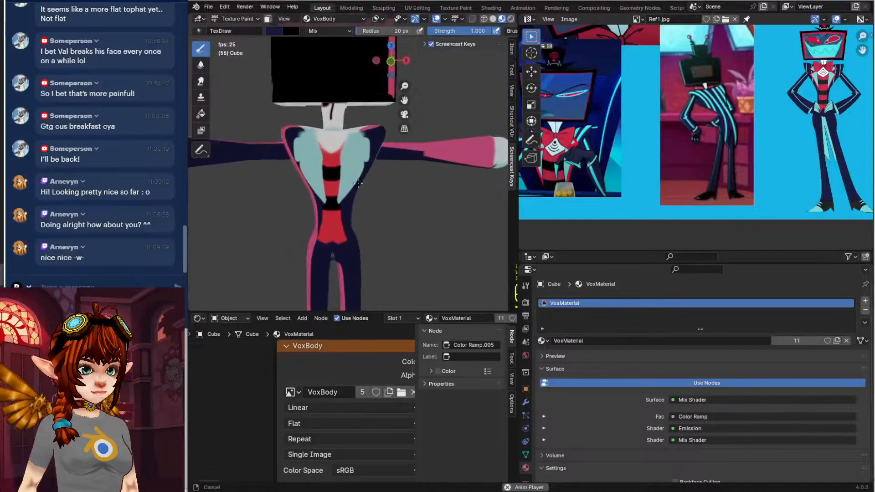
{"action": "mouse_move", "coordinate": [371, 101]}
{"action": "left_mouse_down"}
{"action": "mouse_move", "coordinate": [349, 219]}
{"action": "mouse_move", "coordinate": [381, 107]}
{"action": "mouse_move", "coordinate": [364, 196]}
{"action": "left_mouse_up"}
{"action": "mouse_move", "coordinate": [355, 197]}
{"action": "middle_mouse_down"}
{"action": "mouse_move", "coordinate": [365, 237]}
{"action": "mouse_move", "coordinate": [374, 206]}
{"action": "middle_mouse_up"}
{"action": "mouse_move", "coordinate": [356, 47]}
{"action": "middle_mouse_down"}
{"action": "mouse_move", "coordinate": [360, 101]}
{"action": "mouse_move", "coordinate": [299, 230]}
{"action": "mouse_move", "coordinate": [250, 184]}
{"action": "mouse_move", "coordinate": [334, 162]}
{"action": "mouse_move", "coordinate": [295, 197]}
{"action": "middle_mouse_up"}
{"action": "mouse_move", "coordinate": [287, 178]}
{"action": "left_mouse_down"}
{"action": "mouse_move", "coordinate": [303, 157]}
{"action": "mouse_move", "coordinate": [323, 169]}
{"action": "left_mouse_up"}
{"action": "key", "text": "ctrl+z"}
Paint navy over the light patches on the upper back and shoulders, leaving only the area around the neck light
{"action": "middle_click_drag", "start_coordinate": [332, 176], "coordinate": [241, 190]}
{"action": "middle_click_drag", "start_coordinate": [381, 174], "coordinate": [320, 193], "text": "shift"}
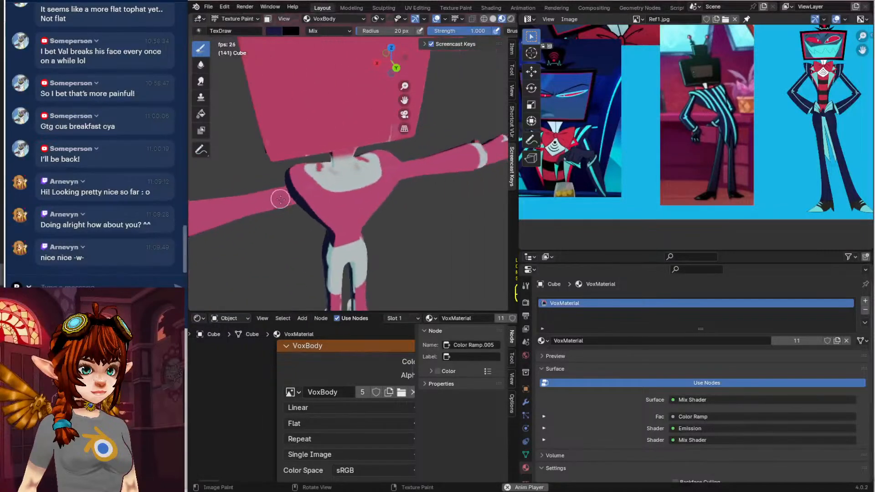
{"action": "scroll", "coordinate": [340, 204], "scroll_direction": "up", "scroll_amount": 3}
{"action": "mouse_move", "coordinate": [300, 177]}
{"action": "left_mouse_down"}
{"action": "mouse_move", "coordinate": [328, 201]}
{"action": "mouse_move", "coordinate": [360, 196]}
{"action": "mouse_move", "coordinate": [318, 221]}
{"action": "mouse_move", "coordinate": [294, 201]}
{"action": "mouse_move", "coordinate": [307, 207]}
{"action": "mouse_move", "coordinate": [293, 197]}
{"action": "mouse_move", "coordinate": [291, 161]}
{"action": "left_mouse_up"}
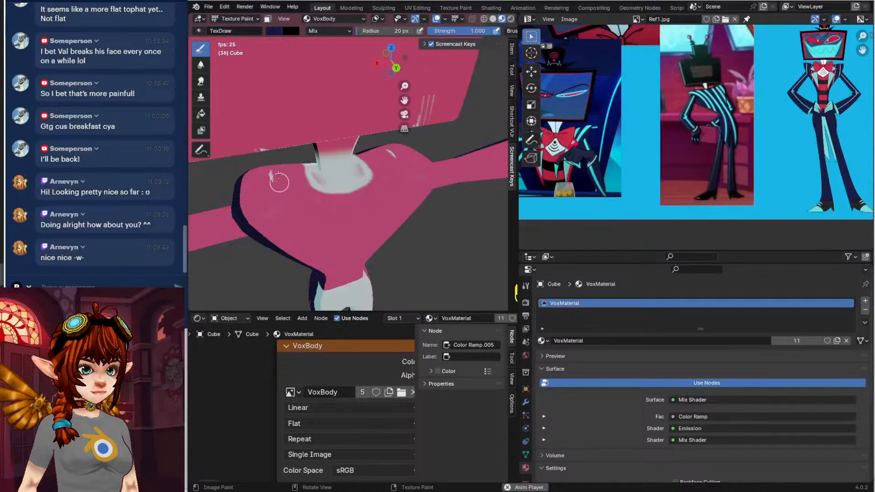
Fill the jacket front with navy down both sides of the vest, up to the shirt and vest edges
{"action": "middle_click_drag", "start_coordinate": [257, 221], "coordinate": [336, 226]}
{"action": "scroll", "coordinate": [336, 219], "scroll_direction": "down", "scroll_amount": 5}
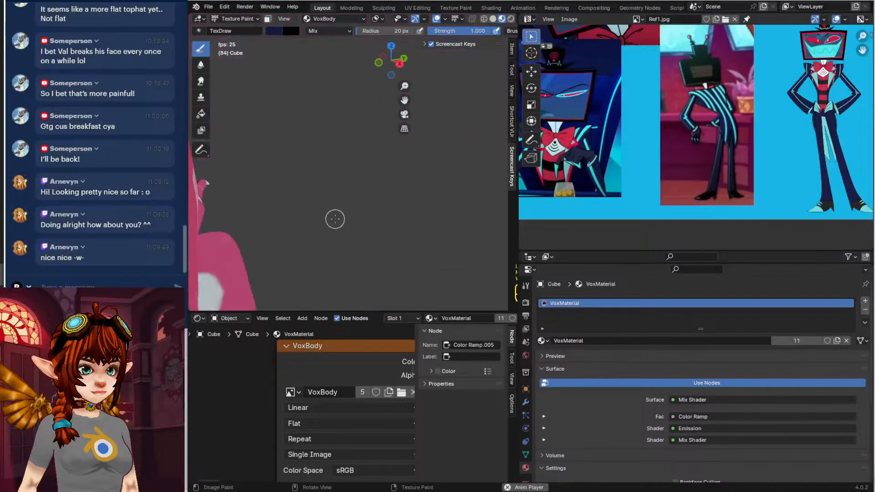
{"action": "middle_click_drag", "start_coordinate": [305, 250], "coordinate": [318, 214], "text": "shift"}
{"action": "middle_click_drag", "start_coordinate": [319, 214], "coordinate": [389, 139]}
{"action": "scroll", "coordinate": [379, 212], "scroll_direction": "up", "scroll_amount": 4}
{"action": "mouse_move", "coordinate": [391, 139]}
{"action": "left_mouse_down"}
{"action": "mouse_move", "coordinate": [375, 157]}
{"action": "mouse_move", "coordinate": [368, 255]}
{"action": "left_mouse_up"}
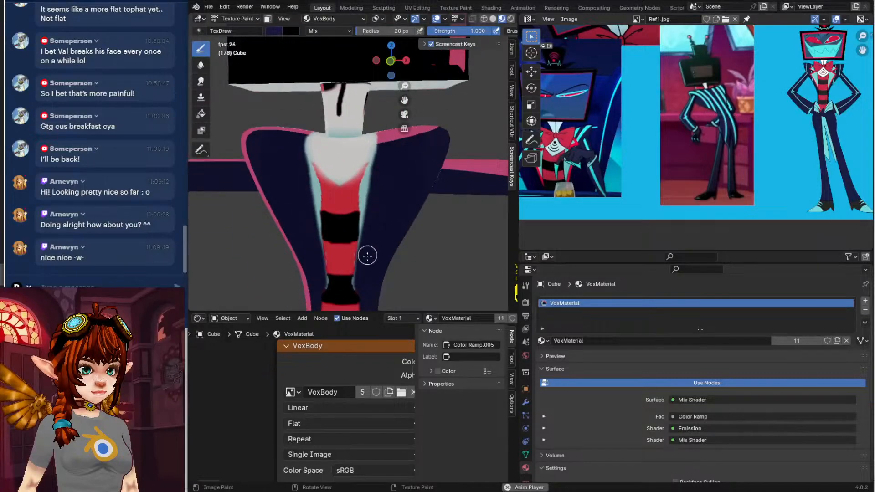
Sample the red of the reference character's vest as the brush colour
{"action": "left_click", "coordinate": [273, 31]}
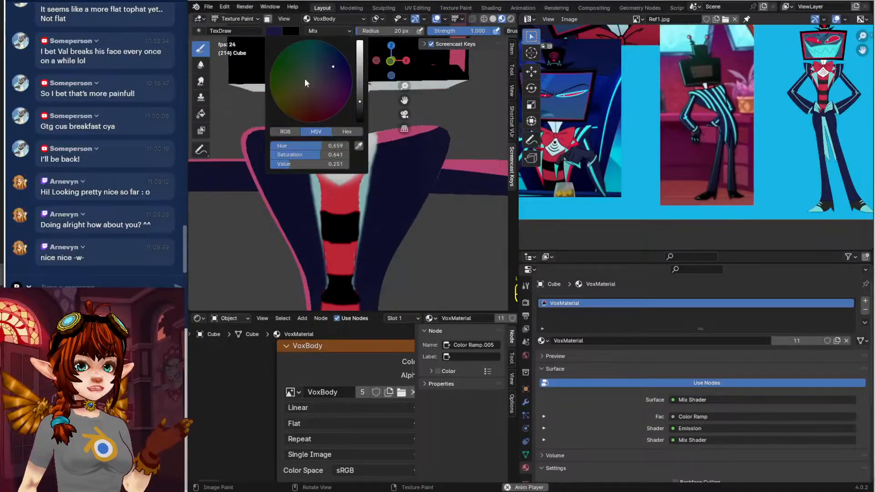
{"action": "left_click", "coordinate": [359, 145]}
{"action": "left_click", "coordinate": [823, 88]}
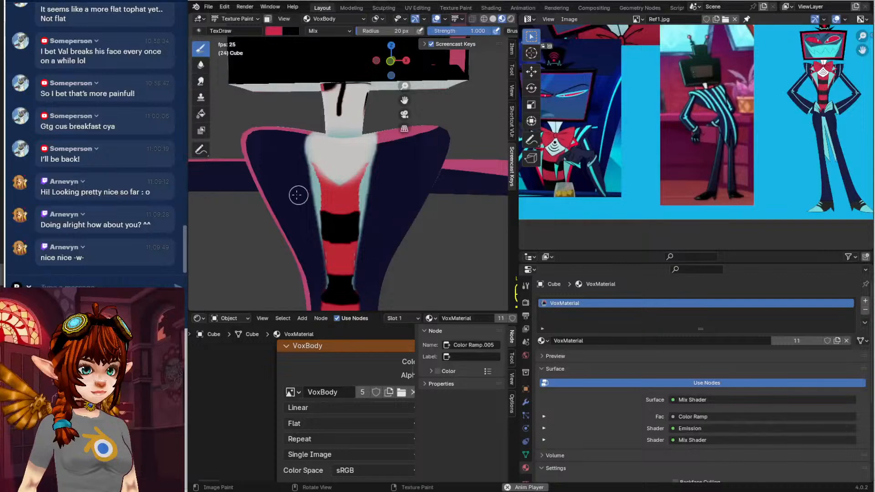
Widen the vest's top red band out to both jacket edges, from the white shirt's V down to the first black stripe
{"action": "scroll", "coordinate": [347, 196], "scroll_direction": "up", "scroll_amount": 5}
{"action": "scroll", "coordinate": [392, 211], "scroll_direction": "down", "scroll_amount": 2}
{"action": "mouse_move", "coordinate": [413, 163]}
{"action": "left_mouse_down"}
{"action": "mouse_move", "coordinate": [371, 274]}
{"action": "mouse_move", "coordinate": [381, 206]}
{"action": "mouse_move", "coordinate": [400, 179]}
{"action": "mouse_move", "coordinate": [316, 247]}
{"action": "mouse_move", "coordinate": [401, 185]}
{"action": "mouse_move", "coordinate": [372, 226]}
{"action": "left_mouse_up"}
{"action": "mouse_move", "coordinate": [412, 175]}
{"action": "left_mouse_down"}
{"action": "mouse_move", "coordinate": [408, 220]}
{"action": "mouse_move", "coordinate": [411, 188]}
{"action": "left_mouse_up"}
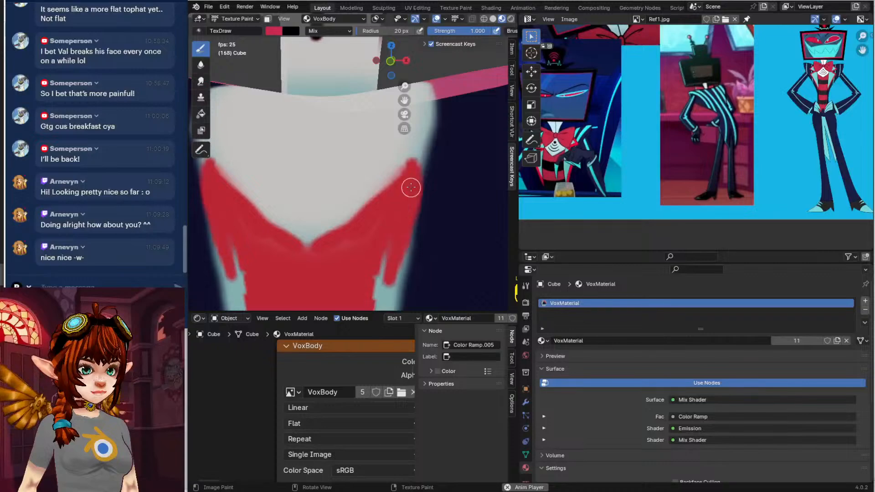
{"action": "scroll", "coordinate": [404, 240], "scroll_direction": "down", "scroll_amount": 7}
{"action": "middle_click_drag", "start_coordinate": [408, 236], "coordinate": [410, 222], "text": "shift"}
{"action": "scroll", "coordinate": [403, 219], "scroll_direction": "up", "scroll_amount": 7}
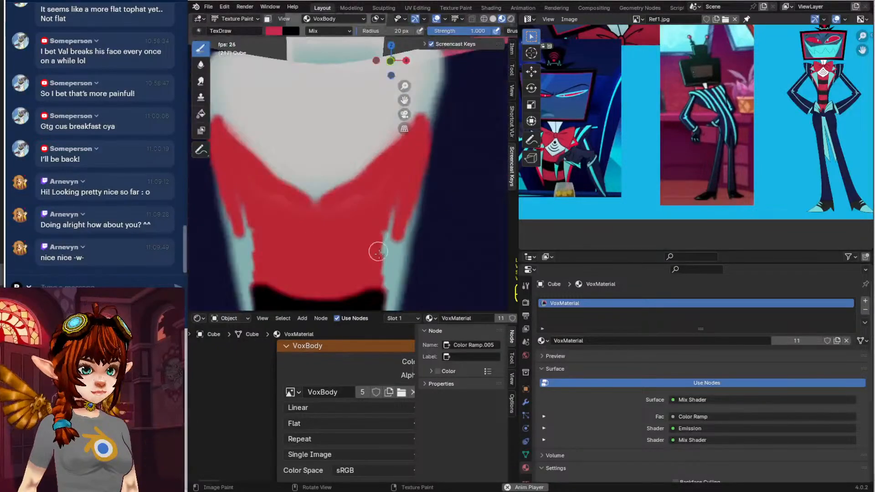
{"action": "mouse_move", "coordinate": [374, 282]}
{"action": "left_mouse_down"}
{"action": "mouse_move", "coordinate": [404, 279]}
{"action": "mouse_move", "coordinate": [416, 214]}
{"action": "mouse_move", "coordinate": [404, 264]}
{"action": "mouse_move", "coordinate": [391, 261]}
{"action": "left_mouse_up"}
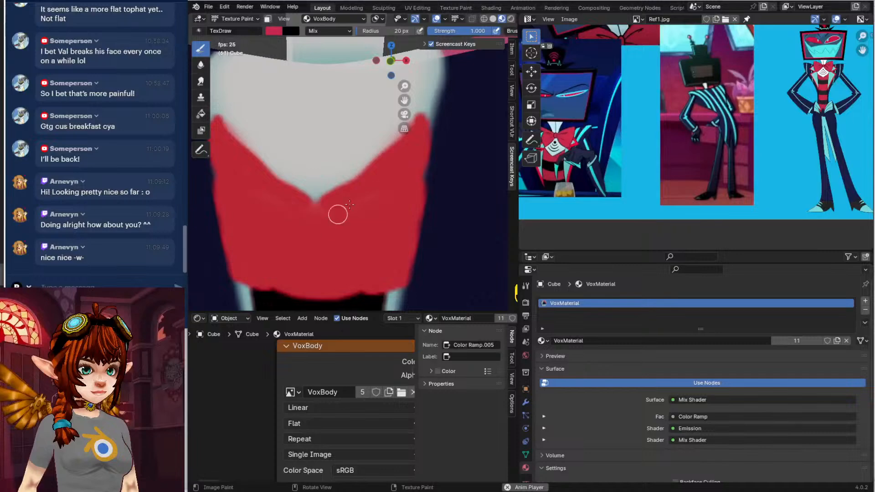
Smooth the red along the bottom of the shirt's V, and widen the vest's second red band out to both jacket edges
{"action": "left_click_drag", "start_coordinate": [336, 213], "coordinate": [290, 206]}
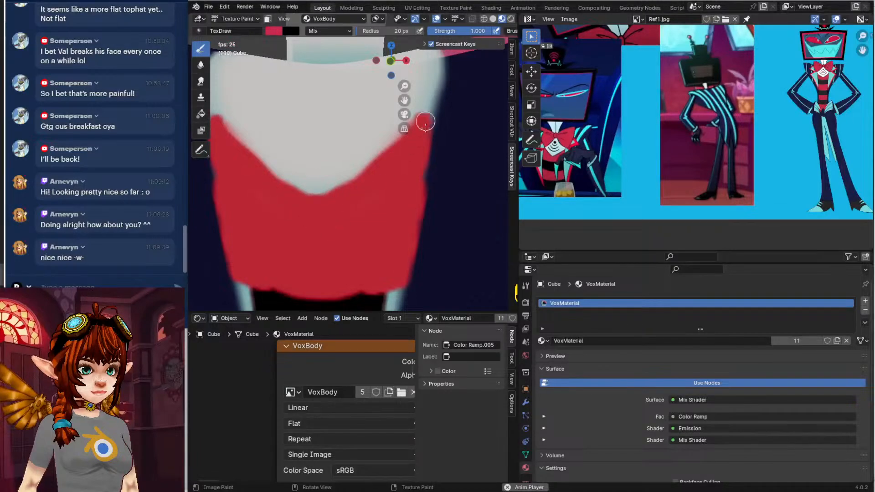
{"action": "left_click_drag", "start_coordinate": [425, 122], "coordinate": [406, 220]}
{"action": "scroll", "coordinate": [361, 219], "scroll_direction": "down", "scroll_amount": 4}
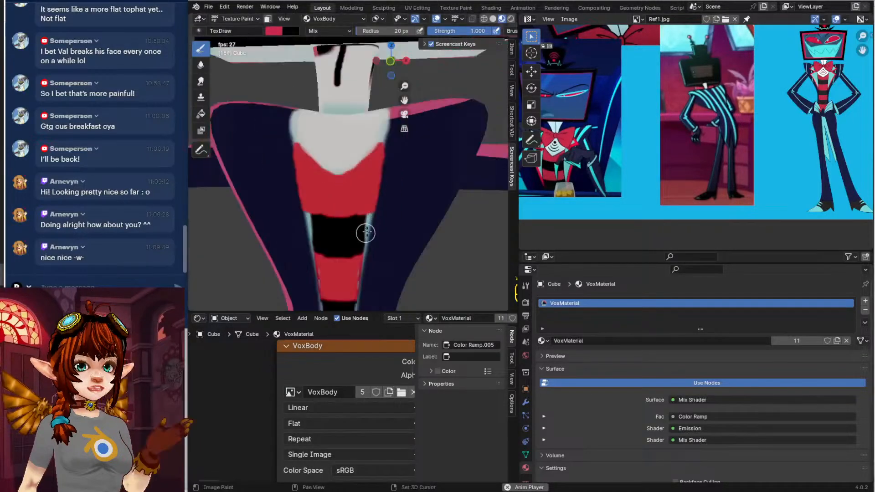
{"action": "middle_click_drag", "start_coordinate": [365, 230], "coordinate": [365, 209], "text": "shift"}
{"action": "scroll", "coordinate": [365, 209], "scroll_direction": "up", "scroll_amount": 4}
{"action": "middle_click_drag", "start_coordinate": [333, 263], "coordinate": [336, 225], "text": "shift"}
{"action": "mouse_move", "coordinate": [273, 135]}
{"action": "left_mouse_down"}
{"action": "mouse_move", "coordinate": [389, 129]}
{"action": "mouse_move", "coordinate": [371, 214]}
{"action": "mouse_move", "coordinate": [379, 147]}
{"action": "left_mouse_up"}
{"action": "mouse_move", "coordinate": [282, 194]}
{"action": "left_mouse_down"}
{"action": "mouse_move", "coordinate": [285, 236]}
{"action": "mouse_move", "coordinate": [347, 236]}
{"action": "mouse_move", "coordinate": [372, 222]}
{"action": "left_mouse_up"}
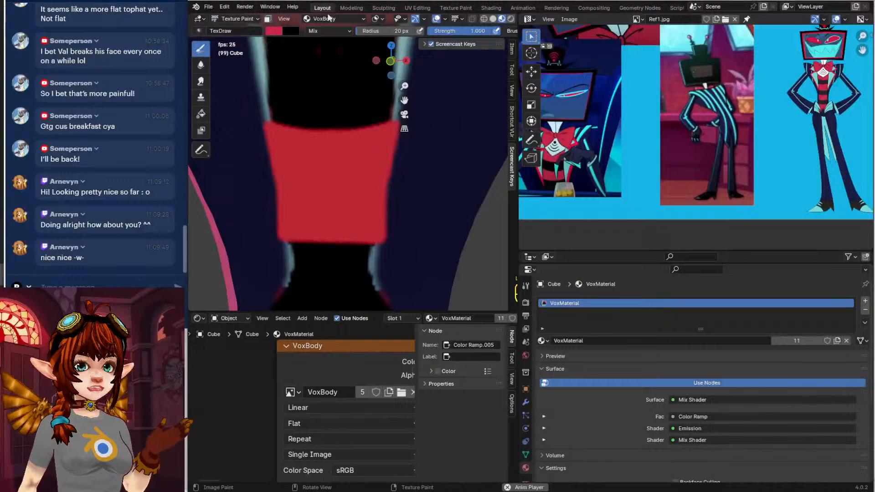
{"action": "left_click", "coordinate": [276, 32]}
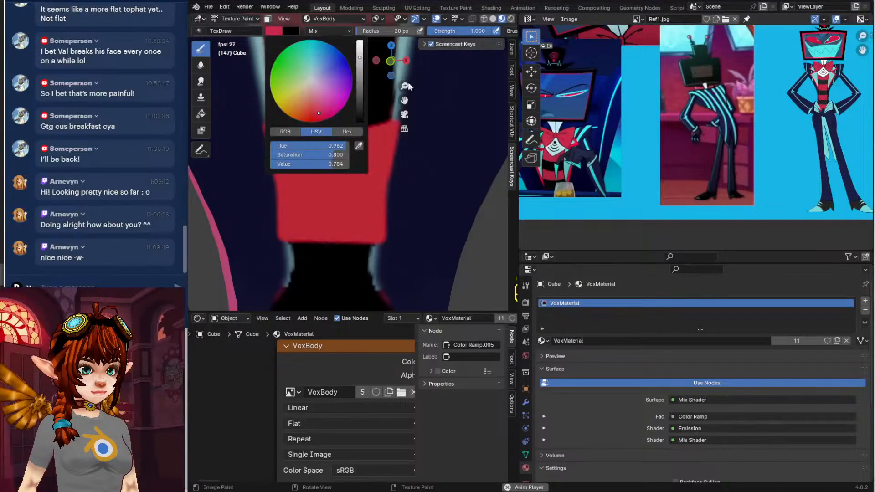
{"action": "left_click", "coordinate": [275, 31]}
{"action": "left_click", "coordinate": [359, 146]}
{"action": "left_click", "coordinate": [824, 89]}
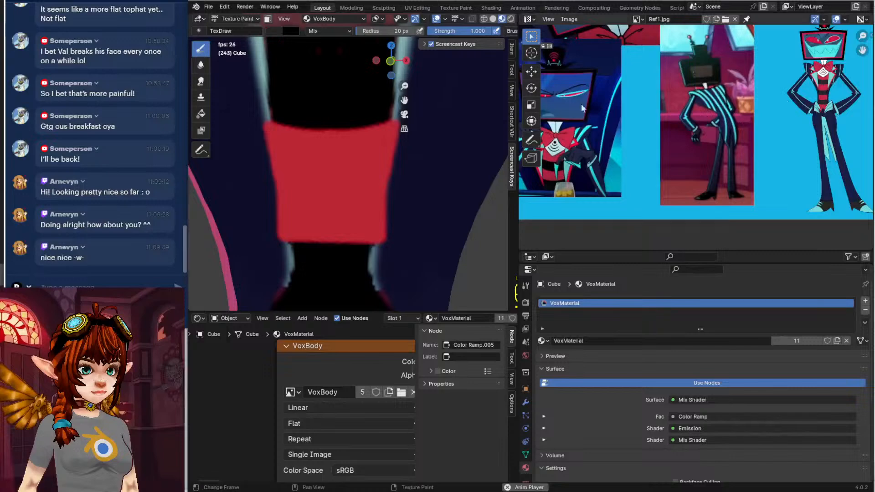
{"action": "left_click_drag", "start_coordinate": [266, 117], "coordinate": [356, 132]}
{"action": "key", "text": "ctrl+z"}
Set the brush colour to pure black with value 0, and widen the vest's first black stripe out to both jacket edges
{"action": "left_click", "coordinate": [276, 30]}
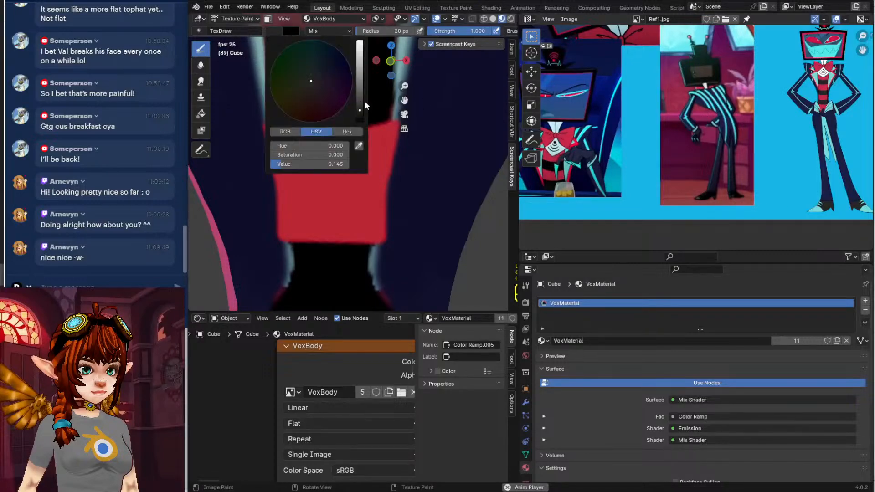
{"action": "left_click_drag", "start_coordinate": [364, 102], "coordinate": [364, 122]}
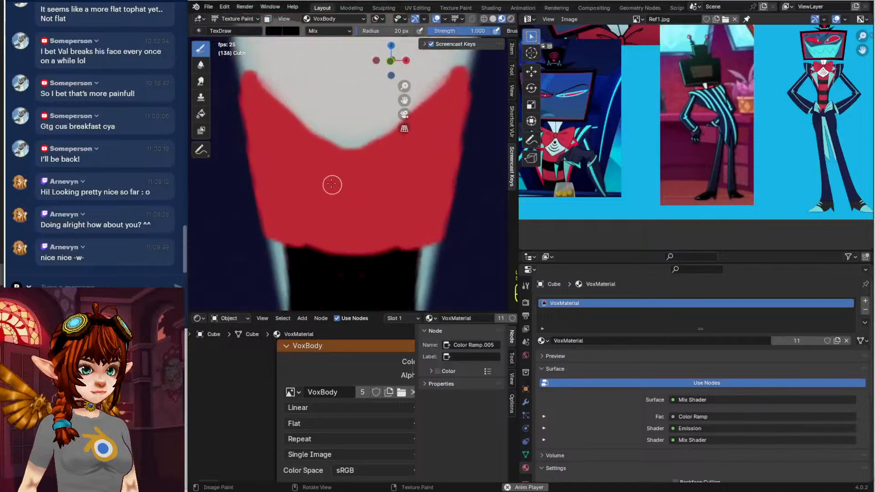
{"action": "left_click_drag", "start_coordinate": [259, 149], "coordinate": [365, 163]}
{"action": "mouse_move", "coordinate": [262, 155]}
{"action": "left_mouse_down"}
{"action": "mouse_move", "coordinate": [281, 236]}
{"action": "mouse_move", "coordinate": [326, 250]}
{"action": "mouse_move", "coordinate": [391, 247]}
{"action": "mouse_move", "coordinate": [416, 159]}
{"action": "mouse_move", "coordinate": [405, 232]}
{"action": "left_mouse_up"}
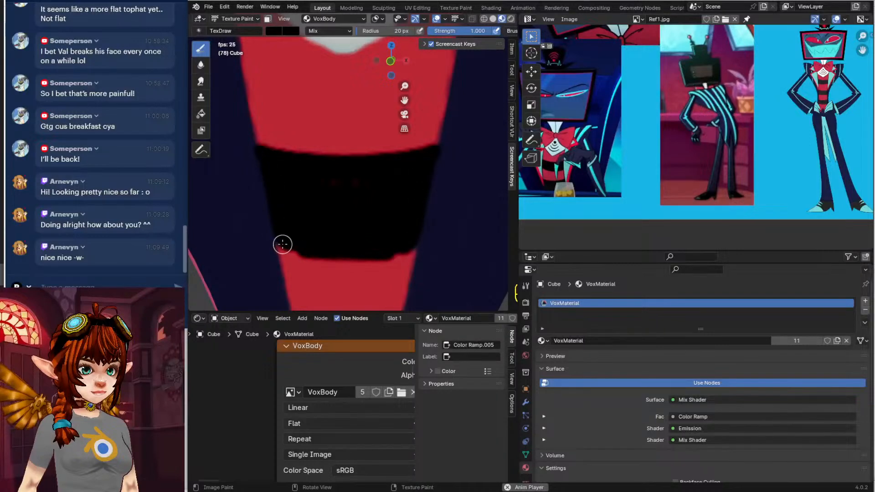
{"action": "left_click_drag", "start_coordinate": [283, 244], "coordinate": [394, 255]}
Widen the second black stripe to the jacket edges, and paint a third thick black stripe across the vest's lower red area
{"action": "mouse_move", "coordinate": [394, 256]}
{"action": "middle_mouse_down"}
{"action": "mouse_move", "coordinate": [375, 155]}
{"action": "mouse_move", "coordinate": [381, 256]}
{"action": "middle_mouse_up"}
{"action": "middle_click_drag", "start_coordinate": [275, 170], "coordinate": [322, 184], "text": "shift"}
{"action": "mouse_move", "coordinate": [303, 183]}
{"action": "left_mouse_down"}
{"action": "mouse_move", "coordinate": [398, 189]}
{"action": "mouse_move", "coordinate": [406, 215]}
{"action": "mouse_move", "coordinate": [388, 194]}
{"action": "left_mouse_up"}
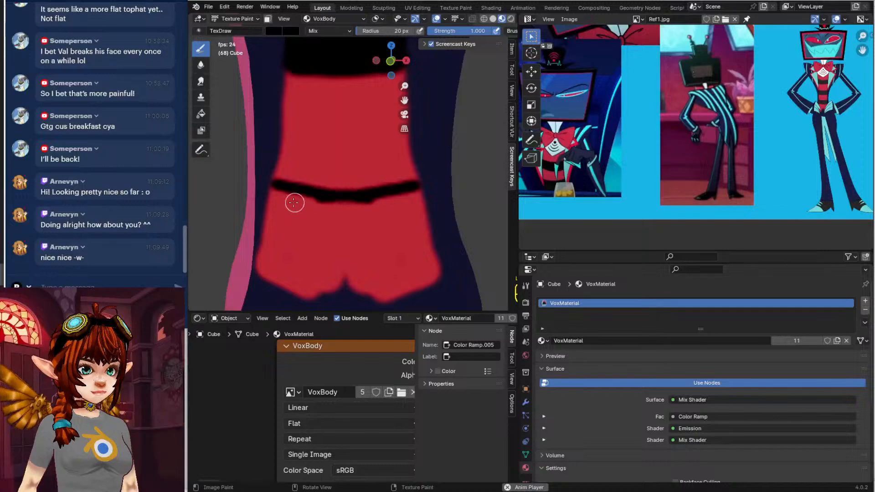
{"action": "left_click_drag", "start_coordinate": [267, 234], "coordinate": [430, 241]}
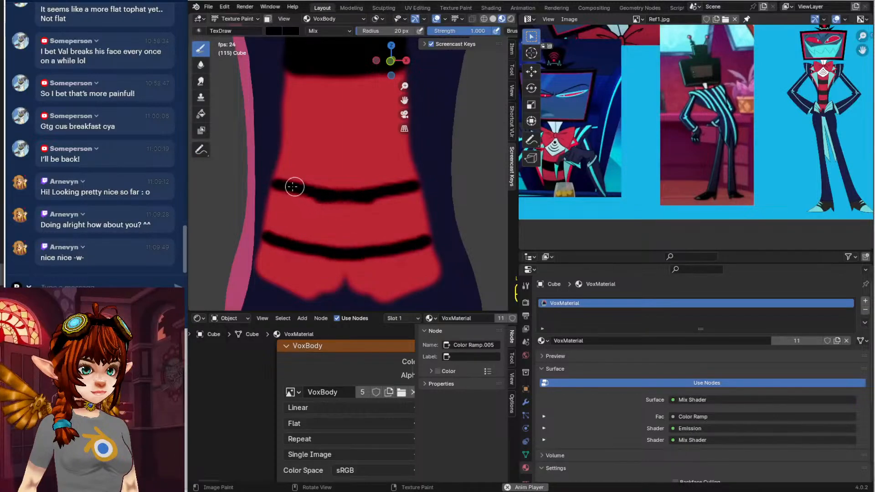
{"action": "mouse_move", "coordinate": [274, 190]}
{"action": "left_mouse_down"}
{"action": "mouse_move", "coordinate": [269, 228]}
{"action": "mouse_move", "coordinate": [314, 198]}
{"action": "mouse_move", "coordinate": [380, 205]}
{"action": "mouse_move", "coordinate": [281, 218]}
{"action": "mouse_move", "coordinate": [404, 222]}
{"action": "left_mouse_up"}
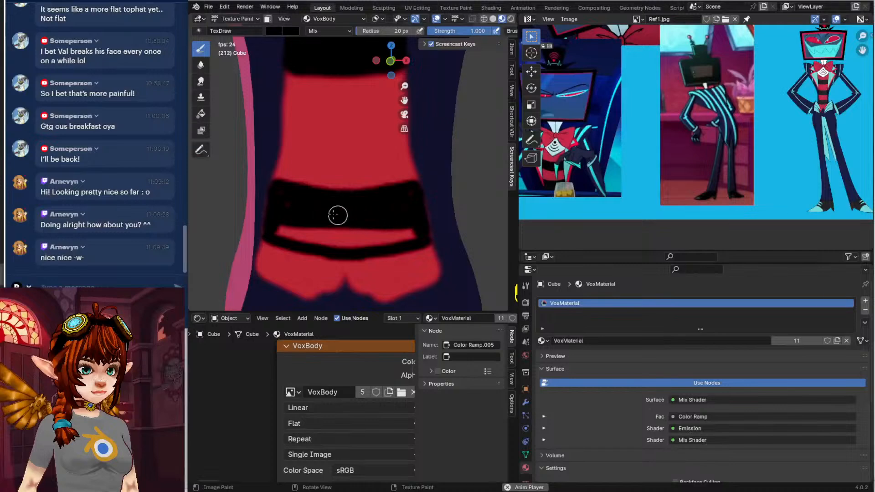
{"action": "mouse_move", "coordinate": [338, 215]}
{"action": "left_mouse_down"}
{"action": "mouse_move", "coordinate": [289, 225]}
{"action": "mouse_move", "coordinate": [317, 238]}
{"action": "mouse_move", "coordinate": [361, 234]}
{"action": "mouse_move", "coordinate": [361, 227]}
{"action": "left_mouse_up"}
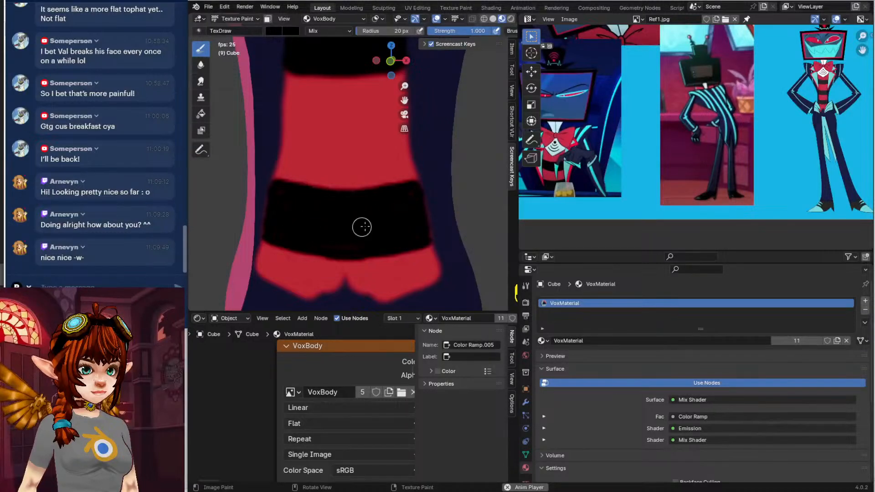
Sample red from the reference character's vest and shape the vest's hem into two red points below the last black stripe
{"action": "left_click", "coordinate": [275, 28]}
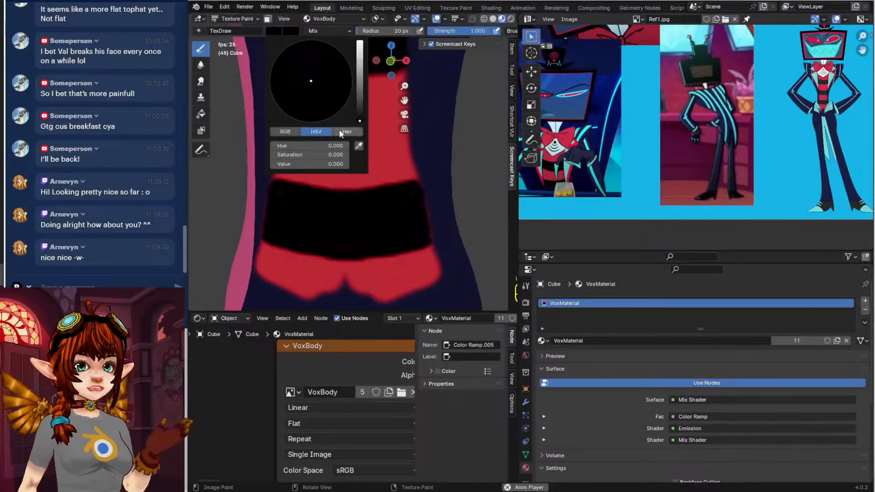
{"action": "left_click", "coordinate": [359, 148]}
{"action": "left_click", "coordinate": [824, 85]}
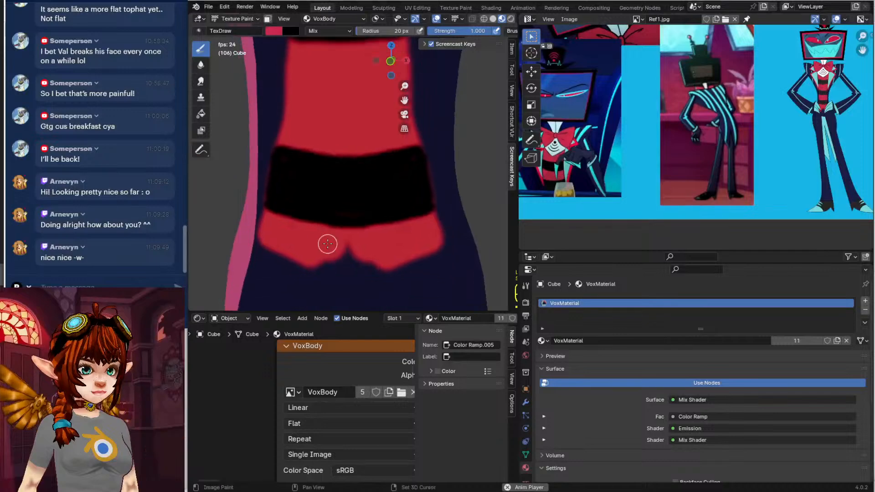
{"action": "mouse_move", "coordinate": [367, 264]}
{"action": "left_mouse_down"}
{"action": "mouse_move", "coordinate": [369, 255]}
{"action": "mouse_move", "coordinate": [382, 273]}
{"action": "mouse_move", "coordinate": [415, 260]}
{"action": "left_mouse_up"}
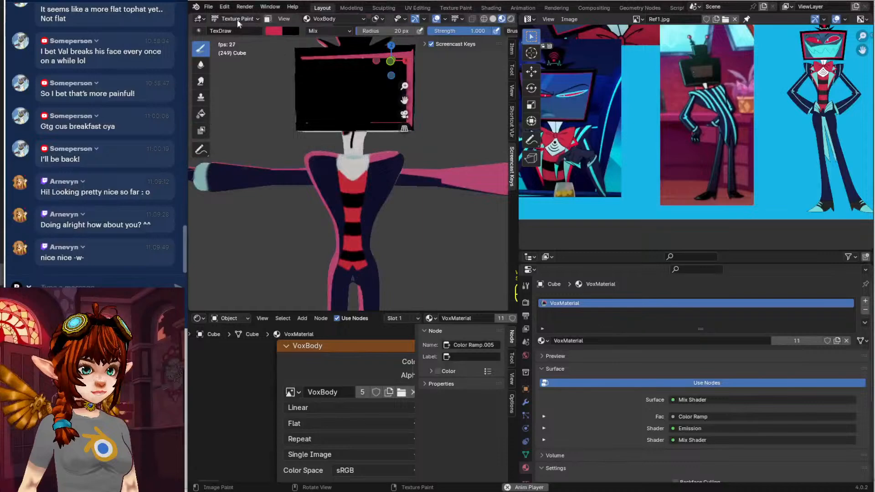
Set the brush colour to near-white and inspect the collar around the neck from the front and back
{"action": "left_click", "coordinate": [275, 31]}
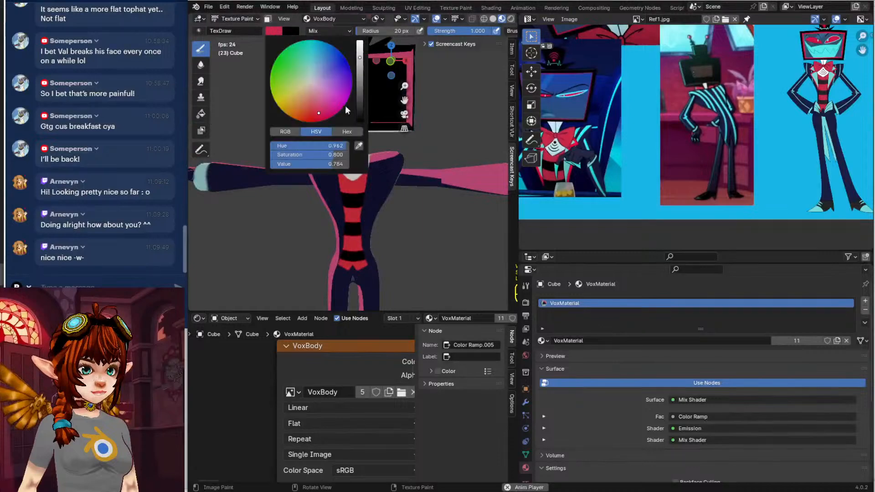
{"action": "left_click", "coordinate": [311, 81]}
{"action": "left_click_drag", "start_coordinate": [359, 57], "coordinate": [360, 40]}
{"action": "scroll", "coordinate": [355, 144], "scroll_direction": "up", "scroll_amount": 1}
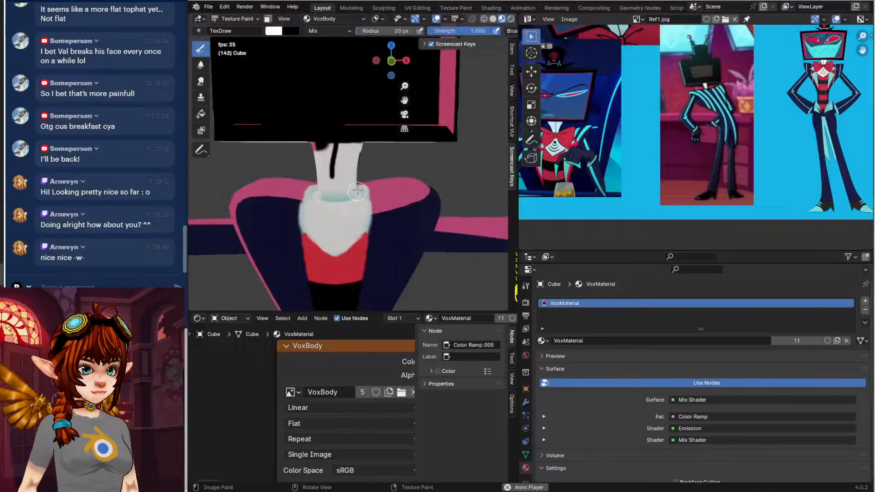
{"action": "middle_click_drag", "start_coordinate": [321, 230], "coordinate": [440, 242]}
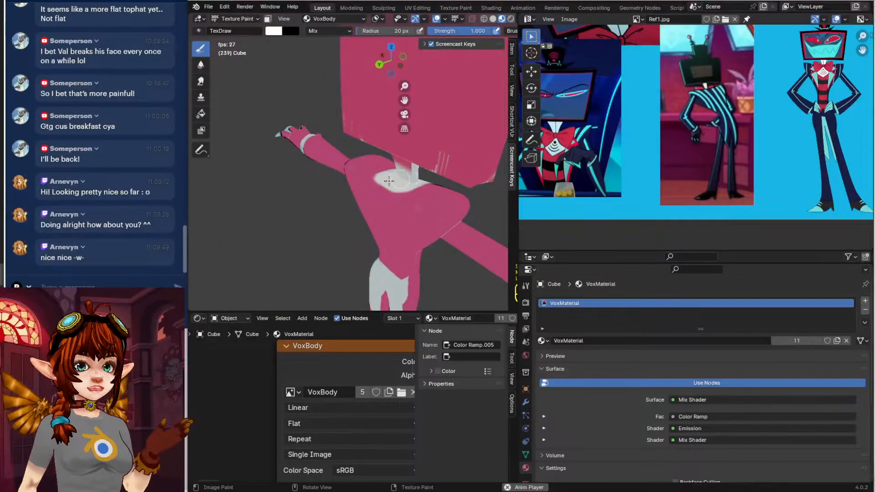
{"action": "scroll", "coordinate": [836, 86], "scroll_direction": "up", "scroll_amount": 2}
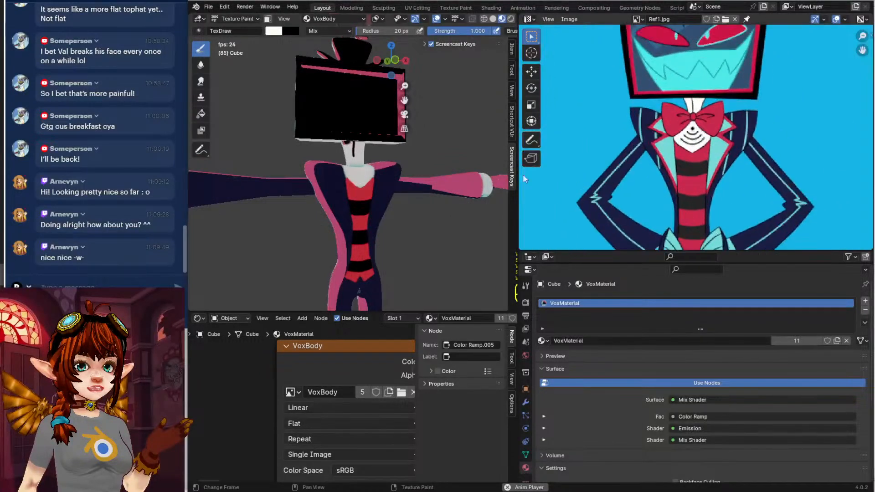
Set the brush colour to pure black for the emblem on the white shirt front
{"action": "middle_click_drag", "start_coordinate": [435, 160], "coordinate": [359, 160]}
{"action": "scroll", "coordinate": [359, 160], "scroll_direction": "up", "scroll_amount": 3}
{"action": "middle_click_drag", "start_coordinate": [364, 250], "coordinate": [371, 221]}
{"action": "scroll", "coordinate": [371, 221], "scroll_direction": "up", "scroll_amount": 4}
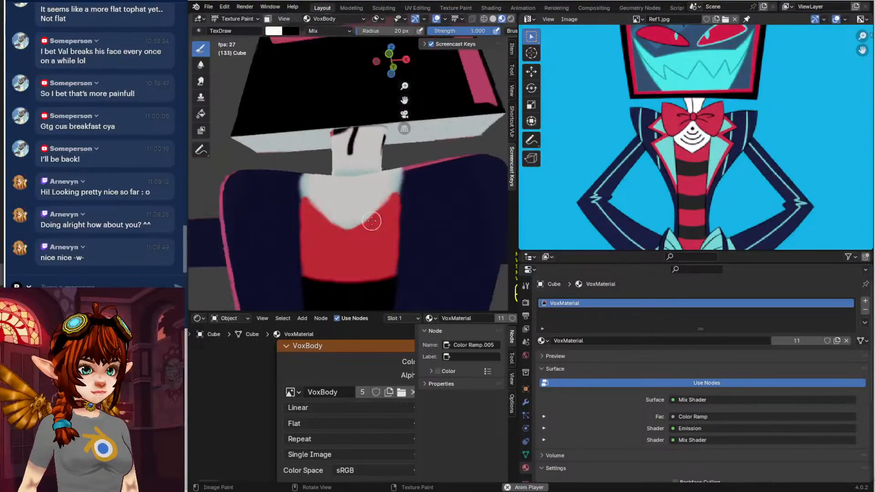
{"action": "scroll", "coordinate": [371, 221], "scroll_direction": "up", "scroll_amount": 2}
{"action": "left_click", "coordinate": [275, 31]}
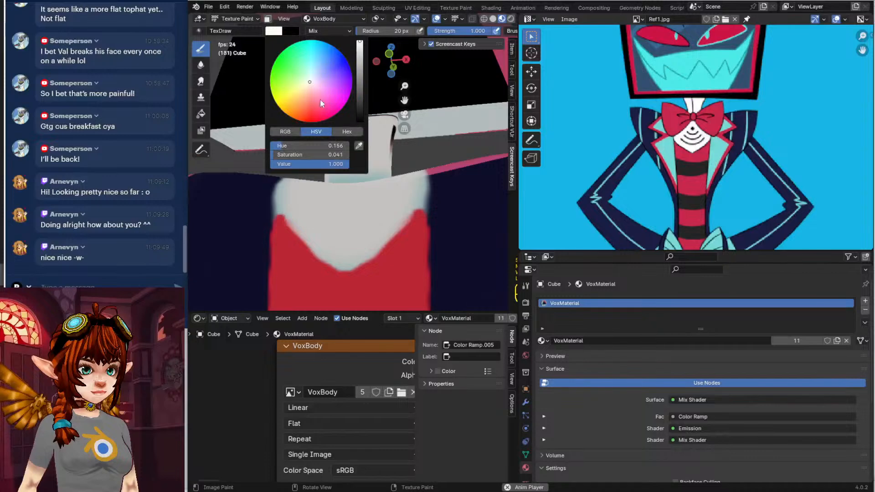
{"action": "left_click_drag", "start_coordinate": [357, 96], "coordinate": [359, 122]}
{"action": "mouse_move", "coordinate": [383, 228]}
{"action": "middle_mouse_down"}
{"action": "mouse_move", "coordinate": [390, 260]}
{"action": "mouse_move", "coordinate": [381, 230]}
{"action": "middle_mouse_up"}
{"action": "left_click", "coordinate": [366, 205]}
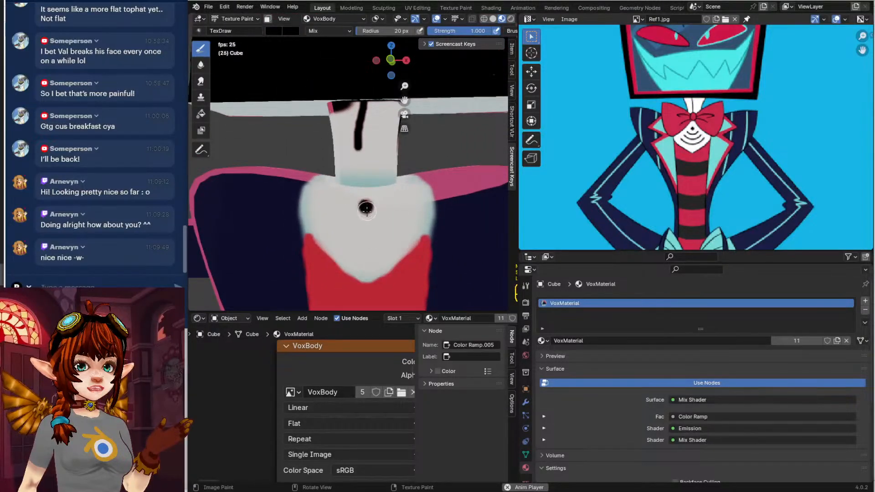
{"action": "mouse_move", "coordinate": [344, 218]}
{"action": "left_mouse_down"}
{"action": "mouse_move", "coordinate": [391, 214]}
{"action": "mouse_move", "coordinate": [360, 230]}
{"action": "left_mouse_up"}
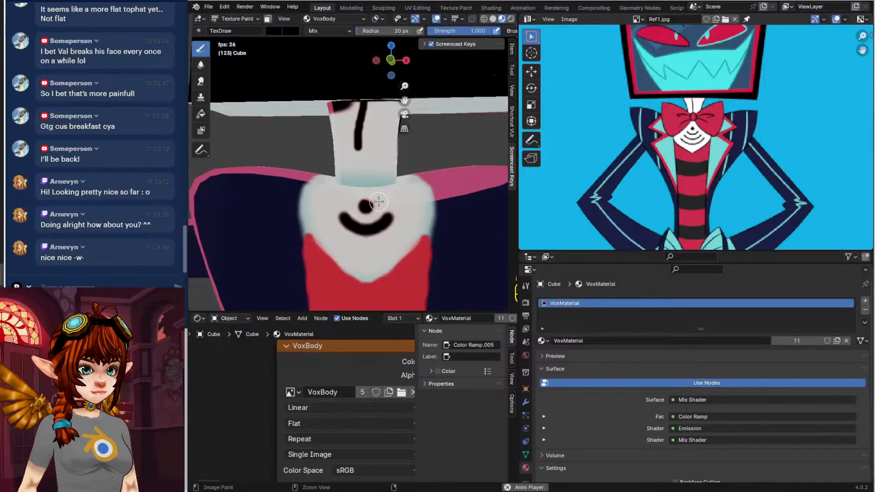
{"action": "key", "text": "ctrl+z"}
{"action": "key", "text": "ctrl+z"}
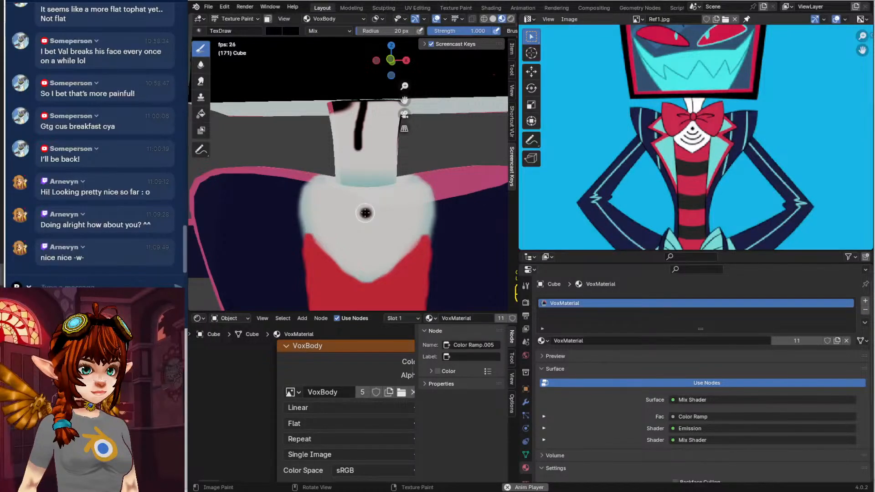
Paint a black dot with three widening arcs below it on the shirt front, and extend the white V beneath them
{"action": "mouse_move", "coordinate": [344, 219]}
{"action": "left_mouse_down"}
{"action": "mouse_move", "coordinate": [385, 221]}
{"action": "mouse_move", "coordinate": [353, 230]}
{"action": "mouse_move", "coordinate": [403, 235]}
{"action": "mouse_move", "coordinate": [365, 252]}
{"action": "mouse_move", "coordinate": [331, 248]}
{"action": "mouse_move", "coordinate": [331, 256]}
{"action": "mouse_move", "coordinate": [367, 269]}
{"action": "left_mouse_up"}
{"action": "left_click", "coordinate": [272, 31]}
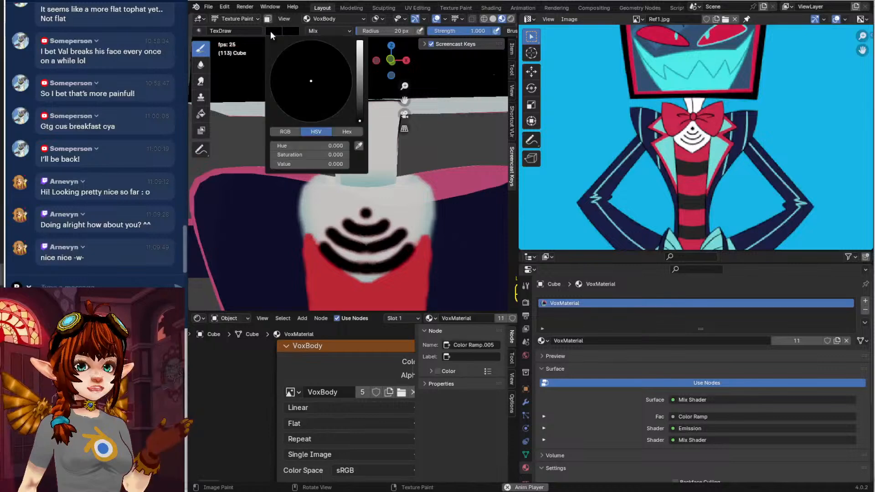
{"action": "left_click_drag", "start_coordinate": [366, 84], "coordinate": [365, 43]}
{"action": "mouse_move", "coordinate": [307, 248]}
{"action": "left_mouse_down"}
{"action": "mouse_move", "coordinate": [306, 235]}
{"action": "mouse_move", "coordinate": [314, 264]}
{"action": "mouse_move", "coordinate": [309, 234]}
{"action": "mouse_move", "coordinate": [311, 253]}
{"action": "mouse_move", "coordinate": [365, 301]}
{"action": "mouse_move", "coordinate": [340, 273]}
{"action": "left_mouse_up"}
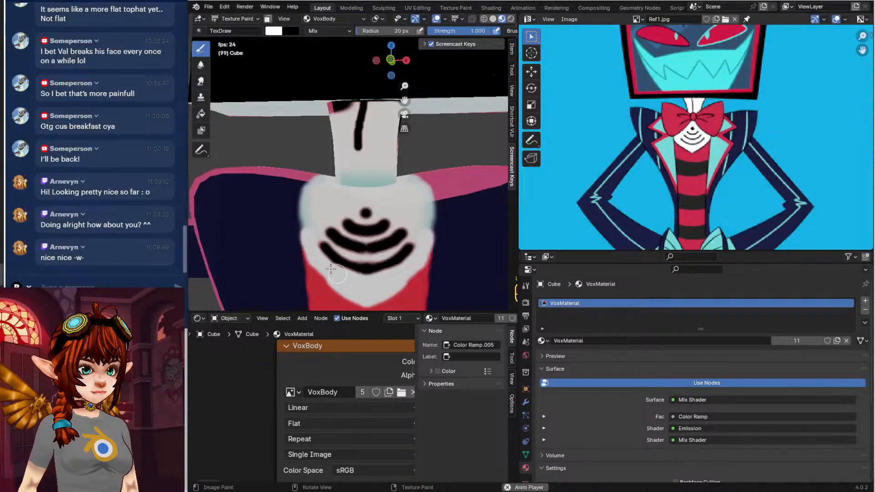
{"action": "left_click_drag", "start_coordinate": [305, 245], "coordinate": [331, 282]}
Outline the lower edge of the shirt's white V with a thin black line, using a brush radius of 8 px
{"action": "scroll", "coordinate": [735, 132], "scroll_direction": "up", "scroll_amount": 3}
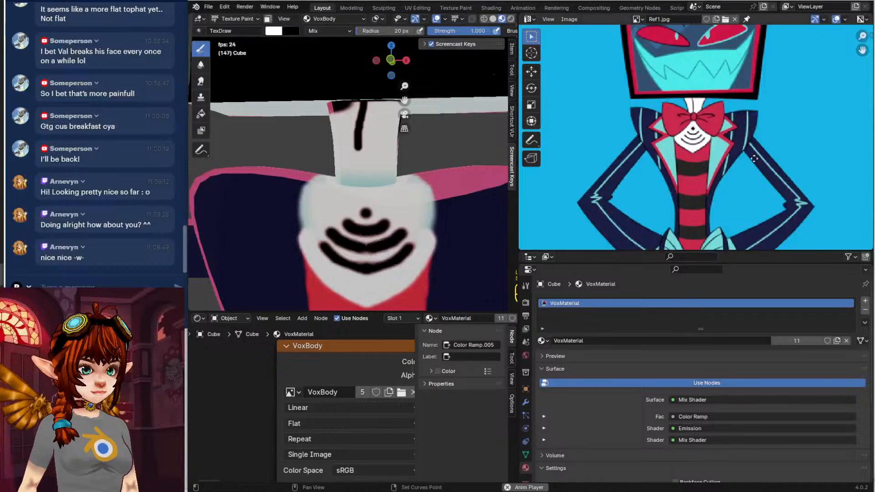
{"action": "scroll", "coordinate": [735, 132], "scroll_direction": "down", "scroll_amount": 5}
{"action": "scroll", "coordinate": [731, 157], "scroll_direction": "up", "scroll_amount": 6}
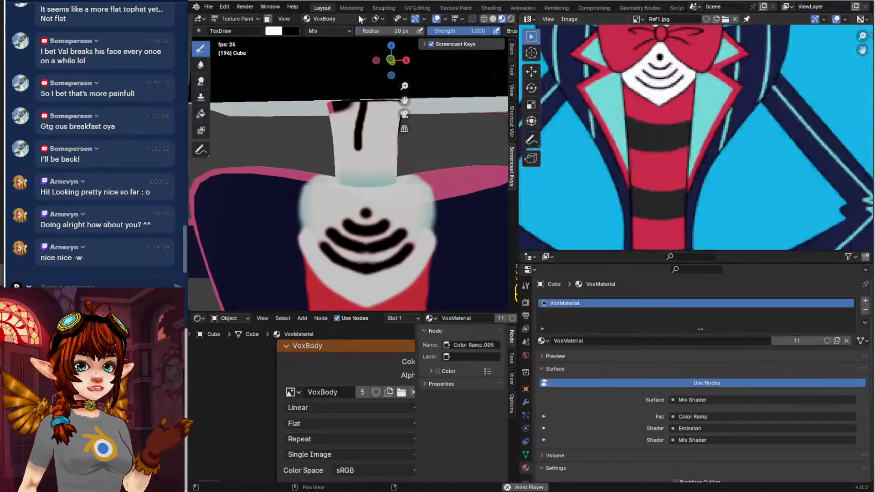
{"action": "left_click", "coordinate": [276, 32]}
{"action": "left_click_drag", "start_coordinate": [358, 107], "coordinate": [359, 124]}
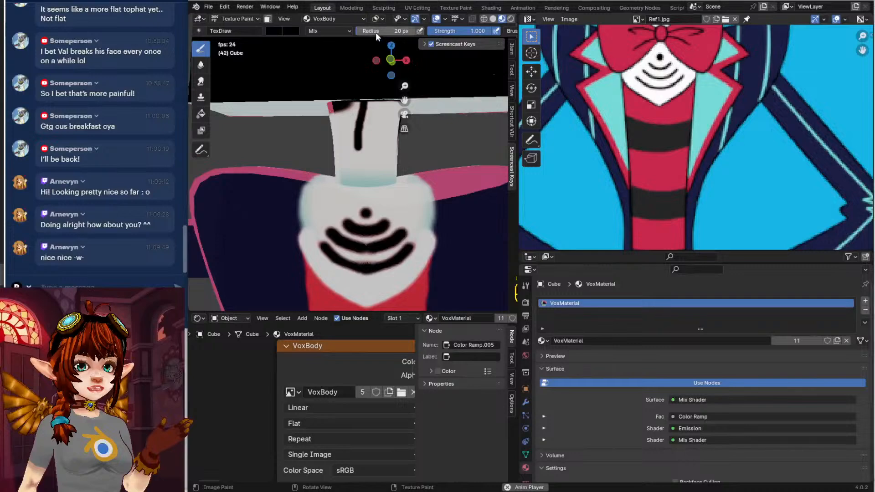
{"action": "left_click_drag", "start_coordinate": [376, 31], "coordinate": [367, 32]}
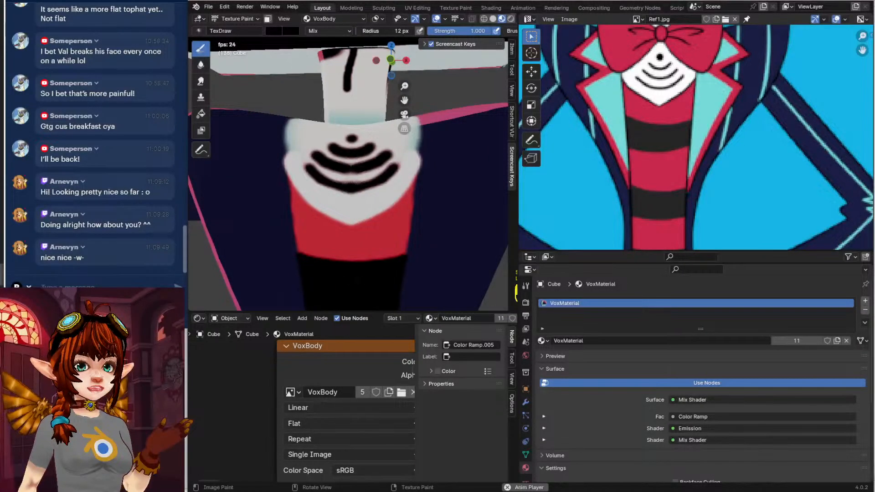
{"action": "left_click_drag", "start_coordinate": [367, 31], "coordinate": [375, 31]}
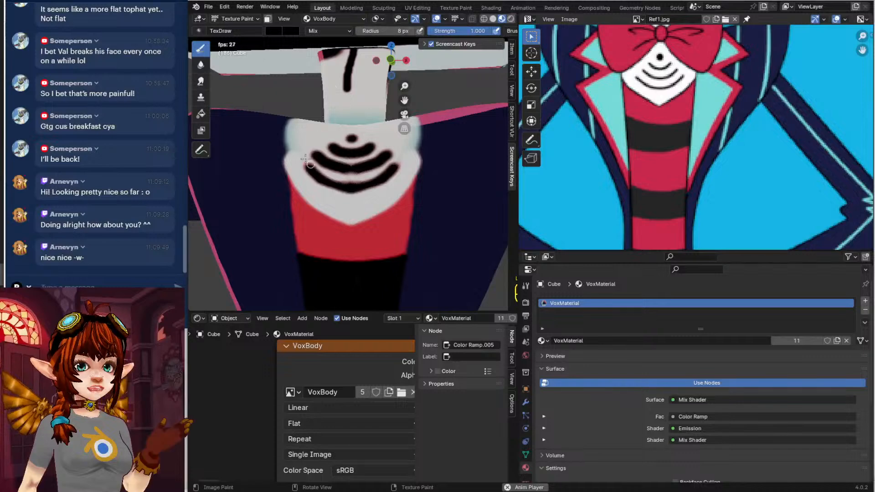
{"action": "left_click_drag", "start_coordinate": [309, 201], "coordinate": [348, 224]}
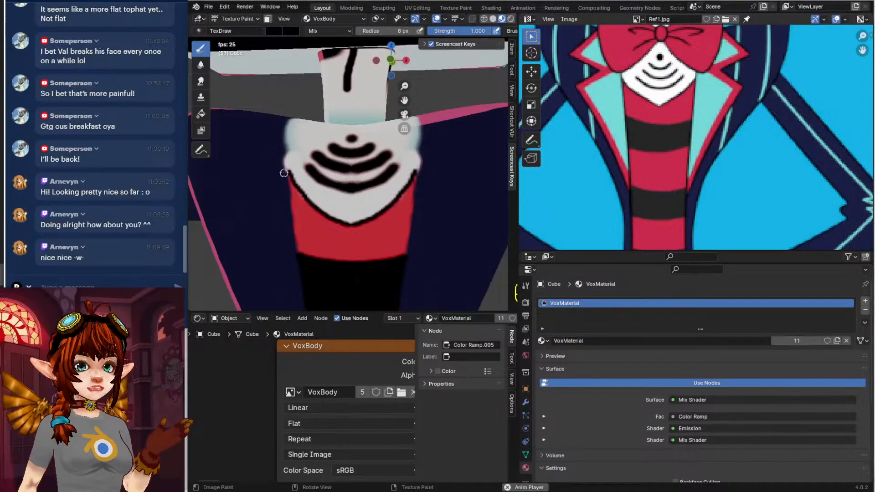
{"action": "left_click_drag", "start_coordinate": [312, 202], "coordinate": [344, 218]}
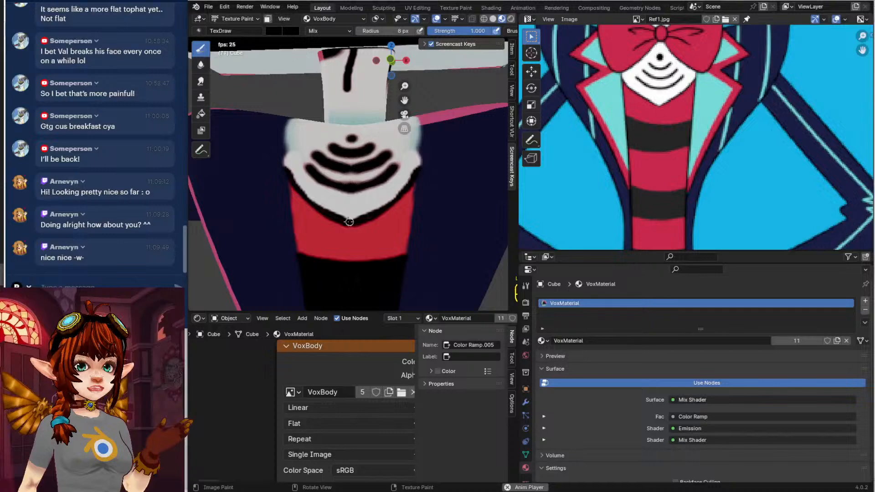
{"action": "left_click_drag", "start_coordinate": [296, 181], "coordinate": [314, 202]}
{"action": "scroll", "coordinate": [341, 213], "scroll_direction": "down", "scroll_amount": 9}
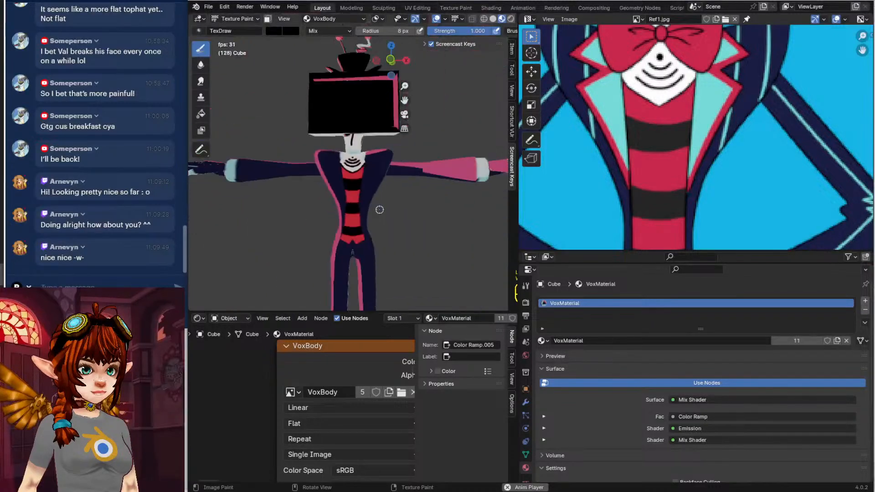
{"action": "mouse_move", "coordinate": [379, 209]}
{"action": "middle_mouse_down", "text": "shift"}
{"action": "mouse_move", "coordinate": [355, 156]}
{"action": "mouse_move", "coordinate": [346, 183]}
{"action": "mouse_move", "coordinate": [358, 192]}
{"action": "middle_mouse_up", "text": "shift"}
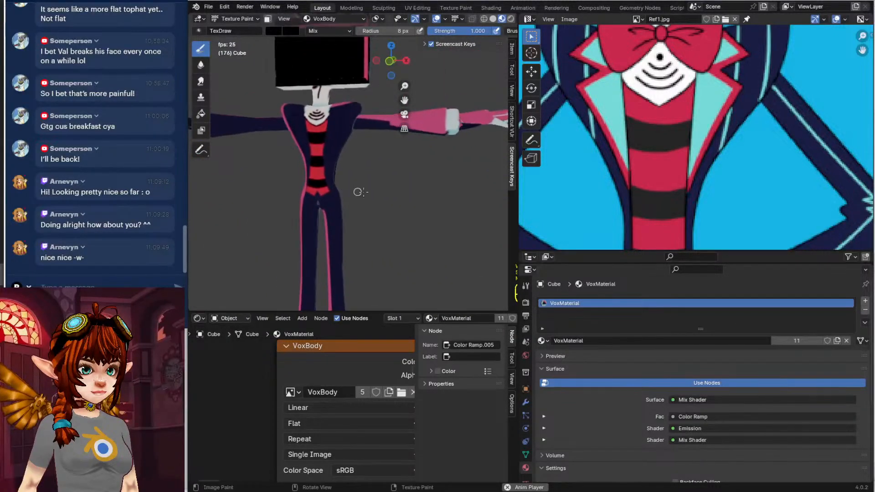
Show the VoxBody texture in the image editor in place of the Ref1.jpg reference
{"action": "scroll", "coordinate": [634, 173], "scroll_direction": "down", "scroll_amount": 2}
{"action": "scroll", "coordinate": [670, 173], "scroll_direction": "down", "scroll_amount": 1}
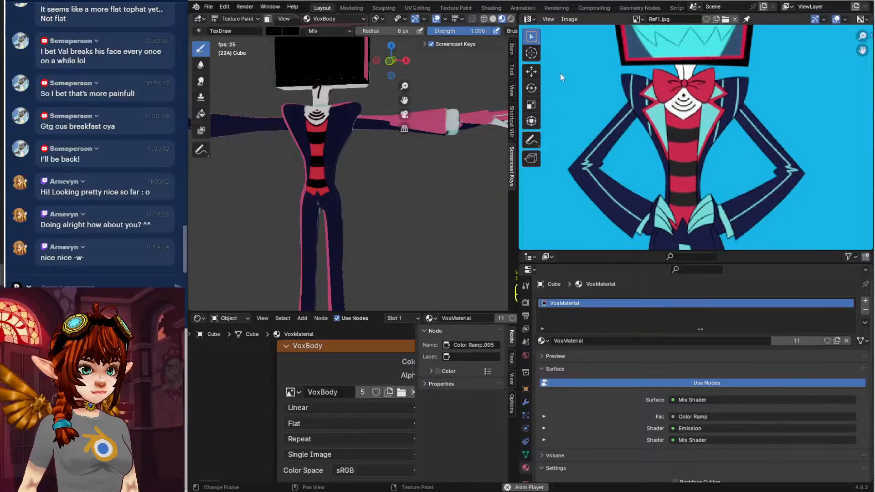
{"action": "left_click", "coordinate": [638, 20]}
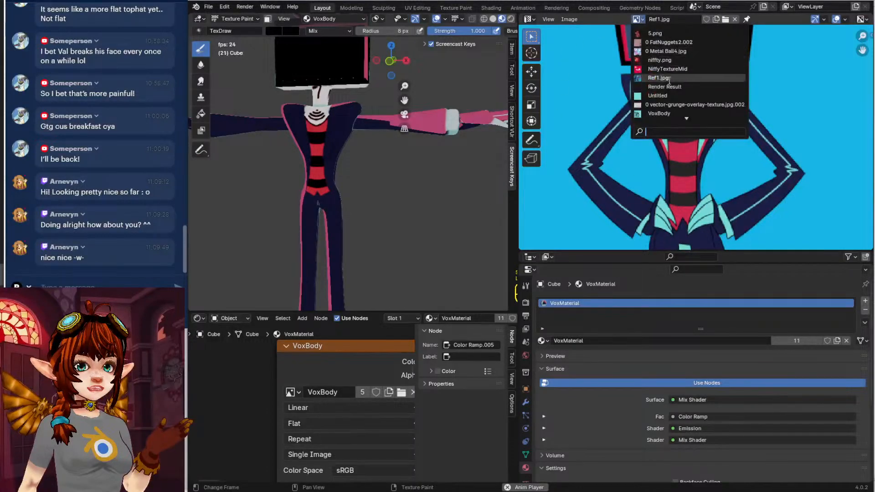
{"action": "left_click", "coordinate": [681, 113]}
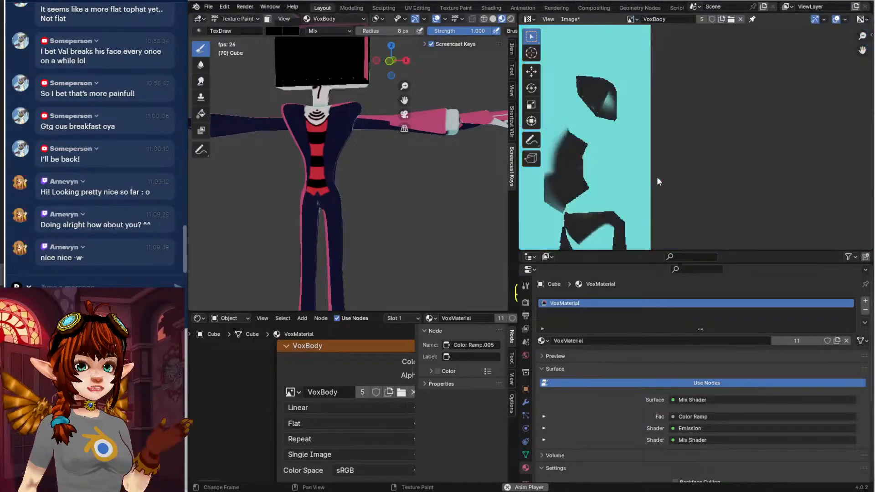
{"action": "scroll", "coordinate": [657, 176], "scroll_direction": "down", "scroll_amount": 2}
{"action": "scroll", "coordinate": [699, 180], "scroll_direction": "up", "scroll_amount": 3}
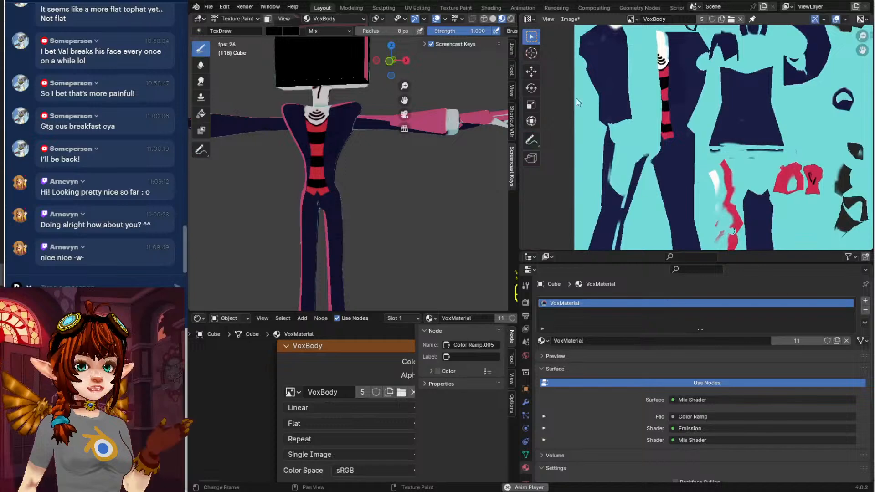
Put the body mesh in Edit Mode and save the painted VoxBody image
{"action": "key", "text": "Tab"}
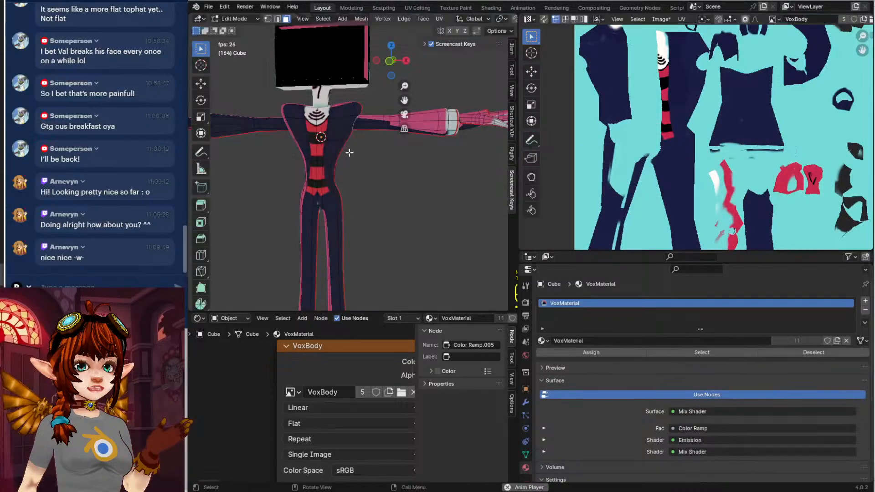
{"action": "middle_click_drag", "start_coordinate": [660, 165], "coordinate": [665, 208]}
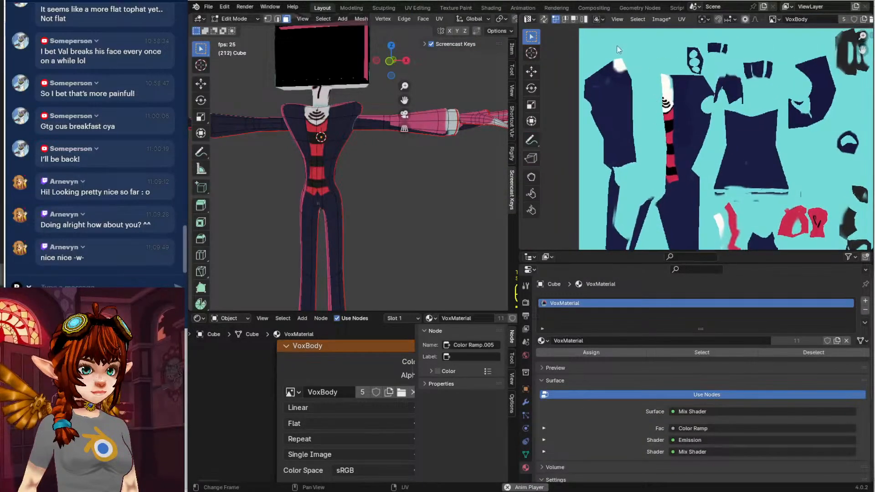
{"action": "left_click", "coordinate": [656, 20]}
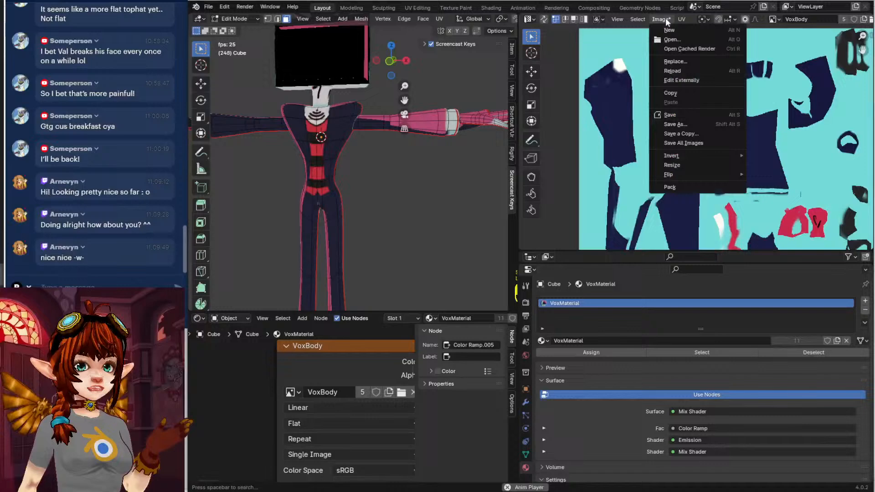
{"action": "left_click", "coordinate": [685, 114]}
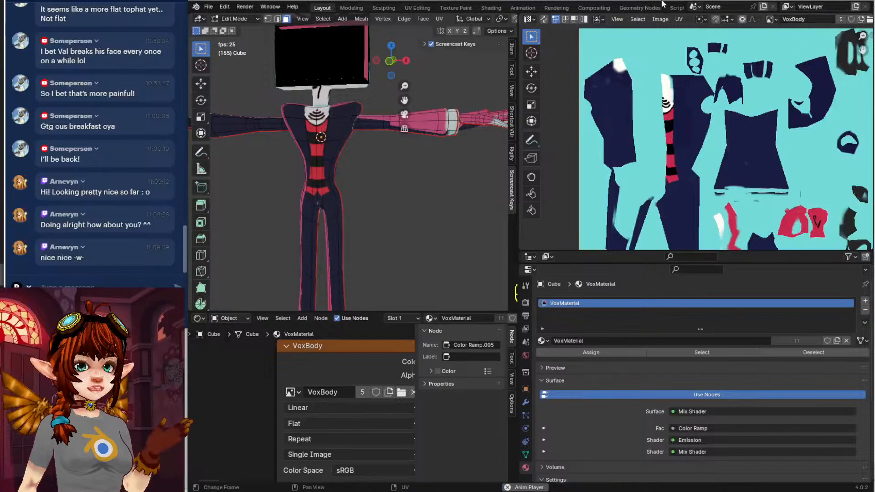
Change the UV editor showing the VoxBody texture to an Image Editor in Paint mode
{"action": "left_click", "coordinate": [535, 17]}
{"action": "left_click", "coordinate": [535, 18]}
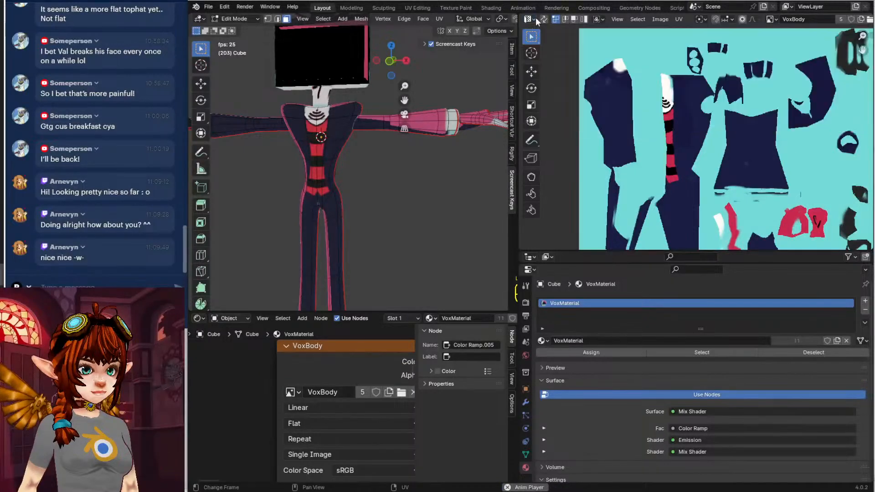
{"action": "left_click", "coordinate": [535, 18]}
{"action": "left_click", "coordinate": [535, 54]}
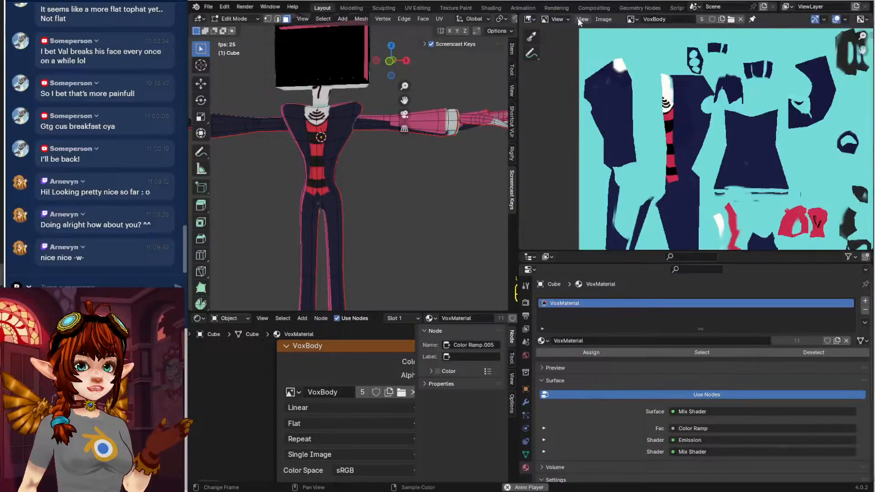
{"action": "left_click", "coordinate": [558, 19]}
{"action": "left_click", "coordinate": [565, 53]}
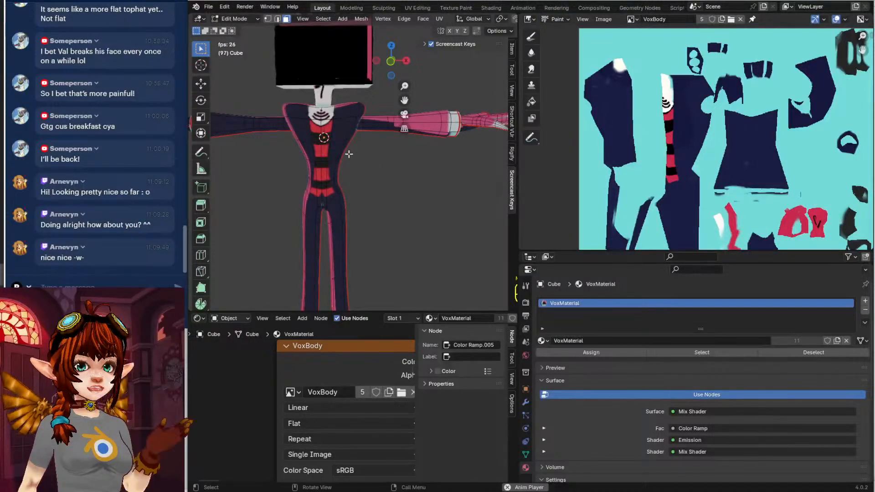
Overlay the body's UV wireframe on the VoxBody texture by selecting the whole mesh in Edit Mode
{"action": "key", "text": "Tab"}
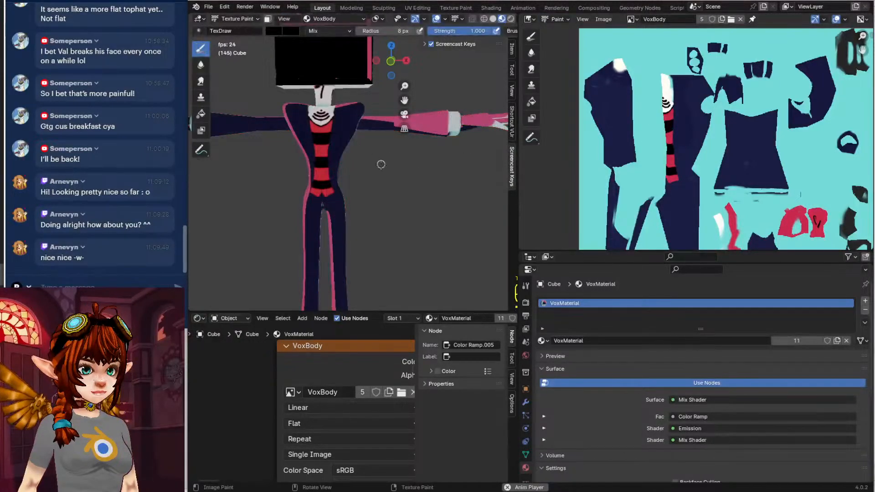
{"action": "key", "text": "Tab"}
{"action": "scroll", "coordinate": [640, 178], "scroll_direction": "up", "scroll_amount": 3}
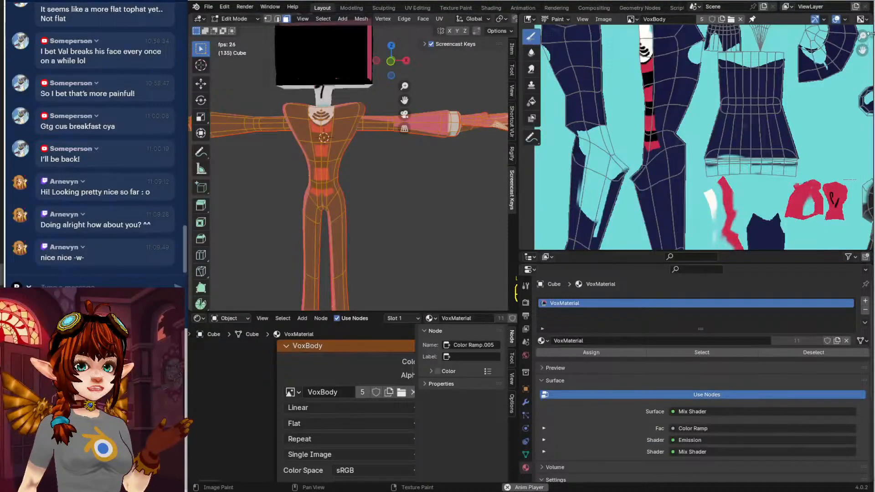
Sample the suit's dark navy from the VoxBody texture as the brush colour
{"action": "left_click", "coordinate": [870, 34]}
{"action": "scroll", "coordinate": [834, 169], "scroll_direction": "down", "scroll_amount": 8}
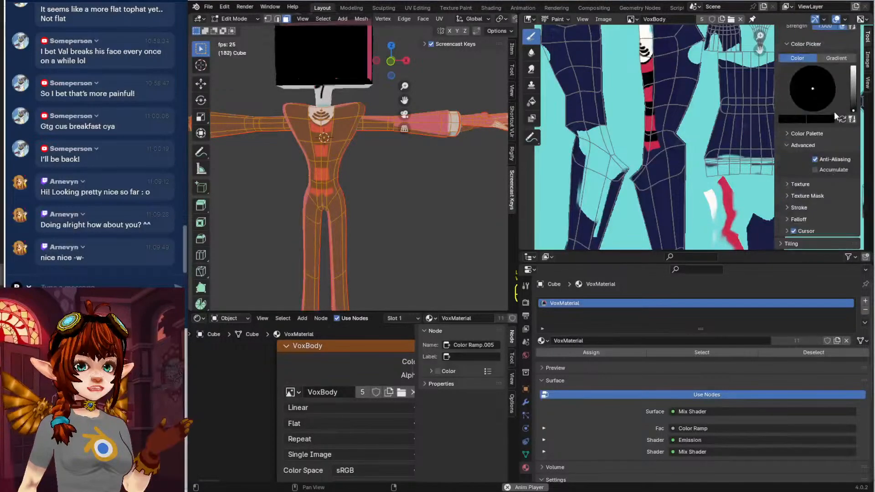
{"action": "scroll", "coordinate": [835, 117], "scroll_direction": "up", "scroll_amount": 2}
{"action": "left_click", "coordinate": [802, 157]}
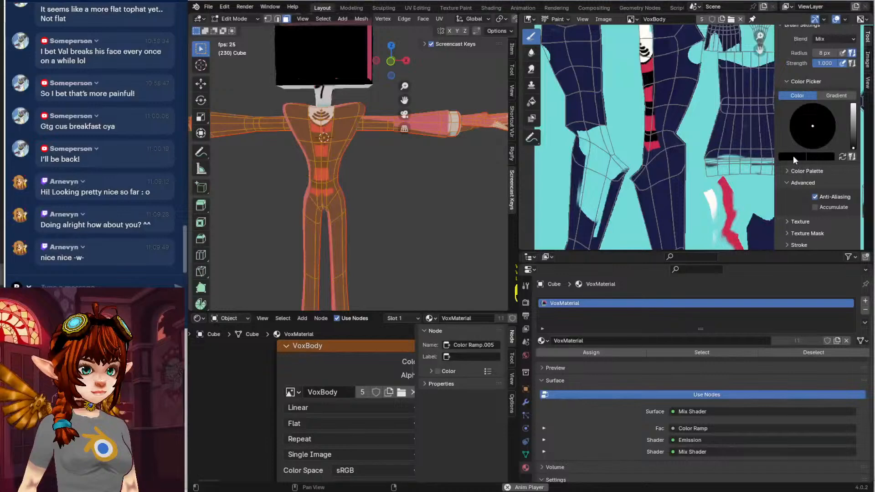
{"action": "left_click", "coordinate": [796, 156]}
{"action": "left_click", "coordinate": [799, 125]}
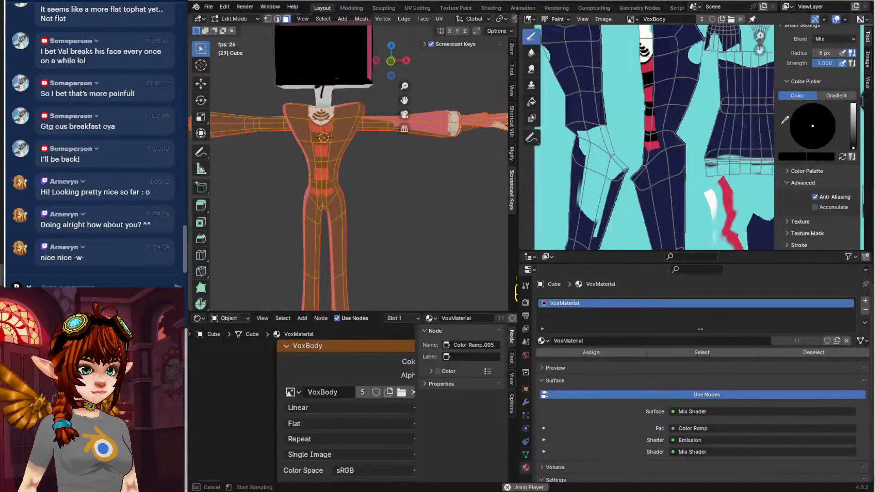
{"action": "left_click", "coordinate": [592, 96]}
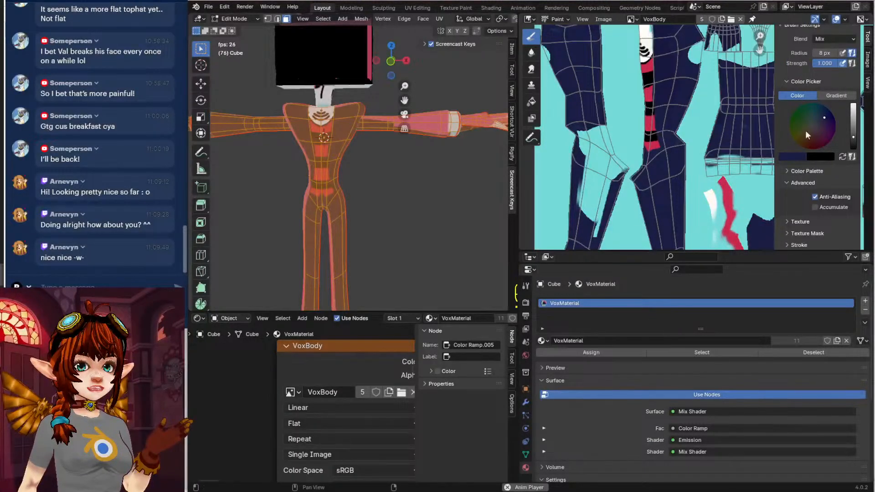
Set the brush radius to 70 px and fill the unpainted parts of both leg UV islands with navy
{"action": "scroll", "coordinate": [808, 190], "scroll_direction": "up", "scroll_amount": 7}
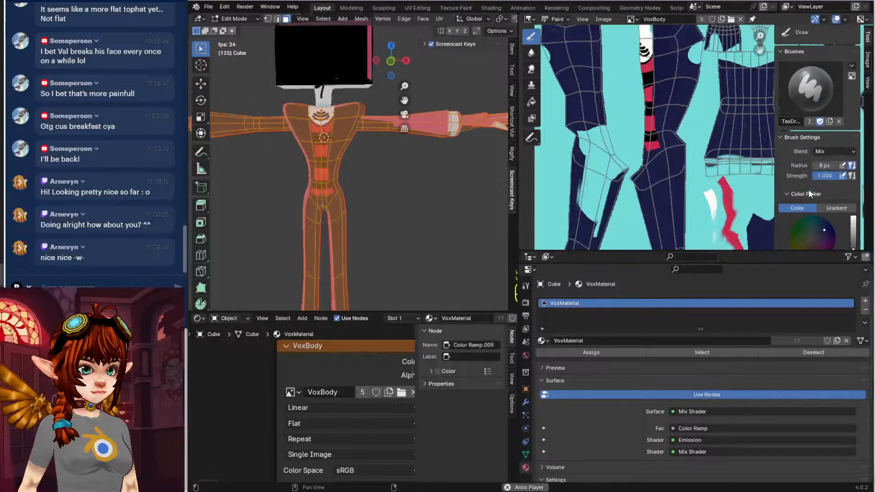
{"action": "left_click_drag", "start_coordinate": [823, 179], "coordinate": [827, 178]}
{"action": "mouse_move", "coordinate": [599, 135]}
{"action": "left_mouse_down"}
{"action": "mouse_move", "coordinate": [589, 125]}
{"action": "mouse_move", "coordinate": [607, 185]}
{"action": "mouse_move", "coordinate": [594, 167]}
{"action": "left_mouse_up"}
{"action": "middle_click_drag", "start_coordinate": [594, 167], "coordinate": [596, 84]}
{"action": "middle_click_drag", "start_coordinate": [583, 192], "coordinate": [607, 154]}
{"action": "mouse_move", "coordinate": [611, 137]}
{"action": "left_mouse_down"}
{"action": "mouse_move", "coordinate": [611, 181]}
{"action": "mouse_move", "coordinate": [590, 197]}
{"action": "left_mouse_up"}
{"action": "left_click_drag", "start_coordinate": [699, 197], "coordinate": [693, 210]}
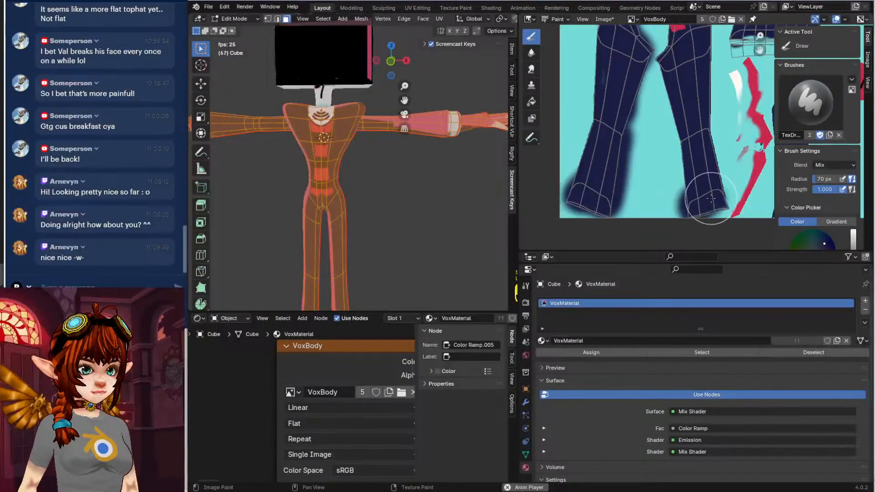
Paint navy over the upper edge of the flared UV island, the small islands above it and the curved island beside it
{"action": "middle_click_drag", "start_coordinate": [696, 160], "coordinate": [608, 203]}
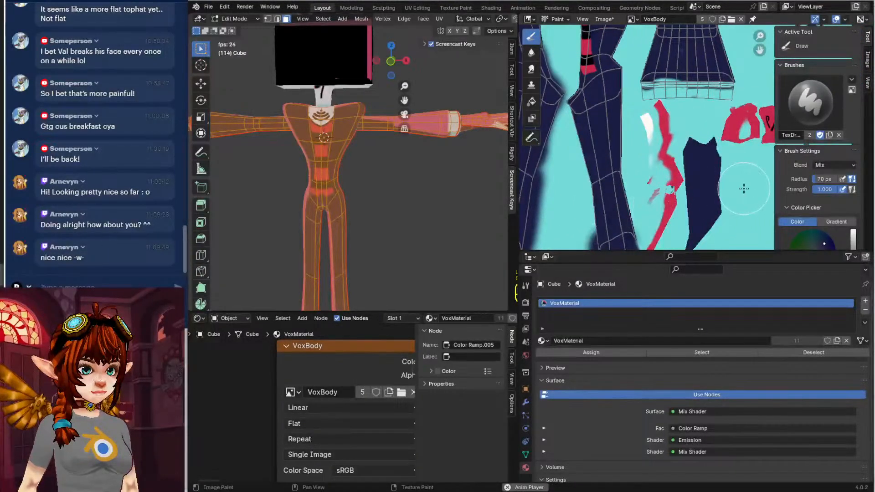
{"action": "middle_click_drag", "start_coordinate": [741, 159], "coordinate": [725, 251]}
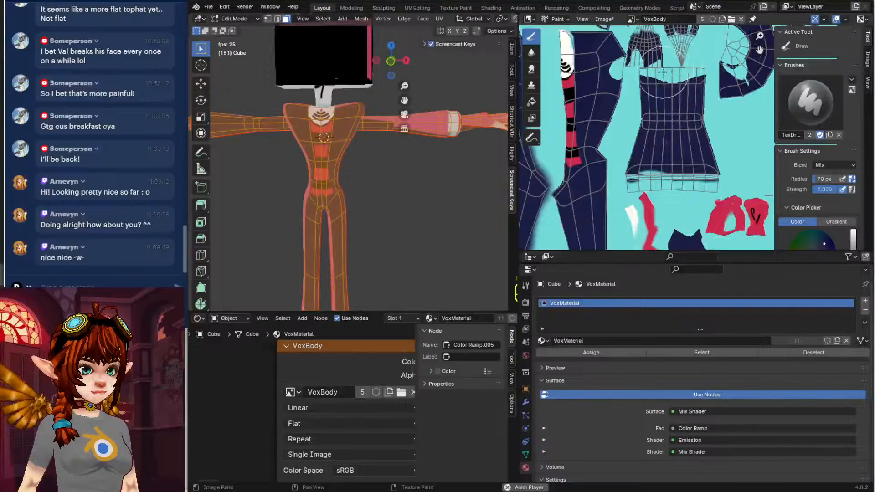
{"action": "left_click_drag", "start_coordinate": [648, 82], "coordinate": [687, 83]}
{"action": "mouse_move", "coordinate": [679, 84]}
{"action": "middle_mouse_down"}
{"action": "mouse_move", "coordinate": [670, 147]}
{"action": "mouse_move", "coordinate": [678, 145]}
{"action": "middle_mouse_up"}
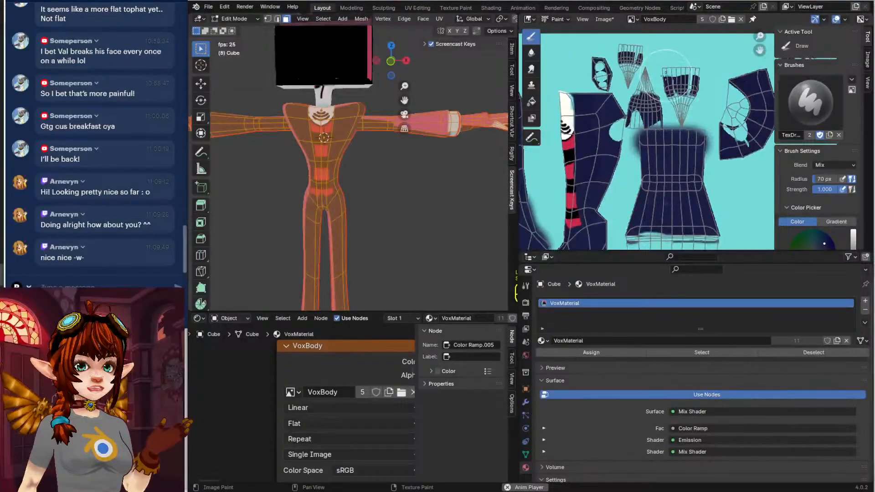
{"action": "mouse_move", "coordinate": [668, 79]}
{"action": "left_mouse_down"}
{"action": "mouse_move", "coordinate": [700, 74]}
{"action": "mouse_move", "coordinate": [677, 77]}
{"action": "mouse_move", "coordinate": [699, 79]}
{"action": "mouse_move", "coordinate": [638, 43]}
{"action": "mouse_move", "coordinate": [598, 66]}
{"action": "mouse_move", "coordinate": [602, 75]}
{"action": "mouse_move", "coordinate": [601, 68]}
{"action": "left_mouse_up"}
{"action": "mouse_move", "coordinate": [743, 99]}
{"action": "left_mouse_down"}
{"action": "mouse_move", "coordinate": [738, 132]}
{"action": "mouse_move", "coordinate": [743, 114]}
{"action": "mouse_move", "coordinate": [695, 144]}
{"action": "left_mouse_up"}
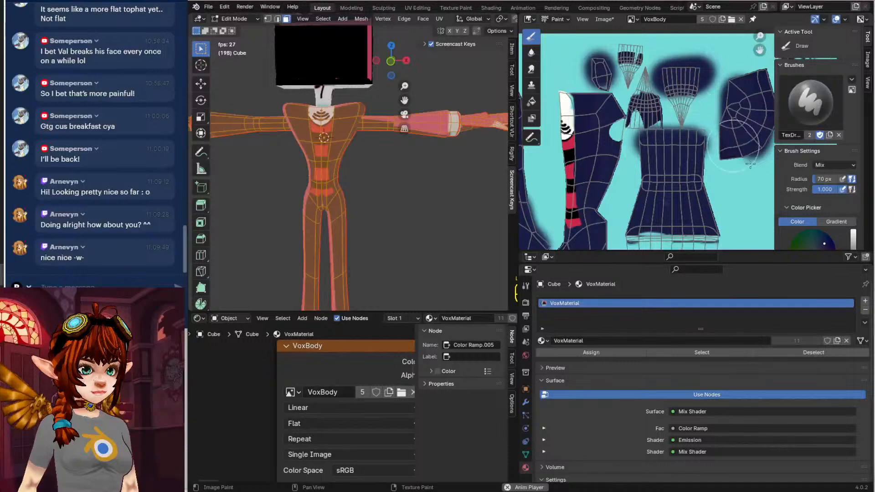
With a 43 px brush radius, fill the remaining gaps between the jacket and finger-like islands and the flared island's lower sides with navy
{"action": "scroll", "coordinate": [815, 226], "scroll_direction": "down", "scroll_amount": 3}
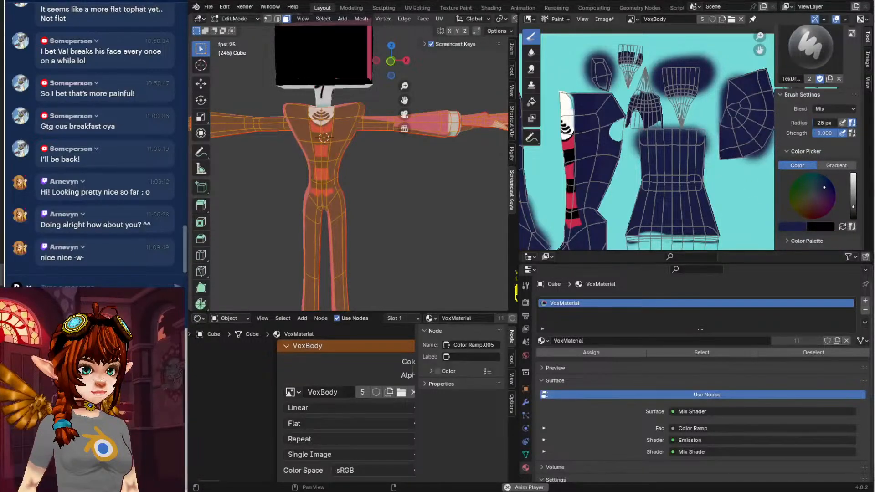
{"action": "left_click_drag", "start_coordinate": [823, 123], "coordinate": [827, 123]}
{"action": "mouse_move", "coordinate": [642, 117]}
{"action": "left_mouse_down"}
{"action": "mouse_move", "coordinate": [649, 120]}
{"action": "mouse_move", "coordinate": [627, 128]}
{"action": "mouse_move", "coordinate": [621, 142]}
{"action": "left_mouse_up"}
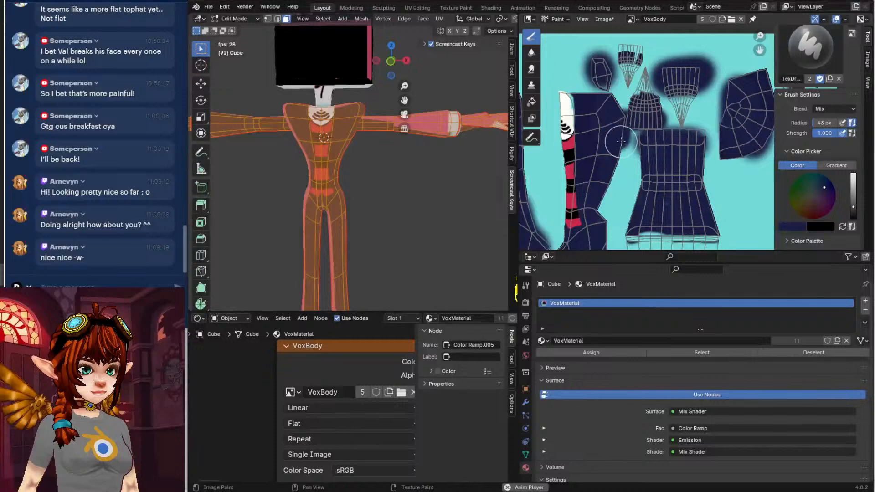
{"action": "middle_click_drag", "start_coordinate": [743, 202], "coordinate": [705, 102]}
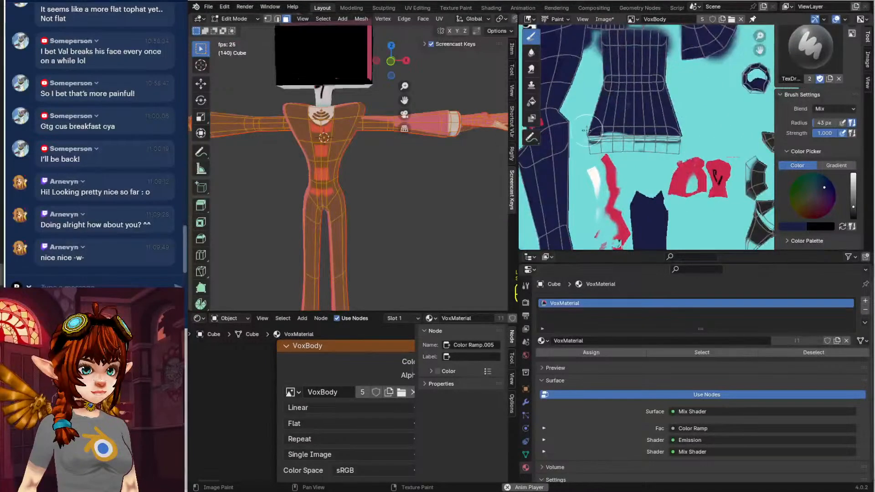
{"action": "mouse_move", "coordinate": [583, 130]}
{"action": "left_mouse_down"}
{"action": "mouse_move", "coordinate": [656, 127]}
{"action": "mouse_move", "coordinate": [624, 96]}
{"action": "left_mouse_up"}
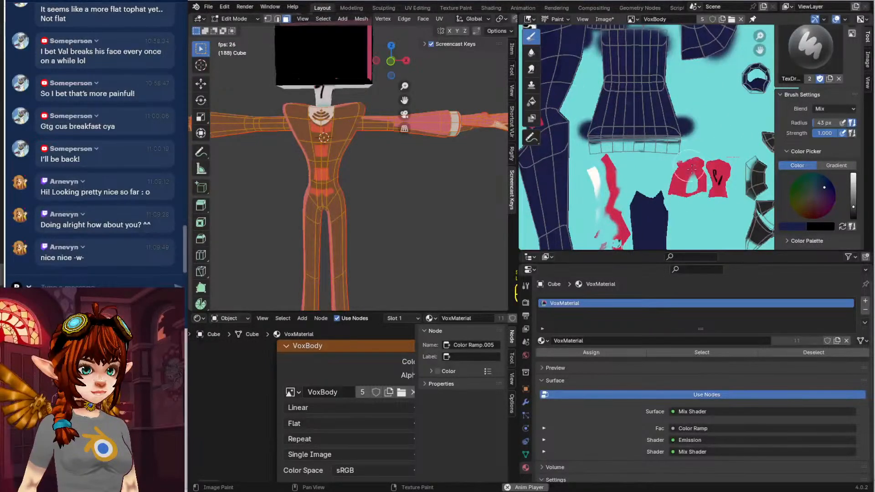
Sample the crimson red as the brush colour and fill the hole in the larger rounded red patch
{"action": "middle_click_drag", "start_coordinate": [692, 169], "coordinate": [667, 143]}
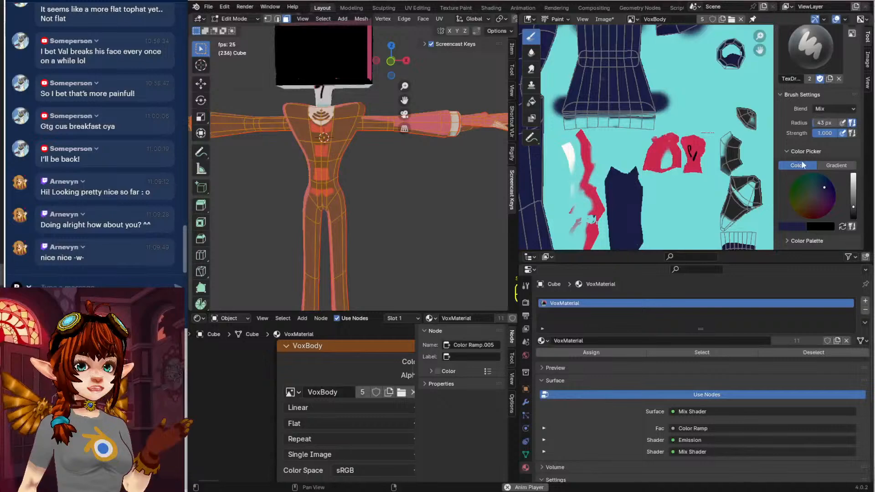
{"action": "left_click", "coordinate": [233, 19]}
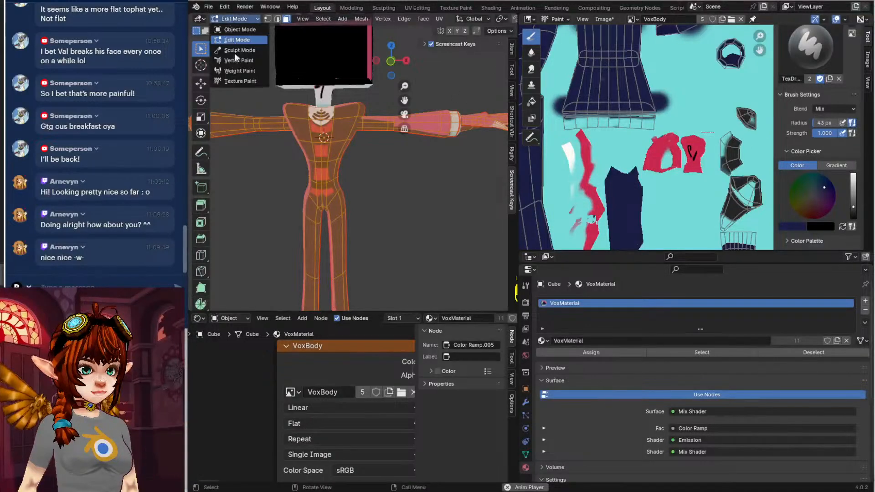
{"action": "left_click", "coordinate": [790, 225]}
{"action": "left_click", "coordinate": [796, 196]}
{"action": "left_click", "coordinate": [697, 162]}
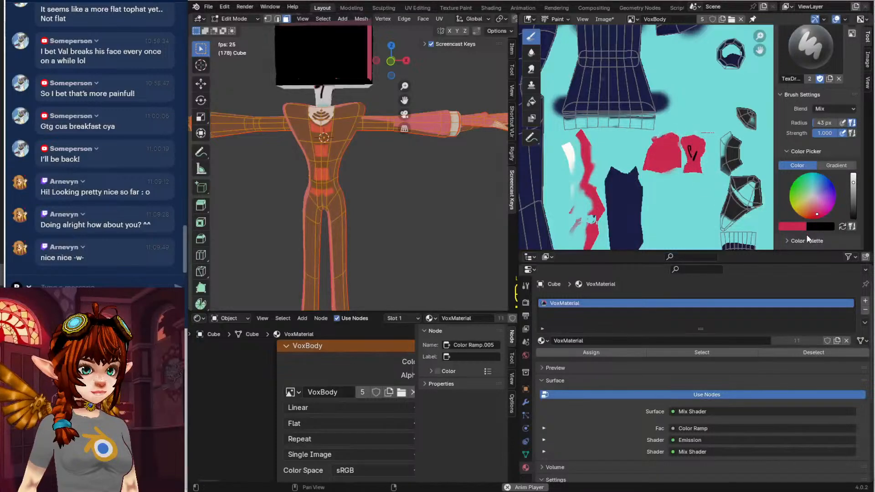
Sample the near-black colour and paint over the unfilled gaps and edges of the dark UV islands near the texture's edge
{"action": "left_click", "coordinate": [788, 224]}
{"action": "left_click", "coordinate": [796, 197]}
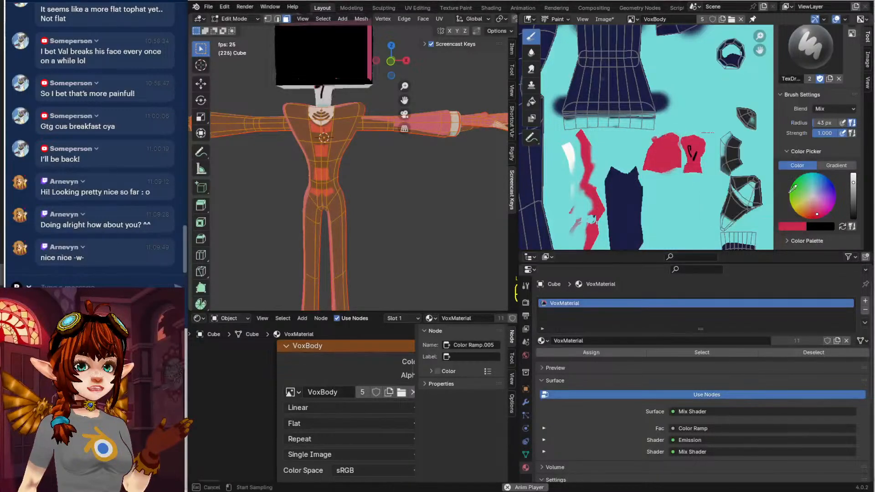
{"action": "left_click", "coordinate": [742, 194]}
{"action": "left_click_drag", "start_coordinate": [741, 194], "coordinate": [746, 184]}
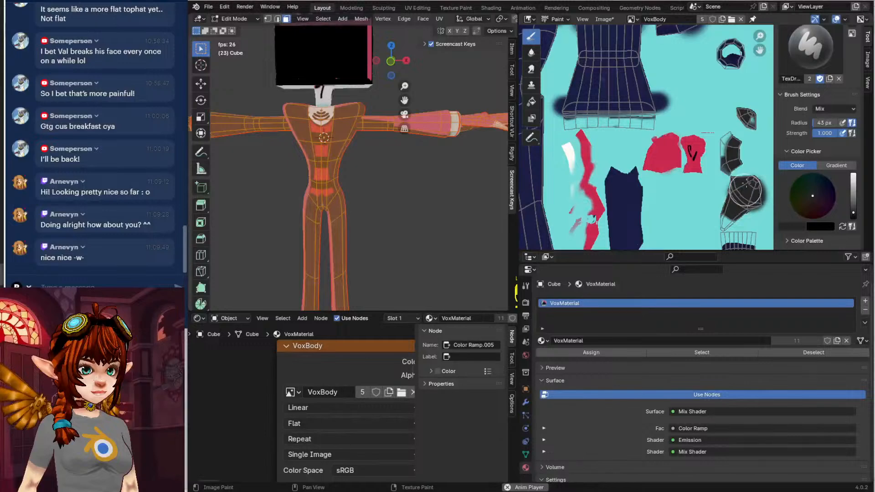
{"action": "left_click_drag", "start_coordinate": [727, 135], "coordinate": [745, 130]}
{"action": "middle_click_drag", "start_coordinate": [746, 119], "coordinate": [740, 114]}
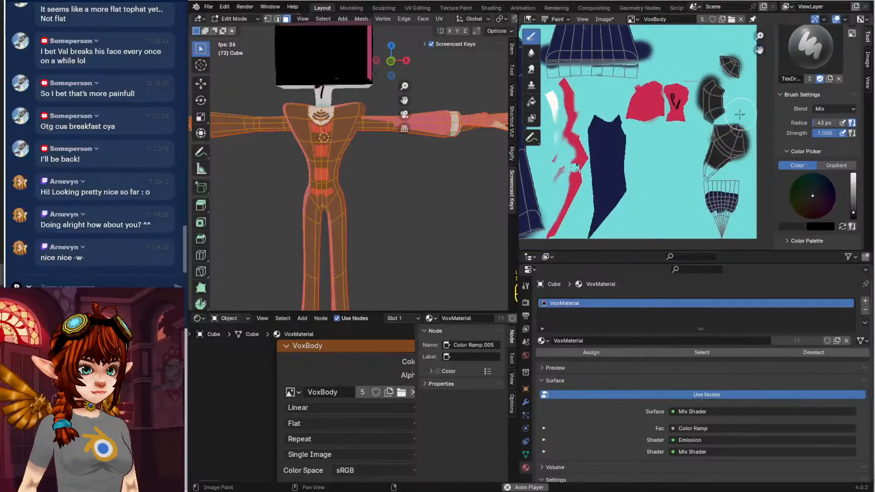
{"action": "left_click_drag", "start_coordinate": [711, 158], "coordinate": [706, 171]}
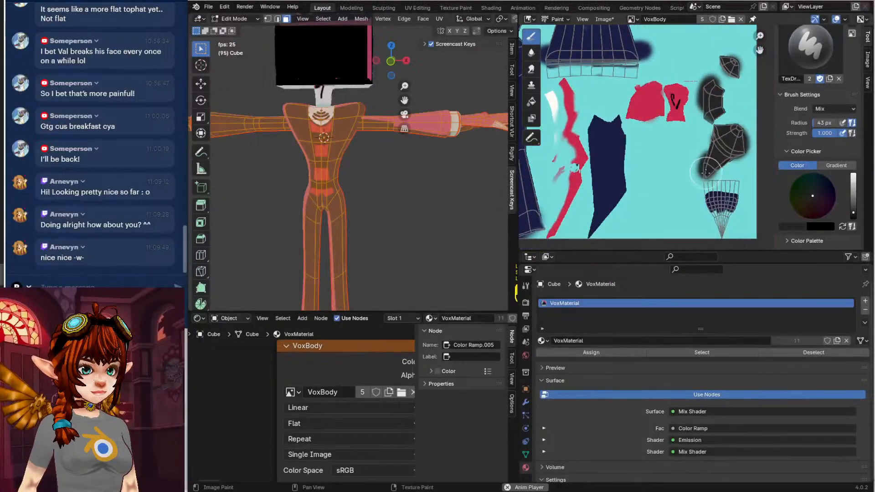
Sample the navy as the brush colour and paint over the partly filled, pointed UV island below the dark islands
{"action": "left_click", "coordinate": [790, 227]}
{"action": "left_click", "coordinate": [801, 190]}
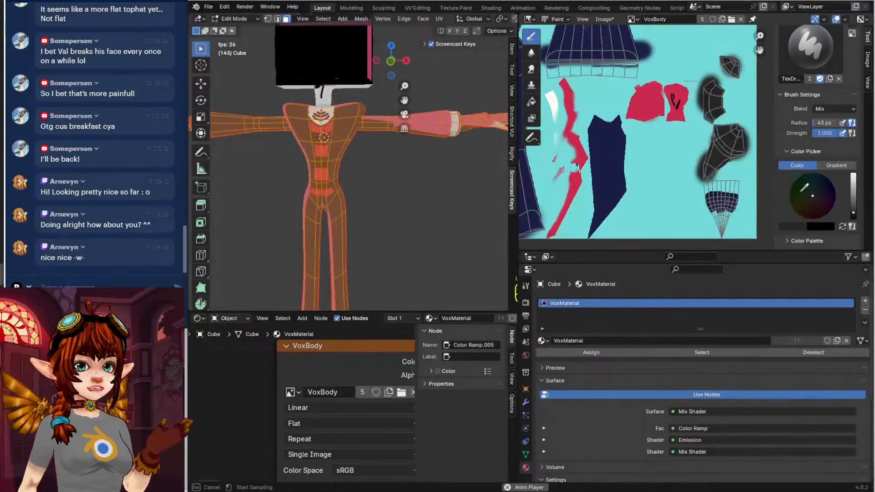
{"action": "left_click", "coordinate": [723, 195]}
{"action": "mouse_move", "coordinate": [719, 202]}
{"action": "left_mouse_down"}
{"action": "mouse_move", "coordinate": [711, 189]}
{"action": "mouse_move", "coordinate": [728, 185]}
{"action": "mouse_move", "coordinate": [730, 192]}
{"action": "mouse_move", "coordinate": [698, 173]}
{"action": "left_mouse_up"}
{"action": "middle_click_drag", "start_coordinate": [698, 174], "coordinate": [778, 249]}
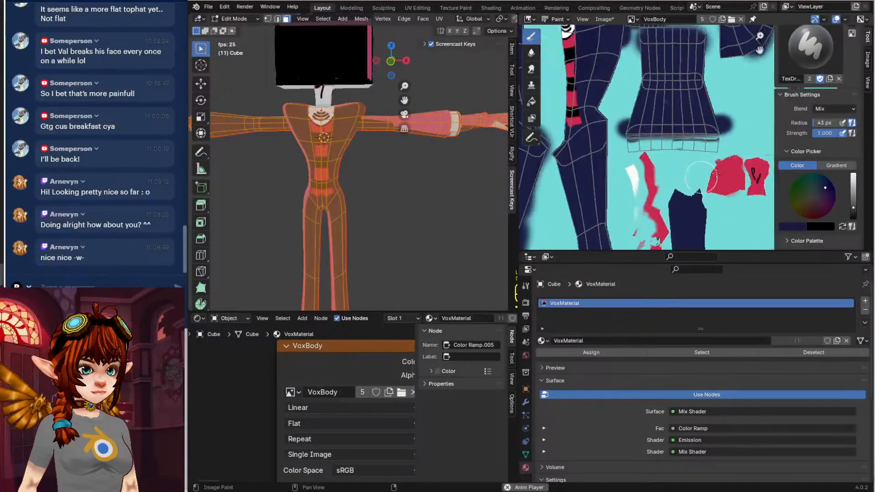
Sample the turquoise as the brush colour and paint along the narrow UV strip beneath the flared navy island
{"action": "left_click", "coordinate": [797, 228]}
{"action": "left_click", "coordinate": [796, 194]}
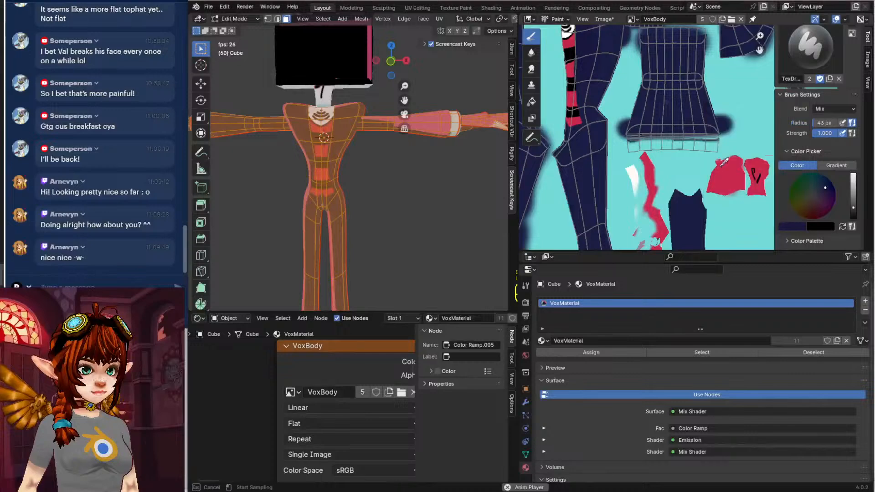
{"action": "left_click", "coordinate": [741, 136]}
{"action": "left_click_drag", "start_coordinate": [627, 141], "coordinate": [706, 145]}
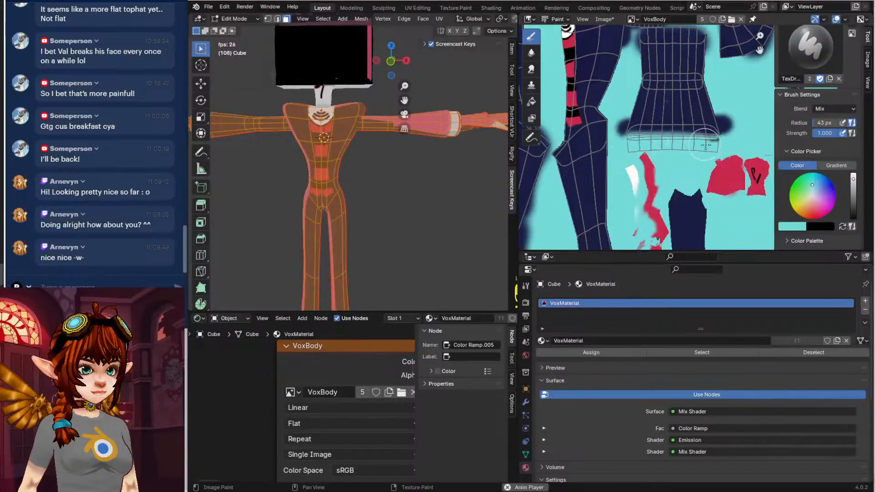
{"action": "key", "text": "ctrl+z"}
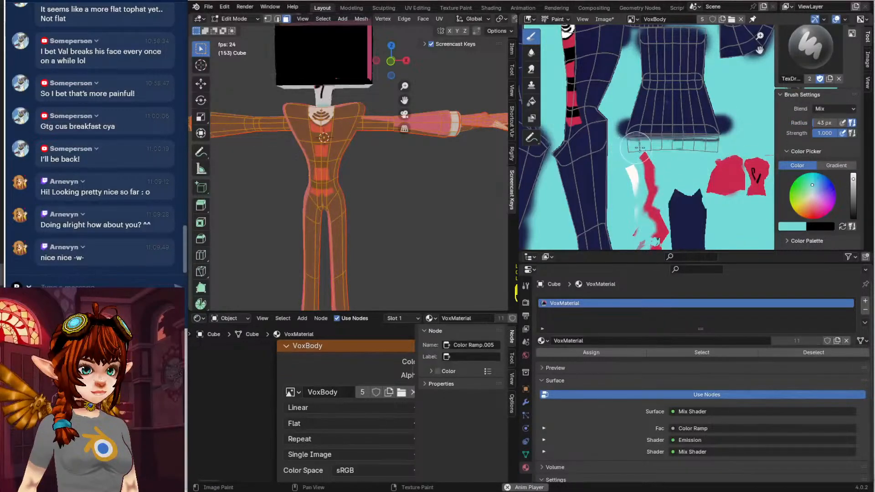
{"action": "left_click_drag", "start_coordinate": [640, 148], "coordinate": [692, 150]}
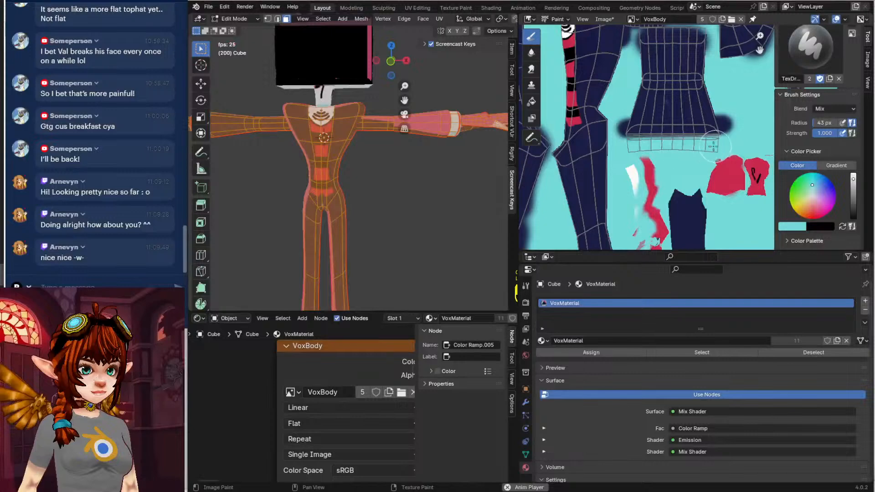
Cover the white smear and the loose red marks beside the jagged red strip with turquoise
{"action": "middle_click_drag", "start_coordinate": [649, 182], "coordinate": [663, 167]}
{"action": "left_click", "coordinate": [791, 227]}
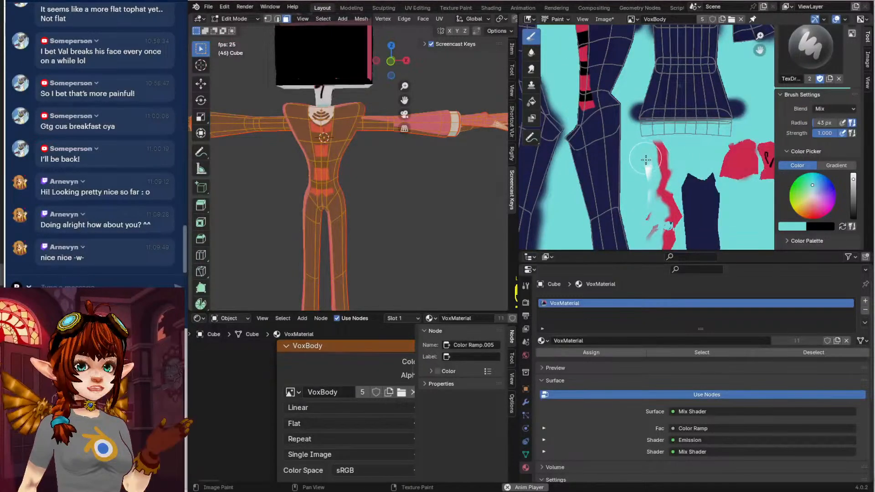
{"action": "middle_click_drag", "start_coordinate": [649, 193], "coordinate": [651, 163]}
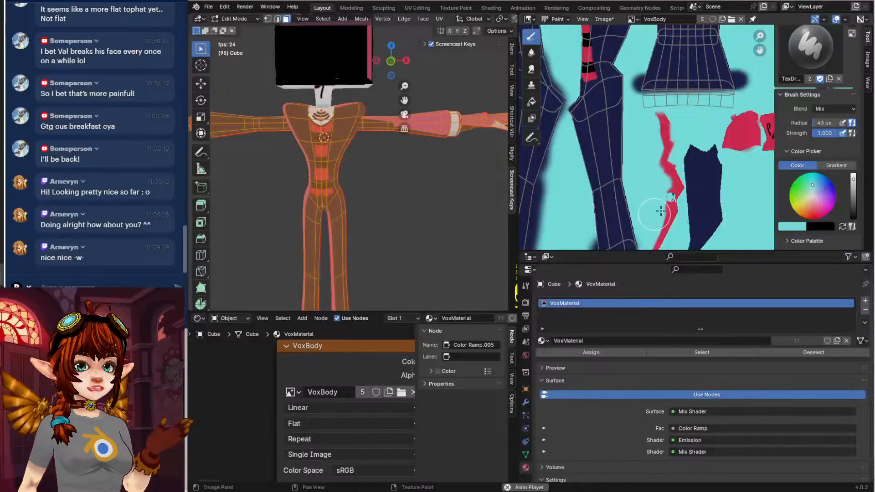
Sample the crimson red and fill the turquoise hole in the middle of the jagged red strip
{"action": "scroll", "coordinate": [661, 212], "scroll_direction": "up", "scroll_amount": 2}
{"action": "left_click", "coordinate": [791, 228]}
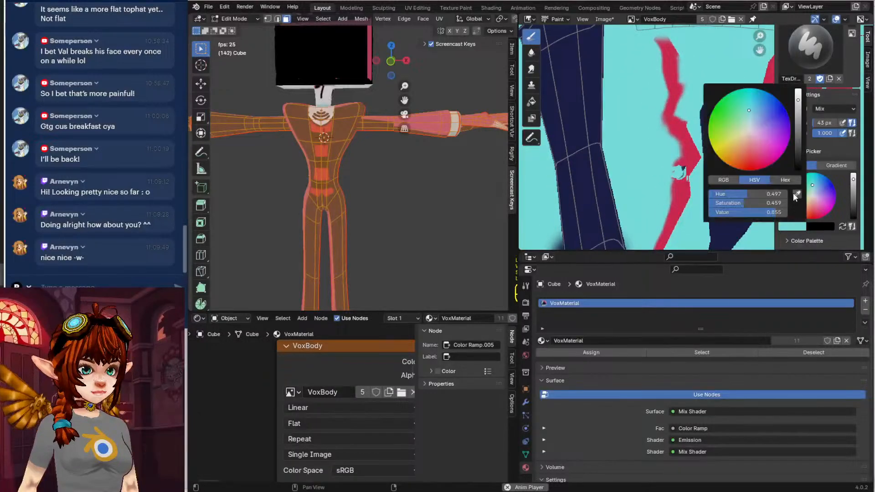
{"action": "left_click", "coordinate": [796, 198]}
{"action": "left_click", "coordinate": [694, 159]}
{"action": "left_click_drag", "start_coordinate": [681, 173], "coordinate": [685, 176]}
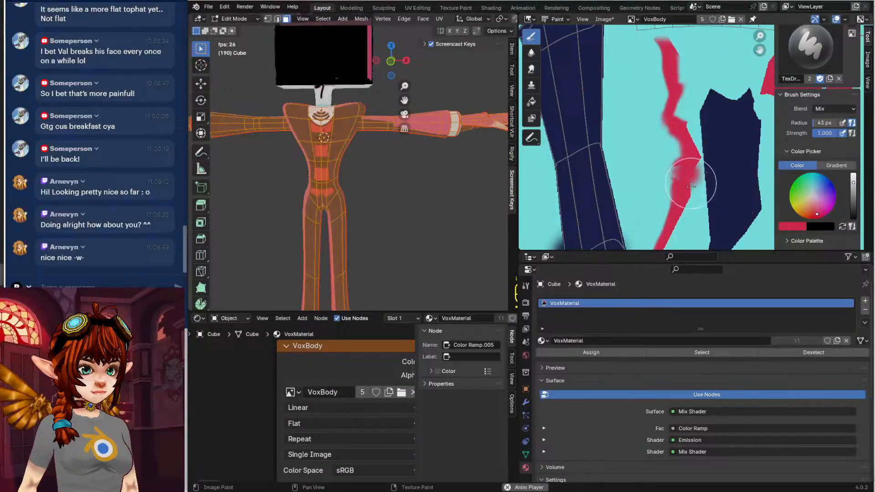
Try to widen the lower part of the jagged red strip with a crimson stroke
{"action": "middle_click_drag", "start_coordinate": [686, 199], "coordinate": [689, 164]}
{"action": "left_click_drag", "start_coordinate": [690, 155], "coordinate": [664, 241]}
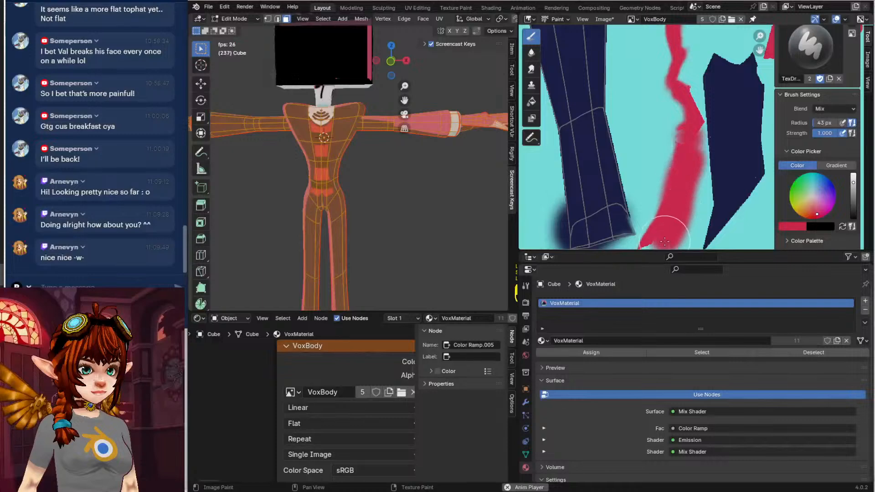
{"action": "key", "text": "ctrl+z"}
{"action": "key", "text": "ctrl+z"}
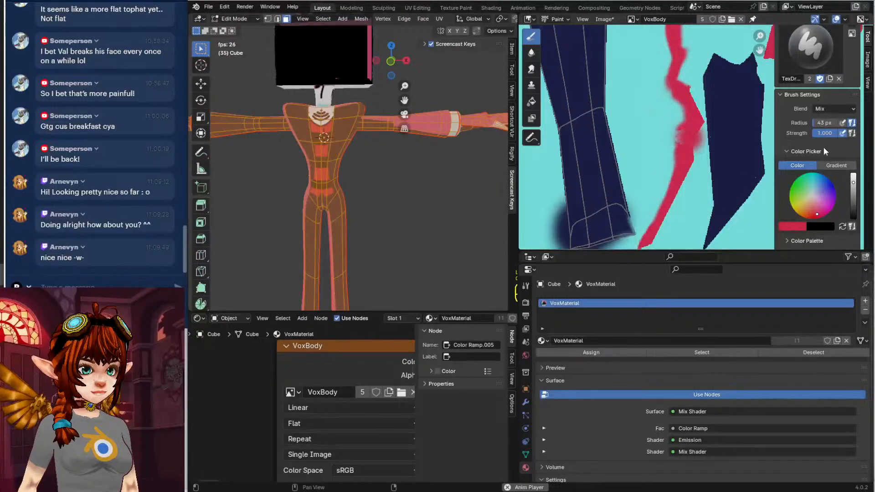
Deselect the body mesh's faces in Edit Mode and save the file Vox1.blend
{"action": "key", "text": "Tab"}
{"action": "left_click", "coordinate": [376, 209]}
{"action": "left_click", "coordinate": [387, 209]}
{"action": "scroll", "coordinate": [389, 204], "scroll_direction": "down", "scroll_amount": 2}
{"action": "middle_click_drag", "start_coordinate": [388, 204], "coordinate": [404, 189]}
{"action": "key", "text": "ctrl+s"}
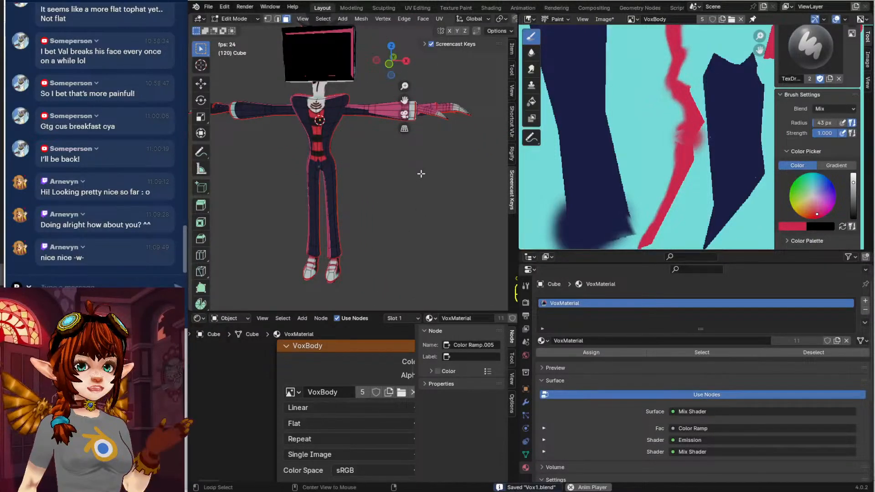
Reveal the body's hidden geometry, then unhide the bow tie and lapels in Object Mode with everything deselected
{"action": "key", "text": "alt+h"}
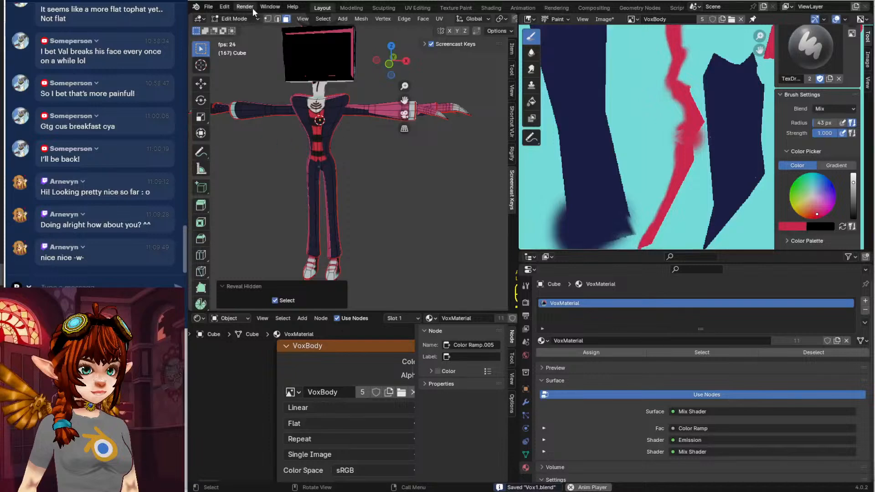
{"action": "left_click", "coordinate": [231, 19]}
{"action": "left_click", "coordinate": [239, 25]}
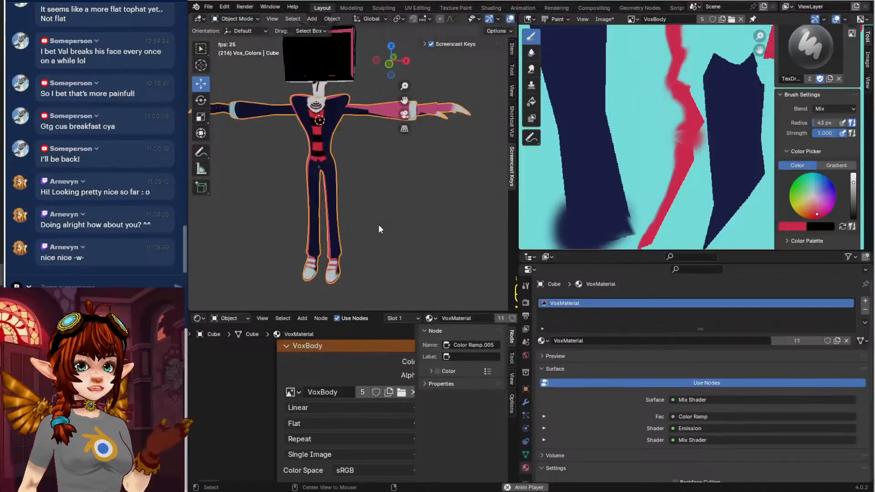
{"action": "key", "text": "alt+h"}
{"action": "left_click", "coordinate": [280, 219]}
Open the teal and red chest lapels in Edit Mode and turn on X-ray display
{"action": "middle_click_drag", "start_coordinate": [274, 201], "coordinate": [284, 235], "text": "shift"}
{"action": "middle_click_drag", "start_coordinate": [284, 235], "coordinate": [302, 220]}
{"action": "scroll", "coordinate": [301, 220], "scroll_direction": "up", "scroll_amount": 5}
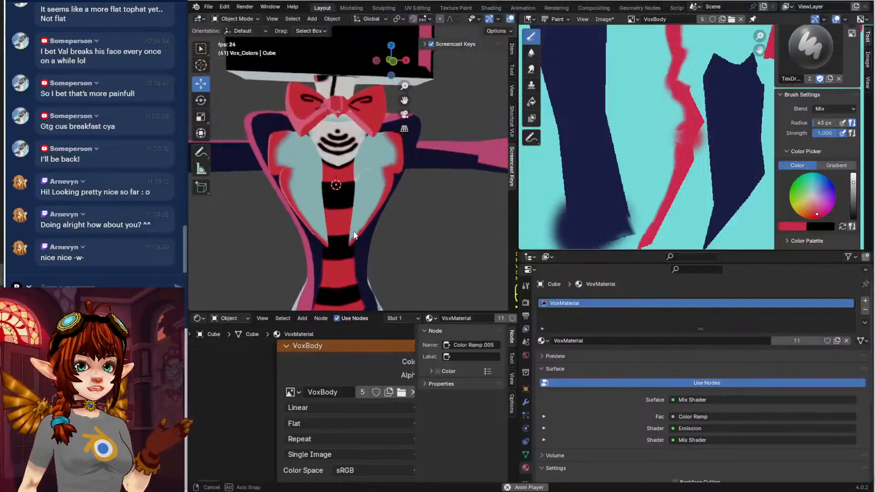
{"action": "middle_click_drag", "start_coordinate": [368, 186], "coordinate": [350, 211]}
{"action": "left_click", "coordinate": [378, 164]}
{"action": "key", "text": "Tab"}
{"action": "middle_click_drag", "start_coordinate": [390, 142], "coordinate": [363, 144]}
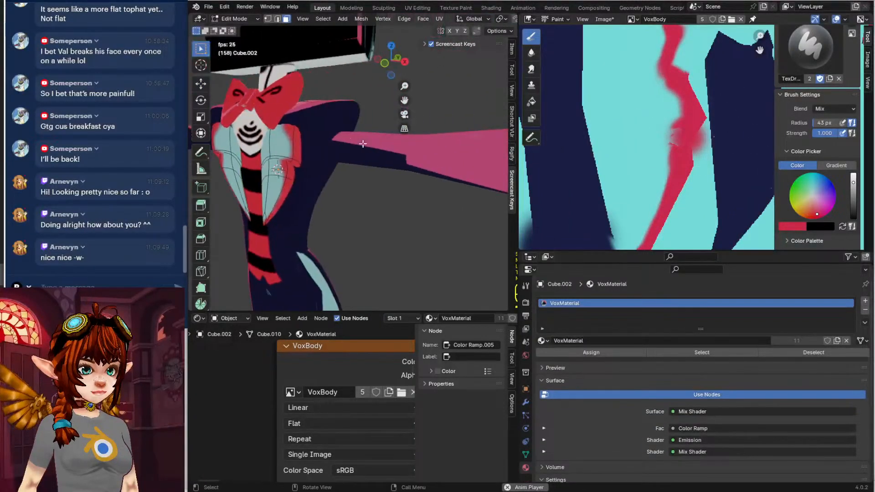
{"action": "middle_click_drag", "start_coordinate": [291, 125], "coordinate": [343, 129]}
{"action": "middle_click_drag", "start_coordinate": [507, 20], "coordinate": [369, 23]}
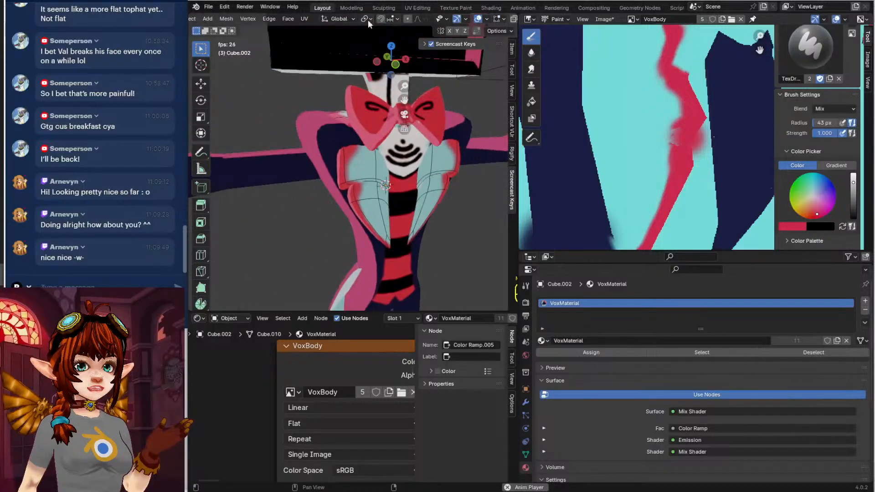
{"action": "middle_click_drag", "start_coordinate": [495, 21], "coordinate": [461, 19]}
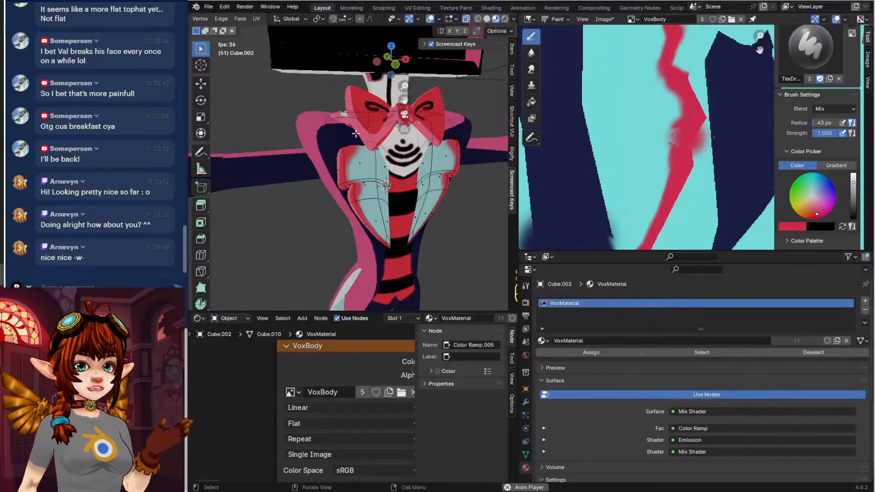
Select the lapels' upper edges in edge mode and move them up and back towards the jacket collar
{"action": "scroll", "coordinate": [291, 18], "scroll_direction": "up", "scroll_amount": 8}
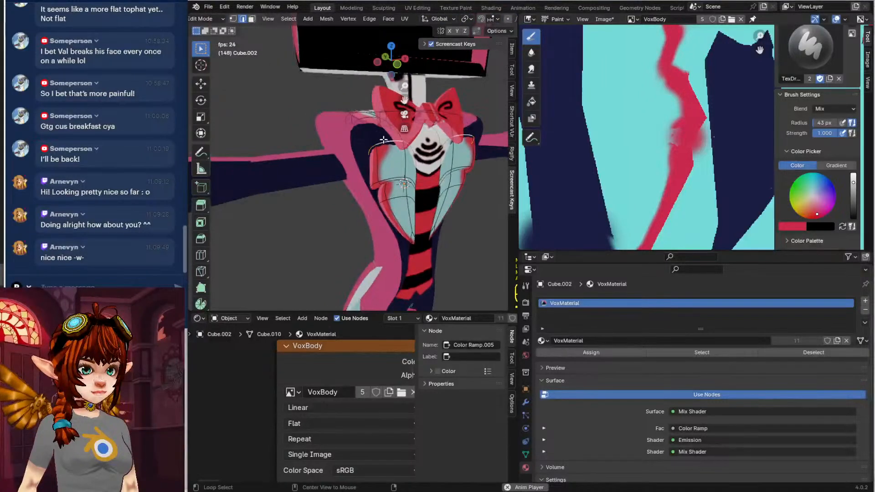
{"action": "middle_click_drag", "start_coordinate": [384, 139], "coordinate": [256, 130]}
{"action": "key", "text": "g"}
{"action": "left_click", "coordinate": [302, 97]}
{"action": "left_click", "coordinate": [257, 131], "text": "alt"}
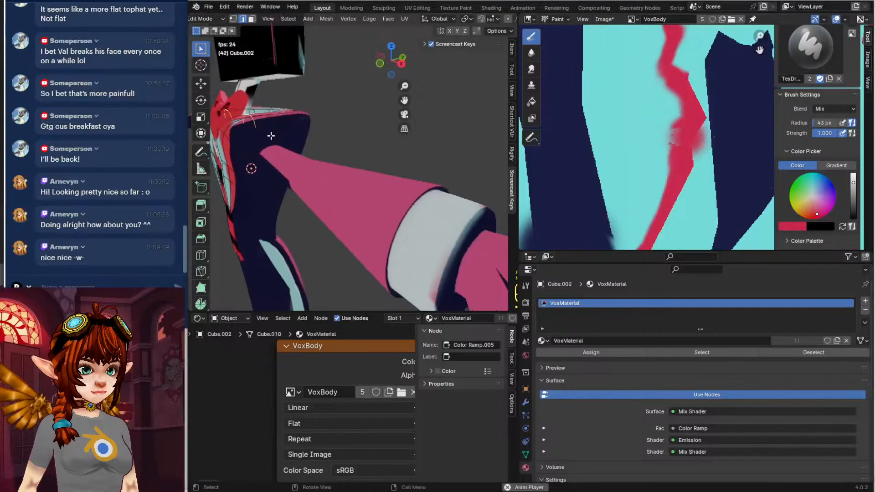
{"action": "key", "text": "g"}
{"action": "left_click", "coordinate": [276, 125]}
{"action": "key", "text": "Tab"}
{"action": "middle_click_drag", "start_coordinate": [288, 133], "coordinate": [351, 132]}
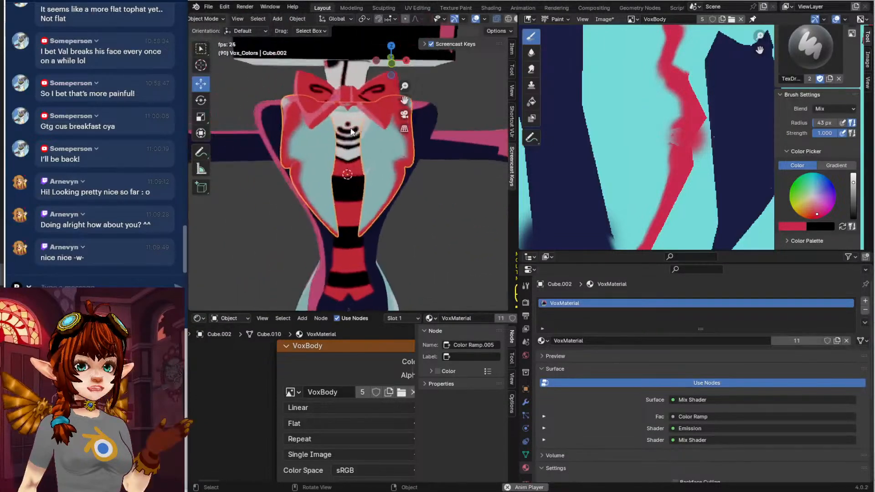
Switch the lapels from Object Mode to Texture Paint mode
{"action": "scroll", "coordinate": [410, 154], "scroll_direction": "down", "scroll_amount": 5}
{"action": "scroll", "coordinate": [398, 173], "scroll_direction": "up", "scroll_amount": 5}
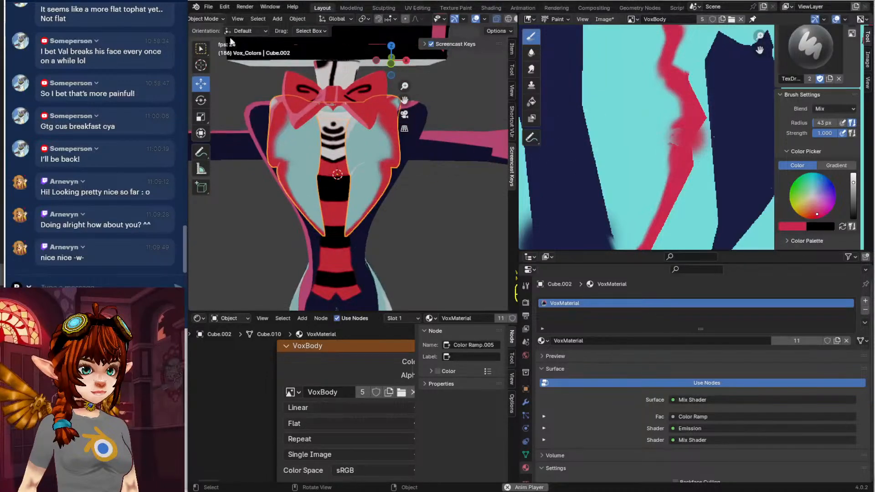
{"action": "left_click", "coordinate": [215, 20]}
{"action": "left_click", "coordinate": [221, 71]}
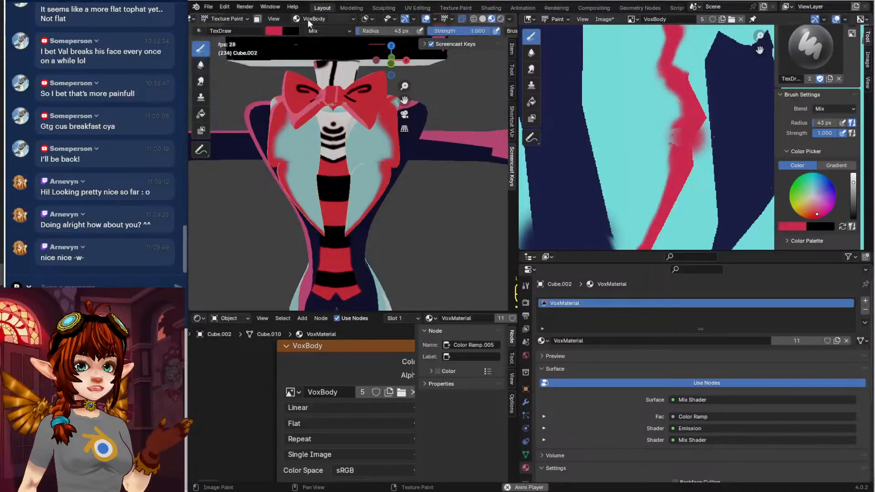
Try painting the lapel's upper red edge with the greyish teal sampled from the shaded model
{"action": "left_click", "coordinate": [273, 33]}
{"action": "left_click", "coordinate": [361, 147]}
{"action": "left_click", "coordinate": [377, 141]}
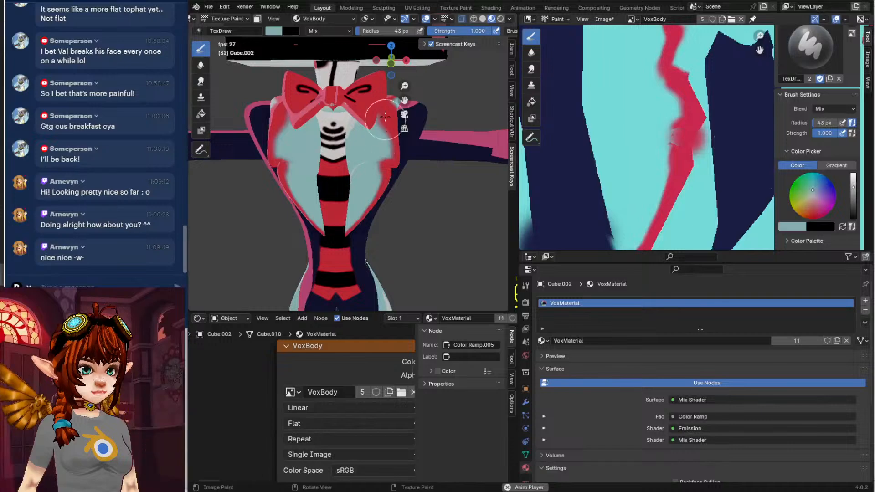
{"action": "scroll", "coordinate": [386, 122], "scroll_direction": "up", "scroll_amount": 5}
{"action": "mouse_move", "coordinate": [361, 127]}
{"action": "left_mouse_down"}
{"action": "mouse_move", "coordinate": [367, 88]}
{"action": "mouse_move", "coordinate": [369, 136]}
{"action": "mouse_move", "coordinate": [373, 81]}
{"action": "left_mouse_up"}
{"action": "key", "text": "ctrl+z"}
Sample the turquoise from the texture image and paint over the inner red edge of the lapel's upper half
{"action": "left_click", "coordinate": [273, 32]}
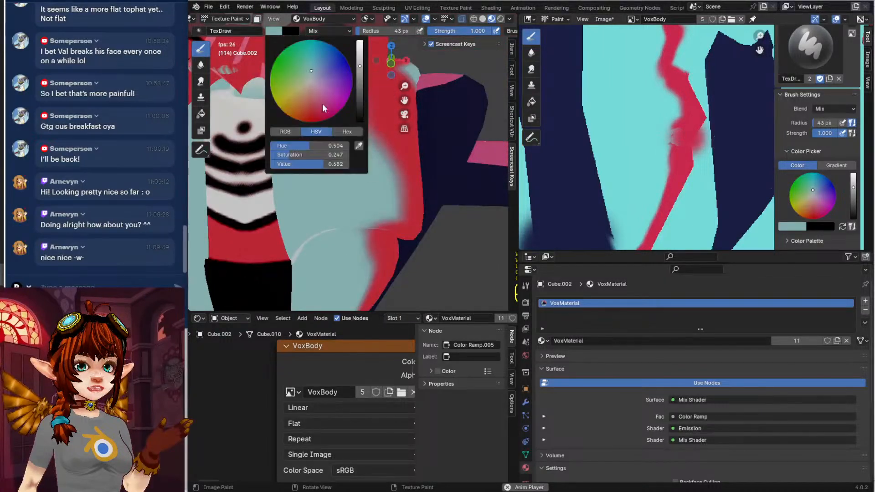
{"action": "left_click", "coordinate": [360, 146]}
{"action": "left_click", "coordinate": [669, 124]}
{"action": "mouse_move", "coordinate": [357, 97]}
{"action": "left_mouse_down"}
{"action": "mouse_move", "coordinate": [377, 79]}
{"action": "mouse_move", "coordinate": [370, 189]}
{"action": "left_mouse_up"}
{"action": "middle_click_drag", "start_coordinate": [369, 191], "coordinate": [362, 145], "text": "shift"}
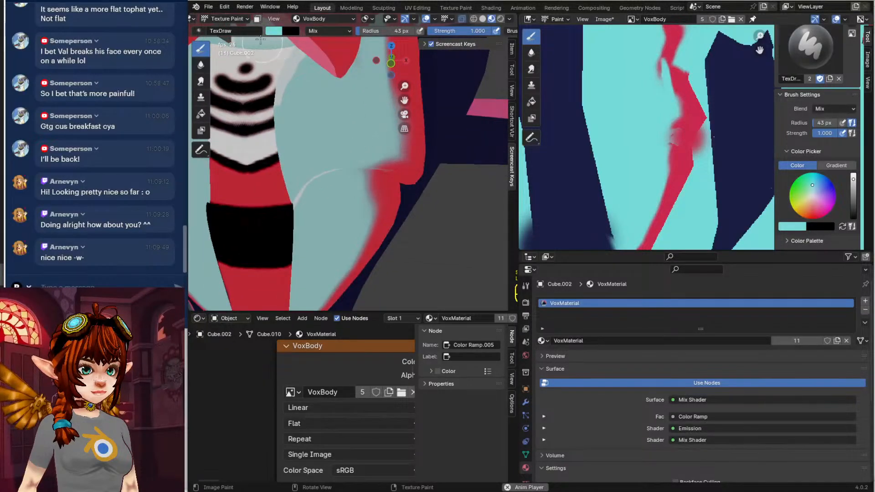
Sample the crimson red from the texture and thicken the red strip around the lapel's notch
{"action": "left_click", "coordinate": [274, 30]}
{"action": "left_click", "coordinate": [359, 145]}
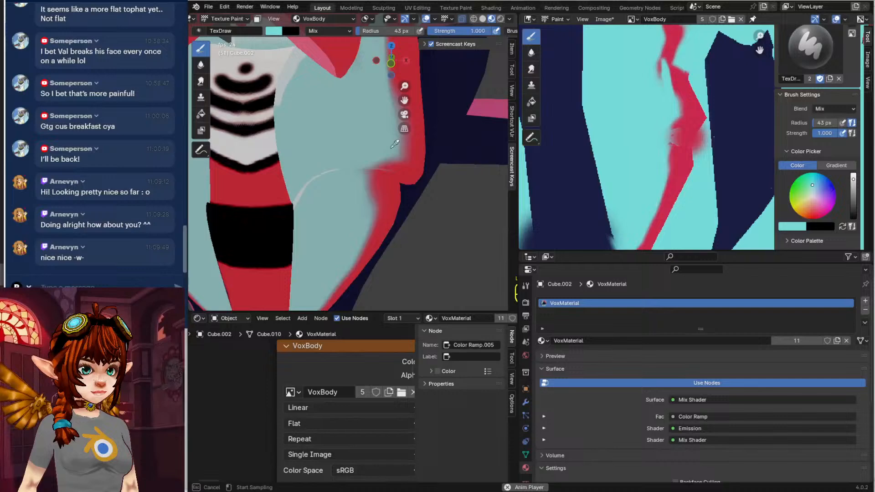
{"action": "left_click", "coordinate": [688, 151]}
{"action": "left_click_drag", "start_coordinate": [679, 114], "coordinate": [679, 143]}
{"action": "middle_click_drag", "start_coordinate": [677, 171], "coordinate": [675, 140], "text": "shift"}
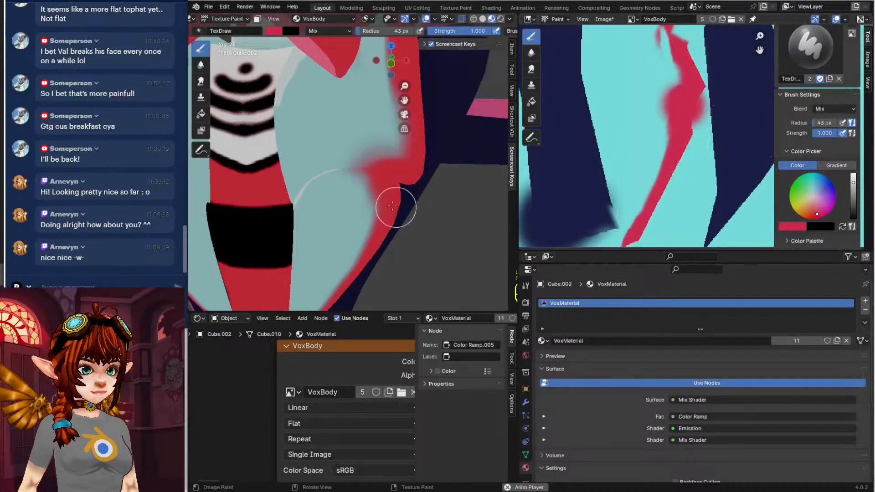
Sample the turquoise and, with a 27 px brush radius, sharpen the lapel's notch and trim its upper red edge
{"action": "middle_click_drag", "start_coordinate": [392, 206], "coordinate": [387, 184]}
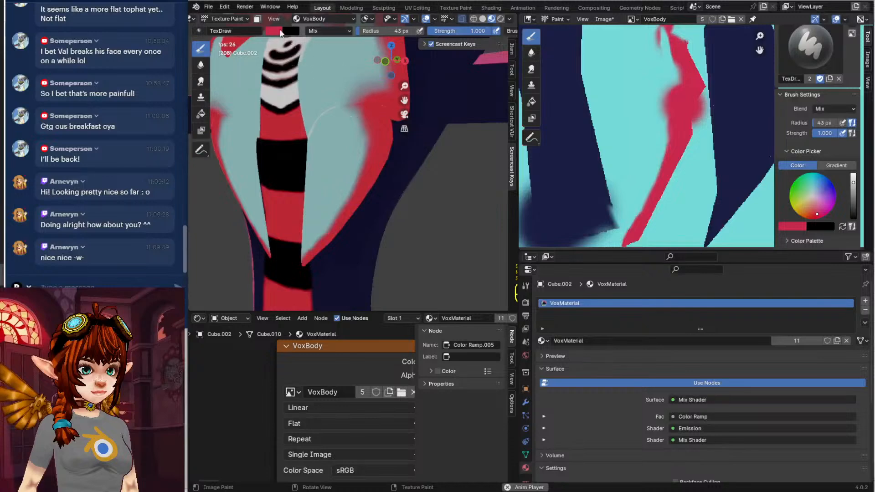
{"action": "left_click", "coordinate": [274, 31]}
{"action": "left_click", "coordinate": [359, 146]}
{"action": "left_click", "coordinate": [637, 124]}
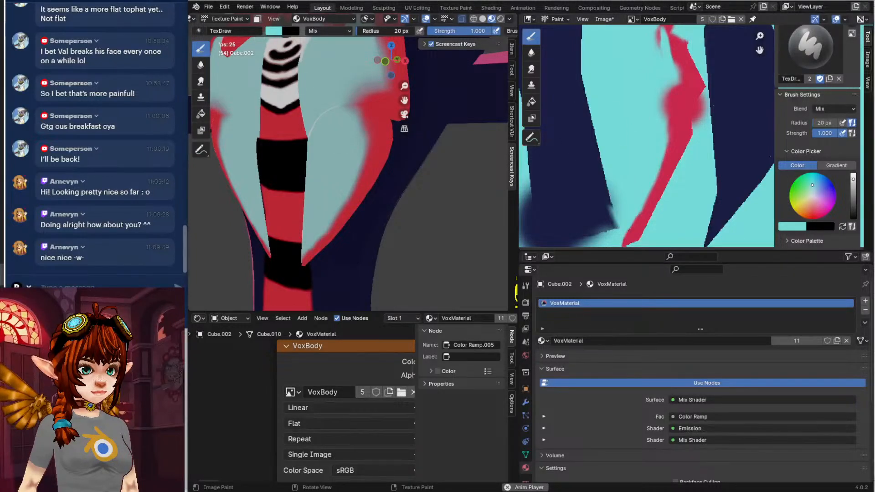
{"action": "mouse_move", "coordinate": [341, 98]}
{"action": "left_mouse_down"}
{"action": "mouse_move", "coordinate": [359, 126]}
{"action": "mouse_move", "coordinate": [350, 174]}
{"action": "left_mouse_up"}
{"action": "middle_click_drag", "start_coordinate": [334, 162], "coordinate": [356, 159]}
{"action": "middle_click_drag", "start_coordinate": [342, 128], "coordinate": [364, 183], "text": "shift"}
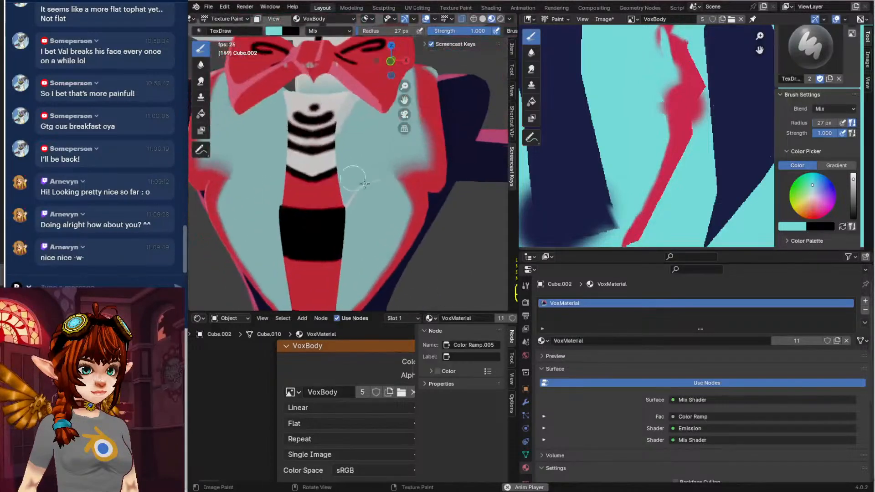
{"action": "mouse_move", "coordinate": [393, 178]}
{"action": "left_mouse_down"}
{"action": "mouse_move", "coordinate": [414, 167]}
{"action": "mouse_move", "coordinate": [394, 168]}
{"action": "left_mouse_up"}
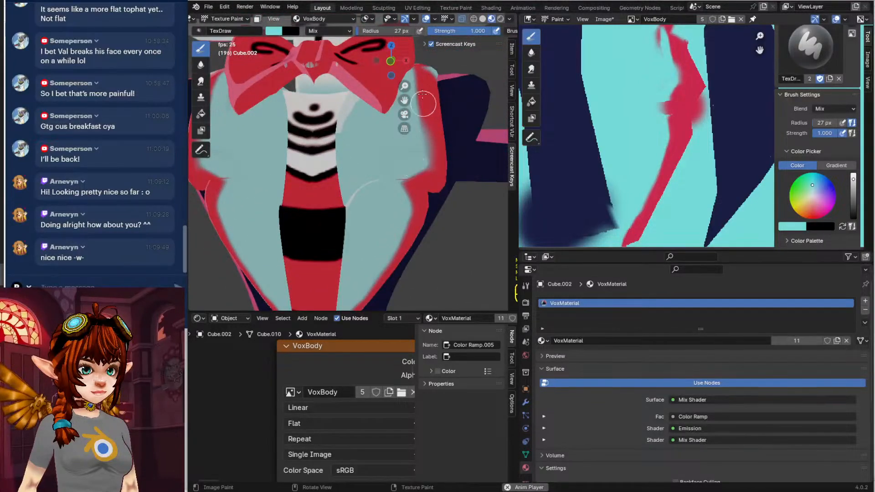
{"action": "left_click_drag", "start_coordinate": [415, 71], "coordinate": [413, 130]}
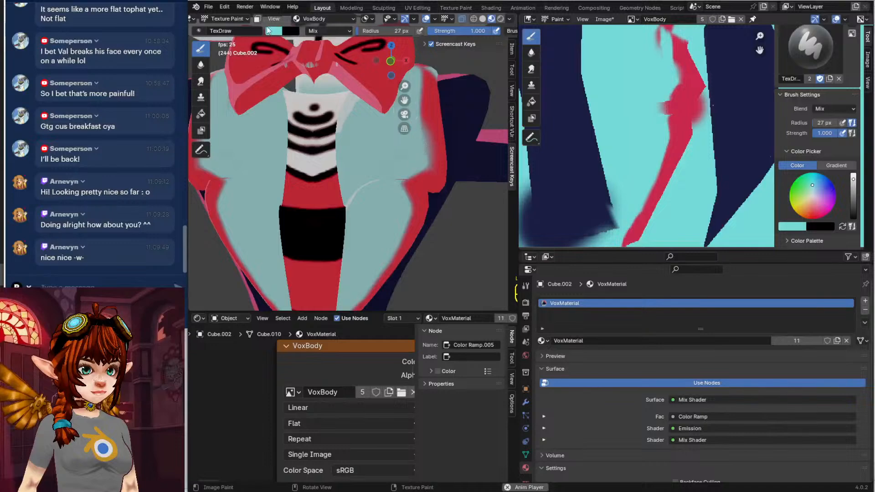
Sample the crimson red from the texture and clean up the red border along the lapel's upper outer edge
{"action": "left_click", "coordinate": [269, 30]}
{"action": "left_click", "coordinate": [359, 146]}
{"action": "left_click", "coordinate": [685, 67]}
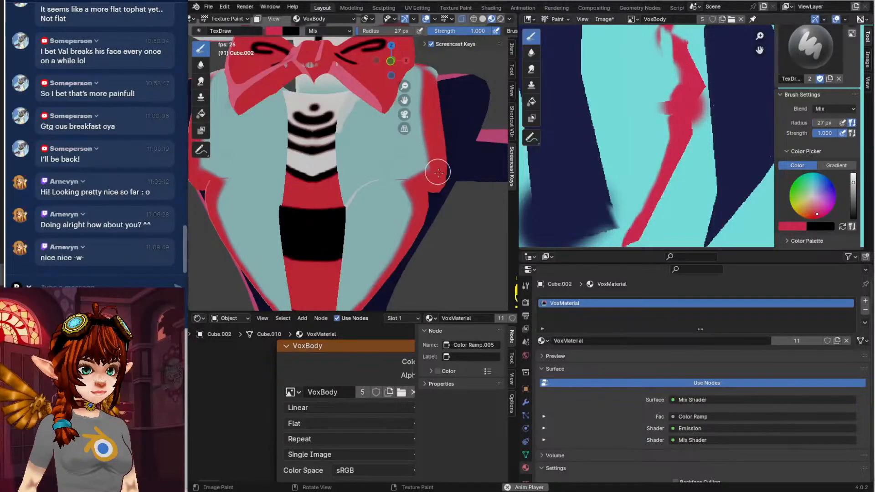
Paint crimson along the lapel's red border where it wraps over the shoulder and runs down beside the bow tie
{"action": "middle_click_drag", "start_coordinate": [427, 132], "coordinate": [328, 259]}
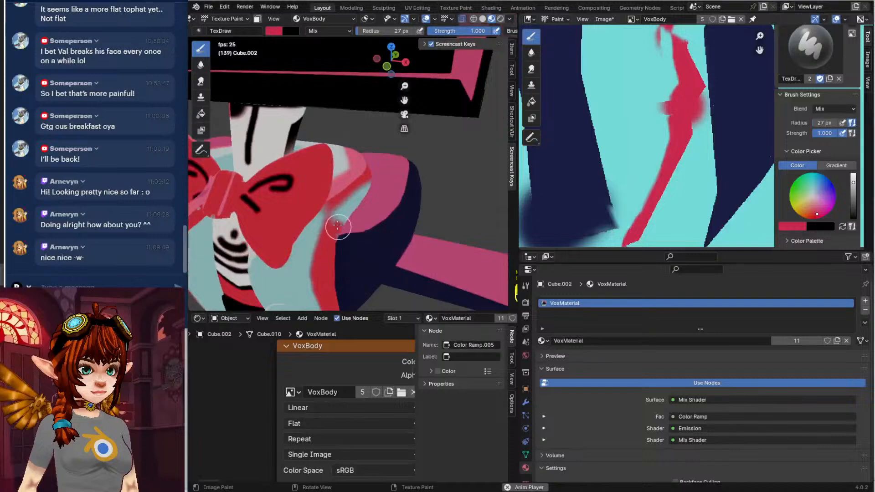
{"action": "left_click_drag", "start_coordinate": [337, 224], "coordinate": [367, 183]}
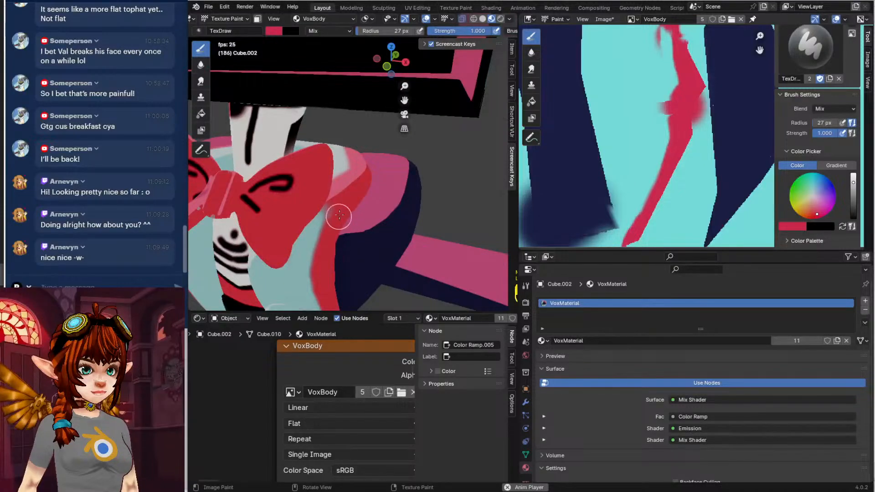
{"action": "mouse_move", "coordinate": [329, 228]}
{"action": "left_mouse_down"}
{"action": "mouse_move", "coordinate": [328, 207]}
{"action": "mouse_move", "coordinate": [318, 278]}
{"action": "left_mouse_up"}
{"action": "scroll", "coordinate": [351, 225], "scroll_direction": "down", "scroll_amount": 5}
{"action": "mouse_move", "coordinate": [351, 225]}
{"action": "middle_mouse_down"}
{"action": "mouse_move", "coordinate": [406, 237]}
{"action": "mouse_move", "coordinate": [376, 225]}
{"action": "middle_mouse_up"}
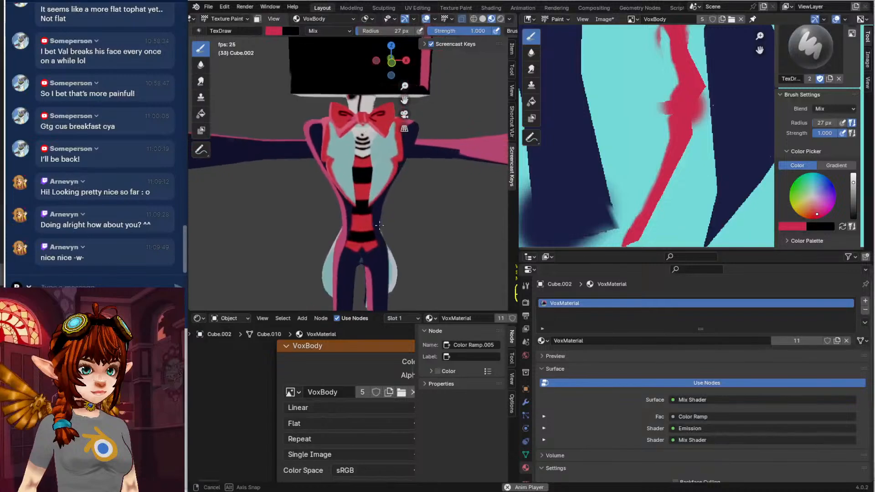
In Edit Mode with vertex selection, move the lapel's upper inner-edge vertex outward by about 0.36 m
{"action": "left_click", "coordinate": [226, 19]}
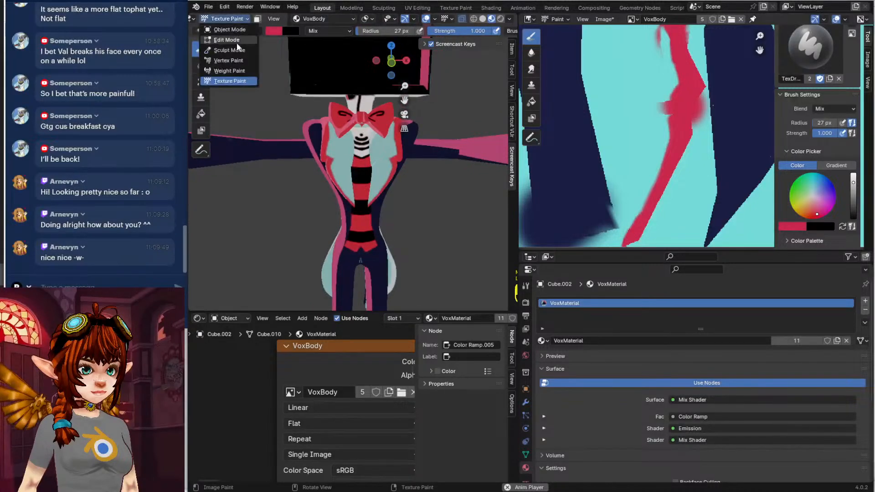
{"action": "left_click", "coordinate": [237, 40]}
{"action": "scroll", "coordinate": [241, 36], "scroll_direction": "up", "scroll_amount": 3}
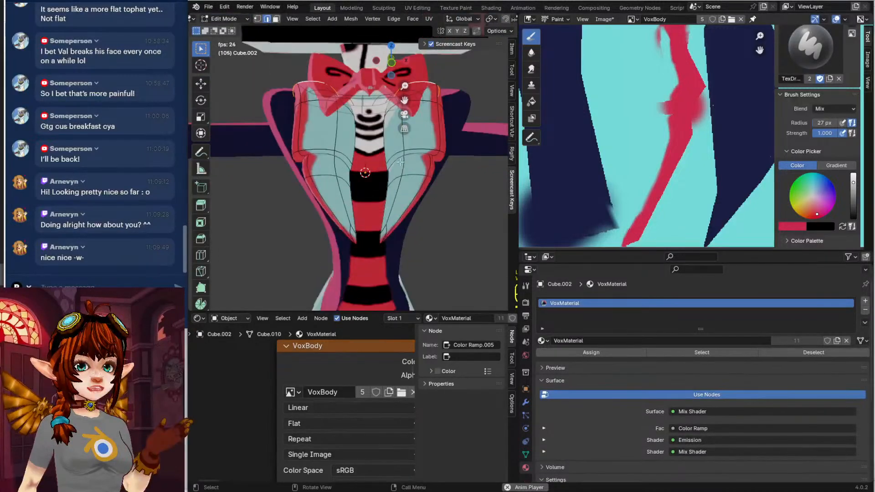
{"action": "left_click", "coordinate": [255, 19]}
{"action": "key", "text": "g"}
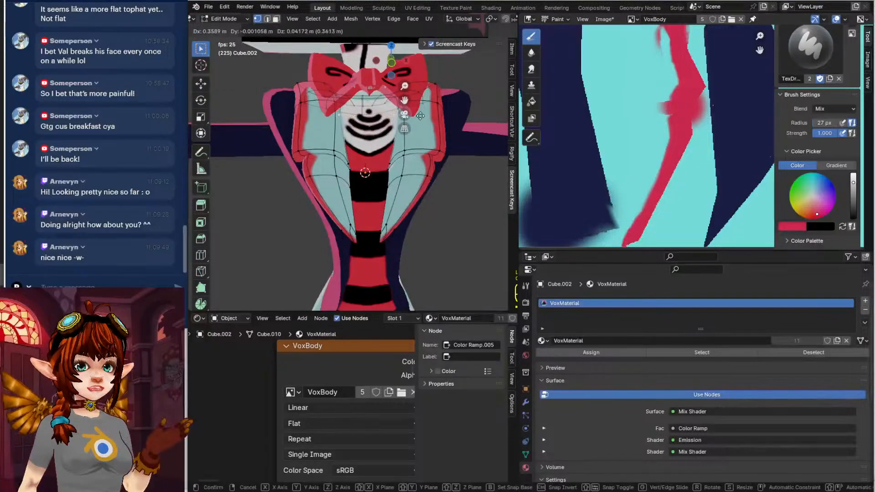
{"action": "left_click", "coordinate": [420, 116]}
Move the inner-edge vertex level with the lapel notch and the one beneath the bow tie slightly outward, and leave Edit Mode
{"action": "left_click", "coordinate": [393, 160]}
{"action": "key", "text": "g"}
{"action": "left_click", "coordinate": [396, 156]}
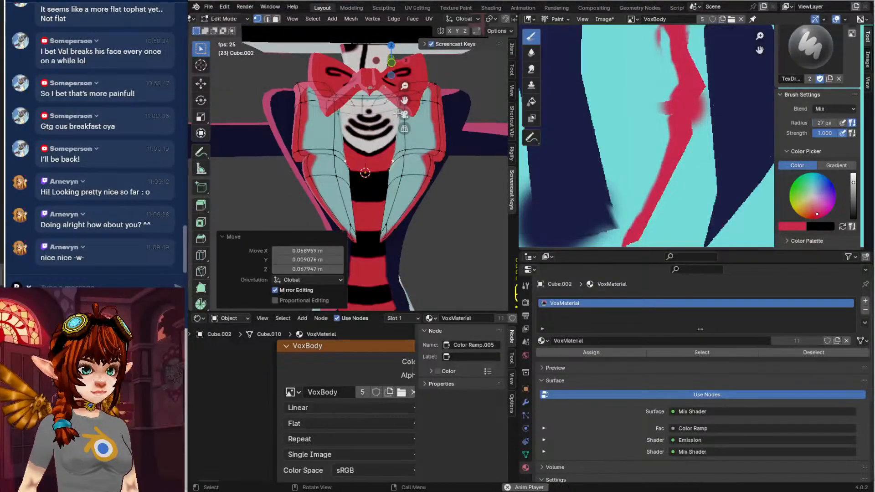
{"action": "left_click", "coordinate": [397, 106]}
{"action": "key", "text": "g"}
{"action": "left_click", "coordinate": [405, 103]}
{"action": "key", "text": "Tab"}
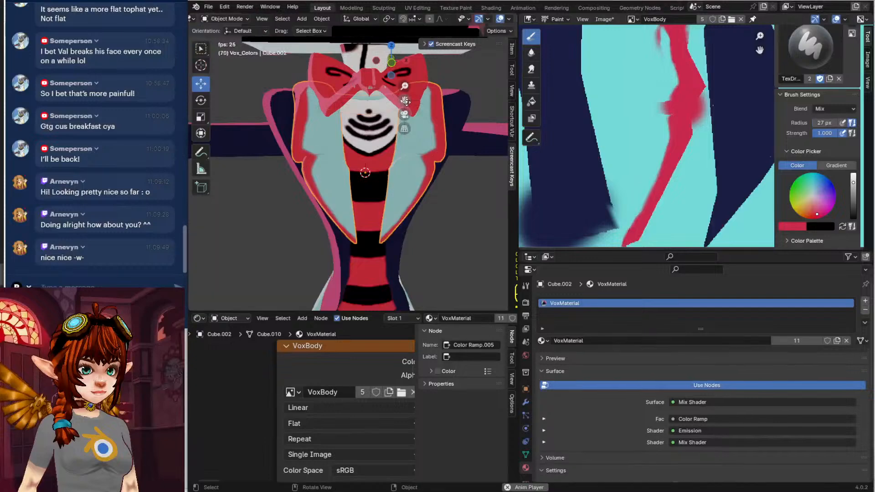
Examine the whole figure from the front and side, down to the trouser legs and shoes
{"action": "scroll", "coordinate": [394, 104], "scroll_direction": "down", "scroll_amount": 5}
{"action": "middle_click_drag", "start_coordinate": [389, 106], "coordinate": [461, 194]}
{"action": "key", "text": "Tab"}
{"action": "scroll", "coordinate": [451, 212], "scroll_direction": "down", "scroll_amount": 2}
{"action": "left_click", "coordinate": [423, 213]}
{"action": "middle_click_drag", "start_coordinate": [442, 240], "coordinate": [377, 146]}
{"action": "scroll", "coordinate": [485, 234], "scroll_direction": "up", "scroll_amount": 3}
{"action": "scroll", "coordinate": [602, 178], "scroll_direction": "down", "scroll_amount": 3}
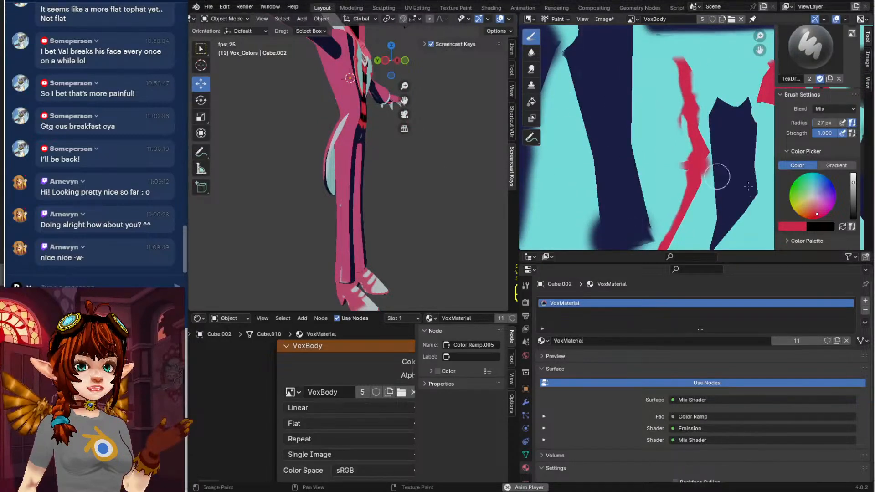
Sample the navy from the texture image and extend the inner edge of the right trouser-leg area up to the hip
{"action": "left_click", "coordinate": [785, 230]}
{"action": "left_click", "coordinate": [798, 196]}
{"action": "left_click", "coordinate": [617, 165]}
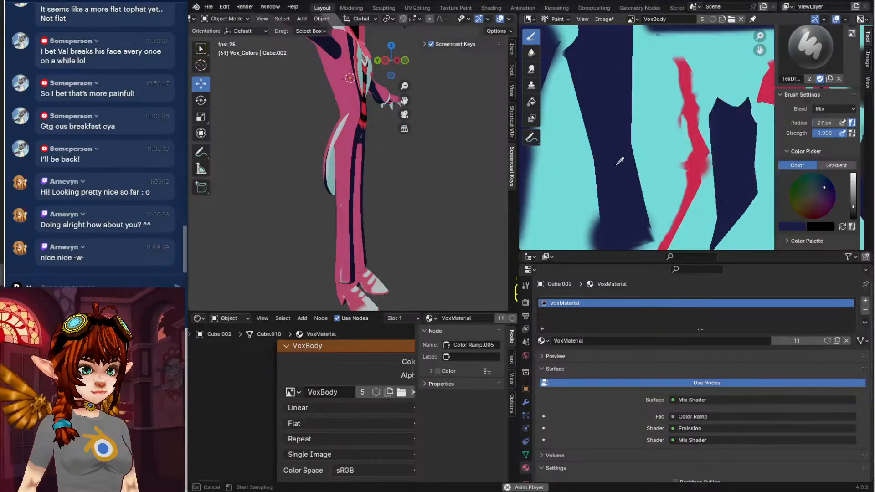
{"action": "mouse_move", "coordinate": [573, 59]}
{"action": "left_mouse_down"}
{"action": "mouse_move", "coordinate": [604, 200]}
{"action": "mouse_move", "coordinate": [597, 169]}
{"action": "mouse_move", "coordinate": [598, 222]}
{"action": "left_mouse_up"}
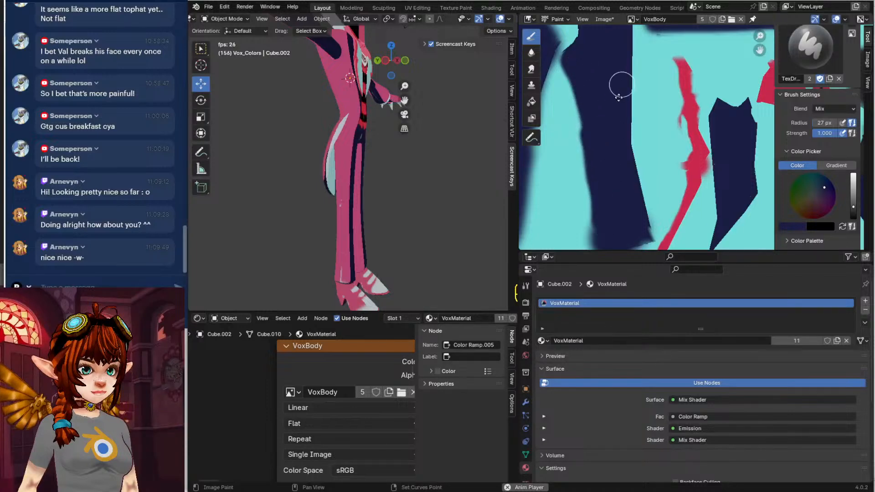
{"action": "middle_click_drag", "start_coordinate": [618, 96], "coordinate": [605, 149]}
{"action": "left_click_drag", "start_coordinate": [567, 102], "coordinate": [560, 123]}
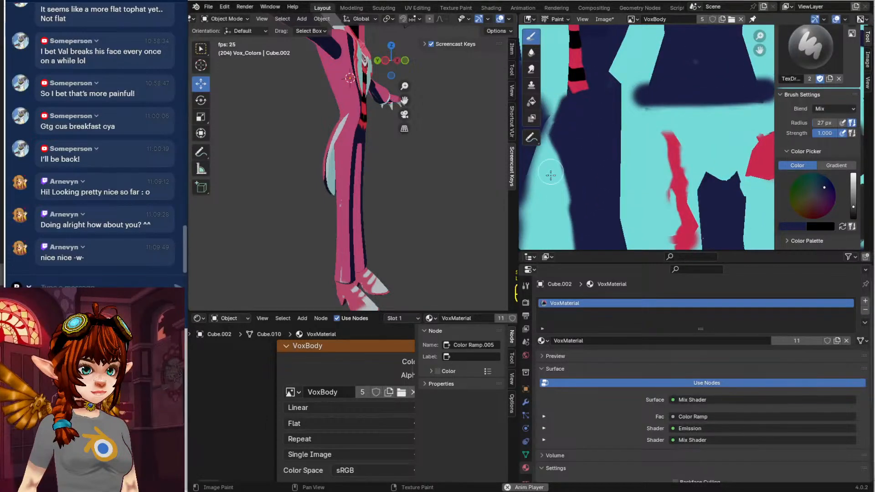
Paint navy along both sides of the left trouser-leg area in the texture image to widen its edges
{"action": "middle_click_drag", "start_coordinate": [565, 208], "coordinate": [669, 87]}
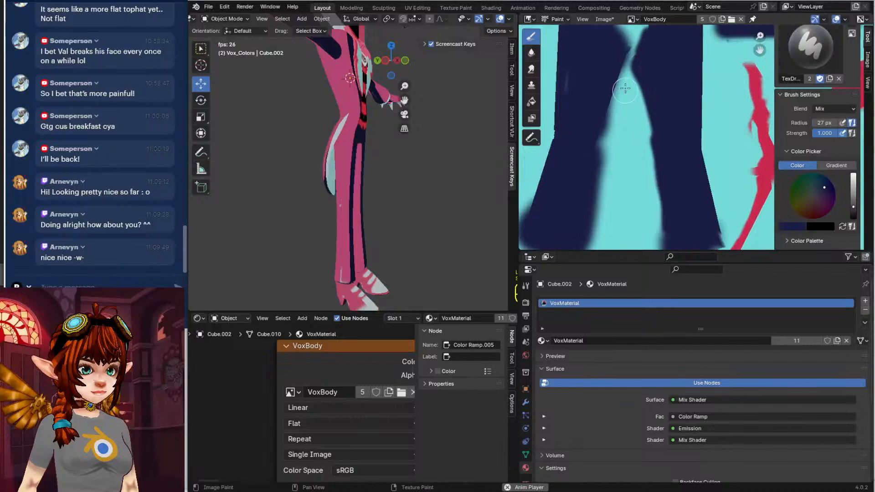
{"action": "mouse_move", "coordinate": [620, 59]}
{"action": "left_mouse_down"}
{"action": "mouse_move", "coordinate": [621, 47]}
{"action": "mouse_move", "coordinate": [583, 204]}
{"action": "left_mouse_up"}
{"action": "middle_click_drag", "start_coordinate": [582, 194], "coordinate": [623, 172]}
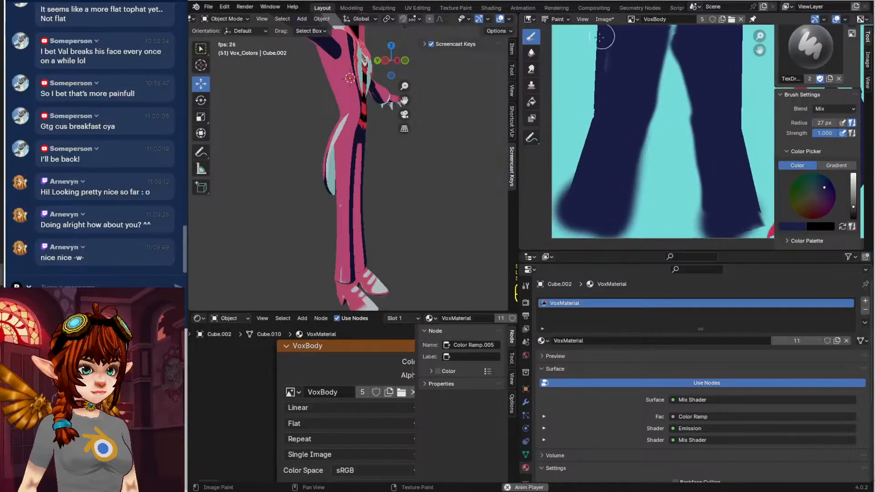
{"action": "left_click_drag", "start_coordinate": [600, 36], "coordinate": [581, 163]}
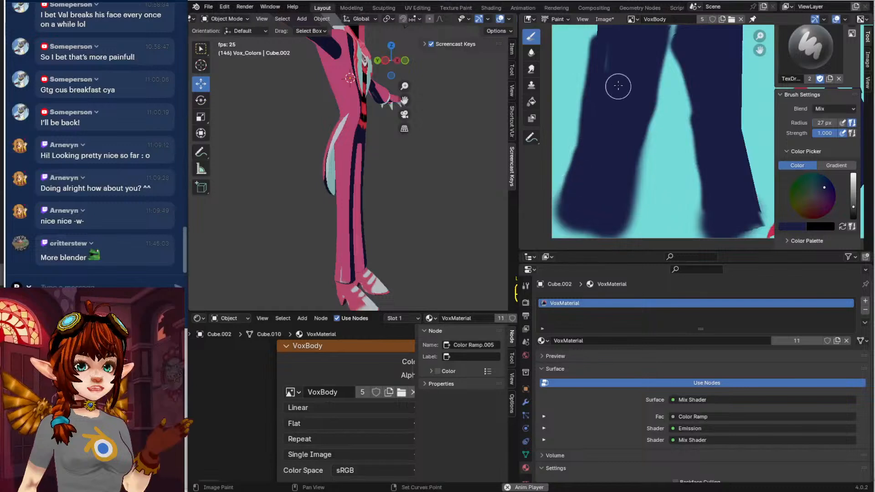
{"action": "middle_click_drag", "start_coordinate": [617, 86], "coordinate": [603, 183]}
{"action": "left_click_drag", "start_coordinate": [587, 73], "coordinate": [588, 136]}
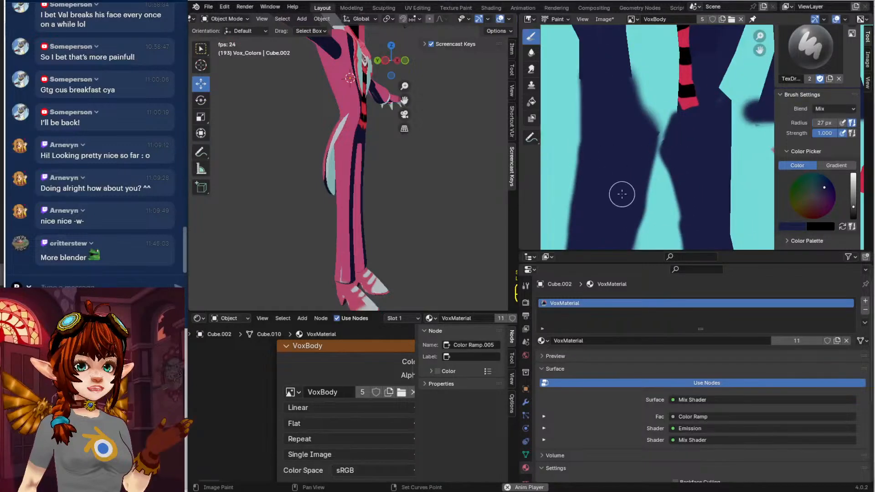
Fill the left leg's hem and inner edge with navy and close the turquoise gap between both legs' upper parts
{"action": "middle_click_drag", "start_coordinate": [622, 194], "coordinate": [636, 111]}
{"action": "middle_click_drag", "start_coordinate": [603, 189], "coordinate": [597, 156]}
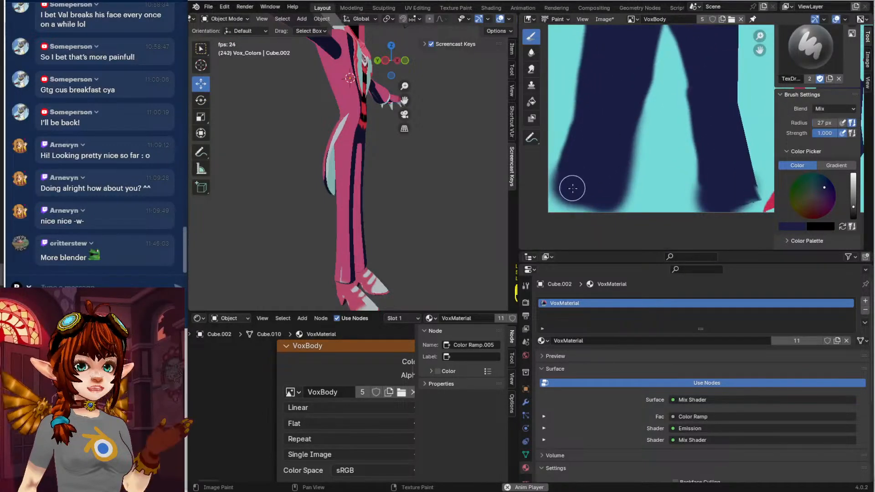
{"action": "left_click_drag", "start_coordinate": [604, 201], "coordinate": [660, 76]}
{"action": "middle_click_drag", "start_coordinate": [674, 72], "coordinate": [649, 98]}
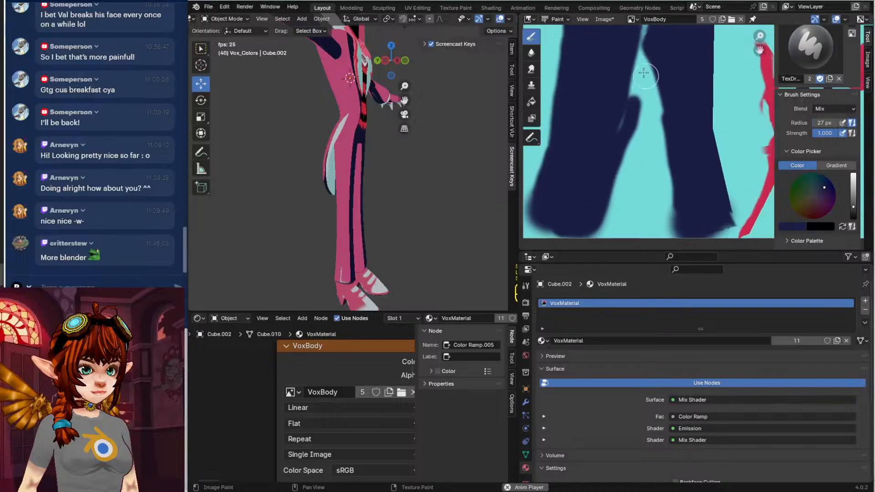
{"action": "mouse_move", "coordinate": [640, 52]}
{"action": "left_mouse_down"}
{"action": "mouse_move", "coordinate": [626, 114]}
{"action": "mouse_move", "coordinate": [648, 69]}
{"action": "mouse_move", "coordinate": [671, 226]}
{"action": "left_mouse_up"}
{"action": "middle_click_drag", "start_coordinate": [707, 125], "coordinate": [684, 224]}
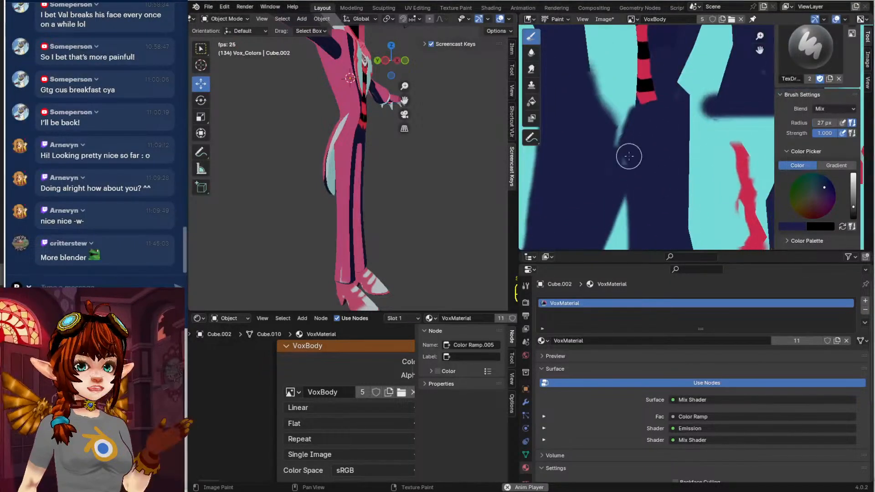
{"action": "middle_click_drag", "start_coordinate": [621, 155], "coordinate": [653, 154]}
Switch back to Texture Paint mode and inspect the trouser hem and shoe from the outer and inner sides
{"action": "middle_click_drag", "start_coordinate": [387, 245], "coordinate": [388, 223]}
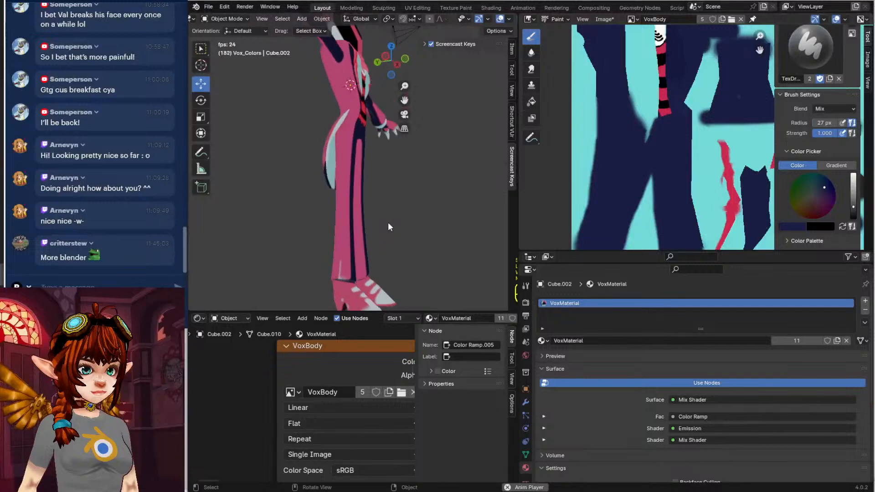
{"action": "left_click", "coordinate": [228, 19]}
{"action": "left_click", "coordinate": [228, 81]}
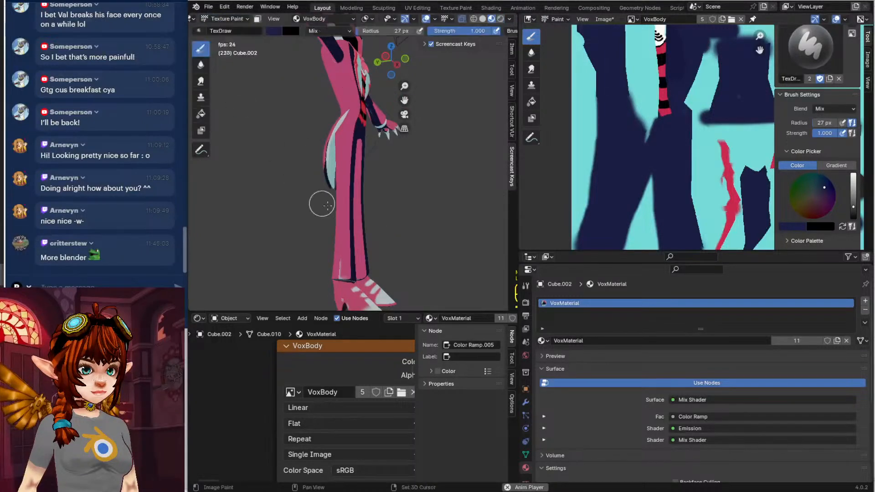
{"action": "scroll", "coordinate": [351, 108], "scroll_direction": "up", "scroll_amount": 6}
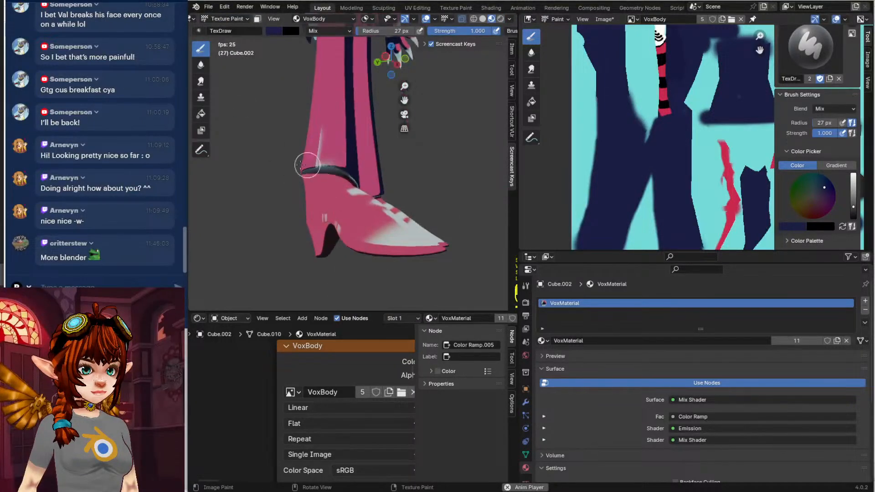
{"action": "key", "text": "Tab"}
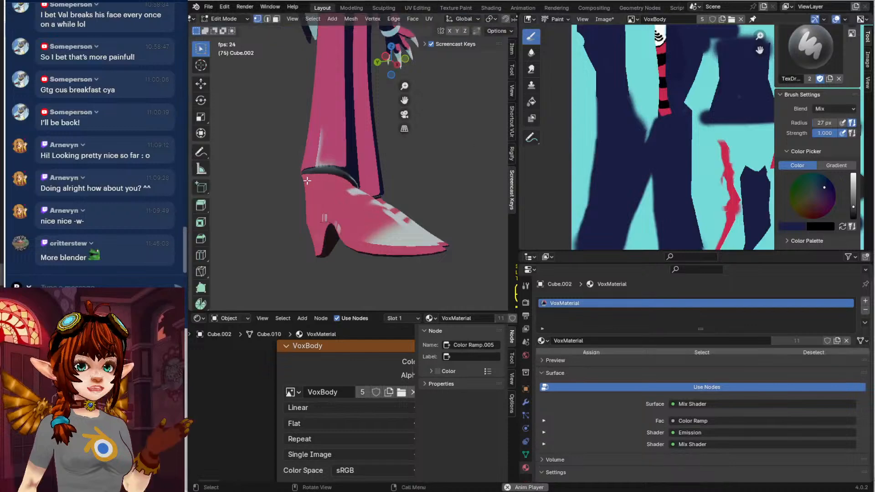
{"action": "mouse_move", "coordinate": [323, 160]}
{"action": "middle_mouse_down"}
{"action": "mouse_move", "coordinate": [344, 130]}
{"action": "mouse_move", "coordinate": [485, 190]}
{"action": "mouse_move", "coordinate": [460, 189]}
{"action": "middle_mouse_up"}
{"action": "scroll", "coordinate": [363, 114], "scroll_direction": "down", "scroll_amount": 4}
{"action": "key", "text": "Tab"}
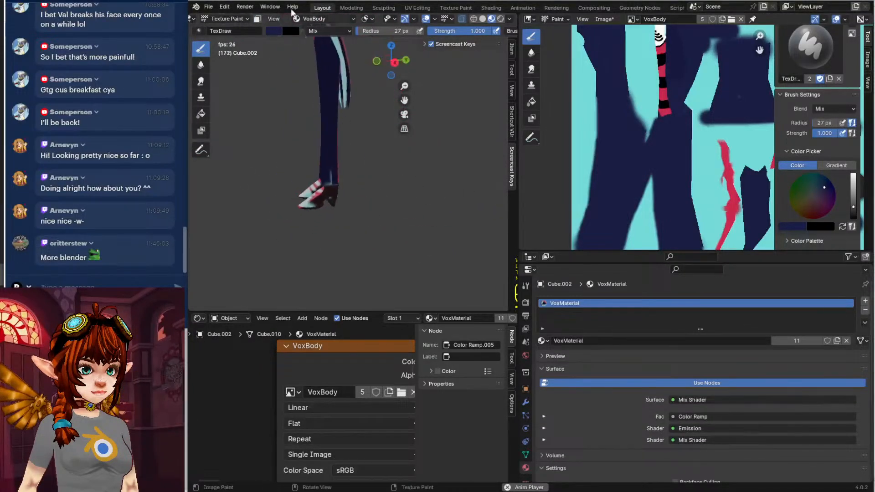
{"action": "scroll", "coordinate": [334, 174], "scroll_direction": "up", "scroll_amount": 3}
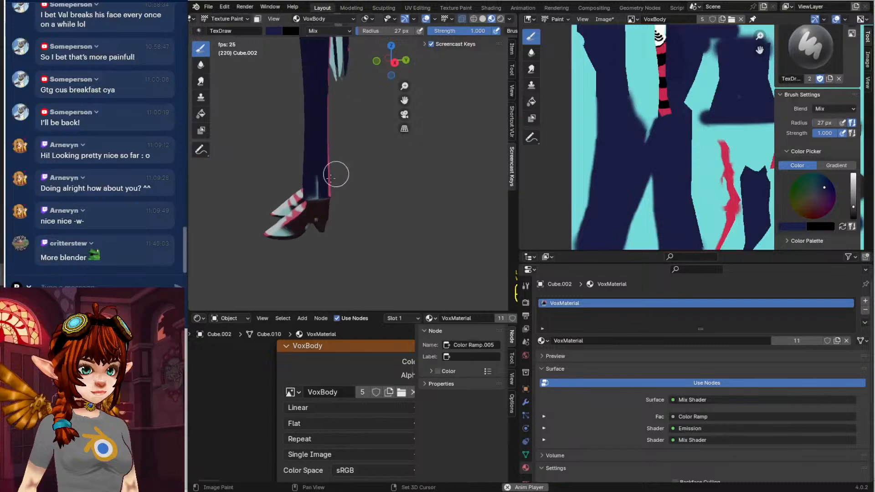
Return to Object Mode, select the body mesh with the trousers, and enter Edit Mode to display its UV layout on the VoxBody texture
{"action": "middle_click_drag", "start_coordinate": [337, 173], "coordinate": [397, 159], "text": "shift"}
{"action": "scroll", "coordinate": [686, 174], "scroll_direction": "down", "scroll_amount": 2}
{"action": "middle_click_drag", "start_coordinate": [684, 181], "coordinate": [689, 169]}
{"action": "scroll", "coordinate": [689, 169], "scroll_direction": "up", "scroll_amount": 2}
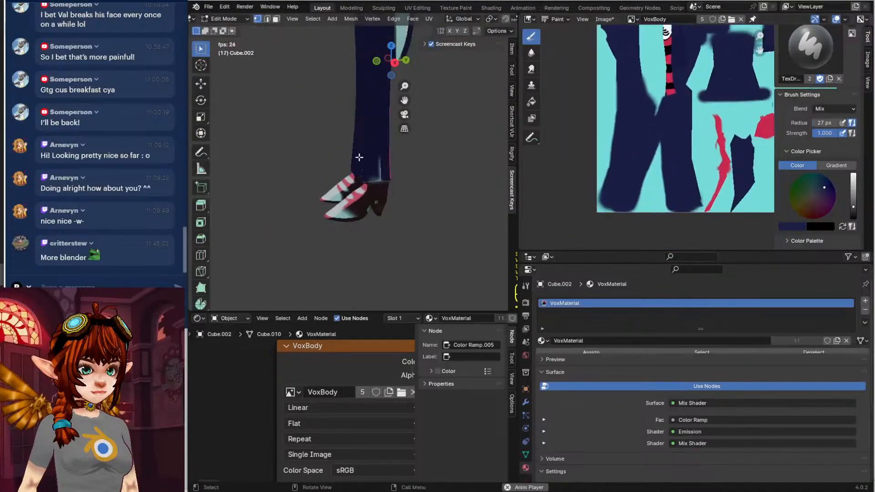
{"action": "left_click", "coordinate": [223, 19]}
{"action": "left_click", "coordinate": [225, 30]}
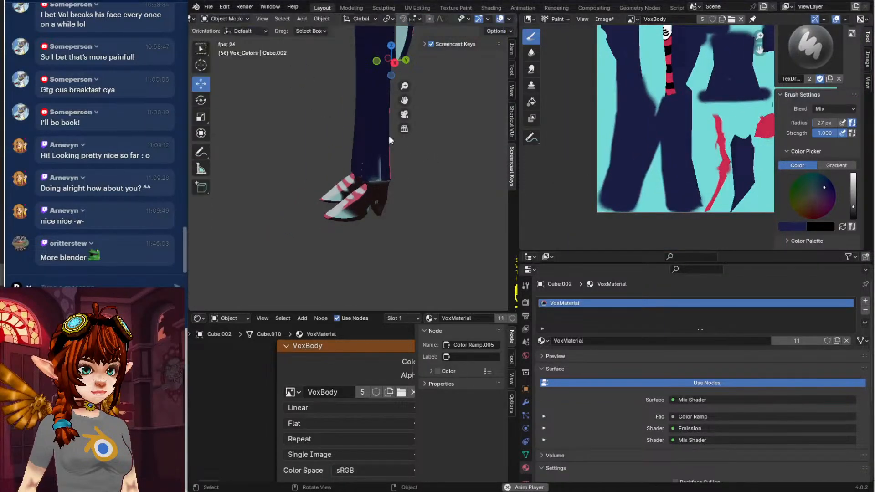
{"action": "left_click", "coordinate": [389, 135]}
{"action": "key", "text": "Tab"}
{"action": "scroll", "coordinate": [700, 181], "scroll_direction": "up", "scroll_amount": 4}
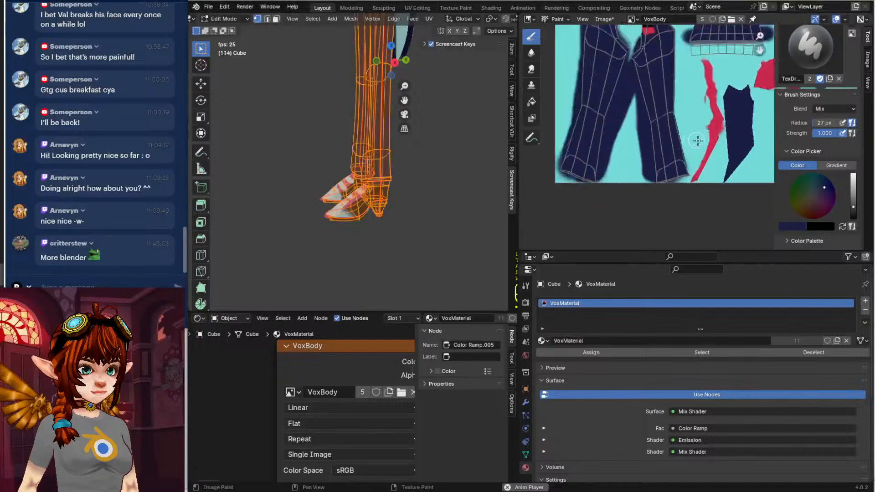
Paint navy past the UV edges of the trouser leg's hem and outer side on the VoxBody texture, undoing the last stroke
{"action": "mouse_move", "coordinate": [675, 181]}
{"action": "left_mouse_down"}
{"action": "mouse_move", "coordinate": [686, 151]}
{"action": "mouse_move", "coordinate": [690, 192]}
{"action": "mouse_move", "coordinate": [645, 190]}
{"action": "left_mouse_up"}
{"action": "key", "text": "Tab"}
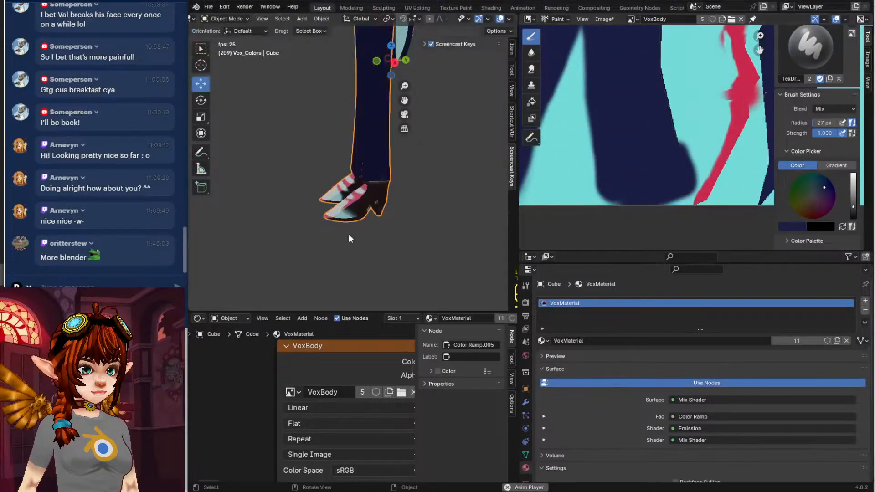
{"action": "middle_click_drag", "start_coordinate": [697, 96], "coordinate": [688, 165]}
{"action": "mouse_move", "coordinate": [643, 101]}
{"action": "left_mouse_down"}
{"action": "mouse_move", "coordinate": [664, 213]}
{"action": "mouse_move", "coordinate": [660, 184]}
{"action": "left_mouse_up"}
{"action": "middle_click_drag", "start_coordinate": [659, 121], "coordinate": [657, 180], "text": "shift"}
{"action": "left_click_drag", "start_coordinate": [650, 169], "coordinate": [667, 94]}
{"action": "key", "text": "ctrl+z"}
{"action": "middle_click_drag", "start_coordinate": [671, 78], "coordinate": [681, 124]}
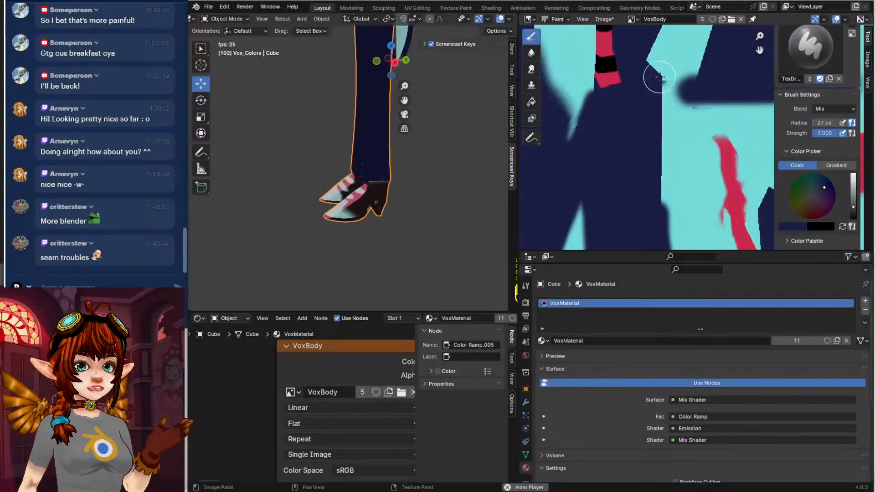
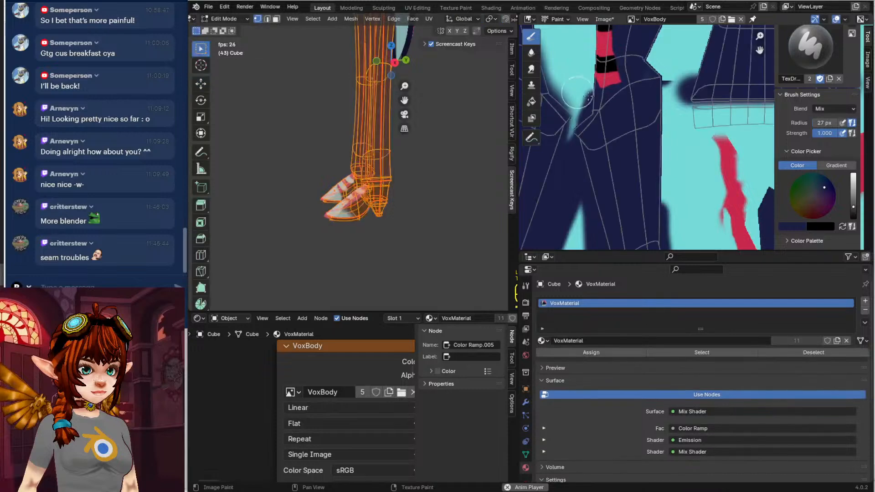
Put the body mesh into Texture Paint mode for painting on the shoes
{"action": "key", "text": "Tab"}
{"action": "key", "text": "Tab"}
{"action": "left_click", "coordinate": [265, 195]}
{"action": "middle_click_drag", "start_coordinate": [266, 198], "coordinate": [376, 176]}
{"action": "scroll", "coordinate": [383, 190], "scroll_direction": "up", "scroll_amount": 4}
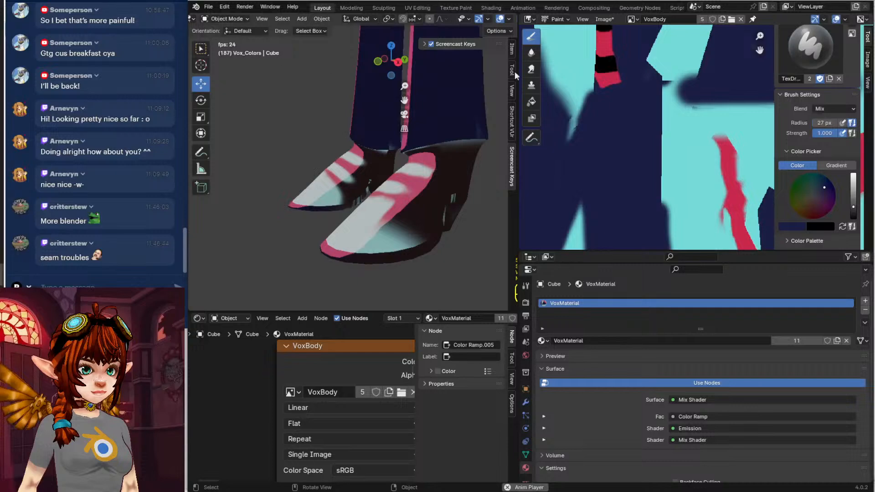
{"action": "key", "text": "Tab"}
{"action": "key", "text": "Tab"}
{"action": "left_click", "coordinate": [223, 18]}
{"action": "left_click", "coordinate": [232, 76]}
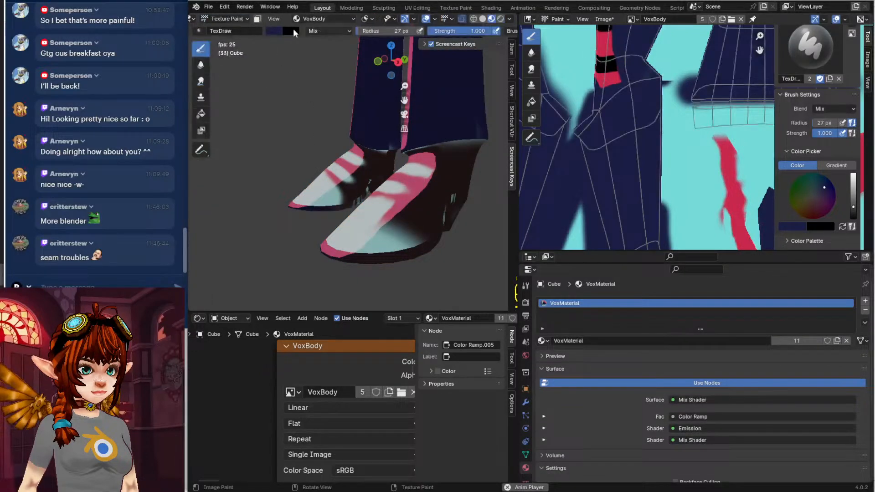
Sample the teal from the VoxBody texture's background and paint it over the side of the shoe's toe, undoing the last action
{"action": "left_click", "coordinate": [291, 31]}
{"action": "left_click", "coordinate": [358, 147]}
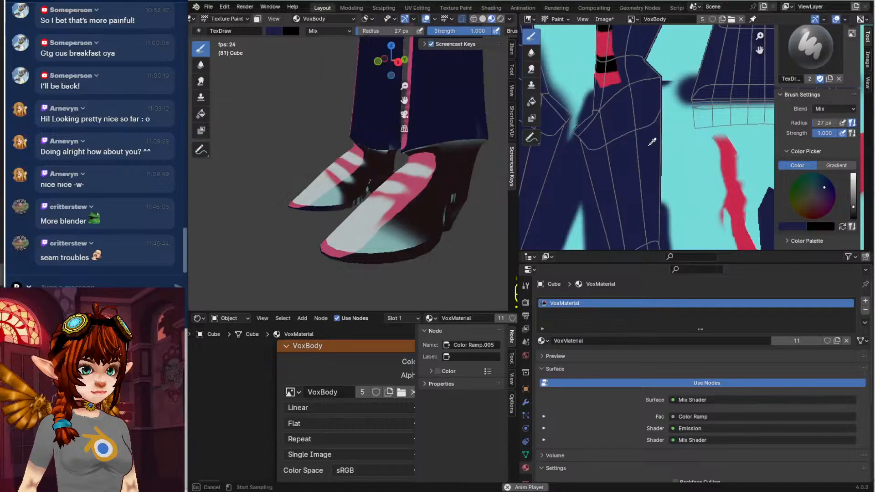
{"action": "left_click", "coordinate": [688, 150]}
{"action": "middle_click_drag", "start_coordinate": [428, 235], "coordinate": [364, 199]}
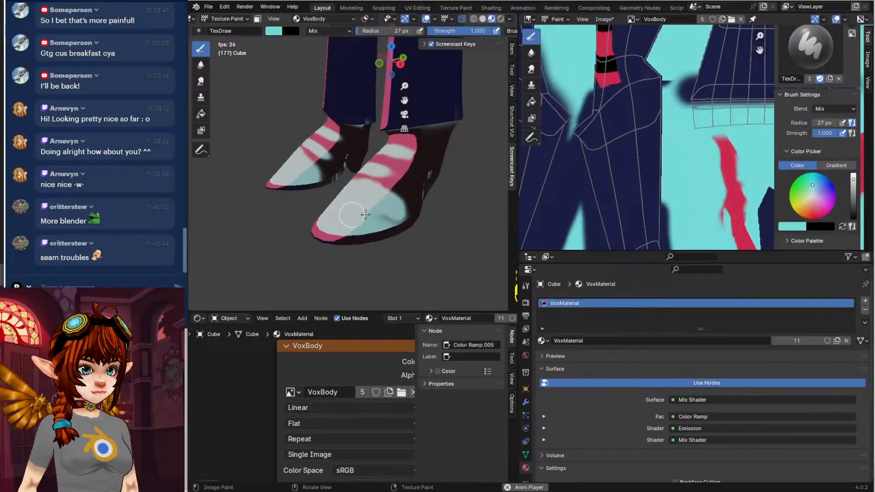
{"action": "key", "text": "ctrl+z"}
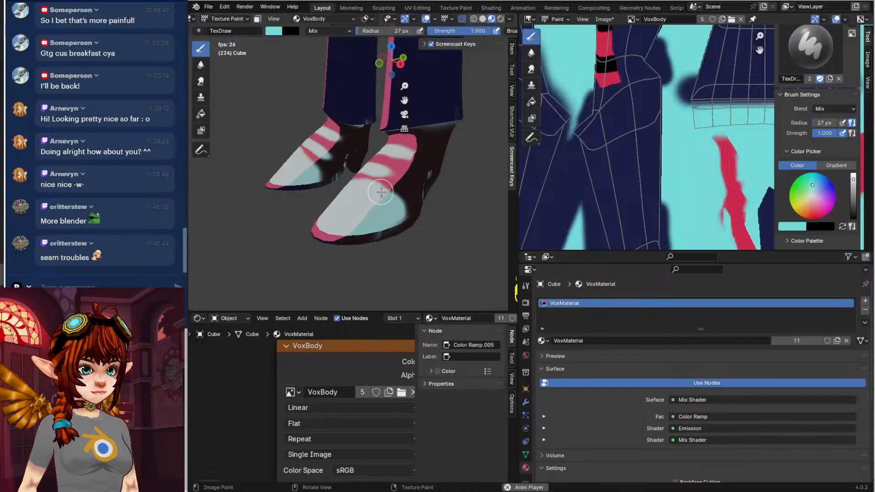
Try to paint the shoe's underside with navy sampled from the trousers on the texture
{"action": "middle_click_drag", "start_coordinate": [328, 203], "coordinate": [442, 204]}
{"action": "middle_click_drag", "start_coordinate": [325, 228], "coordinate": [391, 190]}
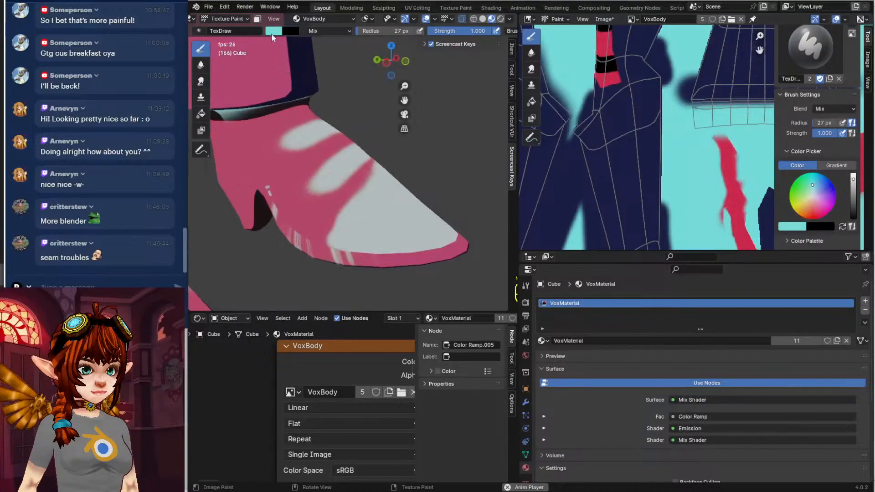
{"action": "left_click", "coordinate": [272, 34]}
{"action": "left_click", "coordinate": [361, 147]}
{"action": "left_click", "coordinate": [605, 117]}
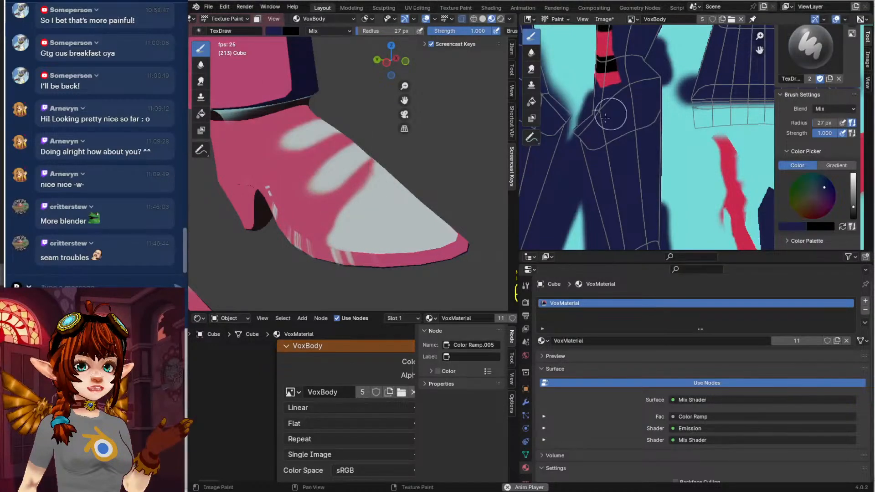
{"action": "middle_click_drag", "start_coordinate": [326, 241], "coordinate": [353, 182]}
{"action": "left_click_drag", "start_coordinate": [354, 181], "coordinate": [308, 186]}
{"action": "key", "text": "ctrl+z"}
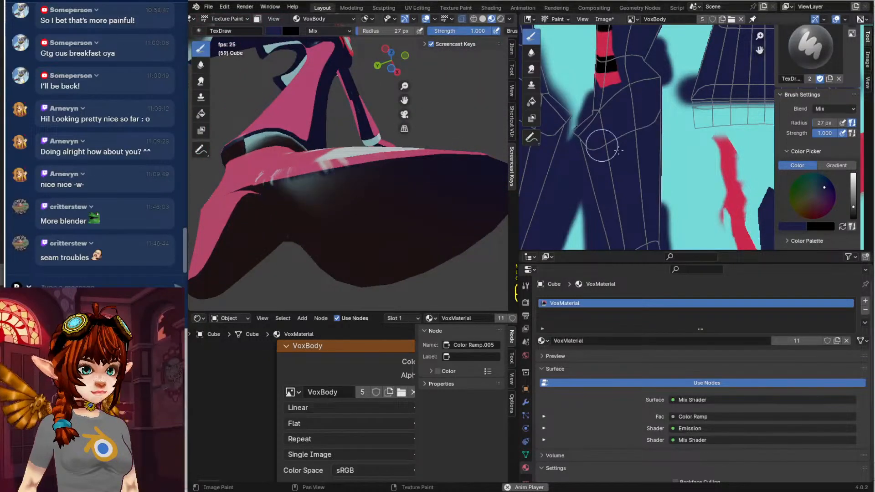
Sample the dark grey of the shoe's sole on the texture and paint it past the edges of the large sole UV island
{"action": "scroll", "coordinate": [596, 150], "scroll_direction": "down", "scroll_amount": 4}
{"action": "middle_click_drag", "start_coordinate": [592, 161], "coordinate": [519, 109]}
{"action": "scroll", "coordinate": [647, 104], "scroll_direction": "up", "scroll_amount": 5}
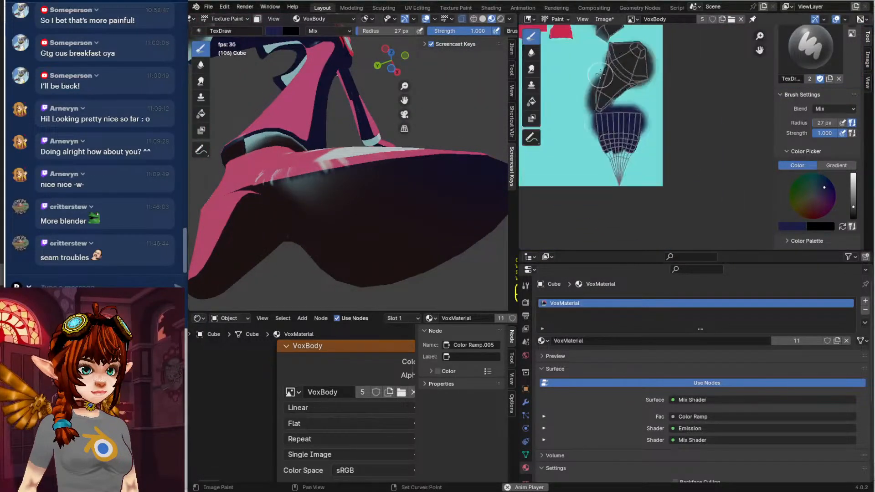
{"action": "middle_click_drag", "start_coordinate": [606, 135], "coordinate": [668, 181]}
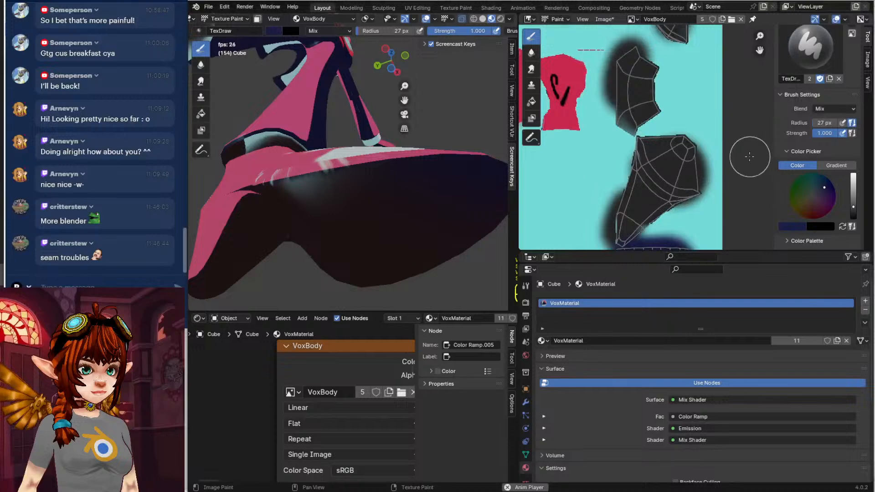
{"action": "left_click", "coordinate": [801, 227]}
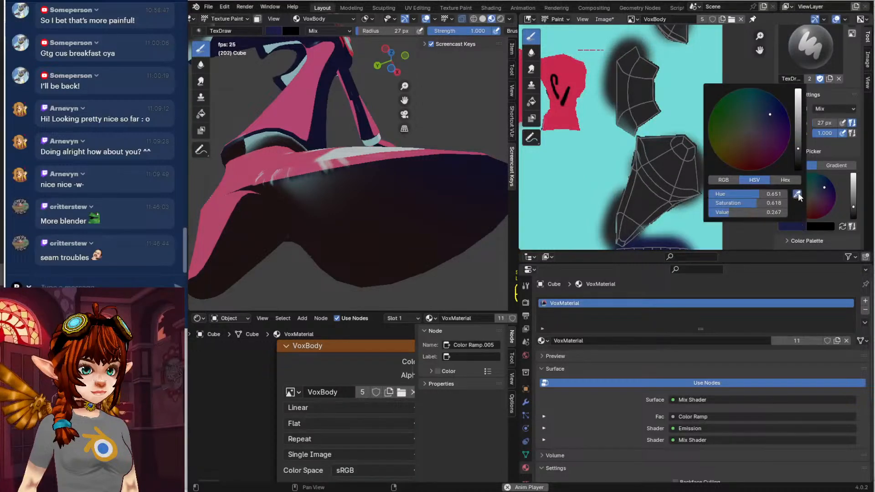
{"action": "left_click", "coordinate": [797, 195]}
{"action": "left_click", "coordinate": [676, 158]}
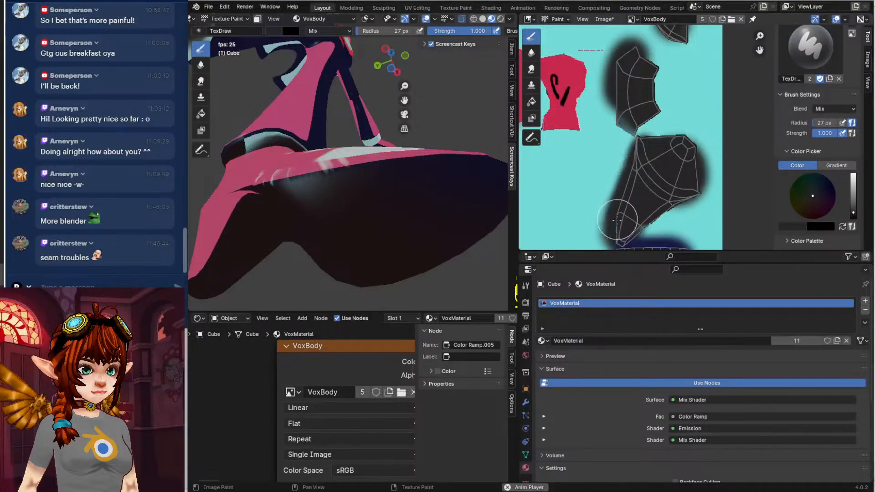
{"action": "mouse_move", "coordinate": [618, 226]}
{"action": "left_mouse_down"}
{"action": "mouse_move", "coordinate": [683, 194]}
{"action": "mouse_move", "coordinate": [665, 142]}
{"action": "left_mouse_up"}
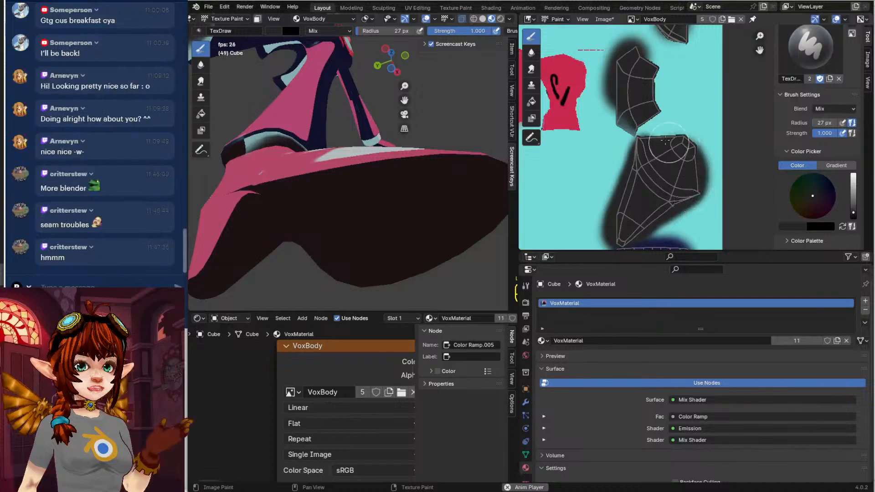
Paint dark grey past the edges of the two smaller shoe UV islands above the sole island
{"action": "middle_click_drag", "start_coordinate": [665, 141], "coordinate": [677, 207]}
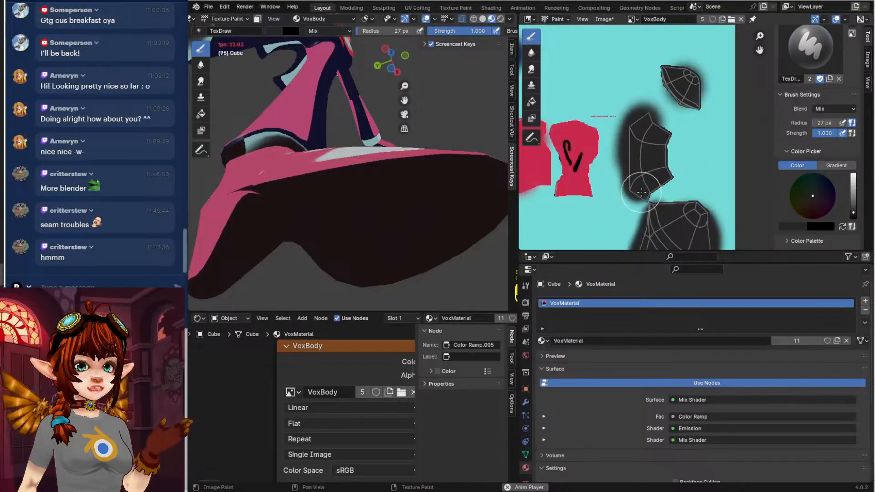
{"action": "mouse_move", "coordinate": [641, 192]}
{"action": "left_mouse_down"}
{"action": "mouse_move", "coordinate": [675, 159]}
{"action": "mouse_move", "coordinate": [670, 134]}
{"action": "mouse_move", "coordinate": [655, 122]}
{"action": "left_mouse_up"}
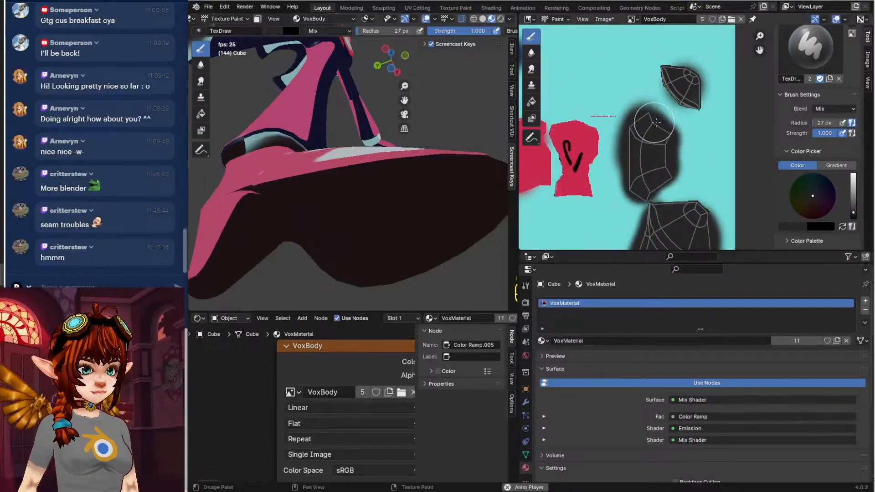
{"action": "middle_click_drag", "start_coordinate": [666, 119], "coordinate": [666, 166]}
{"action": "mouse_move", "coordinate": [665, 122]}
{"action": "left_mouse_down"}
{"action": "mouse_move", "coordinate": [685, 141]}
{"action": "mouse_move", "coordinate": [687, 121]}
{"action": "mouse_move", "coordinate": [670, 117]}
{"action": "left_mouse_up"}
Sample the navy from the ring-shaped UV island and paint over the island's outer edge
{"action": "middle_click_drag", "start_coordinate": [666, 70], "coordinate": [682, 198]}
{"action": "left_click", "coordinate": [800, 228]}
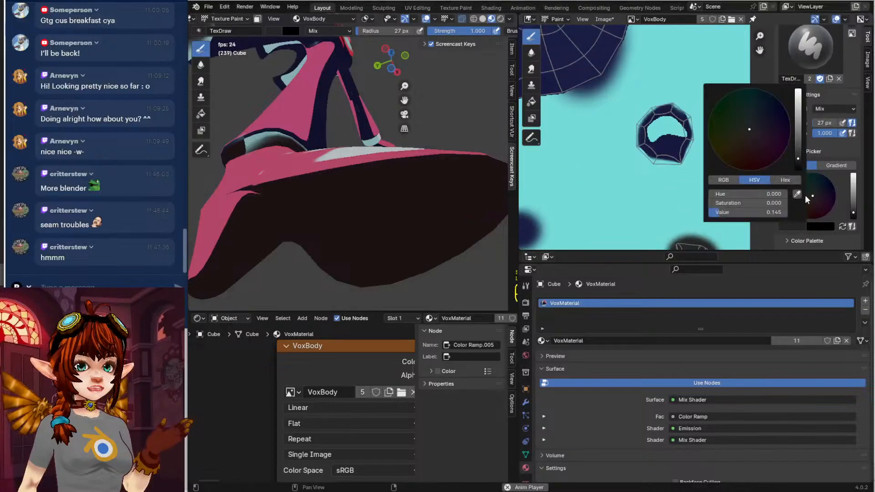
{"action": "left_click", "coordinate": [796, 195]}
{"action": "left_click", "coordinate": [668, 145]}
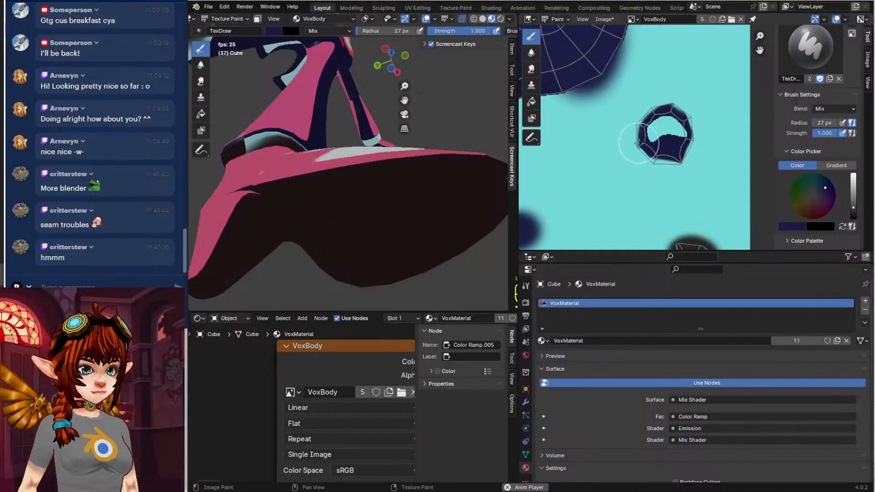
{"action": "mouse_move", "coordinate": [638, 143]}
{"action": "left_mouse_down"}
{"action": "mouse_move", "coordinate": [670, 162]}
{"action": "mouse_move", "coordinate": [673, 116]}
{"action": "mouse_move", "coordinate": [644, 147]}
{"action": "left_mouse_up"}
Sample the dark grey of the striped shoe-upper UV island and paint it past the island's outer edges
{"action": "mouse_move", "coordinate": [622, 122]}
{"action": "middle_mouse_down", "text": "shift"}
{"action": "mouse_move", "coordinate": [645, 156]}
{"action": "mouse_move", "coordinate": [670, 231]}
{"action": "middle_mouse_up", "text": "shift"}
{"action": "scroll", "coordinate": [670, 230], "scroll_direction": "down", "scroll_amount": 1}
{"action": "middle_click_drag", "start_coordinate": [666, 151], "coordinate": [607, 214], "text": "shift"}
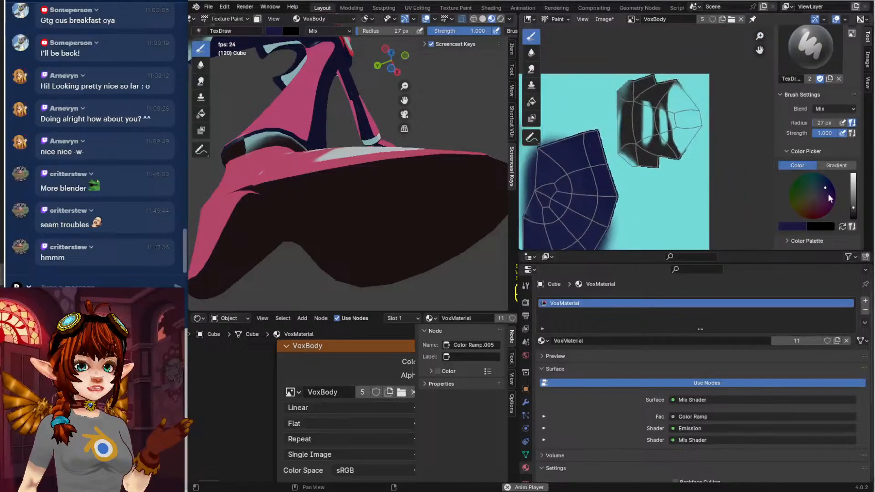
{"action": "left_click", "coordinate": [798, 231]}
{"action": "left_click", "coordinate": [799, 195]}
{"action": "left_click", "coordinate": [624, 93]}
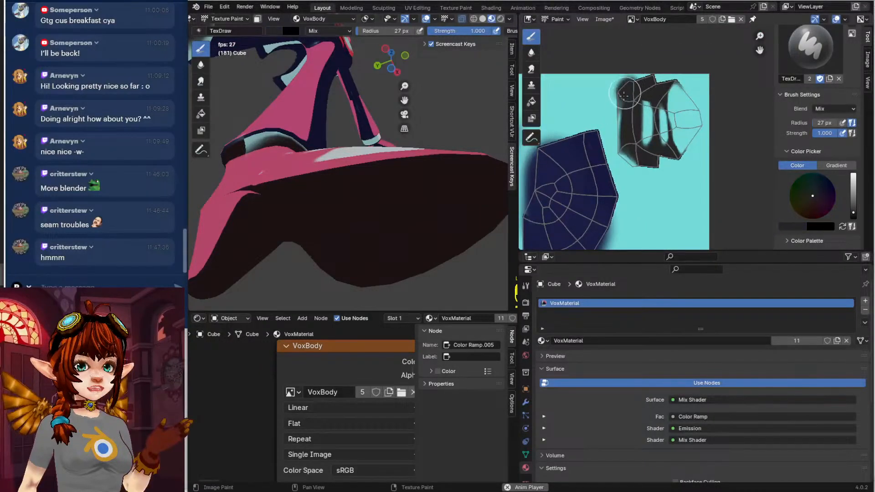
{"action": "mouse_move", "coordinate": [624, 93]}
{"action": "left_mouse_down"}
{"action": "mouse_move", "coordinate": [613, 125]}
{"action": "mouse_move", "coordinate": [620, 162]}
{"action": "mouse_move", "coordinate": [638, 172]}
{"action": "mouse_move", "coordinate": [675, 163]}
{"action": "left_mouse_up"}
{"action": "left_click_drag", "start_coordinate": [653, 77], "coordinate": [658, 81]}
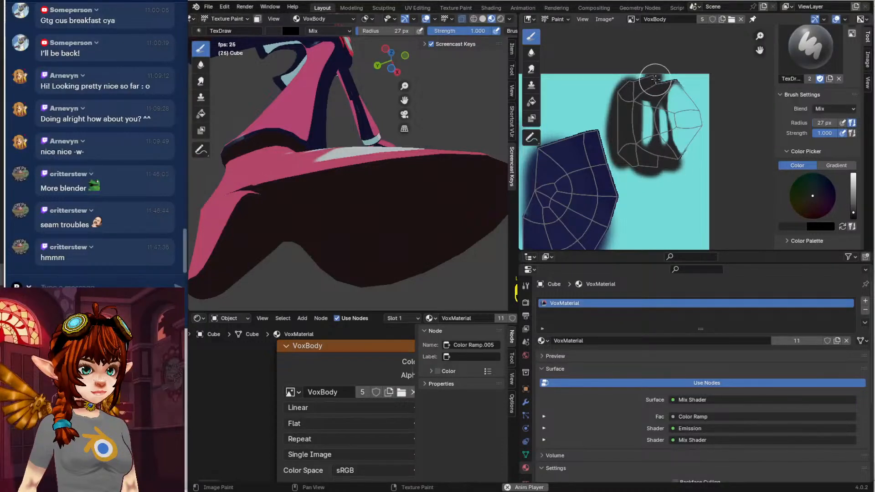
Return to Object Mode, select the TV head mesh with the neck, and enter Edit Mode on it
{"action": "scroll", "coordinate": [336, 199], "scroll_direction": "down", "scroll_amount": 2}
{"action": "mouse_move", "coordinate": [336, 199]}
{"action": "middle_mouse_down"}
{"action": "mouse_move", "coordinate": [291, 268]}
{"action": "mouse_move", "coordinate": [231, 293]}
{"action": "middle_mouse_up"}
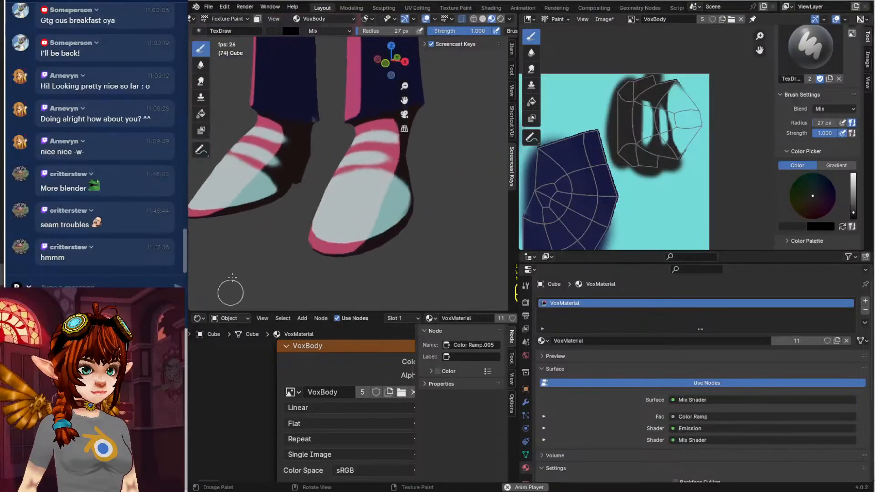
{"action": "scroll", "coordinate": [283, 220], "scroll_direction": "down", "scroll_amount": 6}
{"action": "middle_click_drag", "start_coordinate": [364, 149], "coordinate": [347, 305], "text": "shift"}
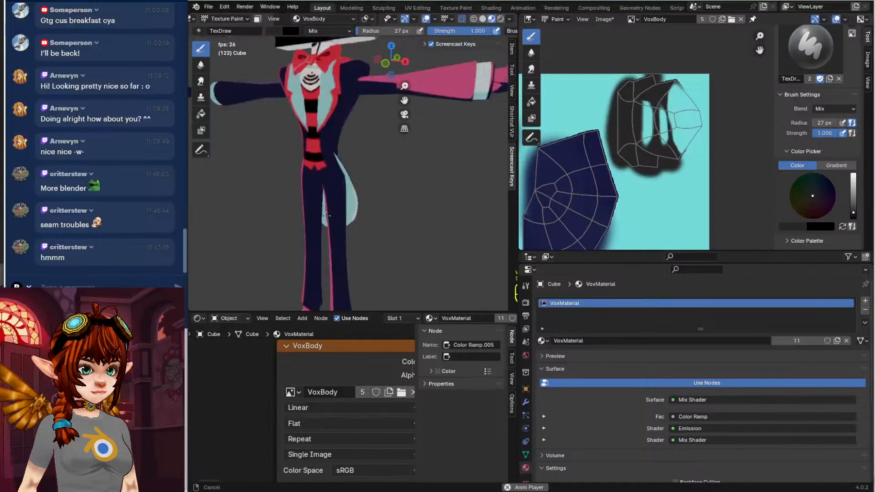
{"action": "middle_click_drag", "start_coordinate": [287, 73], "coordinate": [301, 155], "text": "shift"}
{"action": "middle_click_drag", "start_coordinate": [301, 155], "coordinate": [349, 190]}
{"action": "left_click", "coordinate": [227, 19]}
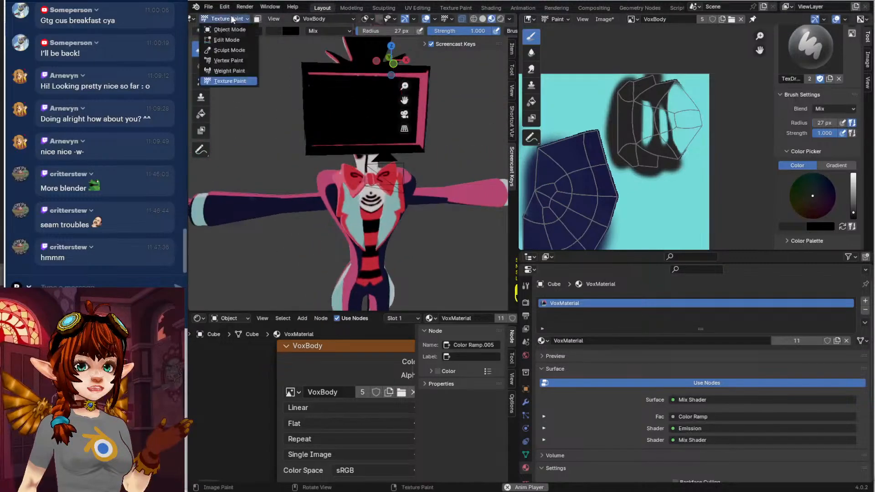
{"action": "left_click", "coordinate": [232, 29]}
{"action": "left_click", "coordinate": [364, 170]}
{"action": "key", "text": "Tab"}
{"action": "scroll", "coordinate": [348, 159], "scroll_direction": "up", "scroll_amount": 8}
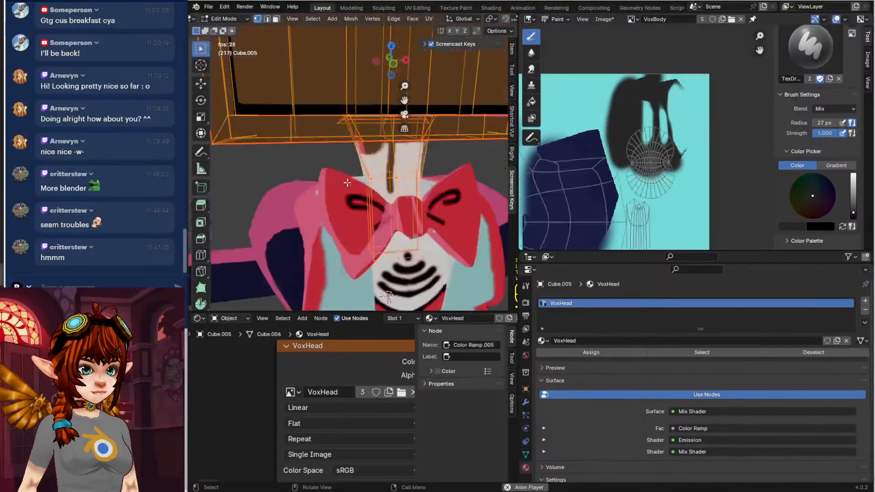
{"action": "middle_click_drag", "start_coordinate": [342, 146], "coordinate": [326, 151]}
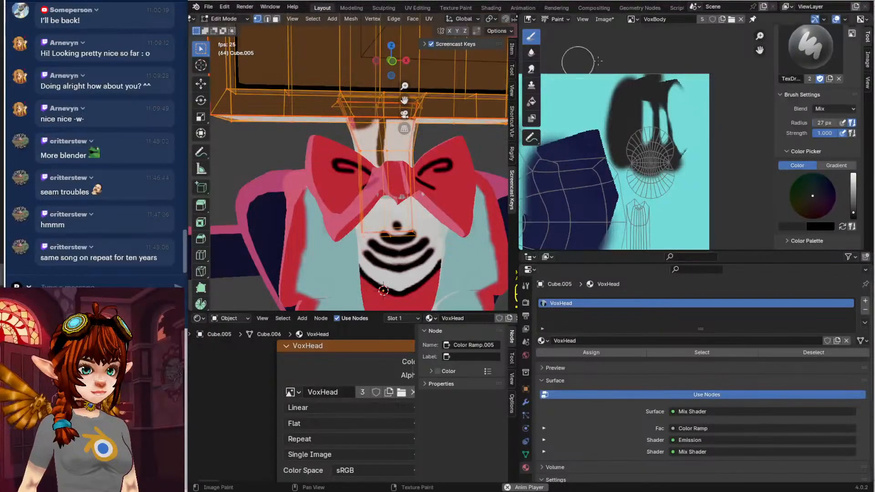
Save the VoxBody texture image and switch the image editor to the VoxHead texture
{"action": "left_click", "coordinate": [605, 20]}
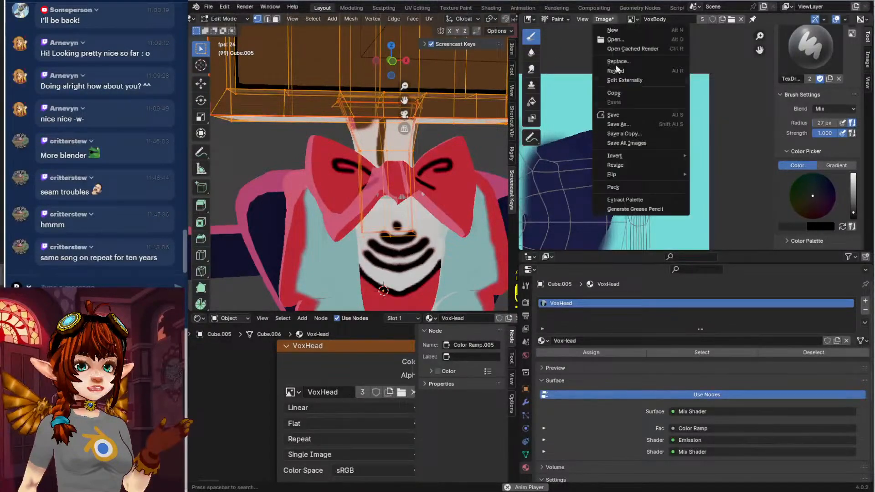
{"action": "left_click", "coordinate": [621, 115]}
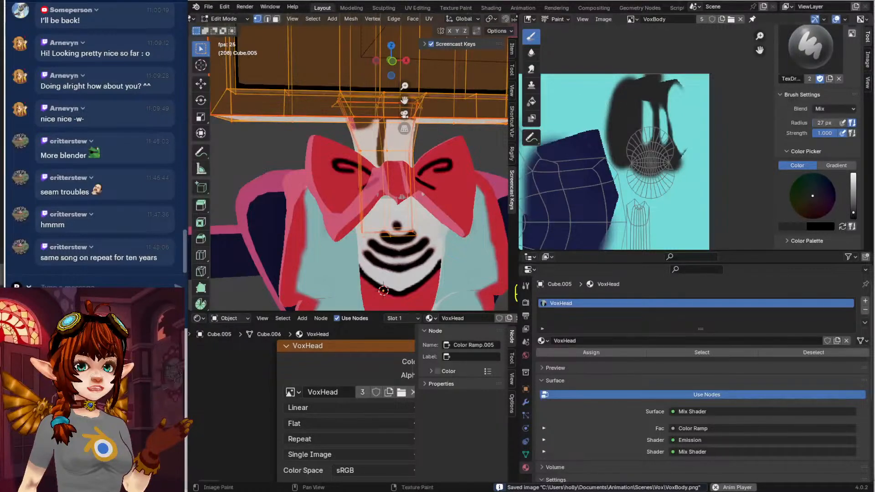
{"action": "left_click", "coordinate": [637, 19]}
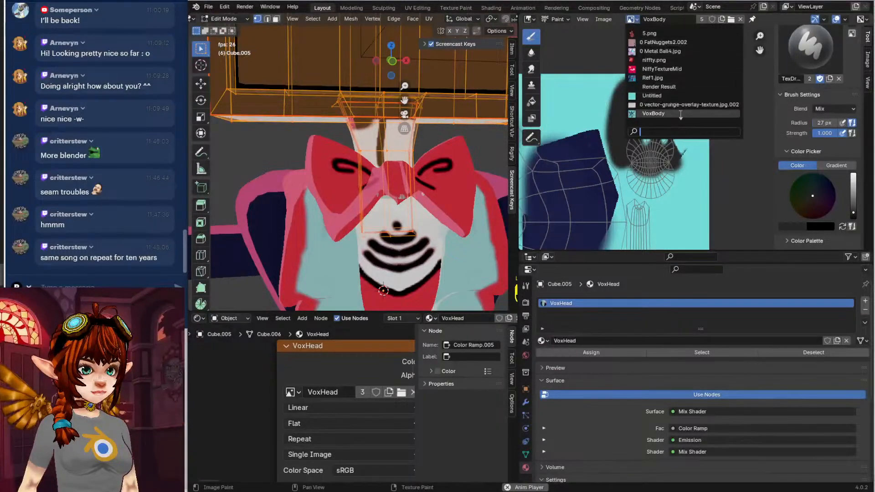
{"action": "left_click", "coordinate": [683, 106]}
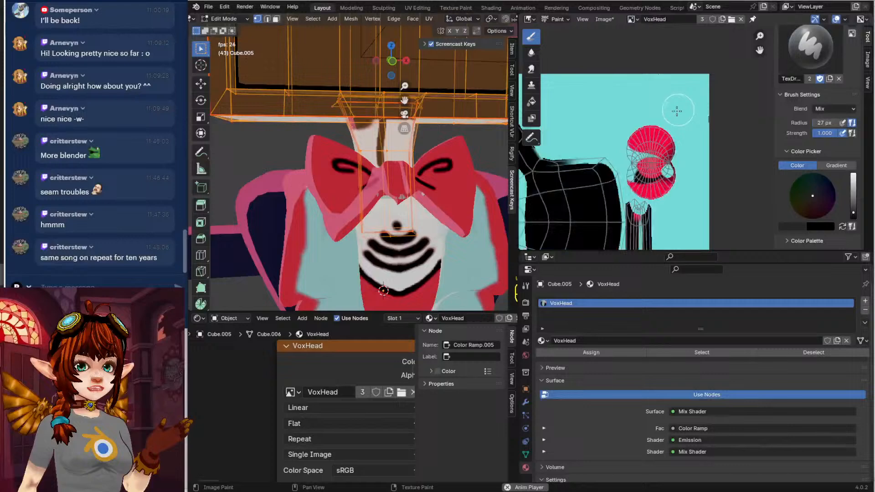
Sample the red from the round antenna-ball UV islands and paint it over both islands and past their outer edges
{"action": "left_click", "coordinate": [795, 227]}
{"action": "left_click", "coordinate": [795, 194]}
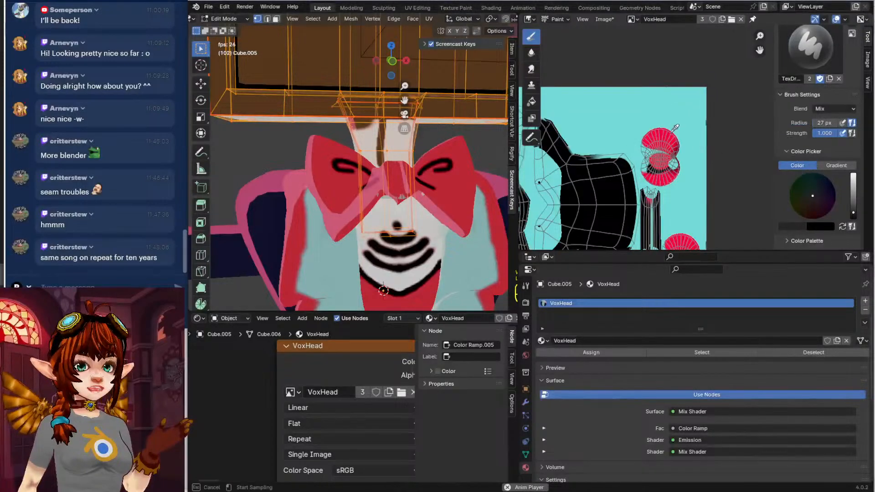
{"action": "left_click", "coordinate": [668, 133]}
{"action": "left_click", "coordinate": [669, 131]}
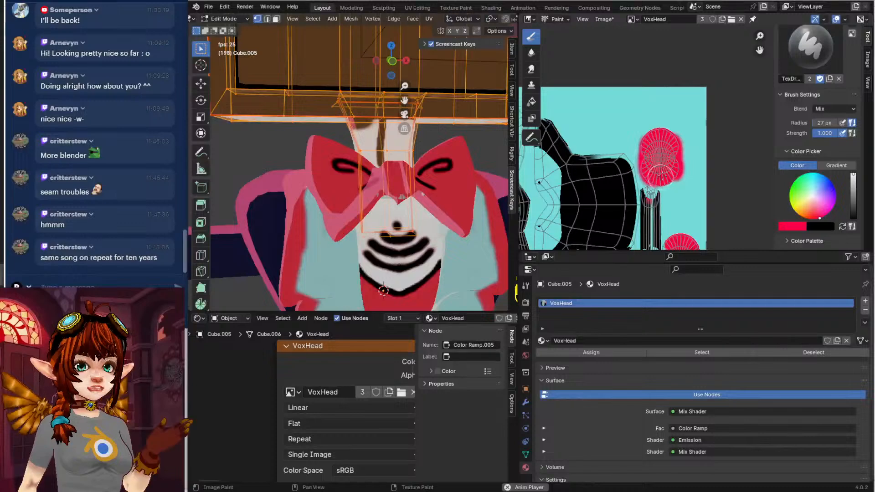
{"action": "scroll", "coordinate": [674, 164], "scroll_direction": "down", "scroll_amount": 3}
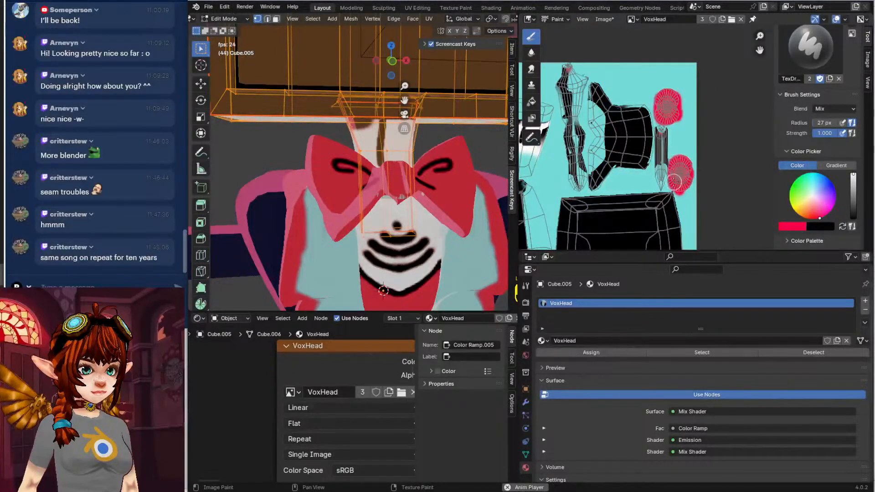
Sample black from the texture and paint it past the edges of the hat-shaped UV island and the long wavy strip beside it
{"action": "left_click", "coordinate": [791, 225]}
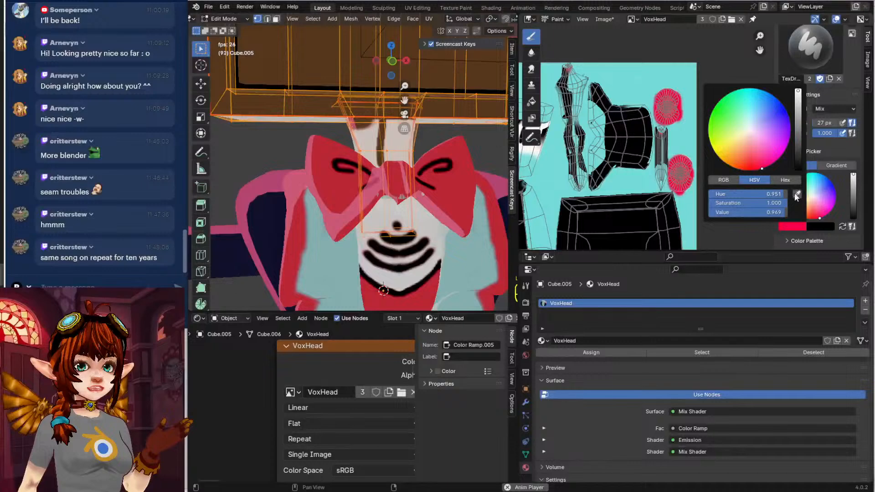
{"action": "left_click", "coordinate": [801, 226]}
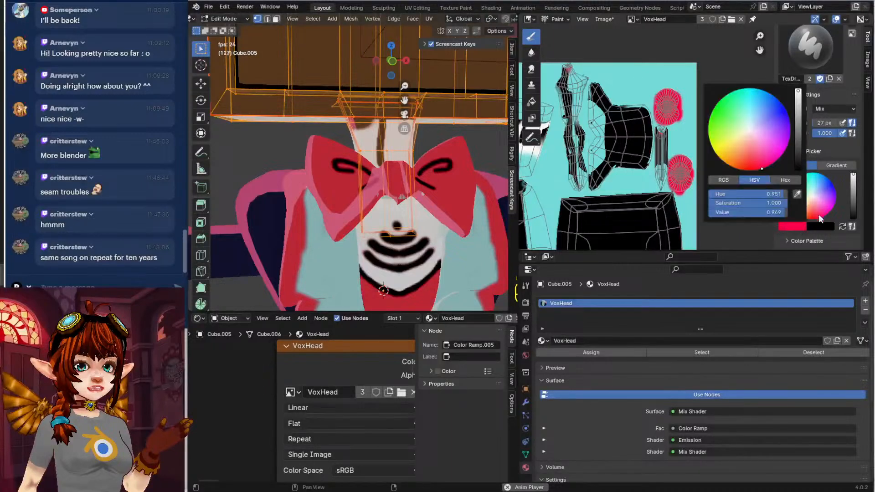
{"action": "left_click", "coordinate": [797, 195]}
{"action": "left_click", "coordinate": [620, 135]}
{"action": "left_click_drag", "start_coordinate": [595, 97], "coordinate": [606, 97]}
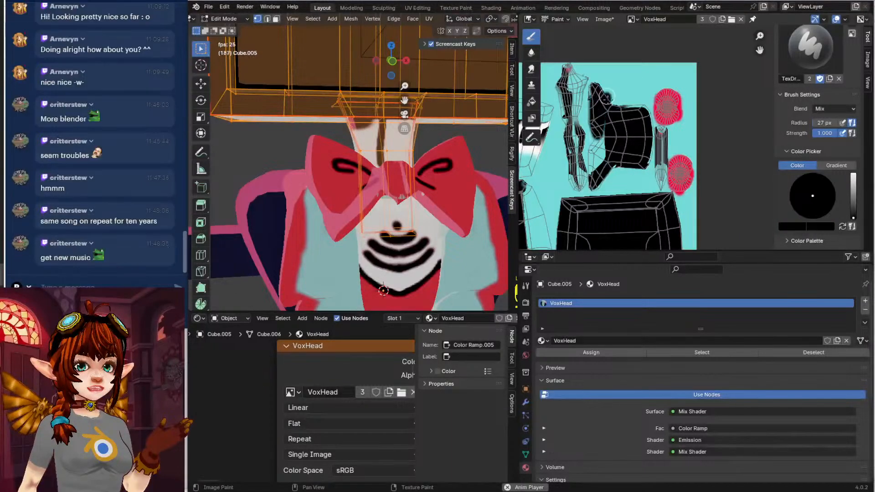
{"action": "mouse_move", "coordinate": [607, 142]}
{"action": "left_mouse_down"}
{"action": "mouse_move", "coordinate": [596, 150]}
{"action": "mouse_move", "coordinate": [592, 132]}
{"action": "mouse_move", "coordinate": [603, 164]}
{"action": "left_mouse_up"}
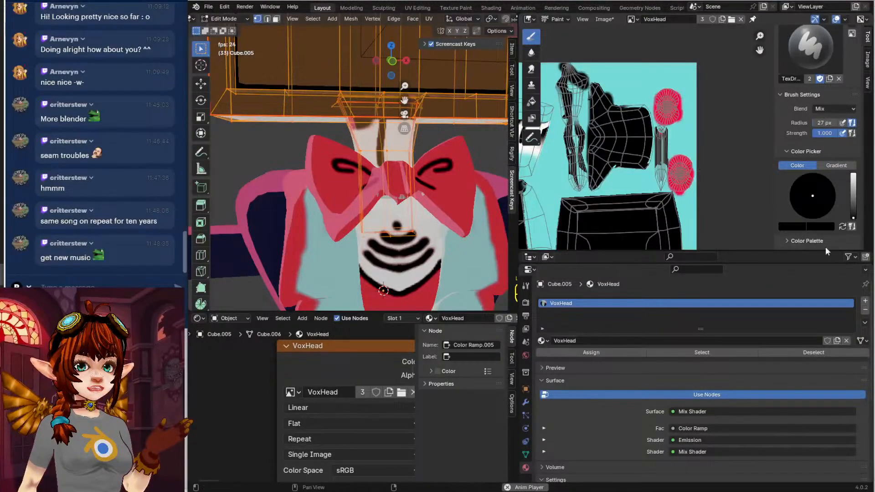
Set the brush radius to 72 px and paint black past the edges of the first large rectangular island and the small corner island above it
{"action": "scroll", "coordinate": [646, 176], "scroll_direction": "down", "scroll_amount": 4}
{"action": "middle_click_drag", "start_coordinate": [633, 176], "coordinate": [646, 176]}
{"action": "scroll", "coordinate": [646, 176], "scroll_direction": "up", "scroll_amount": 1}
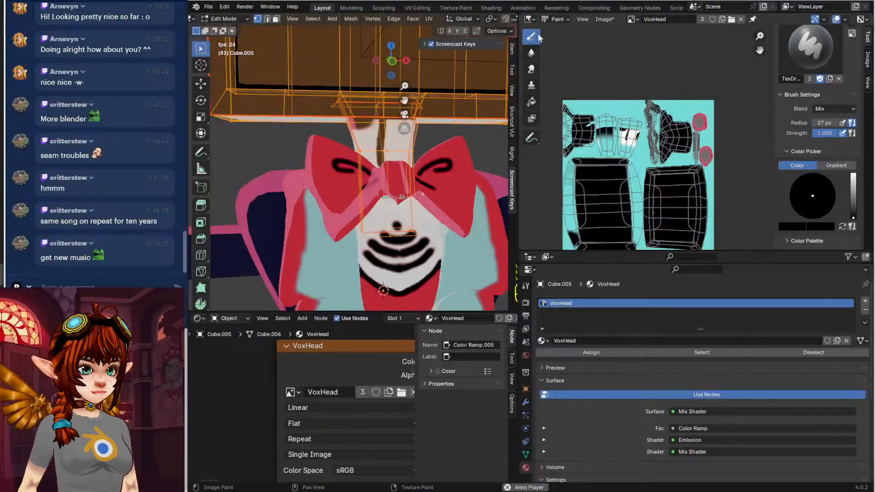
{"action": "scroll", "coordinate": [831, 219], "scroll_direction": "down", "scroll_amount": 5}
{"action": "scroll", "coordinate": [811, 208], "scroll_direction": "down", "scroll_amount": 2}
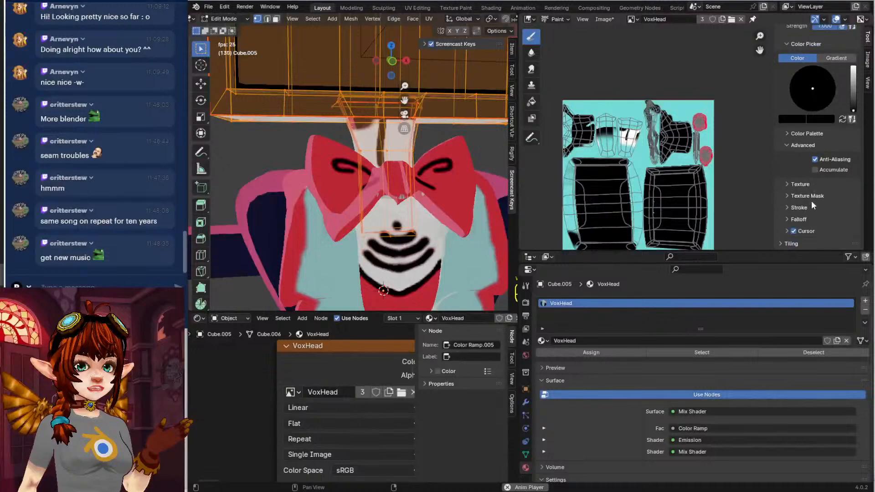
{"action": "scroll", "coordinate": [811, 187], "scroll_direction": "up", "scroll_amount": 10}
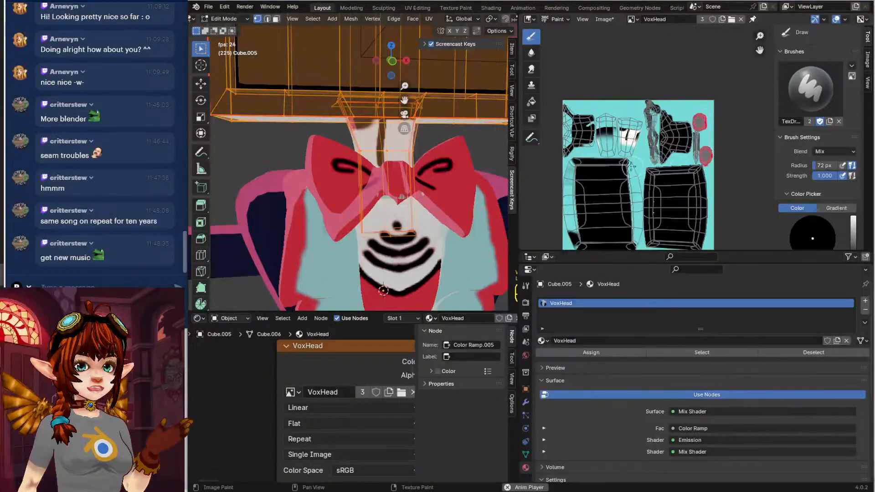
{"action": "mouse_move", "coordinate": [631, 168]}
{"action": "left_mouse_down"}
{"action": "mouse_move", "coordinate": [632, 255]}
{"action": "mouse_move", "coordinate": [569, 214]}
{"action": "mouse_move", "coordinate": [573, 237]}
{"action": "left_mouse_up"}
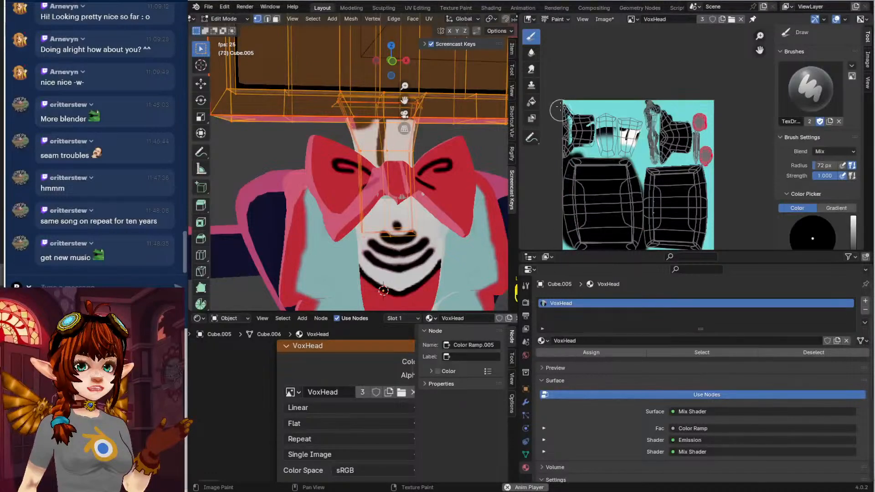
{"action": "mouse_move", "coordinate": [559, 107]}
{"action": "left_mouse_down"}
{"action": "mouse_move", "coordinate": [575, 147]}
{"action": "mouse_move", "coordinate": [585, 144]}
{"action": "mouse_move", "coordinate": [587, 127]}
{"action": "left_mouse_up"}
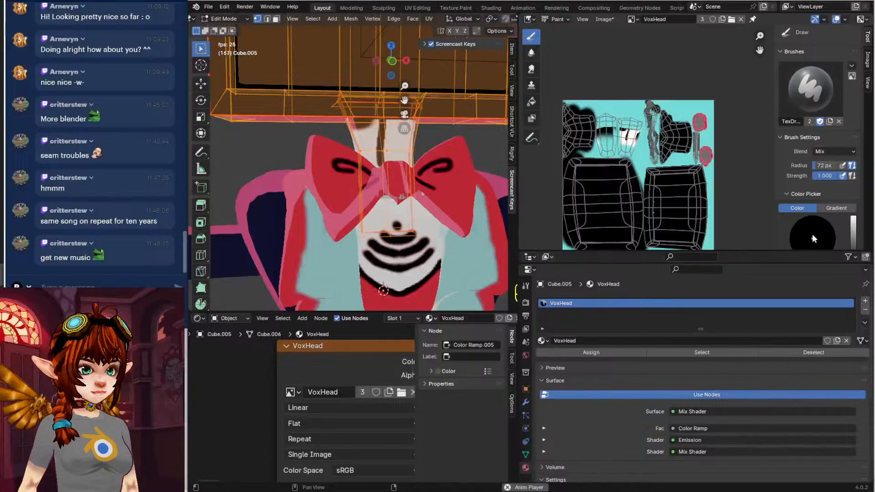
Sample the off-white from the neck's UV island and paint it over both neck islands and past their edges
{"action": "scroll", "coordinate": [837, 225], "scroll_direction": "down", "scroll_amount": 5}
{"action": "left_click", "coordinate": [789, 174]}
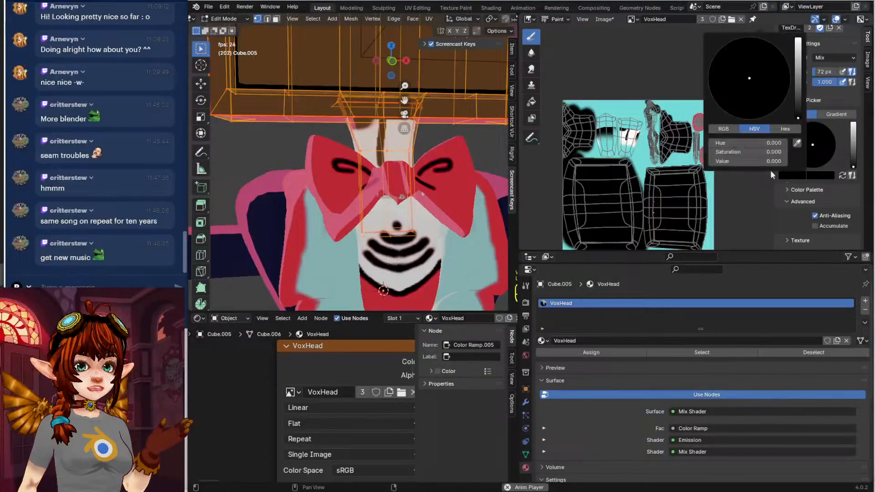
{"action": "left_click", "coordinate": [796, 142]}
{"action": "left_click", "coordinate": [632, 132]}
{"action": "scroll", "coordinate": [638, 137], "scroll_direction": "up", "scroll_amount": 6}
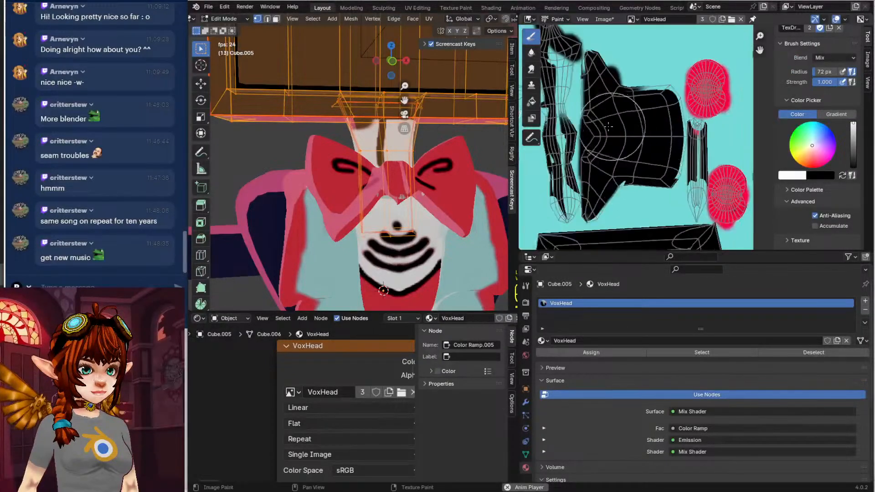
{"action": "mouse_move", "coordinate": [668, 145]}
{"action": "left_mouse_down"}
{"action": "mouse_move", "coordinate": [654, 182]}
{"action": "mouse_move", "coordinate": [674, 223]}
{"action": "mouse_move", "coordinate": [702, 201]}
{"action": "mouse_move", "coordinate": [664, 219]}
{"action": "mouse_move", "coordinate": [608, 178]}
{"action": "mouse_move", "coordinate": [594, 130]}
{"action": "mouse_move", "coordinate": [631, 96]}
{"action": "mouse_move", "coordinate": [577, 169]}
{"action": "mouse_move", "coordinate": [592, 230]}
{"action": "mouse_move", "coordinate": [645, 217]}
{"action": "left_mouse_up"}
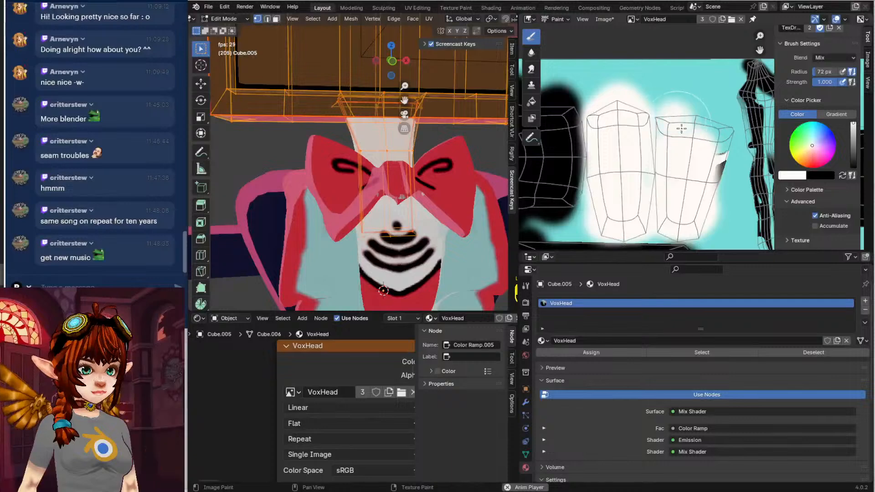
{"action": "left_click_drag", "start_coordinate": [697, 126], "coordinate": [716, 165]}
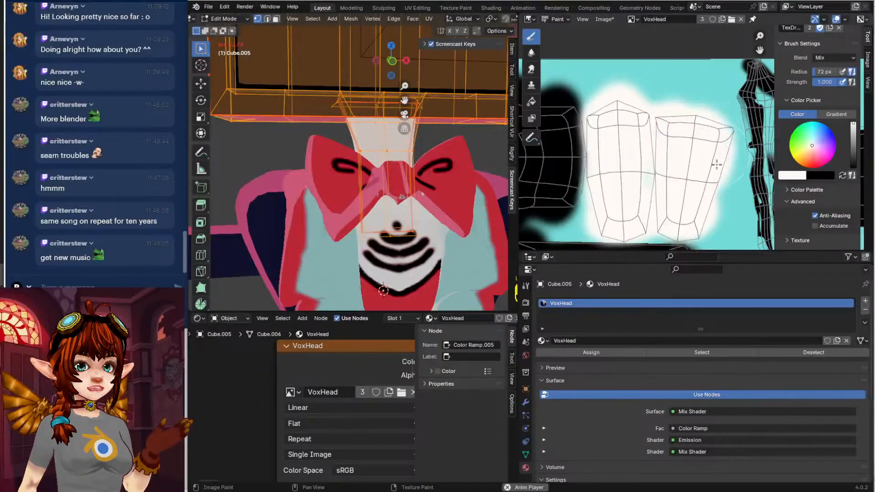
Sample black again and paint over the long wavy strip island down to its tips beside the hat-shaped island
{"action": "middle_click_drag", "start_coordinate": [667, 165], "coordinate": [592, 163]}
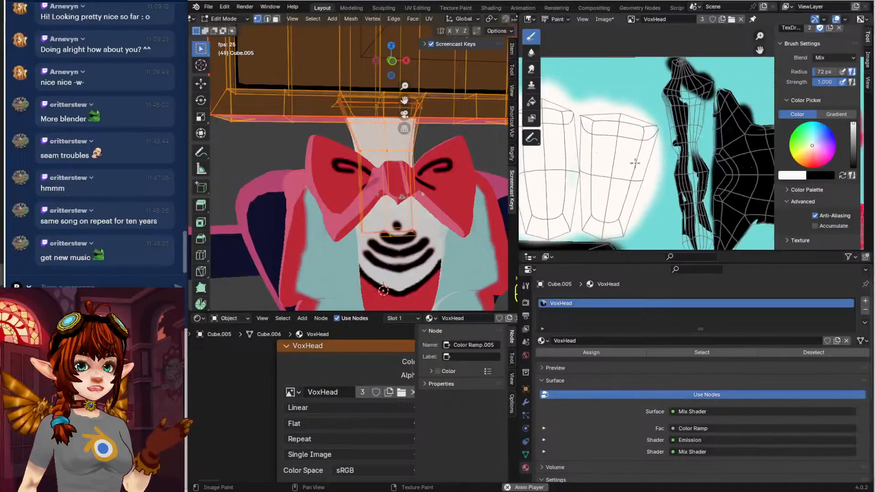
{"action": "left_click", "coordinate": [793, 177]}
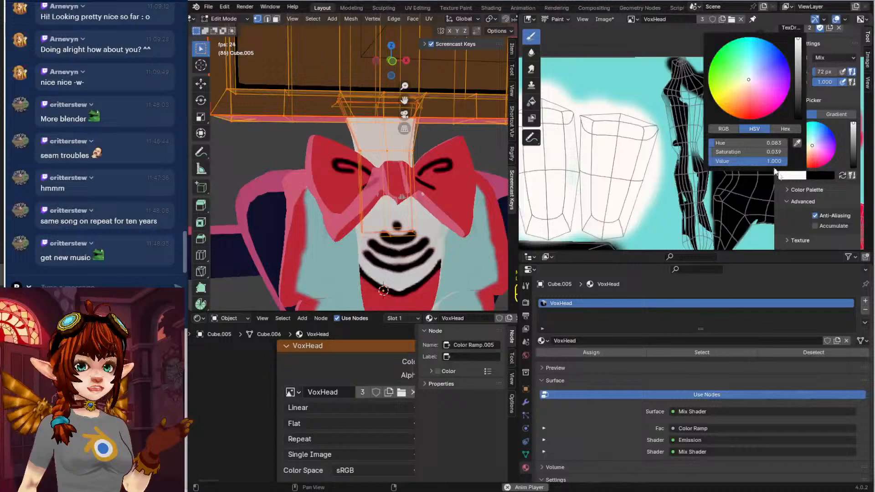
{"action": "left_click", "coordinate": [796, 144]}
{"action": "left_click", "coordinate": [677, 77]}
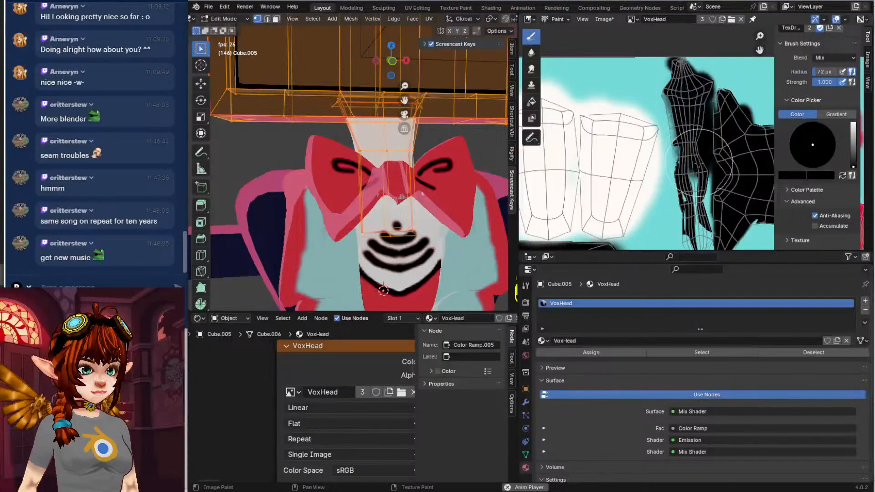
{"action": "mouse_move", "coordinate": [698, 164]}
{"action": "left_mouse_down"}
{"action": "mouse_move", "coordinate": [686, 83]}
{"action": "mouse_move", "coordinate": [704, 216]}
{"action": "left_mouse_up"}
{"action": "middle_click_drag", "start_coordinate": [707, 187], "coordinate": [651, 91]}
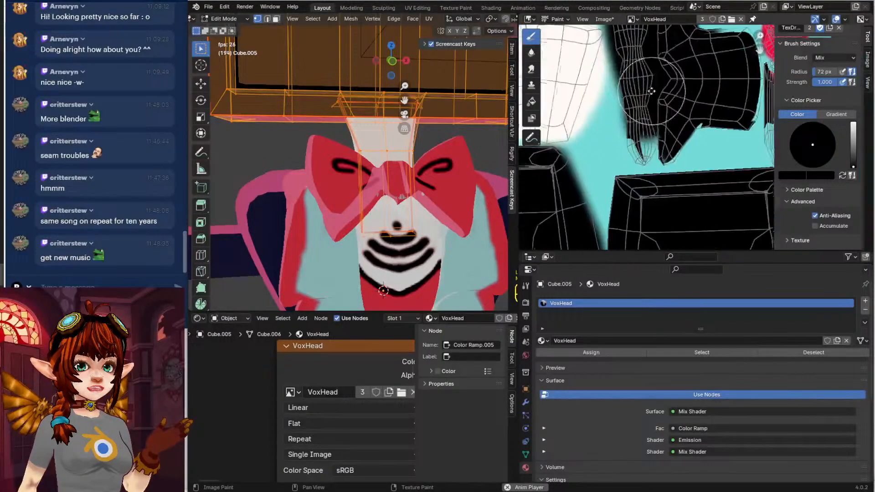
{"action": "mouse_move", "coordinate": [637, 123]}
{"action": "left_mouse_down"}
{"action": "mouse_move", "coordinate": [637, 154]}
{"action": "mouse_move", "coordinate": [651, 143]}
{"action": "left_mouse_up"}
Set the brush radius to 45 px and paint black over the narrow pointed island beside the red round islands
{"action": "mouse_move", "coordinate": [773, 86]}
{"action": "middle_mouse_down"}
{"action": "mouse_move", "coordinate": [678, 98]}
{"action": "mouse_move", "coordinate": [676, 76]}
{"action": "middle_mouse_up"}
{"action": "scroll", "coordinate": [676, 76], "scroll_direction": "up", "scroll_amount": 1}
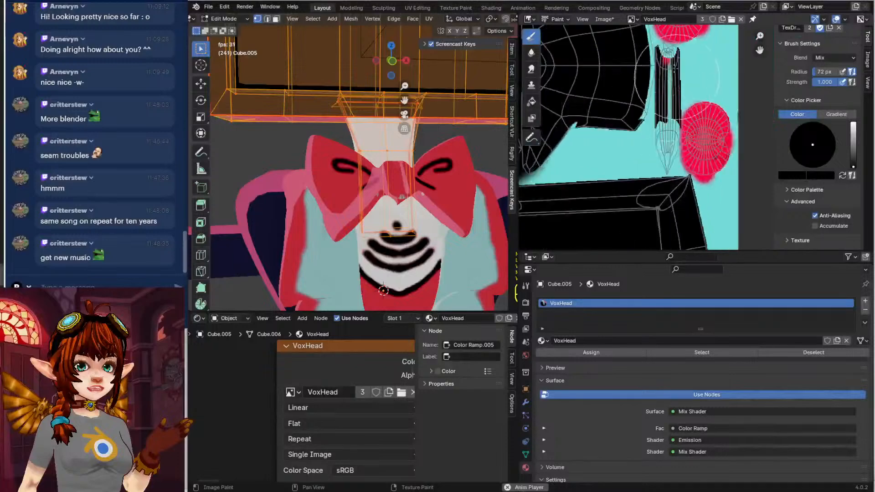
{"action": "scroll", "coordinate": [805, 211], "scroll_direction": "up", "scroll_amount": 2}
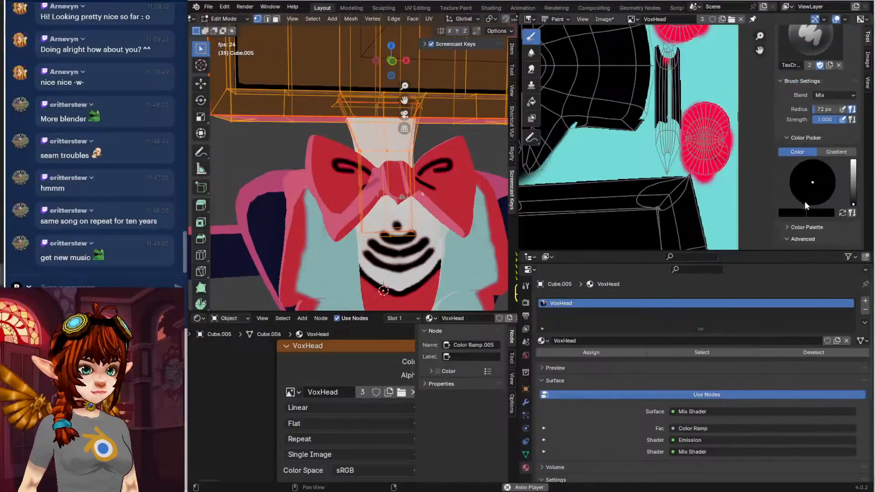
{"action": "scroll", "coordinate": [804, 202], "scroll_direction": "up", "scroll_amount": 3}
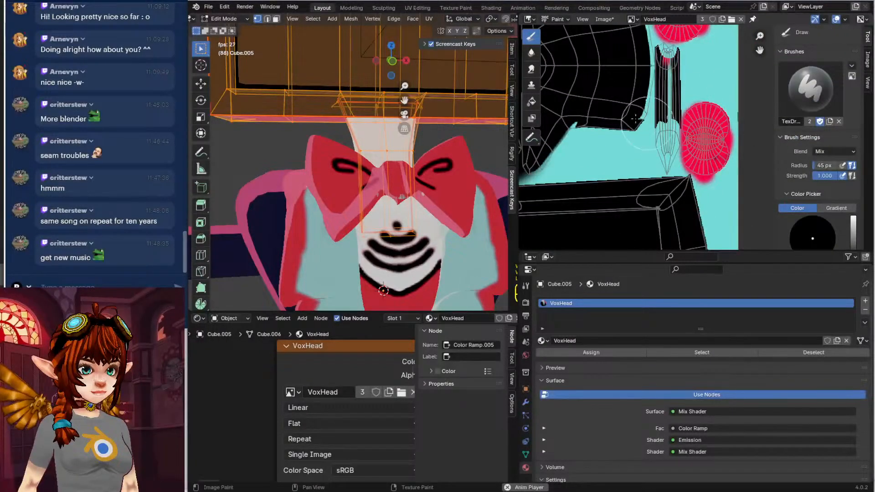
{"action": "mouse_move", "coordinate": [668, 53]}
{"action": "left_mouse_down"}
{"action": "mouse_move", "coordinate": [656, 168]}
{"action": "mouse_move", "coordinate": [666, 47]}
{"action": "left_mouse_up"}
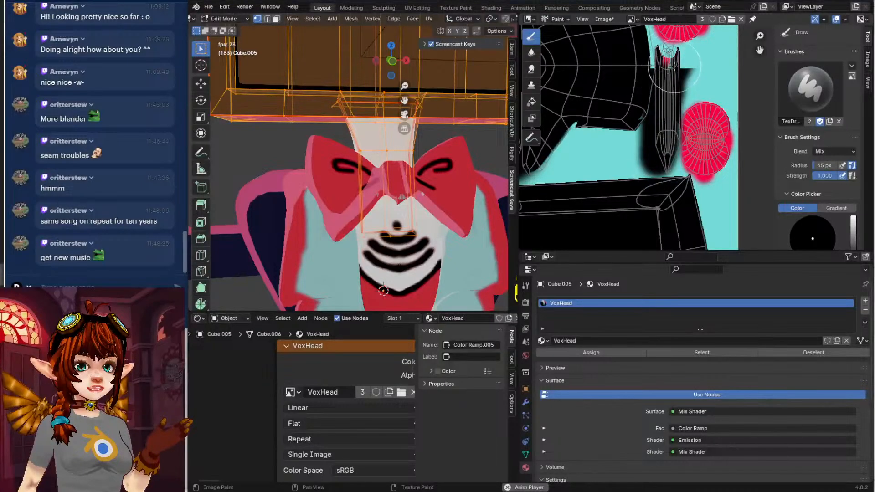
Switch the head mesh to Object Mode and cover the jagged upper end of the narrow pointed island's area with black
{"action": "scroll", "coordinate": [445, 149], "scroll_direction": "down", "scroll_amount": 3}
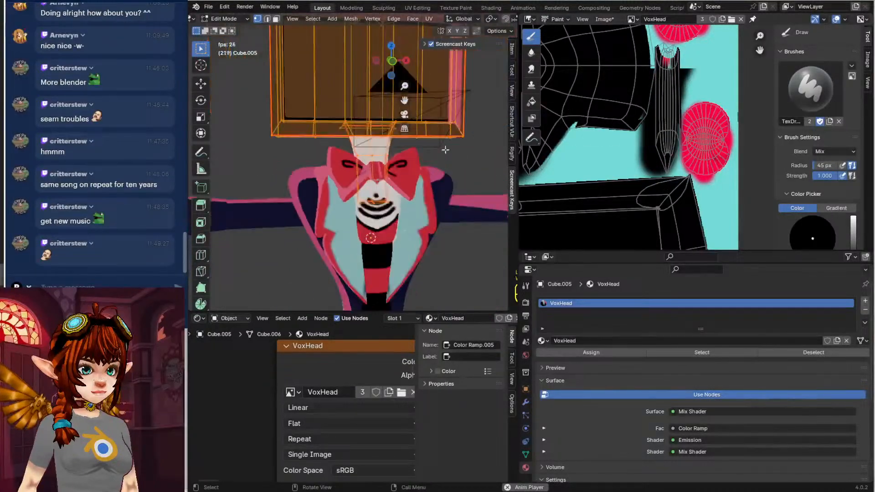
{"action": "left_click", "coordinate": [236, 15]}
{"action": "left_click", "coordinate": [237, 29]}
{"action": "scroll", "coordinate": [274, 157], "scroll_direction": "down", "scroll_amount": 3}
{"action": "middle_click_drag", "start_coordinate": [311, 161], "coordinate": [453, 212]}
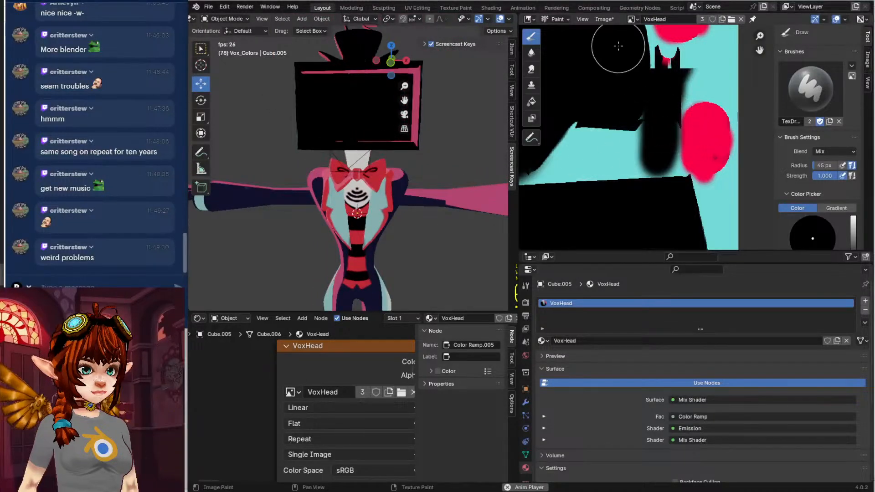
{"action": "mouse_move", "coordinate": [621, 63]}
{"action": "middle_mouse_down"}
{"action": "mouse_move", "coordinate": [625, 88]}
{"action": "mouse_move", "coordinate": [664, 111]}
{"action": "middle_mouse_up"}
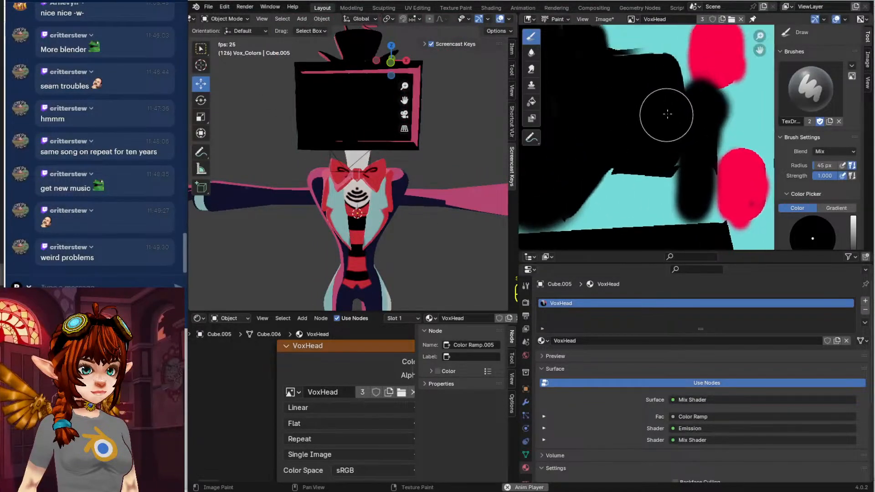
{"action": "scroll", "coordinate": [293, 170], "scroll_direction": "down", "scroll_amount": 3}
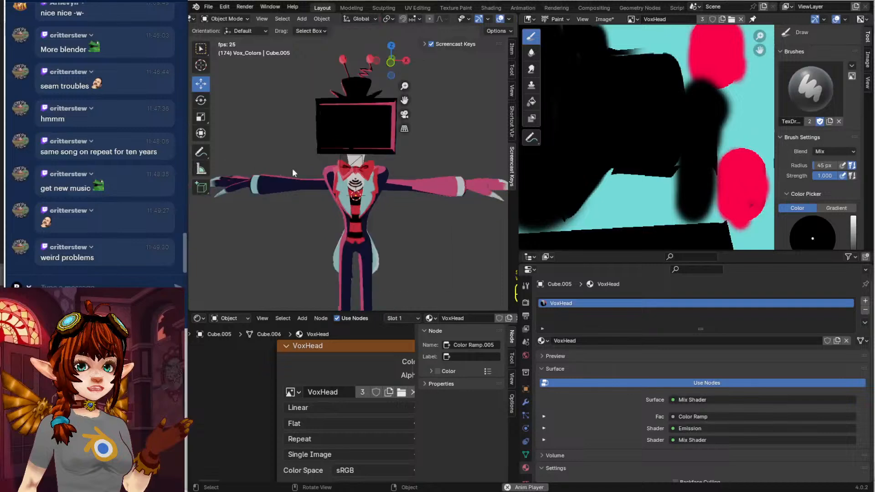
{"action": "middle_click_drag", "start_coordinate": [324, 176], "coordinate": [308, 204], "text": "shift"}
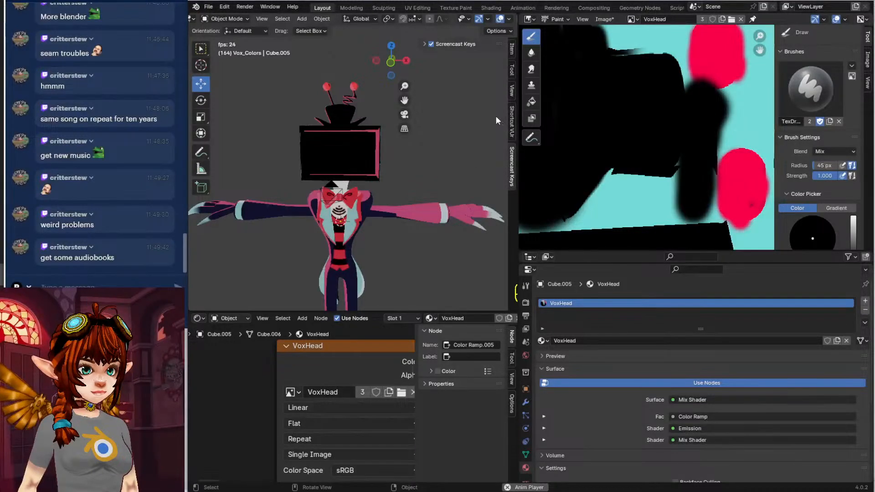
Extend the black past the upper and lower edges of the hat-shaped island with the 45 px brush
{"action": "scroll", "coordinate": [818, 207], "scroll_direction": "down", "scroll_amount": 2}
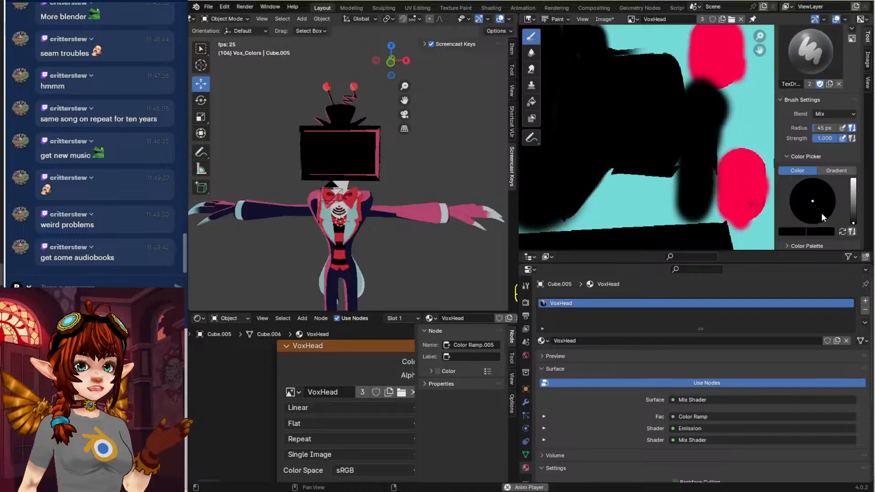
{"action": "scroll", "coordinate": [587, 115], "scroll_direction": "down", "scroll_amount": 1}
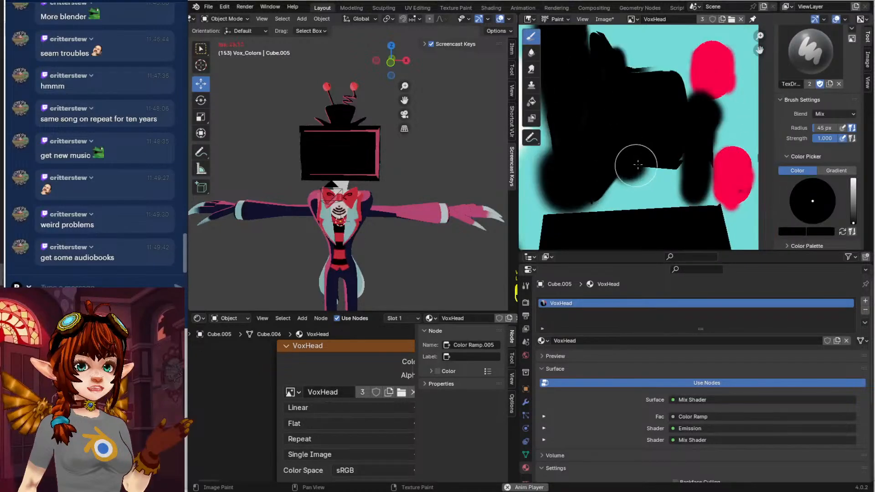
{"action": "left_click_drag", "start_coordinate": [637, 165], "coordinate": [673, 159]}
{"action": "left_click_drag", "start_coordinate": [634, 79], "coordinate": [665, 76]}
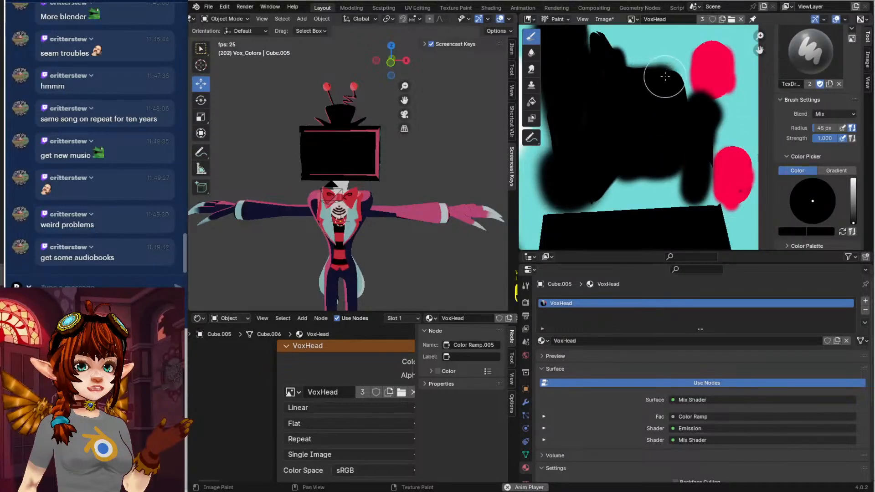
{"action": "left_click_drag", "start_coordinate": [616, 176], "coordinate": [582, 197]}
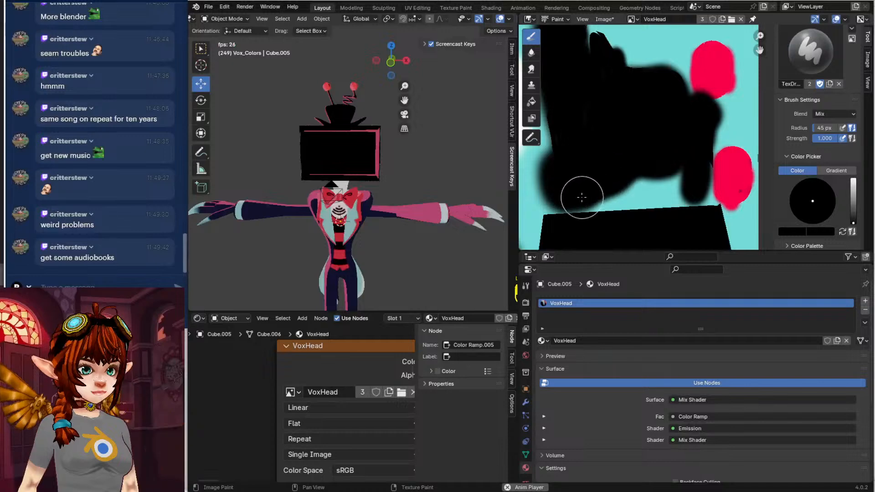
Enter Edit Mode on the head mesh to show its UV layout over the neck and corner islands
{"action": "scroll", "coordinate": [575, 187], "scroll_direction": "down", "scroll_amount": 3}
{"action": "mouse_move", "coordinate": [575, 186]}
{"action": "middle_mouse_down"}
{"action": "mouse_move", "coordinate": [622, 159]}
{"action": "mouse_move", "coordinate": [731, 184]}
{"action": "middle_mouse_up"}
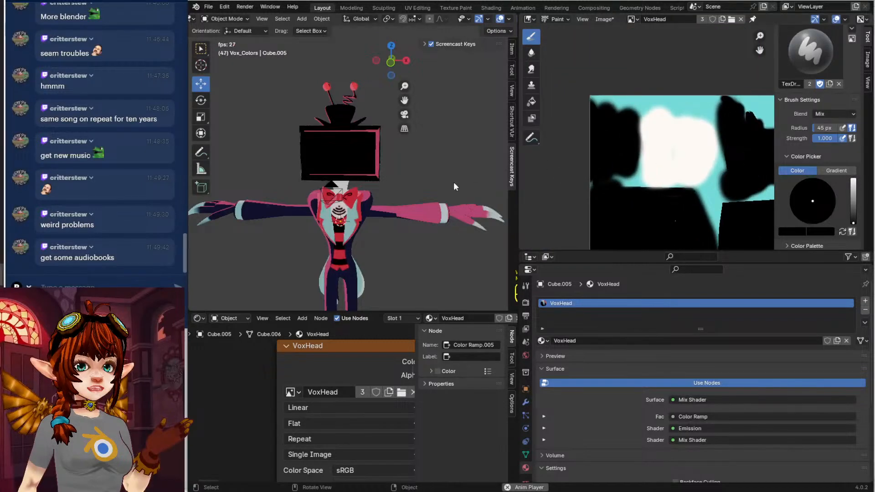
{"action": "key", "text": "Tab"}
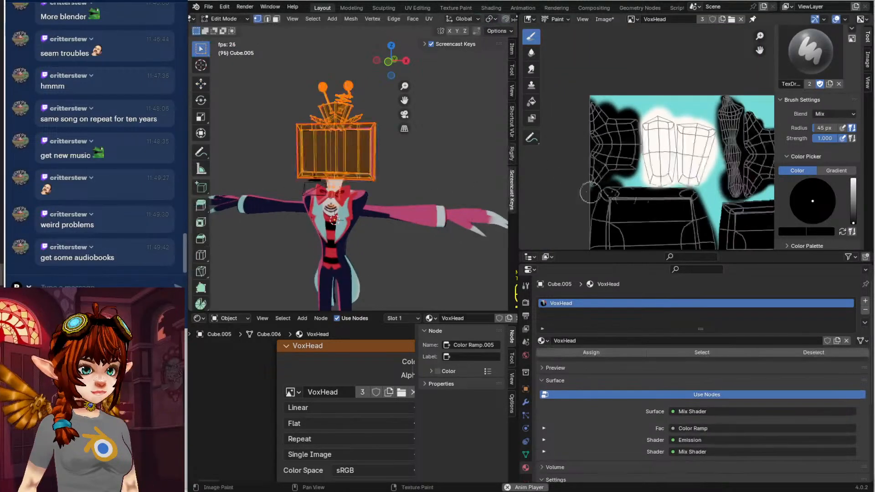
Set the brush radius to 18 px, paint a black stripe down the middle of the right white neck island, and save the file
{"action": "scroll", "coordinate": [694, 142], "scroll_direction": "up", "scroll_amount": 4}
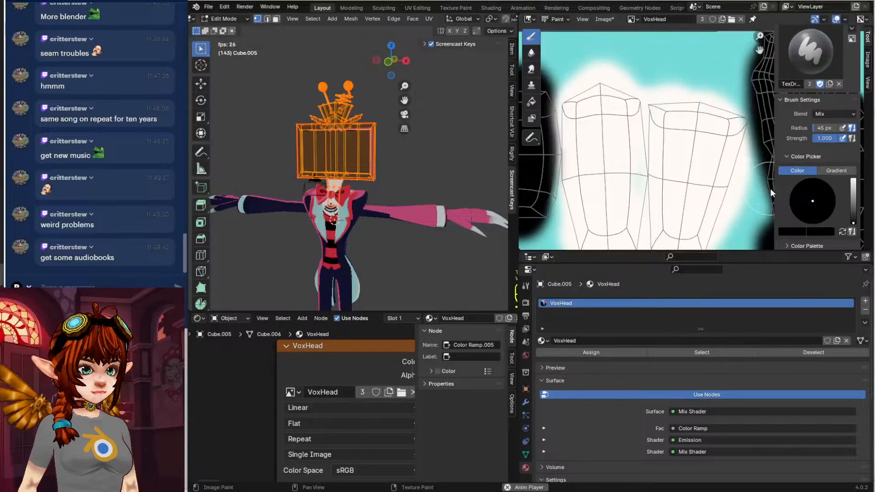
{"action": "scroll", "coordinate": [805, 177], "scroll_direction": "down", "scroll_amount": 1}
{"action": "left_click_drag", "start_coordinate": [830, 112], "coordinate": [824, 111]}
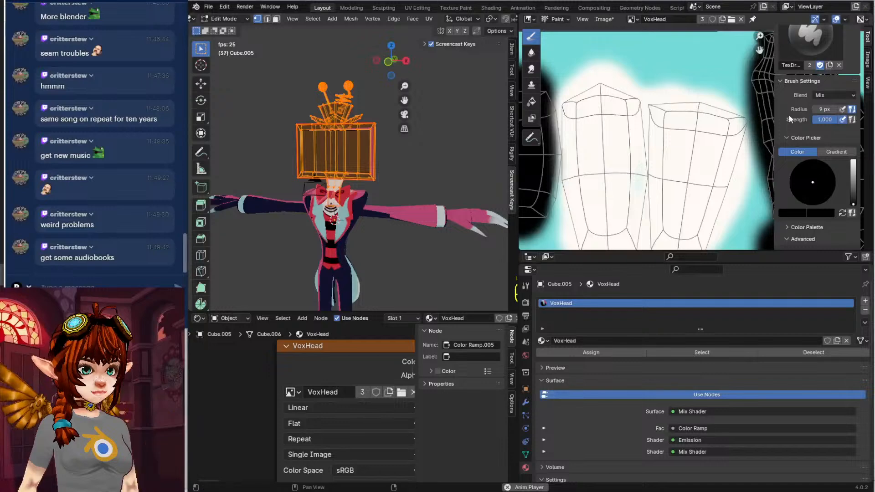
{"action": "left_click_drag", "start_coordinate": [825, 109], "coordinate": [814, 108]}
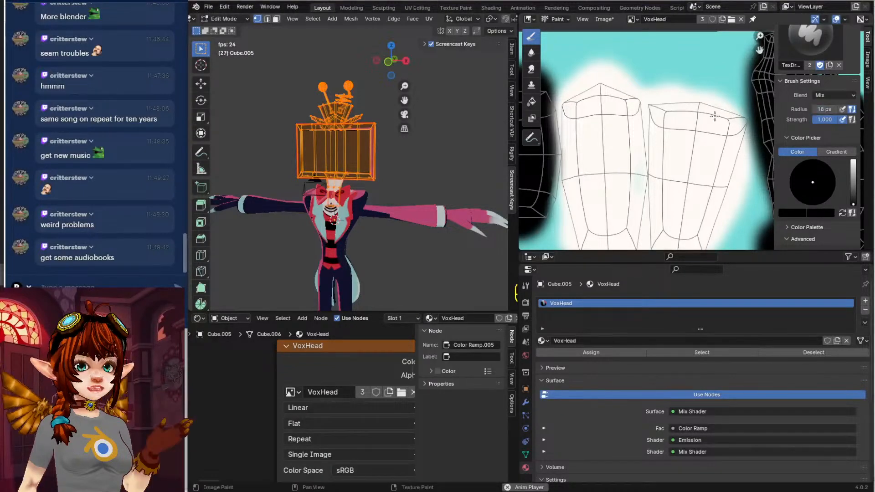
{"action": "left_click_drag", "start_coordinate": [700, 116], "coordinate": [671, 248]}
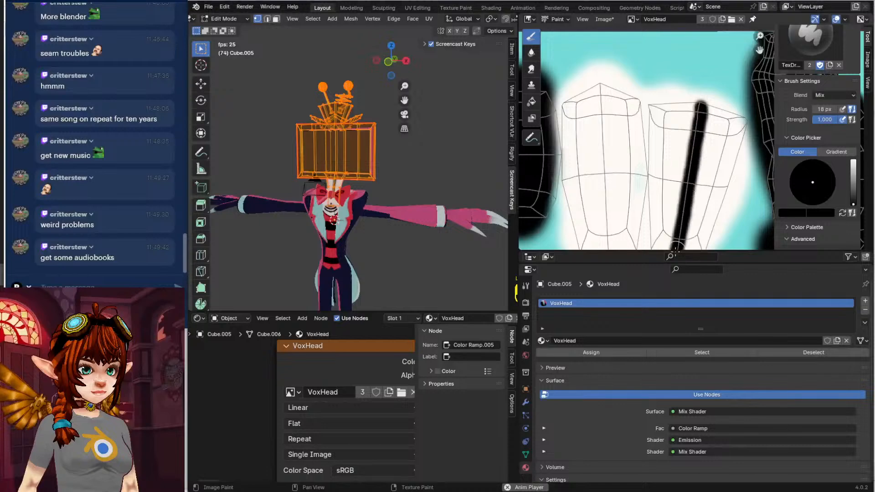
{"action": "key", "text": "Tab"}
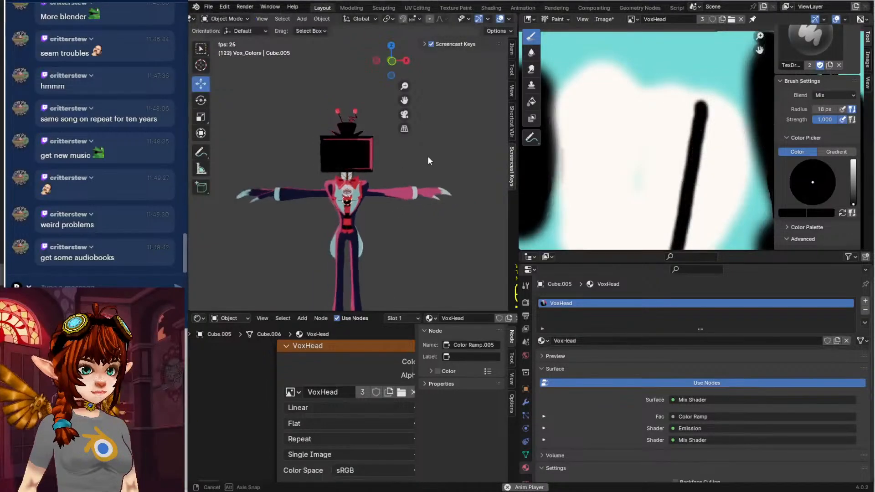
{"action": "mouse_move", "coordinate": [364, 195]}
{"action": "middle_mouse_down"}
{"action": "mouse_move", "coordinate": [422, 216]}
{"action": "mouse_move", "coordinate": [365, 205]}
{"action": "middle_mouse_up"}
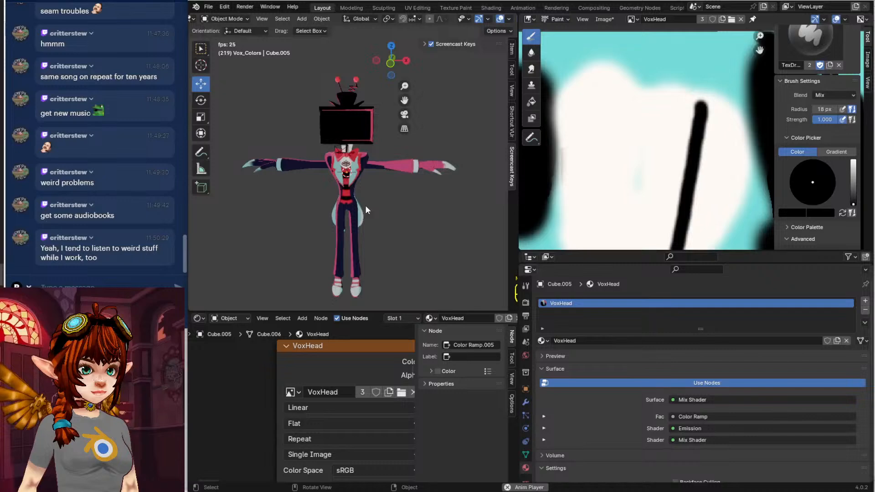
{"action": "left_click", "coordinate": [218, 9]}
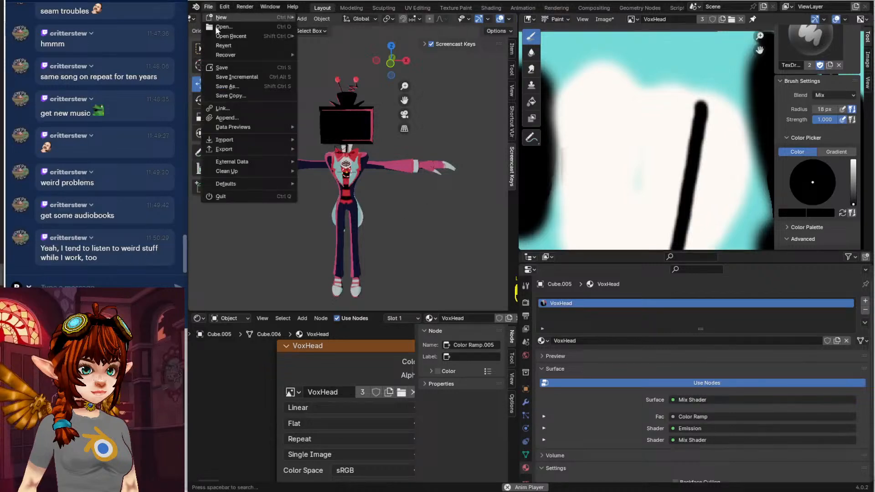
{"action": "left_click", "coordinate": [226, 67]}
Put the coat-tail mesh behind the hips into Edit Mode and select all of it to show its UVs
{"action": "middle_click_drag", "start_coordinate": [417, 186], "coordinate": [413, 219]}
{"action": "scroll", "coordinate": [412, 202], "scroll_direction": "up", "scroll_amount": 3}
{"action": "left_click", "coordinate": [368, 237]}
{"action": "left_click", "coordinate": [352, 240]}
{"action": "key", "text": "Tab"}
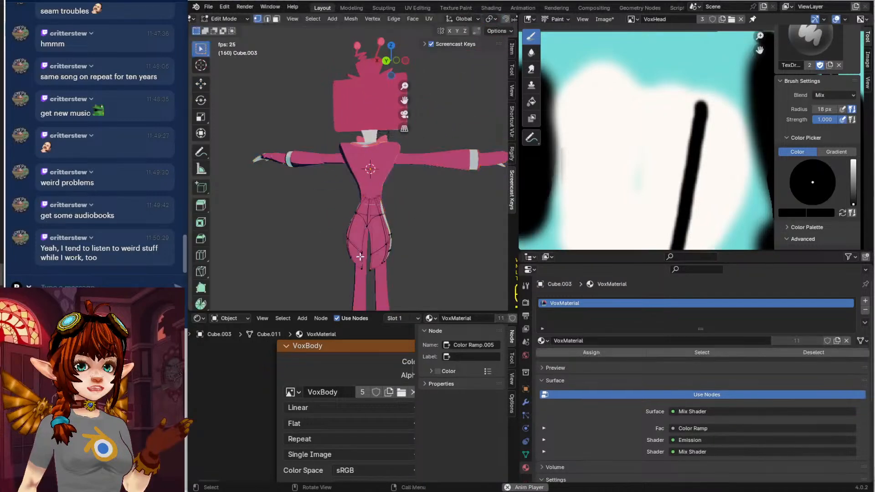
{"action": "key", "text": "a"}
{"action": "scroll", "coordinate": [735, 205], "scroll_direction": "down", "scroll_amount": 5}
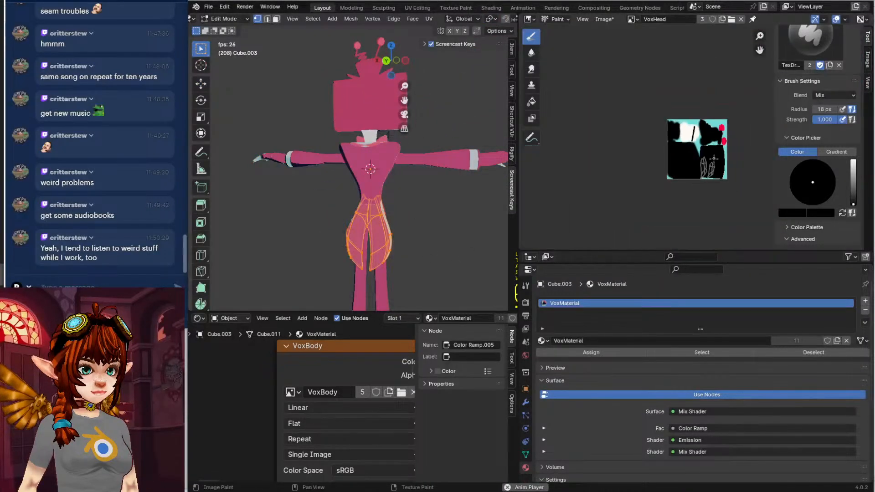
{"action": "scroll", "coordinate": [686, 100], "scroll_direction": "up", "scroll_amount": 2}
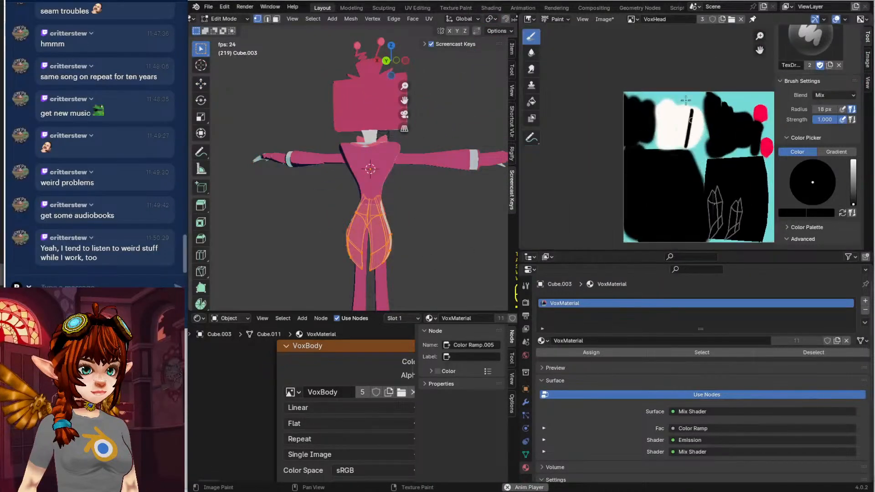
Save the VoxHead image and display the VoxBody texture in the image editor around the coat-tail islands
{"action": "left_click", "coordinate": [603, 19]}
{"action": "left_click", "coordinate": [617, 114]}
{"action": "left_click", "coordinate": [632, 19]}
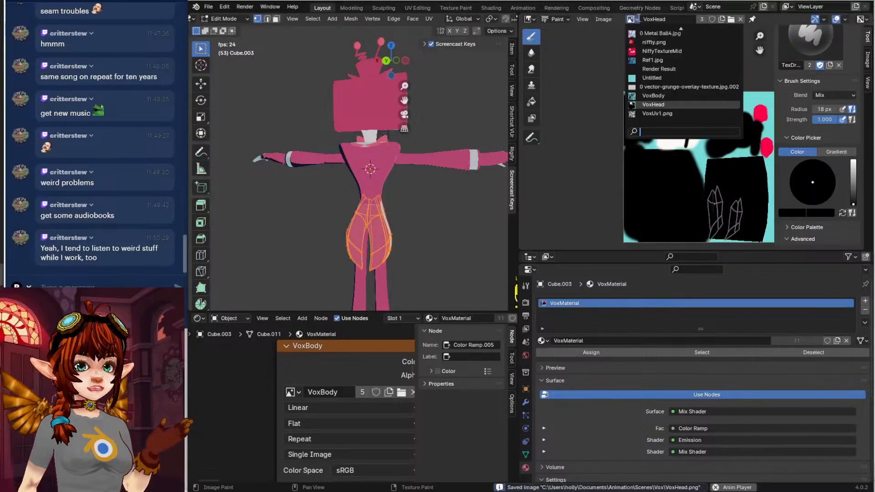
{"action": "left_click", "coordinate": [653, 95]}
{"action": "scroll", "coordinate": [672, 163], "scroll_direction": "up", "scroll_amount": 5}
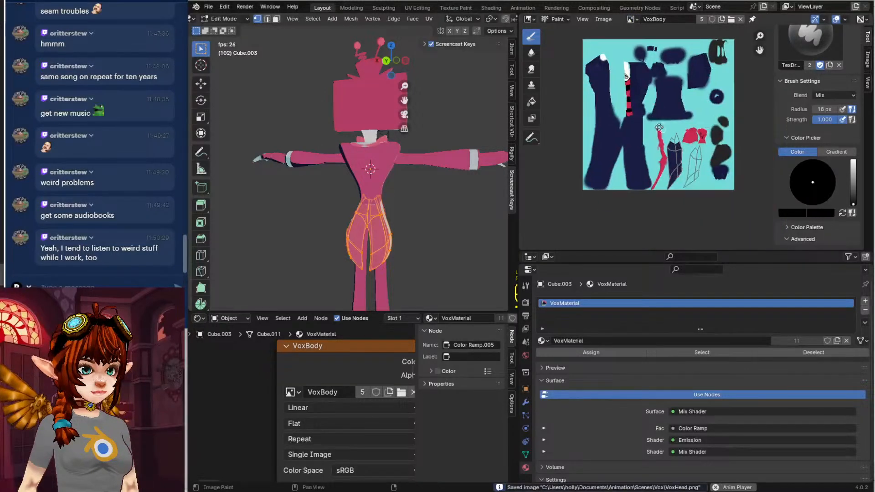
Sample the light teal background beside the coat-tail islands as the brush color
{"action": "left_click", "coordinate": [791, 213]}
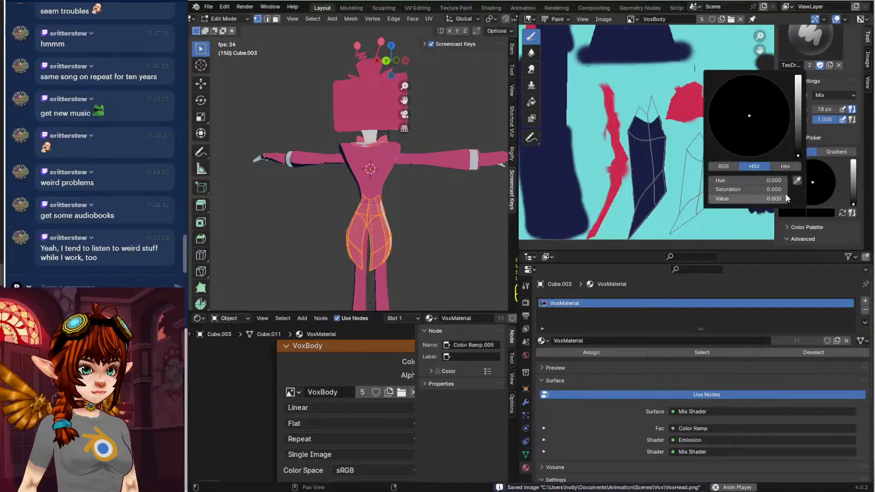
{"action": "left_click", "coordinate": [797, 180]}
{"action": "left_click", "coordinate": [671, 146]}
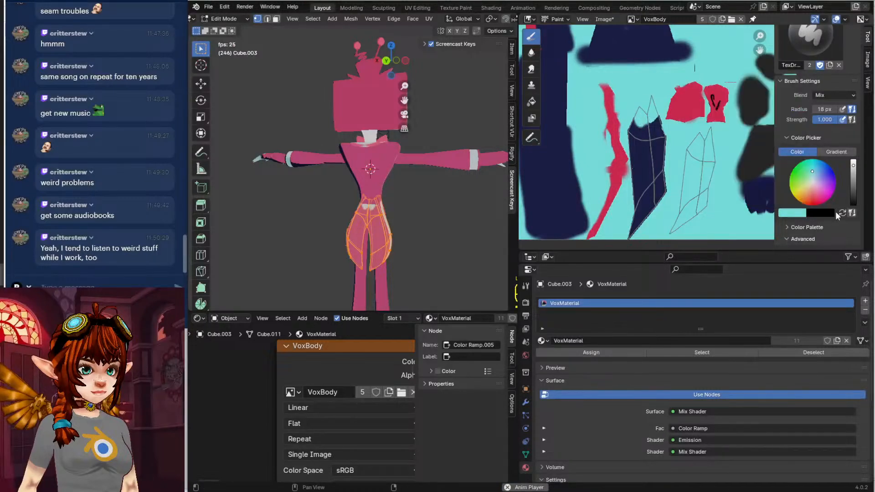
Sample the dark navy of the coat-tail island and paint it over the island's pointed upper ends
{"action": "left_click", "coordinate": [785, 214]}
{"action": "left_click", "coordinate": [797, 180]}
{"action": "left_click", "coordinate": [656, 145]}
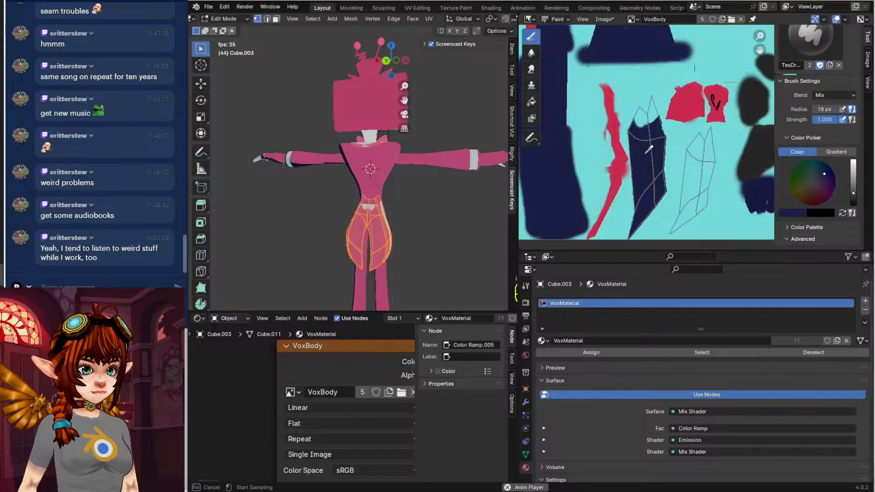
{"action": "left_click_drag", "start_coordinate": [643, 128], "coordinate": [650, 98]}
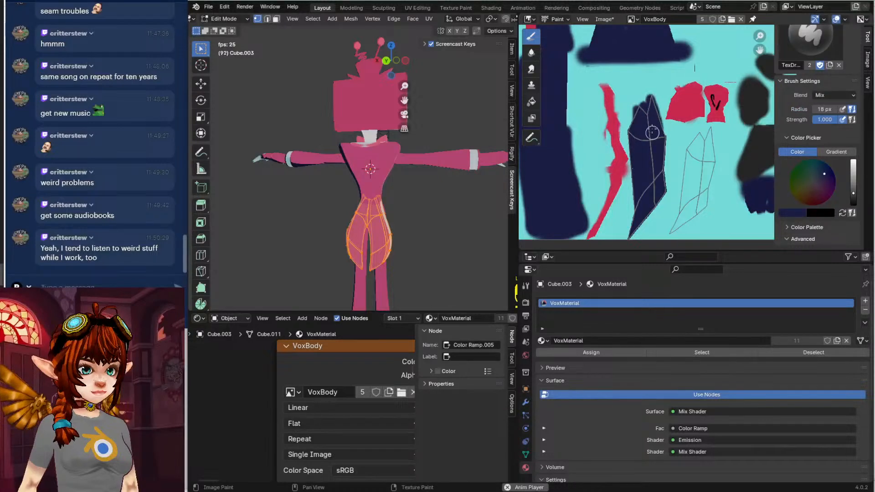
{"action": "left_click", "coordinate": [799, 214]}
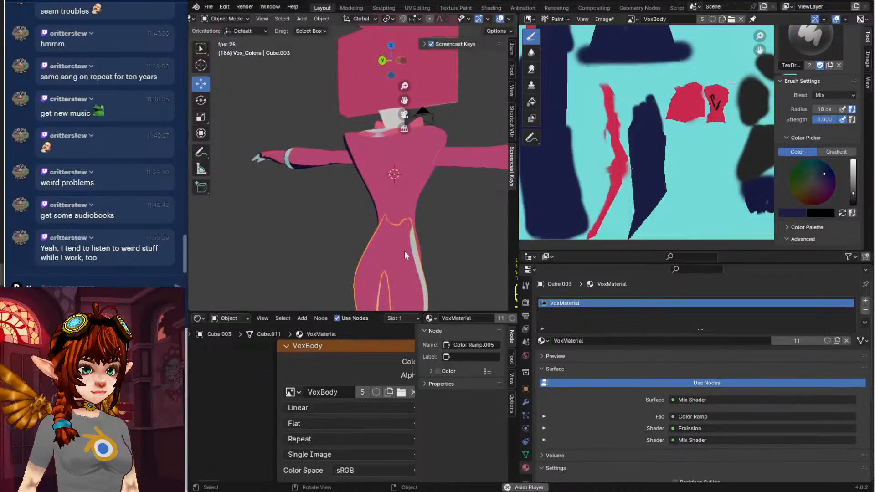
Select all linked geometry of one coat-tail layer and move it about 0.047 m backward and slightly up in side view
{"action": "left_click", "coordinate": [404, 256]}
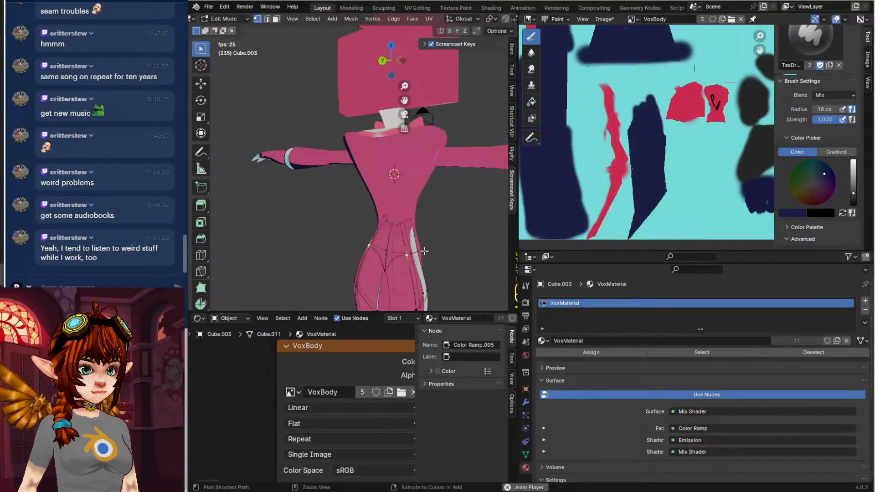
{"action": "key", "text": "ctrl+l"}
{"action": "key", "text": "KP_3"}
{"action": "middle_click_drag", "start_coordinate": [445, 217], "coordinate": [489, 120], "text": "shift"}
{"action": "key", "text": "g"}
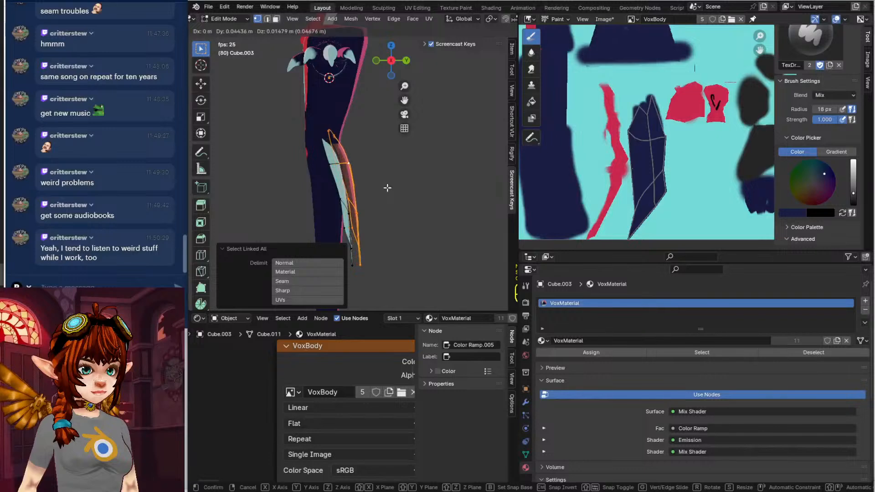
{"action": "left_click", "coordinate": [387, 187]}
Move individual vertices along the coat tail's front edge to bring its dark outer layer closer around the teal lining
{"action": "middle_click_drag", "start_coordinate": [387, 187], "coordinate": [322, 201]}
{"action": "scroll", "coordinate": [318, 191], "scroll_direction": "up", "scroll_amount": 2}
{"action": "left_click", "coordinate": [320, 164]}
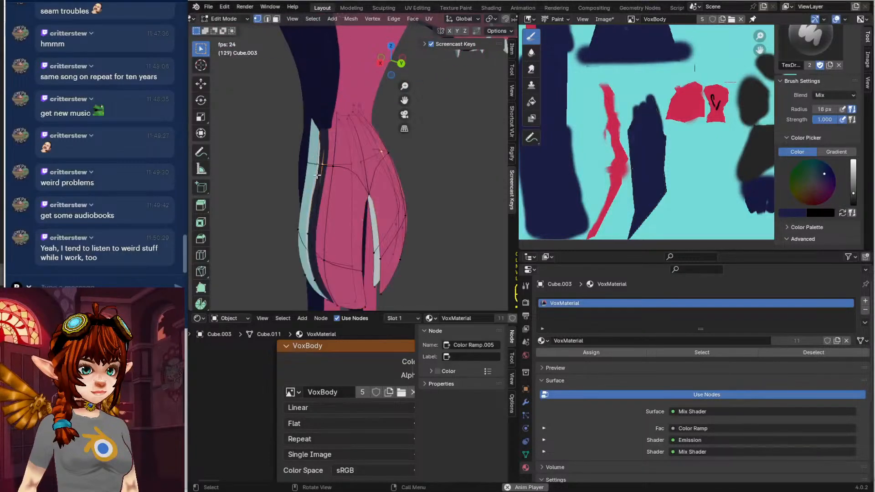
{"action": "middle_click_drag", "start_coordinate": [320, 164], "coordinate": [376, 180]}
{"action": "key", "text": "g"}
{"action": "left_click", "coordinate": [370, 184]}
{"action": "key", "text": "g"}
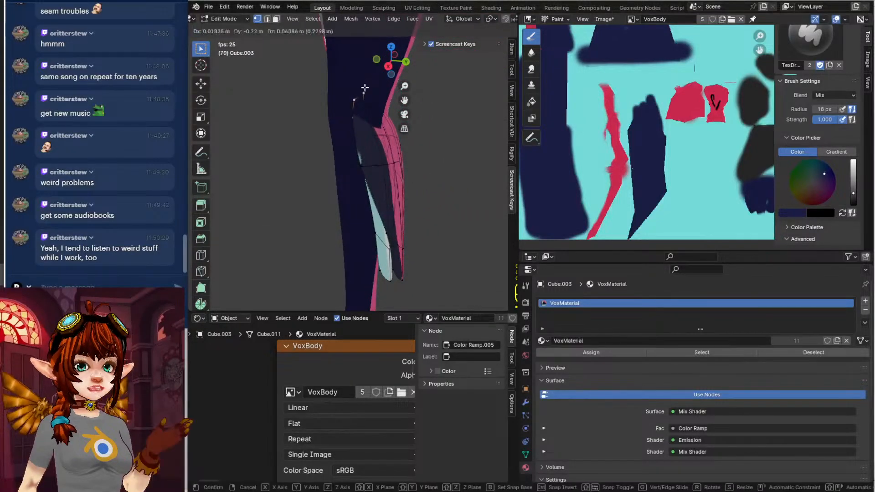
{"action": "left_click", "coordinate": [371, 248]}
{"action": "key", "text": "g"}
{"action": "left_click", "coordinate": [389, 245]}
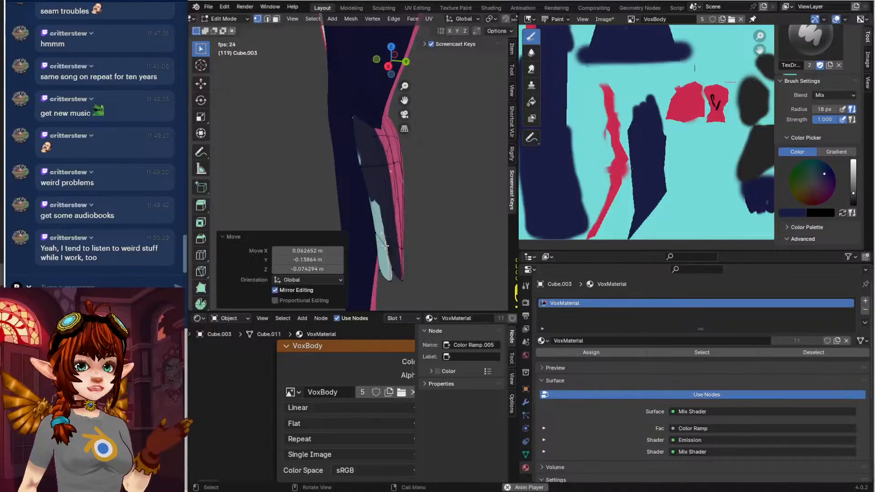
Reposition the vertices on the coat tail's outer side edge, working from the front of the character
{"action": "middle_click_drag", "start_coordinate": [390, 244], "coordinate": [404, 206]}
{"action": "key", "text": "g"}
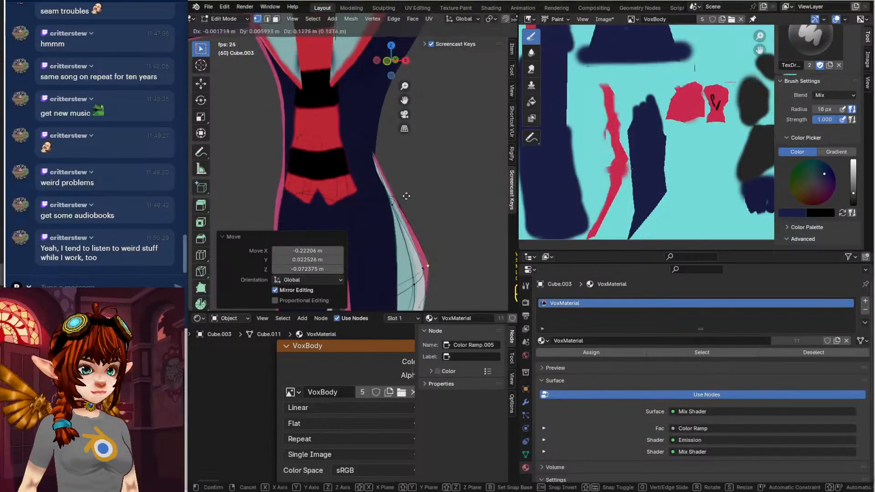
{"action": "left_click", "coordinate": [404, 204]}
{"action": "key", "text": "g"}
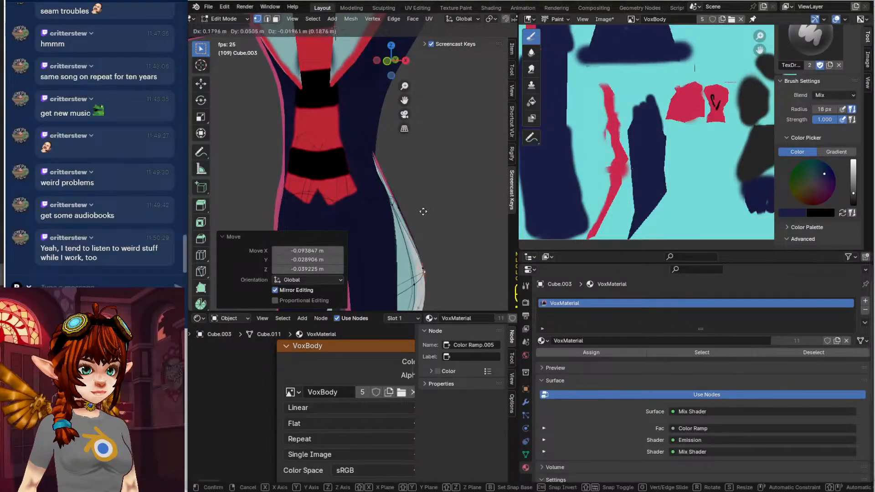
{"action": "left_click", "coordinate": [419, 211]}
Reshape the lower end of the coat tail by moving its inner-edge and tip vertices one by one
{"action": "middle_click_drag", "start_coordinate": [419, 211], "coordinate": [370, 184]}
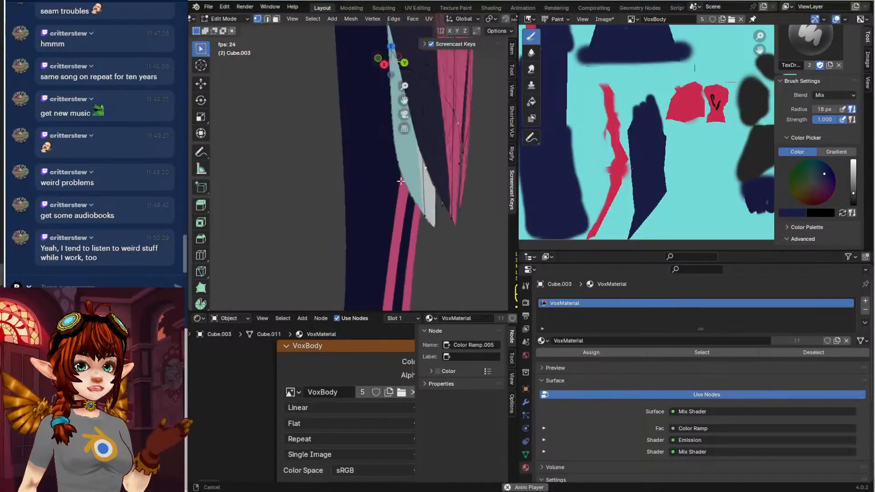
{"action": "key", "text": "g"}
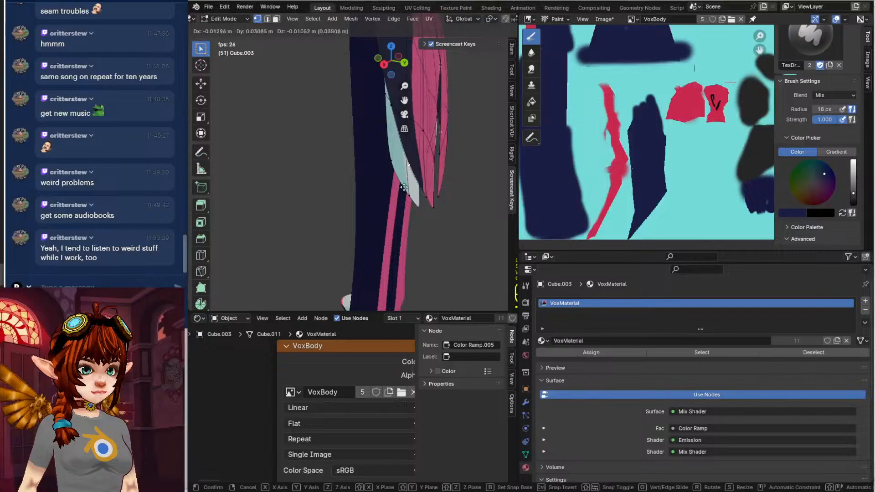
{"action": "left_click", "coordinate": [394, 193]}
{"action": "middle_click_drag", "start_coordinate": [390, 191], "coordinate": [358, 173]}
{"action": "key", "text": "g"}
{"action": "left_click", "coordinate": [387, 190]}
{"action": "key", "text": "g"}
{"action": "left_click", "coordinate": [451, 170]}
{"action": "key", "text": "g"}
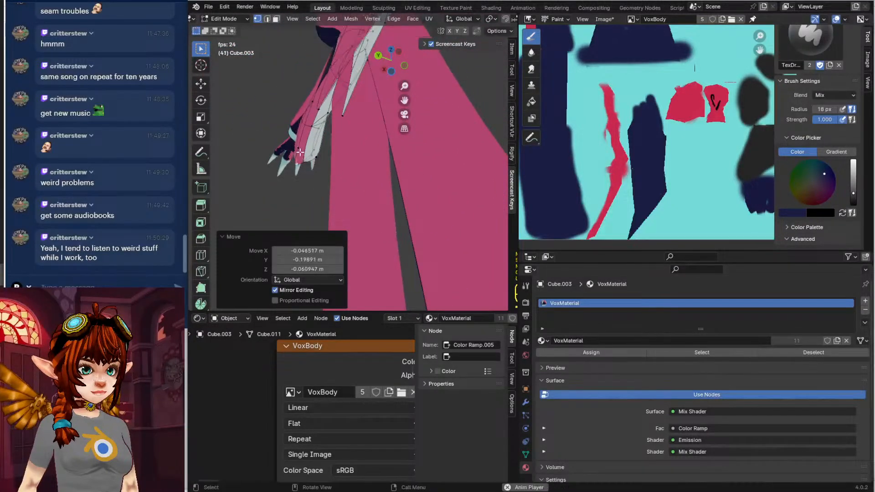
{"action": "left_click", "coordinate": [299, 146]}
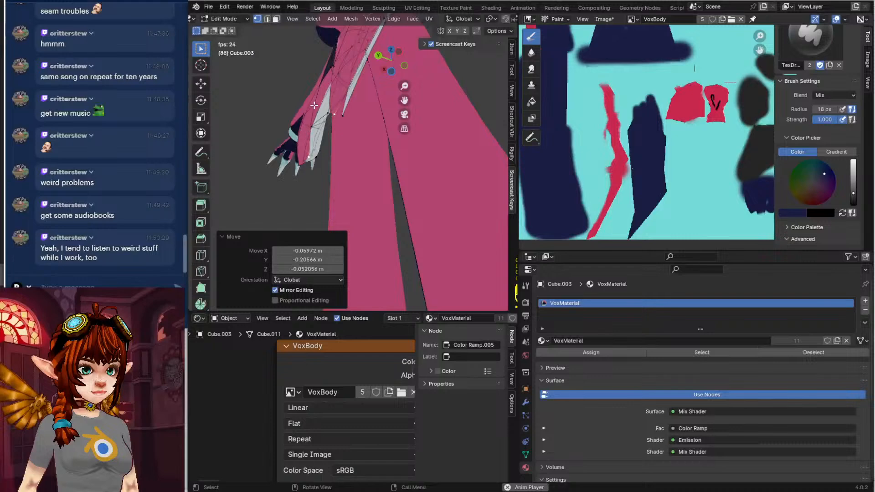
Refine the coat tail's inner edge from the side by moving its remaining misplaced vertices beside the leg
{"action": "middle_click_drag", "start_coordinate": [314, 105], "coordinate": [460, 194]}
{"action": "key", "text": "g"}
{"action": "left_click", "coordinate": [365, 143]}
{"action": "key", "text": "Tab"}
{"action": "scroll", "coordinate": [460, 195], "scroll_direction": "down", "scroll_amount": 1}
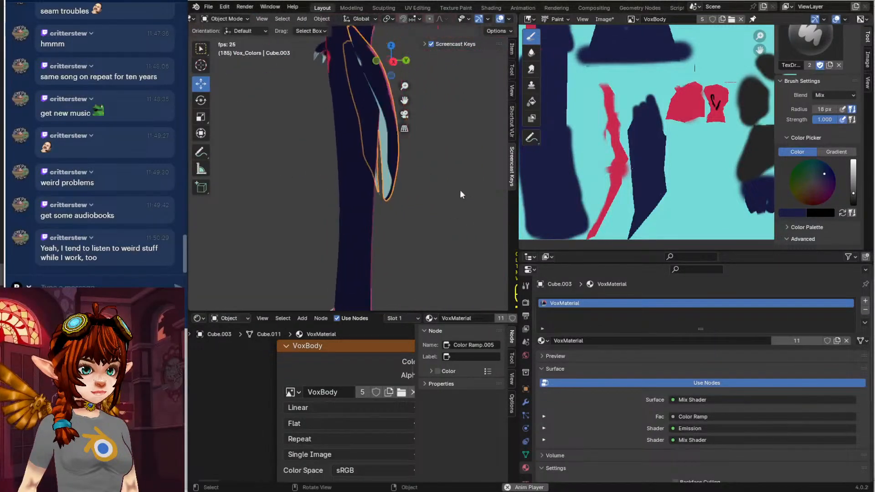
{"action": "middle_click_drag", "start_coordinate": [392, 182], "coordinate": [366, 228], "text": "shift"}
{"action": "key", "text": "Tab"}
{"action": "scroll", "coordinate": [367, 188], "scroll_direction": "up", "scroll_amount": 2}
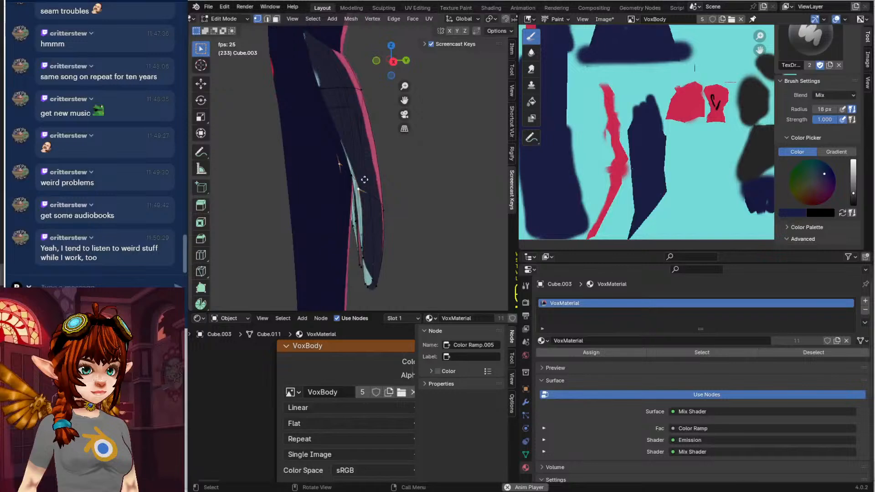
{"action": "key", "text": "g"}
{"action": "left_click", "coordinate": [357, 169]}
Return the coat-tail mesh to Object Mode, check the whole character from the front, and save the file
{"action": "middle_click_drag", "start_coordinate": [358, 169], "coordinate": [348, 164]}
{"action": "key", "text": "Tab"}
{"action": "scroll", "coordinate": [348, 190], "scroll_direction": "down", "scroll_amount": 5}
{"action": "middle_click_drag", "start_coordinate": [308, 187], "coordinate": [384, 226]}
{"action": "left_click", "coordinate": [224, 18]}
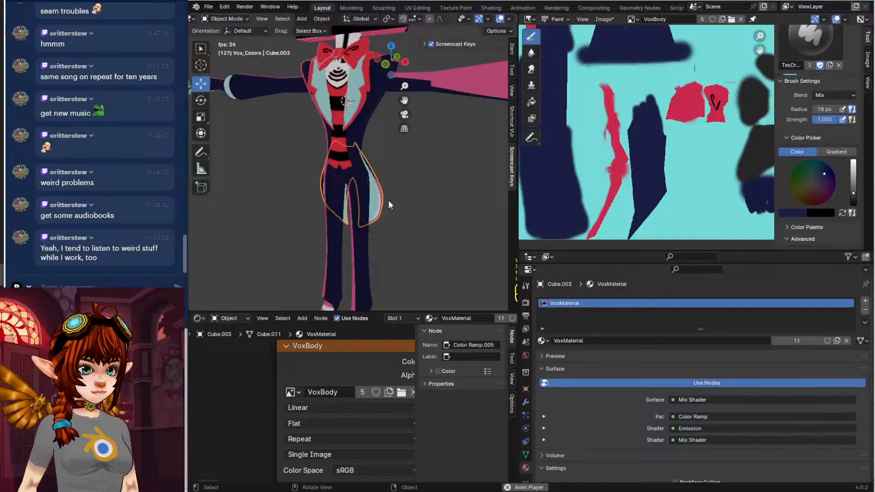
{"action": "scroll", "coordinate": [393, 226], "scroll_direction": "down", "scroll_amount": 4}
{"action": "mouse_move", "coordinate": [379, 185]}
{"action": "middle_mouse_down"}
{"action": "mouse_move", "coordinate": [356, 198]}
{"action": "mouse_move", "coordinate": [389, 199]}
{"action": "middle_mouse_up"}
{"action": "key", "text": "ctrl+s"}
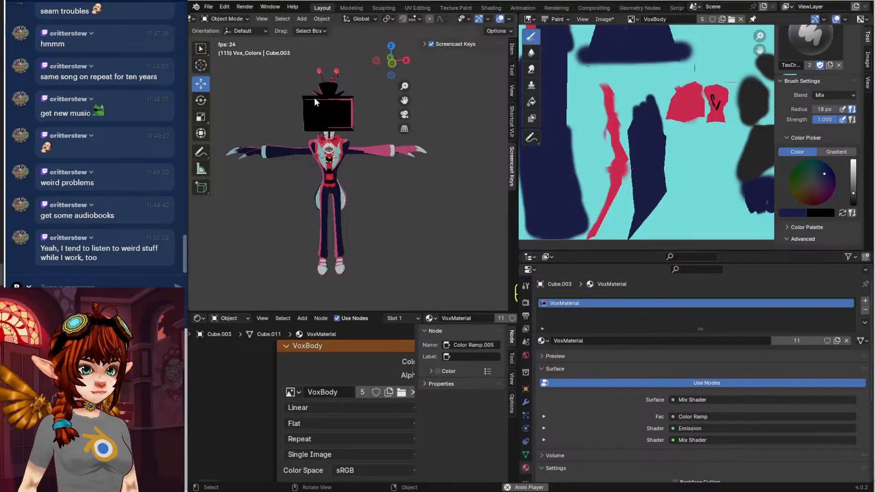
Add a Grease Pencil Stroke object to the scene
{"action": "left_click", "coordinate": [301, 19]}
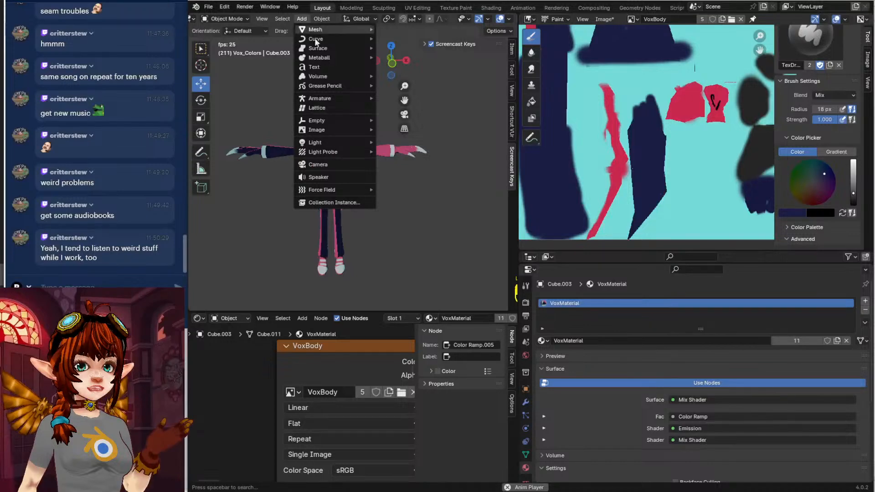
{"action": "mouse_move", "coordinate": [337, 86]}
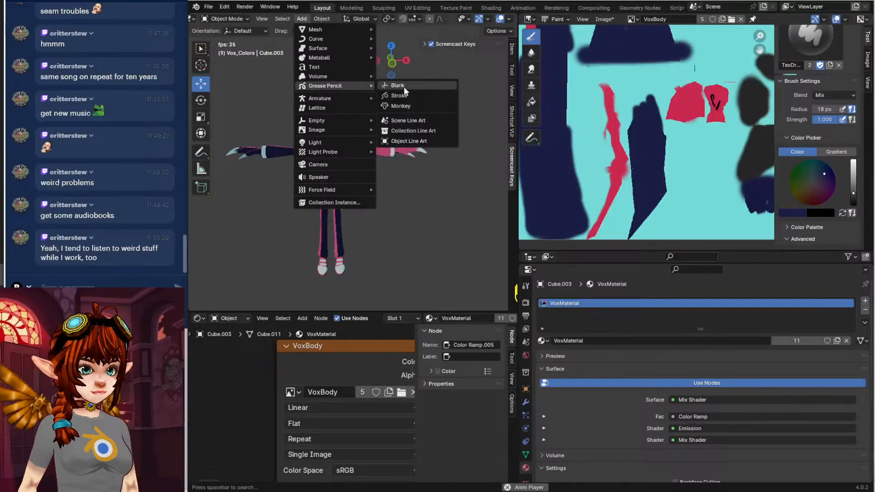
{"action": "left_click", "coordinate": [405, 95]}
{"action": "key", "text": "g"}
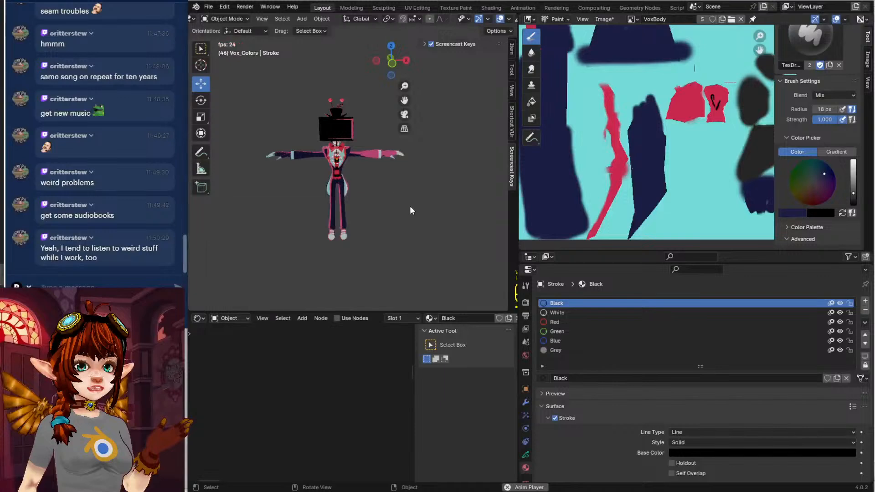
Raise the Stroke object about 4 m in side view and place it just in front of the character's TV screen
{"action": "mouse_move", "coordinate": [325, 141]}
{"action": "middle_mouse_down"}
{"action": "mouse_move", "coordinate": [433, 148]}
{"action": "mouse_move", "coordinate": [399, 156]}
{"action": "mouse_move", "coordinate": [405, 151]}
{"action": "middle_mouse_up"}
{"action": "scroll", "coordinate": [432, 151], "scroll_direction": "up", "scroll_amount": 8}
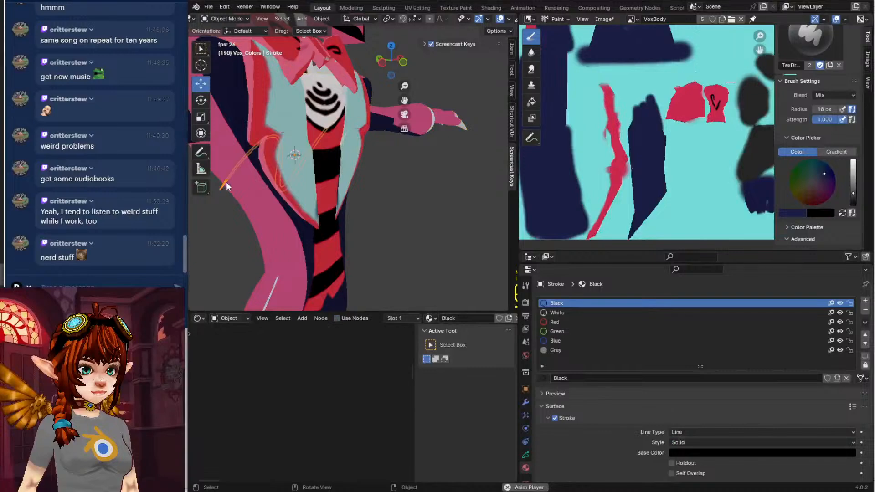
{"action": "key", "text": "KP_3"}
{"action": "left_click", "coordinate": [218, 74]}
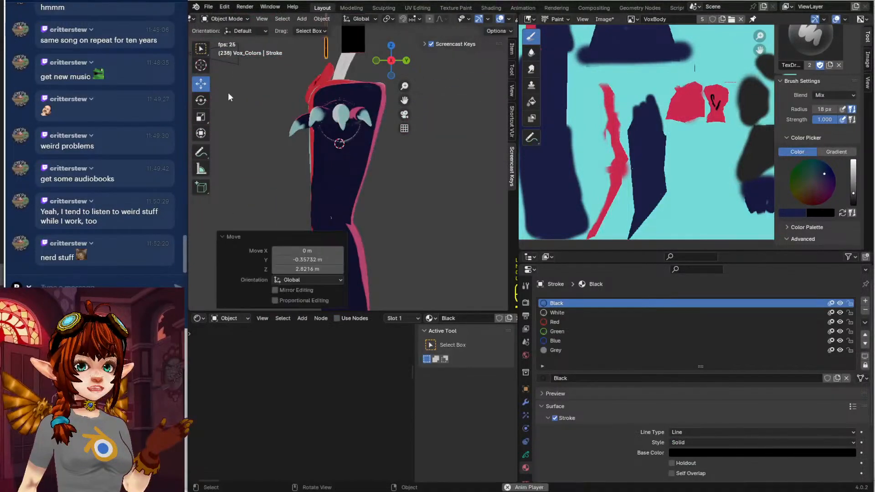
{"action": "middle_click_drag", "start_coordinate": [289, 93], "coordinate": [300, 213], "text": "shift"}
{"action": "key", "text": "g"}
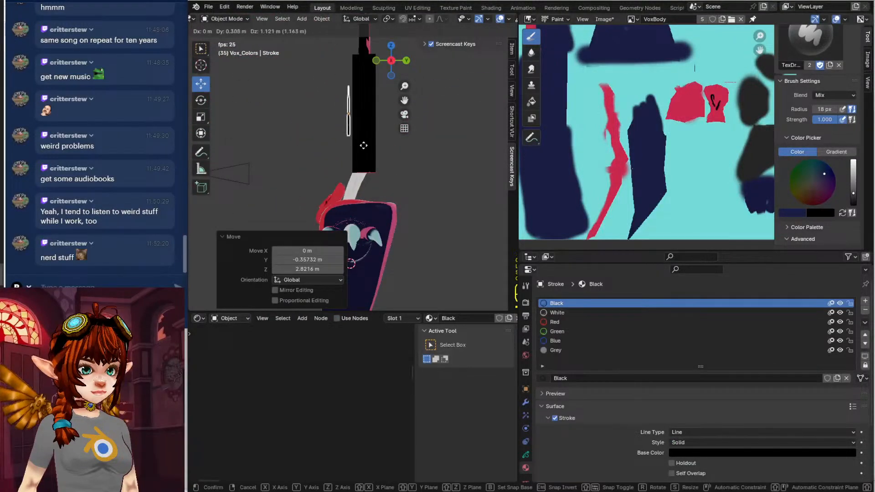
{"action": "left_click", "coordinate": [365, 144]}
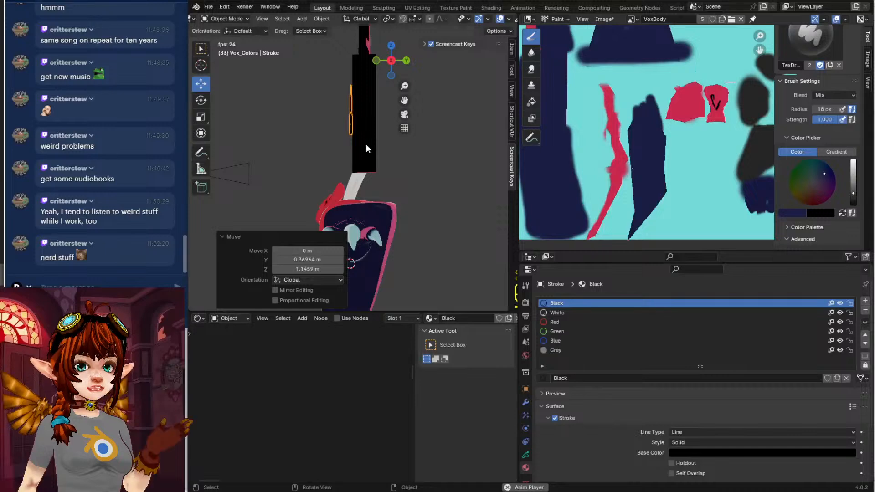
{"action": "key", "text": "KP_1"}
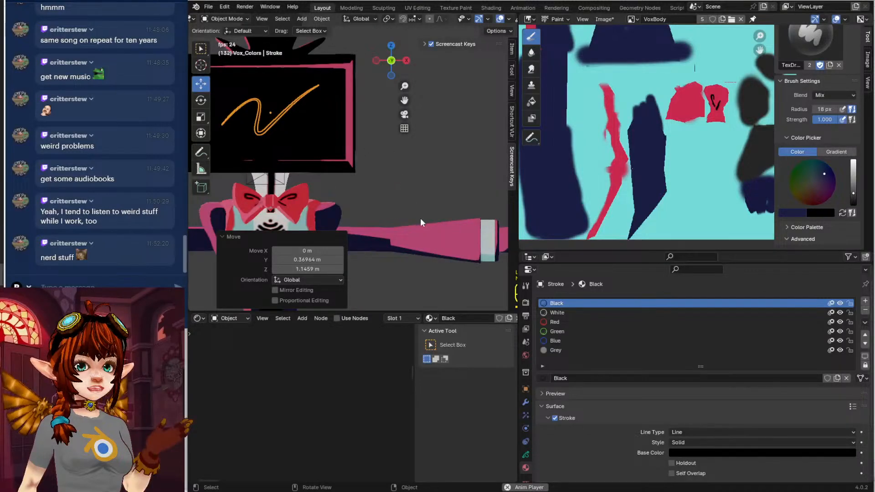
Save the VoxBody texture image and display Ref1.jpg in the image editor, framed on the reference character's TV face
{"action": "left_click", "coordinate": [612, 17]}
{"action": "left_click", "coordinate": [639, 112]}
{"action": "left_click", "coordinate": [633, 19]}
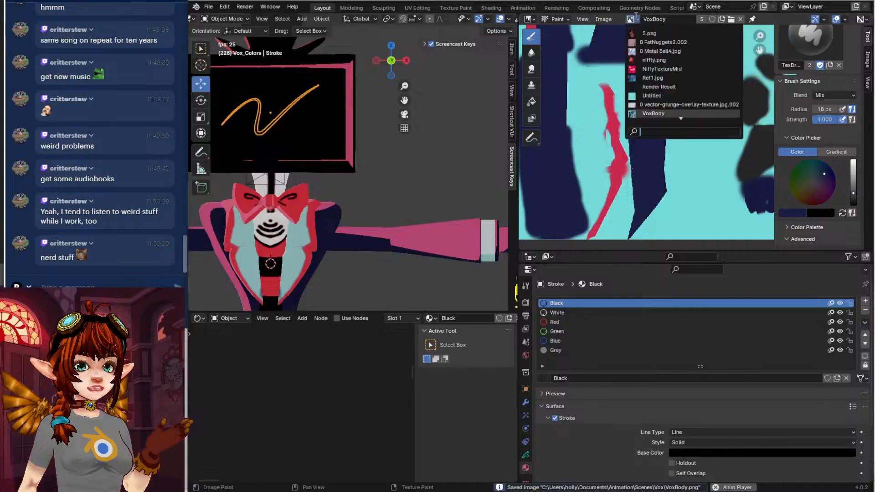
{"action": "left_click", "coordinate": [653, 78]}
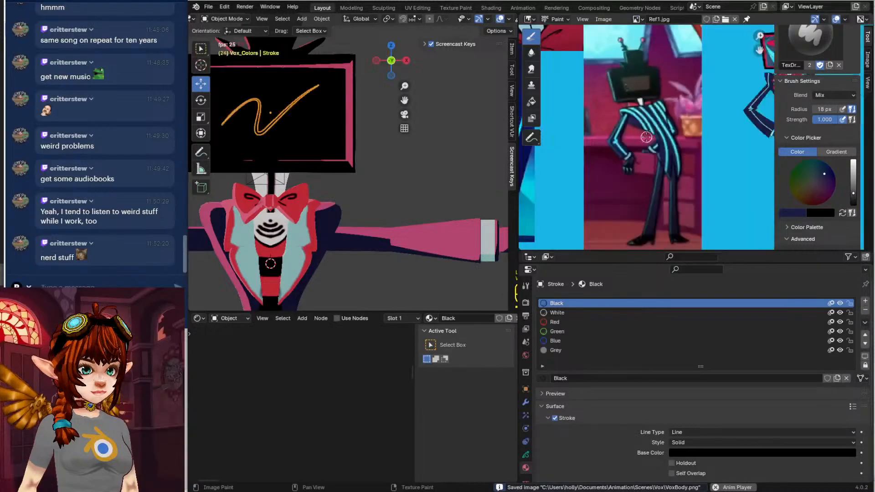
{"action": "middle_click_drag", "start_coordinate": [564, 181], "coordinate": [535, 225]}
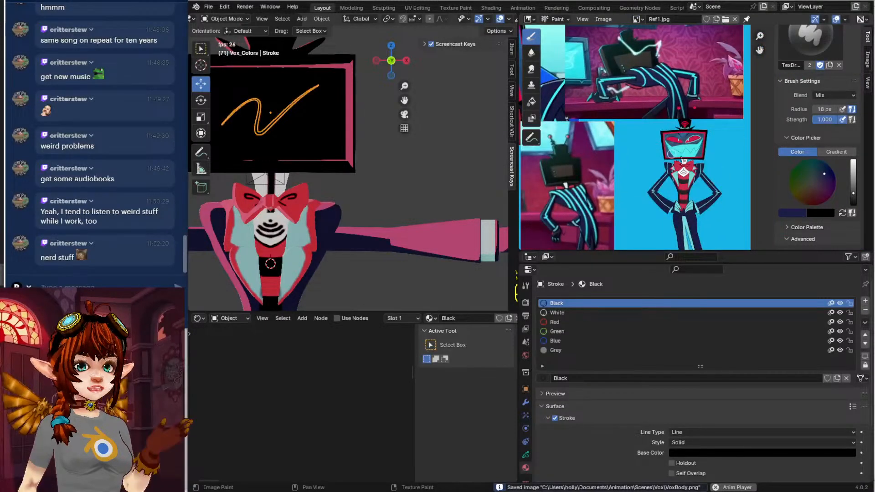
{"action": "scroll", "coordinate": [711, 181], "scroll_direction": "up", "scroll_amount": 3}
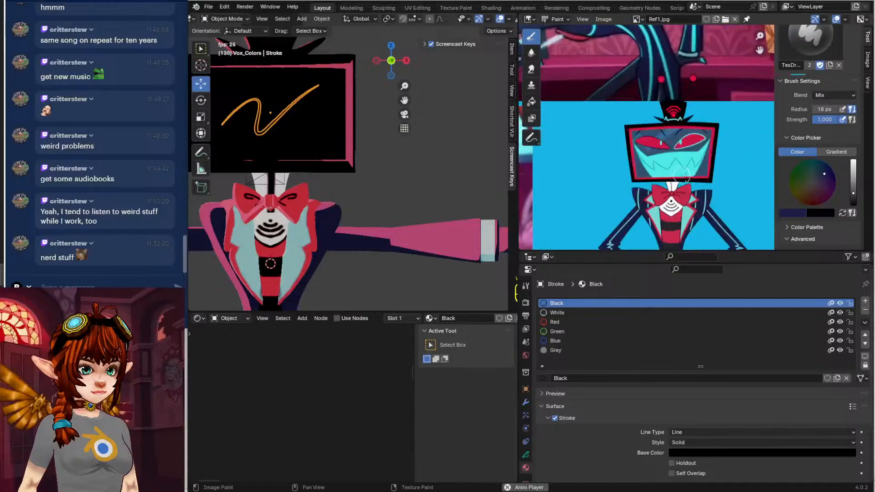
{"action": "scroll", "coordinate": [711, 181], "scroll_direction": "up", "scroll_amount": 1}
{"action": "scroll", "coordinate": [689, 167], "scroll_direction": "up", "scroll_amount": 1}
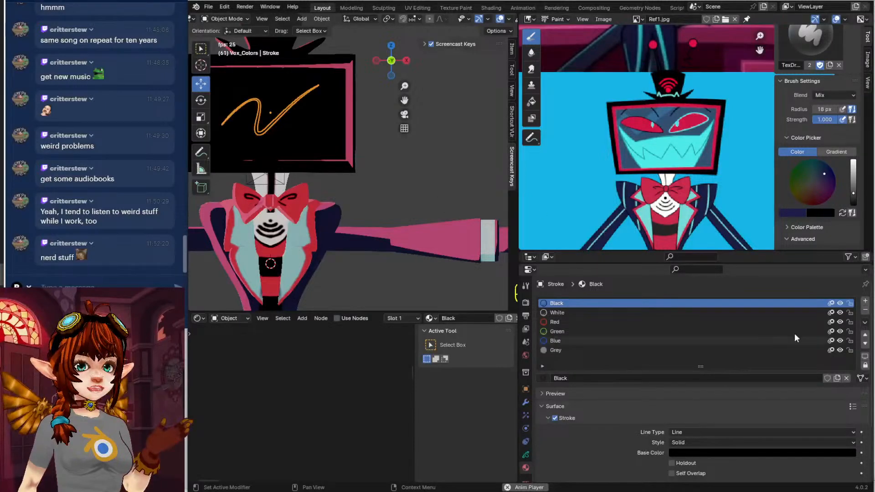
Remove all default materials from the Stroke object, from Grey through Black
{"action": "left_click", "coordinate": [652, 349]}
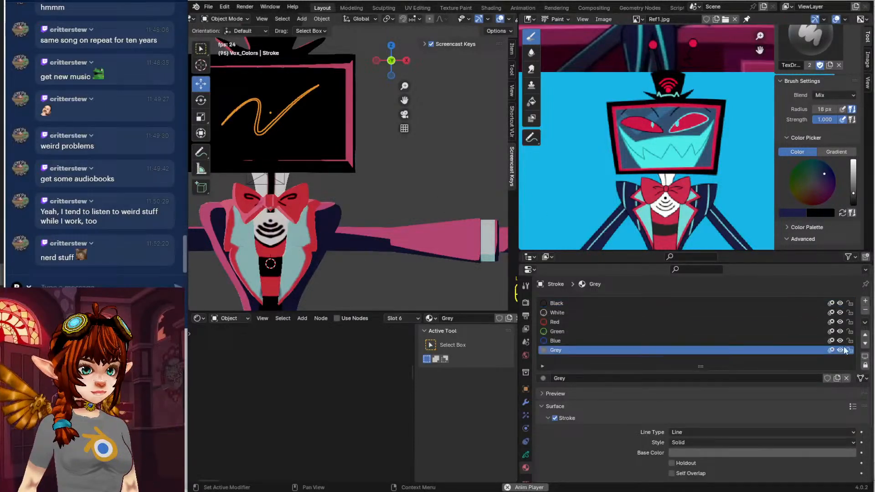
{"action": "left_click", "coordinate": [864, 312]}
{"action": "left_click", "coordinate": [864, 311]}
{"action": "left_click", "coordinate": [864, 312]}
{"action": "left_click", "coordinate": [864, 312]}
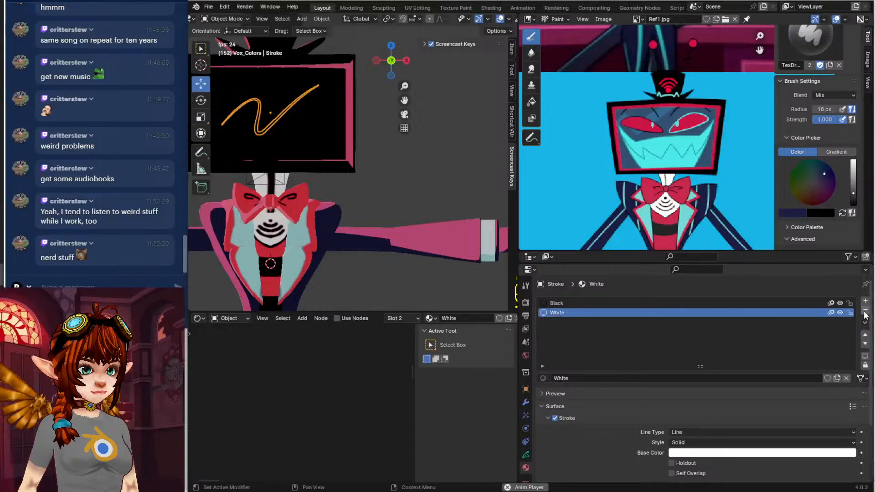
{"action": "left_click", "coordinate": [865, 311]}
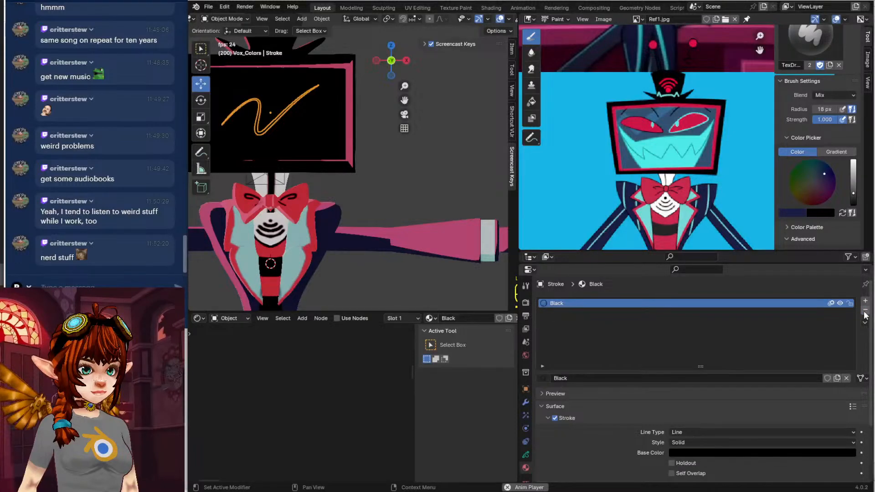
{"action": "left_click", "coordinate": [864, 312]}
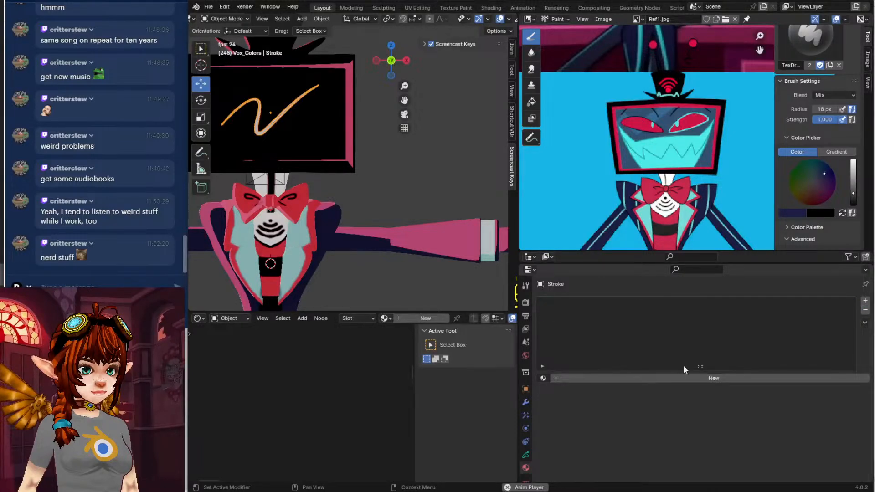
Create a new material on the Stroke object with its stroke disabled and its fill enabled
{"action": "left_click", "coordinate": [680, 378]}
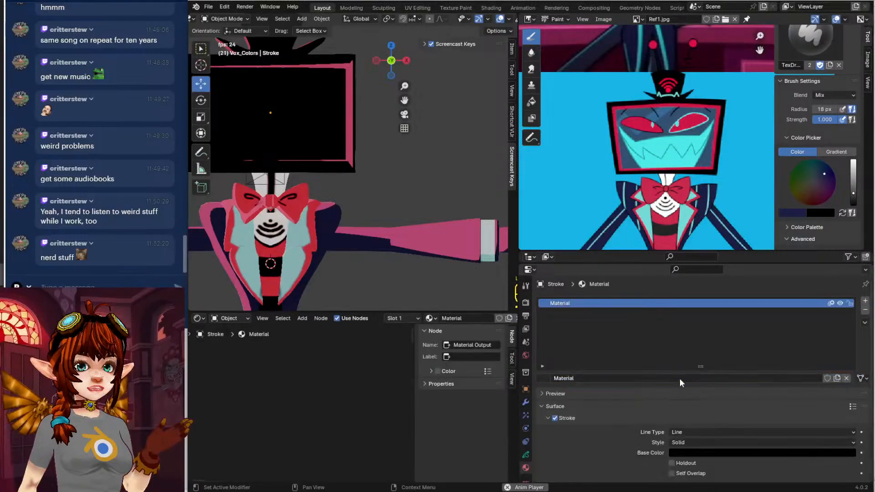
{"action": "left_click", "coordinate": [700, 450]}
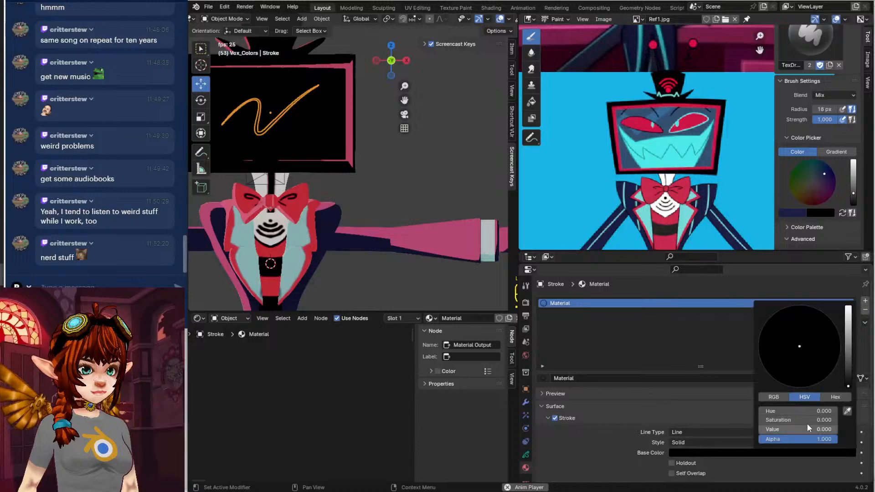
{"action": "left_click", "coordinate": [556, 417]}
{"action": "scroll", "coordinate": [579, 417], "scroll_direction": "down", "scroll_amount": 4}
{"action": "left_click", "coordinate": [554, 413]}
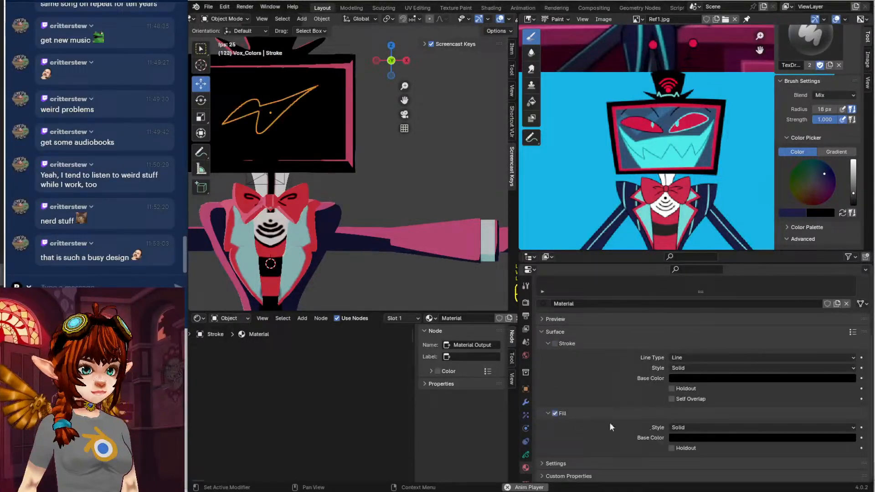
Set the fill to a linear gradient, sample its base and secondary colors from the reference's blue screen background, and save the file
{"action": "left_click", "coordinate": [687, 439]}
{"action": "left_click", "coordinate": [678, 428]}
{"action": "left_click", "coordinate": [700, 447]}
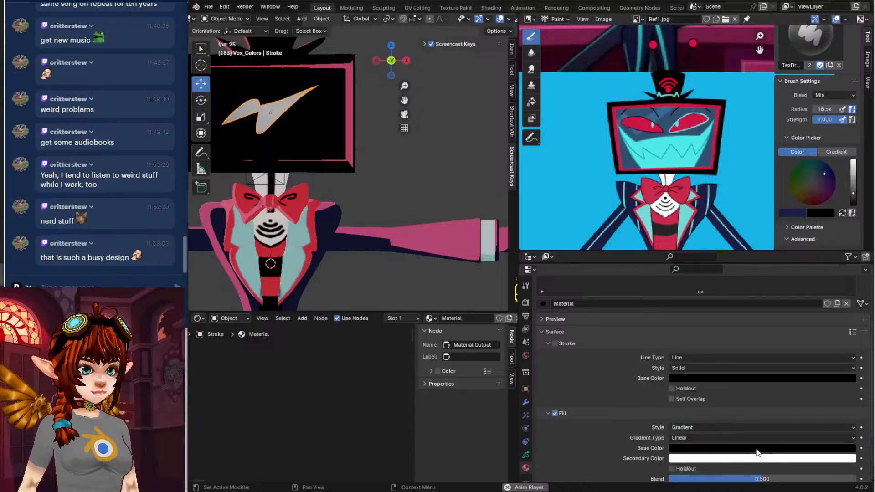
{"action": "left_click", "coordinate": [757, 449]}
{"action": "left_click", "coordinate": [848, 406]}
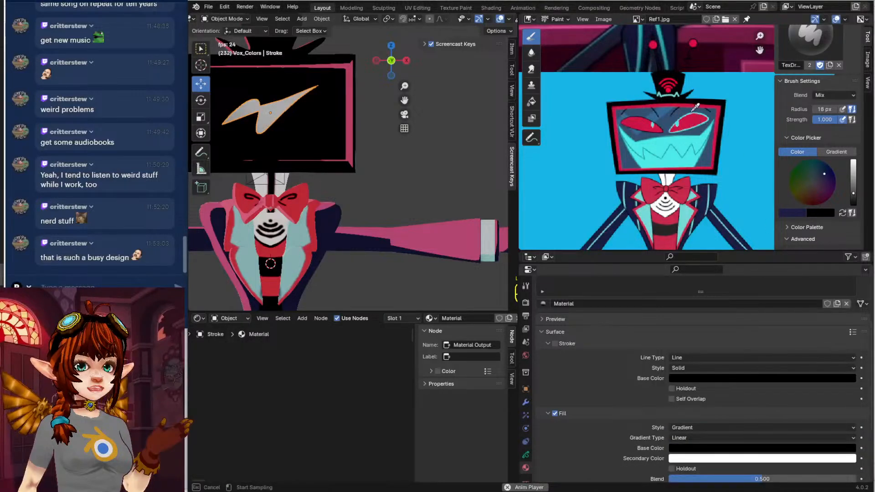
{"action": "left_click", "coordinate": [692, 110]}
{"action": "left_click", "coordinate": [765, 459]}
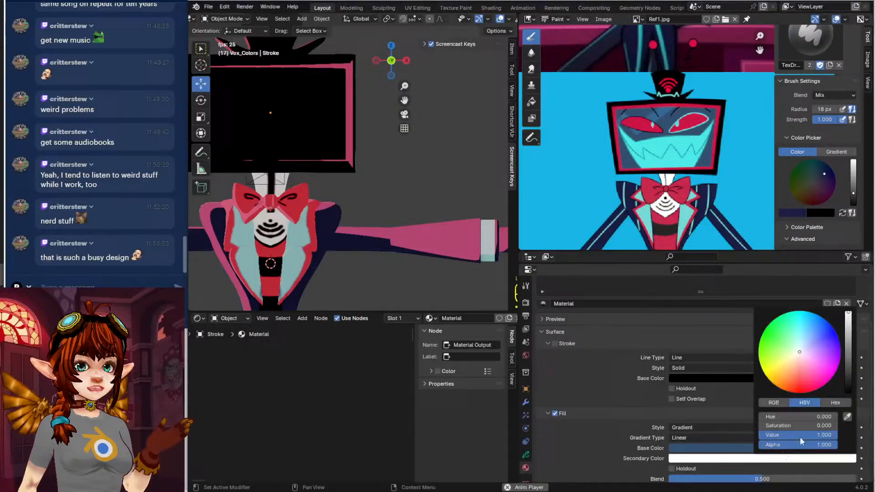
{"action": "left_click", "coordinate": [847, 416]}
{"action": "left_click", "coordinate": [709, 159]}
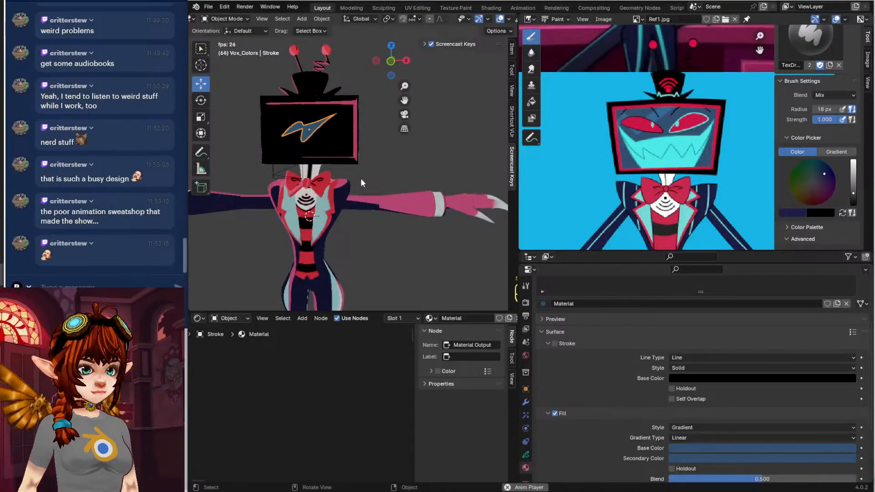
{"action": "left_click", "coordinate": [205, 7]}
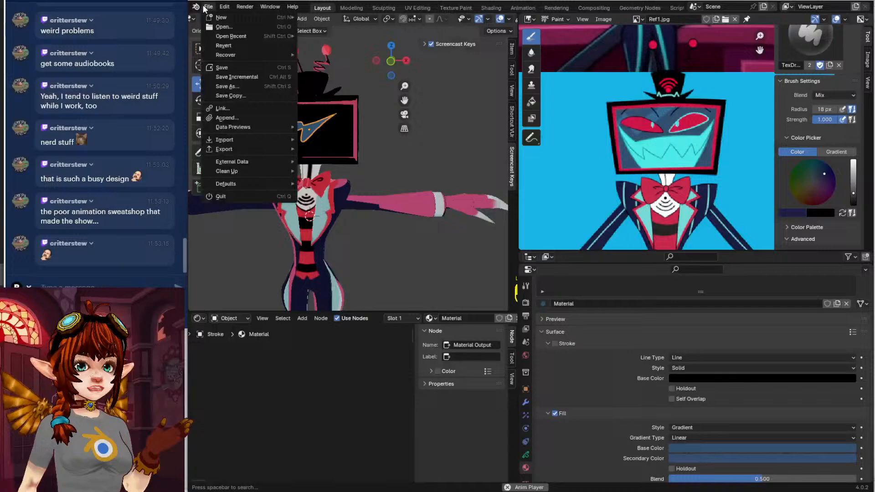
{"action": "left_click", "coordinate": [238, 68]}
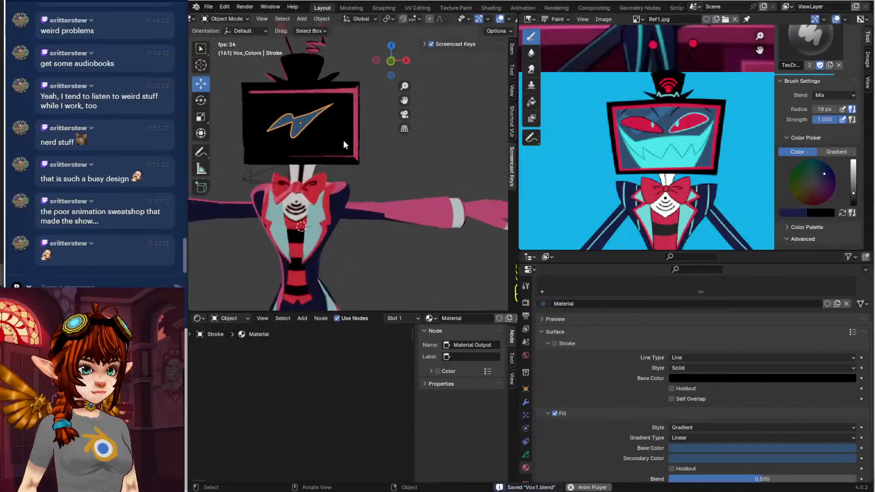
Delete the Lines and Colors layers from the Stroke object and add a new layer named TVBG
{"action": "left_click", "coordinate": [525, 455]}
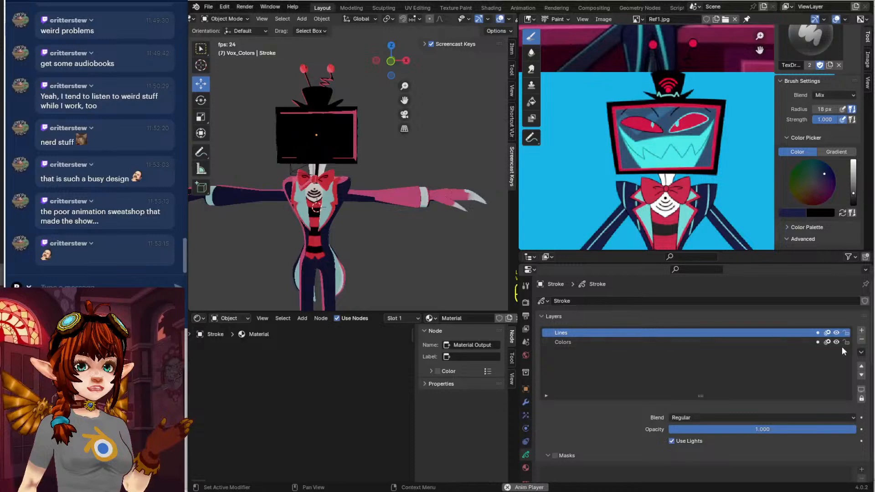
{"action": "left_click", "coordinate": [862, 339]}
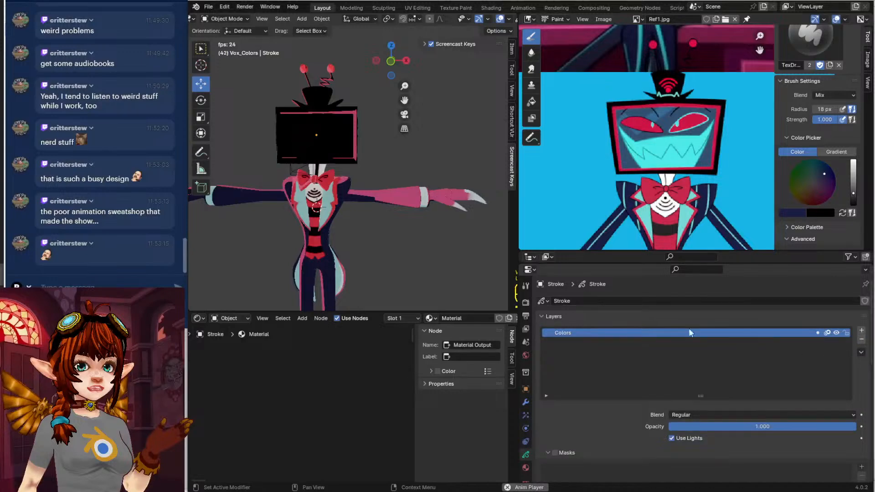
{"action": "left_click", "coordinate": [862, 340]}
{"action": "left_click", "coordinate": [861, 330]}
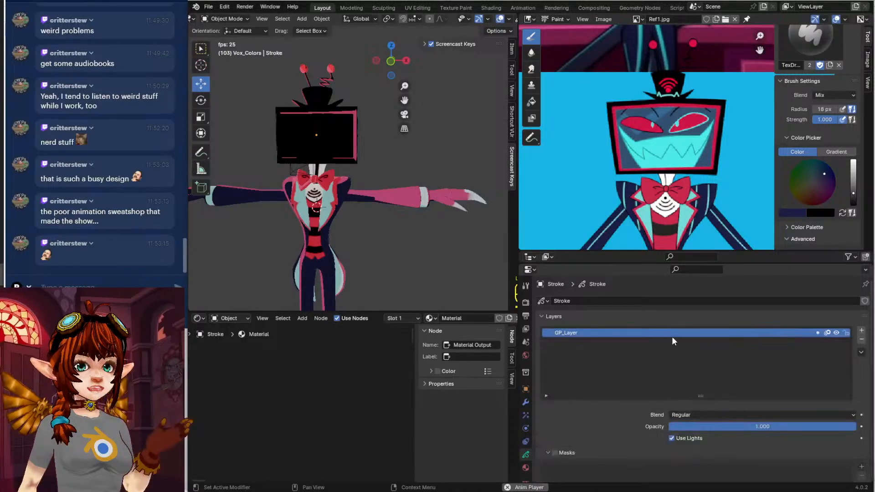
{"action": "double_click", "coordinate": [785, 334]}
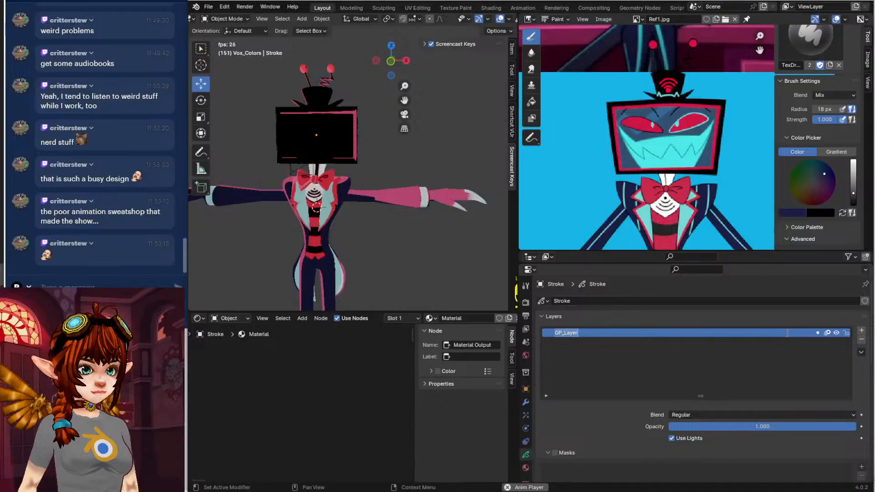
{"action": "key", "text": "BackSpace"}
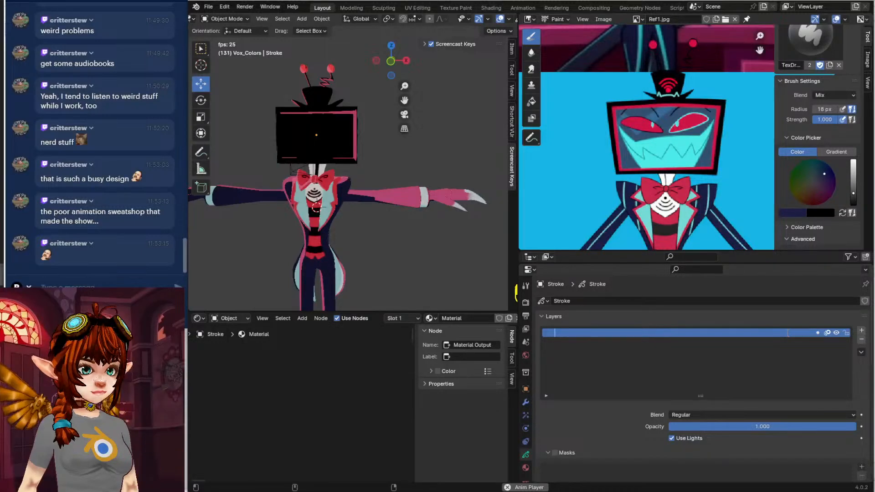
{"action": "type", "text": "VBG"}
{"action": "key", "text": "Return"}
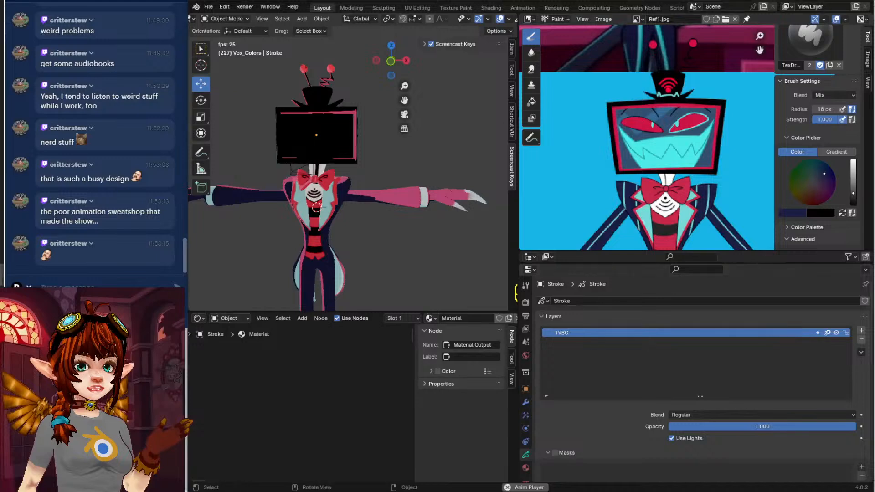
Enter Draw Mode and draw a filled box covering the character's TV screen on the TVBG layer
{"action": "scroll", "coordinate": [336, 167], "scroll_direction": "up", "scroll_amount": 5}
{"action": "middle_click_drag", "start_coordinate": [332, 116], "coordinate": [346, 146]}
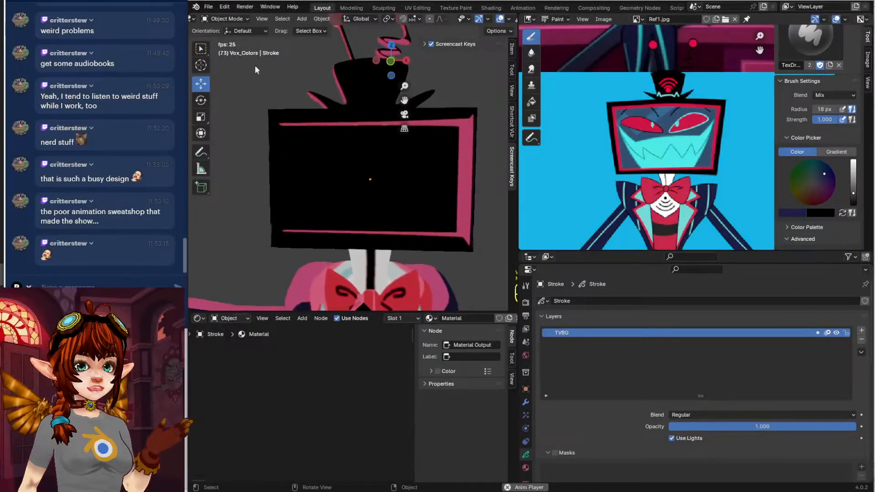
{"action": "left_click", "coordinate": [228, 18]}
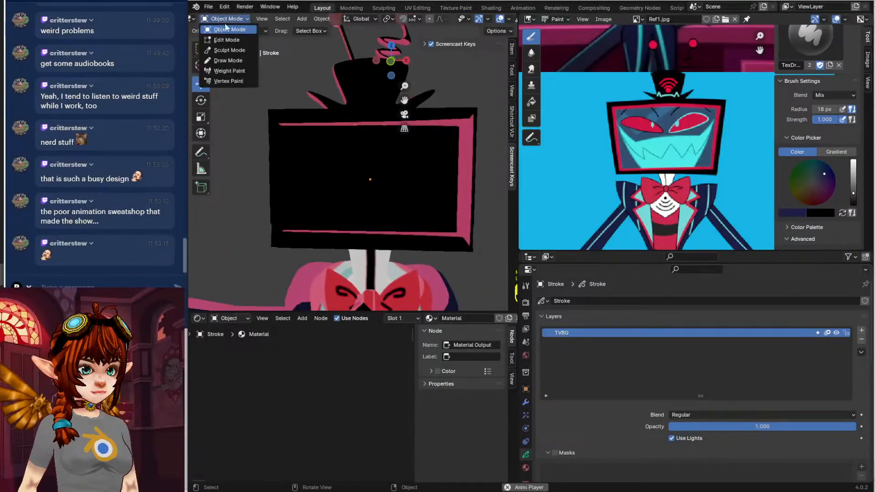
{"action": "left_click", "coordinate": [237, 60]}
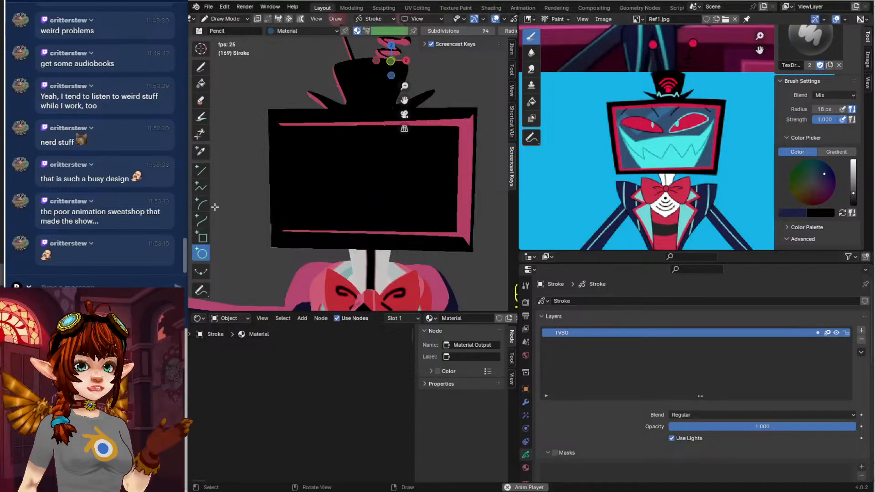
{"action": "left_click", "coordinate": [202, 237]}
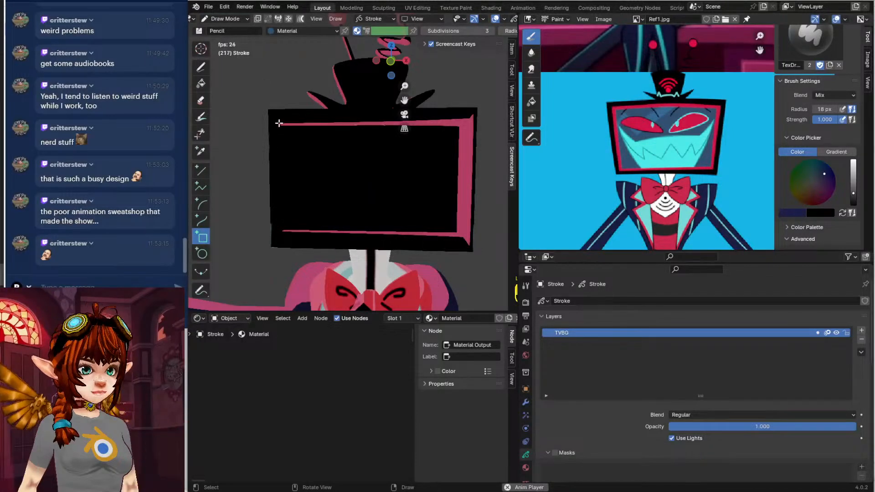
{"action": "left_click_drag", "start_coordinate": [279, 125], "coordinate": [463, 235]}
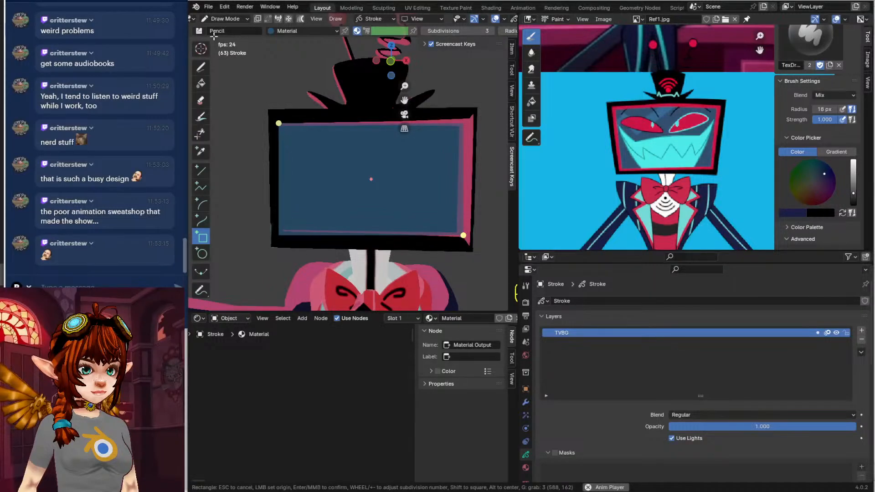
{"action": "key", "text": "Return"}
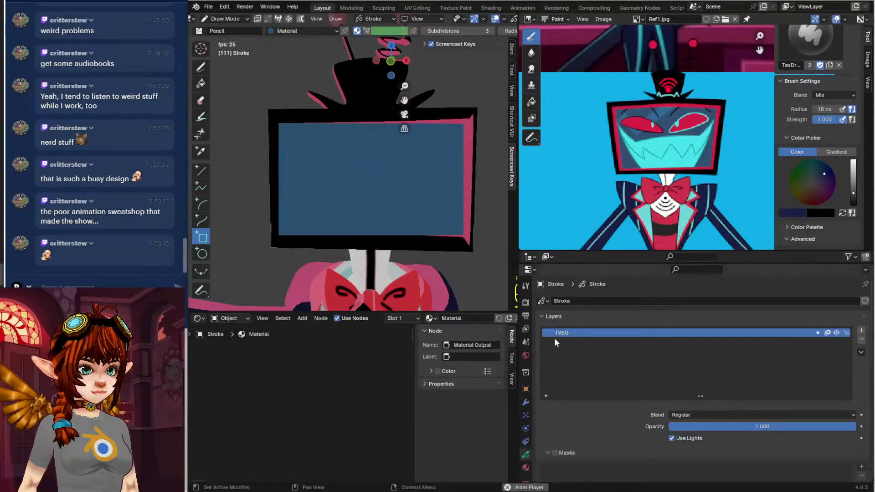
Sample the stroke's base color from the reference's red screen border and enable the material's stroke
{"action": "left_click", "coordinate": [526, 468]}
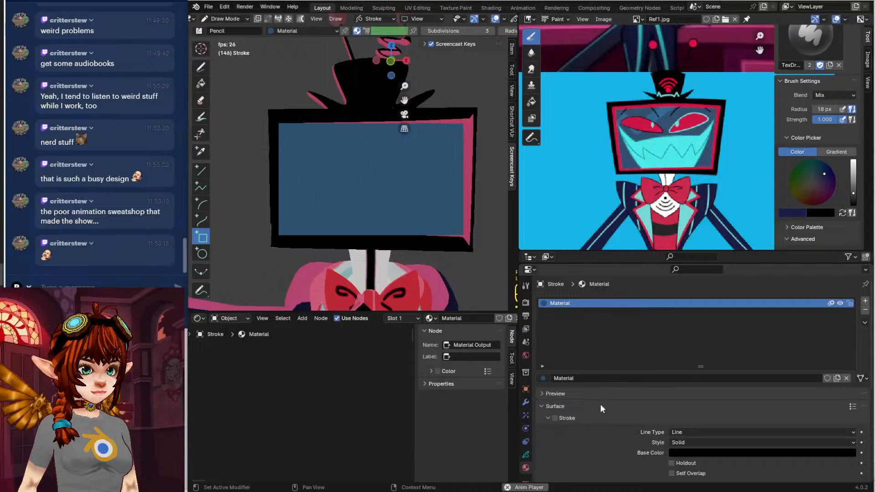
{"action": "left_click", "coordinate": [693, 452]}
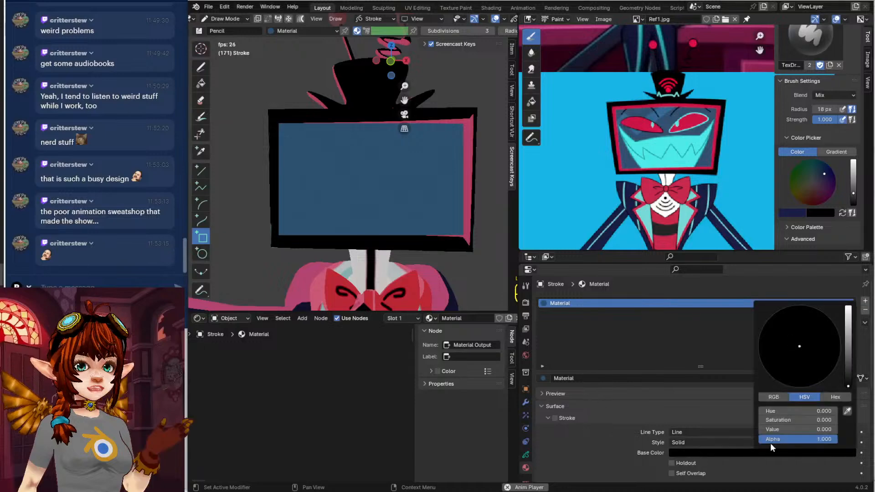
{"action": "left_click", "coordinate": [847, 411]}
{"action": "left_click", "coordinate": [719, 123]}
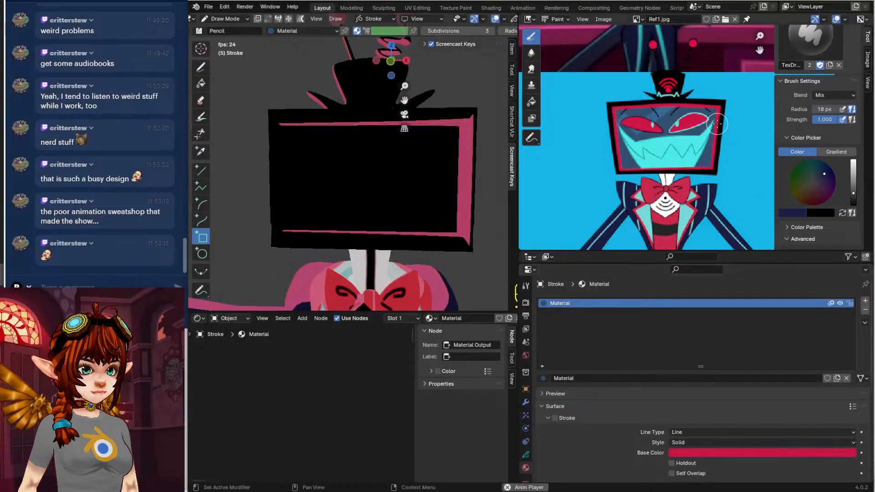
{"action": "left_click", "coordinate": [556, 417]}
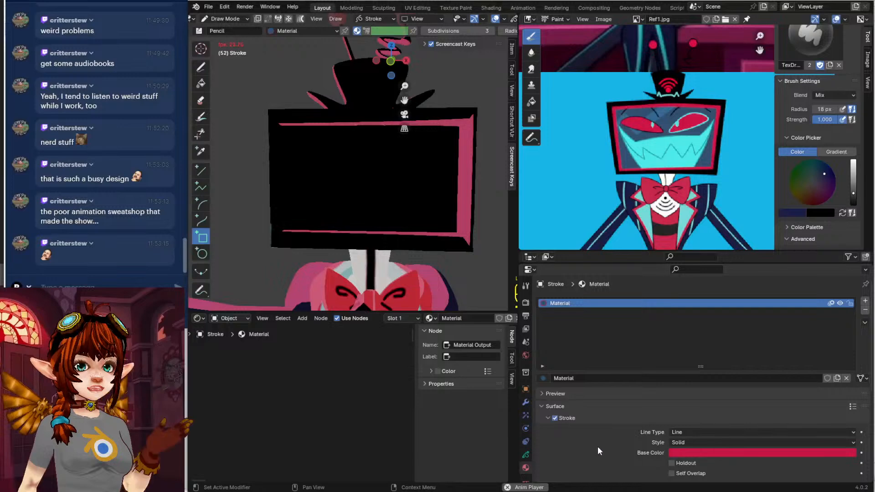
{"action": "scroll", "coordinate": [601, 439], "scroll_direction": "down", "scroll_amount": 8}
{"action": "scroll", "coordinate": [601, 439], "scroll_direction": "up", "scroll_amount": 4}
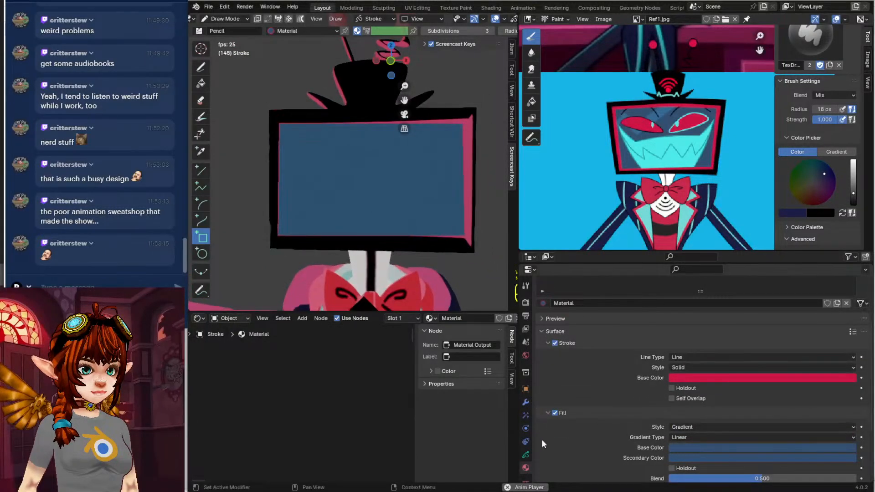
Set the Grease Pencil brush radius to 125 px
{"action": "left_click", "coordinate": [525, 454]}
{"action": "scroll", "coordinate": [633, 344], "scroll_direction": "up", "scroll_amount": 3}
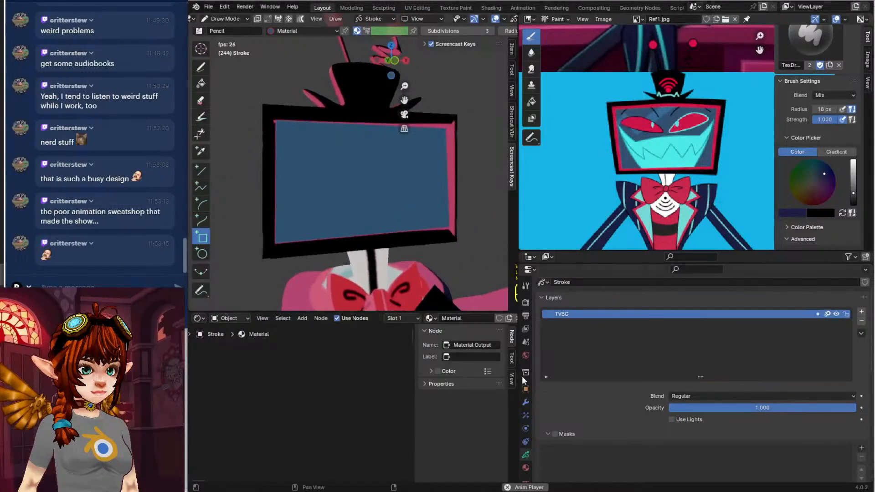
{"action": "mouse_move", "coordinate": [429, 239]}
{"action": "middle_mouse_down"}
{"action": "mouse_move", "coordinate": [410, 239]}
{"action": "mouse_move", "coordinate": [331, 170]}
{"action": "mouse_move", "coordinate": [312, 191]}
{"action": "mouse_move", "coordinate": [329, 214]}
{"action": "middle_mouse_up"}
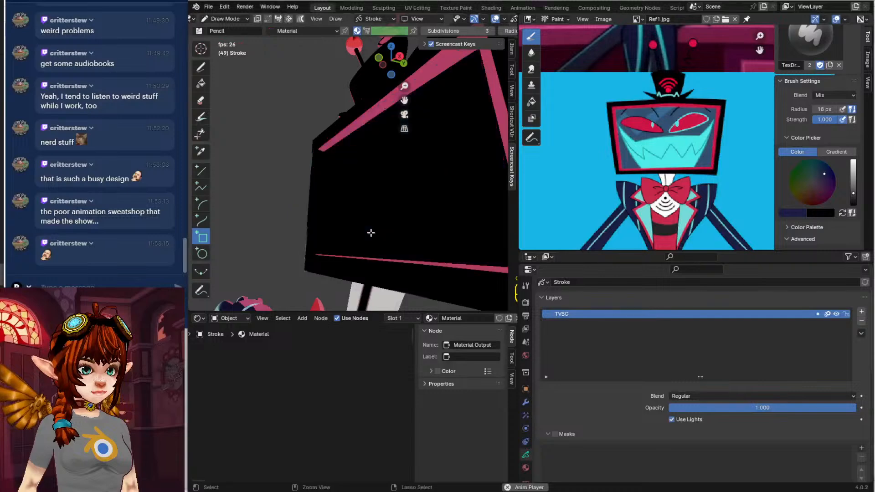
{"action": "middle_click_drag", "start_coordinate": [371, 233], "coordinate": [366, 177]}
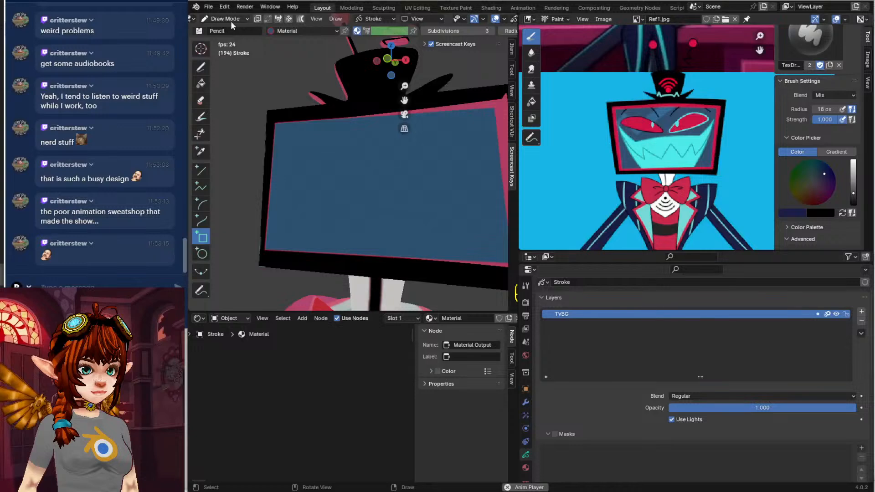
{"action": "scroll", "coordinate": [264, 34], "scroll_direction": "down", "scroll_amount": 5}
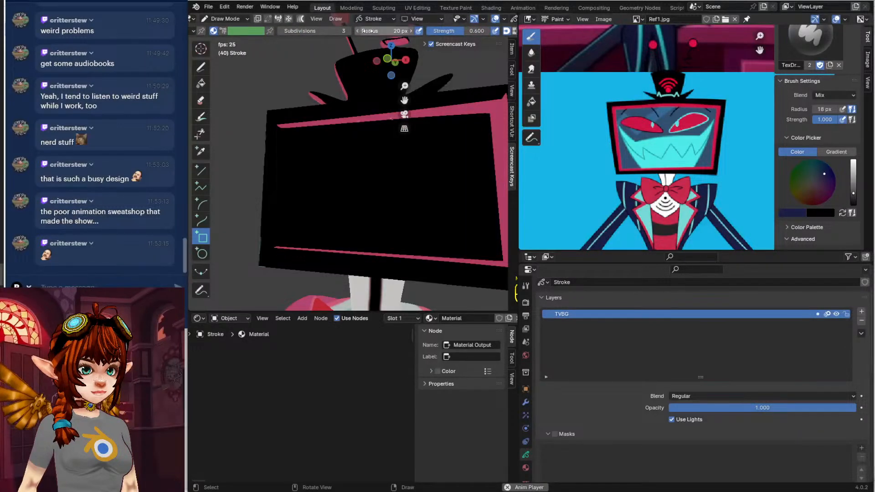
{"action": "left_click_drag", "start_coordinate": [369, 30], "coordinate": [392, 31]}
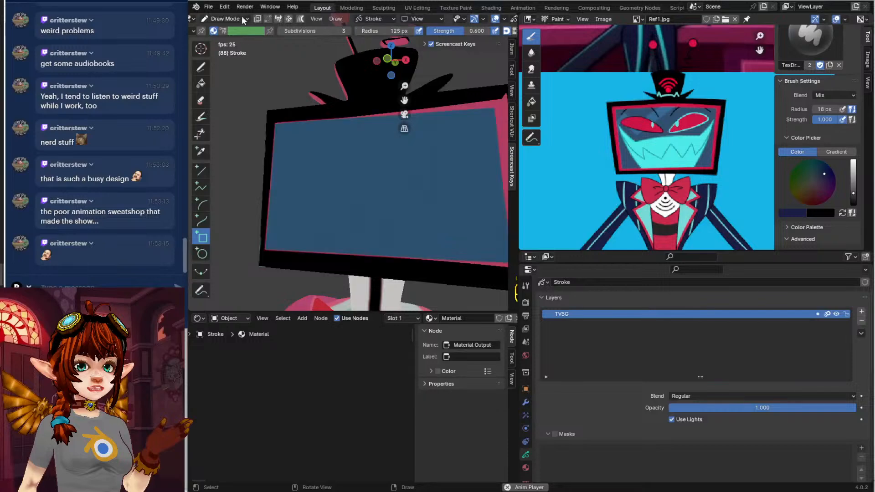
Enter Edit Mode and delete all points of the box covering the TV screen
{"action": "left_click", "coordinate": [242, 17]}
{"action": "left_click", "coordinate": [245, 41]}
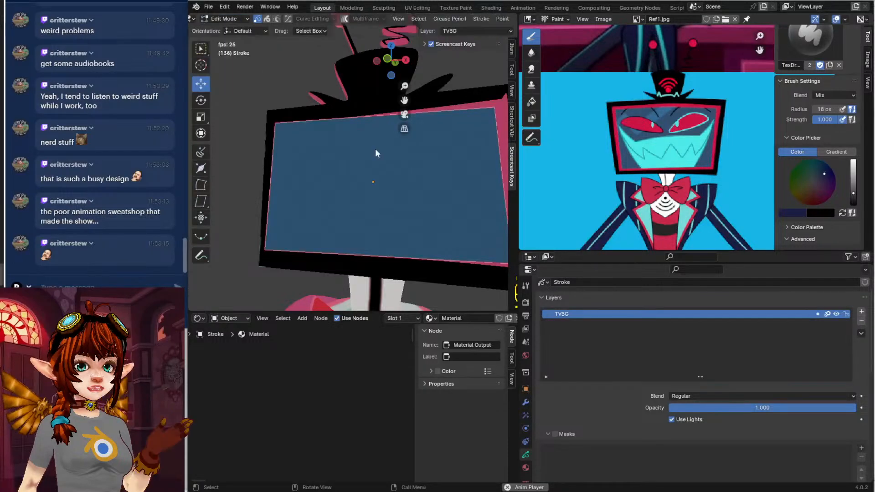
{"action": "left_click_drag", "start_coordinate": [261, 107], "coordinate": [522, 319]}
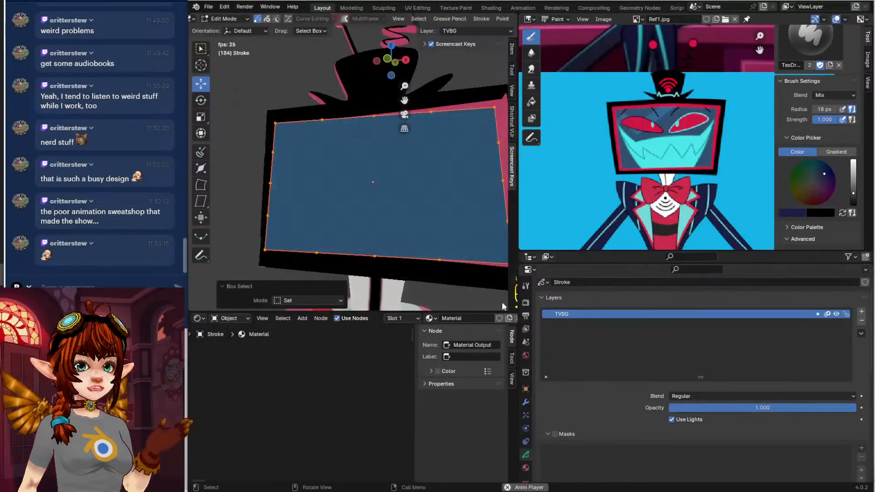
{"action": "key", "text": "x"}
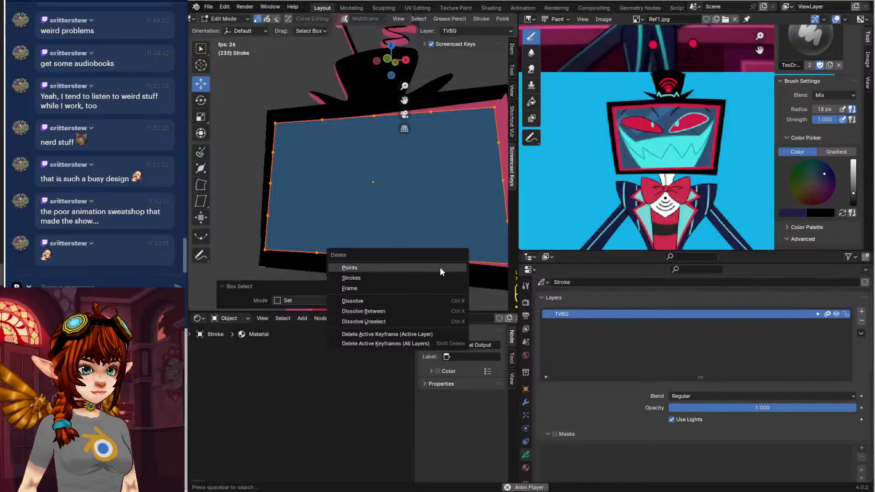
{"action": "left_click", "coordinate": [440, 267]}
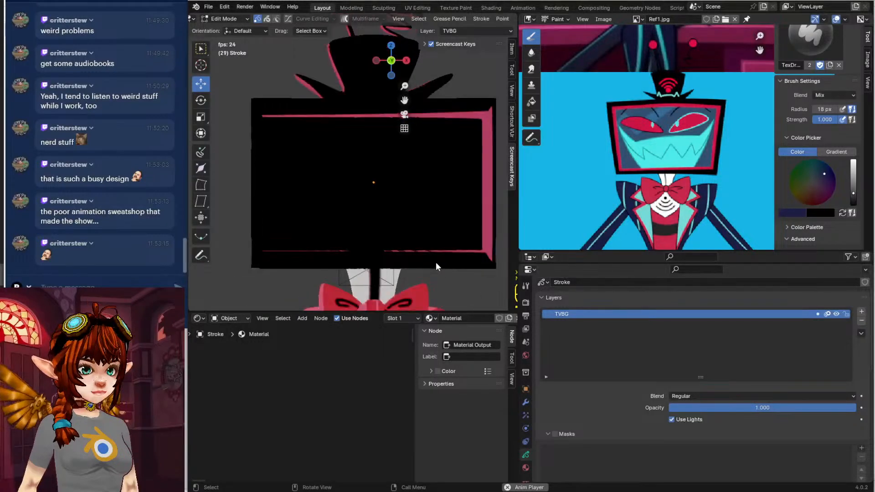
Return to Draw Mode and draw a new outlined, filled box covering the TV screen on the TVBG layer
{"action": "left_click", "coordinate": [230, 17]}
{"action": "left_click", "coordinate": [231, 17]}
{"action": "left_click", "coordinate": [231, 16]}
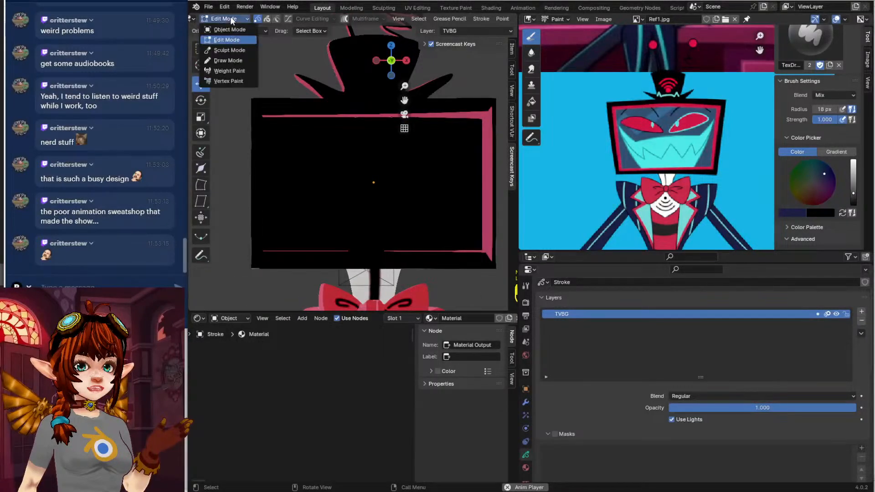
{"action": "left_click", "coordinate": [238, 60]}
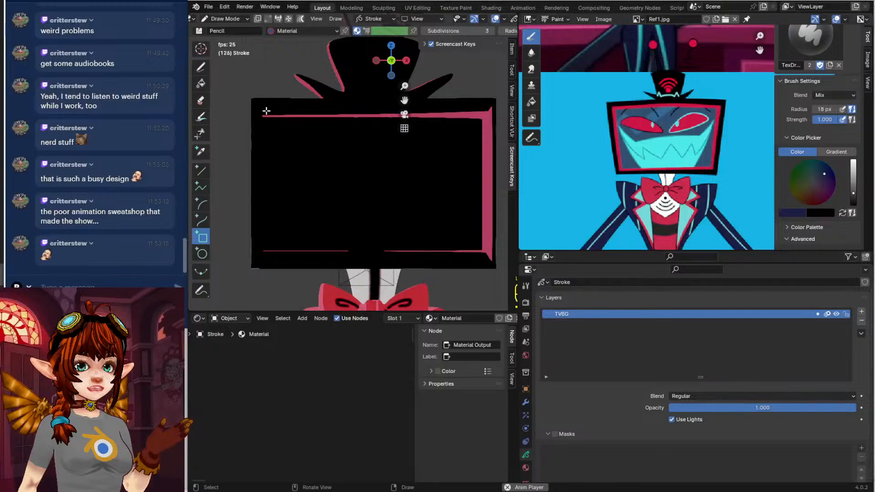
{"action": "left_click_drag", "start_coordinate": [262, 112], "coordinate": [486, 252]}
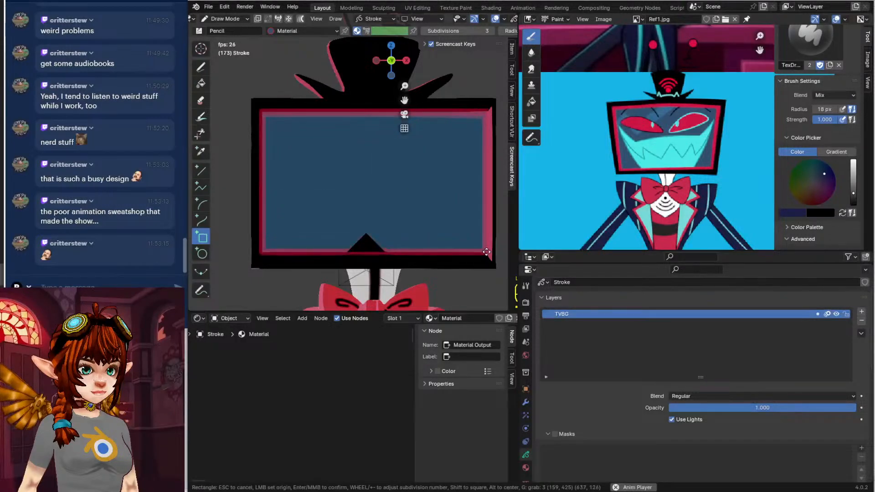
{"action": "key", "text": "Return"}
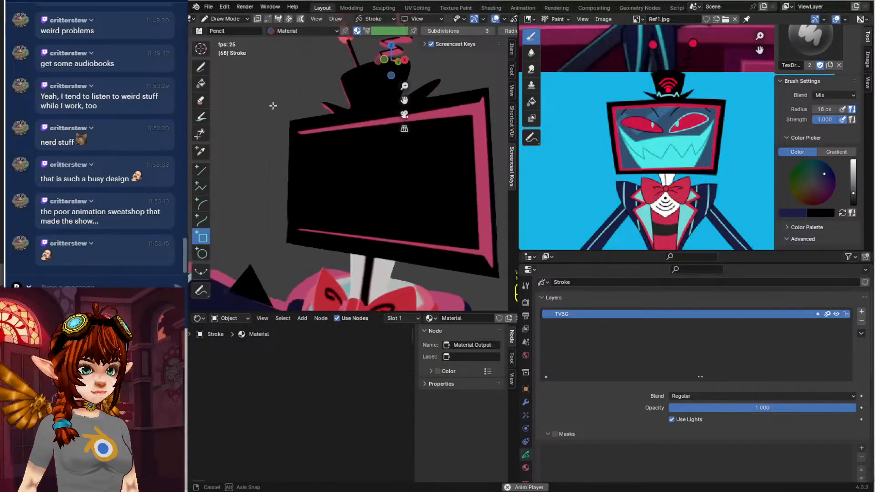
Switch to Object Mode and add a new layer named Mouth to the Stroke object
{"action": "left_click", "coordinate": [223, 18]}
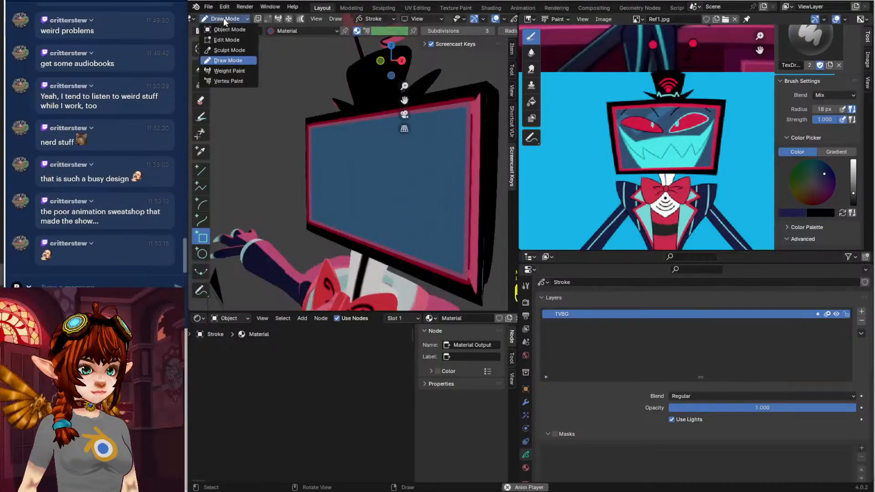
{"action": "left_click", "coordinate": [229, 29]}
{"action": "middle_click_drag", "start_coordinate": [280, 203], "coordinate": [325, 205]}
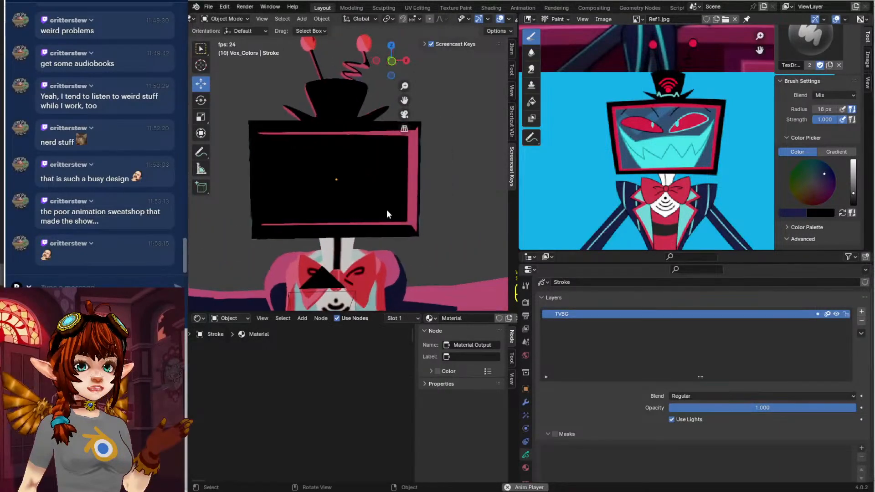
{"action": "left_click", "coordinate": [861, 311]}
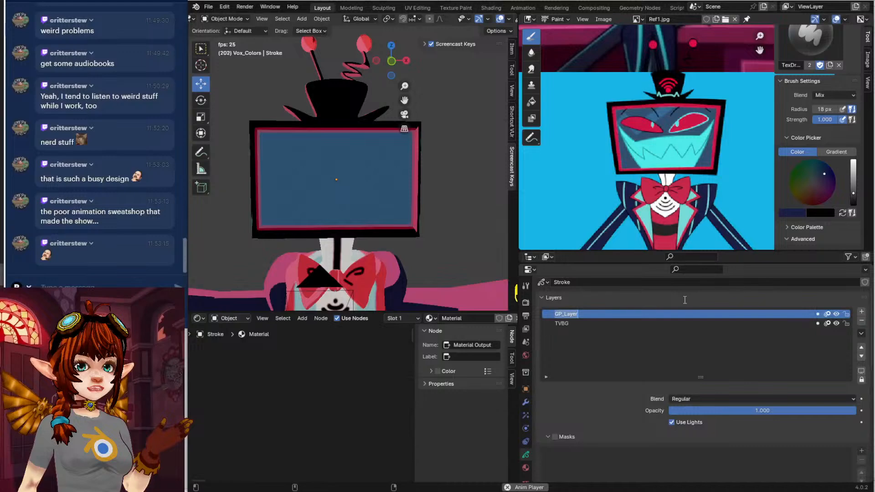
{"action": "type", "text": "Mouth"}
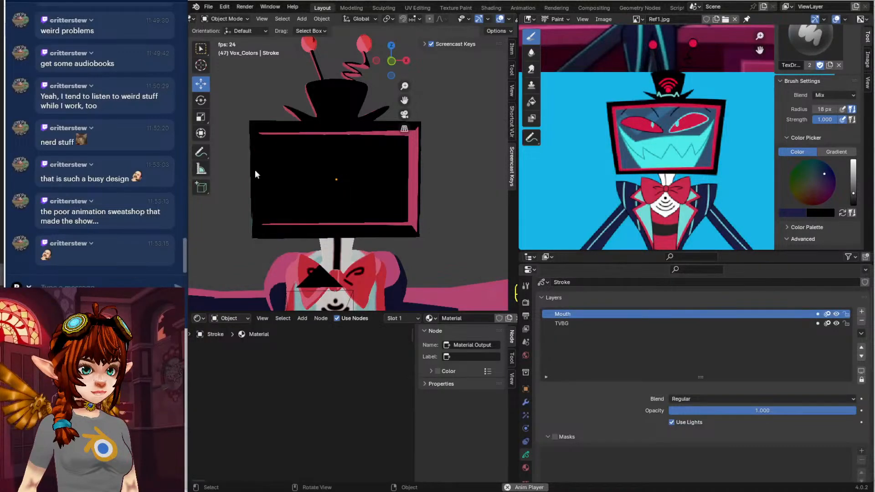
Select the TV head mesh and save the file
{"action": "left_click", "coordinate": [409, 199]}
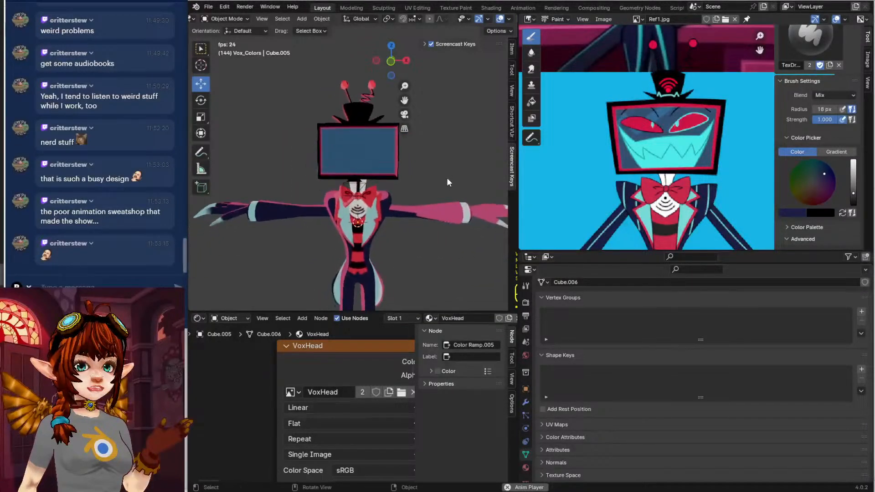
{"action": "key", "text": "ctrl+s"}
{"action": "scroll", "coordinate": [447, 179], "scroll_direction": "down", "scroll_amount": 4}
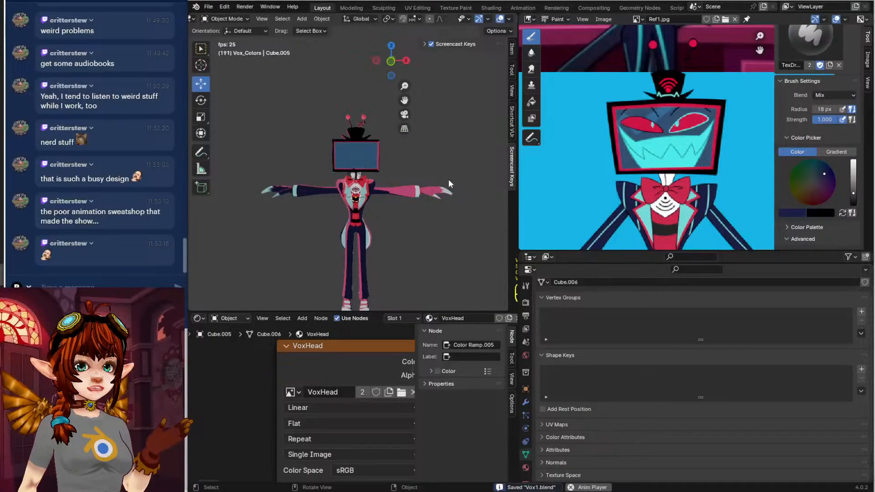
{"action": "scroll", "coordinate": [388, 173], "scroll_direction": "up", "scroll_amount": 5}
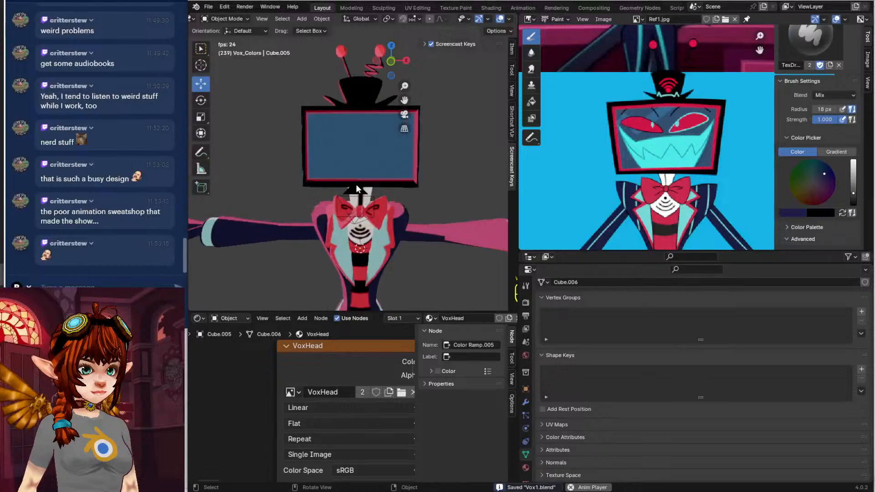
{"action": "middle_click_drag", "start_coordinate": [444, 207], "coordinate": [474, 220]}
{"action": "middle_click_drag", "start_coordinate": [451, 195], "coordinate": [404, 229]}
{"action": "scroll", "coordinate": [378, 209], "scroll_direction": "down", "scroll_amount": 4}
{"action": "scroll", "coordinate": [386, 215], "scroll_direction": "up", "scroll_amount": 5}
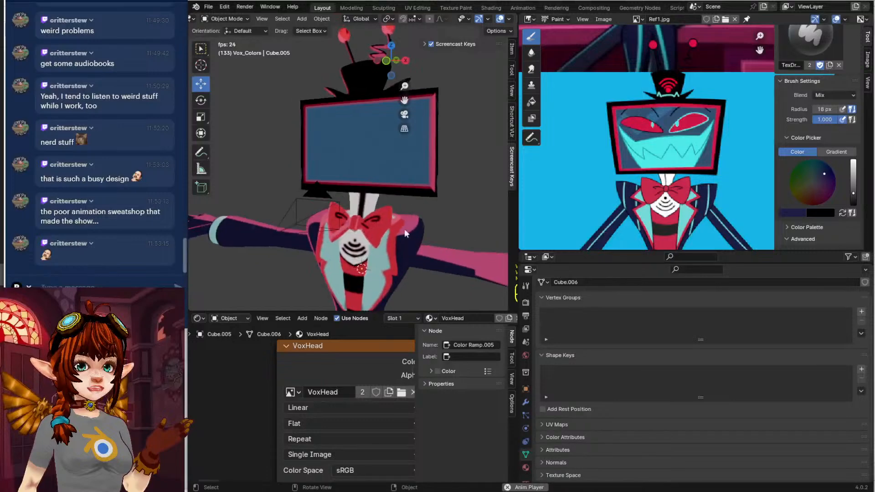
Widen the 3D viewport and reselect the Stroke object on the TV screen
{"action": "left_click_drag", "start_coordinate": [516, 240], "coordinate": [634, 240]}
{"action": "scroll", "coordinate": [474, 217], "scroll_direction": "down", "scroll_amount": 2}
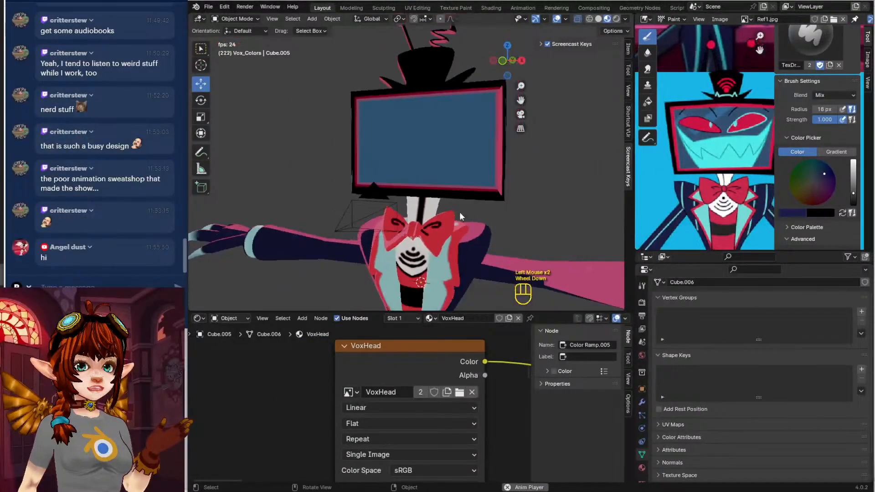
{"action": "middle_click_drag", "start_coordinate": [459, 212], "coordinate": [433, 211]}
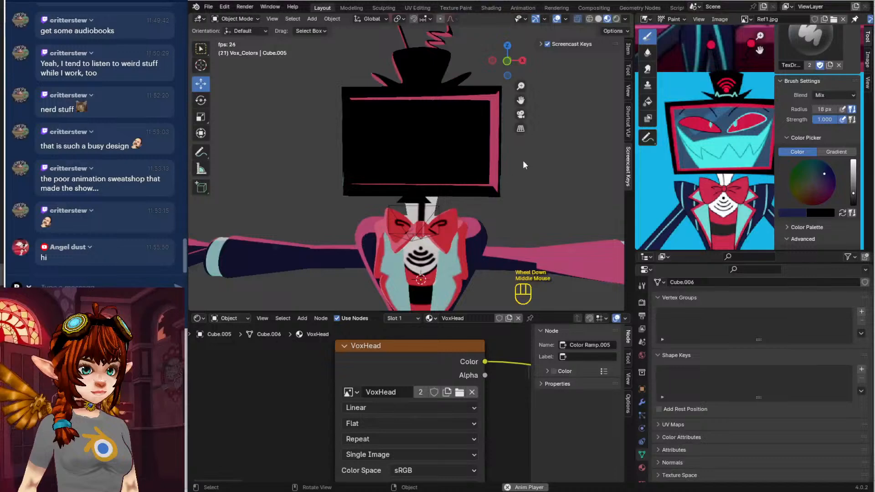
{"action": "middle_click_drag", "start_coordinate": [523, 161], "coordinate": [499, 169]}
{"action": "scroll", "coordinate": [389, 214], "scroll_direction": "down", "scroll_amount": 2}
{"action": "mouse_move", "coordinate": [389, 214]}
{"action": "middle_mouse_down"}
{"action": "mouse_move", "coordinate": [507, 220]}
{"action": "mouse_move", "coordinate": [501, 163]}
{"action": "mouse_move", "coordinate": [476, 160]}
{"action": "mouse_move", "coordinate": [403, 218]}
{"action": "mouse_move", "coordinate": [400, 275]}
{"action": "mouse_move", "coordinate": [430, 160]}
{"action": "middle_mouse_up"}
{"action": "left_click", "coordinate": [430, 159]}
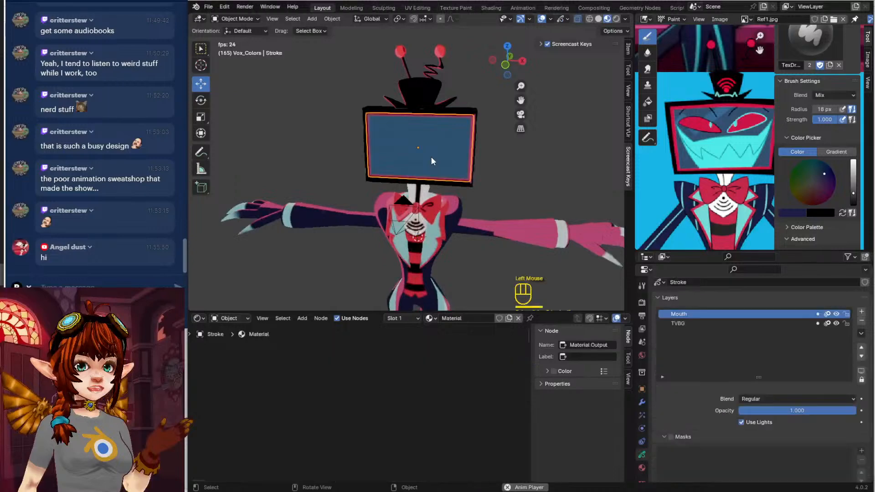
{"action": "left_click", "coordinate": [548, 187]}
{"action": "mouse_move", "coordinate": [547, 188]}
{"action": "middle_mouse_down"}
{"action": "mouse_move", "coordinate": [340, 239]}
{"action": "mouse_move", "coordinate": [437, 271]}
{"action": "mouse_move", "coordinate": [363, 269]}
{"action": "mouse_move", "coordinate": [385, 251]}
{"action": "mouse_move", "coordinate": [422, 280]}
{"action": "mouse_move", "coordinate": [461, 278]}
{"action": "mouse_move", "coordinate": [483, 252]}
{"action": "mouse_move", "coordinate": [395, 268]}
{"action": "middle_mouse_up"}
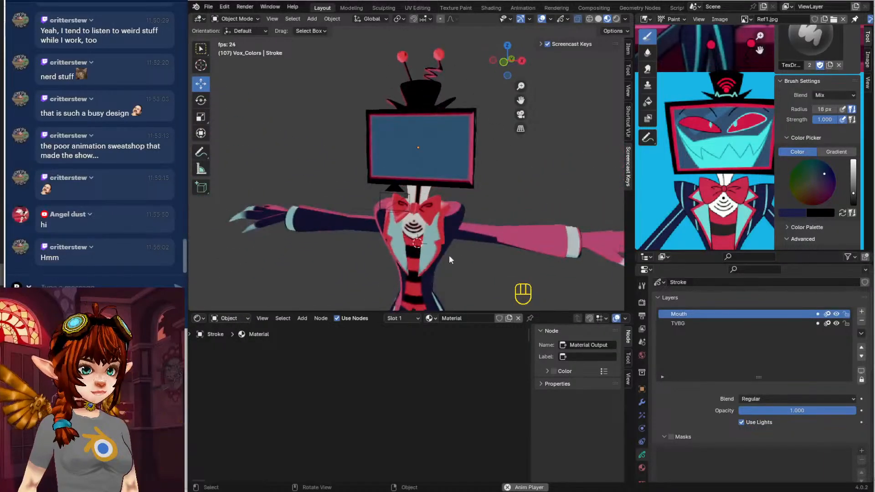
Narrow the 3D viewport slightly to show more of the reference image
{"action": "key", "text": "KP_1"}
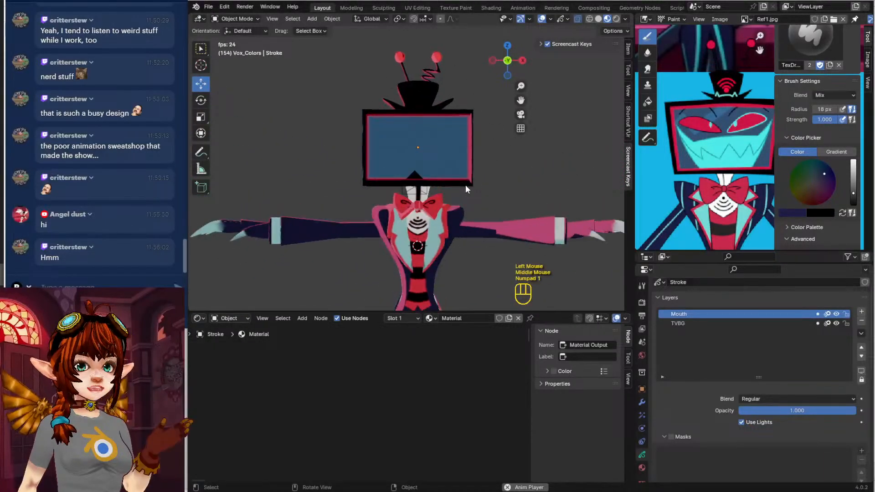
{"action": "scroll", "coordinate": [471, 183], "scroll_direction": "up", "scroll_amount": 3}
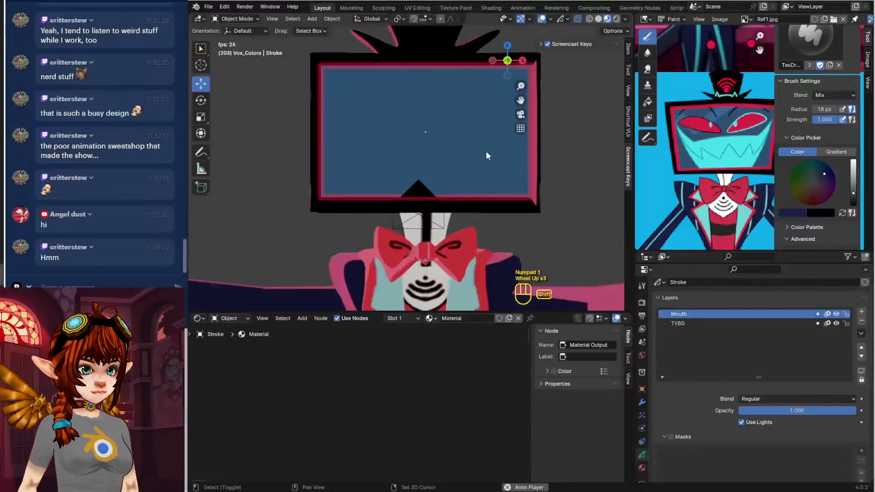
{"action": "middle_click_drag", "start_coordinate": [486, 152], "coordinate": [574, 194], "text": "shift"}
{"action": "left_click_drag", "start_coordinate": [634, 233], "coordinate": [601, 253]}
{"action": "scroll", "coordinate": [526, 213], "scroll_direction": "down", "scroll_amount": 1}
{"action": "scroll", "coordinate": [526, 211], "scroll_direction": "down", "scroll_amount": 1}
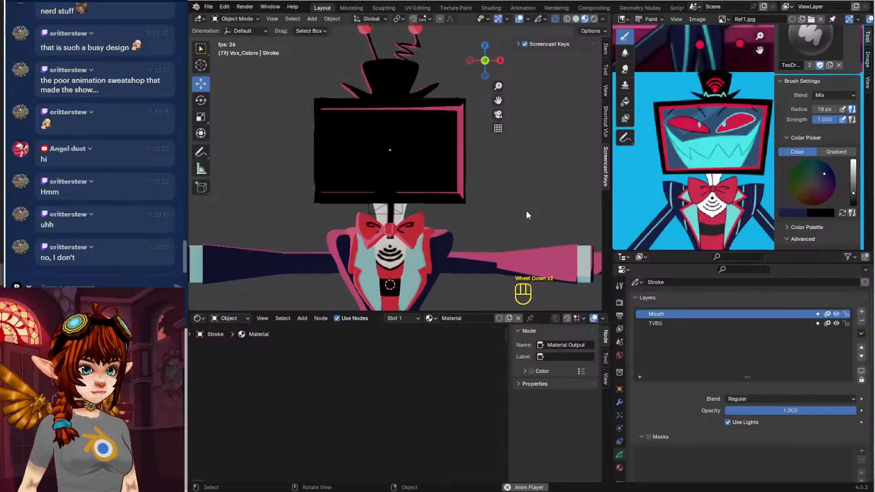
{"action": "middle_click_drag", "start_coordinate": [518, 208], "coordinate": [478, 212]}
Try to move all of the Stroke object's points along the Z axis in Edit Mode and undo the move
{"action": "left_click", "coordinate": [235, 18]}
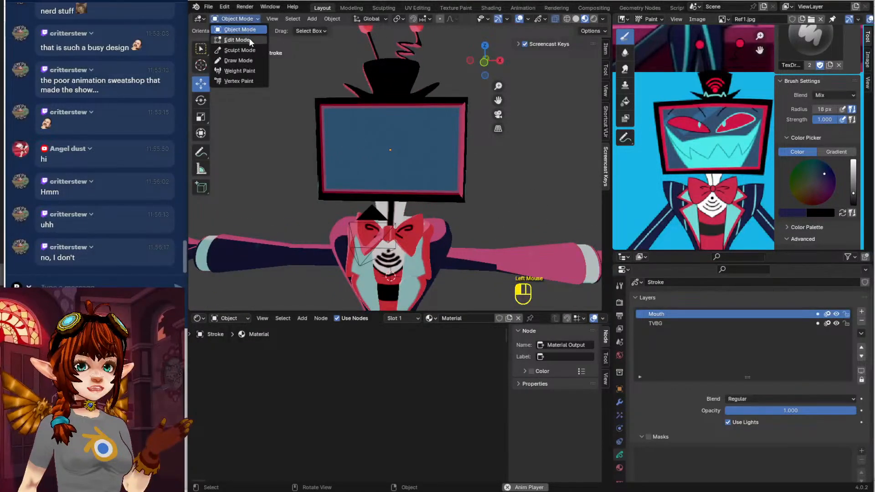
{"action": "left_click", "coordinate": [250, 40]}
{"action": "key", "text": "a"}
{"action": "mouse_move", "coordinate": [540, 192]}
{"action": "middle_mouse_down"}
{"action": "mouse_move", "coordinate": [441, 190]}
{"action": "mouse_move", "coordinate": [410, 177]}
{"action": "mouse_move", "coordinate": [509, 194]}
{"action": "mouse_move", "coordinate": [580, 179]}
{"action": "middle_mouse_up"}
{"action": "key", "text": "g"}
{"action": "key", "text": "z"}
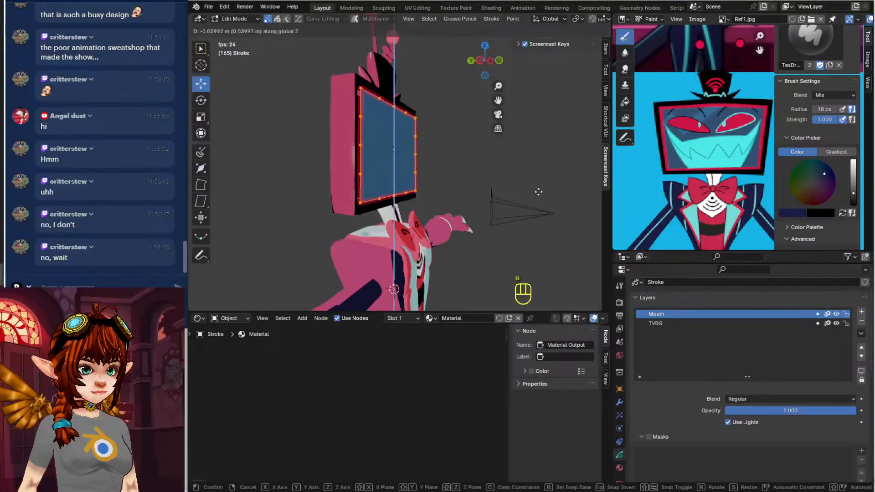
{"action": "left_click", "coordinate": [539, 192]}
{"action": "key", "text": "ctrl+z"}
{"action": "key", "text": "g"}
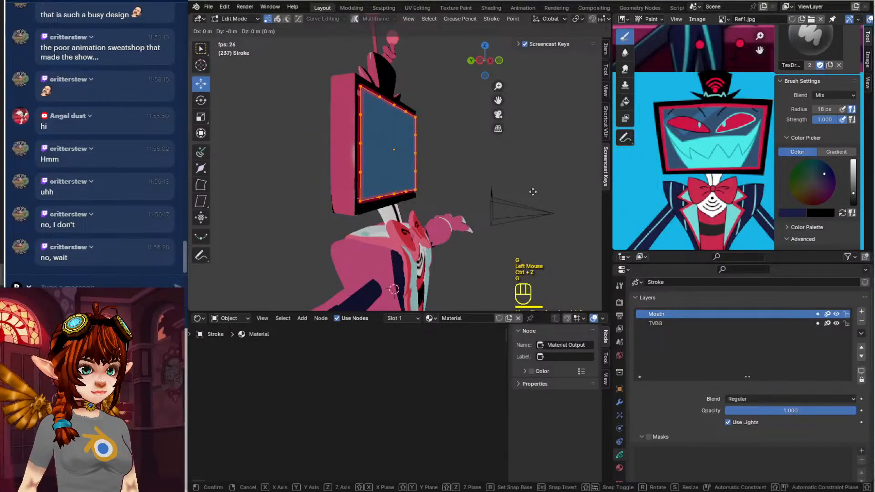
{"action": "left_click", "coordinate": [533, 191]}
{"action": "key", "text": "Tab"}
{"action": "middle_click_drag", "start_coordinate": [537, 191], "coordinate": [392, 214]}
{"action": "key", "text": "Tab"}
Switch to the camera view and save the file
{"action": "scroll", "coordinate": [467, 187], "scroll_direction": "down", "scroll_amount": 2}
{"action": "scroll", "coordinate": [407, 217], "scroll_direction": "up", "scroll_amount": 3}
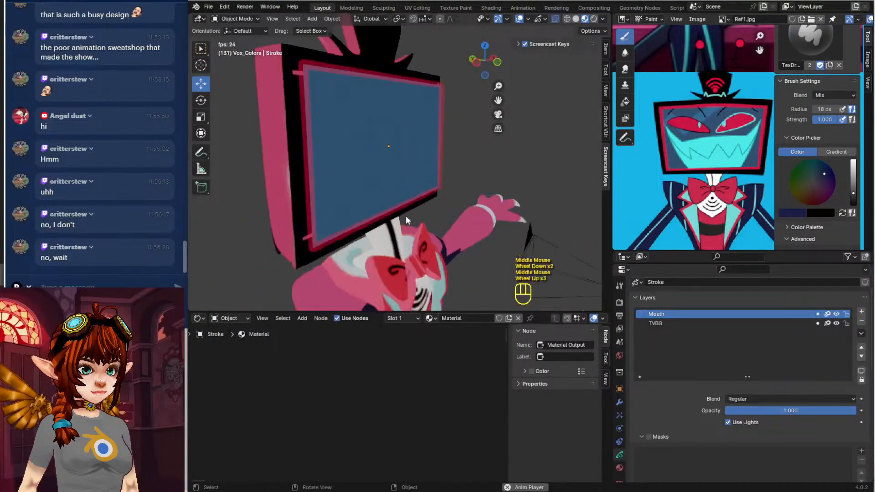
{"action": "key", "text": "KP_0"}
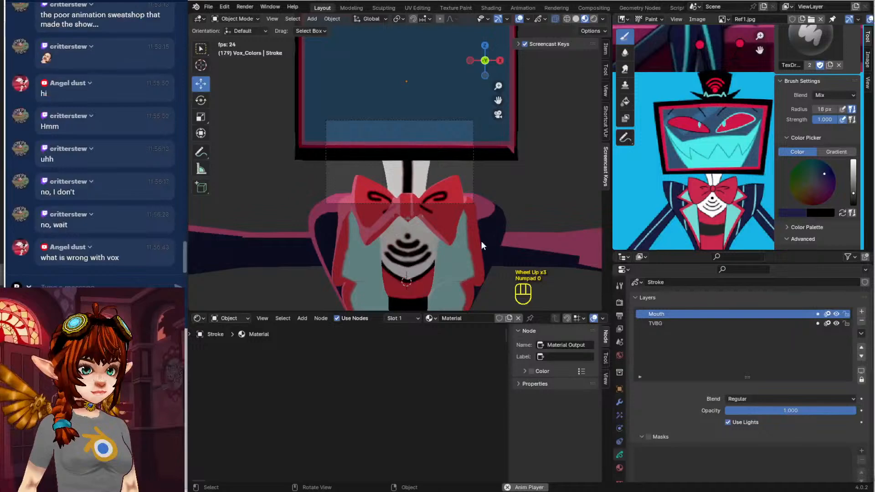
{"action": "key", "text": "ctrl+s"}
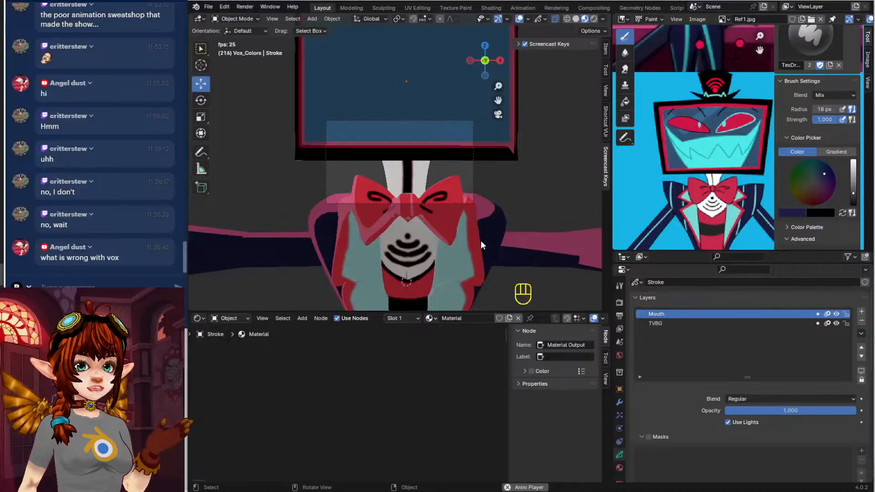
{"action": "scroll", "coordinate": [501, 242], "scroll_direction": "down", "scroll_amount": 2}
{"action": "left_click", "coordinate": [456, 109]}
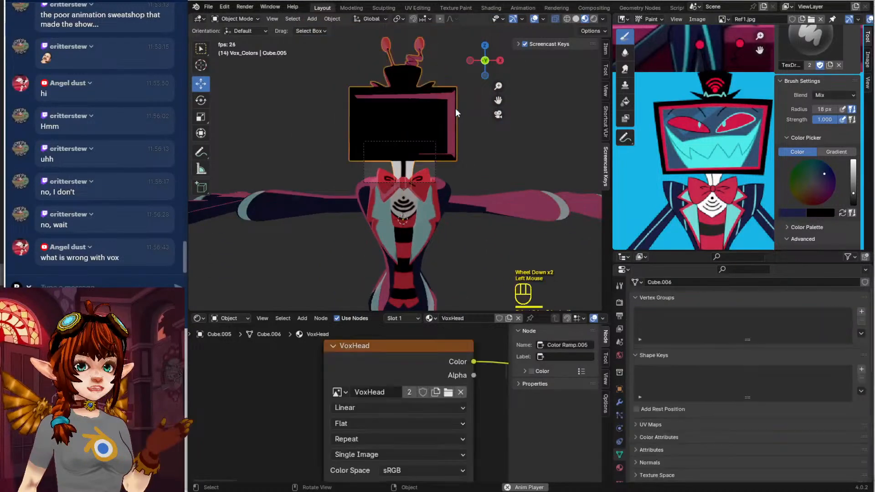
{"action": "key", "text": "Tab"}
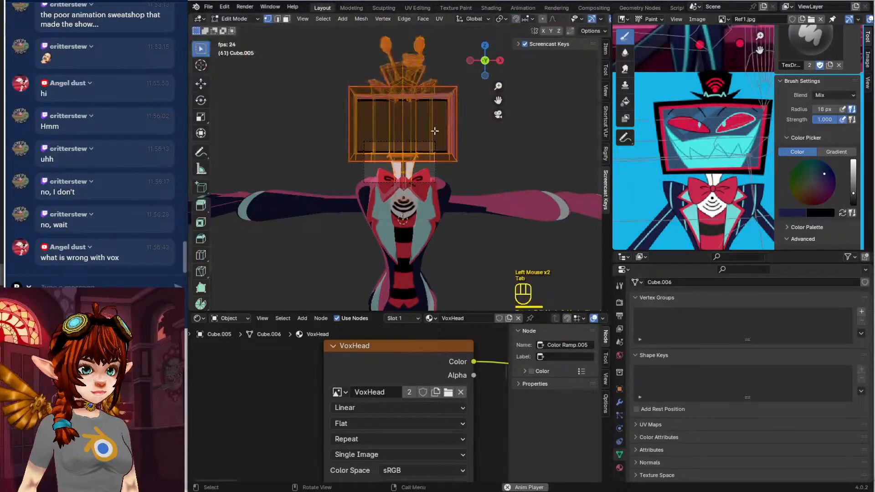
{"action": "middle_click_drag", "start_coordinate": [446, 148], "coordinate": [361, 170]}
{"action": "key", "text": "Tab"}
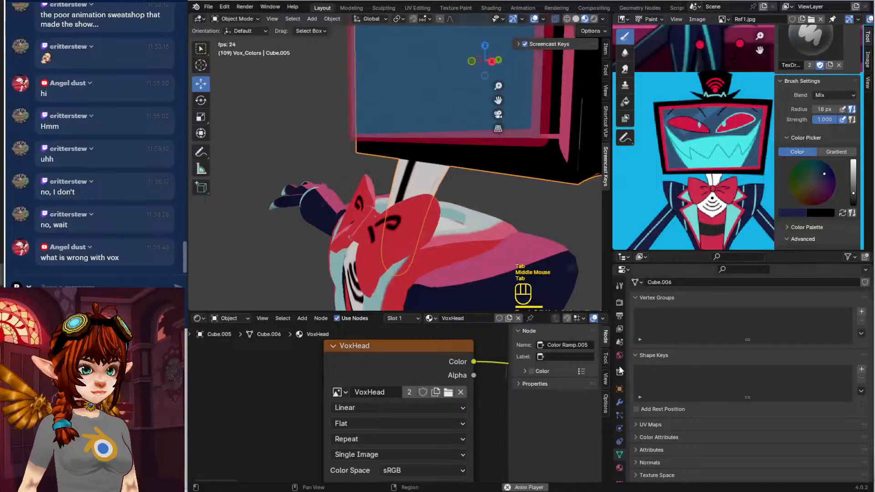
Enlarge the Outliner, expand the Vox_Colors collection and move the Stroke object from it into Vox_Lines
{"action": "left_click_drag", "start_coordinate": [654, 265], "coordinate": [651, 367]}
{"action": "left_click", "coordinate": [645, 306]}
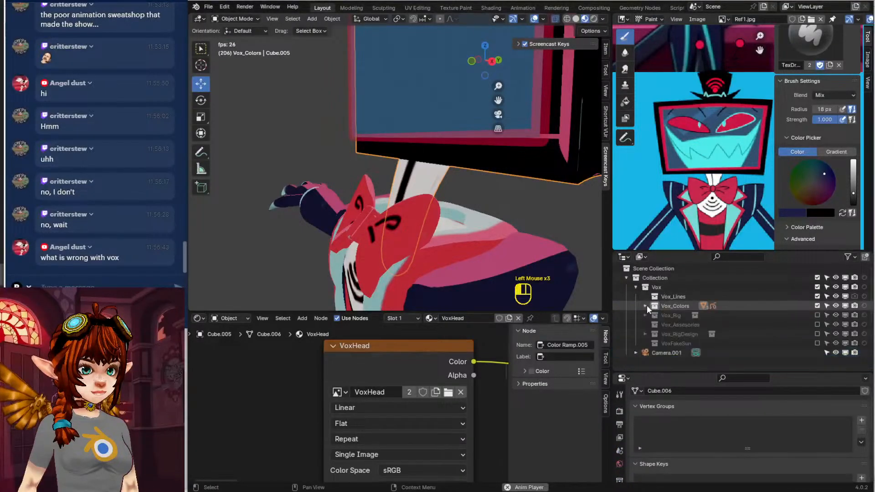
{"action": "left_click", "coordinate": [646, 306]}
{"action": "scroll", "coordinate": [662, 367], "scroll_direction": "down", "scroll_amount": 1}
{"action": "left_click", "coordinate": [675, 344]}
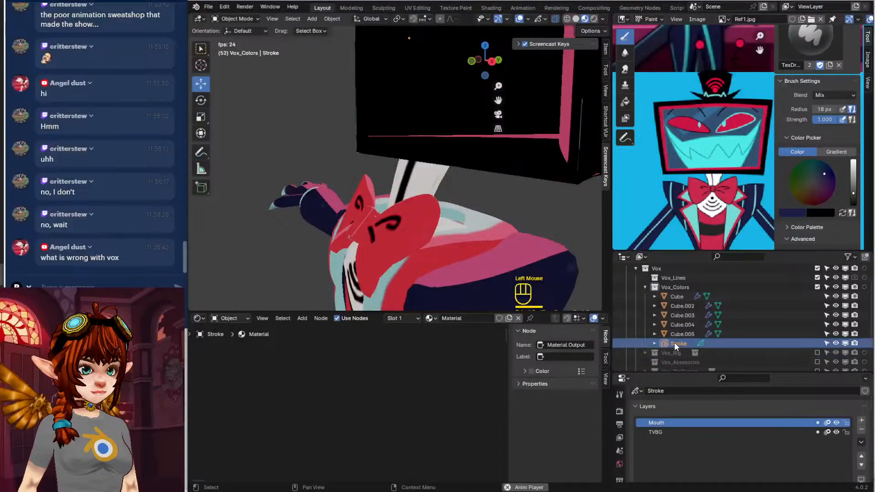
{"action": "left_click_drag", "start_coordinate": [674, 343], "coordinate": [669, 280]}
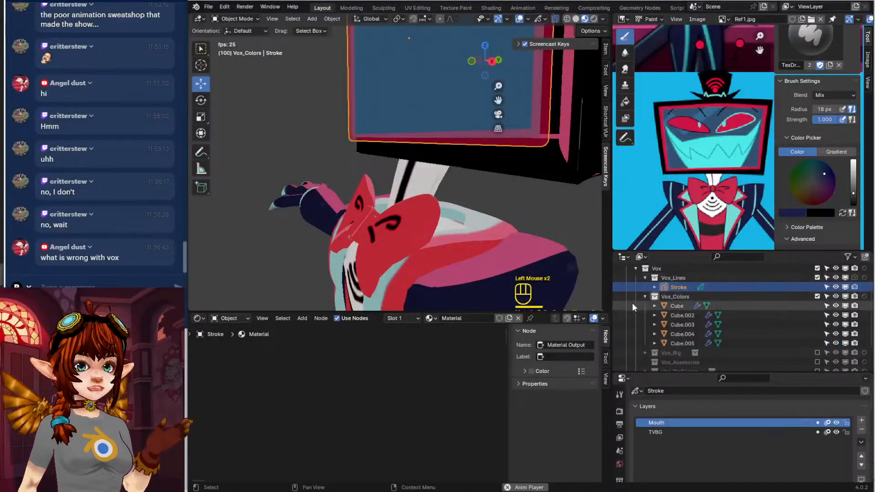
Examine the TV screen from the front and replay the animation to frame 47 to check the screen background
{"action": "mouse_move", "coordinate": [548, 282]}
{"action": "middle_mouse_down"}
{"action": "mouse_move", "coordinate": [515, 159]}
{"action": "mouse_move", "coordinate": [400, 144]}
{"action": "mouse_move", "coordinate": [510, 200]}
{"action": "mouse_move", "coordinate": [475, 171]}
{"action": "mouse_move", "coordinate": [571, 161]}
{"action": "mouse_move", "coordinate": [504, 155]}
{"action": "mouse_move", "coordinate": [490, 199]}
{"action": "mouse_move", "coordinate": [398, 192]}
{"action": "mouse_move", "coordinate": [474, 233]}
{"action": "mouse_move", "coordinate": [488, 210]}
{"action": "mouse_move", "coordinate": [465, 229]}
{"action": "mouse_move", "coordinate": [468, 214]}
{"action": "mouse_move", "coordinate": [452, 198]}
{"action": "middle_mouse_up"}
{"action": "scroll", "coordinate": [524, 191], "scroll_direction": "down", "scroll_amount": 1}
{"action": "key", "text": "Tab"}
{"action": "key", "text": "Tab"}
{"action": "left_click", "coordinate": [533, 180]}
{"action": "scroll", "coordinate": [504, 155], "scroll_direction": "down", "scroll_amount": 3}
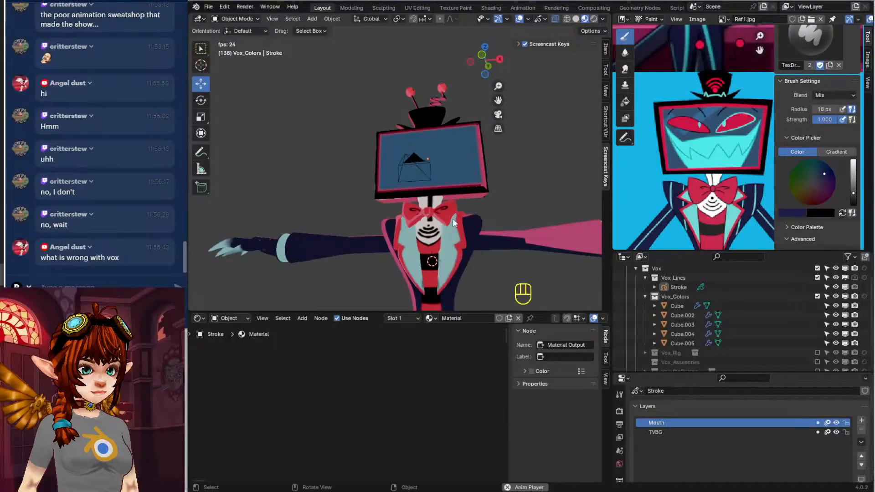
{"action": "key", "text": "space"}
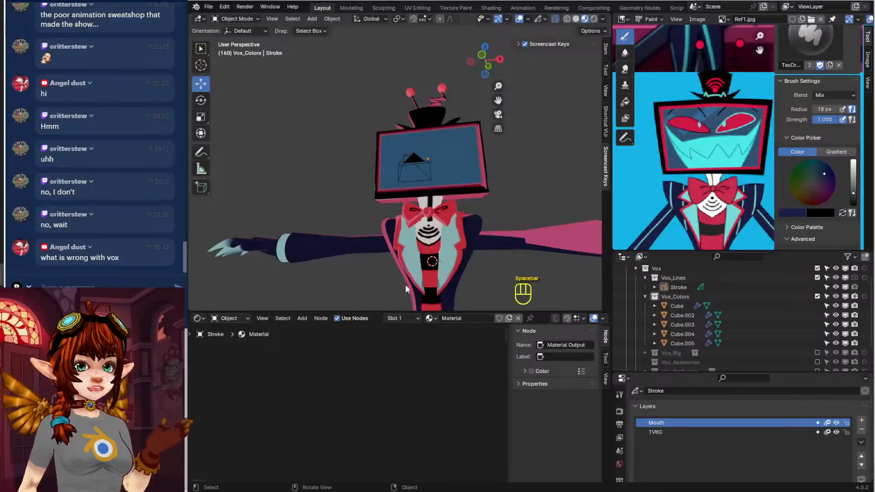
{"action": "left_click", "coordinate": [226, 318]}
{"action": "middle_click_drag", "start_coordinate": [292, 279], "coordinate": [321, 258]}
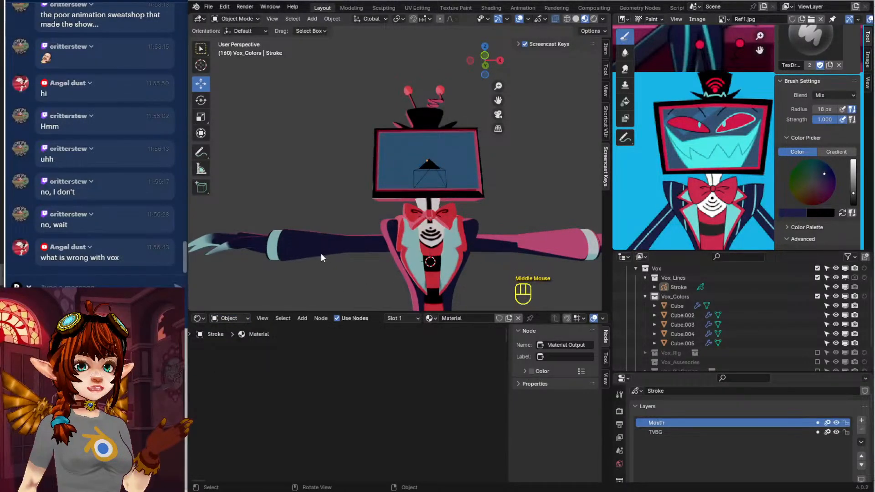
{"action": "key", "text": "space"}
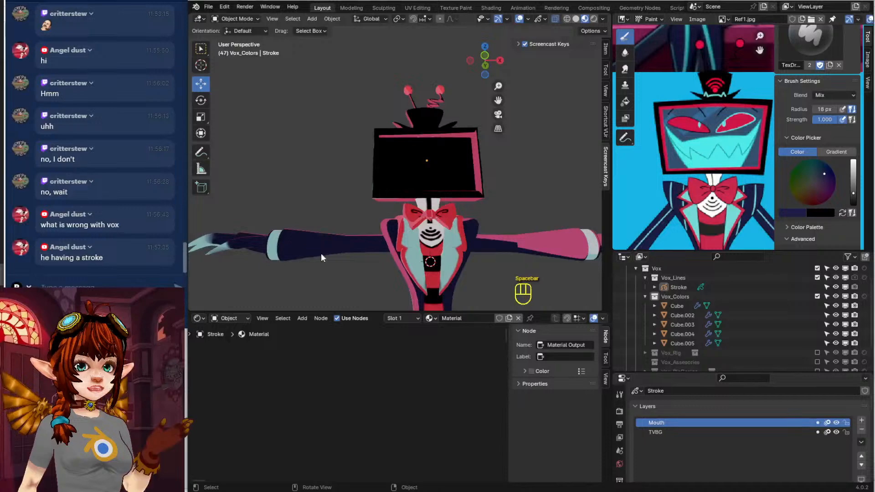
Change the Shader Editor below the viewport into a Dope Sheet and fit the whole animation range in it
{"action": "left_click", "coordinate": [206, 317]}
{"action": "left_click", "coordinate": [282, 318]}
{"action": "left_click", "coordinate": [203, 317]}
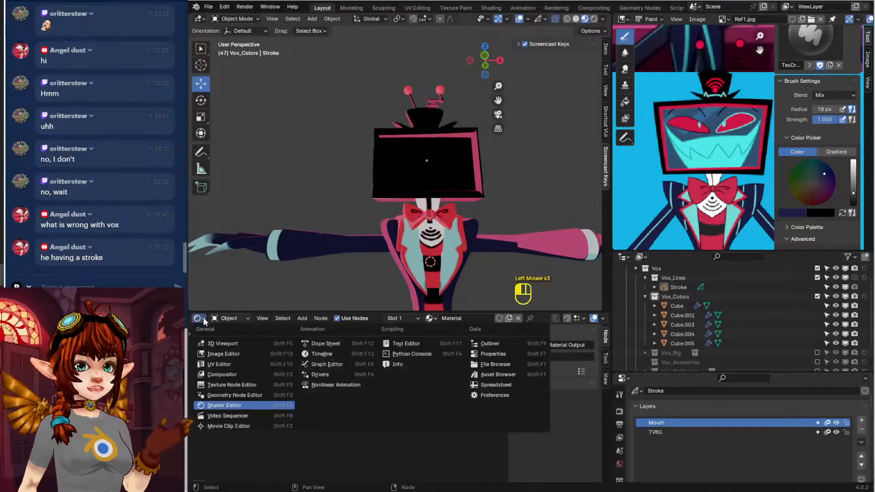
{"action": "left_click", "coordinate": [322, 345]}
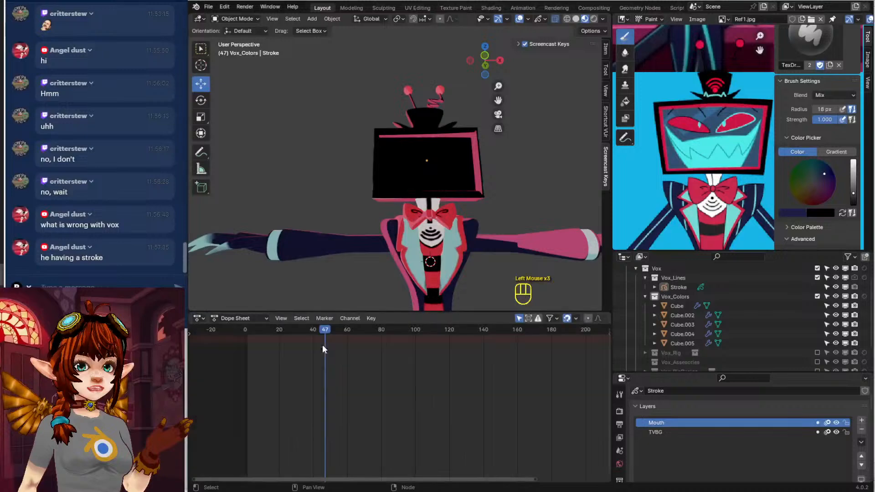
{"action": "scroll", "coordinate": [335, 360], "scroll_direction": "down", "scroll_amount": 5}
{"action": "middle_click_drag", "start_coordinate": [410, 399], "coordinate": [413, 401]}
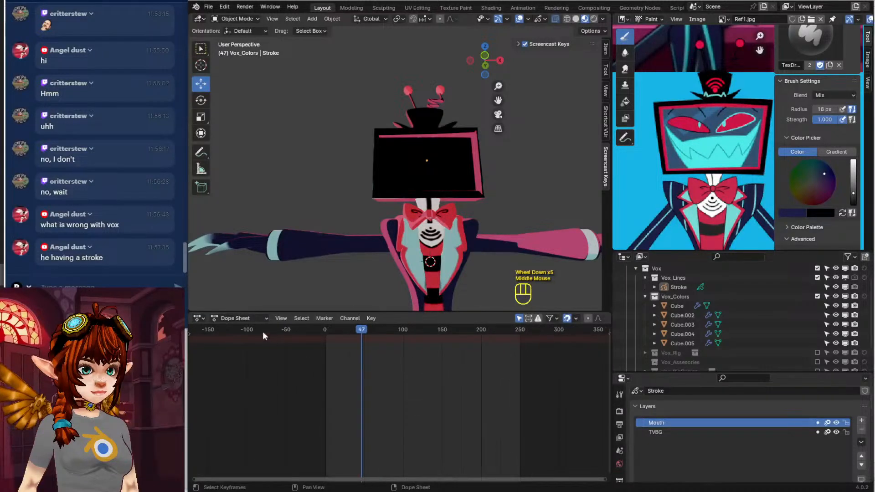
{"action": "left_click", "coordinate": [249, 318]}
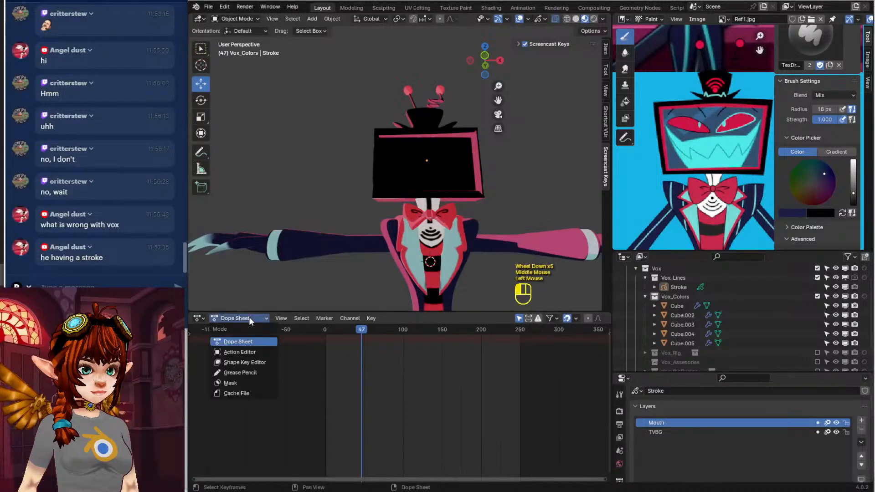
{"action": "left_click", "coordinate": [401, 161]}
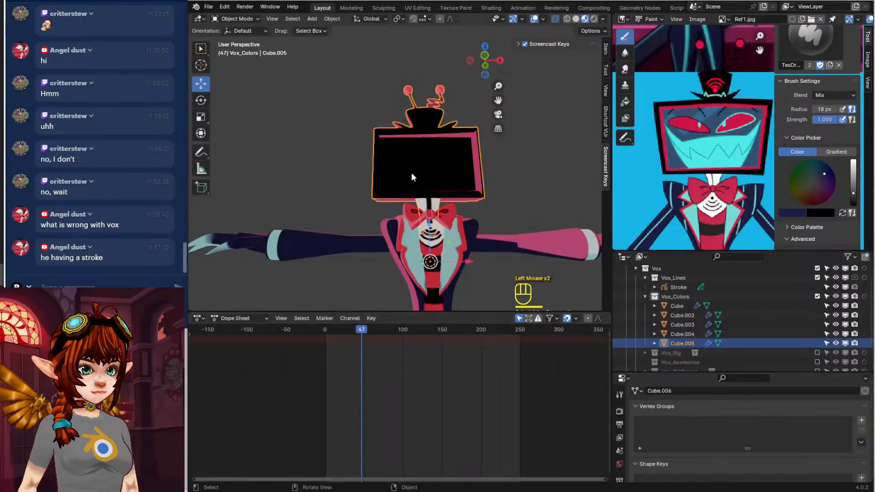
Select the Stroke object, spread its keyframes to just before frame 1 and to frame 262, and set the current frame to 262
{"action": "left_click", "coordinate": [668, 287]}
{"action": "left_click", "coordinate": [363, 339]}
{"action": "left_click_drag", "start_coordinate": [363, 339], "coordinate": [321, 340]}
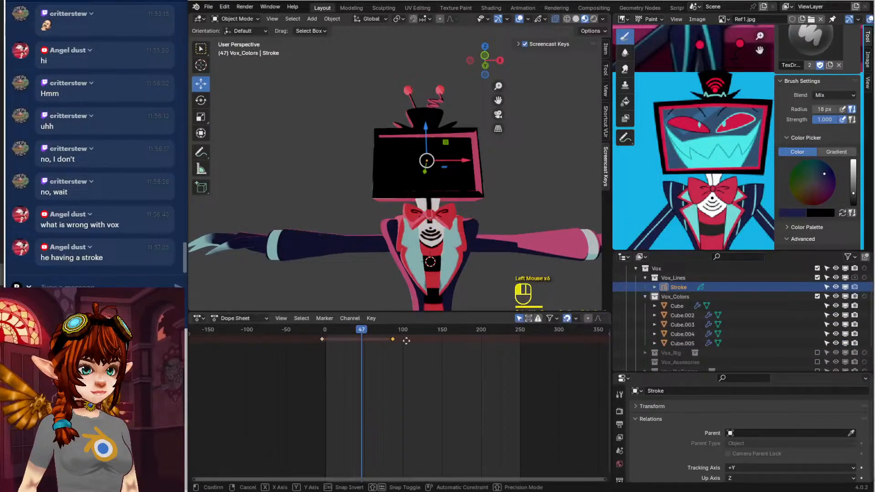
{"action": "left_click_drag", "start_coordinate": [393, 339], "coordinate": [530, 340]}
{"action": "left_click_drag", "start_coordinate": [361, 328], "coordinate": [531, 342]}
Delete the Stroke object's extra keyframes, leaving only the one at frame 262
{"action": "key", "text": "x"}
{"action": "left_click", "coordinate": [378, 333]}
{"action": "left_click", "coordinate": [357, 339]}
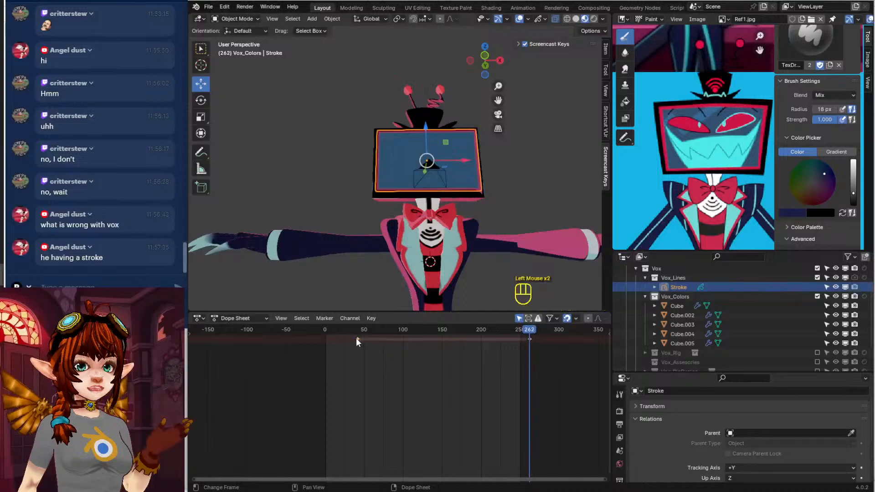
{"action": "key", "text": "x"}
{"action": "left_click", "coordinate": [356, 338]}
Move the remaining keyframe from frame 262 to just before frame 1 and play the animation to check the screen
{"action": "left_click", "coordinate": [530, 338]}
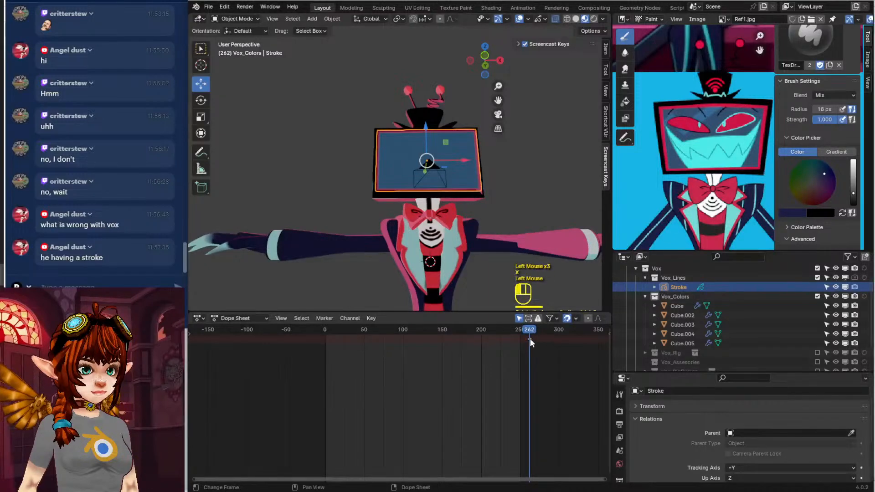
{"action": "left_click_drag", "start_coordinate": [530, 338], "coordinate": [309, 338]}
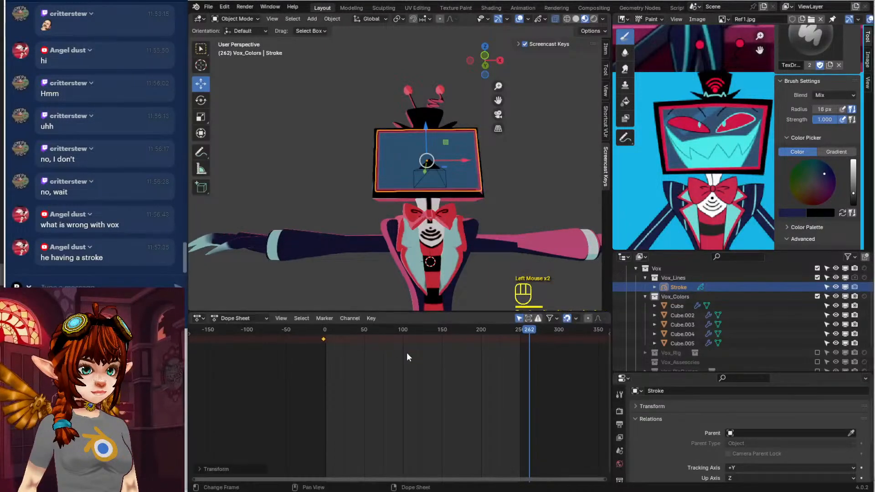
{"action": "key", "text": "space"}
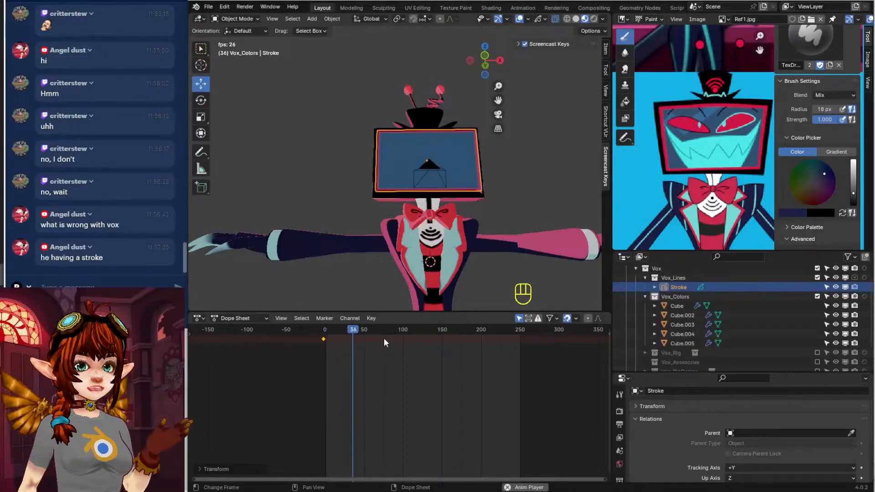
{"action": "key", "text": "space"}
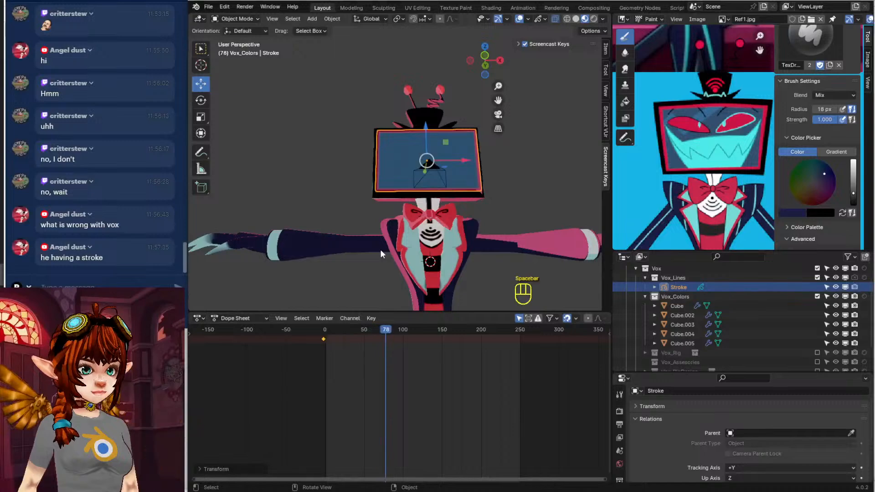
Return the current frame to 1 and enlarge the 3D viewport by collapsing the Dope Sheet beneath it
{"action": "left_click", "coordinate": [552, 195]}
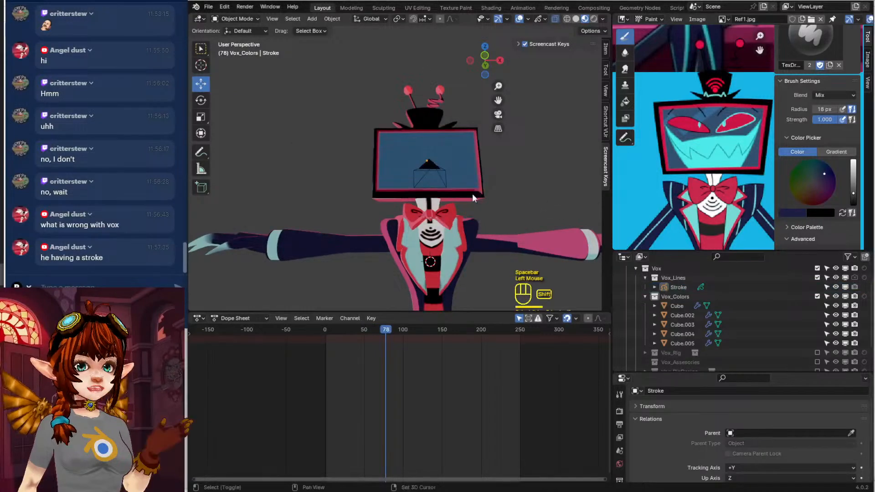
{"action": "scroll", "coordinate": [470, 214], "scroll_direction": "up", "scroll_amount": 2}
{"action": "mouse_move", "coordinate": [472, 193]}
{"action": "middle_mouse_down", "text": "shift"}
{"action": "mouse_move", "coordinate": [470, 214]}
{"action": "mouse_move", "coordinate": [476, 192]}
{"action": "mouse_move", "coordinate": [445, 235]}
{"action": "middle_mouse_up", "text": "shift"}
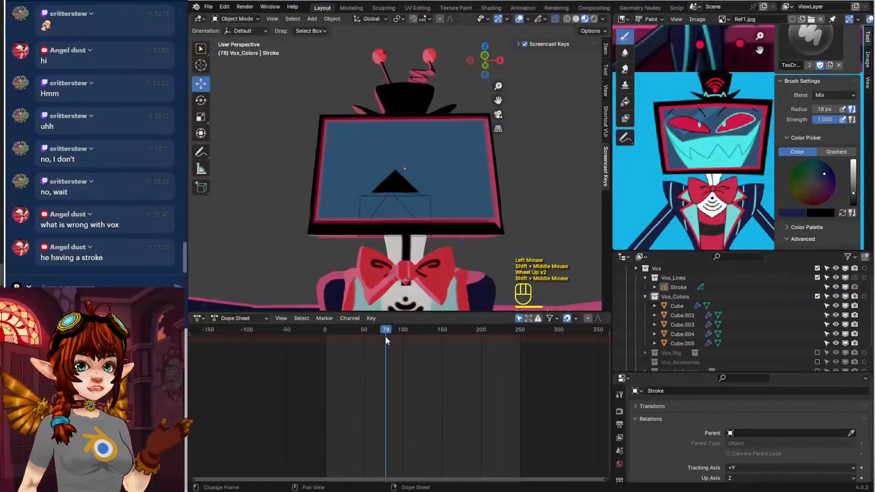
{"action": "left_click", "coordinate": [345, 330]}
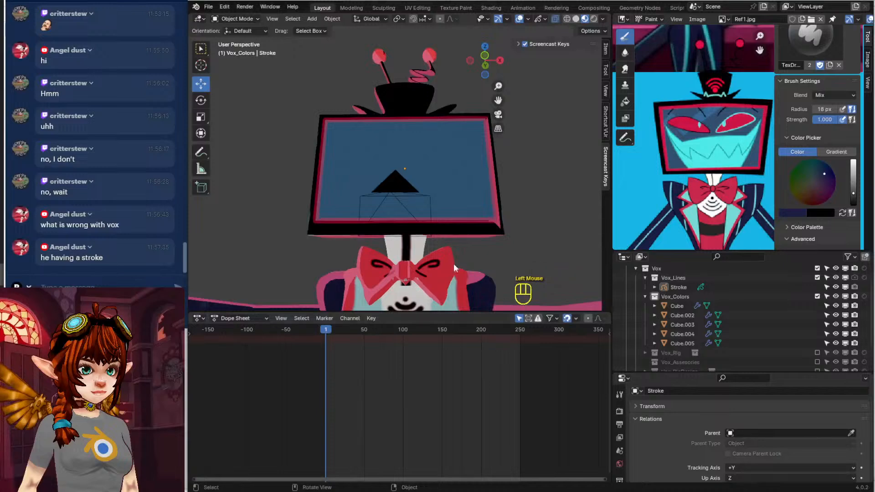
{"action": "left_click_drag", "start_coordinate": [442, 313], "coordinate": [442, 471]}
{"action": "mouse_move", "coordinate": [419, 319]}
{"action": "middle_mouse_down"}
{"action": "mouse_move", "coordinate": [414, 313]}
{"action": "mouse_move", "coordinate": [450, 306]}
{"action": "mouse_move", "coordinate": [396, 314]}
{"action": "mouse_move", "coordinate": [470, 311]}
{"action": "middle_mouse_up"}
Rename the Stroke object in the Vox_Lines collection to FaceBG
{"action": "double_click", "coordinate": [675, 287]}
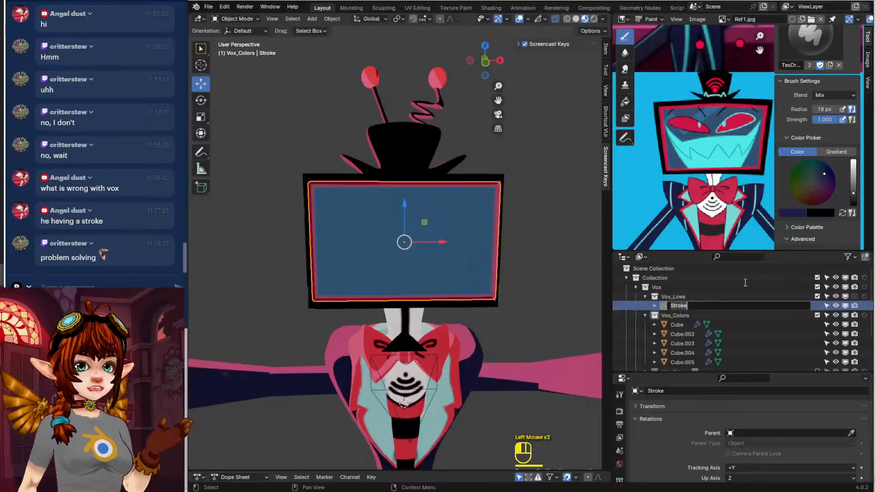
{"action": "key", "text": "BackSpace"}
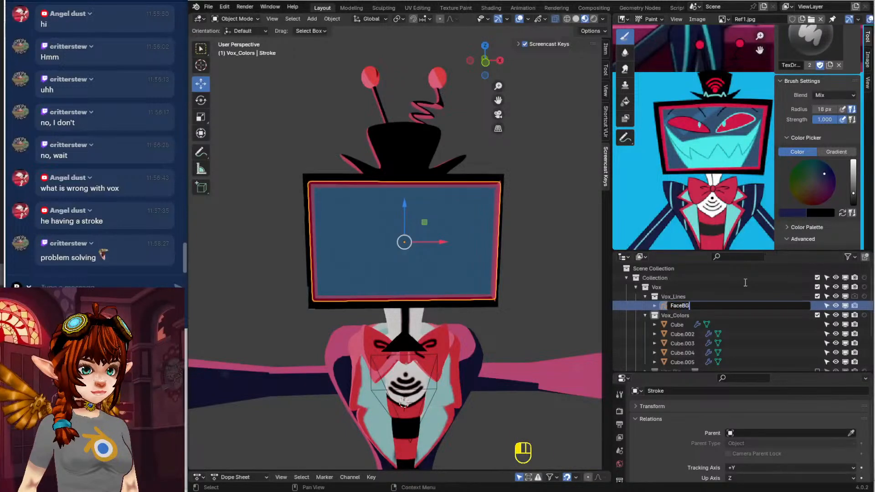
{"action": "key", "text": "Return"}
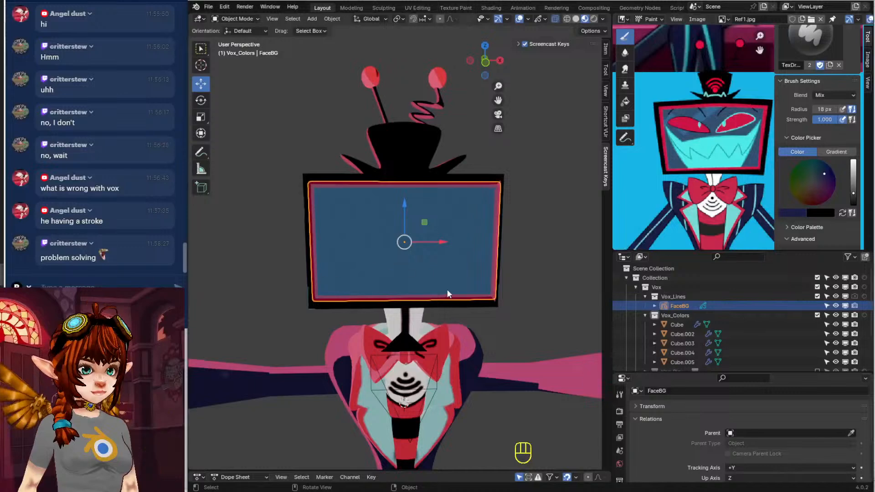
Examine the eyes and upper mouth of the face closely in the reference image
{"action": "scroll", "coordinate": [441, 287], "scroll_direction": "up", "scroll_amount": 1}
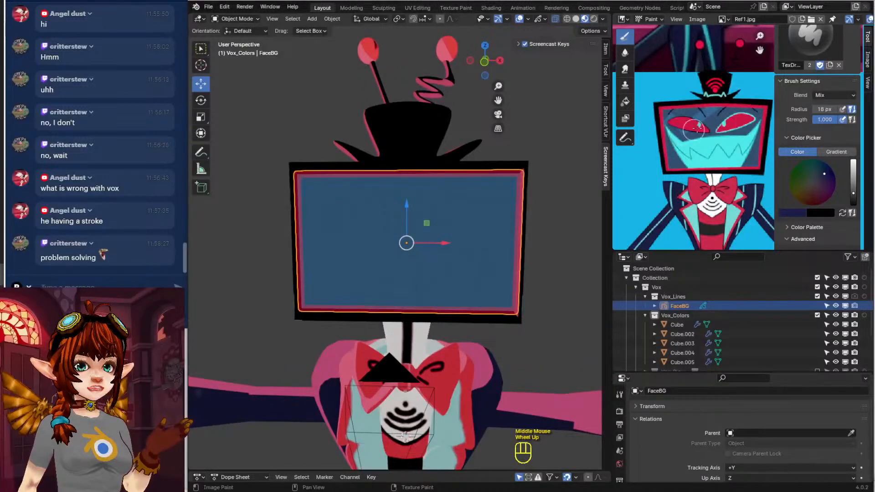
{"action": "middle_click_drag", "start_coordinate": [697, 129], "coordinate": [718, 174], "text": "shift"}
{"action": "scroll", "coordinate": [683, 178], "scroll_direction": "up", "scroll_amount": 3}
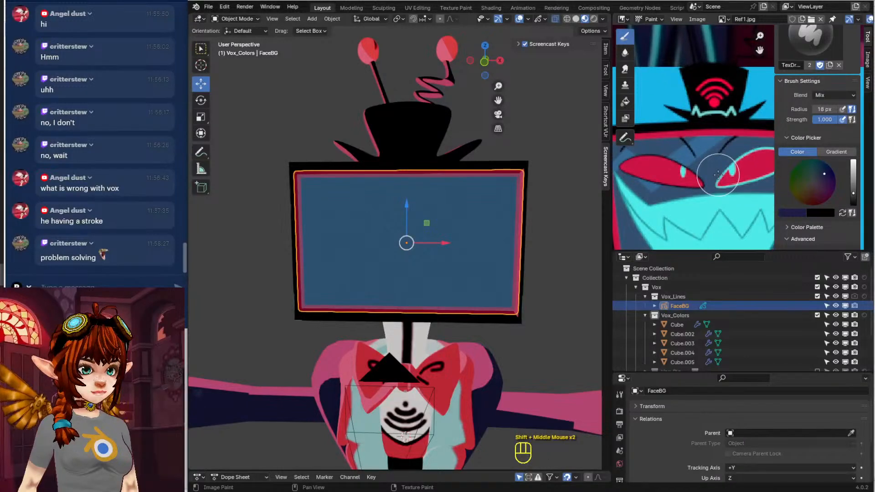
Select the TV-head mesh Cube.005 and widen the image editor beside the 3D viewport
{"action": "middle_click_drag", "start_coordinate": [400, 215], "coordinate": [400, 208], "text": "shift"}
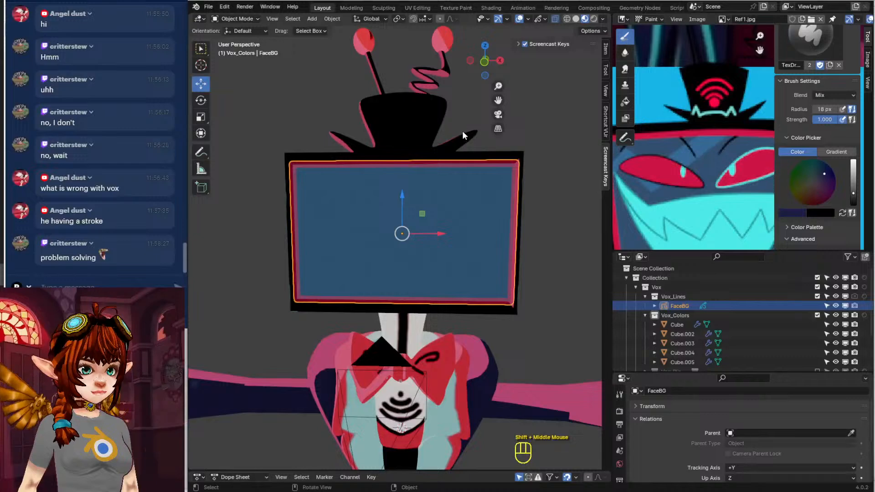
{"action": "left_click", "coordinate": [395, 108]}
{"action": "key", "text": "Tab"}
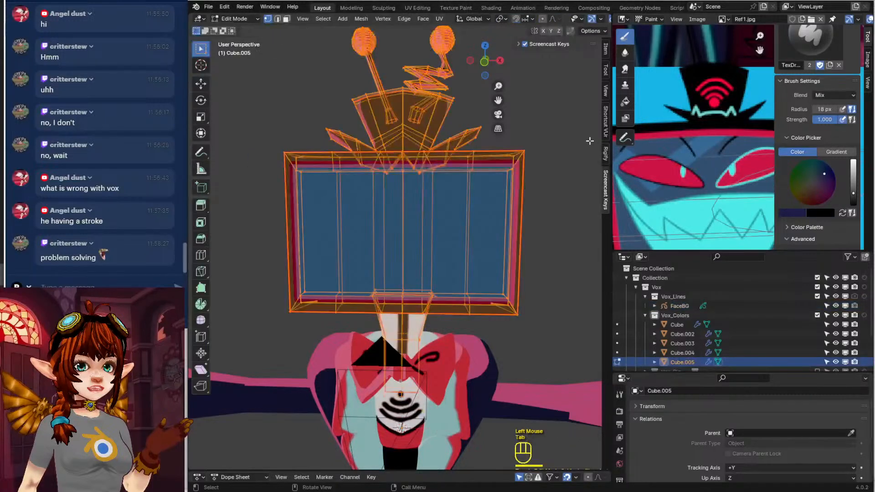
{"action": "scroll", "coordinate": [395, 107], "scroll_direction": "down", "scroll_amount": 2}
{"action": "key", "text": "Tab"}
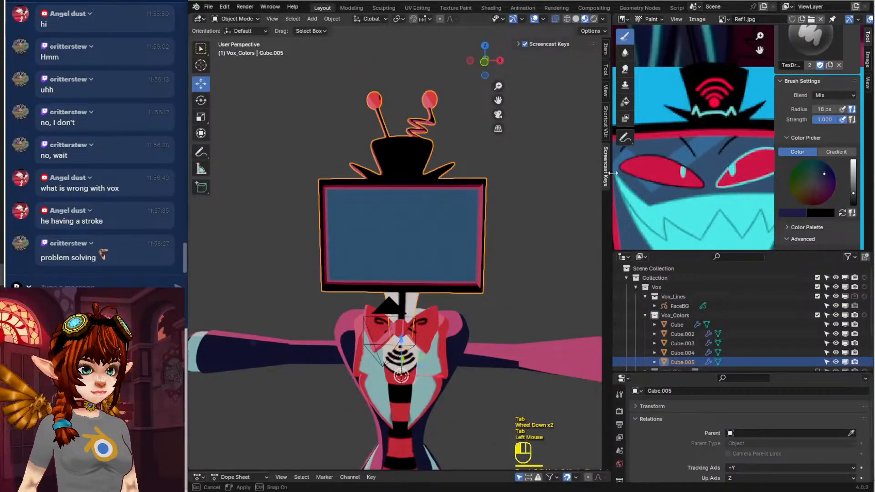
{"action": "left_click_drag", "start_coordinate": [606, 179], "coordinate": [532, 179]}
Show the VoxHead texture in the image editor and switch the head mesh to Texture Paint mode
{"action": "left_click", "coordinate": [651, 19]}
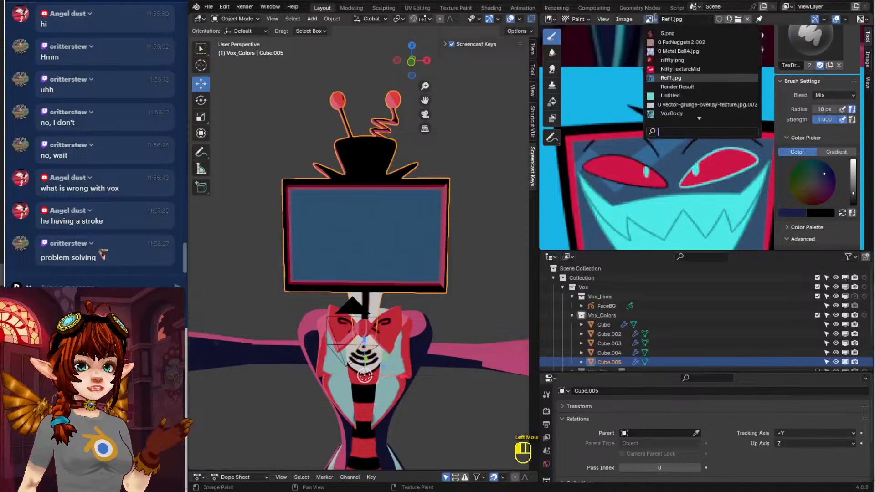
{"action": "scroll", "coordinate": [693, 100], "scroll_direction": "down", "scroll_amount": 2}
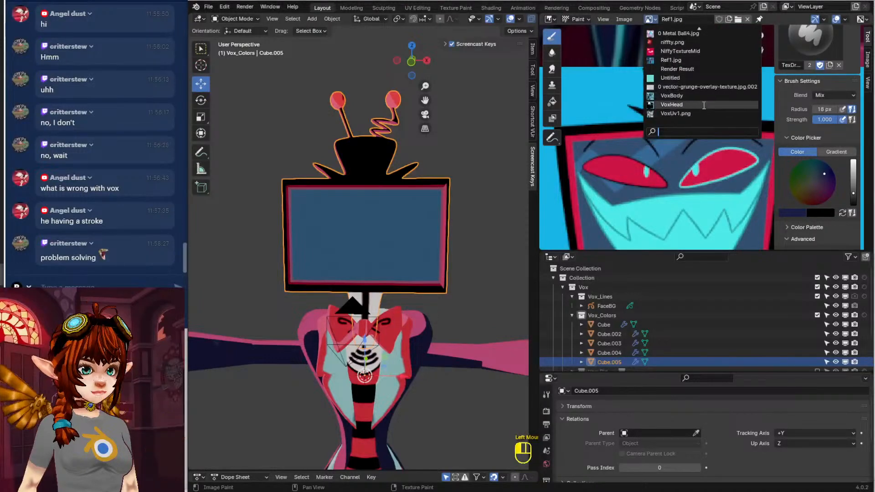
{"action": "left_click", "coordinate": [693, 112]}
{"action": "mouse_move", "coordinate": [624, 159]}
{"action": "middle_mouse_down", "text": "shift"}
{"action": "mouse_move", "coordinate": [625, 172]}
{"action": "mouse_move", "coordinate": [830, 206]}
{"action": "middle_mouse_up", "text": "shift"}
{"action": "scroll", "coordinate": [781, 182], "scroll_direction": "down", "scroll_amount": 4}
{"action": "scroll", "coordinate": [633, 145], "scroll_direction": "down", "scroll_amount": 3}
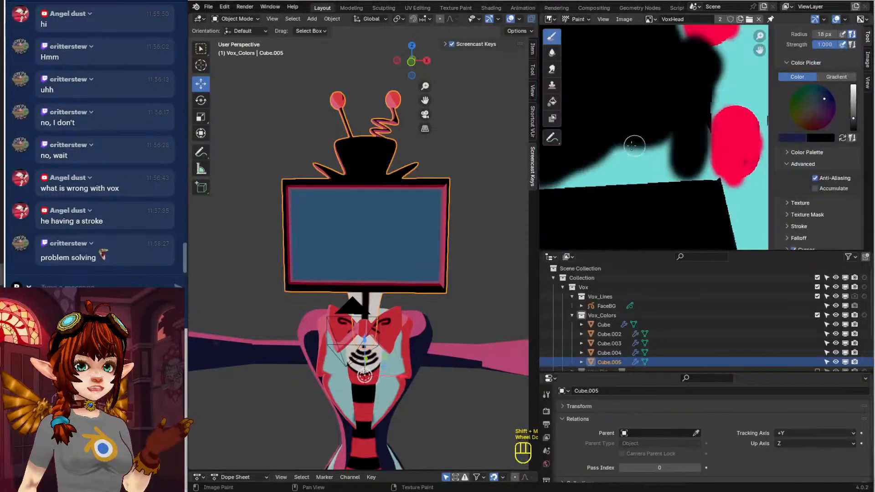
{"action": "left_click", "coordinate": [240, 20]}
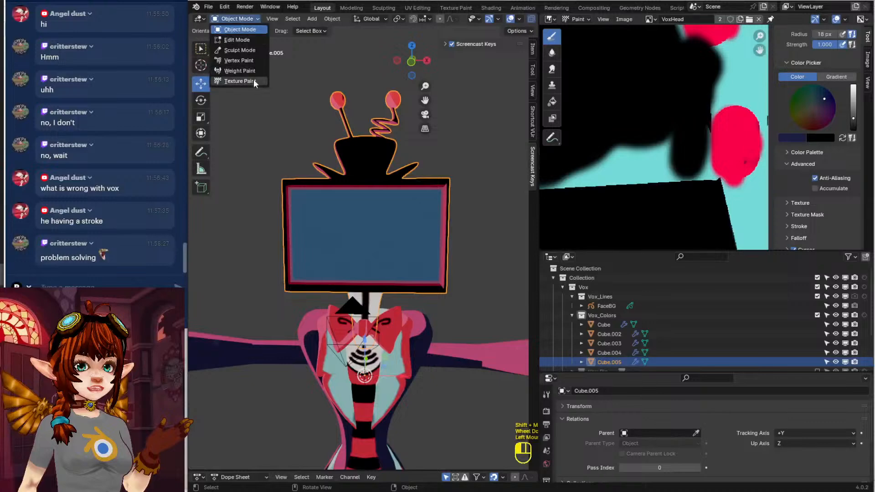
{"action": "left_click", "coordinate": [253, 79]}
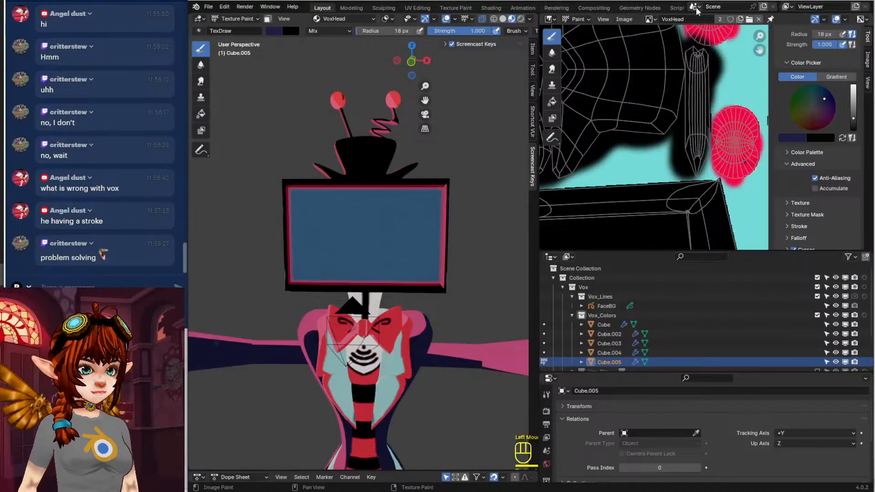
Display Ref1.jpg in the image editor and find the close-up of the hat's Wi-Fi symbol and heartbeat line
{"action": "left_click", "coordinate": [650, 20]}
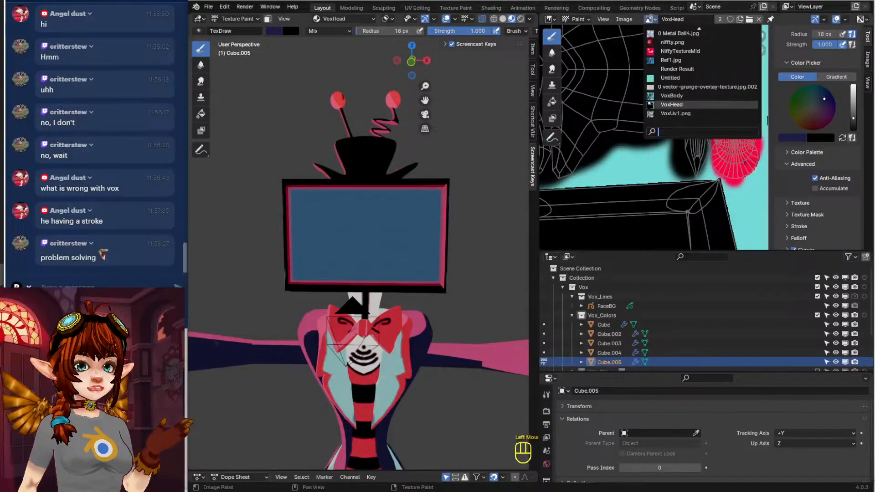
{"action": "left_click", "coordinate": [680, 60]}
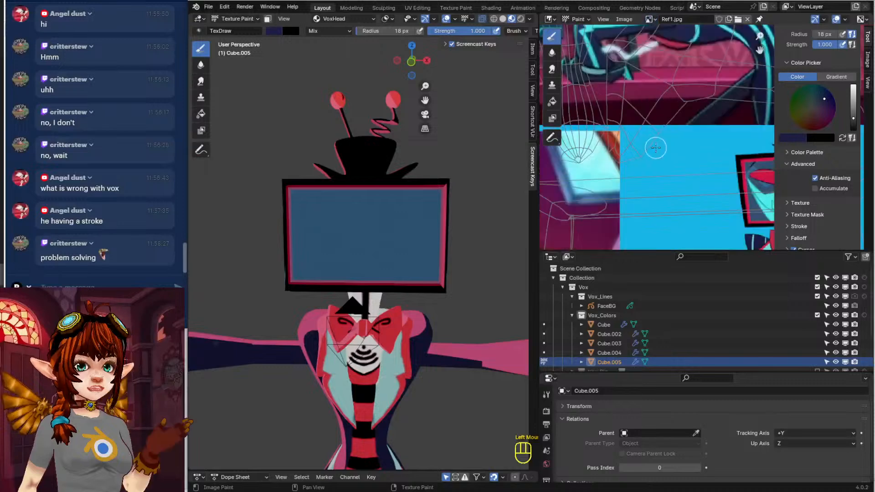
{"action": "middle_click_drag", "start_coordinate": [617, 147], "coordinate": [758, 192]}
{"action": "scroll", "coordinate": [757, 192], "scroll_direction": "down", "scroll_amount": 4}
{"action": "middle_click_drag", "start_coordinate": [641, 145], "coordinate": [618, 114]}
{"action": "scroll", "coordinate": [628, 167], "scroll_direction": "up", "scroll_amount": 3}
{"action": "middle_click_drag", "start_coordinate": [628, 167], "coordinate": [761, 149]}
{"action": "scroll", "coordinate": [695, 145], "scroll_direction": "up", "scroll_amount": 4}
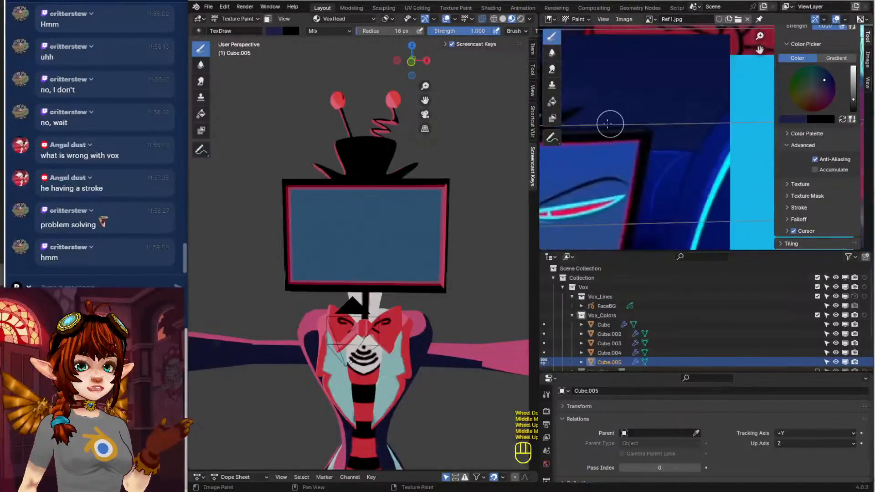
{"action": "middle_click_drag", "start_coordinate": [610, 123], "coordinate": [730, 152]}
{"action": "scroll", "coordinate": [730, 152], "scroll_direction": "up", "scroll_amount": 1}
{"action": "scroll", "coordinate": [370, 123], "scroll_direction": "up", "scroll_amount": 2}
Sample the red of the reference's Wi-Fi symbol and paint its dot on the lower front of the hat
{"action": "middle_click_drag", "start_coordinate": [343, 128], "coordinate": [351, 148], "text": "shift"}
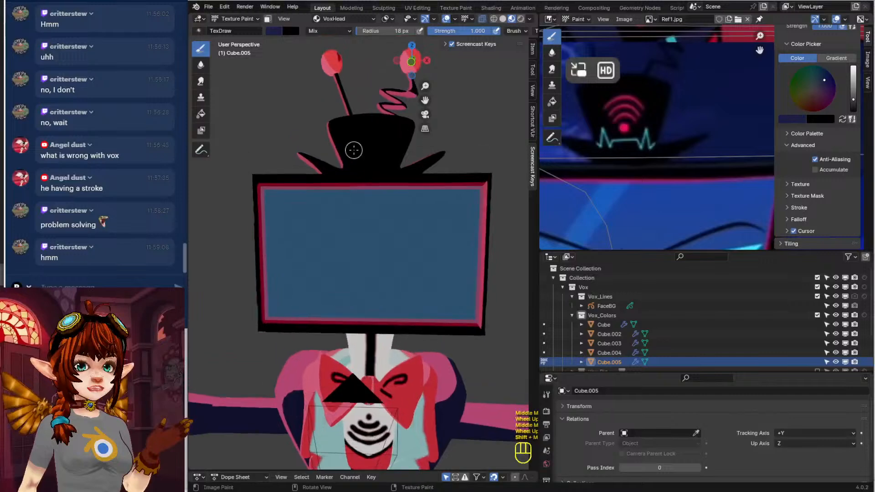
{"action": "scroll", "coordinate": [351, 149], "scroll_direction": "up", "scroll_amount": 3}
{"action": "left_click", "coordinate": [276, 32]}
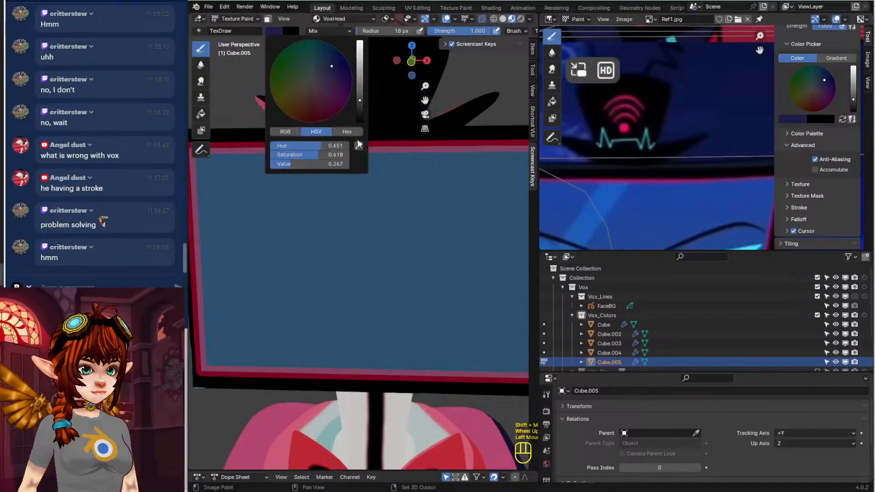
{"action": "left_click", "coordinate": [358, 144]}
{"action": "left_click", "coordinate": [627, 128]}
{"action": "middle_click_drag", "start_coordinate": [367, 125], "coordinate": [370, 147], "text": "shift"}
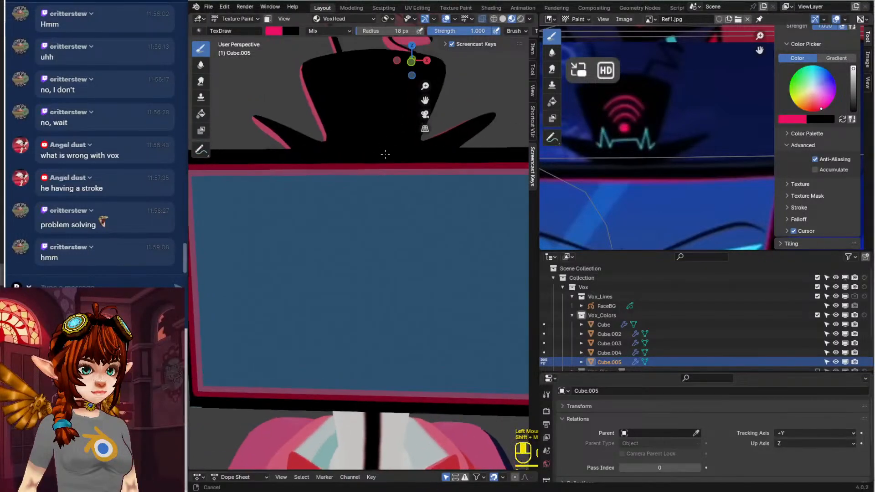
{"action": "left_click", "coordinate": [374, 128]}
{"action": "left_click_drag", "start_coordinate": [378, 129], "coordinate": [379, 131]}
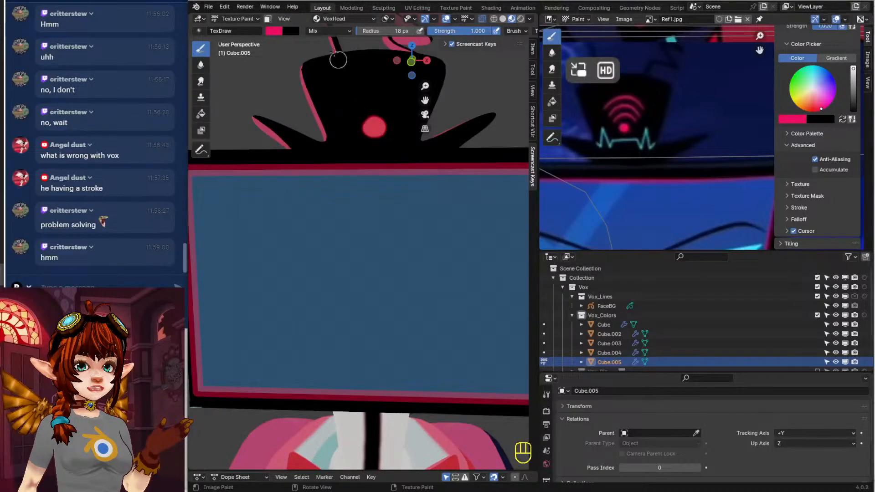
Set the brush radius to 10 px and paint three stacked Wi-Fi arcs above the red dot on the hat
{"action": "left_click_drag", "start_coordinate": [384, 31], "coordinate": [378, 31]}
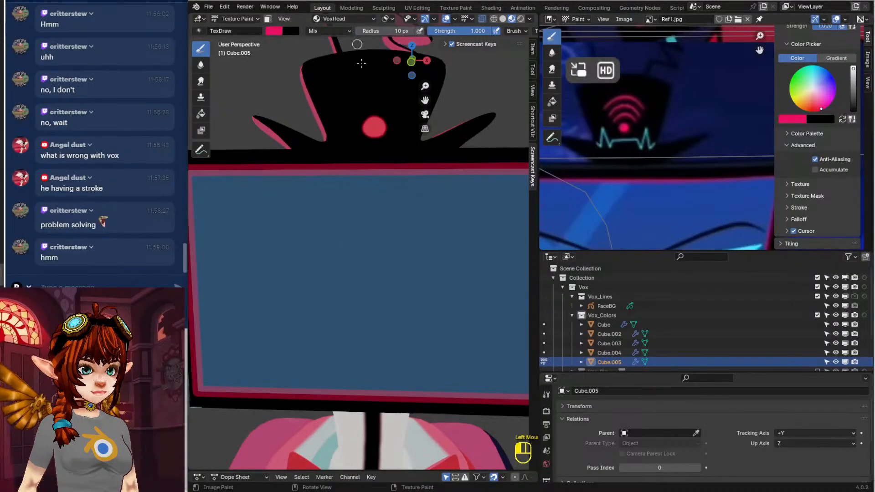
{"action": "left_click_drag", "start_coordinate": [357, 114], "coordinate": [394, 114]}
{"action": "left_click_drag", "start_coordinate": [346, 97], "coordinate": [372, 91]}
{"action": "key", "text": "ctrl+z"}
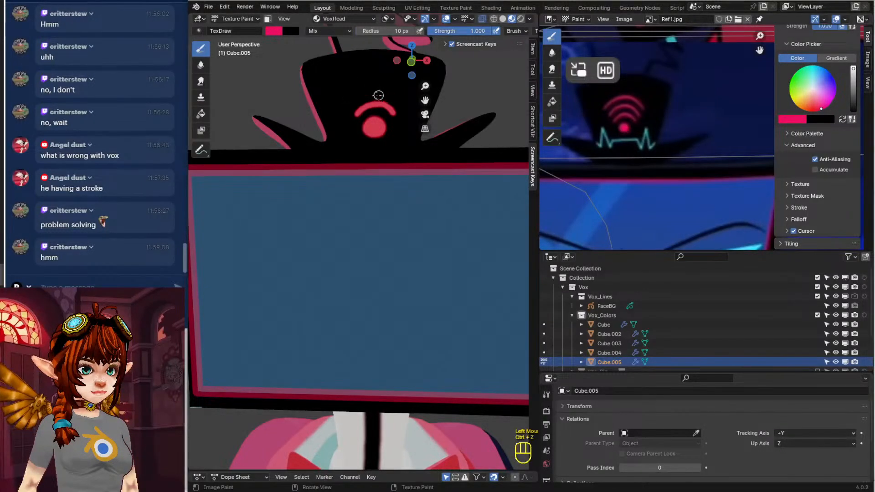
{"action": "mouse_move", "coordinate": [348, 102]}
{"action": "left_mouse_down"}
{"action": "mouse_move", "coordinate": [390, 88]}
{"action": "mouse_move", "coordinate": [398, 98]}
{"action": "left_mouse_up"}
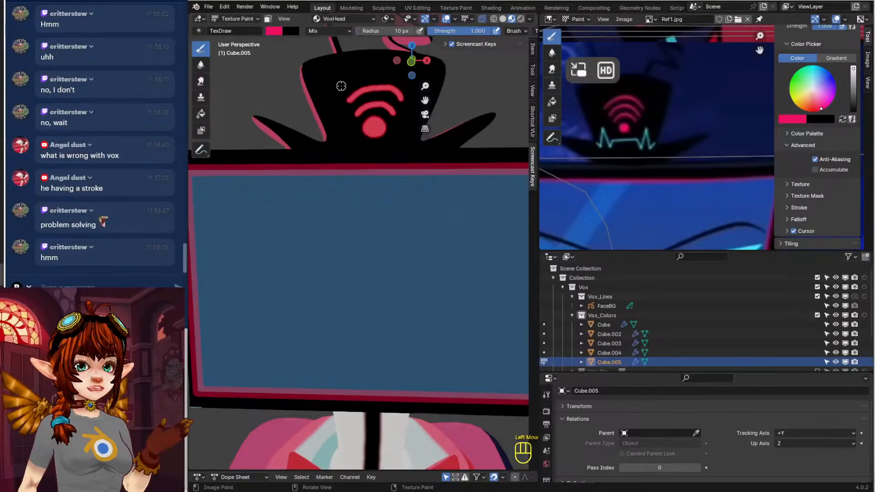
{"action": "left_click_drag", "start_coordinate": [338, 88], "coordinate": [389, 73]}
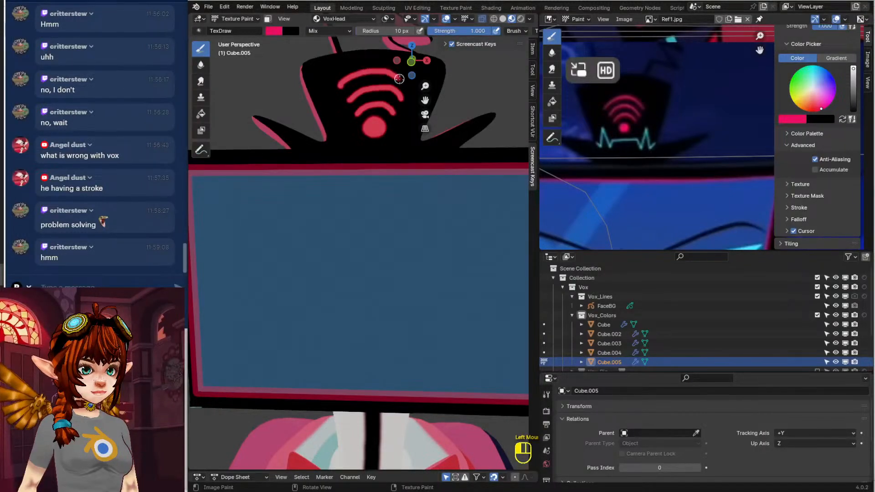
Try to paint a teal heartbeat line along the hat's base using the colour sampled from the reference
{"action": "left_click", "coordinate": [275, 31]}
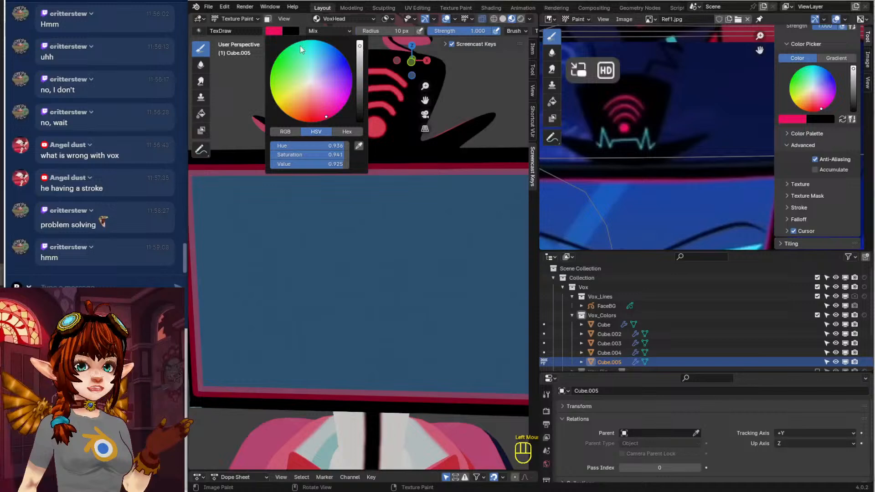
{"action": "left_click", "coordinate": [359, 146]}
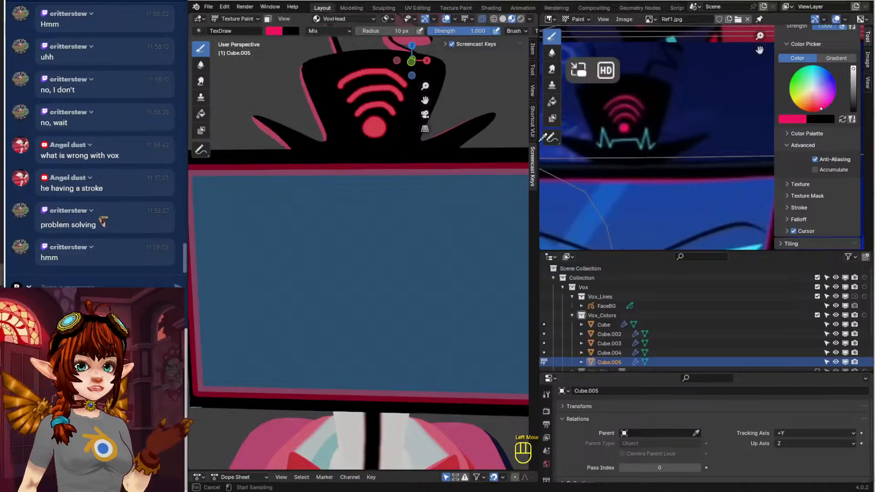
{"action": "left_click", "coordinate": [603, 131]}
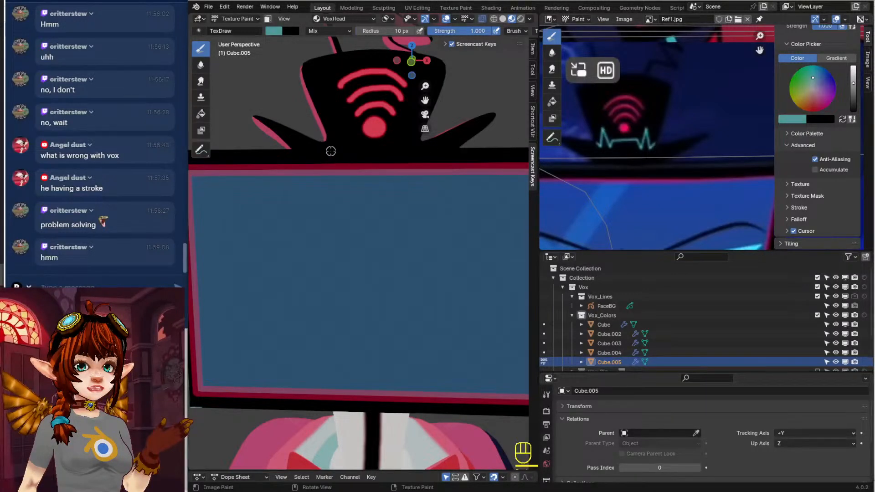
{"action": "mouse_move", "coordinate": [331, 151]}
{"action": "left_mouse_down"}
{"action": "mouse_move", "coordinate": [344, 141]}
{"action": "mouse_move", "coordinate": [412, 154]}
{"action": "left_mouse_up"}
{"action": "scroll", "coordinate": [419, 152], "scroll_direction": "down", "scroll_amount": 3}
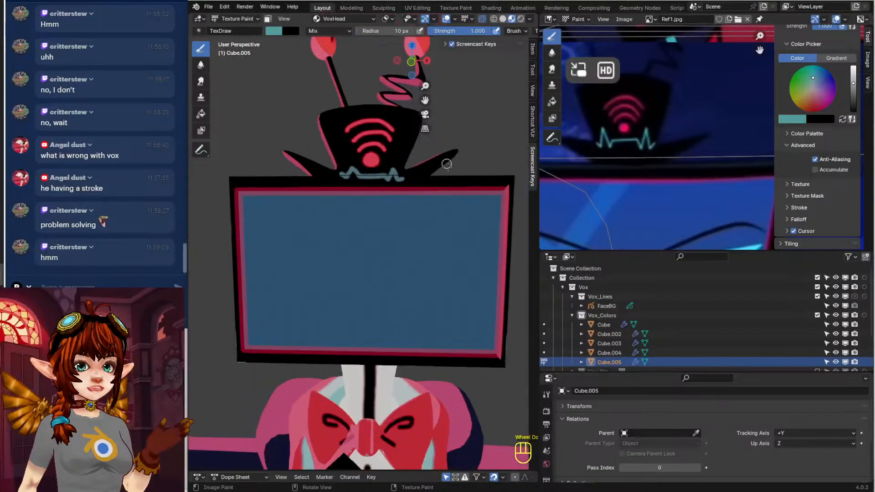
{"action": "key", "text": "Tab"}
{"action": "key", "text": "Tab"}
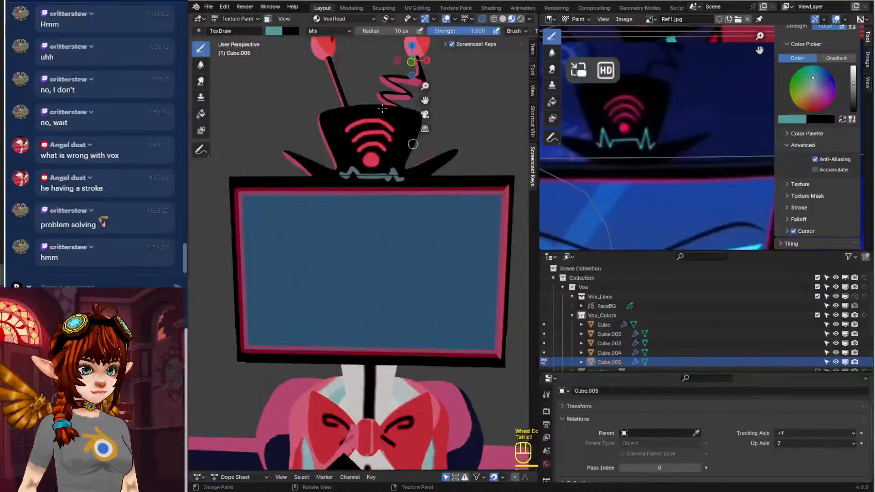
{"action": "left_click", "coordinate": [226, 20]}
{"action": "left_click", "coordinate": [229, 26]}
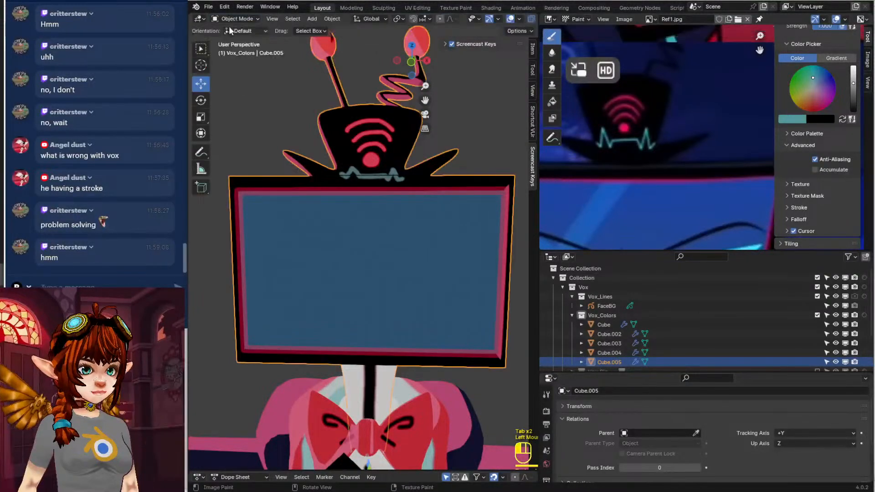
{"action": "left_click", "coordinate": [287, 136]}
{"action": "scroll", "coordinate": [294, 141], "scroll_direction": "down", "scroll_amount": 2}
{"action": "mouse_move", "coordinate": [293, 142]}
{"action": "middle_mouse_down", "text": "shift"}
{"action": "mouse_move", "coordinate": [314, 149]}
{"action": "mouse_move", "coordinate": [322, 228]}
{"action": "mouse_move", "coordinate": [310, 218]}
{"action": "mouse_move", "coordinate": [351, 202]}
{"action": "mouse_move", "coordinate": [354, 188]}
{"action": "middle_mouse_up", "text": "shift"}
{"action": "key", "text": "ctrl+z"}
{"action": "key", "text": "ctrl+z"}
{"action": "key", "text": "ctrl+z"}
{"action": "left_click", "coordinate": [257, 137]}
{"action": "scroll", "coordinate": [257, 138], "scroll_direction": "up", "scroll_amount": 3}
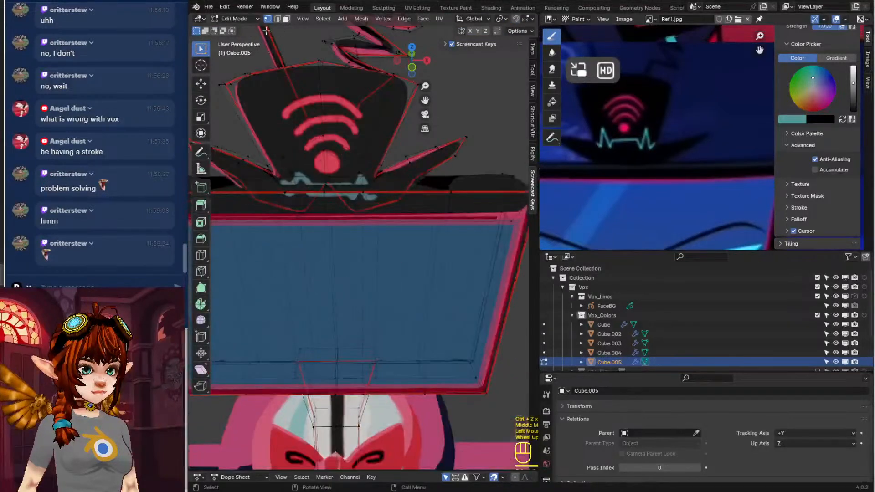
{"action": "left_click", "coordinate": [226, 21]}
{"action": "left_click", "coordinate": [246, 82]}
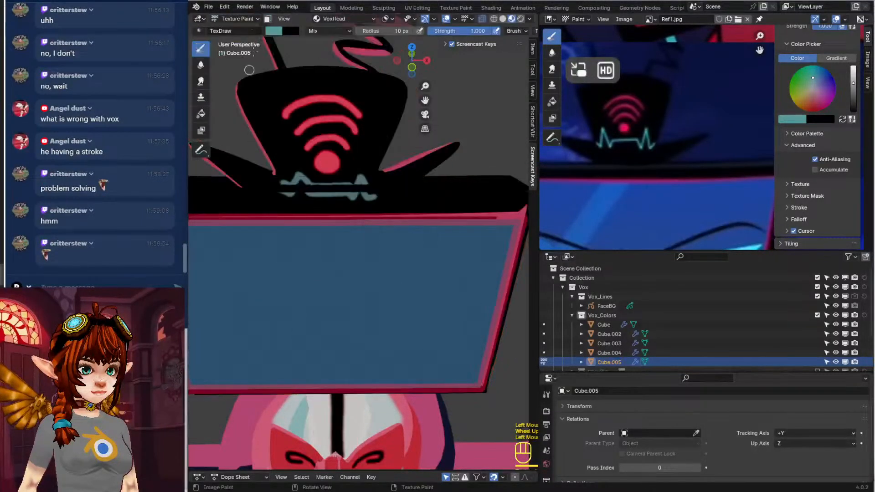
Sample black from the reference's hat and paint over the teal heartbeat strokes on the hat and screen frame
{"action": "left_click", "coordinate": [272, 30]}
{"action": "left_click", "coordinate": [358, 147]}
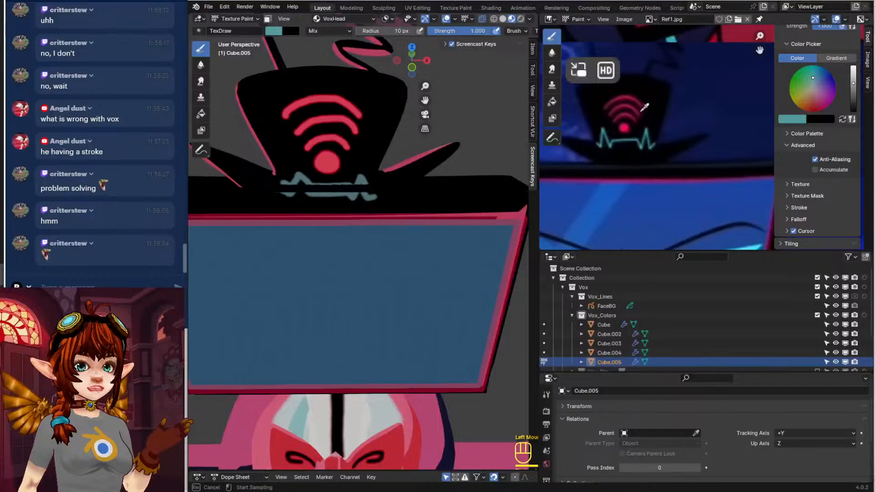
{"action": "left_click", "coordinate": [656, 95]}
{"action": "left_click_drag", "start_coordinate": [285, 194], "coordinate": [399, 196]}
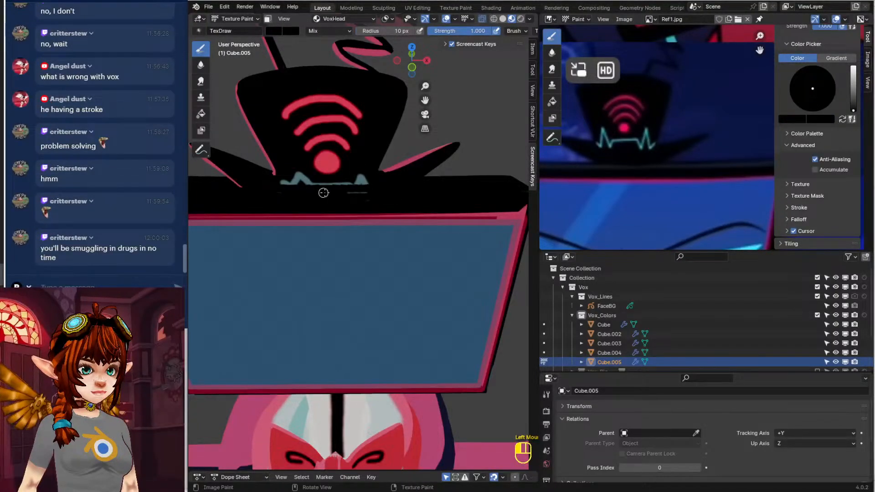
{"action": "middle_click_drag", "start_coordinate": [292, 182], "coordinate": [358, 185], "text": "shift"}
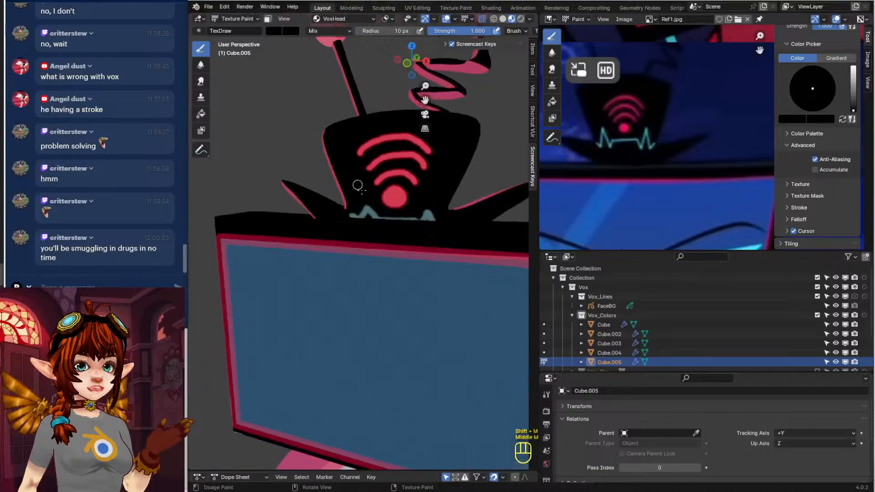
{"action": "left_click", "coordinate": [344, 215]}
{"action": "left_click_drag", "start_coordinate": [363, 213], "coordinate": [427, 212]}
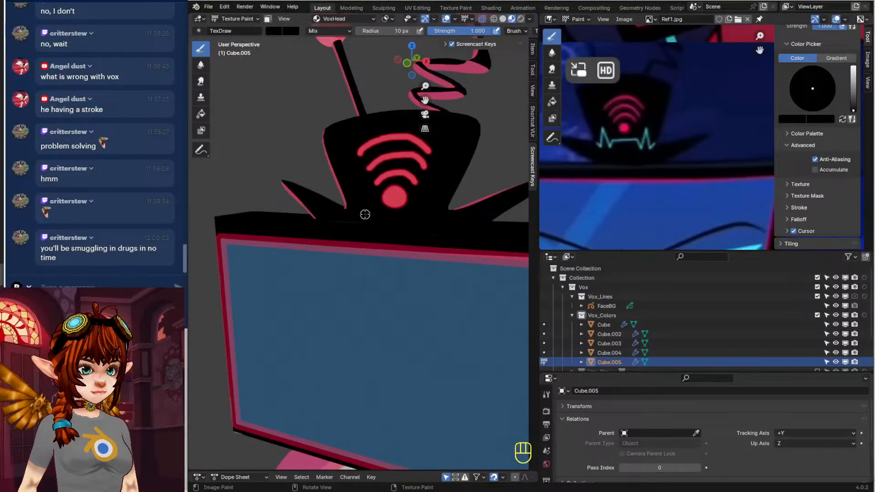
{"action": "left_click_drag", "start_coordinate": [364, 214], "coordinate": [347, 218]}
Sample the teal of the reference's heartbeat line and paint the zigzag heartbeat across the hat's base below the Wi-Fi dot
{"action": "left_click", "coordinate": [281, 35]}
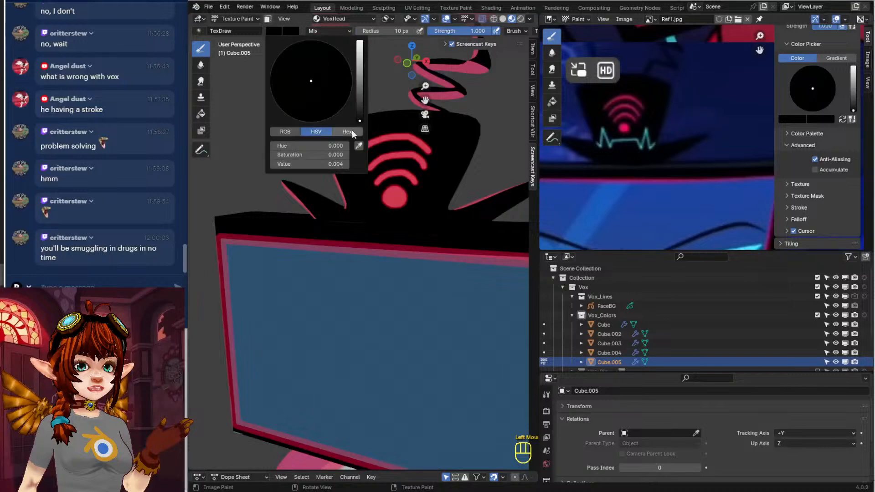
{"action": "left_click", "coordinate": [363, 145]}
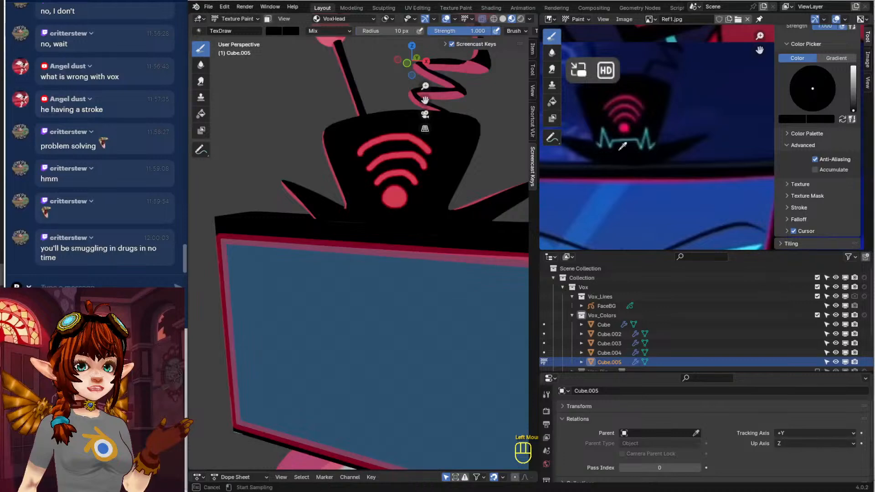
{"action": "left_click", "coordinate": [604, 129]}
{"action": "mouse_move", "coordinate": [328, 200]}
{"action": "middle_mouse_down"}
{"action": "mouse_move", "coordinate": [371, 201]}
{"action": "mouse_move", "coordinate": [377, 214]}
{"action": "mouse_move", "coordinate": [337, 230]}
{"action": "mouse_move", "coordinate": [354, 248]}
{"action": "middle_mouse_up"}
{"action": "scroll", "coordinate": [363, 220], "scroll_direction": "up", "scroll_amount": 2}
{"action": "scroll", "coordinate": [356, 217], "scroll_direction": "up", "scroll_amount": 1, "text": "shift"}
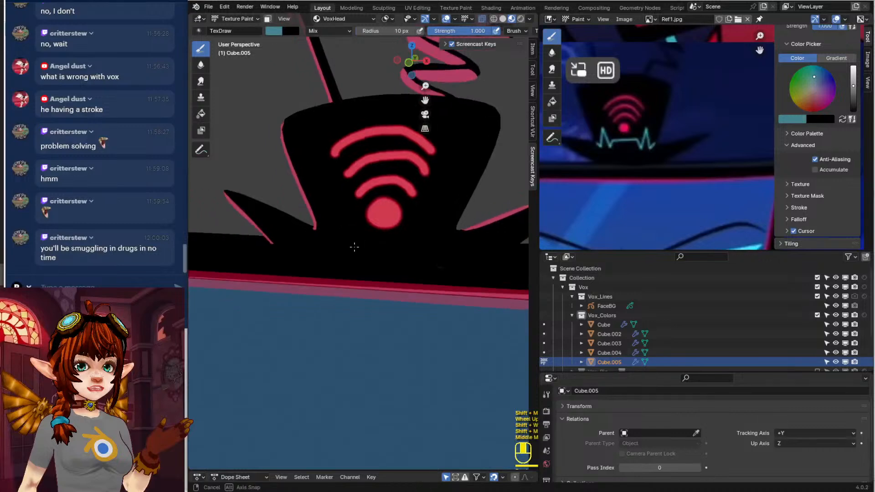
{"action": "scroll", "coordinate": [354, 249], "scroll_direction": "up", "scroll_amount": 1}
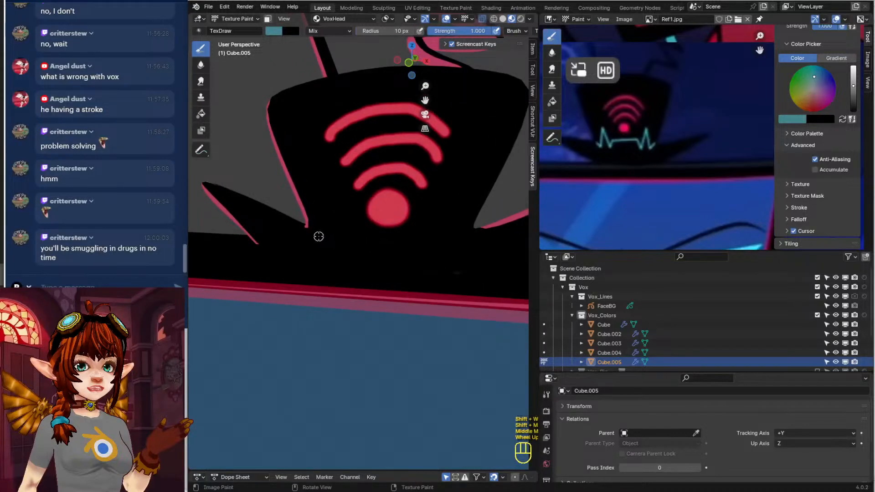
{"action": "mouse_move", "coordinate": [318, 236]}
{"action": "left_mouse_down"}
{"action": "mouse_move", "coordinate": [338, 221]}
{"action": "mouse_move", "coordinate": [348, 236]}
{"action": "mouse_move", "coordinate": [419, 241]}
{"action": "mouse_move", "coordinate": [447, 209]}
{"action": "mouse_move", "coordinate": [461, 246]}
{"action": "left_mouse_up"}
{"action": "scroll", "coordinate": [465, 244], "scroll_direction": "down", "scroll_amount": 3}
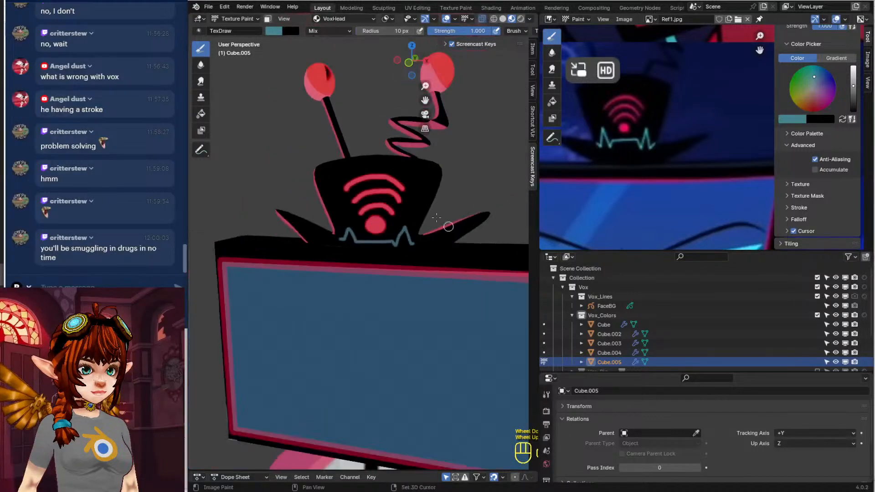
{"action": "middle_click_drag", "start_coordinate": [436, 218], "coordinate": [382, 205], "text": "shift"}
{"action": "middle_click_drag", "start_coordinate": [382, 205], "coordinate": [405, 201]}
{"action": "scroll", "coordinate": [406, 201], "scroll_direction": "down", "scroll_amount": 3}
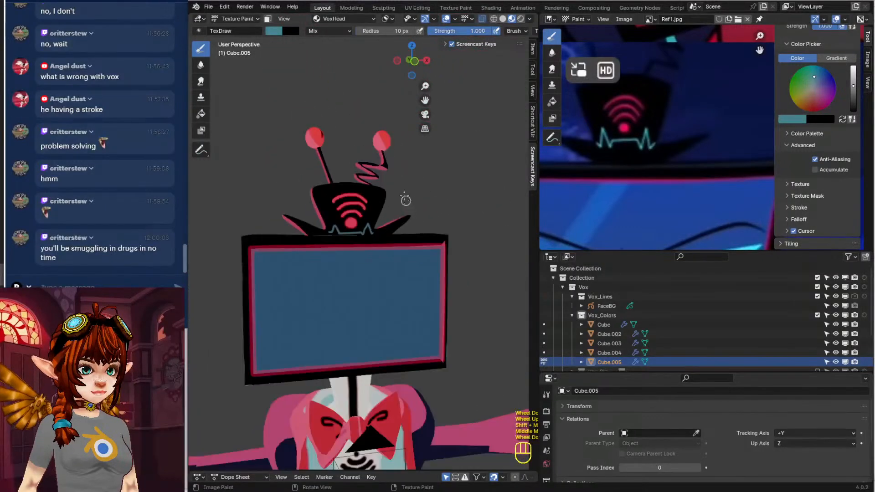
Return the head mesh to Object Mode and select the FaceBG Grease Pencil object
{"action": "left_click", "coordinate": [228, 19]}
{"action": "left_click", "coordinate": [245, 31]}
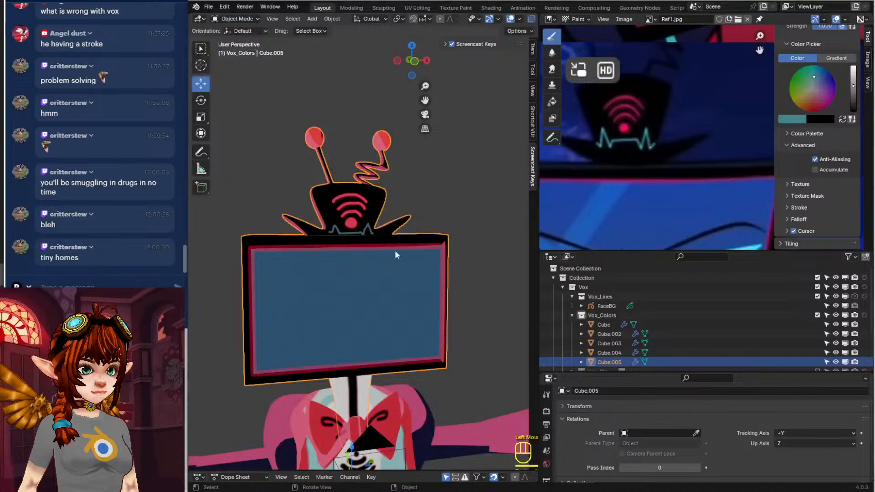
{"action": "middle_click_drag", "start_coordinate": [395, 252], "coordinate": [426, 271]}
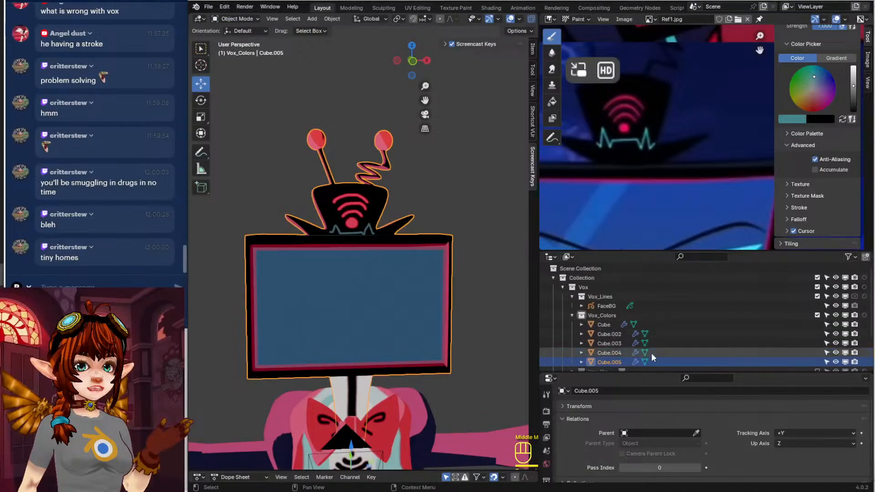
{"action": "left_click", "coordinate": [602, 305]}
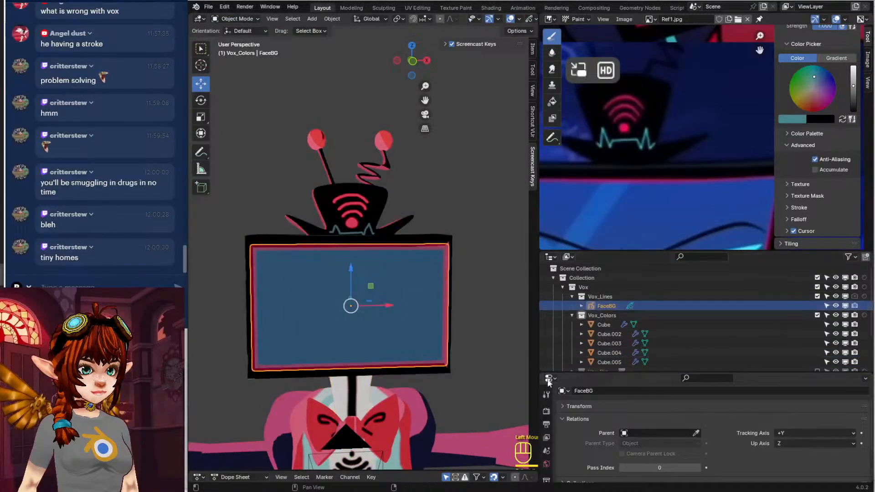
Collapse the Vox_Colors collection, then enlarge the properties area and widen the 3D viewport
{"action": "left_click_drag", "start_coordinate": [603, 369], "coordinate": [604, 339]}
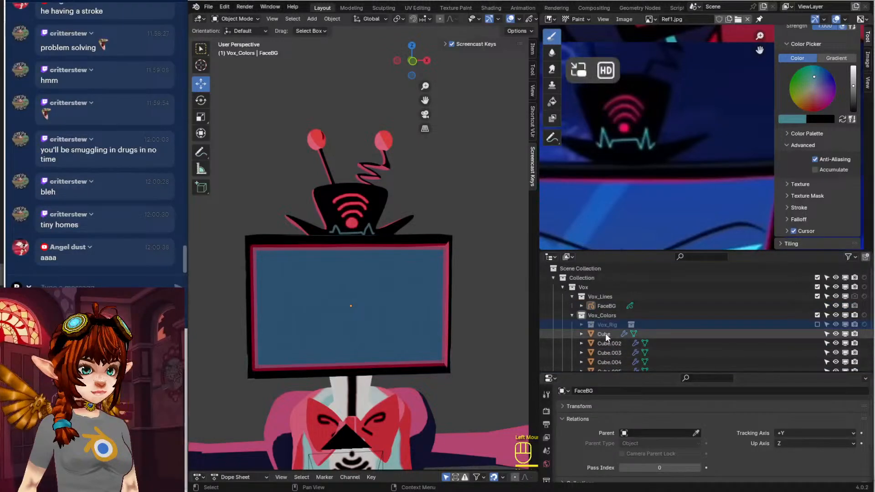
{"action": "left_click", "coordinate": [572, 315]}
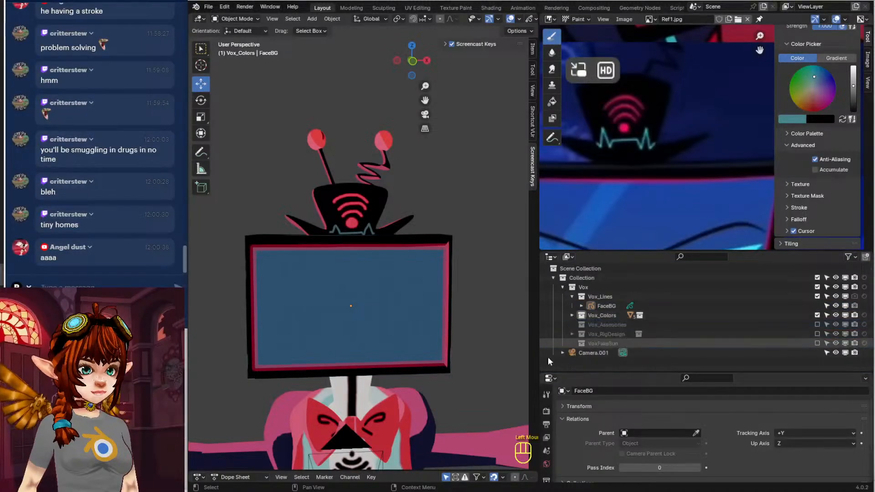
{"action": "left_click_drag", "start_coordinate": [615, 372], "coordinate": [622, 308]}
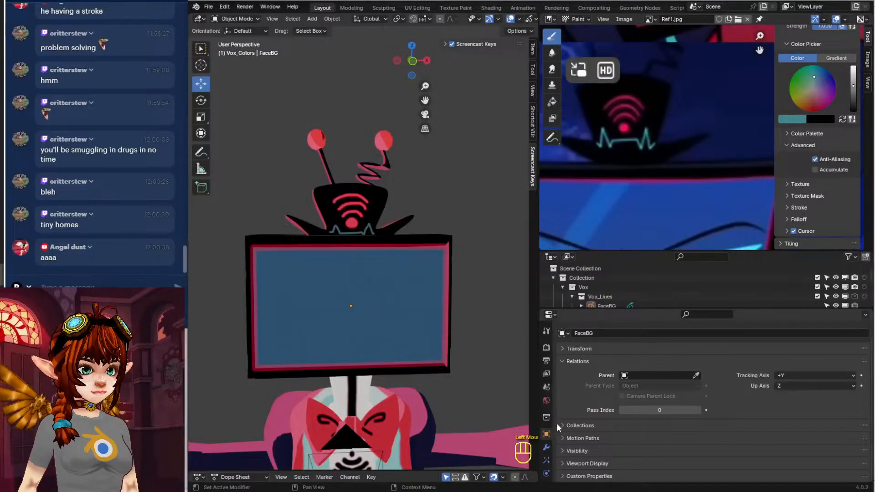
{"action": "left_click", "coordinate": [546, 449]}
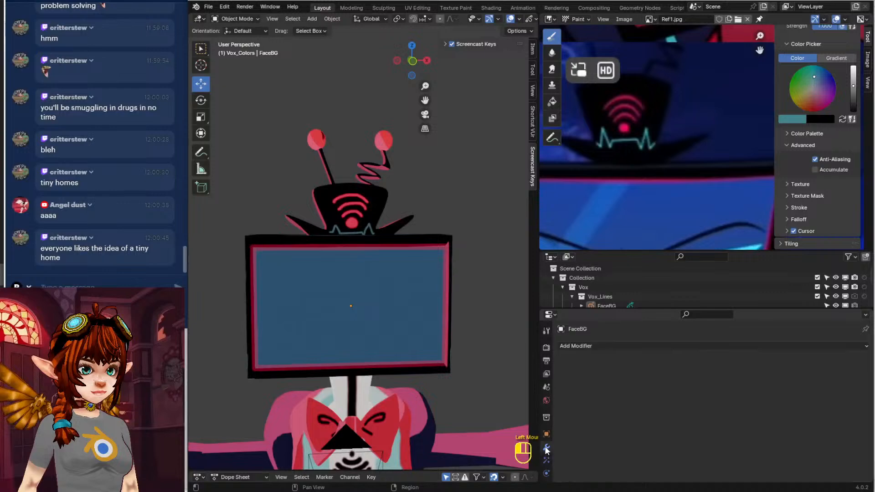
{"action": "left_click", "coordinate": [551, 422]}
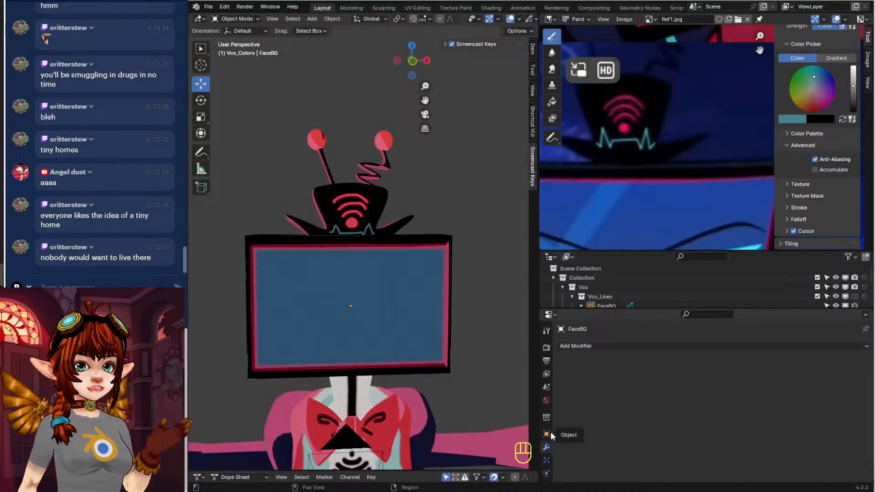
{"action": "left_click_drag", "start_coordinate": [552, 432], "coordinate": [591, 428]}
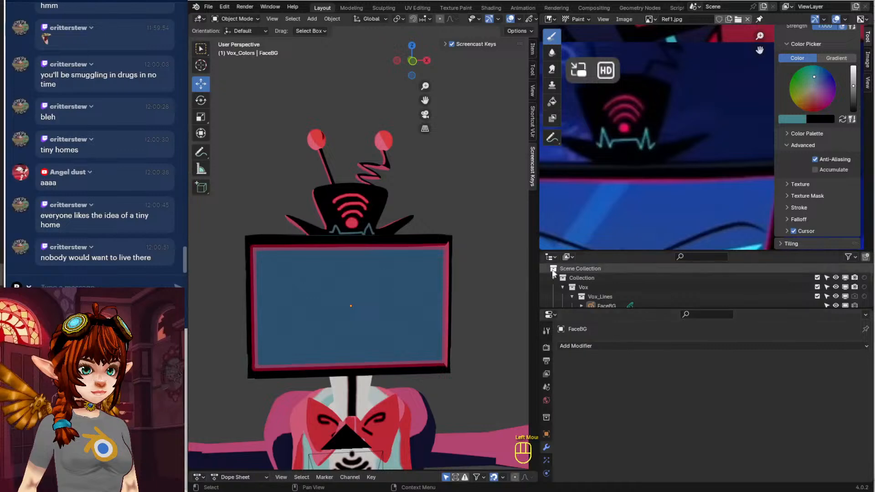
{"action": "left_click_drag", "start_coordinate": [539, 278], "coordinate": [608, 291]}
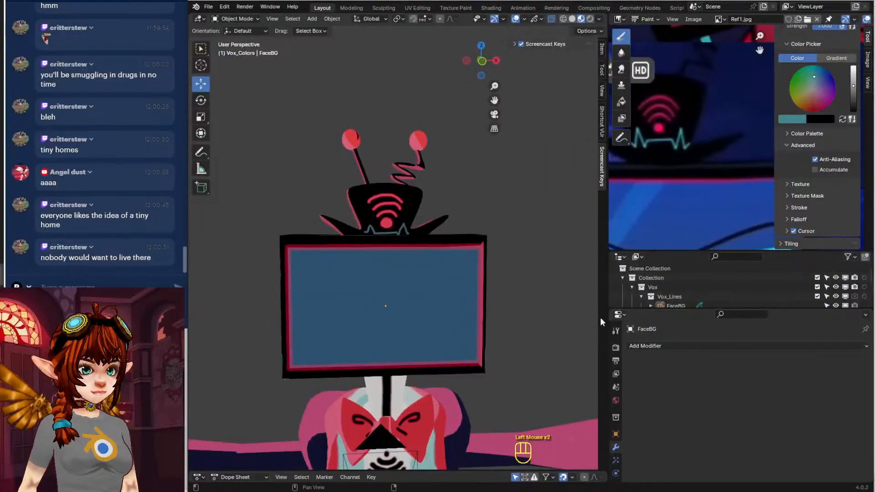
{"action": "scroll", "coordinate": [570, 380], "scroll_direction": "up", "scroll_amount": 1}
{"action": "middle_click_drag", "start_coordinate": [570, 380], "coordinate": [564, 342], "text": "shift"}
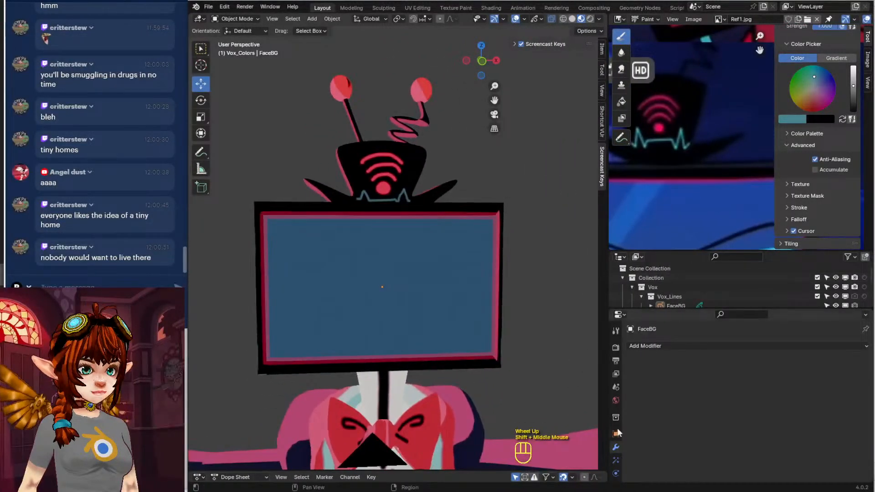
Reselect FaceBG on the TV screen and add a new Grease Pencil layer above the Mouth layer
{"action": "left_click", "coordinate": [238, 19]}
{"action": "left_click", "coordinate": [237, 20]}
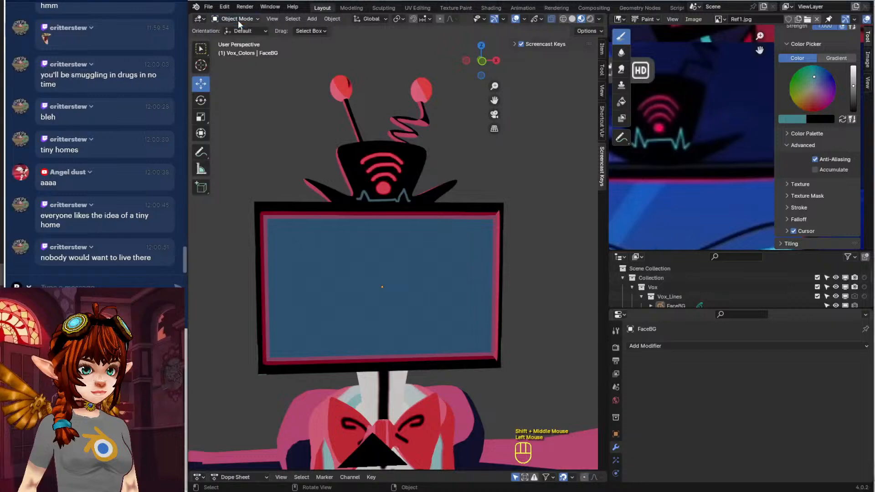
{"action": "left_click", "coordinate": [425, 265]}
{"action": "scroll", "coordinate": [616, 446], "scroll_direction": "down", "scroll_amount": 3}
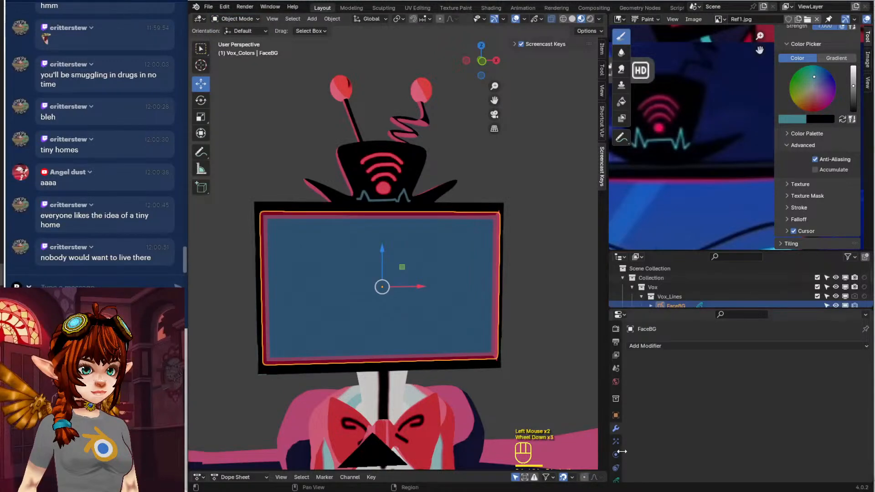
{"action": "left_click", "coordinate": [619, 454]}
{"action": "left_click", "coordinate": [616, 443]}
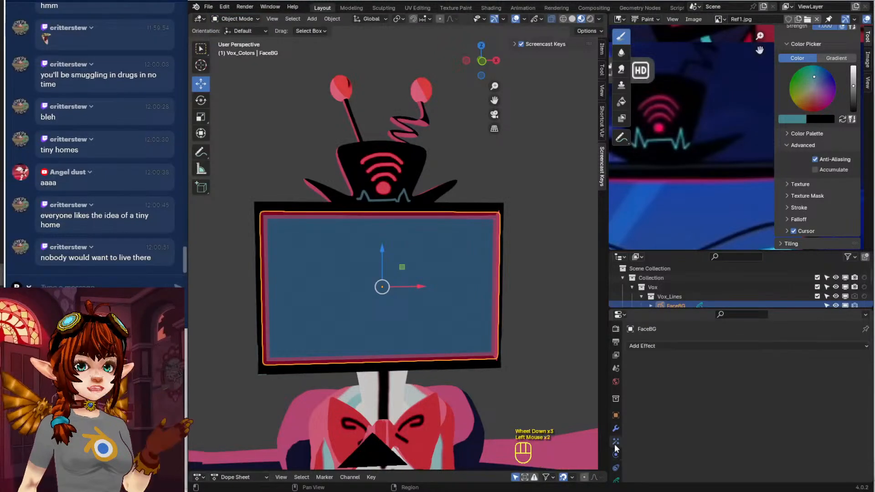
{"action": "scroll", "coordinate": [619, 460], "scroll_direction": "down", "scroll_amount": 2}
{"action": "left_click", "coordinate": [617, 444]}
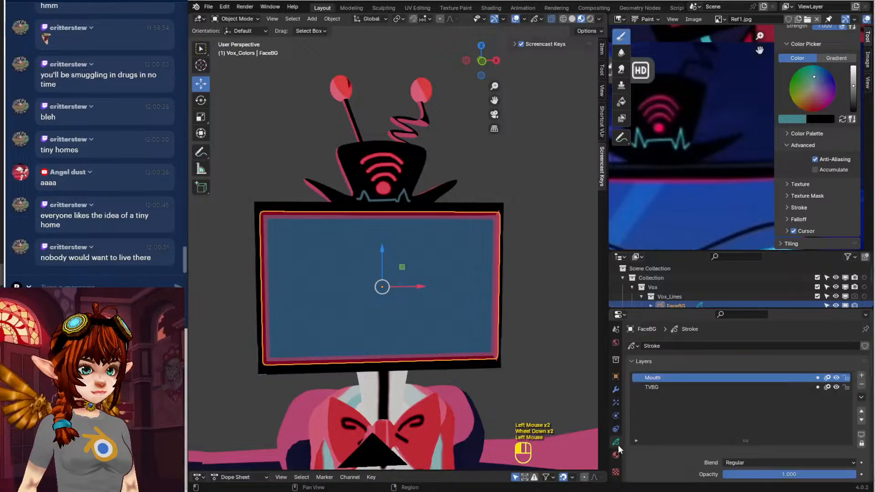
{"action": "left_click", "coordinate": [861, 377]}
Add a second material slot to FaceBG with a new material named VoxHighlight
{"action": "middle_click_drag", "start_coordinate": [687, 178], "coordinate": [710, 123]}
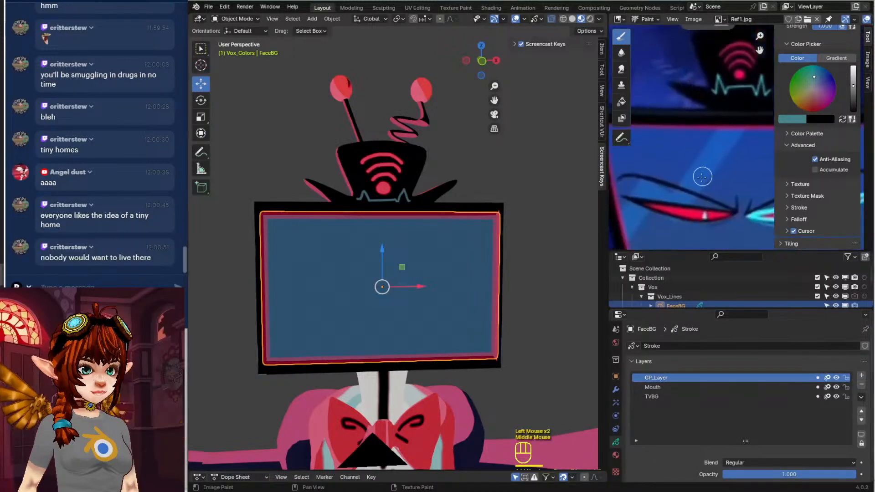
{"action": "middle_click_drag", "start_coordinate": [659, 183], "coordinate": [727, 160]}
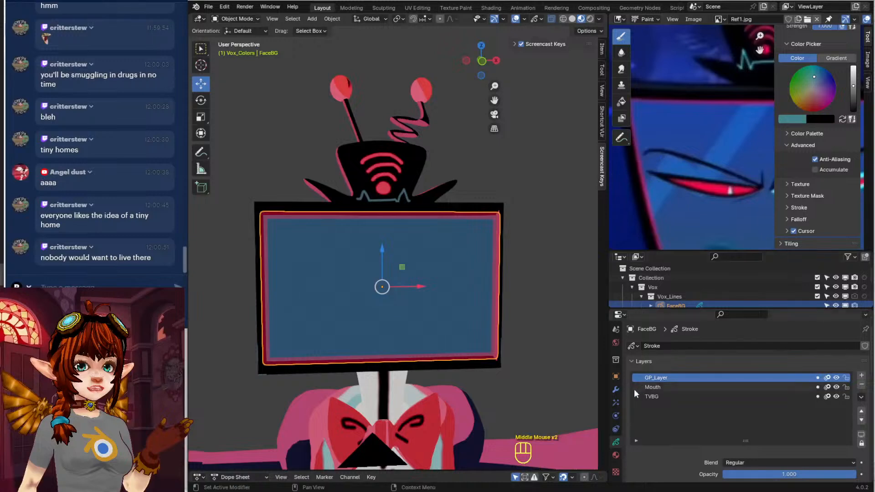
{"action": "left_click", "coordinate": [615, 455]}
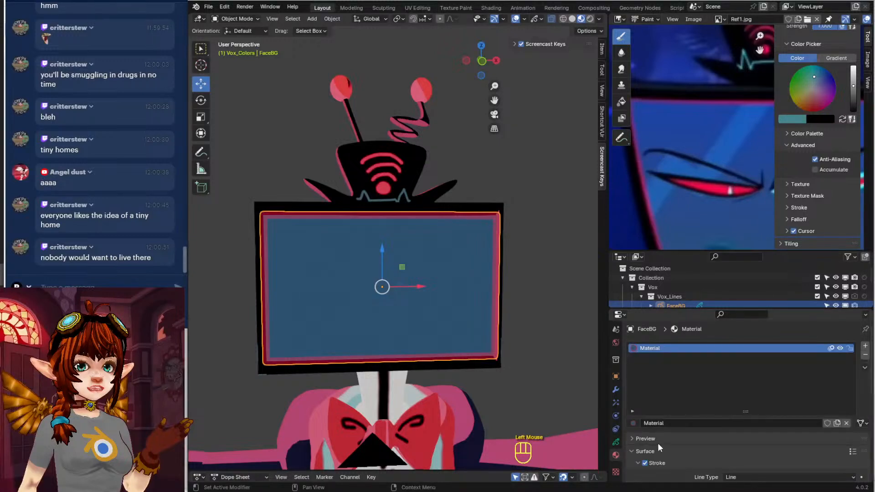
{"action": "left_click", "coordinate": [865, 346]}
{"action": "left_click", "coordinate": [746, 422]}
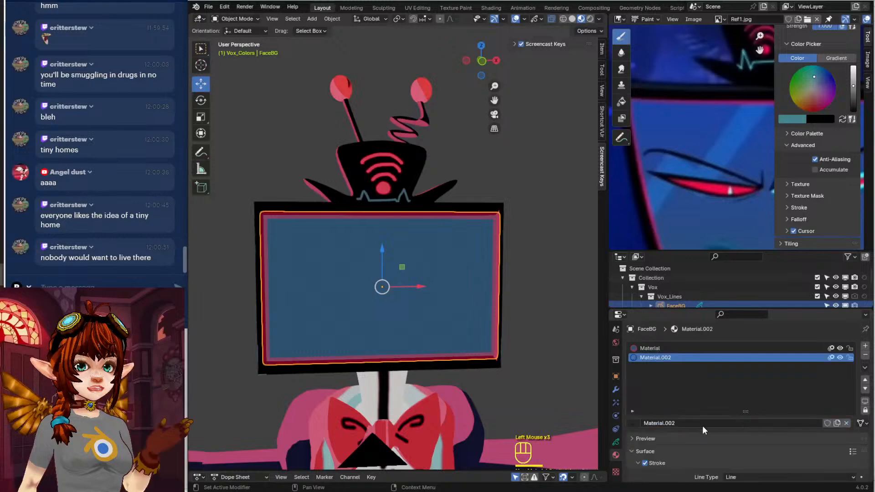
{"action": "left_click", "coordinate": [702, 424]}
{"action": "type", "text": "Vo"}
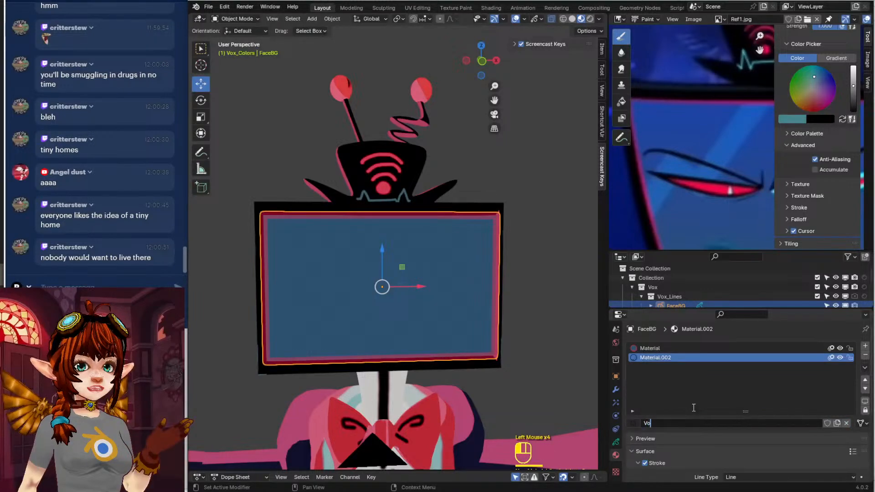
{"action": "type", "text": "xHighlig"}
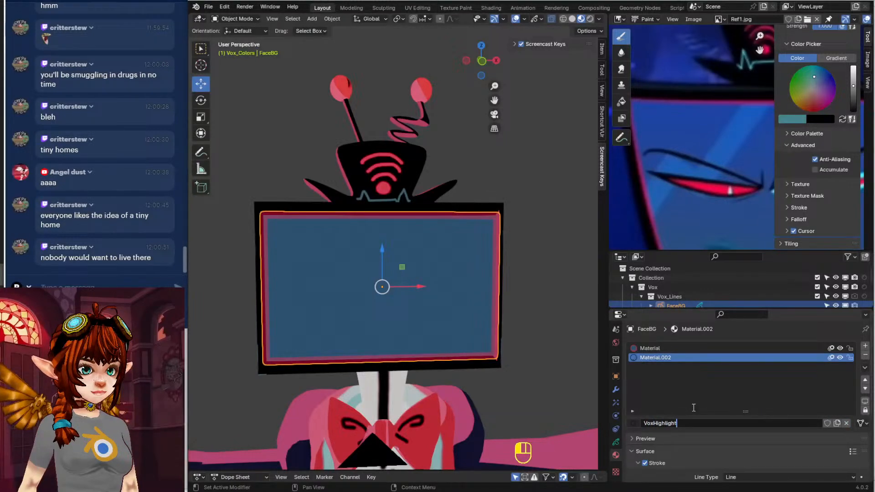
{"action": "type", "text": "ht"}
{"action": "key", "text": "Return"}
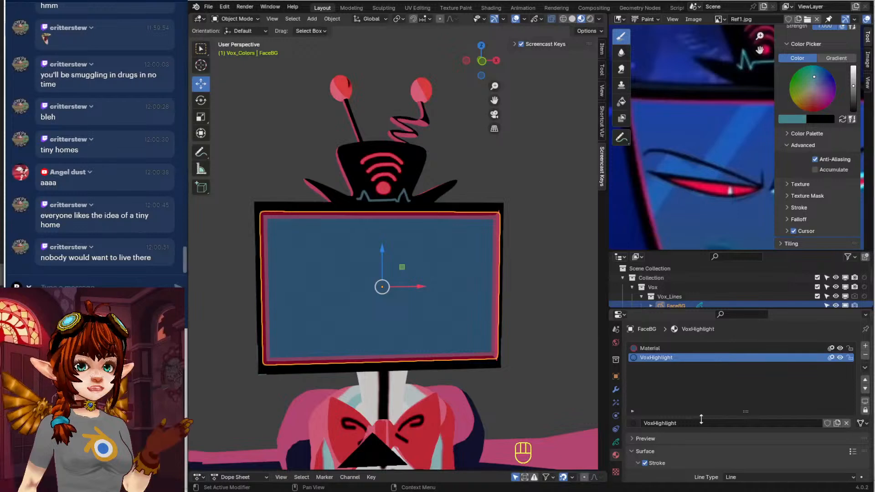
Disable the stroke of VoxHighlight, enable its fill and set the fill style to Gradient
{"action": "scroll", "coordinate": [696, 436], "scroll_direction": "down", "scroll_amount": 3}
{"action": "left_click", "coordinate": [644, 370]}
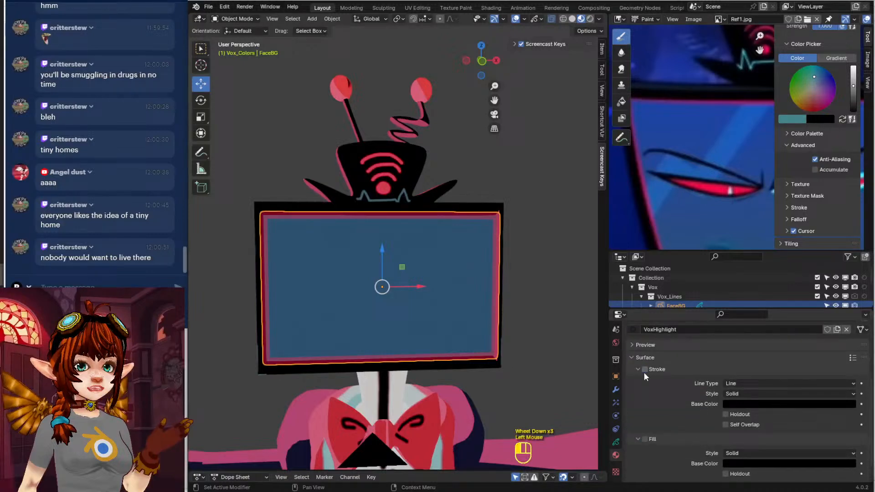
{"action": "left_click", "coordinate": [644, 439]}
{"action": "left_click", "coordinate": [764, 464]}
{"action": "left_click", "coordinate": [764, 464]}
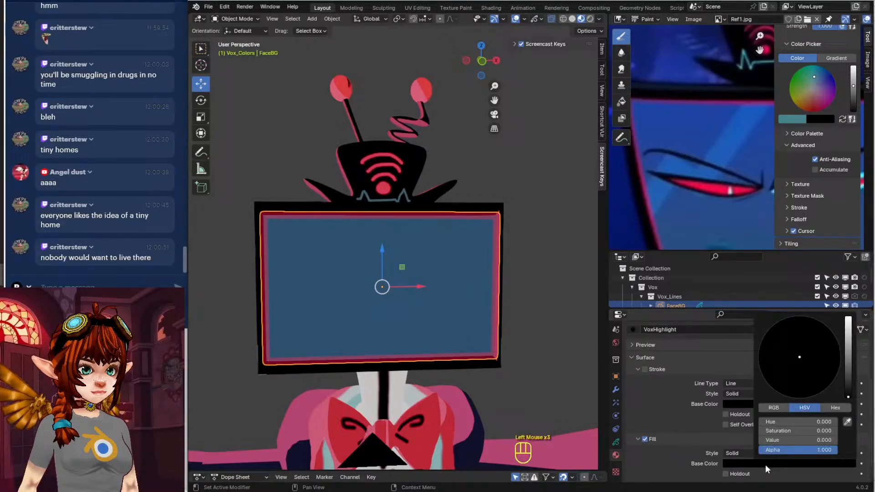
{"action": "left_click", "coordinate": [729, 453]}
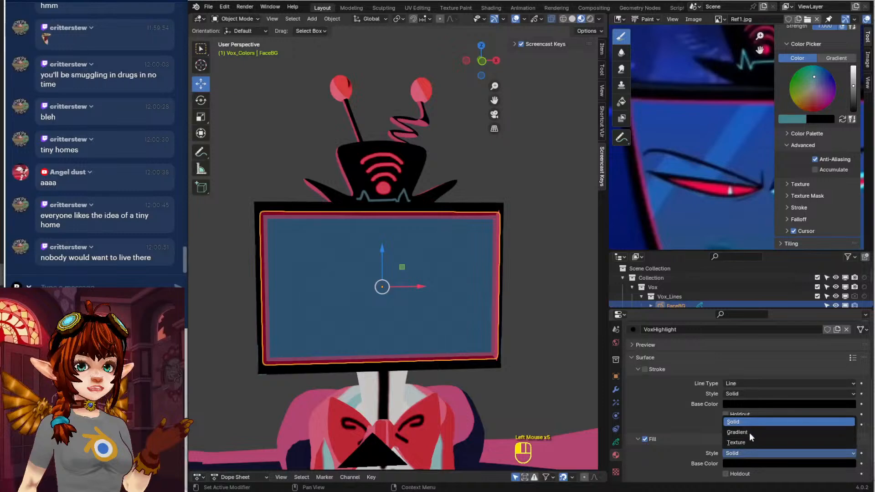
{"action": "left_click", "coordinate": [748, 432]}
Set the gradient fill's base colour to the blue sampled from the reference's TV screen, and return to FaceBG's layer list
{"action": "scroll", "coordinate": [648, 433], "scroll_direction": "down", "scroll_amount": 2}
{"action": "left_click", "coordinate": [754, 417]}
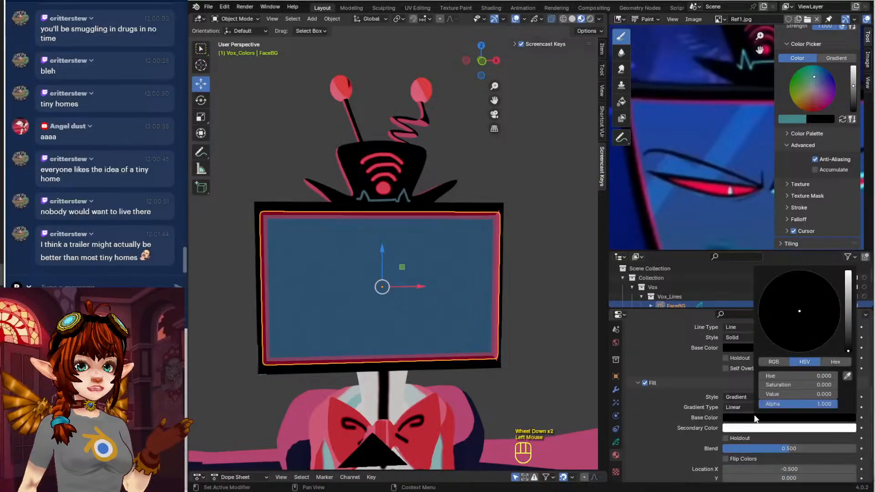
{"action": "left_click", "coordinate": [844, 378]}
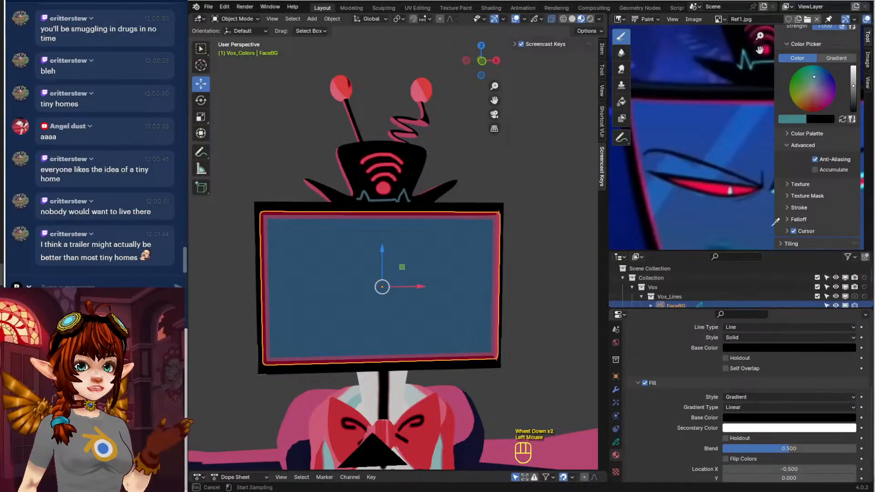
{"action": "left_click", "coordinate": [752, 107]}
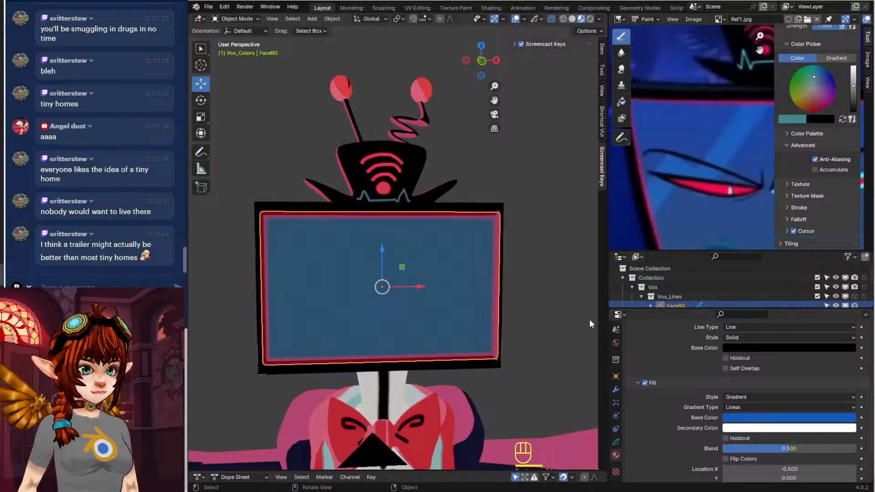
{"action": "left_click", "coordinate": [616, 442]}
{"action": "scroll", "coordinate": [700, 397], "scroll_direction": "up", "scroll_amount": 4}
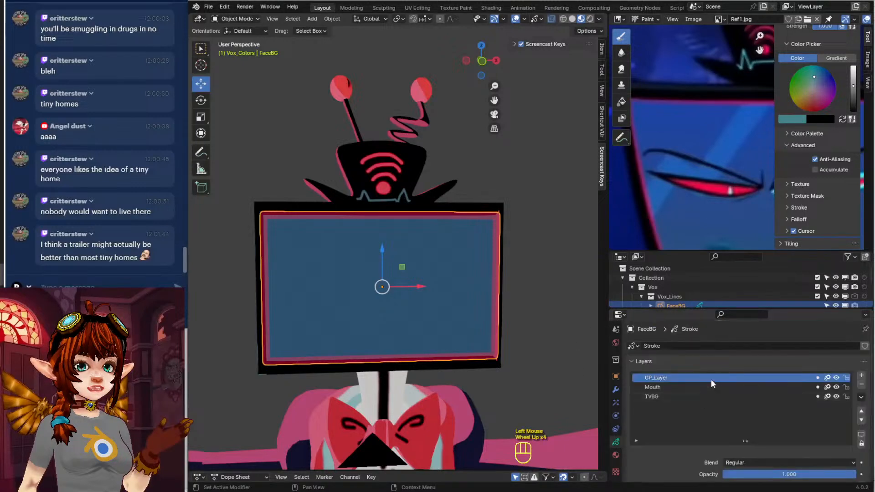
Move FaceBG's new GP_Layer between the Mouth and TVBG layers and switch the object to Draw Mode
{"action": "left_click", "coordinate": [674, 386]}
{"action": "left_click", "coordinate": [673, 381]}
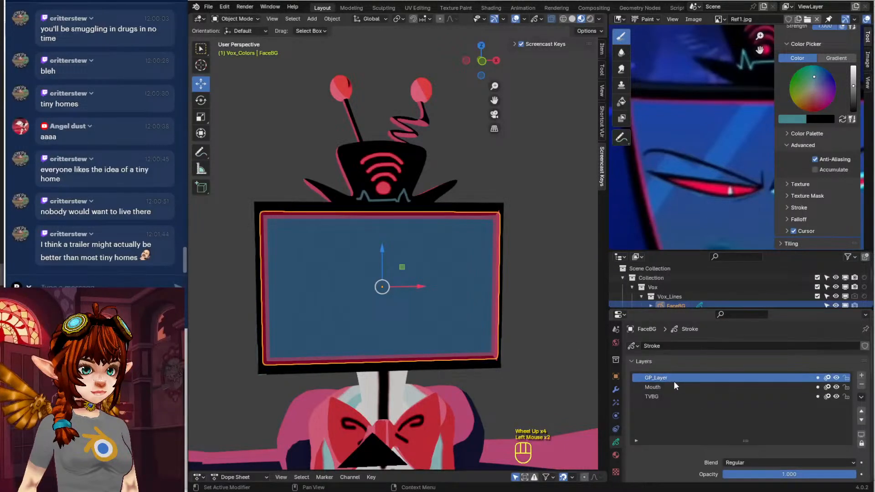
{"action": "left_click", "coordinate": [862, 420]}
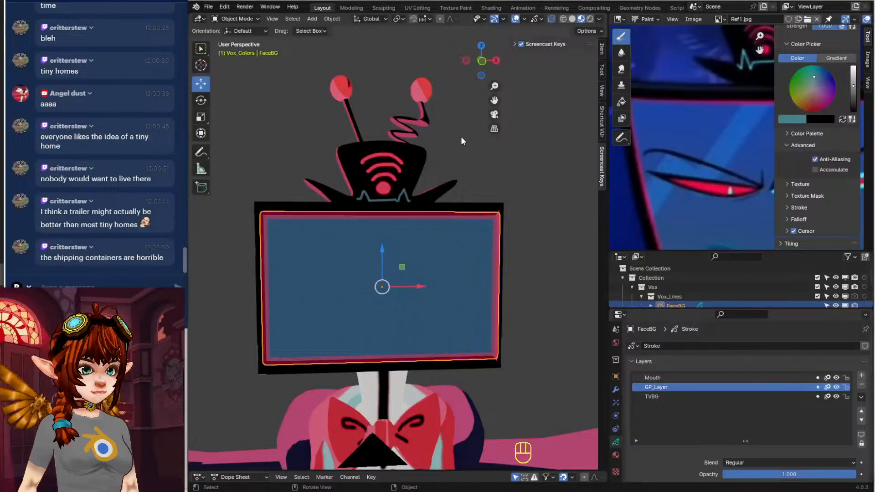
{"action": "left_click", "coordinate": [242, 19]}
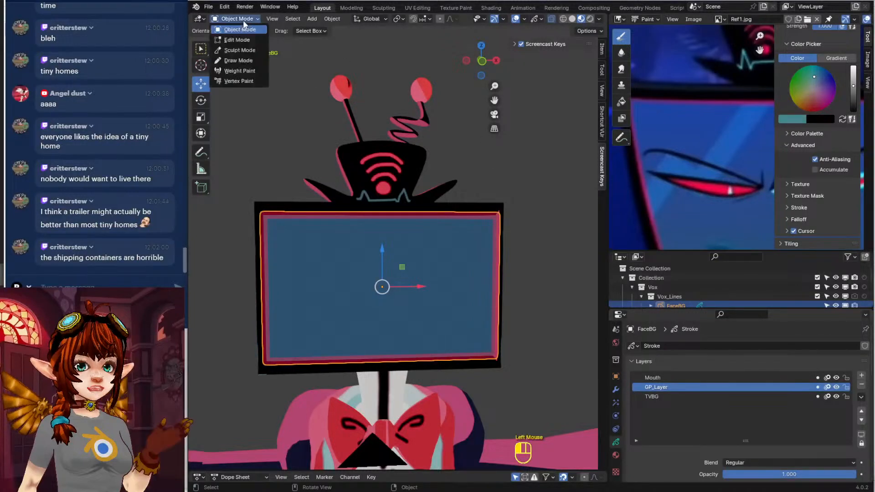
{"action": "left_click", "coordinate": [246, 60]}
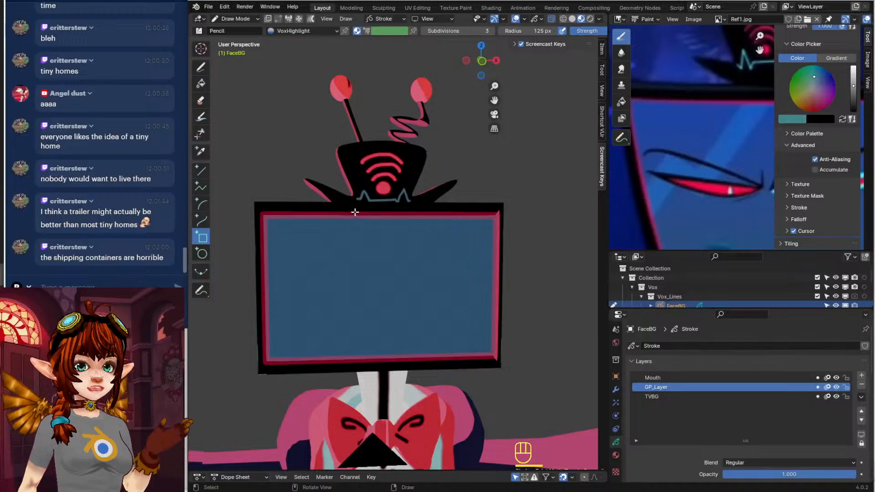
{"action": "left_click_drag", "start_coordinate": [354, 212], "coordinate": [337, 238]}
{"action": "key", "text": "ctrl+z"}
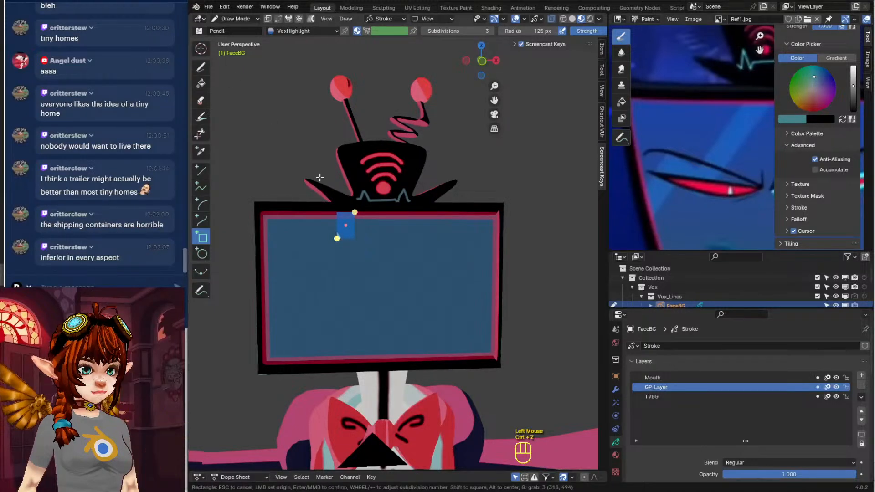
{"action": "key", "text": "Return"}
{"action": "key", "text": "ctrl+z"}
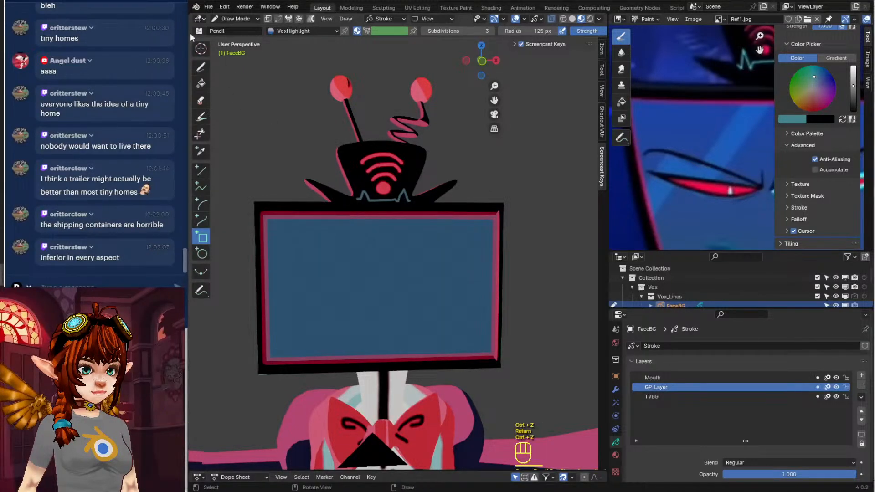
Draw a freehand zigzag highlight shape with VoxHighlight, running from the TV screen's left edge up to its top edge
{"action": "left_click", "coordinate": [200, 69]}
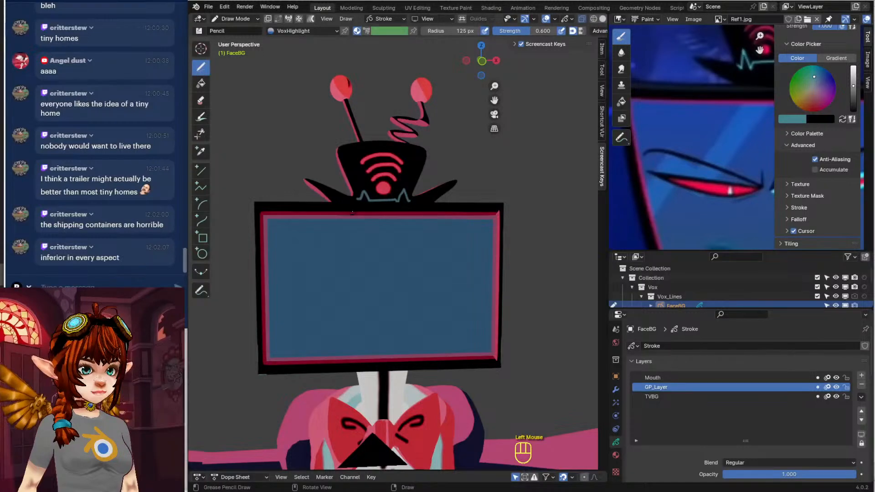
{"action": "left_click_drag", "start_coordinate": [308, 253], "coordinate": [324, 270]}
{"action": "key", "text": "ctrl+z"}
{"action": "left_click_drag", "start_coordinate": [361, 221], "coordinate": [358, 220]}
{"action": "mouse_move", "coordinate": [321, 275]}
{"action": "left_mouse_down"}
{"action": "mouse_move", "coordinate": [273, 275]}
{"action": "mouse_move", "coordinate": [262, 289]}
{"action": "mouse_move", "coordinate": [267, 314]}
{"action": "mouse_move", "coordinate": [324, 310]}
{"action": "mouse_move", "coordinate": [360, 273]}
{"action": "mouse_move", "coordinate": [395, 212]}
{"action": "left_mouse_up"}
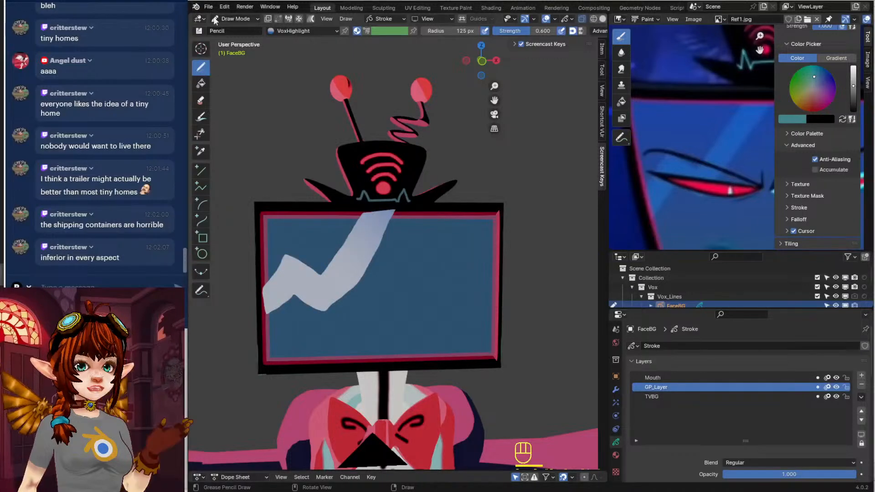
Switch FaceBG to Sculpt Mode and lower GP_Layer's opacity to 0.362
{"action": "left_click", "coordinate": [237, 21]}
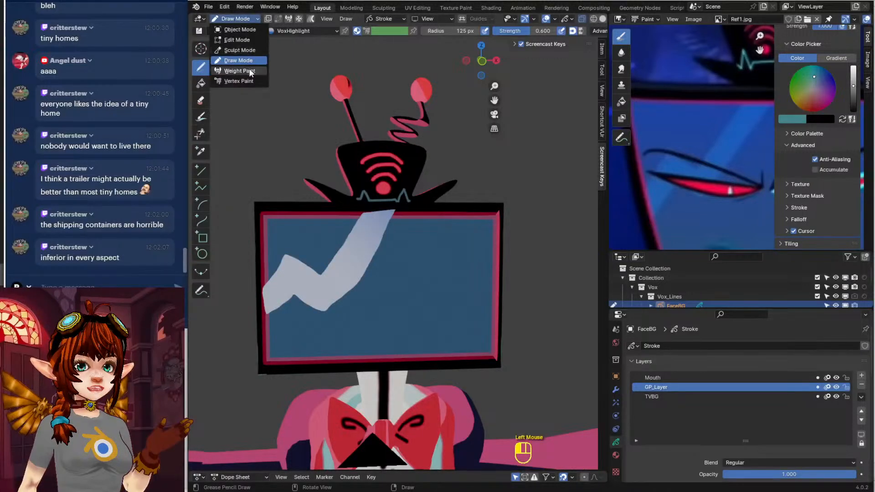
{"action": "left_click", "coordinate": [251, 51]}
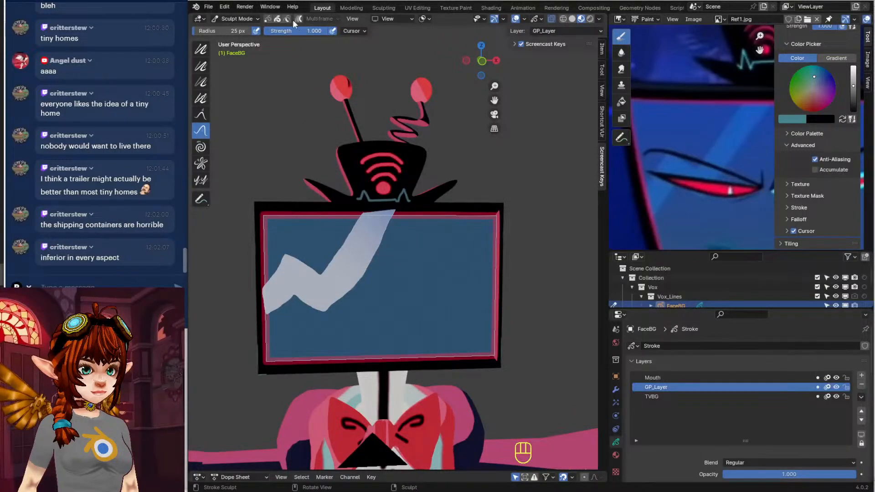
{"action": "scroll", "coordinate": [780, 433], "scroll_direction": "down", "scroll_amount": 2}
{"action": "mouse_move", "coordinate": [823, 436]}
{"action": "left_mouse_down"}
{"action": "mouse_move", "coordinate": [744, 436]}
{"action": "mouse_move", "coordinate": [770, 437]}
{"action": "left_mouse_up"}
Try the Add and Subtract blend modes on GP_Layer and restore Regular
{"action": "left_click", "coordinate": [759, 424]}
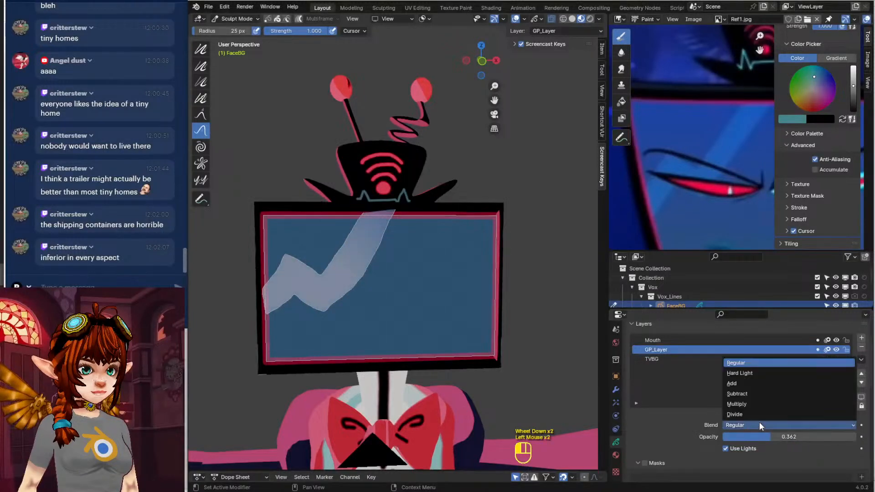
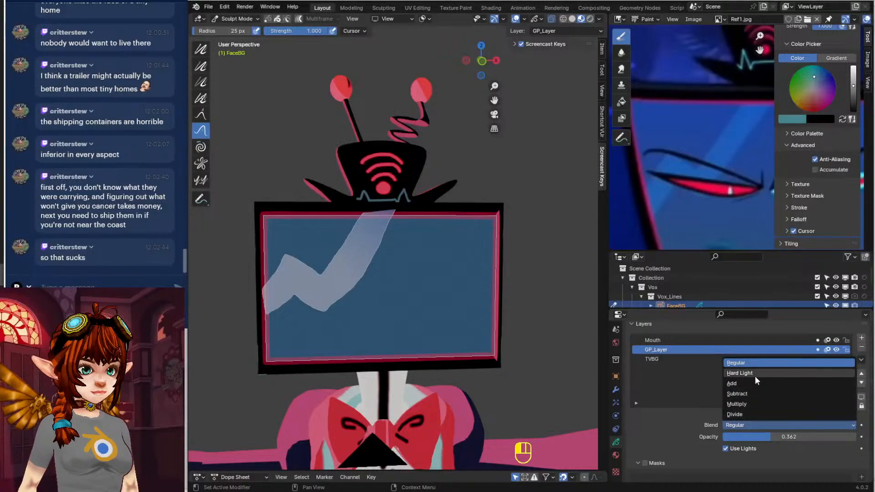
{"action": "left_click", "coordinate": [754, 385]}
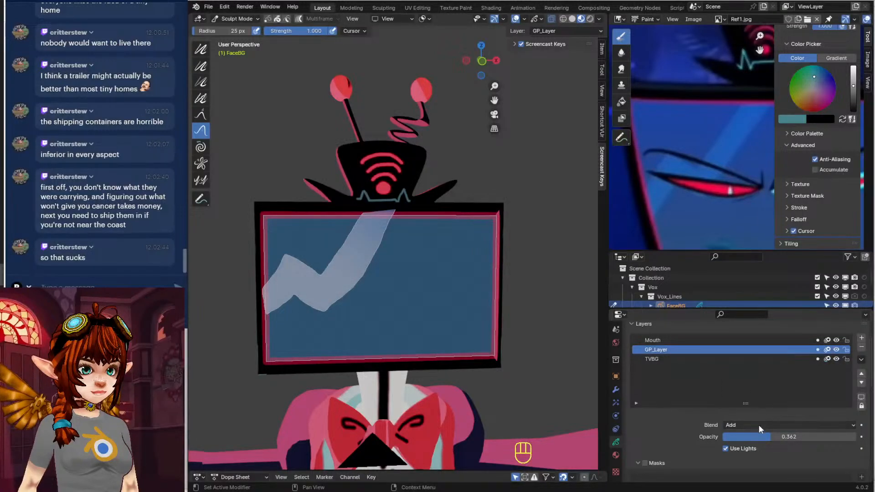
{"action": "left_click", "coordinate": [758, 424]}
{"action": "left_click", "coordinate": [755, 390]}
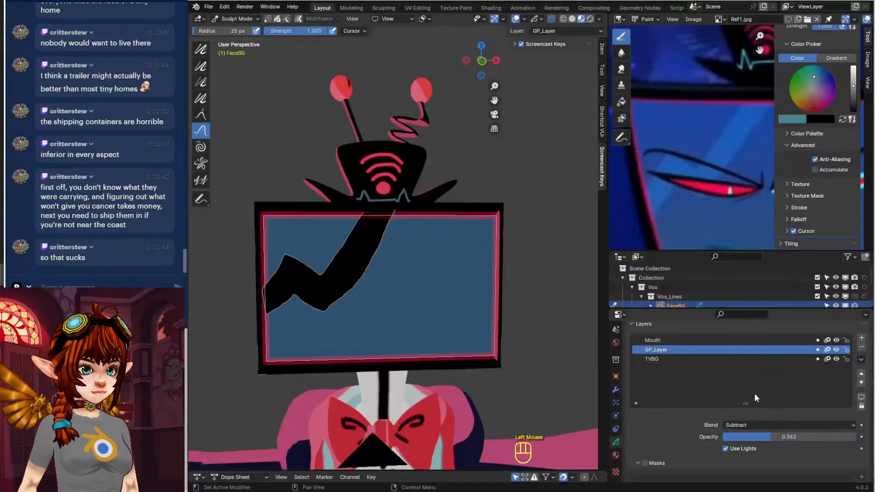
{"action": "left_click", "coordinate": [751, 423]}
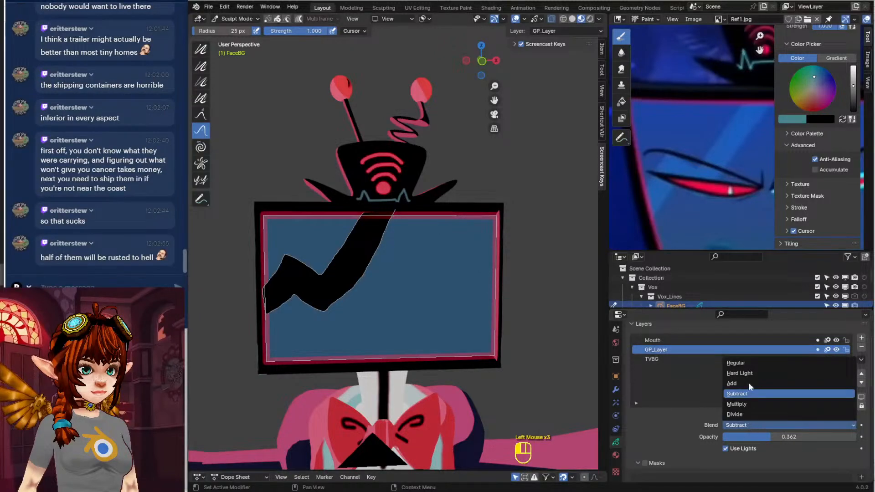
{"action": "left_click", "coordinate": [749, 363]}
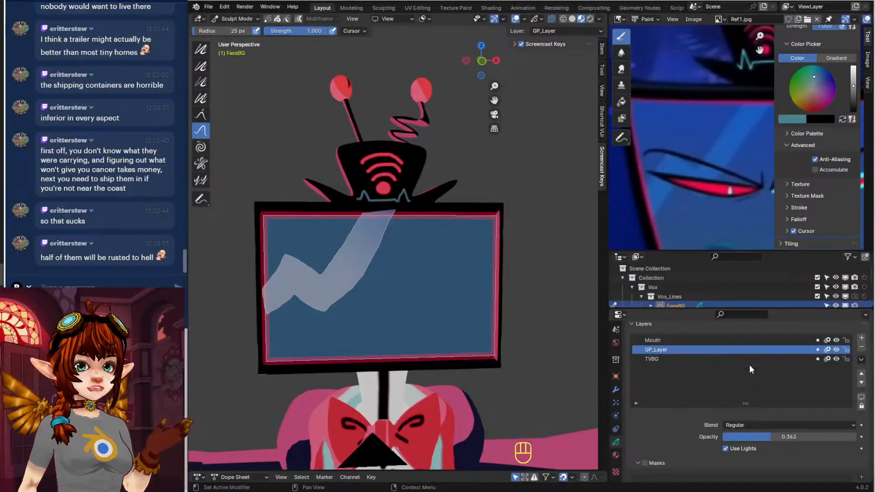
Set VoxHighlight's secondary colour to a sampled blue shifted to hue 0.574 and saturation 0.953, with the gradient rotated 55.5°
{"action": "scroll", "coordinate": [647, 410], "scroll_direction": "down", "scroll_amount": 6}
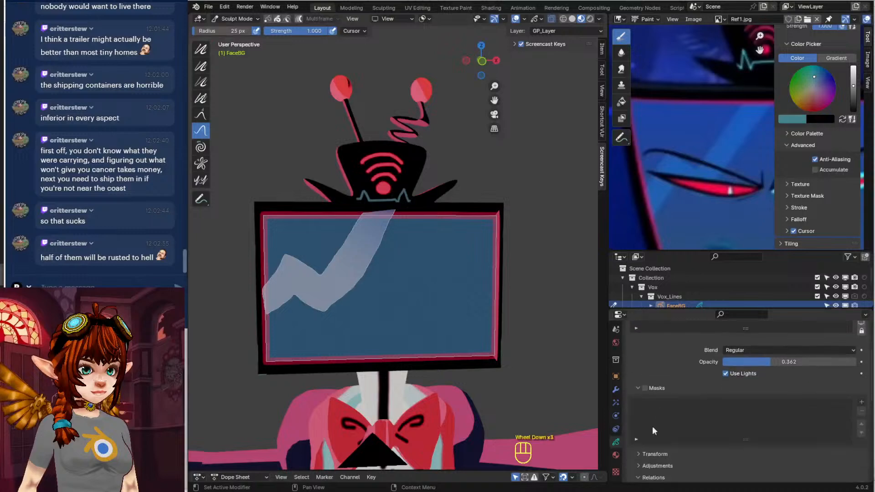
{"action": "left_click", "coordinate": [616, 454]}
{"action": "scroll", "coordinate": [660, 433], "scroll_direction": "down", "scroll_amount": 2}
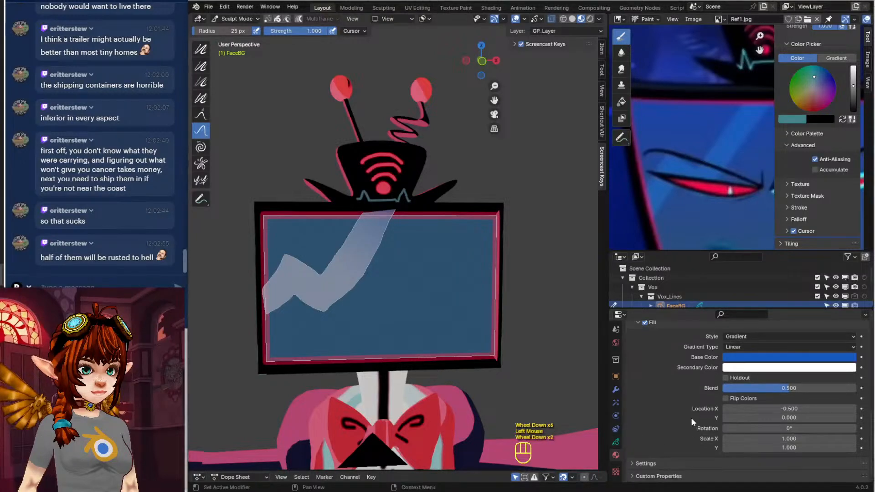
{"action": "scroll", "coordinate": [720, 397], "scroll_direction": "up", "scroll_amount": 1}
{"action": "left_click", "coordinate": [749, 388]}
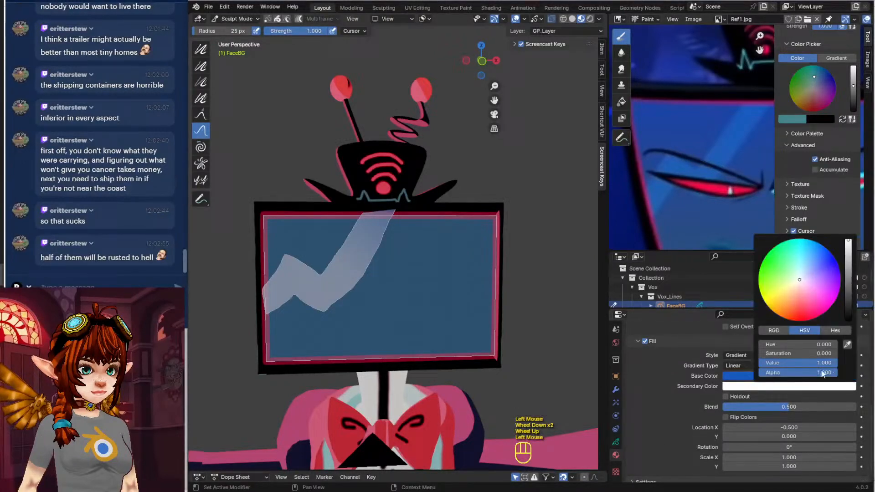
{"action": "left_click", "coordinate": [848, 347]}
{"action": "left_click", "coordinate": [740, 374]}
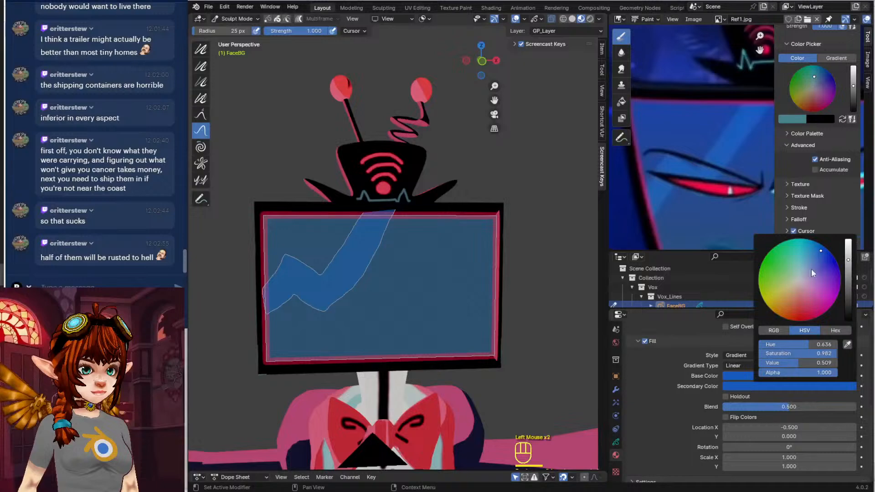
{"action": "left_click_drag", "start_coordinate": [820, 250], "coordinate": [809, 250]}
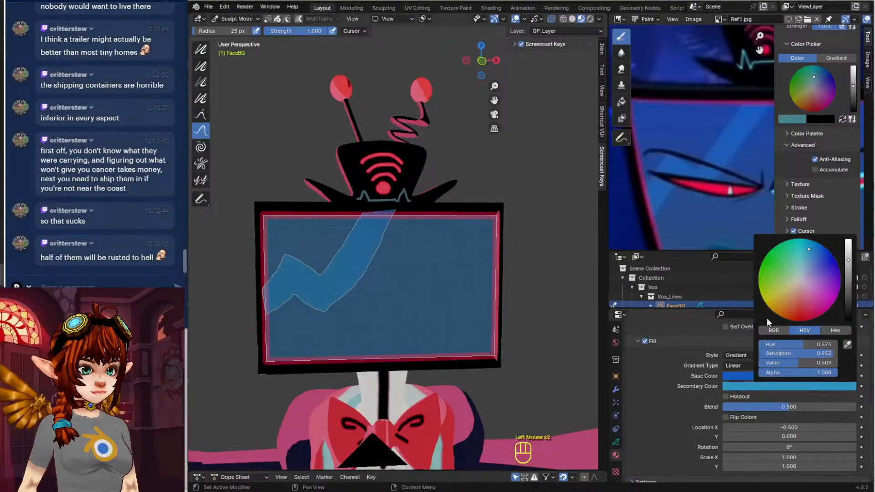
{"action": "left_click_drag", "start_coordinate": [789, 447], "coordinate": [799, 447]}
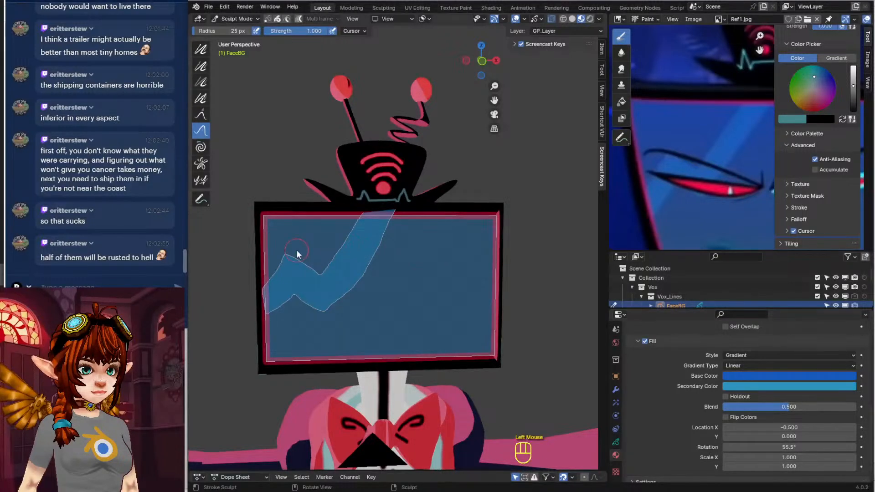
Return FaceBG to Draw Mode and raise the Pencil brush radius to 251 px
{"action": "left_click", "coordinate": [240, 19]}
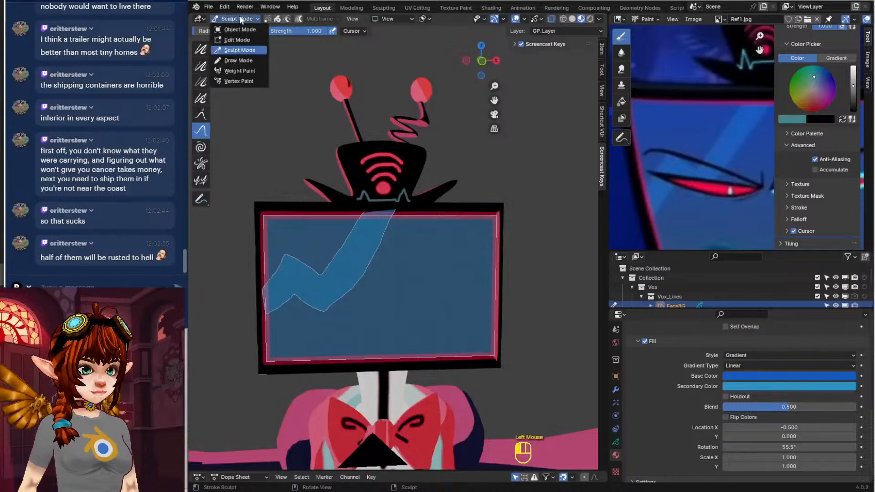
{"action": "left_click", "coordinate": [253, 60]}
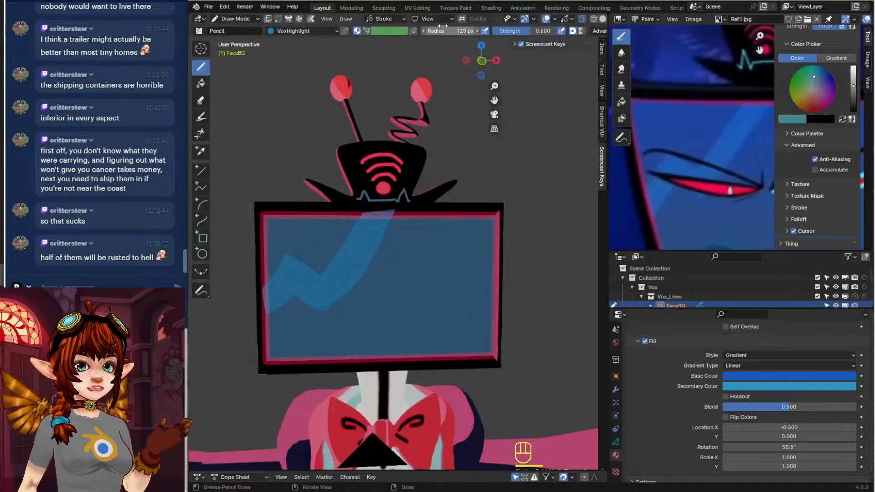
{"action": "left_click_drag", "start_coordinate": [436, 30], "coordinate": [459, 68]}
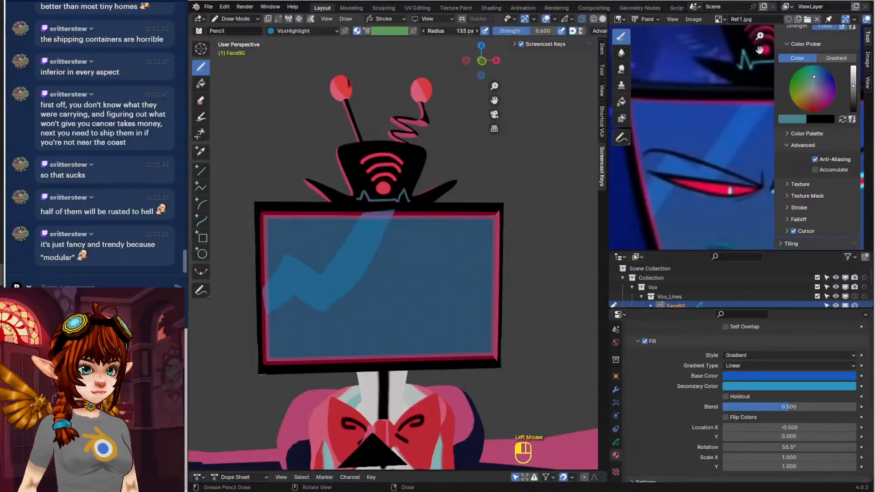
{"action": "left_click_drag", "start_coordinate": [459, 69], "coordinate": [415, 182]}
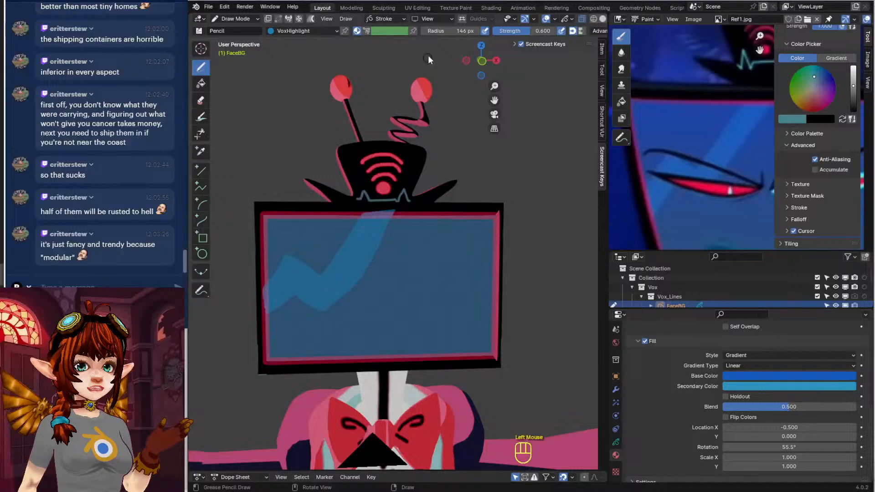
{"action": "left_click", "coordinate": [433, 30]}
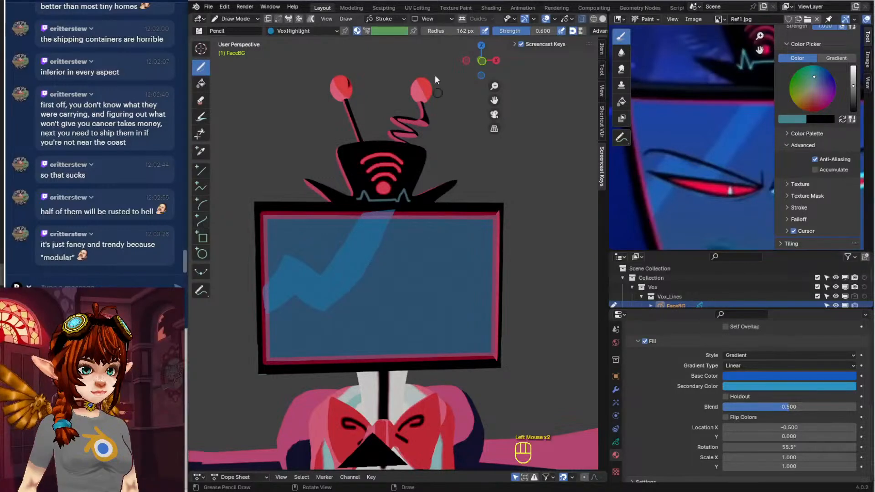
{"action": "mouse_move", "coordinate": [460, 31]}
{"action": "left_mouse_down"}
{"action": "mouse_move", "coordinate": [476, 31]}
{"action": "mouse_move", "coordinate": [455, 30]}
{"action": "mouse_move", "coordinate": [467, 30]}
{"action": "left_mouse_up"}
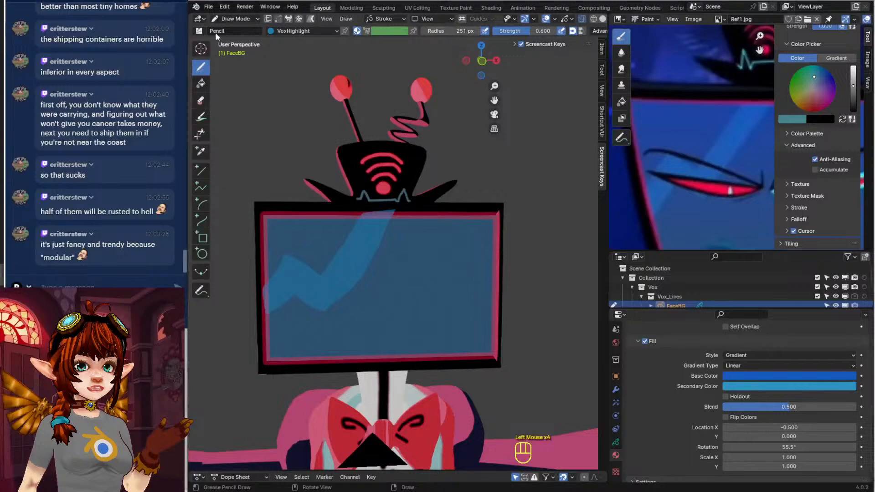
In Sculpt Mode, set the brush radius to 122 px and nudge the zigzag highlight's edges, undoing the push on its left end
{"action": "left_click", "coordinate": [236, 18]}
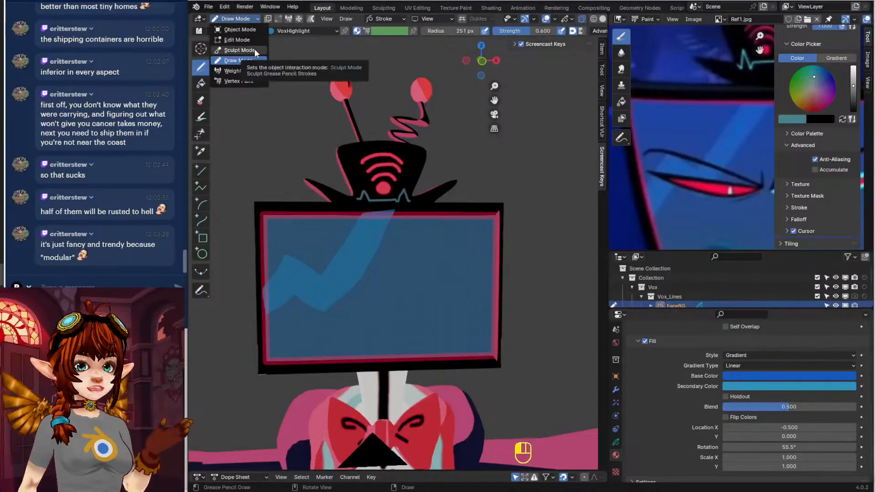
{"action": "left_click", "coordinate": [242, 50]}
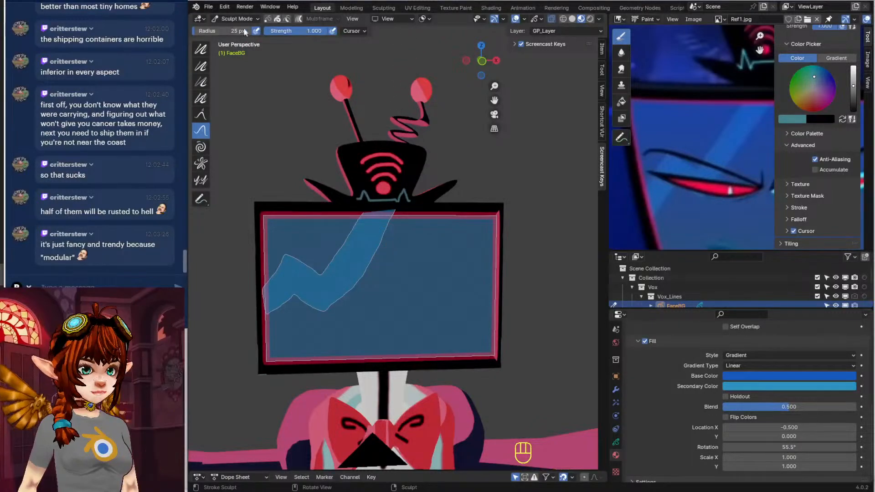
{"action": "left_click_drag", "start_coordinate": [209, 31], "coordinate": [253, 31]}
{"action": "left_click_drag", "start_coordinate": [378, 294], "coordinate": [379, 276]}
{"action": "left_click_drag", "start_coordinate": [378, 291], "coordinate": [379, 291]}
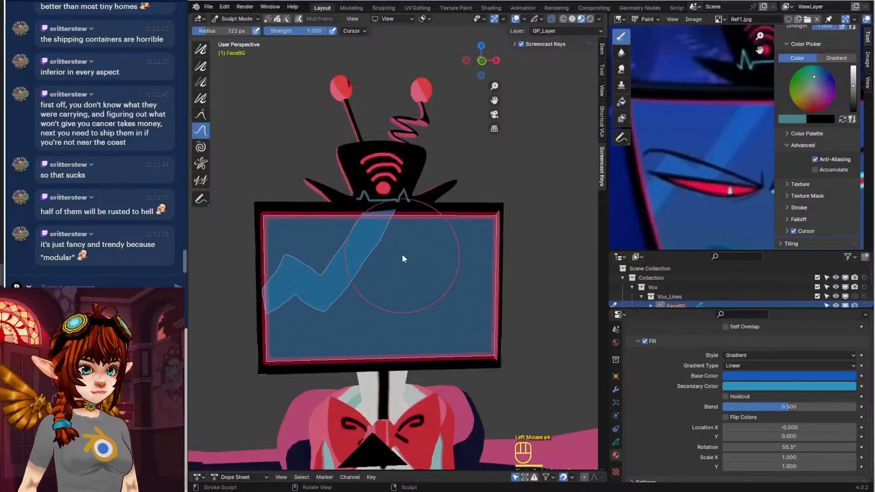
{"action": "left_click_drag", "start_coordinate": [402, 254], "coordinate": [407, 258]}
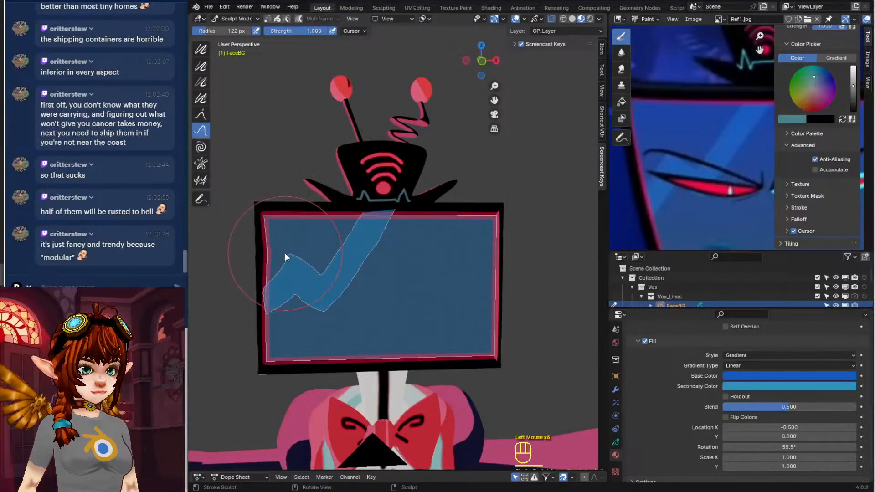
{"action": "left_click_drag", "start_coordinate": [286, 253], "coordinate": [305, 275]}
{"action": "key", "text": "ctrl+z"}
Lock the TVBG layer in FaceBG's layer list
{"action": "scroll", "coordinate": [305, 275], "scroll_direction": "up", "scroll_amount": 1}
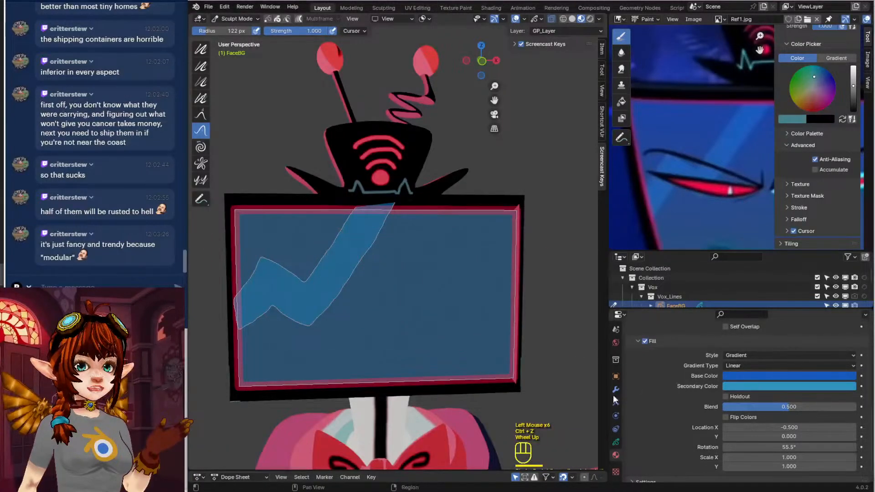
{"action": "left_click", "coordinate": [615, 442]}
{"action": "scroll", "coordinate": [728, 391], "scroll_direction": "up", "scroll_amount": 2}
{"action": "scroll", "coordinate": [770, 367], "scroll_direction": "up", "scroll_amount": 3}
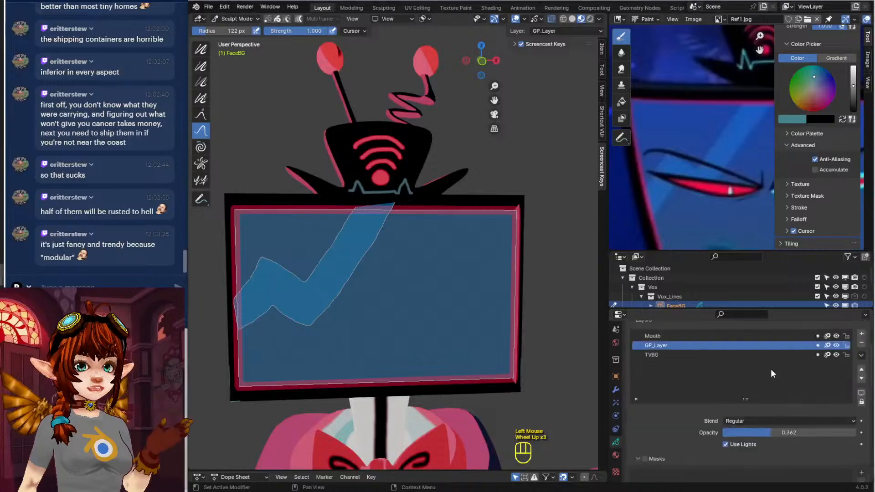
{"action": "left_click", "coordinate": [845, 396]}
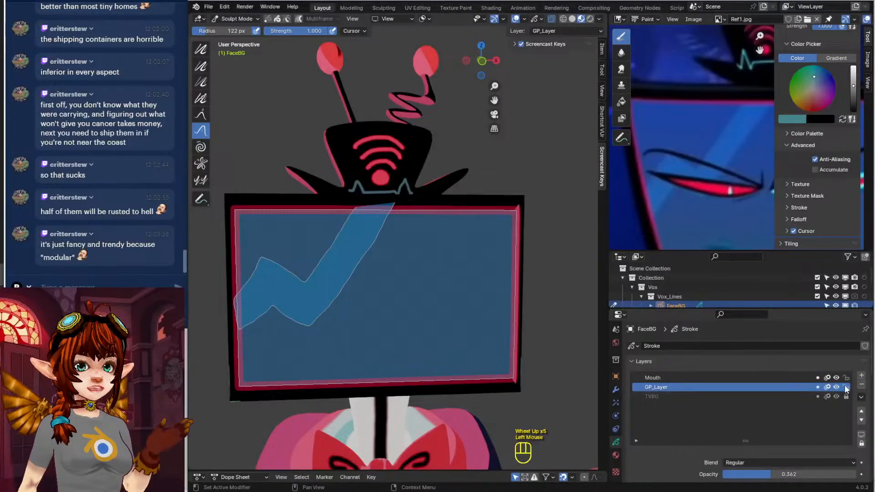
Lock FaceBG's Mouth layer, keeping GP_Layer unlocked for sculpting
{"action": "left_click", "coordinate": [846, 387]}
{"action": "left_click", "coordinate": [846, 387]}
{"action": "left_click", "coordinate": [846, 378]}
Push the zigzag highlight's upper end into shape against the TV screen's upper inner border
{"action": "left_click", "coordinate": [285, 239]}
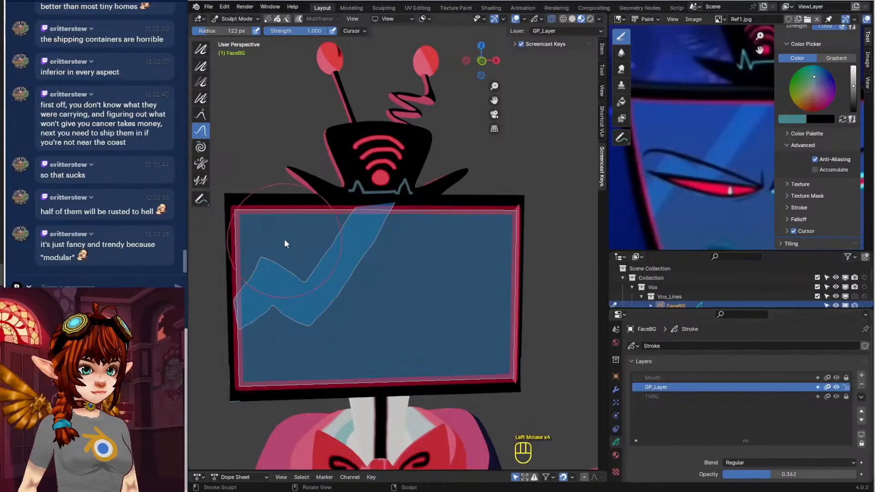
{"action": "scroll", "coordinate": [378, 178], "scroll_direction": "up", "scroll_amount": 2}
{"action": "mouse_move", "coordinate": [387, 159]}
{"action": "left_mouse_down"}
{"action": "mouse_move", "coordinate": [394, 165]}
{"action": "mouse_move", "coordinate": [367, 169]}
{"action": "left_mouse_up"}
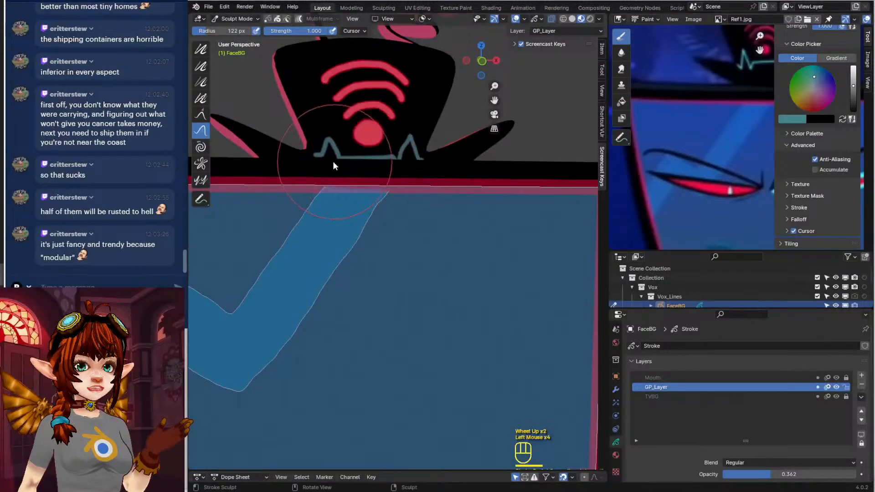
{"action": "middle_click_drag", "start_coordinate": [310, 223], "coordinate": [415, 231], "text": "shift"}
{"action": "scroll", "coordinate": [384, 250], "scroll_direction": "up", "scroll_amount": 2}
{"action": "left_click_drag", "start_coordinate": [389, 187], "coordinate": [455, 246]}
{"action": "left_click_drag", "start_coordinate": [415, 205], "coordinate": [428, 218]}
{"action": "left_click_drag", "start_coordinate": [383, 182], "coordinate": [395, 193]}
{"action": "left_click_drag", "start_coordinate": [381, 186], "coordinate": [394, 199]}
{"action": "left_click_drag", "start_coordinate": [383, 192], "coordinate": [390, 197]}
{"action": "left_click_drag", "start_coordinate": [308, 193], "coordinate": [326, 187]}
Push the highlight's left end in line with the screen's inner border and reshape its lower zigzag edge
{"action": "mouse_move", "coordinate": [224, 340]}
{"action": "left_mouse_down"}
{"action": "mouse_move", "coordinate": [239, 351]}
{"action": "mouse_move", "coordinate": [248, 332]}
{"action": "left_mouse_up"}
{"action": "middle_click_drag", "start_coordinate": [287, 340], "coordinate": [266, 379], "text": "shift"}
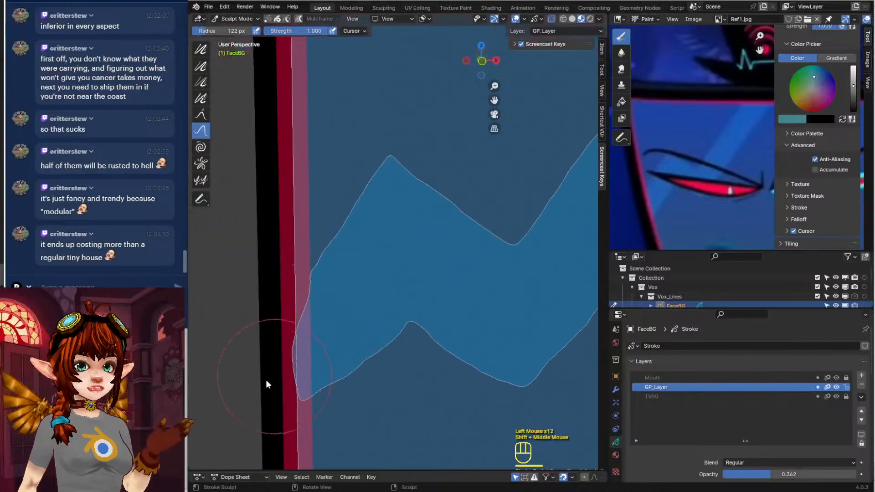
{"action": "mouse_move", "coordinate": [266, 379]}
{"action": "left_mouse_down"}
{"action": "mouse_move", "coordinate": [292, 313]}
{"action": "mouse_move", "coordinate": [289, 365]}
{"action": "mouse_move", "coordinate": [300, 408]}
{"action": "mouse_move", "coordinate": [298, 397]}
{"action": "left_mouse_up"}
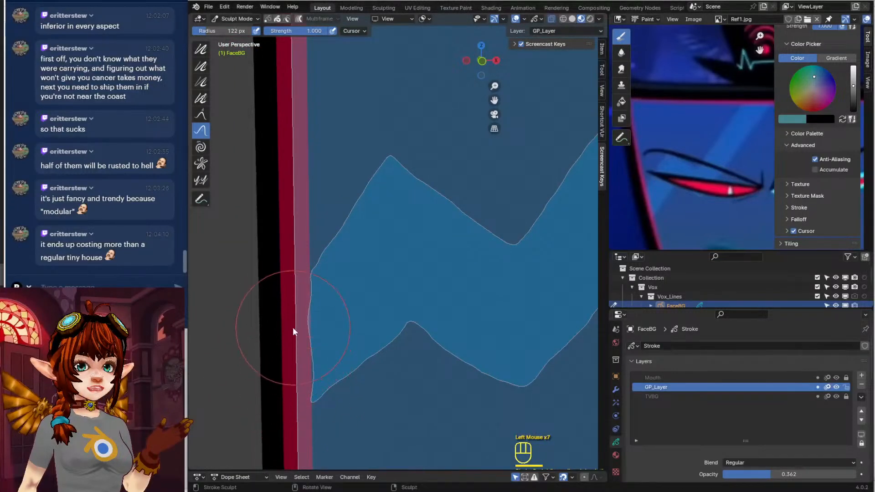
{"action": "left_click_drag", "start_coordinate": [292, 328], "coordinate": [297, 319]}
{"action": "left_click_drag", "start_coordinate": [306, 391], "coordinate": [321, 394]}
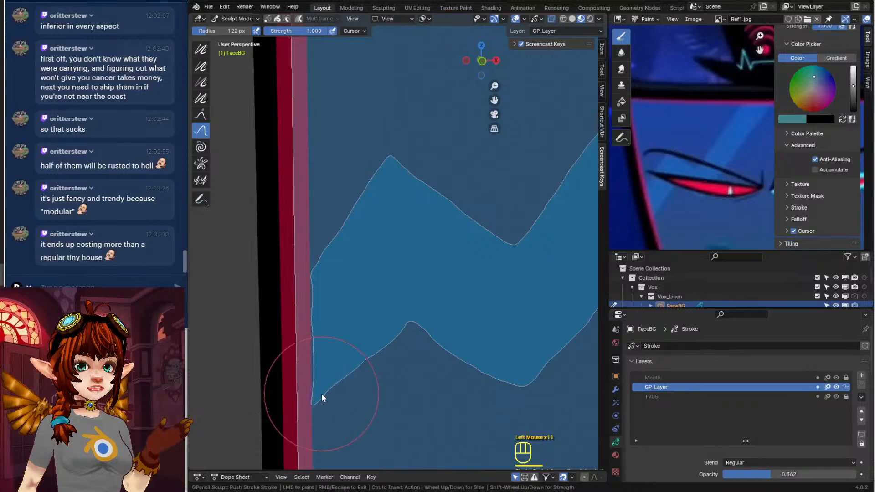
{"action": "mouse_move", "coordinate": [400, 351]}
{"action": "left_mouse_down"}
{"action": "mouse_move", "coordinate": [409, 343]}
{"action": "mouse_move", "coordinate": [397, 345]}
{"action": "left_mouse_up"}
{"action": "left_click_drag", "start_coordinate": [397, 353], "coordinate": [371, 383]}
{"action": "mouse_move", "coordinate": [421, 368]}
{"action": "left_mouse_down"}
{"action": "mouse_move", "coordinate": [439, 365]}
{"action": "mouse_move", "coordinate": [464, 386]}
{"action": "mouse_move", "coordinate": [490, 392]}
{"action": "left_mouse_up"}
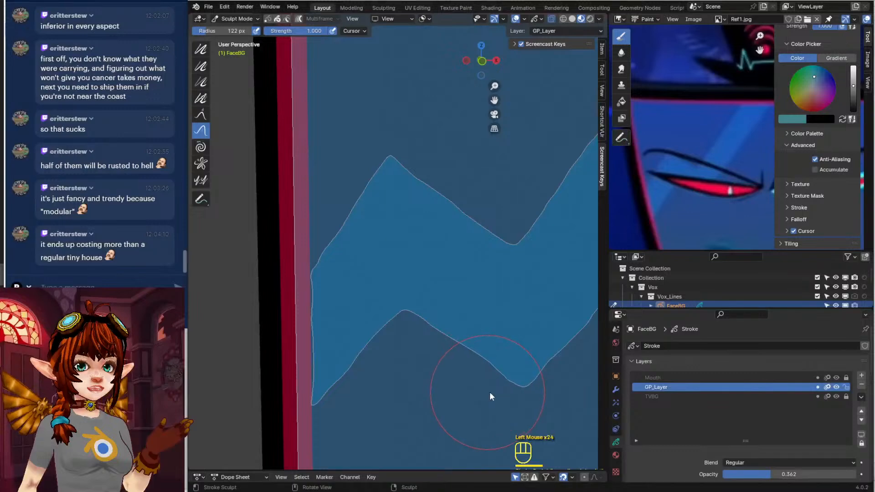
Return FaceBG to Object Mode, display its material settings and deselect it
{"action": "middle_click_drag", "start_coordinate": [489, 319], "coordinate": [346, 329], "text": "shift"}
{"action": "scroll", "coordinate": [400, 329], "scroll_direction": "down", "scroll_amount": 2}
{"action": "mouse_move", "coordinate": [478, 308]}
{"action": "middle_mouse_down", "text": "shift"}
{"action": "mouse_move", "coordinate": [435, 323]}
{"action": "mouse_move", "coordinate": [447, 282]}
{"action": "mouse_move", "coordinate": [447, 303]}
{"action": "mouse_move", "coordinate": [473, 313]}
{"action": "mouse_move", "coordinate": [451, 313]}
{"action": "middle_mouse_up", "text": "shift"}
{"action": "left_click", "coordinate": [227, 19]}
{"action": "left_click", "coordinate": [233, 29]}
{"action": "scroll", "coordinate": [431, 282], "scroll_direction": "down", "scroll_amount": 1}
{"action": "scroll", "coordinate": [432, 284], "scroll_direction": "down", "scroll_amount": 1}
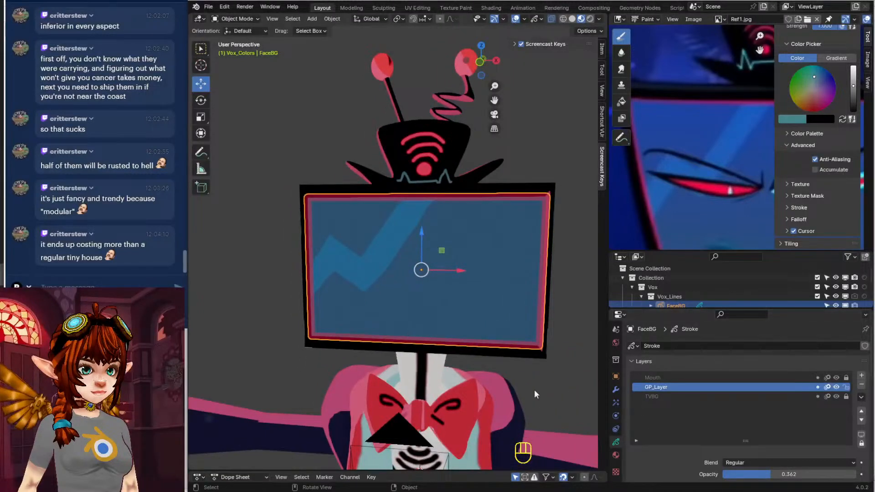
{"action": "left_click", "coordinate": [616, 455]}
{"action": "left_click", "coordinate": [546, 385]}
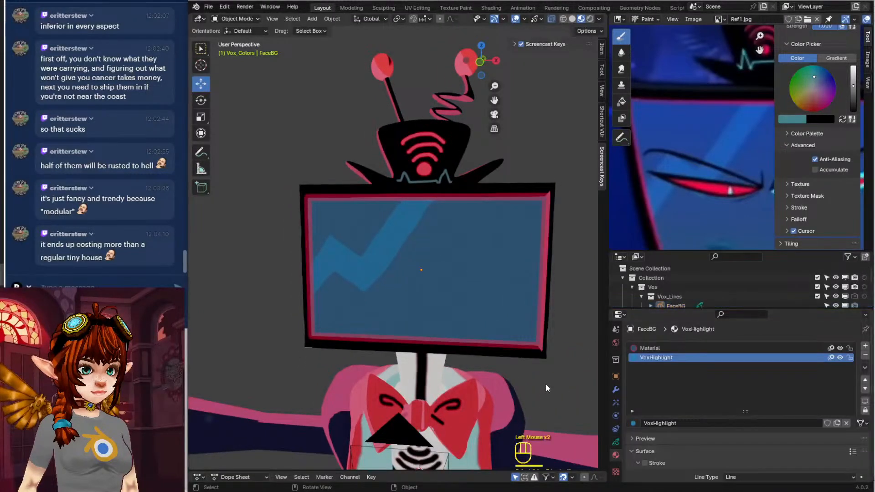
In FaceBG's Material slot, enable Holdout for the fill and darken the gradient's secondary colour
{"action": "scroll", "coordinate": [545, 384], "scroll_direction": "down", "scroll_amount": 2}
{"action": "left_click", "coordinate": [385, 242]}
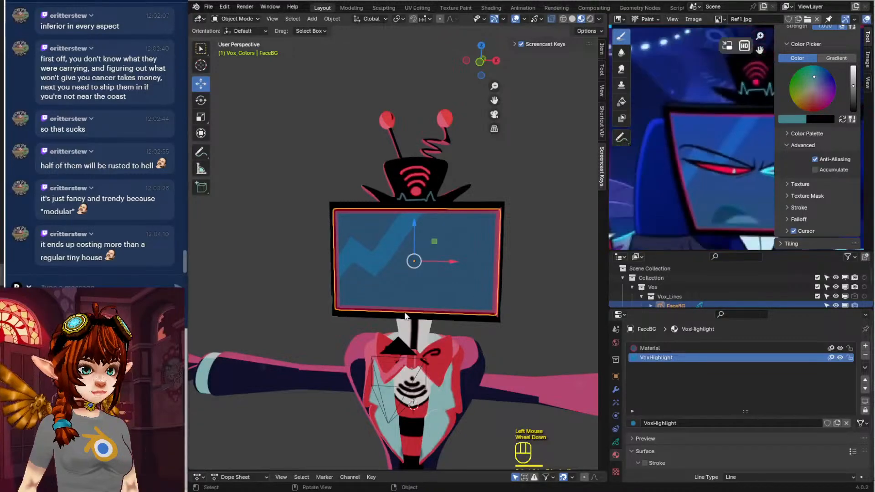
{"action": "middle_click_drag", "start_coordinate": [405, 313], "coordinate": [422, 314]}
{"action": "scroll", "coordinate": [617, 444], "scroll_direction": "down", "scroll_amount": 2}
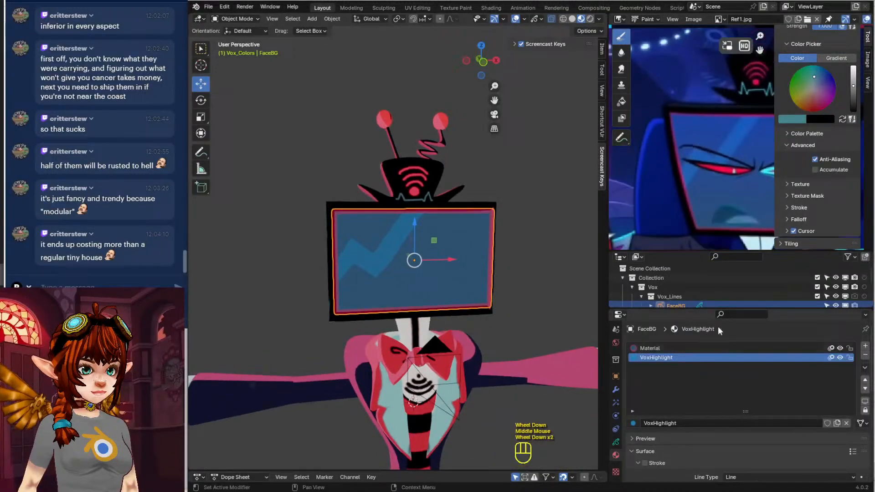
{"action": "left_click", "coordinate": [662, 354]}
{"action": "scroll", "coordinate": [711, 451], "scroll_direction": "down", "scroll_amount": 4}
{"action": "left_click", "coordinate": [767, 445]}
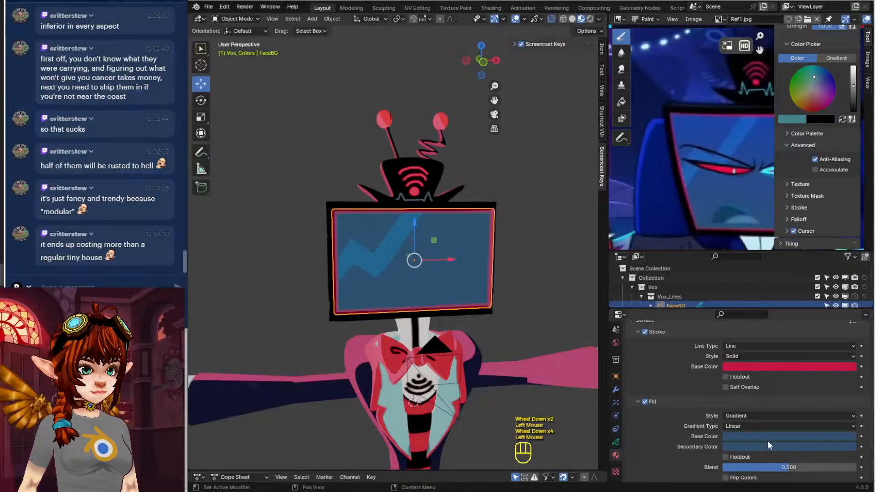
{"action": "left_click", "coordinate": [789, 456]}
{"action": "left_click", "coordinate": [778, 448]}
{"action": "left_click", "coordinate": [777, 448]}
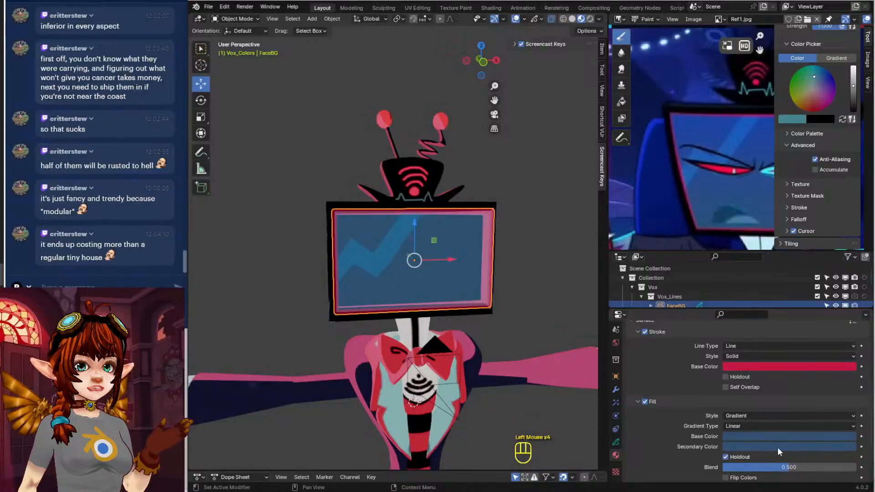
{"action": "left_click", "coordinate": [777, 447]}
{"action": "left_click_drag", "start_coordinate": [849, 347], "coordinate": [849, 350]}
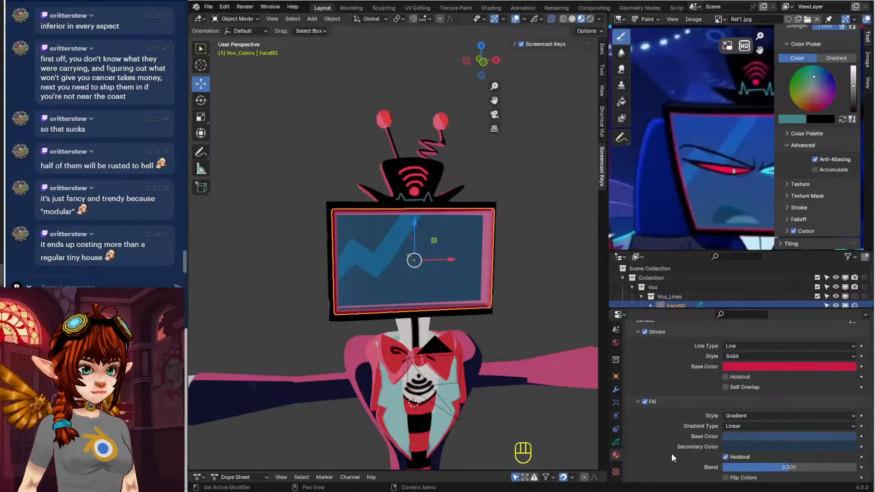
Rotate the Material slot's fill gradient to -85.2° and set its Y scale to -0.500
{"action": "scroll", "coordinate": [690, 433], "scroll_direction": "down", "scroll_amount": 3}
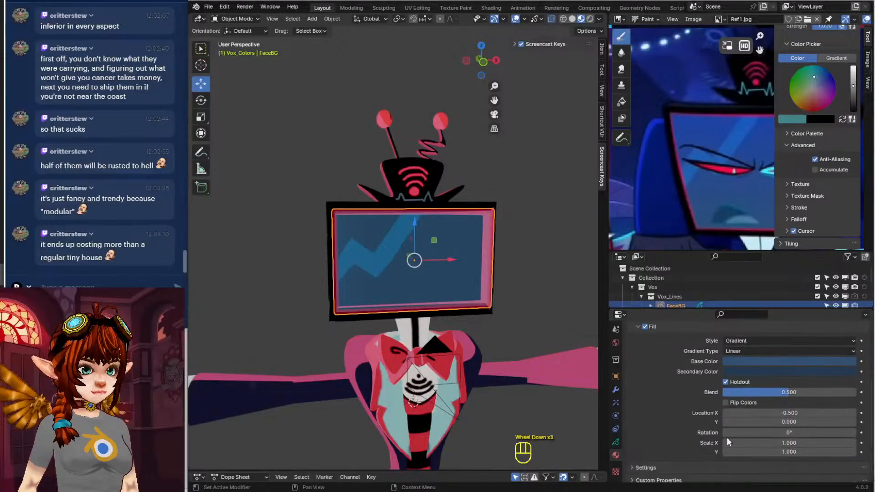
{"action": "left_click_drag", "start_coordinate": [729, 432], "coordinate": [736, 433]}
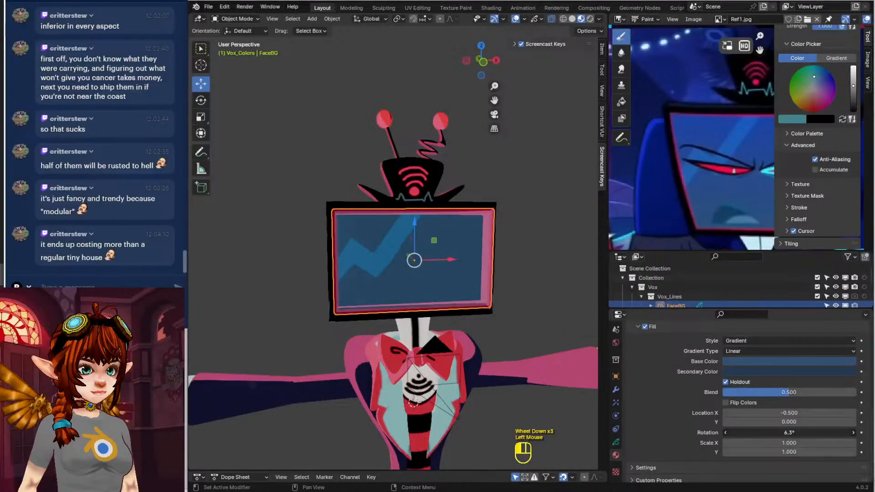
{"action": "left_click_drag", "start_coordinate": [790, 433], "coordinate": [747, 432]}
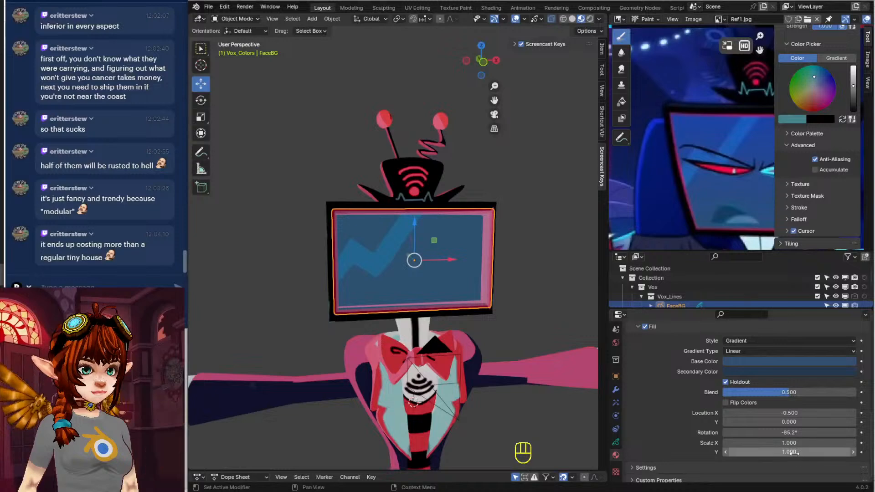
{"action": "left_click_drag", "start_coordinate": [794, 453], "coordinate": [806, 452]}
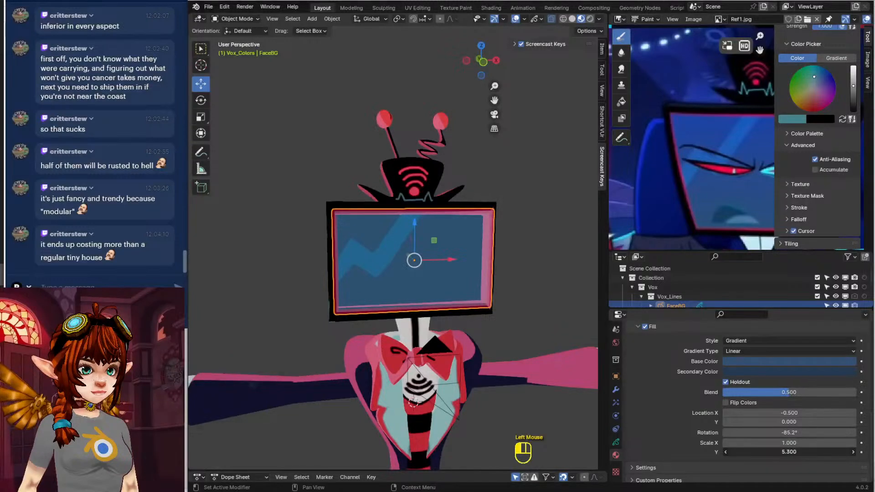
{"action": "double_click", "coordinate": [793, 452]}
{"action": "left_click", "coordinate": [794, 474]}
{"action": "left_click_drag", "start_coordinate": [794, 452], "coordinate": [803, 452]}
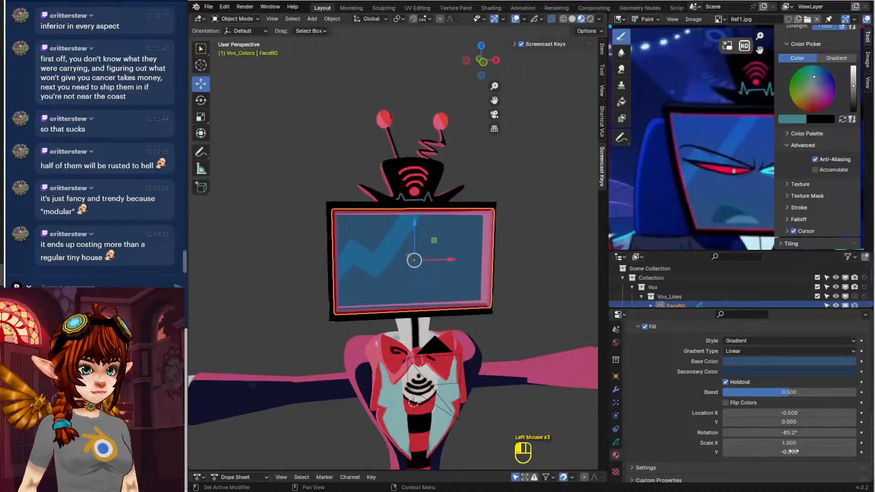
Deselect FaceBG and save the file, checking the whole character from the front
{"action": "left_click", "coordinate": [480, 261]}
{"action": "scroll", "coordinate": [542, 329], "scroll_direction": "up", "scroll_amount": 2}
{"action": "scroll", "coordinate": [542, 333], "scroll_direction": "up", "scroll_amount": 1}
{"action": "middle_click_drag", "start_coordinate": [523, 313], "coordinate": [515, 248], "text": "shift"}
{"action": "scroll", "coordinate": [557, 300], "scroll_direction": "down", "scroll_amount": 2}
{"action": "left_click", "coordinate": [515, 248]}
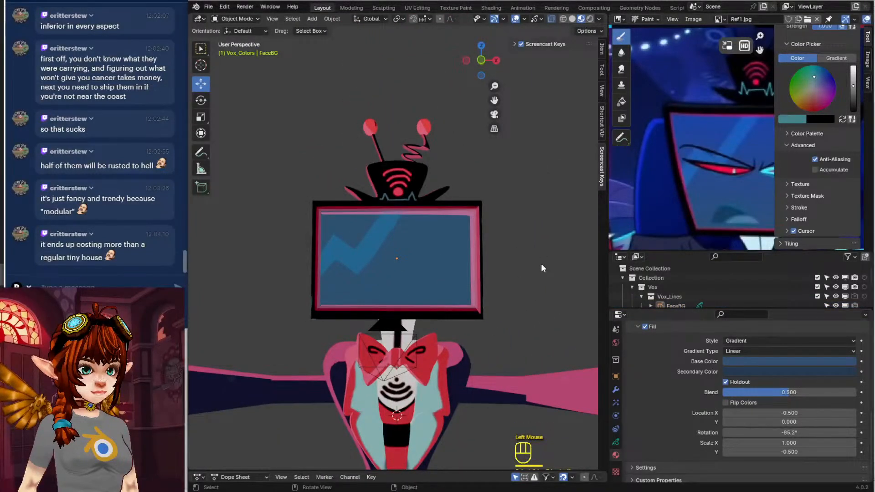
{"action": "key", "text": "ctrl+s"}
{"action": "scroll", "coordinate": [542, 252], "scroll_direction": "down", "scroll_amount": 2}
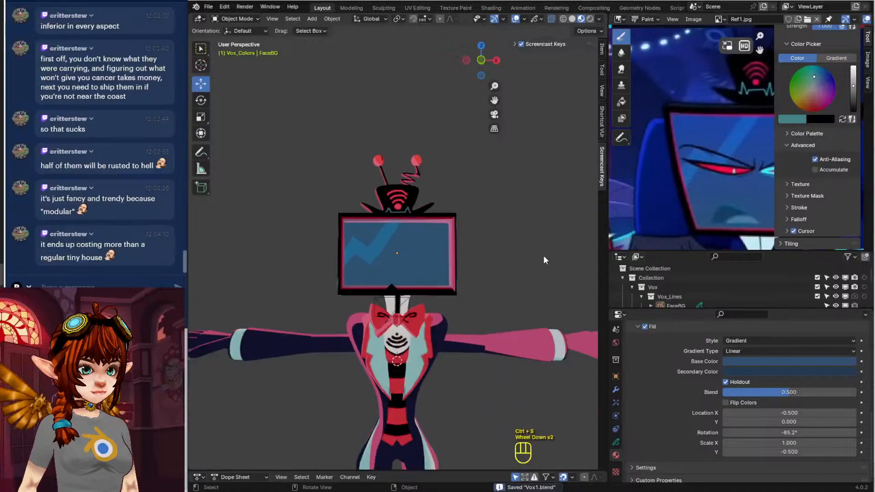
{"action": "middle_click_drag", "start_coordinate": [543, 255], "coordinate": [499, 250], "text": "shift"}
{"action": "scroll", "coordinate": [477, 263], "scroll_direction": "down", "scroll_amount": 2}
{"action": "scroll", "coordinate": [500, 250], "scroll_direction": "up", "scroll_amount": 3}
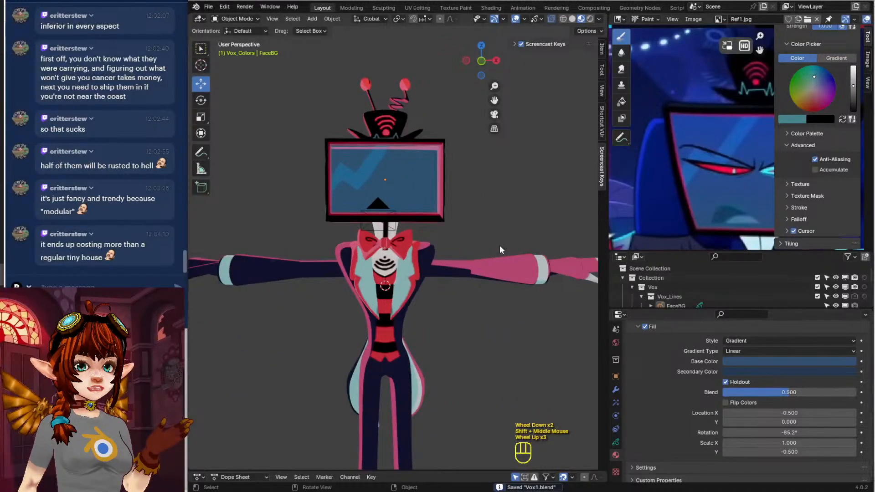
{"action": "key", "text": "ctrl+s"}
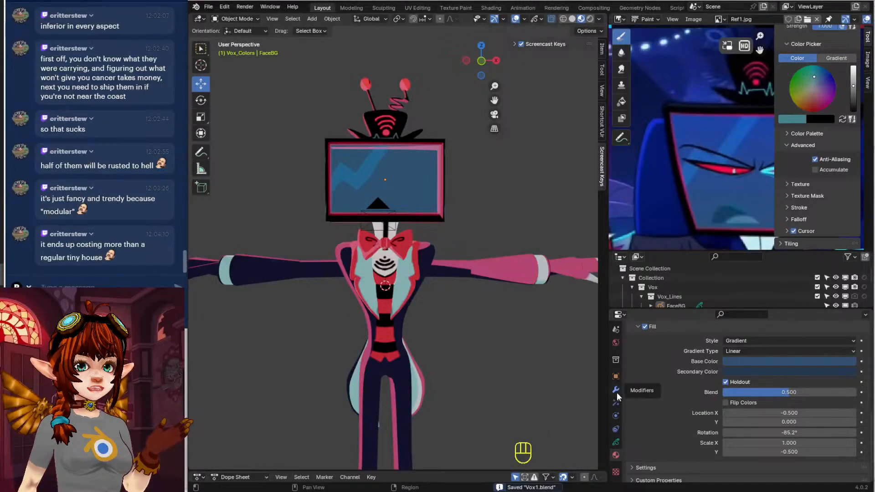
Enlarge the Outliner and add a Grease Pencil Stroke object to the Vox_Lines collection
{"action": "middle_click_drag", "start_coordinate": [670, 214], "coordinate": [620, 186]}
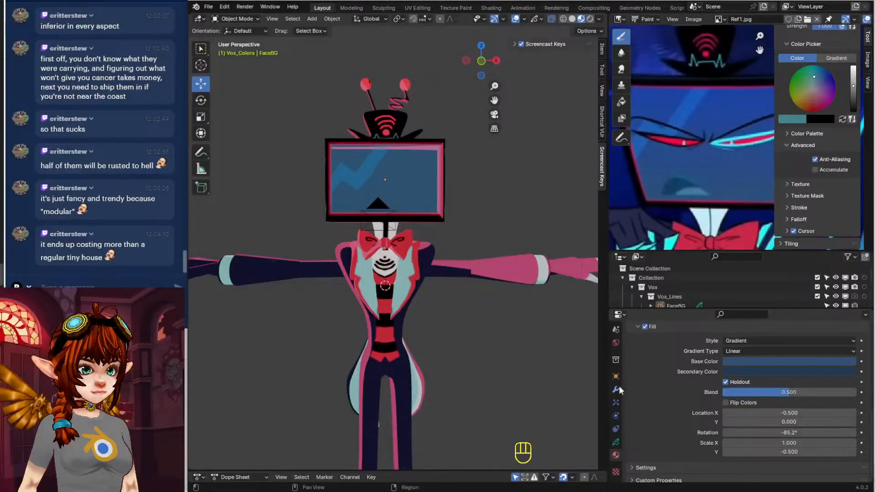
{"action": "left_click_drag", "start_coordinate": [664, 311], "coordinate": [665, 385]}
{"action": "left_click", "coordinate": [665, 296]}
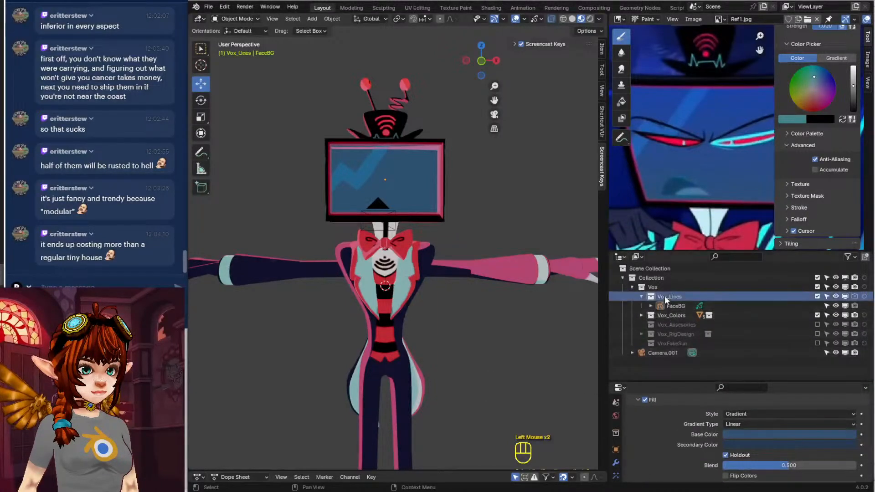
{"action": "left_click", "coordinate": [311, 19]}
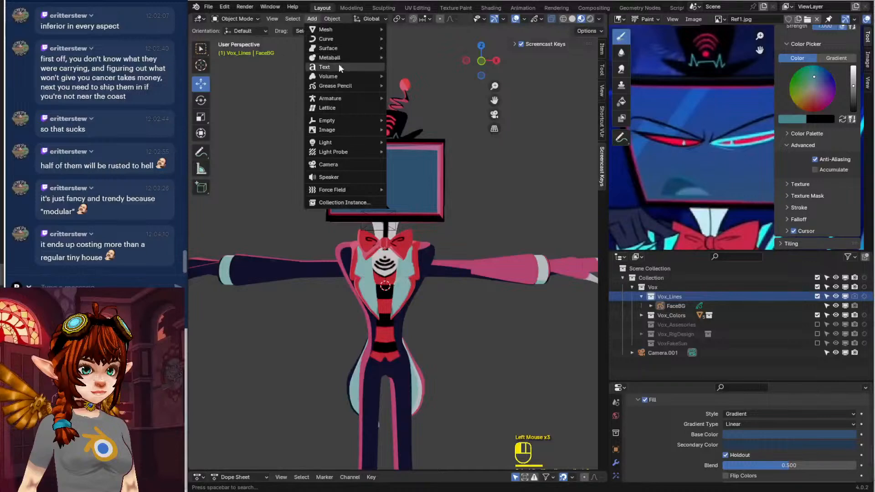
{"action": "mouse_move", "coordinate": [345, 87]}
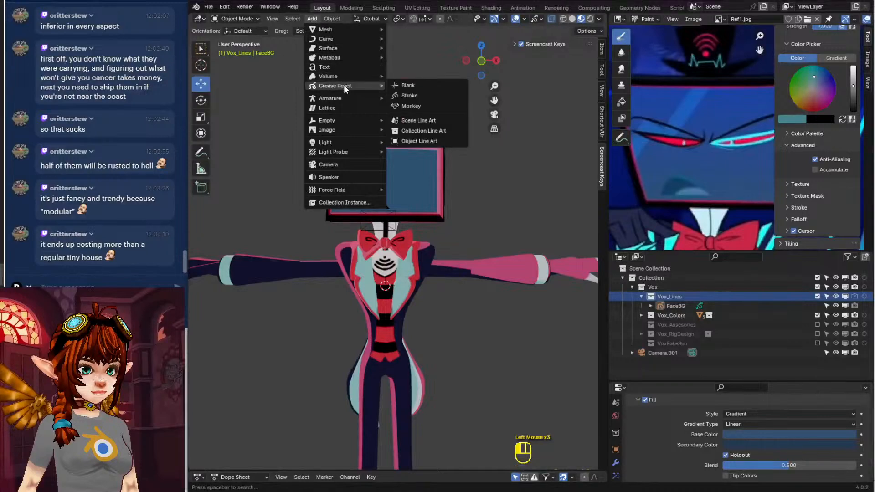
{"action": "left_click", "coordinate": [409, 95]}
Move the new stroke up to the TV screen's height and -0.26323 m along Y, in front of the screen
{"action": "scroll", "coordinate": [497, 147], "scroll_direction": "down", "scroll_amount": 2}
{"action": "mouse_move", "coordinate": [496, 146]}
{"action": "middle_mouse_down"}
{"action": "mouse_move", "coordinate": [431, 194]}
{"action": "mouse_move", "coordinate": [420, 247]}
{"action": "middle_mouse_up"}
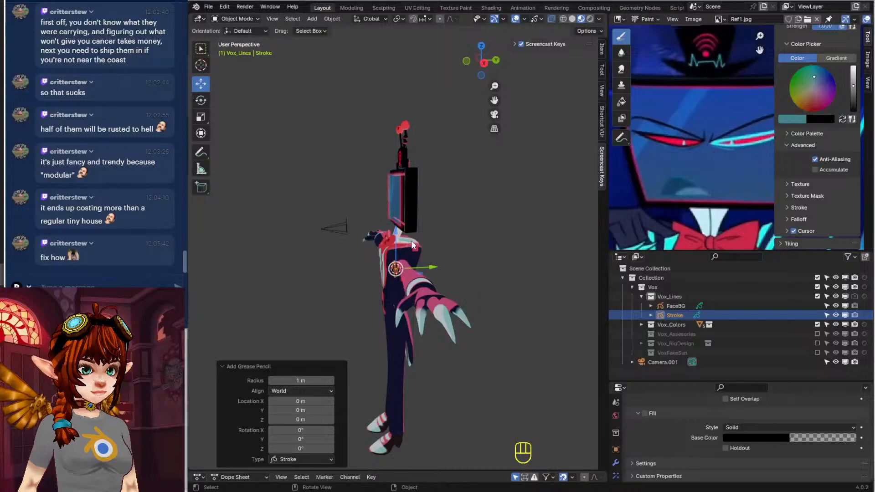
{"action": "key", "text": "KP_3"}
{"action": "scroll", "coordinate": [415, 237], "scroll_direction": "up", "scroll_amount": 5}
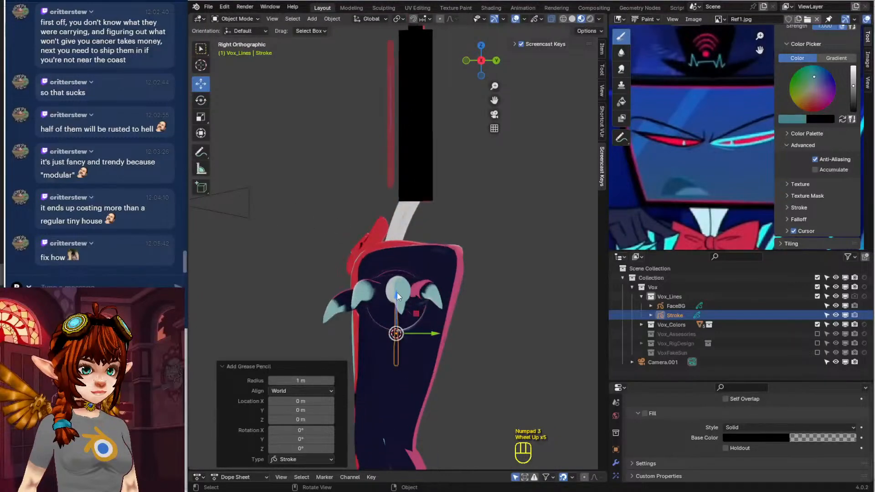
{"action": "left_click_drag", "start_coordinate": [397, 293], "coordinate": [389, 112]}
{"action": "left_click_drag", "start_coordinate": [433, 155], "coordinate": [416, 152]}
{"action": "key", "text": "KP_1"}
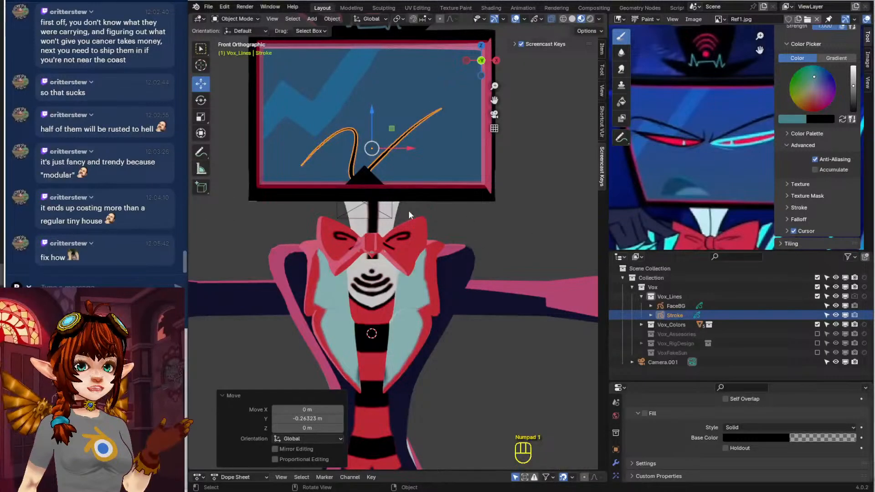
Rename the new Grease Pencil stroke object as mouth
{"action": "mouse_move", "coordinate": [409, 210]}
{"action": "middle_mouse_down"}
{"action": "mouse_move", "coordinate": [368, 224]}
{"action": "mouse_move", "coordinate": [430, 281]}
{"action": "middle_mouse_up"}
{"action": "scroll", "coordinate": [376, 239], "scroll_direction": "up", "scroll_amount": 3}
{"action": "double_click", "coordinate": [675, 316]}
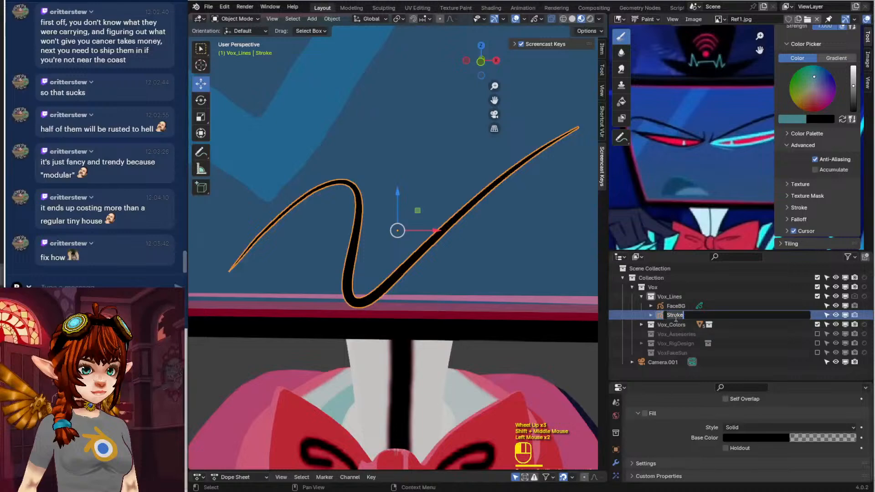
{"action": "type", "text": "mouth"}
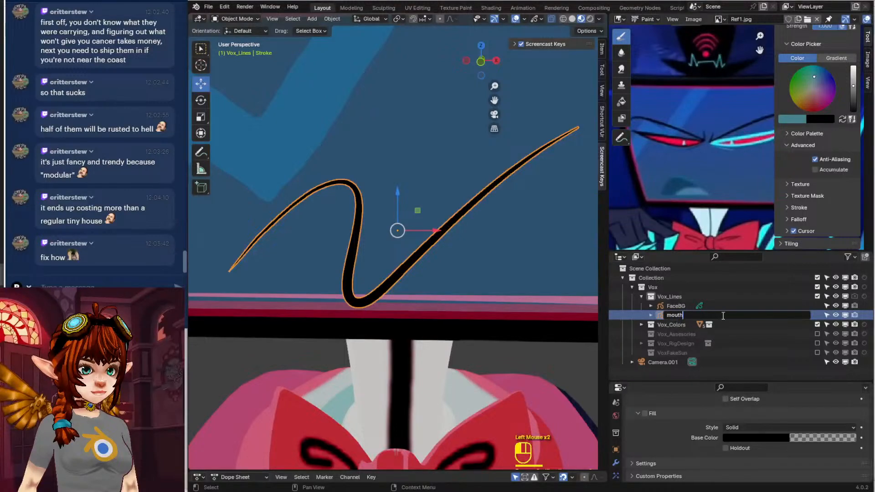
{"action": "key", "text": "Return"}
{"action": "scroll", "coordinate": [461, 234], "scroll_direction": "down", "scroll_amount": 3}
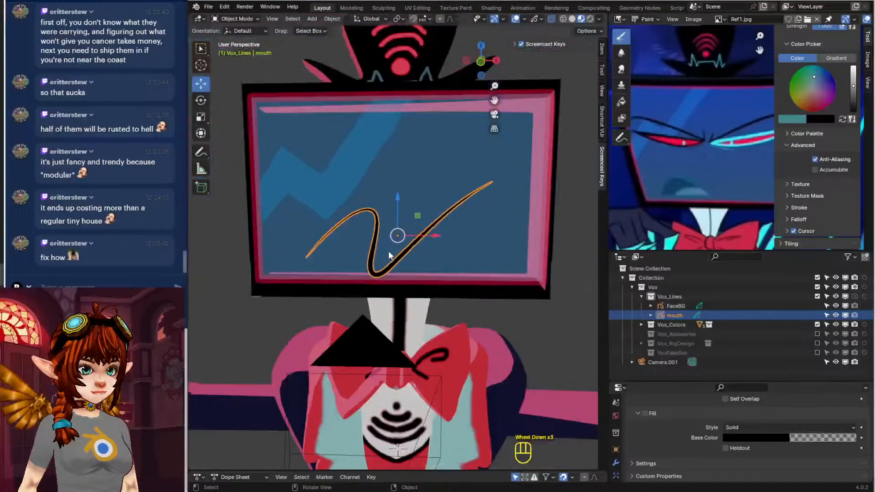
Remove all of the default material slots from the mouth object
{"action": "middle_click_drag", "start_coordinate": [389, 251], "coordinate": [388, 251]}
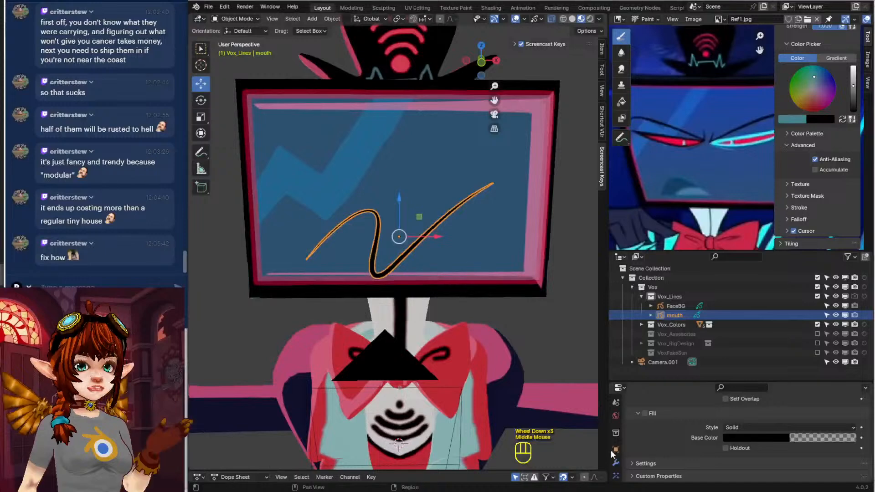
{"action": "scroll", "coordinate": [616, 444], "scroll_direction": "down", "scroll_amount": 4}
{"action": "left_click", "coordinate": [688, 433]}
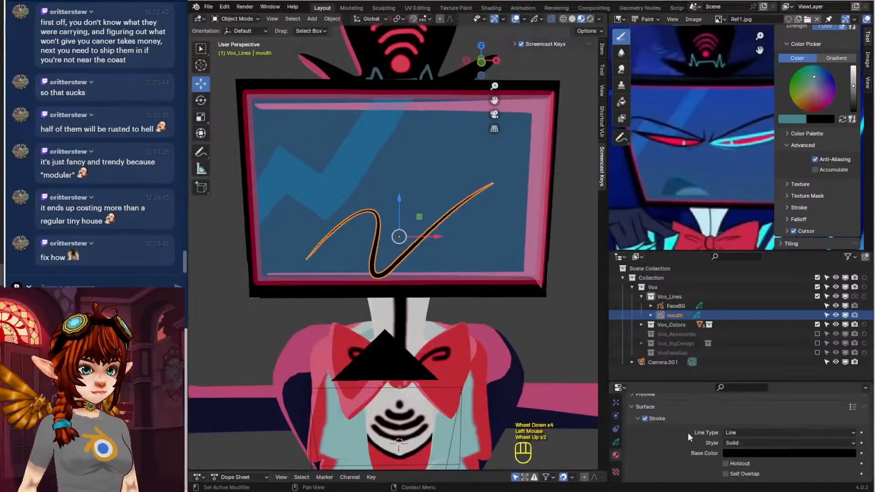
{"action": "scroll", "coordinate": [688, 433], "scroll_direction": "up", "scroll_amount": 5}
{"action": "left_click", "coordinate": [865, 423]}
{"action": "left_click", "coordinate": [865, 423]}
{"action": "left_click", "coordinate": [866, 423]}
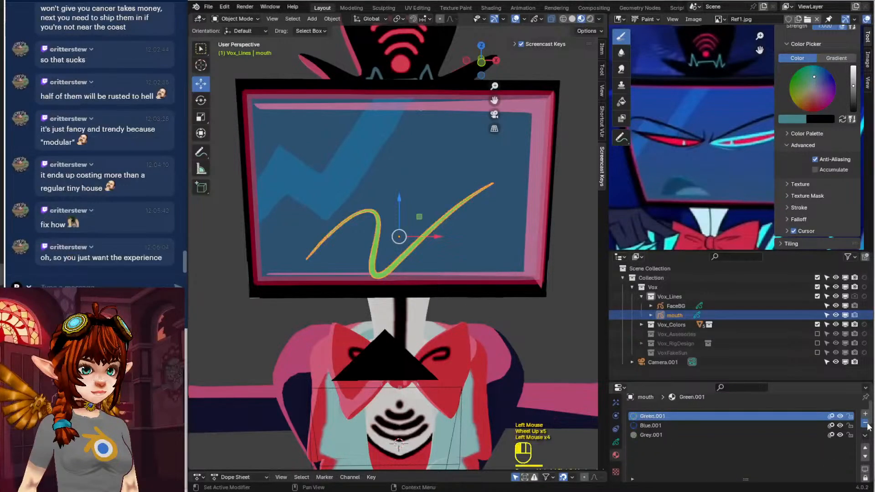
{"action": "left_click", "coordinate": [865, 424]}
{"action": "left_click", "coordinate": [865, 423]}
{"action": "left_click", "coordinate": [865, 424]}
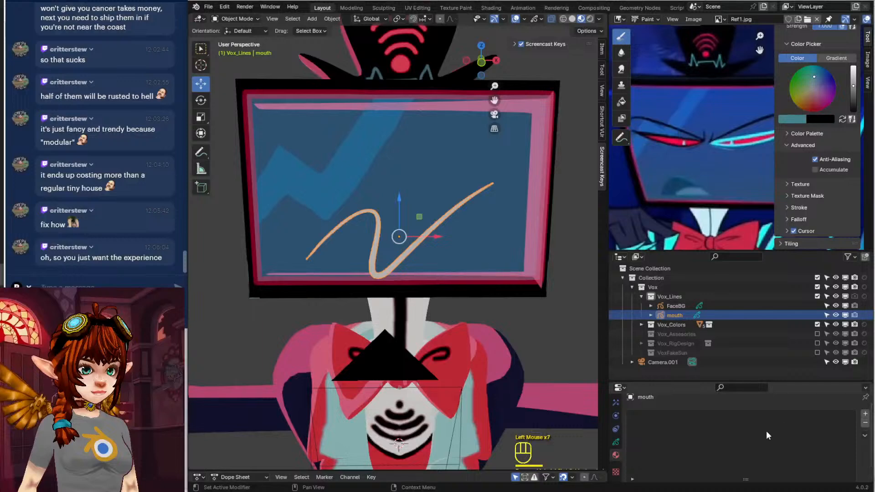
Add a new material to the mouth object and turn off its stroke
{"action": "scroll", "coordinate": [766, 431], "scroll_direction": "down", "scroll_amount": 2}
{"action": "left_click", "coordinate": [759, 474]}
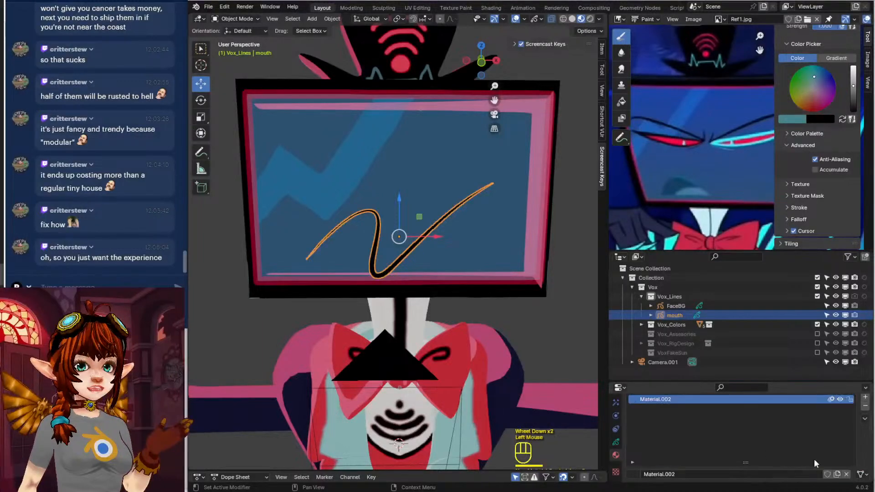
{"action": "scroll", "coordinate": [706, 446], "scroll_direction": "down", "scroll_amount": 6}
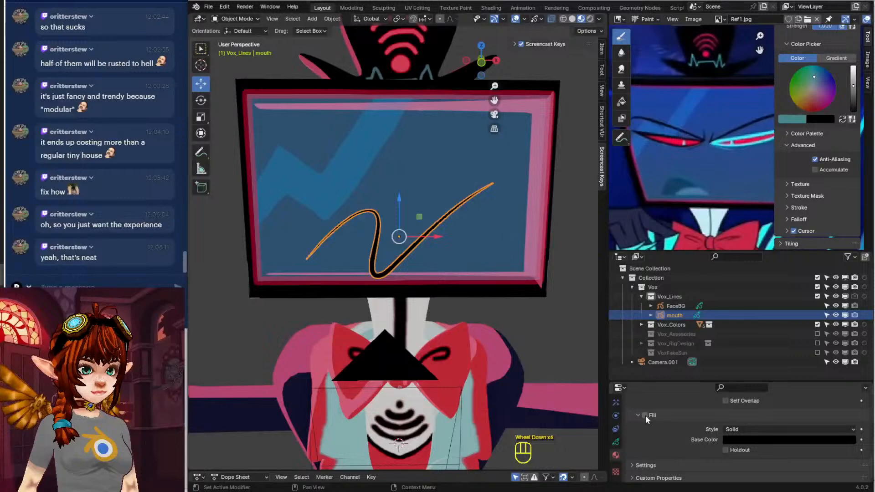
{"action": "scroll", "coordinate": [647, 414], "scroll_direction": "up", "scroll_amount": 4}
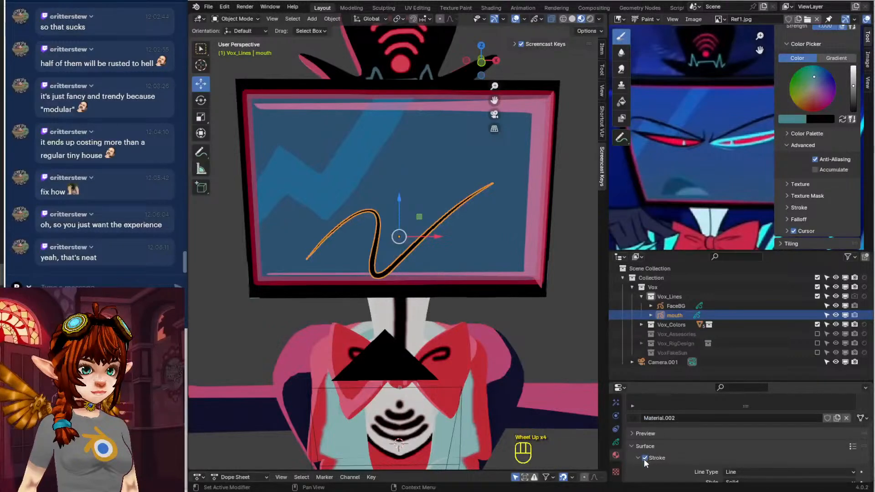
{"action": "left_click", "coordinate": [644, 458]}
Set the mouth material's fill base colour to a dark blue sampled from the screen face in the reference image
{"action": "scroll", "coordinate": [660, 460], "scroll_direction": "down", "scroll_amount": 3}
{"action": "left_click", "coordinate": [765, 458]}
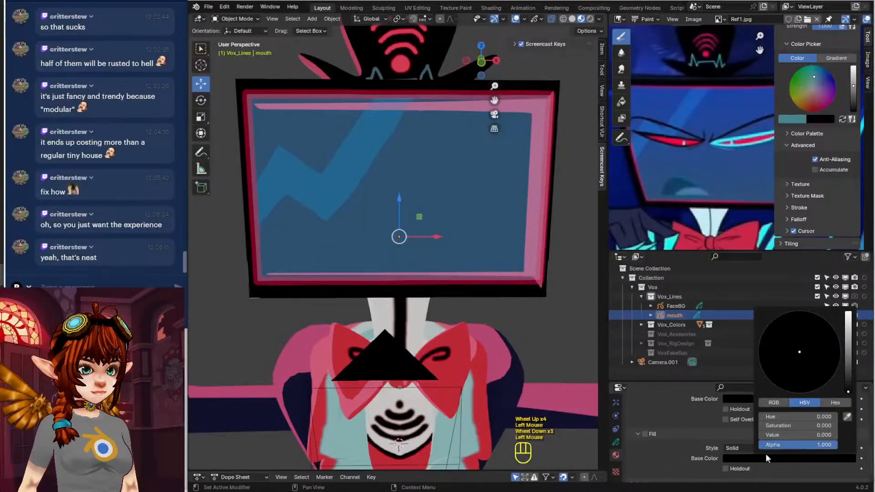
{"action": "left_click", "coordinate": [847, 417]}
{"action": "left_click", "coordinate": [676, 177]}
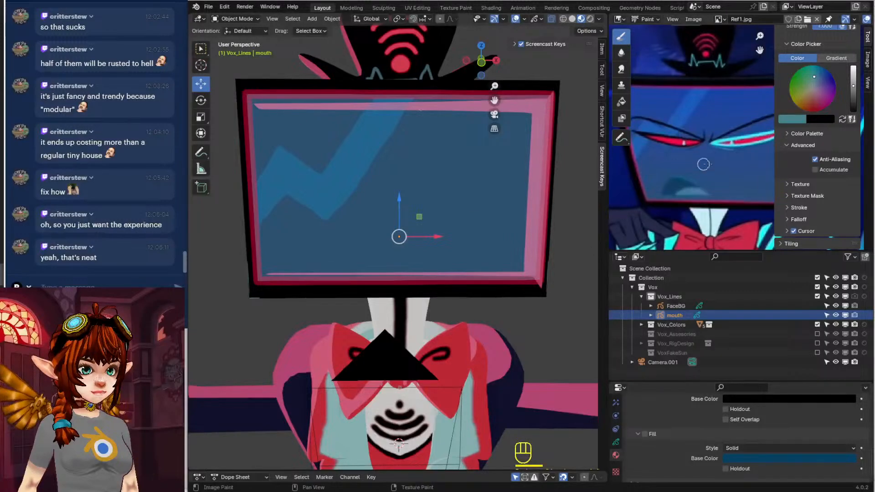
Frame the tilted, grinning face in the reference image and collapse the image editor's sidebar
{"action": "scroll", "coordinate": [711, 137], "scroll_direction": "down", "scroll_amount": 6}
{"action": "middle_click_drag", "start_coordinate": [710, 150], "coordinate": [656, 192]}
{"action": "scroll", "coordinate": [710, 146], "scroll_direction": "up", "scroll_amount": 2}
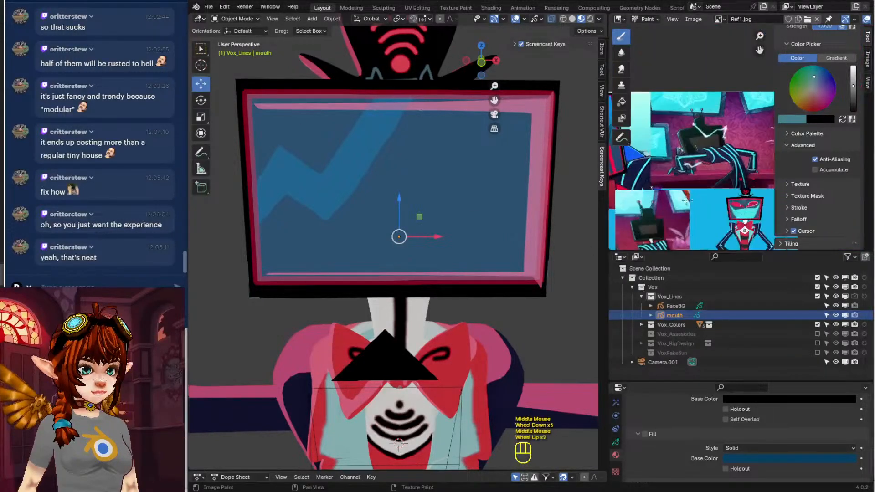
{"action": "middle_click_drag", "start_coordinate": [730, 208], "coordinate": [805, 191]}
{"action": "middle_click_drag", "start_coordinate": [720, 154], "coordinate": [703, 198]}
{"action": "scroll", "coordinate": [703, 197], "scroll_direction": "up", "scroll_amount": 1}
{"action": "left_click_drag", "start_coordinate": [777, 195], "coordinate": [861, 196]}
Try a first freehand stroke on the mouth object in Draw Mode, starting near the left side of the screen
{"action": "left_click", "coordinate": [343, 213]}
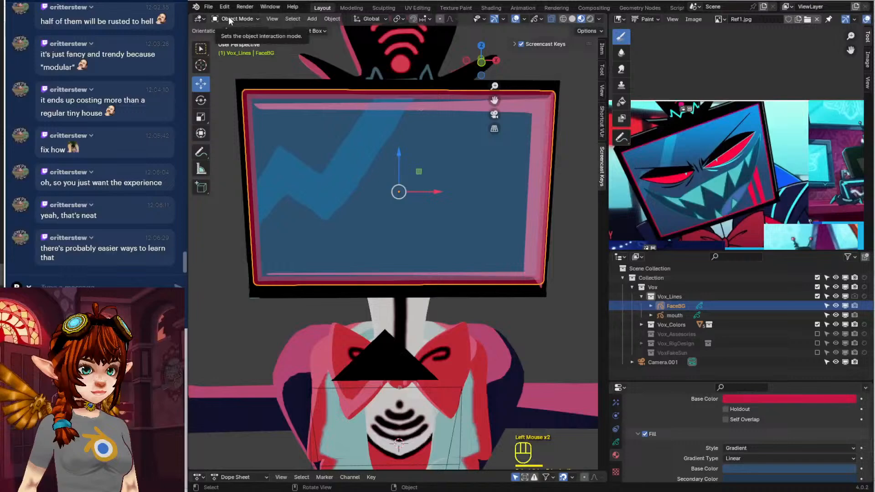
{"action": "left_click", "coordinate": [661, 315]}
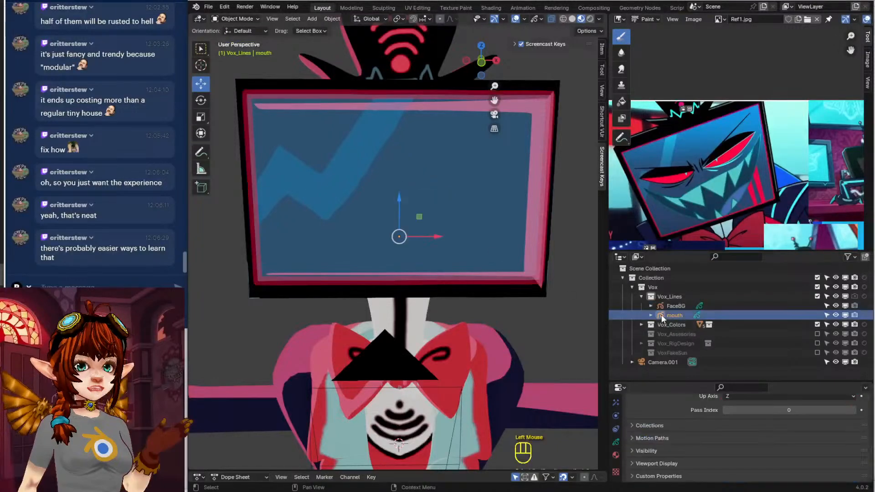
{"action": "left_click", "coordinate": [220, 22]}
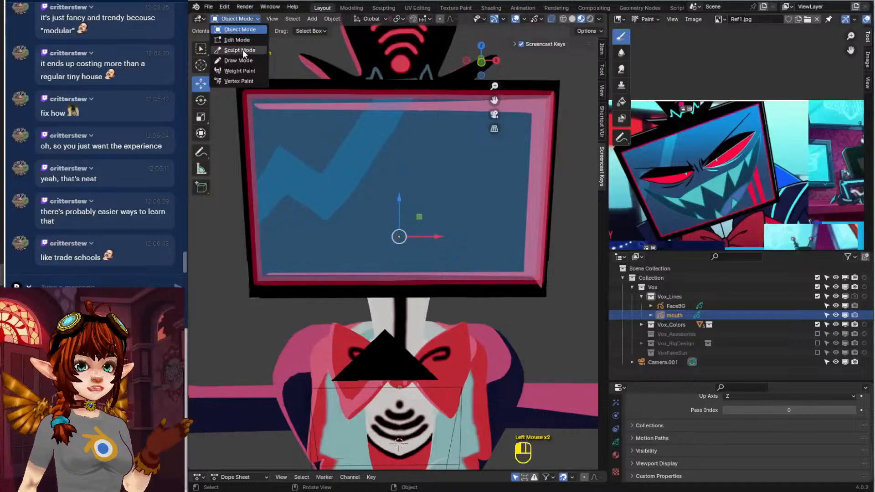
{"action": "left_click", "coordinate": [243, 51]}
{"action": "left_click", "coordinate": [240, 17]}
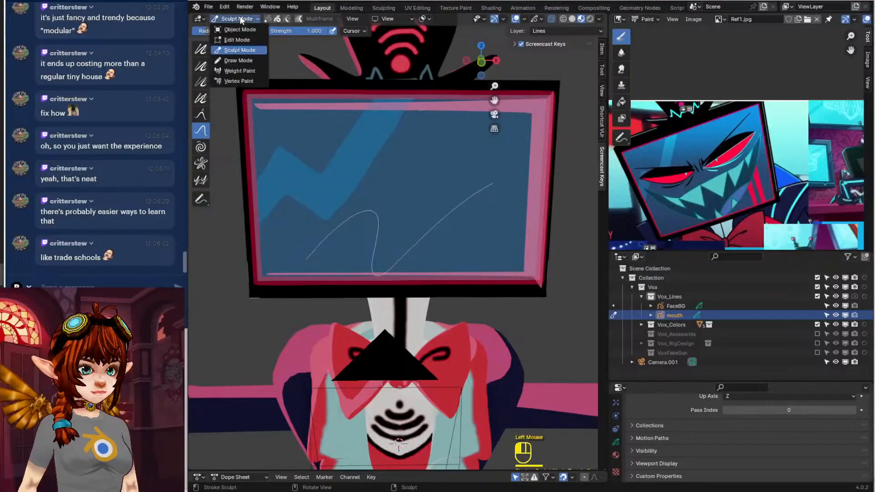
{"action": "left_click", "coordinate": [249, 60]}
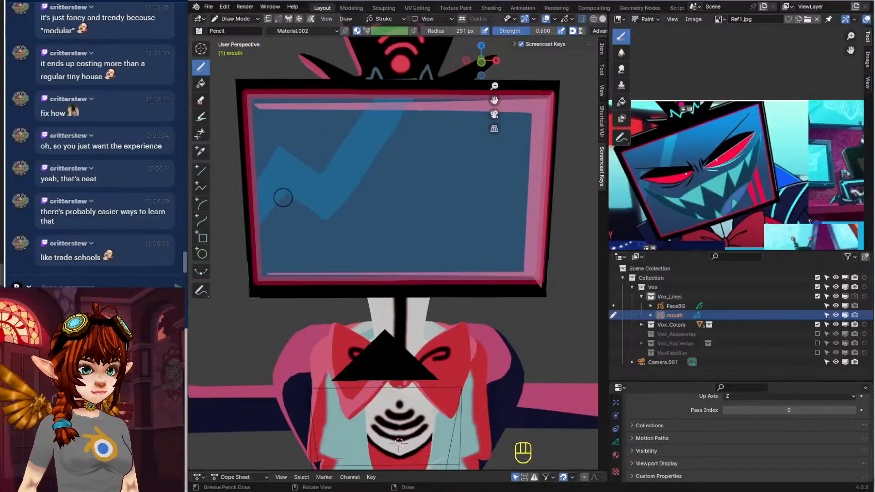
{"action": "left_click_drag", "start_coordinate": [283, 198], "coordinate": [291, 205]}
Enable the fill in the mouth's material
{"action": "middle_click_drag", "start_coordinate": [358, 226], "coordinate": [363, 215]}
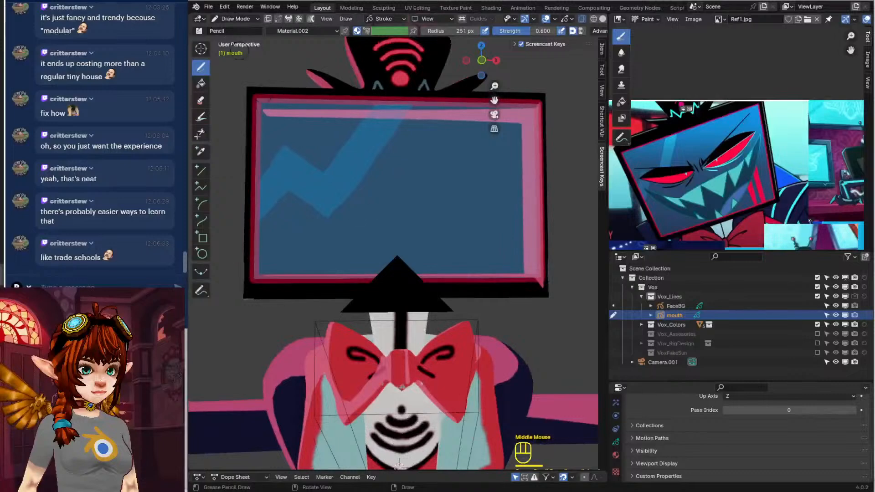
{"action": "scroll", "coordinate": [617, 457], "scroll_direction": "down", "scroll_amount": 2}
{"action": "left_click", "coordinate": [615, 455]}
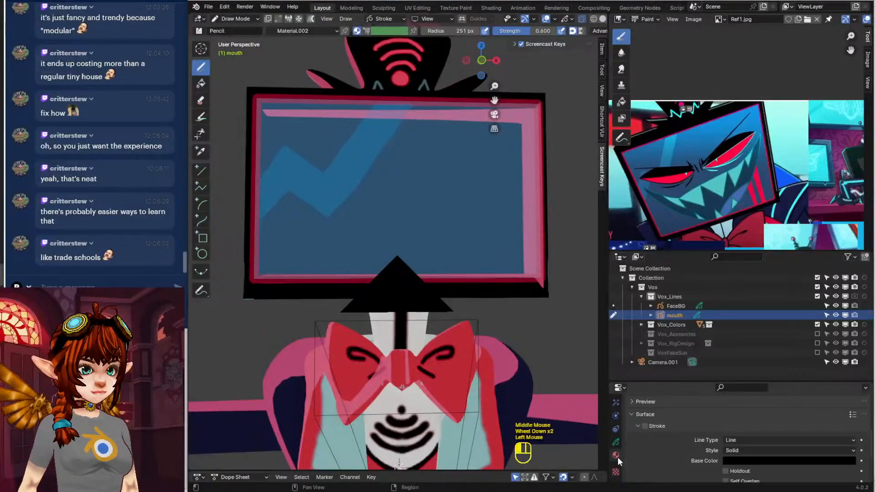
{"action": "scroll", "coordinate": [667, 456], "scroll_direction": "down", "scroll_amount": 2}
{"action": "left_click", "coordinate": [645, 420]}
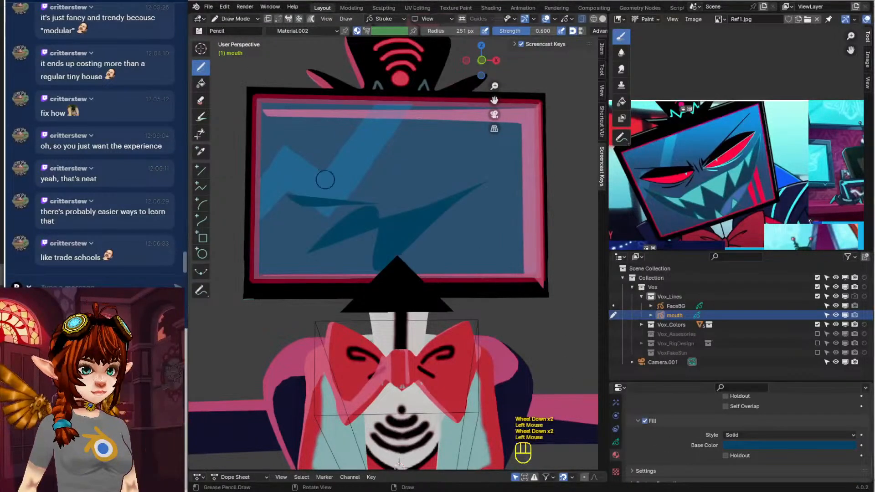
{"action": "left_click", "coordinate": [228, 21]}
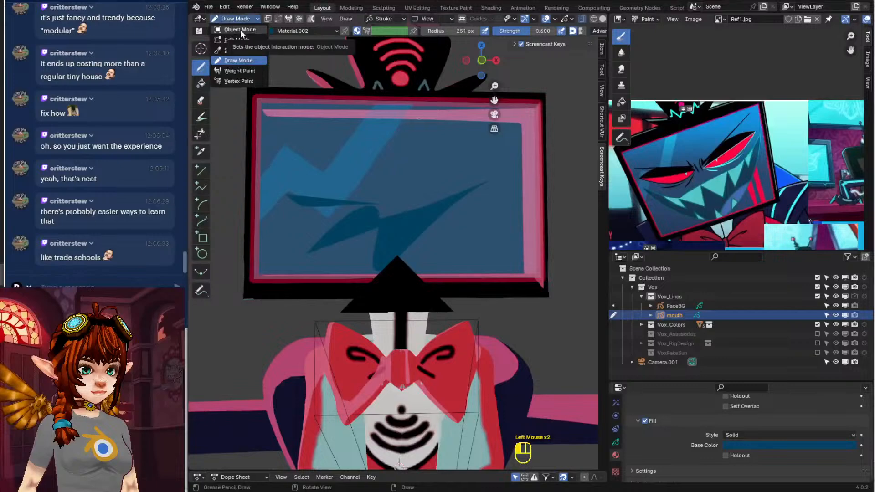
{"action": "left_click", "coordinate": [240, 30]}
{"action": "key", "text": "x"}
{"action": "left_click", "coordinate": [356, 209]}
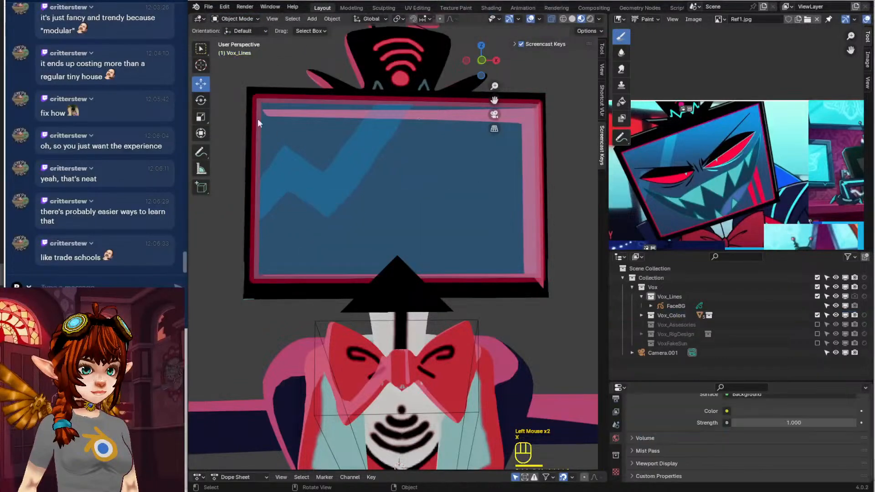
{"action": "left_click", "coordinate": [232, 19]}
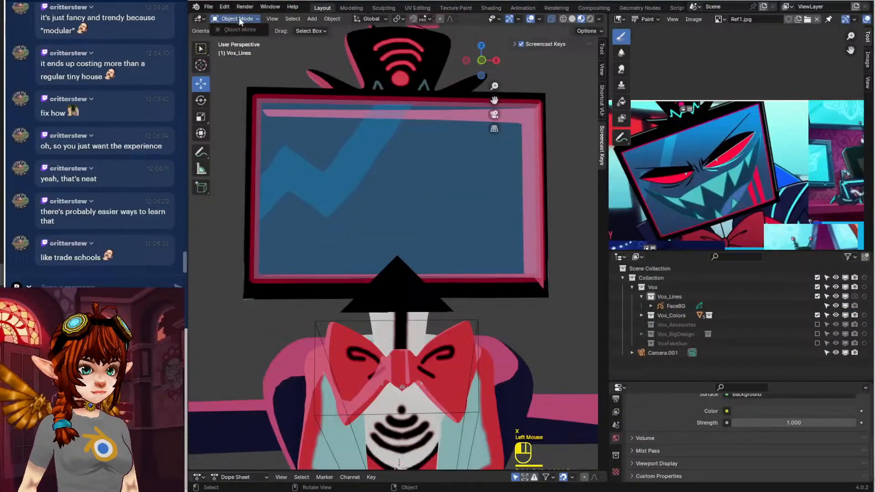
{"action": "key", "text": "ctrl+z"}
Delete all existing stroke points of the mouth object in Edit Mode, keeping the object itself
{"action": "left_click", "coordinate": [242, 19]}
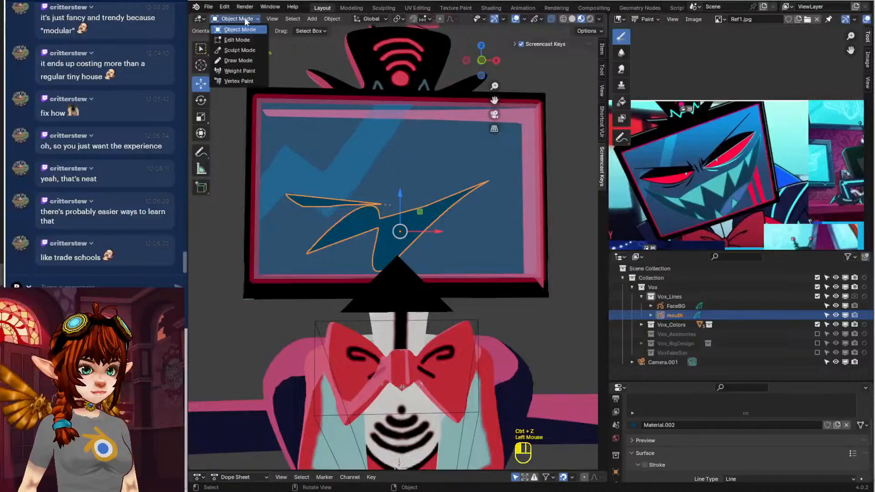
{"action": "left_click", "coordinate": [248, 37]}
{"action": "key", "text": "a"}
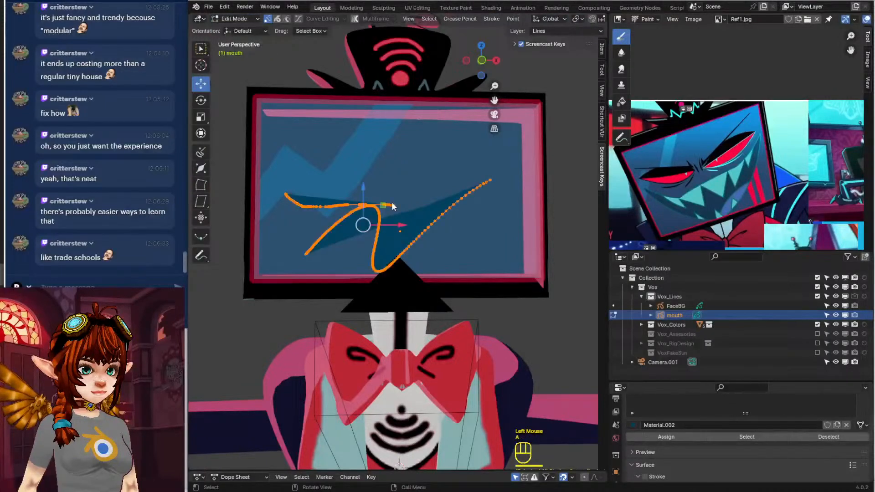
{"action": "key", "text": "x"}
Draw a wide closed grin shape freehand across the lower half of the TV screen, and return to Object Mode
{"action": "left_click", "coordinate": [232, 19]}
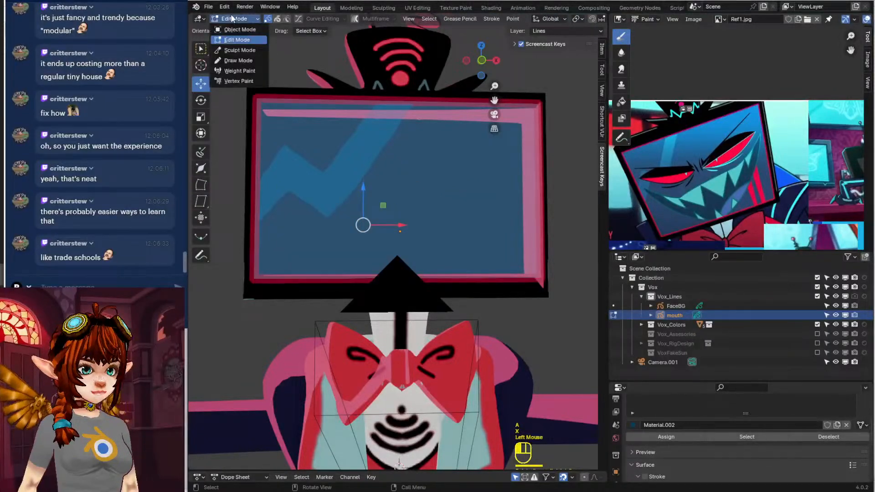
{"action": "left_click", "coordinate": [246, 62]}
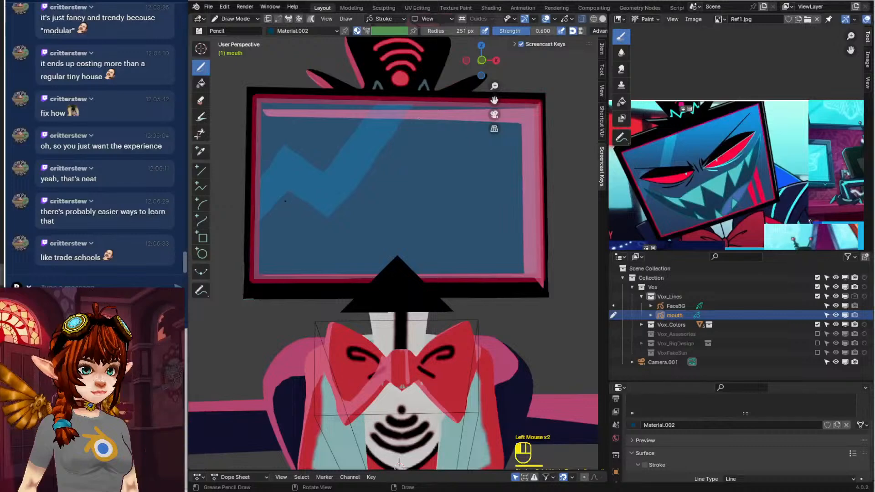
{"action": "left_click", "coordinate": [316, 210]}
{"action": "scroll", "coordinate": [616, 456], "scroll_direction": "down", "scroll_amount": 4}
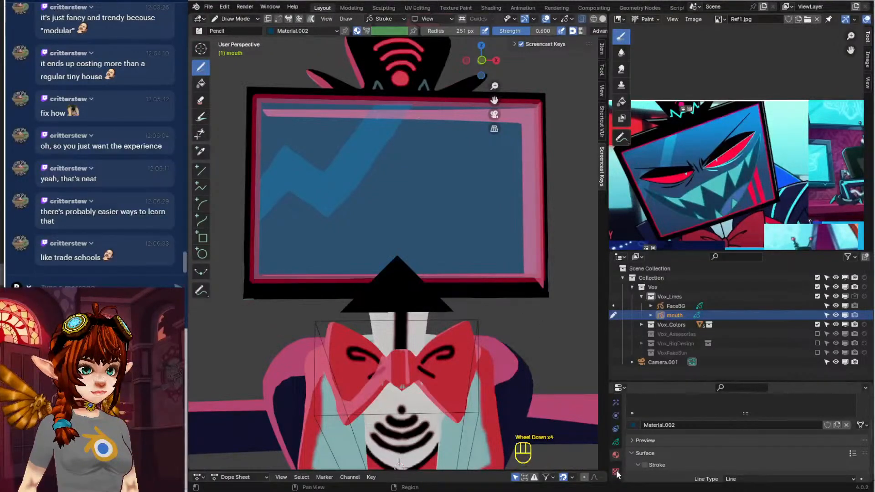
{"action": "scroll", "coordinate": [644, 460], "scroll_direction": "down", "scroll_amount": 4}
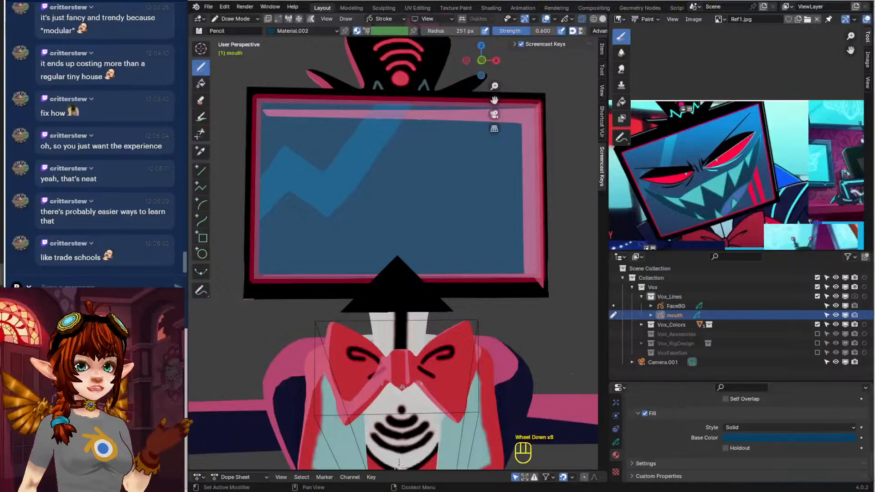
{"action": "mouse_move", "coordinate": [289, 196]}
{"action": "left_mouse_down"}
{"action": "mouse_move", "coordinate": [304, 204]}
{"action": "mouse_move", "coordinate": [504, 191]}
{"action": "mouse_move", "coordinate": [471, 249]}
{"action": "mouse_move", "coordinate": [411, 269]}
{"action": "mouse_move", "coordinate": [314, 246]}
{"action": "mouse_move", "coordinate": [283, 195]}
{"action": "left_mouse_up"}
{"action": "left_click", "coordinate": [238, 19]}
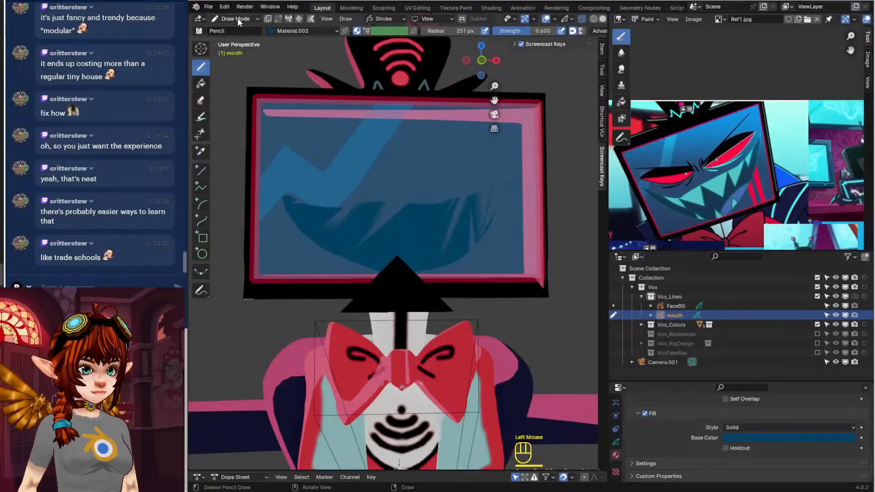
{"action": "left_click", "coordinate": [241, 26]}
Nudge the mouth forward and FaceBG back along Y to separate them, and reselect the mouth in front view
{"action": "mouse_move", "coordinate": [471, 162]}
{"action": "middle_mouse_down"}
{"action": "mouse_move", "coordinate": [384, 174]}
{"action": "mouse_move", "coordinate": [412, 237]}
{"action": "middle_mouse_up"}
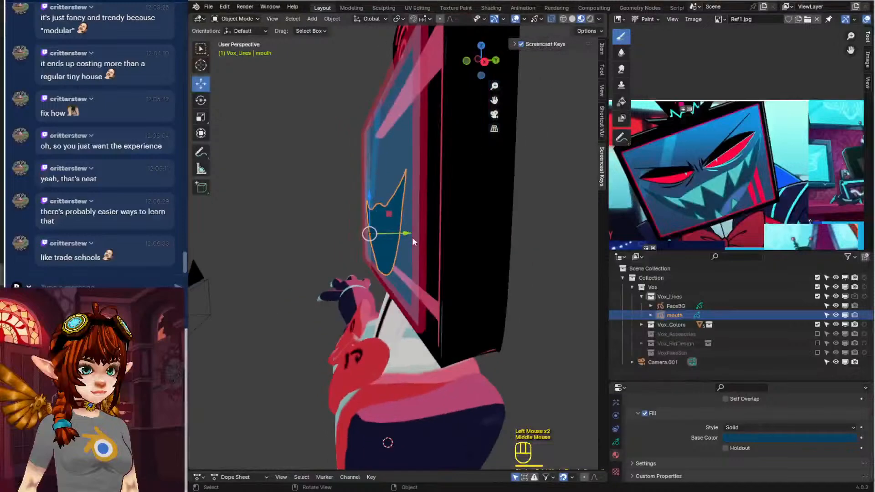
{"action": "left_click", "coordinate": [409, 234]}
{"action": "left_click", "coordinate": [414, 240]}
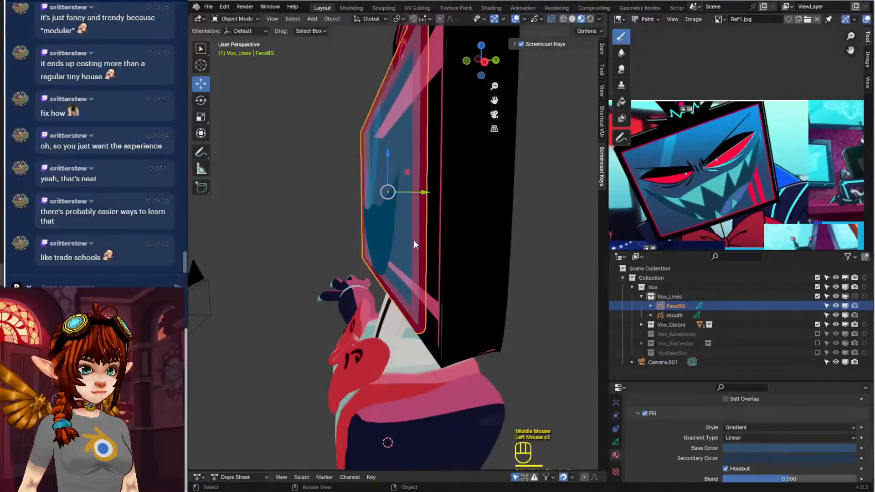
{"action": "left_click_drag", "start_coordinate": [424, 193], "coordinate": [429, 193]}
{"action": "left_click", "coordinate": [375, 240]}
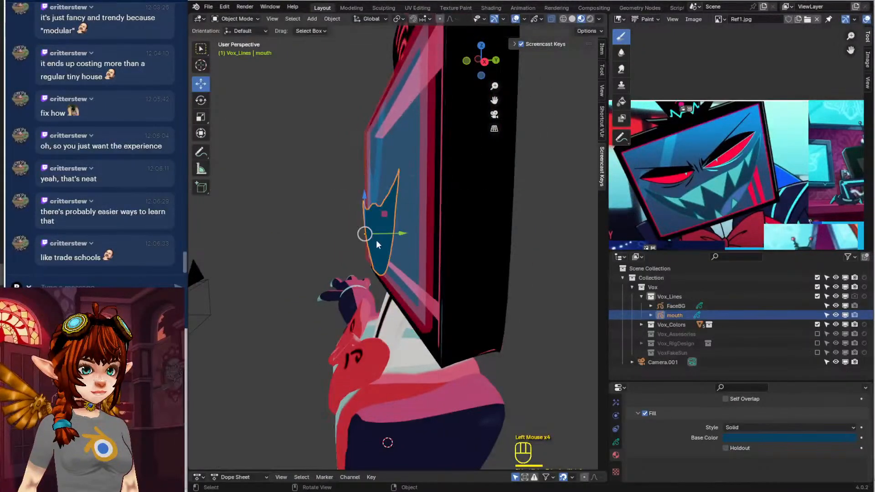
{"action": "middle_click_drag", "start_coordinate": [303, 265], "coordinate": [370, 261]}
{"action": "key", "text": "KP_1"}
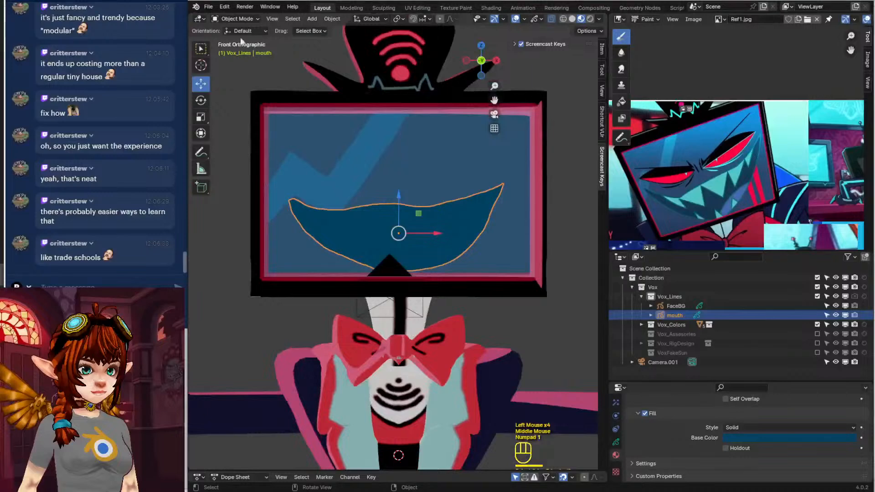
{"action": "left_click", "coordinate": [232, 20]}
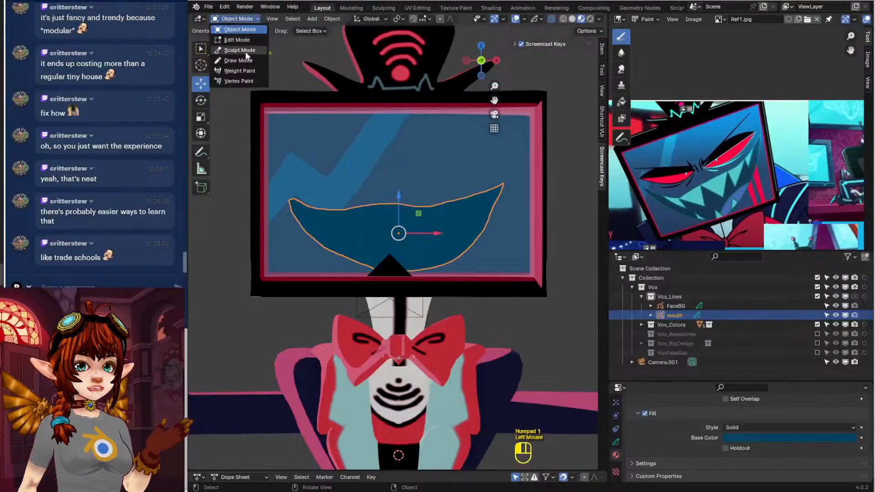
{"action": "left_click", "coordinate": [245, 51]}
{"action": "left_click", "coordinate": [235, 18]}
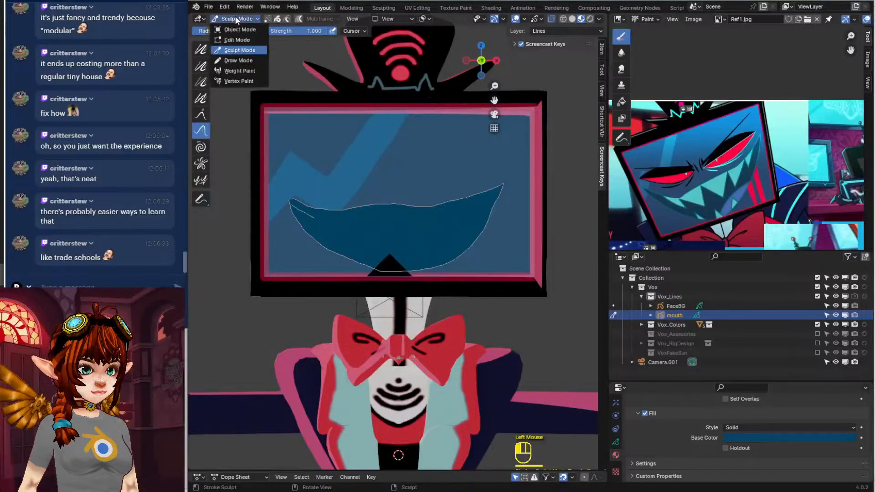
{"action": "left_click", "coordinate": [239, 29]}
{"action": "left_click", "coordinate": [300, 205]}
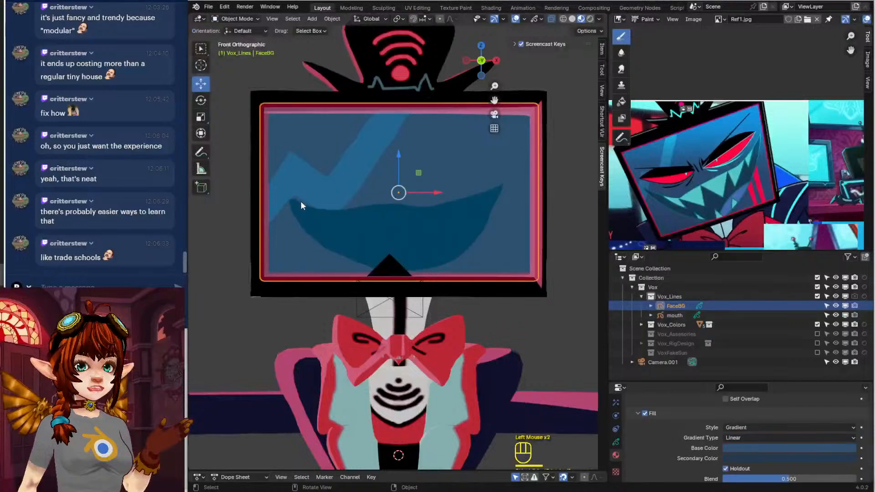
Select the mouth and move it along X so it hangs past the TV screen's right edge
{"action": "left_click", "coordinate": [300, 206]}
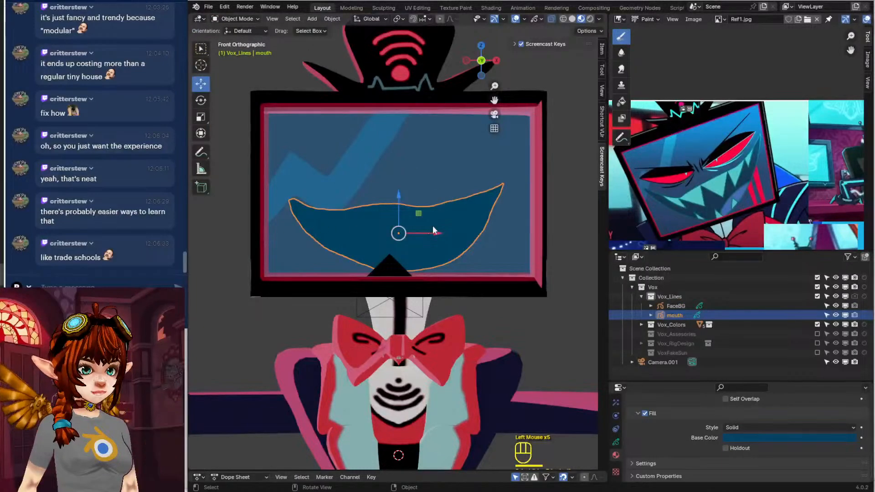
{"action": "left_click_drag", "start_coordinate": [435, 233], "coordinate": [541, 234]}
{"action": "left_click", "coordinate": [338, 254]}
{"action": "left_click", "coordinate": [339, 251]}
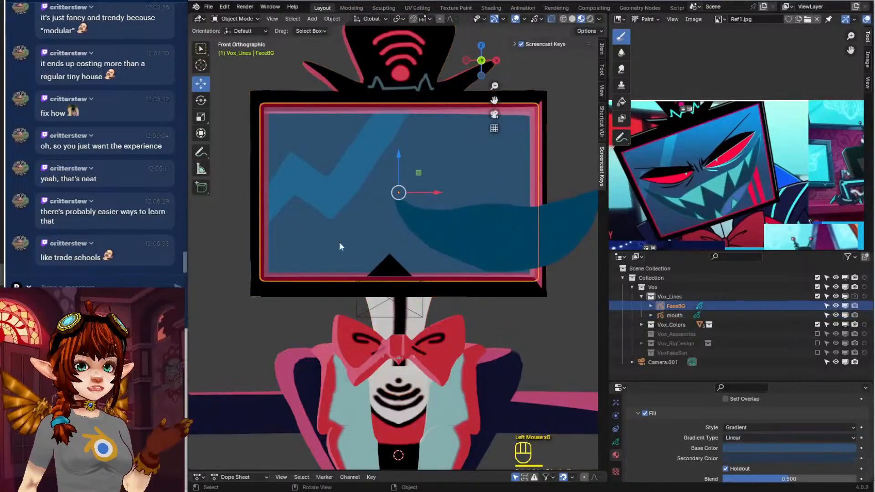
{"action": "left_click", "coordinate": [310, 214]}
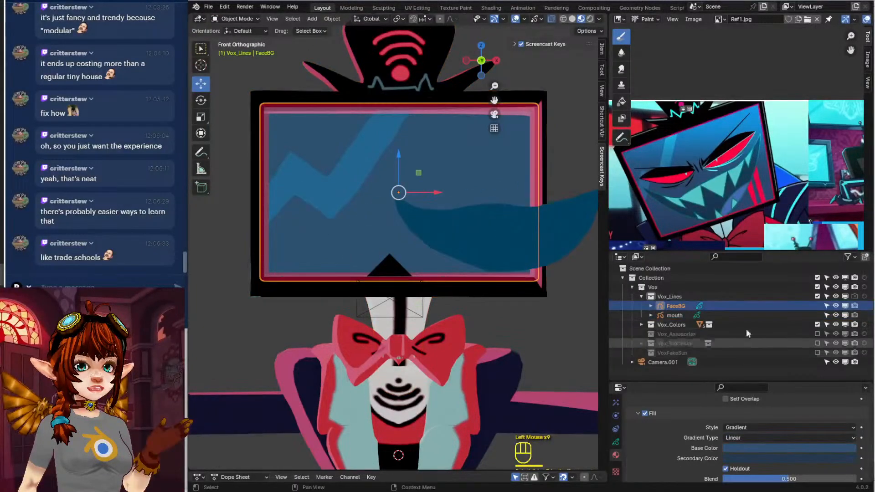
Disable viewport selection for FaceBG and the Vox_Colors collection, and move the mouth back onto the screen by -1.5709 m along X
{"action": "left_click", "coordinate": [826, 305]}
{"action": "left_click", "coordinate": [362, 249]}
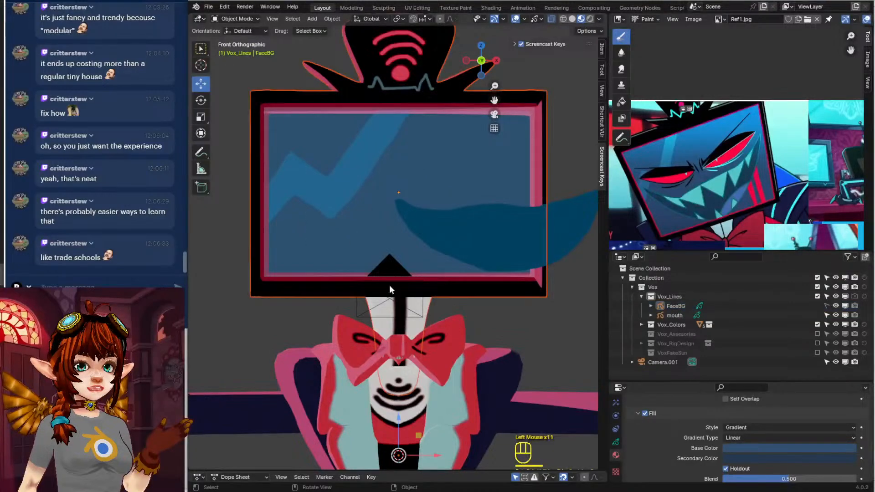
{"action": "left_click", "coordinate": [826, 325]}
{"action": "left_click", "coordinate": [497, 221]}
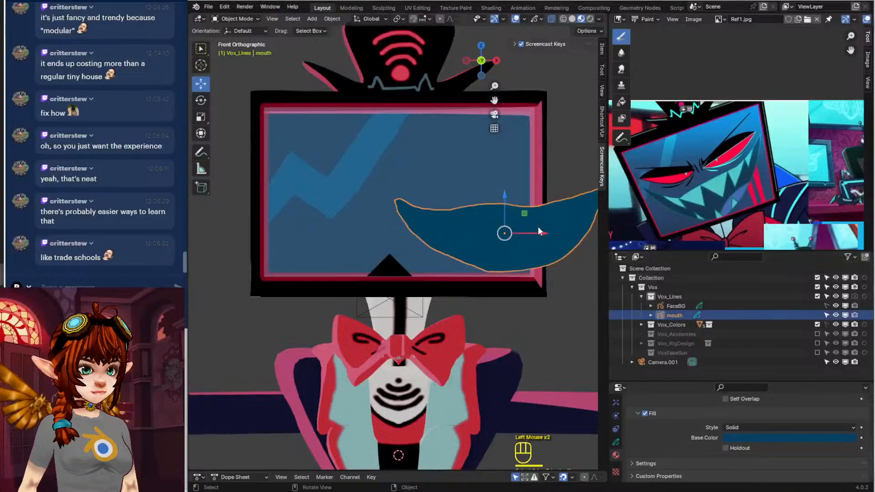
{"action": "left_click_drag", "start_coordinate": [538, 230], "coordinate": [400, 233]}
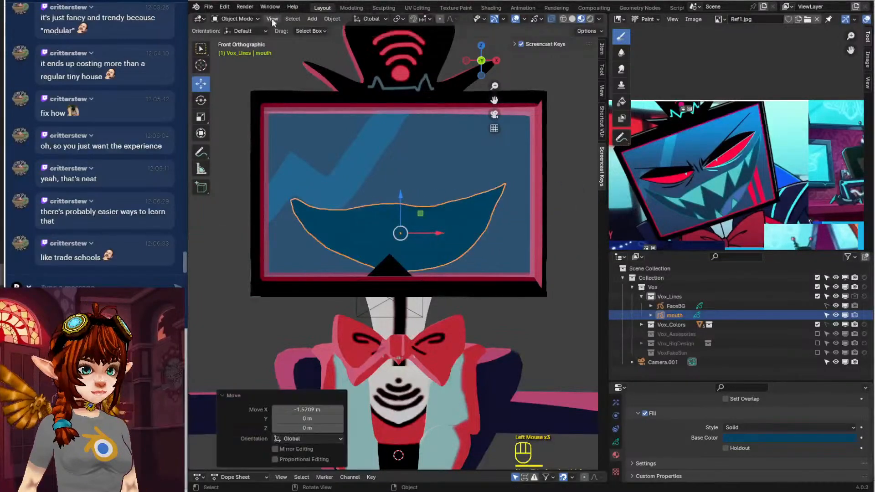
Enter Sculpt Mode on the mouth and push the grin's upper edge and pointed right corner into a smoother curve
{"action": "left_click", "coordinate": [231, 20]}
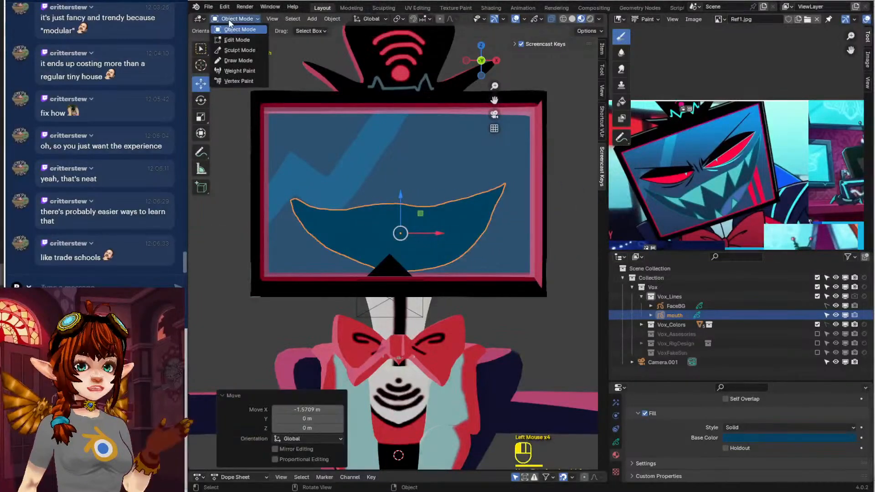
{"action": "left_click", "coordinate": [244, 49]}
{"action": "mouse_move", "coordinate": [325, 182]}
{"action": "left_mouse_down"}
{"action": "mouse_move", "coordinate": [318, 187]}
{"action": "mouse_move", "coordinate": [337, 191]}
{"action": "mouse_move", "coordinate": [457, 182]}
{"action": "mouse_move", "coordinate": [442, 179]}
{"action": "mouse_move", "coordinate": [471, 195]}
{"action": "mouse_move", "coordinate": [482, 236]}
{"action": "left_mouse_up"}
{"action": "scroll", "coordinate": [482, 233], "scroll_direction": "up", "scroll_amount": 2}
{"action": "middle_click_drag", "start_coordinate": [550, 230], "coordinate": [441, 235], "text": "shift"}
{"action": "left_click_drag", "start_coordinate": [485, 220], "coordinate": [494, 201]}
{"action": "left_click_drag", "start_coordinate": [497, 194], "coordinate": [504, 180]}
{"action": "left_click_drag", "start_coordinate": [506, 177], "coordinate": [513, 166]}
{"action": "left_click_drag", "start_coordinate": [513, 165], "coordinate": [515, 160]}
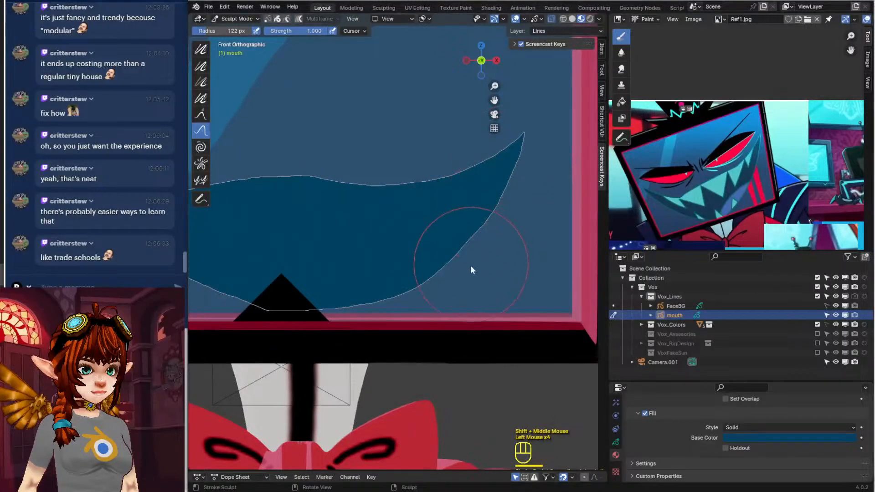
Sculpt the grin's lower edge and left corner into a cleaner curve, and return to Object Mode
{"action": "left_click_drag", "start_coordinate": [467, 267], "coordinate": [450, 274]}
{"action": "mouse_move", "coordinate": [247, 264]}
{"action": "left_mouse_down"}
{"action": "mouse_move", "coordinate": [245, 274]}
{"action": "mouse_move", "coordinate": [278, 283]}
{"action": "left_mouse_up"}
{"action": "left_click_drag", "start_coordinate": [281, 285], "coordinate": [401, 273]}
{"action": "scroll", "coordinate": [432, 267], "scroll_direction": "down", "scroll_amount": 2}
{"action": "middle_click_drag", "start_coordinate": [391, 295], "coordinate": [445, 313], "text": "shift"}
{"action": "mouse_move", "coordinate": [340, 258]}
{"action": "left_mouse_down"}
{"action": "mouse_move", "coordinate": [358, 269]}
{"action": "mouse_move", "coordinate": [324, 255]}
{"action": "mouse_move", "coordinate": [291, 223]}
{"action": "left_mouse_up"}
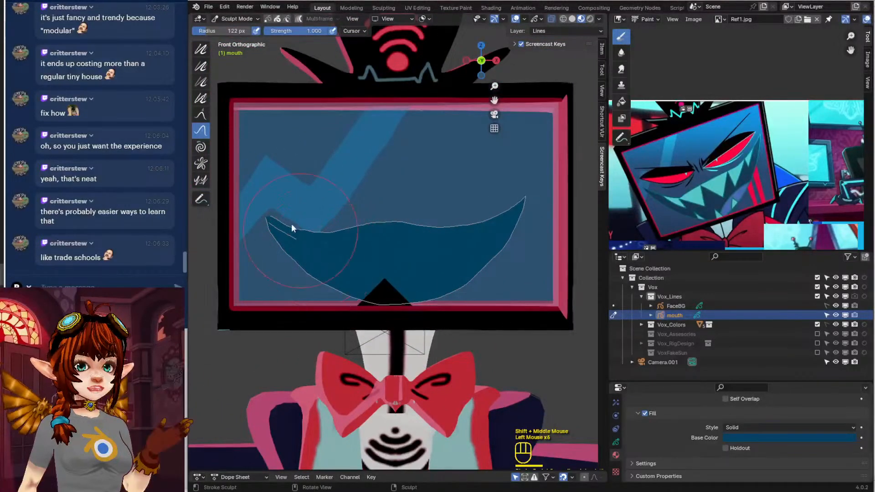
{"action": "left_click", "coordinate": [227, 18]}
{"action": "left_click", "coordinate": [237, 28]}
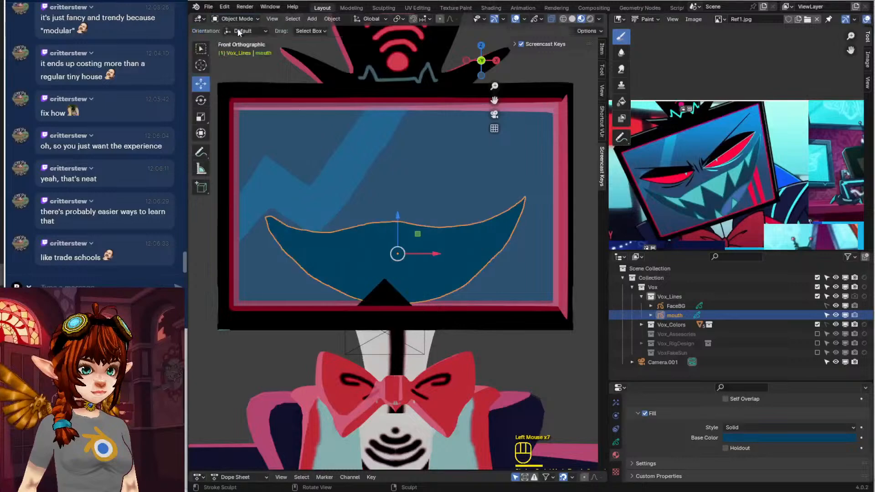
Rename the mouth object's material as mouth
{"action": "scroll", "coordinate": [438, 215], "scroll_direction": "down", "scroll_amount": 1}
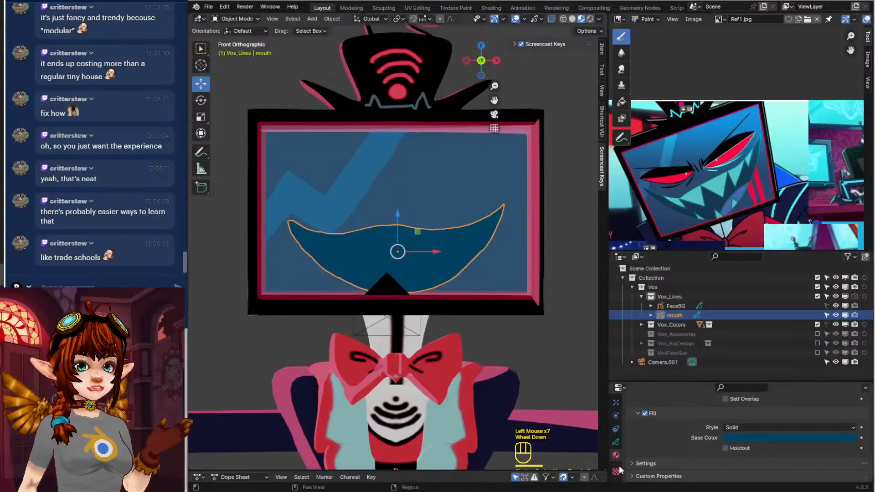
{"action": "scroll", "coordinate": [729, 426], "scroll_direction": "up", "scroll_amount": 4}
{"action": "scroll", "coordinate": [730, 426], "scroll_direction": "up", "scroll_amount": 1}
{"action": "double_click", "coordinate": [662, 420]}
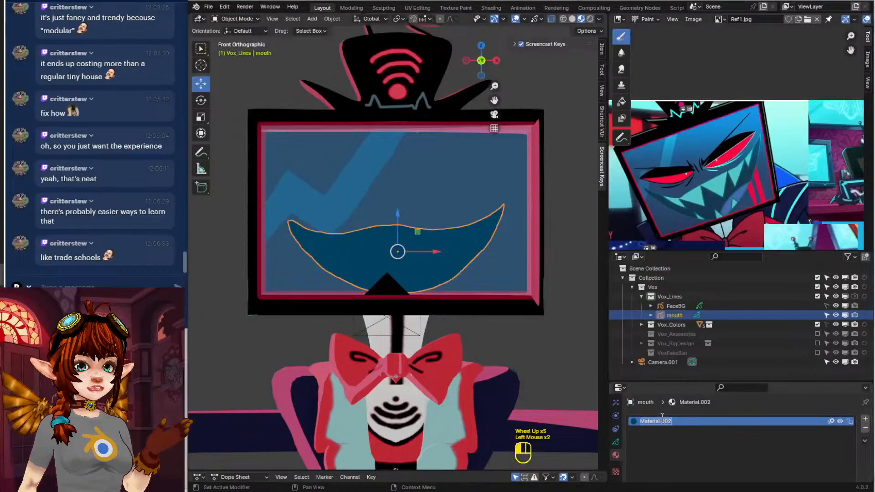
{"action": "type", "text": "mouth"}
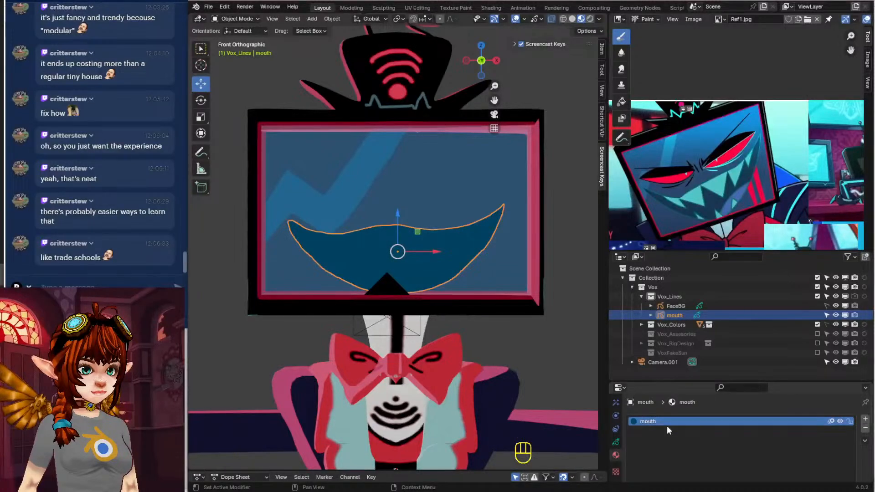
Add two empty material slots to the mouth object and select the one directly below the mouth material
{"action": "left_click", "coordinate": [865, 420]}
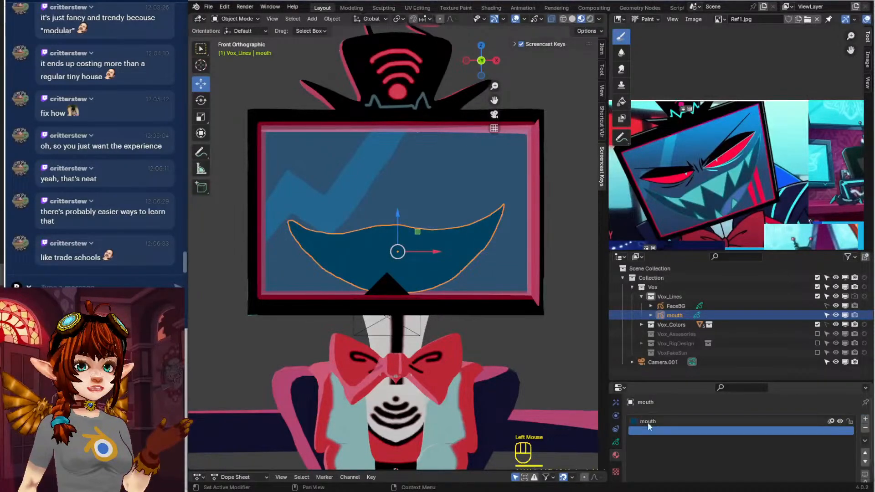
{"action": "left_click", "coordinate": [648, 428]}
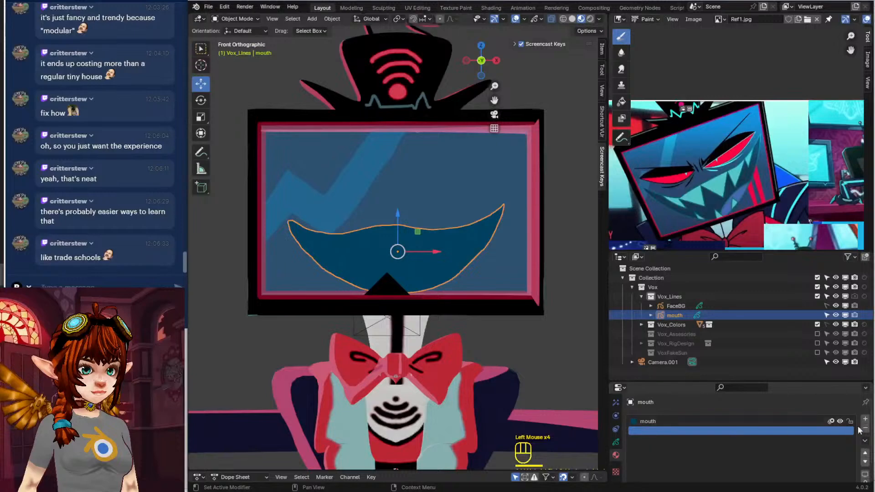
{"action": "left_click", "coordinate": [864, 420]}
{"action": "left_click", "coordinate": [645, 438]}
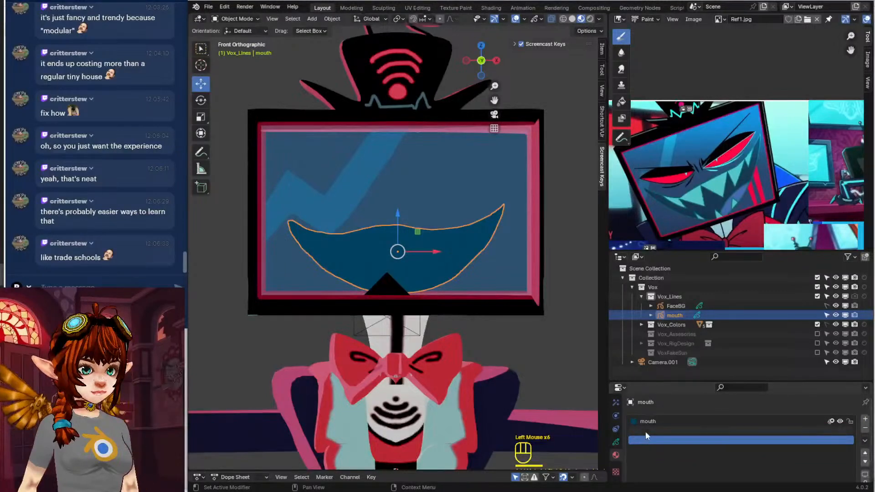
{"action": "left_click", "coordinate": [645, 431]}
{"action": "scroll", "coordinate": [615, 450], "scroll_direction": "down", "scroll_amount": 3}
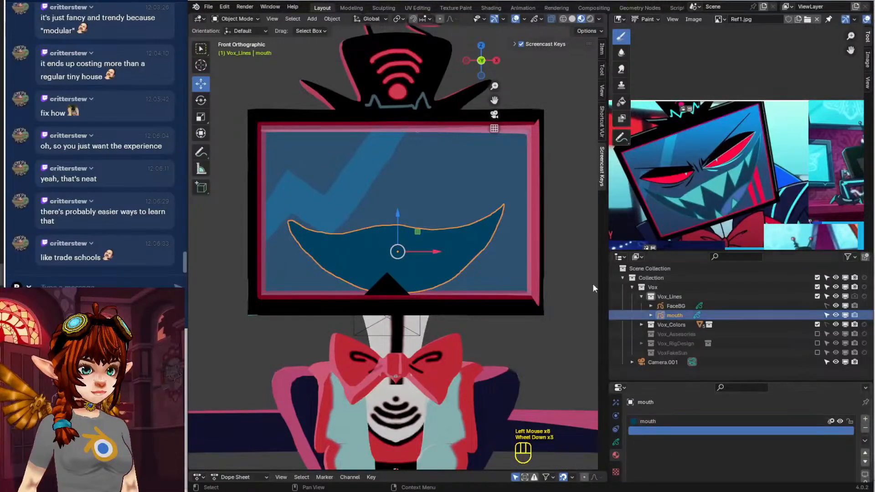
Lock the mouth material, add another empty material slot, and select the empty slot directly below mouth
{"action": "left_click", "coordinate": [232, 29]}
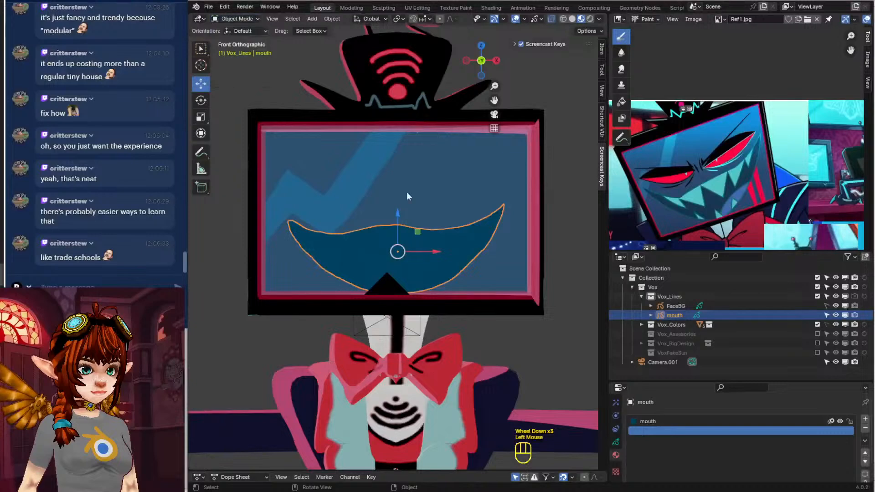
{"action": "left_click", "coordinate": [850, 421]}
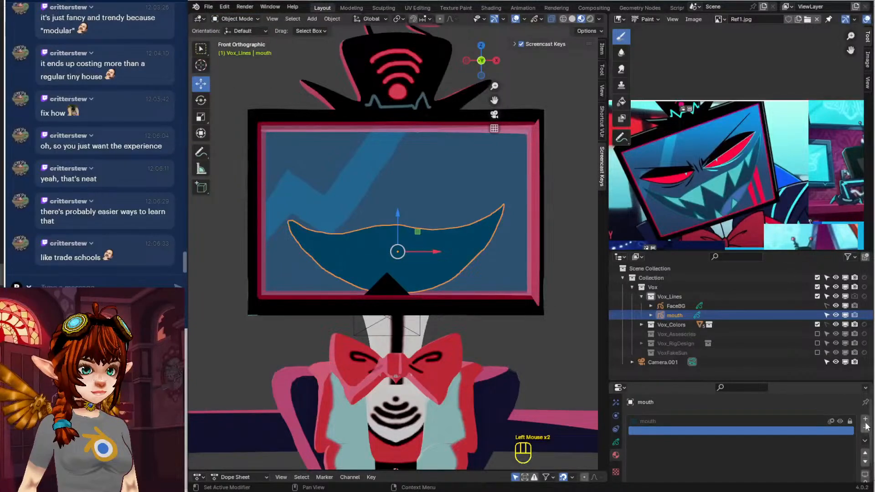
{"action": "left_click", "coordinate": [865, 419]}
{"action": "left_click", "coordinate": [699, 439]}
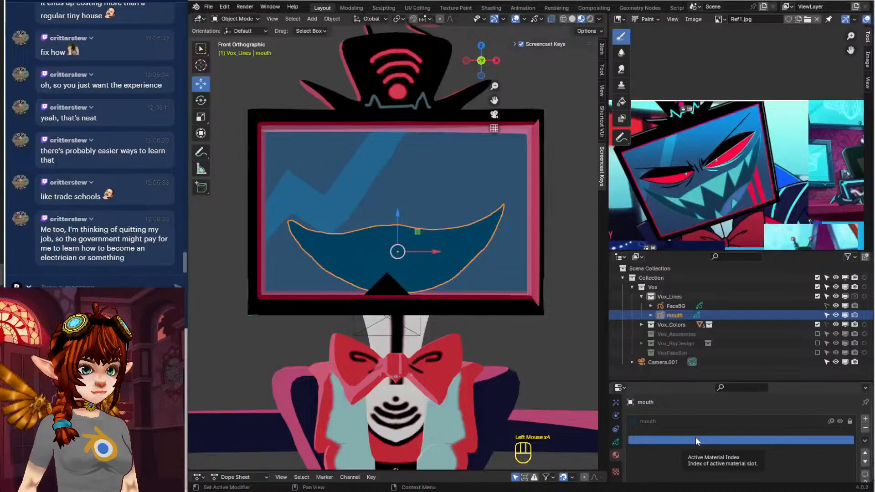
{"action": "left_click", "coordinate": [686, 431]}
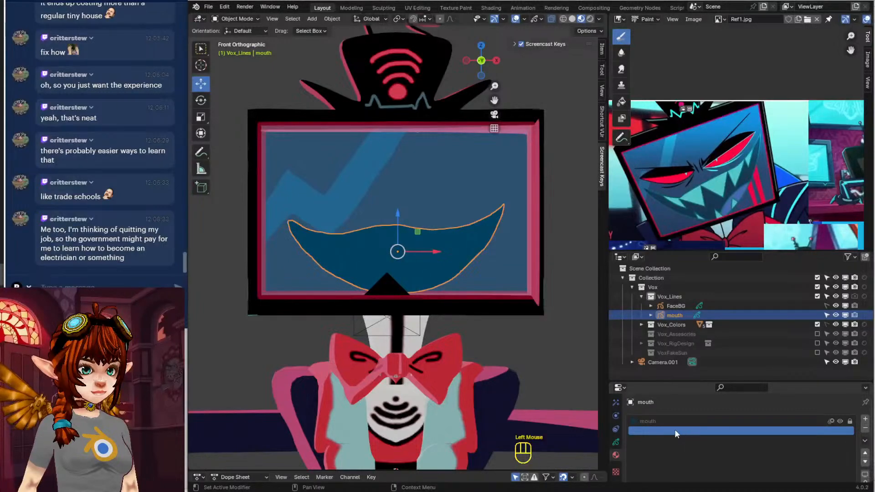
Create a new material named teeth in the mouth object's empty material slot
{"action": "scroll", "coordinate": [617, 469], "scroll_direction": "down", "scroll_amount": 2}
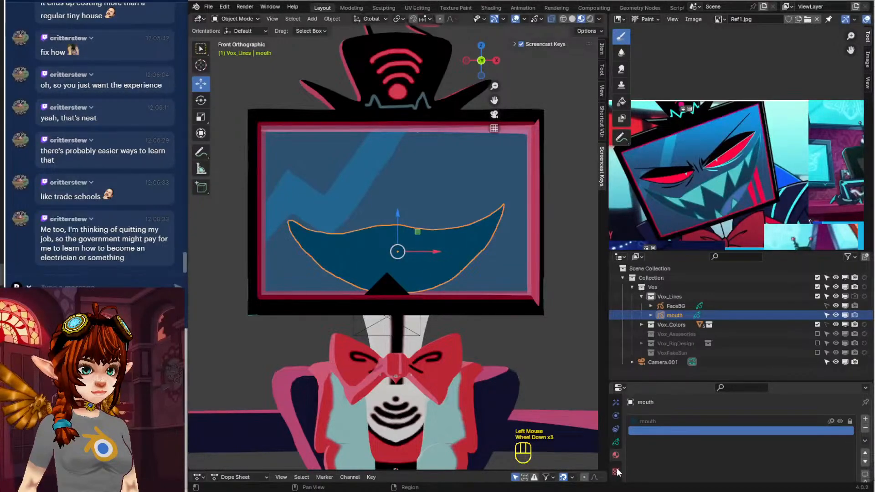
{"action": "scroll", "coordinate": [807, 441], "scroll_direction": "down", "scroll_amount": 5}
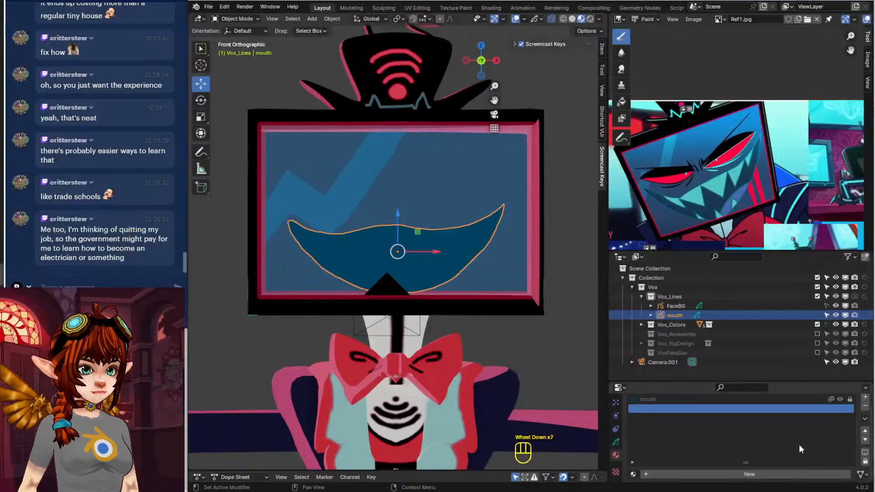
{"action": "left_click_drag", "start_coordinate": [702, 383], "coordinate": [695, 265]}
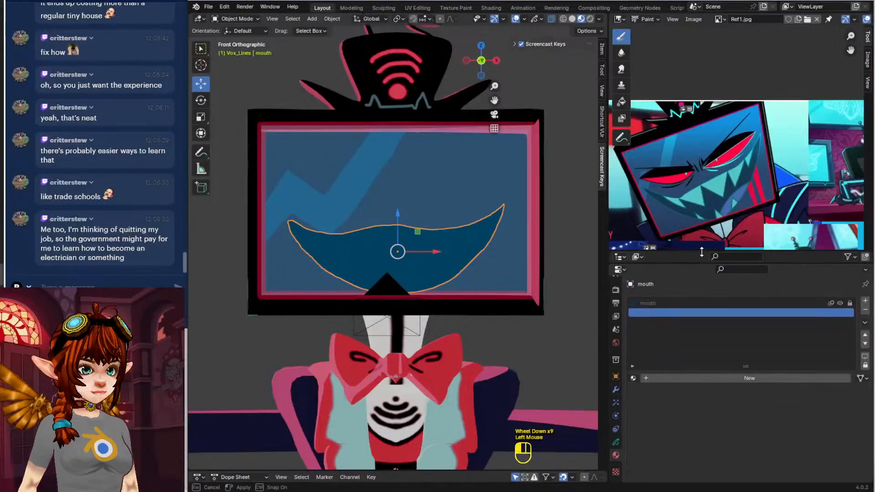
{"action": "left_click", "coordinate": [727, 377]}
{"action": "left_click", "coordinate": [688, 314]}
{"action": "double_click", "coordinate": [688, 313]}
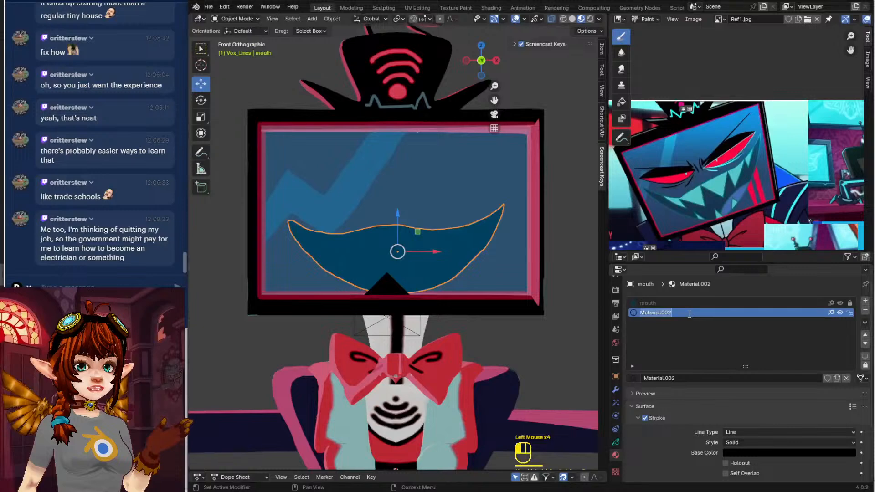
{"action": "type", "text": "teeth"}
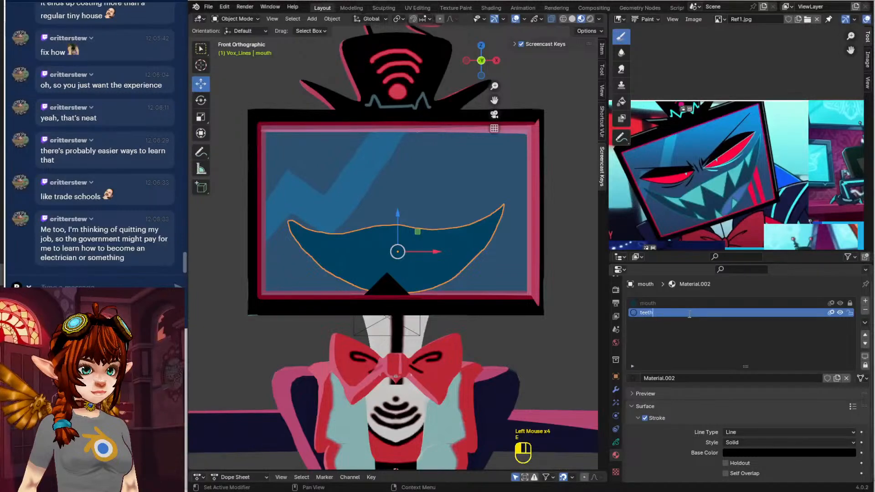
{"action": "key", "text": "Return"}
Enable Fill on the teeth material and sample its fill colour from a teal tooth in the reference image
{"action": "scroll", "coordinate": [665, 417], "scroll_direction": "down", "scroll_amount": 2}
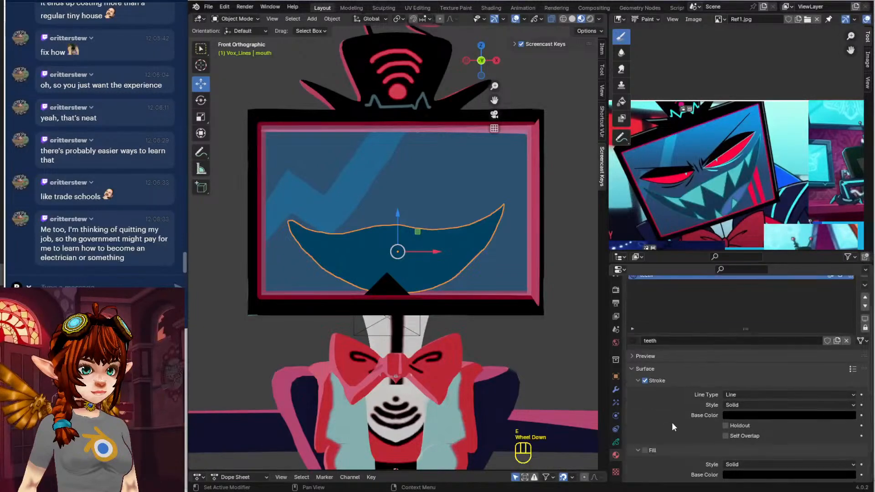
{"action": "left_click", "coordinate": [645, 450]}
{"action": "scroll", "coordinate": [663, 172], "scroll_direction": "up", "scroll_amount": 3}
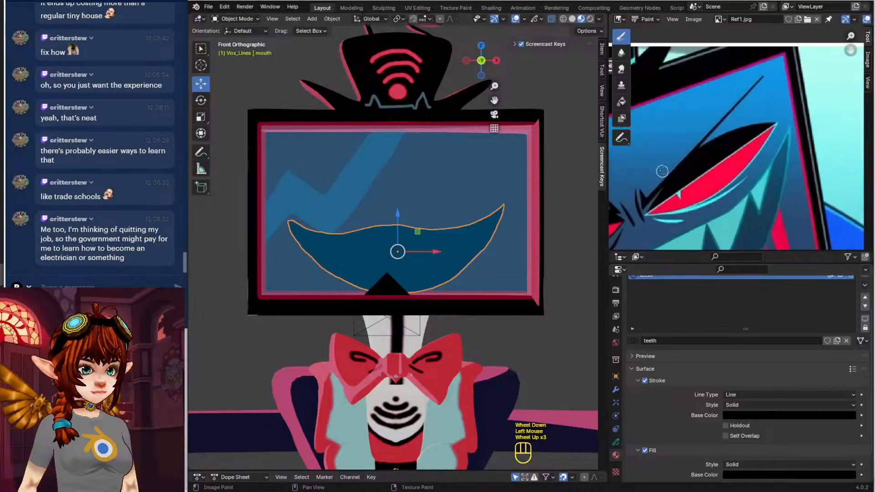
{"action": "middle_click_drag", "start_coordinate": [672, 194], "coordinate": [719, 126]}
{"action": "left_click", "coordinate": [774, 475]}
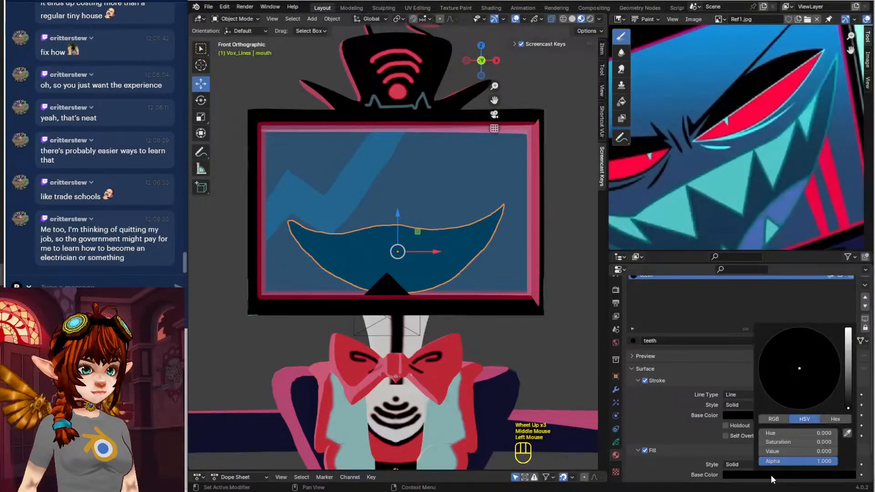
{"action": "left_click", "coordinate": [847, 433]}
{"action": "left_click", "coordinate": [738, 178]}
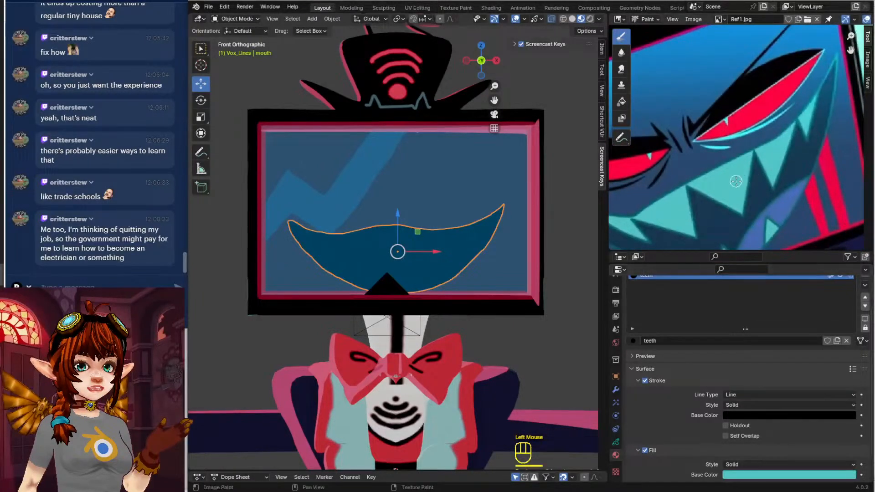
Sample the teeth material's stroke colour from the dark teal tooth outline in the reference image
{"action": "left_click", "coordinate": [764, 416]}
{"action": "left_click", "coordinate": [846, 373]}
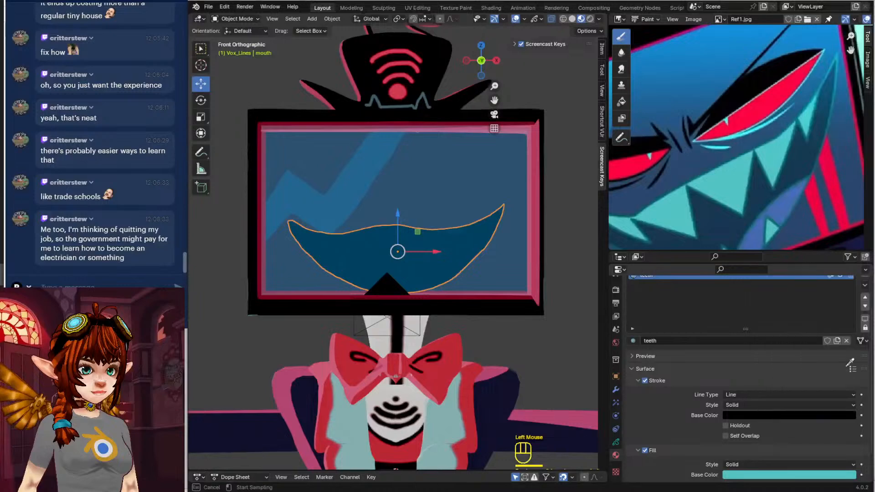
{"action": "left_click", "coordinate": [749, 199]}
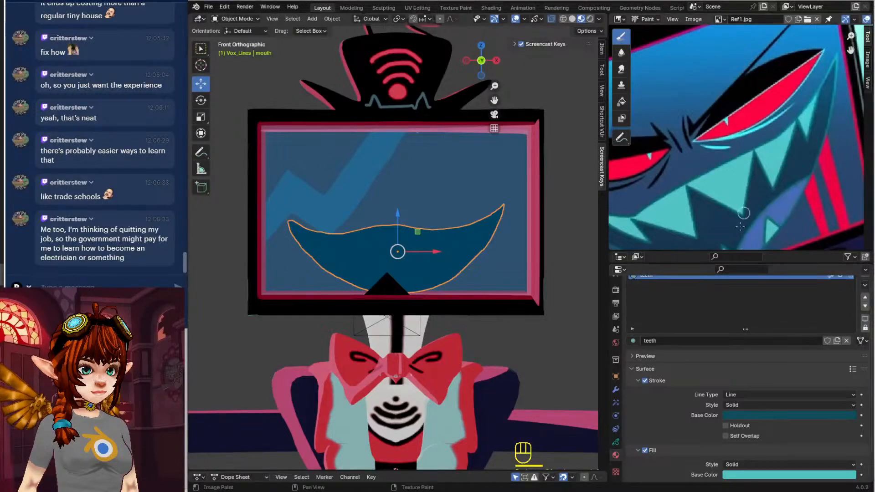
Rename the mouth object's Lines layer to TopTeeth and switch the object to Draw Mode
{"action": "left_click", "coordinate": [615, 442]}
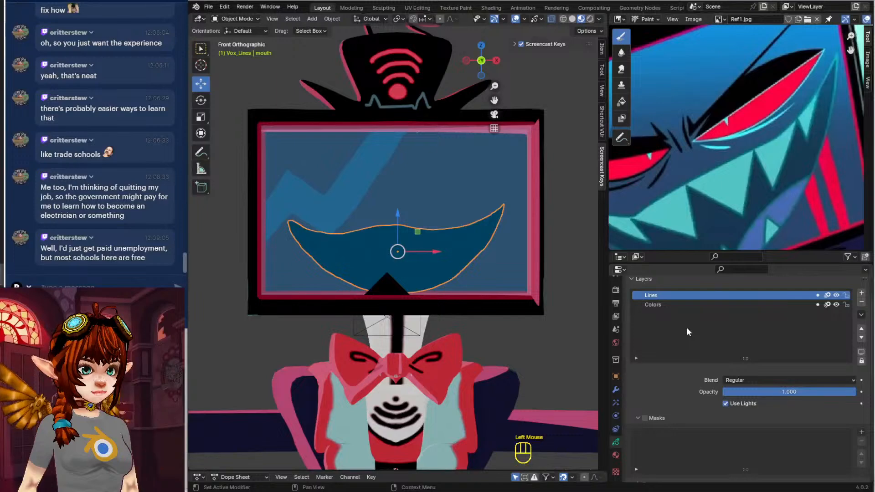
{"action": "double_click", "coordinate": [657, 294]}
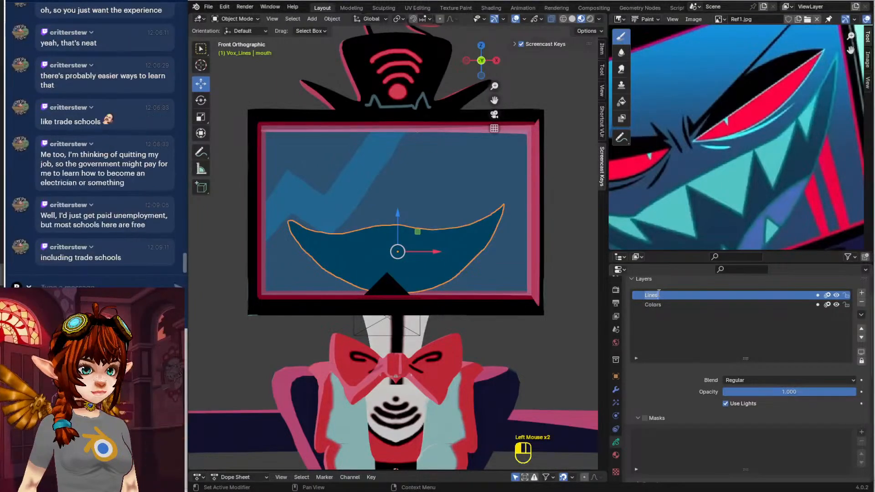
{"action": "key", "text": "BackSpace"}
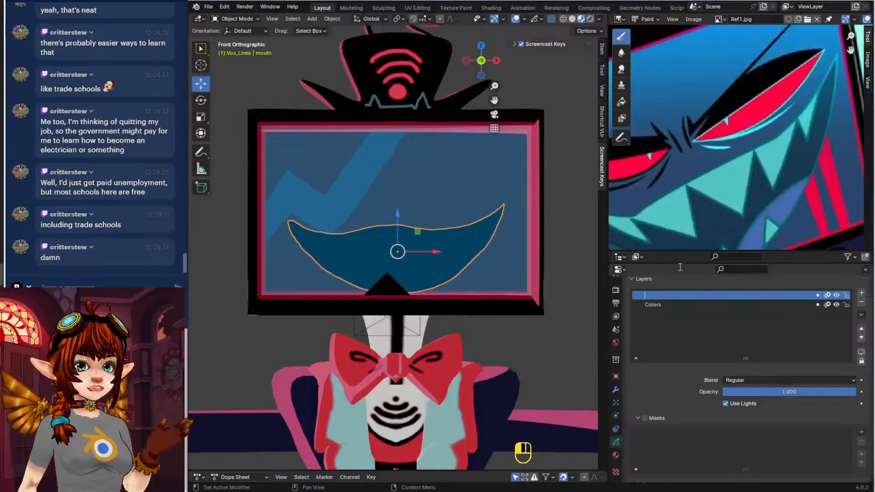
{"action": "type", "text": "TopTeeth"}
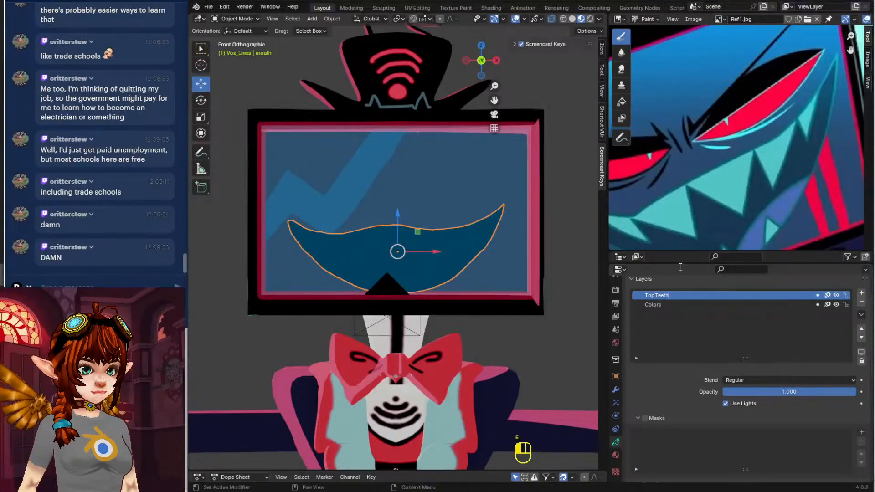
{"action": "key", "text": "Return"}
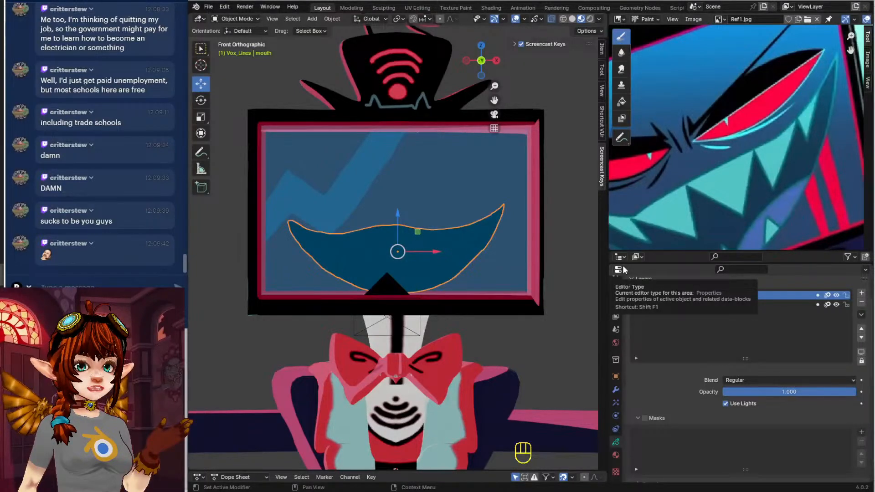
{"action": "left_click", "coordinate": [244, 19]}
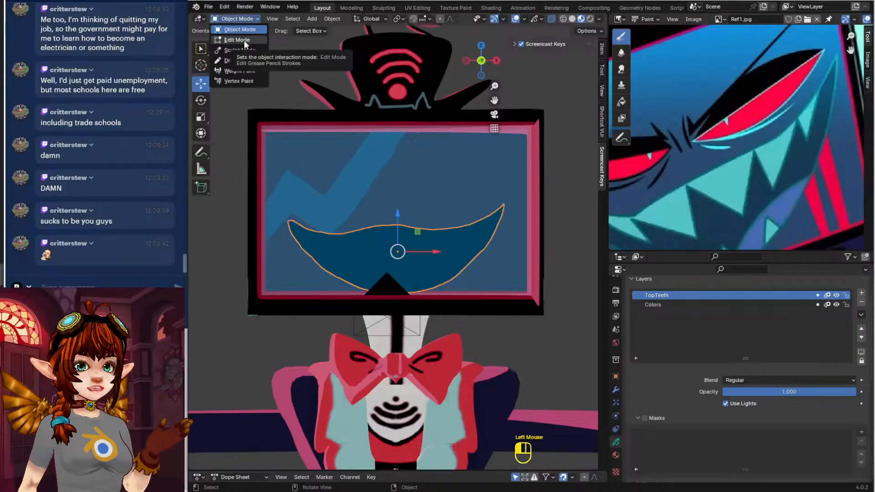
{"action": "left_click", "coordinate": [244, 61]}
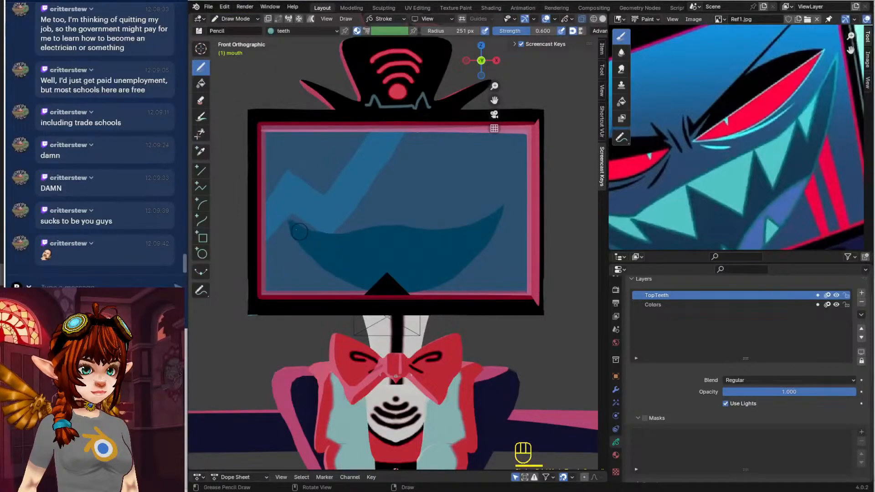
Try to draw a zigzag row of upper teeth across the mouth with the 251 px pencil
{"action": "left_click_drag", "start_coordinate": [295, 216], "coordinate": [304, 234]}
{"action": "key", "text": "ctrl+z"}
{"action": "left_click", "coordinate": [616, 455]}
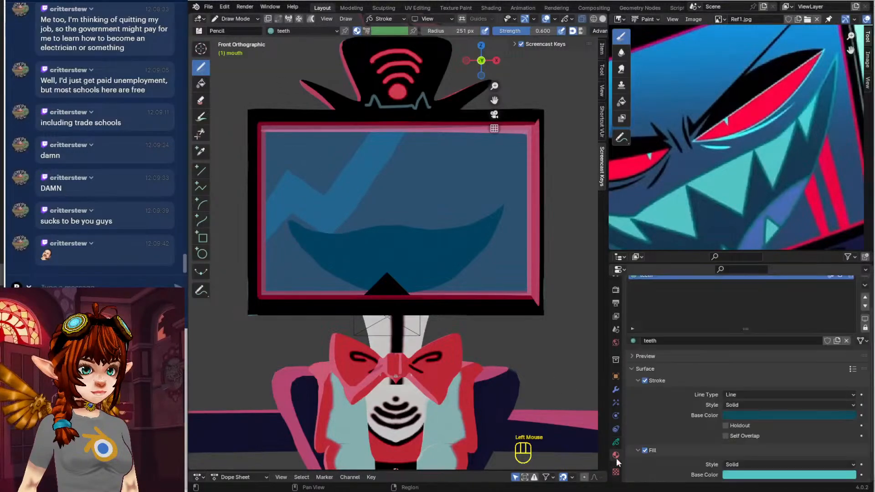
{"action": "scroll", "coordinate": [647, 445], "scroll_direction": "down", "scroll_amount": 2}
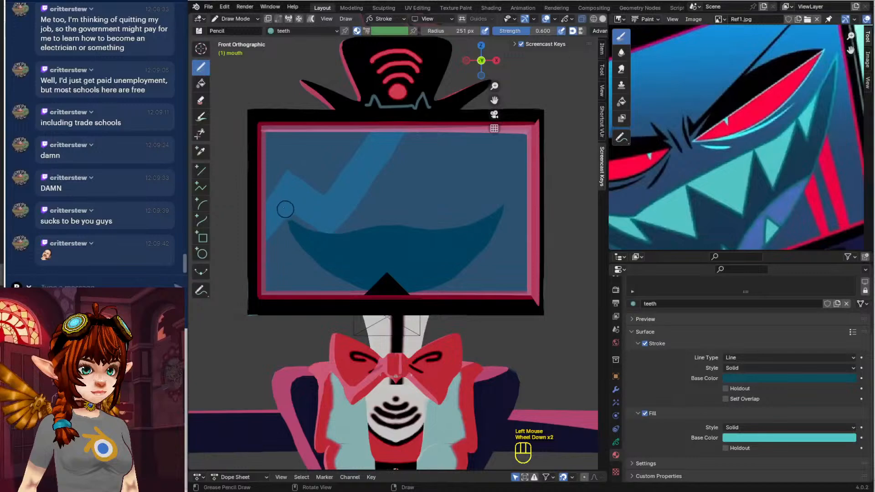
{"action": "mouse_move", "coordinate": [291, 214]}
{"action": "left_mouse_down"}
{"action": "mouse_move", "coordinate": [311, 238]}
{"action": "mouse_move", "coordinate": [324, 233]}
{"action": "mouse_move", "coordinate": [344, 260]}
{"action": "mouse_move", "coordinate": [364, 226]}
{"action": "mouse_move", "coordinate": [385, 262]}
{"action": "mouse_move", "coordinate": [401, 219]}
{"action": "mouse_move", "coordinate": [430, 263]}
{"action": "mouse_move", "coordinate": [444, 217]}
{"action": "mouse_move", "coordinate": [468, 259]}
{"action": "mouse_move", "coordinate": [484, 219]}
{"action": "mouse_move", "coordinate": [500, 252]}
{"action": "mouse_move", "coordinate": [517, 195]}
{"action": "mouse_move", "coordinate": [504, 185]}
{"action": "mouse_move", "coordinate": [364, 188]}
{"action": "mouse_move", "coordinate": [276, 202]}
{"action": "left_mouse_up"}
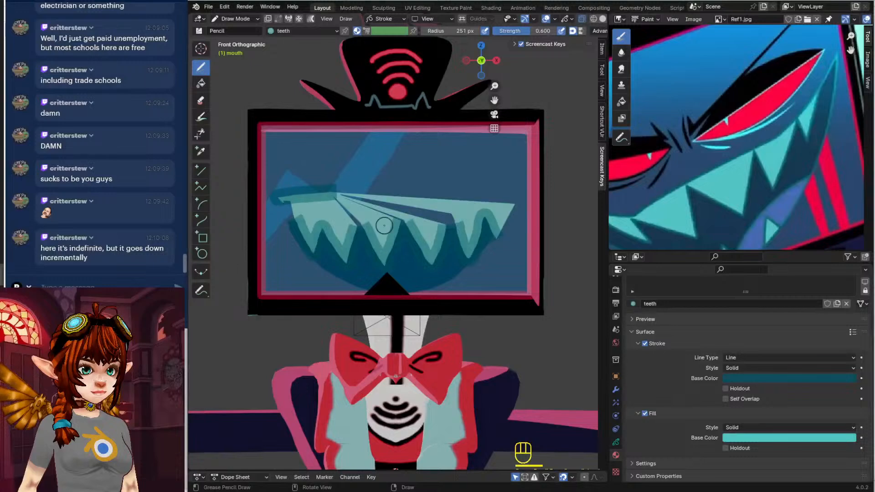
{"action": "key", "text": "ctrl+z"}
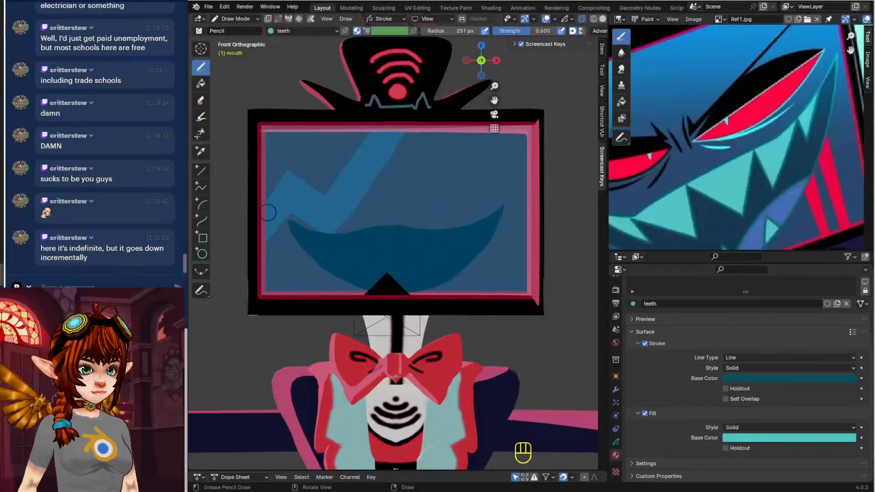
Turn off Use Lights for the TopTeeth layer and lock the Colors layer
{"action": "left_click", "coordinate": [615, 442]}
{"action": "scroll", "coordinate": [724, 392], "scroll_direction": "up", "scroll_amount": 2}
{"action": "left_click", "coordinate": [725, 403]}
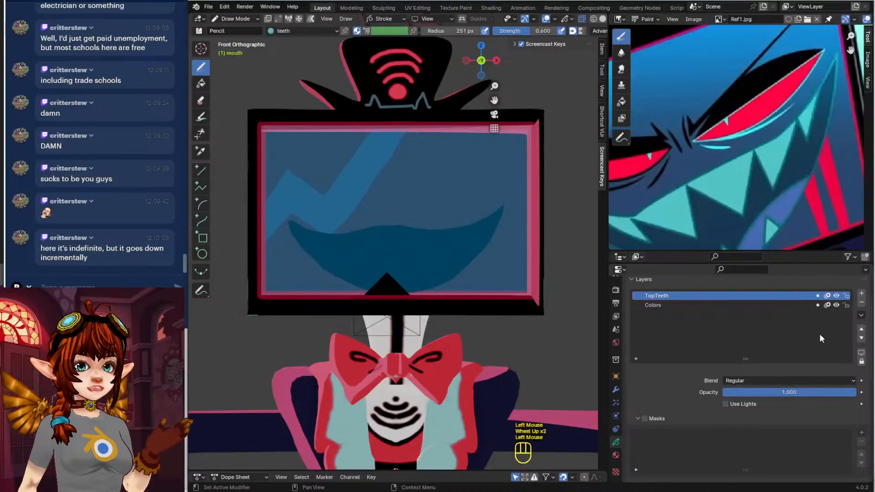
{"action": "left_click", "coordinate": [846, 305]}
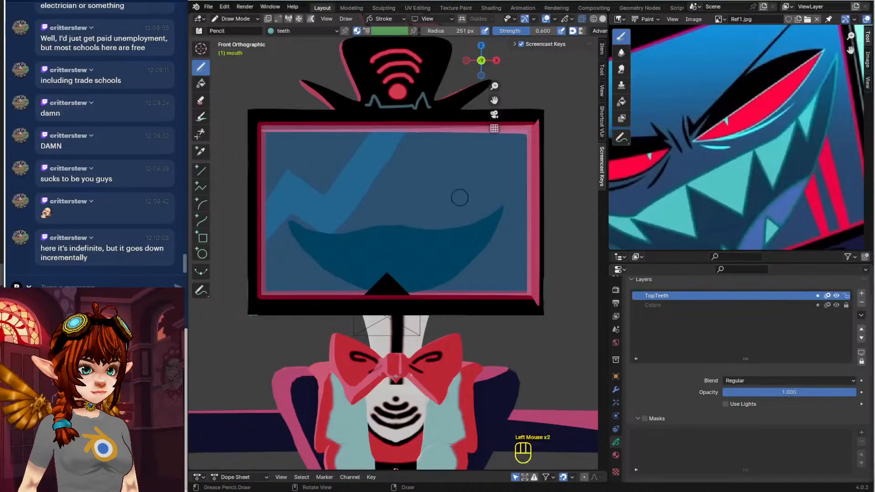
Reduce the pencil radius to 34 px and draw a row of pointed upper teeth across the mouth in front view
{"action": "key", "text": "KP_1"}
{"action": "key", "text": "KP_5"}
{"action": "key", "text": "KP_1"}
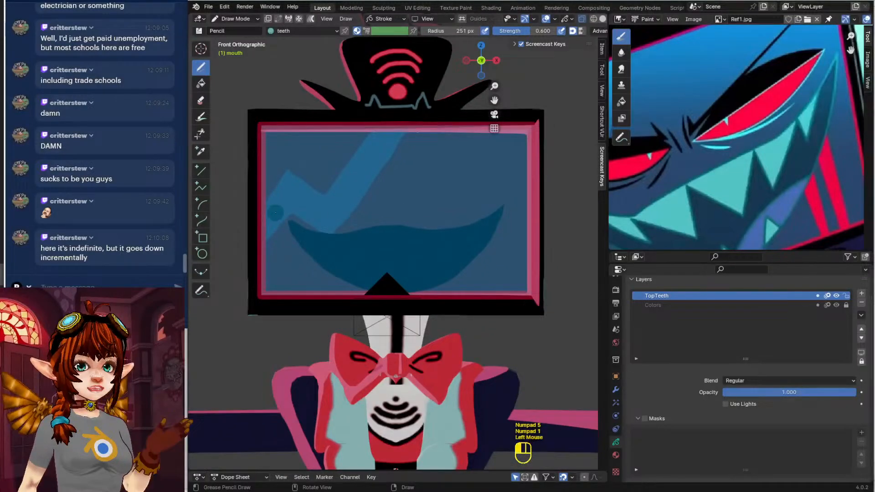
{"action": "left_click_drag", "start_coordinate": [271, 218], "coordinate": [295, 255]}
{"action": "key", "text": "ctrl+z"}
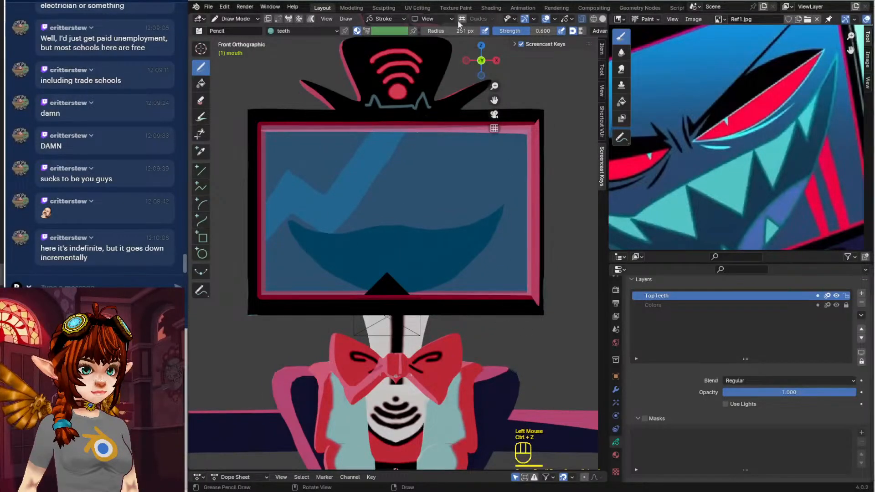
{"action": "left_click_drag", "start_coordinate": [463, 30], "coordinate": [442, 31]}
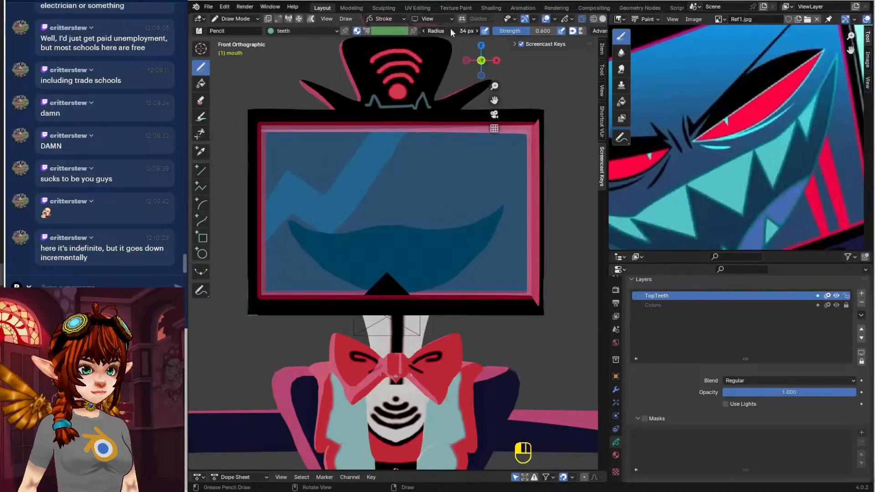
{"action": "left_click_drag", "start_coordinate": [273, 216], "coordinate": [304, 251]}
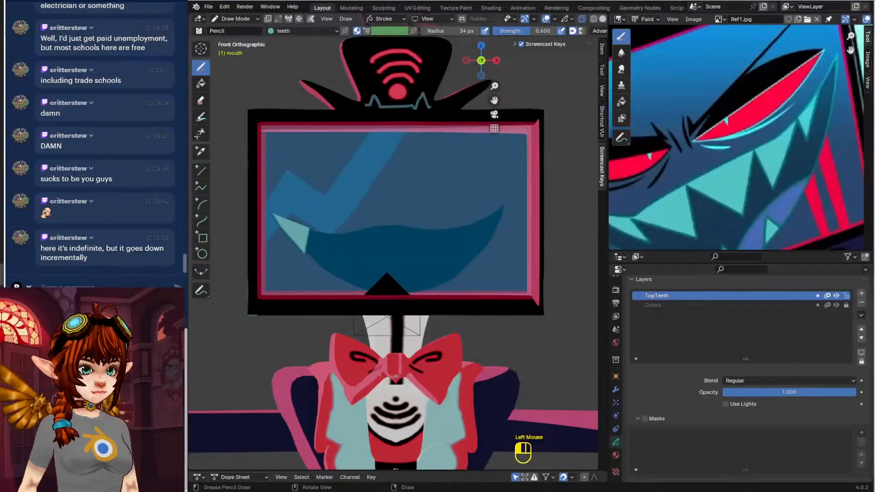
{"action": "mouse_move", "coordinate": [311, 221]}
{"action": "left_mouse_down"}
{"action": "mouse_move", "coordinate": [347, 258]}
{"action": "mouse_move", "coordinate": [353, 224]}
{"action": "mouse_move", "coordinate": [374, 244]}
{"action": "mouse_move", "coordinate": [400, 232]}
{"action": "mouse_move", "coordinate": [407, 216]}
{"action": "mouse_move", "coordinate": [441, 263]}
{"action": "mouse_move", "coordinate": [462, 211]}
{"action": "mouse_move", "coordinate": [488, 242]}
{"action": "mouse_move", "coordinate": [513, 203]}
{"action": "mouse_move", "coordinate": [520, 230]}
{"action": "mouse_move", "coordinate": [533, 193]}
{"action": "mouse_move", "coordinate": [265, 203]}
{"action": "left_mouse_up"}
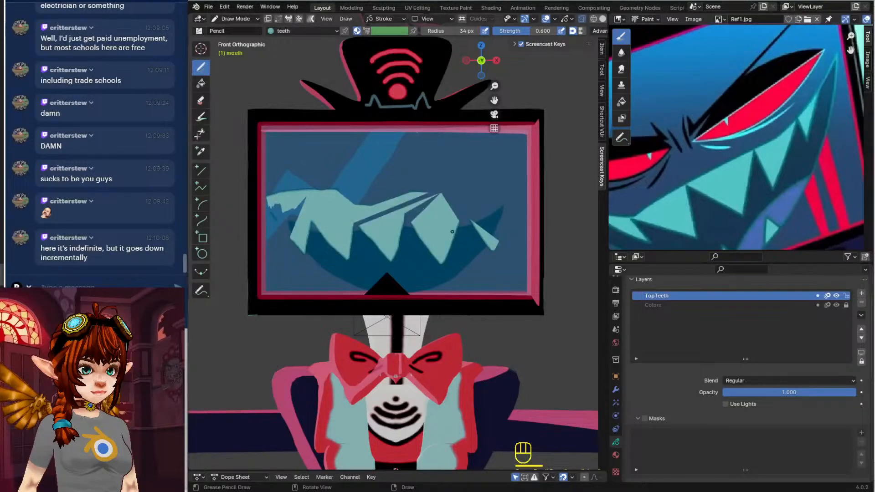
Flatten all the upper teeth points in Edit Mode by scaling them to 0 along the Y axis
{"action": "left_click", "coordinate": [230, 19]}
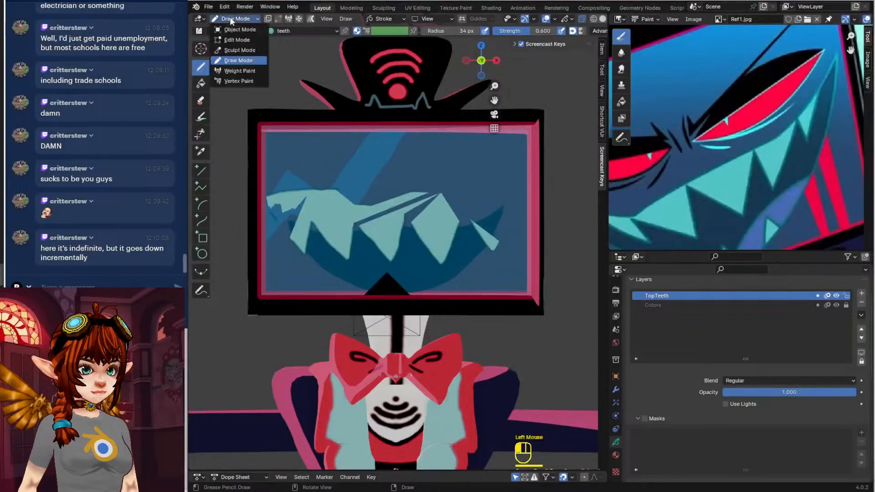
{"action": "left_click", "coordinate": [243, 40]}
{"action": "middle_click_drag", "start_coordinate": [460, 171], "coordinate": [425, 188]}
{"action": "left_click", "coordinate": [426, 187]}
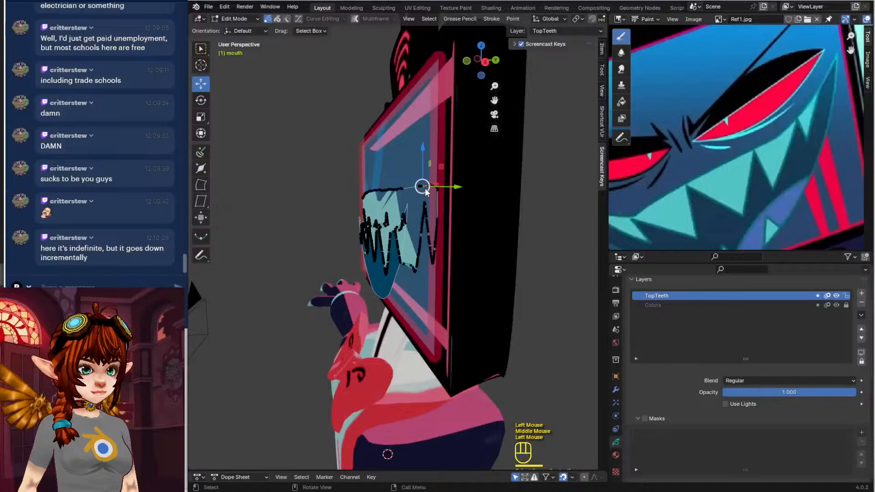
{"action": "key", "text": "a"}
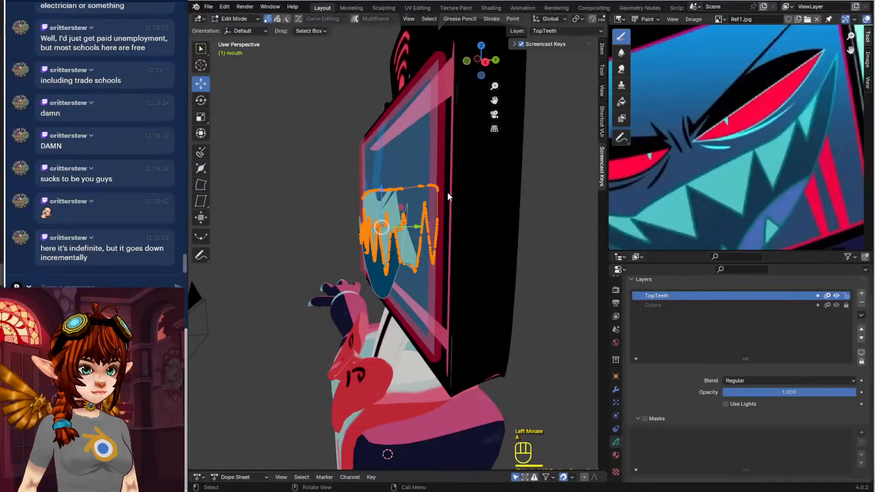
{"action": "key", "text": "s"}
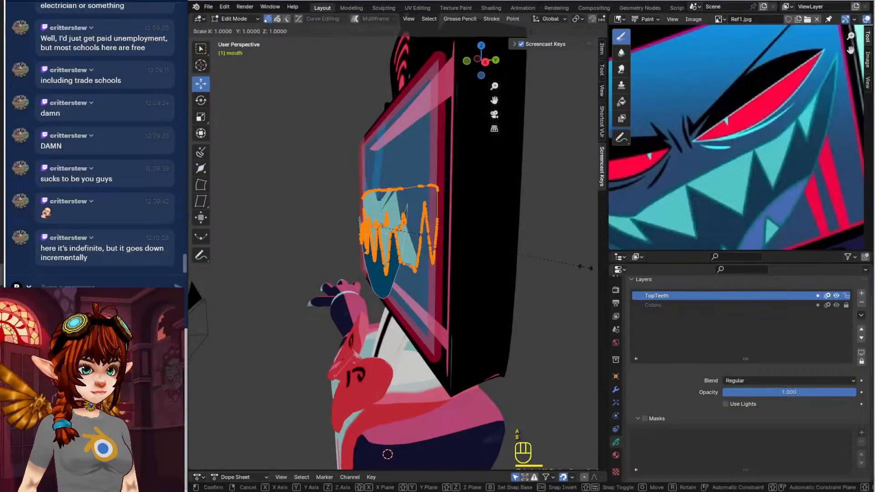
{"action": "key", "text": "y"}
{"action": "key", "text": "0"}
{"action": "key", "text": "Return"}
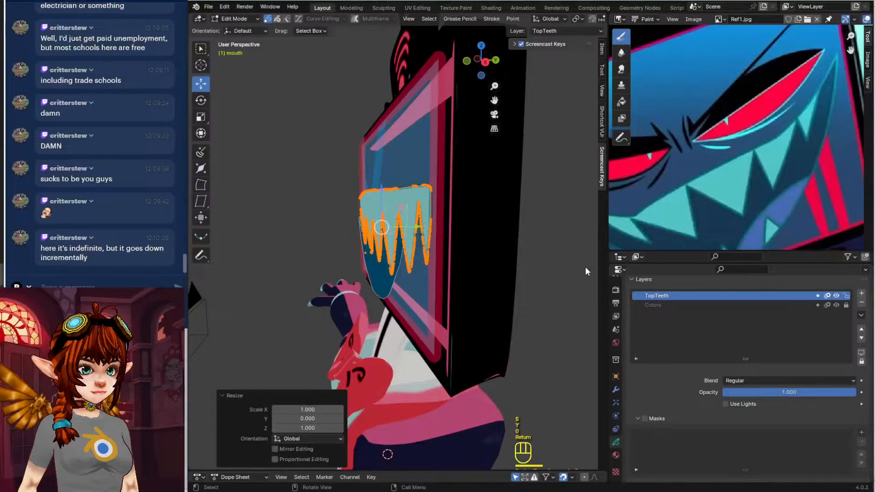
{"action": "key", "text": "KP_3"}
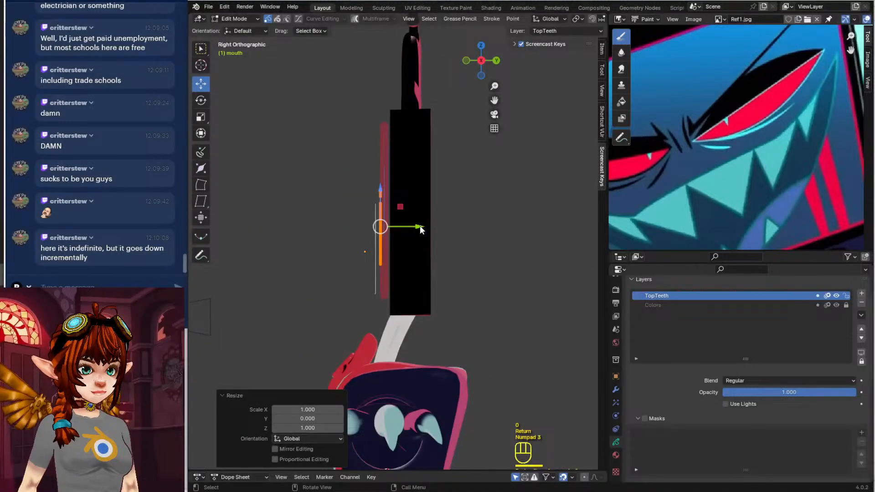
Move the flattened upper teeth along the Y axis toward the screen in side view, and return to Object Mode
{"action": "left_click_drag", "start_coordinate": [420, 229], "coordinate": [404, 229]}
{"action": "mouse_move", "coordinate": [404, 229]}
{"action": "middle_mouse_down"}
{"action": "mouse_move", "coordinate": [310, 280]}
{"action": "mouse_move", "coordinate": [377, 277]}
{"action": "mouse_move", "coordinate": [373, 269]}
{"action": "middle_mouse_up"}
{"action": "left_click", "coordinate": [233, 18]}
{"action": "left_click", "coordinate": [230, 28]}
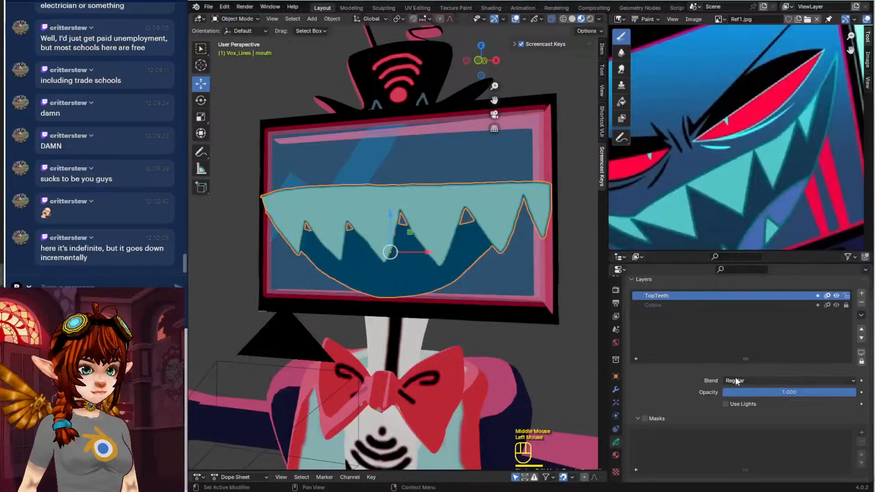
Turn on Masks for the TopTeeth layer, try the Colors layer as its mask, and undo that addition
{"action": "scroll", "coordinate": [655, 400], "scroll_direction": "down", "scroll_amount": 3}
{"action": "left_click", "coordinate": [644, 362]}
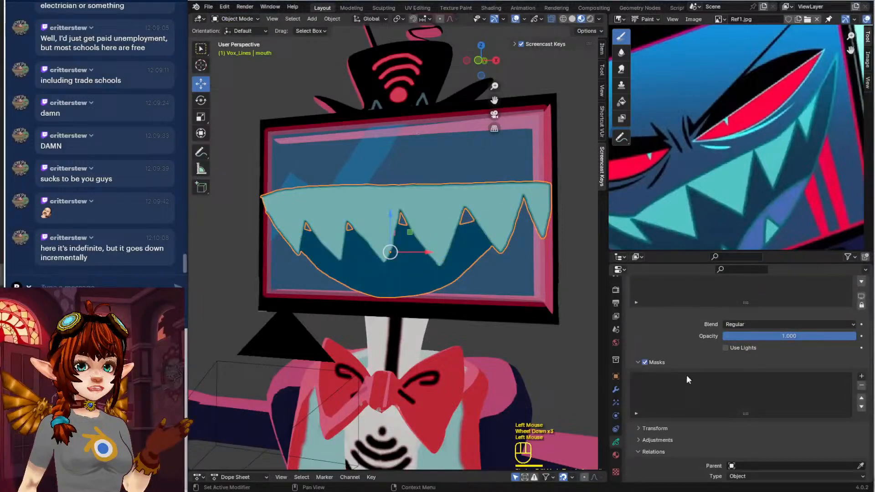
{"action": "left_click", "coordinate": [863, 377]}
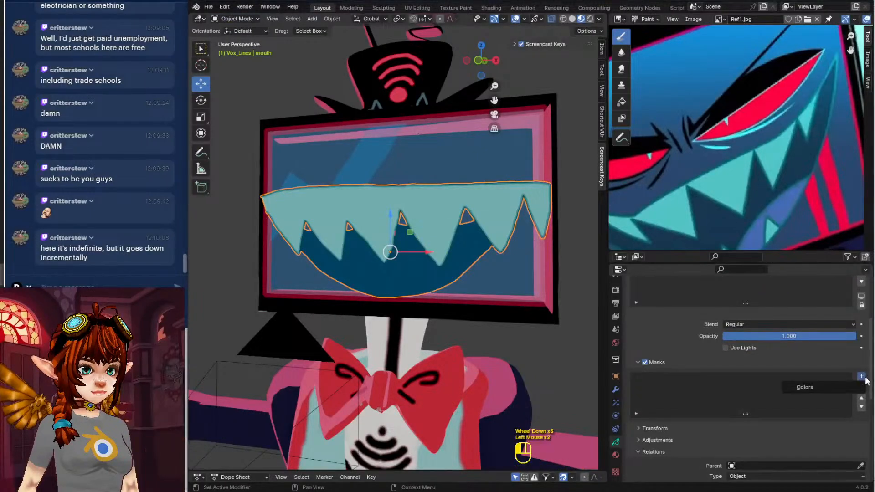
{"action": "left_click", "coordinate": [822, 386]}
{"action": "scroll", "coordinate": [684, 328], "scroll_direction": "up", "scroll_amount": 2}
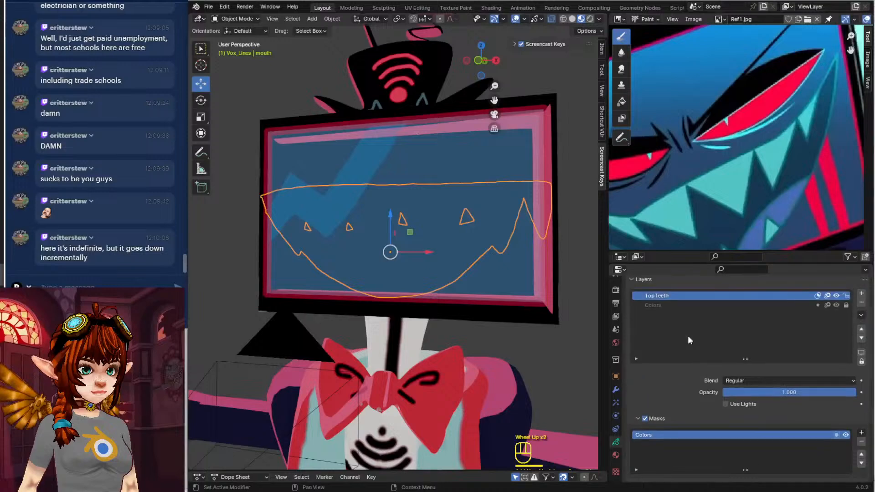
{"action": "key", "text": "ctrl+z"}
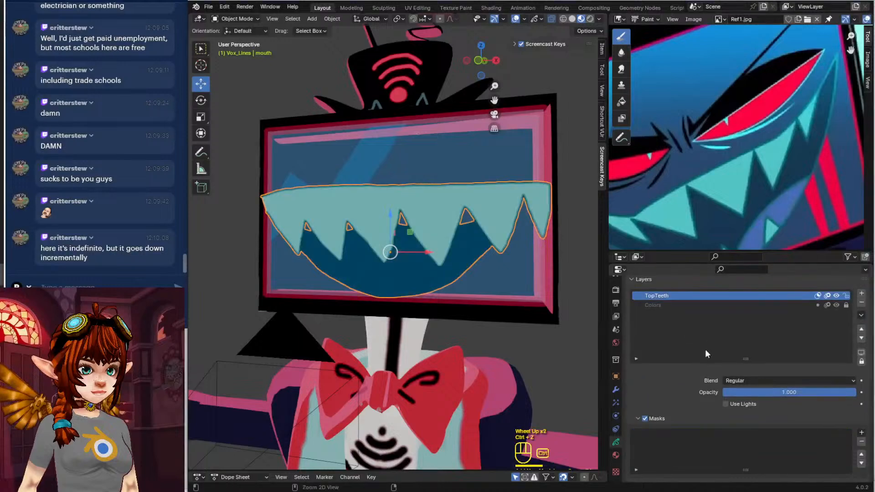
Unlock the Colors layer and save the file
{"action": "left_click", "coordinate": [846, 305]}
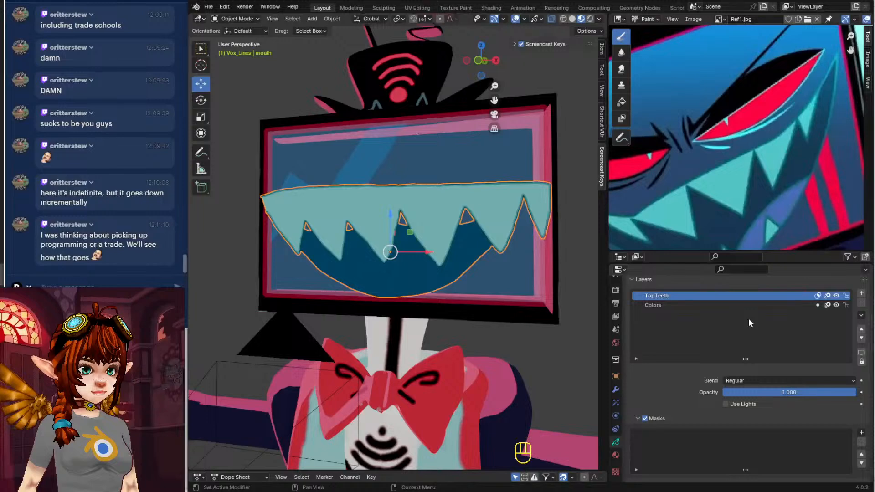
{"action": "left_click", "coordinate": [210, 7]}
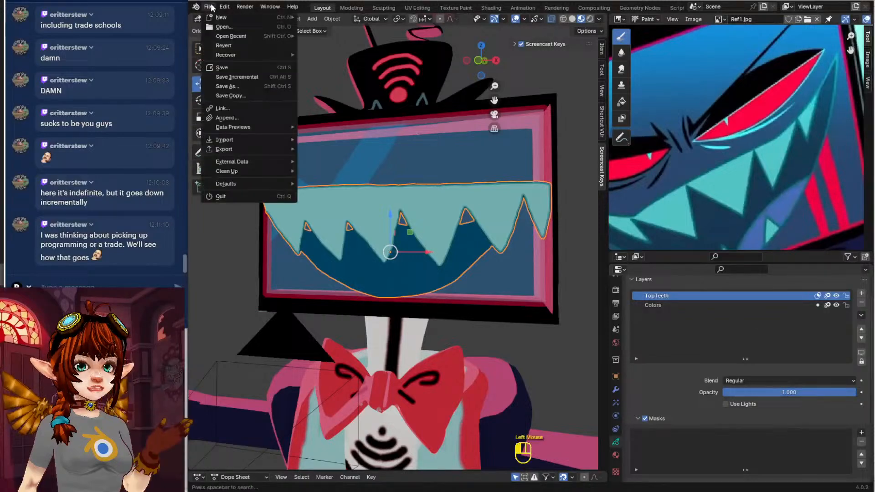
{"action": "left_click", "coordinate": [242, 67]}
{"action": "middle_click_drag", "start_coordinate": [474, 273], "coordinate": [474, 255]}
{"action": "scroll", "coordinate": [806, 374], "scroll_direction": "down", "scroll_amount": 3}
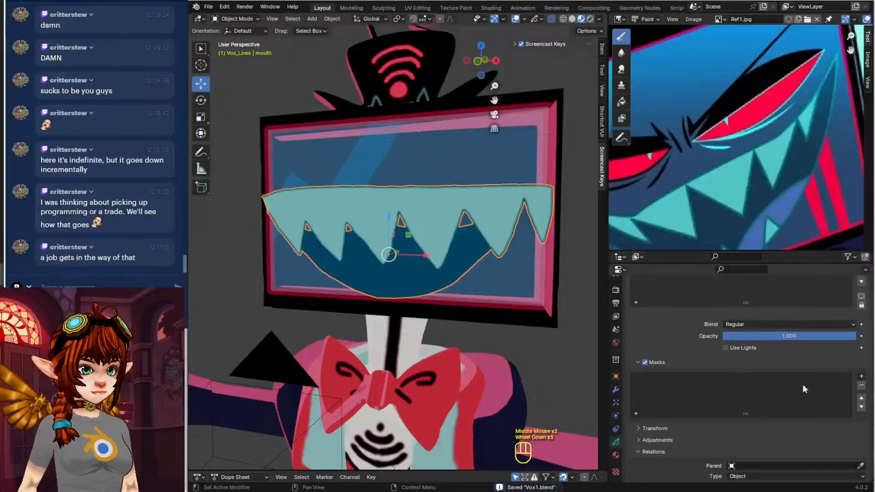
{"action": "left_click", "coordinate": [861, 377]}
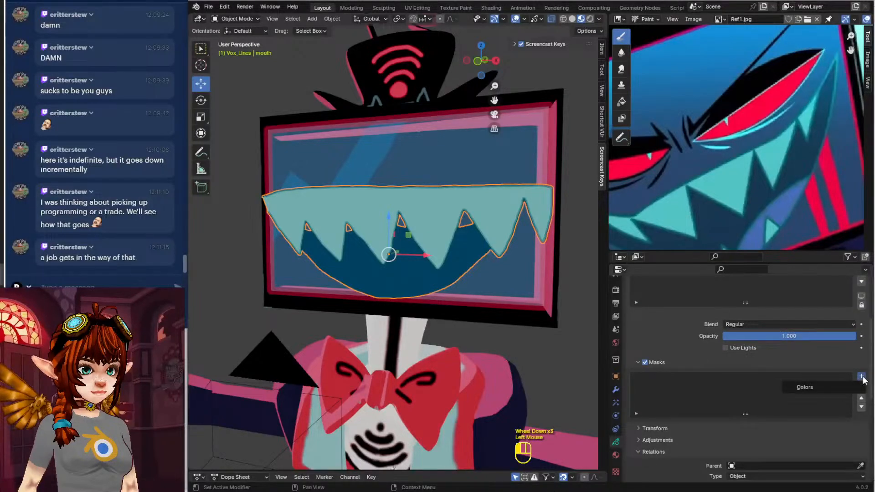
{"action": "left_click", "coordinate": [861, 386]}
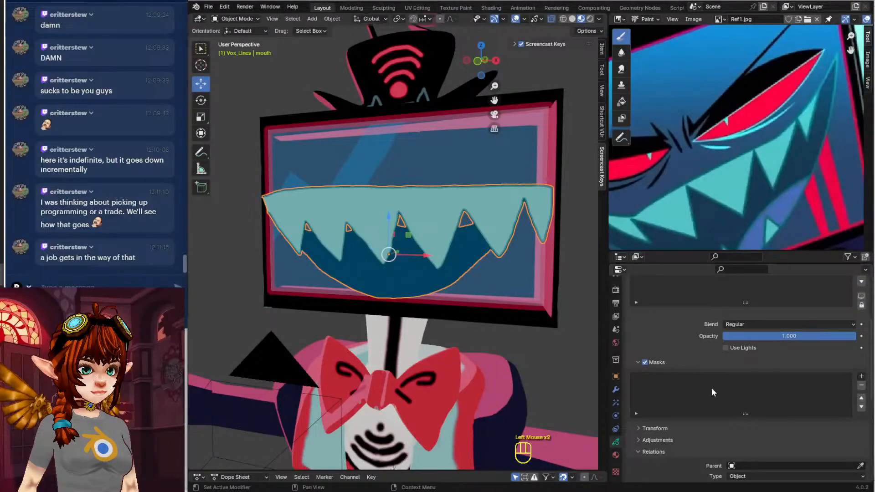
{"action": "left_click", "coordinate": [710, 388]}
Rename the Colors layer of the mouth object to Mouth
{"action": "scroll", "coordinate": [713, 379], "scroll_direction": "up", "scroll_amount": 2}
{"action": "left_click", "coordinate": [662, 324]}
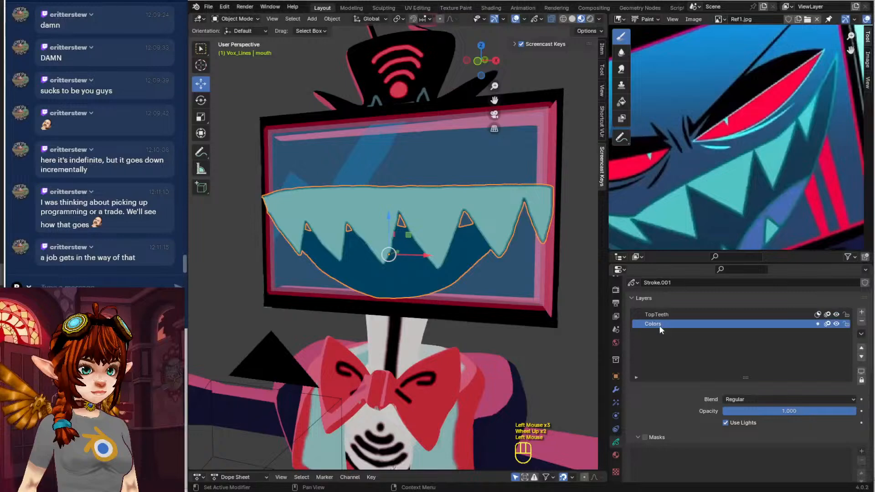
{"action": "type", "text": "Mouth"}
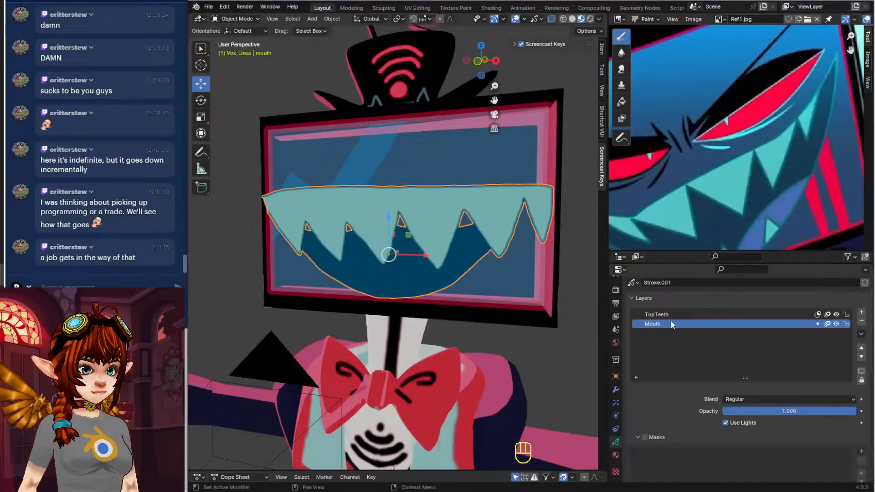
Add the Mouth layer as a mask on the TopTeeth layer
{"action": "left_click", "coordinate": [673, 314]}
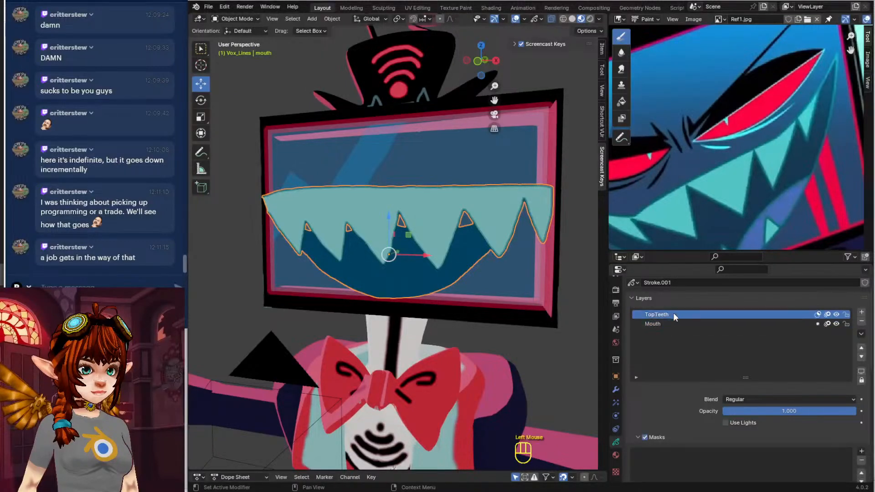
{"action": "scroll", "coordinate": [675, 407], "scroll_direction": "down", "scroll_amount": 2}
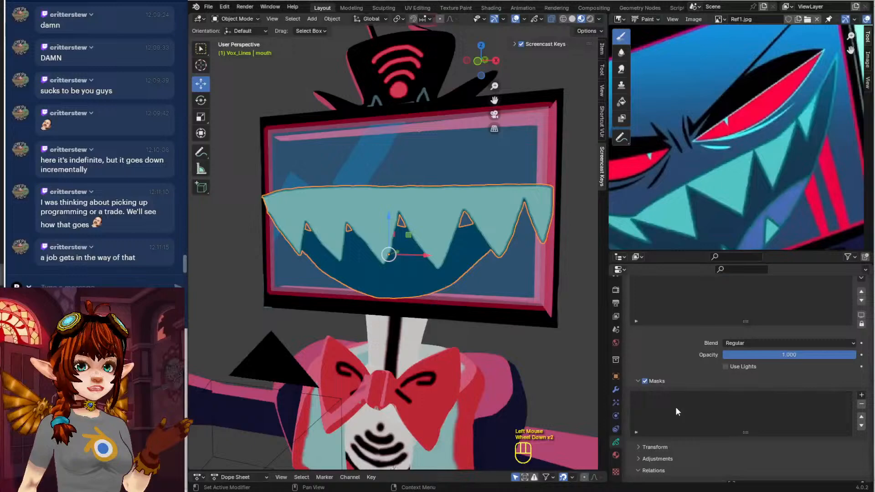
{"action": "left_click", "coordinate": [860, 394]}
{"action": "left_click", "coordinate": [833, 408]}
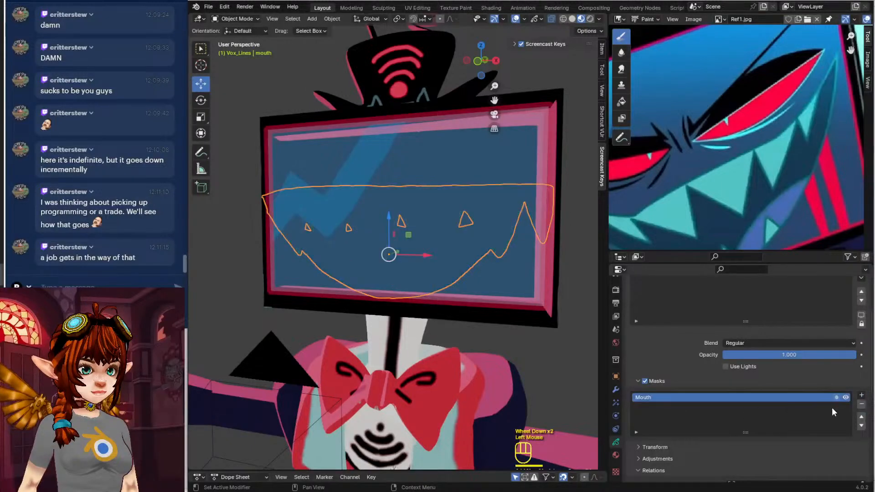
Turn off masking on the TopTeeth layer, deselect the mouth object, and save the file
{"action": "scroll", "coordinate": [778, 420], "scroll_direction": "up", "scroll_amount": 3}
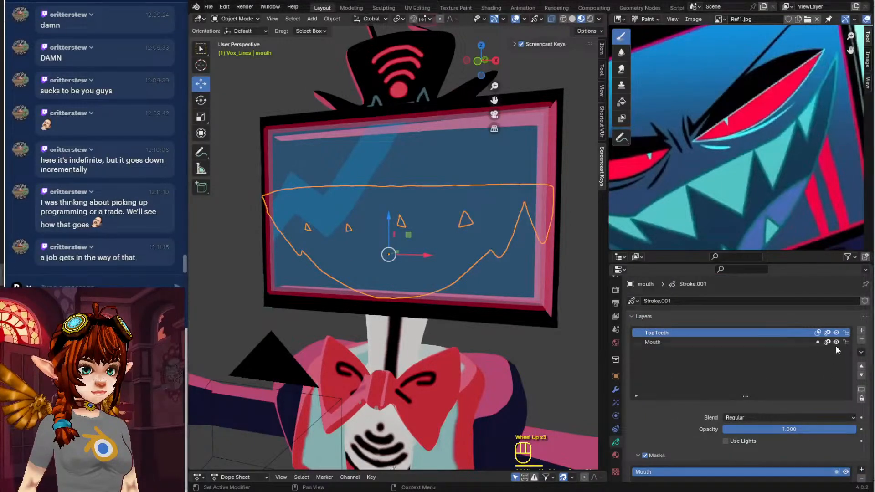
{"action": "left_click", "coordinate": [817, 332]}
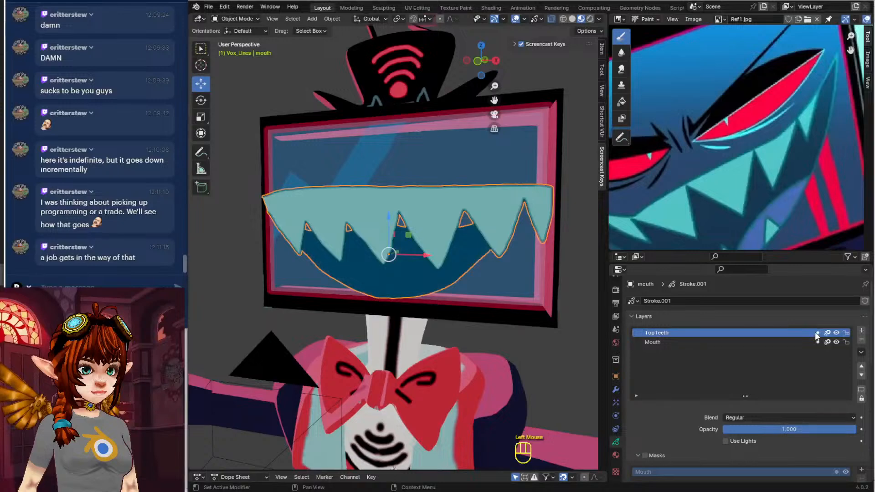
{"action": "left_click", "coordinate": [816, 332]}
{"action": "left_click", "coordinate": [816, 334]}
{"action": "middle_click_drag", "start_coordinate": [388, 319], "coordinate": [397, 319]}
{"action": "left_click", "coordinate": [426, 264]}
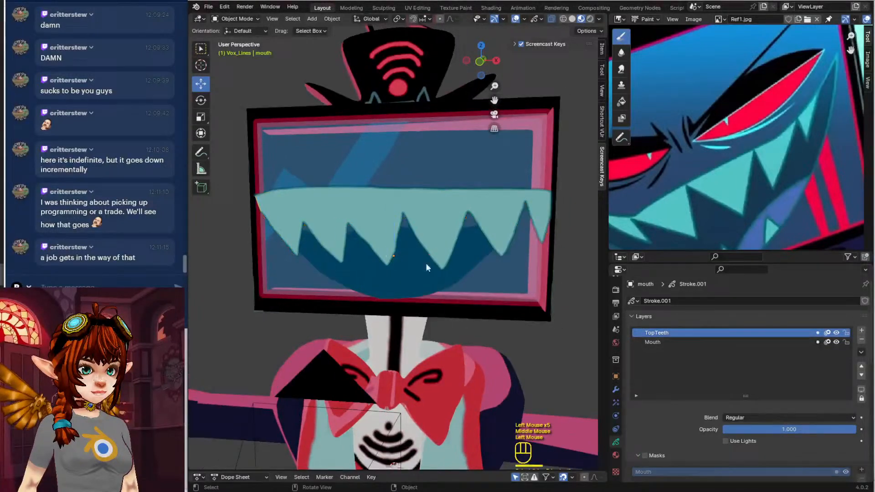
{"action": "left_click", "coordinate": [405, 208]}
{"action": "left_click", "coordinate": [389, 151]}
{"action": "left_click", "coordinate": [209, 7]}
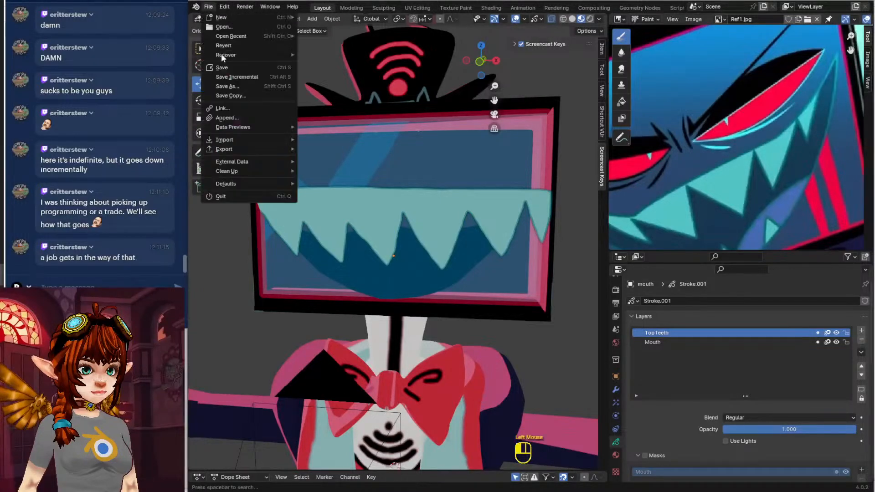
{"action": "left_click", "coordinate": [224, 67]}
{"action": "left_click", "coordinate": [478, 194]}
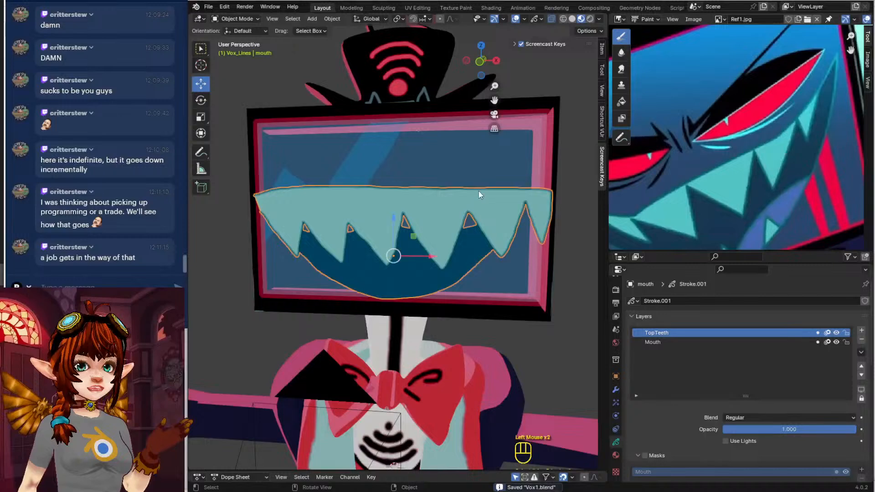
{"action": "middle_click_drag", "start_coordinate": [460, 274], "coordinate": [480, 279]}
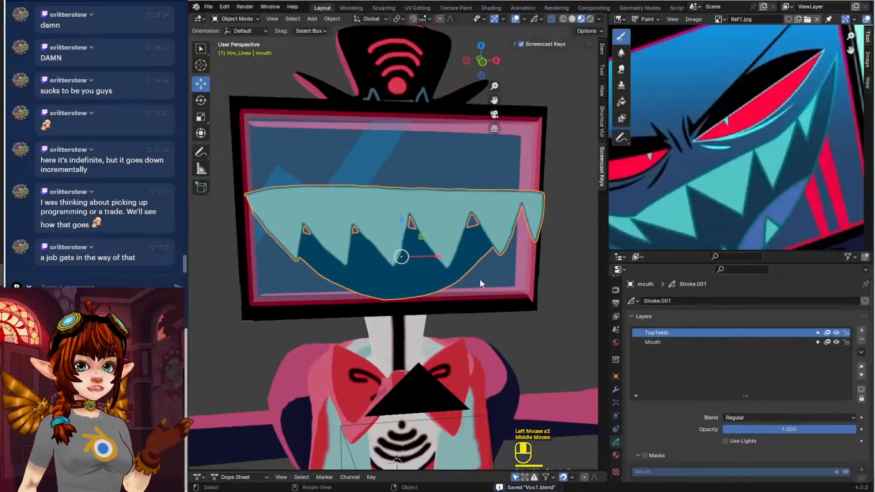
{"action": "left_click", "coordinate": [547, 323]}
{"action": "scroll", "coordinate": [542, 321], "scroll_direction": "down", "scroll_amount": 2}
{"action": "mouse_move", "coordinate": [531, 318]}
{"action": "middle_mouse_down"}
{"action": "mouse_move", "coordinate": [501, 307]}
{"action": "mouse_move", "coordinate": [570, 359]}
{"action": "middle_mouse_up"}
{"action": "scroll", "coordinate": [511, 307], "scroll_direction": "up", "scroll_amount": 1}
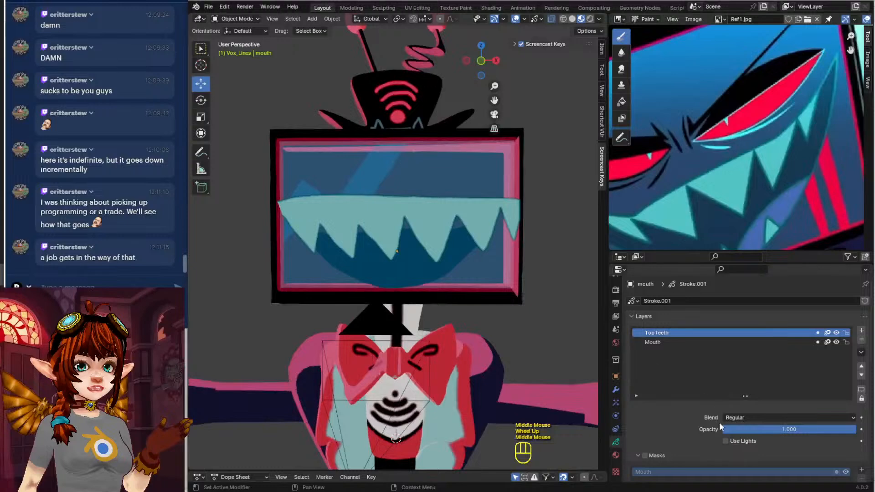
Turn masking back on for the TopTeeth layer, toggling it off and on to compare the teeth with and without it
{"action": "scroll", "coordinate": [690, 425], "scroll_direction": "down", "scroll_amount": 1}
{"action": "scroll", "coordinate": [690, 424], "scroll_direction": "down", "scroll_amount": 2}
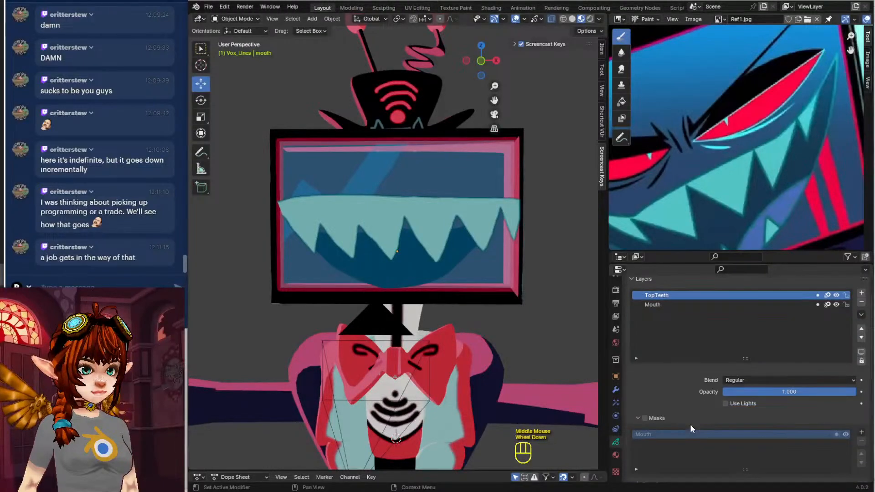
{"action": "left_click", "coordinate": [645, 362]}
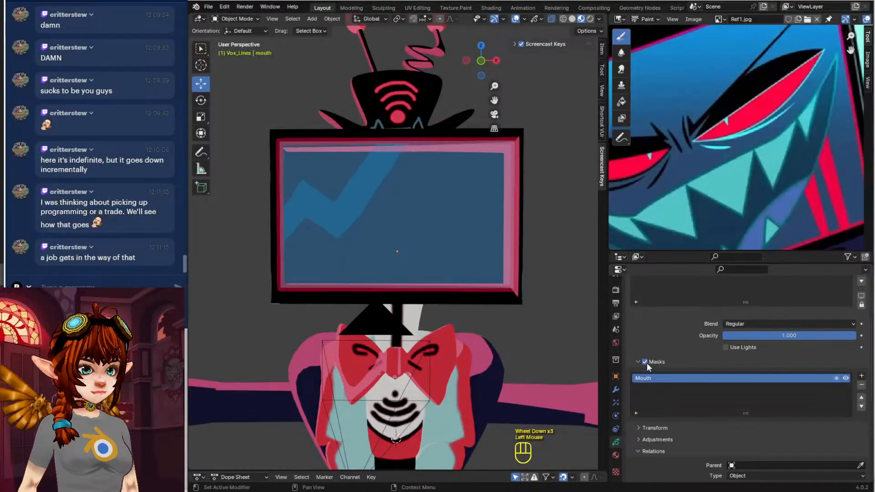
{"action": "scroll", "coordinate": [762, 361], "scroll_direction": "up", "scroll_amount": 2}
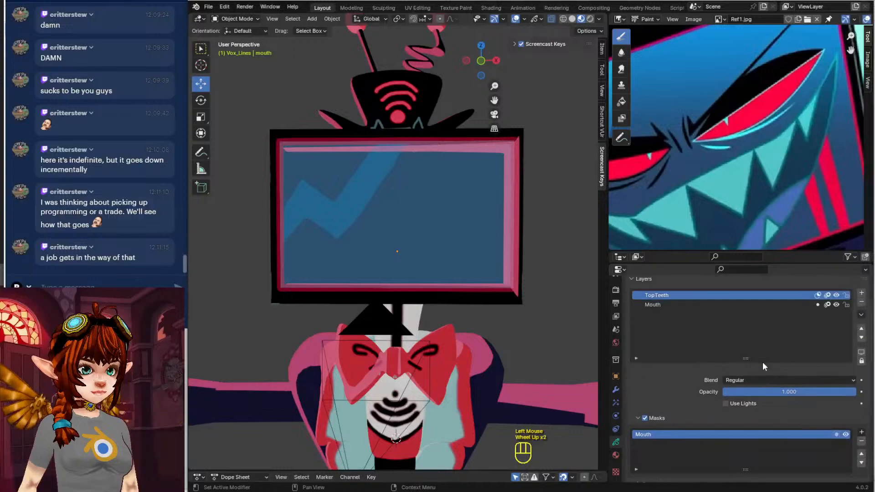
{"action": "left_click", "coordinate": [818, 296]}
{"action": "left_click", "coordinate": [818, 295]}
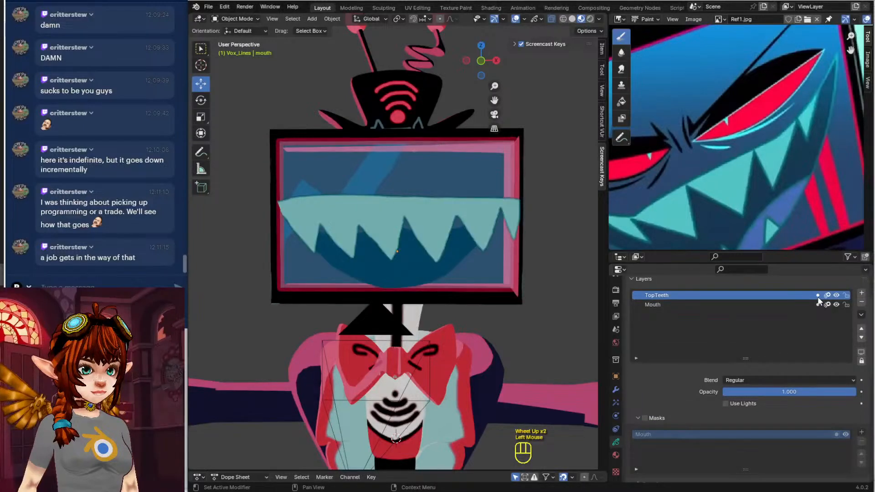
{"action": "left_click", "coordinate": [818, 305]}
{"action": "left_click", "coordinate": [817, 295]}
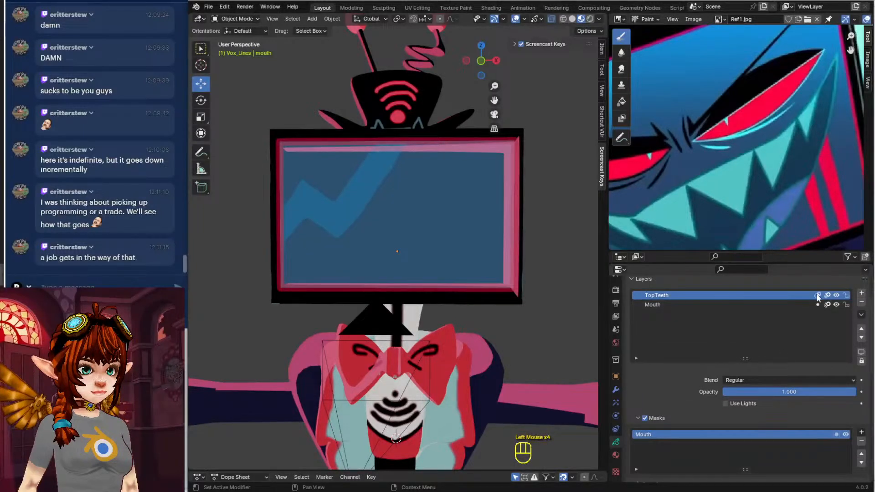
Test the onion skinning toggles of the TopTeeth and Mouth layers, and switch the TopTeeth masks off and on again
{"action": "left_click", "coordinate": [827, 296]}
{"action": "left_click", "coordinate": [827, 295]}
{"action": "left_click", "coordinate": [828, 304]}
{"action": "left_click", "coordinate": [828, 305]}
{"action": "left_click", "coordinate": [818, 295]}
{"action": "scroll", "coordinate": [752, 381], "scroll_direction": "down", "scroll_amount": 2}
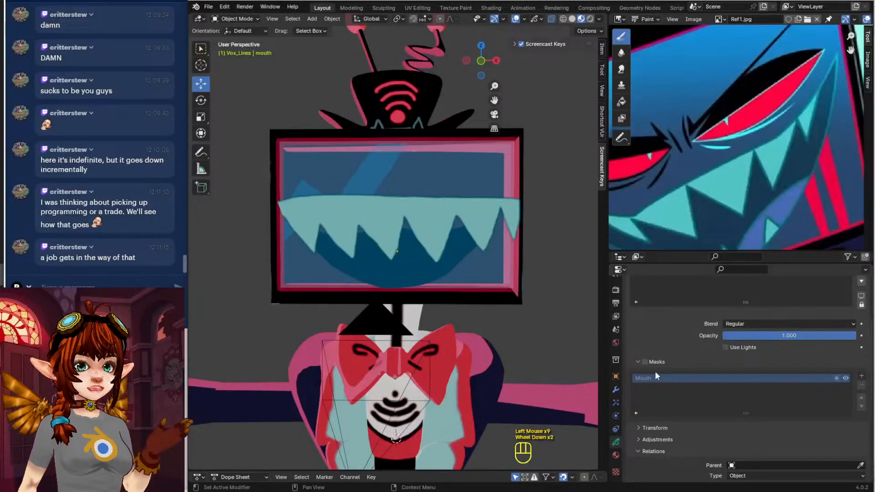
{"action": "left_click", "coordinate": [644, 361]}
{"action": "scroll", "coordinate": [678, 360], "scroll_direction": "up", "scroll_amount": 2}
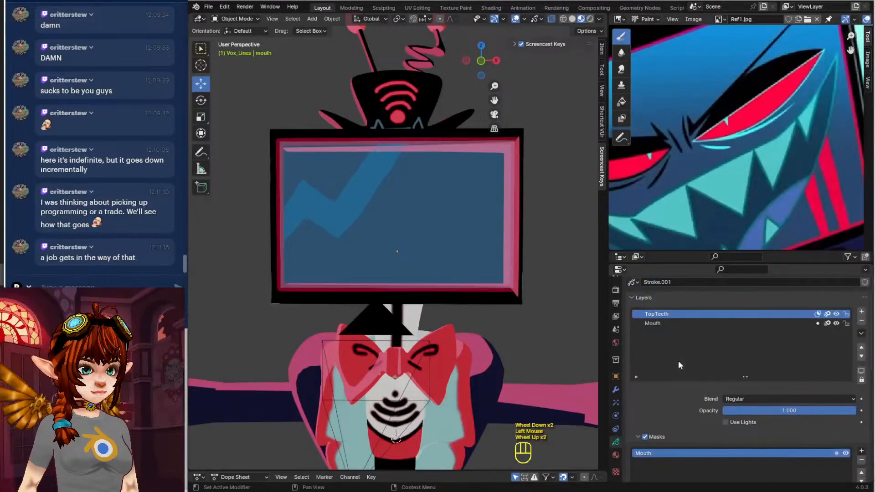
Test inverting and hiding the Mouth mask on the TopTeeth layer, restoring both settings
{"action": "left_click", "coordinate": [835, 453]}
{"action": "left_click", "coordinate": [835, 453]}
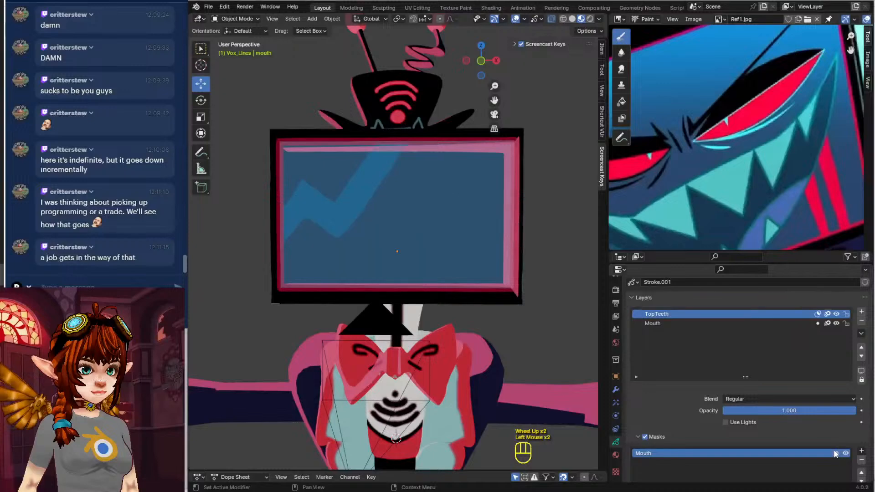
{"action": "left_click", "coordinate": [846, 453]}
{"action": "left_click", "coordinate": [846, 453]}
Try toggling masking on the Mouth layer on and off, and reselect the TopTeeth layer
{"action": "left_click", "coordinate": [743, 324]}
{"action": "left_click", "coordinate": [818, 323]}
{"action": "left_click", "coordinate": [818, 324]}
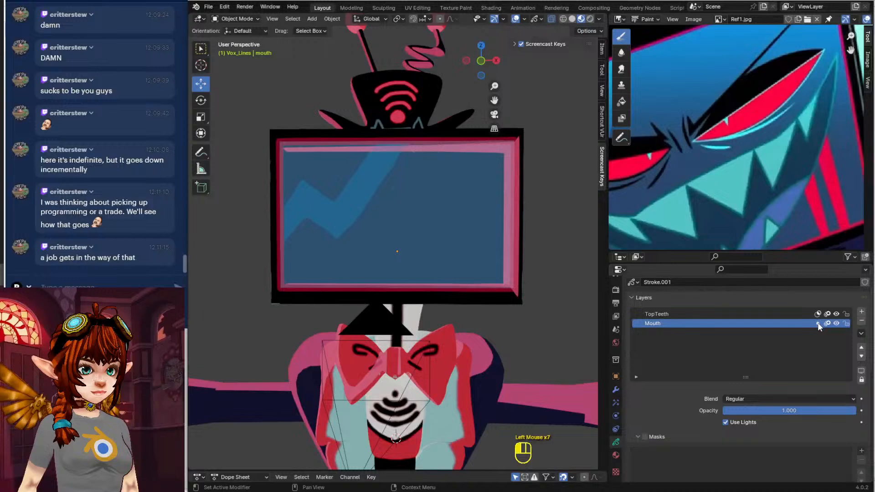
{"action": "left_click", "coordinate": [818, 324]}
{"action": "left_click", "coordinate": [818, 324]}
{"action": "left_click", "coordinate": [818, 323]}
{"action": "left_click", "coordinate": [780, 314]}
{"action": "left_click", "coordinate": [782, 320]}
{"action": "left_click", "coordinate": [645, 436]}
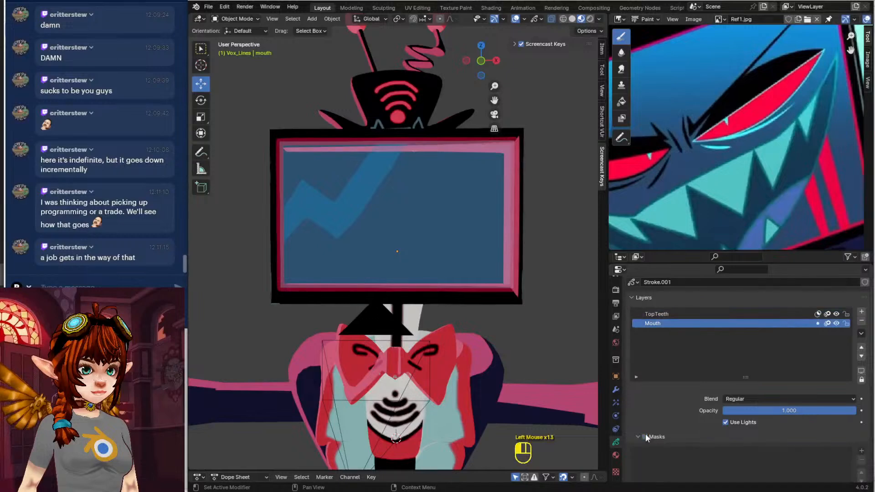
{"action": "left_click", "coordinate": [685, 313]}
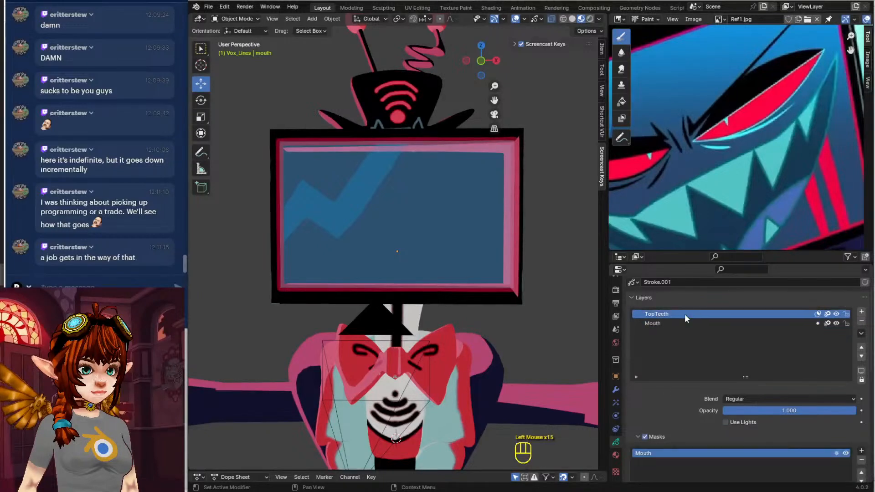
Check the whole character from further back and save the file
{"action": "left_click", "coordinate": [537, 340]}
{"action": "middle_click_drag", "start_coordinate": [536, 340], "coordinate": [505, 253]}
{"action": "scroll", "coordinate": [486, 332], "scroll_direction": "down", "scroll_amount": 2}
{"action": "scroll", "coordinate": [505, 253], "scroll_direction": "down", "scroll_amount": 2}
{"action": "left_click", "coordinate": [209, 7]}
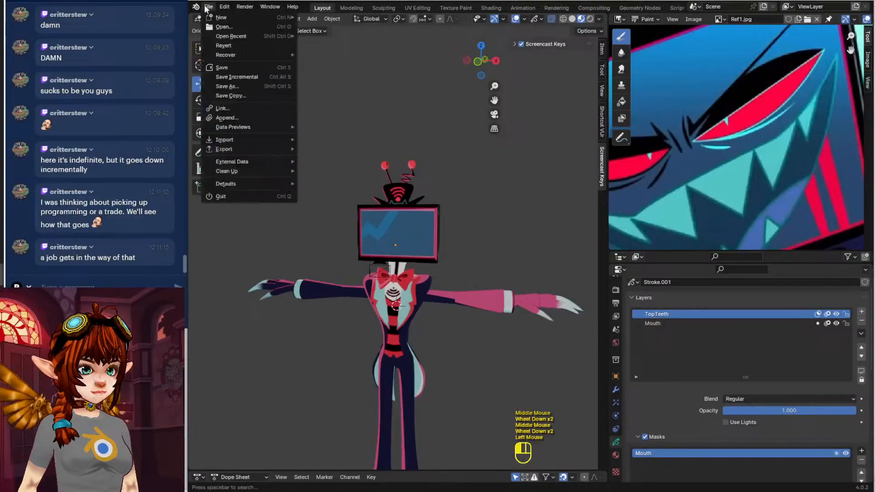
{"action": "left_click", "coordinate": [224, 68]}
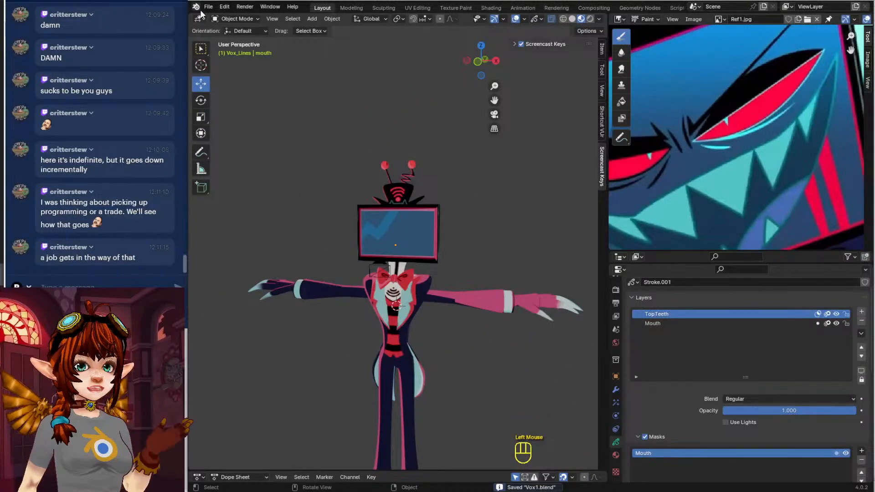
{"action": "left_click", "coordinate": [208, 7]}
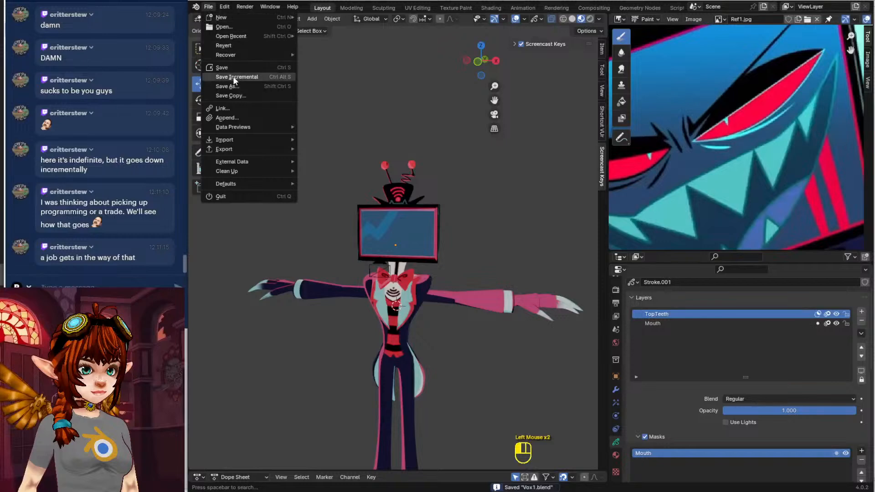
{"action": "mouse_move", "coordinate": [242, 35]}
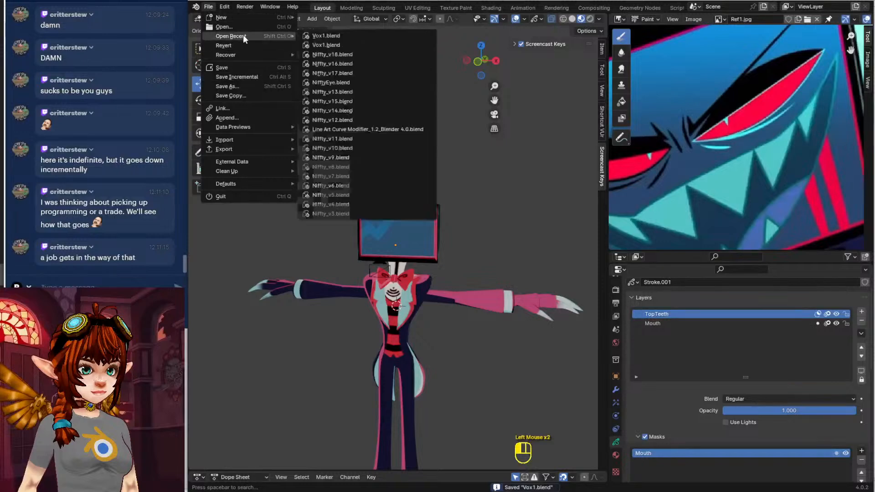
{"action": "left_click", "coordinate": [360, 53]}
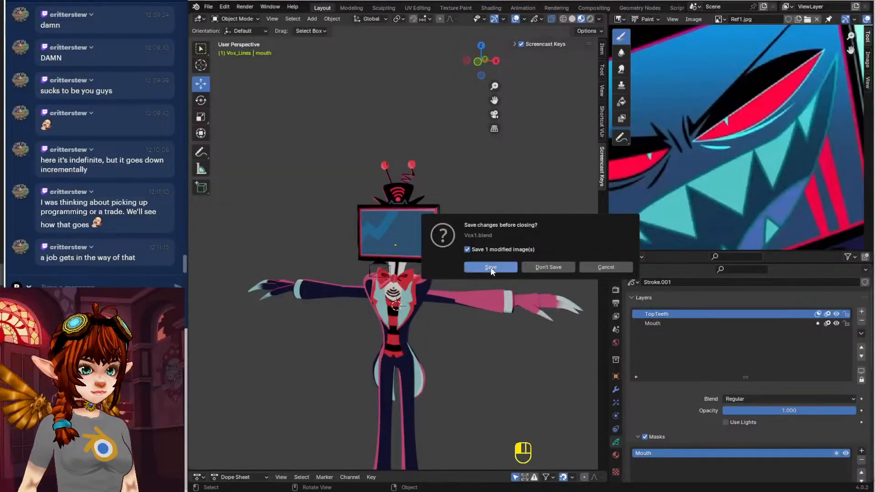
{"action": "left_click", "coordinate": [592, 269]}
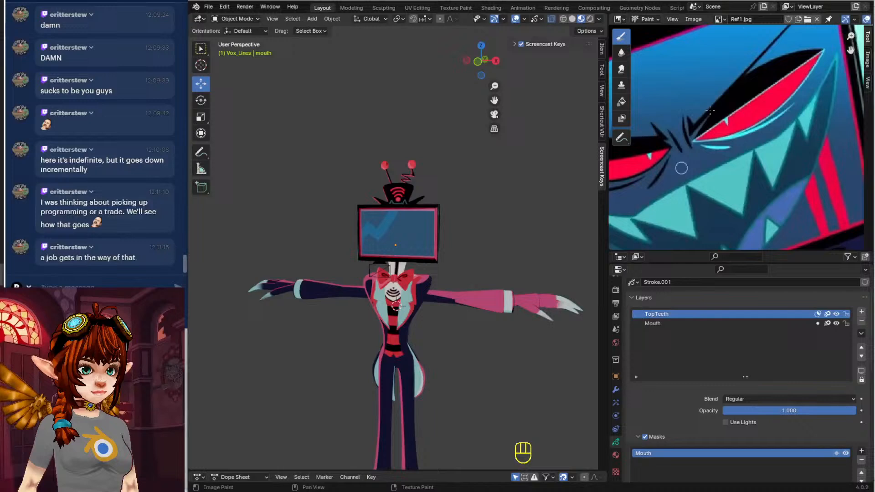
Show the VoxBody texture in the image editor and save the image
{"action": "left_click", "coordinate": [723, 21]}
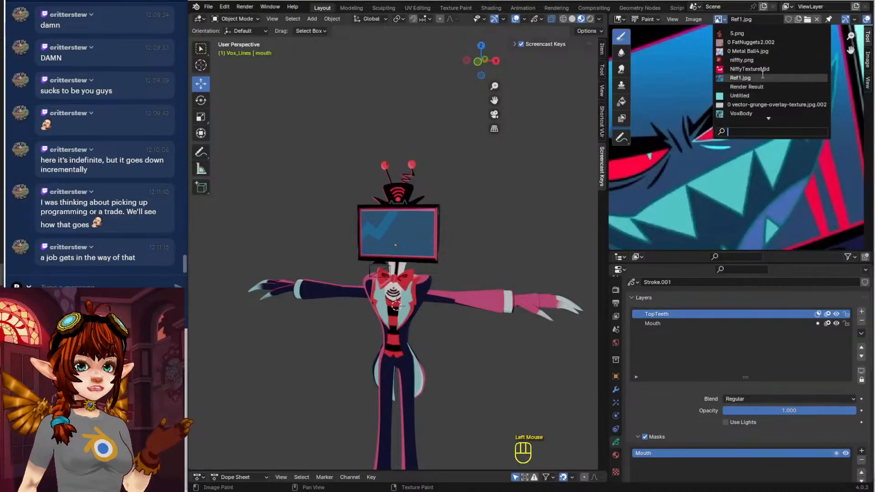
{"action": "left_click", "coordinate": [770, 113]}
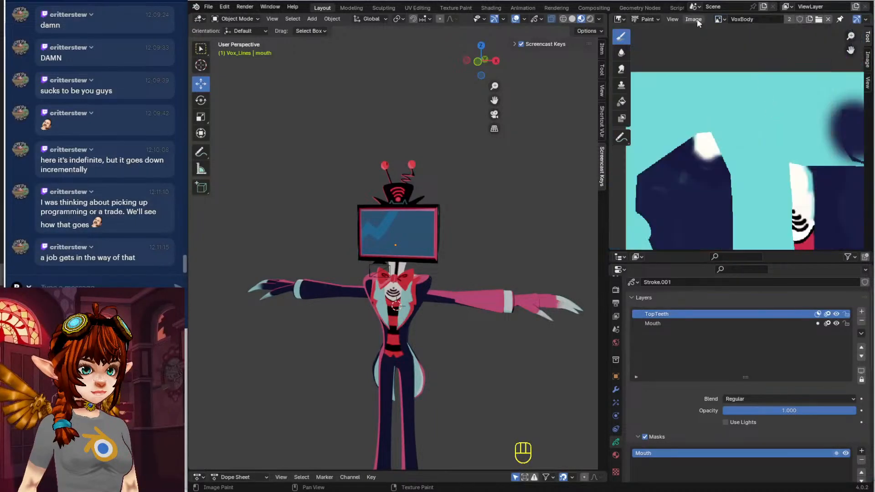
{"action": "left_click", "coordinate": [693, 19]}
{"action": "left_click", "coordinate": [715, 114]}
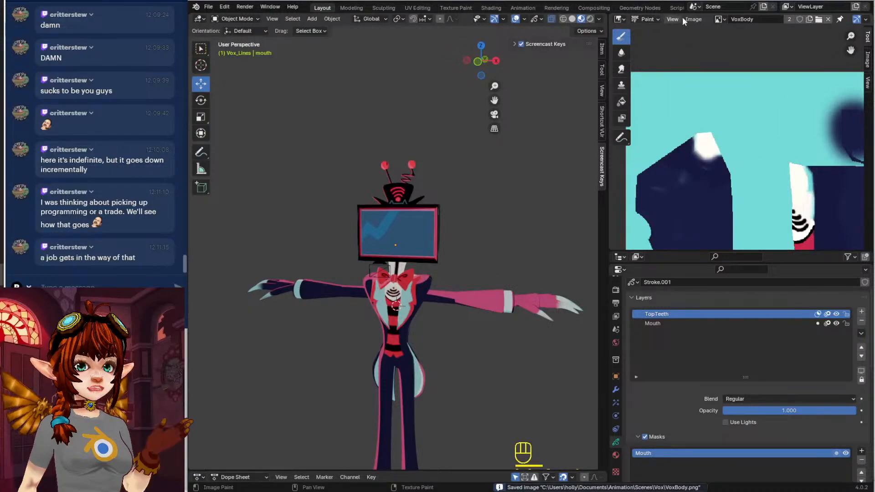
Switch the image editor to the VoxHead texture and save the image
{"action": "left_click", "coordinate": [745, 19]}
{"action": "left_click", "coordinate": [718, 20]}
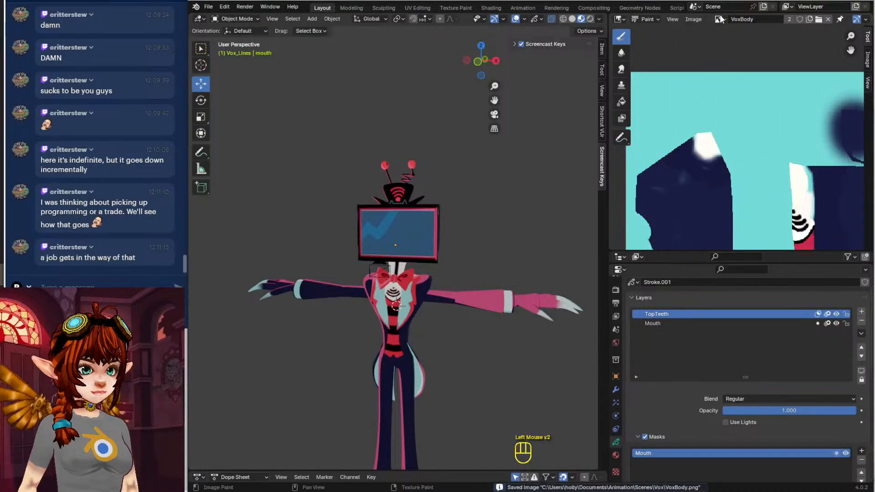
{"action": "left_click", "coordinate": [718, 19]}
{"action": "left_click", "coordinate": [747, 105]}
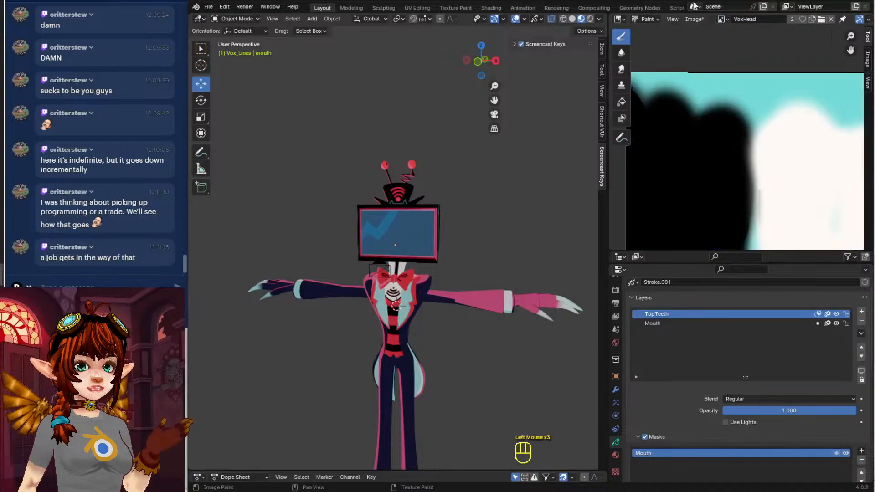
{"action": "left_click", "coordinate": [694, 19]}
{"action": "left_click", "coordinate": [722, 114]}
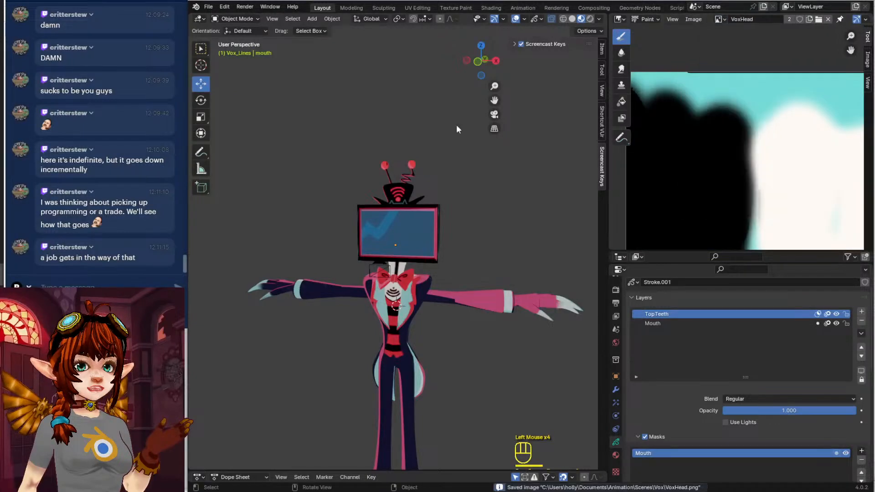
Save the Vox1.blend file with the whole upper body of the character in view
{"action": "scroll", "coordinate": [455, 124], "scroll_direction": "down", "scroll_amount": 2}
{"action": "middle_click_drag", "start_coordinate": [475, 218], "coordinate": [494, 181], "text": "shift"}
{"action": "scroll", "coordinate": [474, 167], "scroll_direction": "up", "scroll_amount": 1}
{"action": "scroll", "coordinate": [482, 157], "scroll_direction": "up", "scroll_amount": 3}
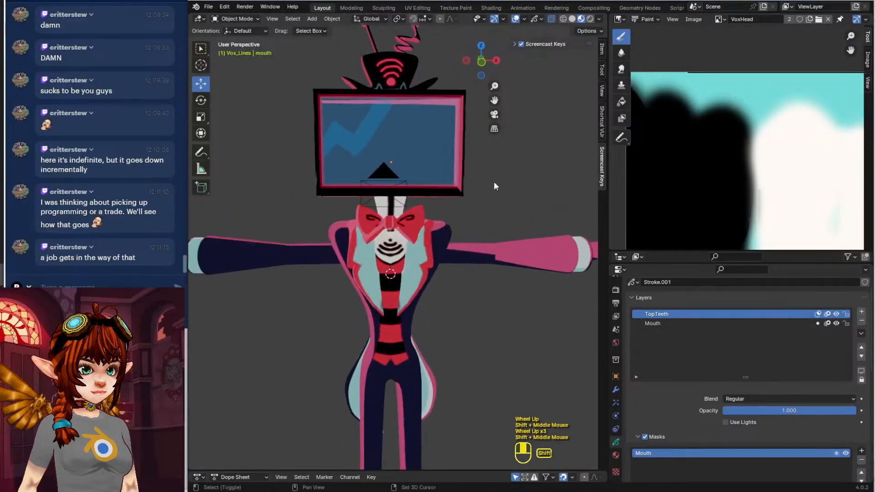
{"action": "left_click", "coordinate": [208, 7]}
{"action": "left_click", "coordinate": [229, 68]}
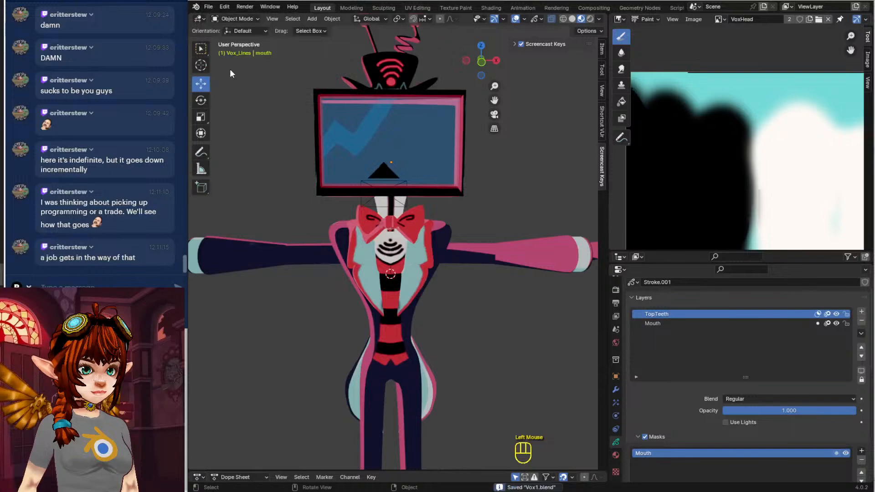
{"action": "scroll", "coordinate": [418, 231], "scroll_direction": "down", "scroll_amount": 2}
{"action": "middle_click_drag", "start_coordinate": [417, 230], "coordinate": [455, 269]}
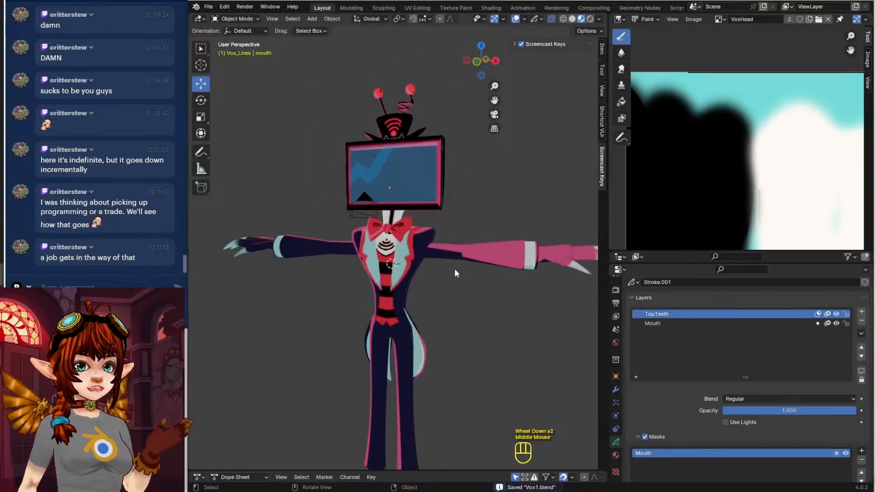
{"action": "left_click", "coordinate": [209, 6]}
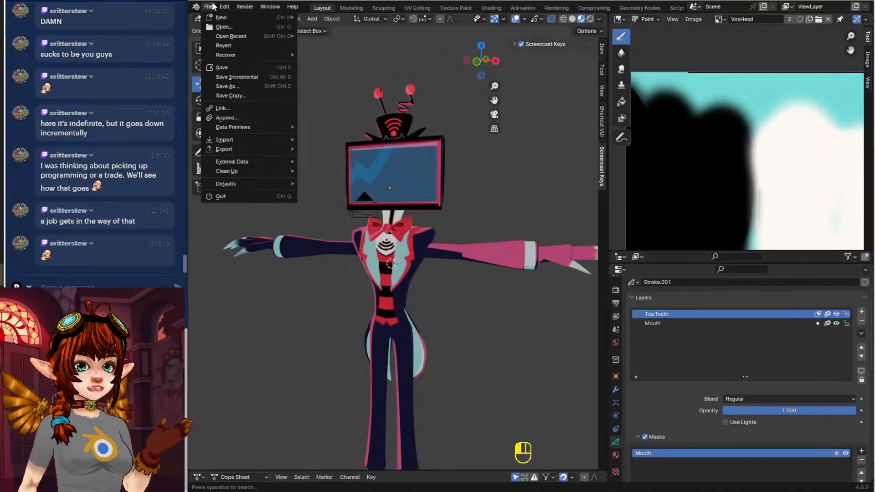
{"action": "mouse_move", "coordinate": [216, 19]}
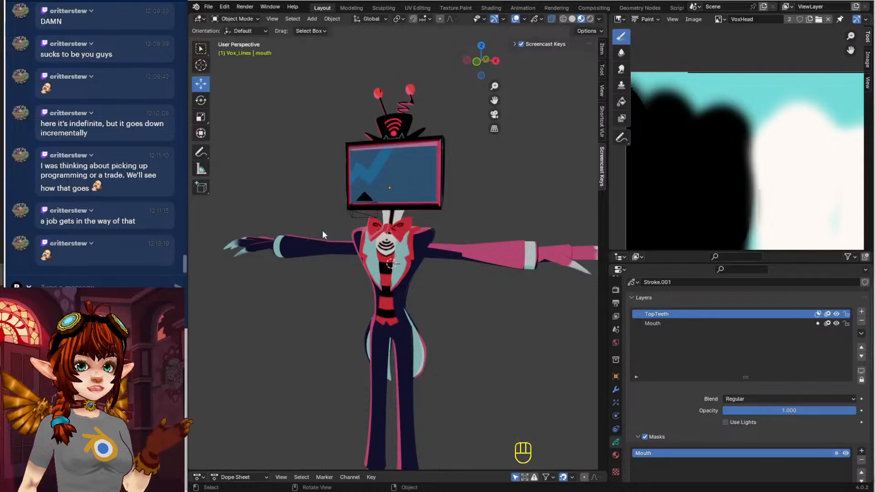
{"action": "scroll", "coordinate": [327, 233], "scroll_direction": "up", "scroll_amount": 2}
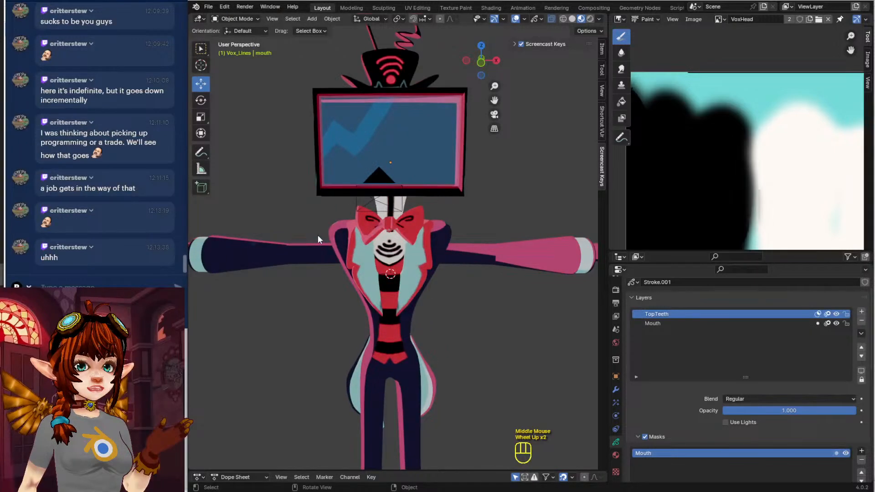
{"action": "scroll", "coordinate": [318, 238], "scroll_direction": "down", "scroll_amount": 2}
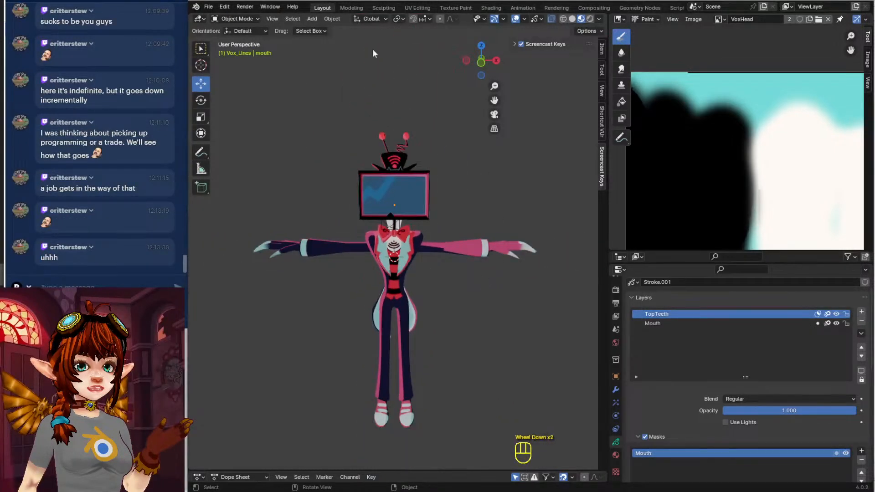
{"action": "left_click", "coordinate": [247, 21]}
{"action": "middle_click_drag", "start_coordinate": [490, 176], "coordinate": [469, 176]}
{"action": "scroll", "coordinate": [469, 175], "scroll_direction": "up", "scroll_amount": 4}
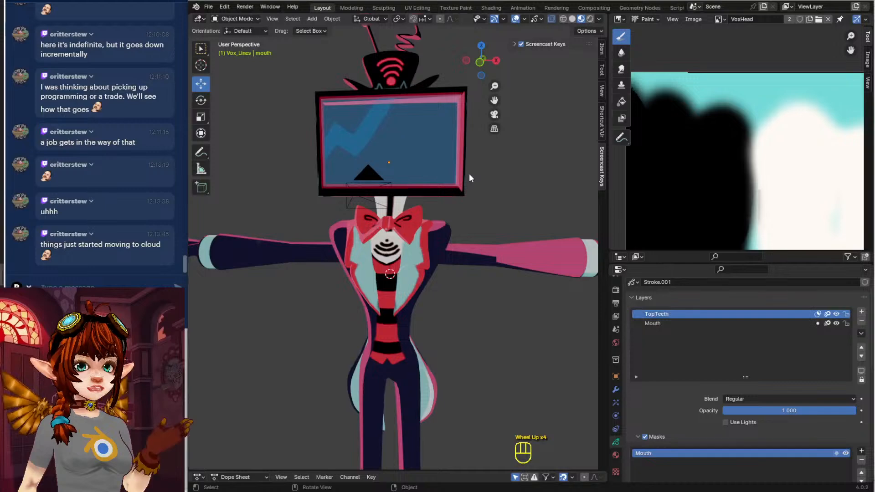
{"action": "scroll", "coordinate": [469, 173], "scroll_direction": "down", "scroll_amount": 2}
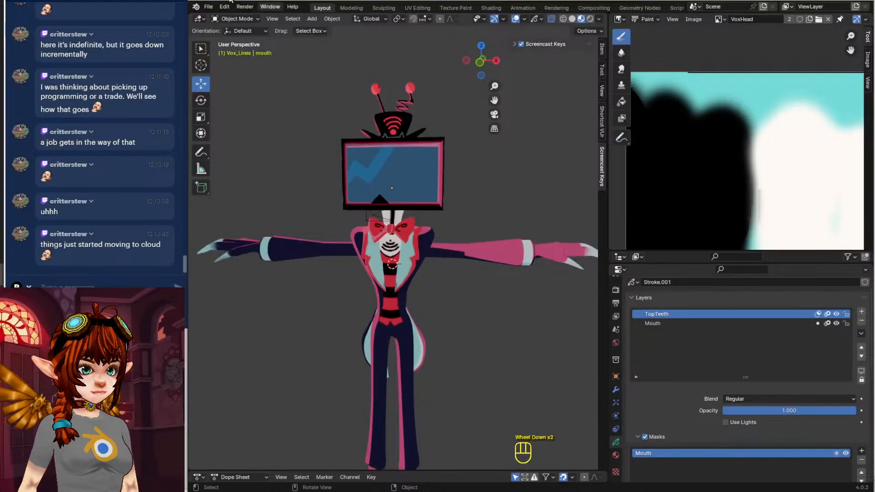
Save the Vox project file again
{"action": "left_click", "coordinate": [206, 6]}
{"action": "left_click", "coordinate": [231, 67]}
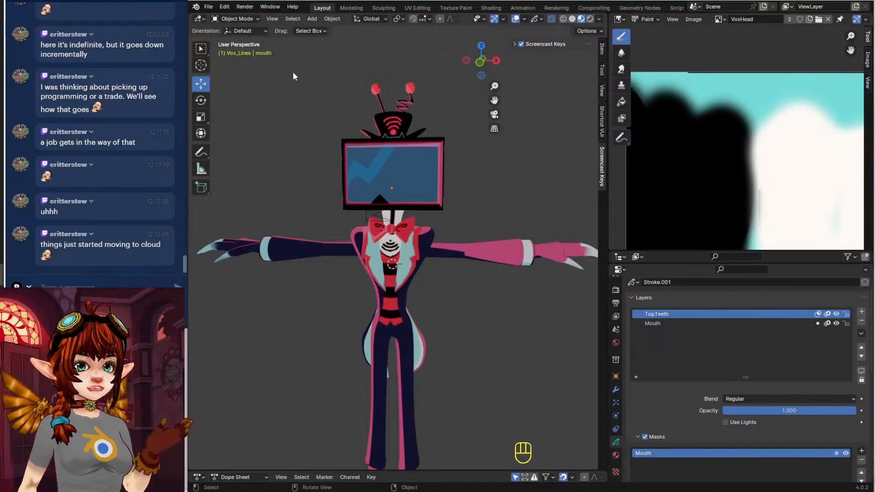
{"action": "scroll", "coordinate": [317, 114], "scroll_direction": "up", "scroll_amount": 1}
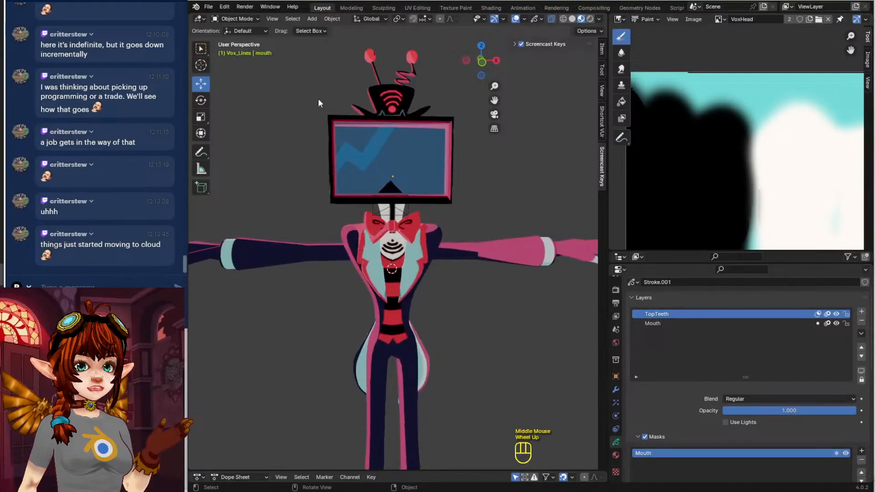
{"action": "left_click", "coordinate": [208, 6]}
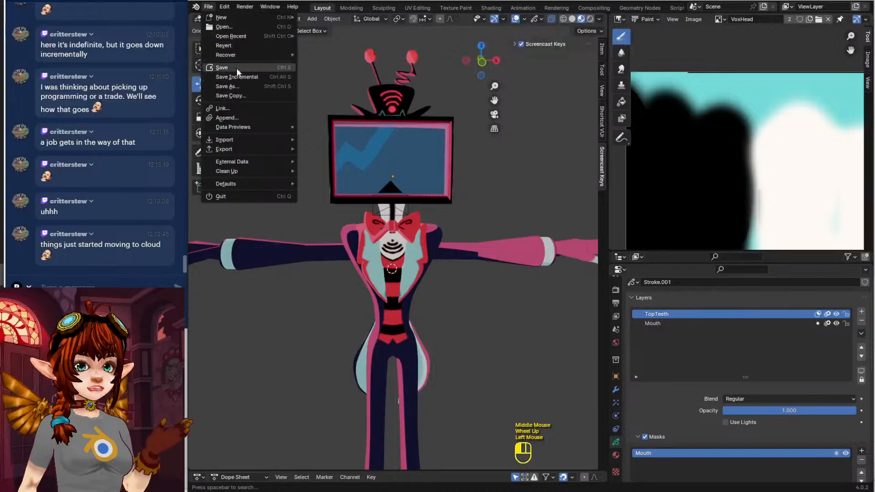
{"action": "left_click", "coordinate": [236, 67]}
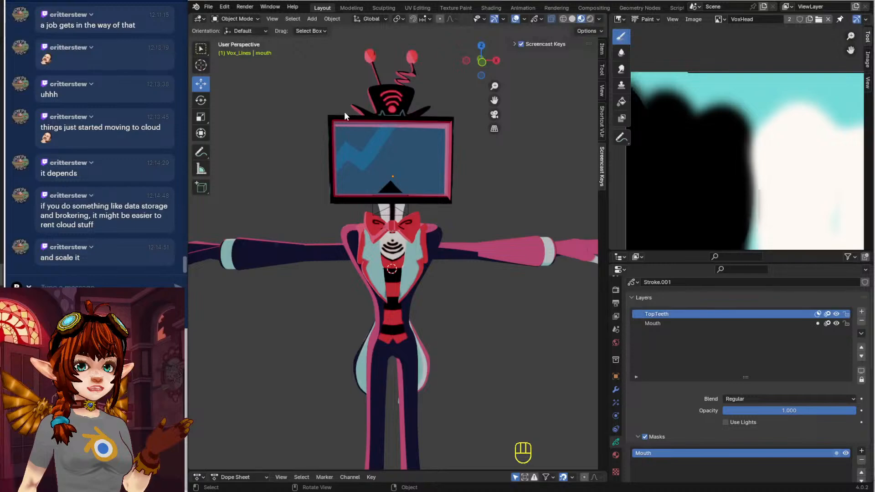
Open the recent file Niffty_v18.blend
{"action": "middle_click_drag", "start_coordinate": [344, 112], "coordinate": [346, 114]}
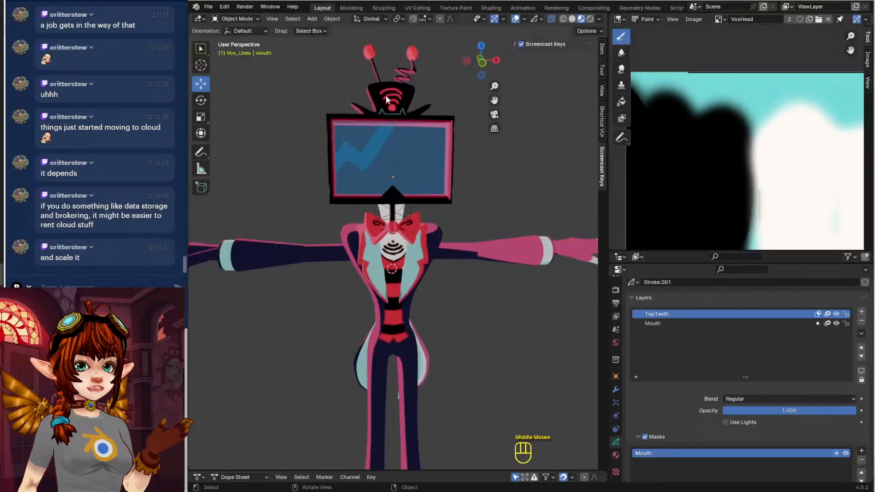
{"action": "left_click", "coordinate": [225, 7]}
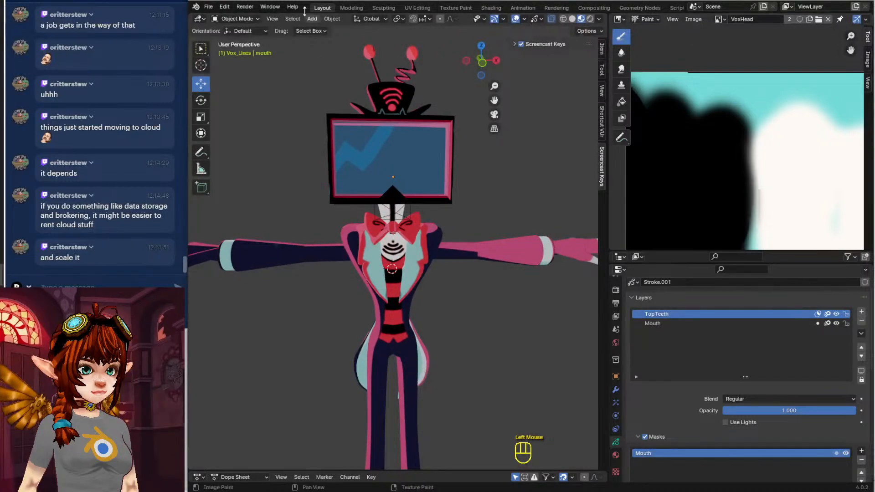
{"action": "left_click", "coordinate": [208, 7]}
{"action": "left_click", "coordinate": [208, 7]}
{"action": "mouse_move", "coordinate": [236, 36]}
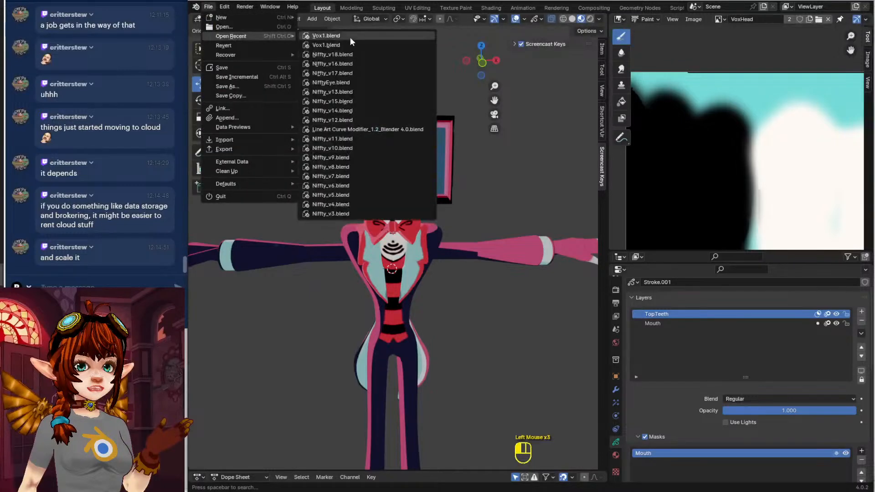
{"action": "left_click", "coordinate": [364, 53]}
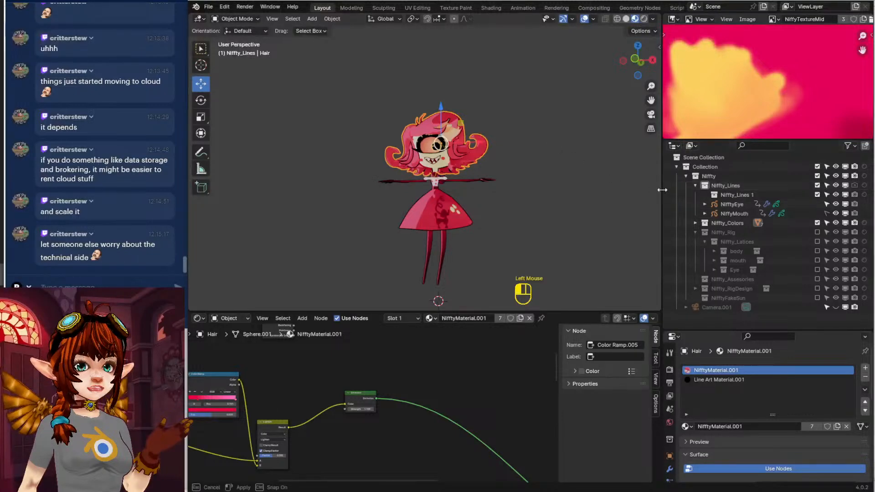
Widen the outliner and properties area, select the NifftyEye object and show its Grease Pencil layers and masks
{"action": "left_click_drag", "start_coordinate": [663, 185], "coordinate": [552, 181]}
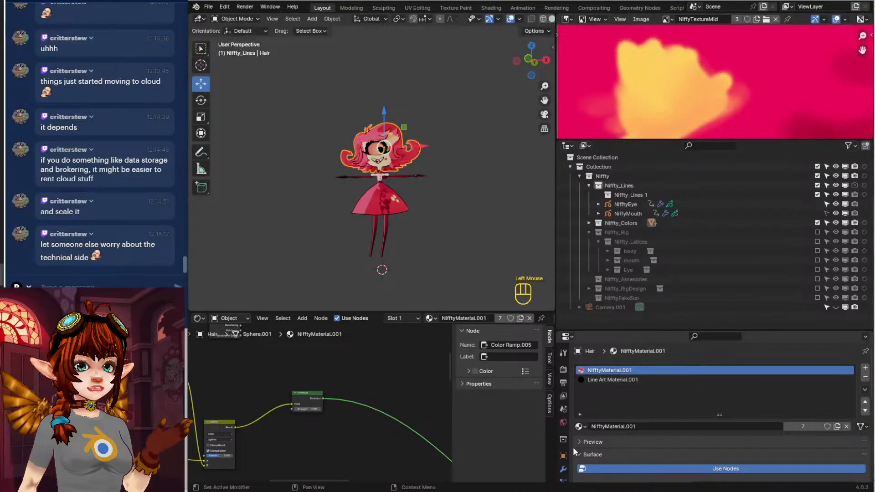
{"action": "left_click", "coordinate": [629, 203]}
{"action": "scroll", "coordinate": [649, 442], "scroll_direction": "down", "scroll_amount": 4}
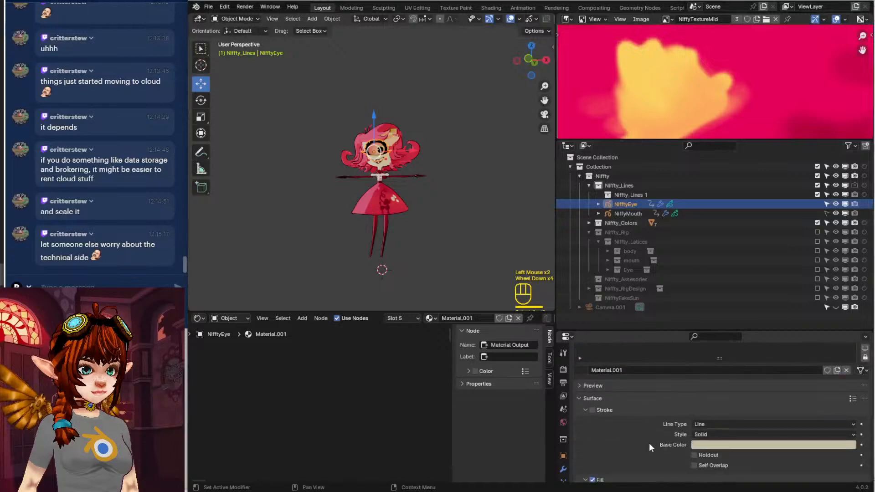
{"action": "scroll", "coordinate": [649, 431], "scroll_direction": "up", "scroll_amount": 2}
{"action": "scroll", "coordinate": [563, 437], "scroll_direction": "down", "scroll_amount": 2}
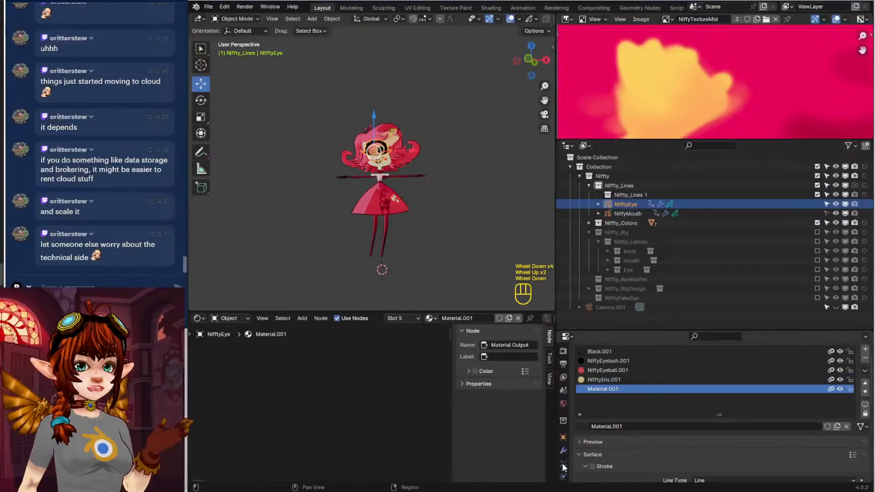
{"action": "left_click", "coordinate": [563, 465]}
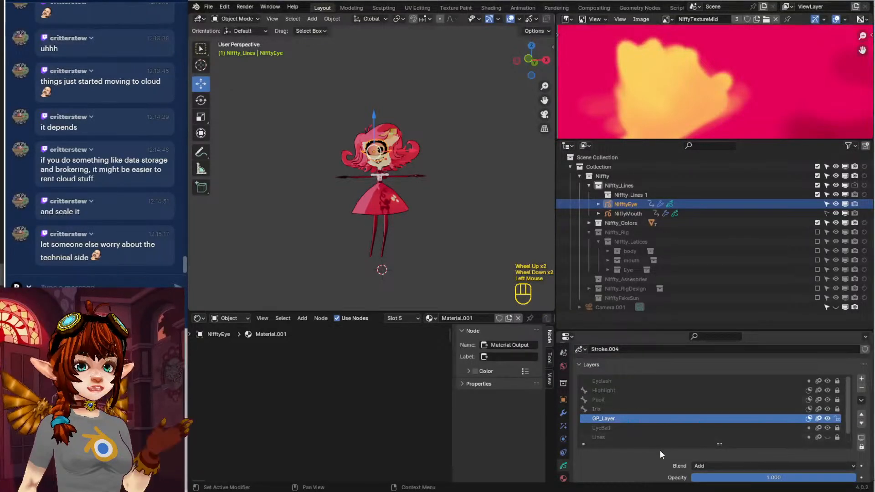
{"action": "scroll", "coordinate": [660, 449], "scroll_direction": "down", "scroll_amount": 3}
{"action": "scroll", "coordinate": [660, 449], "scroll_direction": "up", "scroll_amount": 1}
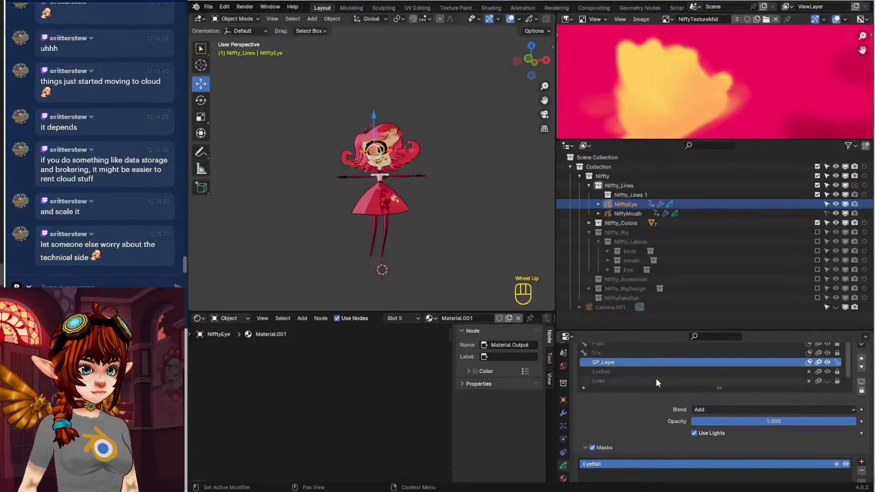
Toggle the masking of GP_Layer off and on, and select the Iris layer to examine its EyeBall mask on the character
{"action": "left_click", "coordinate": [807, 362]}
{"action": "left_click", "coordinate": [806, 362]}
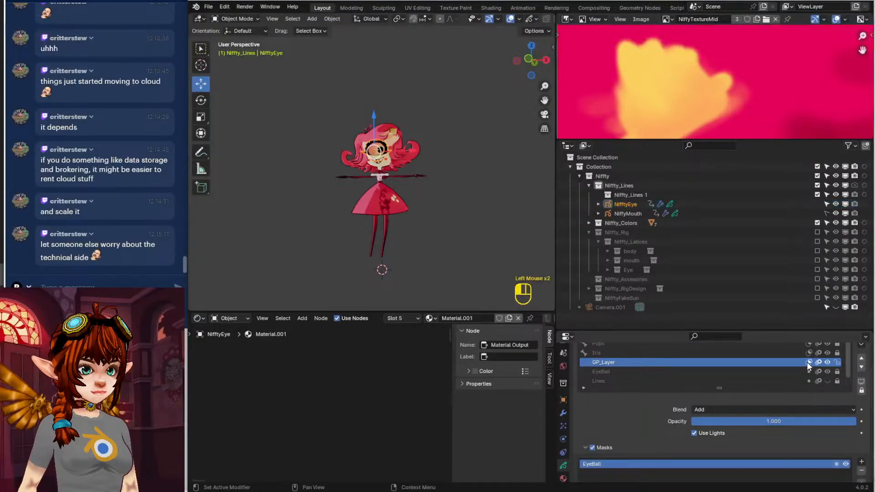
{"action": "scroll", "coordinate": [775, 362], "scroll_direction": "up", "scroll_amount": 2}
{"action": "left_click", "coordinate": [587, 351]}
{"action": "scroll", "coordinate": [361, 191], "scroll_direction": "up", "scroll_amount": 3}
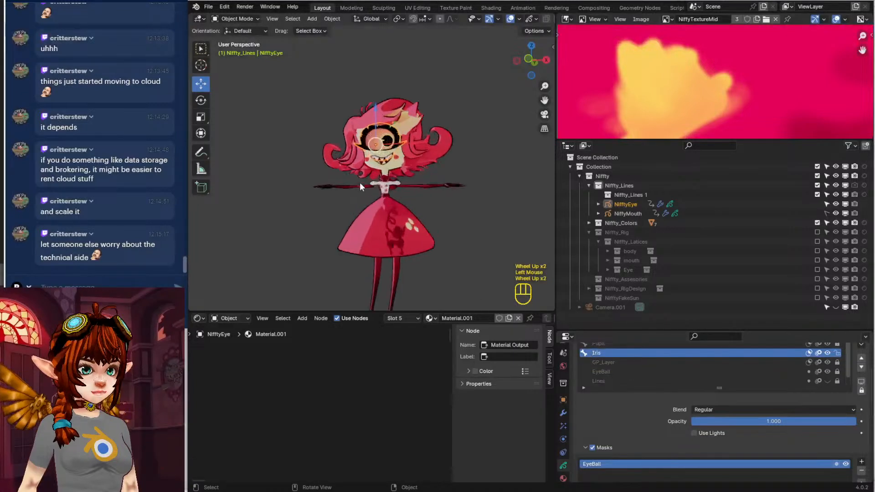
{"action": "scroll", "coordinate": [417, 187], "scroll_direction": "down", "scroll_amount": 2}
{"action": "middle_click_drag", "start_coordinate": [415, 184], "coordinate": [421, 188]}
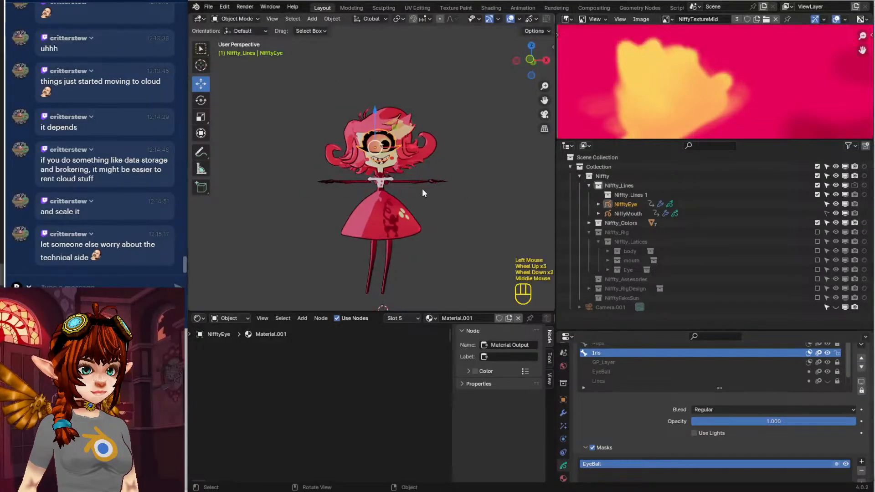
Enable the Niffty_Rig collection so the character's rig controls are shown
{"action": "left_click", "coordinate": [651, 222]}
{"action": "left_click", "coordinate": [645, 232]}
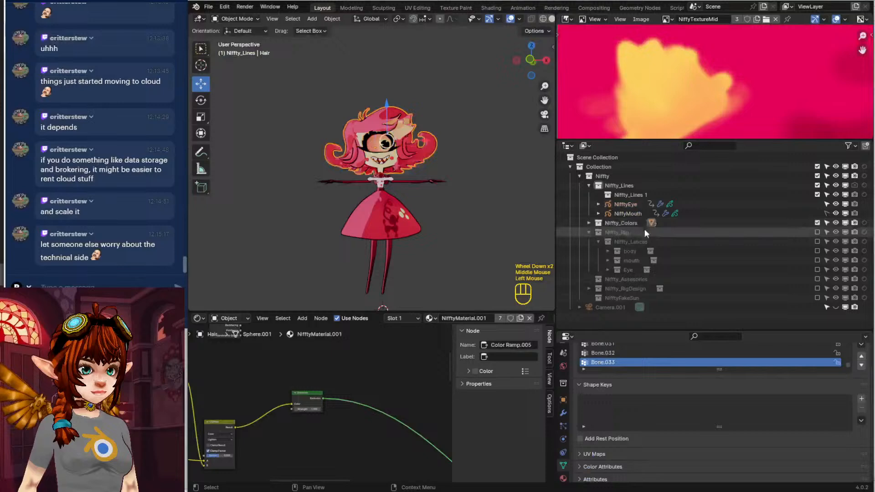
{"action": "left_click", "coordinate": [581, 233]}
{"action": "left_click", "coordinate": [819, 231]}
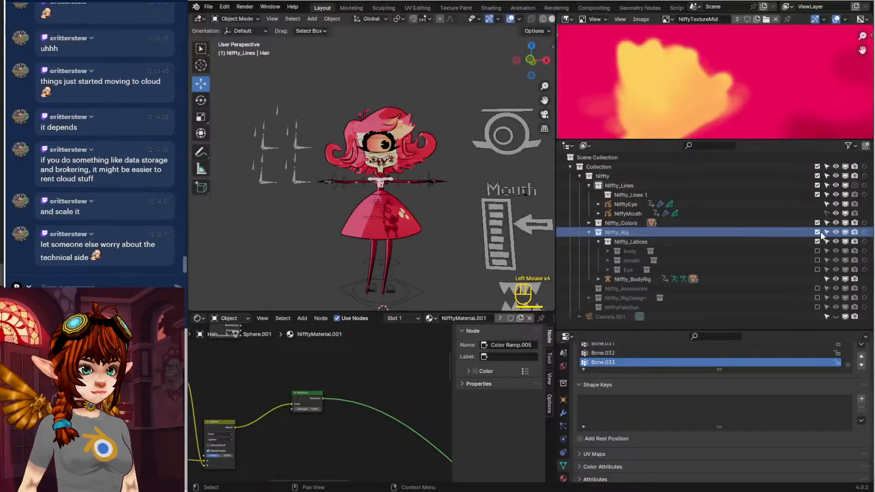
Put Niffty_BodyRig in Pose Mode and move the pupilUI control outside the eye outline to test the iris masking
{"action": "left_click", "coordinate": [507, 138]}
{"action": "left_click", "coordinate": [228, 19]}
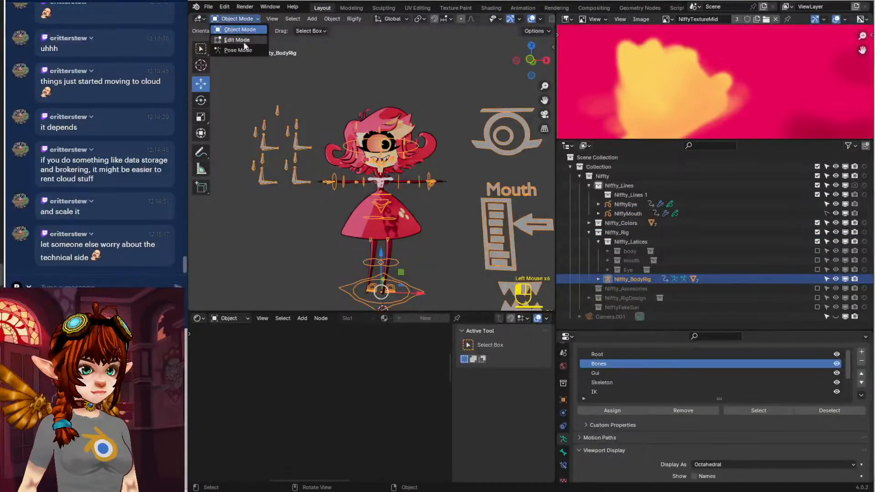
{"action": "left_click", "coordinate": [234, 49]}
{"action": "key", "text": "g"}
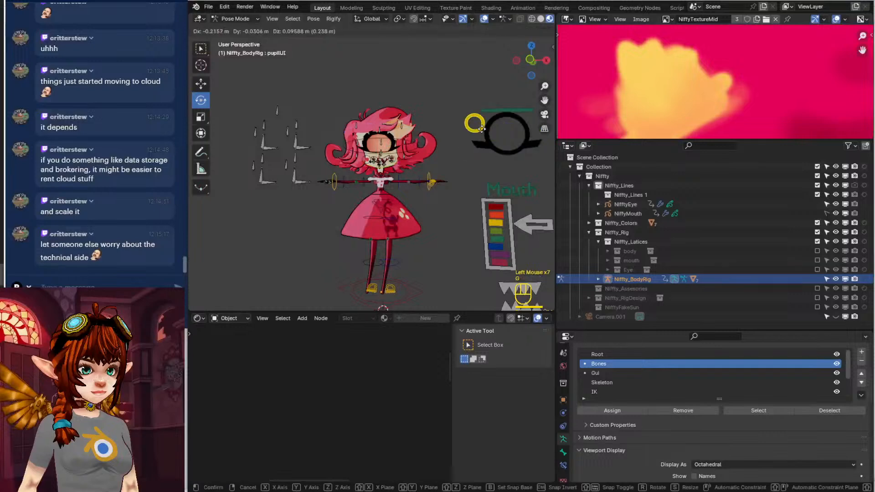
{"action": "left_click", "coordinate": [490, 132]}
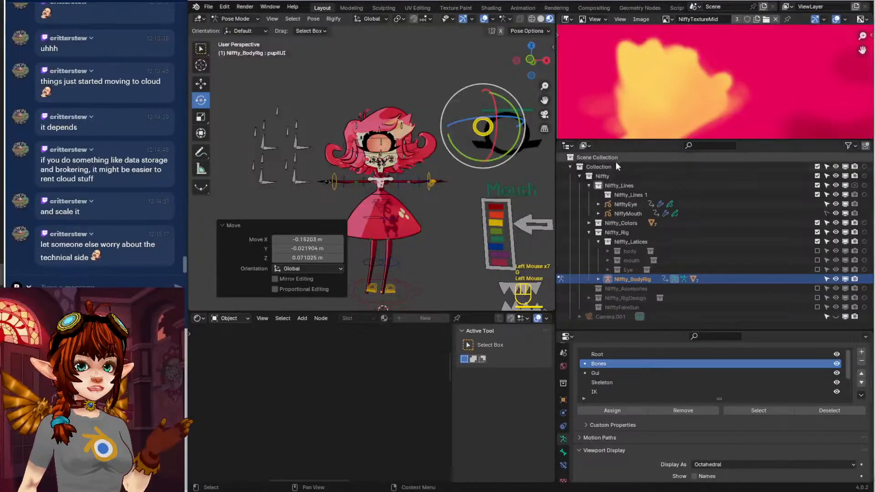
Return to Object Mode and examine the masked iris at the edge of the character's eye up close
{"action": "left_click", "coordinate": [642, 204]}
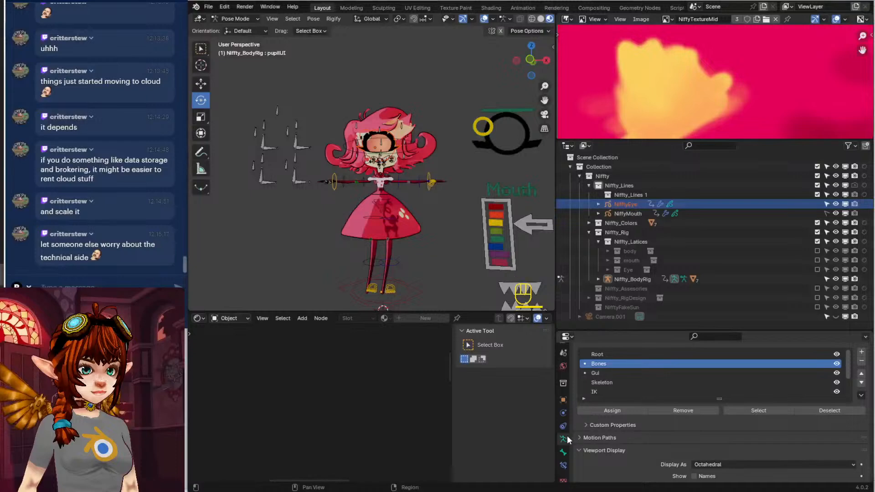
{"action": "scroll", "coordinate": [564, 438], "scroll_direction": "down", "scroll_amount": 2}
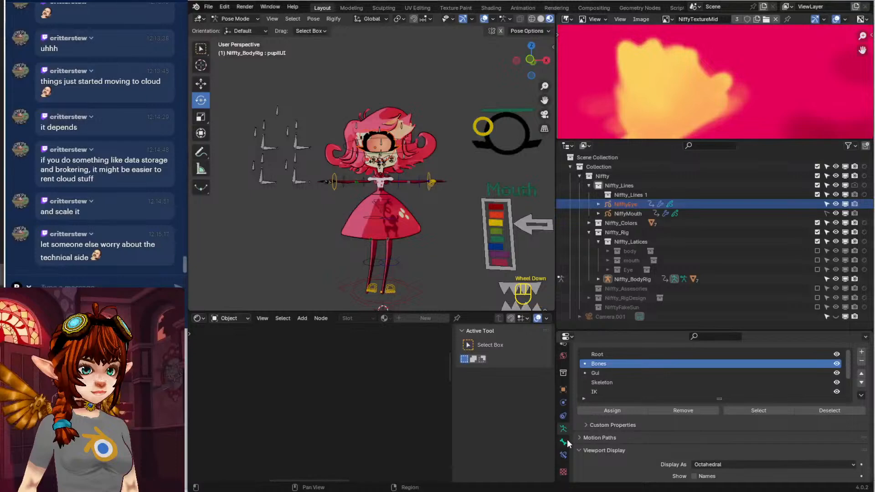
{"action": "left_click", "coordinate": [235, 18]}
{"action": "left_click", "coordinate": [237, 29]}
{"action": "scroll", "coordinate": [377, 145], "scroll_direction": "up", "scroll_amount": 1}
{"action": "scroll", "coordinate": [377, 145], "scroll_direction": "up", "scroll_amount": 1}
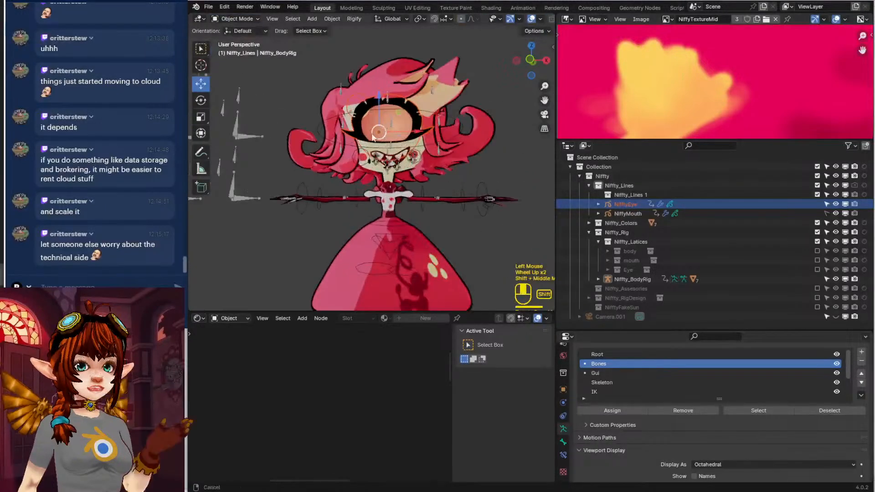
{"action": "middle_click_drag", "start_coordinate": [378, 145], "coordinate": [381, 158], "text": "shift"}
{"action": "scroll", "coordinate": [330, 137], "scroll_direction": "up", "scroll_amount": 4}
{"action": "middle_click_drag", "start_coordinate": [313, 139], "coordinate": [332, 170], "text": "shift"}
{"action": "mouse_move", "coordinate": [332, 170]}
{"action": "middle_mouse_down"}
{"action": "mouse_move", "coordinate": [382, 171]}
{"action": "mouse_move", "coordinate": [336, 178]}
{"action": "middle_mouse_up"}
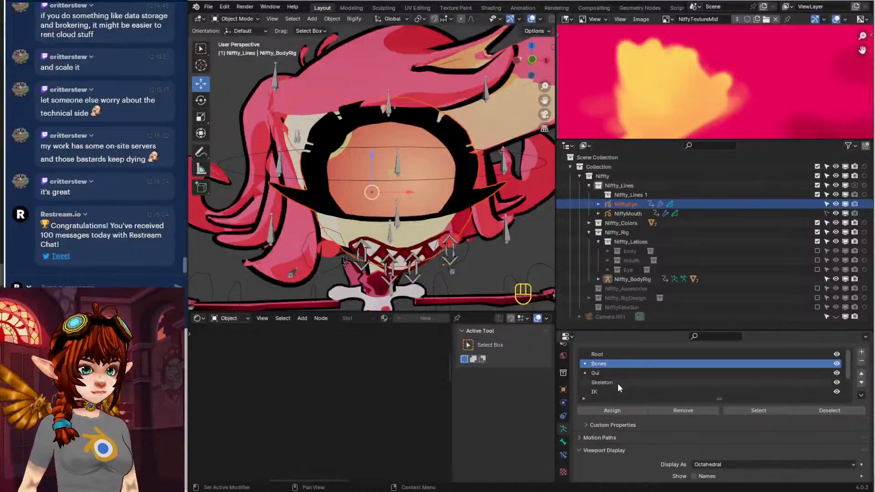
Select the NifftyEye object again and show the mask list of its Iris layer
{"action": "scroll", "coordinate": [617, 382], "scroll_direction": "up", "scroll_amount": 1}
{"action": "left_click", "coordinate": [633, 374]}
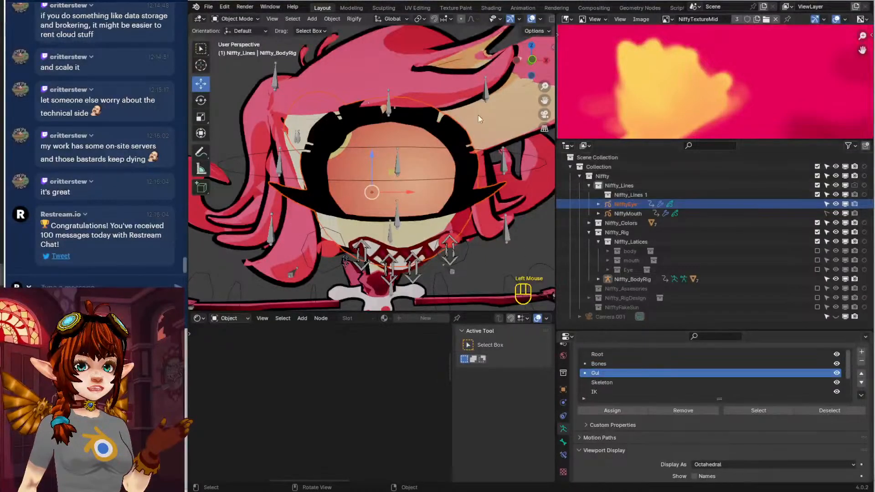
{"action": "left_click", "coordinate": [229, 78]}
{"action": "left_click", "coordinate": [625, 204]}
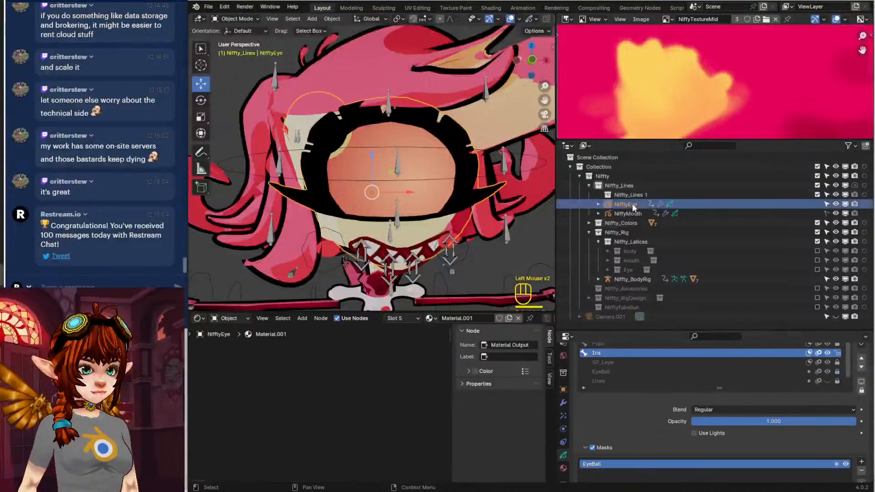
{"action": "scroll", "coordinate": [588, 470], "scroll_direction": "down", "scroll_amount": 3}
{"action": "scroll", "coordinate": [589, 469], "scroll_direction": "up", "scroll_amount": 3}
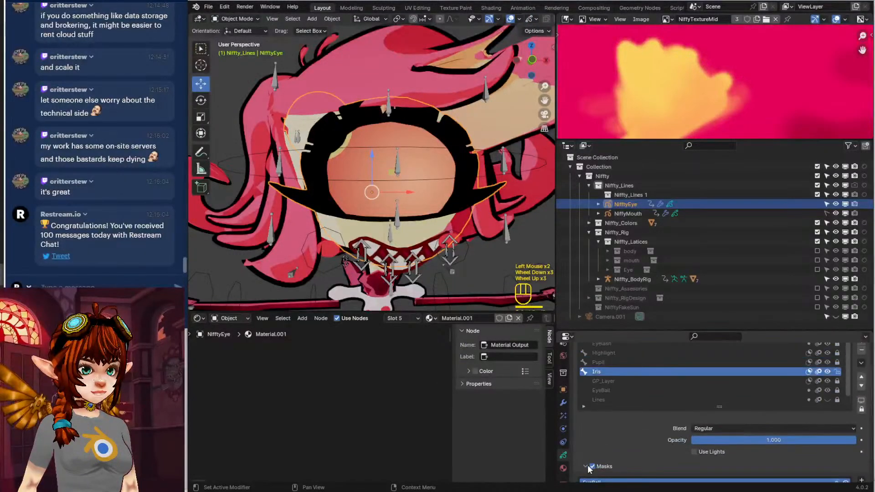
{"action": "scroll", "coordinate": [684, 469], "scroll_direction": "down", "scroll_amount": 1}
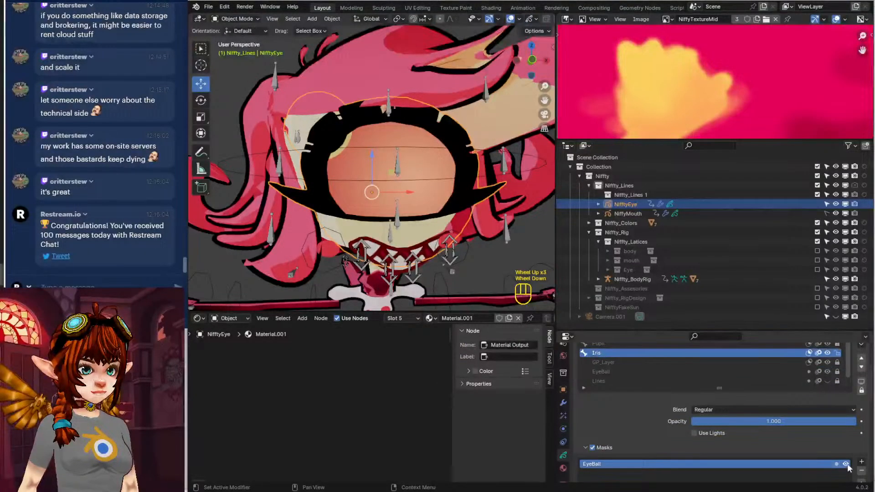
Toggle the EyeBall mask's visibility and the Iris layer's masking off and on to see their effect
{"action": "left_click", "coordinate": [846, 465]}
{"action": "left_click", "coordinate": [846, 465]}
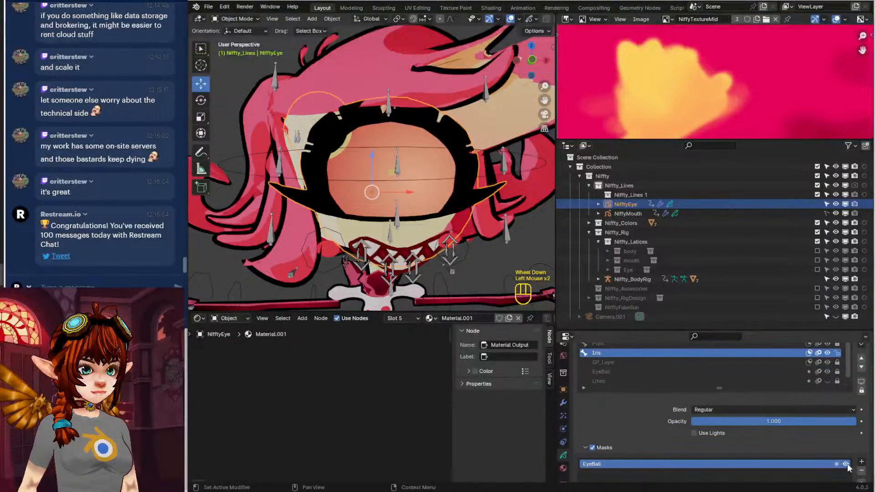
{"action": "left_click", "coordinate": [589, 447]}
{"action": "left_click", "coordinate": [589, 447]}
{"action": "scroll", "coordinate": [670, 441], "scroll_direction": "up", "scroll_amount": 2}
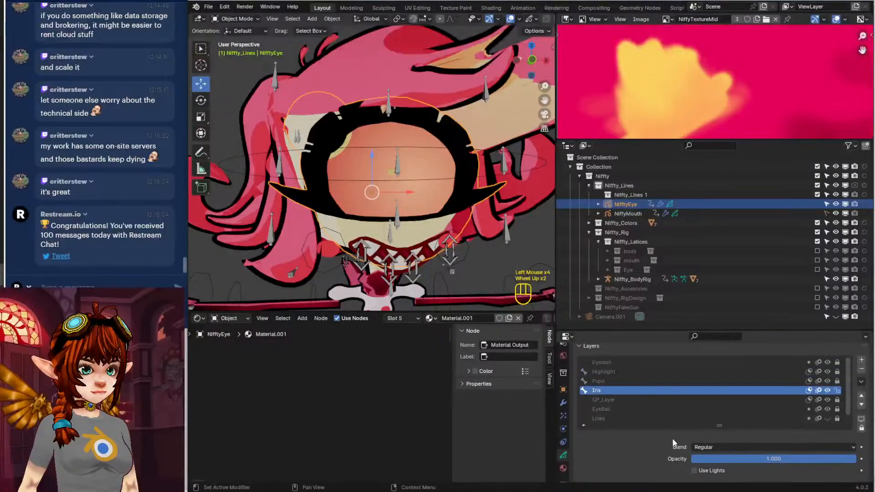
{"action": "left_click", "coordinate": [809, 390]}
{"action": "left_click", "coordinate": [810, 390]}
{"action": "left_click", "coordinate": [809, 390]}
{"action": "left_click", "coordinate": [810, 390]}
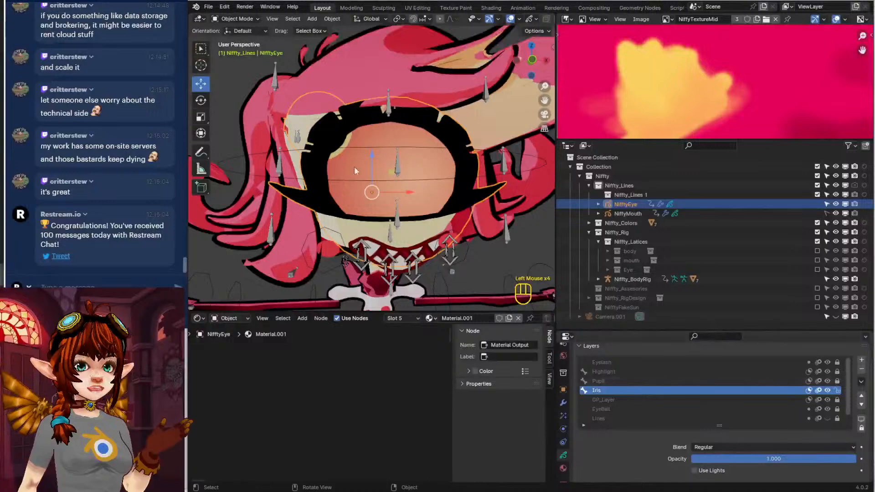
Open the recent file Vox1.blend without saving the changes to Niffty_v18.blend
{"action": "left_click", "coordinate": [209, 6]}
{"action": "mouse_move", "coordinate": [282, 36]}
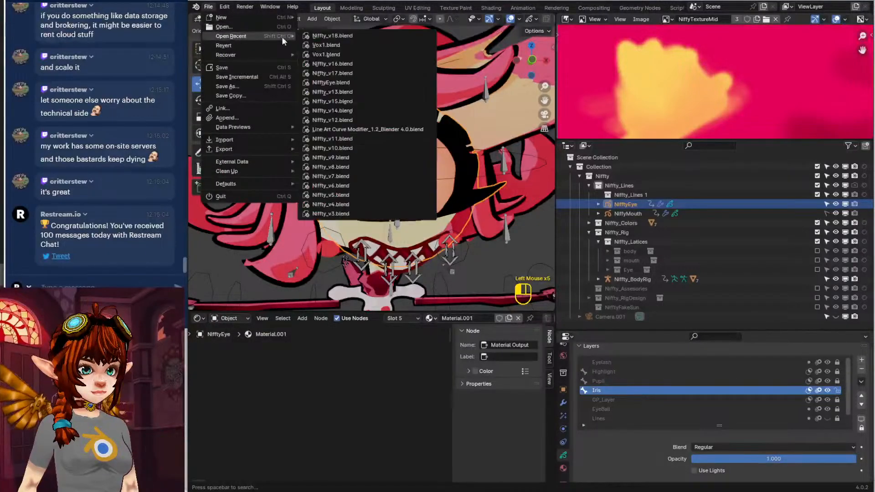
{"action": "left_click", "coordinate": [354, 37]}
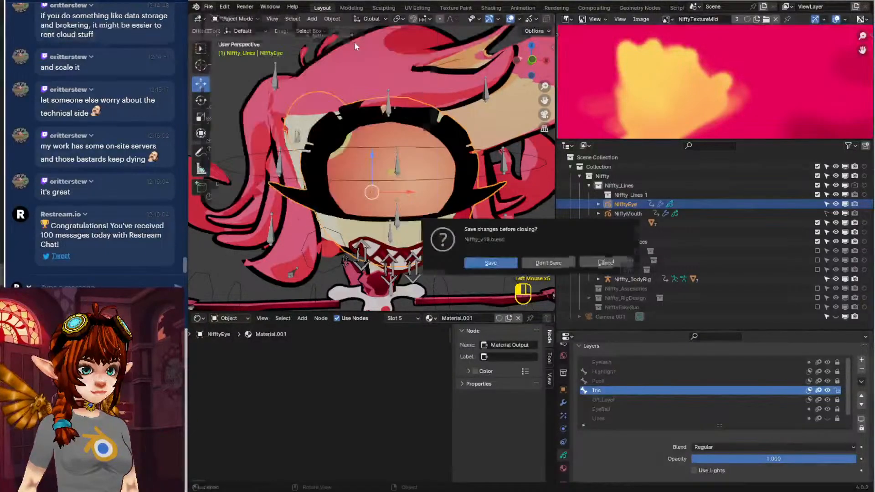
{"action": "left_click", "coordinate": [551, 263]}
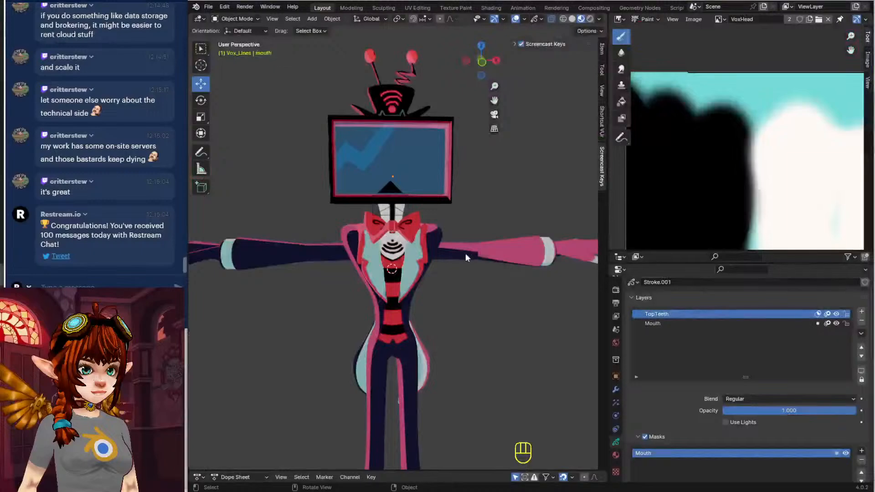
Toggle the visibility of the TopTeeth layer's Mouth mask off and on, and invert that mask
{"action": "scroll", "coordinate": [436, 216], "scroll_direction": "up", "scroll_amount": 2}
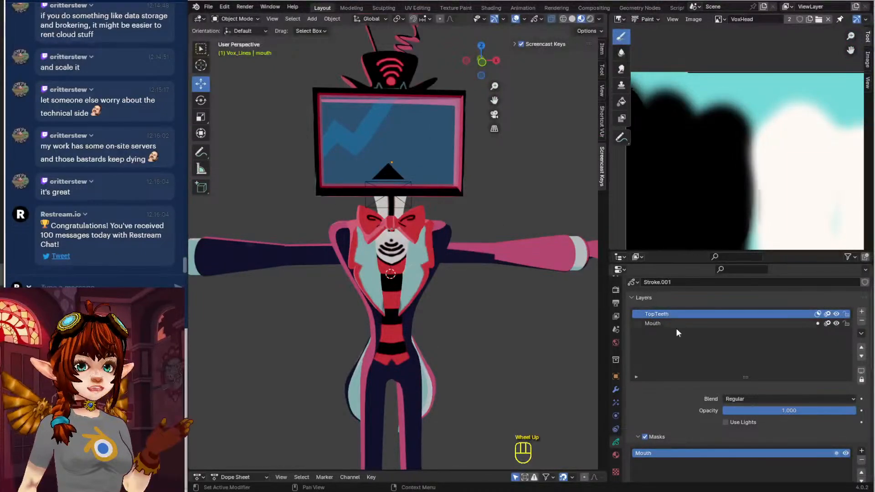
{"action": "scroll", "coordinate": [677, 365], "scroll_direction": "down", "scroll_amount": 3}
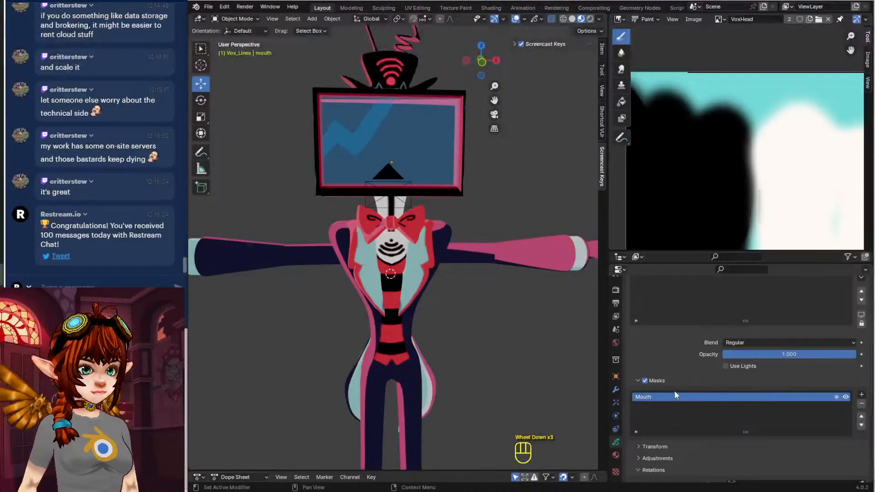
{"action": "left_click", "coordinate": [845, 397]}
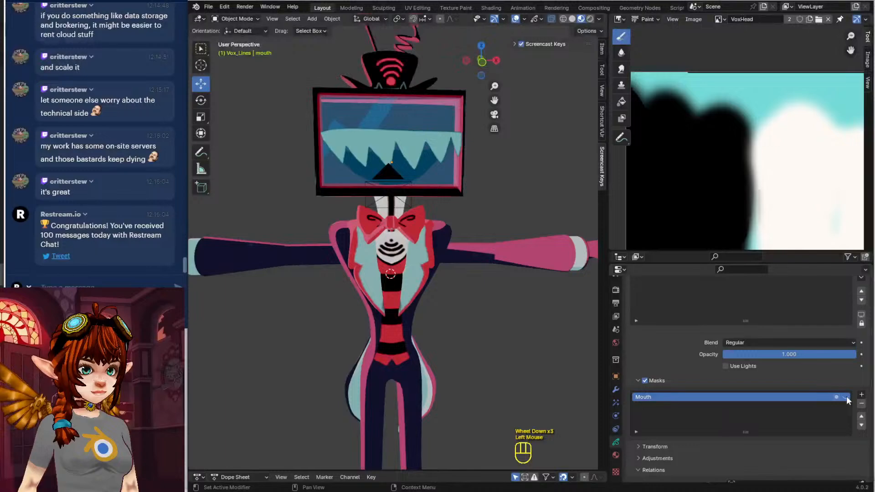
{"action": "left_click", "coordinate": [845, 399]}
{"action": "left_click", "coordinate": [839, 398]}
{"action": "left_click", "coordinate": [839, 396]}
{"action": "left_click", "coordinate": [839, 397]}
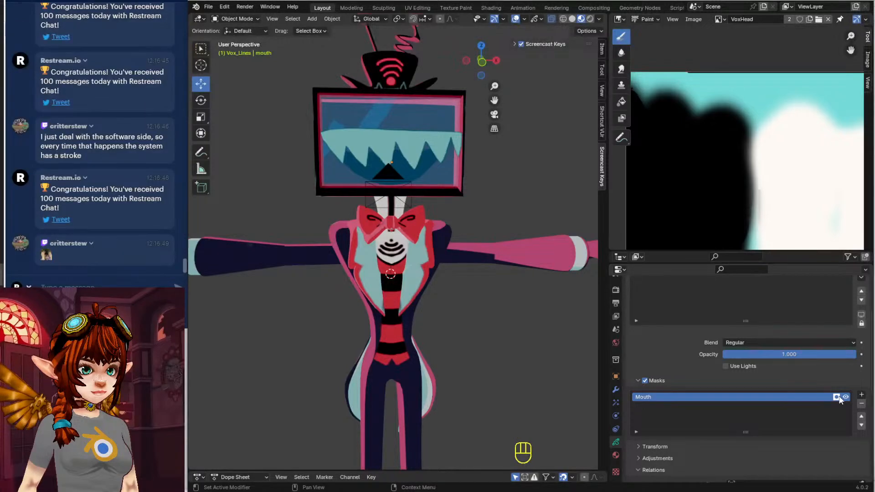
{"action": "left_click", "coordinate": [838, 397]}
{"action": "left_click", "coordinate": [838, 396]}
Toggle masking on the TopTeeth and Mouth layers and onion skinning on the Mouth layer to check their effect
{"action": "scroll", "coordinate": [840, 397], "scroll_direction": "up", "scroll_amount": 3}
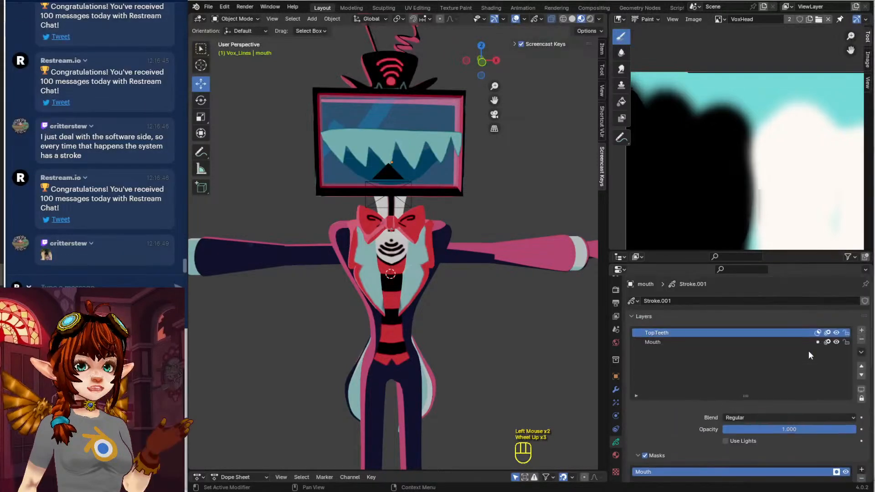
{"action": "left_click", "coordinate": [819, 332]}
{"action": "left_click", "coordinate": [818, 332]}
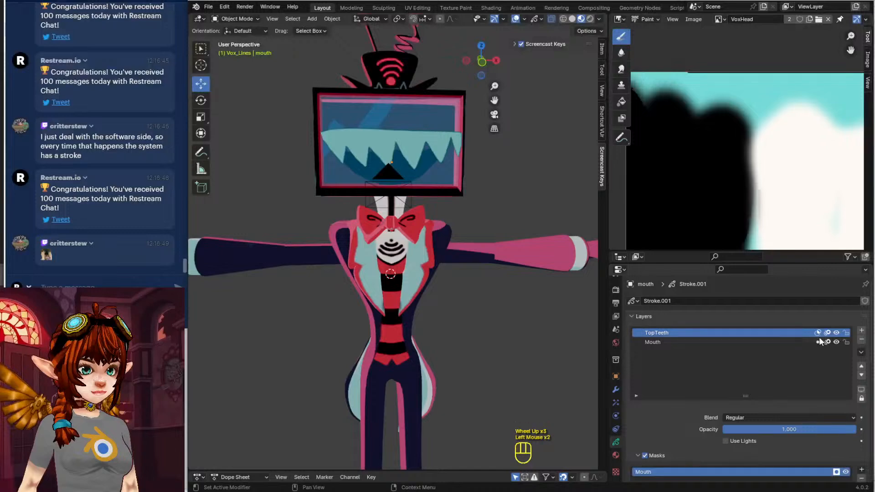
{"action": "left_click", "coordinate": [814, 342]}
{"action": "left_click", "coordinate": [816, 343]}
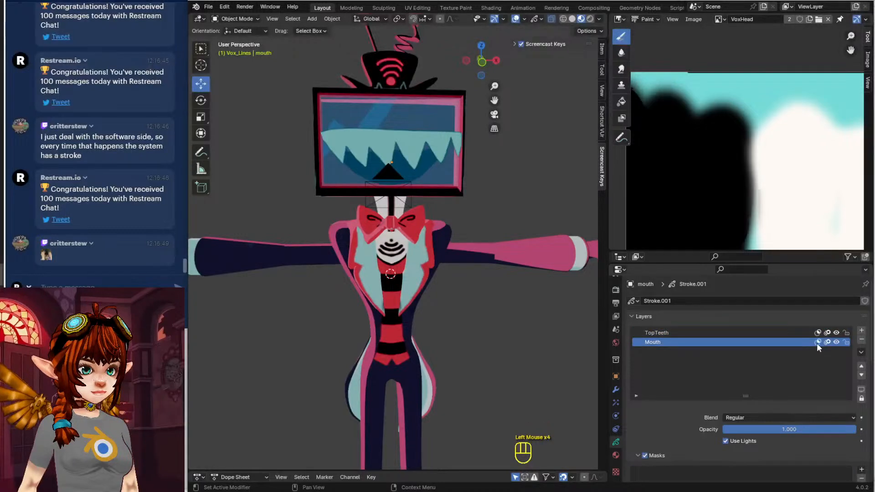
{"action": "left_click", "coordinate": [816, 343]}
{"action": "left_click", "coordinate": [828, 341]}
{"action": "left_click", "coordinate": [827, 341]}
Select the TopTeeth layer and toggle its Mouth mask inversion to compare the teeth, leaving the mask inverted
{"action": "scroll", "coordinate": [777, 385], "scroll_direction": "down", "scroll_amount": 2}
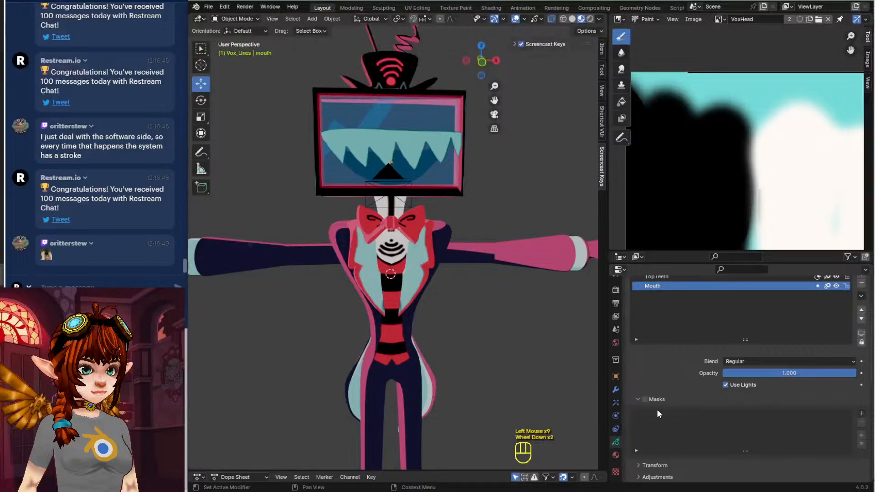
{"action": "scroll", "coordinate": [648, 400], "scroll_direction": "up", "scroll_amount": 1}
{"action": "left_click", "coordinate": [667, 313]}
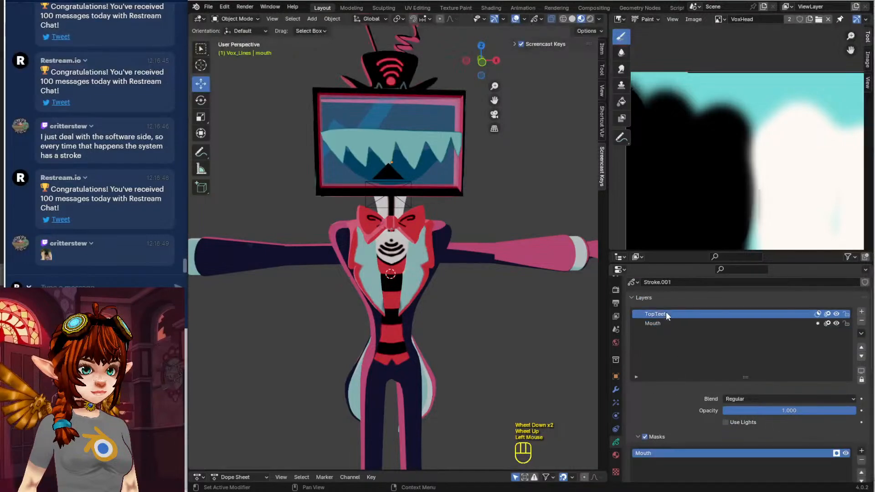
{"action": "left_click", "coordinate": [836, 454]}
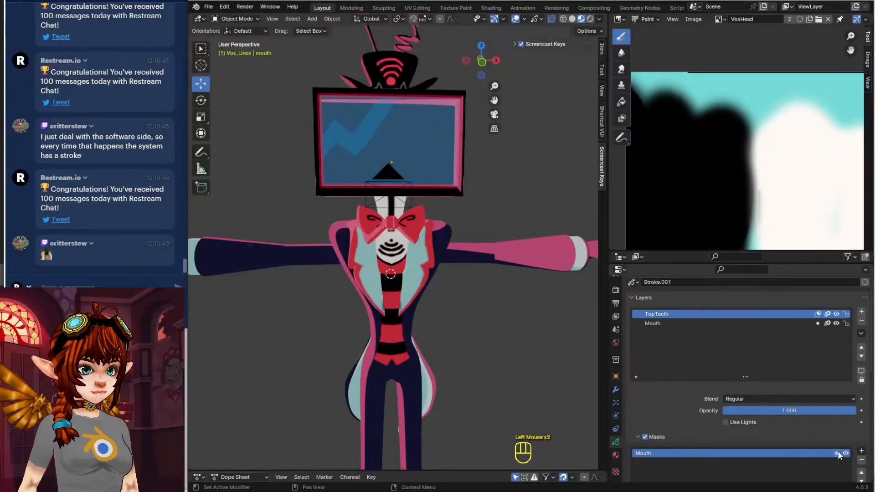
{"action": "left_click", "coordinate": [836, 453]}
{"action": "left_click", "coordinate": [836, 454]}
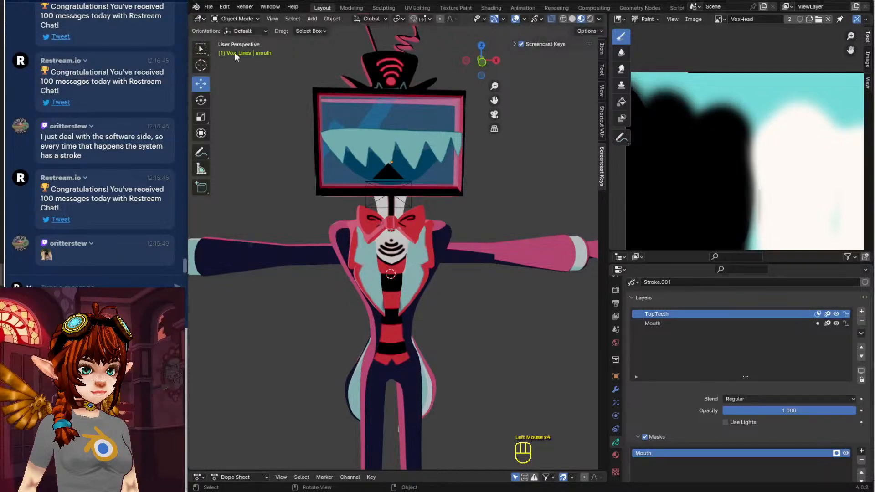
Save the Vox file and view the character's mouth from a different angle
{"action": "left_click", "coordinate": [209, 8]}
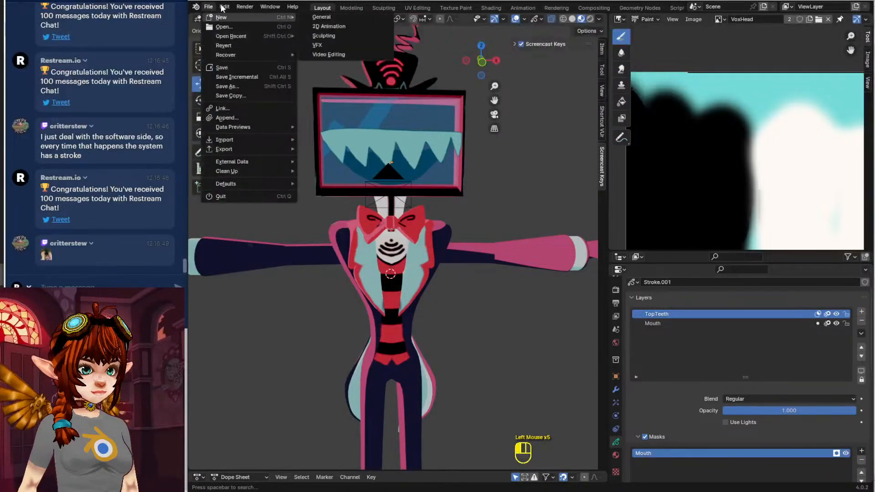
{"action": "mouse_move", "coordinate": [223, 7]}
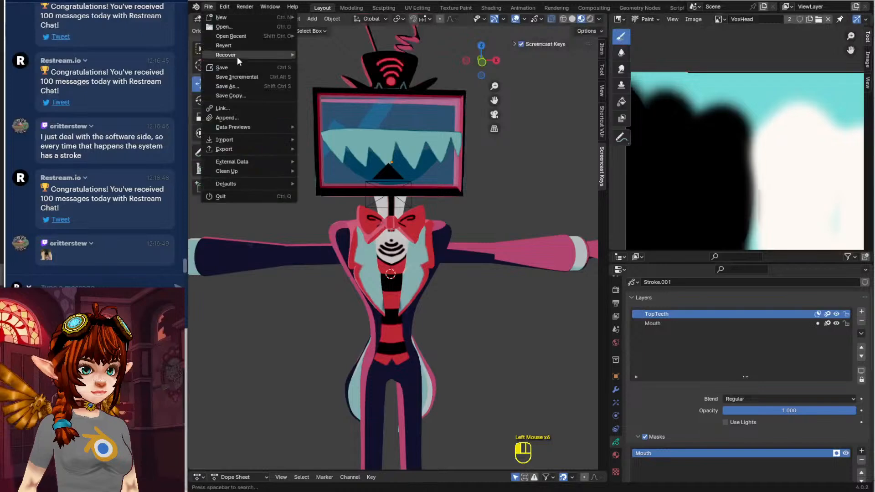
{"action": "left_click", "coordinate": [237, 65]}
{"action": "middle_click_drag", "start_coordinate": [289, 143], "coordinate": [349, 201]}
{"action": "scroll", "coordinate": [748, 337], "scroll_direction": "up", "scroll_amount": 1}
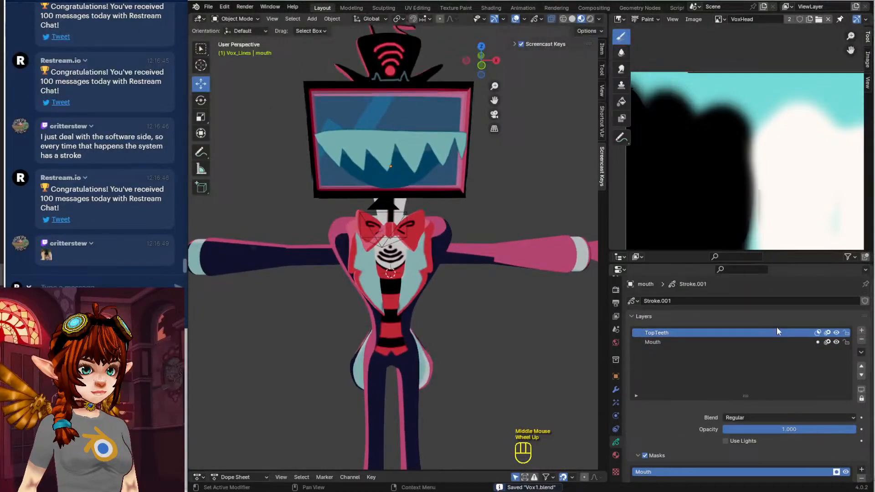
Add a new Grease Pencil layer to the mouth object and turn off Use Lights for it
{"action": "left_click", "coordinate": [861, 331]}
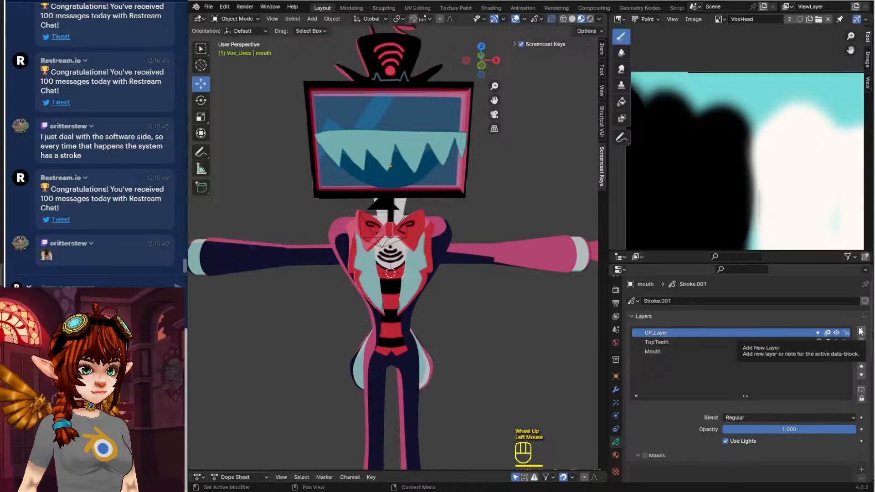
{"action": "scroll", "coordinate": [729, 401], "scroll_direction": "down", "scroll_amount": 2}
{"action": "left_click", "coordinate": [726, 385]}
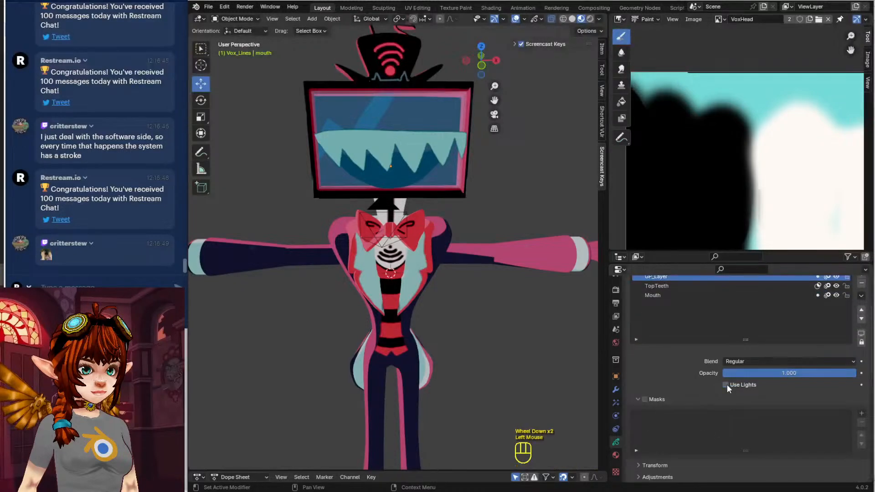
Enable masks on the new layer, add the Mouth layer as its mask and invert that mask
{"action": "left_click", "coordinate": [645, 399]}
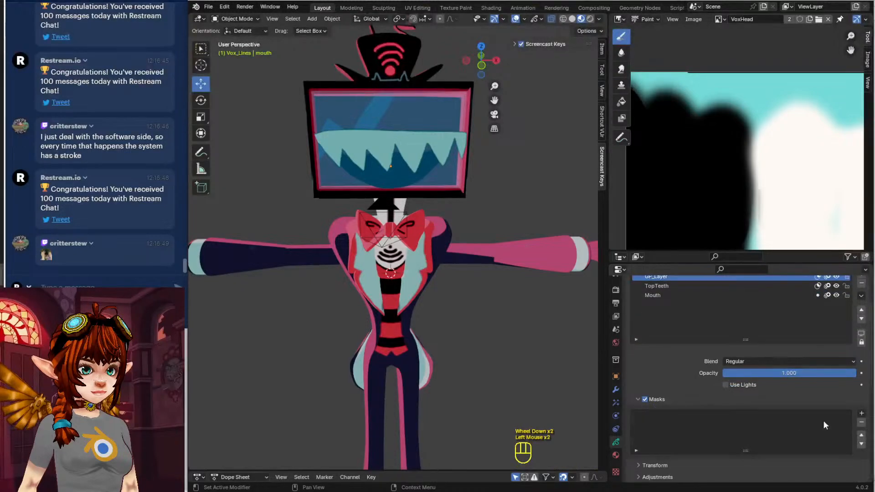
{"action": "left_click", "coordinate": [861, 414]}
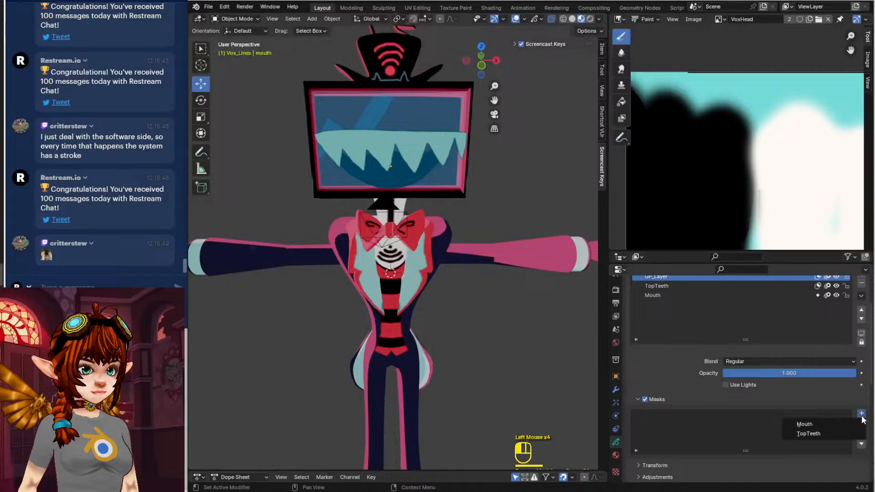
{"action": "left_click", "coordinate": [829, 424]}
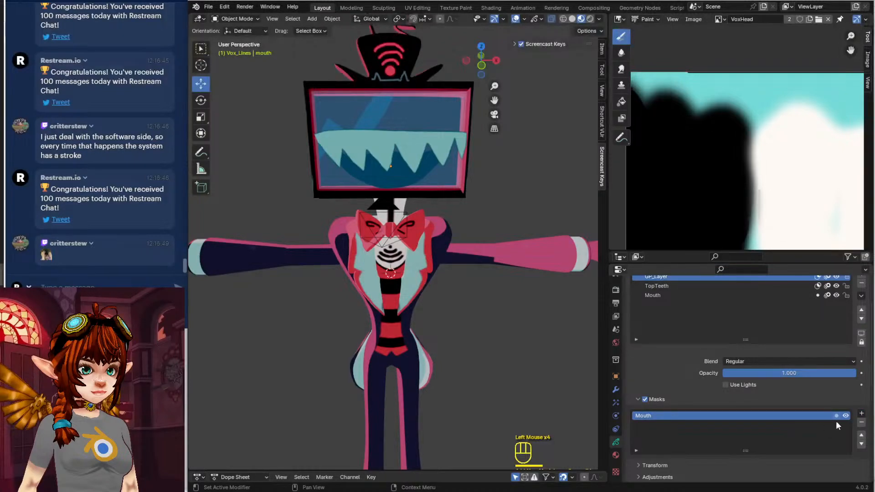
{"action": "scroll", "coordinate": [804, 308], "scroll_direction": "up", "scroll_amount": 1}
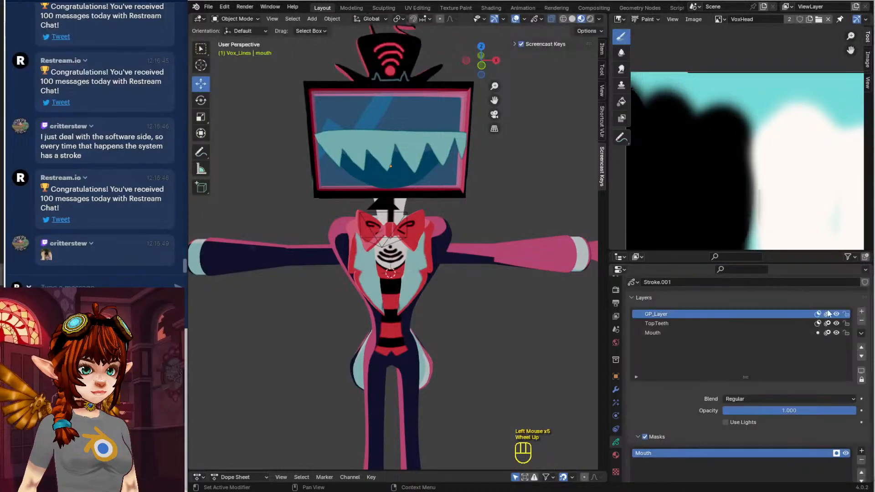
Toggle onion skinning on the new layer and masking on all three layers to compare the teeth, leaving only the new layer masked
{"action": "left_click", "coordinate": [827, 315]}
{"action": "left_click", "coordinate": [828, 315]}
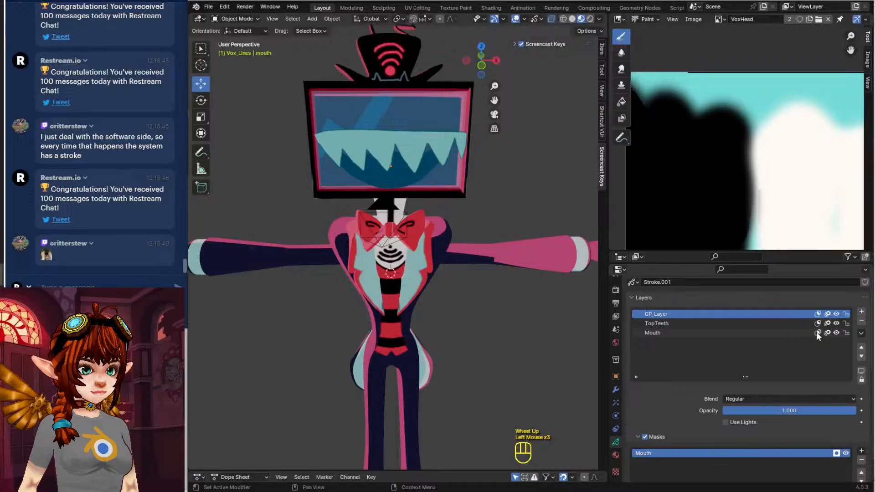
{"action": "left_click", "coordinate": [816, 332]}
{"action": "left_click", "coordinate": [817, 323]}
{"action": "left_click", "coordinate": [818, 314]}
{"action": "left_click", "coordinate": [820, 331]}
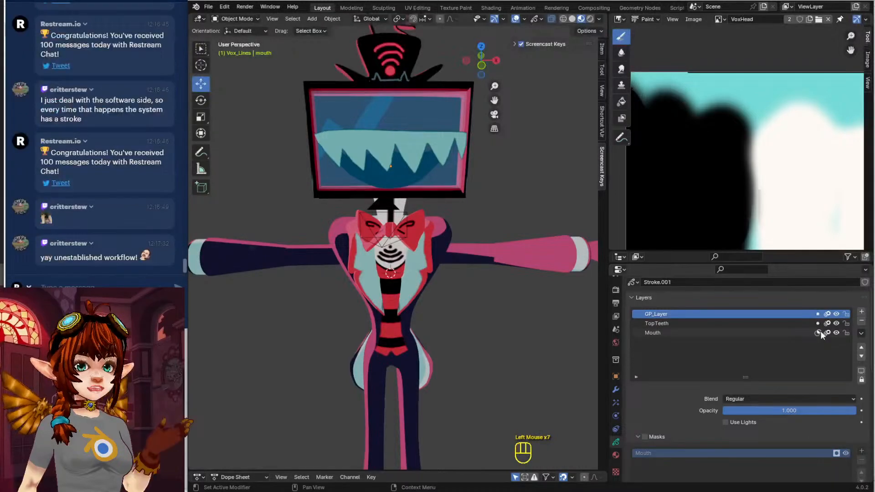
{"action": "left_click", "coordinate": [818, 332]}
{"action": "left_click", "coordinate": [818, 323]}
{"action": "left_click", "coordinate": [818, 314]}
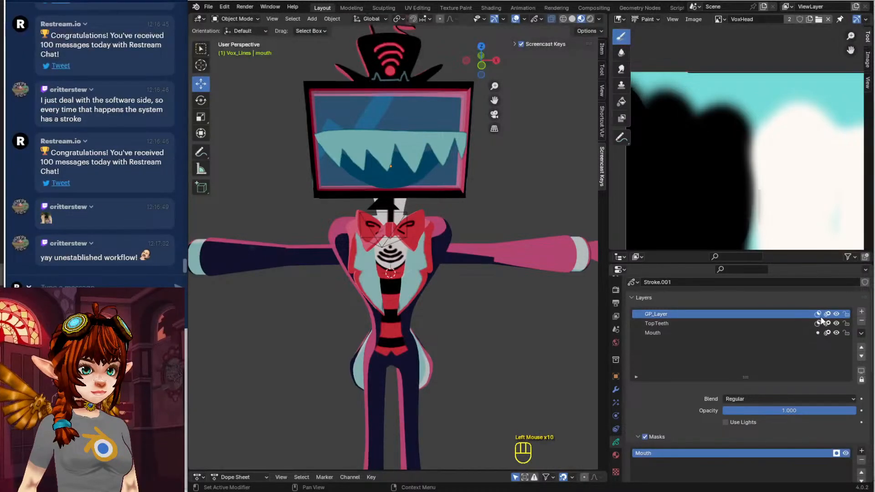
{"action": "left_click", "coordinate": [818, 323]}
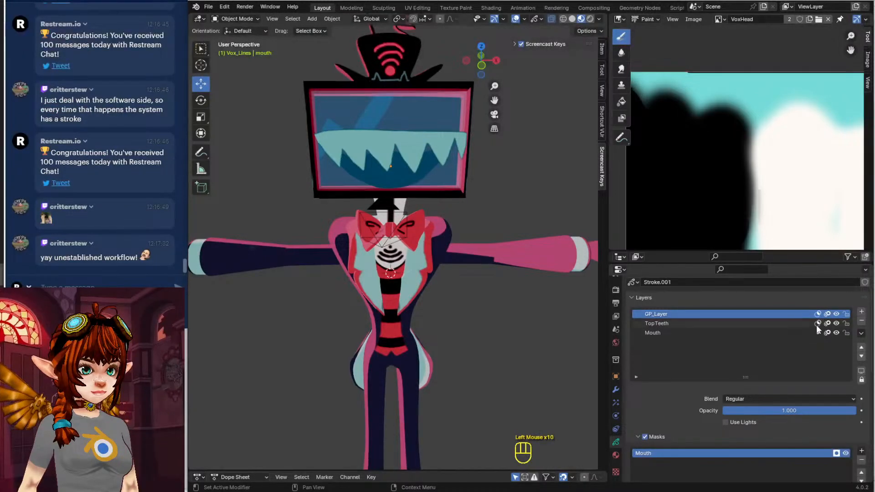
Save the Vox file and check the whole character from another angle
{"action": "left_click", "coordinate": [207, 7]}
{"action": "left_click", "coordinate": [237, 67]}
{"action": "scroll", "coordinate": [421, 213], "scroll_direction": "down", "scroll_amount": 2}
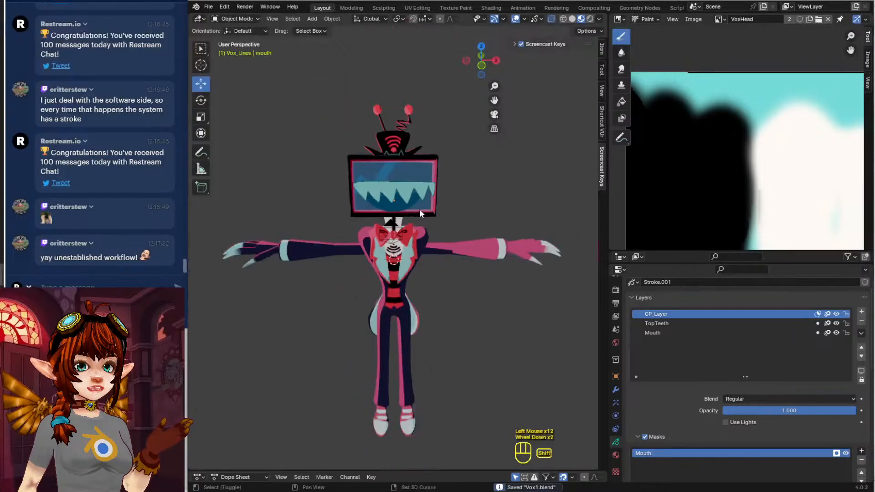
{"action": "middle_click_drag", "start_coordinate": [421, 213], "coordinate": [327, 218], "text": "shift"}
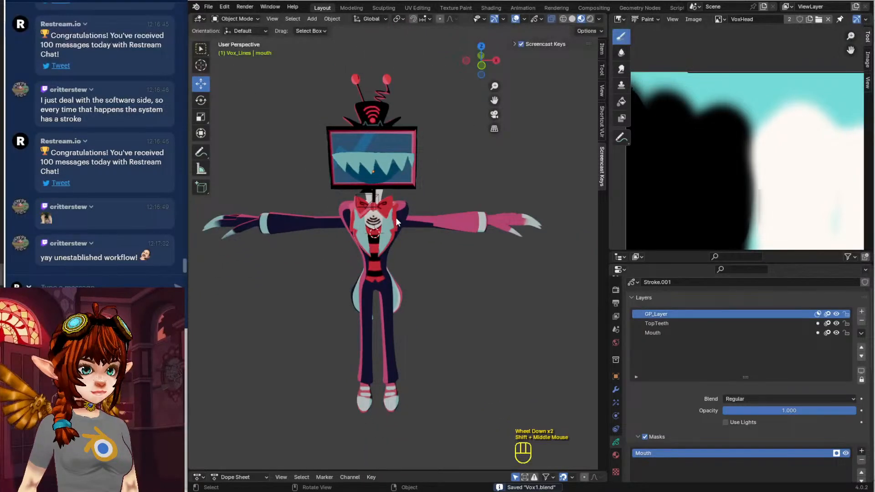
{"action": "middle_click_drag", "start_coordinate": [395, 217], "coordinate": [340, 231]}
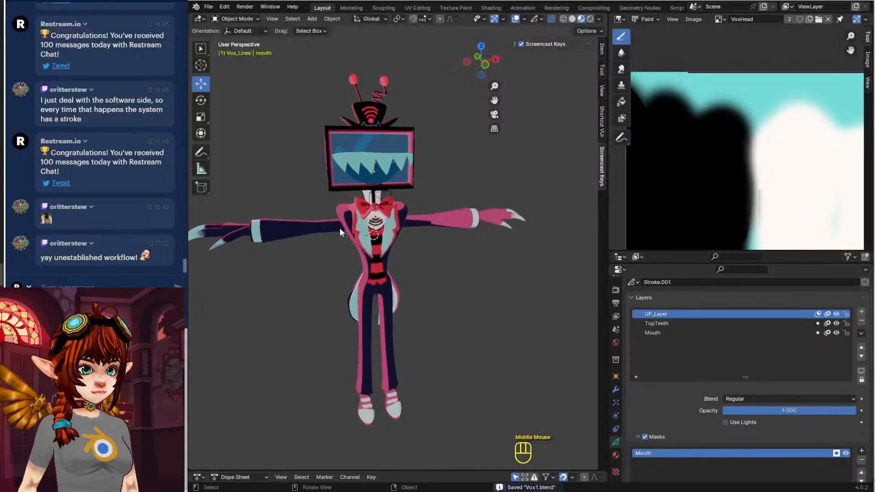
{"action": "scroll", "coordinate": [340, 231], "scroll_direction": "up", "scroll_amount": 1}
{"action": "left_click", "coordinate": [208, 7]}
{"action": "left_click", "coordinate": [236, 69]}
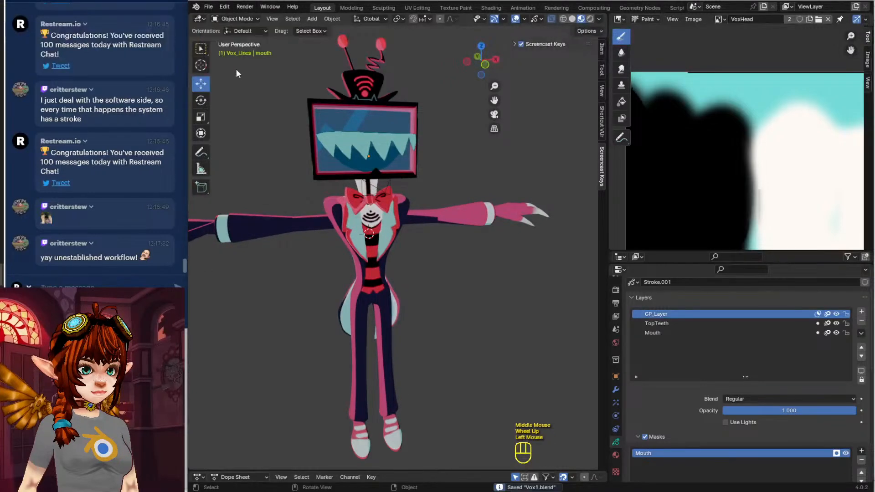
Open the recent file Niffty_v18.blend and select the NifftyEye object
{"action": "left_click", "coordinate": [208, 7]}
{"action": "mouse_move", "coordinate": [233, 37]}
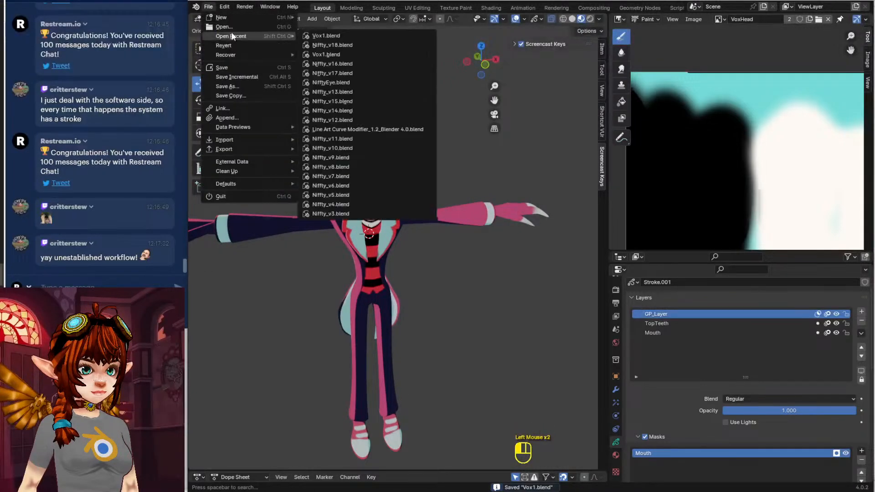
{"action": "left_click", "coordinate": [357, 45]}
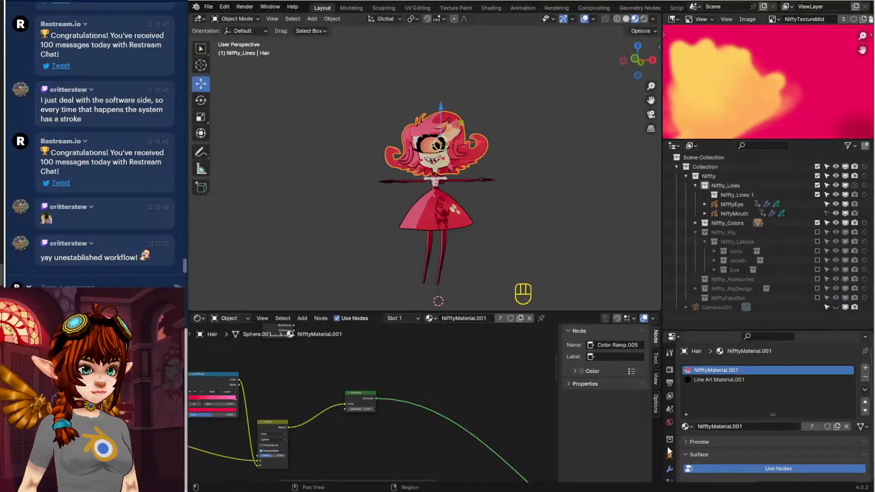
{"action": "scroll", "coordinate": [729, 410], "scroll_direction": "down", "scroll_amount": 2}
{"action": "left_click", "coordinate": [726, 209]}
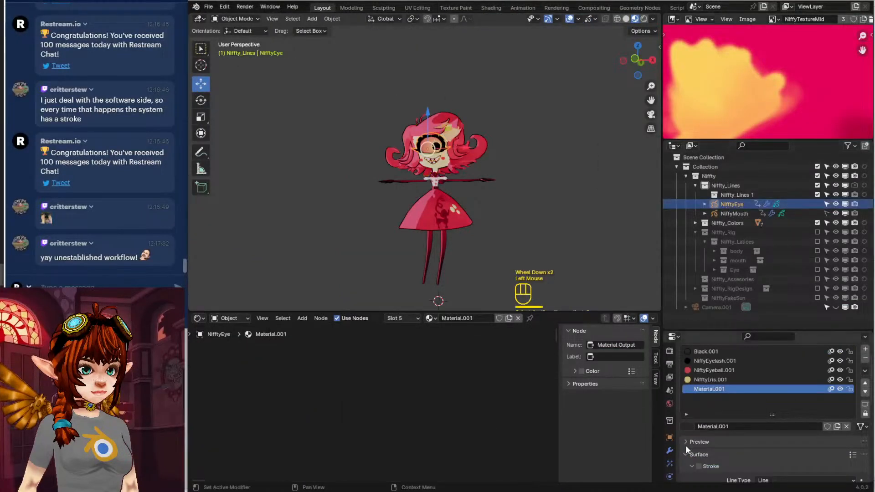
Show NifftyEye's Grease Pencil layers, select the Iris layer and toggle its masking off and on
{"action": "scroll", "coordinate": [686, 444], "scroll_direction": "down", "scroll_amount": 5}
{"action": "scroll", "coordinate": [667, 460], "scroll_direction": "down", "scroll_amount": 3}
{"action": "left_click", "coordinate": [669, 442]}
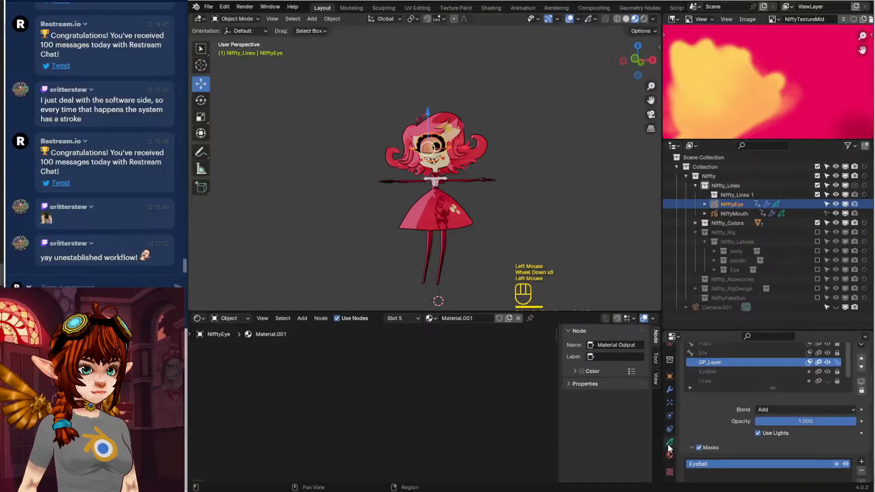
{"action": "scroll", "coordinate": [725, 391], "scroll_direction": "up", "scroll_amount": 1}
{"action": "left_click", "coordinate": [720, 371]}
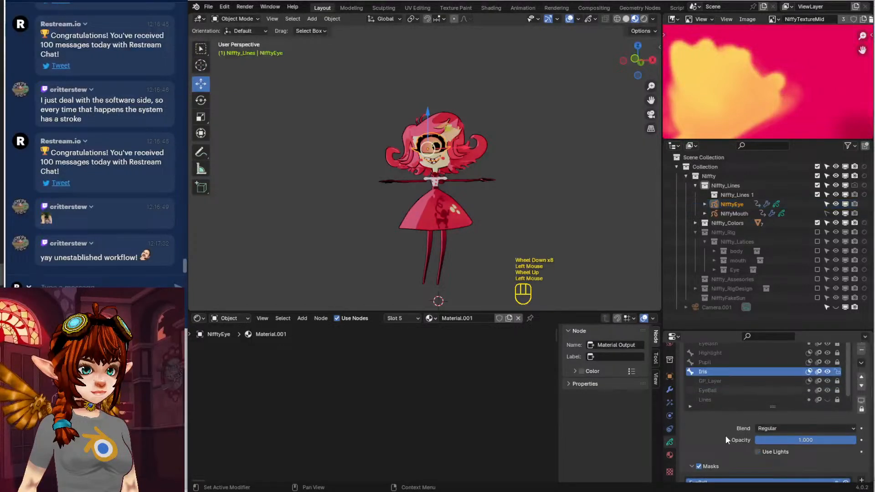
{"action": "left_click", "coordinate": [810, 372]}
{"action": "left_click", "coordinate": [810, 373]}
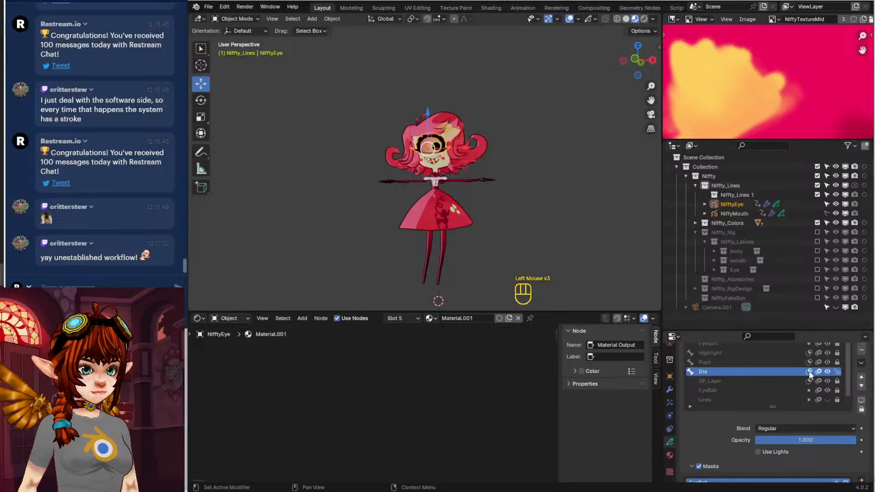
Examine the Iris layer's mask and relations settings and the onion skinning options for differences from the Vox mouth
{"action": "scroll", "coordinate": [720, 439], "scroll_direction": "down", "scroll_amount": 2}
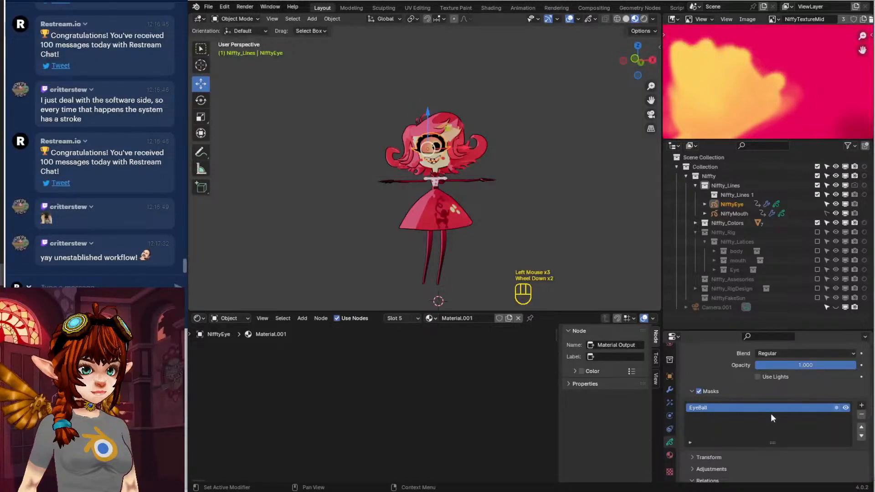
{"action": "scroll", "coordinate": [724, 447], "scroll_direction": "down", "scroll_amount": 3}
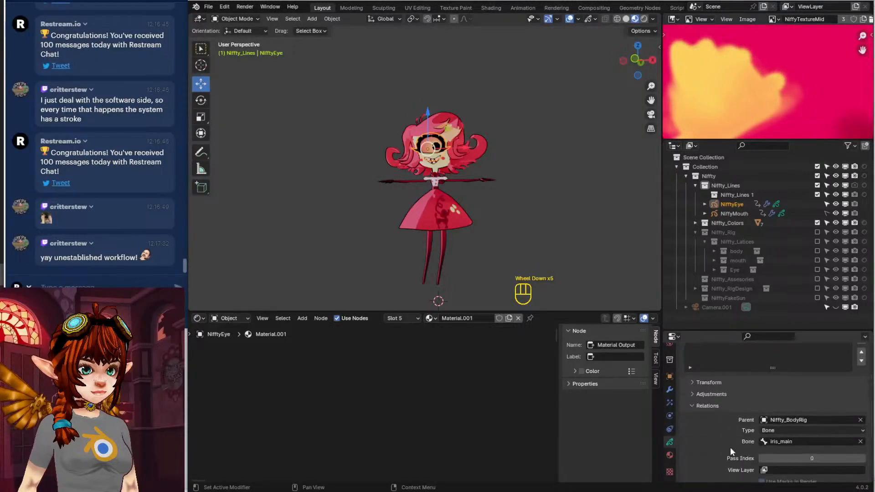
{"action": "scroll", "coordinate": [730, 448], "scroll_direction": "down", "scroll_amount": 2}
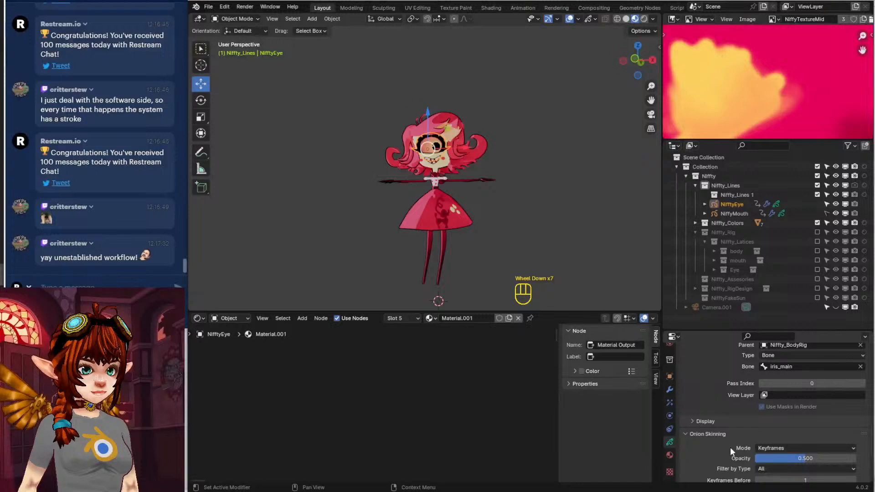
{"action": "scroll", "coordinate": [729, 447], "scroll_direction": "down", "scroll_amount": 2}
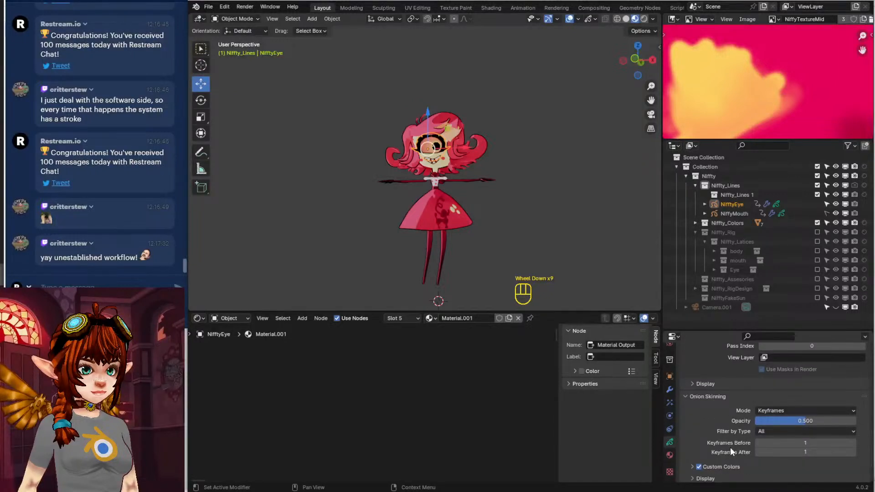
{"action": "left_click", "coordinate": [781, 410]}
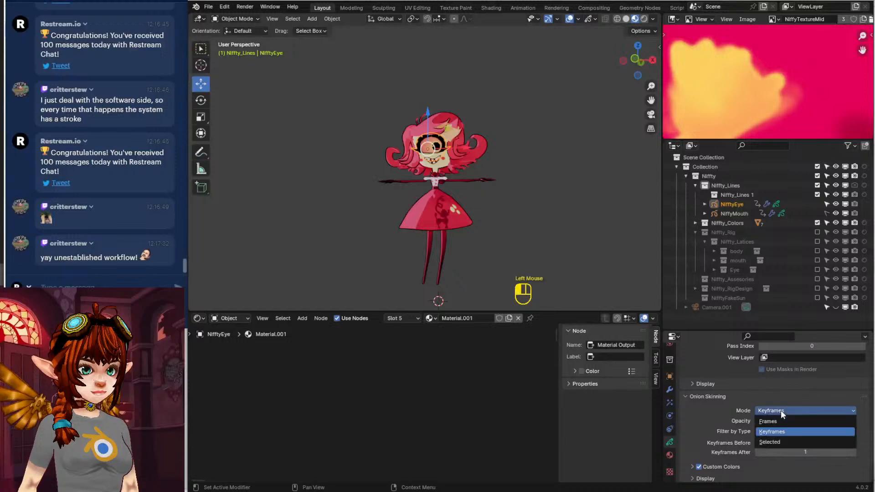
{"action": "left_click", "coordinate": [781, 410]}
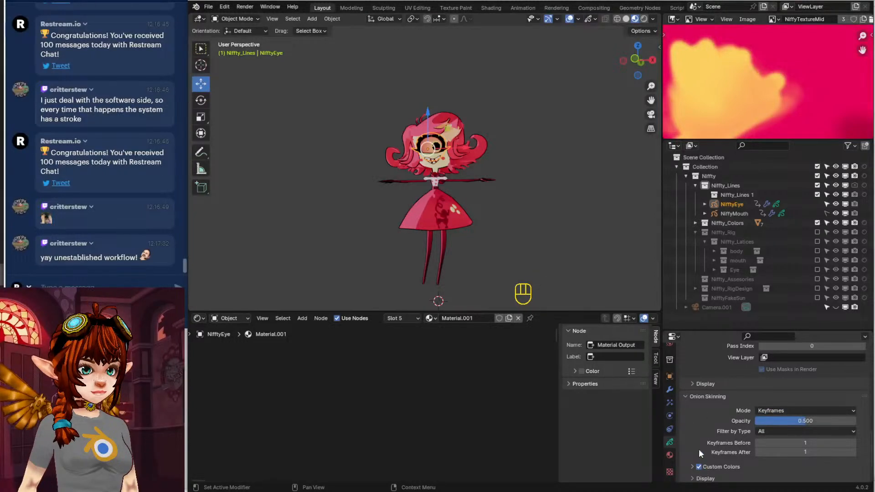
{"action": "scroll", "coordinate": [699, 444], "scroll_direction": "down", "scroll_amount": 3}
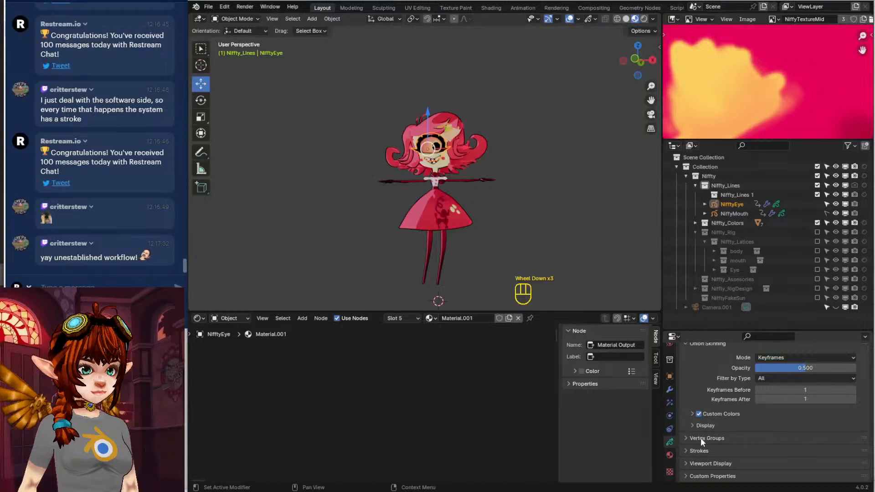
{"action": "scroll", "coordinate": [700, 438], "scroll_direction": "up", "scroll_amount": 3}
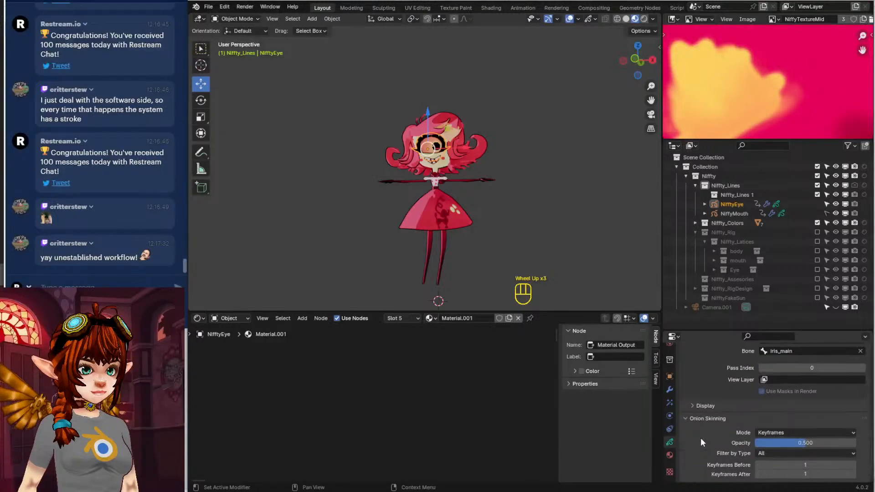
{"action": "left_click", "coordinate": [685, 419]}
{"action": "scroll", "coordinate": [718, 431], "scroll_direction": "up", "scroll_amount": 6}
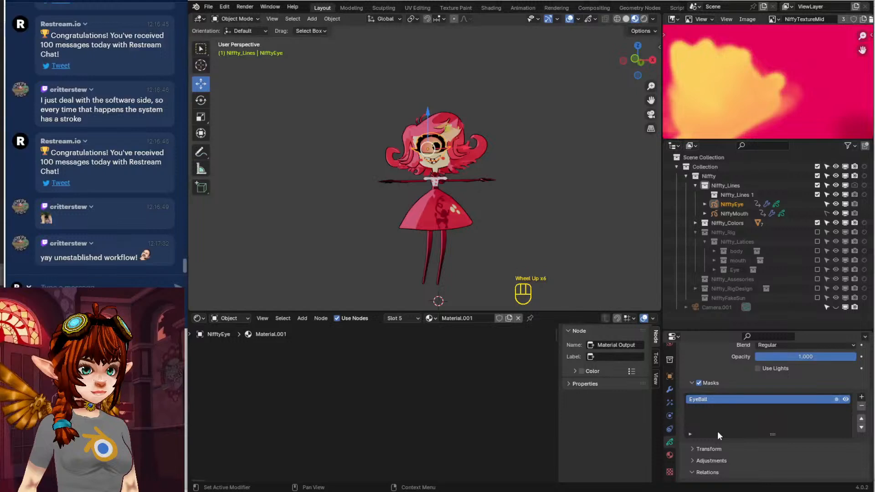
{"action": "scroll", "coordinate": [717, 432], "scroll_direction": "up", "scroll_amount": 4}
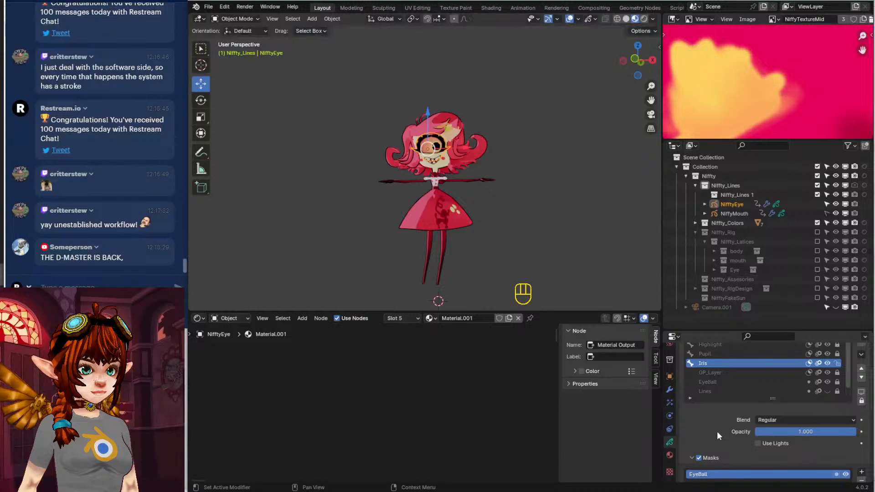
Save the Niffty file and reopen the most recent Vox1.blend
{"action": "left_click", "coordinate": [209, 8]}
{"action": "left_click", "coordinate": [239, 67]}
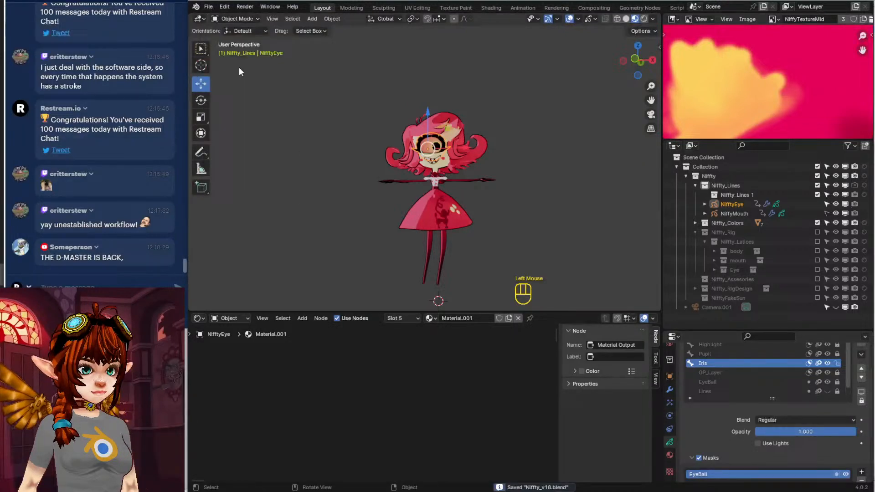
{"action": "left_click", "coordinate": [209, 7]}
{"action": "mouse_move", "coordinate": [233, 37]}
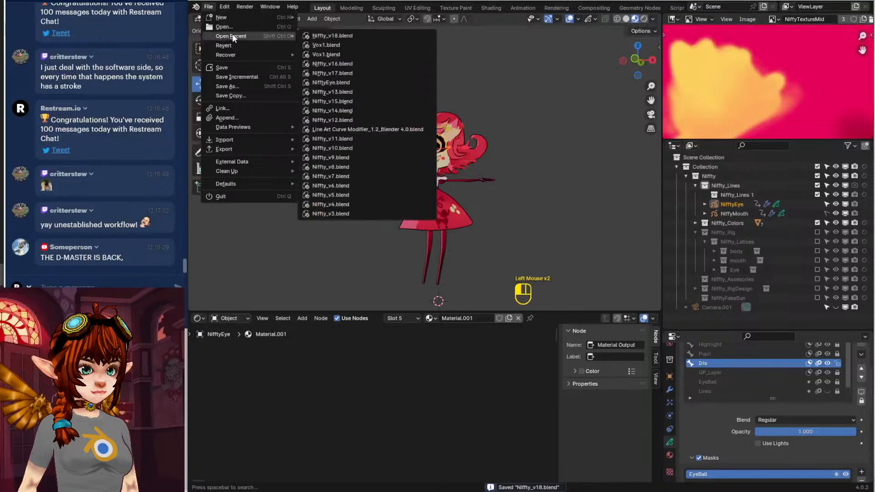
{"action": "left_click", "coordinate": [389, 47]}
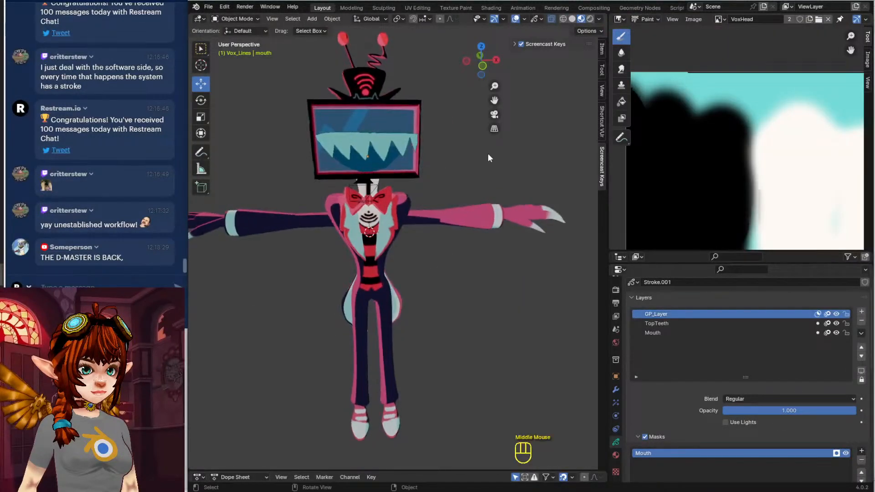
Turn off the Mouth mask's inversion on the new layer, check the mask's visibility toggle and disable the layer's masks
{"action": "scroll", "coordinate": [481, 180], "scroll_direction": "down", "scroll_amount": 2}
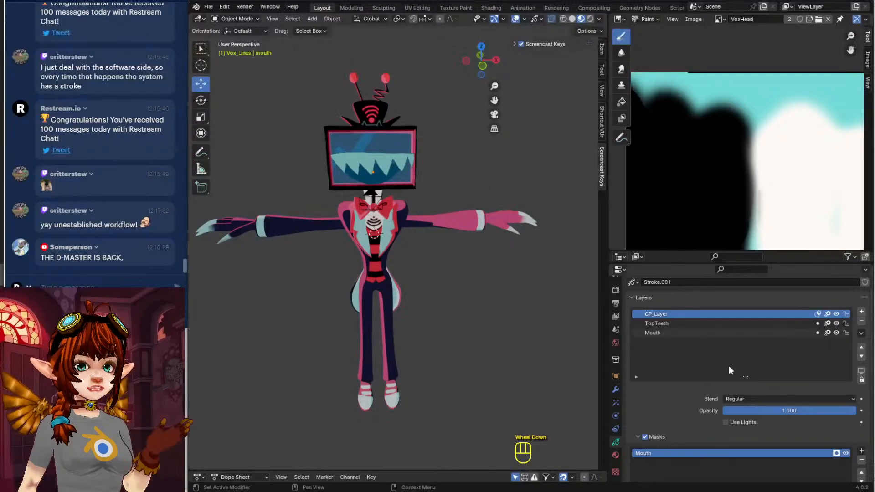
{"action": "scroll", "coordinate": [800, 353], "scroll_direction": "down", "scroll_amount": 2}
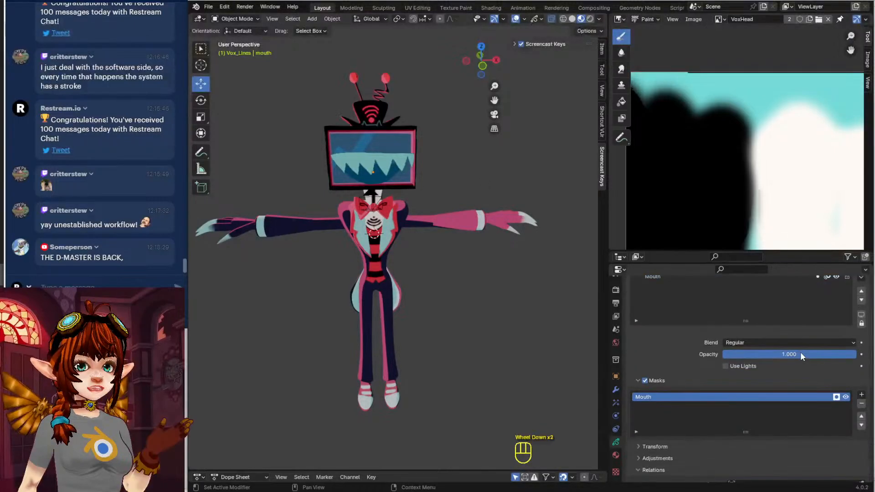
{"action": "left_click", "coordinate": [837, 397]}
{"action": "left_click", "coordinate": [845, 397]}
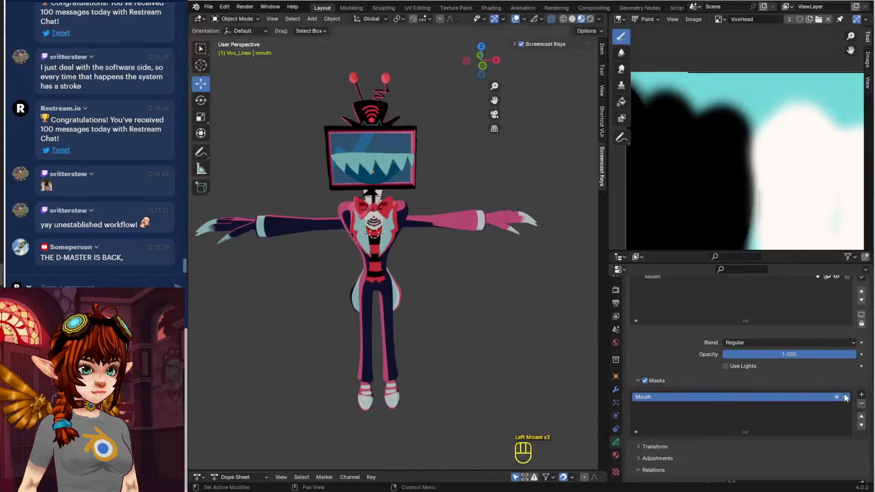
{"action": "left_click", "coordinate": [644, 380]}
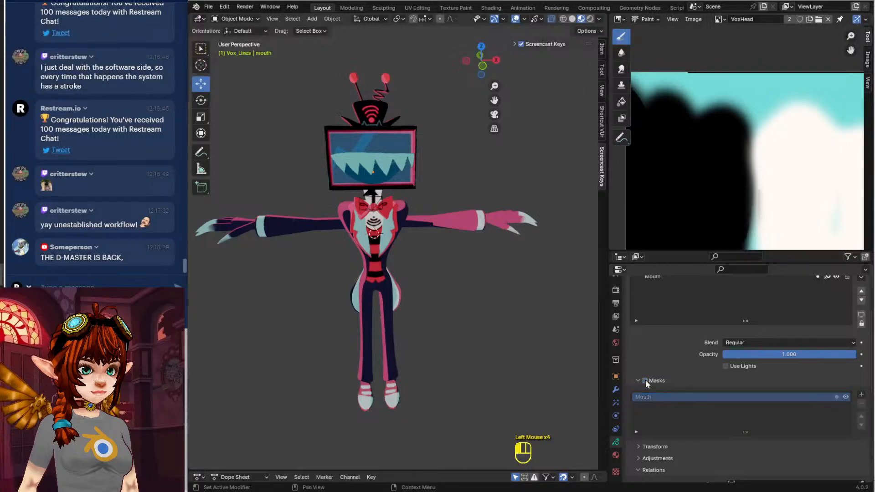
Enable masks on the GP_Layer, TopTeeth and Mouth layers of the mouth object and select the TopTeeth layer
{"action": "left_click", "coordinate": [645, 379]}
{"action": "scroll", "coordinate": [678, 378], "scroll_direction": "up", "scroll_amount": 3}
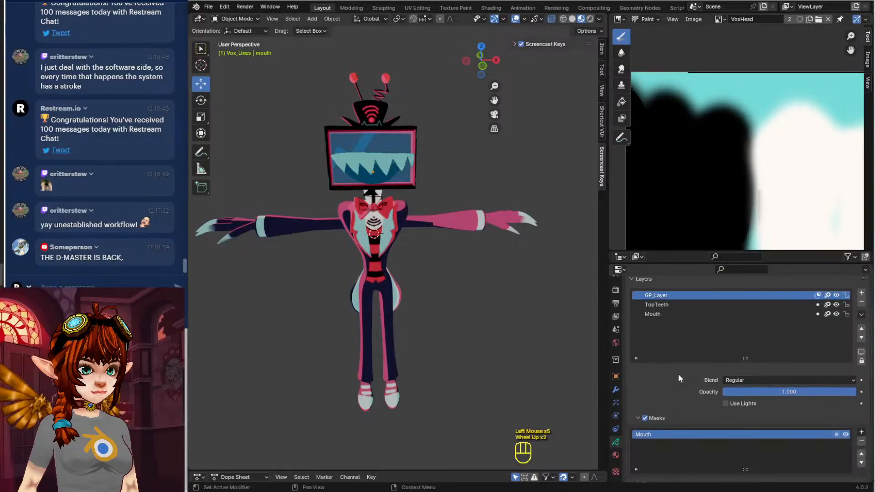
{"action": "left_click", "coordinate": [818, 314]}
{"action": "left_click", "coordinate": [818, 314]}
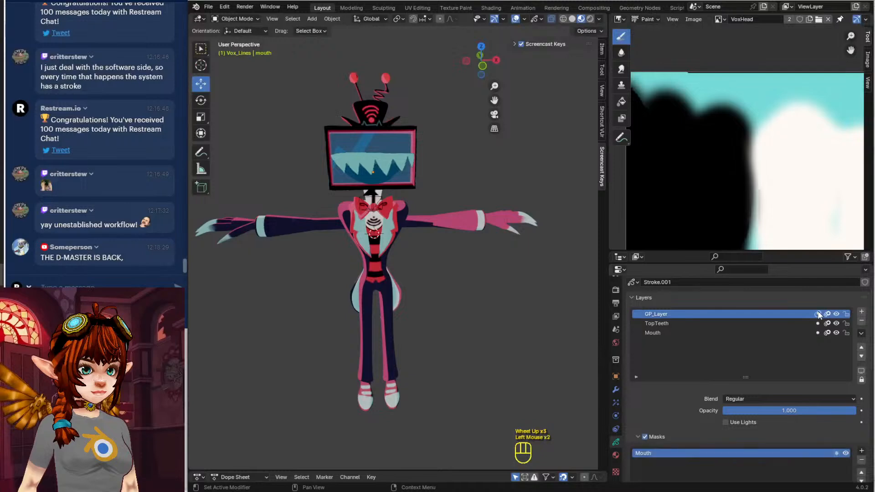
{"action": "left_click", "coordinate": [817, 323]}
{"action": "left_click", "coordinate": [818, 332]}
{"action": "left_click", "coordinate": [804, 333]}
{"action": "left_click", "coordinate": [757, 323]}
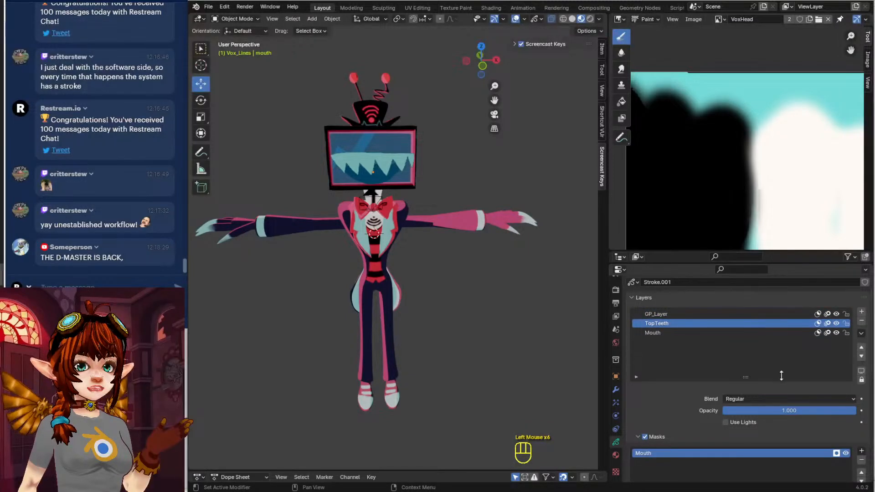
Toggle Use Lights on and back off for the TopTeeth layer to test its effect on the mask
{"action": "scroll", "coordinate": [783, 427], "scroll_direction": "down", "scroll_amount": 2}
{"action": "left_click", "coordinate": [729, 389]}
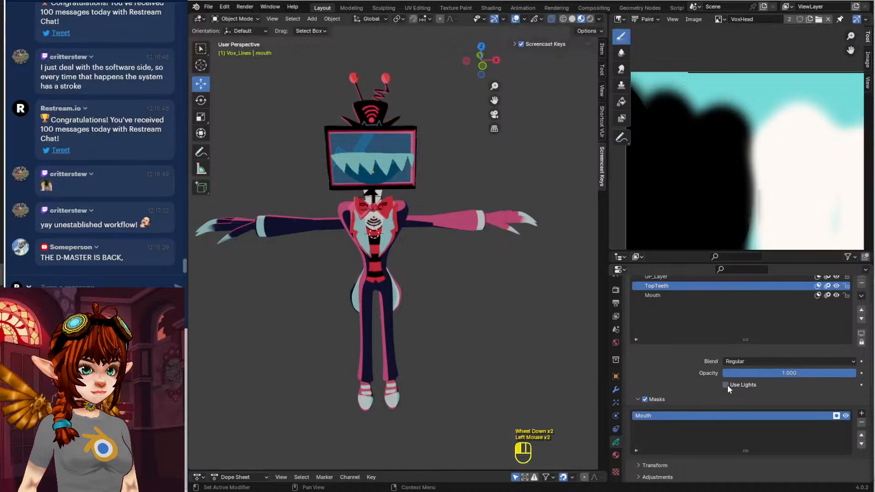
{"action": "left_click", "coordinate": [729, 389]}
{"action": "scroll", "coordinate": [739, 347], "scroll_direction": "up", "scroll_amount": 2}
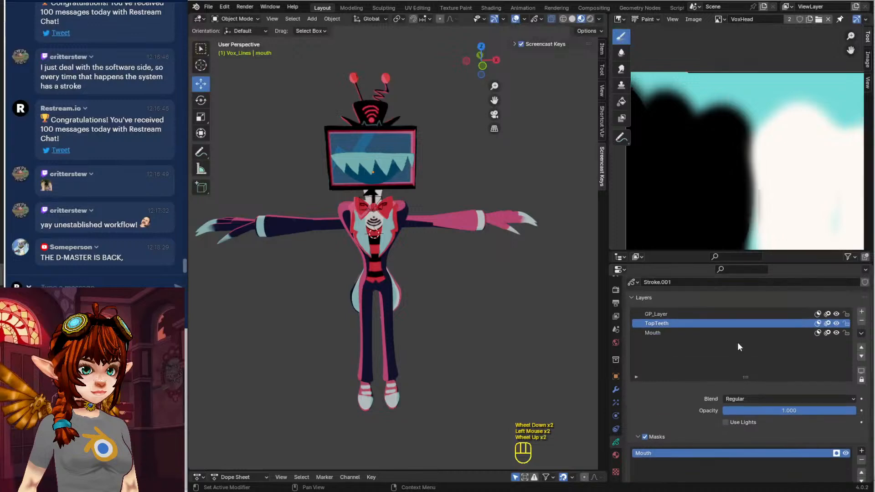
Toggle onion skinning off and back on for the TopTeeth and Mouth layers to test its effect on the masking
{"action": "left_click", "coordinate": [828, 324]}
{"action": "left_click", "coordinate": [829, 324]}
{"action": "left_click", "coordinate": [828, 333]}
{"action": "left_click", "coordinate": [828, 332]}
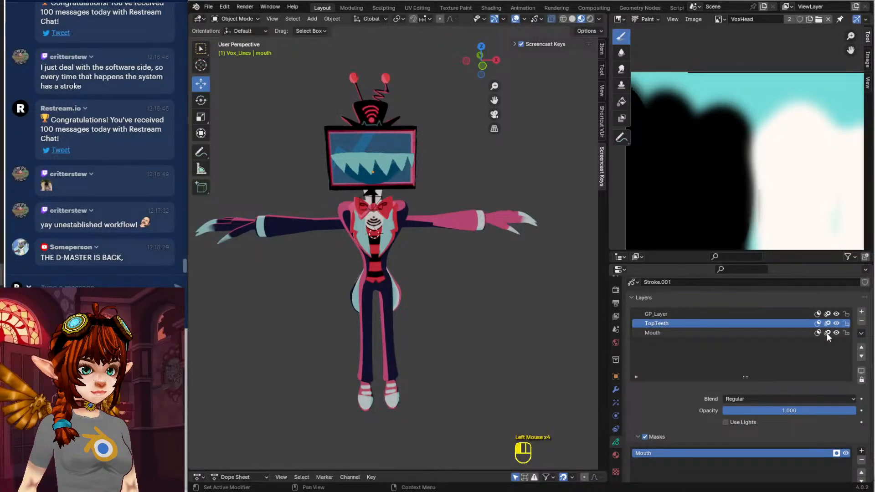
{"action": "left_click", "coordinate": [827, 324]}
{"action": "left_click", "coordinate": [828, 324]}
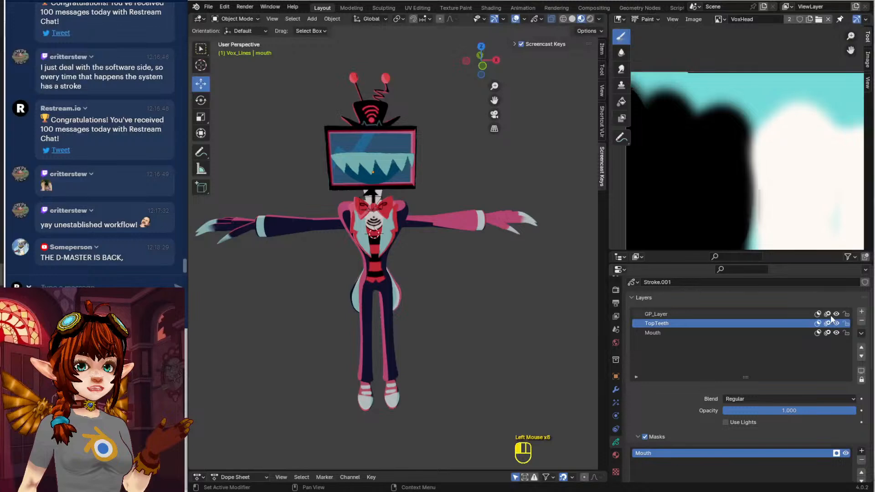
{"action": "left_click", "coordinate": [828, 323]}
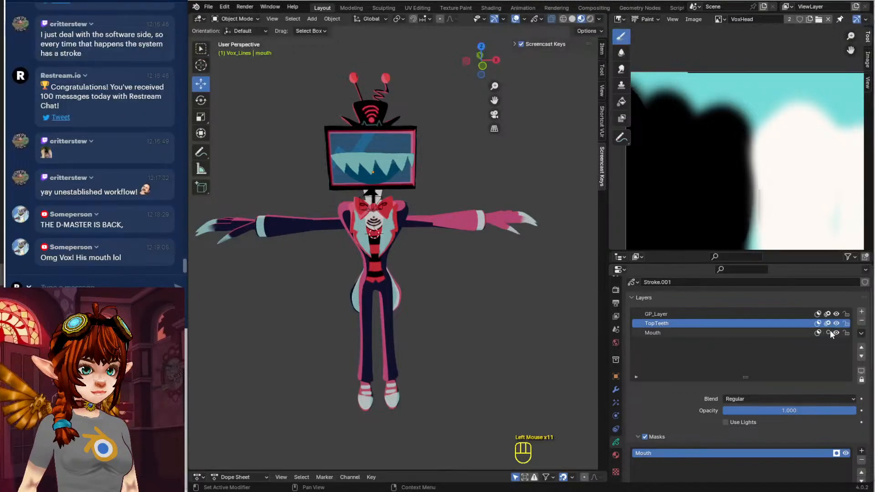
{"action": "left_click", "coordinate": [828, 333]}
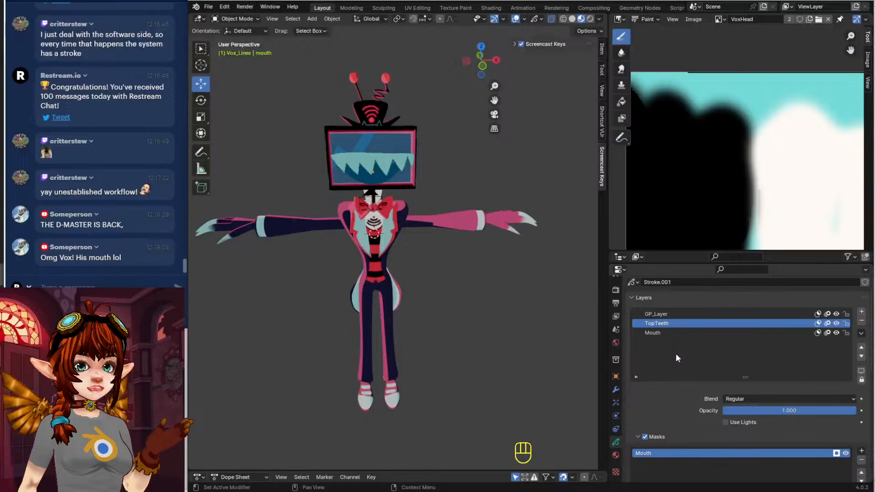
Save the Vox1.blend file
{"action": "middle_click_drag", "start_coordinate": [510, 310], "coordinate": [502, 310]}
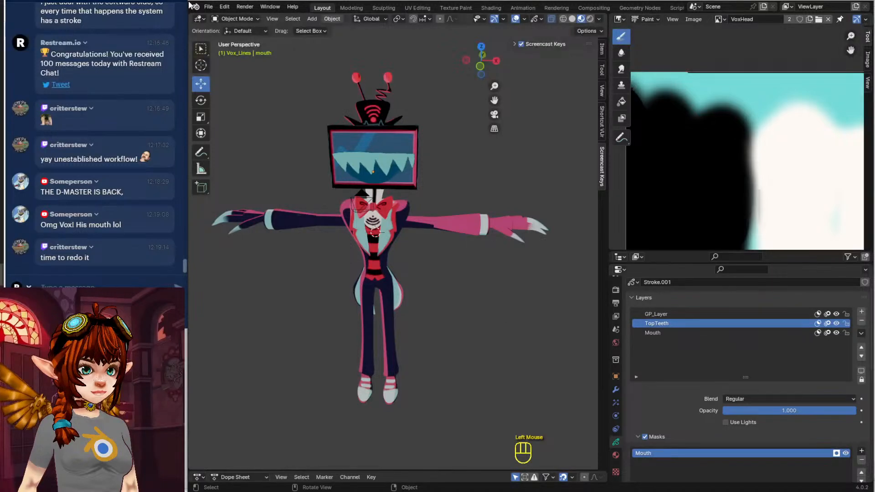
{"action": "left_click", "coordinate": [208, 7]}
{"action": "left_click", "coordinate": [244, 67]}
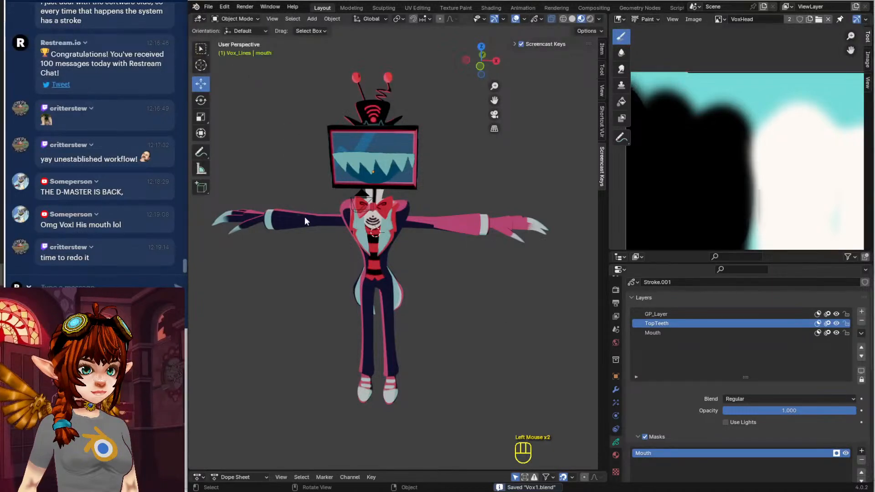
Turn the inversion of the TopTeeth layer's Mouth mask off and back on to compare the teeth
{"action": "middle_click_drag", "start_coordinate": [304, 217], "coordinate": [335, 210]}
{"action": "scroll", "coordinate": [335, 210], "scroll_direction": "up", "scroll_amount": 3}
{"action": "middle_click_drag", "start_coordinate": [436, 175], "coordinate": [428, 167]}
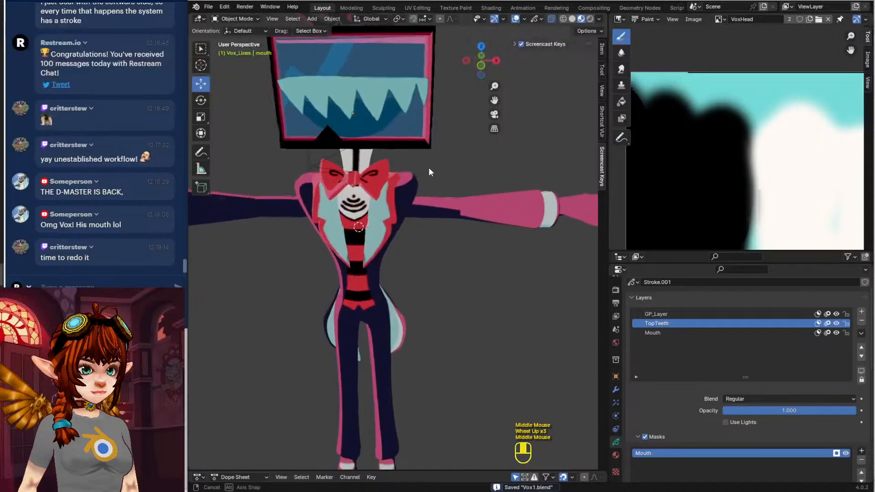
{"action": "scroll", "coordinate": [679, 403], "scroll_direction": "down", "scroll_amount": 2}
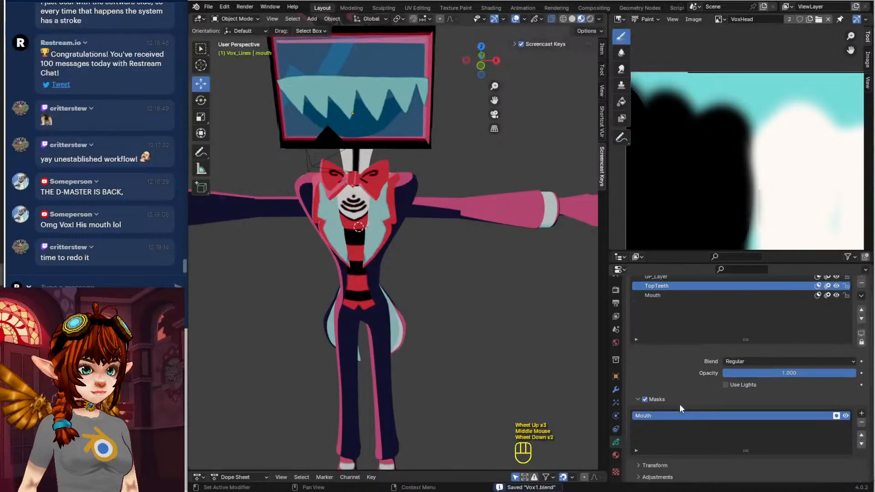
{"action": "left_click", "coordinate": [836, 416]}
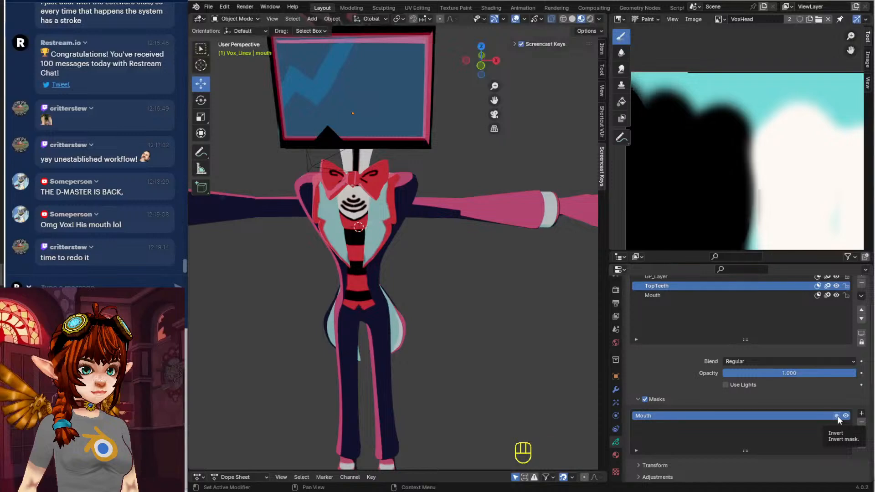
{"action": "left_click", "coordinate": [837, 415]}
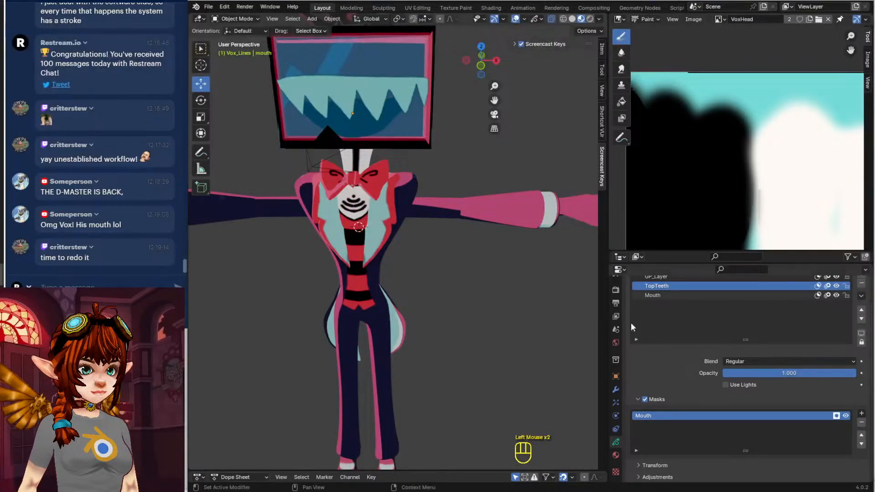
{"action": "scroll", "coordinate": [689, 377], "scroll_direction": "up", "scroll_amount": 2}
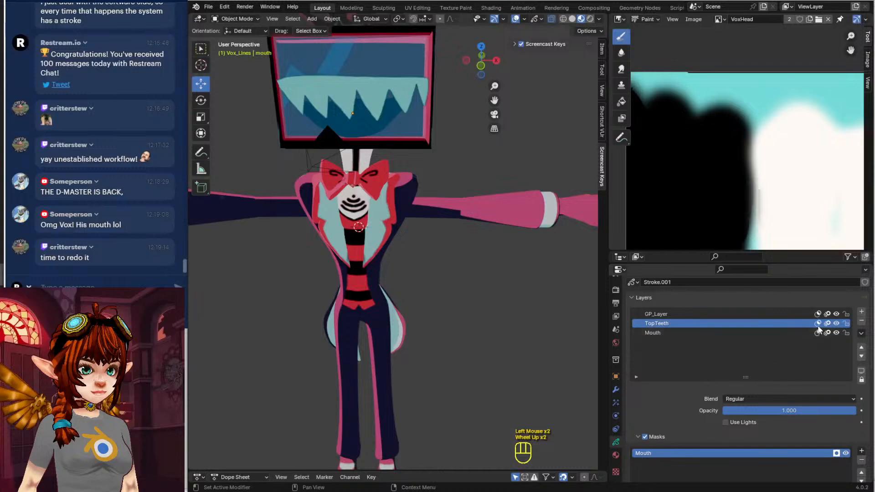
Add TopTeeth as a mask on the Mouth layer and disable the TopTeeth layer's own masks
{"action": "left_click", "coordinate": [747, 332]}
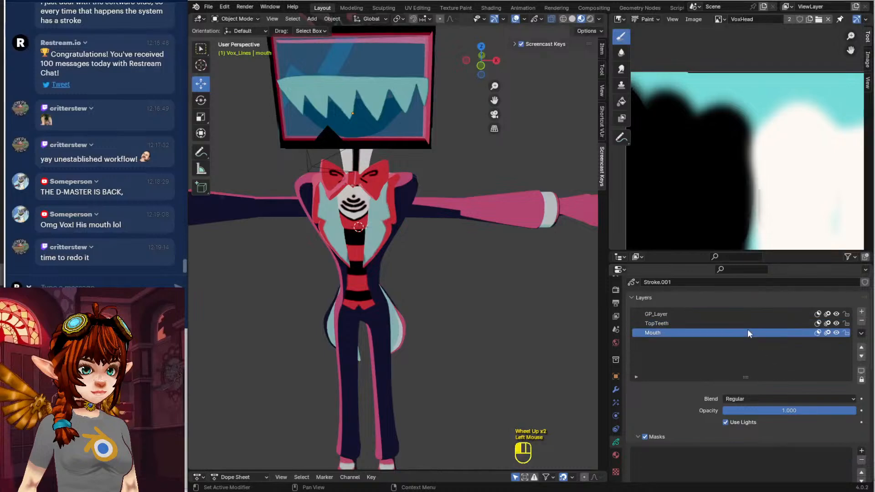
{"action": "left_click", "coordinate": [861, 451]}
{"action": "left_click", "coordinate": [829, 460]}
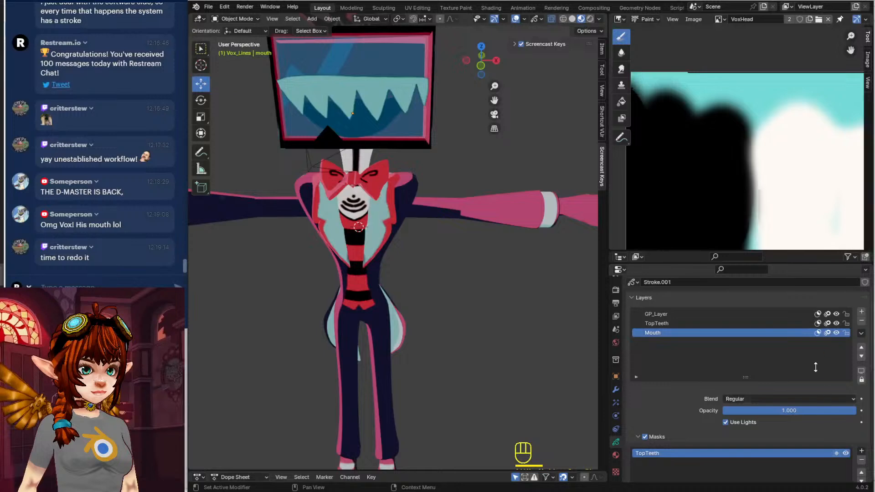
{"action": "left_click", "coordinate": [769, 315]}
{"action": "left_click", "coordinate": [762, 324]}
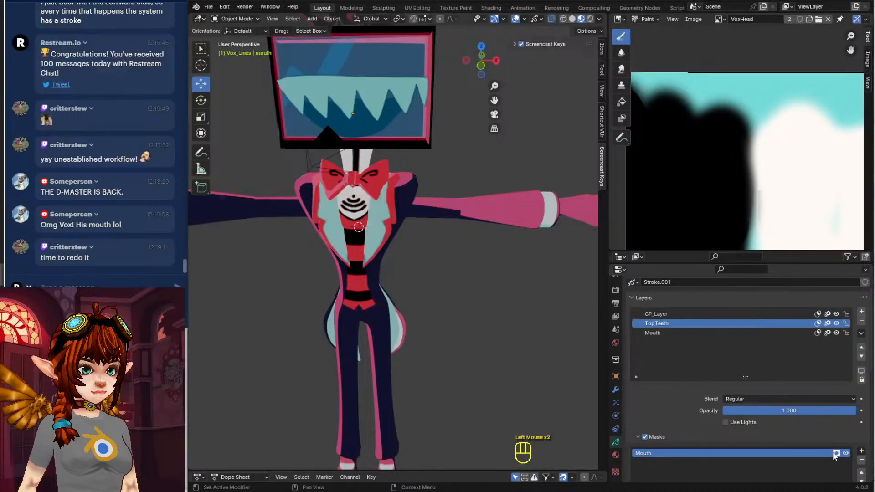
{"action": "left_click", "coordinate": [645, 437]}
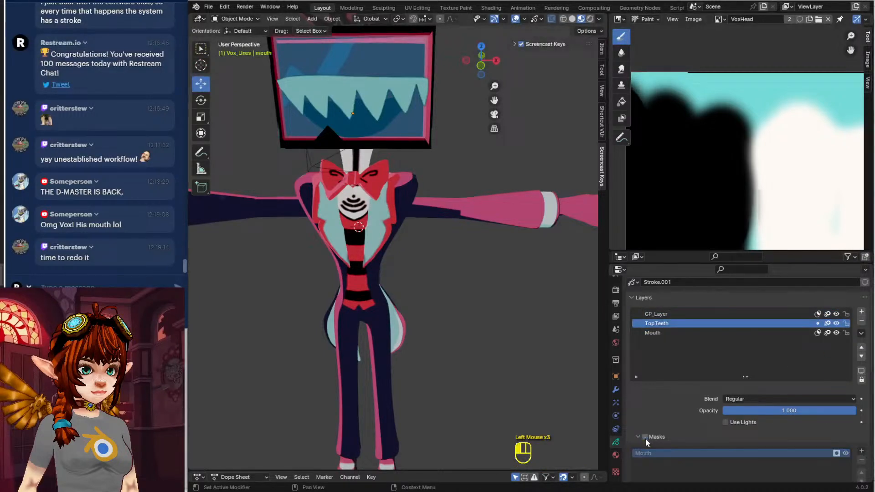
On the Mouth layer, test the TopTeeth mask's inversion and the layer's masking, and turn off Use Lights
{"action": "left_click", "coordinate": [651, 333]}
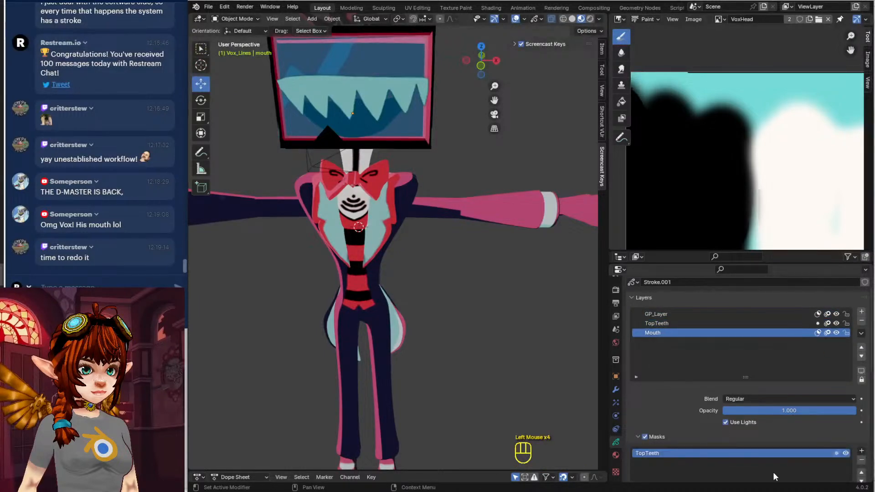
{"action": "left_click", "coordinate": [836, 453]}
{"action": "left_click", "coordinate": [817, 332]}
{"action": "left_click", "coordinate": [816, 331]}
{"action": "left_click", "coordinate": [836, 454]}
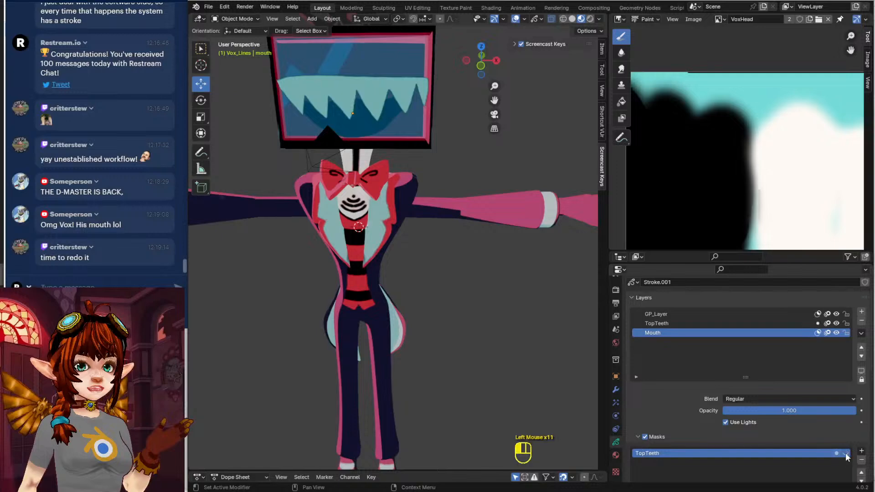
{"action": "left_click", "coordinate": [724, 422]}
{"action": "left_click", "coordinate": [836, 454]}
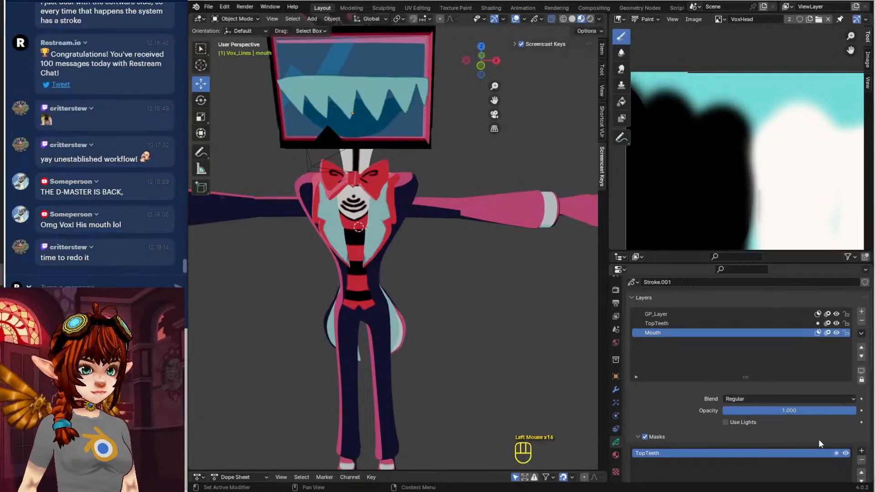
Save Vox1.blend with the changed mouth layer settings
{"action": "scroll", "coordinate": [633, 344], "scroll_direction": "down", "scroll_amount": 2}
{"action": "scroll", "coordinate": [366, 246], "scroll_direction": "down", "scroll_amount": 1}
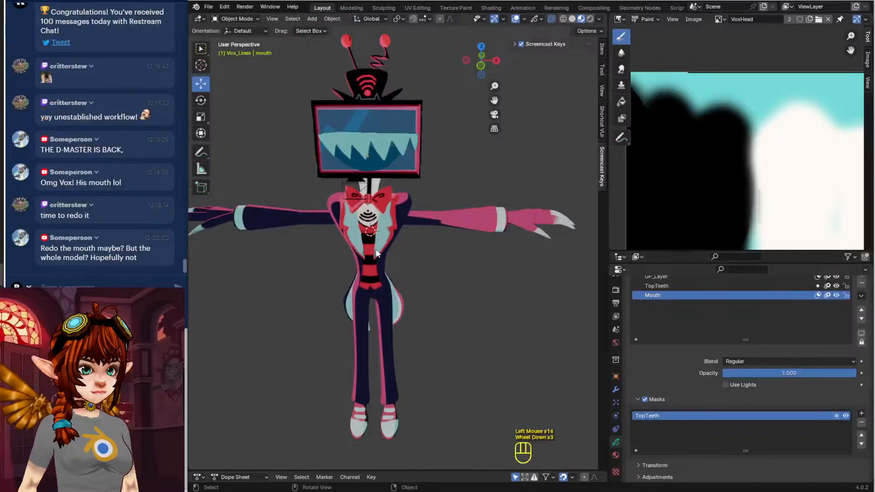
{"action": "middle_click_drag", "start_coordinate": [376, 253], "coordinate": [387, 250]}
{"action": "left_click", "coordinate": [210, 7]}
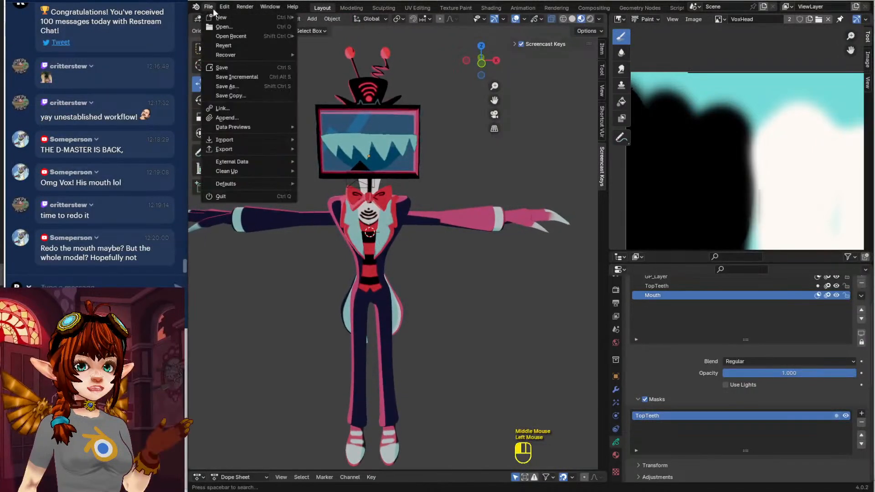
{"action": "left_click", "coordinate": [233, 67]}
Enlarge the Outliner and delete the mouth Grease Pencil object from the Vox_Lines collection
{"action": "middle_click_drag", "start_coordinate": [451, 216], "coordinate": [440, 203], "text": "shift"}
{"action": "scroll", "coordinate": [440, 225], "scroll_direction": "up", "scroll_amount": 3}
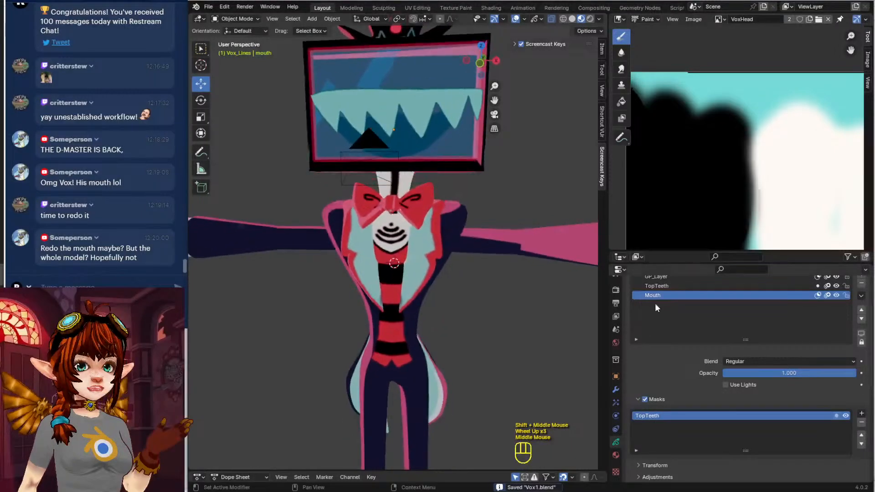
{"action": "left_click_drag", "start_coordinate": [662, 262], "coordinate": [660, 384]}
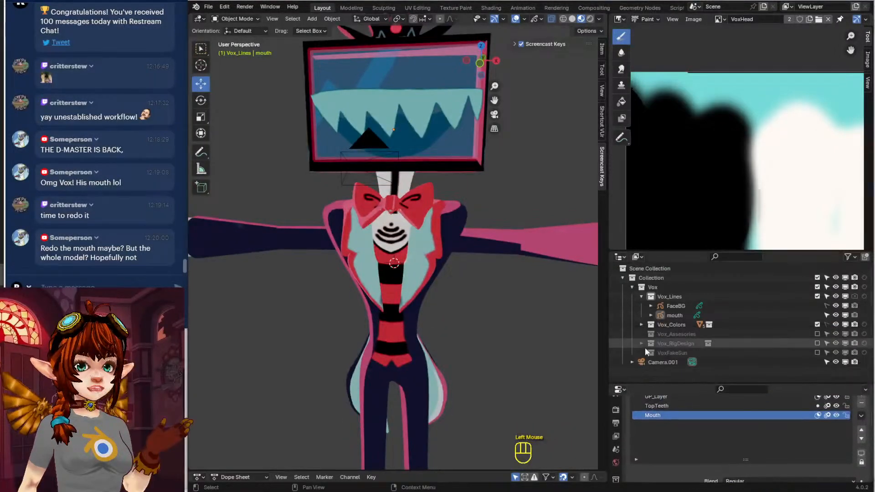
{"action": "middle_click_drag", "start_coordinate": [418, 285], "coordinate": [393, 336], "text": "shift"}
{"action": "scroll", "coordinate": [414, 271], "scroll_direction": "up", "scroll_amount": 1, "text": "shift"}
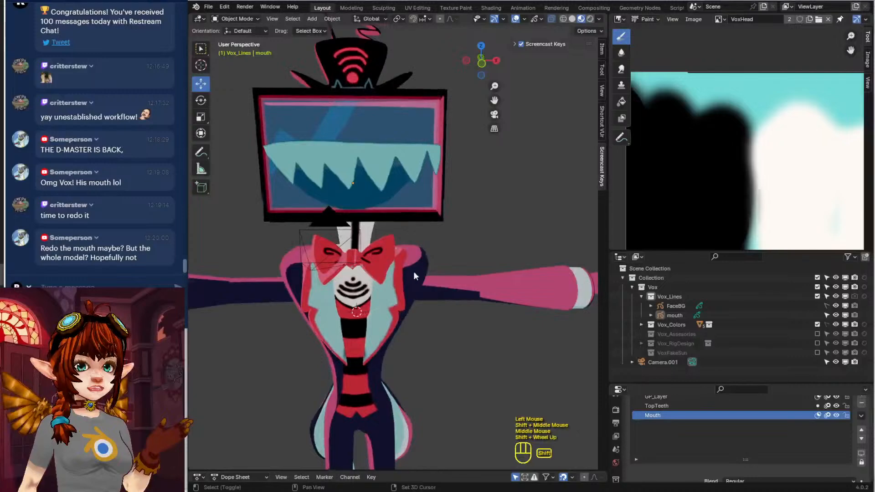
{"action": "middle_click_drag", "start_coordinate": [413, 271], "coordinate": [452, 305], "text": "shift"}
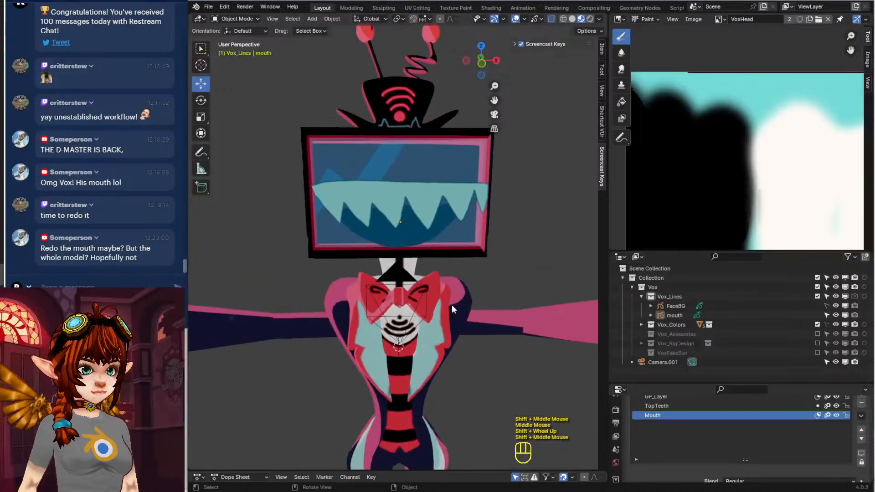
{"action": "right_click", "coordinate": [672, 315]}
{"action": "left_click", "coordinate": [663, 332]}
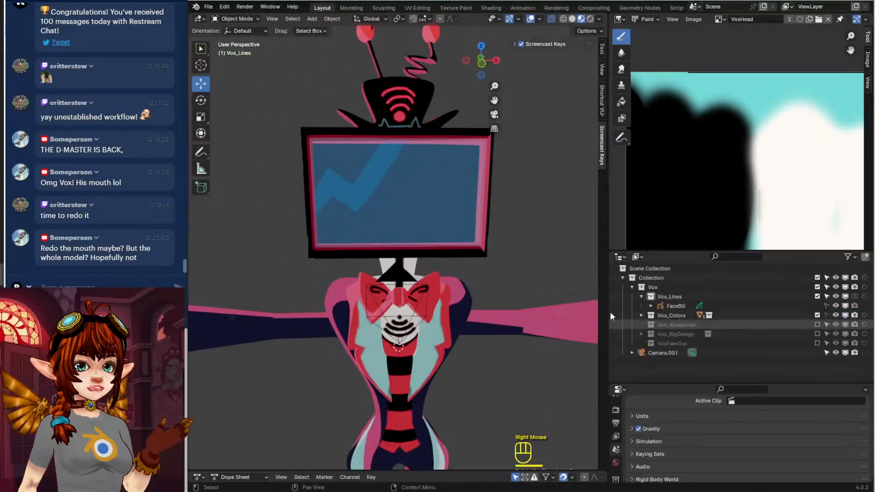
Add a new Grease Pencil Stroke object to the Vox_Lines collection
{"action": "left_click", "coordinate": [315, 20]}
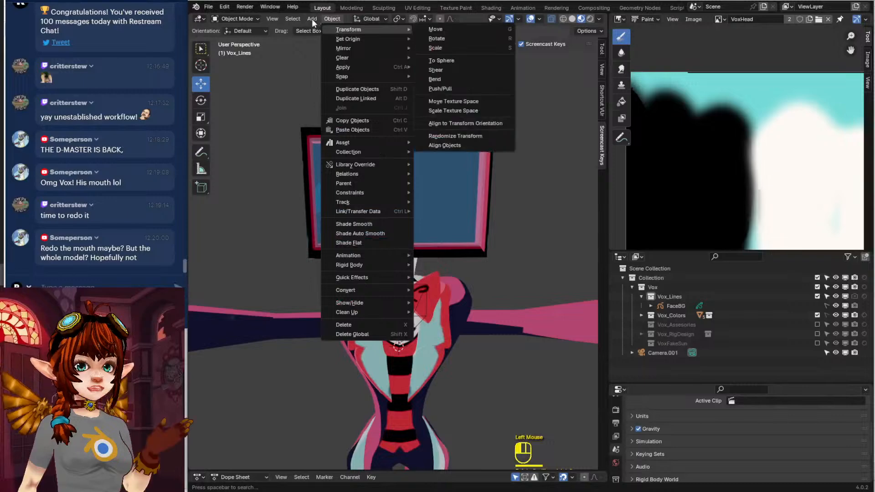
{"action": "mouse_move", "coordinate": [321, 30]}
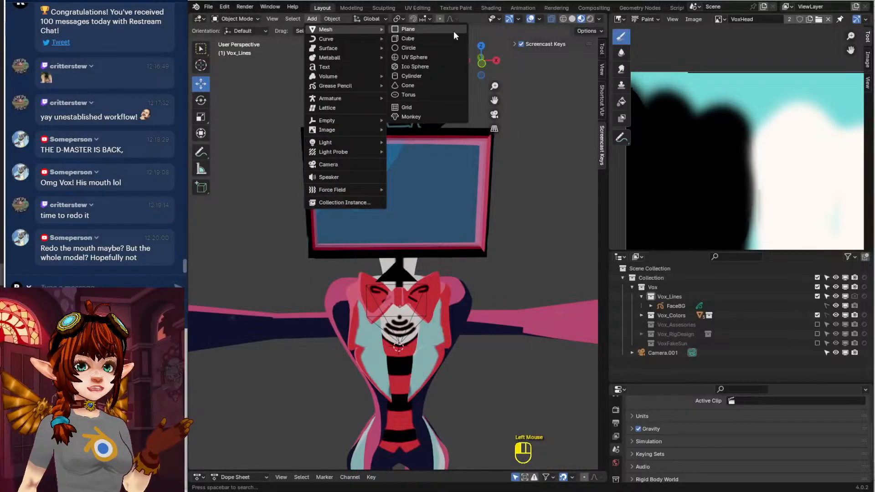
{"action": "mouse_move", "coordinate": [361, 84]}
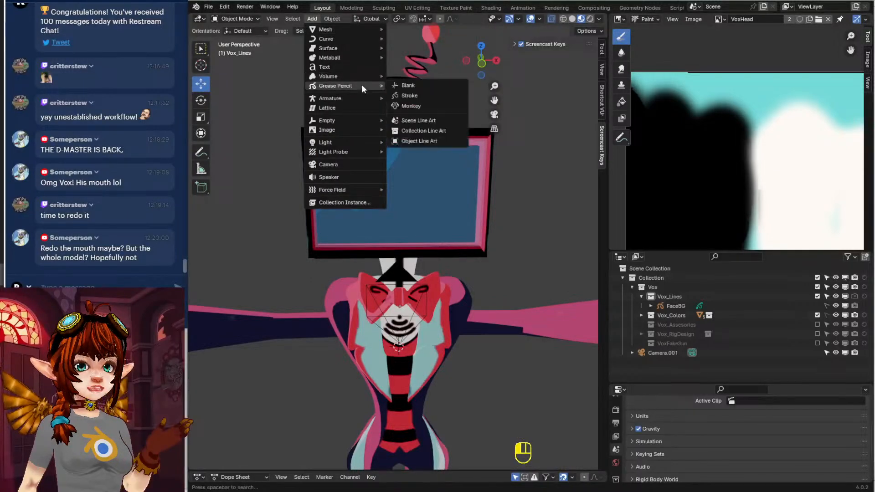
{"action": "left_click", "coordinate": [422, 98]}
Move the new stroke forward along Y and up about 3.55 m so it sits in front of Vox's TV screen
{"action": "scroll", "coordinate": [447, 118], "scroll_direction": "down", "scroll_amount": 2}
{"action": "middle_click_drag", "start_coordinate": [505, 214], "coordinate": [405, 247]}
{"action": "key", "text": "KP_3"}
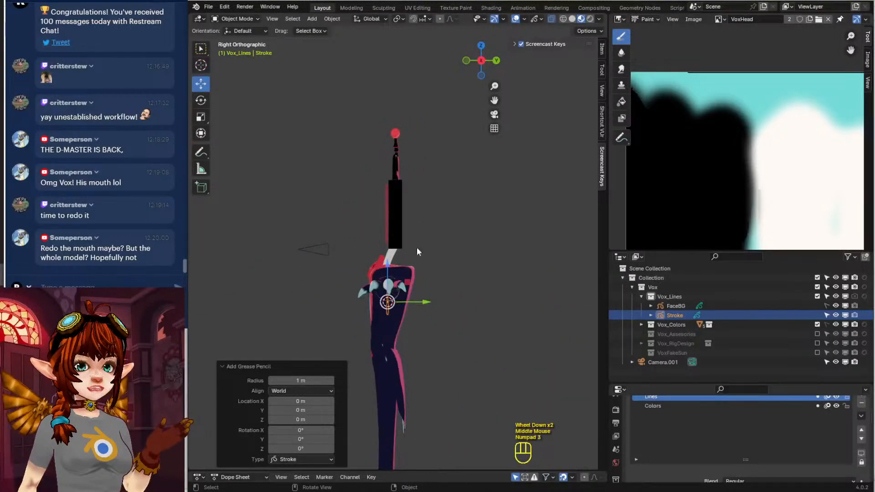
{"action": "left_click_drag", "start_coordinate": [407, 301], "coordinate": [367, 303]}
{"action": "left_click_drag", "start_coordinate": [368, 273], "coordinate": [370, 195]}
{"action": "key", "text": "KP_1"}
{"action": "scroll", "coordinate": [447, 193], "scroll_direction": "up", "scroll_amount": 4}
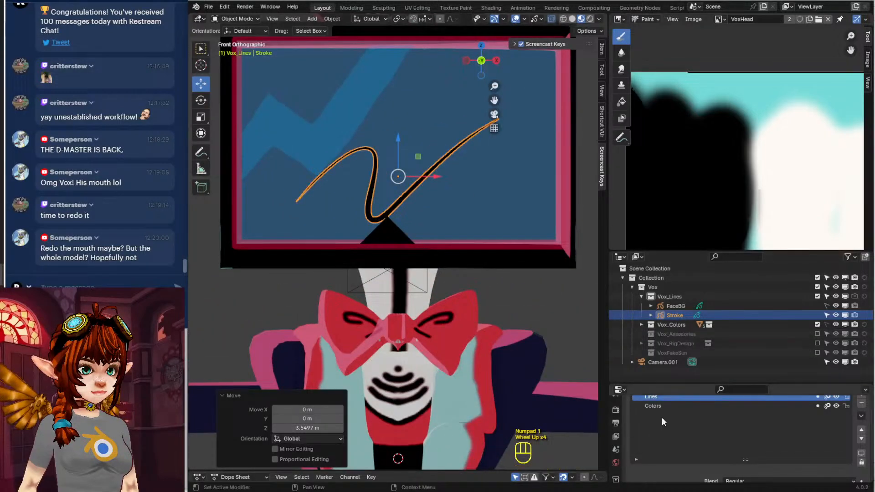
Rename the new Stroke object in the Vox_Lines collection as Vox_Mouth
{"action": "left_click", "coordinate": [672, 319]}
{"action": "double_click", "coordinate": [671, 318]}
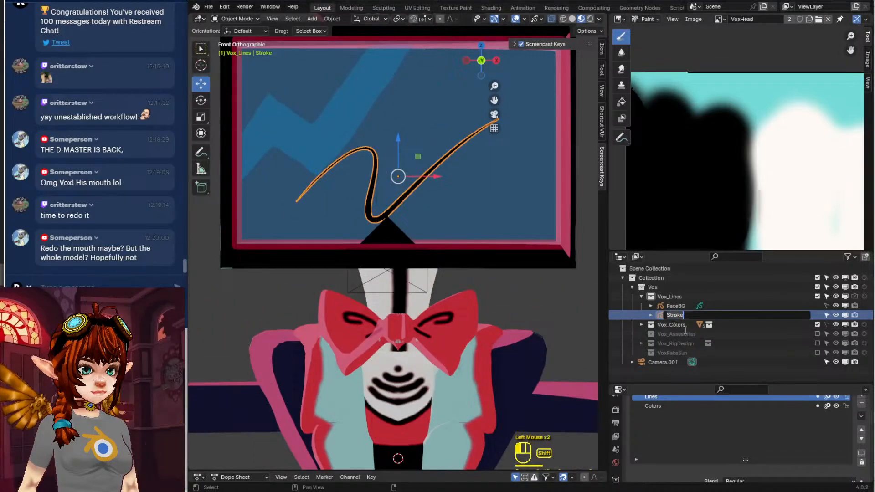
{"action": "type", "text": "Vox_Mouth"}
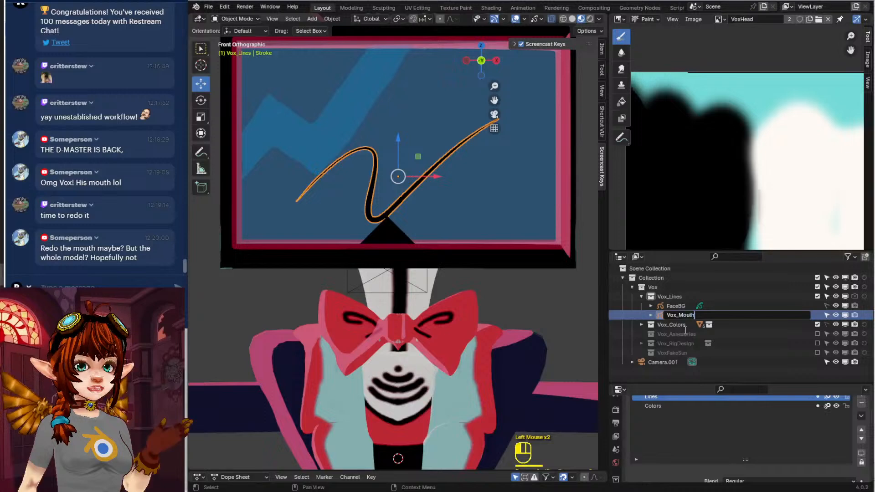
{"action": "key", "text": "Return"}
Rename the FaceBG object as Vox_FaceBG
{"action": "left_click", "coordinate": [675, 306]}
{"action": "double_click", "coordinate": [677, 305]}
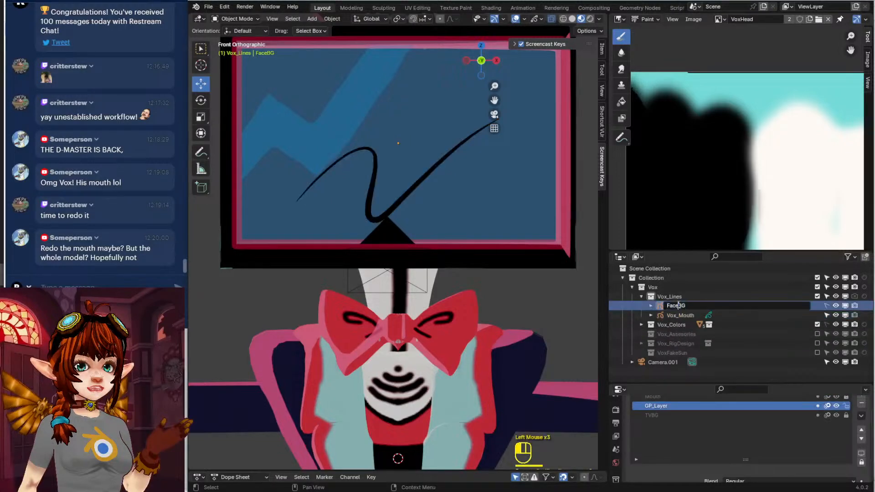
{"action": "key", "text": "shift"}
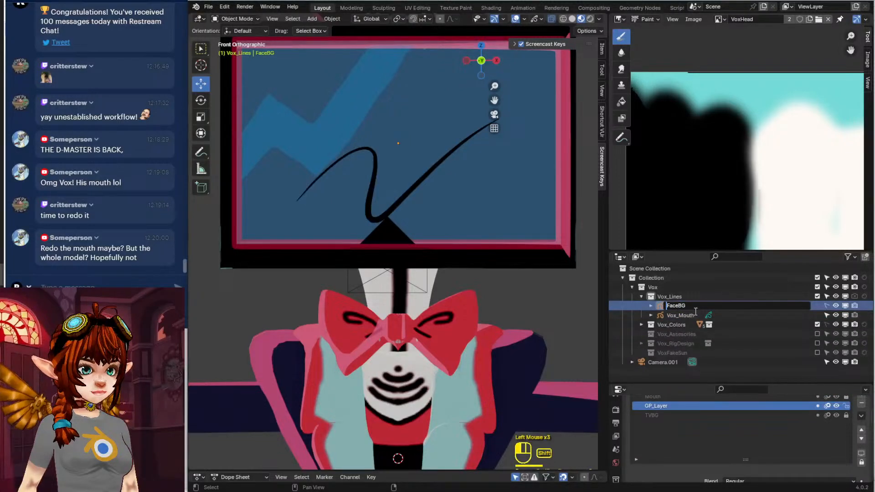
{"action": "type", "text": "VOX"}
{"action": "key", "text": "BackSpace"}
{"action": "key", "text": "BackSpace"}
{"action": "type", "text": "ox"}
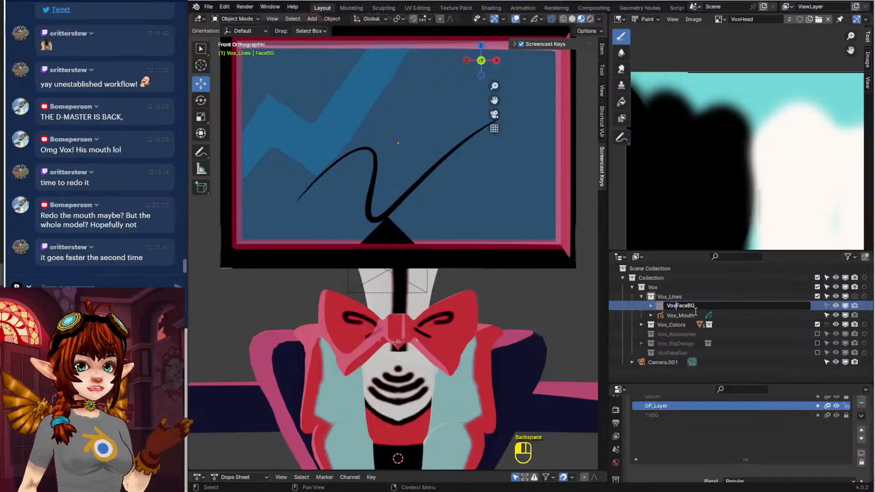
{"action": "type", "text": "_"}
{"action": "key", "text": "Return"}
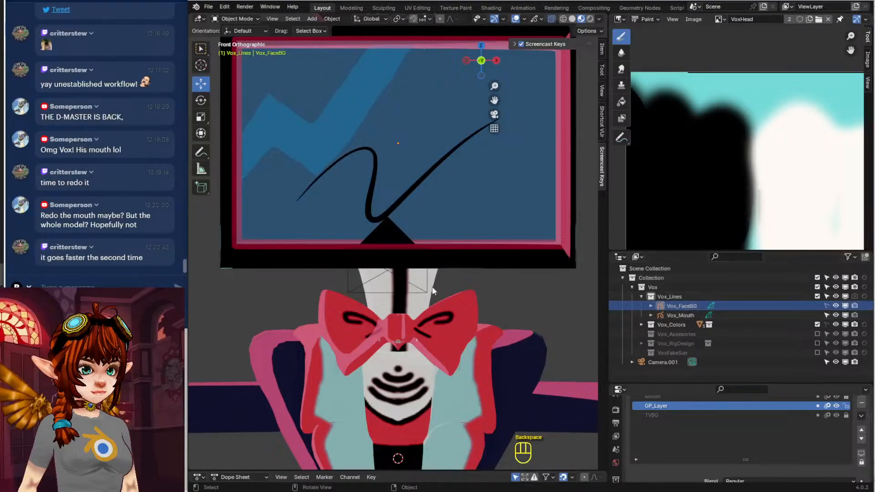
Open the reference image Ref1.jpg from the Vox folder in the Image Editor
{"action": "scroll", "coordinate": [457, 305], "scroll_direction": "down", "scroll_amount": 3}
{"action": "middle_click_drag", "start_coordinate": [460, 305], "coordinate": [417, 251], "text": "shift"}
{"action": "scroll", "coordinate": [416, 281], "scroll_direction": "down", "scroll_amount": 1}
{"action": "scroll", "coordinate": [466, 322], "scroll_direction": "up", "scroll_amount": 2}
{"action": "scroll", "coordinate": [417, 251], "scroll_direction": "up", "scroll_amount": 1, "text": "shift"}
{"action": "scroll", "coordinate": [420, 276], "scroll_direction": "up", "scroll_amount": 2}
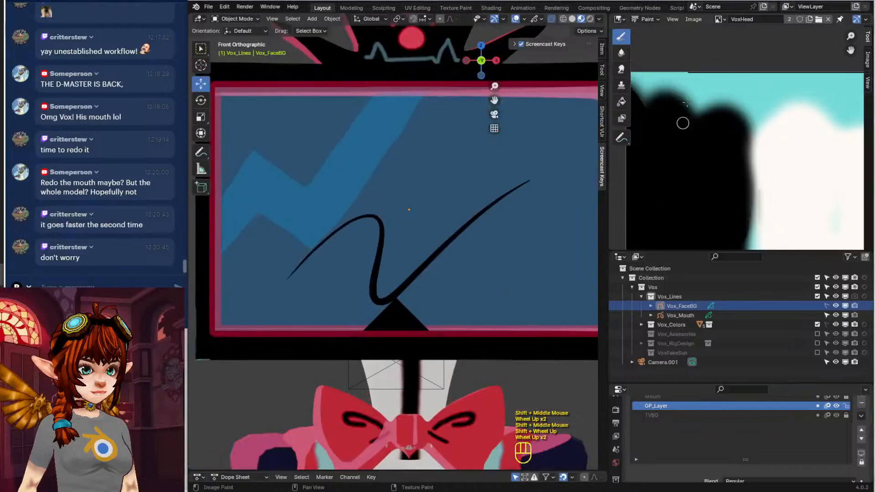
{"action": "left_click", "coordinate": [719, 19]}
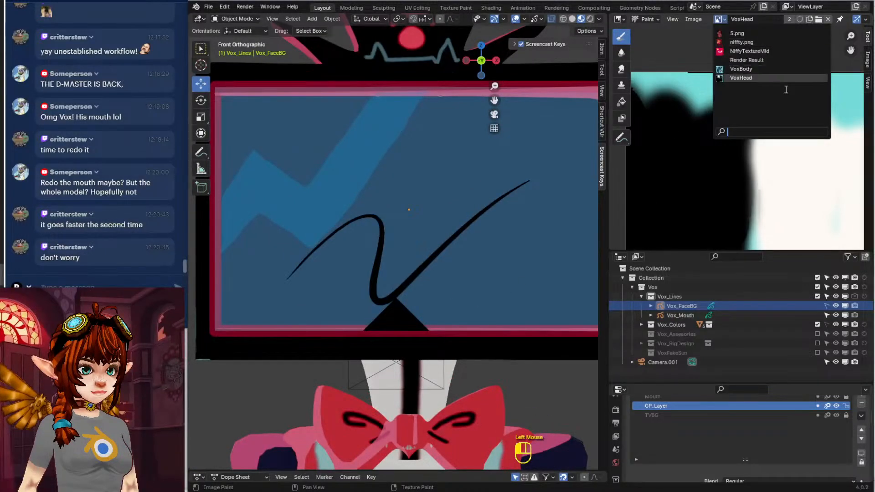
{"action": "left_click", "coordinate": [693, 19]}
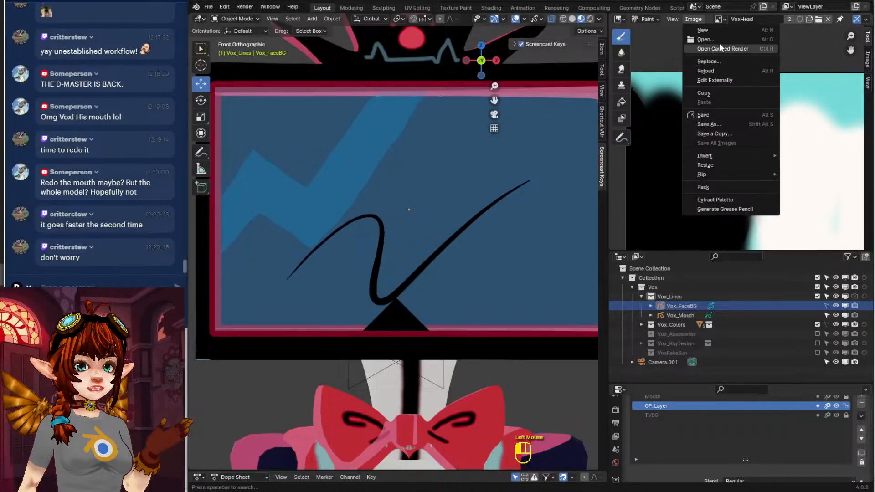
{"action": "left_click", "coordinate": [716, 39]}
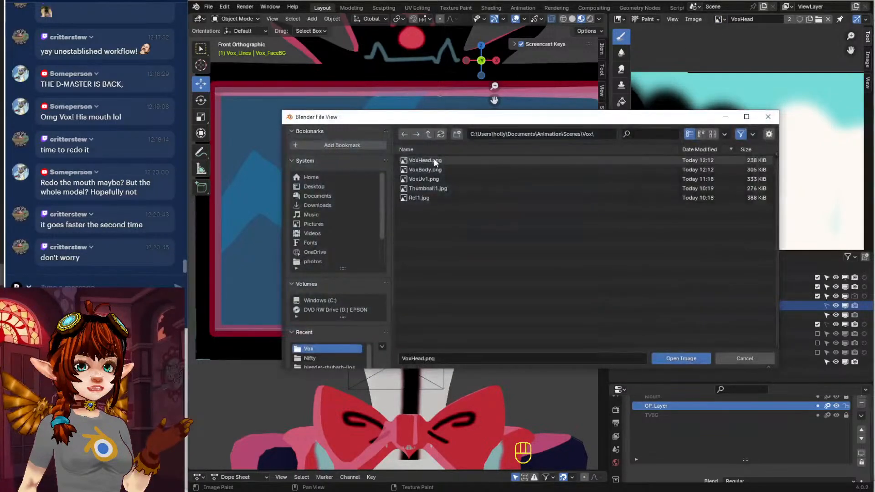
{"action": "double_click", "coordinate": [421, 198]}
{"action": "scroll", "coordinate": [730, 205], "scroll_direction": "down", "scroll_amount": 2}
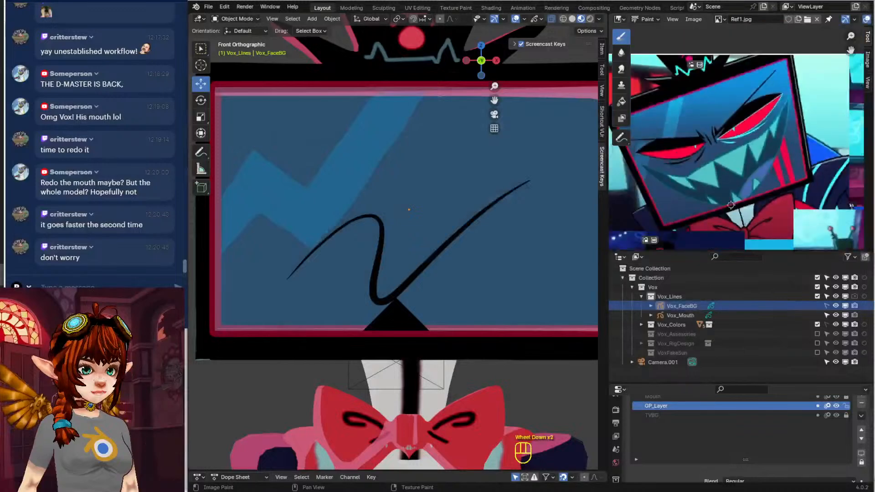
{"action": "middle_click_drag", "start_coordinate": [731, 205], "coordinate": [750, 203]}
{"action": "scroll", "coordinate": [418, 246], "scroll_direction": "down", "scroll_amount": 1}
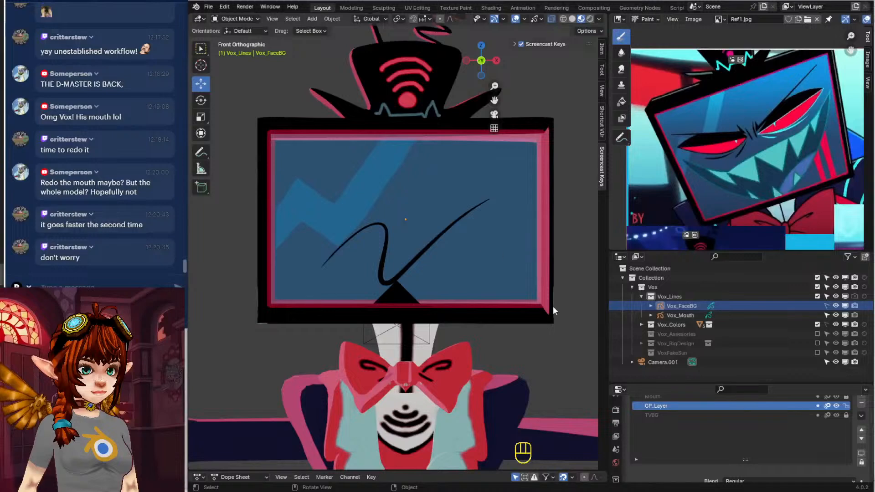
Remove all the default material slots, from Black to Grey, from the Vox_Mouth object
{"action": "scroll", "coordinate": [623, 446], "scroll_direction": "down", "scroll_amount": 8}
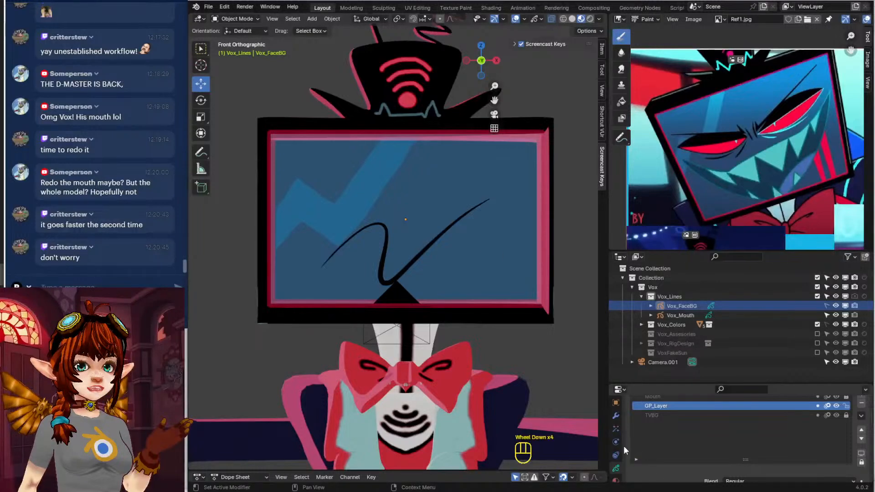
{"action": "left_click", "coordinate": [616, 457]}
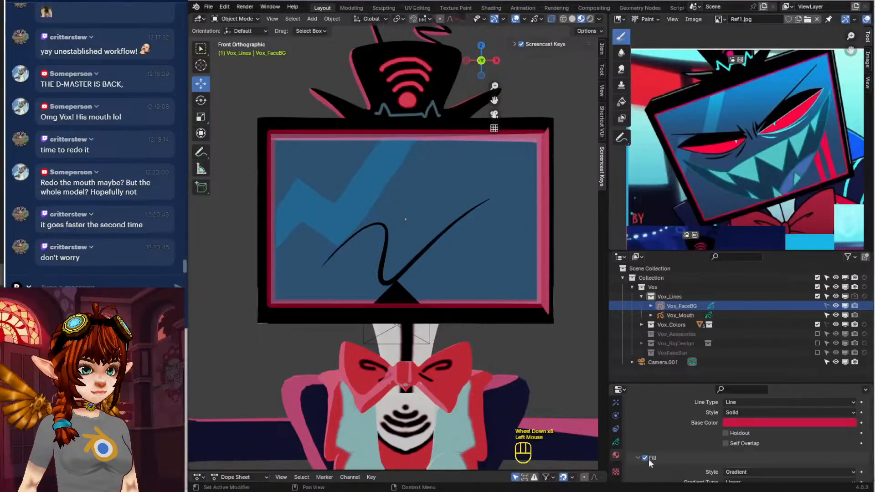
{"action": "scroll", "coordinate": [704, 442], "scroll_direction": "up", "scroll_amount": 5}
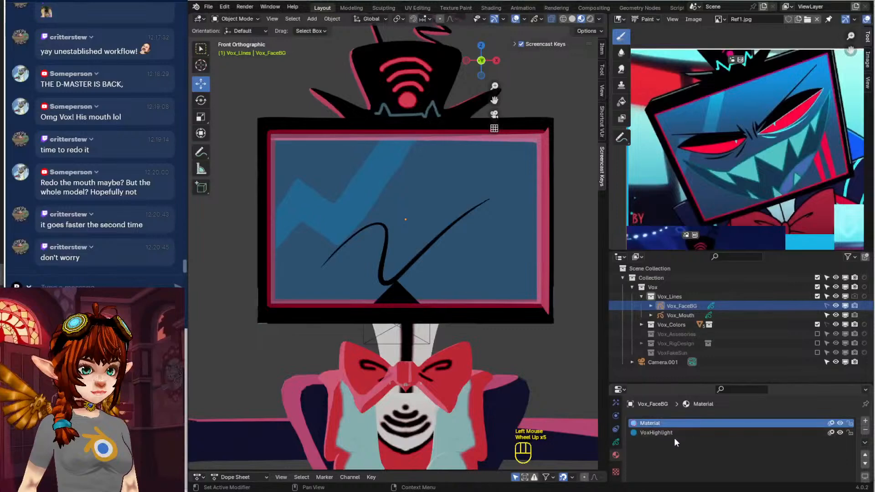
{"action": "left_click", "coordinate": [675, 314]}
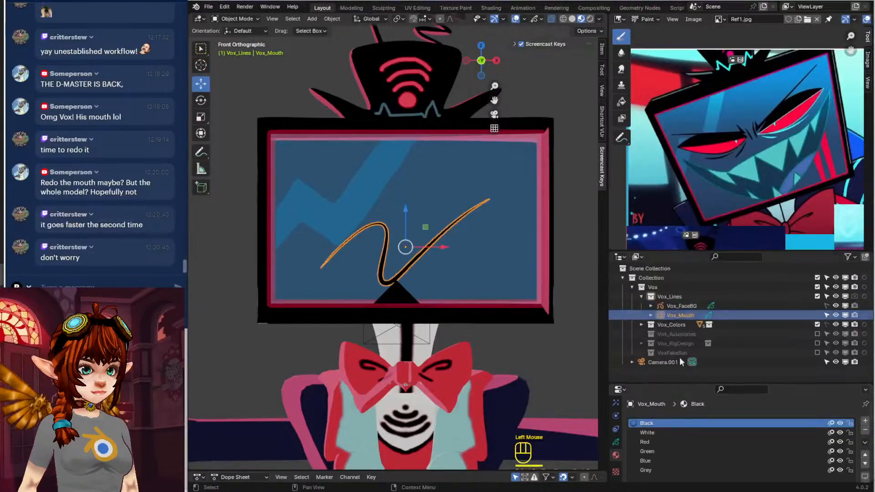
{"action": "left_click", "coordinate": [865, 430]}
{"action": "left_click", "coordinate": [865, 430]}
{"action": "left_click", "coordinate": [865, 430]}
{"action": "left_click", "coordinate": [865, 431]}
{"action": "left_click", "coordinate": [865, 430]}
{"action": "left_click", "coordinate": [865, 430]}
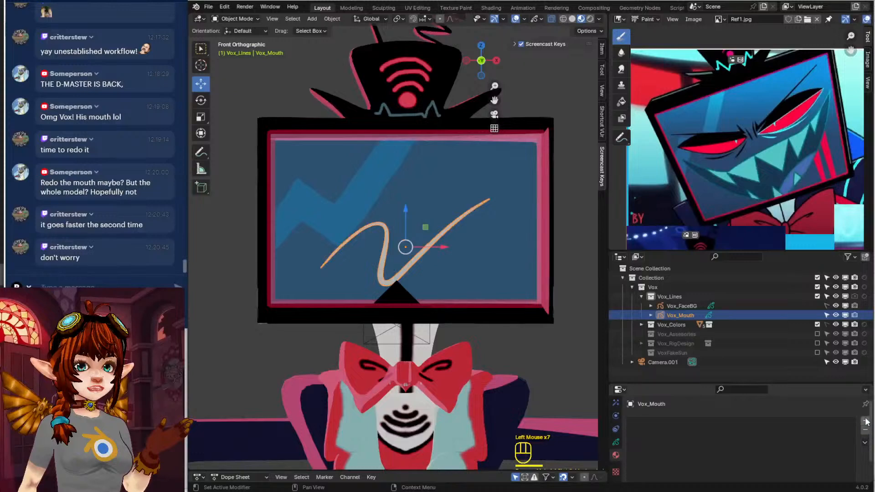
Add a material slot to Vox_Mouth and assign the existing mouth material to it
{"action": "left_click", "coordinate": [864, 421]}
{"action": "scroll", "coordinate": [765, 448], "scroll_direction": "down", "scroll_amount": 5}
{"action": "left_click", "coordinate": [709, 474]}
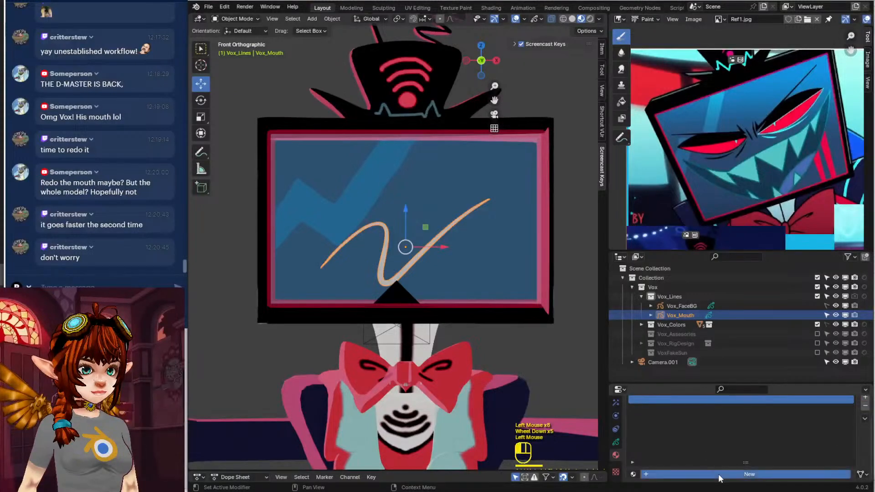
{"action": "left_click", "coordinate": [632, 474]}
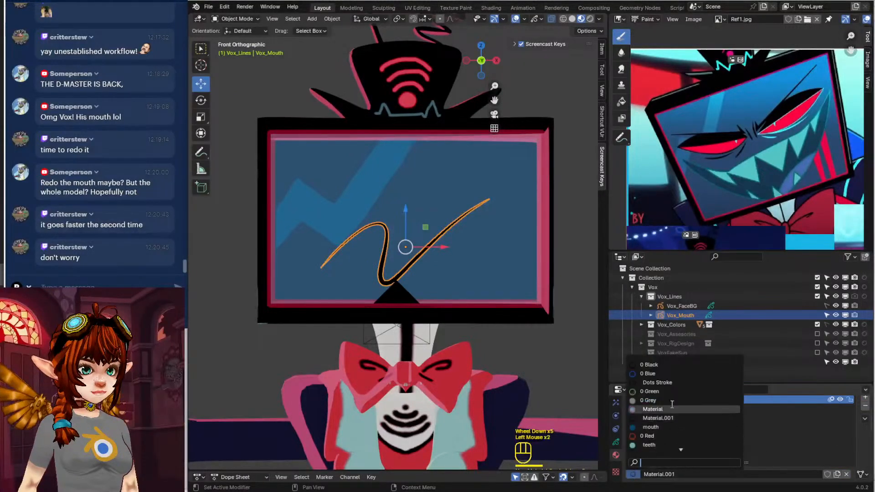
{"action": "left_click", "coordinate": [660, 426]}
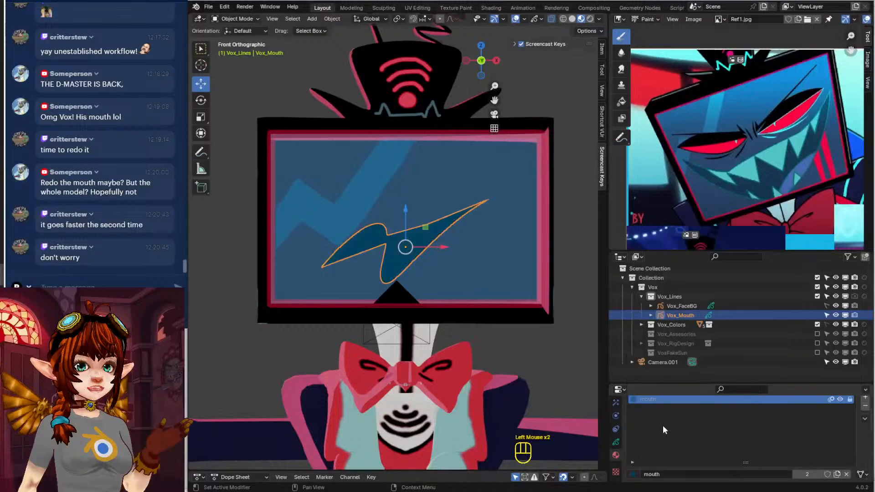
Try to erase Vox_Mouth's default stroke in Draw Mode and to box-select it in Edit Mode
{"action": "left_click", "coordinate": [234, 19]}
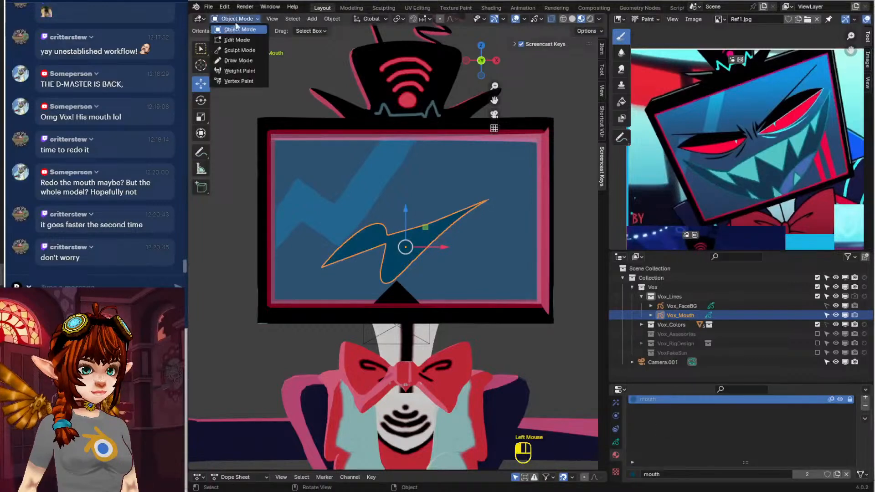
{"action": "left_click", "coordinate": [252, 59]}
{"action": "left_click", "coordinate": [202, 103]}
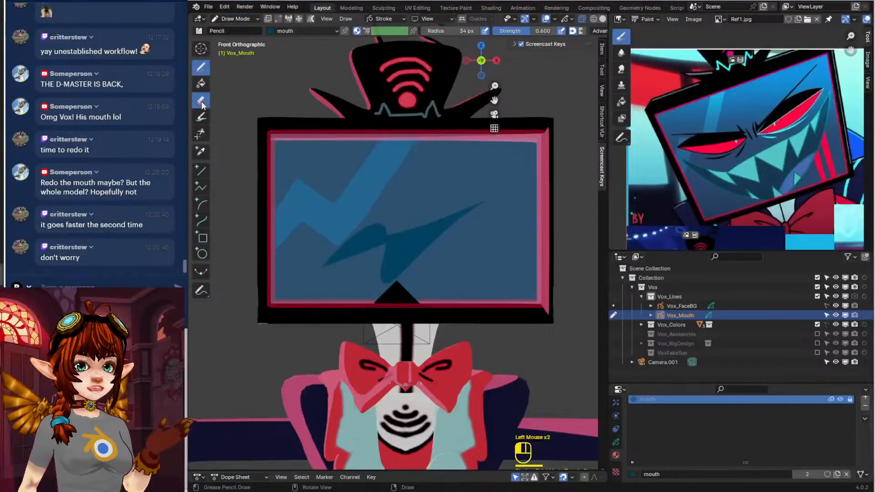
{"action": "left_click_drag", "start_coordinate": [405, 240], "coordinate": [382, 249]}
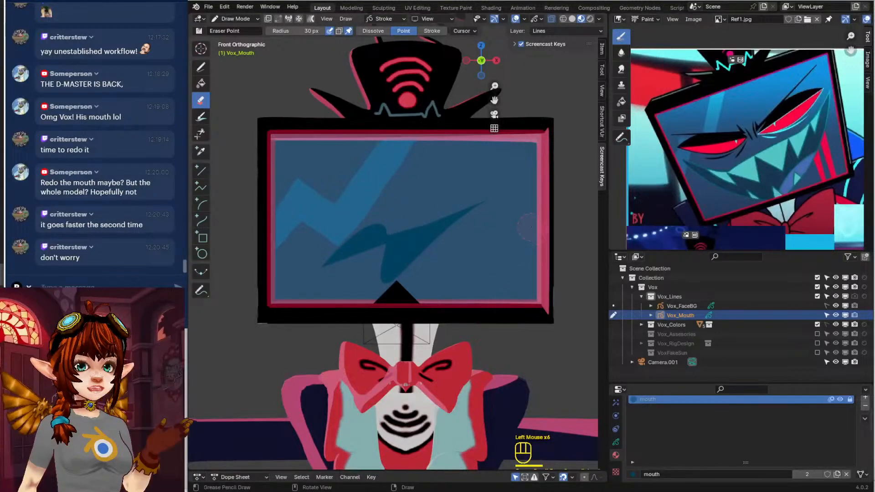
{"action": "left_click", "coordinate": [456, 237]}
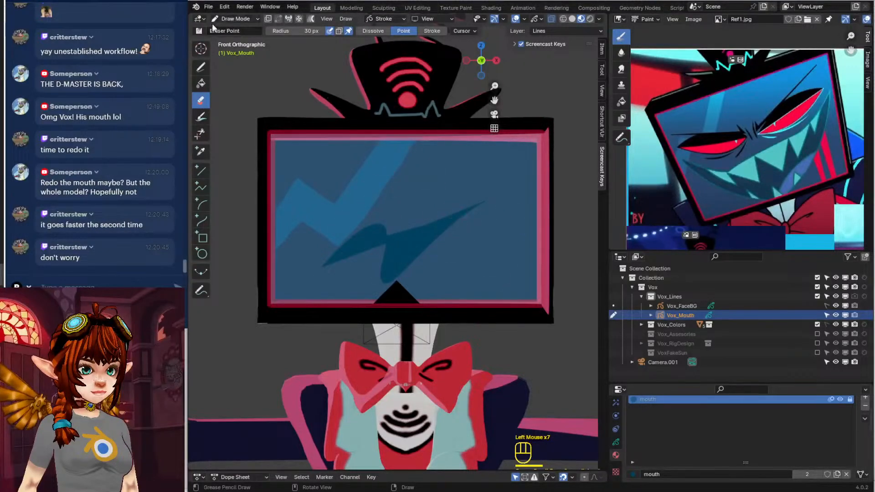
{"action": "left_click_drag", "start_coordinate": [226, 19], "coordinate": [239, 38]}
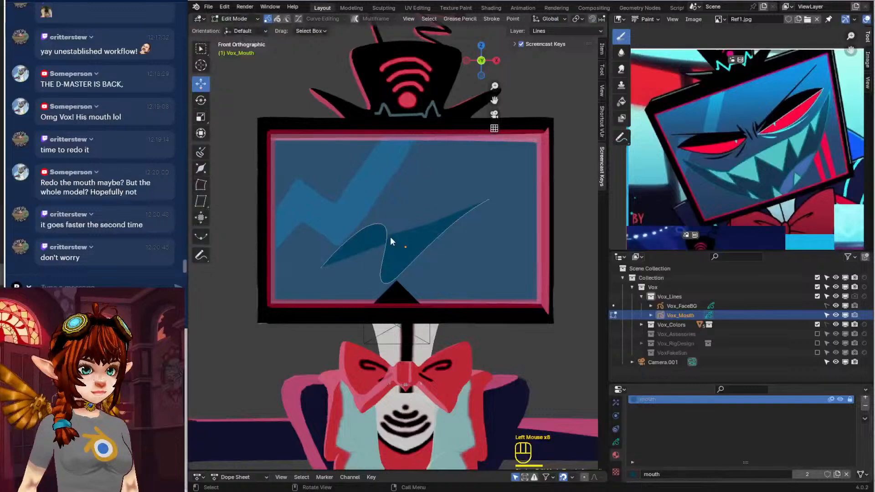
{"action": "left_click_drag", "start_coordinate": [304, 198], "coordinate": [500, 335]}
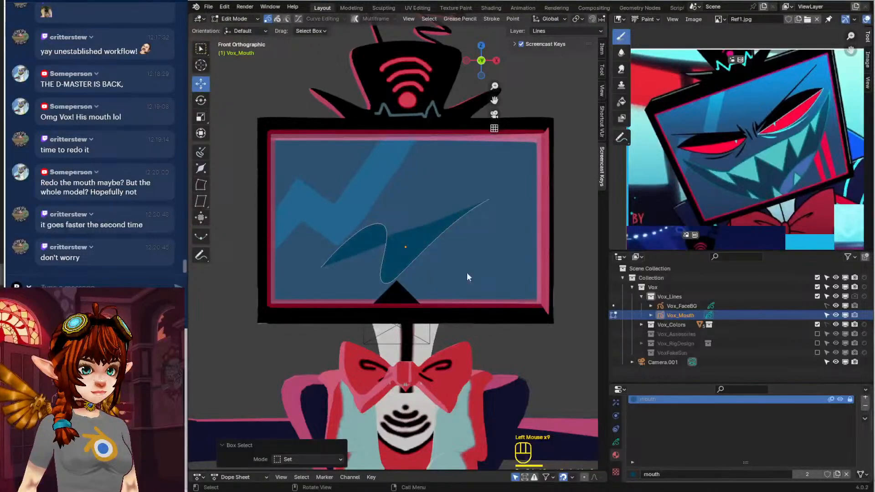
Replace Vox_Mouth's Lines and Colors layers with a single new layer named Mouth
{"action": "left_click", "coordinate": [615, 443]}
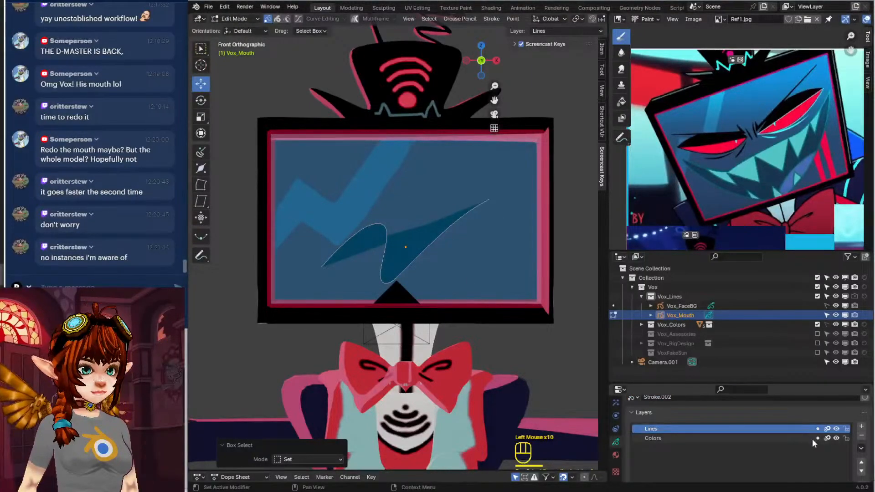
{"action": "left_click", "coordinate": [861, 436]}
{"action": "left_click", "coordinate": [861, 435]}
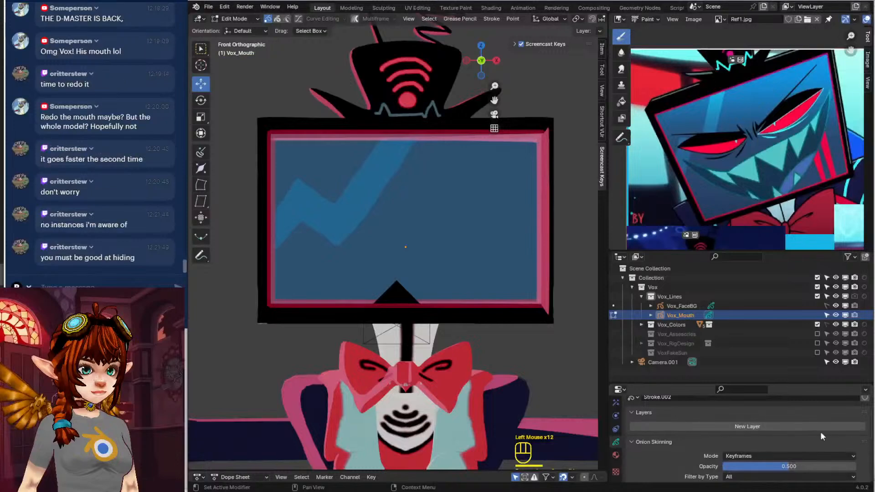
{"action": "left_click", "coordinate": [772, 426]}
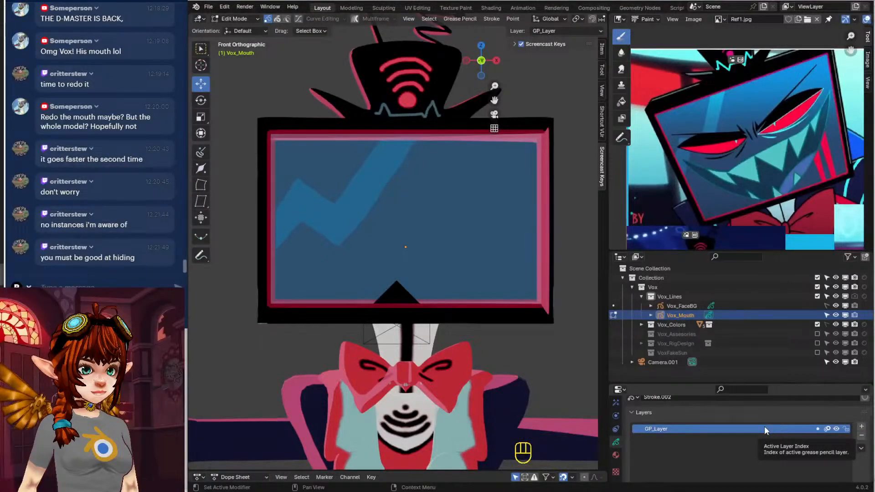
{"action": "double_click", "coordinate": [760, 429]}
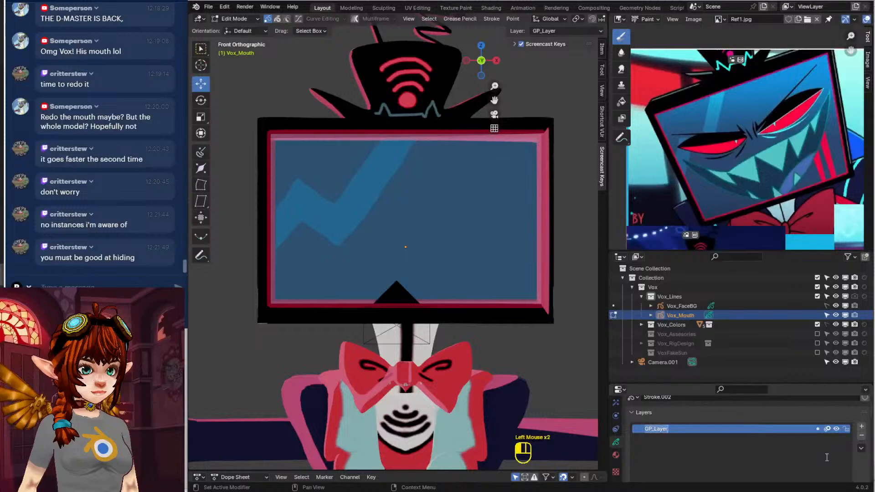
{"action": "type", "text": "Mouth"}
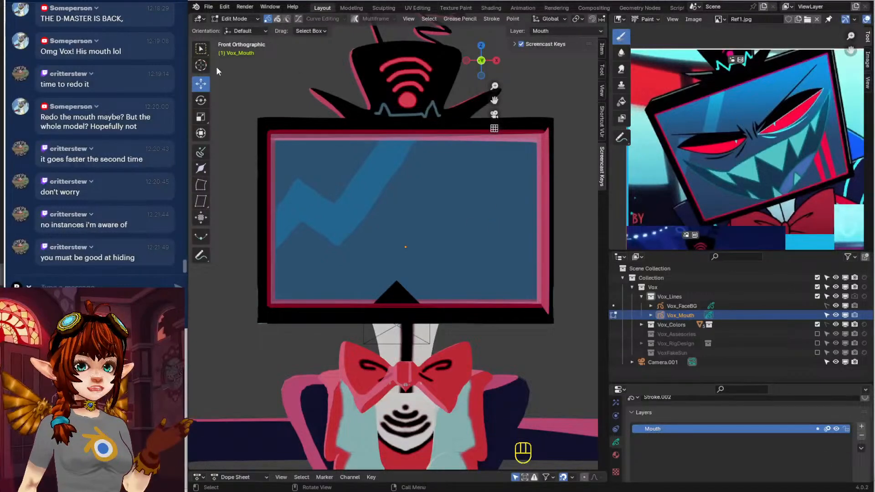
Switch Vox_Mouth to Draw Mode with the Pencil and mouth material, and undo a trial stroke on the TV screen
{"action": "left_click", "coordinate": [235, 19]}
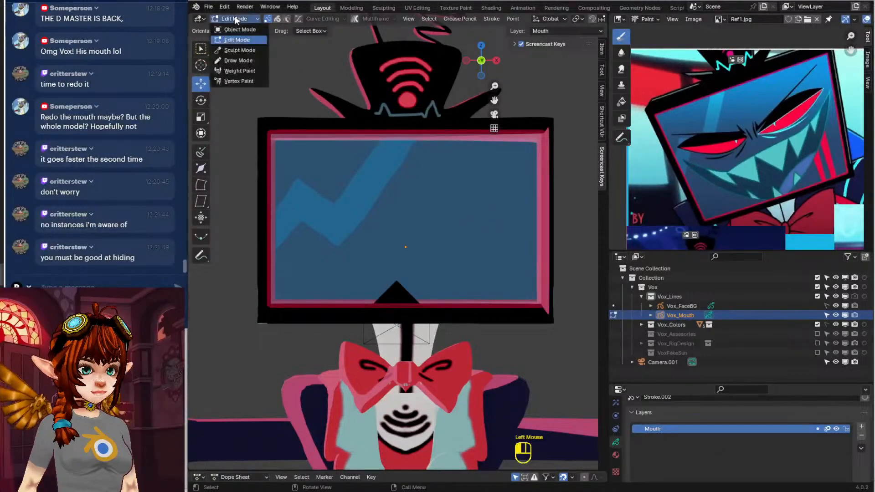
{"action": "left_click", "coordinate": [238, 60]}
{"action": "left_click_drag", "start_coordinate": [301, 240], "coordinate": [318, 239]}
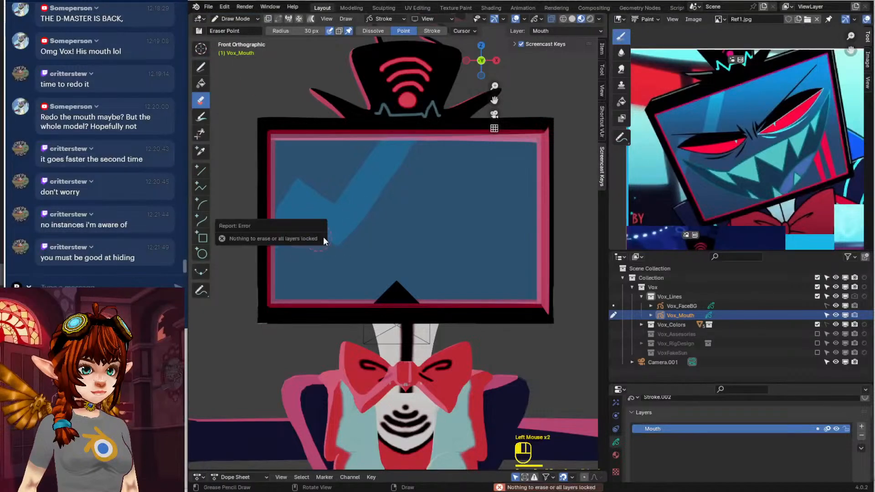
{"action": "left_click", "coordinate": [200, 67]}
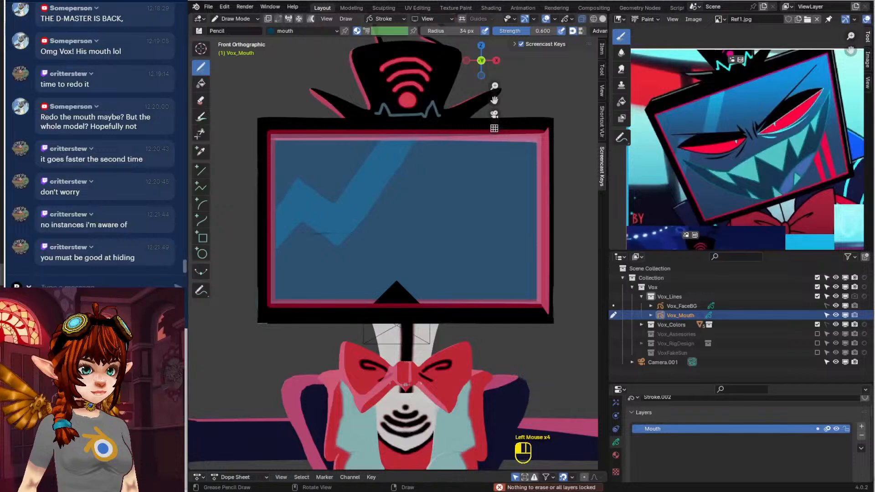
{"action": "mouse_move", "coordinate": [351, 233]}
{"action": "left_mouse_down"}
{"action": "mouse_move", "coordinate": [382, 243]}
{"action": "mouse_move", "coordinate": [529, 205]}
{"action": "mouse_move", "coordinate": [360, 303]}
{"action": "mouse_move", "coordinate": [298, 219]}
{"action": "left_mouse_up"}
{"action": "key", "text": "ctrl+z"}
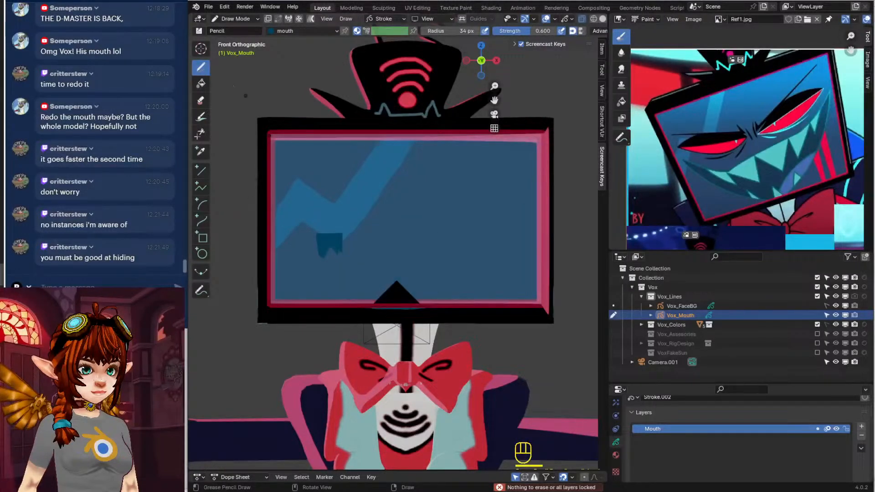
Try to select Vox_Mouth's mouth stroke in Edit Mode on the TV screen, checking it from the side
{"action": "left_click", "coordinate": [230, 19]}
{"action": "left_click", "coordinate": [241, 37]}
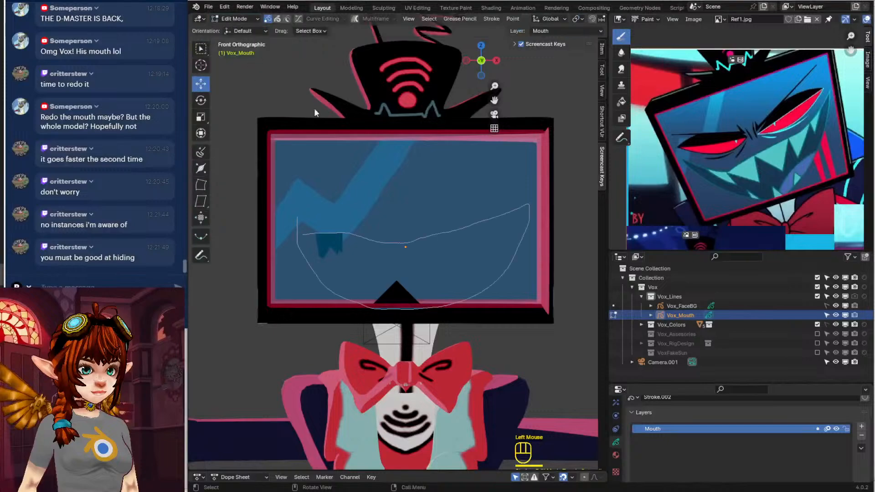
{"action": "middle_click_drag", "start_coordinate": [314, 111], "coordinate": [419, 270]}
{"action": "key", "text": "a"}
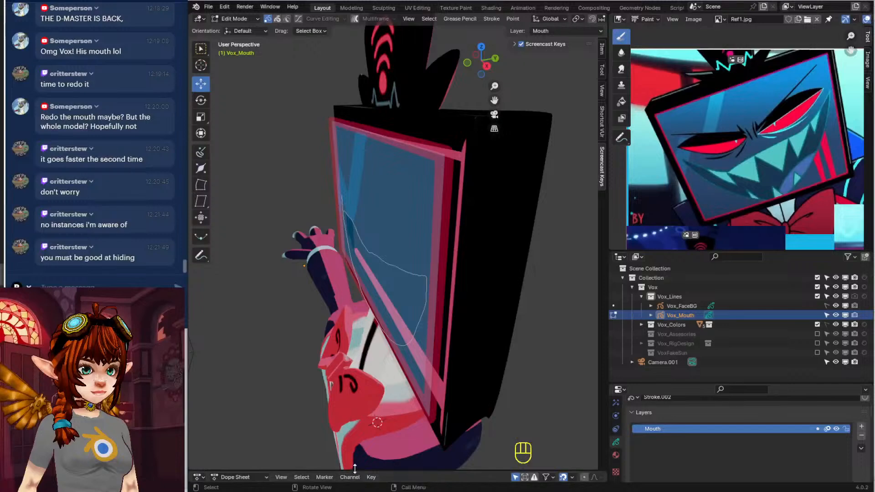
{"action": "left_click_drag", "start_coordinate": [349, 471], "coordinate": [348, 416]}
{"action": "middle_click_drag", "start_coordinate": [325, 336], "coordinate": [334, 333]}
{"action": "left_click_drag", "start_coordinate": [395, 226], "coordinate": [417, 263]}
{"action": "left_click", "coordinate": [358, 211]}
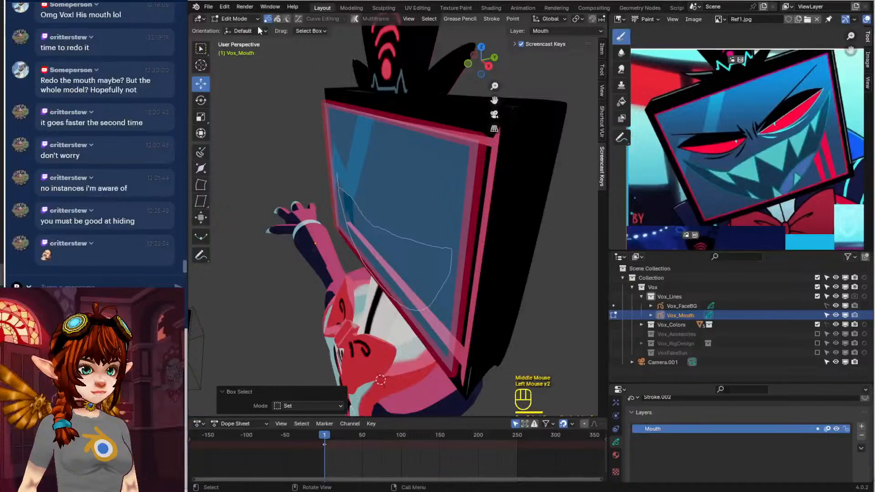
{"action": "middle_click_drag", "start_coordinate": [294, 91], "coordinate": [373, 163]}
{"action": "key", "text": "KP_3"}
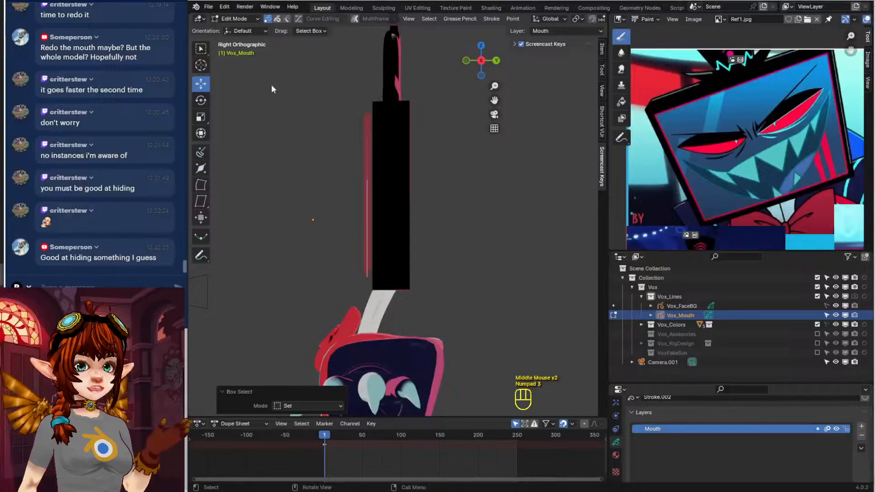
Move the Vox_Mouth object about -0.59 m along Y, out in front of the TV screen
{"action": "left_click", "coordinate": [239, 19]}
{"action": "left_click", "coordinate": [238, 31]}
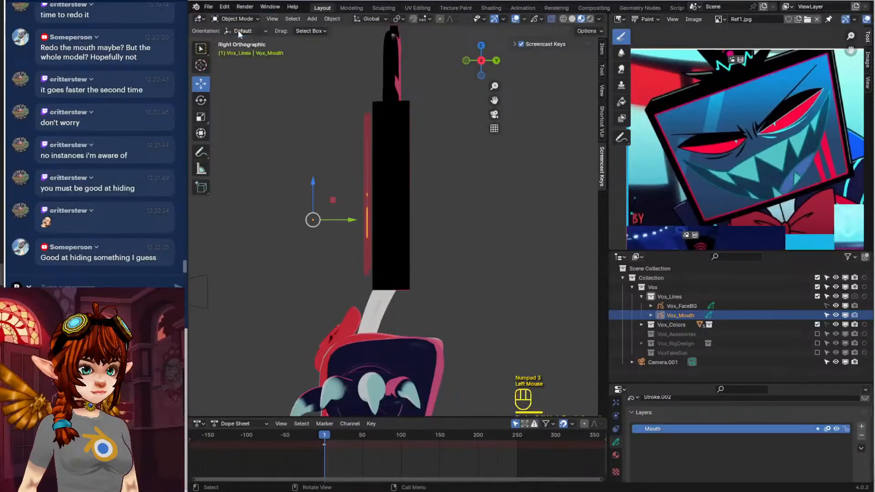
{"action": "left_click_drag", "start_coordinate": [340, 221], "coordinate": [302, 220]}
{"action": "middle_click_drag", "start_coordinate": [301, 220], "coordinate": [337, 278]}
Try to box-select the points of the moved mouth stroke in Edit Mode
{"action": "left_click", "coordinate": [237, 19]}
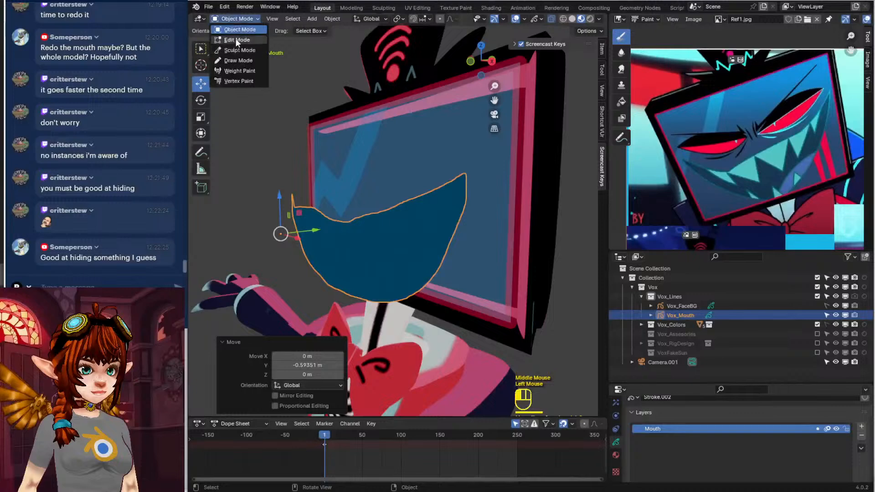
{"action": "left_click", "coordinate": [236, 40]}
{"action": "left_click", "coordinate": [335, 211]}
{"action": "middle_click_drag", "start_coordinate": [359, 236], "coordinate": [429, 283]}
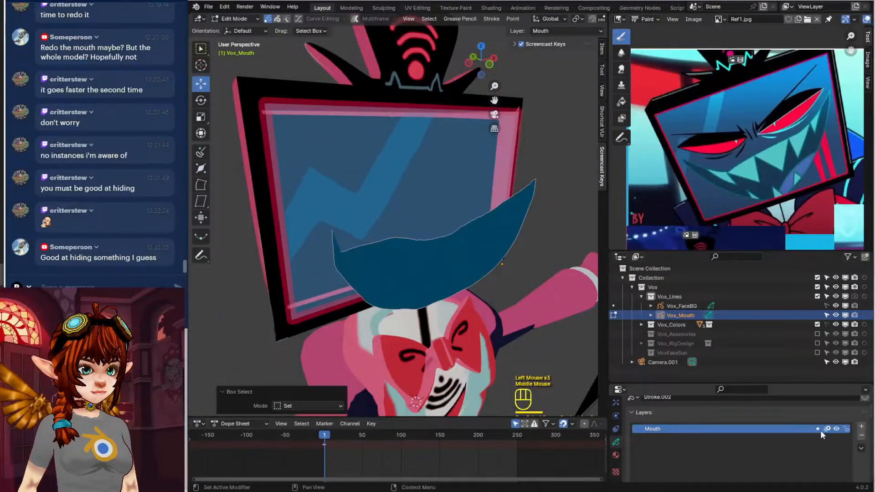
{"action": "left_click_drag", "start_coordinate": [378, 256], "coordinate": [444, 305]}
{"action": "middle_click_drag", "start_coordinate": [485, 282], "coordinate": [447, 274]}
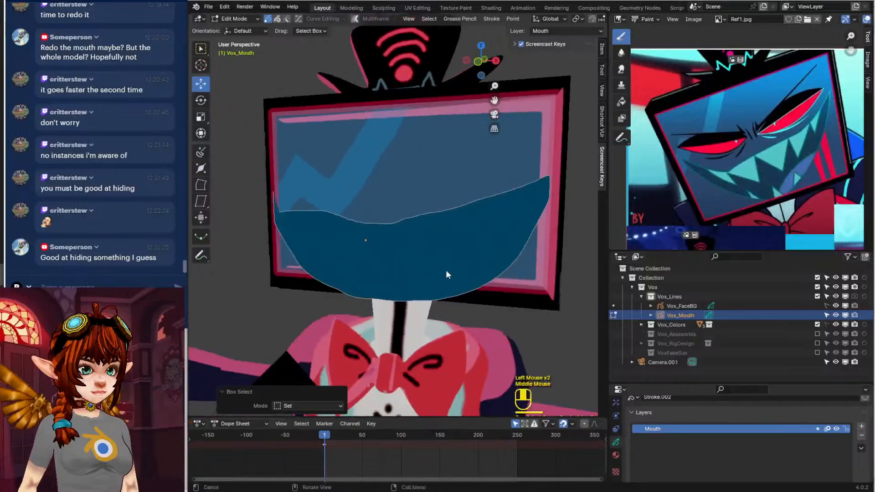
Move Vox_Mouth about 0.50 m back along Y, then shift it about -0.19 m in X and 0.18 m in Z
{"action": "key", "text": "Tab"}
{"action": "middle_click_drag", "start_coordinate": [443, 236], "coordinate": [452, 308]}
{"action": "left_click", "coordinate": [440, 304]}
{"action": "left_click_drag", "start_coordinate": [440, 302], "coordinate": [425, 263]}
{"action": "middle_click_drag", "start_coordinate": [435, 304], "coordinate": [422, 236]}
{"action": "key", "text": "KP_1"}
{"action": "key", "text": "g"}
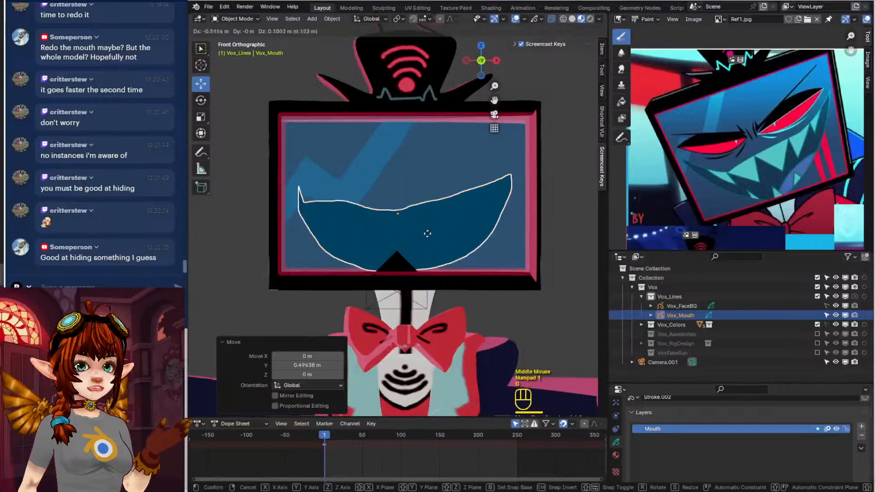
{"action": "left_click", "coordinate": [412, 216]}
Nudge Vox_Mouth about -0.06 m along Y, away from the TV screen
{"action": "left_click", "coordinate": [232, 19]}
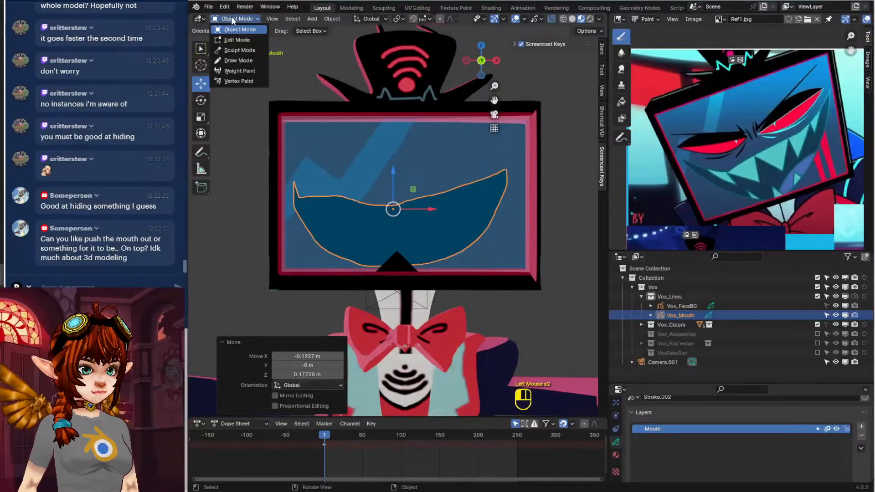
{"action": "middle_click_drag", "start_coordinate": [437, 201], "coordinate": [373, 212]}
{"action": "left_click_drag", "start_coordinate": [345, 210], "coordinate": [345, 210]}
{"action": "middle_click_drag", "start_coordinate": [352, 293], "coordinate": [441, 301]}
{"action": "key", "text": "KP_1"}
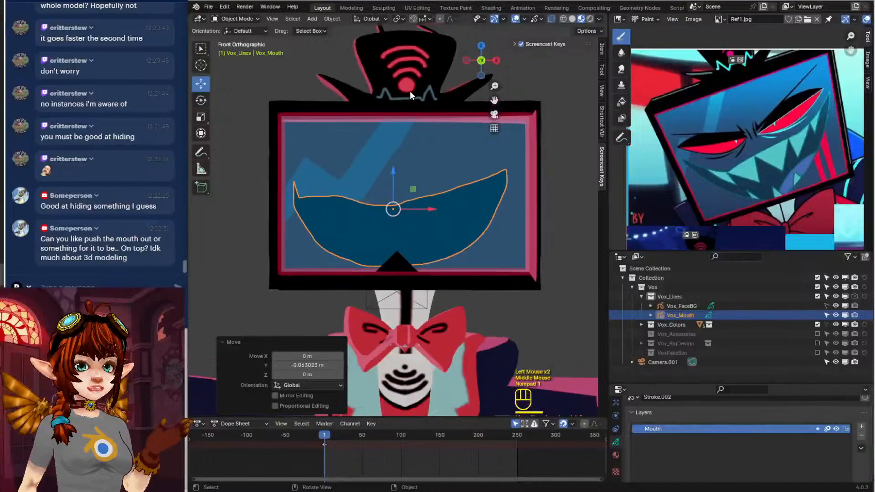
Try to reshape the pointed corner of the mouth stroke in Sculpt Mode
{"action": "left_click", "coordinate": [235, 19]}
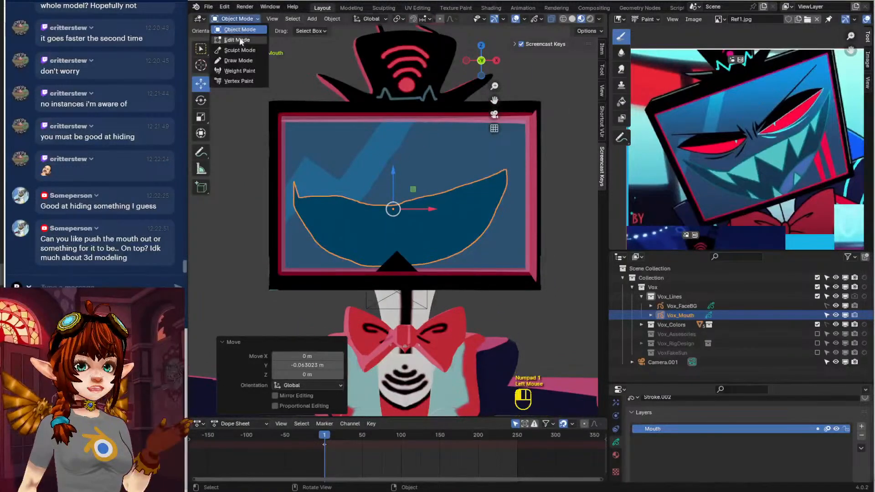
{"action": "left_click", "coordinate": [241, 49]}
{"action": "scroll", "coordinate": [318, 215], "scroll_direction": "up", "scroll_amount": 3}
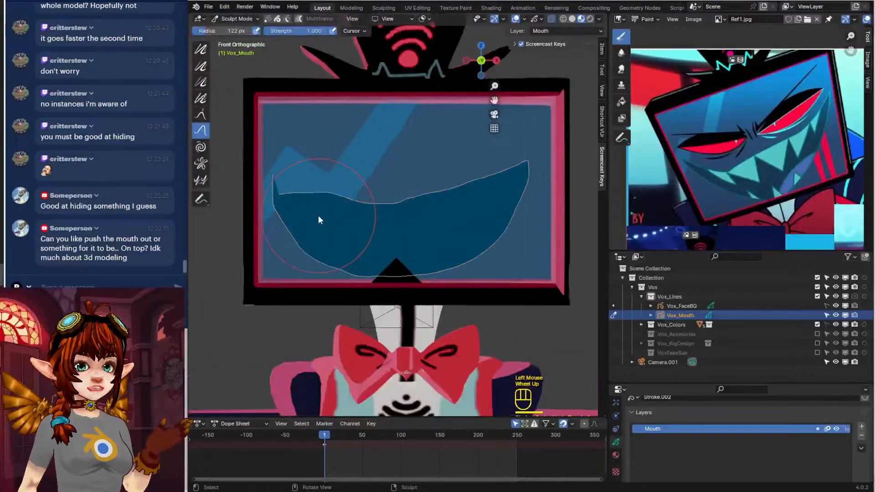
{"action": "middle_click_drag", "start_coordinate": [290, 195], "coordinate": [310, 214], "text": "shift"}
{"action": "left_click_drag", "start_coordinate": [297, 197], "coordinate": [314, 219]}
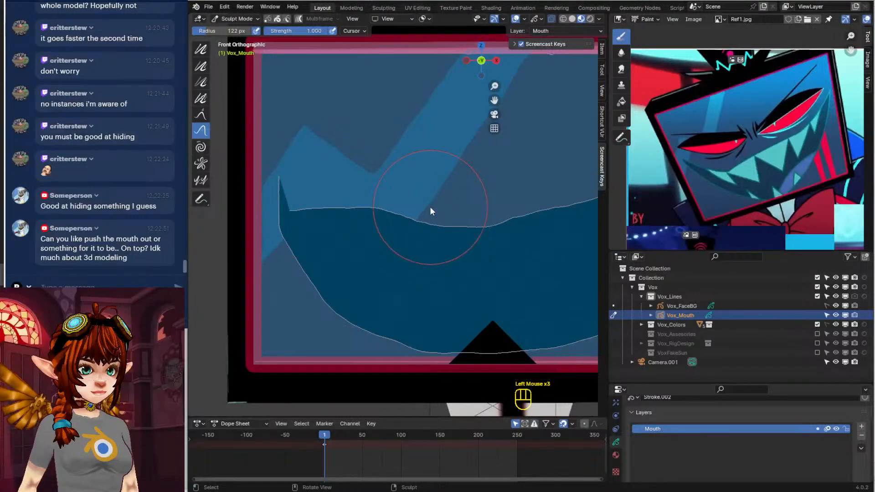
Return to Object Mode and delete the Vox_Mouth object
{"action": "left_click", "coordinate": [230, 19]}
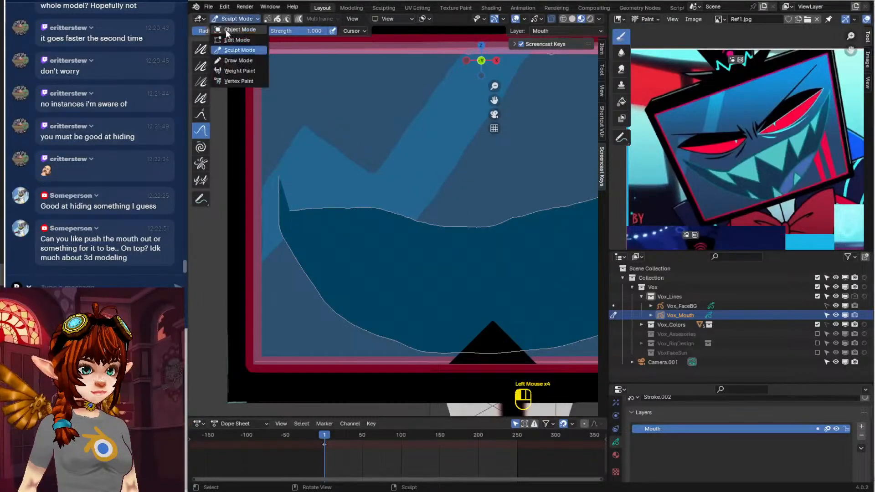
{"action": "left_click", "coordinate": [226, 29]}
{"action": "key", "text": "x"}
{"action": "left_click", "coordinate": [434, 242]}
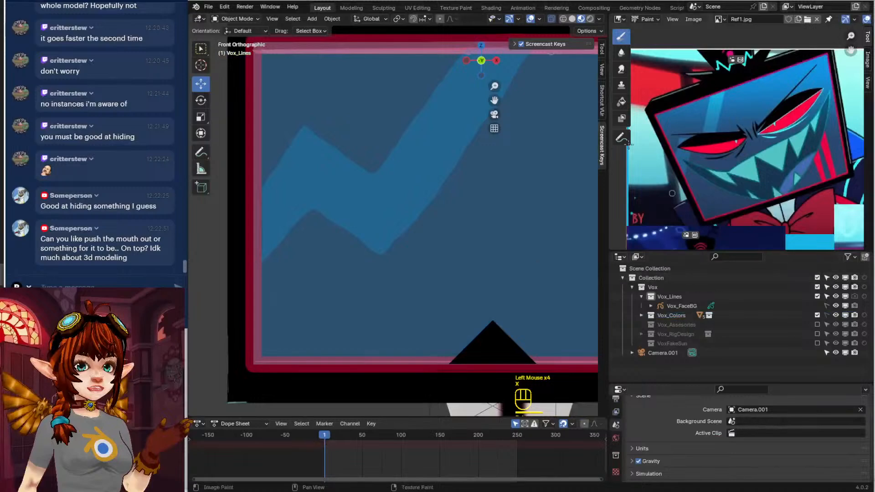
Add a Grease Pencil Monkey and raise it about 5.91 m in Z so it sits over Vox's head
{"action": "left_click", "coordinate": [313, 19]}
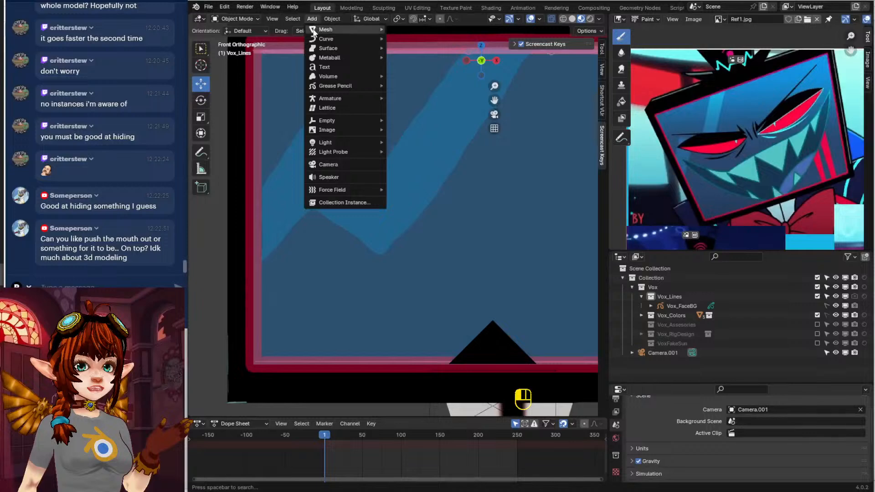
{"action": "mouse_move", "coordinate": [338, 86]}
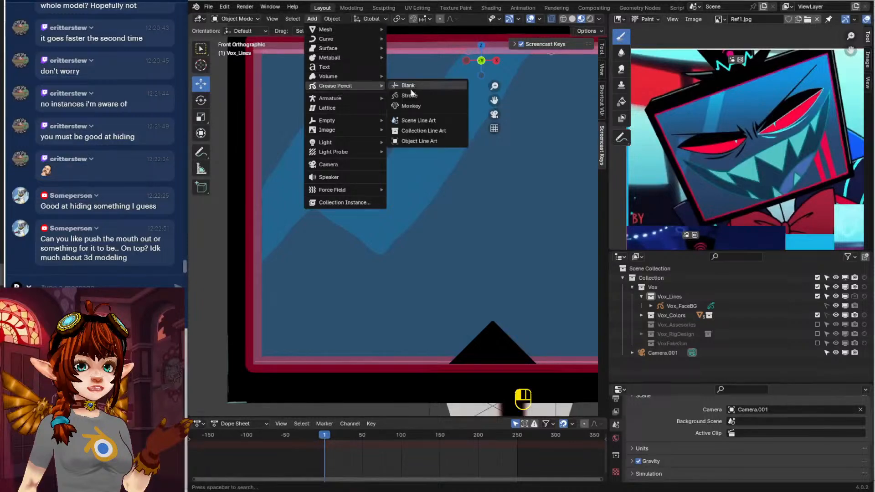
{"action": "left_click", "coordinate": [428, 106]}
{"action": "scroll", "coordinate": [463, 123], "scroll_direction": "down", "scroll_amount": 4}
{"action": "middle_click_drag", "start_coordinate": [462, 119], "coordinate": [398, 285]}
{"action": "scroll", "coordinate": [488, 172], "scroll_direction": "down", "scroll_amount": 2}
{"action": "left_click_drag", "start_coordinate": [408, 271], "coordinate": [344, 142]}
{"action": "middle_click_drag", "start_coordinate": [293, 210], "coordinate": [415, 201]}
{"action": "scroll", "coordinate": [414, 200], "scroll_direction": "up", "scroll_amount": 2}
{"action": "middle_click_drag", "start_coordinate": [474, 129], "coordinate": [431, 253], "text": "shift"}
{"action": "scroll", "coordinate": [440, 242], "scroll_direction": "up", "scroll_amount": 2}
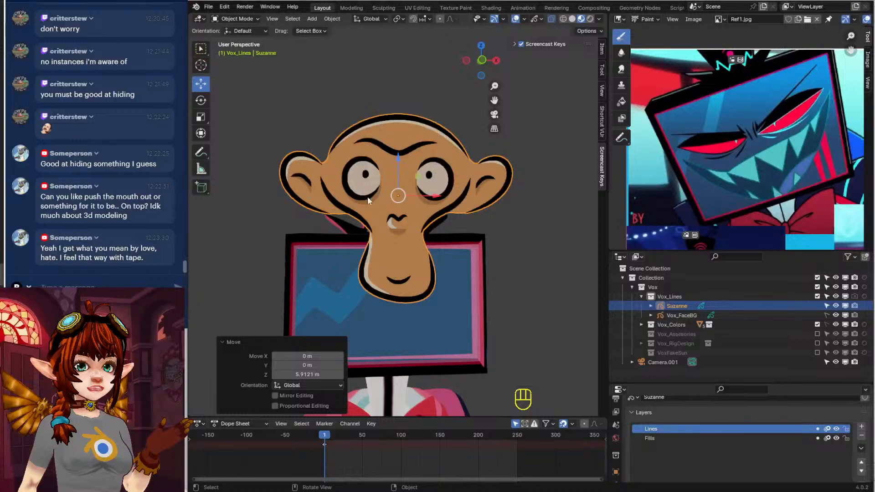
Change the fill base color of the monkey's Skin material to pink
{"action": "scroll", "coordinate": [621, 447], "scroll_direction": "down", "scroll_amount": 4}
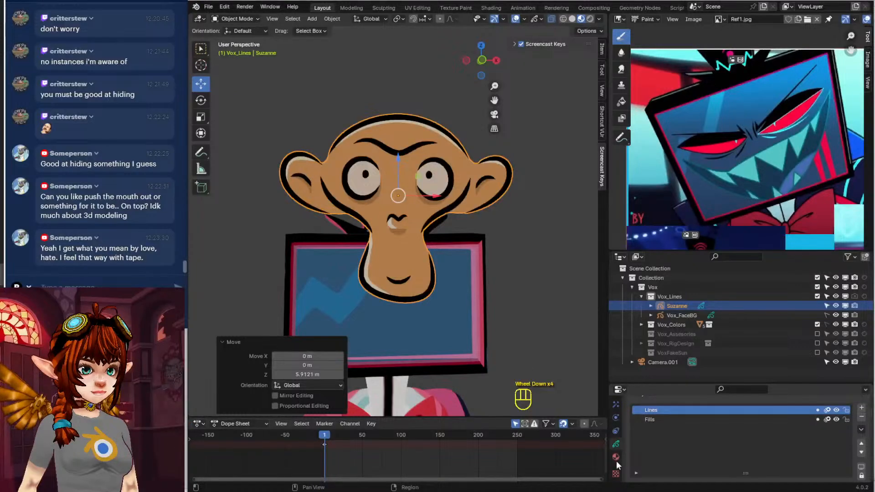
{"action": "left_click", "coordinate": [616, 458]}
{"action": "scroll", "coordinate": [737, 415], "scroll_direction": "up", "scroll_amount": 1}
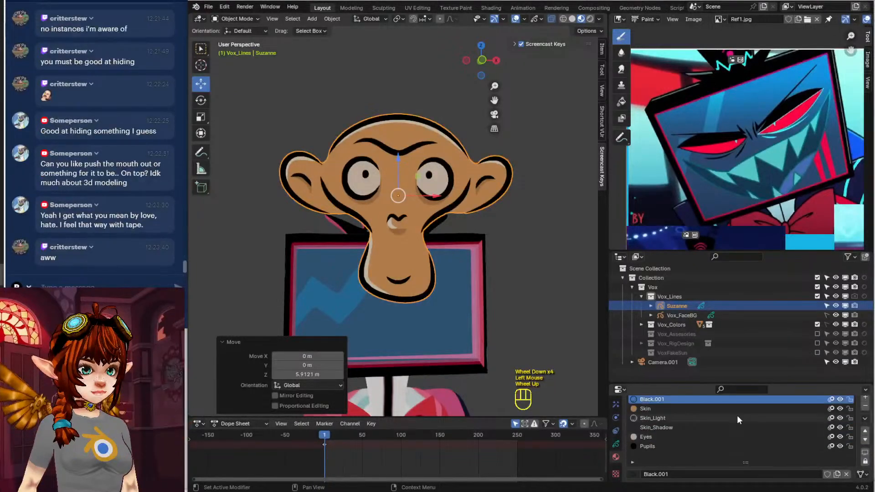
{"action": "scroll", "coordinate": [737, 404], "scroll_direction": "up", "scroll_amount": 2}
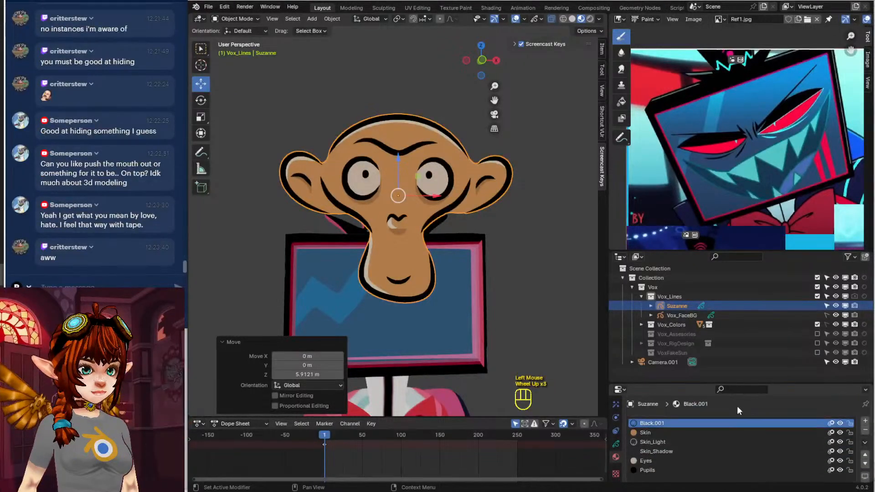
{"action": "left_click", "coordinate": [682, 431]}
{"action": "scroll", "coordinate": [706, 450], "scroll_direction": "down", "scroll_amount": 3}
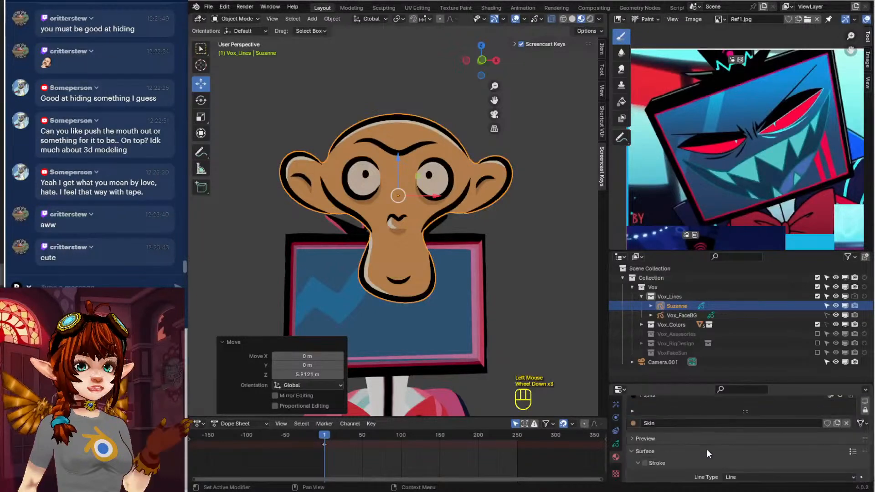
{"action": "scroll", "coordinate": [706, 454], "scroll_direction": "down", "scroll_amount": 2}
{"action": "left_click", "coordinate": [746, 422]}
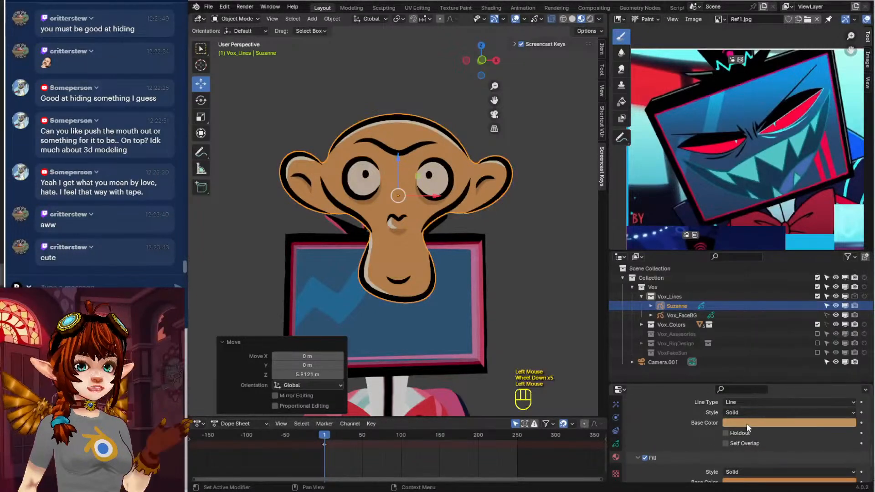
{"action": "scroll", "coordinate": [748, 457], "scroll_direction": "down", "scroll_amount": 1}
{"action": "left_click", "coordinate": [769, 445]}
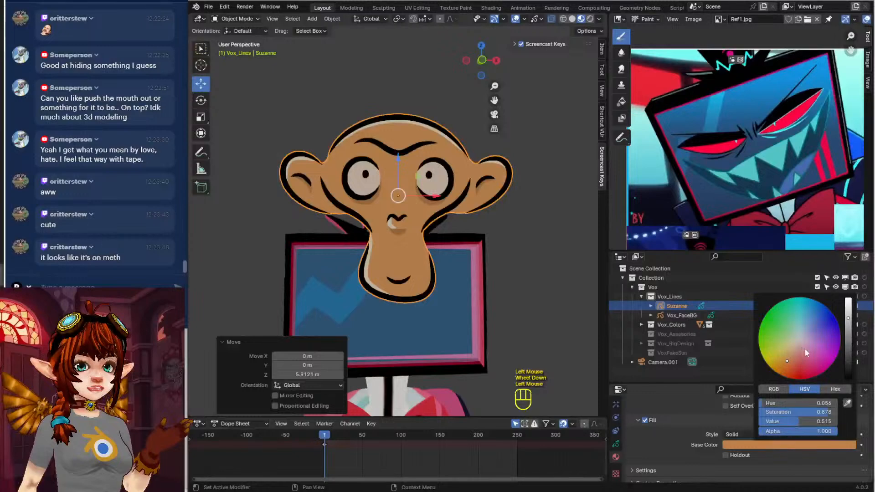
{"action": "mouse_move", "coordinate": [804, 353]}
{"action": "left_mouse_down"}
{"action": "mouse_move", "coordinate": [816, 326]}
{"action": "mouse_move", "coordinate": [777, 333]}
{"action": "mouse_move", "coordinate": [811, 353]}
{"action": "left_mouse_up"}
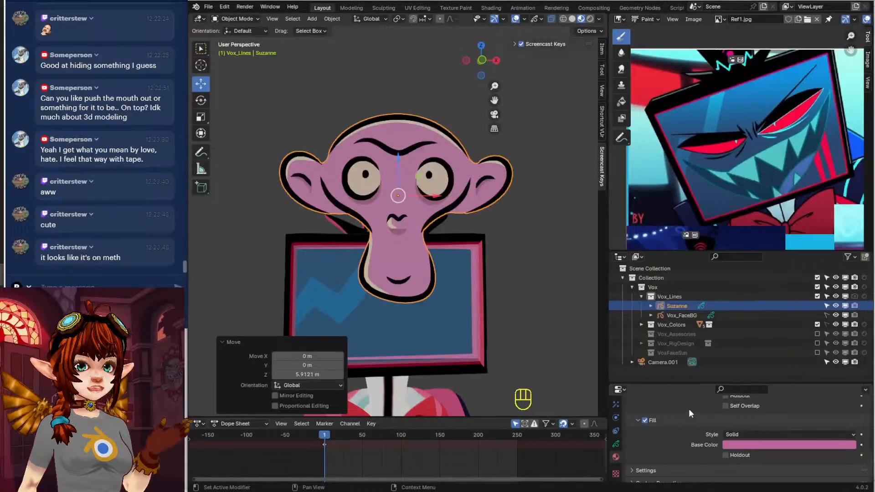
Change the fill base color of the monkey's Eyes material to red
{"action": "scroll", "coordinate": [682, 439], "scroll_direction": "up", "scroll_amount": 4}
{"action": "scroll", "coordinate": [681, 438], "scroll_direction": "up", "scroll_amount": 1}
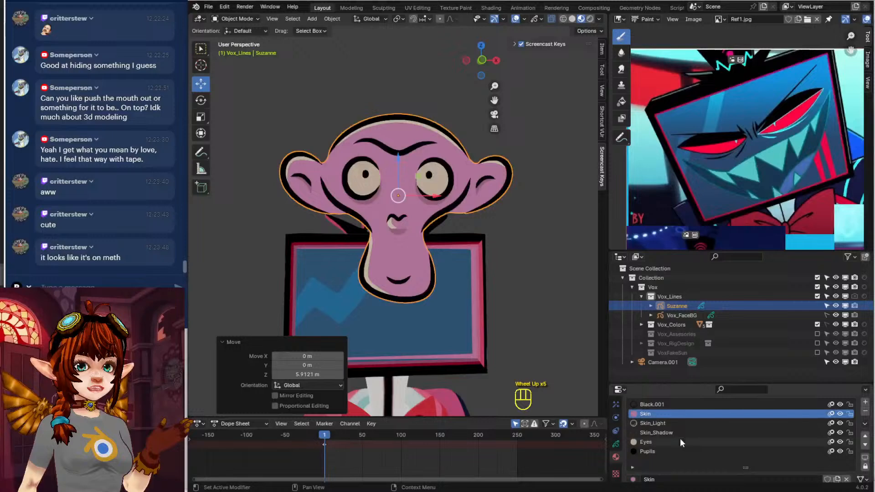
{"action": "left_click", "coordinate": [642, 442]}
{"action": "scroll", "coordinate": [767, 464], "scroll_direction": "down", "scroll_amount": 4}
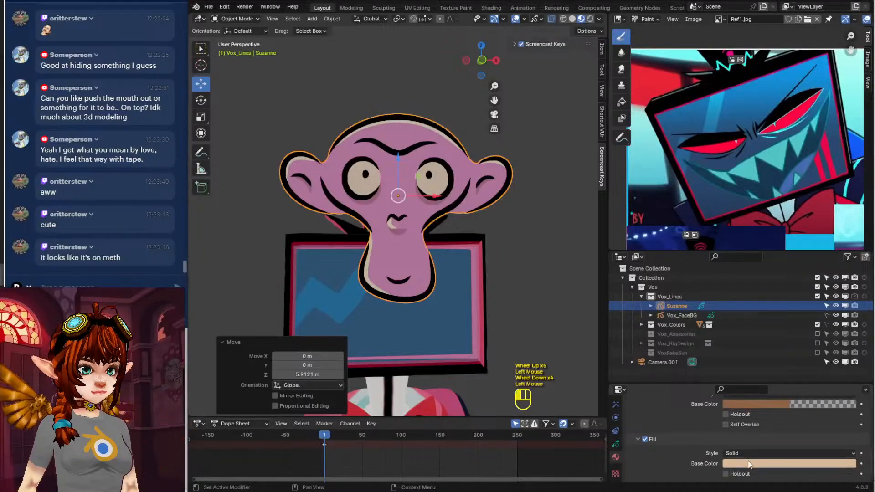
{"action": "left_click", "coordinate": [775, 464]}
{"action": "left_click", "coordinate": [807, 378]}
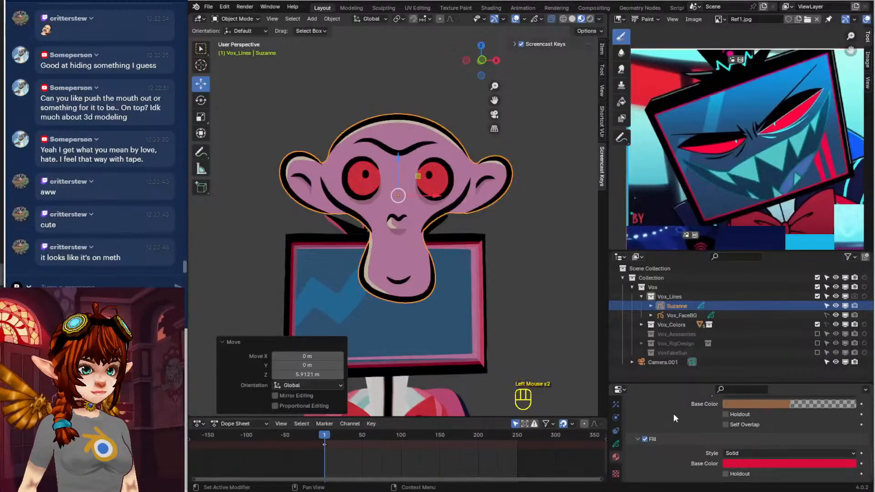
{"action": "scroll", "coordinate": [675, 414], "scroll_direction": "up", "scroll_amount": 6}
{"action": "left_click", "coordinate": [668, 451]}
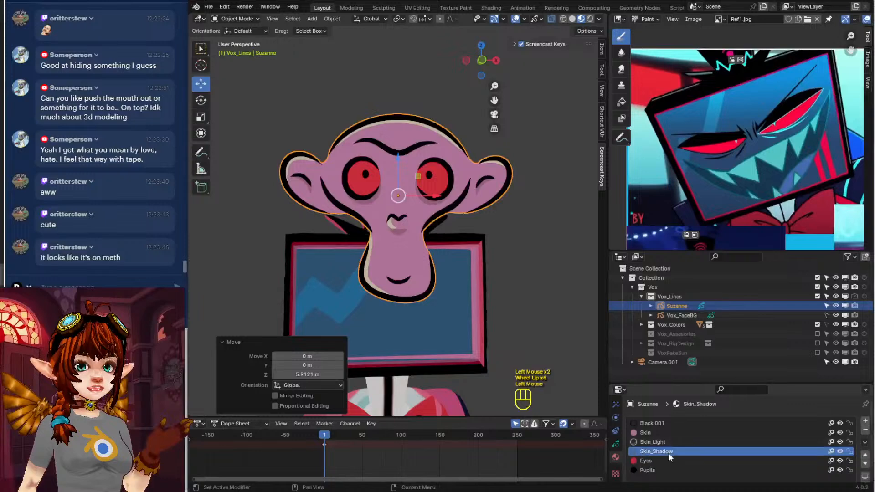
{"action": "scroll", "coordinate": [679, 456], "scroll_direction": "down", "scroll_amount": 5}
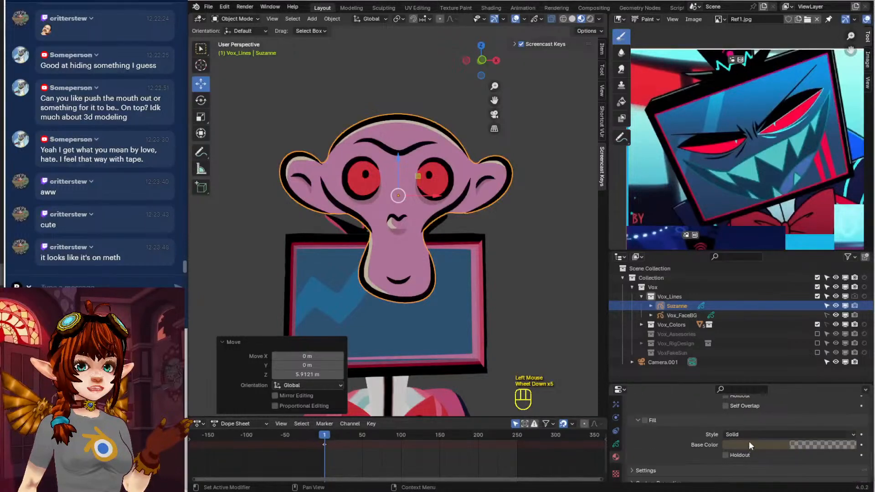
{"action": "left_click", "coordinate": [751, 443]}
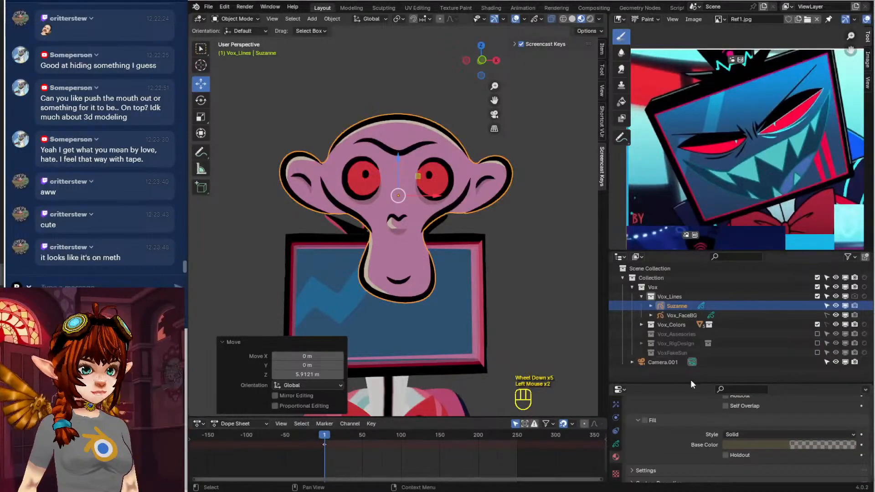
{"action": "scroll", "coordinate": [690, 379], "scroll_direction": "up", "scroll_amount": 2}
Sculpt the monkey's strokes in Sculpt Mode, stretching both eyes and the surrounding brow and head outline
{"action": "left_click", "coordinate": [240, 19]}
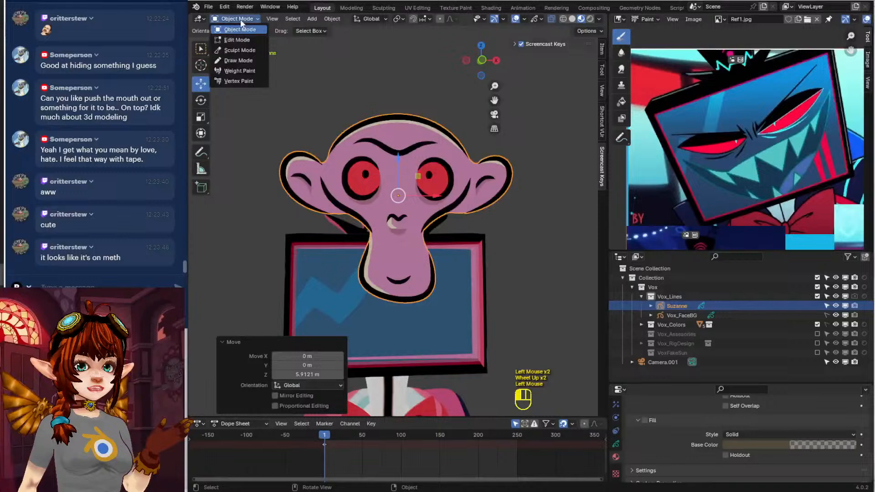
{"action": "left_click", "coordinate": [245, 48]}
{"action": "left_click_drag", "start_coordinate": [377, 130], "coordinate": [377, 130]}
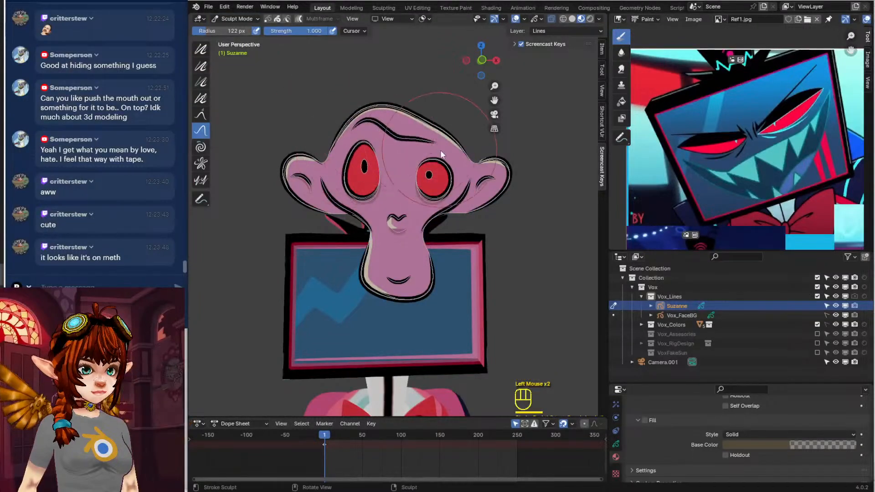
{"action": "left_click_drag", "start_coordinate": [441, 152], "coordinate": [451, 135]}
{"action": "left_click_drag", "start_coordinate": [441, 199], "coordinate": [463, 233]}
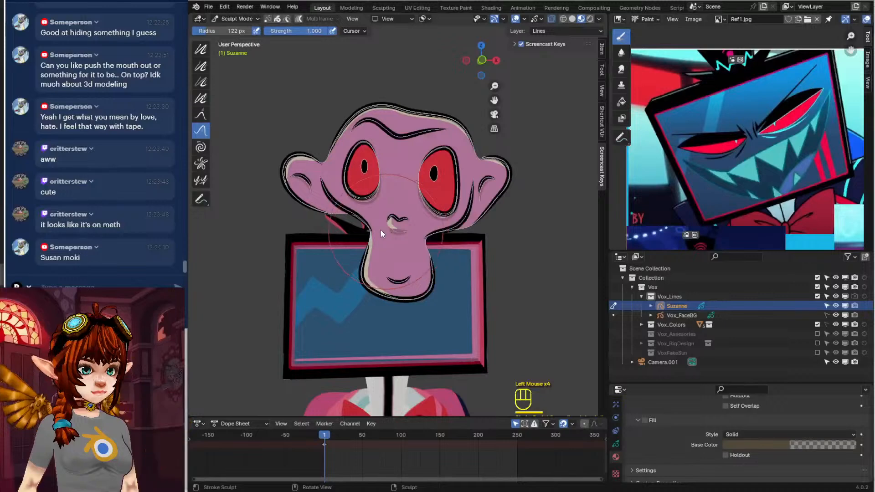
Sculpt the monkey's nose, its right-hand eye and the cheek strokes with the grab brush
{"action": "left_click_drag", "start_coordinate": [380, 229], "coordinate": [376, 241]}
{"action": "left_click_drag", "start_coordinate": [442, 227], "coordinate": [449, 229]}
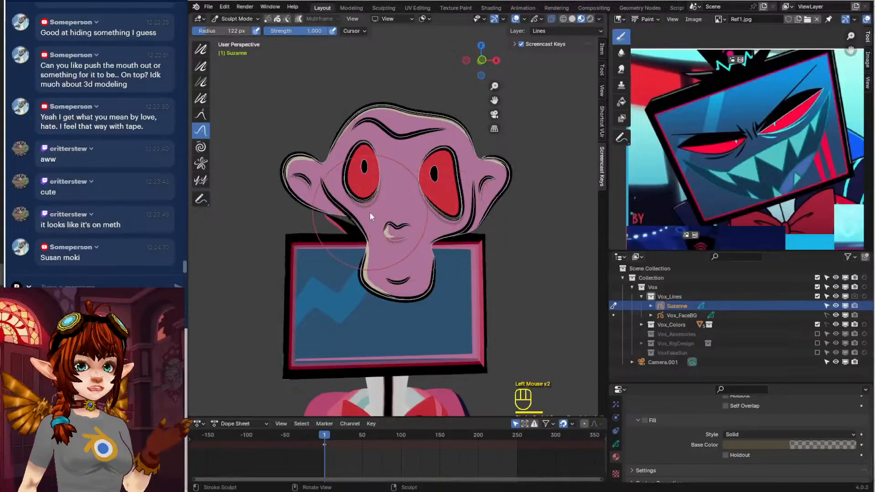
{"action": "left_click_drag", "start_coordinate": [370, 212], "coordinate": [363, 219]}
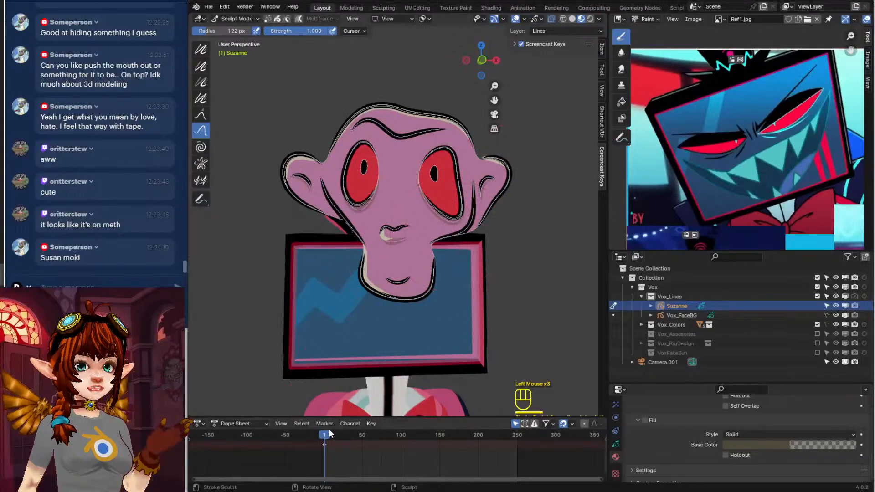
Enlarge the Dope Sheet and duplicate the monkey's first keyframe to about frame 7
{"action": "left_click", "coordinate": [325, 445]}
{"action": "left_click_drag", "start_coordinate": [338, 415], "coordinate": [332, 362]}
{"action": "left_click", "coordinate": [324, 388]}
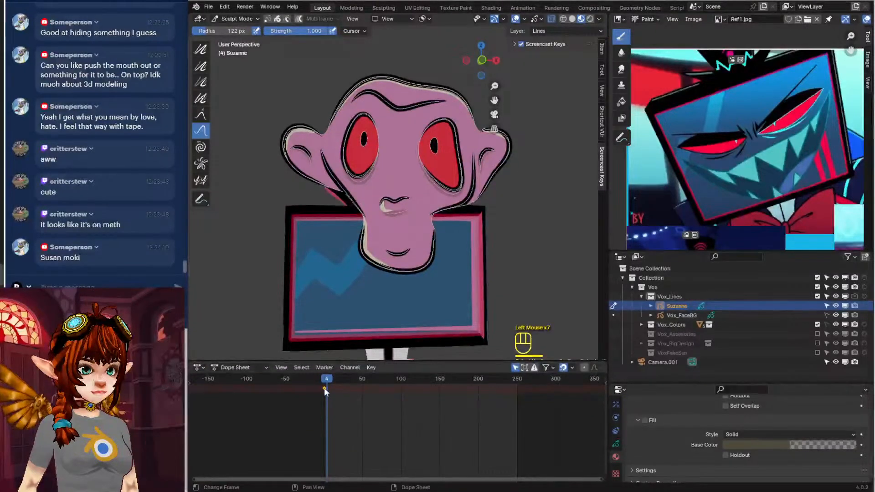
{"action": "key", "text": "shift"}
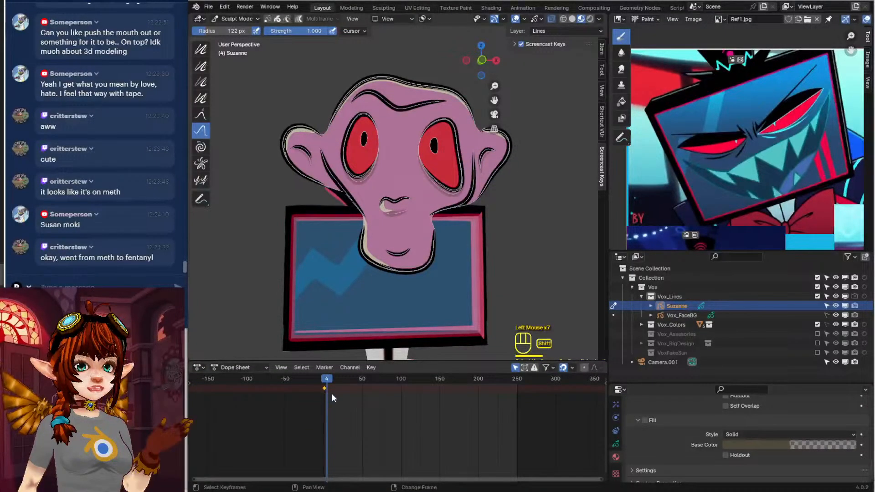
{"action": "key", "text": "shift+d"}
{"action": "left_click", "coordinate": [336, 395]}
Go to frame 7 and sculpt the monkey's right-hand eye, brow and head outline into a different shape
{"action": "left_click", "coordinate": [327, 382]}
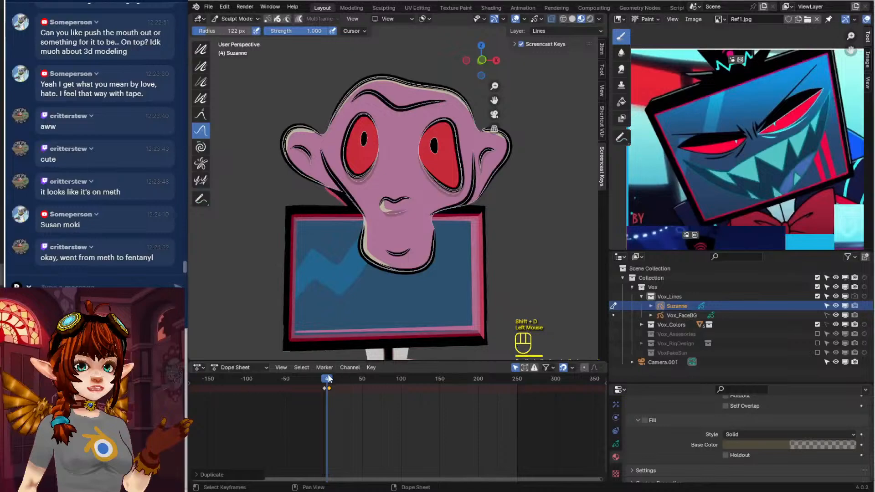
{"action": "left_click_drag", "start_coordinate": [327, 381], "coordinate": [329, 383]}
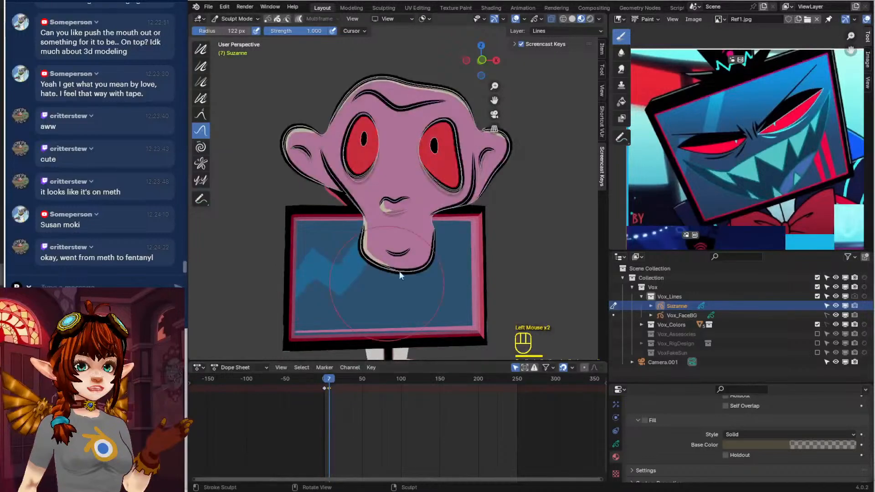
{"action": "mouse_move", "coordinate": [451, 221]}
{"action": "left_mouse_down"}
{"action": "mouse_move", "coordinate": [441, 203]}
{"action": "mouse_move", "coordinate": [448, 163]}
{"action": "left_mouse_up"}
{"action": "left_click_drag", "start_coordinate": [455, 103], "coordinate": [402, 139]}
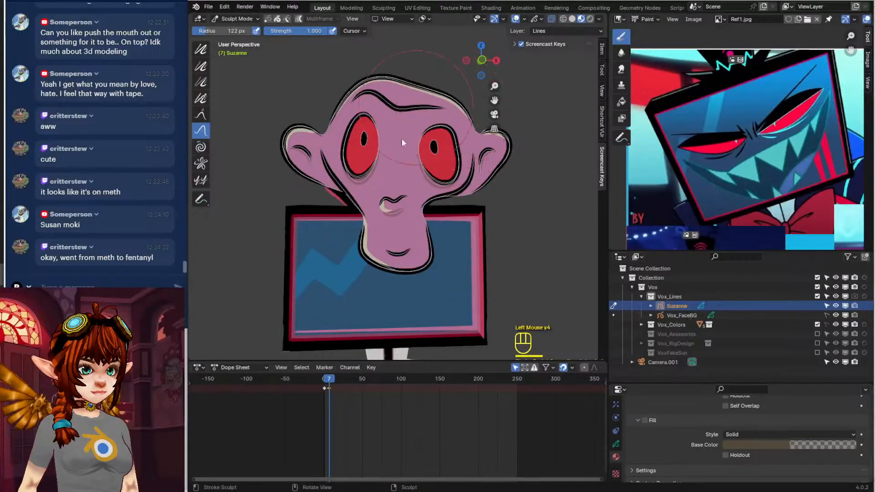
Duplicate the frame 7 keyframe to about frame 16
{"action": "left_click_drag", "start_coordinate": [329, 380], "coordinate": [330, 382]}
{"action": "key", "text": "shift+d"}
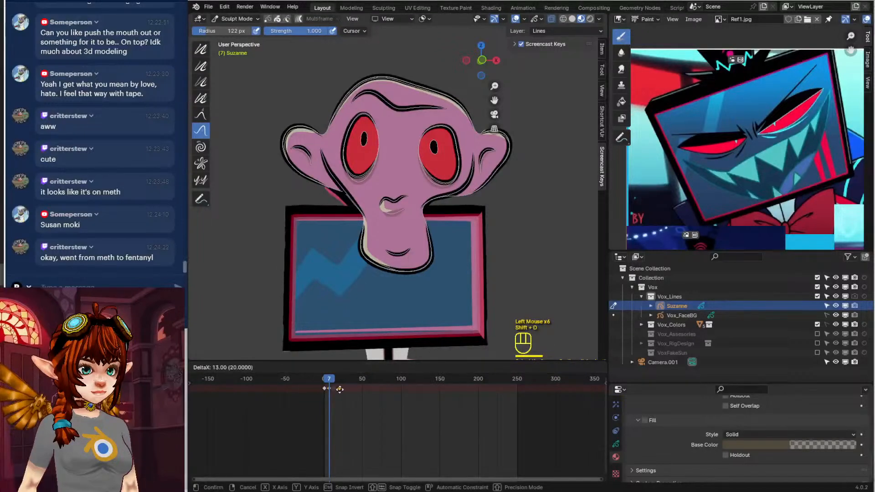
{"action": "left_click", "coordinate": [336, 389]}
On frame 16, sculpt the monkey's left-hand eye smaller and pull its nose upward, and scrub across the keyframes
{"action": "left_click", "coordinate": [334, 379]}
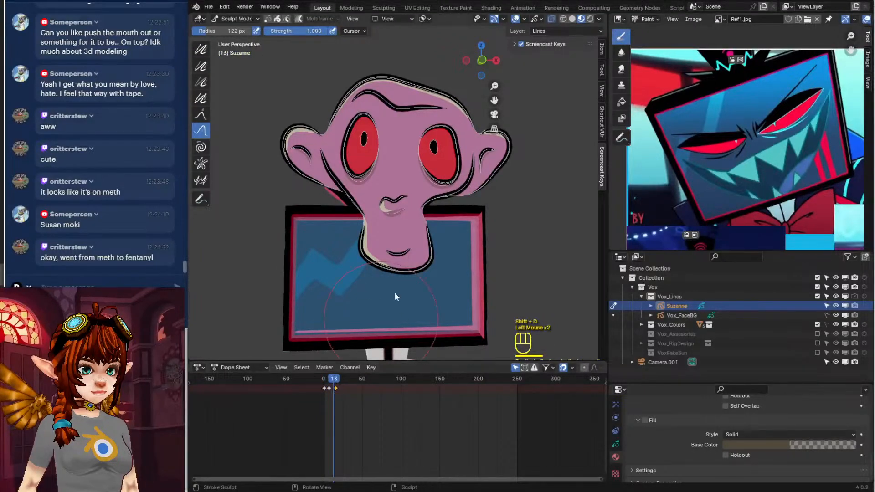
{"action": "left_click_drag", "start_coordinate": [338, 379], "coordinate": [336, 379]}
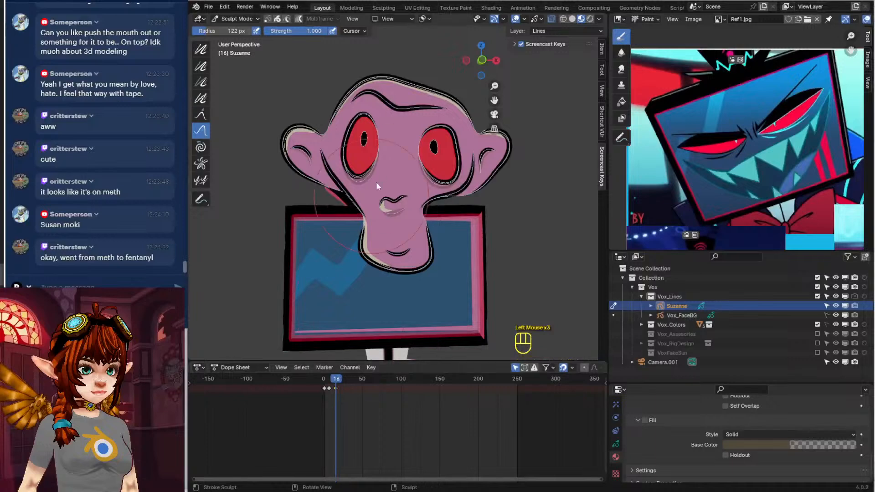
{"action": "left_click_drag", "start_coordinate": [362, 188], "coordinate": [396, 111]}
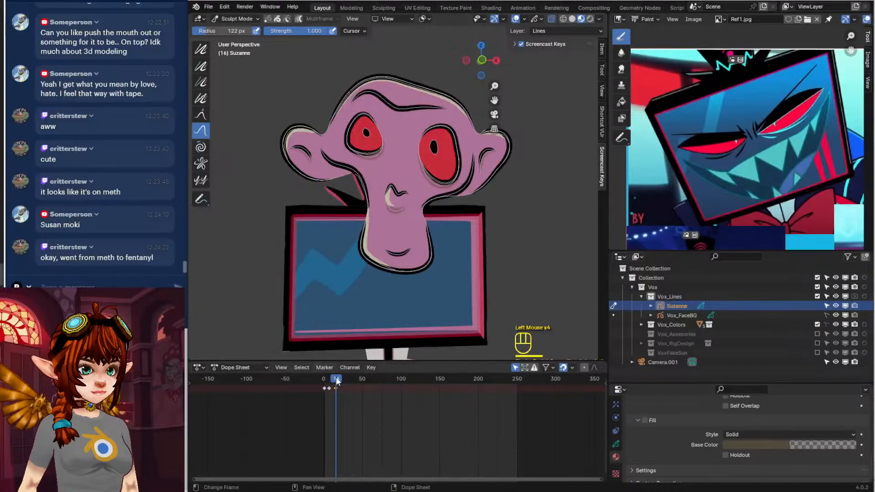
{"action": "mouse_move", "coordinate": [336, 381]}
{"action": "left_mouse_down"}
{"action": "mouse_move", "coordinate": [322, 382]}
{"action": "mouse_move", "coordinate": [339, 386]}
{"action": "mouse_move", "coordinate": [326, 388]}
{"action": "mouse_move", "coordinate": [335, 392]}
{"action": "left_mouse_up"}
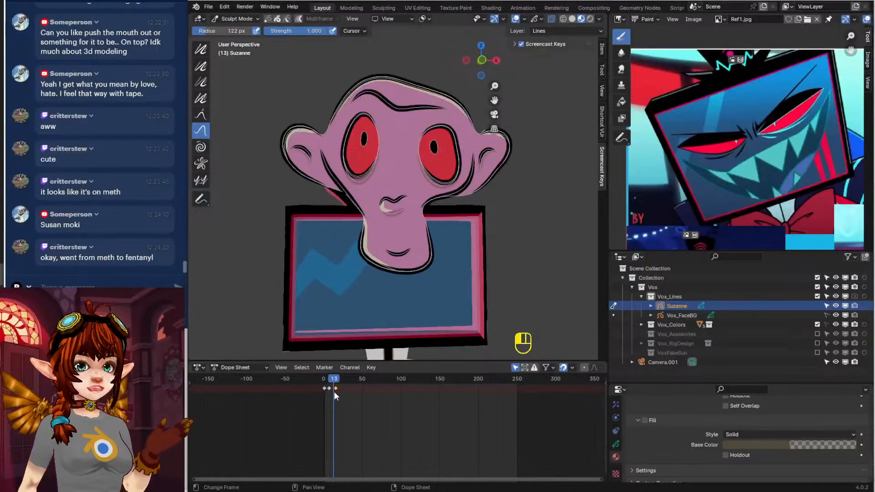
Return to Object Mode and delete the Suzanne monkey
{"action": "left_click", "coordinate": [237, 19]}
{"action": "left_click", "coordinate": [238, 27]}
{"action": "key", "text": "x"}
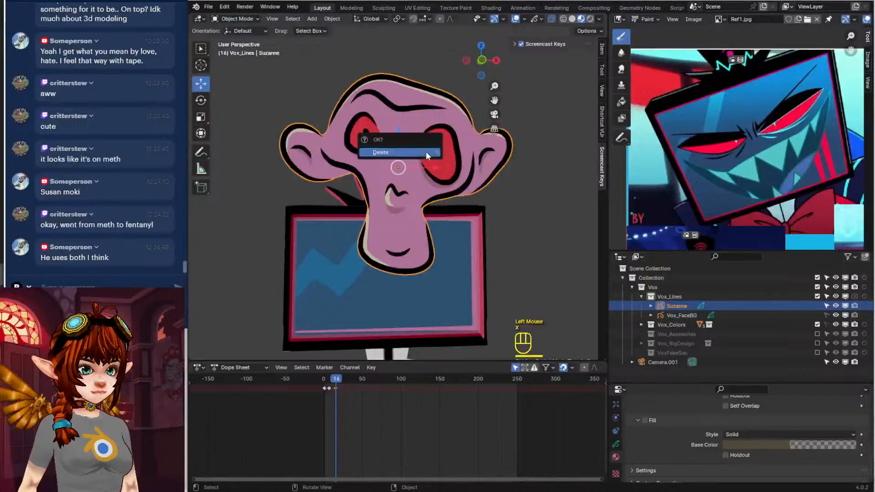
{"action": "left_click", "coordinate": [426, 152]}
Examine Vox's empty face screen and upper body from the front view
{"action": "middle_click_drag", "start_coordinate": [427, 167], "coordinate": [428, 218], "text": "shift"}
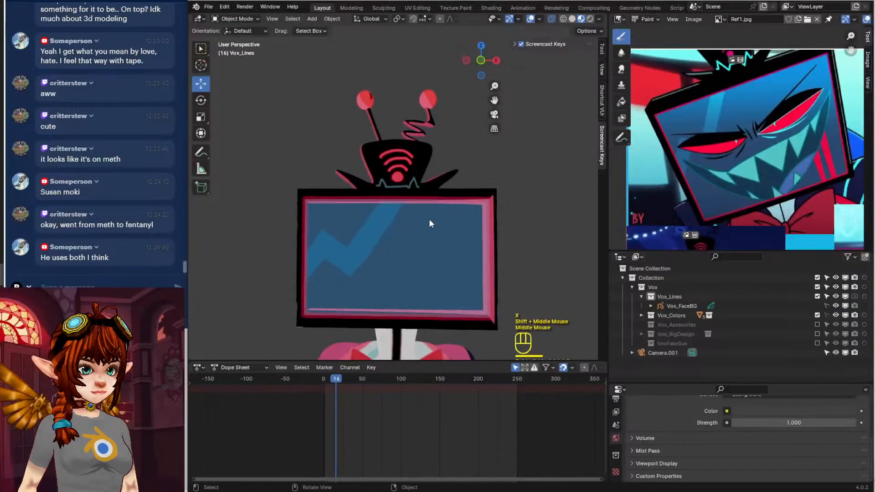
{"action": "key", "text": "KP_1"}
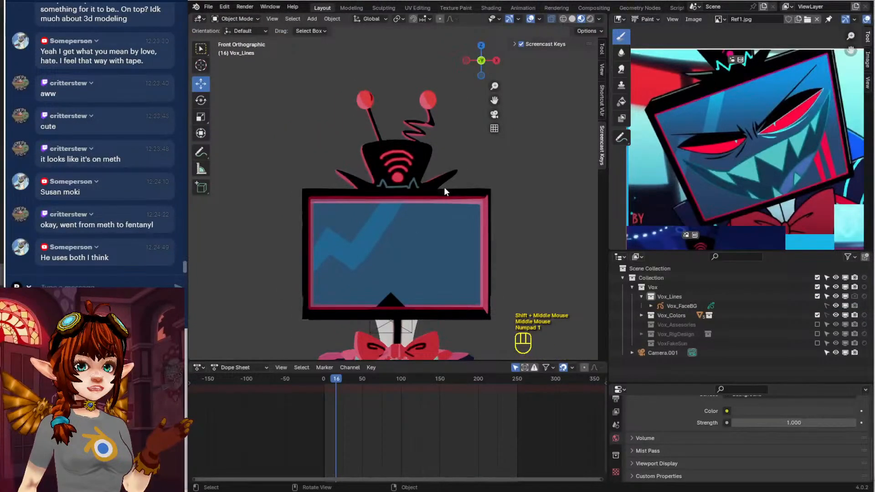
{"action": "scroll", "coordinate": [435, 214], "scroll_direction": "down", "scroll_amount": 2}
{"action": "middle_click_drag", "start_coordinate": [433, 218], "coordinate": [435, 155], "text": "shift"}
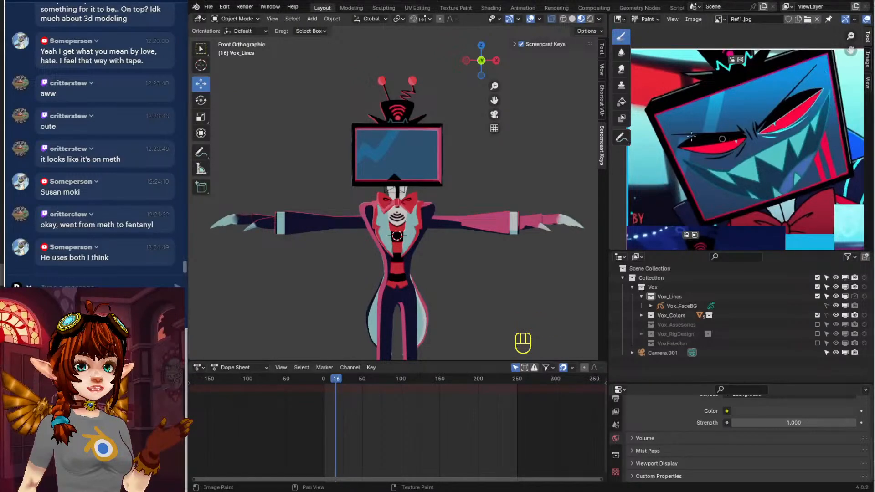
{"action": "middle_click_drag", "start_coordinate": [447, 233], "coordinate": [433, 179], "text": "shift"}
{"action": "scroll", "coordinate": [433, 178], "scroll_direction": "up", "scroll_amount": 3}
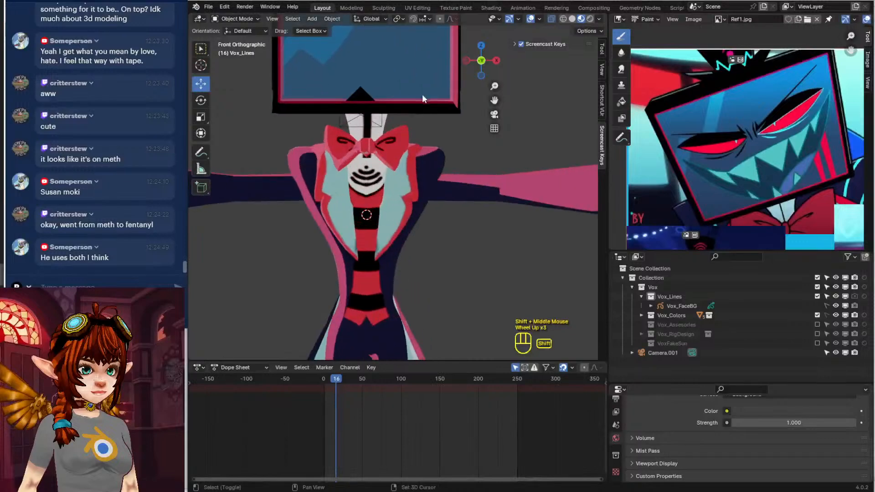
{"action": "middle_click_drag", "start_coordinate": [422, 94], "coordinate": [442, 151], "text": "shift"}
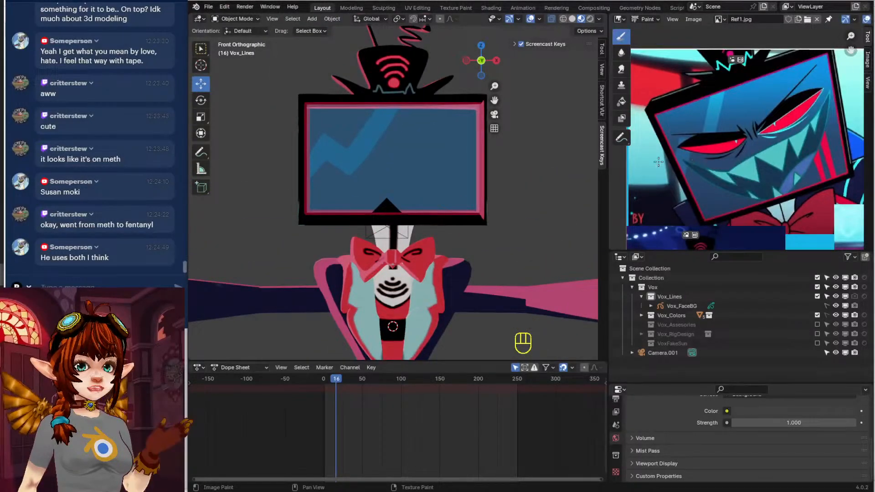
{"action": "scroll", "coordinate": [371, 181], "scroll_direction": "up", "scroll_amount": 3}
{"action": "mouse_move", "coordinate": [371, 182]}
{"action": "middle_mouse_down", "text": "shift"}
{"action": "mouse_move", "coordinate": [347, 151]}
{"action": "mouse_move", "coordinate": [372, 204]}
{"action": "mouse_move", "coordinate": [354, 188]}
{"action": "mouse_move", "coordinate": [372, 194]}
{"action": "middle_mouse_up", "text": "shift"}
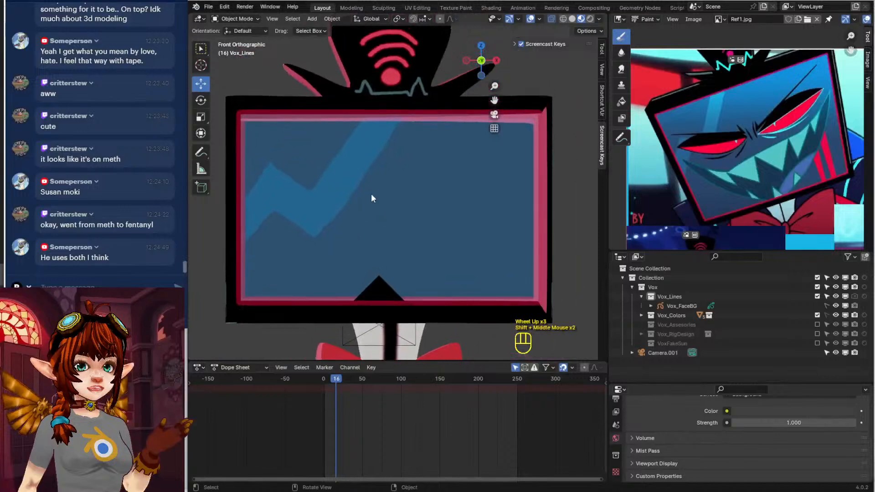
Add a Grease Pencil Stroke object to the Vox_Lines collection
{"action": "left_click", "coordinate": [698, 295]}
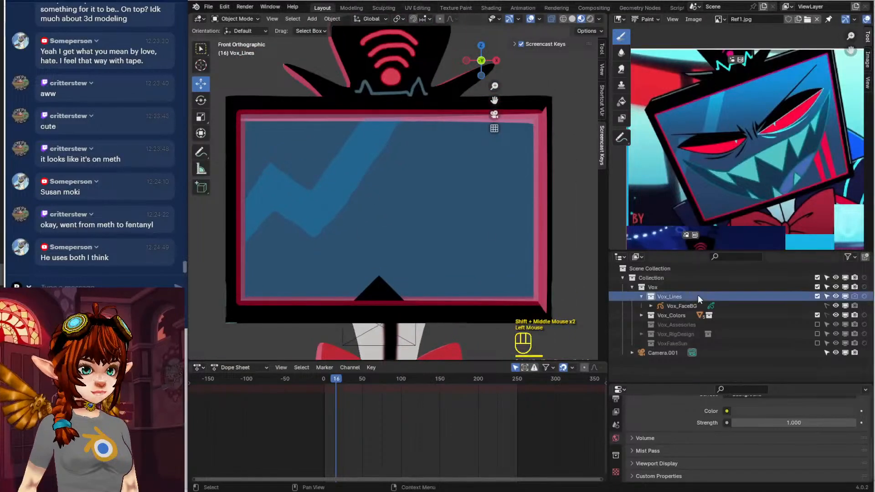
{"action": "left_click", "coordinate": [292, 19]}
{"action": "mouse_move", "coordinate": [324, 20]}
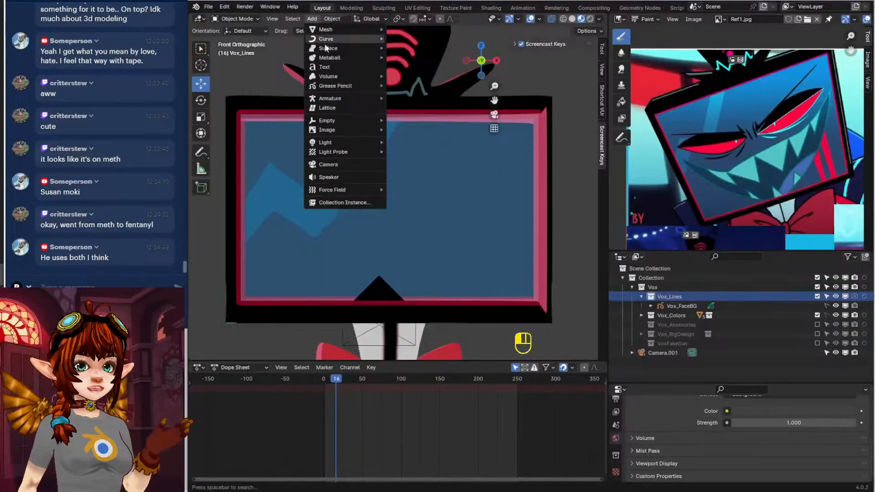
{"action": "mouse_move", "coordinate": [334, 79]}
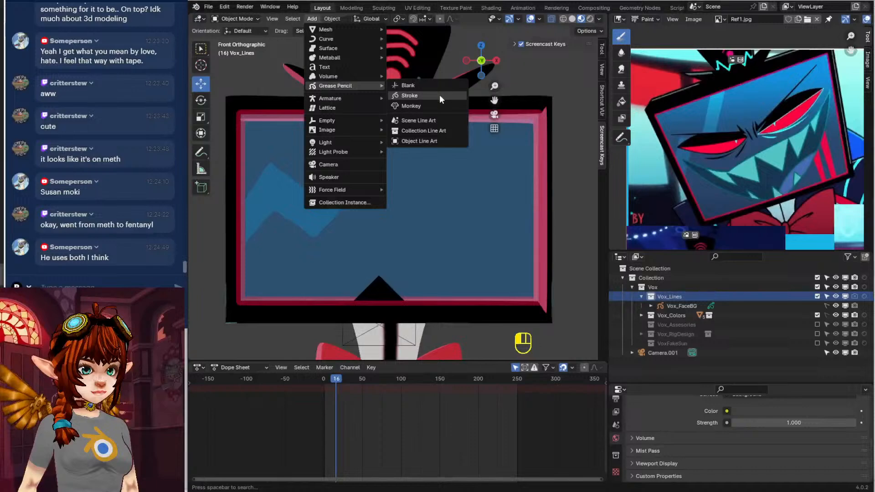
{"action": "left_click", "coordinate": [439, 94]}
Raise the stroke to face height and shift it -0.23975 m in Y in front of Vox's screen, and save the file
{"action": "scroll", "coordinate": [471, 126], "scroll_direction": "down", "scroll_amount": 2}
{"action": "middle_click_drag", "start_coordinate": [423, 267], "coordinate": [395, 228]}
{"action": "scroll", "coordinate": [395, 228], "scroll_direction": "down", "scroll_amount": 2}
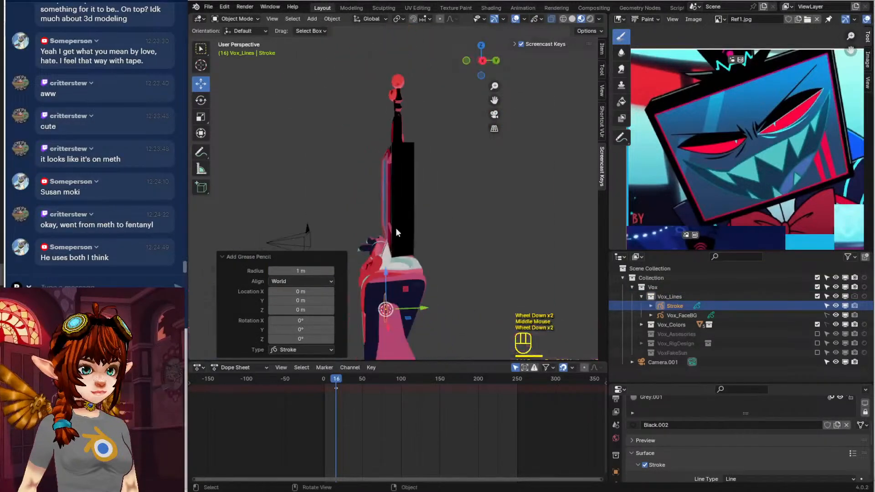
{"action": "key", "text": "KP_3"}
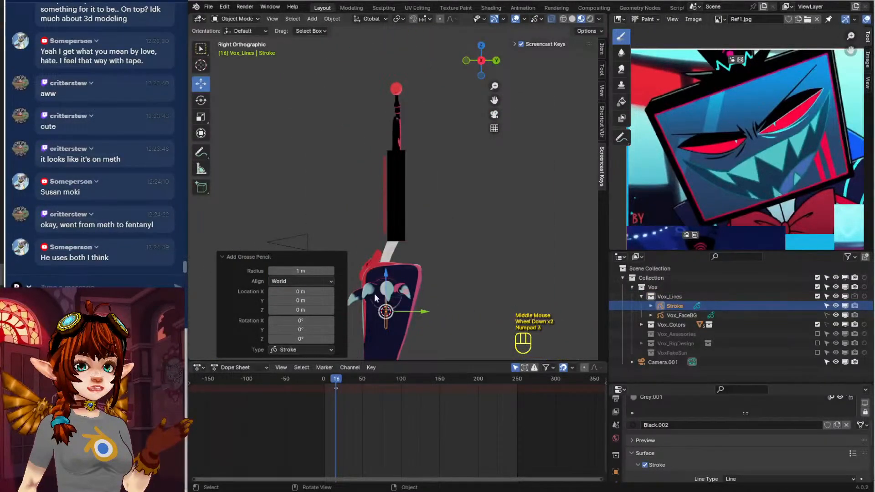
{"action": "mouse_move", "coordinate": [385, 280]}
{"action": "left_mouse_down"}
{"action": "mouse_move", "coordinate": [362, 160]}
{"action": "mouse_move", "coordinate": [406, 174]}
{"action": "mouse_move", "coordinate": [415, 193]}
{"action": "left_mouse_up"}
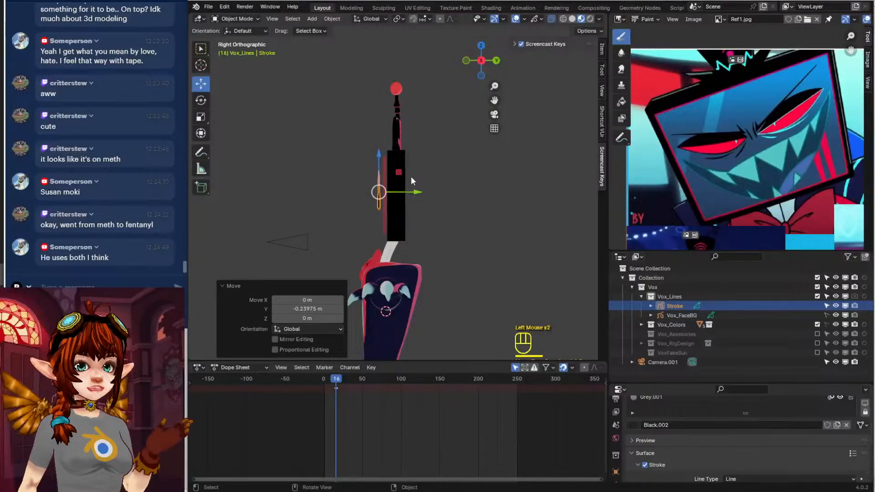
{"action": "key", "text": "KP_1"}
{"action": "scroll", "coordinate": [443, 188], "scroll_direction": "up", "scroll_amount": 3}
{"action": "middle_click_drag", "start_coordinate": [414, 180], "coordinate": [429, 186], "text": "shift"}
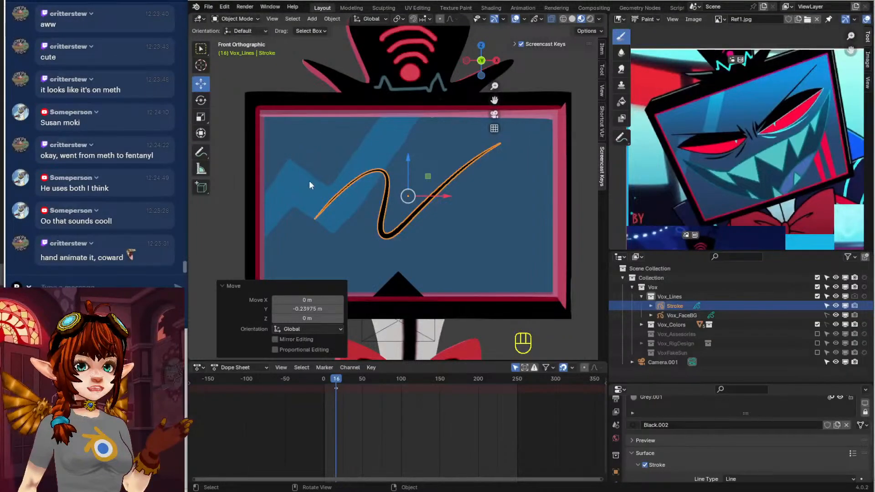
{"action": "key", "text": "ctrl+s"}
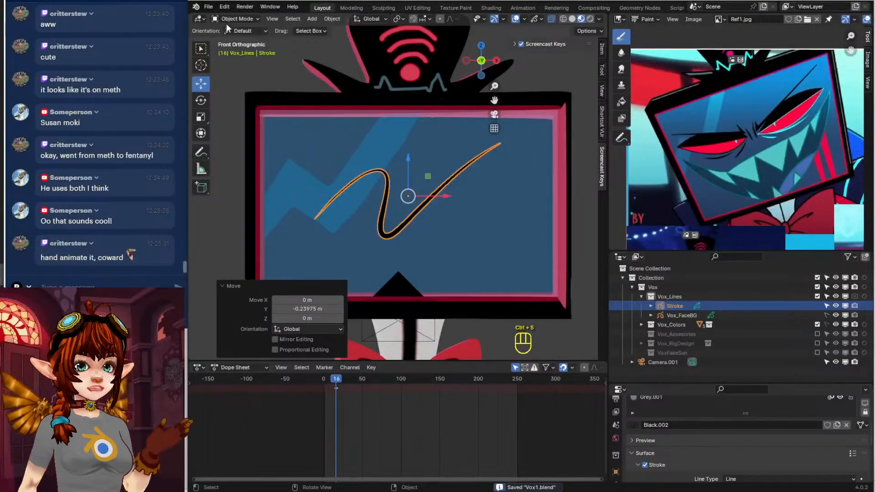
Open the recent file Niffty_v18.blend and bring the character into view
{"action": "left_click", "coordinate": [208, 6]}
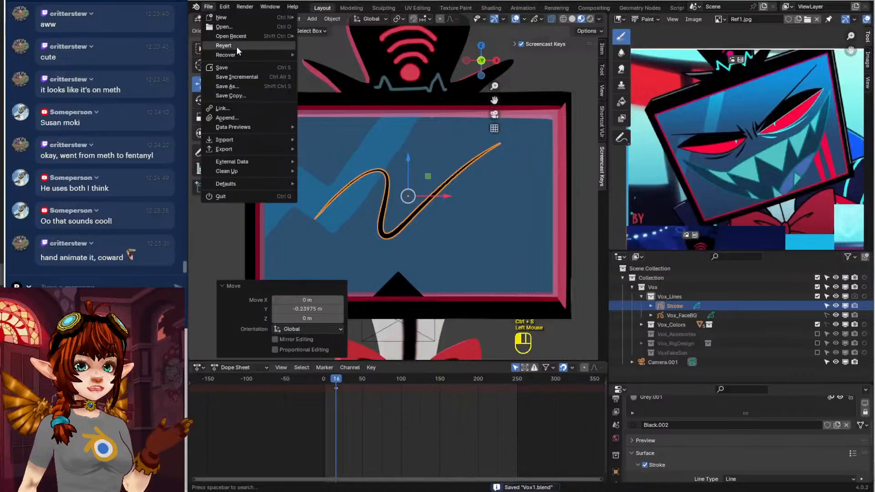
{"action": "mouse_move", "coordinate": [233, 36]}
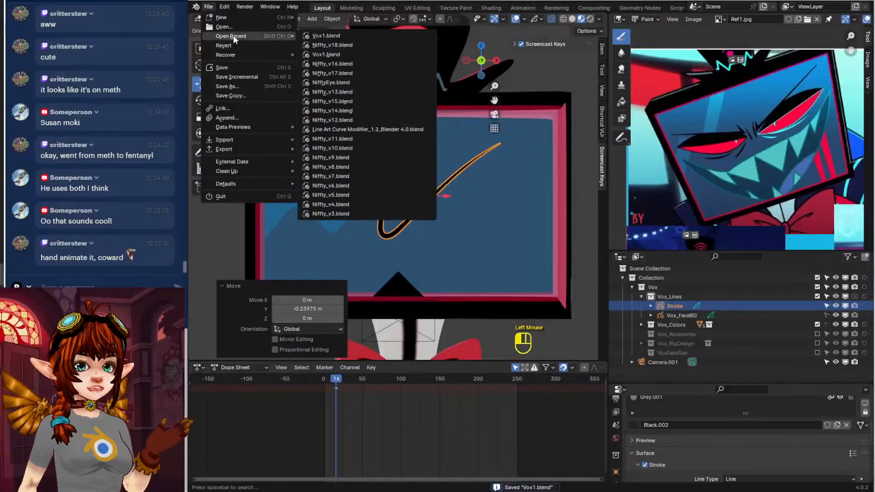
{"action": "left_click", "coordinate": [364, 44]}
{"action": "middle_click_drag", "start_coordinate": [436, 184], "coordinate": [406, 212]}
{"action": "scroll", "coordinate": [447, 188], "scroll_direction": "up", "scroll_amount": 2}
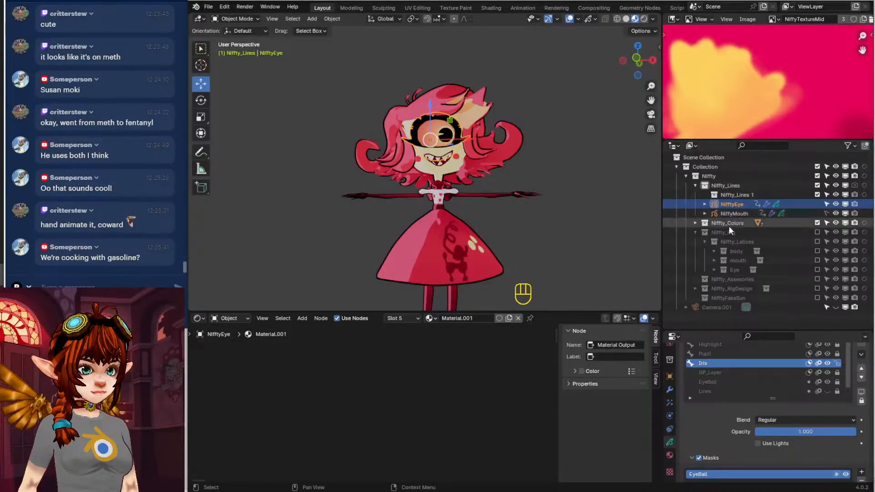
Enable the Niffty_Rig collection and select the Niffty_BodyRig armature
{"action": "left_click", "coordinate": [817, 232]}
{"action": "middle_click_drag", "start_coordinate": [477, 189], "coordinate": [474, 148]}
{"action": "scroll", "coordinate": [469, 185], "scroll_direction": "up", "scroll_amount": 2}
{"action": "scroll", "coordinate": [448, 159], "scroll_direction": "up", "scroll_amount": 1}
{"action": "scroll", "coordinate": [447, 160], "scroll_direction": "up", "scroll_amount": 1}
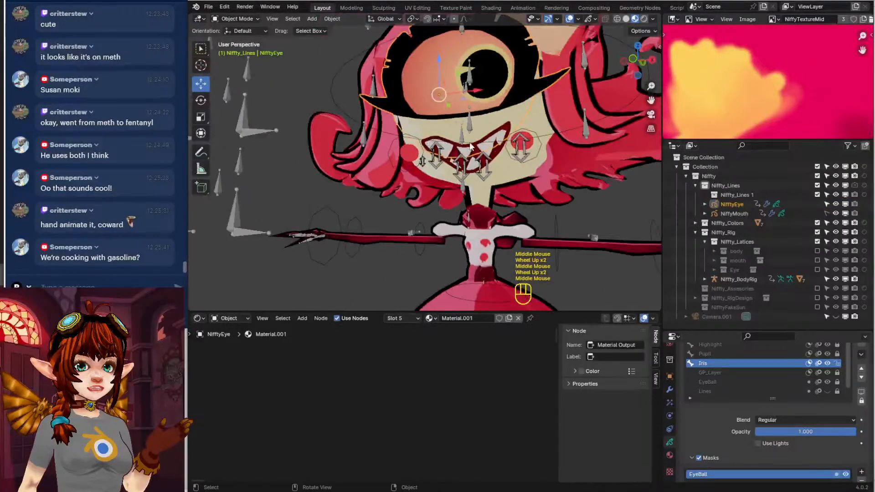
{"action": "left_click", "coordinate": [513, 155]}
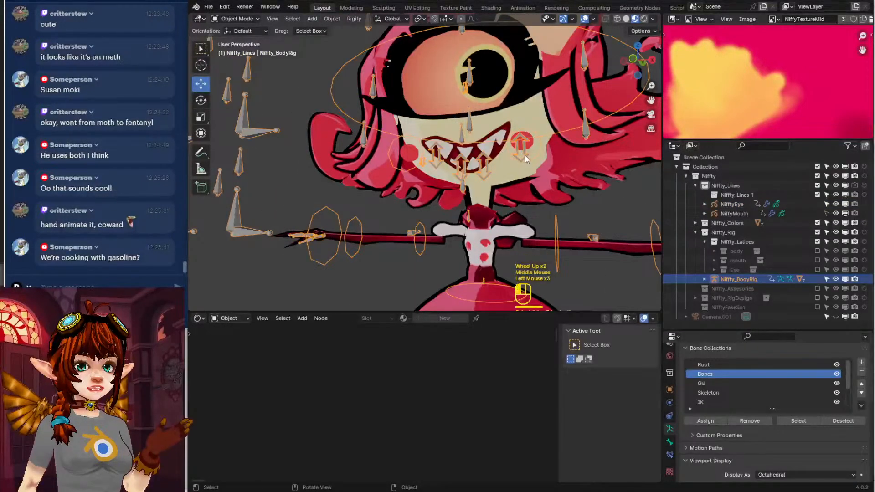
{"action": "left_click", "coordinate": [535, 61]}
Put Niffty's body rig into Pose Mode with the eye and mouth controls in view
{"action": "middle_click_drag", "start_coordinate": [589, 143], "coordinate": [507, 164], "text": "shift"}
{"action": "scroll", "coordinate": [503, 178], "scroll_direction": "down", "scroll_amount": 2}
{"action": "scroll", "coordinate": [506, 164], "scroll_direction": "down", "scroll_amount": 1}
{"action": "middle_click_drag", "start_coordinate": [542, 132], "coordinate": [462, 129], "text": "shift"}
{"action": "left_click", "coordinate": [572, 134]}
{"action": "left_click", "coordinate": [218, 19]}
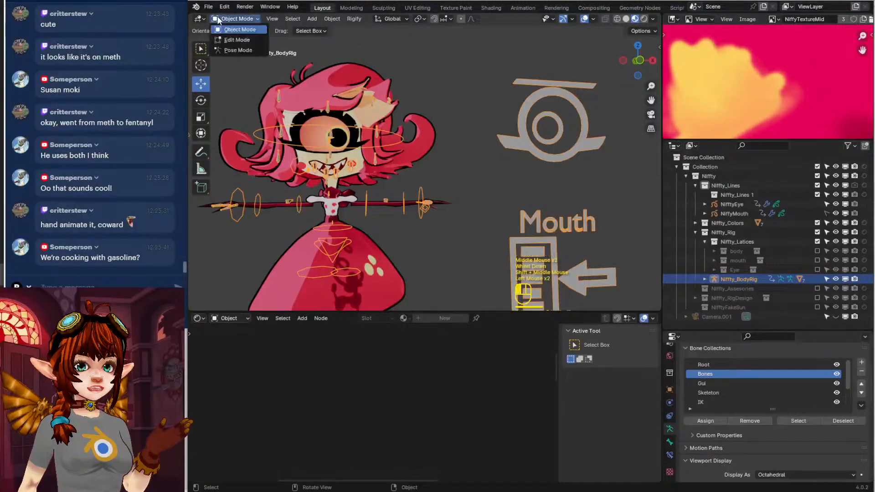
{"action": "left_click", "coordinate": [238, 51]}
Move and scale Niffty's pupil control, and shift the eye blink control slightly
{"action": "left_click", "coordinate": [548, 143]}
{"action": "middle_click_drag", "start_coordinate": [537, 148], "coordinate": [540, 147]}
{"action": "key", "text": "g"}
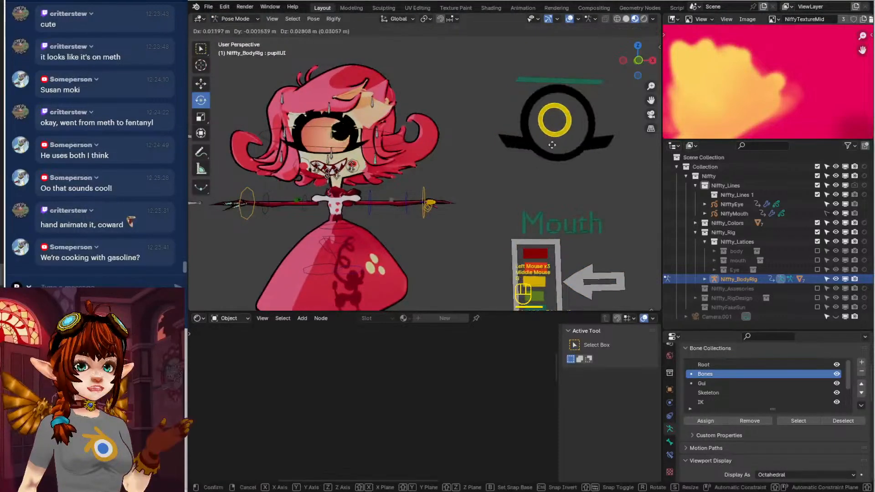
{"action": "left_click", "coordinate": [592, 145]}
{"action": "key", "text": "s"}
{"action": "left_click", "coordinate": [619, 157]}
{"action": "key", "text": "s"}
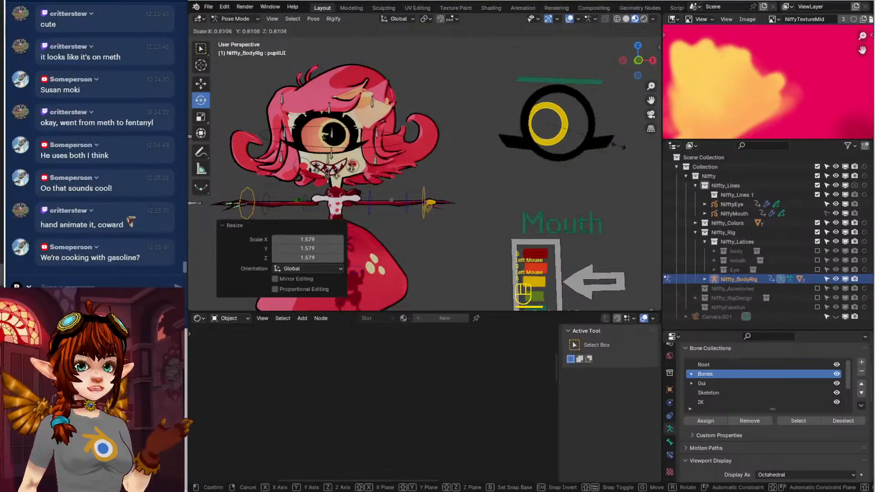
{"action": "left_click", "coordinate": [592, 77]}
{"action": "left_click", "coordinate": [592, 78]}
{"action": "key", "text": "g"}
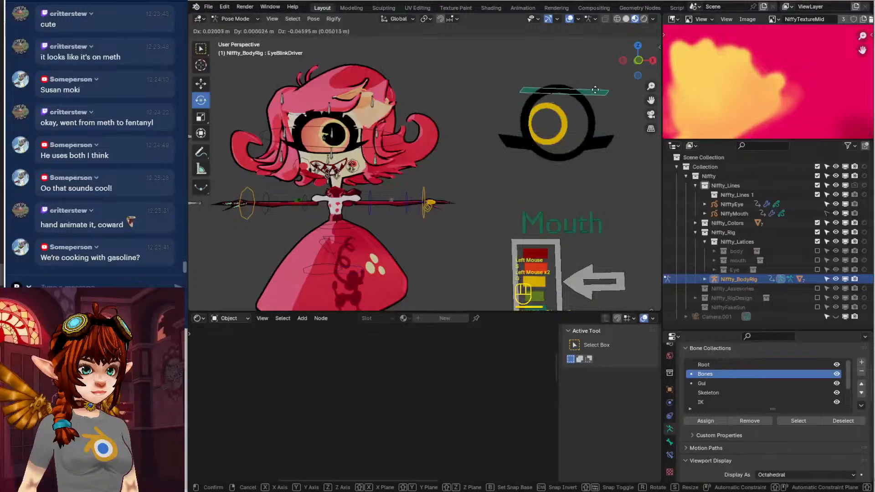
{"action": "left_click", "coordinate": [442, 131]}
Raise the eye's lower stretch bone by about 0.105 m and pull its side stretch bone outward by about 0.133 m in X
{"action": "scroll", "coordinate": [441, 131], "scroll_direction": "up", "scroll_amount": 2}
{"action": "middle_click_drag", "start_coordinate": [410, 150], "coordinate": [524, 164], "text": "shift"}
{"action": "scroll", "coordinate": [524, 164], "scroll_direction": "up", "scroll_amount": 1}
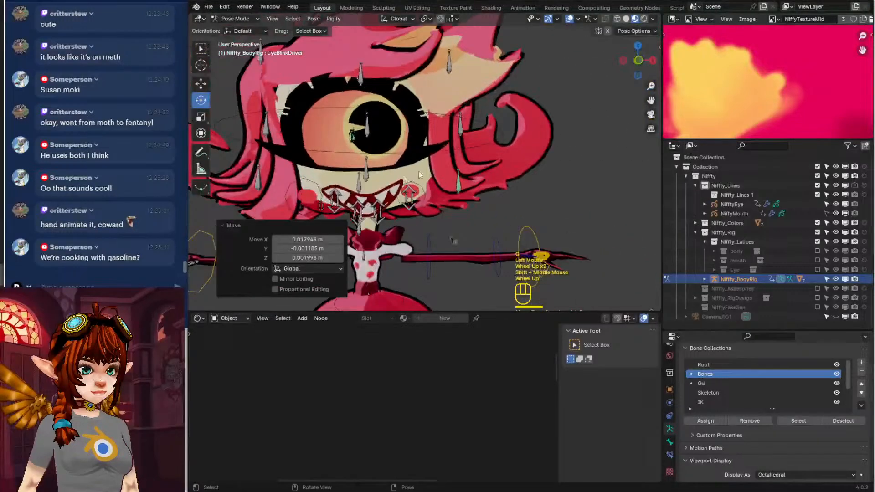
{"action": "left_click", "coordinate": [367, 179]}
{"action": "key", "text": "g"}
{"action": "left_click", "coordinate": [361, 123]}
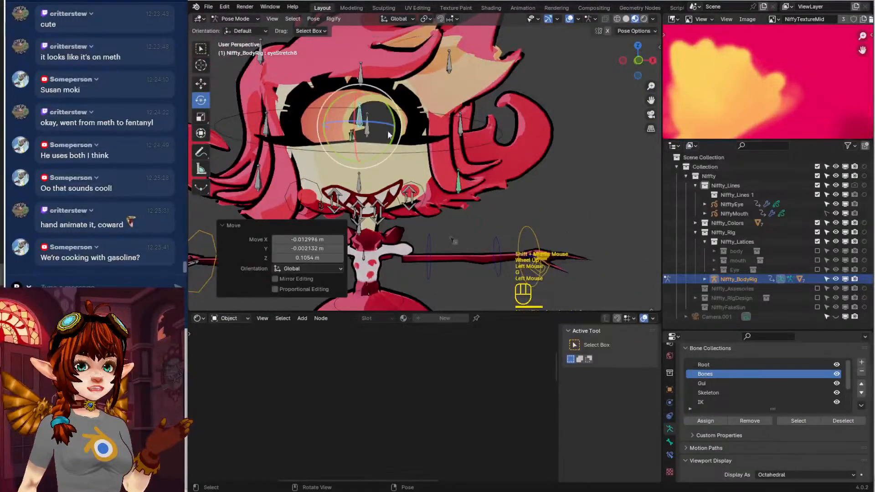
{"action": "left_click", "coordinate": [455, 127]}
{"action": "key", "text": "g"}
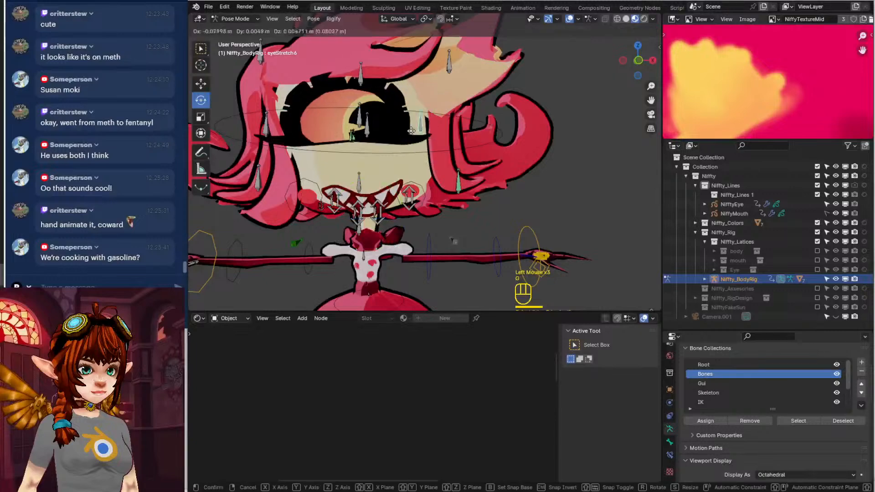
{"action": "left_click", "coordinate": [541, 131]}
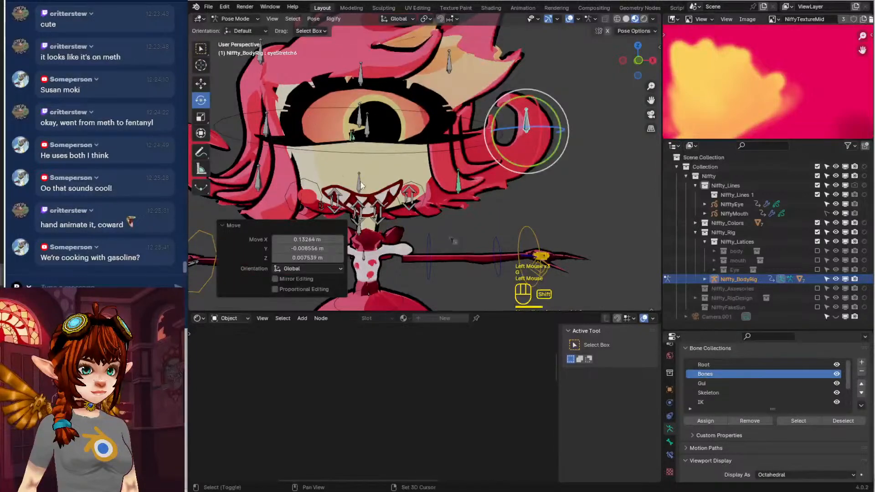
Move the mouth-corner bone mouth4 about 0.023 m in X and 0.046 m up to deform Niffty's smile
{"action": "middle_click_drag", "start_coordinate": [366, 182], "coordinate": [410, 202], "text": "shift"}
{"action": "left_click", "coordinate": [411, 209]}
{"action": "key", "text": "g"}
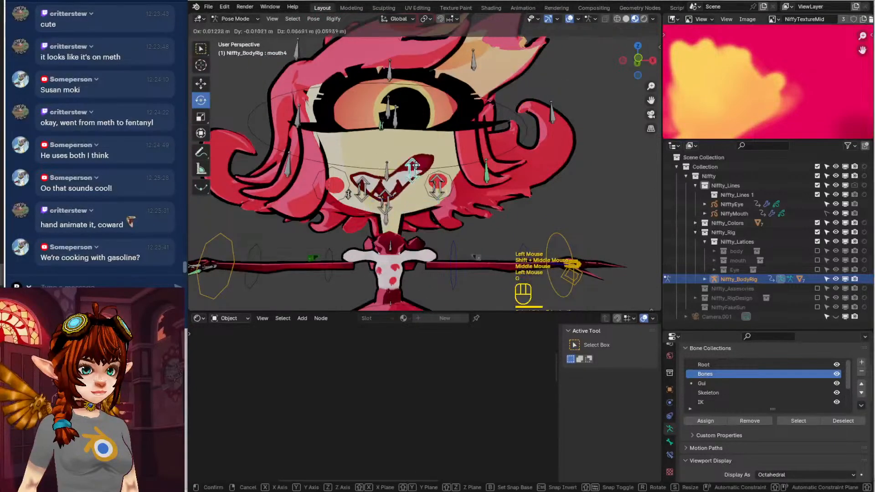
{"action": "left_click", "coordinate": [420, 180]}
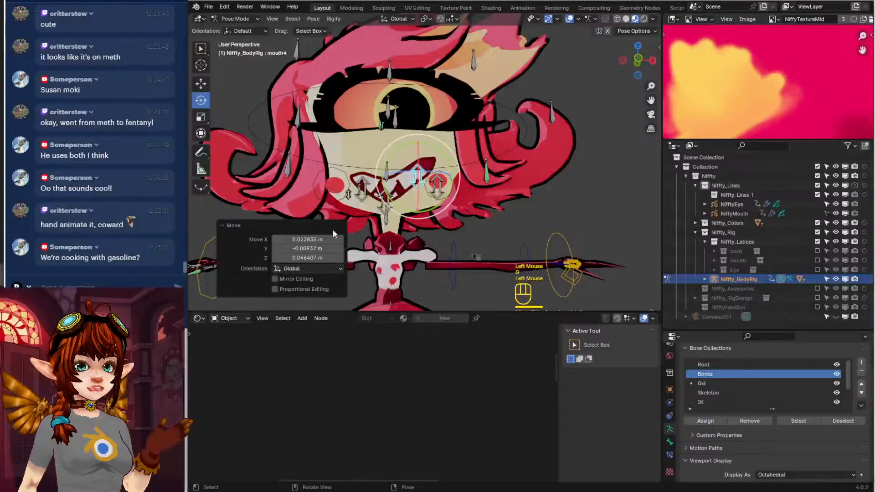
{"action": "scroll", "coordinate": [520, 214], "scroll_direction": "down", "scroll_amount": 2}
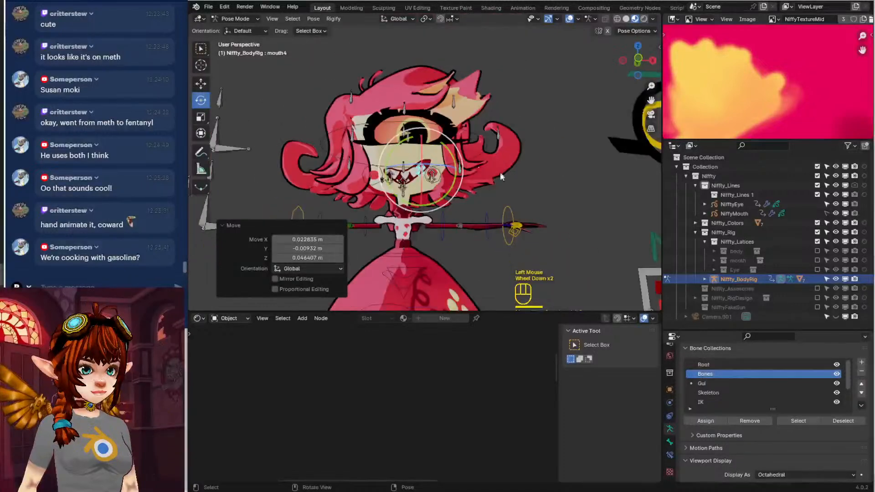
Reopen the recent file Vox1.blend without saving Niffty's changes, and view Vox's screen from the front
{"action": "left_click", "coordinate": [208, 7]}
{"action": "mouse_move", "coordinate": [237, 37]}
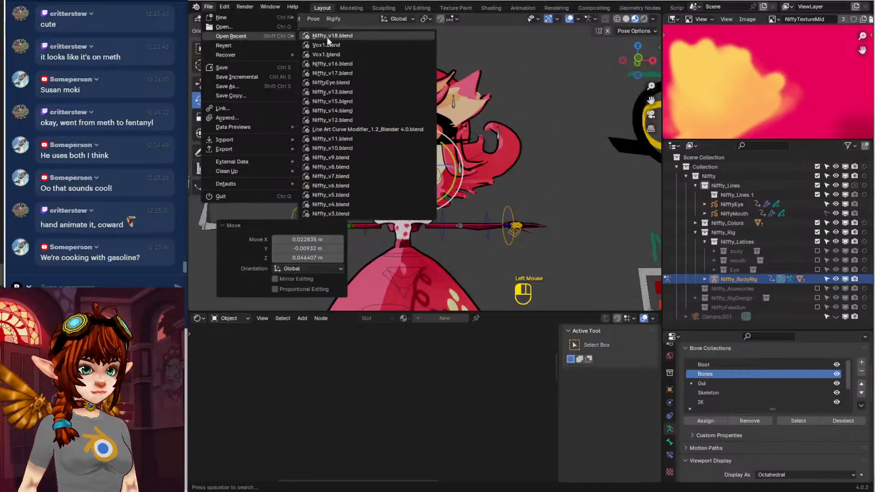
{"action": "left_click", "coordinate": [340, 44]}
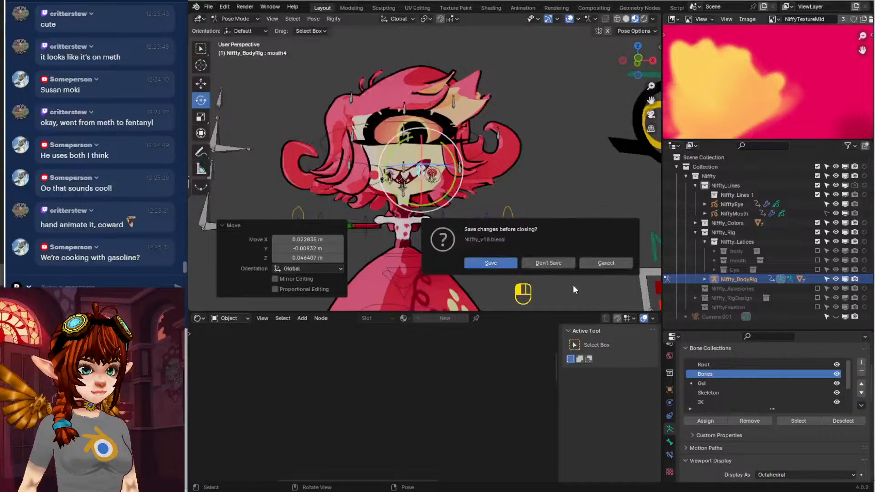
{"action": "left_click", "coordinate": [548, 263]}
{"action": "middle_click_drag", "start_coordinate": [399, 191], "coordinate": [370, 204]}
{"action": "key", "text": "KP_1"}
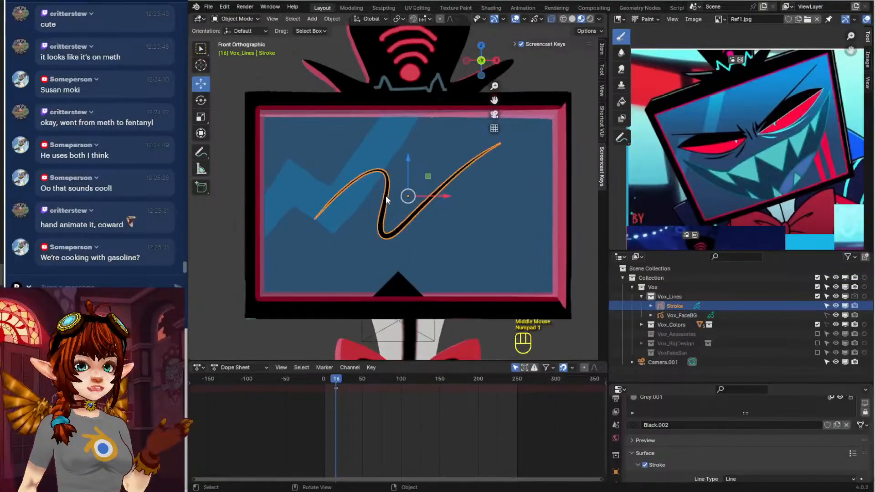
{"action": "scroll", "coordinate": [468, 280], "scroll_direction": "down", "scroll_amount": 2}
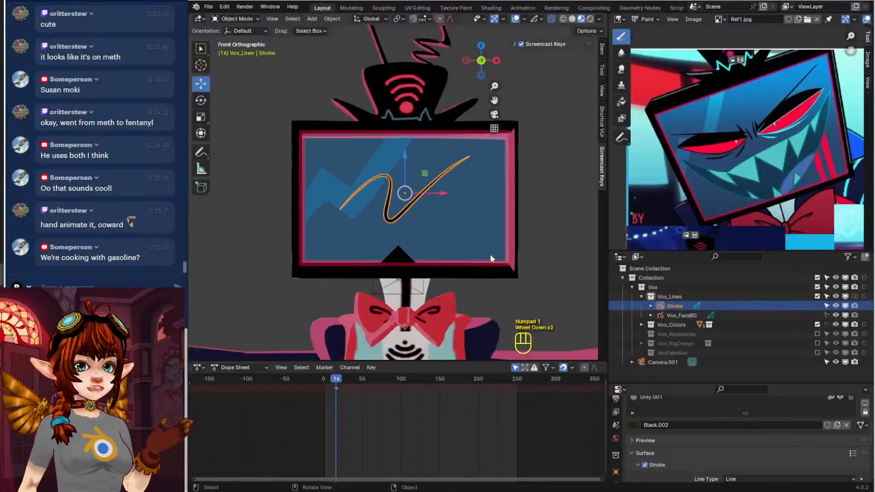
Put the Stroke object into Draw Mode and erase its entire sample stroke with the point eraser
{"action": "left_click", "coordinate": [231, 19]}
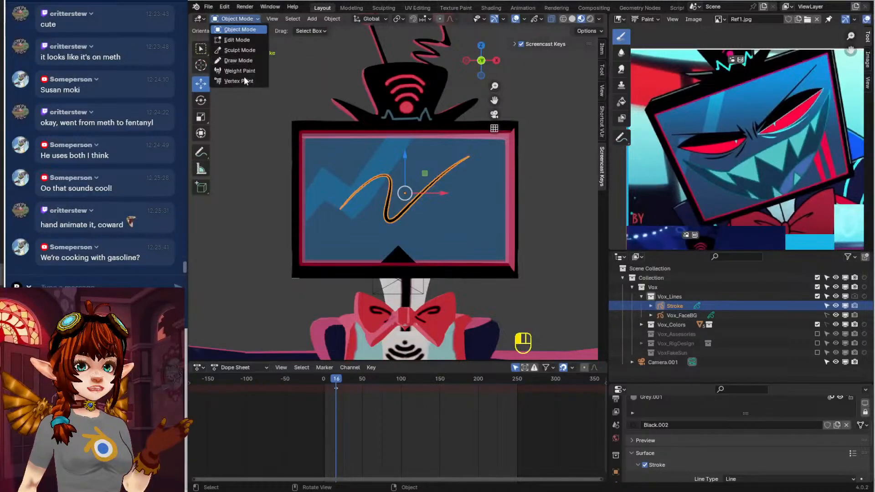
{"action": "left_click", "coordinate": [237, 62]}
{"action": "left_click", "coordinate": [200, 100]}
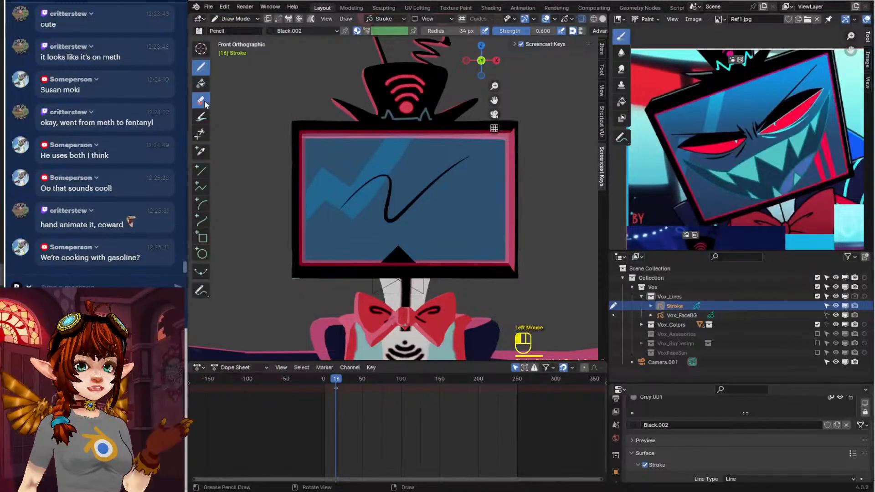
{"action": "left_click_drag", "start_coordinate": [390, 219], "coordinate": [376, 213]}
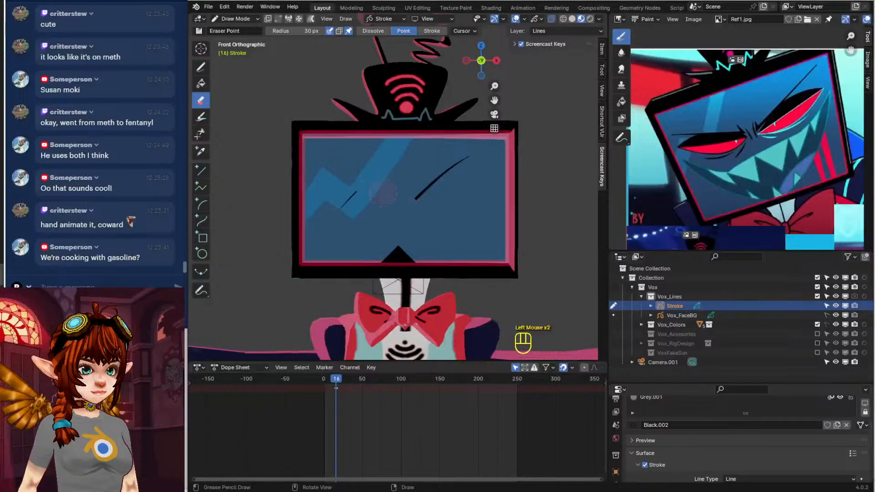
Remove all of the Stroke object's default materials, from Black.002 through Grey.001
{"action": "scroll", "coordinate": [616, 437], "scroll_direction": "down", "scroll_amount": 3}
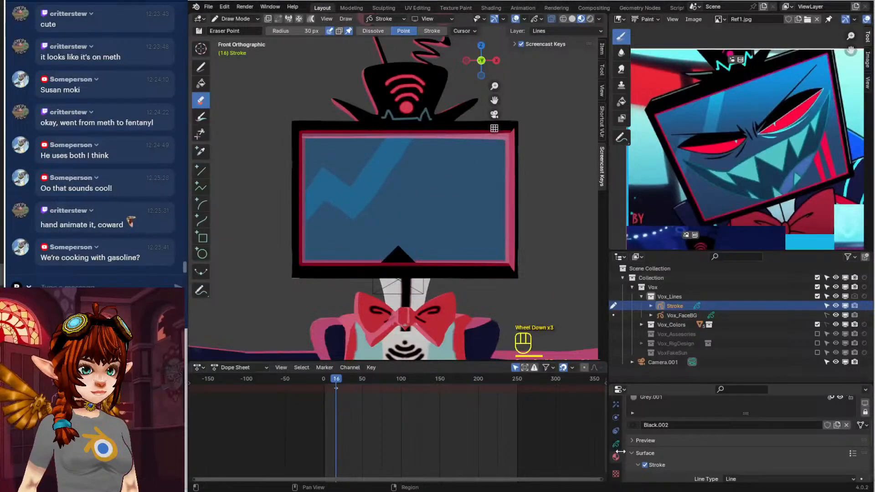
{"action": "scroll", "coordinate": [673, 428], "scroll_direction": "down", "scroll_amount": 1}
{"action": "scroll", "coordinate": [672, 429], "scroll_direction": "up", "scroll_amount": 1}
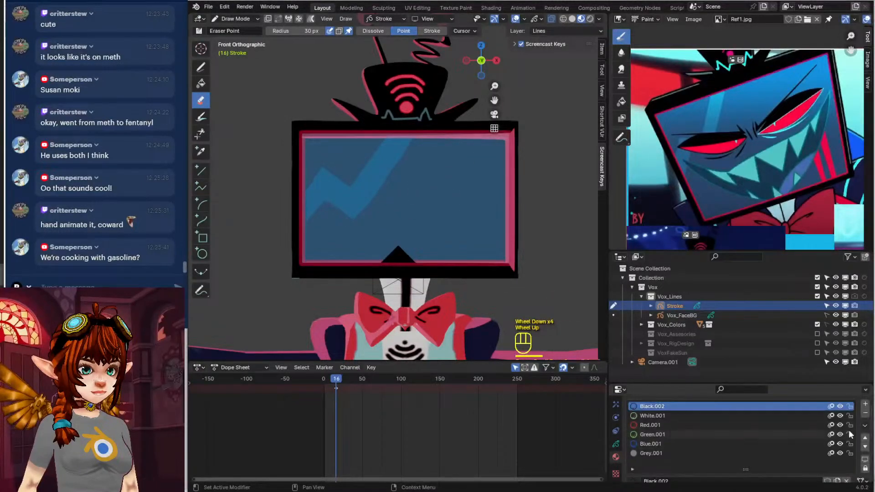
{"action": "left_click", "coordinate": [866, 413]}
{"action": "left_click", "coordinate": [866, 414]}
{"action": "left_click", "coordinate": [866, 414]}
{"action": "left_click", "coordinate": [866, 414]}
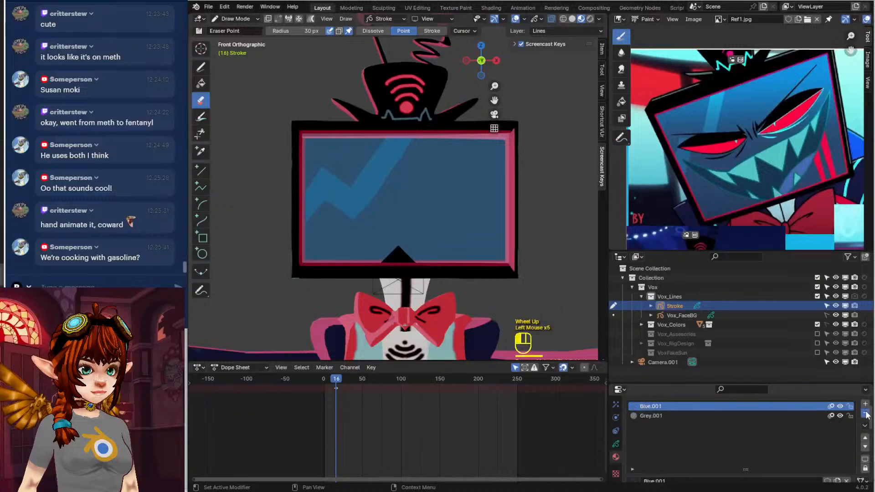
{"action": "left_click", "coordinate": [865, 414]}
{"action": "left_click", "coordinate": [866, 413]}
Create a material on the Stroke object and replace it with the existing mouth material
{"action": "scroll", "coordinate": [726, 467], "scroll_direction": "down", "scroll_amount": 1}
{"action": "left_click", "coordinate": [688, 472]}
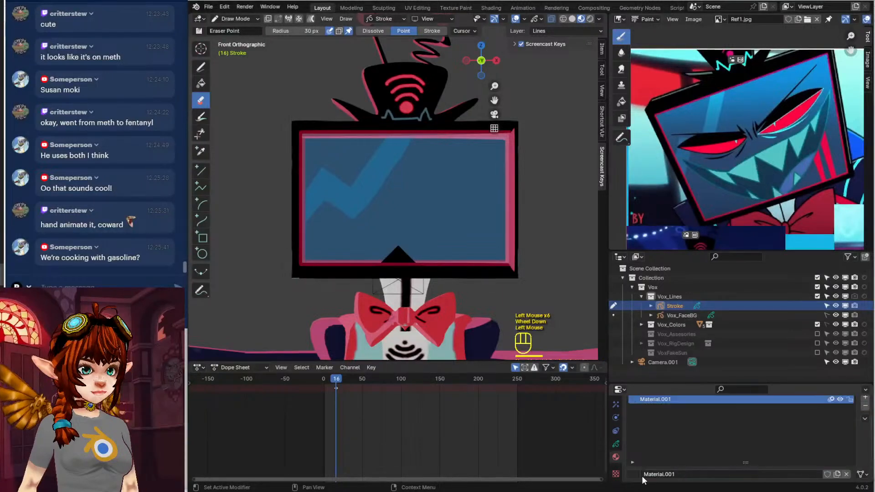
{"action": "left_click", "coordinate": [666, 475]}
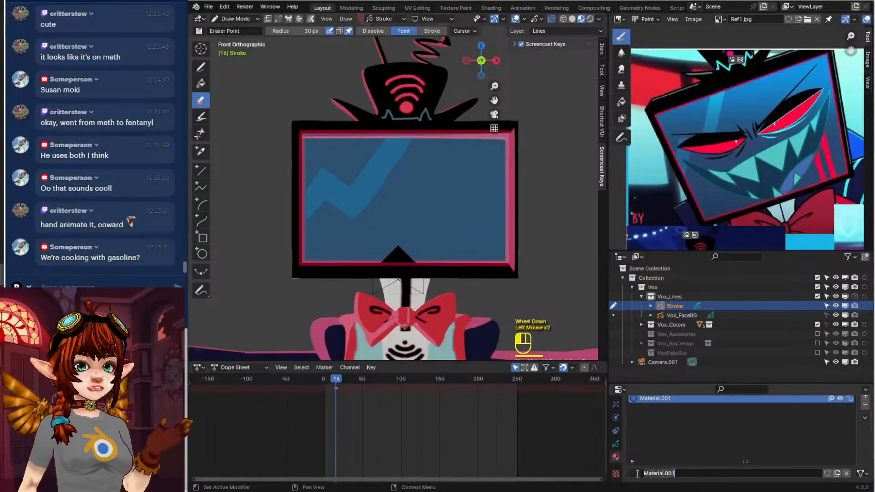
{"action": "left_click", "coordinate": [634, 474]}
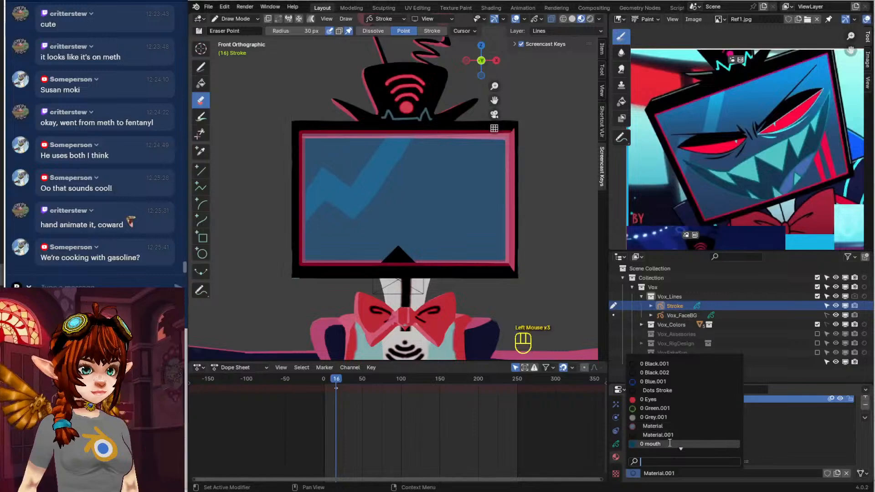
{"action": "left_click", "coordinate": [671, 436]}
{"action": "scroll", "coordinate": [683, 428], "scroll_direction": "down", "scroll_amount": 4}
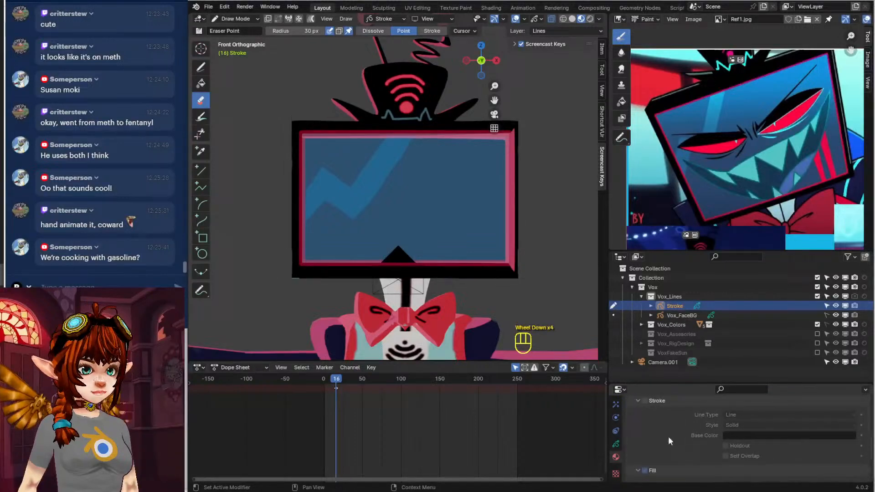
Unlock the mouth material and check its stroke and fill settings
{"action": "left_click", "coordinate": [644, 470]}
{"action": "scroll", "coordinate": [687, 444], "scroll_direction": "down", "scroll_amount": 2}
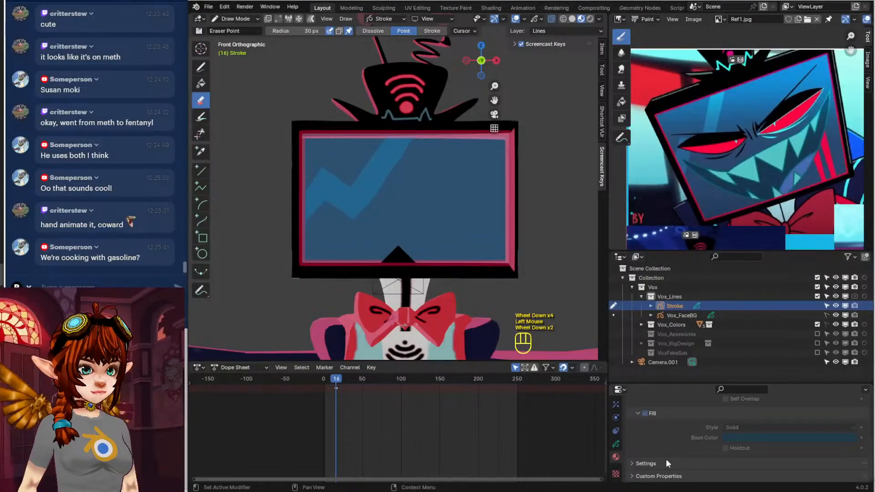
{"action": "scroll", "coordinate": [686, 448], "scroll_direction": "up", "scroll_amount": 6}
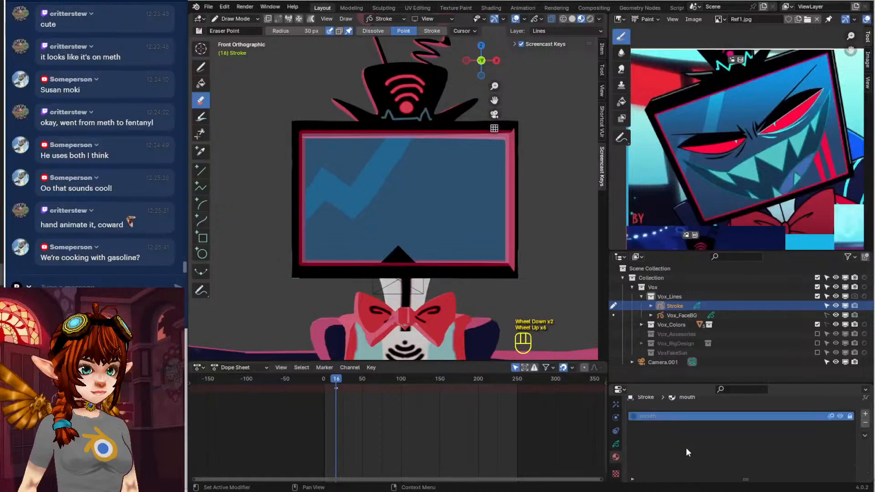
{"action": "scroll", "coordinate": [685, 448], "scroll_direction": "down", "scroll_amount": 4}
{"action": "scroll", "coordinate": [693, 448], "scroll_direction": "up", "scroll_amount": 4}
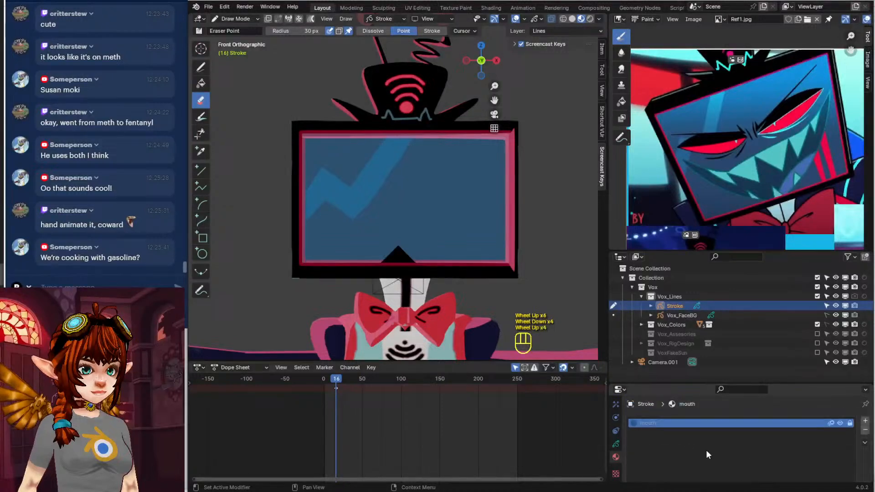
{"action": "left_click", "coordinate": [848, 425]}
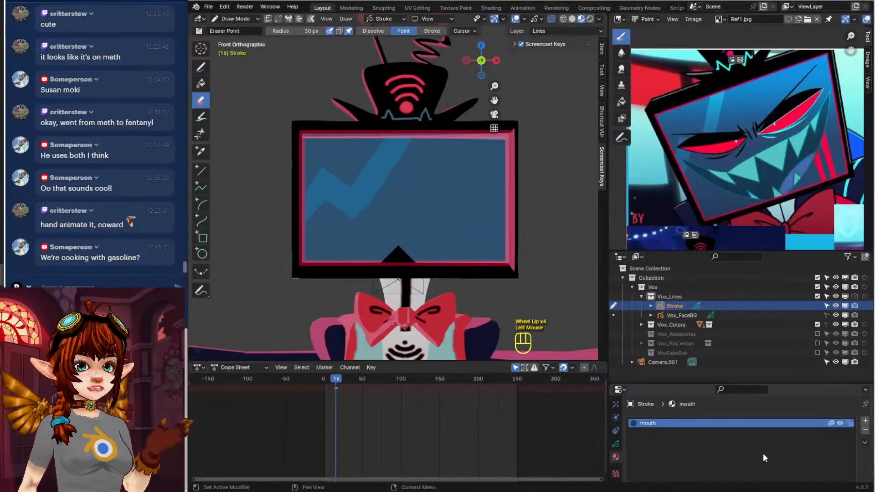
{"action": "scroll", "coordinate": [704, 462], "scroll_direction": "down", "scroll_amount": 3}
{"action": "scroll", "coordinate": [704, 460], "scroll_direction": "down", "scroll_amount": 2}
{"action": "scroll", "coordinate": [704, 460], "scroll_direction": "up", "scroll_amount": 2}
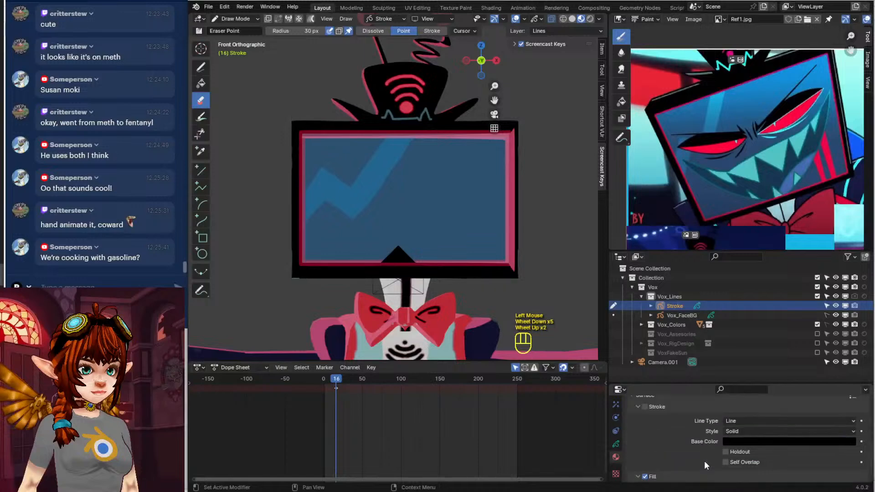
{"action": "scroll", "coordinate": [704, 461], "scroll_direction": "down", "scroll_amount": 1}
Delete the Stroke object's Lines and Colors layers and add a new layer named Mouth
{"action": "left_click", "coordinate": [616, 444]}
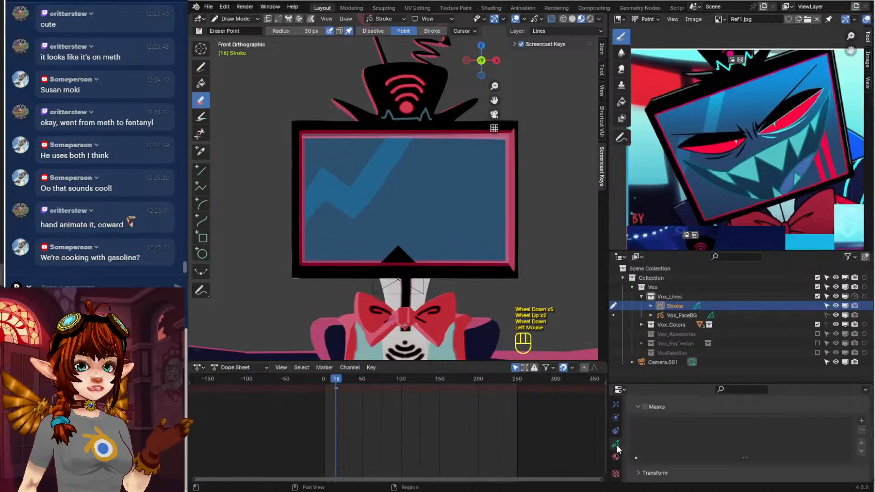
{"action": "scroll", "coordinate": [695, 448], "scroll_direction": "down", "scroll_amount": 2}
{"action": "scroll", "coordinate": [694, 447], "scroll_direction": "up", "scroll_amount": 4}
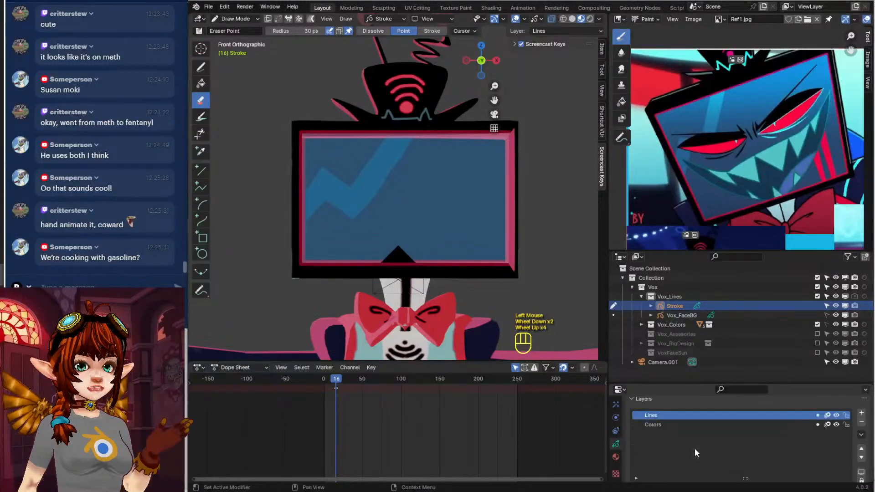
{"action": "left_click", "coordinate": [861, 425]}
{"action": "left_click", "coordinate": [861, 425]}
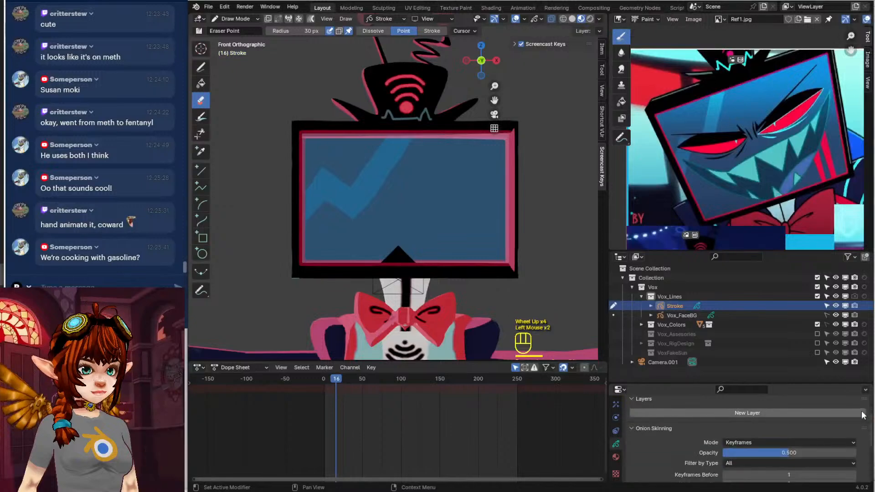
{"action": "left_click", "coordinate": [767, 412]}
{"action": "double_click", "coordinate": [684, 412]}
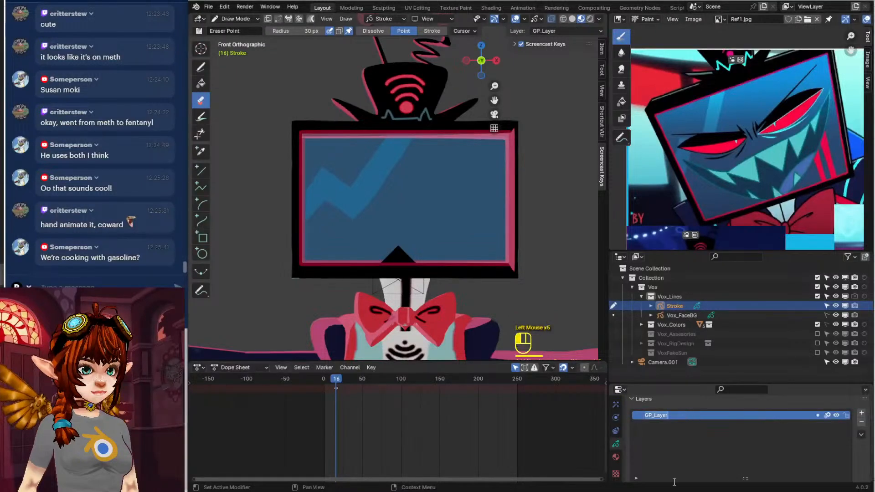
{"action": "type", "text": "Mouth"}
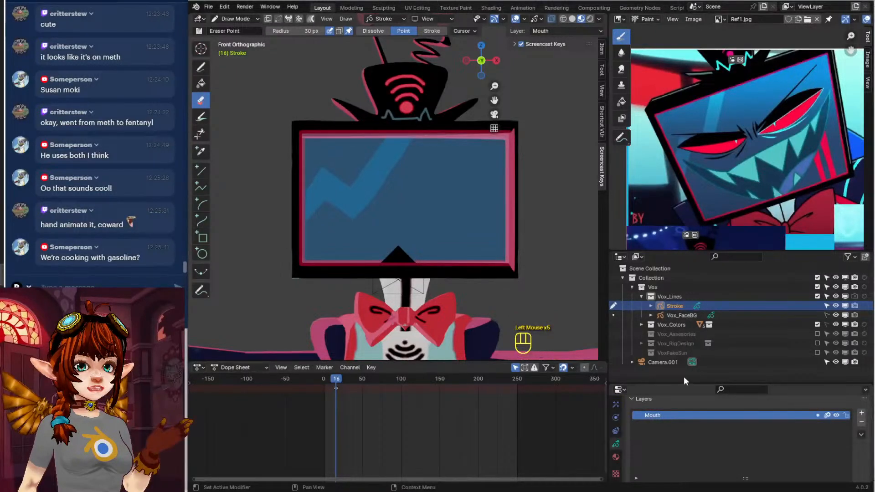
Draw a wide, closed grin shape across the lower part of the TV screen with the Pencil and the mouth material
{"action": "left_click", "coordinate": [202, 66]}
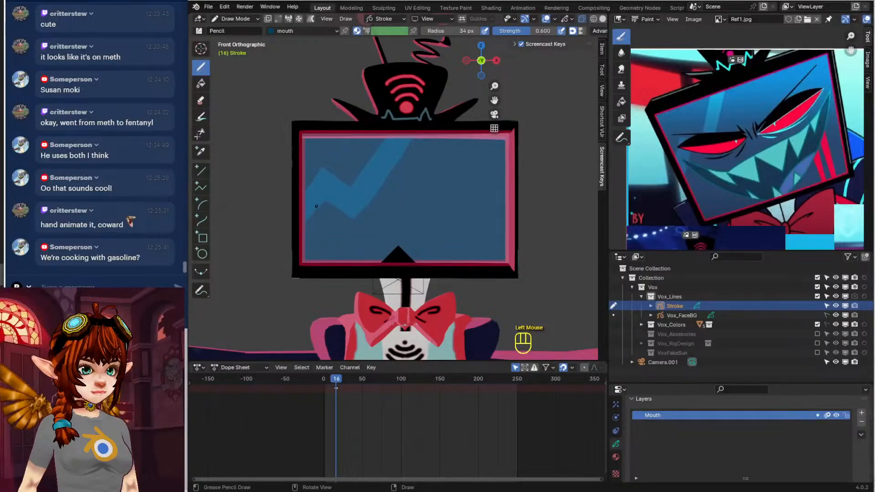
{"action": "mouse_move", "coordinate": [319, 209]}
{"action": "left_mouse_down"}
{"action": "mouse_move", "coordinate": [340, 217]}
{"action": "mouse_move", "coordinate": [488, 205]}
{"action": "mouse_move", "coordinate": [495, 219]}
{"action": "mouse_move", "coordinate": [401, 254]}
{"action": "mouse_move", "coordinate": [317, 205]}
{"action": "left_mouse_up"}
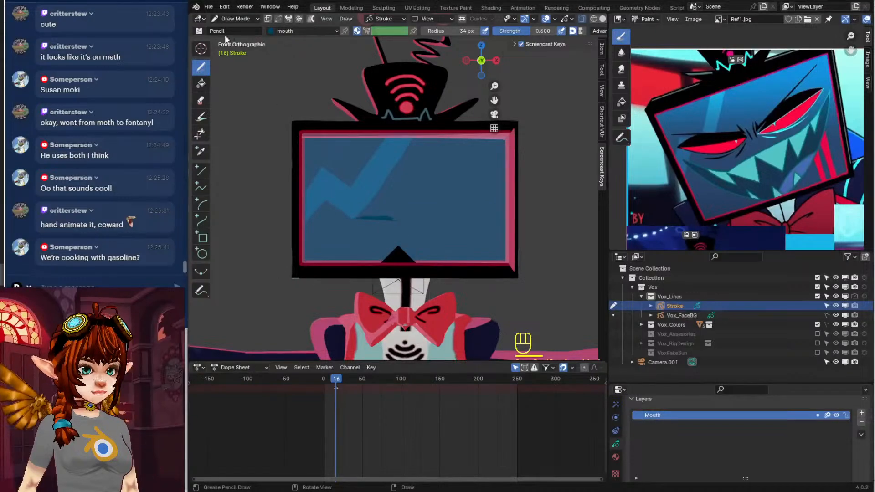
Try to move the selected mouth stroke about -0.13 m along Y in Edit Mode, then undo the move
{"action": "left_click", "coordinate": [231, 19]}
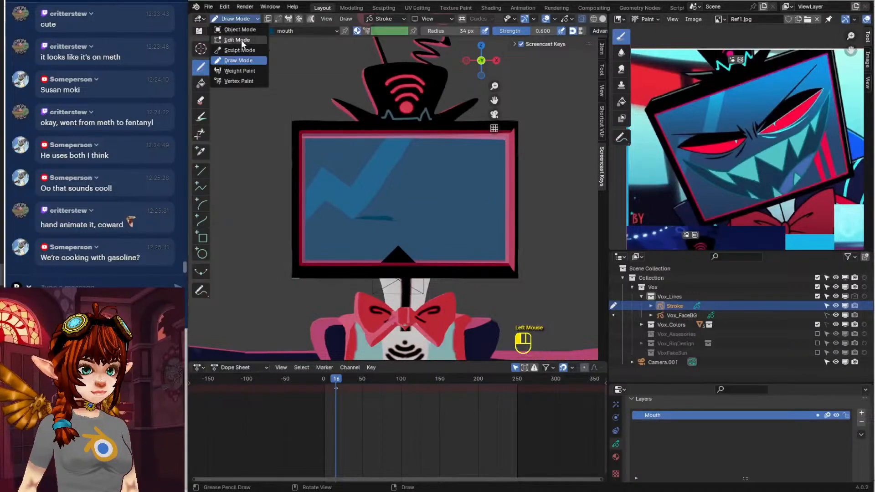
{"action": "left_click", "coordinate": [242, 40]}
{"action": "middle_click_drag", "start_coordinate": [441, 170], "coordinate": [351, 166]}
{"action": "left_click", "coordinate": [384, 204]}
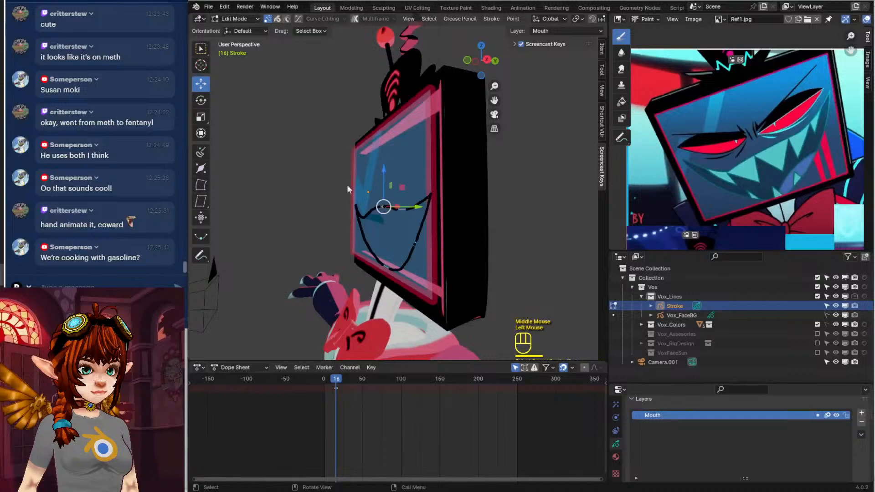
{"action": "left_click_drag", "start_coordinate": [325, 170], "coordinate": [496, 319]}
{"action": "left_click_drag", "start_coordinate": [412, 227], "coordinate": [400, 234]}
{"action": "middle_click_drag", "start_coordinate": [425, 255], "coordinate": [412, 254]}
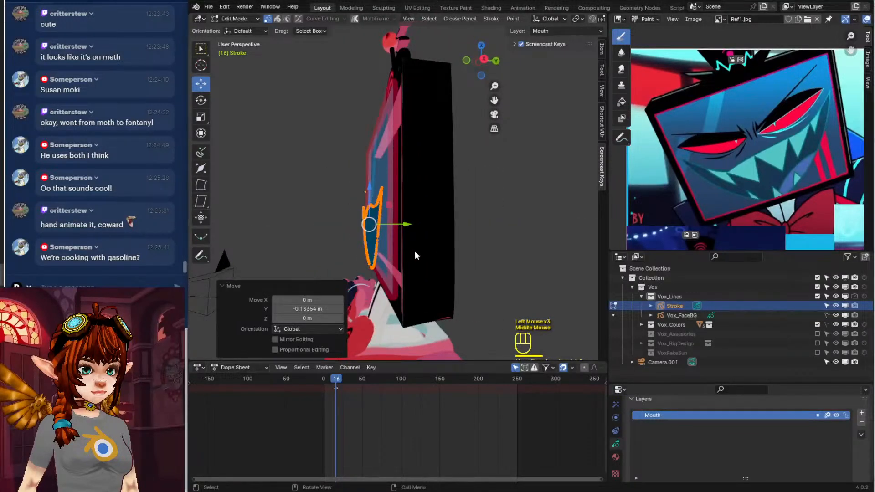
{"action": "key", "text": "ctrl+z"}
Move the whole Stroke object about -0.105 m along Y in Object Mode to bring the mouth forward from the screen
{"action": "key", "text": "Tab"}
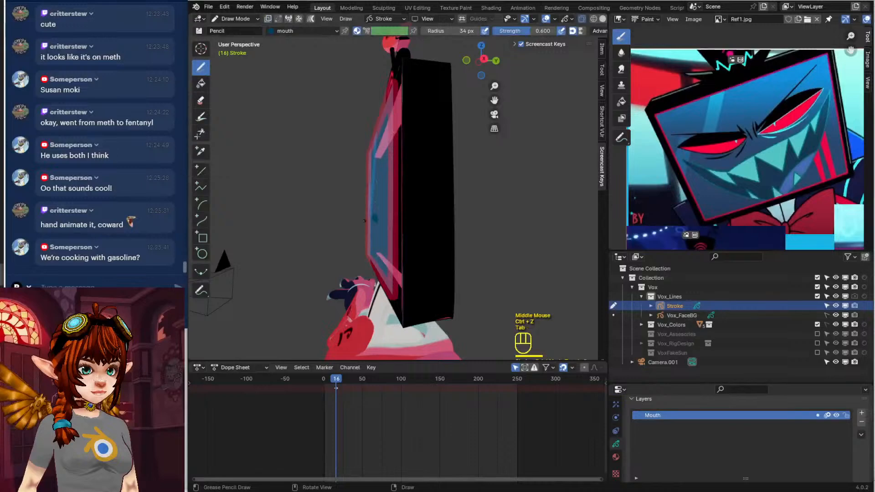
{"action": "left_click", "coordinate": [237, 19]}
{"action": "left_click", "coordinate": [237, 33]}
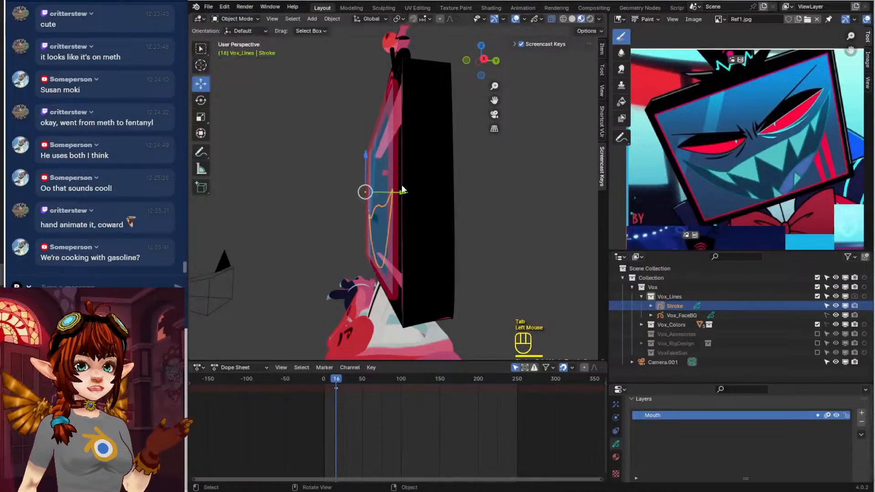
{"action": "left_click_drag", "start_coordinate": [401, 195], "coordinate": [411, 168]}
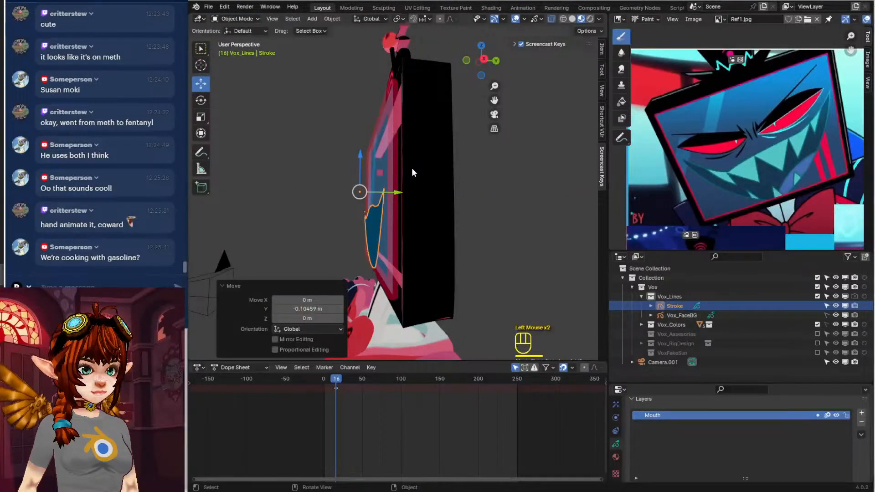
Shift the Stroke object about -0.19 m along X in front view to centre the mouth on the TV screen, and deselect it
{"action": "key", "text": "KP_1"}
{"action": "scroll", "coordinate": [483, 203], "scroll_direction": "up", "scroll_amount": 1}
{"action": "scroll", "coordinate": [501, 223], "scroll_direction": "down", "scroll_amount": 2}
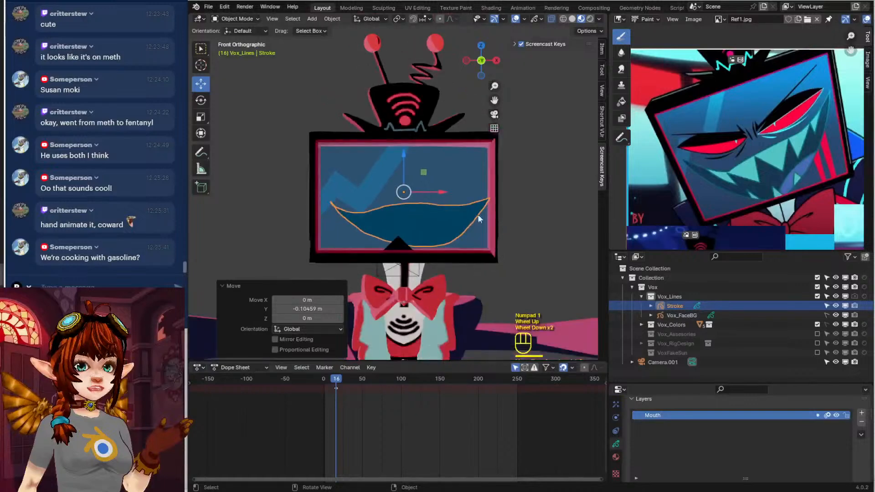
{"action": "left_click_drag", "start_coordinate": [436, 193], "coordinate": [428, 194]}
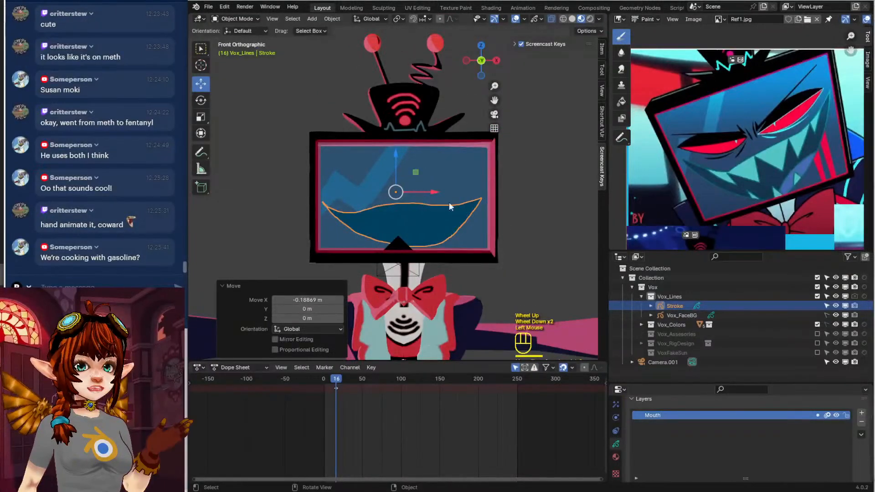
{"action": "left_click", "coordinate": [519, 258]}
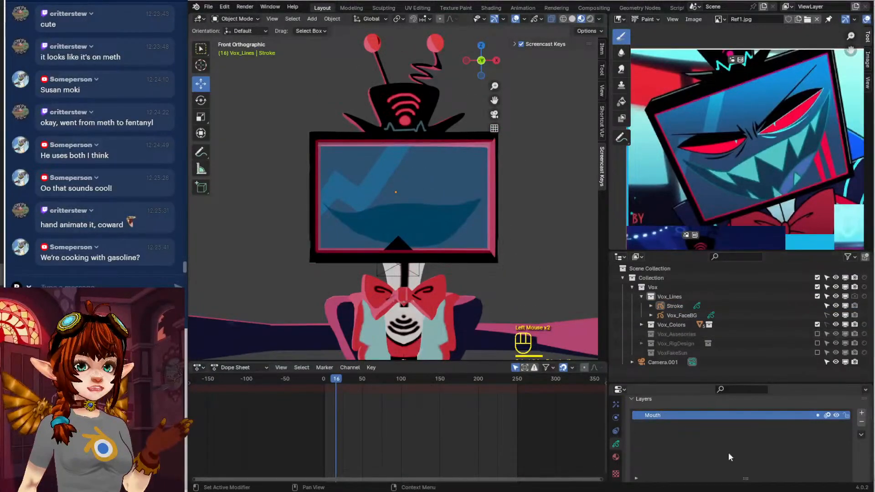
Add a layer to the Stroke object above Mouth and name it TopTeeth
{"action": "left_click", "coordinate": [861, 414]}
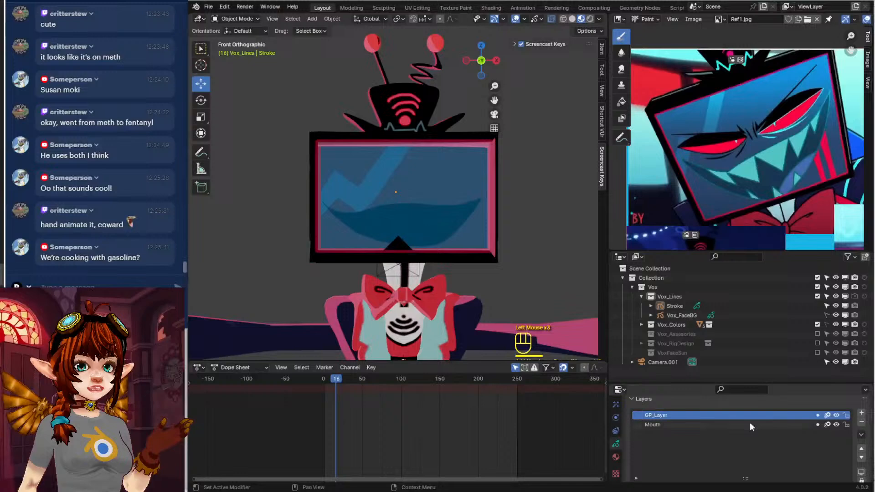
{"action": "double_click", "coordinate": [656, 418]}
{"action": "type", "text": "TopTeeth"}
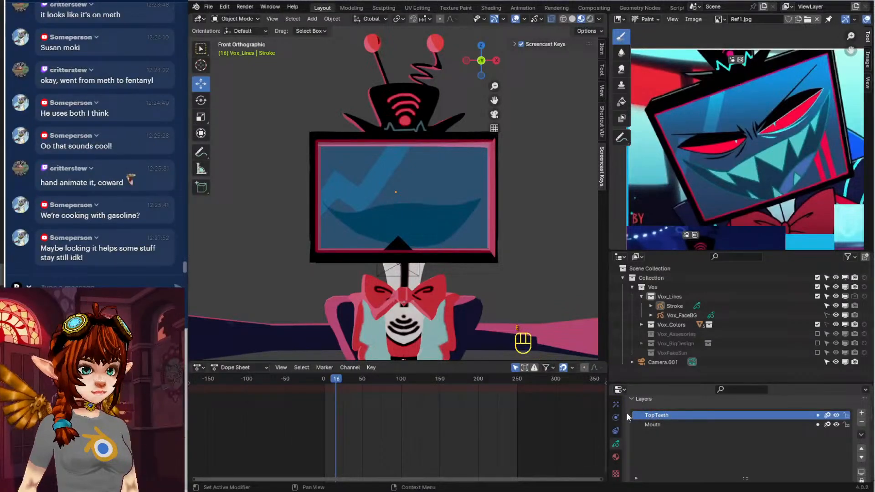
Add a second material slot to the Stroke object and assign the existing teeth material to it
{"action": "scroll", "coordinate": [652, 441], "scroll_direction": "down", "scroll_amount": 3}
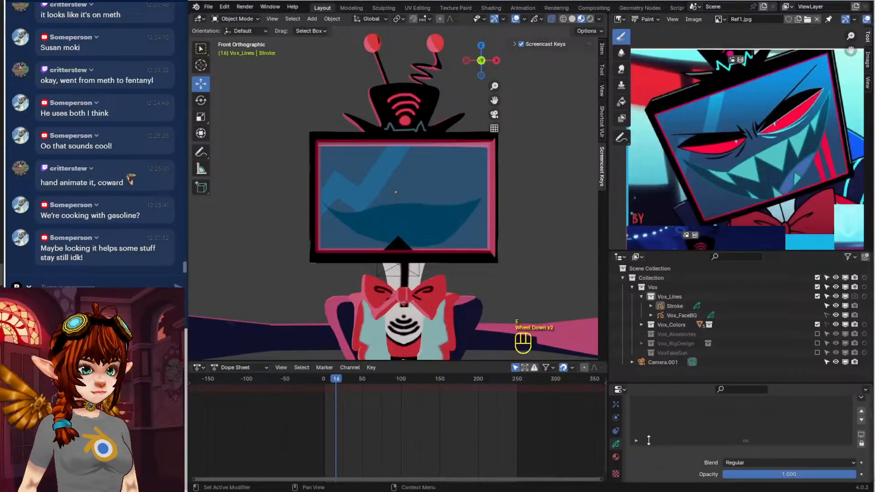
{"action": "scroll", "coordinate": [653, 441], "scroll_direction": "up", "scroll_amount": 2}
{"action": "scroll", "coordinate": [638, 448], "scroll_direction": "down", "scroll_amount": 2}
{"action": "left_click", "coordinate": [615, 456]}
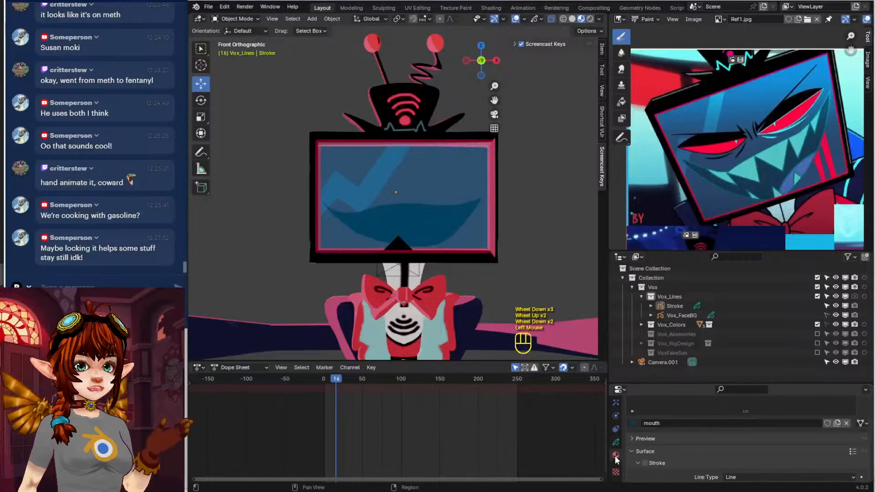
{"action": "scroll", "coordinate": [666, 442], "scroll_direction": "up", "scroll_amount": 3}
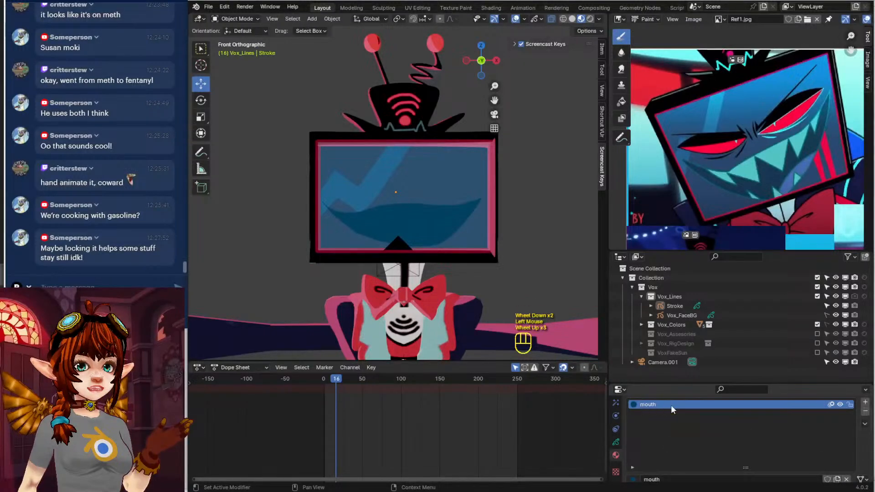
{"action": "left_click", "coordinate": [865, 402]}
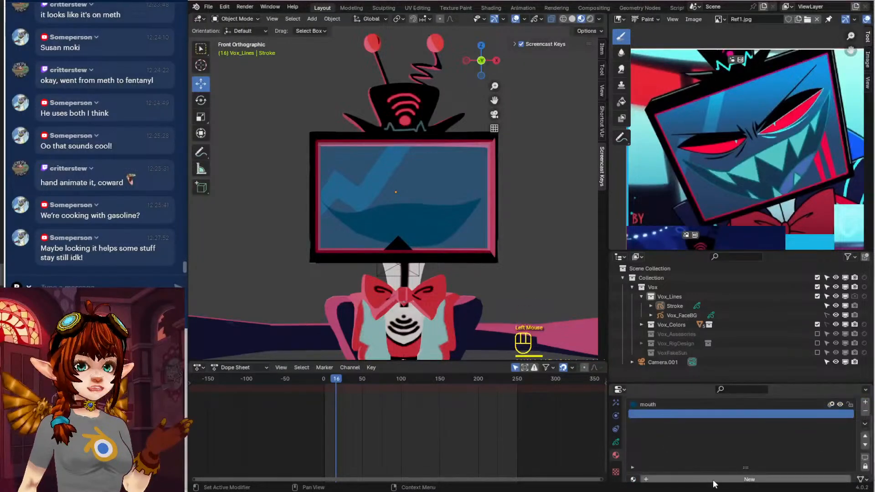
{"action": "left_click", "coordinate": [633, 480]}
{"action": "type", "text": "te"}
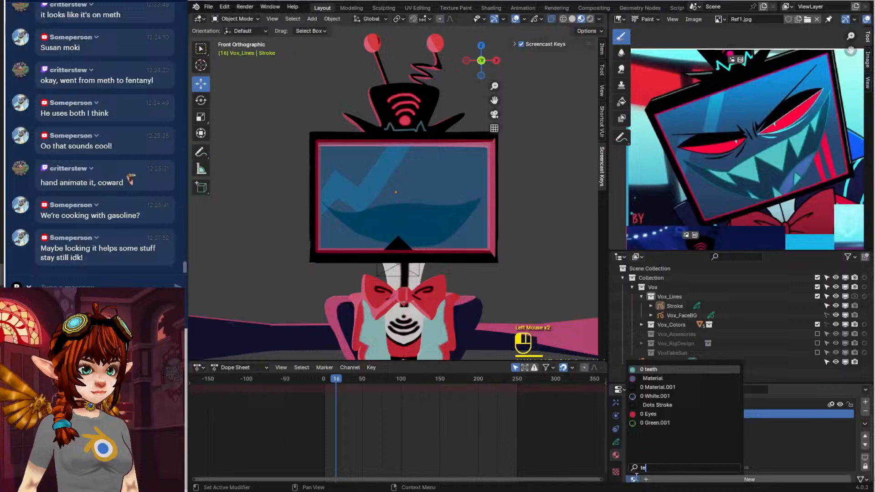
{"action": "left_click", "coordinate": [679, 370]}
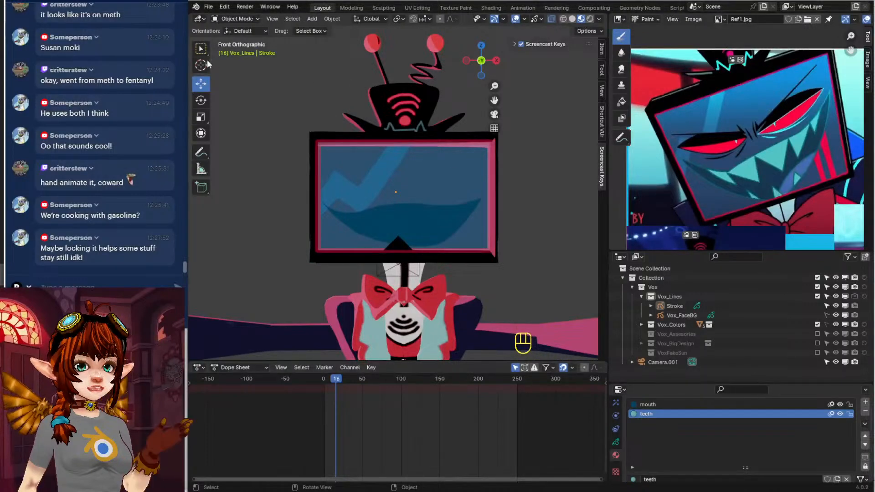
Lock the Mouth layer and draw a row of pointed upper teeth across the mouth on the TopTeeth layer in Draw Mode
{"action": "scroll", "coordinate": [619, 453], "scroll_direction": "down", "scroll_amount": 2}
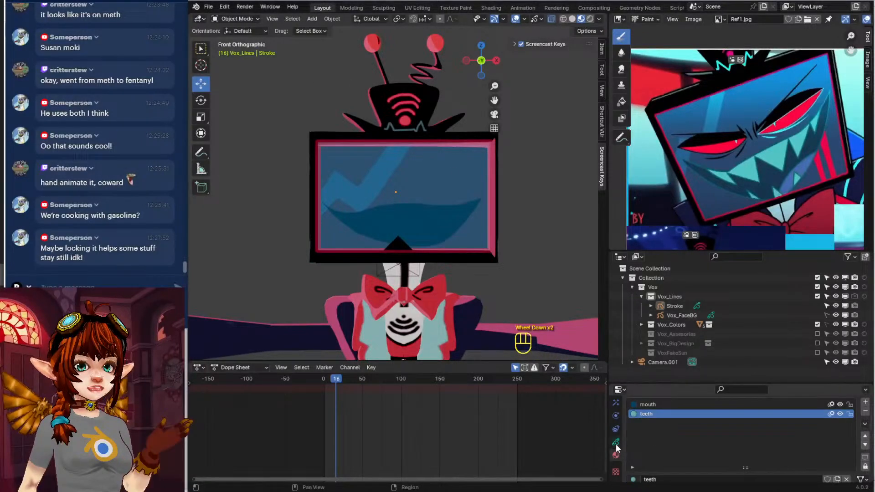
{"action": "left_click", "coordinate": [615, 444]}
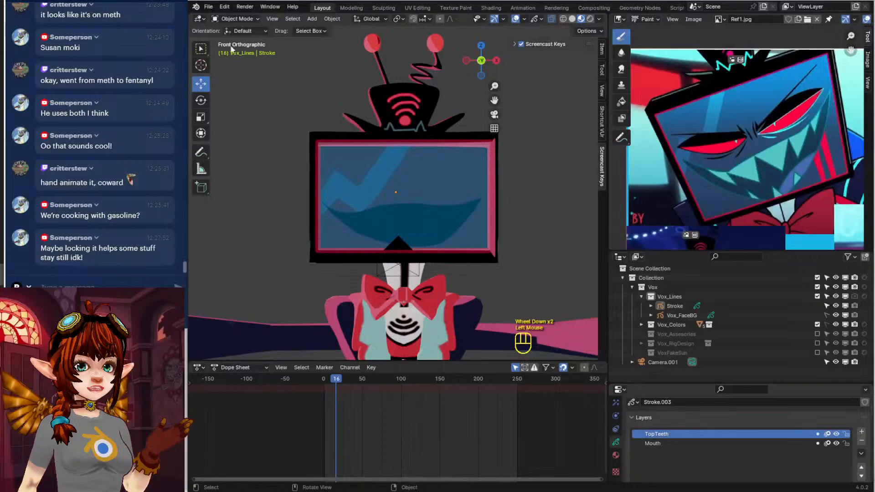
{"action": "left_click", "coordinate": [236, 18]}
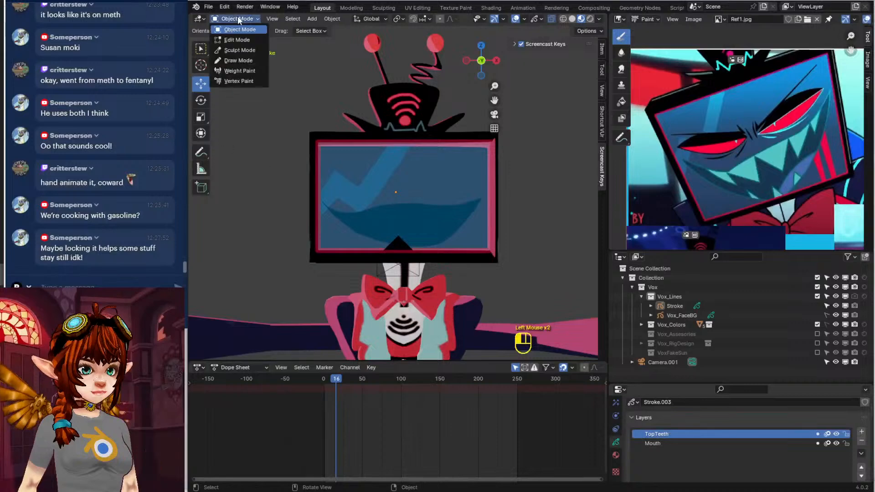
{"action": "left_click", "coordinate": [245, 61]}
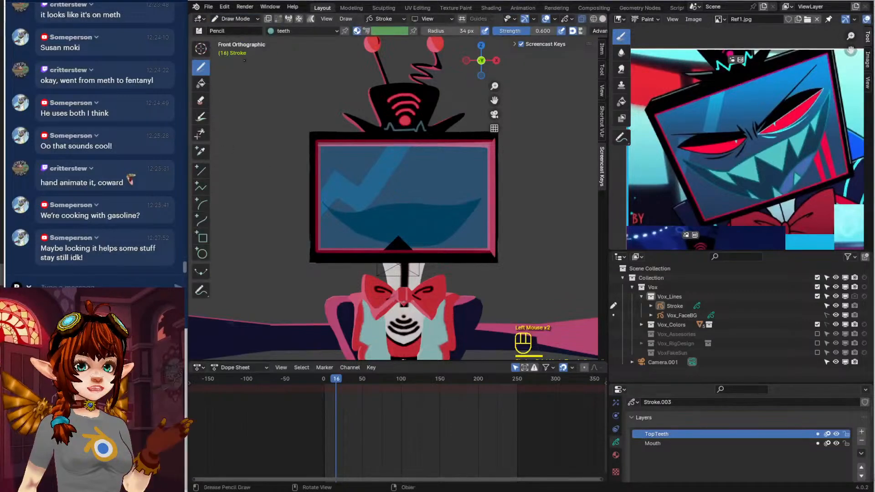
{"action": "left_click", "coordinate": [845, 444]}
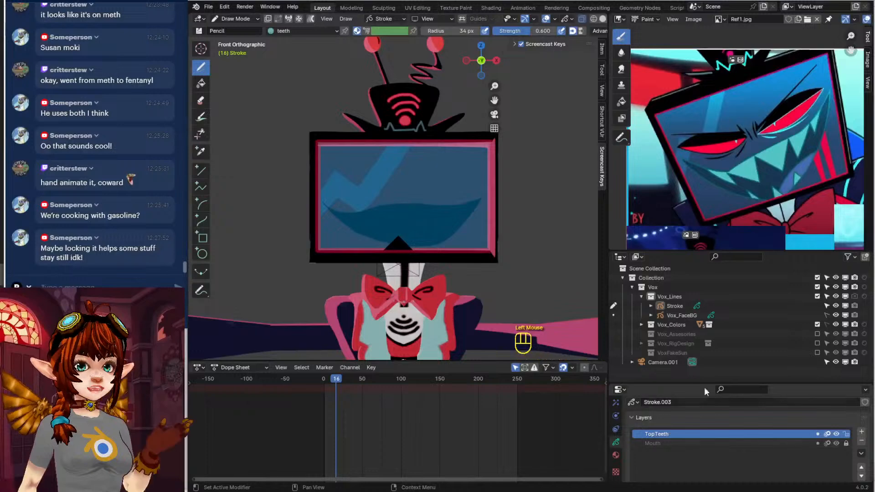
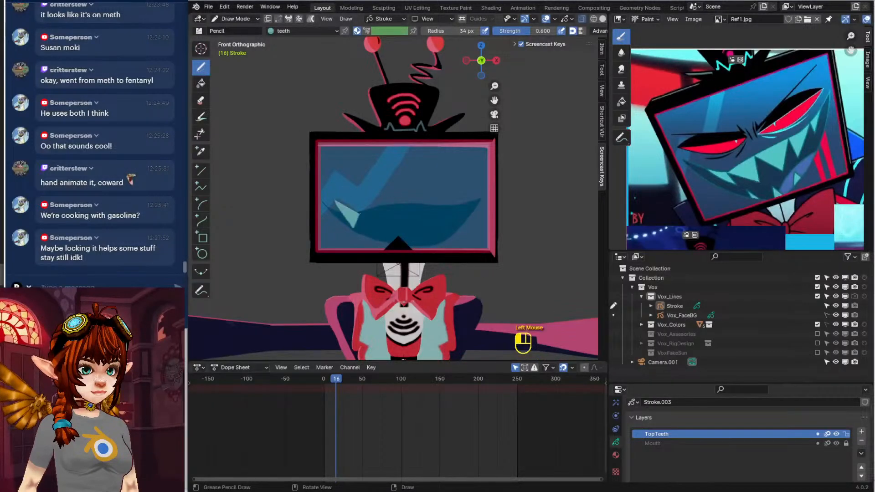
{"action": "mouse_move", "coordinate": [377, 231]}
{"action": "left_mouse_down"}
{"action": "mouse_move", "coordinate": [394, 214]}
{"action": "mouse_move", "coordinate": [473, 228]}
{"action": "mouse_move", "coordinate": [494, 184]}
{"action": "mouse_move", "coordinate": [334, 196]}
{"action": "left_mouse_up"}
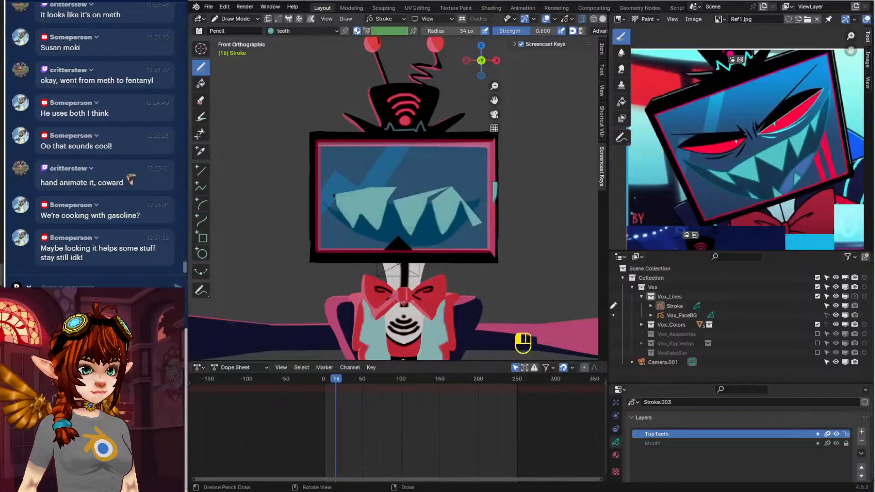
Select the linked teeth strokes in Edit Mode and move them about -0.128 m along Y in front of the mouth
{"action": "left_click", "coordinate": [235, 18]}
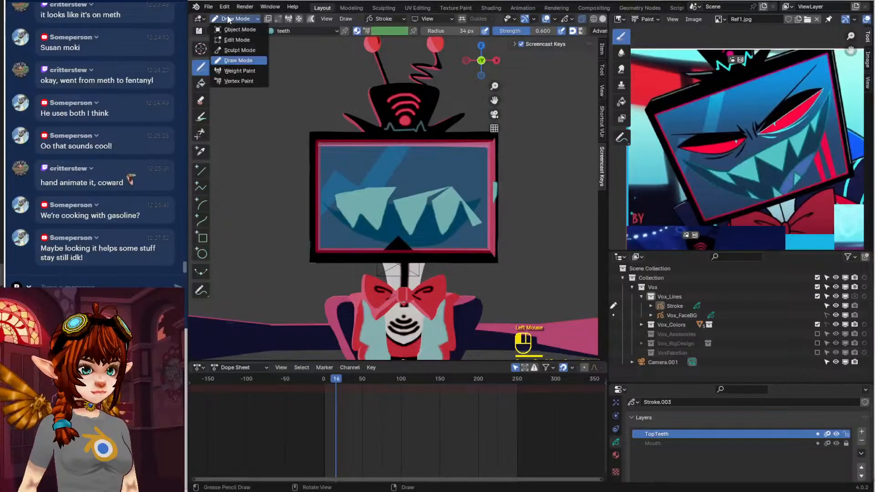
{"action": "left_click", "coordinate": [237, 40]}
{"action": "middle_click_drag", "start_coordinate": [346, 191], "coordinate": [415, 194]}
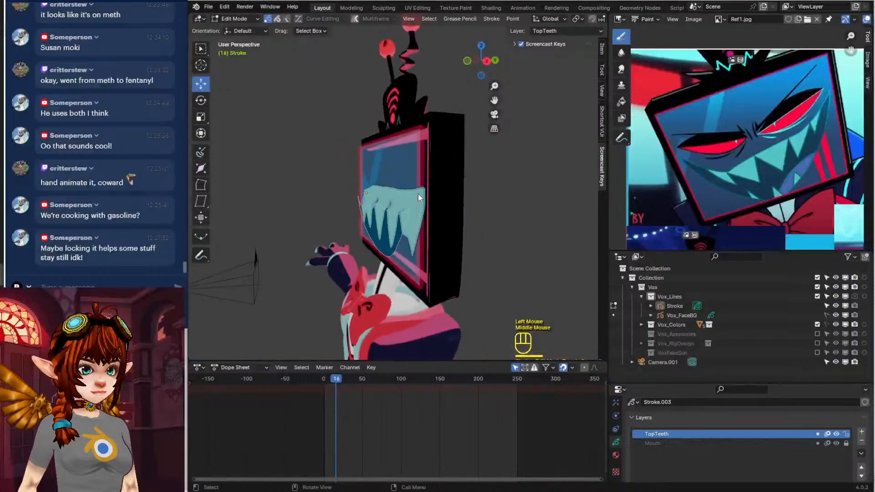
{"action": "left_click", "coordinate": [416, 194]}
{"action": "key", "text": "ctrl+l"}
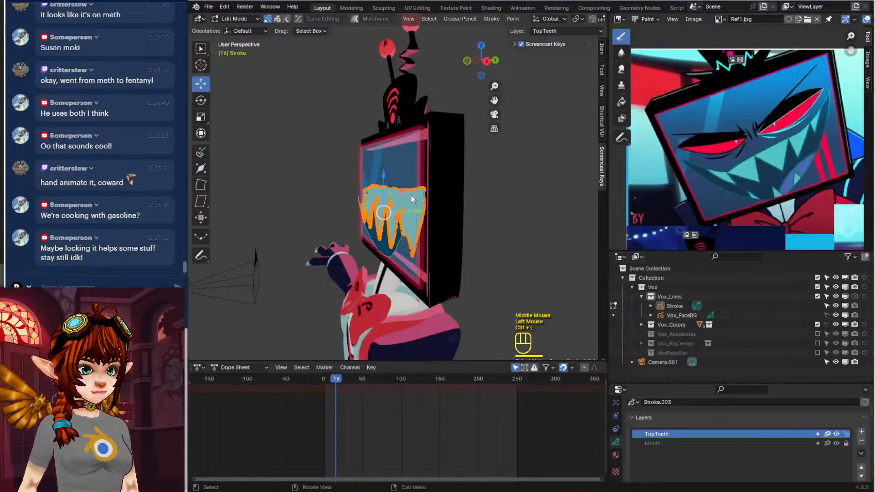
{"action": "left_click_drag", "start_coordinate": [412, 210], "coordinate": [406, 211]}
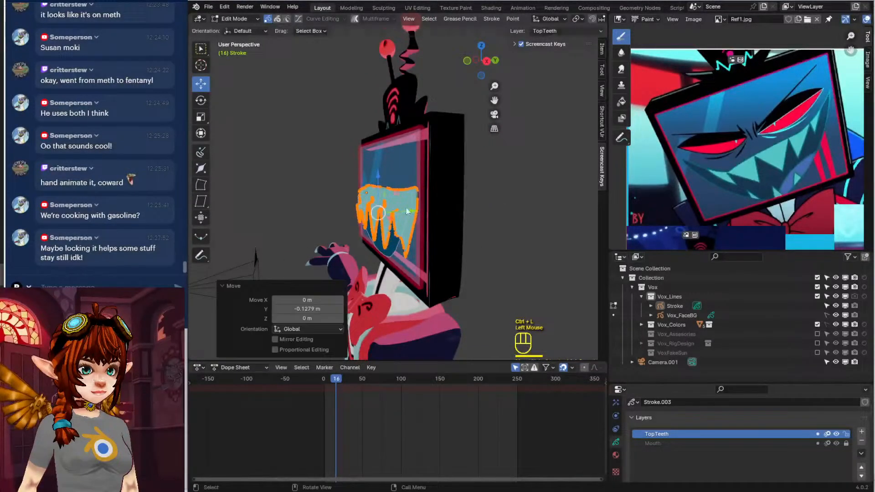
Check the teeth's depth from another angle and flatten the selected teeth strokes by scaling them to 0 along Y
{"action": "left_click", "coordinate": [249, 20]}
{"action": "left_click", "coordinate": [247, 29]}
{"action": "middle_click_drag", "start_coordinate": [284, 191], "coordinate": [381, 255]}
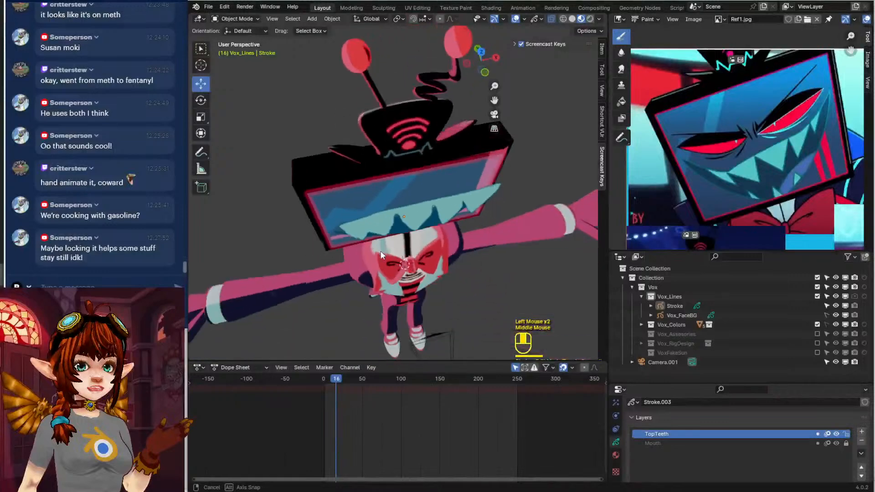
{"action": "key", "text": "Tab"}
{"action": "key", "text": "s"}
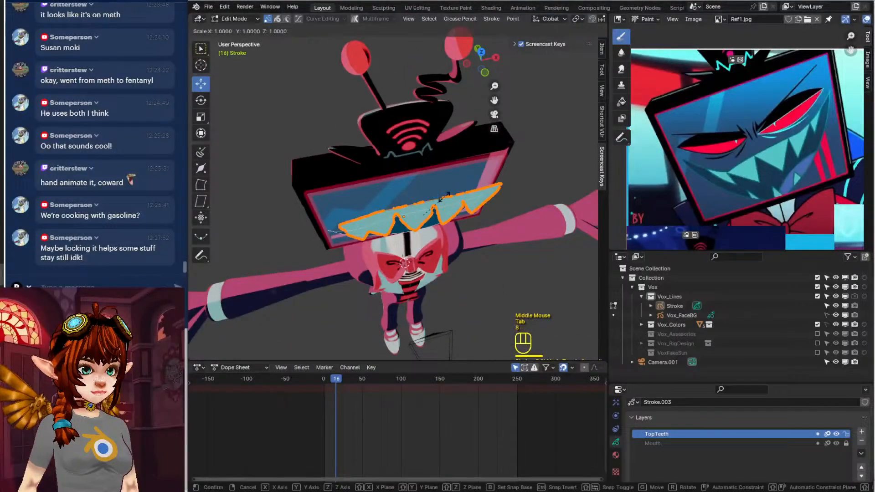
{"action": "key", "text": "y"}
{"action": "key", "text": "0"}
{"action": "key", "text": "Return"}
{"action": "key", "text": "KP_1"}
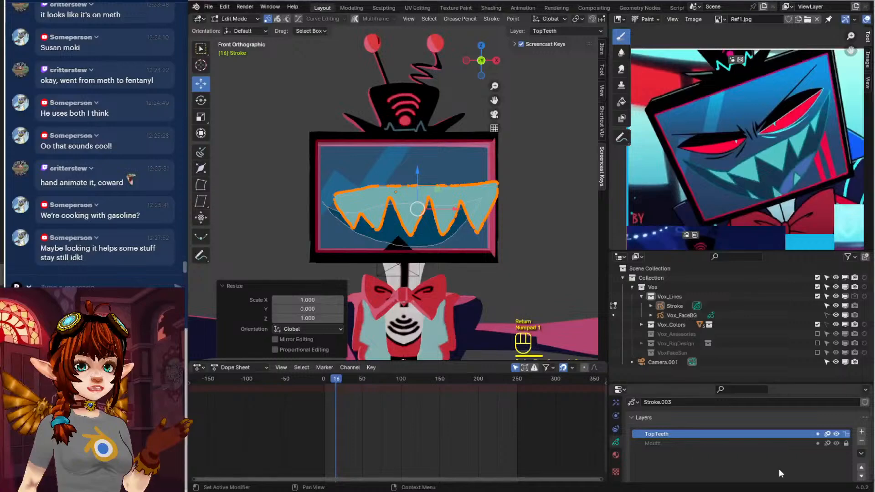
Enable masks on the TopTeeth layer and add the Mouth layer as its mask
{"action": "scroll", "coordinate": [797, 464], "scroll_direction": "down", "scroll_amount": 3}
{"action": "scroll", "coordinate": [790, 464], "scroll_direction": "down", "scroll_amount": 2}
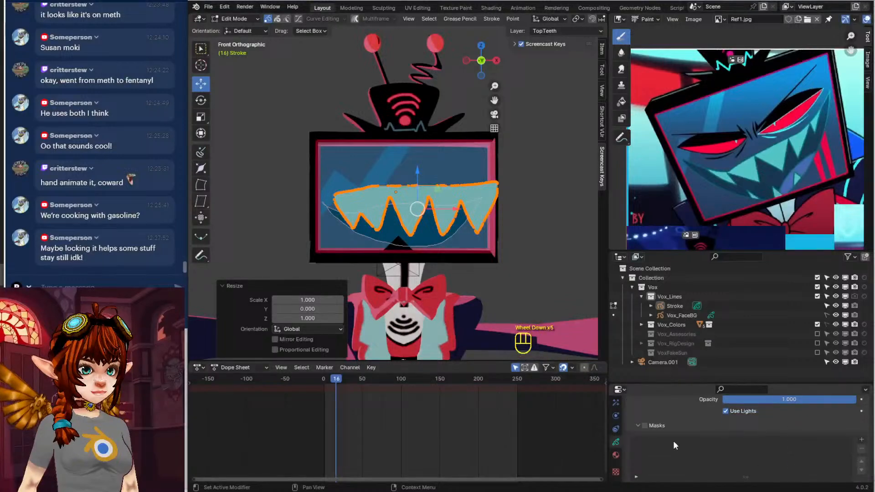
{"action": "left_click", "coordinate": [644, 426]}
{"action": "left_click", "coordinate": [862, 440]}
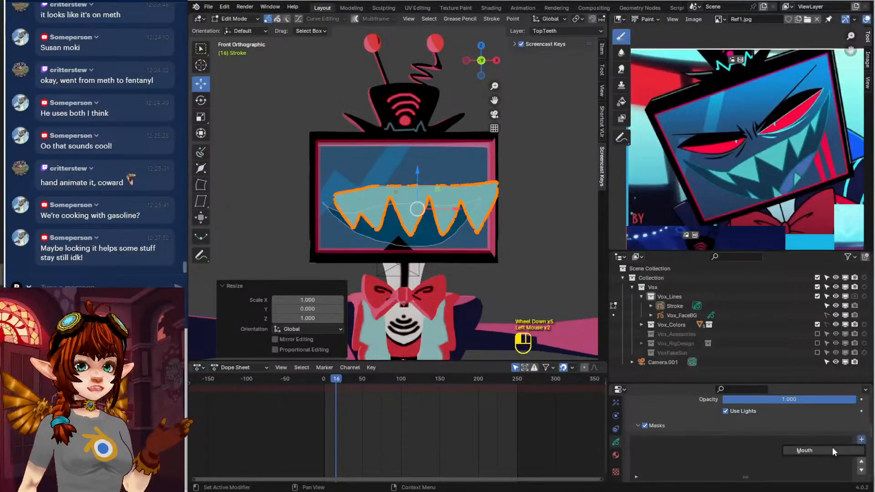
{"action": "left_click", "coordinate": [790, 446]}
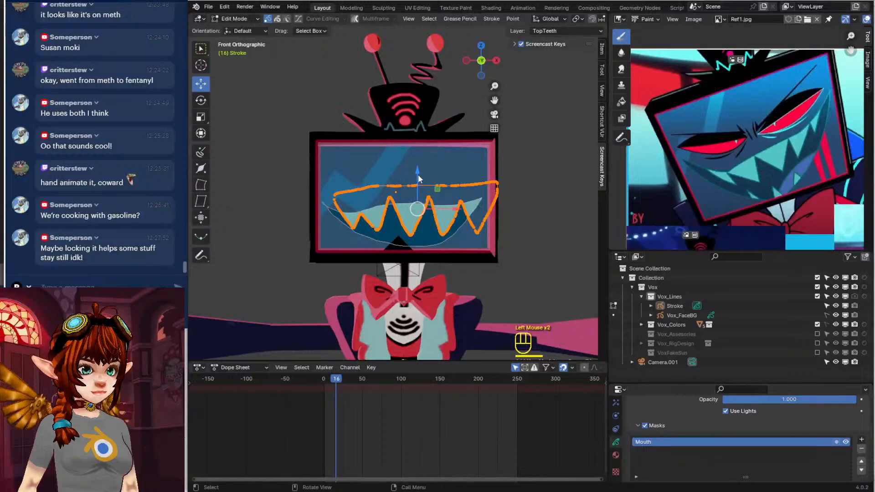
Move the selected top teeth strokes about -0.166 m along Z within the mouth and deselect them
{"action": "mouse_move", "coordinate": [417, 172]}
{"action": "left_mouse_down"}
{"action": "mouse_move", "coordinate": [417, 162]}
{"action": "mouse_move", "coordinate": [417, 178]}
{"action": "left_mouse_up"}
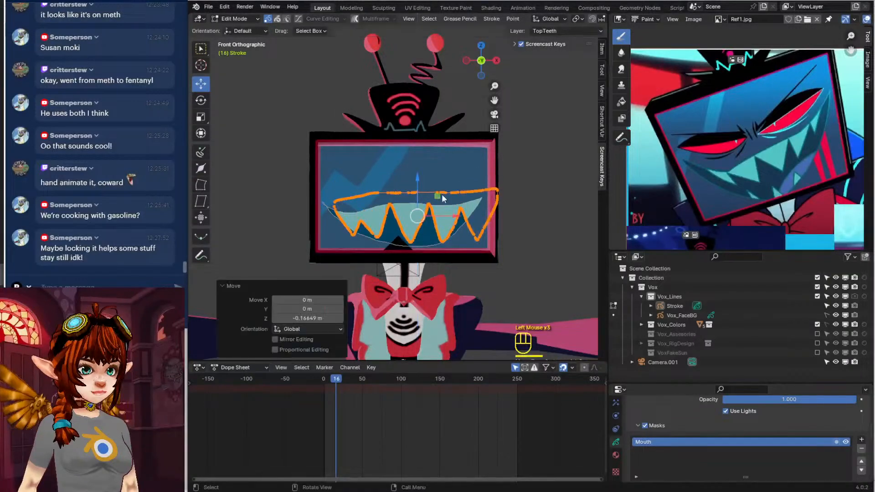
{"action": "left_click", "coordinate": [506, 201]}
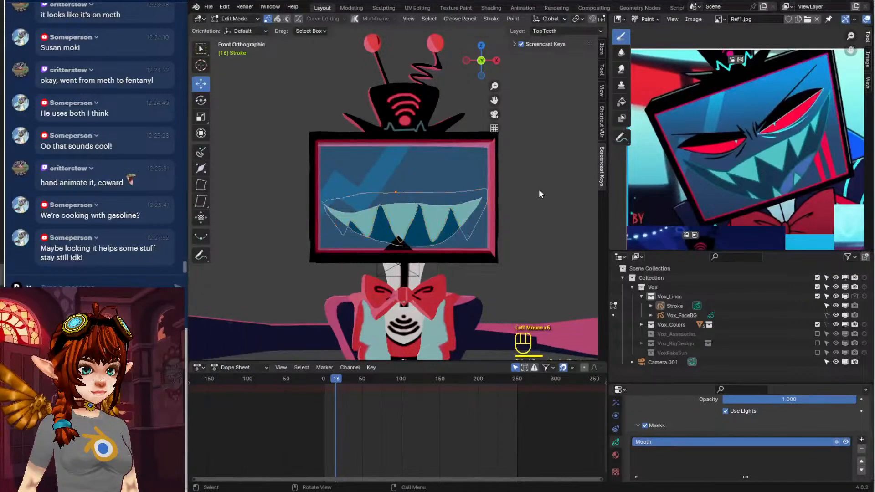
{"action": "scroll", "coordinate": [520, 193], "scroll_direction": "down", "scroll_amount": 1}
{"action": "double_click", "coordinate": [285, 162]}
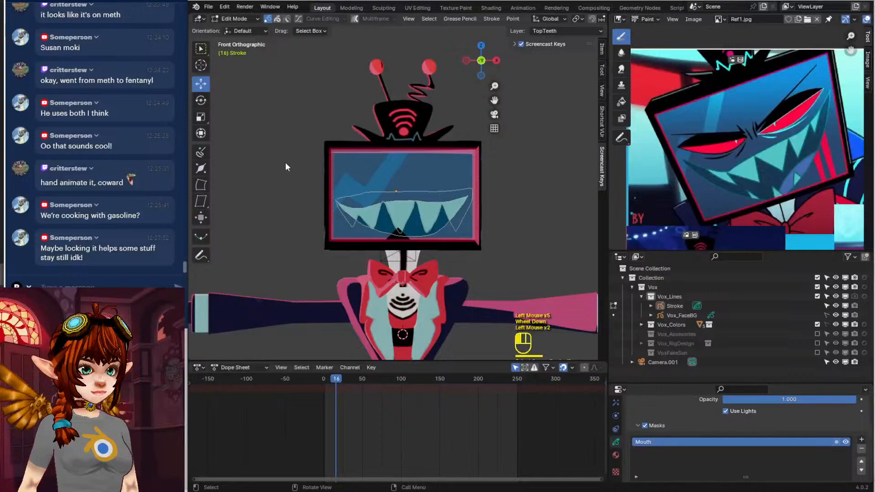
Add a new Grease Pencil layer named BottomTeeth above TopTeeth and lock the TopTeeth layer
{"action": "scroll", "coordinate": [670, 428], "scroll_direction": "up", "scroll_amount": 5}
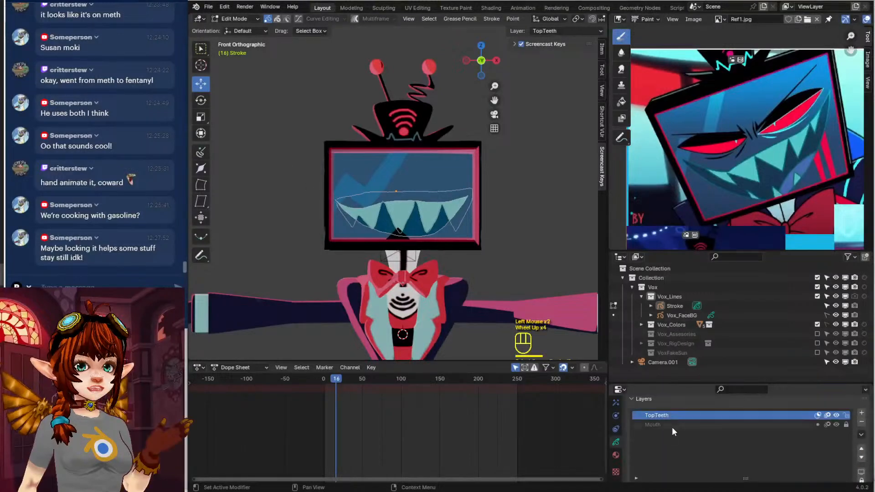
{"action": "left_click", "coordinate": [861, 432]}
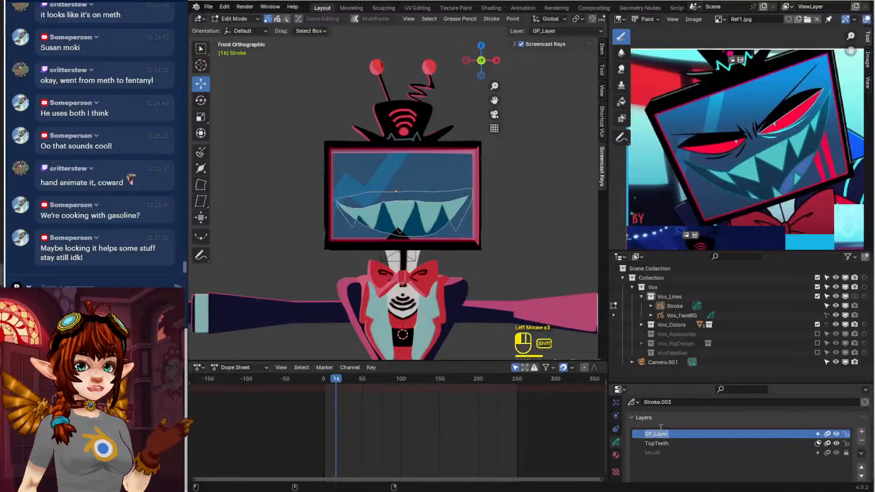
{"action": "type", "text": "Bott"}
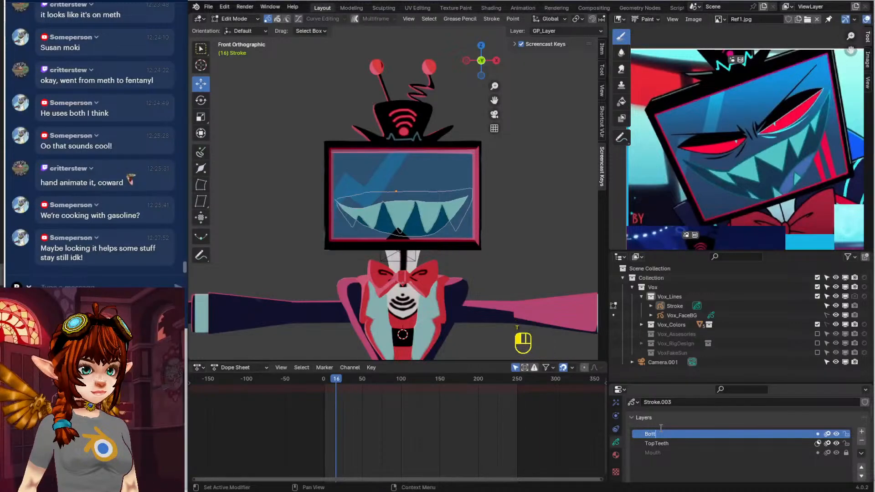
{"action": "type", "text": "omTeeth"}
{"action": "key", "text": "Return"}
{"action": "left_click", "coordinate": [846, 443]}
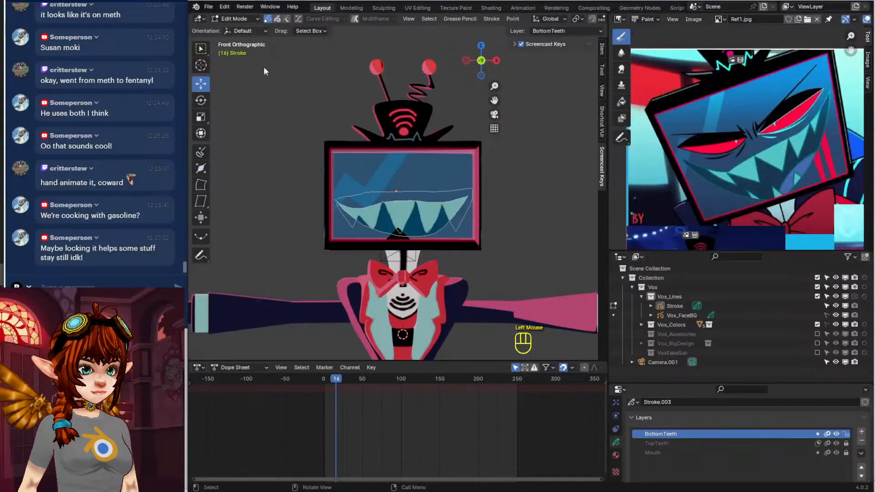
Draw a row of pointed lower teeth along the base of the mouth in Draw Mode on the BottomTeeth layer
{"action": "left_click", "coordinate": [231, 19]}
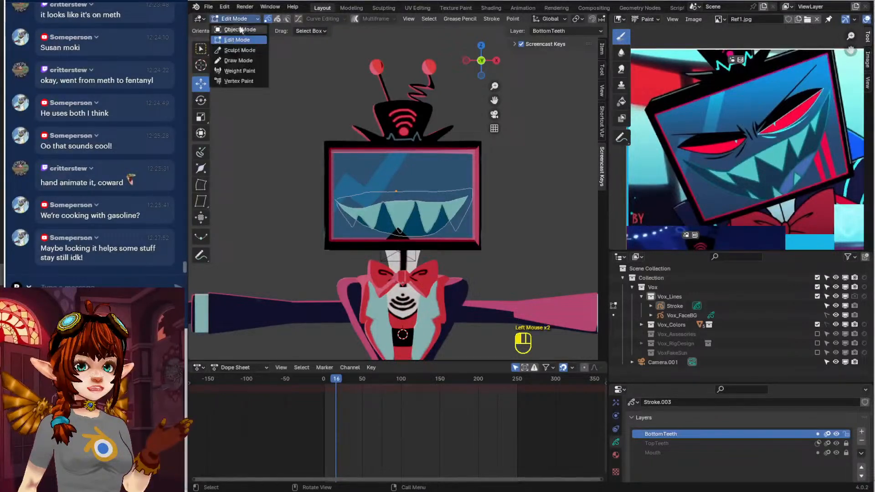
{"action": "left_click", "coordinate": [246, 61]}
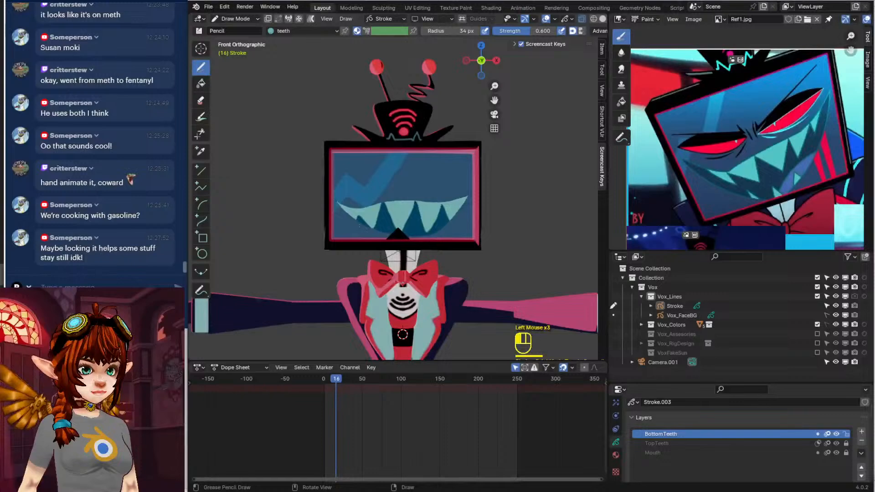
{"action": "mouse_move", "coordinate": [383, 213]}
{"action": "left_mouse_down"}
{"action": "mouse_move", "coordinate": [395, 230]}
{"action": "mouse_move", "coordinate": [410, 219]}
{"action": "mouse_move", "coordinate": [441, 231]}
{"action": "mouse_move", "coordinate": [443, 217]}
{"action": "mouse_move", "coordinate": [460, 230]}
{"action": "mouse_move", "coordinate": [468, 213]}
{"action": "mouse_move", "coordinate": [450, 243]}
{"action": "mouse_move", "coordinate": [331, 240]}
{"action": "left_mouse_up"}
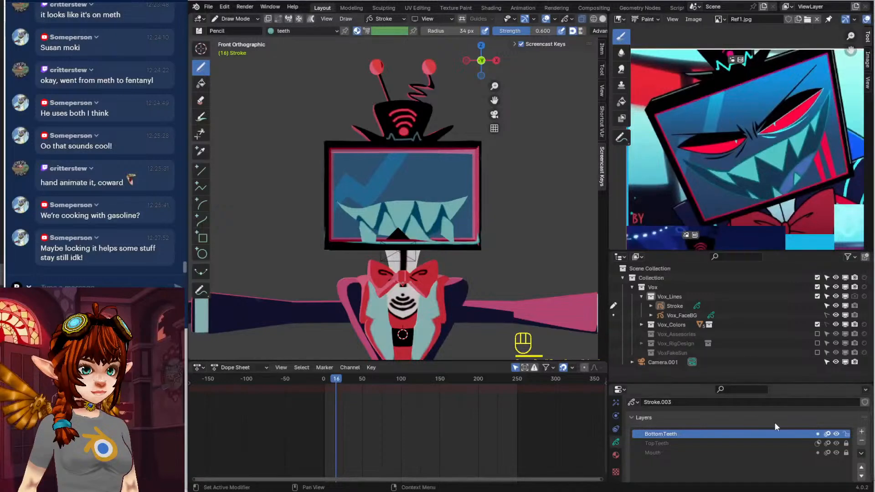
Select all the bottom teeth strokes in Edit Mode, flatten them by scaling to 0 along Y, and return to the front view
{"action": "scroll", "coordinate": [775, 422], "scroll_direction": "down", "scroll_amount": 2}
{"action": "key", "text": "Tab"}
{"action": "middle_click_drag", "start_coordinate": [401, 264], "coordinate": [414, 273]}
{"action": "scroll", "coordinate": [357, 255], "scroll_direction": "up", "scroll_amount": 2}
{"action": "key", "text": "a"}
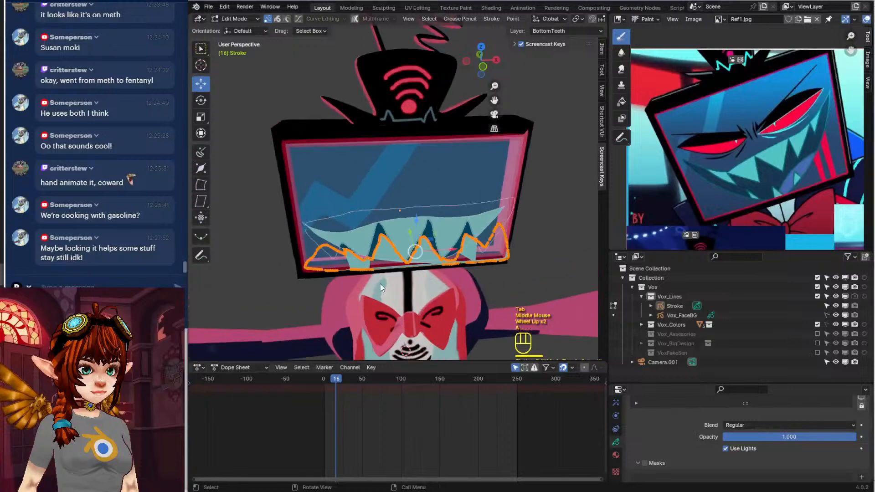
{"action": "key", "text": "s"}
{"action": "key", "text": "y"}
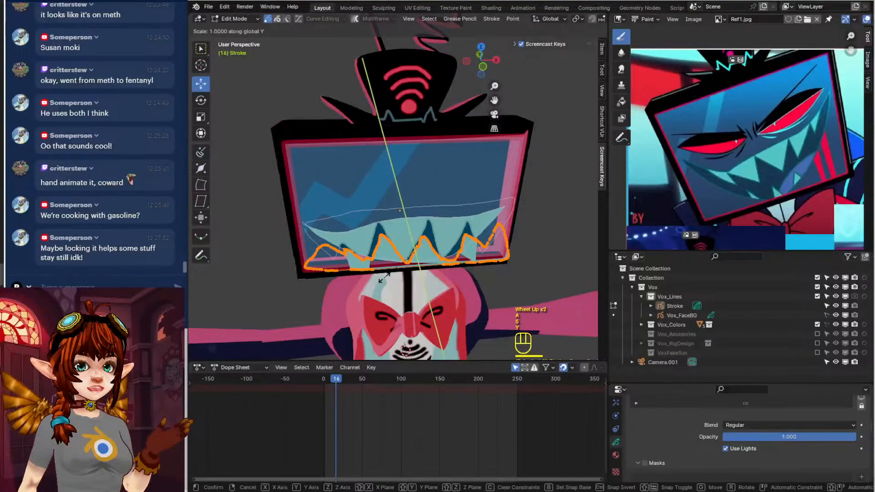
{"action": "key", "text": "0"}
{"action": "key", "text": "Return"}
{"action": "key", "text": "KP_1"}
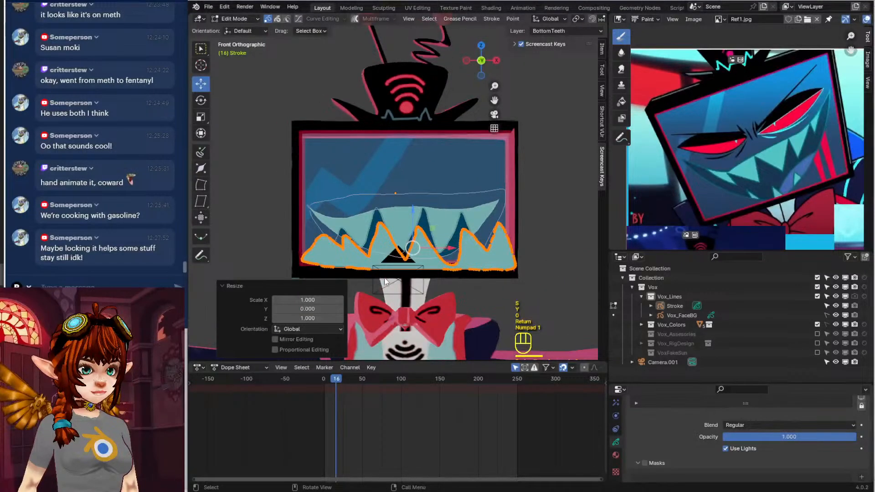
{"action": "left_click", "coordinate": [239, 18]}
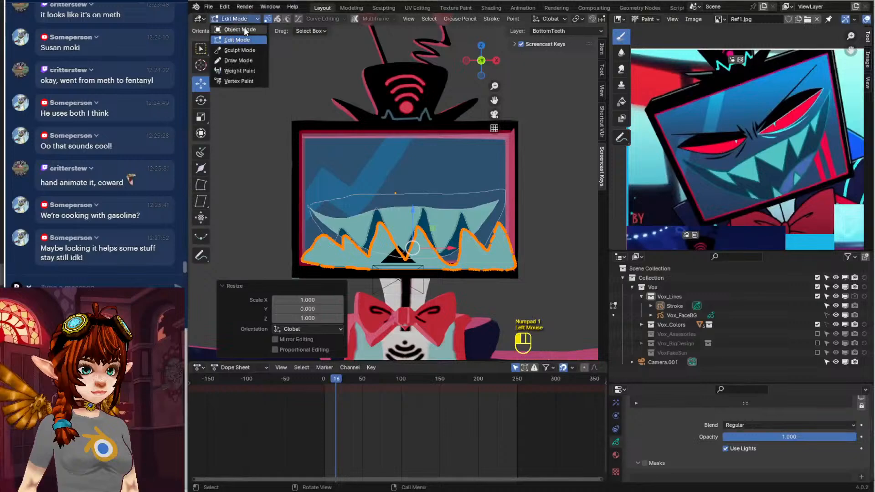
Return to Object Mode and mask the BottomTeeth layer with the Mouth layer
{"action": "left_click", "coordinate": [244, 29]}
{"action": "scroll", "coordinate": [769, 442], "scroll_direction": "down", "scroll_amount": 6}
{"action": "scroll", "coordinate": [753, 446], "scroll_direction": "up", "scroll_amount": 2}
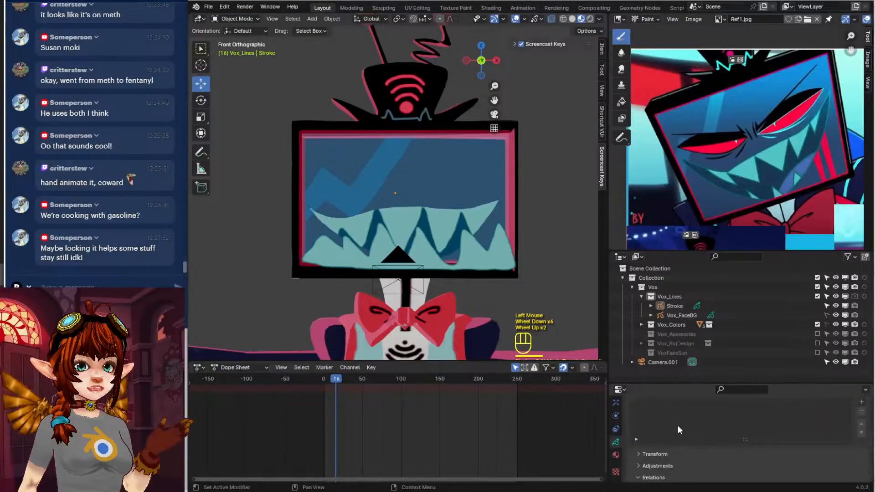
{"action": "scroll", "coordinate": [678, 429], "scroll_direction": "up", "scroll_amount": 1}
{"action": "left_click", "coordinate": [862, 440]}
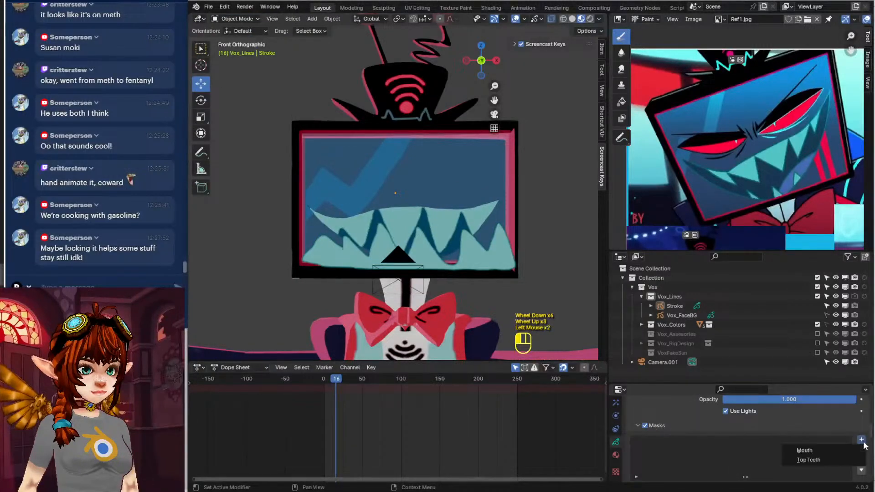
{"action": "left_click", "coordinate": [804, 450]}
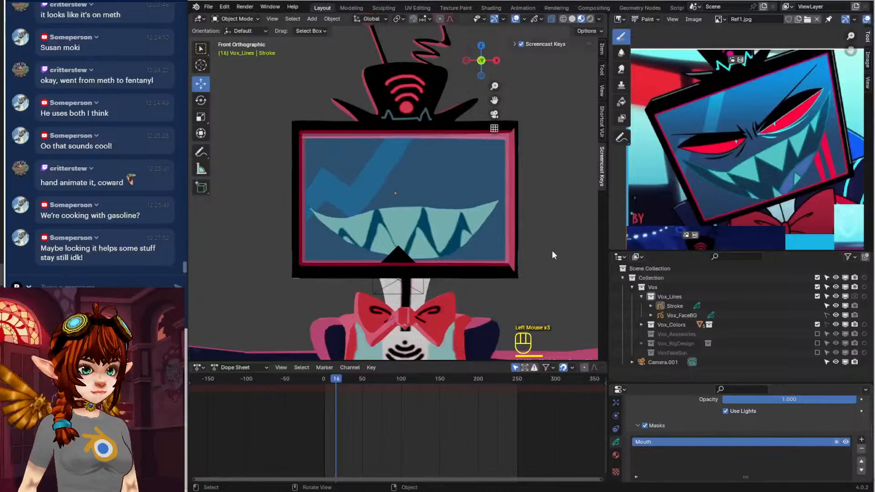
{"action": "scroll", "coordinate": [462, 249], "scroll_direction": "down", "scroll_amount": 2}
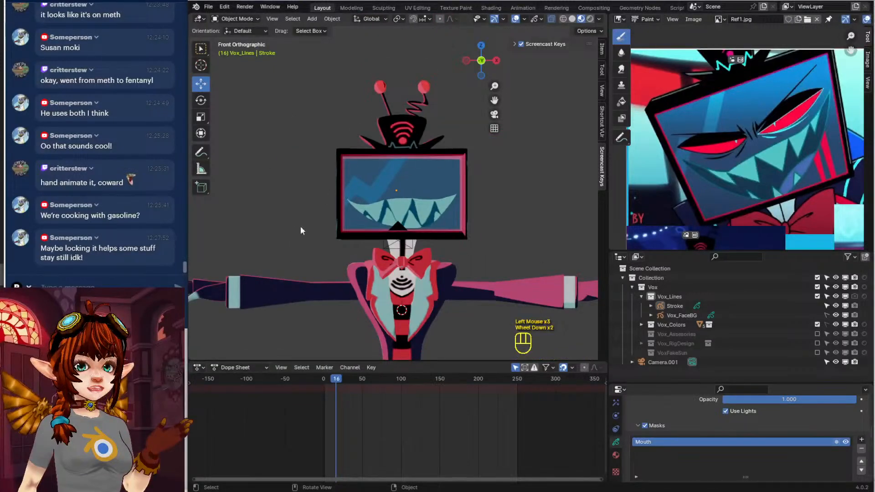
{"action": "left_click", "coordinate": [483, 196]}
{"action": "scroll", "coordinate": [496, 216], "scroll_direction": "up", "scroll_amount": 3}
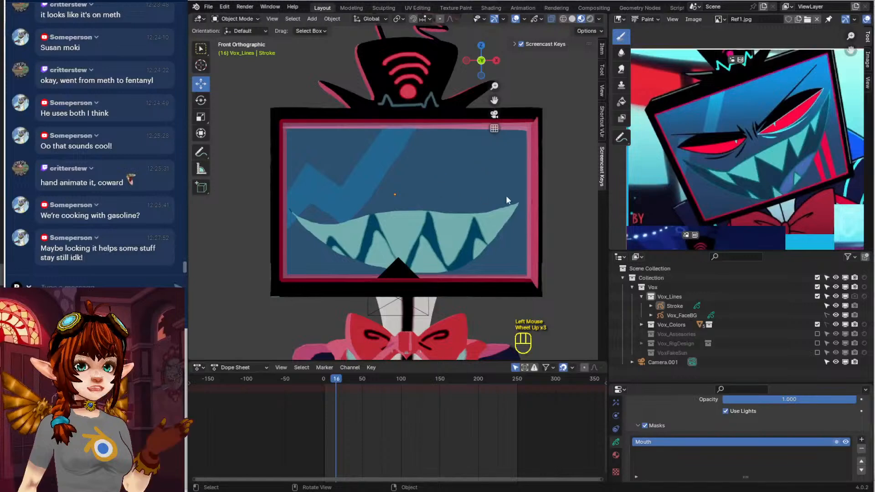
Rename the Stroke object in the Vox_Lines collection as Vox_Lines_Mouth
{"action": "left_click", "coordinate": [673, 297]}
{"action": "double_click", "coordinate": [674, 305]}
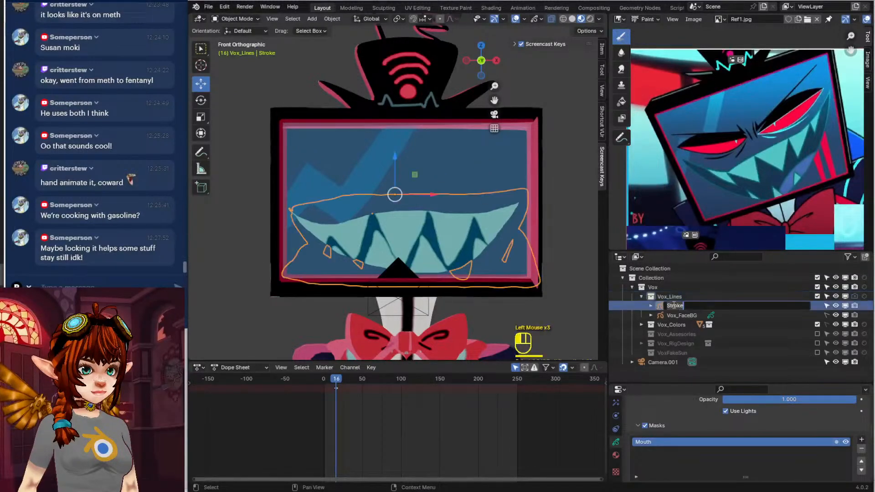
{"action": "type", "text": "Vox"}
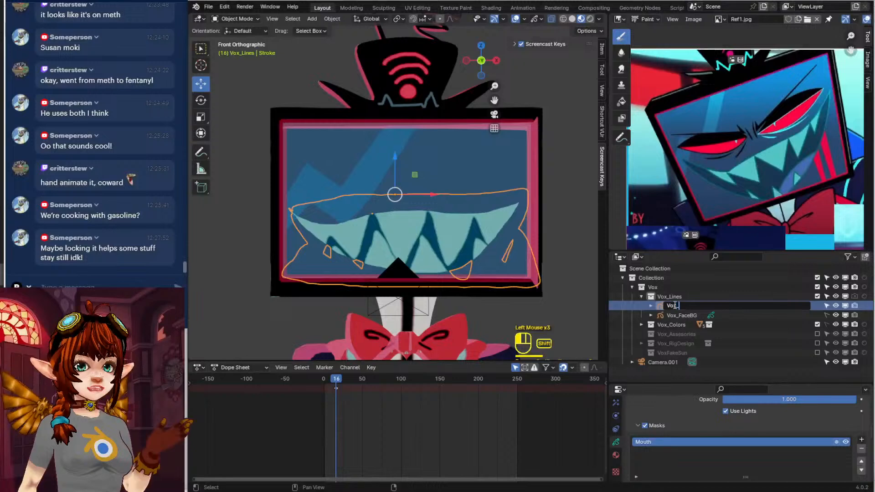
{"action": "type", "text": "_"}
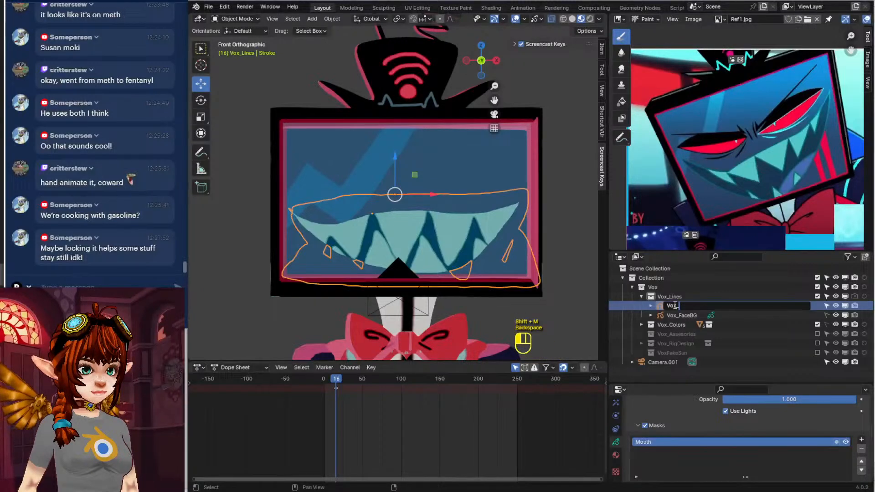
{"action": "type", "text": "MLines_Mouth"}
{"action": "key", "text": "Return"}
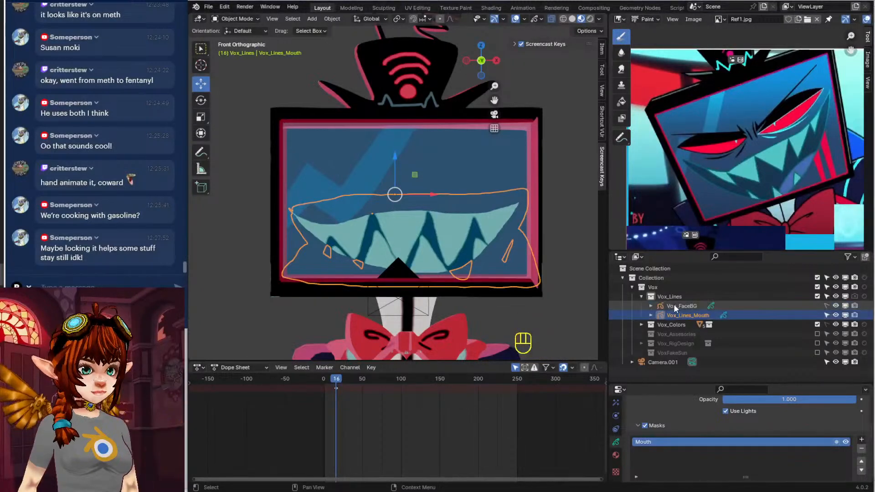
Add a new Grease Pencil Stroke object to the Vox_Lines collection
{"action": "left_click", "coordinate": [312, 19]}
{"action": "mouse_move", "coordinate": [346, 85]}
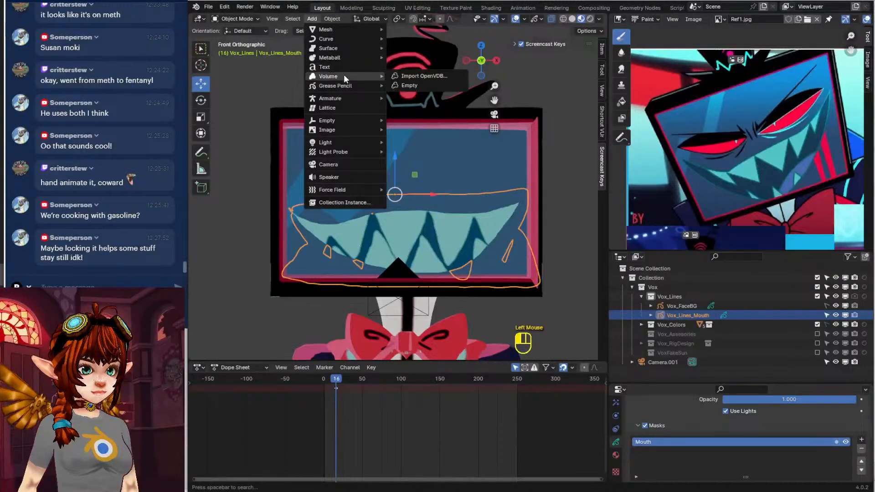
{"action": "left_click", "coordinate": [421, 94]}
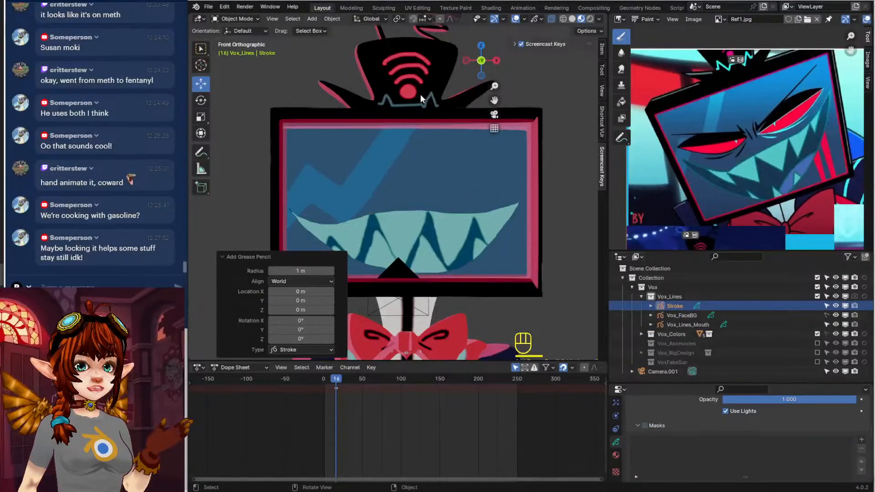
Raise the new Grease Pencil stroke to the TV screen's height and shift it about -0.13 m along Y, in front of the face
{"action": "scroll", "coordinate": [437, 122], "scroll_direction": "down", "scroll_amount": 3}
{"action": "middle_click_drag", "start_coordinate": [436, 122], "coordinate": [379, 198]}
{"action": "key", "text": "KP_3"}
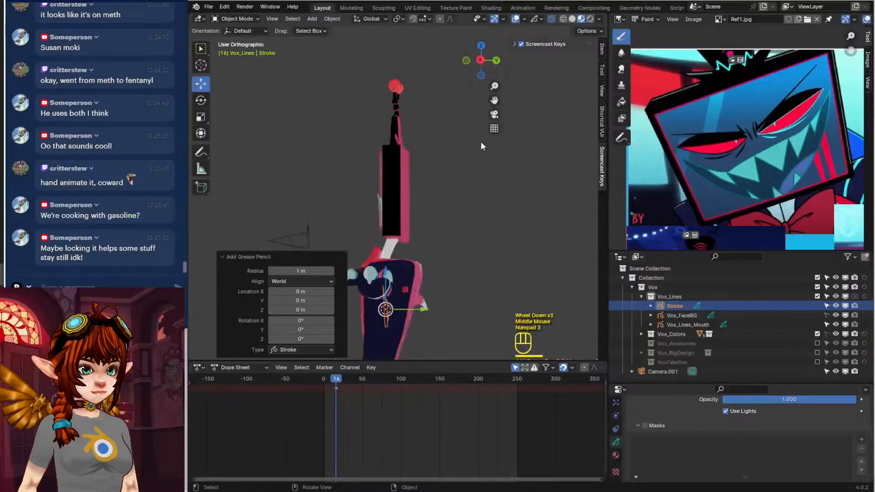
{"action": "left_click_drag", "start_coordinate": [384, 274], "coordinate": [368, 142]}
{"action": "left_click_drag", "start_coordinate": [410, 176], "coordinate": [413, 175]}
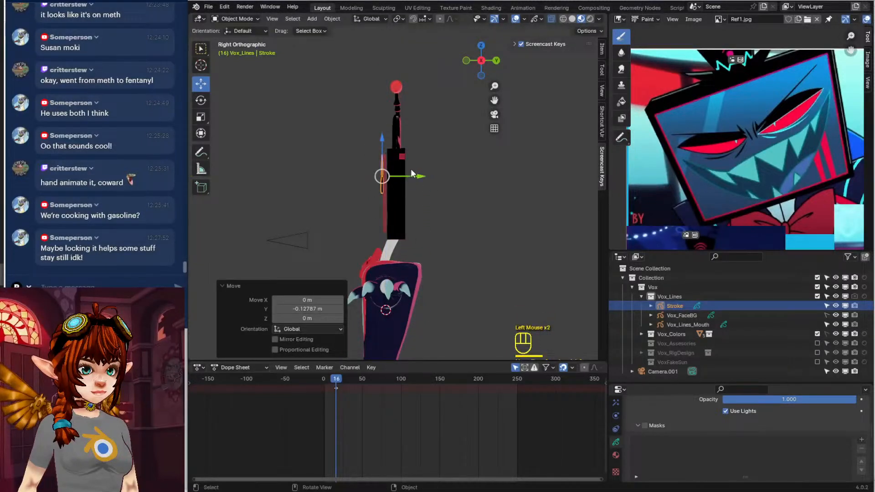
{"action": "key", "text": "KP_1"}
{"action": "scroll", "coordinate": [420, 174], "scroll_direction": "up", "scroll_amount": 2}
{"action": "middle_click_drag", "start_coordinate": [419, 174], "coordinate": [417, 177], "text": "shift"}
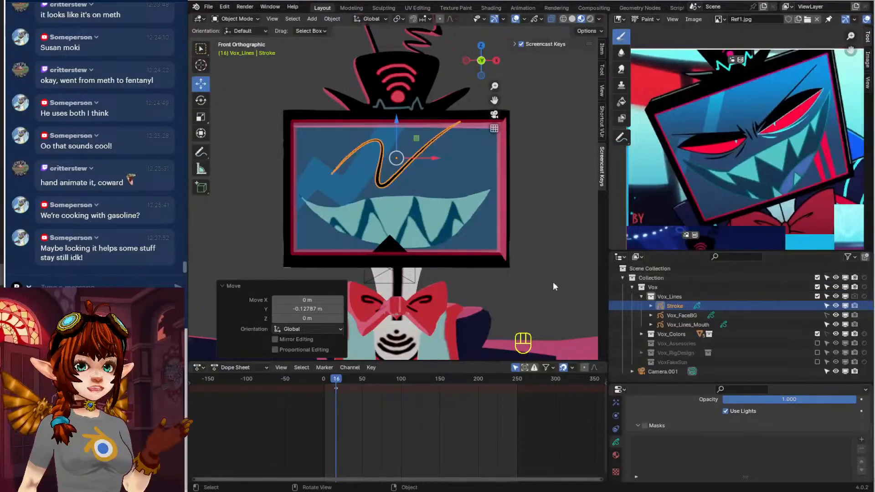
{"action": "left_click", "coordinate": [615, 456]}
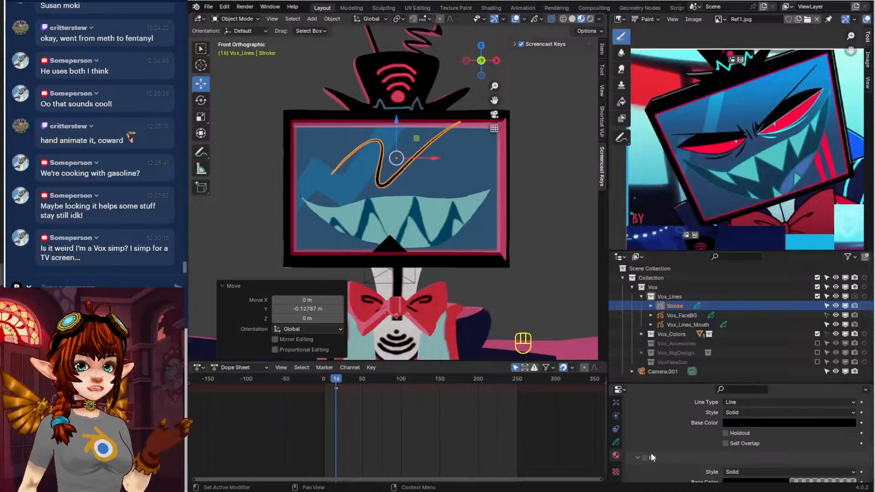
{"action": "scroll", "coordinate": [534, 219], "scroll_direction": "down", "scroll_amount": 2}
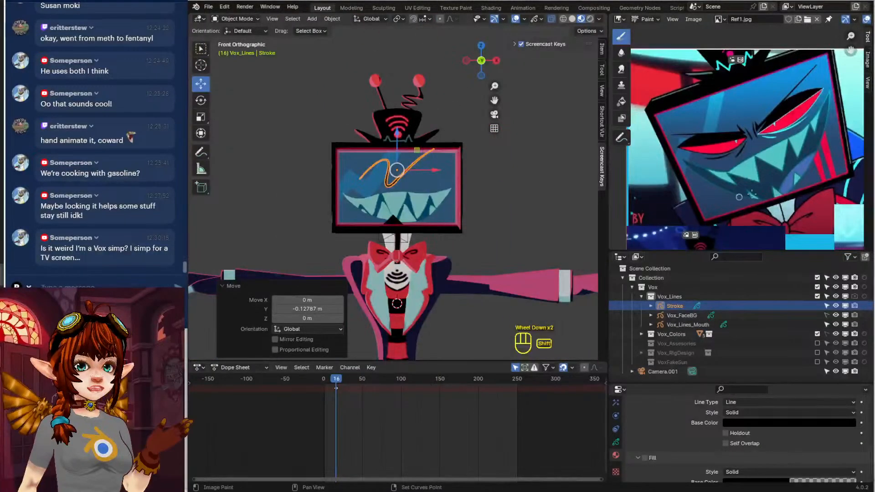
{"action": "middle_click_drag", "start_coordinate": [784, 252], "coordinate": [769, 228], "text": "shift"}
{"action": "scroll", "coordinate": [769, 228], "scroll_direction": "down", "scroll_amount": 2}
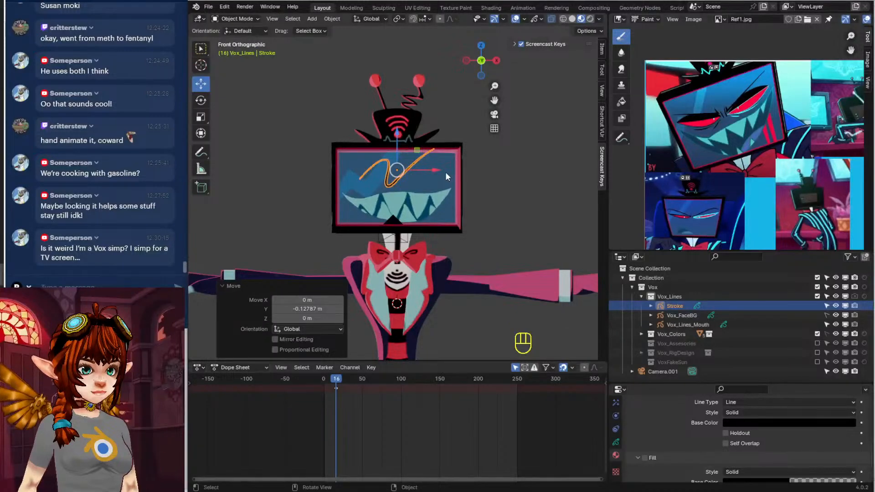
{"action": "mouse_move", "coordinate": [445, 171]}
{"action": "middle_mouse_down"}
{"action": "mouse_move", "coordinate": [424, 186]}
{"action": "mouse_move", "coordinate": [430, 166]}
{"action": "mouse_move", "coordinate": [461, 169]}
{"action": "mouse_move", "coordinate": [448, 175]}
{"action": "middle_mouse_up"}
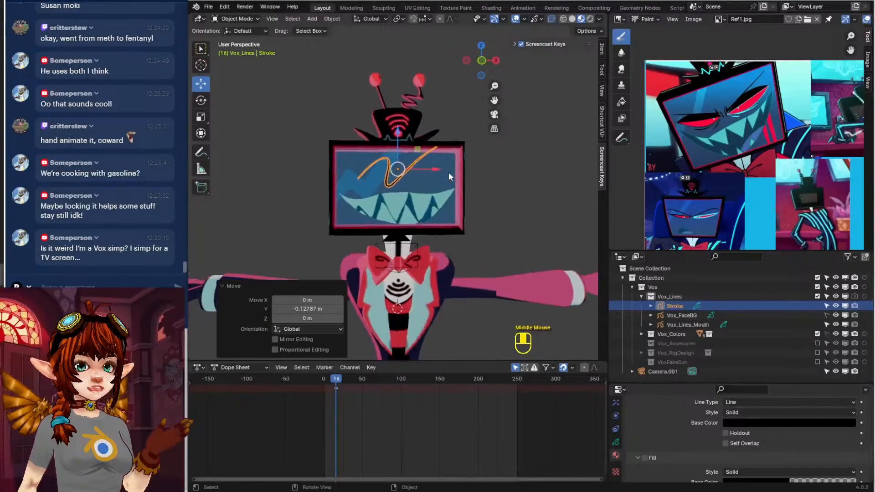
{"action": "key", "text": "KP_1"}
{"action": "scroll", "coordinate": [443, 173], "scroll_direction": "down", "scroll_amount": 2}
{"action": "middle_click_drag", "start_coordinate": [479, 239], "coordinate": [443, 217], "text": "shift"}
{"action": "key", "text": "KP_1"}
{"action": "scroll", "coordinate": [469, 203], "scroll_direction": "up", "scroll_amount": 2}
{"action": "scroll", "coordinate": [450, 250], "scroll_direction": "up", "scroll_amount": 2}
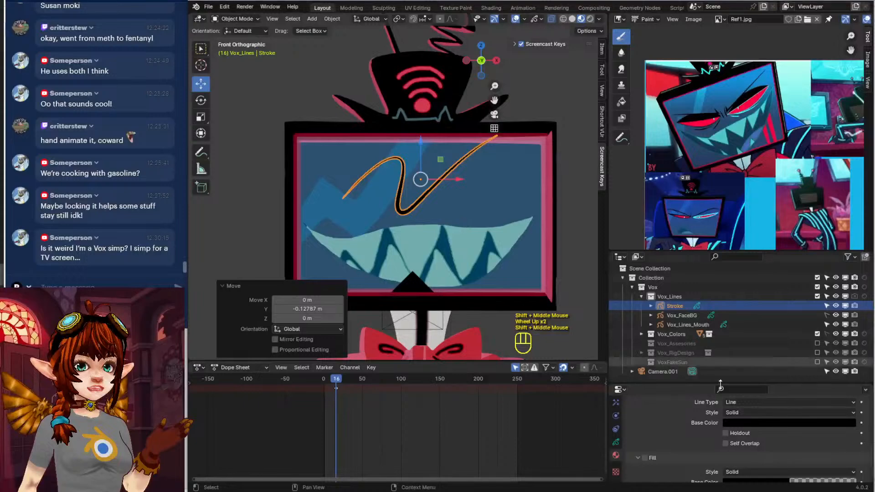
Delete the new stroke object's Lines and Colors layers and create a single layer named Eyeball
{"action": "left_click", "coordinate": [616, 442]}
{"action": "scroll", "coordinate": [683, 437], "scroll_direction": "up", "scroll_amount": 4}
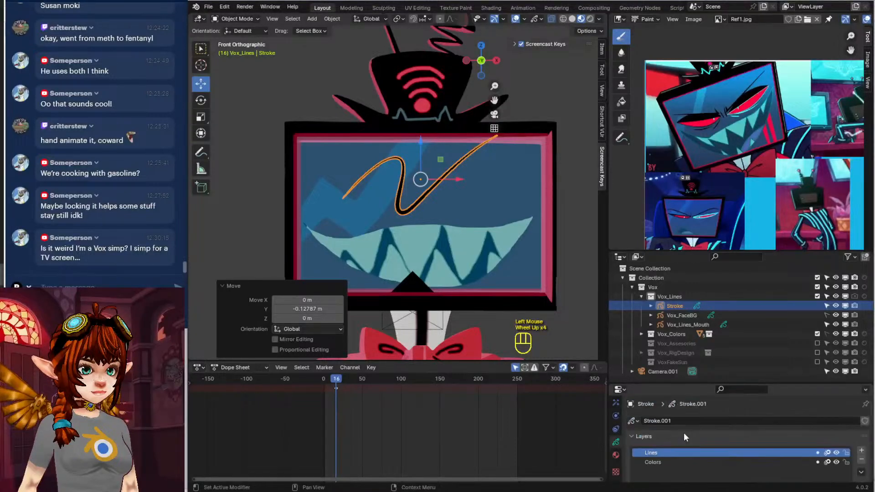
{"action": "left_click", "coordinate": [861, 460]}
{"action": "left_click", "coordinate": [861, 460]}
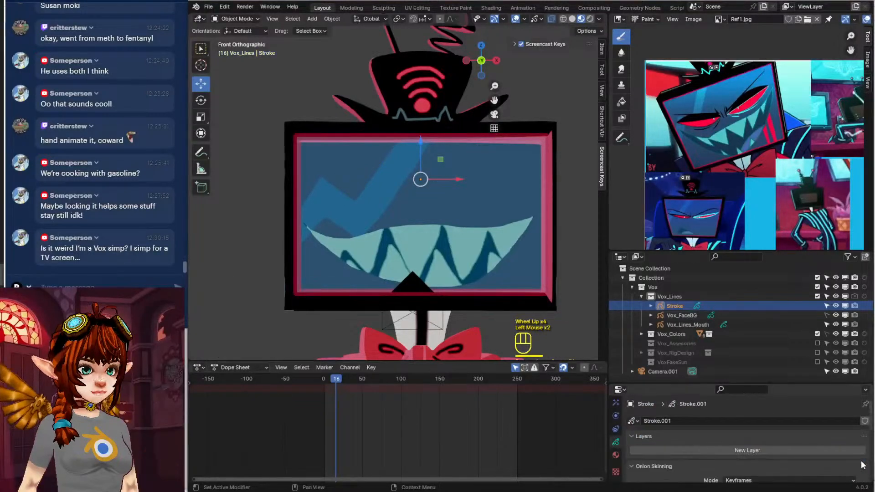
{"action": "left_click", "coordinate": [802, 449]}
{"action": "double_click", "coordinate": [701, 451]}
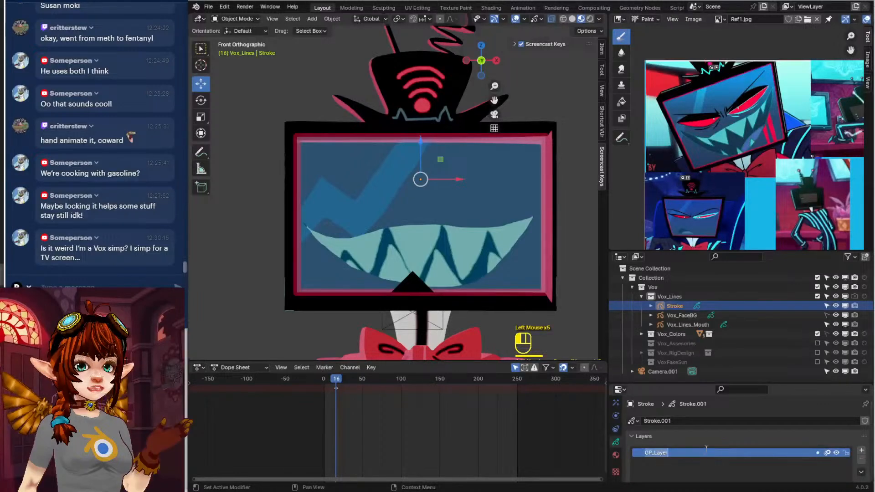
{"action": "key", "text": "shift"}
{"action": "type", "text": "Eyeball"}
{"action": "left_click", "coordinate": [706, 449]}
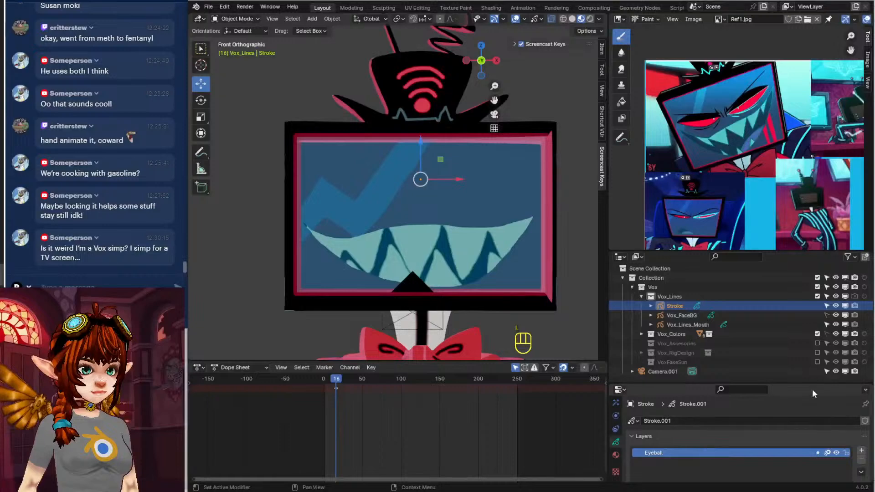
{"action": "middle_click_drag", "start_coordinate": [598, 305], "coordinate": [550, 282], "text": "shift"}
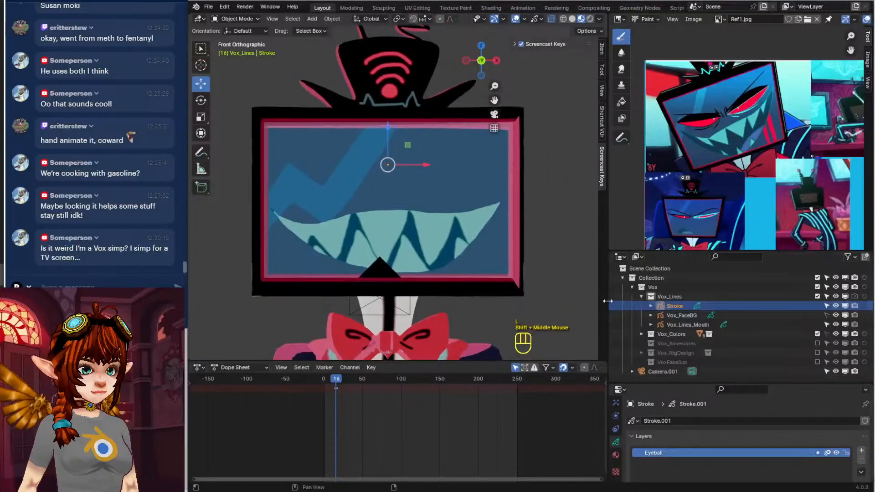
{"action": "scroll", "coordinate": [537, 305], "scroll_direction": "down", "scroll_amount": 4}
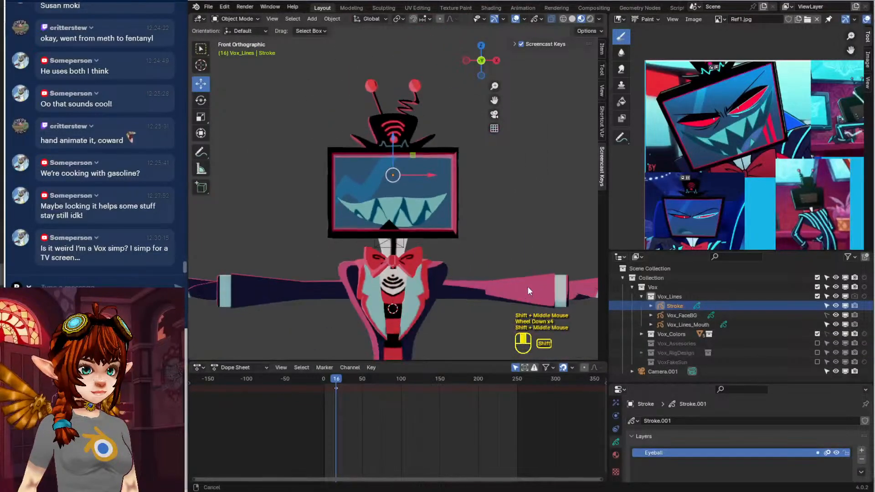
{"action": "middle_click_drag", "start_coordinate": [527, 286], "coordinate": [466, 275], "text": "shift"}
{"action": "scroll", "coordinate": [496, 256], "scroll_direction": "down", "scroll_amount": 2}
{"action": "scroll", "coordinate": [466, 275], "scroll_direction": "up", "scroll_amount": 4}
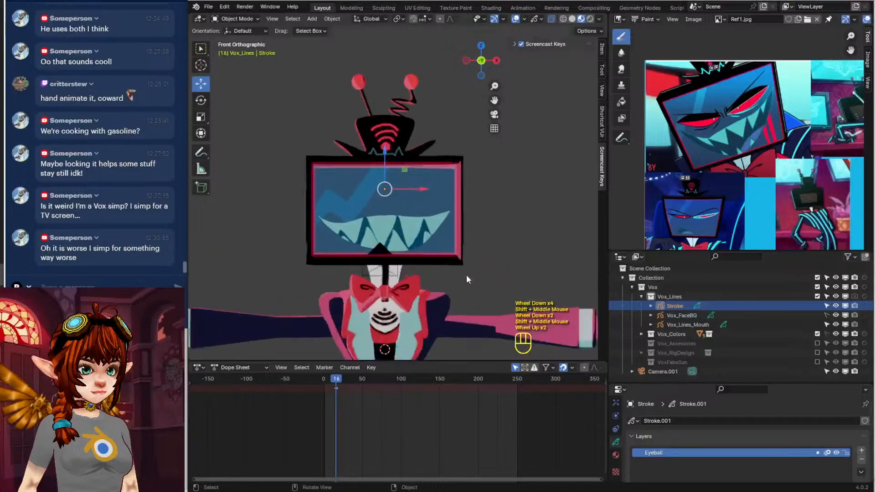
Remove all the default material slots, from Black to Grey, from the new stroke object
{"action": "left_click", "coordinate": [615, 454]}
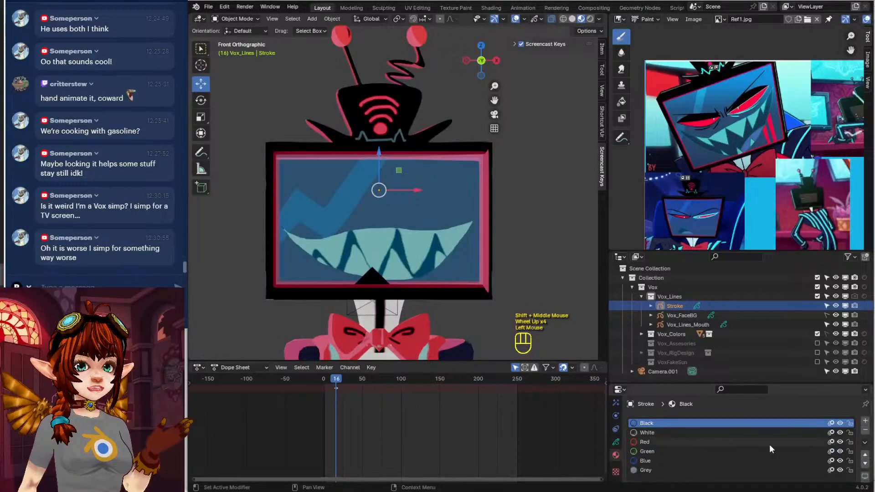
{"action": "left_click", "coordinate": [865, 432]}
{"action": "left_click", "coordinate": [864, 431]}
{"action": "left_click", "coordinate": [864, 430]}
{"action": "left_click", "coordinate": [864, 430]}
{"action": "left_click", "coordinate": [865, 431]}
{"action": "left_click", "coordinate": [864, 430]}
{"action": "left_click", "coordinate": [864, 430]}
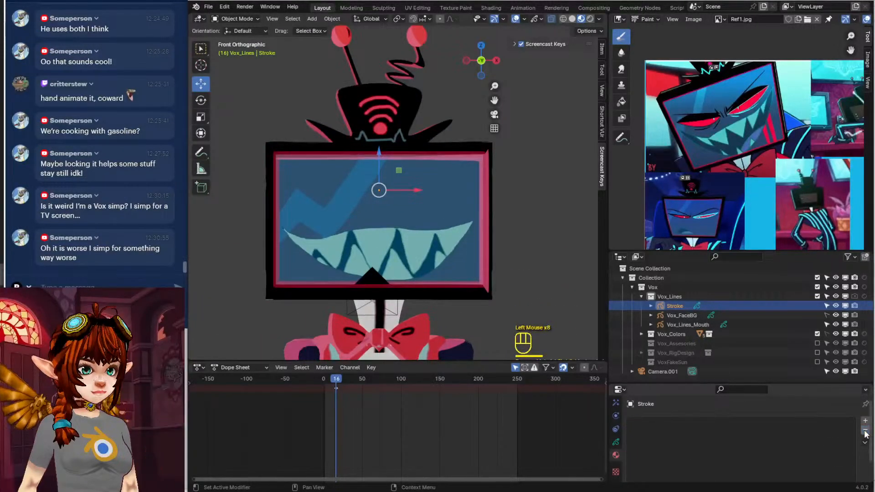
Add a material slot to the stroke object and create a new material in it
{"action": "left_click", "coordinate": [864, 420]}
{"action": "scroll", "coordinate": [736, 450], "scroll_direction": "down", "scroll_amount": 2}
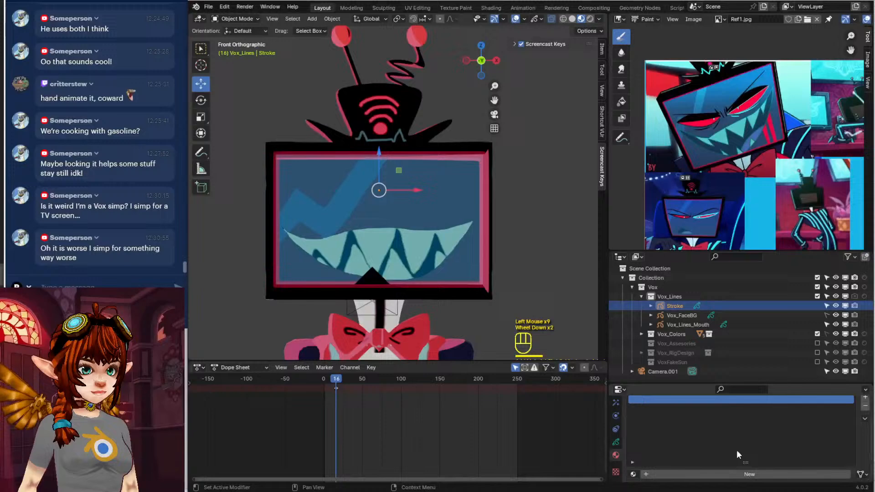
{"action": "left_click", "coordinate": [743, 473]}
Set the material's stroke base color by sampling the light cyan line beneath the eye in the reference image
{"action": "scroll", "coordinate": [737, 449], "scroll_direction": "down", "scroll_amount": 2}
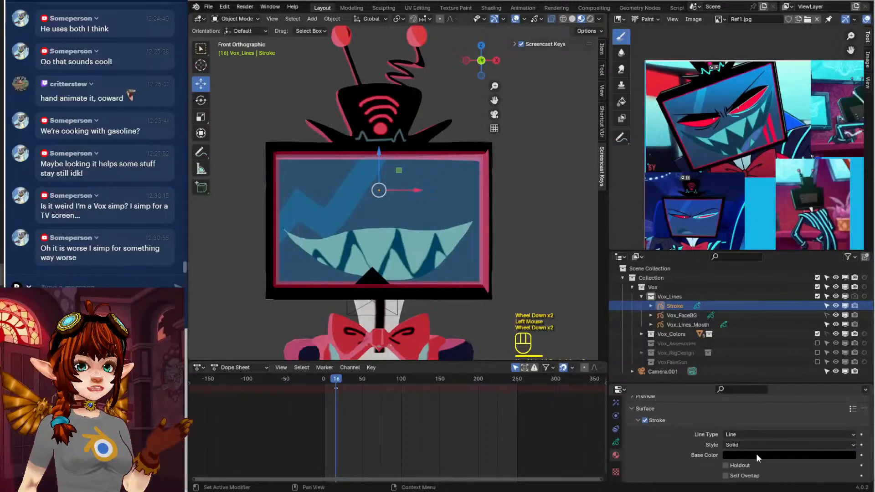
{"action": "scroll", "coordinate": [729, 182], "scroll_direction": "up", "scroll_amount": 4}
{"action": "middle_click_drag", "start_coordinate": [729, 183], "coordinate": [713, 209], "text": "shift"}
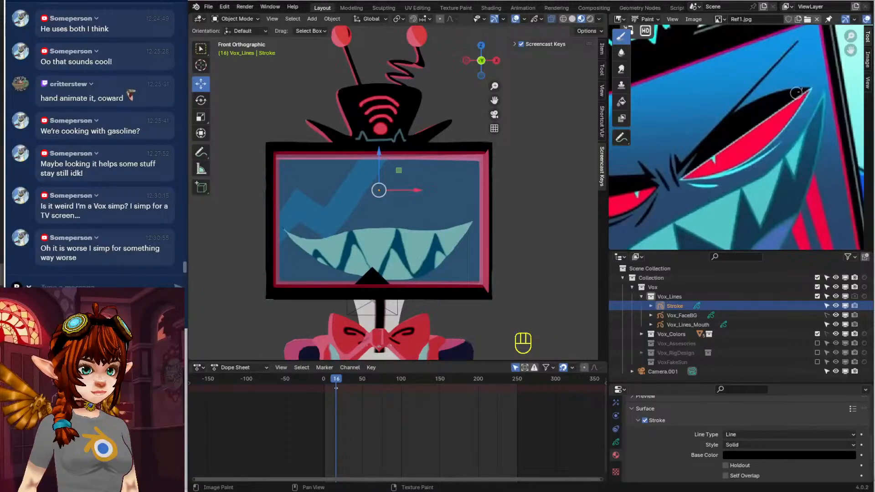
{"action": "left_click", "coordinate": [766, 455]}
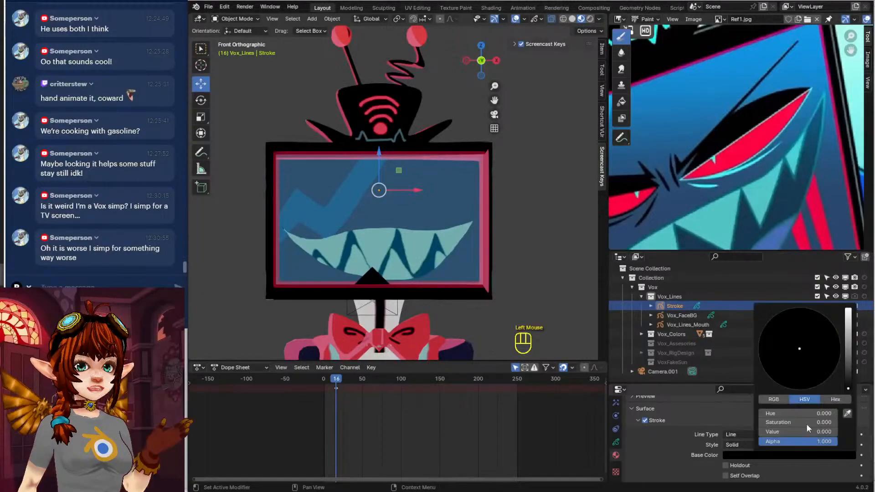
{"action": "left_click", "coordinate": [848, 414]}
{"action": "left_click", "coordinate": [723, 171]}
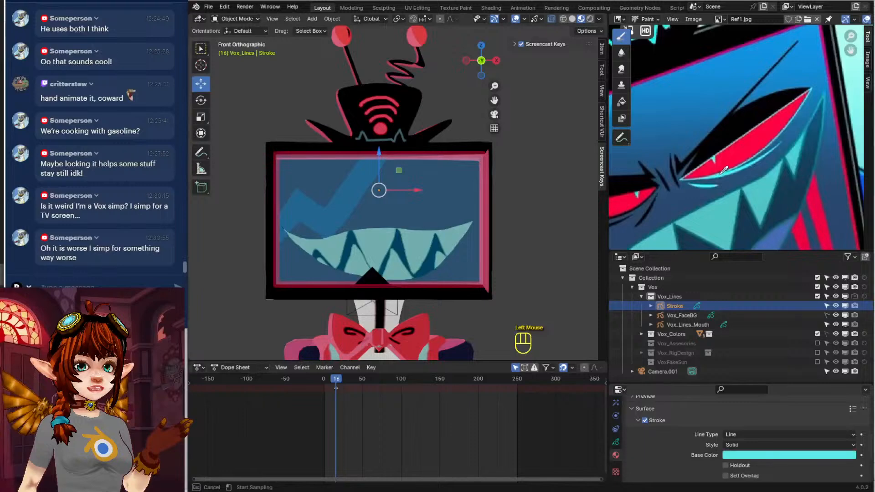
Enable the material's fill and set its base color by sampling the red of the eye in the reference image
{"action": "scroll", "coordinate": [729, 449], "scroll_direction": "down", "scroll_amount": 3}
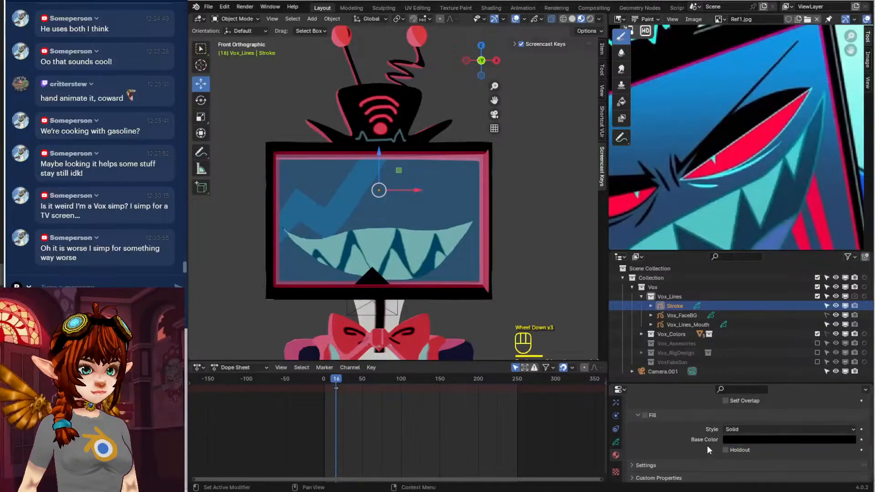
{"action": "left_click", "coordinate": [644, 411]}
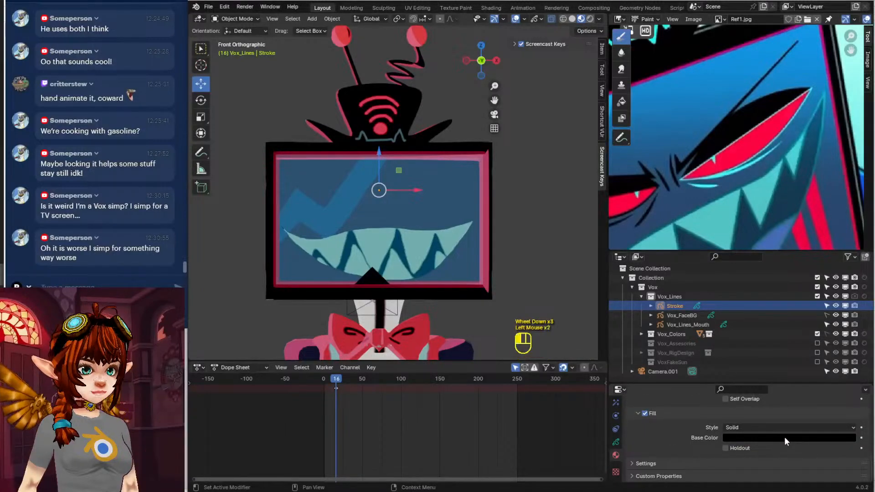
{"action": "left_click", "coordinate": [784, 437]}
{"action": "left_click", "coordinate": [840, 405]}
{"action": "left_click", "coordinate": [748, 131]}
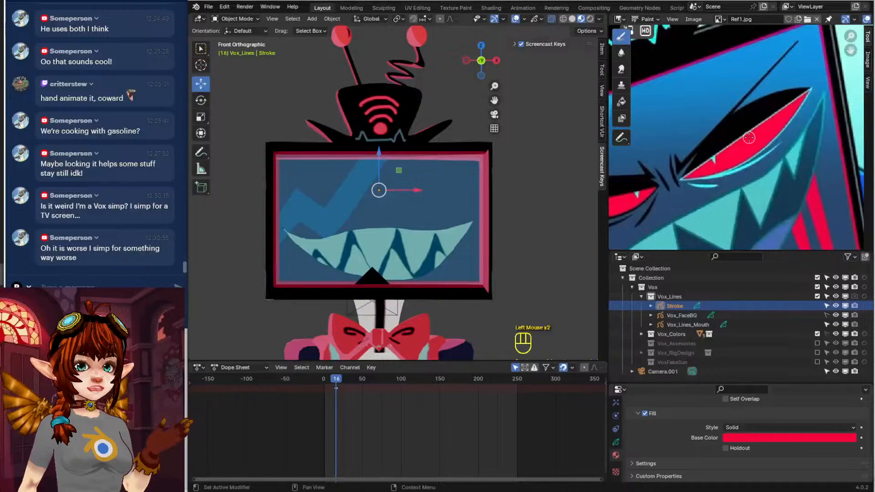
Turn off Use Lights for the Eyeball layer
{"action": "left_click", "coordinate": [616, 442]}
{"action": "scroll", "coordinate": [715, 437], "scroll_direction": "up", "scroll_amount": 4}
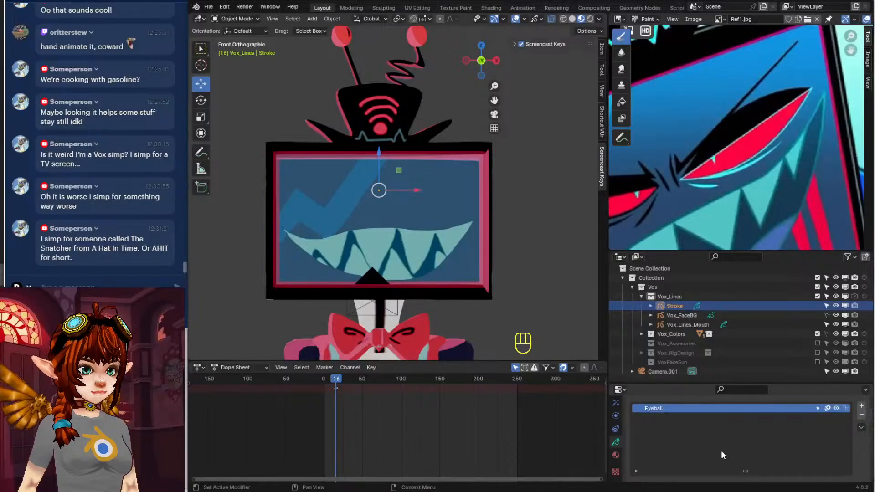
{"action": "scroll", "coordinate": [728, 451], "scroll_direction": "down", "scroll_amount": 2}
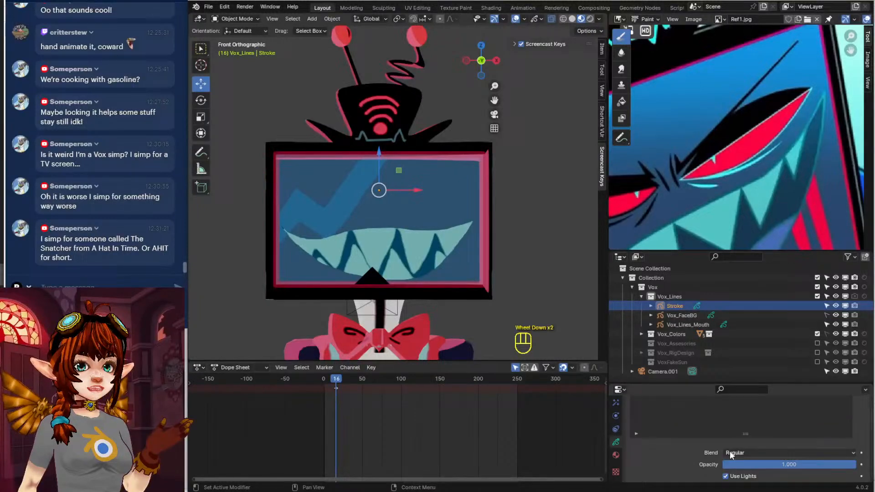
{"action": "left_click", "coordinate": [726, 476]}
{"action": "scroll", "coordinate": [395, 214], "scroll_direction": "up", "scroll_amount": 3}
Draw a closed, upward-slanting eye shape above the character's mouth in Draw Mode
{"action": "left_click", "coordinate": [236, 19]}
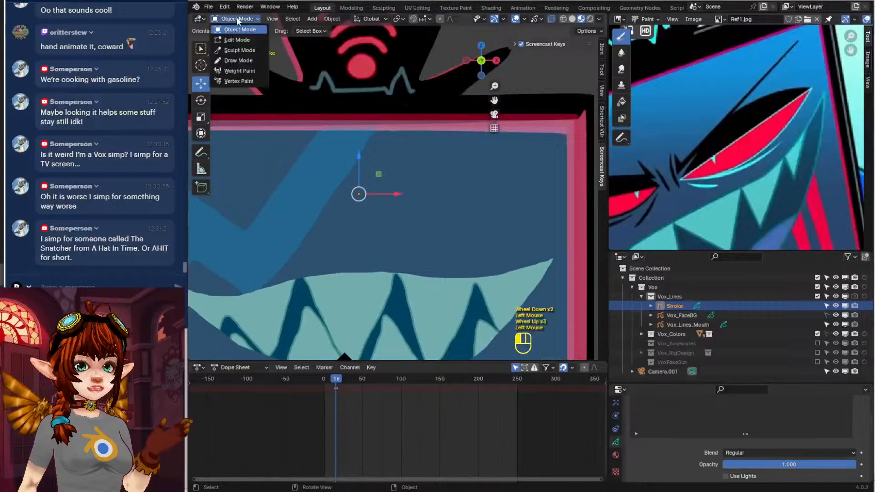
{"action": "left_click", "coordinate": [239, 60]}
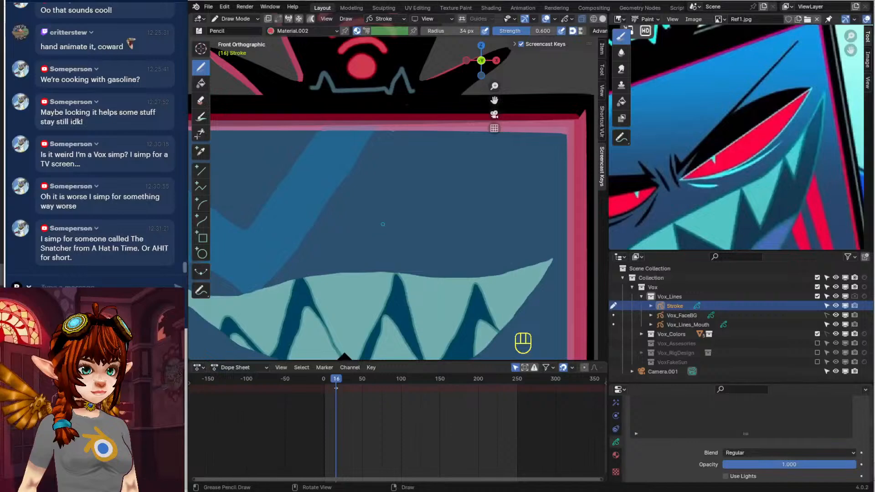
{"action": "mouse_move", "coordinate": [381, 225]}
{"action": "left_mouse_down"}
{"action": "mouse_move", "coordinate": [502, 177]}
{"action": "mouse_move", "coordinate": [503, 222]}
{"action": "mouse_move", "coordinate": [406, 246]}
{"action": "mouse_move", "coordinate": [375, 227]}
{"action": "left_mouse_up"}
{"action": "key", "text": "ctrl+z"}
Select the whole eye stroke in Edit Mode and move it about -0.116 m along Y, in front of the face
{"action": "left_click", "coordinate": [235, 19]}
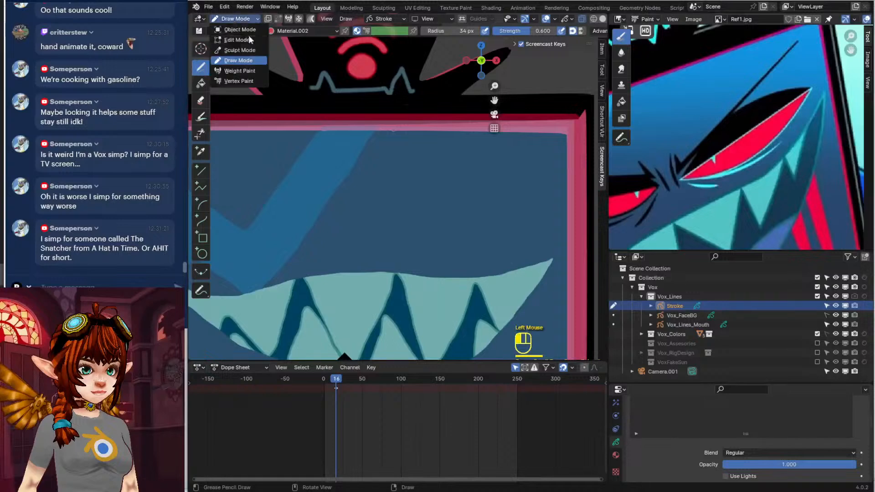
{"action": "left_click", "coordinate": [250, 39]}
{"action": "middle_click_drag", "start_coordinate": [294, 79], "coordinate": [416, 177]}
{"action": "left_click", "coordinate": [416, 178]}
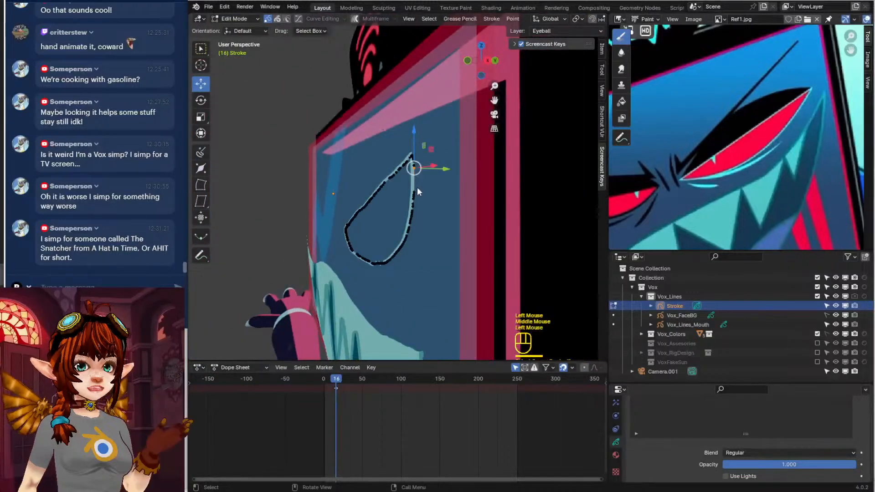
{"action": "key", "text": "ctrl+l"}
{"action": "left_click_drag", "start_coordinate": [398, 223], "coordinate": [398, 233]}
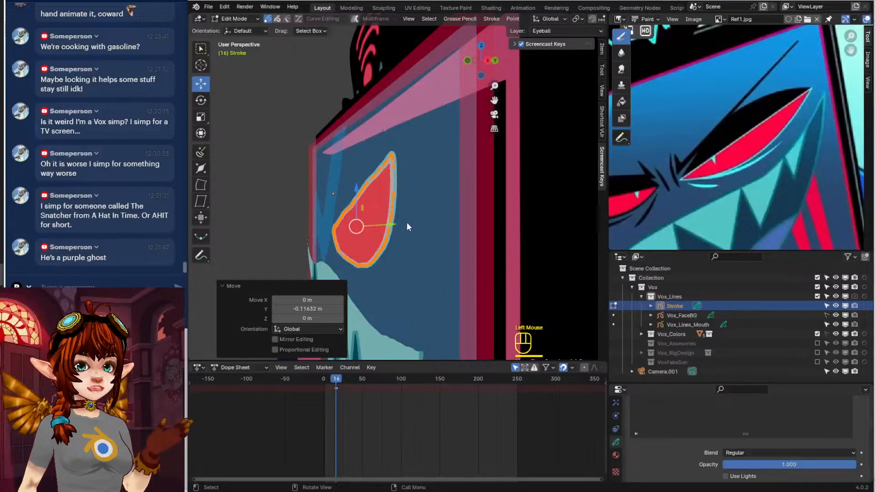
Flatten the eye stroke by scaling it to 0 along the Y axis, and return to the front view
{"action": "key", "text": "s"}
{"action": "key", "text": "y"}
{"action": "key", "text": "0"}
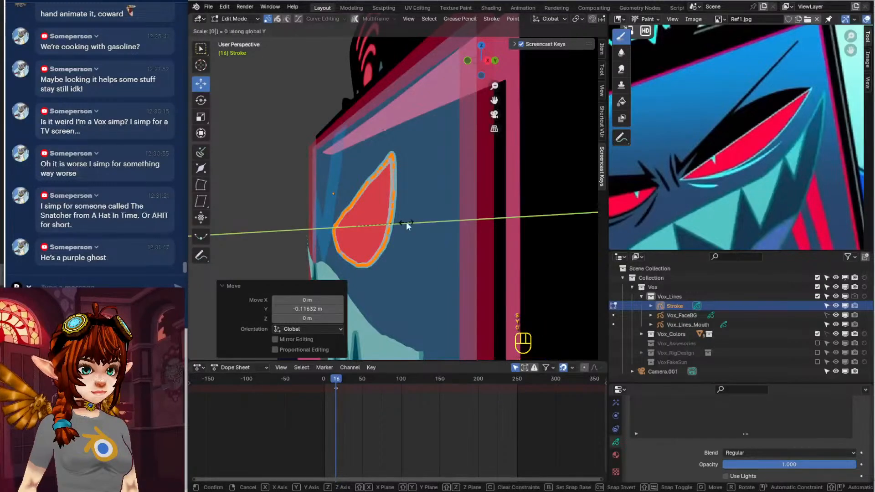
{"action": "key", "text": "Return"}
{"action": "key", "text": "KP_1"}
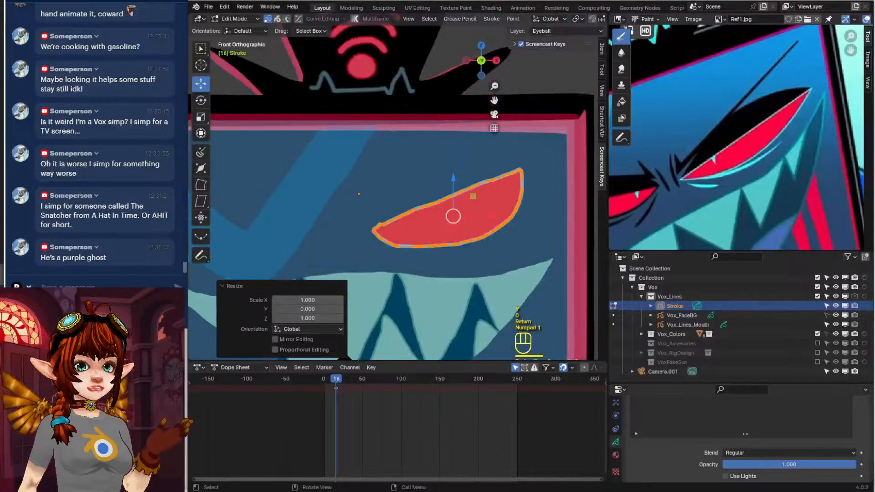
Sculpt the eye's straight upper edge into an upward bulge with the Push brush and extend the inner corner outward
{"action": "left_click", "coordinate": [236, 19]}
{"action": "left_click", "coordinate": [252, 50]}
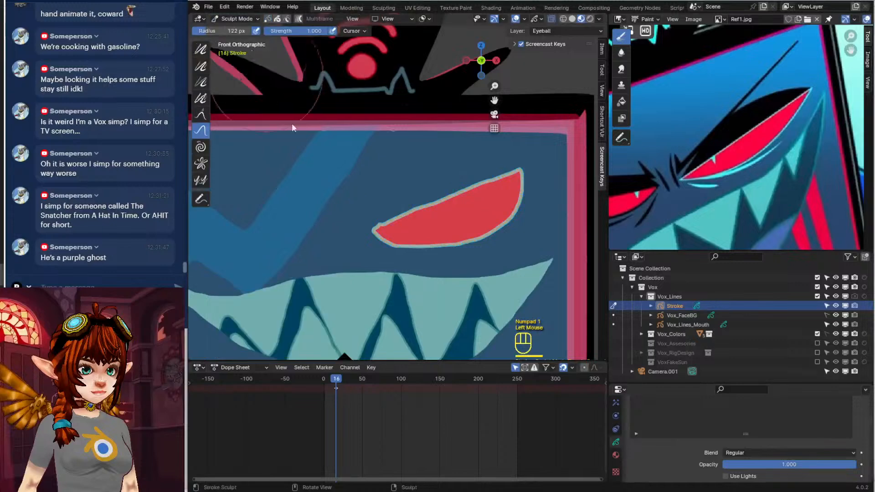
{"action": "scroll", "coordinate": [412, 205], "scroll_direction": "up", "scroll_amount": 1}
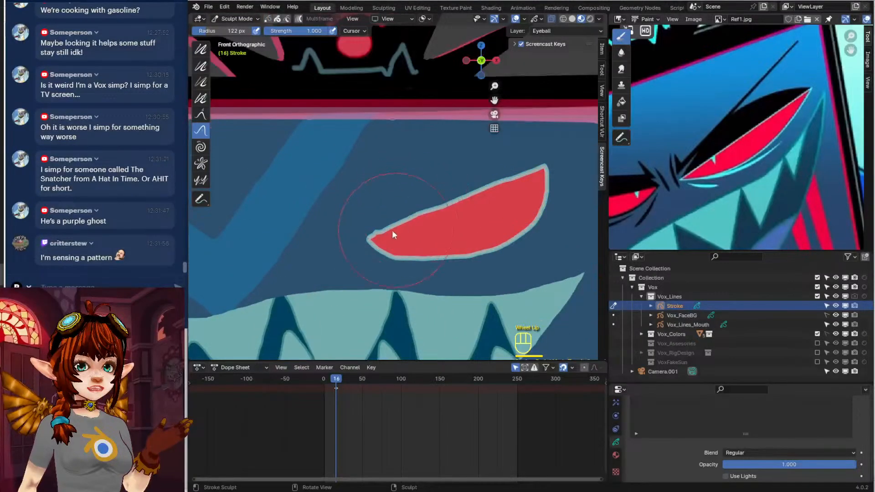
{"action": "left_click_drag", "start_coordinate": [385, 232], "coordinate": [366, 237]}
{"action": "mouse_move", "coordinate": [435, 210]}
{"action": "left_mouse_down"}
{"action": "mouse_move", "coordinate": [491, 174]}
{"action": "mouse_move", "coordinate": [517, 174]}
{"action": "mouse_move", "coordinate": [484, 174]}
{"action": "left_mouse_up"}
{"action": "left_click_drag", "start_coordinate": [462, 204], "coordinate": [452, 189]}
{"action": "mouse_move", "coordinate": [442, 210]}
{"action": "left_mouse_down"}
{"action": "mouse_move", "coordinate": [438, 200]}
{"action": "mouse_move", "coordinate": [414, 227]}
{"action": "mouse_move", "coordinate": [379, 219]}
{"action": "left_mouse_up"}
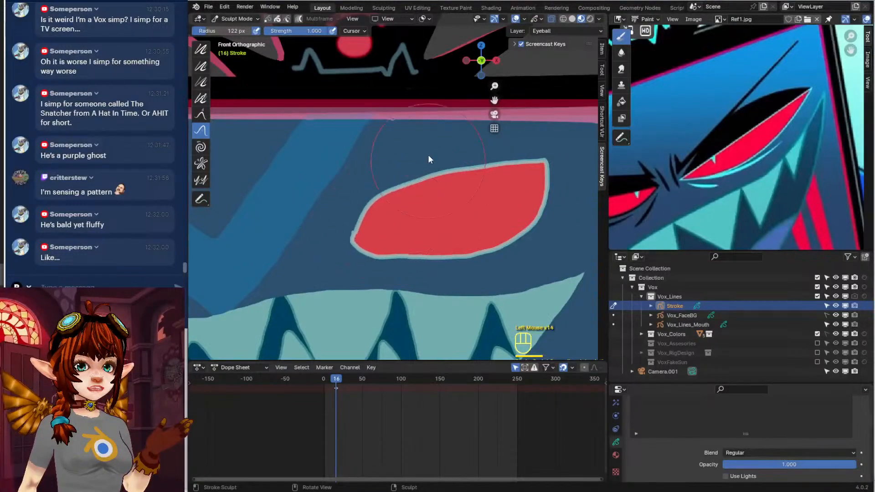
Push the upper edge of the eye further up toward the outer corner to form a rounded arch
{"action": "mouse_move", "coordinate": [445, 194]}
{"action": "left_mouse_down"}
{"action": "mouse_move", "coordinate": [444, 178]}
{"action": "mouse_move", "coordinate": [477, 176]}
{"action": "left_mouse_up"}
{"action": "left_click_drag", "start_coordinate": [496, 185], "coordinate": [499, 173]}
{"action": "left_click_drag", "start_coordinate": [502, 178], "coordinate": [504, 172]}
{"action": "left_click_drag", "start_coordinate": [508, 177], "coordinate": [510, 171]}
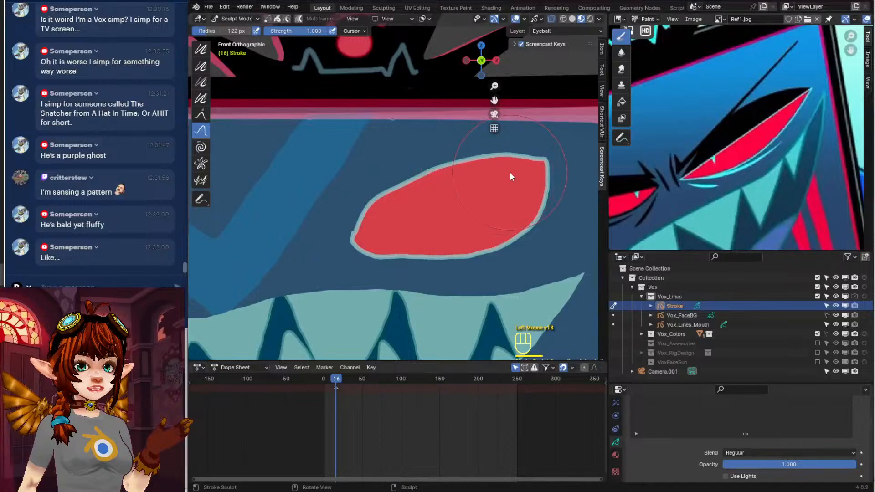
{"action": "mouse_move", "coordinate": [399, 205]}
{"action": "left_mouse_down"}
{"action": "mouse_move", "coordinate": [389, 193]}
{"action": "mouse_move", "coordinate": [405, 187]}
{"action": "left_mouse_up"}
{"action": "mouse_move", "coordinate": [430, 194]}
{"action": "left_mouse_down"}
{"action": "mouse_move", "coordinate": [430, 185]}
{"action": "mouse_move", "coordinate": [457, 182]}
{"action": "left_mouse_up"}
{"action": "scroll", "coordinate": [418, 225], "scroll_direction": "down", "scroll_amount": 2}
{"action": "scroll", "coordinate": [488, 236], "scroll_direction": "up", "scroll_amount": 3}
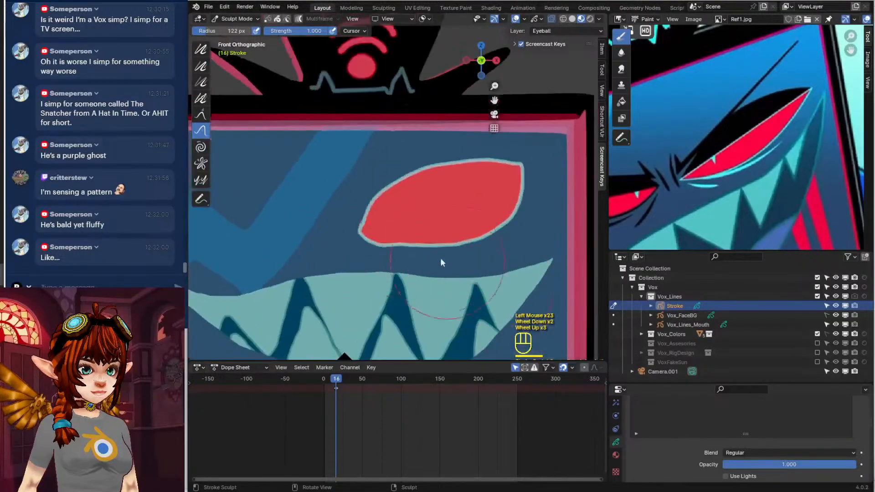
Reshape the inner end of the eye into a cleaner pointed corner and even out the edges beside it
{"action": "left_click_drag", "start_coordinate": [369, 180], "coordinate": [365, 191]}
{"action": "left_click_drag", "start_coordinate": [365, 192], "coordinate": [363, 197]}
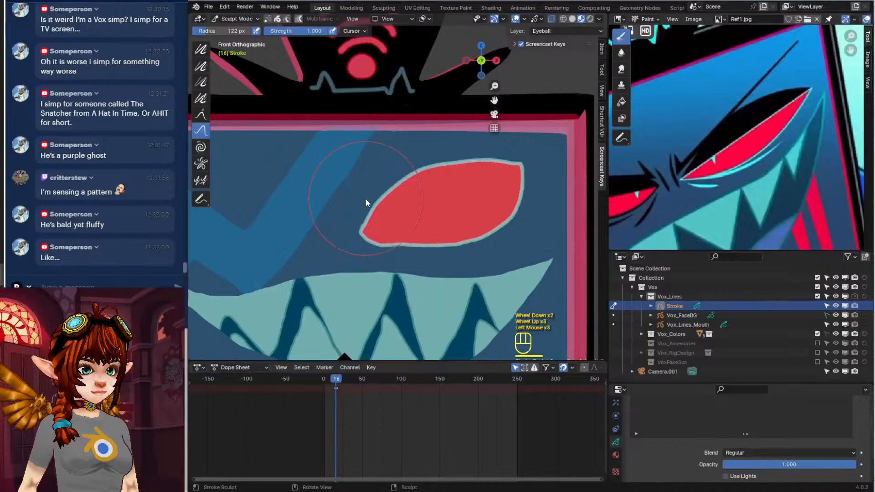
{"action": "scroll", "coordinate": [365, 200], "scroll_direction": "up", "scroll_amount": 2}
{"action": "middle_click_drag", "start_coordinate": [359, 235], "coordinate": [376, 224], "text": "shift"}
{"action": "left_click_drag", "start_coordinate": [362, 291], "coordinate": [369, 289]}
{"action": "left_click_drag", "start_coordinate": [370, 289], "coordinate": [377, 288]}
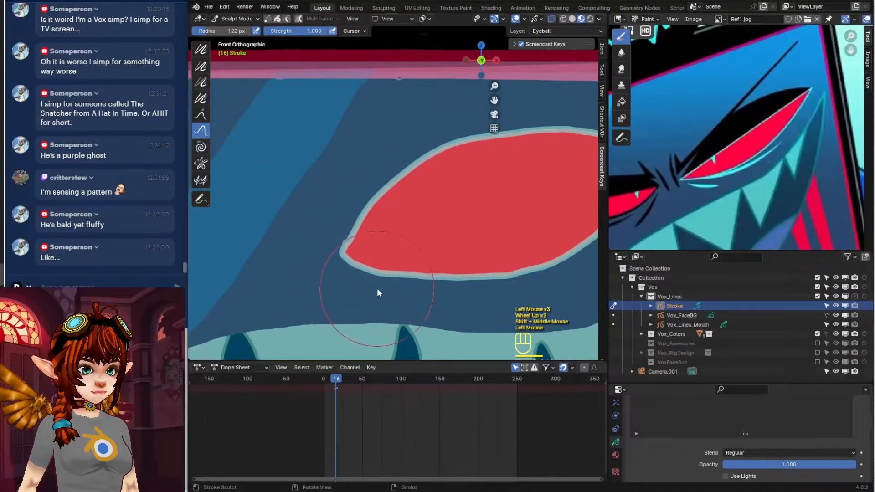
{"action": "left_click_drag", "start_coordinate": [332, 234], "coordinate": [339, 240]}
{"action": "mouse_move", "coordinate": [336, 237]}
{"action": "left_mouse_down"}
{"action": "mouse_move", "coordinate": [376, 213]}
{"action": "mouse_move", "coordinate": [377, 236]}
{"action": "mouse_move", "coordinate": [351, 248]}
{"action": "left_mouse_up"}
{"action": "left_click_drag", "start_coordinate": [425, 195], "coordinate": [436, 191]}
{"action": "scroll", "coordinate": [477, 192], "scroll_direction": "down", "scroll_amount": 3}
{"action": "scroll", "coordinate": [477, 190], "scroll_direction": "up", "scroll_amount": 3}
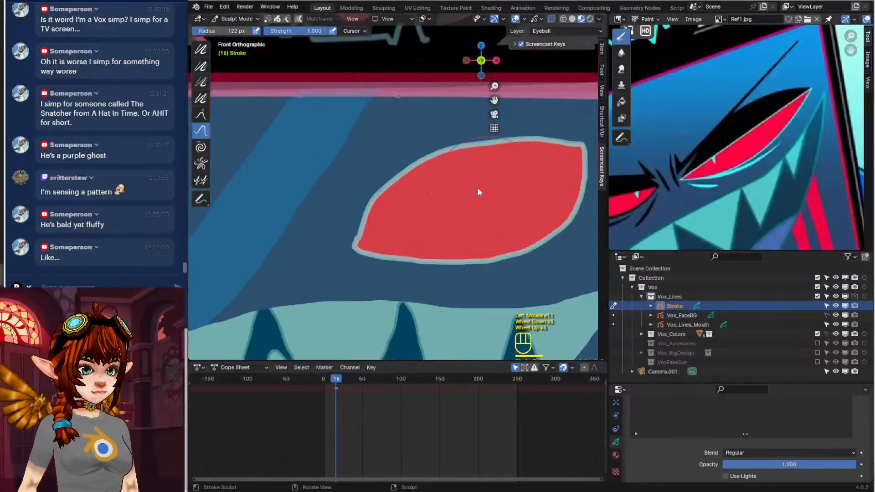
Sculpt the eye's outer corner into a point and curve the outer side running down from it
{"action": "middle_click_drag", "start_coordinate": [539, 159], "coordinate": [440, 191], "text": "shift"}
{"action": "left_click_drag", "start_coordinate": [453, 161], "coordinate": [467, 181]}
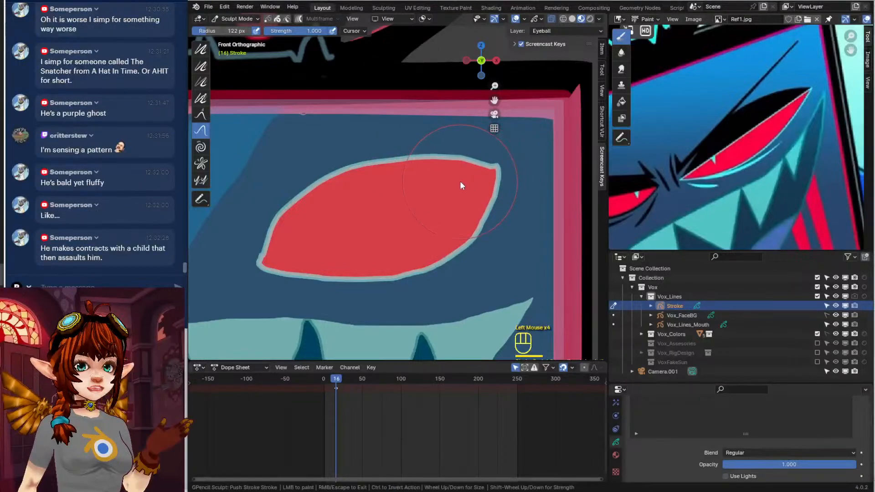
{"action": "scroll", "coordinate": [460, 183], "scroll_direction": "up", "scroll_amount": 3}
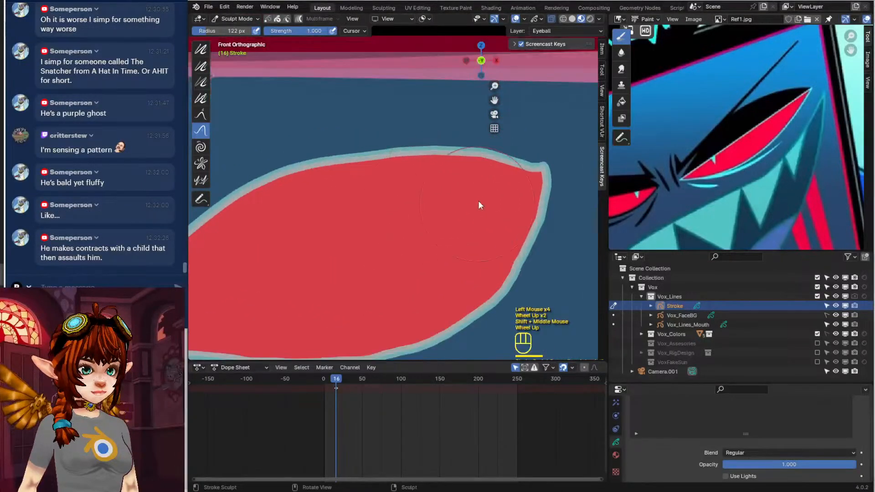
{"action": "scroll", "coordinate": [506, 189], "scroll_direction": "up", "scroll_amount": 1}
{"action": "mouse_move", "coordinate": [499, 191]}
{"action": "left_mouse_down"}
{"action": "mouse_move", "coordinate": [514, 172]}
{"action": "mouse_move", "coordinate": [556, 165]}
{"action": "left_mouse_up"}
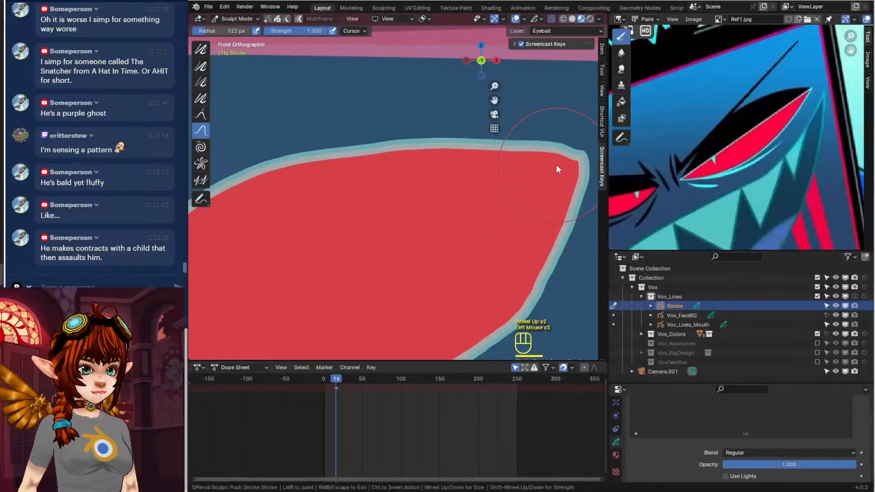
{"action": "scroll", "coordinate": [543, 171], "scroll_direction": "down", "scroll_amount": 4}
{"action": "scroll", "coordinate": [482, 228], "scroll_direction": "up", "scroll_amount": 1}
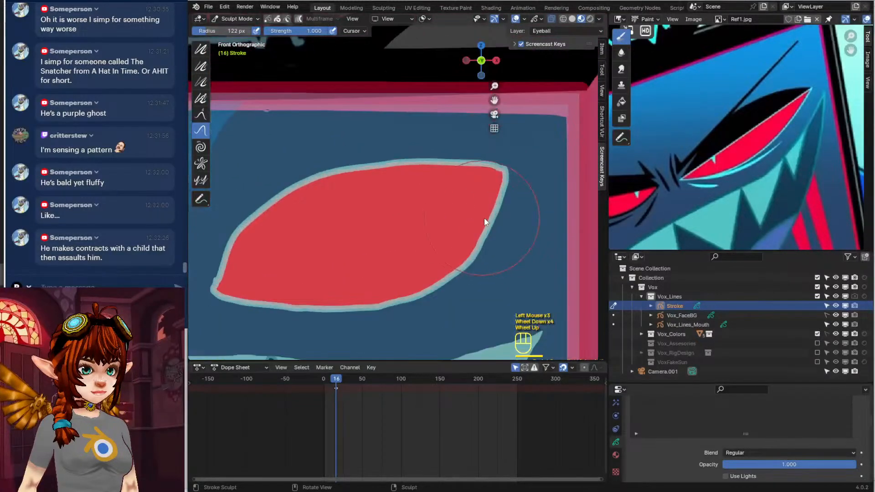
{"action": "left_click", "coordinate": [485, 218]}
{"action": "left_click_drag", "start_coordinate": [476, 240], "coordinate": [486, 239]}
Smooth the lower edge of the eye into an even curve by pushing the outline near the inner corner
{"action": "middle_click_drag", "start_coordinate": [433, 250], "coordinate": [426, 283], "text": "shift"}
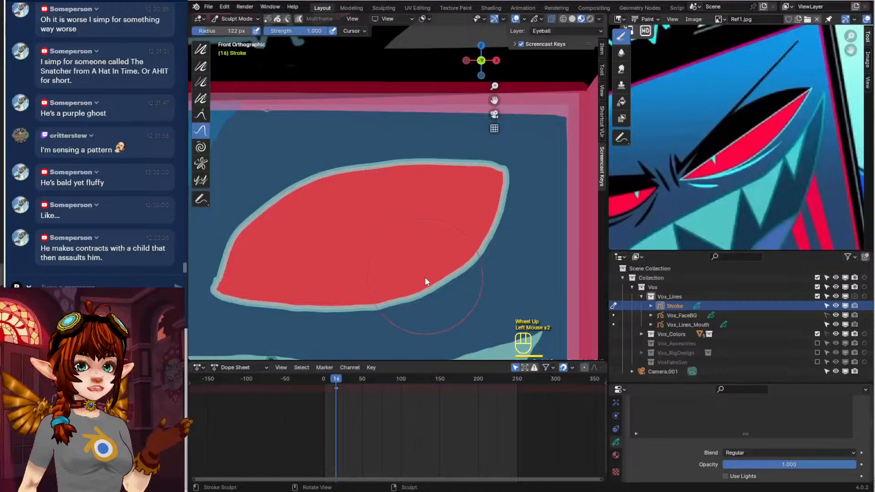
{"action": "scroll", "coordinate": [380, 271], "scroll_direction": "up", "scroll_amount": 2}
{"action": "middle_click_drag", "start_coordinate": [380, 267], "coordinate": [469, 230], "text": "shift"}
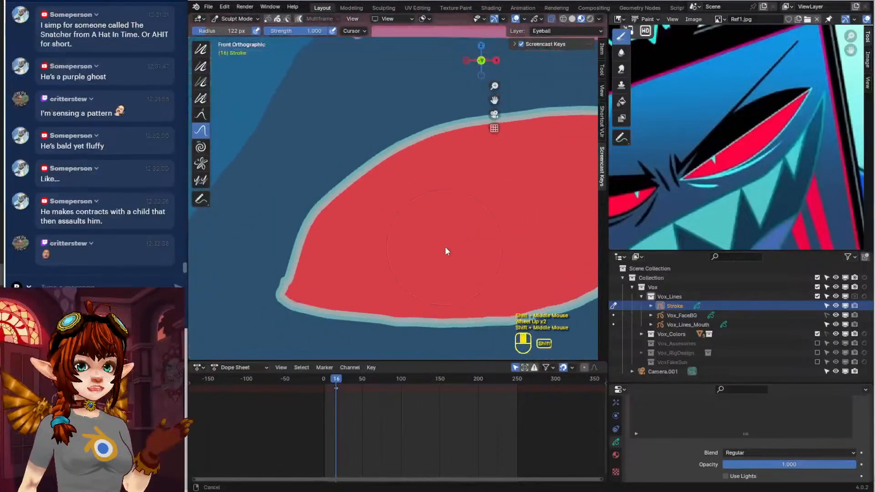
{"action": "left_click_drag", "start_coordinate": [399, 274], "coordinate": [354, 289]}
{"action": "left_click_drag", "start_coordinate": [399, 282], "coordinate": [408, 291]}
{"action": "left_click_drag", "start_coordinate": [427, 279], "coordinate": [439, 288]}
{"action": "left_click_drag", "start_coordinate": [447, 282], "coordinate": [451, 291]}
{"action": "left_click_drag", "start_coordinate": [458, 284], "coordinate": [459, 290]}
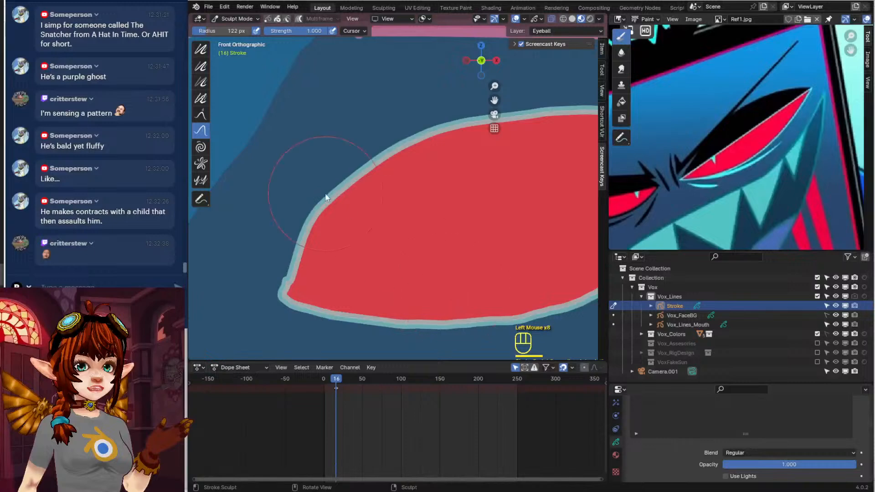
Touch up the tip of the eye's inner corner and the upper edge next to it
{"action": "scroll", "coordinate": [316, 266], "scroll_direction": "up", "scroll_amount": 2}
{"action": "middle_click_drag", "start_coordinate": [316, 265], "coordinate": [351, 283], "text": "shift"}
{"action": "scroll", "coordinate": [327, 269], "scroll_direction": "up", "scroll_amount": 1}
{"action": "left_click_drag", "start_coordinate": [357, 276], "coordinate": [345, 292]}
{"action": "left_click_drag", "start_coordinate": [395, 224], "coordinate": [392, 226]}
{"action": "middle_click_drag", "start_coordinate": [457, 199], "coordinate": [373, 251], "text": "shift"}
{"action": "scroll", "coordinate": [380, 252], "scroll_direction": "down", "scroll_amount": 2}
{"action": "scroll", "coordinate": [373, 255], "scroll_direction": "down", "scroll_amount": 2}
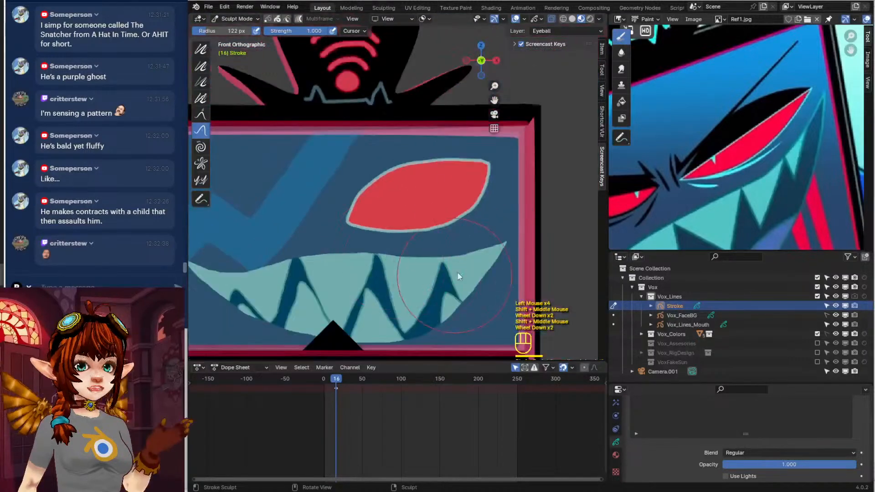
Return to Object Mode, check the eye from the front, and save the file
{"action": "left_click", "coordinate": [238, 19]}
{"action": "left_click", "coordinate": [244, 30]}
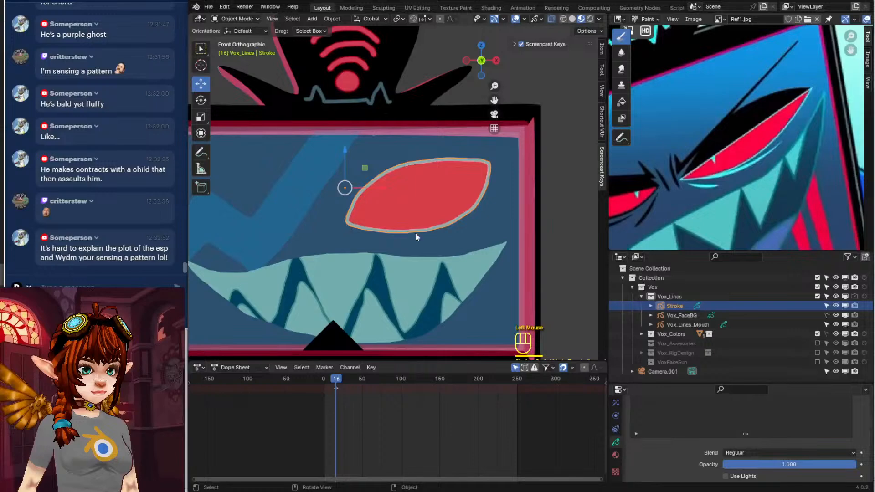
{"action": "mouse_move", "coordinate": [414, 234]}
{"action": "middle_mouse_down"}
{"action": "mouse_move", "coordinate": [407, 235]}
{"action": "mouse_move", "coordinate": [404, 222]}
{"action": "middle_mouse_up"}
{"action": "key", "text": "KP_1"}
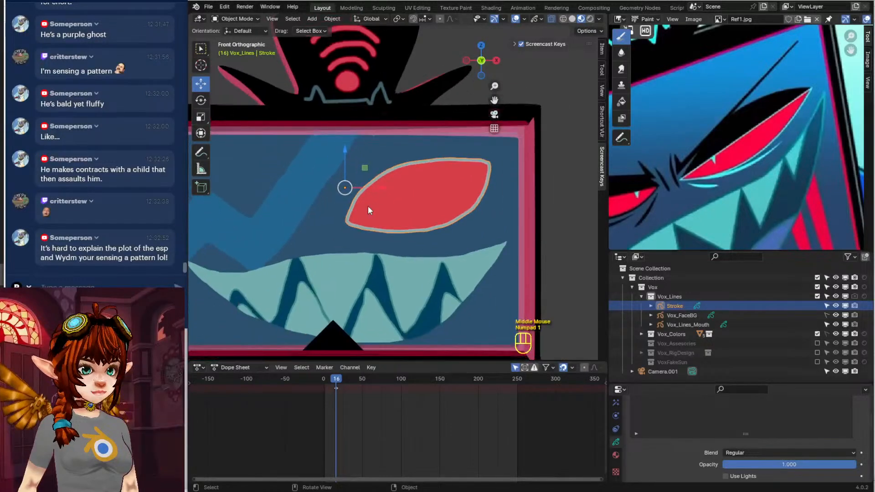
{"action": "key", "text": "ctrl+s"}
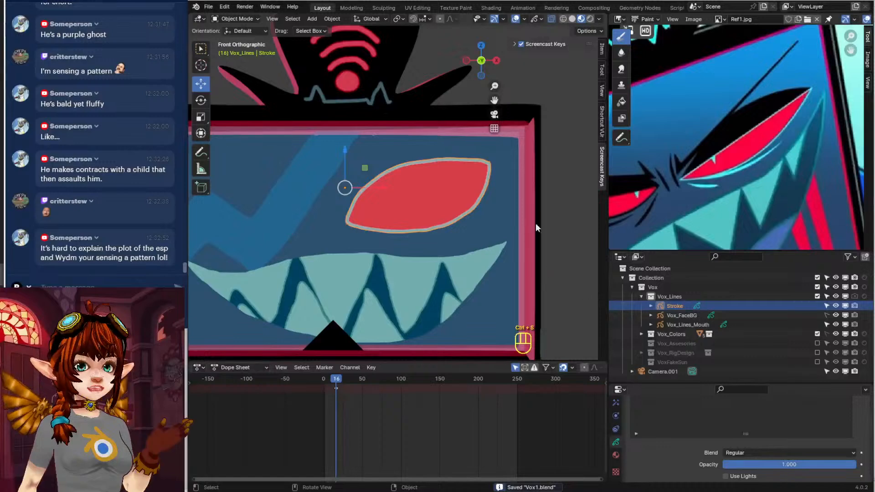
Push the eye's outer corner further outward in Sculpt Mode and refine the upper edge leading to it
{"action": "key", "text": "Tab"}
{"action": "scroll", "coordinate": [508, 177], "scroll_direction": "up", "scroll_amount": 2}
{"action": "middle_click_drag", "start_coordinate": [493, 181], "coordinate": [463, 196], "text": "shift"}
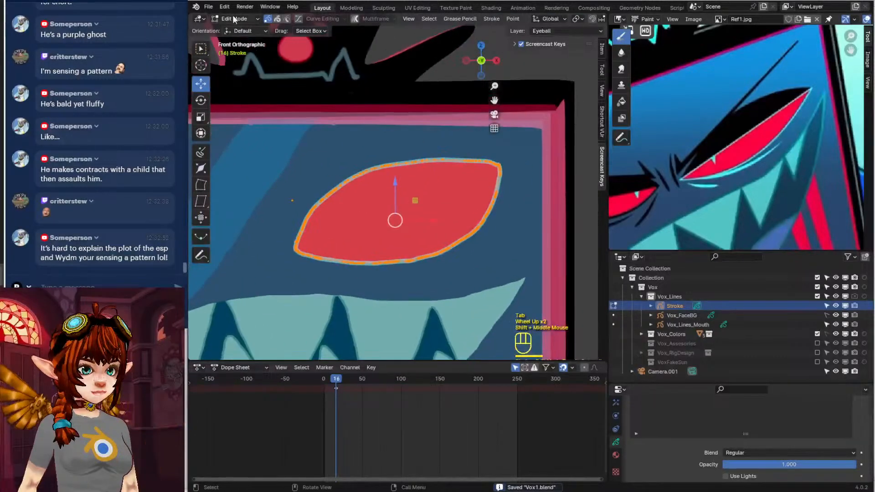
{"action": "left_click", "coordinate": [234, 20]}
{"action": "left_click", "coordinate": [253, 51]}
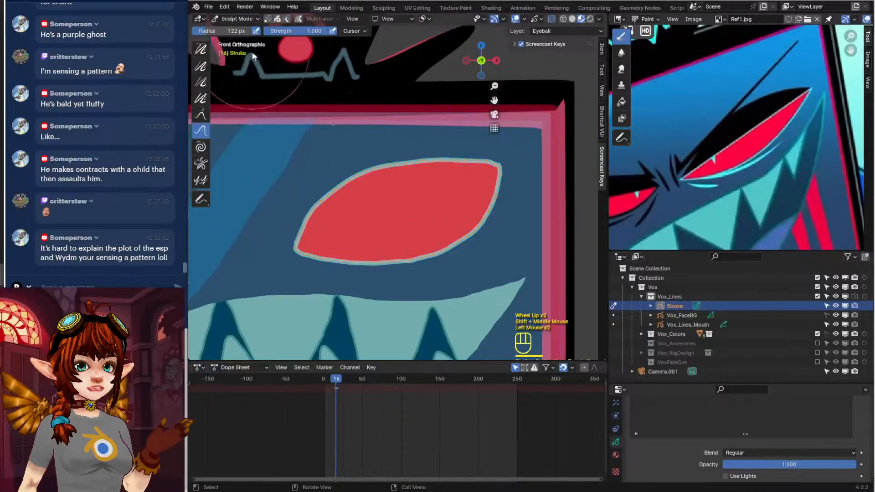
{"action": "mouse_move", "coordinate": [469, 171]}
{"action": "left_mouse_down"}
{"action": "mouse_move", "coordinate": [504, 171]}
{"action": "mouse_move", "coordinate": [495, 195]}
{"action": "left_mouse_up"}
{"action": "left_click_drag", "start_coordinate": [475, 201], "coordinate": [480, 207]}
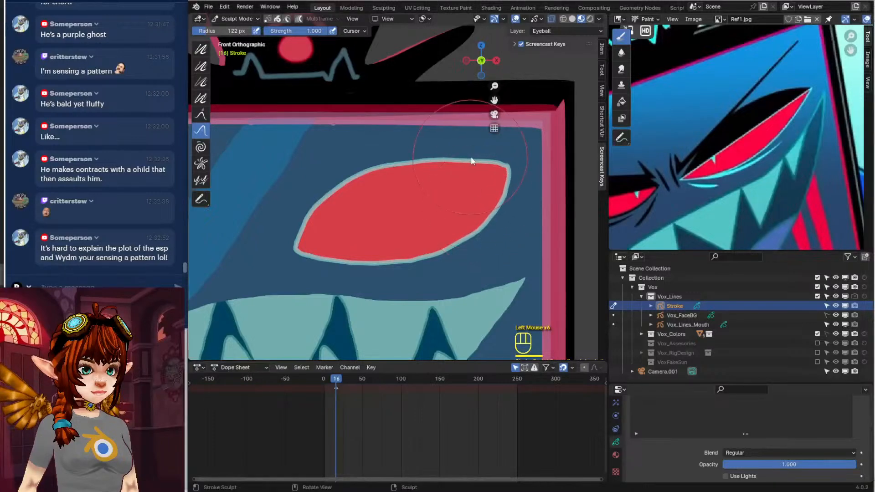
{"action": "left_click_drag", "start_coordinate": [455, 171], "coordinate": [459, 170]}
{"action": "left_click_drag", "start_coordinate": [472, 176], "coordinate": [456, 175]}
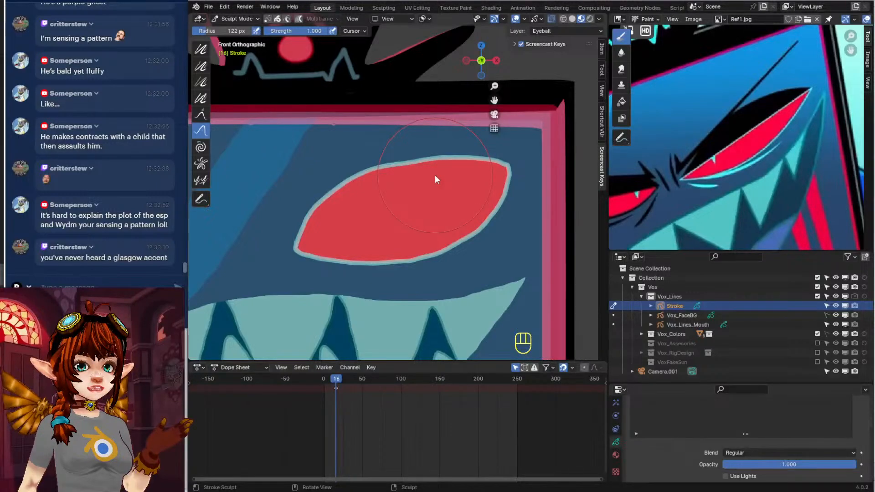
Refine the upper edge of the eye with small sculpt pushes and check the shape against the whole face
{"action": "scroll", "coordinate": [435, 178], "scroll_direction": "up", "scroll_amount": 2}
{"action": "left_click_drag", "start_coordinate": [435, 180], "coordinate": [409, 174]}
{"action": "left_click_drag", "start_coordinate": [410, 175], "coordinate": [422, 173]}
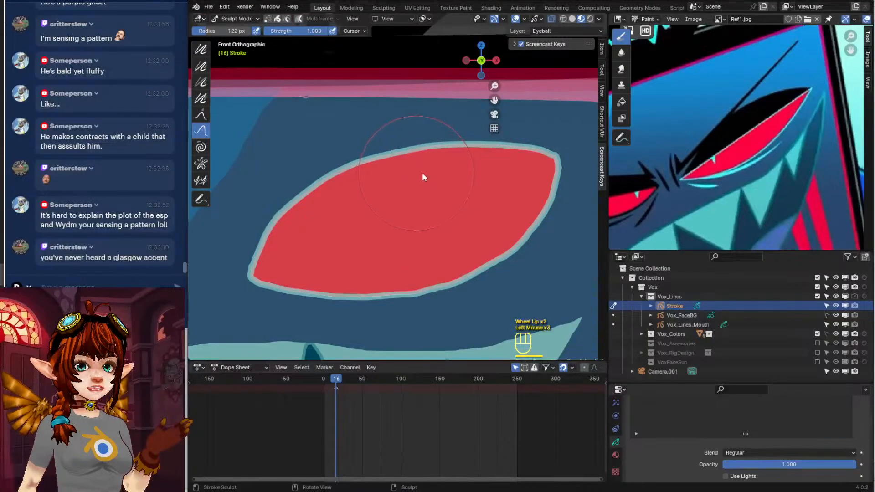
{"action": "scroll", "coordinate": [455, 191], "scroll_direction": "down", "scroll_amount": 1}
{"action": "scroll", "coordinate": [492, 273], "scroll_direction": "down", "scroll_amount": 2}
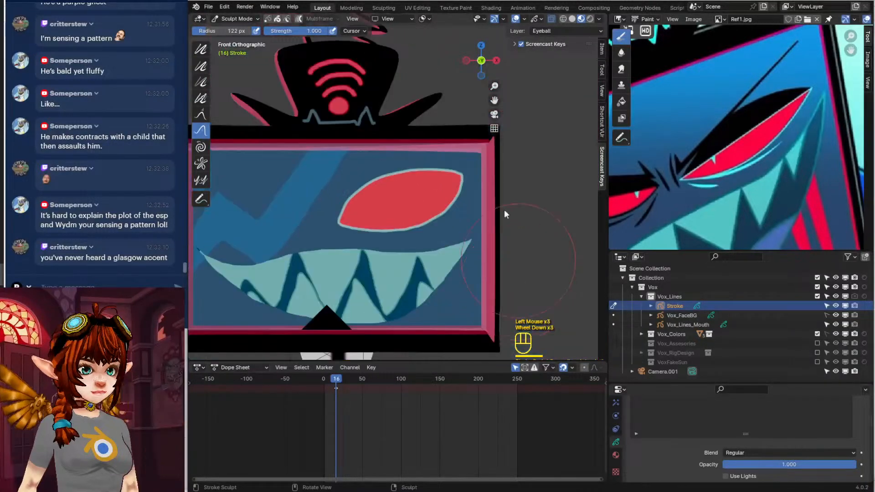
Leave Sculpt Mode and return the eye object to Object Mode with the full head in view
{"action": "left_click", "coordinate": [227, 14]}
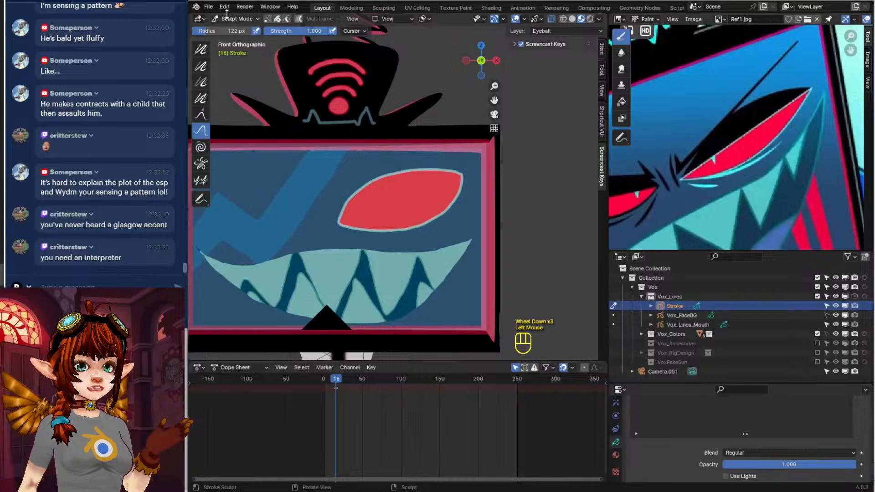
{"action": "left_click", "coordinate": [213, 15]}
{"action": "left_click", "coordinate": [215, 18]}
{"action": "left_click", "coordinate": [216, 21]}
{"action": "scroll", "coordinate": [519, 180], "scroll_direction": "down", "scroll_amount": 1}
{"action": "middle_click_drag", "start_coordinate": [521, 179], "coordinate": [522, 146], "text": "shift"}
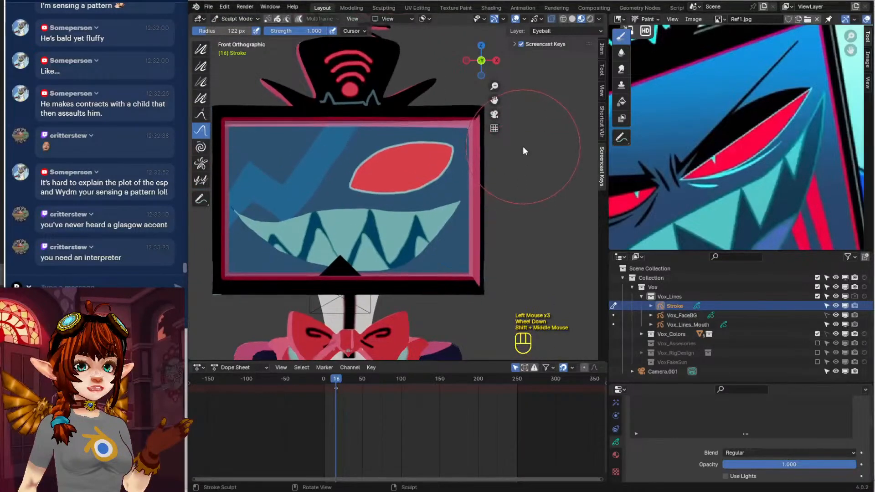
{"action": "left_click", "coordinate": [227, 19]}
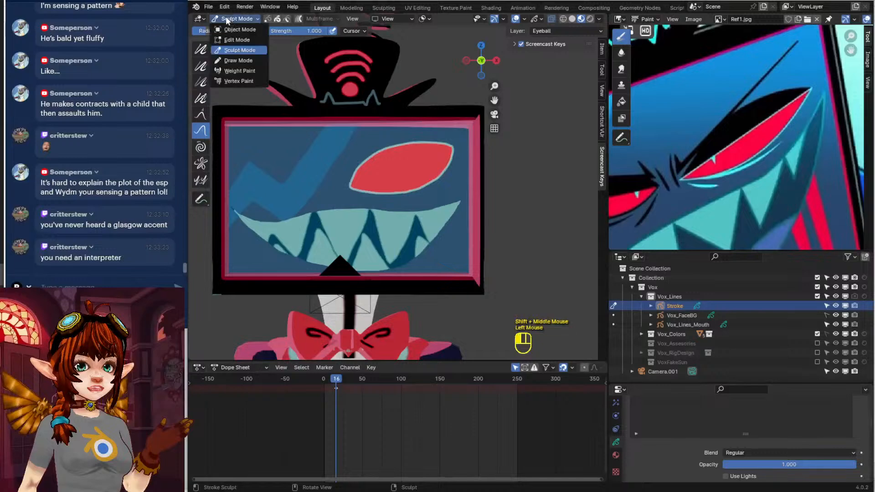
{"action": "left_click", "coordinate": [231, 29]}
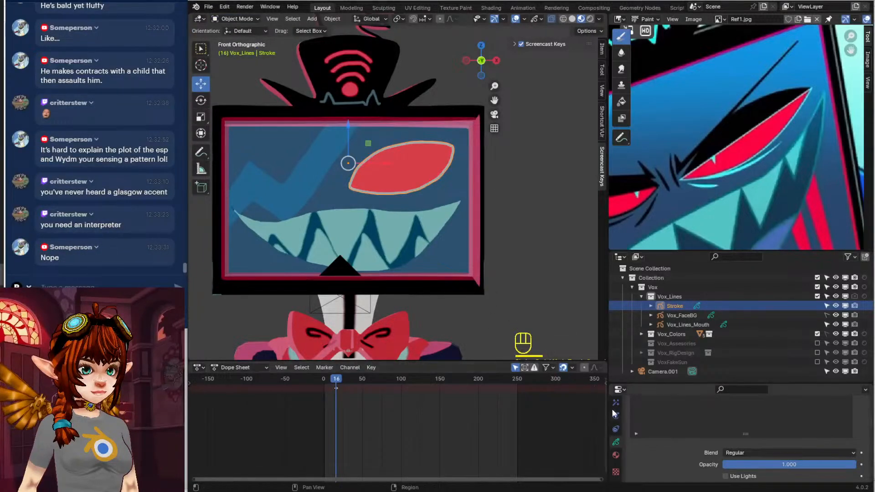
Add a second material slot to the eye object and create a new material in it
{"action": "scroll", "coordinate": [616, 419], "scroll_direction": "down", "scroll_amount": 1}
{"action": "left_click", "coordinate": [616, 454]}
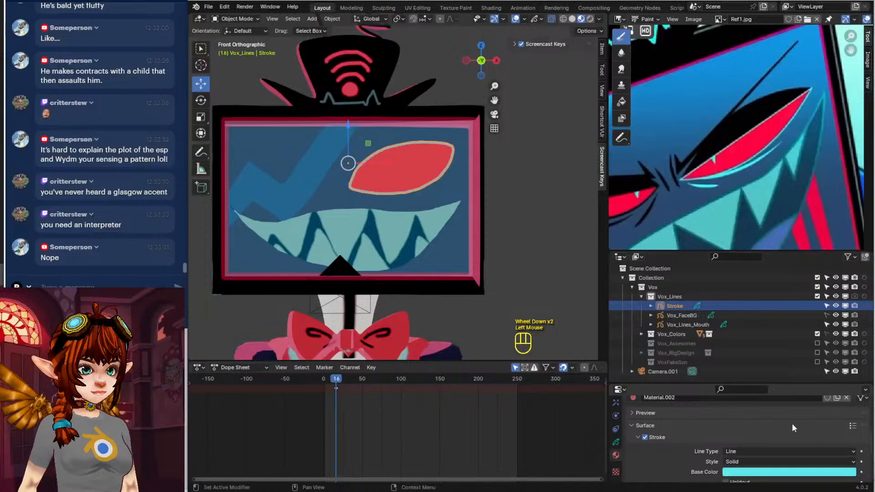
{"action": "scroll", "coordinate": [789, 423], "scroll_direction": "up", "scroll_amount": 4}
{"action": "scroll", "coordinate": [788, 424], "scroll_direction": "up", "scroll_amount": 1}
{"action": "left_click", "coordinate": [865, 421]}
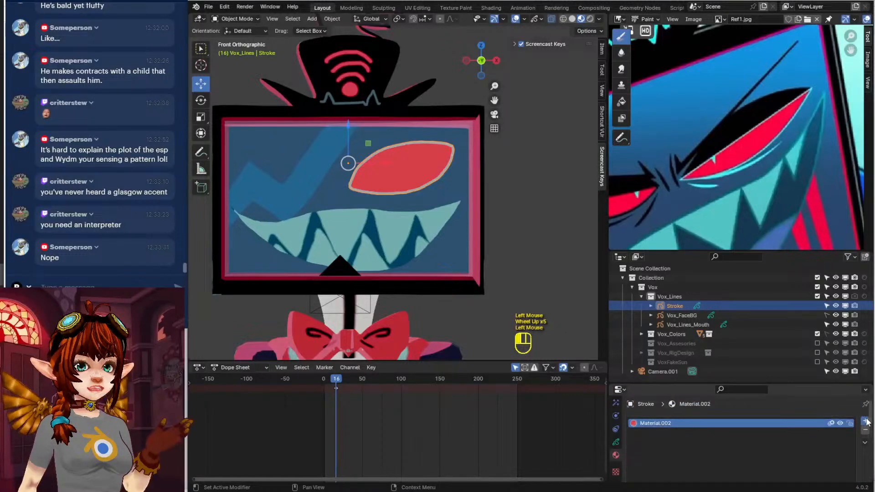
{"action": "scroll", "coordinate": [753, 455], "scroll_direction": "down", "scroll_amount": 2}
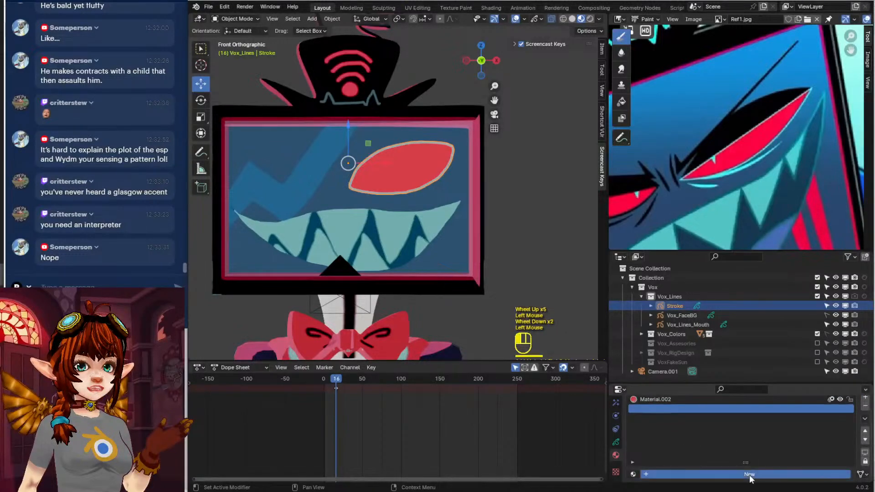
{"action": "left_click", "coordinate": [750, 474]}
{"action": "scroll", "coordinate": [740, 471], "scroll_direction": "down", "scroll_amount": 1}
{"action": "scroll", "coordinate": [689, 456], "scroll_direction": "down", "scroll_amount": 2}
{"action": "scroll", "coordinate": [684, 446], "scroll_direction": "up", "scroll_amount": 2}
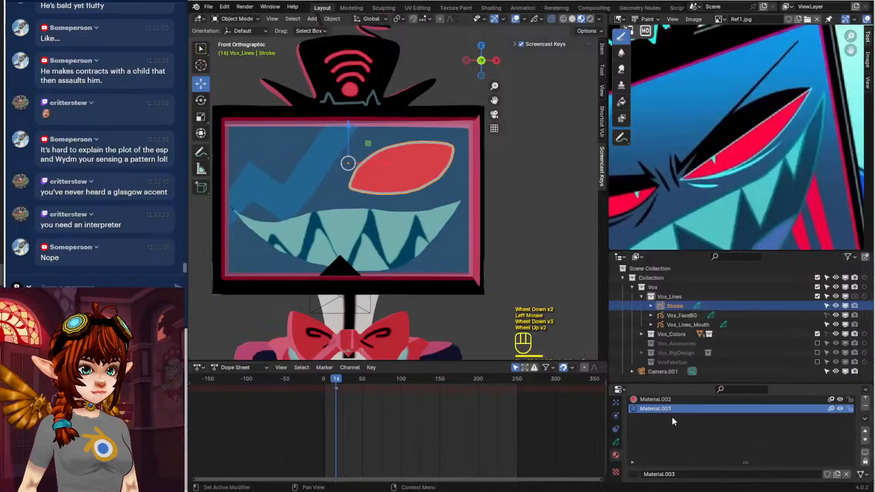
Rename the new material as LeftEye
{"action": "double_click", "coordinate": [665, 409]}
{"action": "key", "text": "shift"}
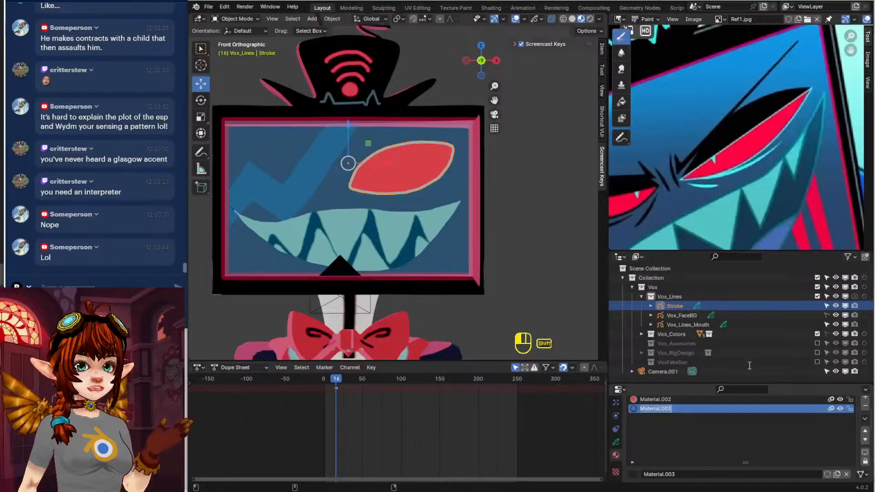
{"action": "type", "text": "LeftEy"}
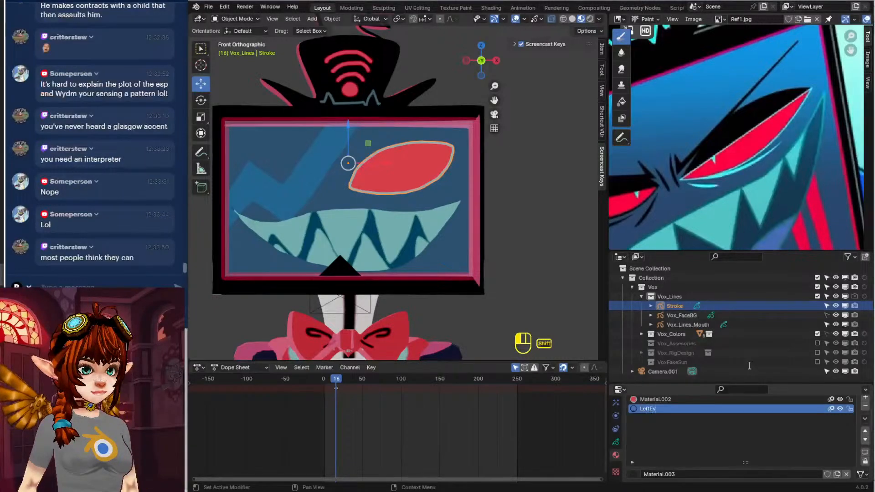
{"action": "type", "text": "e"}
{"action": "key", "text": "Return"}
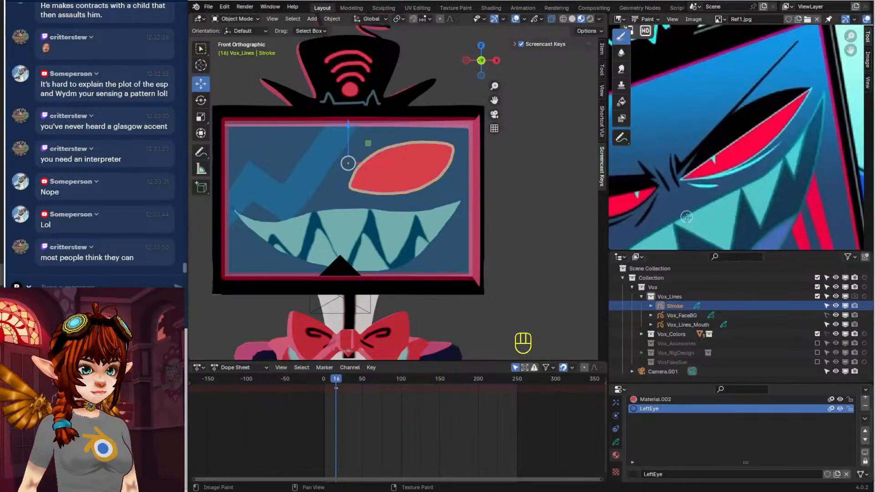
Disable Stroke for the LeftEye material and enable Fill with Holdout turned on
{"action": "scroll", "coordinate": [743, 425], "scroll_direction": "down", "scroll_amount": 4}
{"action": "scroll", "coordinate": [744, 425], "scroll_direction": "up", "scroll_amount": 2}
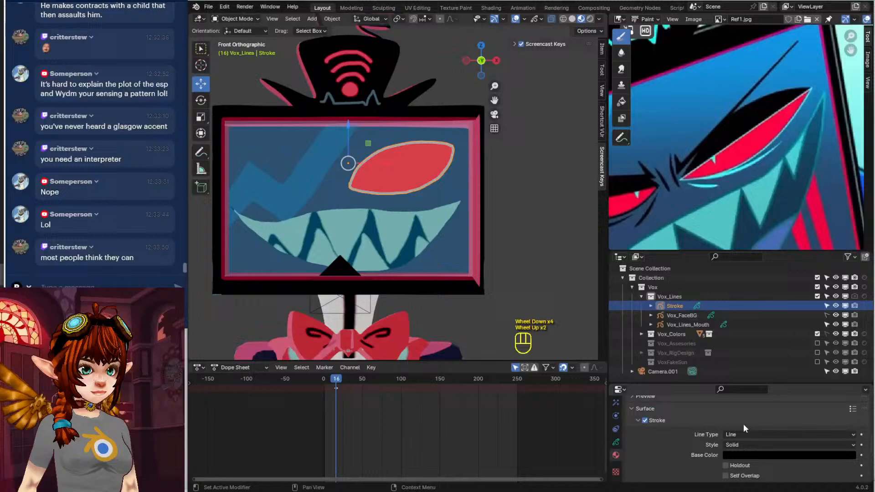
{"action": "left_click", "coordinate": [638, 420]}
{"action": "left_click", "coordinate": [644, 421]}
{"action": "left_click", "coordinate": [646, 432]}
{"action": "left_click", "coordinate": [766, 464]}
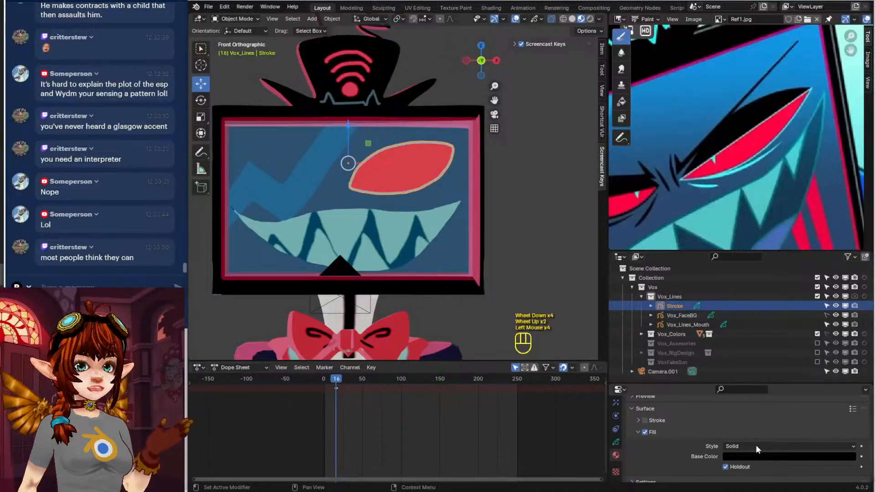
Set the LeftEye fill's base color to the light cyan sampled from the pupil in the reference image
{"action": "left_click", "coordinate": [795, 457]}
{"action": "left_click", "coordinate": [847, 415]}
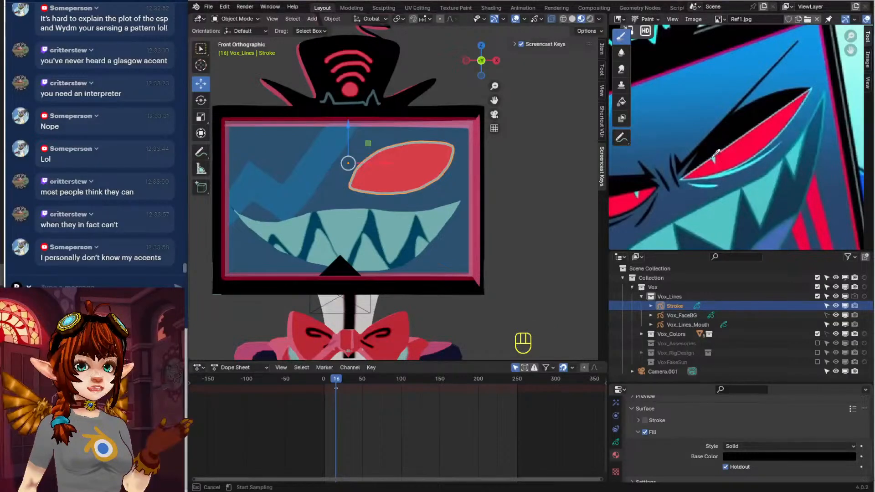
{"action": "left_click", "coordinate": [714, 158]}
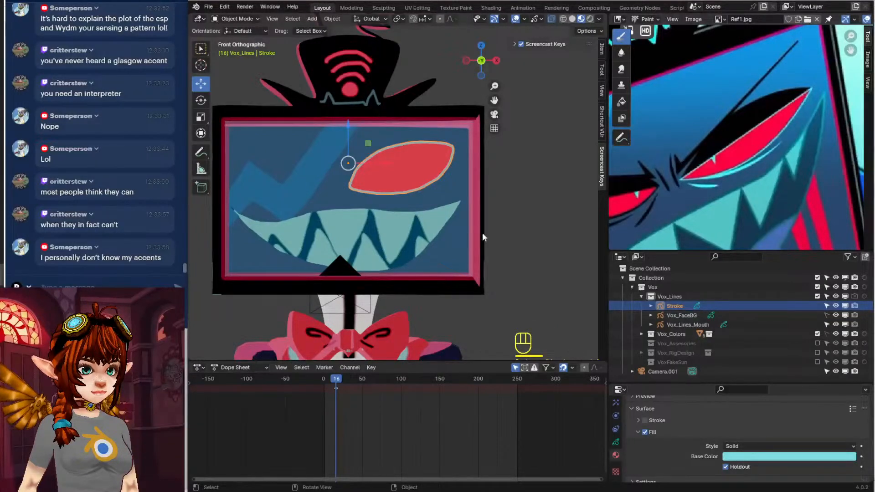
Set the sculpt brush radius to 87 px and switch the eye object to Draw Mode
{"action": "scroll", "coordinate": [482, 232], "scroll_direction": "up", "scroll_amount": 2}
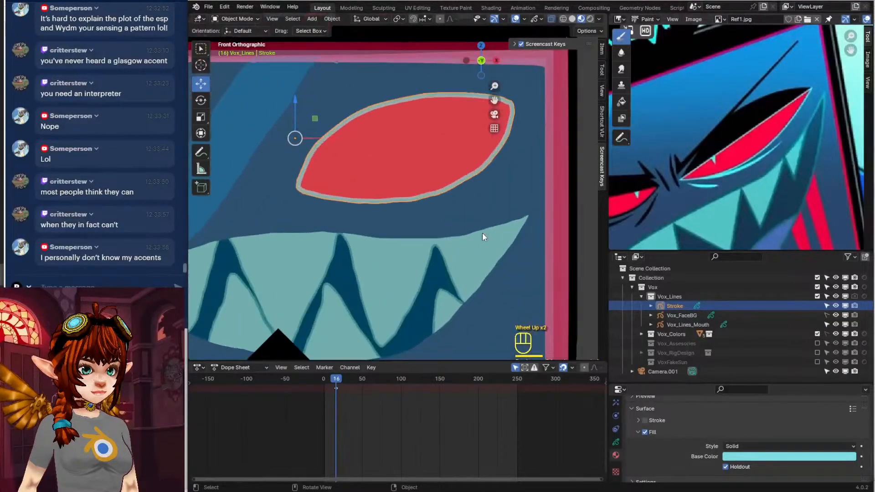
{"action": "left_click", "coordinate": [233, 19]}
{"action": "left_click", "coordinate": [243, 50]}
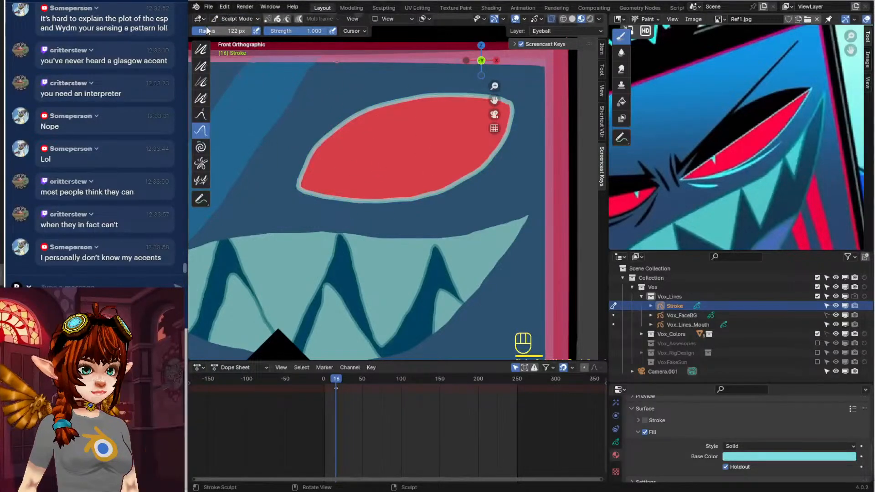
{"action": "left_click_drag", "start_coordinate": [231, 31], "coordinate": [228, 31]}
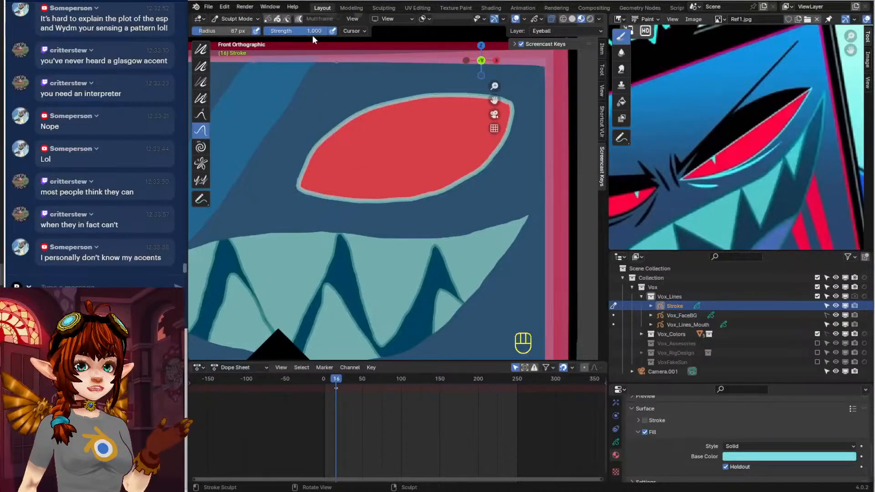
{"action": "left_click", "coordinate": [246, 19]}
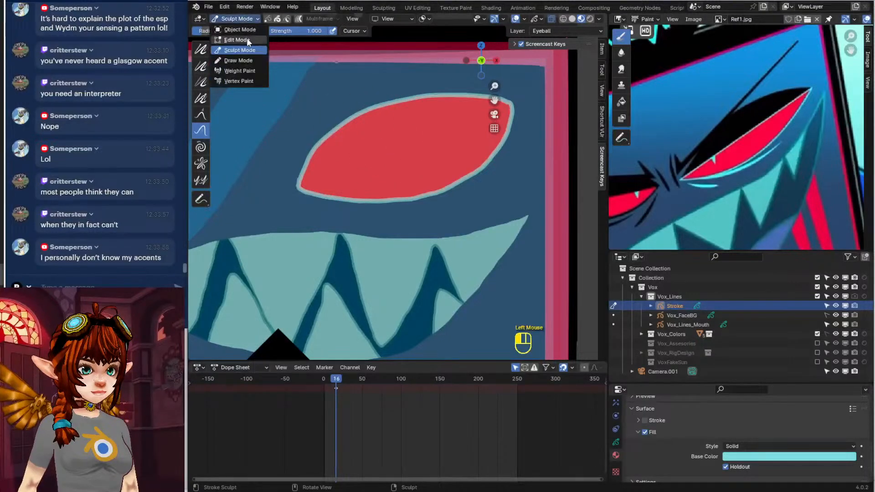
{"action": "left_click", "coordinate": [248, 60]}
{"action": "scroll", "coordinate": [395, 186], "scroll_direction": "up", "scroll_amount": 1}
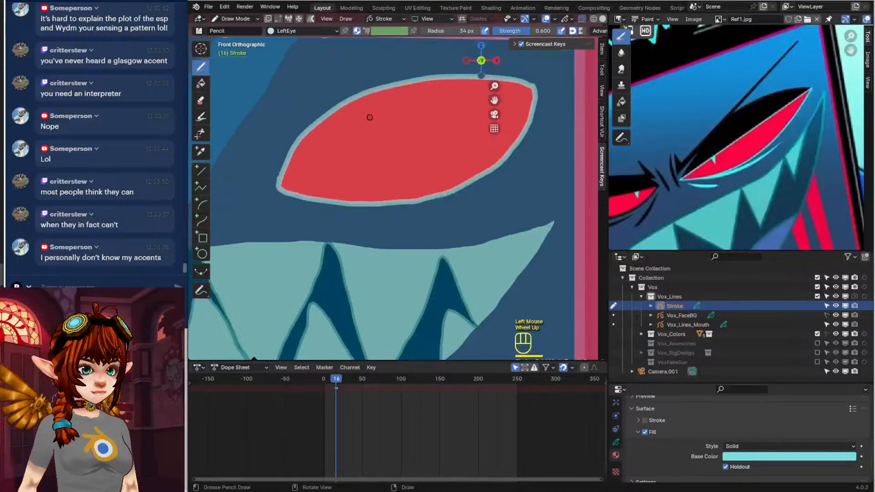
Try a freehand light cyan iris in the middle of the eyeball and return to Object Mode
{"action": "mouse_move", "coordinate": [369, 111]}
{"action": "left_mouse_down"}
{"action": "mouse_move", "coordinate": [370, 173]}
{"action": "mouse_move", "coordinate": [399, 180]}
{"action": "mouse_move", "coordinate": [408, 132]}
{"action": "mouse_move", "coordinate": [387, 115]}
{"action": "mouse_move", "coordinate": [362, 132]}
{"action": "mouse_move", "coordinate": [374, 183]}
{"action": "mouse_move", "coordinate": [437, 167]}
{"action": "mouse_move", "coordinate": [388, 104]}
{"action": "left_mouse_up"}
{"action": "key", "text": "ctrl+z"}
{"action": "scroll", "coordinate": [475, 249], "scroll_direction": "down", "scroll_amount": 4}
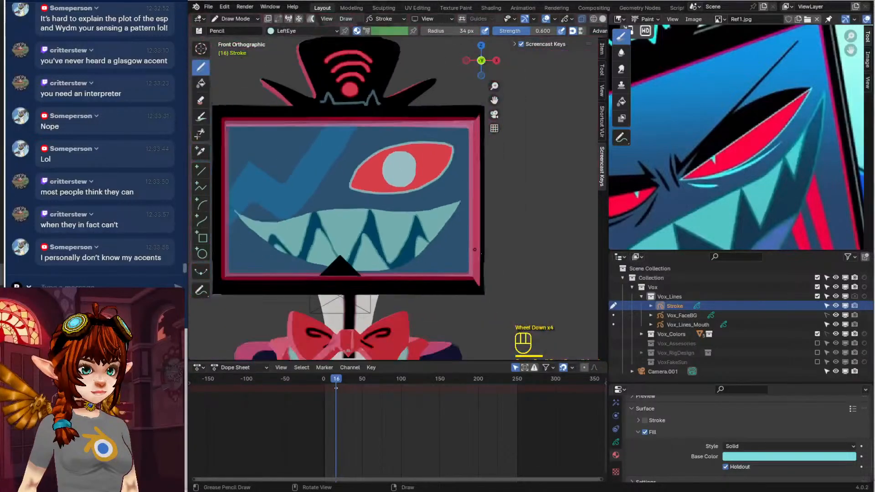
{"action": "scroll", "coordinate": [474, 249], "scroll_direction": "down", "scroll_amount": 1}
{"action": "left_click", "coordinate": [232, 20]}
{"action": "left_click", "coordinate": [238, 29]}
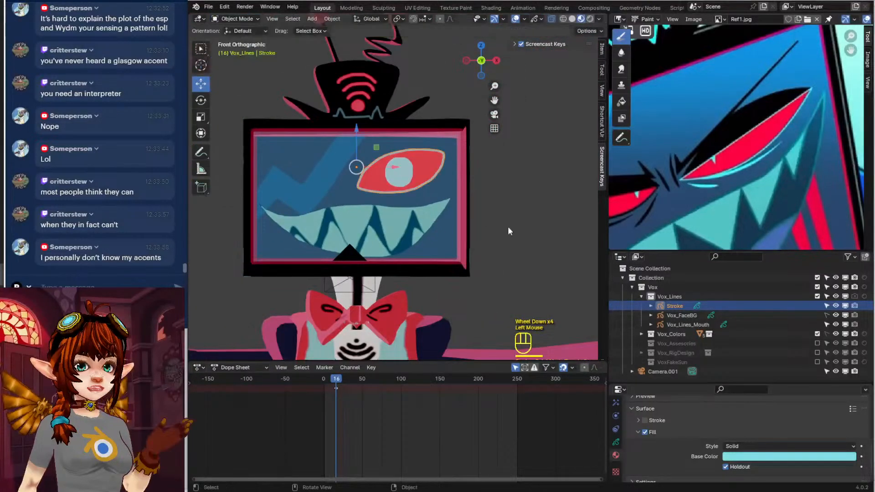
Compare the eye with the full front view of the face in the reference image
{"action": "scroll", "coordinate": [735, 196], "scroll_direction": "down", "scroll_amount": 2}
{"action": "scroll", "coordinate": [735, 196], "scroll_direction": "down", "scroll_amount": 1}
{"action": "middle_click_drag", "start_coordinate": [735, 196], "coordinate": [729, 223]}
{"action": "scroll", "coordinate": [723, 82], "scroll_direction": "up", "scroll_amount": 5}
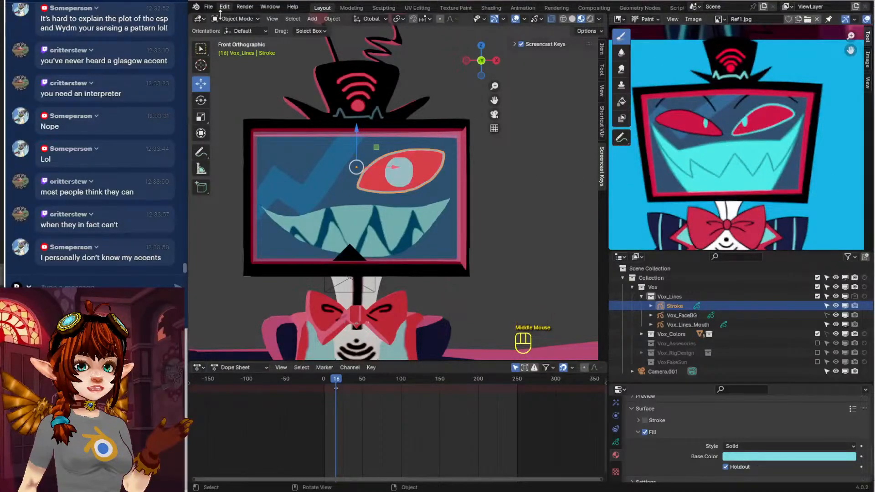
Undo the freehand iris and add a new Grease Pencil layer named Iris above the Eyeball layer
{"action": "left_click", "coordinate": [617, 443]}
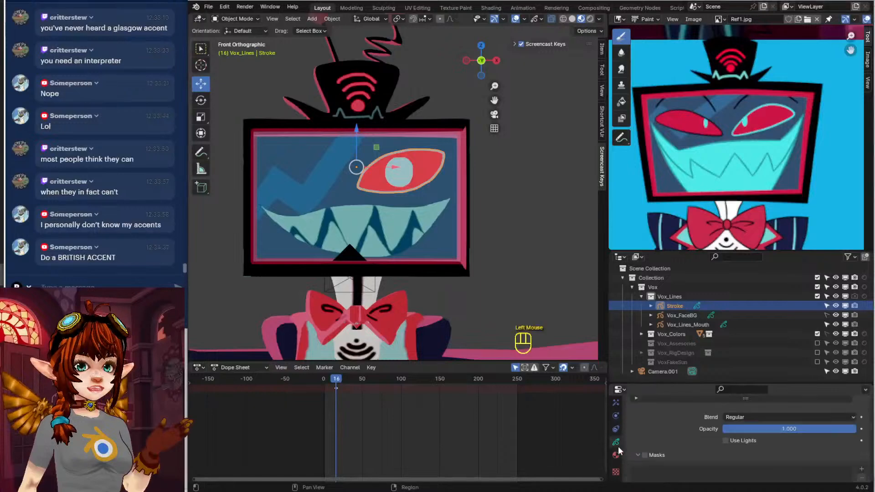
{"action": "scroll", "coordinate": [667, 434], "scroll_direction": "up", "scroll_amount": 4}
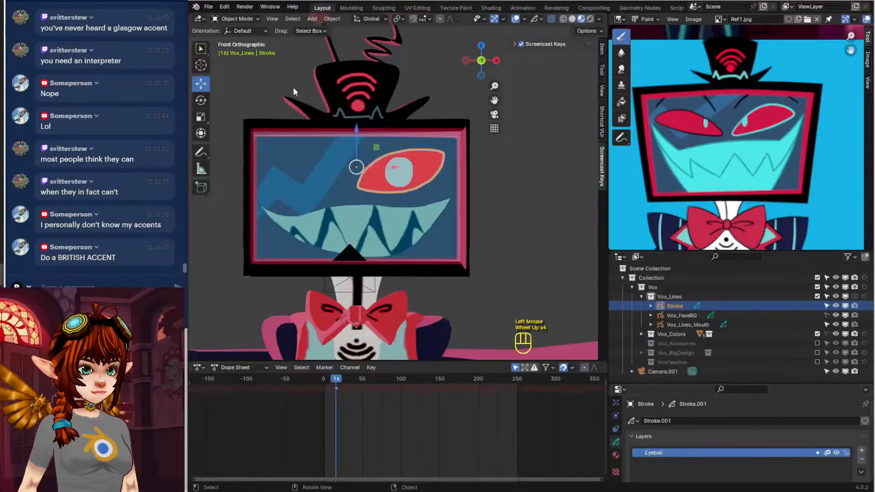
{"action": "key", "text": "ctrl+z"}
{"action": "key", "text": "ctrl+z"}
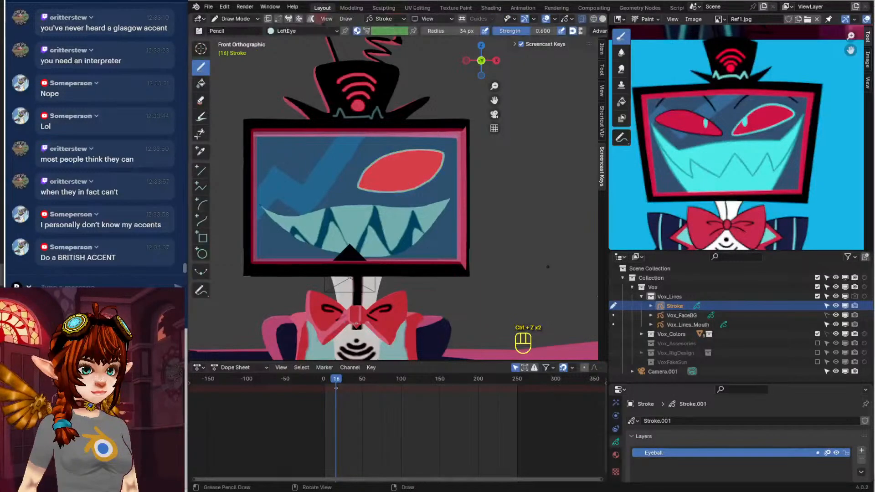
{"action": "left_click", "coordinate": [861, 451]}
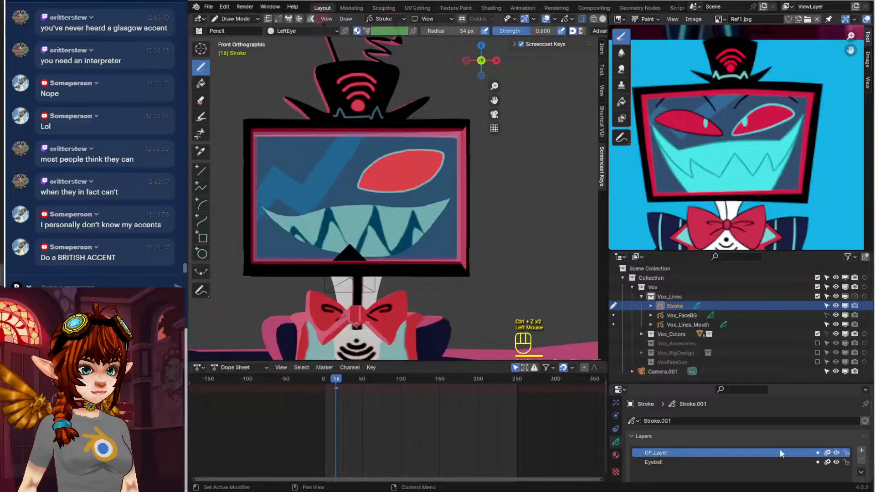
{"action": "double_click", "coordinate": [656, 453]}
{"action": "type", "text": "Iris"}
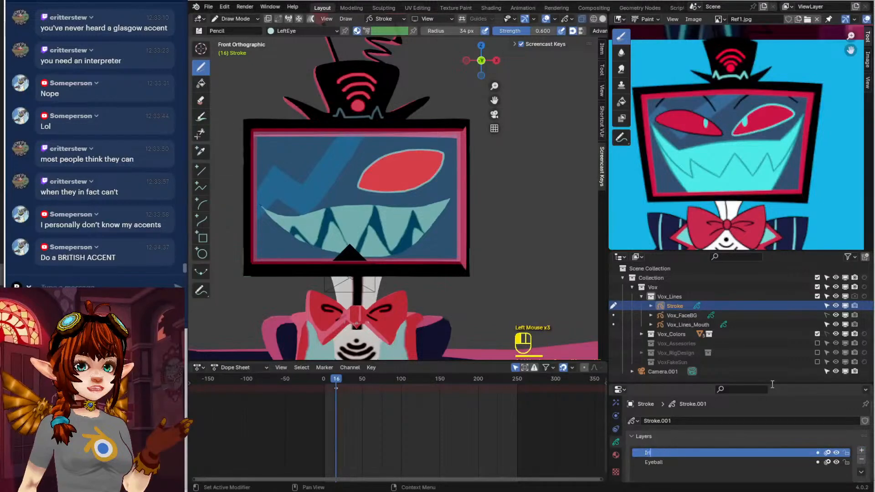
{"action": "key", "text": "Return"}
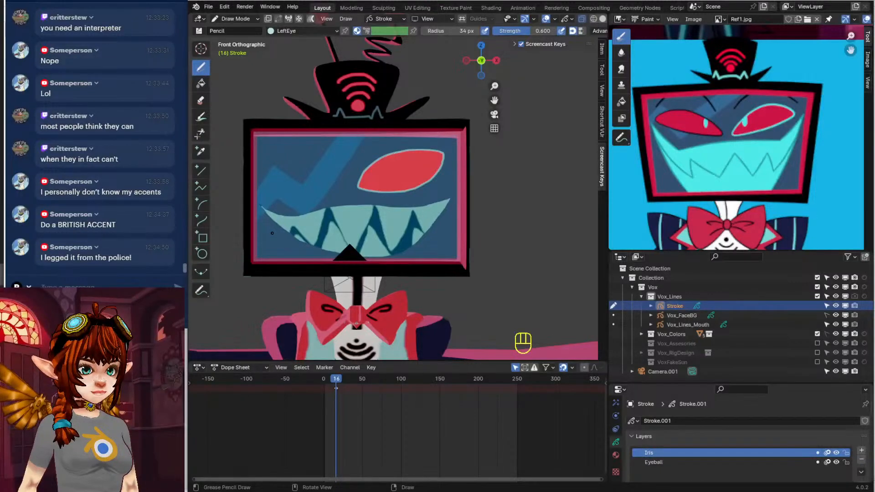
Draw a filled upright oval iris inside the red eyeball on the Iris layer with the Circle tool and the LeftEye material
{"action": "scroll", "coordinate": [272, 233], "scroll_direction": "up", "scroll_amount": 4}
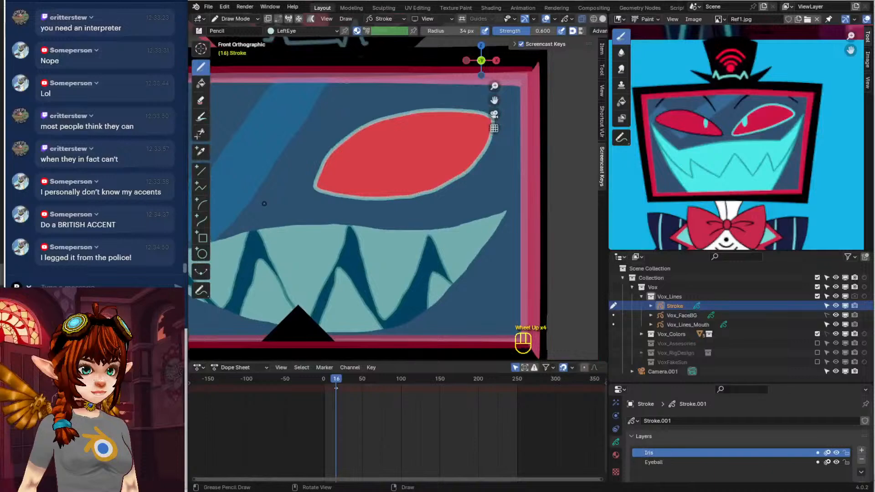
{"action": "scroll", "coordinate": [264, 203], "scroll_direction": "up", "scroll_amount": 1}
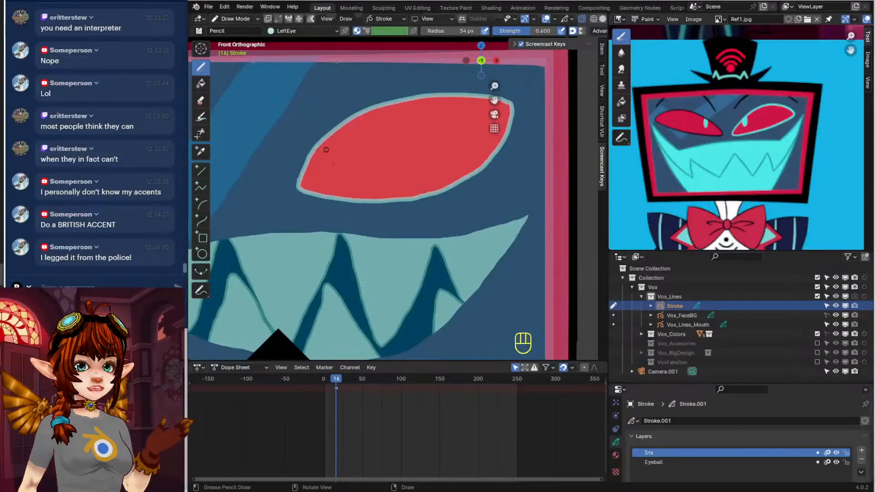
{"action": "scroll", "coordinate": [332, 159], "scroll_direction": "up", "scroll_amount": 1}
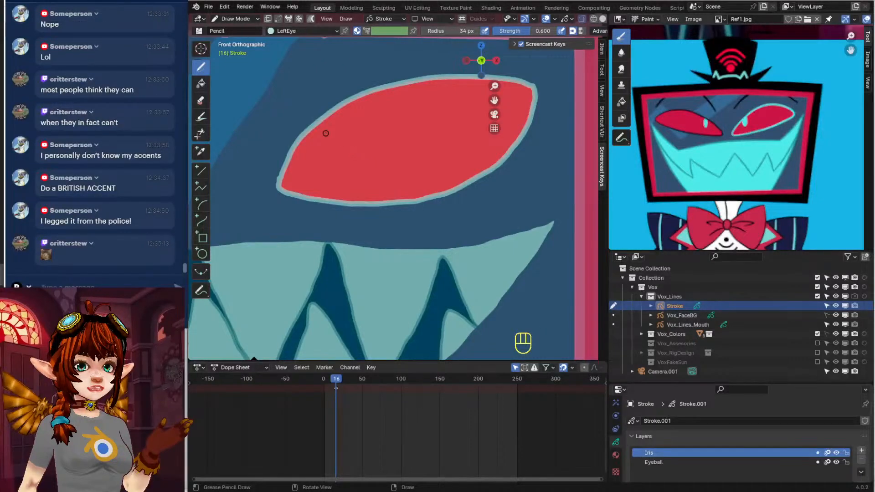
{"action": "left_click", "coordinate": [201, 253]}
{"action": "left_click_drag", "start_coordinate": [364, 104], "coordinate": [416, 168]}
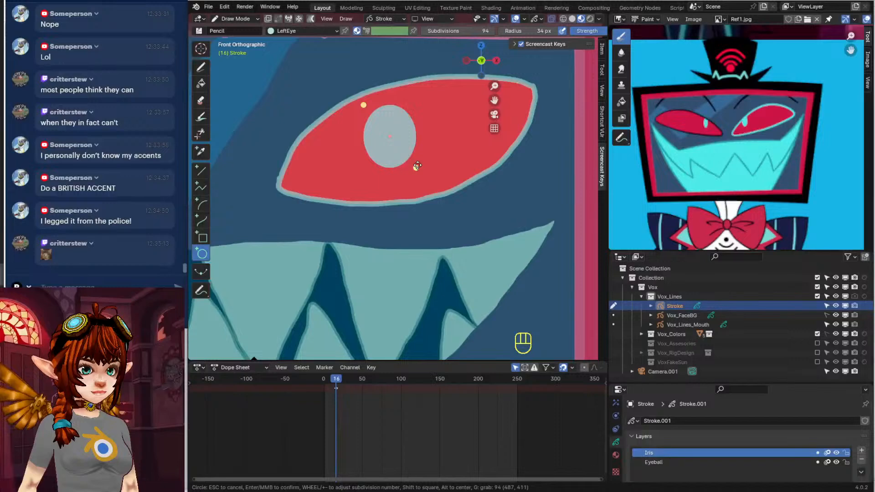
{"action": "key", "text": "Return"}
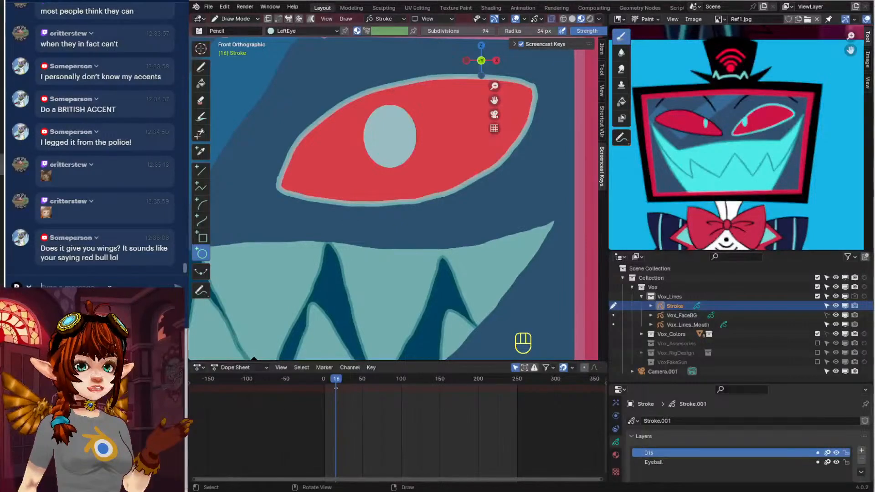
Switch to the stream chat and send the message "red bud"
{"action": "type", "text": "red bud"}
{"action": "key", "text": "Return"}
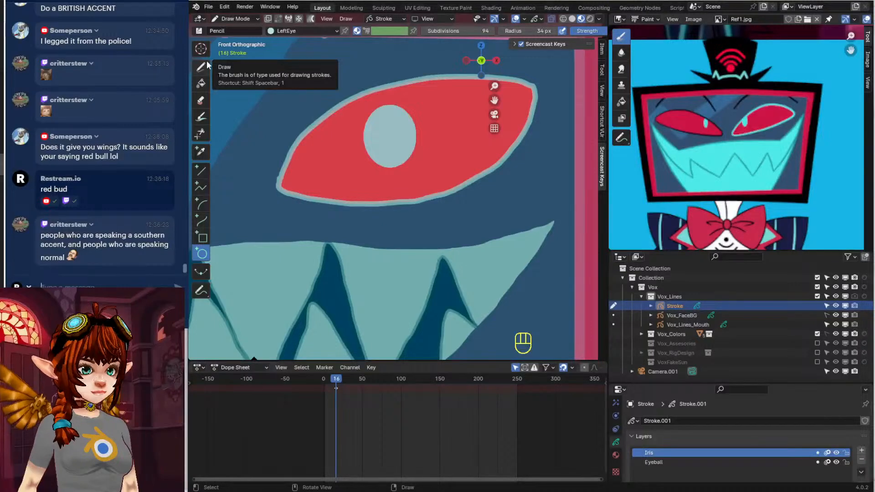
Return the eye object to Object Mode and rename it from Stroke to Vox_Eye_Left
{"action": "left_click", "coordinate": [235, 18]}
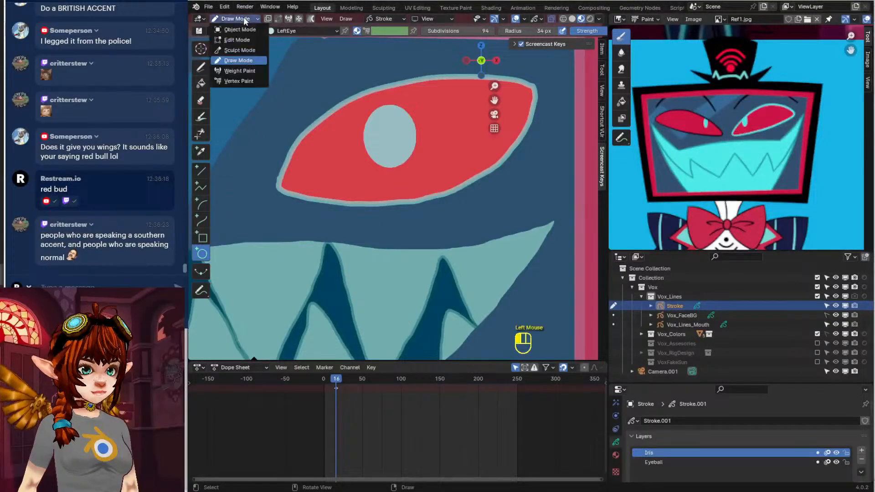
{"action": "left_click", "coordinate": [235, 29]}
{"action": "scroll", "coordinate": [431, 200], "scroll_direction": "down", "scroll_amount": 3}
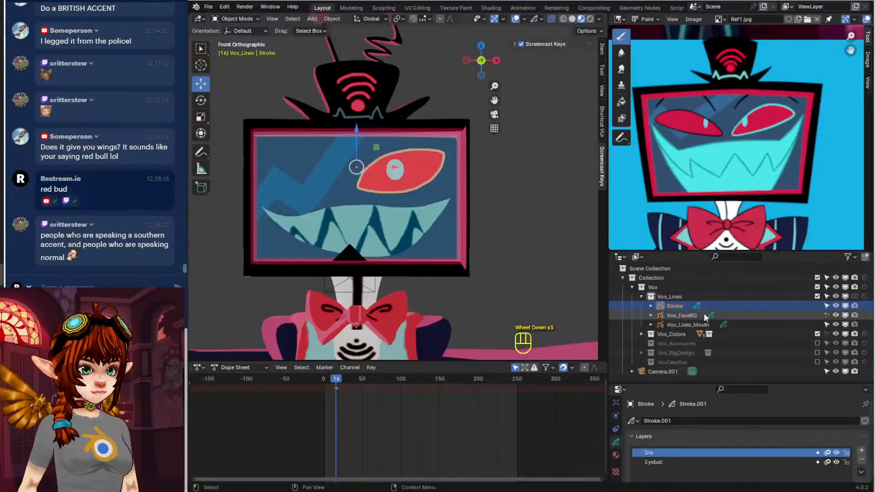
{"action": "double_click", "coordinate": [668, 310]}
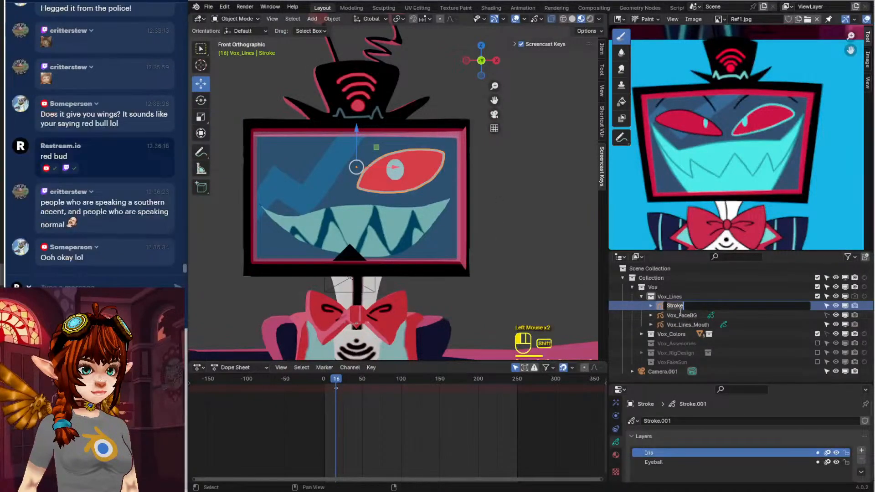
{"action": "type", "text": "Vox_Eye"}
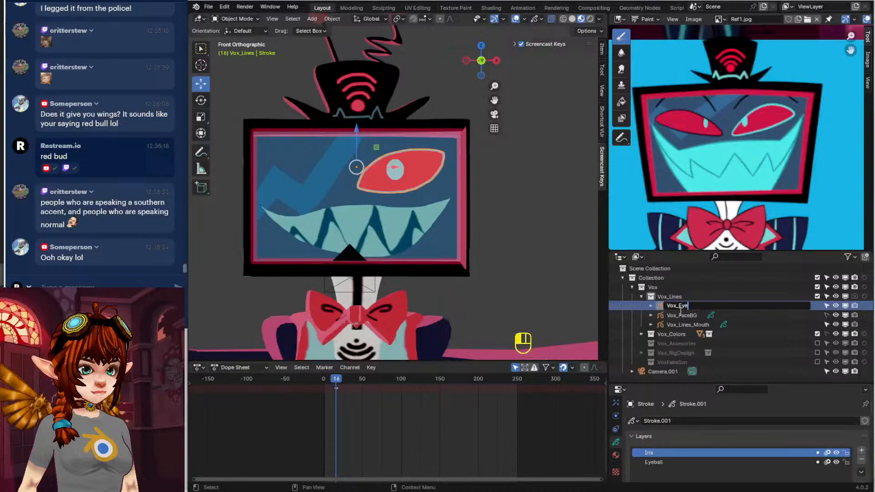
{"action": "type", "text": "_Left"}
{"action": "key", "text": "Return"}
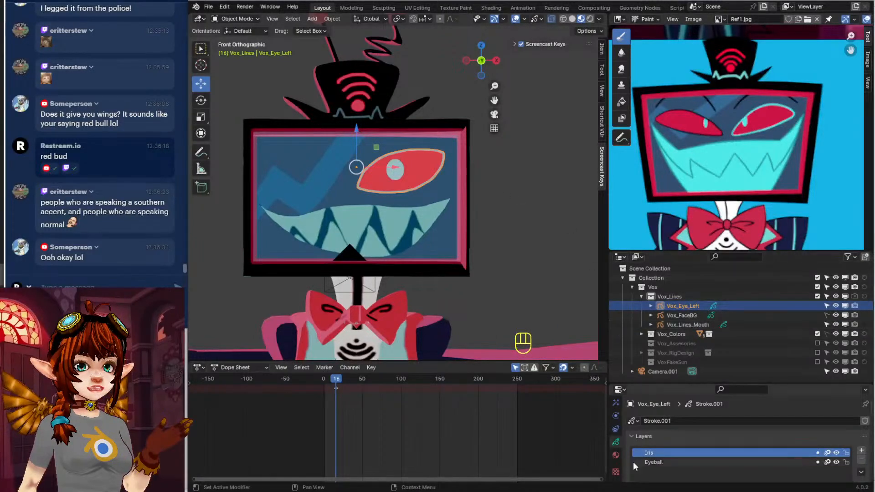
Enable masks on the Iris layer with the Eyeball layer as its mask, and lock the Eyeball layer
{"action": "scroll", "coordinate": [729, 456], "scroll_direction": "down", "scroll_amount": 5}
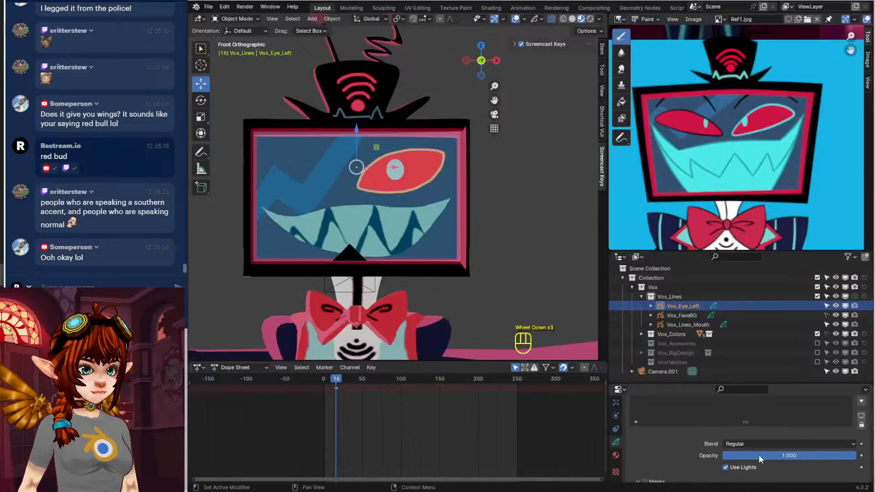
{"action": "left_click", "coordinate": [645, 426]}
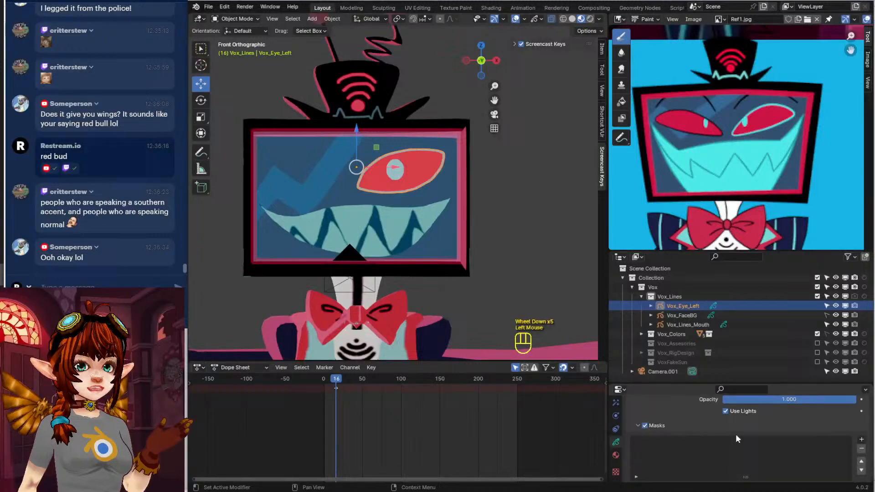
{"action": "left_click", "coordinate": [861, 439]}
{"action": "scroll", "coordinate": [841, 453], "scroll_direction": "up", "scroll_amount": 6}
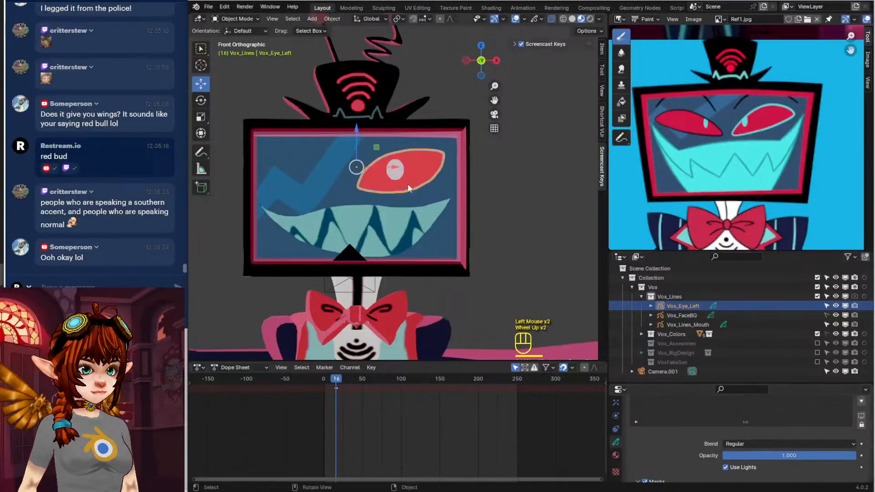
{"action": "scroll", "coordinate": [796, 434], "scroll_direction": "up", "scroll_amount": 1}
{"action": "left_click", "coordinate": [846, 462]}
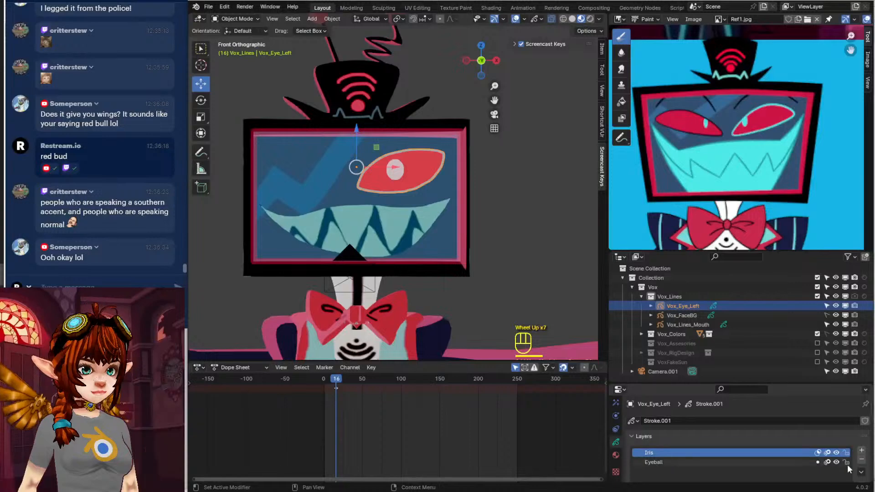
Test the iris mask by moving the whole iris across the eyeball's edge in Edit Mode, undo the moves and return to Object Mode
{"action": "left_click", "coordinate": [396, 173]}
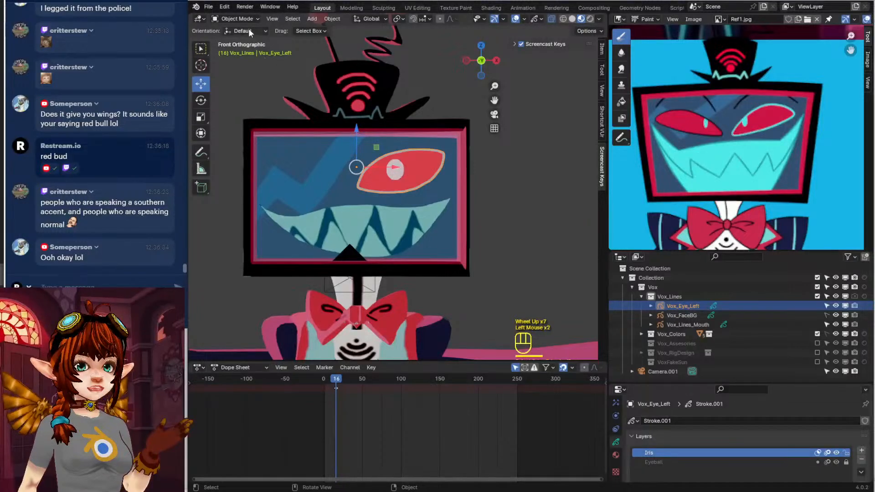
{"action": "left_click", "coordinate": [234, 19]}
{"action": "left_click", "coordinate": [248, 41]}
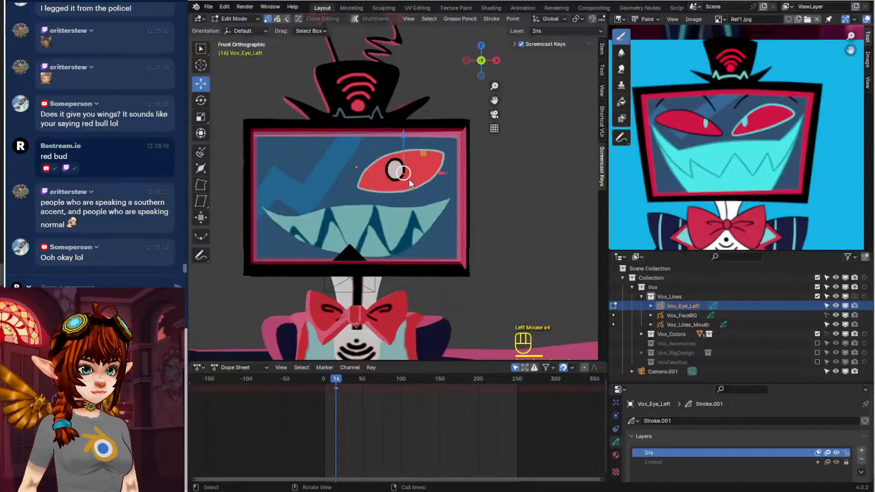
{"action": "key", "text": "ctrl+l"}
{"action": "key", "text": "g"}
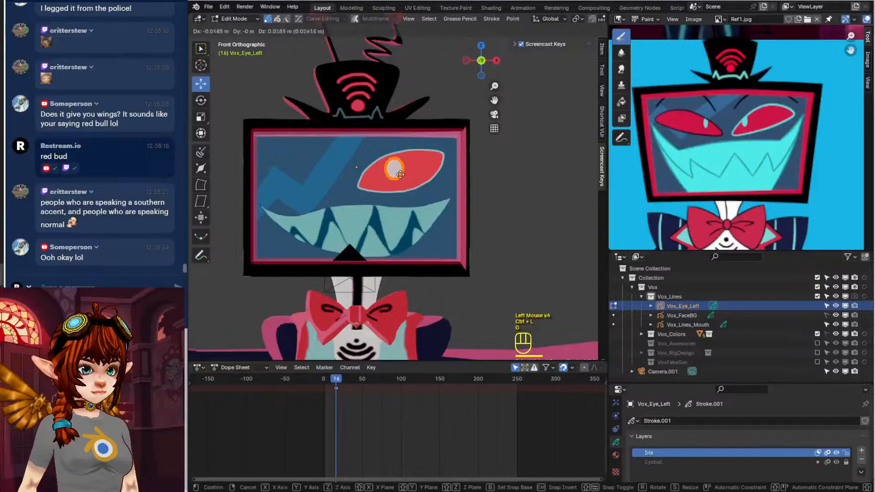
{"action": "left_click", "coordinate": [386, 162]}
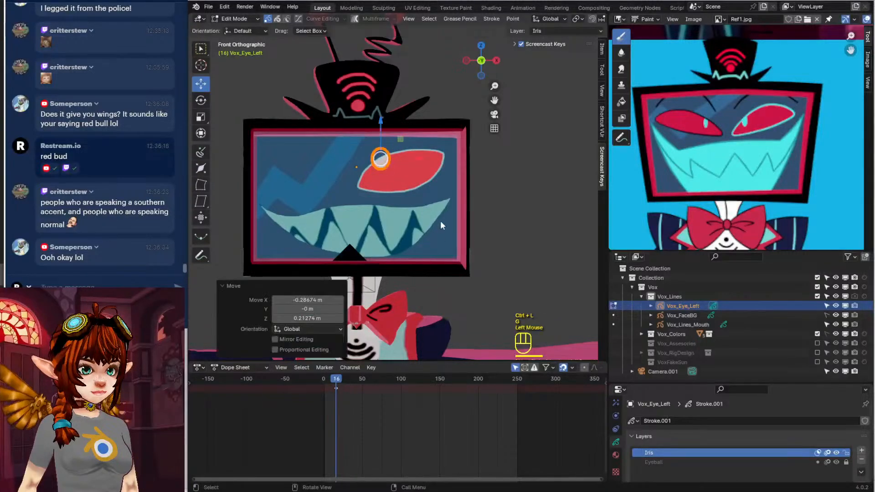
{"action": "key", "text": "g"}
{"action": "left_click", "coordinate": [474, 237]}
{"action": "key", "text": "ctrl+z"}
{"action": "key", "text": "ctrl+z"}
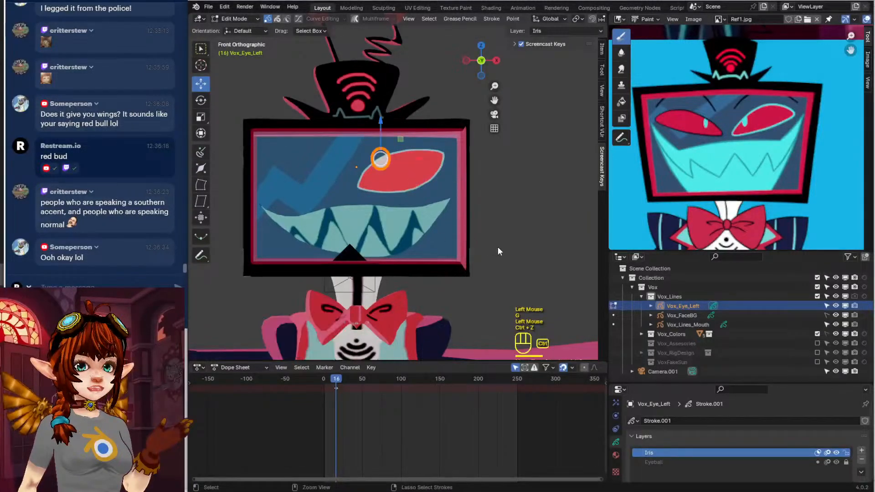
{"action": "left_click", "coordinate": [234, 19]}
{"action": "left_click", "coordinate": [233, 28]}
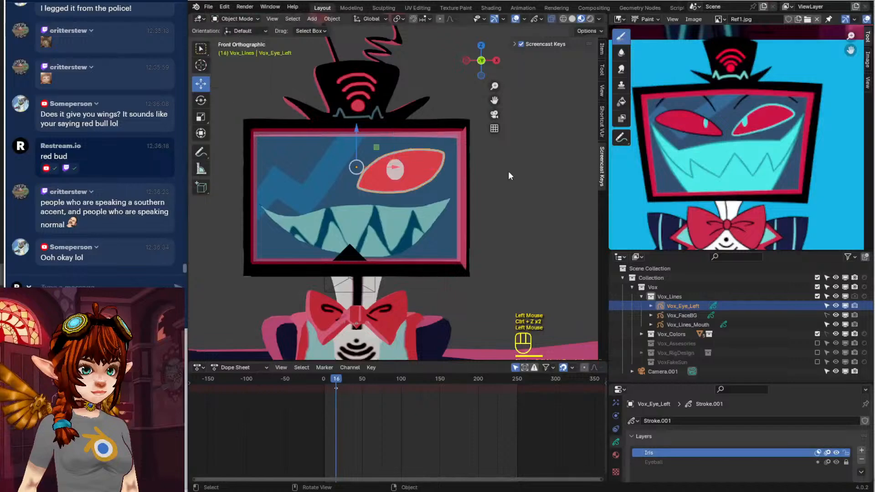
Save the Blender file
{"action": "scroll", "coordinate": [517, 206], "scroll_direction": "down", "scroll_amount": 2}
{"action": "key", "text": "ctrl+s"}
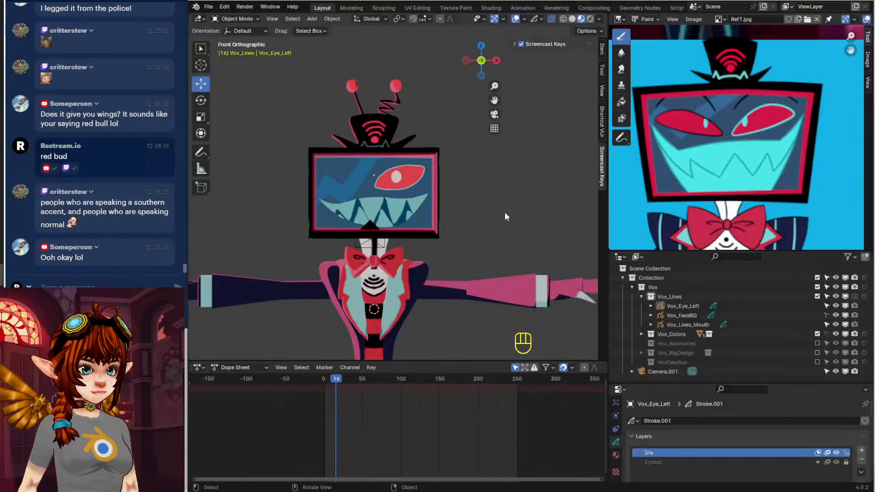
Add a new Grease Pencil Stroke object from the front view into the Vox_Lines collection
{"action": "scroll", "coordinate": [502, 211], "scroll_direction": "up", "scroll_amount": 1}
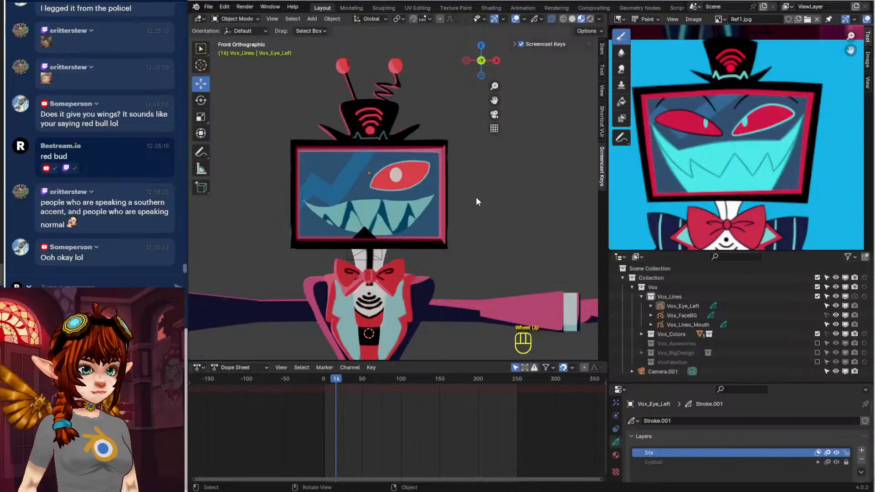
{"action": "key", "text": "KP_1"}
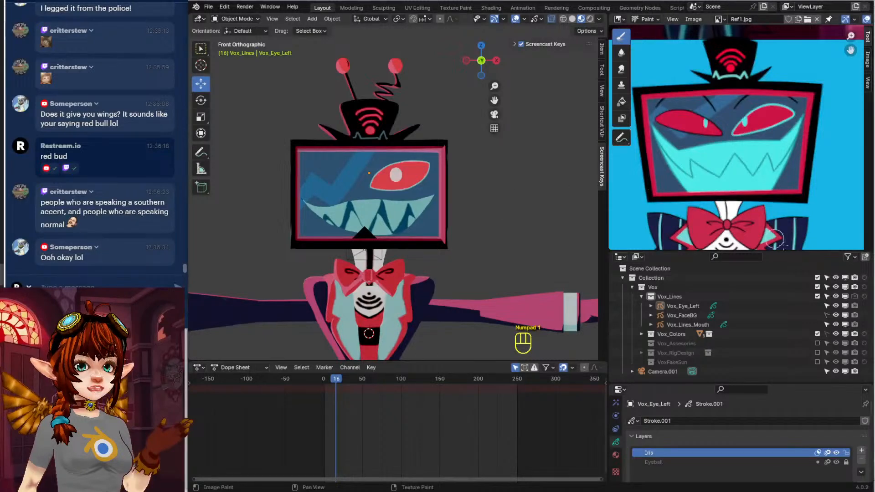
{"action": "left_click", "coordinate": [696, 309]}
{"action": "left_click", "coordinate": [696, 308]}
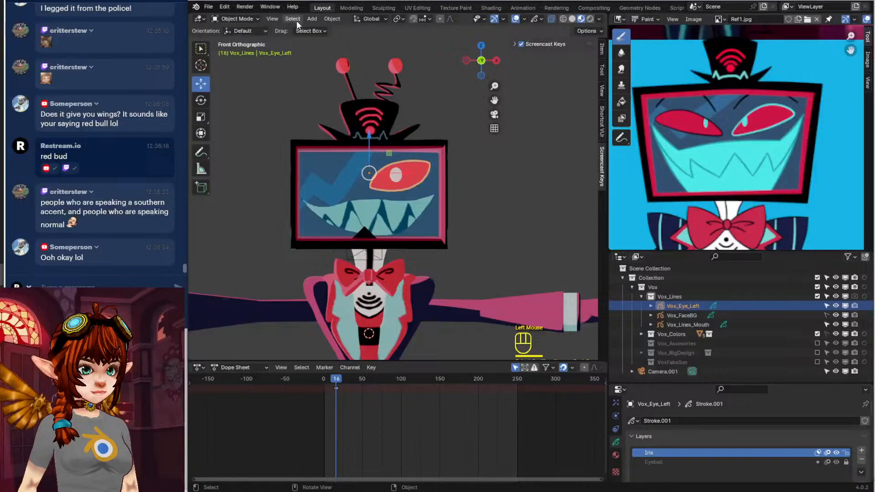
{"action": "left_click", "coordinate": [312, 18]}
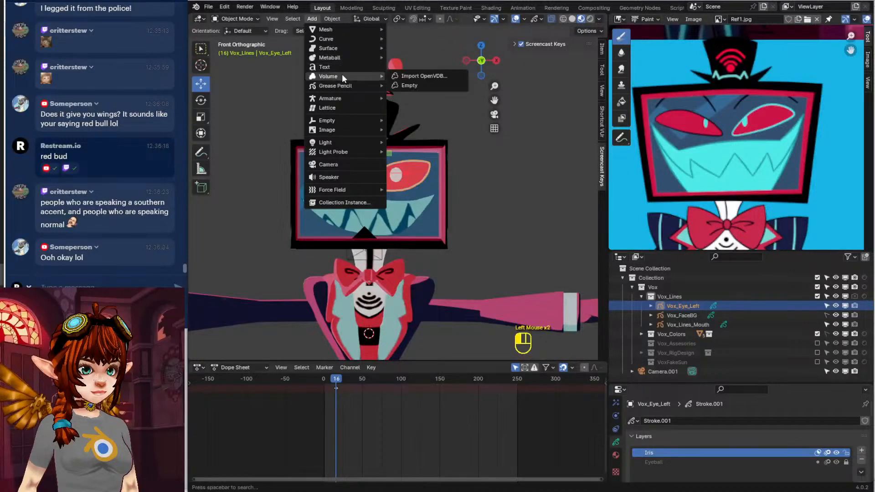
{"action": "mouse_move", "coordinate": [353, 84]}
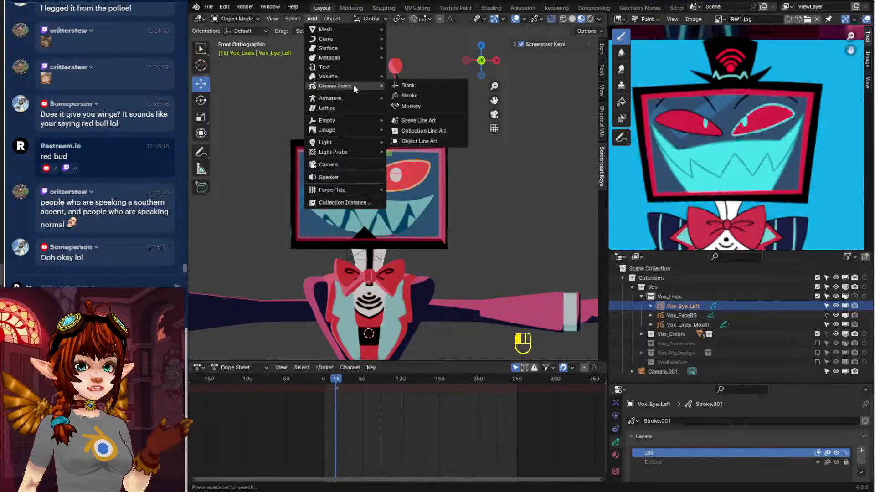
{"action": "left_click", "coordinate": [428, 95]}
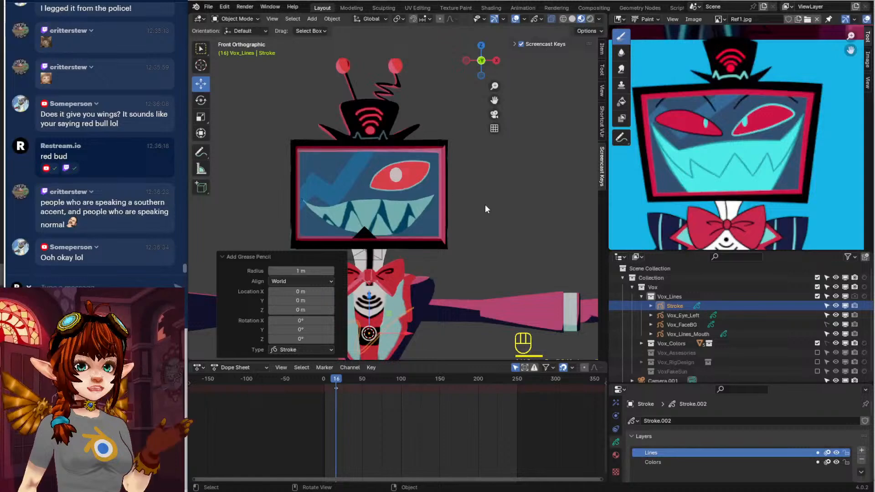
Move the new stroke object up about 4.54 m to face height and about 0.15 m forward, in front of the screen
{"action": "middle_click_drag", "start_coordinate": [485, 204], "coordinate": [477, 210]}
{"action": "middle_click_drag", "start_coordinate": [391, 210], "coordinate": [444, 192], "text": "shift"}
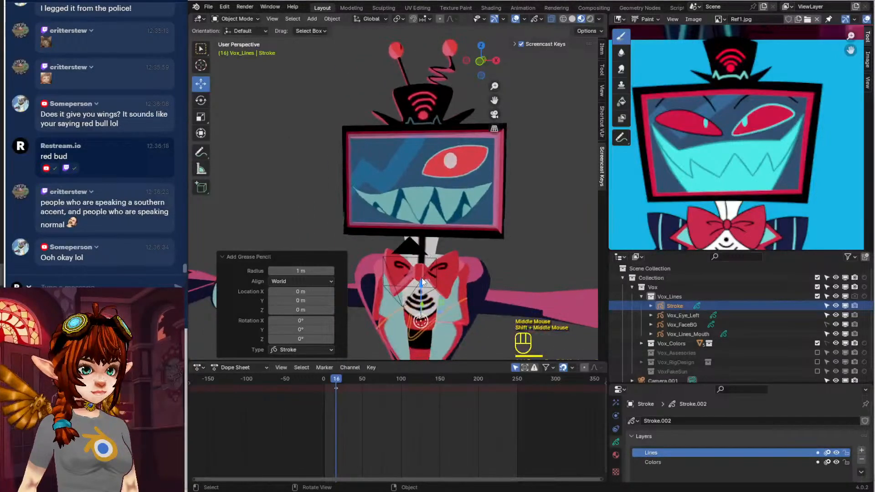
{"action": "key", "text": "KP_3"}
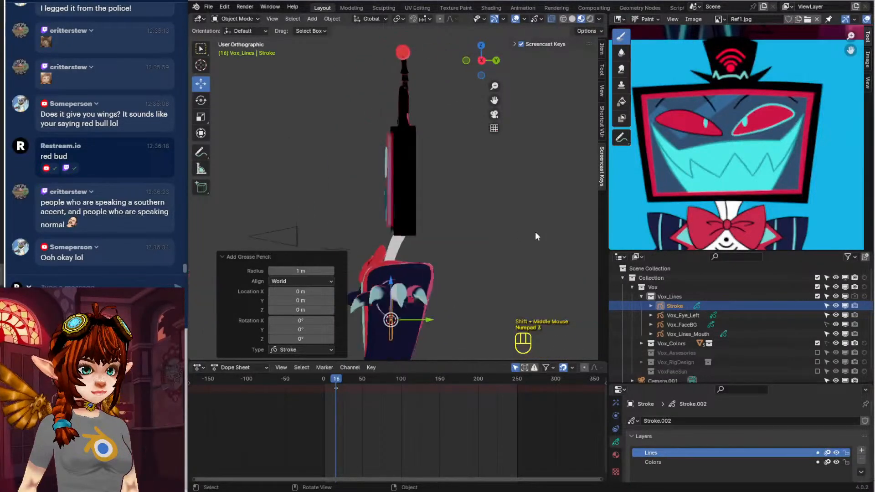
{"action": "left_click_drag", "start_coordinate": [389, 281], "coordinate": [381, 119]}
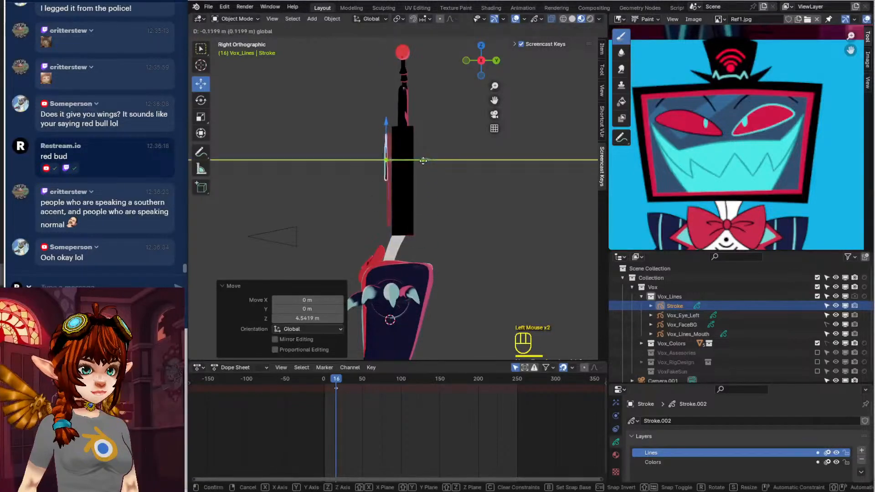
{"action": "left_click_drag", "start_coordinate": [427, 161], "coordinate": [416, 160]}
{"action": "key", "text": "KP_1"}
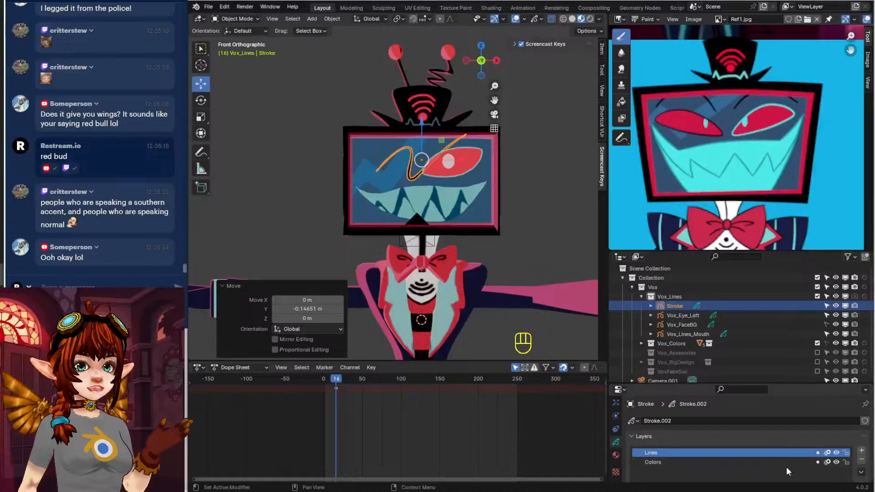
Delete the new stroke object's Lines and Colors layers and remove all of its default materials
{"action": "left_click", "coordinate": [861, 459]}
{"action": "left_click", "coordinate": [861, 459]}
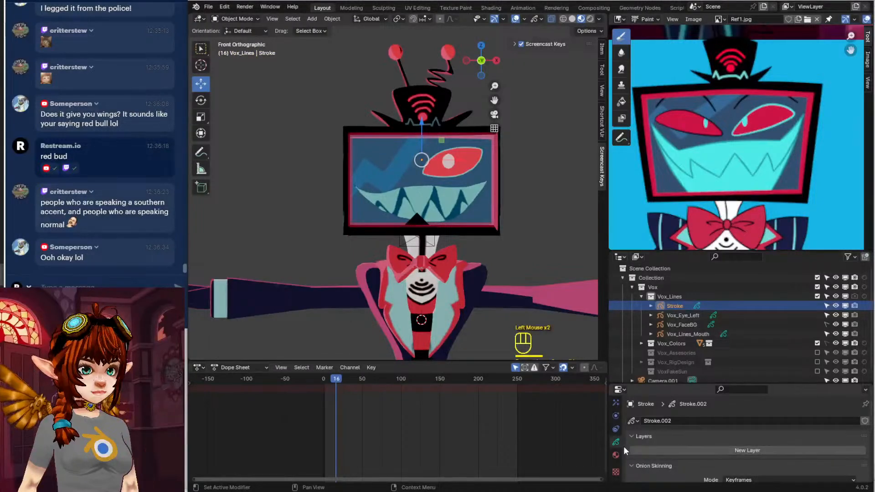
{"action": "left_click", "coordinate": [615, 454]}
{"action": "left_click", "coordinate": [864, 430]}
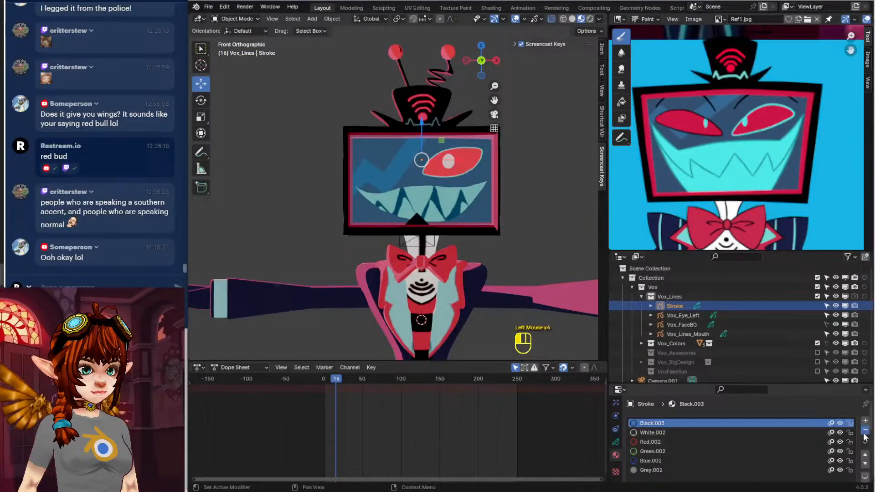
{"action": "left_click", "coordinate": [865, 429]}
{"action": "left_click", "coordinate": [865, 430]}
{"action": "left_click", "coordinate": [865, 429]}
{"action": "left_click", "coordinate": [864, 429]}
{"action": "left_click", "coordinate": [865, 429]}
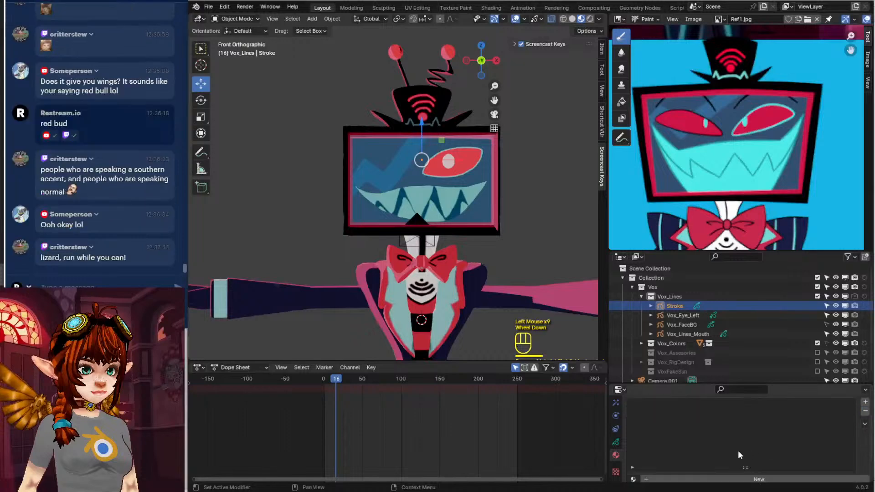
{"action": "scroll", "coordinate": [737, 451], "scroll_direction": "down", "scroll_amount": 3}
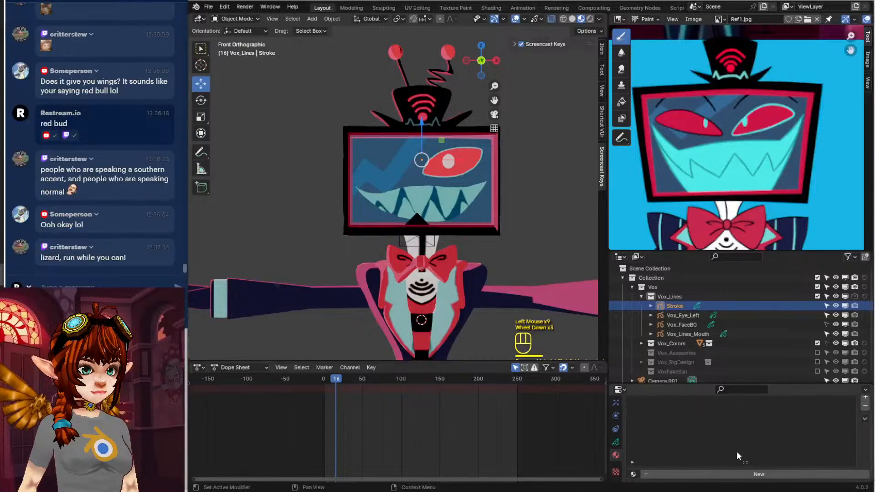
{"action": "left_click", "coordinate": [633, 474]}
{"action": "type", "text": "e"}
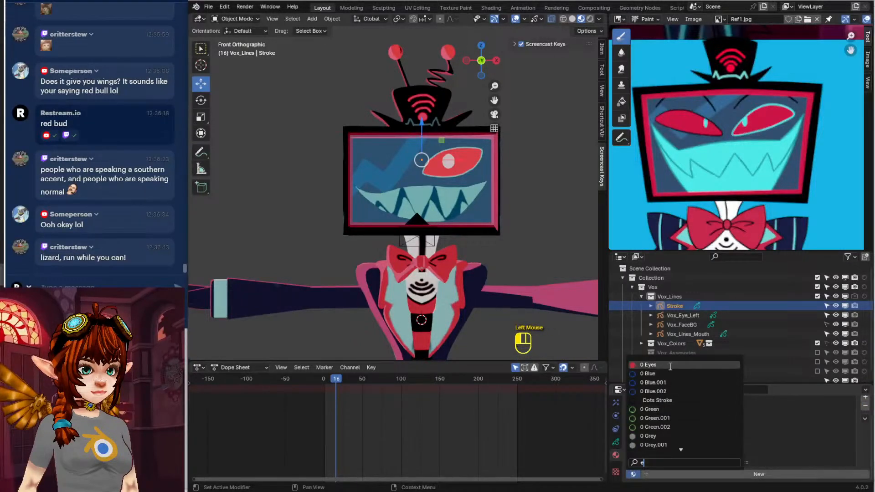
{"action": "left_click", "coordinate": [651, 365]}
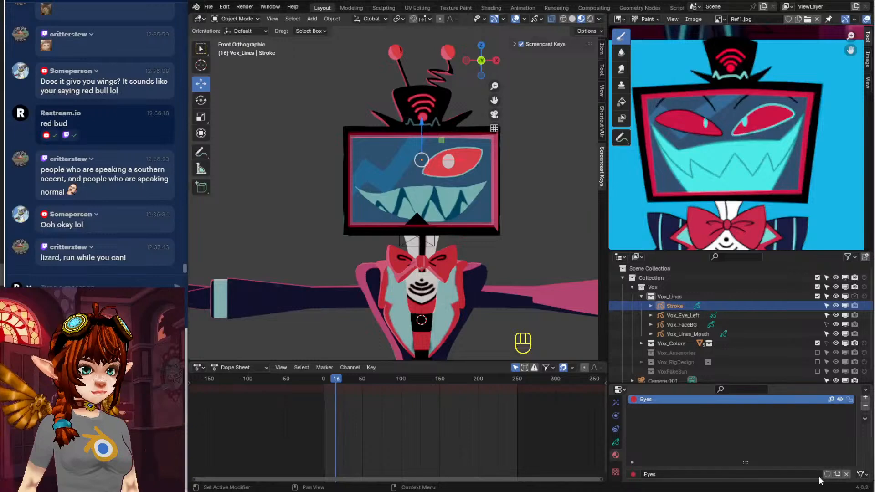
{"action": "scroll", "coordinate": [796, 441], "scroll_direction": "up", "scroll_amount": 2}
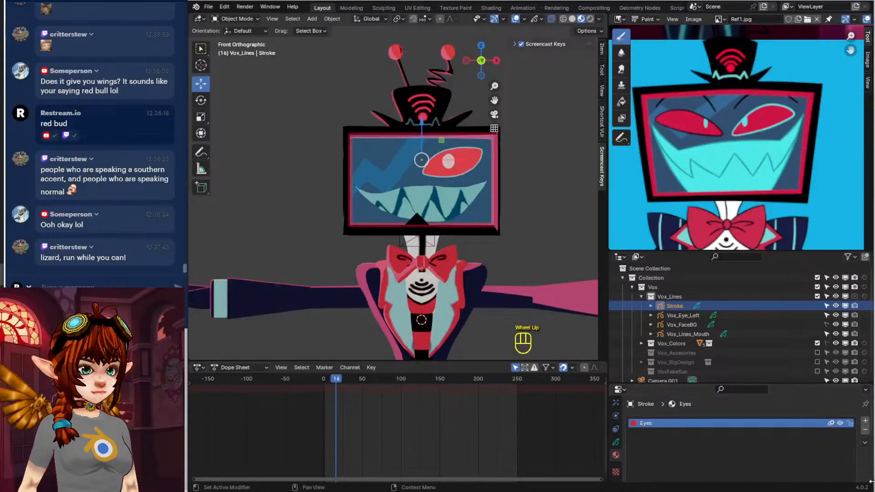
{"action": "left_click", "coordinate": [865, 430]}
Create a new material for the stroke object and expand its stroke settings
{"action": "scroll", "coordinate": [663, 451], "scroll_direction": "down", "scroll_amount": 2}
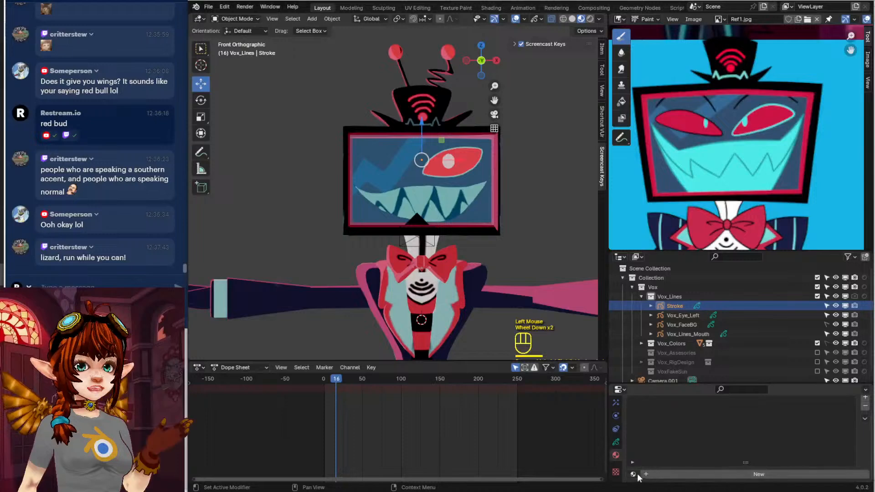
{"action": "left_click", "coordinate": [679, 475]}
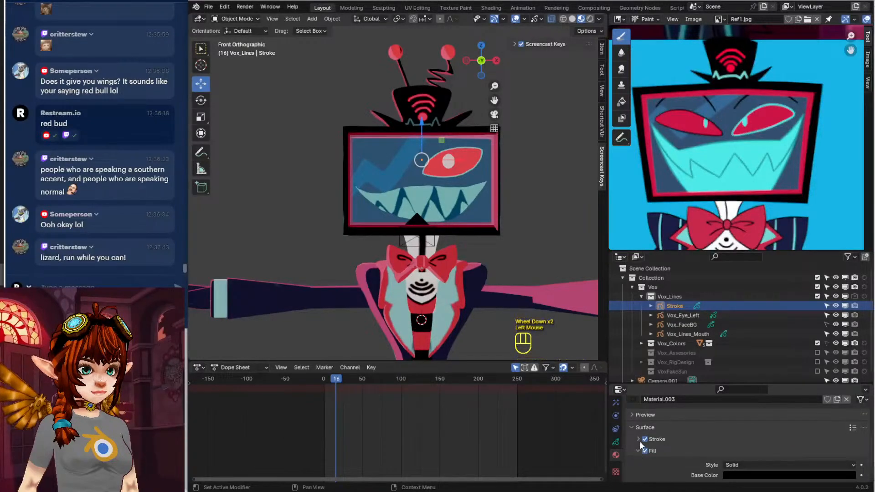
{"action": "left_click", "coordinate": [638, 439]}
{"action": "left_click", "coordinate": [755, 474]}
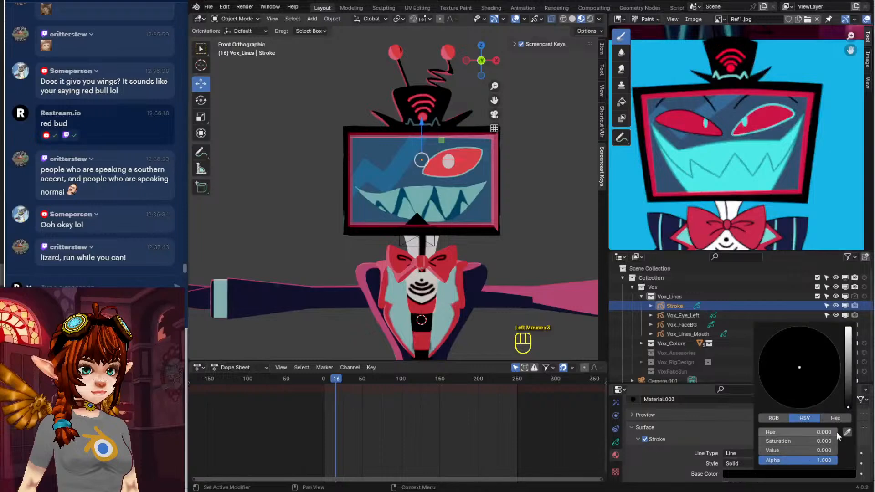
{"action": "left_click", "coordinate": [848, 433]}
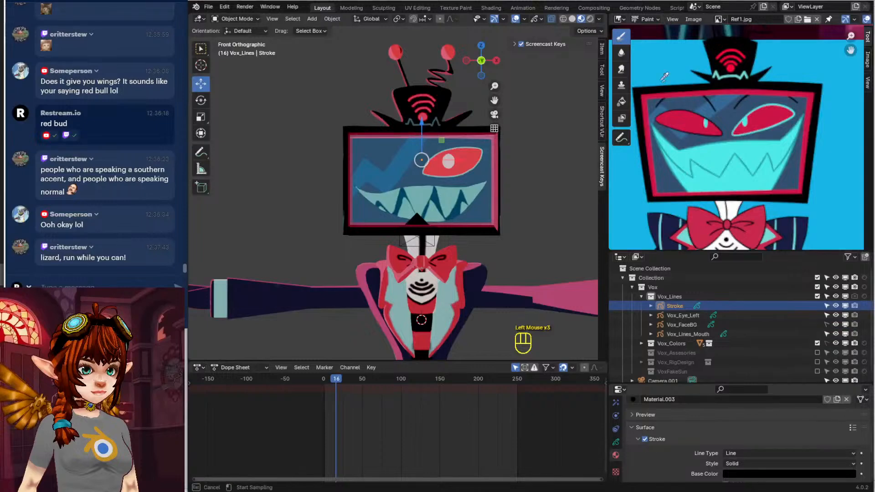
{"action": "left_click", "coordinate": [698, 130]}
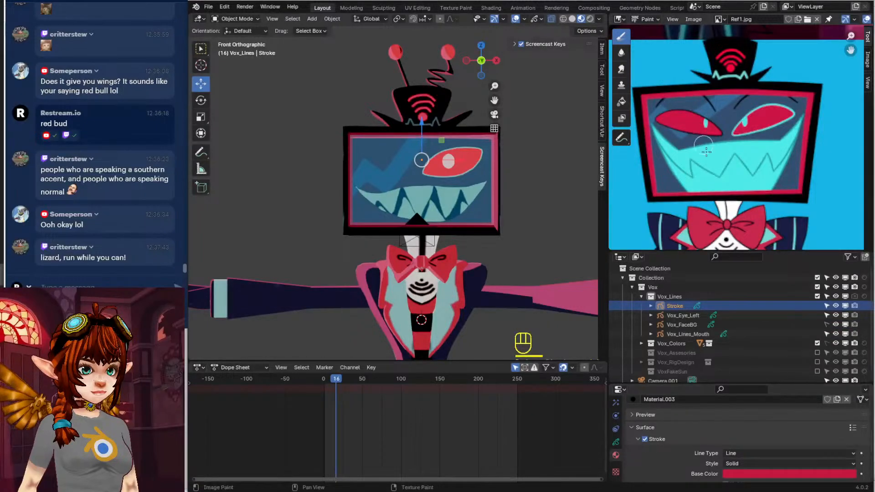
Set the new material's stroke base color to the dark eye outline color sampled from the Ref1.jpg reference
{"action": "scroll", "coordinate": [738, 141], "scroll_direction": "up", "scroll_amount": 3}
{"action": "scroll", "coordinate": [665, 109], "scroll_direction": "up", "scroll_amount": 2}
{"action": "middle_click_drag", "start_coordinate": [665, 109], "coordinate": [702, 151]}
{"action": "left_click", "coordinate": [794, 472]}
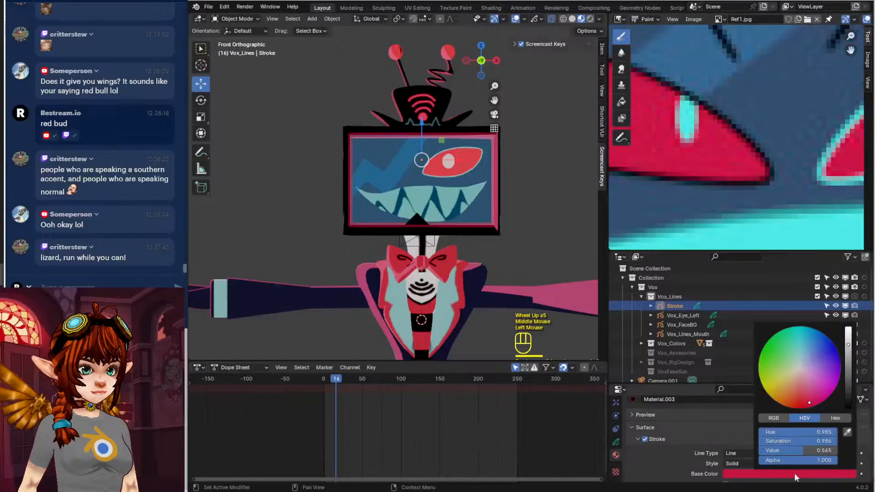
{"action": "left_click", "coordinate": [846, 434]}
{"action": "left_click", "coordinate": [720, 179]}
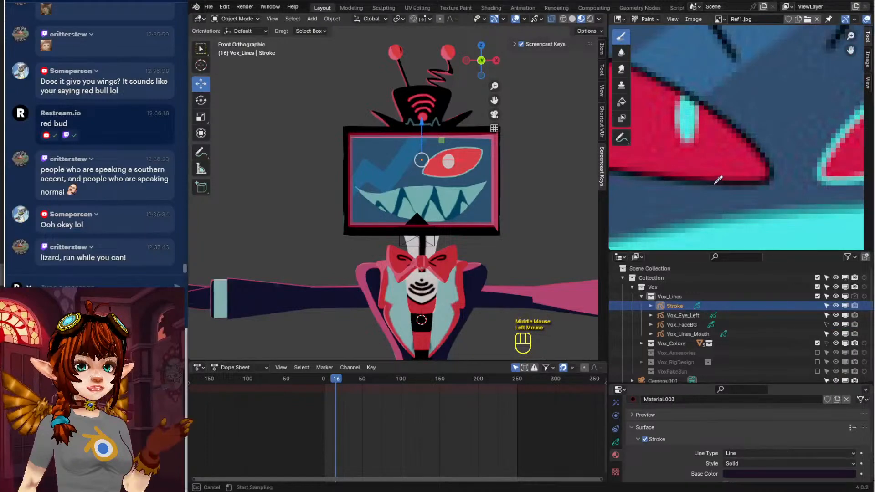
Set the material's fill base color to the red sampled from inside the reference image's eye
{"action": "scroll", "coordinate": [672, 472], "scroll_direction": "down", "scroll_amount": 3}
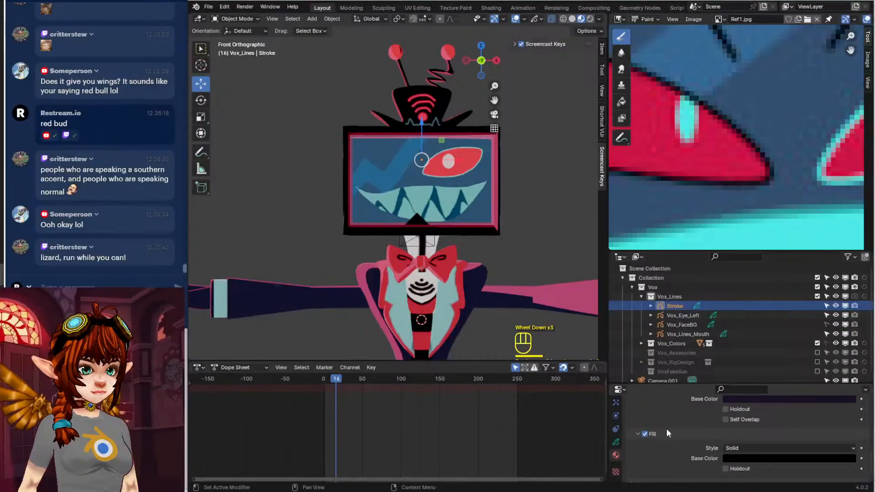
{"action": "left_click", "coordinate": [765, 457]}
{"action": "left_click", "coordinate": [847, 419]}
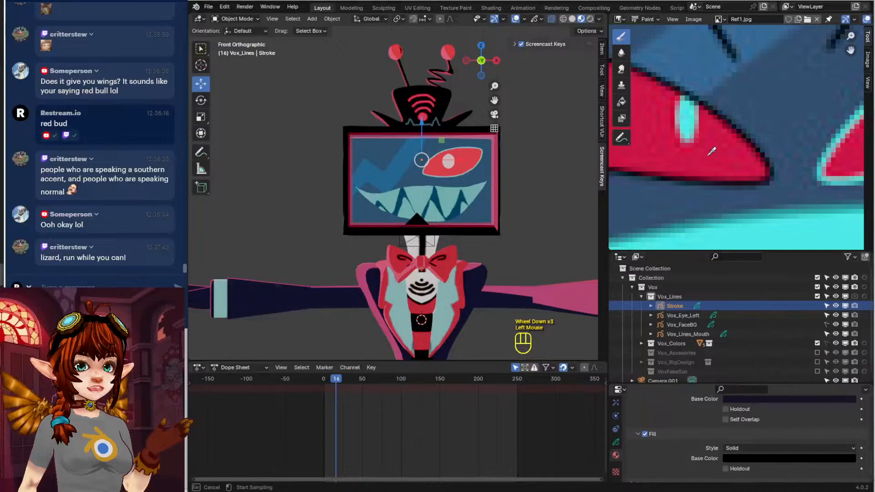
{"action": "left_click", "coordinate": [708, 155]}
Add a new layer to the stroke object and name it EyeBall
{"action": "left_click", "coordinate": [616, 442]}
{"action": "scroll", "coordinate": [705, 427], "scroll_direction": "up", "scroll_amount": 4}
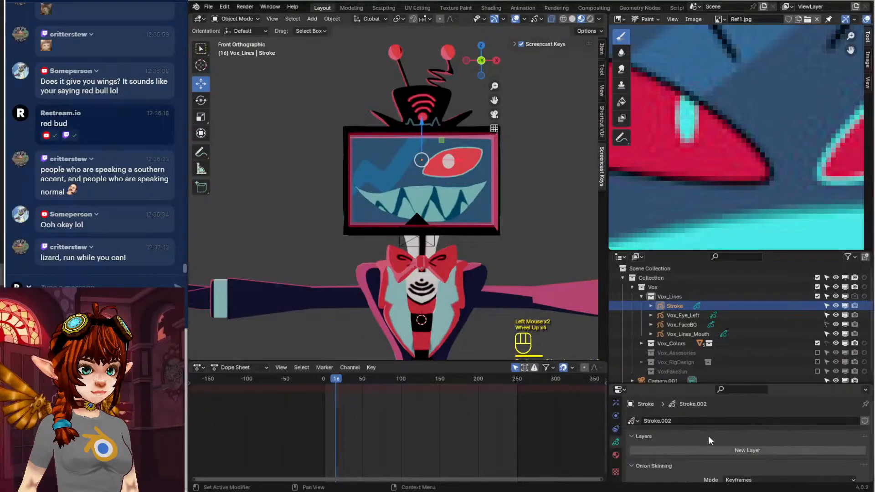
{"action": "left_click", "coordinate": [698, 449]}
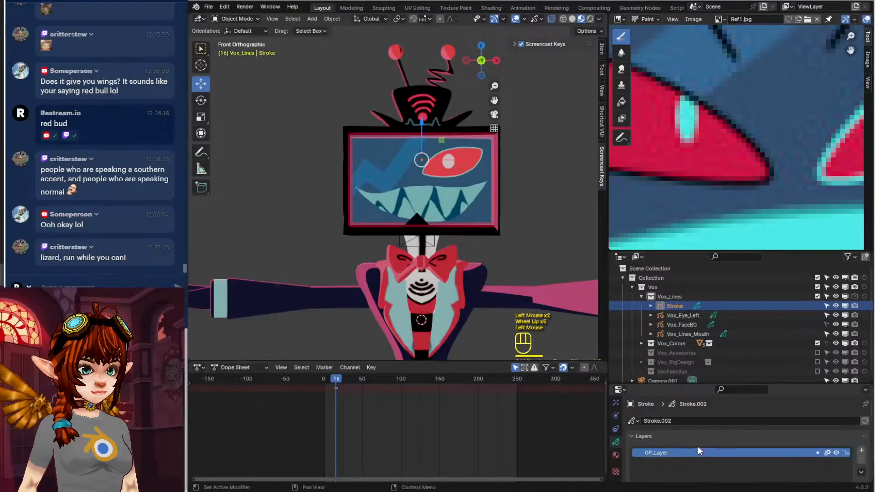
{"action": "double_click", "coordinate": [681, 456]}
{"action": "type", "text": "E"}
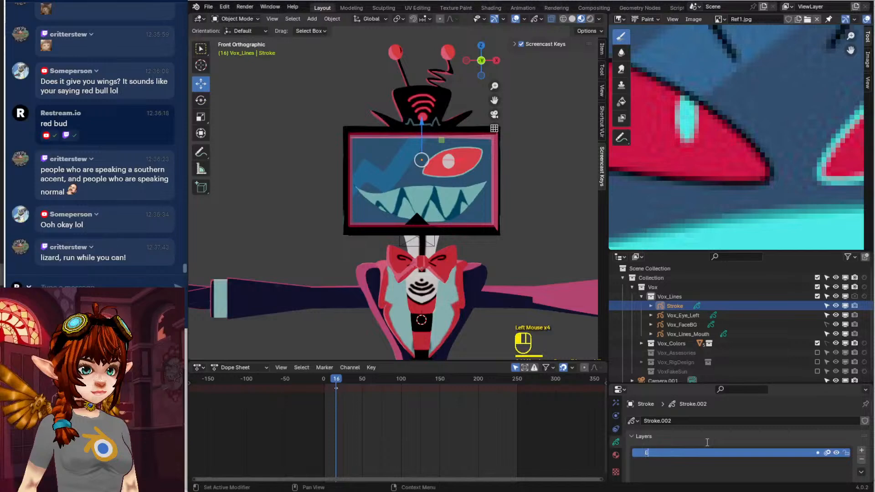
{"action": "type", "text": "yeBall"}
{"action": "key", "text": "Return"}
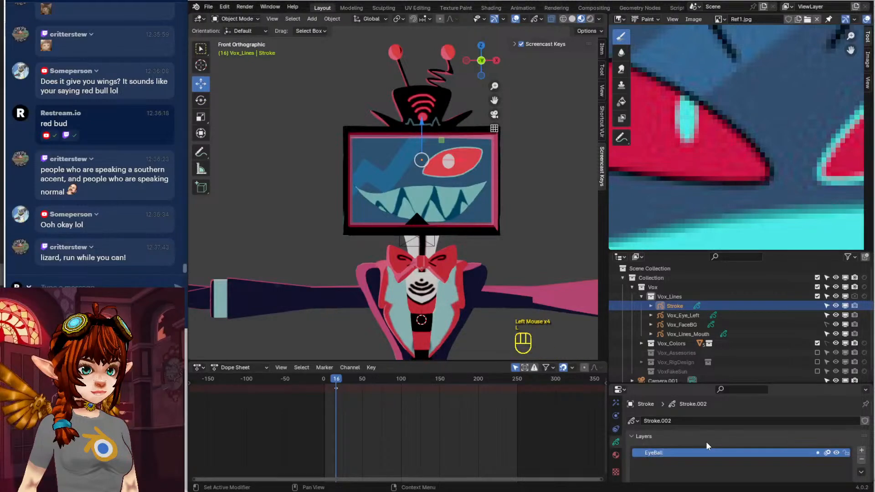
Switch the stroke object to Draw Mode for drawing the second eye on the face
{"action": "middle_click_drag", "start_coordinate": [525, 262], "coordinate": [442, 195], "text": "shift"}
{"action": "scroll", "coordinate": [449, 247], "scroll_direction": "up", "scroll_amount": 2}
{"action": "scroll", "coordinate": [442, 195], "scroll_direction": "up", "scroll_amount": 1}
{"action": "middle_click_drag", "start_coordinate": [372, 235], "coordinate": [398, 195], "text": "shift"}
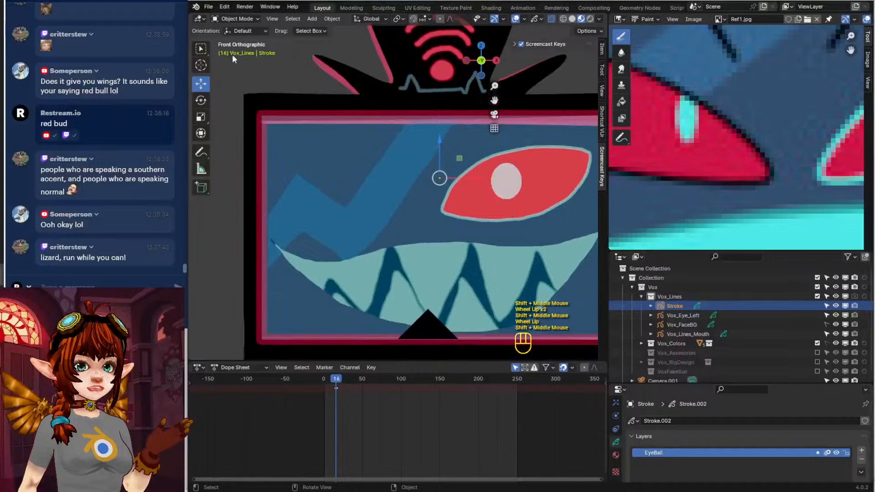
{"action": "left_click", "coordinate": [236, 19]}
{"action": "left_click", "coordinate": [253, 59]}
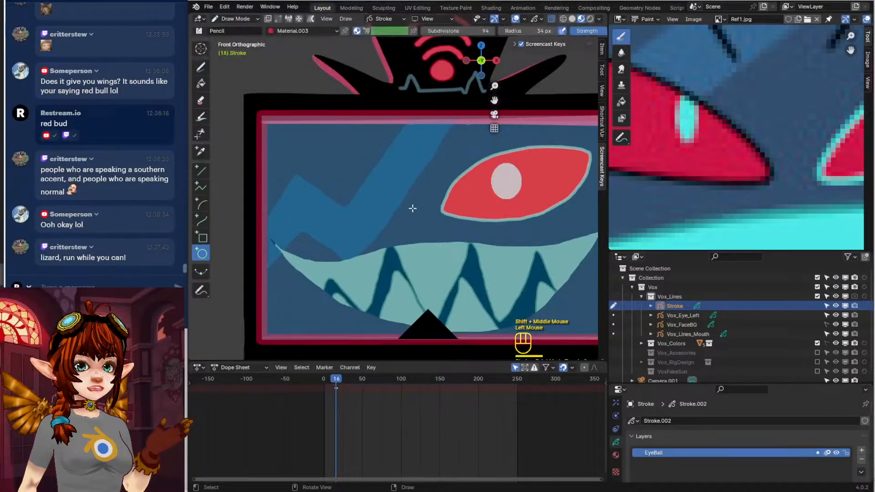
{"action": "left_click_drag", "start_coordinate": [418, 213], "coordinate": [359, 160]}
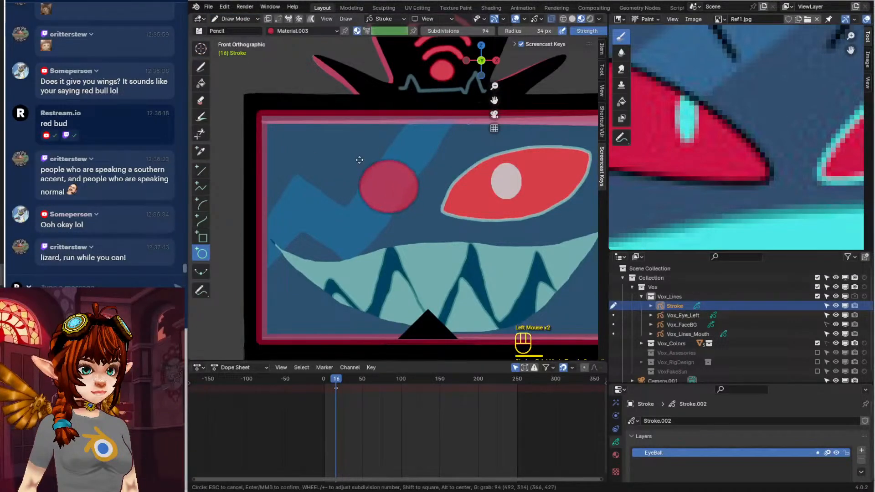
{"action": "key", "text": "ctrl+z"}
{"action": "left_click", "coordinate": [195, 69]}
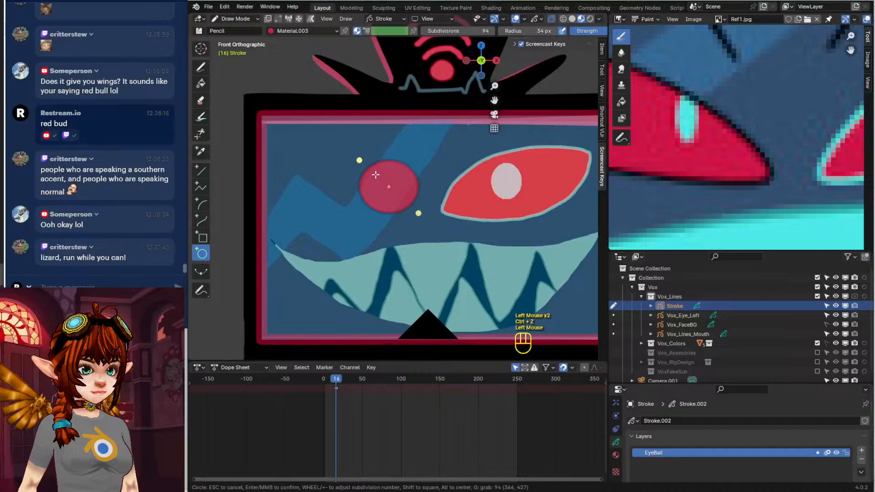
{"action": "key", "text": "Return"}
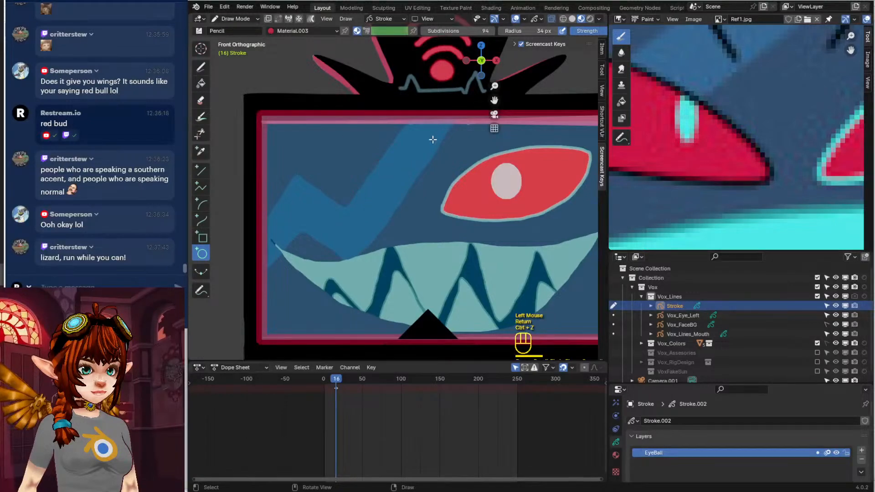
Switch to the freehand Draw tool, undo the trial eye outline and set the Pencil brush radius to 40 px
{"action": "left_click", "coordinate": [201, 68]}
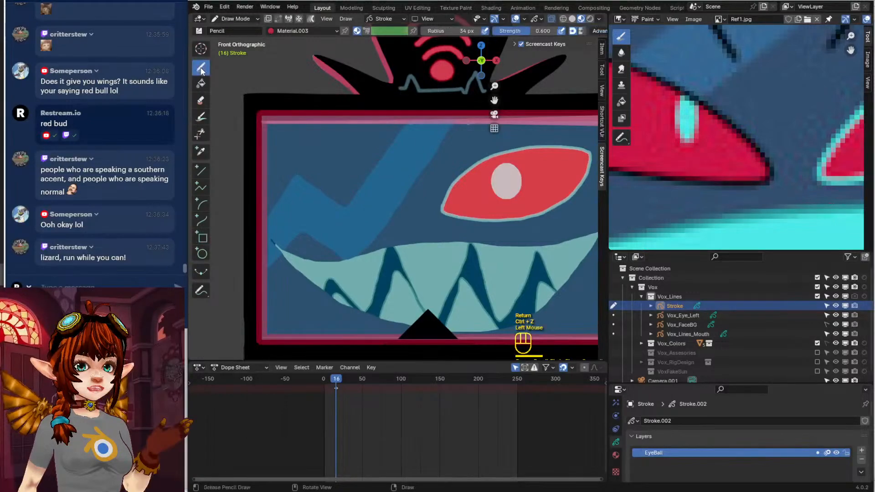
{"action": "left_click", "coordinate": [421, 212]}
{"action": "mouse_move", "coordinate": [421, 213]}
{"action": "left_mouse_down"}
{"action": "mouse_move", "coordinate": [363, 162]}
{"action": "mouse_move", "coordinate": [301, 153]}
{"action": "left_mouse_up"}
{"action": "key", "text": "ctrl+z"}
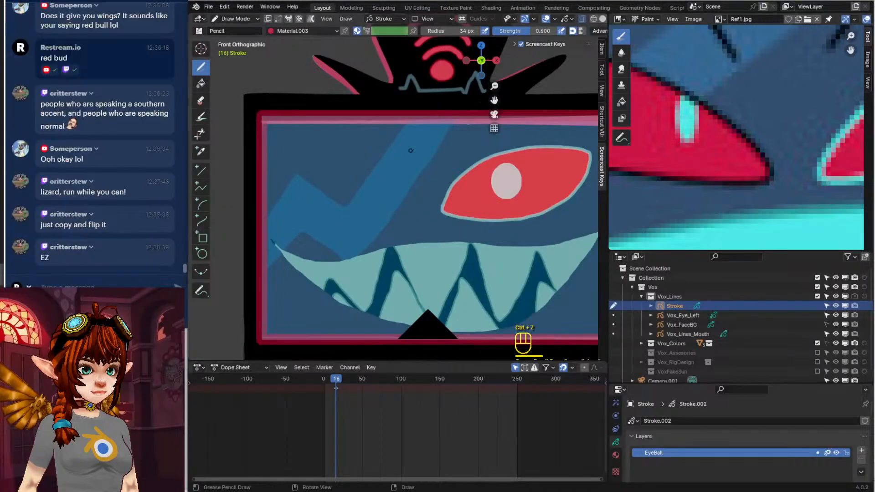
{"action": "left_click", "coordinate": [459, 30]}
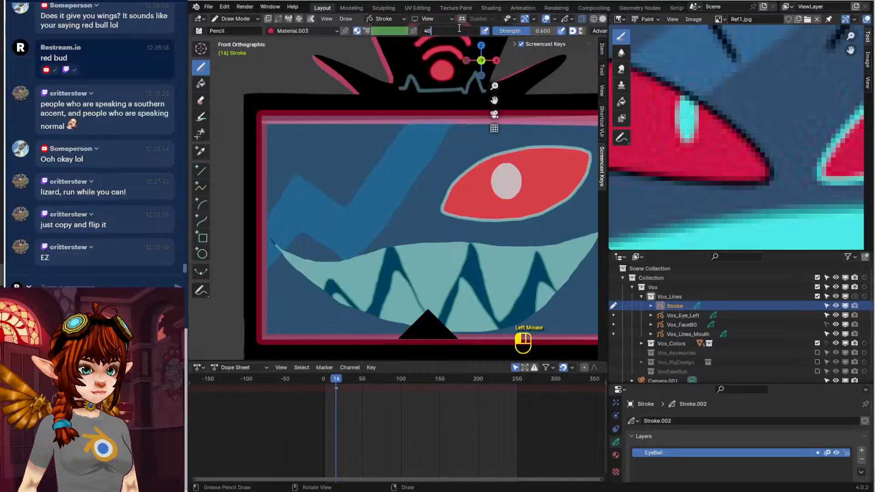
{"action": "type", "text": "40"}
{"action": "key", "text": "Return"}
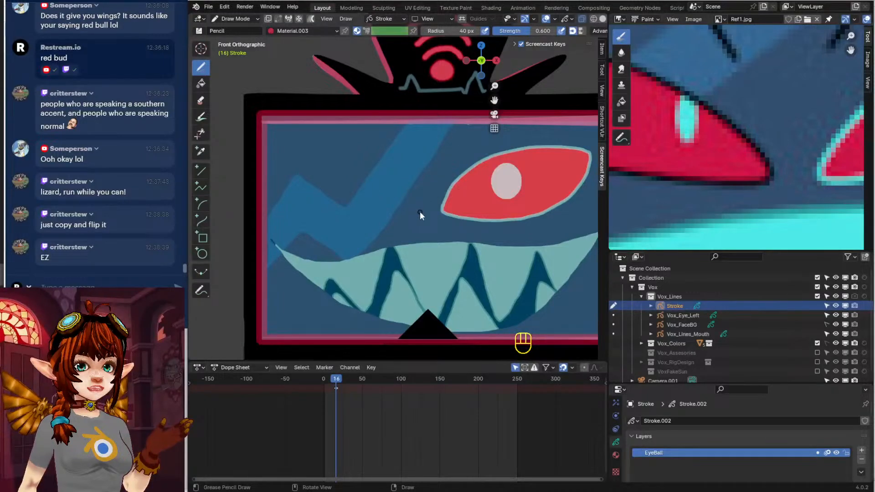
Draw an almond-shaped outline for the second eye above the grin, opposite the finished eye, undoing and redrawing as needed
{"action": "mouse_move", "coordinate": [419, 212]}
{"action": "left_mouse_down"}
{"action": "mouse_move", "coordinate": [393, 178]}
{"action": "mouse_move", "coordinate": [327, 149]}
{"action": "left_mouse_up"}
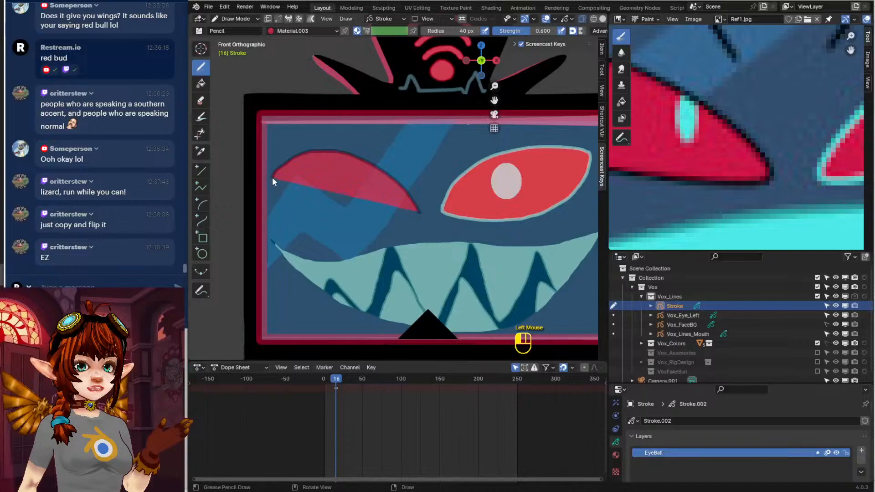
{"action": "key", "text": "ctrl+z"}
{"action": "key", "text": "ctrl+z"}
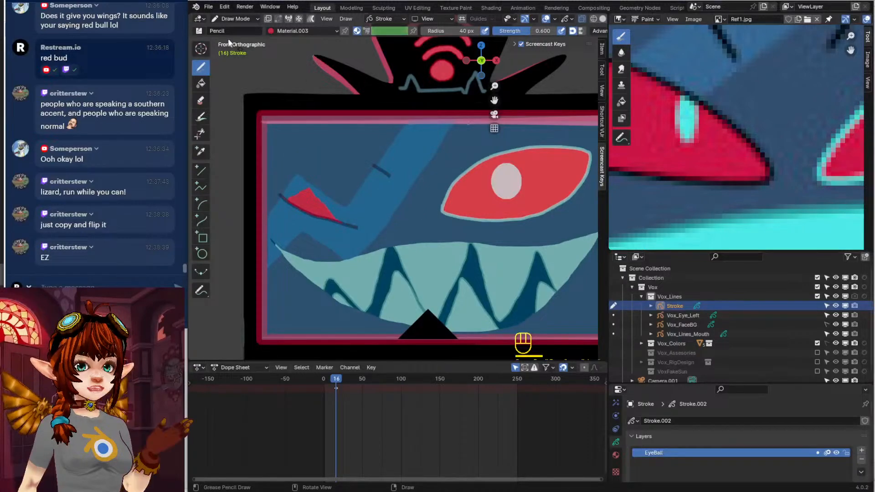
Select the whole eye outline in Edit Mode and move it about 0.056 m along negative Y, in front of the screen
{"action": "left_click", "coordinate": [236, 19]}
{"action": "left_click", "coordinate": [242, 40]}
{"action": "middle_click_drag", "start_coordinate": [432, 135], "coordinate": [344, 154]}
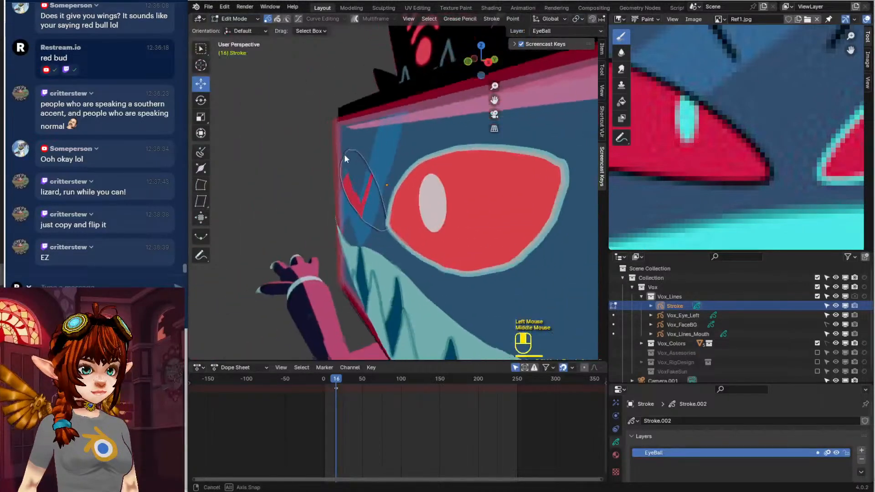
{"action": "left_click", "coordinate": [352, 150]}
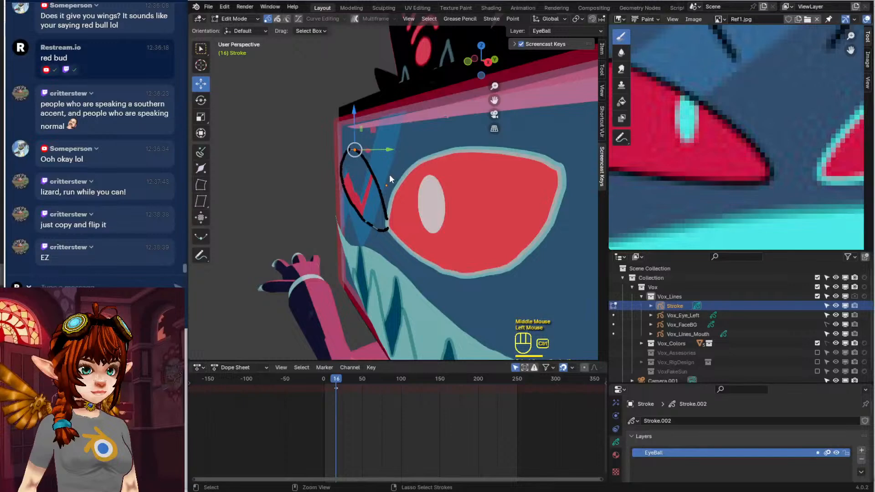
{"action": "key", "text": "ctrl+l"}
{"action": "left_click", "coordinate": [392, 185]}
{"action": "left_click_drag", "start_coordinate": [391, 185], "coordinate": [379, 183]}
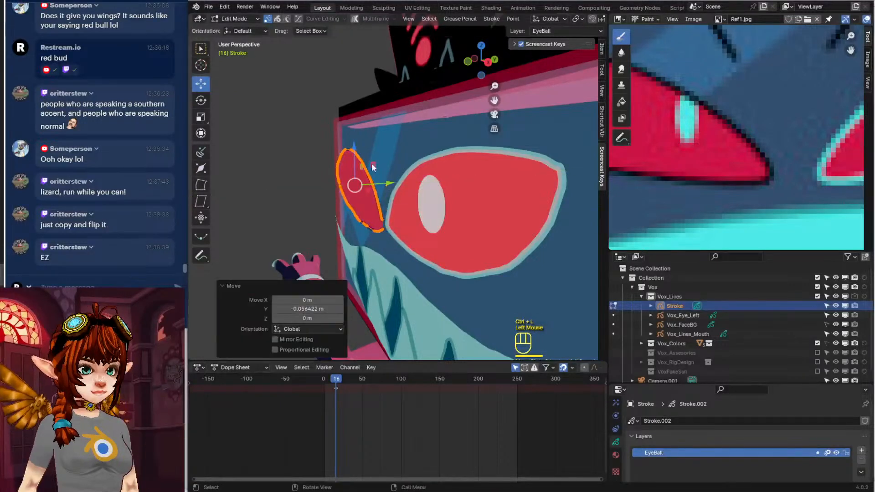
{"action": "key", "text": "KP_1"}
Sculpt the eye outline in Sculpt Mode, refining its inner corner, upper curve and outer corner into a smooth pointed almond shape
{"action": "left_click", "coordinate": [236, 19]}
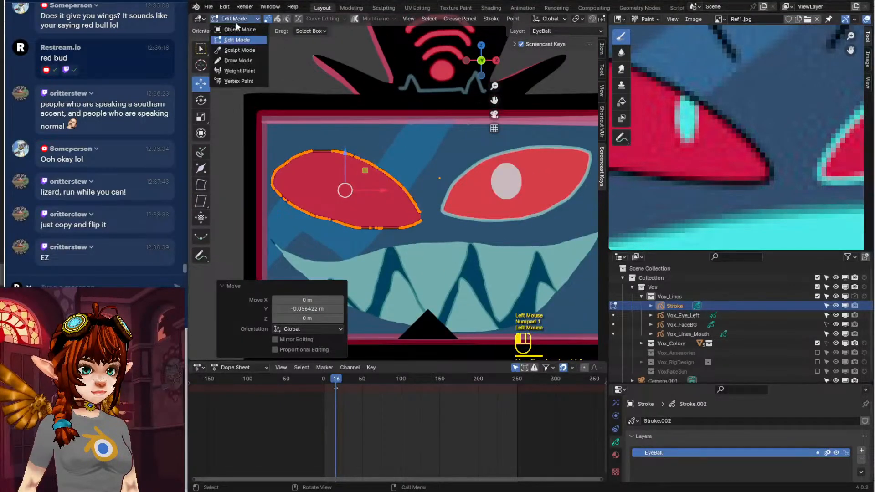
{"action": "left_click", "coordinate": [245, 51]}
{"action": "mouse_move", "coordinate": [327, 204]}
{"action": "left_mouse_down"}
{"action": "mouse_move", "coordinate": [315, 194]}
{"action": "mouse_move", "coordinate": [348, 204]}
{"action": "mouse_move", "coordinate": [400, 199]}
{"action": "mouse_move", "coordinate": [422, 220]}
{"action": "mouse_move", "coordinate": [412, 216]}
{"action": "left_mouse_up"}
{"action": "left_click", "coordinate": [316, 193]}
{"action": "left_click_drag", "start_coordinate": [382, 184], "coordinate": [360, 172]}
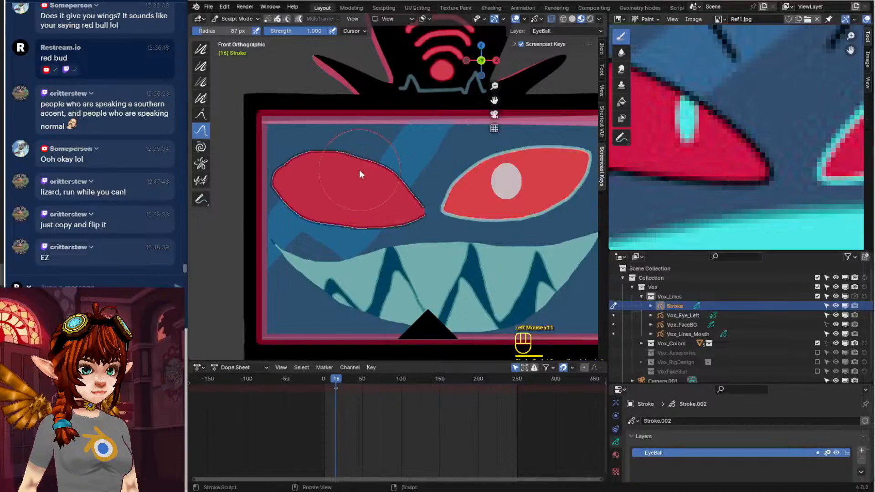
{"action": "left_click_drag", "start_coordinate": [397, 192], "coordinate": [401, 159]}
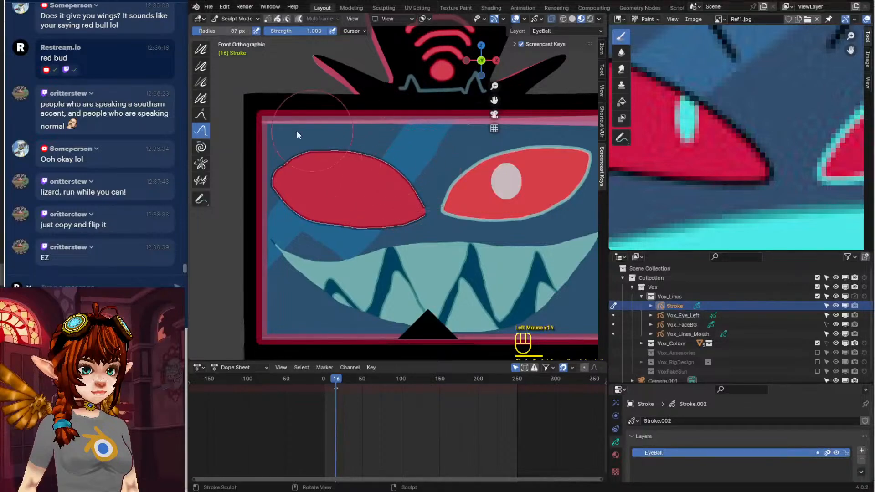
{"action": "mouse_move", "coordinate": [301, 147]}
{"action": "left_mouse_down"}
{"action": "mouse_move", "coordinate": [276, 157]}
{"action": "mouse_move", "coordinate": [273, 171]}
{"action": "left_mouse_up"}
{"action": "left_click_drag", "start_coordinate": [283, 204], "coordinate": [327, 226]}
{"action": "left_click", "coordinate": [235, 18]}
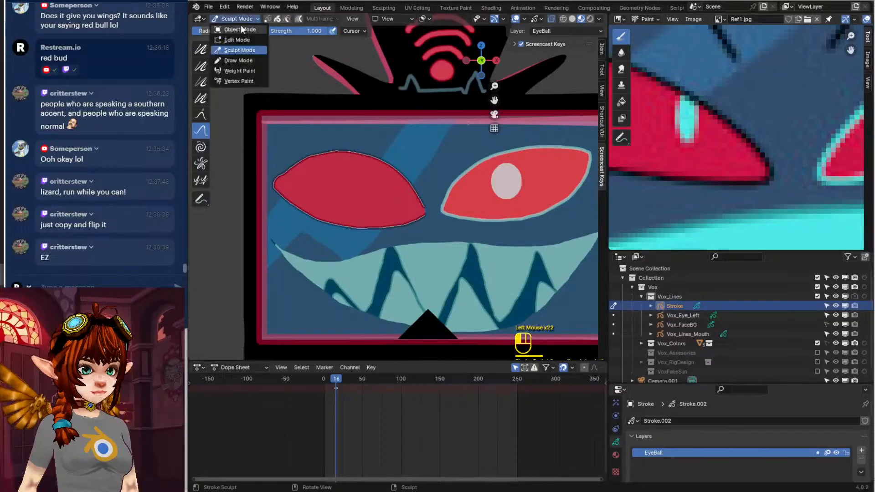
Return the second eye's stroke object from Sculpt Mode to Object Mode and check the sculpted outline and its inner corner
{"action": "left_click", "coordinate": [237, 30]}
{"action": "scroll", "coordinate": [273, 255], "scroll_direction": "down", "scroll_amount": 2}
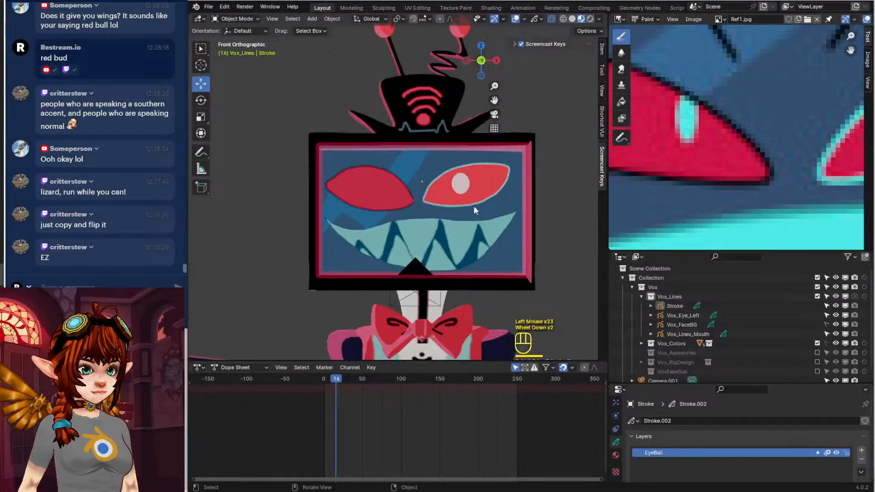
{"action": "scroll", "coordinate": [472, 205], "scroll_direction": "up", "scroll_amount": 5}
{"action": "scroll", "coordinate": [462, 236], "scroll_direction": "up", "scroll_amount": 1}
{"action": "scroll", "coordinate": [476, 264], "scroll_direction": "down", "scroll_amount": 2}
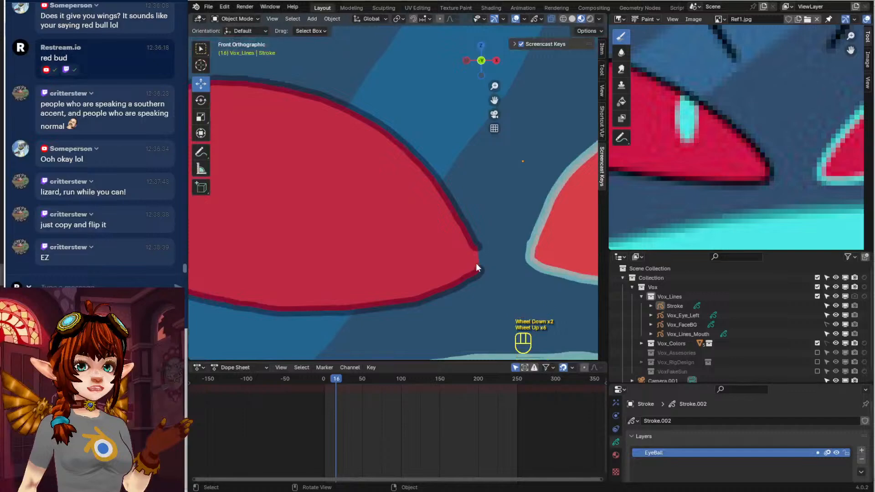
{"action": "key", "text": "Tab"}
{"action": "key", "text": "Tab"}
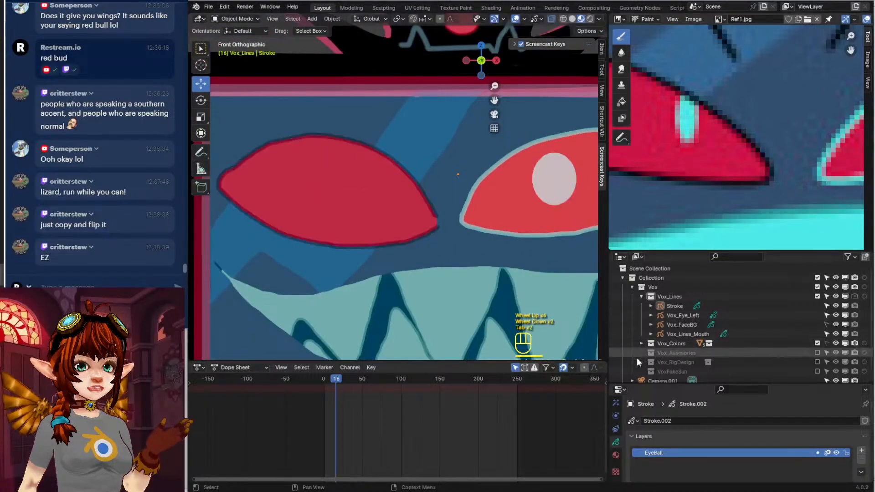
{"action": "scroll", "coordinate": [472, 257], "scroll_direction": "down", "scroll_amount": 2}
{"action": "left_click", "coordinate": [561, 352]}
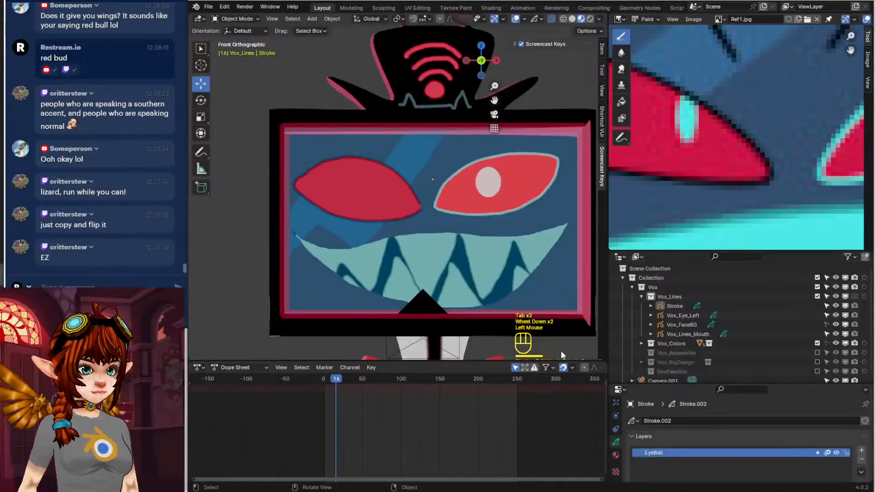
{"action": "left_click", "coordinate": [259, 244]}
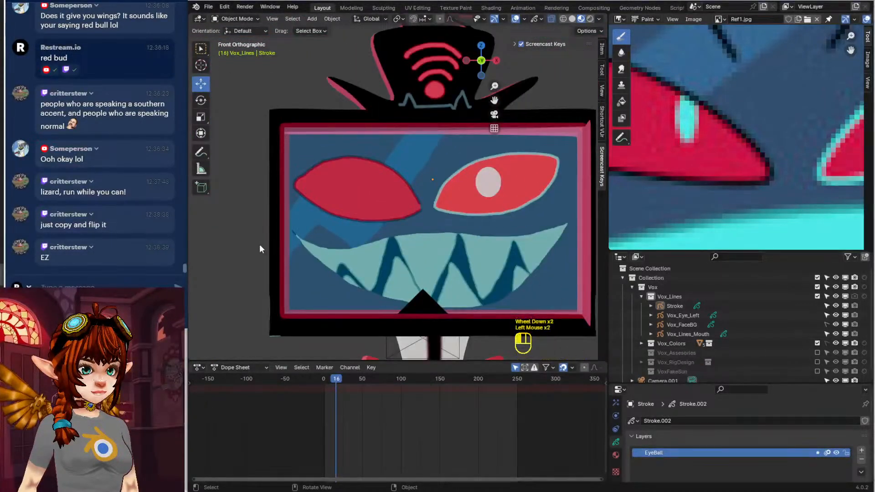
Add a new Grease Pencil layer above EyeBall in the second eye's object and name it Iris
{"action": "left_click", "coordinate": [861, 452]}
{"action": "double_click", "coordinate": [648, 454]}
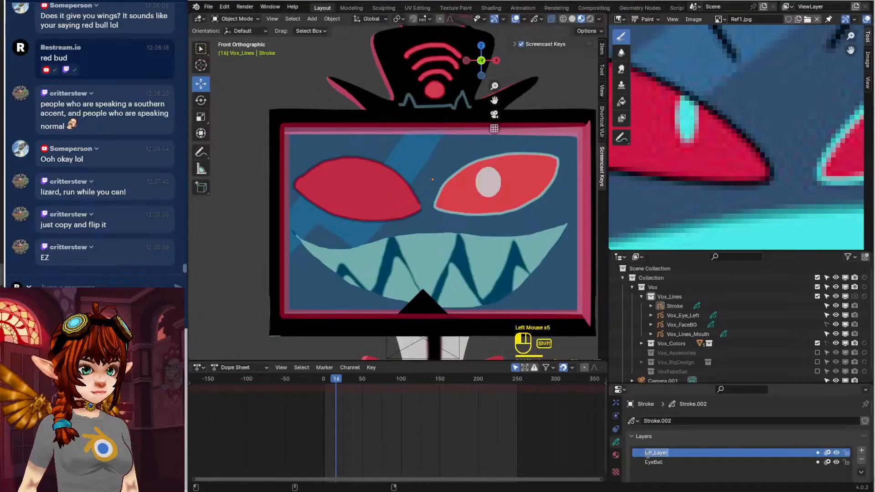
{"action": "type", "text": "Iris"}
{"action": "scroll", "coordinate": [374, 269], "scroll_direction": "down", "scroll_amount": 3}
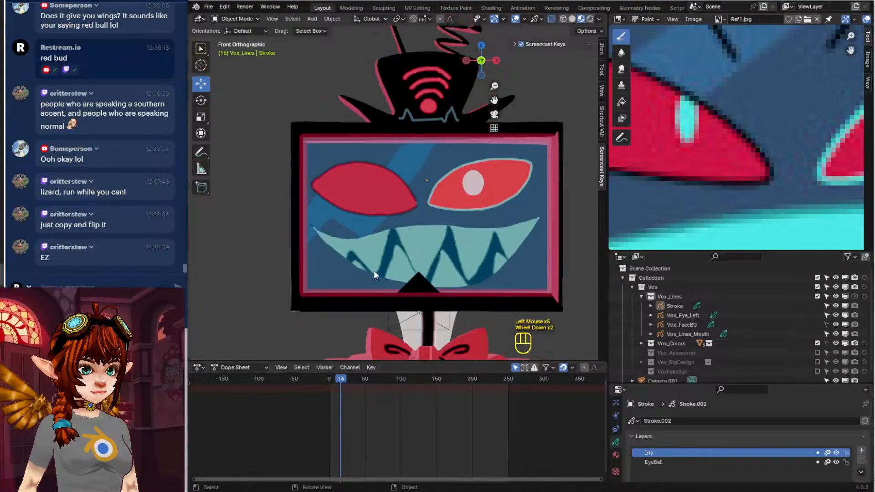
{"action": "middle_click_drag", "start_coordinate": [392, 284], "coordinate": [403, 265], "text": "shift"}
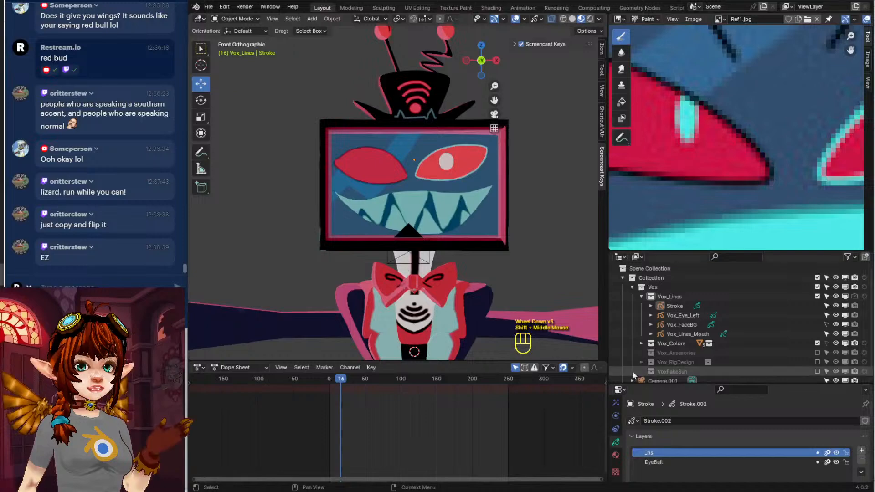
Add a second material slot to the eye object and create a new material in it
{"action": "scroll", "coordinate": [689, 468], "scroll_direction": "down", "scroll_amount": 3}
{"action": "left_click", "coordinate": [615, 455]}
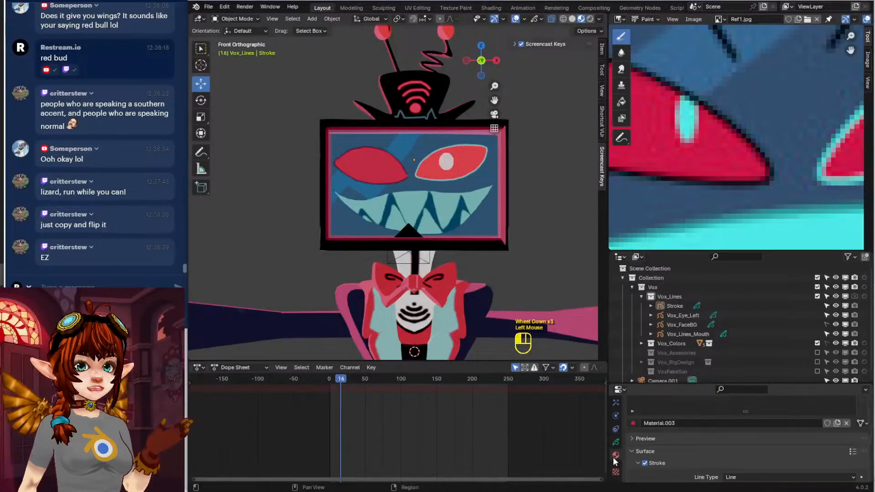
{"action": "left_click", "coordinate": [633, 424]}
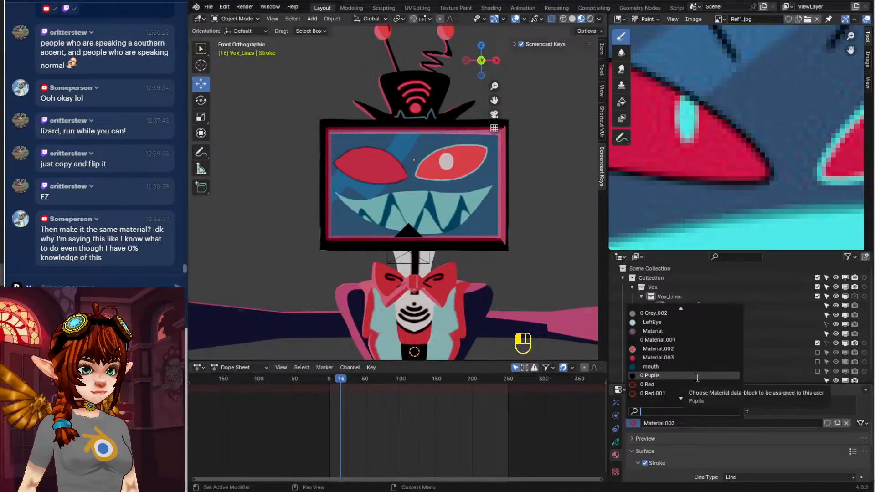
{"action": "key", "text": "Escape"}
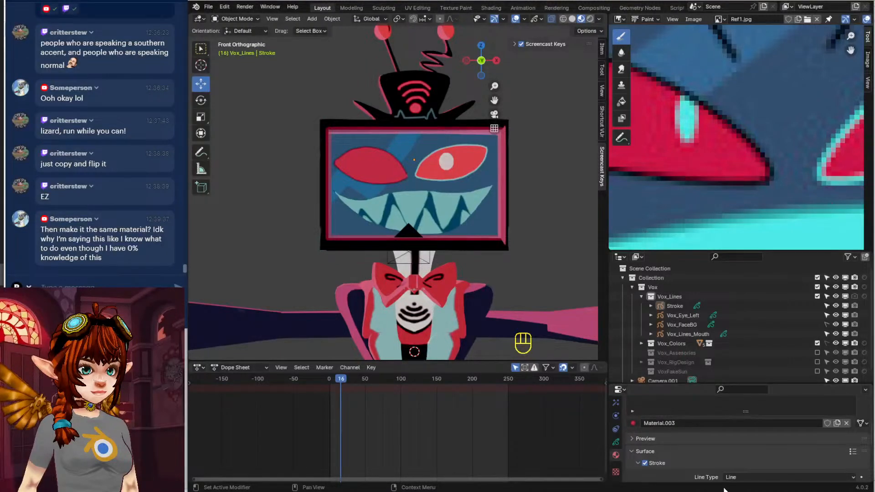
{"action": "scroll", "coordinate": [767, 451], "scroll_direction": "up", "scroll_amount": 4}
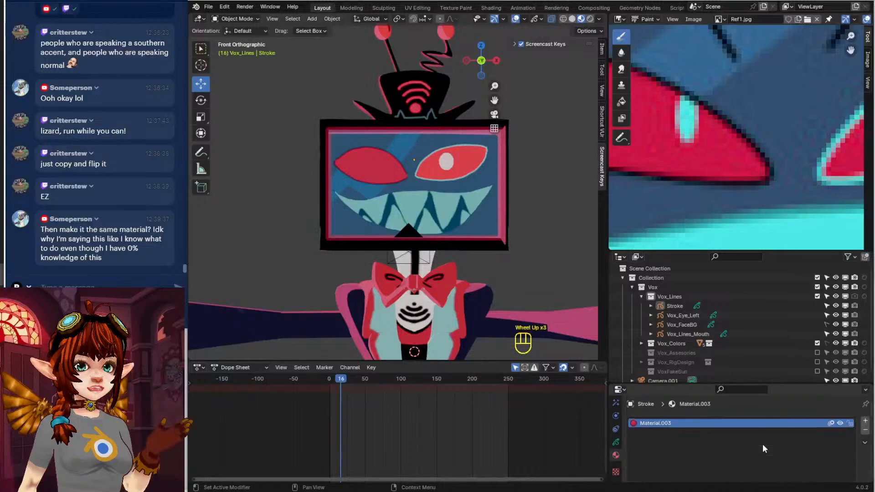
{"action": "left_click", "coordinate": [865, 423]}
{"action": "scroll", "coordinate": [749, 444], "scroll_direction": "down", "scroll_amount": 2}
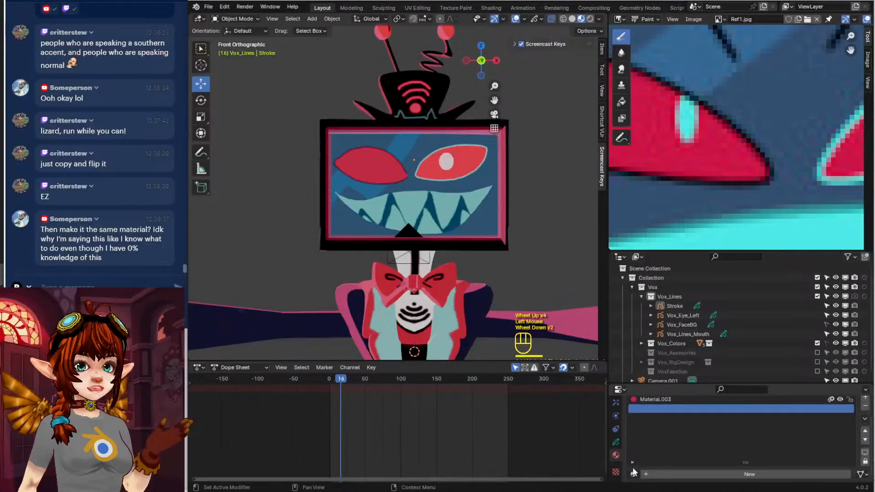
{"action": "left_click", "coordinate": [714, 475]}
Disable the new material's stroke, enable its fill, and sample the fill's base color from the cyan pupil in the reference image
{"action": "scroll", "coordinate": [718, 450], "scroll_direction": "down", "scroll_amount": 2}
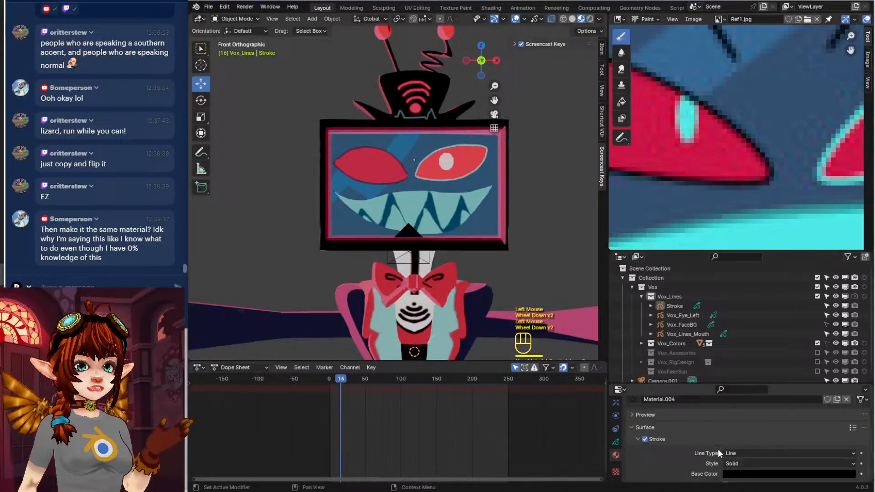
{"action": "left_click", "coordinate": [646, 439]}
{"action": "scroll", "coordinate": [646, 439], "scroll_direction": "down", "scroll_amount": 2}
{"action": "left_click", "coordinate": [644, 433]}
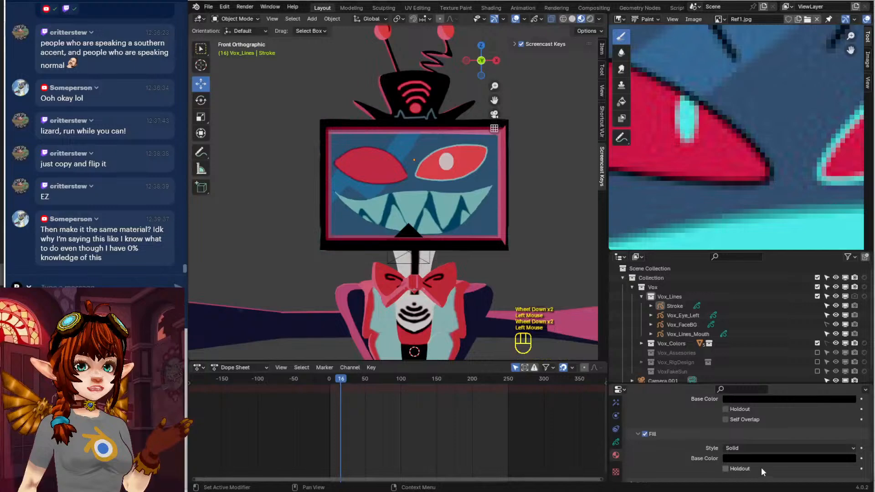
{"action": "left_click", "coordinate": [775, 458]}
{"action": "left_click", "coordinate": [846, 419]}
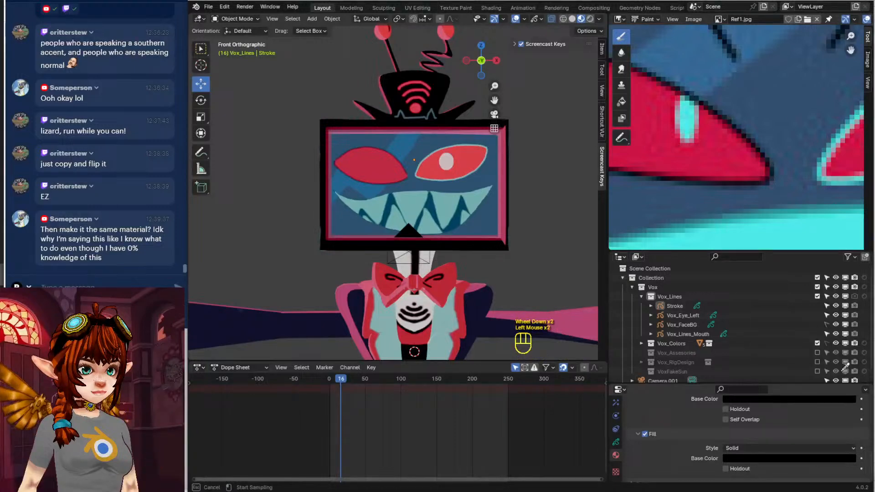
{"action": "left_click", "coordinate": [690, 119]}
In Draw Mode, draw a filled cyan oval iris with the Circle tool inside the second eye, near its upper middle
{"action": "scroll", "coordinate": [314, 222], "scroll_direction": "up", "scroll_amount": 2}
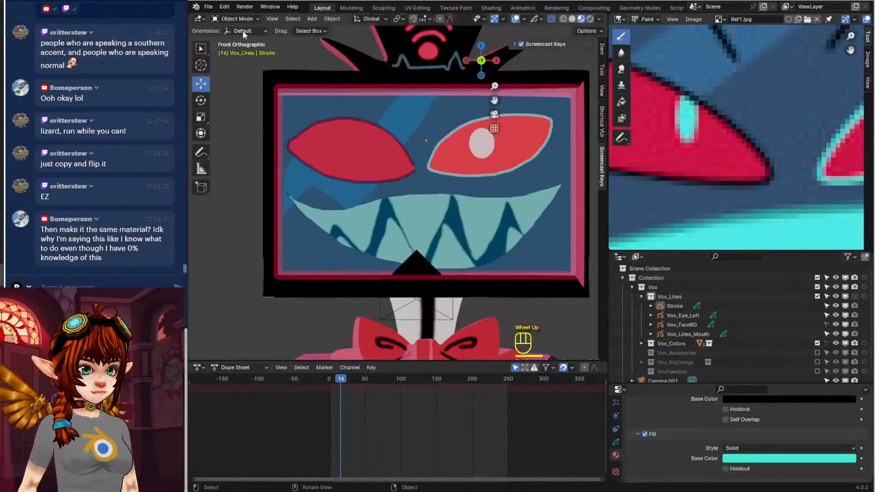
{"action": "left_click_drag", "start_coordinate": [237, 19], "coordinate": [237, 59]}
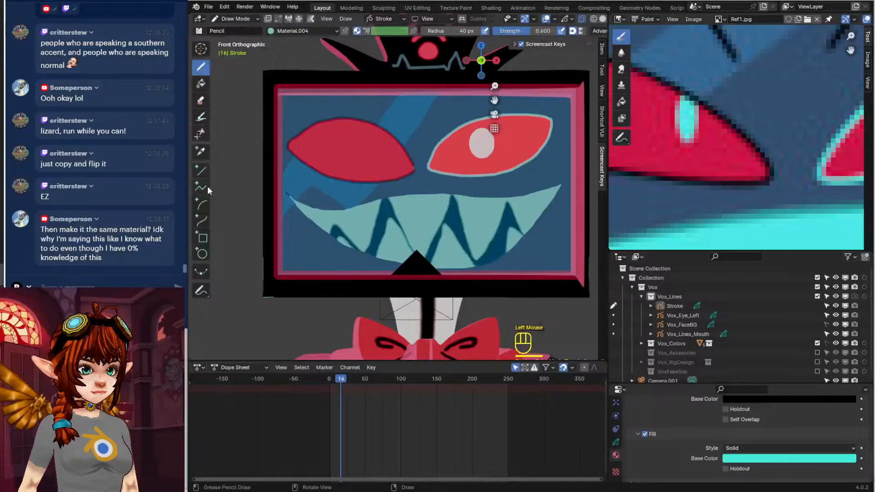
{"action": "left_click", "coordinate": [205, 256]}
{"action": "mouse_move", "coordinate": [345, 125]}
{"action": "left_mouse_down"}
{"action": "mouse_move", "coordinate": [381, 170]}
{"action": "mouse_move", "coordinate": [375, 159]}
{"action": "left_mouse_up"}
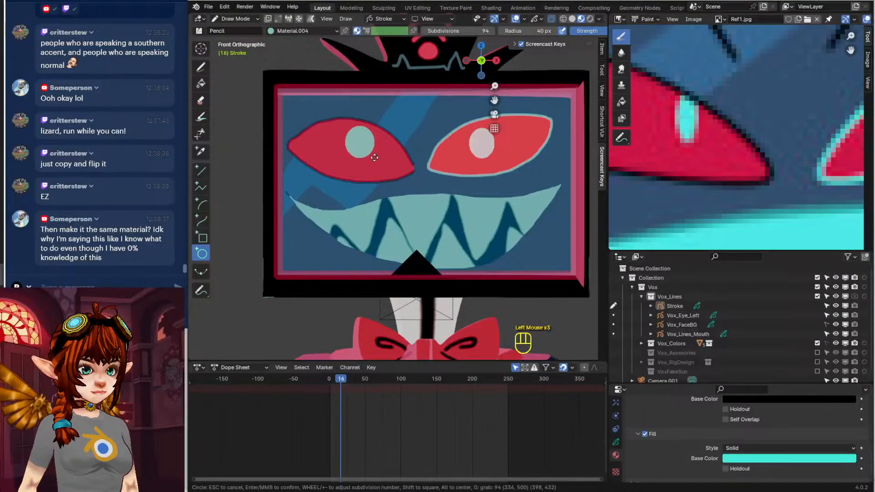
{"action": "key", "text": "Return"}
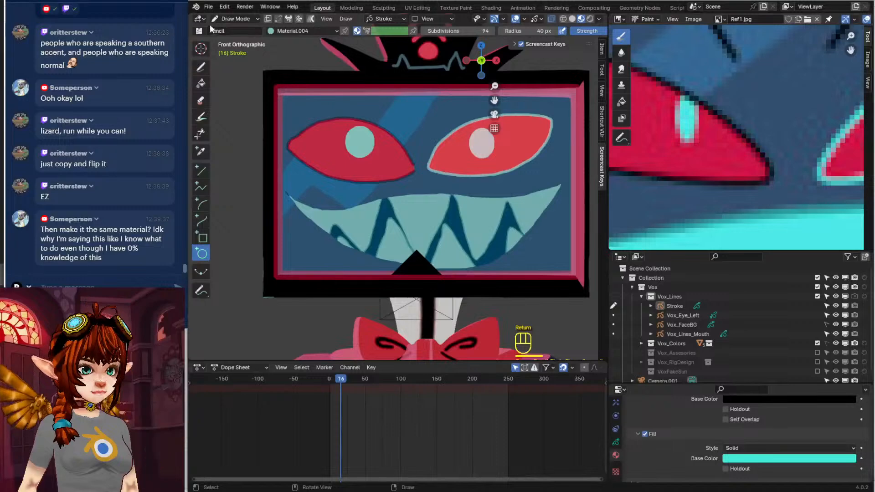
Select only the iris in Edit Mode, move it about 0.051 m along X and -0.051 m along Z, and return to Object Mode
{"action": "left_click", "coordinate": [239, 21]}
{"action": "left_click", "coordinate": [245, 38]}
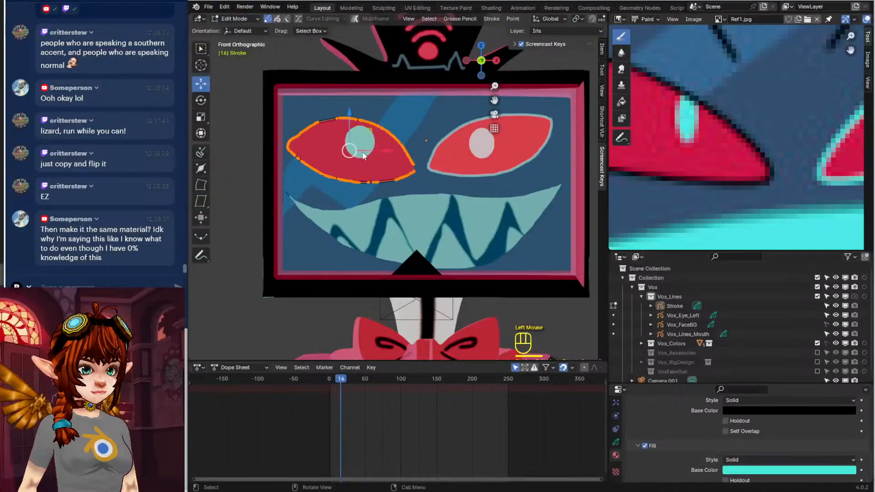
{"action": "key", "text": "ctrl+l"}
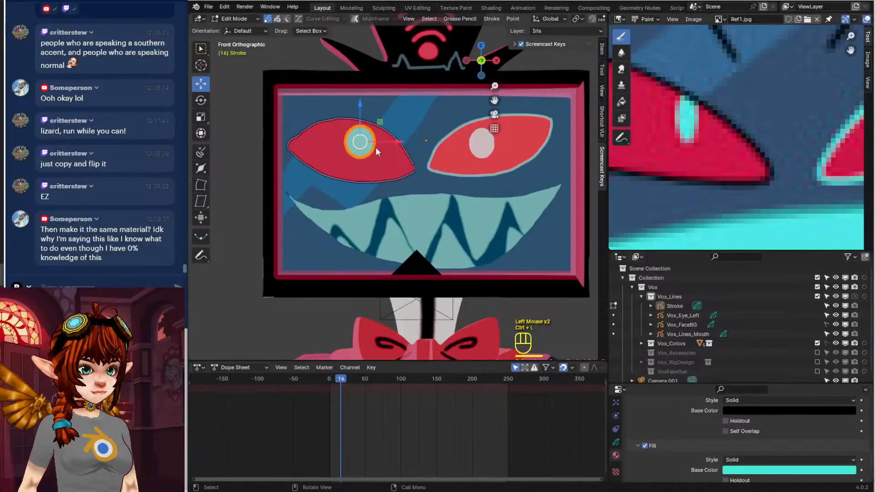
{"action": "key", "text": "g"}
{"action": "left_click", "coordinate": [381, 155]}
{"action": "left_click", "coordinate": [239, 19]}
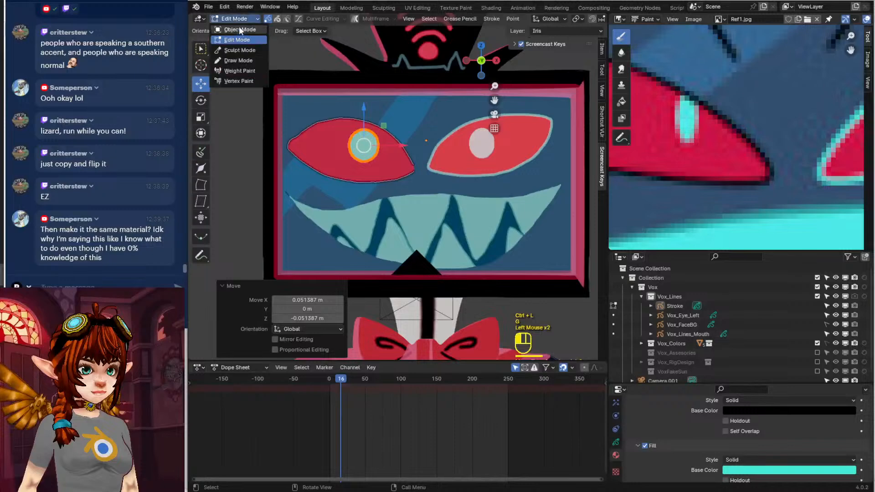
{"action": "left_click", "coordinate": [240, 29]}
Enable masks on the Iris layer and add the EyeBall layer as its mask
{"action": "scroll", "coordinate": [348, 257], "scroll_direction": "down", "scroll_amount": 2}
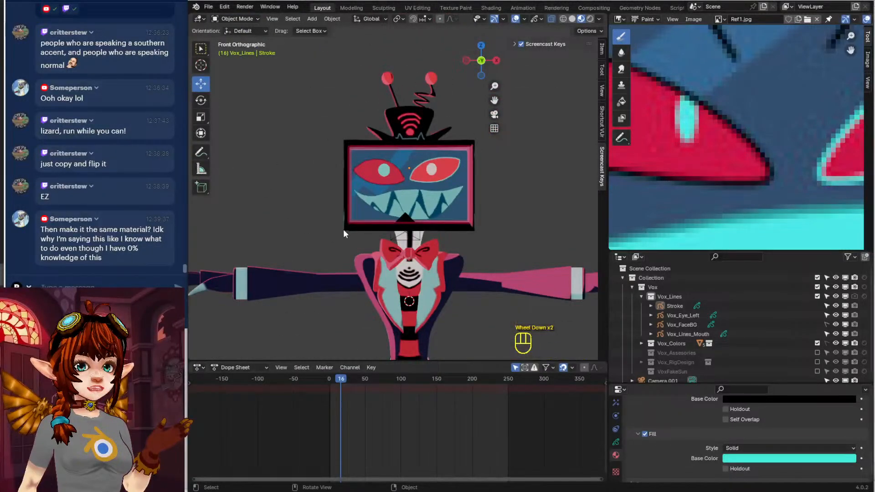
{"action": "middle_click_drag", "start_coordinate": [548, 292], "coordinate": [482, 258]}
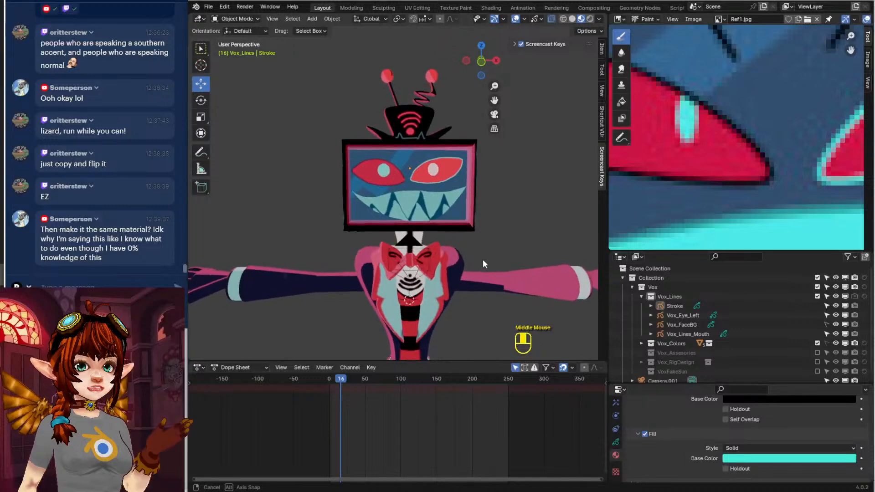
{"action": "key", "text": "KP_1"}
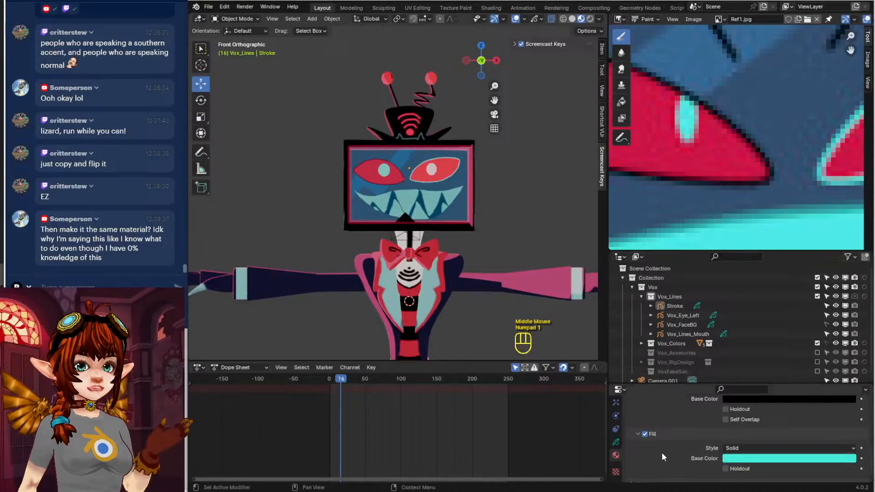
{"action": "left_click", "coordinate": [616, 442]}
{"action": "scroll", "coordinate": [665, 434], "scroll_direction": "up", "scroll_amount": 4}
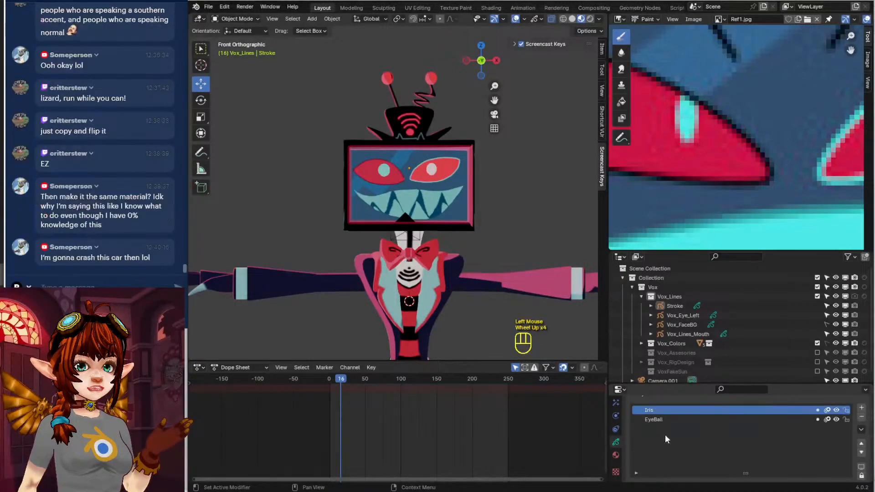
{"action": "scroll", "coordinate": [665, 434], "scroll_direction": "down", "scroll_amount": 2}
{"action": "scroll", "coordinate": [665, 436], "scroll_direction": "up", "scroll_amount": 1}
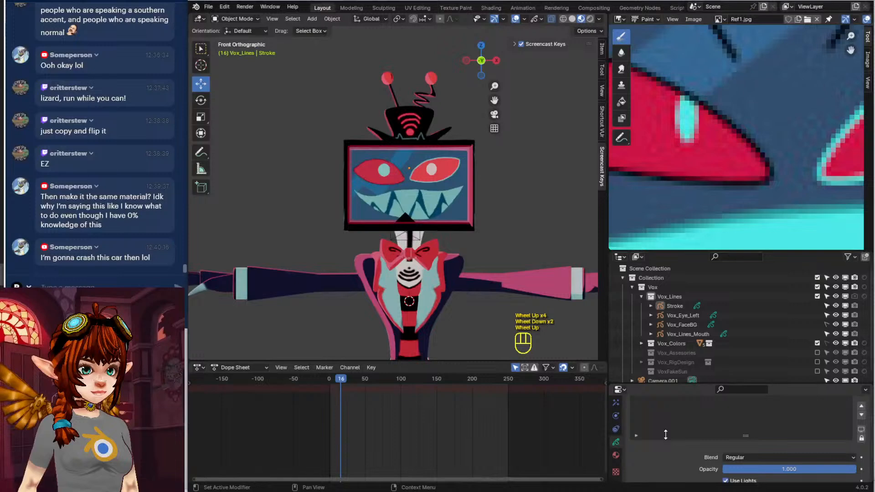
{"action": "left_click", "coordinate": [645, 439]}
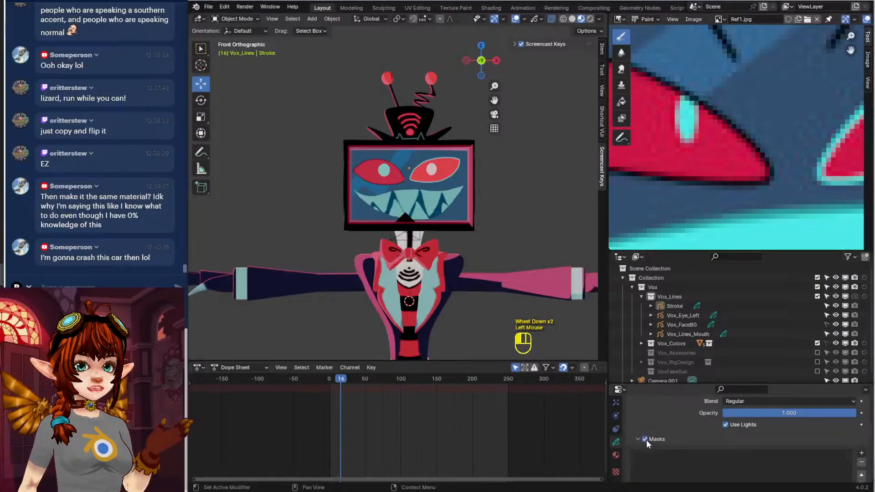
{"action": "left_click", "coordinate": [861, 453]}
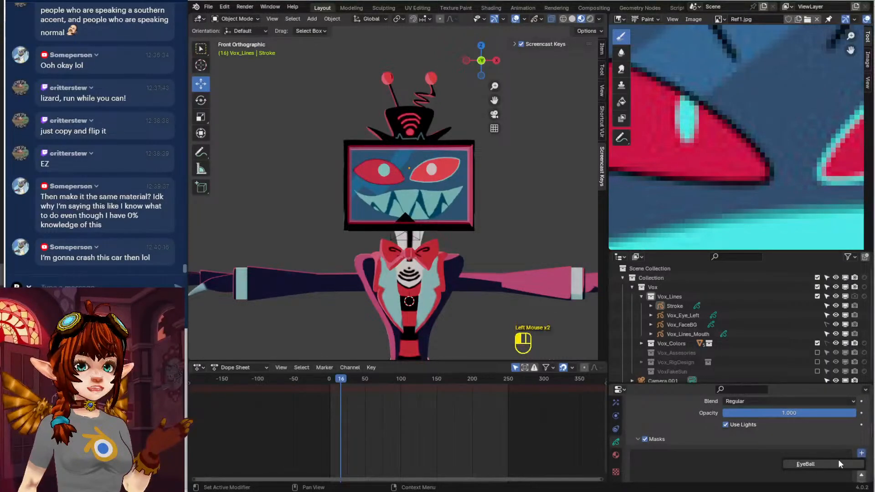
{"action": "left_click", "coordinate": [838, 459]}
Save the Vox1.blend file
{"action": "mouse_move", "coordinate": [488, 242]}
{"action": "middle_mouse_down", "text": "shift"}
{"action": "mouse_move", "coordinate": [490, 213]}
{"action": "mouse_move", "coordinate": [477, 236]}
{"action": "middle_mouse_up", "text": "shift"}
{"action": "scroll", "coordinate": [490, 231], "scroll_direction": "up", "scroll_amount": 4}
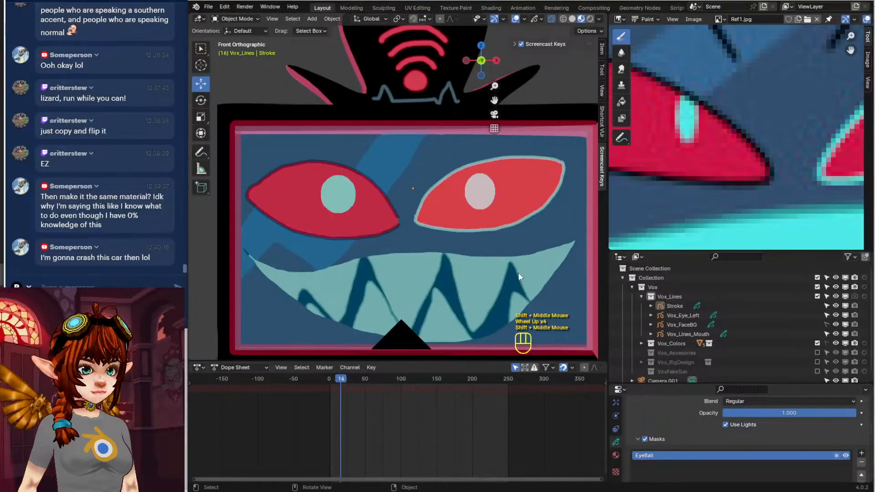
{"action": "left_click", "coordinate": [208, 6]}
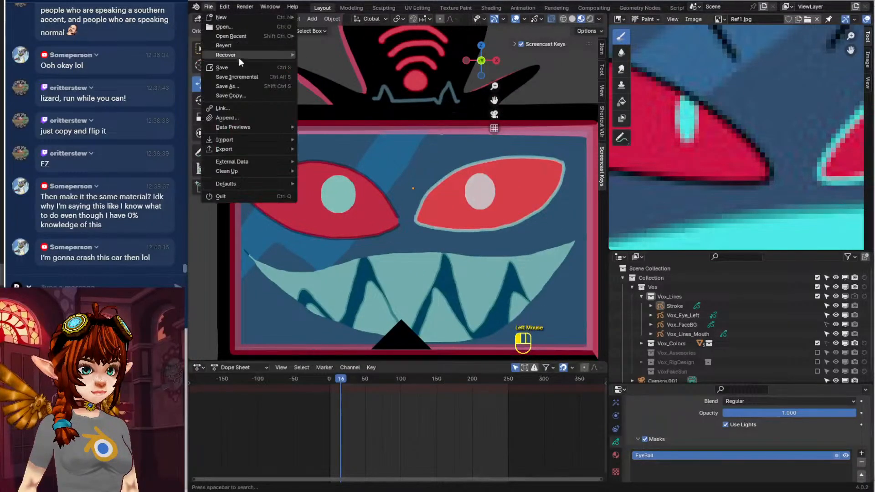
{"action": "left_click", "coordinate": [242, 63]}
{"action": "scroll", "coordinate": [501, 205], "scroll_direction": "down", "scroll_amount": 3}
{"action": "middle_click_drag", "start_coordinate": [493, 209], "coordinate": [476, 210], "text": "shift"}
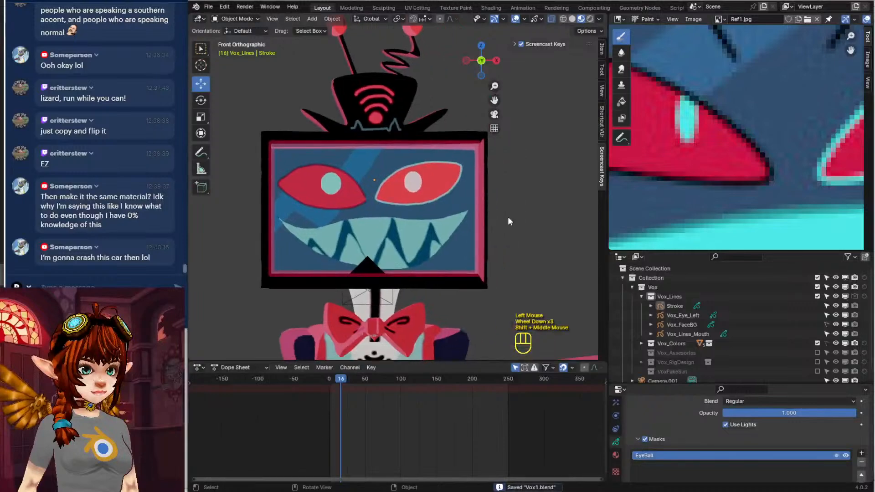
Add a new material to the Stroke object's material slots and name it UpperLid
{"action": "scroll", "coordinate": [713, 441], "scroll_direction": "up", "scroll_amount": 1}
{"action": "scroll", "coordinate": [712, 441], "scroll_direction": "up", "scroll_amount": 4}
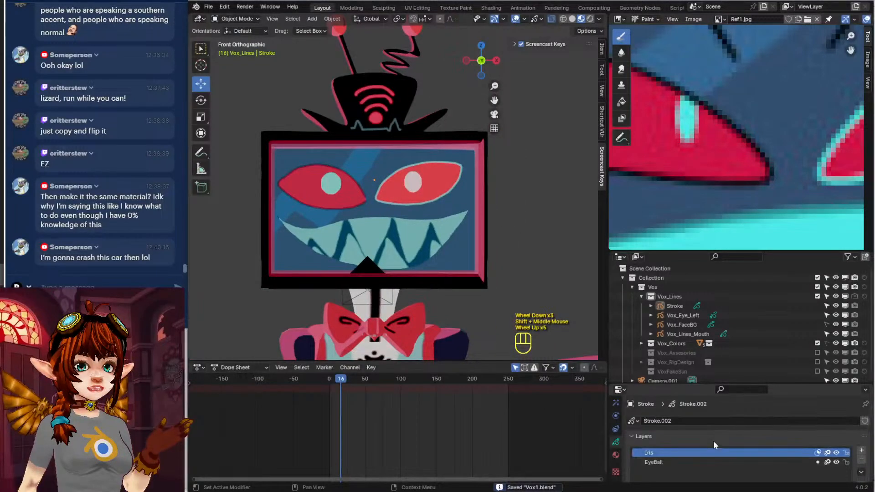
{"action": "left_click", "coordinate": [616, 455]}
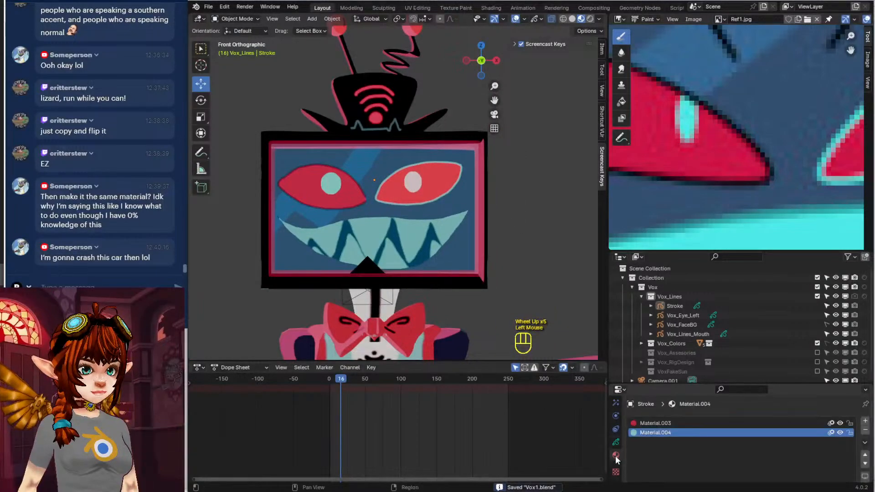
{"action": "left_click", "coordinate": [865, 420]}
{"action": "scroll", "coordinate": [702, 465], "scroll_direction": "down", "scroll_amount": 2}
{"action": "left_click", "coordinate": [684, 475]}
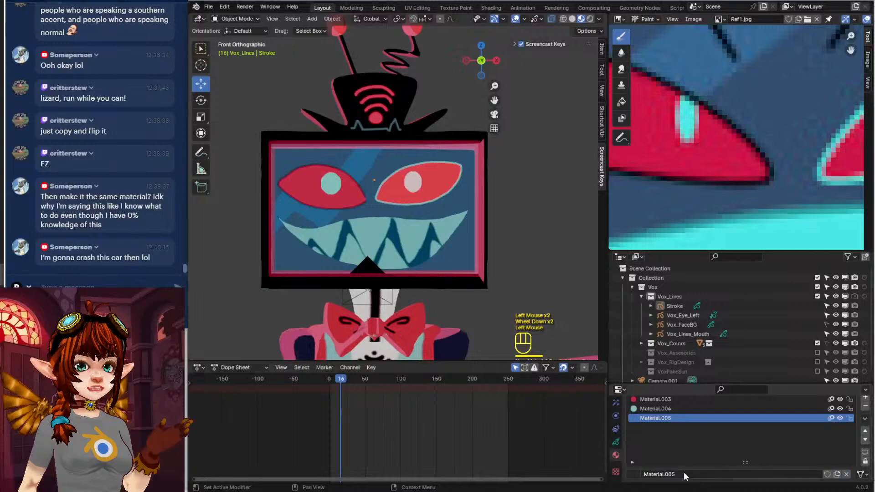
{"action": "double_click", "coordinate": [646, 474]}
{"action": "type", "text": "Upp"}
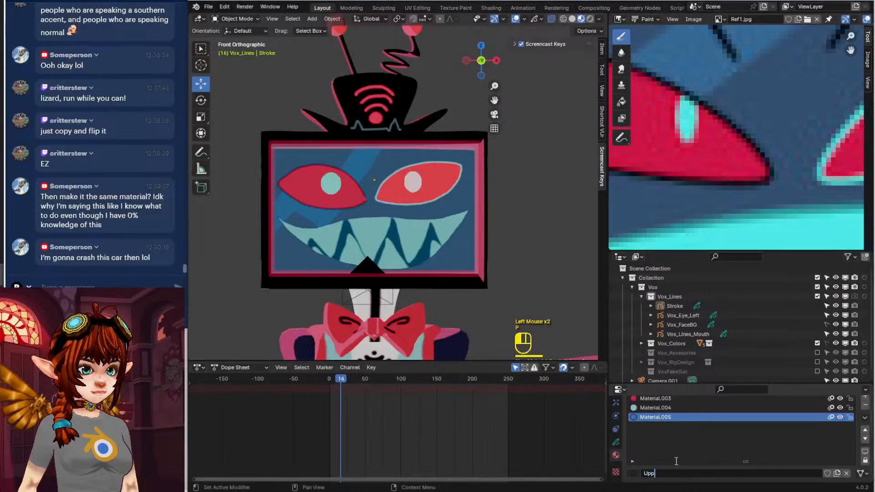
{"action": "type", "text": "erLid"}
{"action": "key", "text": "Return"}
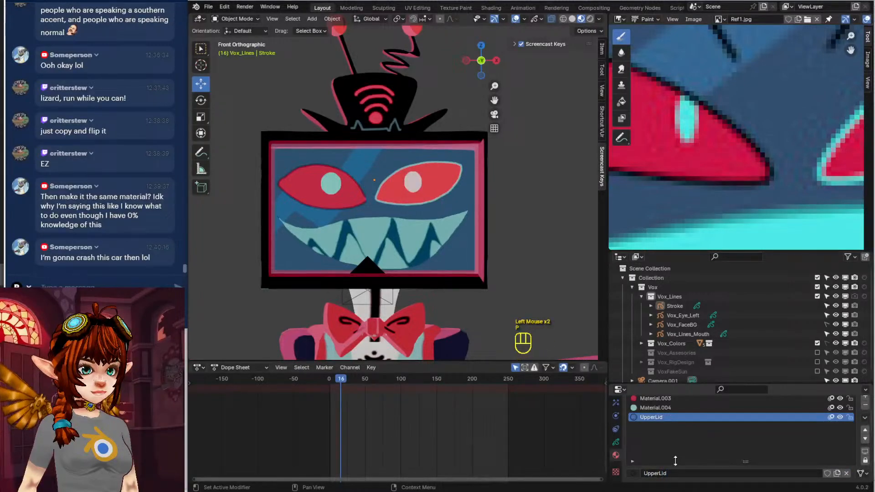
Add a new Grease Pencil layer above Iris and name it UpperLid
{"action": "left_click", "coordinate": [615, 442]}
{"action": "scroll", "coordinate": [697, 439], "scroll_direction": "up", "scroll_amount": 2}
{"action": "left_click", "coordinate": [861, 445]}
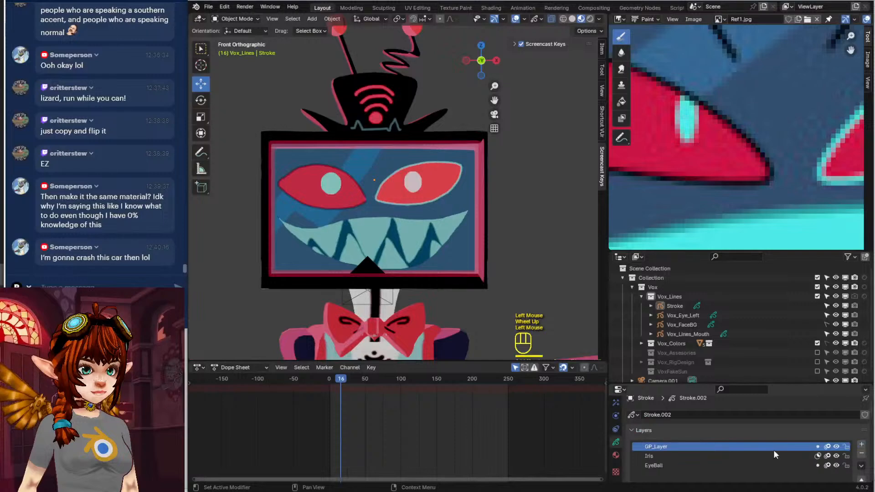
{"action": "type", "text": "UpperLid"}
{"action": "key", "text": "Return"}
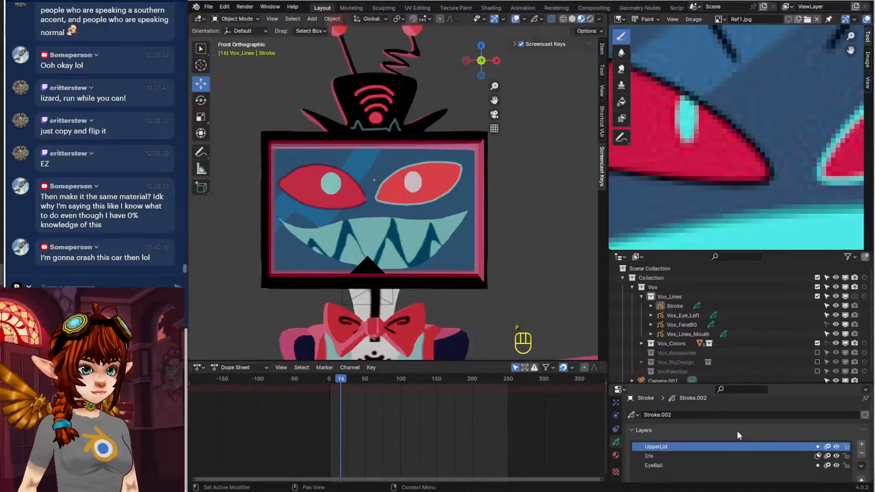
Switch to Draw Mode and examine the shape of the black upper eyelid in the Ref1.jpg reference images
{"action": "left_click", "coordinate": [240, 19]}
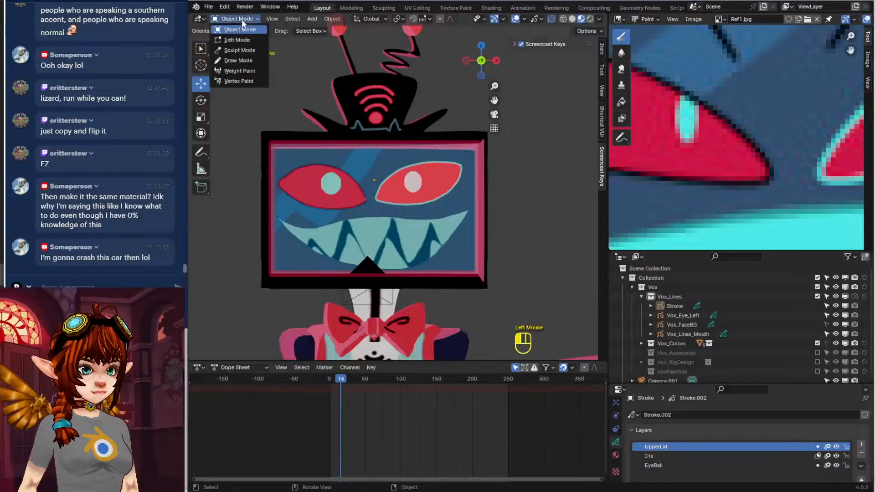
{"action": "left_click", "coordinate": [248, 59]}
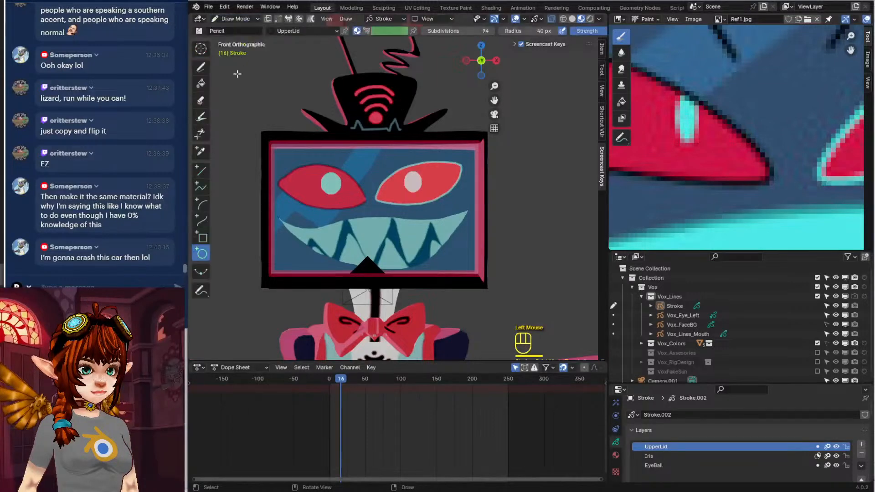
{"action": "scroll", "coordinate": [391, 192], "scroll_direction": "up", "scroll_amount": 3}
{"action": "scroll", "coordinate": [733, 151], "scroll_direction": "down", "scroll_amount": 2}
{"action": "scroll", "coordinate": [734, 151], "scroll_direction": "down", "scroll_amount": 2}
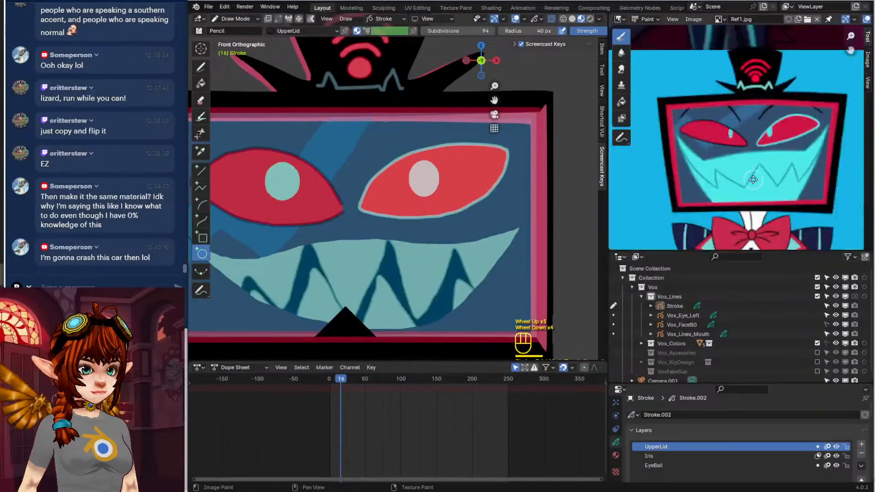
{"action": "middle_click_drag", "start_coordinate": [734, 151], "coordinate": [775, 175]}
{"action": "scroll", "coordinate": [688, 122], "scroll_direction": "down", "scroll_amount": 4}
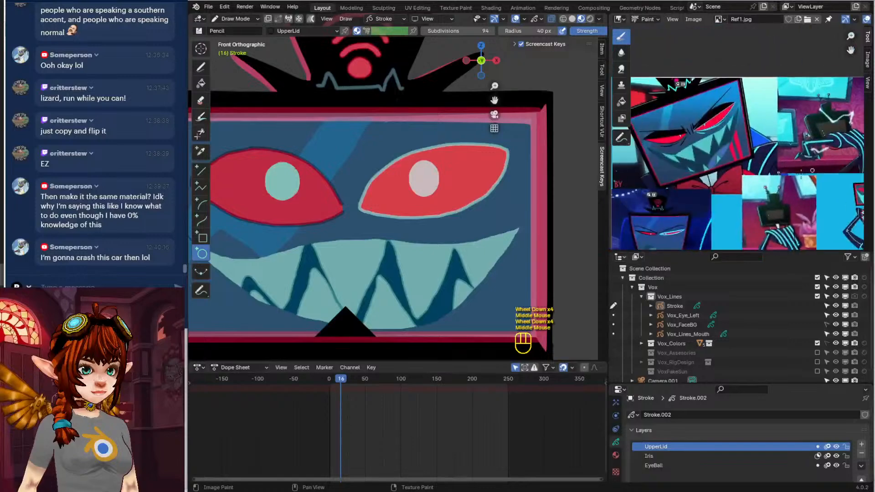
{"action": "middle_click_drag", "start_coordinate": [673, 162], "coordinate": [721, 191]}
{"action": "scroll", "coordinate": [720, 190], "scroll_direction": "up", "scroll_amount": 4}
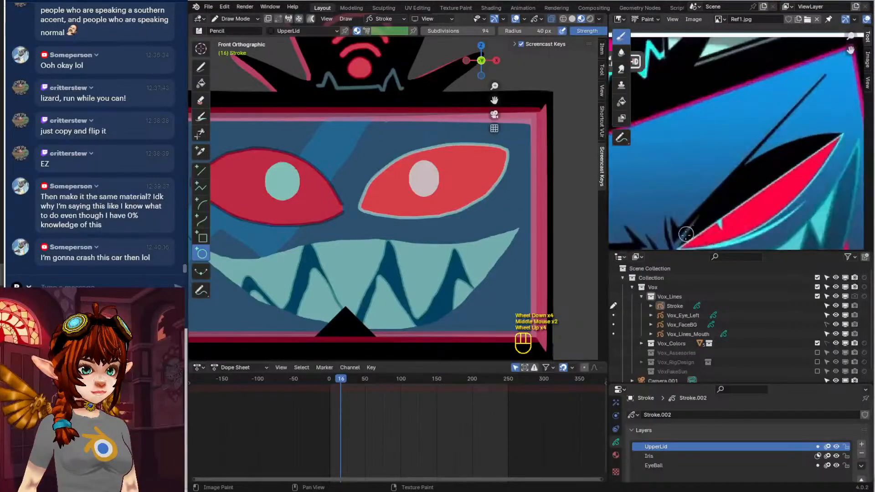
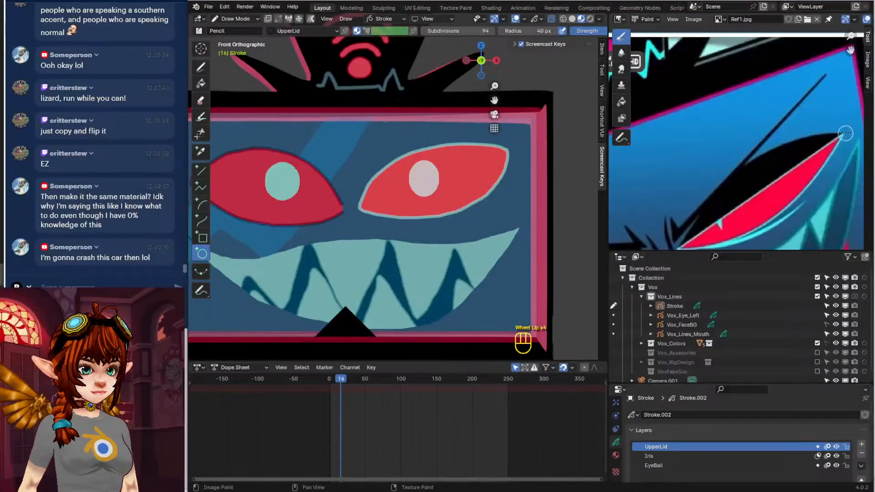
{"action": "scroll", "coordinate": [392, 205], "scroll_direction": "up", "scroll_amount": 2}
{"action": "middle_click_drag", "start_coordinate": [338, 209], "coordinate": [368, 267], "text": "shift"}
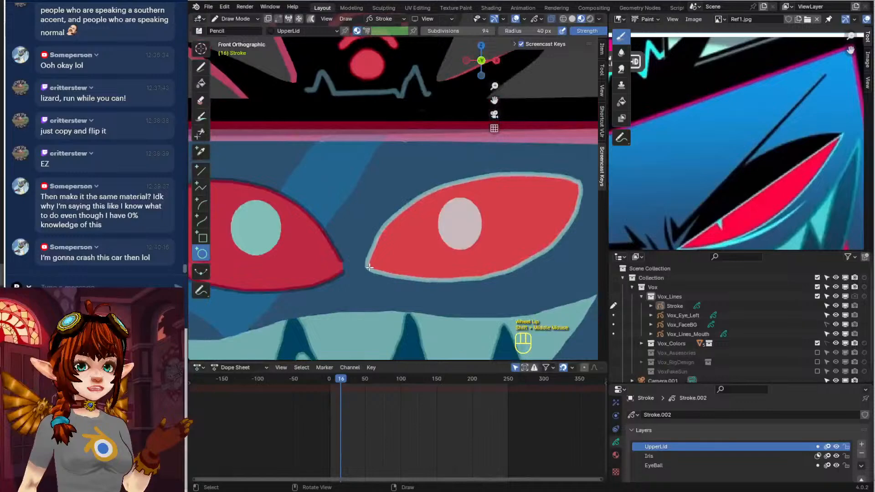
{"action": "mouse_move", "coordinate": [369, 264]}
{"action": "left_mouse_down"}
{"action": "mouse_move", "coordinate": [374, 233]}
{"action": "mouse_move", "coordinate": [401, 191]}
{"action": "mouse_move", "coordinate": [436, 178]}
{"action": "left_mouse_up"}
{"action": "left_click", "coordinate": [198, 69]}
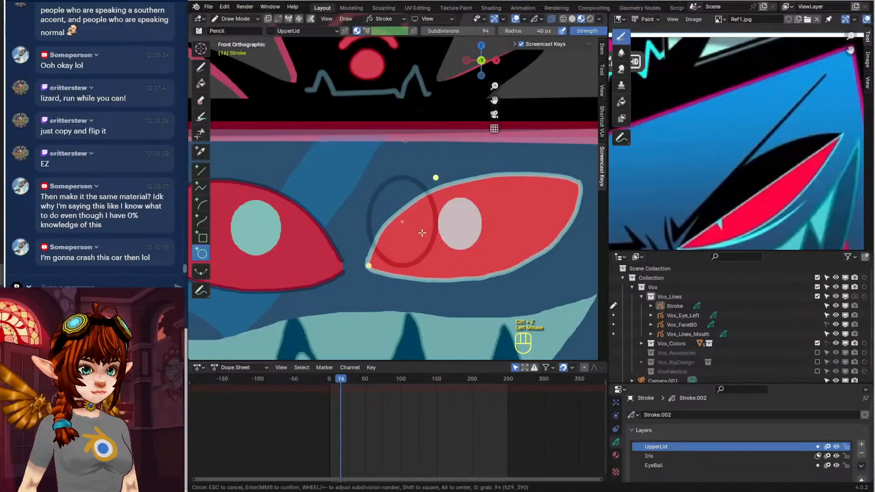
{"action": "key", "text": "Return"}
{"action": "key", "text": "ctrl+z"}
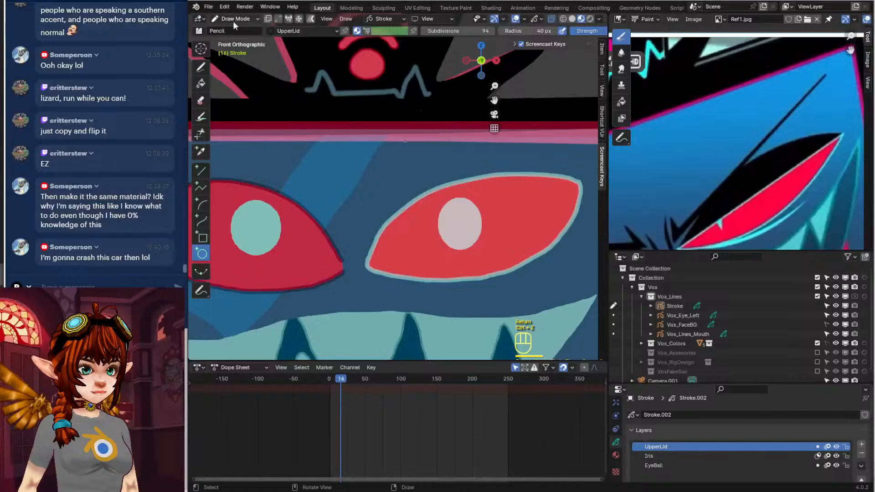
With the Draw tool, sketch a closed crescent-shaped upper eyelid outline along the top of the eye with the cyan iris
{"action": "left_click", "coordinate": [200, 67]}
{"action": "middle_click_drag", "start_coordinate": [260, 194], "coordinate": [380, 211], "text": "shift"}
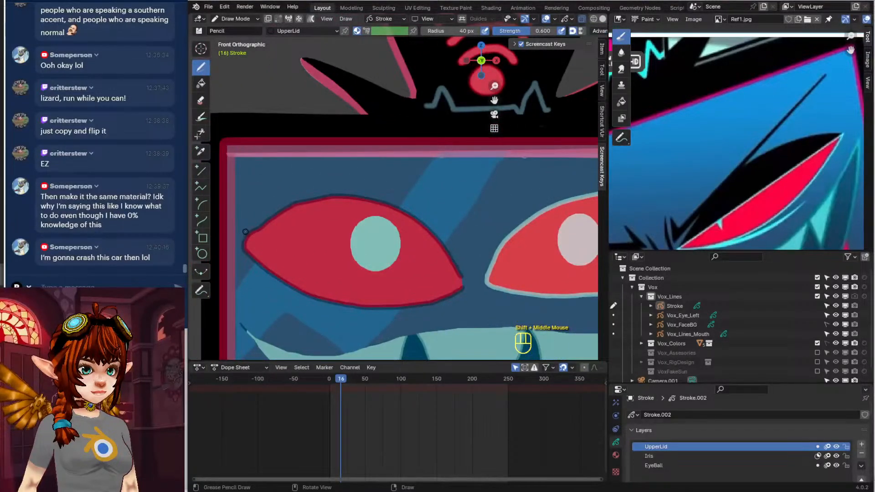
{"action": "left_click_drag", "start_coordinate": [319, 175], "coordinate": [400, 176]}
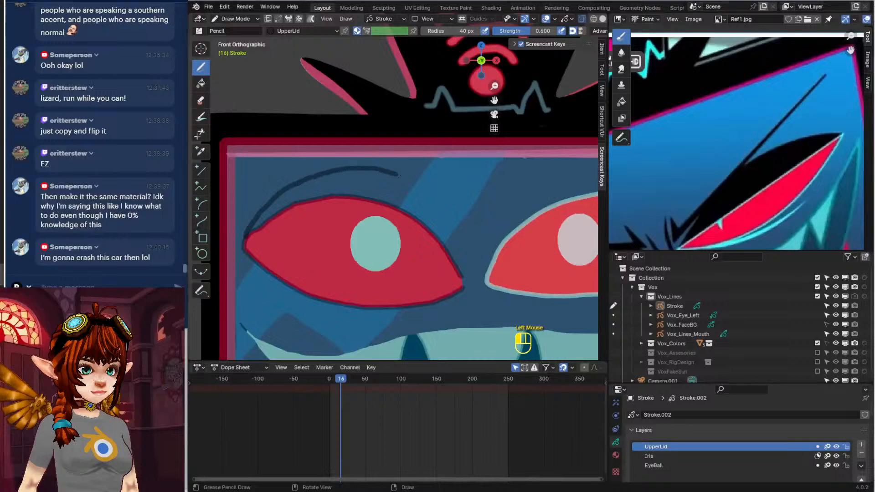
{"action": "left_click_drag", "start_coordinate": [459, 278], "coordinate": [436, 244]}
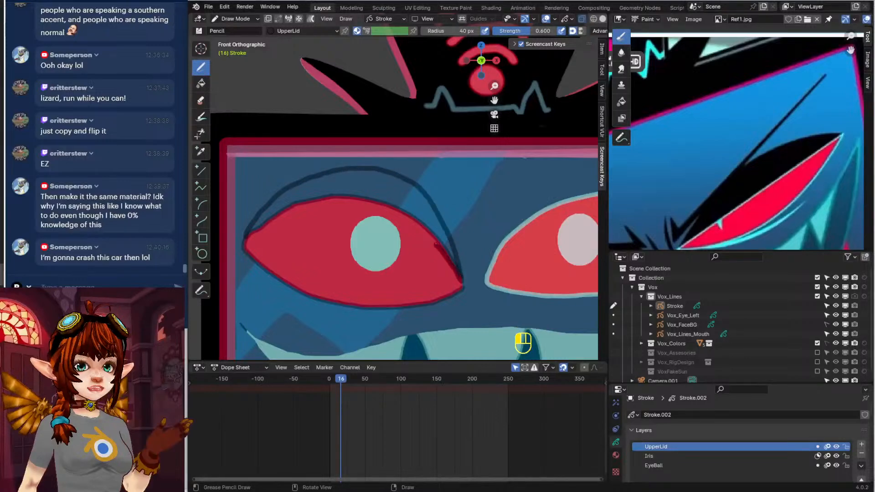
{"action": "mouse_move", "coordinate": [352, 202]}
{"action": "left_mouse_down"}
{"action": "mouse_move", "coordinate": [285, 206]}
{"action": "mouse_move", "coordinate": [250, 225]}
{"action": "left_mouse_up"}
In Edit Mode, select the whole eyelid stroke, scale it to 0 along Y and move it about -0.072 m along Y
{"action": "left_click", "coordinate": [235, 20]}
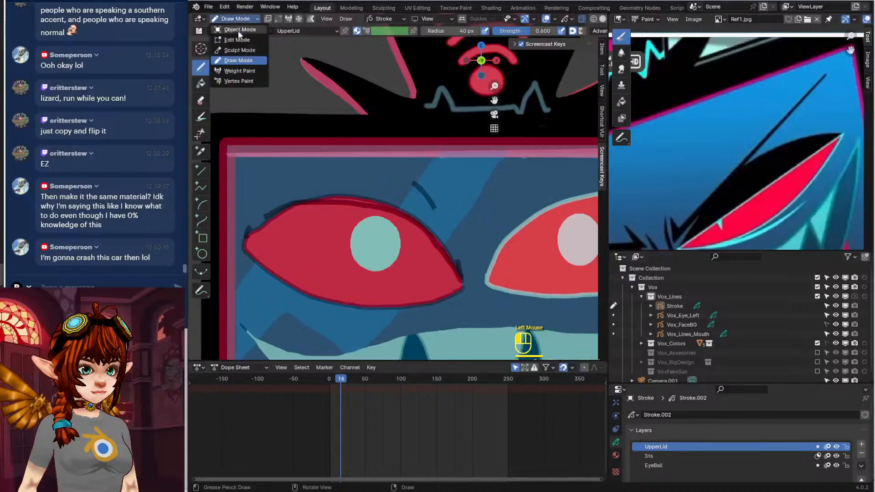
{"action": "left_click", "coordinate": [236, 37]}
{"action": "middle_click_drag", "start_coordinate": [445, 173], "coordinate": [406, 200]}
{"action": "left_click", "coordinate": [407, 205]}
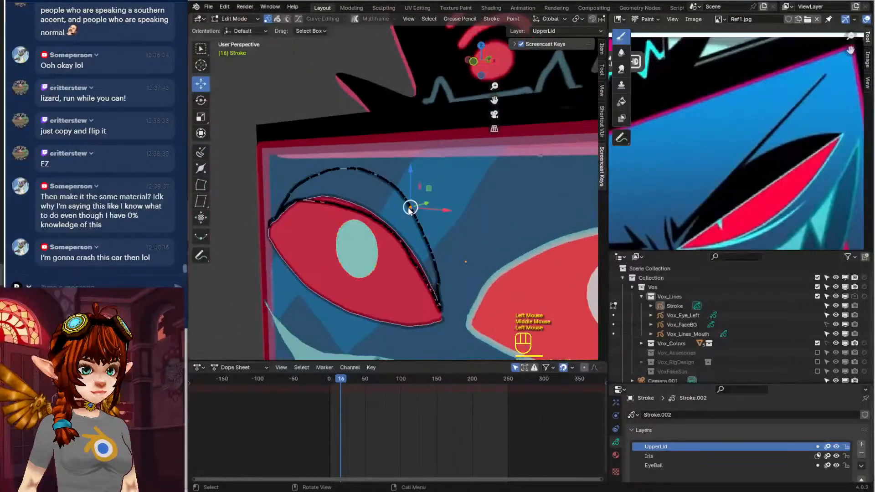
{"action": "key", "text": "ctrl+l"}
{"action": "key", "text": "s"}
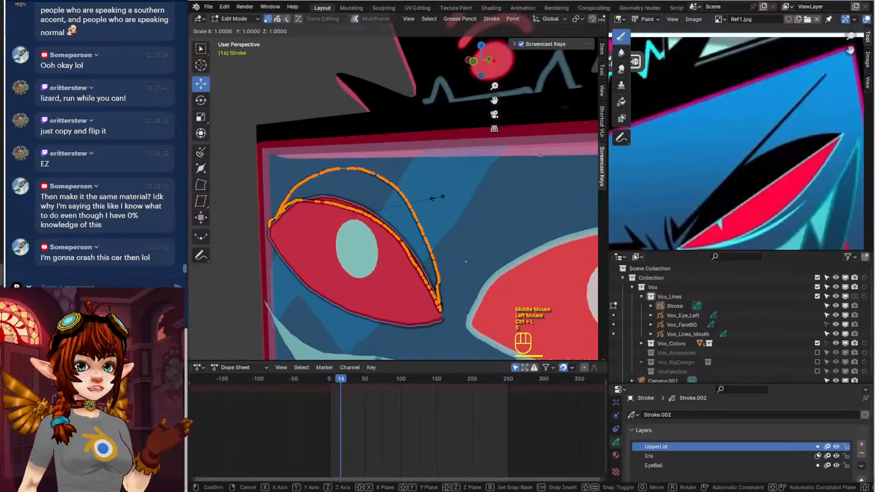
{"action": "key", "text": "y"}
{"action": "key", "text": "0"}
{"action": "key", "text": "Return"}
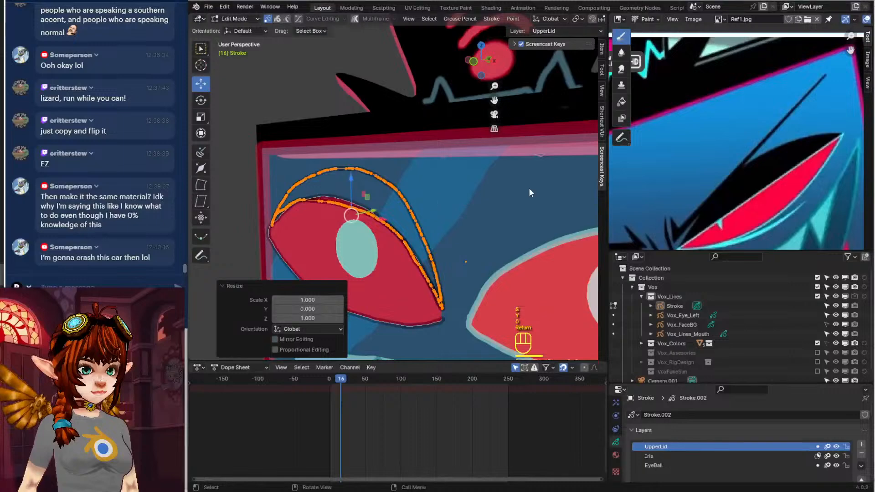
{"action": "left_click_drag", "start_coordinate": [373, 210], "coordinate": [367, 227]}
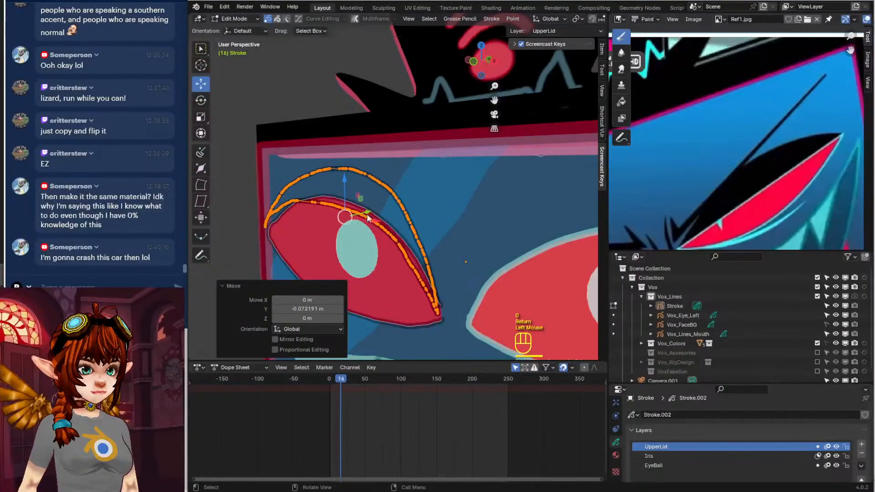
{"action": "middle_click_drag", "start_coordinate": [367, 227], "coordinate": [456, 226]}
Disable Stroke and enable Fill on the UpperLid material so the eyelid is a solid black shape
{"action": "left_click", "coordinate": [615, 454]}
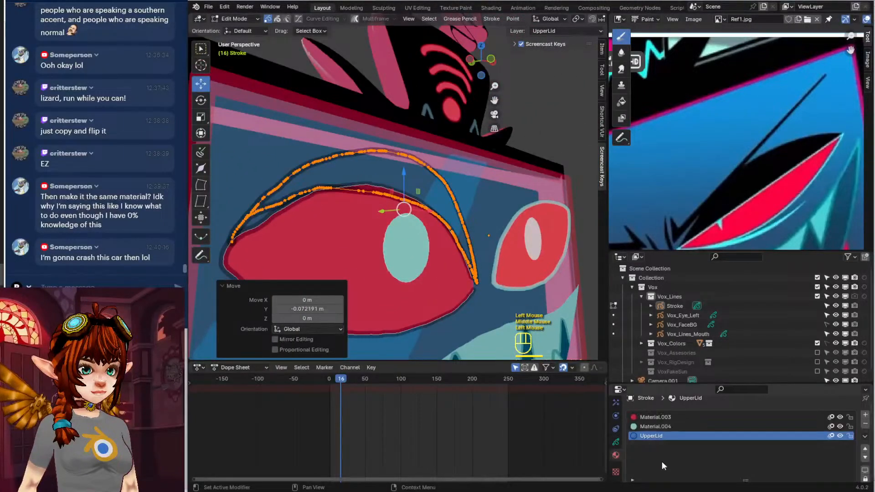
{"action": "scroll", "coordinate": [668, 460], "scroll_direction": "down", "scroll_amount": 3}
{"action": "scroll", "coordinate": [674, 460], "scroll_direction": "down", "scroll_amount": 1}
{"action": "scroll", "coordinate": [673, 442], "scroll_direction": "up", "scroll_amount": 1}
{"action": "left_click", "coordinate": [644, 412]}
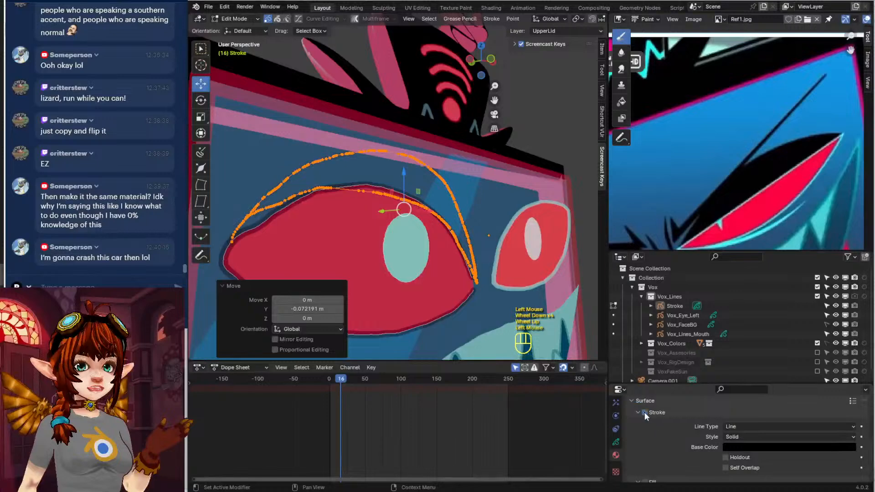
{"action": "scroll", "coordinate": [655, 467], "scroll_direction": "down", "scroll_amount": 1}
{"action": "left_click", "coordinate": [646, 464]}
{"action": "middle_click_drag", "start_coordinate": [483, 351], "coordinate": [446, 333]}
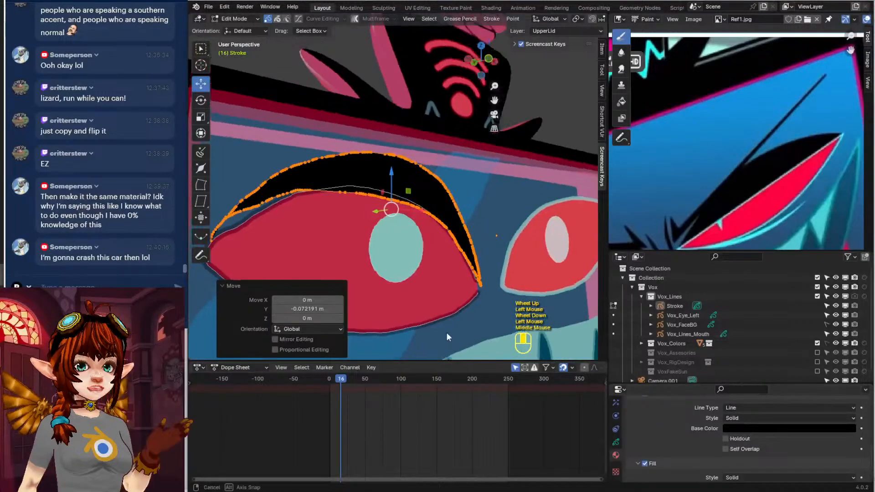
{"action": "scroll", "coordinate": [417, 300], "scroll_direction": "down", "scroll_amount": 1}
{"action": "scroll", "coordinate": [417, 300], "scroll_direction": "down", "scroll_amount": 2}
{"action": "key", "text": "KP_1"}
{"action": "scroll", "coordinate": [477, 247], "scroll_direction": "up", "scroll_amount": 2}
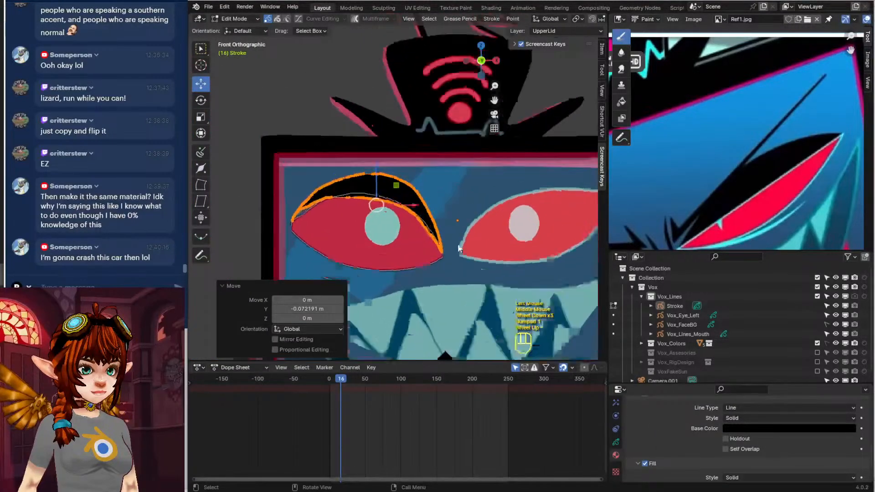
Try to push the eyelid's lower edge down over the eye's outer corner in Sculpt Mode, and undo the sculpting
{"action": "middle_click_drag", "start_coordinate": [353, 231], "coordinate": [398, 247], "text": "shift"}
{"action": "scroll", "coordinate": [398, 246], "scroll_direction": "up", "scroll_amount": 2}
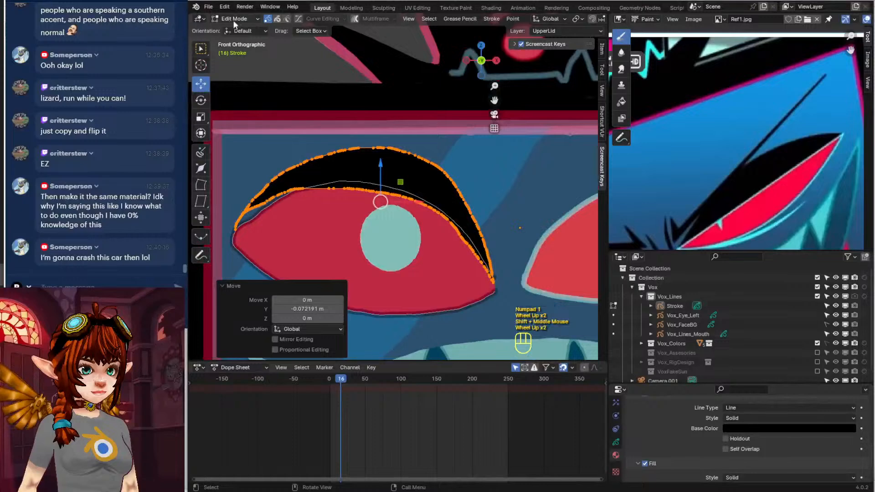
{"action": "left_click", "coordinate": [234, 18]}
{"action": "left_click", "coordinate": [234, 50]}
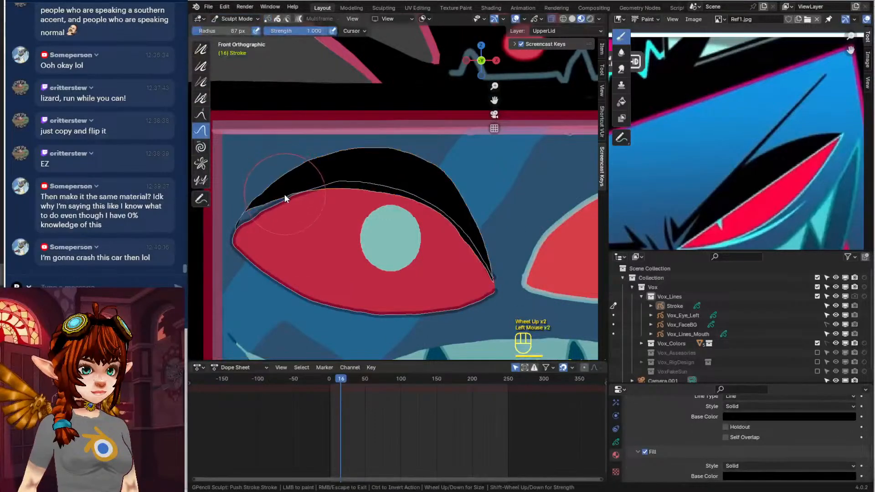
{"action": "left_click_drag", "start_coordinate": [285, 194], "coordinate": [286, 198]}
{"action": "left_click_drag", "start_coordinate": [305, 192], "coordinate": [302, 197]}
{"action": "left_click_drag", "start_coordinate": [272, 199], "coordinate": [267, 206]}
{"action": "left_click_drag", "start_coordinate": [255, 206], "coordinate": [251, 213]}
{"action": "left_click_drag", "start_coordinate": [246, 209], "coordinate": [270, 220]}
{"action": "key", "text": "ctrl+z"}
{"action": "key", "text": "ctrl+z"}
{"action": "key", "text": "ctrl+z"}
{"action": "key", "text": "ctrl+z"}
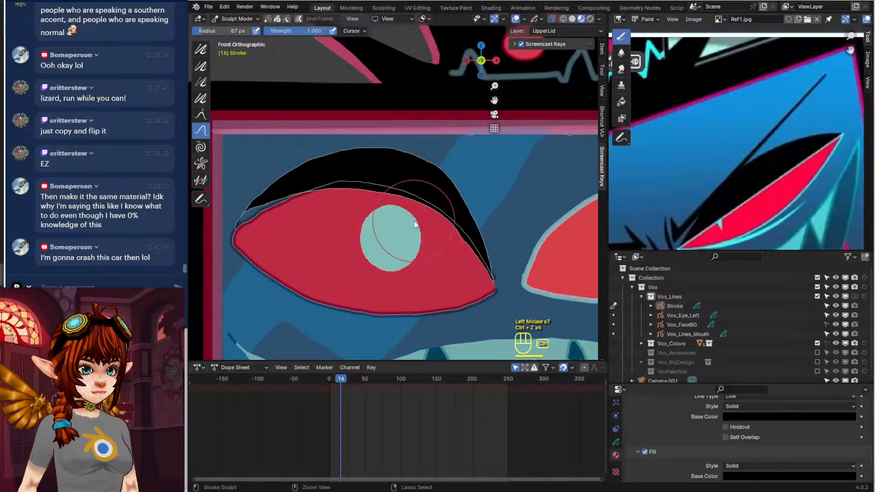
{"action": "key", "text": "ctrl+z"}
{"action": "key", "text": "ctrl+z"}
{"action": "key", "text": "ctrl+z"}
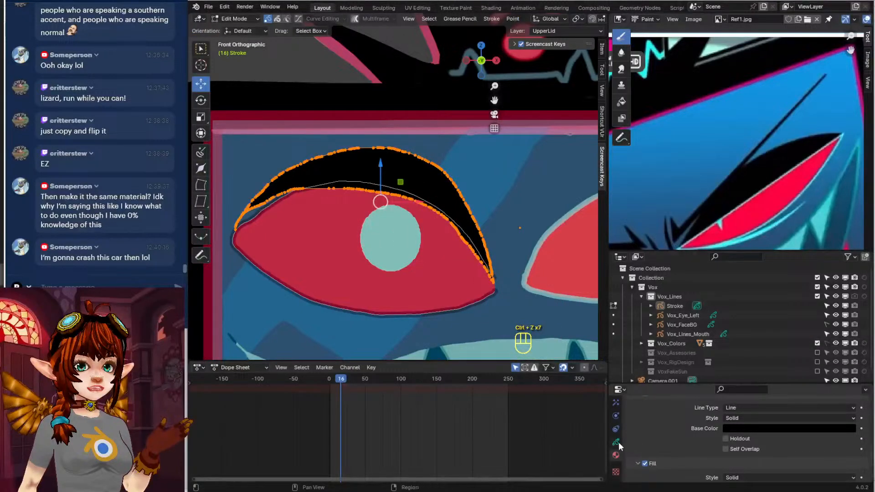
Lock the Iris and EyeBall layers so that only the UpperLid layer can be edited
{"action": "left_click", "coordinate": [618, 443]}
{"action": "scroll", "coordinate": [753, 420], "scroll_direction": "up", "scroll_amount": 4}
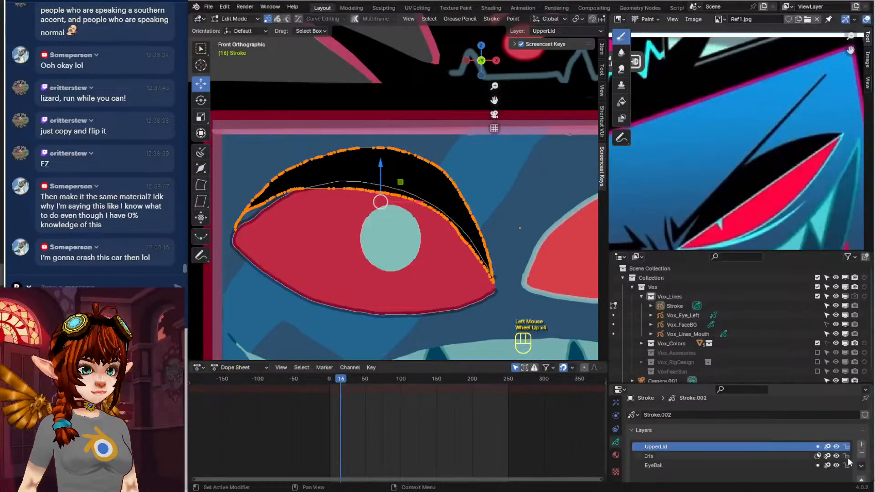
{"action": "left_click", "coordinate": [847, 456]}
{"action": "left_click", "coordinate": [847, 465]}
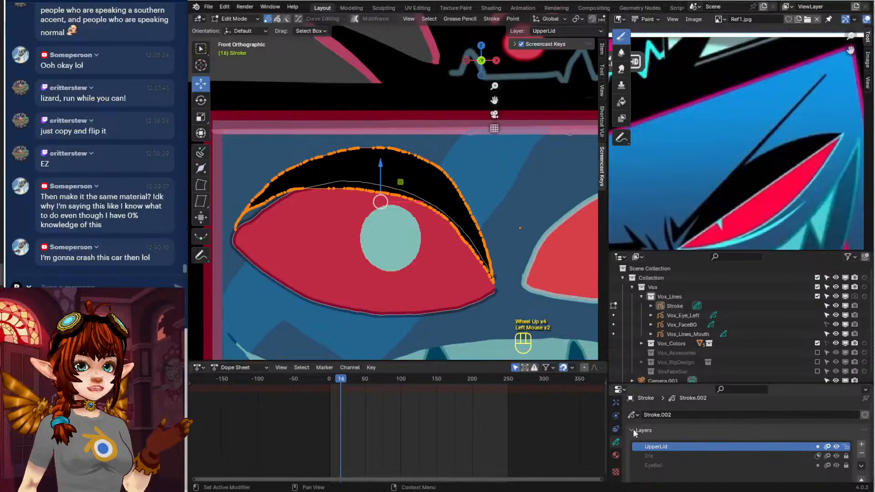
In Sculpt Mode, push the eyelid's lower edge down at both corners of the eye to follow the eyeball's outline
{"action": "left_click", "coordinate": [303, 187]}
{"action": "left_click", "coordinate": [236, 19]}
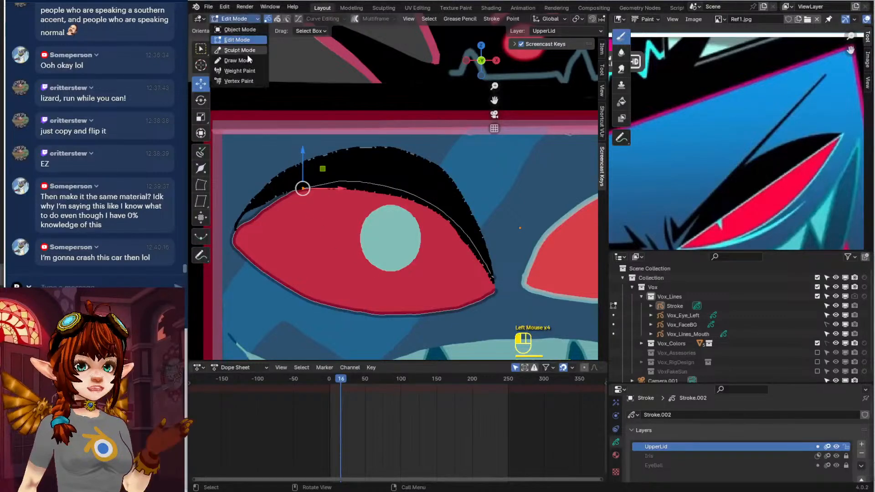
{"action": "left_click", "coordinate": [245, 50]}
{"action": "left_click_drag", "start_coordinate": [305, 187], "coordinate": [288, 195]}
{"action": "left_click_drag", "start_coordinate": [287, 192], "coordinate": [251, 208]}
{"action": "left_click_drag", "start_coordinate": [248, 207], "coordinate": [241, 216]}
{"action": "left_click_drag", "start_coordinate": [242, 216], "coordinate": [241, 220]}
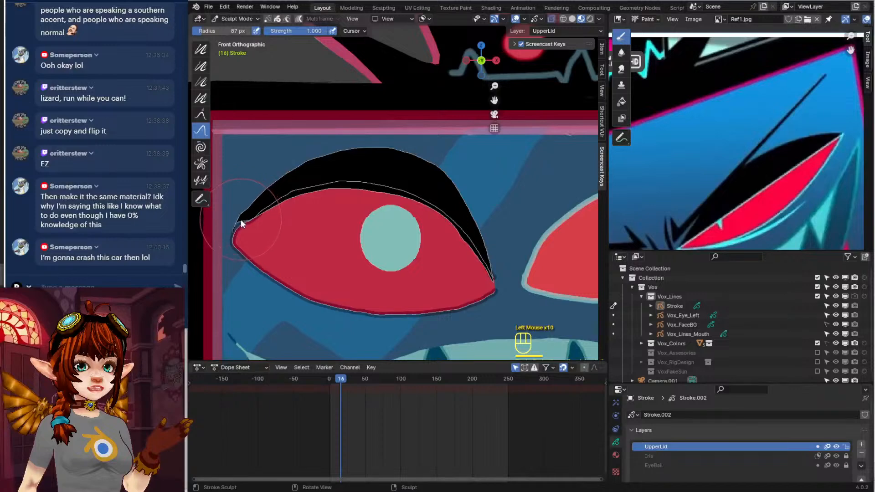
{"action": "left_click", "coordinate": [238, 226]}
{"action": "mouse_move", "coordinate": [475, 209]}
{"action": "left_mouse_down"}
{"action": "mouse_move", "coordinate": [451, 184]}
{"action": "mouse_move", "coordinate": [471, 215]}
{"action": "mouse_move", "coordinate": [461, 243]}
{"action": "left_mouse_up"}
{"action": "scroll", "coordinate": [460, 243], "scroll_direction": "down", "scroll_amount": 2}
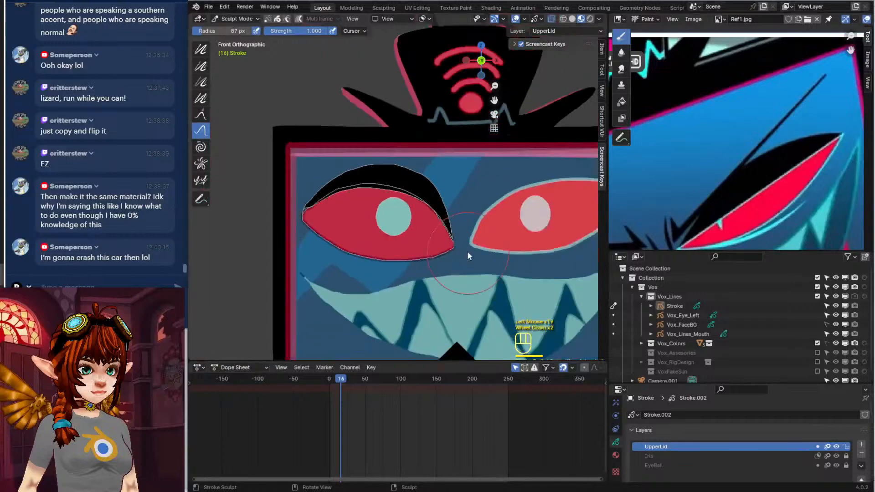
Return to Object Mode and rename the Stroke object as Vox_Eye_Right
{"action": "left_click", "coordinate": [226, 18]}
{"action": "left_click", "coordinate": [236, 31]}
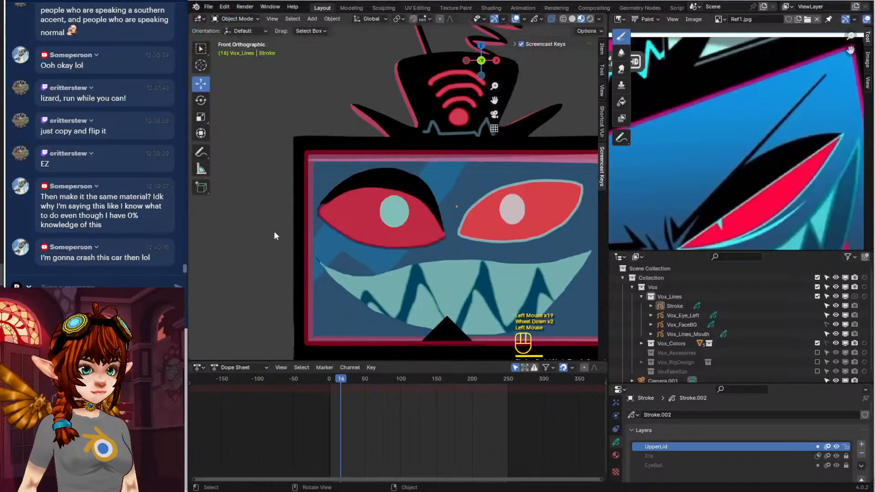
{"action": "scroll", "coordinate": [280, 233], "scroll_direction": "down", "scroll_amount": 2}
{"action": "middle_click_drag", "start_coordinate": [523, 251], "coordinate": [491, 234], "text": "shift"}
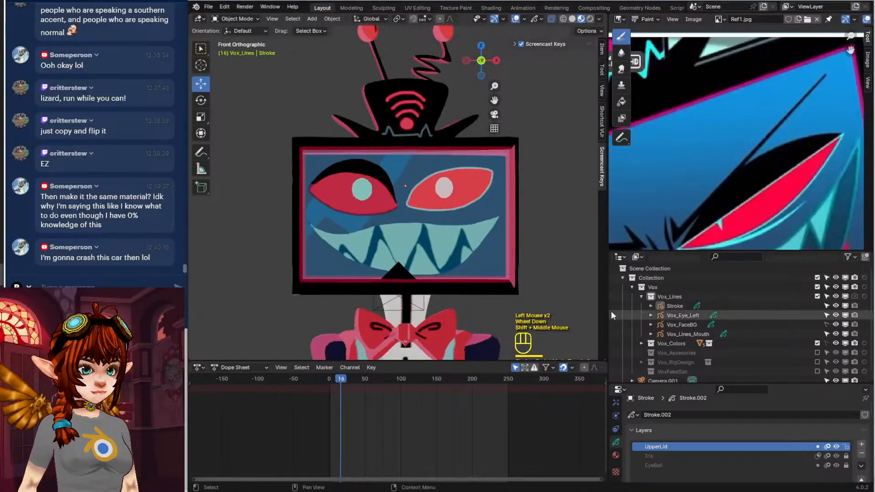
{"action": "double_click", "coordinate": [688, 304]}
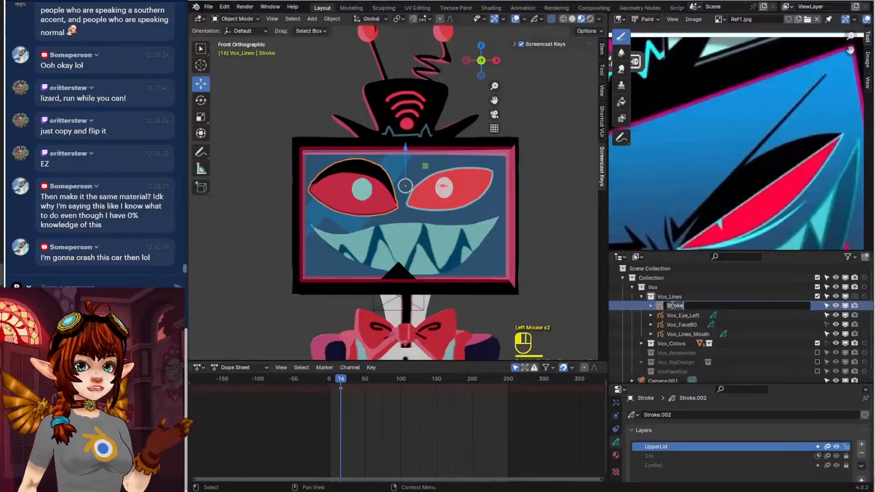
{"action": "type", "text": "Vox"}
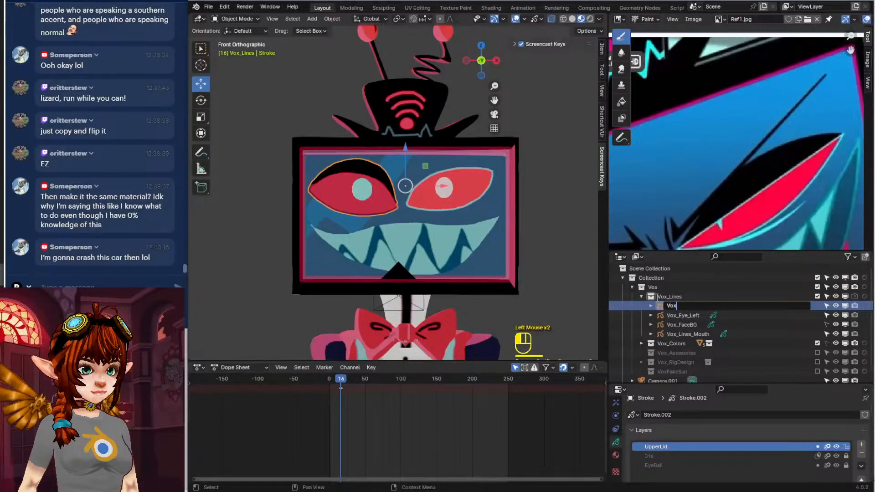
{"action": "type", "text": "_Eye"}
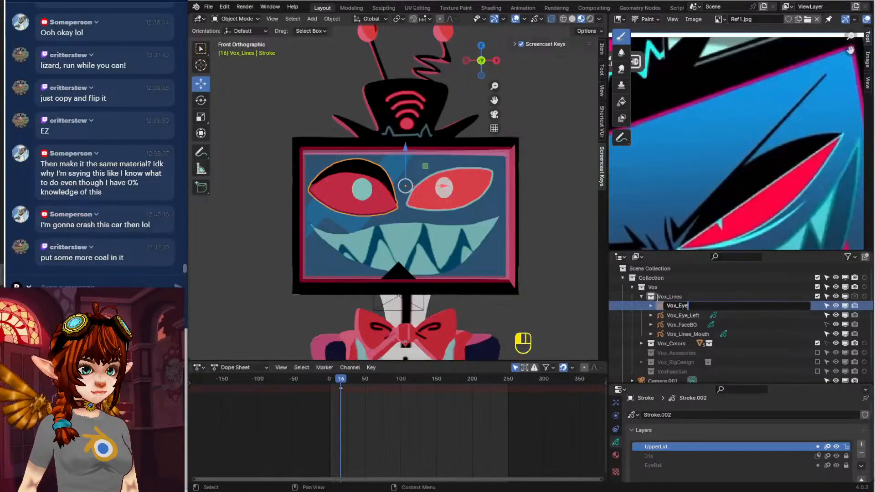
{"action": "type", "text": "_Right"}
{"action": "key", "text": "Return"}
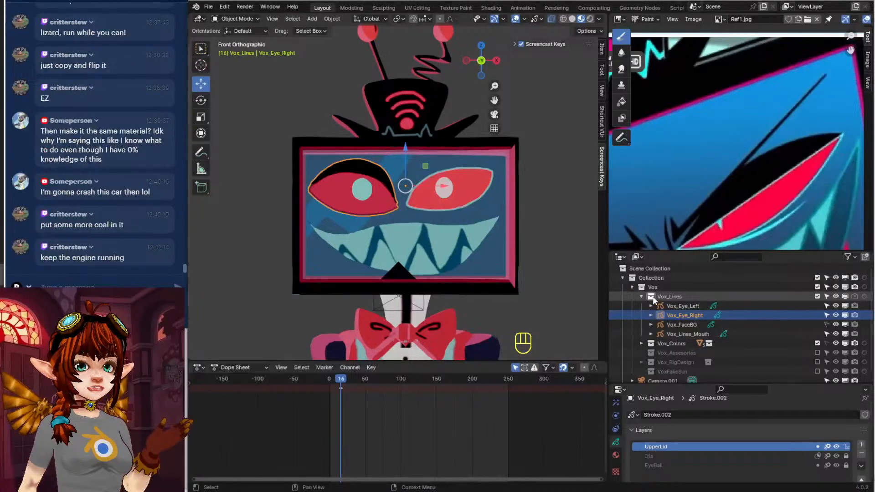
{"action": "left_click", "coordinate": [698, 324]}
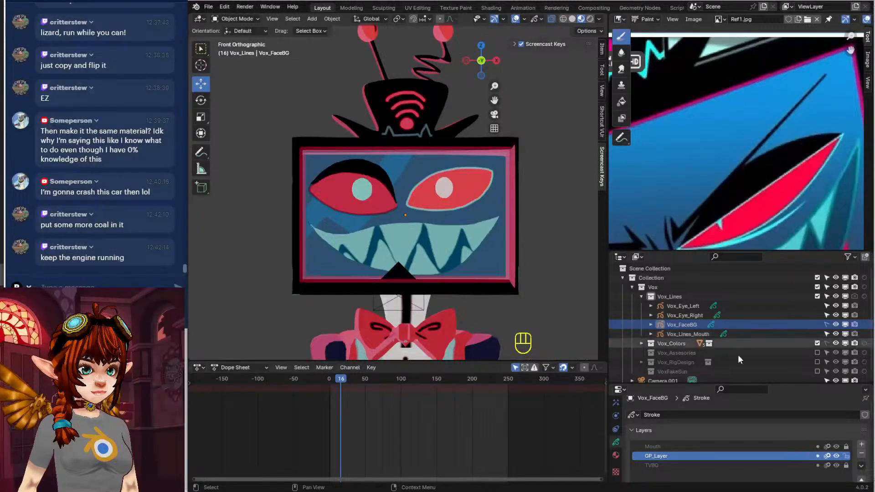
{"action": "left_click", "coordinate": [698, 316]}
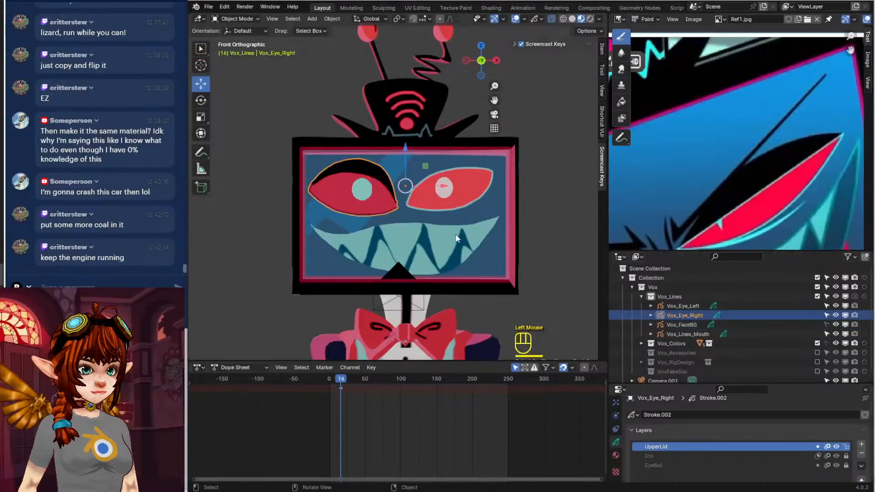
{"action": "key", "text": "Tab"}
{"action": "key", "text": "Tab"}
Add a new Grease Pencil layer named UpperLid to the Vox_Eye_Left object
{"action": "left_click", "coordinate": [703, 308]}
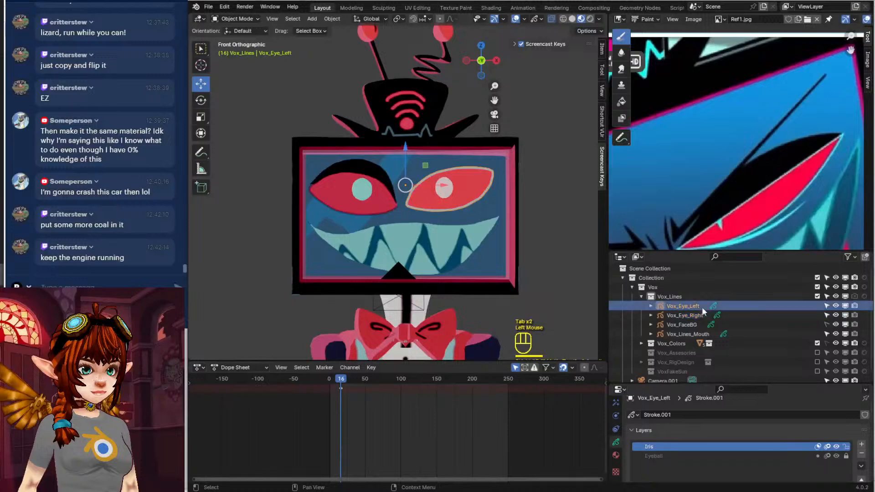
{"action": "left_click", "coordinate": [835, 305]}
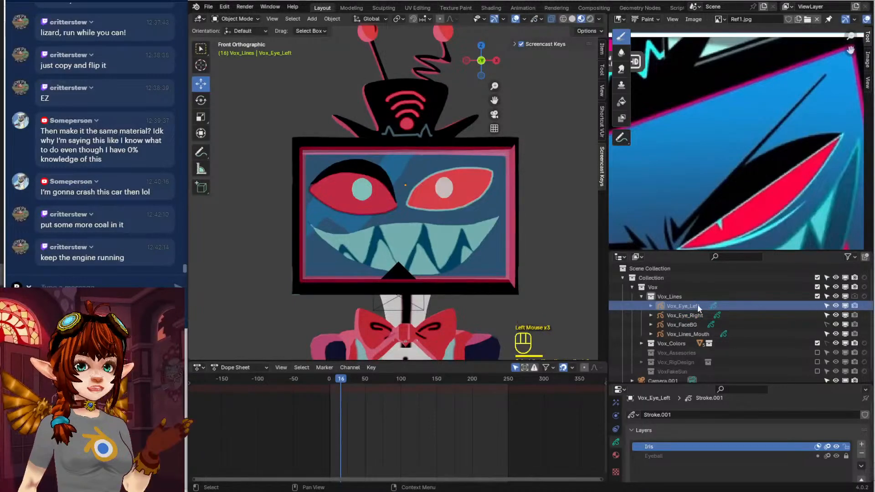
{"action": "left_click", "coordinate": [440, 183]}
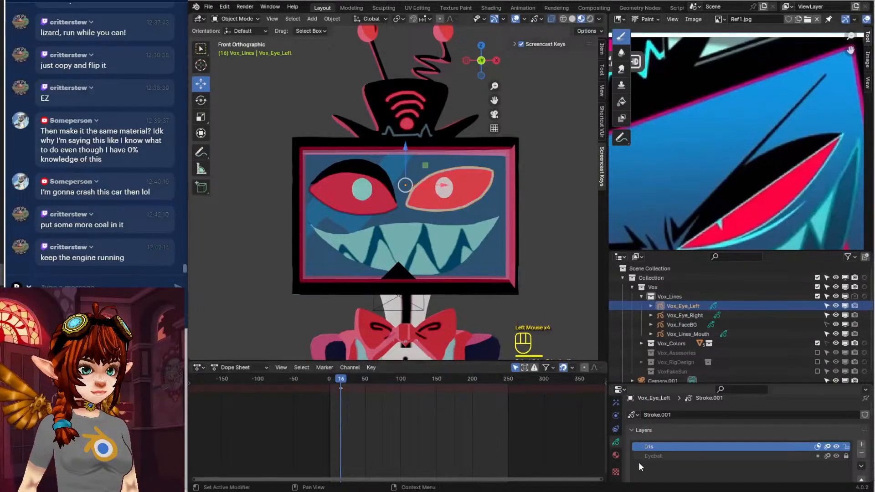
{"action": "scroll", "coordinate": [638, 456], "scroll_direction": "down", "scroll_amount": 2}
{"action": "scroll", "coordinate": [681, 440], "scroll_direction": "up", "scroll_amount": 2}
{"action": "left_click", "coordinate": [864, 445]}
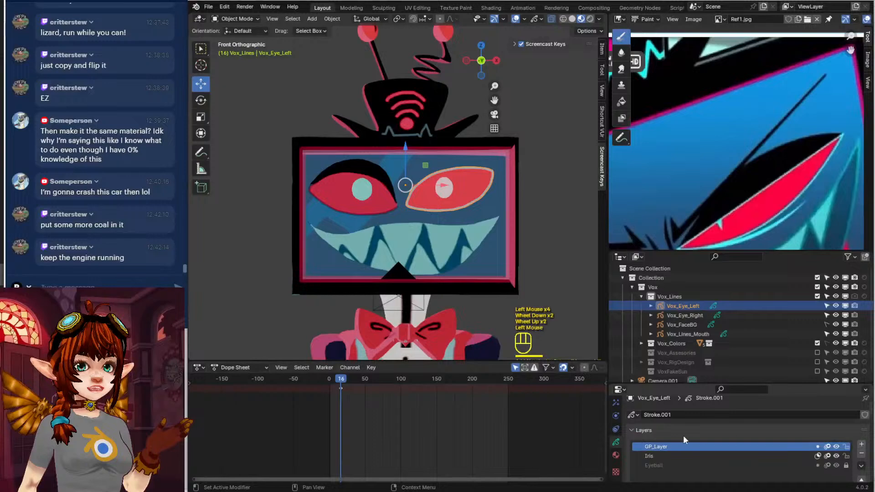
{"action": "double_click", "coordinate": [656, 447]}
{"action": "type", "text": "UpperLid"}
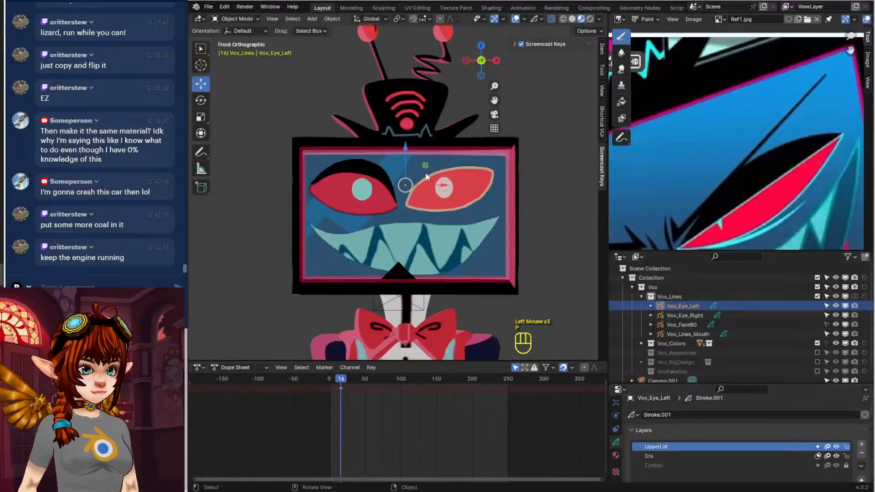
Try to replace the LeftEye material with UpperLid in the same slot, and undo the assignment
{"action": "scroll", "coordinate": [629, 437], "scroll_direction": "down", "scroll_amount": 1}
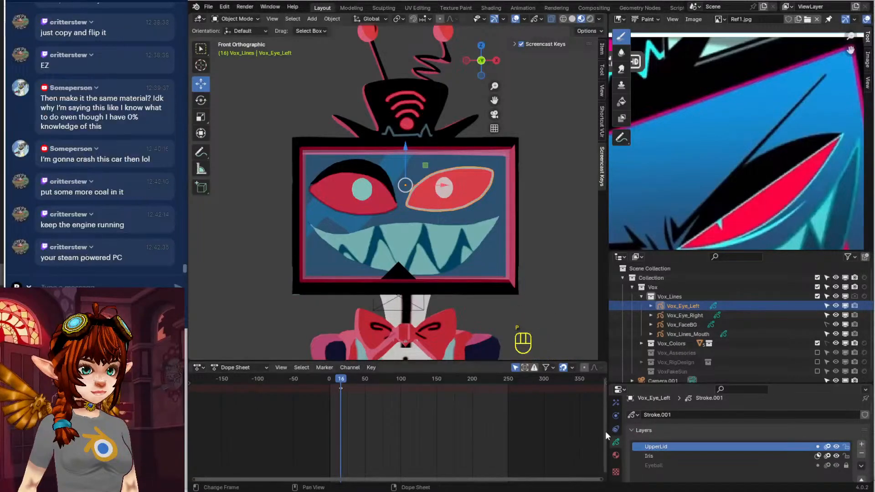
{"action": "left_click", "coordinate": [615, 454]}
{"action": "scroll", "coordinate": [644, 451], "scroll_direction": "down", "scroll_amount": 2}
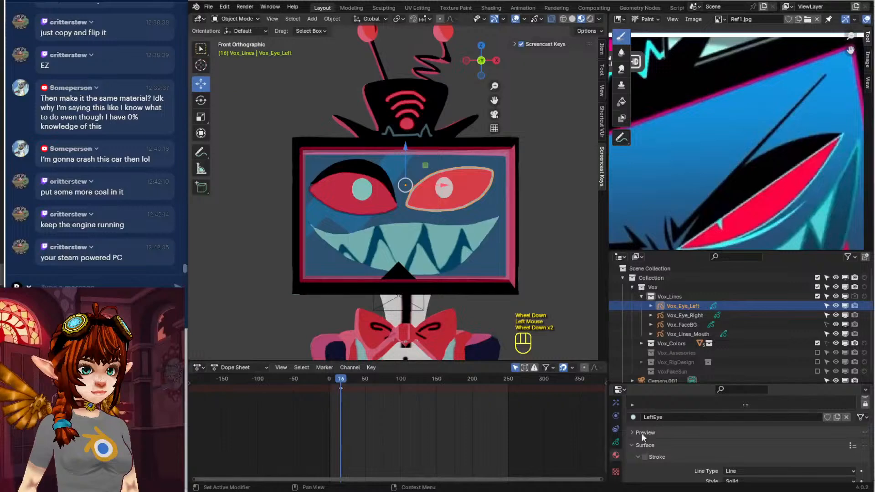
{"action": "left_click", "coordinate": [633, 417]}
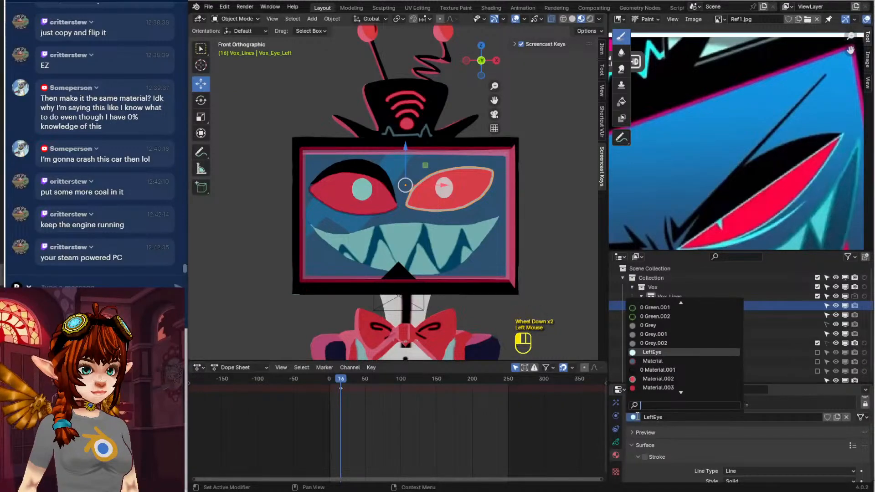
{"action": "type", "text": "upp"}
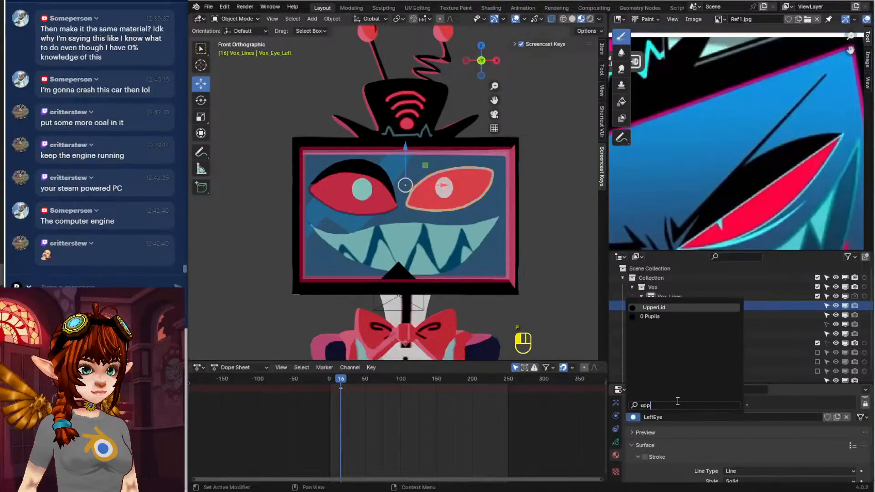
{"action": "key", "text": "Return"}
{"action": "key", "text": "ctrl+z"}
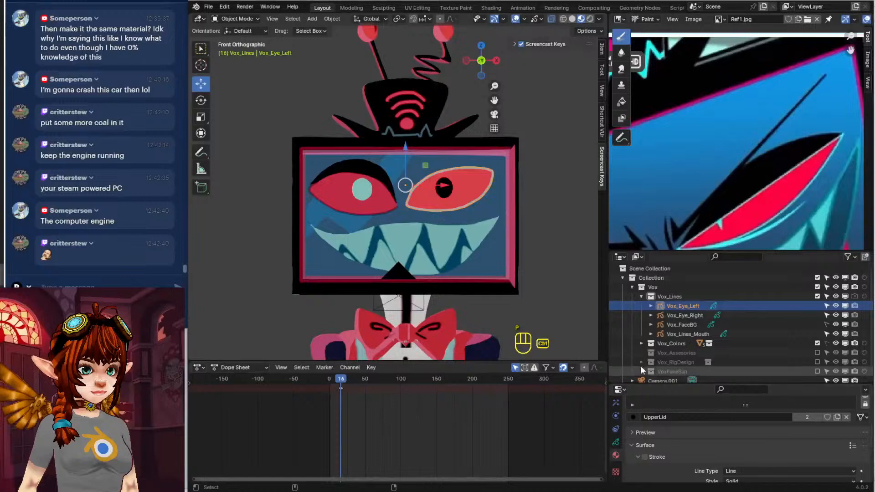
Add a new material slot to Vox_Eye_Left and assign the existing UpperLid material to it
{"action": "scroll", "coordinate": [641, 435], "scroll_direction": "up", "scroll_amount": 2}
{"action": "scroll", "coordinate": [641, 436], "scroll_direction": "up", "scroll_amount": 2}
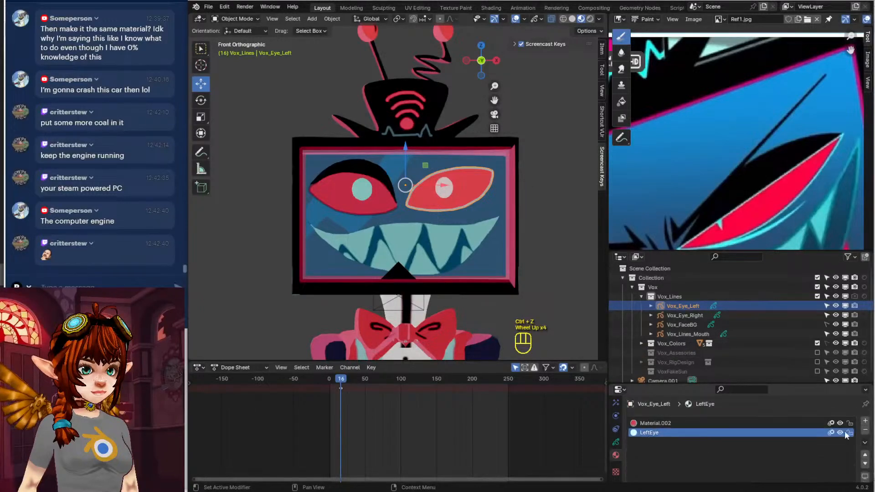
{"action": "left_click", "coordinate": [864, 421]}
{"action": "scroll", "coordinate": [683, 469], "scroll_direction": "down", "scroll_amount": 2}
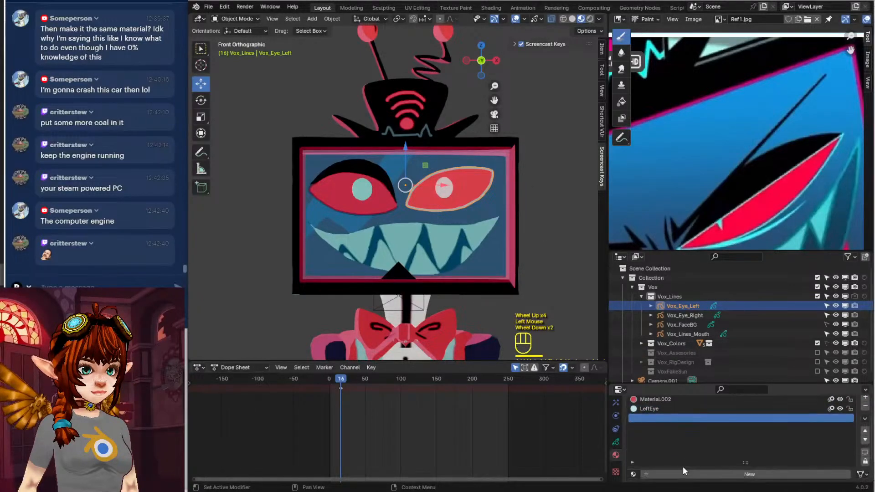
{"action": "left_click", "coordinate": [633, 474]}
{"action": "type", "text": "upp"}
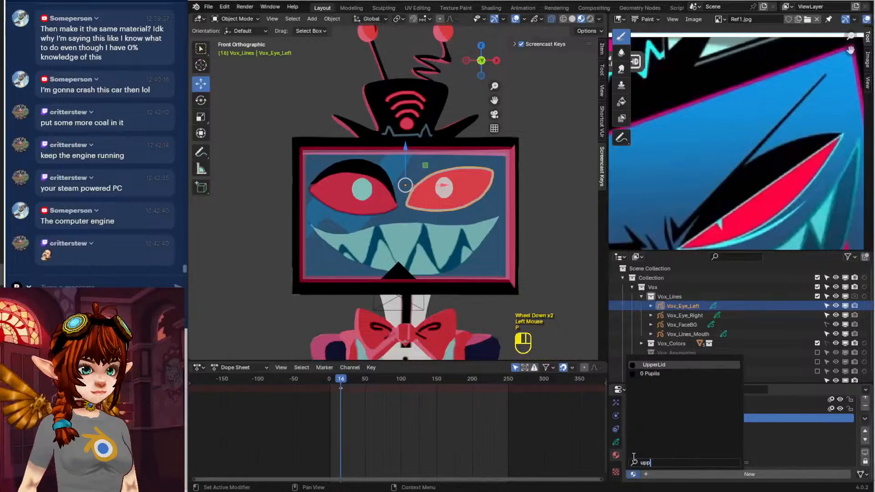
{"action": "key", "text": "Return"}
In Draw Mode, draw a closed black upper eyelid over Vox_Eye_Left, arching from its inner corner to its outer corner and back
{"action": "scroll", "coordinate": [442, 137], "scroll_direction": "up", "scroll_amount": 4}
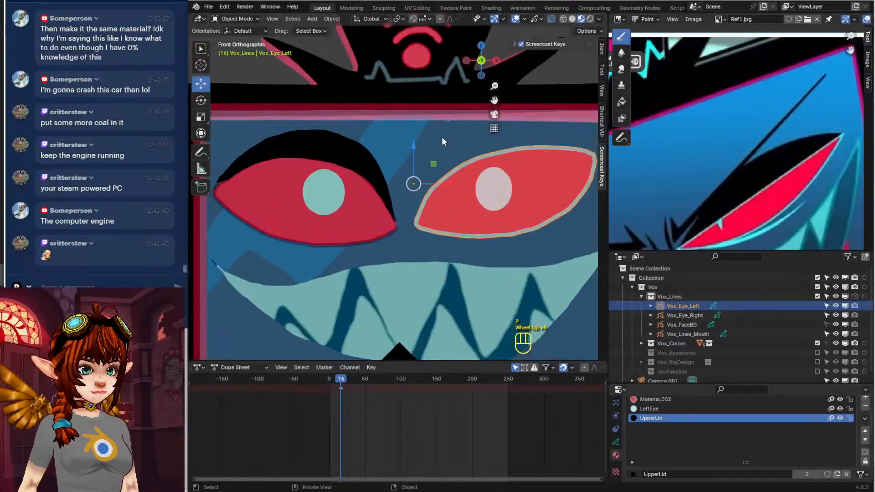
{"action": "middle_click_drag", "start_coordinate": [441, 137], "coordinate": [379, 173], "text": "shift"}
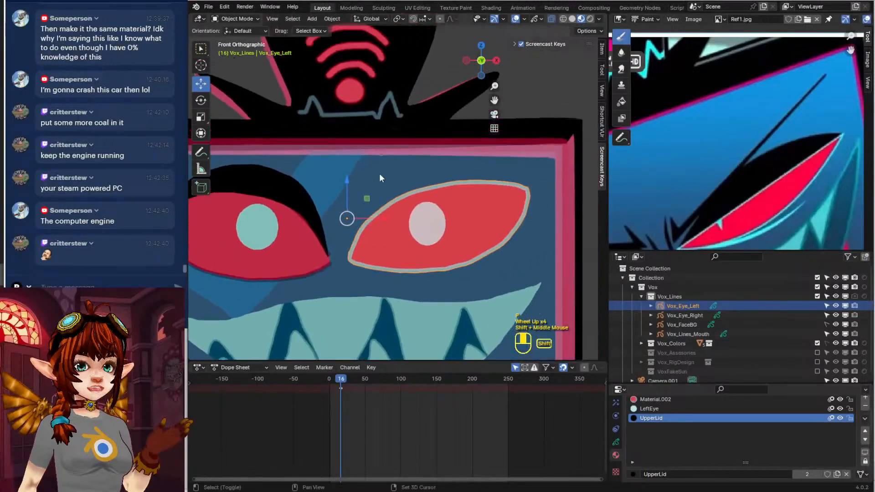
{"action": "left_click", "coordinate": [235, 20]}
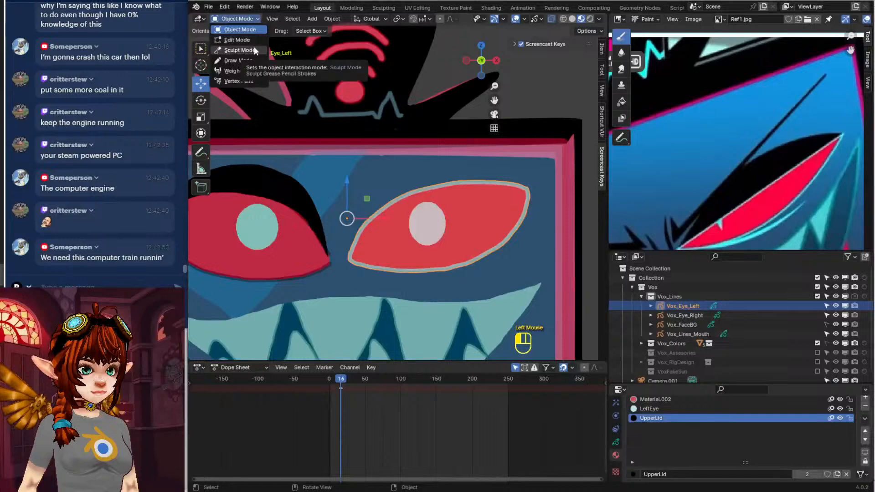
{"action": "left_click", "coordinate": [249, 39]}
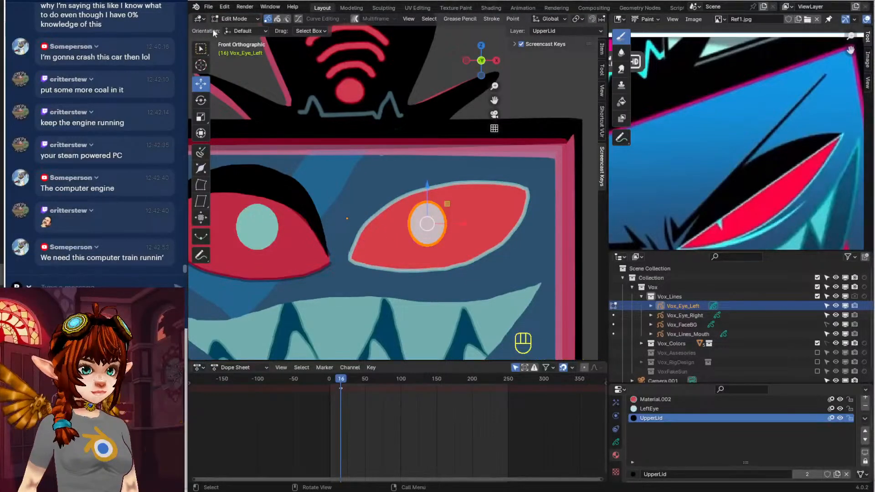
{"action": "left_click", "coordinate": [235, 18]}
{"action": "left_click", "coordinate": [254, 62]}
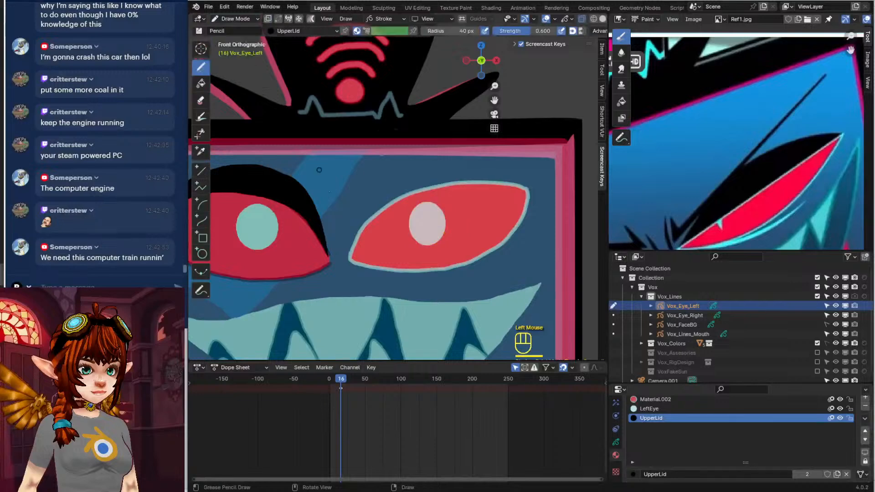
{"action": "mouse_move", "coordinate": [352, 254]}
{"action": "left_mouse_down"}
{"action": "mouse_move", "coordinate": [390, 178]}
{"action": "mouse_move", "coordinate": [428, 162]}
{"action": "mouse_move", "coordinate": [478, 162]}
{"action": "mouse_move", "coordinate": [532, 188]}
{"action": "mouse_move", "coordinate": [440, 193]}
{"action": "mouse_move", "coordinate": [371, 231]}
{"action": "mouse_move", "coordinate": [353, 258]}
{"action": "left_mouse_up"}
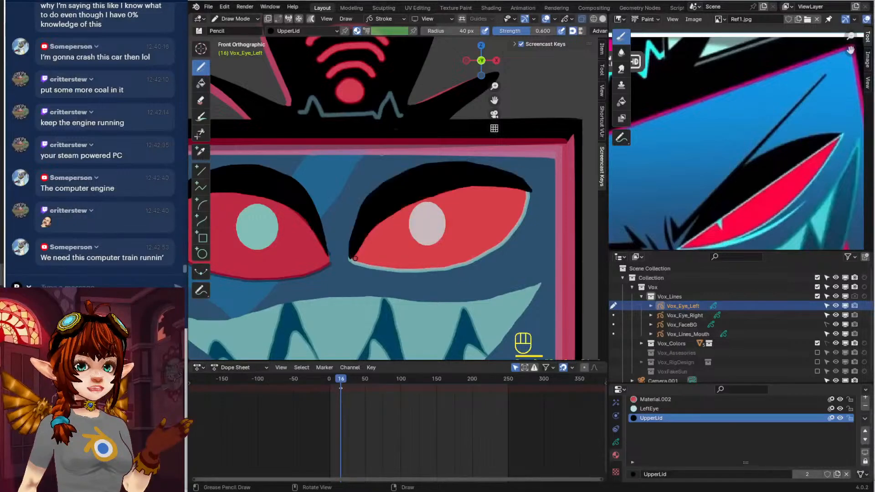
Lock the Iris layer of Vox_Eye_Left so that only the UpperLid layer can be edited
{"action": "left_click", "coordinate": [615, 442]}
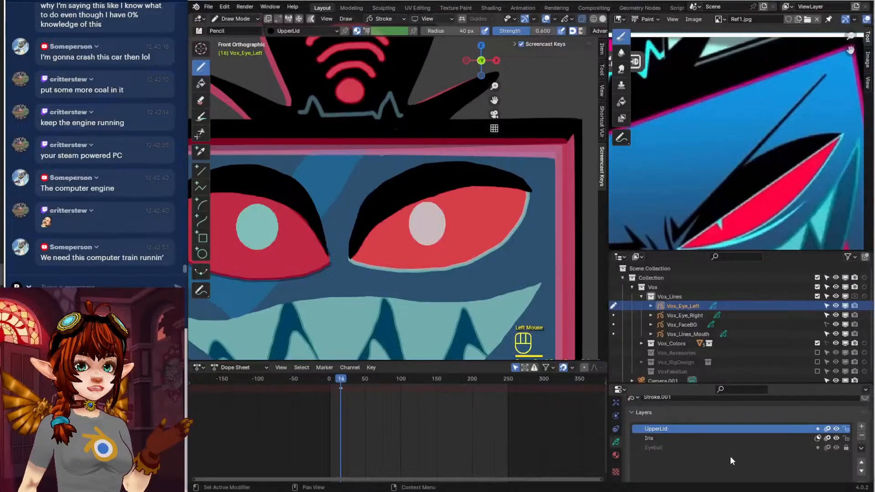
{"action": "left_click", "coordinate": [850, 436]}
{"action": "left_click", "coordinate": [847, 436]}
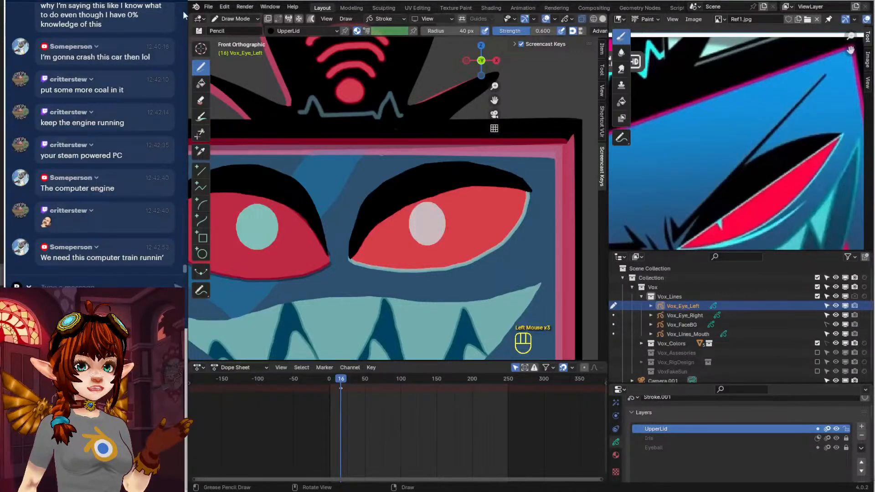
In Sculpt Mode, push the UpperLid stroke of Vox_Eye_Left so its lower and outer edges follow the eyeball's curve
{"action": "left_click", "coordinate": [247, 18]}
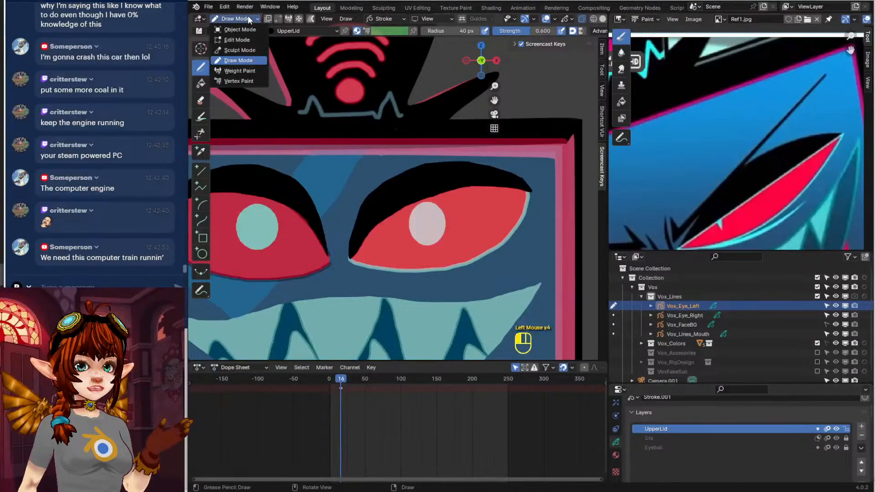
{"action": "left_click", "coordinate": [253, 49]}
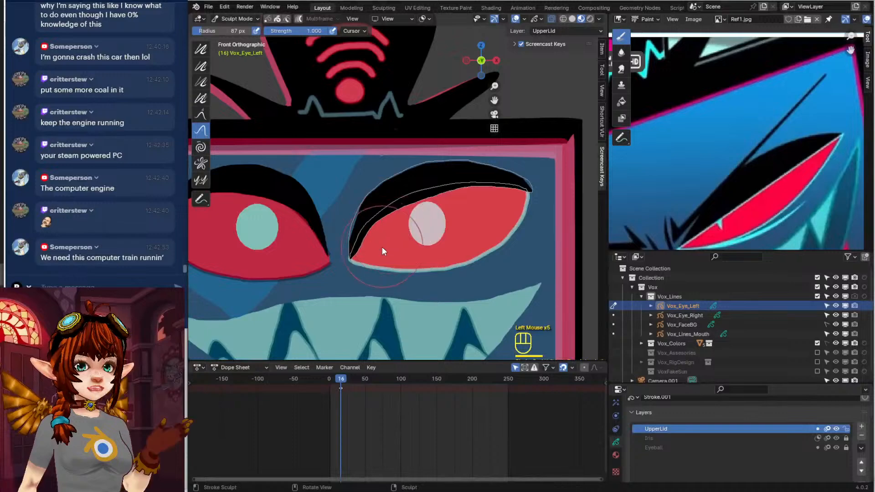
{"action": "mouse_move", "coordinate": [382, 247]}
{"action": "left_mouse_down"}
{"action": "mouse_move", "coordinate": [439, 205]}
{"action": "mouse_move", "coordinate": [437, 214]}
{"action": "left_mouse_up"}
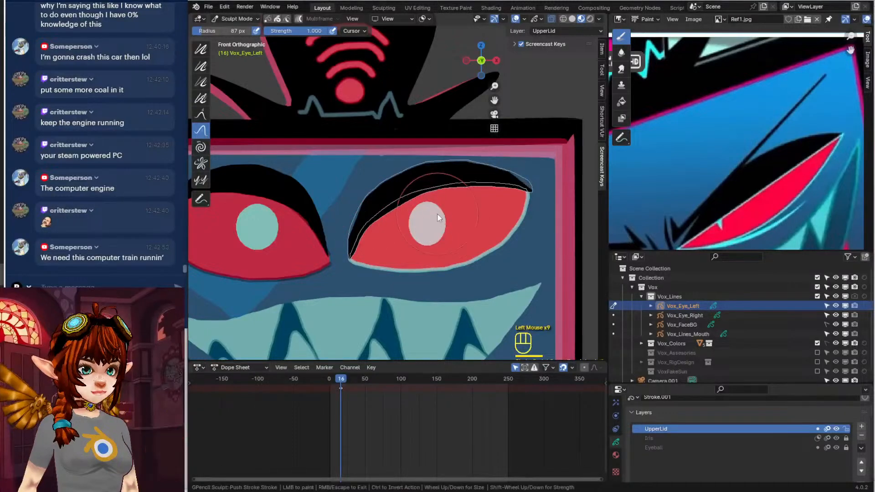
{"action": "left_click_drag", "start_coordinate": [500, 220], "coordinate": [507, 209]}
{"action": "scroll", "coordinate": [381, 189], "scroll_direction": "up", "scroll_amount": 3}
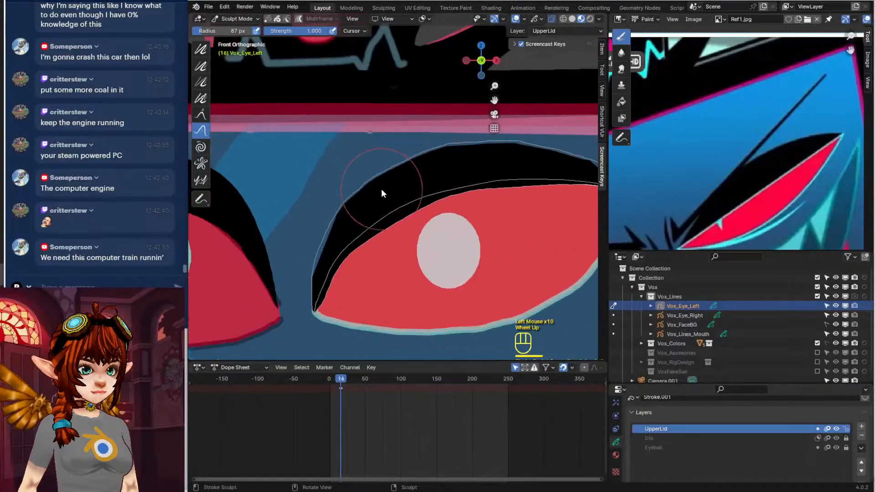
{"action": "left_click_drag", "start_coordinate": [368, 186], "coordinate": [419, 165]}
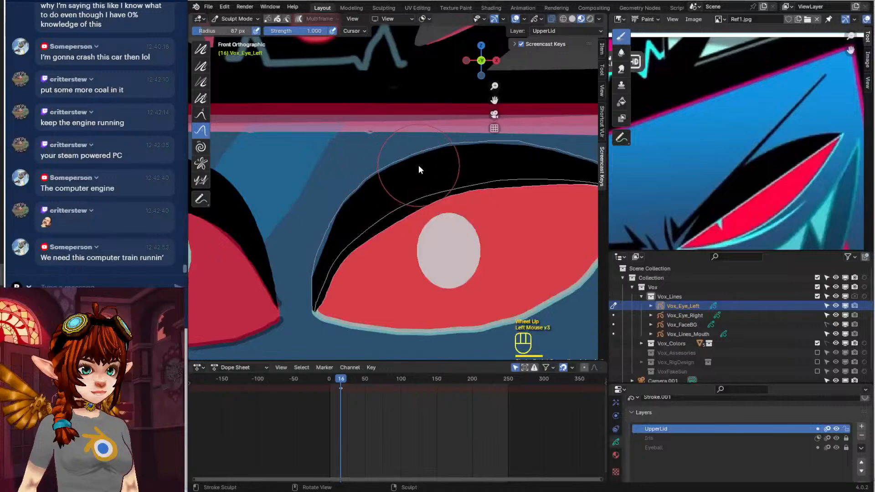
{"action": "scroll", "coordinate": [472, 249], "scroll_direction": "down", "scroll_amount": 4}
Return to Object Mode and deselect everything, with the whole upper body and the reference's face in view
{"action": "left_click", "coordinate": [246, 18]}
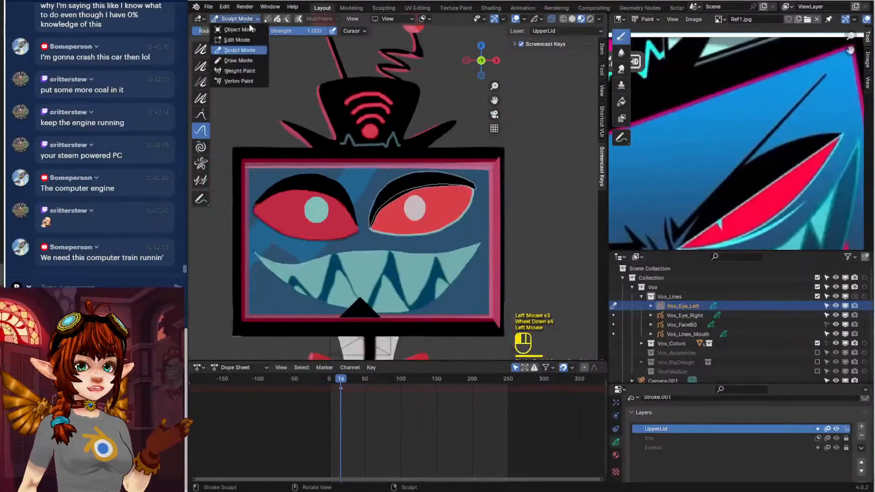
{"action": "left_click", "coordinate": [250, 30]}
{"action": "scroll", "coordinate": [521, 250], "scroll_direction": "down", "scroll_amount": 2}
{"action": "left_click", "coordinate": [520, 249]}
{"action": "middle_click_drag", "start_coordinate": [518, 256], "coordinate": [481, 198], "text": "shift"}
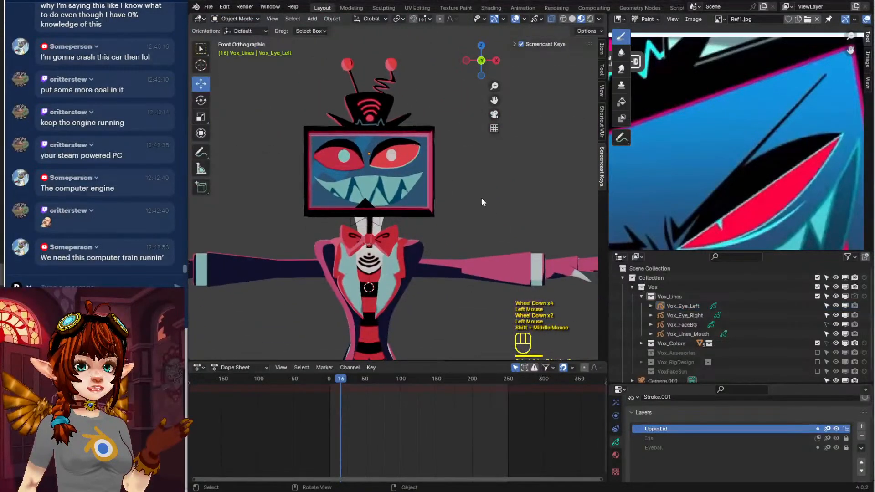
{"action": "scroll", "coordinate": [715, 198], "scroll_direction": "down", "scroll_amount": 2}
{"action": "middle_click_drag", "start_coordinate": [697, 218], "coordinate": [689, 214]}
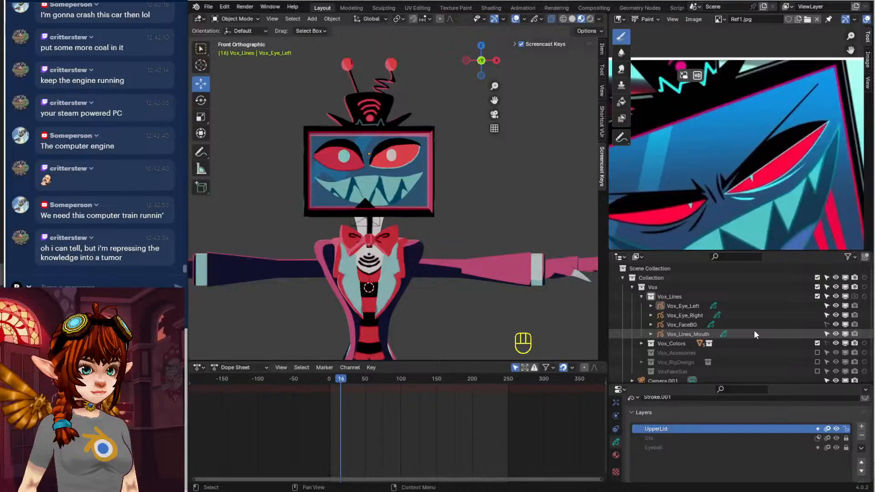
Add a new Grease Pencil Stroke object to the Vox_Lines collection
{"action": "left_click", "coordinate": [663, 297]}
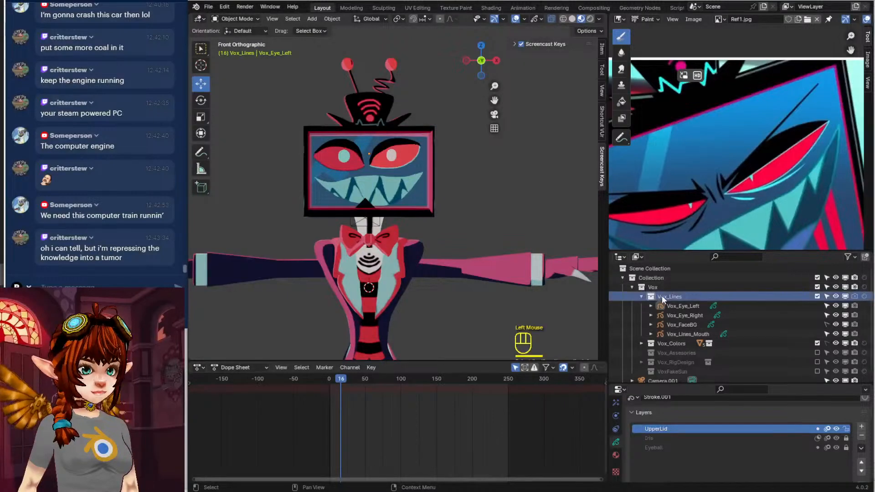
{"action": "right_click", "coordinate": [663, 297]}
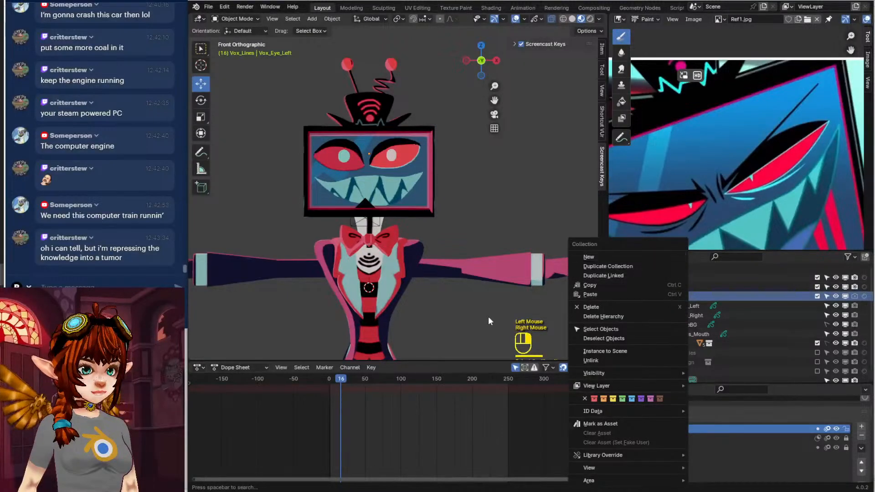
{"action": "left_click", "coordinate": [312, 19]}
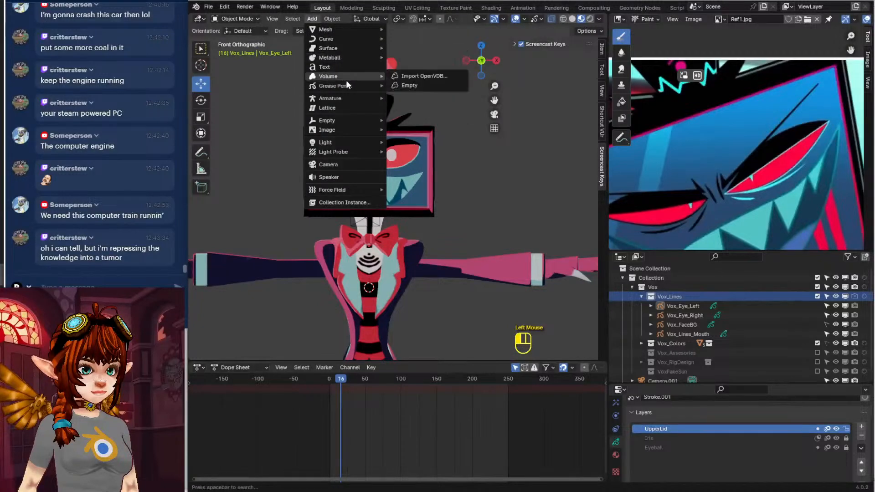
{"action": "mouse_move", "coordinate": [347, 85]}
{"action": "left_click", "coordinate": [433, 94]}
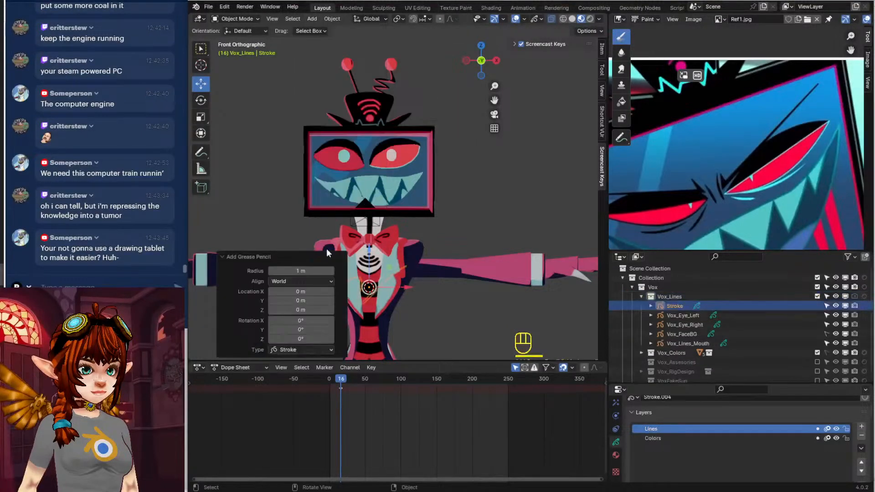
Rename the new Stroke object as Drewl
{"action": "double_click", "coordinate": [682, 305]}
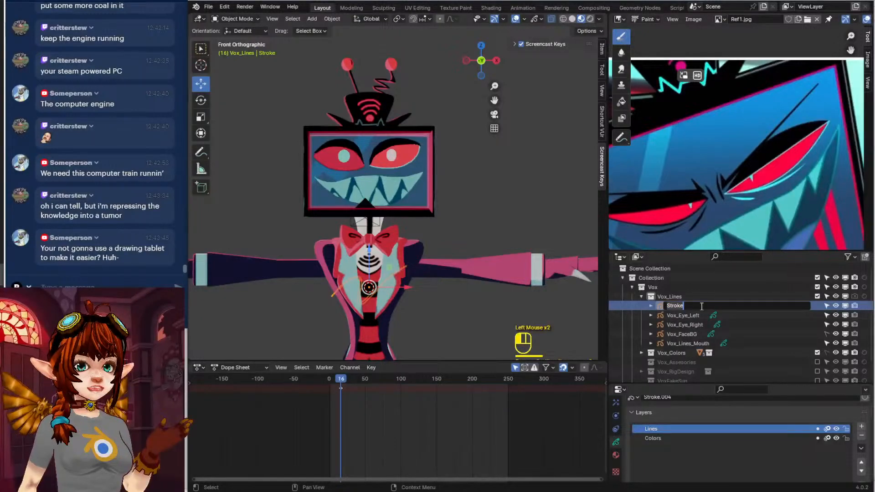
{"action": "type", "text": "Droo"}
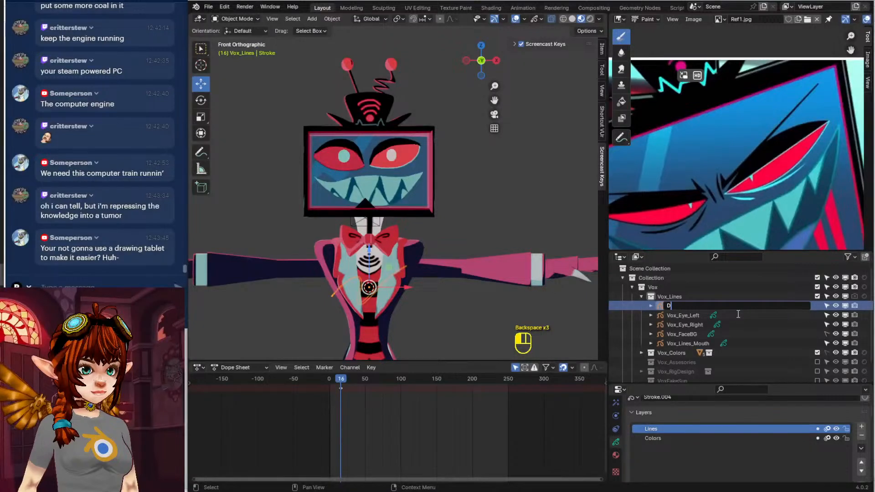
{"action": "key", "text": "BackSpace"}
{"action": "type", "text": "rewl"}
{"action": "key", "text": "Return"}
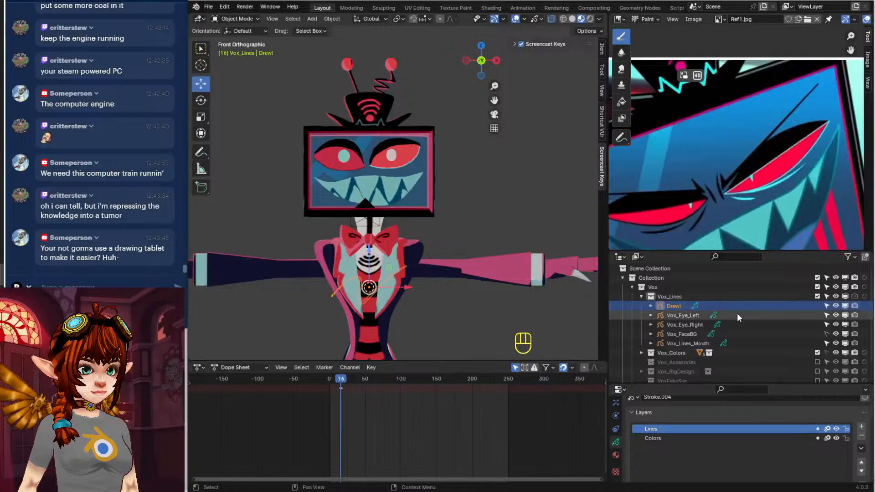
Delete the default Lines and Colors layers from the new stroke object
{"action": "scroll", "coordinate": [776, 180], "scroll_direction": "down", "scroll_amount": 2}
{"action": "middle_click_drag", "start_coordinate": [775, 180], "coordinate": [776, 156], "text": "shift"}
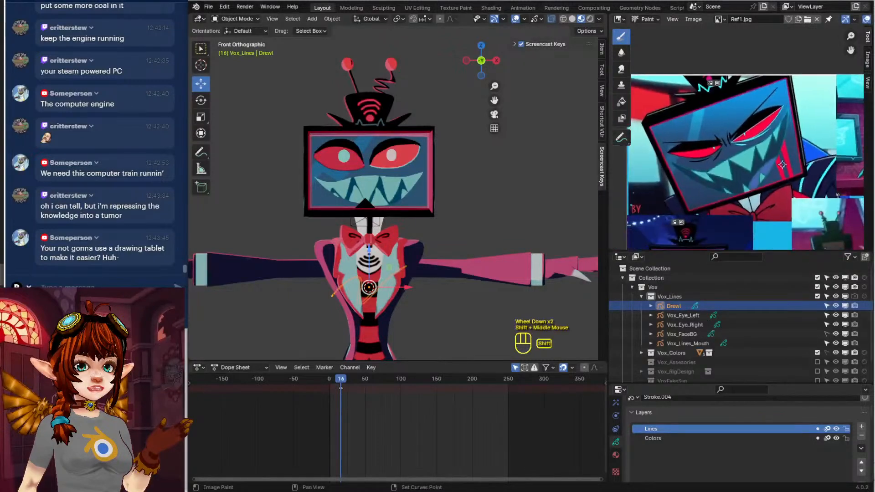
{"action": "scroll", "coordinate": [506, 208], "scroll_direction": "up", "scroll_amount": 2}
{"action": "middle_click_drag", "start_coordinate": [506, 208], "coordinate": [430, 172], "text": "shift"}
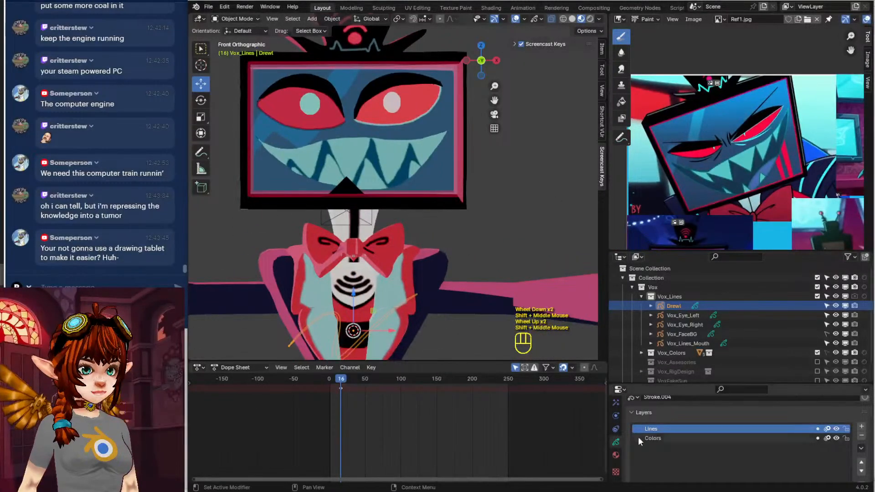
{"action": "left_click", "coordinate": [862, 436]}
{"action": "left_click", "coordinate": [861, 436]}
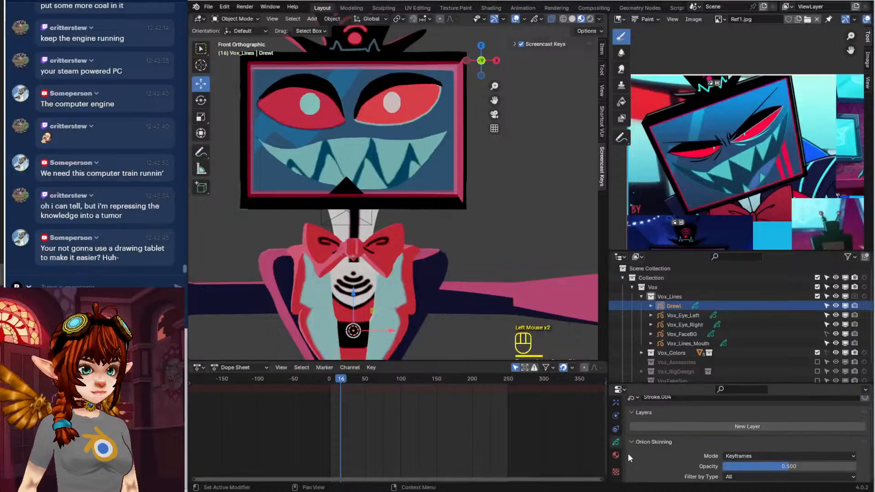
Remove the black, white, red, green and blue default materials from the new stroke object, keeping only Grey.003
{"action": "scroll", "coordinate": [617, 453], "scroll_direction": "down", "scroll_amount": 2}
{"action": "scroll", "coordinate": [617, 453], "scroll_direction": "up", "scroll_amount": 1}
{"action": "left_click", "coordinate": [616, 455]}
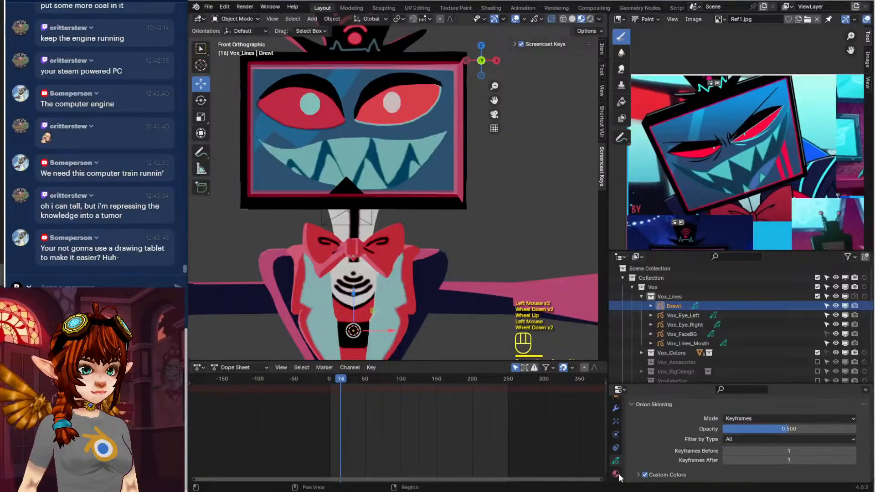
{"action": "left_click", "coordinate": [615, 473]}
{"action": "scroll", "coordinate": [720, 441], "scroll_direction": "up", "scroll_amount": 2}
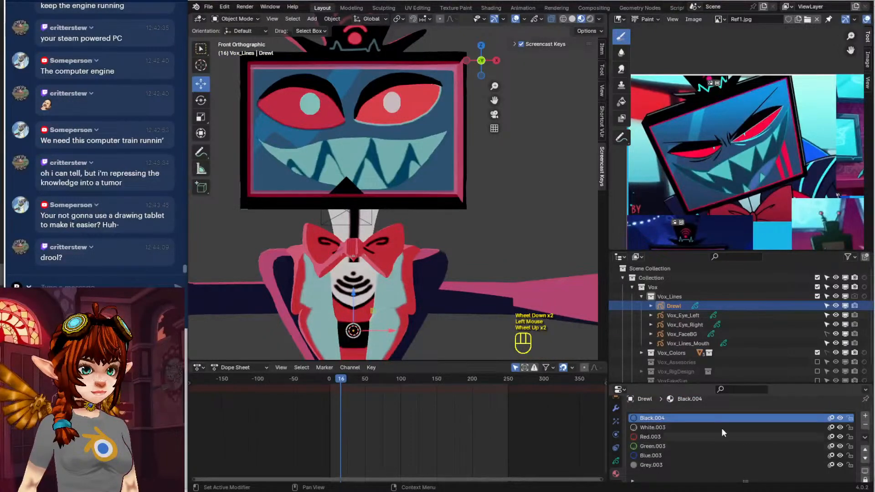
{"action": "left_click", "coordinate": [865, 426]}
{"action": "left_click", "coordinate": [865, 425]}
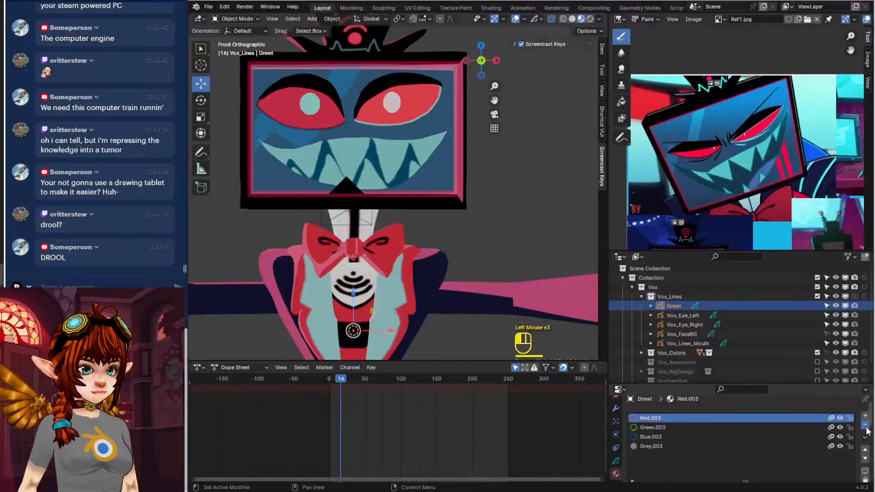
{"action": "left_click", "coordinate": [864, 425]}
{"action": "left_click", "coordinate": [865, 425]}
{"action": "left_click", "coordinate": [864, 425]}
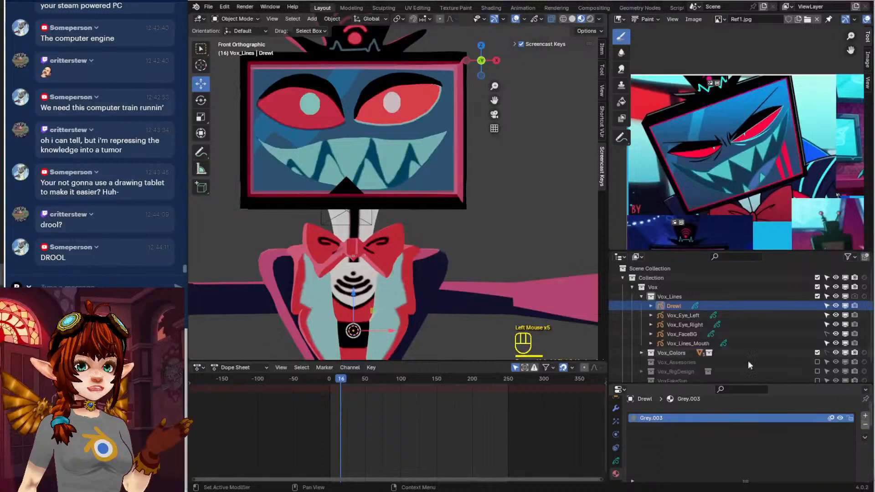
Correct the Drewl object's name to Drool
{"action": "double_click", "coordinate": [678, 306]}
{"action": "key", "text": "BackSpace"}
{"action": "key", "text": "BackSpace"}
{"action": "key", "text": "BackSpace"}
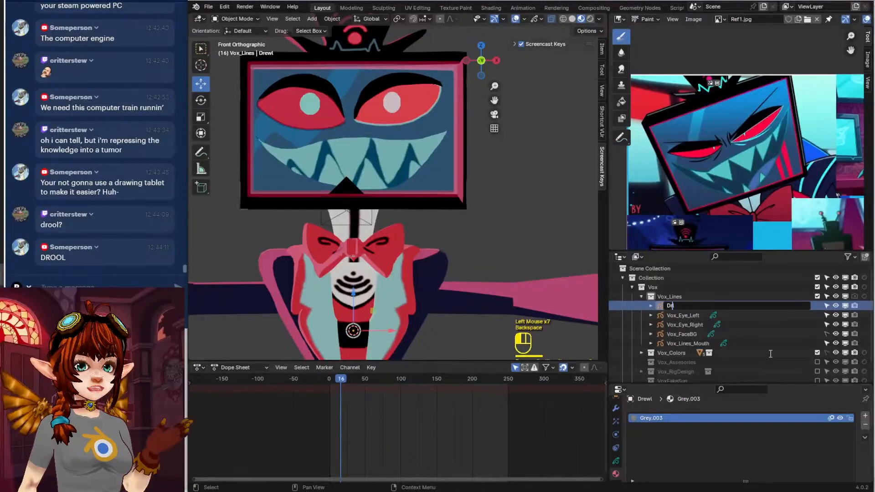
{"action": "type", "text": "ool"}
{"action": "key", "text": "Return"}
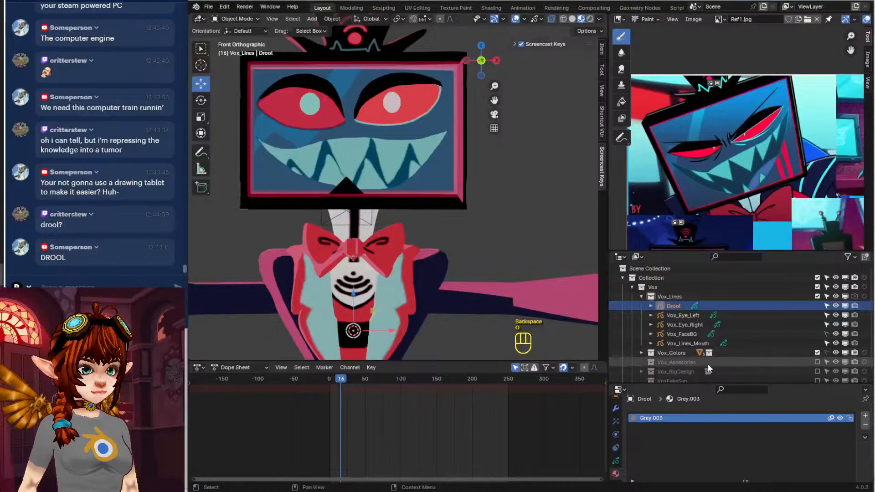
Add a new layer to the Drool object and name it Drool
{"action": "left_click", "coordinate": [616, 461]}
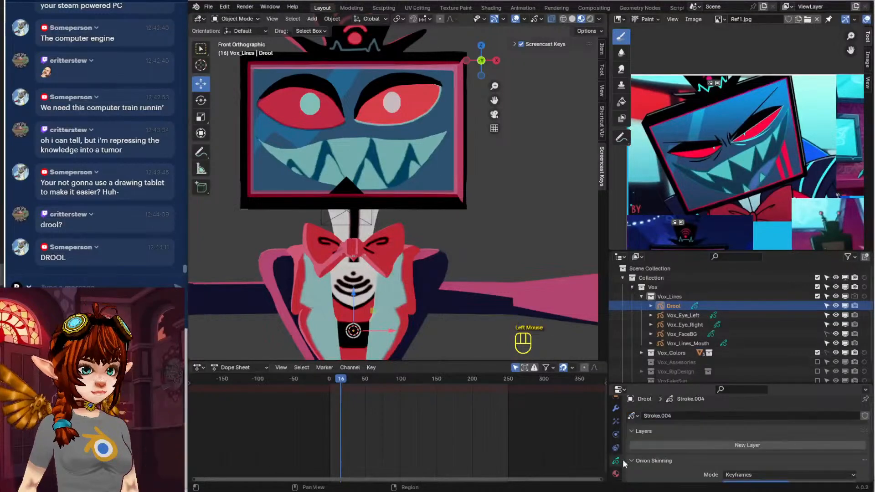
{"action": "scroll", "coordinate": [720, 435], "scroll_direction": "up", "scroll_amount": 4}
{"action": "left_click", "coordinate": [736, 450]}
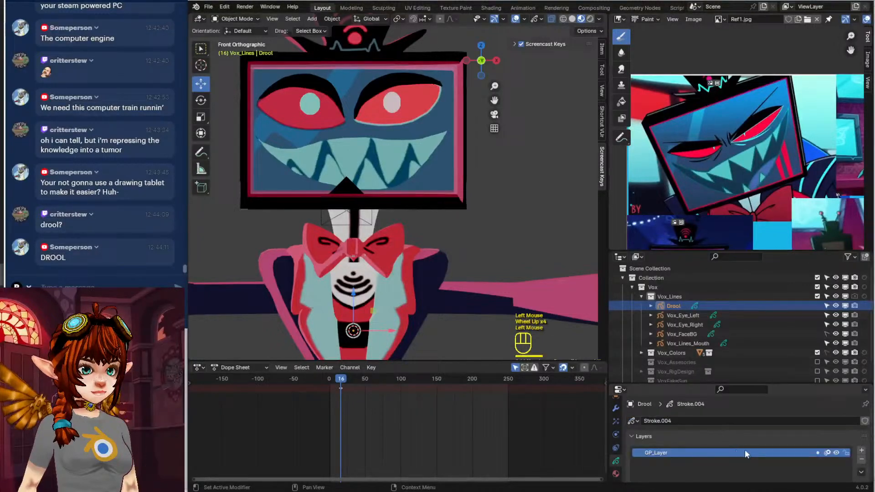
{"action": "double_click", "coordinate": [688, 452]}
{"action": "type", "text": "Drool"}
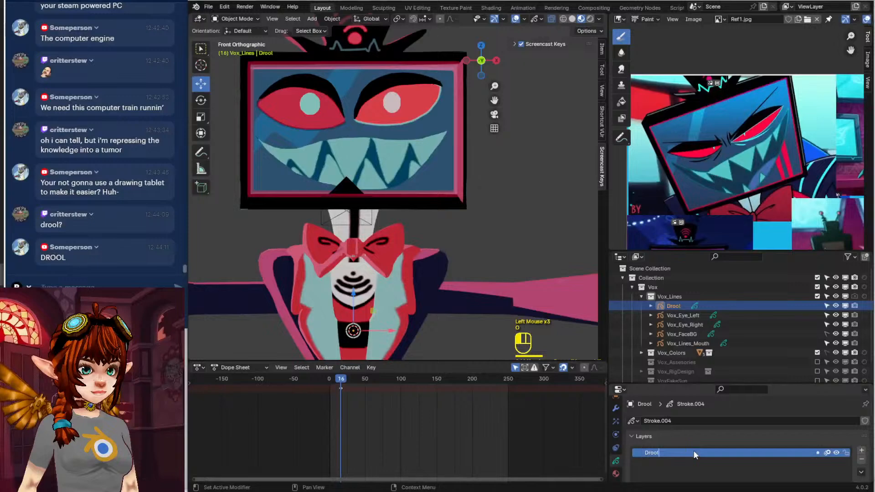
Examine the Drool object's layer and material settings, and the character's head from an angle and from the front
{"action": "scroll", "coordinate": [684, 433], "scroll_direction": "down", "scroll_amount": 3}
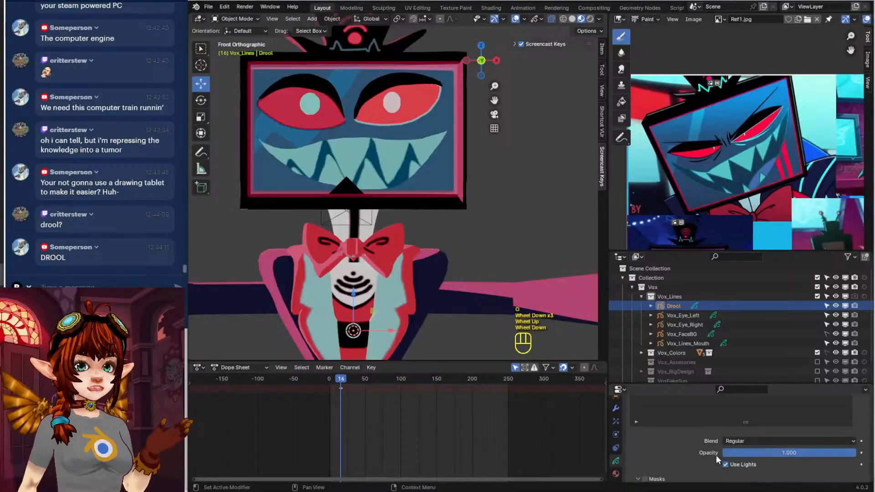
{"action": "scroll", "coordinate": [717, 457], "scroll_direction": "down", "scroll_amount": 2}
{"action": "scroll", "coordinate": [647, 442], "scroll_direction": "down", "scroll_amount": 1}
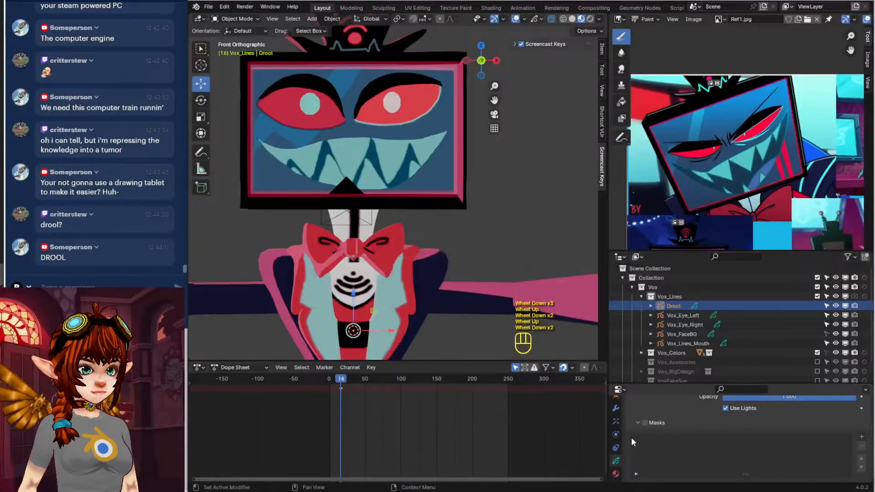
{"action": "scroll", "coordinate": [615, 451], "scroll_direction": "down", "scroll_amount": 2}
{"action": "left_click", "coordinate": [615, 456]}
{"action": "scroll", "coordinate": [710, 457], "scroll_direction": "down", "scroll_amount": 2}
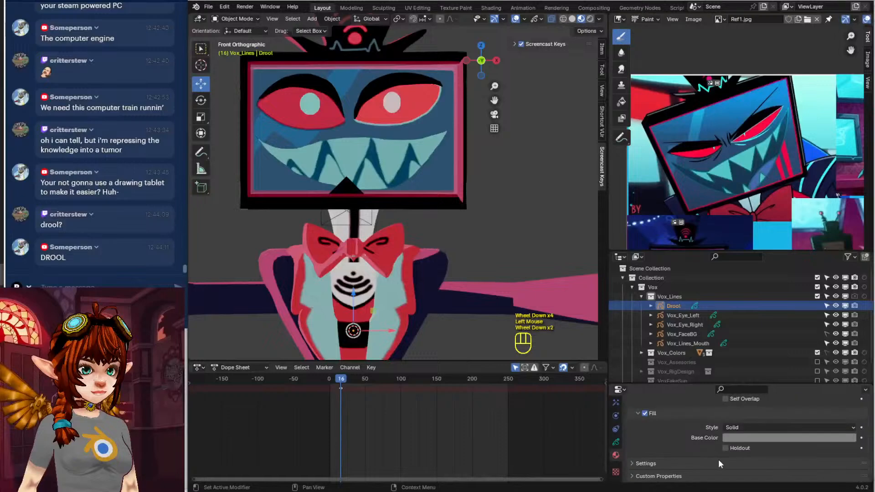
{"action": "scroll", "coordinate": [718, 459], "scroll_direction": "up", "scroll_amount": 2}
{"action": "mouse_move", "coordinate": [406, 214]}
{"action": "middle_mouse_down"}
{"action": "mouse_move", "coordinate": [392, 211]}
{"action": "mouse_move", "coordinate": [407, 203]}
{"action": "mouse_move", "coordinate": [403, 215]}
{"action": "middle_mouse_up"}
{"action": "scroll", "coordinate": [405, 218], "scroll_direction": "down", "scroll_amount": 2}
{"action": "middle_click_drag", "start_coordinate": [459, 244], "coordinate": [516, 247]}
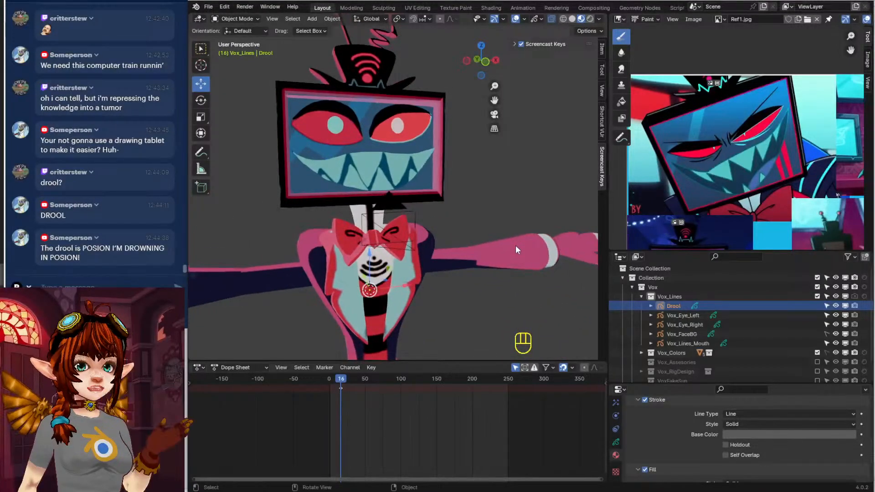
{"action": "key", "text": "KP_1"}
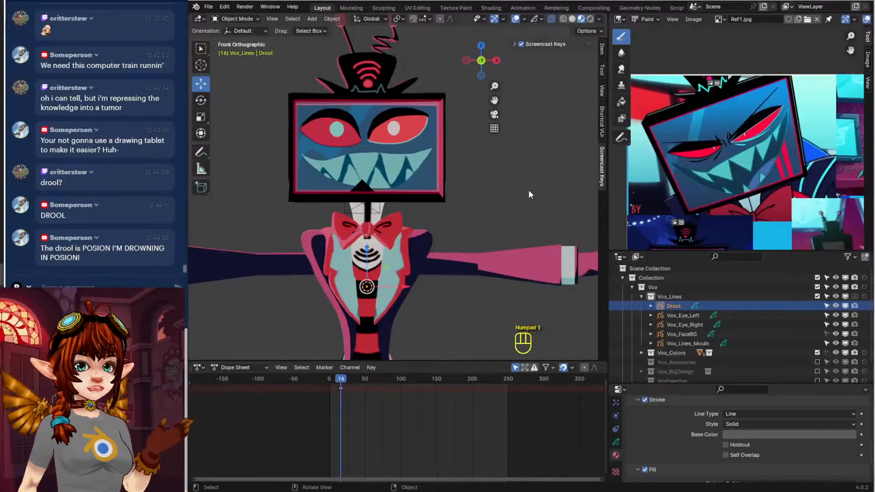
Turn off Use Lights for the Drool layer
{"action": "scroll", "coordinate": [617, 449], "scroll_direction": "down", "scroll_amount": 1}
{"action": "left_click", "coordinate": [616, 442]}
{"action": "scroll", "coordinate": [672, 445], "scroll_direction": "up", "scroll_amount": 4}
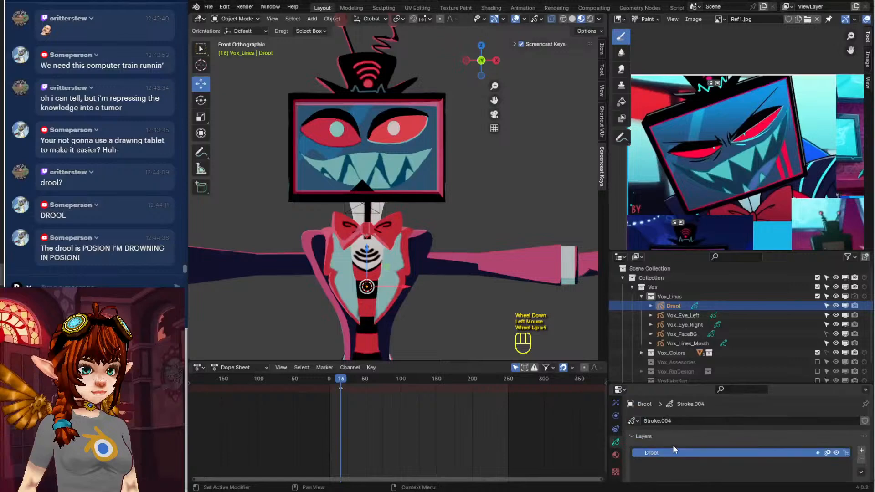
{"action": "scroll", "coordinate": [673, 449], "scroll_direction": "down", "scroll_amount": 2}
{"action": "left_click", "coordinate": [725, 465]}
{"action": "scroll", "coordinate": [674, 455], "scroll_direction": "down", "scroll_amount": 1}
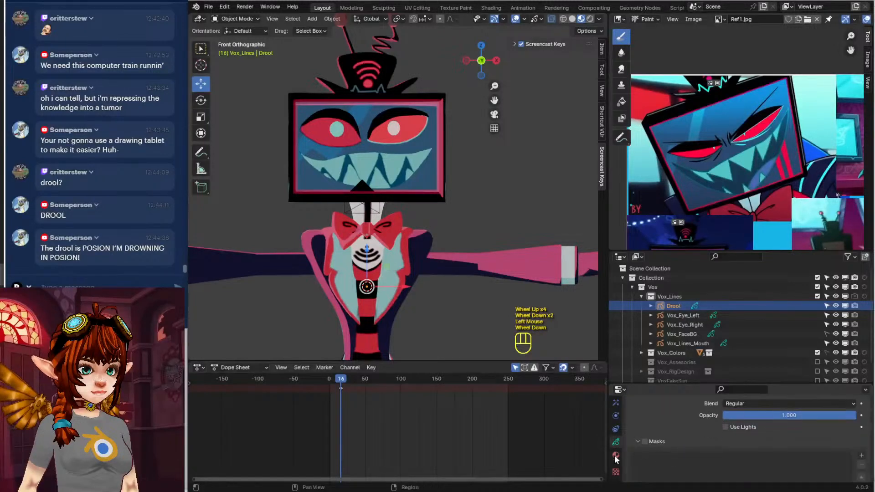
Rename the Drool object's Grey.003 material to Drool
{"action": "left_click", "coordinate": [615, 455]}
{"action": "scroll", "coordinate": [671, 453], "scroll_direction": "up", "scroll_amount": 1}
{"action": "scroll", "coordinate": [671, 453], "scroll_direction": "up", "scroll_amount": 4}
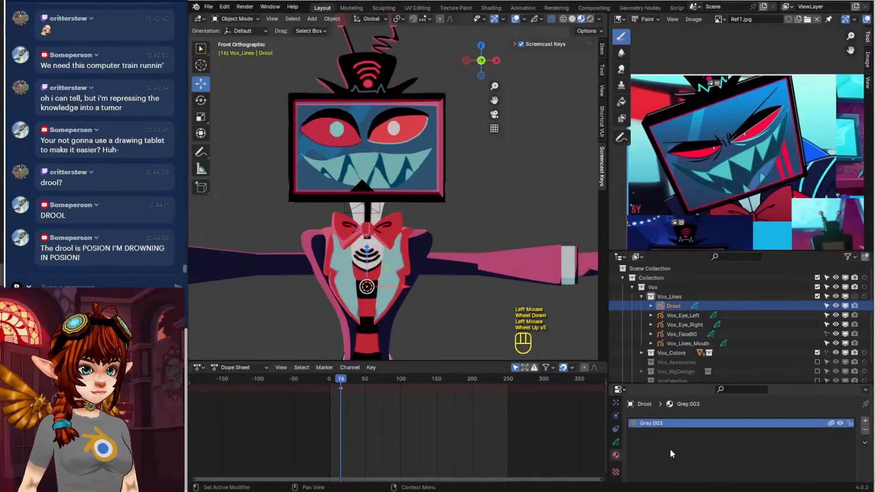
{"action": "scroll", "coordinate": [690, 467], "scroll_direction": "down", "scroll_amount": 2}
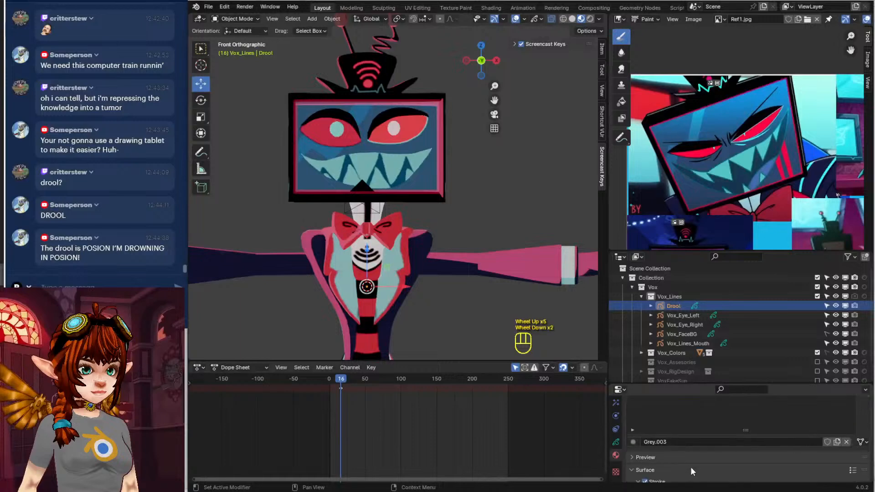
{"action": "left_click", "coordinate": [737, 440]}
{"action": "type", "text": "Dr"}
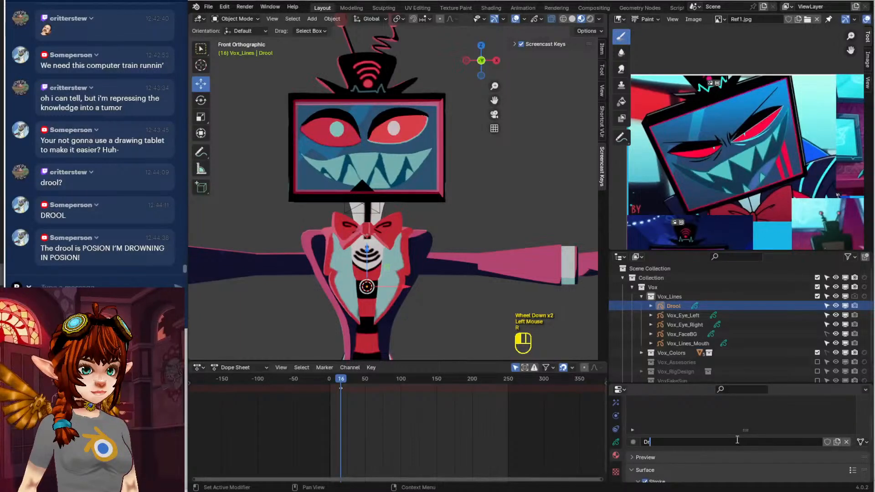
{"action": "type", "text": "rool"}
Turn off the Drool material's stroke and set its fill color to the red sampled from the drool in the reference image
{"action": "scroll", "coordinate": [736, 439], "scroll_direction": "up", "scroll_amount": 1}
{"action": "scroll", "coordinate": [737, 438], "scroll_direction": "down", "scroll_amount": 2}
{"action": "left_click", "coordinate": [644, 444]}
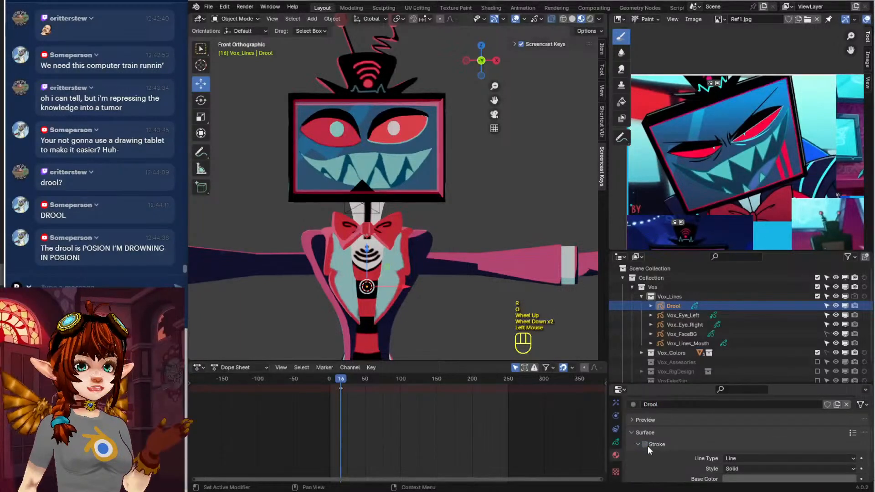
{"action": "left_click", "coordinate": [644, 444]}
{"action": "scroll", "coordinate": [661, 453], "scroll_direction": "down", "scroll_amount": 3}
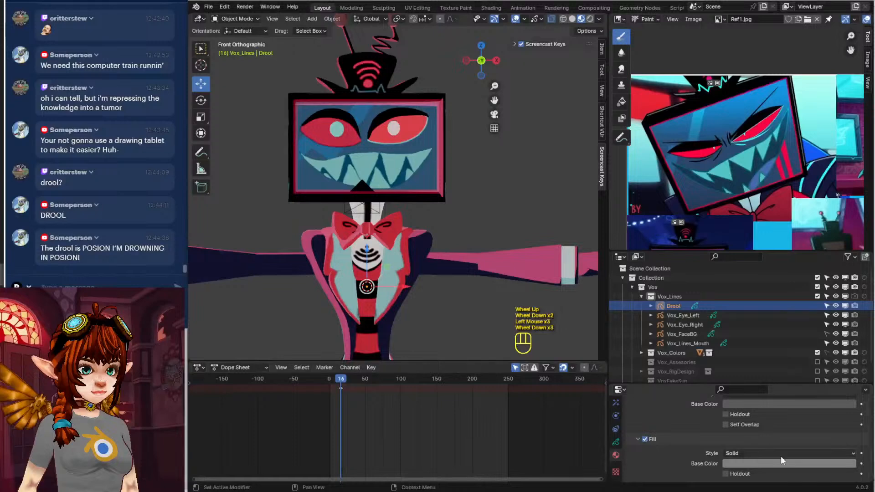
{"action": "left_click", "coordinate": [791, 463]}
{"action": "left_click", "coordinate": [847, 422]}
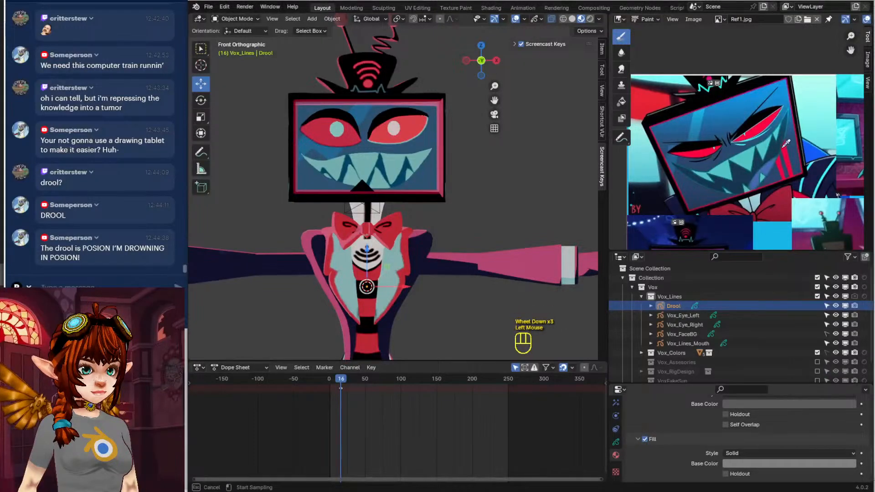
{"action": "left_click", "coordinate": [788, 145]}
In Draw Mode, draw a narrow filled drool streak from the mouth corner on the image's right down to the screen's lower edge
{"action": "scroll", "coordinate": [392, 191], "scroll_direction": "up", "scroll_amount": 2}
{"action": "left_click", "coordinate": [235, 19]}
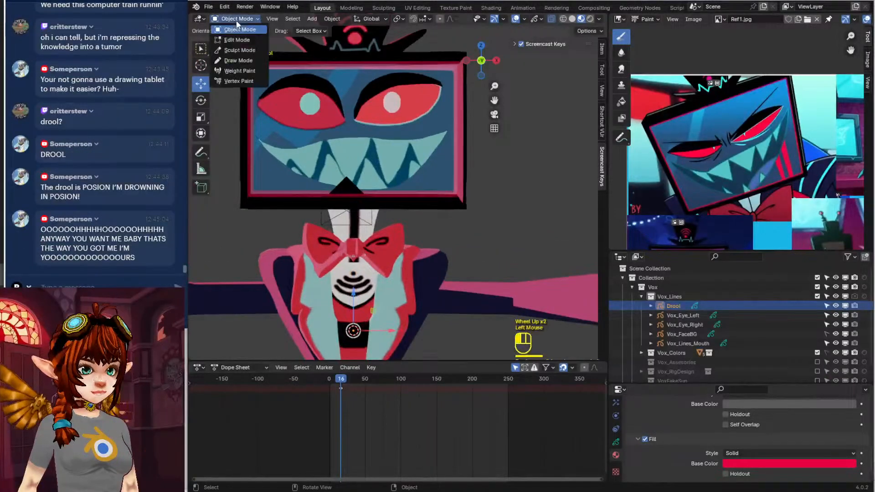
{"action": "left_click", "coordinate": [246, 60]}
{"action": "scroll", "coordinate": [464, 176], "scroll_direction": "up", "scroll_amount": 2}
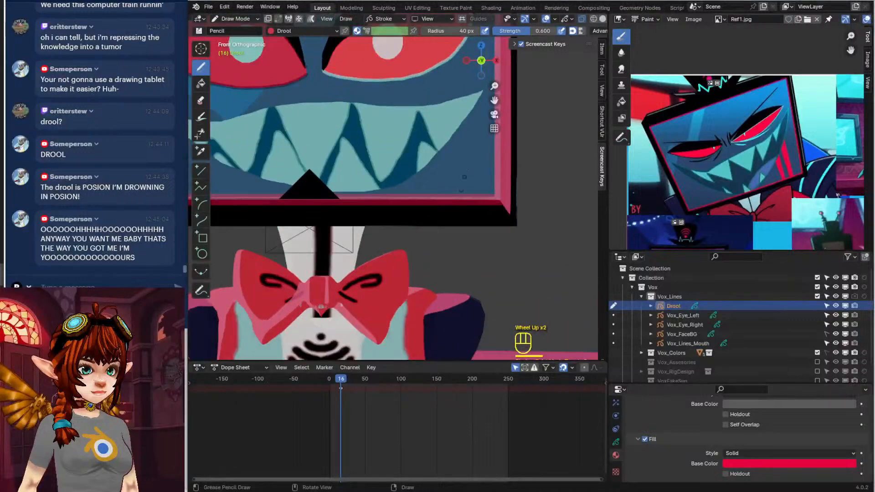
{"action": "left_click", "coordinate": [470, 113]}
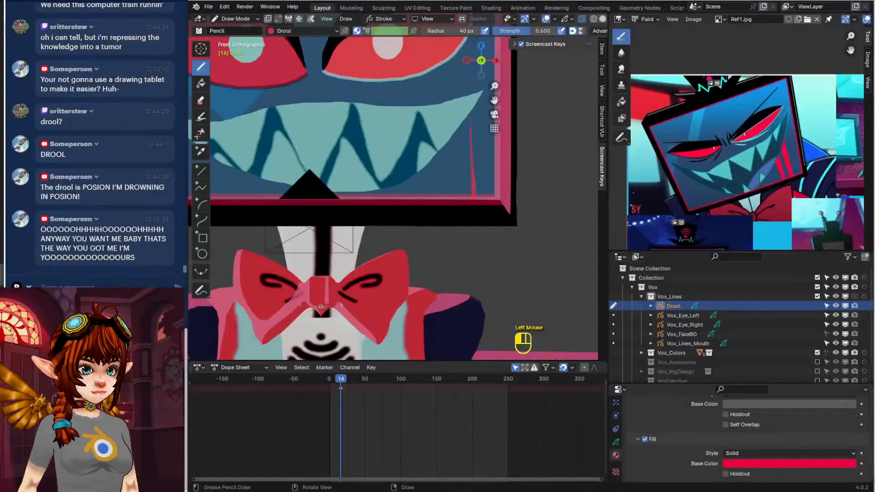
{"action": "left_click_drag", "start_coordinate": [471, 196], "coordinate": [463, 121]}
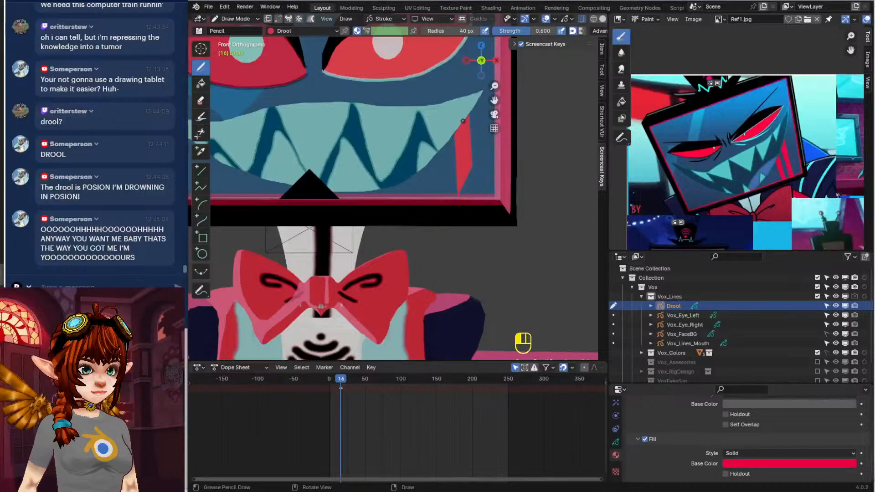
Flatten the drool streak in Edit Mode by scaling all its points to 0 along Y, and return to Draw Mode
{"action": "left_click", "coordinate": [241, 19]}
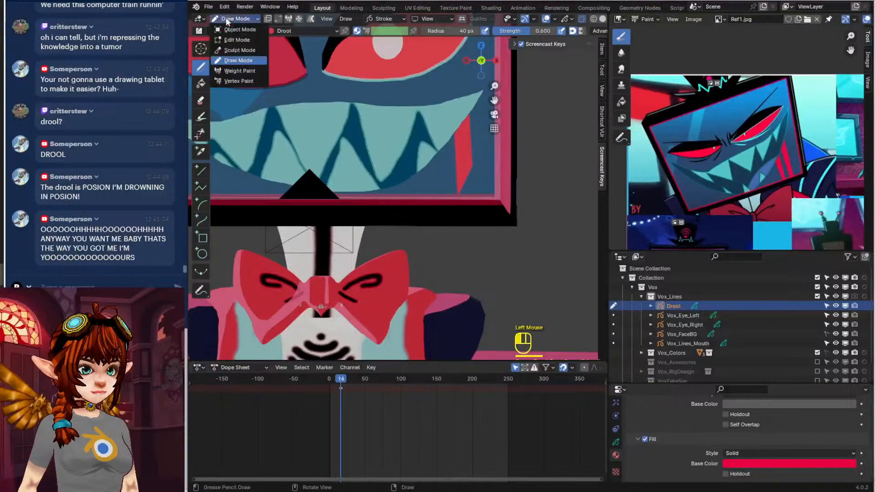
{"action": "left_click", "coordinate": [237, 42]}
{"action": "middle_click_drag", "start_coordinate": [424, 154], "coordinate": [436, 158]}
{"action": "key", "text": "a"}
{"action": "key", "text": "s"}
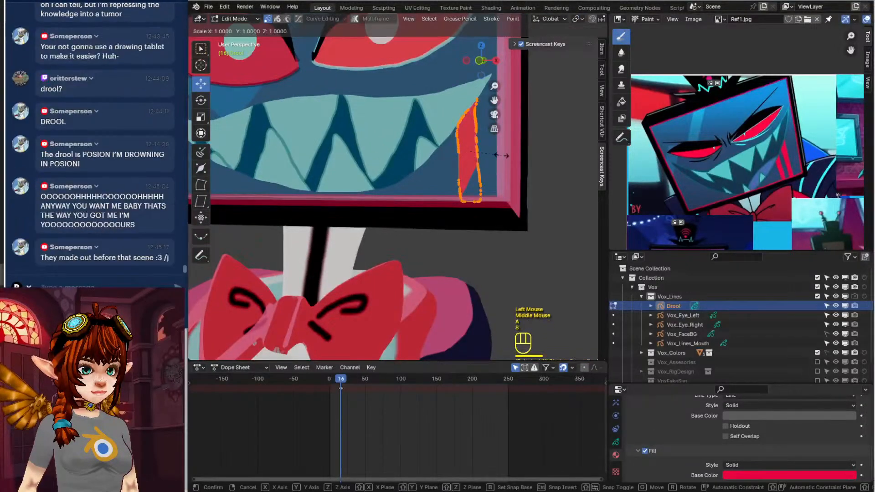
{"action": "key", "text": "y"}
{"action": "key", "text": "0"}
{"action": "key", "text": "Return"}
{"action": "key", "text": "Tab"}
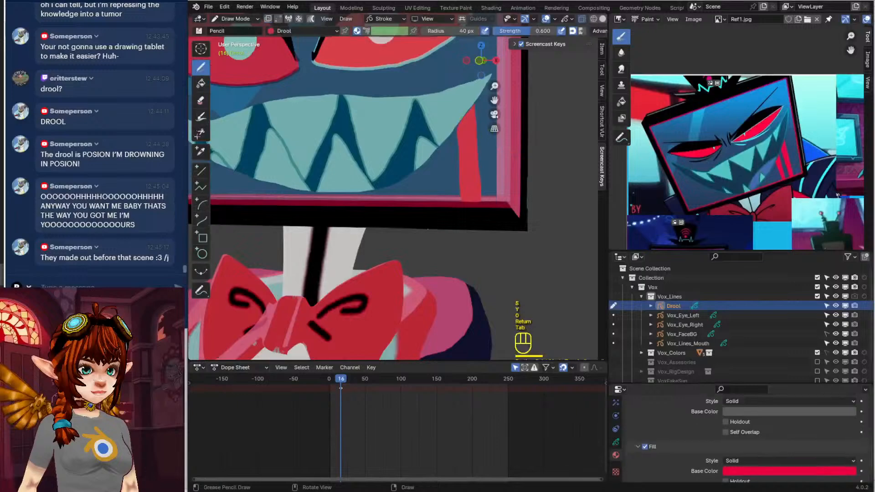
Draw a second, shorter drool streak beside the first, from the mouth's lower edge to the screen's lower edge
{"action": "mouse_move", "coordinate": [526, 150]}
{"action": "middle_mouse_down"}
{"action": "mouse_move", "coordinate": [431, 224]}
{"action": "mouse_move", "coordinate": [461, 249]}
{"action": "middle_mouse_up"}
{"action": "scroll", "coordinate": [428, 226], "scroll_direction": "down", "scroll_amount": 2}
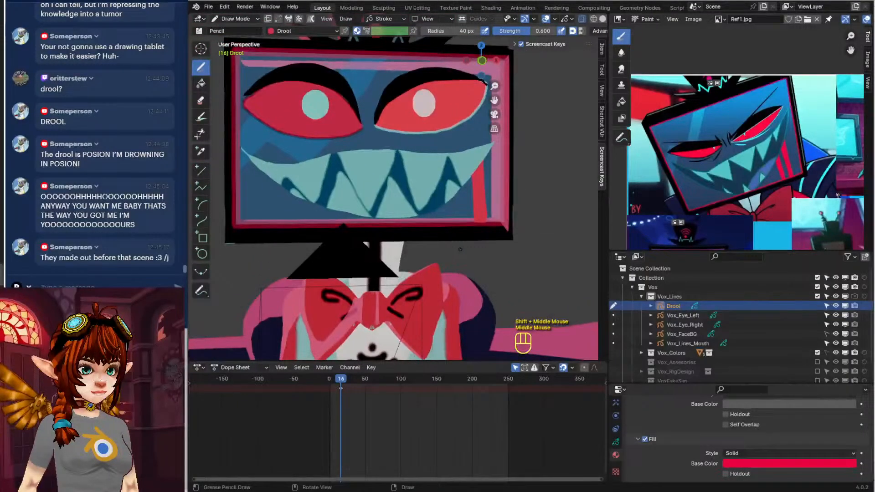
{"action": "scroll", "coordinate": [461, 249], "scroll_direction": "up", "scroll_amount": 2}
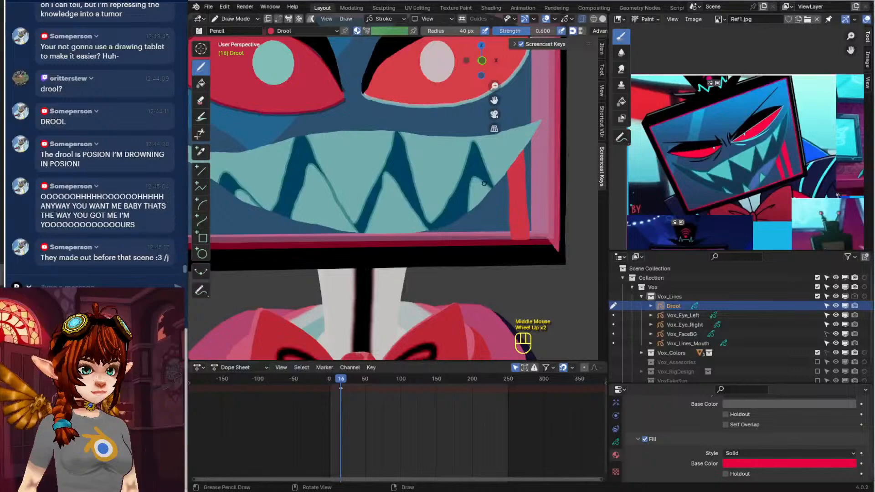
{"action": "scroll", "coordinate": [451, 227], "scroll_direction": "up", "scroll_amount": 1}
{"action": "middle_click_drag", "start_coordinate": [451, 226], "coordinate": [414, 199], "text": "shift"}
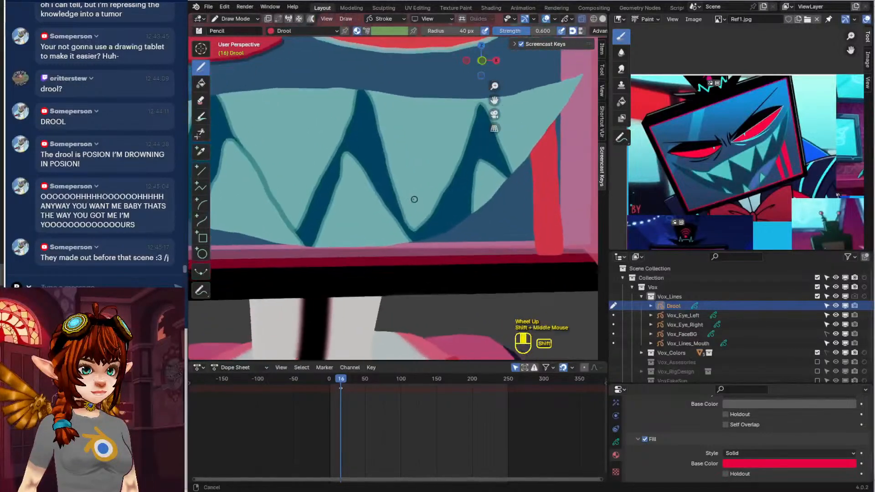
{"action": "middle_click_drag", "start_coordinate": [487, 231], "coordinate": [509, 210]}
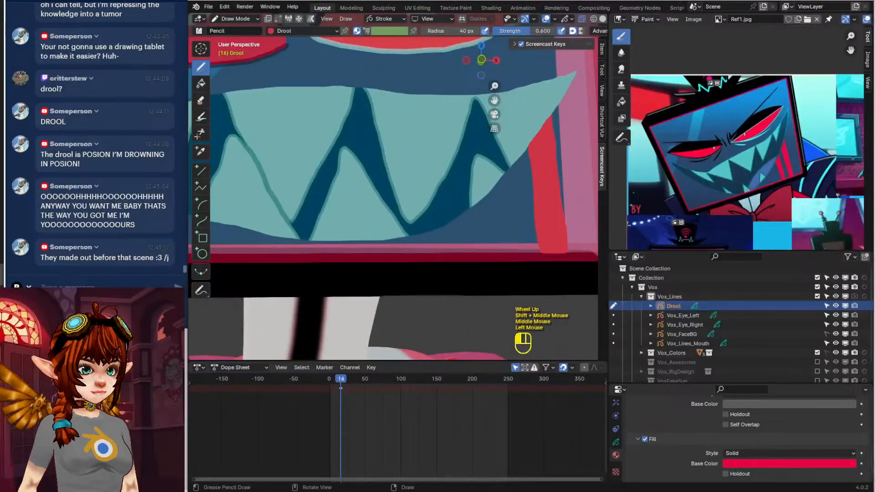
{"action": "mouse_move", "coordinate": [508, 173]}
{"action": "left_mouse_down"}
{"action": "mouse_move", "coordinate": [507, 241]}
{"action": "mouse_move", "coordinate": [474, 249]}
{"action": "left_mouse_up"}
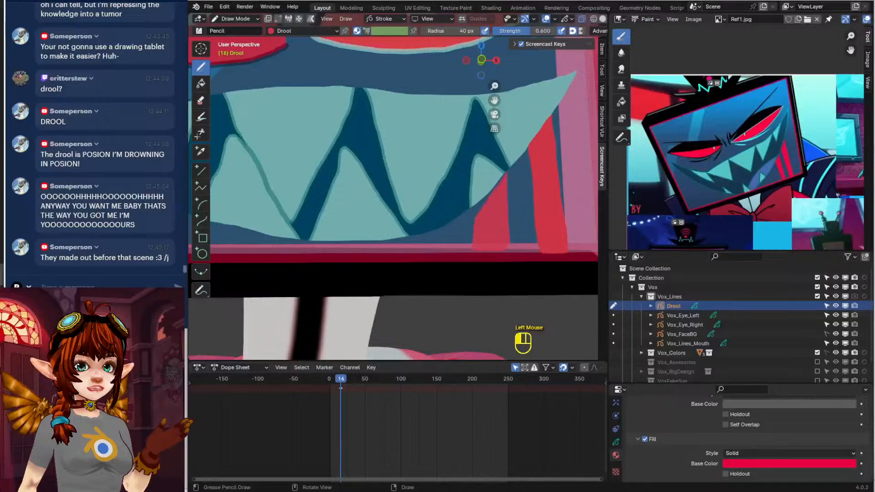
Flatten both drool streaks into one plane in Edit Mode by scaling all points to 0 along Y
{"action": "scroll", "coordinate": [516, 209], "scroll_direction": "down", "scroll_amount": 2}
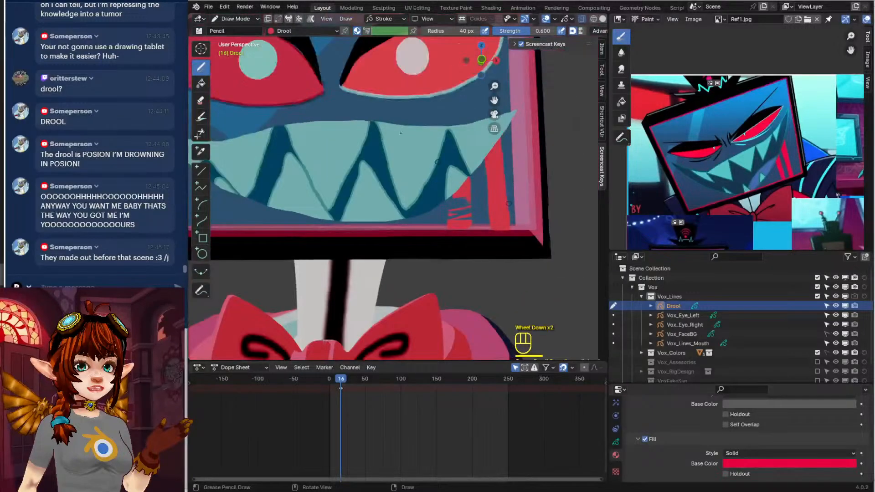
{"action": "left_click", "coordinate": [235, 18]}
{"action": "left_click", "coordinate": [237, 41]}
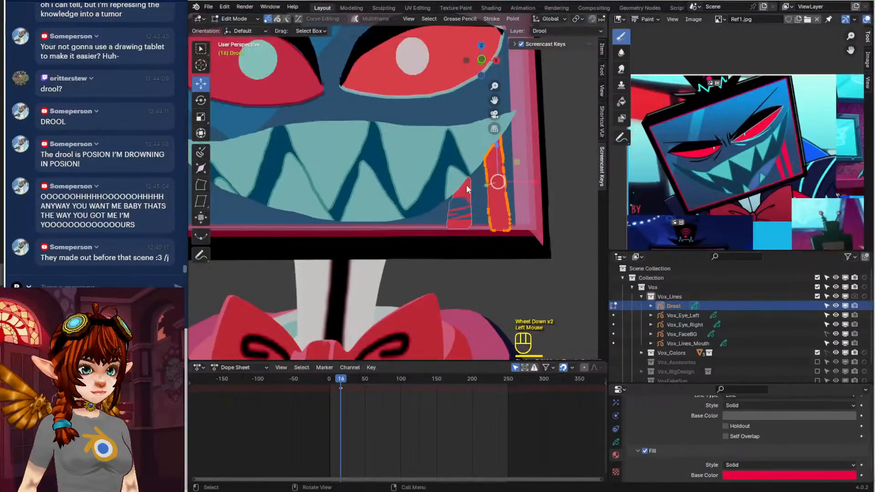
{"action": "key", "text": "a"}
{"action": "key", "text": "s"}
{"action": "key", "text": "y"}
{"action": "key", "text": "0"}
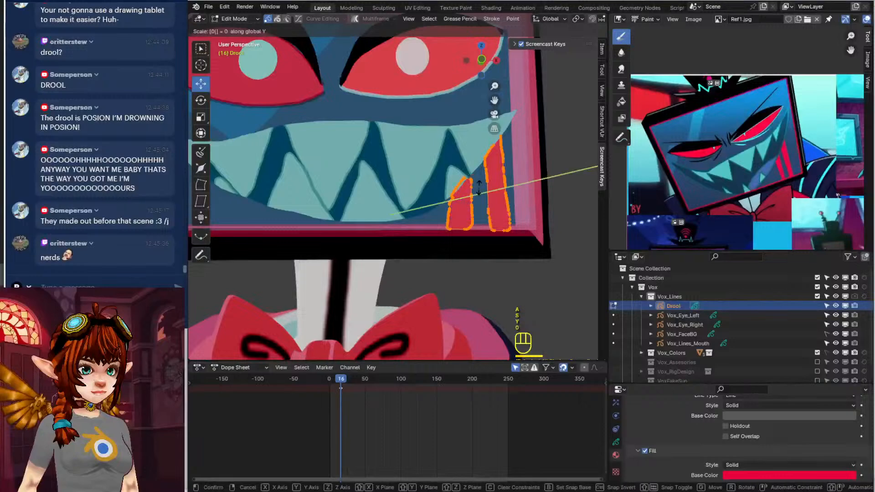
{"action": "key", "text": "Return"}
{"action": "key", "text": "Tab"}
Return the Drool object to Object Mode and collapse the Vox_Lines collection in the outliner
{"action": "scroll", "coordinate": [479, 187], "scroll_direction": "down", "scroll_amount": 2}
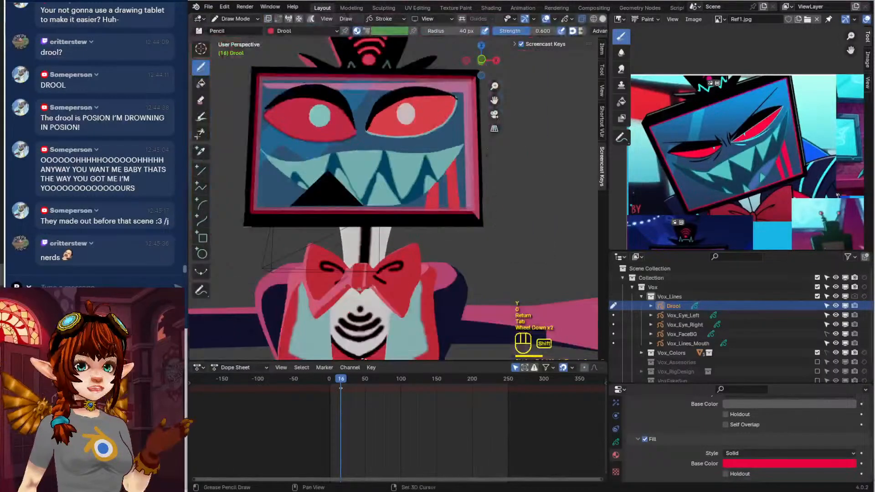
{"action": "middle_click_drag", "start_coordinate": [486, 148], "coordinate": [451, 214], "text": "shift"}
{"action": "scroll", "coordinate": [465, 119], "scroll_direction": "down", "scroll_amount": 3}
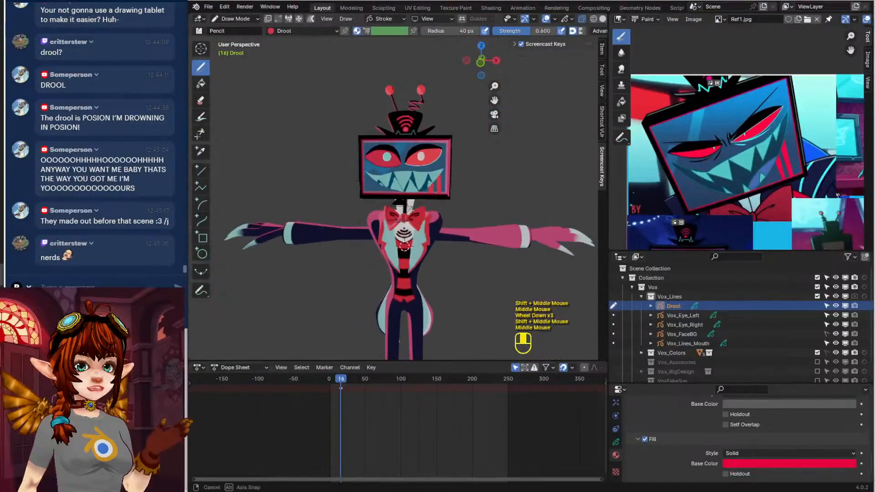
{"action": "left_click", "coordinate": [223, 18]}
{"action": "left_click", "coordinate": [235, 28]}
{"action": "scroll", "coordinate": [455, 191], "scroll_direction": "down", "scroll_amount": 2}
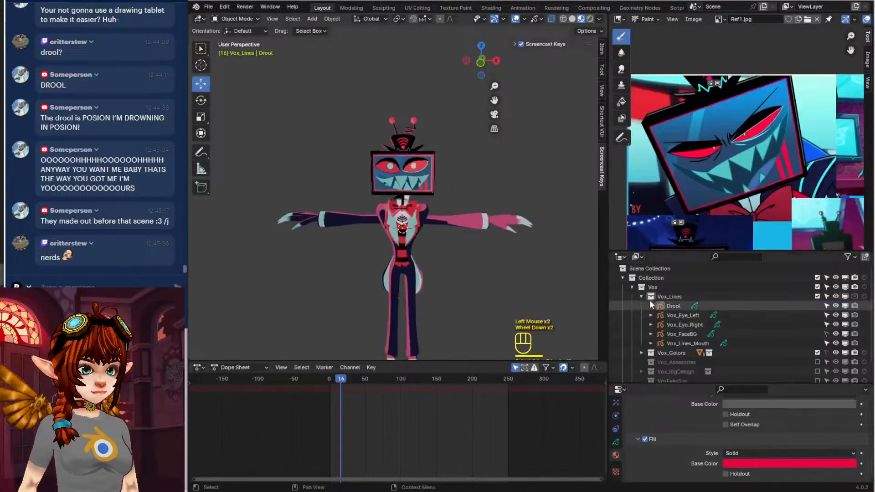
{"action": "left_click", "coordinate": [641, 296]}
Hide the Camera.001 object and save the file
{"action": "mouse_move", "coordinate": [450, 196]}
{"action": "middle_mouse_down", "text": "shift"}
{"action": "mouse_move", "coordinate": [450, 171]}
{"action": "mouse_move", "coordinate": [451, 181]}
{"action": "middle_mouse_up", "text": "shift"}
{"action": "left_click", "coordinate": [401, 203]}
{"action": "middle_click_drag", "start_coordinate": [403, 203], "coordinate": [417, 231]}
{"action": "left_click", "coordinate": [360, 178]}
{"action": "key", "text": "h"}
{"action": "key", "text": "ctrl+s"}
Compare the full character with the full-body and suit reference images
{"action": "scroll", "coordinate": [747, 162], "scroll_direction": "down", "scroll_amount": 2}
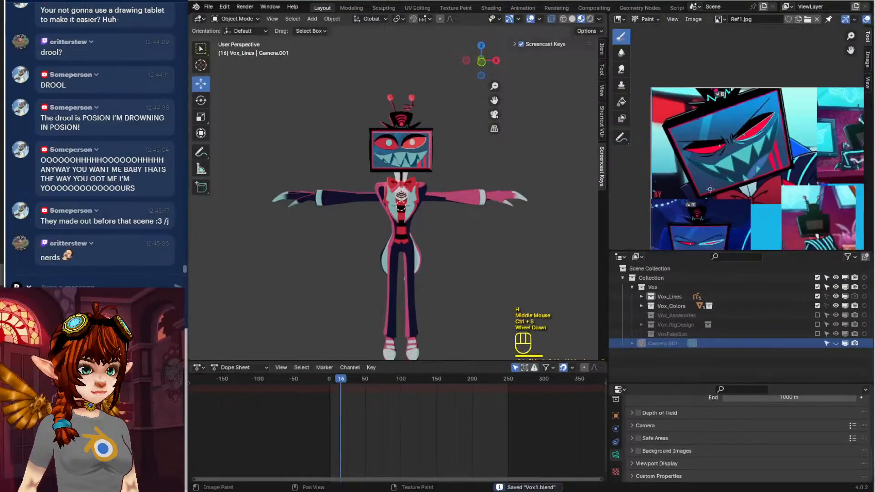
{"action": "middle_click_drag", "start_coordinate": [489, 263], "coordinate": [453, 248], "text": "shift"}
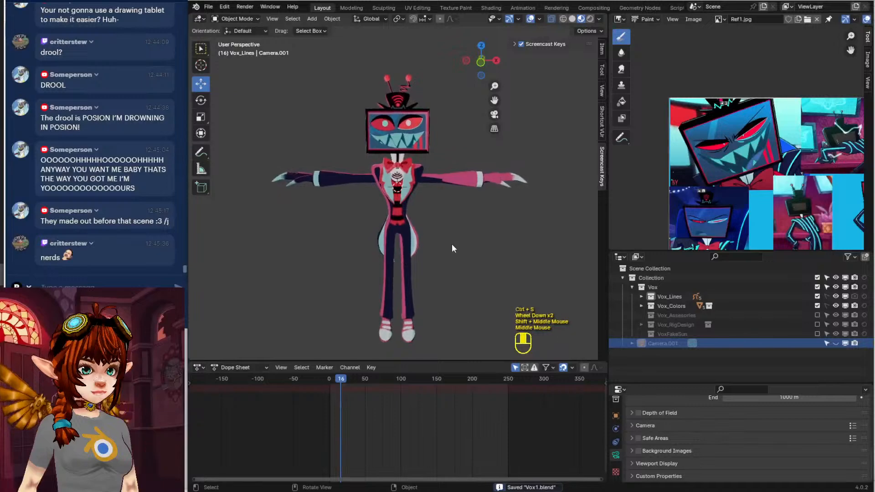
{"action": "middle_click_drag", "start_coordinate": [762, 187], "coordinate": [723, 155]}
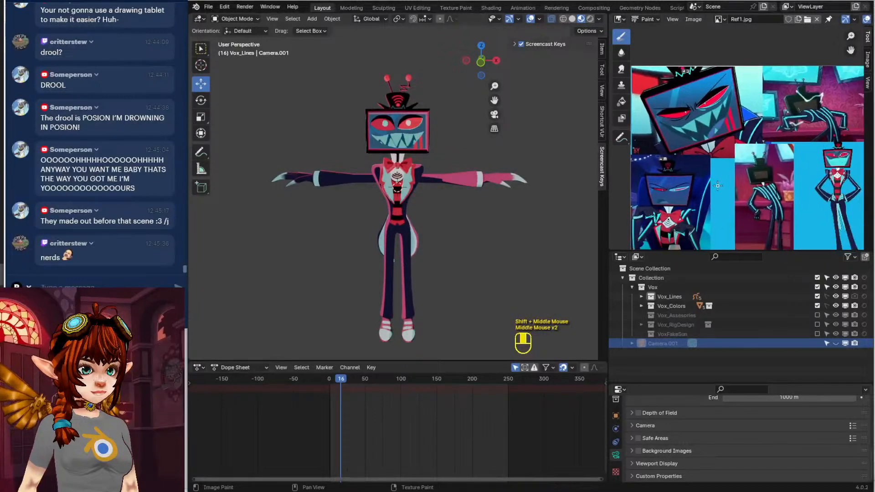
{"action": "scroll", "coordinate": [448, 239], "scroll_direction": "up", "scroll_amount": 2}
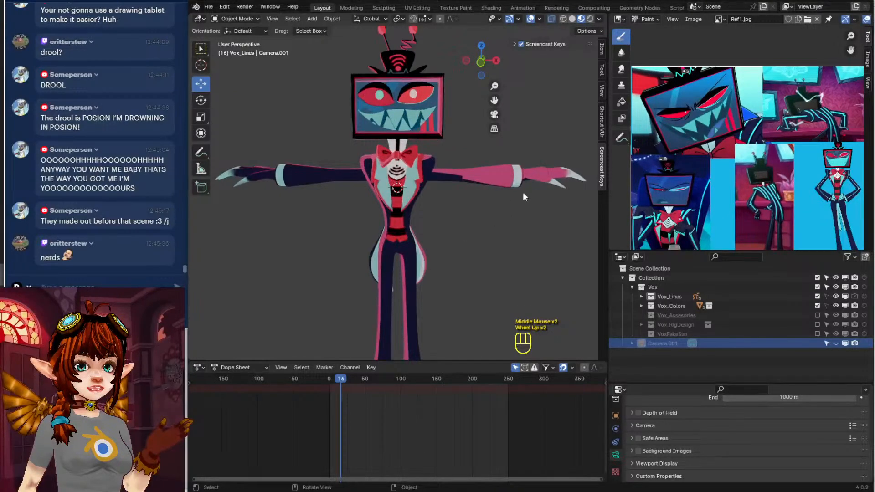
{"action": "left_click", "coordinate": [243, 19]}
{"action": "left_click", "coordinate": [418, 180]}
{"action": "middle_click_drag", "start_coordinate": [417, 182], "coordinate": [397, 180]}
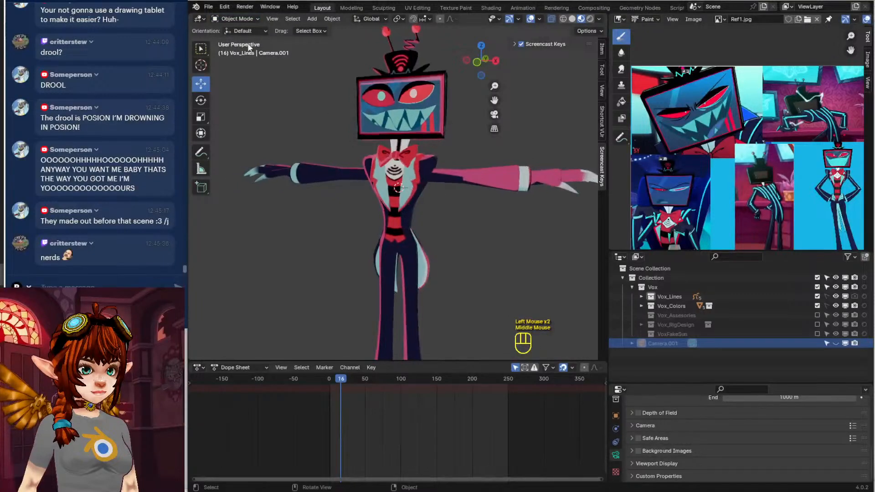
Make the Vox_Colors collection selectable, and hide the jacket lapels and the bow tie
{"action": "left_click", "coordinate": [826, 305]}
{"action": "left_click", "coordinate": [410, 184]}
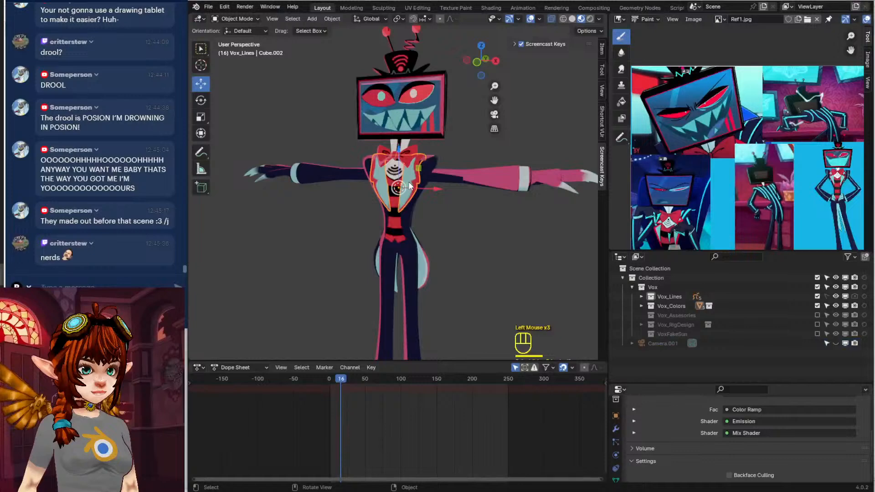
{"action": "key", "text": "h"}
{"action": "left_click", "coordinate": [415, 158]}
{"action": "left_click", "coordinate": [412, 150]}
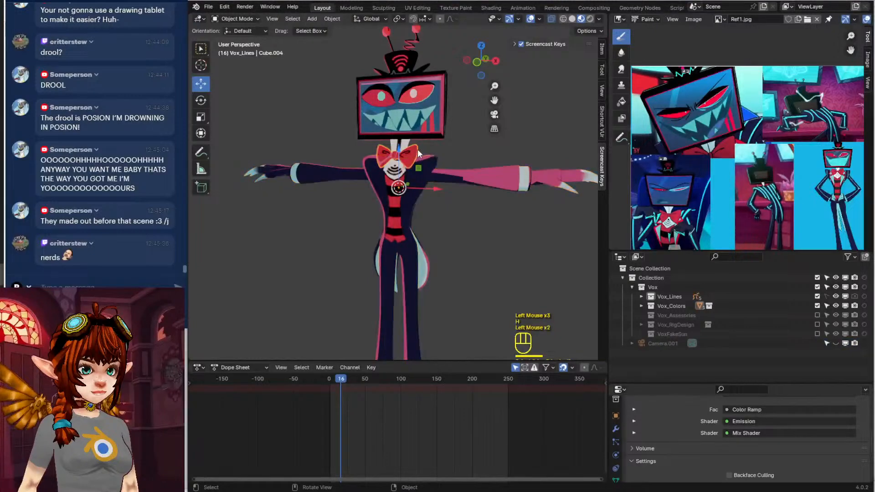
{"action": "key", "text": "h"}
Switch the coat tails to Texture Paint mode and sample the brush colour from the cyan suit stripes in the back-view reference
{"action": "left_click", "coordinate": [425, 265]}
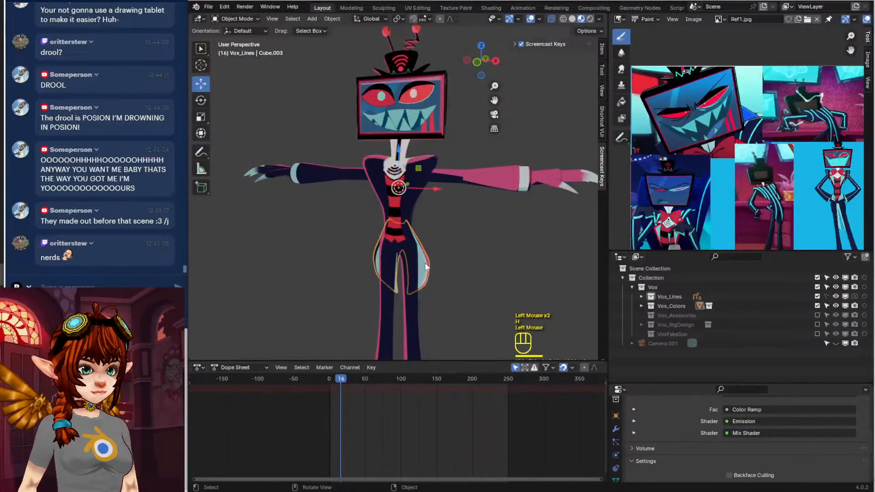
{"action": "middle_click_drag", "start_coordinate": [722, 208], "coordinate": [710, 196]}
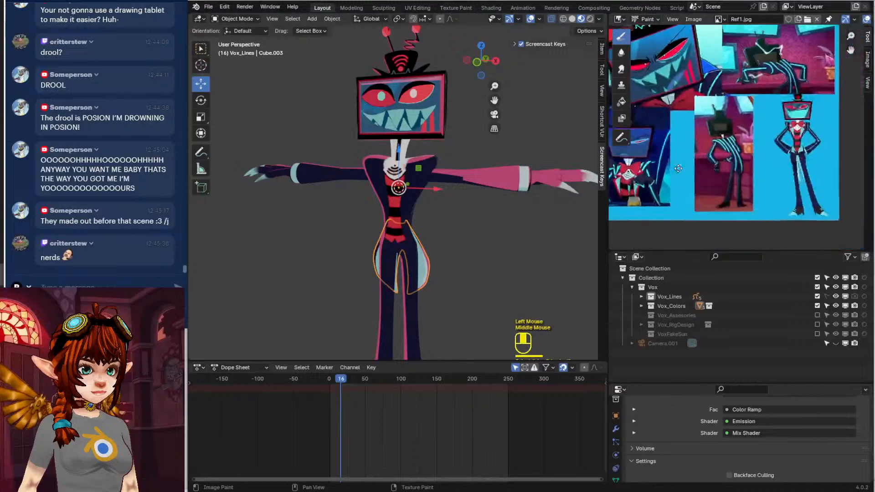
{"action": "scroll", "coordinate": [748, 174], "scroll_direction": "up", "scroll_amount": 3}
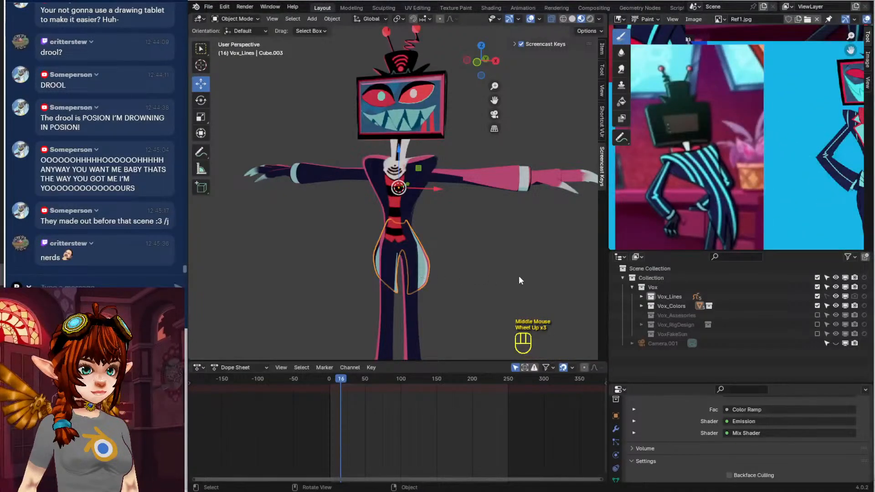
{"action": "left_click", "coordinate": [229, 19]}
{"action": "left_click", "coordinate": [240, 77]}
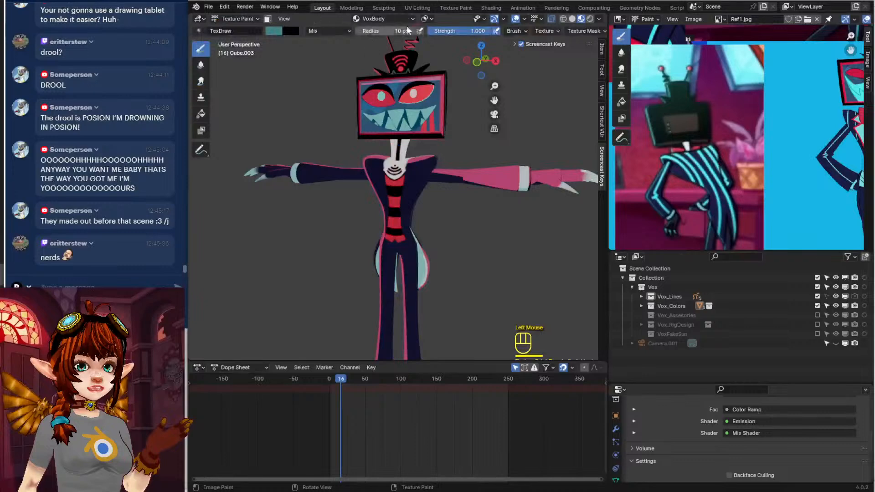
{"action": "left_click", "coordinate": [277, 29]}
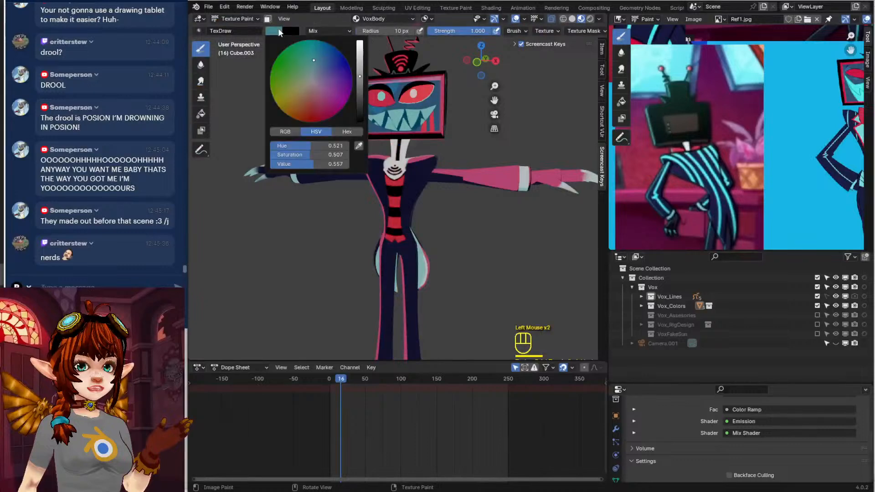
{"action": "left_click", "coordinate": [360, 147]}
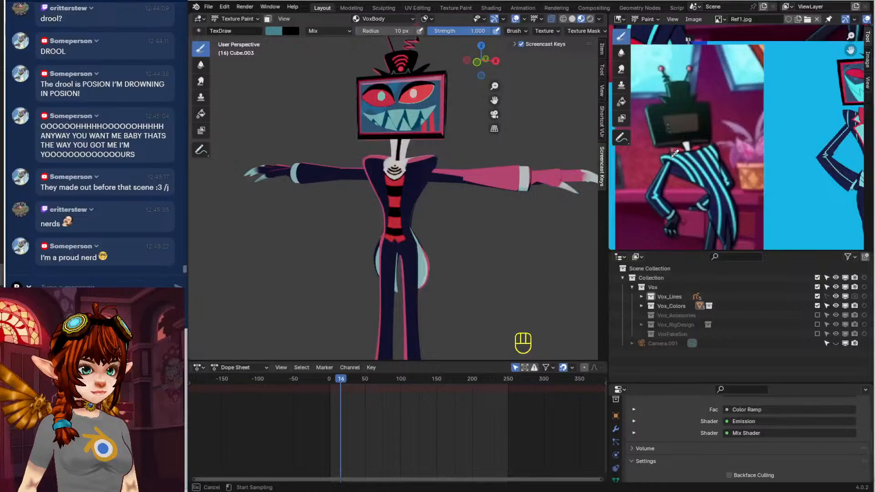
{"action": "left_click", "coordinate": [674, 153]}
Try to paint a cyan stripe down the suit's upper back with the coat tails as the active object
{"action": "middle_click_drag", "start_coordinate": [475, 159], "coordinate": [364, 166]}
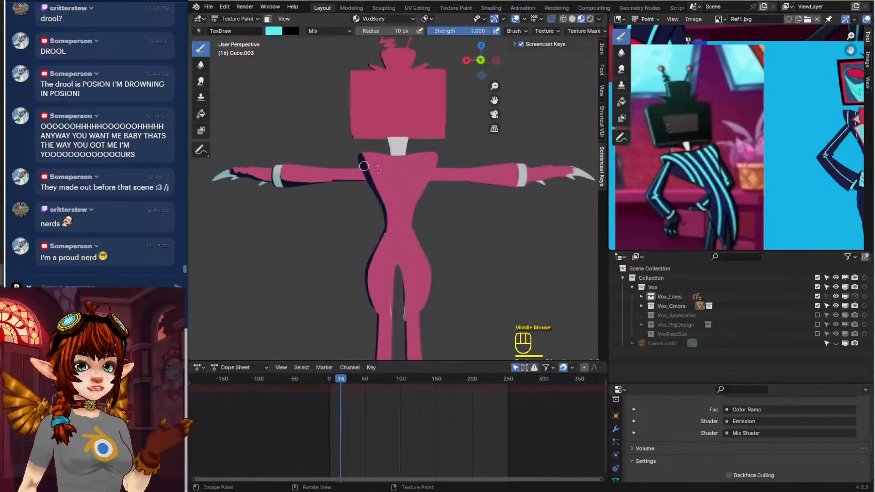
{"action": "scroll", "coordinate": [406, 190], "scroll_direction": "up", "scroll_amount": 3}
{"action": "middle_click_drag", "start_coordinate": [406, 190], "coordinate": [394, 131], "text": "shift"}
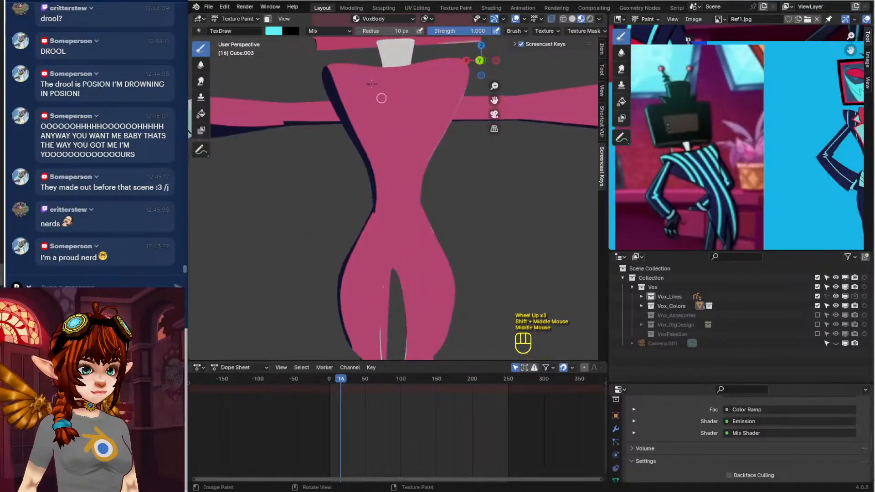
{"action": "left_click_drag", "start_coordinate": [365, 68], "coordinate": [367, 89]}
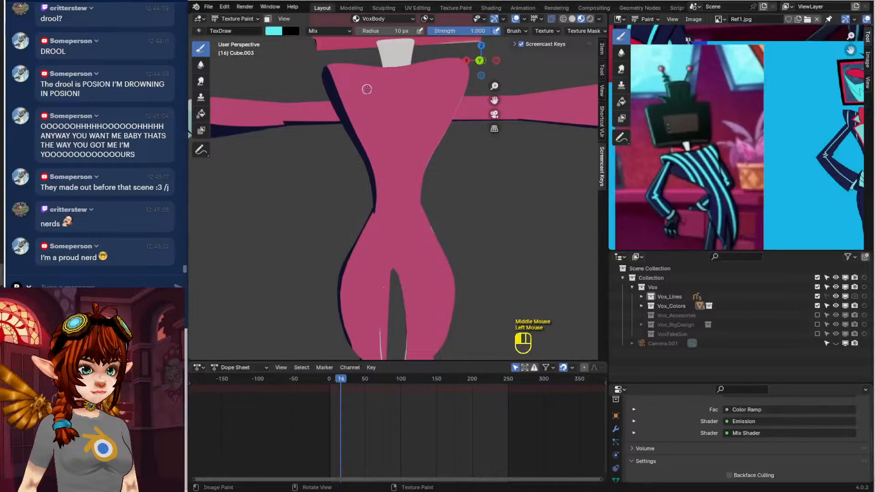
Return to Object Mode and hide the coat tails
{"action": "middle_click_drag", "start_coordinate": [289, 37], "coordinate": [214, 16]}
{"action": "left_click", "coordinate": [231, 18]}
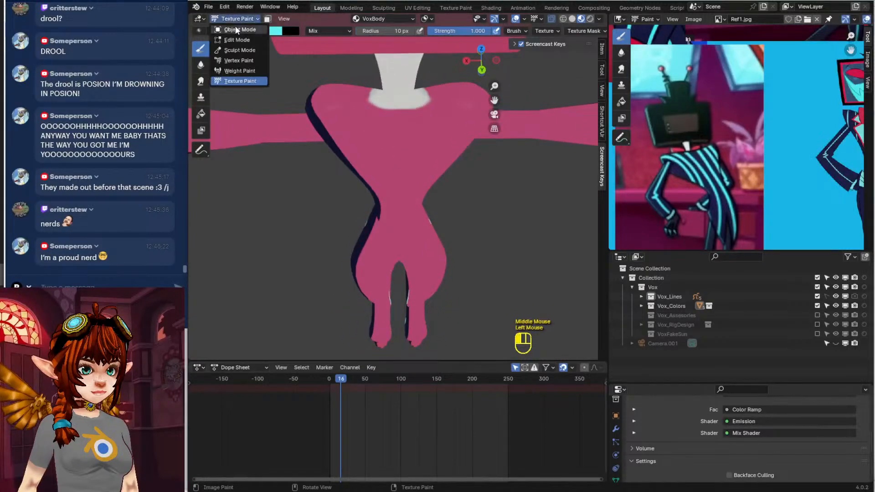
{"action": "left_click", "coordinate": [235, 28]}
{"action": "left_click", "coordinate": [231, 18]}
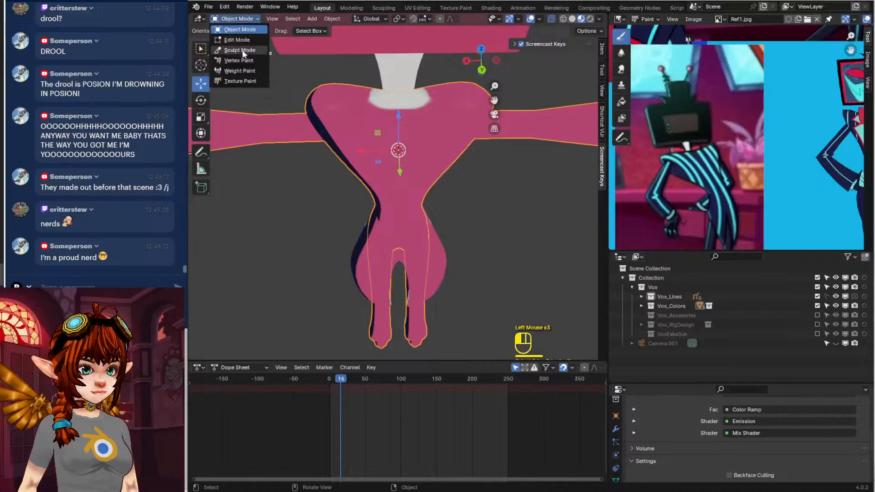
{"action": "left_click", "coordinate": [375, 240]}
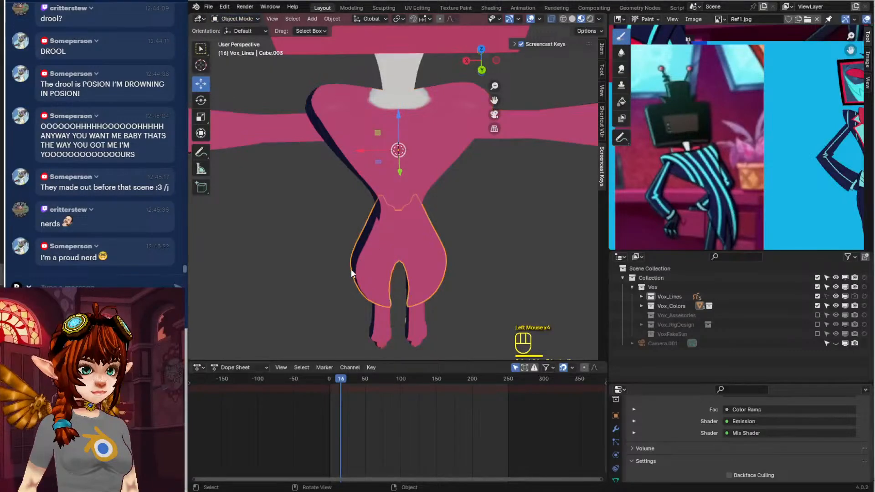
{"action": "key", "text": "h"}
Select the suit body and put it into Texture Paint mode
{"action": "left_click", "coordinate": [233, 19]}
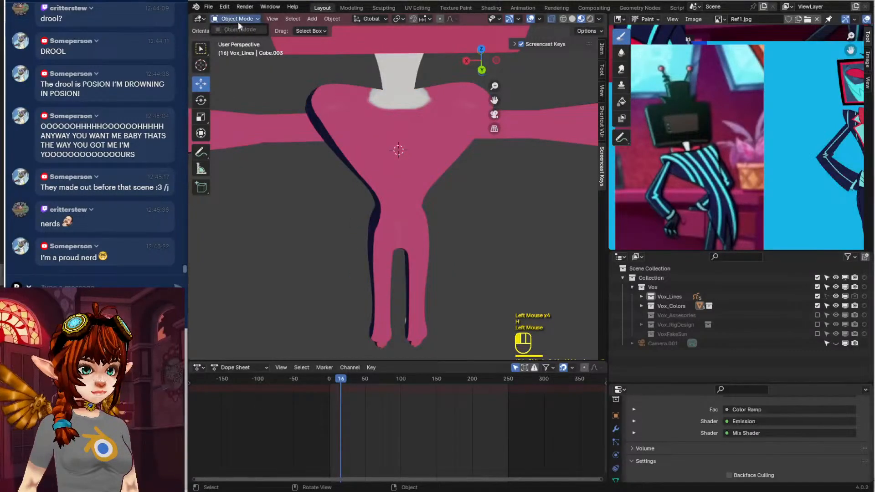
{"action": "left_click", "coordinate": [251, 19]}
{"action": "left_click", "coordinate": [349, 127]}
{"action": "left_click", "coordinate": [234, 19]}
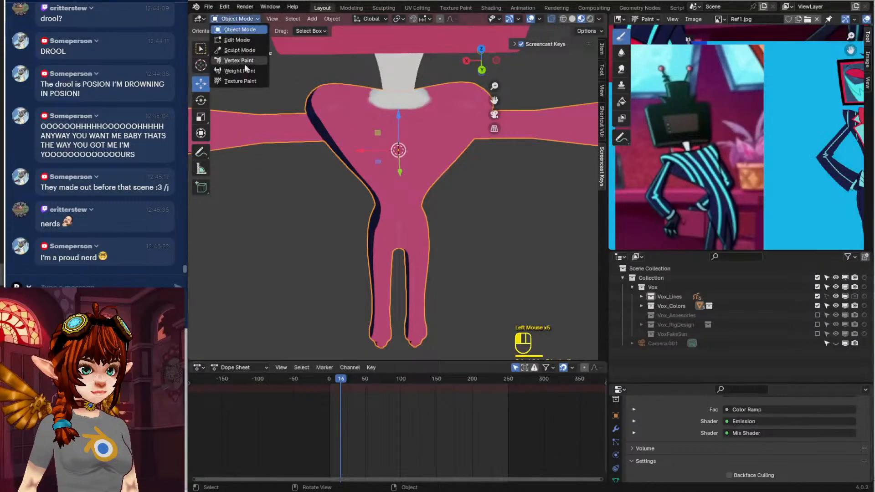
{"action": "left_click", "coordinate": [249, 83]}
Paint three mirrored pairs of cyan stripes down the back of the jacket, the inner pair reaching towards the waist
{"action": "middle_click_drag", "start_coordinate": [339, 162], "coordinate": [348, 74]}
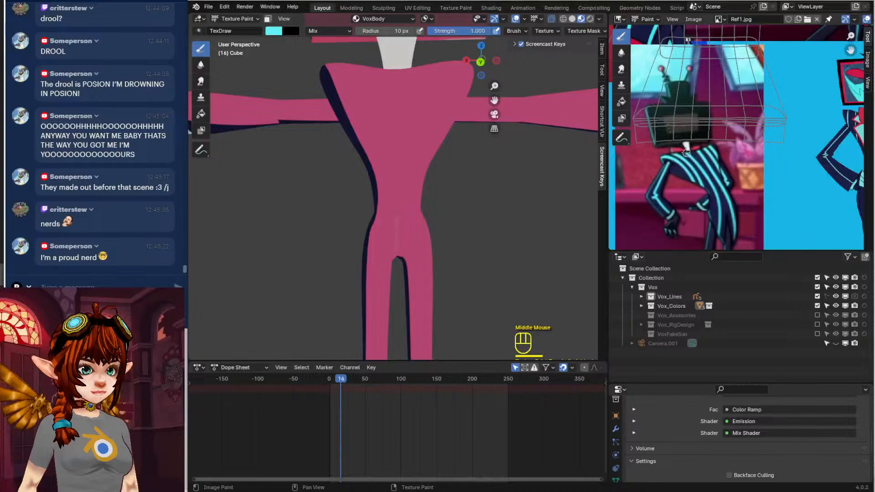
{"action": "left_click_drag", "start_coordinate": [362, 66], "coordinate": [383, 197]}
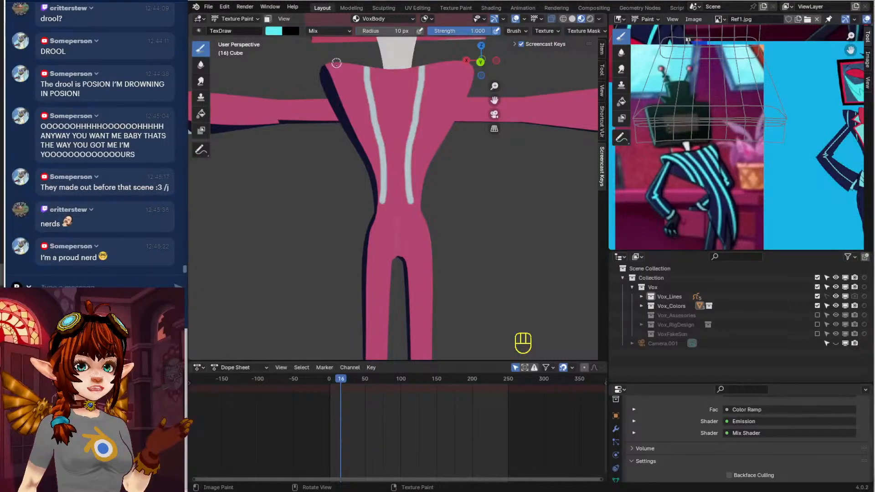
{"action": "left_click_drag", "start_coordinate": [337, 63], "coordinate": [342, 119]}
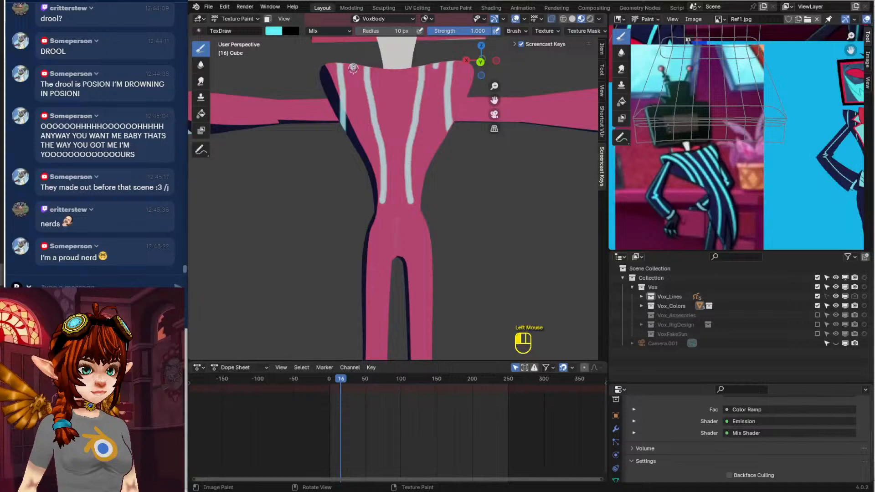
{"action": "left_click_drag", "start_coordinate": [353, 68], "coordinate": [354, 139]}
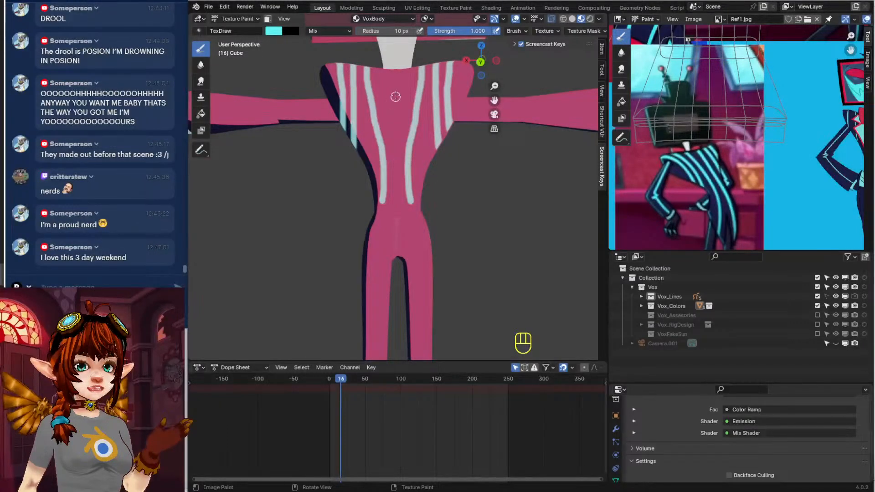
Clean up the tops of the inner back stripes and extend their lower ends outward at the waist
{"action": "scroll", "coordinate": [396, 97], "scroll_direction": "up", "scroll_amount": 2}
{"action": "middle_click_drag", "start_coordinate": [358, 38], "coordinate": [365, 151], "text": "shift"}
{"action": "left_click_drag", "start_coordinate": [360, 131], "coordinate": [363, 165]}
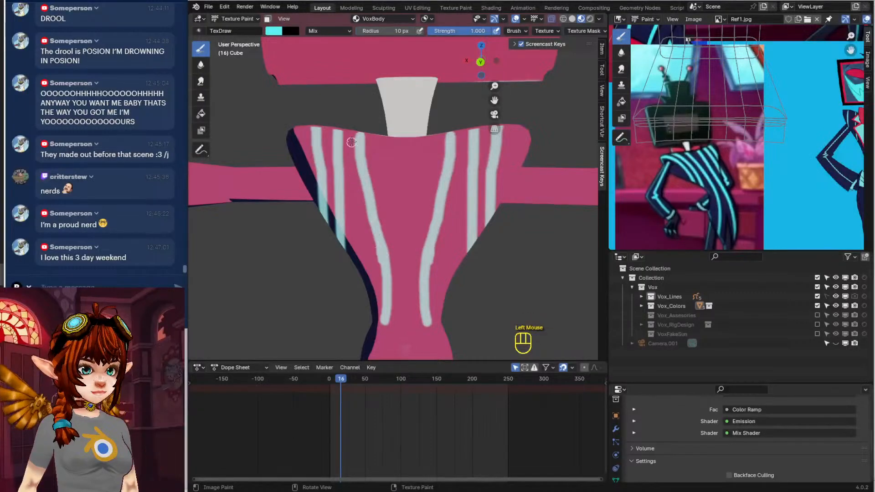
{"action": "left_click_drag", "start_coordinate": [356, 129], "coordinate": [357, 148]}
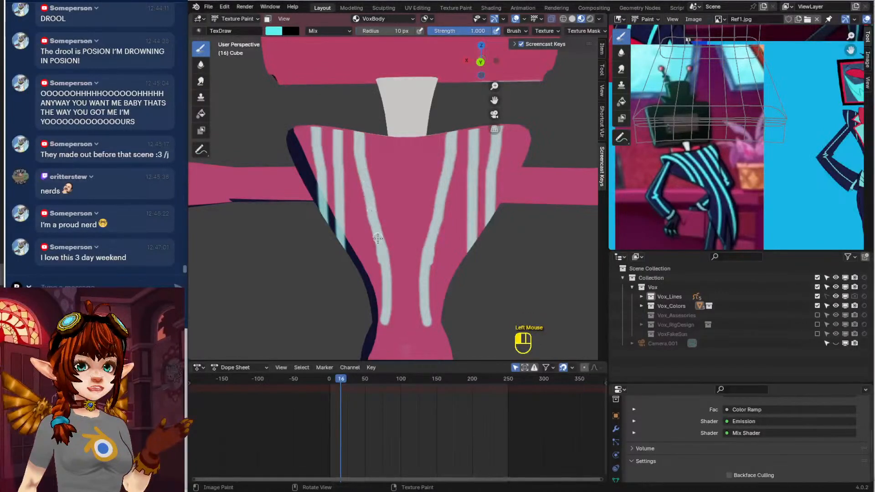
{"action": "left_click_drag", "start_coordinate": [385, 315], "coordinate": [378, 338]}
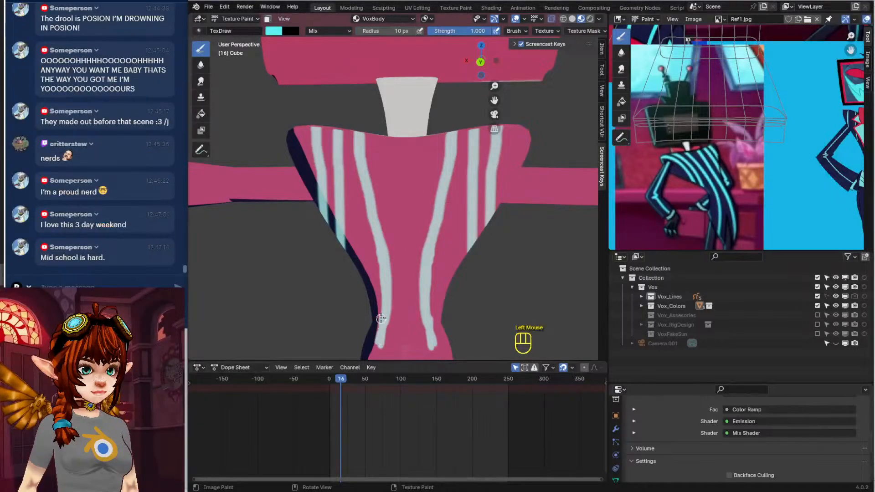
Paint a cyan stripe along the back of the sleeve from the cuff to the shoulder
{"action": "middle_click_drag", "start_coordinate": [311, 219], "coordinate": [439, 247], "text": "shift"}
{"action": "scroll", "coordinate": [383, 231], "scroll_direction": "down", "scroll_amount": 2}
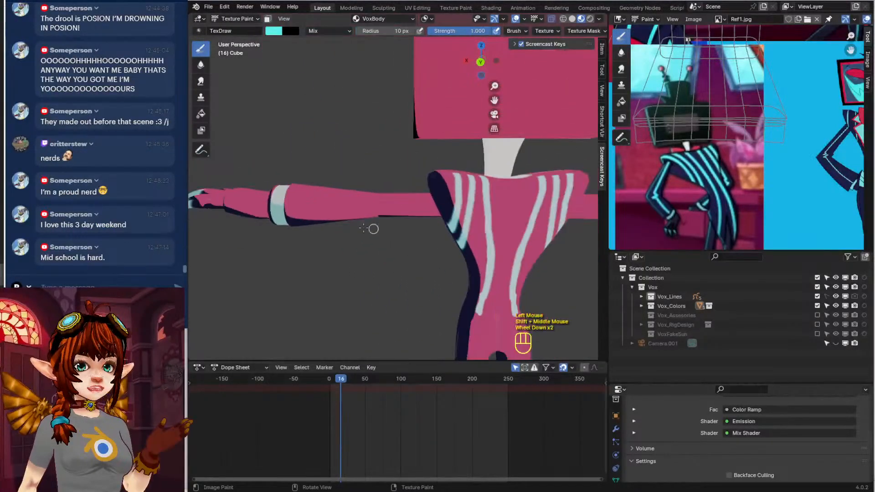
{"action": "mouse_move", "coordinate": [363, 227]}
{"action": "middle_mouse_down", "text": "shift"}
{"action": "mouse_move", "coordinate": [359, 278]}
{"action": "mouse_move", "coordinate": [346, 231]}
{"action": "middle_mouse_up", "text": "shift"}
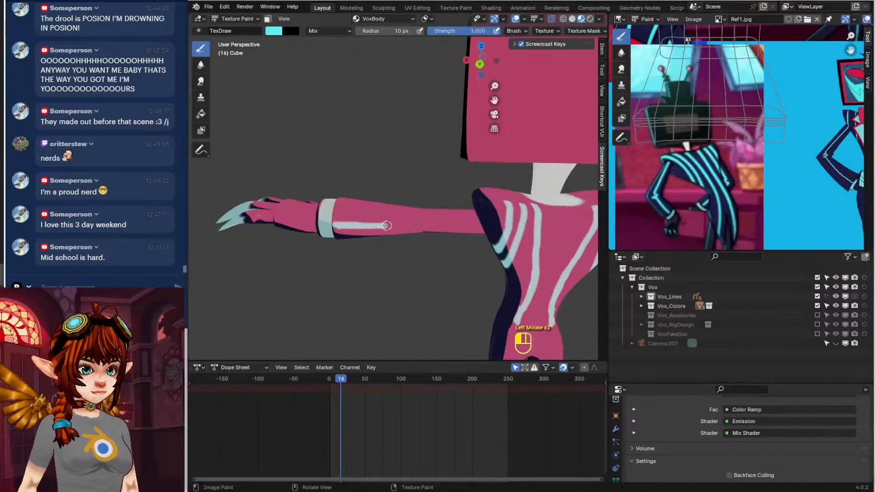
{"action": "left_click_drag", "start_coordinate": [413, 225], "coordinate": [448, 225]}
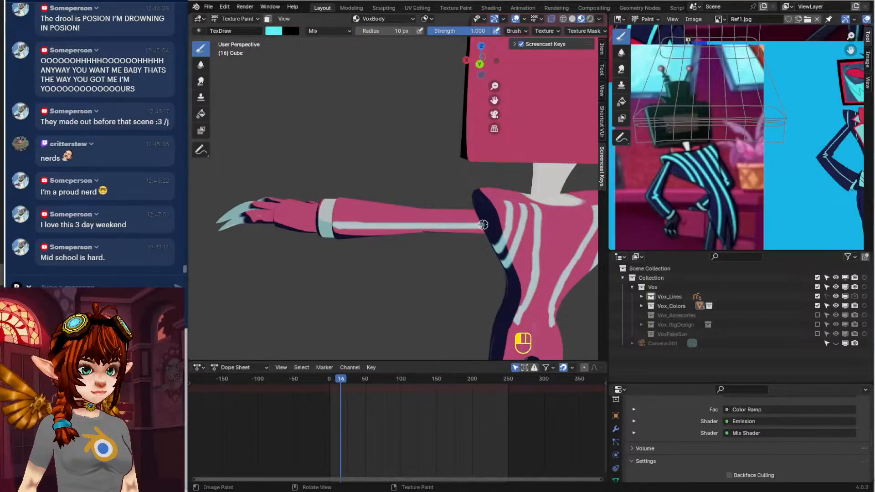
Paint a cyan stripe over the top of the shoulder, undoing the stroke that goes wrong
{"action": "scroll", "coordinate": [497, 185], "scroll_direction": "up", "scroll_amount": 3}
{"action": "left_click", "coordinate": [523, 194]}
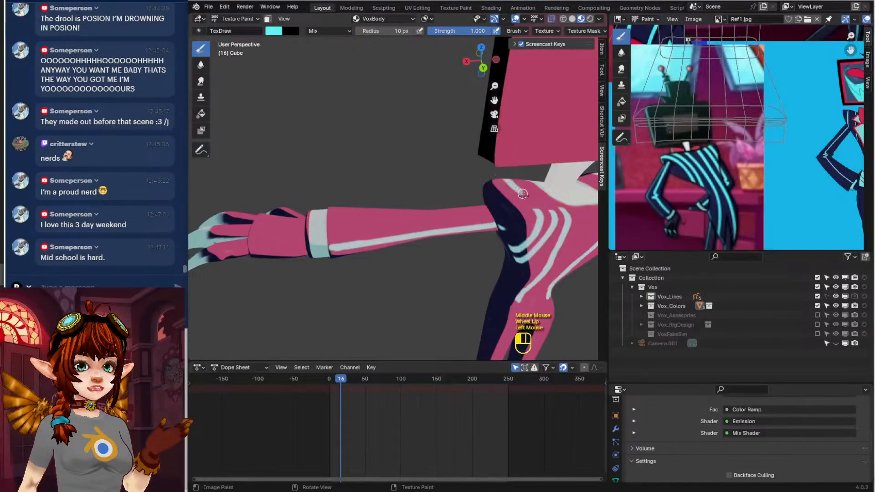
{"action": "left_click_drag", "start_coordinate": [534, 210], "coordinate": [509, 182]}
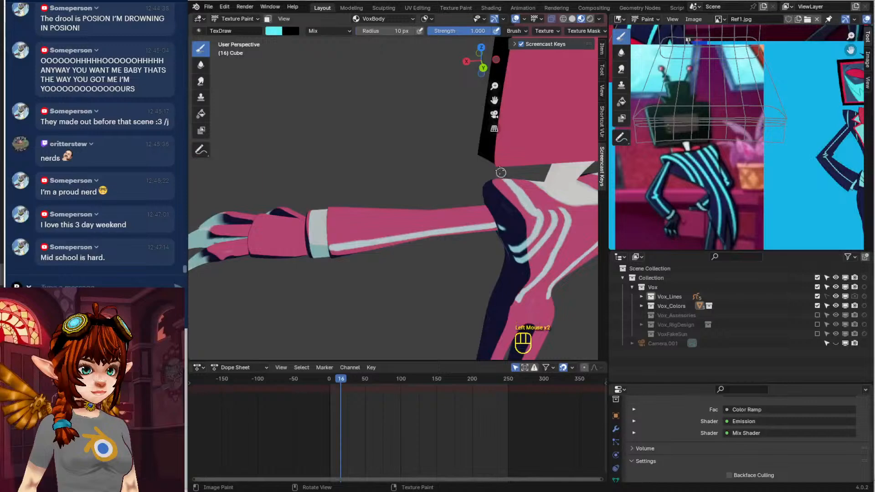
{"action": "key", "text": "ctrl+z"}
{"action": "middle_click_drag", "start_coordinate": [559, 222], "coordinate": [424, 232]}
{"action": "left_click_drag", "start_coordinate": [414, 235], "coordinate": [446, 221]}
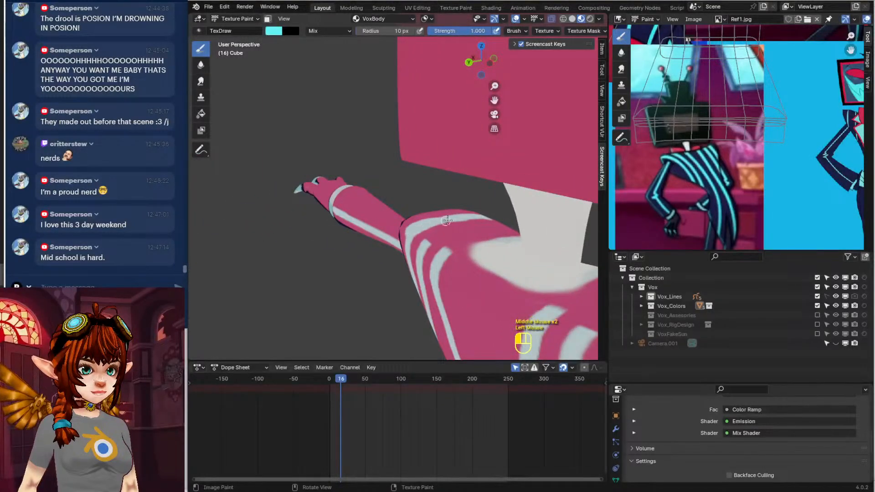
Start a mirrored cyan stripe at the top of the jacket's front, following the full-body reference
{"action": "scroll", "coordinate": [471, 215], "scroll_direction": "down", "scroll_amount": 2}
{"action": "middle_click_drag", "start_coordinate": [471, 215], "coordinate": [396, 197], "text": "shift"}
{"action": "scroll", "coordinate": [474, 197], "scroll_direction": "up", "scroll_amount": 2}
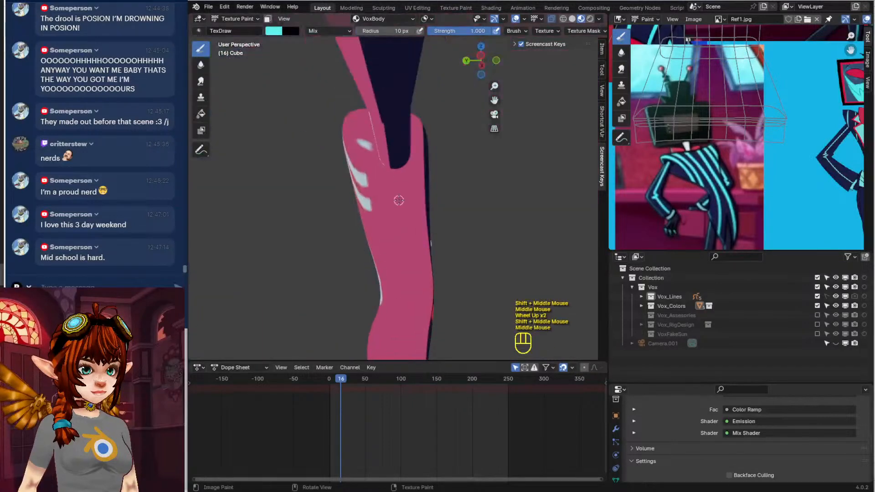
{"action": "scroll", "coordinate": [784, 181], "scroll_direction": "down", "scroll_amount": 1}
{"action": "scroll", "coordinate": [784, 181], "scroll_direction": "down", "scroll_amount": 1}
{"action": "middle_click_drag", "start_coordinate": [784, 181], "coordinate": [630, 174]}
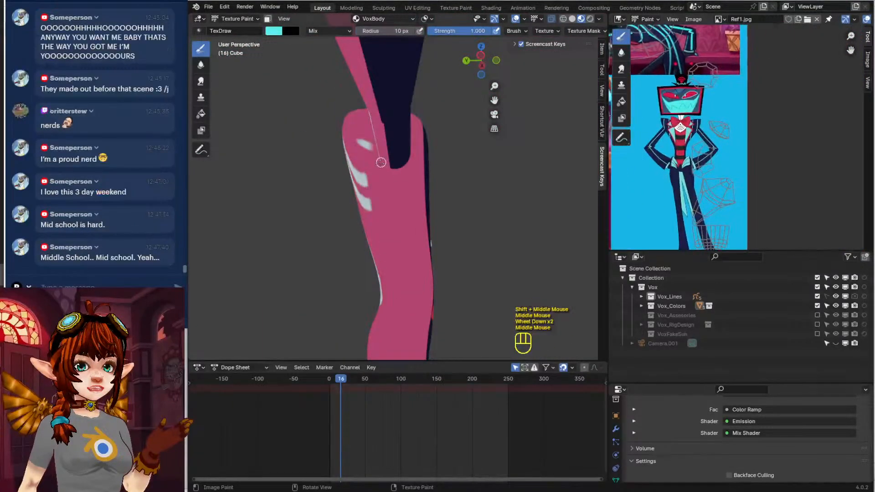
{"action": "middle_click_drag", "start_coordinate": [401, 169], "coordinate": [442, 206]}
{"action": "middle_click_drag", "start_coordinate": [442, 206], "coordinate": [374, 195]}
{"action": "scroll", "coordinate": [396, 200], "scroll_direction": "up", "scroll_amount": 1}
{"action": "left_click_drag", "start_coordinate": [374, 195], "coordinate": [390, 247]}
{"action": "middle_click_drag", "start_coordinate": [390, 247], "coordinate": [363, 170]}
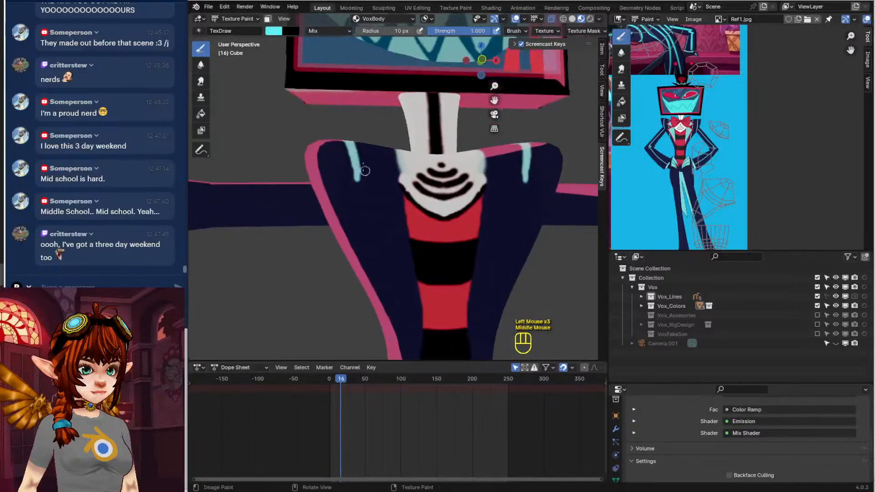
Extend the front jacket stripes down the chest and thicken them evenly
{"action": "left_click_drag", "start_coordinate": [355, 143], "coordinate": [362, 262]}
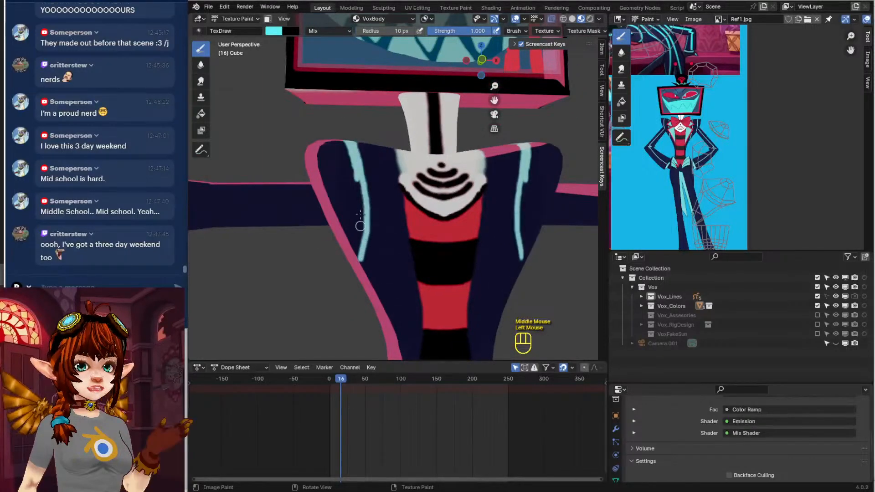
{"action": "mouse_move", "coordinate": [355, 173]}
{"action": "left_mouse_down"}
{"action": "mouse_move", "coordinate": [358, 258]}
{"action": "mouse_move", "coordinate": [359, 214]}
{"action": "left_mouse_up"}
{"action": "left_click_drag", "start_coordinate": [358, 159], "coordinate": [365, 227]}
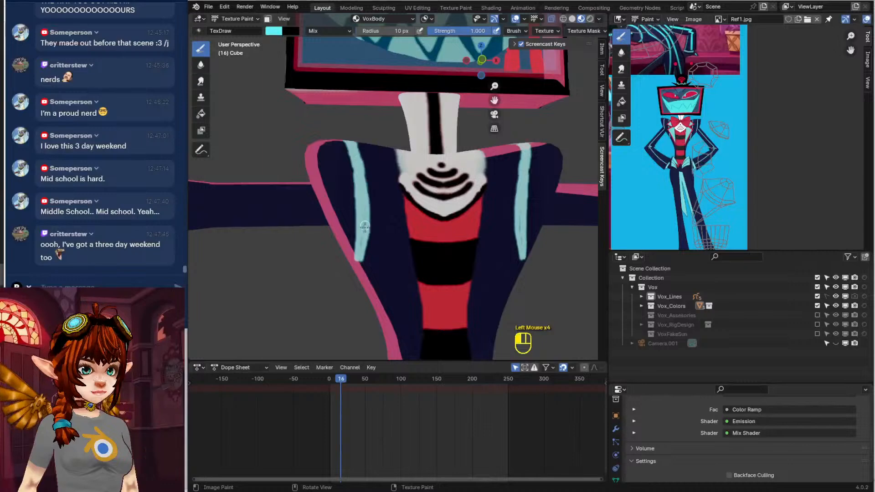
Paint a thick cyan stripe around the torso's side below the armpit, joining the front chest stripe to the back stripe
{"action": "middle_click_drag", "start_coordinate": [365, 246], "coordinate": [456, 189]}
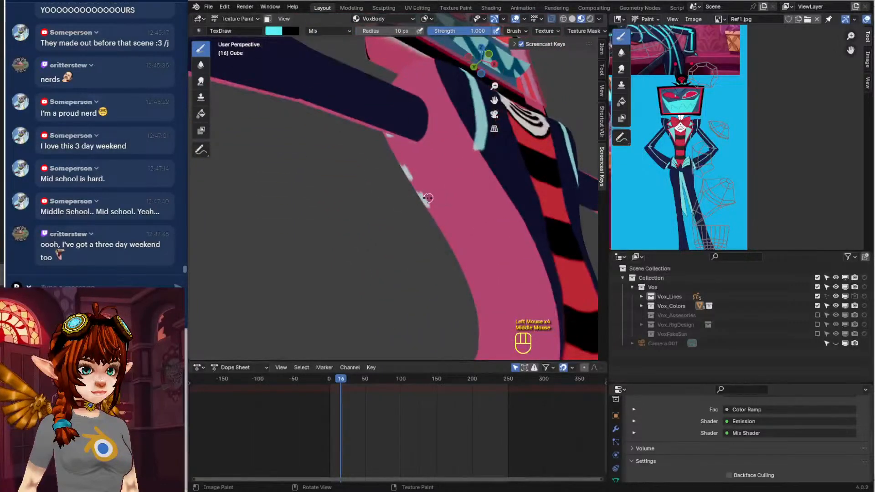
{"action": "left_click_drag", "start_coordinate": [428, 198], "coordinate": [452, 178]}
{"action": "left_click_drag", "start_coordinate": [475, 151], "coordinate": [477, 145]}
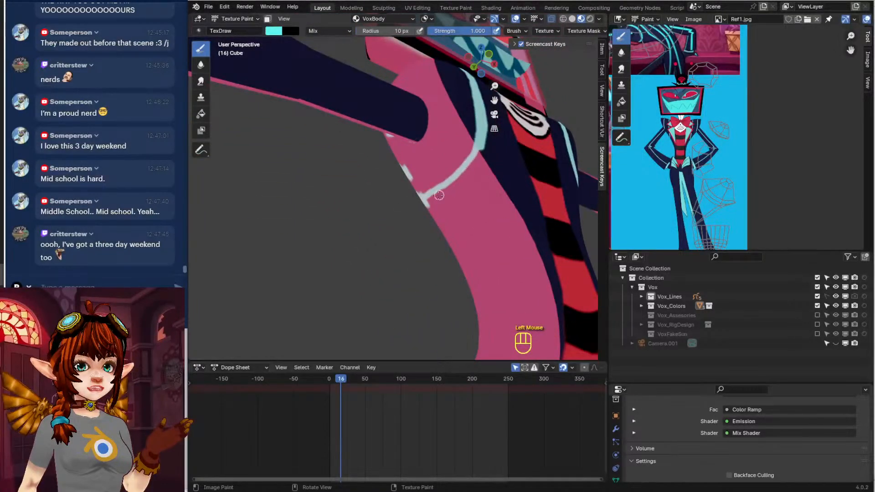
{"action": "left_click_drag", "start_coordinate": [427, 201], "coordinate": [436, 198]}
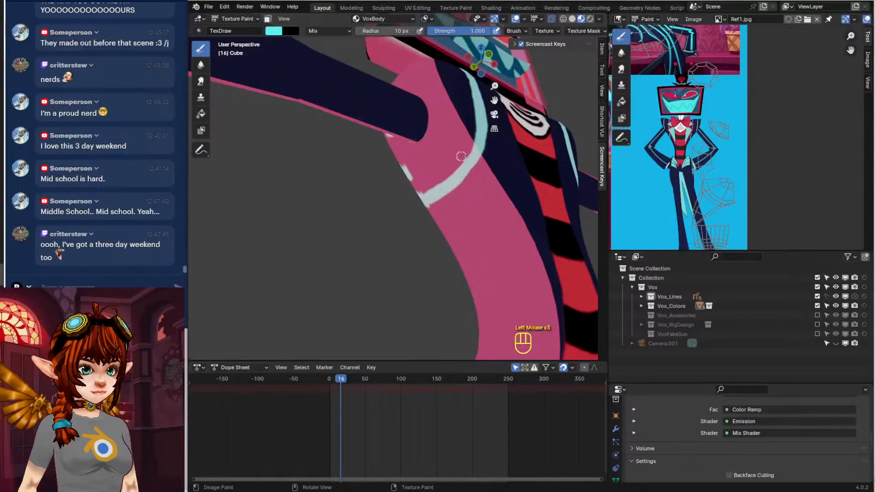
Paint a second cyan stripe around the torso's side, directly under the armpit and above the existing side stripe
{"action": "scroll", "coordinate": [460, 156], "scroll_direction": "down", "scroll_amount": 2}
{"action": "middle_click_drag", "start_coordinate": [461, 156], "coordinate": [447, 214]}
{"action": "scroll", "coordinate": [456, 195], "scroll_direction": "up", "scroll_amount": 2}
{"action": "left_click", "coordinate": [480, 184]}
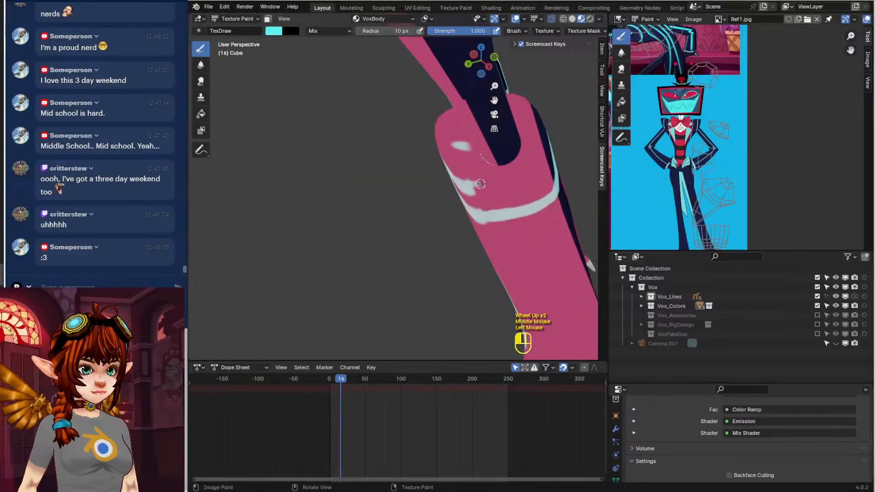
{"action": "left_click_drag", "start_coordinate": [481, 184], "coordinate": [507, 183]}
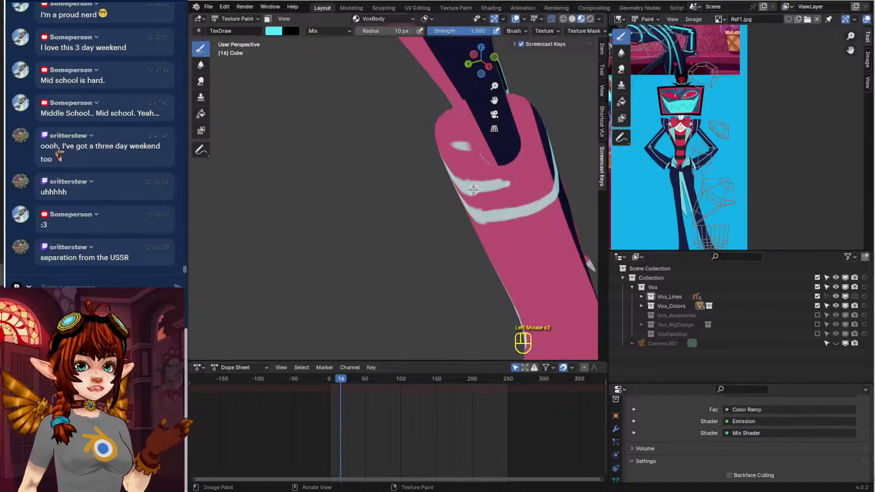
{"action": "middle_click_drag", "start_coordinate": [473, 190], "coordinate": [456, 194]}
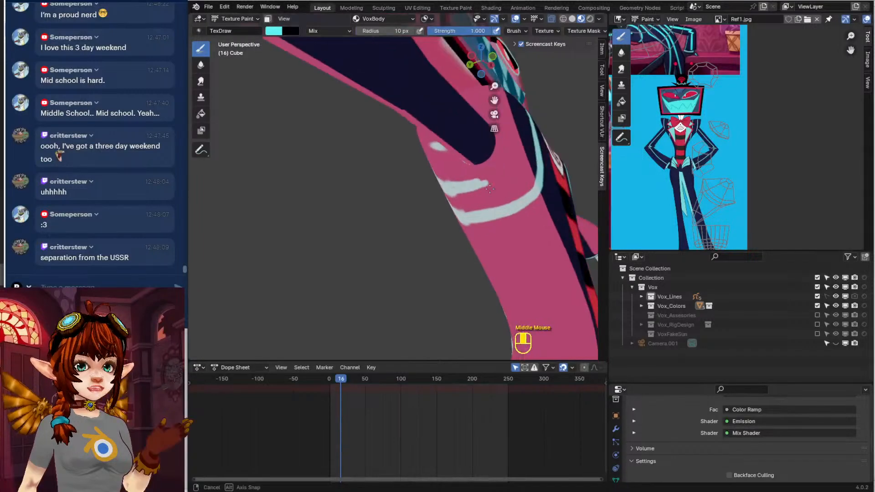
{"action": "left_click", "coordinate": [455, 194]}
{"action": "mouse_move", "coordinate": [485, 185]}
{"action": "left_mouse_down"}
{"action": "mouse_move", "coordinate": [472, 186]}
{"action": "mouse_move", "coordinate": [509, 170]}
{"action": "left_mouse_up"}
Join the armpit stripe to the outer front chest stripe and fill in the gap where they meet
{"action": "mouse_move", "coordinate": [515, 159]}
{"action": "middle_mouse_down"}
{"action": "mouse_move", "coordinate": [523, 188]}
{"action": "mouse_move", "coordinate": [435, 231]}
{"action": "middle_mouse_up"}
{"action": "left_click", "coordinate": [419, 237]}
{"action": "mouse_move", "coordinate": [419, 237]}
{"action": "left_mouse_down"}
{"action": "mouse_move", "coordinate": [423, 170]}
{"action": "mouse_move", "coordinate": [410, 138]}
{"action": "mouse_move", "coordinate": [429, 210]}
{"action": "left_mouse_up"}
{"action": "middle_click_drag", "start_coordinate": [425, 235], "coordinate": [396, 239]}
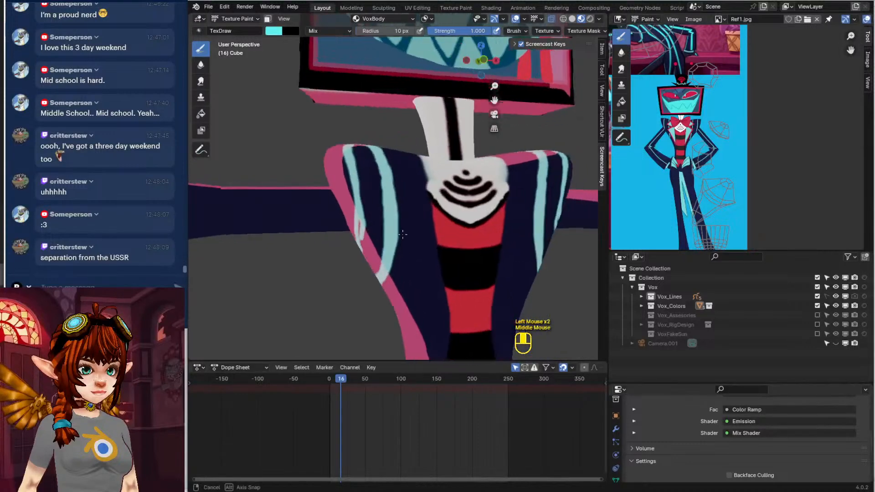
{"action": "left_click", "coordinate": [360, 241]}
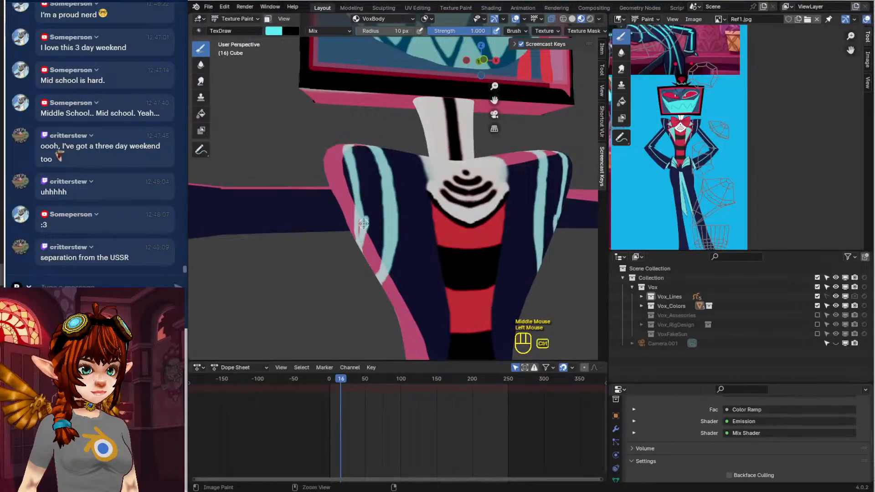
{"action": "mouse_move", "coordinate": [361, 241]}
{"action": "middle_mouse_down", "text": "shift"}
{"action": "mouse_move", "coordinate": [414, 205]}
{"action": "mouse_move", "coordinate": [408, 222]}
{"action": "middle_mouse_up", "text": "shift"}
{"action": "left_click_drag", "start_coordinate": [408, 223], "coordinate": [418, 195]}
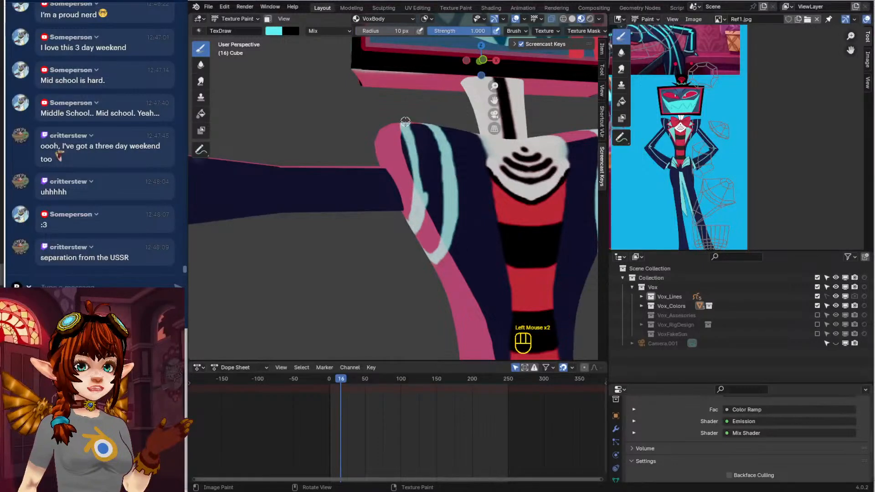
Thicken the outer cyan stripe over the shoulder and down the chest, undoing the stroke that goes wrong
{"action": "middle_click_drag", "start_coordinate": [413, 141], "coordinate": [438, 231]}
{"action": "left_click_drag", "start_coordinate": [395, 198], "coordinate": [432, 255]}
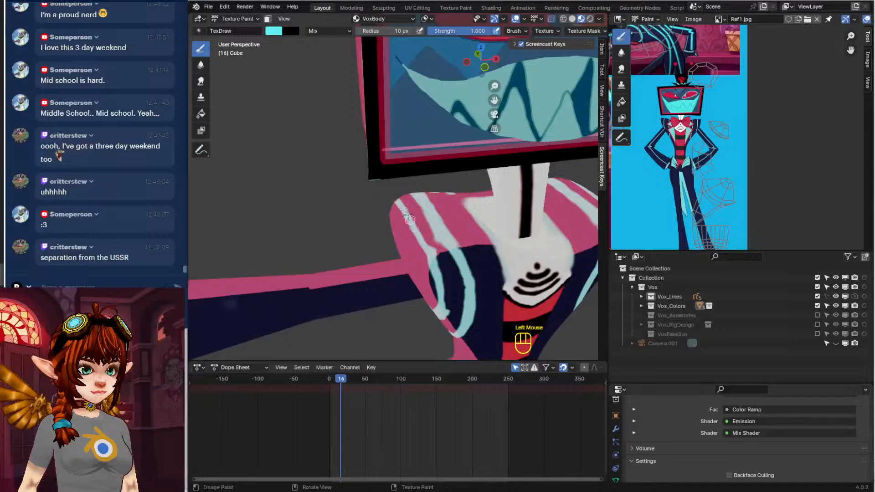
{"action": "left_click_drag", "start_coordinate": [395, 201], "coordinate": [433, 246]}
{"action": "key", "text": "ctrl+z"}
{"action": "left_click", "coordinate": [399, 196]}
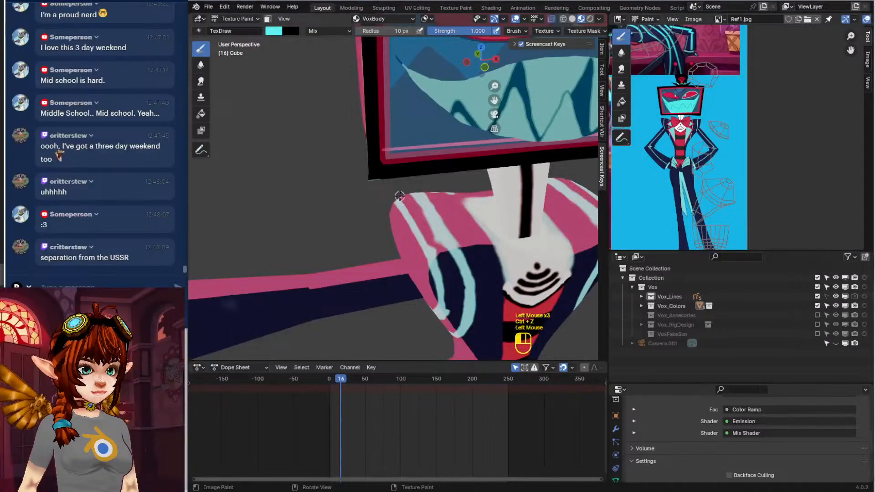
{"action": "middle_click_drag", "start_coordinate": [436, 261], "coordinate": [423, 177]}
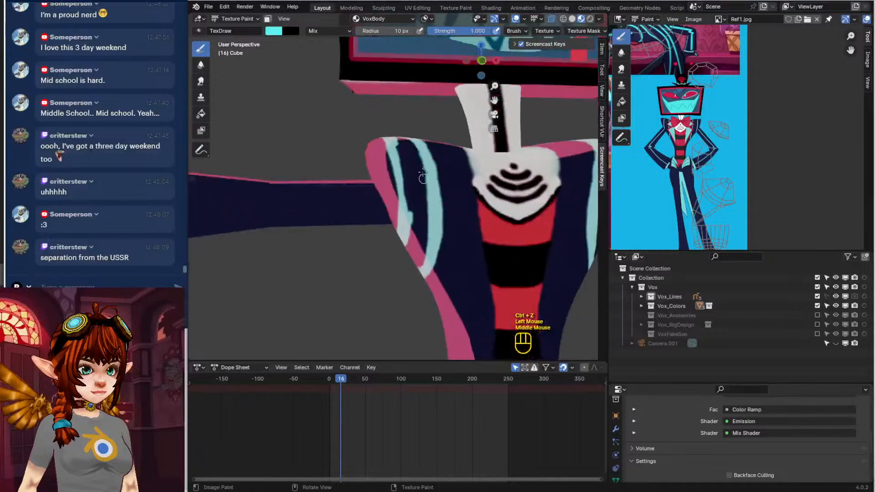
{"action": "left_click_drag", "start_coordinate": [397, 147], "coordinate": [410, 210]}
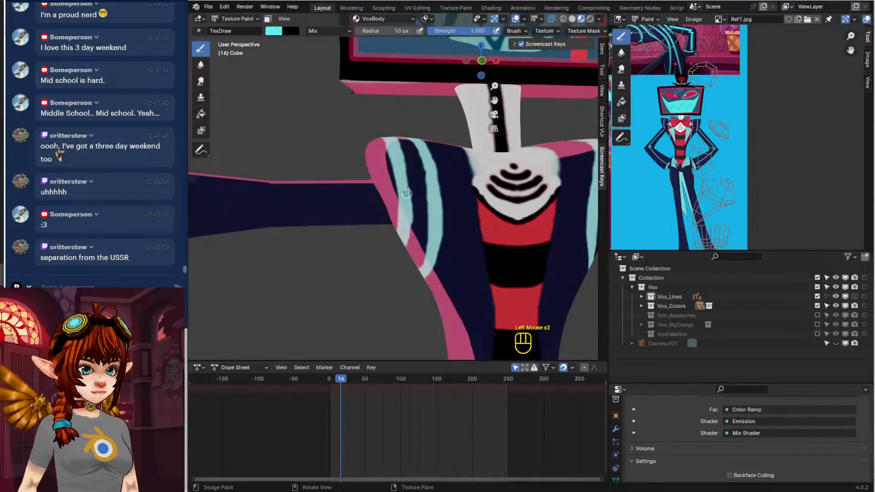
Paint a cyan stripe along the front of the sleeve between the cuff and the shoulder, following the reference
{"action": "scroll", "coordinate": [406, 216], "scroll_direction": "down", "scroll_amount": 2}
{"action": "middle_click_drag", "start_coordinate": [455, 244], "coordinate": [558, 232], "text": "shift"}
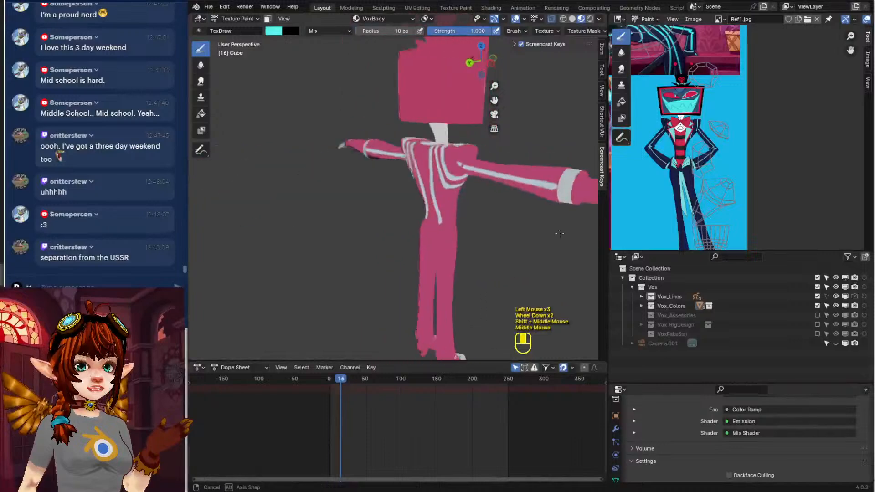
{"action": "middle_click_drag", "start_coordinate": [504, 211], "coordinate": [315, 222], "text": "shift"}
{"action": "scroll", "coordinate": [455, 192], "scroll_direction": "up", "scroll_amount": 2}
{"action": "scroll", "coordinate": [739, 150], "scroll_direction": "up", "scroll_amount": 2}
{"action": "middle_click_drag", "start_coordinate": [739, 150], "coordinate": [768, 171], "text": "shift"}
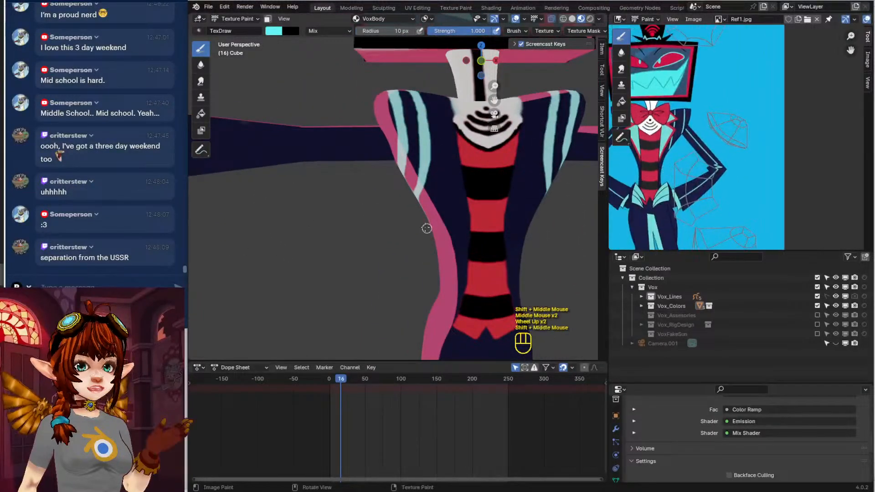
{"action": "middle_click_drag", "start_coordinate": [425, 228], "coordinate": [417, 224]}
{"action": "scroll", "coordinate": [417, 224], "scroll_direction": "down", "scroll_amount": 2}
{"action": "middle_click_drag", "start_coordinate": [348, 195], "coordinate": [408, 225], "text": "shift"}
{"action": "scroll", "coordinate": [366, 197], "scroll_direction": "up", "scroll_amount": 1}
{"action": "middle_click_drag", "start_coordinate": [346, 219], "coordinate": [355, 223]}
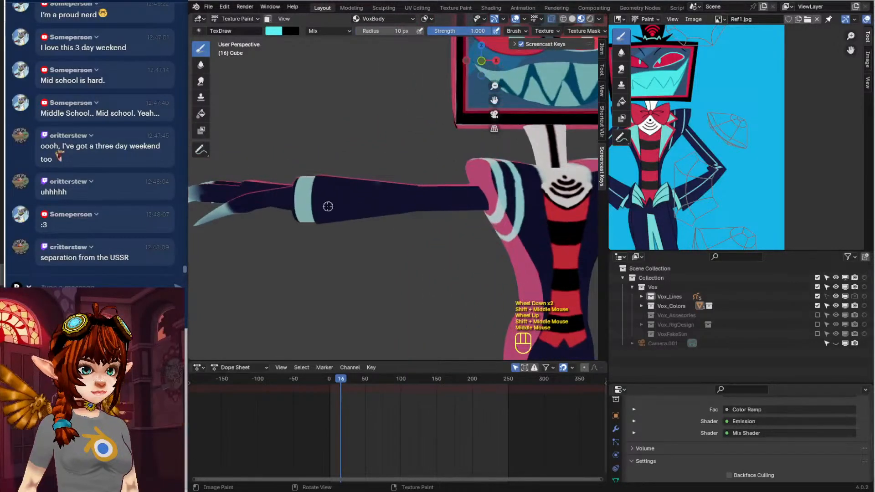
{"action": "left_click_drag", "start_coordinate": [321, 207], "coordinate": [479, 197]}
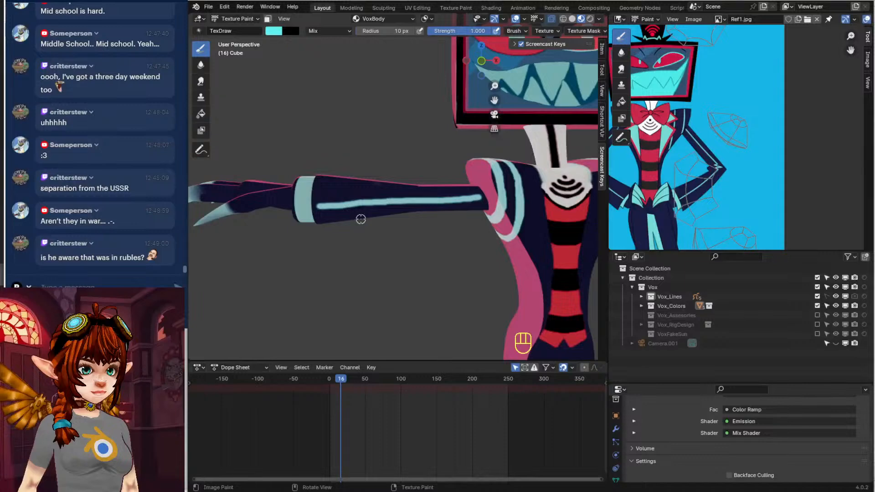
Extend the front sleeve stripe to the cuff and thicken it evenly, undoing the uneven stroke
{"action": "scroll", "coordinate": [360, 220], "scroll_direction": "up", "scroll_amount": 3}
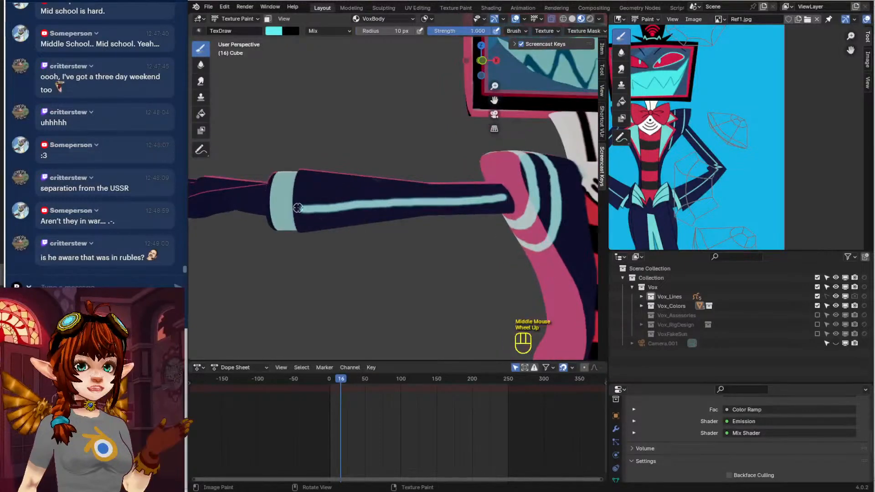
{"action": "left_click", "coordinate": [298, 206]}
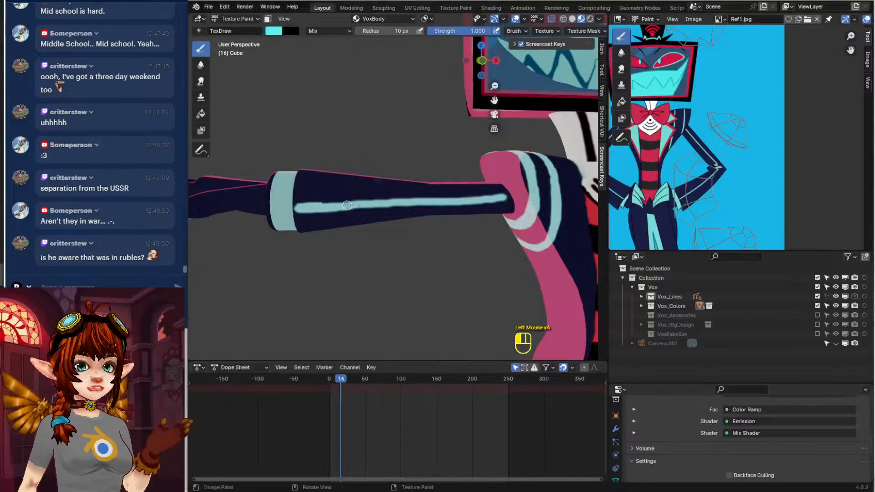
{"action": "key", "text": "ctrl+z"}
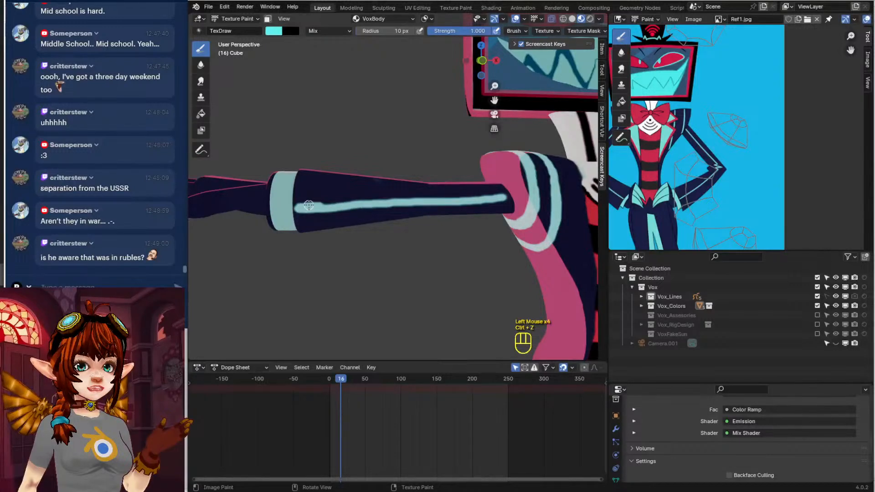
{"action": "left_click_drag", "start_coordinate": [313, 206], "coordinate": [446, 201]}
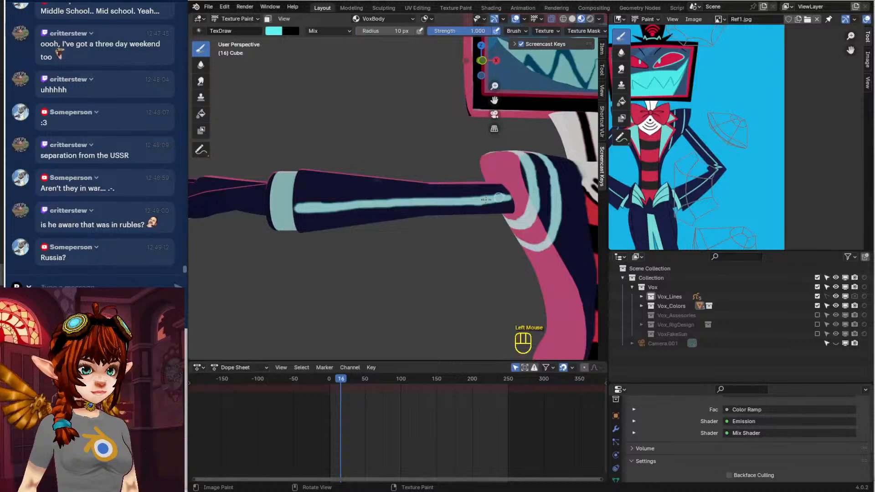
Paint a cyan stripe along the top of the sleeve from the cuff to the shoulder, redoing the first stroke
{"action": "middle_click_drag", "start_coordinate": [505, 196], "coordinate": [313, 224]}
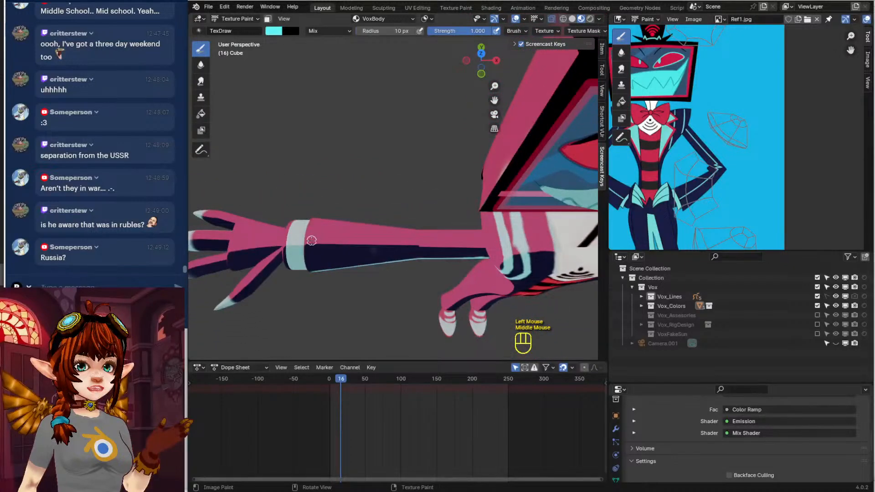
{"action": "left_click_drag", "start_coordinate": [306, 239], "coordinate": [367, 242]}
{"action": "key", "text": "ctrl+z"}
{"action": "left_click_drag", "start_coordinate": [311, 243], "coordinate": [416, 242]}
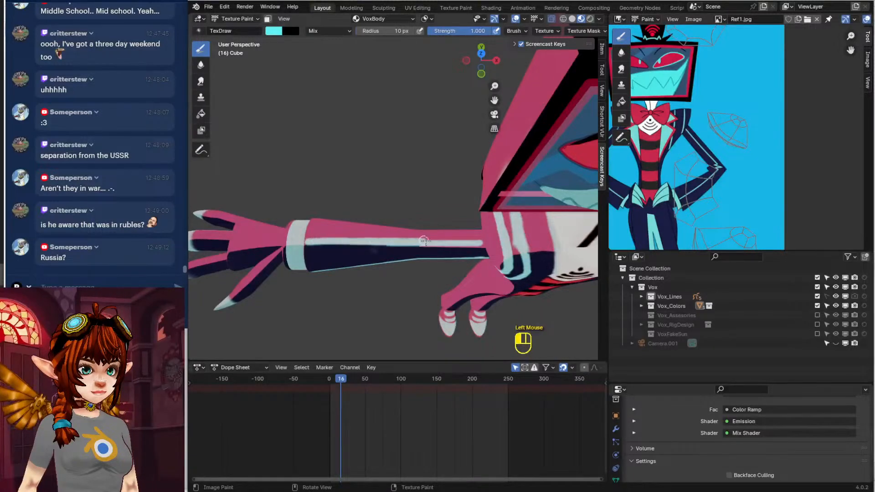
{"action": "scroll", "coordinate": [480, 242], "scroll_direction": "down", "scroll_amount": 4}
{"action": "middle_click_drag", "start_coordinate": [473, 310], "coordinate": [456, 183]}
{"action": "scroll", "coordinate": [719, 196], "scroll_direction": "down", "scroll_amount": 2}
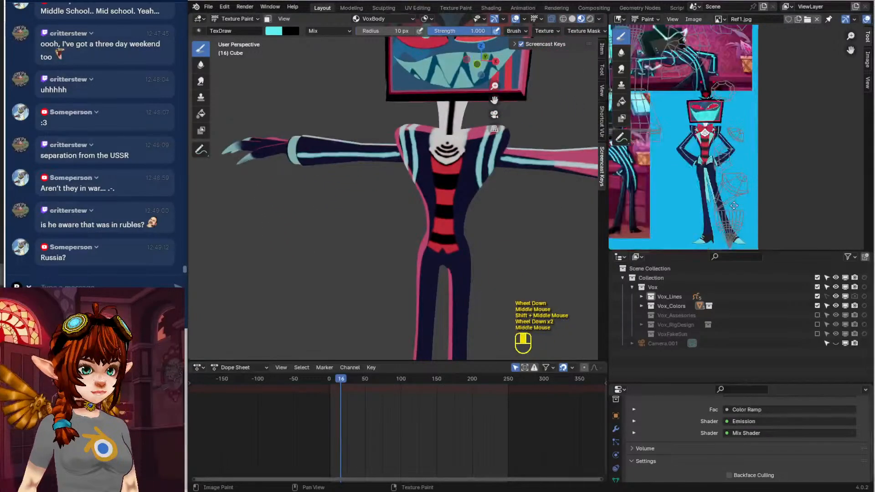
{"action": "middle_click_drag", "start_coordinate": [719, 215], "coordinate": [719, 191]}
{"action": "scroll", "coordinate": [719, 191], "scroll_direction": "up", "scroll_amount": 2}
{"action": "middle_click_drag", "start_coordinate": [371, 210], "coordinate": [400, 160]}
{"action": "scroll", "coordinate": [354, 224], "scroll_direction": "up", "scroll_amount": 3}
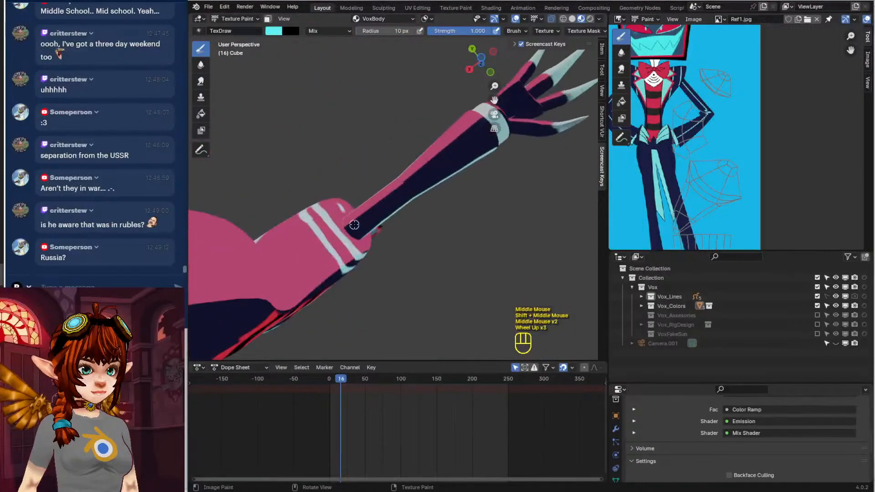
{"action": "left_click_drag", "start_coordinate": [351, 228], "coordinate": [374, 212]}
{"action": "left_click_drag", "start_coordinate": [406, 184], "coordinate": [443, 153]}
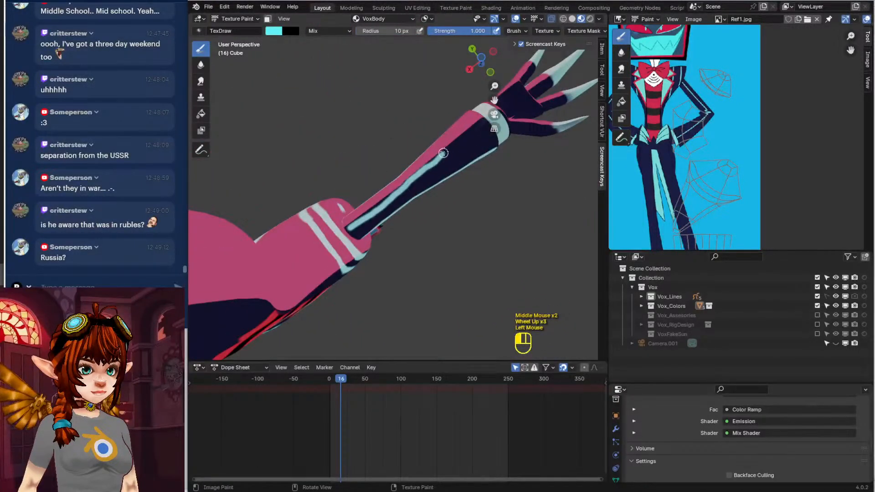
{"action": "key", "text": "ctrl+z"}
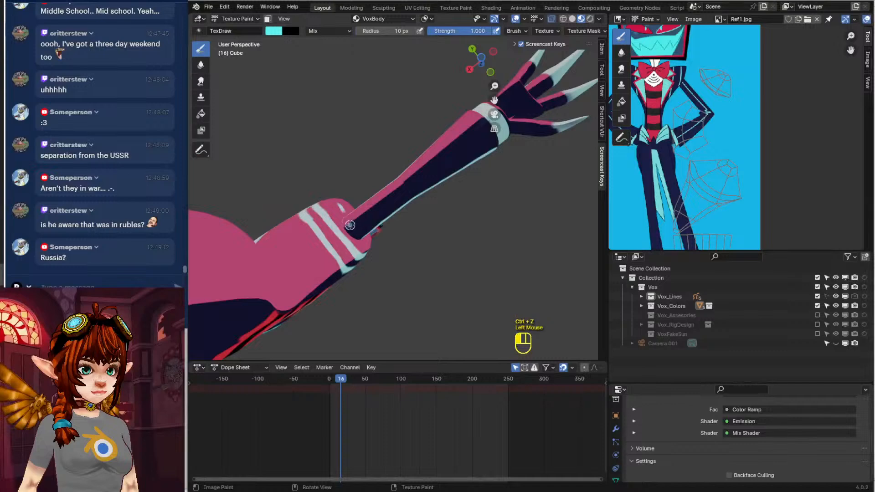
{"action": "left_click_drag", "start_coordinate": [350, 225], "coordinate": [480, 117]}
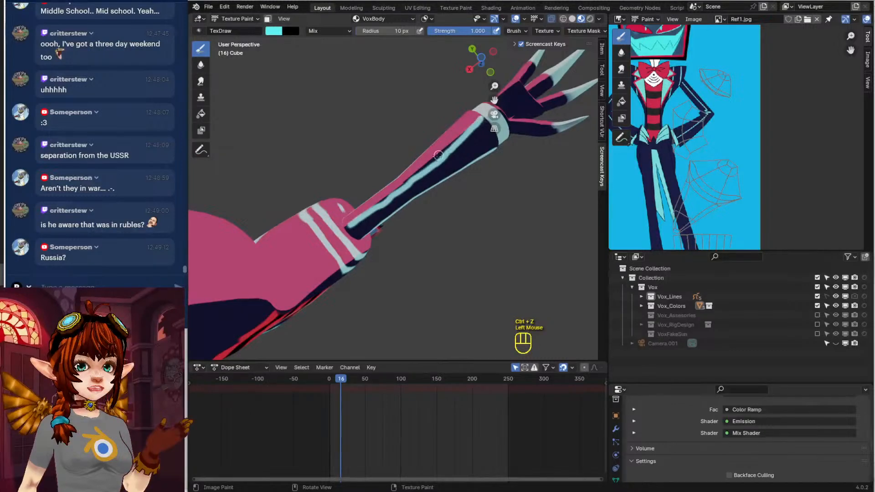
Paint a cyan stripe along the underside of the sleeve from the armpit to the cuff
{"action": "middle_click_drag", "start_coordinate": [438, 155], "coordinate": [347, 322], "text": "shift"}
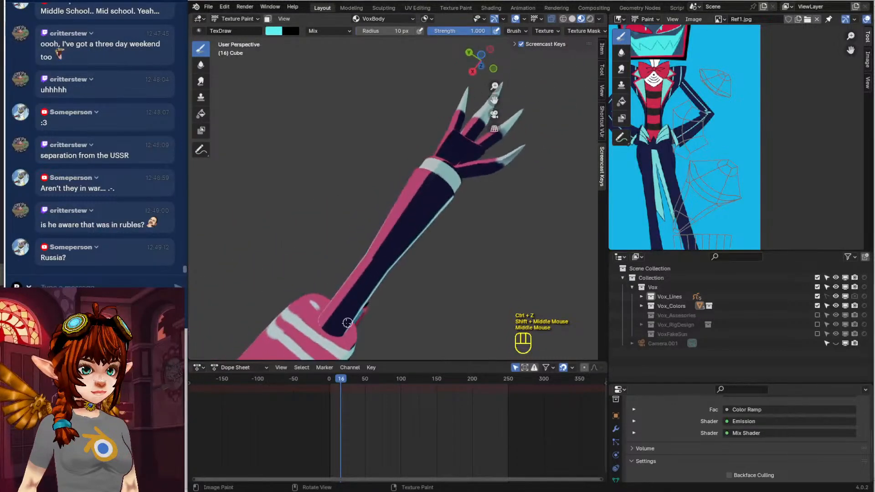
{"action": "left_click_drag", "start_coordinate": [328, 330], "coordinate": [327, 329]}
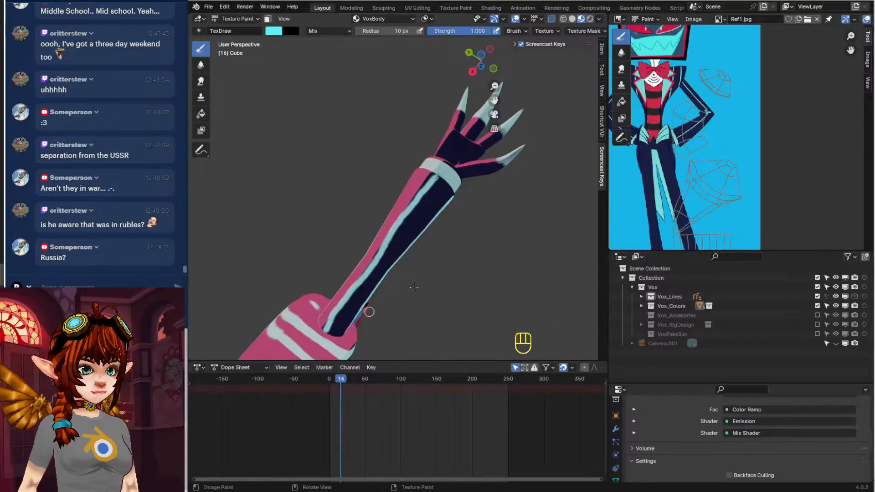
{"action": "middle_click_drag", "start_coordinate": [327, 327], "coordinate": [410, 80]}
{"action": "scroll", "coordinate": [362, 211], "scroll_direction": "down", "scroll_amount": 2}
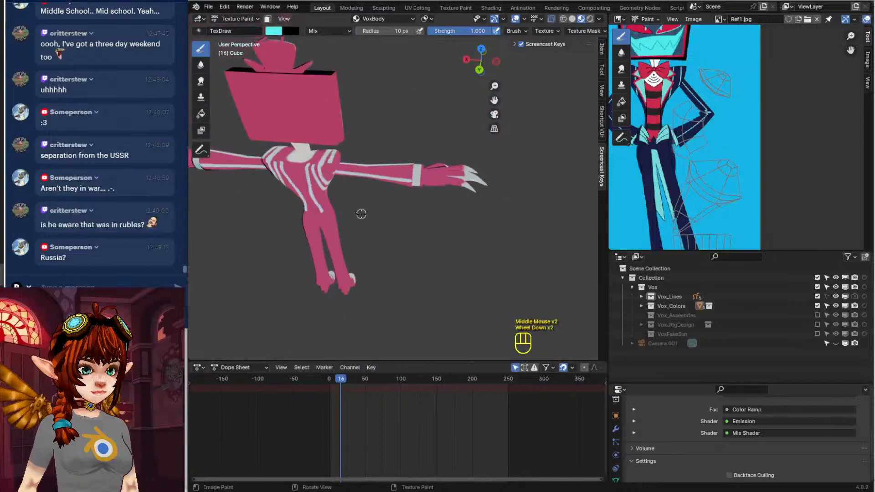
Paint cyan stripes over the upper back of the suit beside the neck, matching the existing shoulder stripes
{"action": "mouse_move", "coordinate": [361, 211]}
{"action": "middle_mouse_down"}
{"action": "mouse_move", "coordinate": [397, 196]}
{"action": "mouse_move", "coordinate": [405, 204]}
{"action": "mouse_move", "coordinate": [369, 187]}
{"action": "mouse_move", "coordinate": [365, 201]}
{"action": "mouse_move", "coordinate": [378, 214]}
{"action": "mouse_move", "coordinate": [357, 201]}
{"action": "mouse_move", "coordinate": [361, 188]}
{"action": "middle_mouse_up"}
{"action": "scroll", "coordinate": [401, 200], "scroll_direction": "up", "scroll_amount": 2}
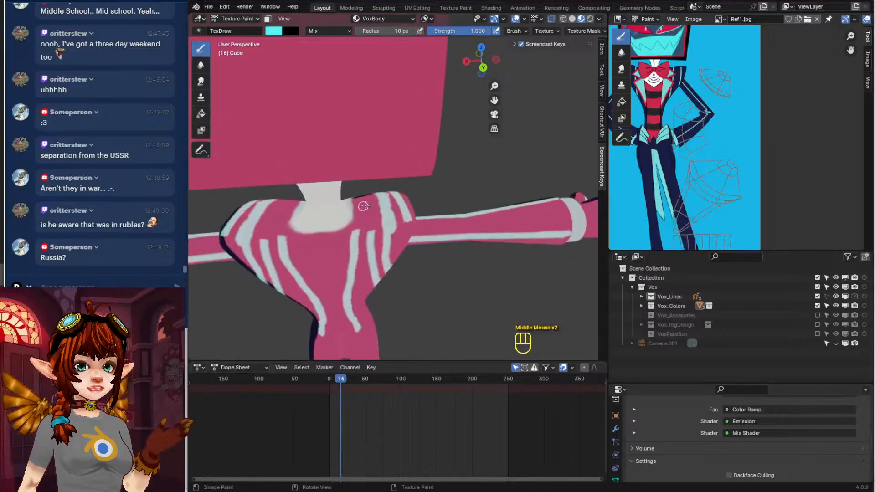
{"action": "left_click_drag", "start_coordinate": [362, 186], "coordinate": [367, 234]}
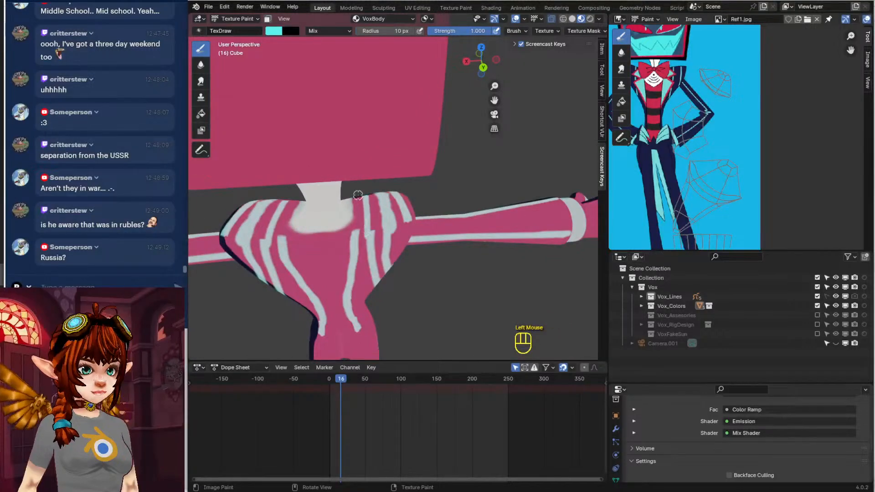
{"action": "left_click_drag", "start_coordinate": [357, 201], "coordinate": [352, 238]}
Return the body to Object Mode, reveal all hidden objects and clear the selection
{"action": "middle_click_drag", "start_coordinate": [349, 250], "coordinate": [413, 213], "text": "shift"}
{"action": "scroll", "coordinate": [377, 207], "scroll_direction": "down", "scroll_amount": 2}
{"action": "scroll", "coordinate": [496, 231], "scroll_direction": "down", "scroll_amount": 2}
{"action": "middle_click_drag", "start_coordinate": [366, 248], "coordinate": [564, 253]}
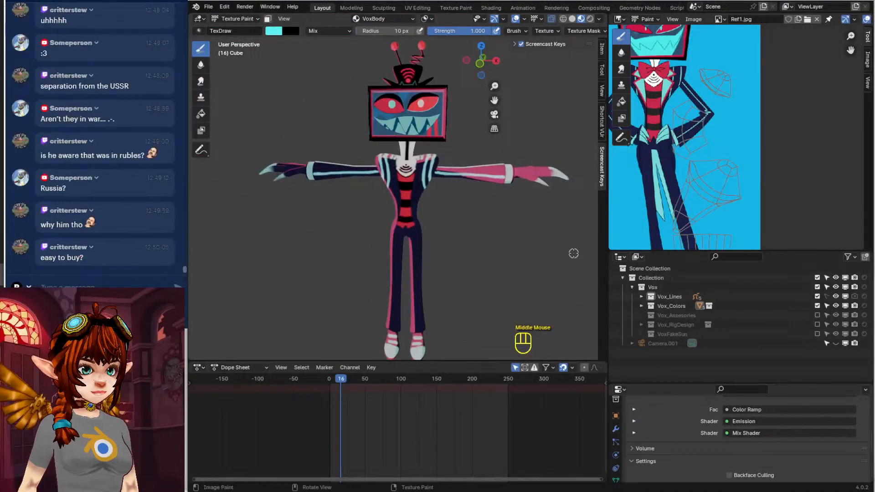
{"action": "left_click", "coordinate": [222, 19]}
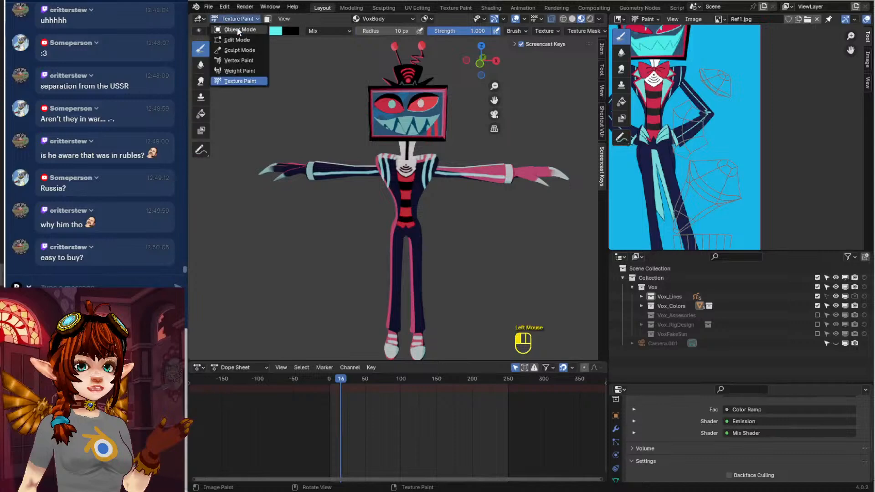
{"action": "left_click", "coordinate": [237, 27]}
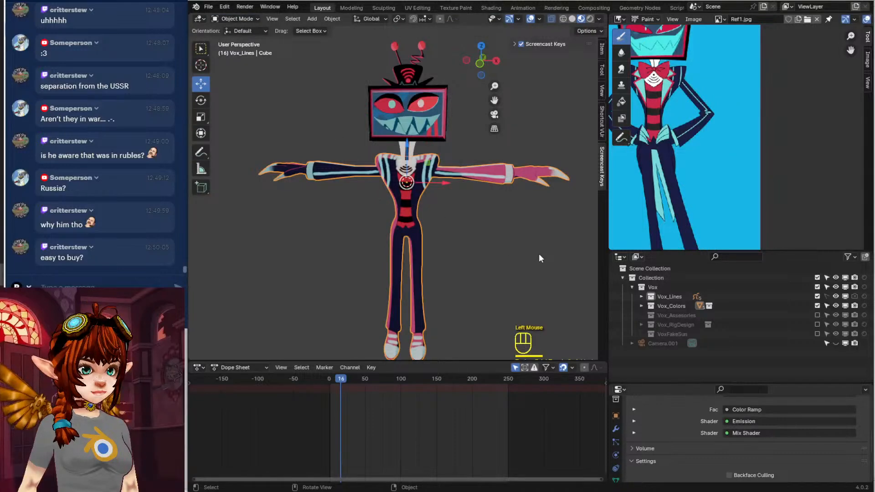
{"action": "key", "text": "alt+h"}
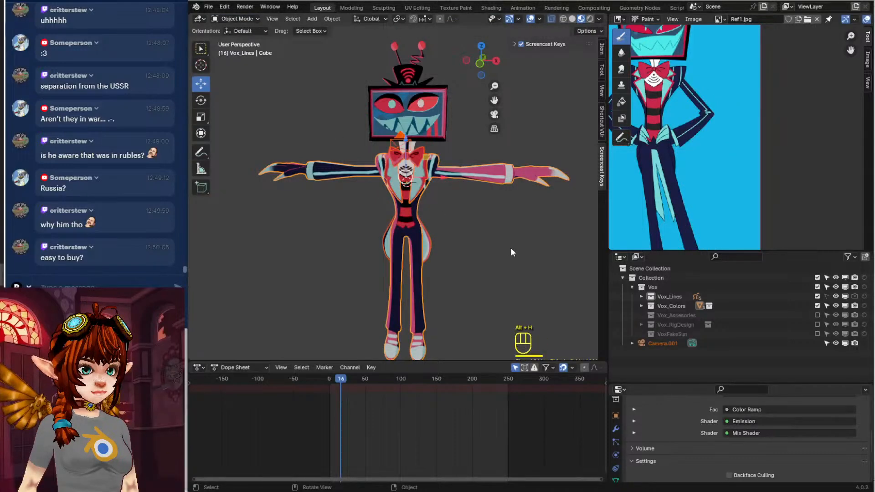
{"action": "left_click", "coordinate": [468, 231]}
Select the coattails mesh around the hips and switch it to Texture Paint mode
{"action": "middle_click_drag", "start_coordinate": [511, 247], "coordinate": [305, 248]}
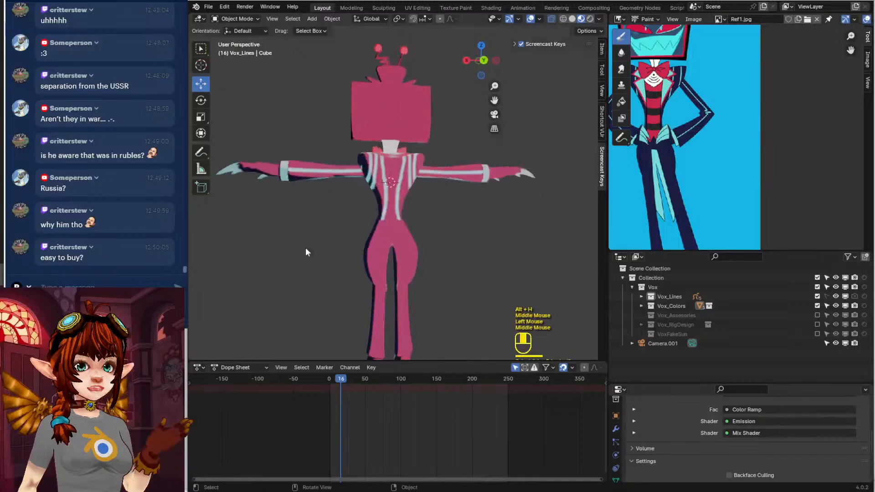
{"action": "left_click", "coordinate": [409, 246]}
{"action": "key", "text": "KP_1"}
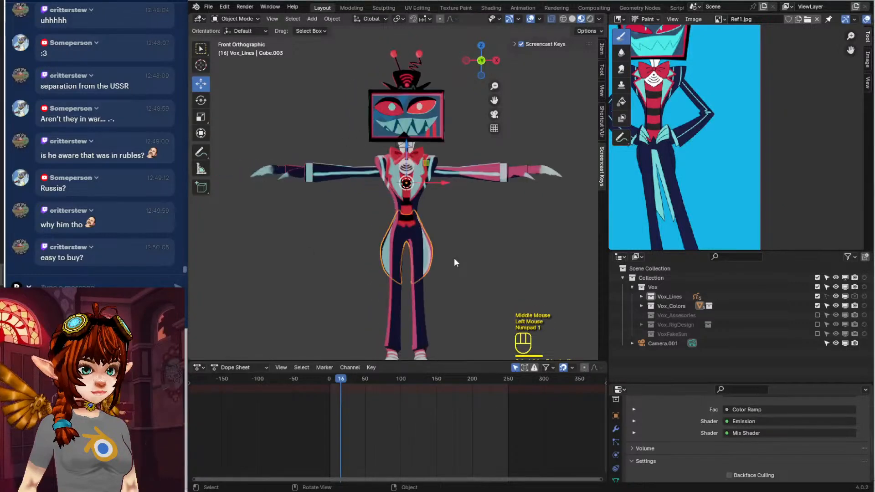
{"action": "scroll", "coordinate": [747, 171], "scroll_direction": "down", "scroll_amount": 2}
{"action": "middle_click_drag", "start_coordinate": [666, 195], "coordinate": [767, 205]}
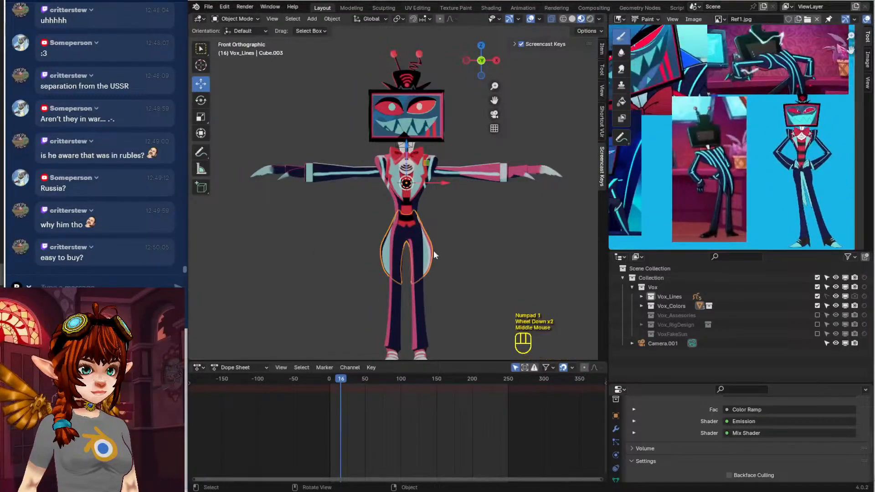
{"action": "middle_click_drag", "start_coordinate": [433, 254], "coordinate": [318, 263]}
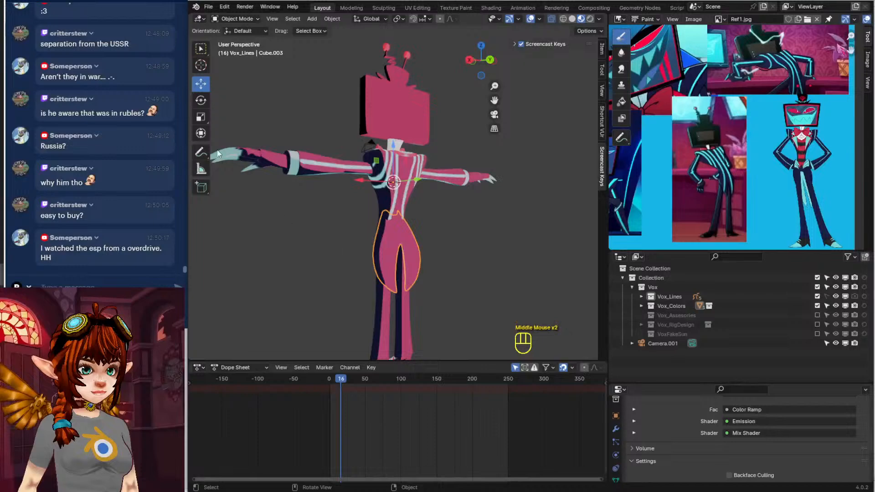
{"action": "left_click", "coordinate": [236, 18]}
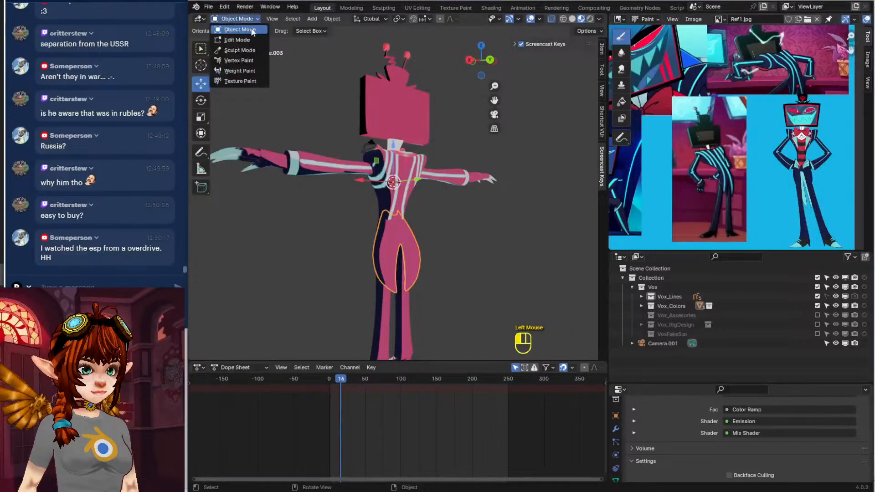
{"action": "left_click", "coordinate": [388, 260]}
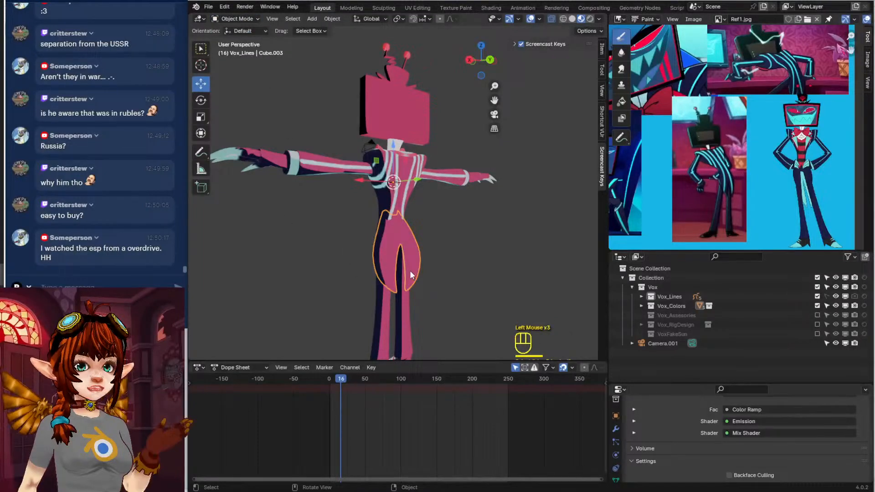
{"action": "middle_click_drag", "start_coordinate": [410, 270], "coordinate": [346, 237]}
{"action": "left_click", "coordinate": [243, 19]}
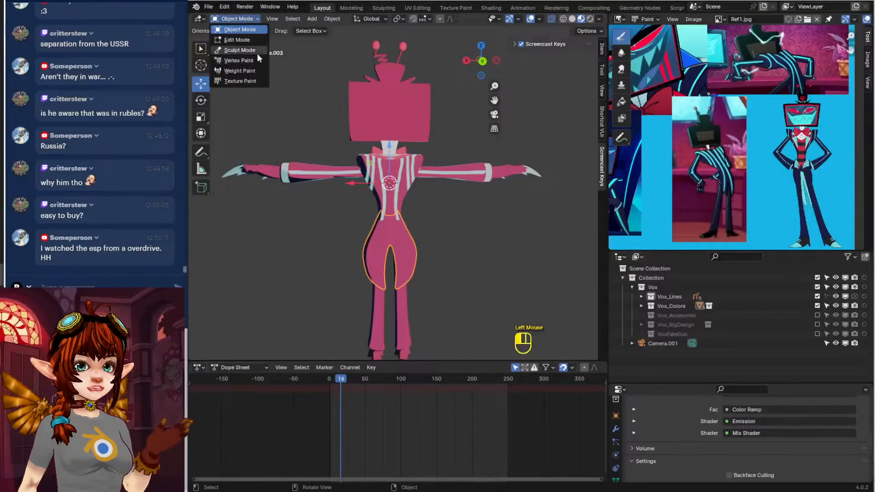
{"action": "left_click", "coordinate": [257, 81]}
Paint a cyan stripe down the back of each coattail, continuing the jacket's central back stripes
{"action": "middle_click_drag", "start_coordinate": [302, 157], "coordinate": [351, 166], "text": "shift"}
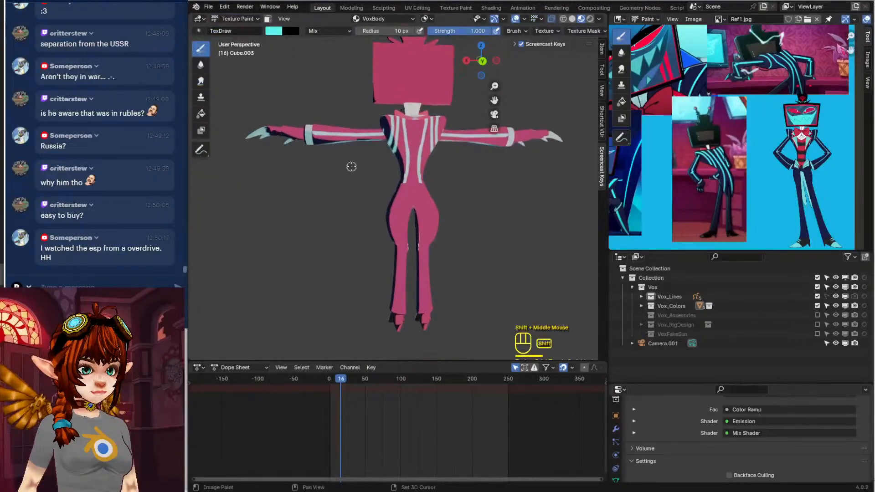
{"action": "middle_click", "coordinate": [469, 236]}
{"action": "scroll", "coordinate": [469, 237], "scroll_direction": "up", "scroll_amount": 3}
{"action": "middle_click_drag", "start_coordinate": [469, 237], "coordinate": [399, 197], "text": "shift"}
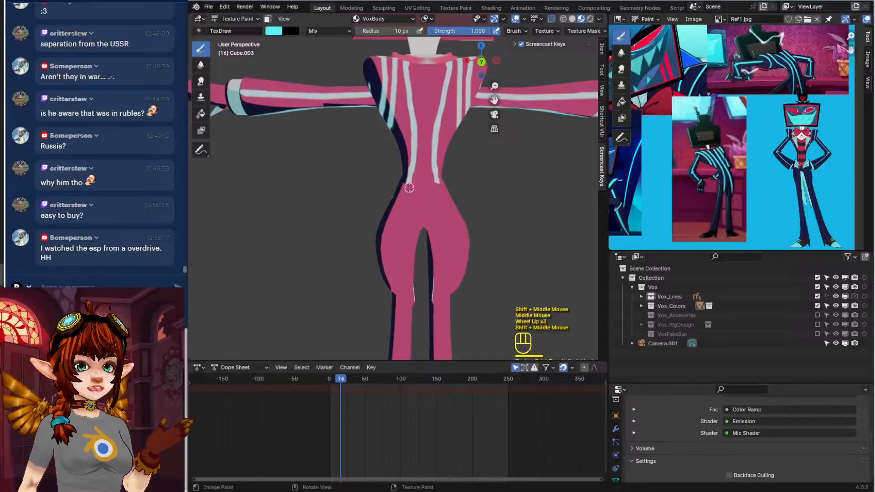
{"action": "left_click_drag", "start_coordinate": [409, 178], "coordinate": [390, 286]}
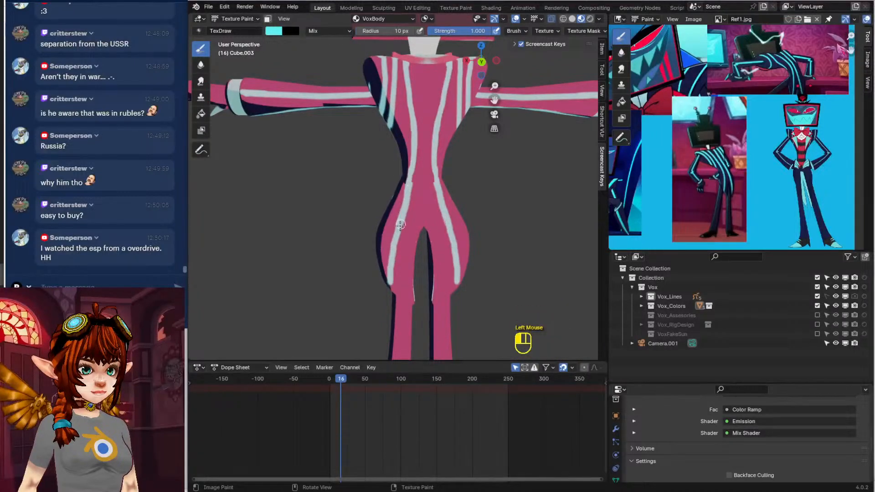
Return the coattails to Object Mode, deselect everything and save the blend file
{"action": "scroll", "coordinate": [399, 276], "scroll_direction": "down", "scroll_amount": 2}
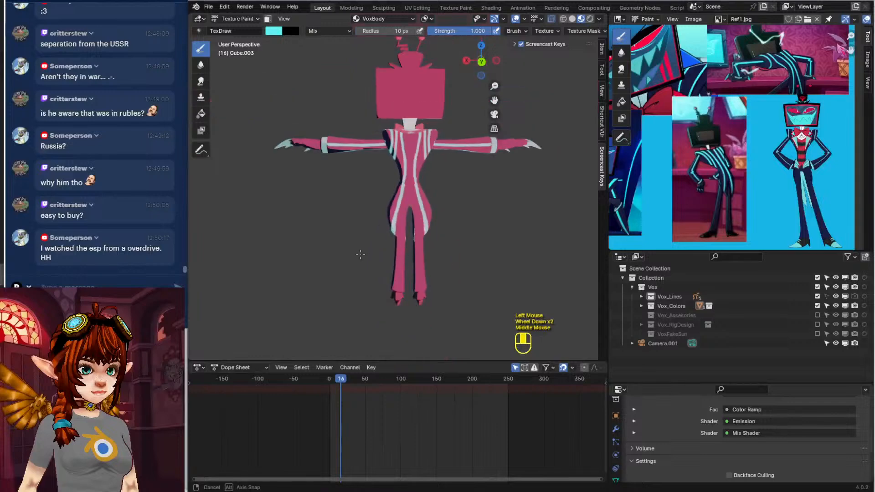
{"action": "middle_click_drag", "start_coordinate": [357, 254], "coordinate": [442, 259]}
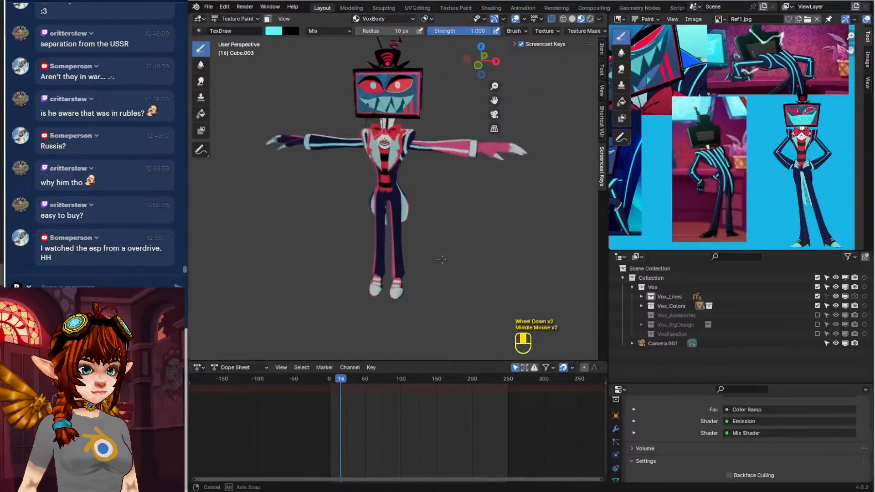
{"action": "left_click", "coordinate": [234, 18]}
{"action": "left_click", "coordinate": [235, 28]}
{"action": "scroll", "coordinate": [457, 171], "scroll_direction": "down", "scroll_amount": 2}
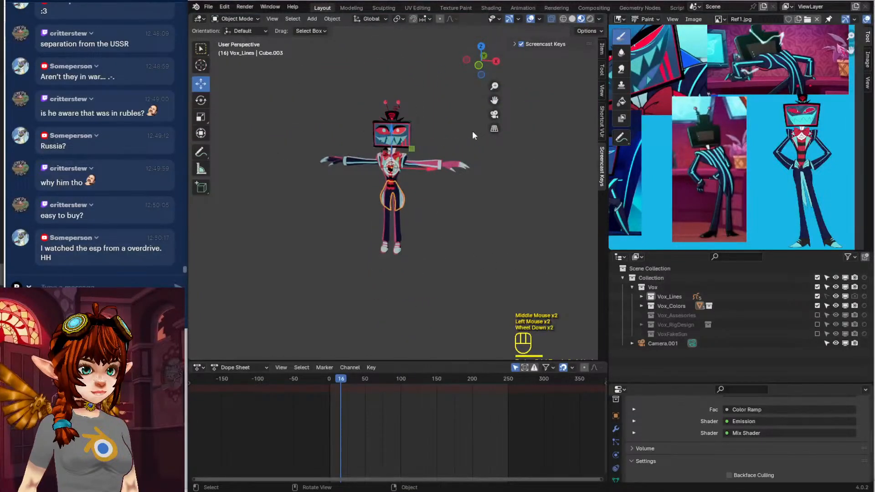
{"action": "left_click", "coordinate": [462, 218]}
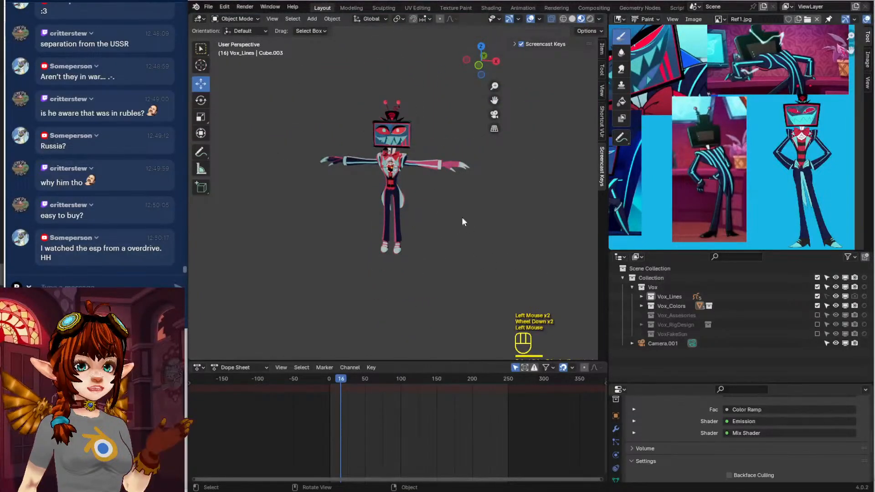
{"action": "left_click", "coordinate": [220, 9]}
{"action": "left_click", "coordinate": [231, 64]}
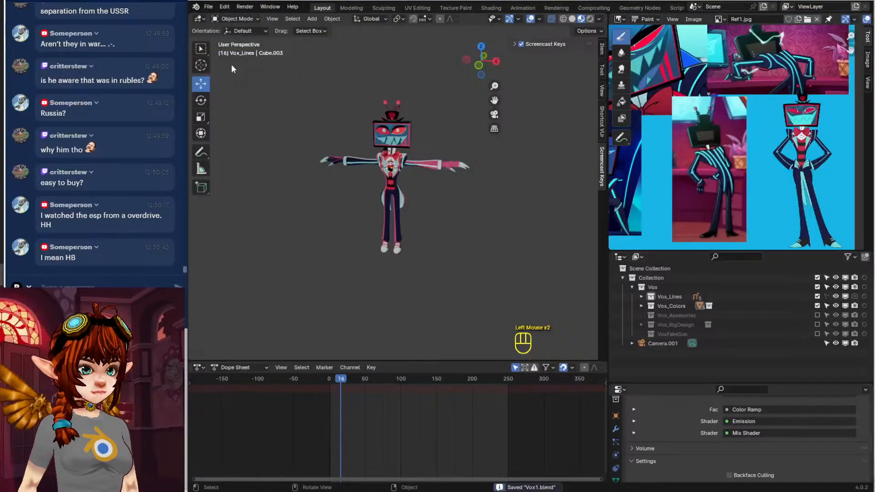
Show the VoxBody texture in place of the reference image and save both the project and the texture
{"action": "left_click", "coordinate": [719, 19]}
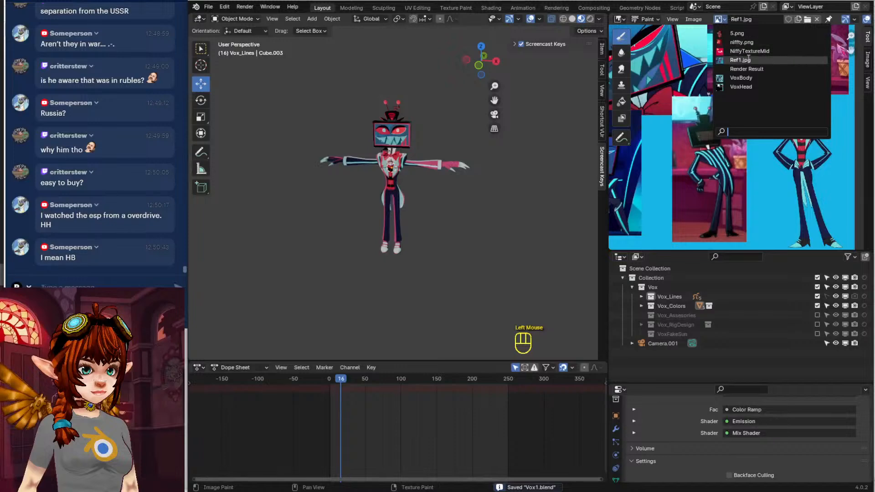
{"action": "left_click", "coordinate": [740, 78]}
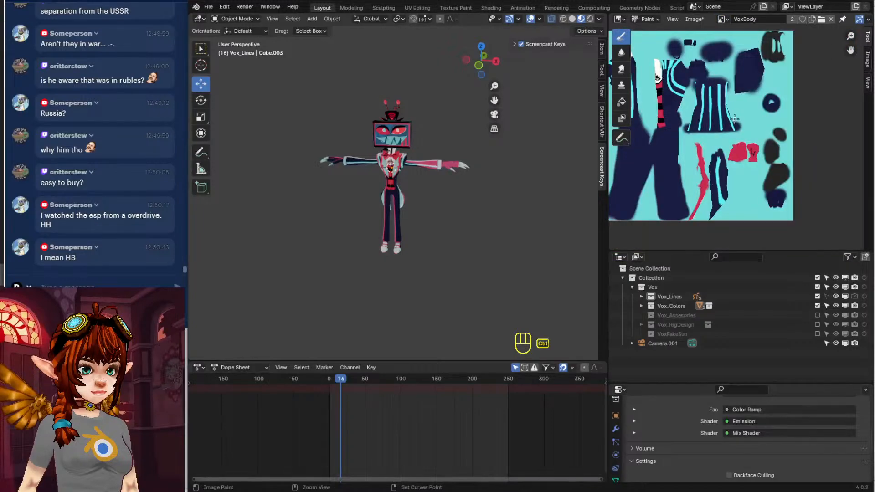
{"action": "key", "text": "ctrl+s"}
{"action": "key", "text": "ctrl+s"}
{"action": "left_click", "coordinate": [694, 19]}
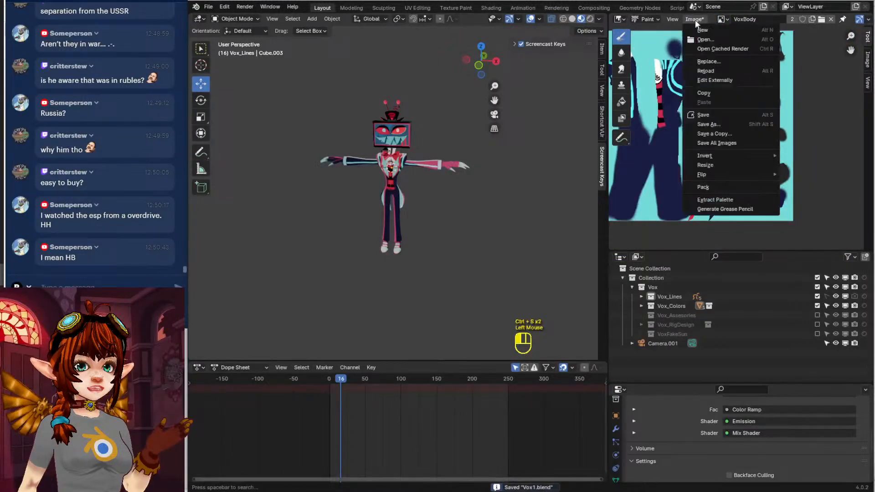
{"action": "left_click", "coordinate": [714, 118]}
Enable the Vox_RigDesign collection and look through its bone shape objects
{"action": "scroll", "coordinate": [491, 163], "scroll_direction": "up", "scroll_amount": 2}
{"action": "middle_click_drag", "start_coordinate": [491, 163], "coordinate": [537, 143], "text": "shift"}
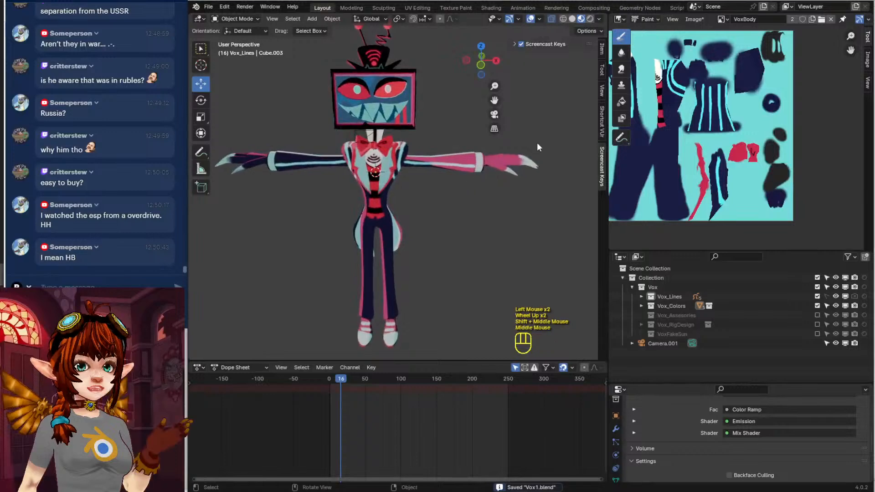
{"action": "key", "text": "KP_1"}
{"action": "scroll", "coordinate": [538, 141], "scroll_direction": "down", "scroll_amount": 1}
{"action": "middle_click_drag", "start_coordinate": [379, 187], "coordinate": [387, 193], "text": "shift"}
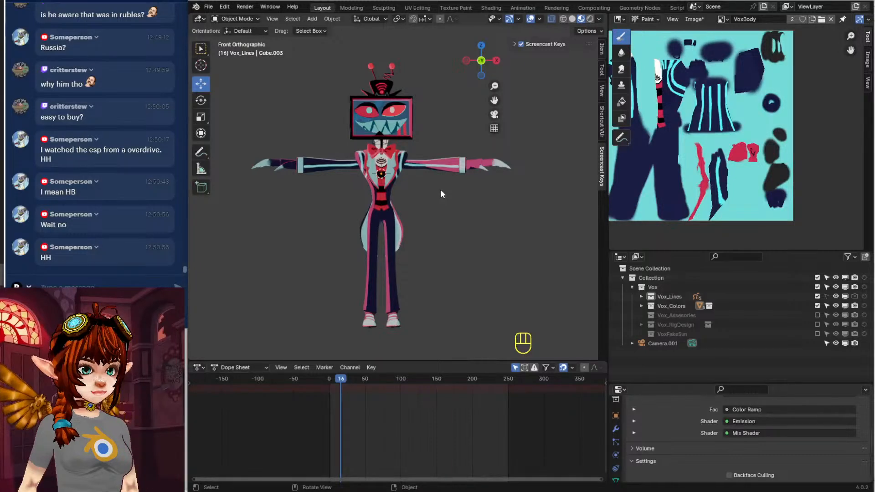
{"action": "left_click", "coordinate": [675, 327]}
{"action": "left_click", "coordinate": [817, 324]}
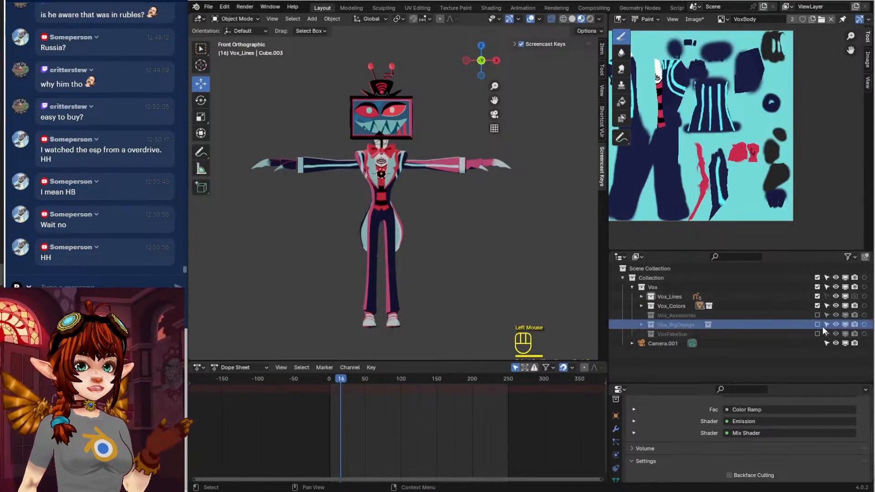
{"action": "left_click", "coordinate": [641, 325]}
{"action": "scroll", "coordinate": [652, 331], "scroll_direction": "down", "scroll_amount": 2}
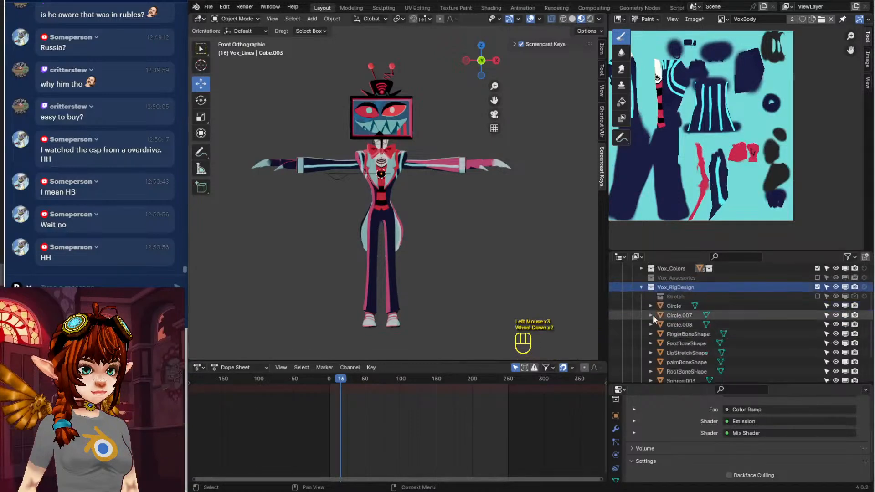
{"action": "scroll", "coordinate": [651, 316], "scroll_direction": "down", "scroll_amount": 2}
{"action": "scroll", "coordinate": [653, 320], "scroll_direction": "up", "scroll_amount": 2}
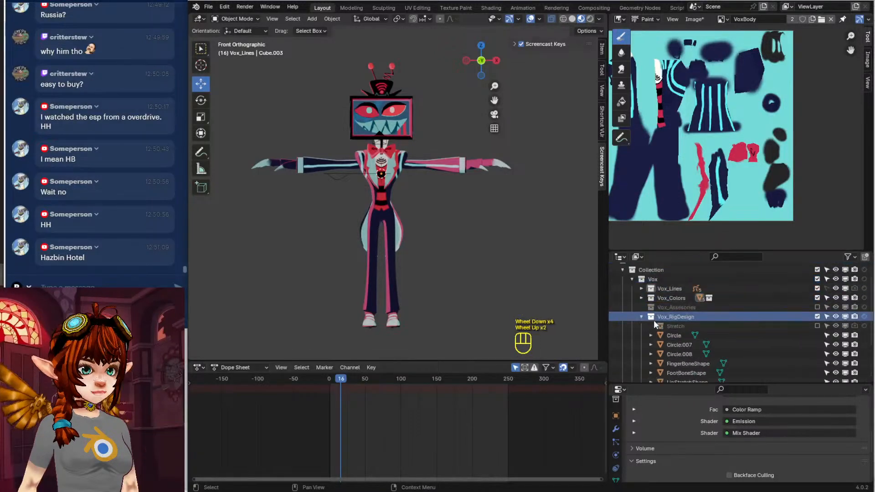
{"action": "left_click", "coordinate": [642, 316]}
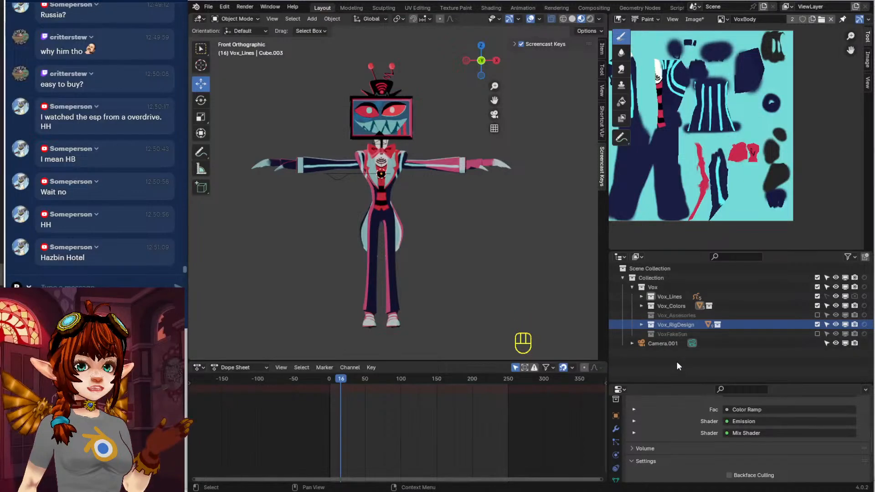
Enable the Vox_Assesories and VoxFakeSun collections and collapse the Vox collection
{"action": "left_click", "coordinate": [674, 316]}
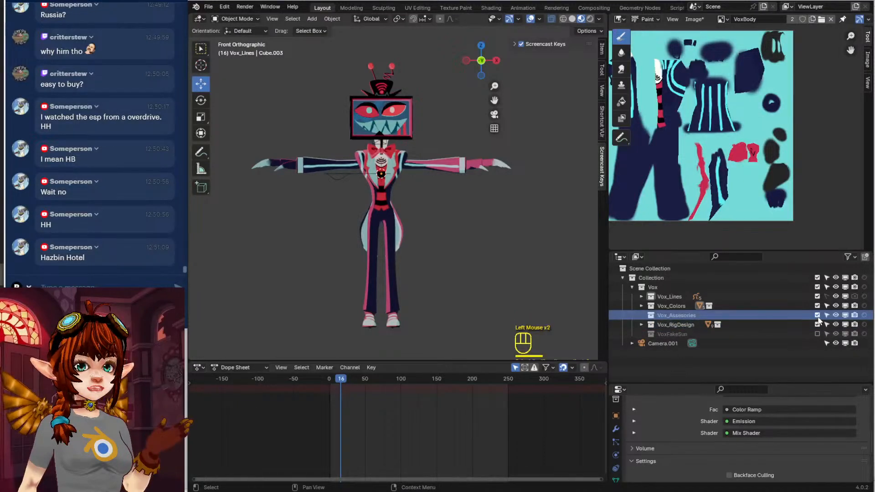
{"action": "left_click", "coordinate": [818, 335]}
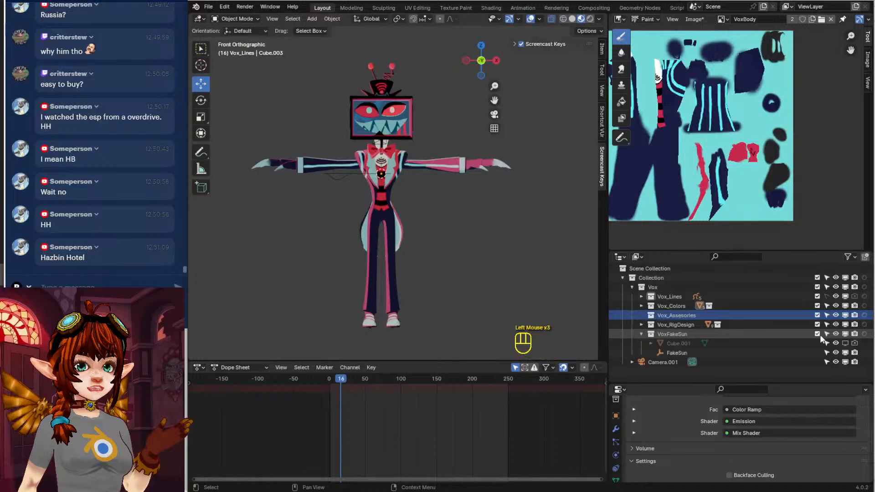
{"action": "left_click", "coordinate": [818, 335]}
{"action": "left_click", "coordinate": [756, 373]}
{"action": "left_click", "coordinate": [632, 287]}
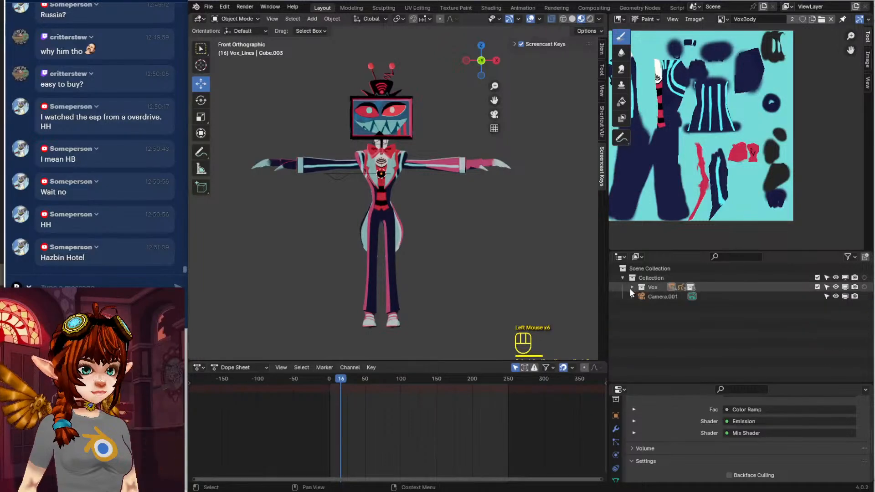
Save the Vox1 blend file
{"action": "left_click_drag", "start_coordinate": [210, 8], "coordinate": [232, 71]}
{"action": "left_click", "coordinate": [209, 7]}
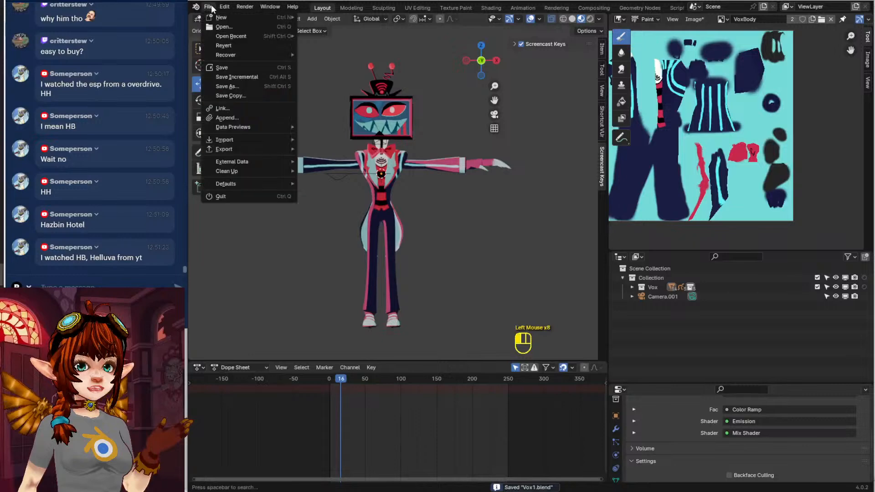
{"action": "left_click", "coordinate": [239, 117]}
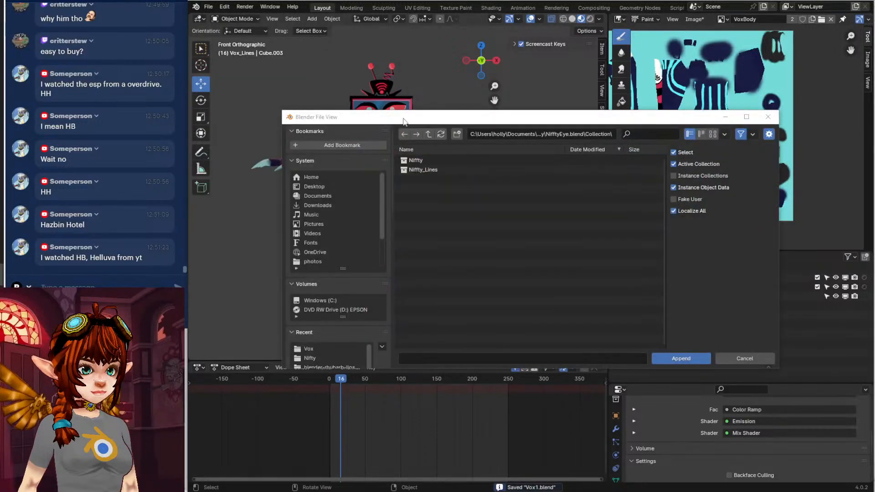
{"action": "left_click", "coordinate": [430, 135]}
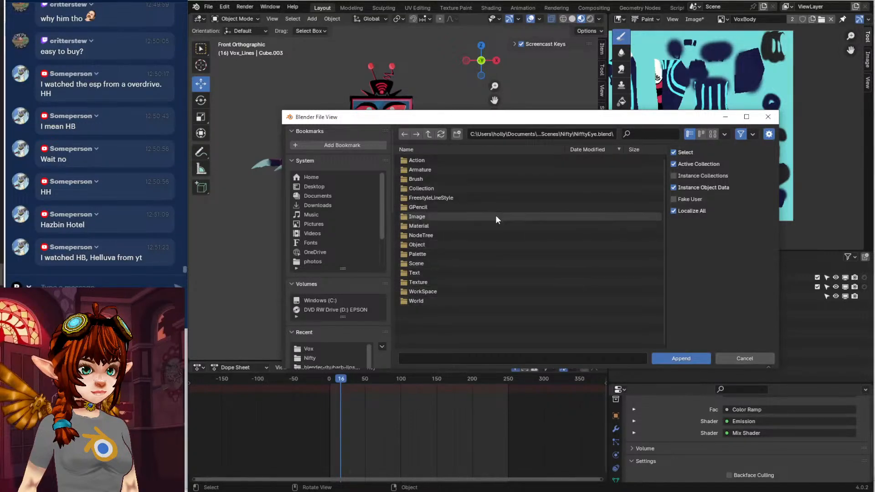
{"action": "left_click", "coordinate": [427, 135]}
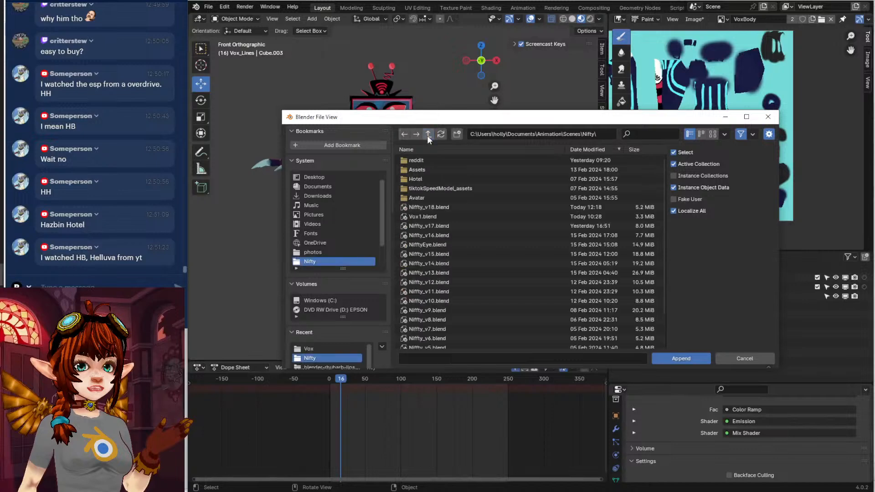
{"action": "double_click", "coordinate": [447, 207]}
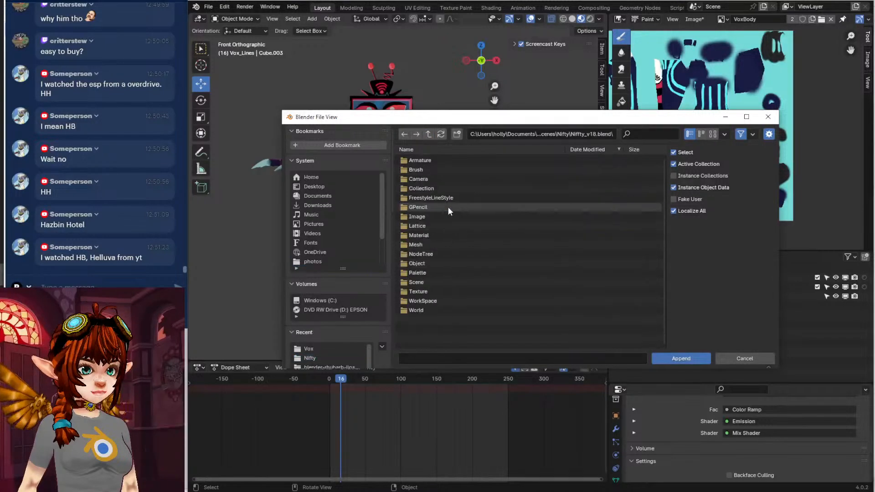
{"action": "left_click", "coordinate": [764, 360]}
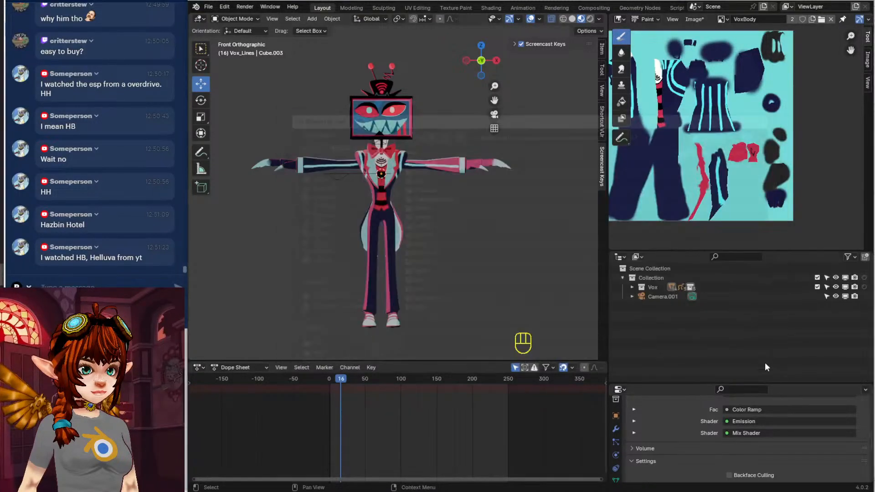
Expand the Vox and Vox_RigDesign collections and enable the VoxFakeSun collection in the view layer
{"action": "left_click", "coordinate": [632, 287]}
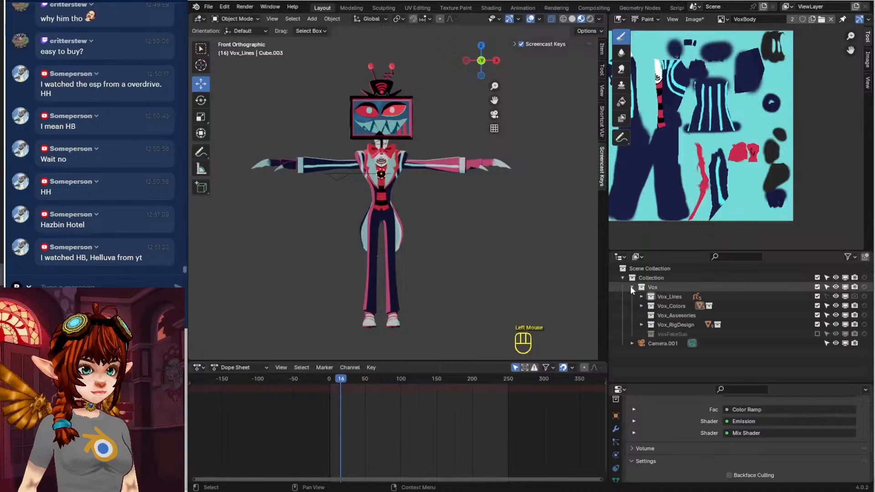
{"action": "left_click", "coordinate": [644, 324]}
{"action": "left_click", "coordinate": [644, 324]}
{"action": "scroll", "coordinate": [729, 344], "scroll_direction": "down", "scroll_amount": 3}
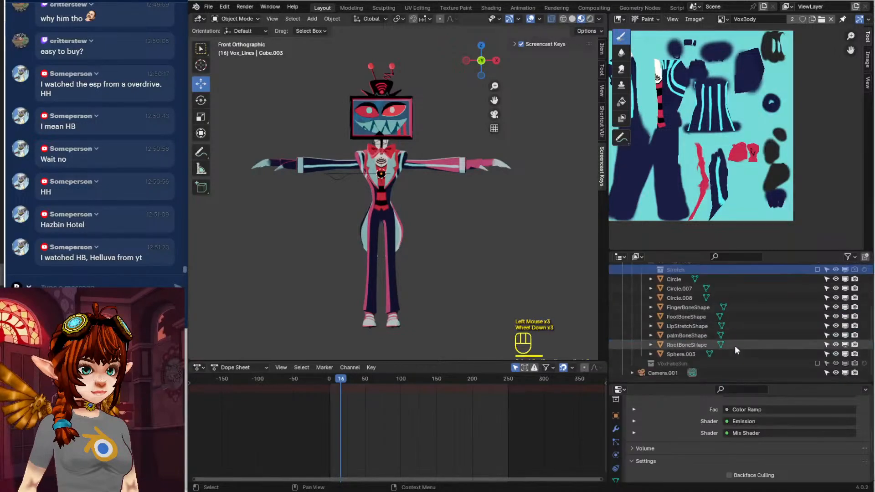
{"action": "left_click", "coordinate": [674, 362]}
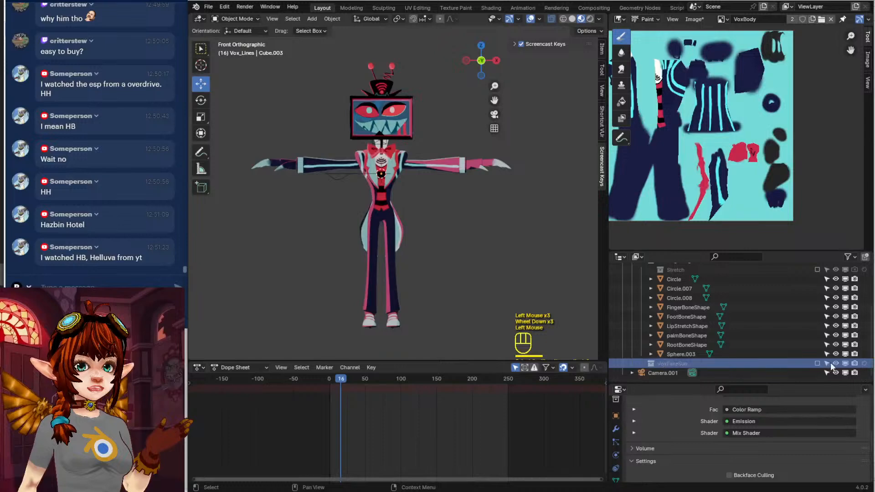
{"action": "left_click", "coordinate": [818, 364]}
{"action": "scroll", "coordinate": [792, 365], "scroll_direction": "down", "scroll_amount": 2}
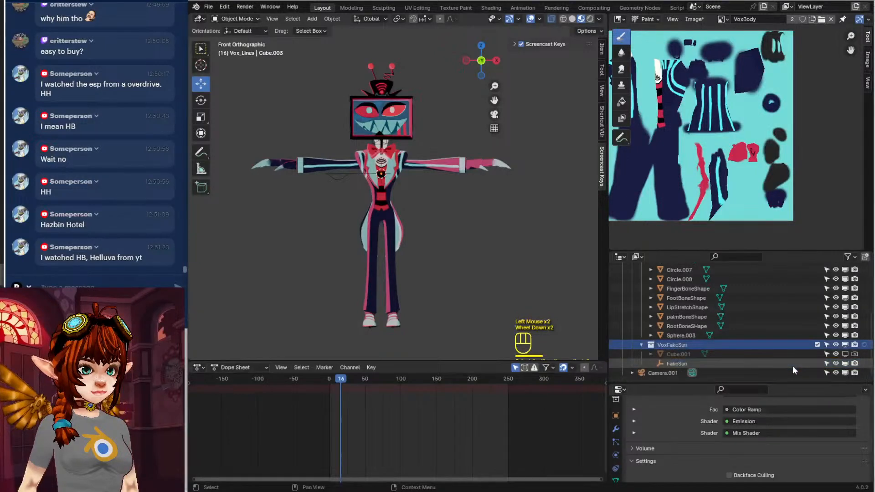
Enable the Stretch collection inside Vox_RigDesign, collapse it and make Vox_RigDesign the active collection
{"action": "scroll", "coordinate": [792, 366], "scroll_direction": "up", "scroll_amount": 3}
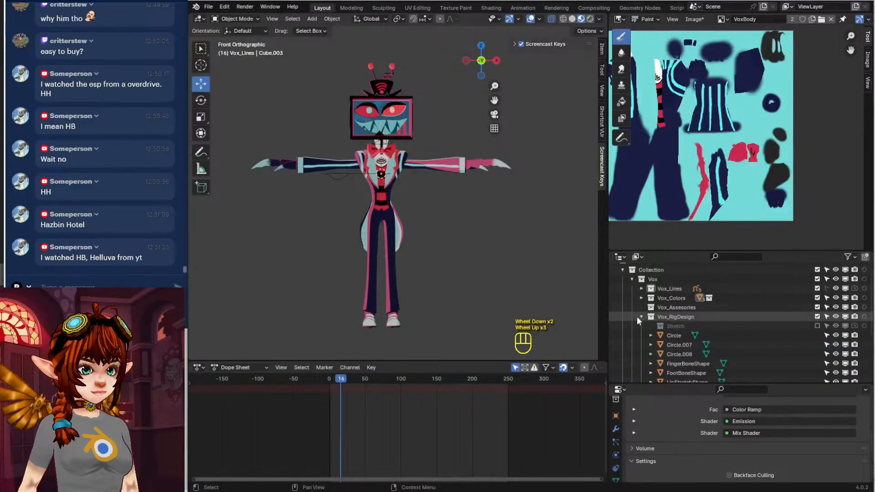
{"action": "left_click", "coordinate": [661, 326]}
{"action": "left_click", "coordinate": [817, 326]}
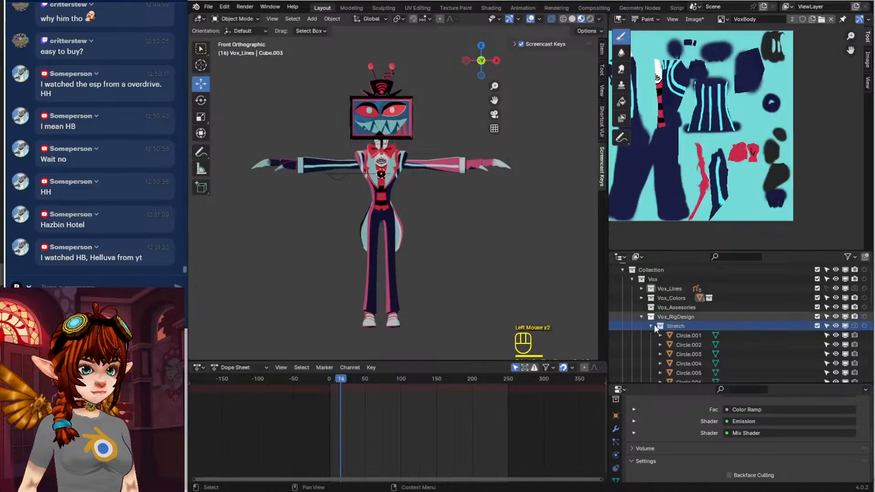
{"action": "left_click", "coordinate": [651, 325]}
{"action": "left_click", "coordinate": [655, 318]}
Move the Vox_Rig collection out of Vox_Colors so that it sits directly under the Vox collection
{"action": "left_click", "coordinate": [640, 298]}
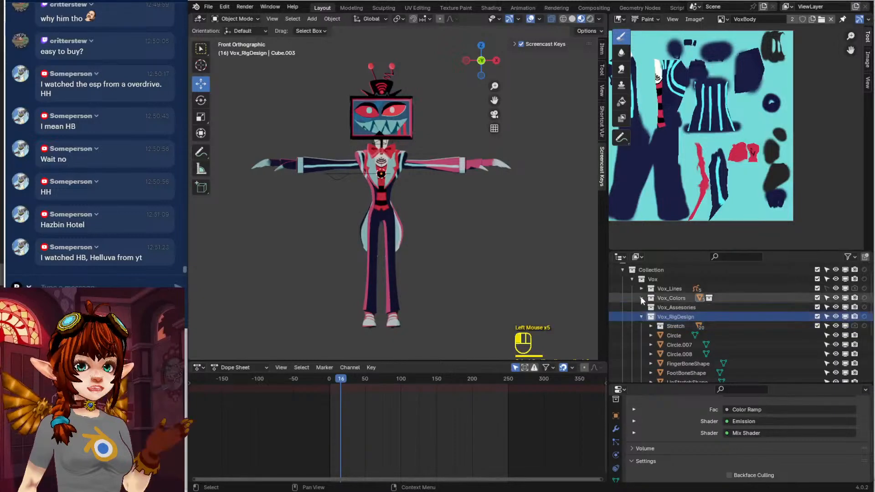
{"action": "left_click", "coordinate": [652, 308]}
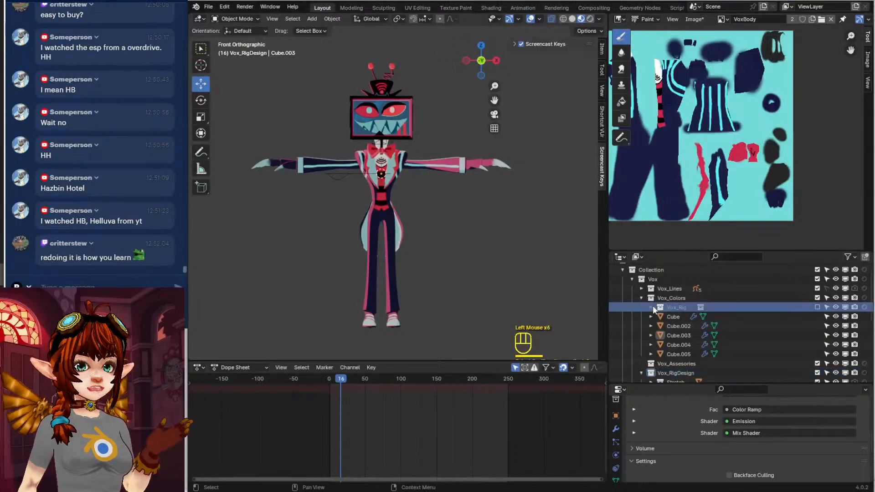
{"action": "left_click_drag", "start_coordinate": [662, 308], "coordinate": [648, 273]}
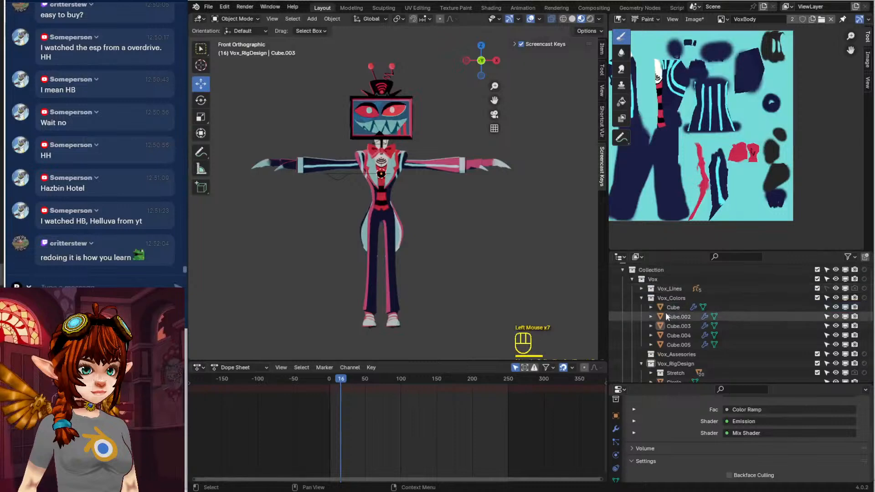
{"action": "scroll", "coordinate": [656, 331], "scroll_direction": "down", "scroll_amount": 1}
{"action": "scroll", "coordinate": [644, 346], "scroll_direction": "down", "scroll_amount": 3}
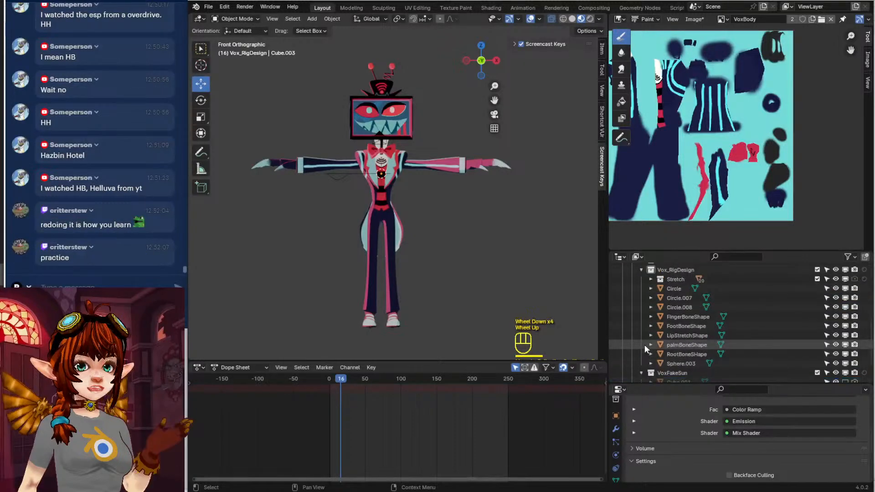
{"action": "scroll", "coordinate": [645, 351], "scroll_direction": "up", "scroll_amount": 1}
{"action": "scroll", "coordinate": [649, 356], "scroll_direction": "down", "scroll_amount": 2}
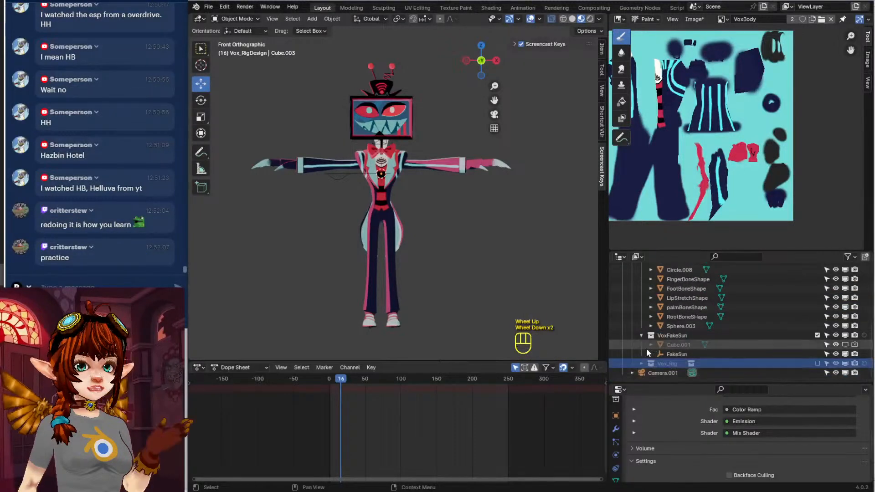
Collapse the VoxFakeSun, Vox_RigDesign and Vox_Colors collections to tidy the hierarchy
{"action": "left_click", "coordinate": [639, 334]}
{"action": "scroll", "coordinate": [644, 336], "scroll_direction": "up", "scroll_amount": 2}
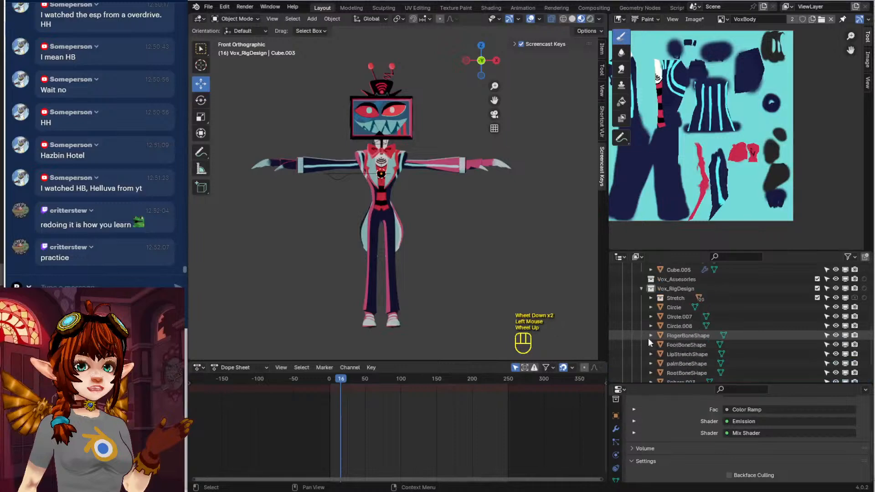
{"action": "left_click", "coordinate": [641, 307]}
{"action": "scroll", "coordinate": [641, 311], "scroll_direction": "up", "scroll_amount": 1}
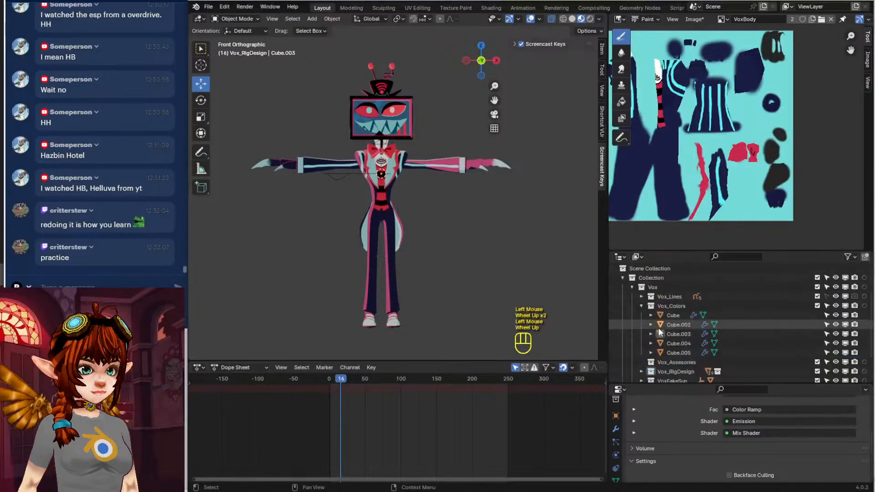
{"action": "left_click", "coordinate": [638, 307]}
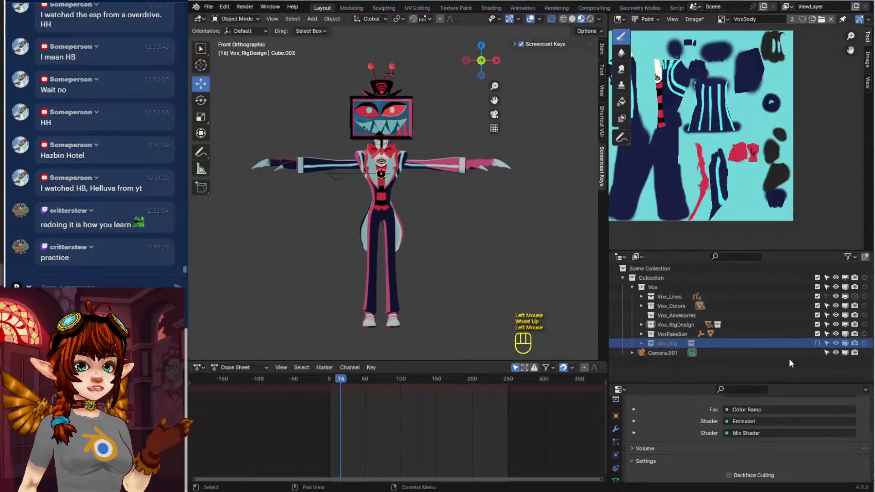
Enable the Vox_Rig collection, check the lattice collections inside Vox_Latices and collapse Vox_Latices again
{"action": "left_click", "coordinate": [817, 343]}
{"action": "left_click", "coordinate": [641, 343]}
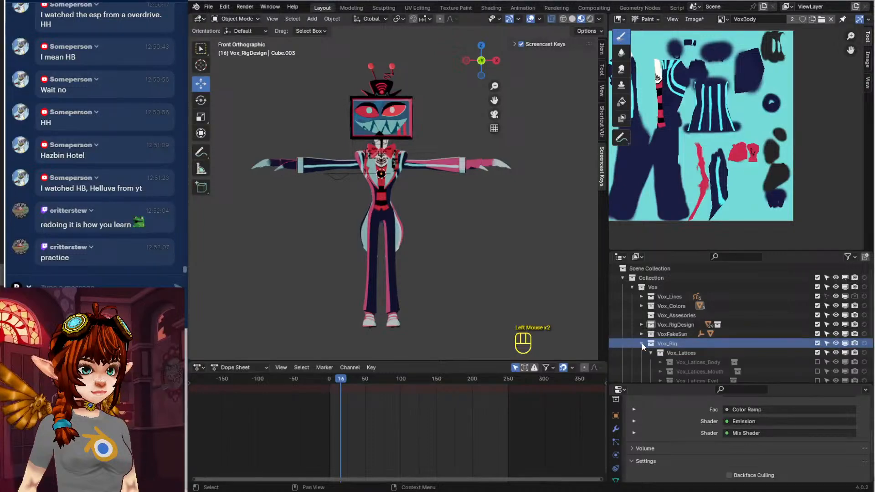
{"action": "left_click", "coordinate": [691, 353]}
{"action": "scroll", "coordinate": [746, 362], "scroll_direction": "down", "scroll_amount": 2}
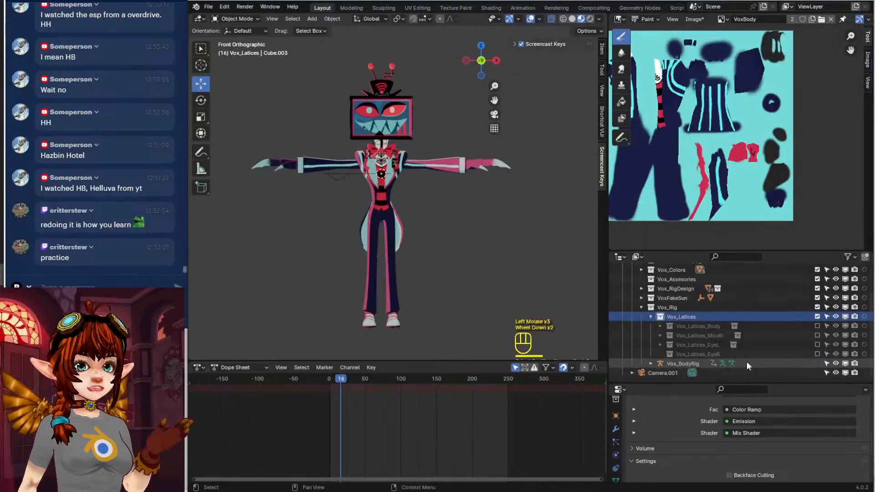
{"action": "left_click", "coordinate": [651, 317]}
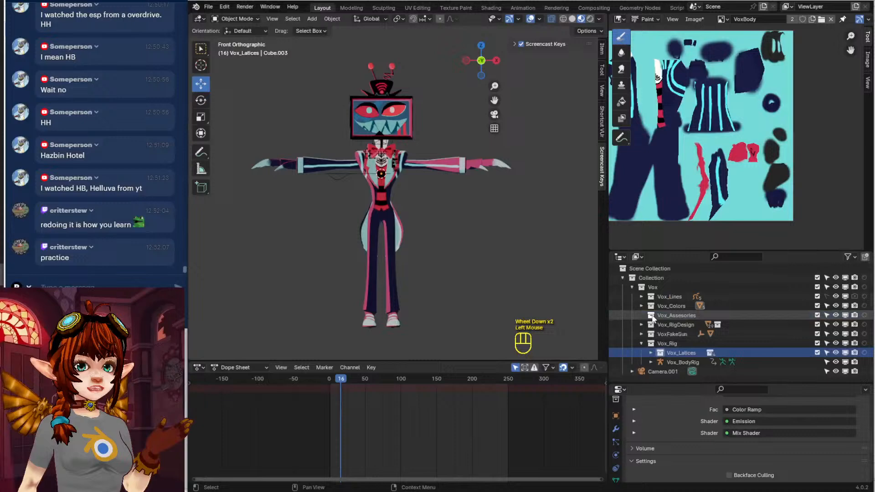
Select the Vox_BodyRig armature, check it briefly in Edit Mode from the front and scale it up about 1.287 times in Object Mode
{"action": "left_click", "coordinate": [679, 361]}
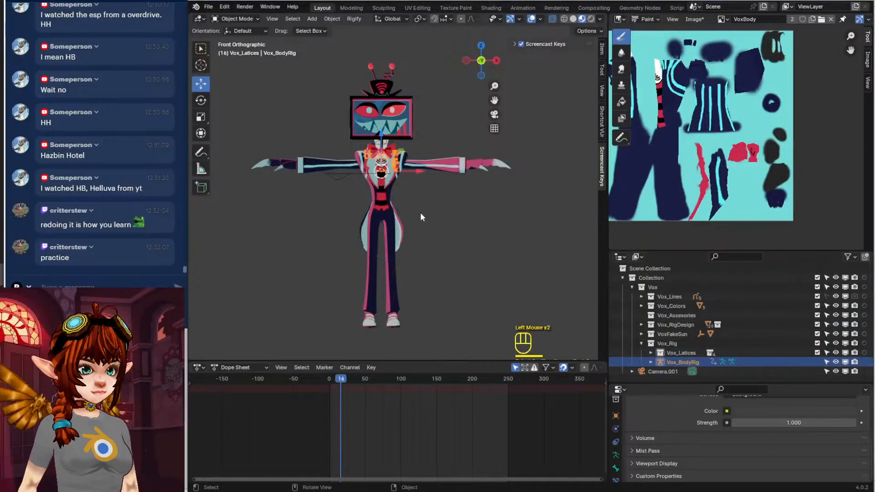
{"action": "key", "text": "KP_1"}
{"action": "key", "text": "Tab"}
{"action": "scroll", "coordinate": [477, 190], "scroll_direction": "up", "scroll_amount": 1}
{"action": "scroll", "coordinate": [478, 190], "scroll_direction": "up", "scroll_amount": 1}
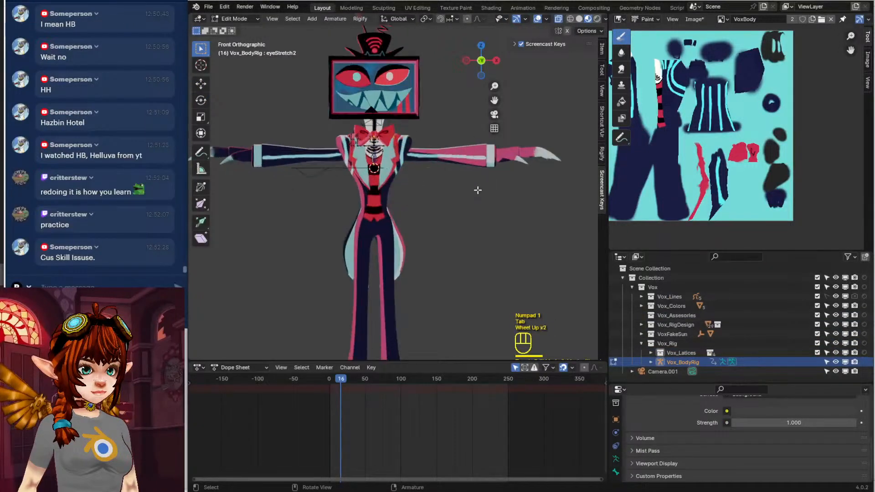
{"action": "scroll", "coordinate": [478, 190], "scroll_direction": "down", "scroll_amount": 1}
{"action": "key", "text": "Tab"}
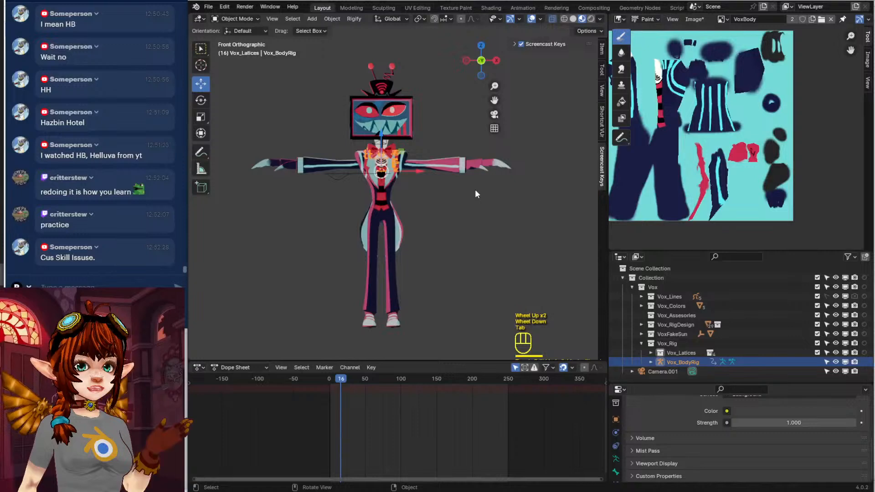
{"action": "key", "text": "s"}
{"action": "left_click", "coordinate": [521, 229]}
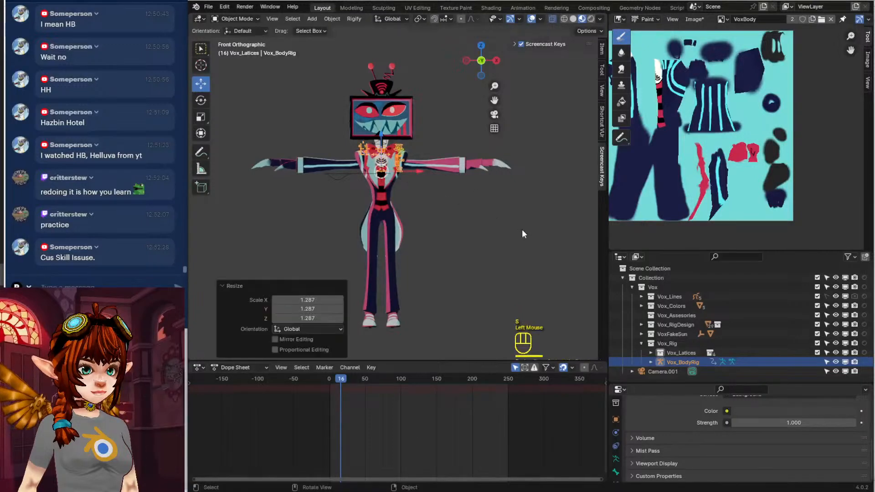
Try a further enlargement of the Vox_BodyRig armature and undo it
{"action": "key", "text": "s"}
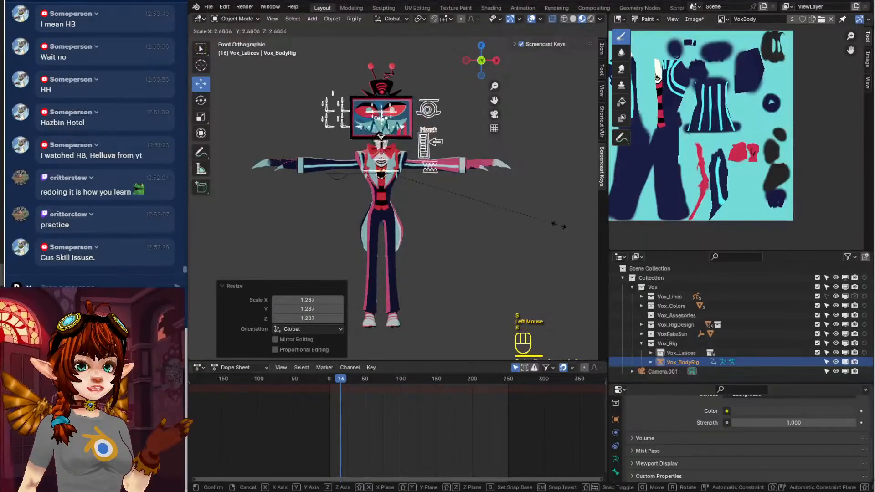
{"action": "left_click", "coordinate": [548, 218]}
{"action": "key", "text": "ctrl+z"}
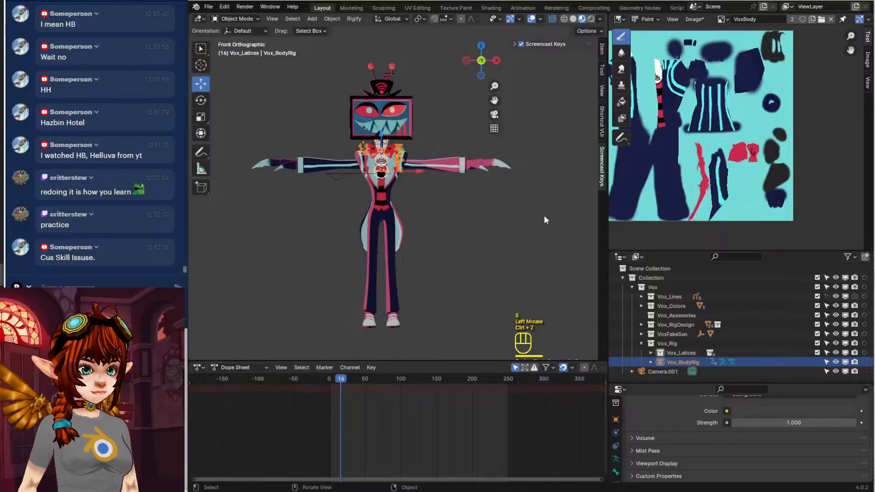
Scale the Vox_BodyRig armature up about 4.56 times and move it down about 11.17 m to place its root at the character's feet
{"action": "key", "text": "s"}
{"action": "left_click", "coordinate": [203, 207]}
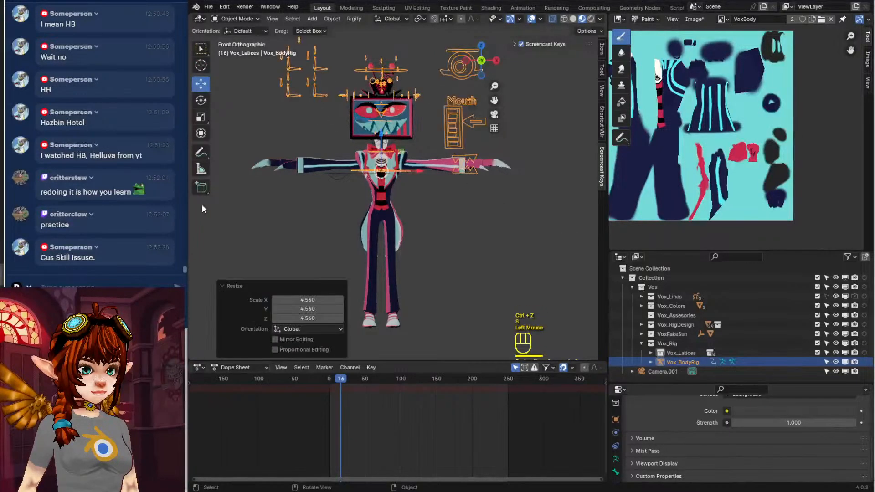
{"action": "key", "text": "g"}
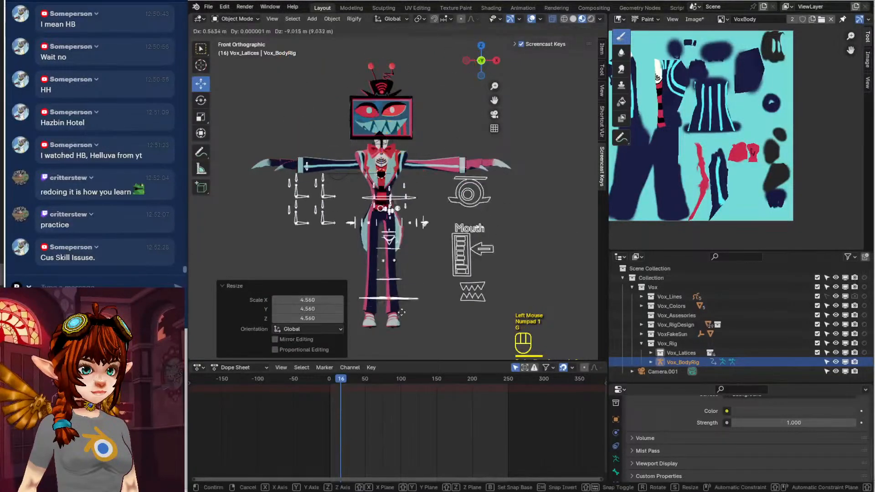
{"action": "left_click", "coordinate": [424, 326]}
Scale the armature up about 2.172 times to fit the height of the character's body
{"action": "key", "text": "s"}
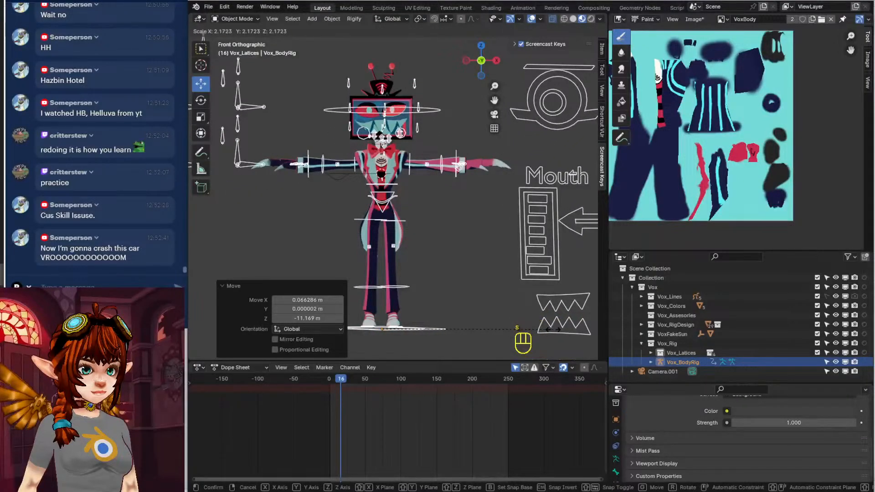
{"action": "left_click", "coordinate": [547, 329]}
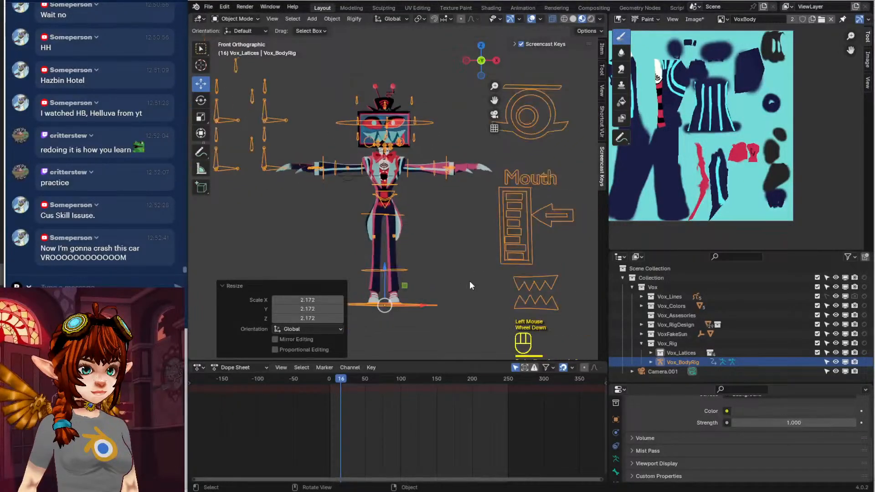
{"action": "scroll", "coordinate": [470, 281], "scroll_direction": "down", "scroll_amount": 3}
{"action": "scroll", "coordinate": [468, 277], "scroll_direction": "up", "scroll_amount": 3}
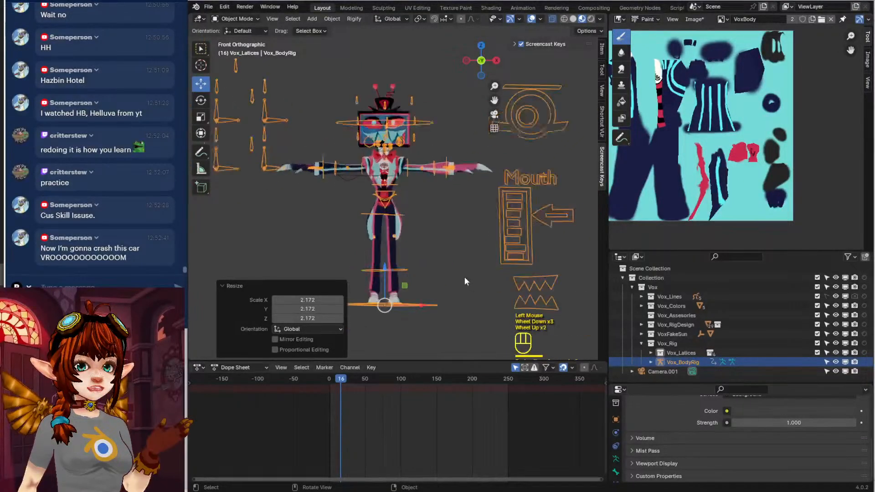
Switch the Vox_BodyRig armature to Edit Mode and frame the character's upper body
{"action": "left_click", "coordinate": [236, 20]}
{"action": "left_click", "coordinate": [240, 40]}
{"action": "scroll", "coordinate": [456, 205], "scroll_direction": "up", "scroll_amount": 2}
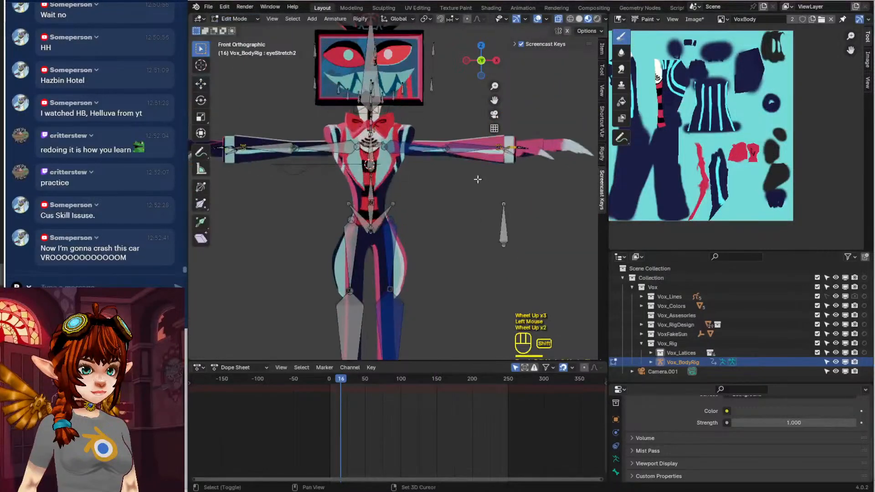
Move the left finger bones of the Vox_BodyRig armature 0.58 m outward along X toward the character's hand
{"action": "middle_click_drag", "start_coordinate": [474, 201], "coordinate": [432, 204], "text": "shift"}
{"action": "scroll", "coordinate": [443, 212], "scroll_direction": "down", "scroll_amount": 2}
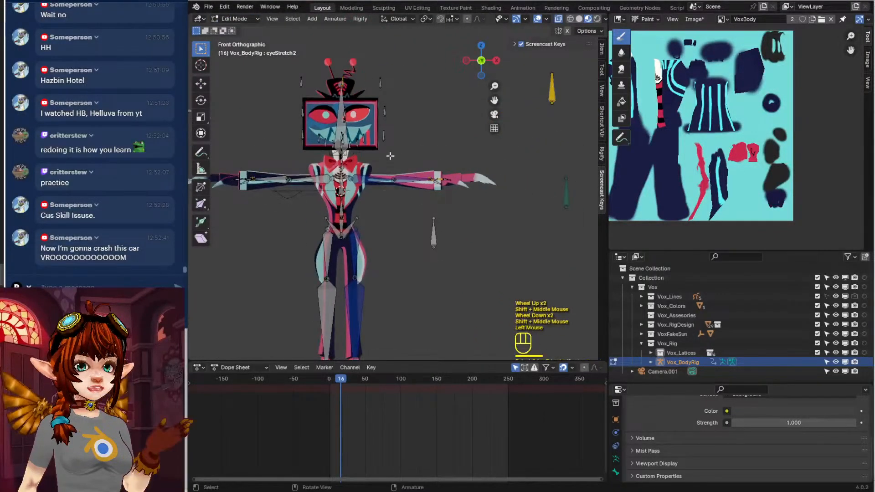
{"action": "left_click_drag", "start_coordinate": [387, 153], "coordinate": [475, 196]}
{"action": "key", "text": "b"}
{"action": "key", "text": "g"}
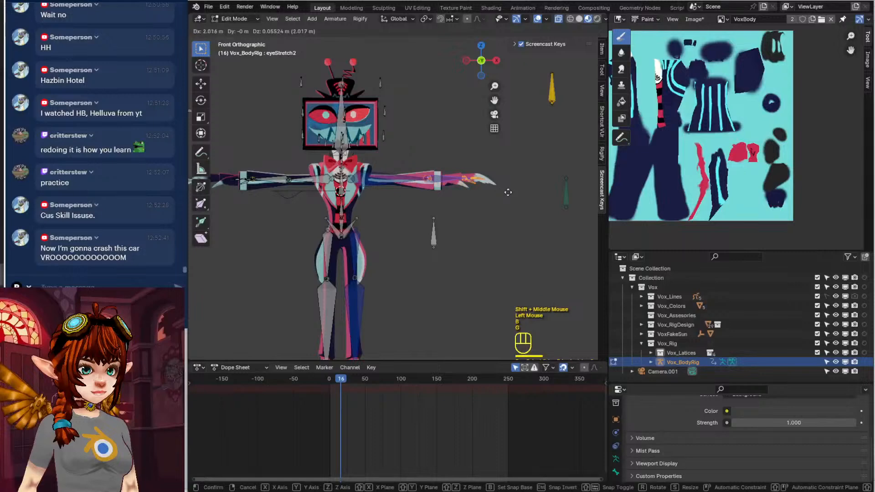
{"action": "left_click", "coordinate": [484, 194]}
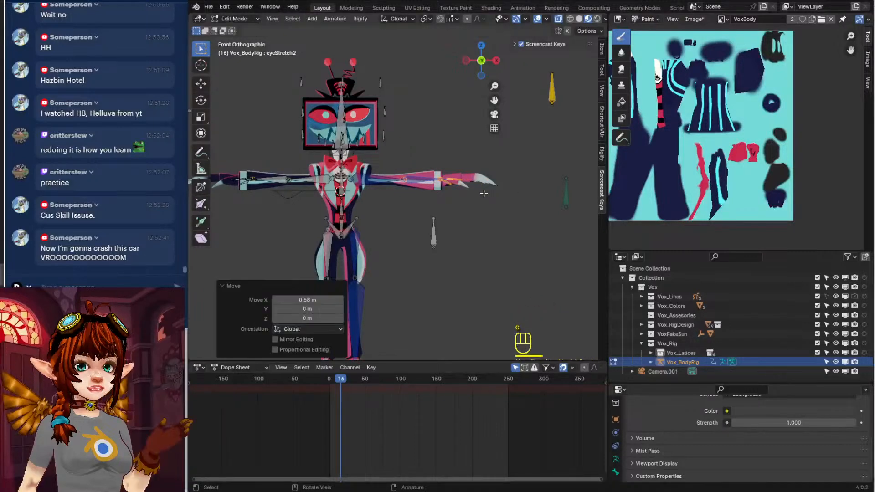
Box-select the left hand bones and move them about 1.27 m along X and 0.028 m up onto the hand
{"action": "left_click", "coordinate": [445, 162]}
{"action": "key", "text": "b"}
{"action": "left_click_drag", "start_coordinate": [441, 159], "coordinate": [486, 211]}
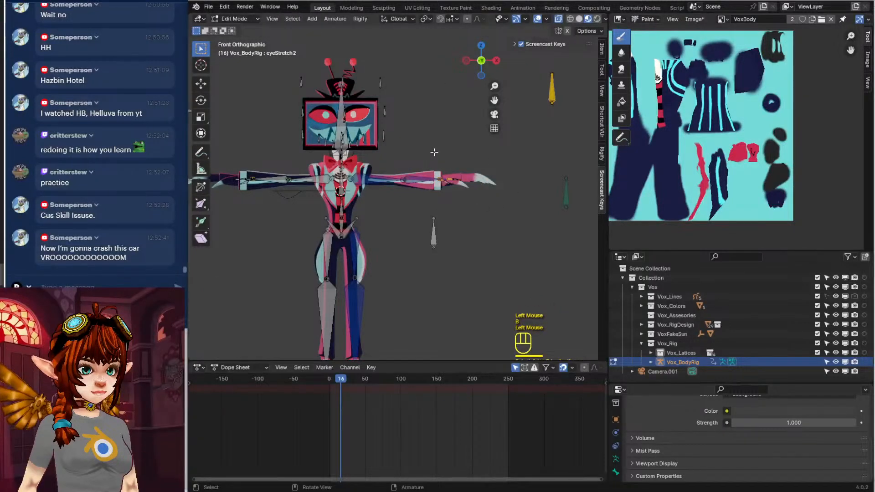
{"action": "key", "text": "b"}
{"action": "left_click_drag", "start_coordinate": [434, 152], "coordinate": [479, 201]}
{"action": "key", "text": "g"}
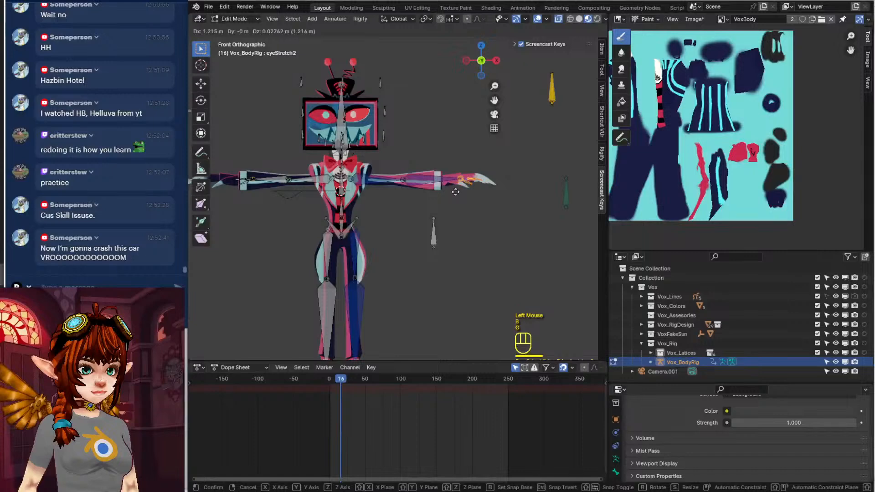
{"action": "left_click", "coordinate": [455, 191]}
In top view, shift the left hand bones about -0.65 m in X and 0.11 m in Y to sit over the palm
{"action": "key", "text": "KP_7"}
{"action": "scroll", "coordinate": [462, 162], "scroll_direction": "up", "scroll_amount": 2}
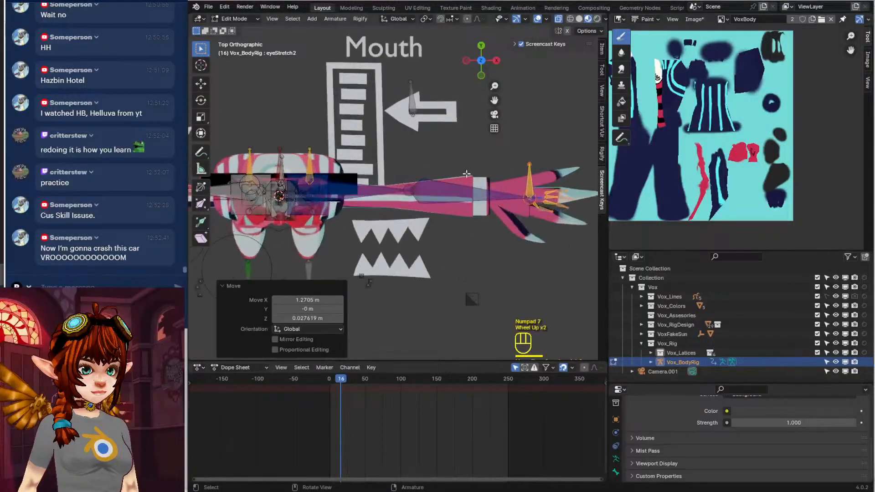
{"action": "middle_click_drag", "start_coordinate": [462, 162], "coordinate": [378, 126], "text": "shift"}
{"action": "scroll", "coordinate": [441, 167], "scroll_direction": "up", "scroll_amount": 3}
{"action": "key", "text": "g"}
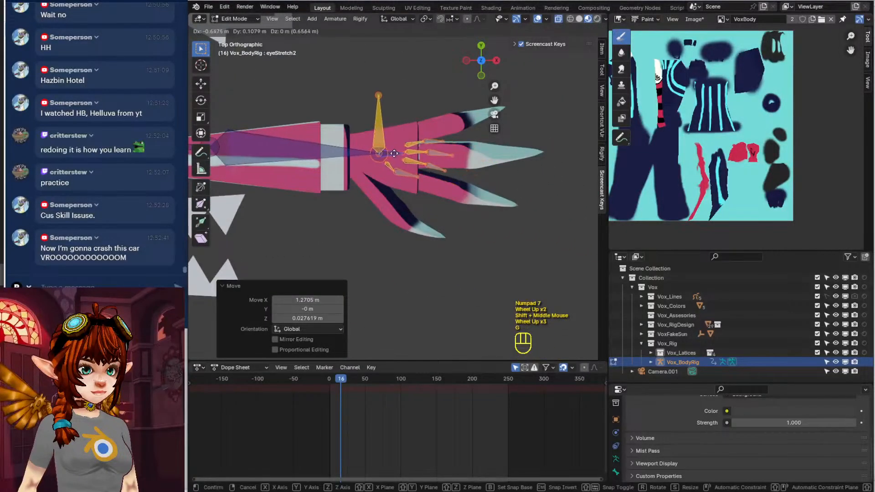
{"action": "left_click", "coordinate": [423, 137]}
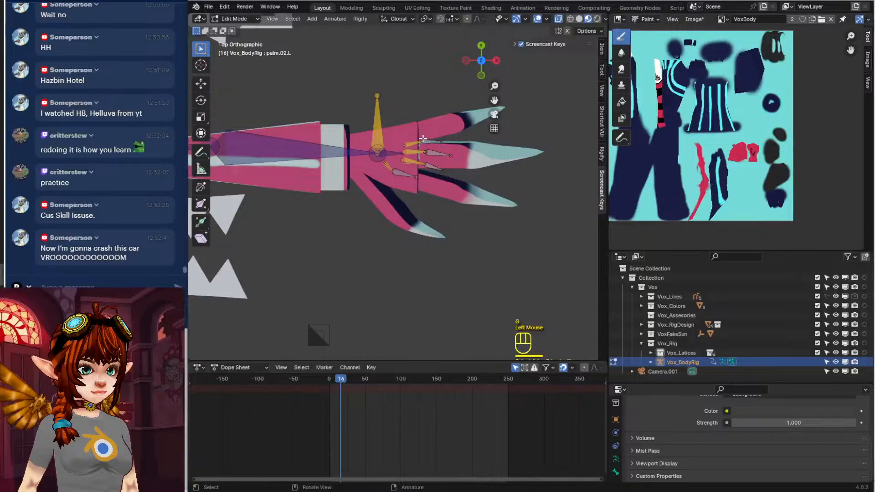
Move the left pinky bone's base onto the pinky finger, then its tip about 0.86 m in X and 0.29 m in Y to the fingertip
{"action": "key", "text": "g"}
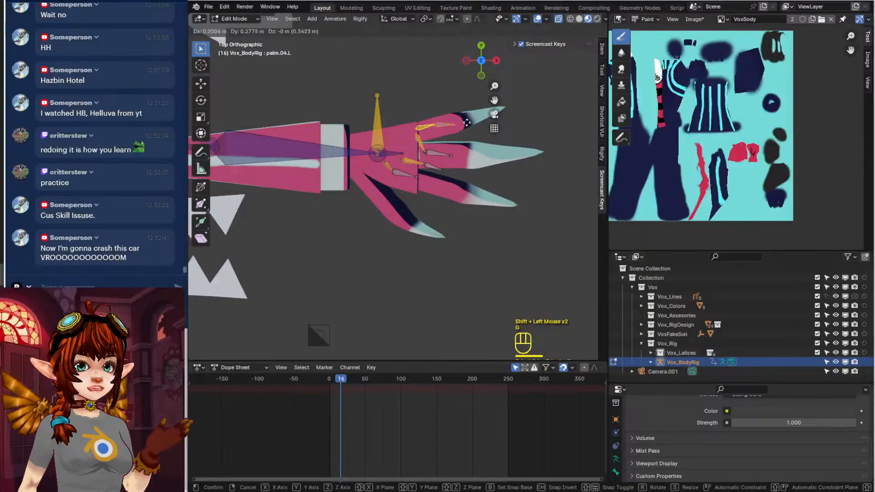
{"action": "left_click", "coordinate": [460, 126]}
{"action": "key", "text": "g"}
{"action": "left_click", "coordinate": [518, 107]}
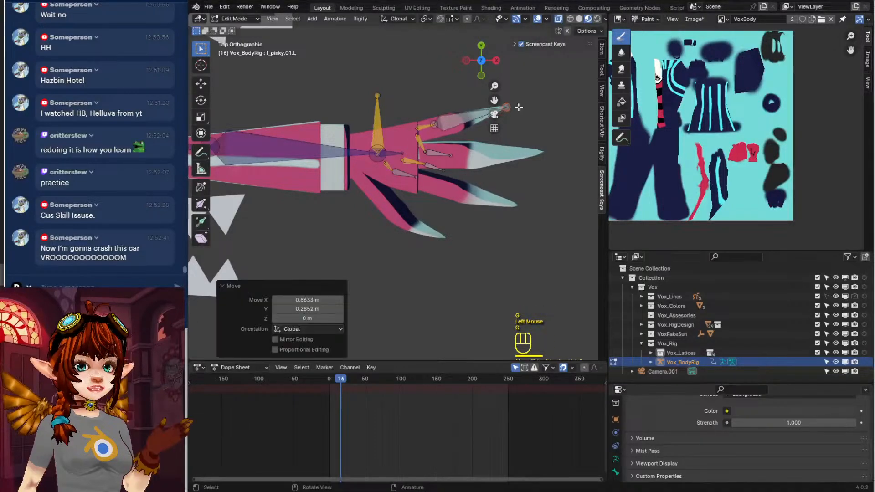
Undo the first pinky joint move, then shift the joint with both bones attached about 0.33 m in X and 0.04 m in Y
{"action": "left_click", "coordinate": [435, 123]}
{"action": "key", "text": "g"}
{"action": "key", "text": "ctrl+z"}
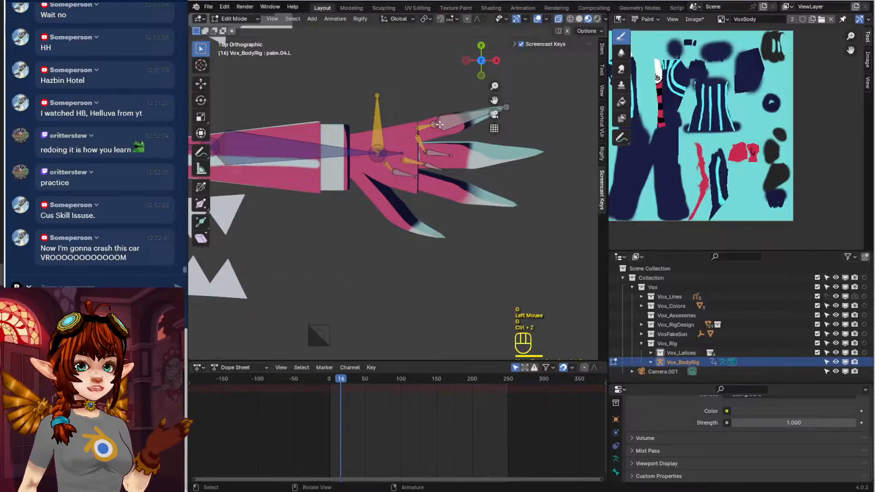
{"action": "scroll", "coordinate": [434, 133], "scroll_direction": "up", "scroll_amount": 2}
{"action": "middle_click_drag", "start_coordinate": [458, 162], "coordinate": [391, 162], "text": "shift"}
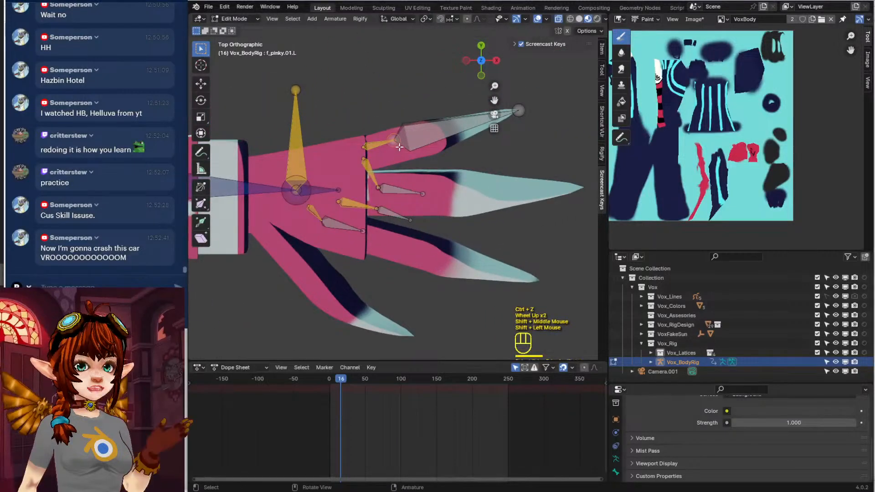
{"action": "key", "text": "g"}
{"action": "left_click", "coordinate": [445, 144]}
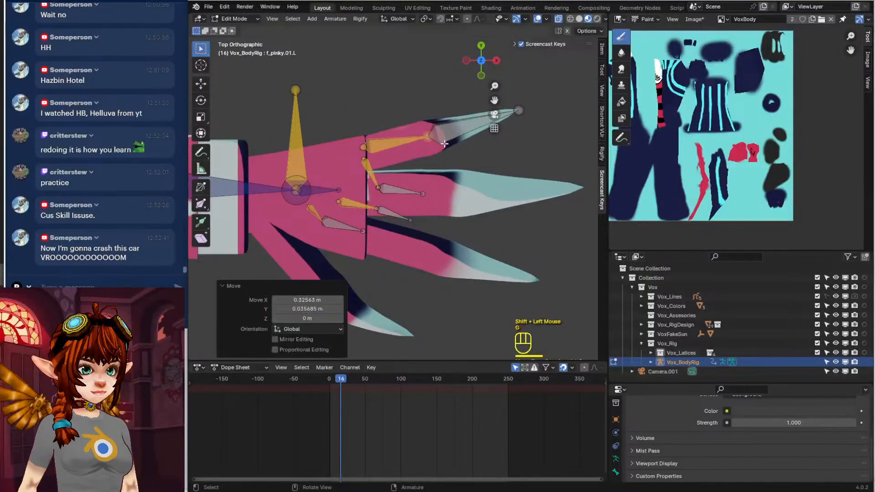
Fit the left middle finger bones by placing the tip at the fingertip, the joint where the claw starts and the base at the knuckle
{"action": "left_click", "coordinate": [426, 194]}
{"action": "key", "text": "g"}
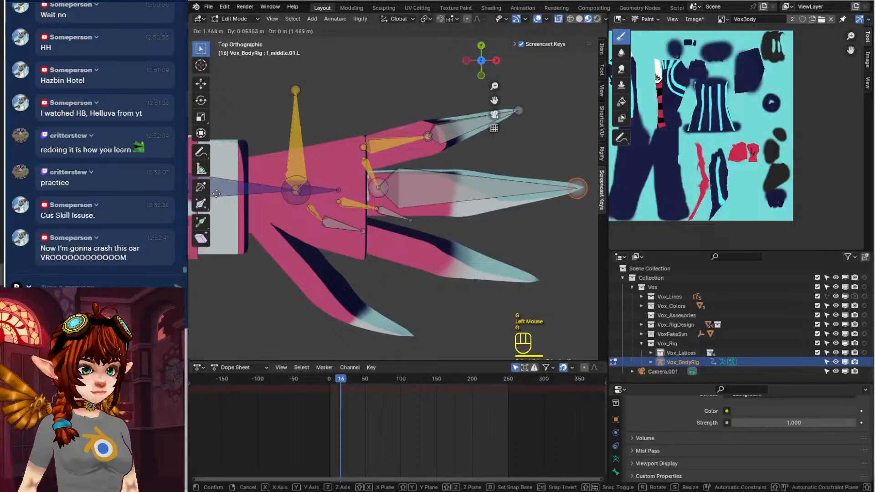
{"action": "left_click", "coordinate": [576, 188]}
{"action": "left_click", "coordinate": [372, 192]}
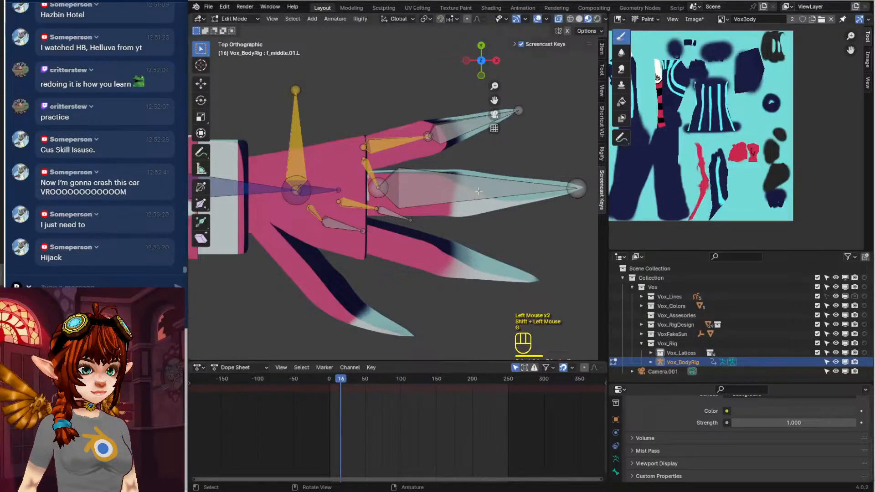
{"action": "left_click", "coordinate": [387, 187]}
{"action": "left_click", "coordinate": [378, 184]}
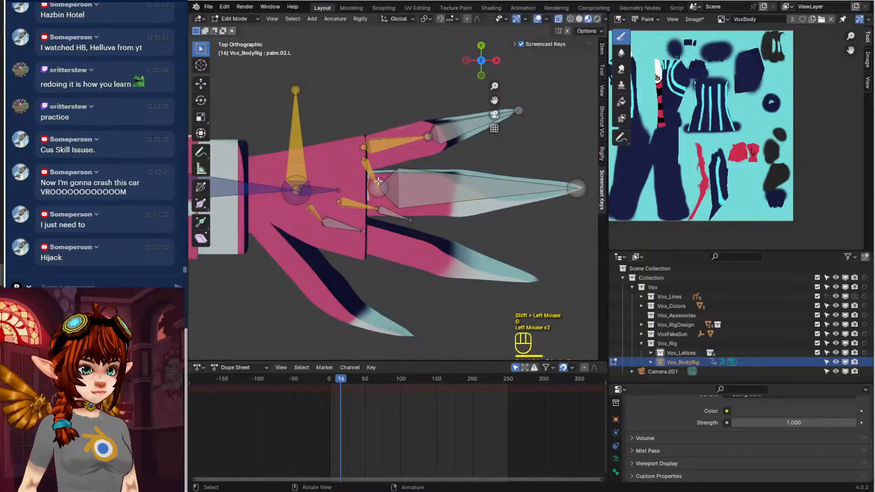
{"action": "key", "text": "g"}
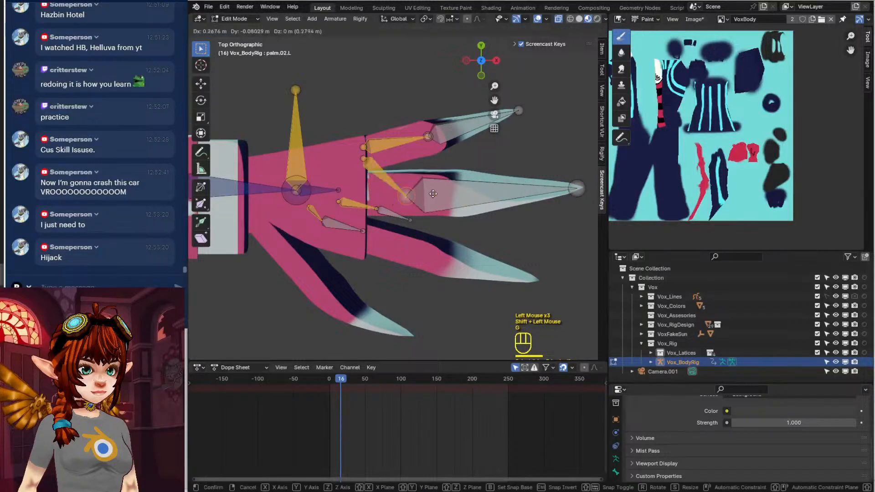
{"action": "left_click", "coordinate": [372, 170]}
{"action": "key", "text": "g"}
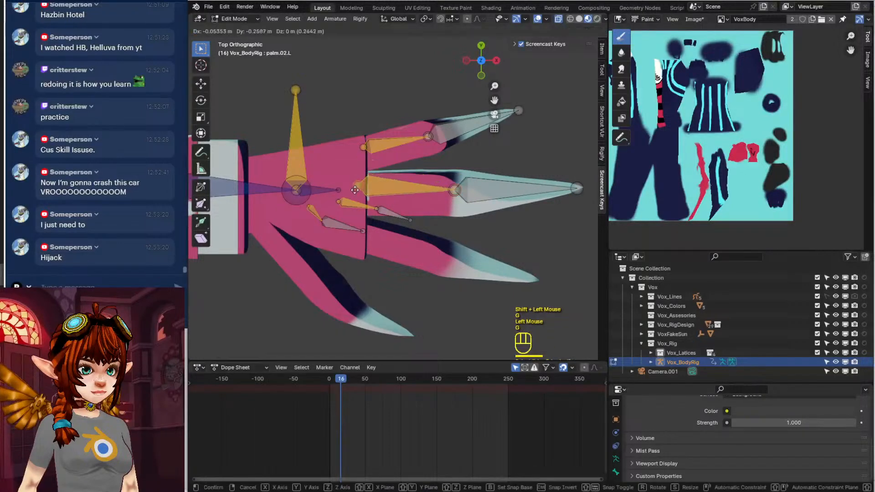
{"action": "left_click", "coordinate": [352, 196]}
Fit the left index finger bones by placing the tip at the fingertip, the joint at the claw's start and the base at the knuckle
{"action": "middle_click_drag", "start_coordinate": [352, 196], "coordinate": [353, 182], "text": "shift"}
{"action": "left_click", "coordinate": [416, 205]}
{"action": "key", "text": "g"}
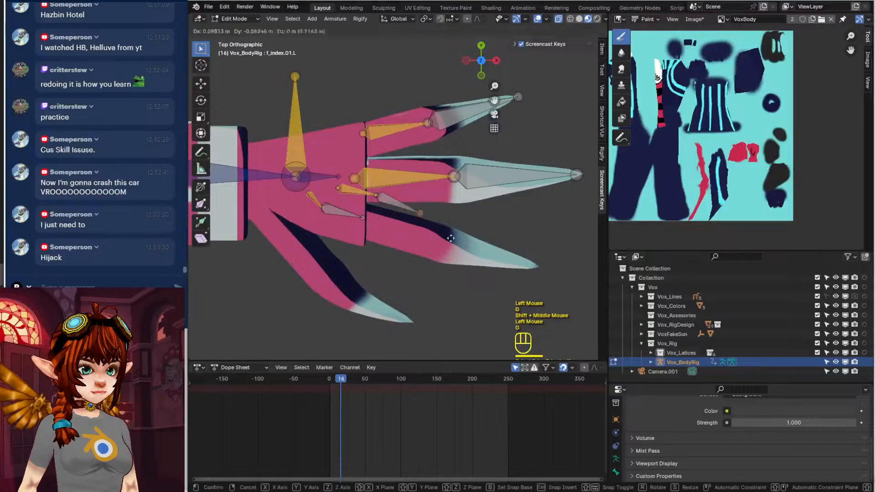
{"action": "left_click", "coordinate": [558, 277]}
{"action": "left_click", "coordinate": [373, 198], "text": "shift"}
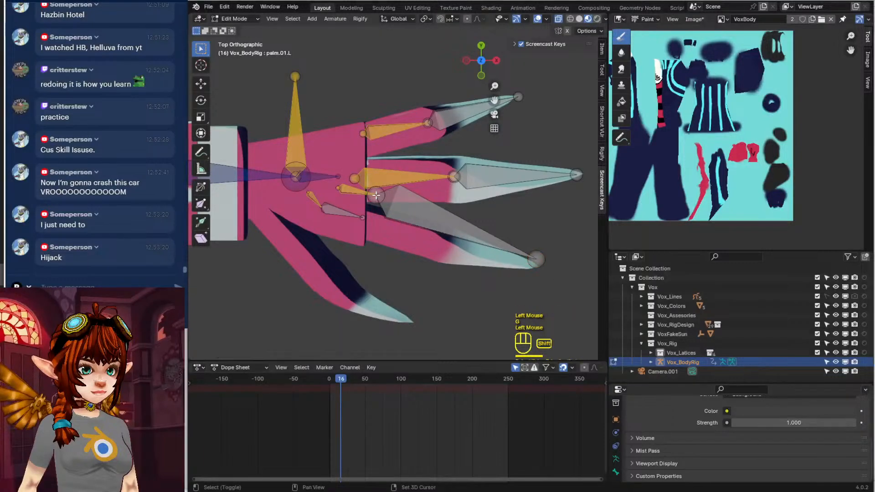
{"action": "key", "text": "g"}
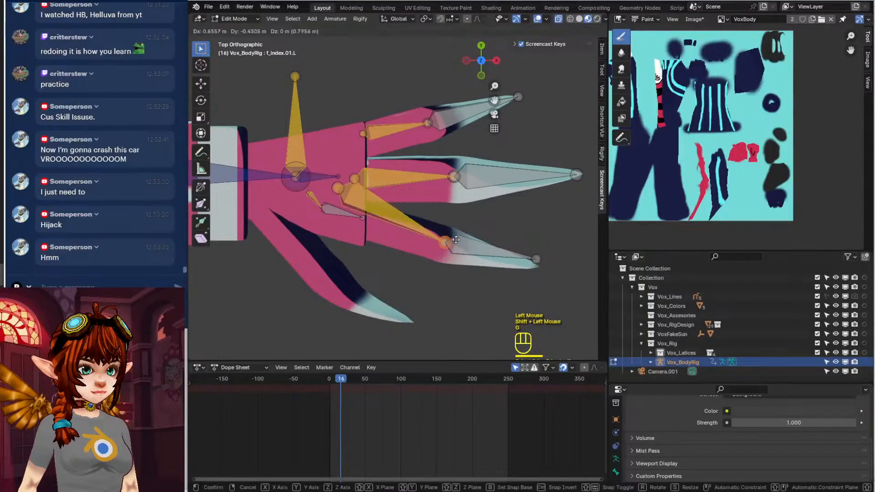
{"action": "left_click", "coordinate": [346, 188]}
{"action": "key", "text": "g"}
{"action": "left_click", "coordinate": [345, 225]}
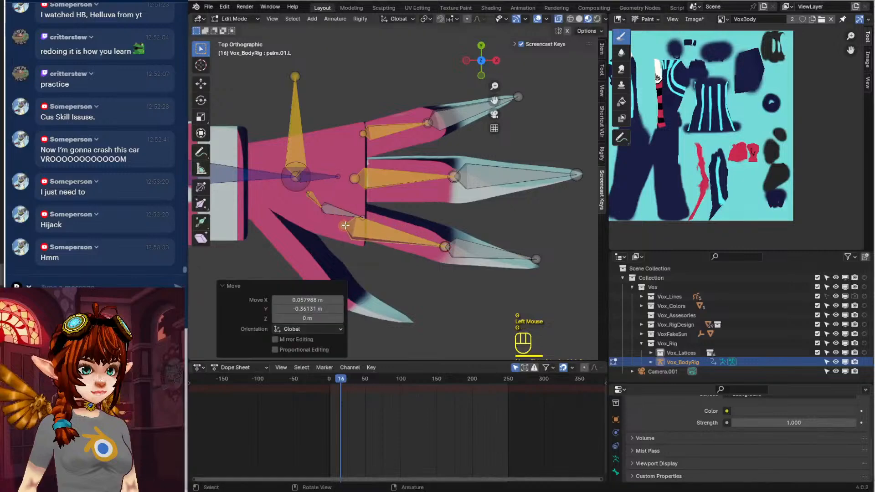
Fit the left thumb bones by placing the tip at the thumb's end, the joint at the claw's start and the base at the palm
{"action": "left_click", "coordinate": [362, 214]}
{"action": "middle_click_drag", "start_coordinate": [380, 224], "coordinate": [401, 193], "text": "shift"}
{"action": "key", "text": "g"}
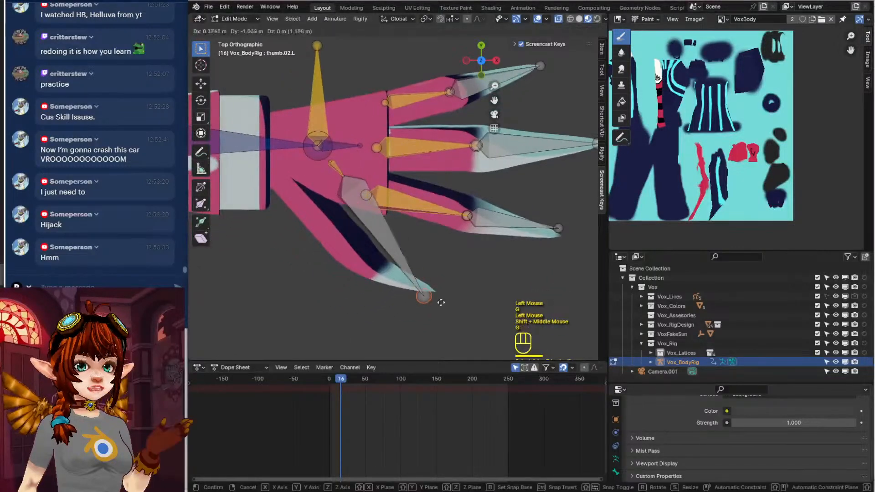
{"action": "left_click", "coordinate": [447, 303]}
{"action": "left_click", "coordinate": [350, 177]}
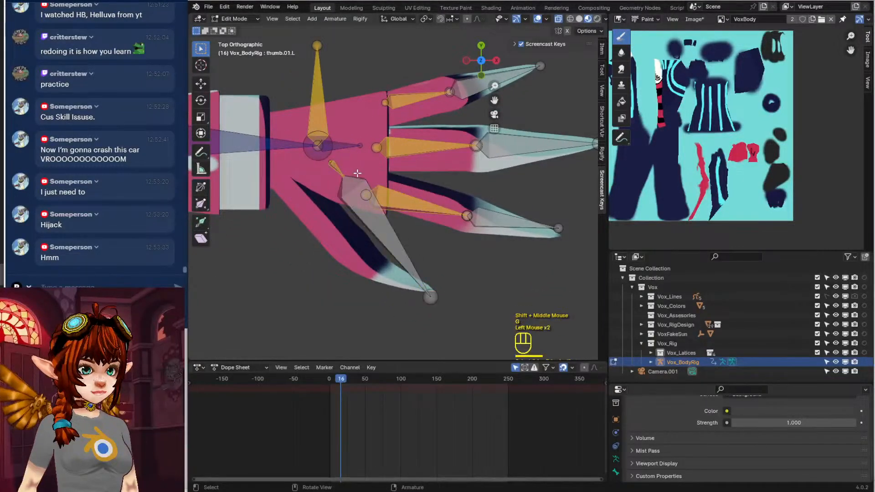
{"action": "key", "text": "g"}
{"action": "left_click", "coordinate": [389, 264]}
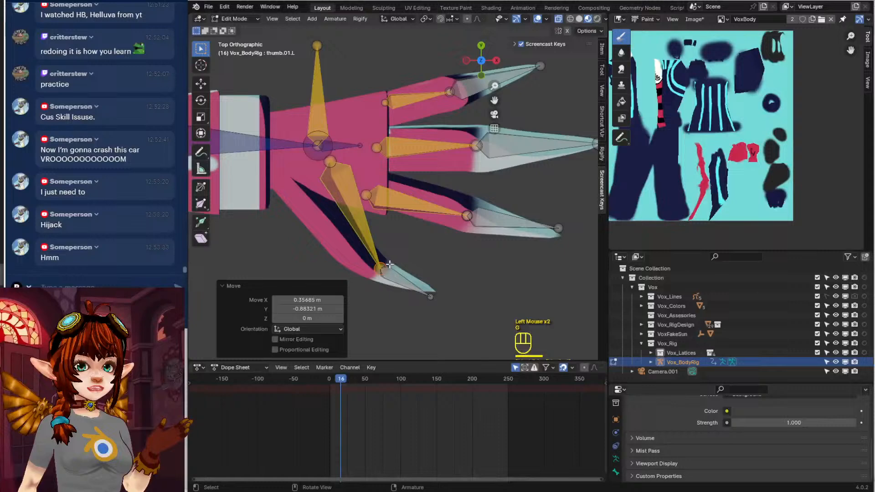
{"action": "left_click", "coordinate": [333, 163]}
{"action": "key", "text": "g"}
{"action": "left_click", "coordinate": [294, 189]}
Extend the left hand bone to the middle knuckle and move the wrist joint about 0.52 m back along X to the cuff
{"action": "left_click", "coordinate": [364, 145]}
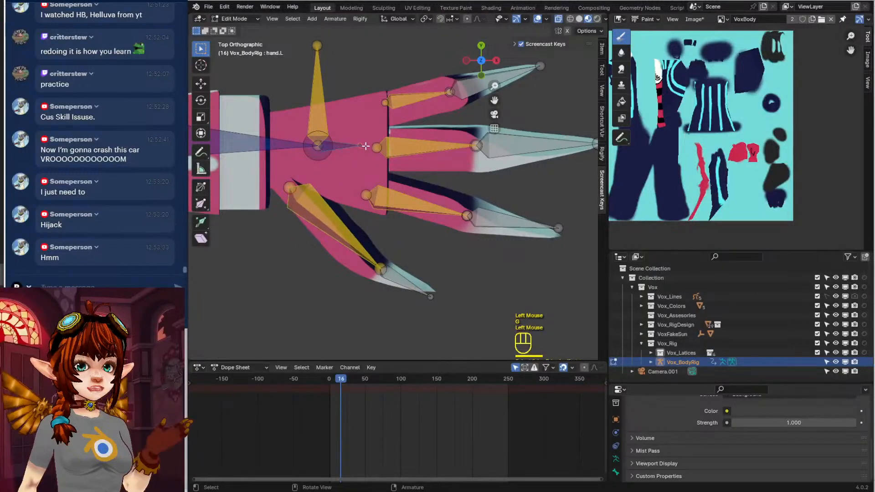
{"action": "left_click", "coordinate": [319, 156], "text": "shift"}
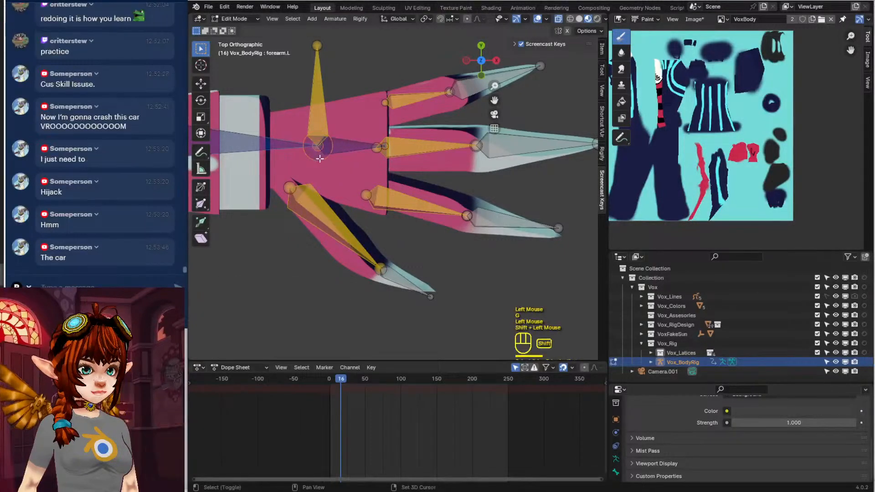
{"action": "middle_click_drag", "start_coordinate": [320, 158], "coordinate": [365, 166], "text": "shift"}
{"action": "key", "text": "g"}
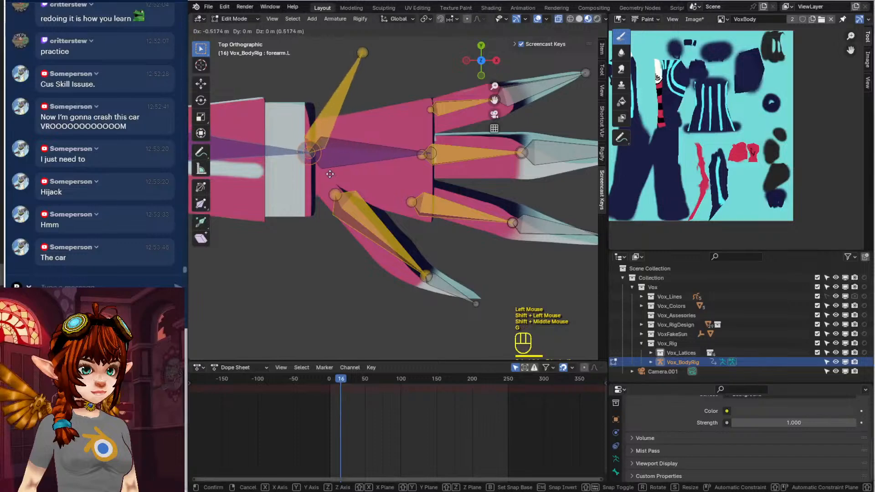
{"action": "left_click", "coordinate": [330, 173]}
Move the tip of the WristIK.L bone about -0.61 m in X and 0.26 m in Y to straighten it above the wrist
{"action": "left_click", "coordinate": [360, 52]}
{"action": "middle_click_drag", "start_coordinate": [360, 51], "coordinate": [393, 90], "text": "shift"}
{"action": "key", "text": "g"}
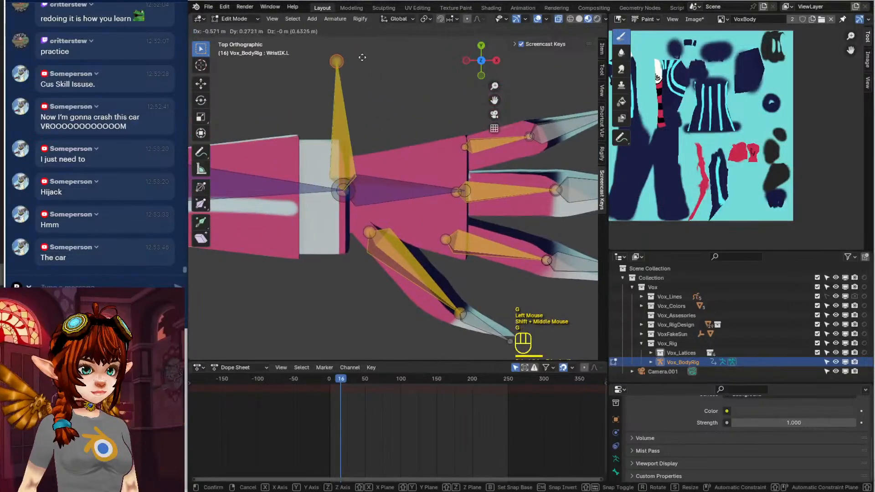
{"action": "left_click", "coordinate": [358, 59]}
Lower the left thumb's middle joint onto the mesh and move its tip about 0.2 m down to the end of the thumb
{"action": "middle_click_drag", "start_coordinate": [375, 227], "coordinate": [360, 180], "text": "shift"}
{"action": "middle_click_drag", "start_coordinate": [401, 231], "coordinate": [405, 209]}
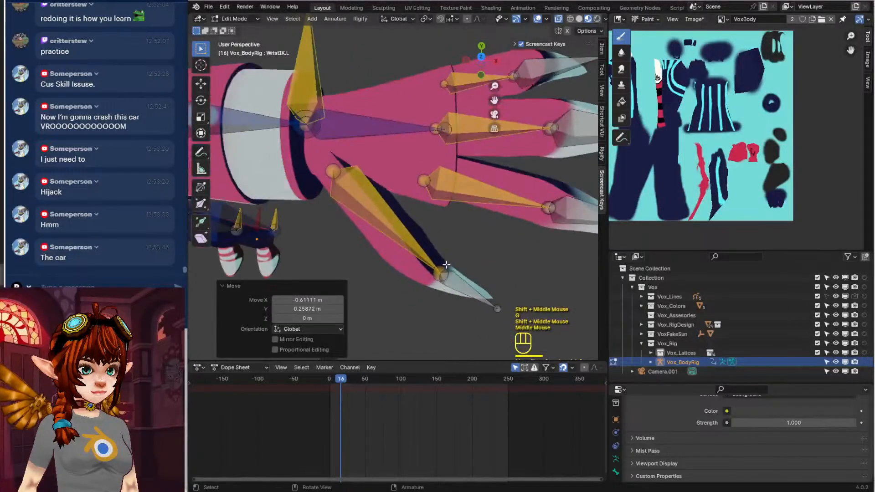
{"action": "middle_click_drag", "start_coordinate": [446, 264], "coordinate": [428, 187]}
{"action": "left_click", "coordinate": [511, 194]}
{"action": "key", "text": "g"}
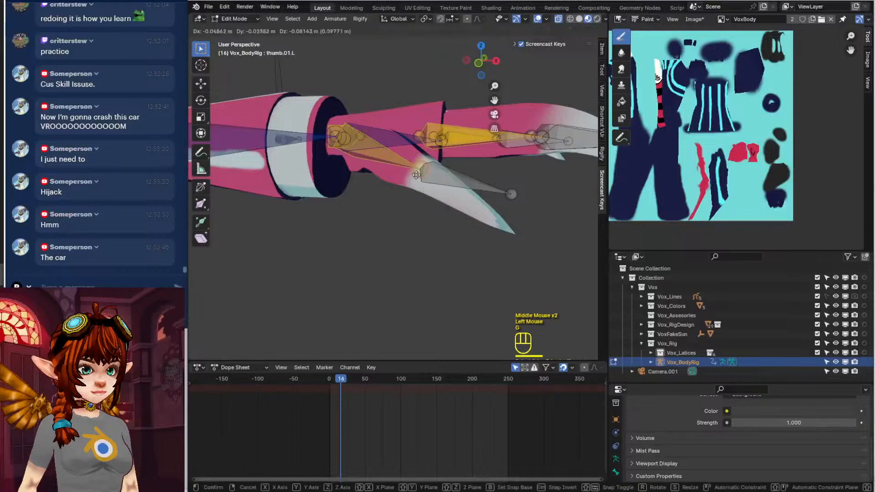
{"action": "left_click", "coordinate": [506, 190]}
{"action": "key", "text": "g"}
{"action": "left_click", "coordinate": [507, 233]}
Lower the pelvis bones, including both hip joints, about 0.46 m along Z and 0.12 m in Y onto the character's hips
{"action": "middle_click_drag", "start_coordinate": [508, 204], "coordinate": [524, 194], "text": "shift"}
{"action": "scroll", "coordinate": [459, 205], "scroll_direction": "down", "scroll_amount": 4}
{"action": "middle_click_drag", "start_coordinate": [339, 212], "coordinate": [435, 121], "text": "shift"}
{"action": "key", "text": "KP_1"}
{"action": "key", "text": "KP_2"}
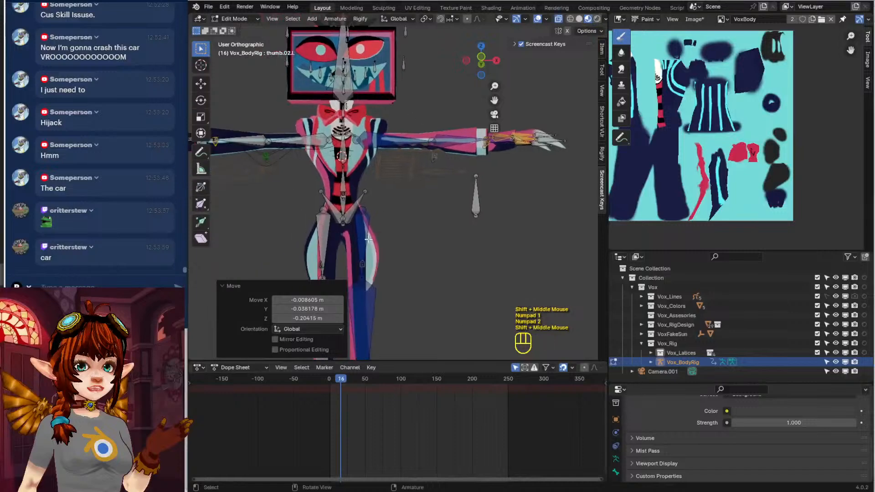
{"action": "scroll", "coordinate": [387, 147], "scroll_direction": "up", "scroll_amount": 1}
{"action": "scroll", "coordinate": [387, 147], "scroll_direction": "up", "scroll_amount": 1}
{"action": "middle_click_drag", "start_coordinate": [371, 125], "coordinate": [399, 207], "text": "shift"}
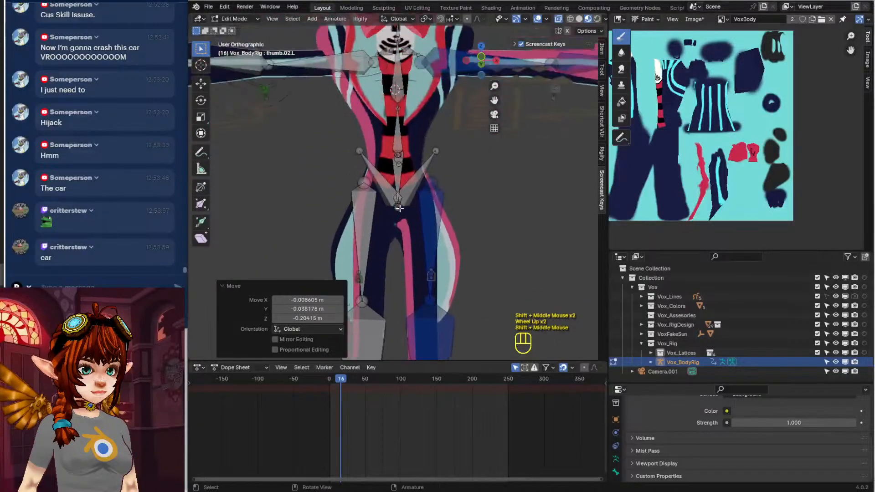
{"action": "key", "text": "b"}
{"action": "left_click_drag", "start_coordinate": [360, 147], "coordinate": [408, 207]}
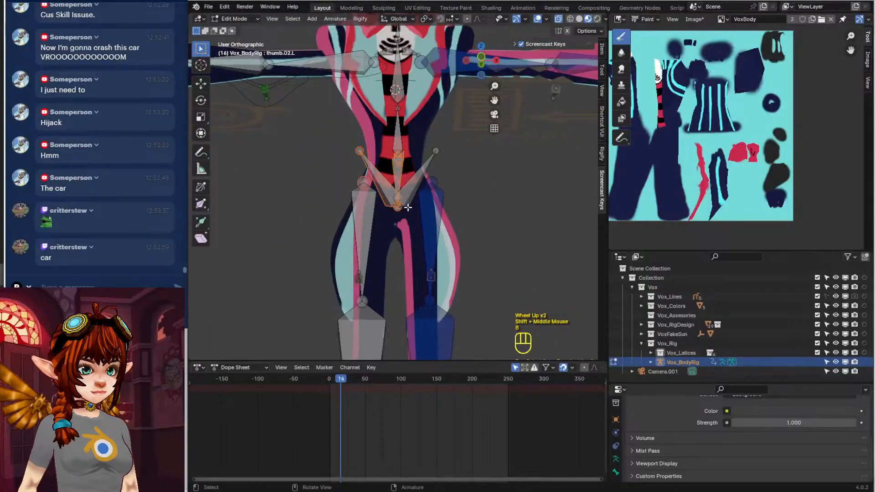
{"action": "key", "text": "b"}
{"action": "left_click_drag", "start_coordinate": [415, 140], "coordinate": [447, 192]}
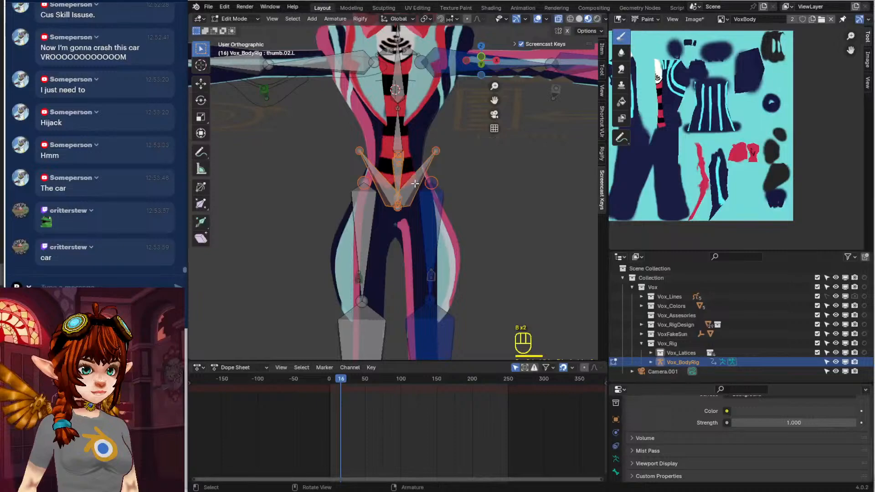
{"action": "key", "text": "g"}
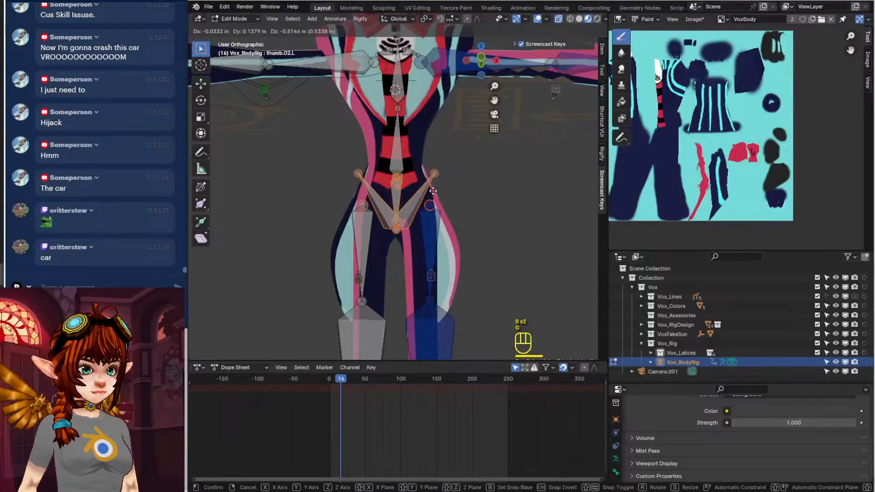
{"action": "left_click", "coordinate": [432, 191]}
Lower both knee joints together about 0.93 m along Z and 0.25 m in Y
{"action": "middle_click_drag", "start_coordinate": [459, 269], "coordinate": [477, 167], "text": "shift"}
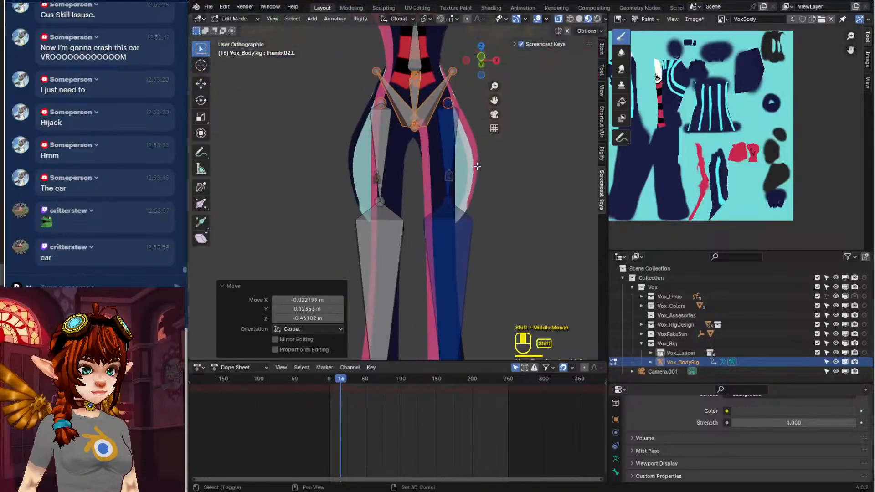
{"action": "left_click", "coordinate": [448, 200]}
{"action": "left_click", "coordinate": [395, 211], "text": "shift"}
{"action": "scroll", "coordinate": [410, 217], "scroll_direction": "down", "scroll_amount": 2}
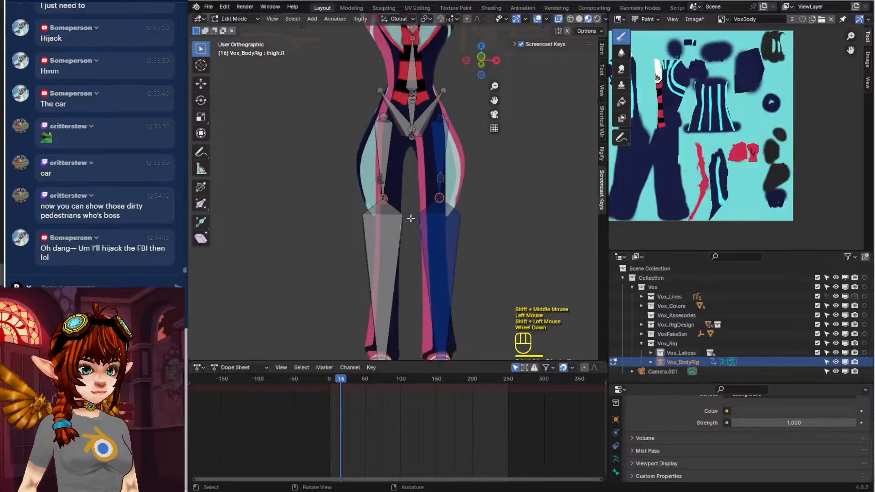
{"action": "middle_click_drag", "start_coordinate": [415, 218], "coordinate": [408, 185], "text": "shift"}
{"action": "key", "text": "g"}
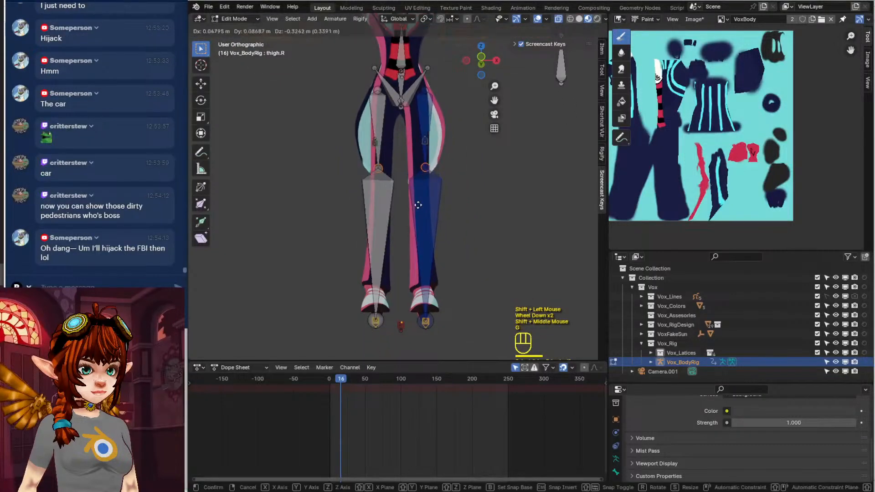
{"action": "left_click", "coordinate": [418, 221]}
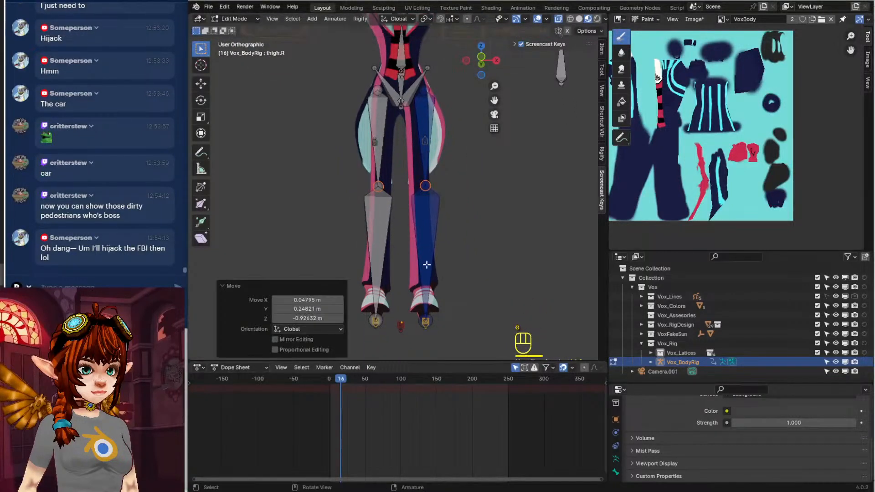
In the side view, move both foot bone groups about -0.30 m in Y and 0.63 m up in Z to the ankles
{"action": "mouse_move", "coordinate": [449, 269]}
{"action": "middle_mouse_down", "text": "shift"}
{"action": "mouse_move", "coordinate": [469, 201]}
{"action": "mouse_move", "coordinate": [465, 264]}
{"action": "middle_mouse_up", "text": "shift"}
{"action": "key", "text": "KP_3"}
{"action": "scroll", "coordinate": [457, 261], "scroll_direction": "down", "scroll_amount": 2}
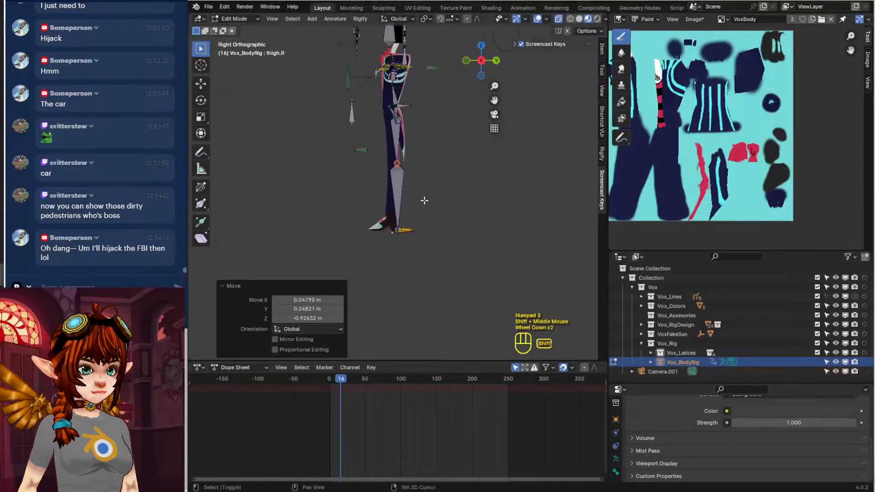
{"action": "middle_click_drag", "start_coordinate": [423, 197], "coordinate": [455, 253], "text": "shift"}
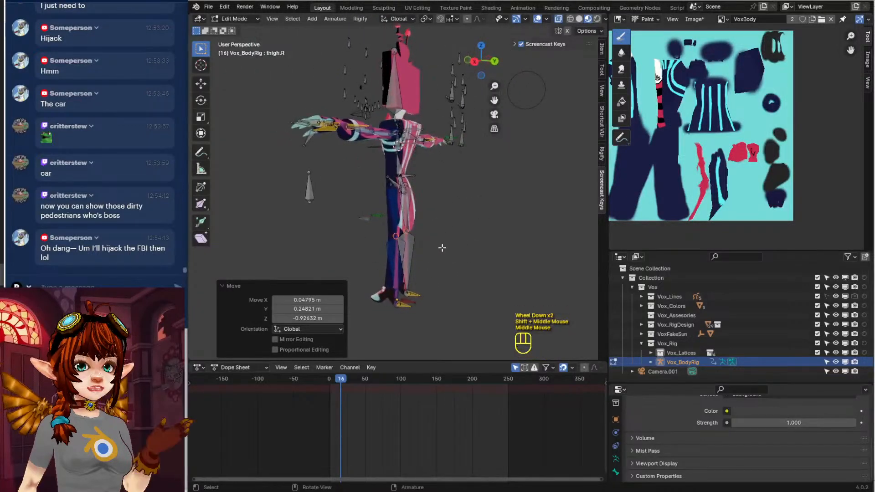
{"action": "key", "text": "KP_3"}
{"action": "left_click", "coordinate": [370, 308]}
{"action": "key", "text": "b"}
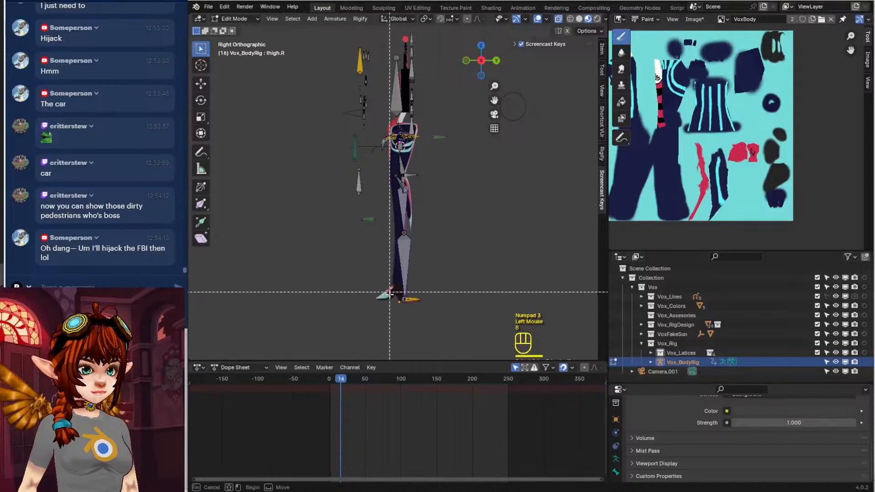
{"action": "left_click_drag", "start_coordinate": [389, 294], "coordinate": [439, 320]}
{"action": "key", "text": "g"}
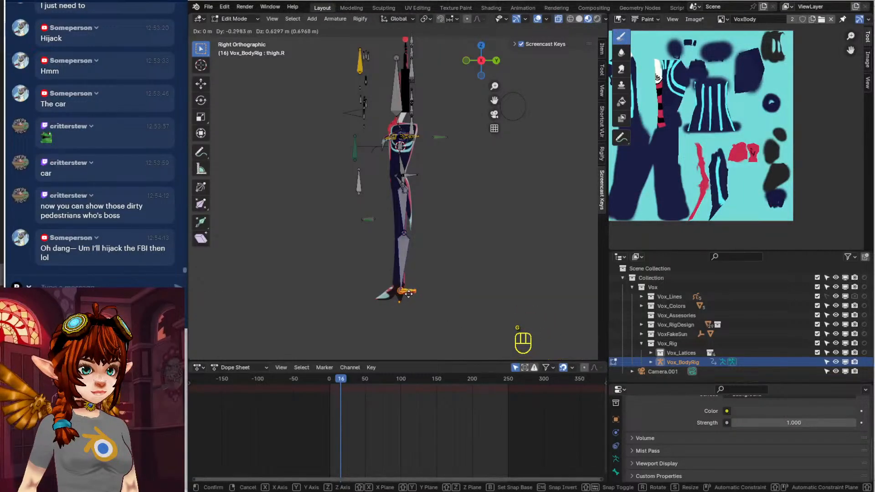
{"action": "left_click", "coordinate": [409, 294]}
Shift both knee joints slightly toward the front of the legs in the side view
{"action": "key", "text": "b"}
{"action": "left_click_drag", "start_coordinate": [412, 227], "coordinate": [390, 237]}
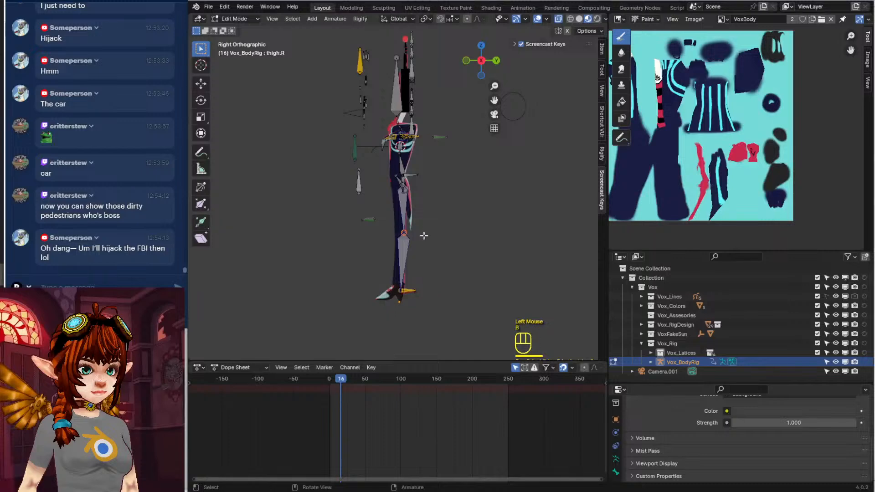
{"action": "key", "text": "g"}
{"action": "left_click", "coordinate": [417, 235]}
Move the base of upper_arm.L about 0.74 m along X into the left shoulder of the suit
{"action": "middle_click_drag", "start_coordinate": [324, 238], "coordinate": [408, 210]}
{"action": "scroll", "coordinate": [440, 237], "scroll_direction": "down", "scroll_amount": 1}
{"action": "scroll", "coordinate": [440, 238], "scroll_direction": "down", "scroll_amount": 1}
{"action": "scroll", "coordinate": [412, 237], "scroll_direction": "up", "scroll_amount": 1, "text": "shift"}
{"action": "scroll", "coordinate": [413, 238], "scroll_direction": "up", "scroll_amount": 4}
{"action": "key", "text": "KP_1"}
{"action": "scroll", "coordinate": [407, 240], "scroll_direction": "up", "scroll_amount": 2}
{"action": "left_click", "coordinate": [383, 201]}
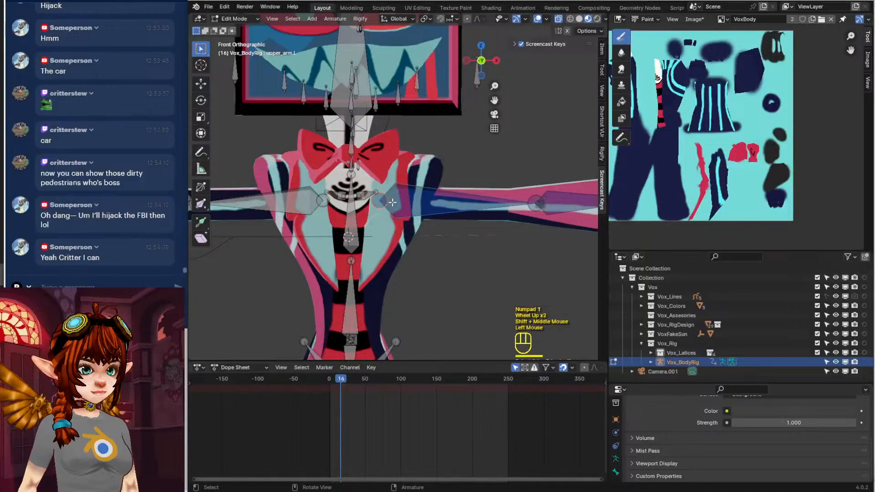
{"action": "key", "text": "g"}
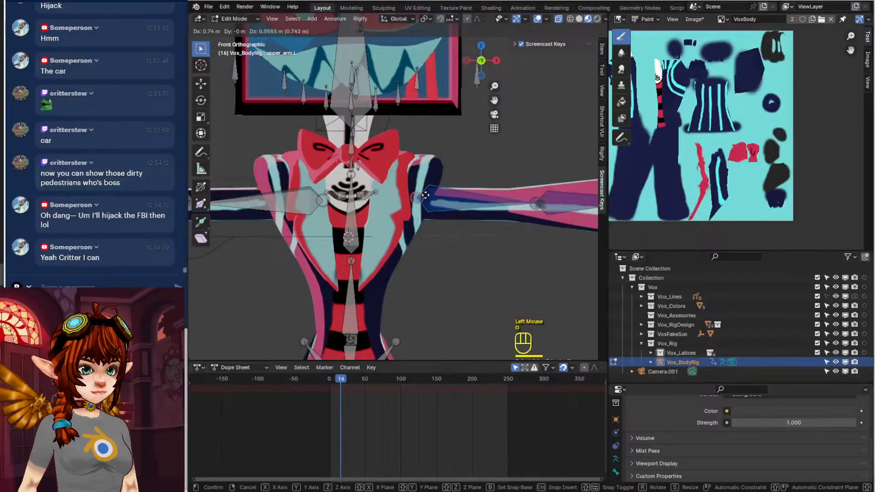
{"action": "left_click", "coordinate": [424, 195]}
Extend the tip of shoulder.L about 0.59 m in X and 0.08 m in Z toward the upper arm
{"action": "left_click", "coordinate": [383, 191]}
{"action": "key", "text": "g"}
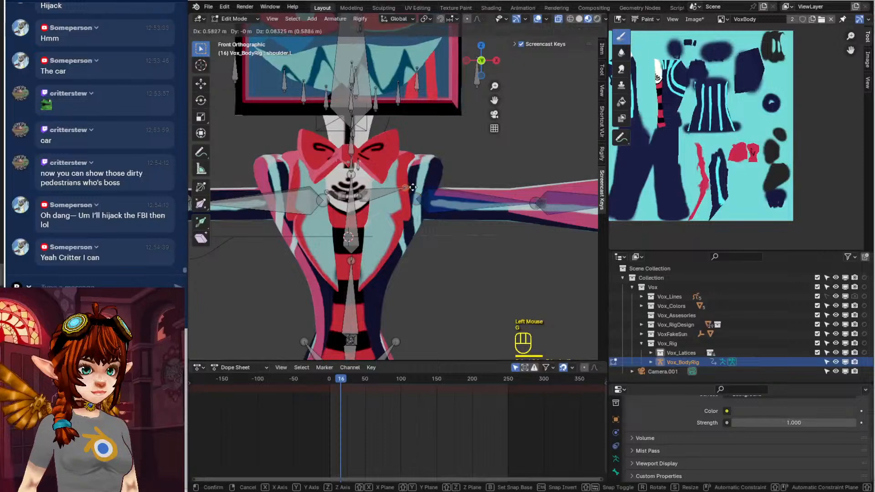
{"action": "left_click", "coordinate": [374, 193]}
Move the right wrist joint and hand bones about -1.33 m in X and 0.02 m in Z into the hand
{"action": "scroll", "coordinate": [372, 198], "scroll_direction": "down", "scroll_amount": 2}
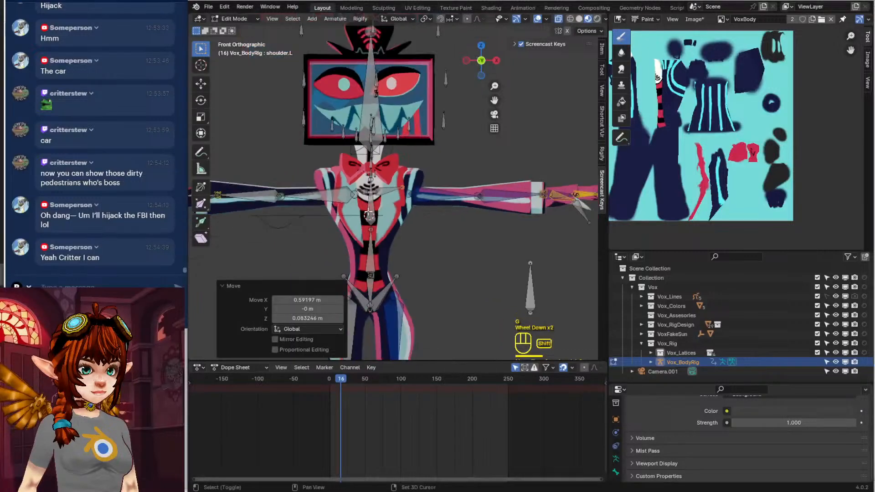
{"action": "middle_click_drag", "start_coordinate": [372, 199], "coordinate": [378, 202], "text": "shift"}
{"action": "scroll", "coordinate": [378, 202], "scroll_direction": "down", "scroll_amount": 2}
{"action": "middle_click_drag", "start_coordinate": [315, 187], "coordinate": [368, 181], "text": "shift"}
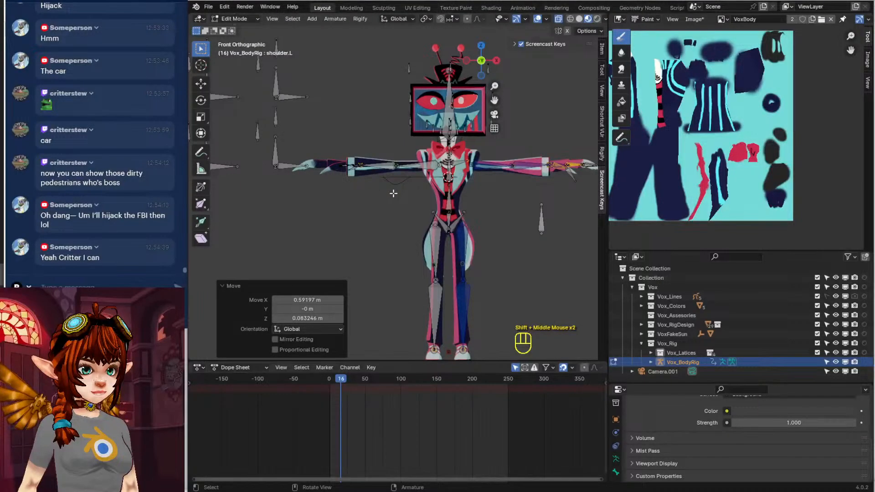
{"action": "key", "text": "b"}
{"action": "left_click_drag", "start_coordinate": [332, 139], "coordinate": [419, 196]}
{"action": "scroll", "coordinate": [398, 186], "scroll_direction": "up", "scroll_amount": 2}
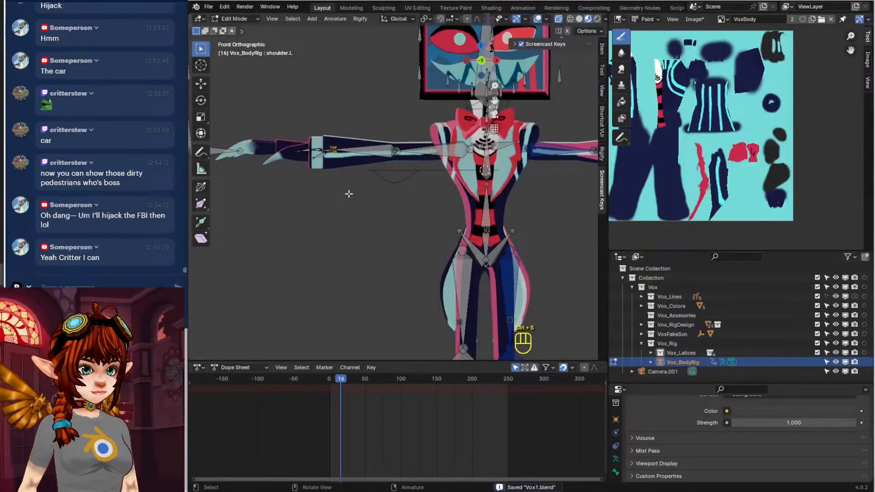
{"action": "middle_click_drag", "start_coordinate": [392, 168], "coordinate": [443, 213], "text": "shift"}
{"action": "scroll", "coordinate": [443, 213], "scroll_direction": "up", "scroll_amount": 2}
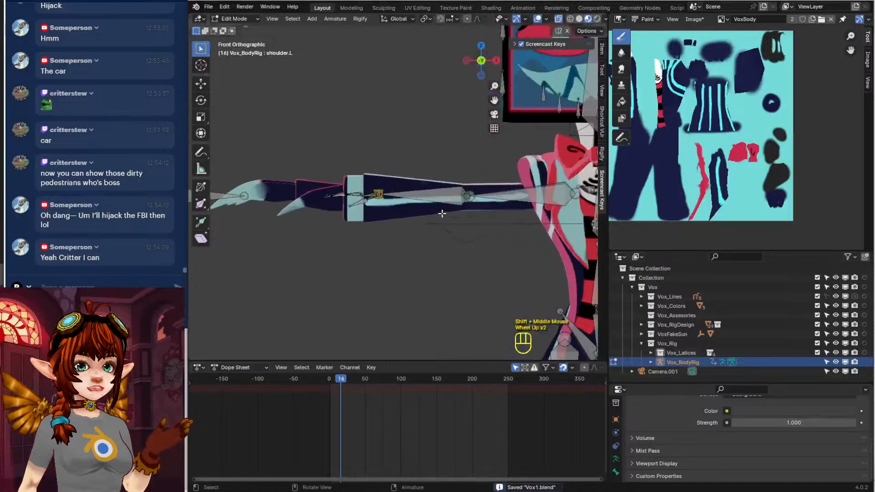
{"action": "middle_click_drag", "start_coordinate": [377, 217], "coordinate": [390, 226], "text": "shift"}
{"action": "key", "text": "b"}
{"action": "left_click_drag", "start_coordinate": [398, 224], "coordinate": [400, 222]}
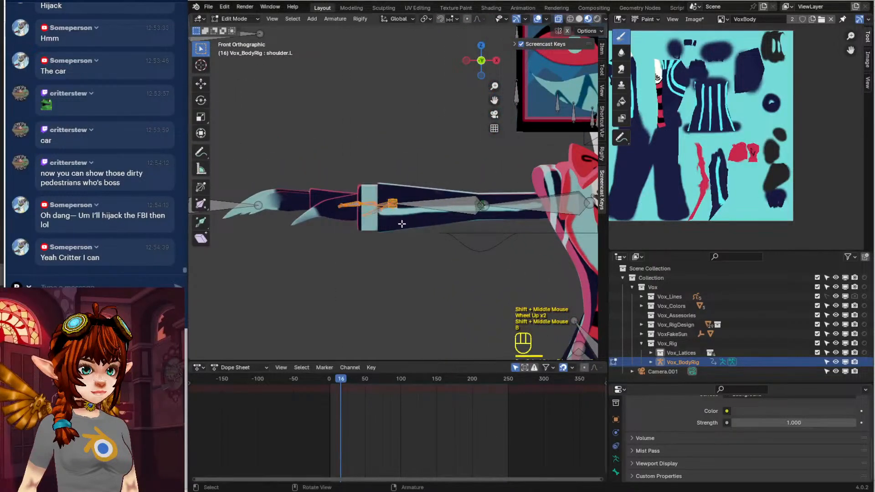
{"action": "key", "text": "g"}
{"action": "left_click", "coordinate": [425, 223]}
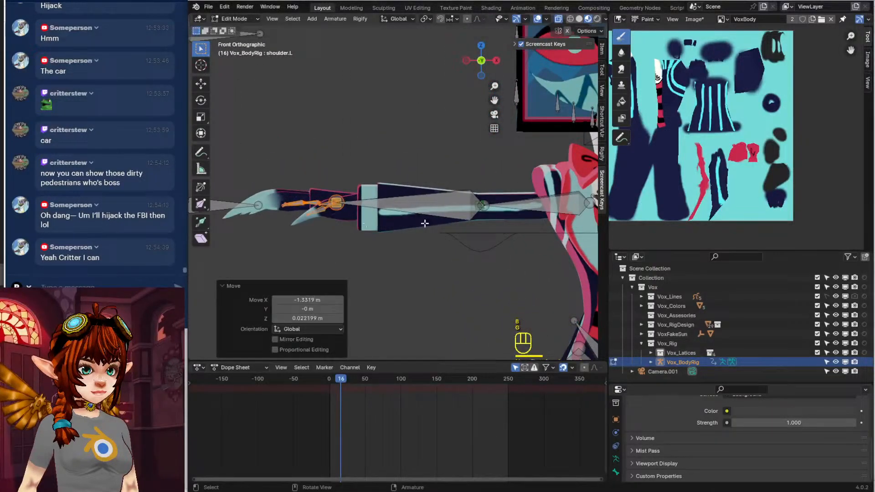
Fit the right upper arm by shifting the elbow joint toward the hand and the upper_arm.R base about -0.54 m in X
{"action": "left_click", "coordinate": [486, 203]}
{"action": "key", "text": "g"}
{"action": "left_click", "coordinate": [542, 203]}
{"action": "middle_click_drag", "start_coordinate": [542, 202], "coordinate": [426, 202], "text": "shift"}
{"action": "left_click", "coordinate": [471, 202]}
{"action": "key", "text": "g"}
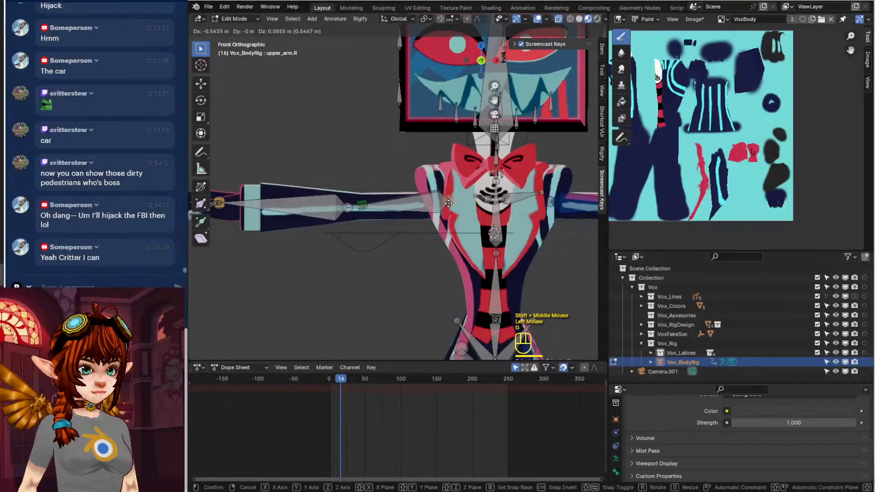
{"action": "left_click", "coordinate": [451, 205]}
Extend the tip of shoulder.R about -0.69 m in X and 0.09 m in Z toward the right upper arm
{"action": "left_click", "coordinate": [449, 206]}
{"action": "key", "text": "g"}
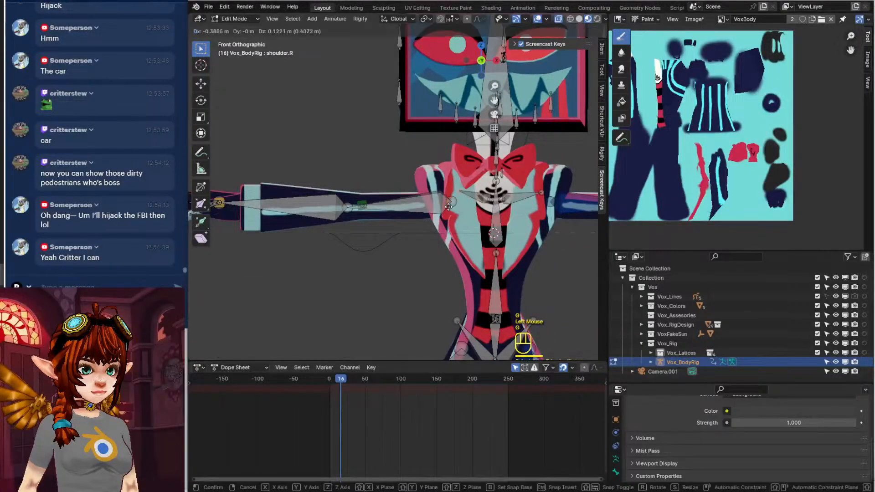
{"action": "left_click", "coordinate": [436, 208]}
Raise the tip of the neck bone spine.005 about 0.35 m along Z to the bottom of the TV head
{"action": "scroll", "coordinate": [436, 209], "scroll_direction": "down", "scroll_amount": 2}
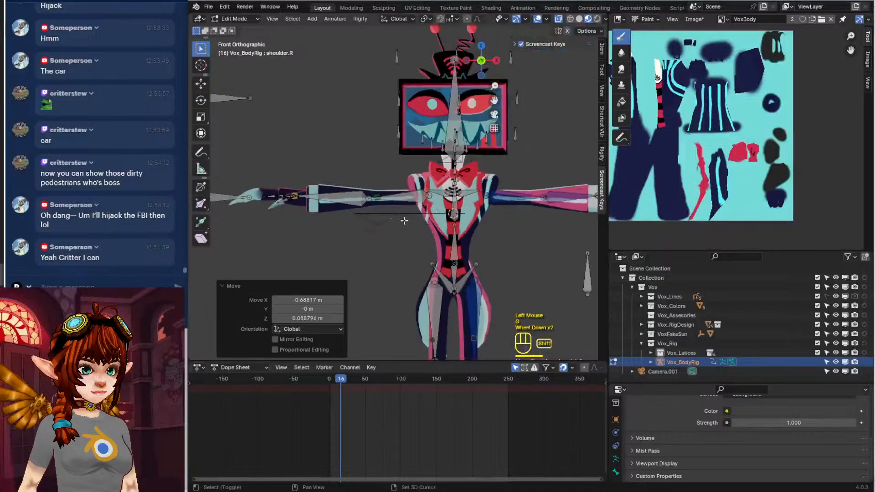
{"action": "scroll", "coordinate": [461, 237], "scroll_direction": "up", "scroll_amount": 3}
{"action": "middle_click_drag", "start_coordinate": [458, 155], "coordinate": [362, 236], "text": "shift"}
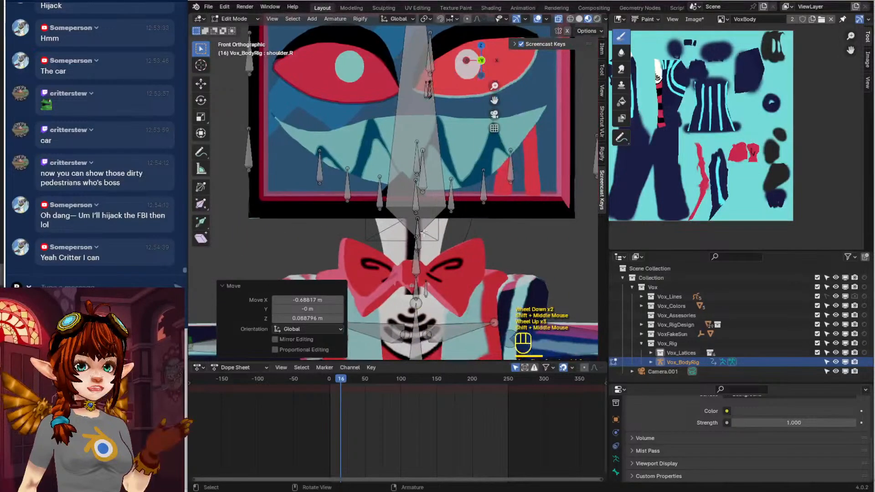
{"action": "left_click", "coordinate": [415, 238]}
{"action": "key", "text": "g"}
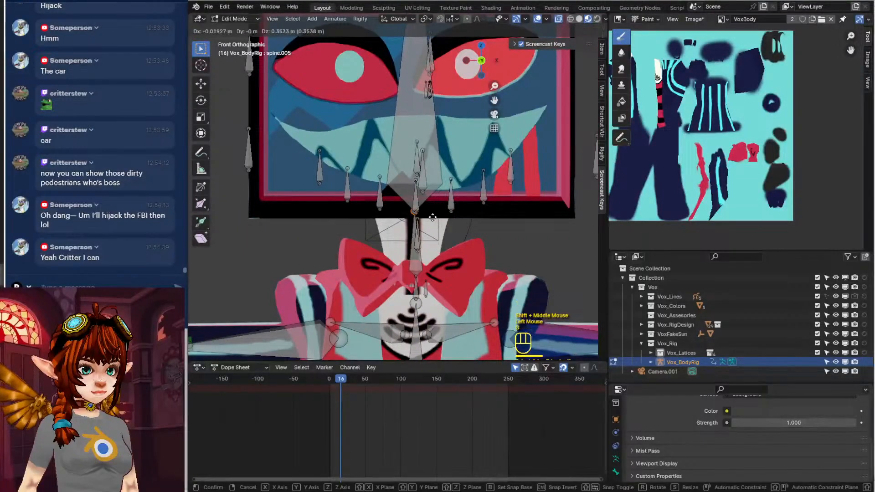
{"action": "left_click", "coordinate": [431, 216]}
Move the tip of the head bone spine.006 about -0.88 m in Z and -0.15 m in X to the TV's upper edge
{"action": "middle_click_drag", "start_coordinate": [427, 121], "coordinate": [426, 217], "text": "shift"}
{"action": "scroll", "coordinate": [425, 217], "scroll_direction": "down", "scroll_amount": 2}
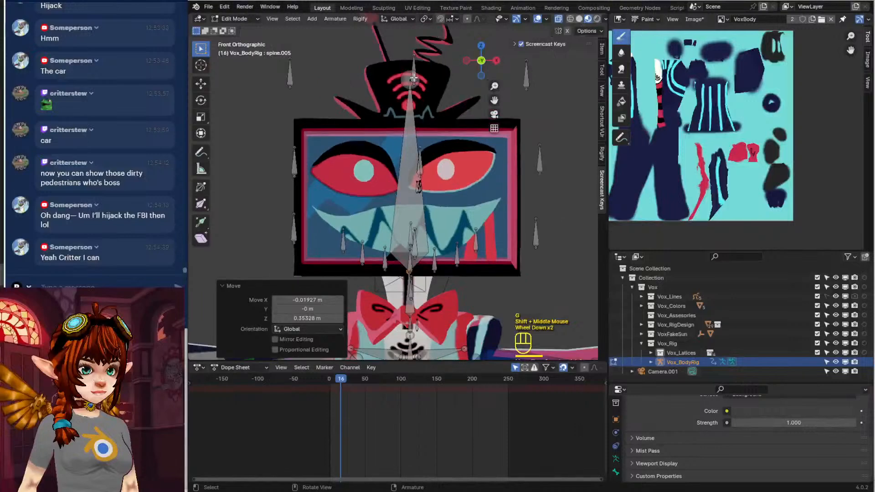
{"action": "left_click", "coordinate": [410, 81]}
{"action": "key", "text": "g"}
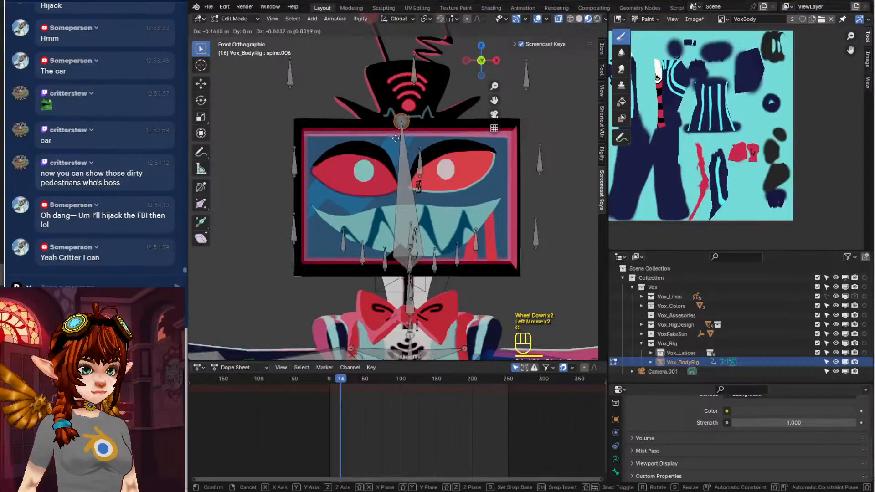
{"action": "left_click", "coordinate": [396, 141]}
From the top view, move the tip of f_pinky.01.R about -0.84 m in X and 0.65 m in Y to the finger's end
{"action": "scroll", "coordinate": [397, 141], "scroll_direction": "down", "scroll_amount": 2}
{"action": "middle_click_drag", "start_coordinate": [428, 264], "coordinate": [387, 196], "text": "shift"}
{"action": "scroll", "coordinate": [430, 216], "scroll_direction": "down", "scroll_amount": 2}
{"action": "scroll", "coordinate": [431, 200], "scroll_direction": "up", "scroll_amount": 3}
{"action": "key", "text": "KP_7"}
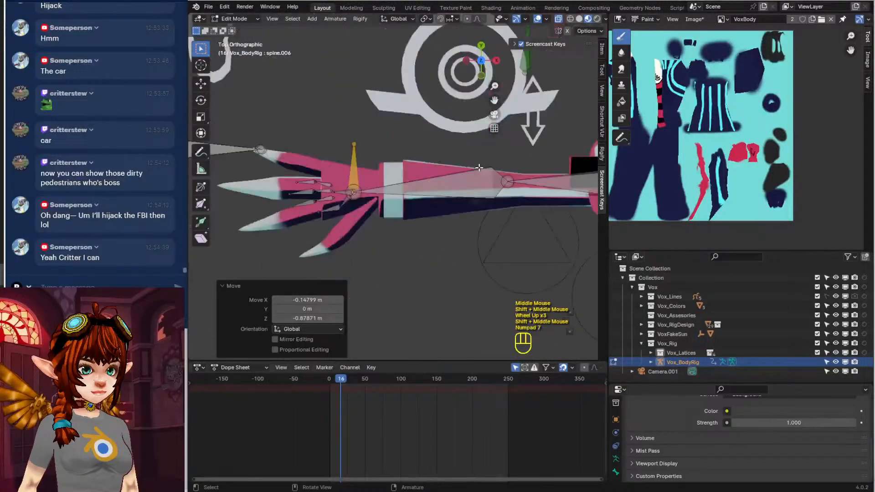
{"action": "middle_click_drag", "start_coordinate": [479, 168], "coordinate": [532, 166], "text": "shift"}
{"action": "scroll", "coordinate": [532, 165], "scroll_direction": "up", "scroll_amount": 3}
{"action": "middle_click_drag", "start_coordinate": [283, 166], "coordinate": [372, 229], "text": "shift"}
{"action": "left_click", "coordinate": [373, 228]}
{"action": "key", "text": "g"}
{"action": "left_click", "coordinate": [348, 193]}
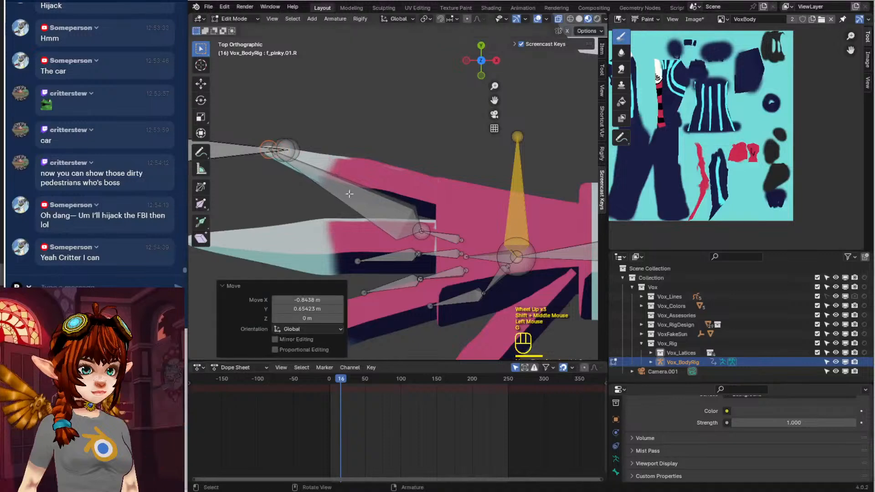
Place the right pinky's joint near the claw's start and move the palm.04.R base about -0.05 m in X and 0.32 m in Y
{"action": "double_click", "coordinate": [427, 226]}
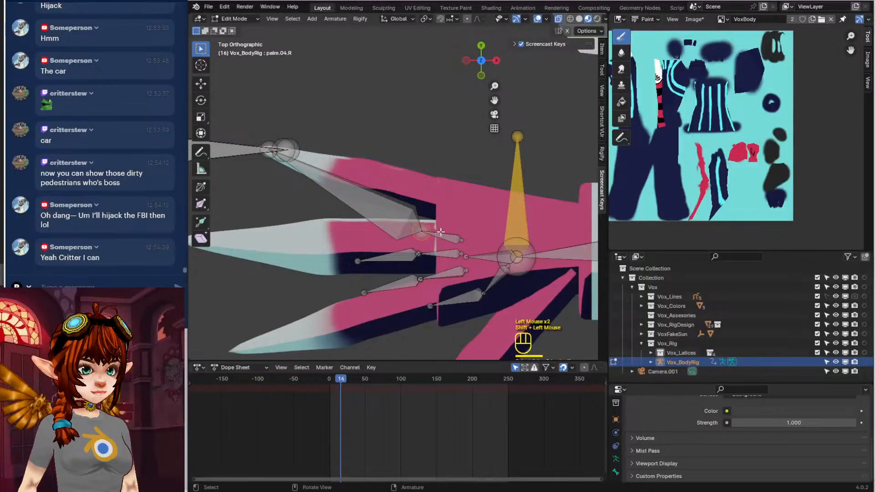
{"action": "key", "text": "g"}
{"action": "left_click", "coordinate": [469, 242]}
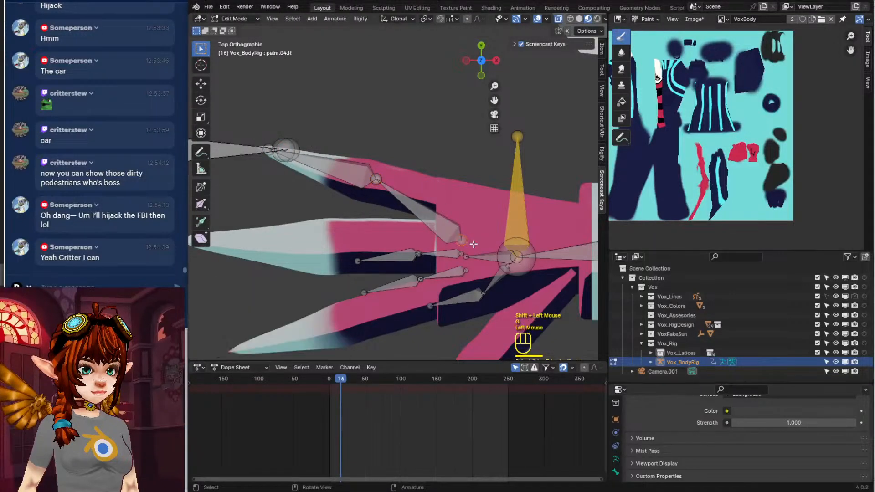
{"action": "key", "text": "g"}
{"action": "left_click", "coordinate": [469, 203]}
{"action": "middle_click_drag", "start_coordinate": [365, 257], "coordinate": [427, 253], "text": "shift"}
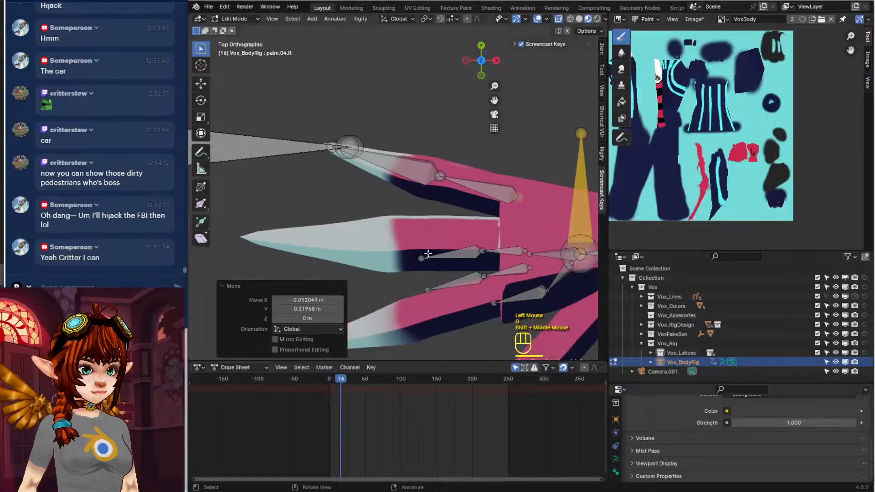
Move the tip of f_middle.01.R about -1.36 m in X and 0.17 m in Y to the finger's end
{"action": "left_click", "coordinate": [427, 253]}
{"action": "key", "text": "g"}
{"action": "left_click", "coordinate": [257, 232]}
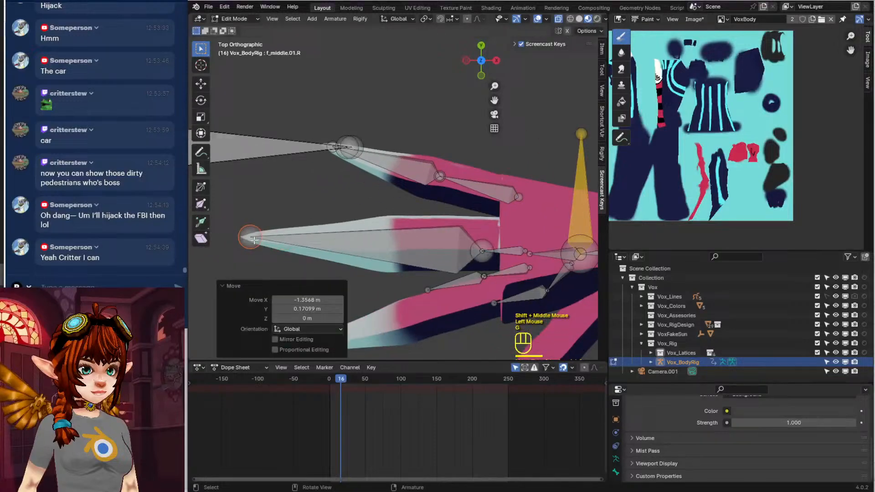
Move the right middle finger's joint about -0.65 m in X to the claw's start, and its base about -0.15 m in X to the knuckle
{"action": "left_click", "coordinate": [483, 250]}
{"action": "key", "text": "g"}
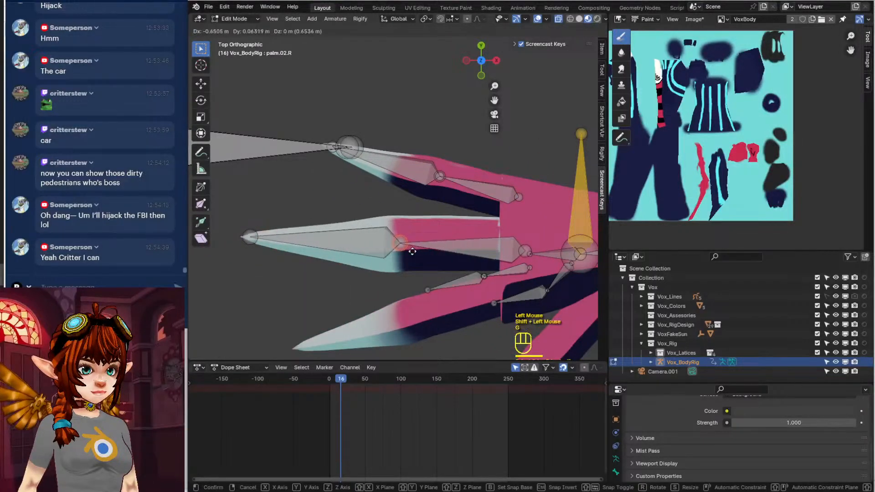
{"action": "left_click", "coordinate": [435, 254]}
{"action": "left_click", "coordinate": [527, 249]}
{"action": "key", "text": "g"}
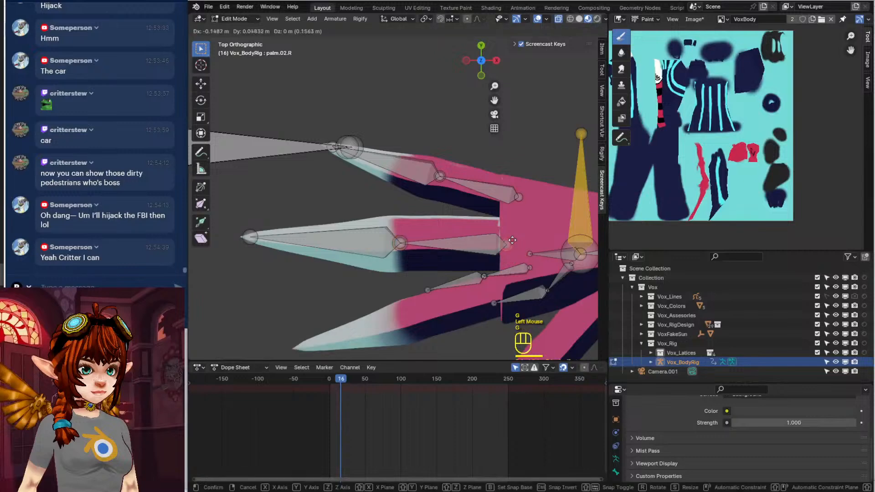
{"action": "left_click", "coordinate": [516, 239]}
Move the tip of f_index.01.R about -1.00 m in X and -0.43 m in Y to the index finger's end
{"action": "middle_click_drag", "start_coordinate": [516, 239], "coordinate": [556, 198], "text": "shift"}
{"action": "left_click", "coordinate": [467, 248]}
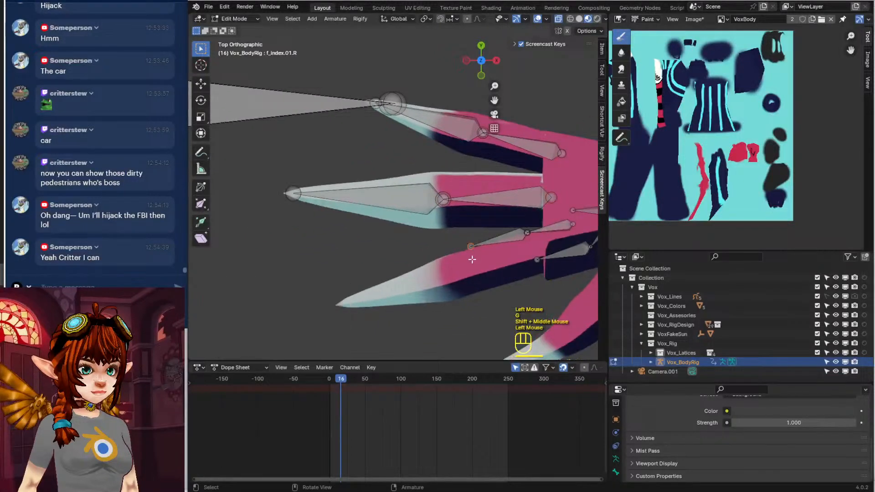
{"action": "middle_click_drag", "start_coordinate": [436, 275], "coordinate": [456, 248], "text": "shift"}
{"action": "key", "text": "g"}
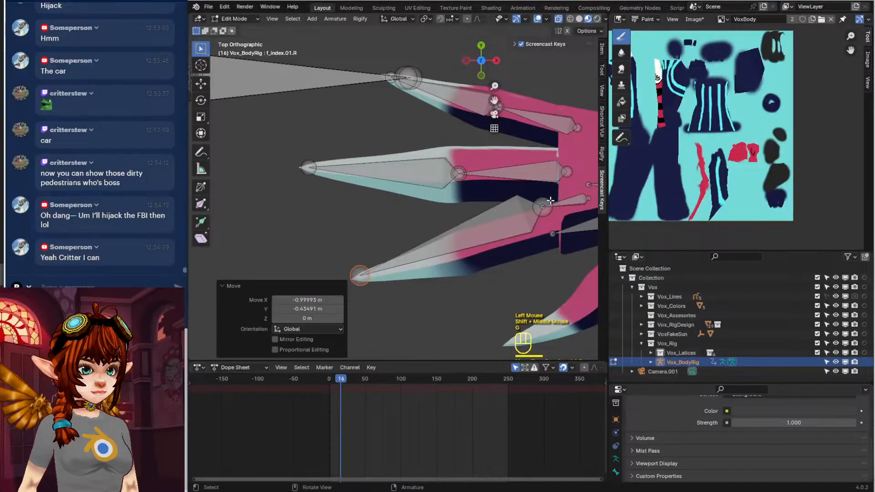
Move the right index finger's joint about -0.51 m in X, -0.30 m in Y, and its base about -0.20 m in X, -0.19 m in Y
{"action": "left_click", "coordinate": [548, 203]}
{"action": "left_click", "coordinate": [547, 203], "text": "shift"}
{"action": "key", "text": "g"}
{"action": "left_click", "coordinate": [494, 247]}
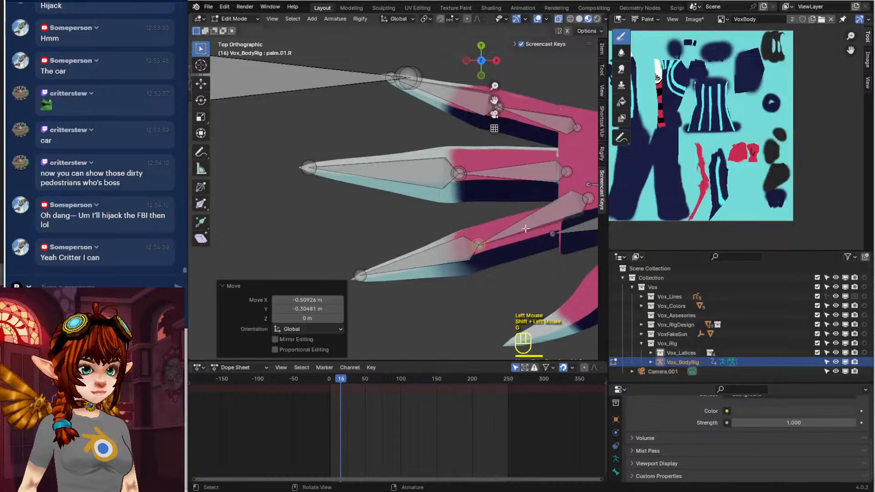
{"action": "middle_click_drag", "start_coordinate": [525, 228], "coordinate": [470, 222], "text": "shift"}
{"action": "left_click", "coordinate": [535, 192]}
{"action": "key", "text": "g"}
{"action": "left_click", "coordinate": [528, 214]}
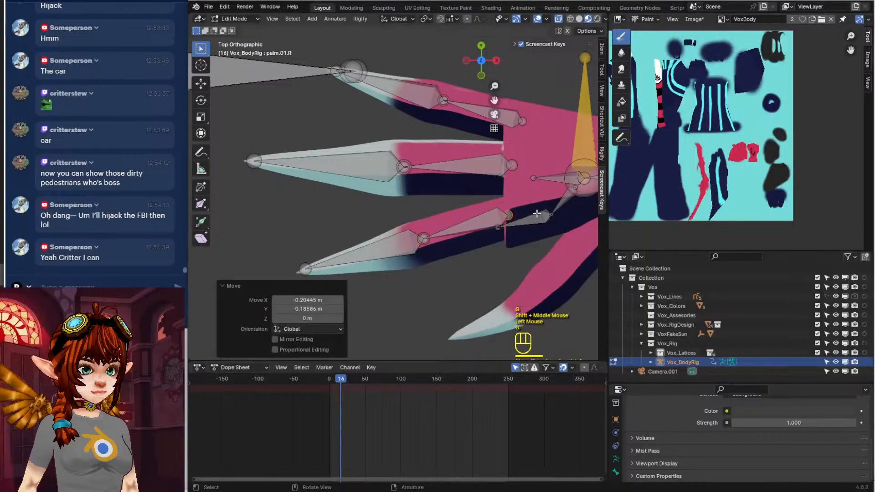
Move the right wrist joint with WristIK.R about 0.56 m X, 0.06 m Y, and hand.R's tip about -0.11 m X, 0.12 m Y
{"action": "middle_click_drag", "start_coordinate": [537, 214], "coordinate": [442, 202], "text": "shift"}
{"action": "left_click", "coordinate": [505, 190]}
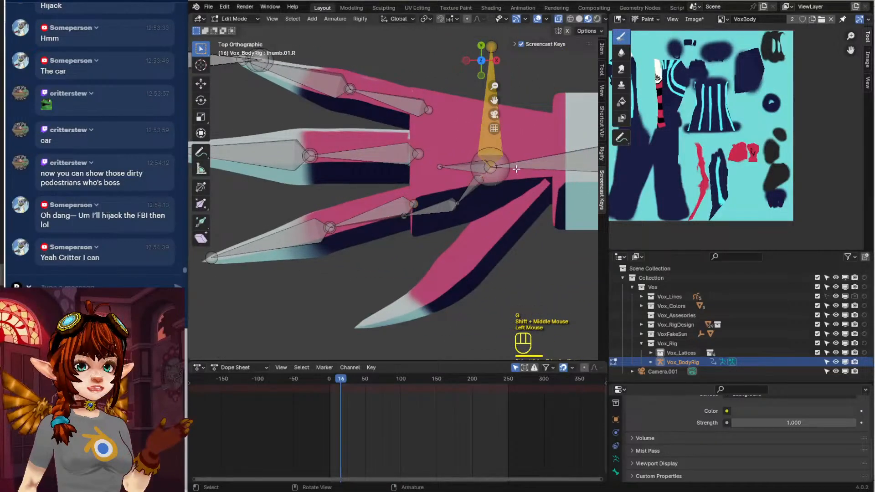
{"action": "scroll", "coordinate": [515, 169], "scroll_direction": "down", "scroll_amount": 2}
{"action": "middle_click_drag", "start_coordinate": [516, 169], "coordinate": [472, 179], "text": "shift"}
{"action": "left_click", "coordinate": [431, 181]}
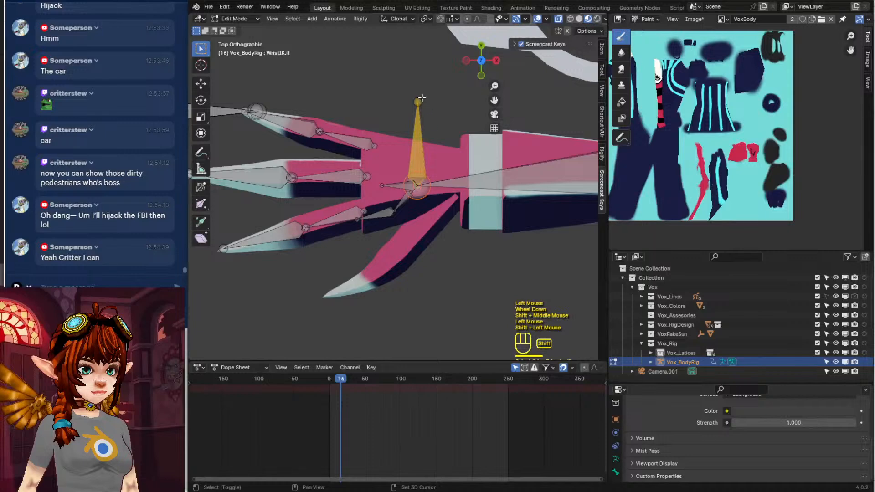
{"action": "key", "text": "g"}
{"action": "left_click", "coordinate": [513, 172]}
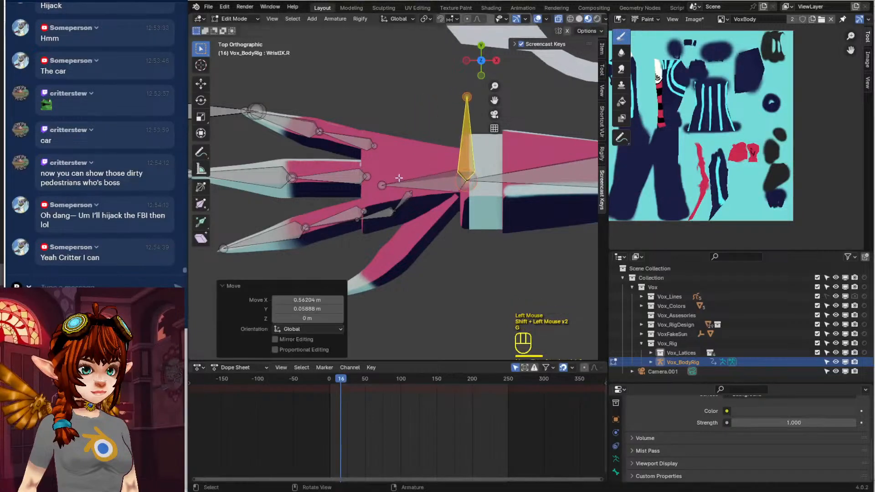
{"action": "key", "text": "g"}
{"action": "left_click", "coordinate": [374, 173]}
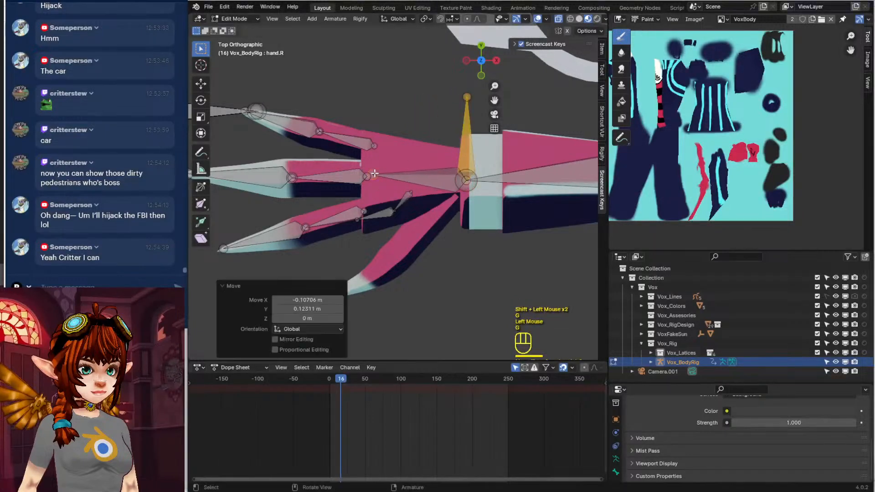
Move the right thumb's middle joint about 0.20 m in X and -0.46 m in Y, and its base to the thumb's root near the wrist
{"action": "left_click", "coordinate": [405, 199]}
{"action": "key", "text": "g"}
{"action": "left_click", "coordinate": [414, 261]}
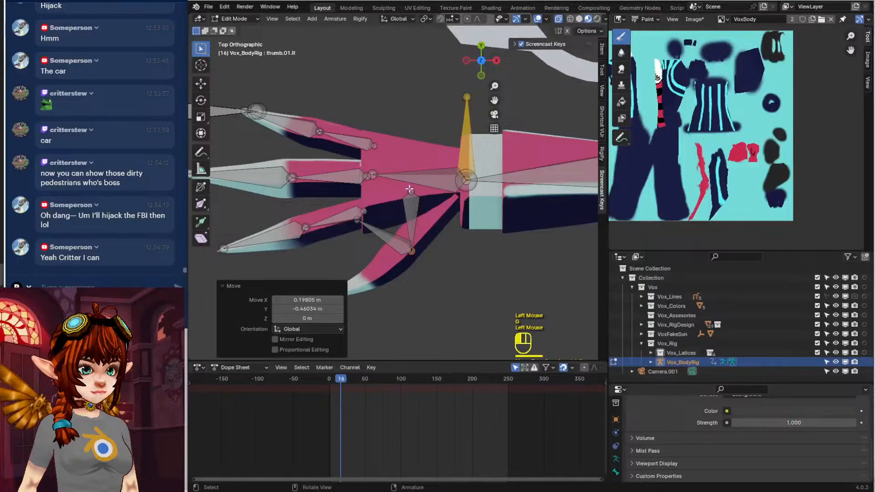
{"action": "key", "text": "g"}
{"action": "left_click", "coordinate": [471, 196]}
Move the tip of thumb.02.R to the thumb claw's end and shift the thumb's middle joint toward the claw's start
{"action": "left_click", "coordinate": [358, 224]}
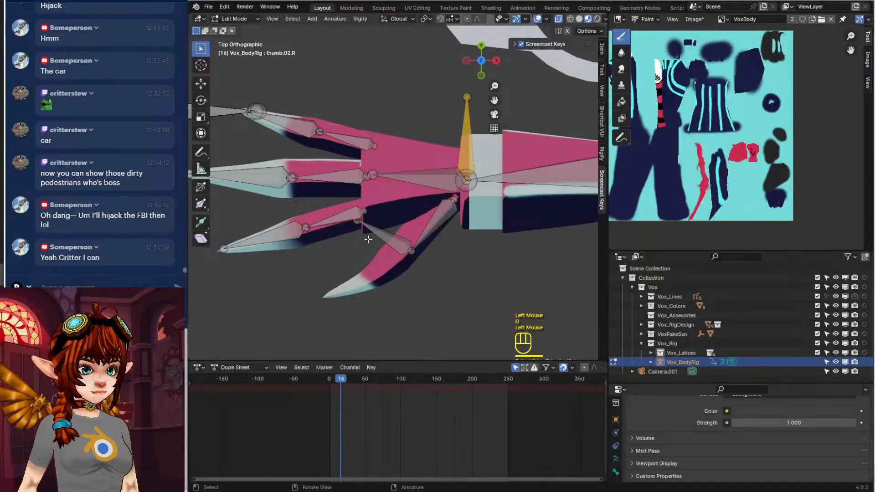
{"action": "key", "text": "g"}
{"action": "left_click", "coordinate": [342, 318]}
{"action": "left_click", "coordinate": [405, 254]}
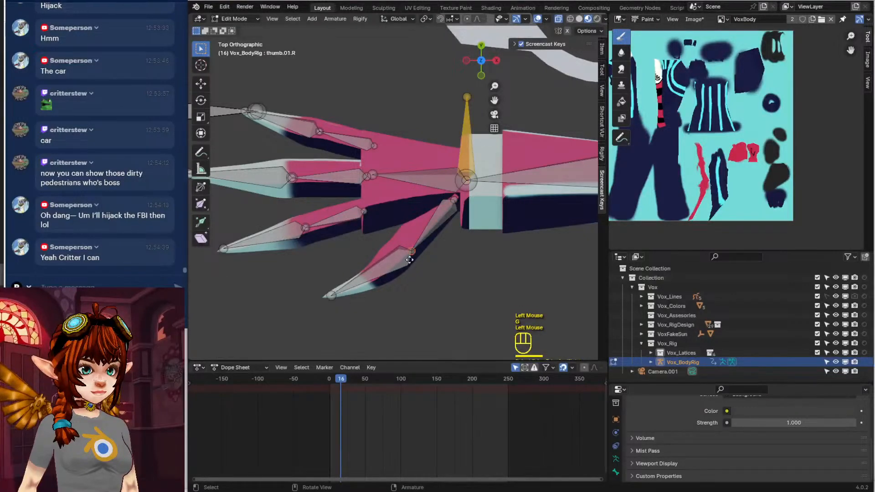
{"action": "key", "text": "g"}
{"action": "left_click", "coordinate": [393, 267]}
Lower the tip of thumb.02.R to the end of the thumb's claw in perspective, and show the hand from the front
{"action": "middle_click_drag", "start_coordinate": [393, 267], "coordinate": [255, 128]}
{"action": "left_click", "coordinate": [269, 115]}
{"action": "key", "text": "g"}
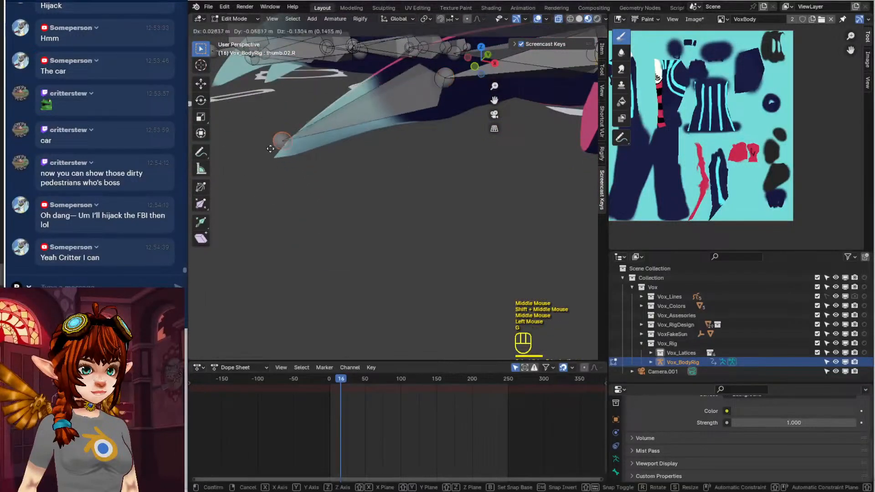
{"action": "left_click", "coordinate": [266, 161]}
{"action": "scroll", "coordinate": [381, 182], "scroll_direction": "down", "scroll_amount": 2}
{"action": "middle_click_drag", "start_coordinate": [381, 181], "coordinate": [373, 217], "text": "shift"}
{"action": "middle_click_drag", "start_coordinate": [373, 217], "coordinate": [401, 215]}
{"action": "key", "text": "KP_1"}
{"action": "scroll", "coordinate": [365, 168], "scroll_direction": "up", "scroll_amount": 2}
{"action": "scroll", "coordinate": [401, 215], "scroll_direction": "up", "scroll_amount": 1}
{"action": "left_click", "coordinate": [351, 148]}
{"action": "key", "text": "g"}
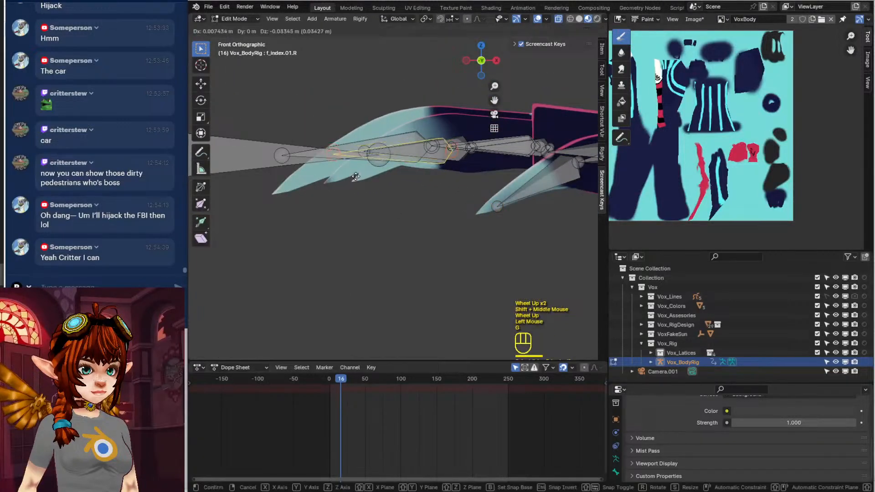
{"action": "left_click", "coordinate": [338, 152]}
{"action": "key", "text": "ctrl+z"}
{"action": "left_click", "coordinate": [329, 159]}
{"action": "key", "text": "g"}
{"action": "key", "text": "ctrl+z"}
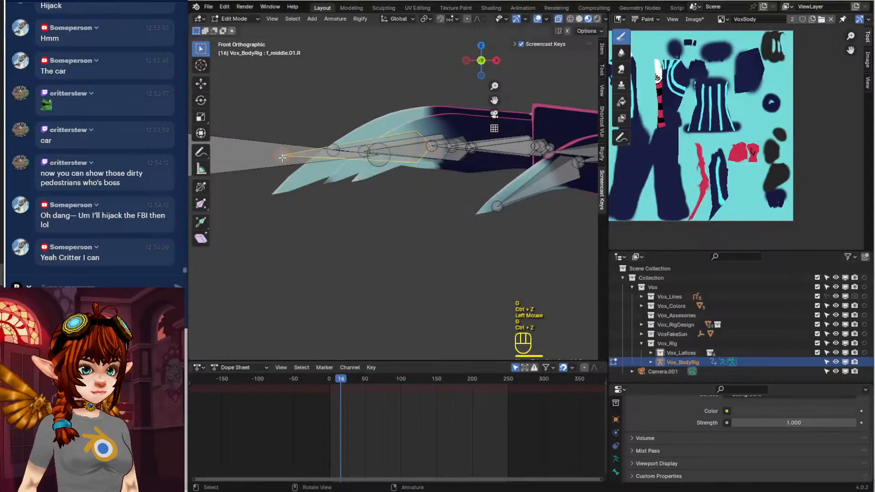
Lower the tips of f_middle.01.R and f_index.01.R to their claws' ends, the index tip about -0.21 m in Z
{"action": "key", "text": "g"}
{"action": "left_click", "coordinate": [283, 189]}
{"action": "left_click", "coordinate": [334, 148]}
{"action": "key", "text": "g"}
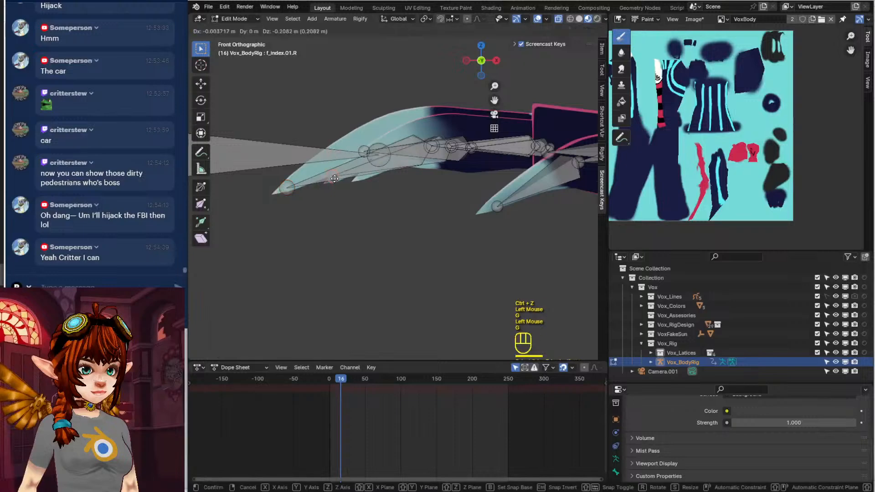
{"action": "left_click", "coordinate": [335, 179]}
Move the end of the IkFootLimitLeft bone beside the pinky about -0.22 m in X, -0.02 m in Y and -0.09 m in Z
{"action": "left_click", "coordinate": [382, 160]}
{"action": "middle_click_drag", "start_coordinate": [348, 185], "coordinate": [497, 179]}
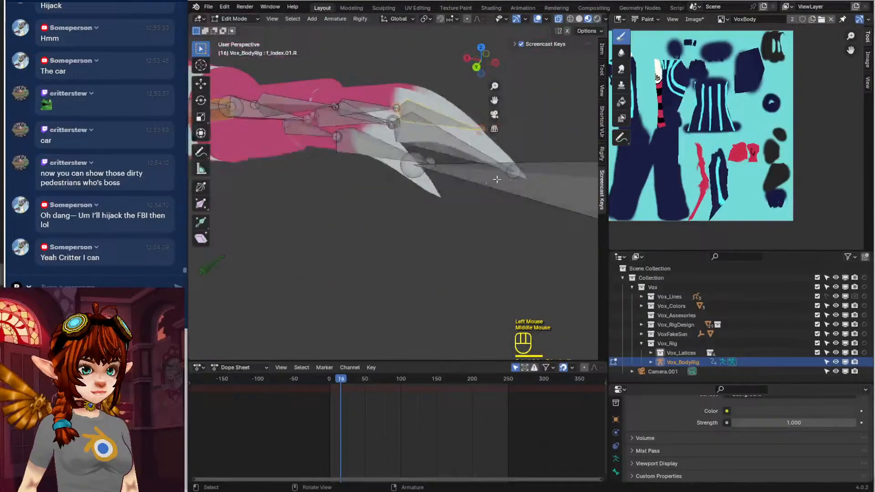
{"action": "key", "text": "g"}
{"action": "left_click", "coordinate": [449, 194]}
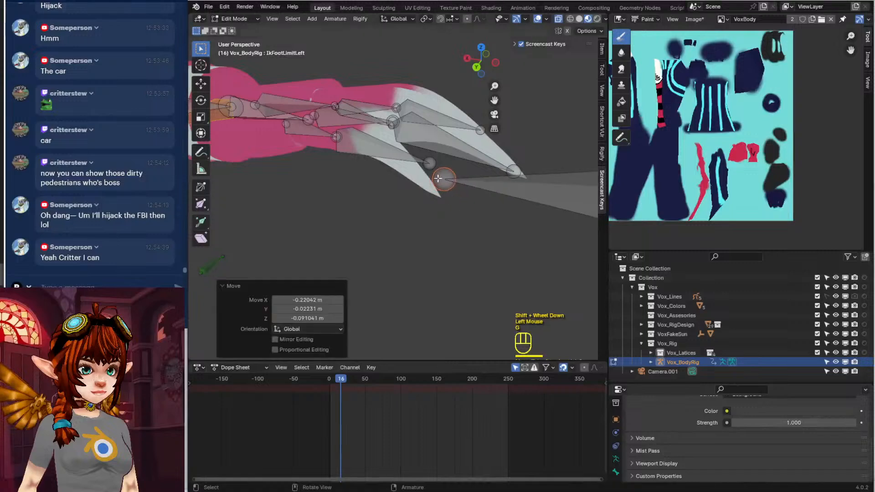
Move the tip of f_pinky.01.R about -0.06 m in X, 0.07 m in Y and -0.16 m in Z to the claw's end
{"action": "left_click", "coordinate": [433, 164]}
{"action": "key", "text": "g"}
{"action": "left_click", "coordinate": [440, 197]}
Examine the bone placement over the whole character and switch the armature to Object Mode
{"action": "middle_click_drag", "start_coordinate": [440, 197], "coordinate": [363, 146]}
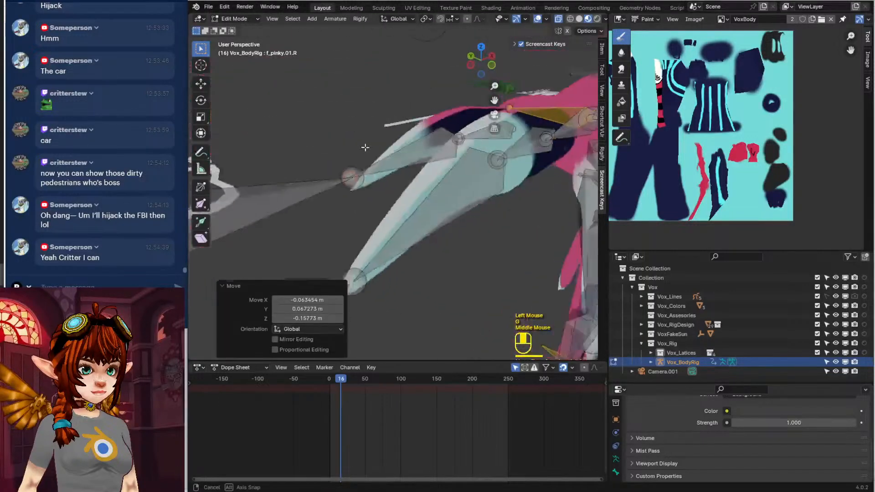
{"action": "scroll", "coordinate": [370, 158], "scroll_direction": "down", "scroll_amount": 2}
{"action": "scroll", "coordinate": [371, 159], "scroll_direction": "down", "scroll_amount": 1}
{"action": "middle_click_drag", "start_coordinate": [471, 211], "coordinate": [341, 191], "text": "shift"}
{"action": "scroll", "coordinate": [364, 191], "scroll_direction": "down", "scroll_amount": 2}
{"action": "middle_click_drag", "start_coordinate": [412, 196], "coordinate": [388, 186], "text": "shift"}
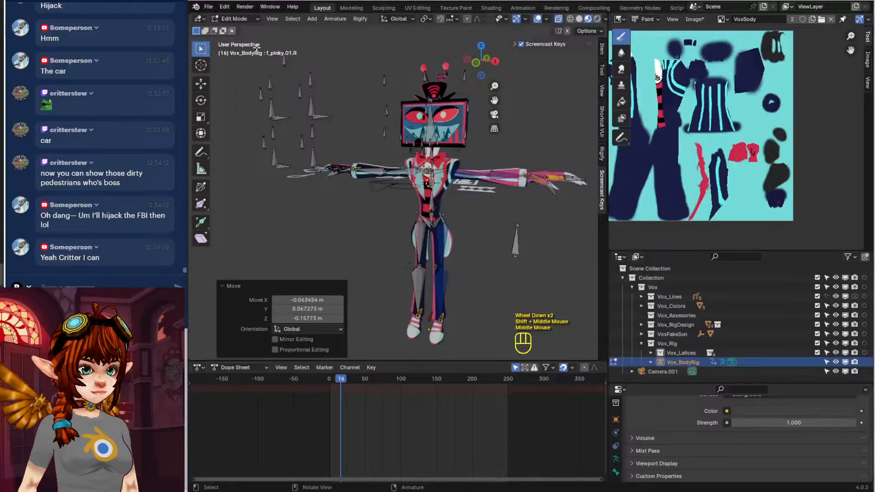
{"action": "left_click", "coordinate": [226, 18]}
{"action": "left_click", "coordinate": [236, 24]}
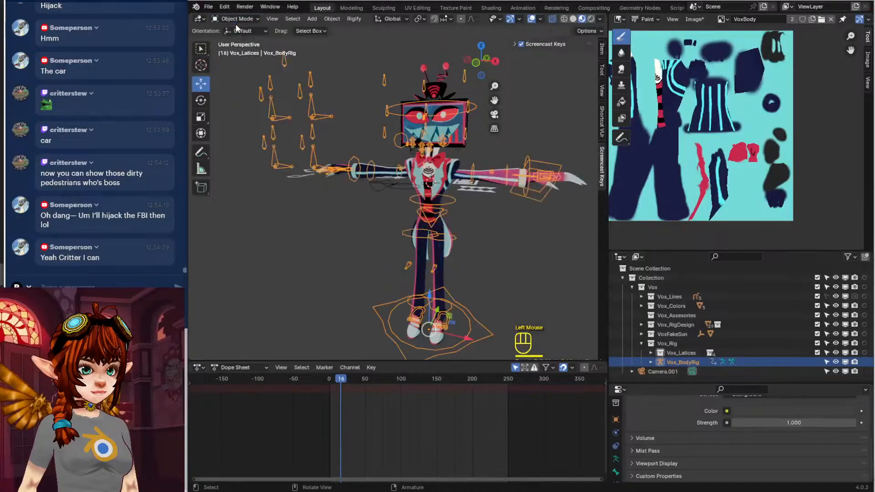
In Edit Mode from the right view, extrude a foot bone from the left ankle about -1.00 m in Y and -0.50 m in Z
{"action": "middle_click_drag", "start_coordinate": [443, 222], "coordinate": [466, 184]}
{"action": "key", "text": "KP_3"}
{"action": "scroll", "coordinate": [477, 250], "scroll_direction": "up", "scroll_amount": 3}
{"action": "key", "text": "Tab"}
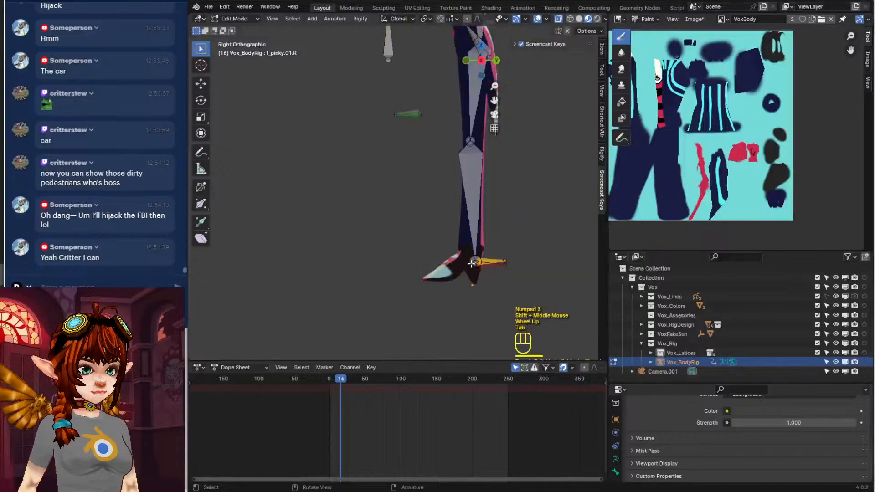
{"action": "middle_click_drag", "start_coordinate": [456, 237], "coordinate": [410, 196], "text": "shift"}
{"action": "scroll", "coordinate": [407, 192], "scroll_direction": "up", "scroll_amount": 2}
{"action": "scroll", "coordinate": [406, 191], "scroll_direction": "up", "scroll_amount": 3}
{"action": "left_click", "coordinate": [425, 224]}
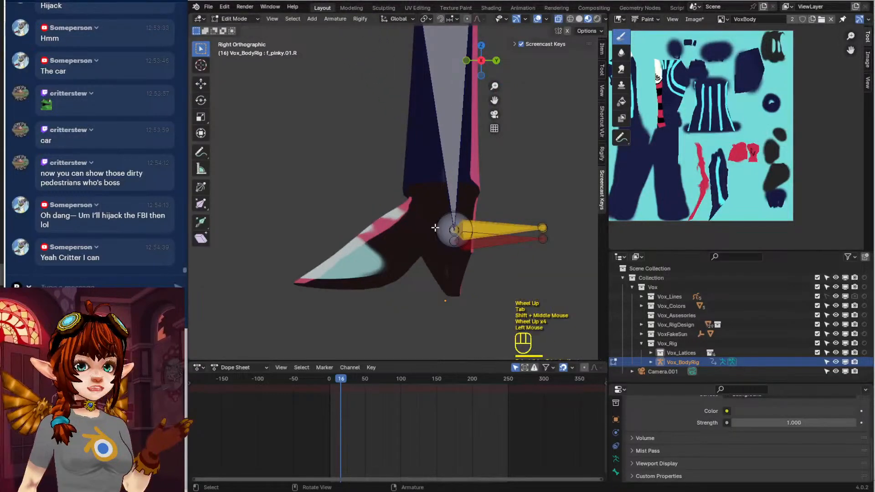
{"action": "left_click", "coordinate": [453, 229]}
{"action": "key", "text": "e"}
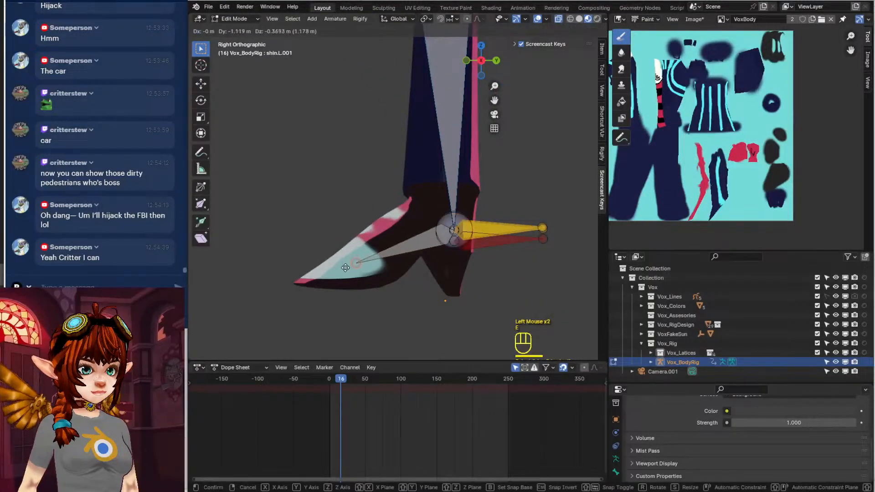
{"action": "left_click", "coordinate": [354, 278]}
Extrude a toe bone from the left foot bone's tip about -0.78 m in Y and -0.10 m in Z
{"action": "key", "text": "e"}
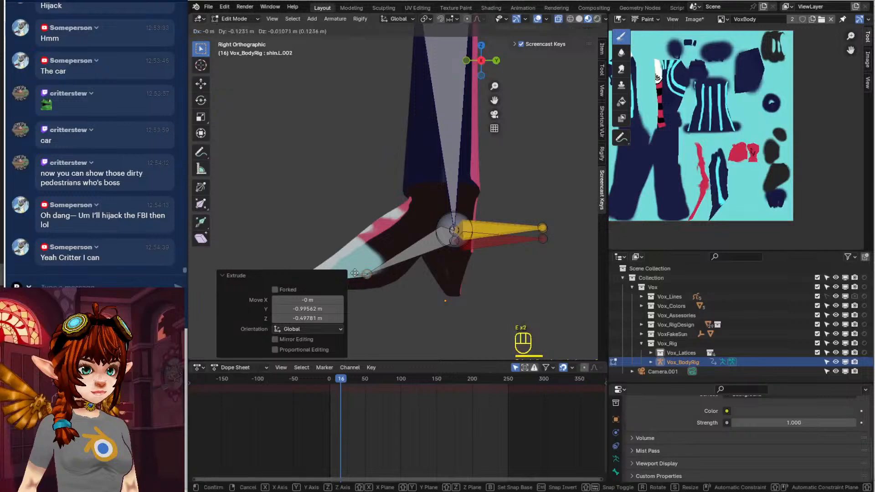
{"action": "left_click", "coordinate": [305, 279]}
{"action": "middle_click_drag", "start_coordinate": [364, 215], "coordinate": [419, 207], "text": "shift"}
{"action": "middle_click_drag", "start_coordinate": [419, 207], "coordinate": [419, 239]}
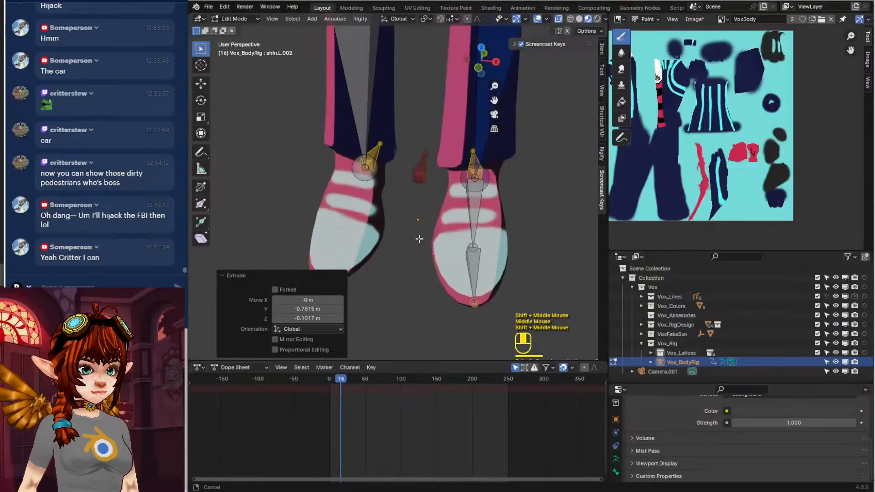
Rename the new left foot bone shin.L.001 as Foot.L
{"action": "left_click", "coordinate": [476, 203]}
{"action": "left_click", "coordinate": [616, 472]}
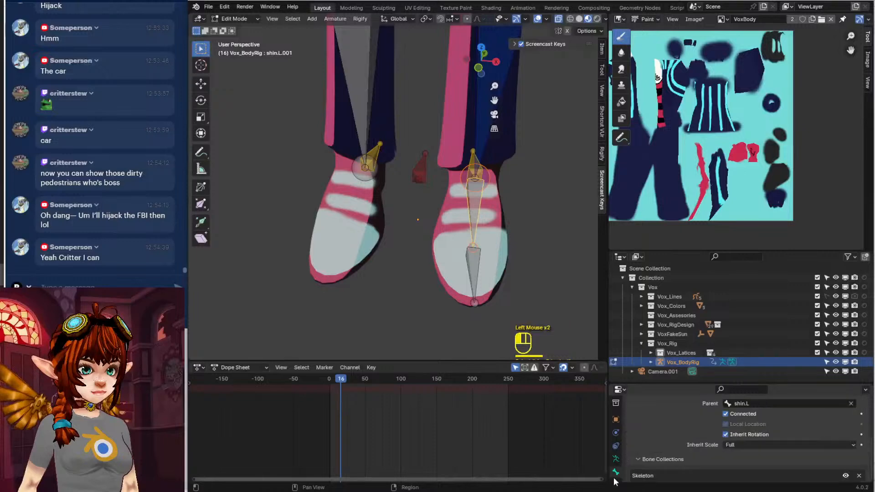
{"action": "scroll", "coordinate": [665, 417], "scroll_direction": "up", "scroll_amount": 6}
{"action": "left_click", "coordinate": [678, 420]}
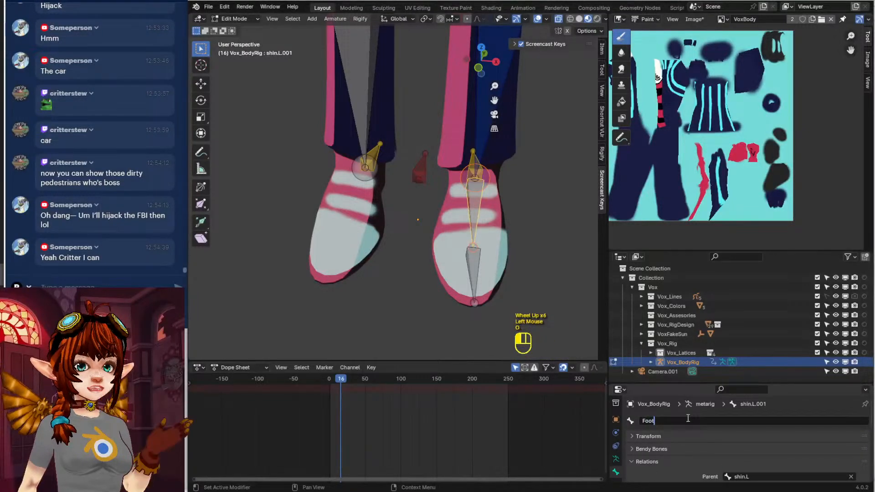
{"action": "type", "text": "Foot.L"}
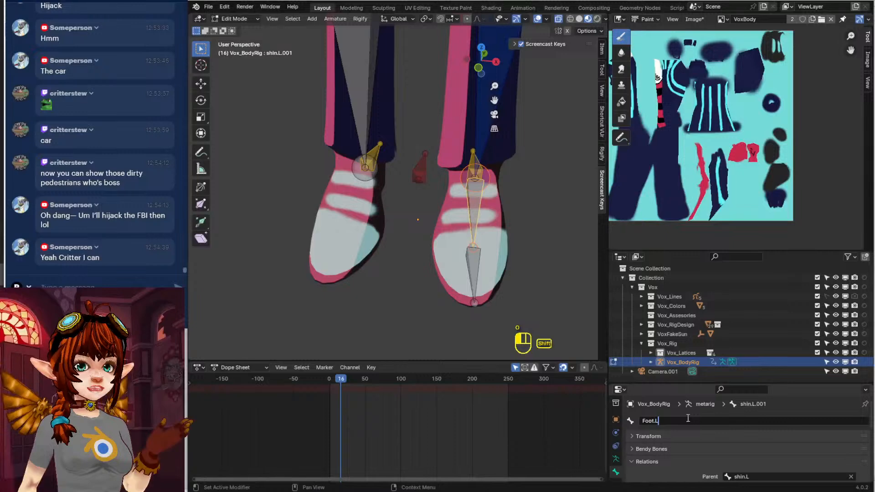
Rename the new left toe bone shin.L.002 as Toe.L
{"action": "left_click", "coordinate": [475, 254]}
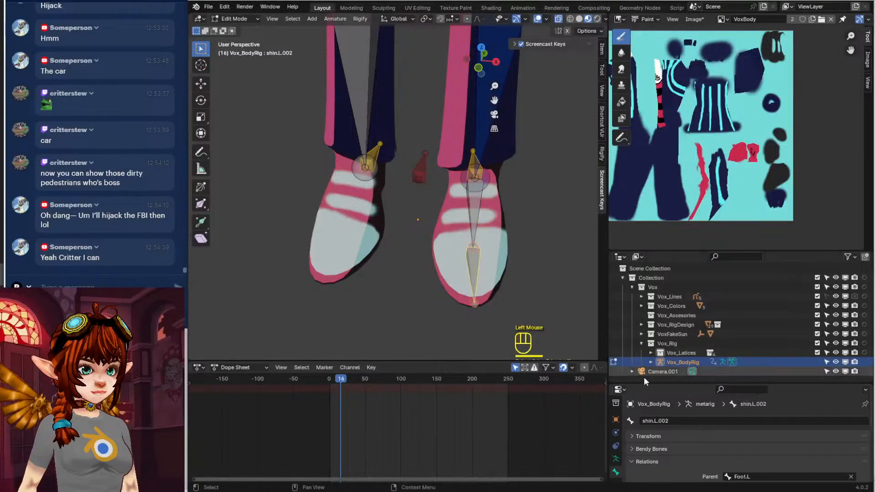
{"action": "left_click", "coordinate": [765, 422]}
{"action": "type", "text": "Toe.L"}
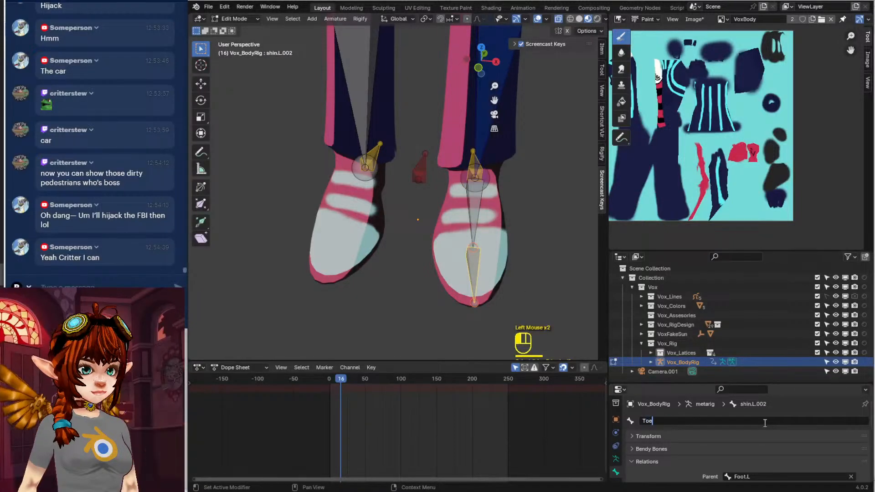
{"action": "key", "text": "Return"}
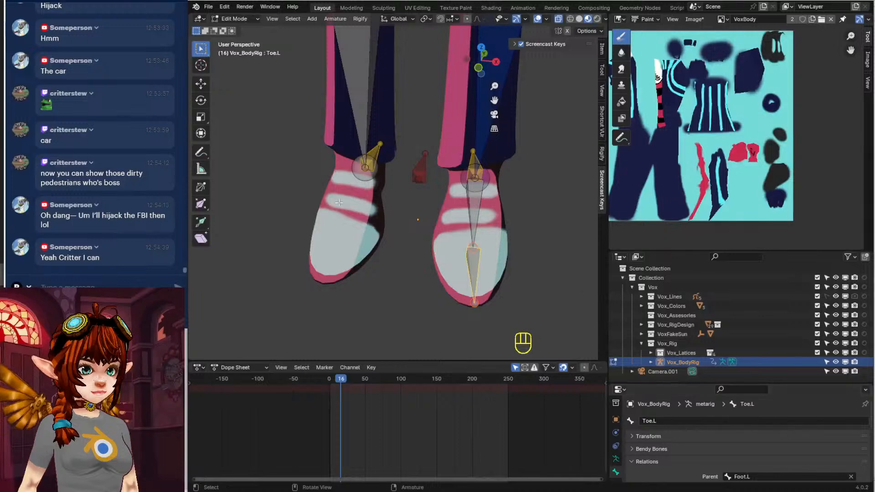
From the right view, extrude a foot bone from the right ankle about -0.96 m in Y and -0.51 m in Z, plus a toe bone from its tip
{"action": "left_click", "coordinate": [369, 172]}
{"action": "key", "text": "KP_3"}
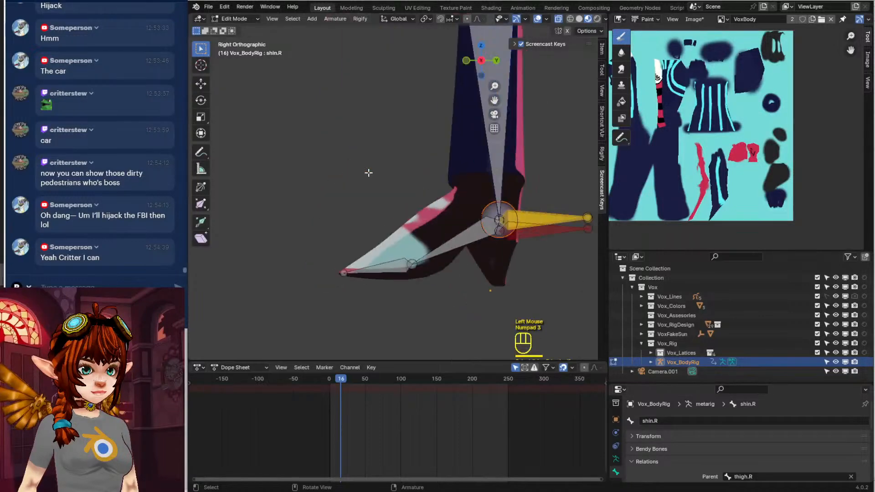
{"action": "key", "text": "e"}
{"action": "left_click", "coordinate": [283, 221]}
{"action": "key", "text": "e"}
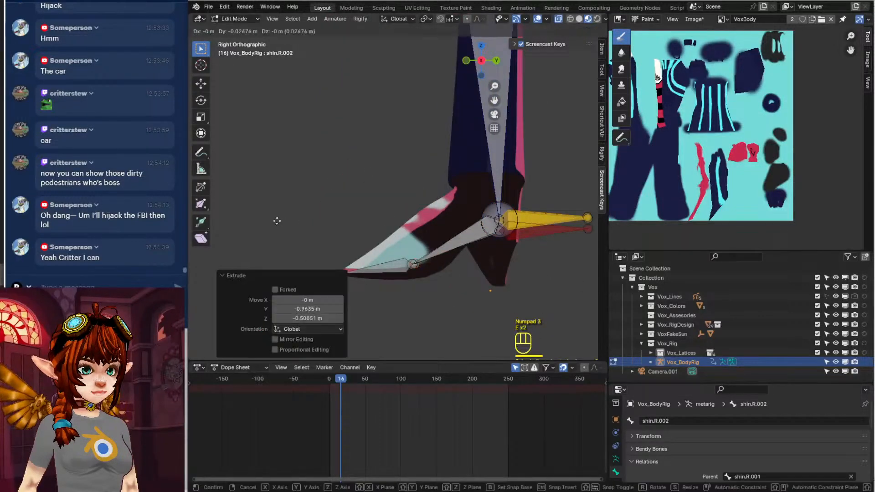
{"action": "left_click", "coordinate": [208, 230]}
Rename the new right foot bone shin.R.001 as Foot.R
{"action": "middle_click_drag", "start_coordinate": [209, 230], "coordinate": [340, 219]}
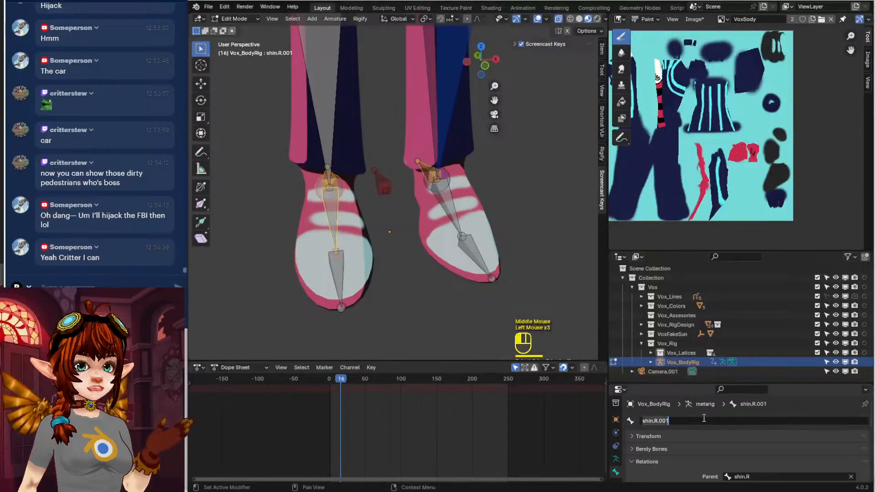
{"action": "type", "text": "Foot"}
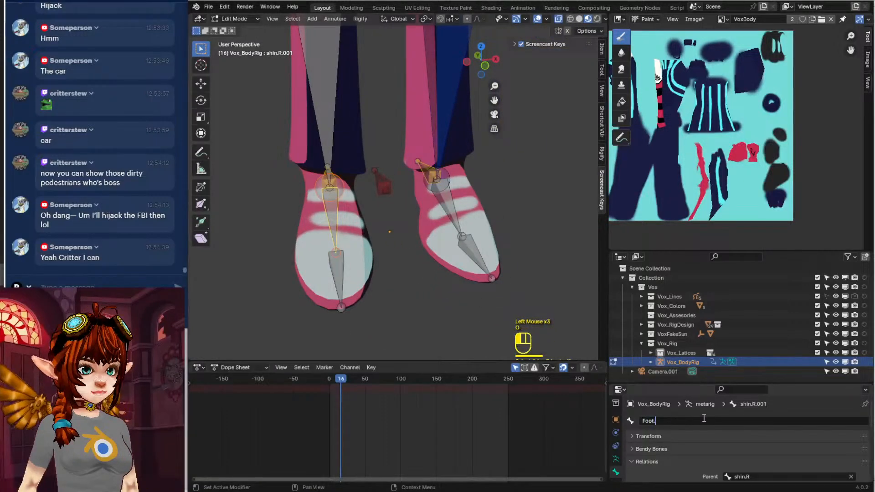
{"action": "type", "text": ".R"}
{"action": "key", "text": "Return"}
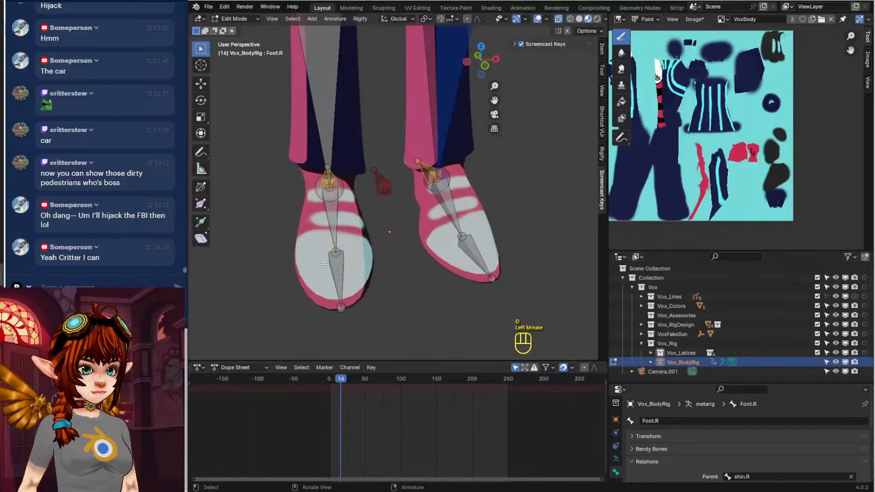
Rename the new right toe bone shin.R.002 as Toe.R and check it against the left toe bone
{"action": "left_click", "coordinate": [671, 420]}
{"action": "type", "text": "To"}
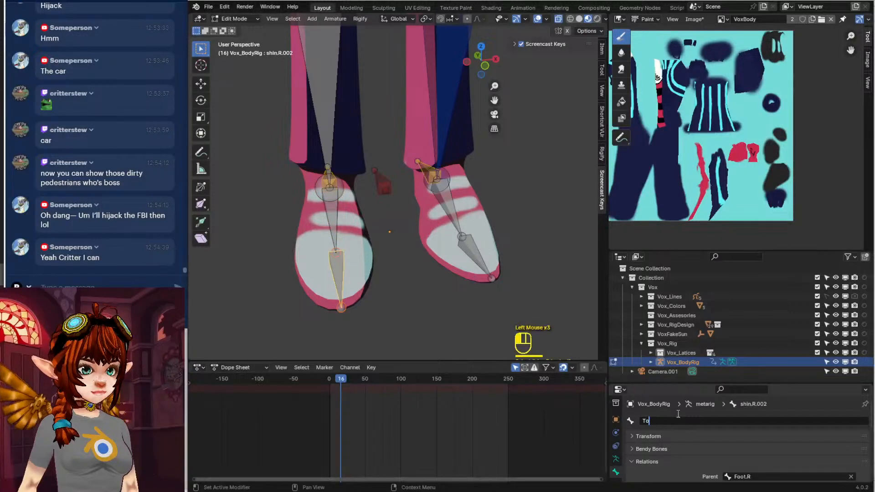
{"action": "type", "text": "e."}
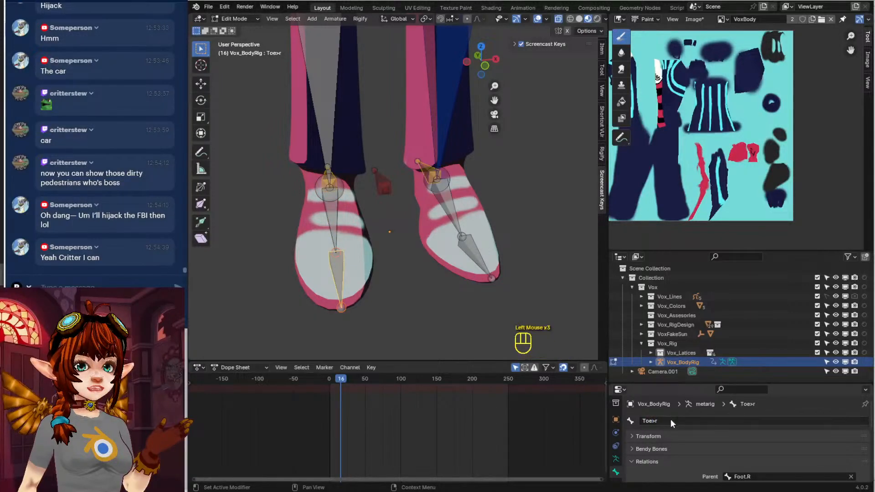
{"action": "left_click", "coordinate": [676, 420]}
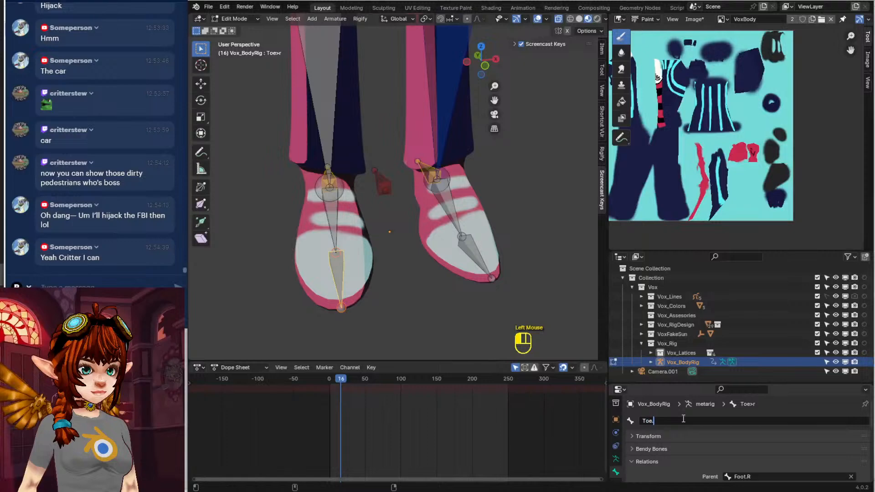
{"action": "type", "text": ".R"}
{"action": "key", "text": "Return"}
{"action": "left_click", "coordinate": [467, 259]}
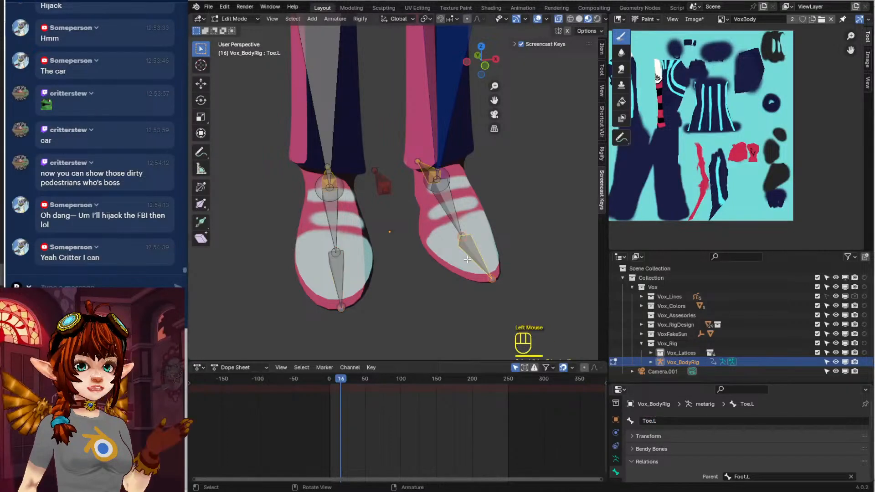
{"action": "left_click", "coordinate": [340, 277]}
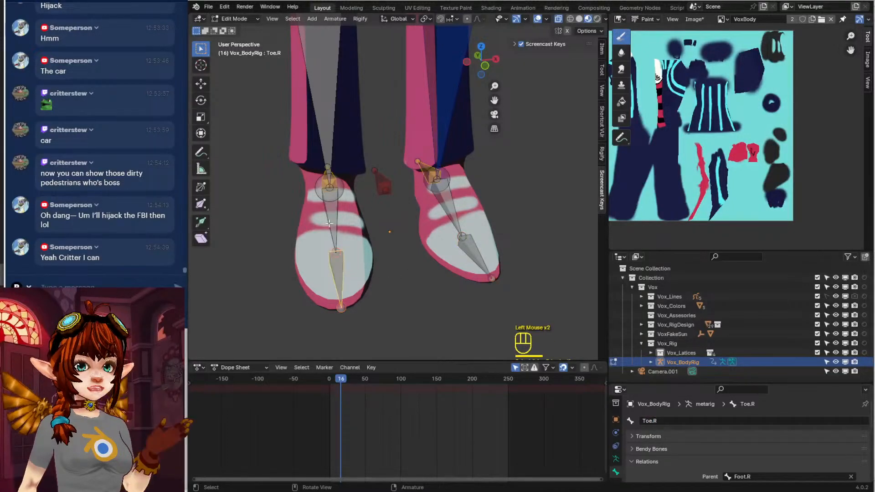
In Object Mode, parent the Cube body mesh to the Vox_BodyRig armature with automatic weights
{"action": "scroll", "coordinate": [545, 246], "scroll_direction": "down", "scroll_amount": 2}
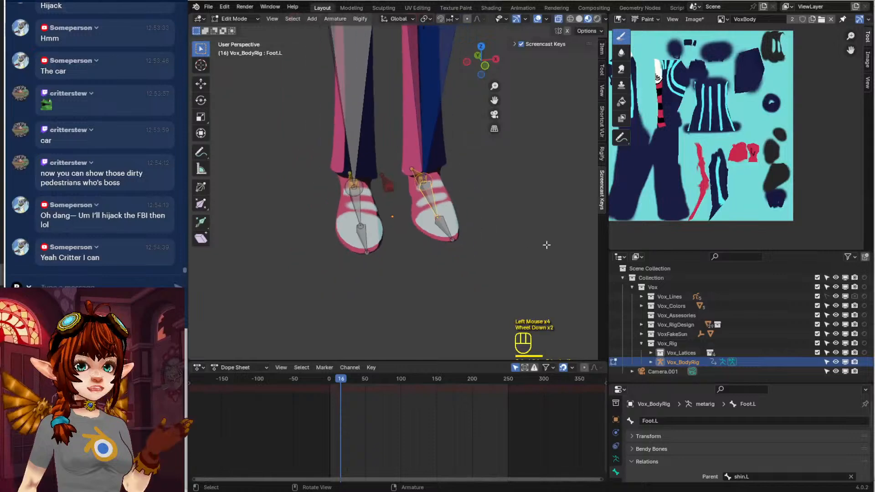
{"action": "middle_click_drag", "start_coordinate": [545, 246], "coordinate": [454, 289], "text": "shift"}
{"action": "scroll", "coordinate": [519, 264], "scroll_direction": "down", "scroll_amount": 3}
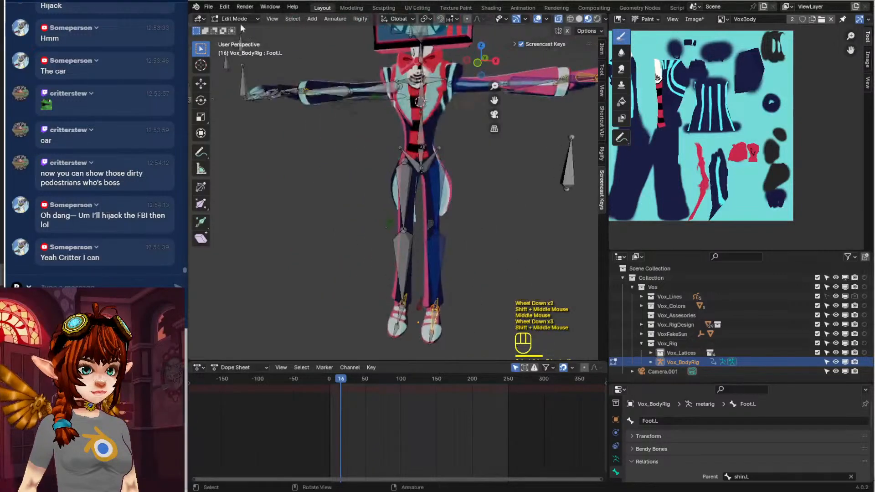
{"action": "left_click_drag", "start_coordinate": [234, 19], "coordinate": [228, 34]}
{"action": "left_click", "coordinate": [439, 172]}
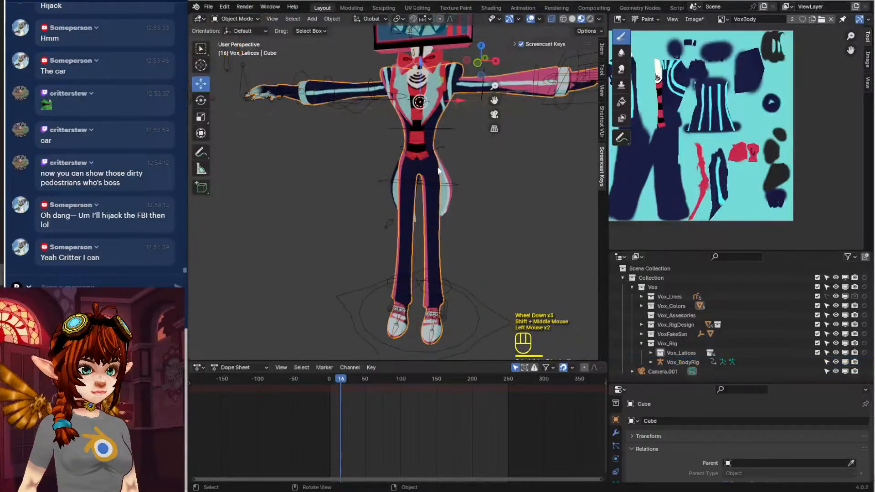
{"action": "left_click", "coordinate": [491, 326], "text": "shift"}
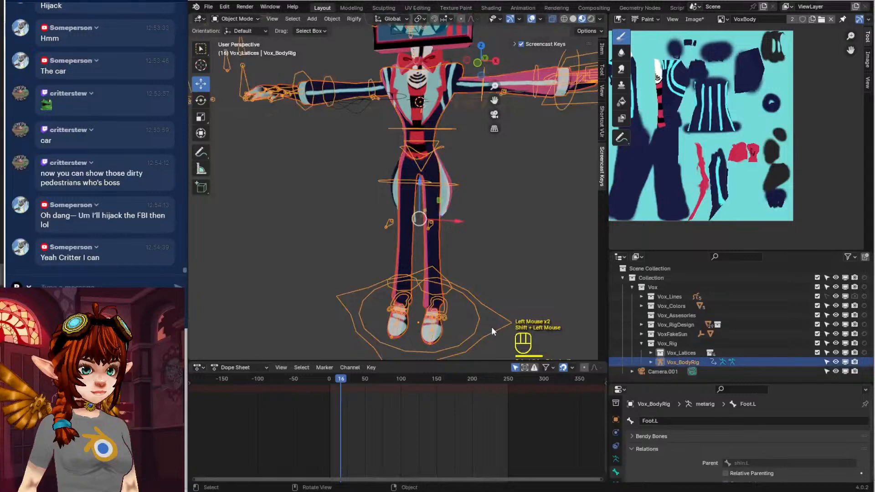
{"action": "key", "text": "ctrl+p"}
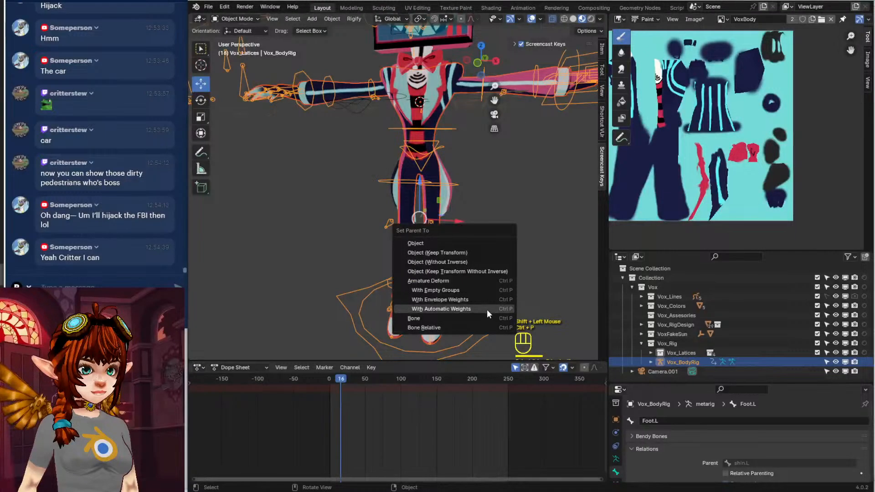
{"action": "left_click", "coordinate": [487, 309]}
In Pose Mode, move the left wrist control WristIK.L about -2.52 m in X, -0.76 m in Y and -1.60 m in Z
{"action": "middle_click_drag", "start_coordinate": [388, 235], "coordinate": [373, 272], "text": "shift"}
{"action": "middle_click_drag", "start_coordinate": [373, 272], "coordinate": [384, 270]}
{"action": "left_click", "coordinate": [466, 135]}
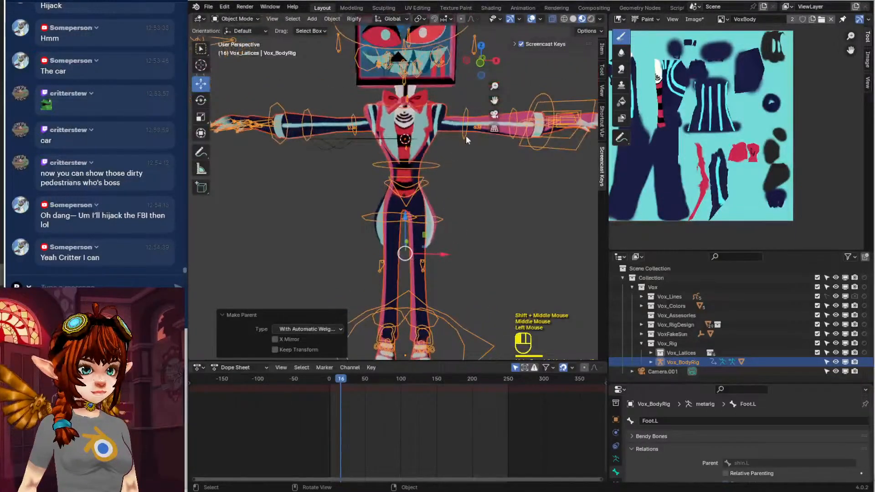
{"action": "left_click", "coordinate": [258, 18]}
{"action": "left_click", "coordinate": [257, 51]}
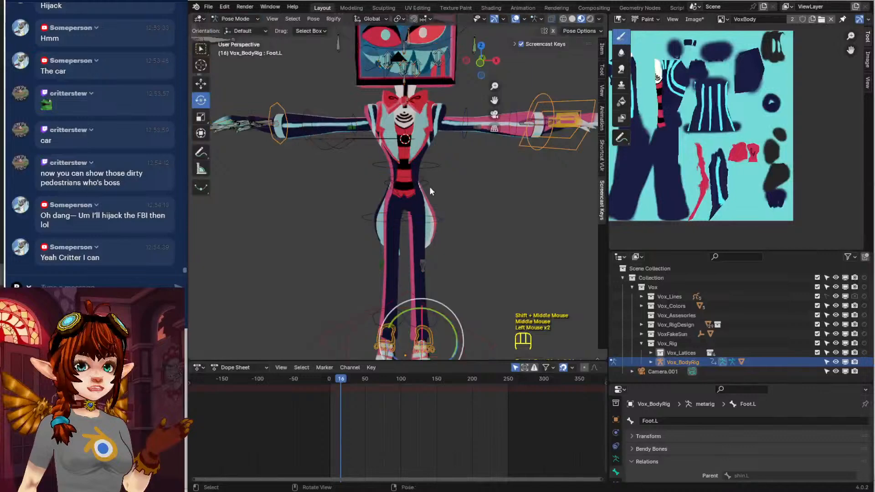
{"action": "middle_click_drag", "start_coordinate": [429, 186], "coordinate": [480, 165], "text": "shift"}
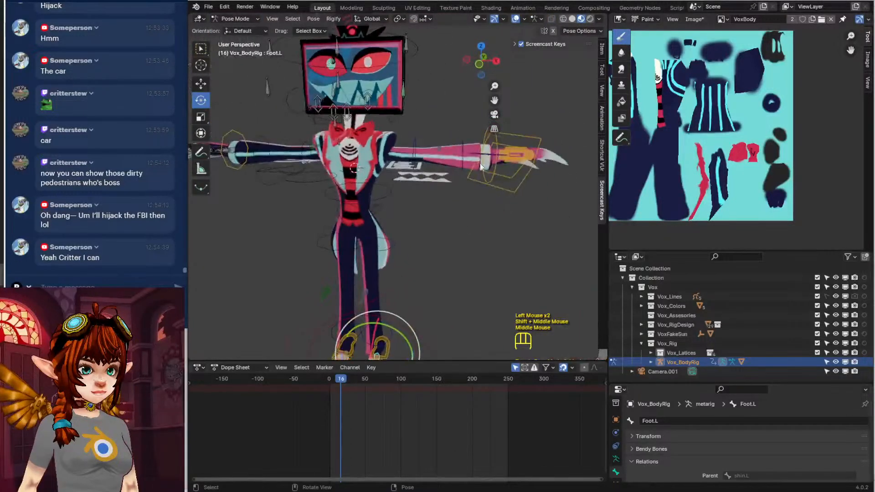
{"action": "left_click", "coordinate": [498, 156]}
{"action": "key", "text": "g"}
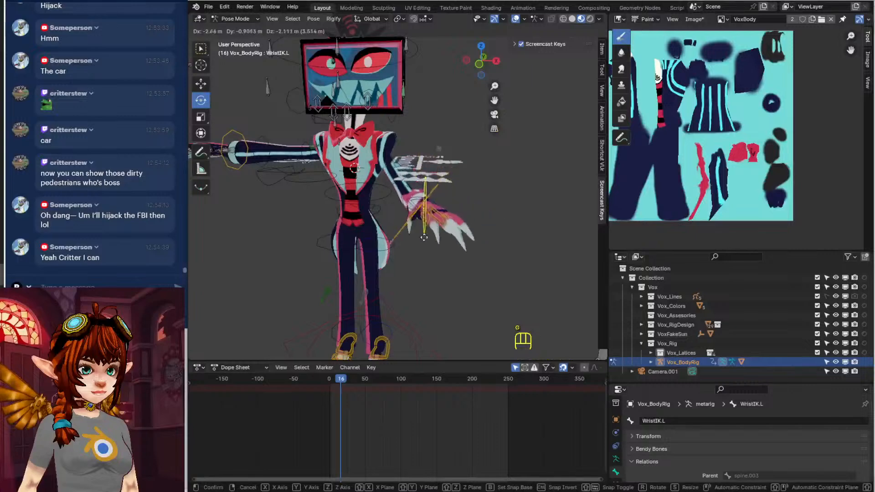
{"action": "left_click", "coordinate": [427, 227]}
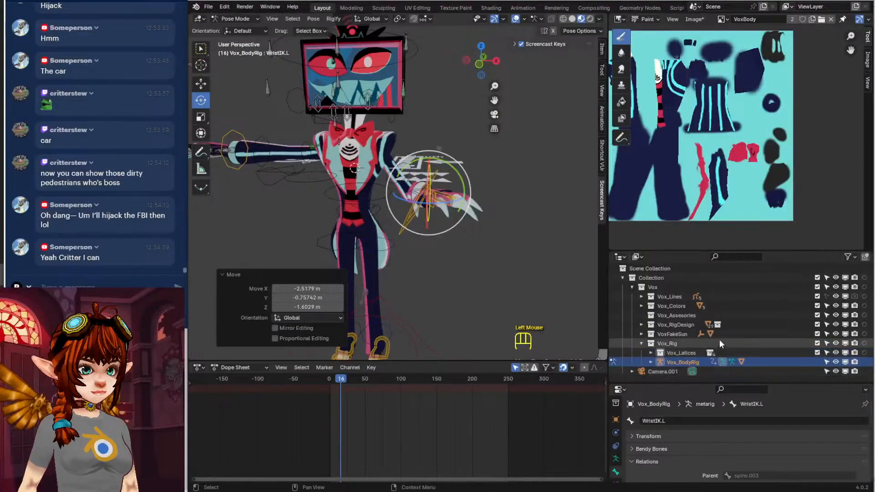
Exclude the Vox_RigDesign collection and move WristIK.R about 2.66 m in X, -0.66 m in Y and -1.37 m in Z
{"action": "left_click", "coordinate": [816, 325]}
{"action": "middle_click_drag", "start_coordinate": [424, 200], "coordinate": [480, 258]}
{"action": "left_click", "coordinate": [300, 201]}
{"action": "key", "text": "g"}
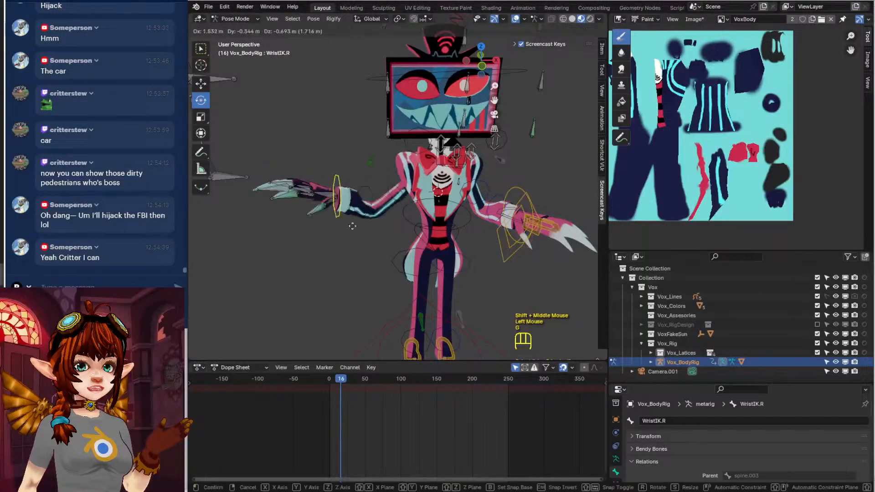
{"action": "left_click", "coordinate": [371, 253]}
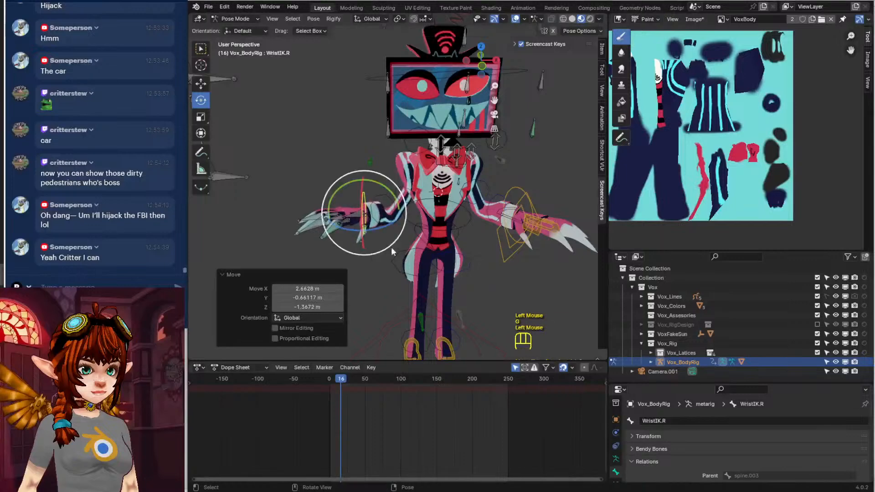
Try rotating the hip control spine.007 by about -2.86° in the view
{"action": "middle_click_drag", "start_coordinate": [391, 247], "coordinate": [422, 212], "text": "shift"}
{"action": "left_click", "coordinate": [451, 204]}
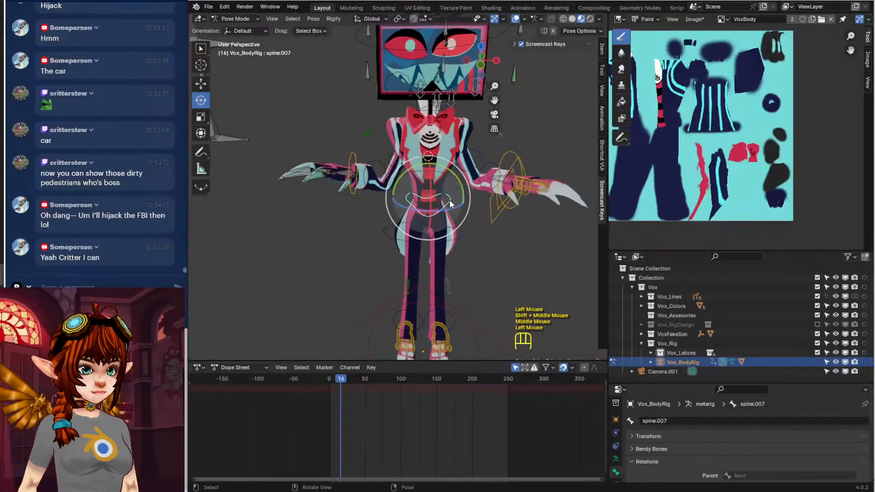
{"action": "key", "text": "r"}
{"action": "left_click", "coordinate": [460, 201]}
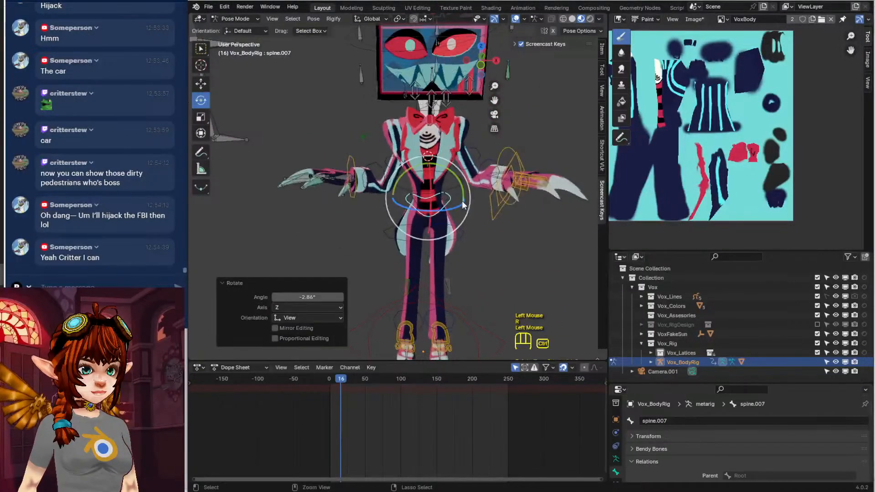
{"action": "key", "text": "ctrl+z"}
In Object Mode, try parenting the Cube.005 television head mesh to the Vox_BodyRig armature with automatic weights
{"action": "left_click", "coordinate": [240, 19]}
{"action": "left_click", "coordinate": [242, 28]}
{"action": "middle_click_drag", "start_coordinate": [317, 106], "coordinate": [283, 178], "text": "shift"}
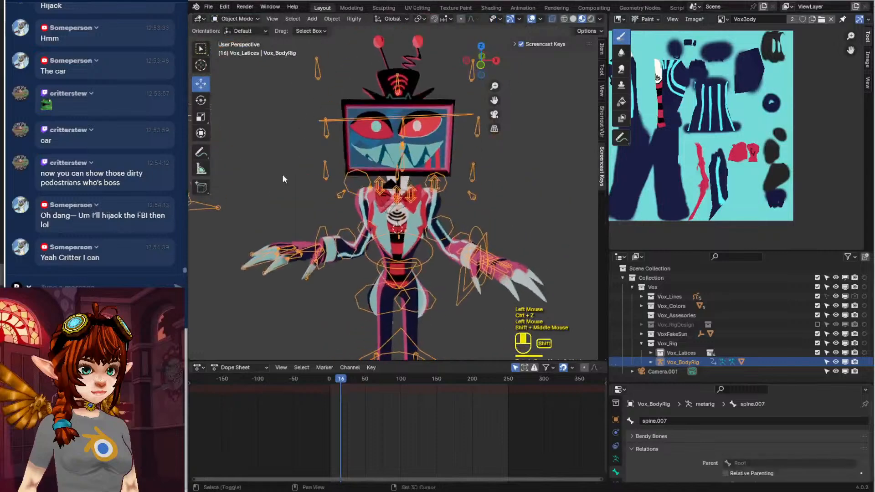
{"action": "left_click", "coordinate": [449, 132]}
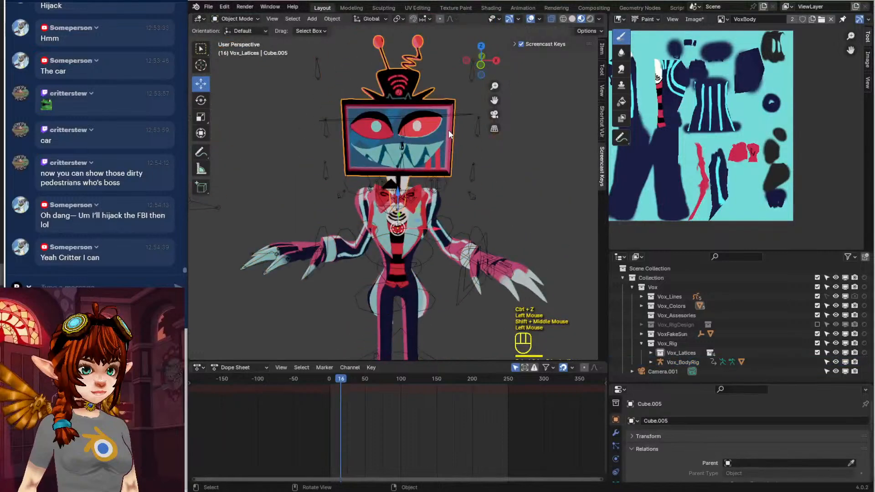
{"action": "left_click", "coordinate": [463, 113], "text": "shift"}
{"action": "key", "text": "ctrl+p"}
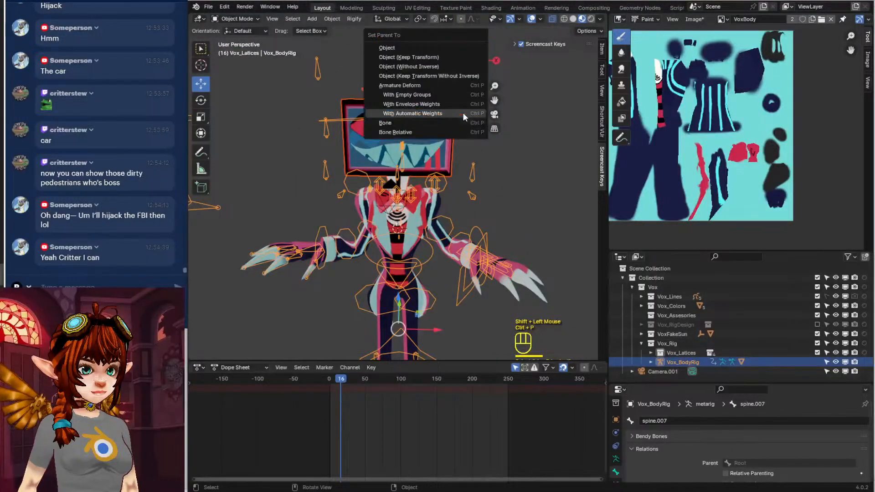
{"action": "left_click", "coordinate": [462, 113]}
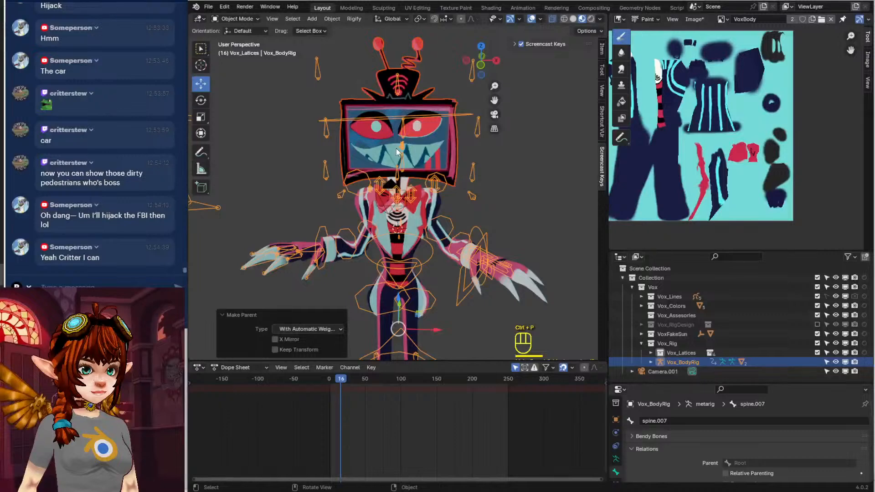
{"action": "key", "text": "ctrl+z"}
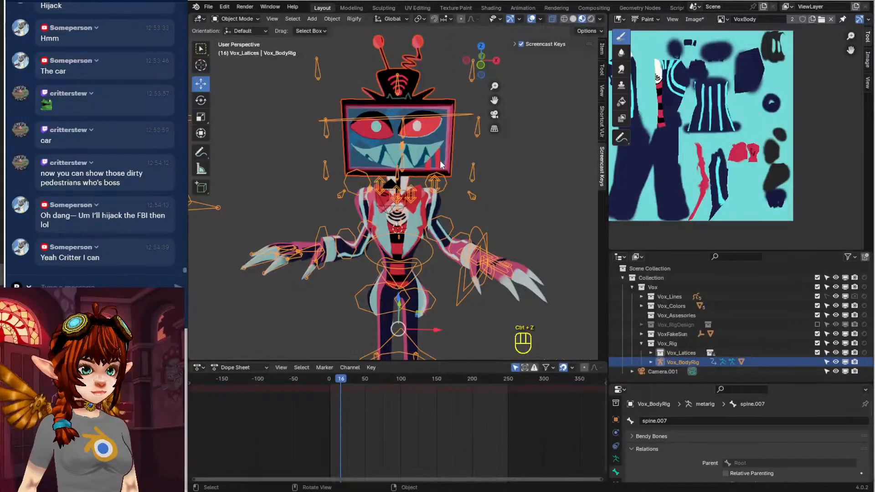
In face select mode, select Cube.005's hat, antennas and television casing with linked faces delimited by seam, separate them by selection, and return to Object Mode
{"action": "left_click", "coordinate": [449, 151]}
{"action": "key", "text": "Tab"}
{"action": "left_click", "coordinate": [473, 161]}
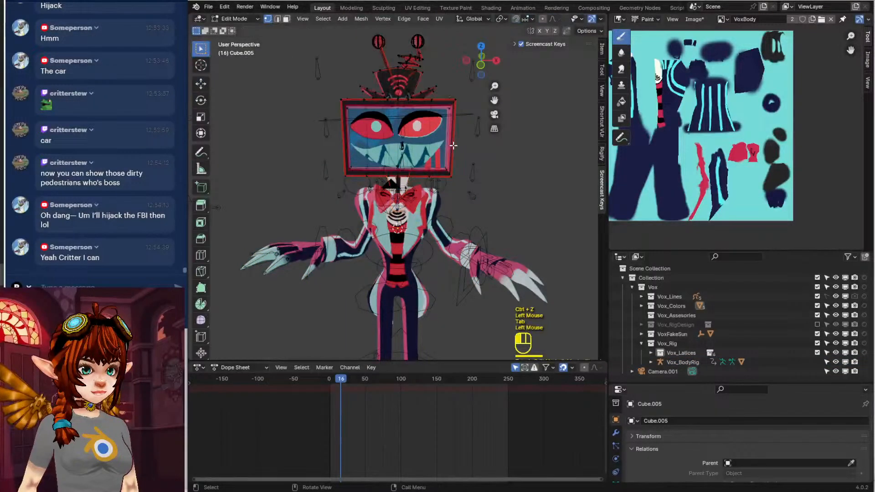
{"action": "middle_click_drag", "start_coordinate": [474, 161], "coordinate": [278, 36]}
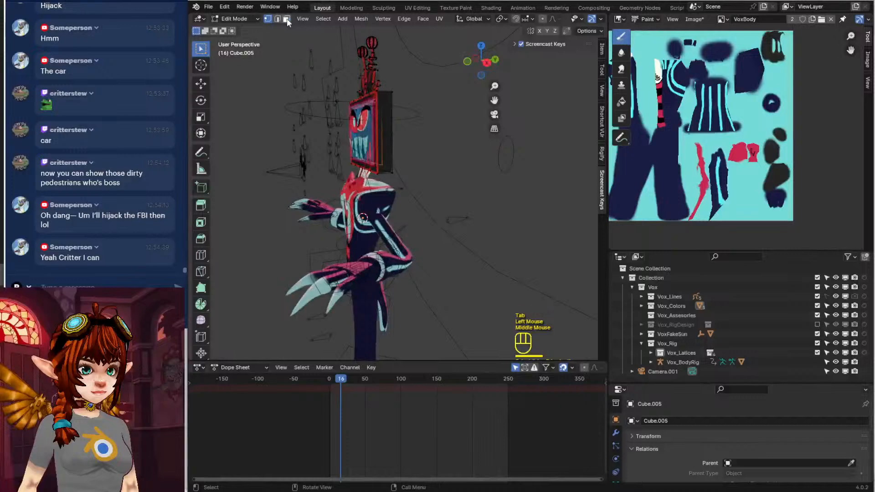
{"action": "left_click", "coordinate": [286, 18]}
{"action": "middle_click_drag", "start_coordinate": [319, 69], "coordinate": [365, 114]}
{"action": "key", "text": "b"}
{"action": "left_click_drag", "start_coordinate": [336, 31], "coordinate": [391, 123]}
{"action": "key", "text": "ctrl+l"}
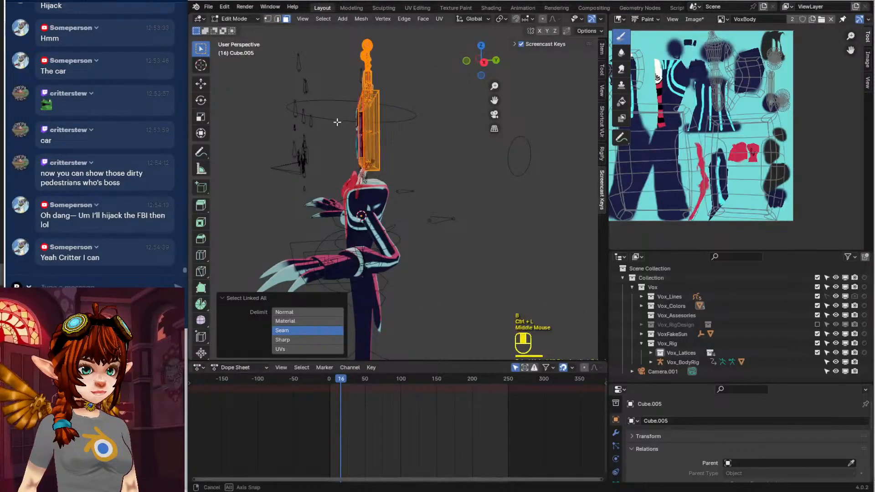
{"action": "middle_click_drag", "start_coordinate": [337, 122], "coordinate": [422, 127]}
{"action": "key", "text": "p"}
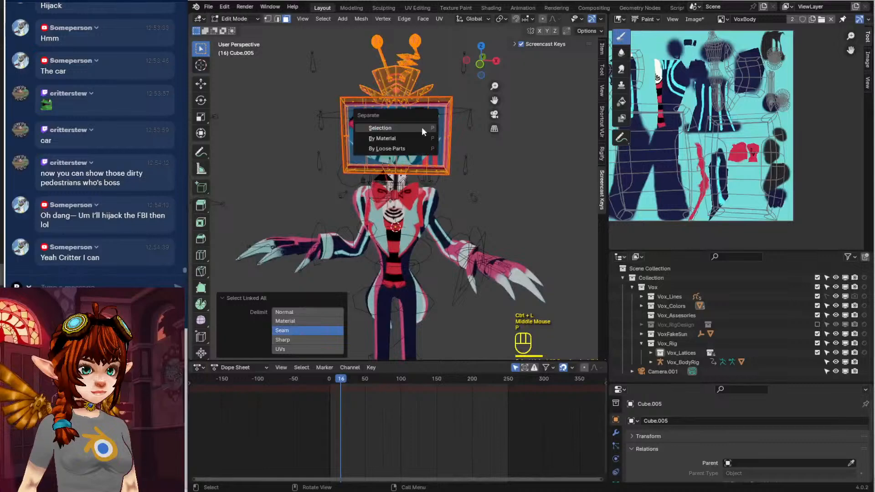
{"action": "left_click", "coordinate": [422, 127]}
{"action": "left_click", "coordinate": [242, 18]}
{"action": "left_click", "coordinate": [249, 30]}
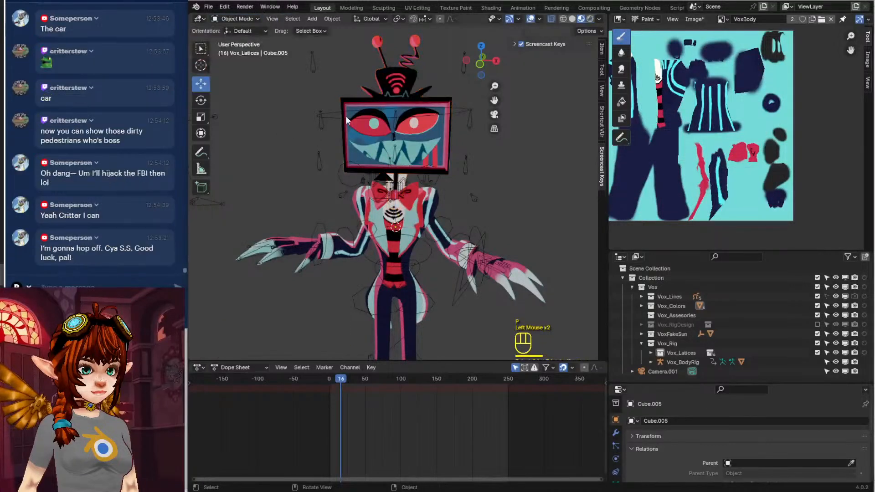
Make the head bone spine.006 of Vox_BodyRig active in Pose Mode and return to Object Mode
{"action": "left_click", "coordinate": [337, 108]}
{"action": "left_click", "coordinate": [247, 19]}
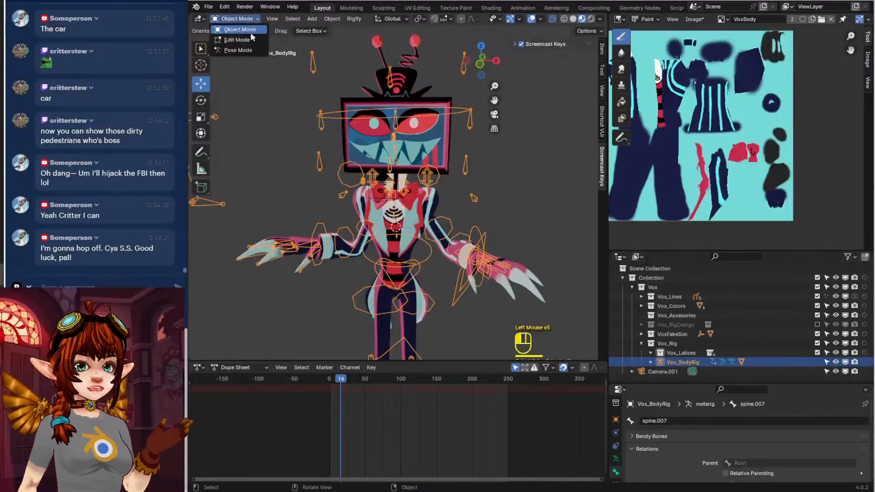
{"action": "left_click", "coordinate": [247, 50]}
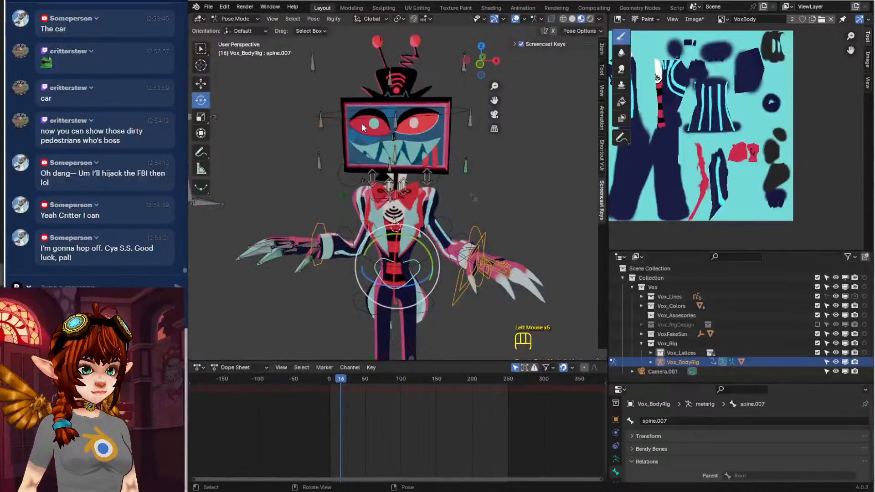
{"action": "left_click", "coordinate": [342, 114]}
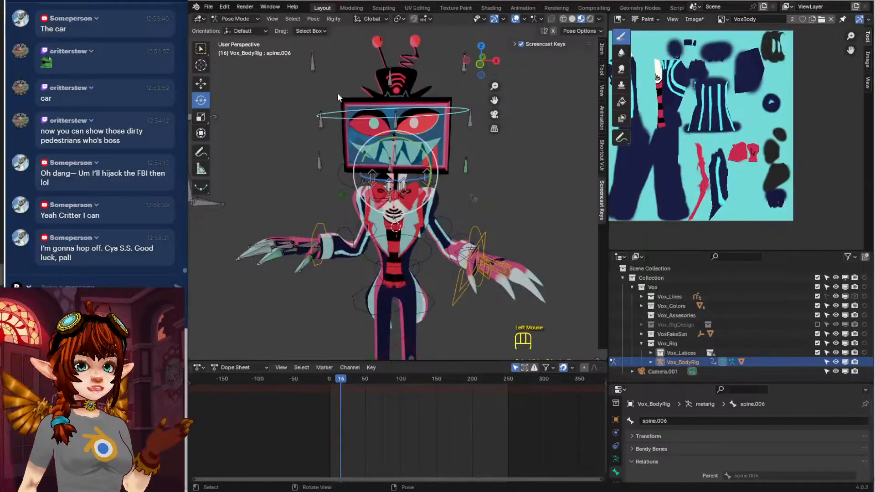
{"action": "left_click", "coordinate": [245, 19]}
{"action": "left_click", "coordinate": [253, 30]}
Parent the separated television casing and hat mesh to Vox_BodyRig's spine.006 bone using Bone Relative
{"action": "left_click", "coordinate": [365, 93]}
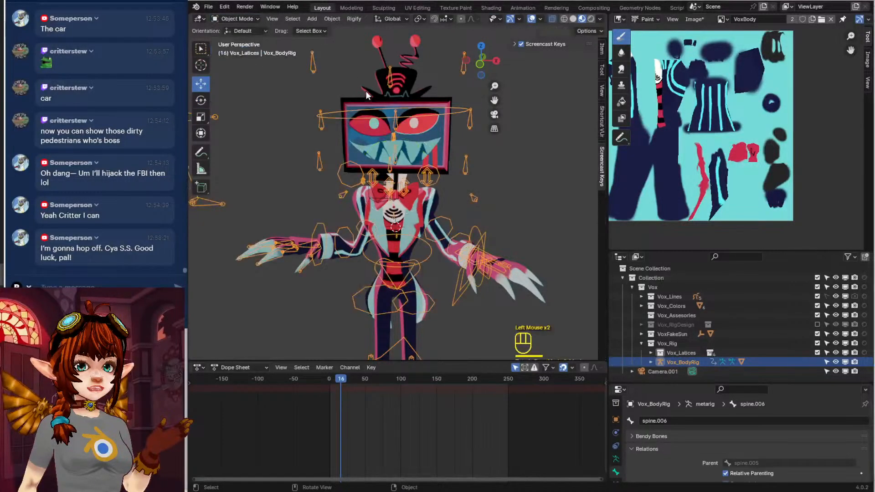
{"action": "left_click", "coordinate": [336, 113], "text": "shift"}
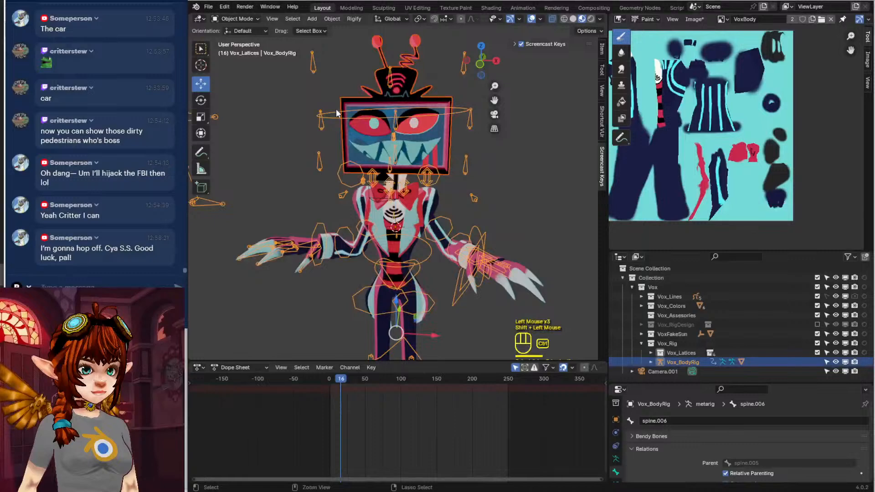
{"action": "key", "text": "ctrl+p"}
{"action": "left_click", "coordinate": [334, 127]}
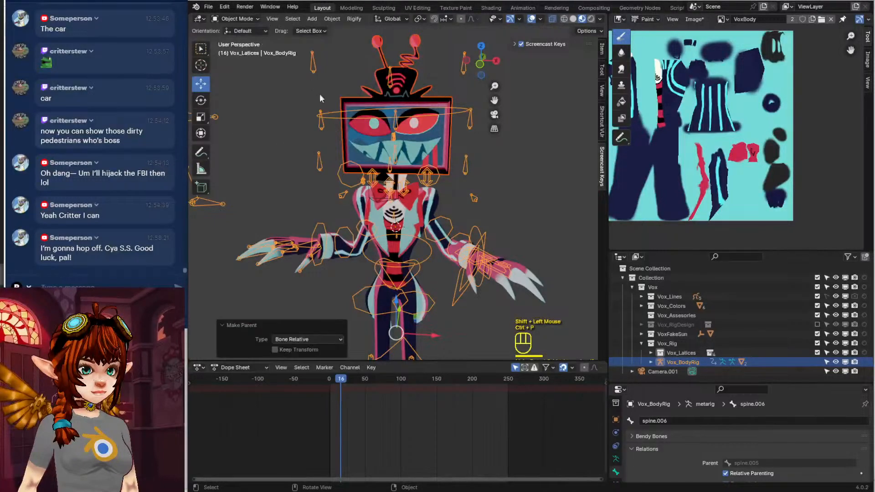
In Pose Mode, try rotating the head bone spine.006 to test the television casing, and undo the rotation
{"action": "left_click", "coordinate": [239, 19]}
{"action": "left_click", "coordinate": [251, 50]}
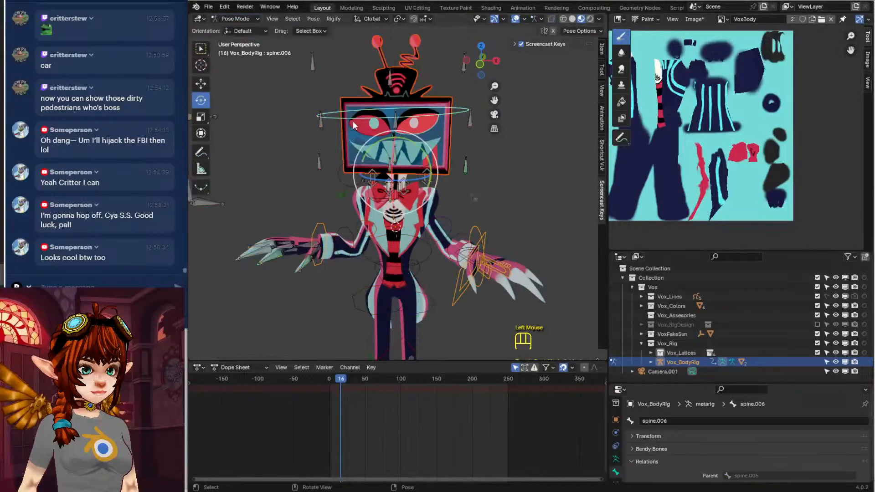
{"action": "left_click", "coordinate": [355, 127]}
{"action": "key", "text": "r"}
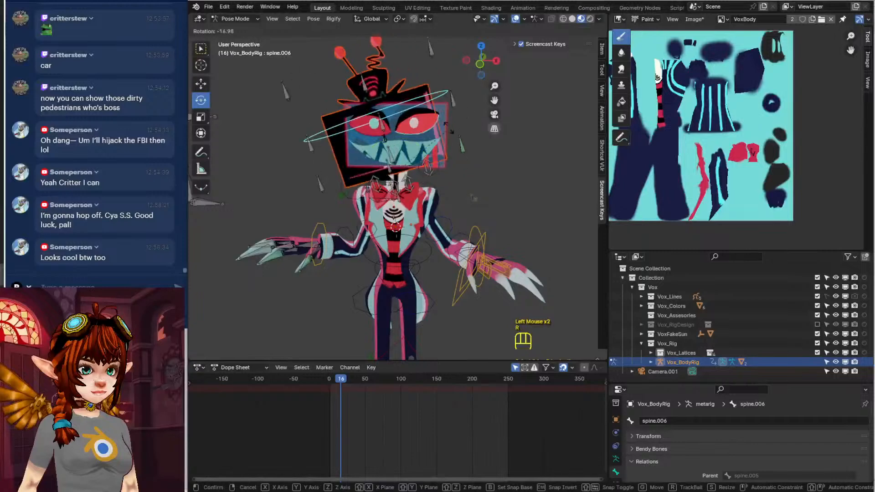
{"action": "left_click", "coordinate": [523, 196]}
{"action": "key", "text": "ctrl+z"}
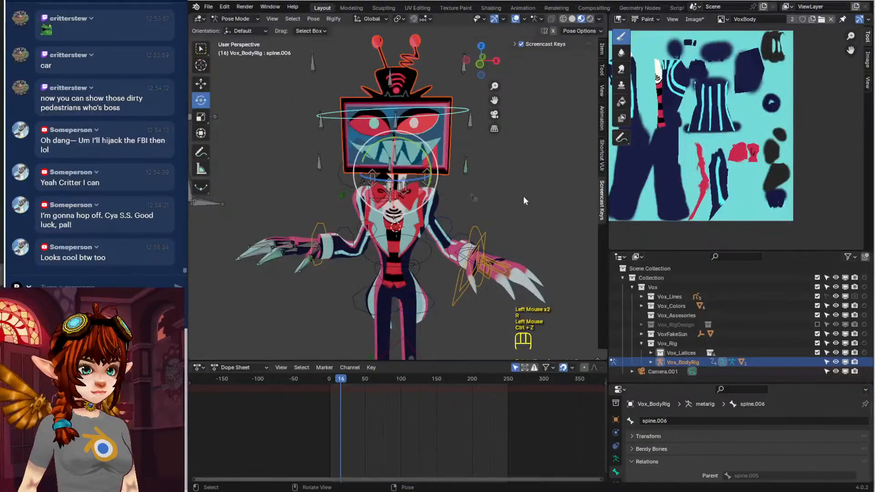
{"action": "left_click", "coordinate": [486, 191]}
{"action": "scroll", "coordinate": [505, 225], "scroll_direction": "down", "scroll_amount": 2}
{"action": "middle_click_drag", "start_coordinate": [505, 225], "coordinate": [443, 212], "text": "shift"}
{"action": "scroll", "coordinate": [444, 212], "scroll_direction": "up", "scroll_amount": 2}
{"action": "middle_click_drag", "start_coordinate": [492, 167], "coordinate": [452, 212], "text": "shift"}
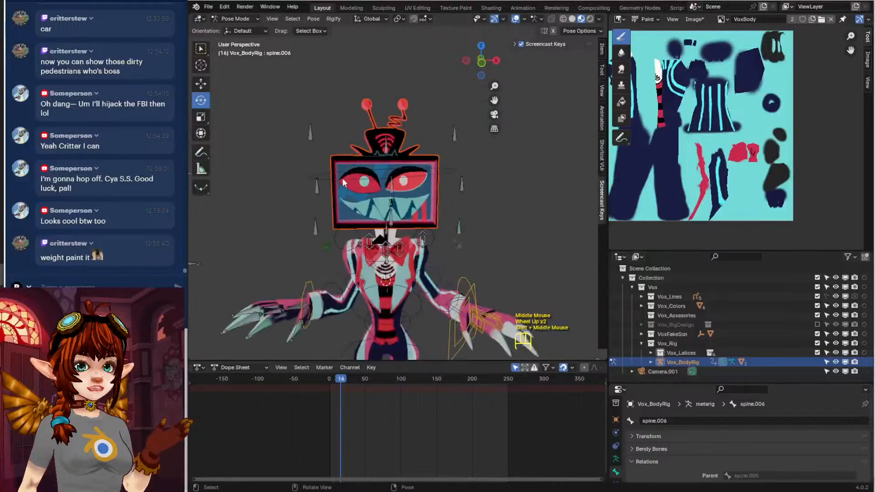
Try tilting the head bone spine.006 to one side and the other, undoing each rotation
{"action": "left_click", "coordinate": [387, 218]}
{"action": "key", "text": "r"}
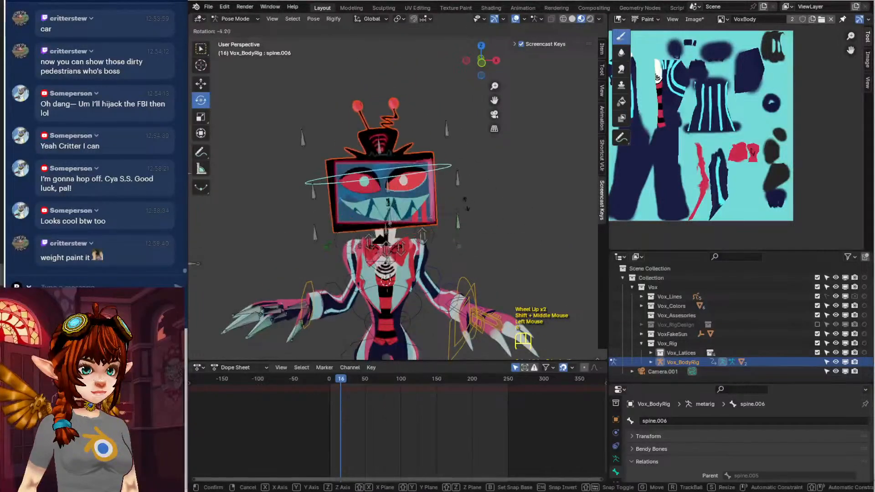
{"action": "left_click", "coordinate": [492, 187]}
{"action": "key", "text": "ctrl+z"}
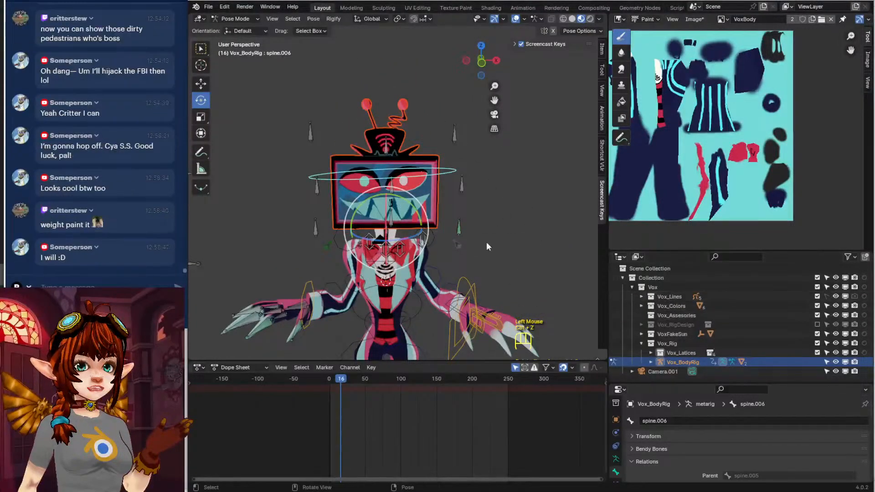
{"action": "key", "text": "r"}
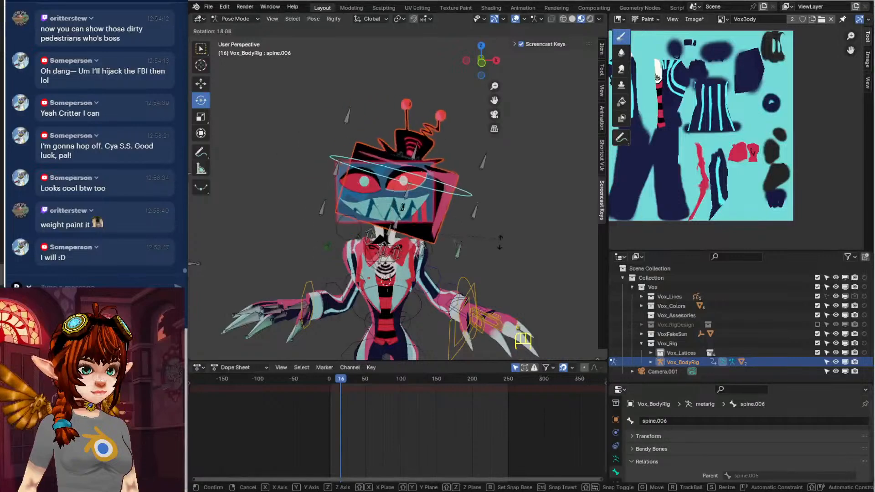
{"action": "left_click", "coordinate": [482, 209]}
{"action": "key", "text": "ctrl+z"}
{"action": "middle_click_drag", "start_coordinate": [482, 209], "coordinate": [477, 224], "text": "shift"}
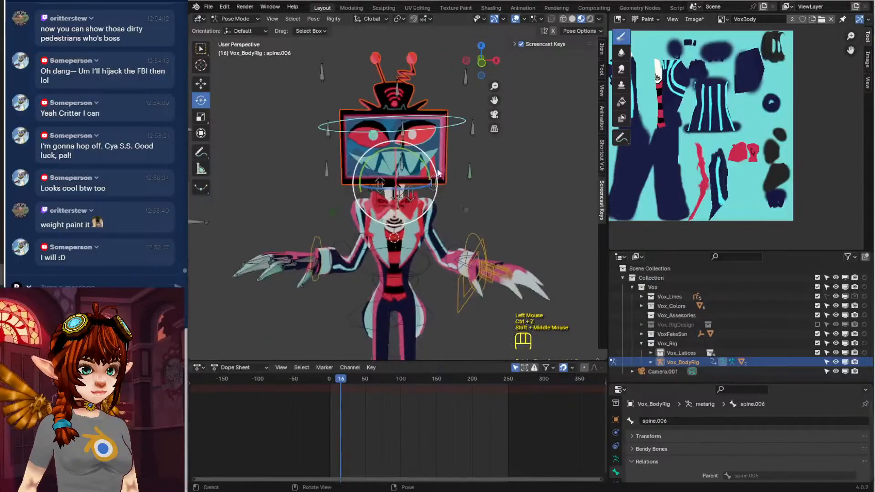
Make the hips bone of Vox_BodyRig active in Pose Mode and return to Object Mode
{"action": "scroll", "coordinate": [476, 226], "scroll_direction": "down", "scroll_amount": 2}
{"action": "scroll", "coordinate": [444, 233], "scroll_direction": "up", "scroll_amount": 1}
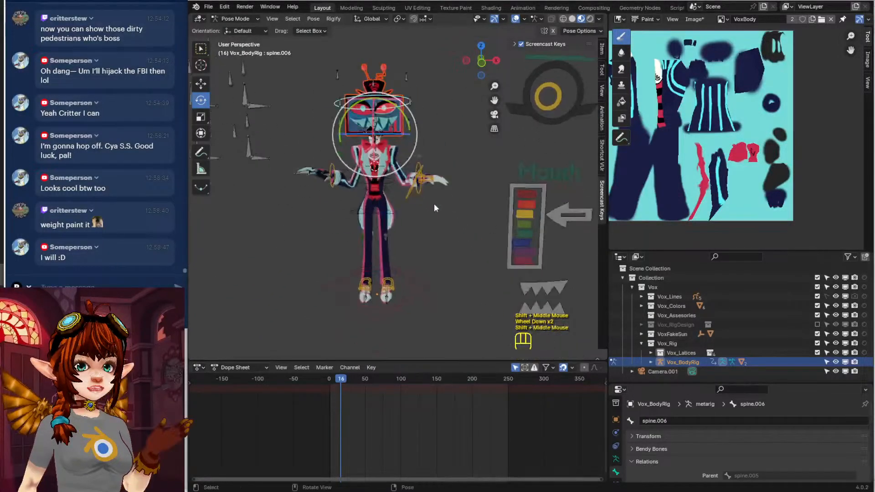
{"action": "left_click", "coordinate": [234, 20]}
{"action": "left_click", "coordinate": [237, 29]}
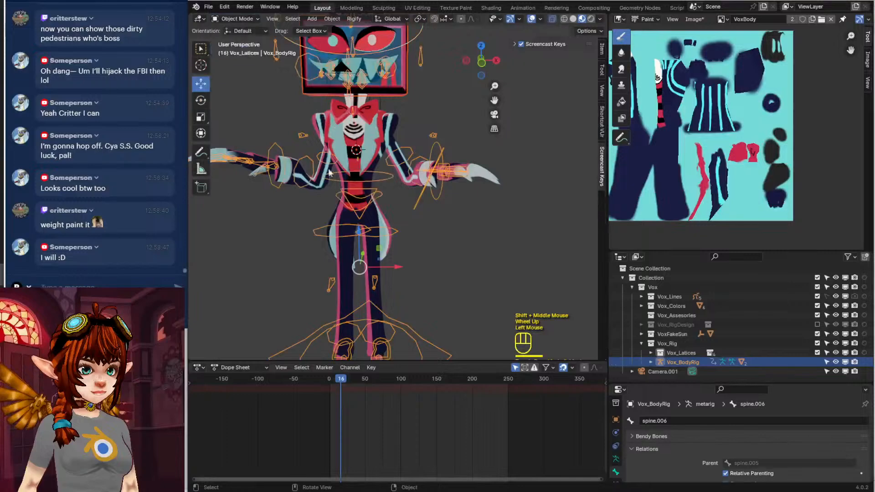
{"action": "middle_click_drag", "start_coordinate": [401, 225], "coordinate": [559, 211]}
{"action": "left_click", "coordinate": [446, 195]}
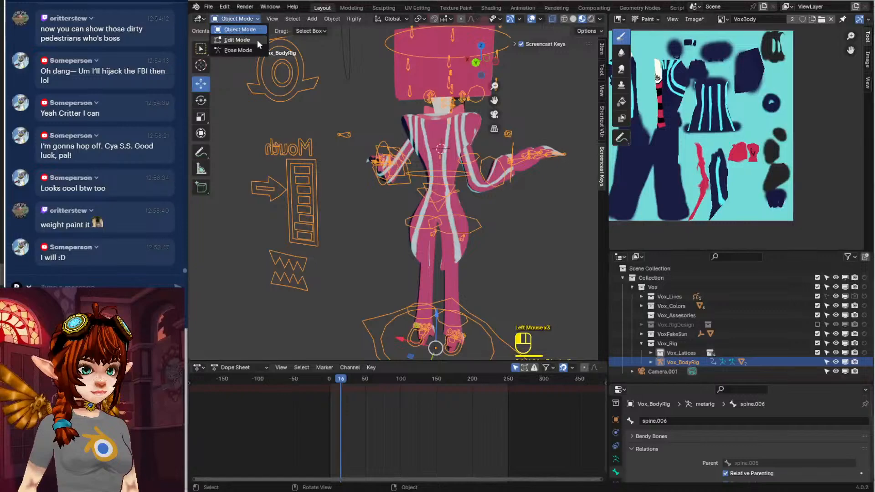
{"action": "left_click", "coordinate": [258, 48]}
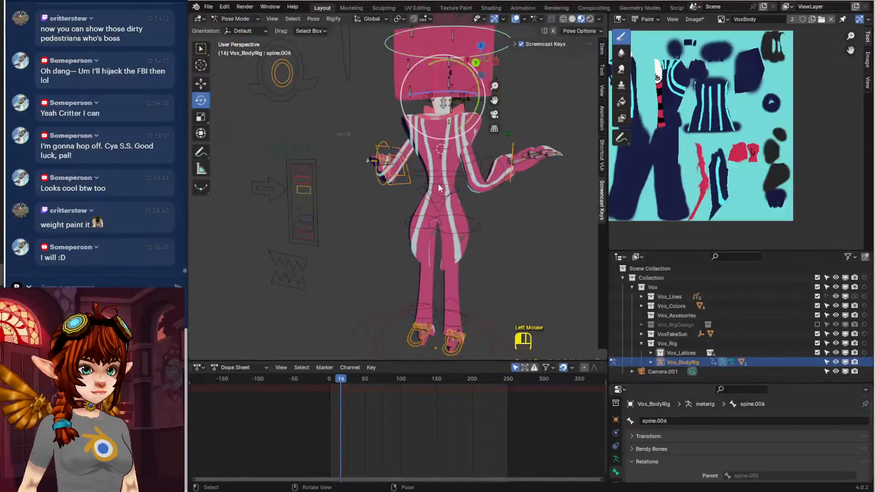
{"action": "left_click", "coordinate": [247, 19]}
{"action": "left_click", "coordinate": [242, 29]}
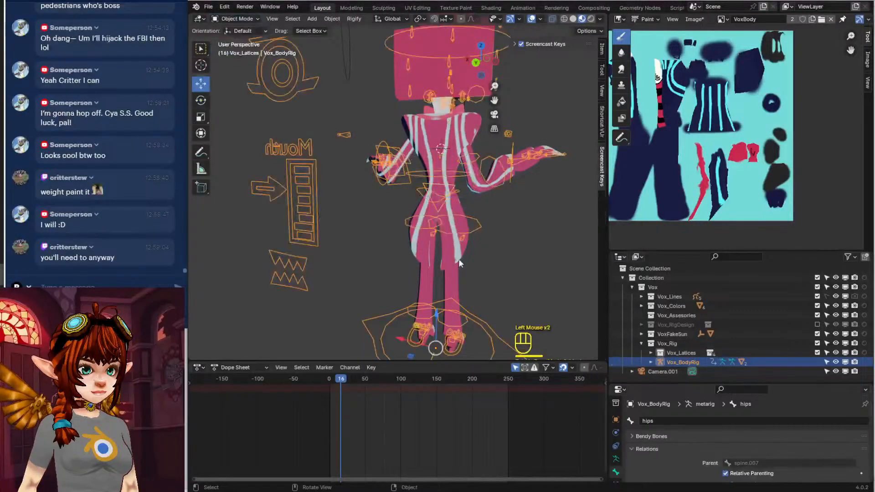
Parent the coat-tails mesh around the hips to Vox_BodyRig's hips bone using Bone Relative
{"action": "left_click", "coordinate": [452, 257]}
{"action": "left_click", "coordinate": [437, 195], "text": "shift"}
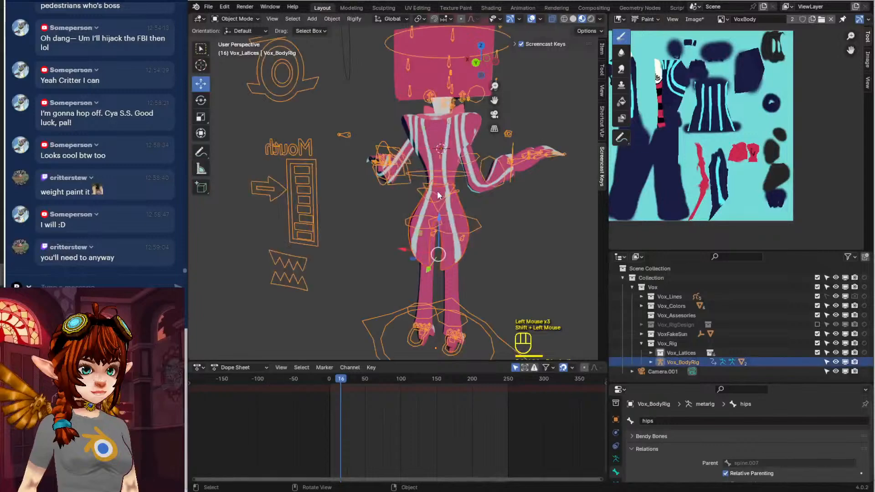
{"action": "key", "text": "ctrl+p"}
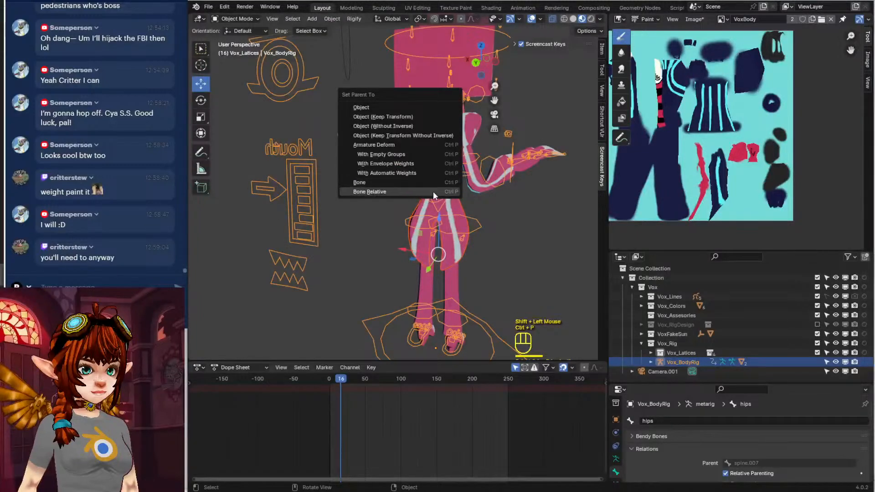
{"action": "left_click", "coordinate": [433, 190]}
In Pose Mode, rotate the hips bone freely in the front view to test the attached coat tails
{"action": "middle_click_drag", "start_coordinate": [400, 237], "coordinate": [524, 218]}
{"action": "left_click", "coordinate": [232, 18]}
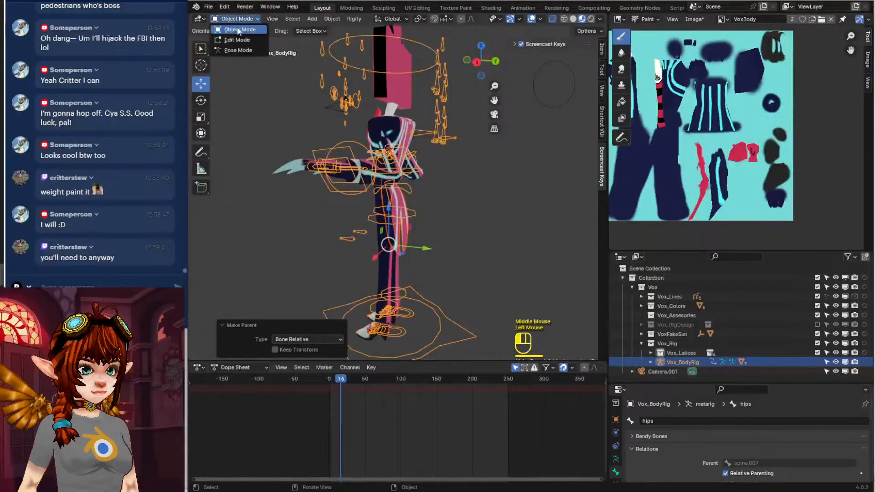
{"action": "left_click", "coordinate": [243, 49]}
{"action": "middle_click_drag", "start_coordinate": [346, 196], "coordinate": [395, 227]}
{"action": "key", "text": "r"}
{"action": "left_click", "coordinate": [396, 226]}
Try rotating the waist bone spine.001 and undo the rotation
{"action": "left_click", "coordinate": [384, 163]}
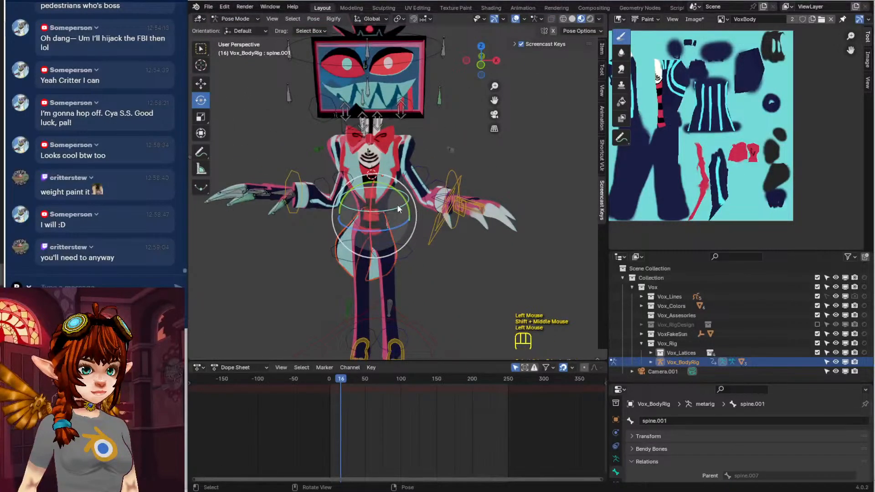
{"action": "key", "text": "r"}
{"action": "left_click", "coordinate": [419, 203]}
{"action": "key", "text": "ctrl+z"}
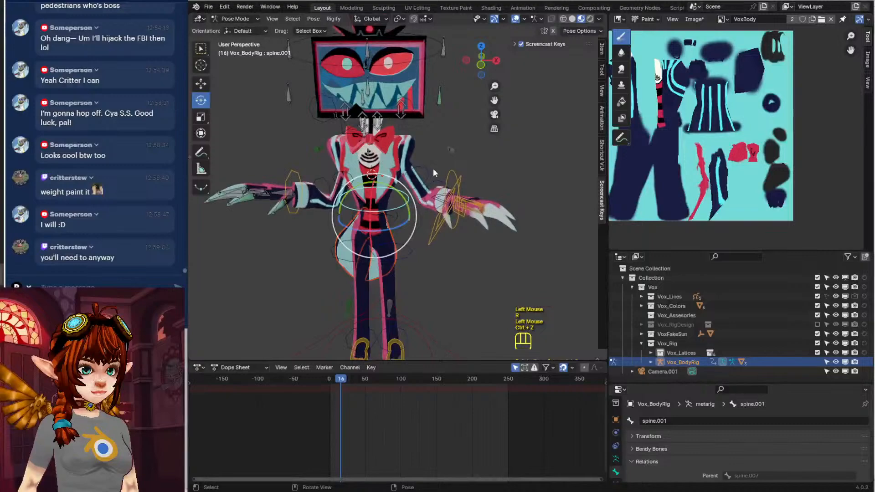
In Object Mode, parent the bow tie mesh Cube.004 to the Vox_BodyRig armature with automatic weights
{"action": "left_click", "coordinate": [250, 23]}
{"action": "left_click", "coordinate": [235, 29]}
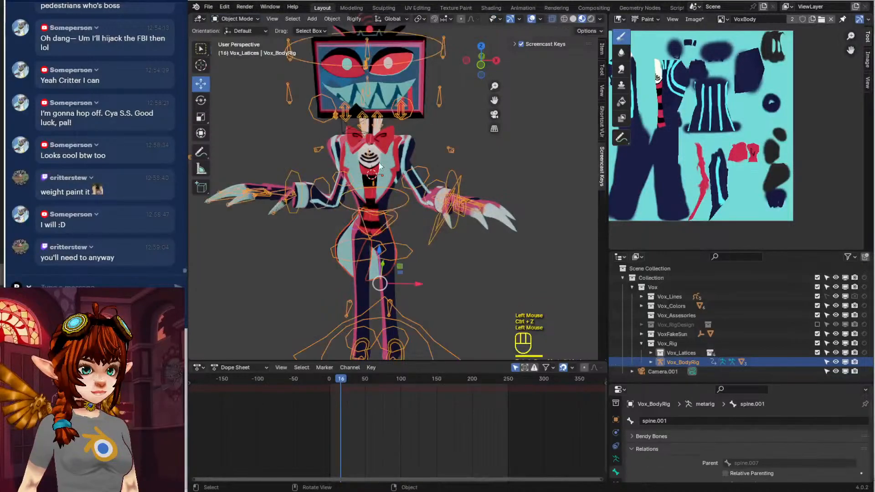
{"action": "scroll", "coordinate": [401, 210], "scroll_direction": "up", "scroll_amount": 2}
{"action": "middle_click_drag", "start_coordinate": [401, 210], "coordinate": [368, 159], "text": "shift"}
{"action": "left_click", "coordinate": [368, 160]}
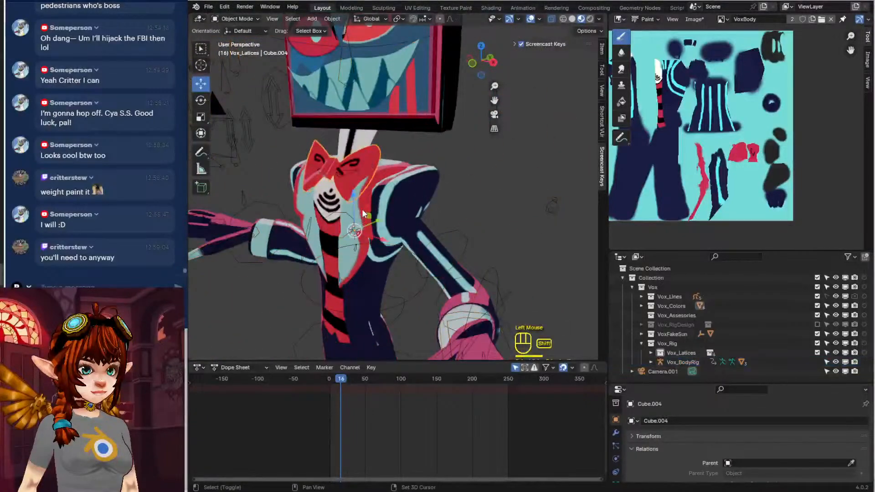
{"action": "left_click", "coordinate": [415, 181], "text": "shift"}
{"action": "left_click", "coordinate": [364, 155]}
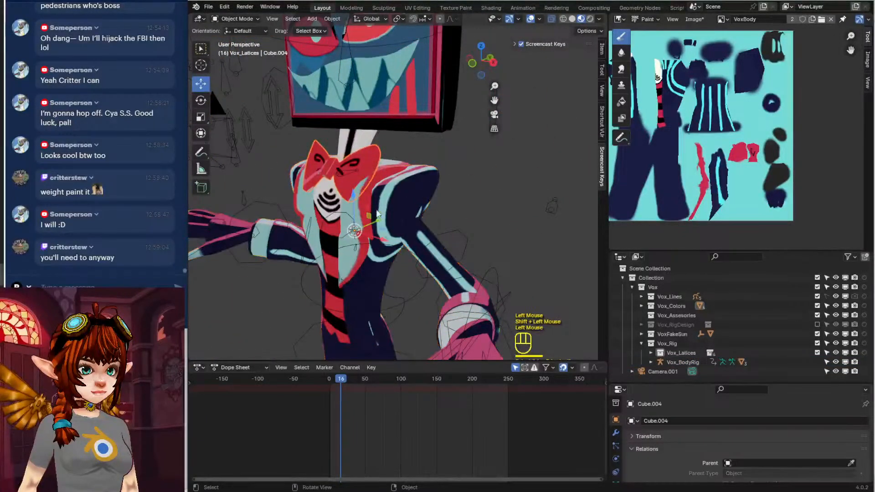
{"action": "left_click", "coordinate": [409, 301], "text": "shift"}
{"action": "key", "text": "ctrl+p"}
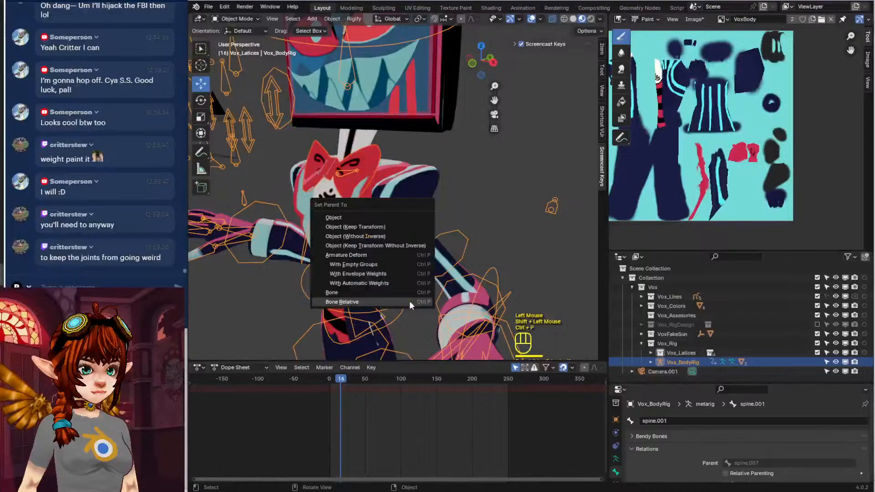
{"action": "left_click", "coordinate": [406, 283]}
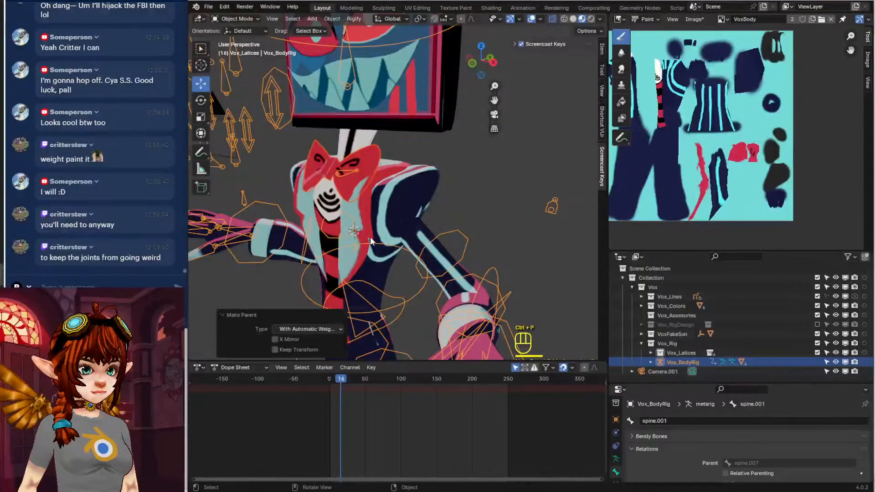
{"action": "scroll", "coordinate": [256, 139], "scroll_direction": "down", "scroll_amount": 2}
{"action": "middle_click_drag", "start_coordinate": [256, 139], "coordinate": [240, 20], "text": "shift"}
{"action": "left_click", "coordinate": [240, 19]}
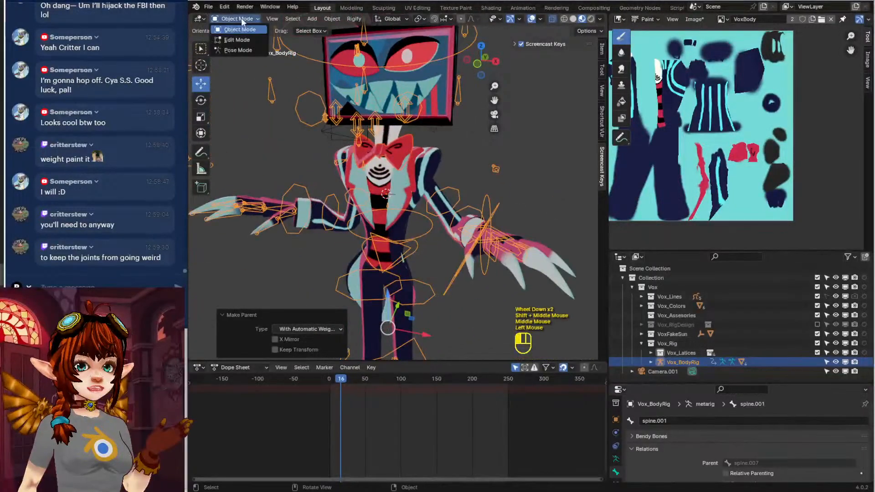
{"action": "left_click", "coordinate": [247, 51]}
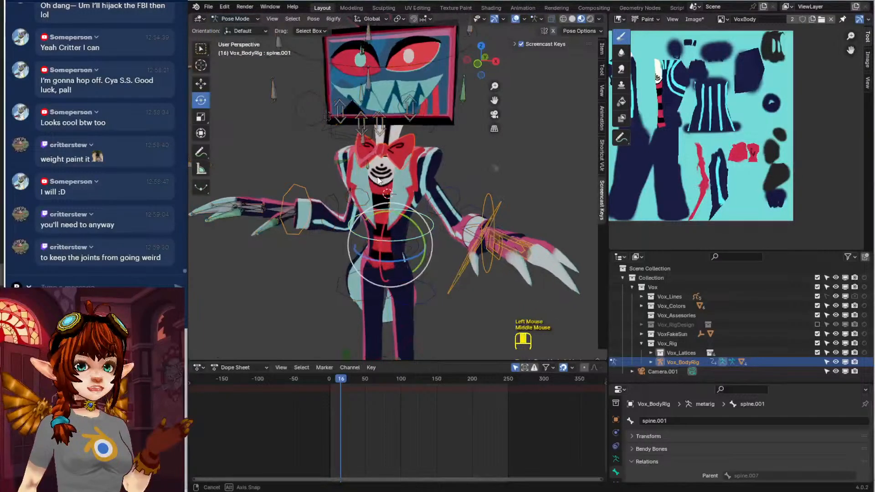
{"action": "left_click", "coordinate": [226, 18]}
{"action": "left_click", "coordinate": [230, 30]}
Parent the jacket lapels mesh Cube.002 to the Vox_BodyRig armature with automatic weights
{"action": "left_click", "coordinate": [404, 187]}
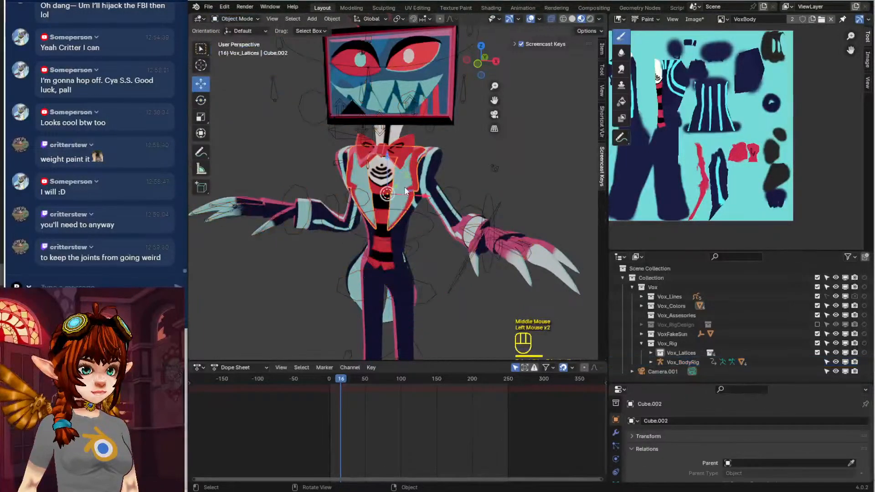
{"action": "left_click", "coordinate": [429, 243], "text": "shift"}
{"action": "key", "text": "ctrl+p"}
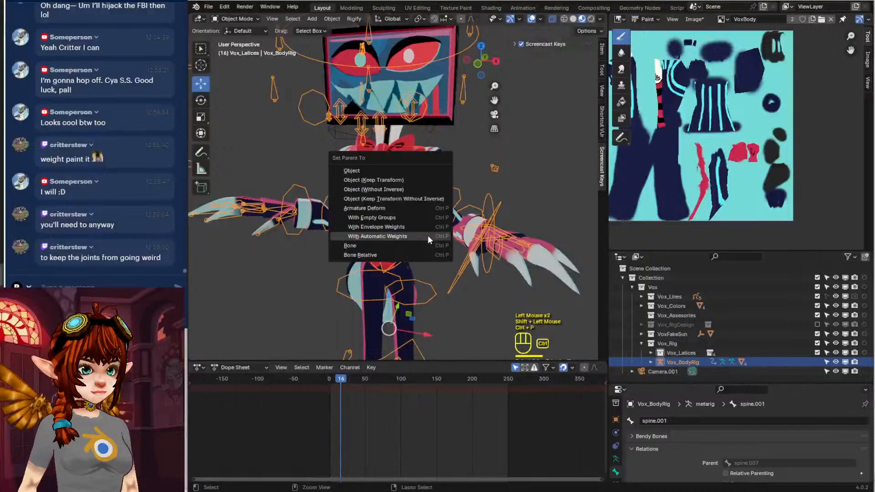
{"action": "left_click", "coordinate": [427, 236]}
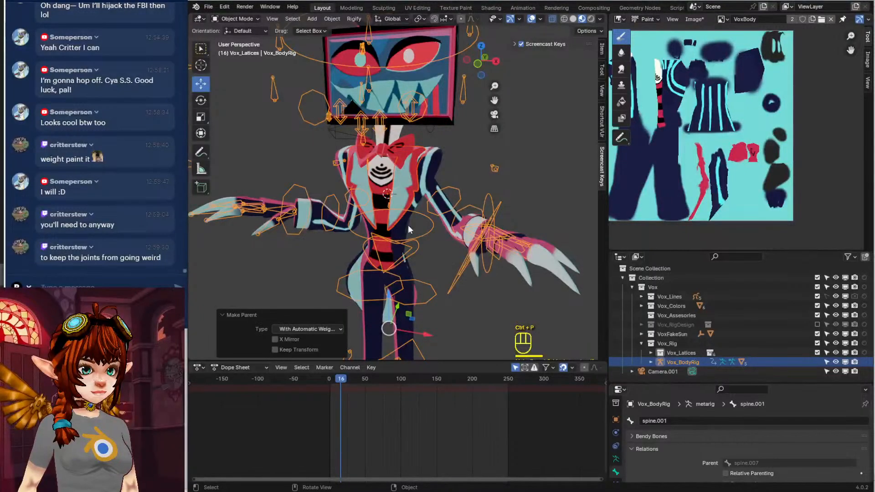
{"action": "left_click", "coordinate": [414, 240]}
{"action": "left_click", "coordinate": [253, 32]}
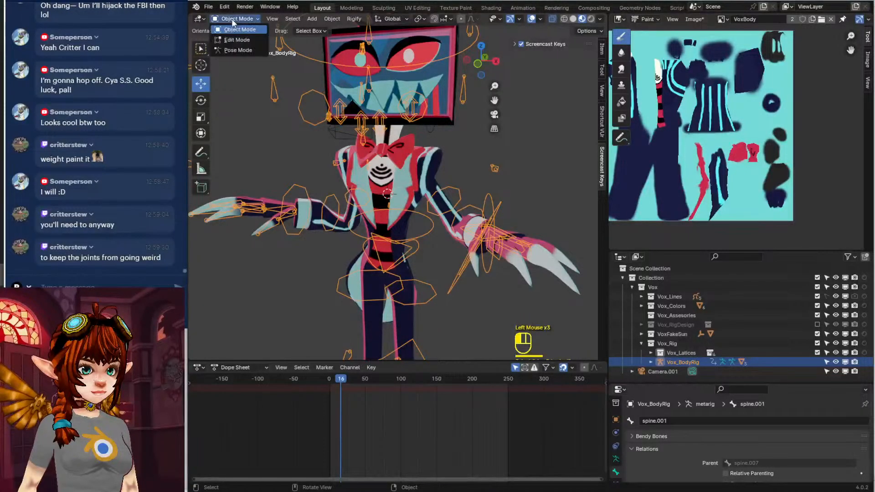
Enter Pose Mode on Vox_BodyRig and rotate the waist bone spine.001 to test the newly bound lapels and bow tie
{"action": "left_click", "coordinate": [241, 51]}
{"action": "middle_click_drag", "start_coordinate": [319, 173], "coordinate": [342, 155]}
{"action": "key", "text": "r"}
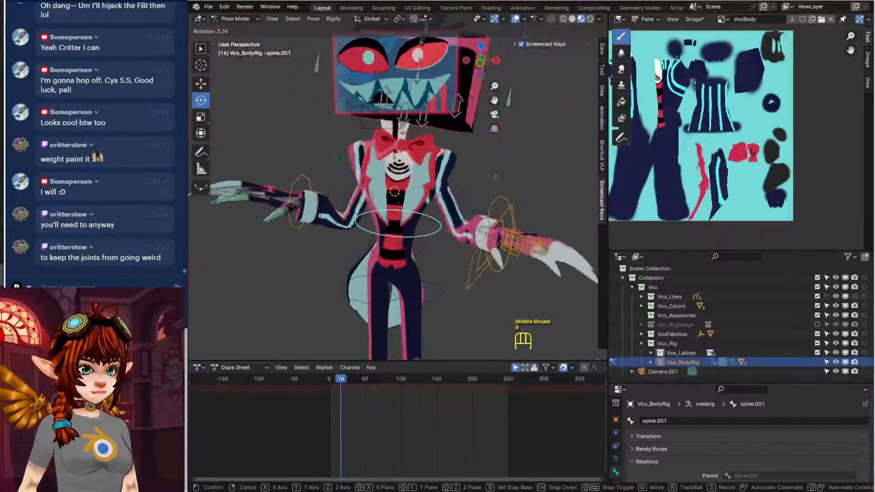
{"action": "left_click", "coordinate": [481, 239]}
{"action": "scroll", "coordinate": [482, 239], "scroll_direction": "down", "scroll_amount": 2}
Try rotating the left wrist control WristIK.L and moving the thumb.01.L bone, undoing each change
{"action": "left_click", "coordinate": [461, 218]}
{"action": "key", "text": "r"}
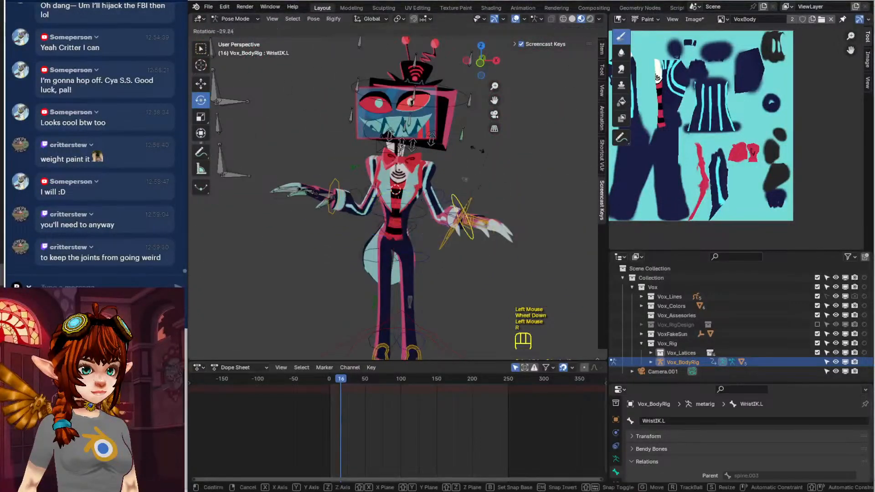
{"action": "left_click", "coordinate": [484, 200]}
{"action": "key", "text": "ctrl+z"}
{"action": "left_click", "coordinate": [446, 240]}
{"action": "key", "text": "g"}
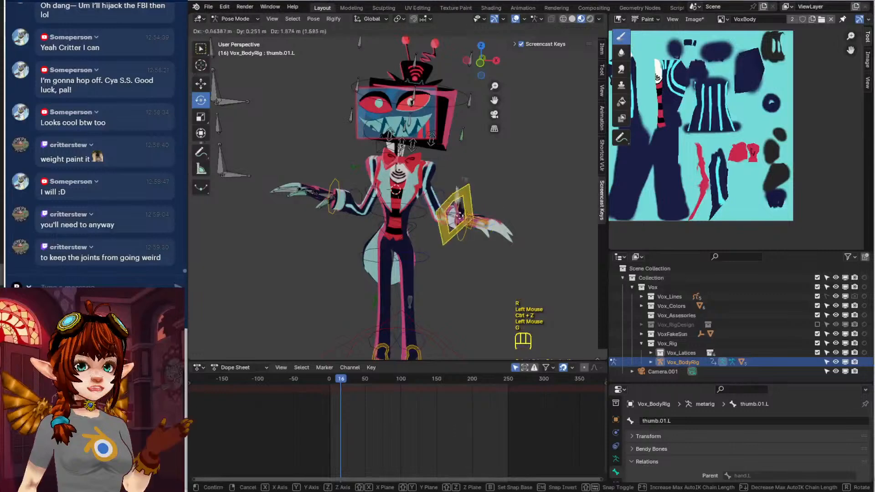
{"action": "left_click", "coordinate": [470, 230]}
{"action": "key", "text": "ctrl+z"}
Move the WristIK.L control about -0.39 m in X, 0.20 m in Y and 1.41 m in Z to raise the hand
{"action": "left_click", "coordinate": [471, 232]}
{"action": "key", "text": "g"}
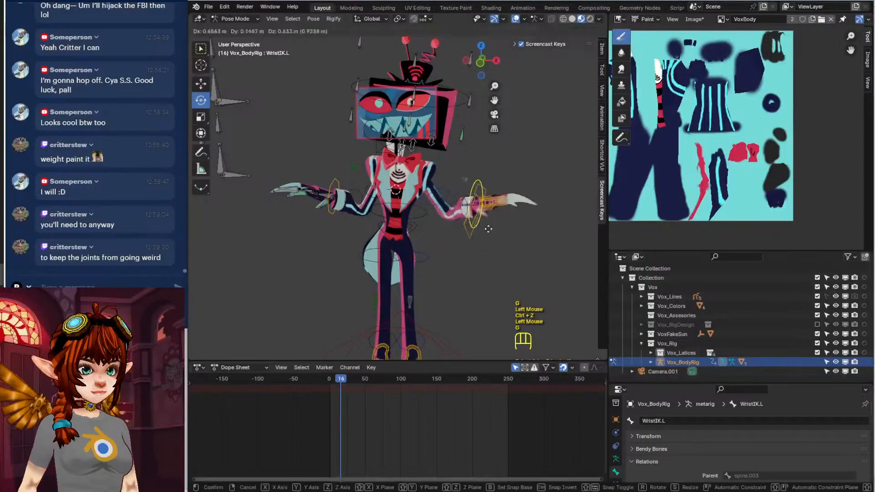
{"action": "left_click", "coordinate": [456, 214]}
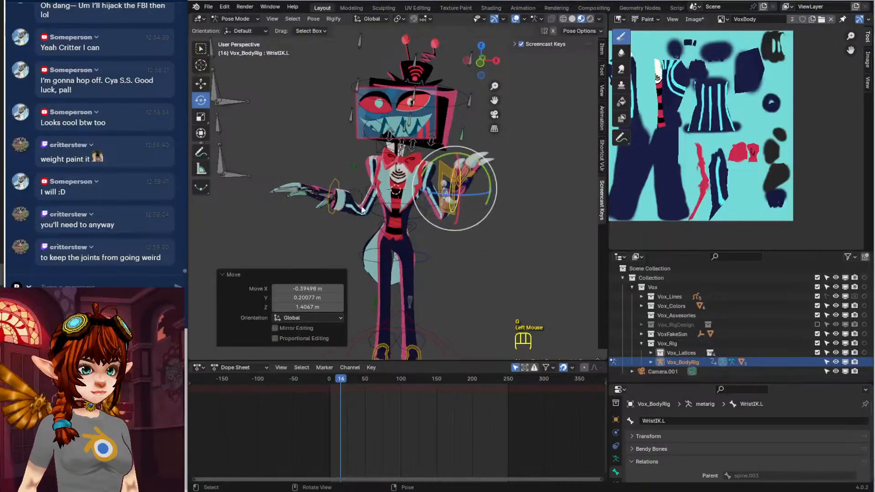
Rotate the WristIK.R control about -3° and move it upward and outward to test the other arm's bend
{"action": "left_click", "coordinate": [341, 213]}
{"action": "key", "text": "r"}
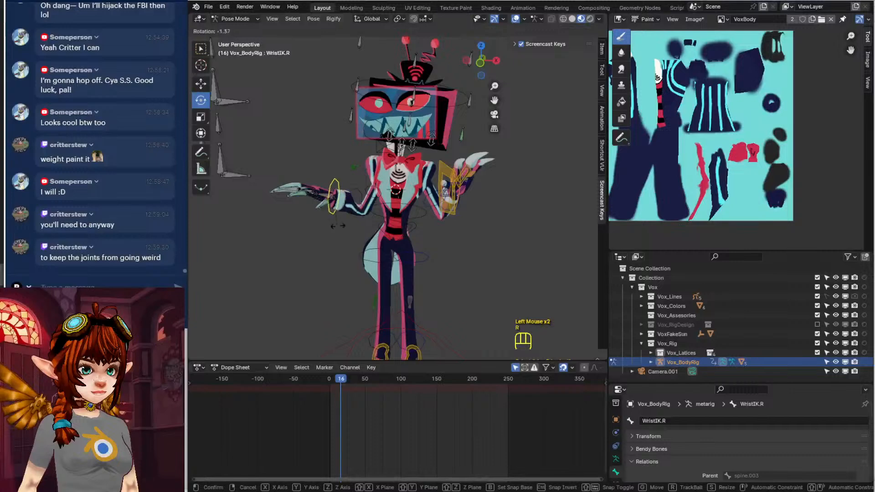
{"action": "left_click", "coordinate": [337, 226]}
{"action": "key", "text": "g"}
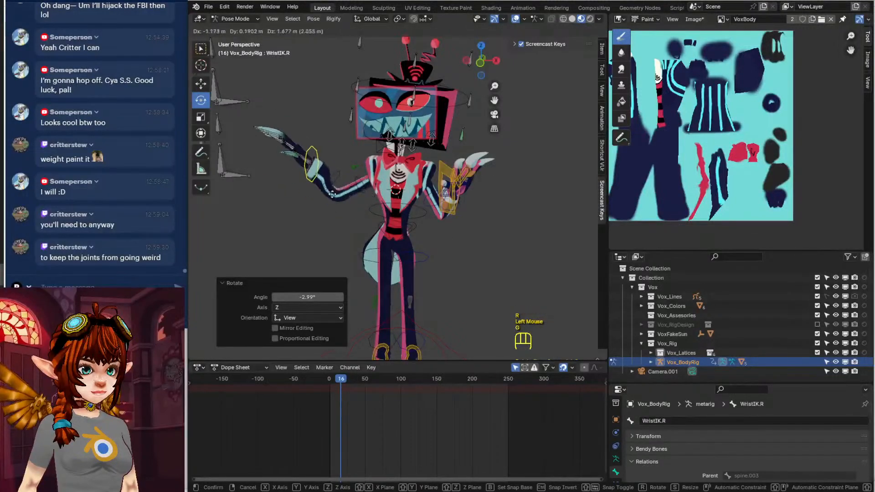
{"action": "left_click", "coordinate": [346, 214]}
Move heelIk.L up and outward, and heelIk.R about -1.89 m in X and 0.41 m in Z, to test the legs
{"action": "middle_click_drag", "start_coordinate": [399, 244], "coordinate": [407, 187], "text": "shift"}
{"action": "left_click", "coordinate": [430, 307]}
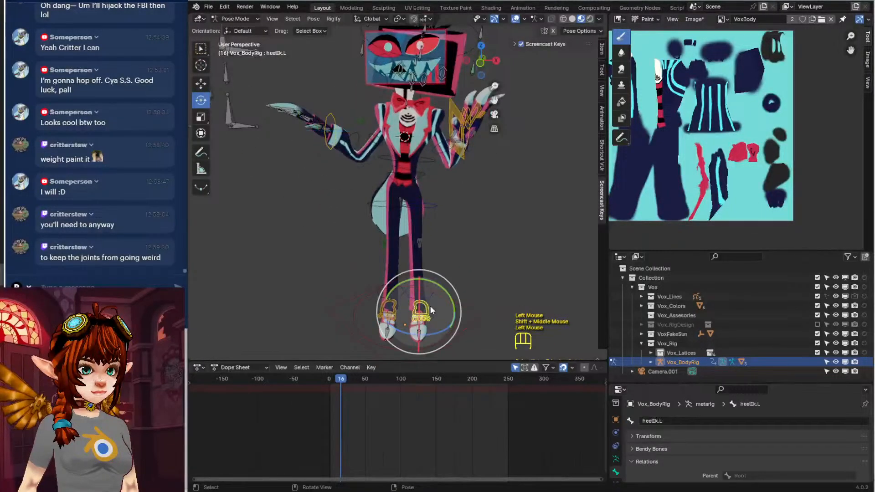
{"action": "key", "text": "g"}
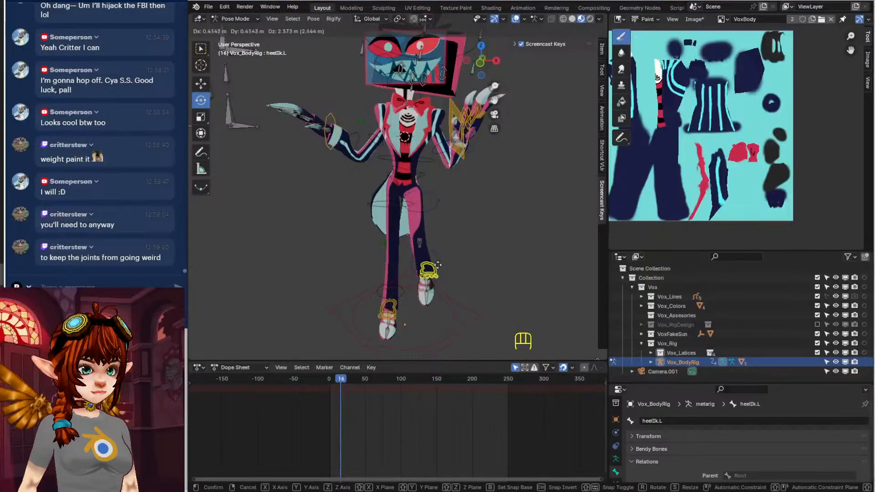
{"action": "left_click", "coordinate": [467, 261]}
{"action": "left_click", "coordinate": [394, 314]}
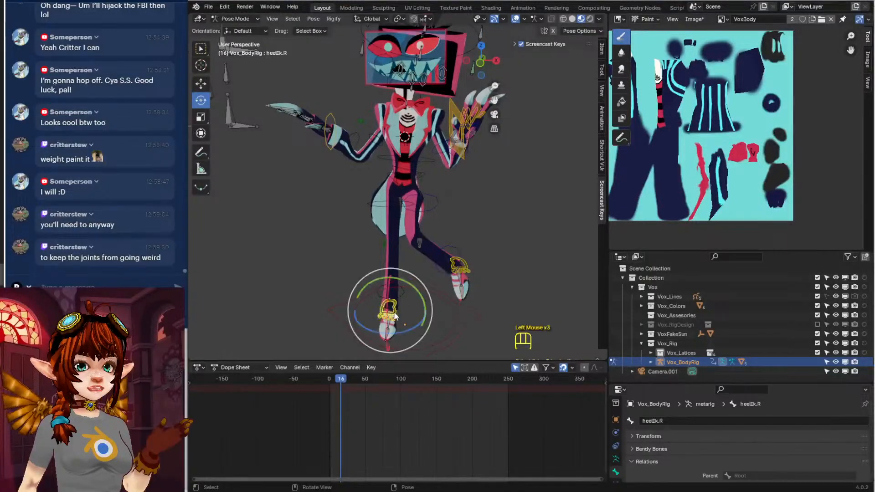
{"action": "key", "text": "g"}
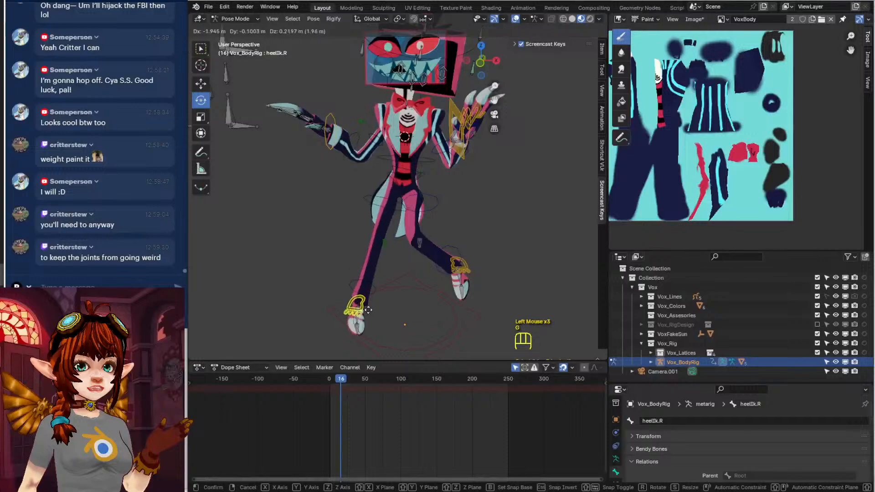
{"action": "left_click", "coordinate": [368, 311]}
Select all bones of Vox_BodyRig and clear all their transforms to restore the rest pose
{"action": "middle_click_drag", "start_coordinate": [396, 219], "coordinate": [400, 262], "text": "shift"}
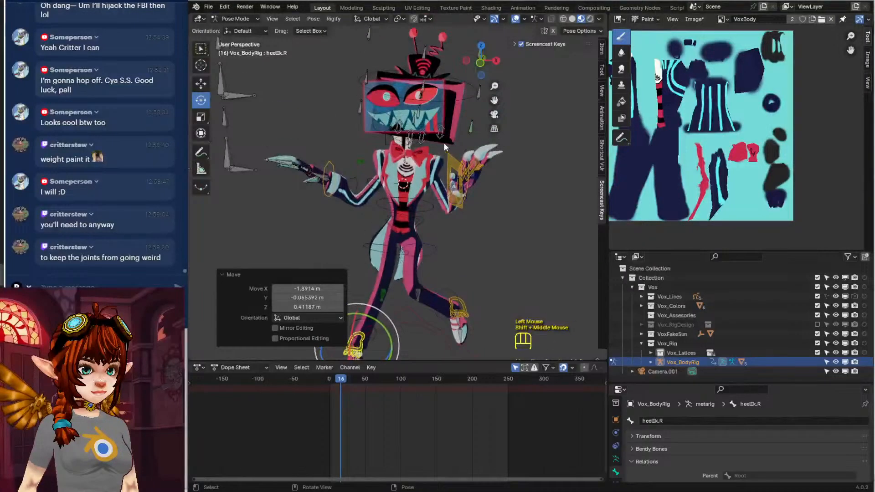
{"action": "key", "text": "a"}
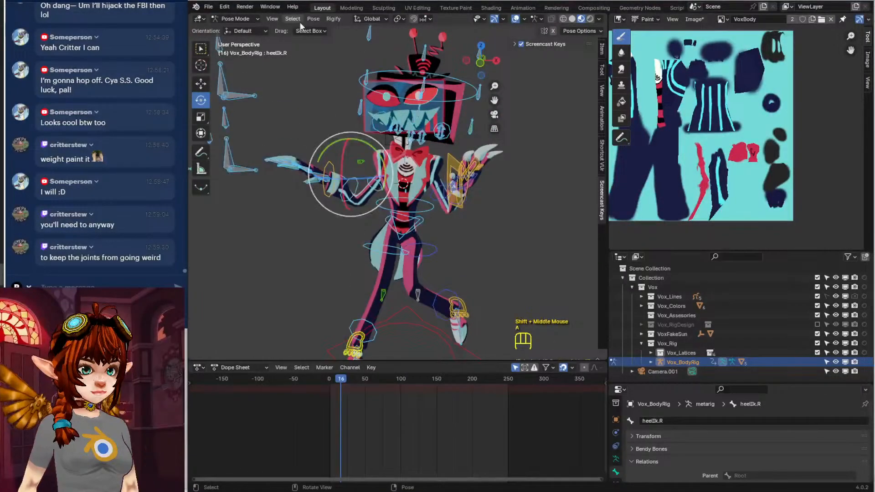
{"action": "left_click", "coordinate": [313, 19]}
{"action": "mouse_move", "coordinate": [332, 40]}
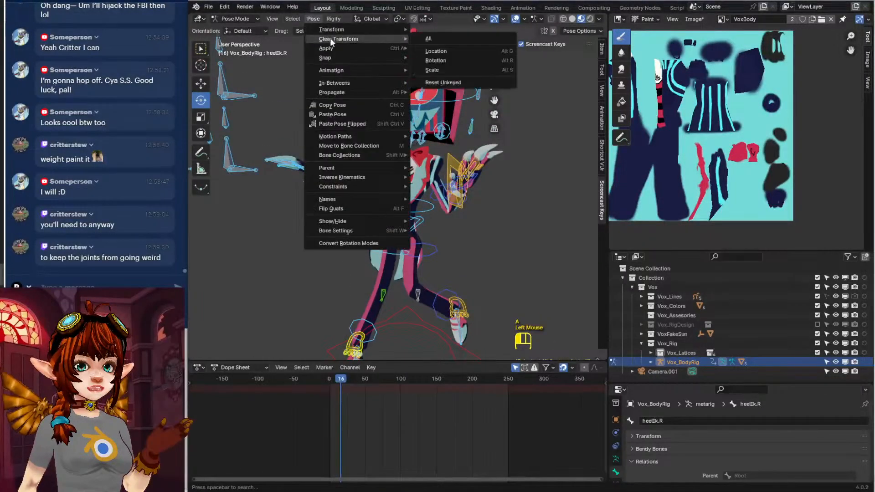
{"action": "left_click", "coordinate": [428, 38]}
{"action": "scroll", "coordinate": [703, 303], "scroll_direction": "up", "scroll_amount": 2}
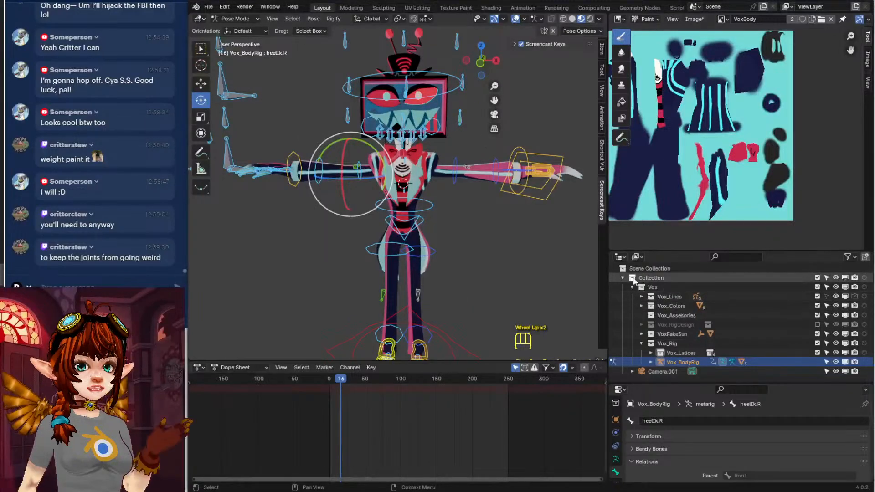
Expand the Vox_Lines collection, select the Drool object and show the object properties with the parent relations
{"action": "left_click", "coordinate": [641, 296]}
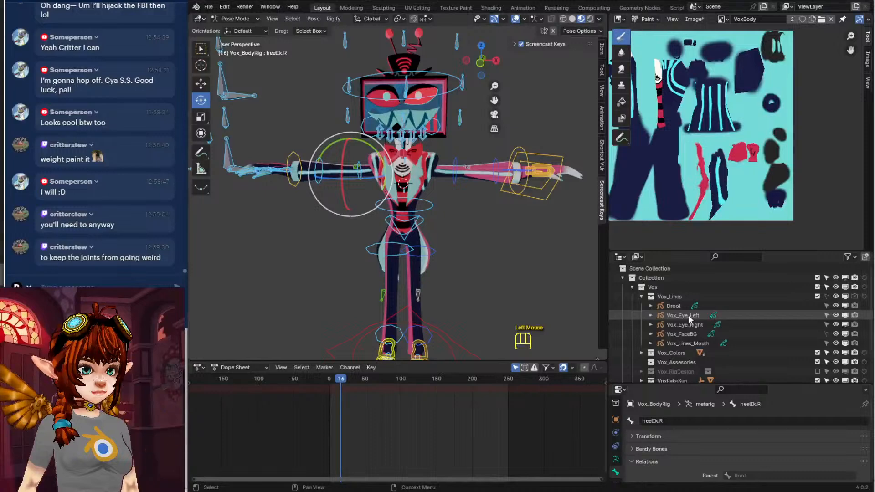
{"action": "left_click", "coordinate": [679, 306]}
{"action": "left_click", "coordinate": [615, 420]}
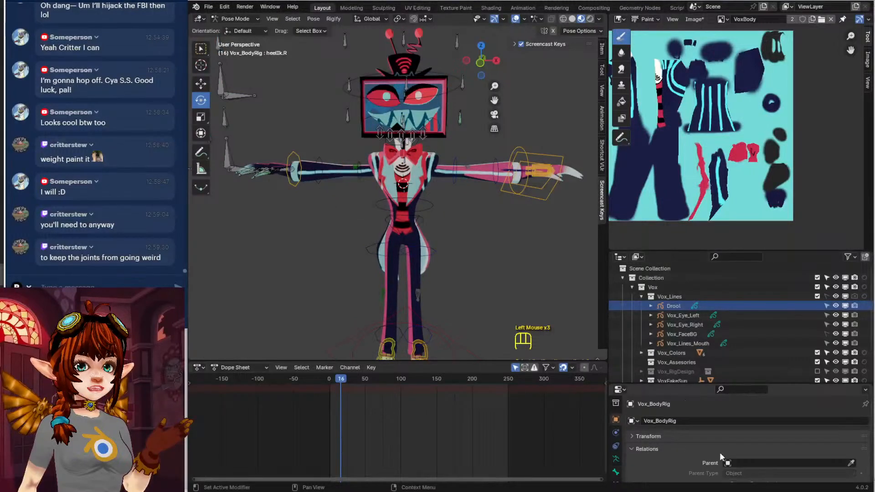
Try to sample the armature in the viewport as the parent object while still in Pose Mode
{"action": "left_click", "coordinate": [529, 155]}
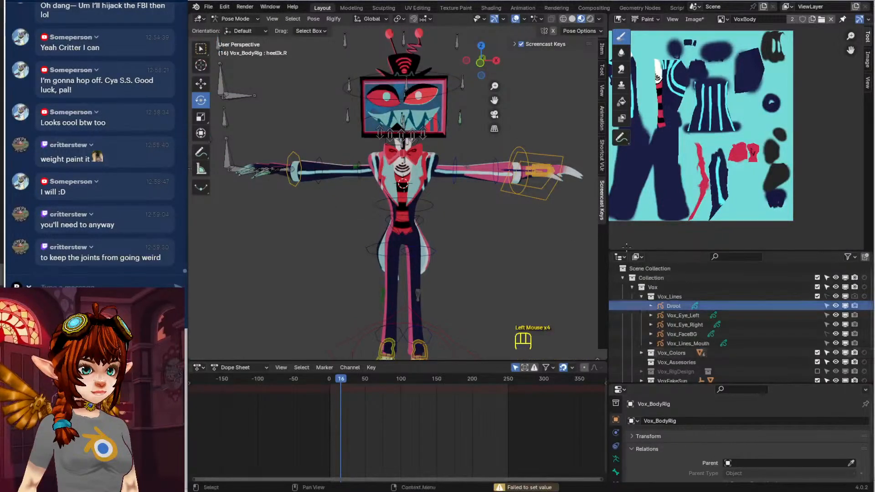
{"action": "left_click", "coordinate": [850, 463]}
{"action": "left_click", "coordinate": [539, 152]}
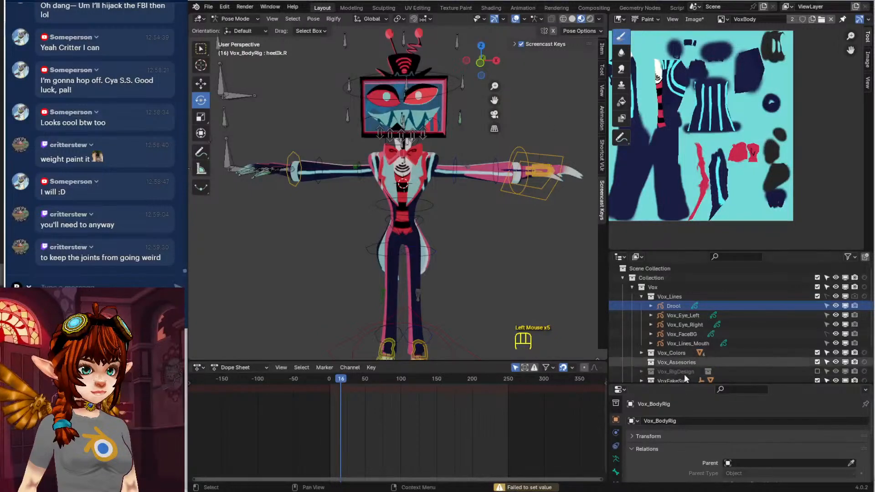
{"action": "scroll", "coordinate": [774, 437], "scroll_direction": "down", "scroll_amount": 2}
{"action": "scroll", "coordinate": [476, 268], "scroll_direction": "down", "scroll_amount": 1}
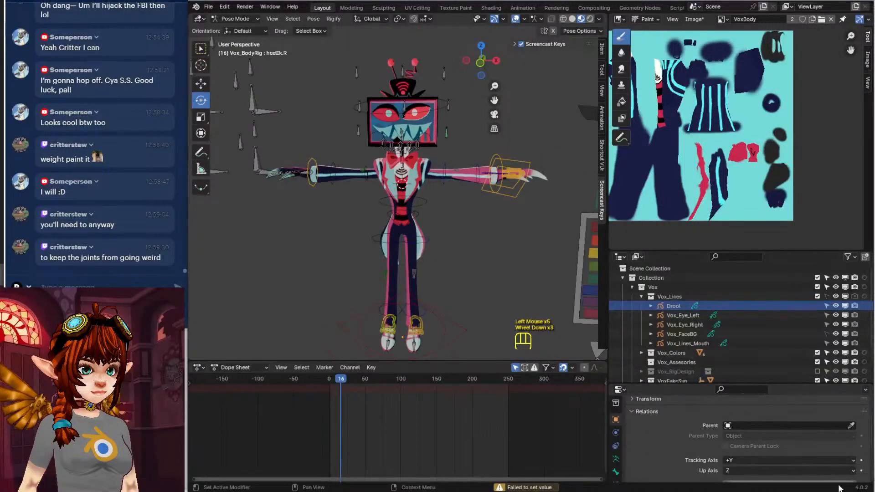
{"action": "left_click", "coordinate": [852, 425]}
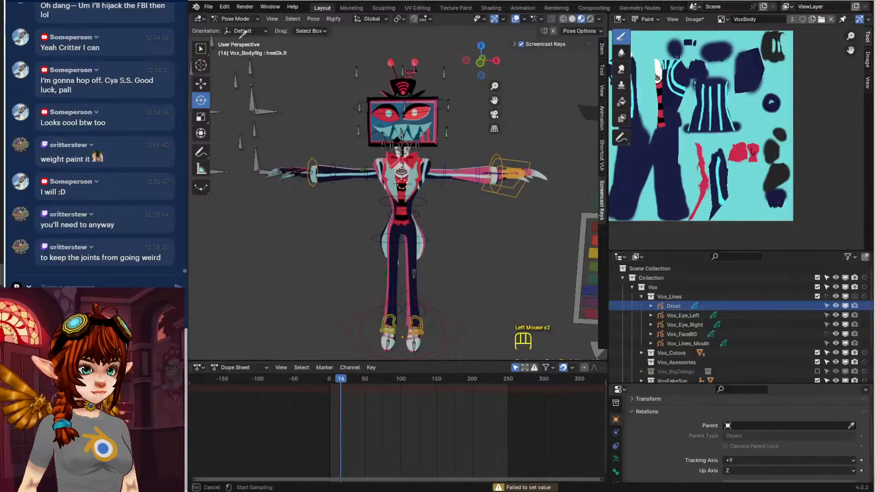
Switch to Object Mode, make Drool the active object and set its parent to Vox_BodyRig
{"action": "left_click_drag", "start_coordinate": [235, 19], "coordinate": [243, 27]}
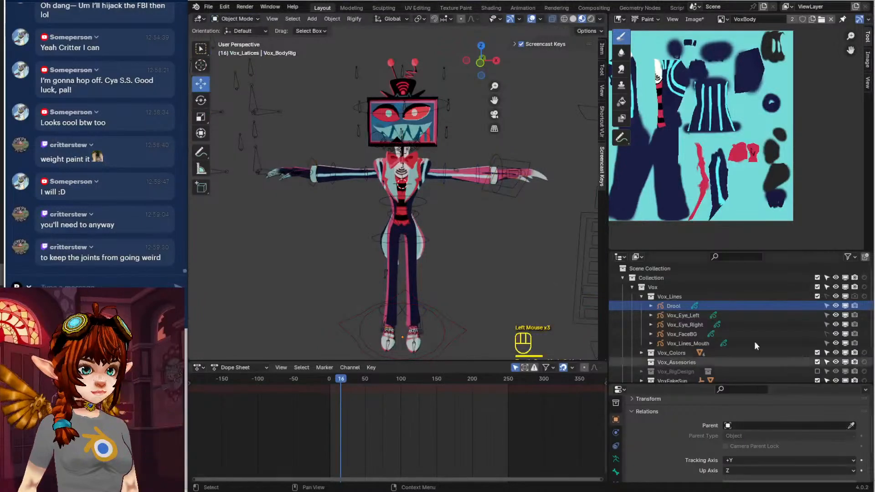
{"action": "left_click", "coordinate": [679, 305]}
{"action": "left_click", "coordinate": [679, 305]}
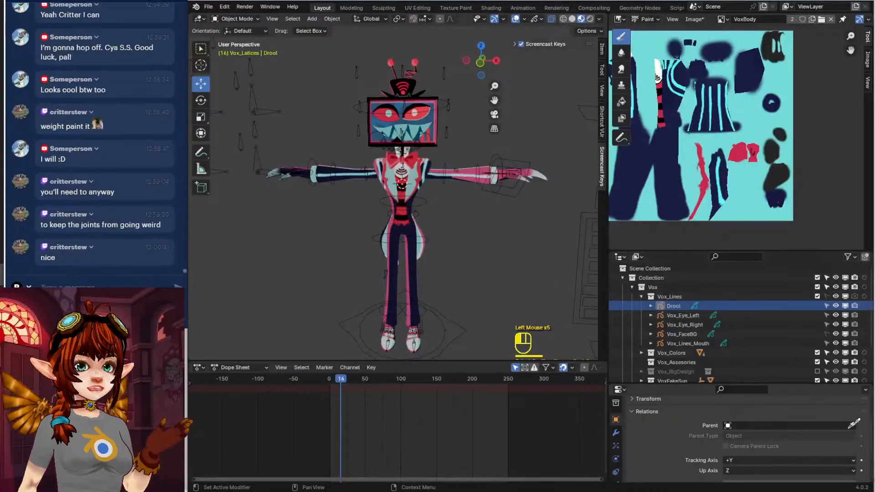
{"action": "left_click", "coordinate": [851, 425]}
{"action": "left_click", "coordinate": [583, 250]}
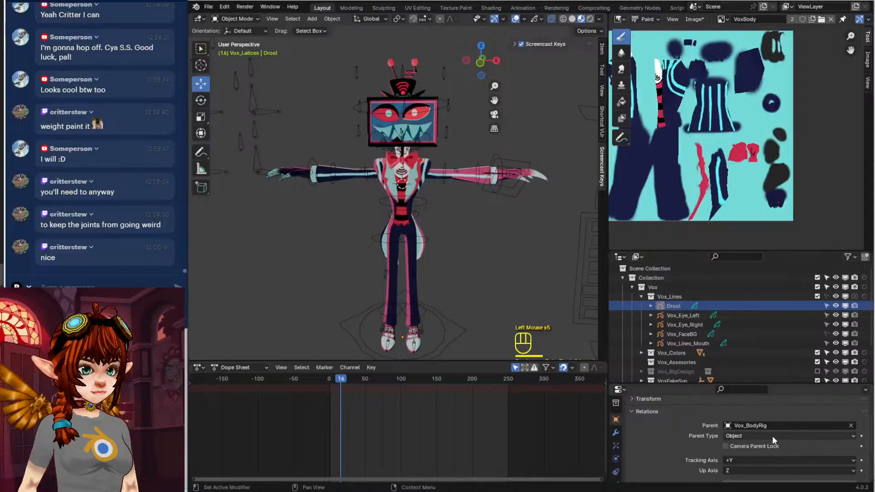
Set Drool's parent type to Bone with spine.006 as the parent bone
{"action": "left_click", "coordinate": [760, 435]}
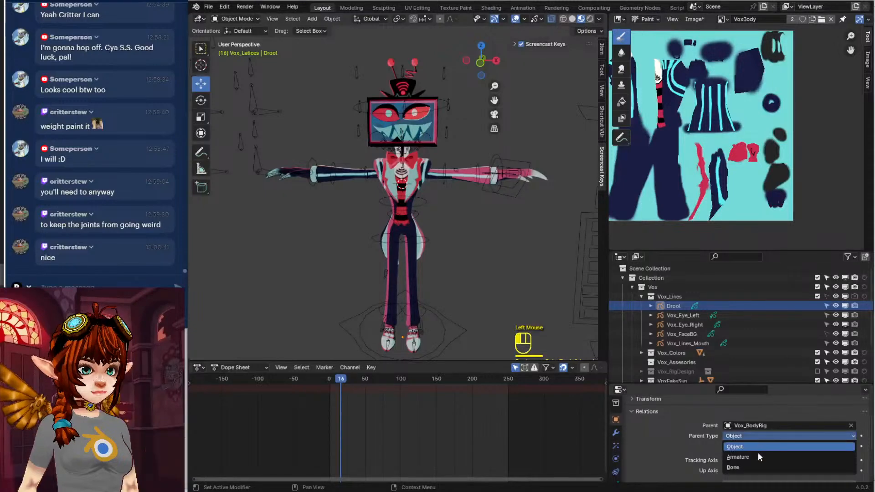
{"action": "left_click", "coordinate": [754, 468]}
{"action": "left_click", "coordinate": [794, 444]}
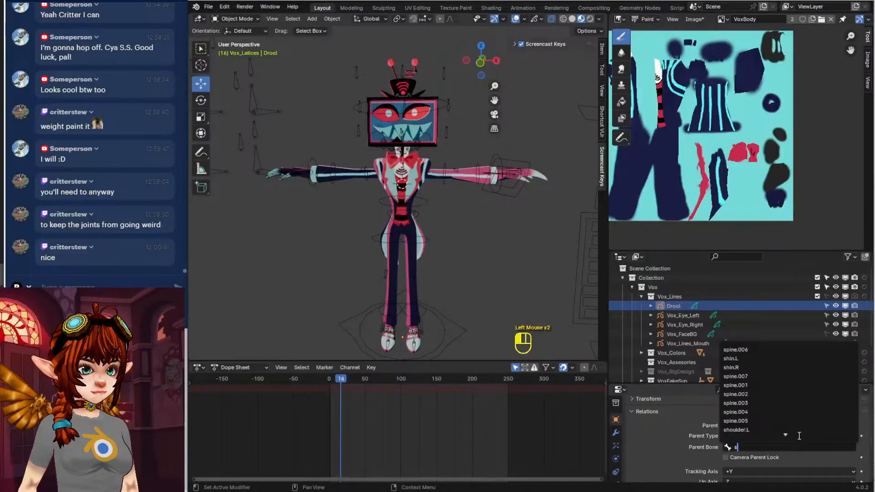
{"action": "type", "text": "spine"}
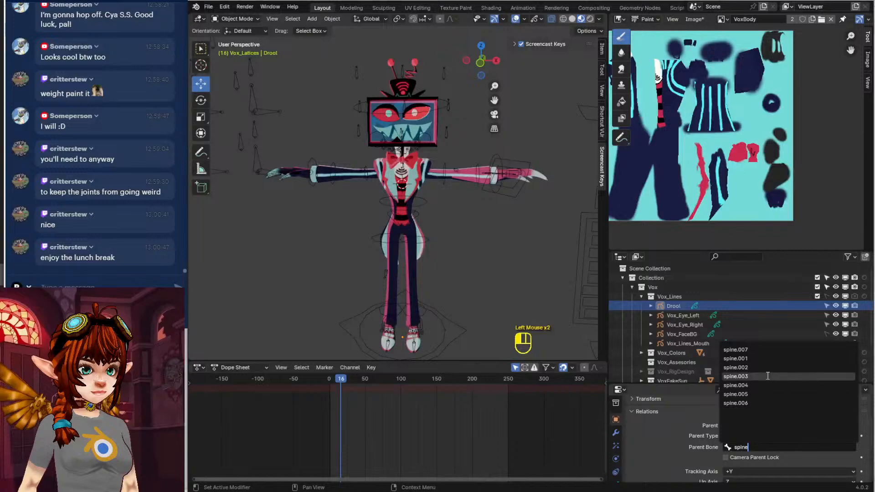
{"action": "left_click", "coordinate": [759, 401]}
Select the Vox_Eye_Left object and set its parent to Vox_BodyRig
{"action": "middle_click_drag", "start_coordinate": [480, 273], "coordinate": [428, 270], "text": "shift"}
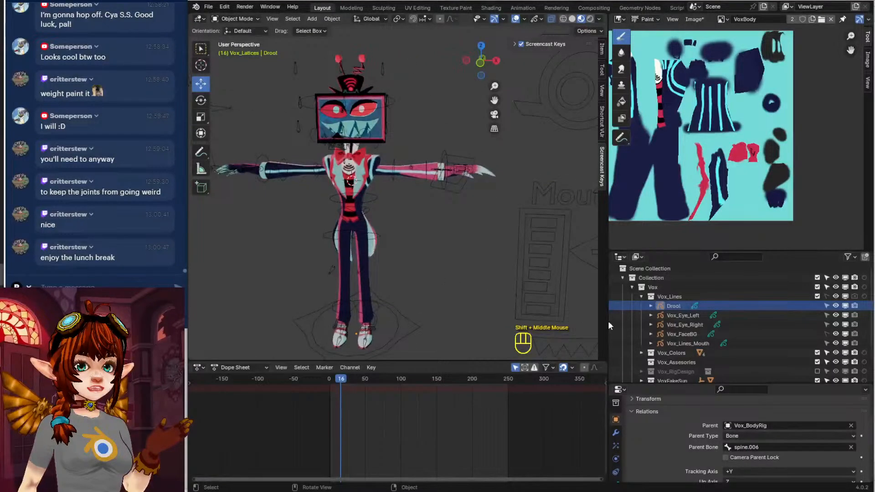
{"action": "left_click", "coordinate": [682, 314]}
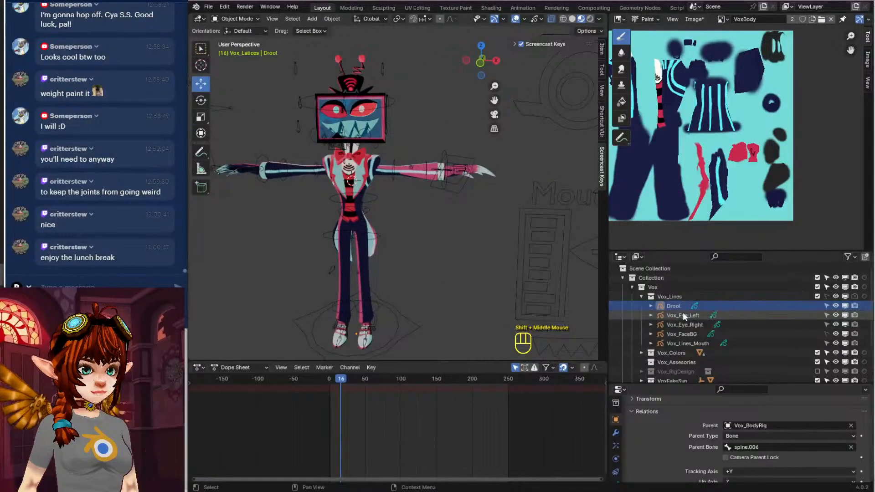
{"action": "left_click", "coordinate": [849, 421]}
{"action": "left_click", "coordinate": [562, 226]}
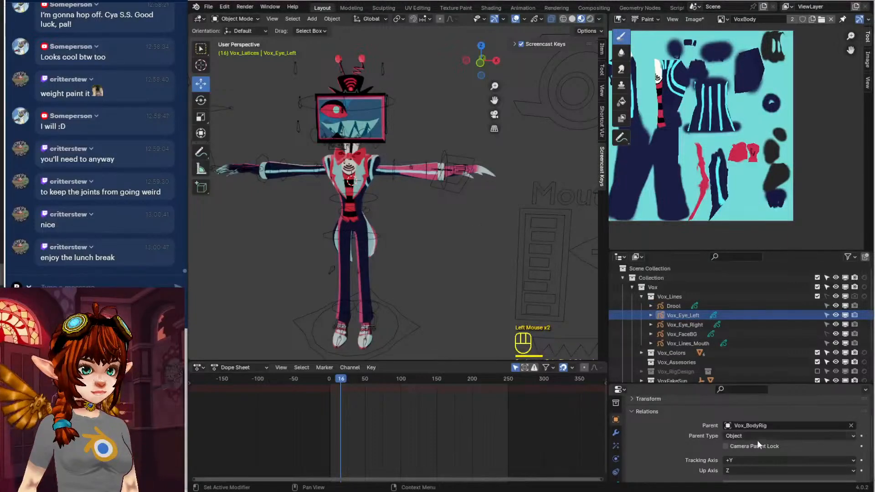
Set Vox_Eye_Left's parent type to Bone with spine.006 as the parent bone
{"action": "left_click_drag", "start_coordinate": [759, 436], "coordinate": [753, 467]}
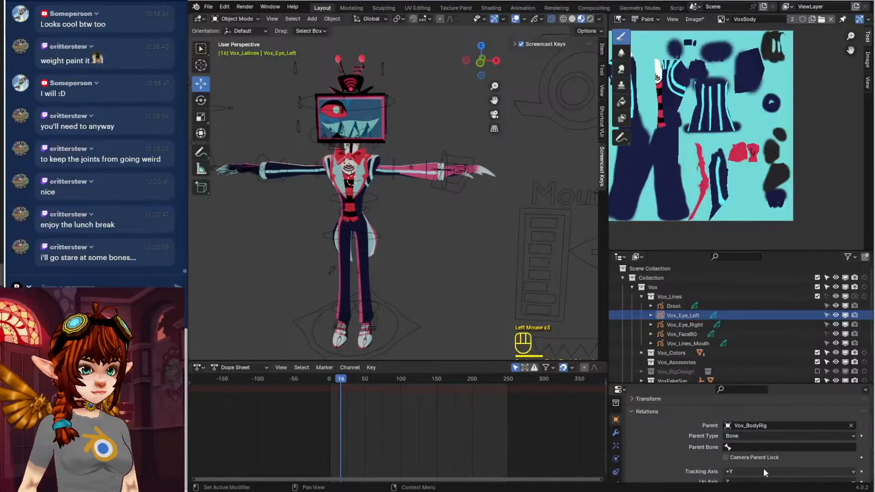
{"action": "left_click", "coordinate": [818, 446]}
{"action": "type", "text": "spine"}
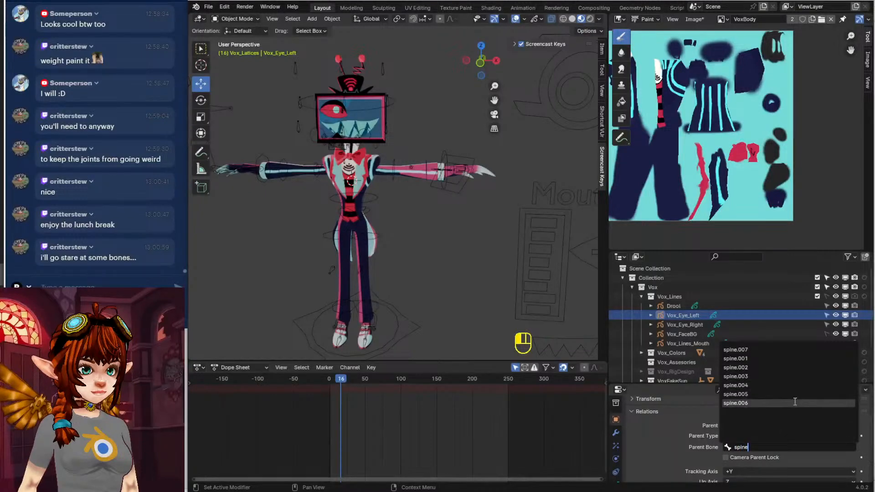
{"action": "left_click", "coordinate": [736, 402]}
Enter Edit Mode on Vox_Eye_Left and display its Grease Pencil layers
{"action": "mouse_move", "coordinate": [430, 264]}
{"action": "middle_mouse_down", "text": "shift"}
{"action": "mouse_move", "coordinate": [434, 231]}
{"action": "mouse_move", "coordinate": [379, 237]}
{"action": "mouse_move", "coordinate": [339, 146]}
{"action": "mouse_move", "coordinate": [417, 215]}
{"action": "middle_mouse_up", "text": "shift"}
{"action": "scroll", "coordinate": [417, 214], "scroll_direction": "up", "scroll_amount": 1, "text": "shift"}
{"action": "scroll", "coordinate": [450, 195], "scroll_direction": "up", "scroll_amount": 2}
{"action": "key", "text": "Tab"}
{"action": "key", "text": "Tab"}
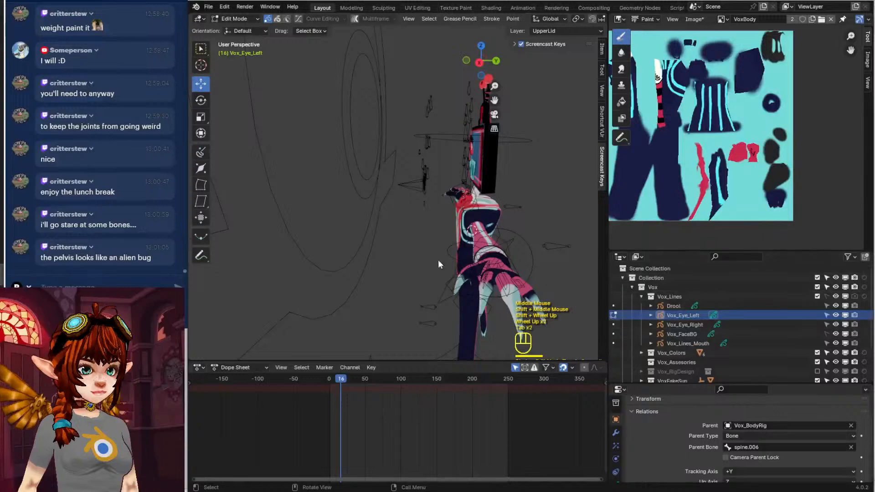
{"action": "middle_click_drag", "start_coordinate": [439, 260], "coordinate": [601, 385]}
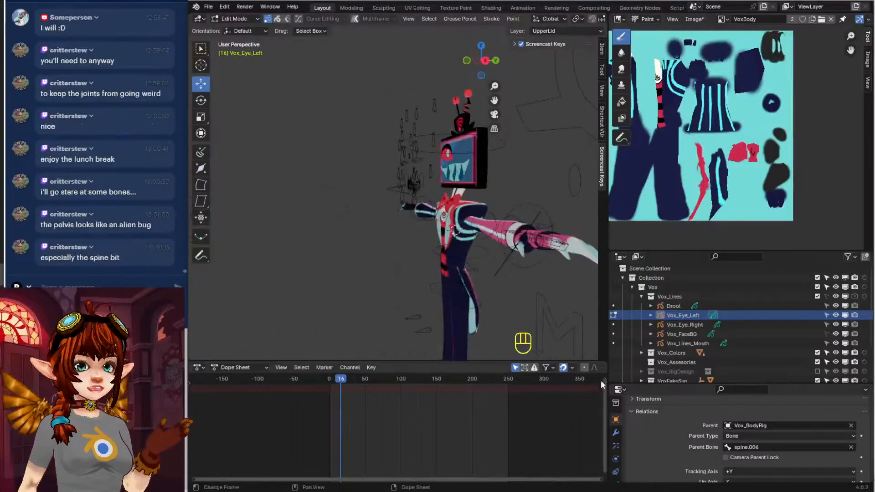
{"action": "scroll", "coordinate": [617, 444], "scroll_direction": "down", "scroll_amount": 3}
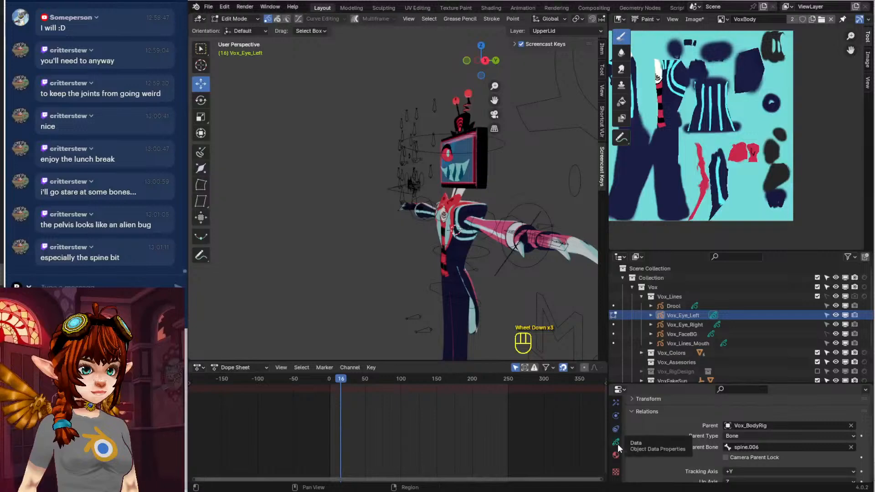
{"action": "left_click", "coordinate": [617, 444]}
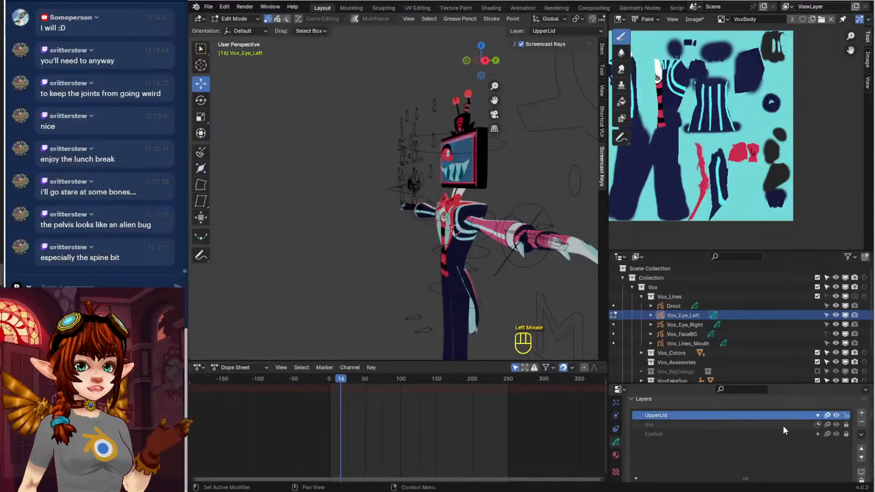
{"action": "middle_click_drag", "start_coordinate": [472, 265], "coordinate": [475, 263]}
{"action": "scroll", "coordinate": [486, 276], "scroll_direction": "up", "scroll_amount": 2}
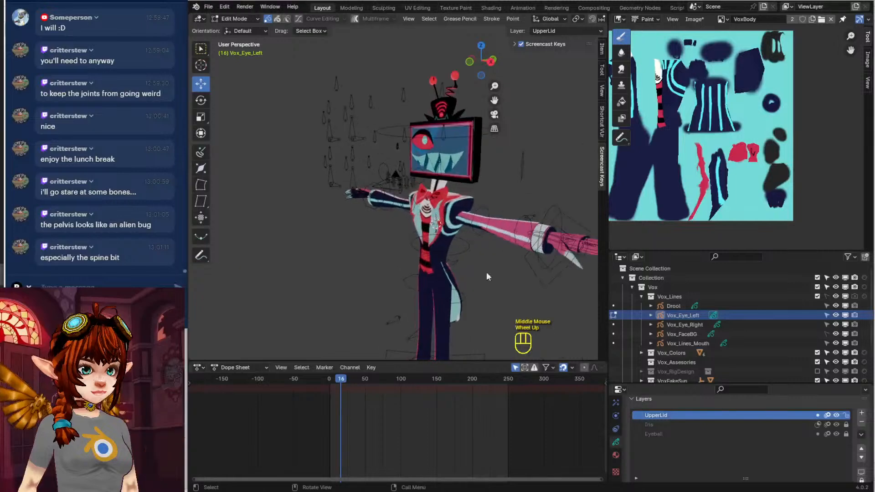
Select all objects, resume editing Vox_Eye_Left, and exclude the Vox_Colors and Vox_Assesories collections from the view layer
{"action": "key", "text": "Tab"}
{"action": "scroll", "coordinate": [410, 237], "scroll_direction": "up", "scroll_amount": 2}
{"action": "middle_click_drag", "start_coordinate": [439, 239], "coordinate": [351, 250], "text": "shift"}
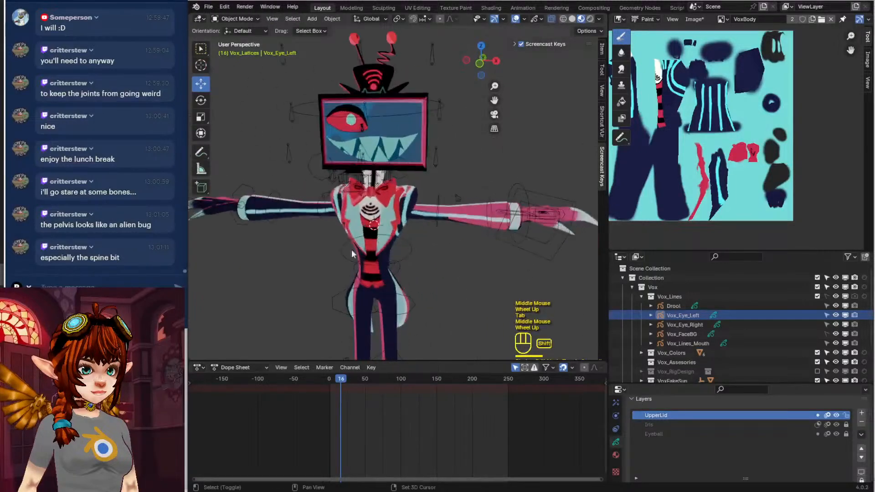
{"action": "key", "text": "a"}
{"action": "key", "text": "Tab"}
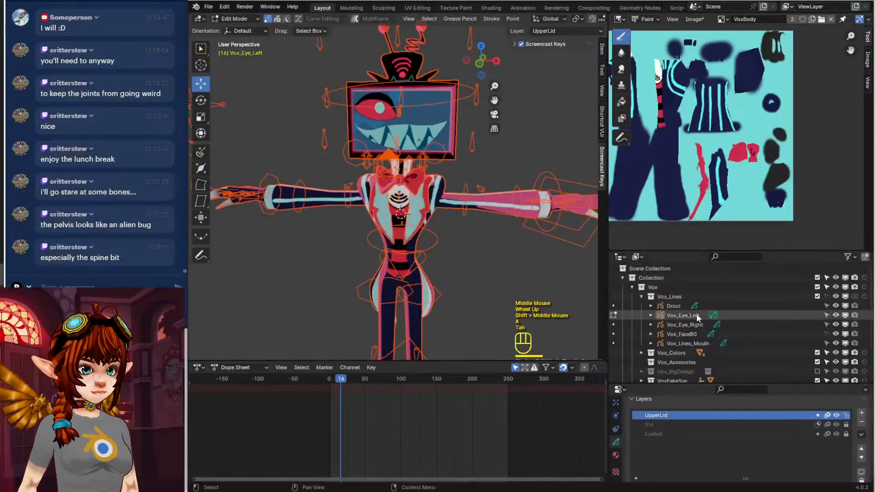
{"action": "left_click", "coordinate": [817, 353]}
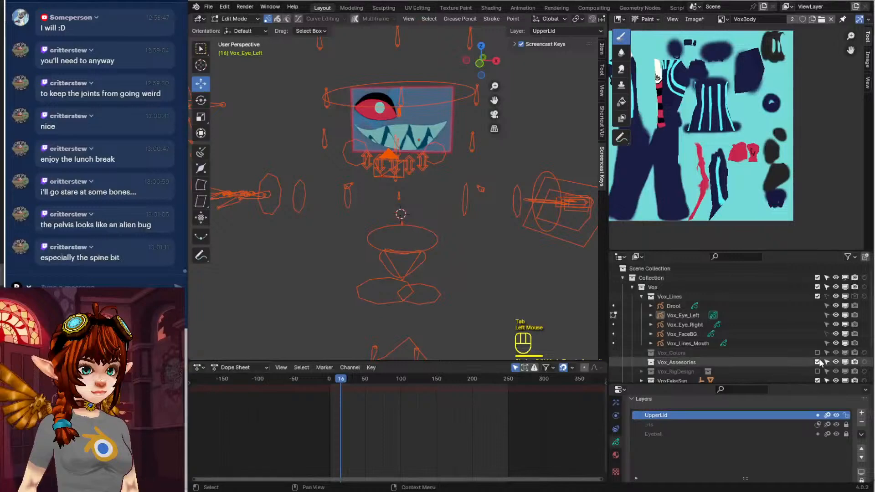
Unlock the Iris and Eyeball layers and select all strokes of the oversized eye above the rig
{"action": "scroll", "coordinate": [487, 277], "scroll_direction": "down", "scroll_amount": 3}
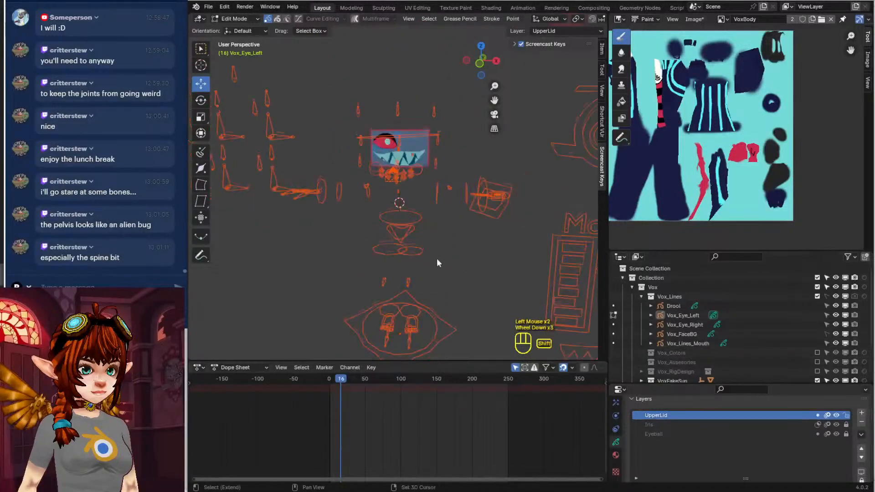
{"action": "mouse_move", "coordinate": [436, 258]}
{"action": "middle_mouse_down", "text": "shift"}
{"action": "mouse_move", "coordinate": [394, 196]}
{"action": "mouse_move", "coordinate": [453, 191]}
{"action": "middle_mouse_up", "text": "shift"}
{"action": "scroll", "coordinate": [392, 190], "scroll_direction": "down", "scroll_amount": 4}
{"action": "mouse_move", "coordinate": [392, 190]}
{"action": "middle_mouse_down", "text": "shift"}
{"action": "mouse_move", "coordinate": [422, 242]}
{"action": "mouse_move", "coordinate": [344, 216]}
{"action": "middle_mouse_up", "text": "shift"}
{"action": "key", "text": "KP_1"}
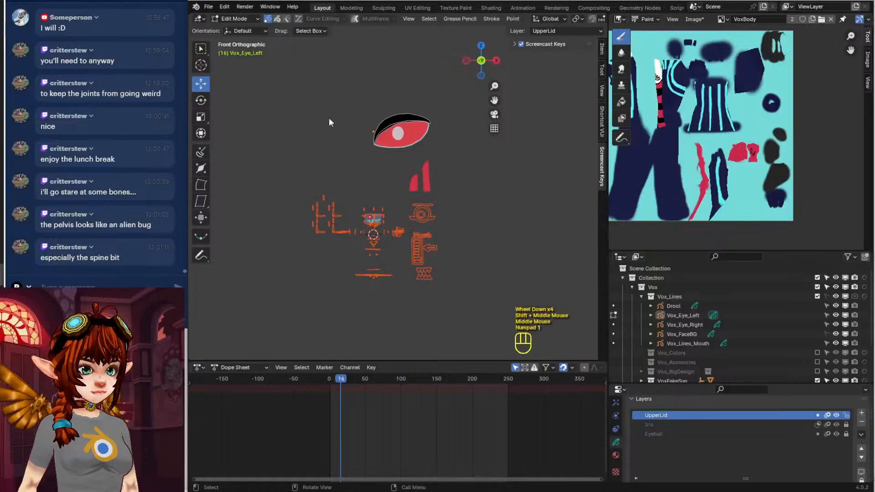
{"action": "key", "text": "b"}
{"action": "left_click_drag", "start_coordinate": [353, 84], "coordinate": [437, 155]}
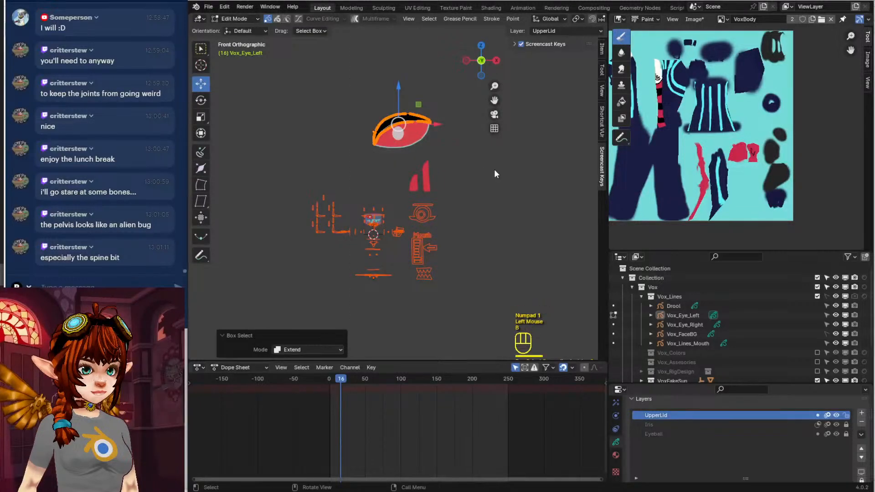
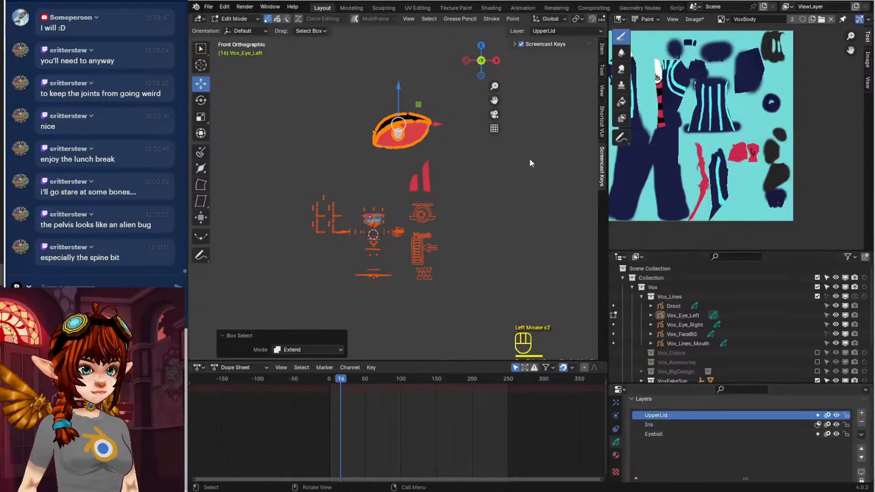
{"action": "key", "text": "b"}
{"action": "left_click_drag", "start_coordinate": [359, 109], "coordinate": [460, 163]}
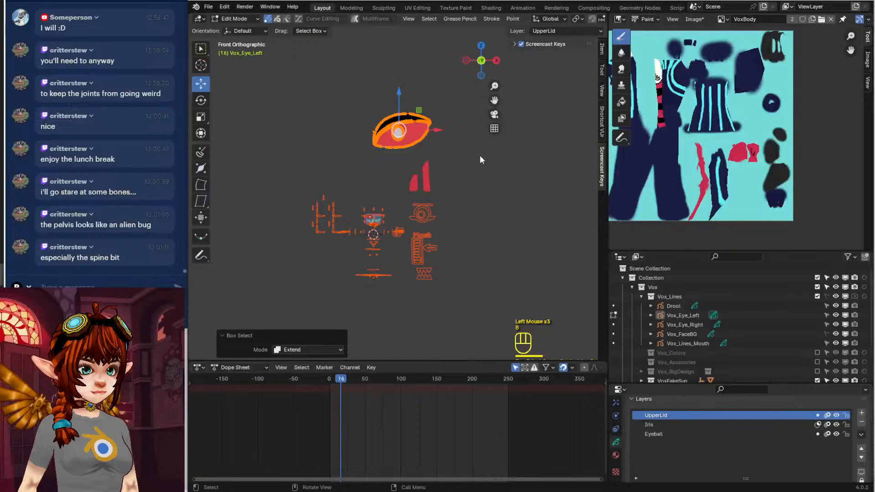
Scale the selected eye strokes down to match the other eye and move them onto the empty side of the face screen
{"action": "key", "text": "s"}
{"action": "left_click", "coordinate": [429, 147]}
{"action": "key", "text": "g"}
{"action": "left_click", "coordinate": [415, 214]}
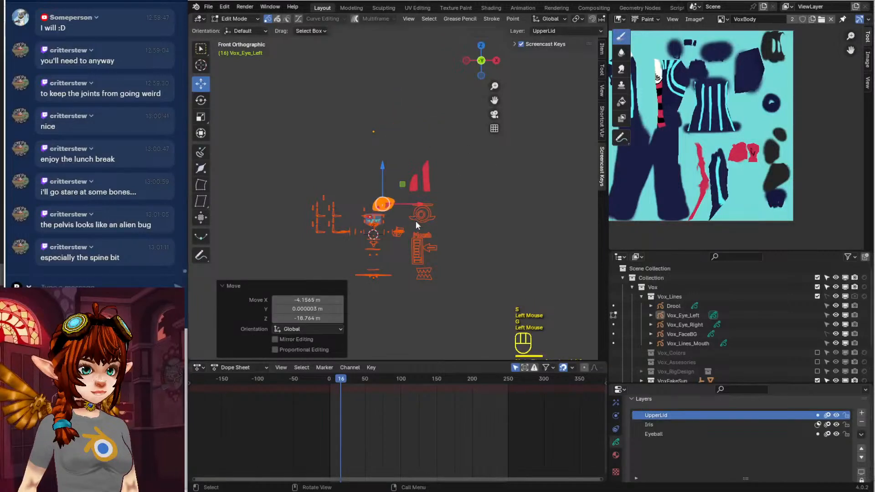
{"action": "scroll", "coordinate": [410, 228], "scroll_direction": "up", "scroll_amount": 4}
{"action": "middle_click_drag", "start_coordinate": [406, 235], "coordinate": [429, 146], "text": "shift"}
{"action": "key", "text": "s"}
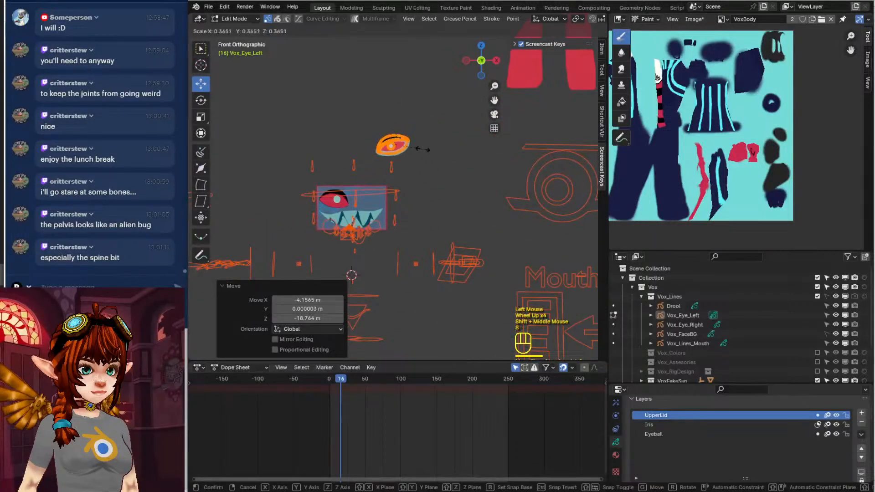
{"action": "left_click", "coordinate": [424, 150]}
{"action": "key", "text": "g"}
{"action": "left_click", "coordinate": [399, 203]}
{"action": "scroll", "coordinate": [403, 218], "scroll_direction": "up", "scroll_amount": 2}
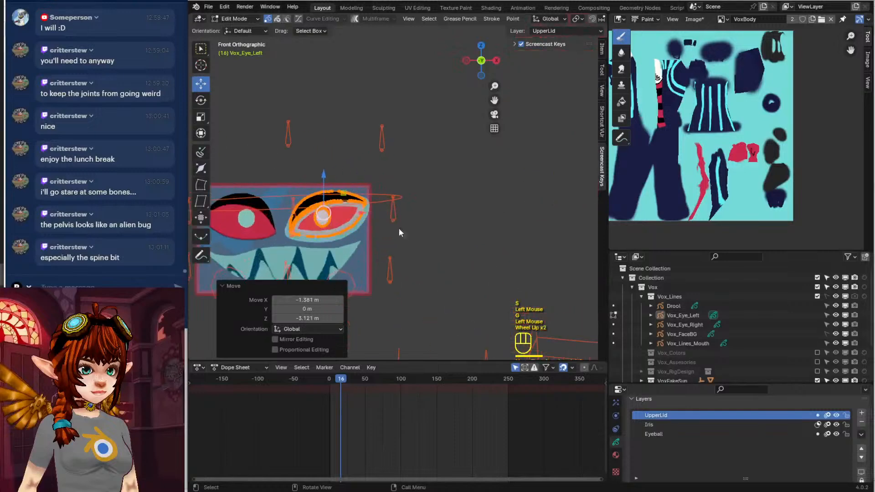
Move the eye strokes back along the Y axis to the face plane, then deselect them
{"action": "key", "text": "KP_3"}
{"action": "middle_click_drag", "start_coordinate": [371, 182], "coordinate": [492, 212], "text": "shift"}
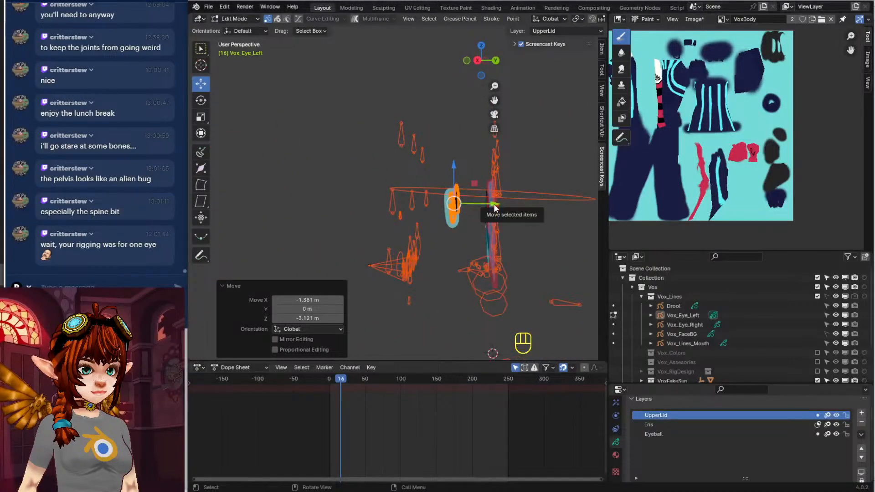
{"action": "left_click_drag", "start_coordinate": [493, 212], "coordinate": [524, 208]}
{"action": "middle_click_drag", "start_coordinate": [455, 236], "coordinate": [446, 252]}
{"action": "left_click", "coordinate": [453, 254]}
{"action": "middle_click_drag", "start_coordinate": [370, 274], "coordinate": [449, 258], "text": "shift"}
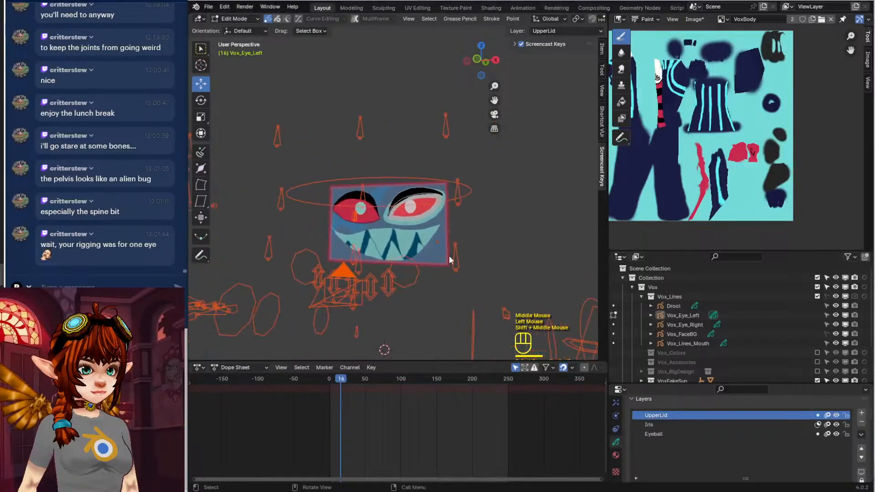
Turn off Stroke and keep Fill enabled for the eye's red material, then deselect the eye strokes
{"action": "key", "text": "a"}
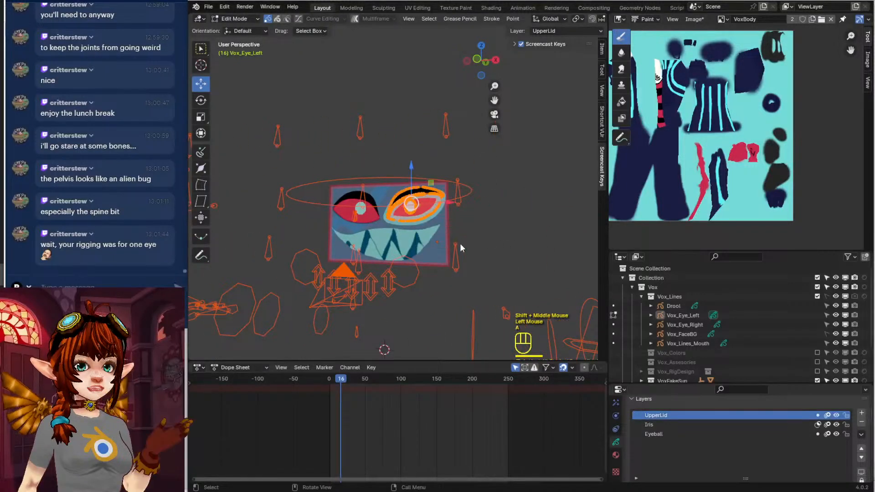
{"action": "scroll", "coordinate": [651, 467], "scroll_direction": "down", "scroll_amount": 5}
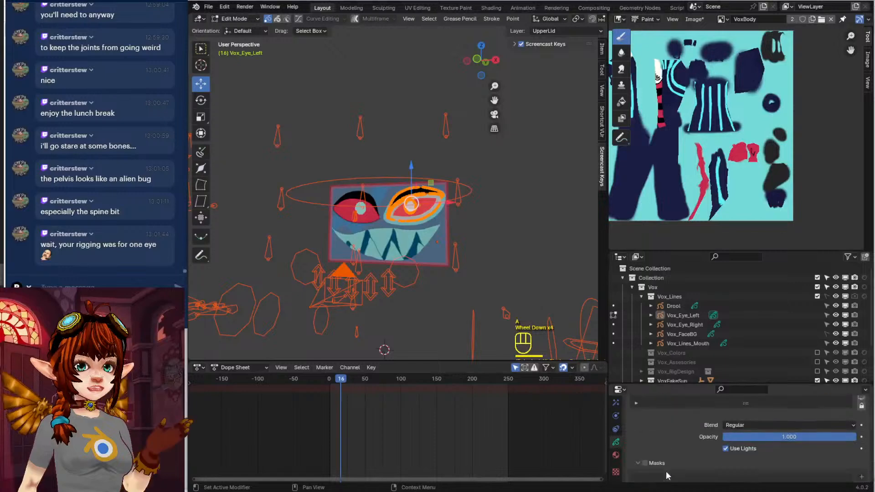
{"action": "left_click", "coordinate": [616, 455]}
{"action": "scroll", "coordinate": [707, 443], "scroll_direction": "up", "scroll_amount": 2}
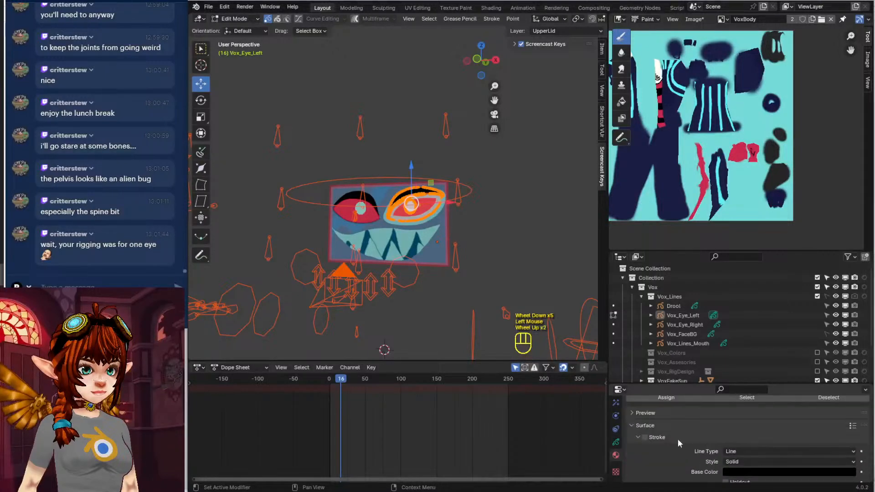
{"action": "scroll", "coordinate": [657, 439], "scroll_direction": "up", "scroll_amount": 4}
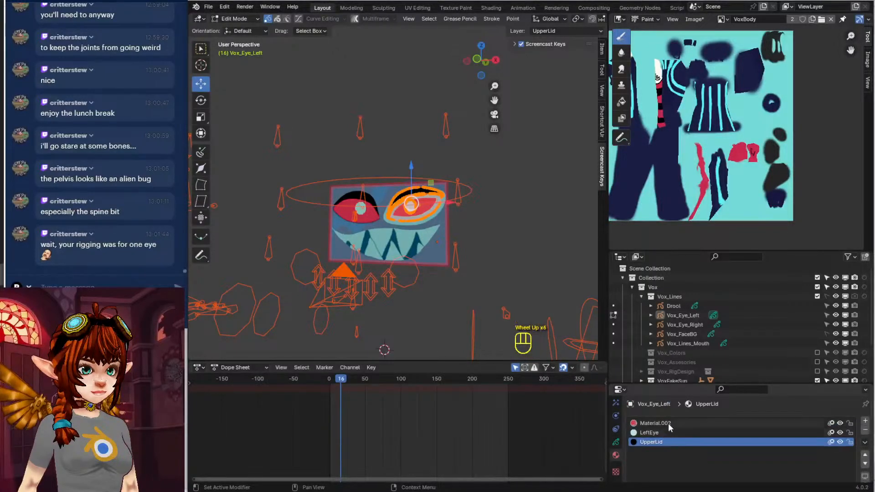
{"action": "left_click", "coordinate": [667, 423]}
{"action": "scroll", "coordinate": [680, 460], "scroll_direction": "down", "scroll_amount": 4}
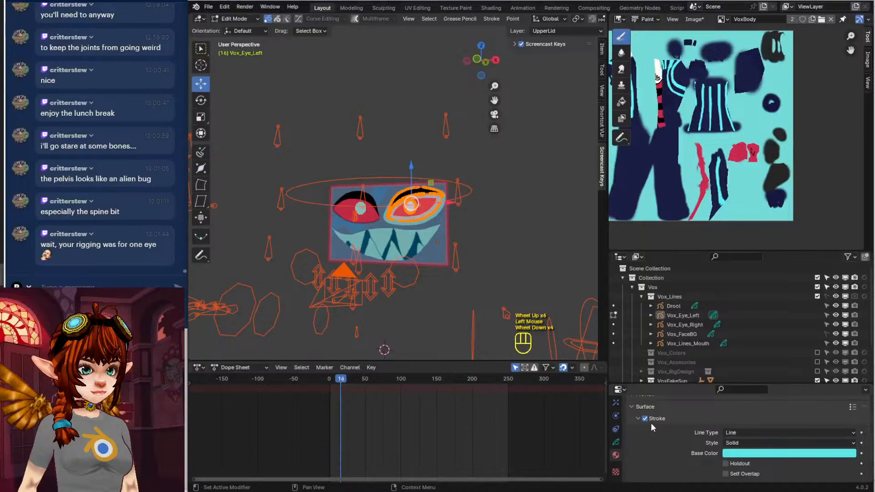
{"action": "left_click", "coordinate": [651, 424]}
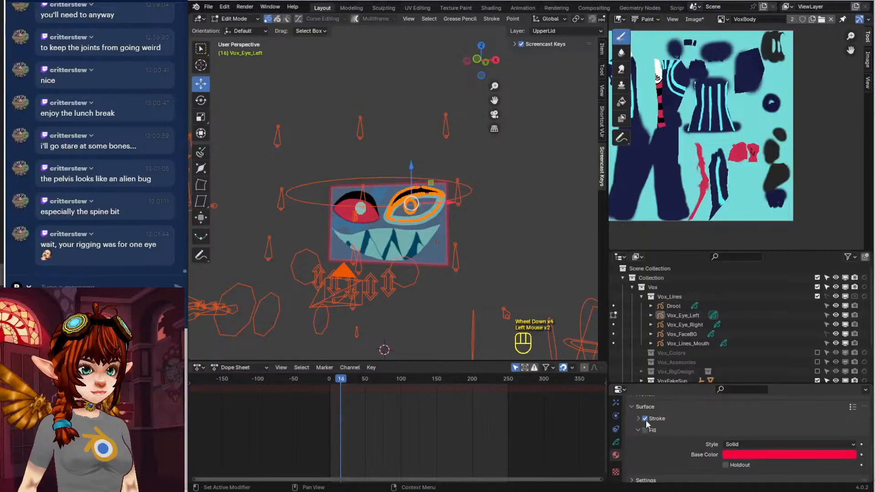
{"action": "left_click", "coordinate": [478, 247]}
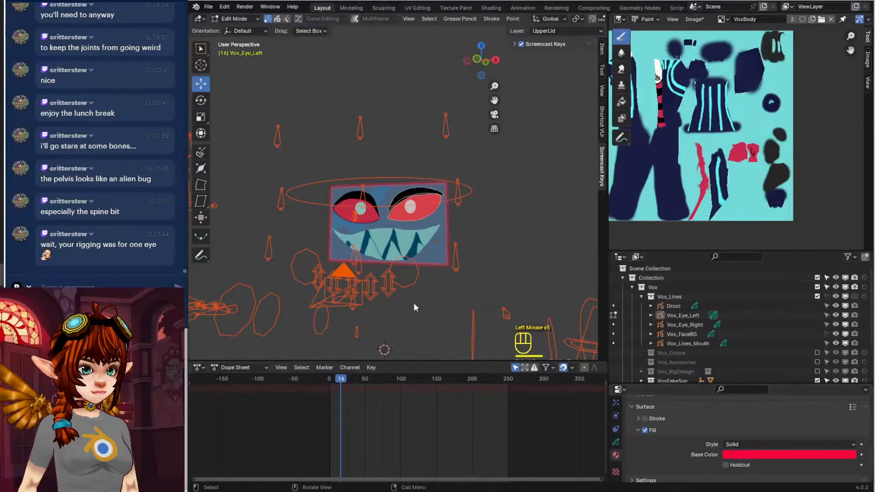
Move all of the eye's strokes about 0.07 m along Y and return to Object Mode
{"action": "mouse_move", "coordinate": [414, 306]}
{"action": "middle_mouse_down"}
{"action": "mouse_move", "coordinate": [439, 298]}
{"action": "mouse_move", "coordinate": [429, 253]}
{"action": "middle_mouse_up"}
{"action": "mouse_move", "coordinate": [428, 254]}
{"action": "middle_mouse_down"}
{"action": "mouse_move", "coordinate": [409, 334]}
{"action": "mouse_move", "coordinate": [406, 319]}
{"action": "middle_mouse_up"}
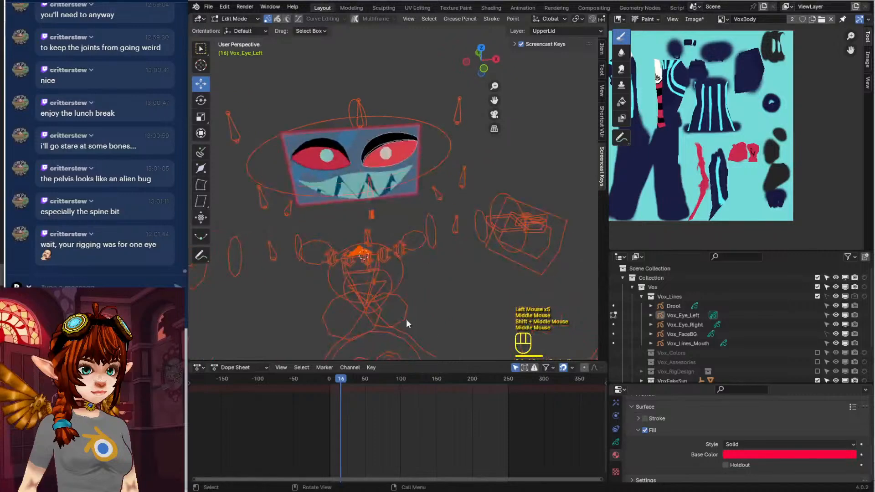
{"action": "scroll", "coordinate": [406, 319], "scroll_direction": "down", "scroll_amount": 2}
{"action": "key", "text": "a"}
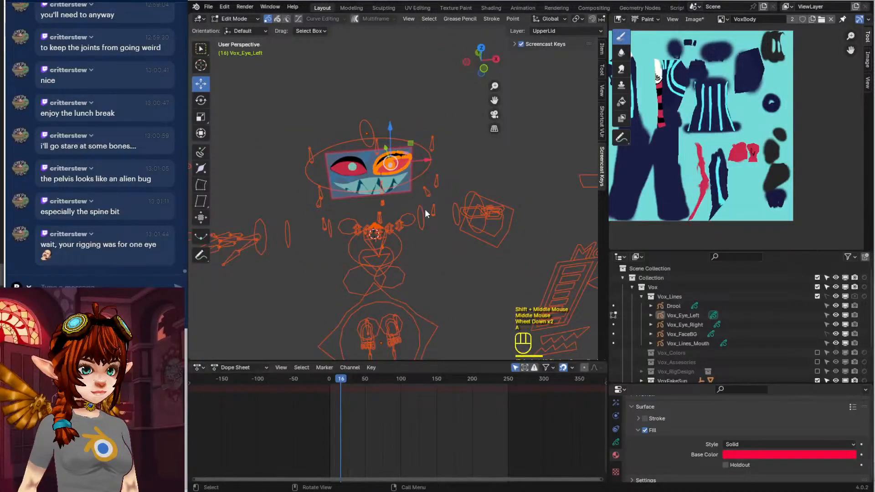
{"action": "mouse_move", "coordinate": [416, 163]}
{"action": "middle_mouse_down"}
{"action": "mouse_move", "coordinate": [475, 245]}
{"action": "mouse_move", "coordinate": [537, 263]}
{"action": "middle_mouse_up"}
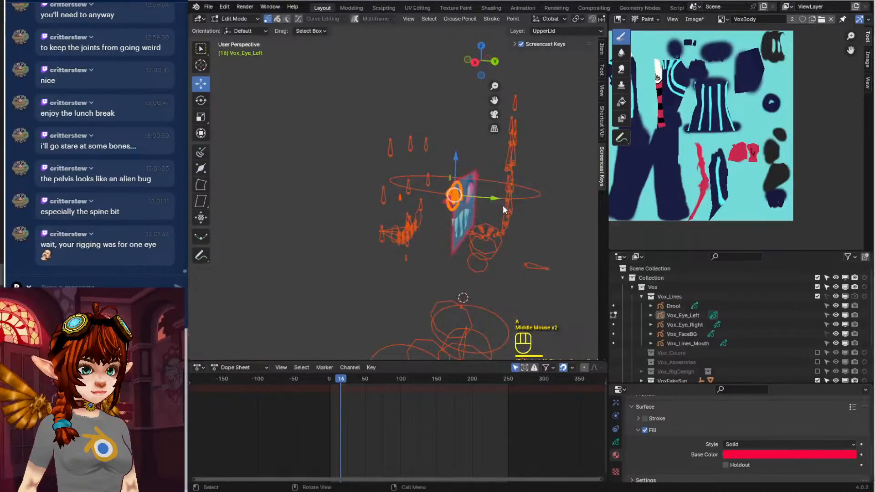
{"action": "left_click_drag", "start_coordinate": [496, 203], "coordinate": [499, 201]}
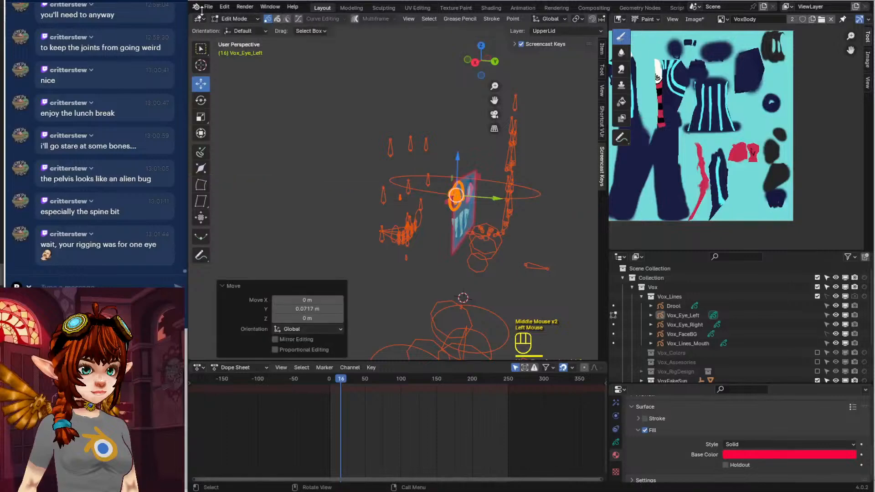
{"action": "left_click", "coordinate": [233, 19]}
{"action": "left_click", "coordinate": [242, 29]}
{"action": "middle_click_drag", "start_coordinate": [305, 289], "coordinate": [441, 286]}
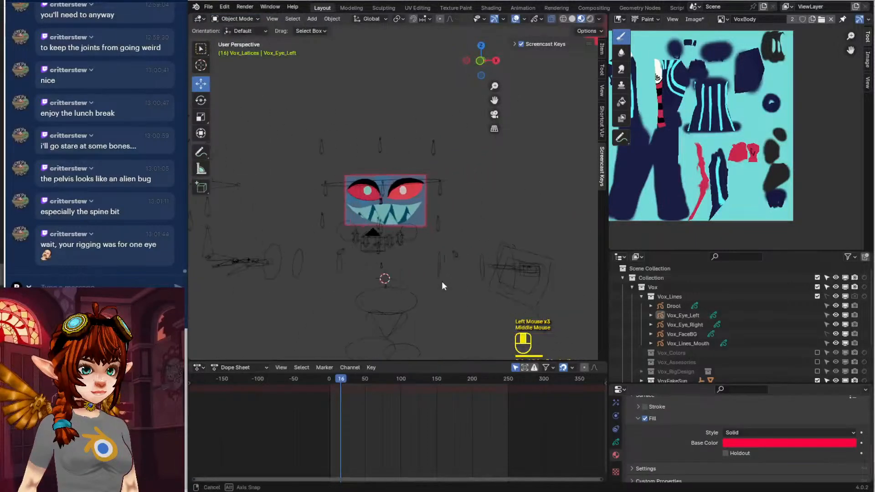
Check the parent relations of Drool and Vox_Eye_Left in their object properties
{"action": "left_click", "coordinate": [740, 305]}
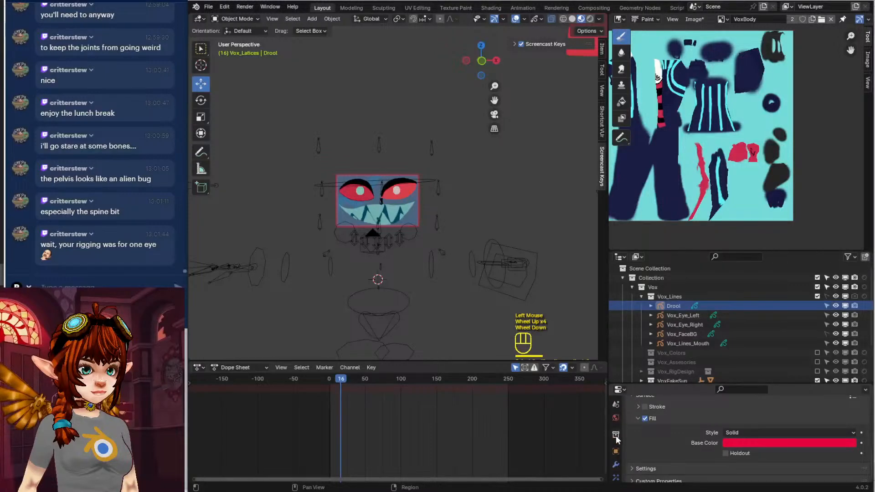
{"action": "left_click", "coordinate": [616, 447]}
{"action": "scroll", "coordinate": [681, 420], "scroll_direction": "up", "scroll_amount": 5}
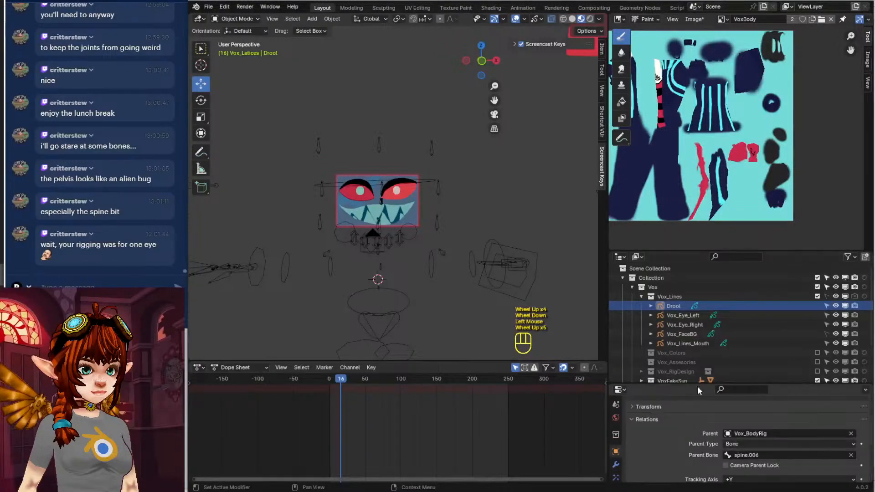
{"action": "left_click", "coordinate": [686, 315]}
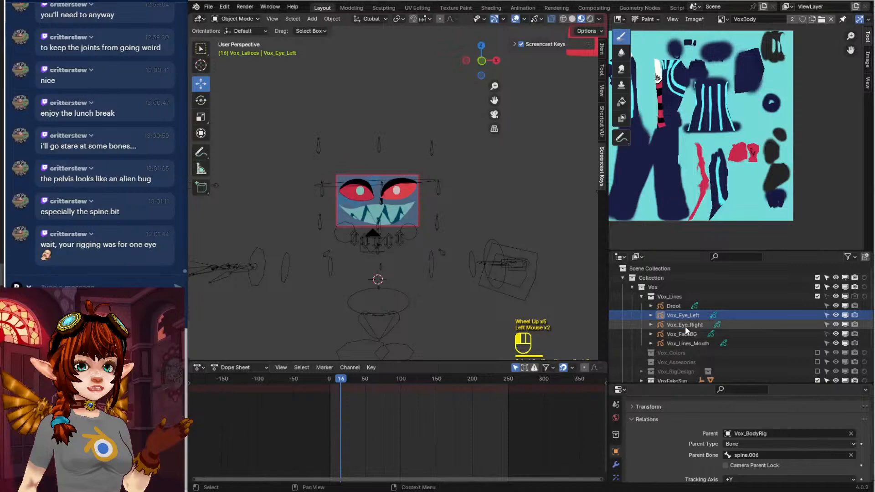
Reassign Vox_Eye_Right's parent to Vox_BodyRig with parent type Bone and parent bone spine.006
{"action": "left_click", "coordinate": [684, 324]}
{"action": "left_click", "coordinate": [851, 434]}
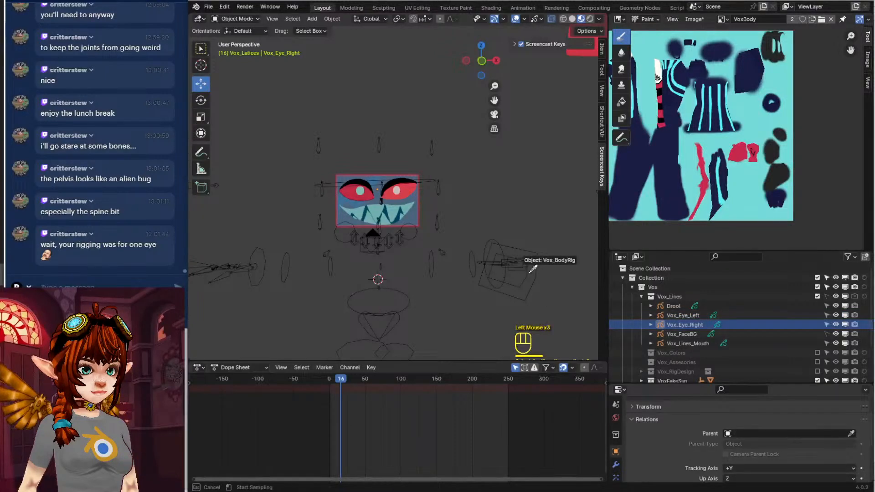
{"action": "left_click", "coordinate": [530, 275]}
{"action": "left_click", "coordinate": [741, 445]}
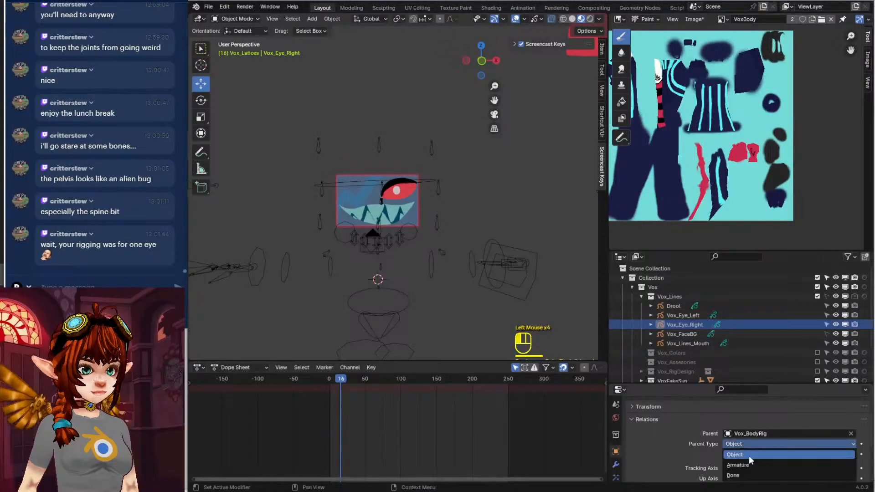
{"action": "left_click", "coordinate": [750, 477]}
{"action": "left_click", "coordinate": [783, 456]}
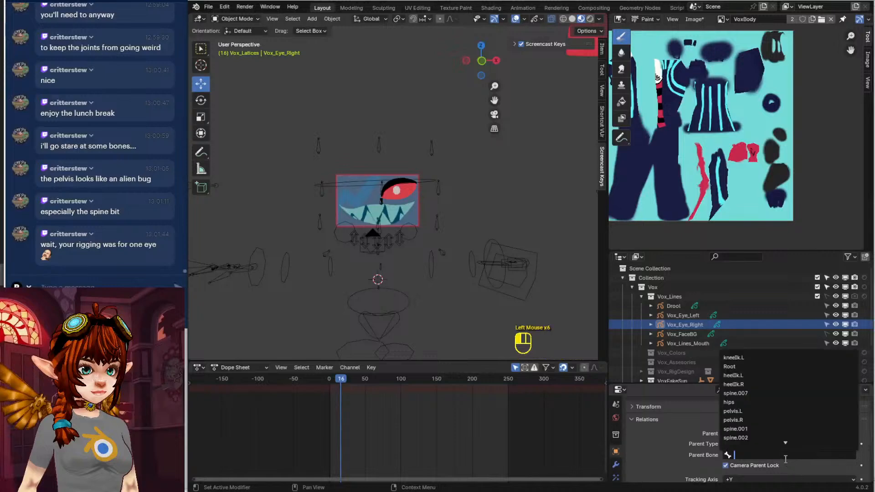
{"action": "left_click", "coordinate": [724, 463]}
{"action": "left_click", "coordinate": [724, 464]}
{"action": "left_click", "coordinate": [747, 455]}
{"action": "type", "text": "spine"}
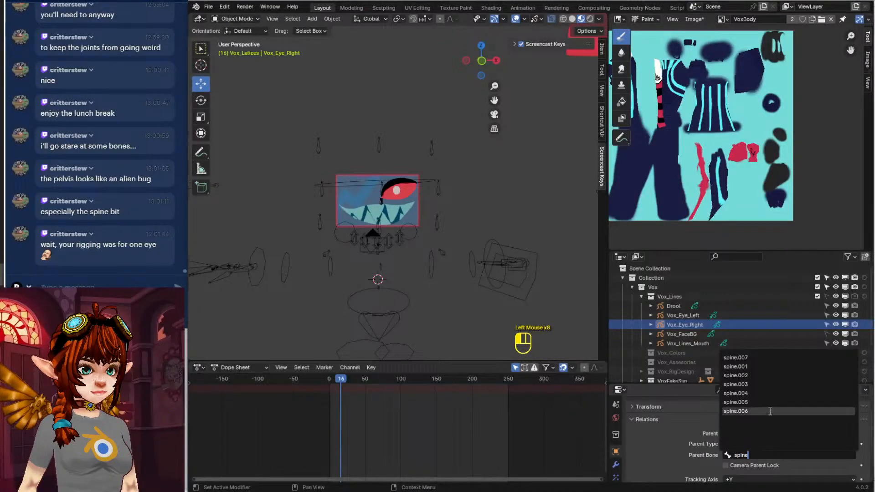
{"action": "left_click", "coordinate": [736, 411]}
Unlock the Iris and EyeBall layers of Vox_Eye_Right in Edit Mode and select all of its strokes
{"action": "scroll", "coordinate": [505, 168], "scroll_direction": "down", "scroll_amount": 6}
{"action": "middle_click_drag", "start_coordinate": [411, 166], "coordinate": [419, 200], "text": "shift"}
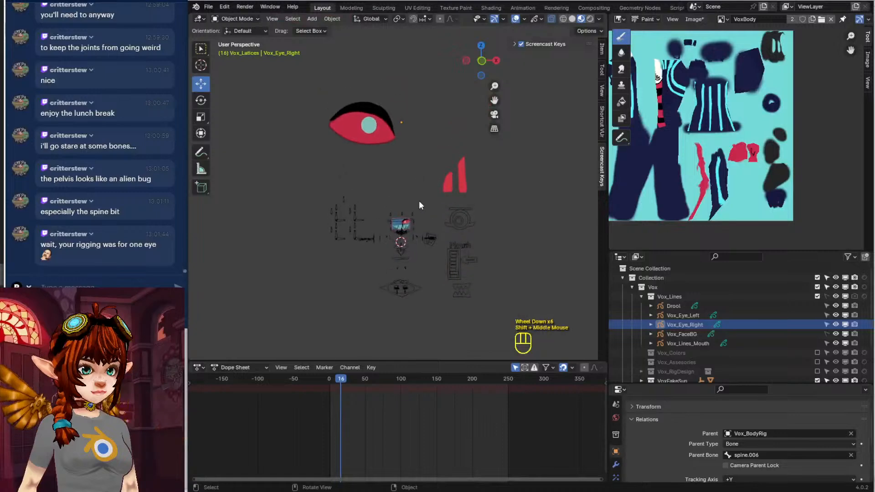
{"action": "key", "text": "Tab"}
{"action": "key", "text": "a"}
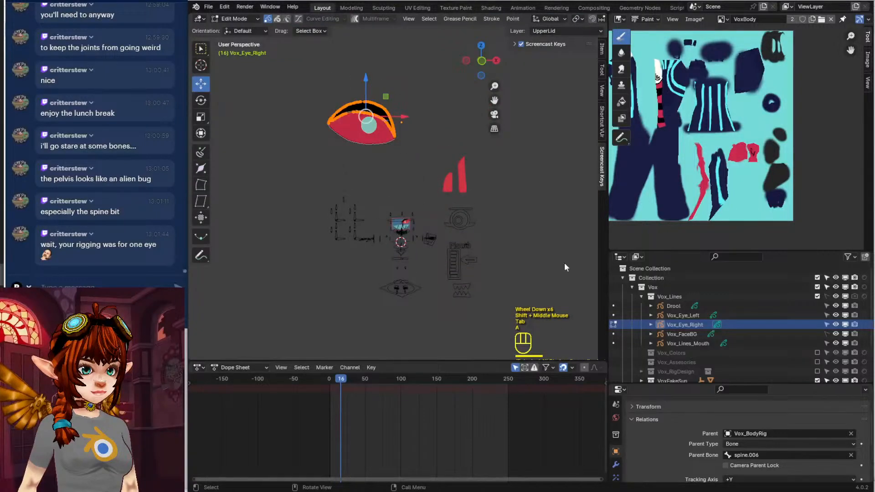
{"action": "left_click", "coordinate": [615, 477]}
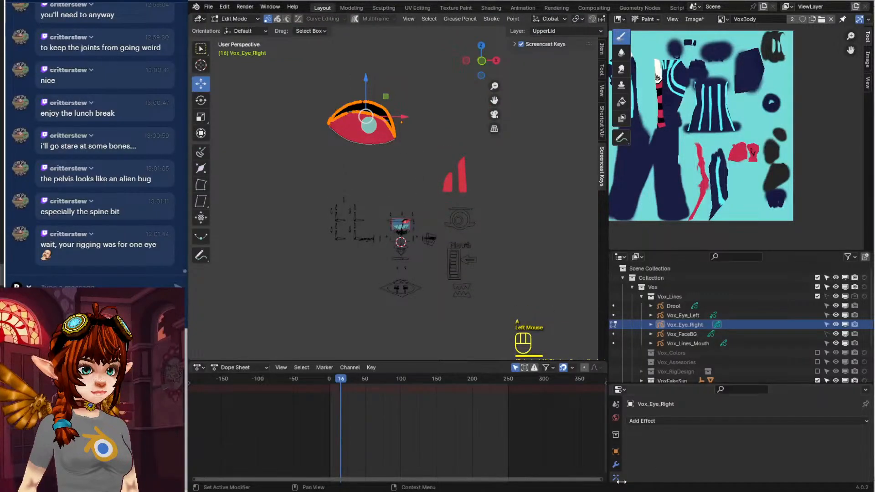
{"action": "scroll", "coordinate": [616, 474], "scroll_direction": "down", "scroll_amount": 2}
{"action": "left_click", "coordinate": [615, 454]}
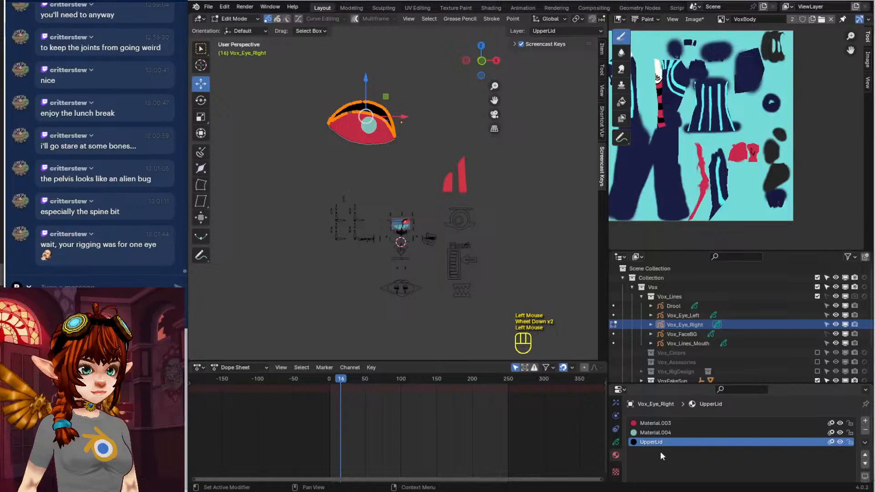
{"action": "left_click", "coordinate": [661, 426]}
{"action": "scroll", "coordinate": [704, 457], "scroll_direction": "down", "scroll_amount": 3}
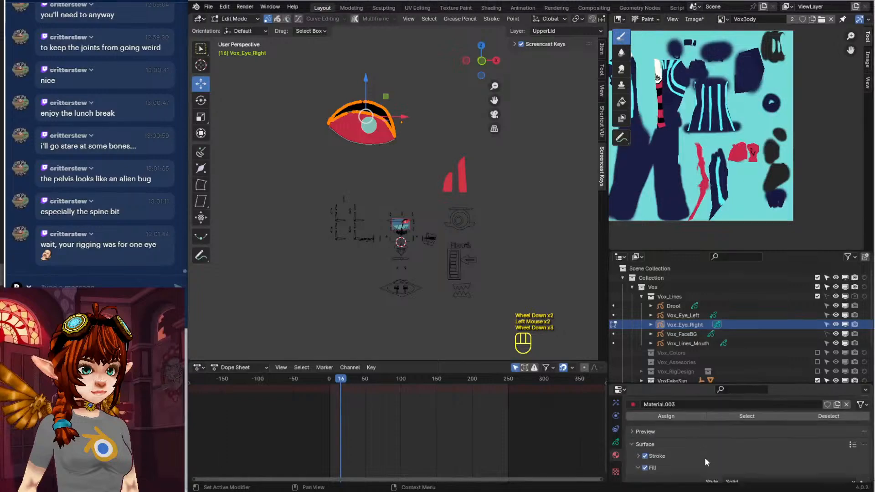
{"action": "left_click", "coordinate": [638, 456]}
{"action": "left_click", "coordinate": [616, 442]}
{"action": "scroll", "coordinate": [724, 426], "scroll_direction": "up", "scroll_amount": 2}
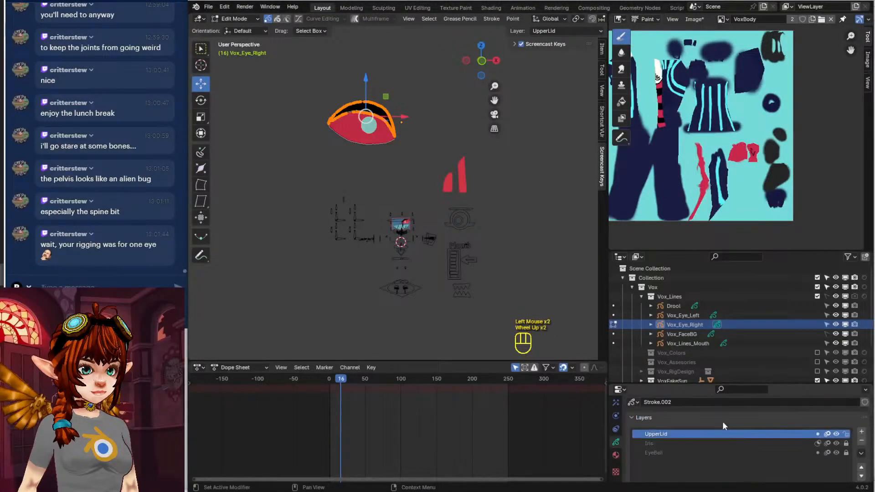
{"action": "left_click", "coordinate": [846, 444]}
{"action": "key", "text": "a"}
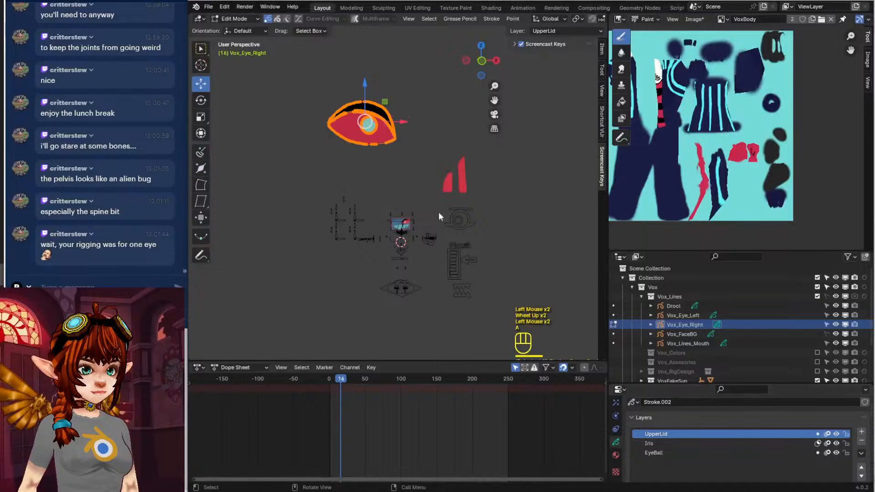
Shrink the selected eye strokes and move them onto the face, about 6.57 m in X, -0.87 m in Y and -21.1 m in Z
{"action": "key", "text": "s"}
{"action": "left_click", "coordinate": [383, 160]}
{"action": "key", "text": "g"}
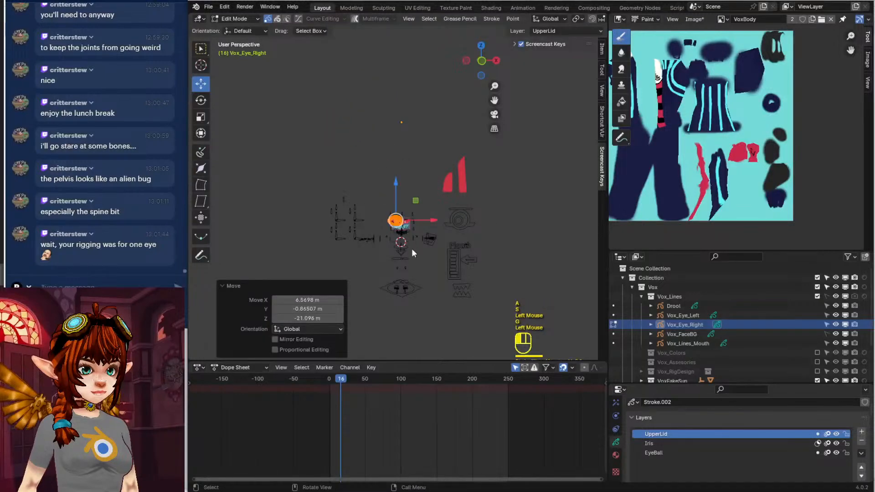
{"action": "left_click", "coordinate": [414, 250]}
Scale the eye strokes to about 0.47 and move them about -0.32 m in Z into the face's empty eye area
{"action": "scroll", "coordinate": [417, 252], "scroll_direction": "up", "scroll_amount": 2}
{"action": "scroll", "coordinate": [416, 255], "scroll_direction": "up", "scroll_amount": 1}
{"action": "middle_click_drag", "start_coordinate": [416, 255], "coordinate": [431, 172], "text": "shift"}
{"action": "scroll", "coordinate": [423, 232], "scroll_direction": "up", "scroll_amount": 2}
{"action": "middle_click_drag", "start_coordinate": [423, 232], "coordinate": [439, 165], "text": "shift"}
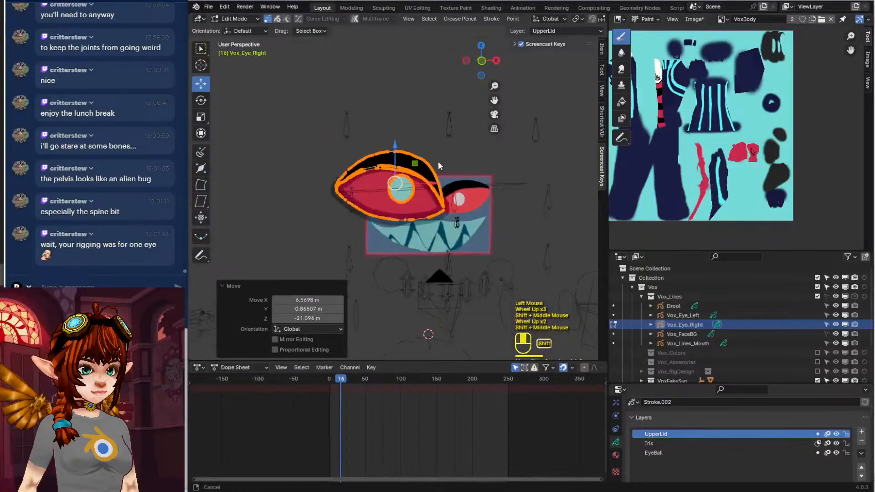
{"action": "key", "text": "s"}
{"action": "left_click", "coordinate": [453, 214]}
{"action": "key", "text": "g"}
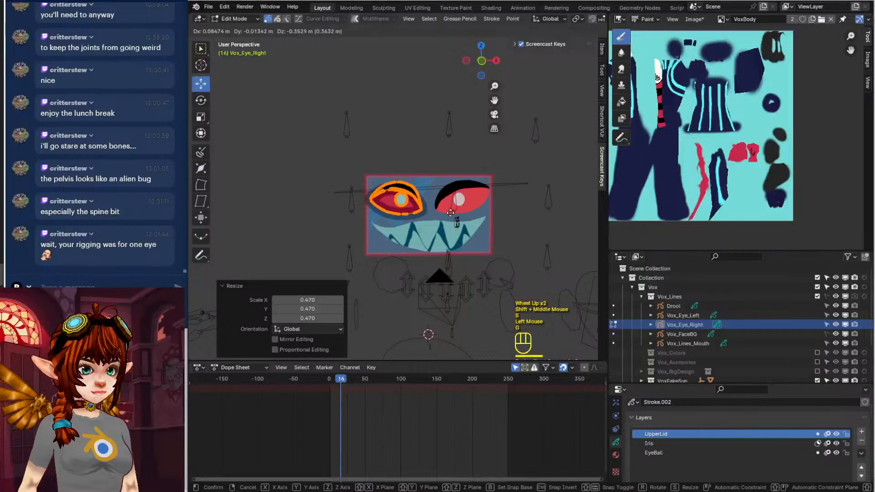
{"action": "left_click", "coordinate": [449, 212]}
Move the eye strokes back to the face plane in top view, about 0.2 m in X and 1.58 m in Y
{"action": "mouse_move", "coordinate": [448, 212]}
{"action": "middle_mouse_down"}
{"action": "mouse_move", "coordinate": [392, 231]}
{"action": "mouse_move", "coordinate": [419, 238]}
{"action": "middle_mouse_up"}
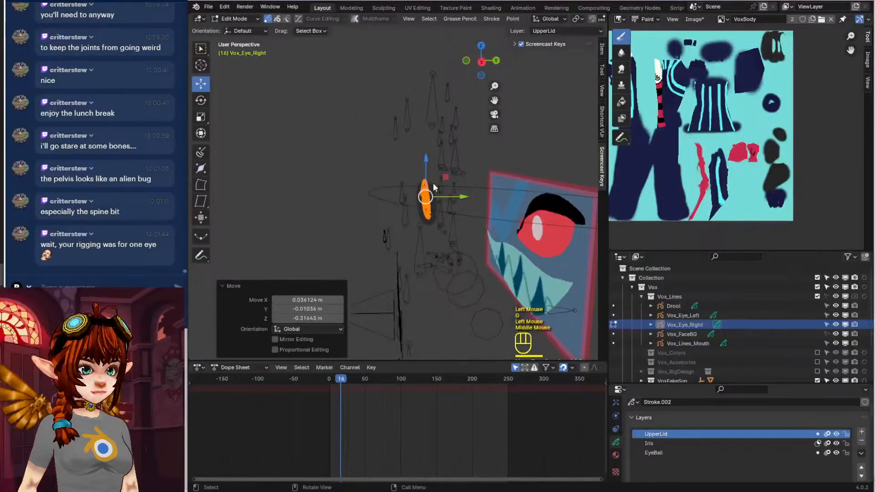
{"action": "key", "text": "KP_7"}
{"action": "key", "text": "g"}
{"action": "left_click", "coordinate": [455, 106]}
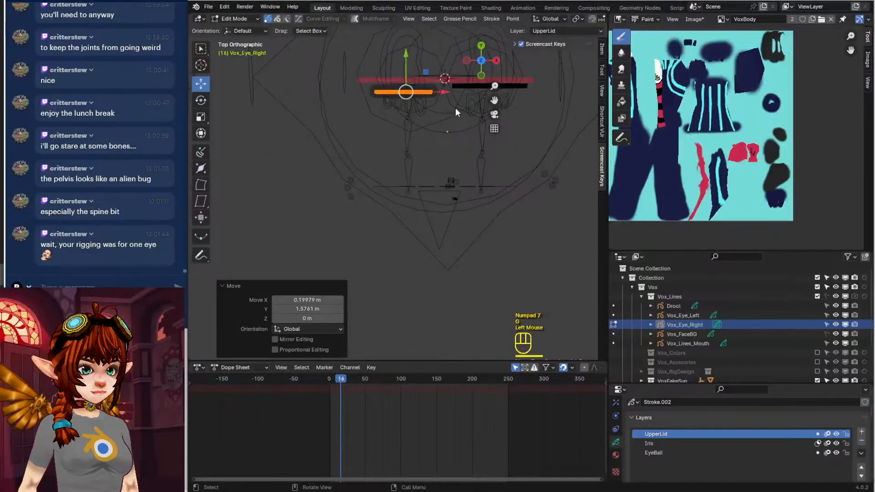
Rescale and reposition the eye strokes in front view to match the other eye, then return to Object Mode
{"action": "key", "text": "KP_1"}
{"action": "key", "text": "s"}
{"action": "left_click", "coordinate": [499, 215]}
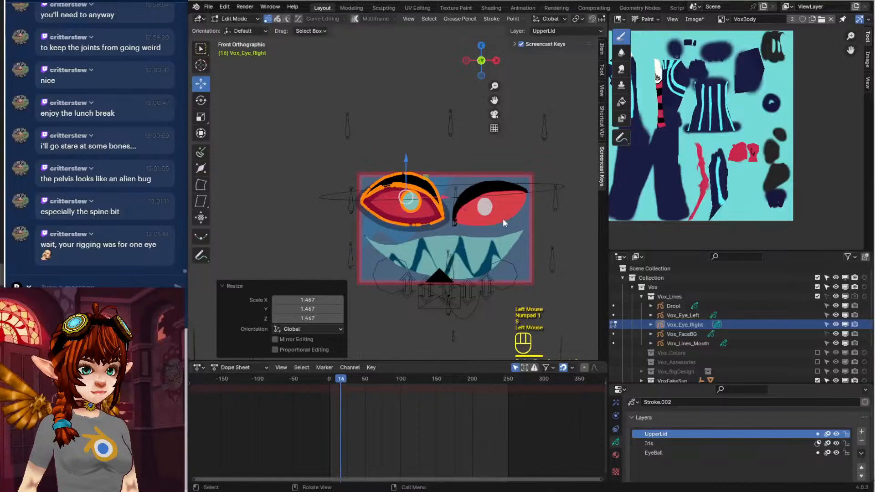
{"action": "key", "text": "s"}
{"action": "left_click", "coordinate": [486, 213]}
{"action": "key", "text": "g"}
{"action": "left_click", "coordinate": [486, 222]}
{"action": "key", "text": "s"}
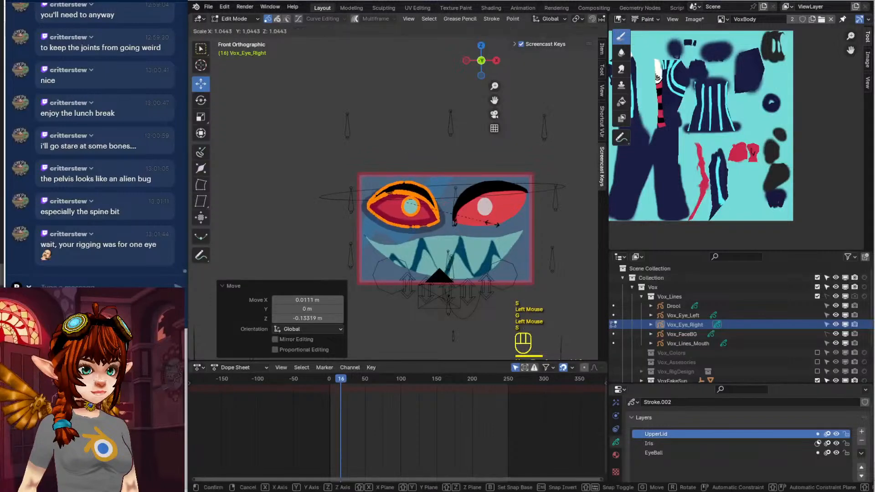
{"action": "left_click", "coordinate": [487, 222]}
{"action": "left_click", "coordinate": [235, 18]}
{"action": "left_click", "coordinate": [238, 30]}
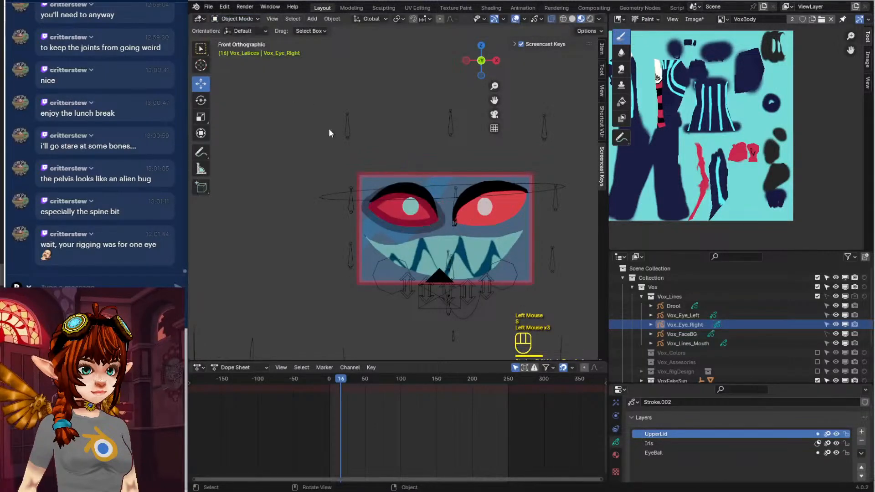
Turn off Stroke for Material.003, the red material of Vox_Eye_Right
{"action": "left_click", "coordinate": [615, 455]}
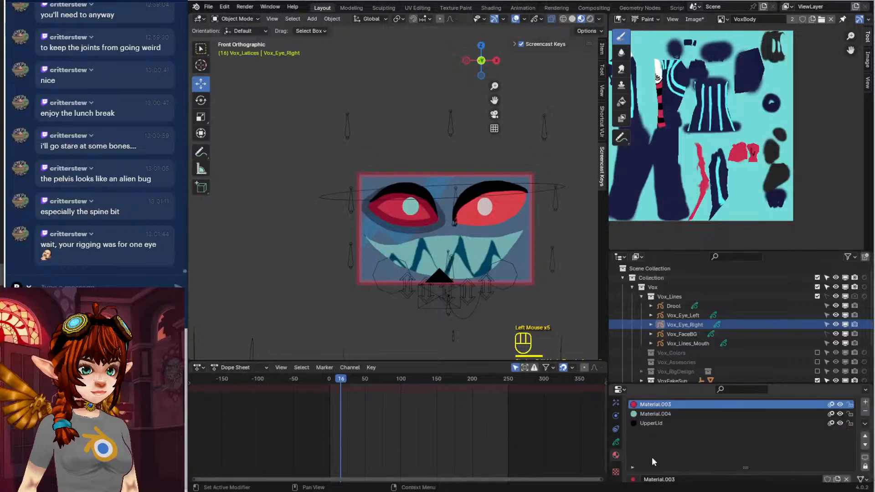
{"action": "scroll", "coordinate": [658, 455], "scroll_direction": "down", "scroll_amount": 3}
{"action": "left_click", "coordinate": [644, 425]}
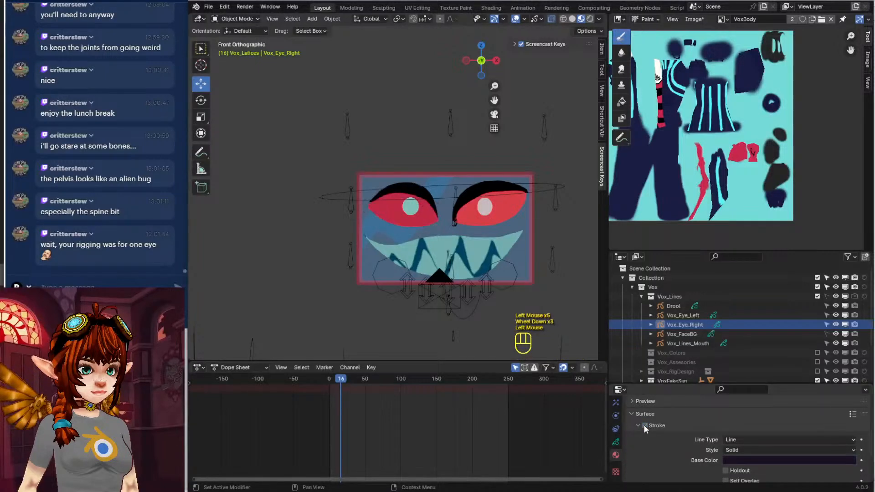
{"action": "middle_click_drag", "start_coordinate": [337, 236], "coordinate": [265, 275], "text": "shift"}
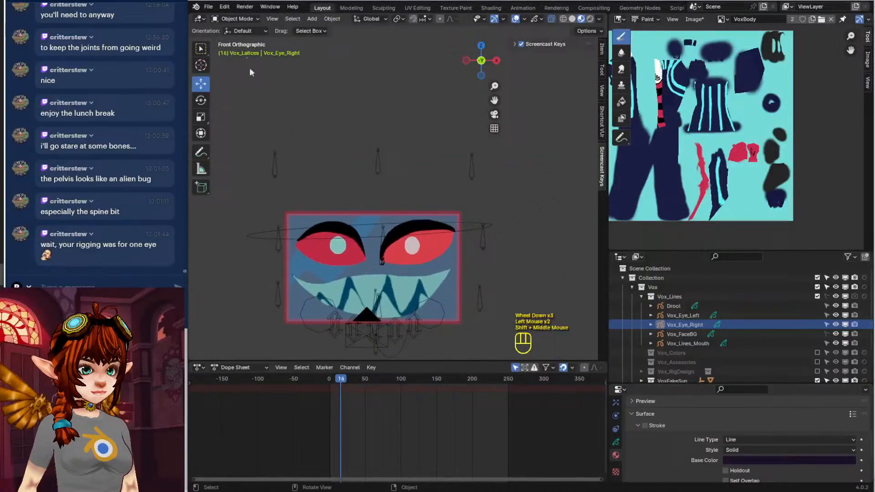
Shrink Drool's strokes in Edit Mode and move them beside the face, about -8.29 m in X and -9.84 m in Z
{"action": "left_click", "coordinate": [237, 19]}
{"action": "left_click", "coordinate": [687, 305]}
{"action": "scroll", "coordinate": [523, 240], "scroll_direction": "down", "scroll_amount": 3}
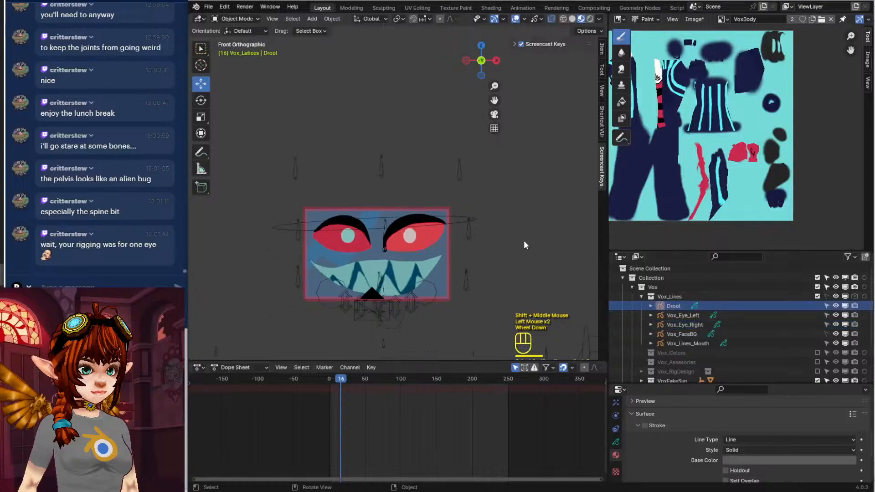
{"action": "left_click", "coordinate": [616, 442]}
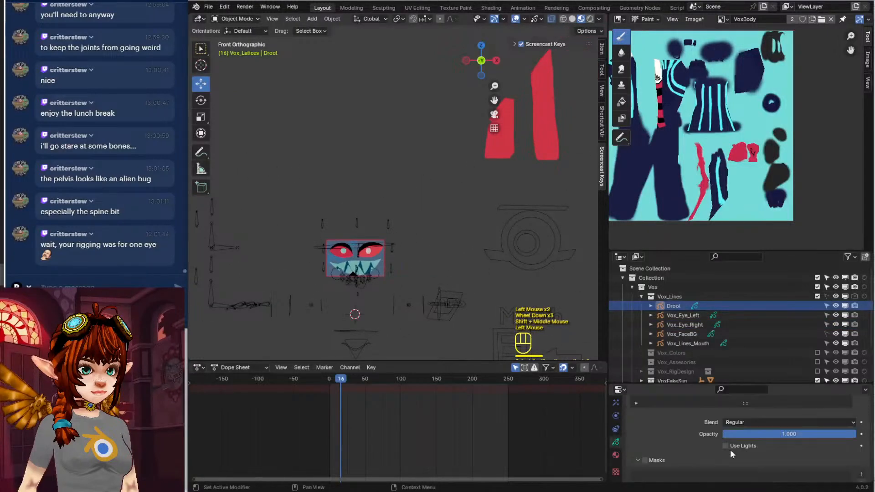
{"action": "scroll", "coordinate": [765, 450], "scroll_direction": "up", "scroll_amount": 3}
{"action": "key", "text": "a"}
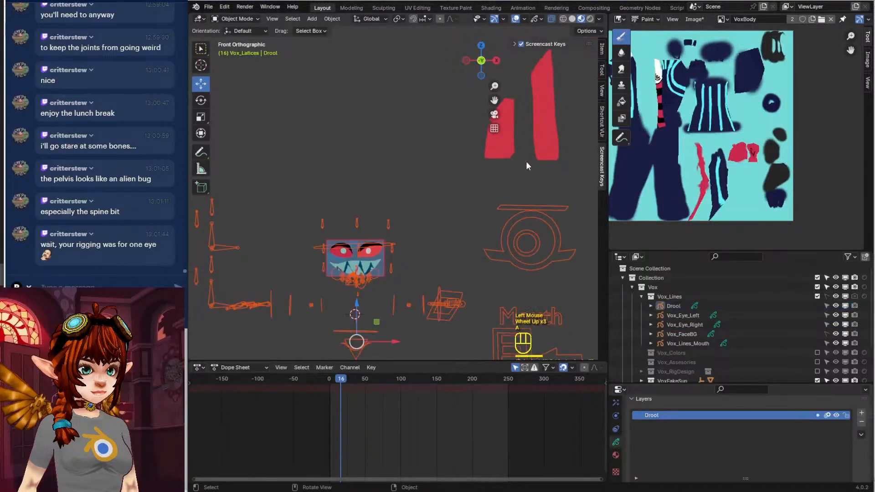
{"action": "left_click", "coordinate": [686, 306]}
{"action": "key", "text": "Tab"}
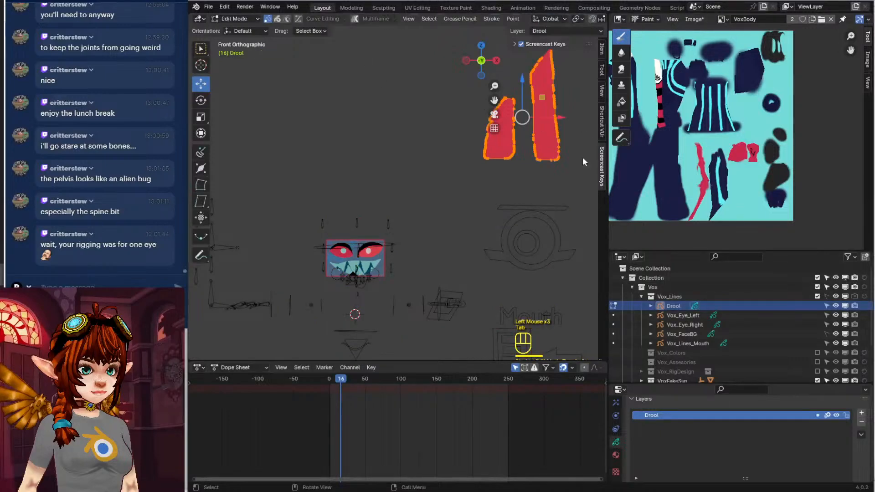
{"action": "key", "text": "s"}
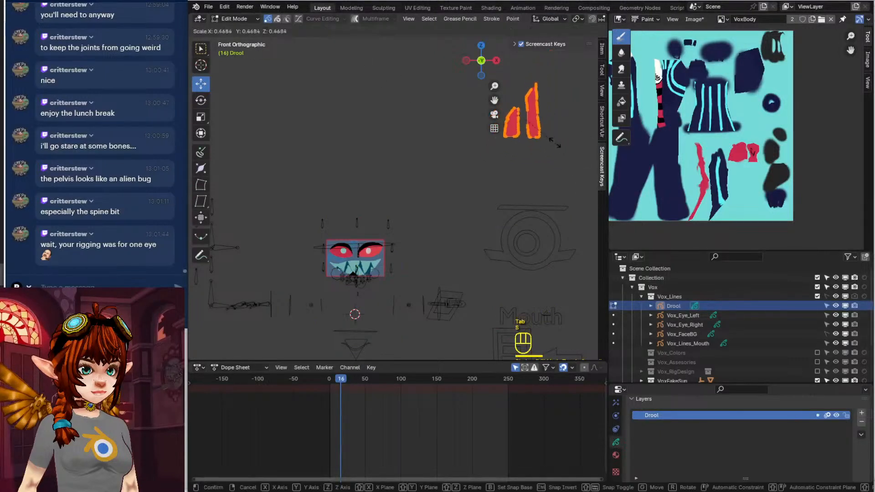
{"action": "left_click", "coordinate": [544, 148]}
{"action": "key", "text": "g"}
{"action": "left_click", "coordinate": [432, 276]}
Shrink the drool strokes further and move them onto the mouth corner, about -2.25 m in X and -1.19 m in Z
{"action": "middle_click_drag", "start_coordinate": [433, 276], "coordinate": [521, 238], "text": "shift"}
{"action": "key", "text": "s"}
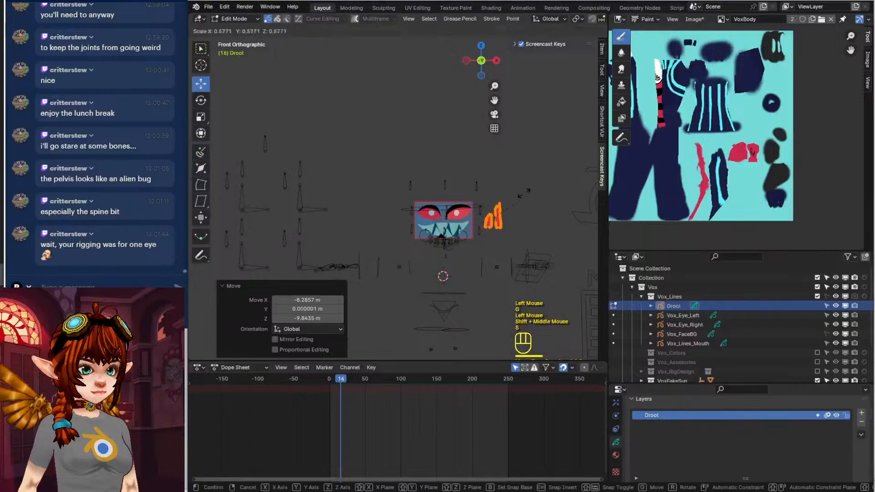
{"action": "left_click", "coordinate": [488, 209]}
{"action": "key", "text": "g"}
{"action": "left_click", "coordinate": [488, 209]}
Move the drool strokes back to the face plane in the right side view
{"action": "key", "text": "KP_3"}
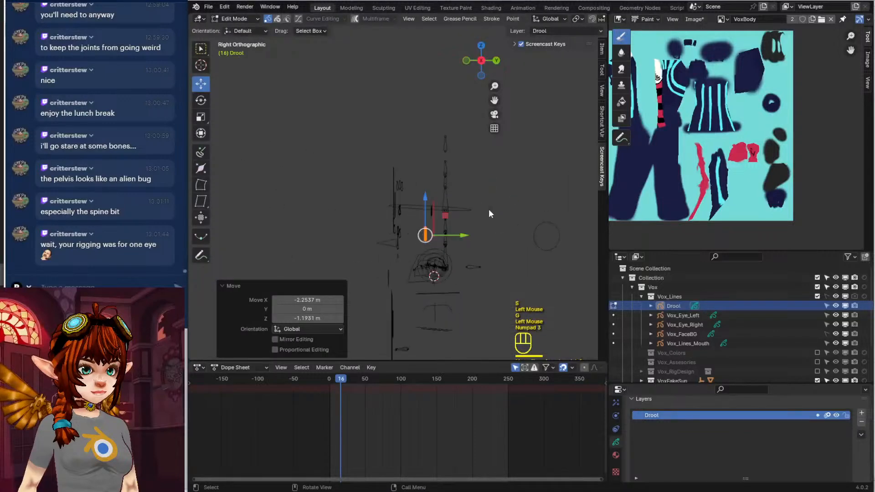
{"action": "scroll", "coordinate": [511, 245], "scroll_direction": "up", "scroll_amount": 2}
{"action": "scroll", "coordinate": [510, 241], "scroll_direction": "up", "scroll_amount": 1}
{"action": "mouse_move", "coordinate": [448, 258]}
{"action": "middle_mouse_down", "text": "shift"}
{"action": "mouse_move", "coordinate": [354, 229]}
{"action": "mouse_move", "coordinate": [475, 257]}
{"action": "mouse_move", "coordinate": [365, 244]}
{"action": "middle_mouse_up", "text": "shift"}
{"action": "key", "text": "g"}
{"action": "left_click", "coordinate": [371, 231]}
Scale the drool strokes to about 0.772 in front view and move them up against the mouth's lower edge
{"action": "key", "text": "KP_1"}
{"action": "scroll", "coordinate": [371, 232], "scroll_direction": "up", "scroll_amount": 1, "text": "shift"}
{"action": "scroll", "coordinate": [475, 258], "scroll_direction": "up", "scroll_amount": 4}
{"action": "key", "text": "s"}
{"action": "left_click", "coordinate": [414, 249]}
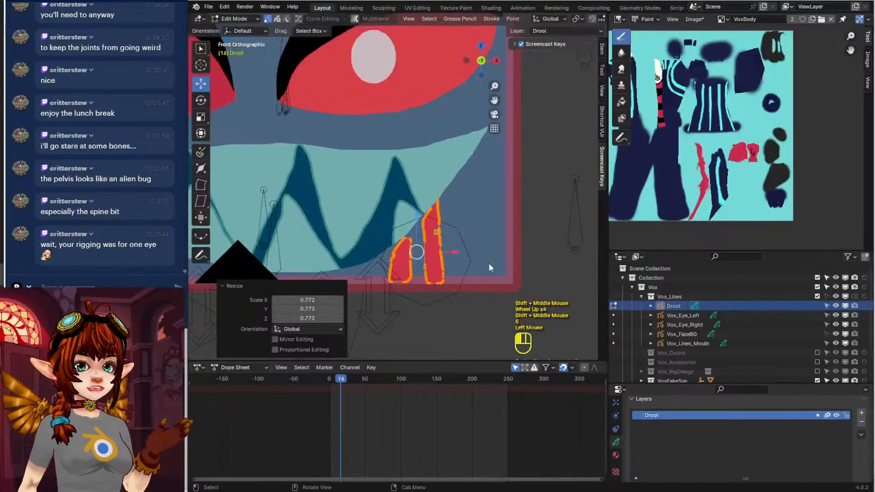
{"action": "key", "text": "g"}
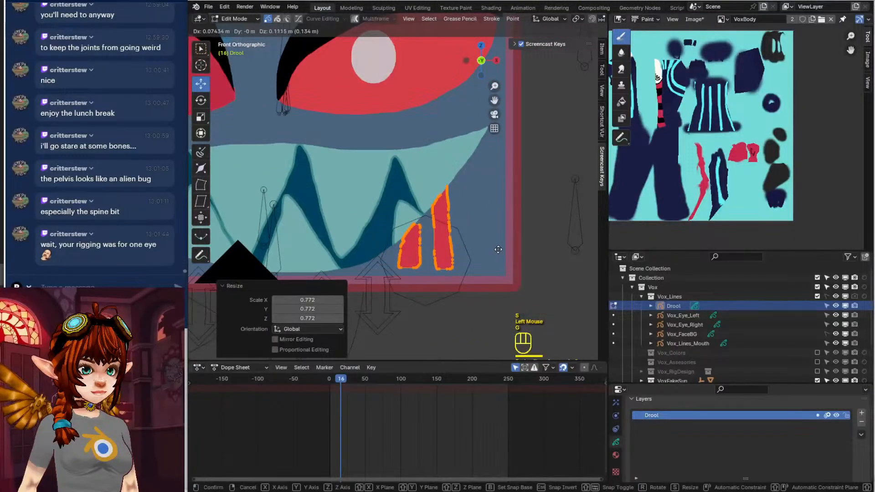
{"action": "left_click", "coordinate": [497, 256]}
Fine-tune the drool strokes' size and shift them about -0.026 m in Z, then return to Object Mode
{"action": "key", "text": "s"}
{"action": "left_click", "coordinate": [500, 260]}
{"action": "key", "text": "g"}
{"action": "left_click", "coordinate": [505, 267]}
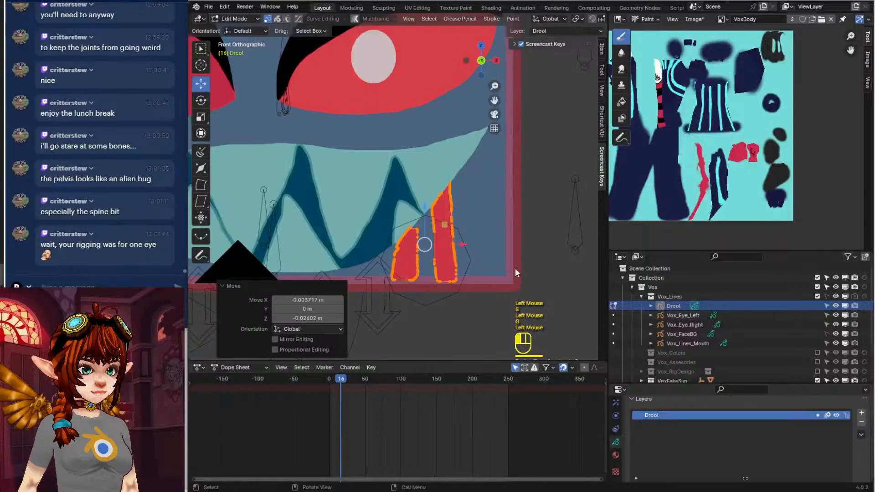
{"action": "scroll", "coordinate": [509, 273], "scroll_direction": "down", "scroll_amount": 2}
{"action": "left_click", "coordinate": [235, 19]}
{"action": "left_click", "coordinate": [235, 28]}
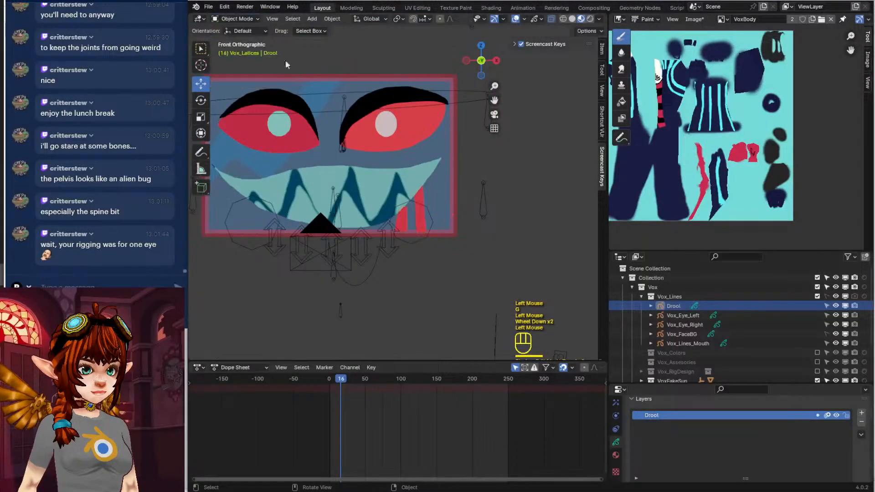
Toggle the viewport visibility of Vox_FaceBG and Vox_Lines_Mouth off and on to identify their drawings
{"action": "scroll", "coordinate": [518, 258], "scroll_direction": "down", "scroll_amount": 2}
{"action": "left_click", "coordinate": [729, 335]}
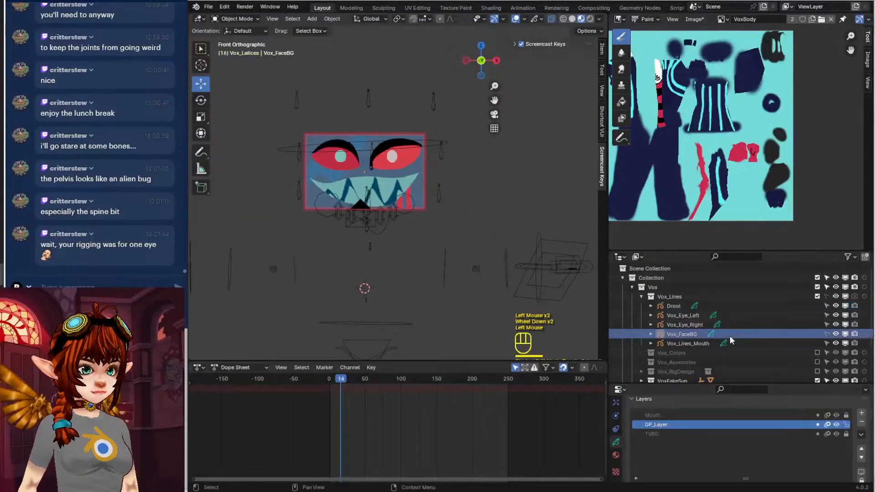
{"action": "left_click", "coordinate": [835, 334]}
{"action": "left_click", "coordinate": [836, 334]}
{"action": "left_click", "coordinate": [835, 343]}
{"action": "left_click", "coordinate": [835, 344]}
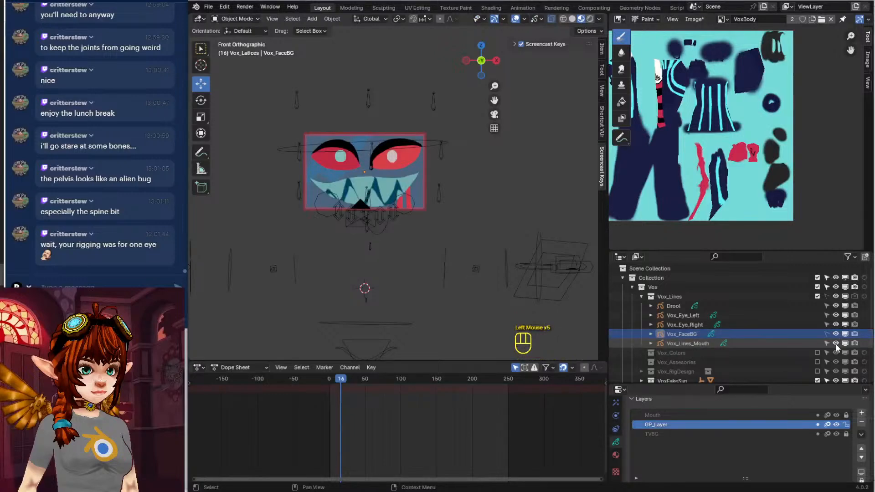
Examine Vox_FaceBG's parent settings in its object relations
{"action": "left_click", "coordinate": [778, 333]}
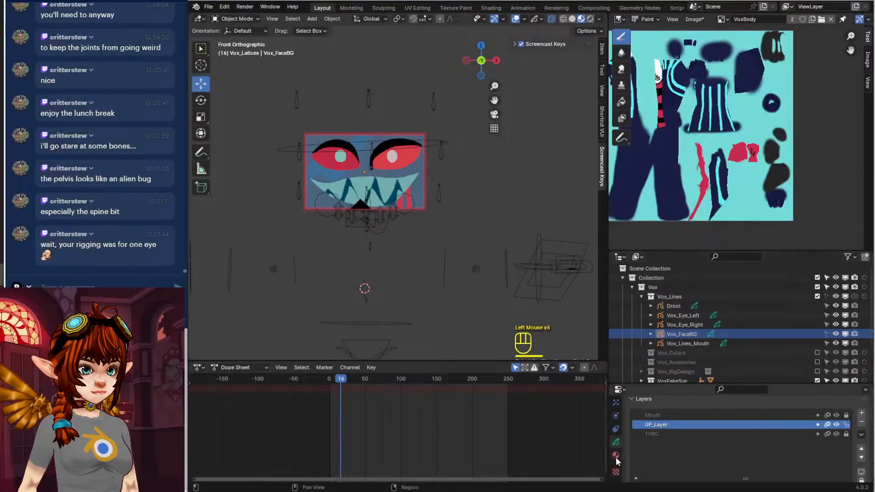
{"action": "scroll", "coordinate": [613, 447], "scroll_direction": "up", "scroll_amount": 1}
{"action": "scroll", "coordinate": [614, 447], "scroll_direction": "down", "scroll_amount": 2}
{"action": "scroll", "coordinate": [613, 446], "scroll_direction": "up", "scroll_amount": 3}
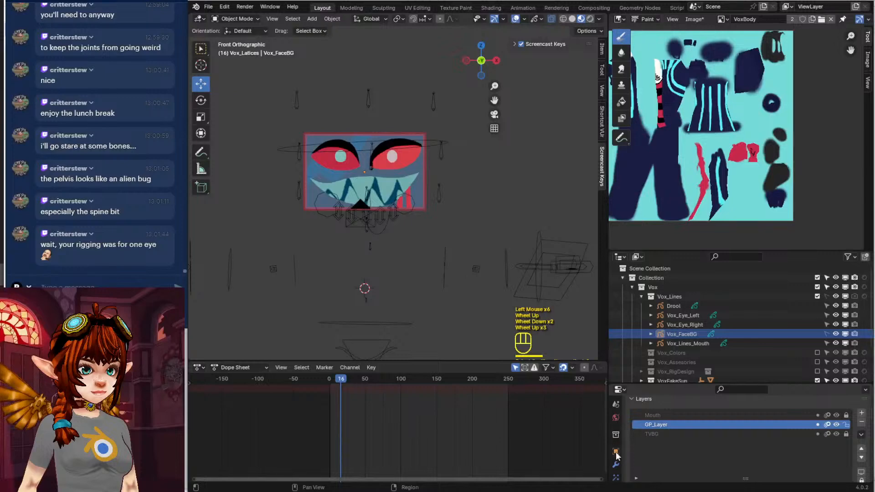
{"action": "left_click", "coordinate": [615, 451]}
{"action": "scroll", "coordinate": [443, 182], "scroll_direction": "down", "scroll_amount": 2}
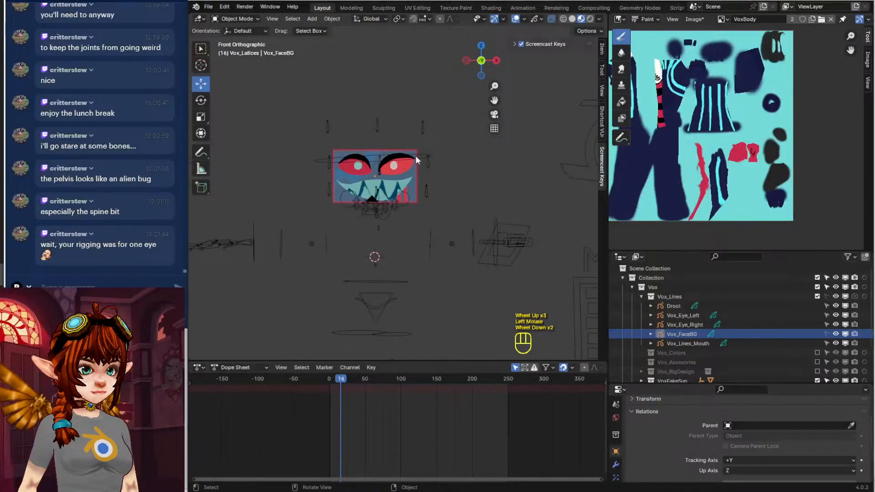
{"action": "left_click", "coordinate": [677, 335]}
{"action": "scroll", "coordinate": [371, 206], "scroll_direction": "up", "scroll_amount": 2}
{"action": "scroll", "coordinate": [371, 207], "scroll_direction": "up", "scroll_amount": 3}
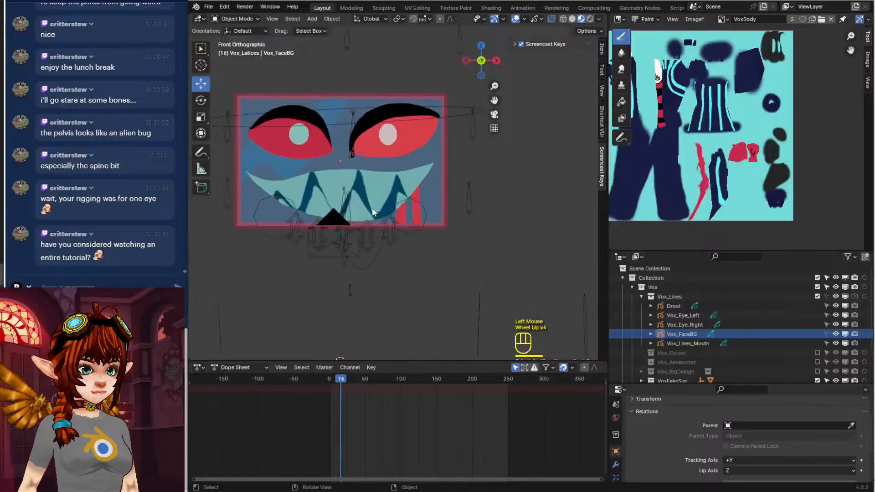
Make Vox_FaceBG selectable and parent it to Vox_BodyRig's active bone using Bone Relative
{"action": "left_click", "coordinate": [436, 203]}
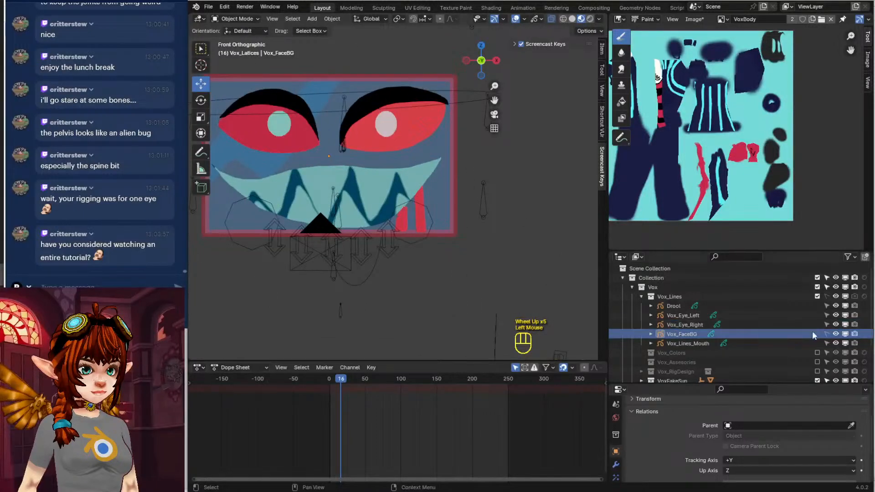
{"action": "left_click", "coordinate": [827, 333]}
{"action": "left_click", "coordinate": [827, 296]}
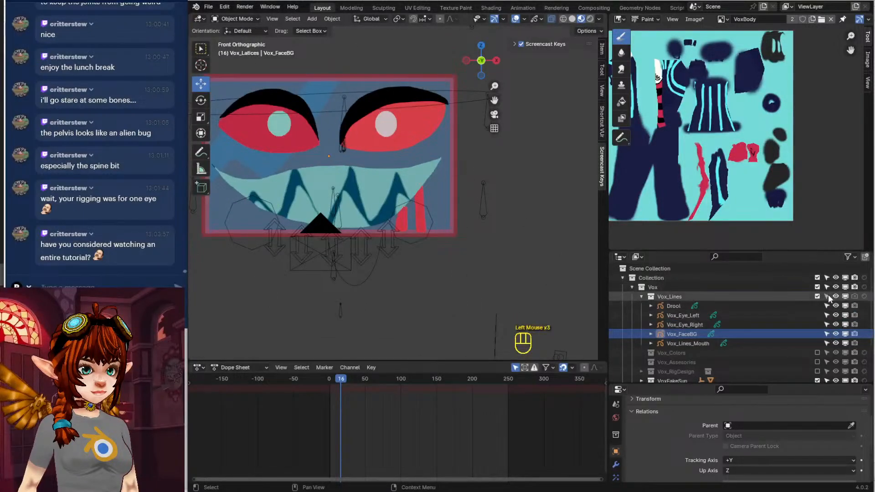
{"action": "left_click", "coordinate": [458, 163]}
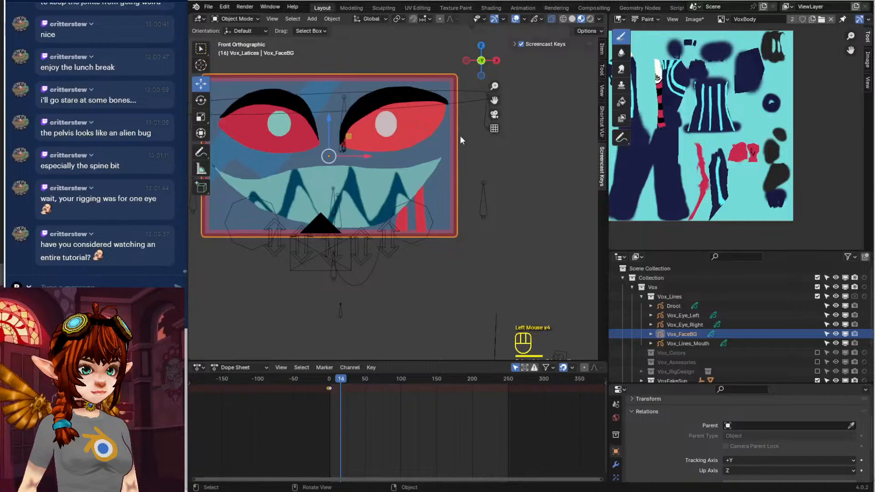
{"action": "left_click", "coordinate": [475, 87], "text": "shift"}
{"action": "key", "text": "ctrl+p"}
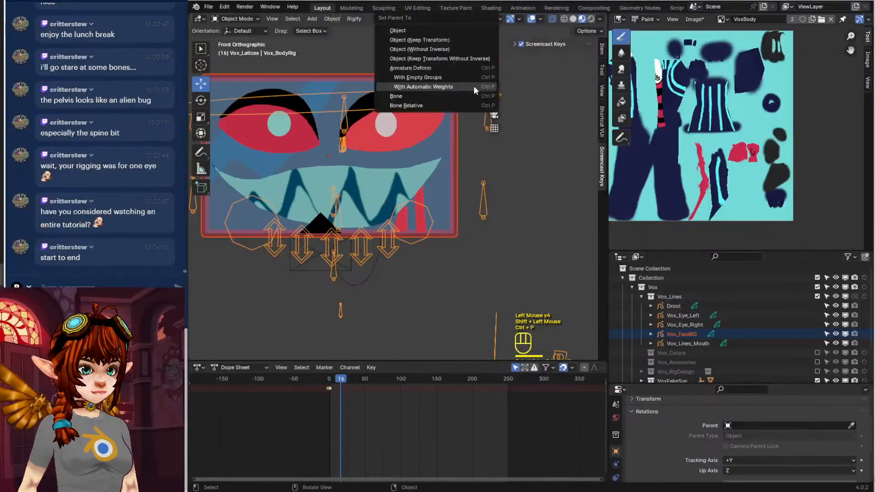
{"action": "left_click", "coordinate": [470, 105]}
Parent Vox_Lines_Mouth to Vox_BodyRig's active bone using Bone Relative
{"action": "left_click", "coordinate": [414, 174]}
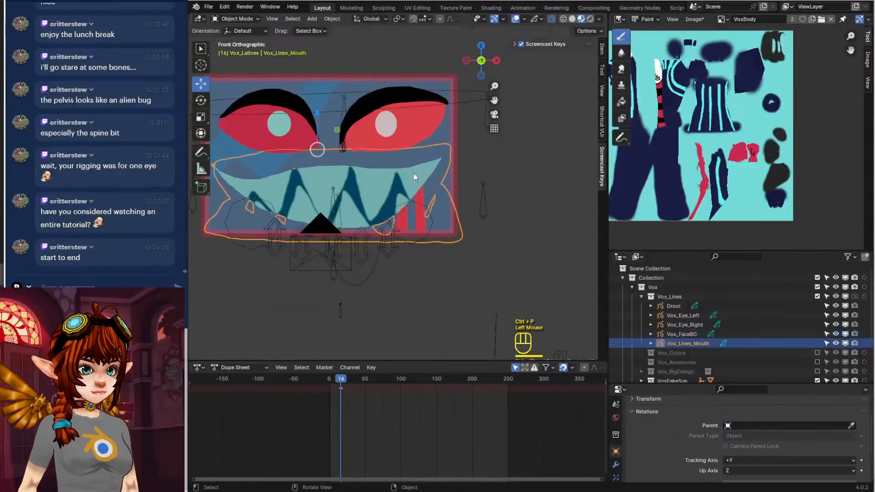
{"action": "left_click", "coordinate": [462, 91], "text": "shift"}
{"action": "key", "text": "ctrl+p"}
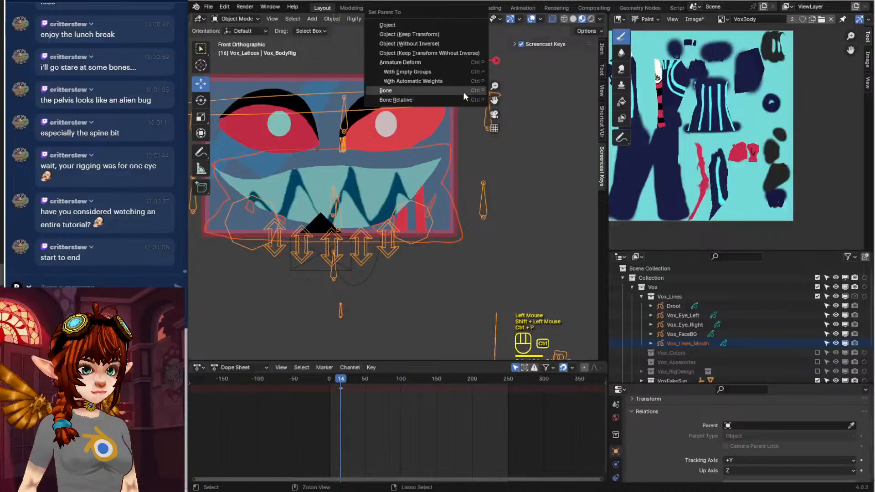
{"action": "left_click", "coordinate": [464, 104]}
Test-rotate the head bone spine.006 in Pose Mode, undo the rotation and make spine.006 the active bone
{"action": "left_click", "coordinate": [237, 19]}
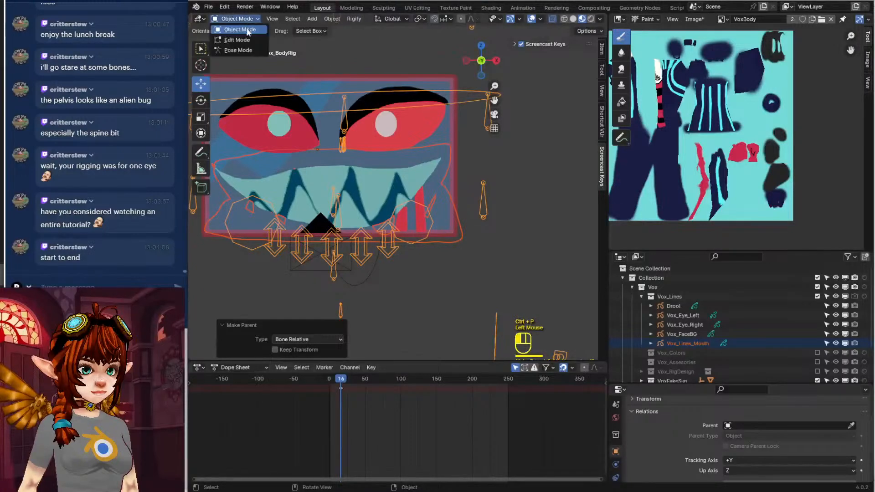
{"action": "left_click", "coordinate": [238, 50]}
{"action": "key", "text": "r"}
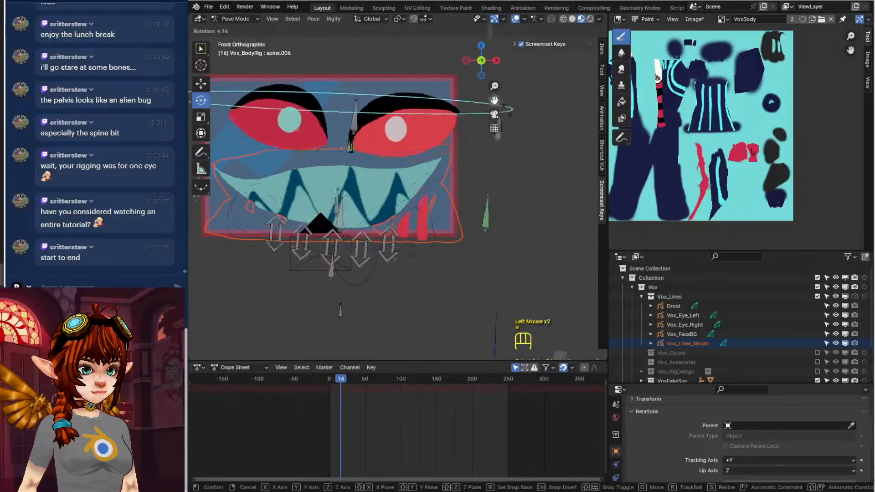
{"action": "left_click", "coordinate": [530, 135]}
{"action": "key", "text": "ctrl+z"}
{"action": "left_click", "coordinate": [443, 164]}
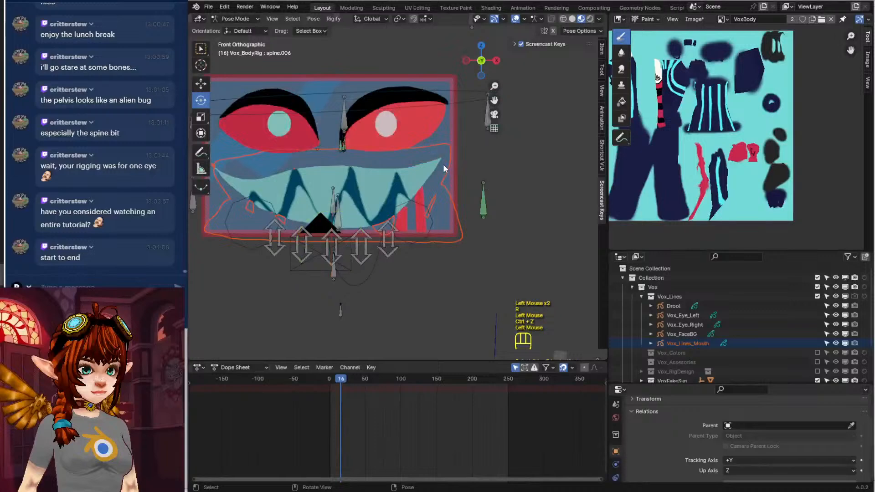
{"action": "left_click", "coordinate": [464, 97]}
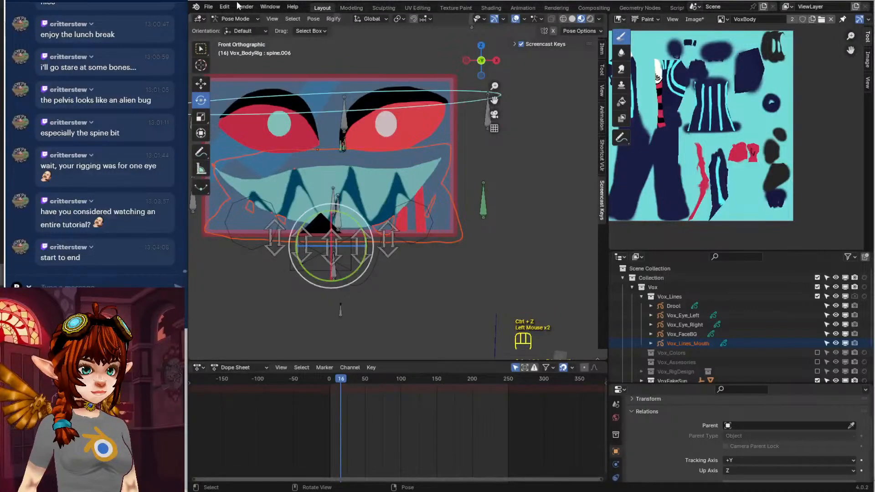
Return to Object Mode and parent Vox_Lines_Mouth to the head bone spine.006 using Bone Relative
{"action": "left_click", "coordinate": [222, 19]}
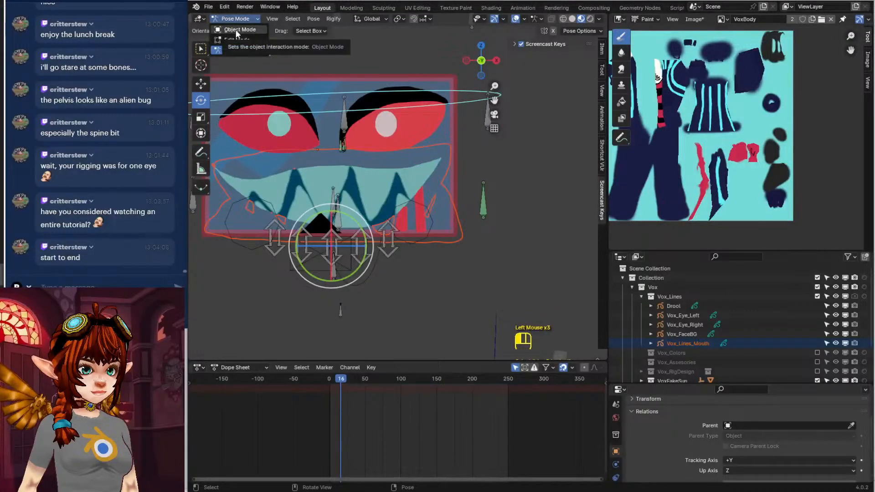
{"action": "left_click", "coordinate": [236, 30]}
{"action": "left_click", "coordinate": [468, 93], "text": "shift"}
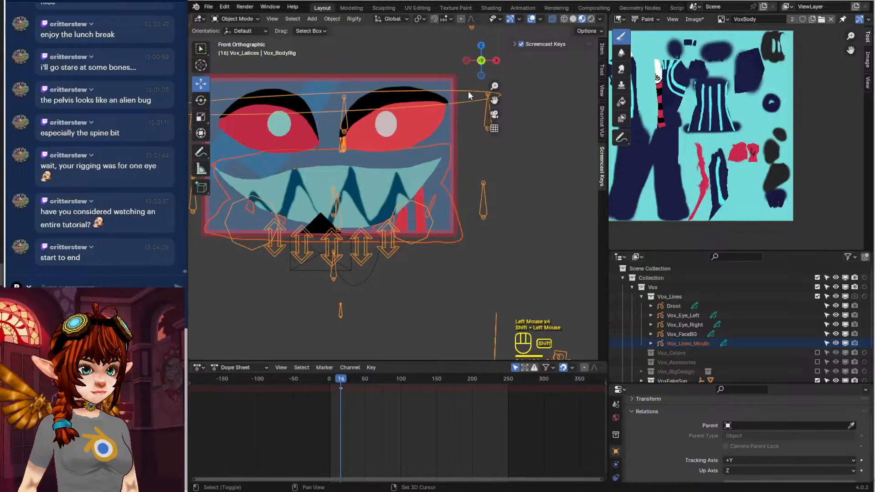
{"action": "key", "text": "ctrl+p"}
{"action": "left_click", "coordinate": [465, 98]}
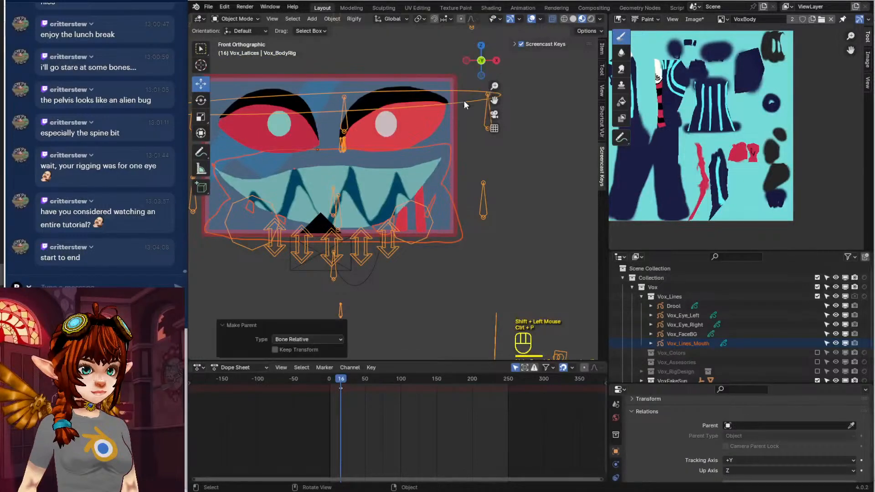
Parent Vox_FaceBG to the head bone spine.006 of Vox_BodyRig using Bone Relative
{"action": "left_click", "coordinate": [451, 121]}
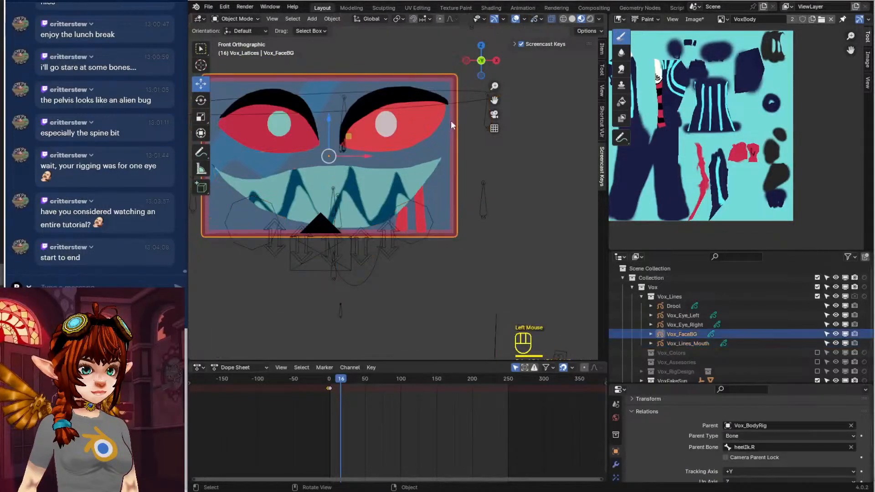
{"action": "left_click", "coordinate": [462, 91], "text": "shift"}
{"action": "key", "text": "ctrl+p"}
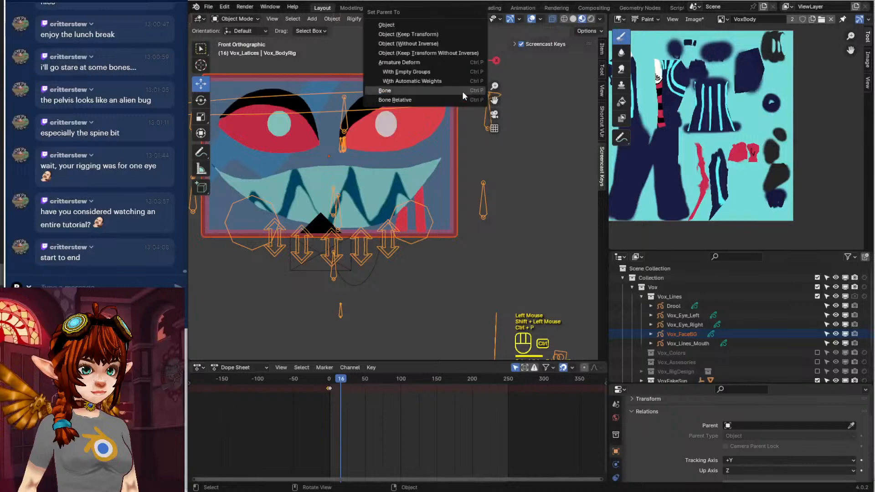
{"action": "left_click", "coordinate": [442, 97]}
Switch Vox_BodyRig to Pose Mode, test-rotate spine.006 with the face drawings and undo the rotation
{"action": "left_click", "coordinate": [250, 19]}
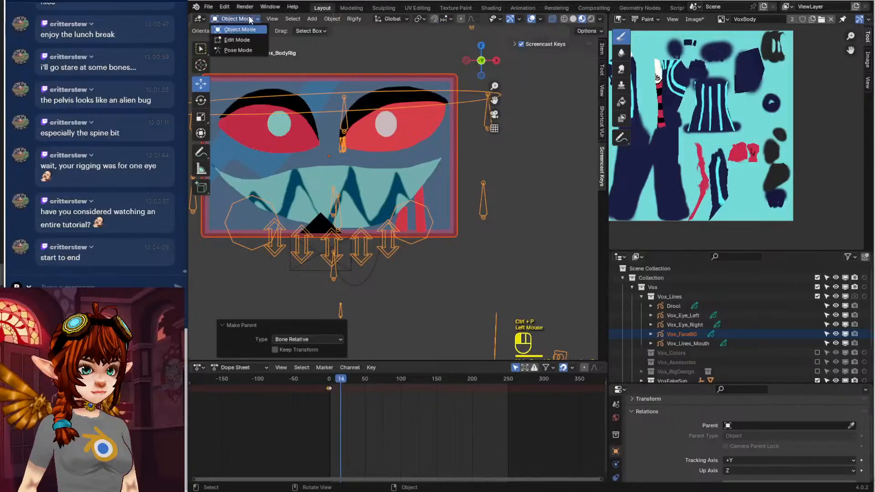
{"action": "left_click", "coordinate": [256, 50]}
{"action": "key", "text": "r"}
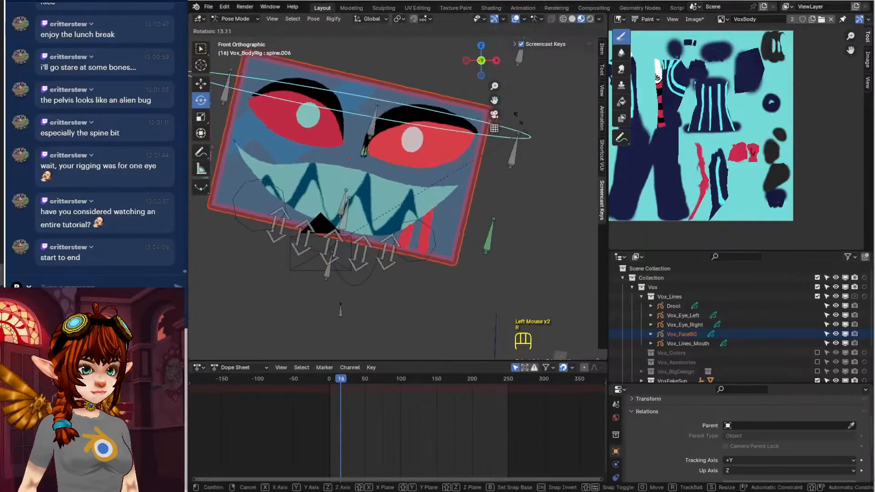
{"action": "left_click", "coordinate": [480, 111]}
{"action": "key", "text": "ctrl+z"}
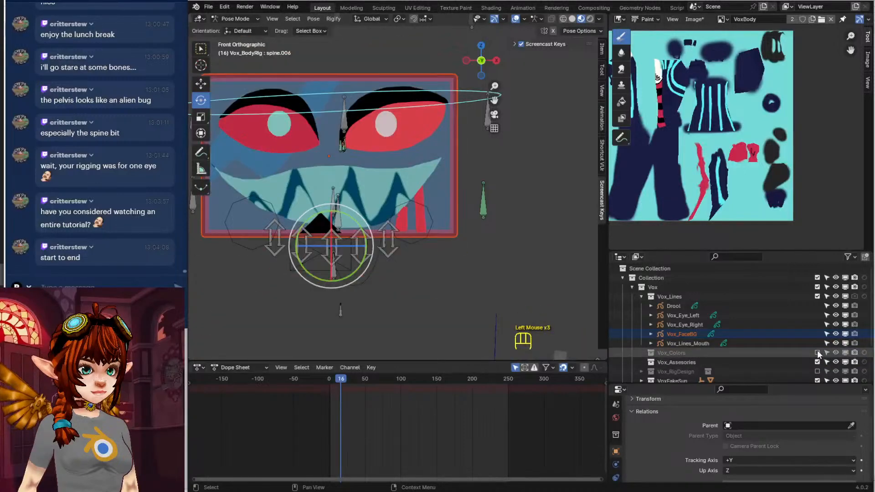
Enable the Vox_Assesories and Vox_Colors collections to bring back the full character
{"action": "left_click", "coordinate": [816, 352]}
{"action": "scroll", "coordinate": [565, 252], "scroll_direction": "down", "scroll_amount": 2}
{"action": "middle_click_drag", "start_coordinate": [427, 193], "coordinate": [432, 163], "text": "shift"}
{"action": "scroll", "coordinate": [415, 168], "scroll_direction": "down", "scroll_amount": 2}
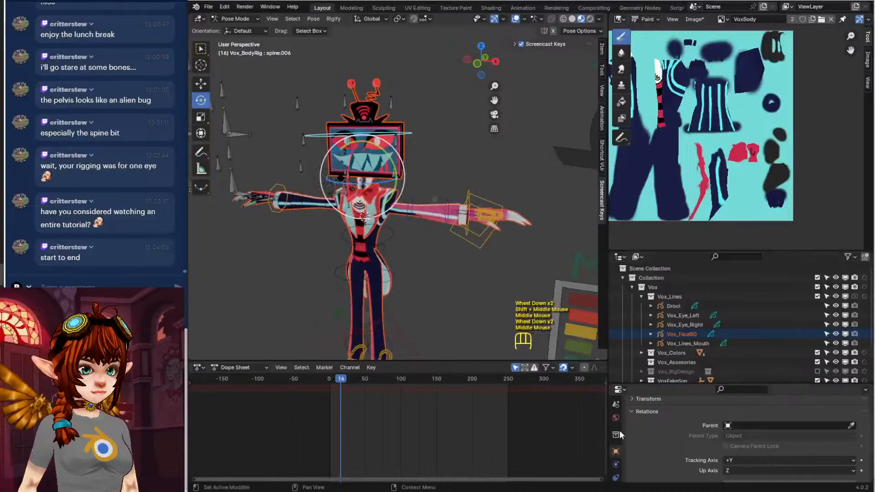
Hide the Skeleton and Gui bone collections of Vox_BodyRig
{"action": "scroll", "coordinate": [617, 446], "scroll_direction": "down", "scroll_amount": 4}
{"action": "scroll", "coordinate": [621, 459], "scroll_direction": "up", "scroll_amount": 1}
{"action": "scroll", "coordinate": [618, 458], "scroll_direction": "down", "scroll_amount": 2}
{"action": "scroll", "coordinate": [618, 458], "scroll_direction": "up", "scroll_amount": 1}
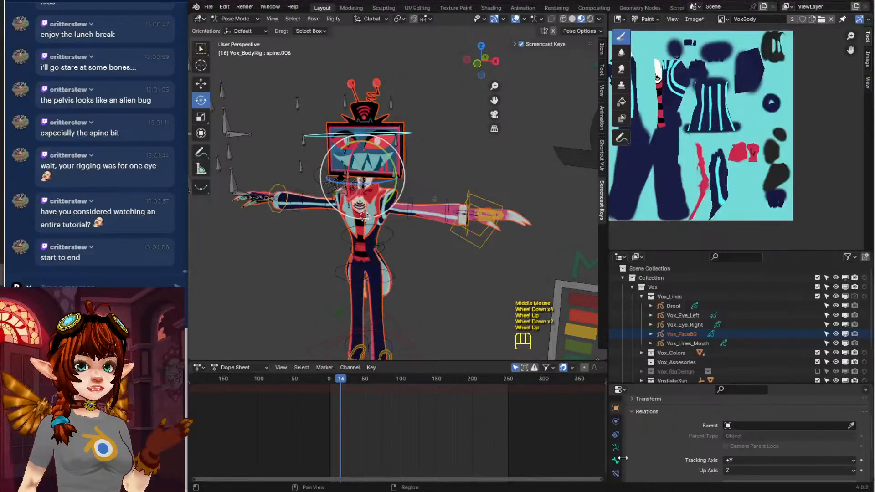
{"action": "left_click", "coordinate": [616, 448]}
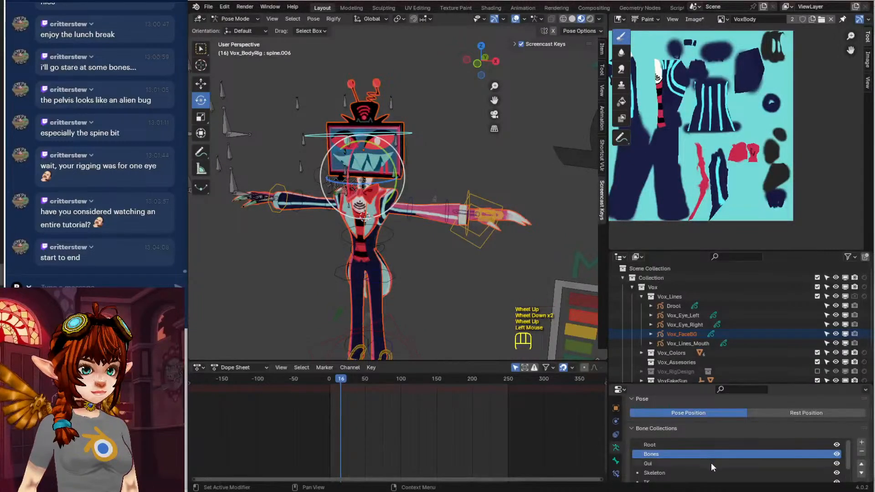
{"action": "scroll", "coordinate": [752, 467], "scroll_direction": "down", "scroll_amount": 1}
{"action": "left_click", "coordinate": [837, 464]}
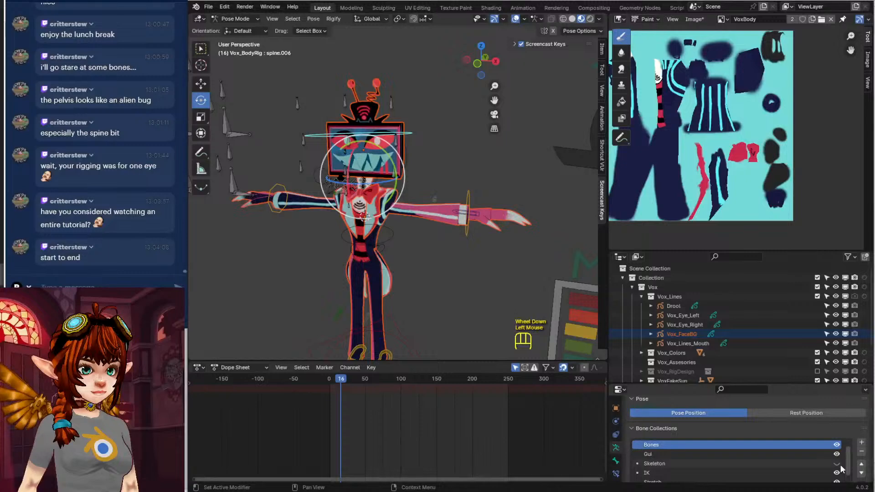
{"action": "scroll", "coordinate": [840, 464], "scroll_direction": "up", "scroll_amount": 2}
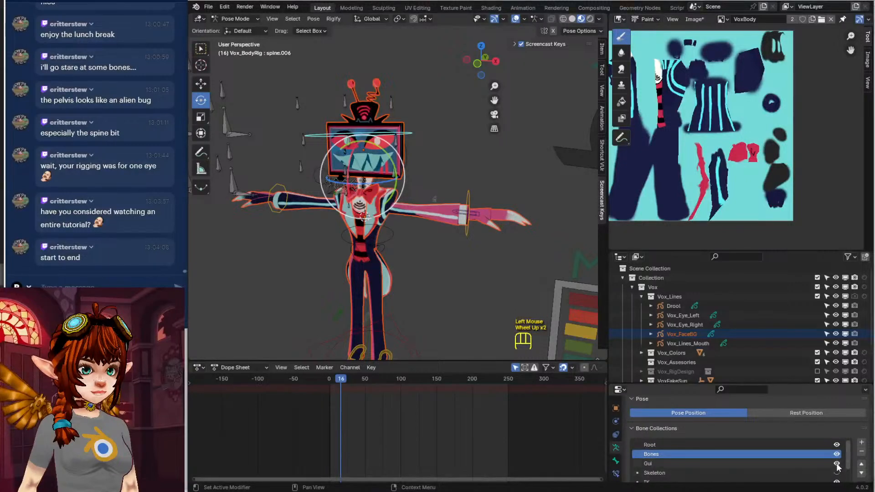
{"action": "left_click", "coordinate": [836, 464]}
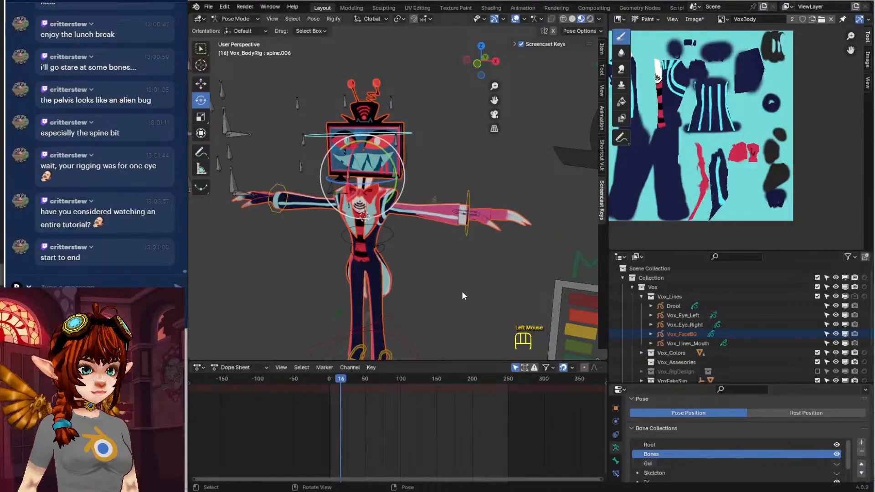
Tilt the head bone spine.006 by 22.8° in the view plane and turn it about 28° around global Z
{"action": "scroll", "coordinate": [461, 291], "scroll_direction": "down", "scroll_amount": 2}
{"action": "middle_click_drag", "start_coordinate": [456, 283], "coordinate": [405, 201]}
{"action": "scroll", "coordinate": [400, 191], "scroll_direction": "up", "scroll_amount": 4}
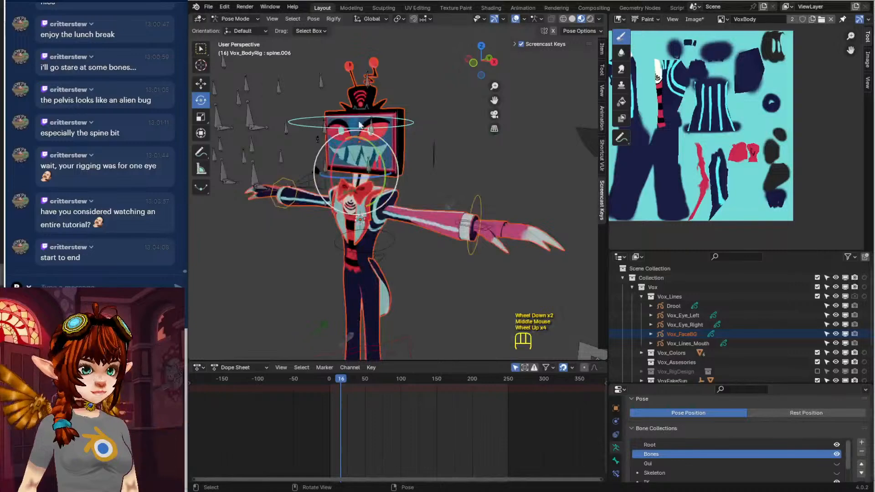
{"action": "left_click", "coordinate": [343, 116]}
{"action": "key", "text": "r"}
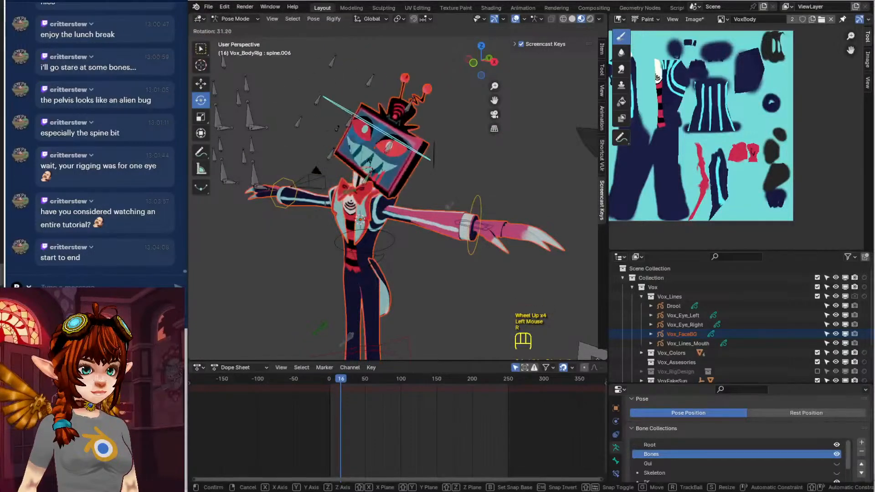
{"action": "left_click", "coordinate": [370, 158]}
{"action": "key", "text": "r"}
{"action": "key", "text": "z"}
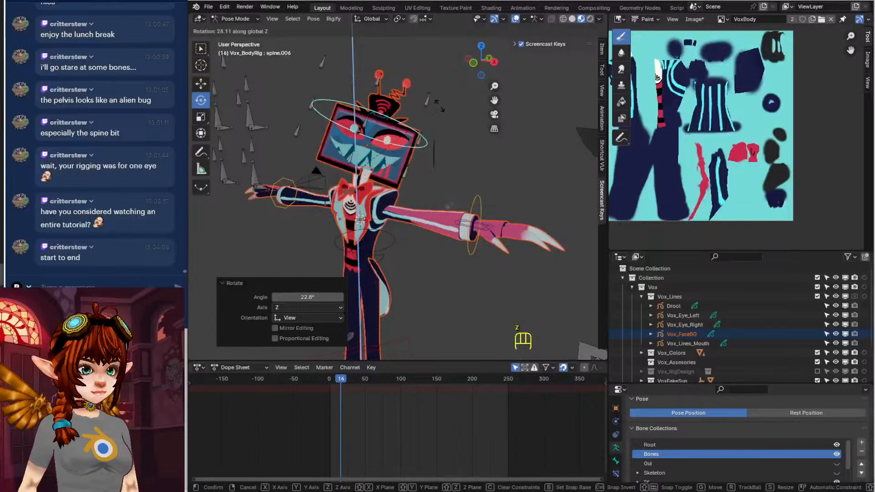
{"action": "left_click", "coordinate": [438, 111]}
{"action": "middle_click_drag", "start_coordinate": [438, 110], "coordinate": [425, 163], "text": "shift"}
Move the right wrist control WristIK.R down and forward so the right arm bends beside the hips
{"action": "left_click", "coordinate": [302, 175]}
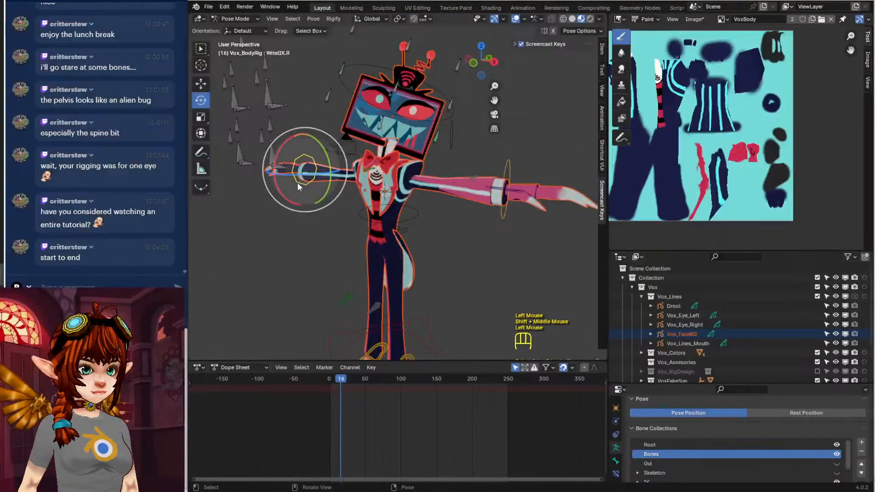
{"action": "key", "text": "g"}
{"action": "left_click", "coordinate": [317, 253]}
{"action": "middle_click_drag", "start_coordinate": [338, 256], "coordinate": [426, 242]}
{"action": "key", "text": "g"}
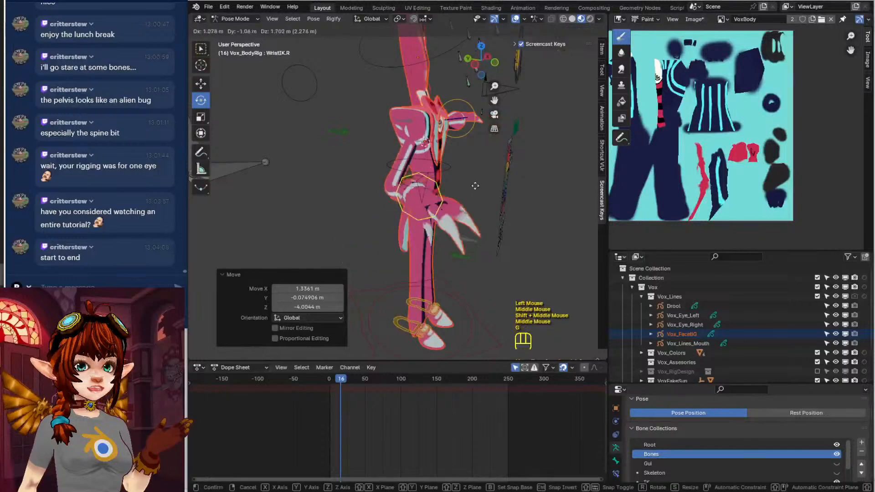
{"action": "left_click", "coordinate": [488, 174]}
{"action": "middle_click_drag", "start_coordinate": [488, 174], "coordinate": [500, 191]}
{"action": "key", "text": "g"}
{"action": "left_click", "coordinate": [387, 212]}
Move the left wrist control WristIK.L by about -3.81 m in X, -1.46 m in Y and -2.05 m in Z
{"action": "left_click", "coordinate": [512, 184]}
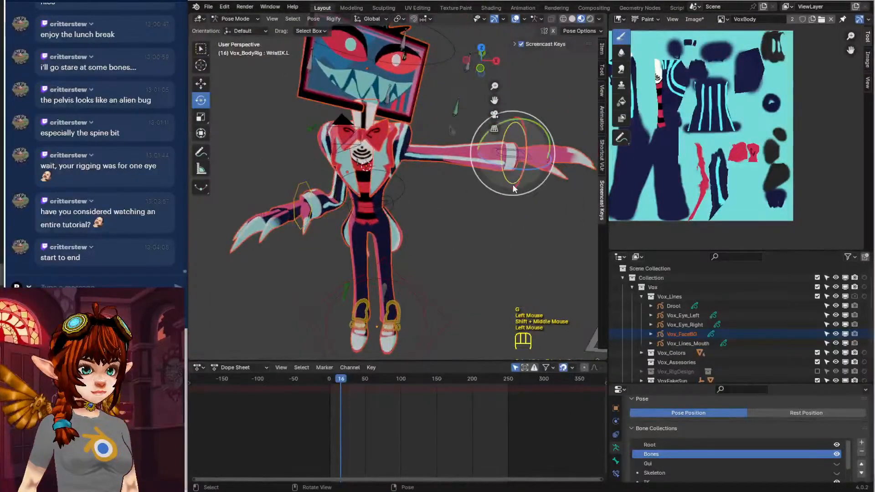
{"action": "key", "text": "g"}
{"action": "left_click", "coordinate": [419, 228]}
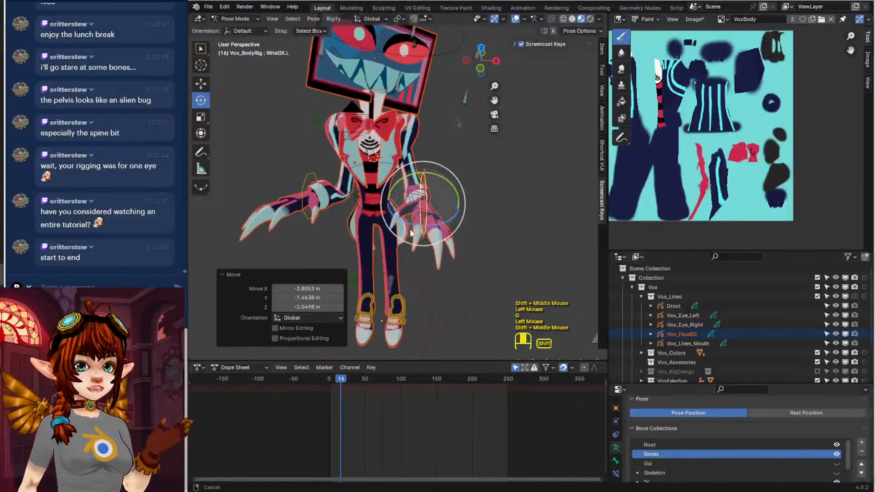
Parent the collar mesh Cube.005 to Vox_BodyRig with automatic weights in Object Mode
{"action": "middle_click_drag", "start_coordinate": [419, 227], "coordinate": [371, 211]}
{"action": "middle_click_drag", "start_coordinate": [387, 100], "coordinate": [394, 188], "text": "shift"}
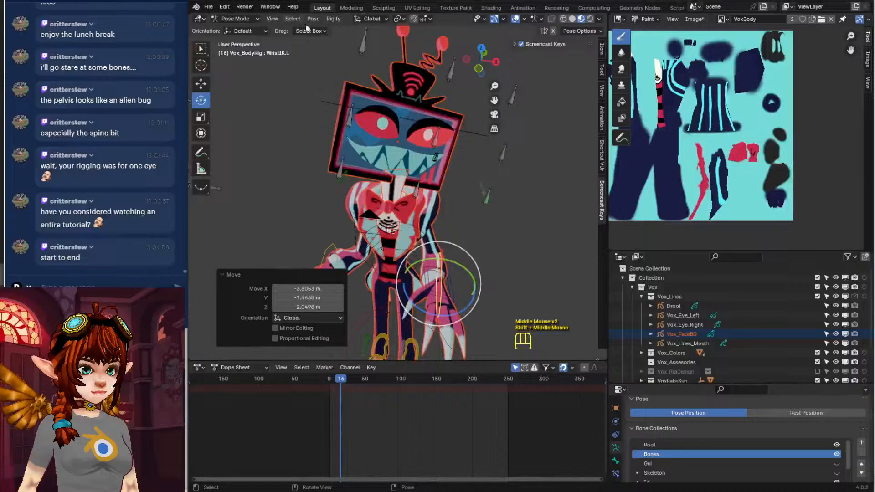
{"action": "left_click", "coordinate": [234, 18]}
{"action": "left_click", "coordinate": [240, 27]}
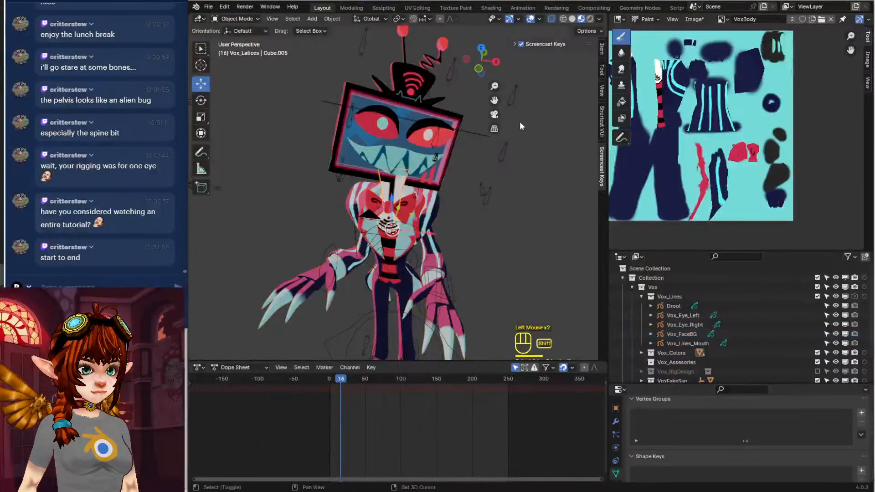
{"action": "left_click", "coordinate": [470, 130], "text": "shift"}
{"action": "key", "text": "ctrl+p"}
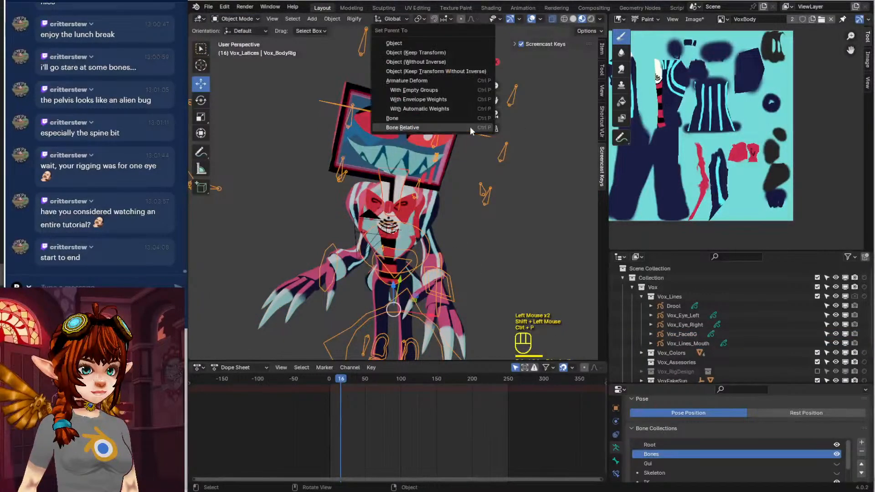
{"action": "left_click", "coordinate": [463, 109]}
Return Vox_BodyRig to Pose Mode and clear all transforms on every bone to restore the rest pose
{"action": "middle_click_drag", "start_coordinate": [463, 108], "coordinate": [386, 181]}
{"action": "scroll", "coordinate": [360, 154], "scroll_direction": "up", "scroll_amount": 3}
{"action": "key", "text": "Tab"}
{"action": "key", "text": "Tab"}
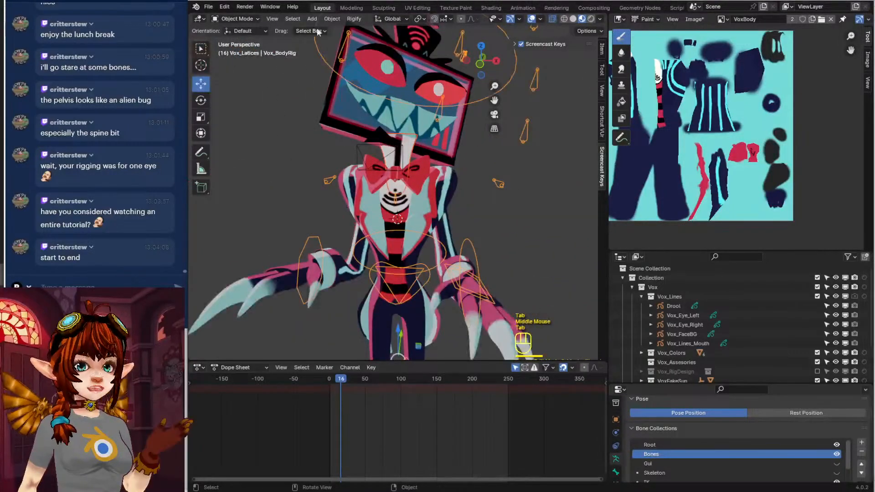
{"action": "left_click", "coordinate": [249, 21]}
{"action": "left_click", "coordinate": [253, 48]}
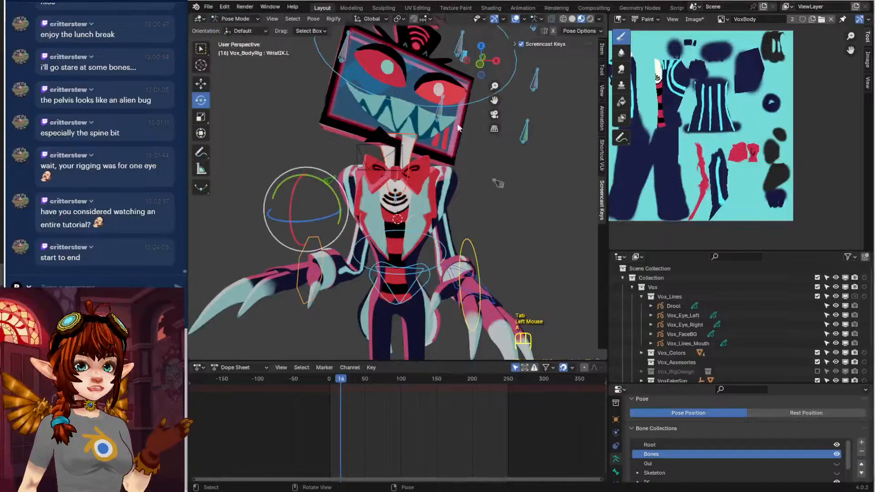
{"action": "left_click", "coordinate": [313, 19]}
{"action": "mouse_move", "coordinate": [346, 38]}
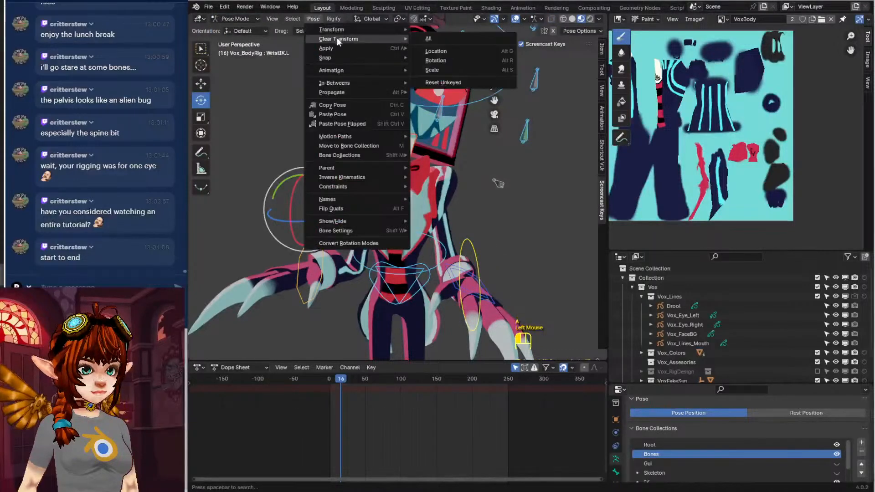
{"action": "left_click", "coordinate": [455, 40]}
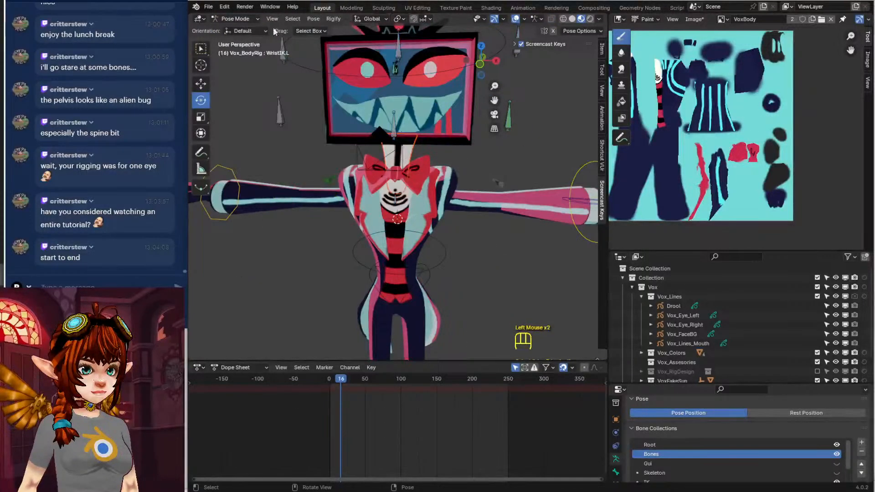
{"action": "left_click", "coordinate": [238, 19]}
Try rotating the head bone spine.006 around the global X axis and undo the rotation
{"action": "scroll", "coordinate": [460, 136], "scroll_direction": "down", "scroll_amount": 2}
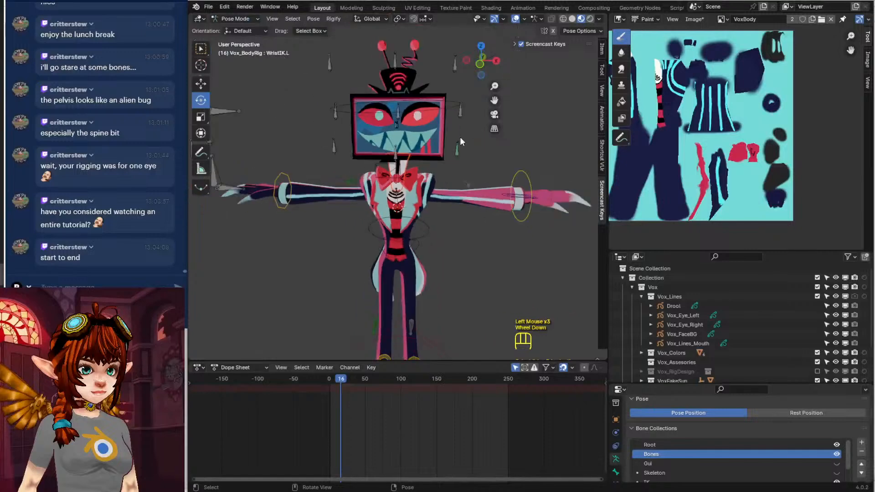
{"action": "middle_click_drag", "start_coordinate": [461, 136], "coordinate": [435, 164], "text": "shift"}
{"action": "left_click", "coordinate": [412, 143]}
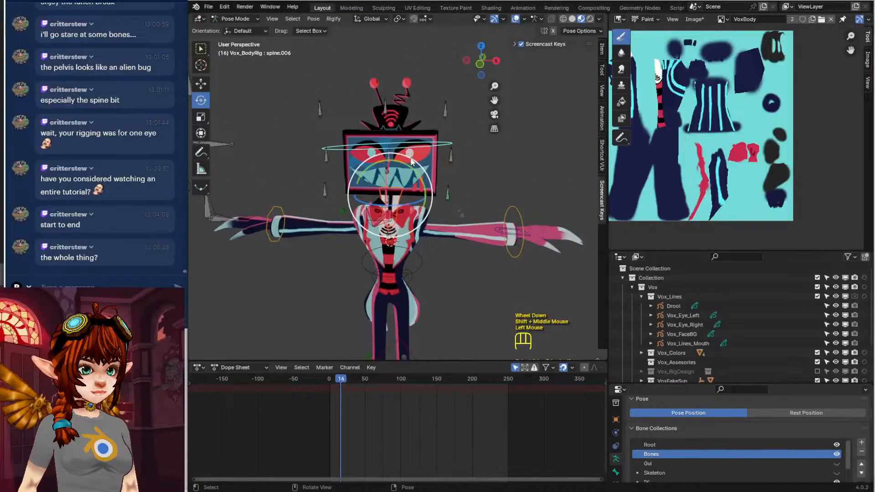
{"action": "key", "text": "r"}
{"action": "key", "text": "x"}
{"action": "left_click", "coordinate": [426, 161]}
{"action": "key", "text": "ctrl+z"}
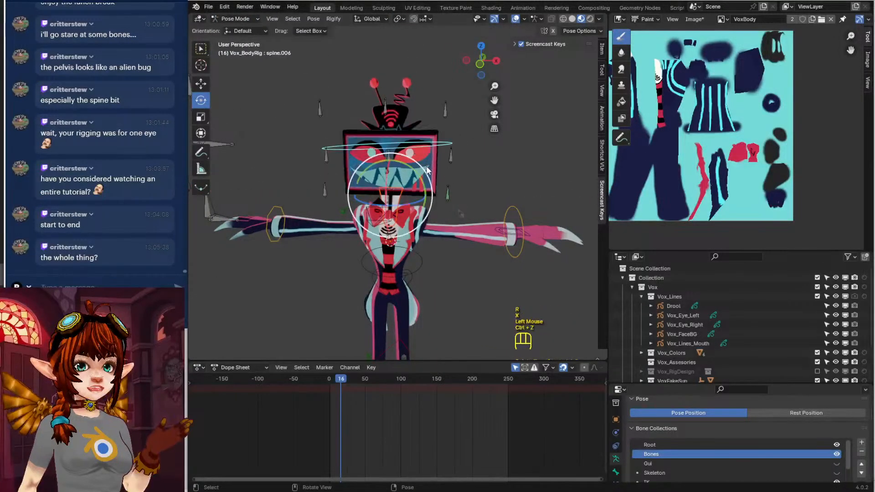
Rotate the head bone spine.006 by 8.33° around global X and 16.9° around global Z
{"action": "key", "text": "t"}
{"action": "left_click", "coordinate": [428, 170]}
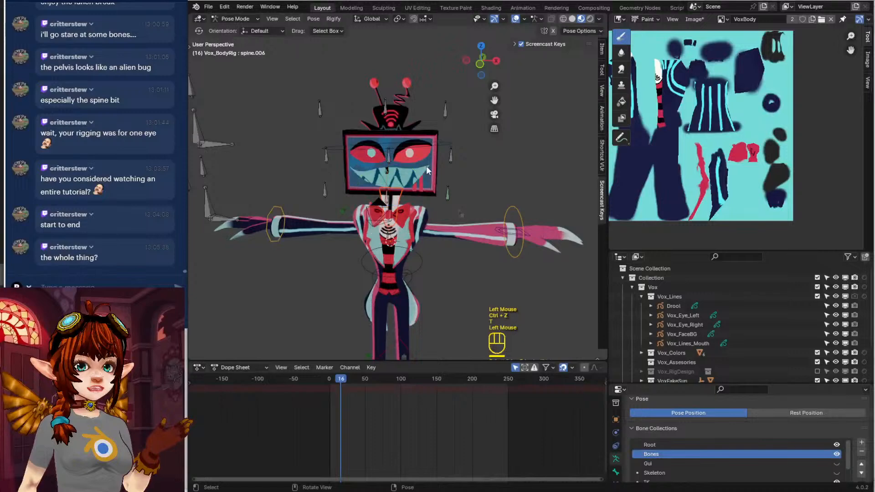
{"action": "key", "text": "r"}
{"action": "left_click", "coordinate": [427, 167]}
{"action": "key", "text": "r"}
{"action": "key", "text": "x"}
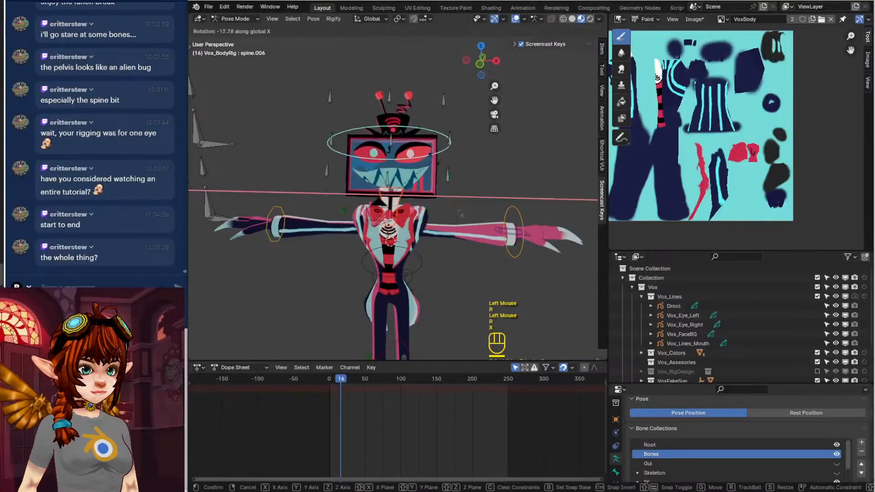
{"action": "key", "text": "r"}
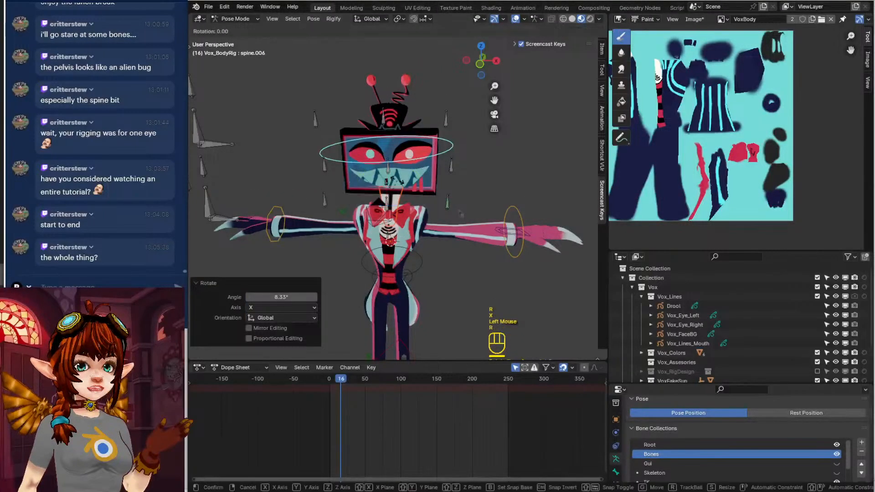
{"action": "key", "text": "z"}
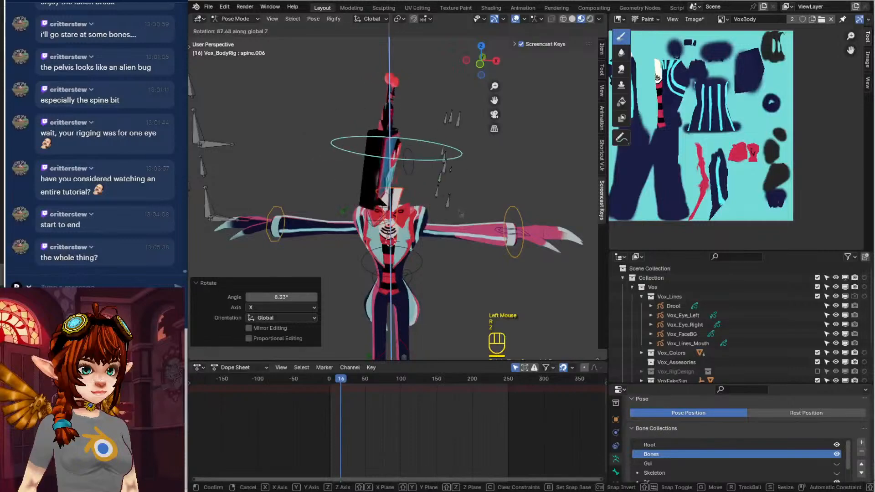
{"action": "left_click", "coordinate": [327, 243]}
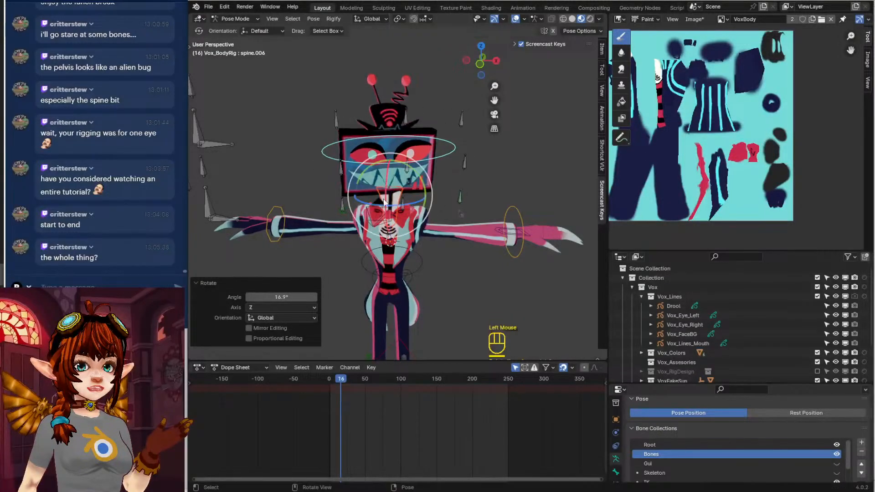
Move the right wrist control WristIK.R by about 3.64 m in X, -0.40 m in Y and -3.01 m in Z
{"action": "middle_click_drag", "start_coordinate": [327, 243], "coordinate": [371, 184], "text": "shift"}
{"action": "left_click", "coordinate": [310, 182]}
{"action": "key", "text": "g"}
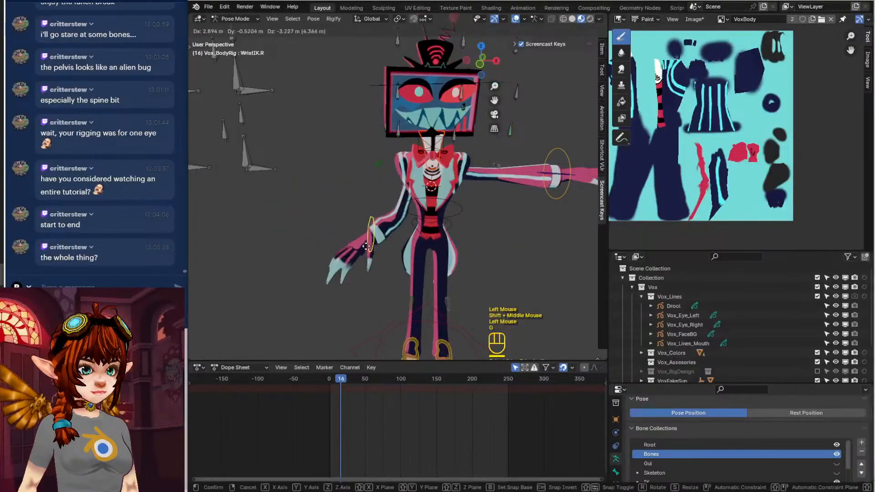
{"action": "left_click", "coordinate": [386, 245]}
Move the left wrist control WristIK.L down and inward so the left arm hangs beside the hip
{"action": "middle_click_drag", "start_coordinate": [483, 215], "coordinate": [424, 191], "text": "shift"}
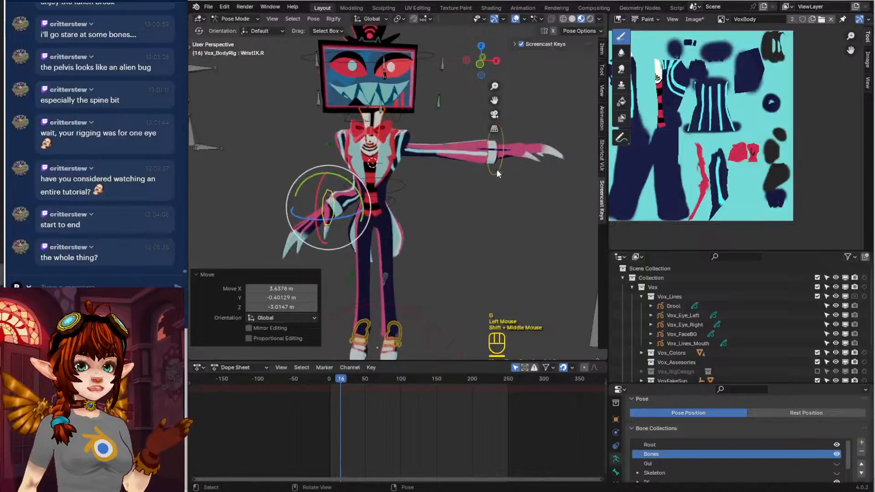
{"action": "left_click", "coordinate": [496, 171]}
{"action": "key", "text": "g"}
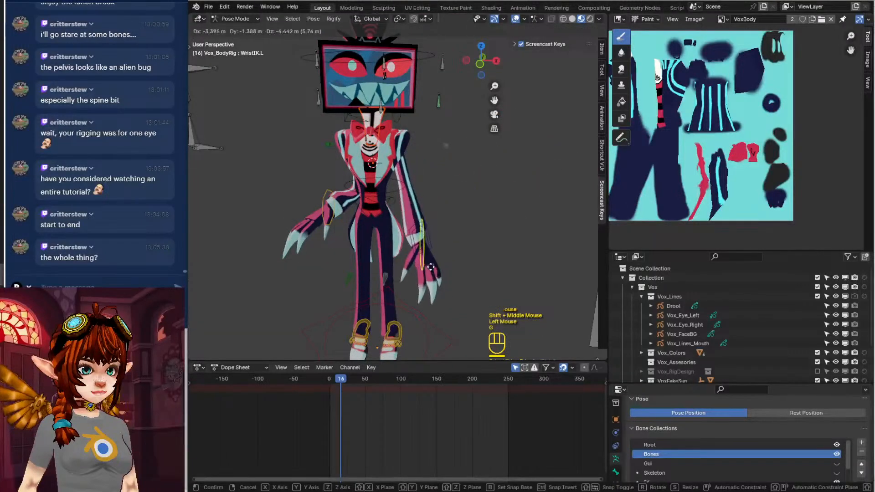
{"action": "left_click", "coordinate": [408, 257]}
Move the left heel control heelIk.L outward, including a move of about 1.06 m in X, -0.29 m in Y and -0.97 m in Z
{"action": "middle_click_drag", "start_coordinate": [408, 256], "coordinate": [412, 241], "text": "shift"}
{"action": "left_click", "coordinate": [406, 310]}
{"action": "key", "text": "g"}
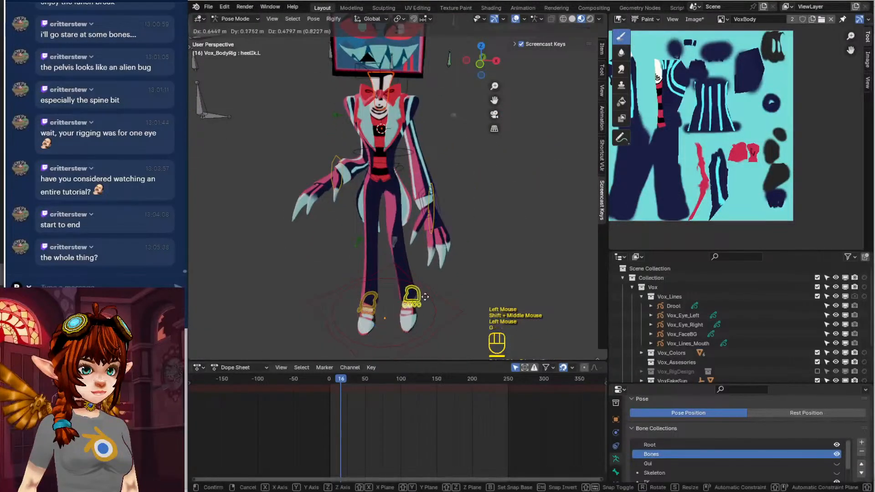
{"action": "left_click", "coordinate": [426, 280]}
{"action": "middle_click_drag", "start_coordinate": [425, 280], "coordinate": [400, 293]}
{"action": "key", "text": "g"}
{"action": "left_click", "coordinate": [445, 302]}
Shift the left heel control heelIk.L backward by about 0.35 m in X, 1.11 m in Y and -0.62 m in Z
{"action": "key", "text": "g"}
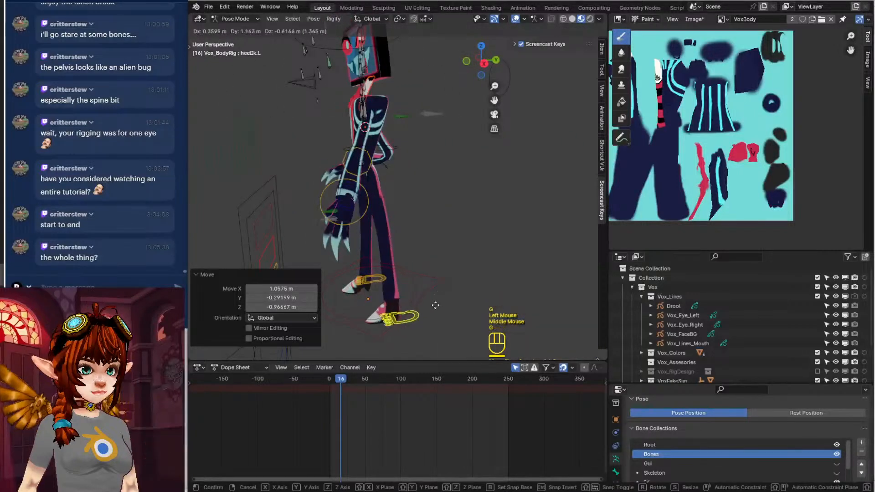
{"action": "left_click", "coordinate": [334, 294]}
{"action": "middle_click_drag", "start_coordinate": [333, 295], "coordinate": [424, 308]}
{"action": "mouse_move", "coordinate": [398, 252]}
{"action": "middle_mouse_down", "text": "shift"}
{"action": "mouse_move", "coordinate": [410, 289]}
{"action": "mouse_move", "coordinate": [392, 264]}
{"action": "middle_mouse_up", "text": "shift"}
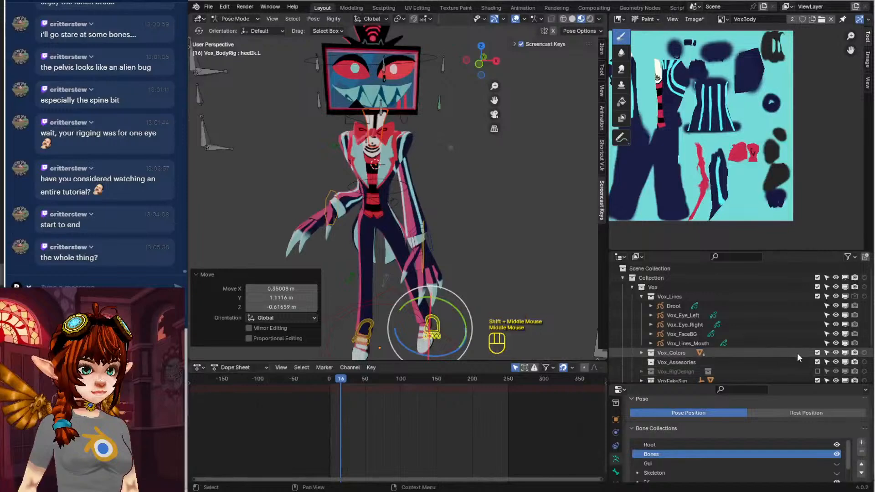
Collapse the Vox_Lines collection, exclude the Vox_Rig collection from the view layer and clear the selection
{"action": "left_click", "coordinate": [641, 296]}
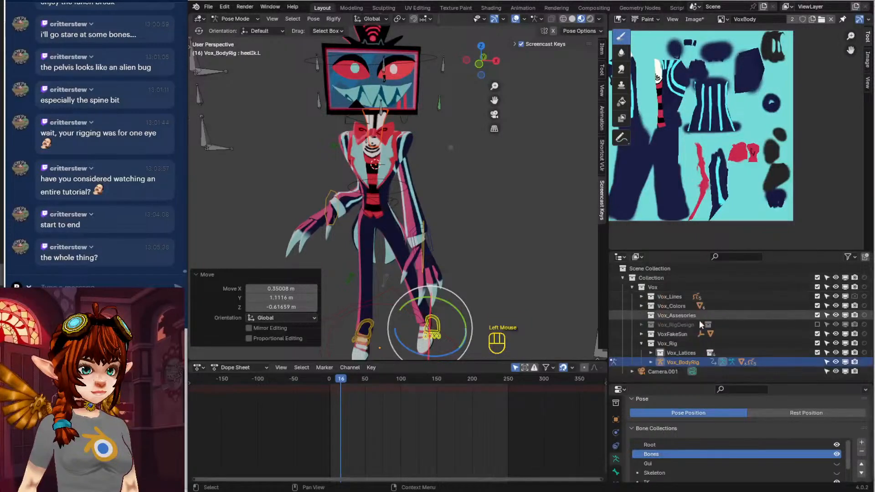
{"action": "left_click", "coordinate": [817, 343]}
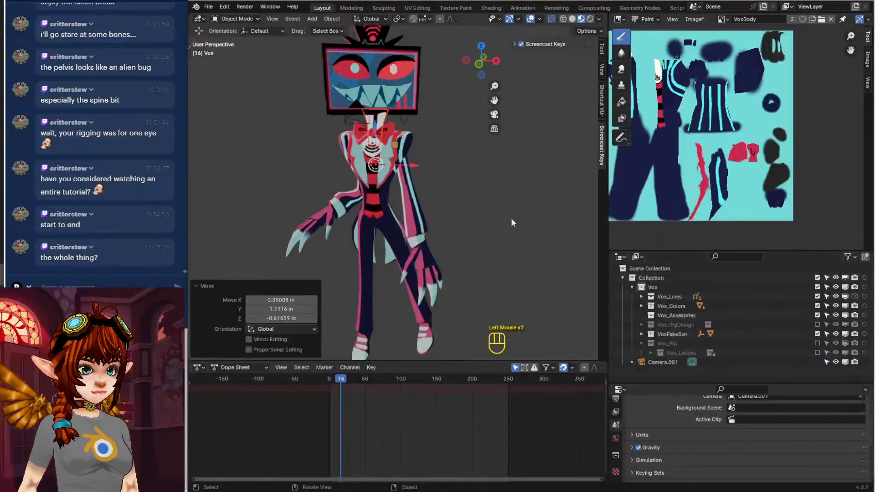
{"action": "left_click", "coordinate": [463, 361]}
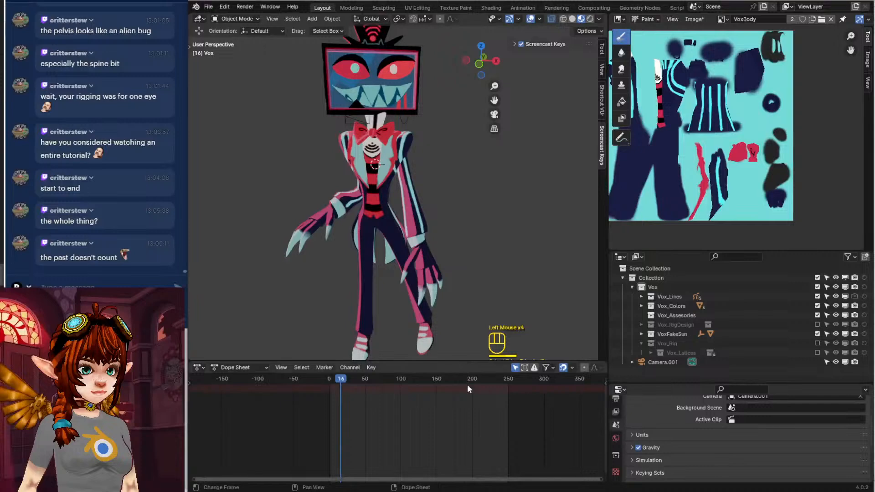
Enlarge the 3D viewport by shrinking the Dope Sheet so the full posed character fits
{"action": "left_click_drag", "start_coordinate": [441, 360], "coordinate": [459, 449]}
{"action": "scroll", "coordinate": [463, 307], "scroll_direction": "down", "scroll_amount": 2}
{"action": "middle_click_drag", "start_coordinate": [463, 307], "coordinate": [456, 319], "text": "shift"}
{"action": "middle_click_drag", "start_coordinate": [455, 319], "coordinate": [438, 335]}
{"action": "scroll", "coordinate": [437, 335], "scroll_direction": "up", "scroll_amount": 1}
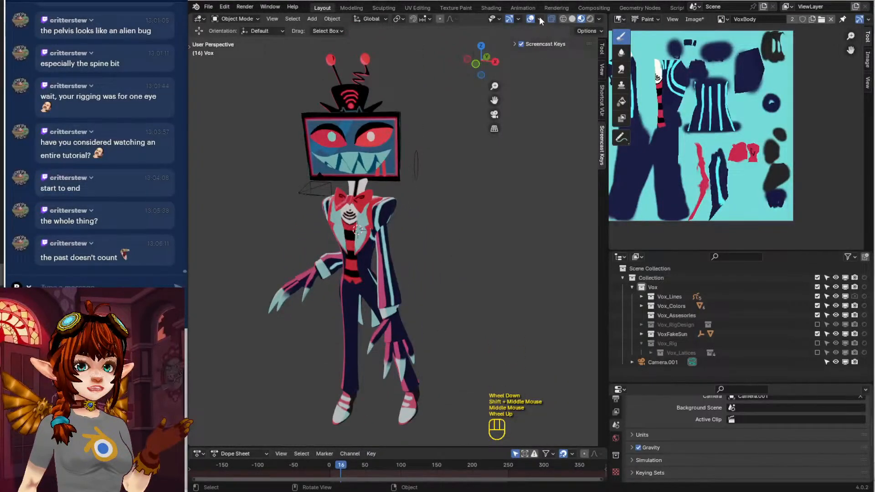